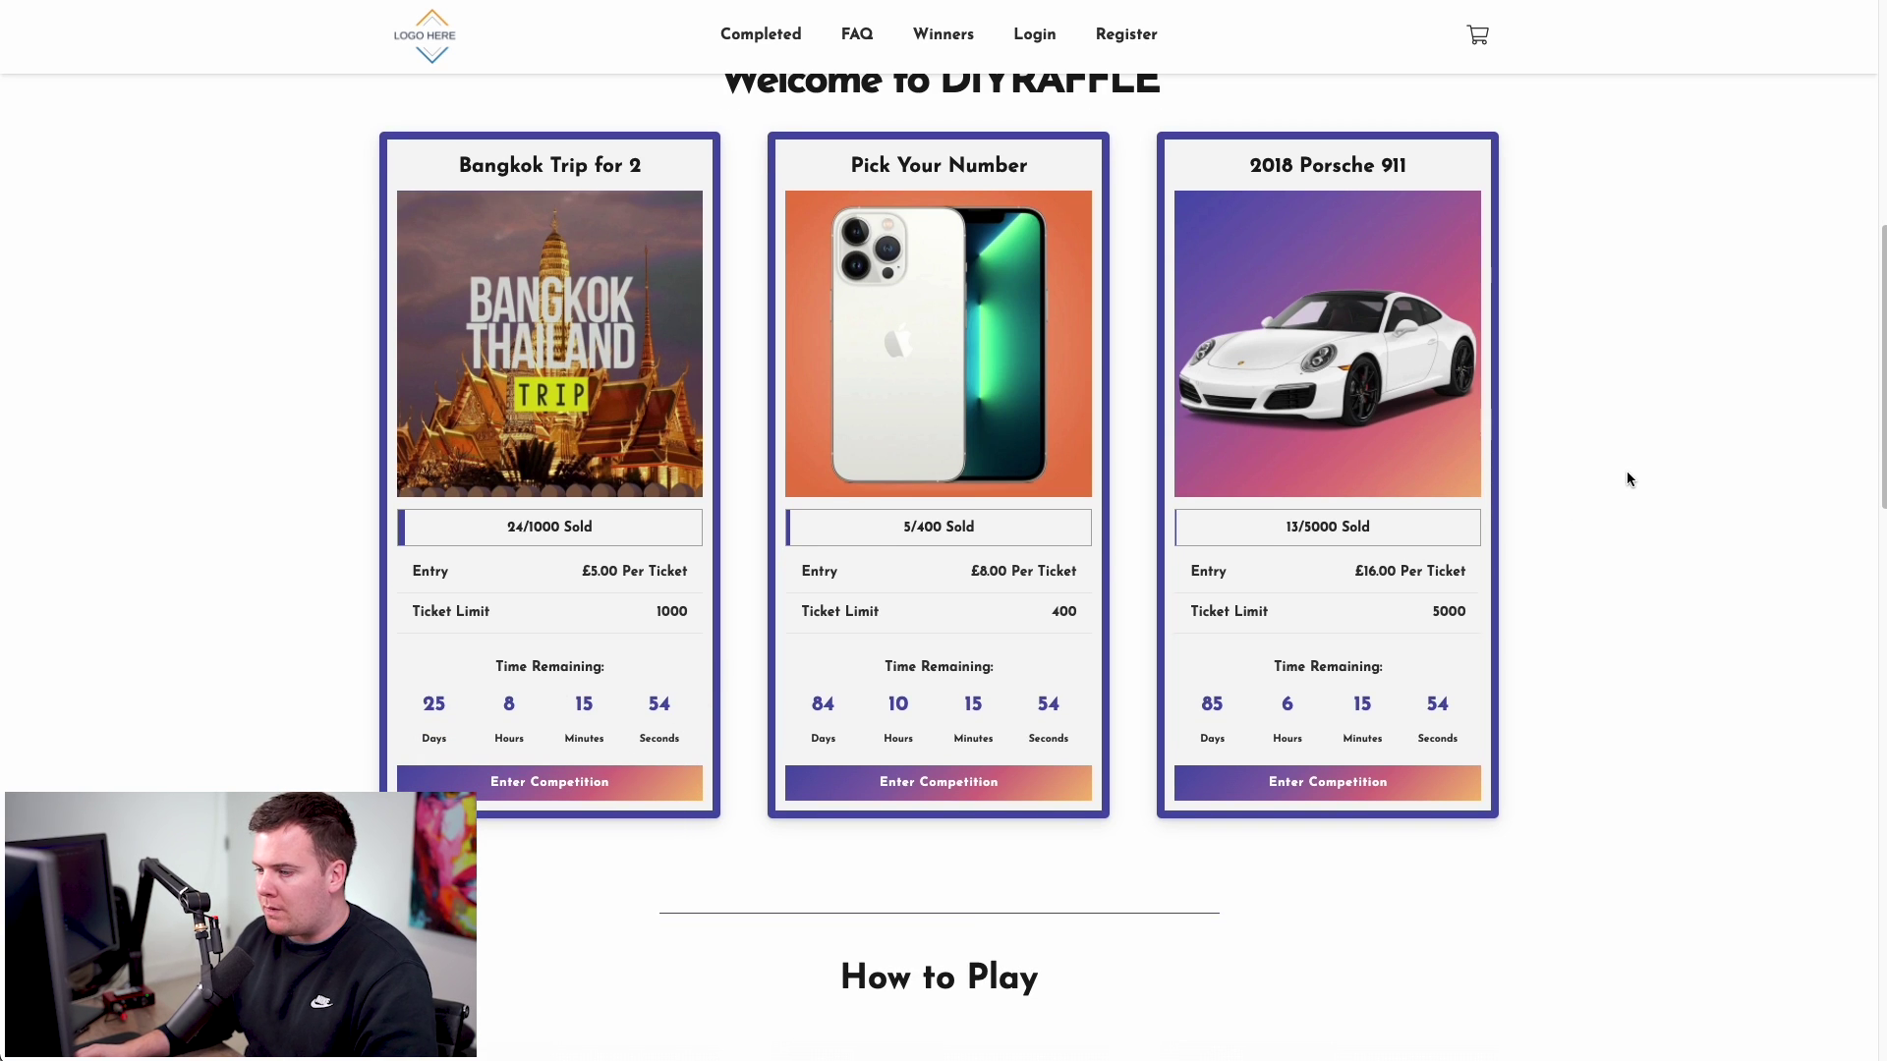
- Scroll past the competition cards, reading the How to Play captions, down to Our Lucky Winners
scroll(1627, 479, down, 5)
scroll(1627, 478, down, 1)
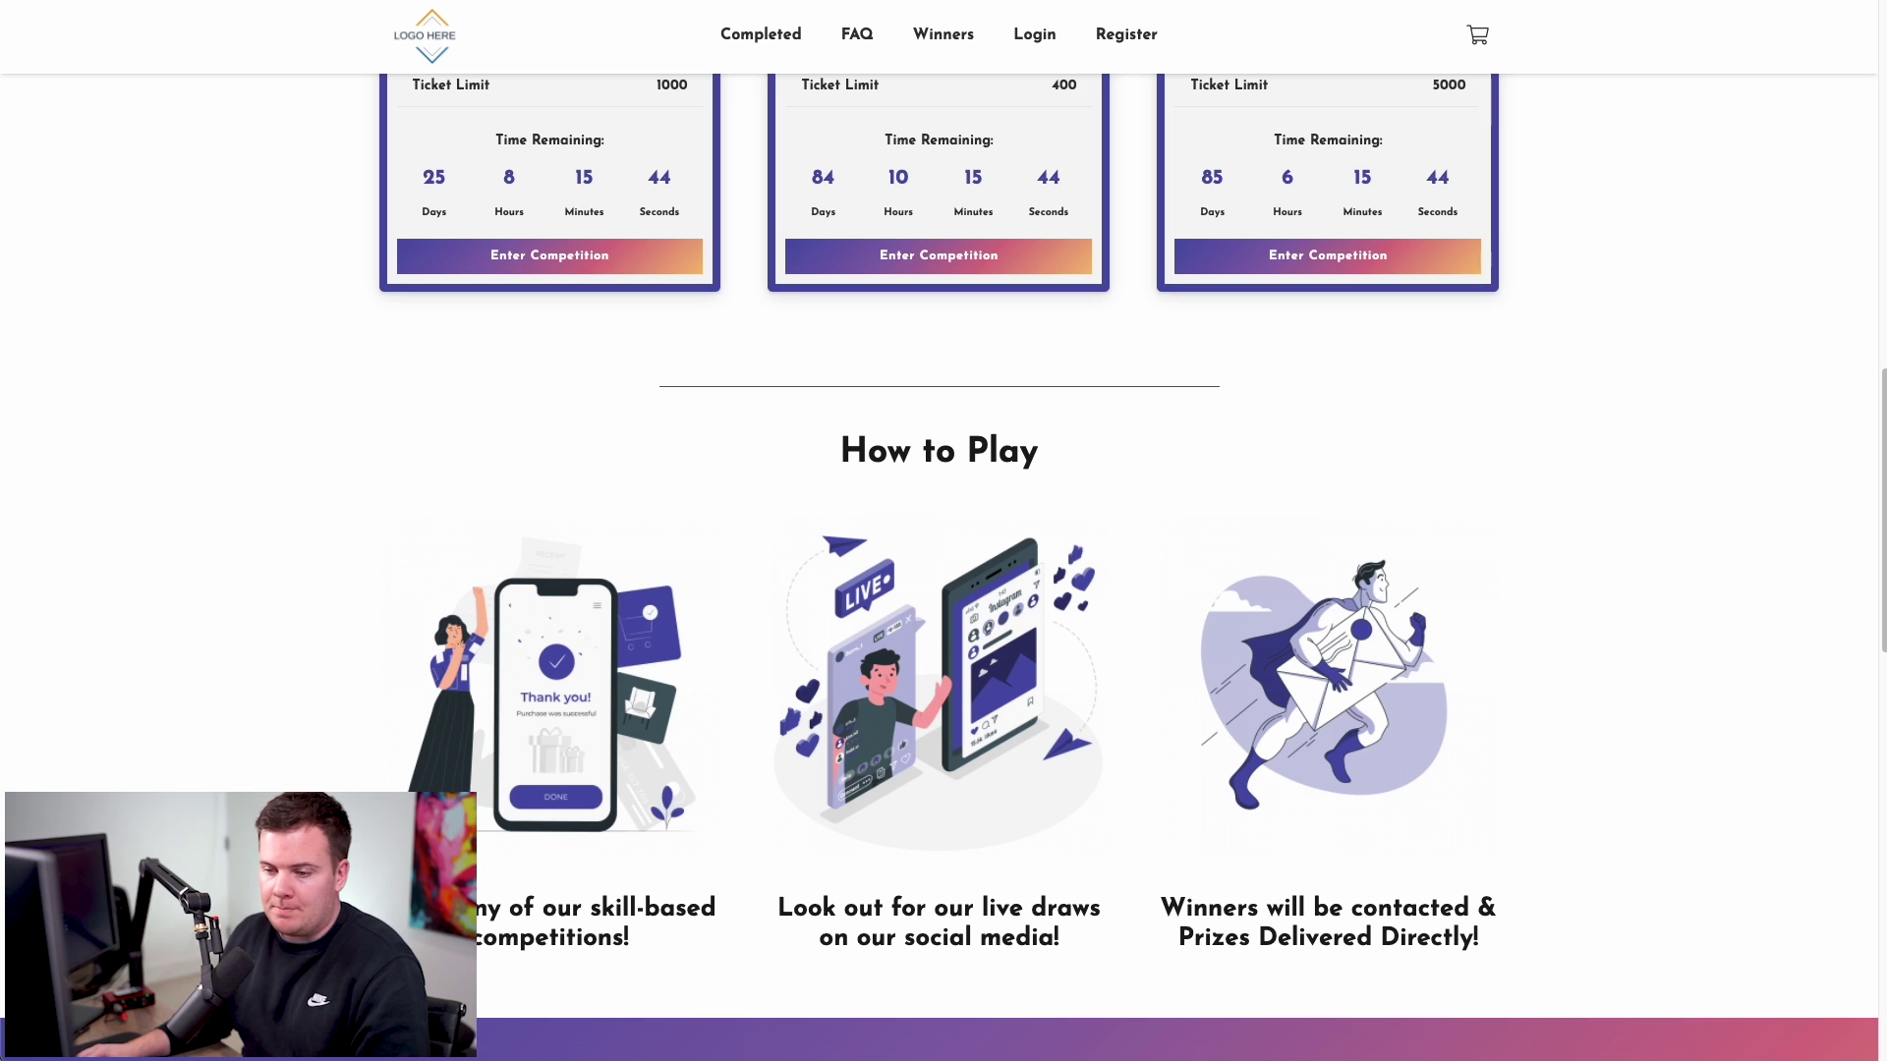
drag(461, 908, 593, 925)
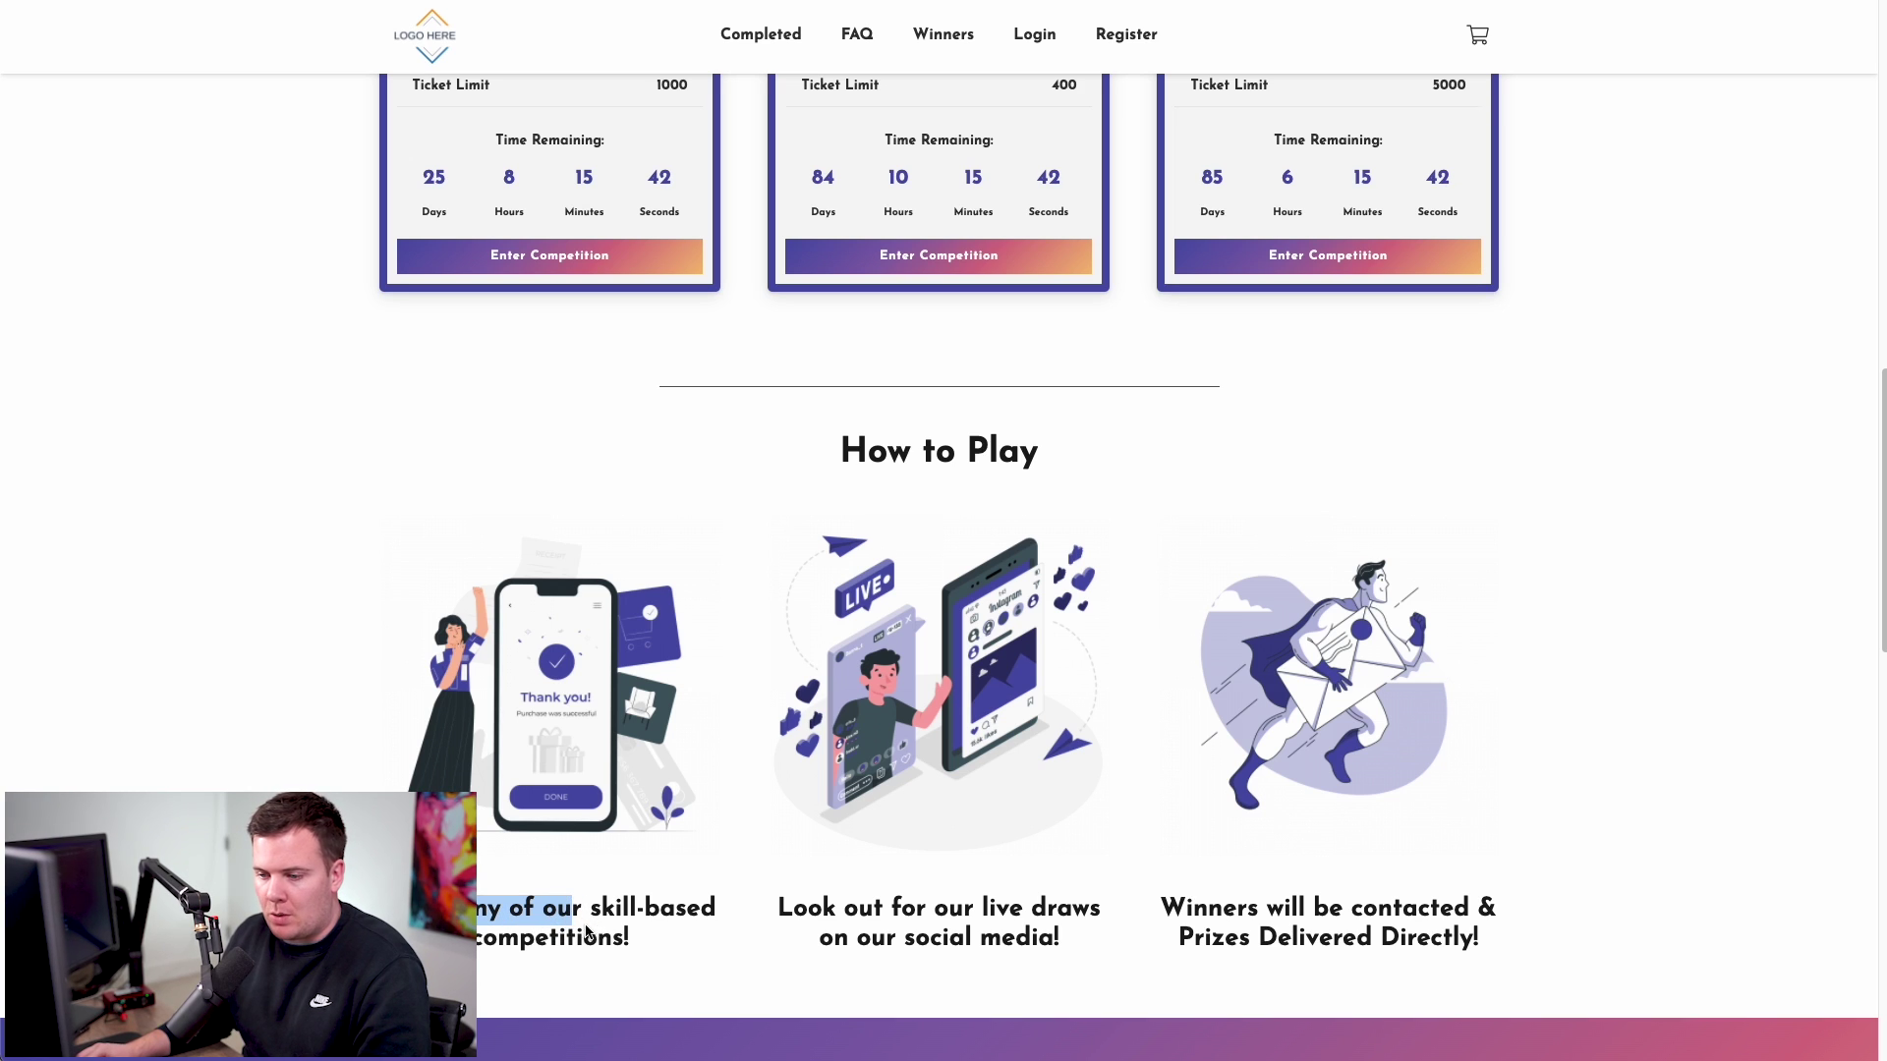
click(587, 932)
drag(779, 909, 1000, 924)
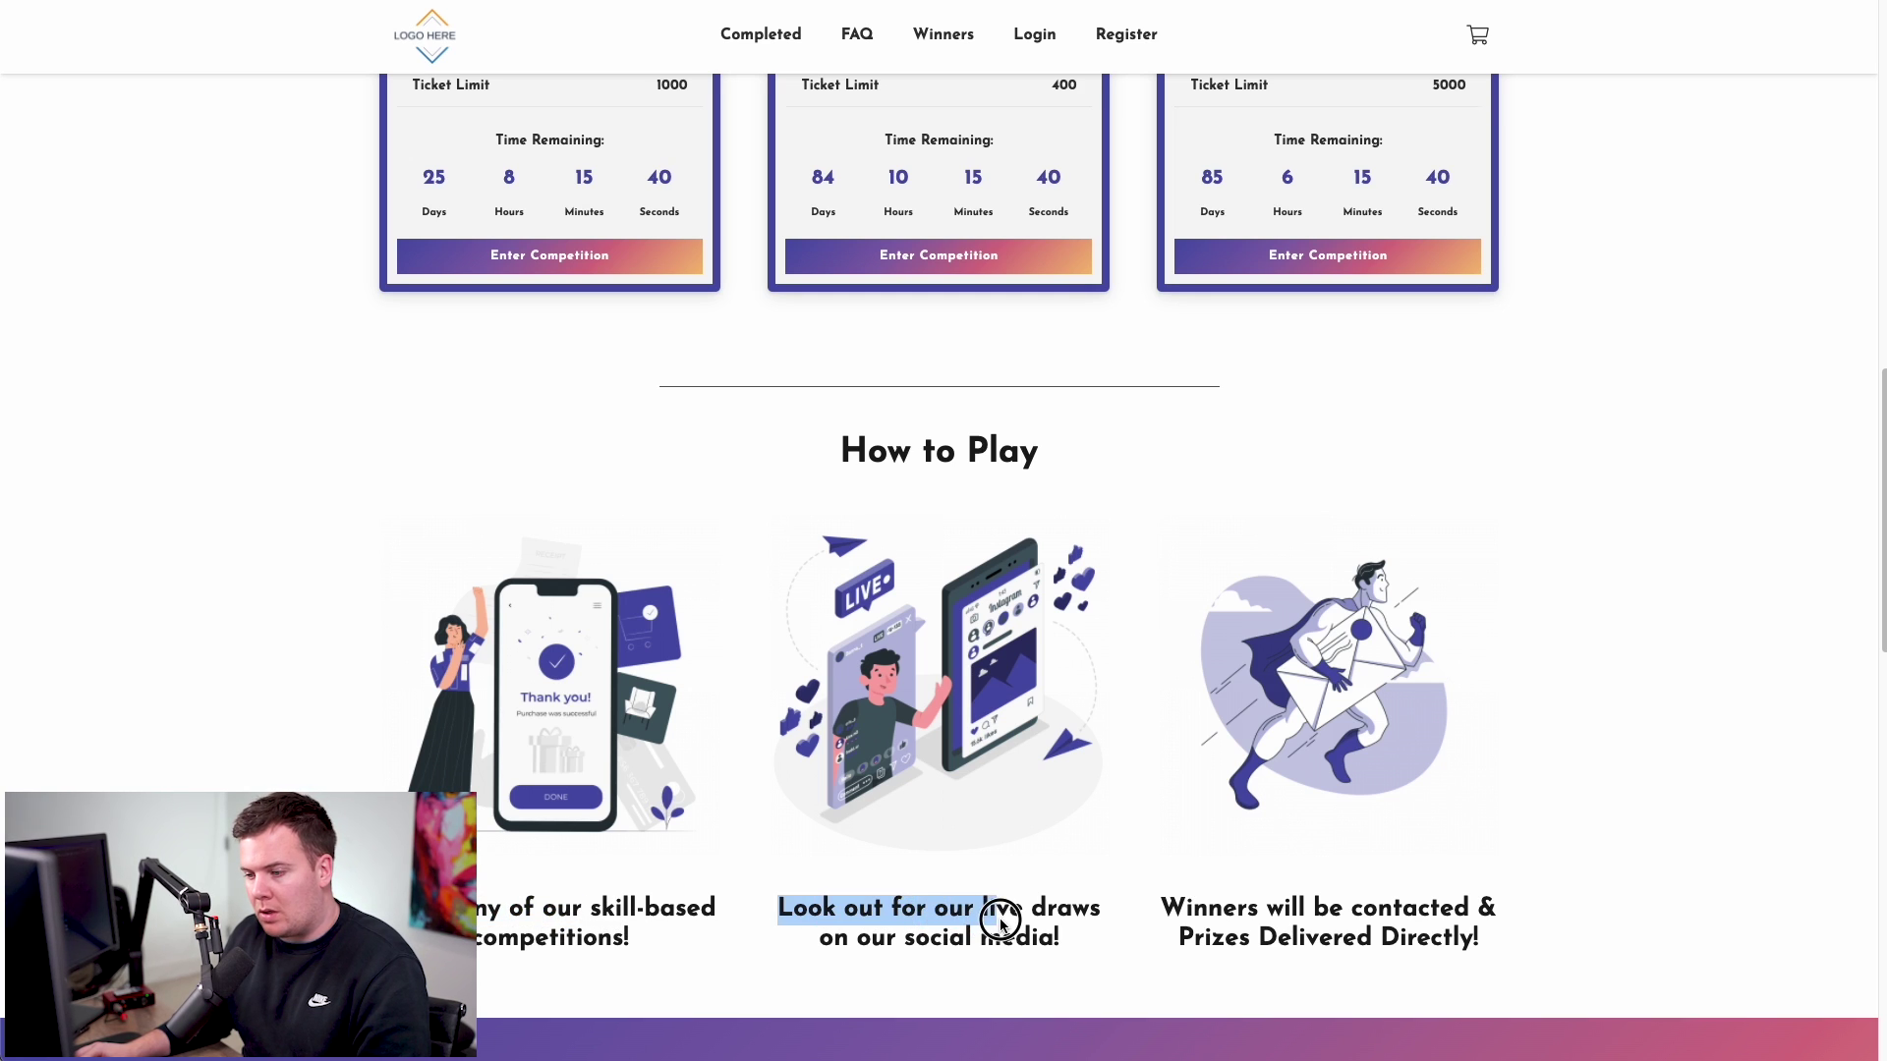
click(1004, 925)
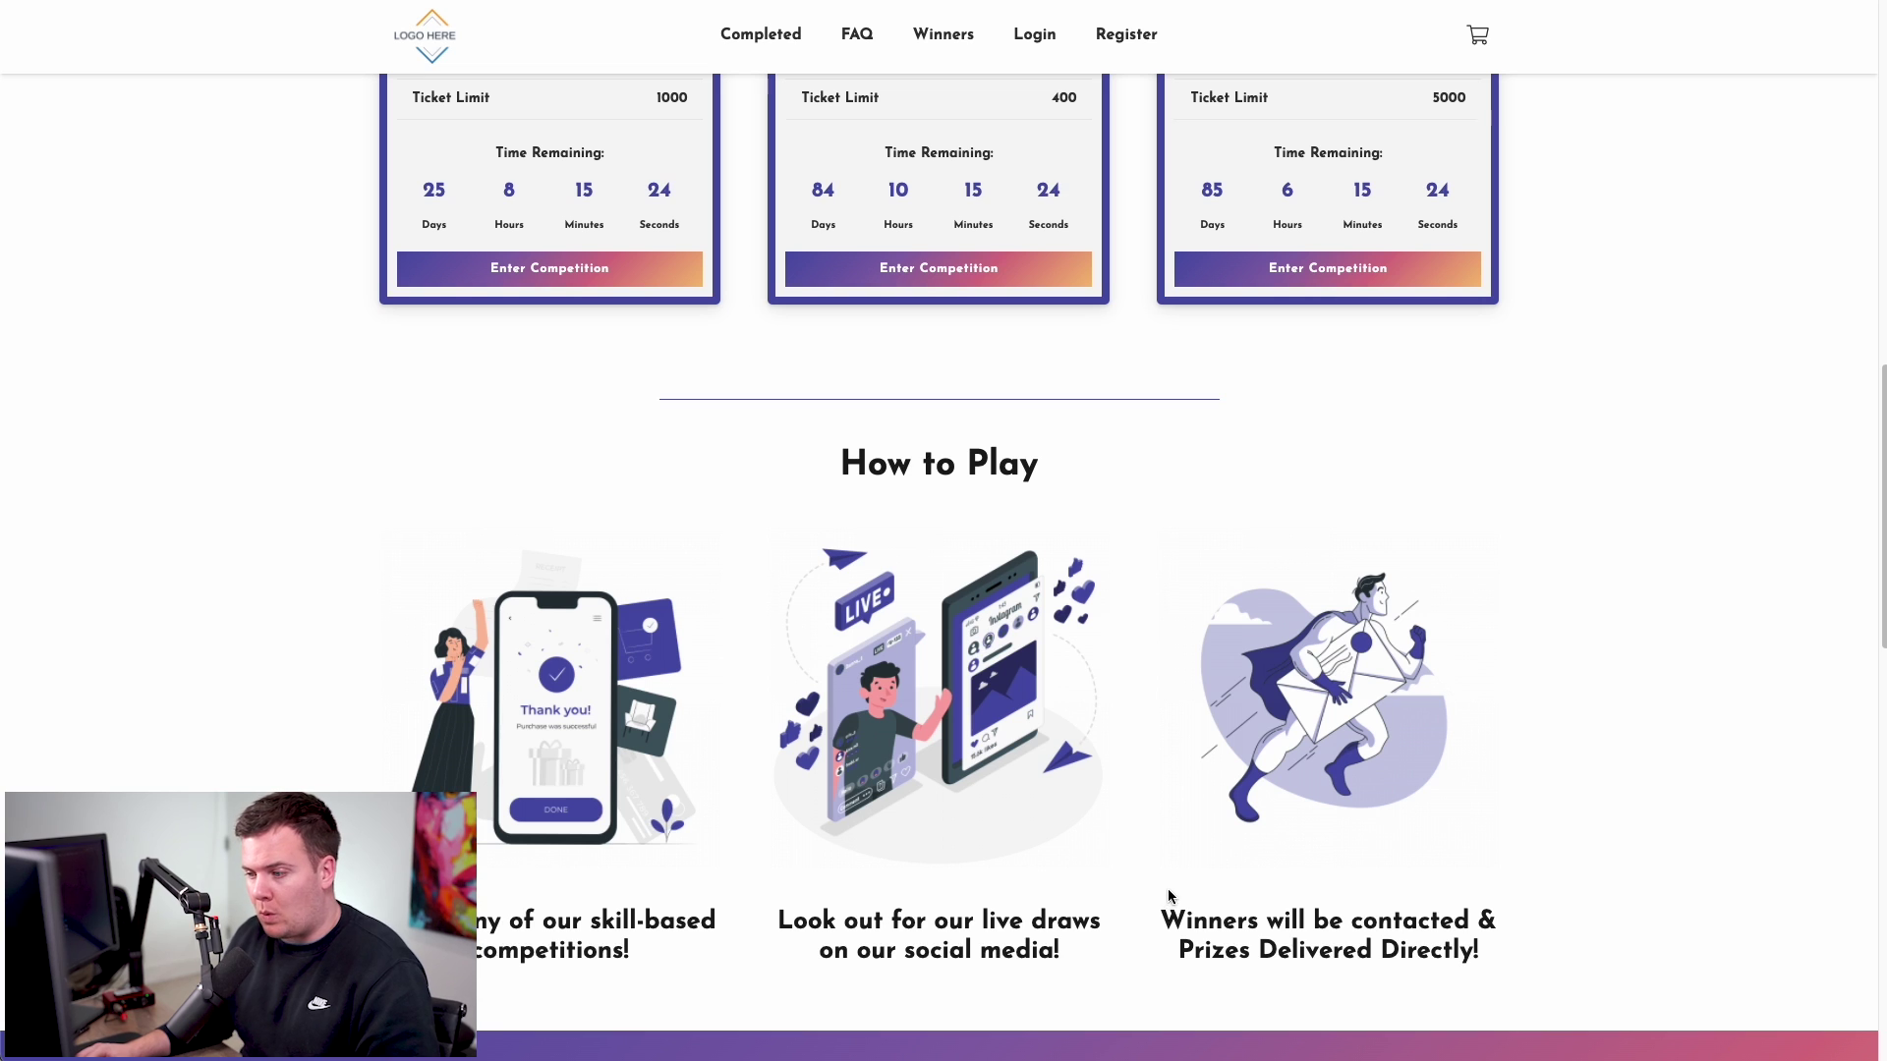
click(1170, 921)
drag(1170, 920, 1483, 921)
click(1316, 921)
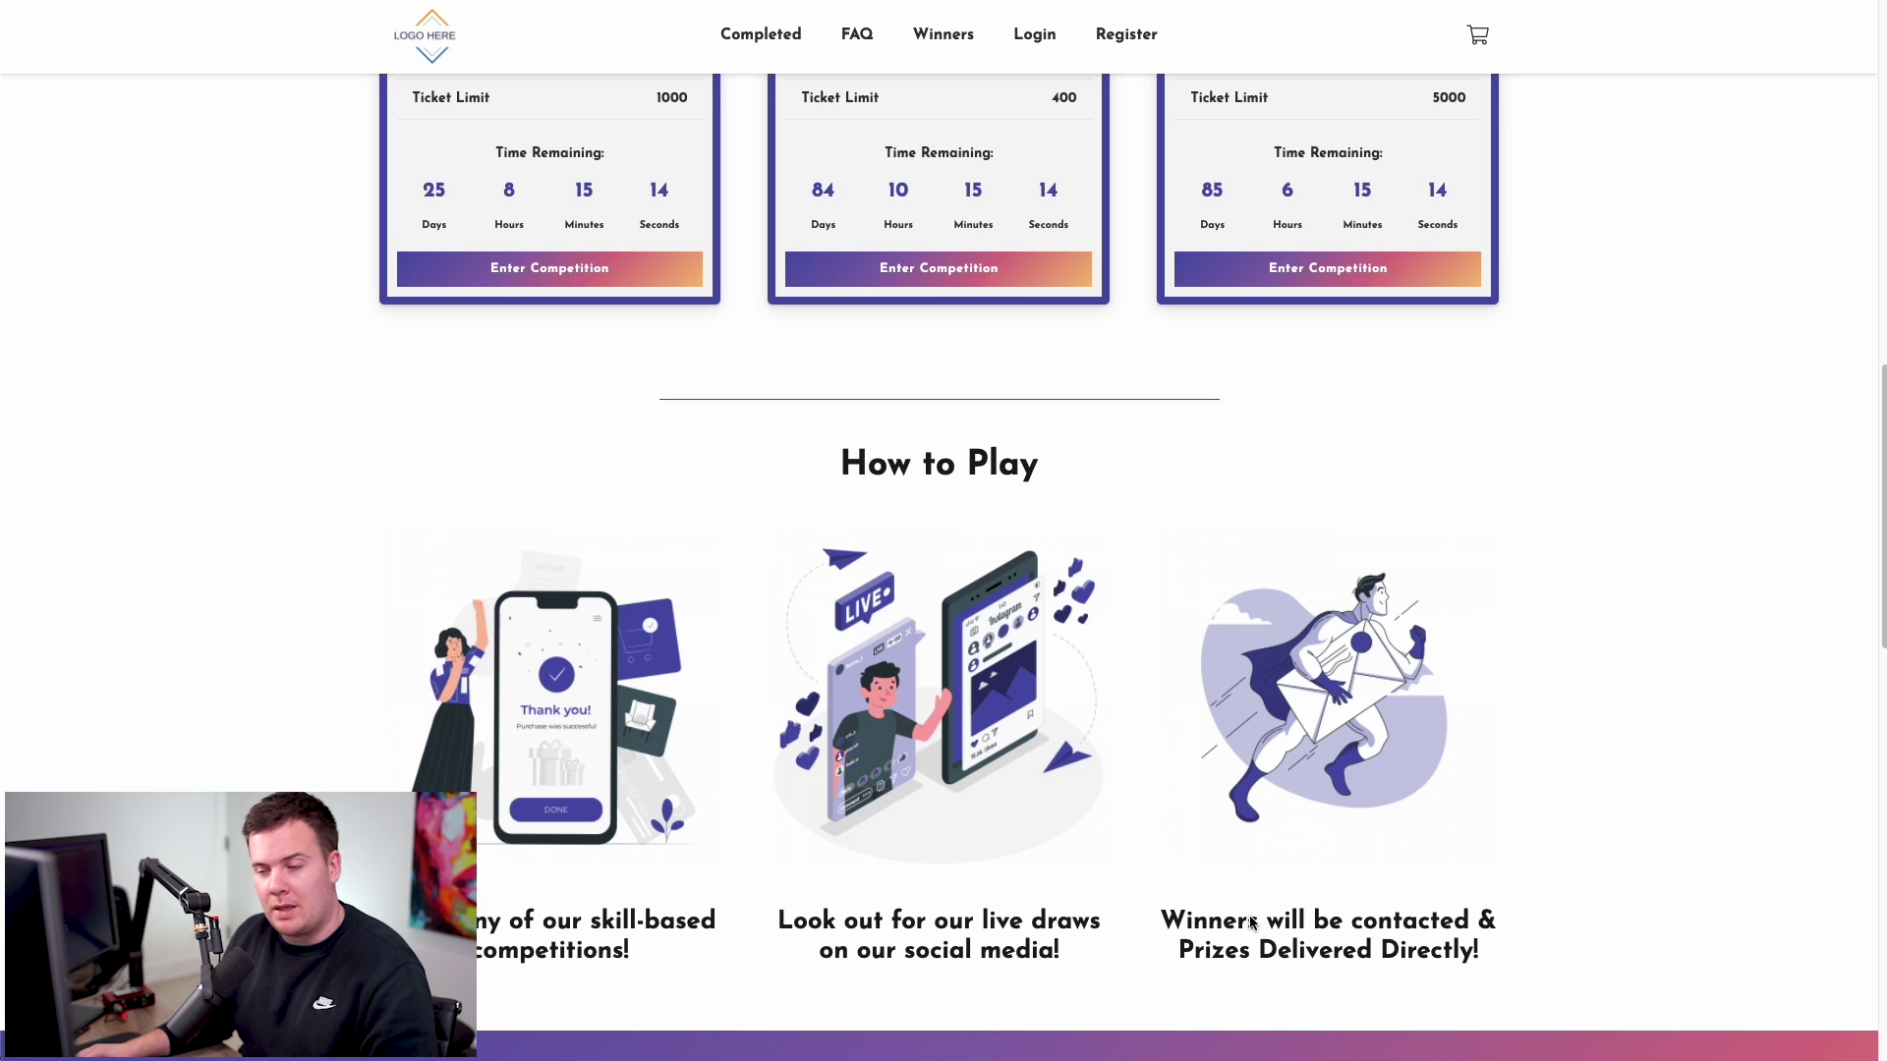
scroll(1250, 913, down, 4)
scroll(1195, 753, down, 4)
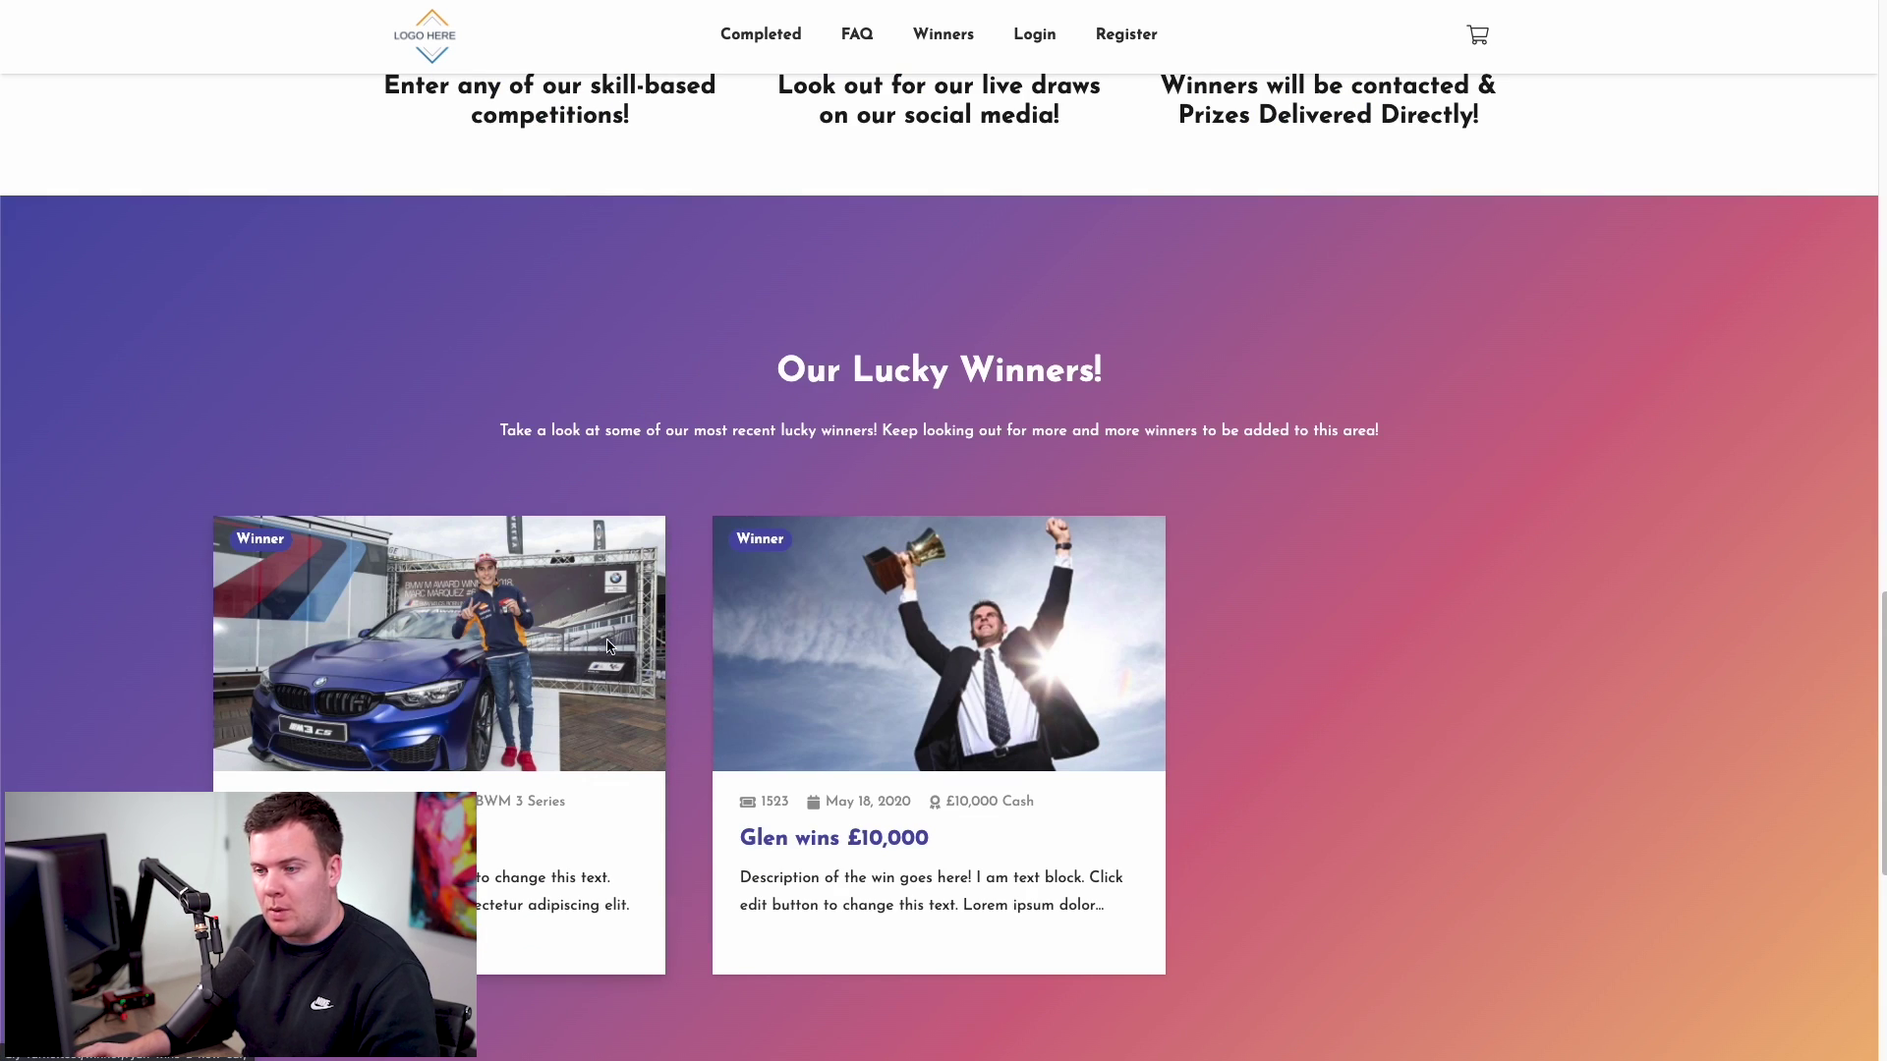
- Scroll through the winner stories to the footer, then return to the top via the header logo
scroll(670, 567, down, 2)
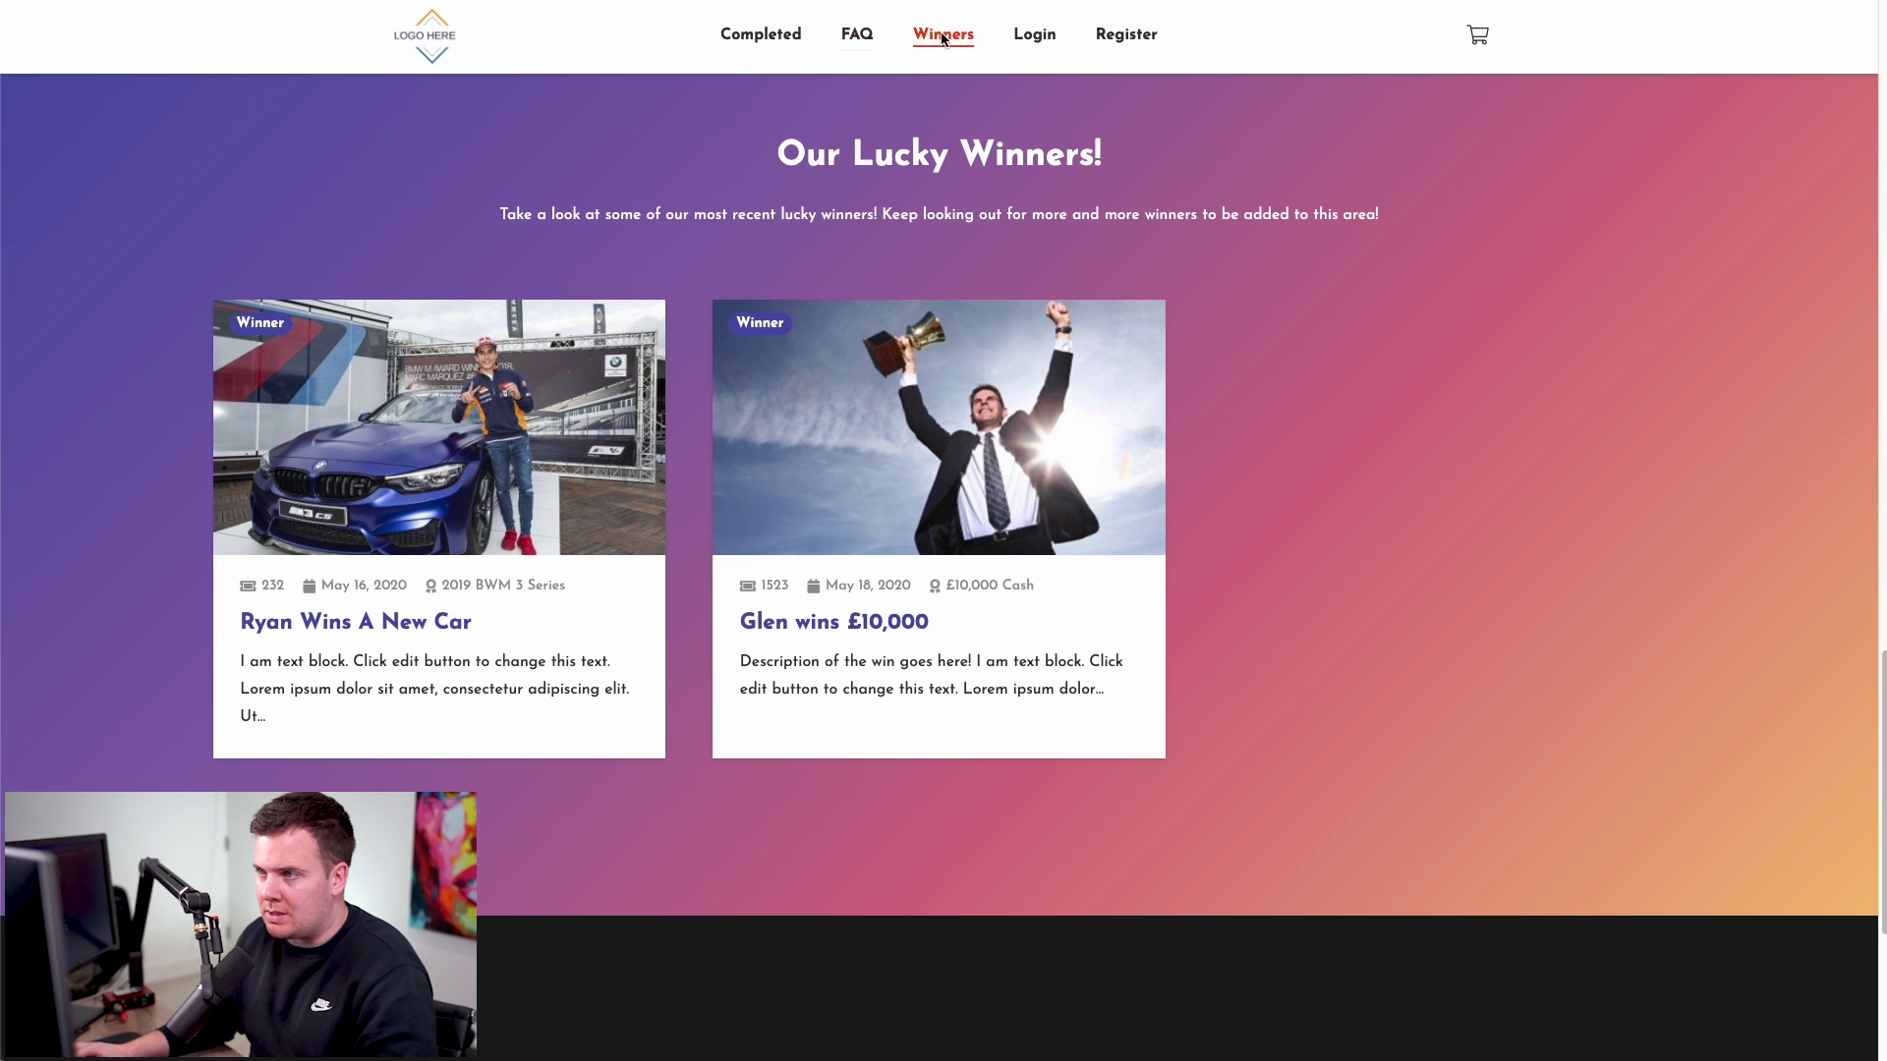
scroll(1179, 280, down, 5)
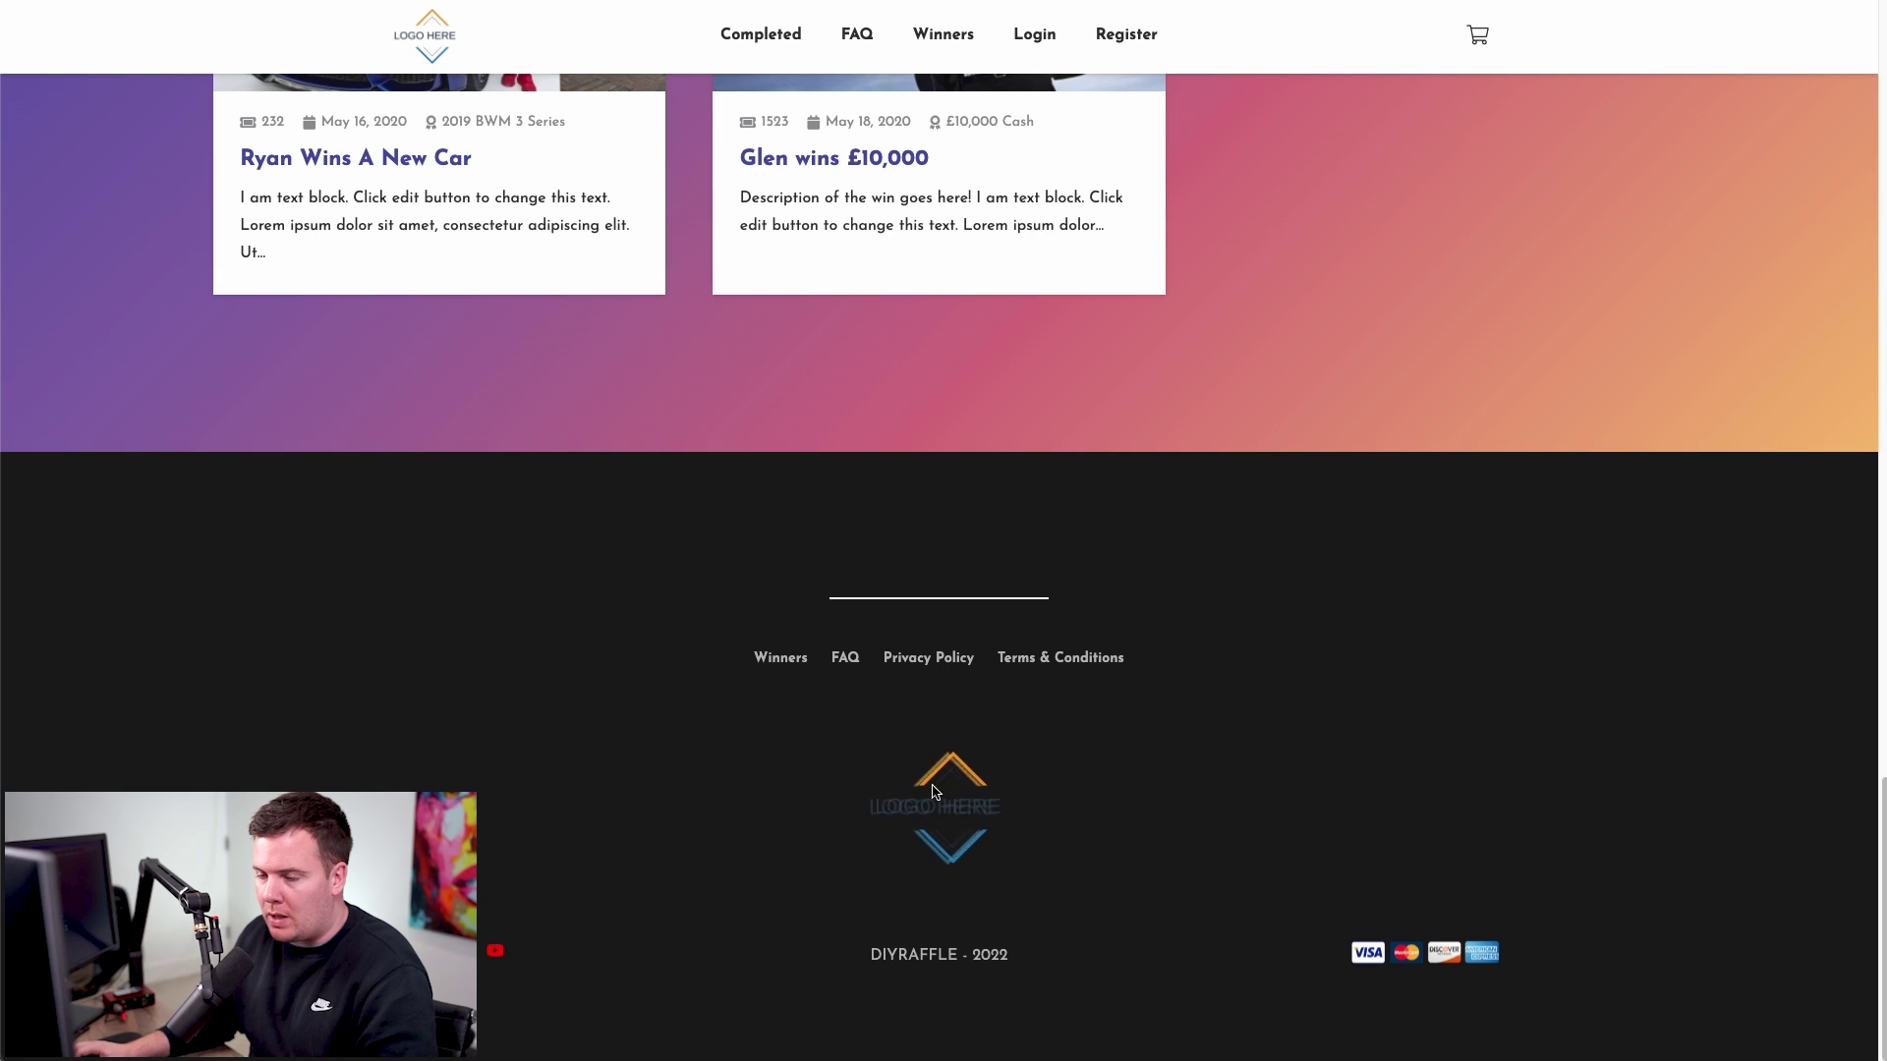
click(433, 57)
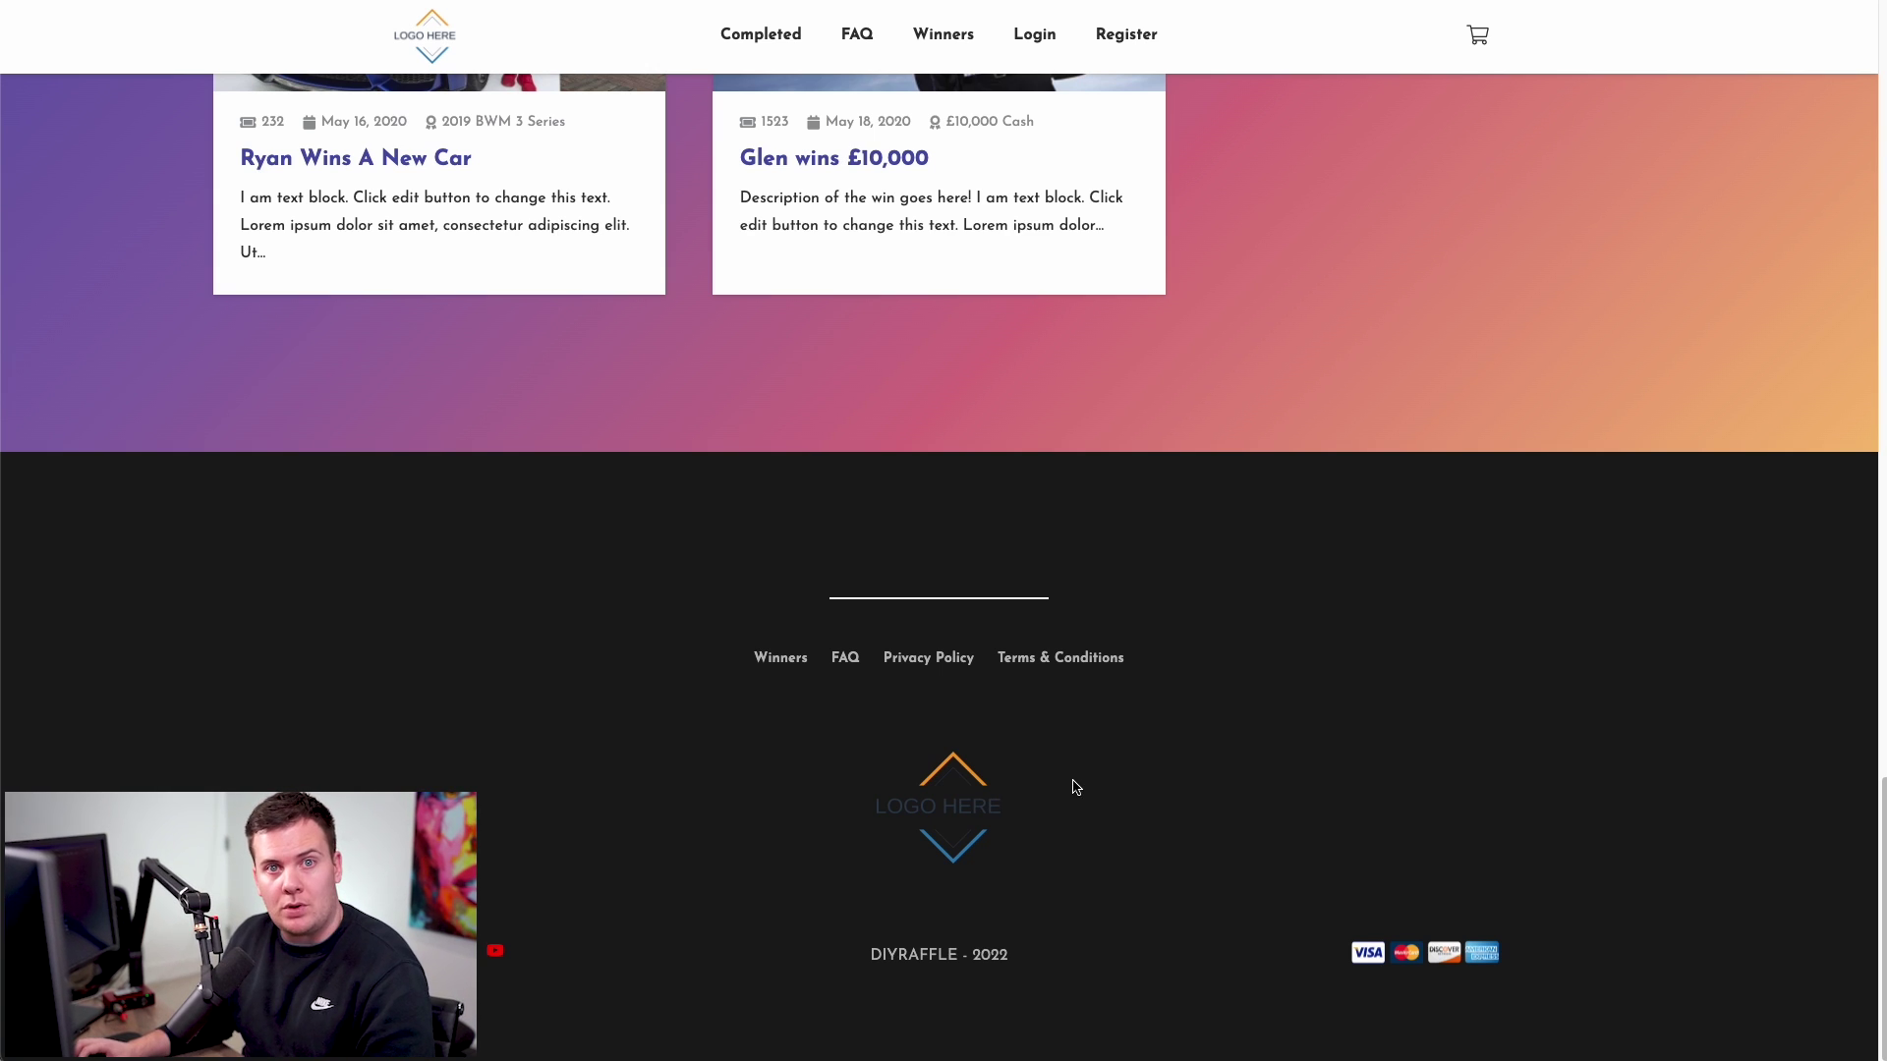
- Open Pick Your Number and select tickets 281, 282 and 283 in the 281-320 range
scroll(1061, 783, up, 20)
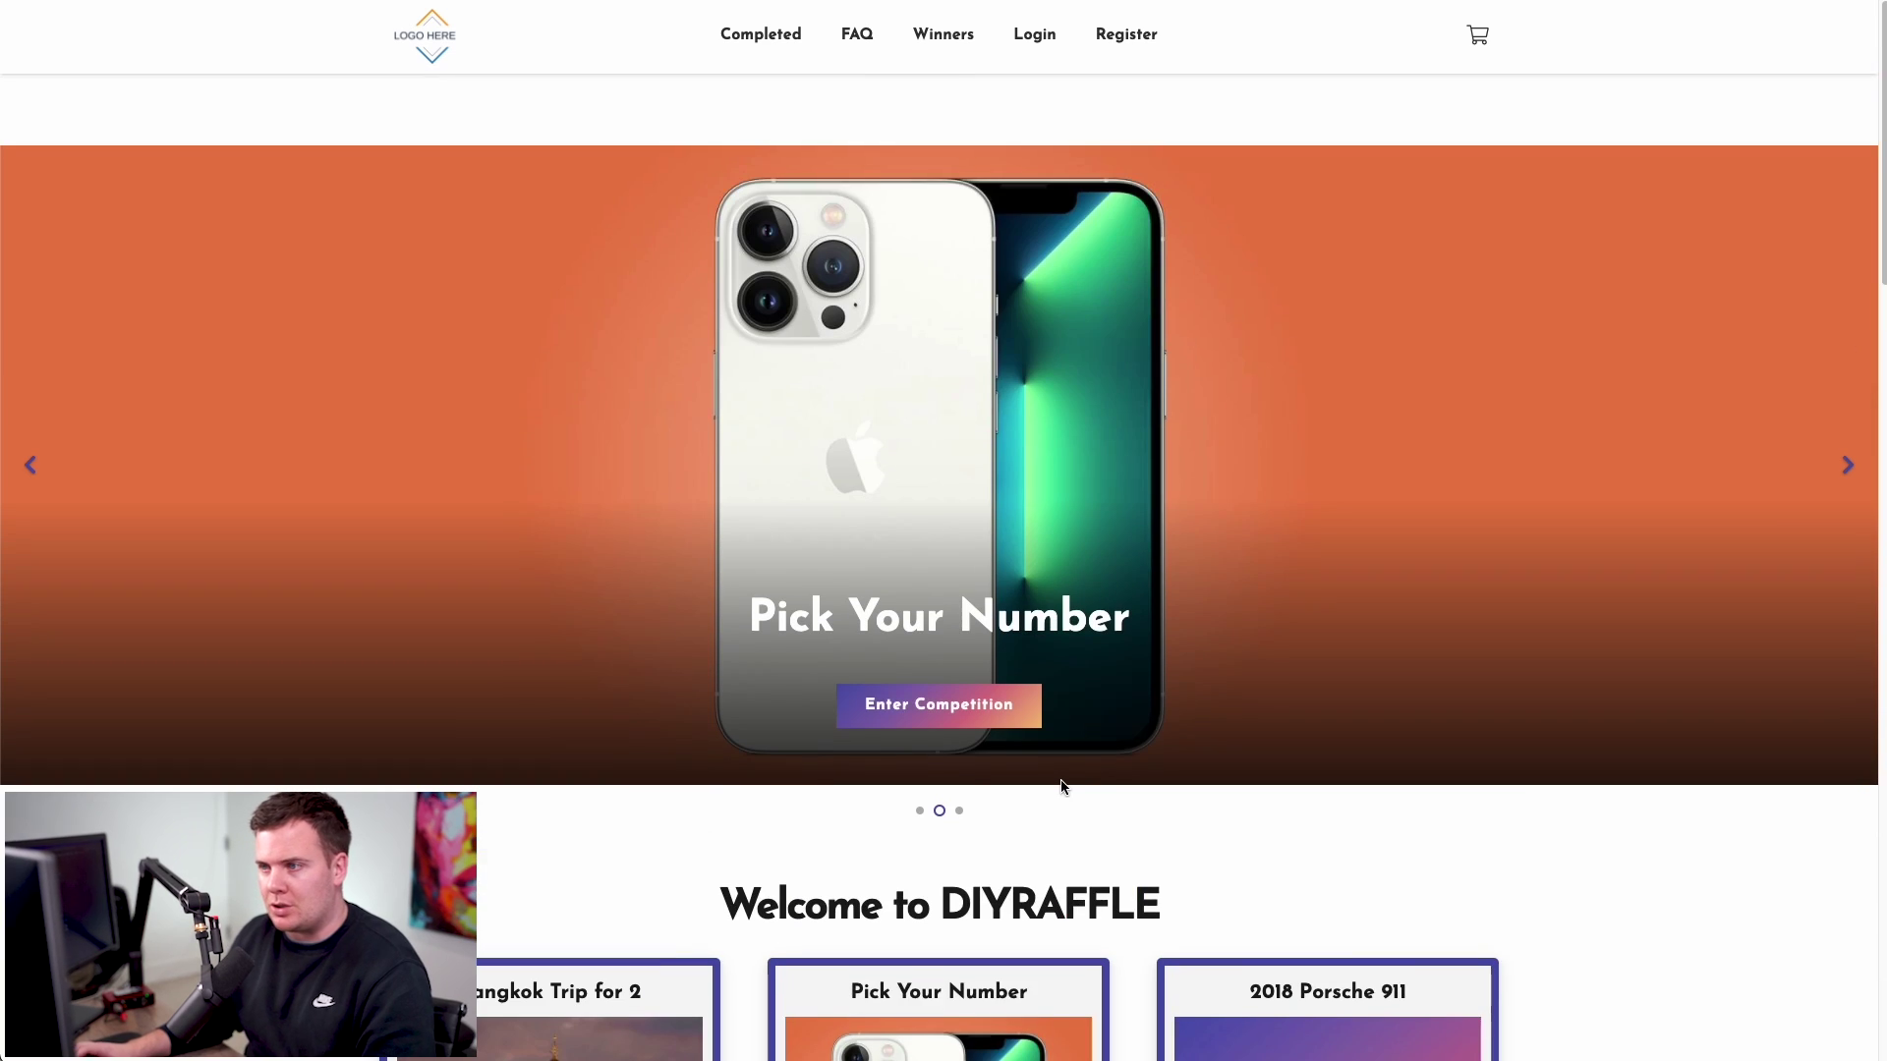
scroll(1061, 776, down, 6)
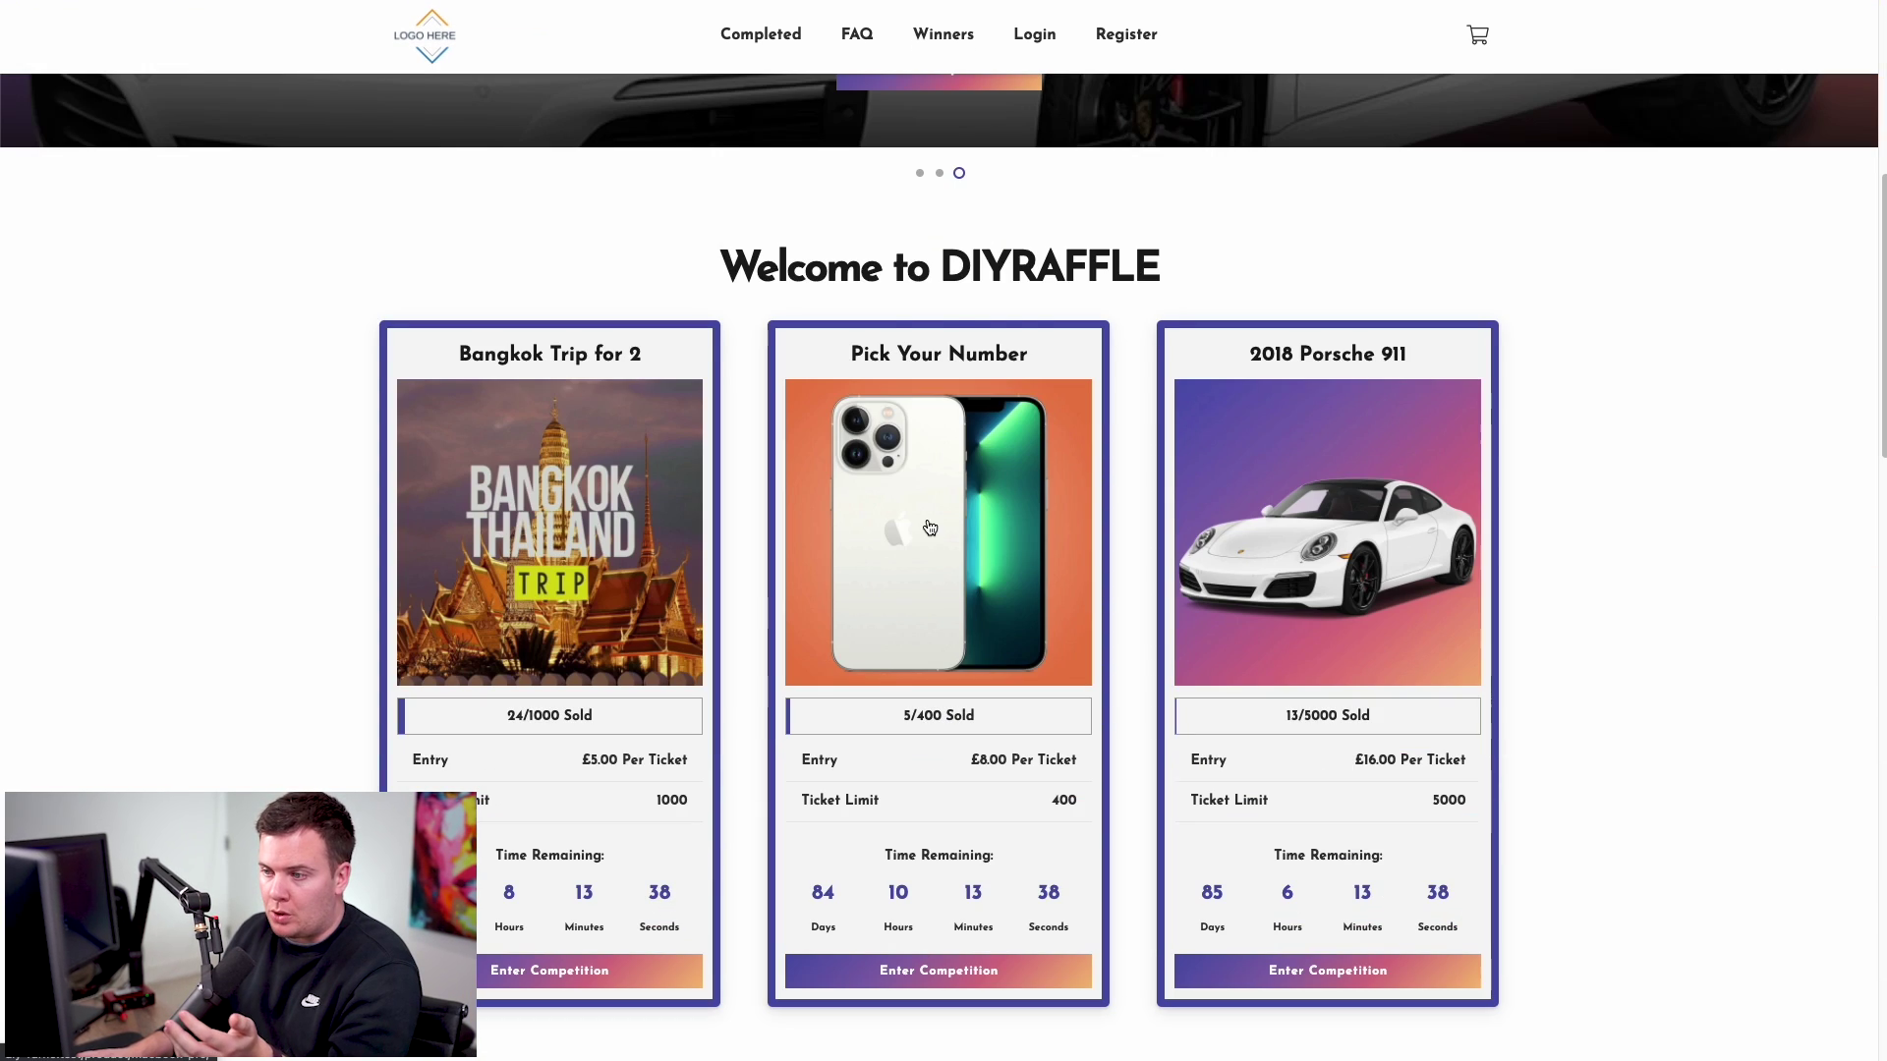
click(928, 521)
scroll(1051, 494, down, 6)
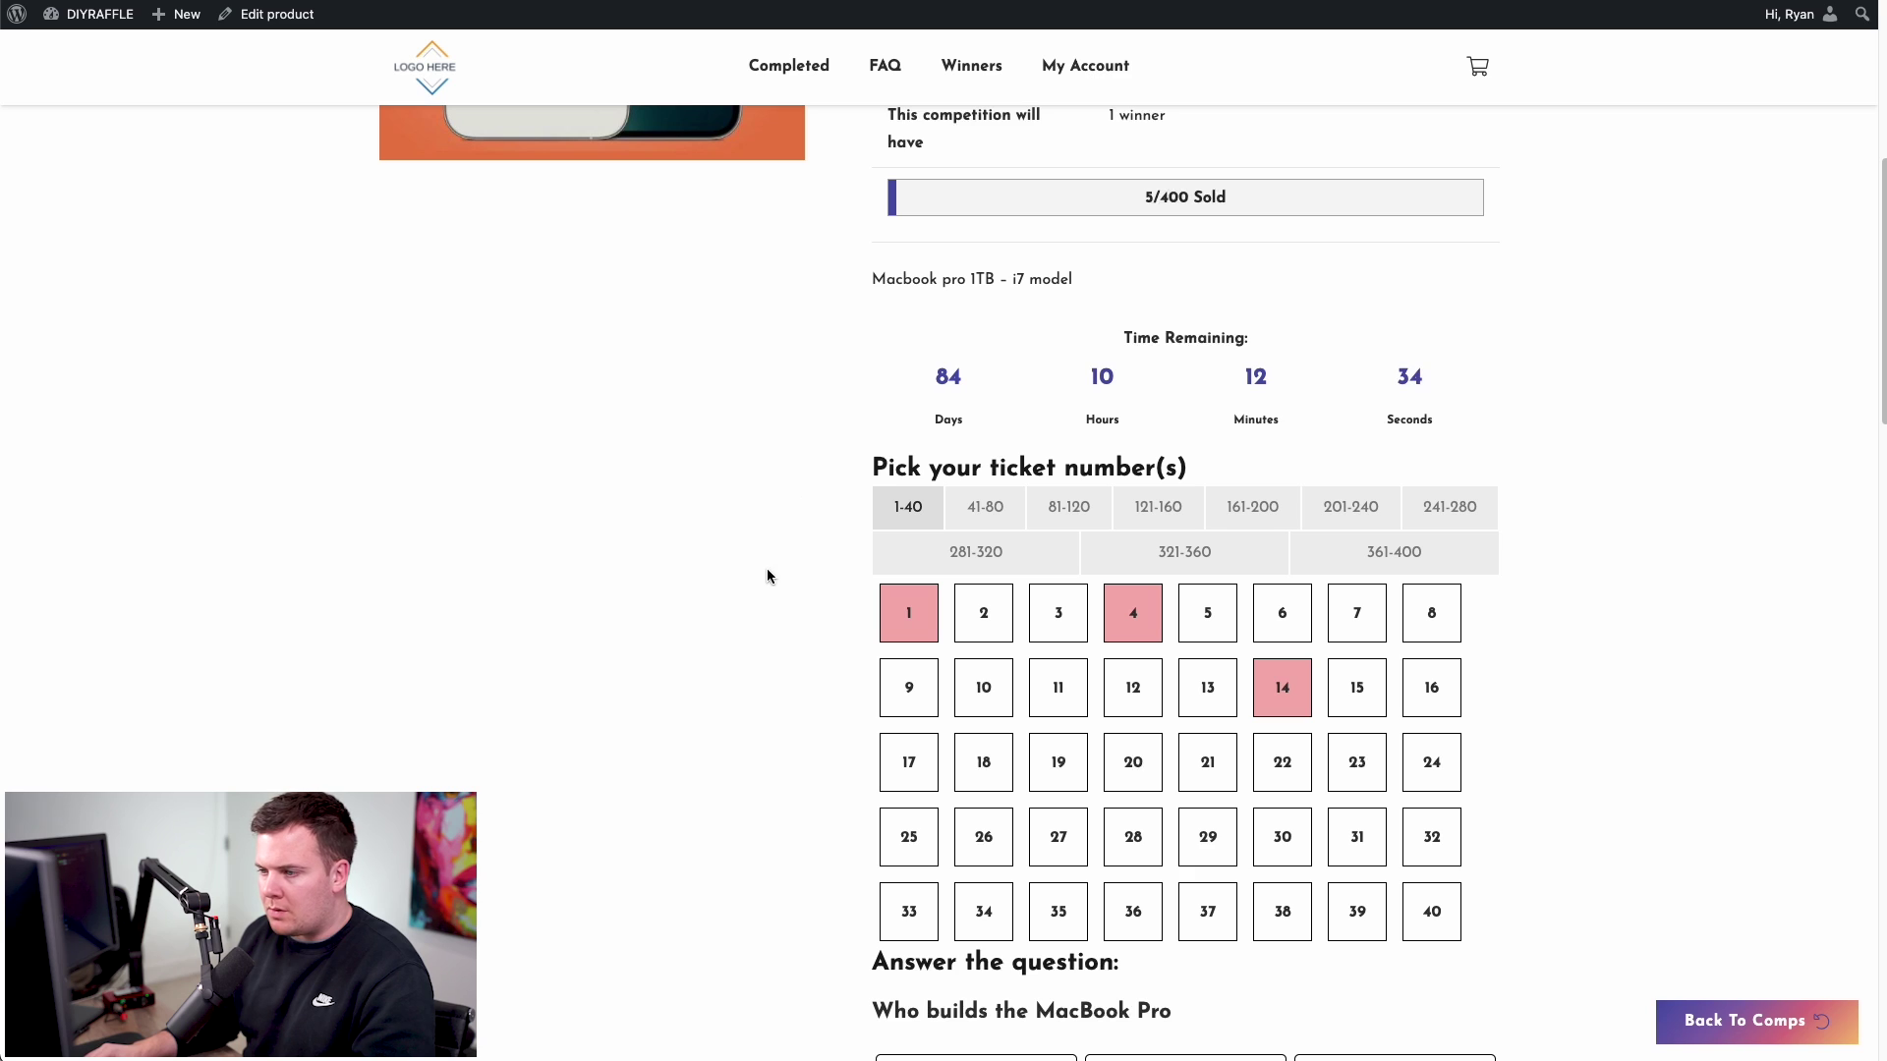
click(969, 552)
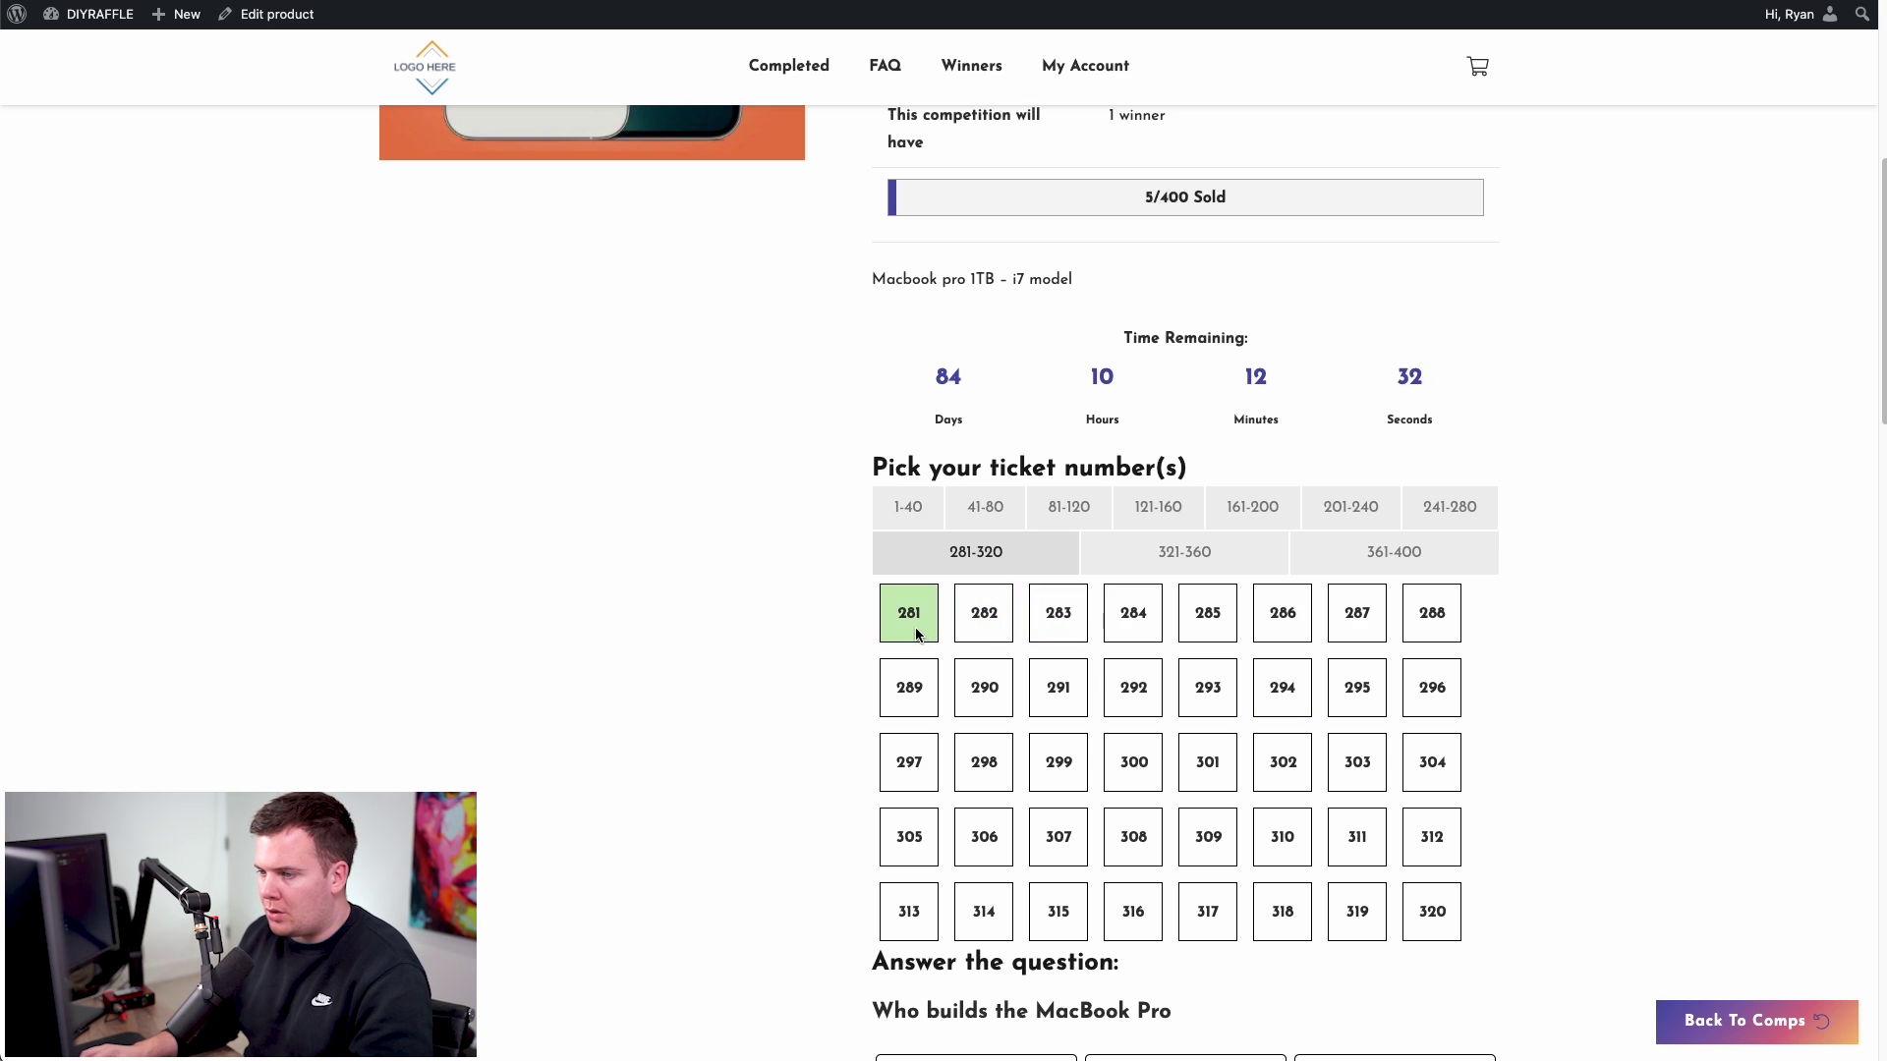
click(991, 627)
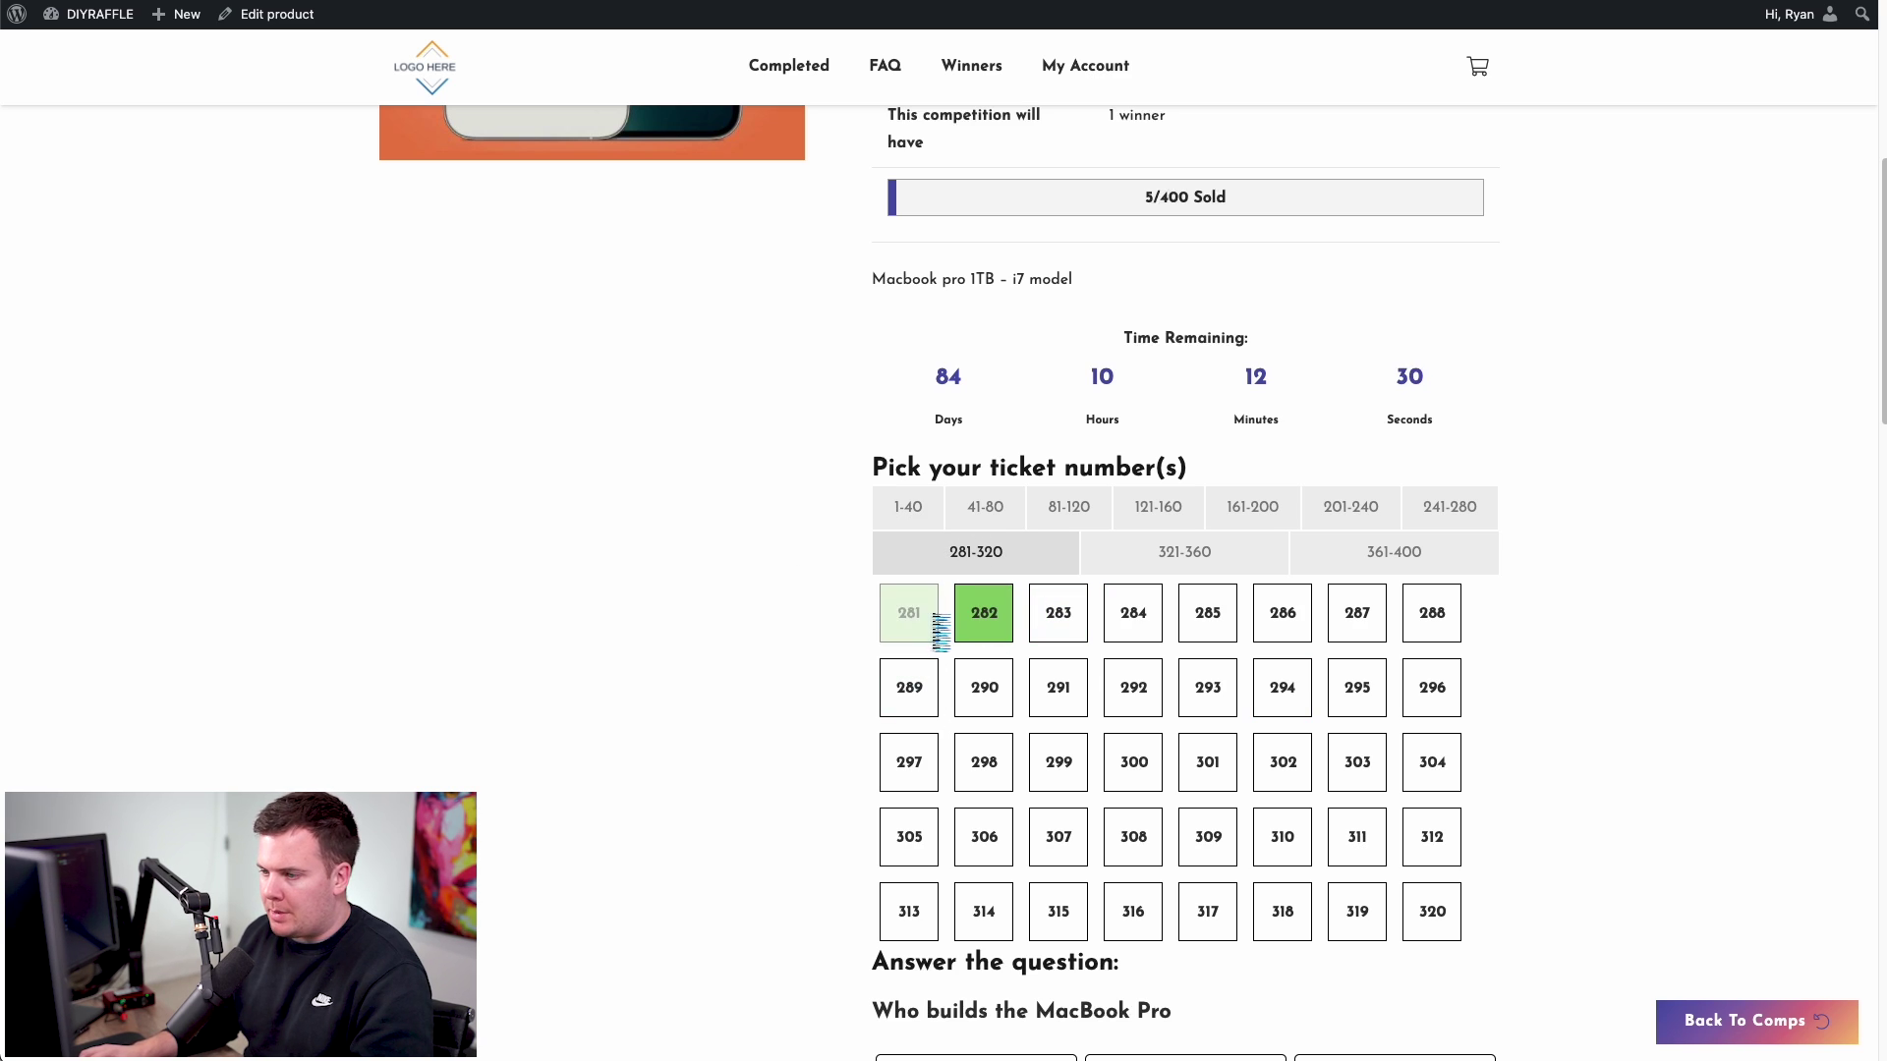
click(909, 617)
click(1054, 621)
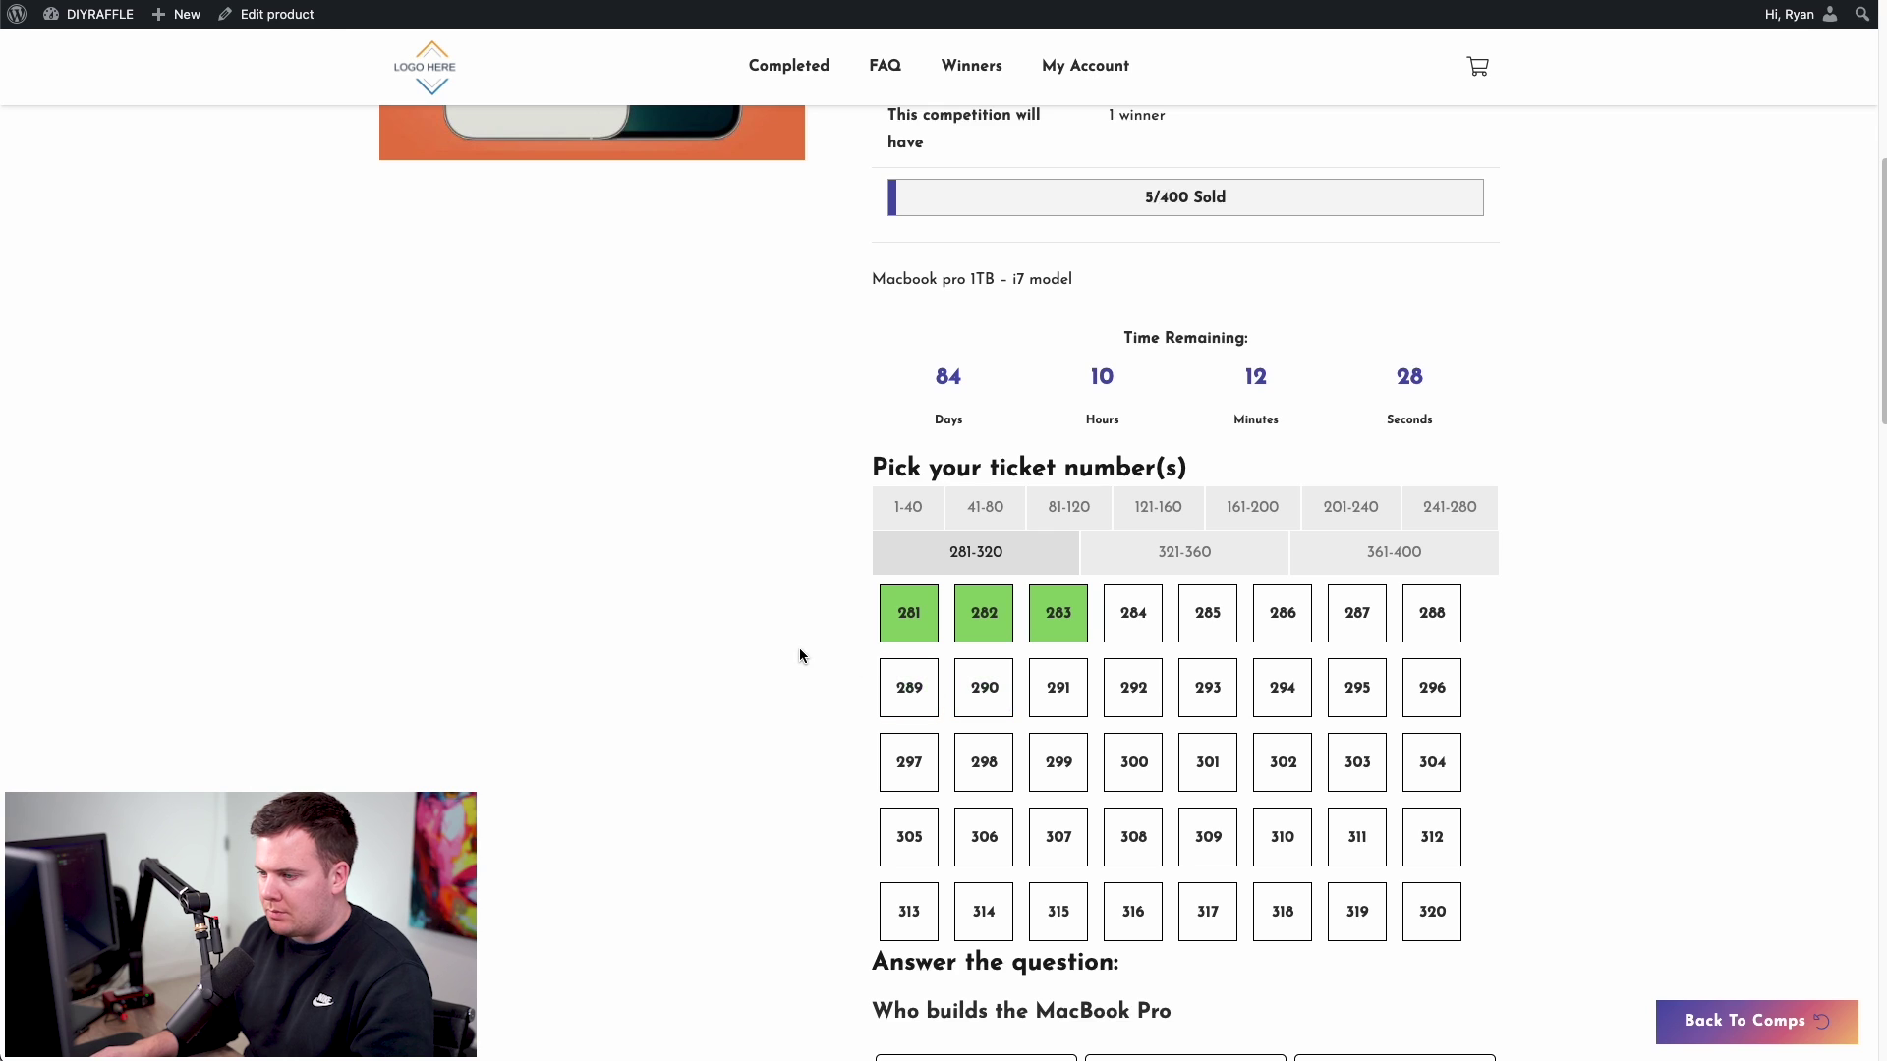
- Answer the skill question with APPLE and add the three tickets to the basket for £24.00
scroll(799, 646, down, 3)
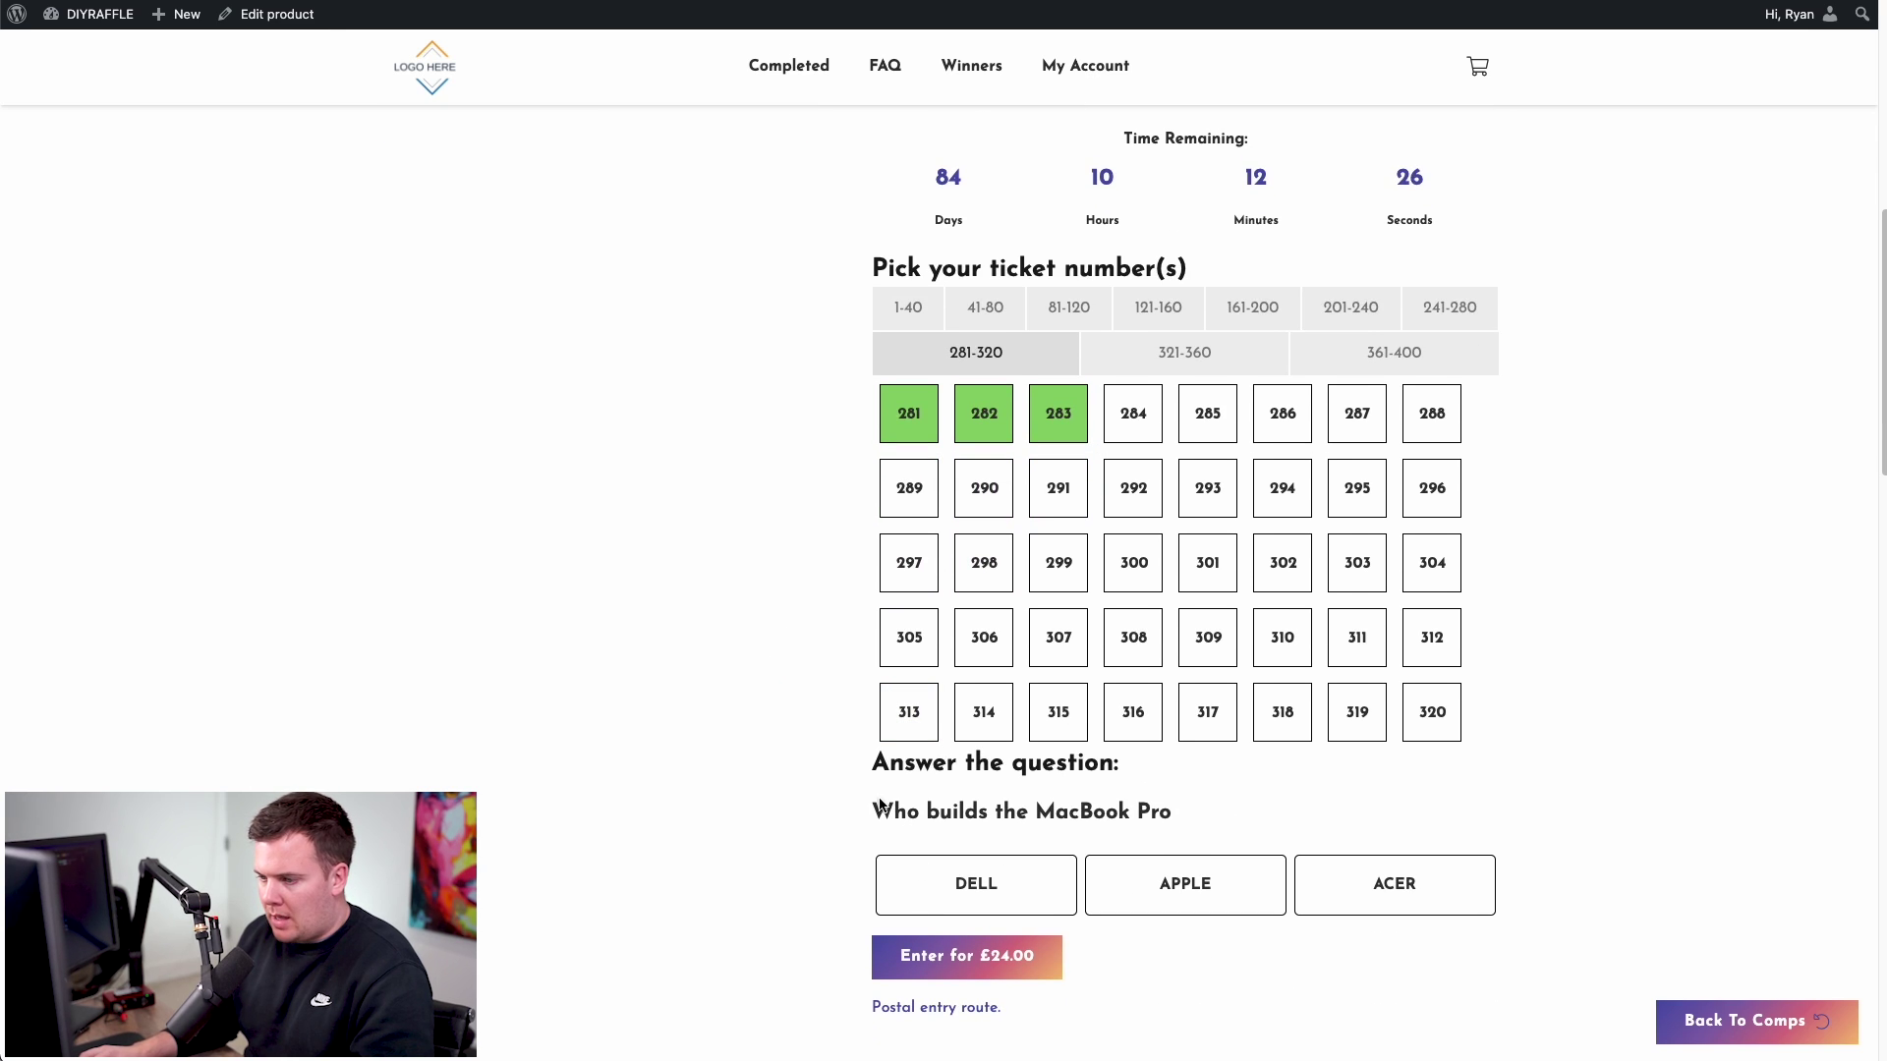
drag(883, 806, 1076, 815)
click(894, 824)
drag(894, 823, 1029, 815)
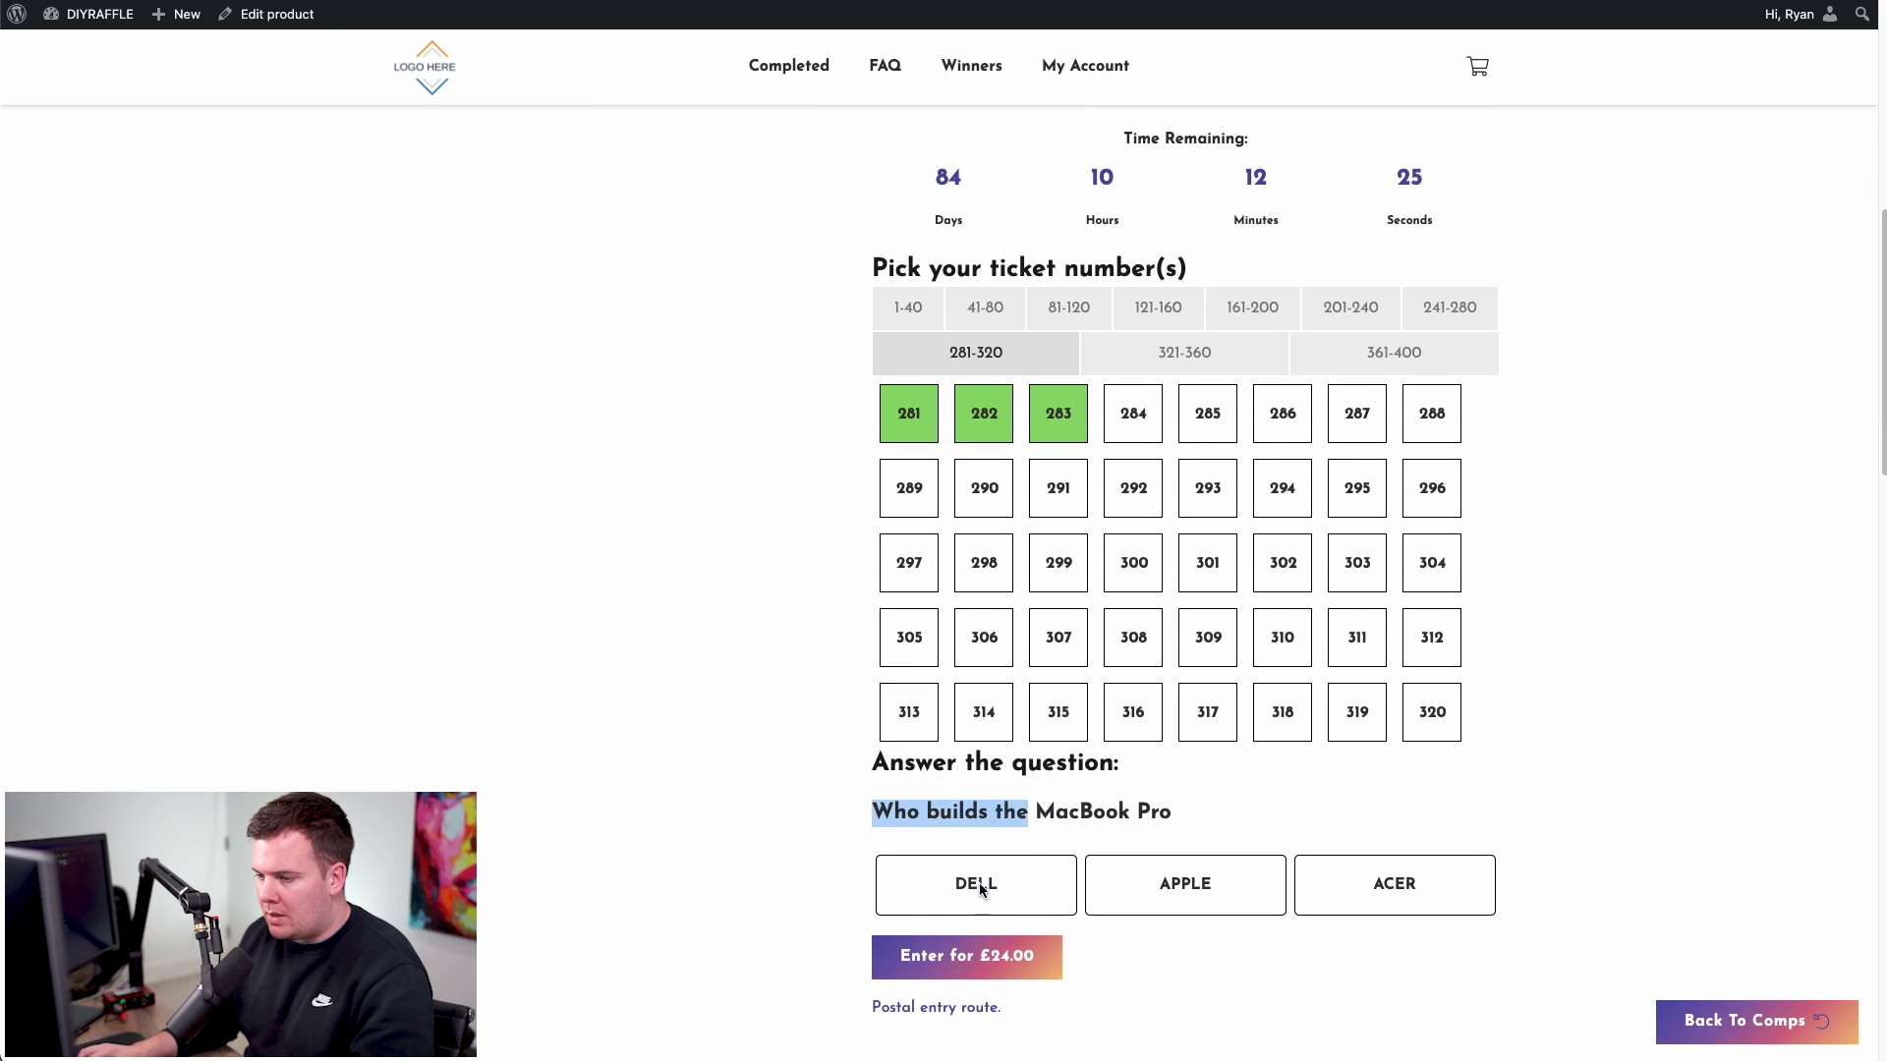
click(1055, 802)
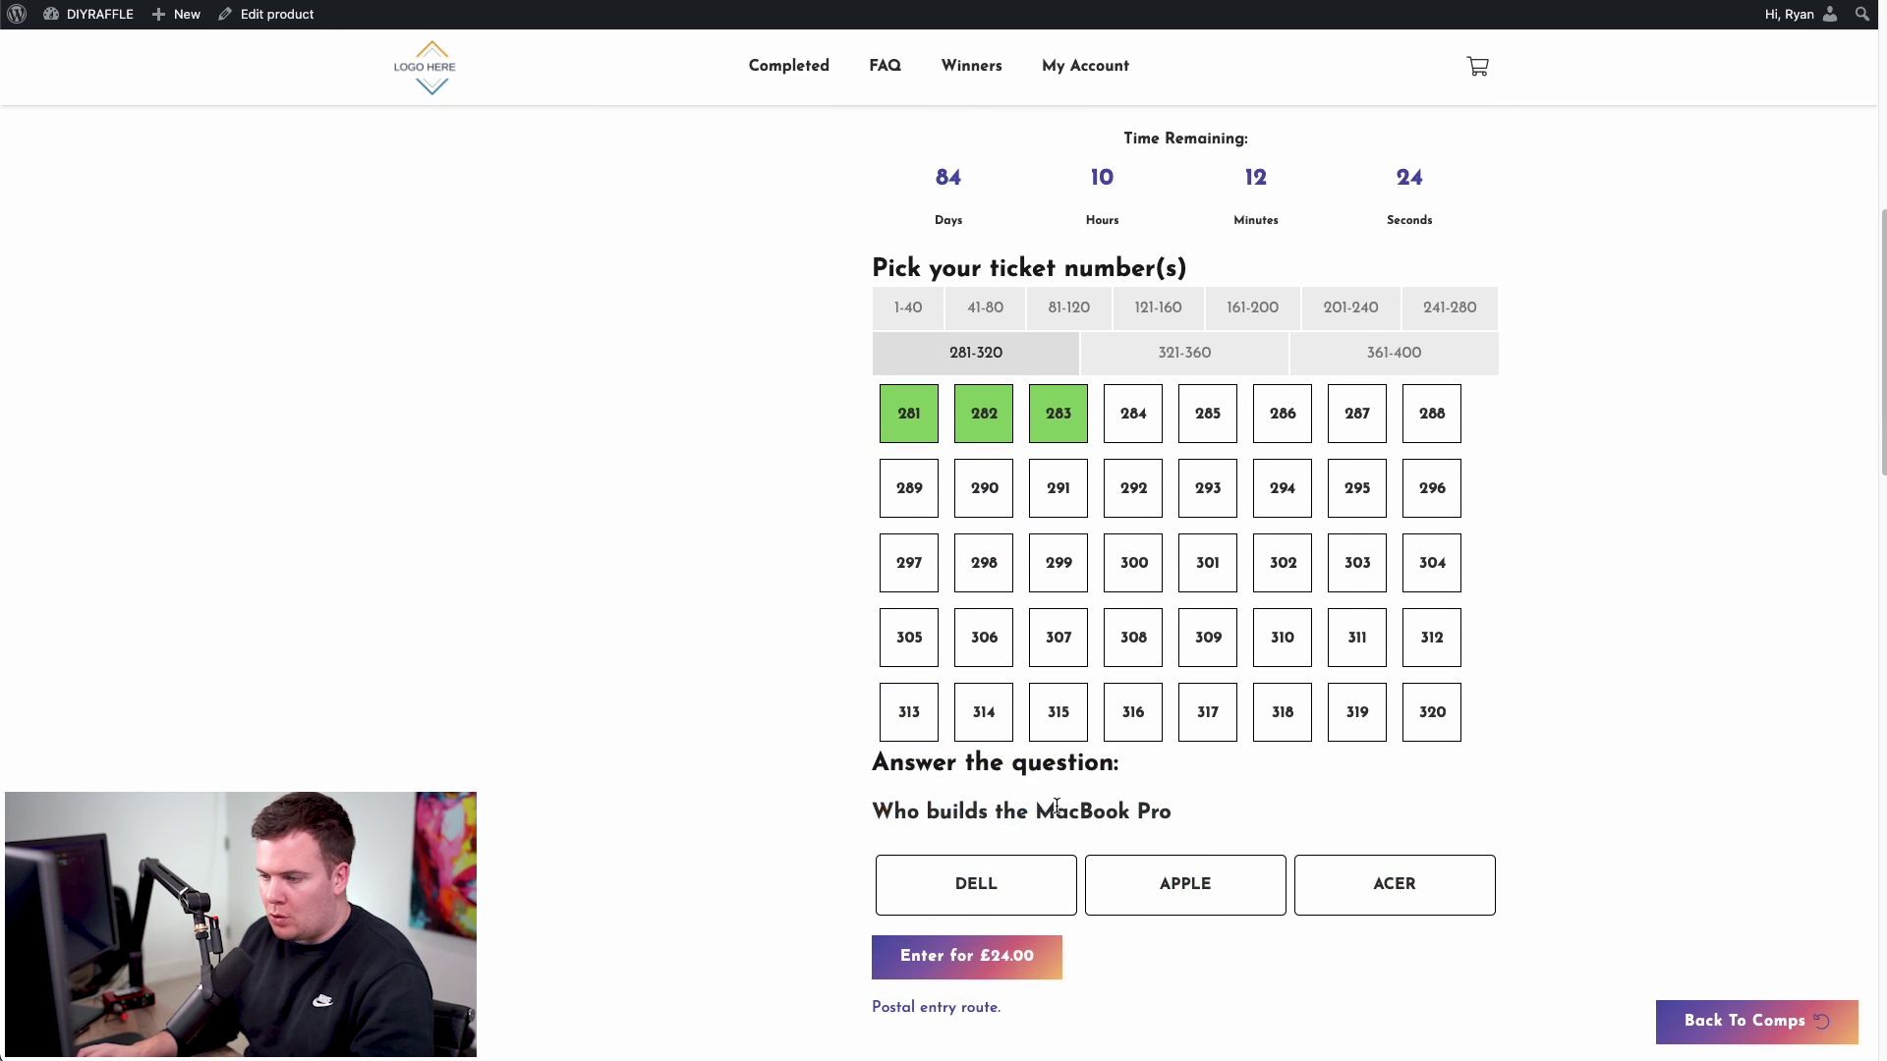
click(1142, 880)
scroll(1101, 865, down, 3)
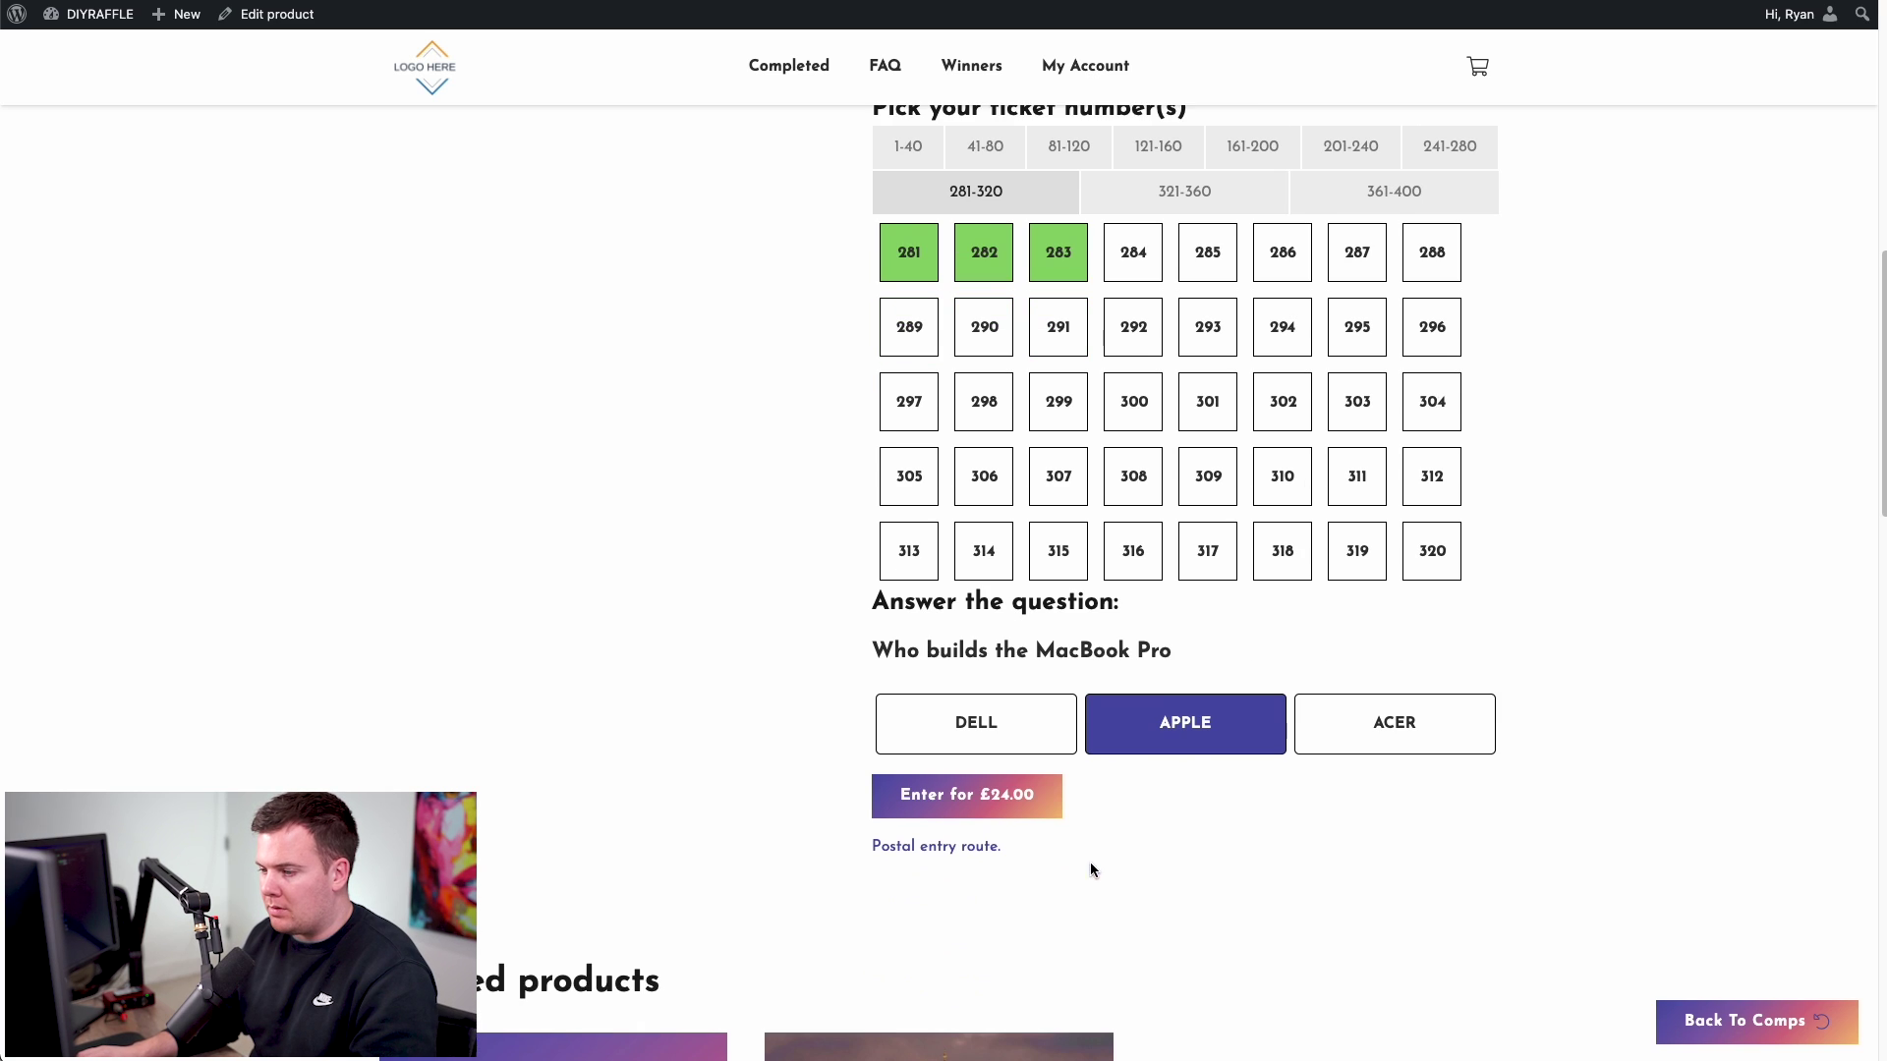
click(1056, 786)
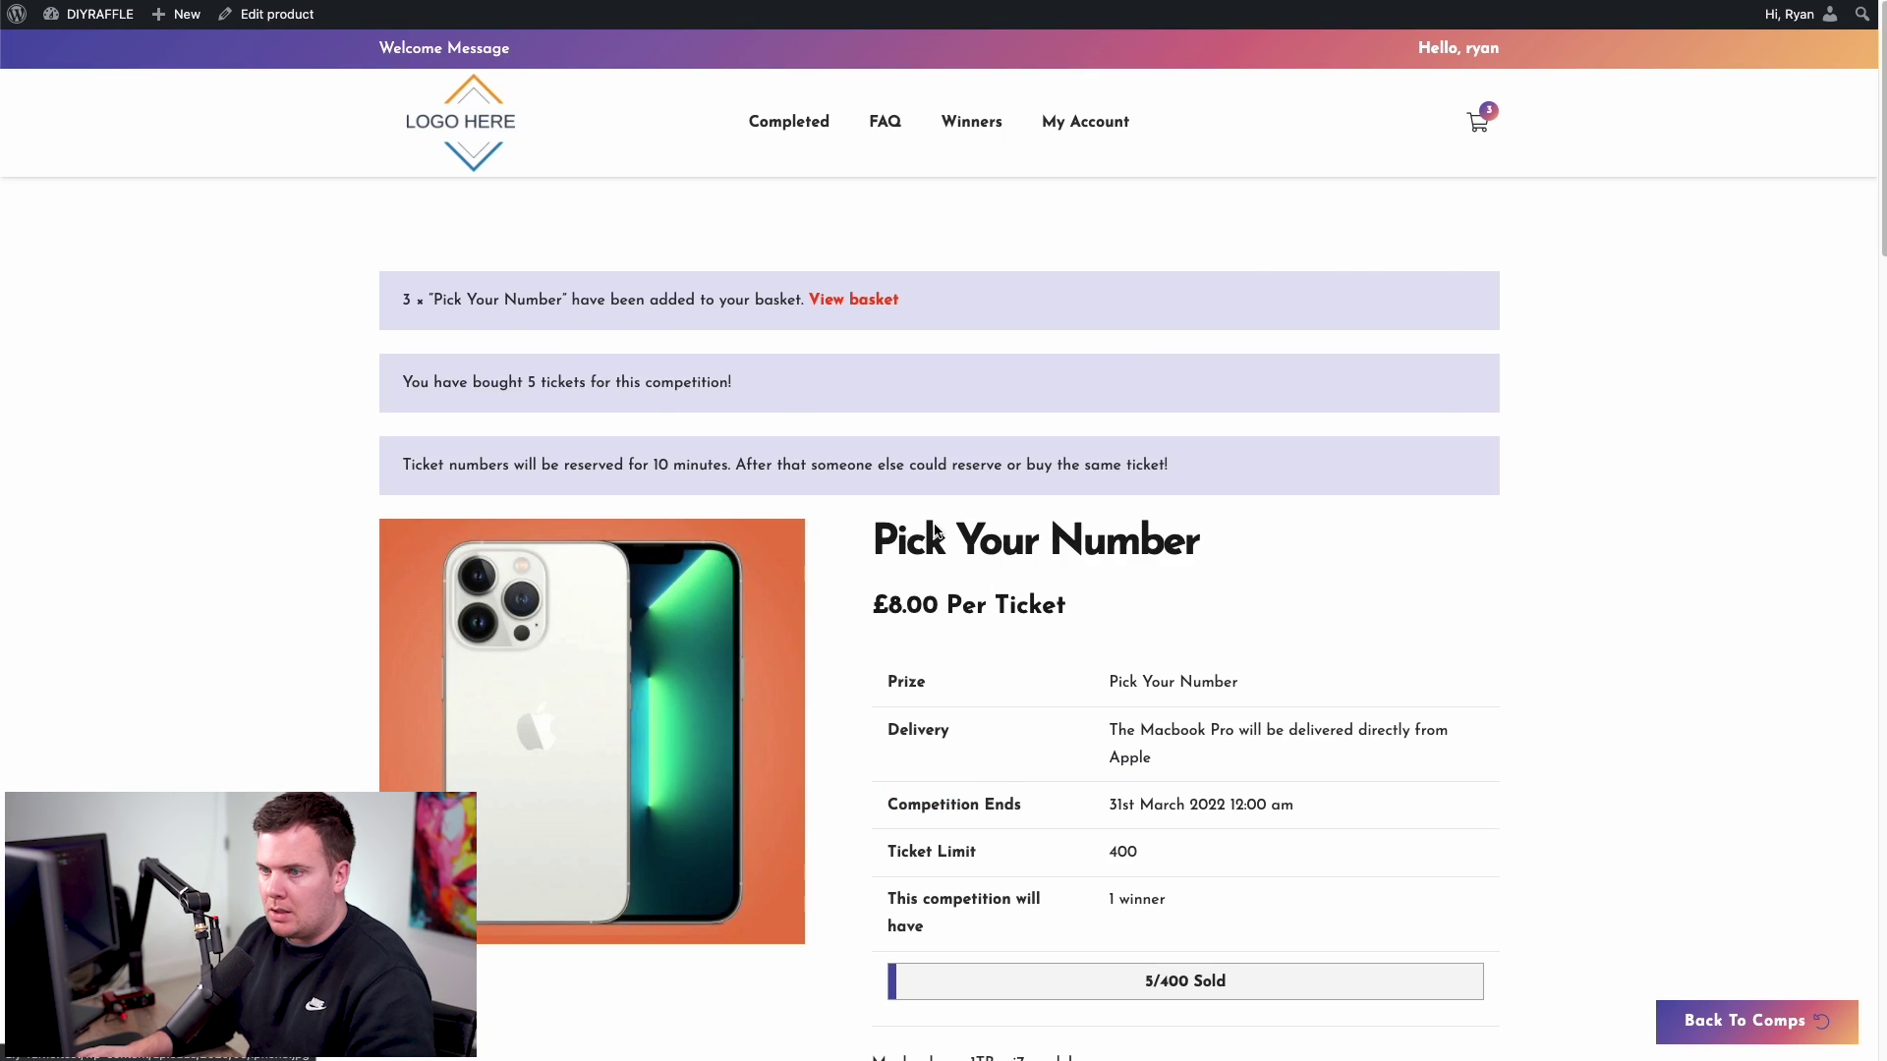
- Open the basket and check the listed ticket numbers 281–283
click(853, 299)
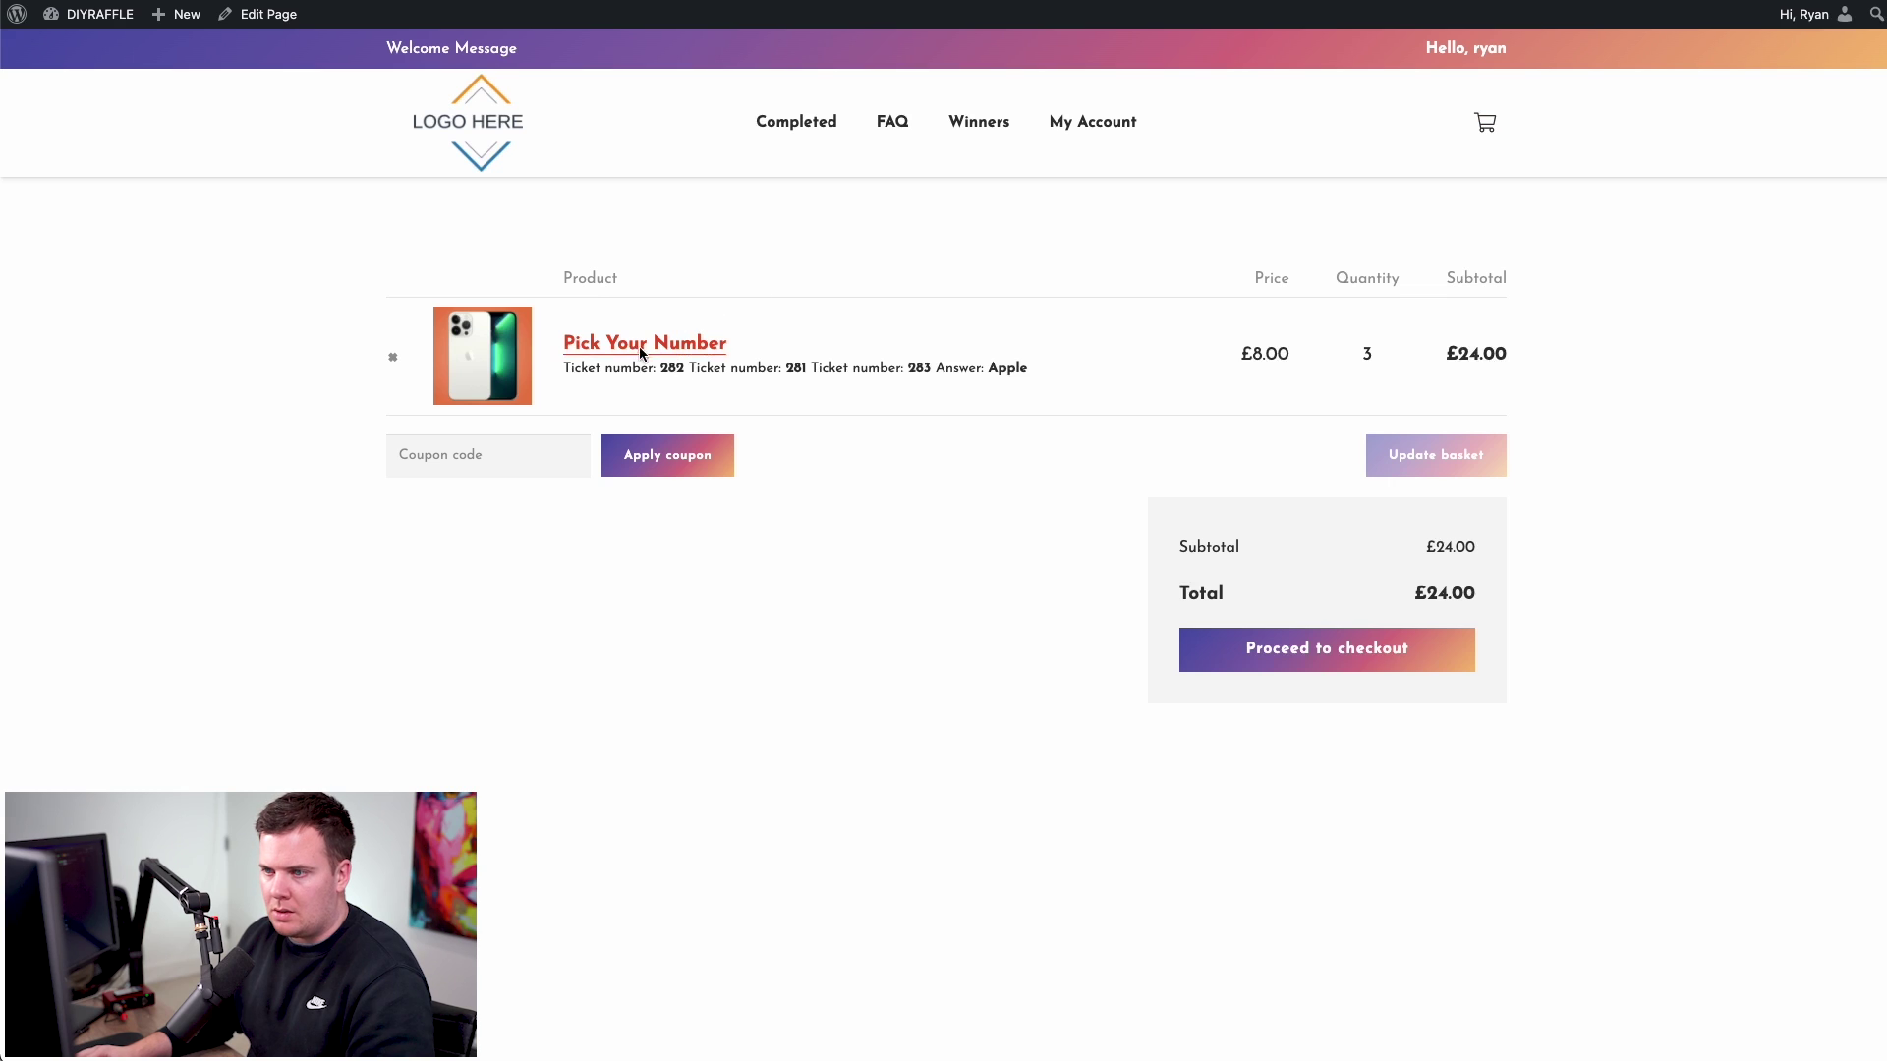
drag(569, 373, 1010, 371)
click(1010, 371)
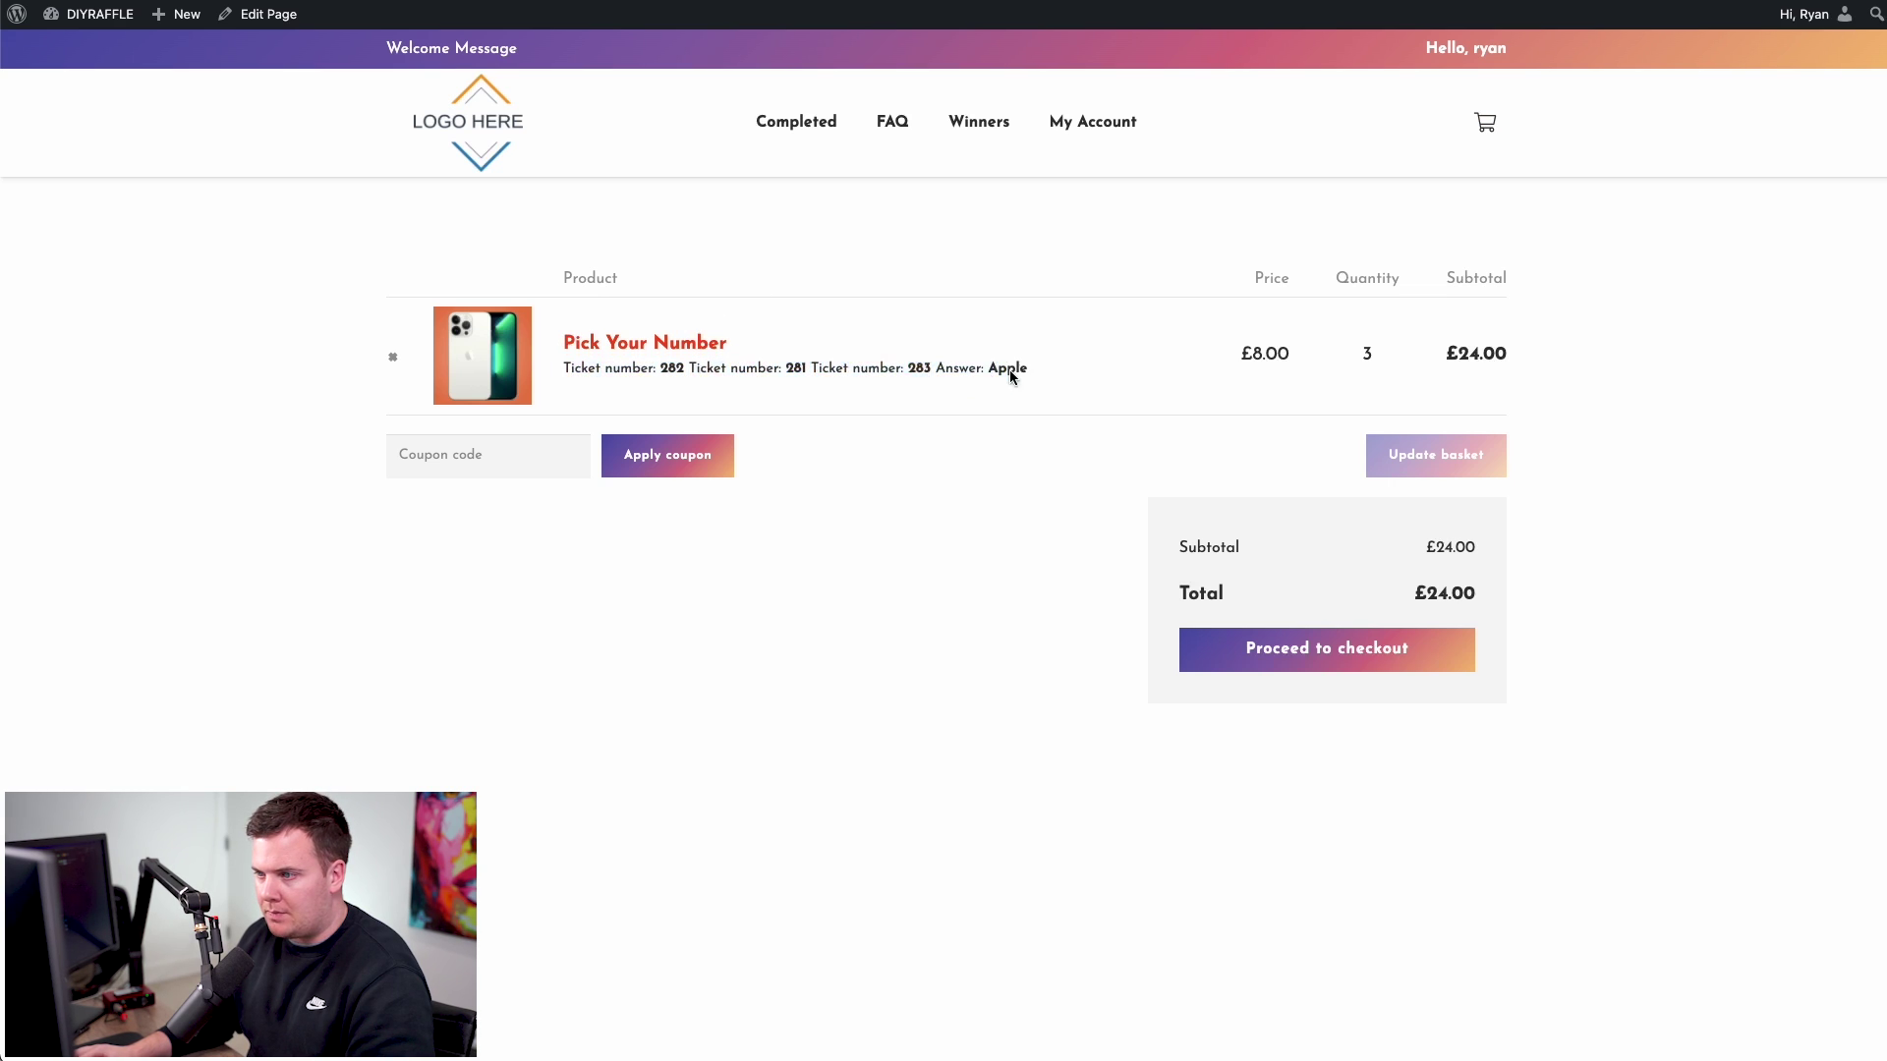
- Check out with the over-18/terms box ticked, place the £24.00 order, and return home
click(1315, 651)
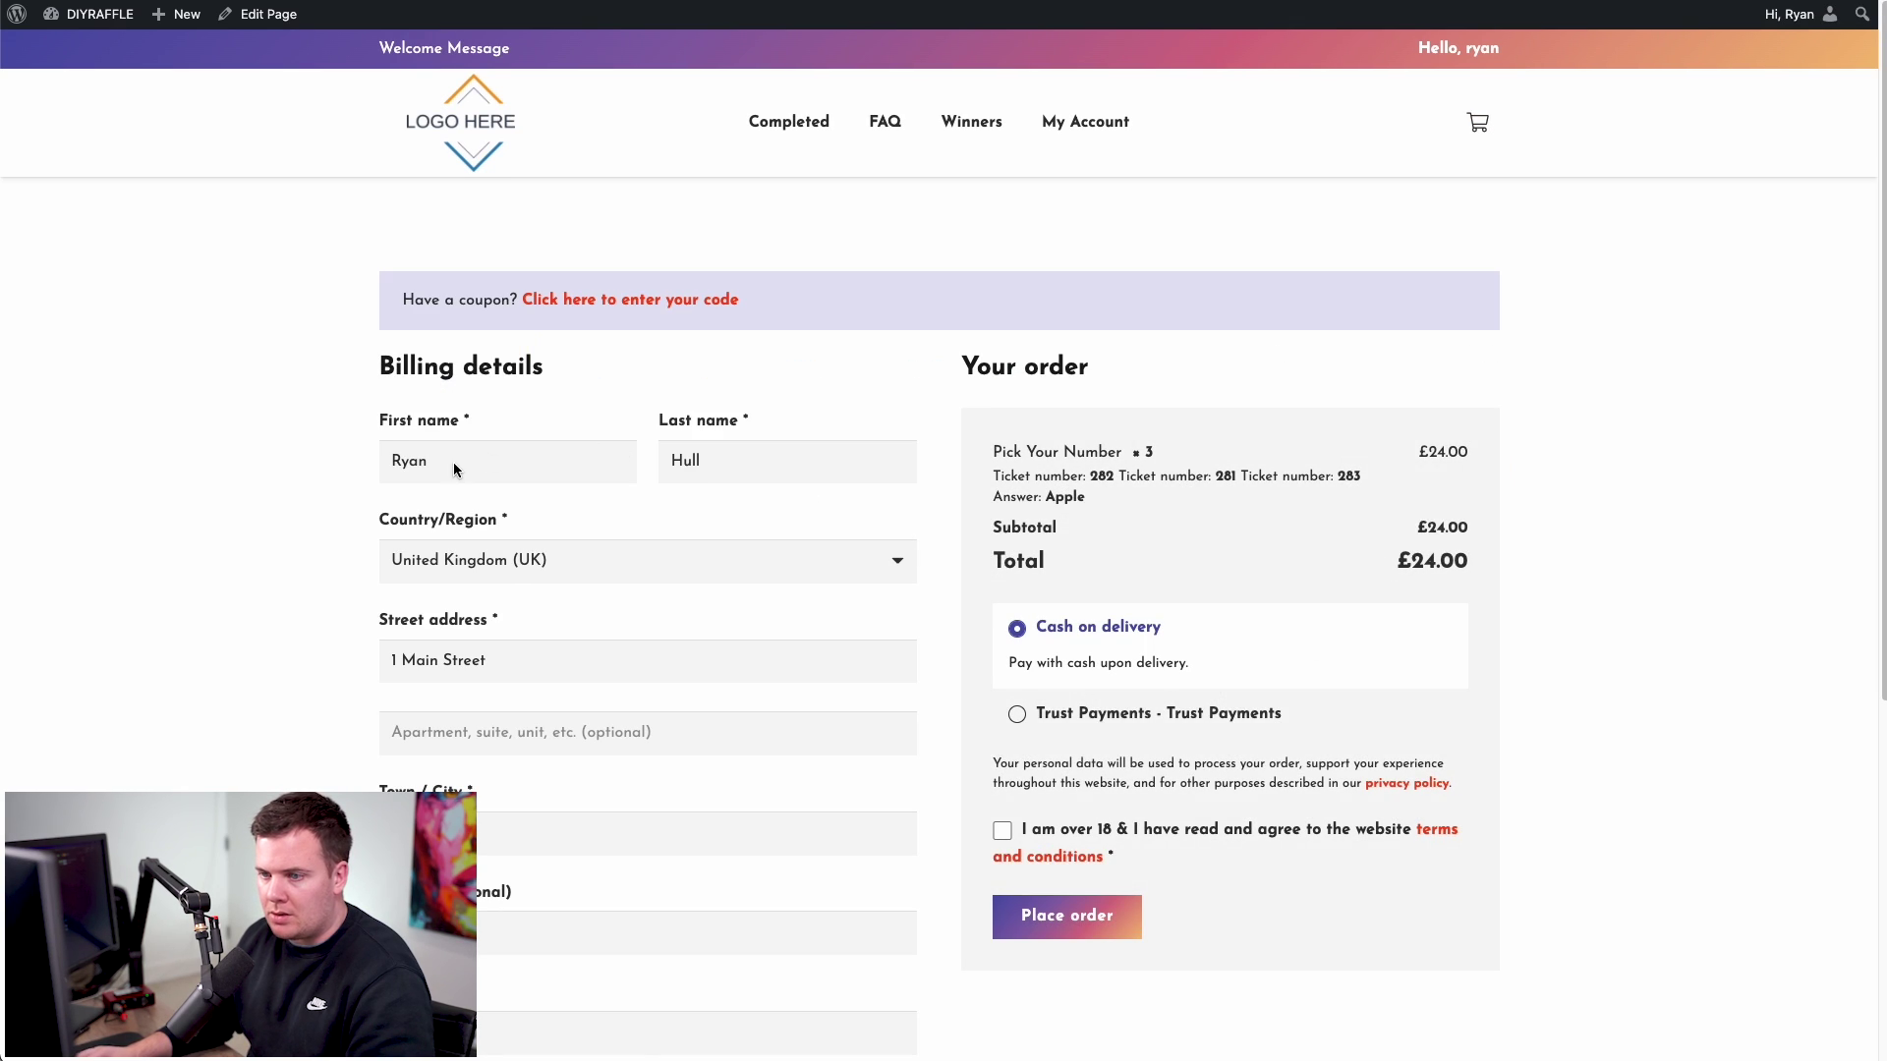
scroll(551, 501, down, 2)
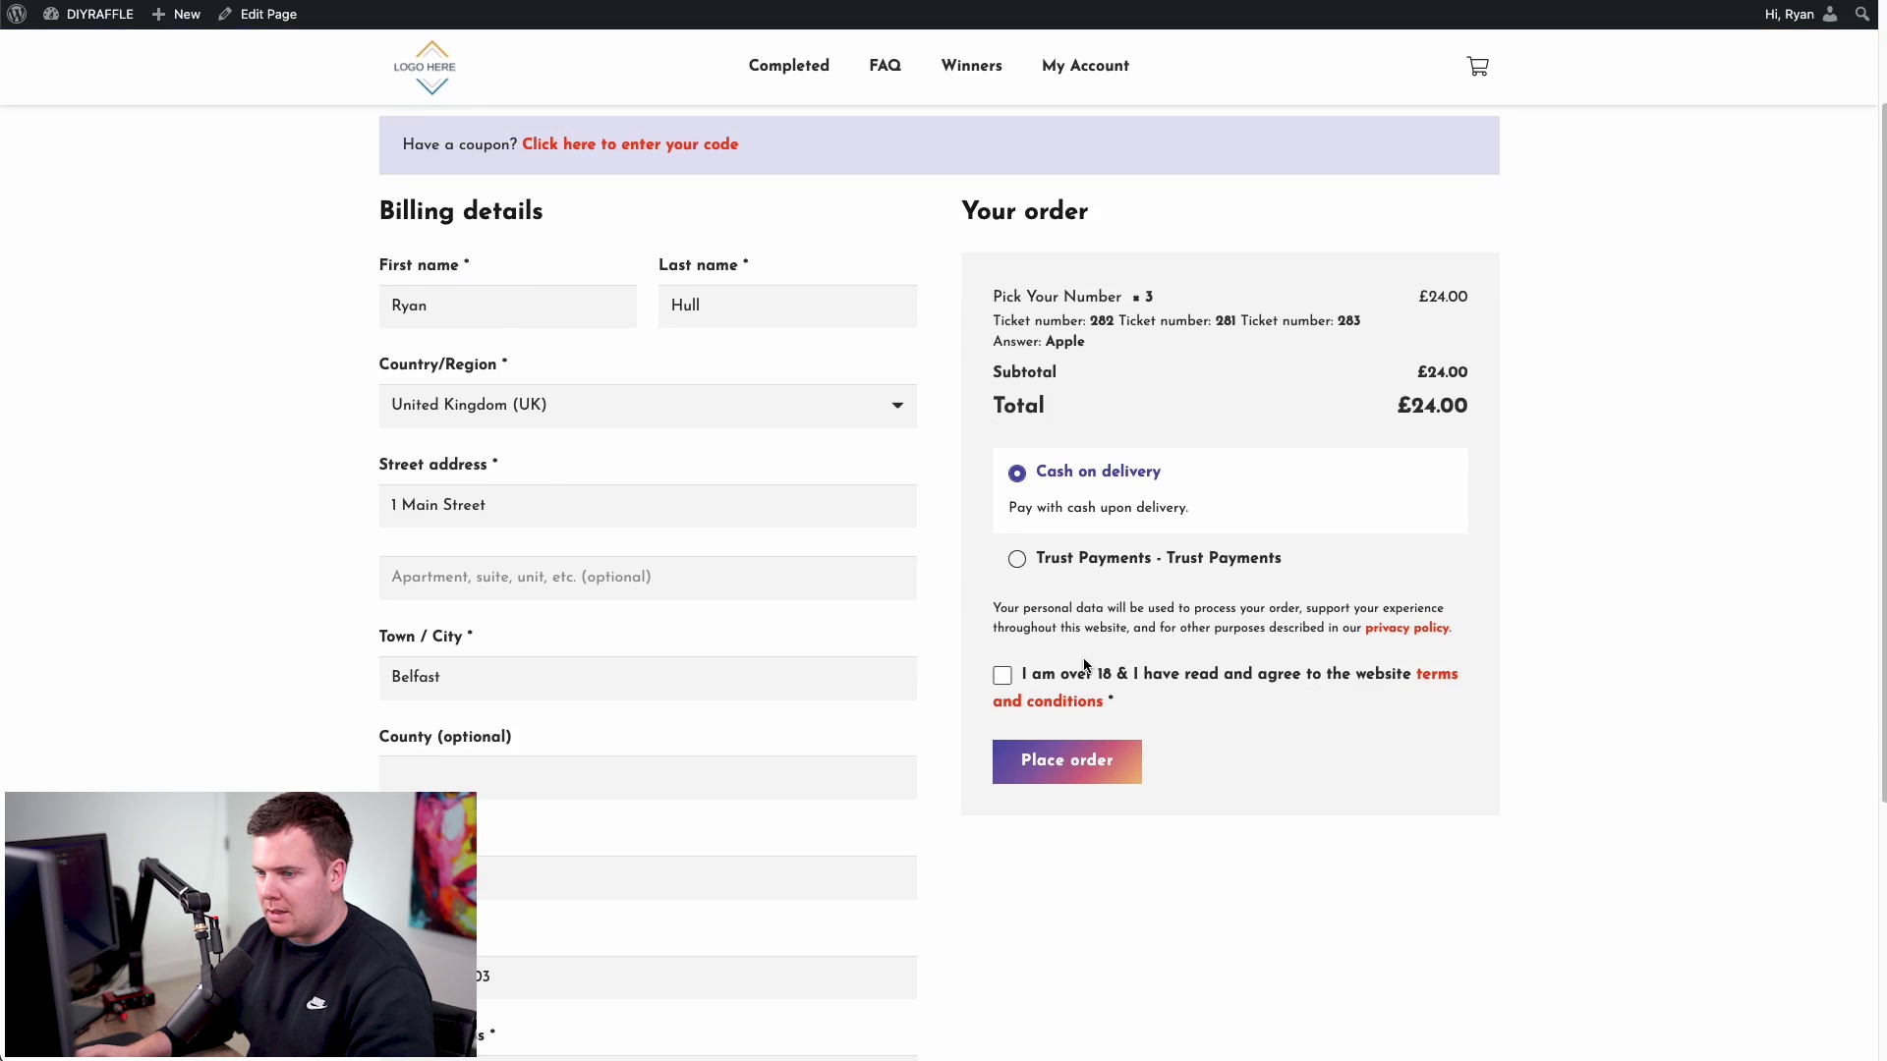
click(1002, 736)
click(1095, 833)
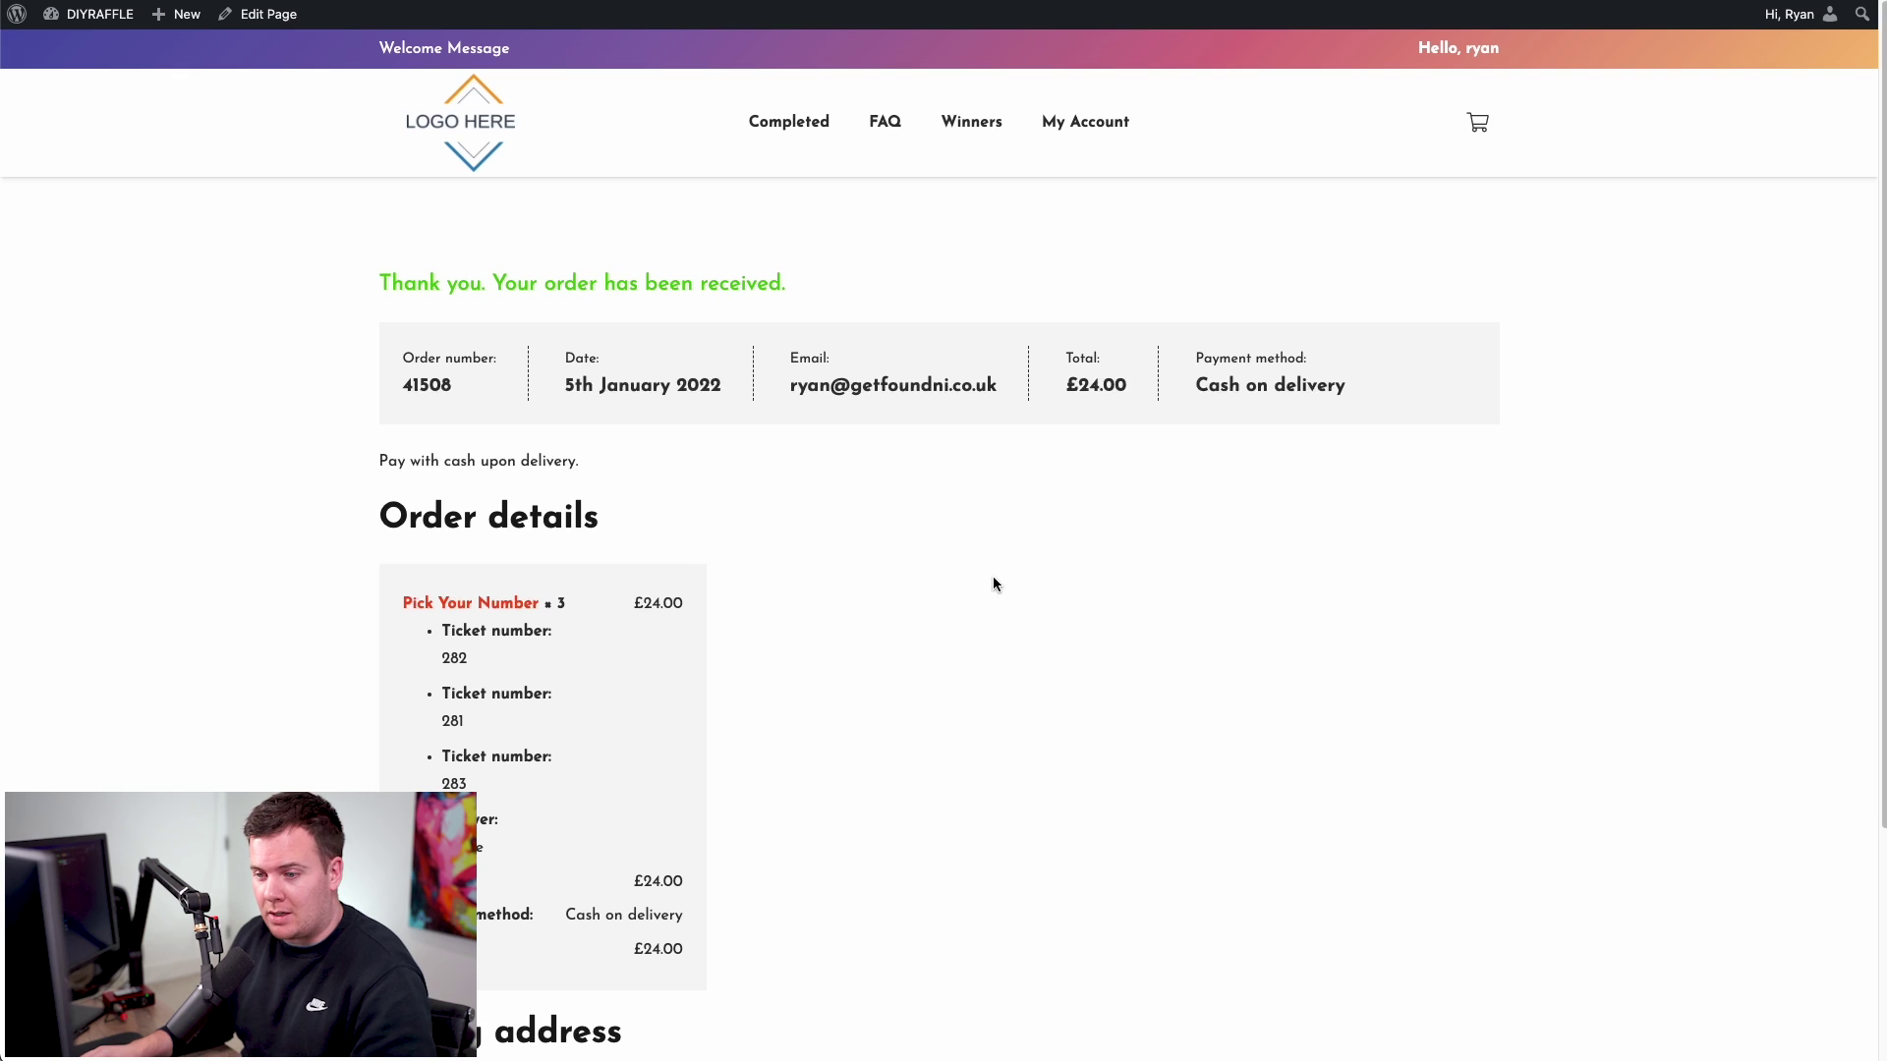
scroll(993, 584, down, 3)
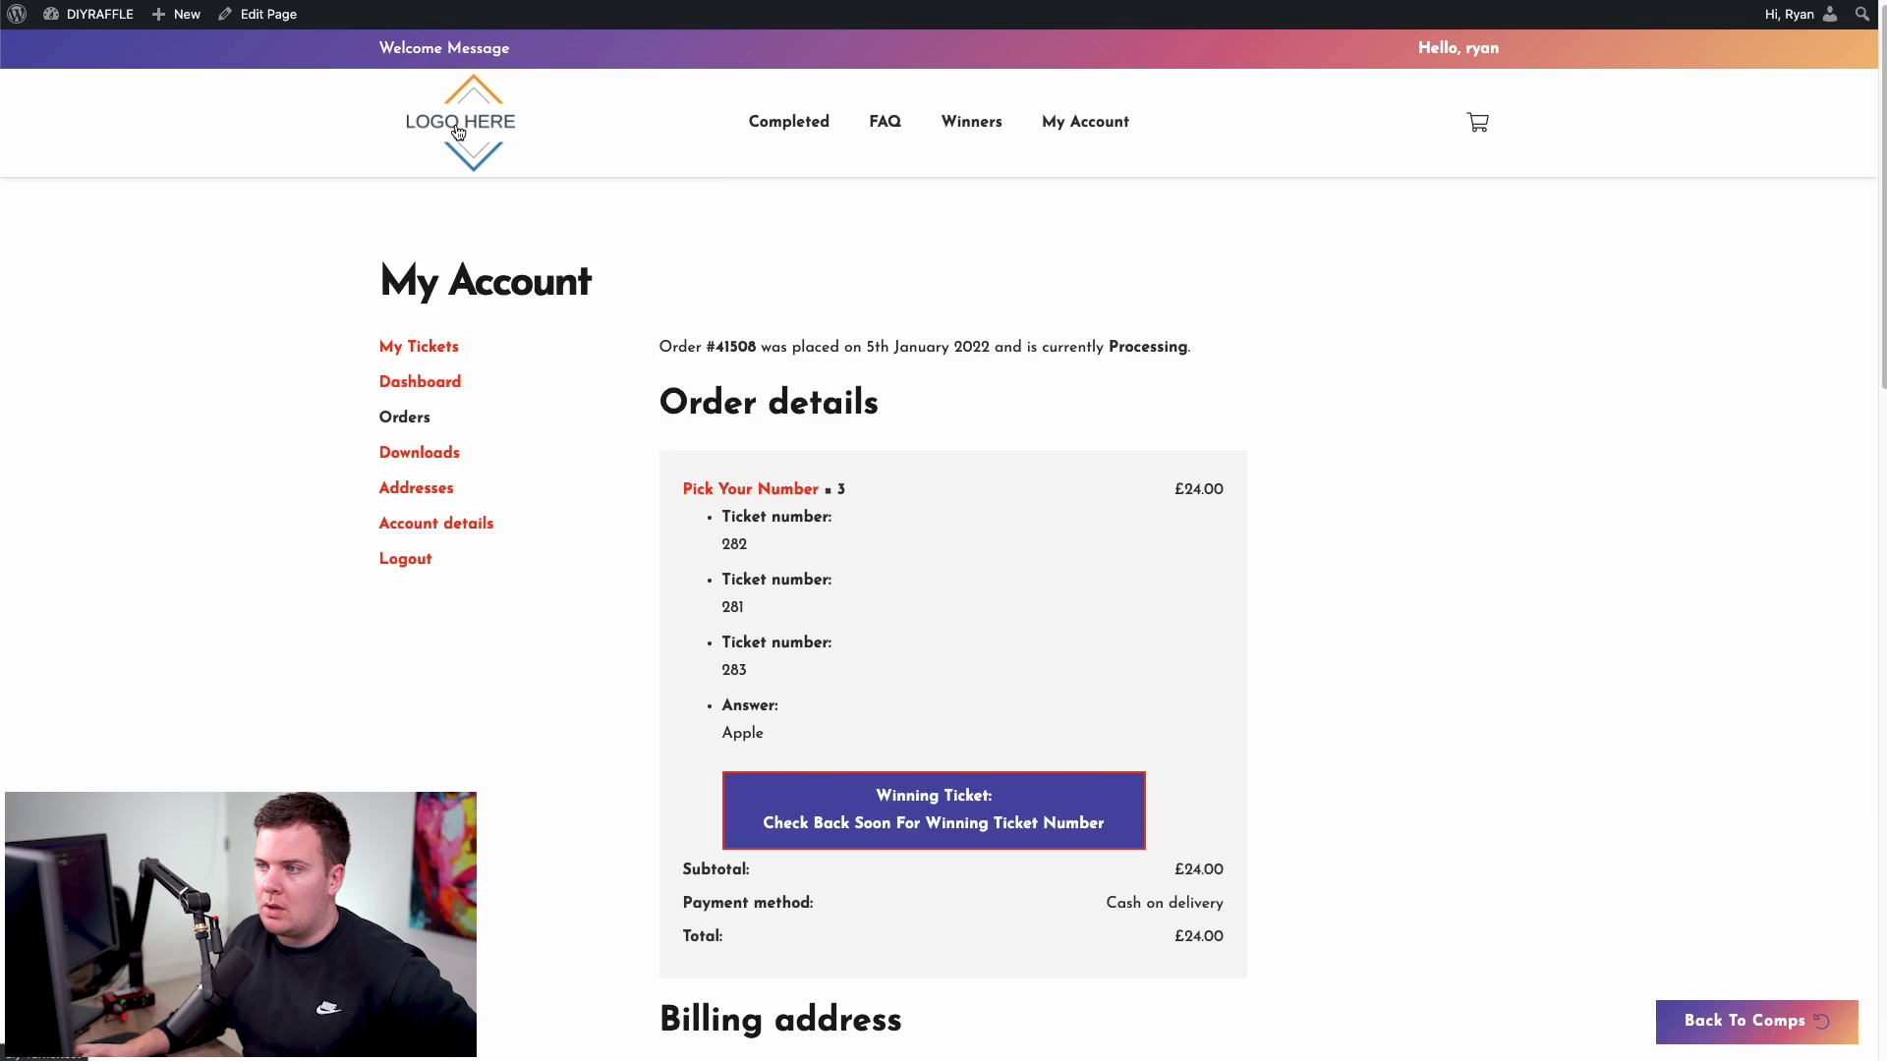
click(458, 132)
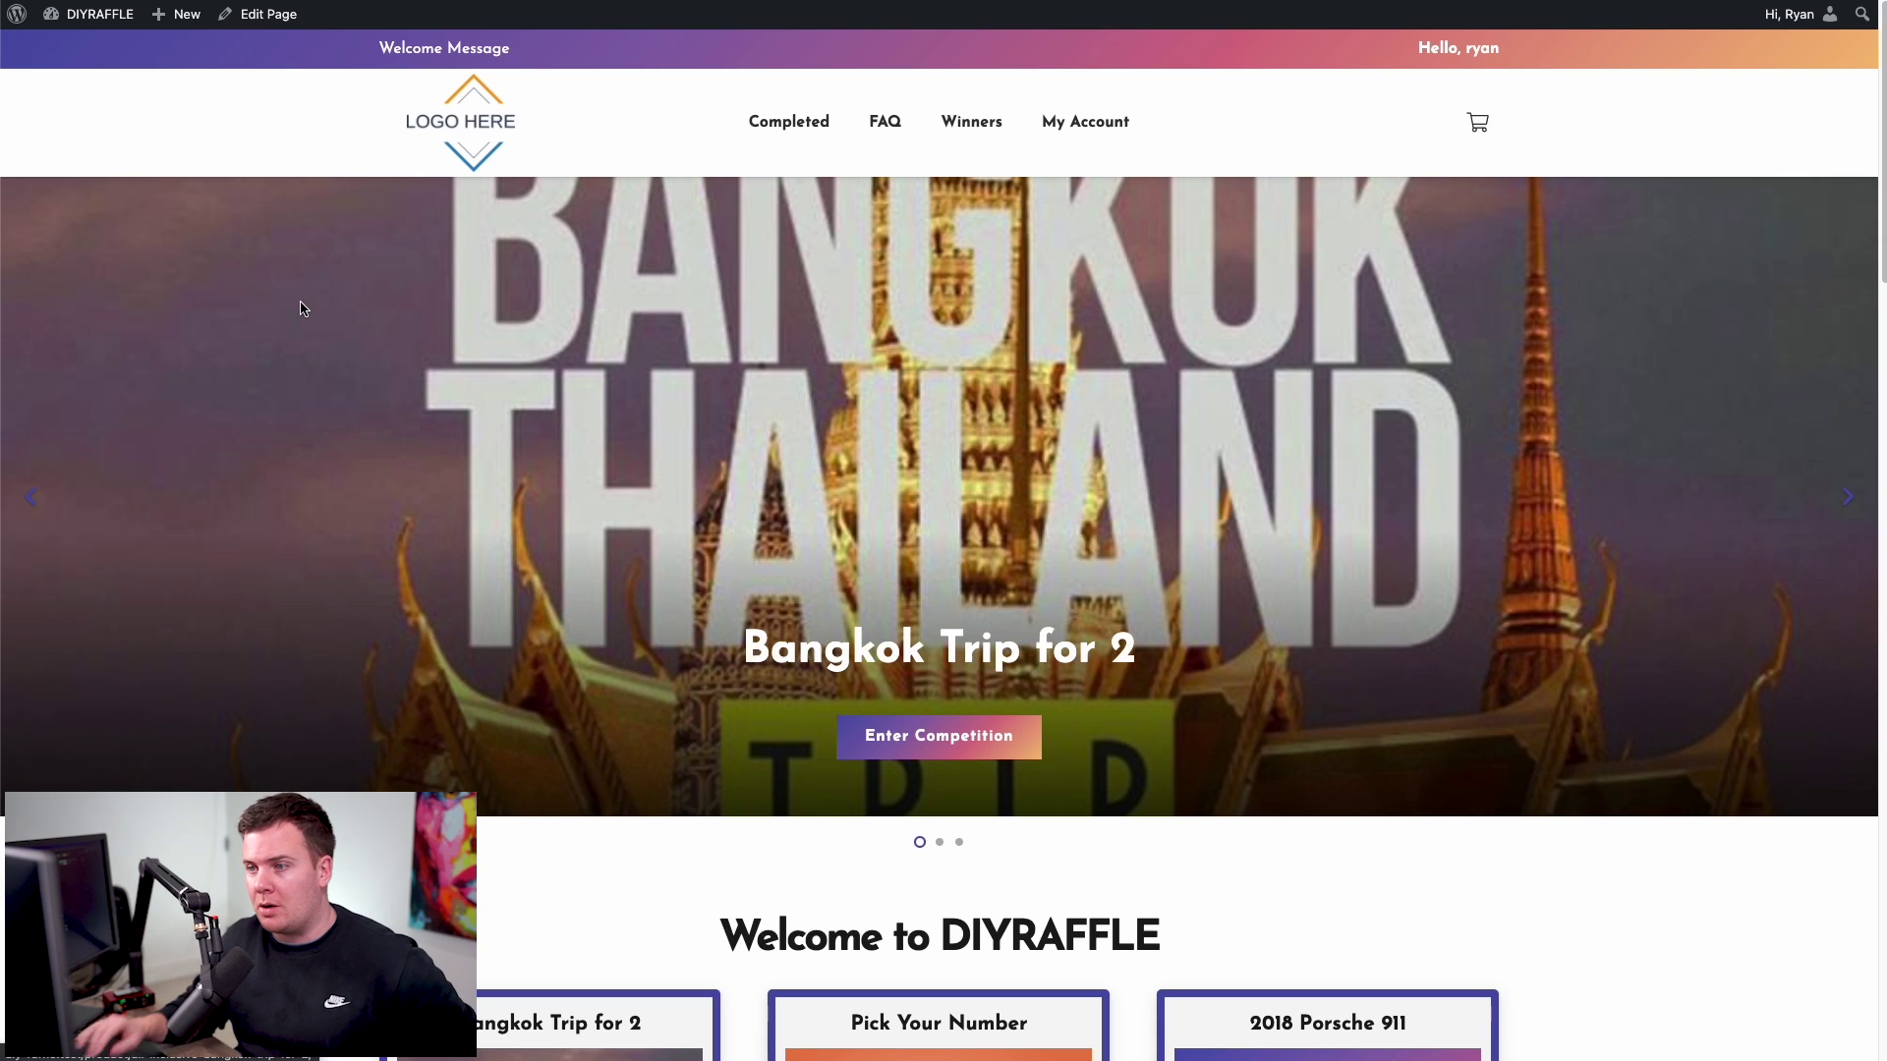
- Scroll down through the rest of the DIYRAFFLE home page
scroll(353, 337, down, 5)
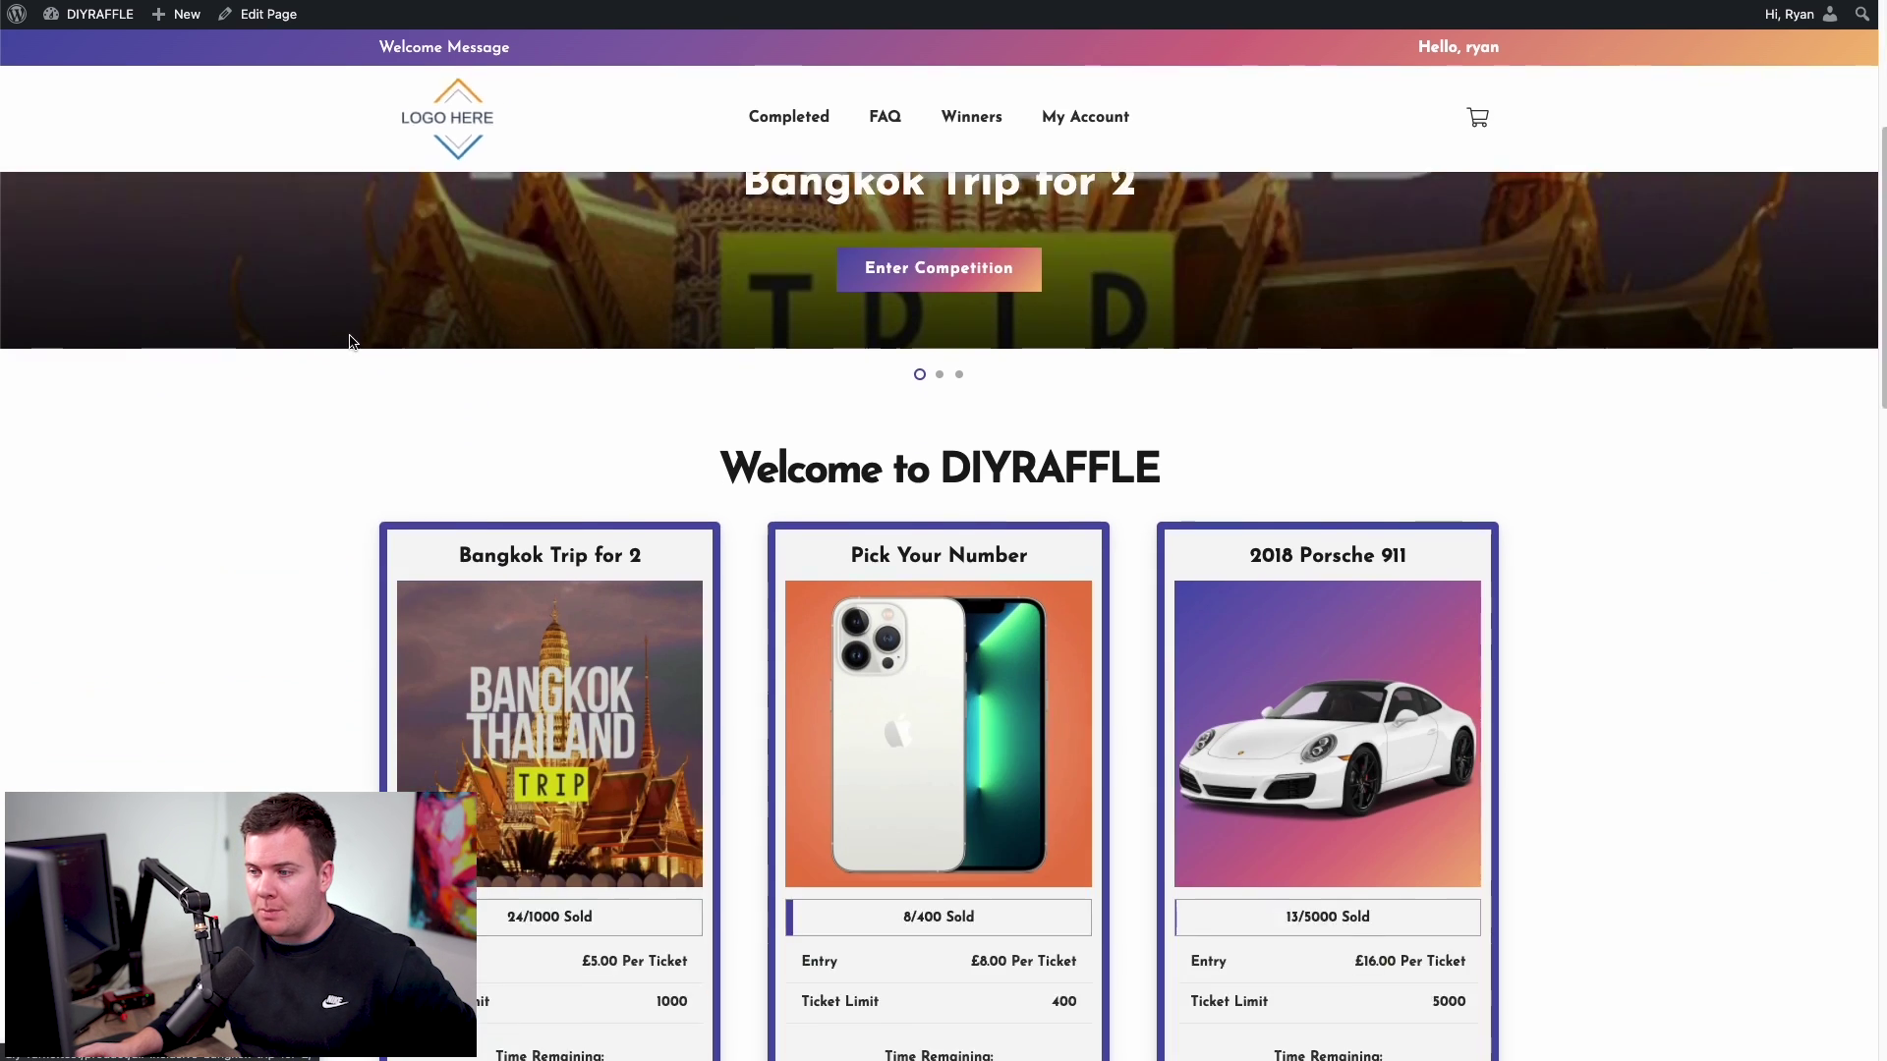
scroll(291, 334, down, 3)
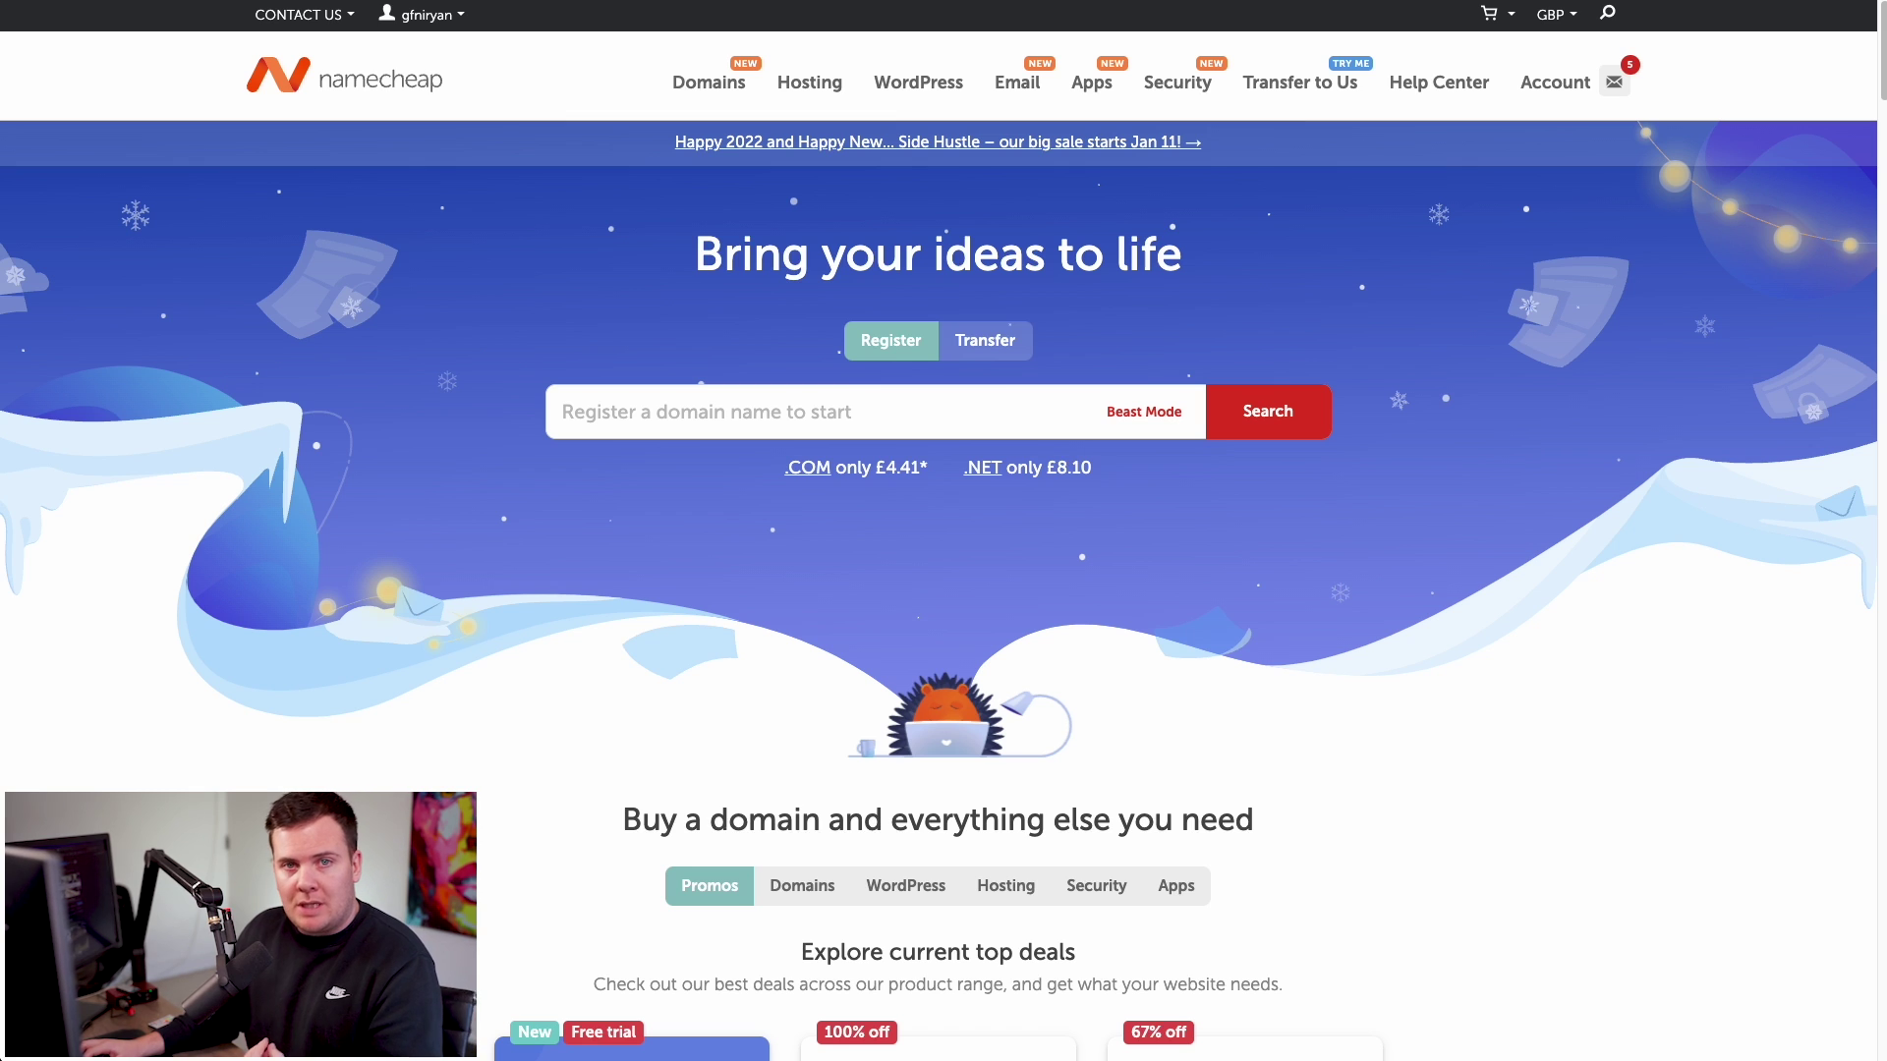
- Search Namecheap for the domain gadgetprize.co.uk
click(644, 413)
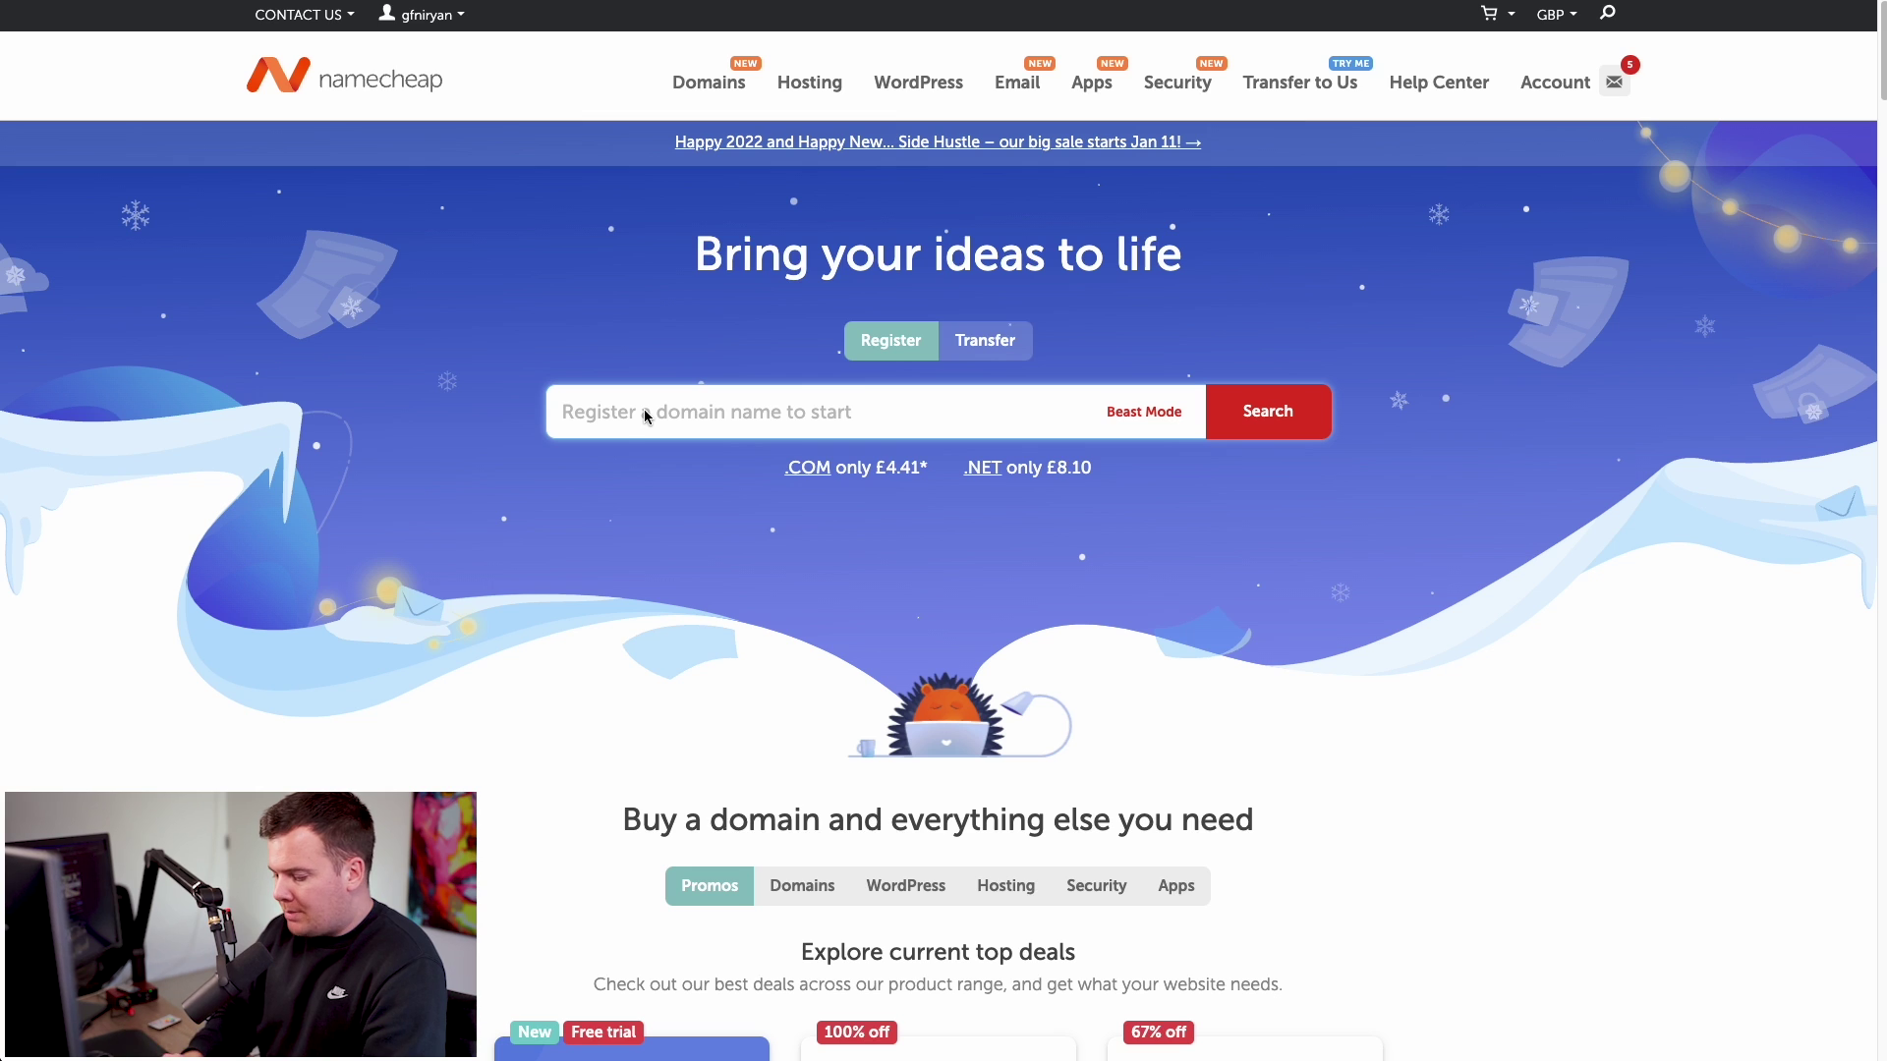
text(d)
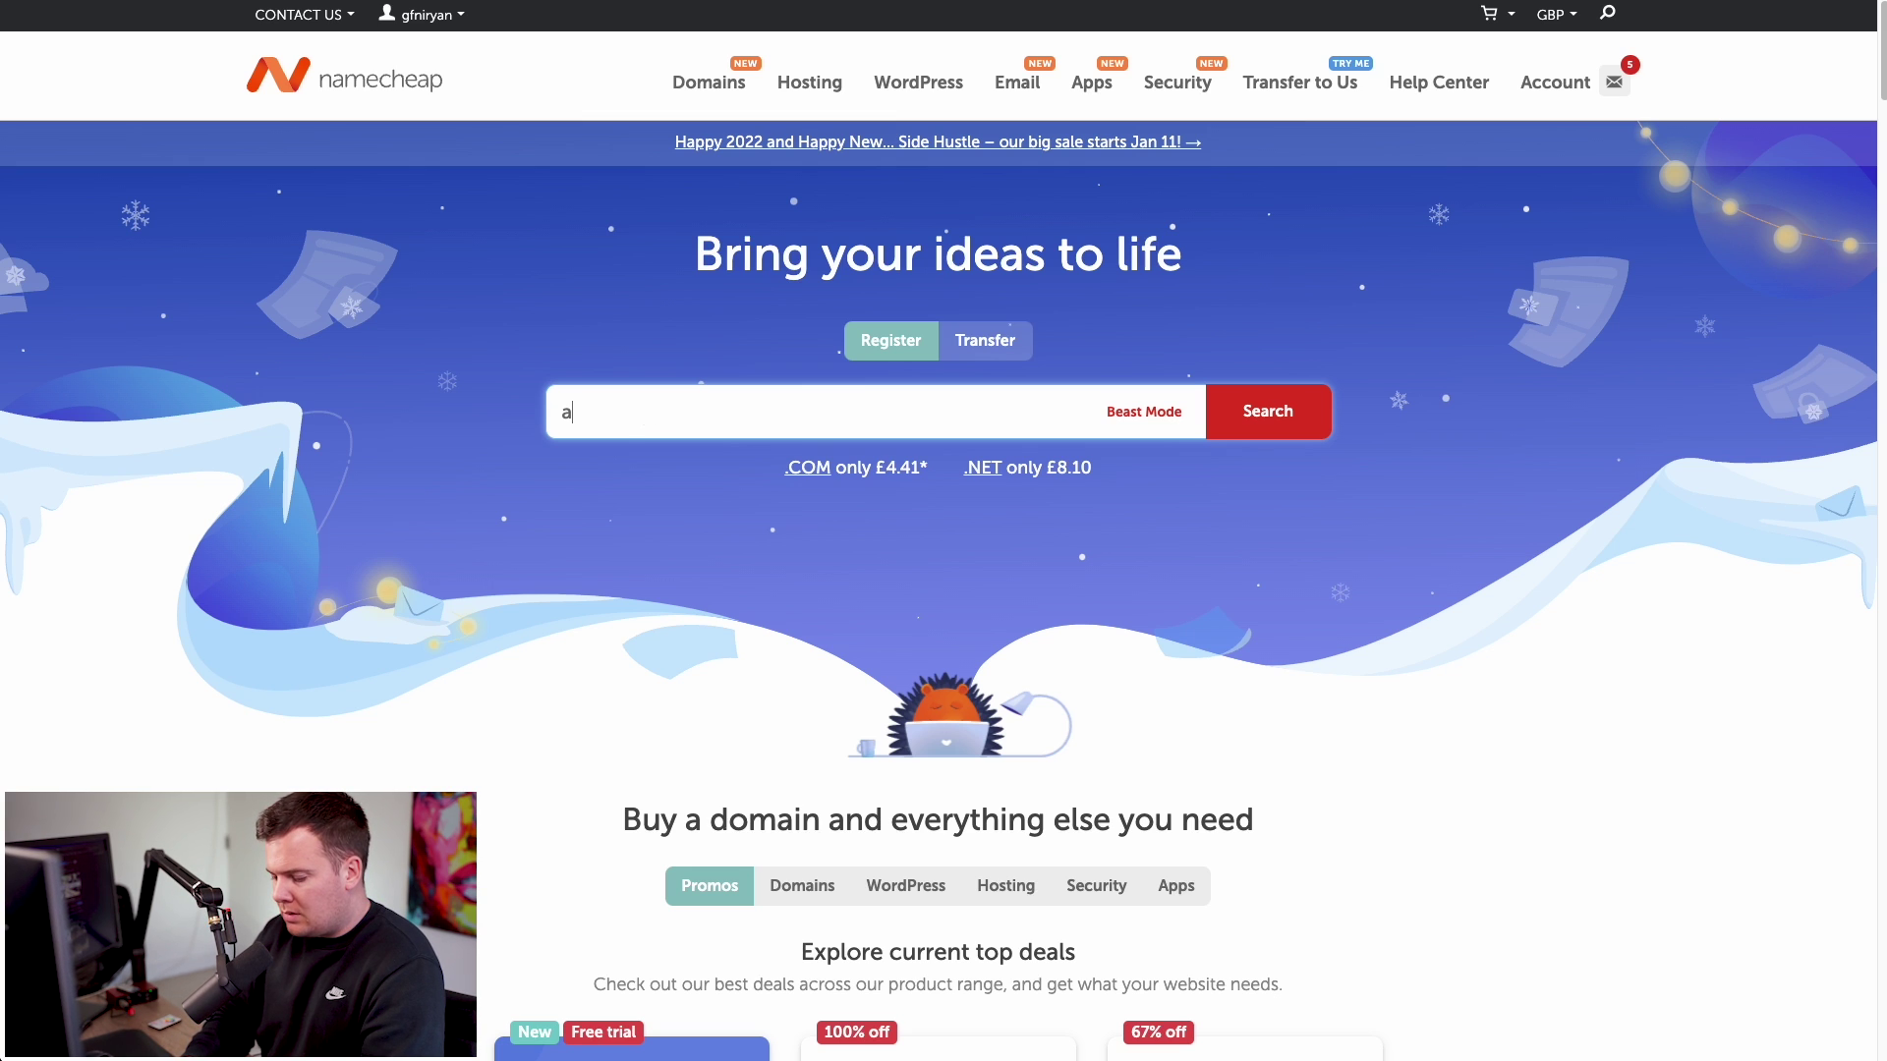
key(BackSpace)
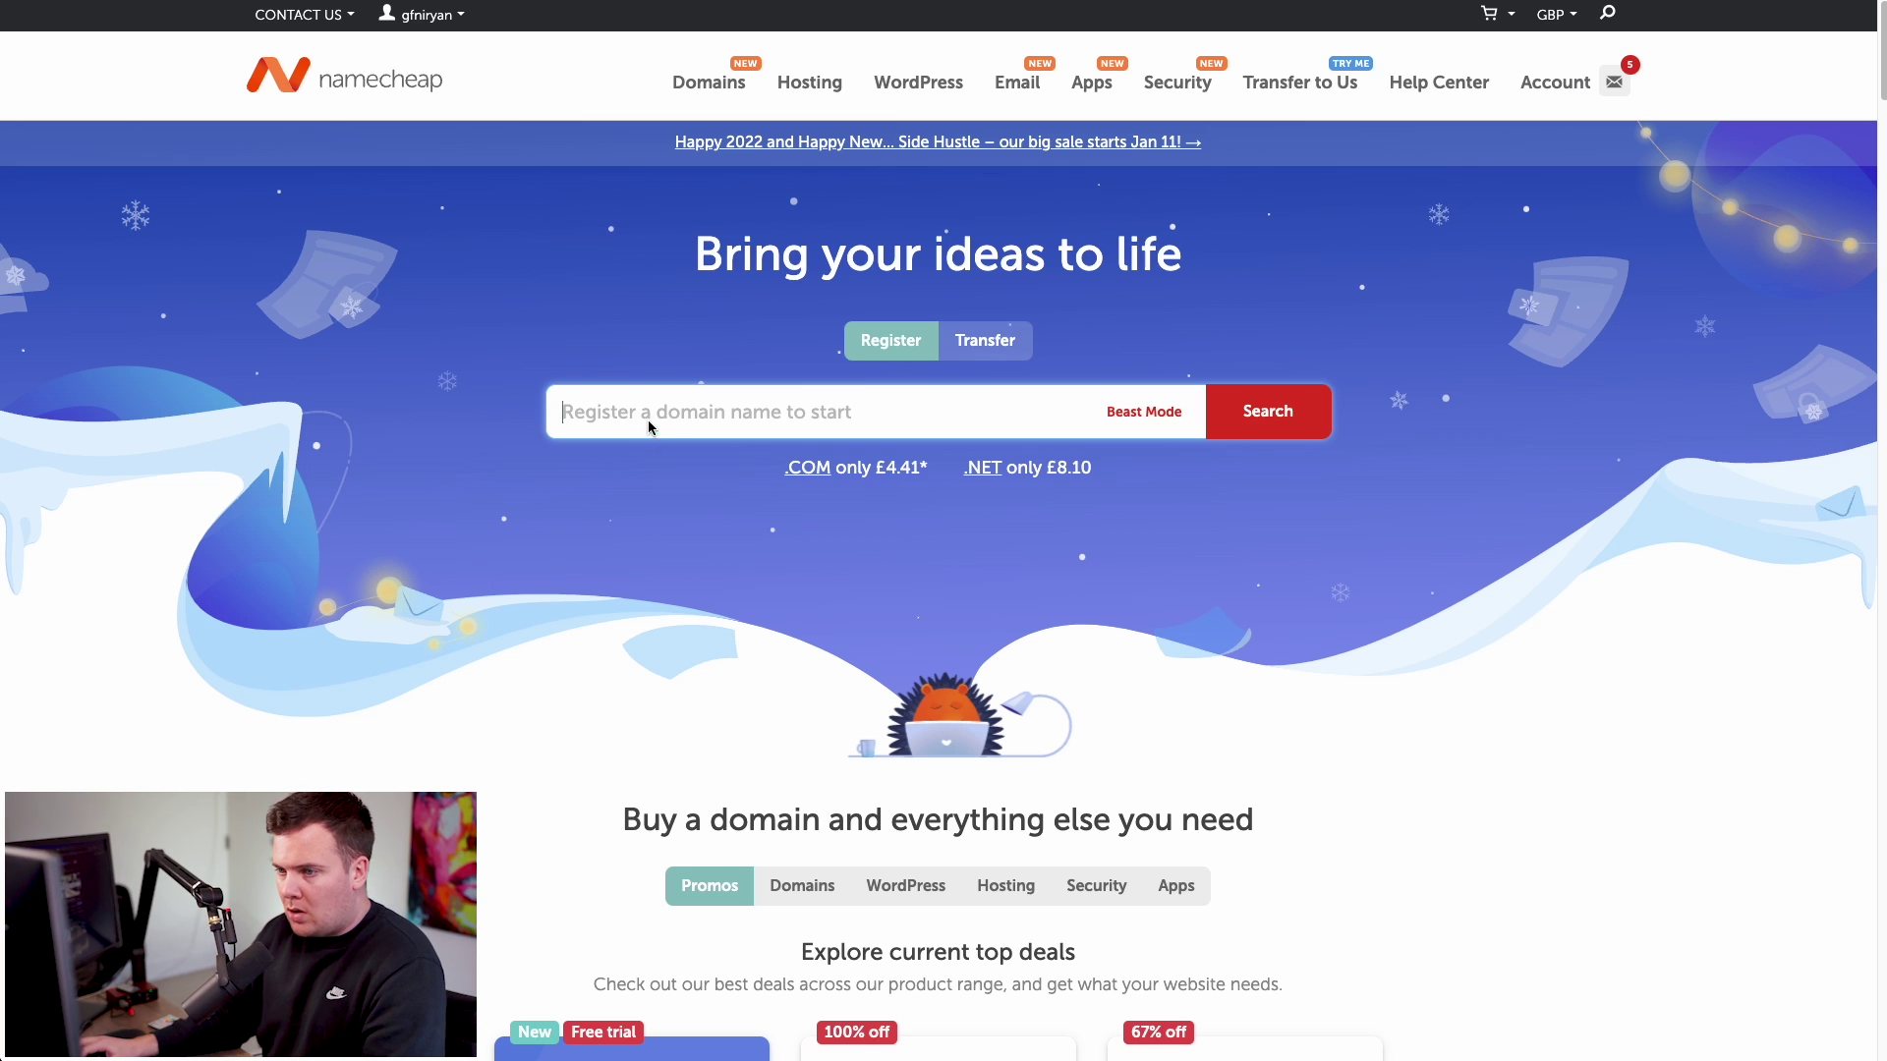
text(ga)
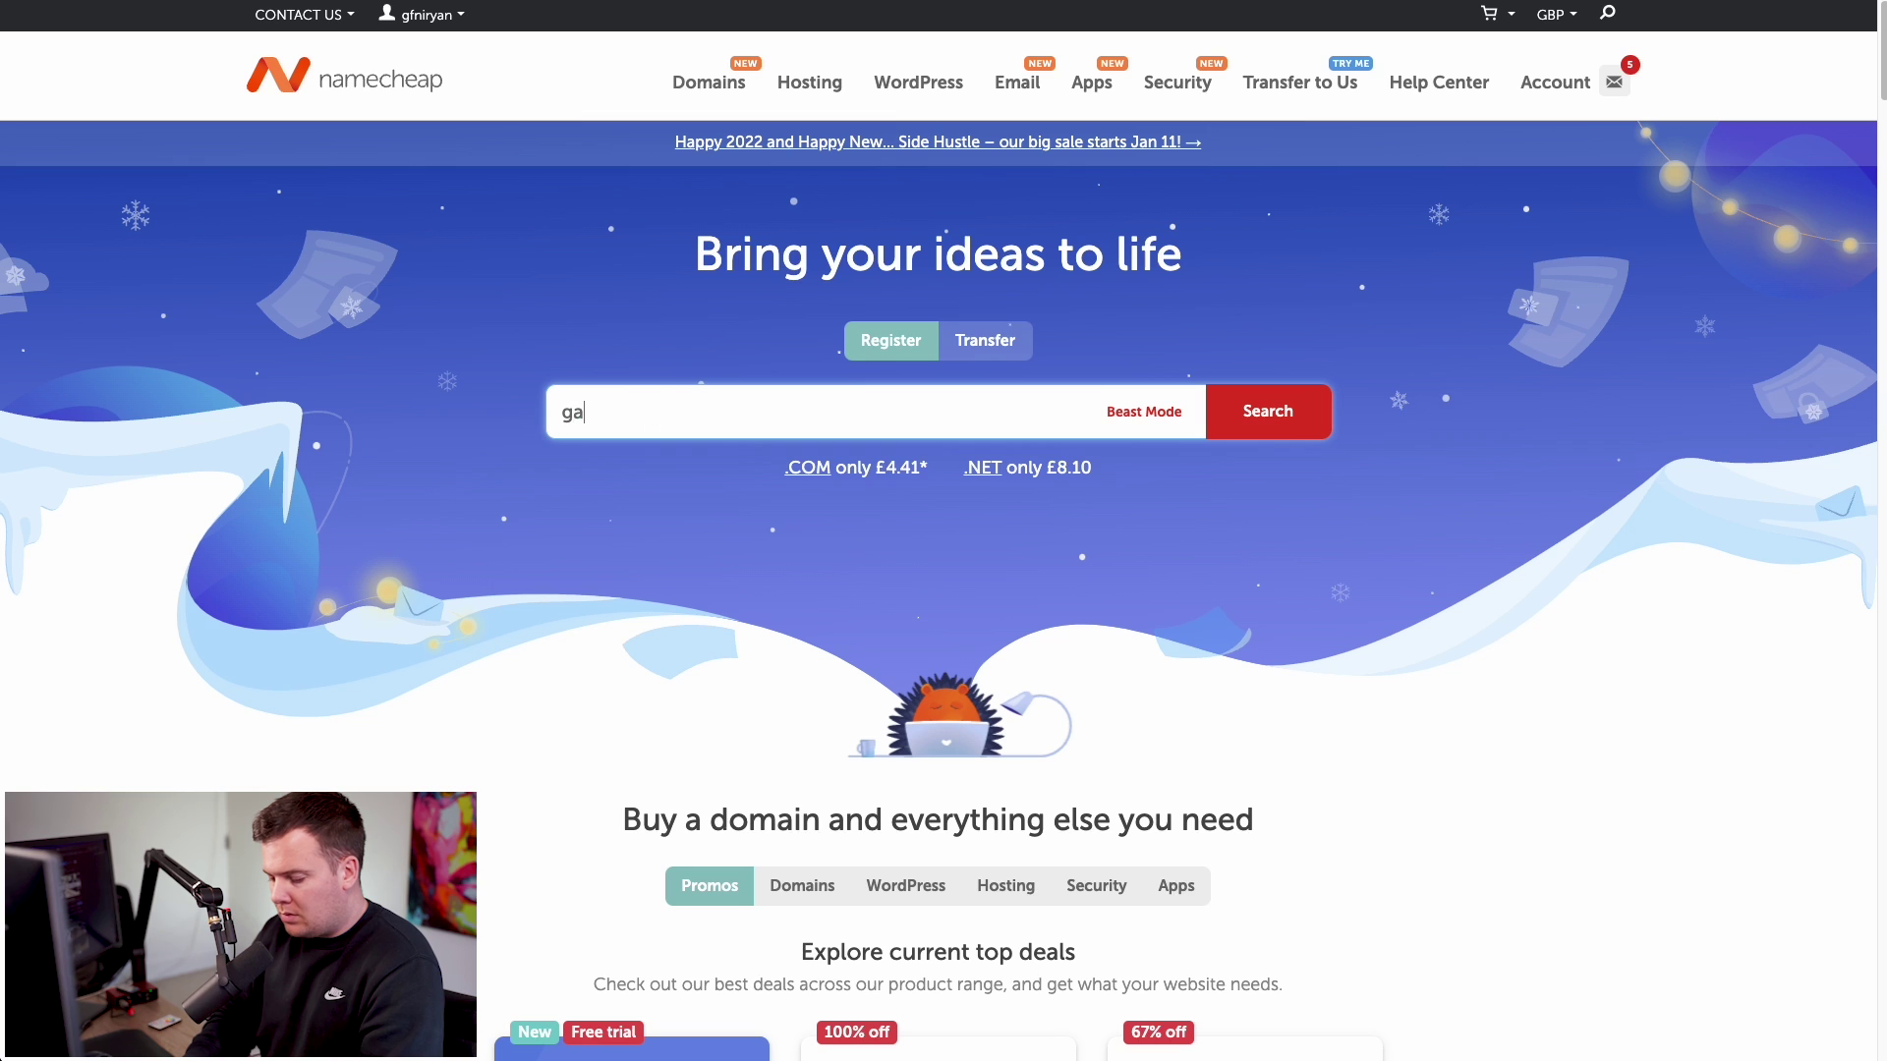
text(dgetpri)
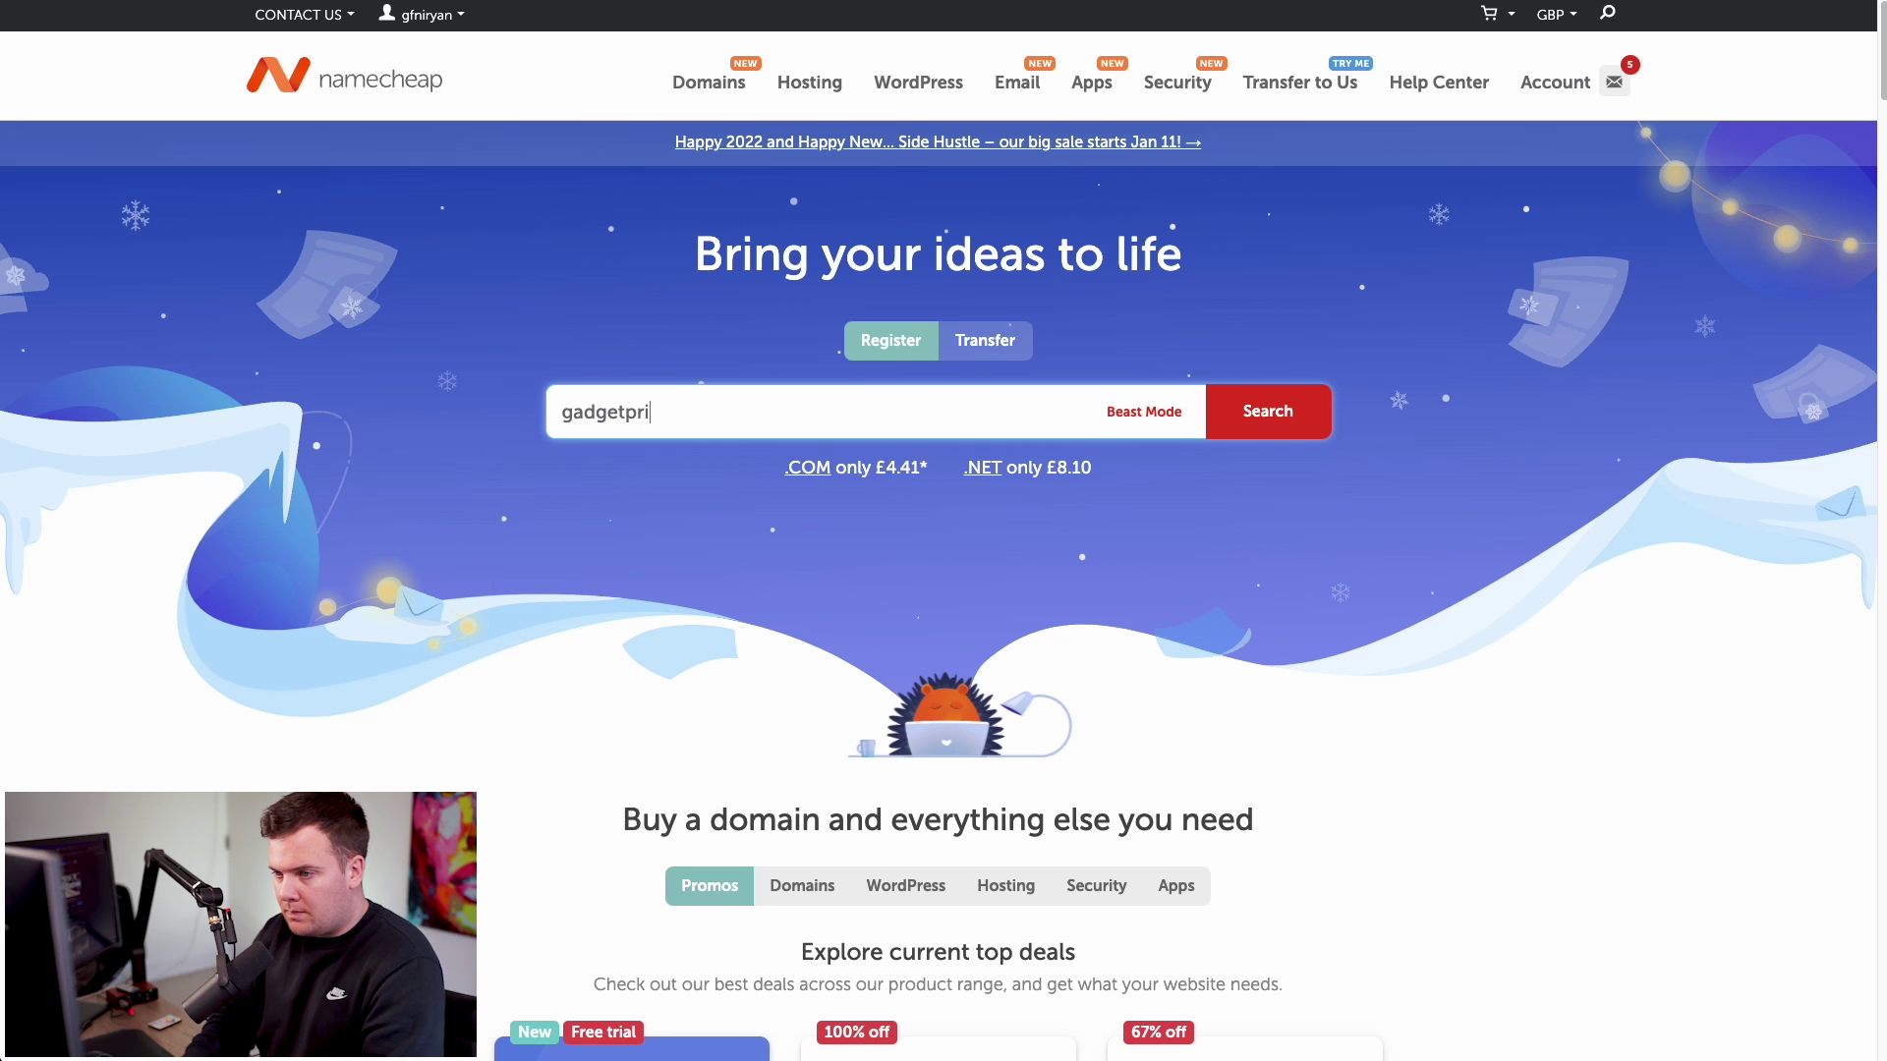
text(ze.co.uk)
key(Return)
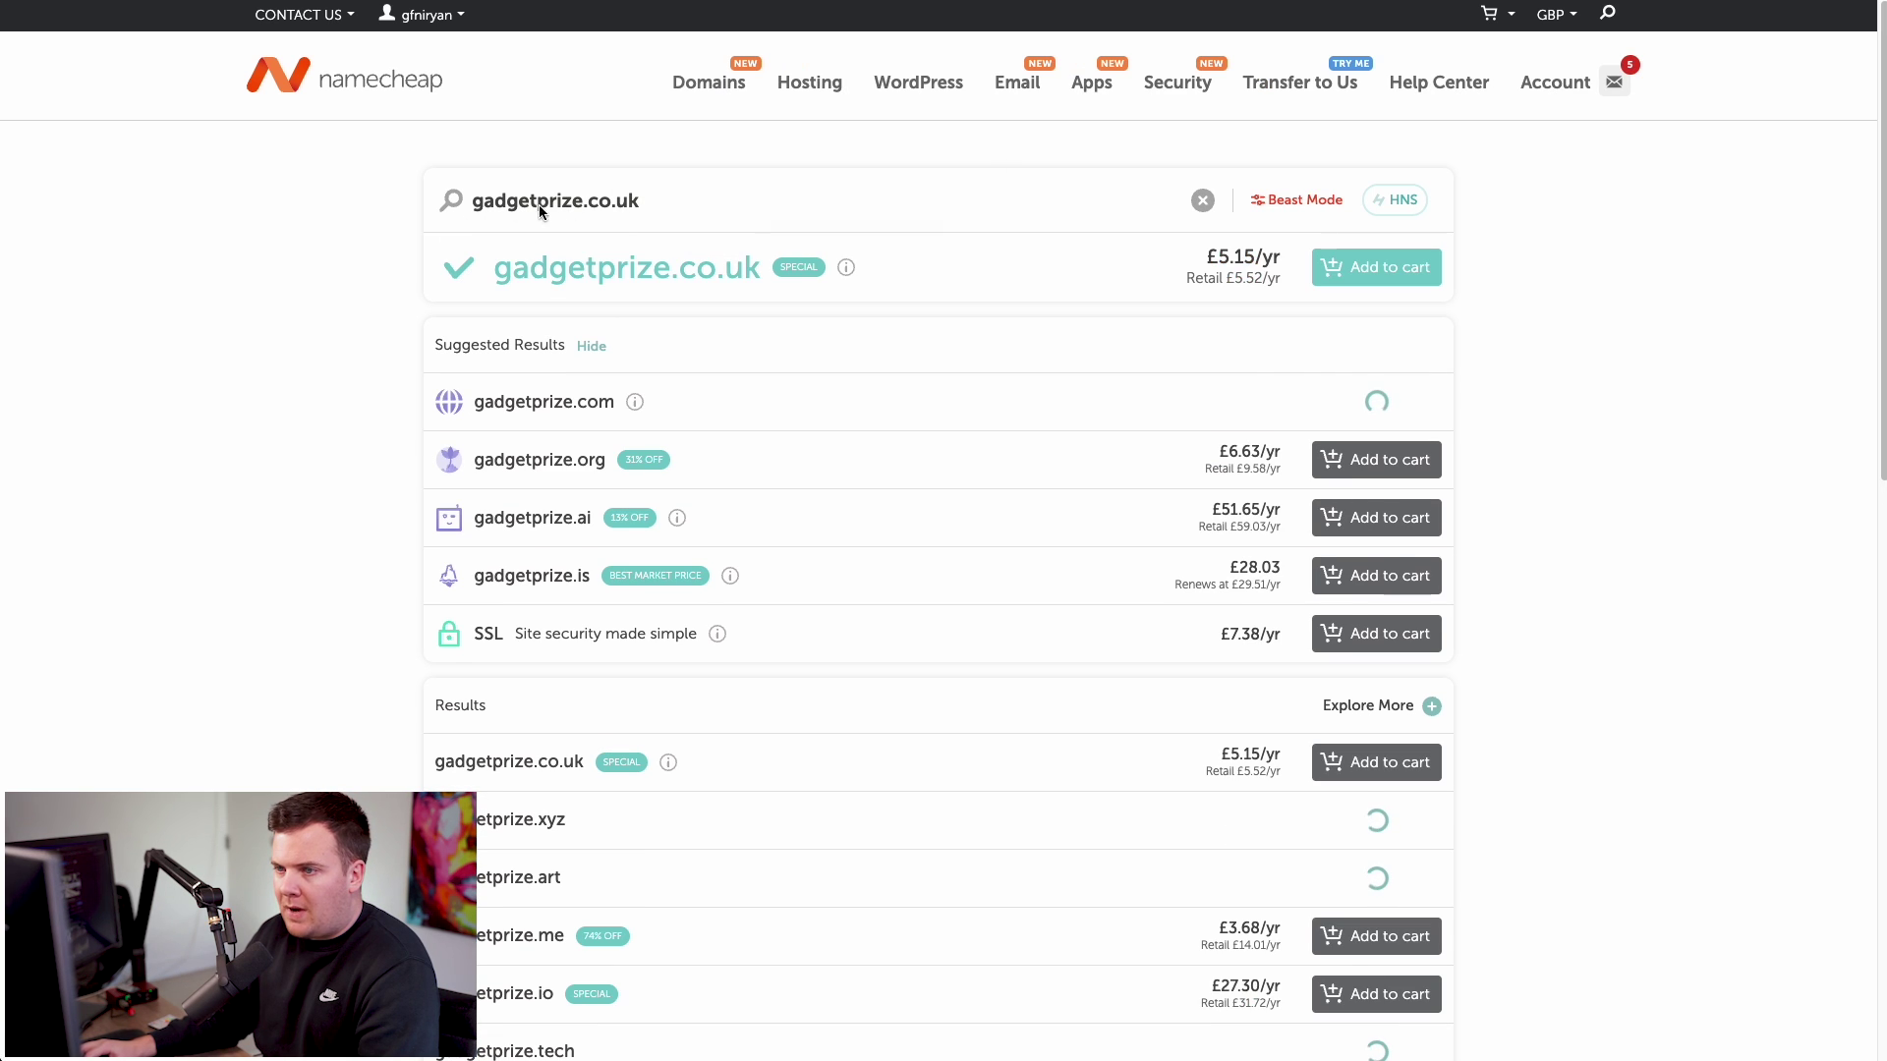
- Add the .co.uk domain to the cart, check out, and confirm the order
click(1407, 269)
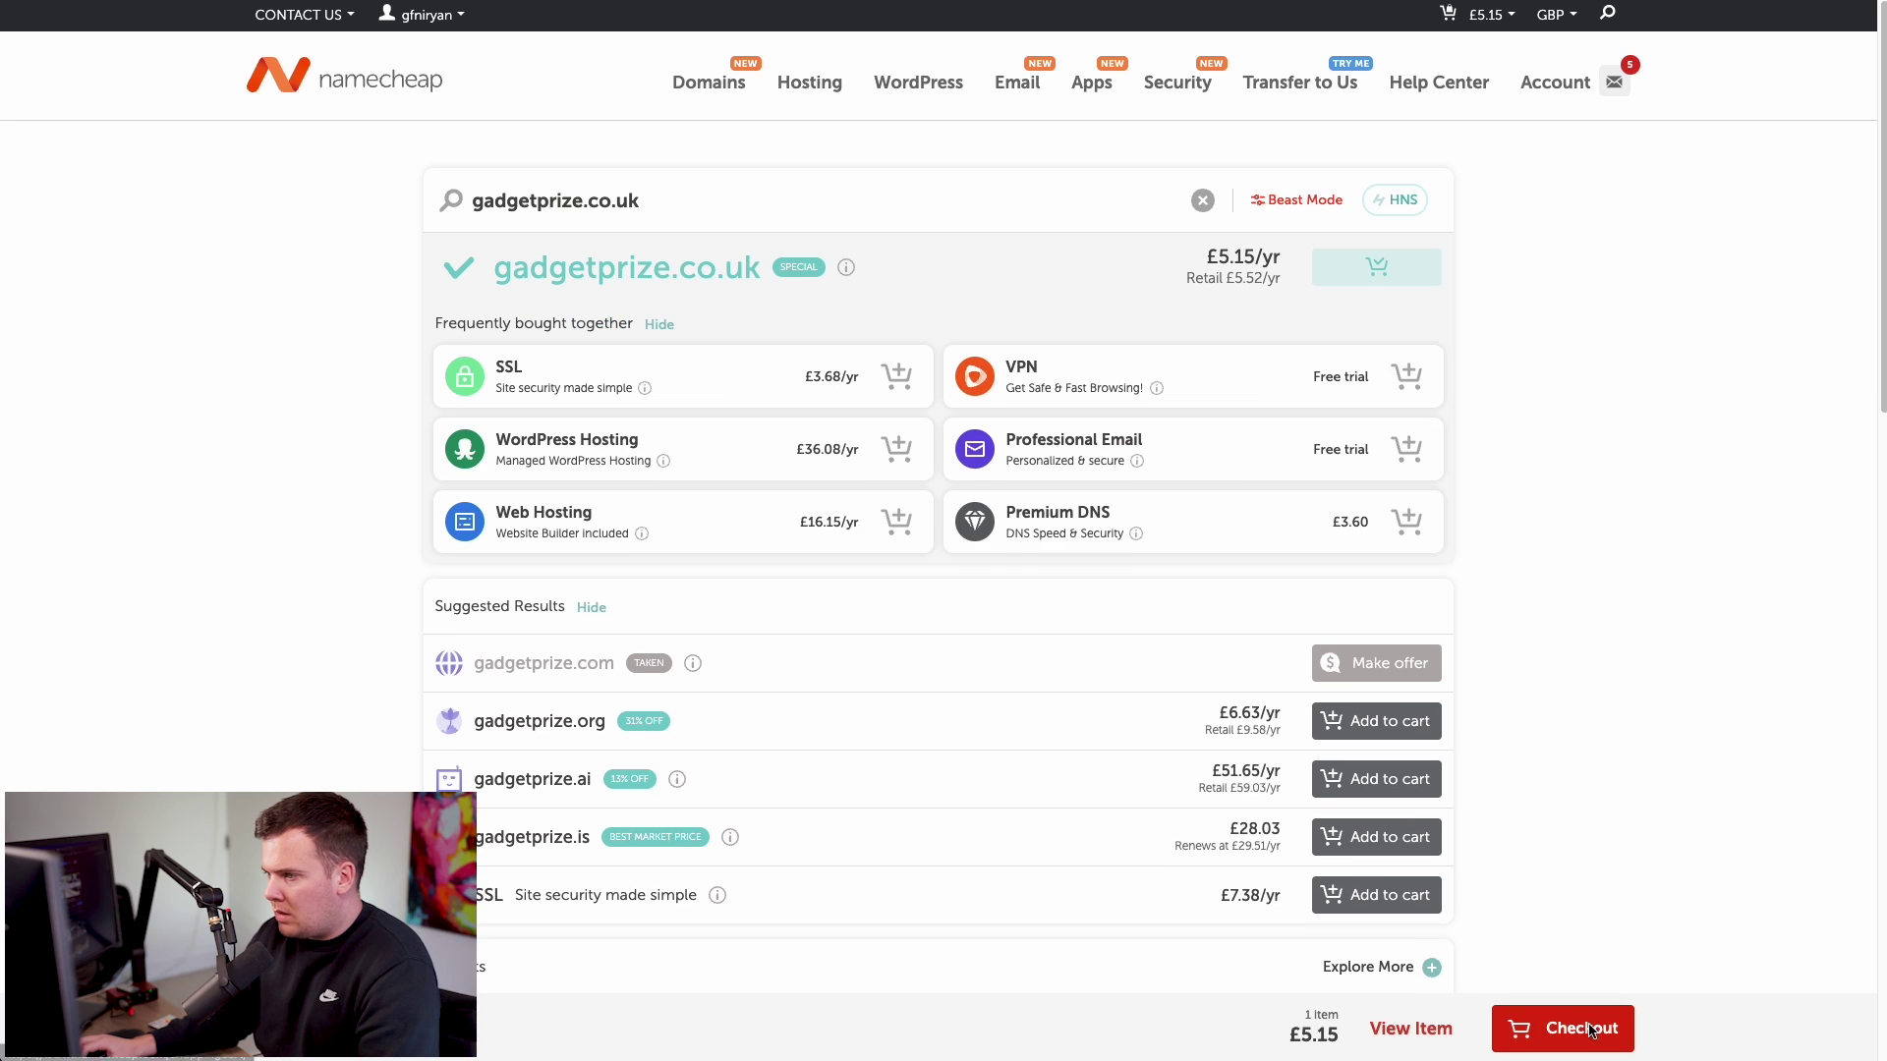
click(1580, 1025)
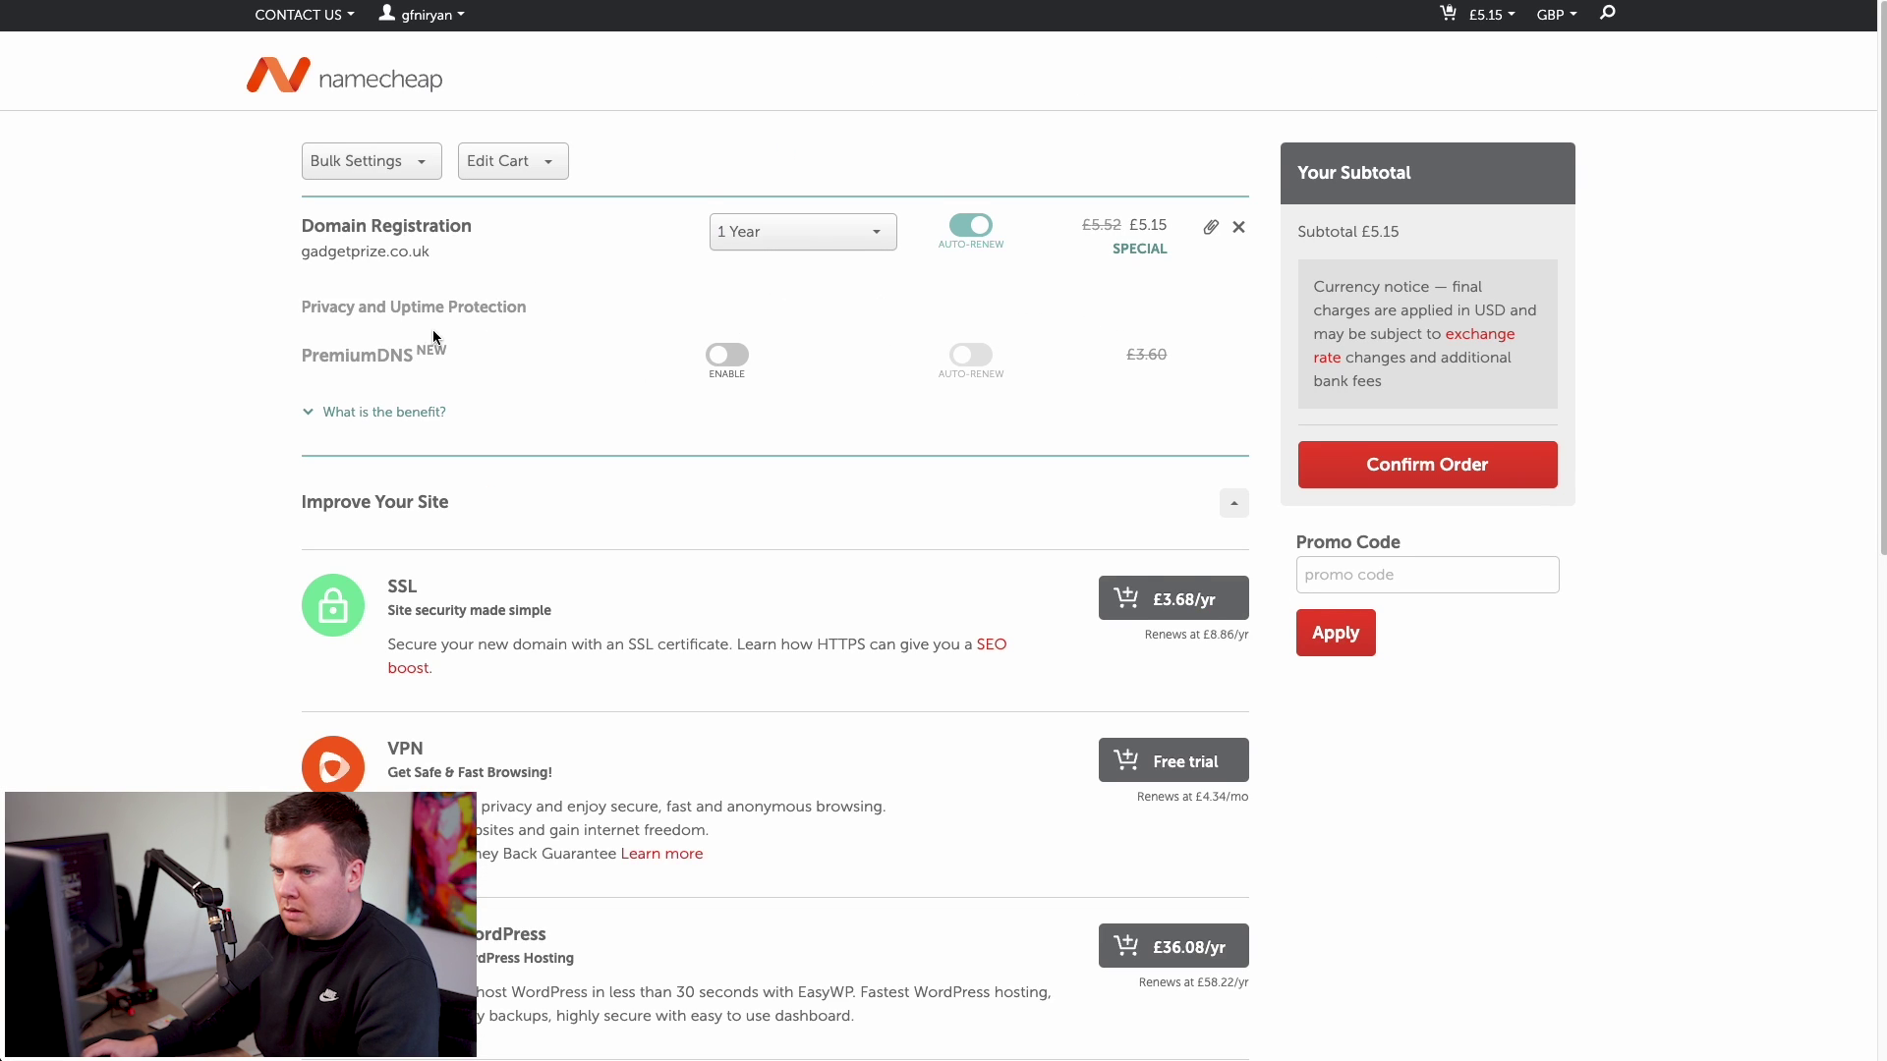
scroll(472, 334, down, 2)
scroll(944, 393, up, 2)
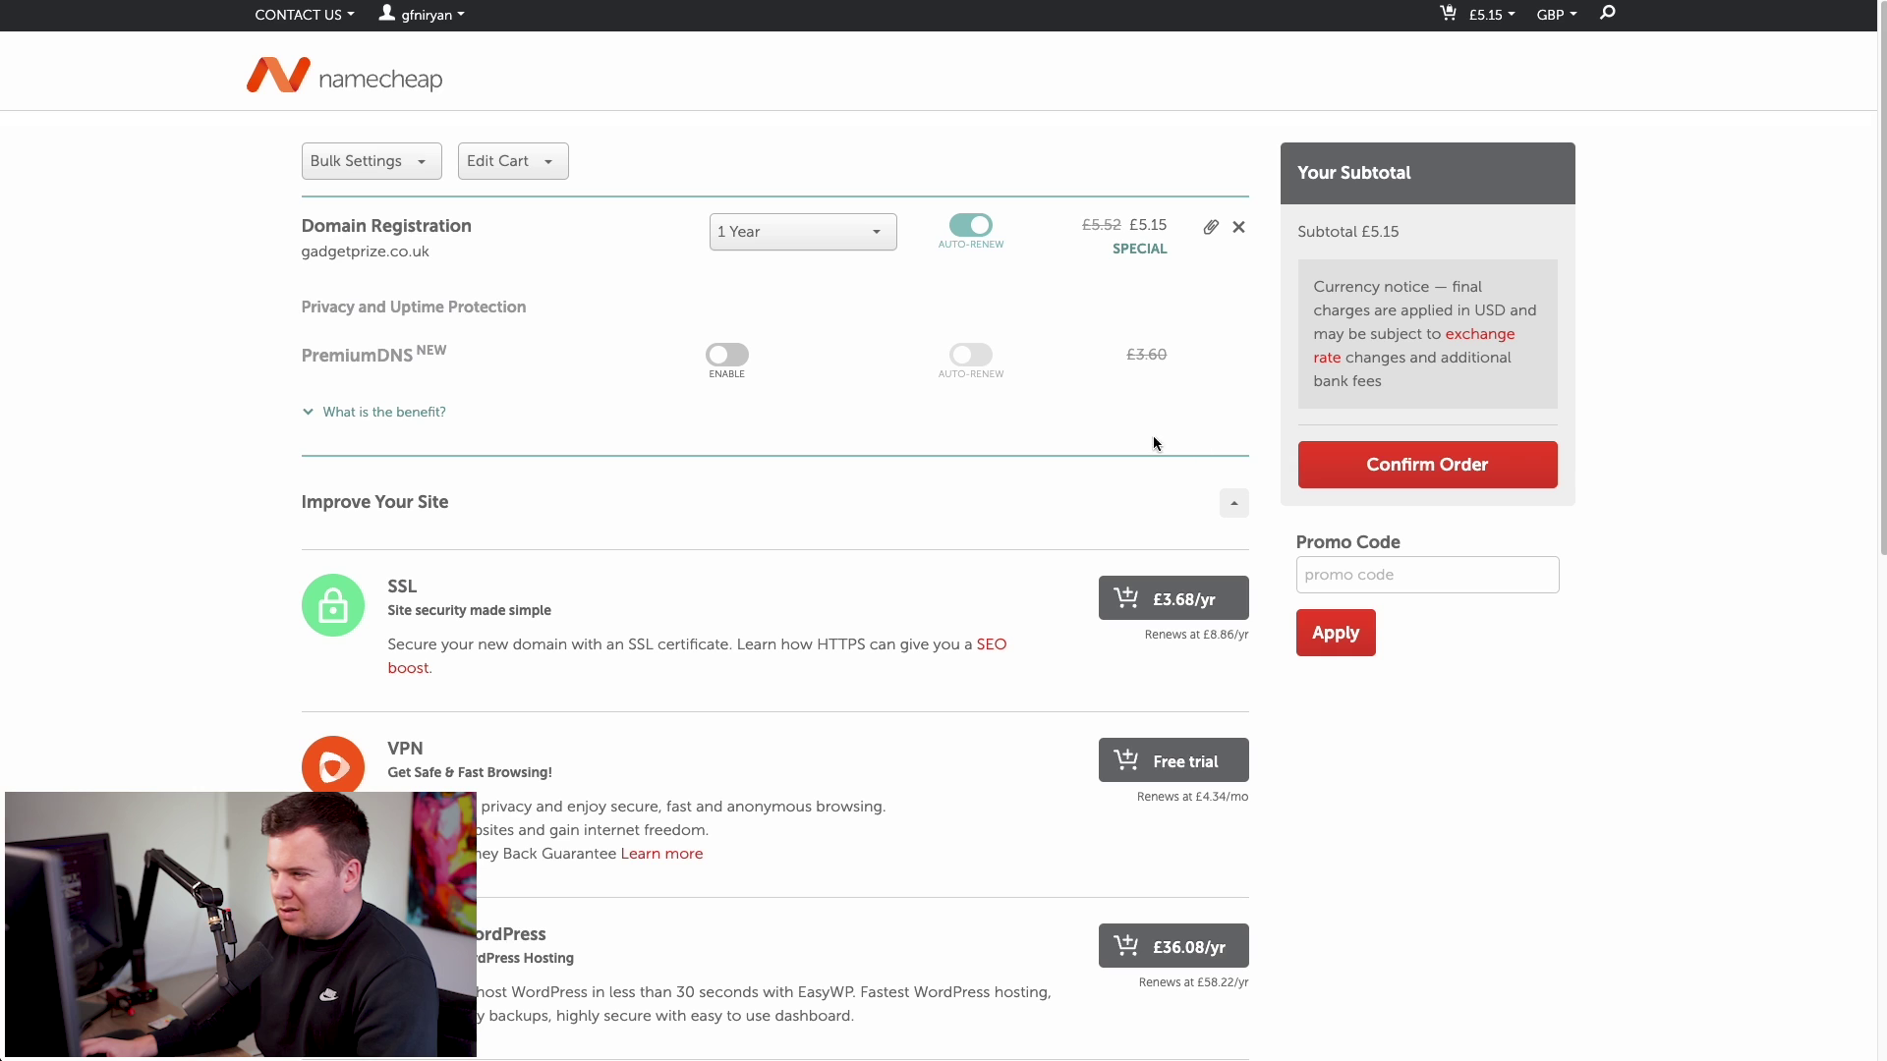
click(1415, 475)
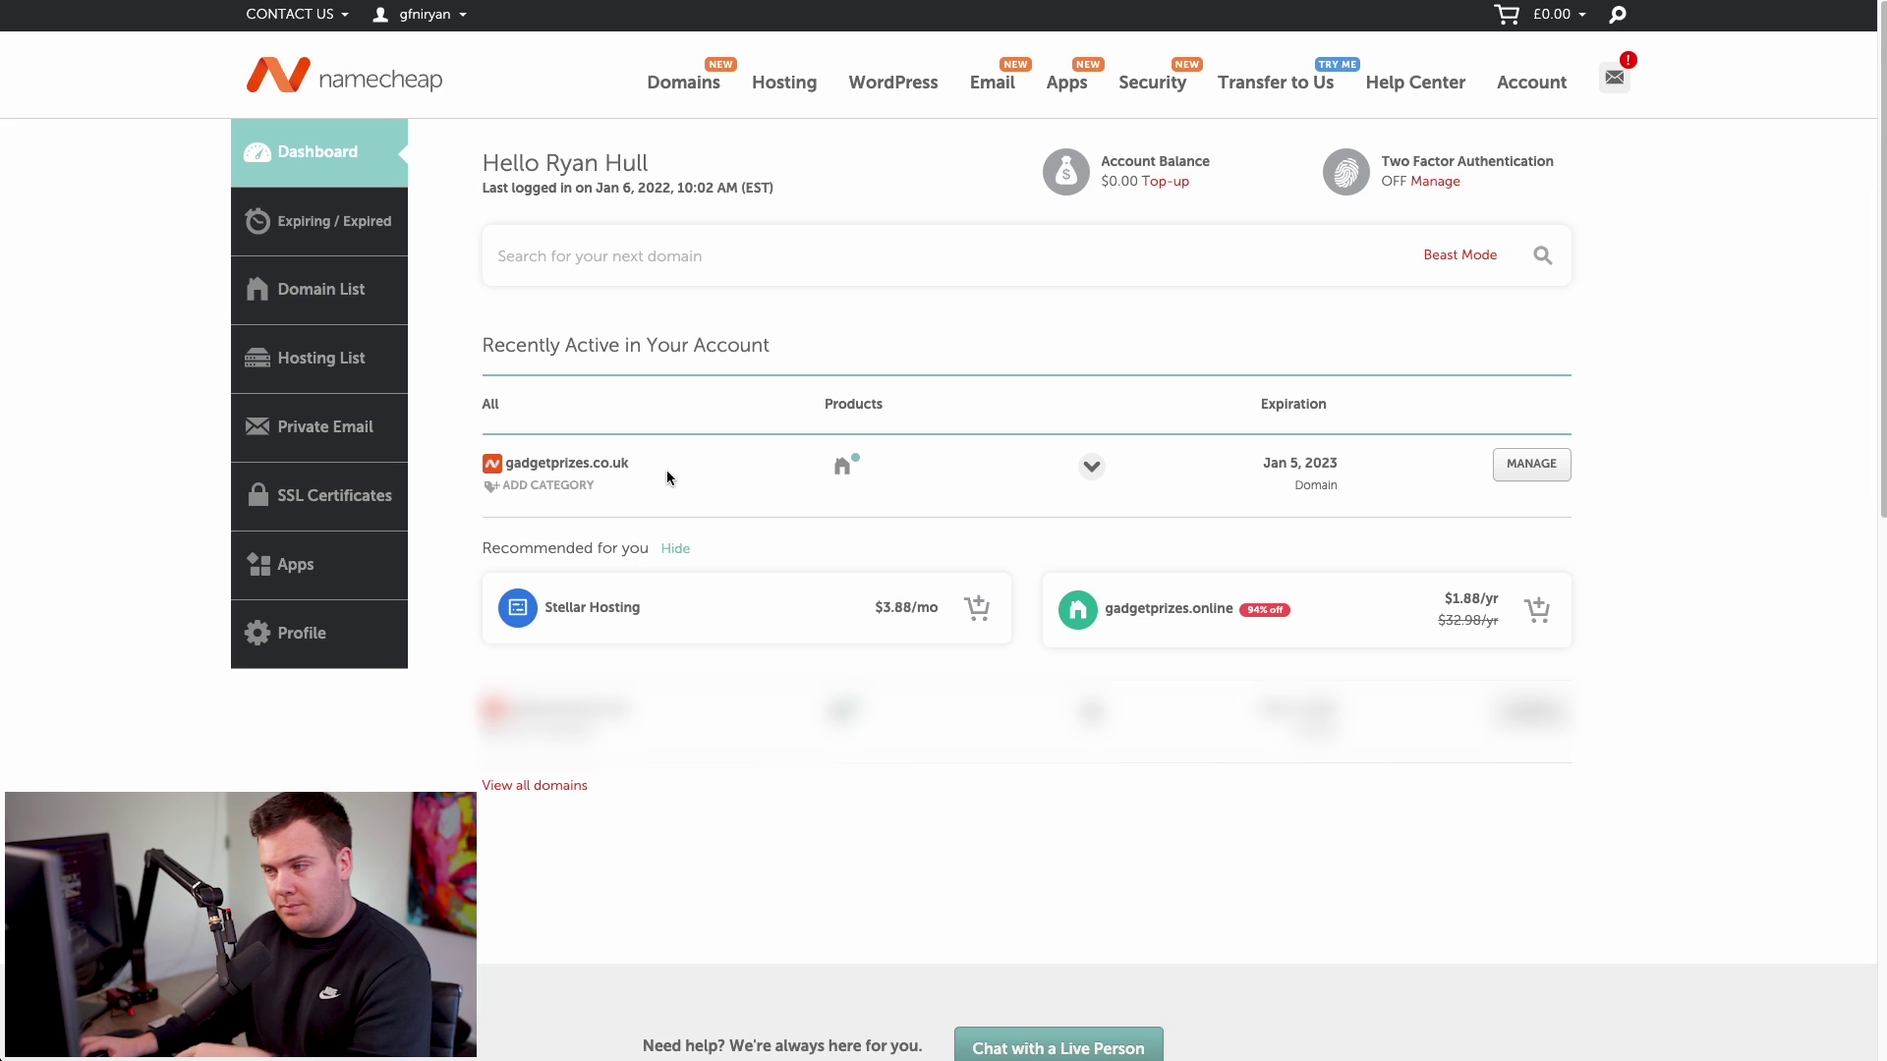
drag(665, 463, 497, 462)
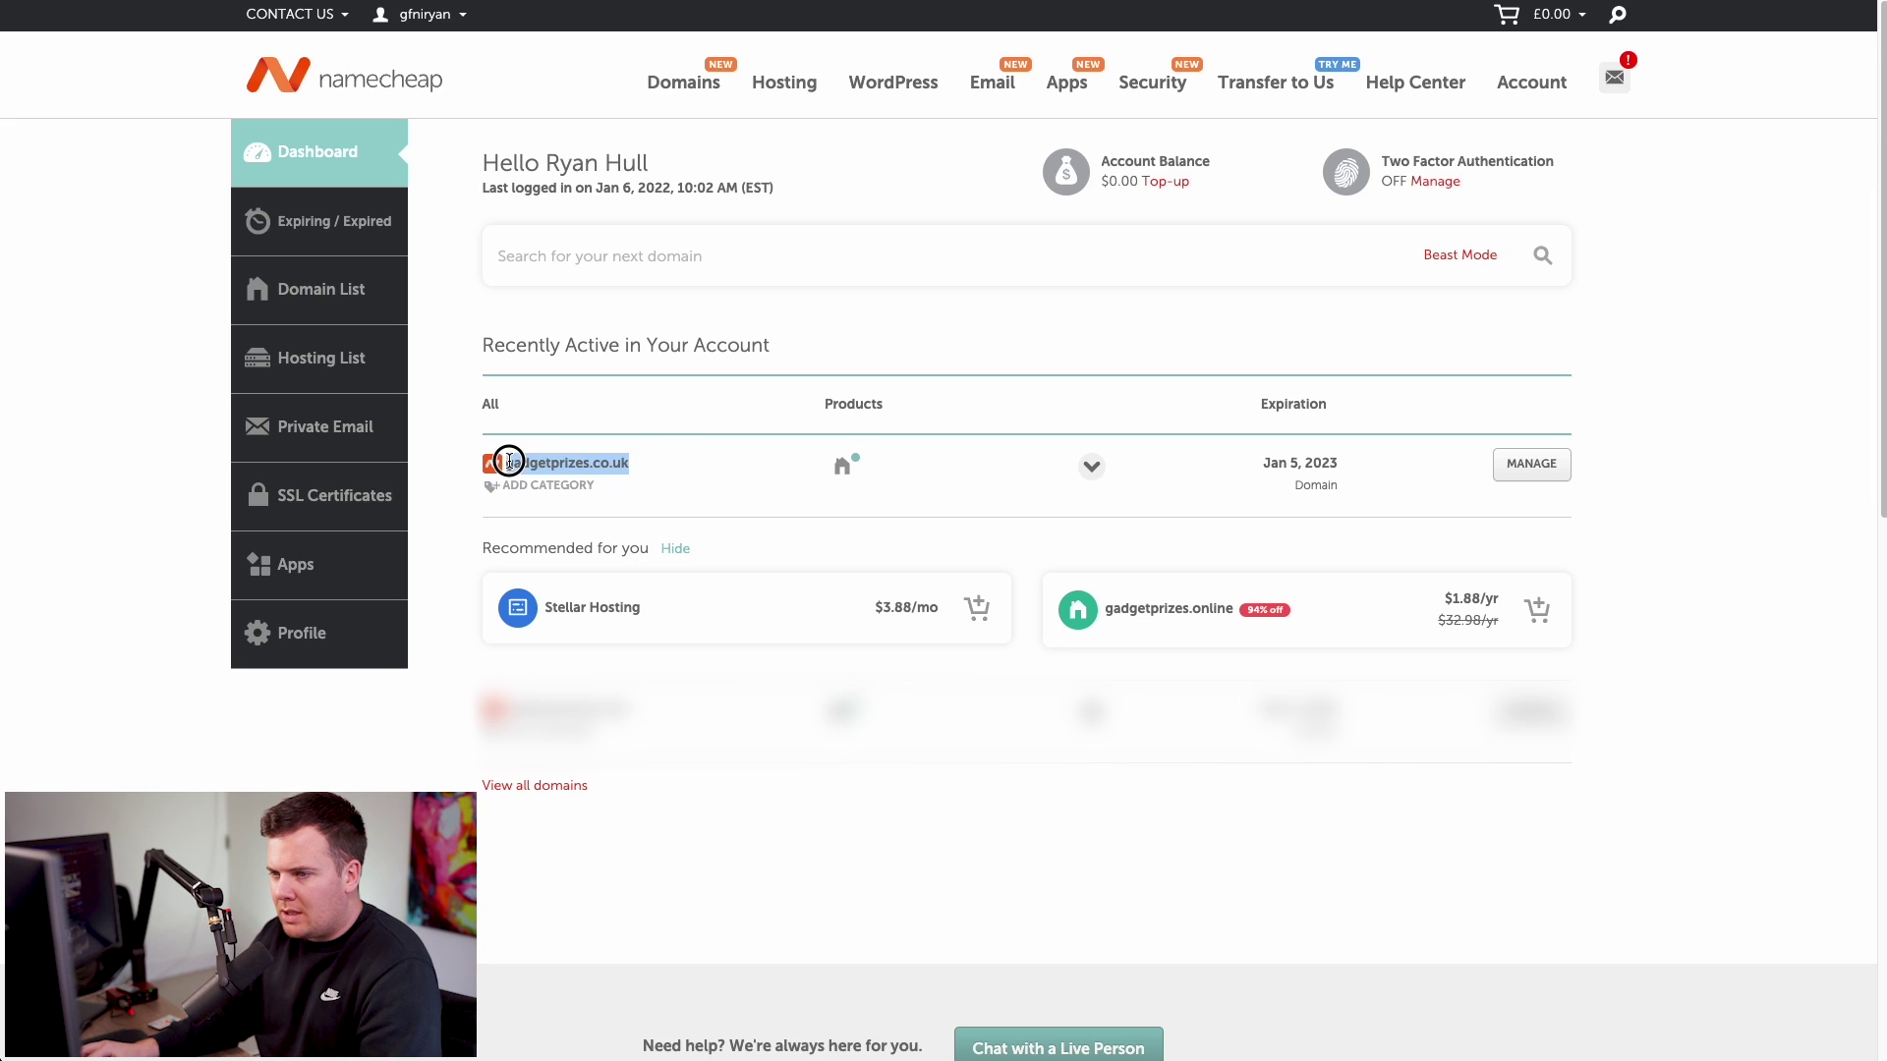
- Open the Domain Details page for gadgetprizes.co.uk from the dashboard
mouse_move(451, 20)
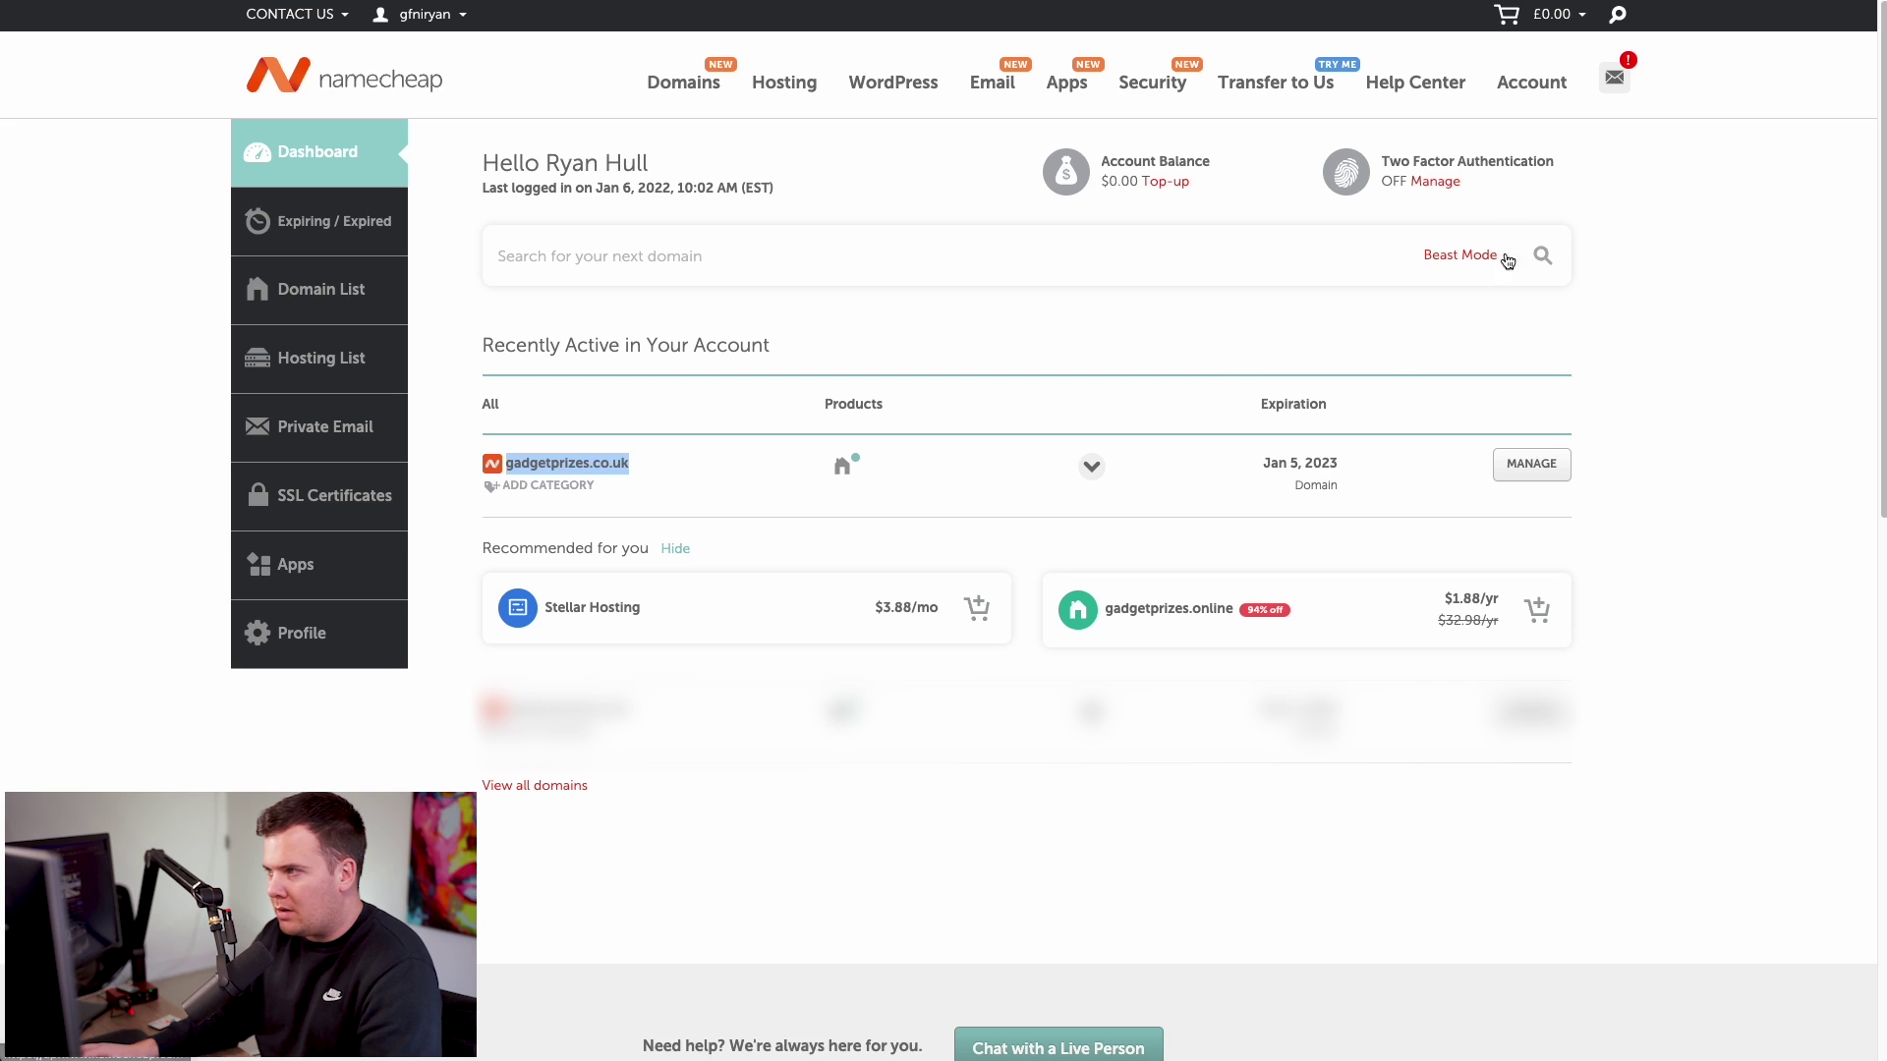
click(1711, 389)
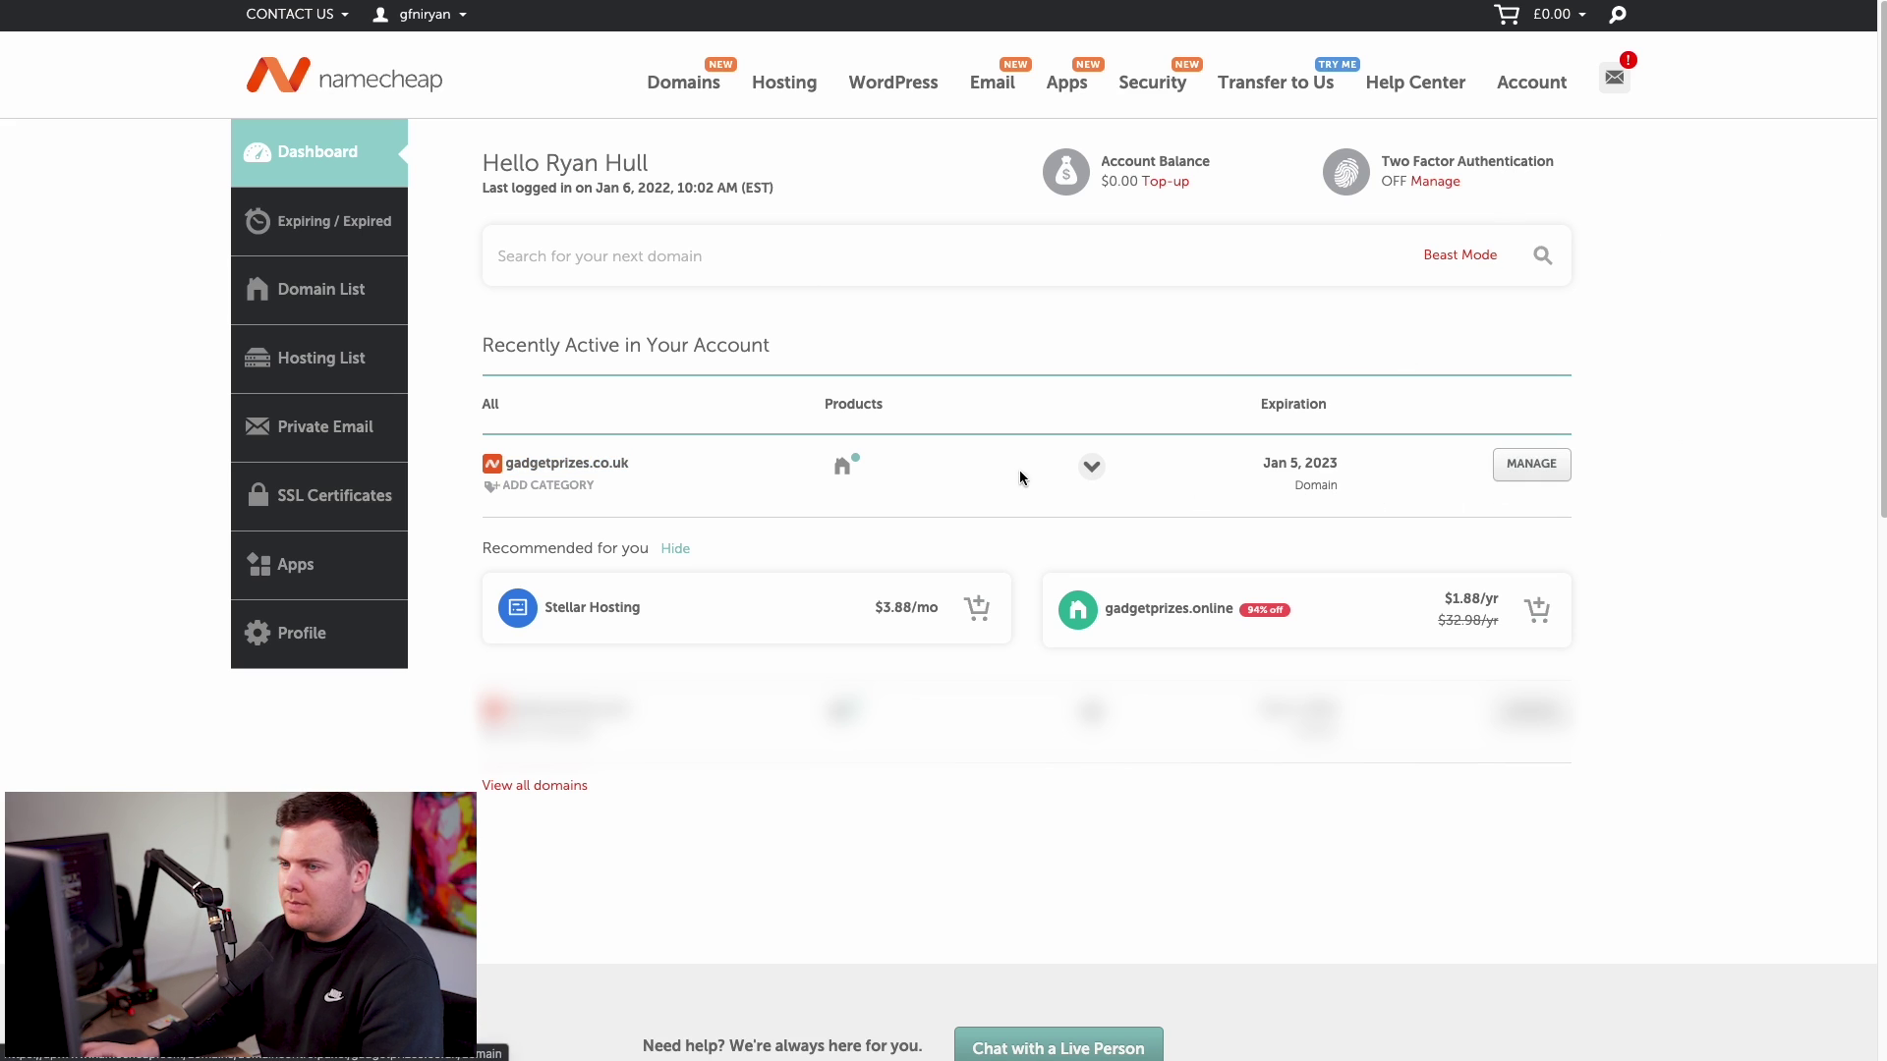
click(744, 472)
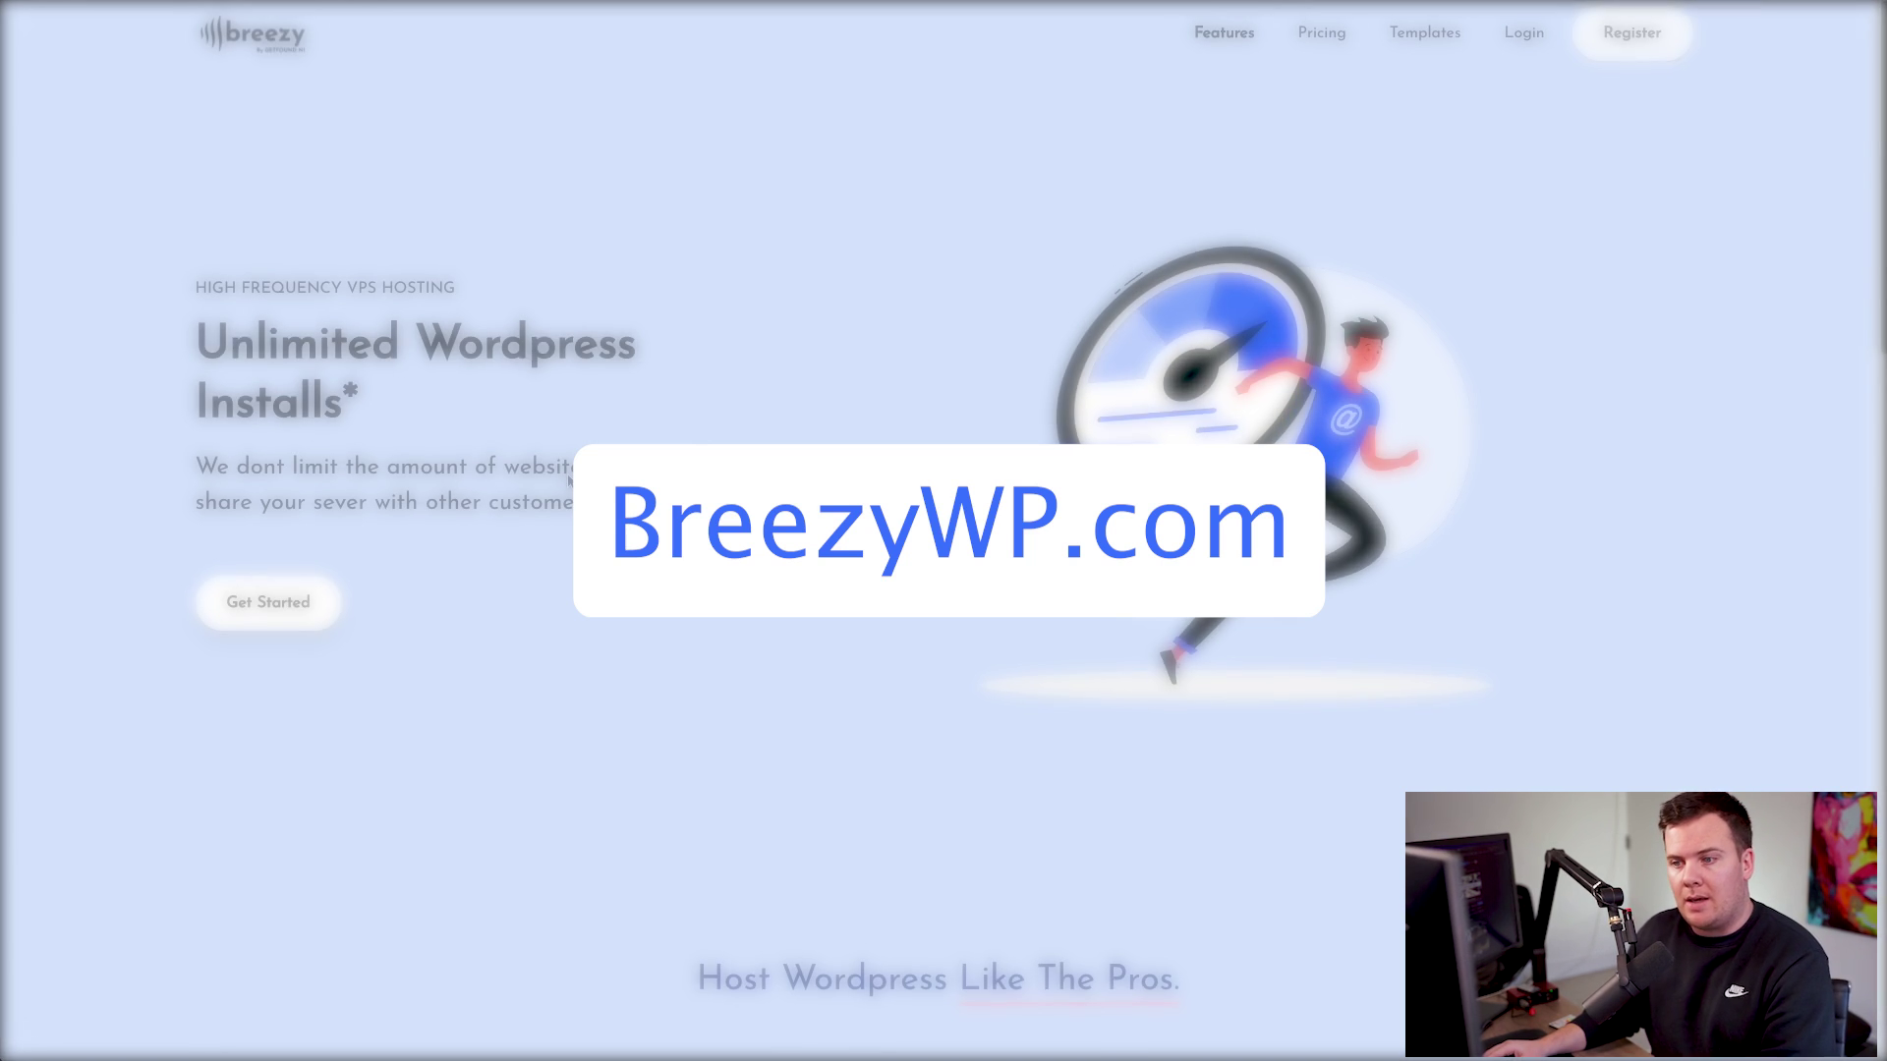
- Scroll down the BreezyWP homepage to the SVR1–SVR4 Pricing plans
scroll(611, 405, down, 1)
scroll(615, 403, down, 5)
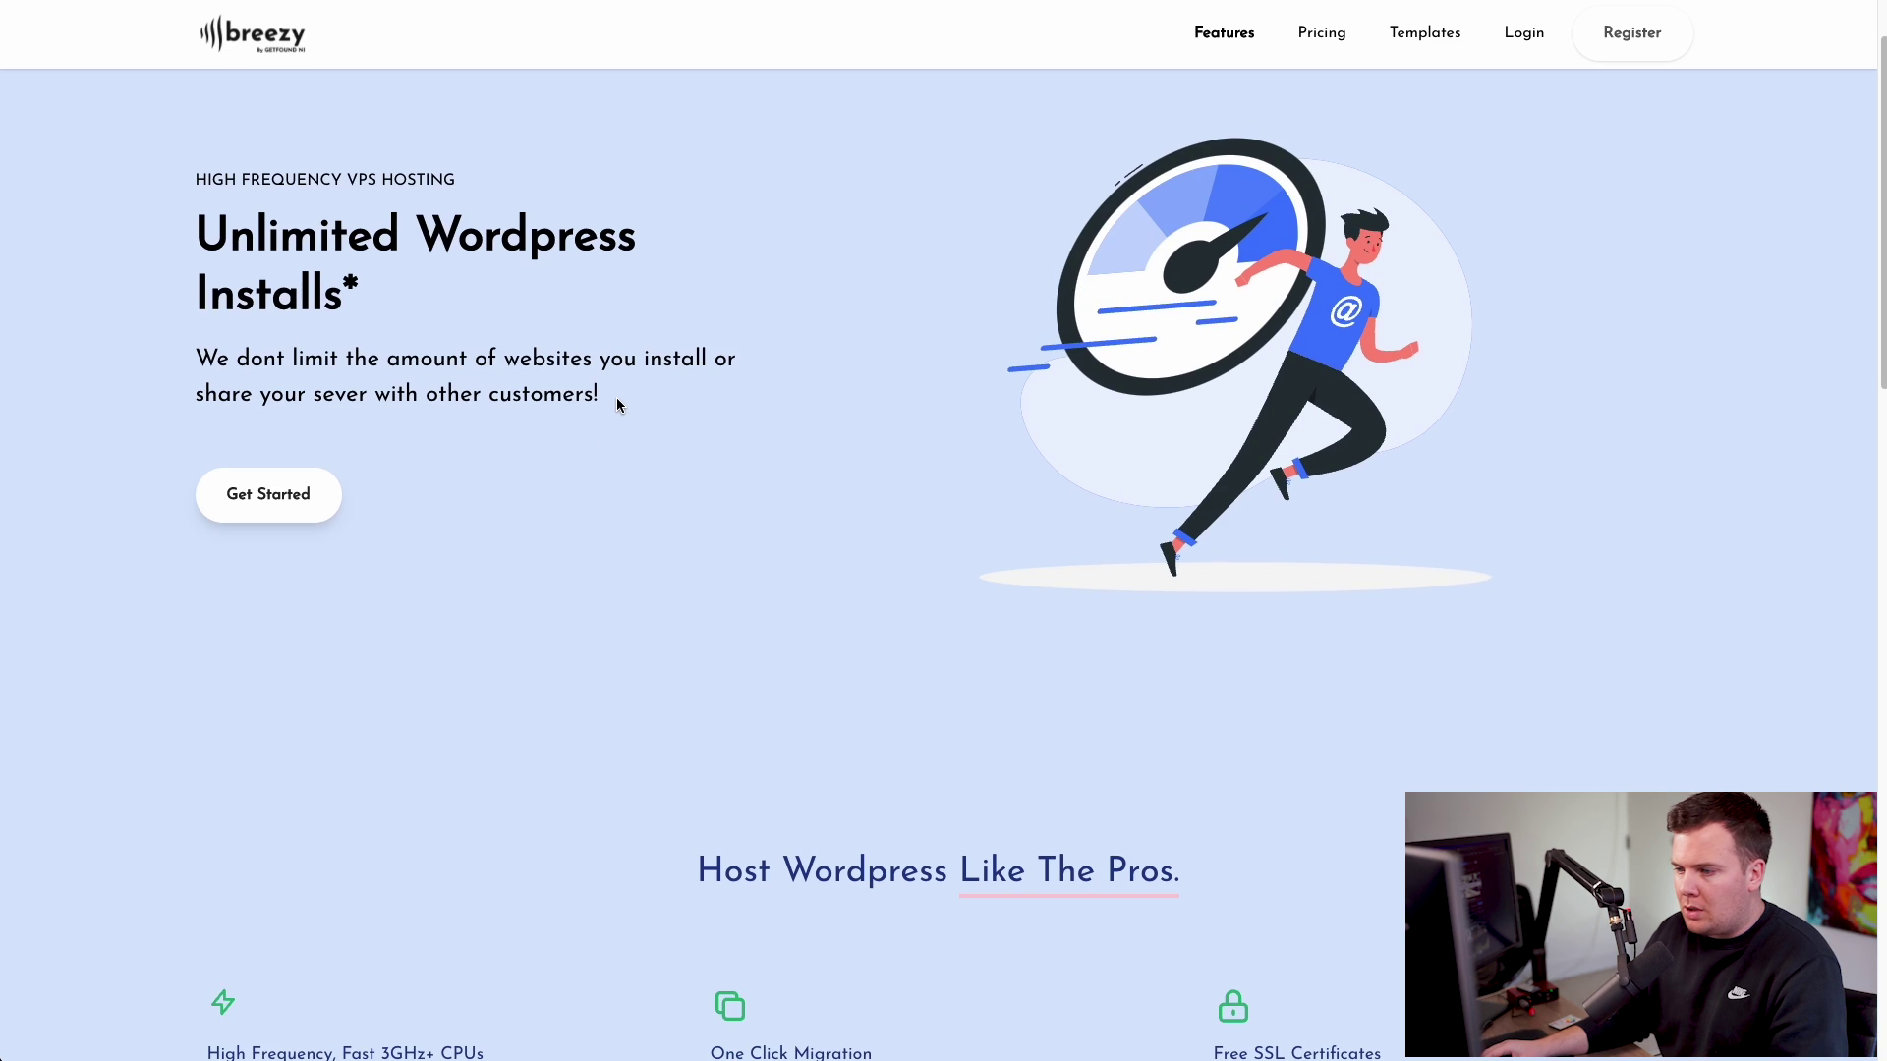
scroll(617, 398, down, 6)
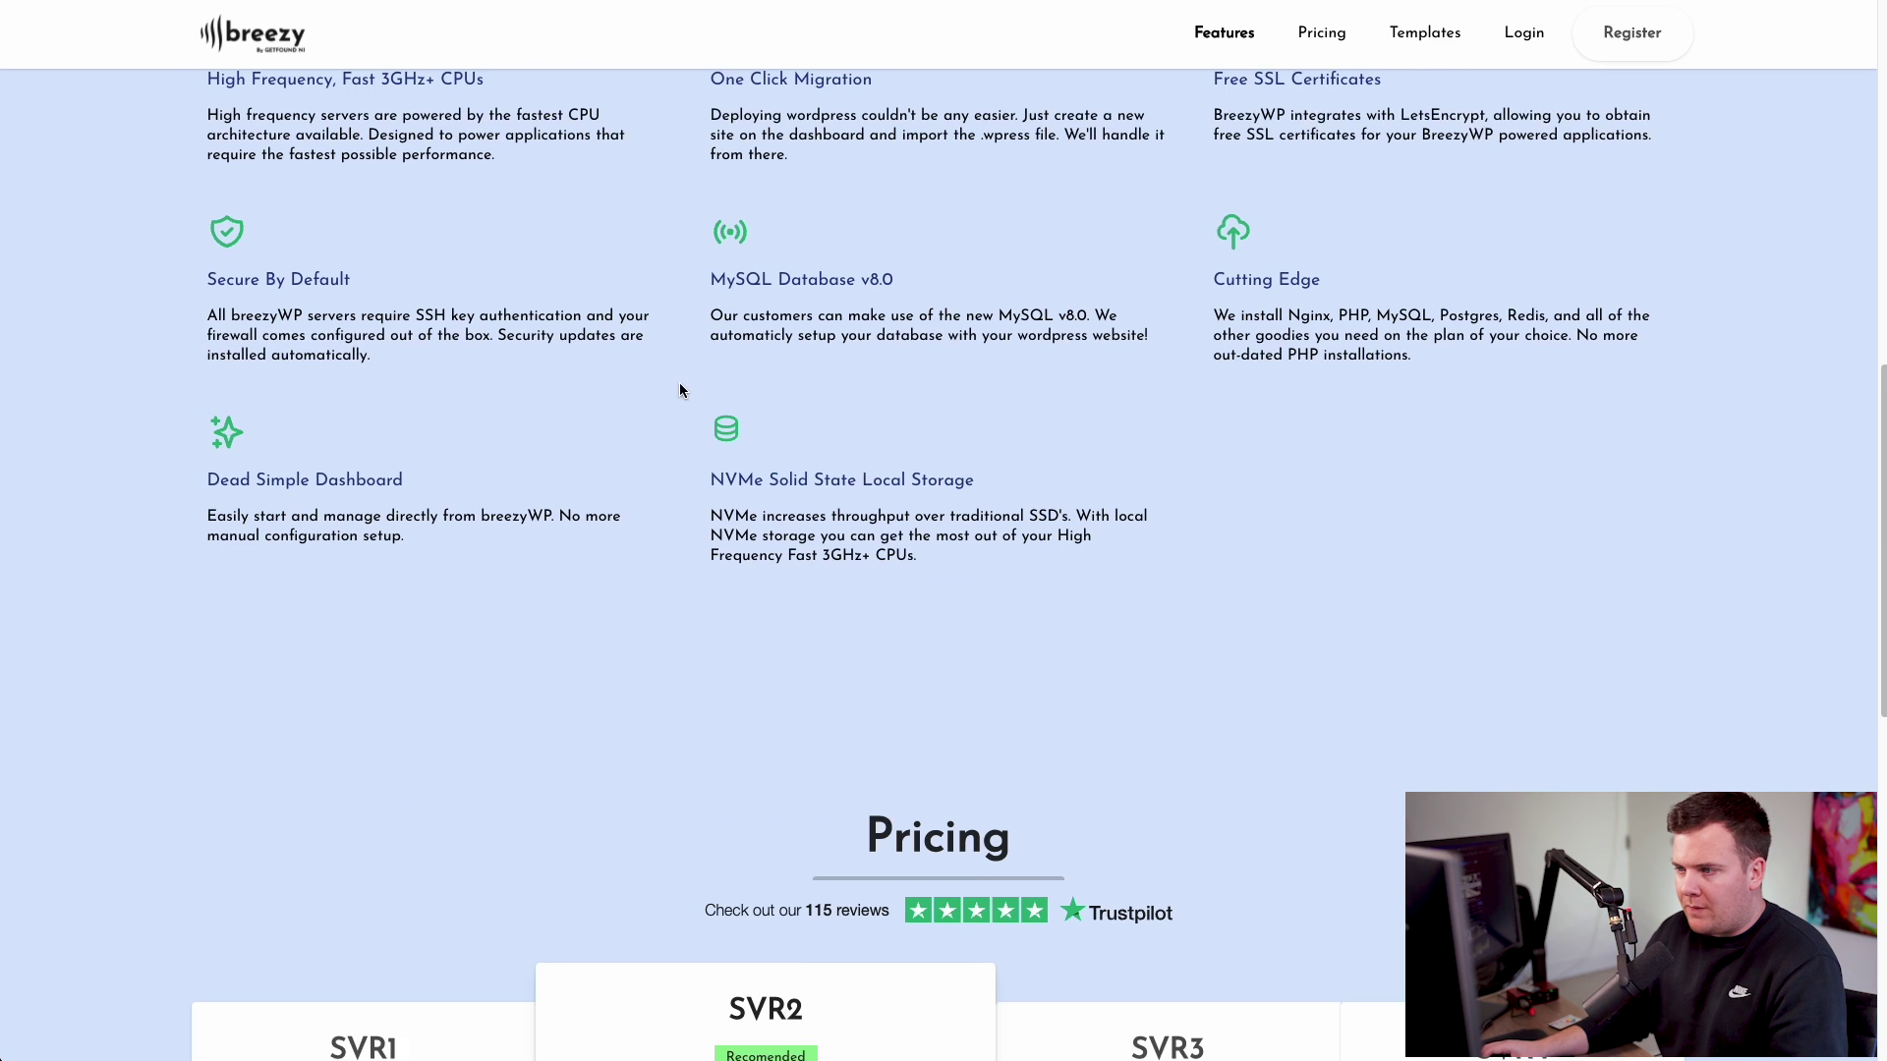
scroll(594, 367, down, 5)
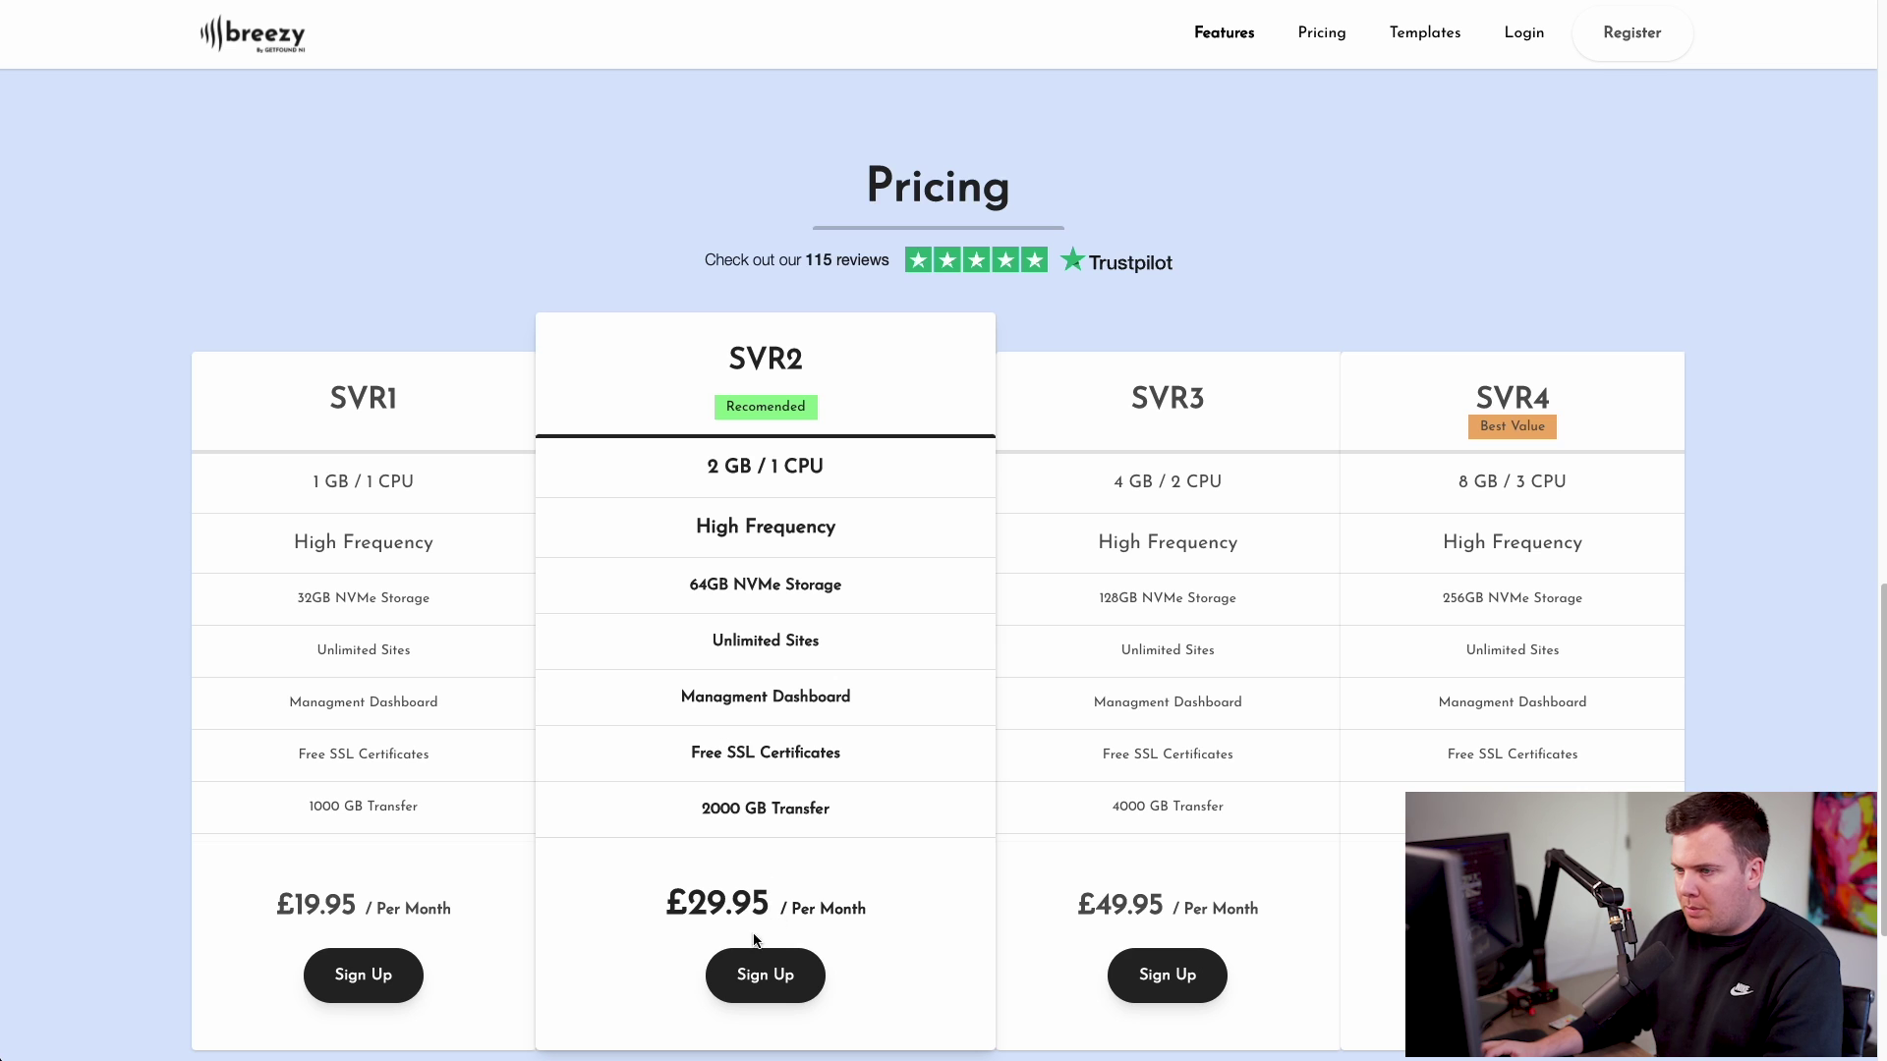
- Sign up for SVR2, entering the user's name and account details, and register
click(761, 972)
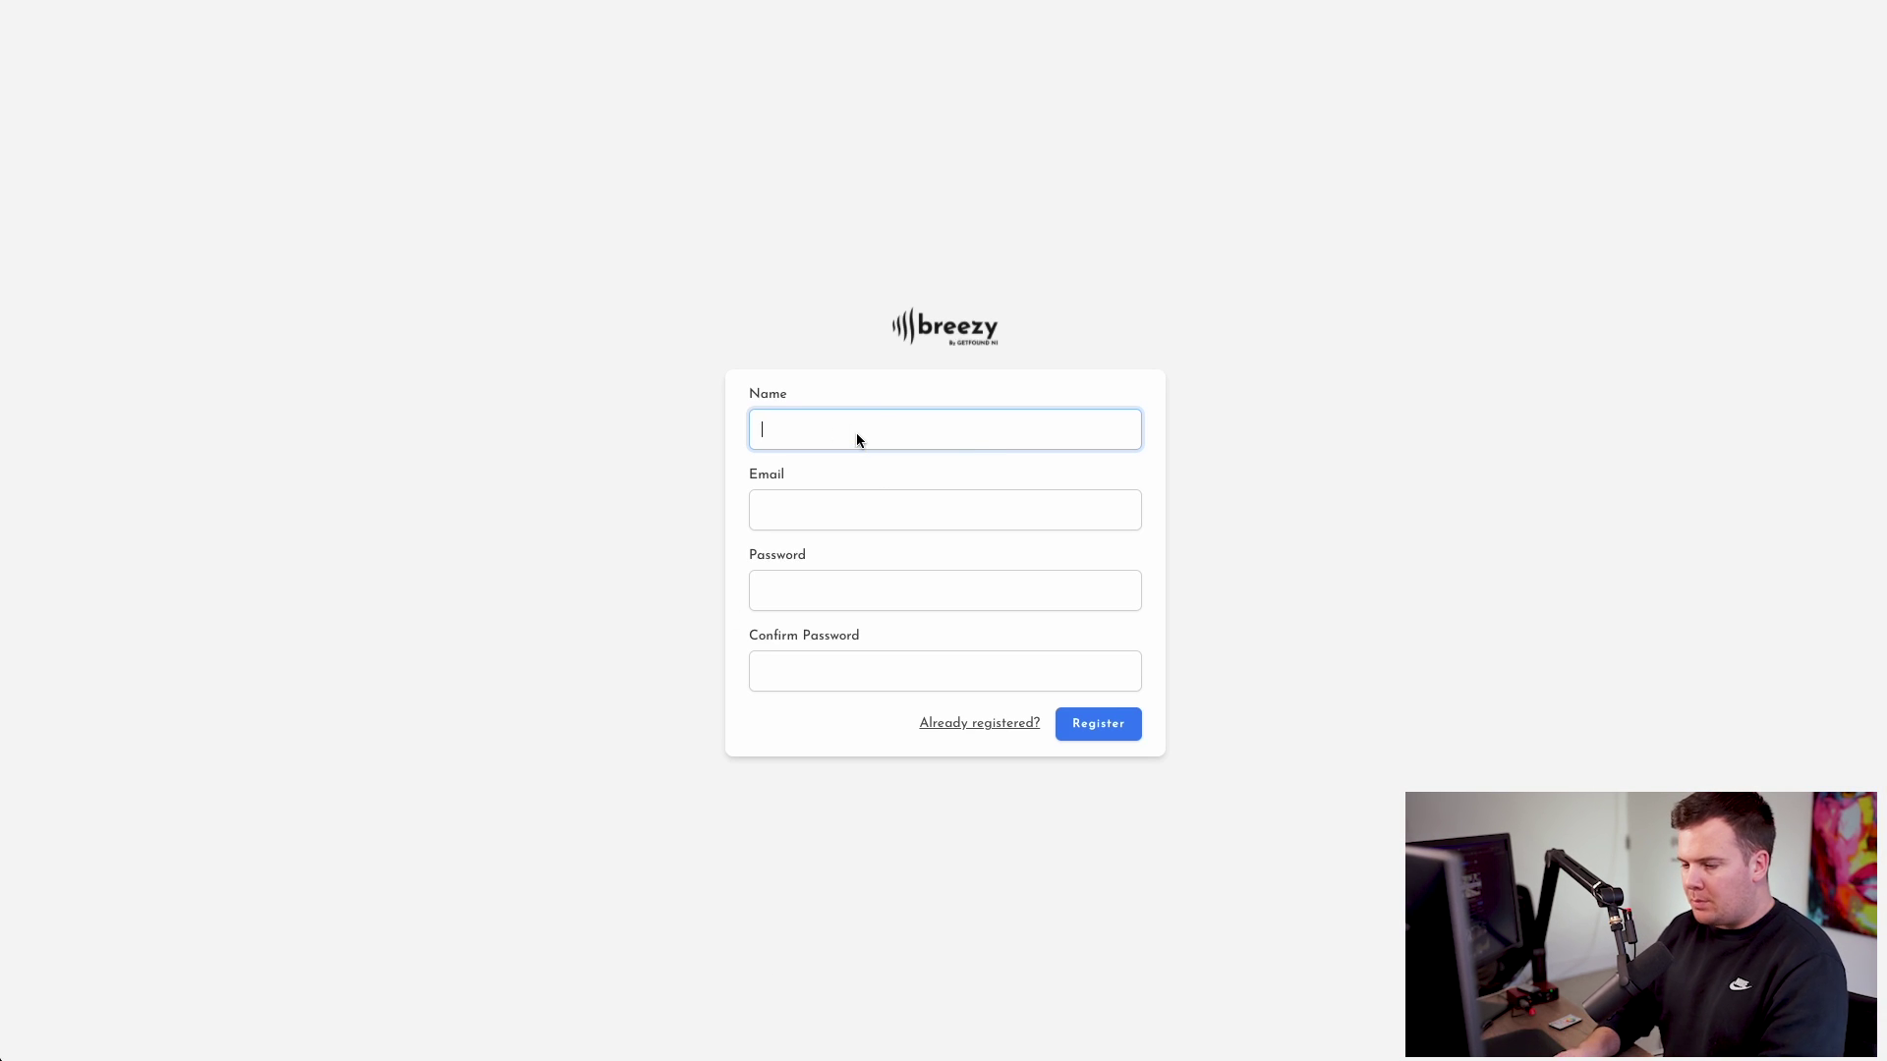
text(ryan)
key(Tab)
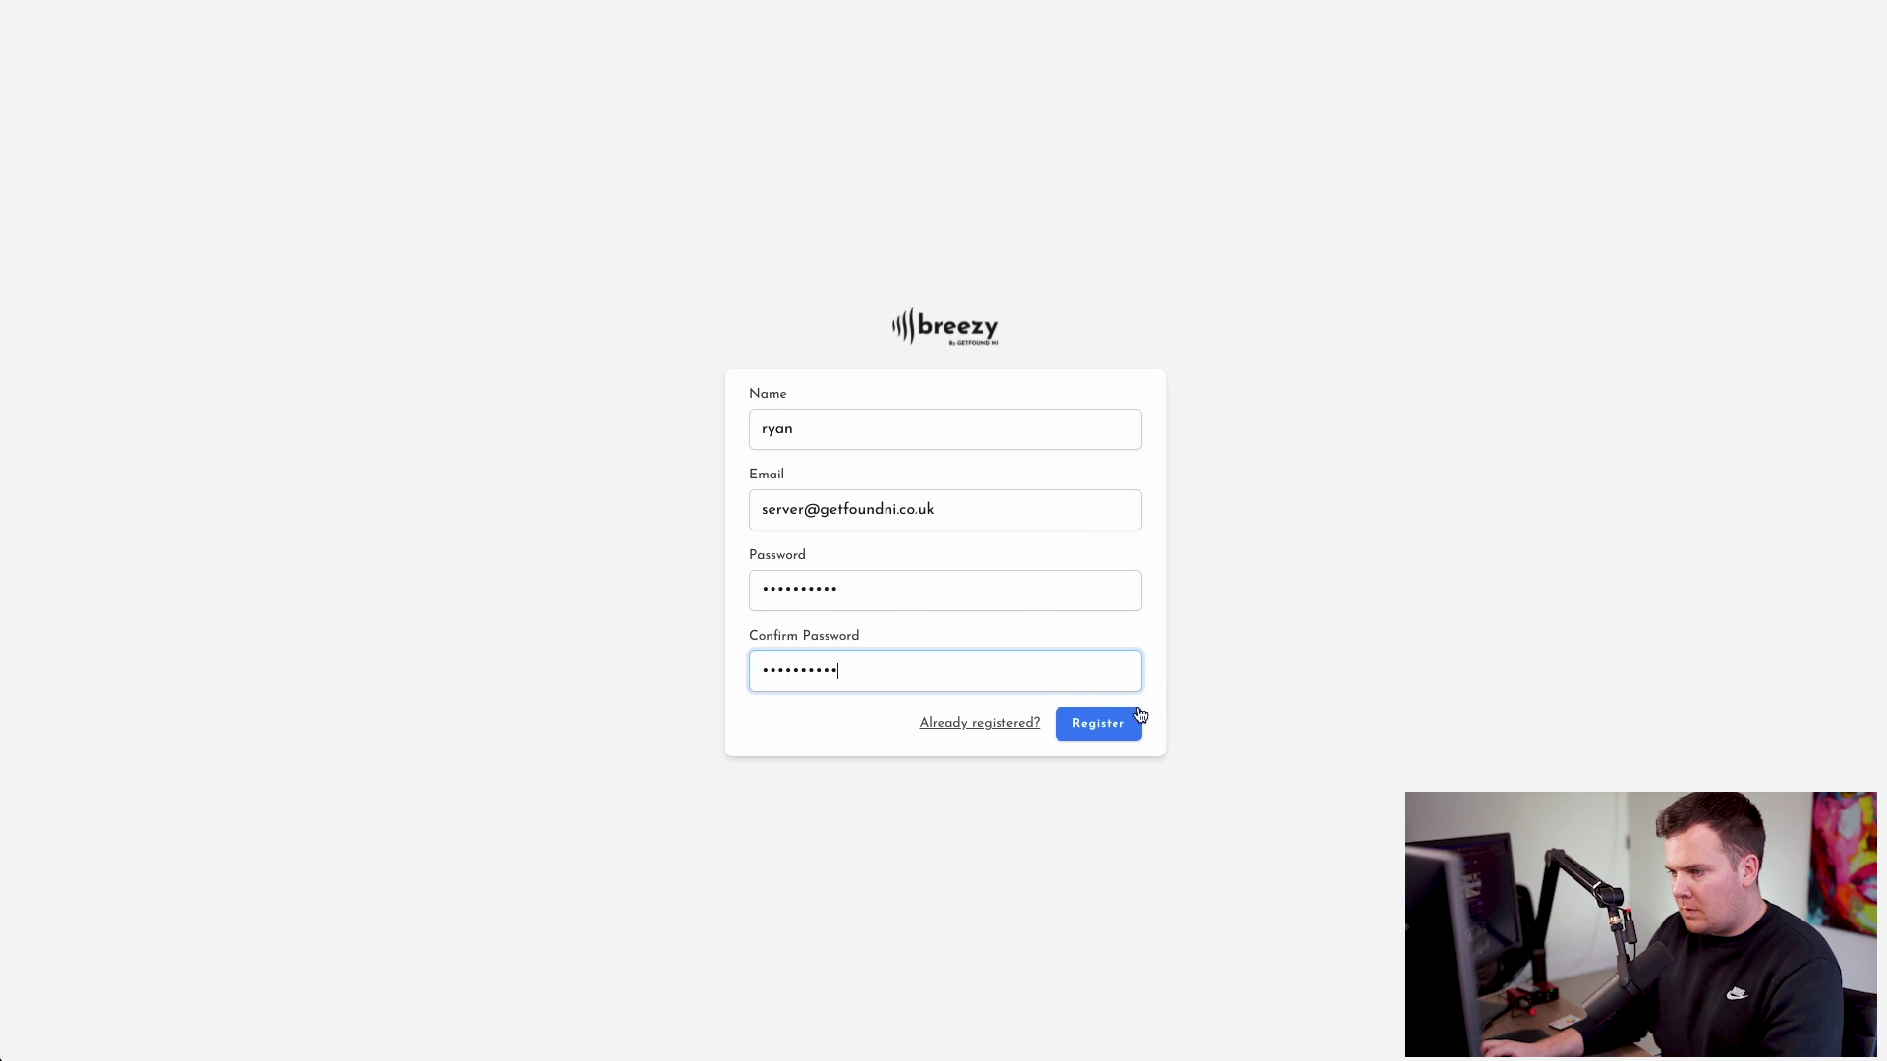
click(1131, 722)
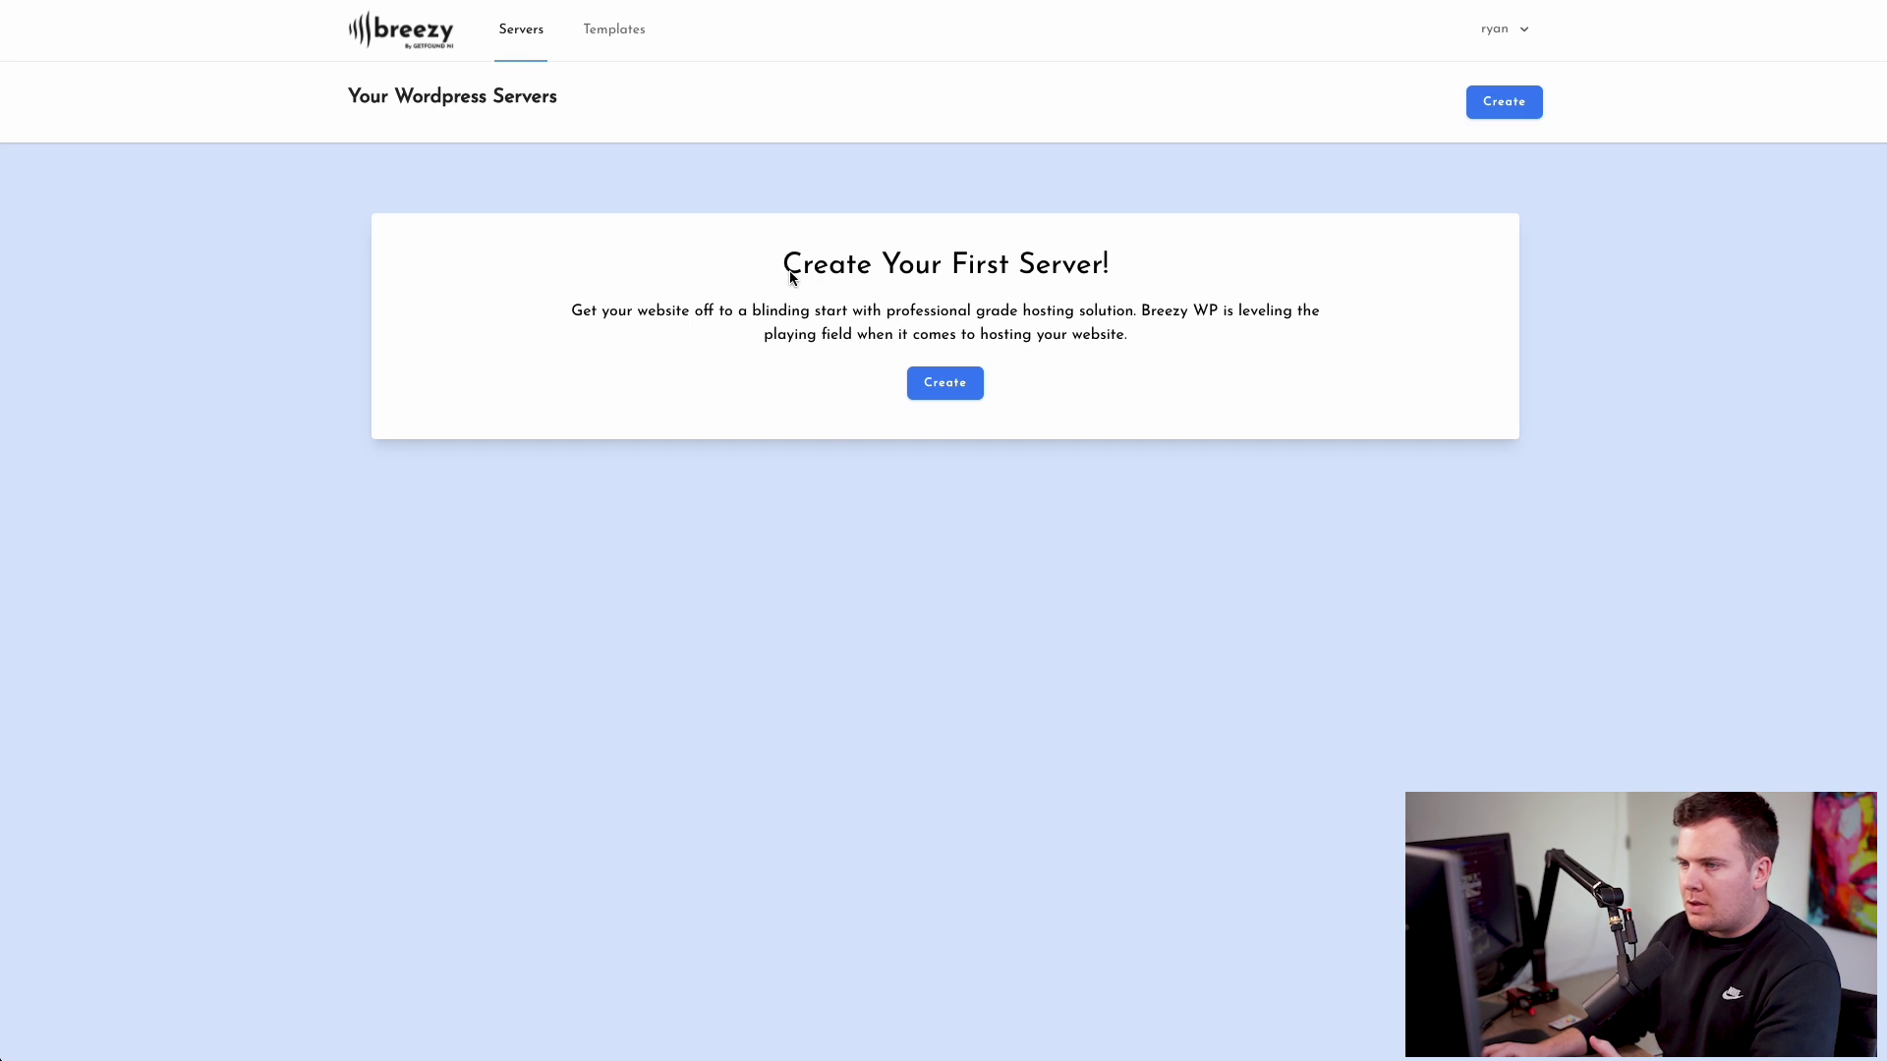
drag(783, 264, 1071, 275)
- Start a new server and name it Gadget
click(1047, 286)
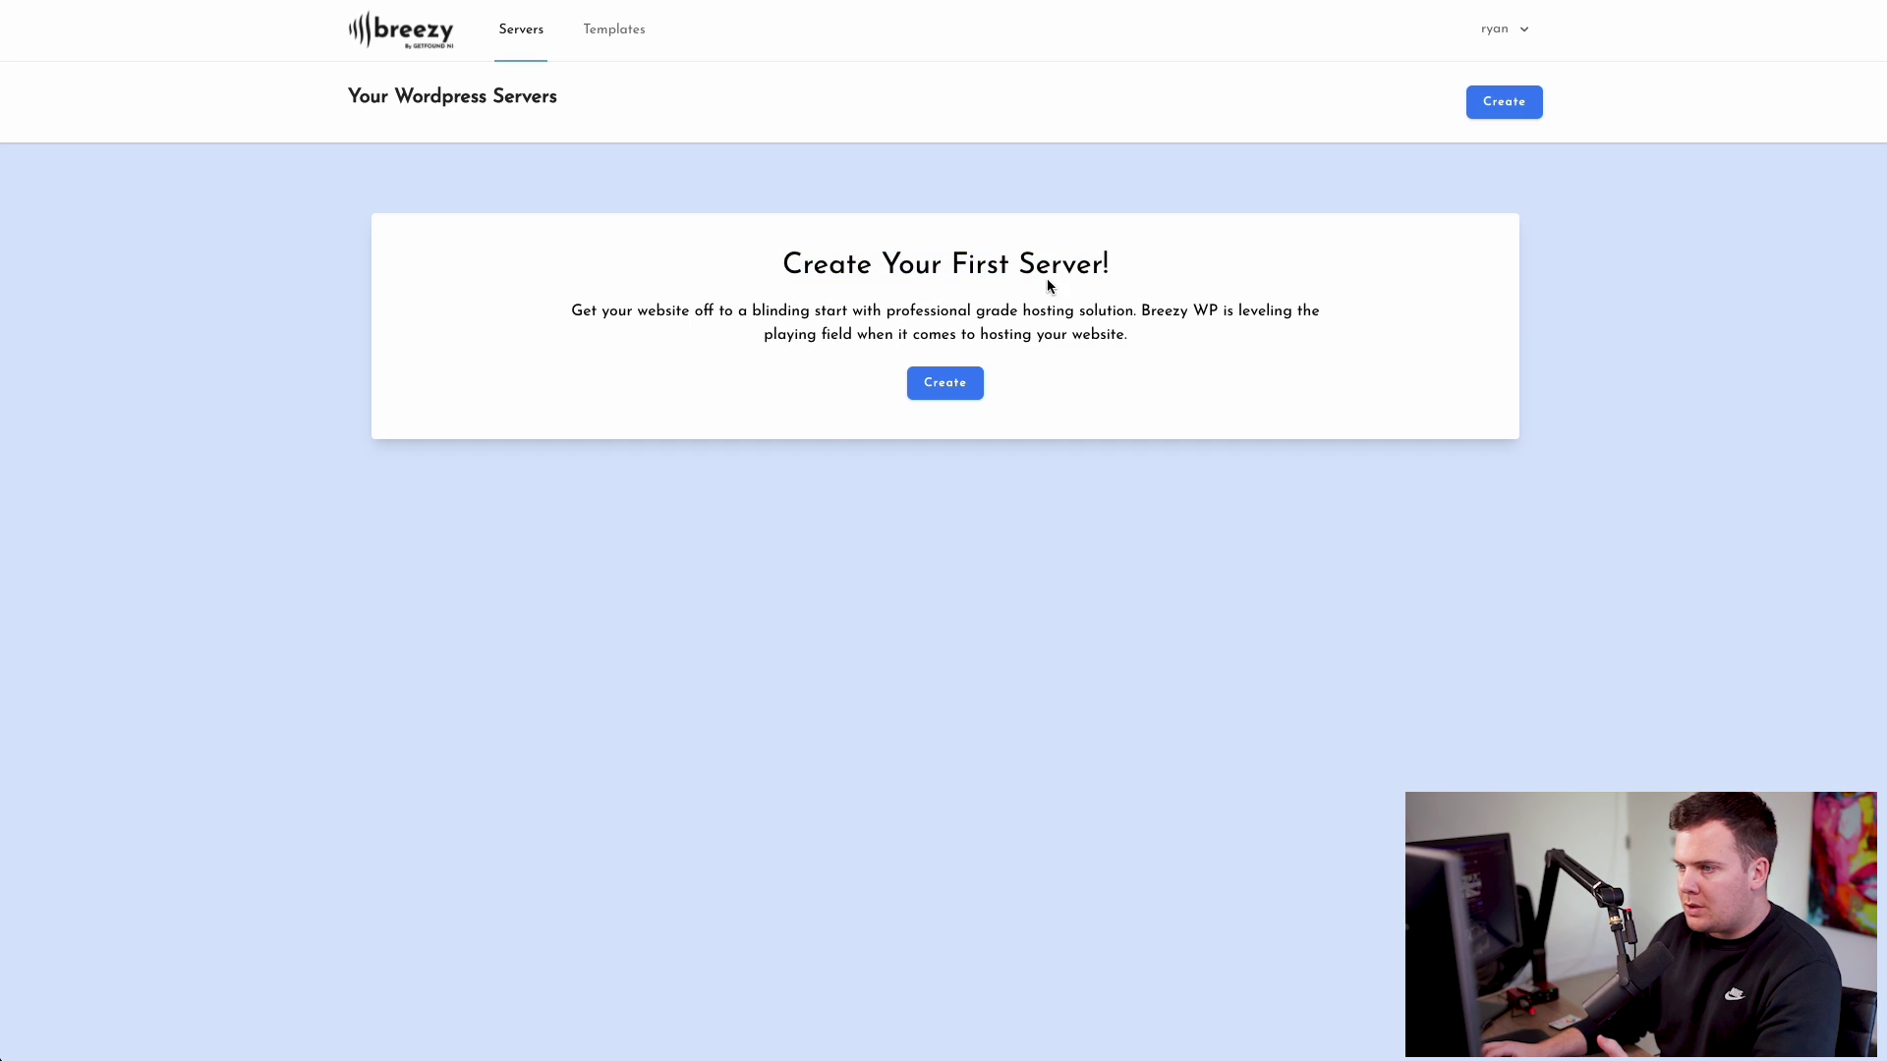
click(948, 390)
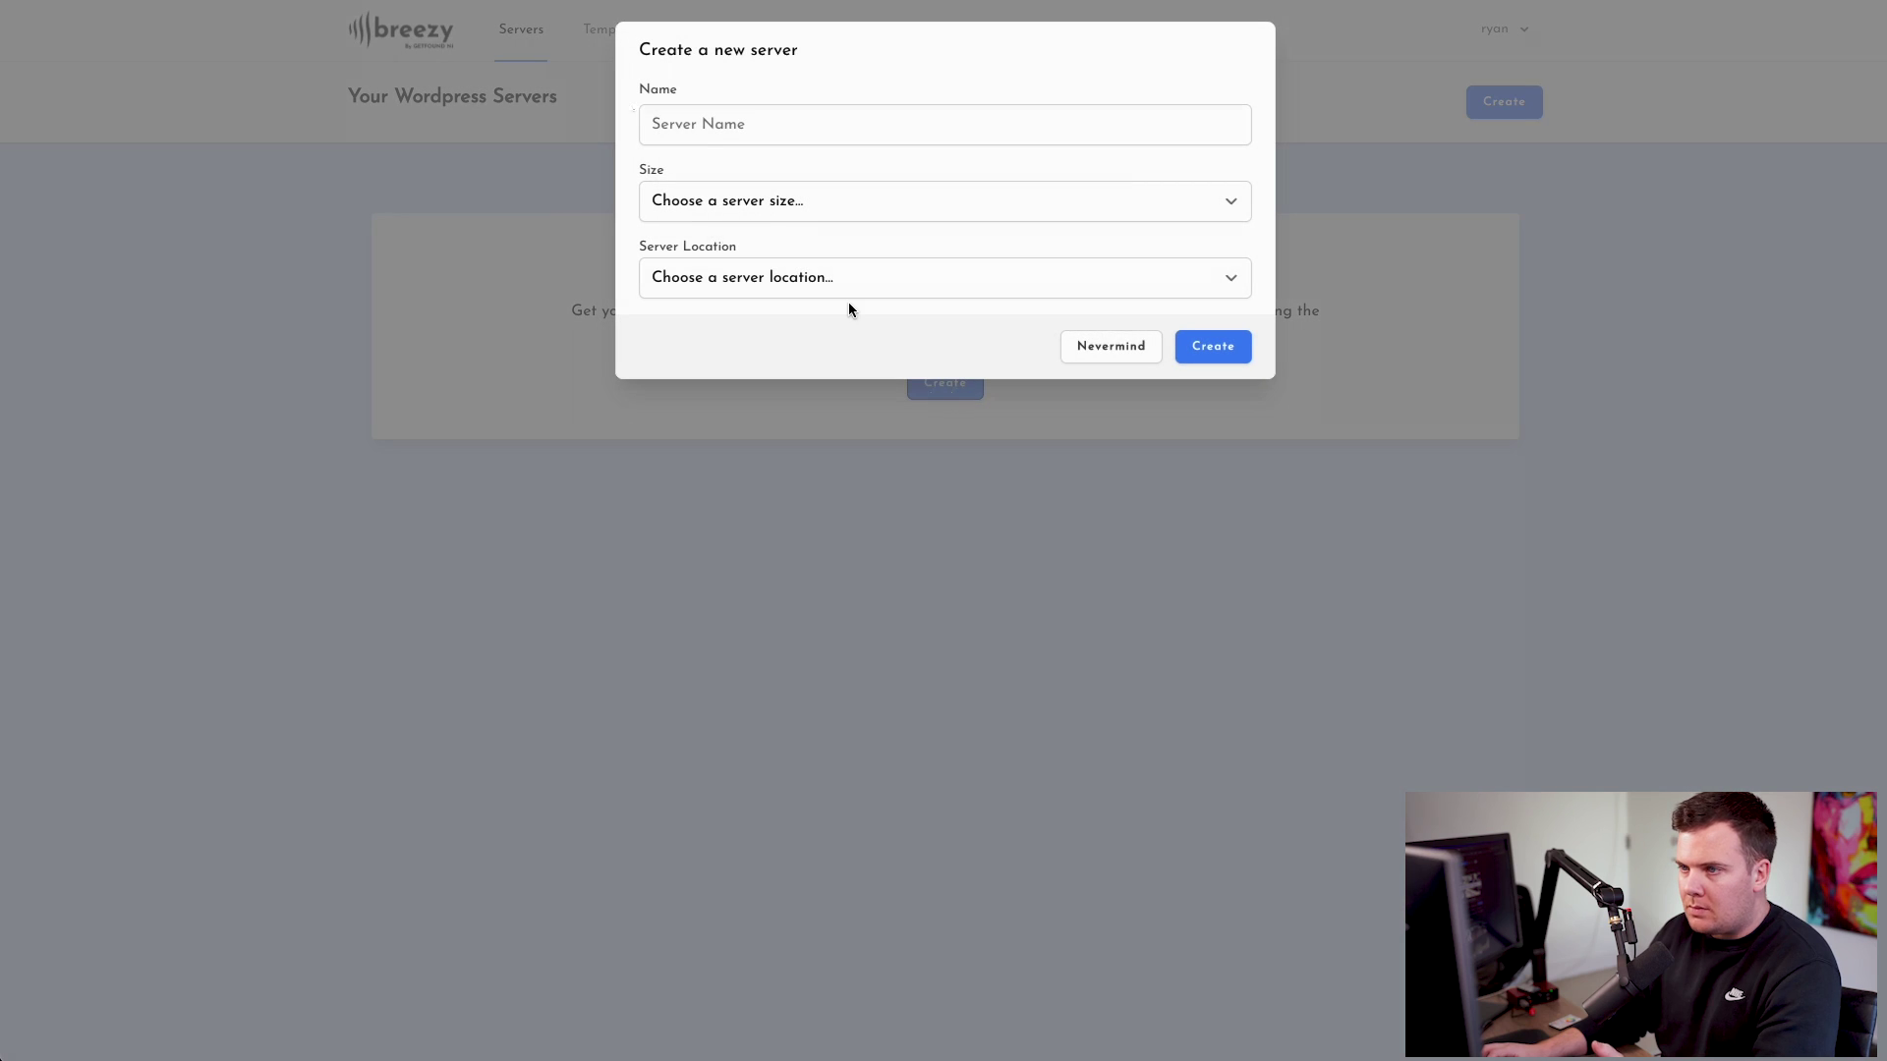
click(715, 125)
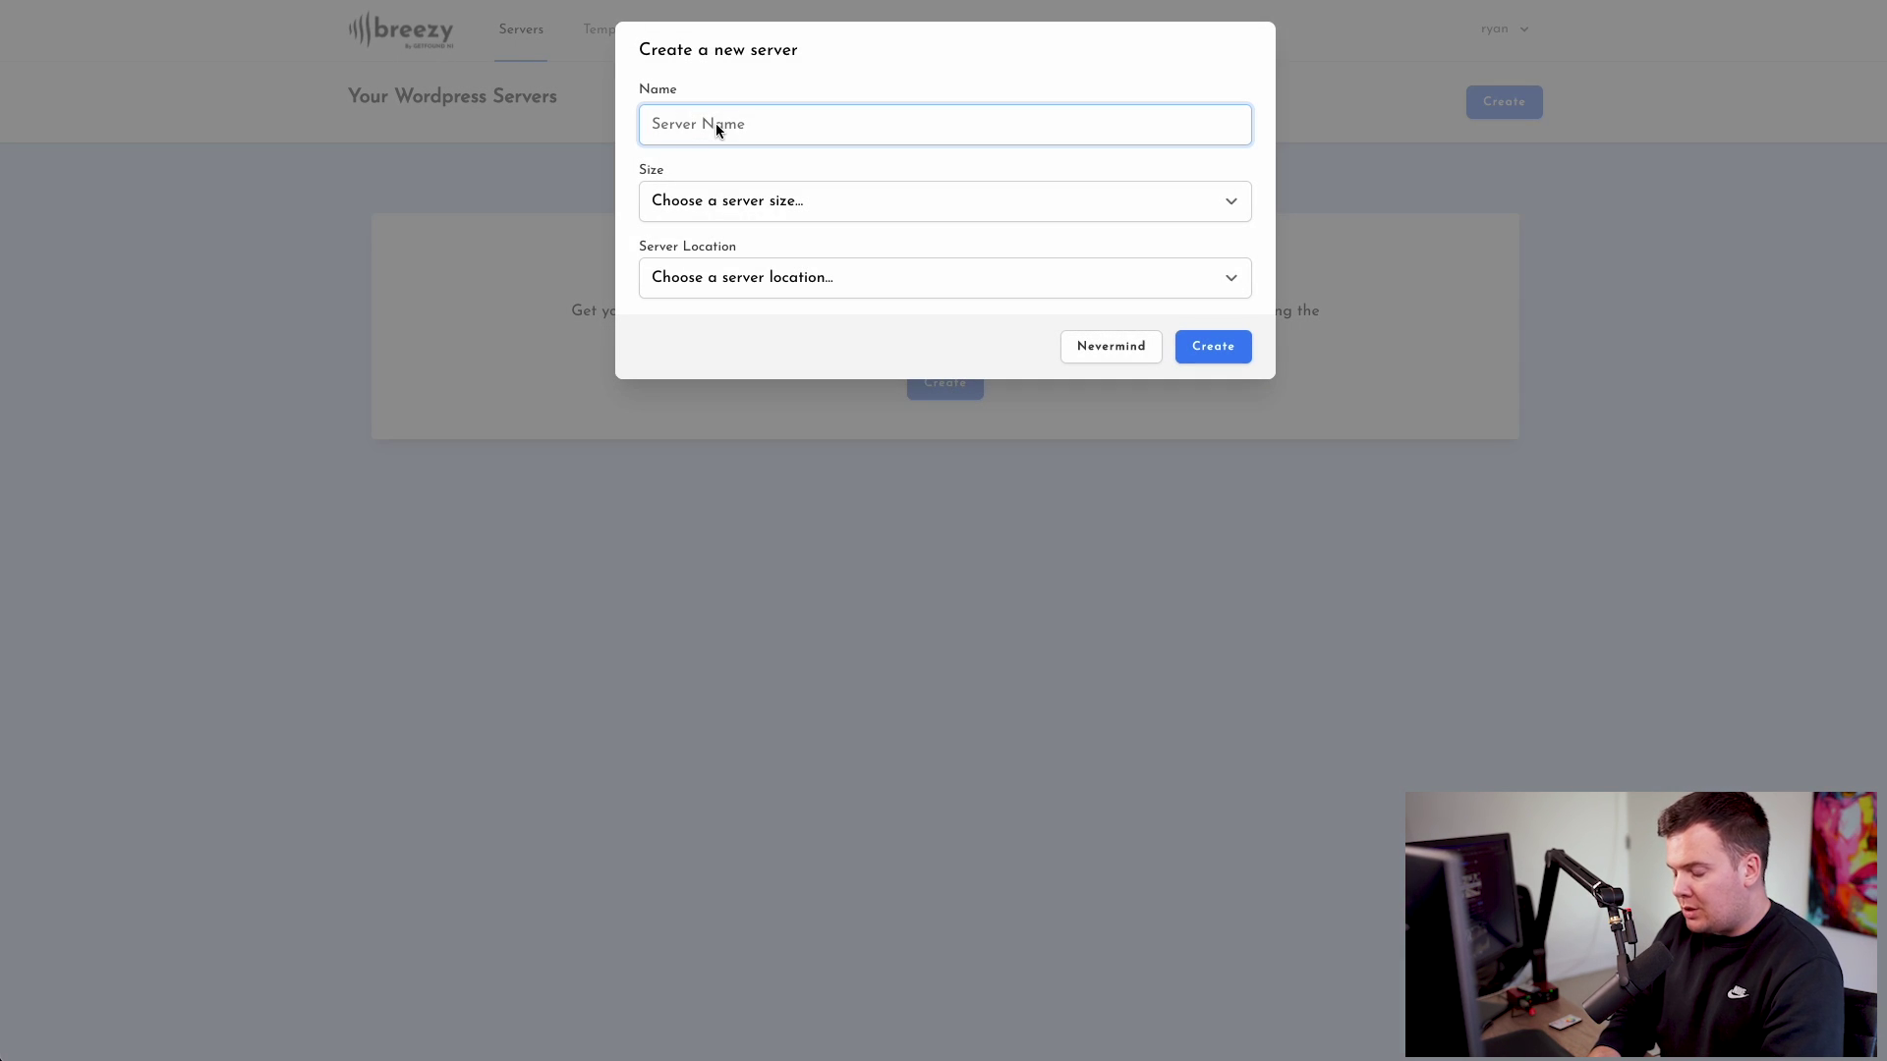
text(Ga)
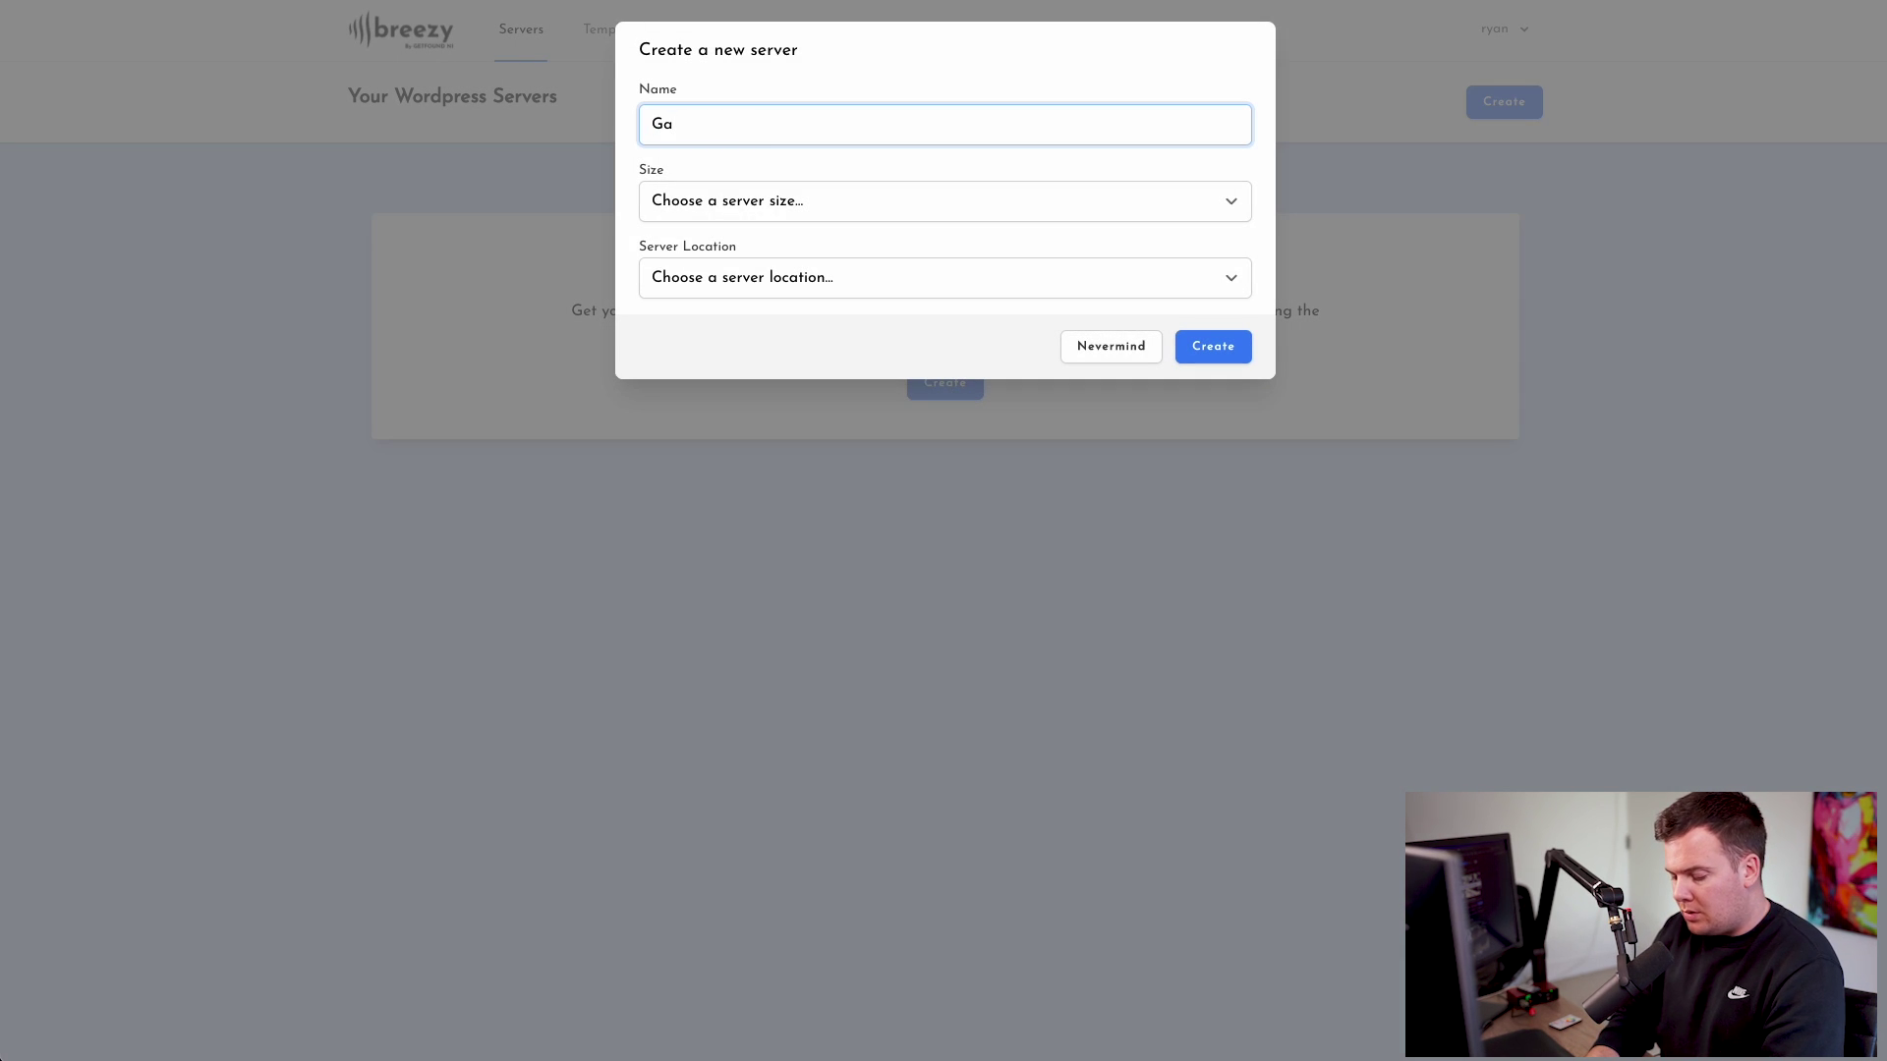
key(BackSpace)
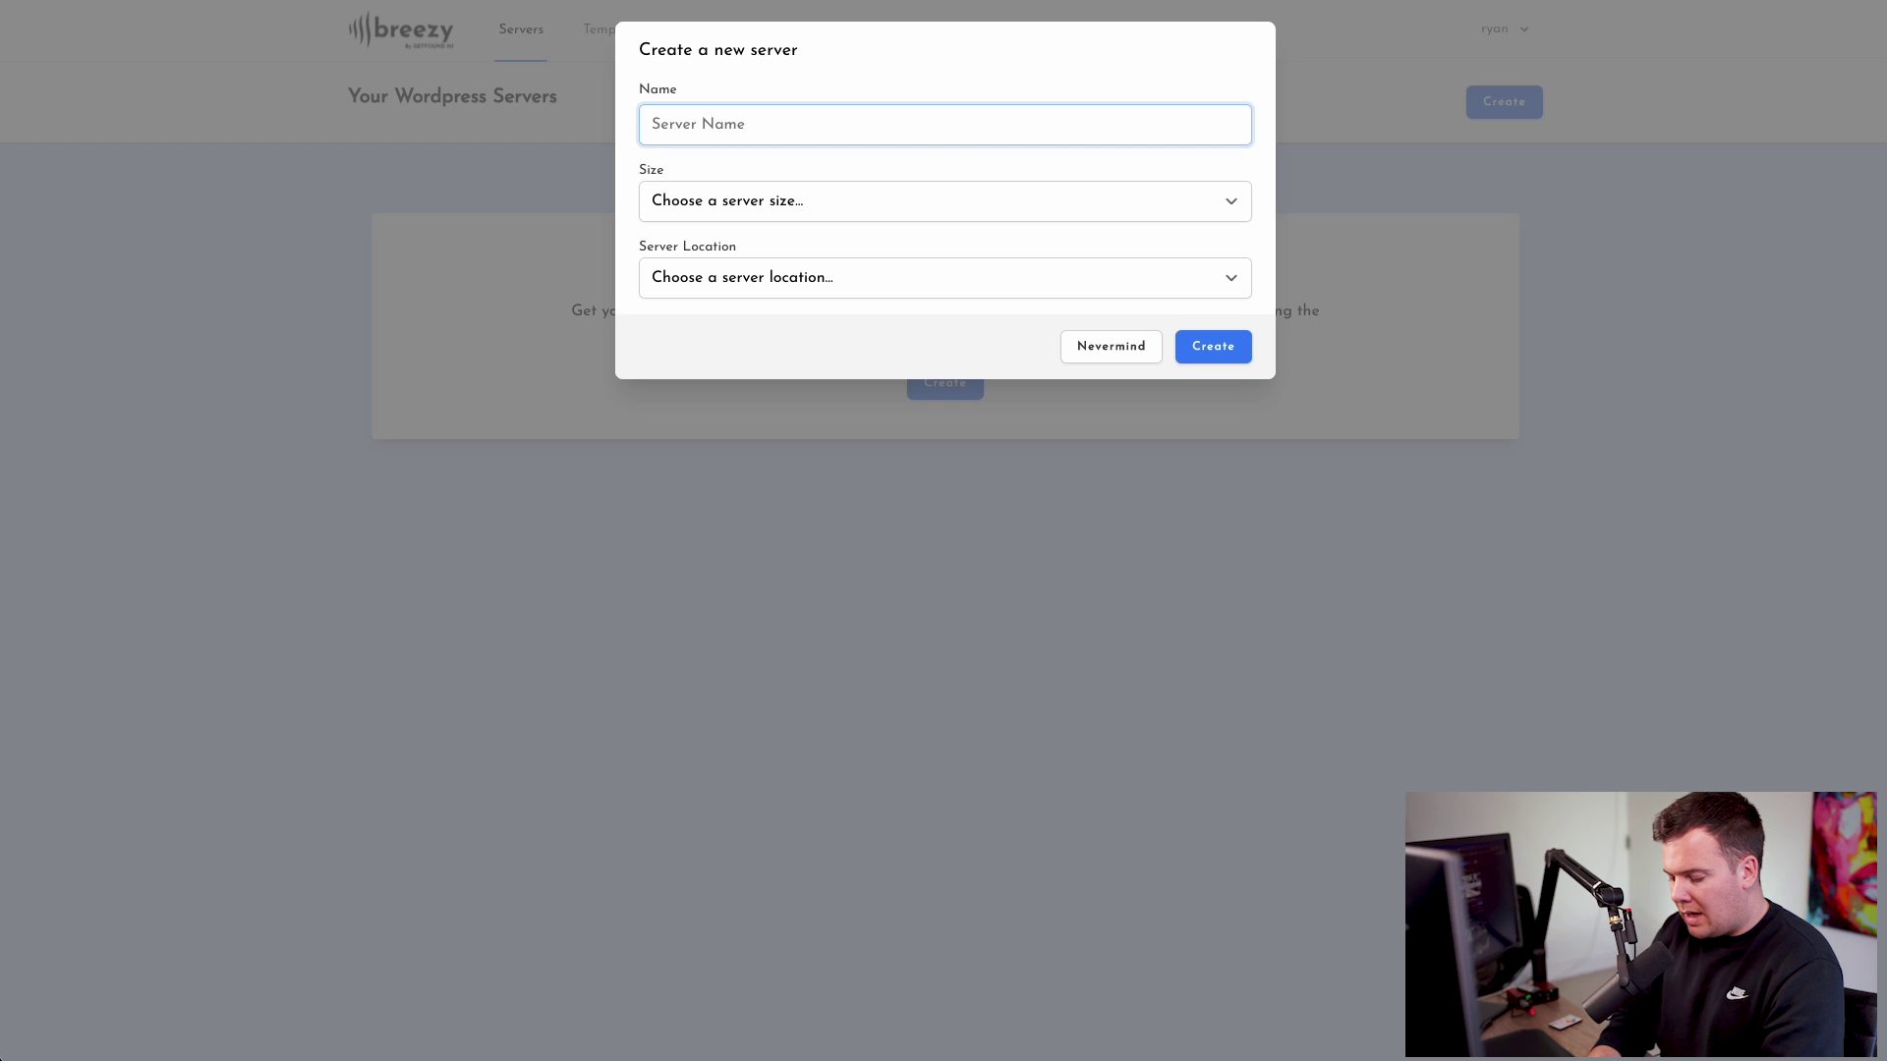
text(Gadget)
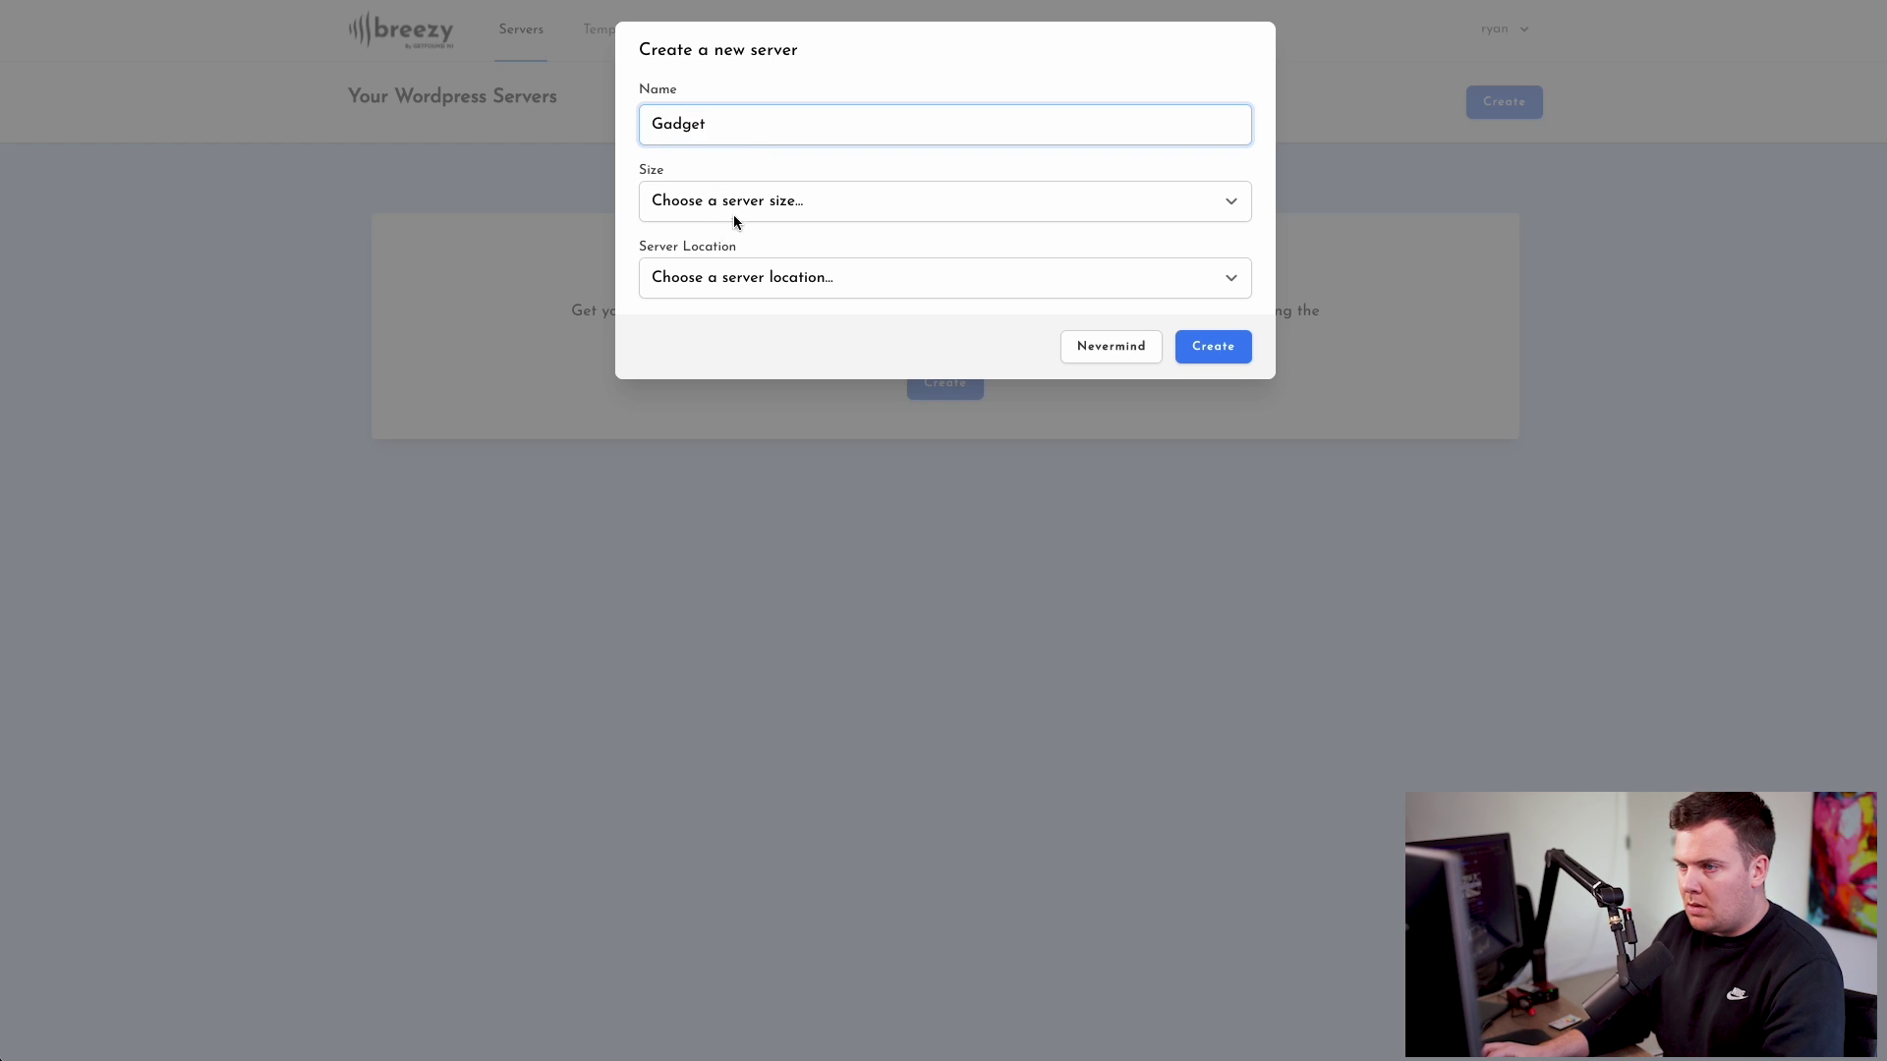
- Choose the SVR2 size and London location, then create the server
click(734, 216)
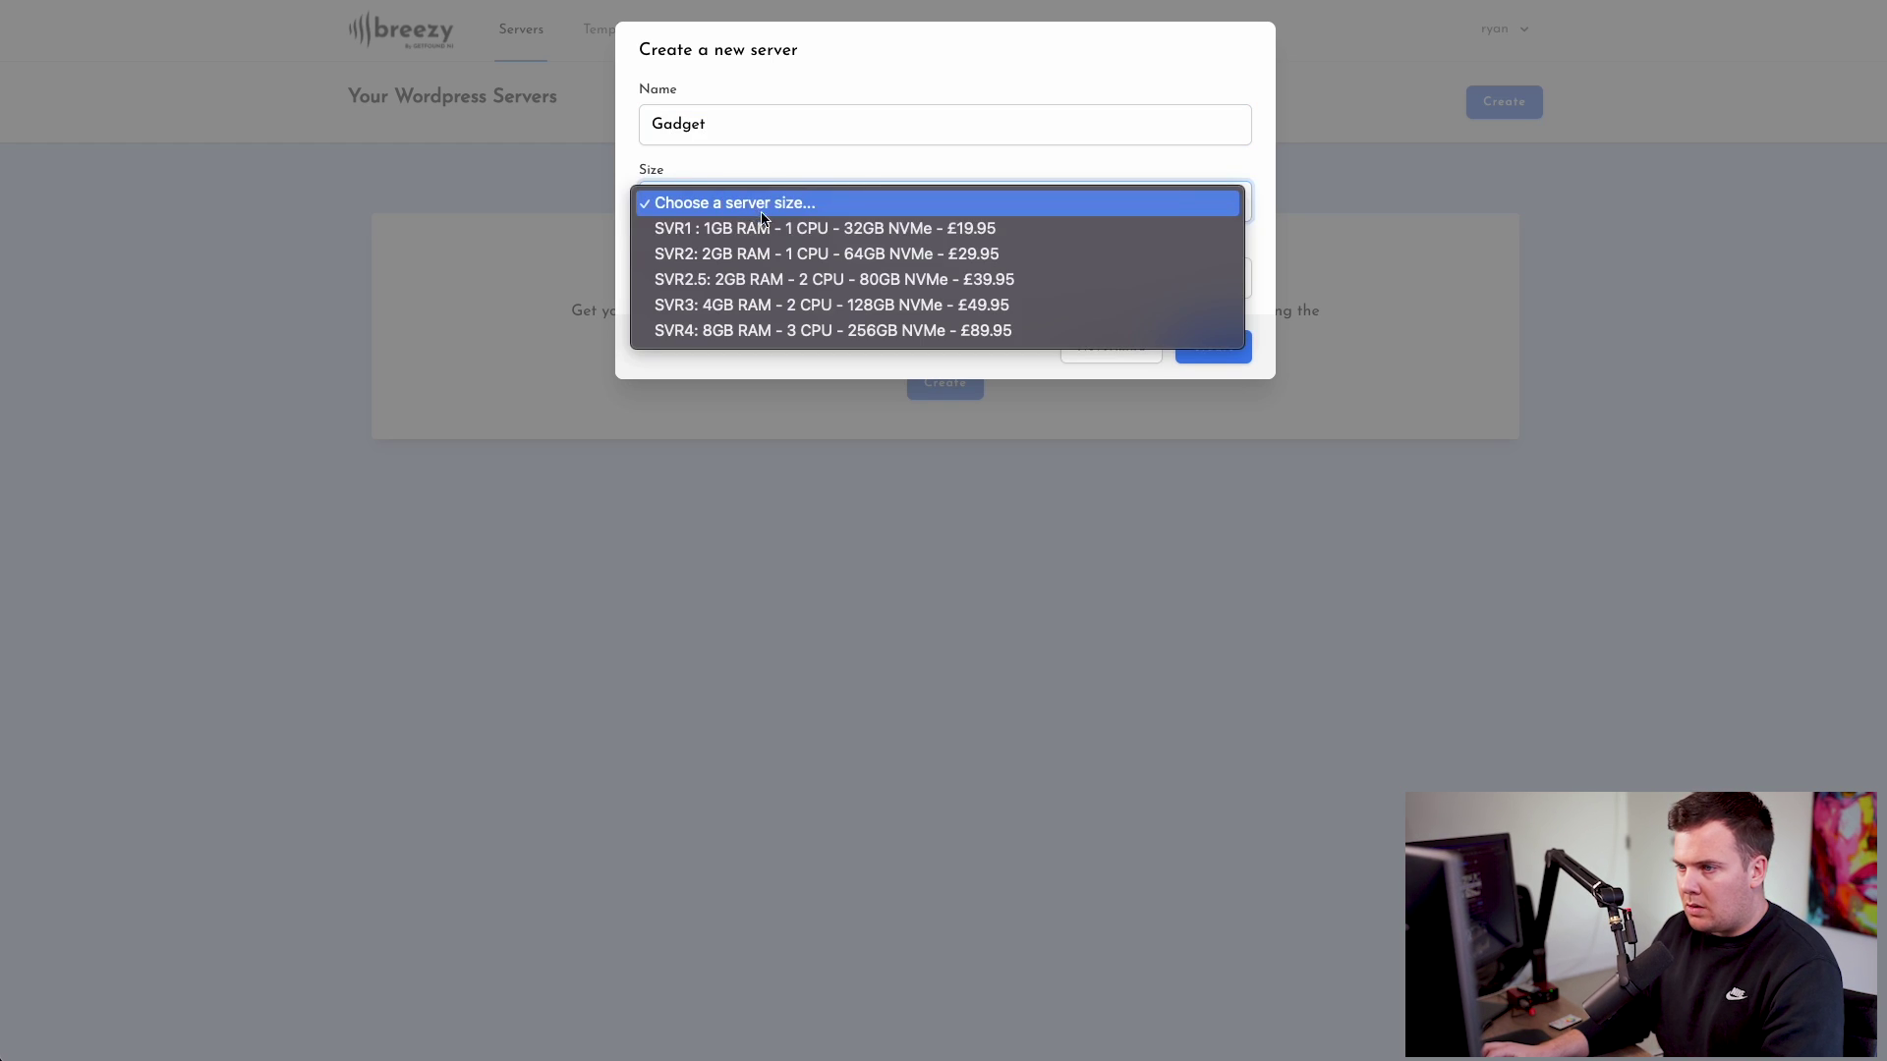
click(693, 257)
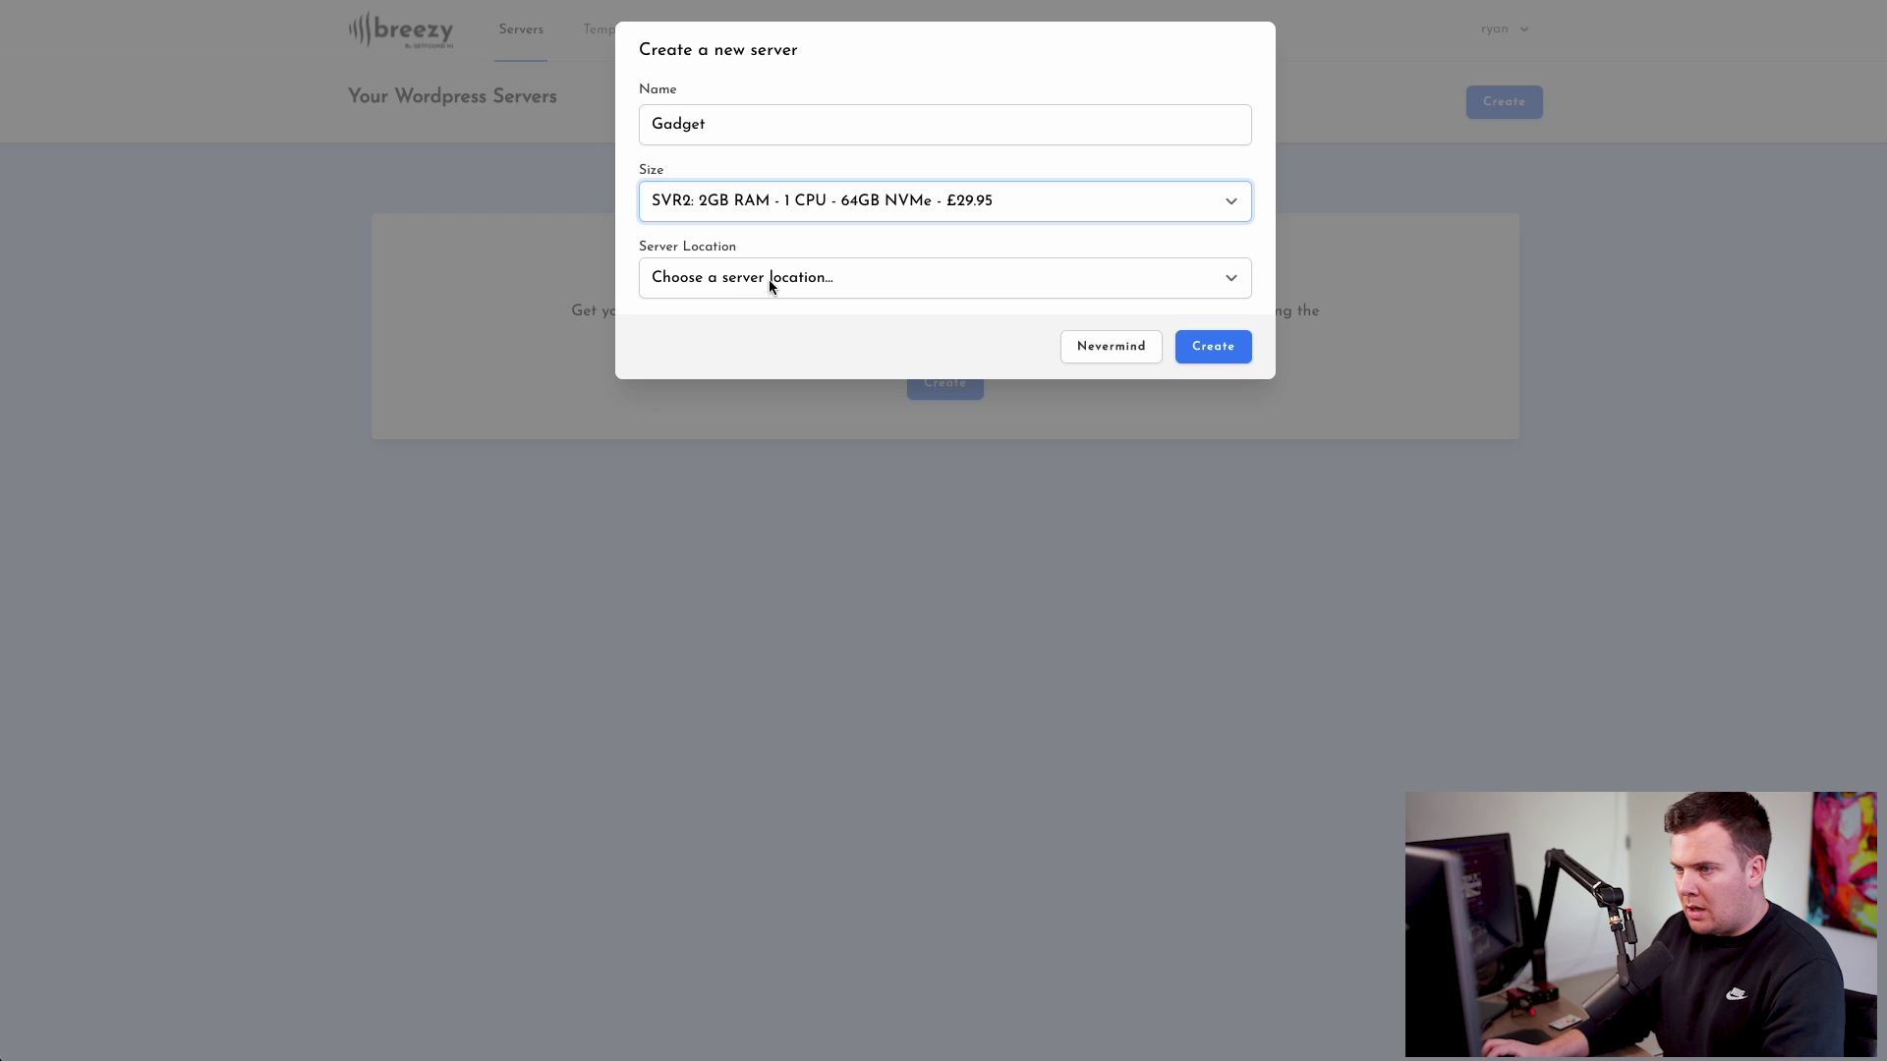
click(768, 280)
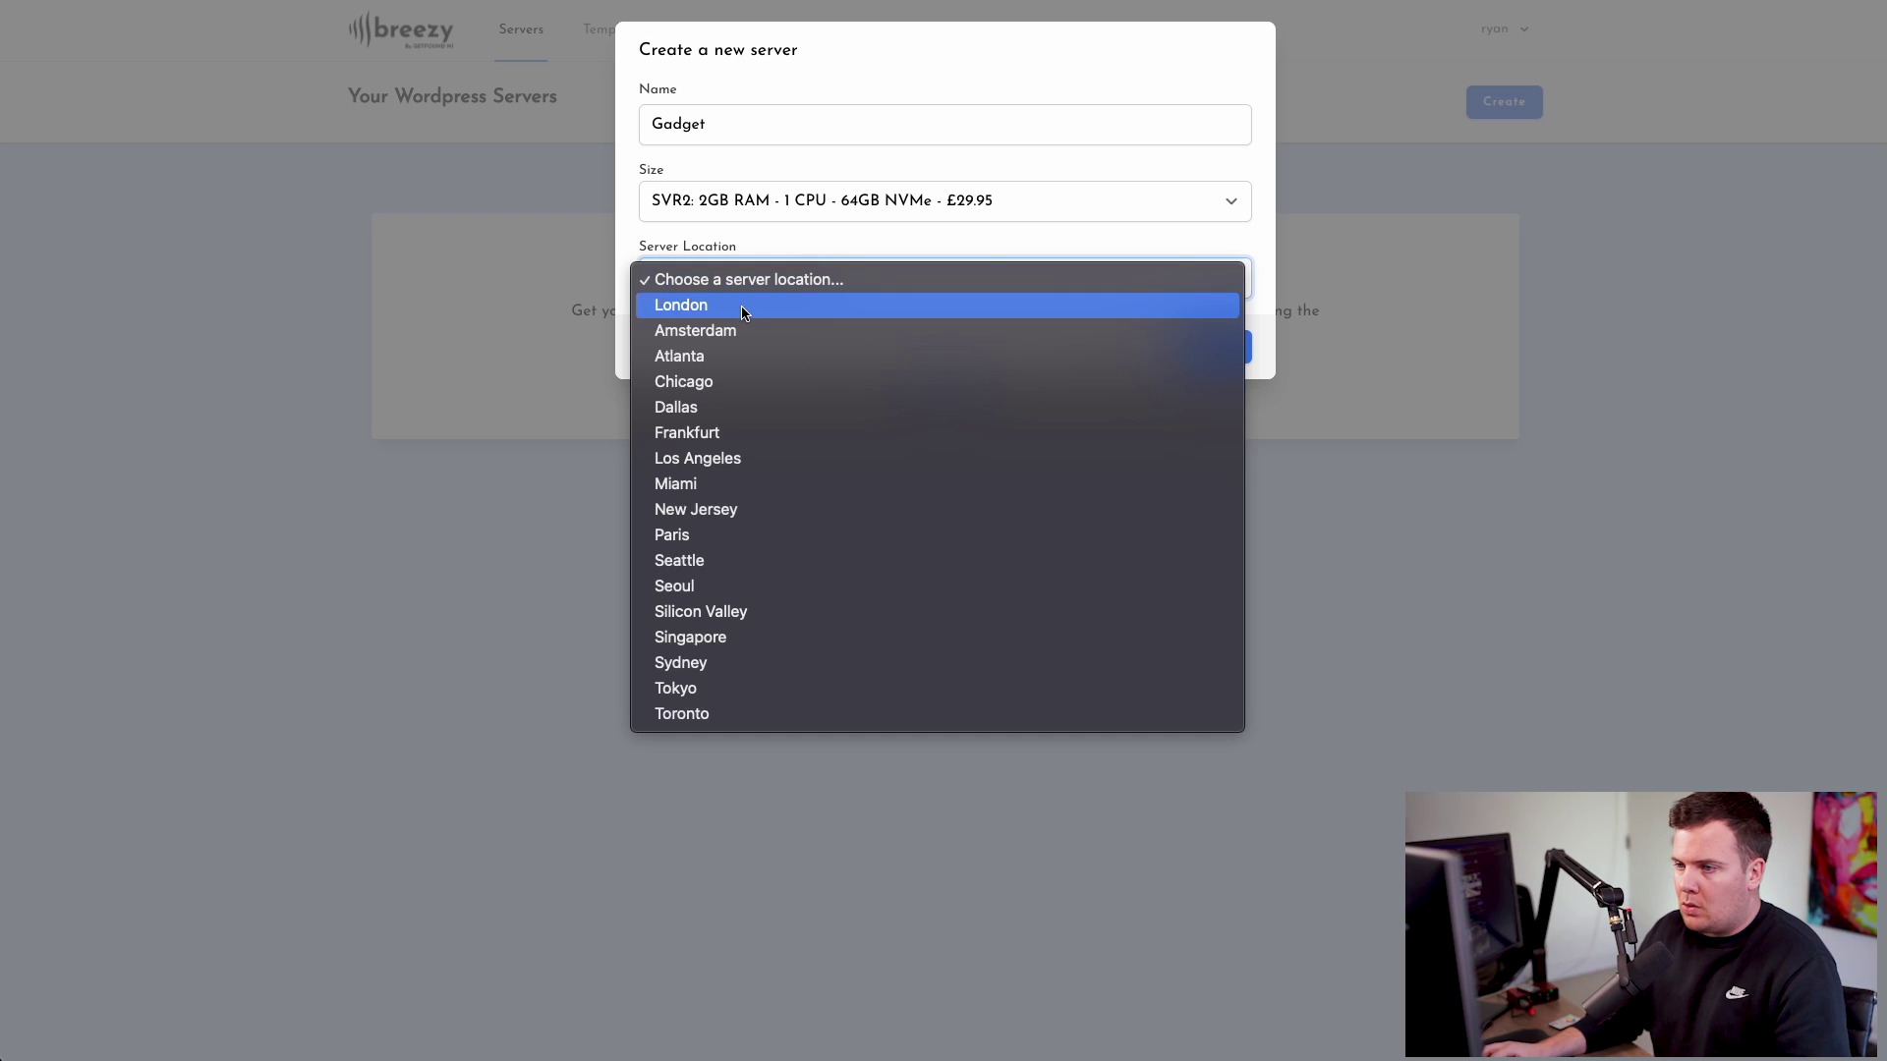
click(746, 307)
click(869, 343)
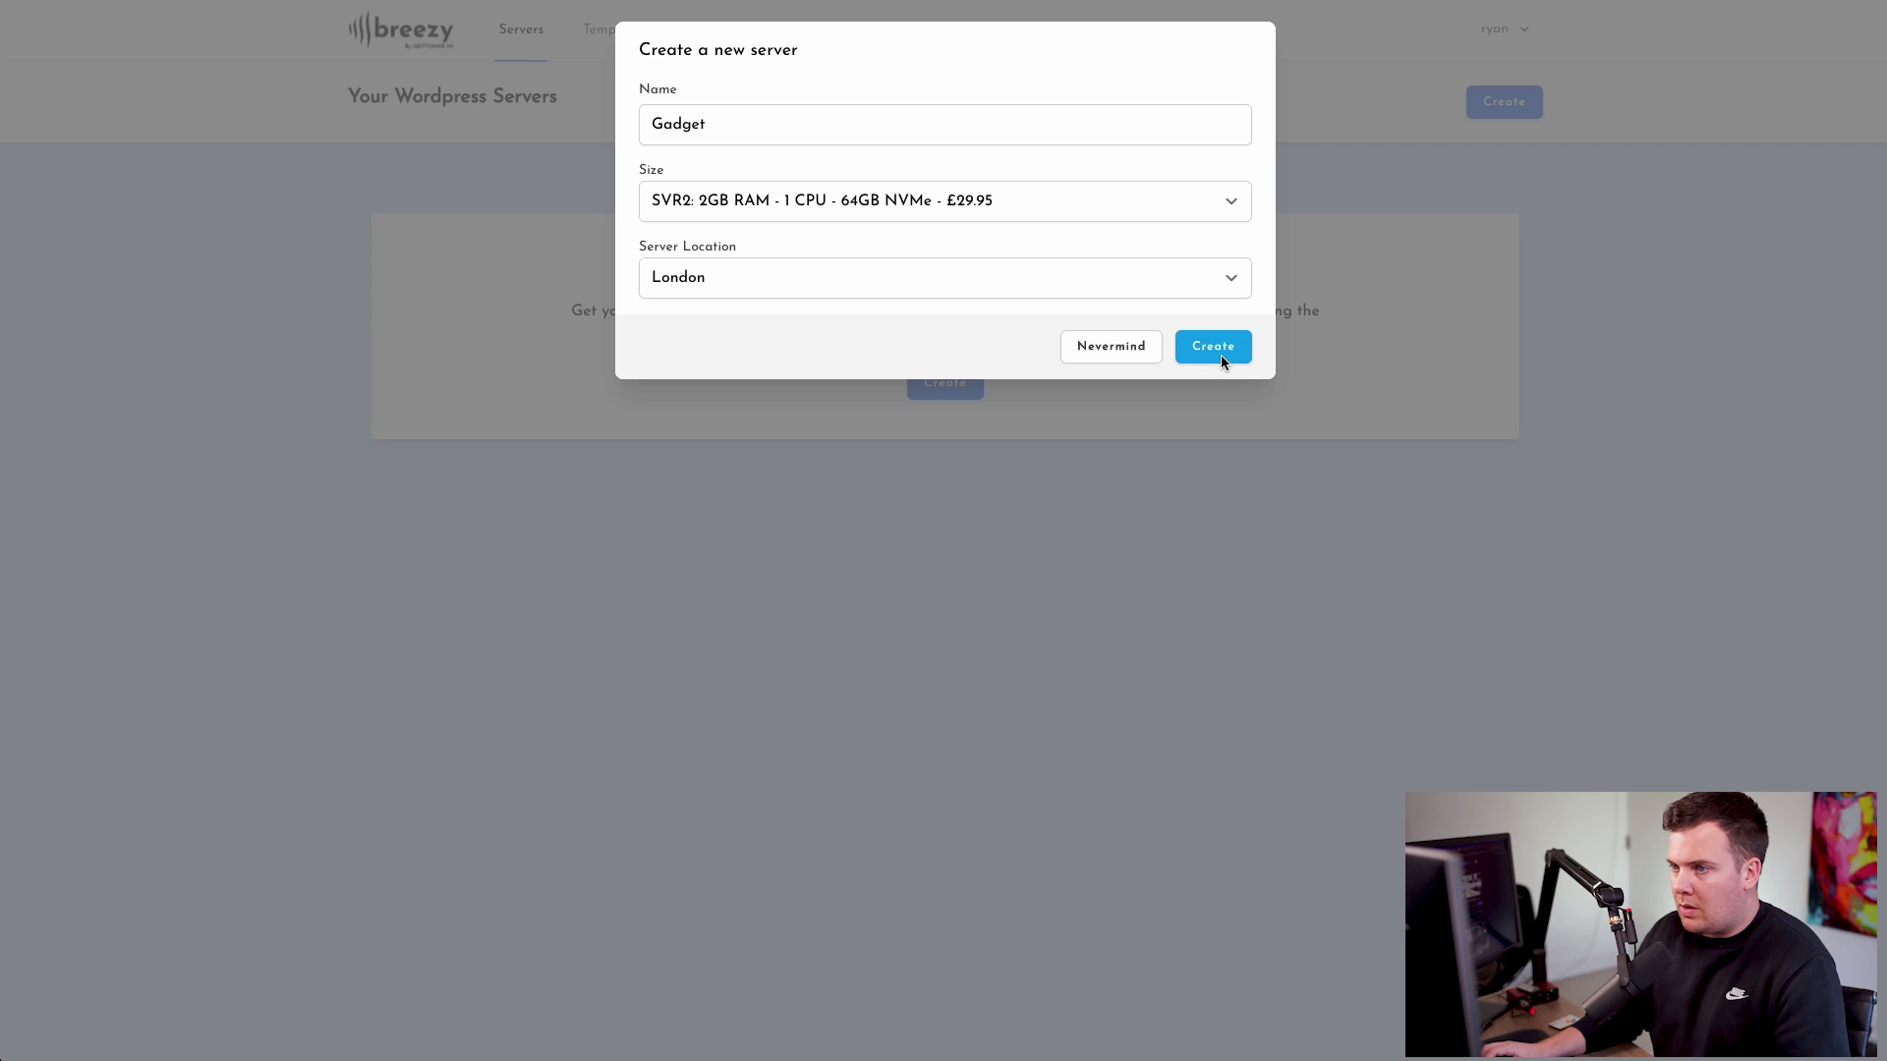
click(1222, 361)
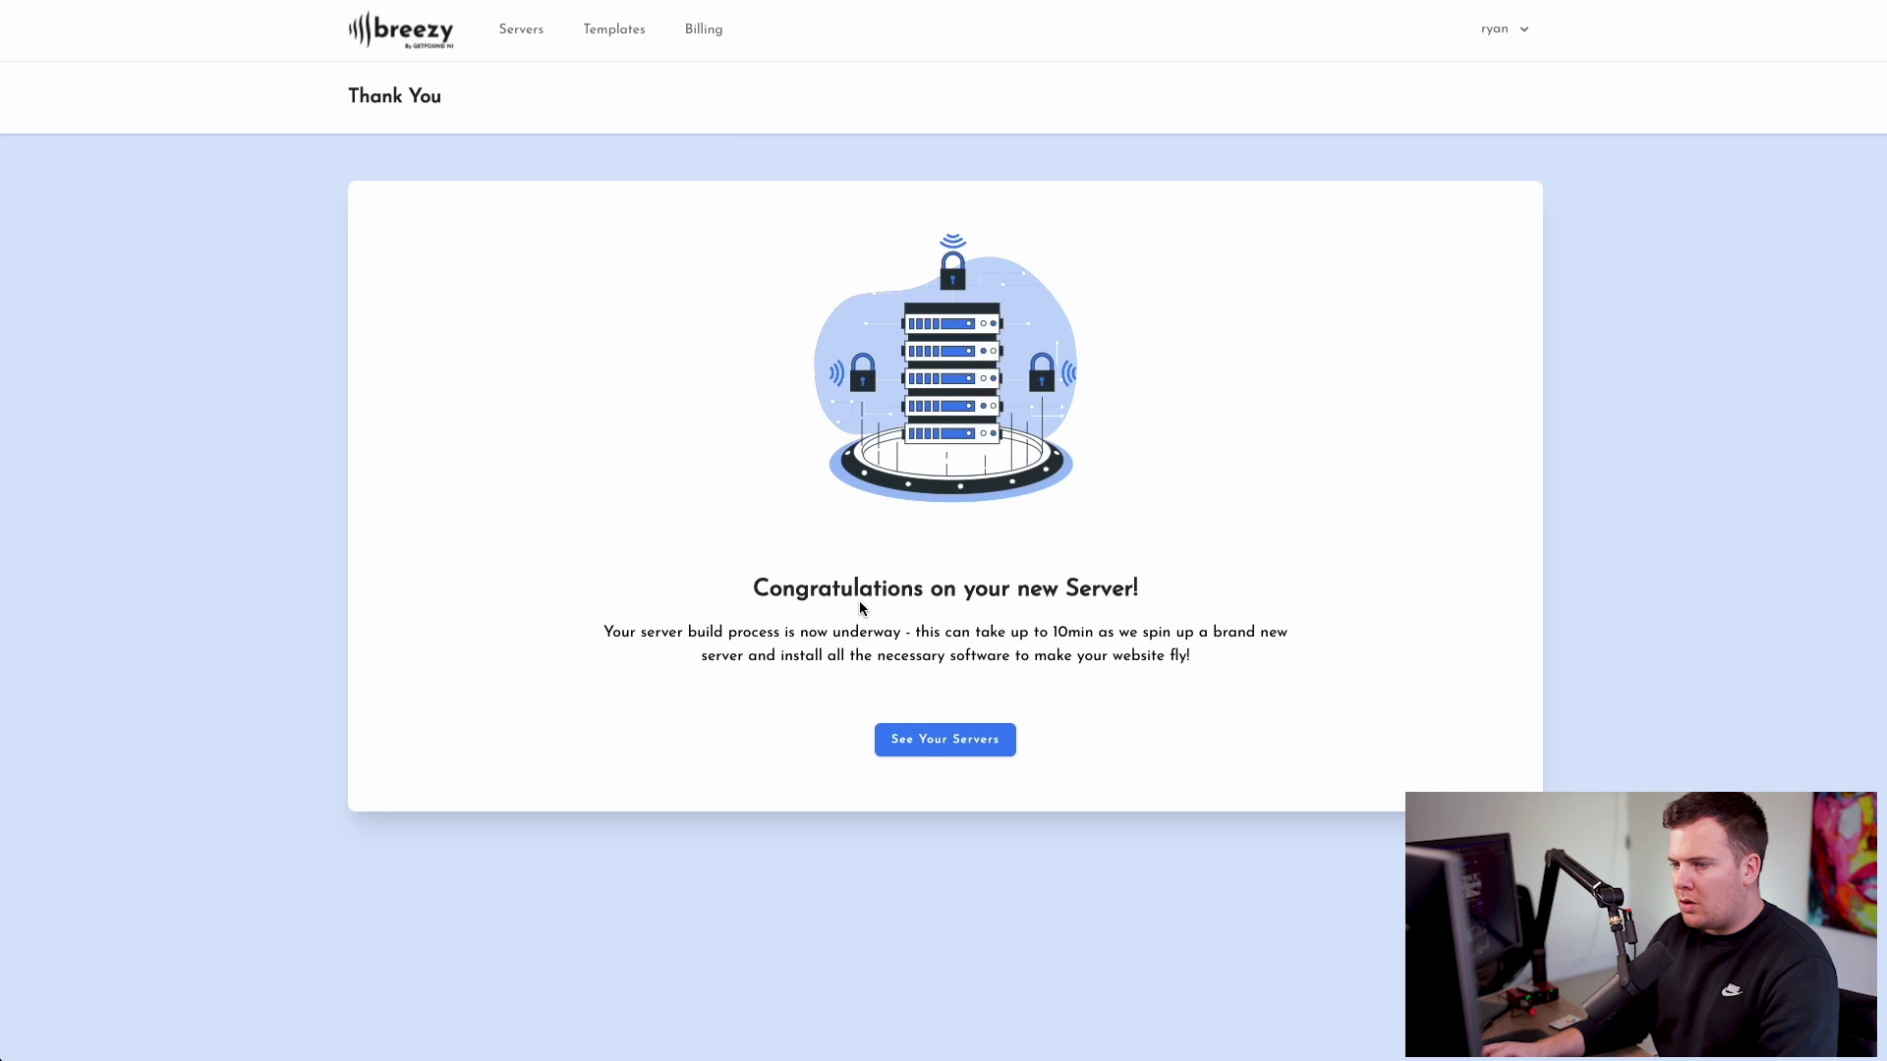
- Review the Gadget server build confirmation, then go to the Servers list showing Gadget
drag(759, 590, 948, 587)
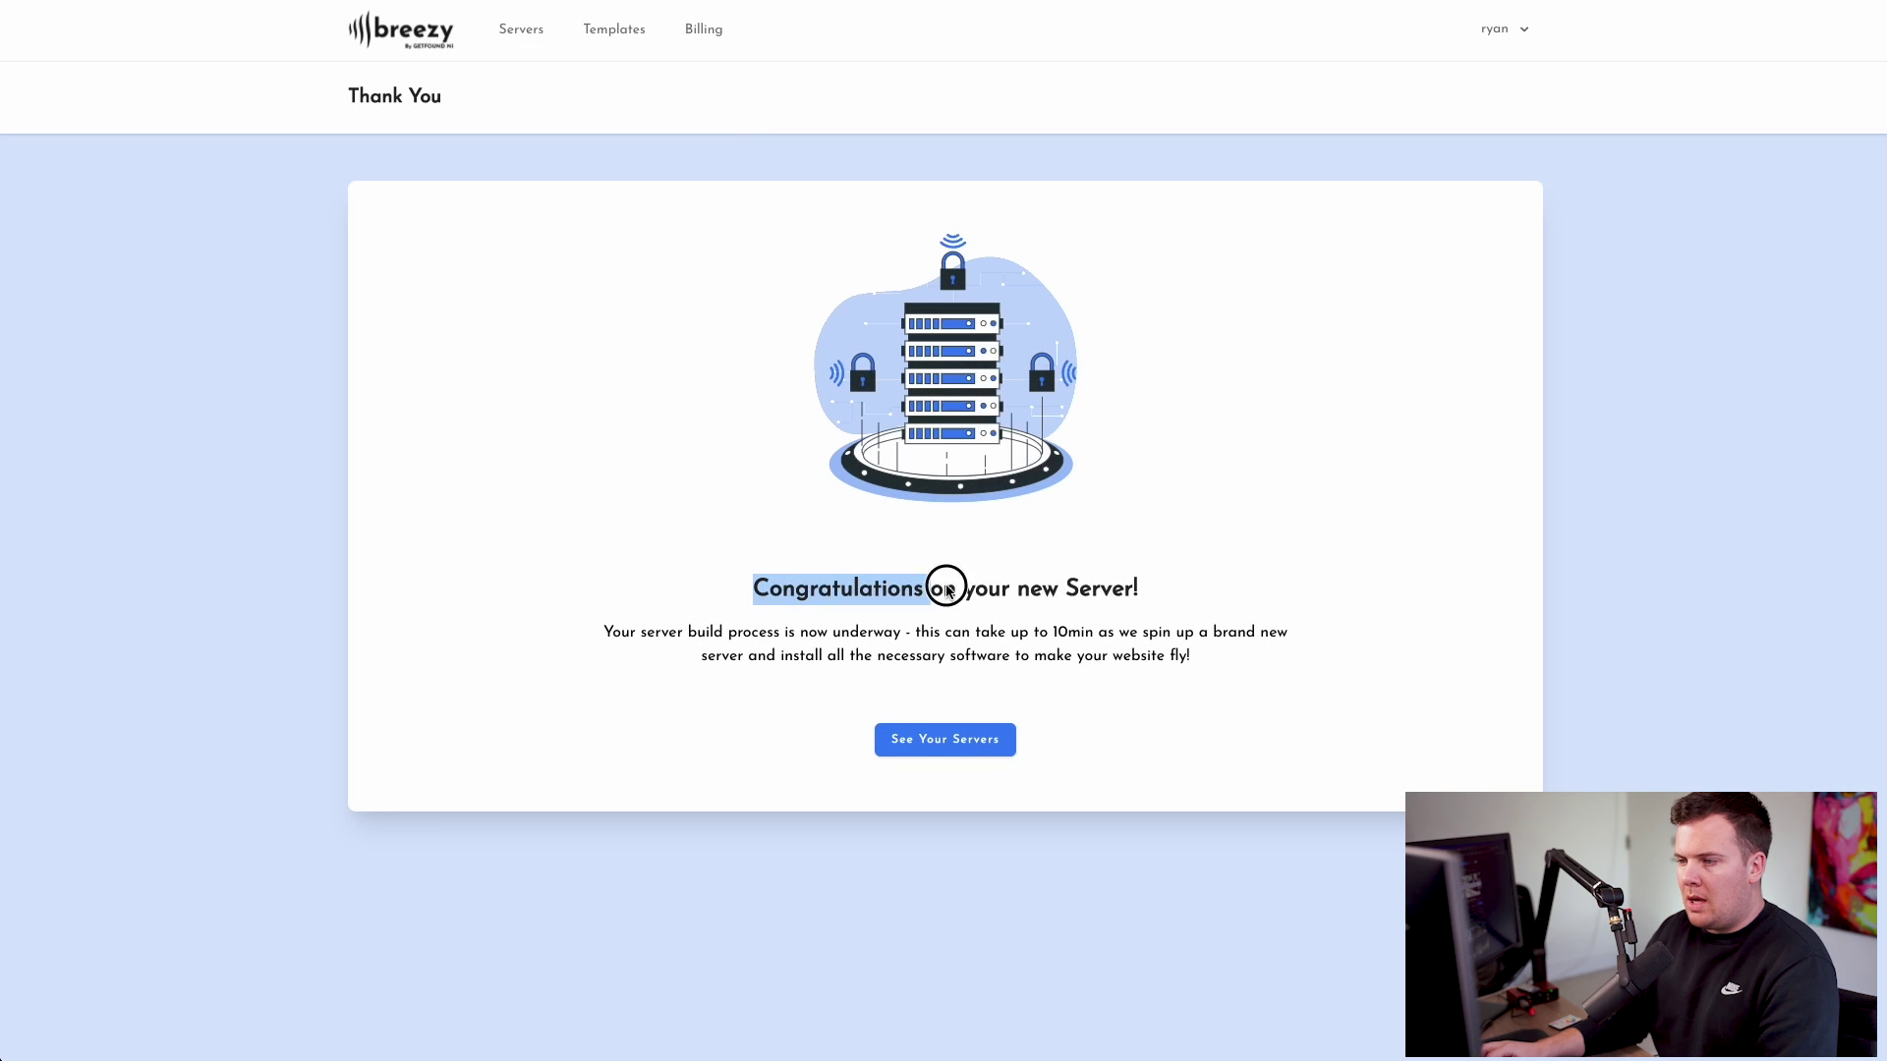
click(1022, 583)
drag(602, 633, 1151, 637)
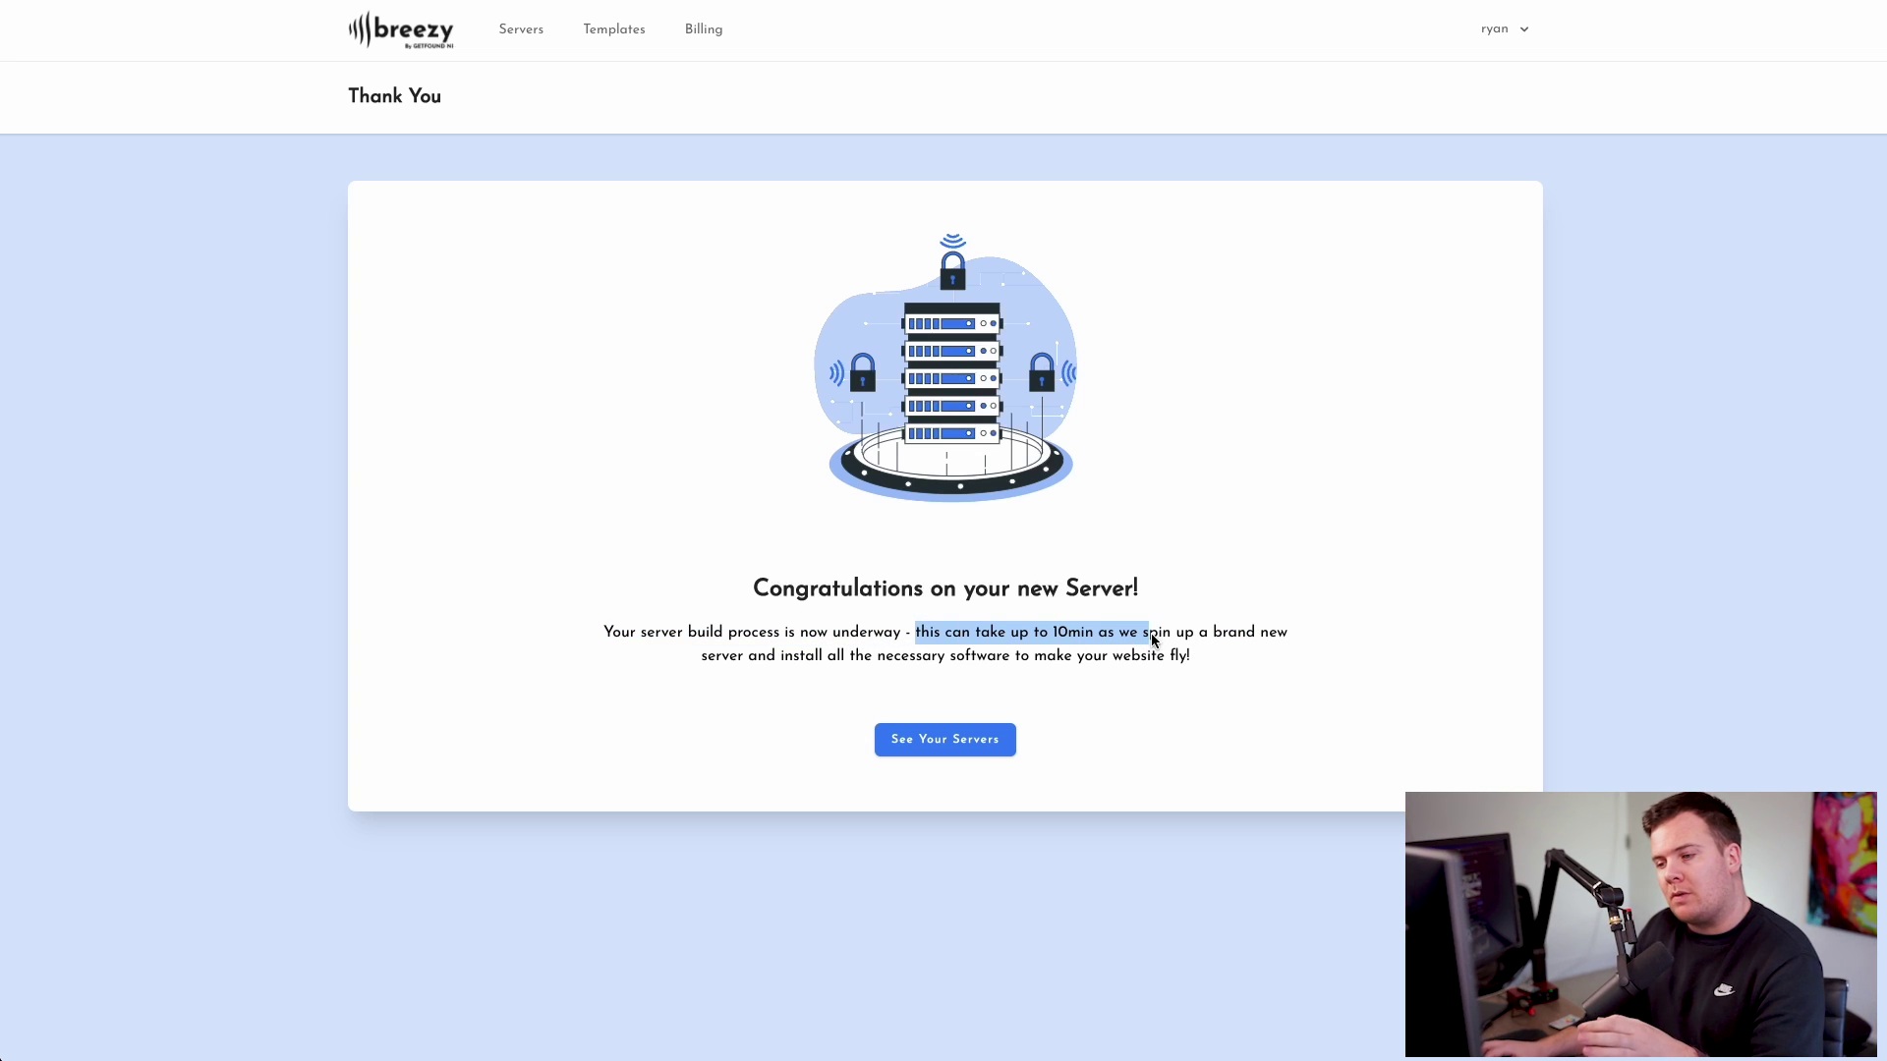
click(1002, 639)
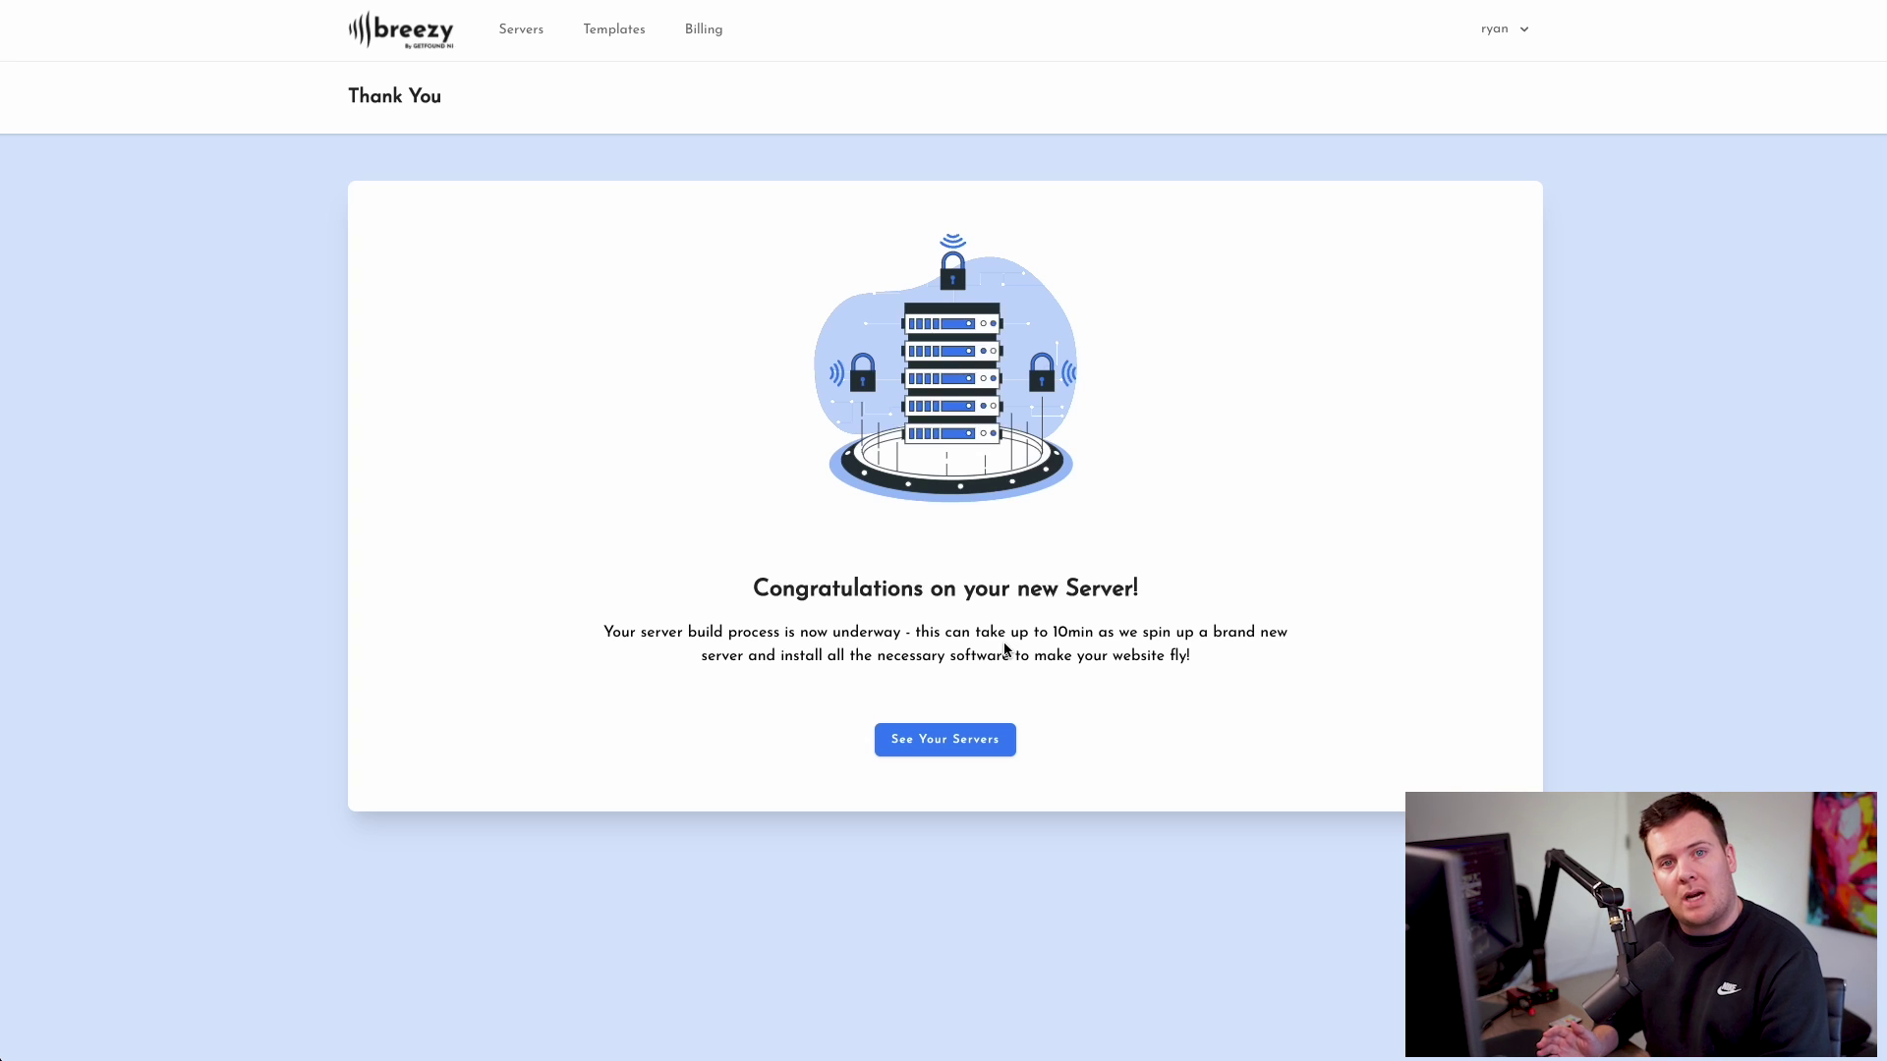
click(971, 741)
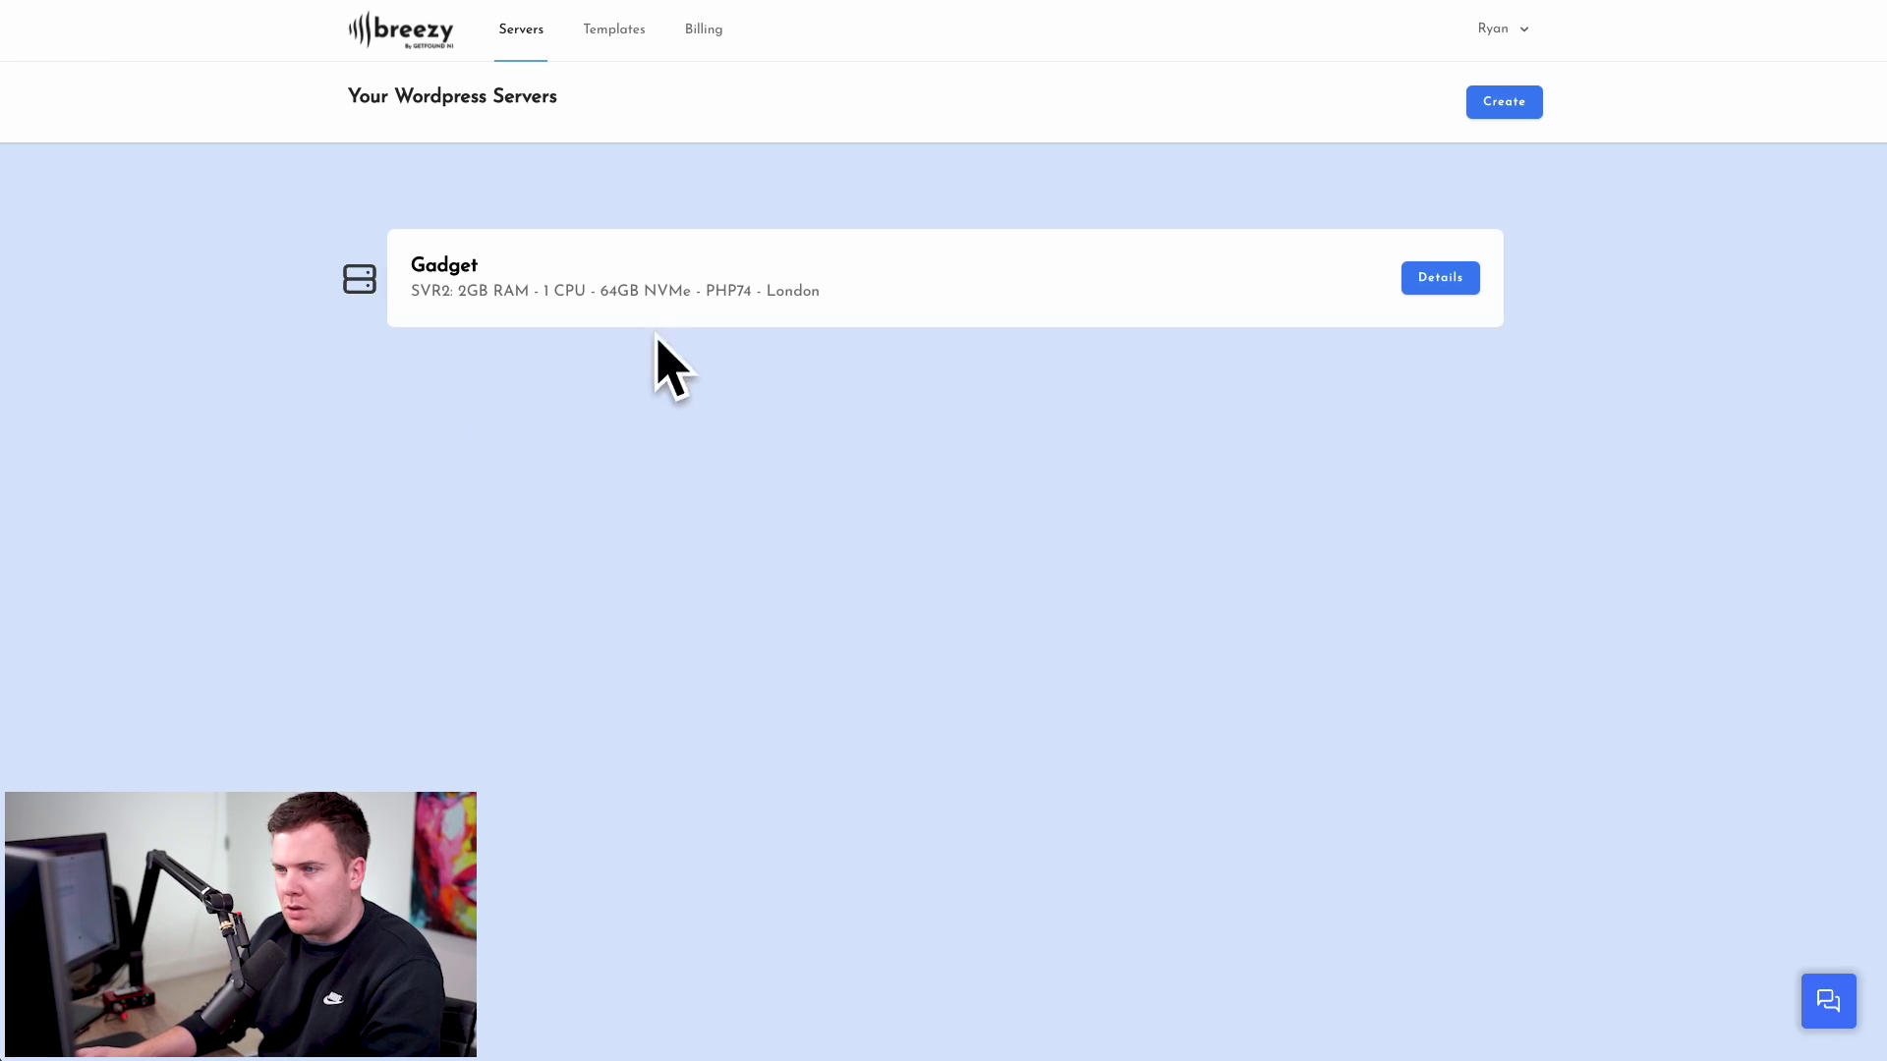
- Open the Gadget server's details and review its London location and PHP 7.4 version
click(1449, 281)
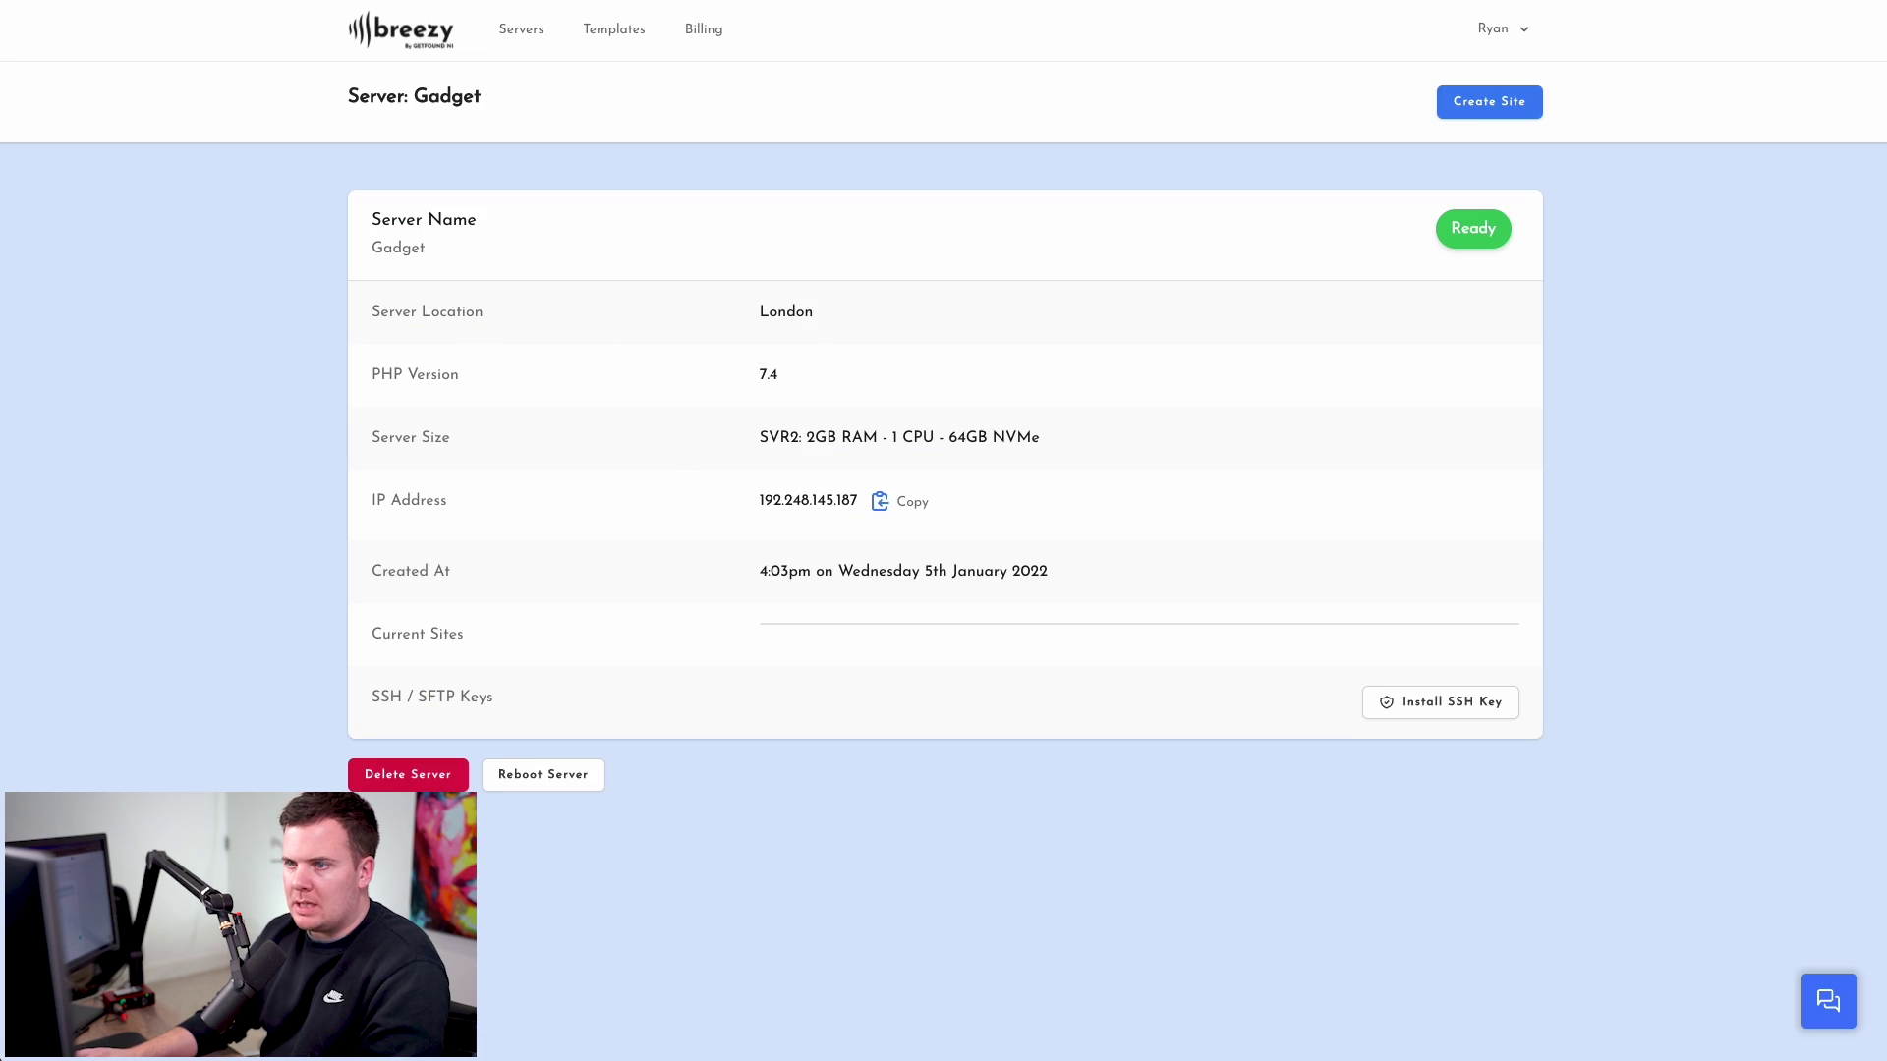
click(1489, 230)
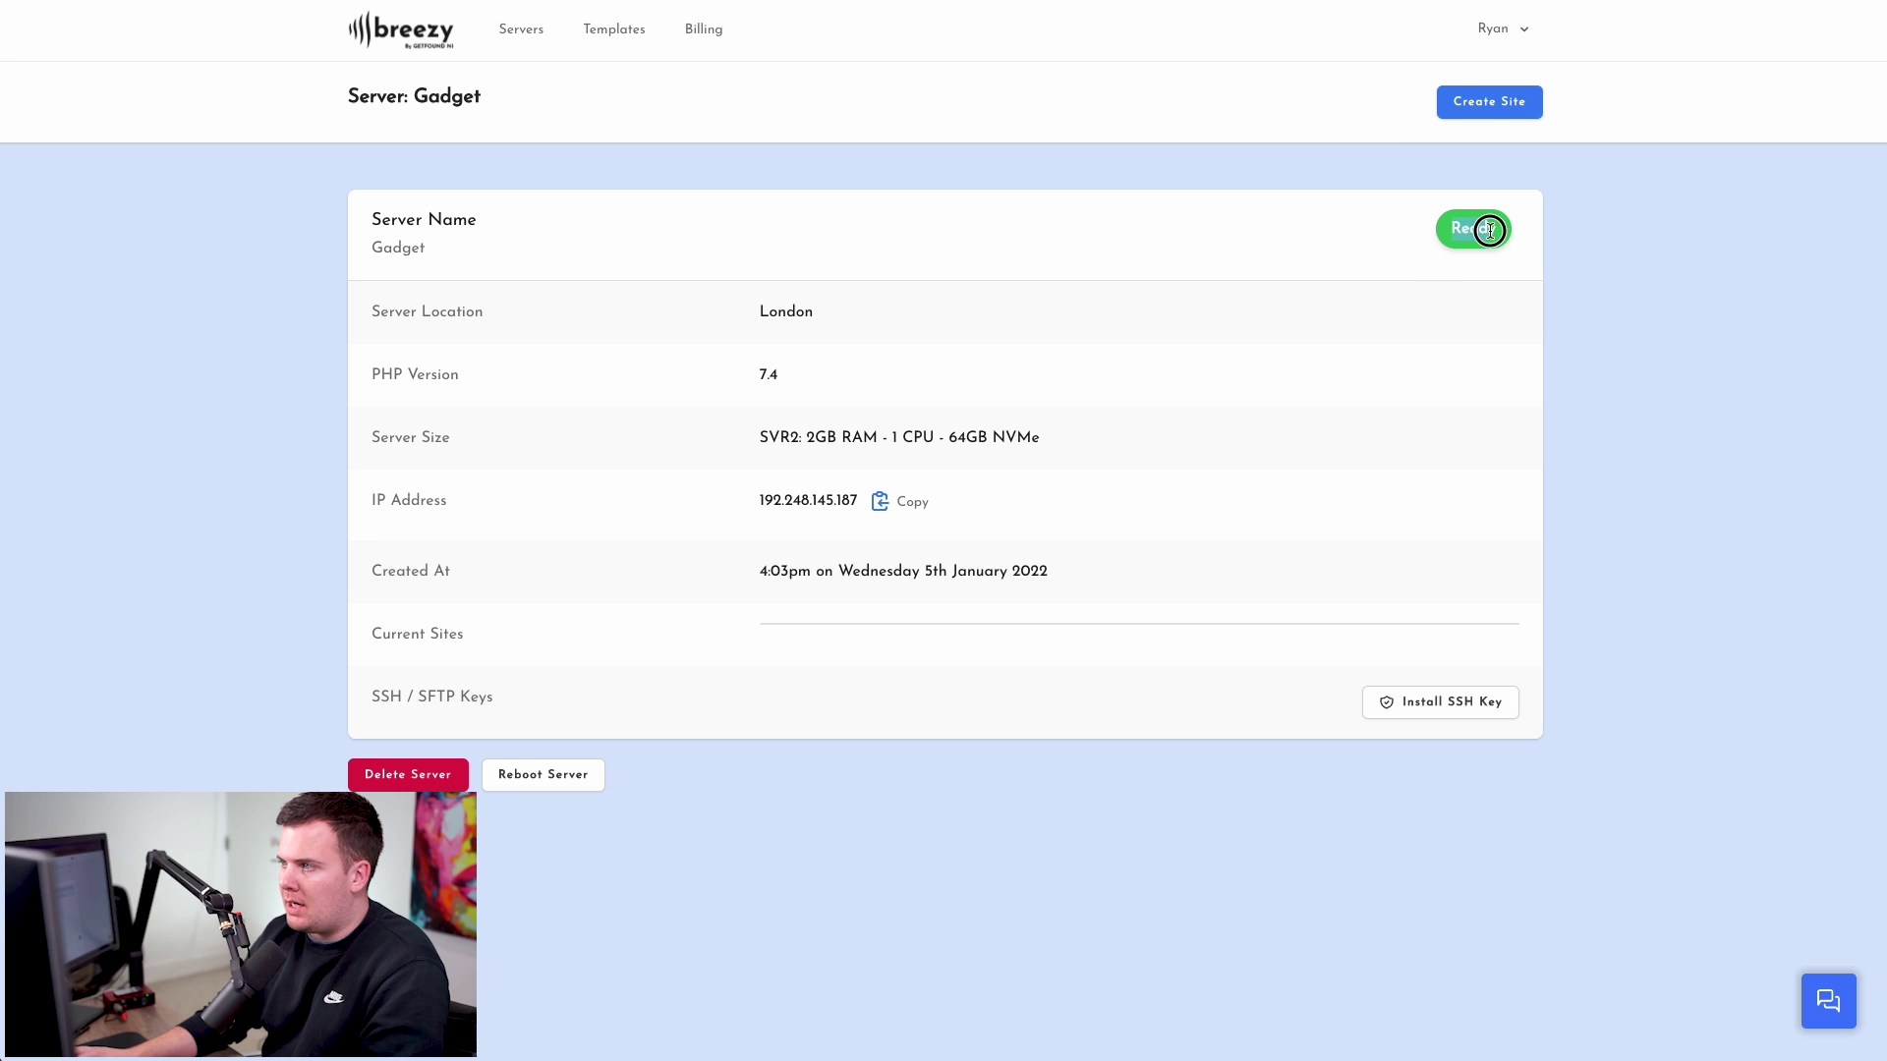
drag(365, 310, 640, 308)
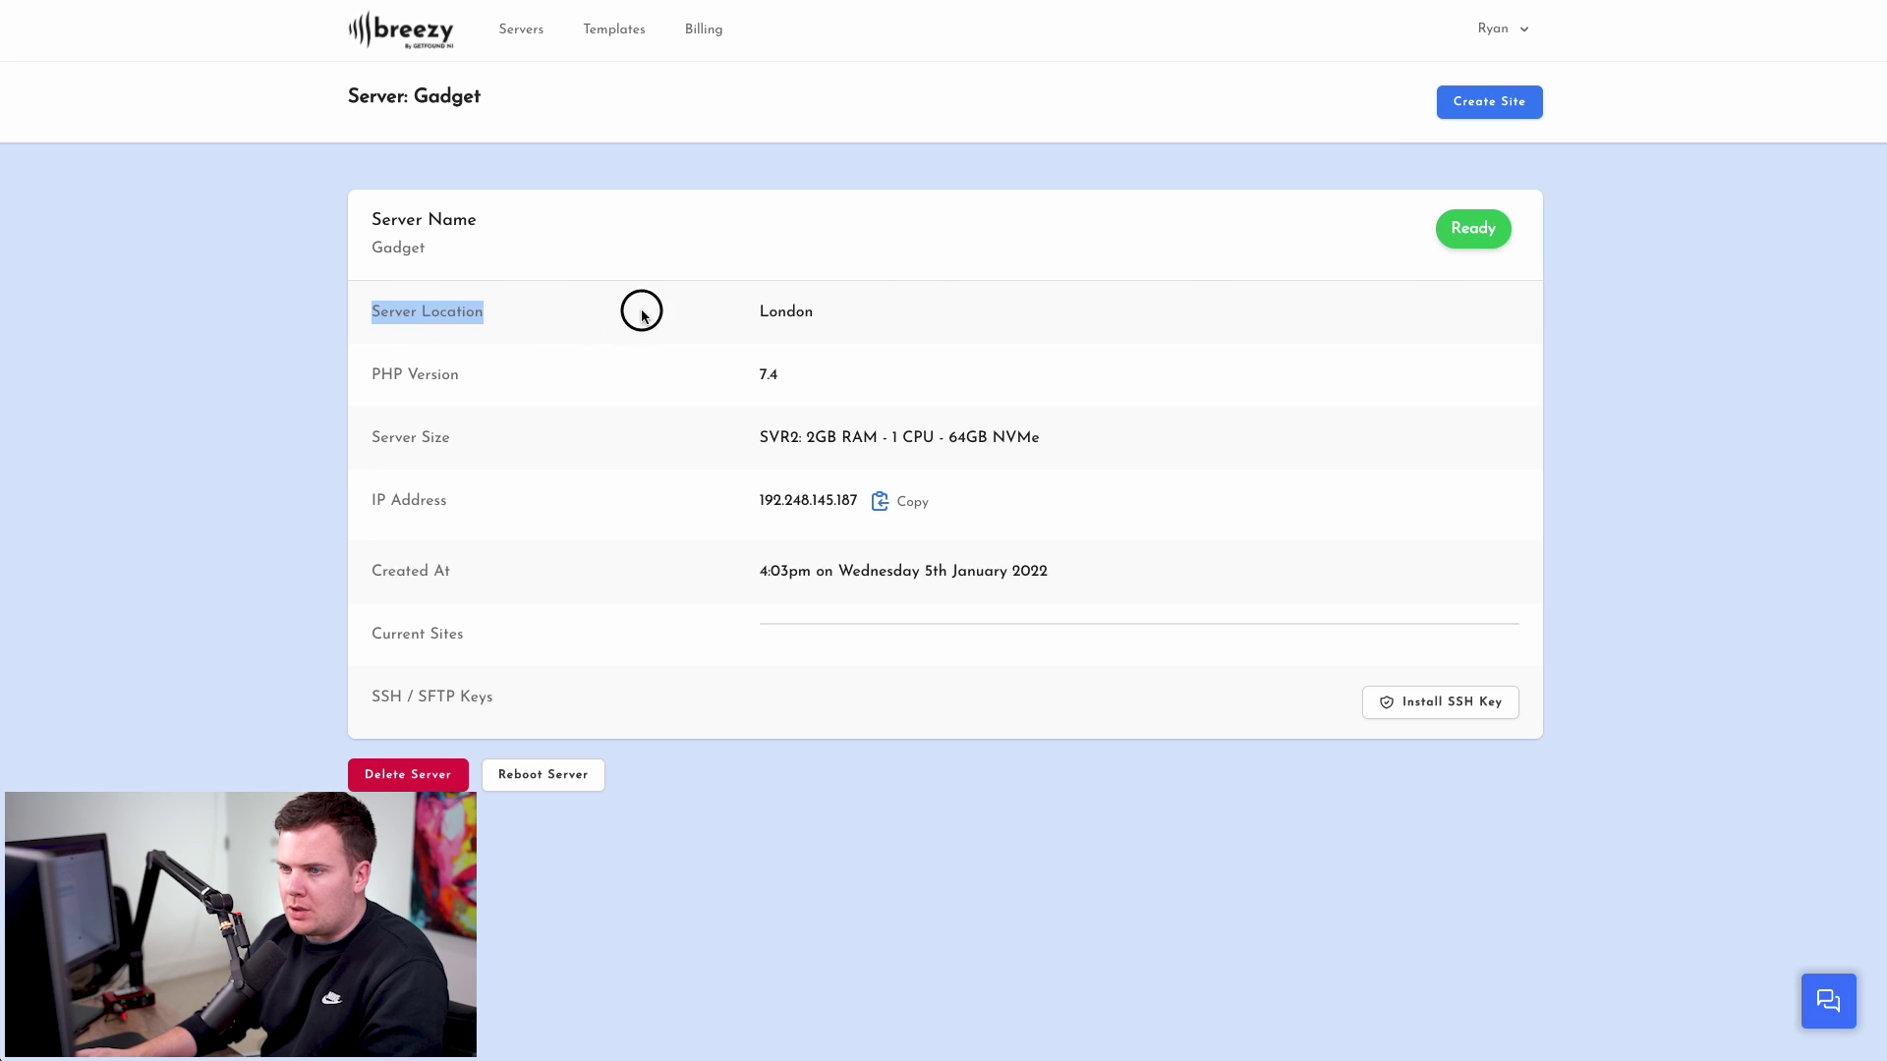
click(639, 307)
drag(368, 376, 484, 379)
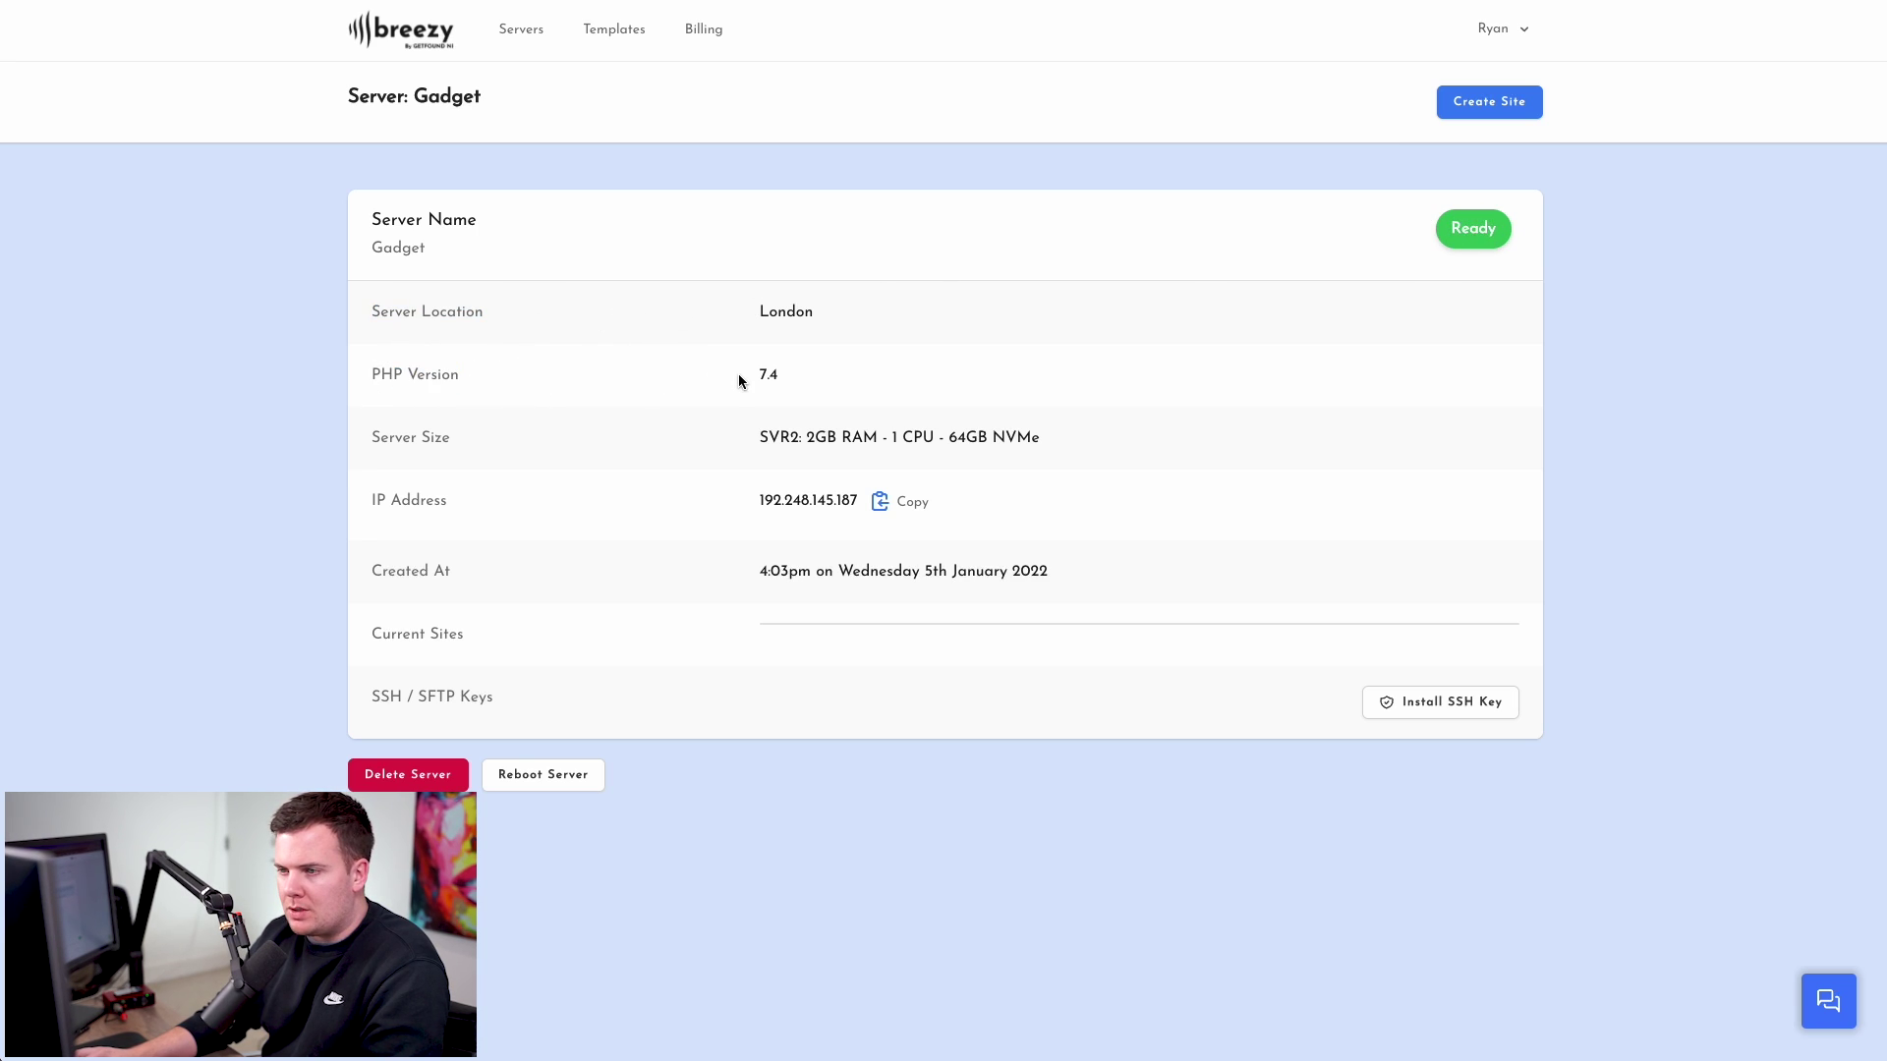
drag(739, 373, 789, 379)
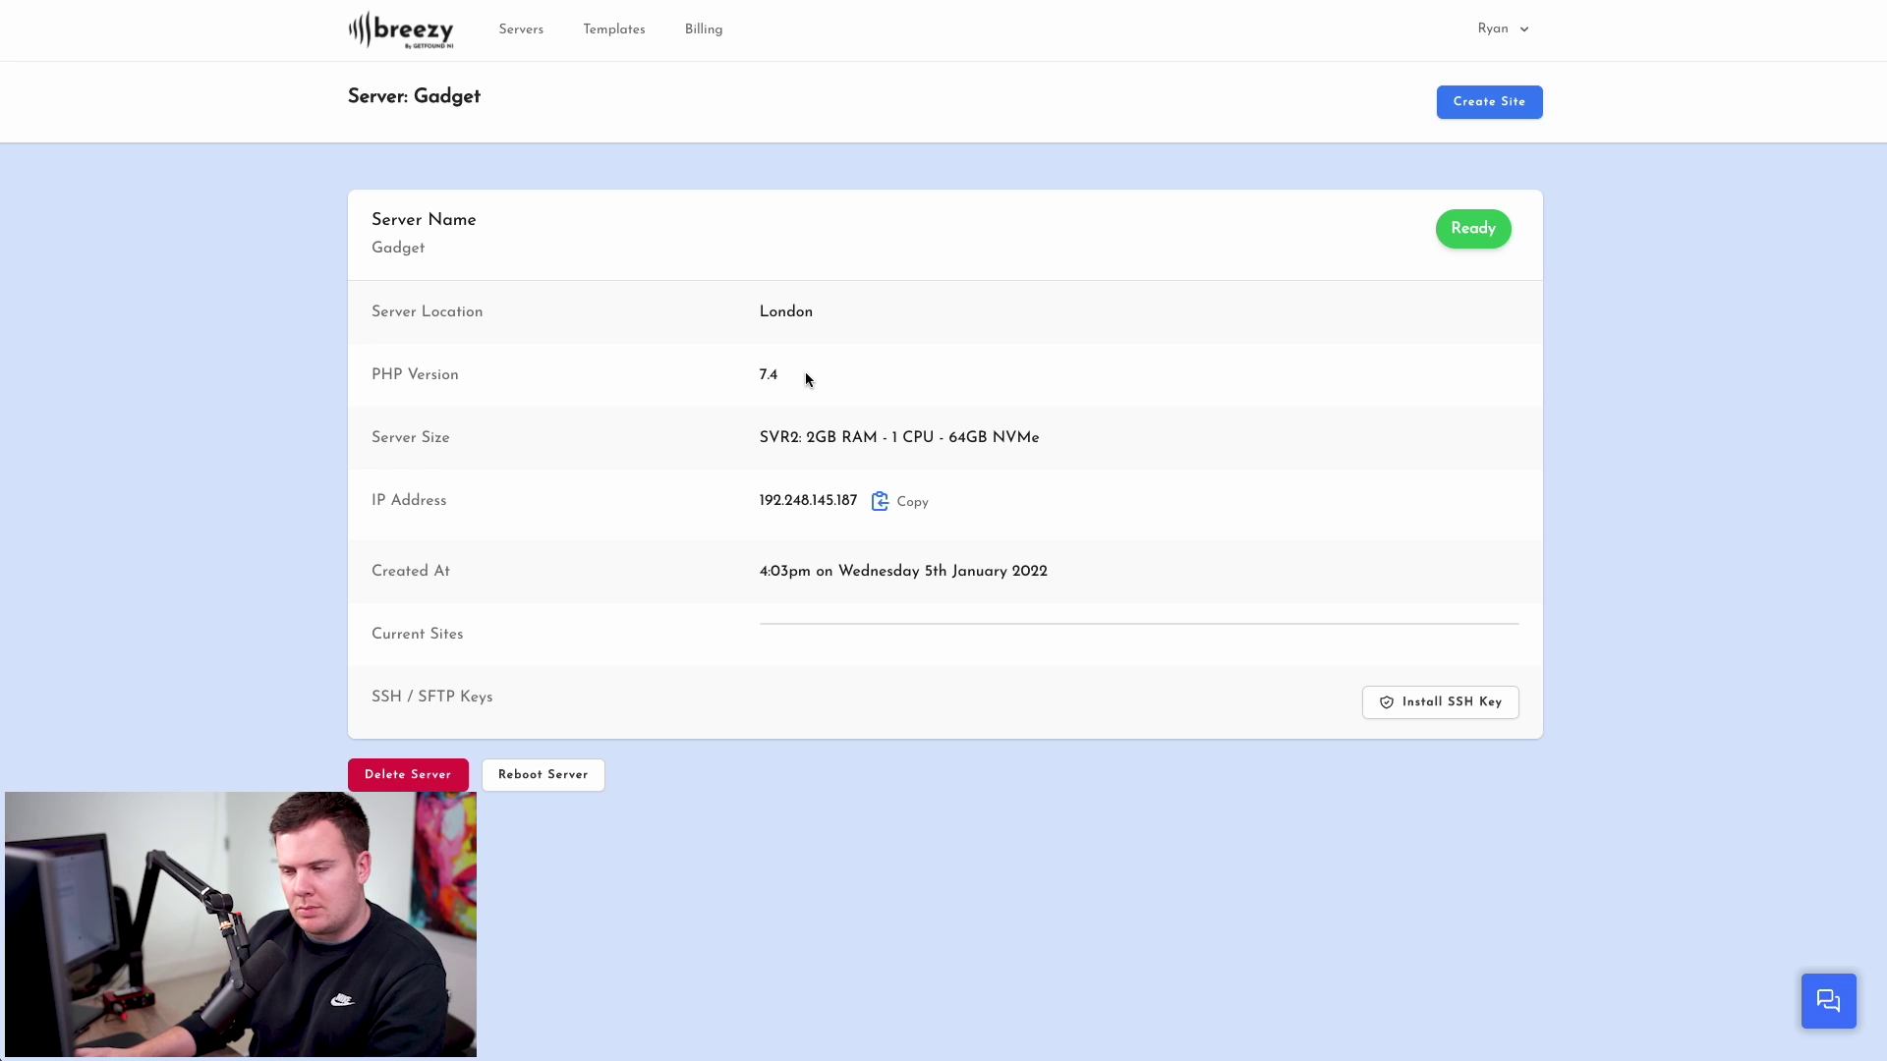
click(805, 378)
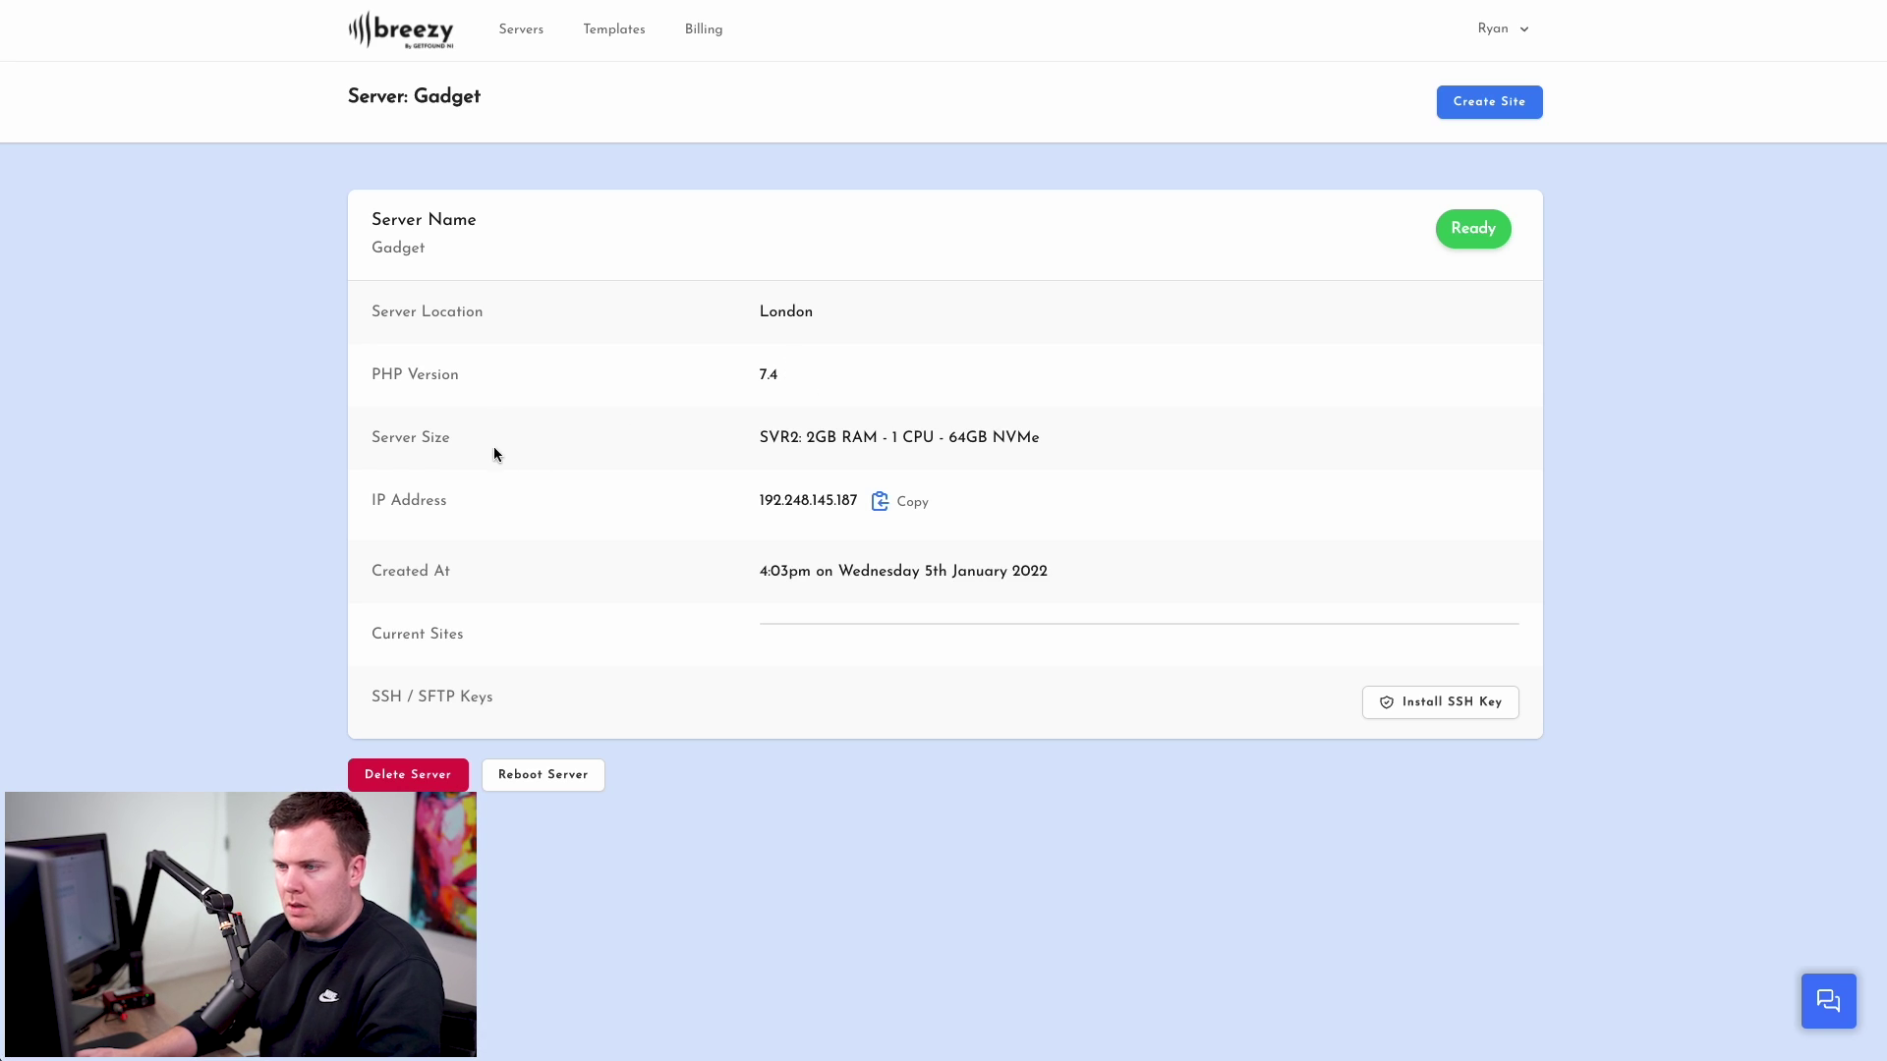
- Check the server size and creation date, then select the IP 192.248.145.187 to copy
drag(762, 438, 912, 433)
click(976, 432)
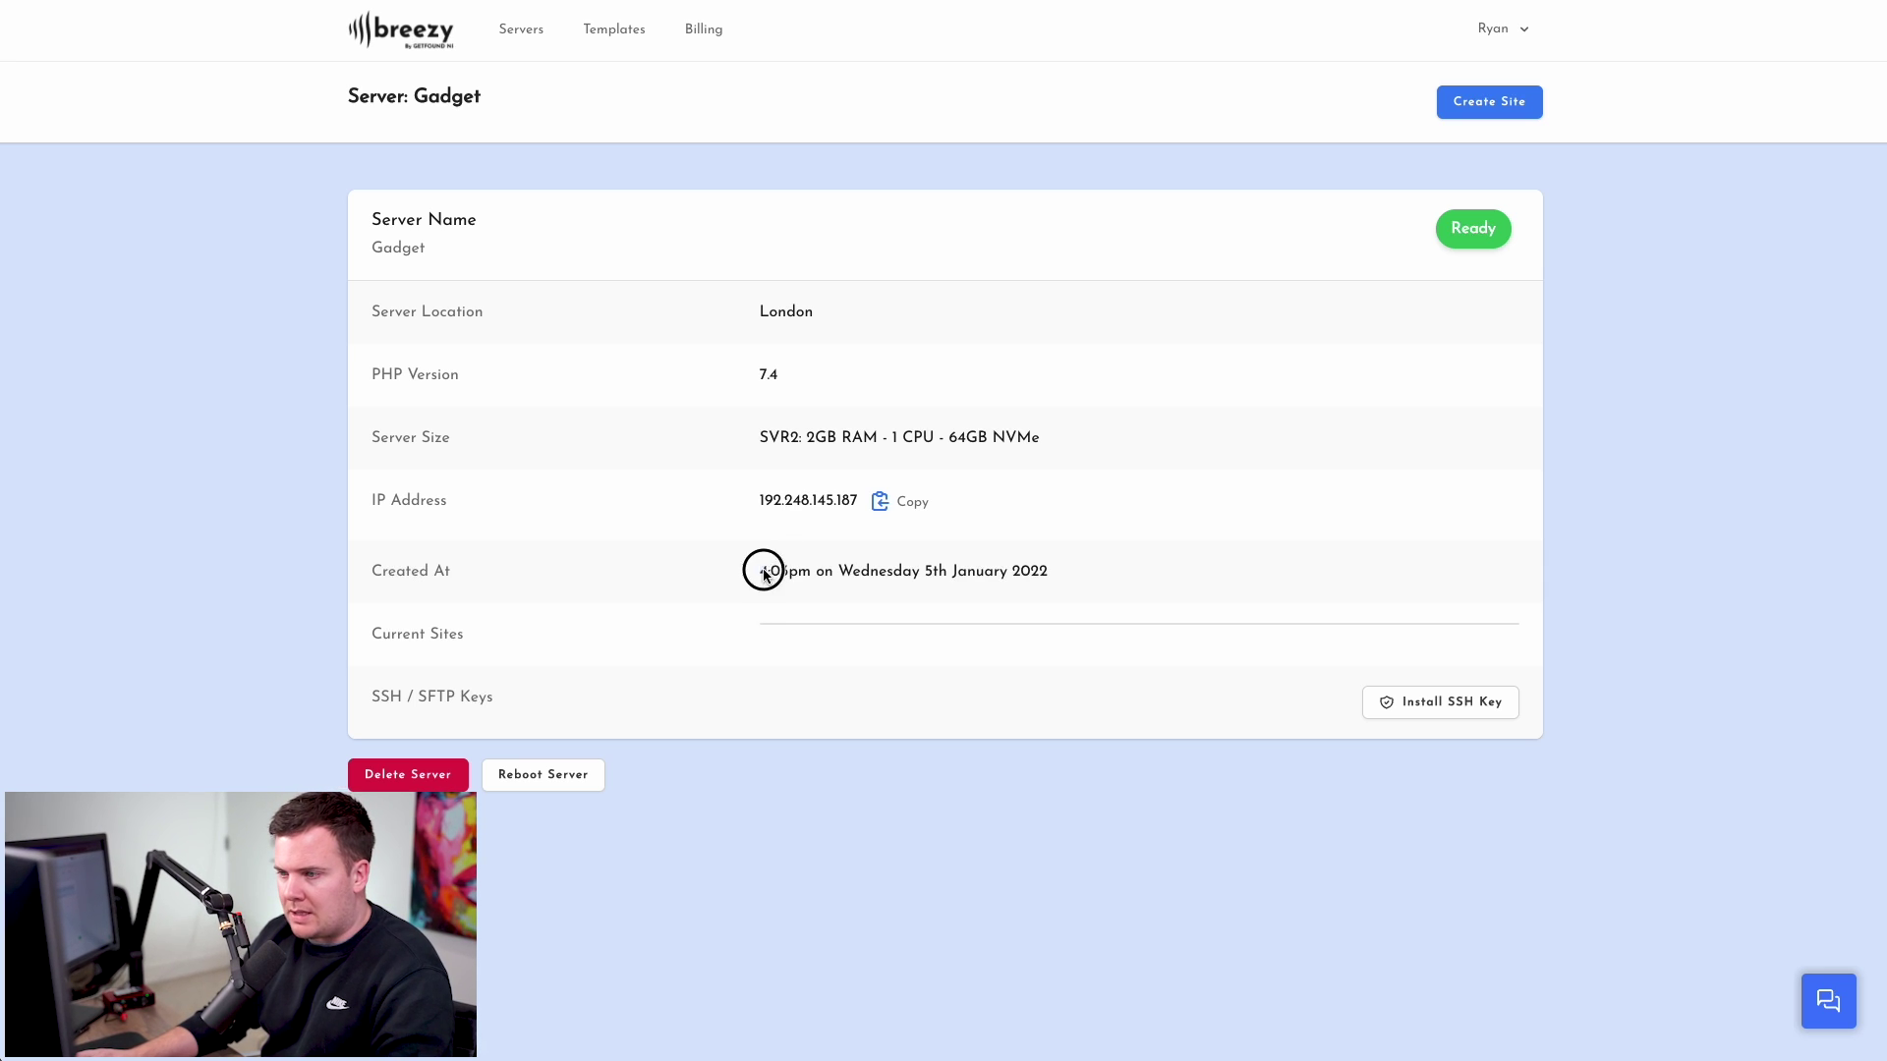
drag(763, 573, 1031, 565)
click(1056, 568)
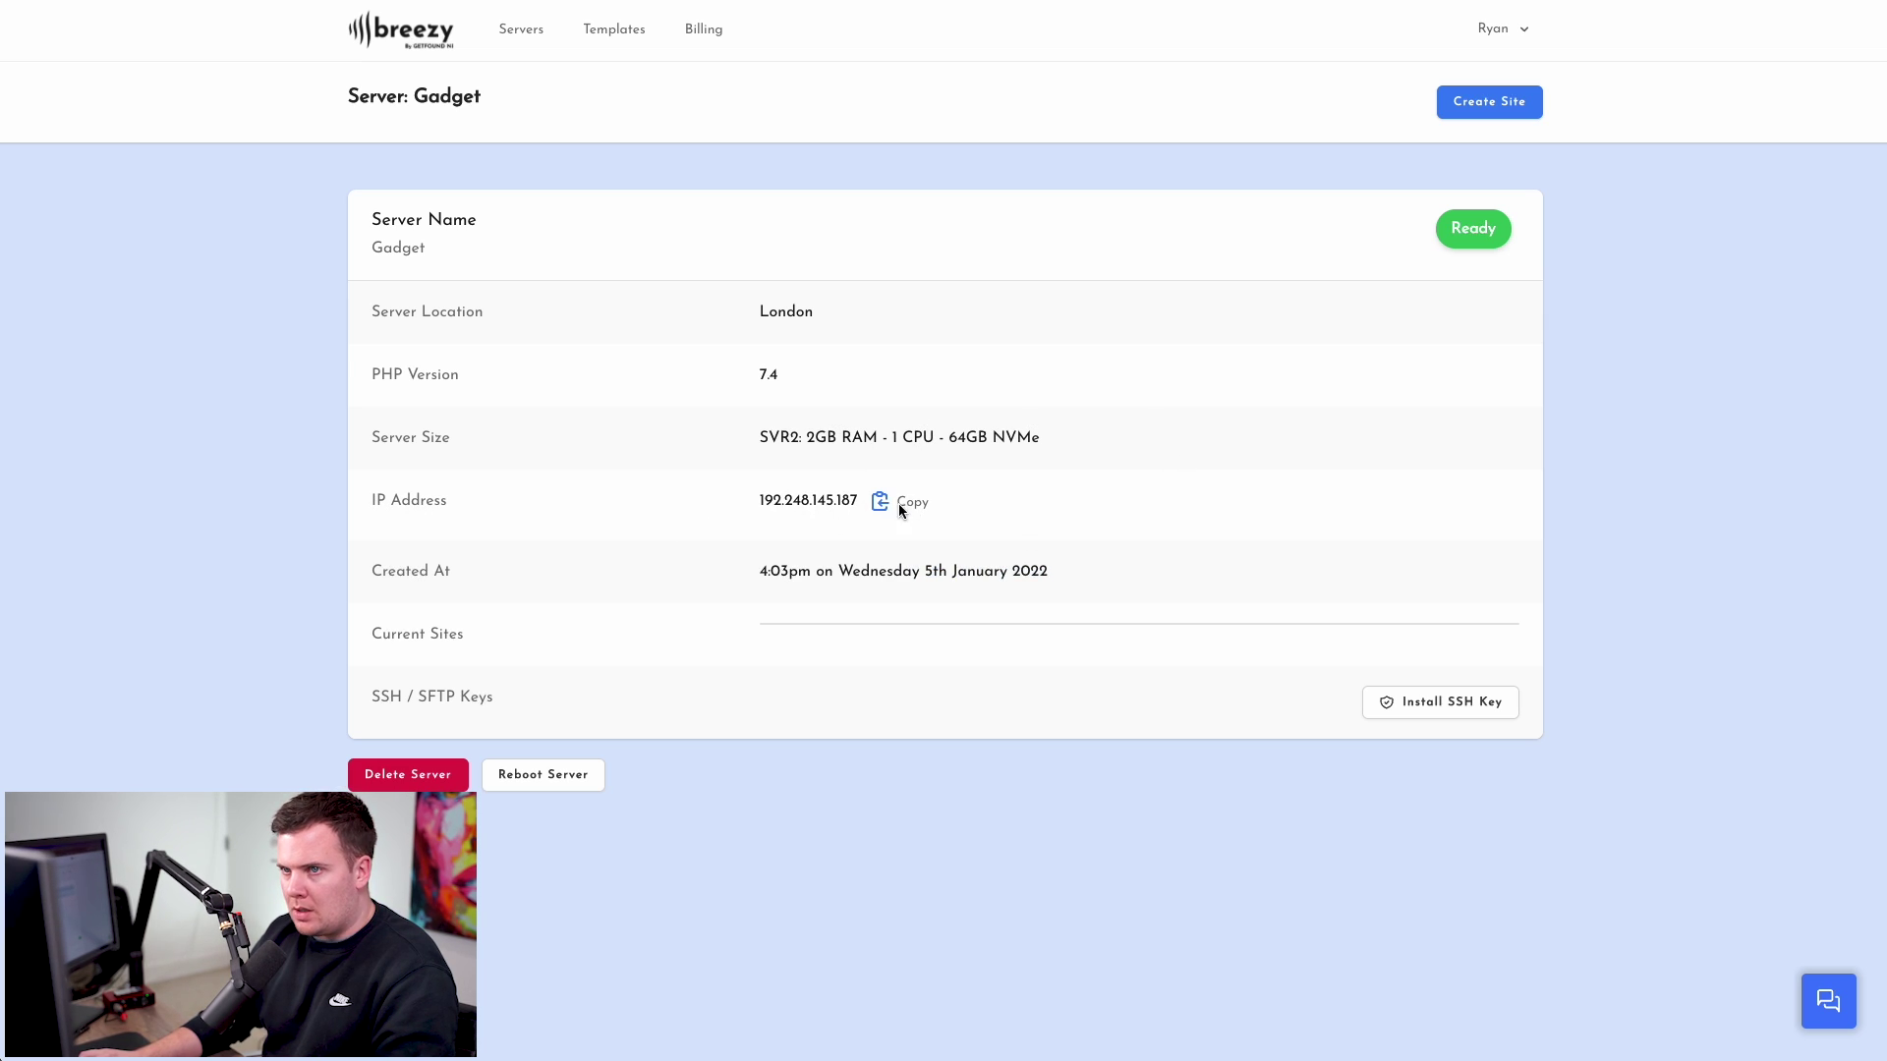
double_click(821, 504)
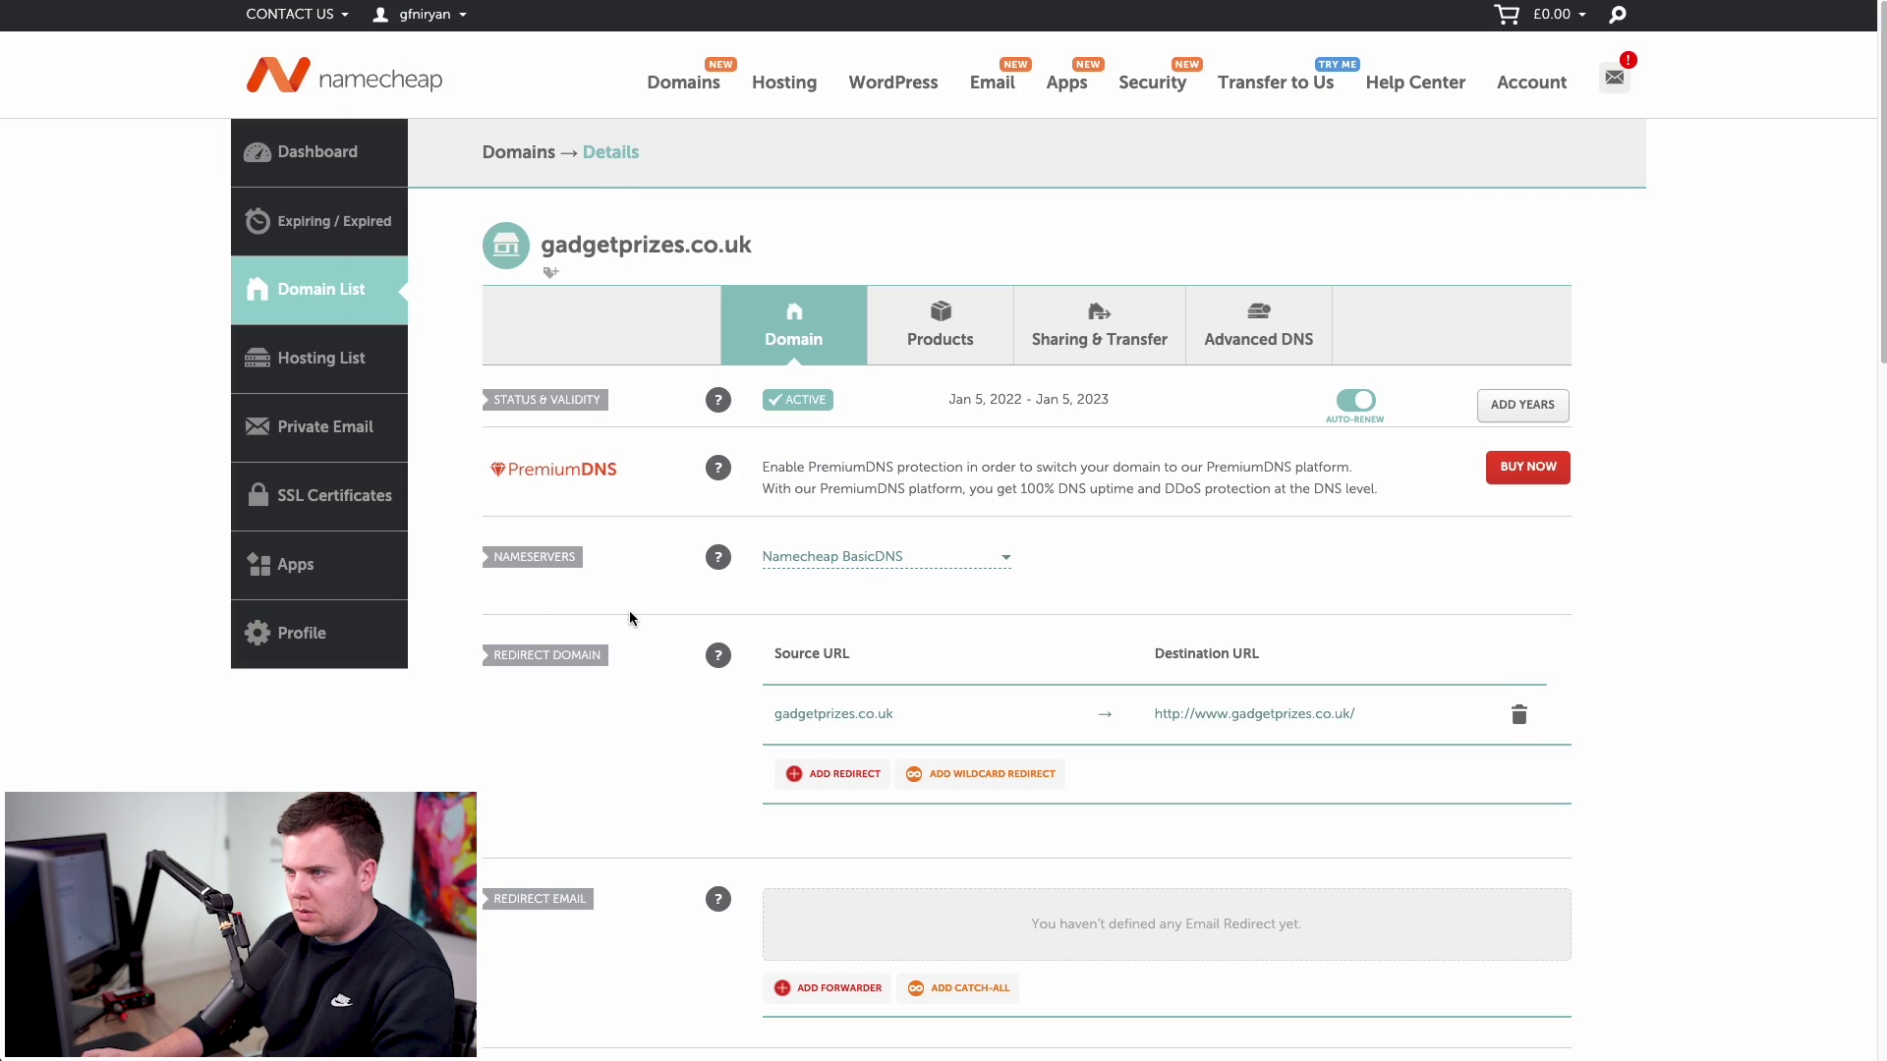
- Delete the www CNAME and URL redirect records from gadgetprizes.co.uk's Advanced DNS
click(1246, 342)
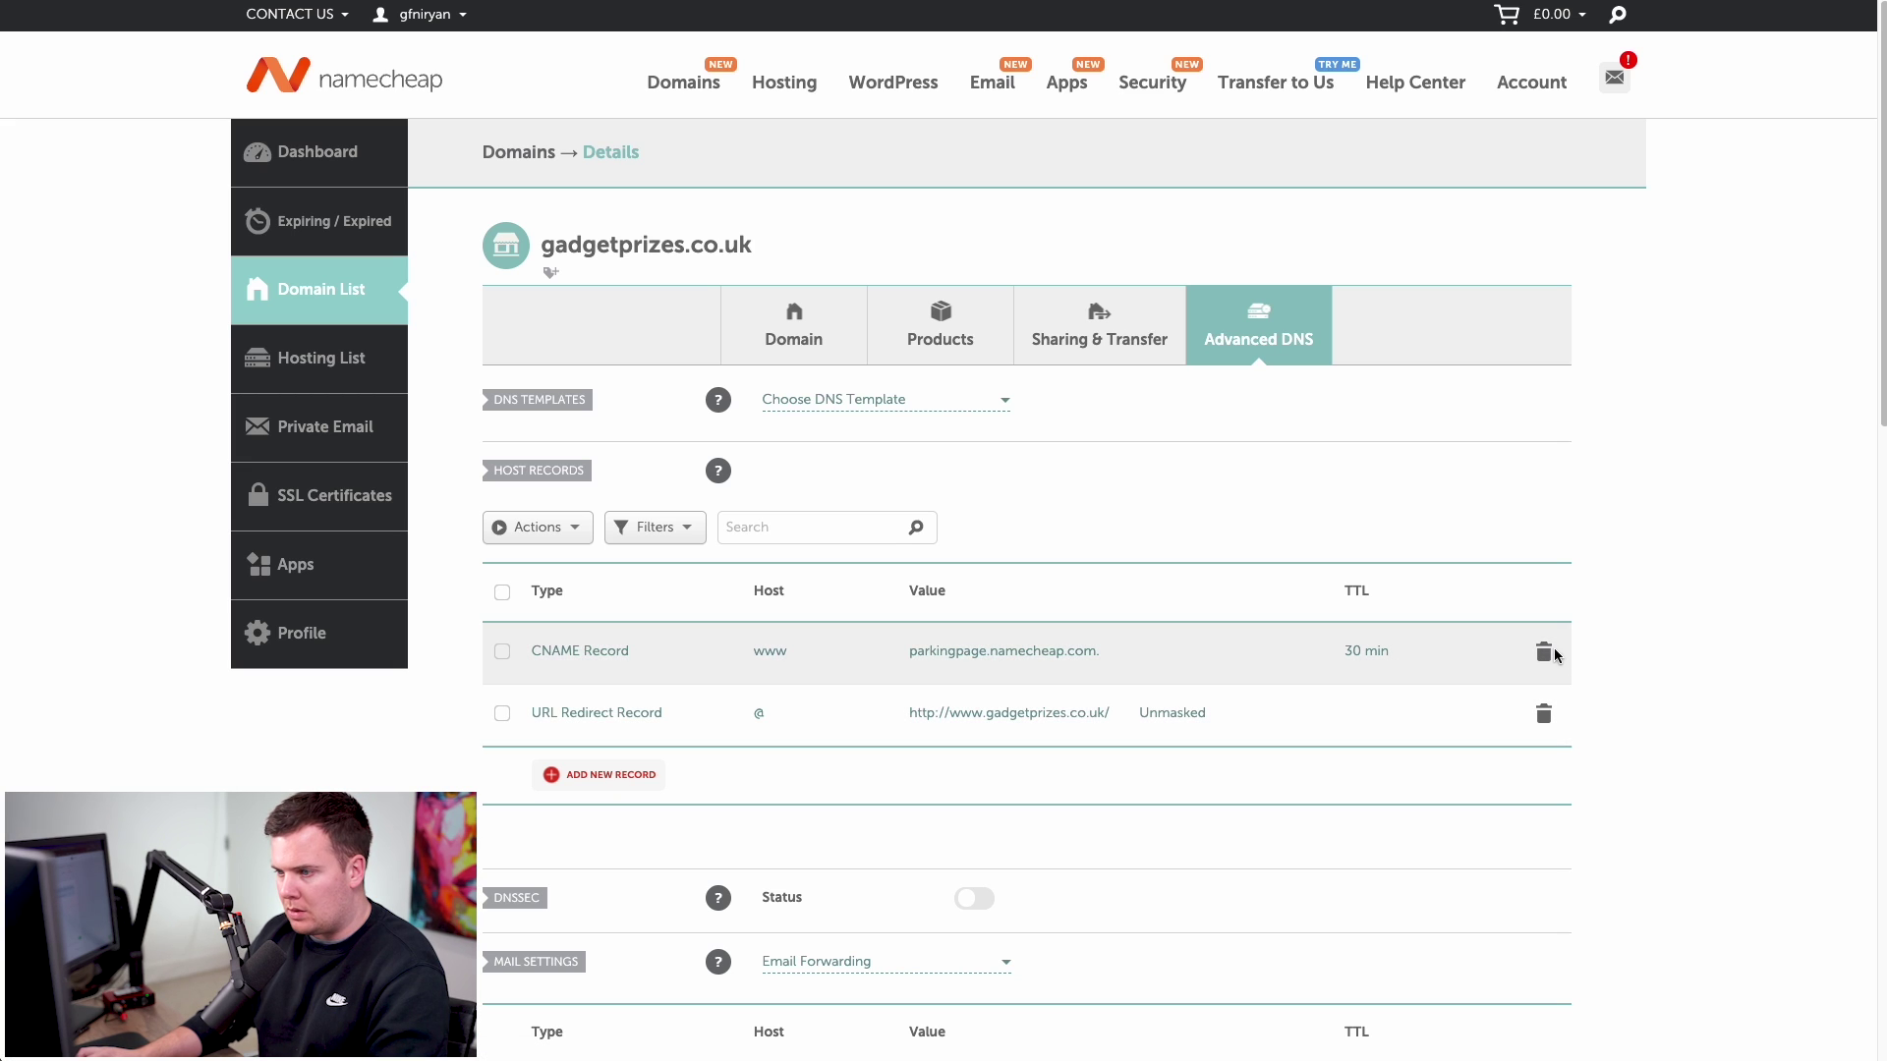
scroll(1562, 649, down, 1)
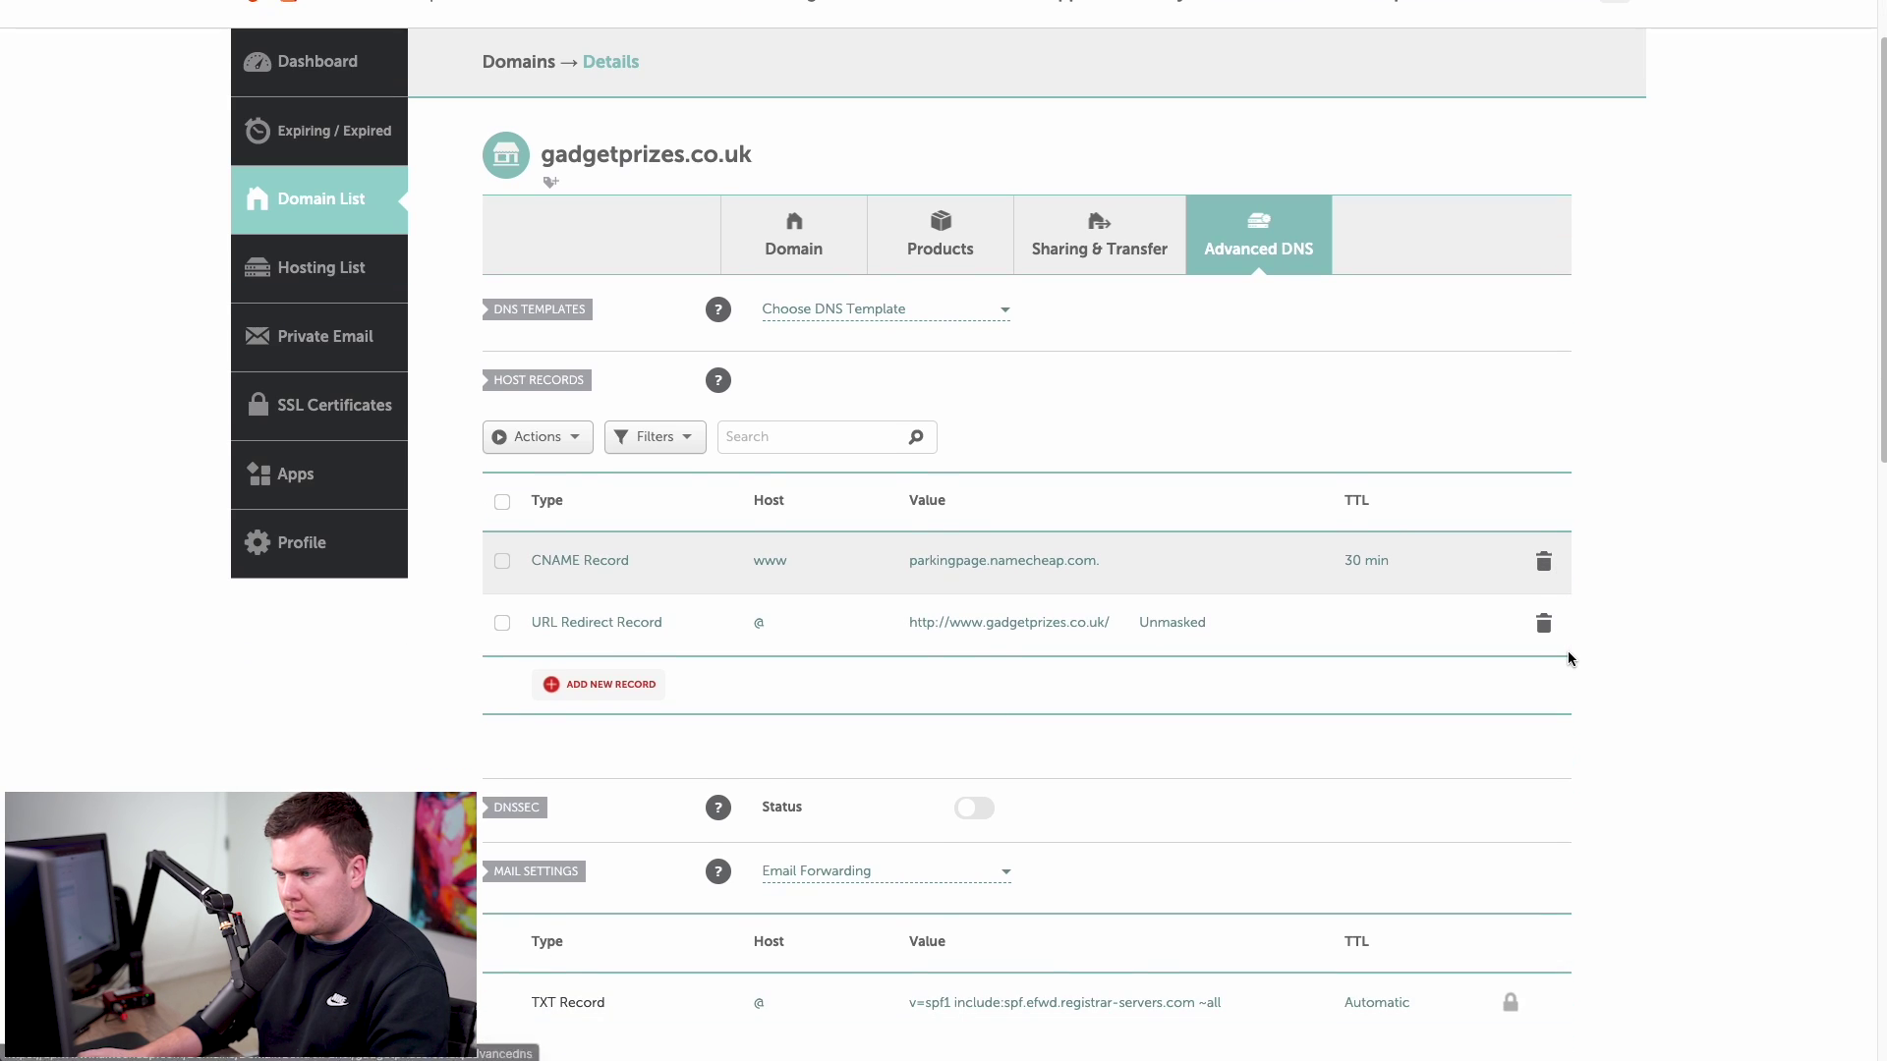
click(1544, 562)
click(1458, 650)
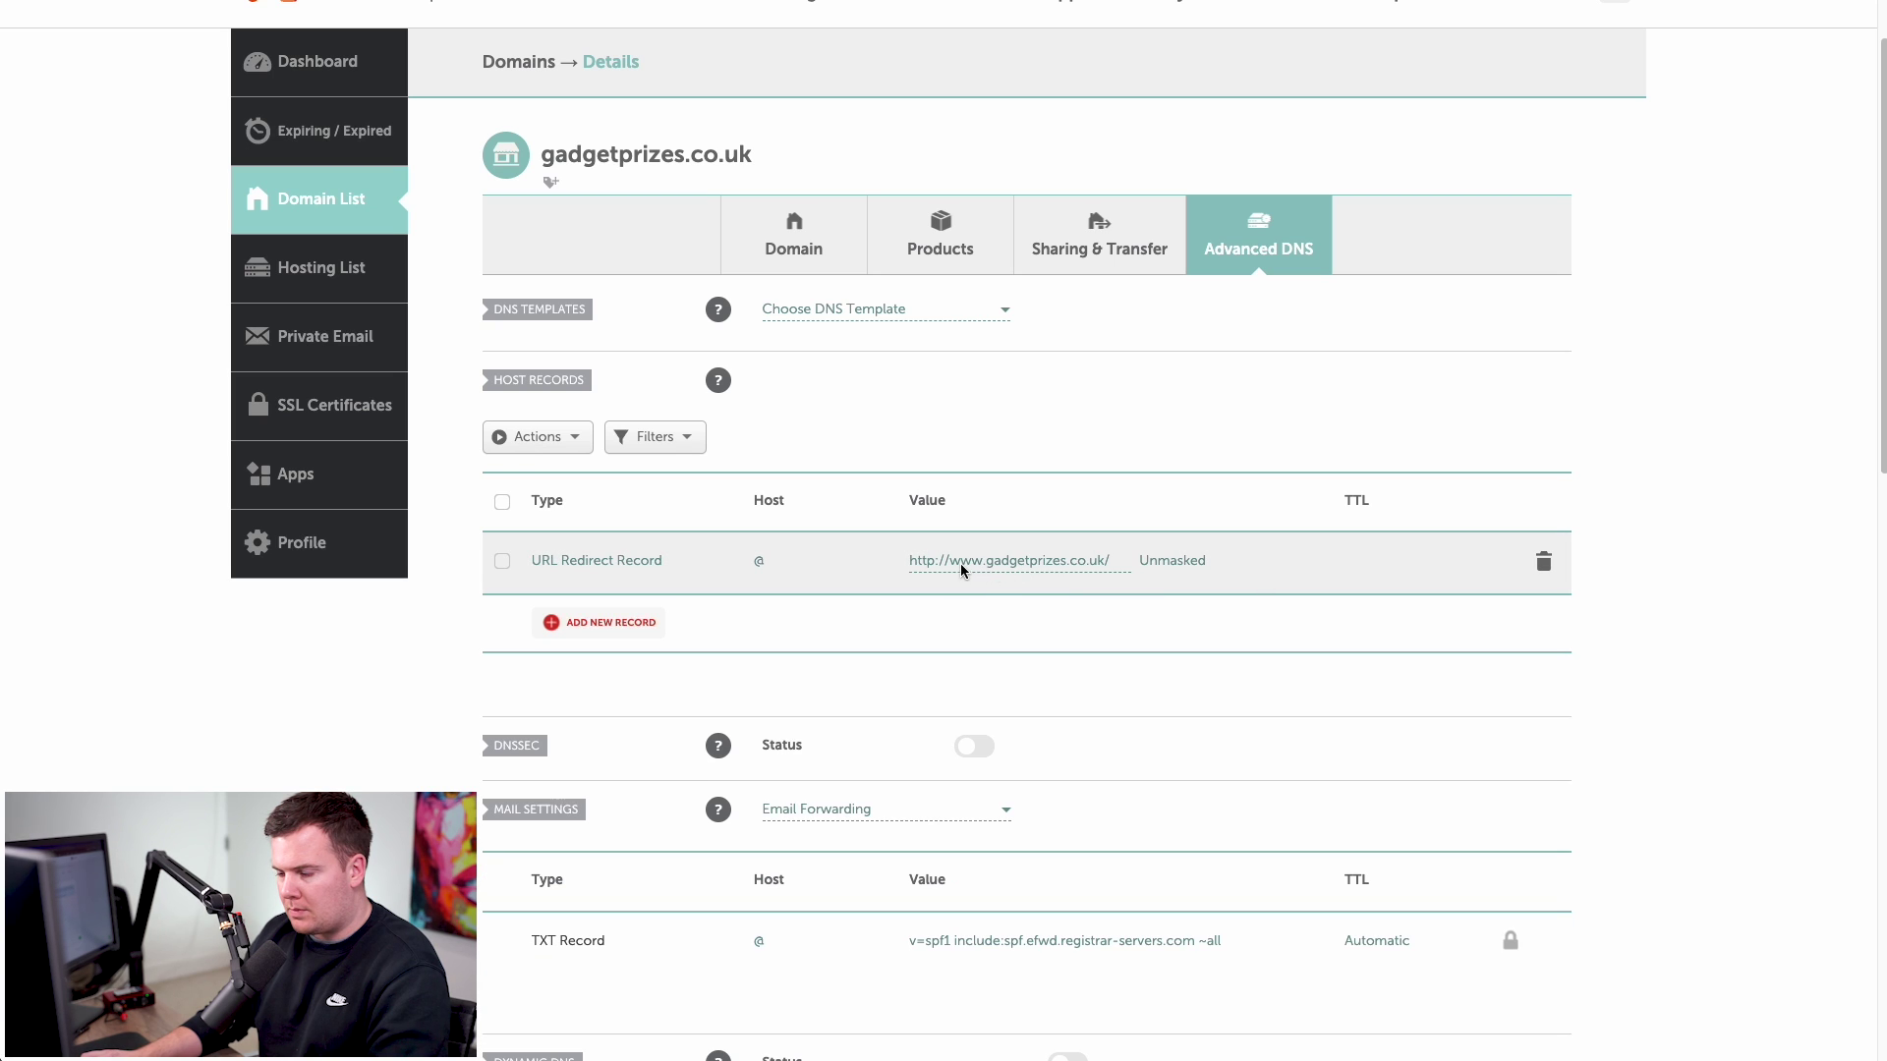
click(1544, 562)
click(1458, 650)
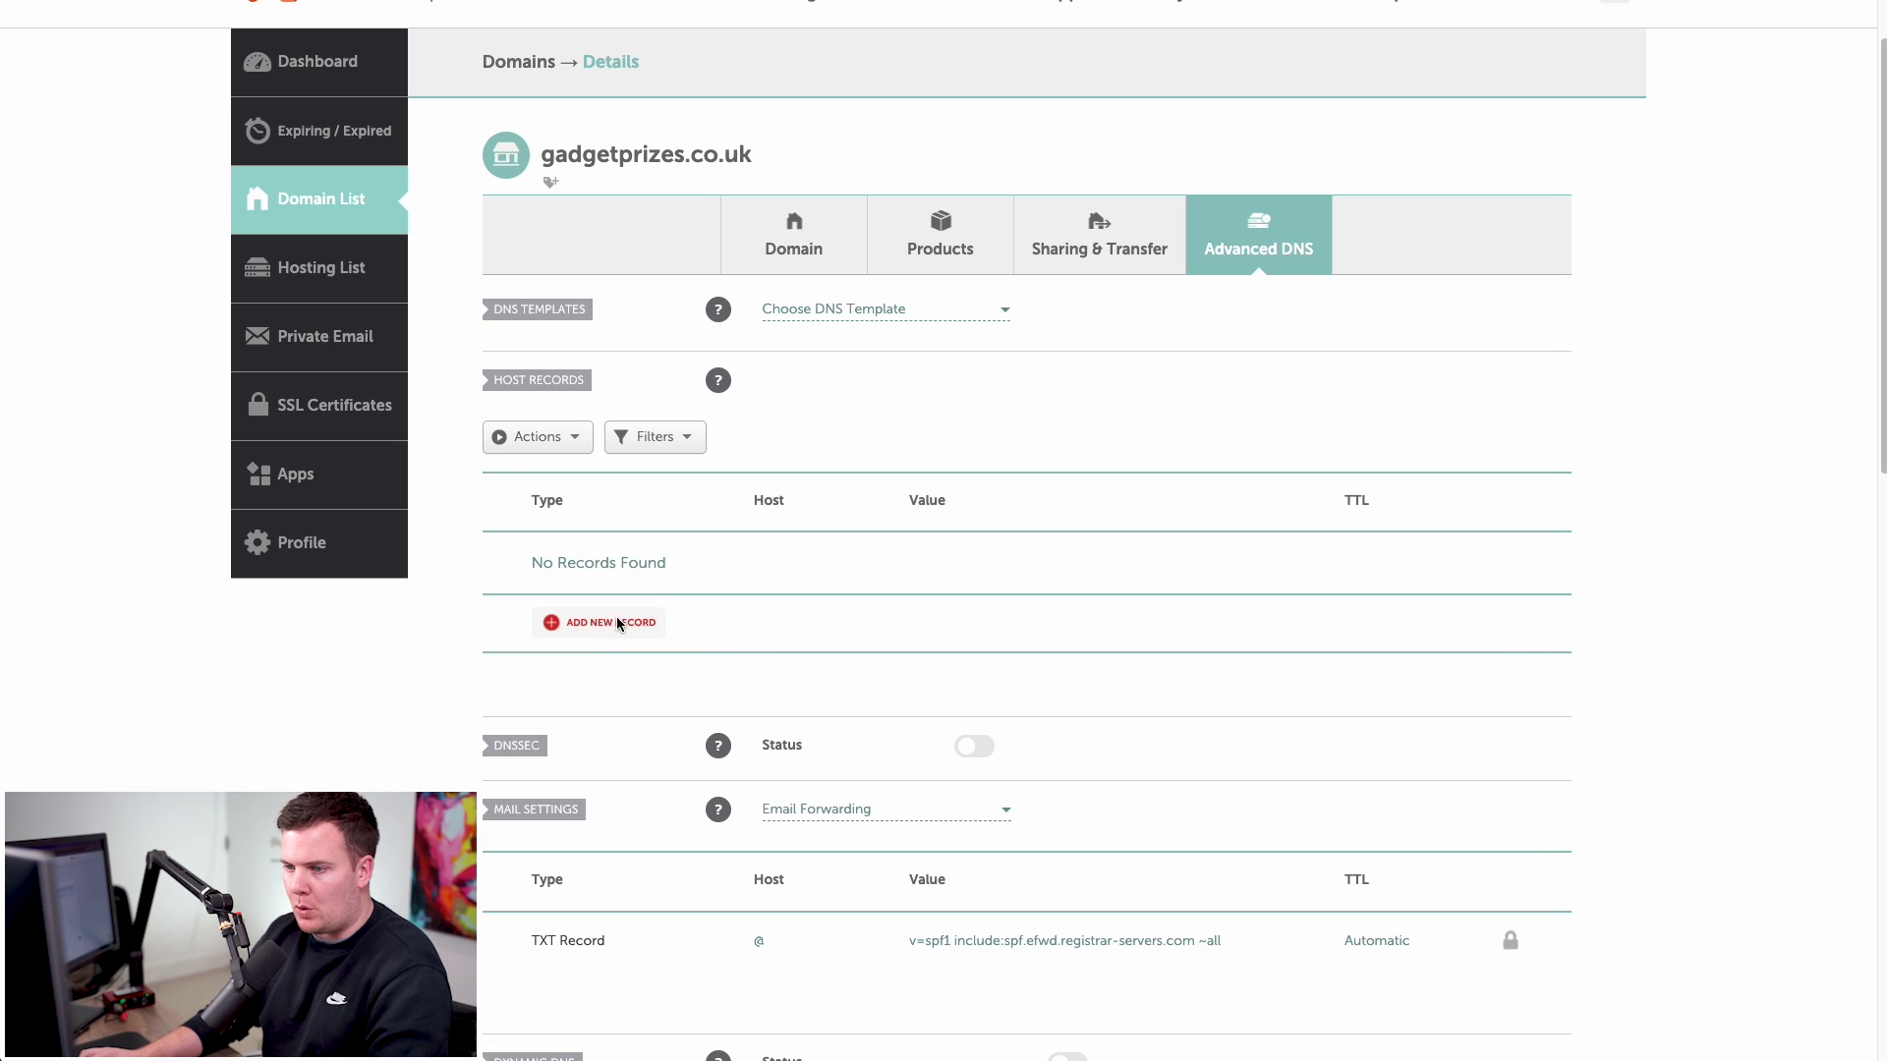
- Add a new A Record host entry with host @ for gadgetprizes.co.uk
click(616, 622)
scroll(615, 629, down, 3)
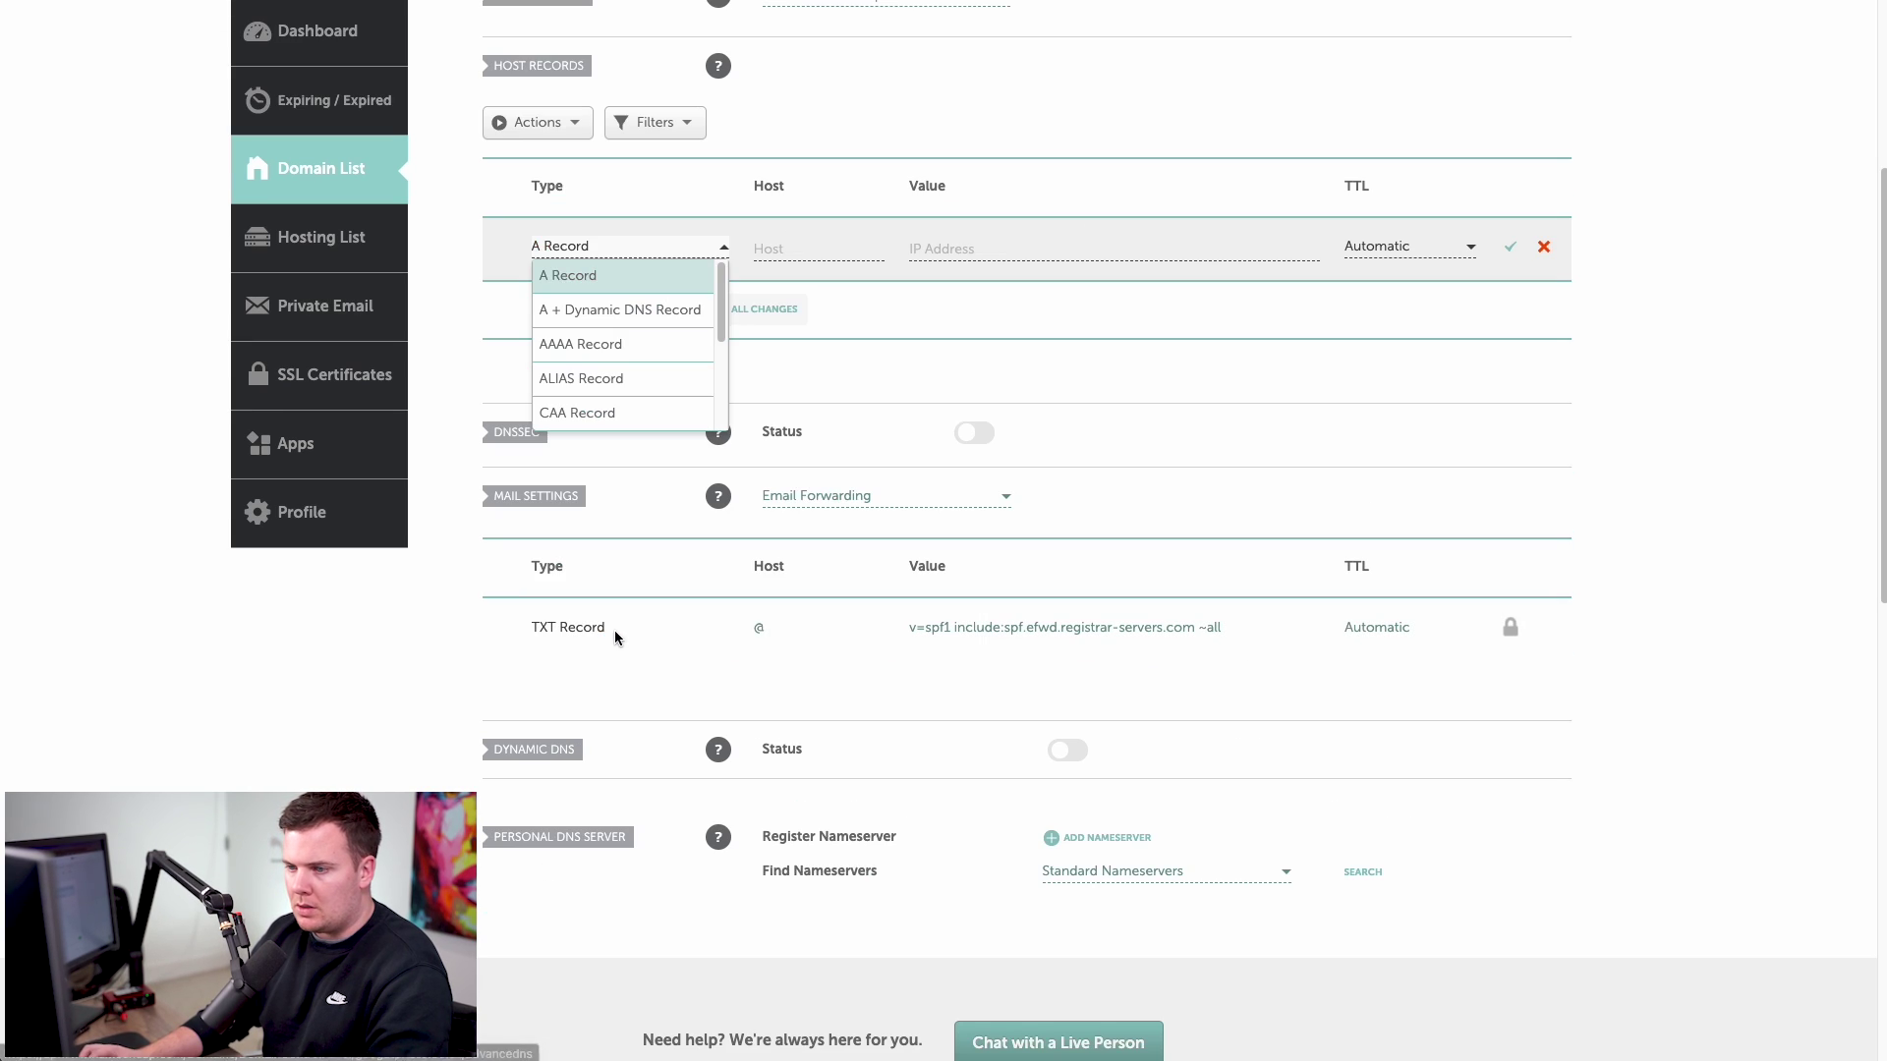
click(574, 283)
click(779, 252)
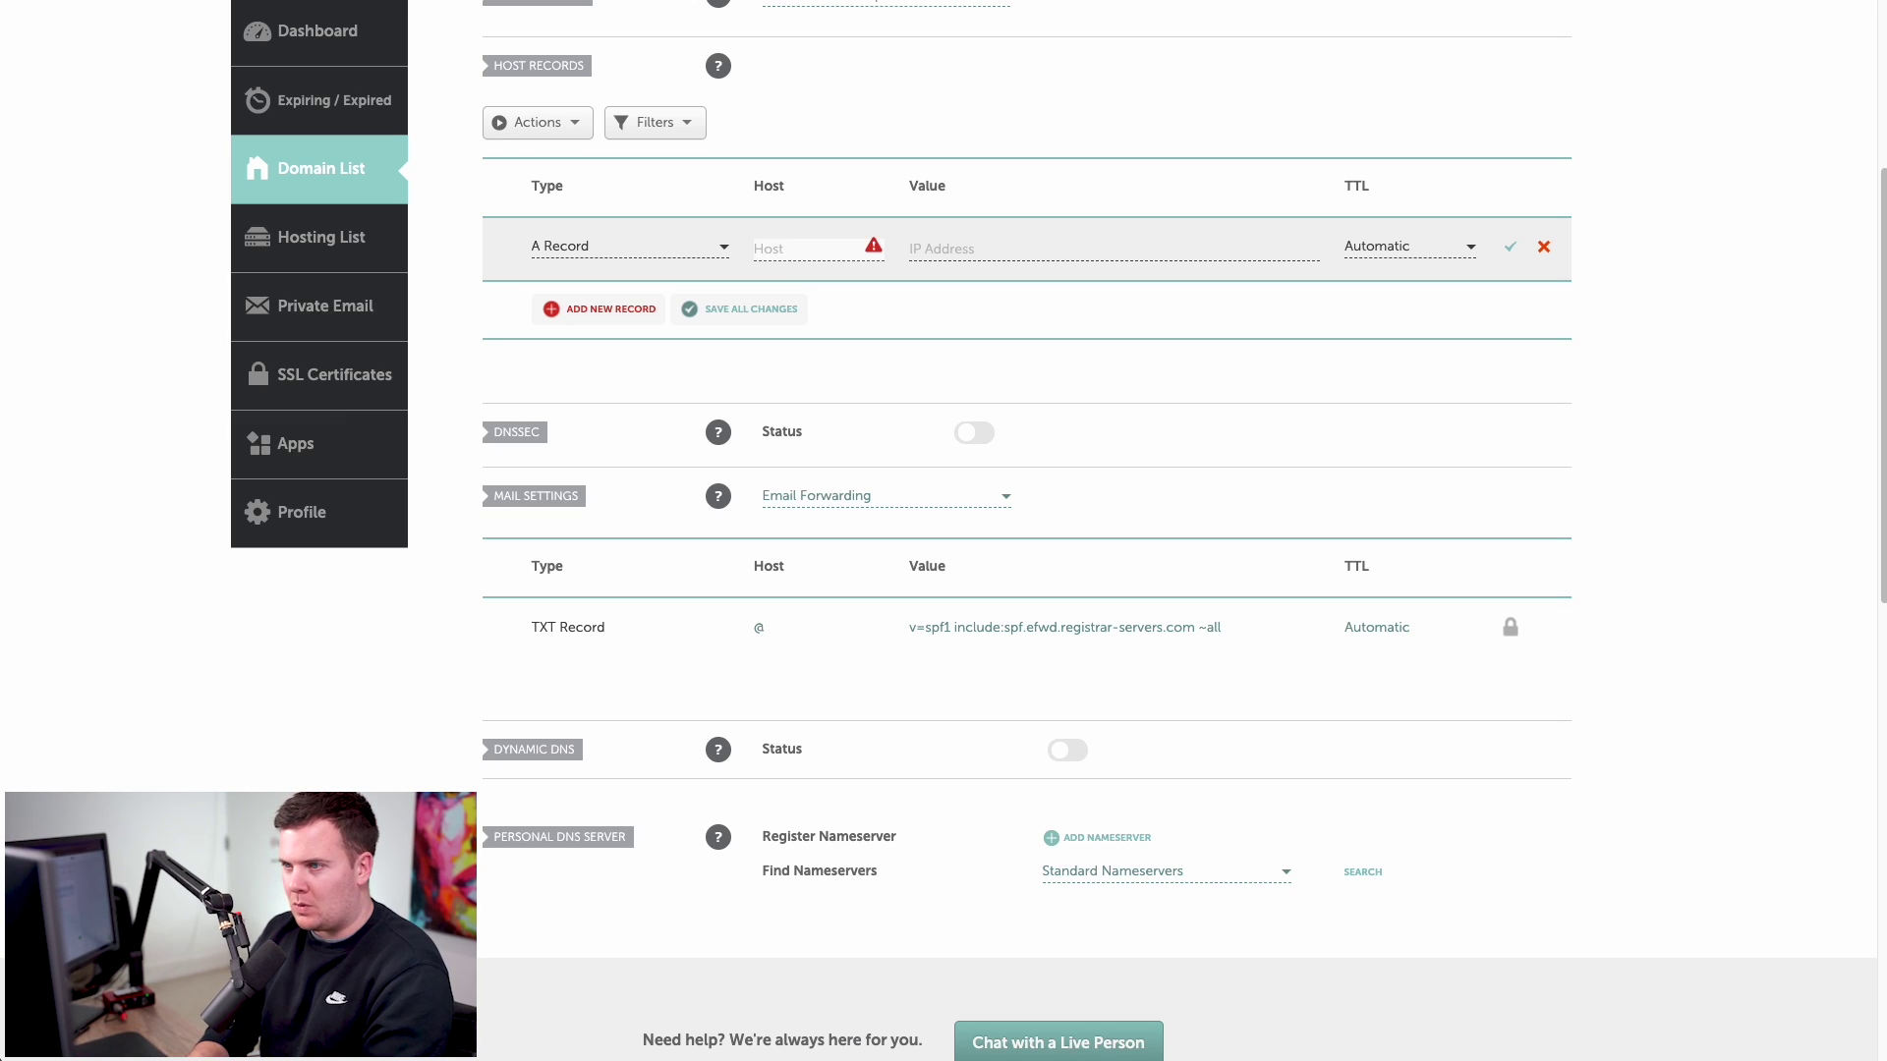
text(@)
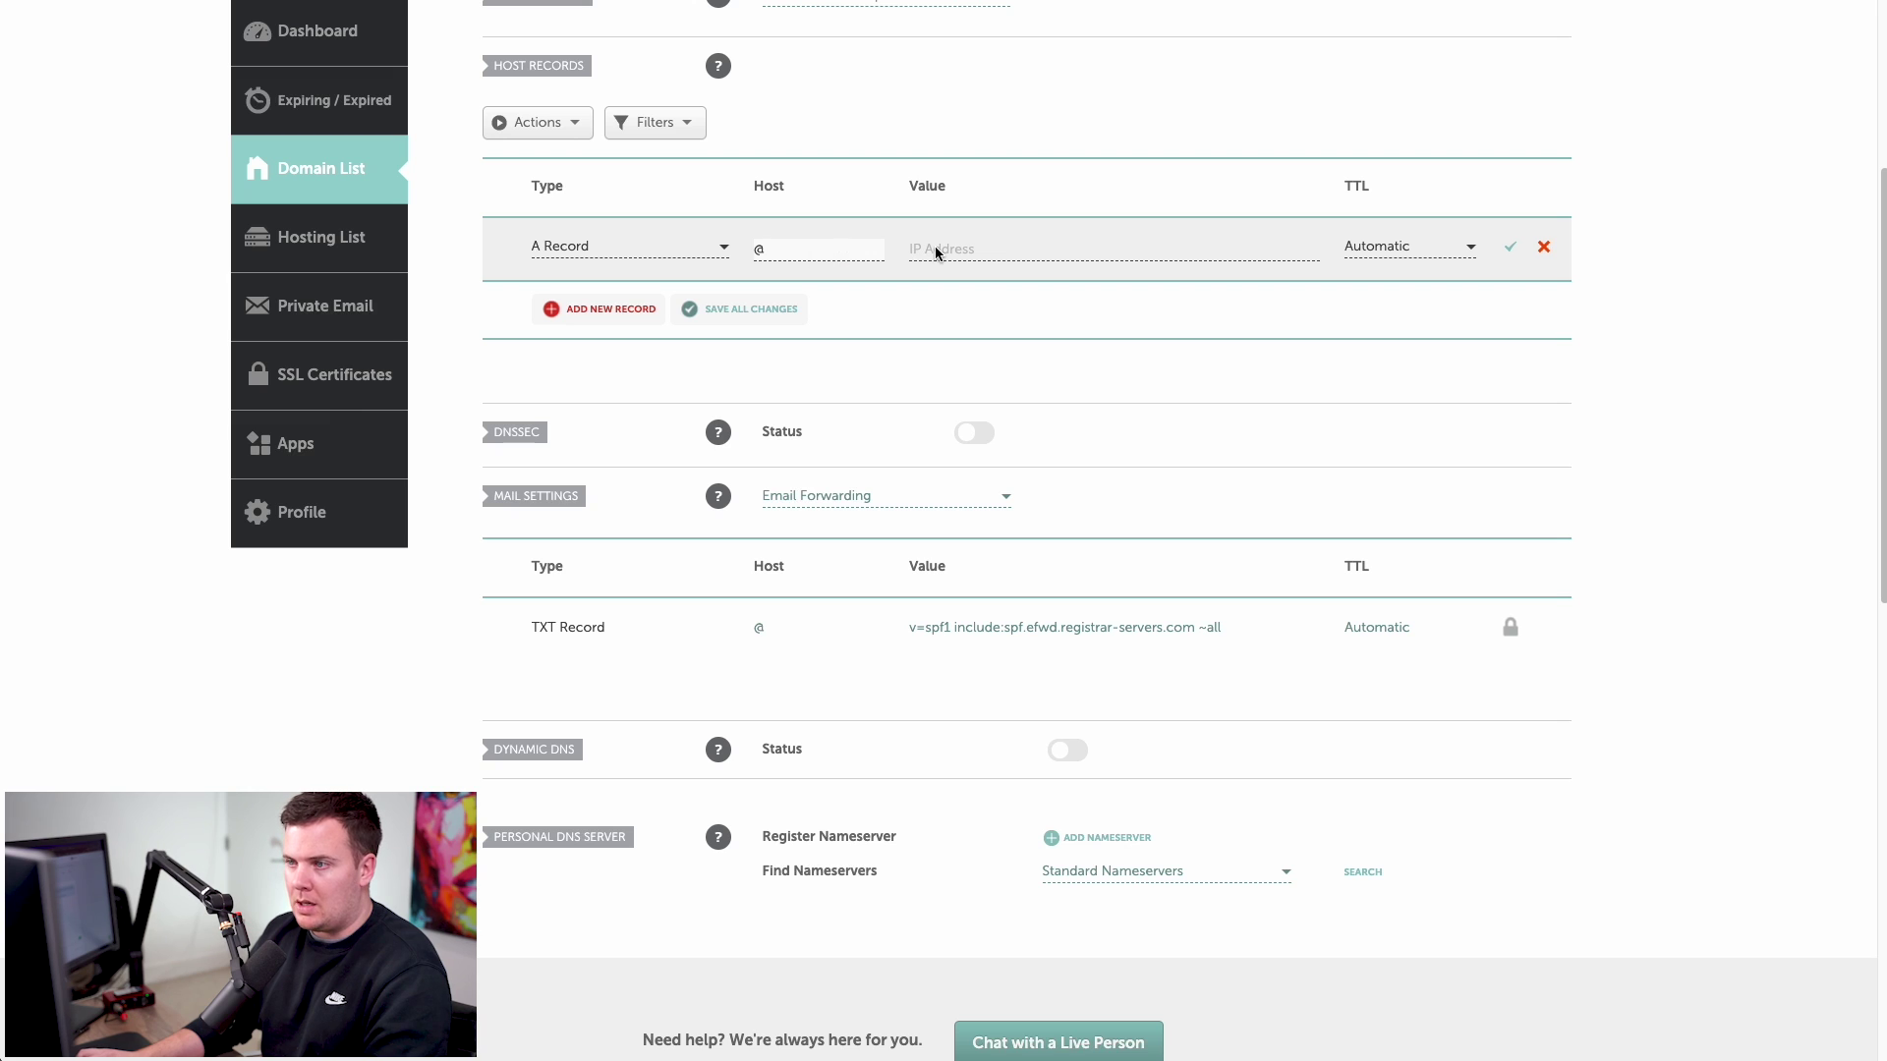
scroll(835, 269, up, 2)
scroll(835, 275, up, 3)
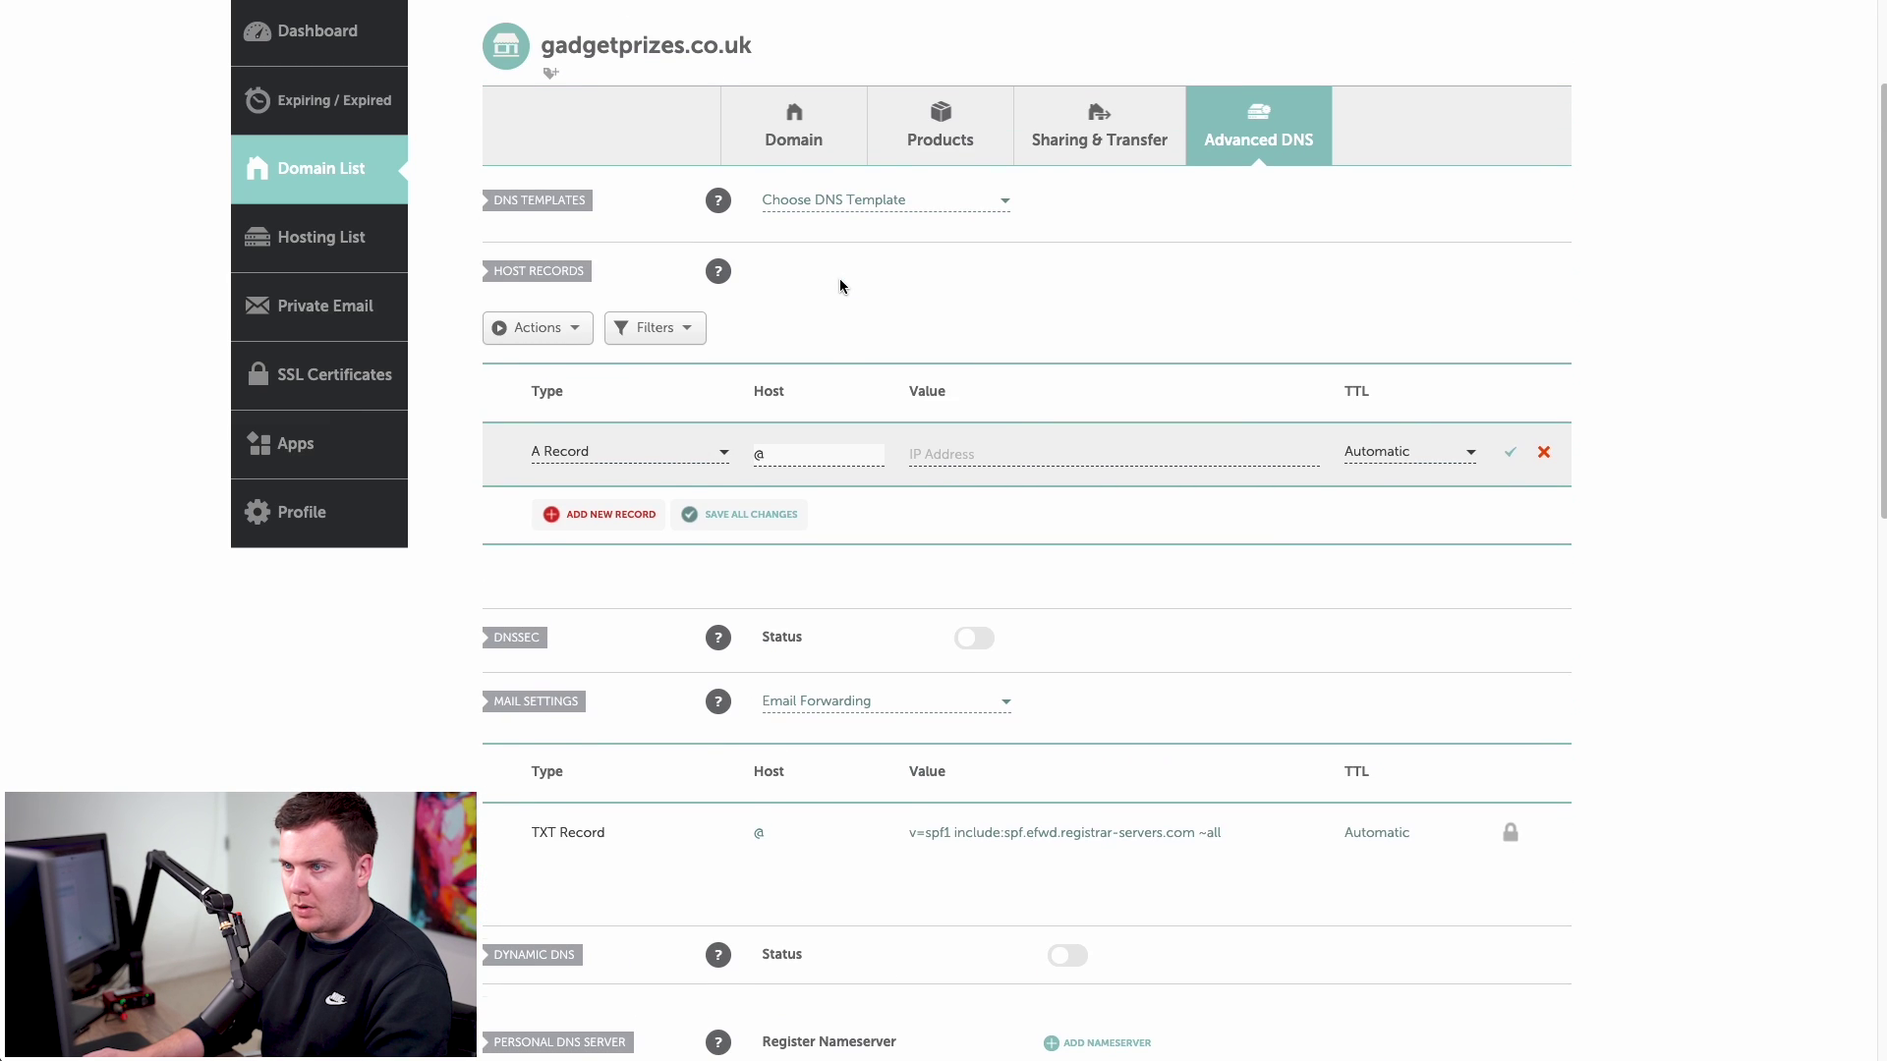
drag(542, 96, 744, 94)
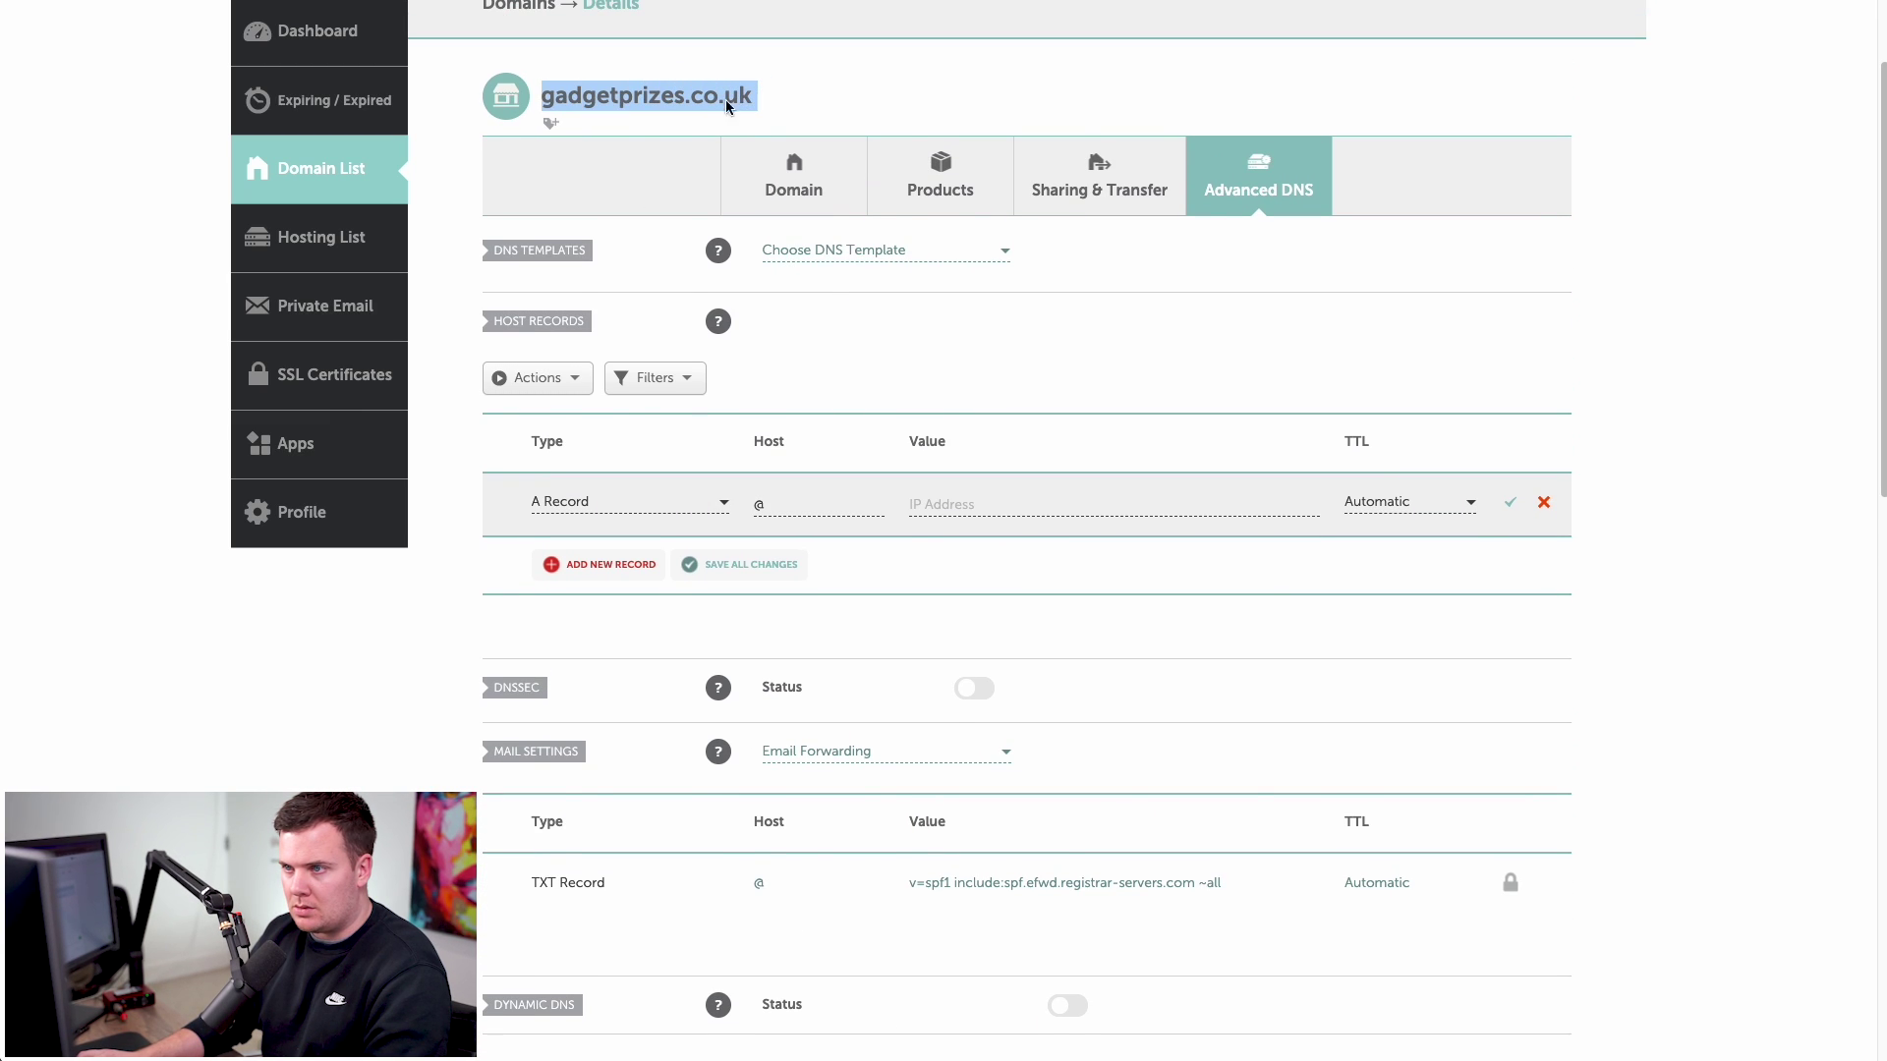
click(670, 97)
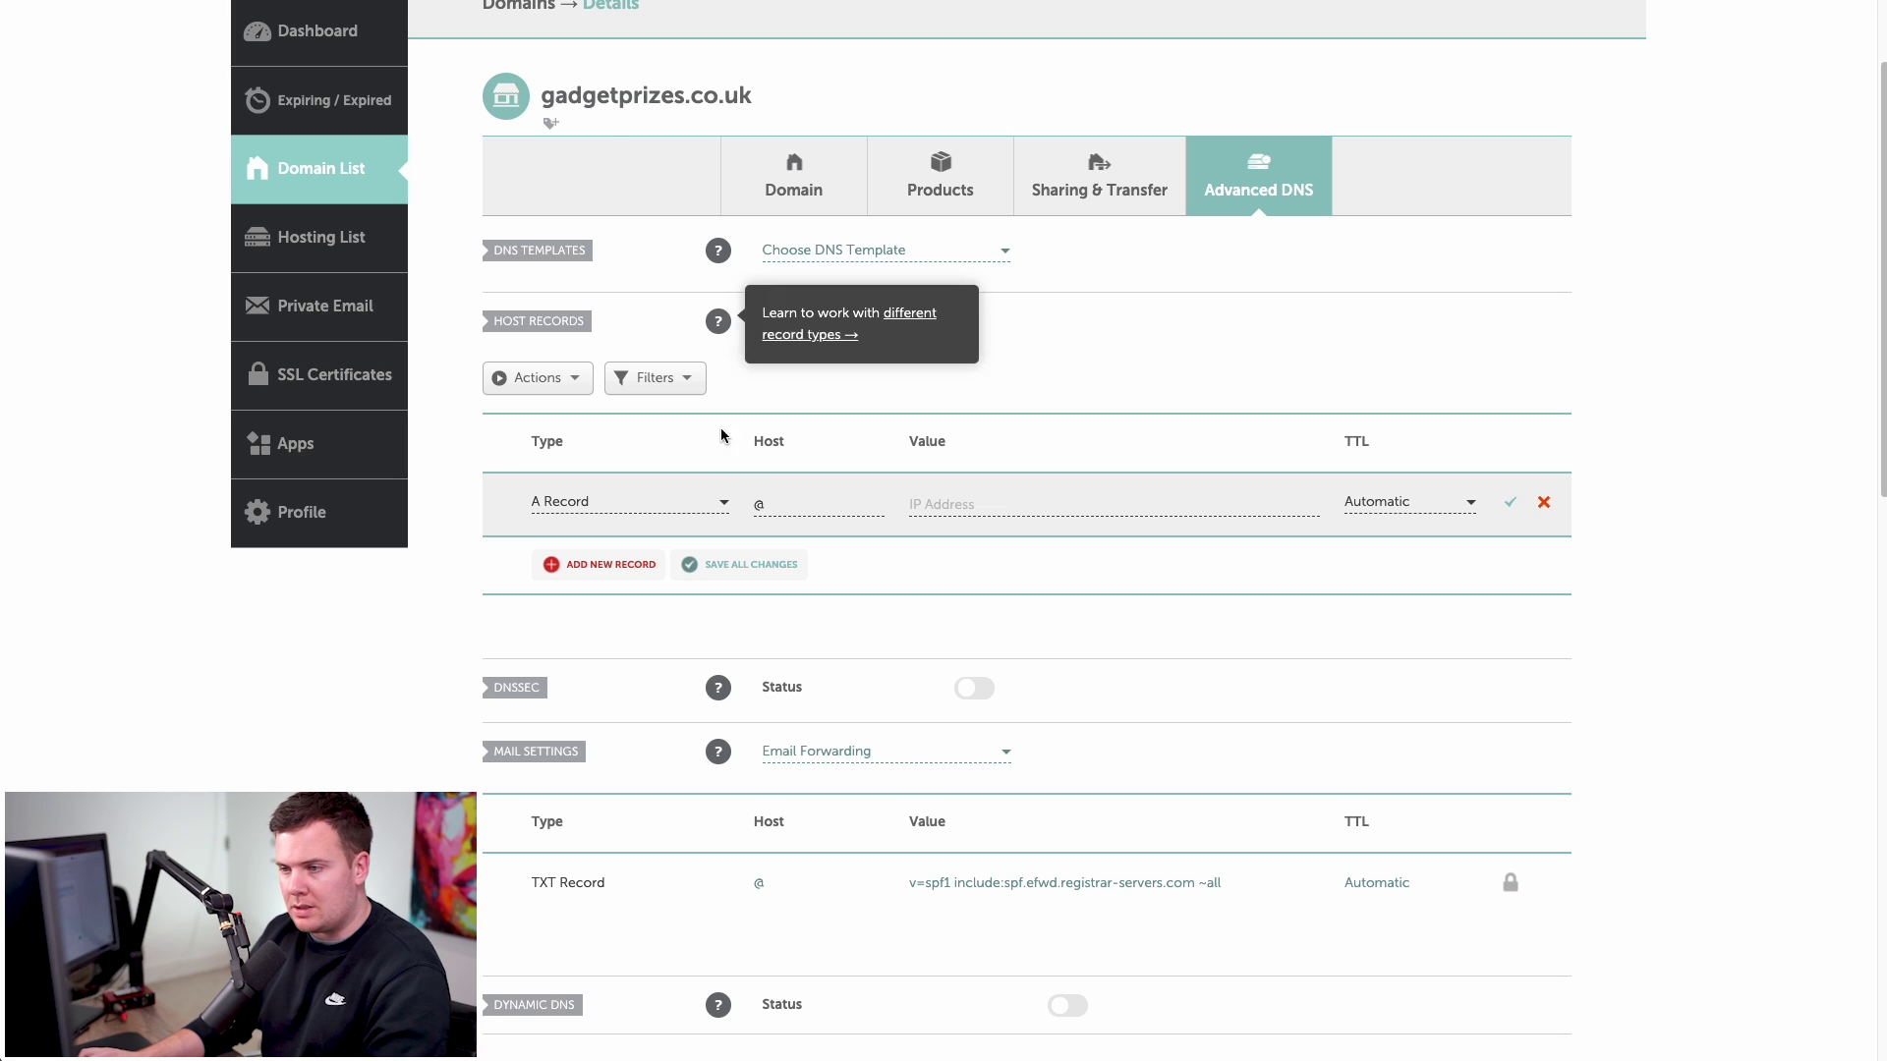
double_click(759, 503)
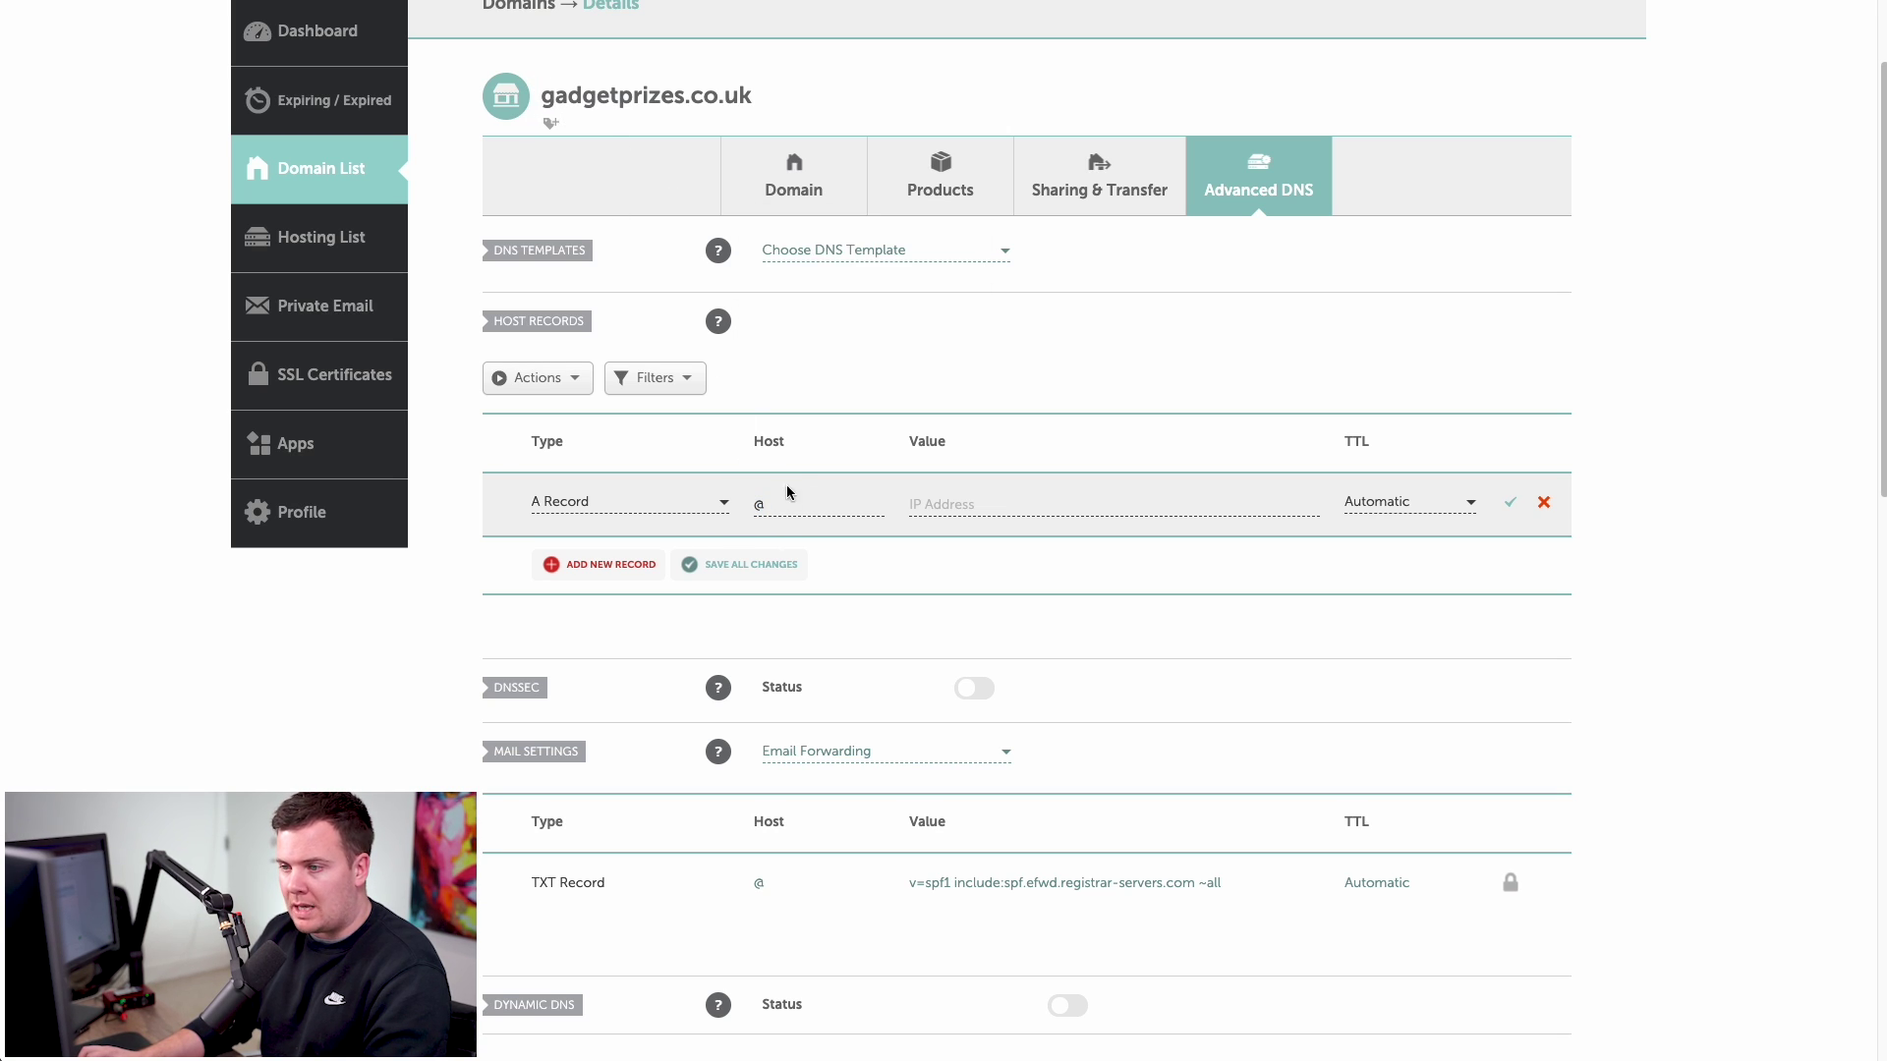
click(753, 505)
text(www)
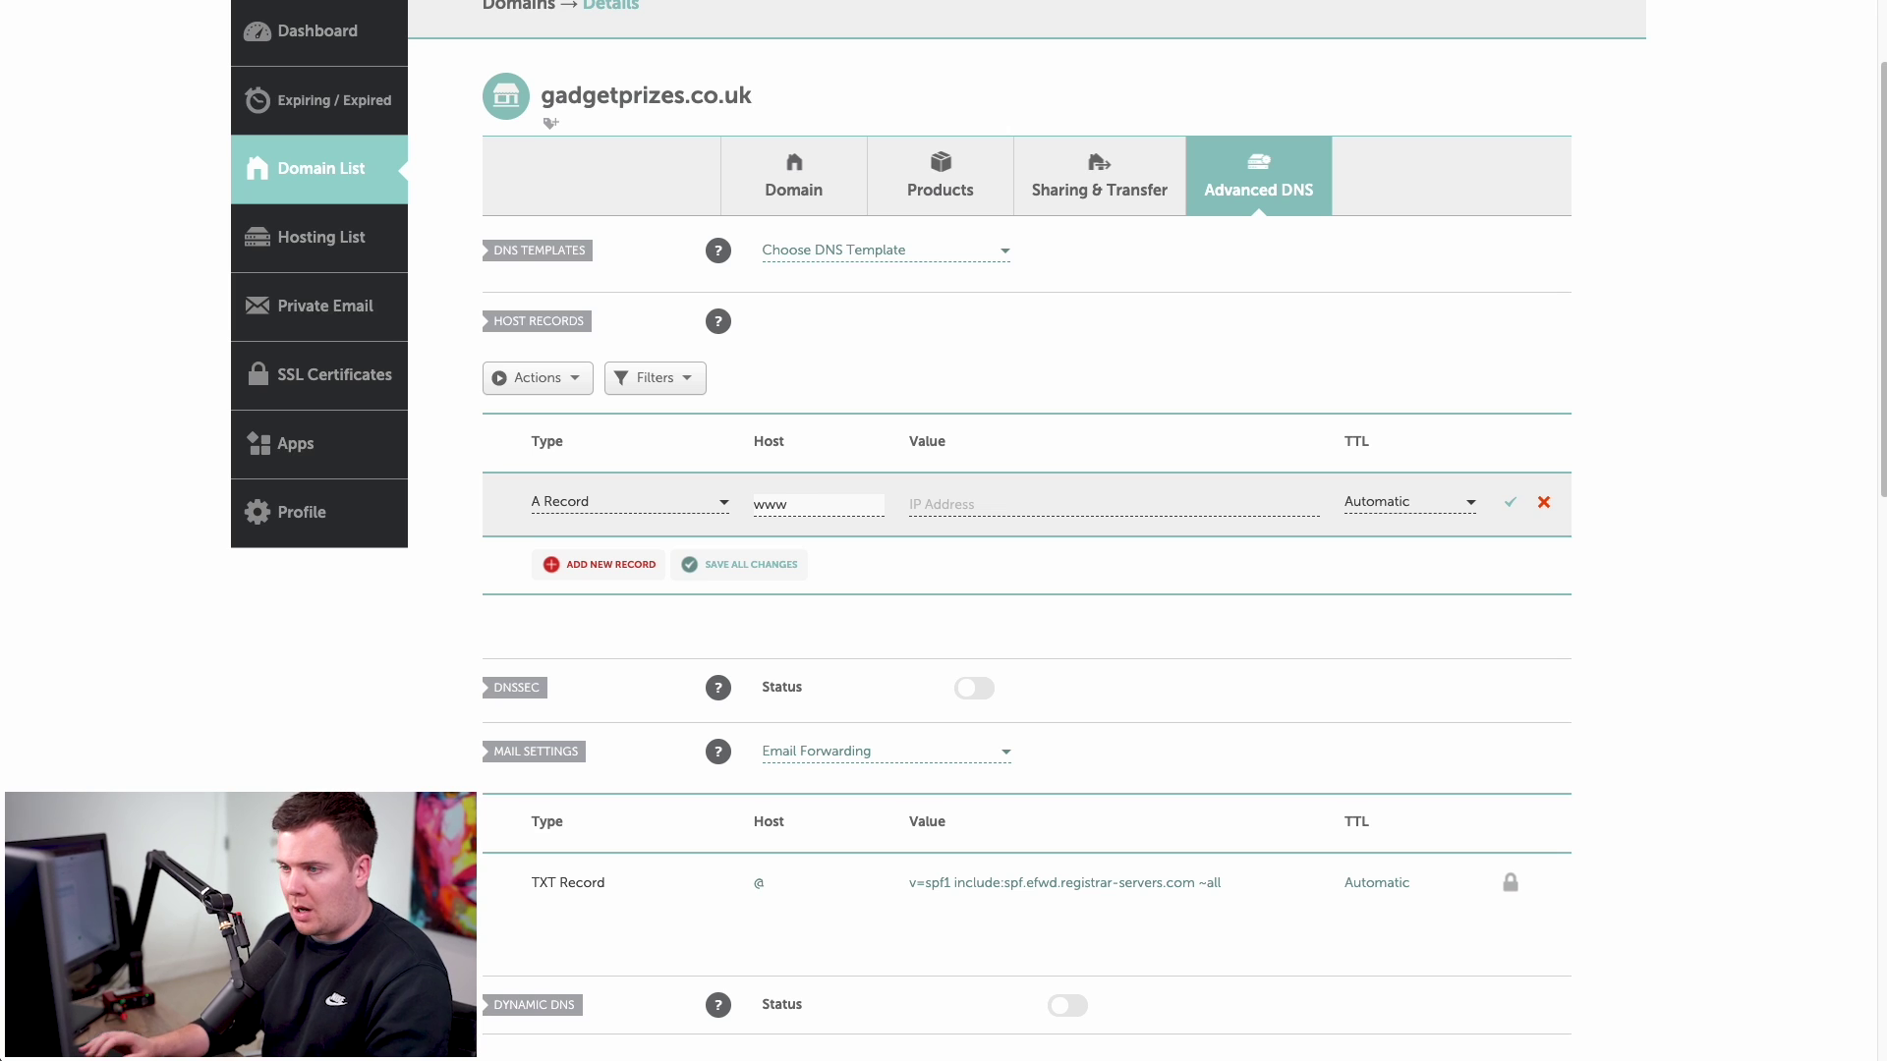
double_click(747, 508)
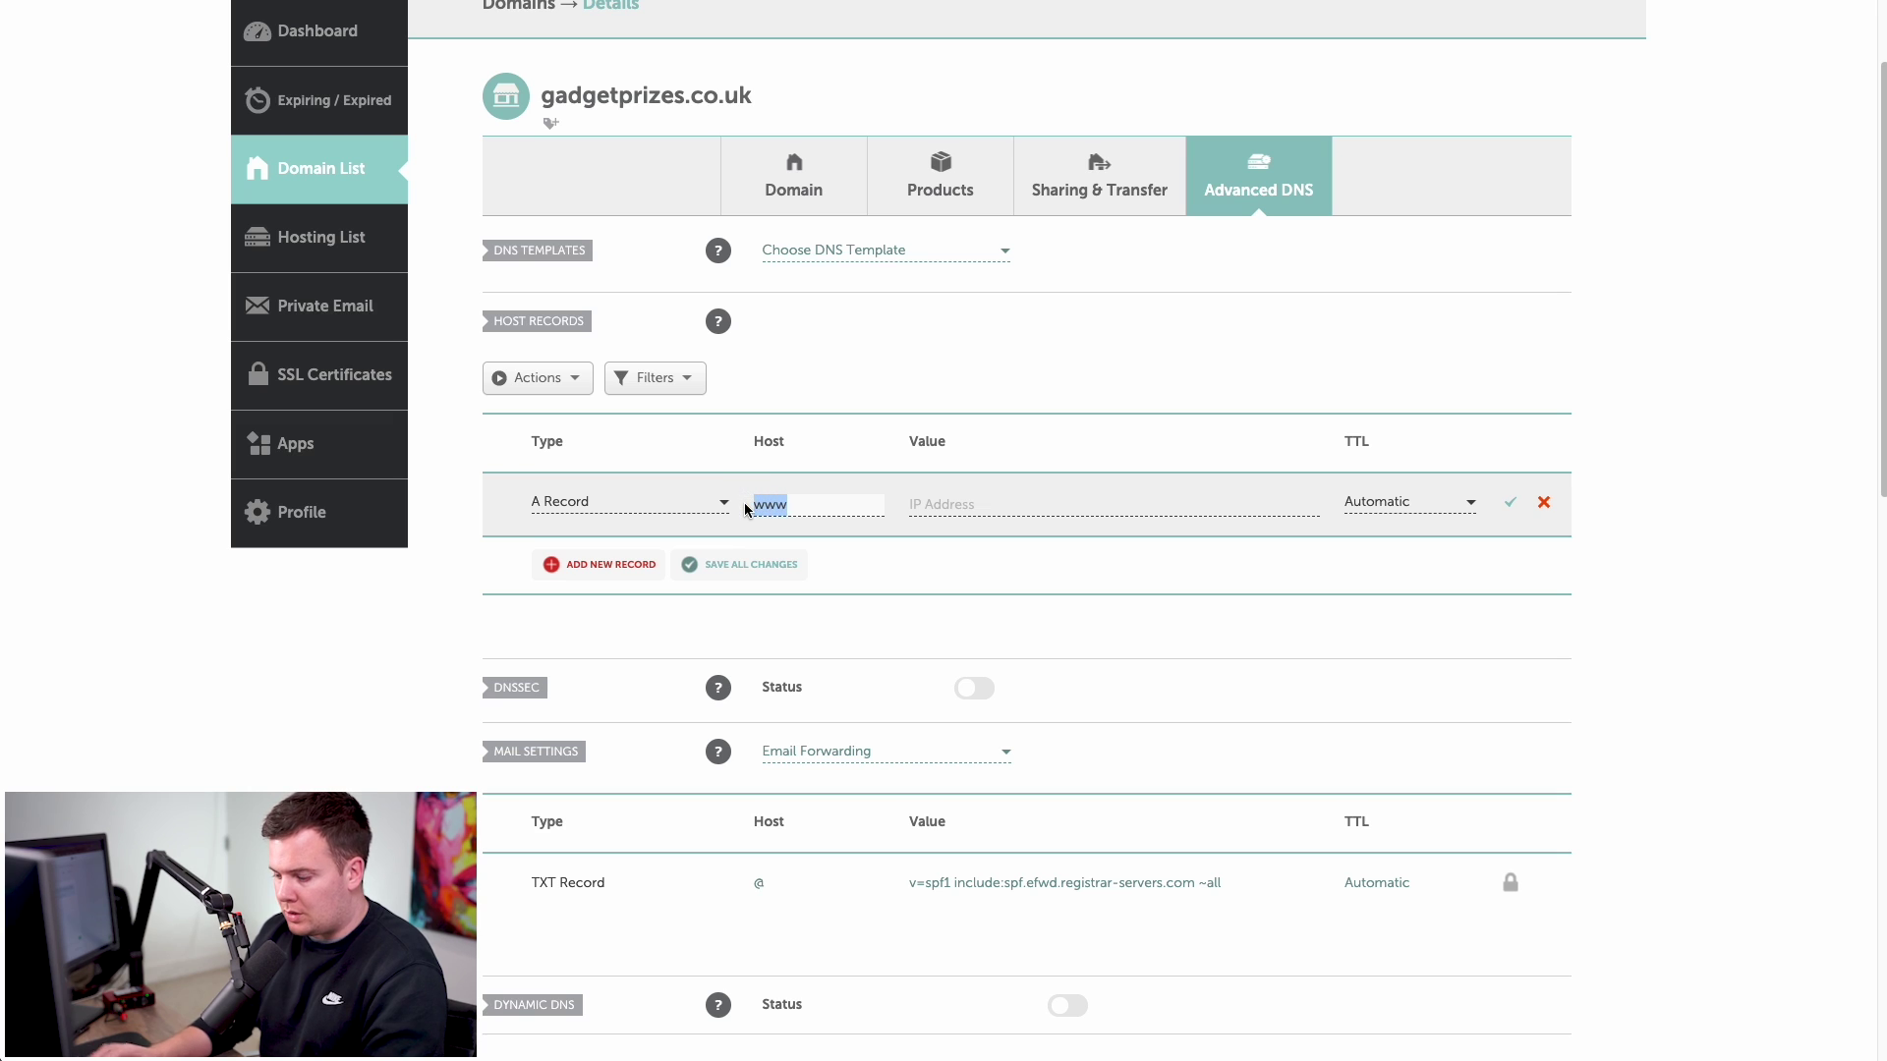
key(BackSpace)
text(@)
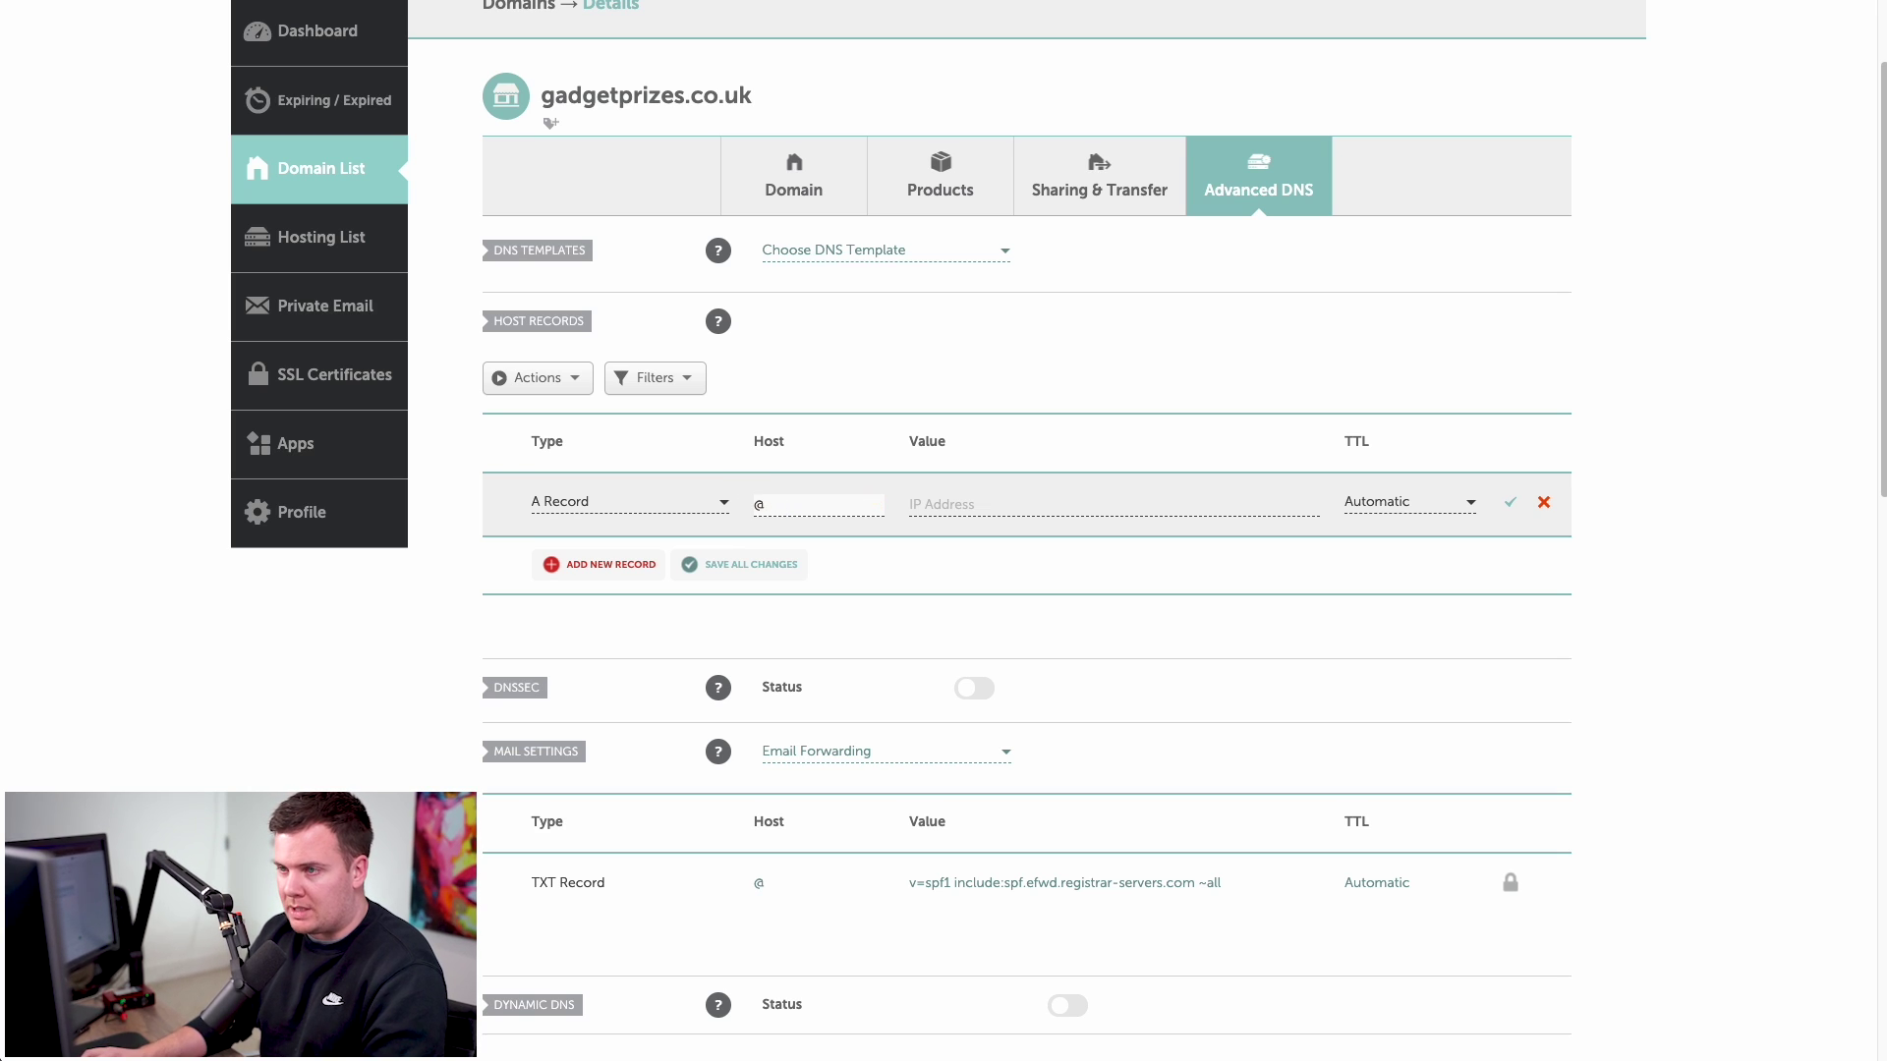
- Paste 192.248.145.187 as the A record's value and save it
drag(545, 104, 743, 102)
click(743, 103)
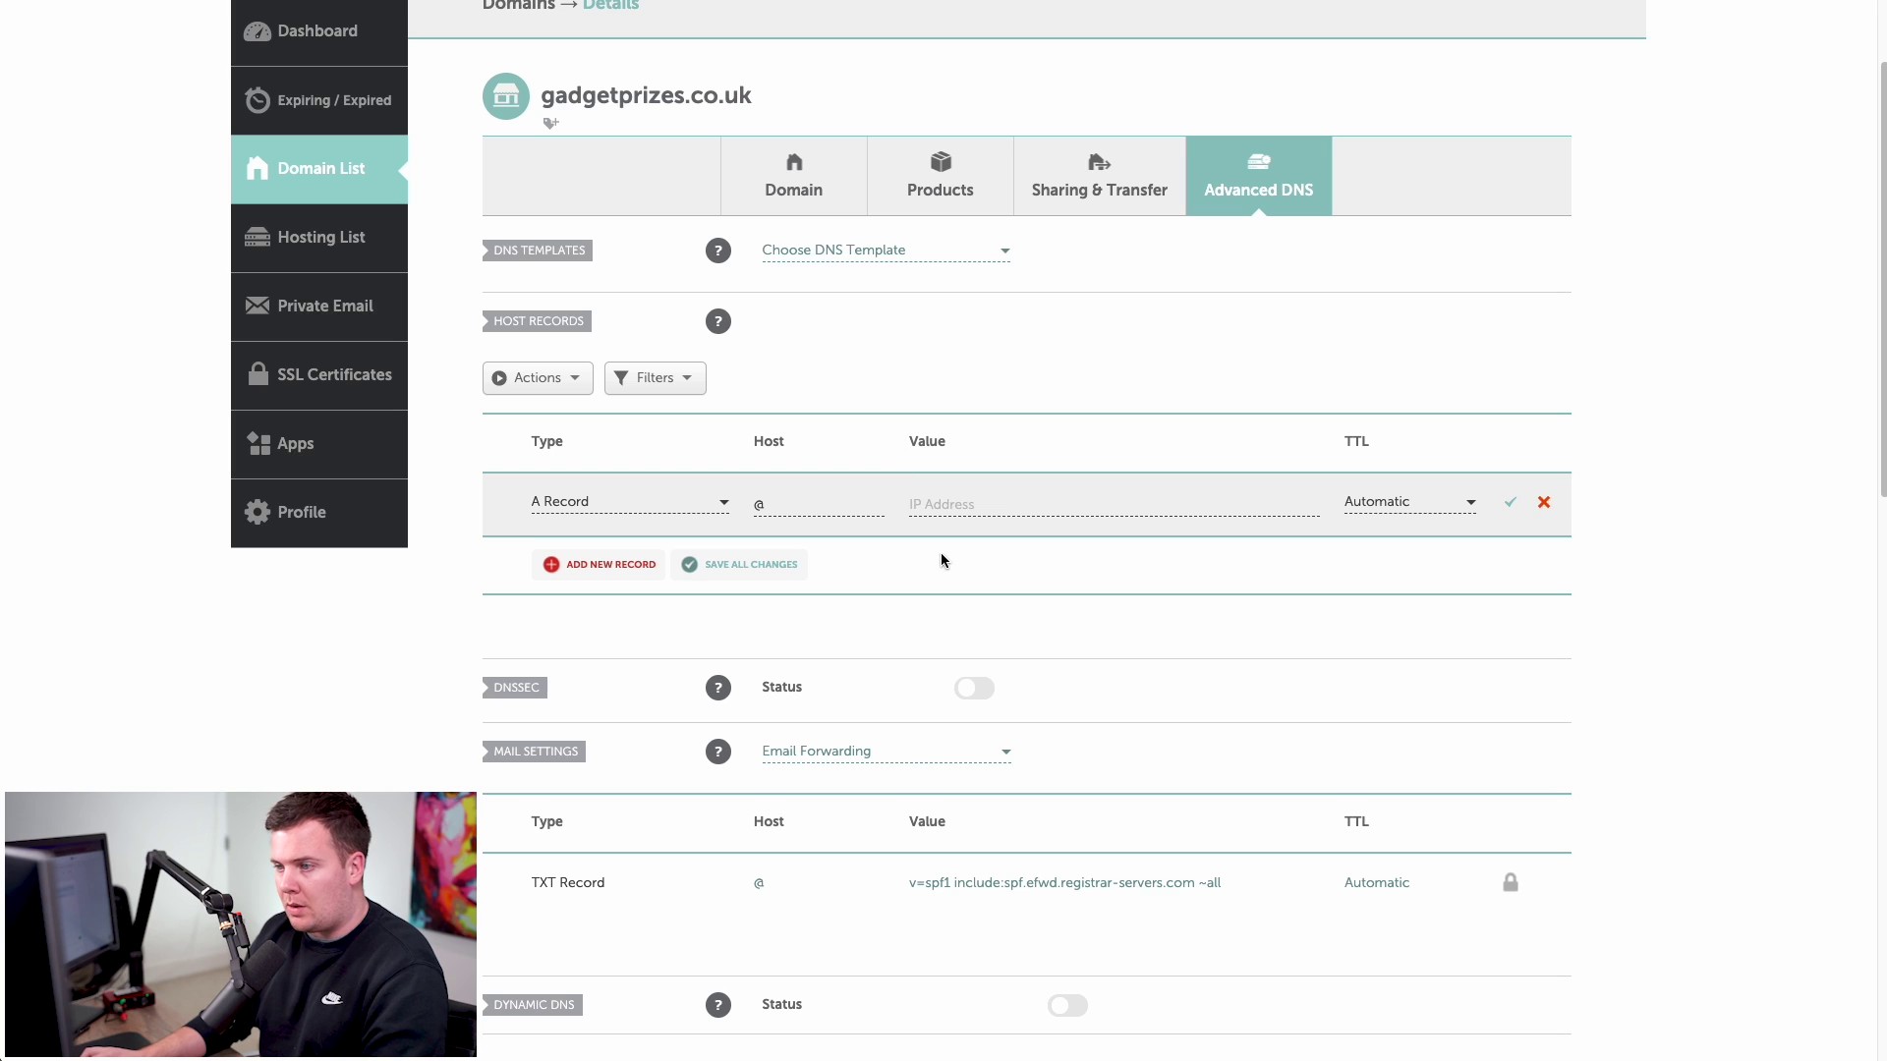
click(969, 510)
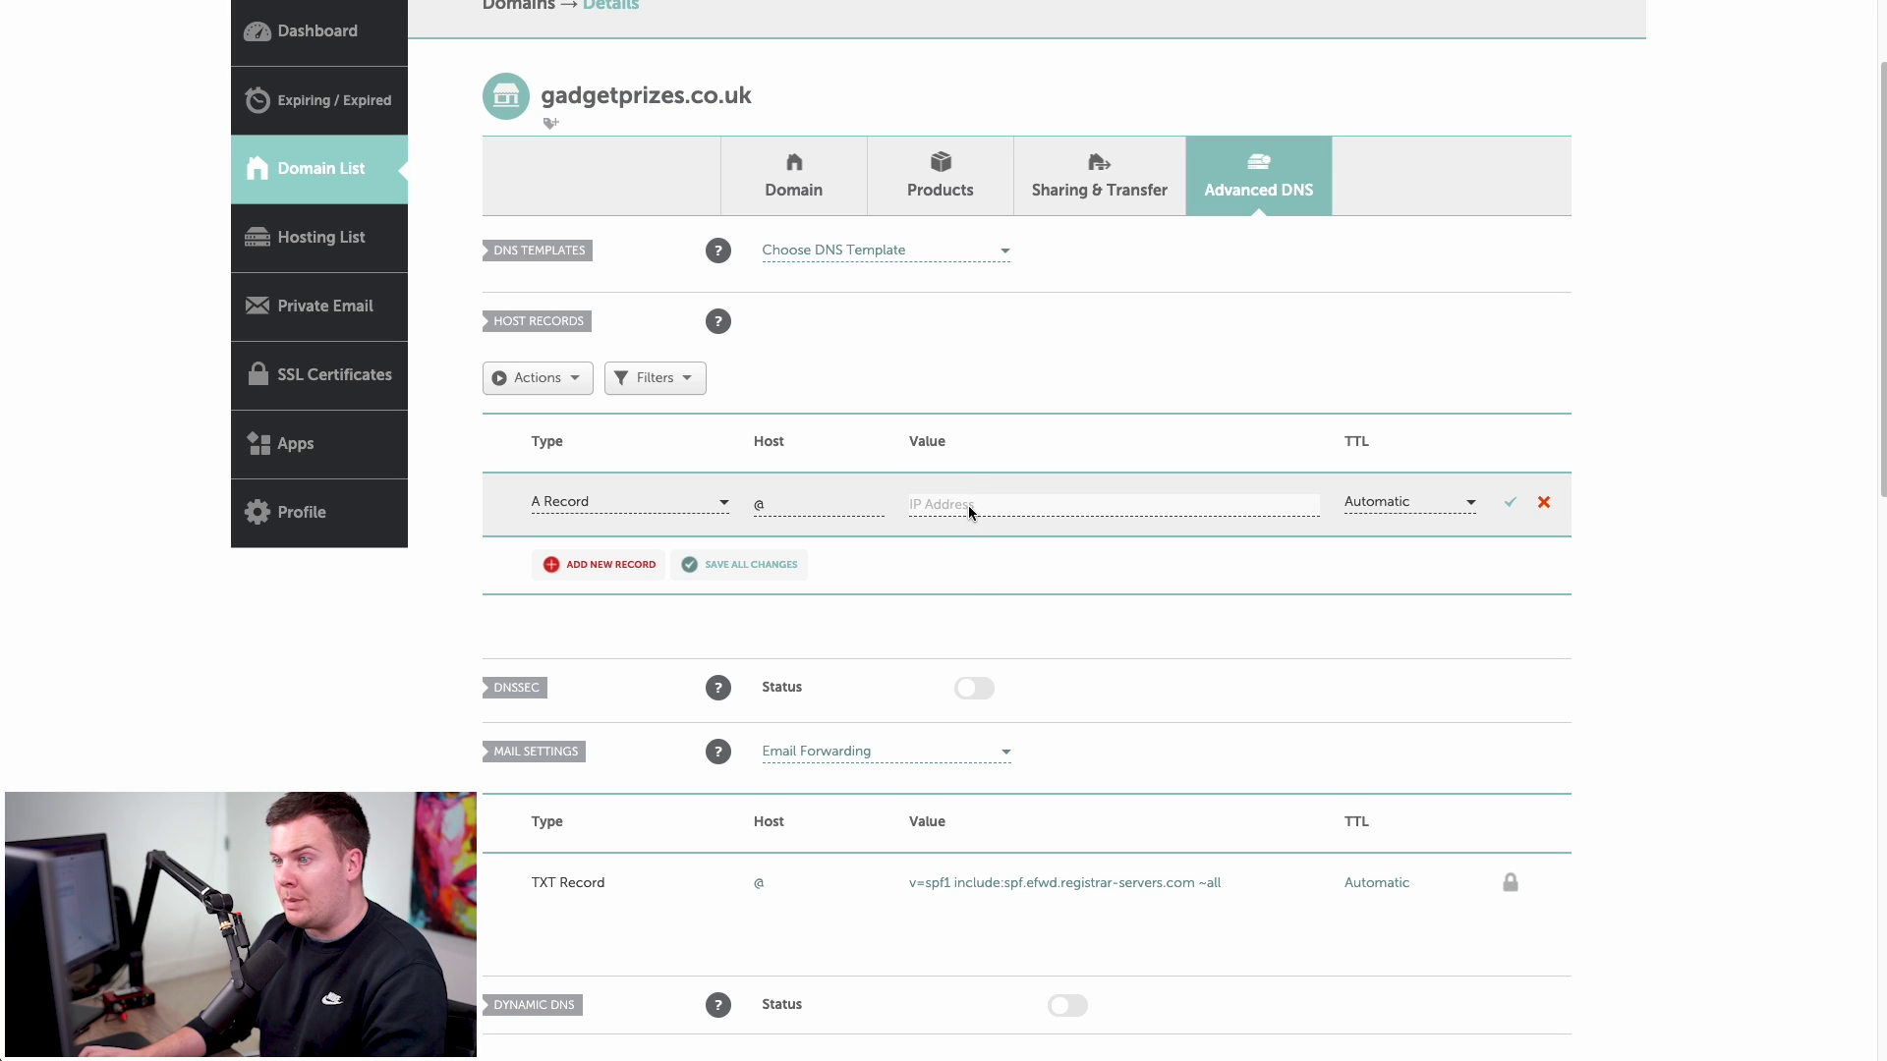
text(192.248.145.187)
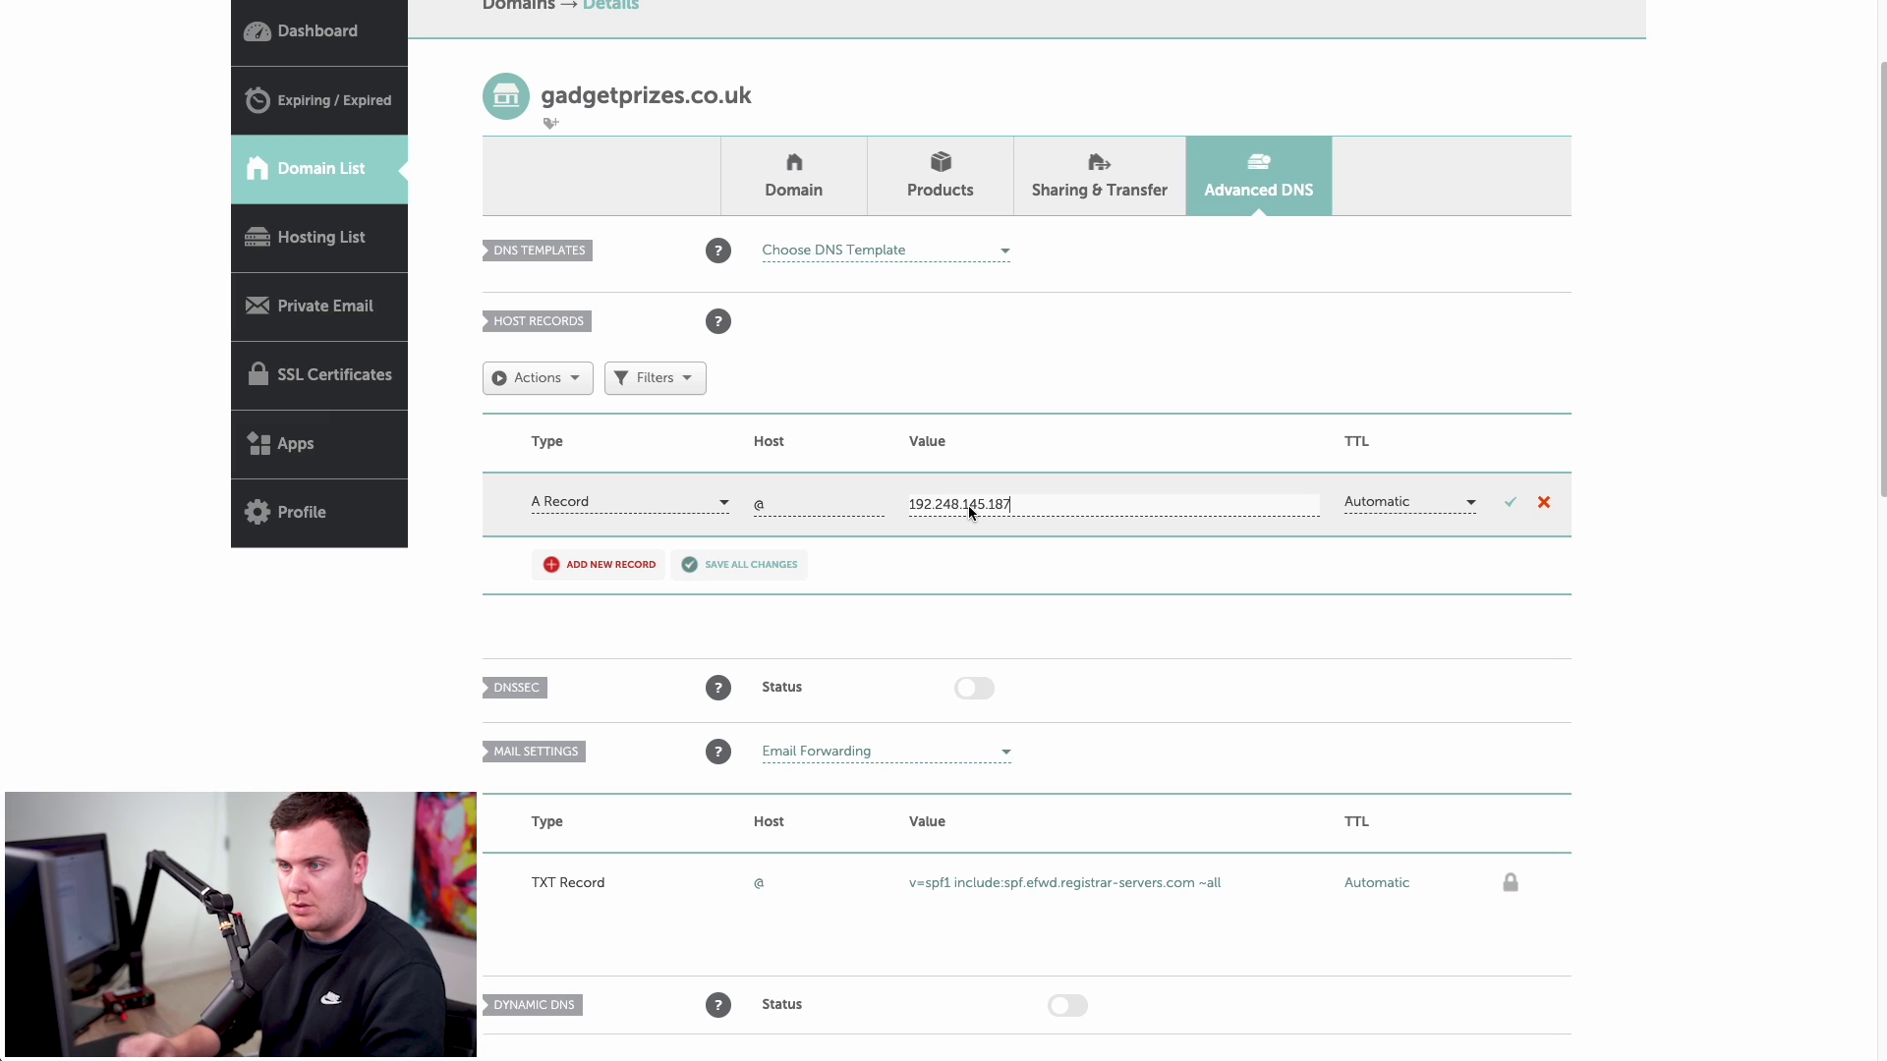
drag(556, 108, 678, 111)
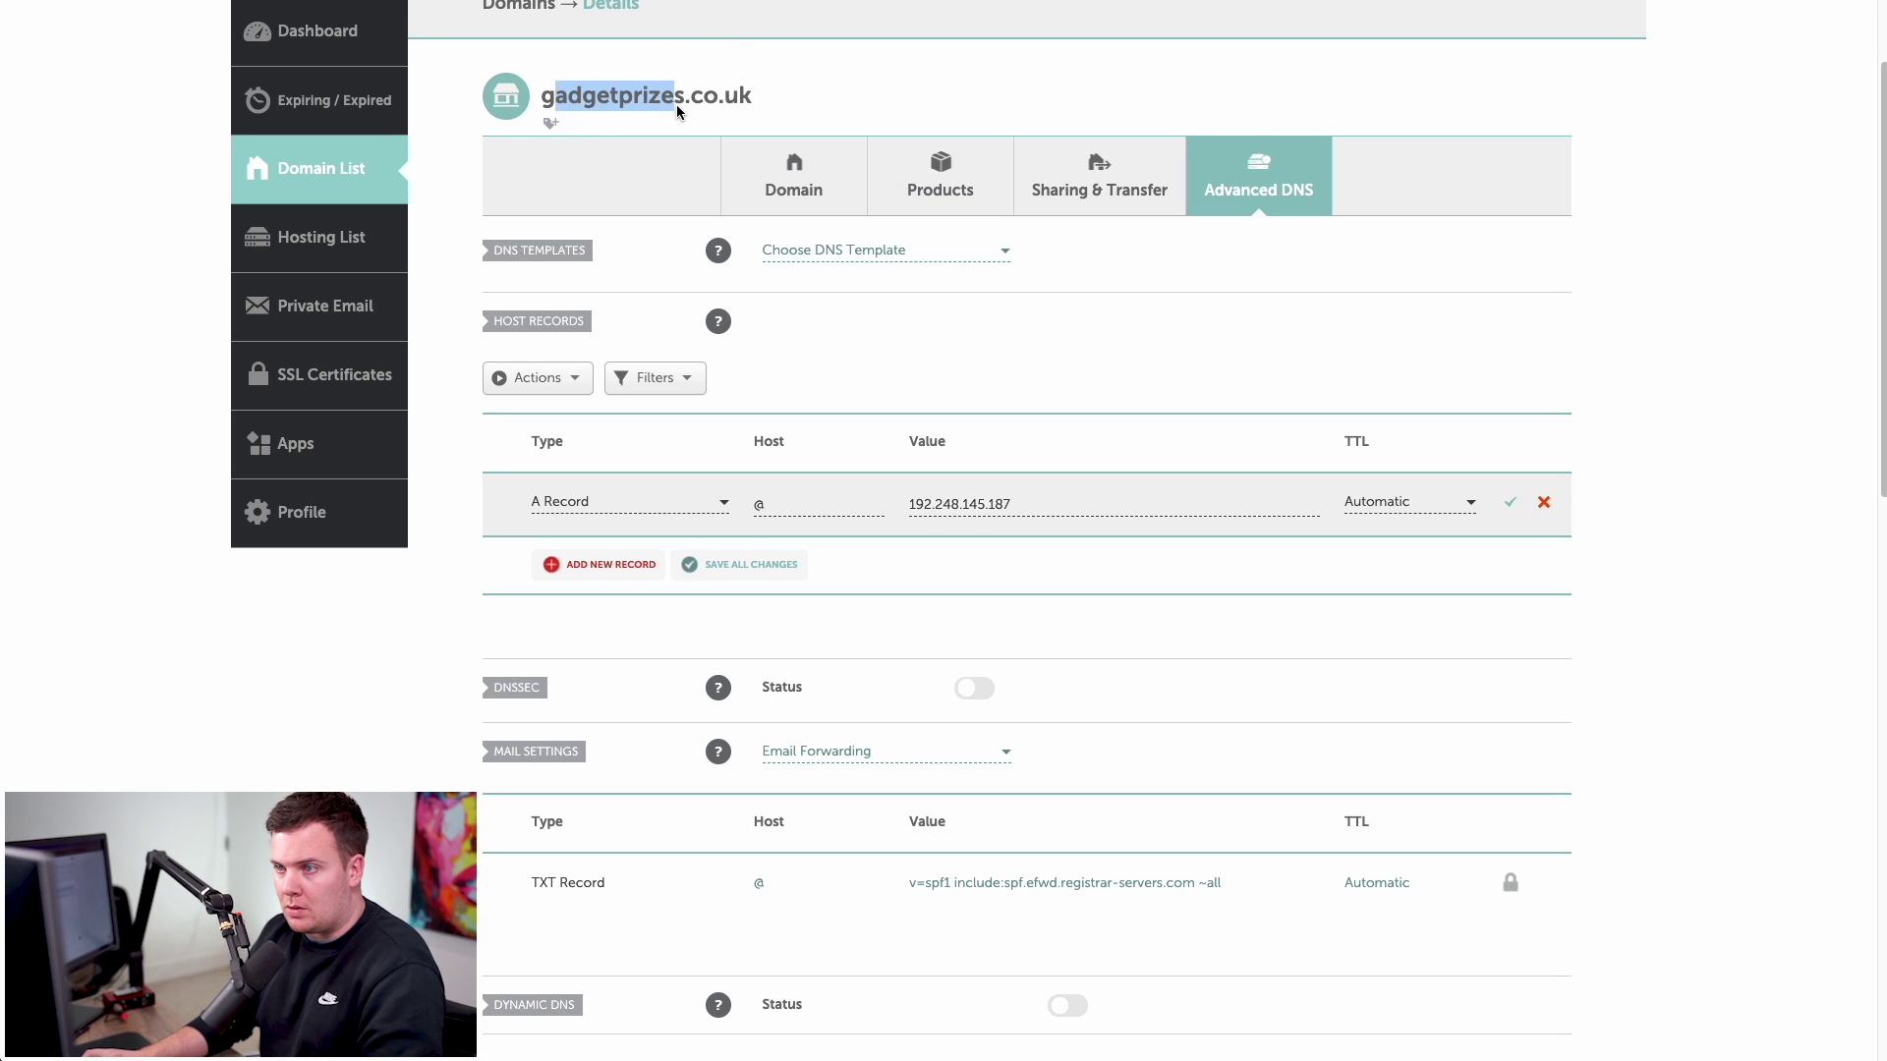
click(1389, 568)
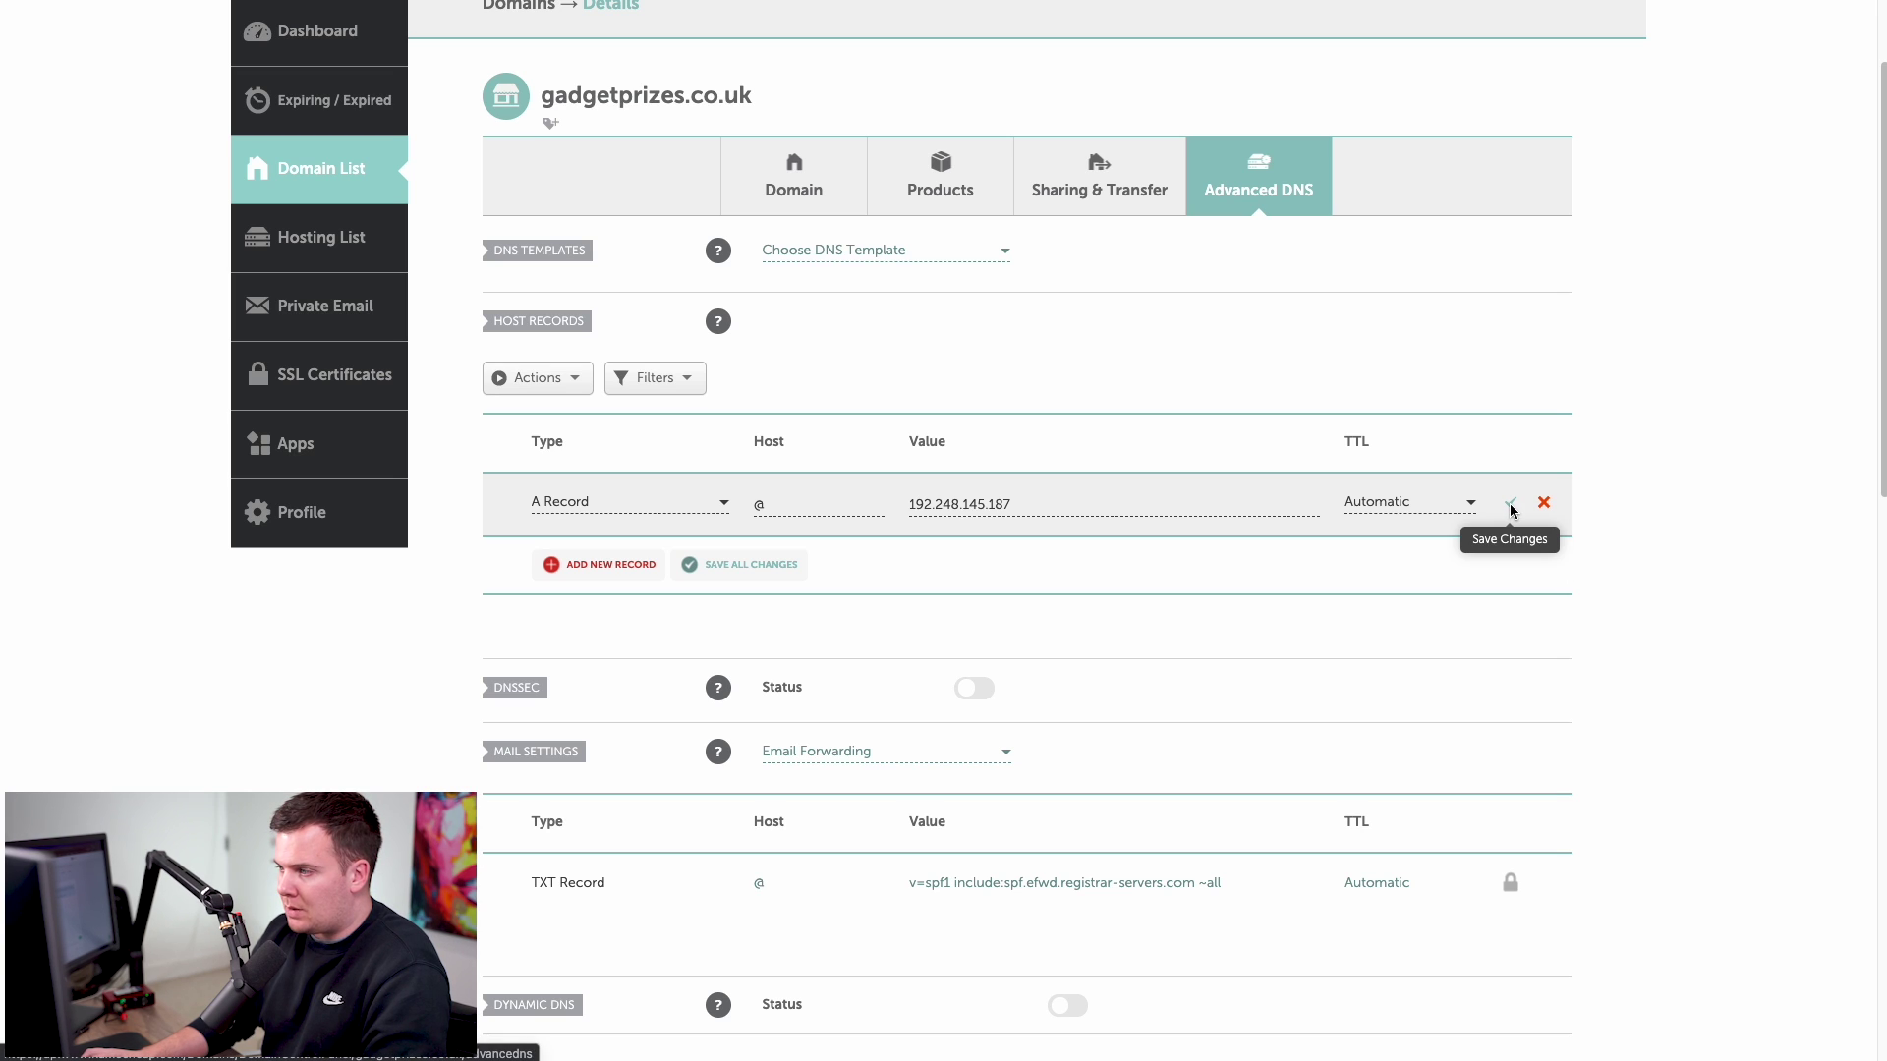
click(1511, 503)
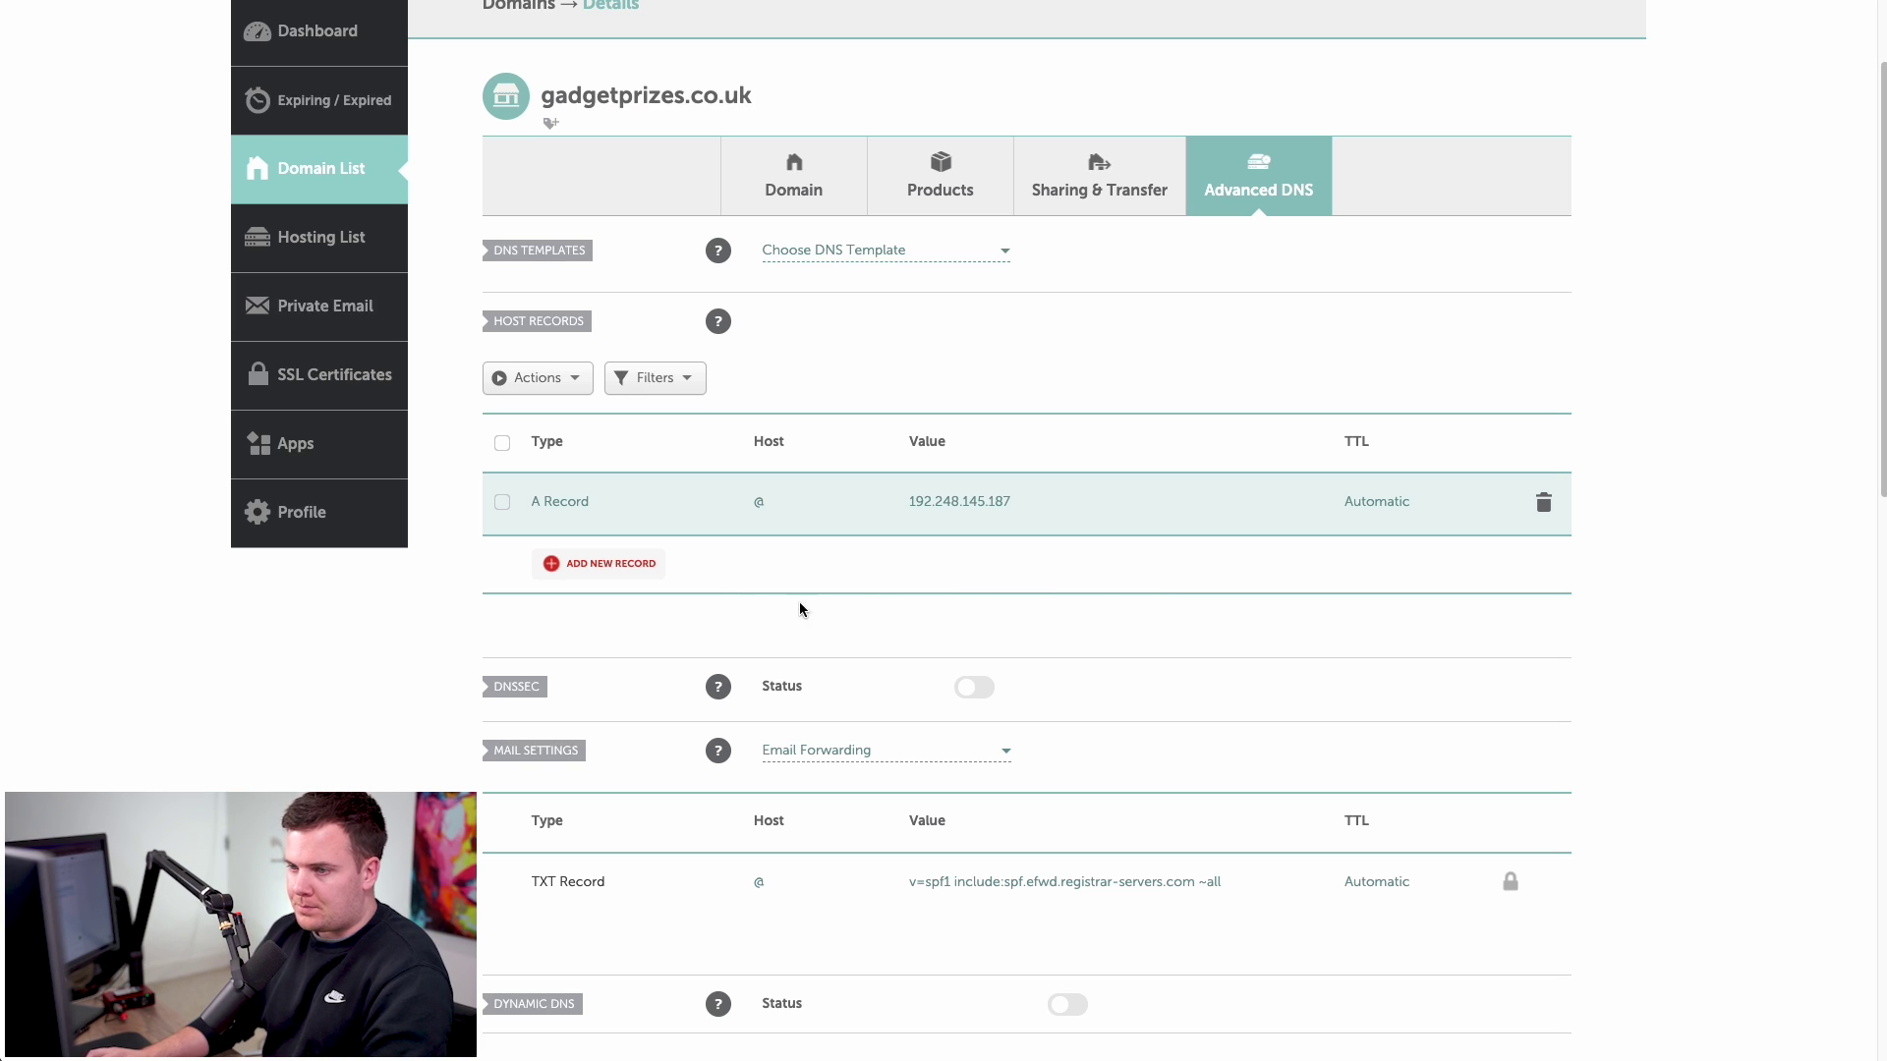
scroll(746, 539, up, 1)
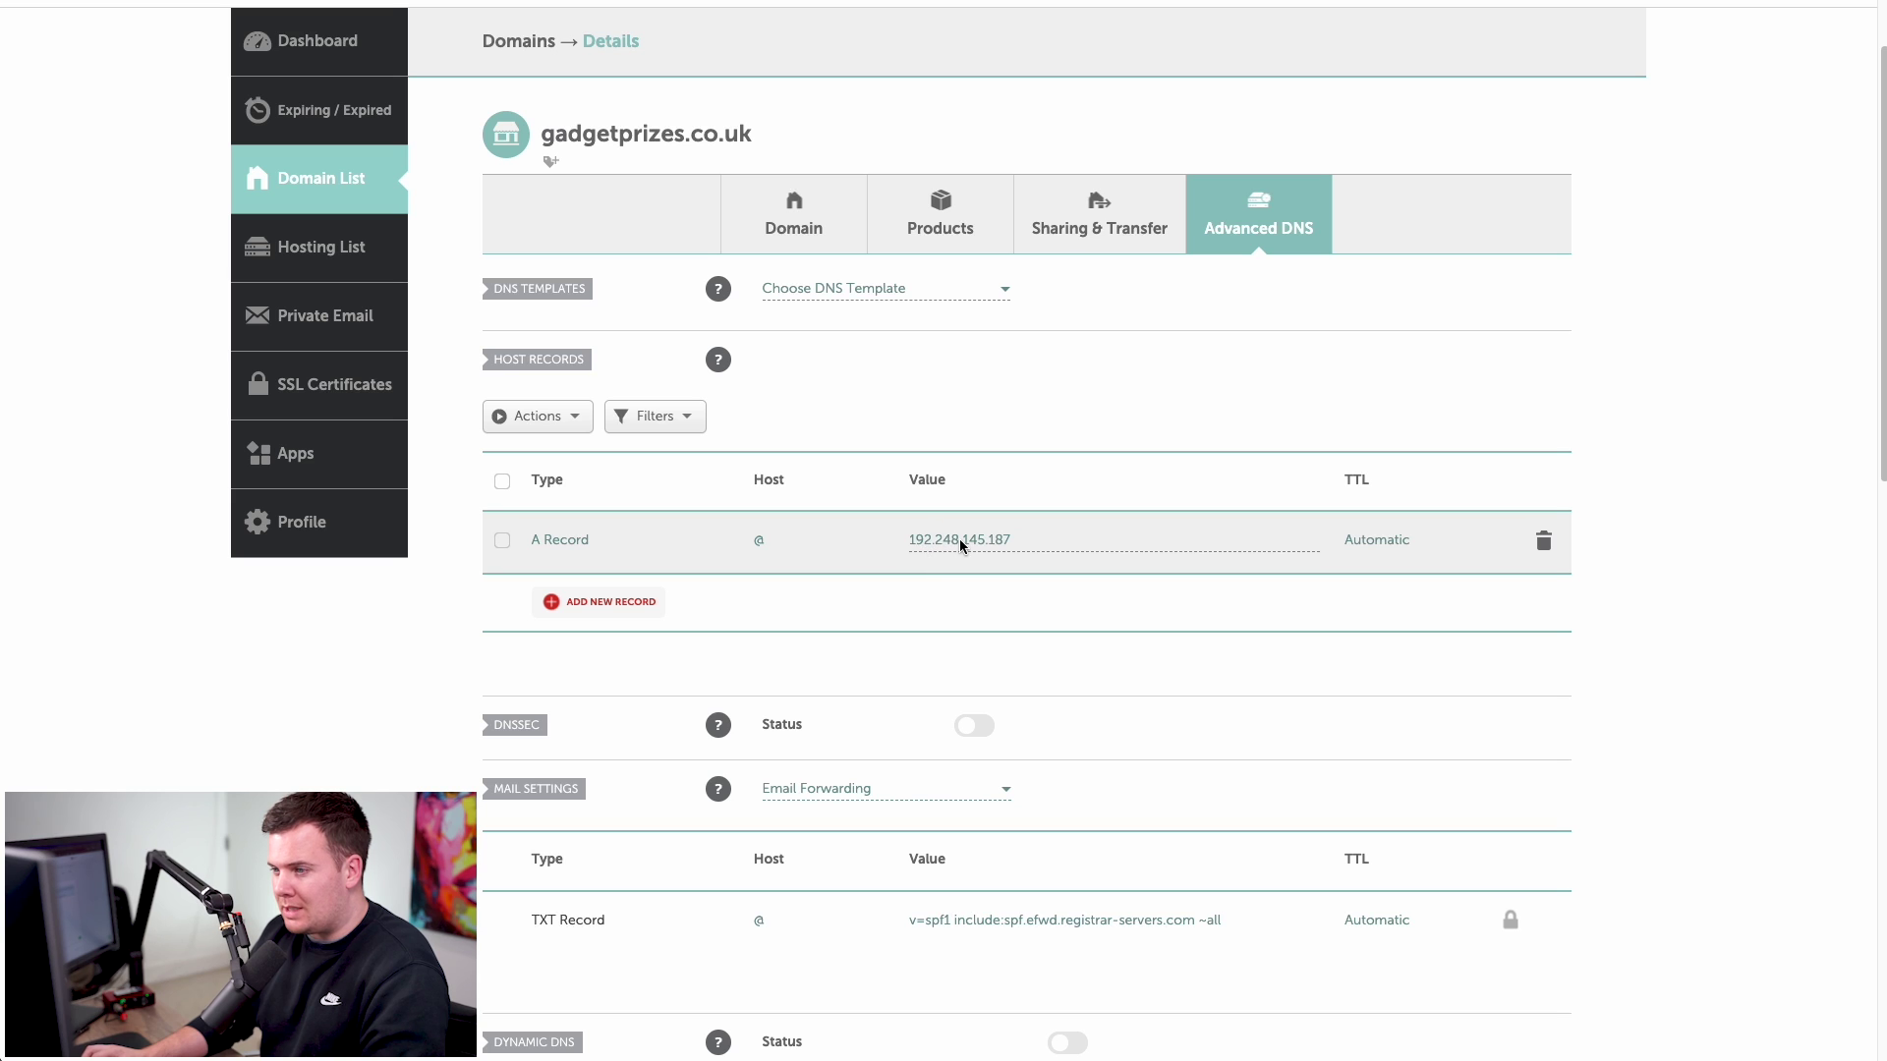
drag(547, 137, 775, 143)
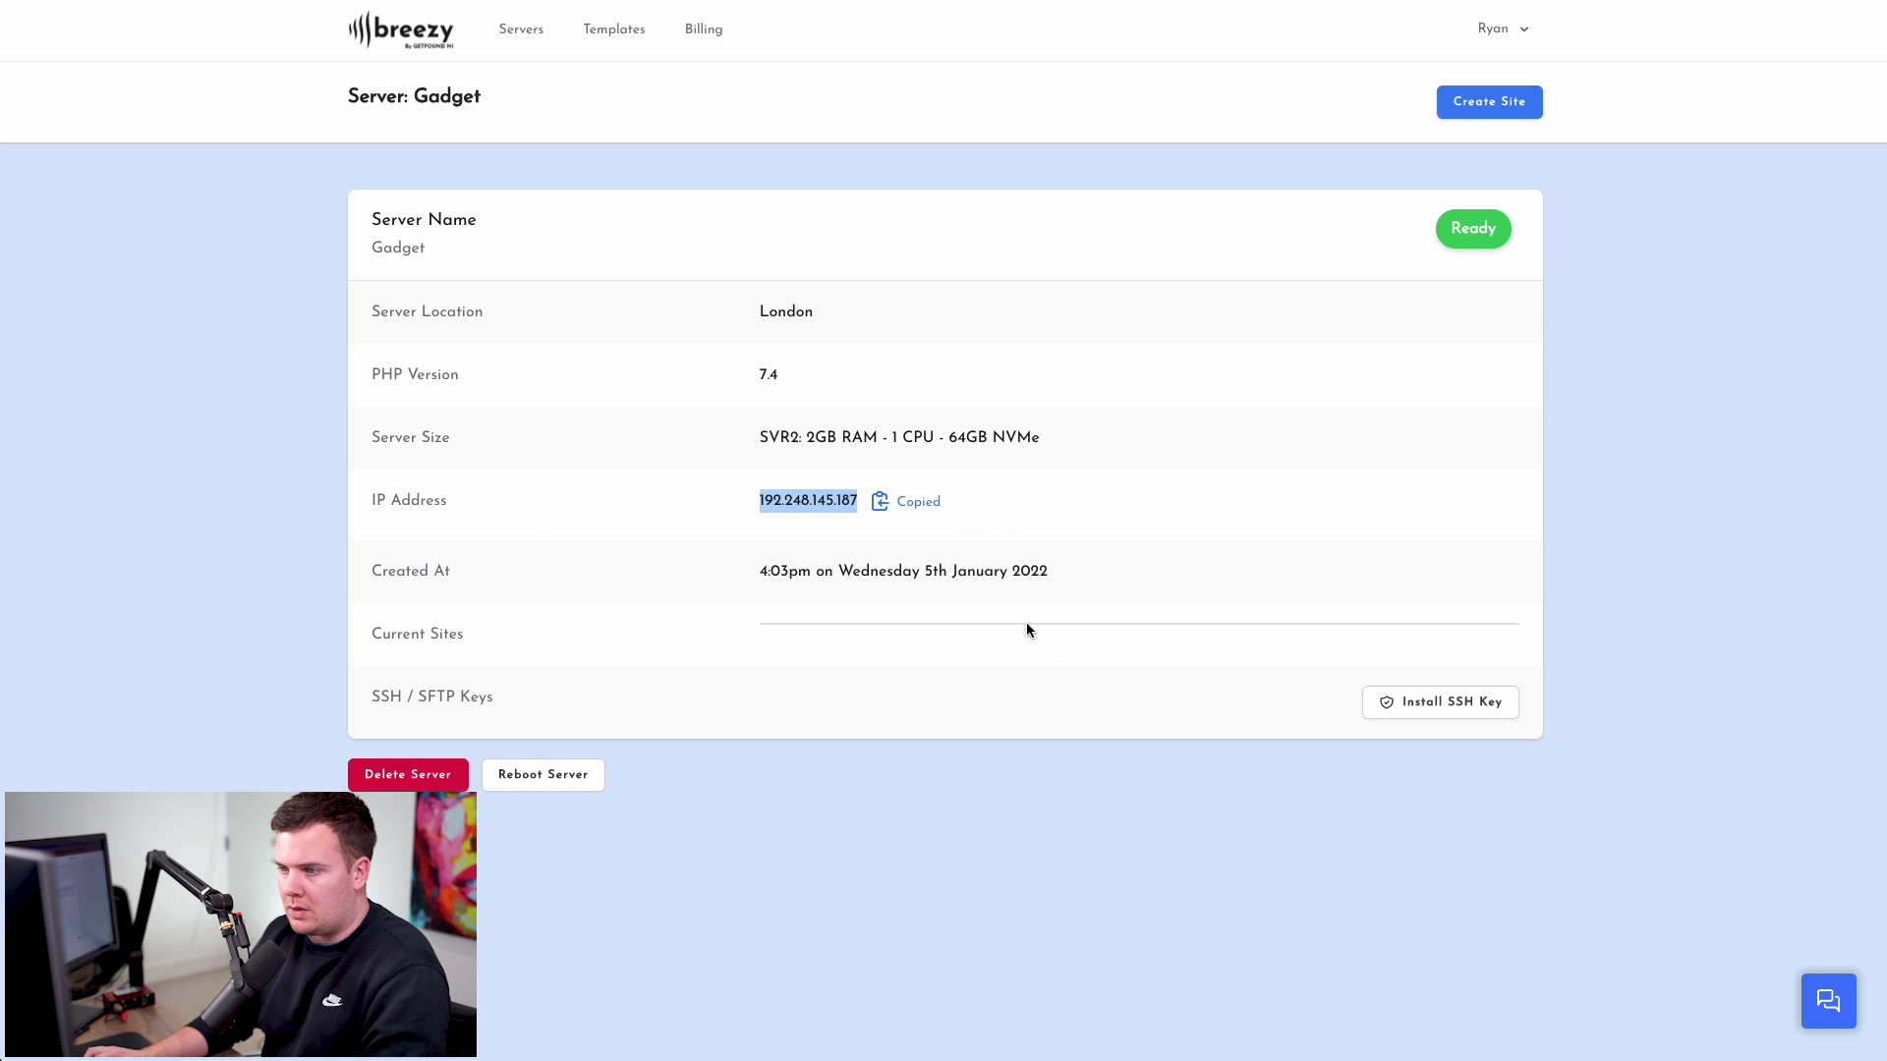
- Create a site with domain gadgetprizes.co.uk on the Gadget server and let it install
click(879, 717)
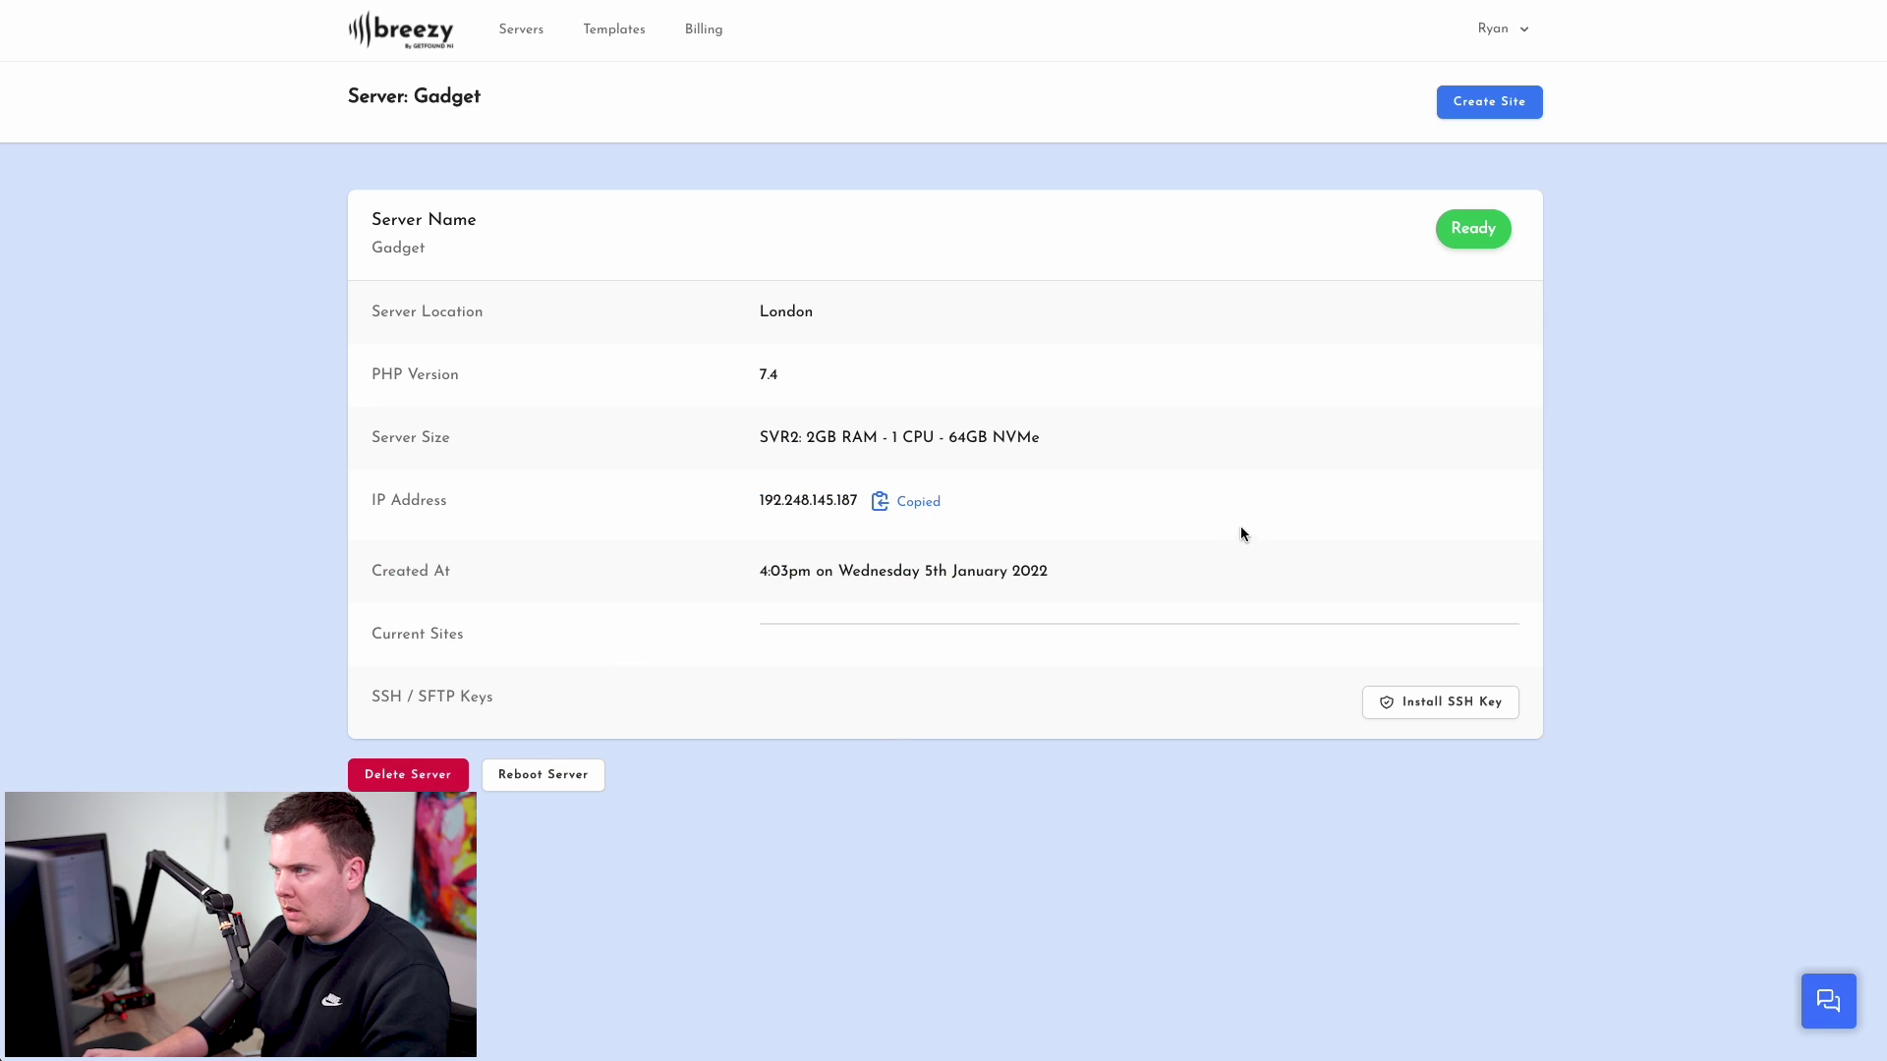
click(1477, 108)
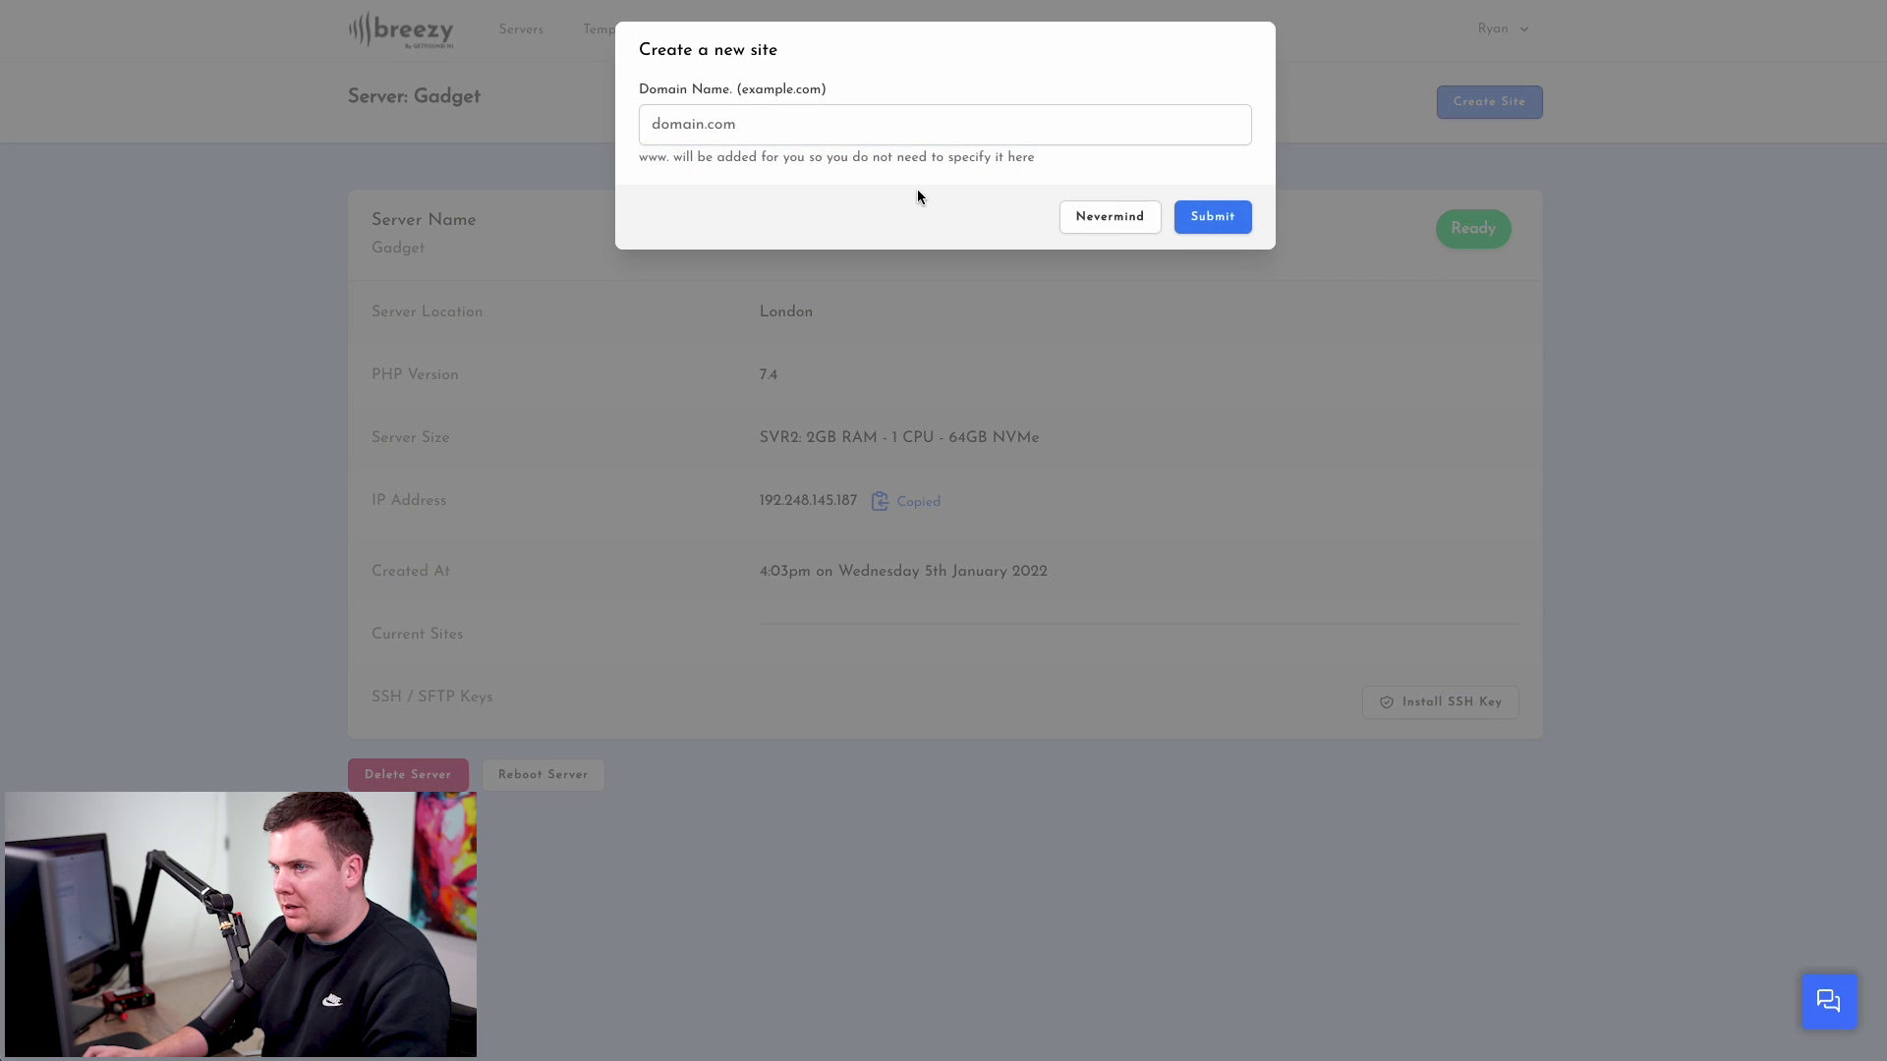
click(746, 124)
text(gadgetprizes.co.uk)
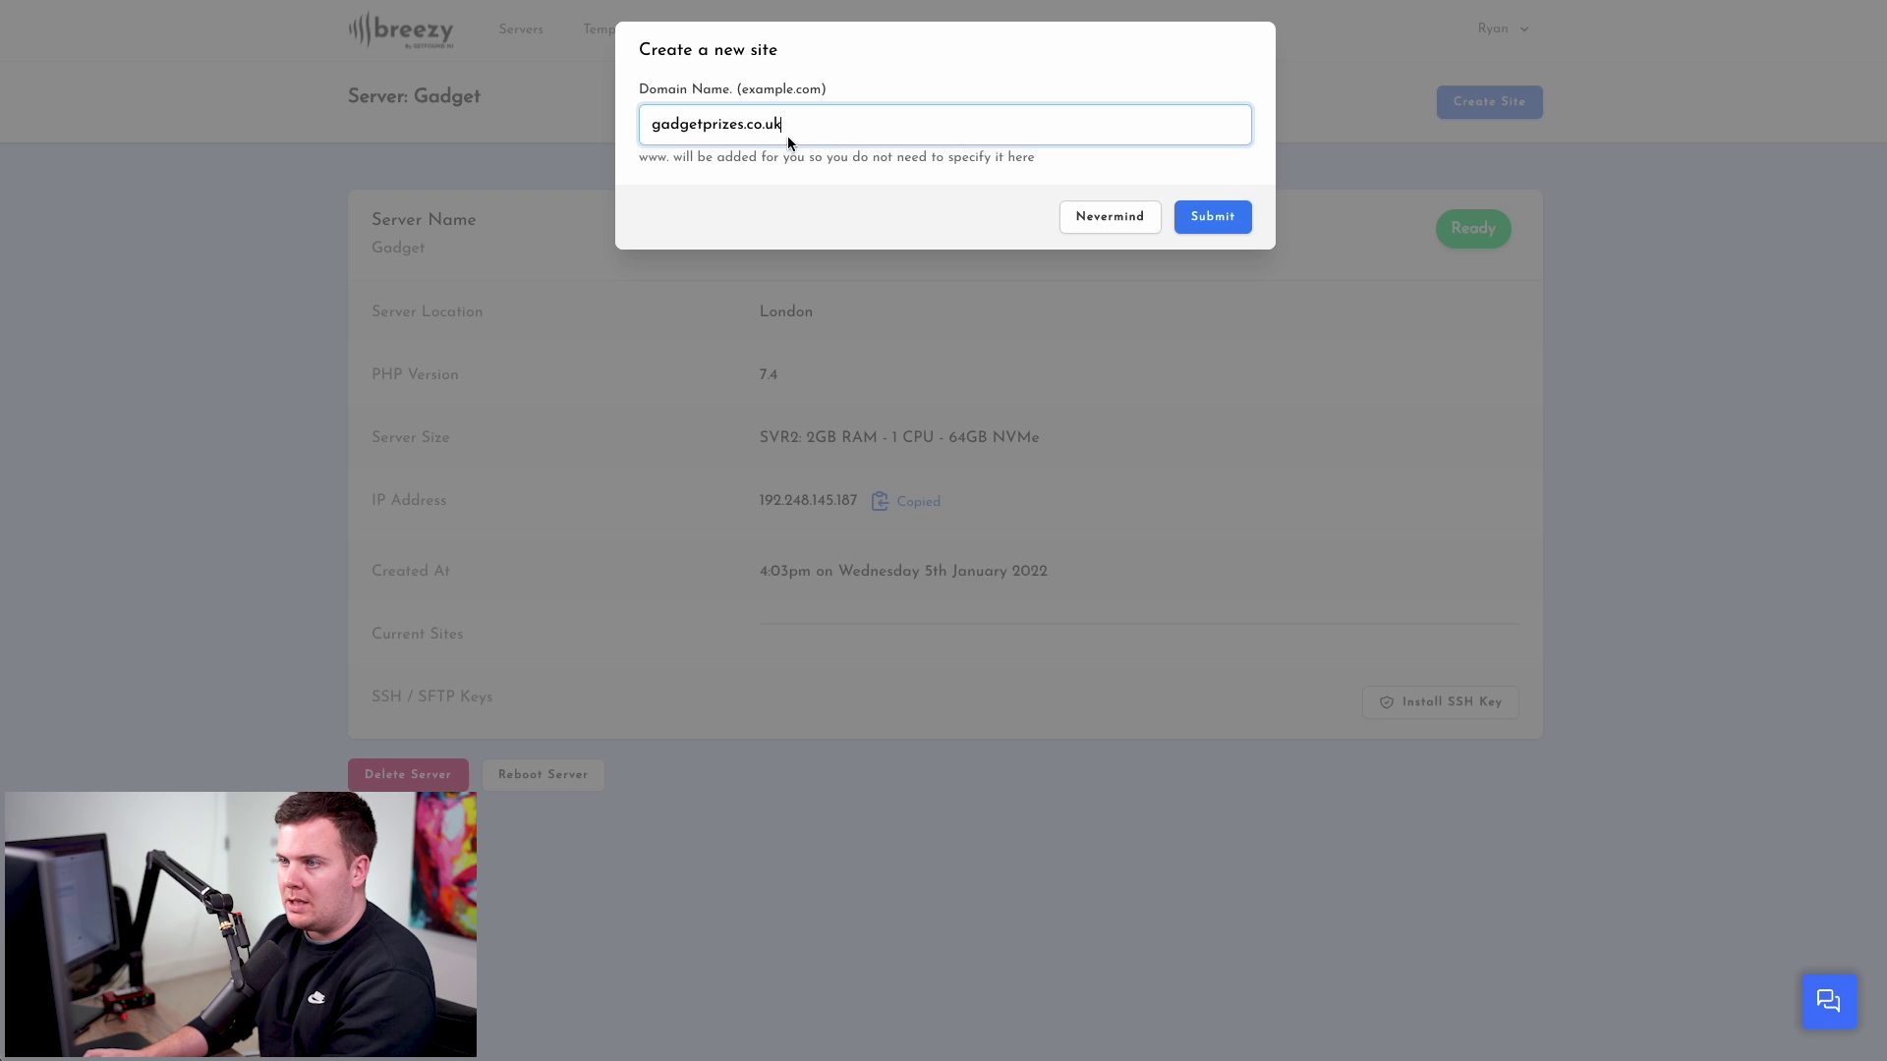
click(1203, 223)
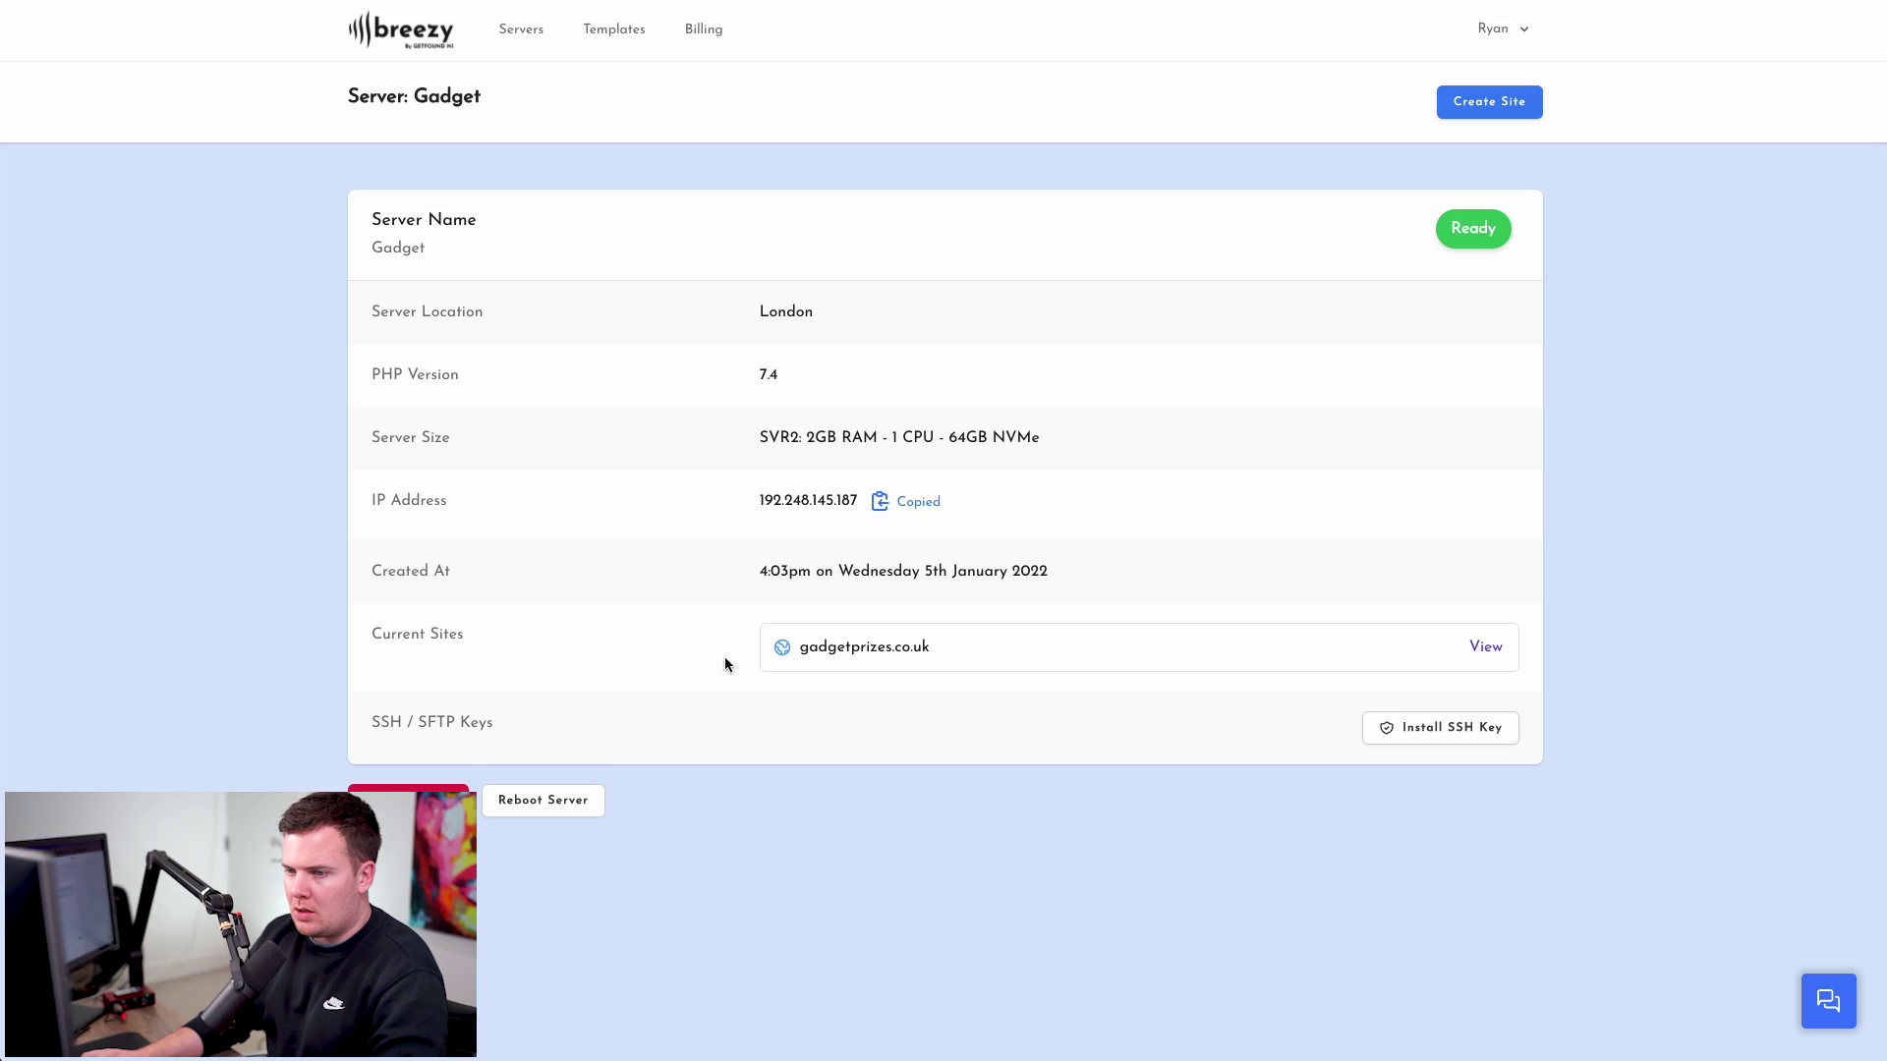
drag(814, 657, 944, 650)
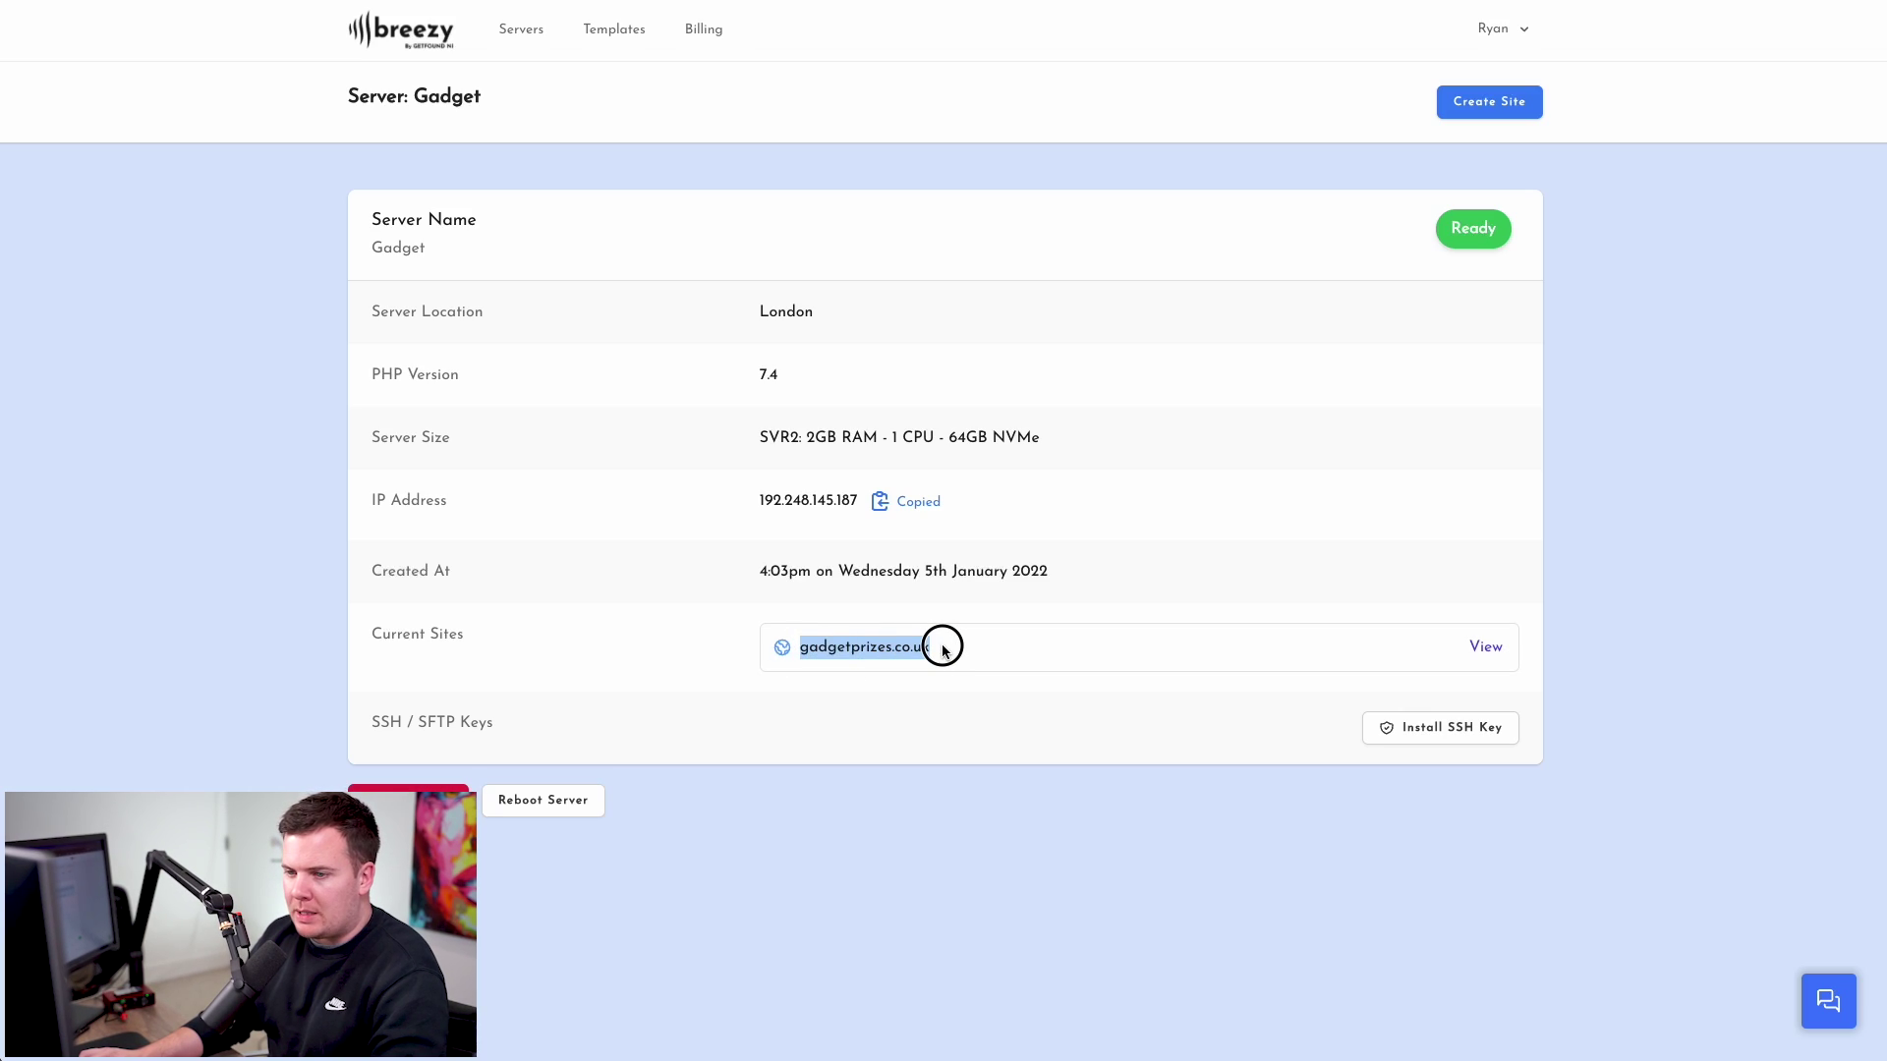
click(961, 665)
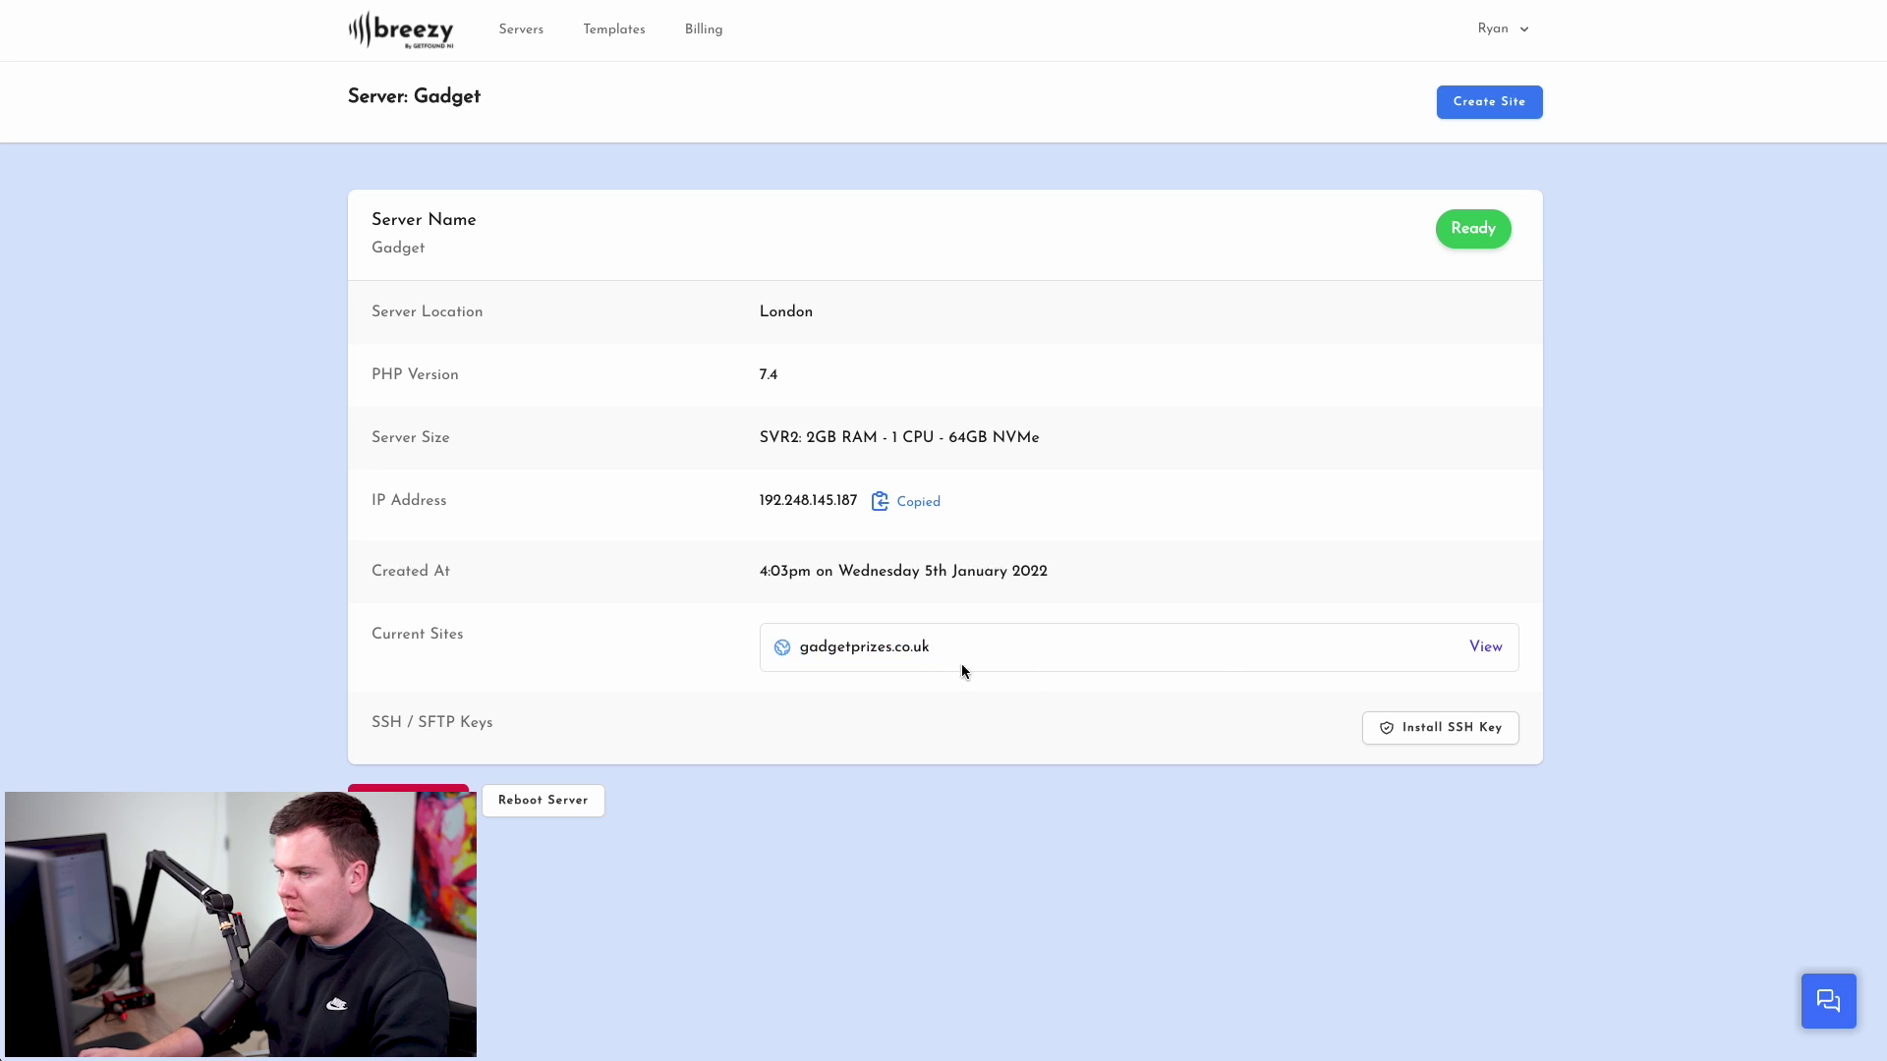
- Open gadgetprizes.co.uk's site details and follow its URL to the live WordPress site
click(1487, 649)
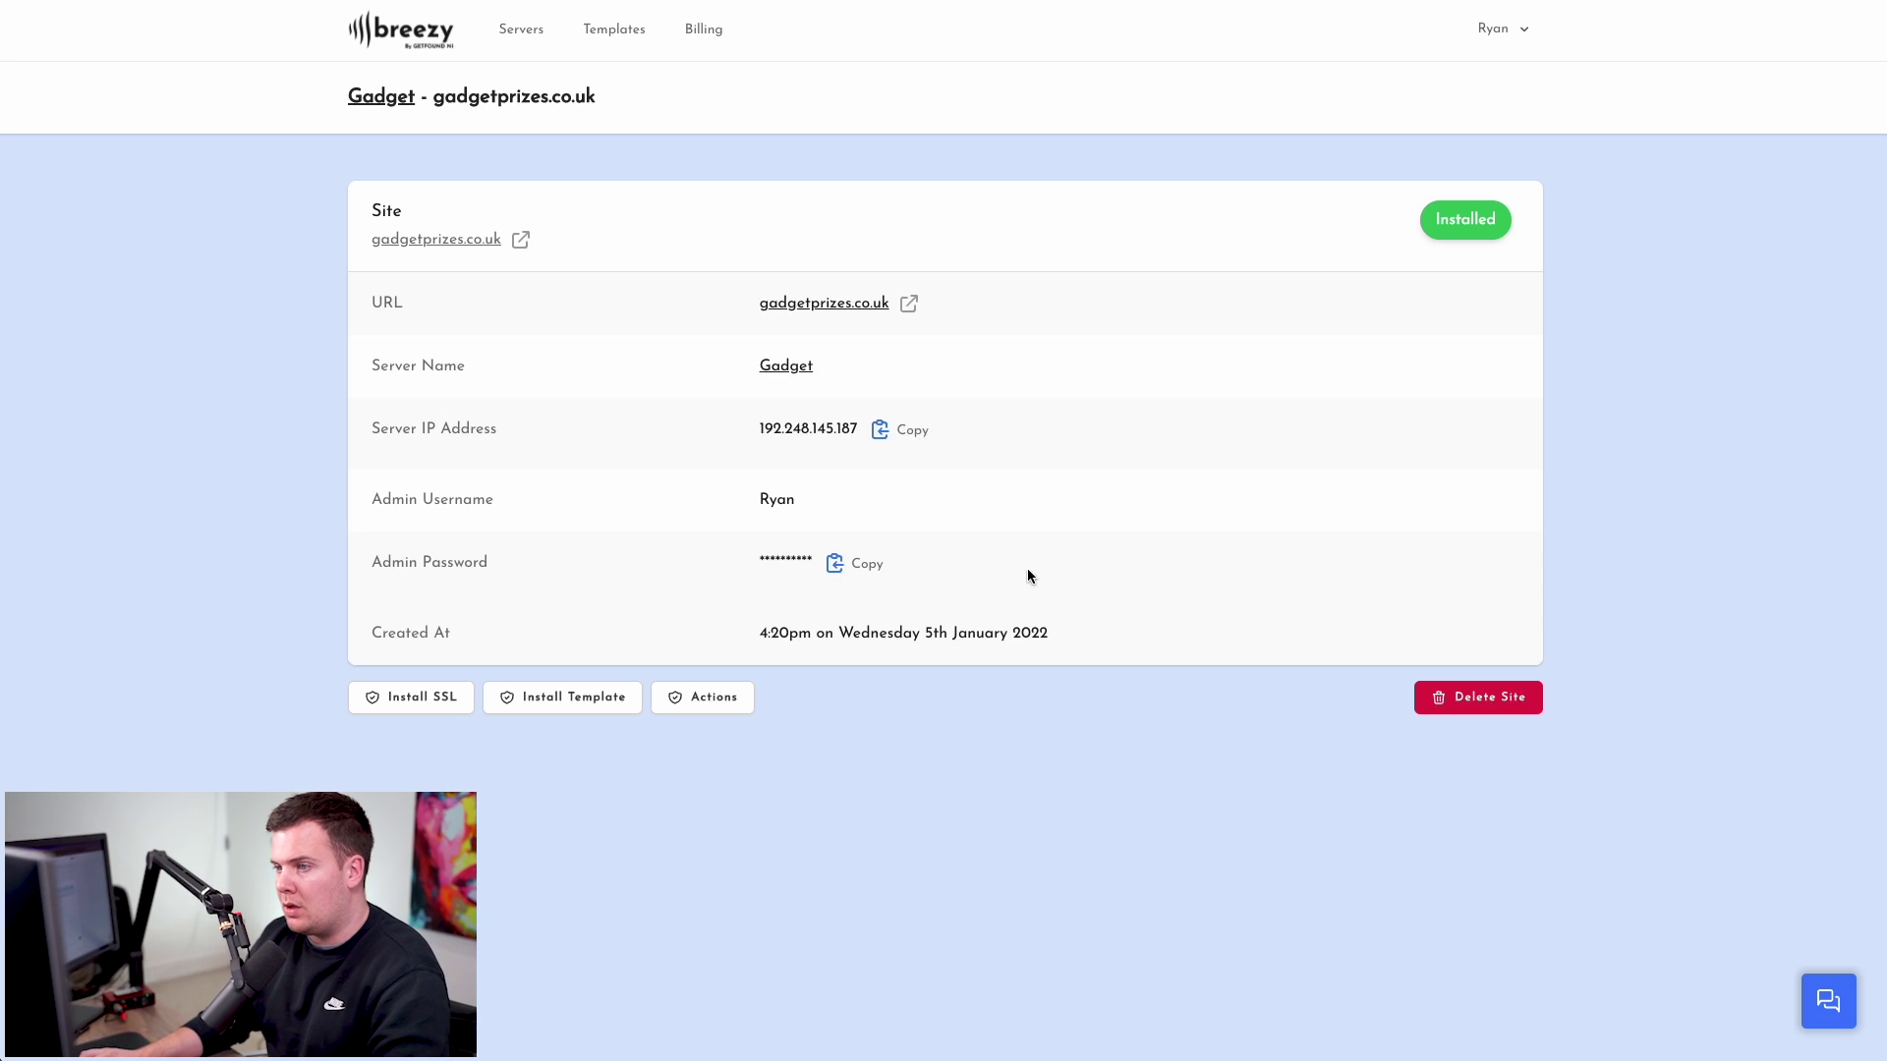
click(822, 305)
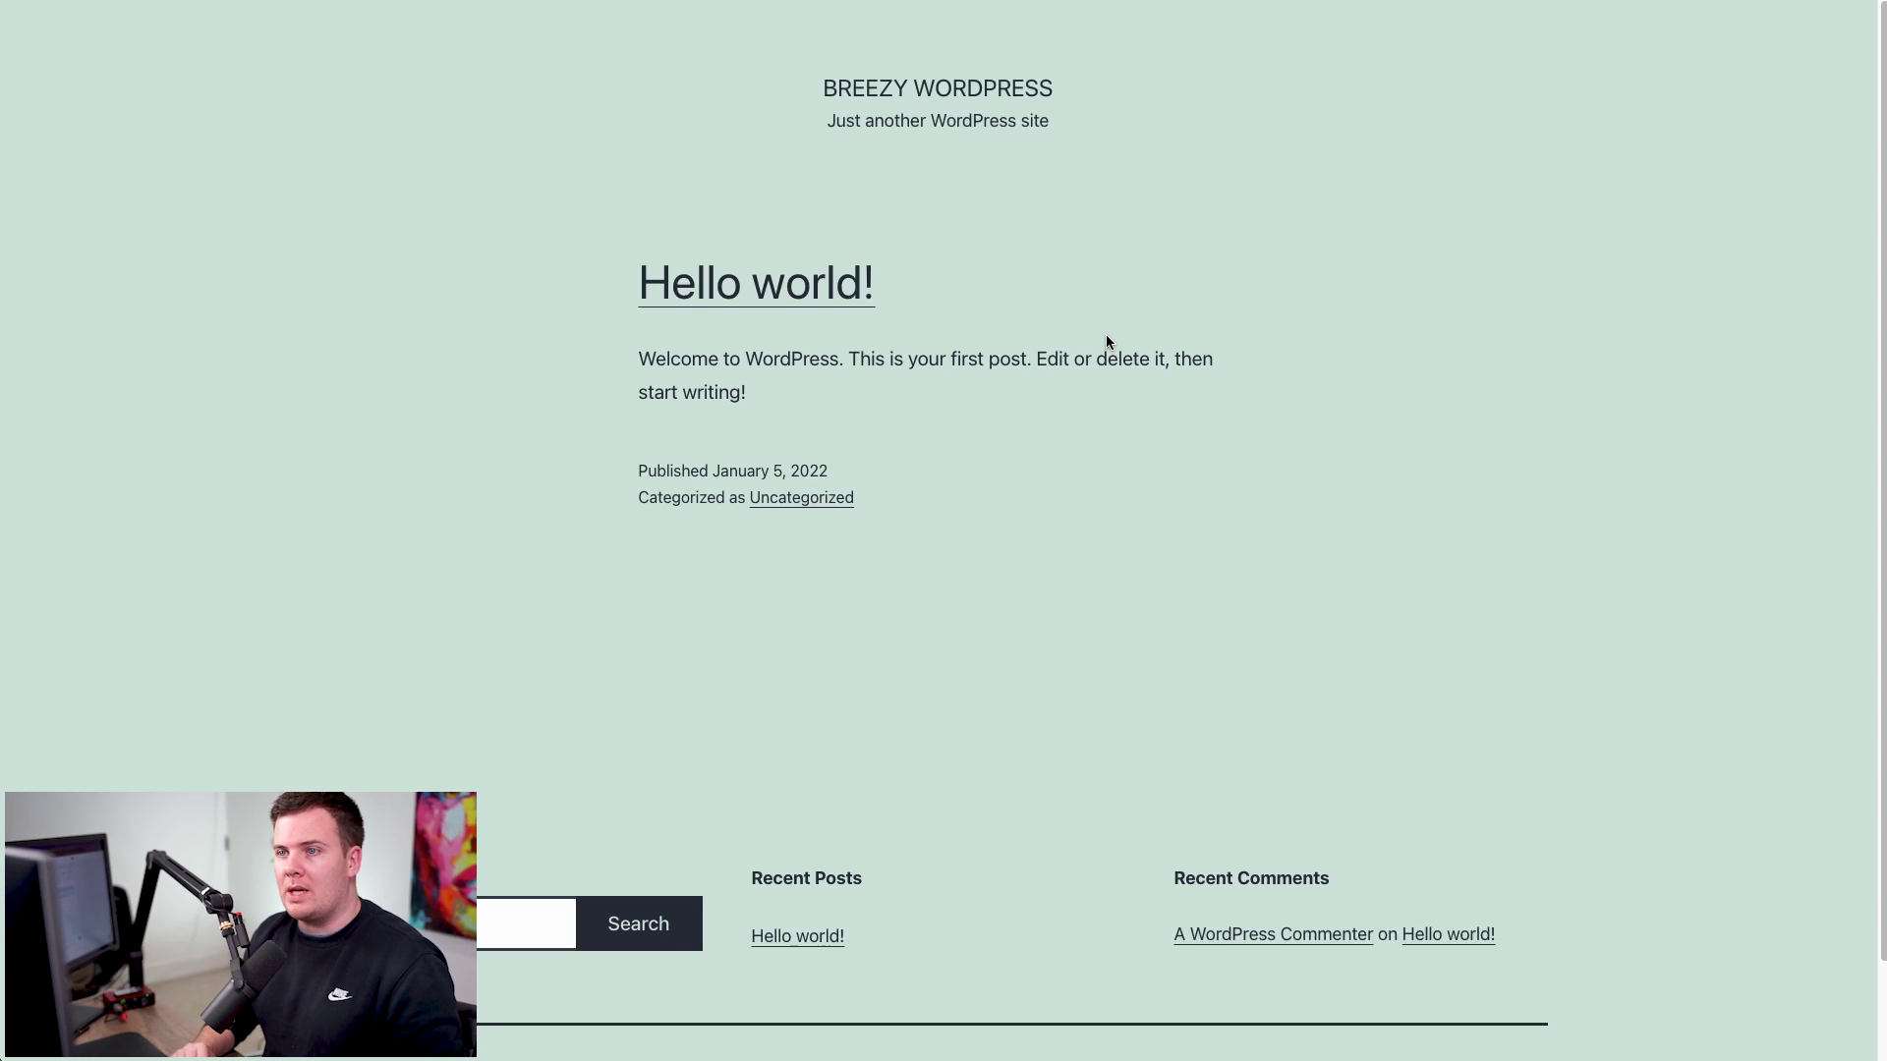
- Browse the Hello world! post and homepage, then enter gadgetprizes.co.uk/wp-admin in the address bar
scroll(1124, 311, down, 2)
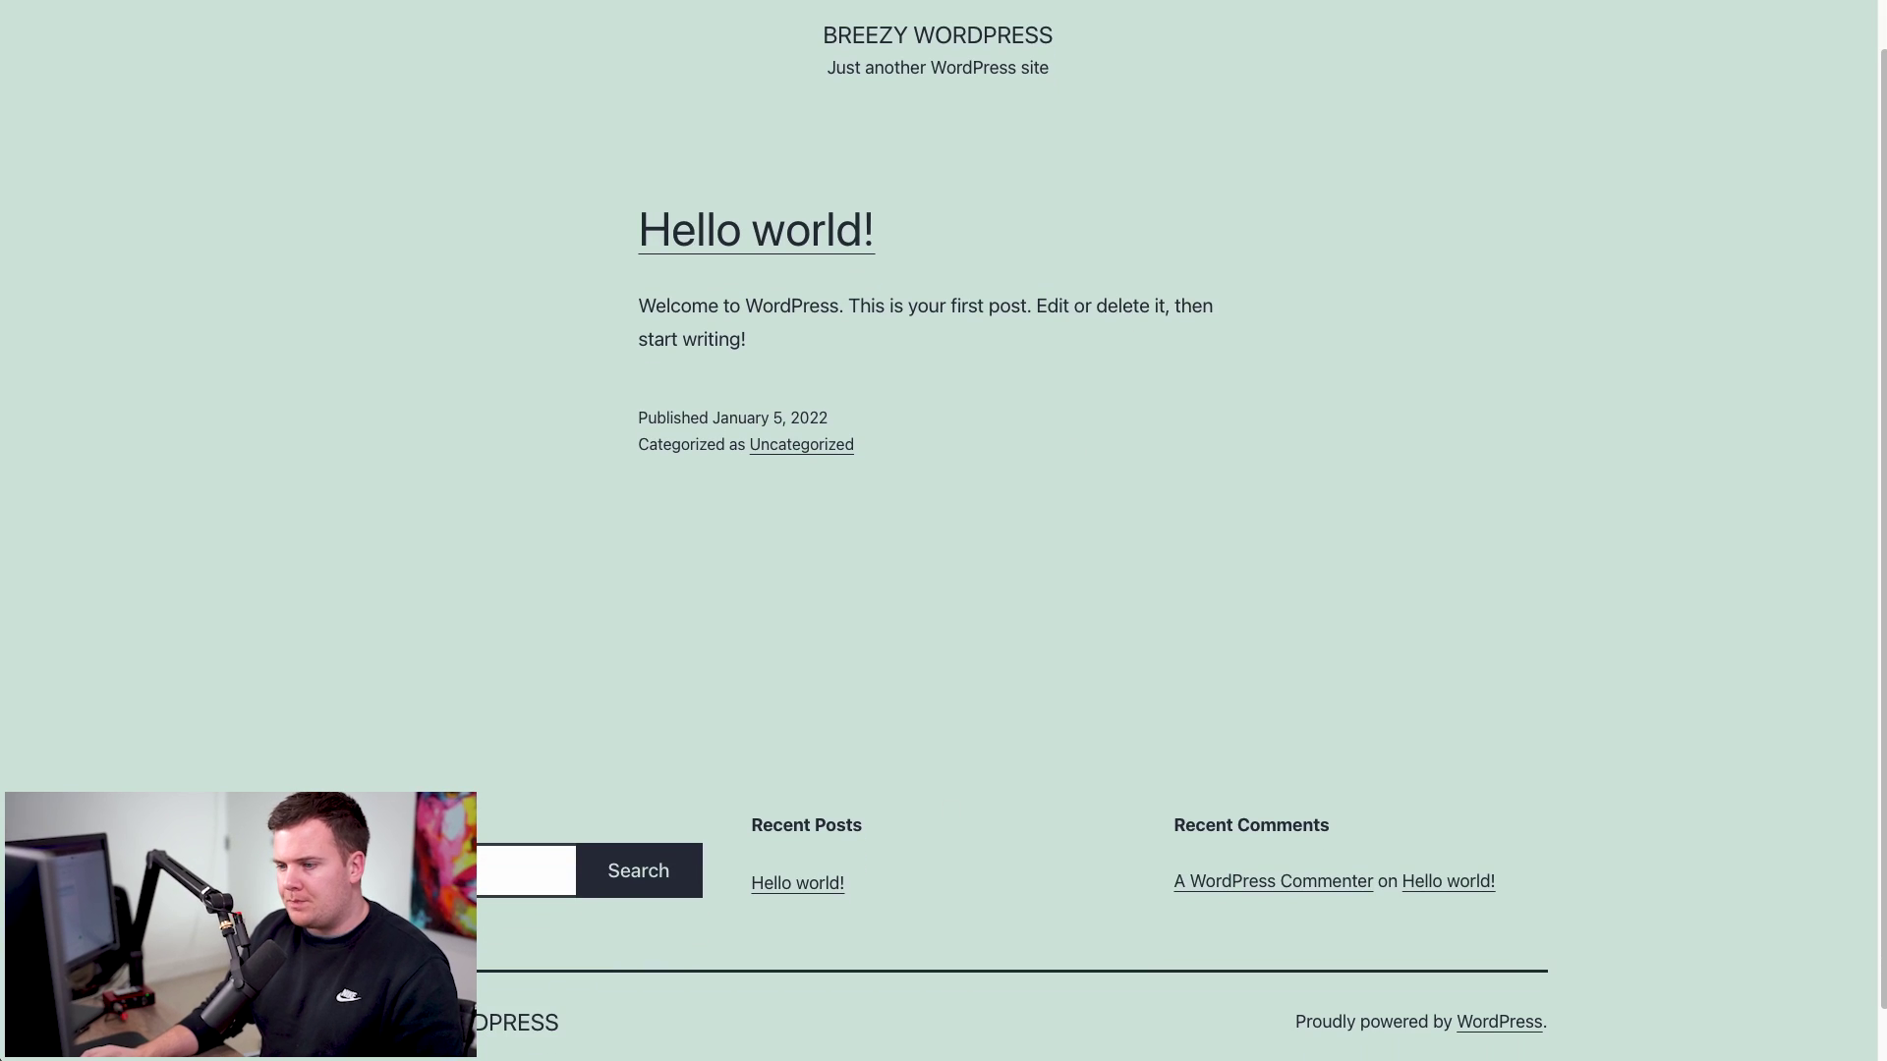
click(797, 882)
scroll(896, 641, down, 6)
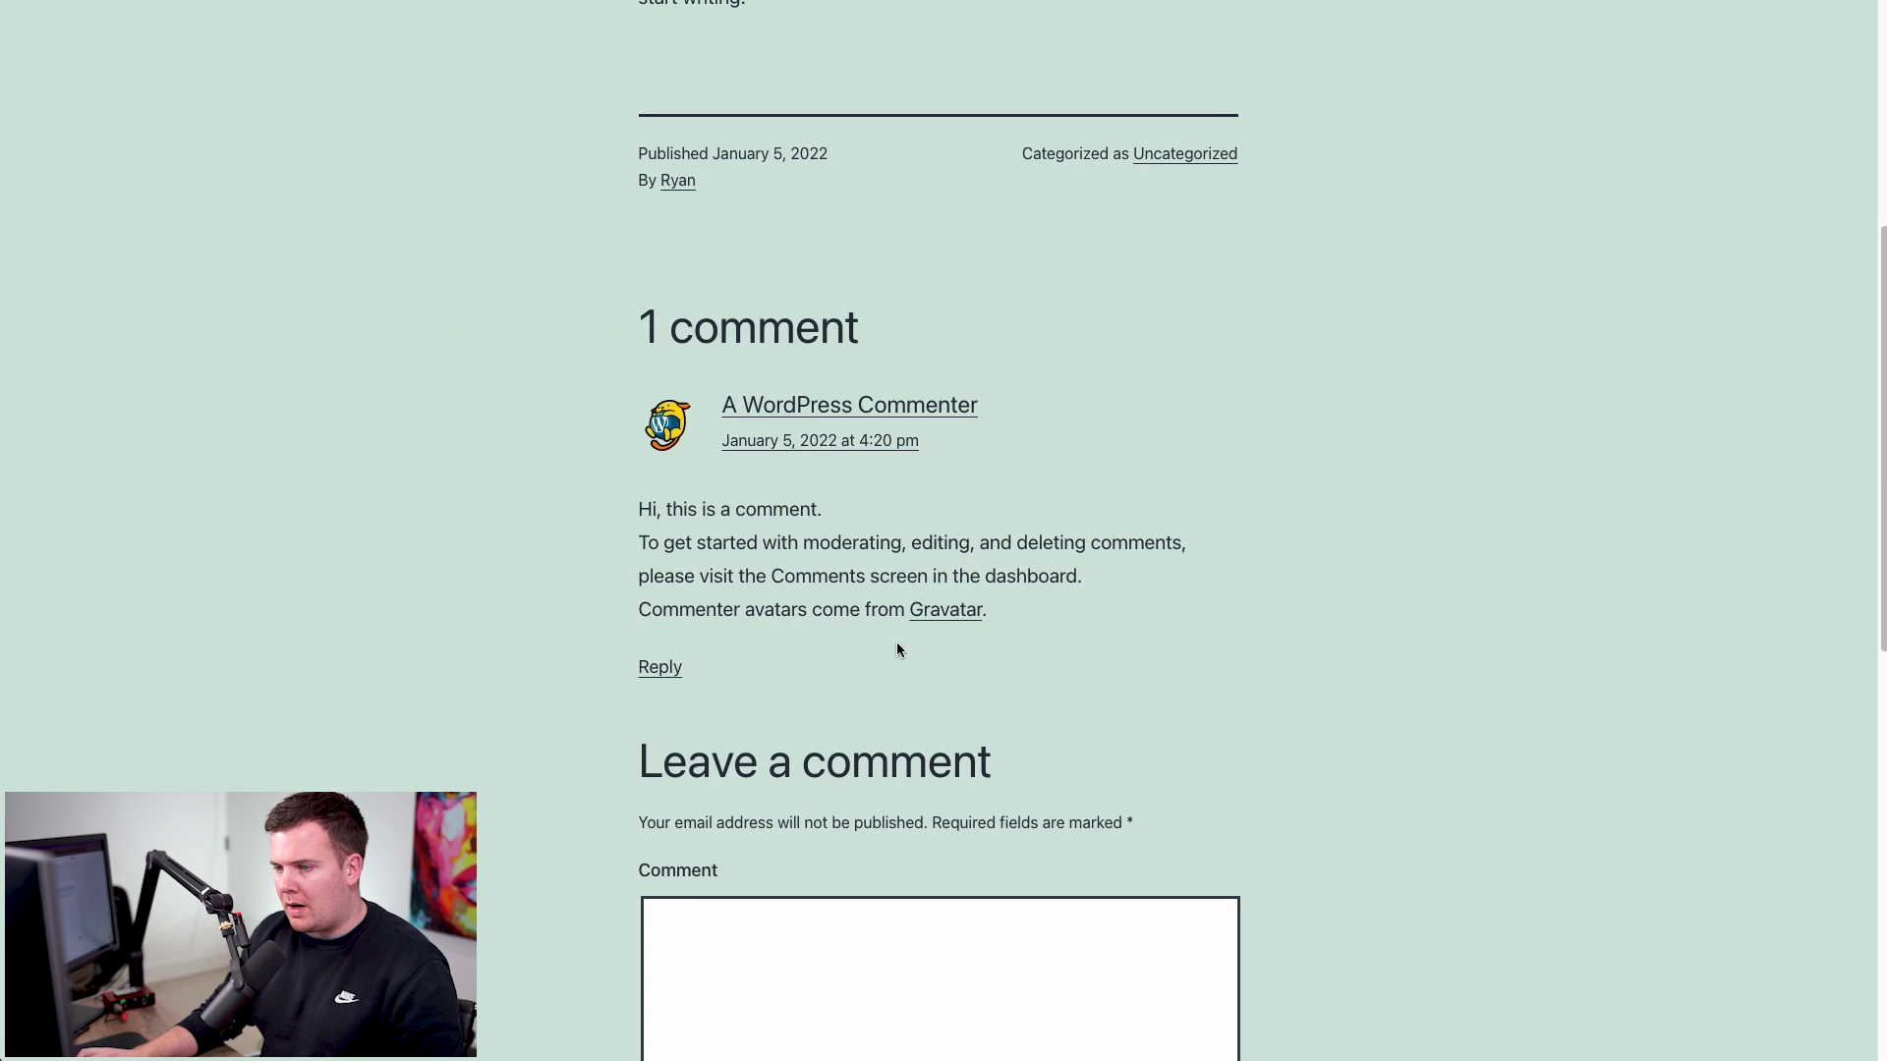
scroll(1082, 484, up, 6)
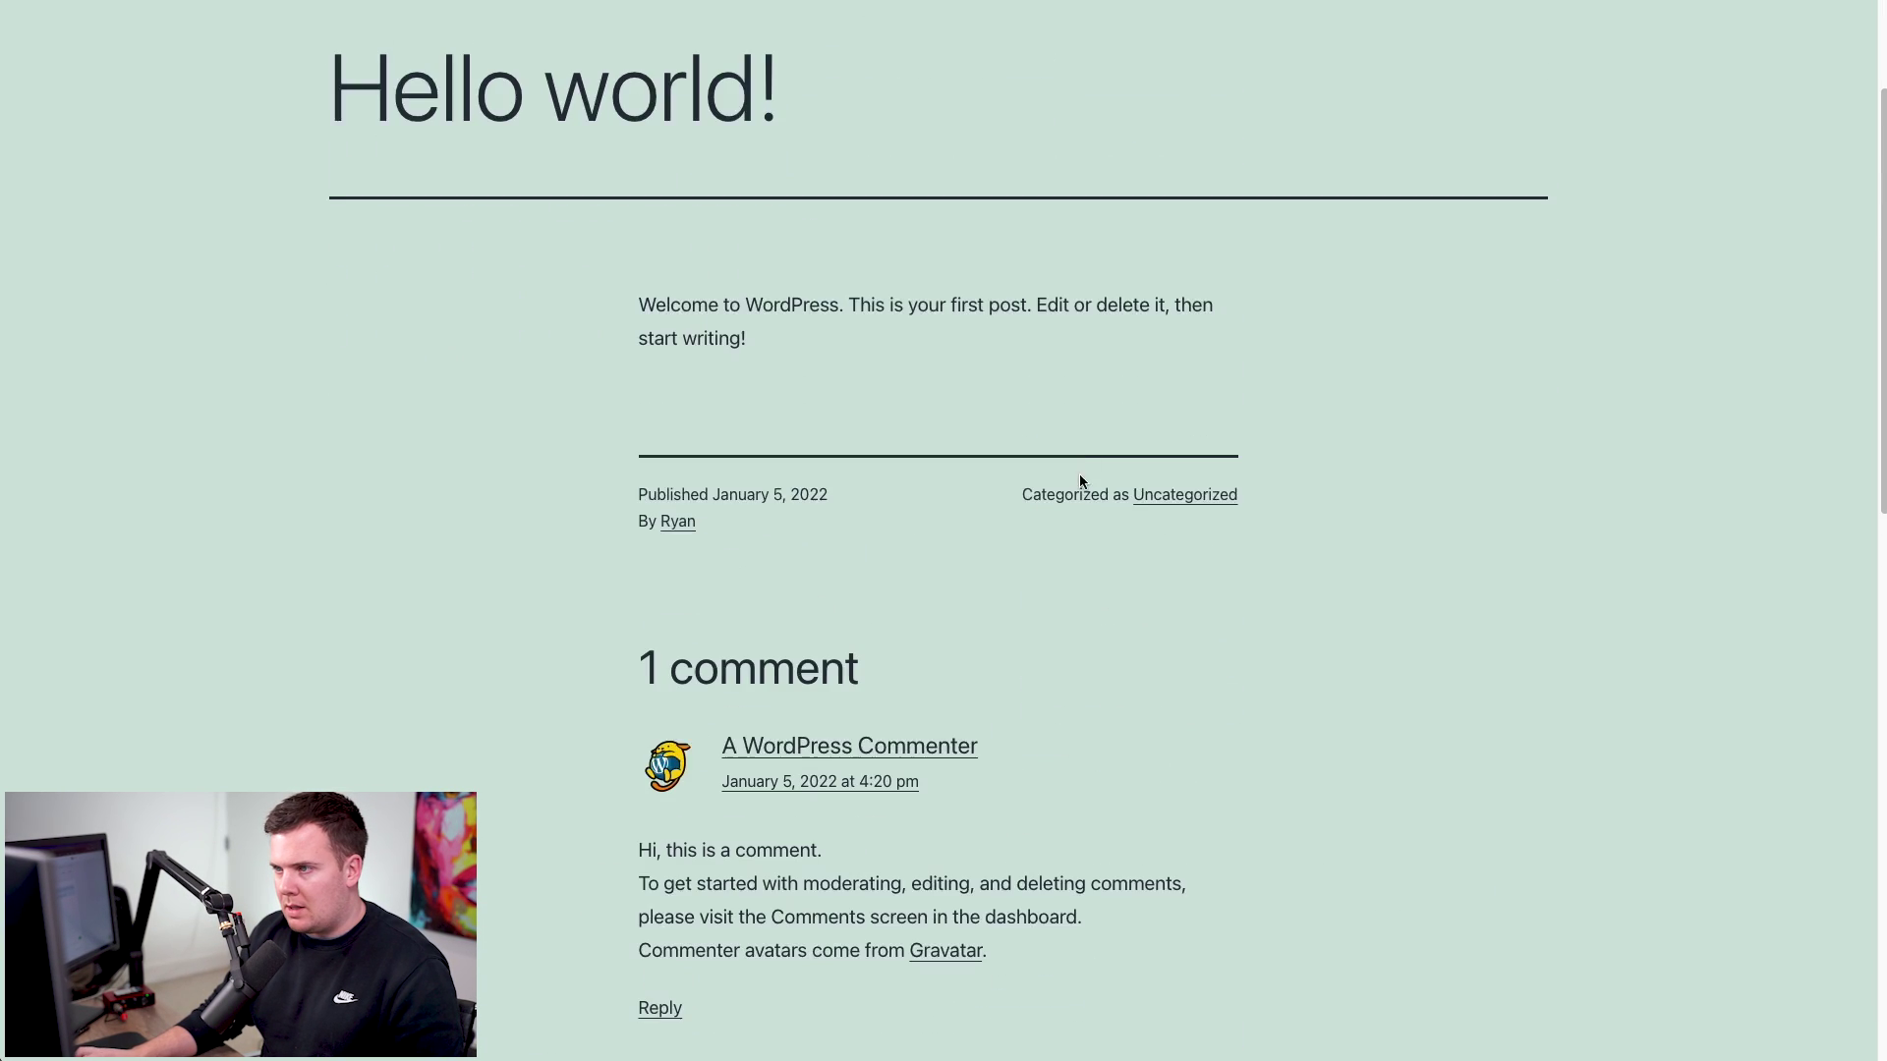
click(931, 91)
scroll(1089, 604, down, 2)
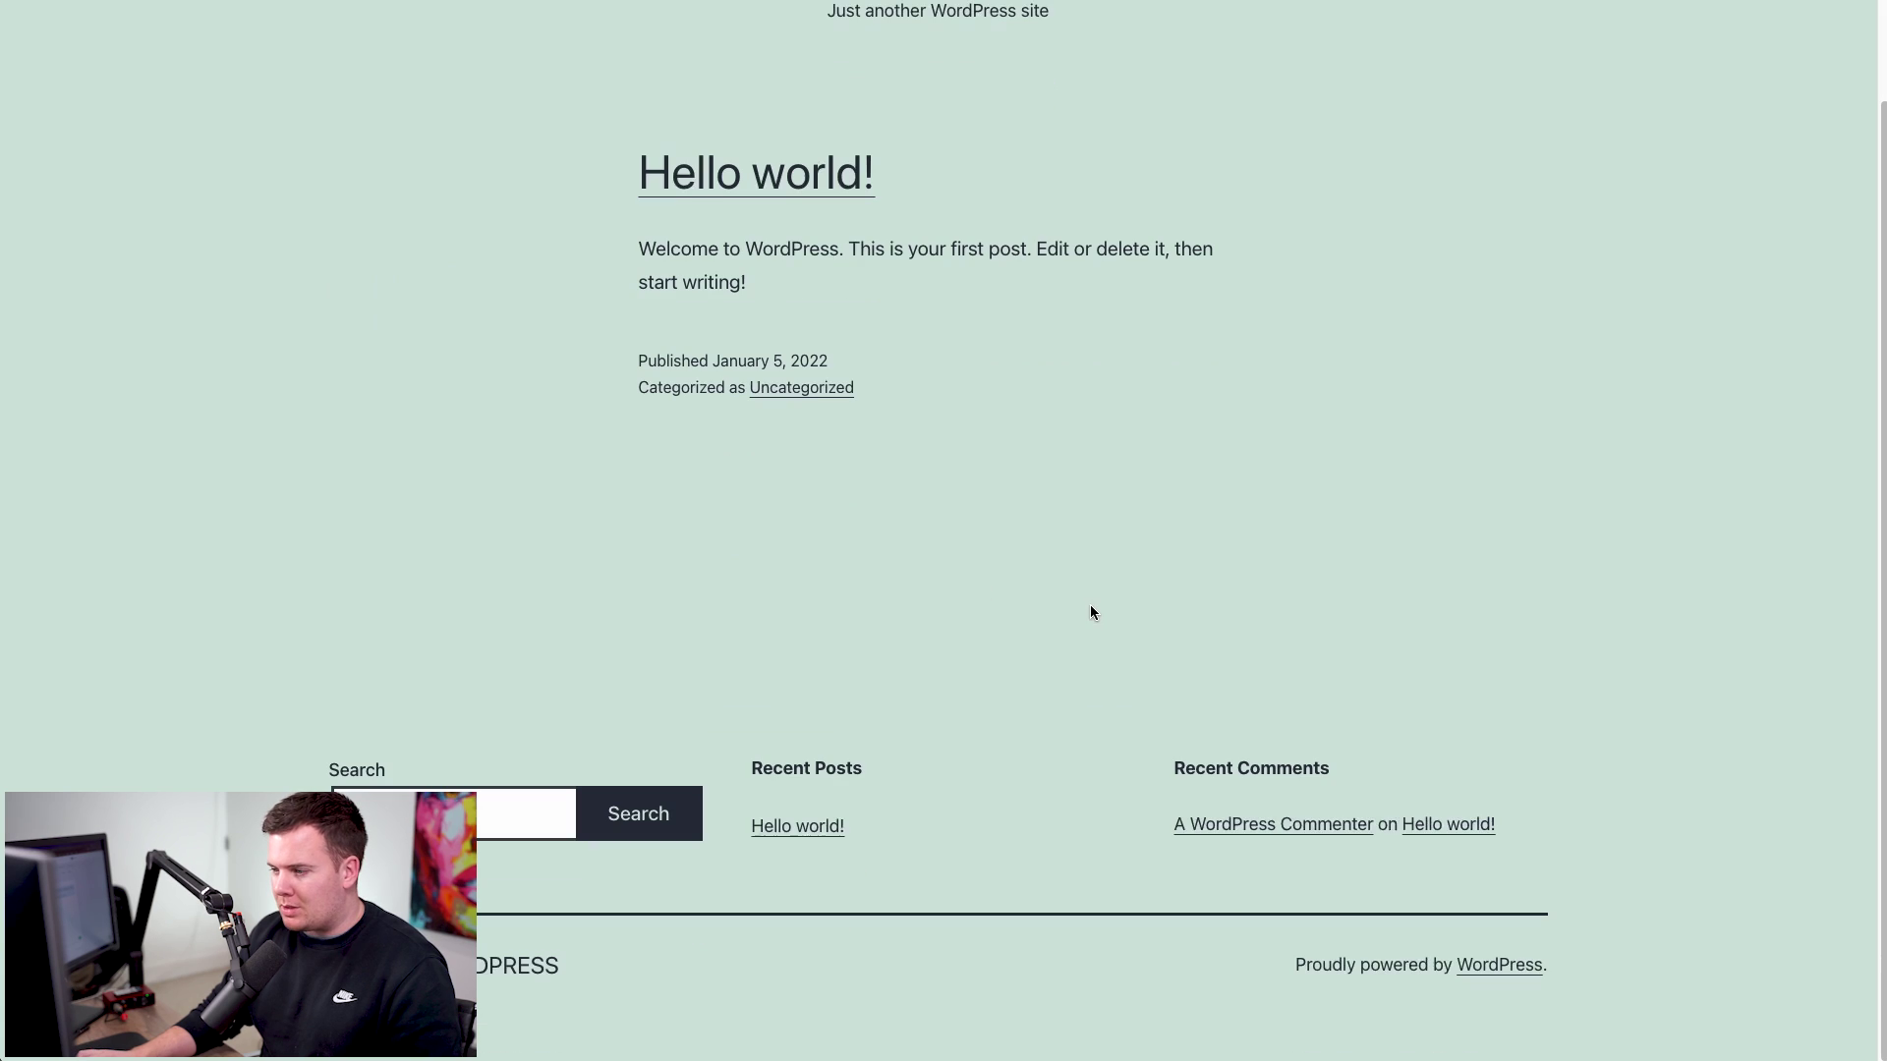
scroll(916, 616, up, 2)
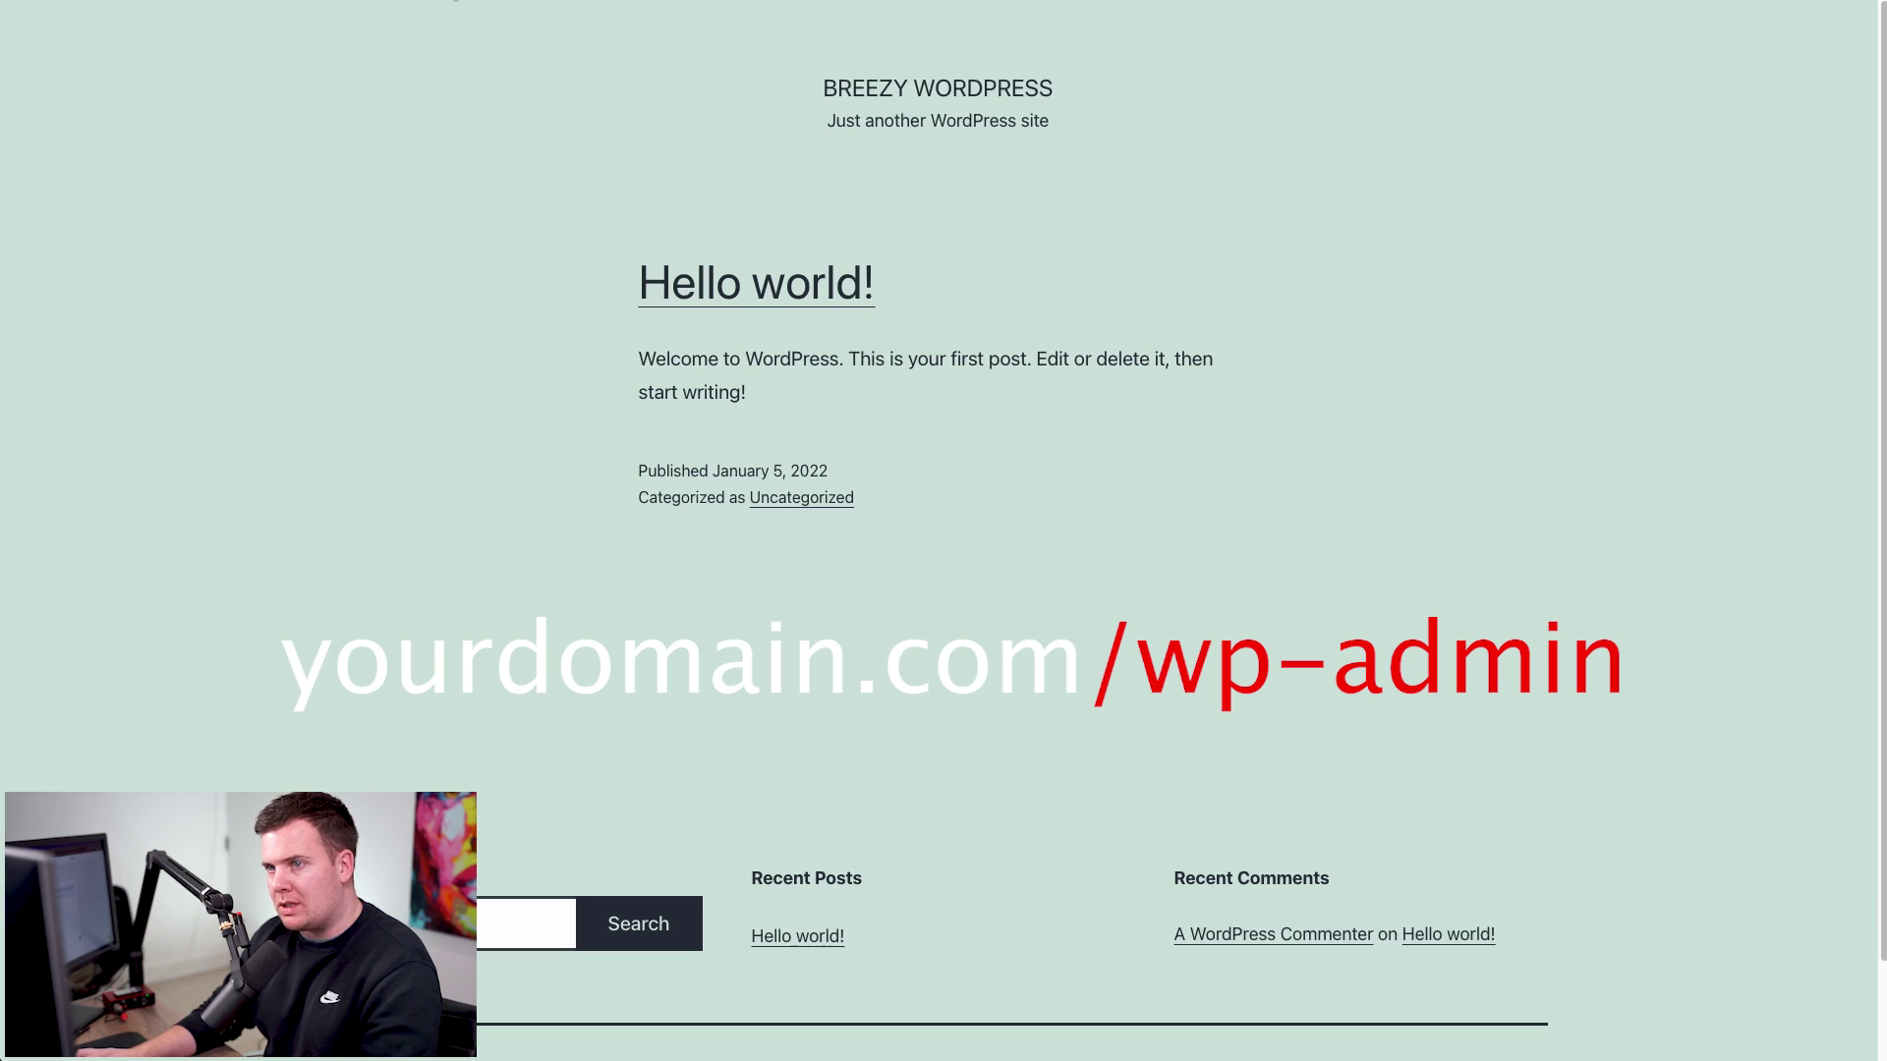
key(super+l)
text(/wp-admin)
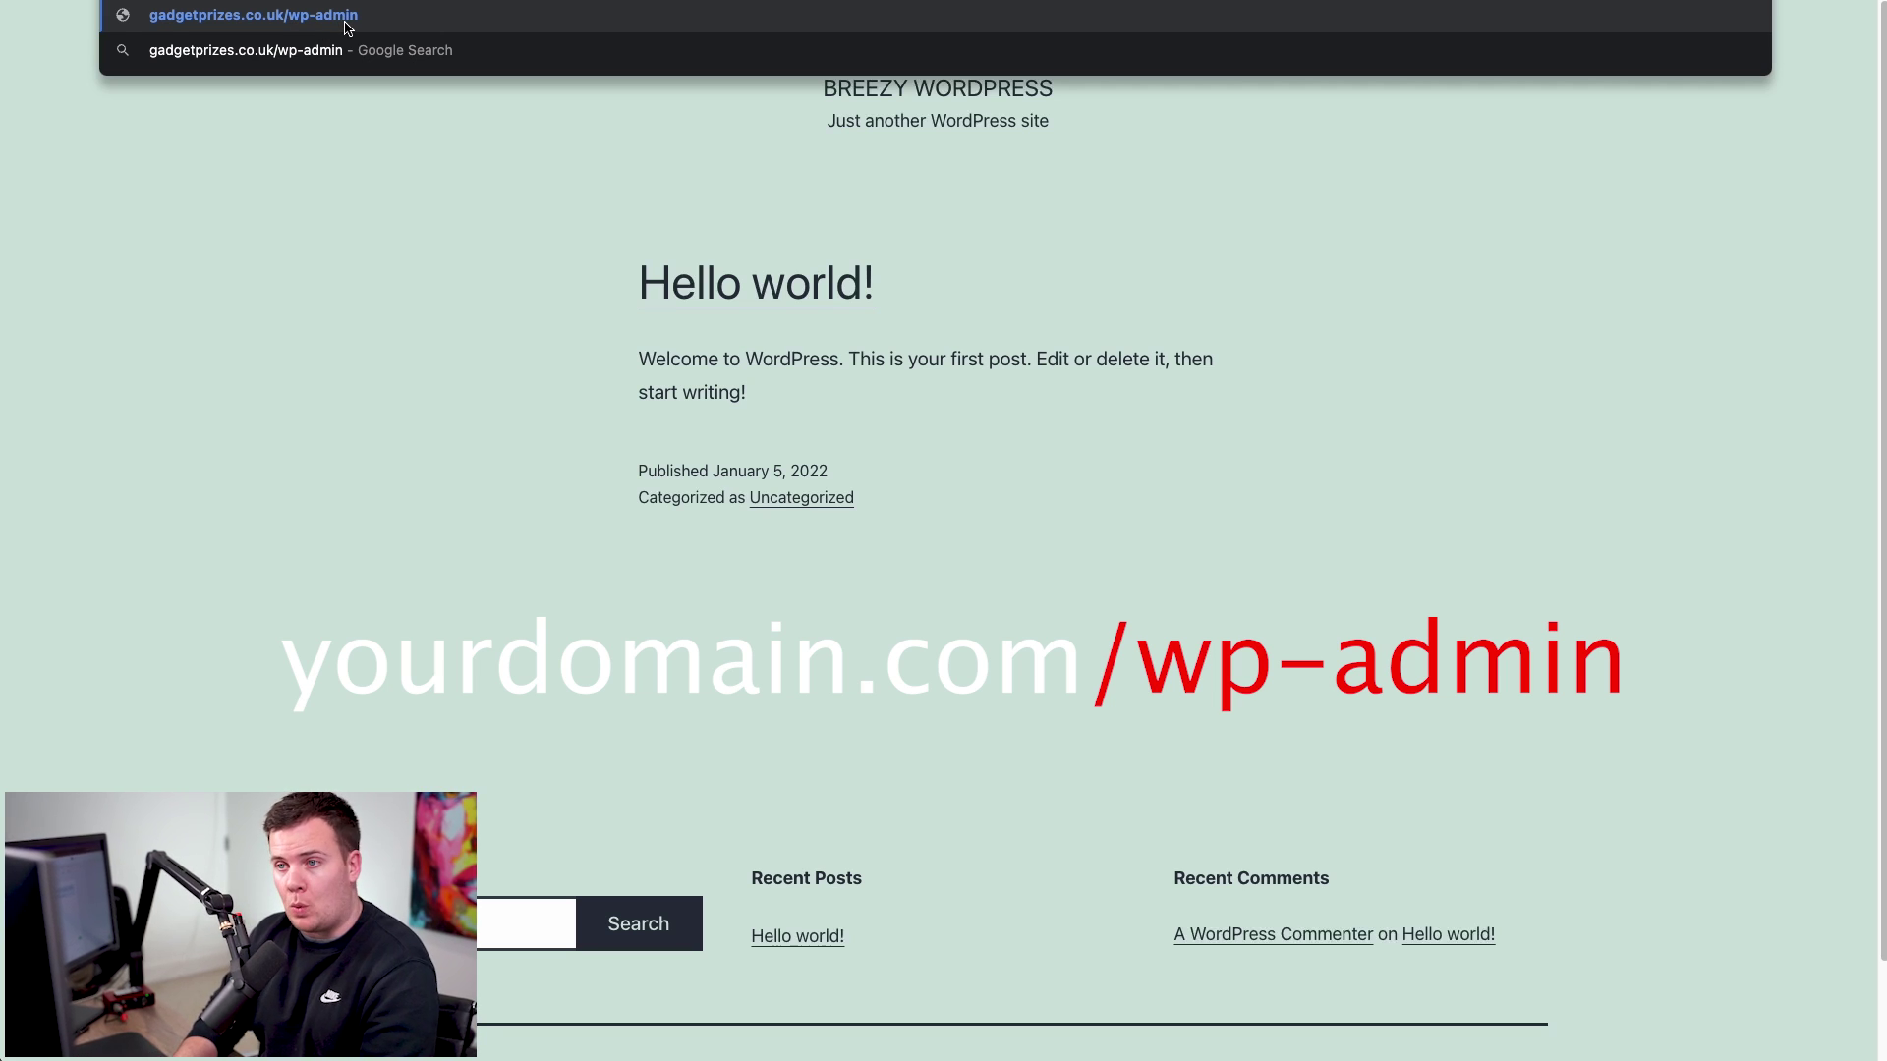
- Log in to WordPress admin with the admin username and the password copied from Breezy WP
click(346, 26)
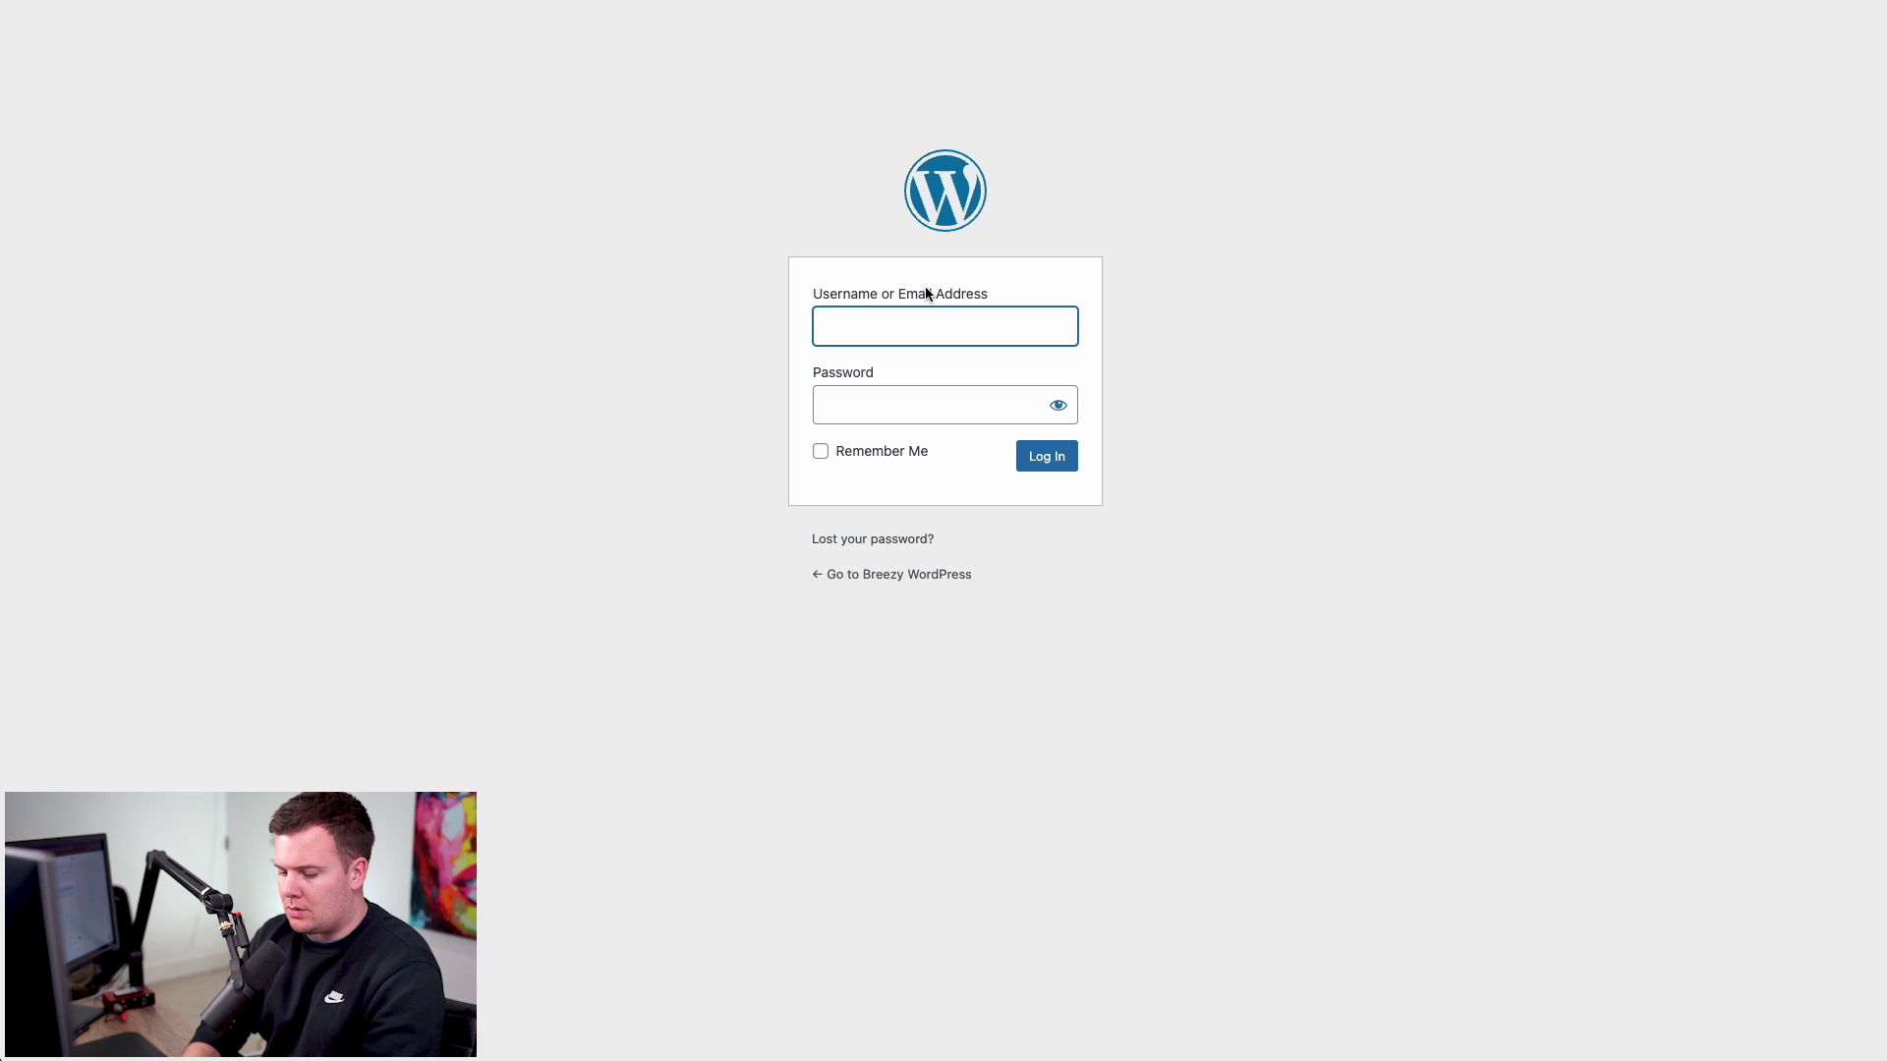
text(ryan)
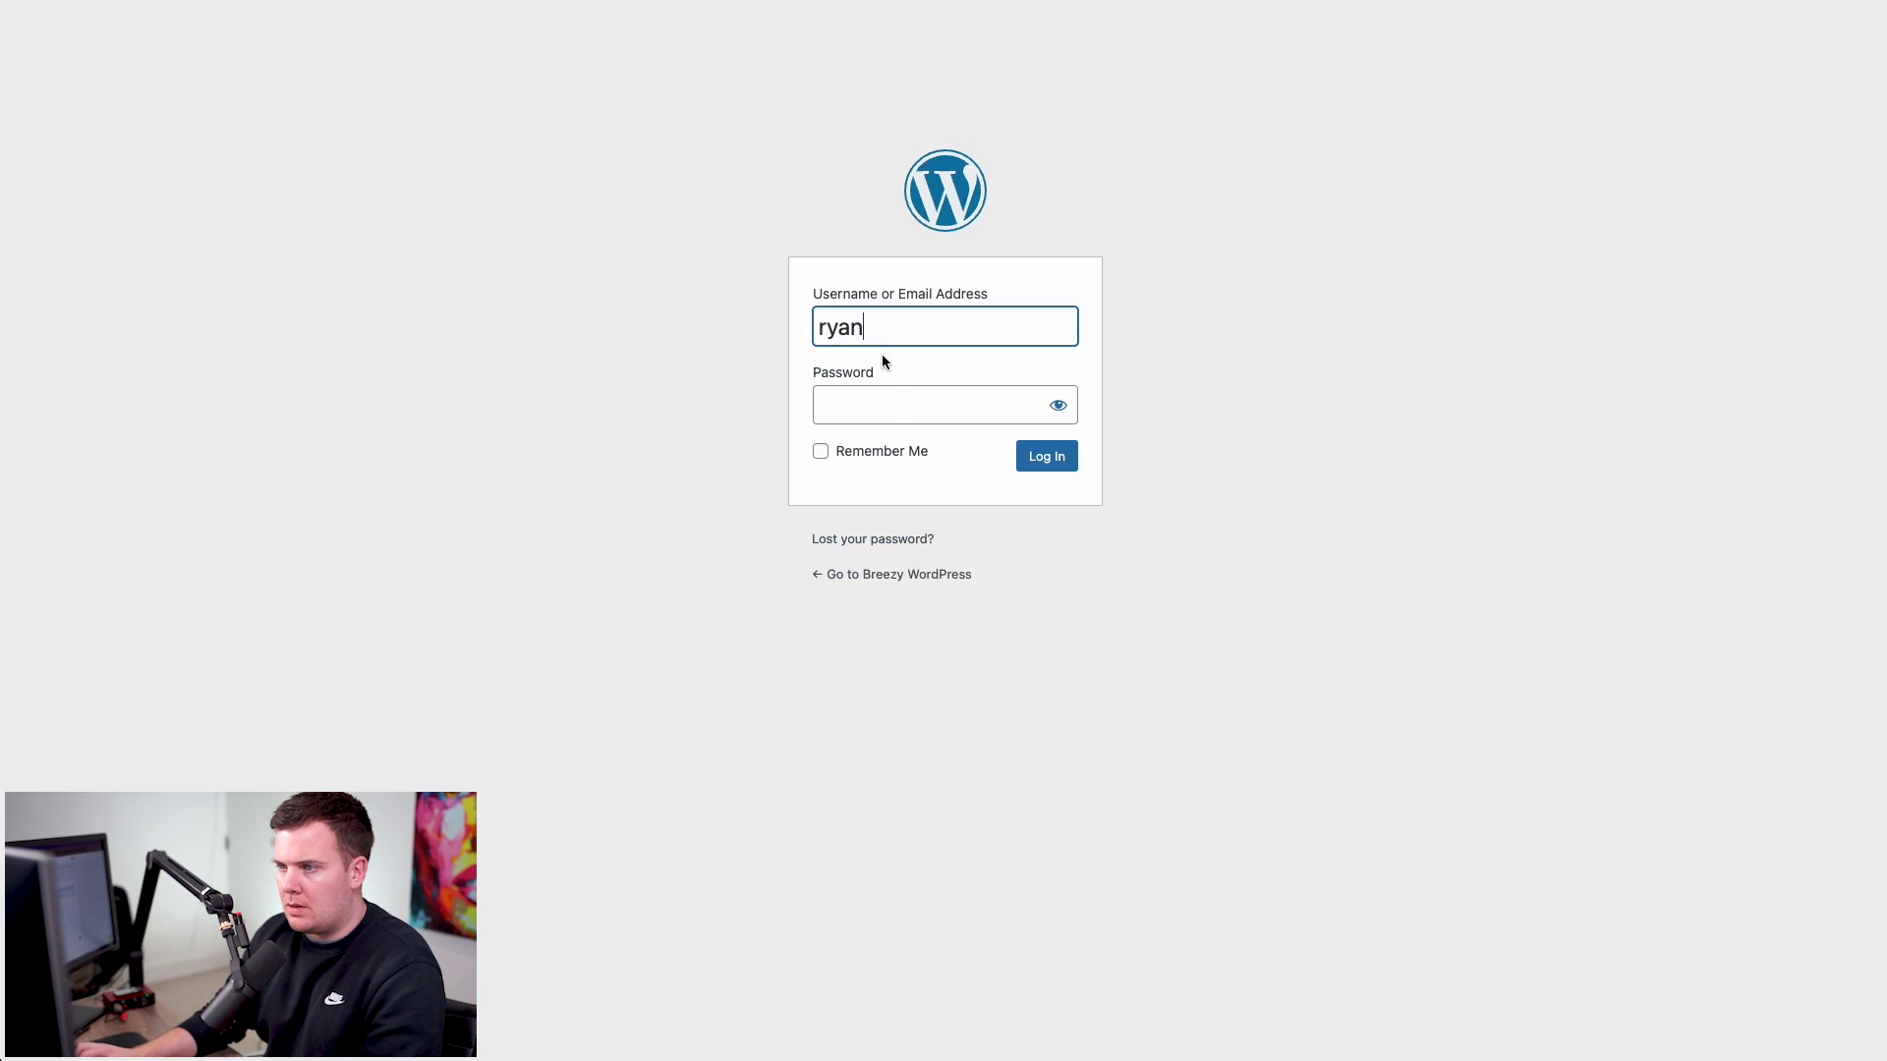
click(892, 401)
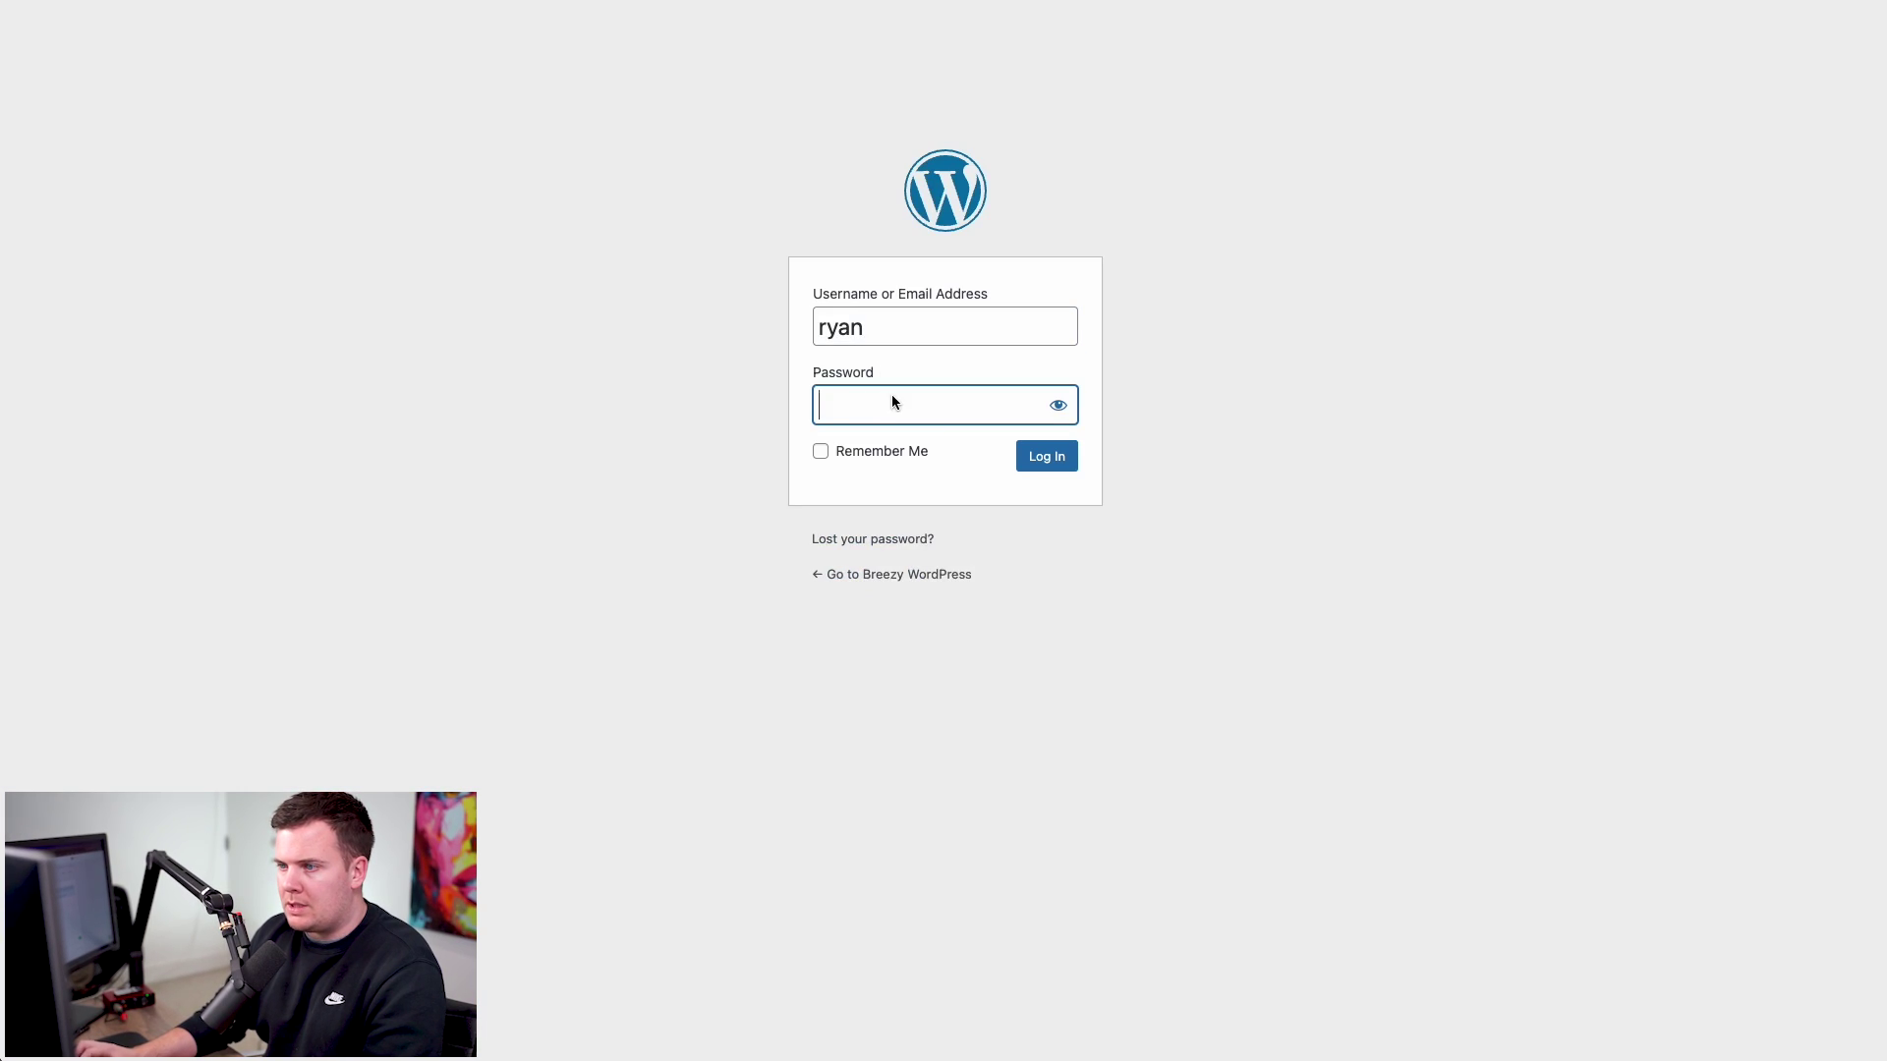
key(super+v)
click(1039, 458)
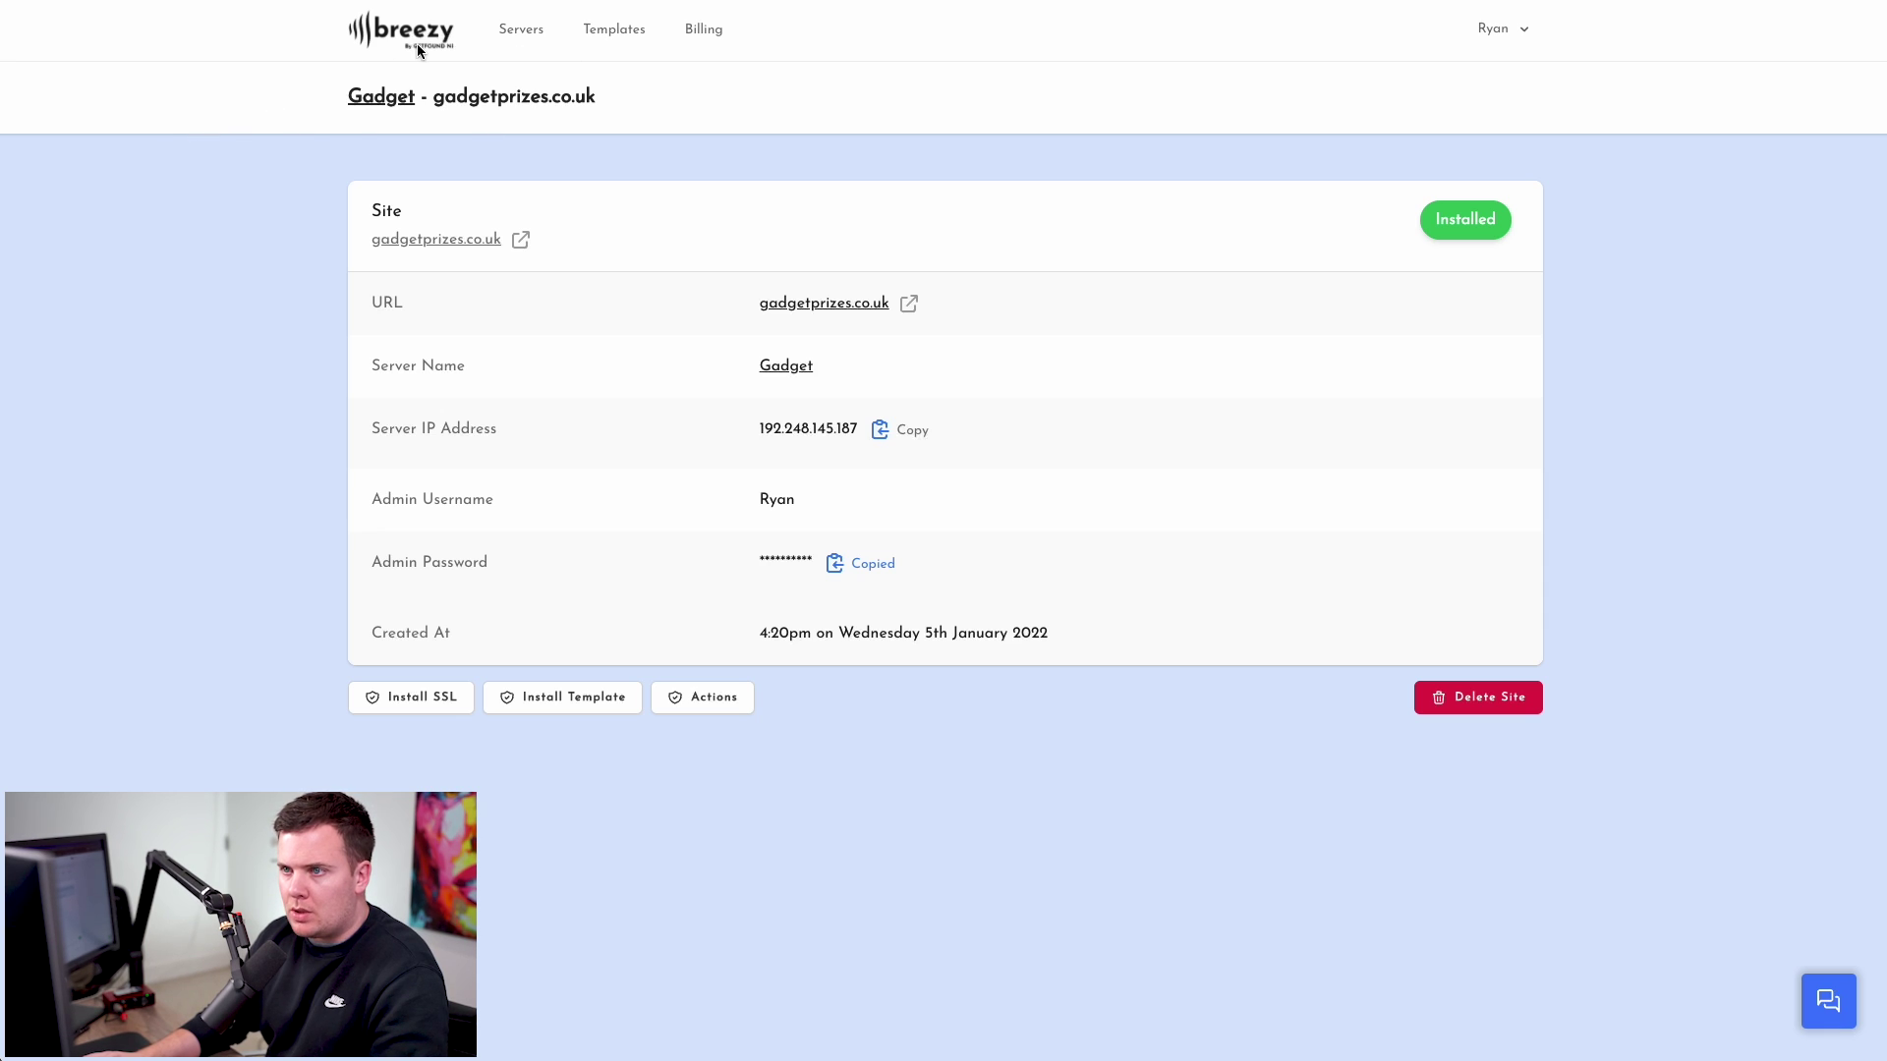
- Open the Raffle Website Template from Templates and scroll through its £395 price, features and 4.9 score
click(616, 37)
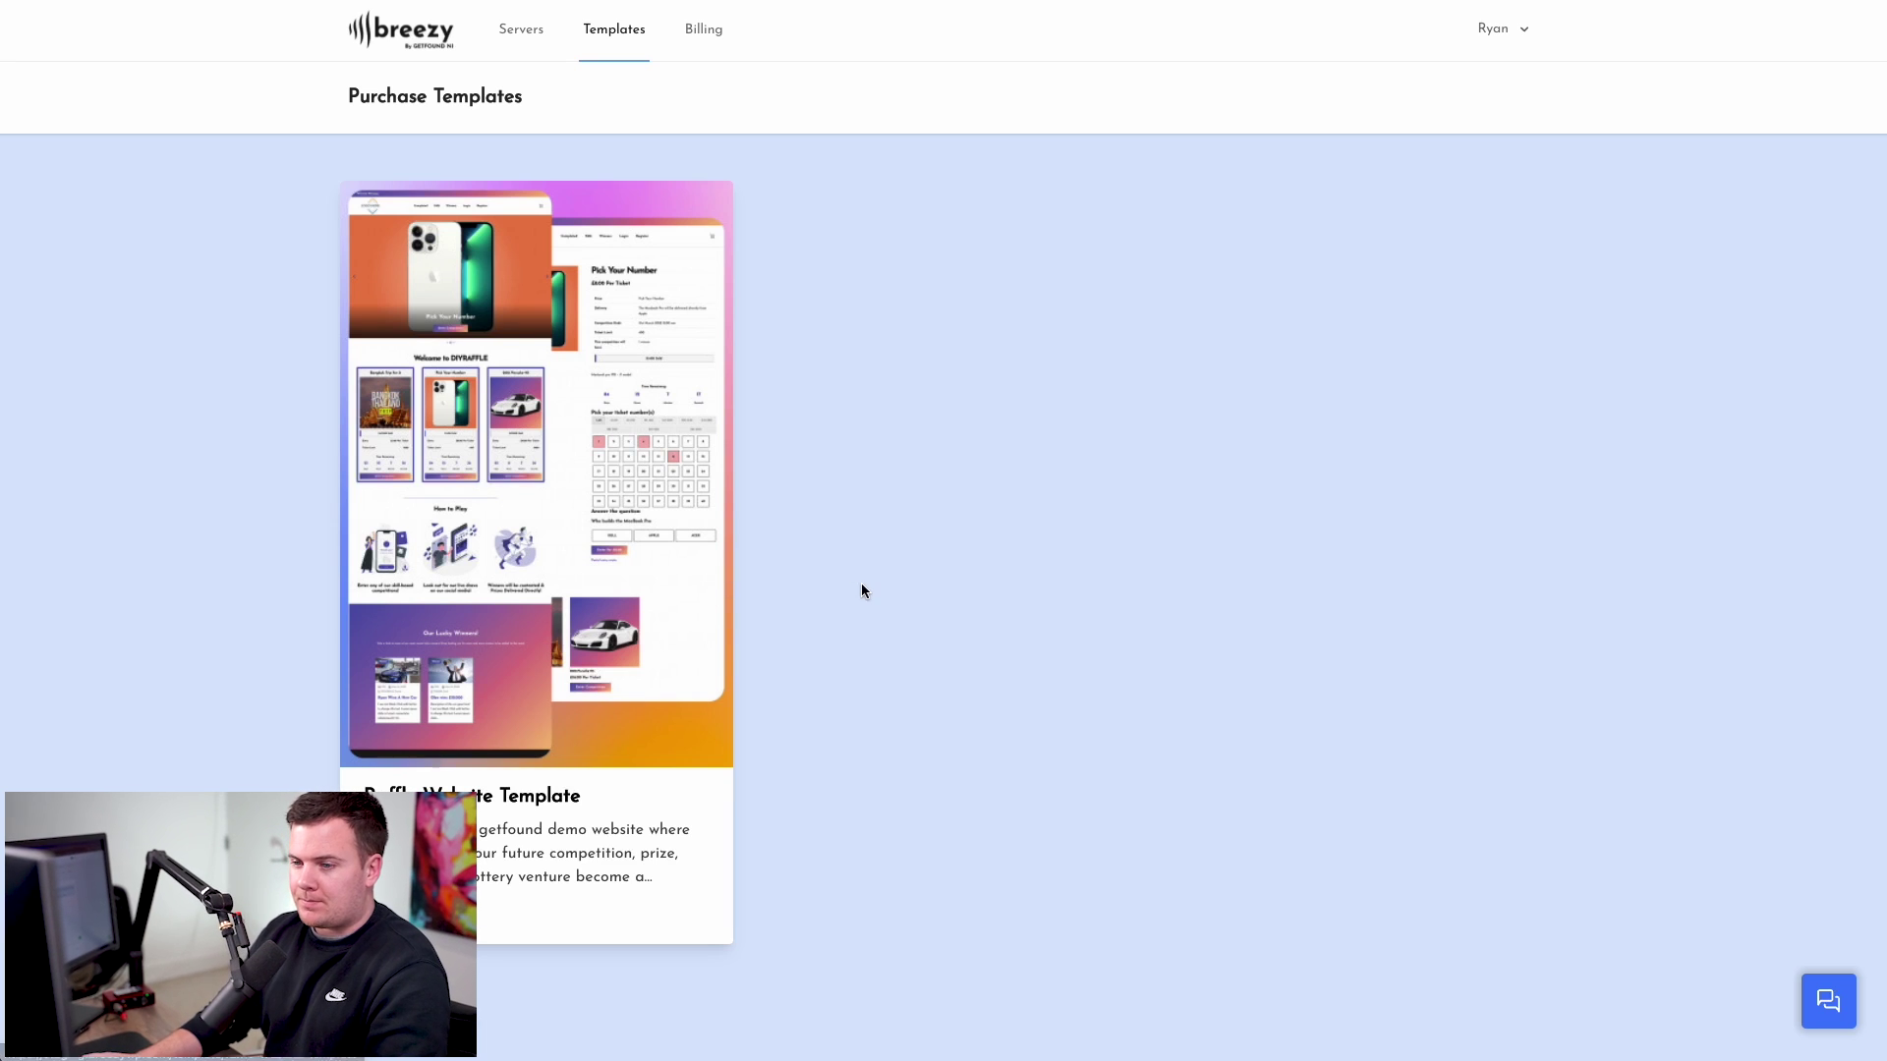
click(611, 575)
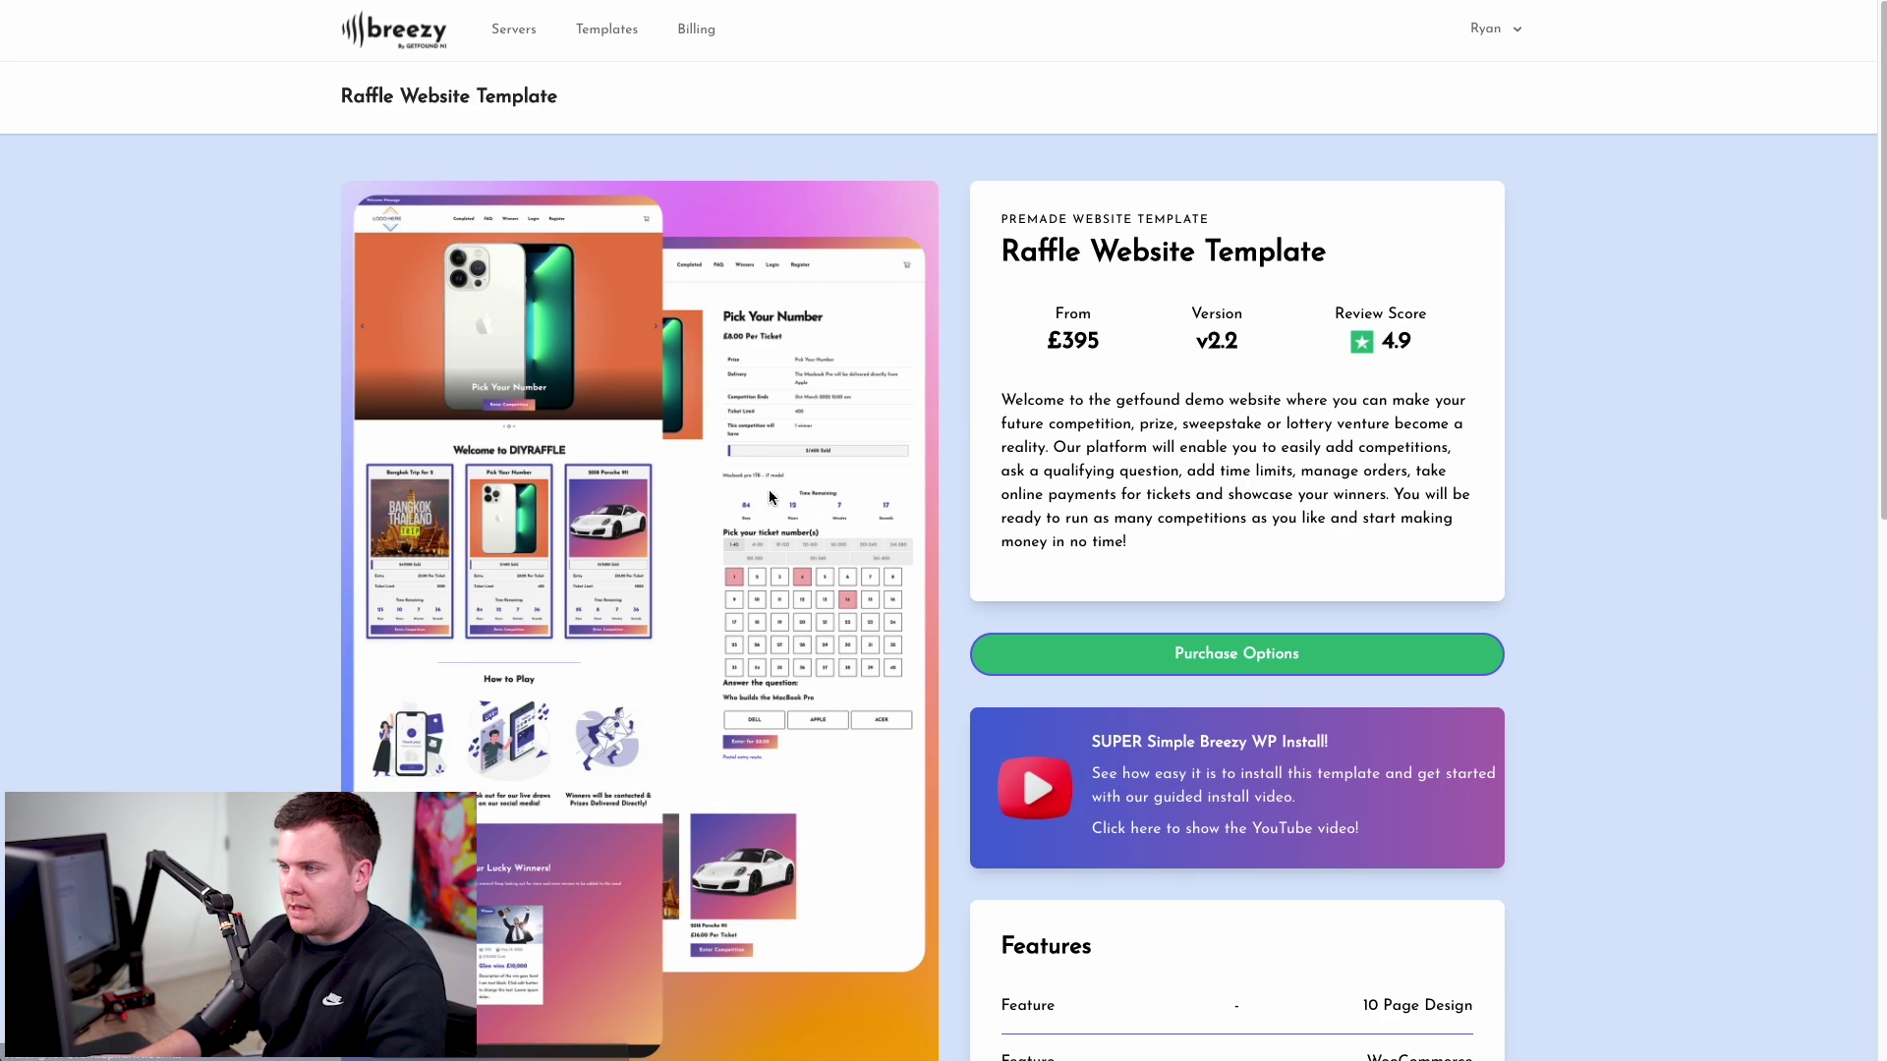
scroll(1066, 398, down, 1)
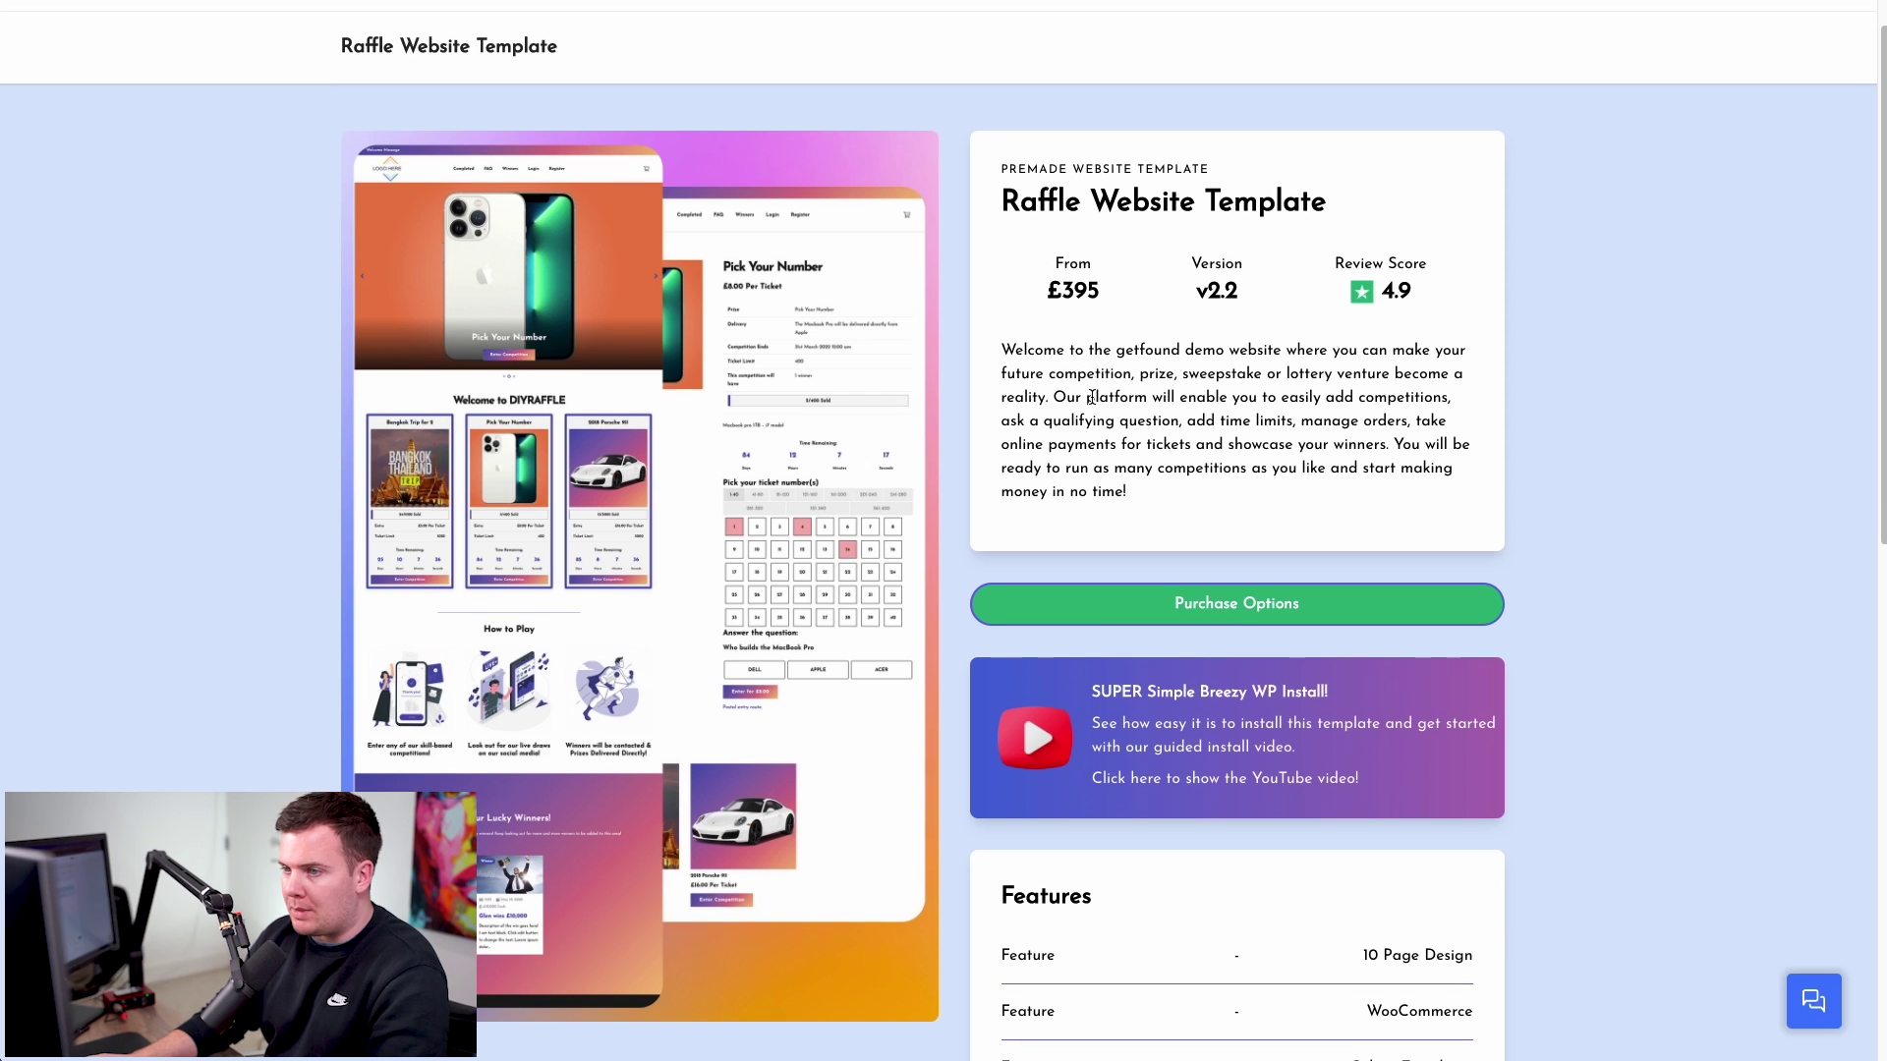
scroll(932, 406, down, 1)
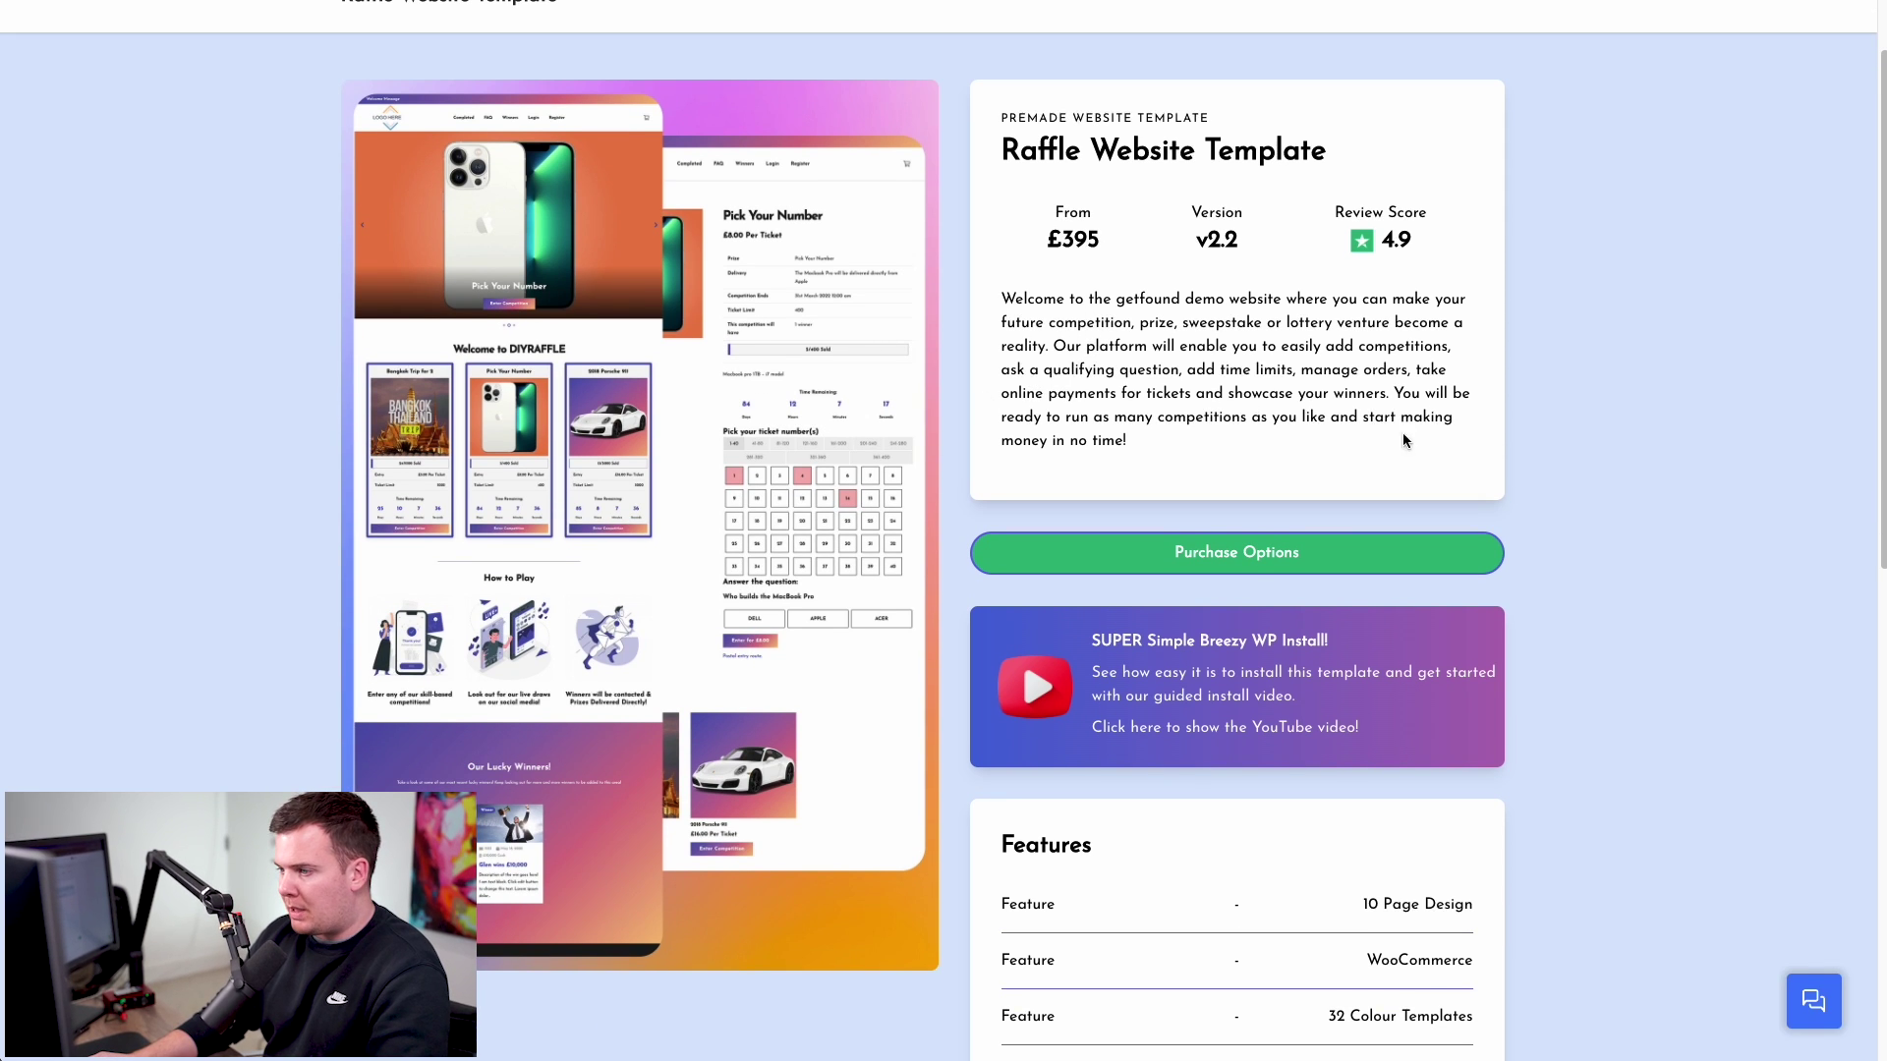
scroll(1642, 469, down, 3)
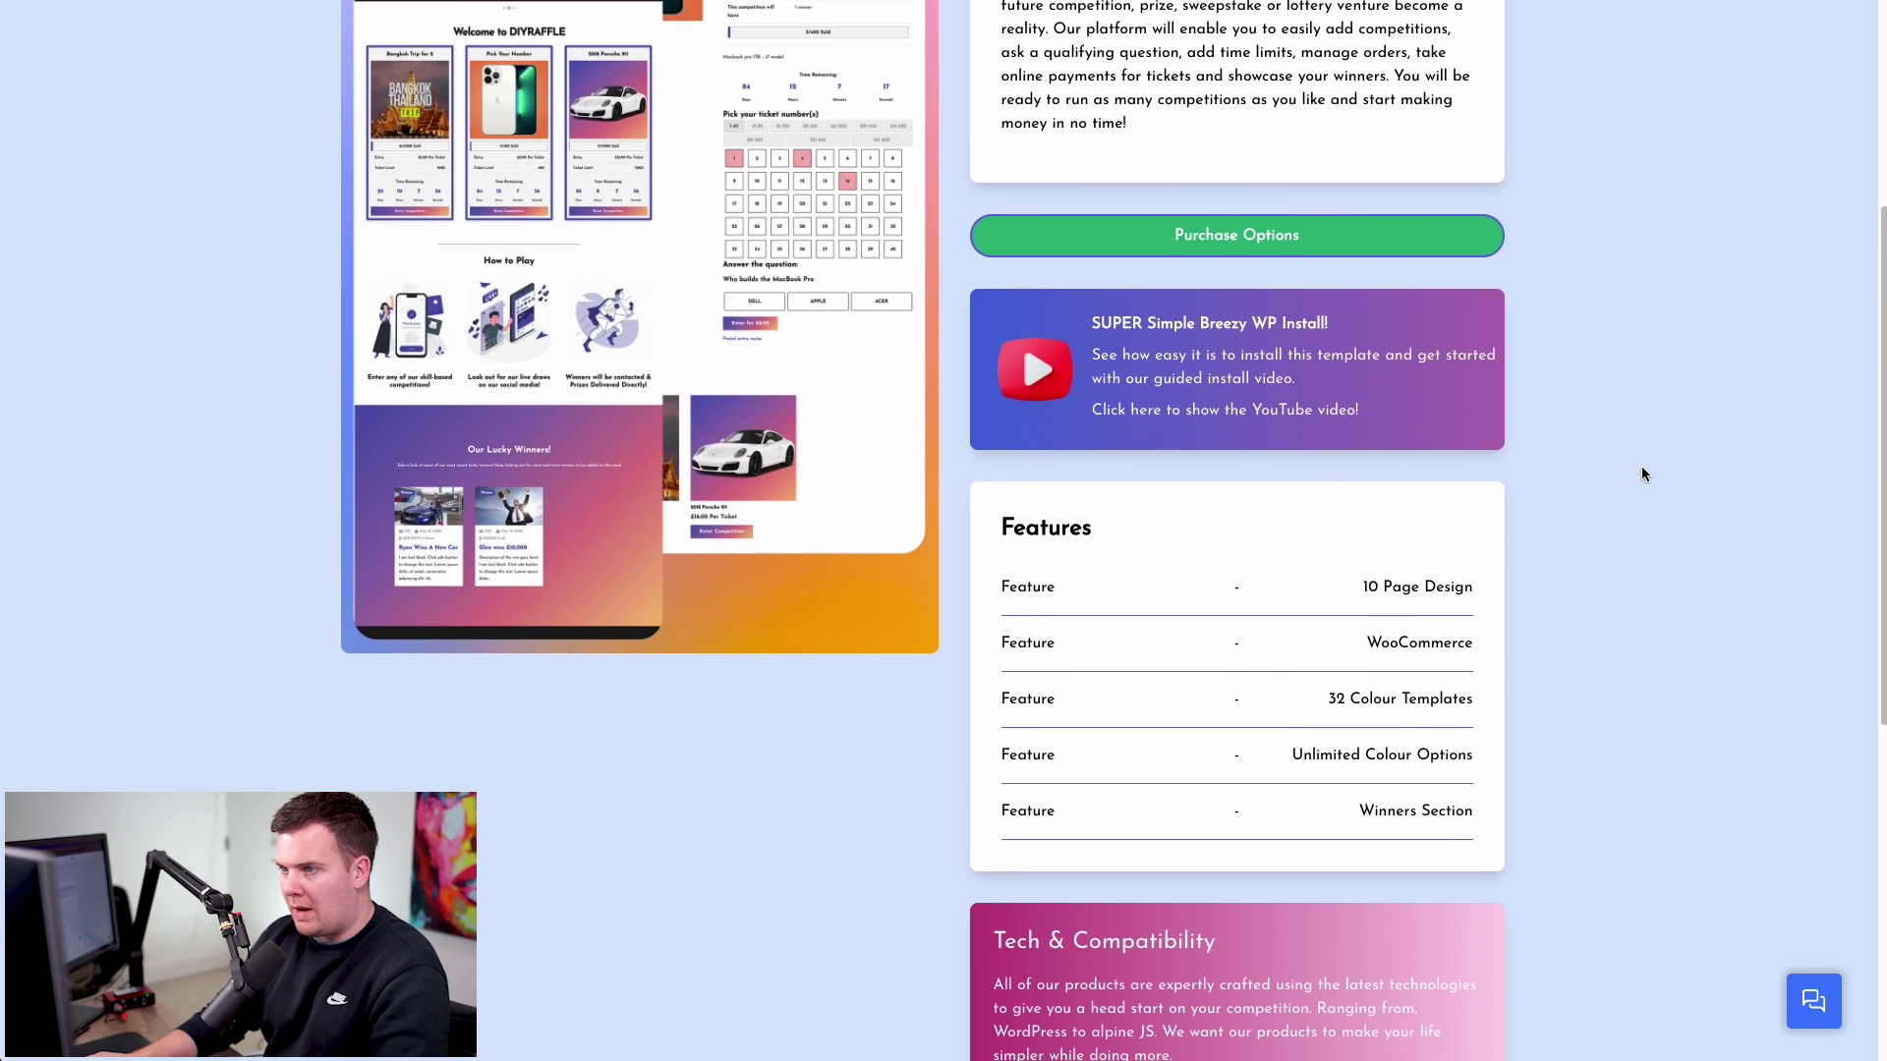
scroll(1642, 467, down, 3)
scroll(1642, 473, down, 5)
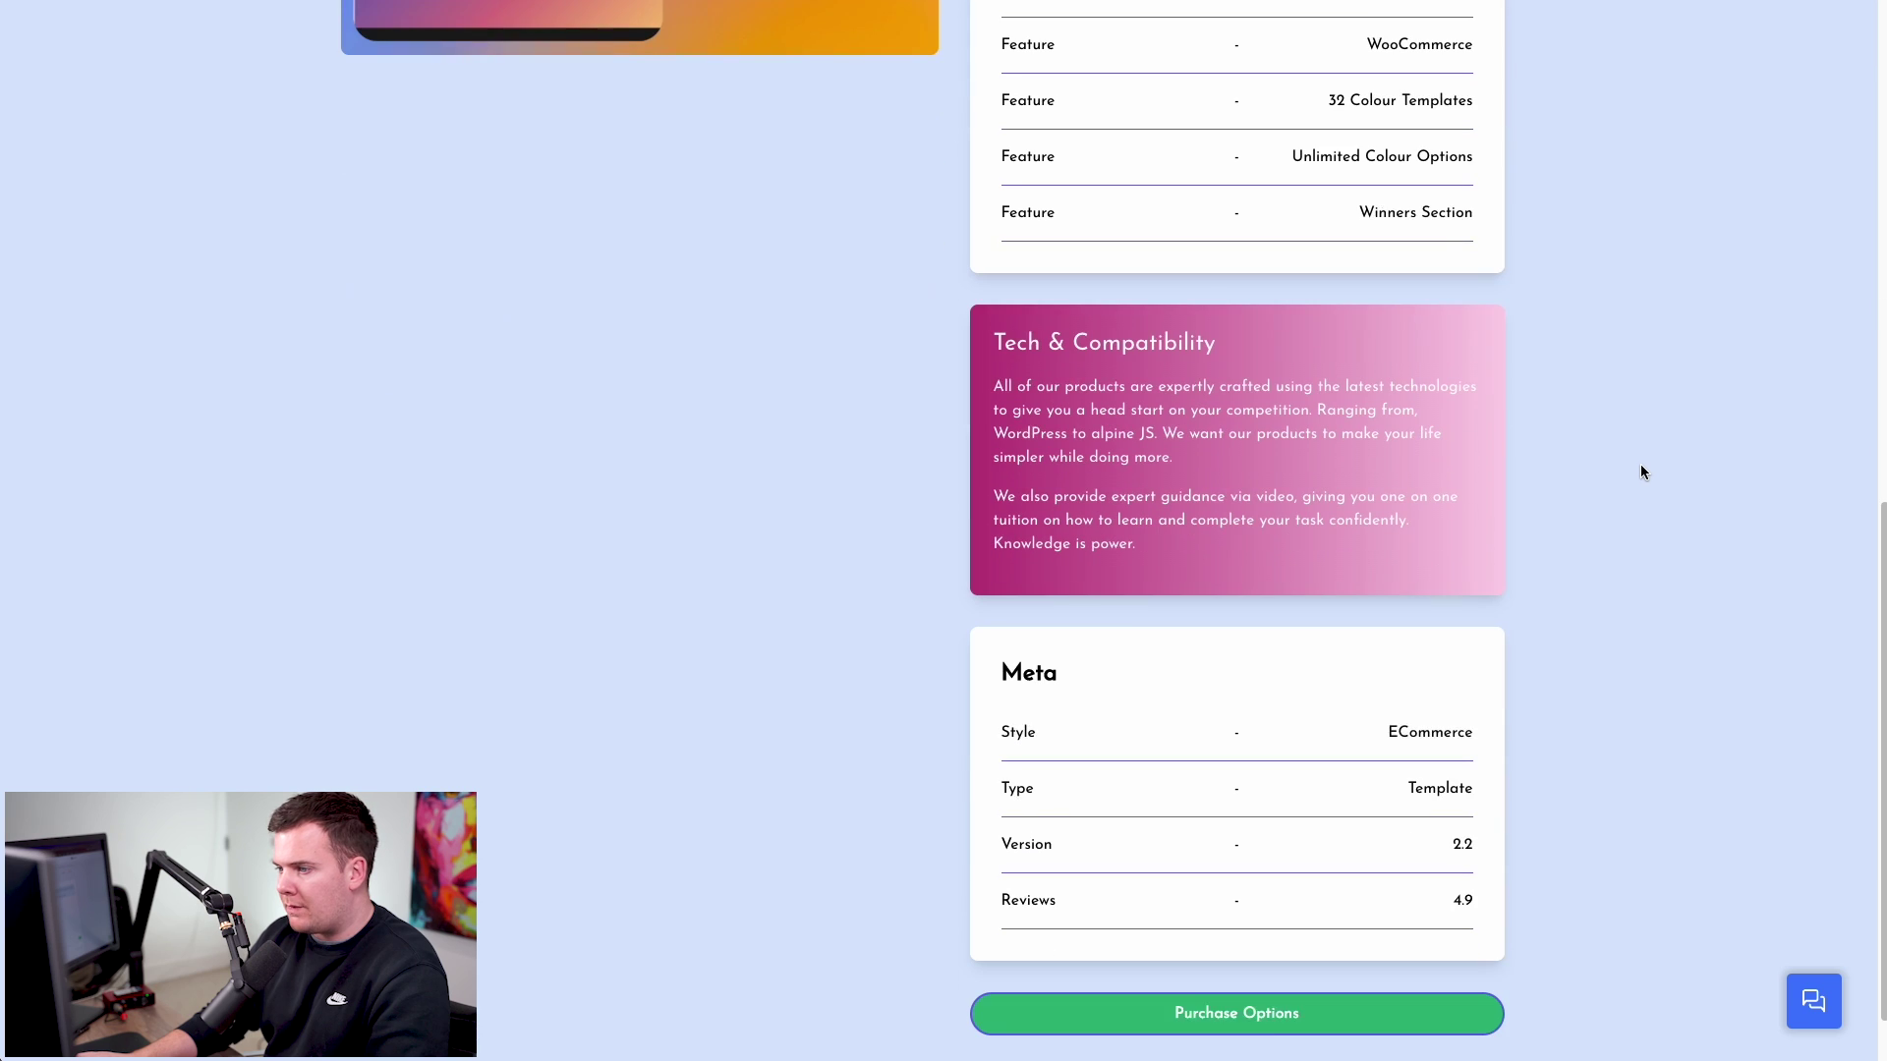
scroll(1640, 465, up, 3)
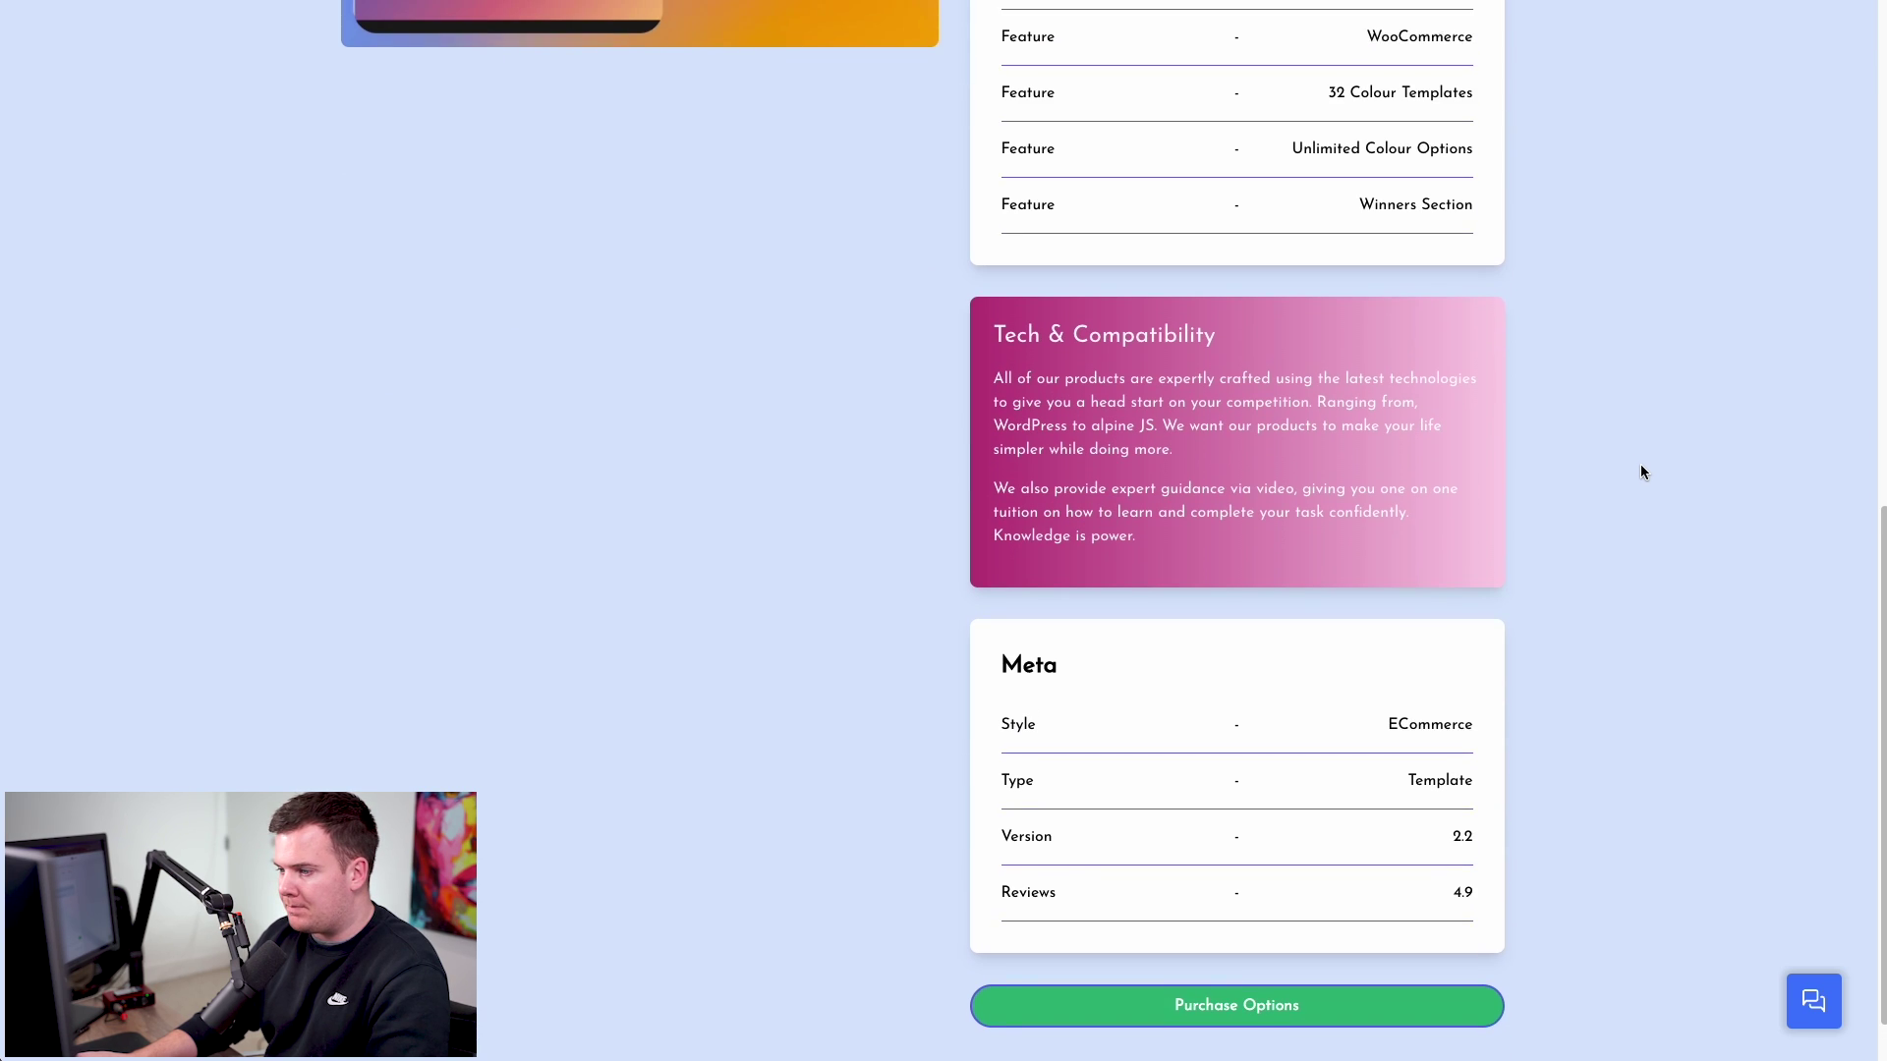
scroll(1641, 471, up, 9)
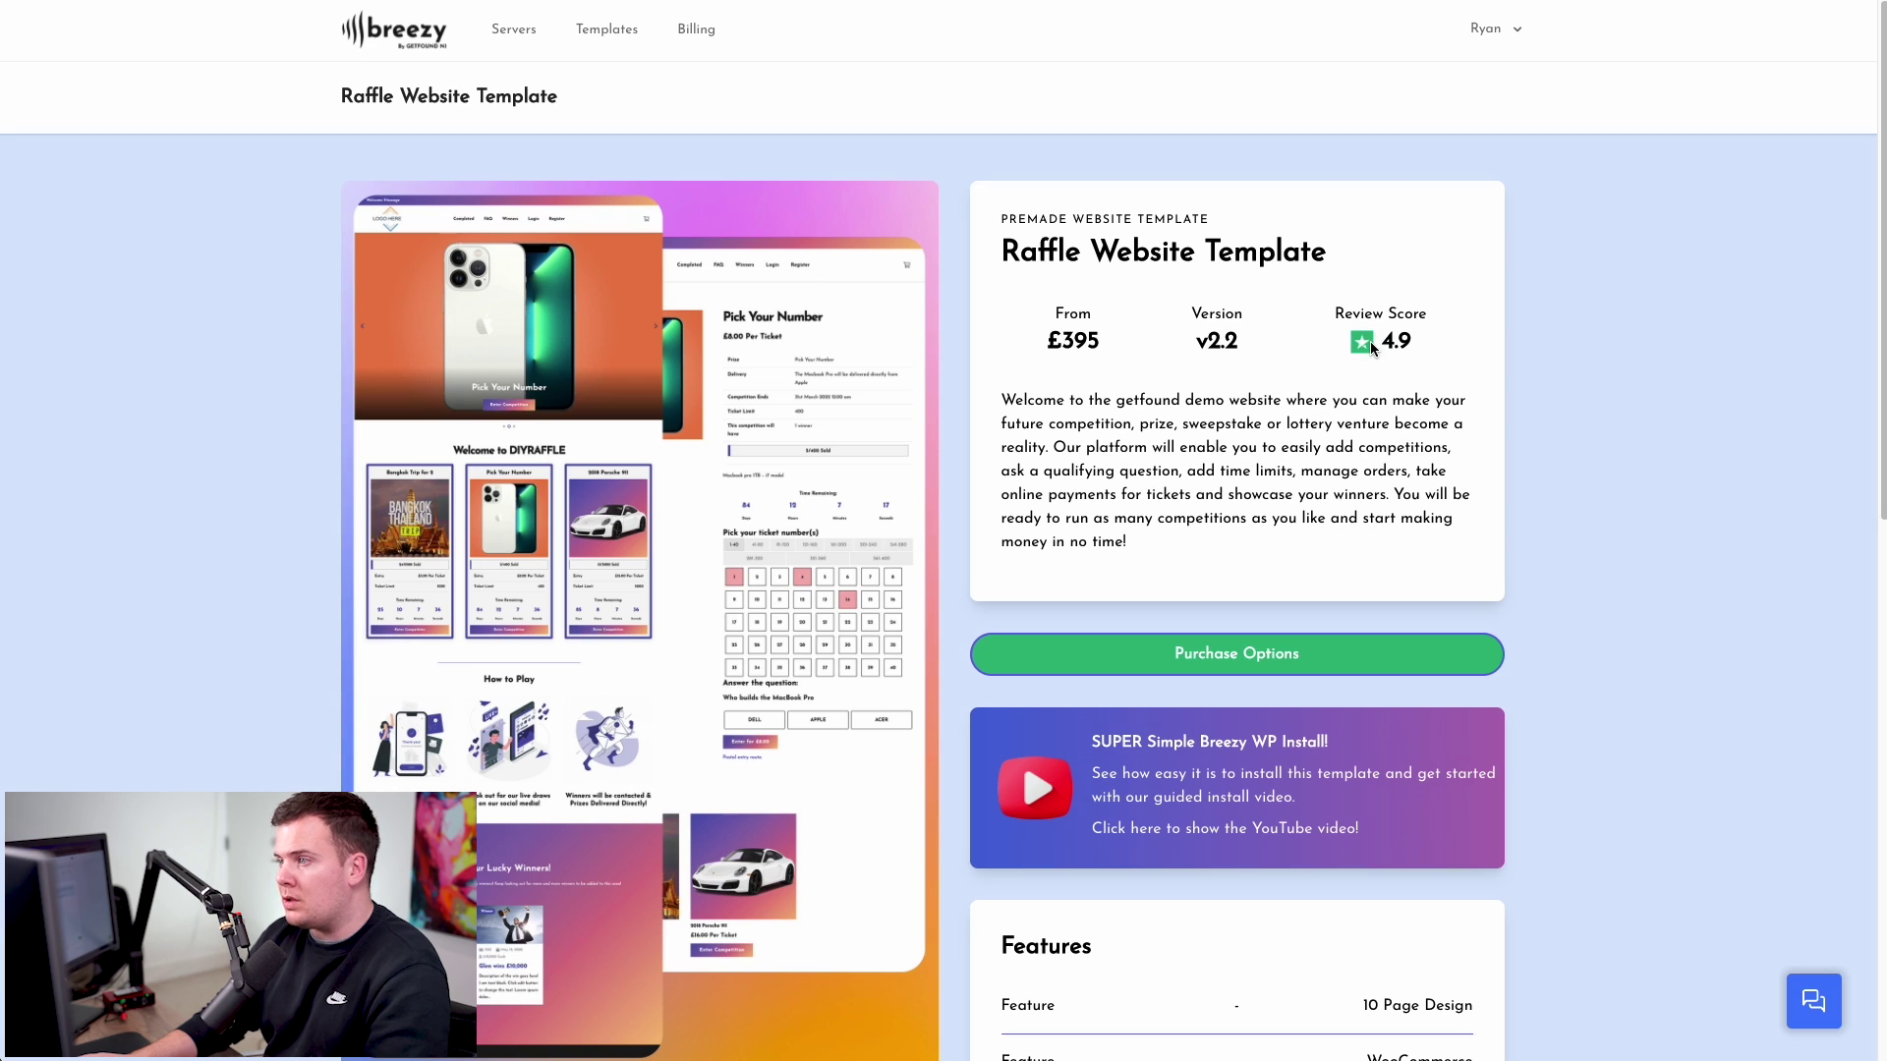
click(1362, 341)
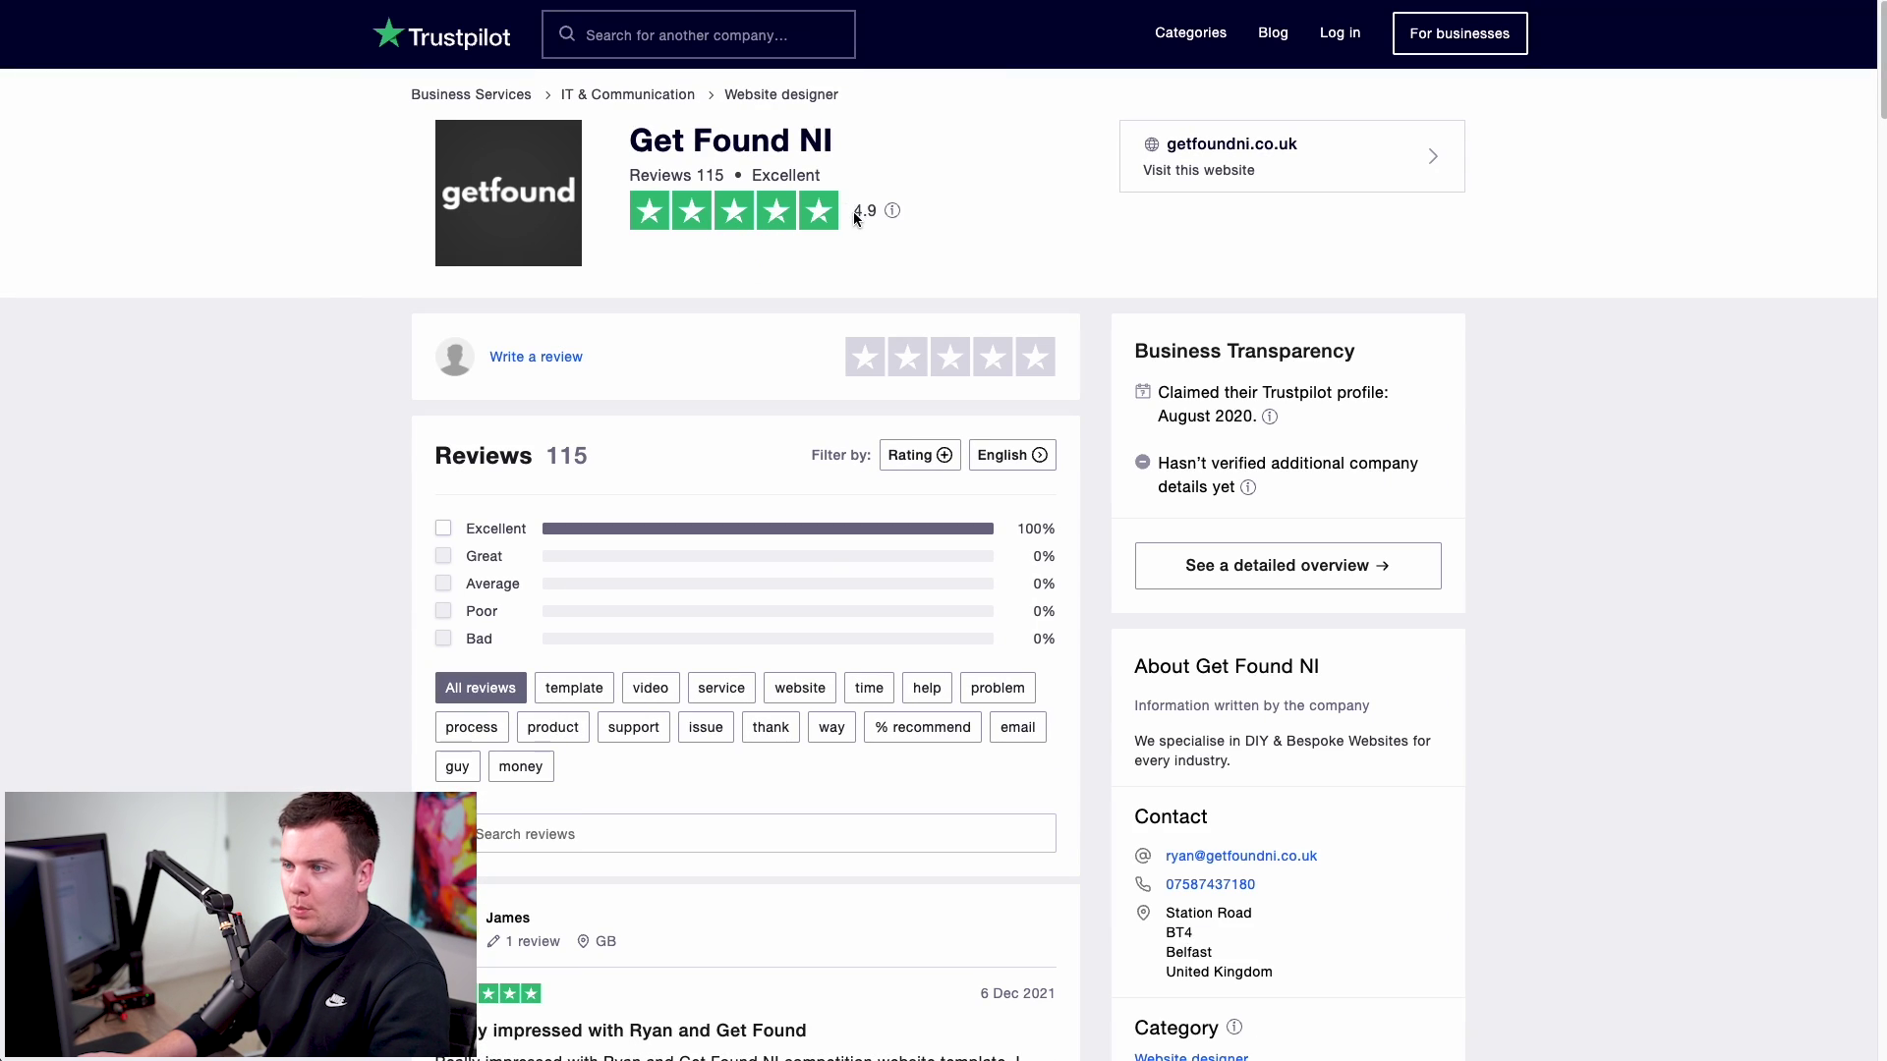
drag(853, 210, 863, 210)
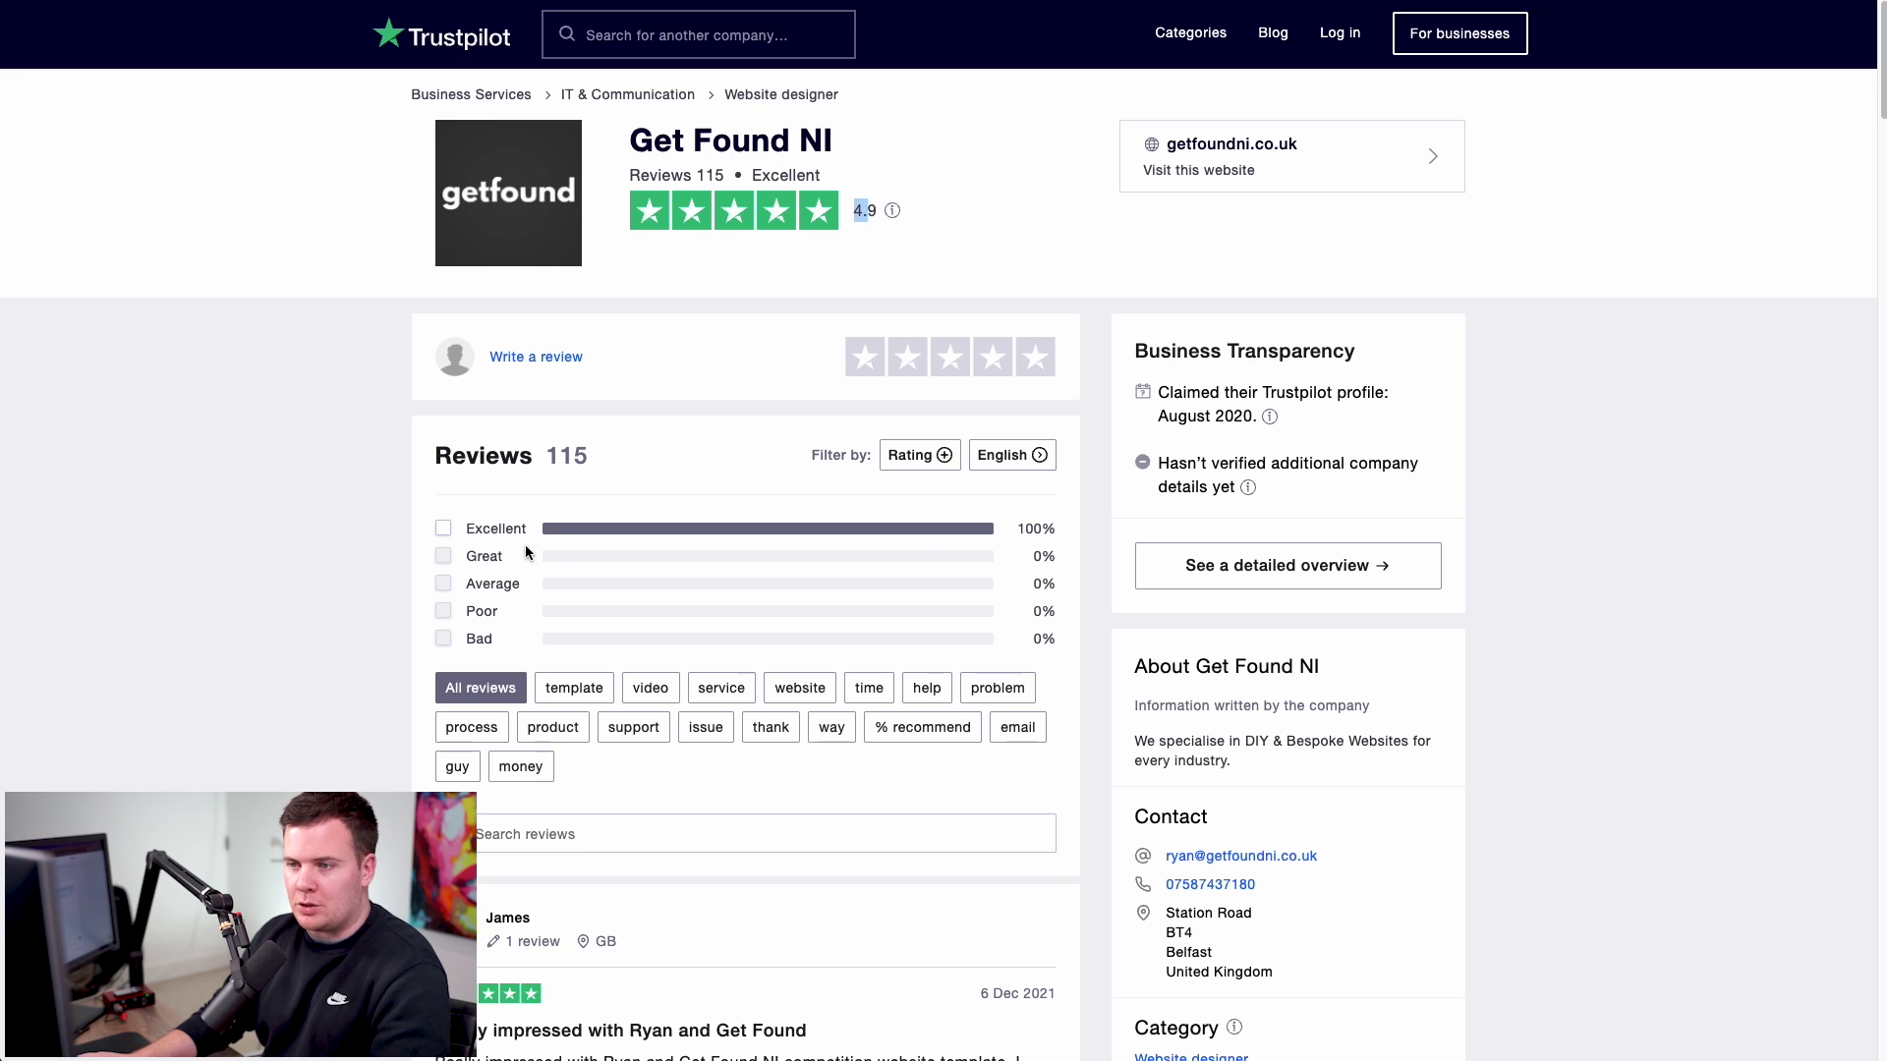
scroll(590, 532, down, 10)
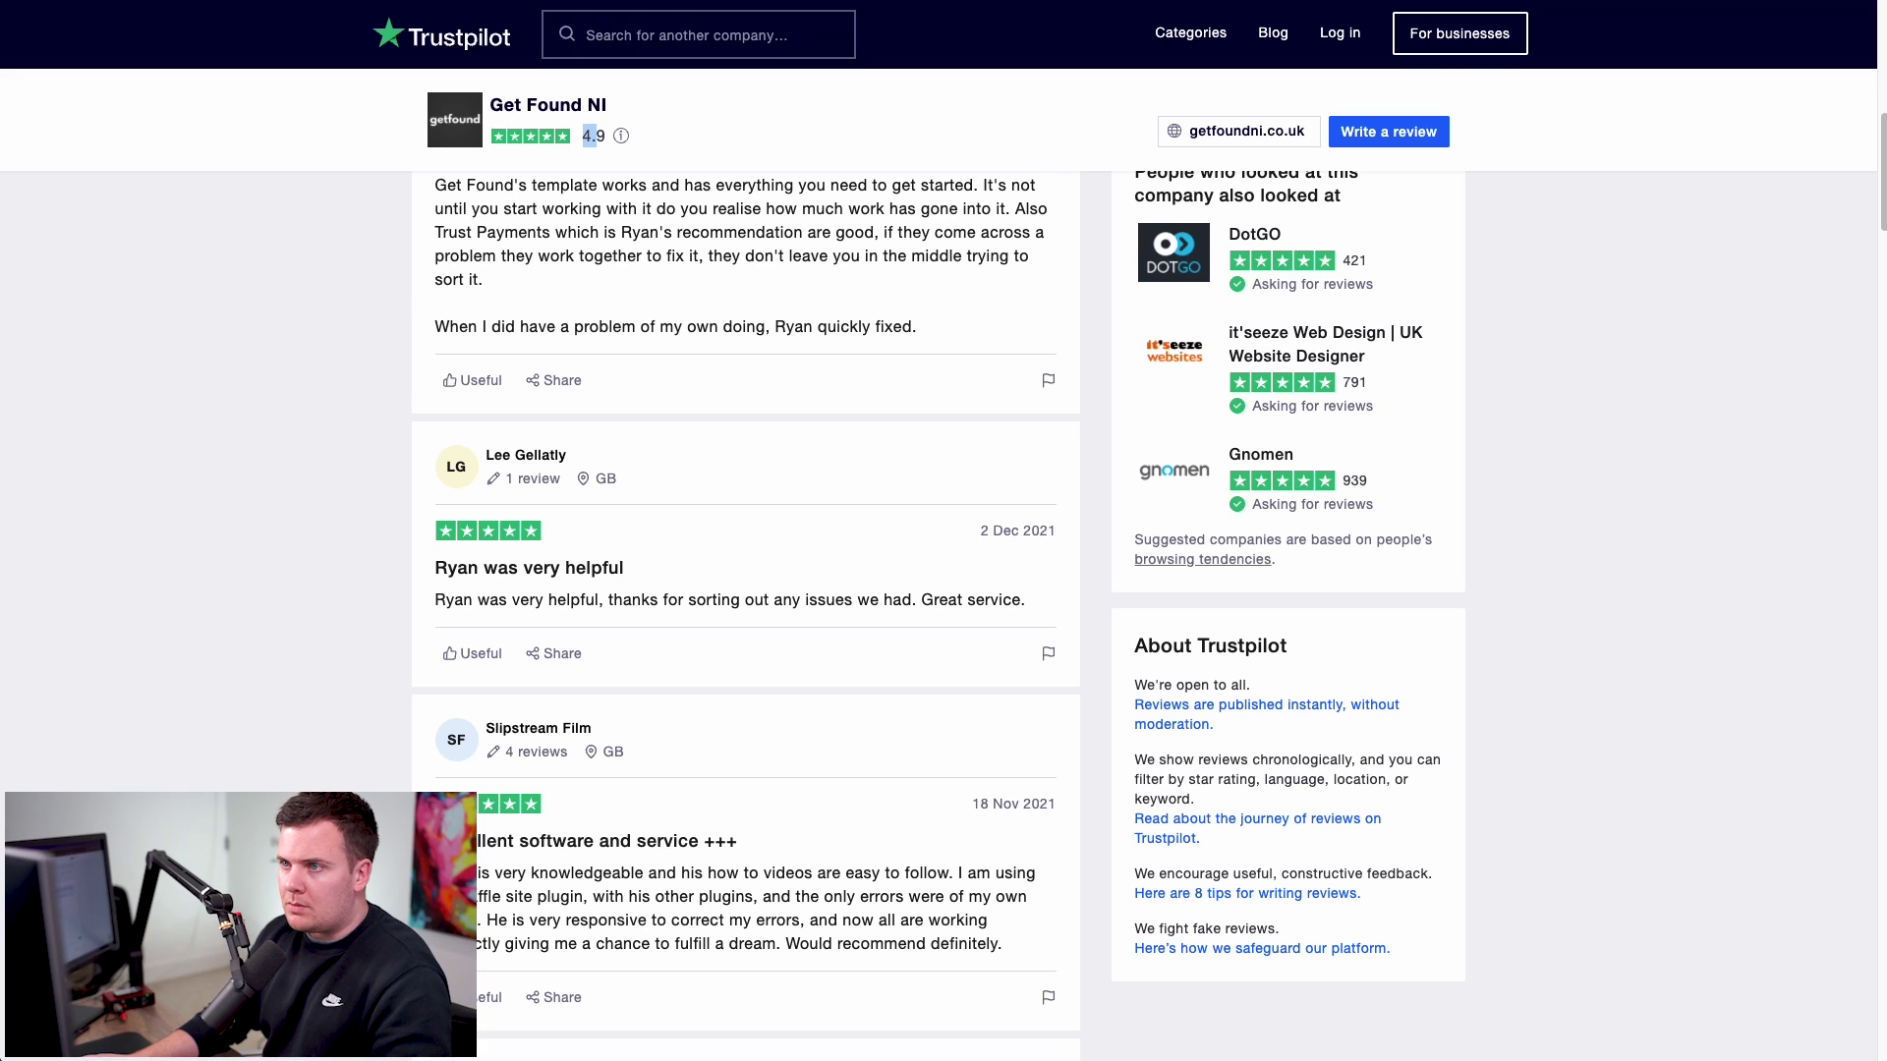
key(ctrl+w)
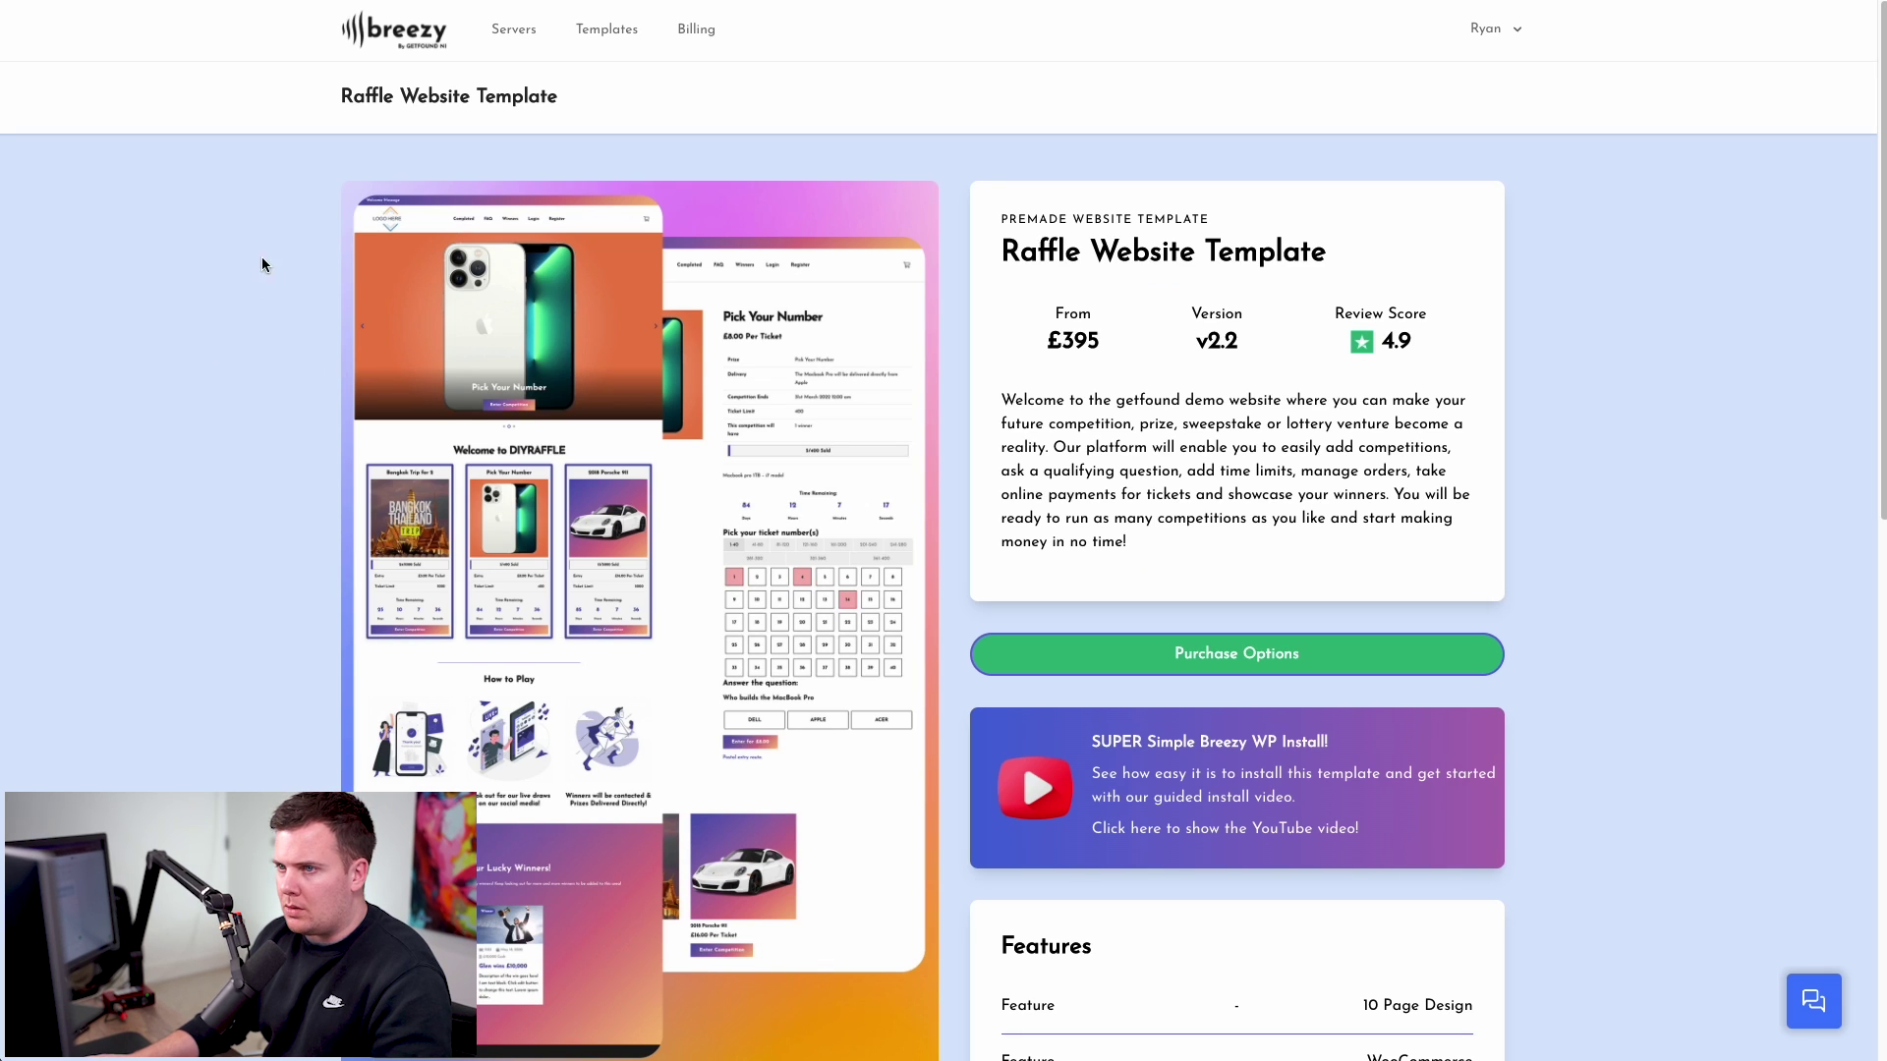
- Open the template's purchase options and set Spot The Ball Plugin to No
scroll(1193, 513, down, 1)
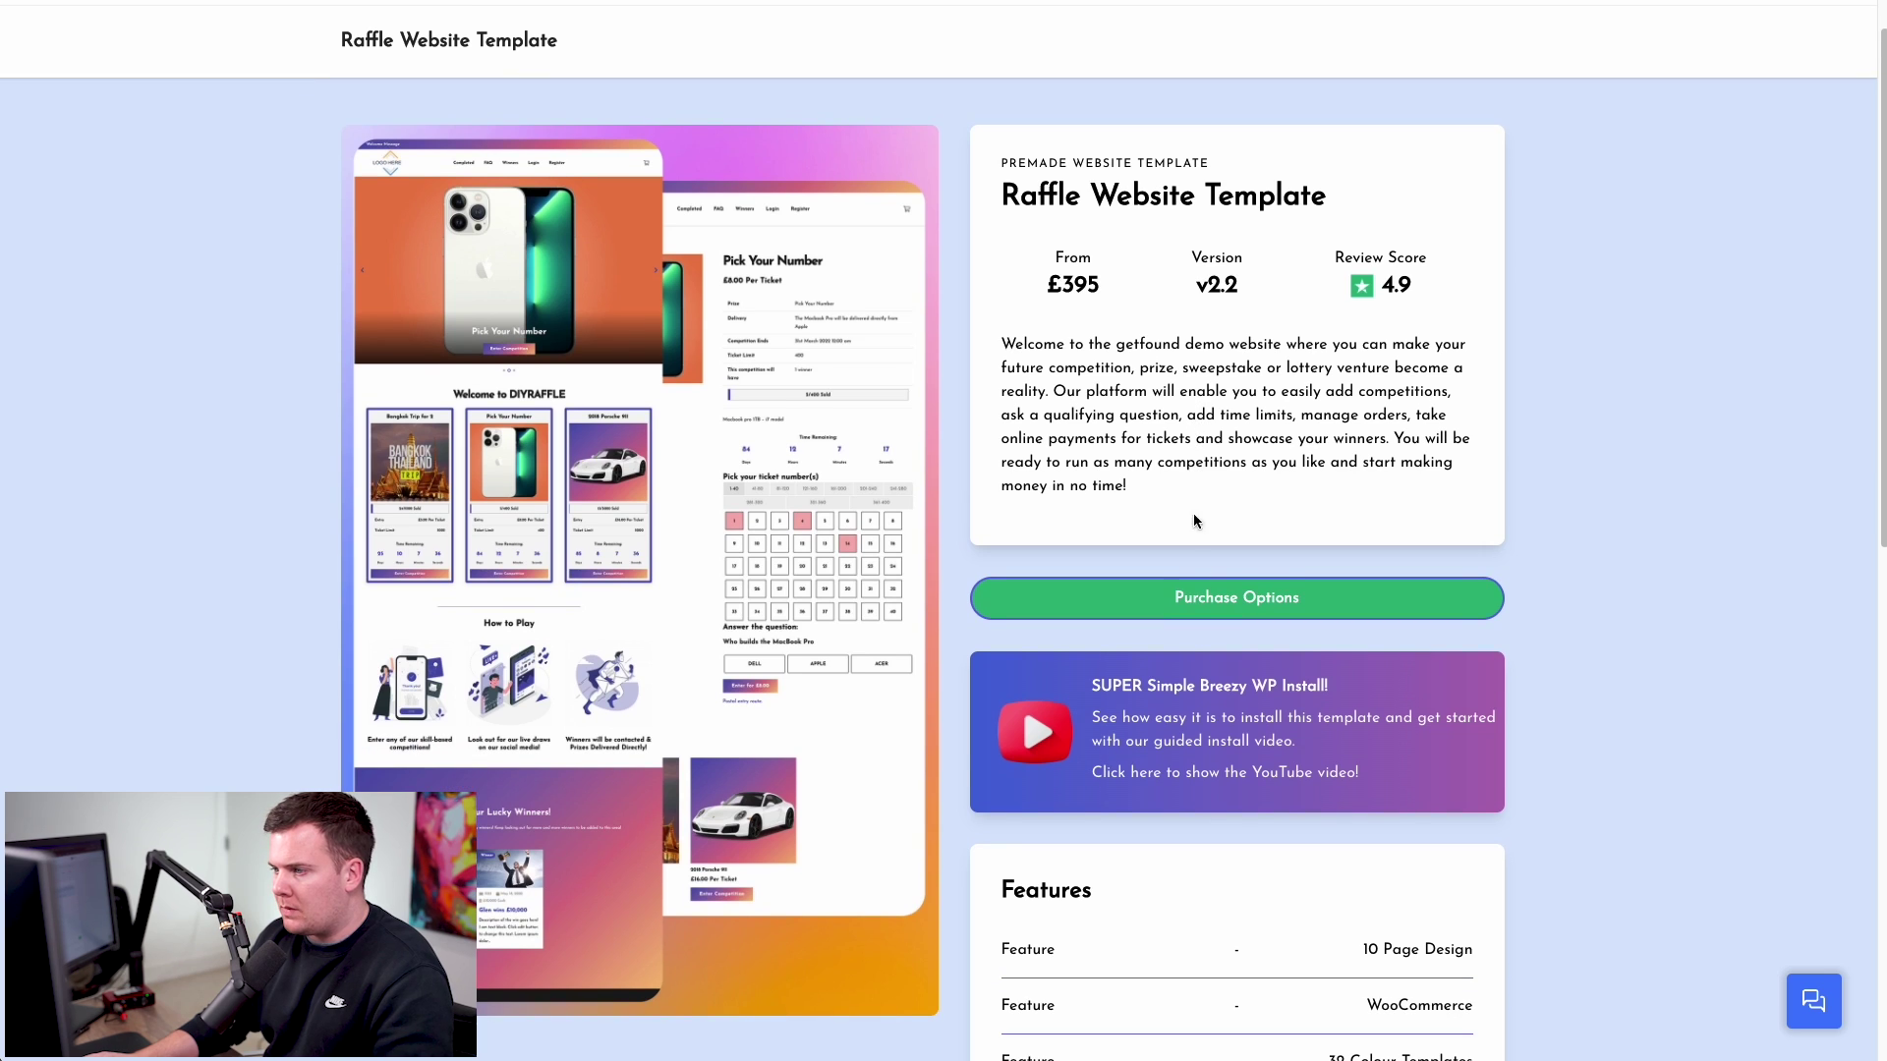
click(1191, 606)
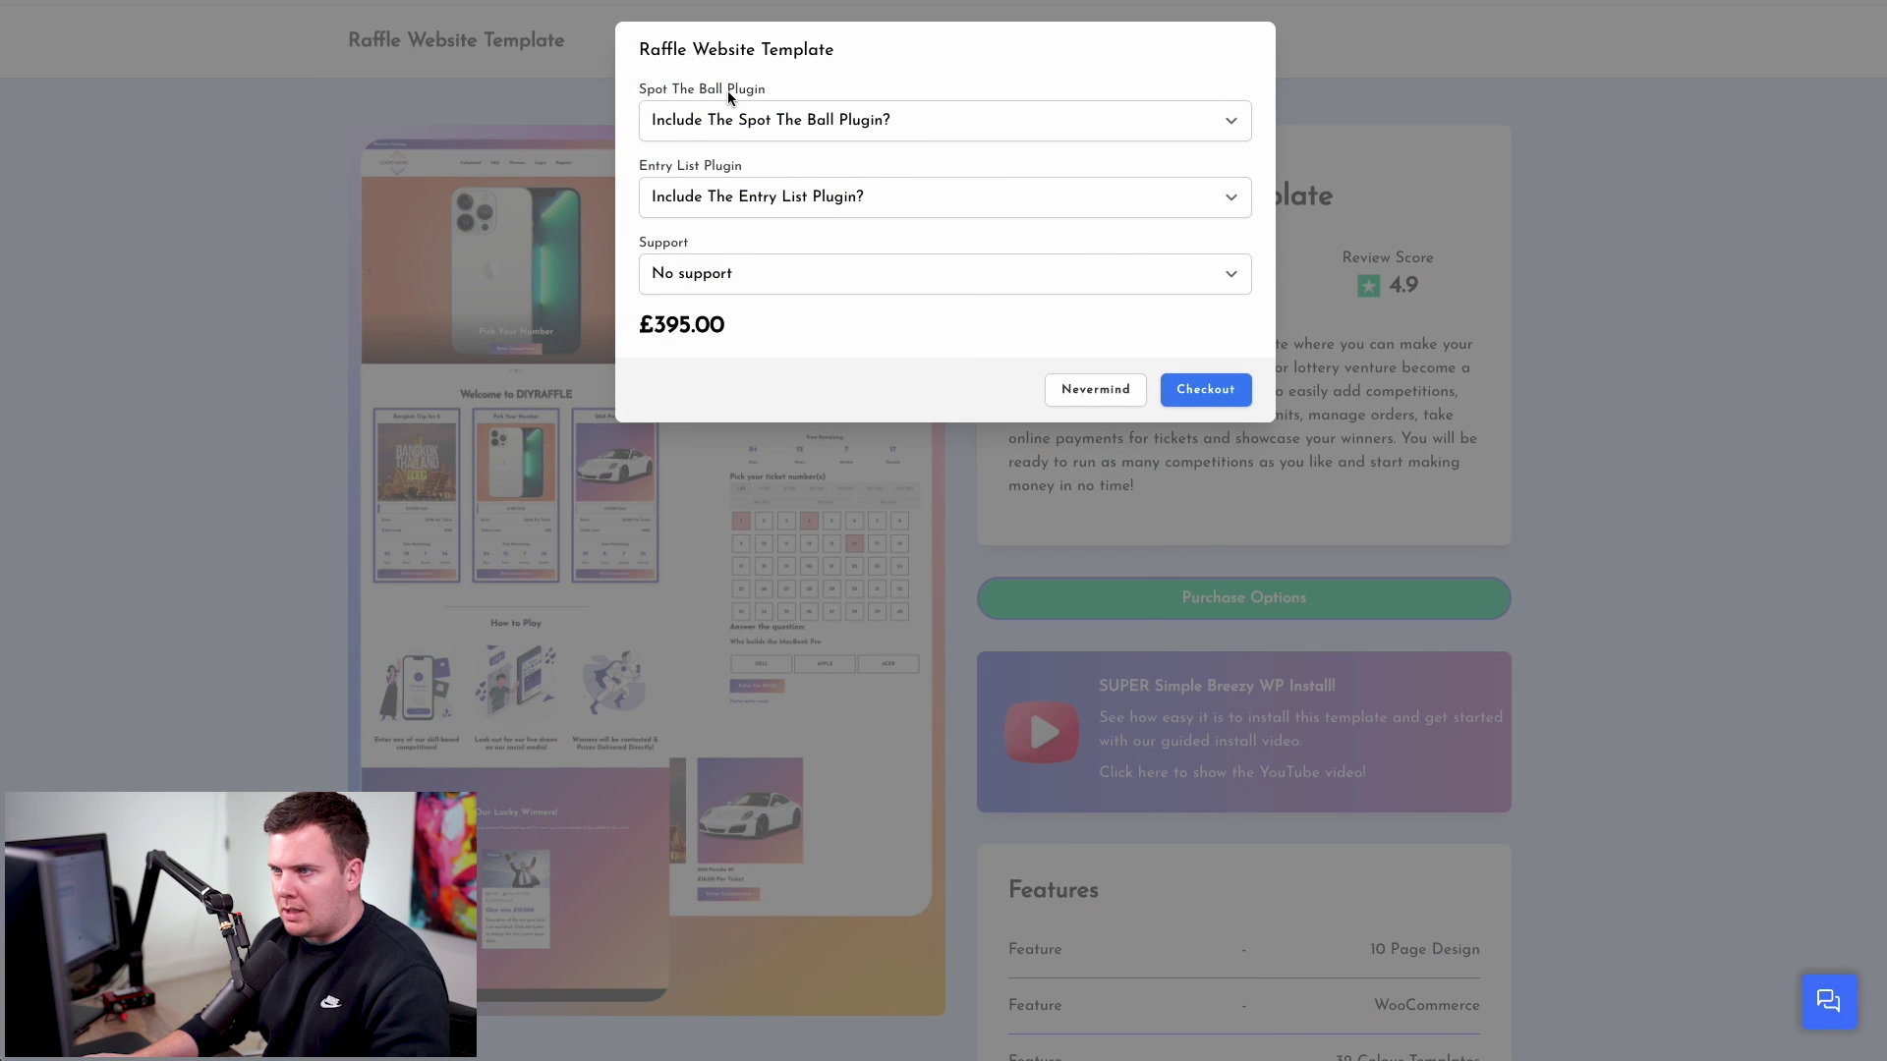
click(798, 119)
click(751, 148)
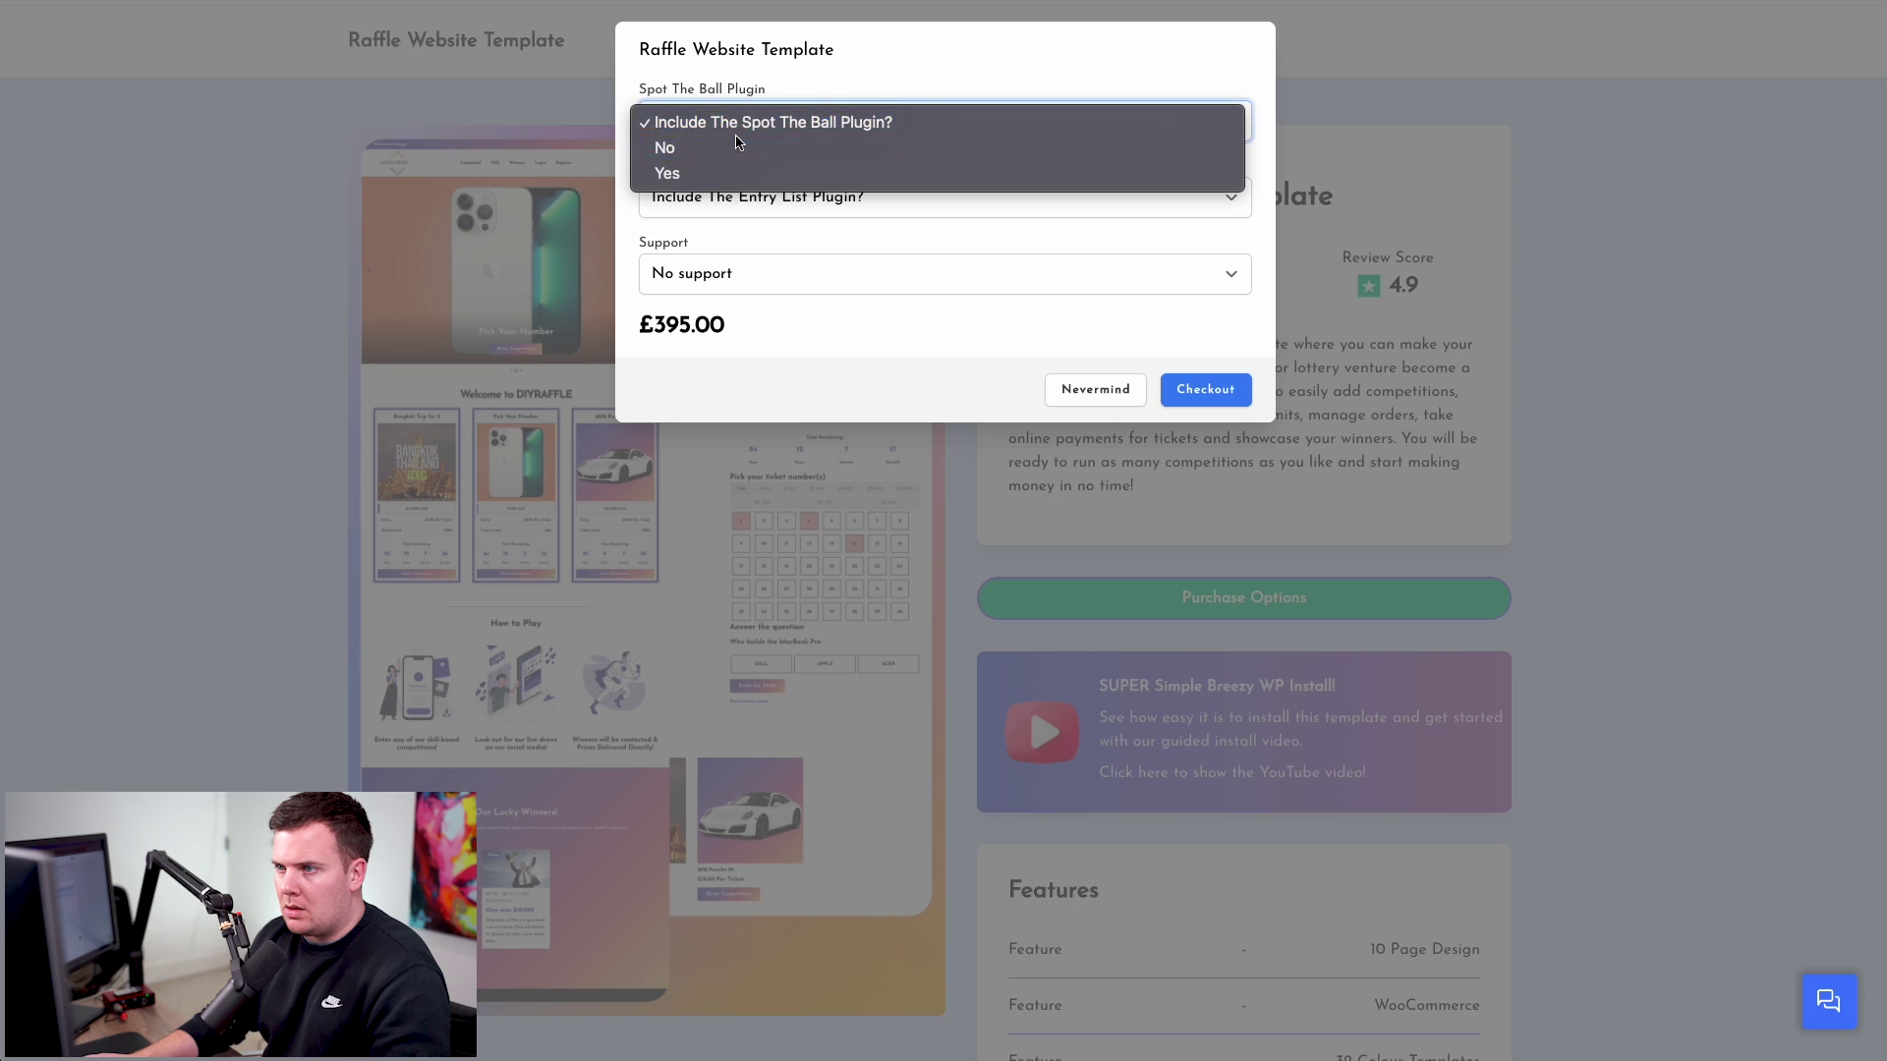
click(742, 128)
click(737, 149)
click(737, 120)
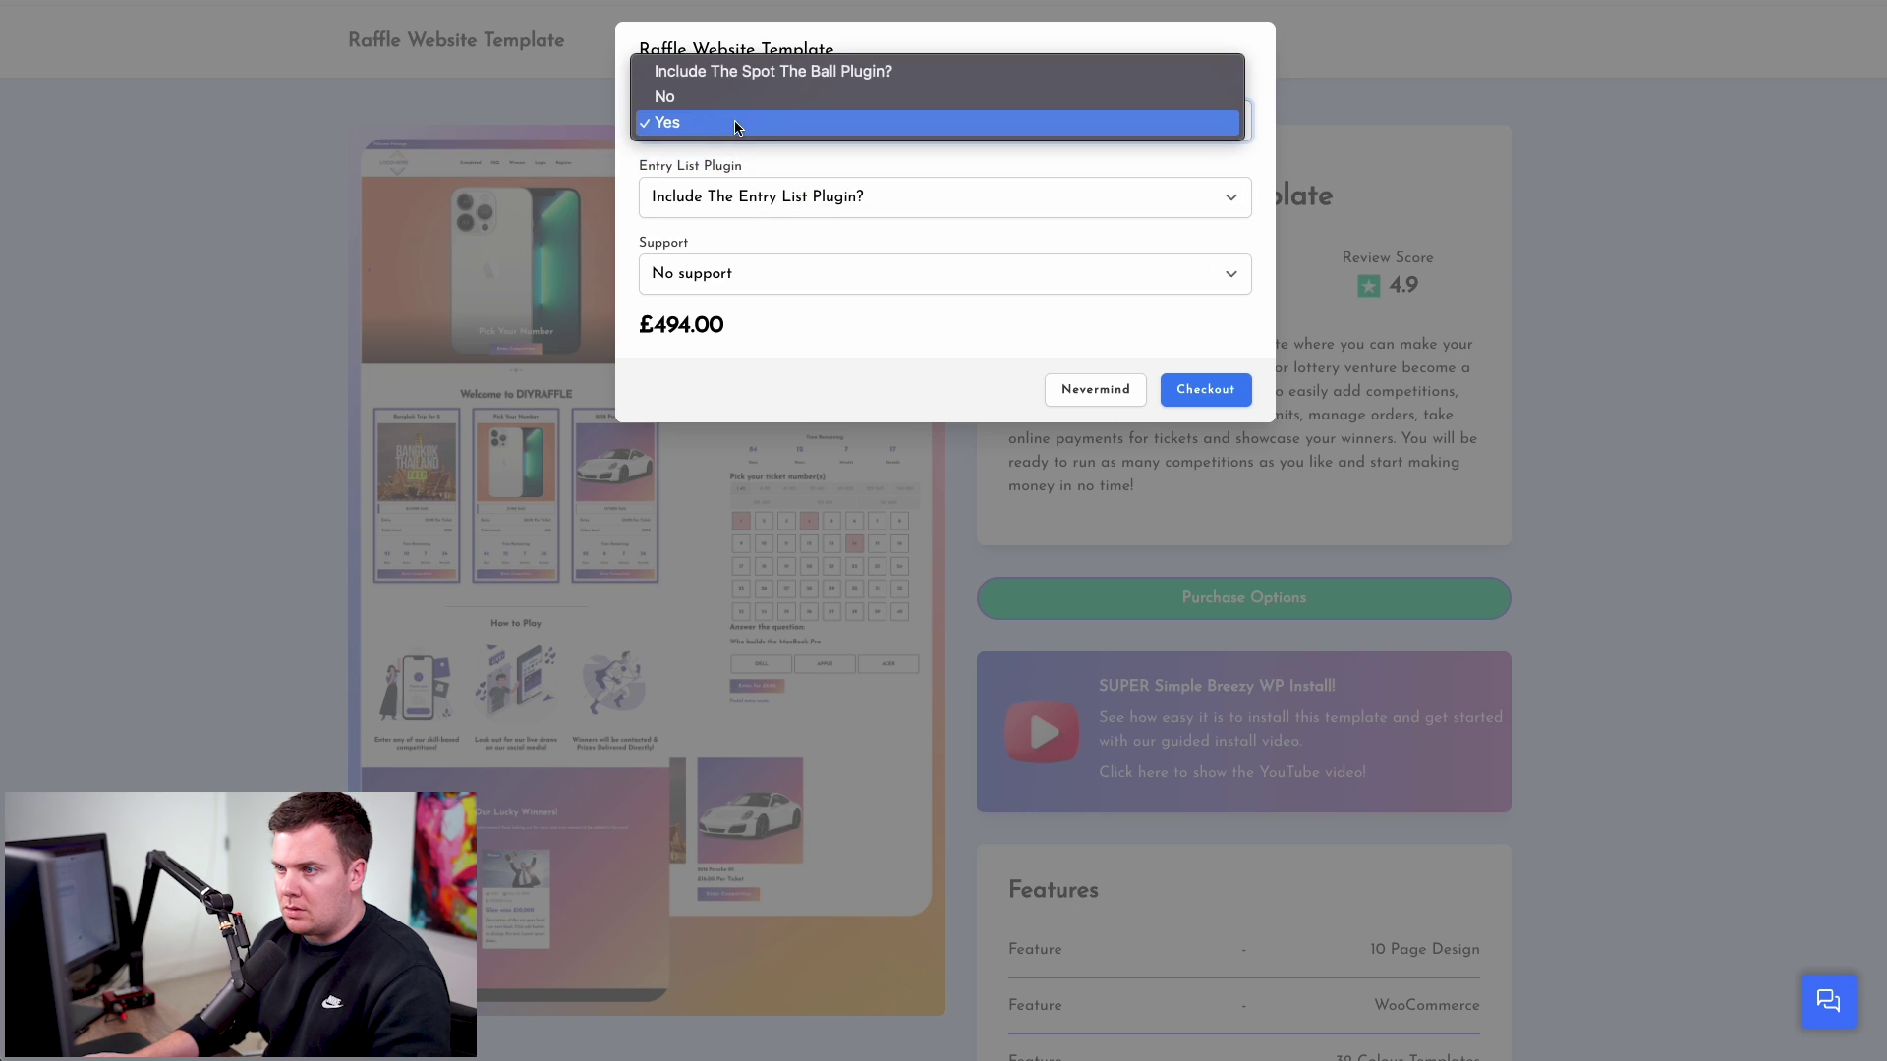
click(732, 98)
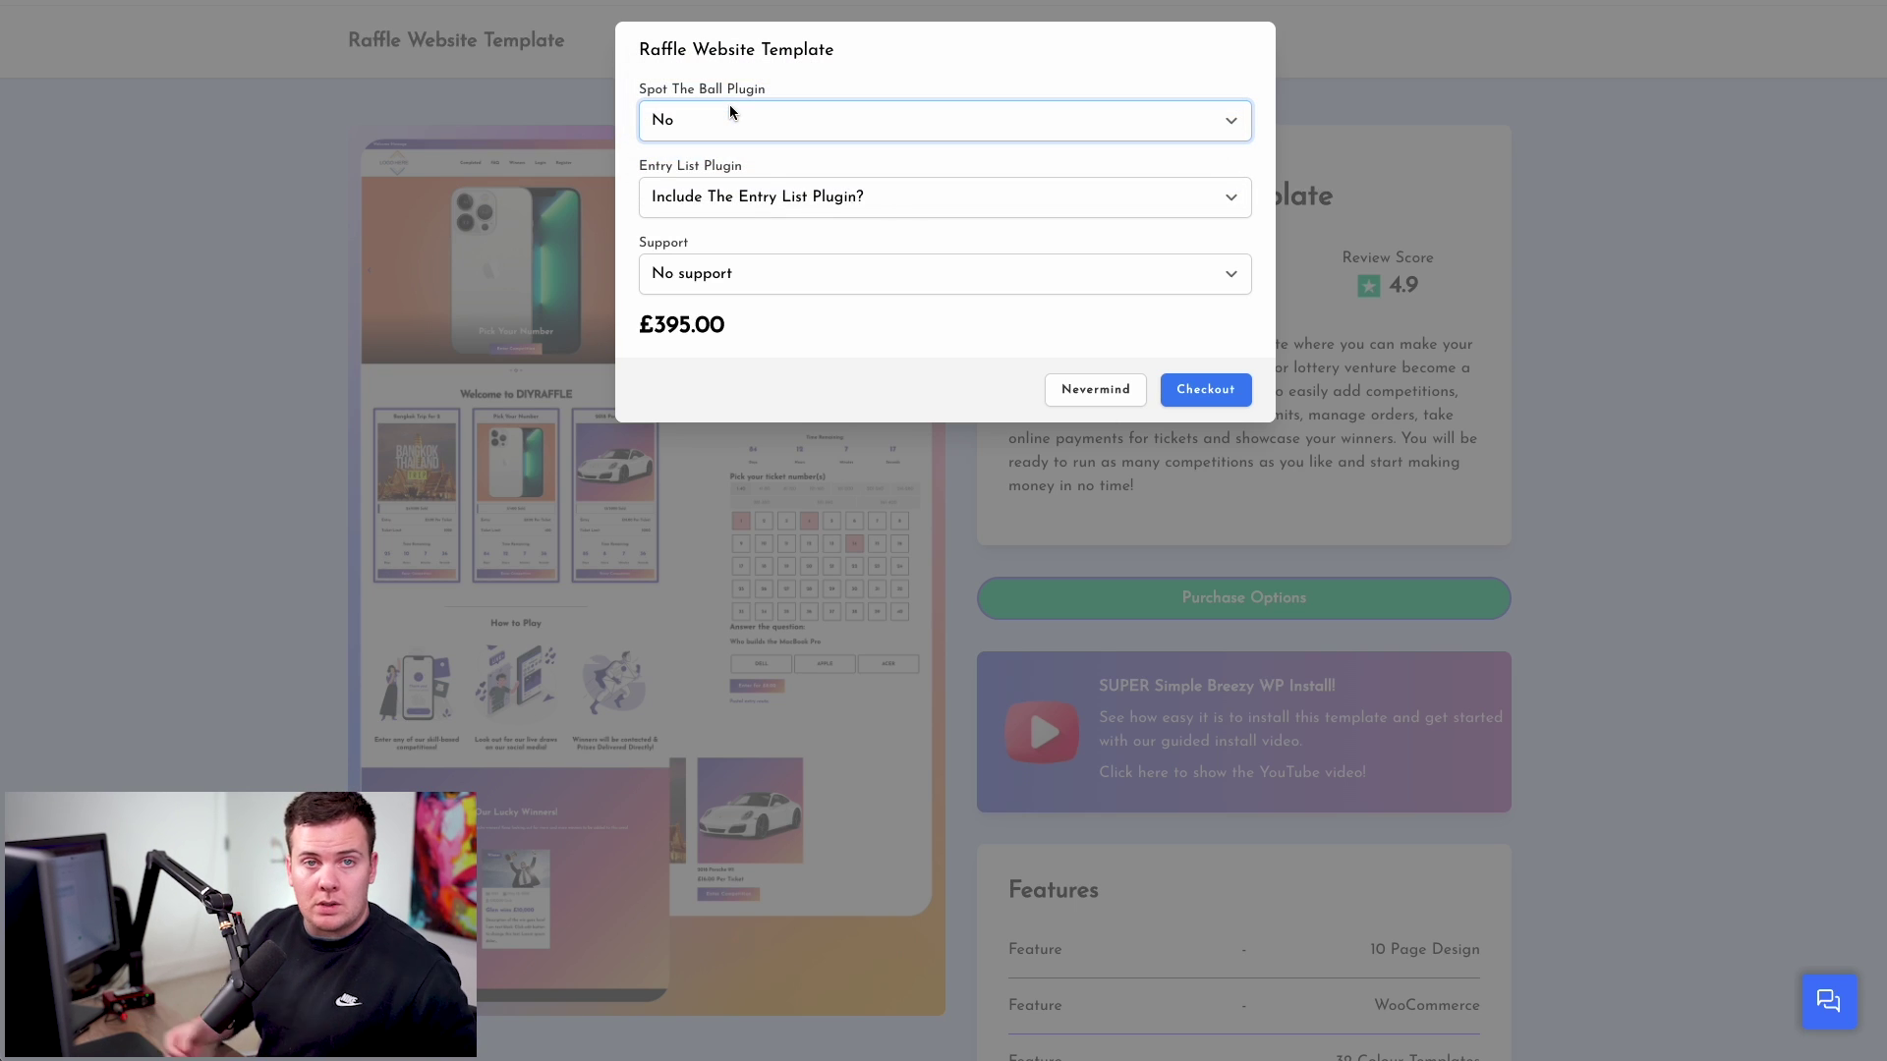
- Set Entry List Plugin to Yes and keep No support, bringing the total to £440.00
click(749, 201)
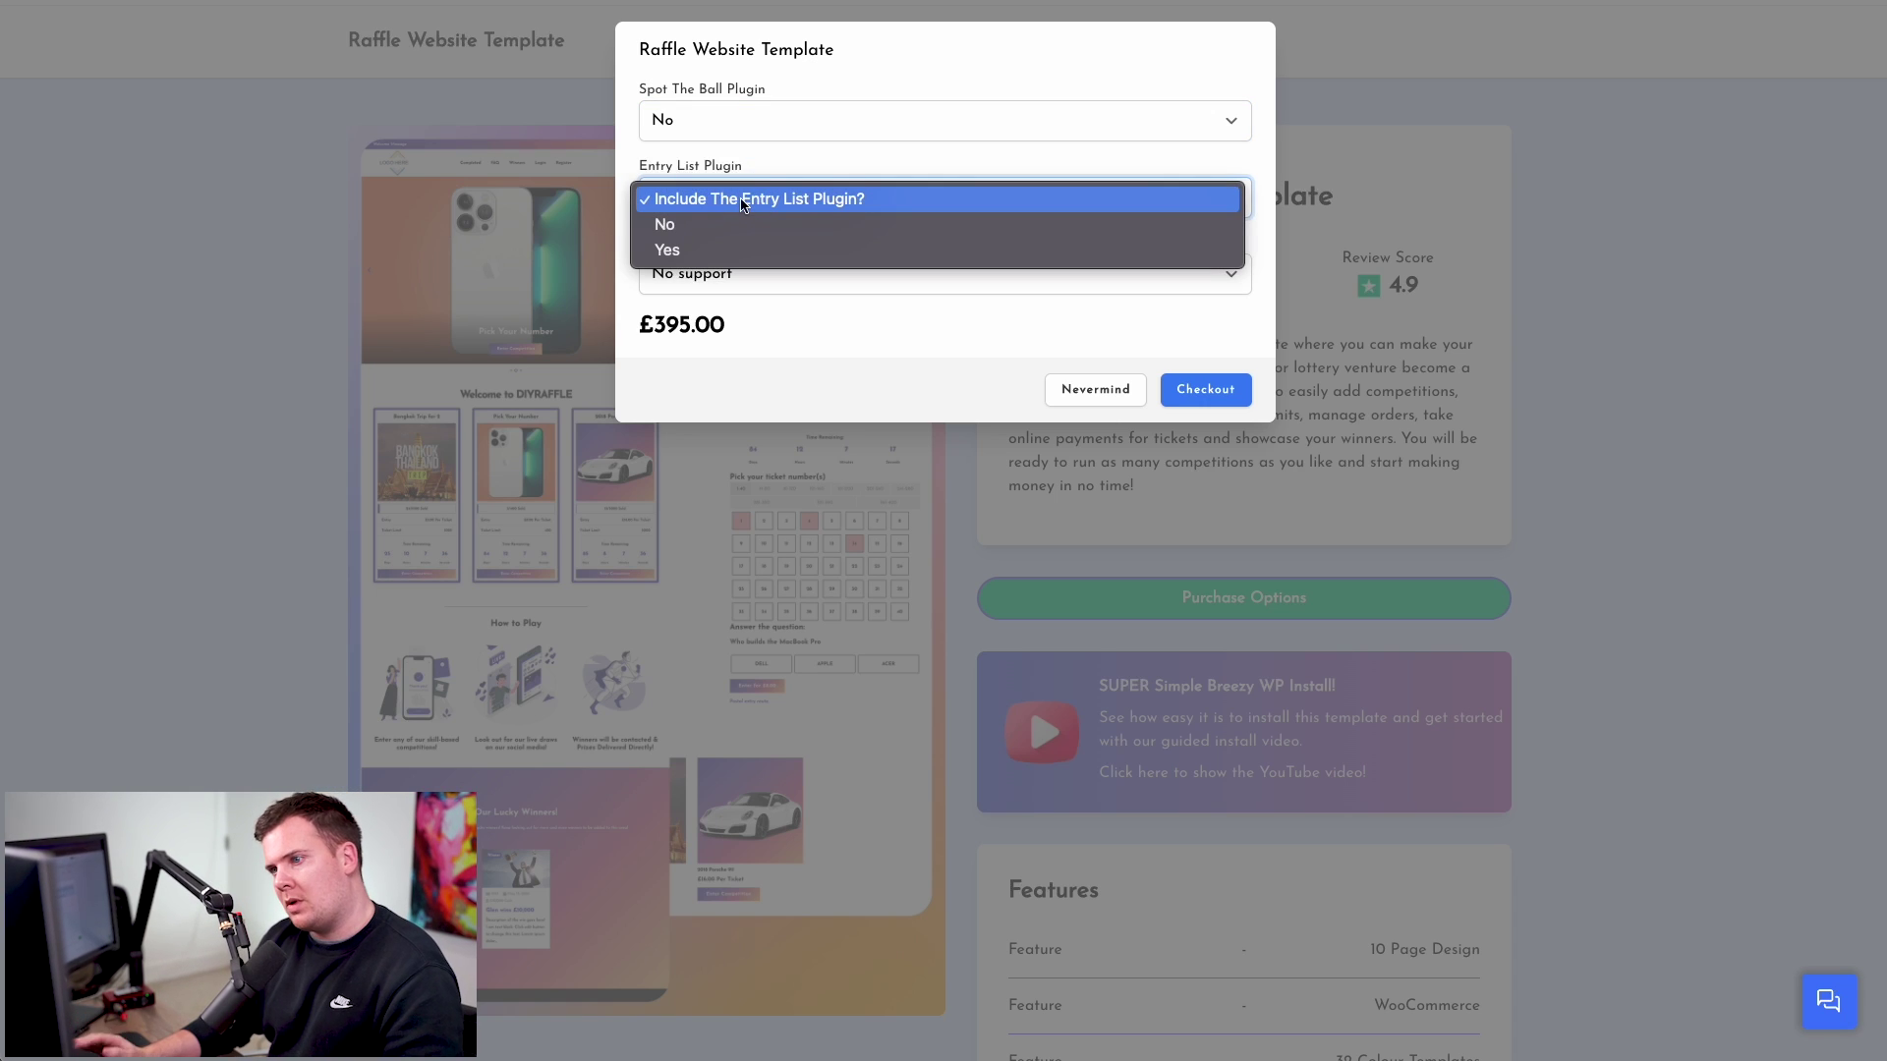
click(658, 179)
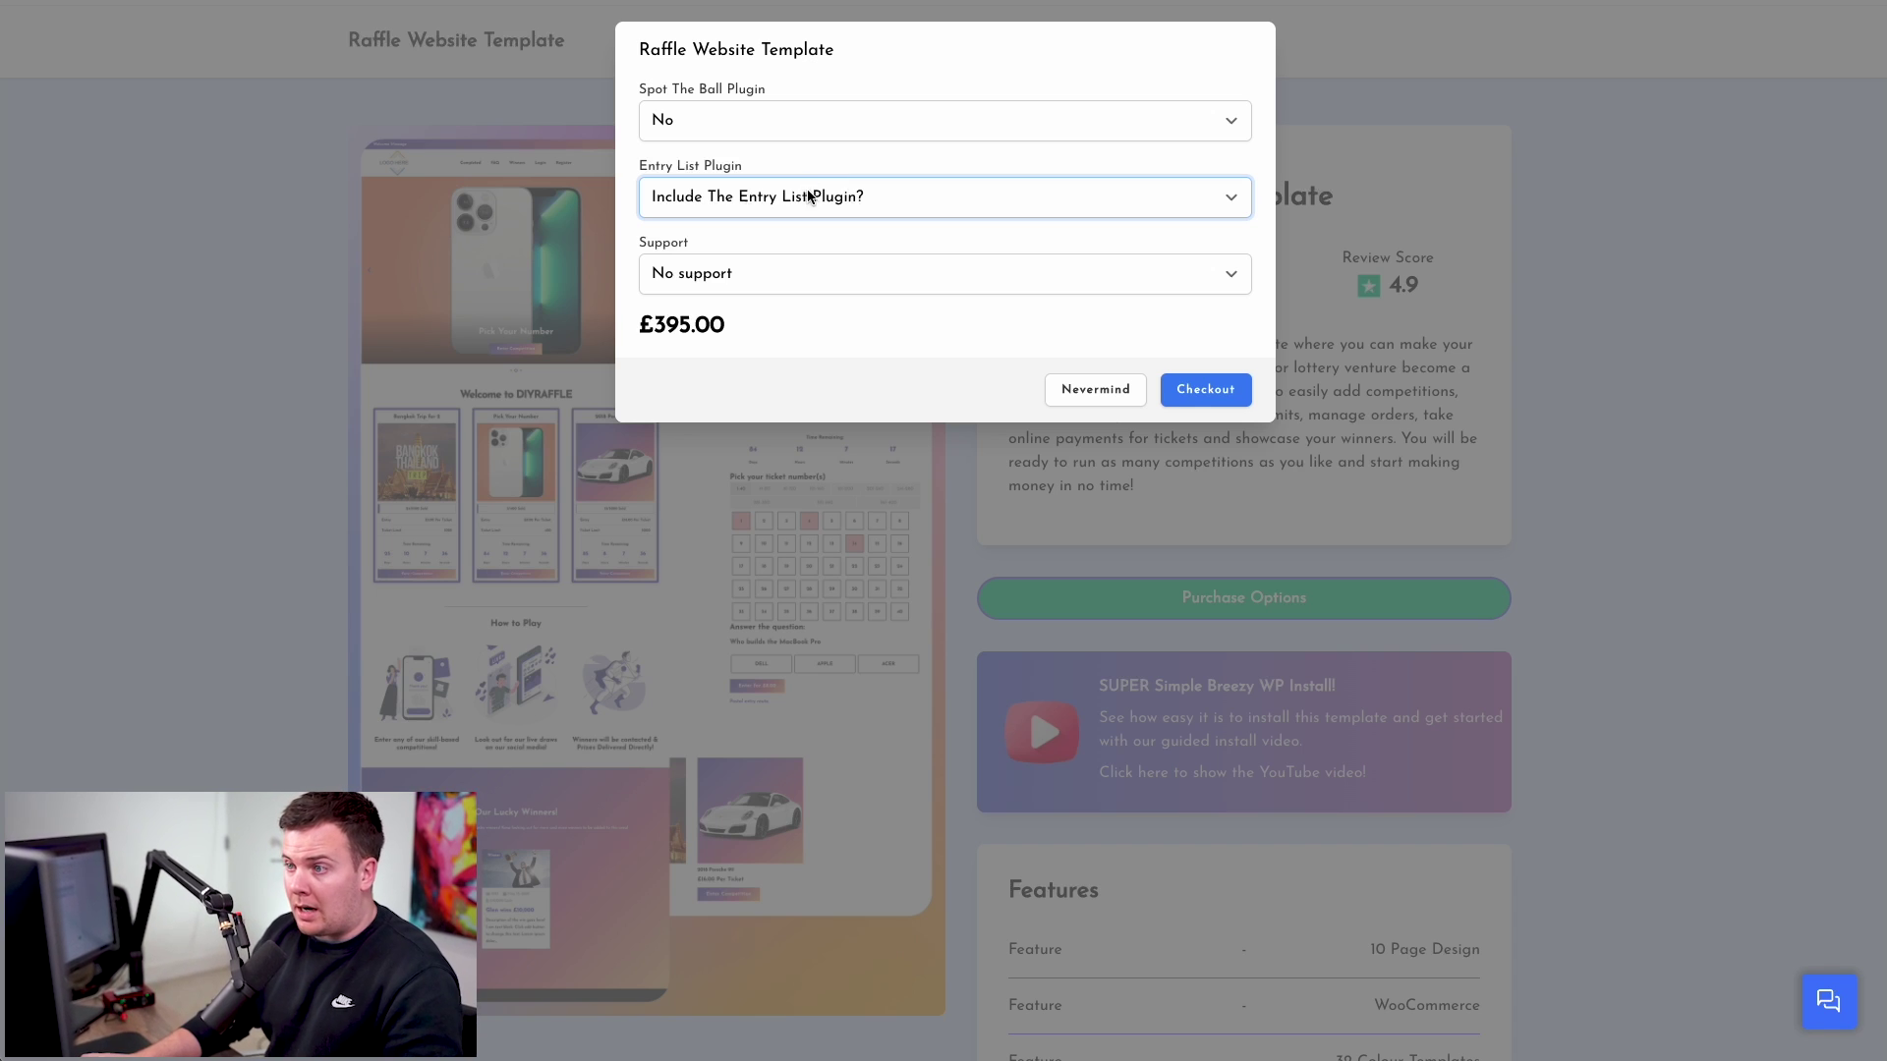
click(802, 197)
click(787, 252)
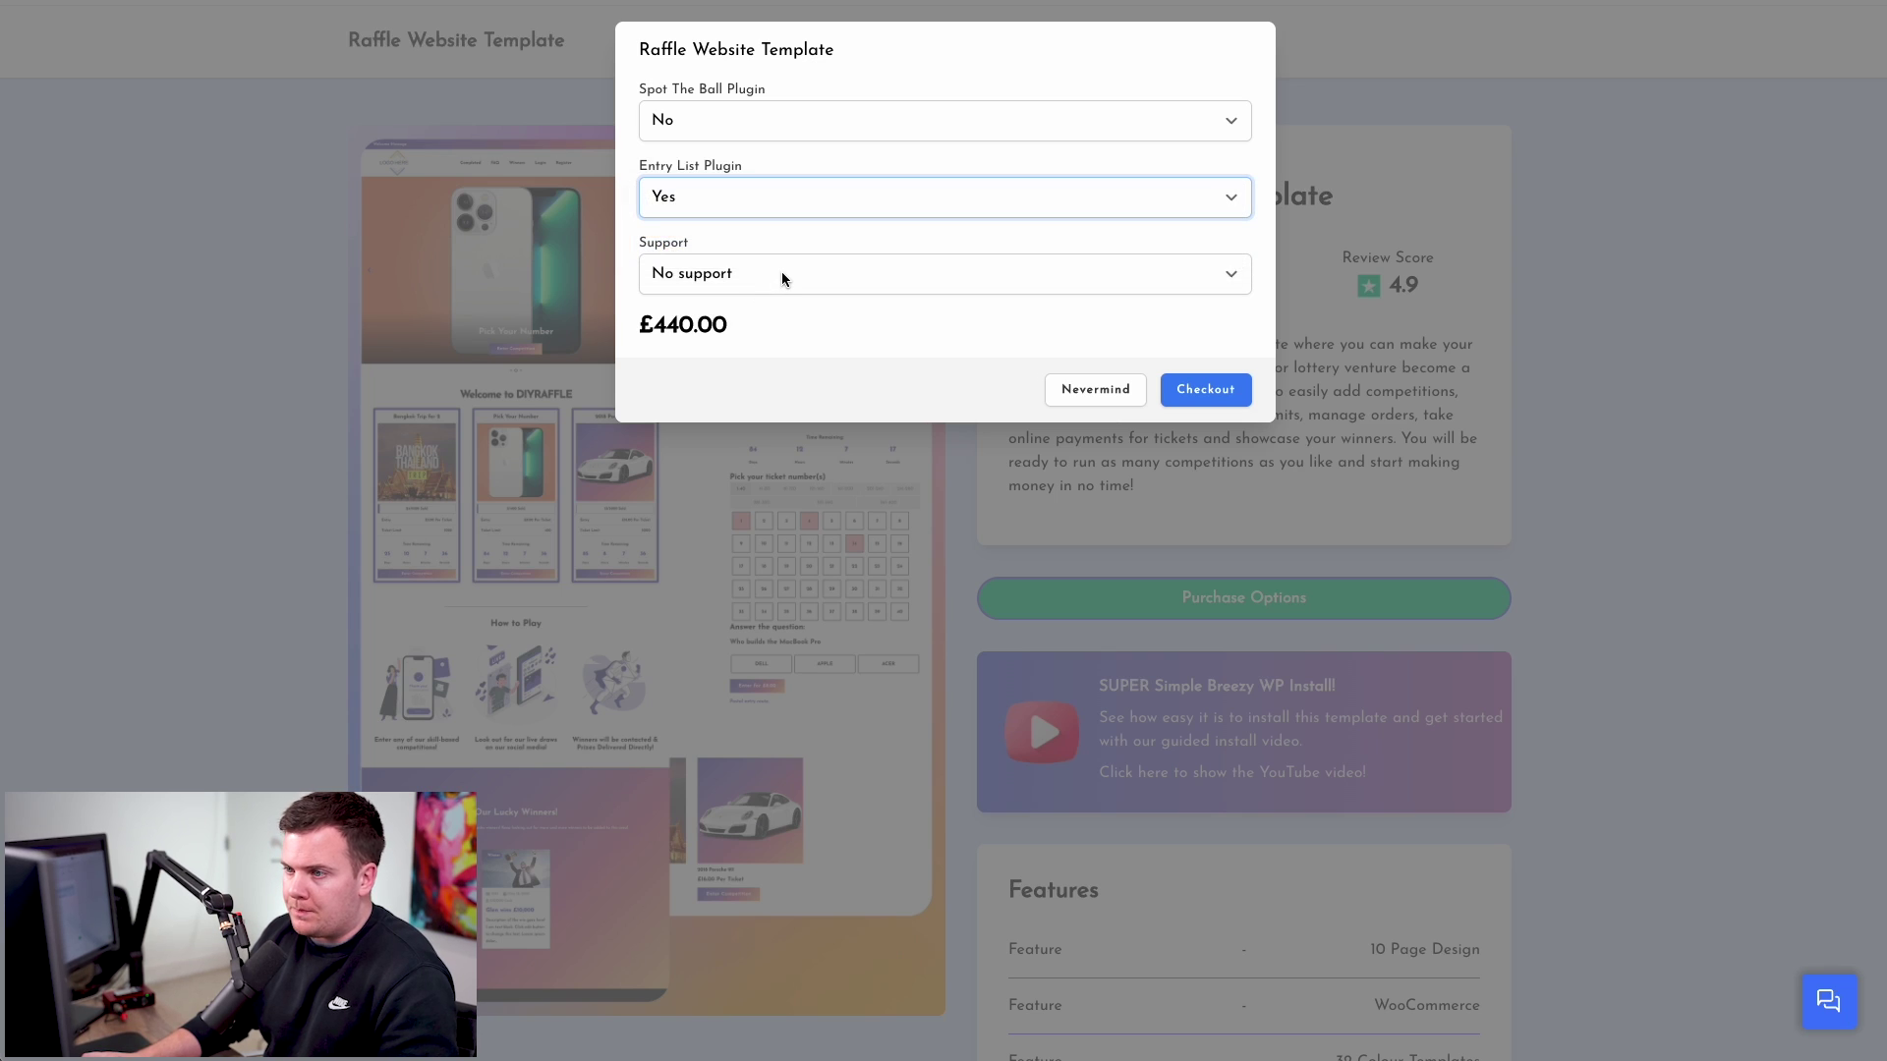
click(783, 277)
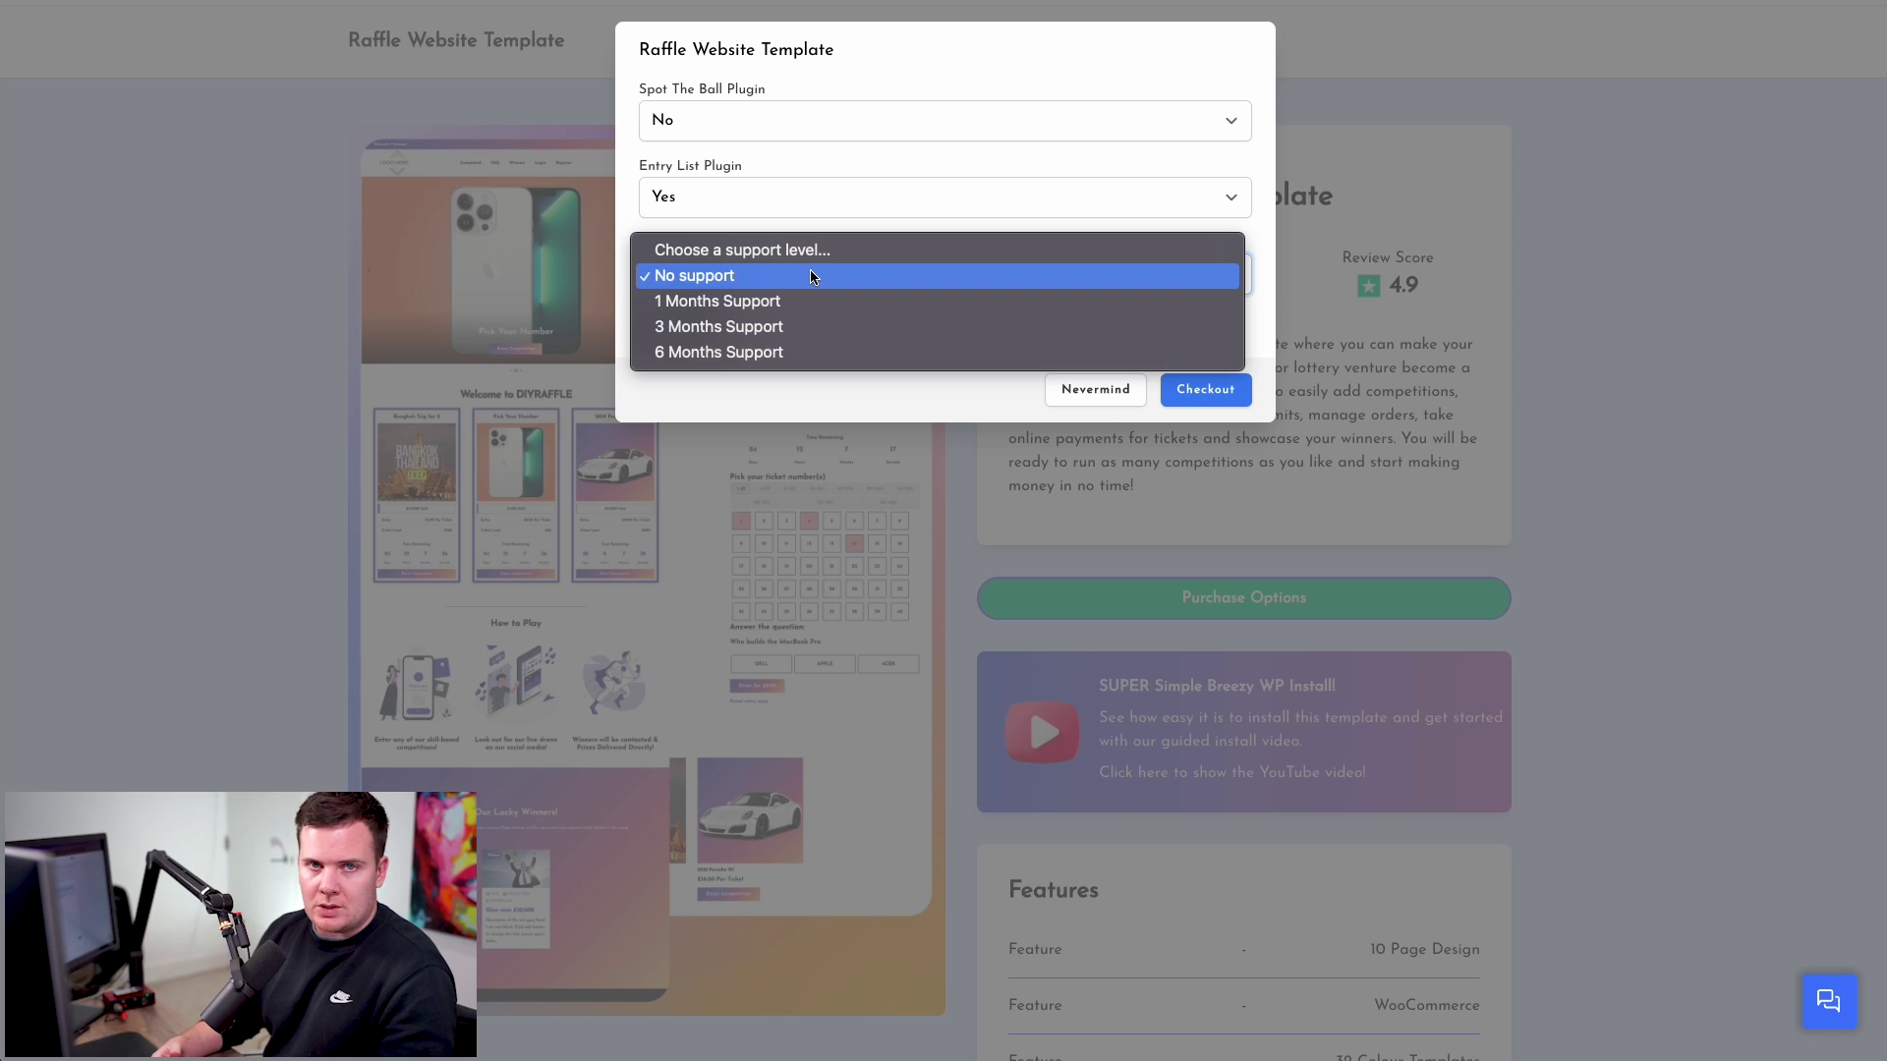
click(810, 275)
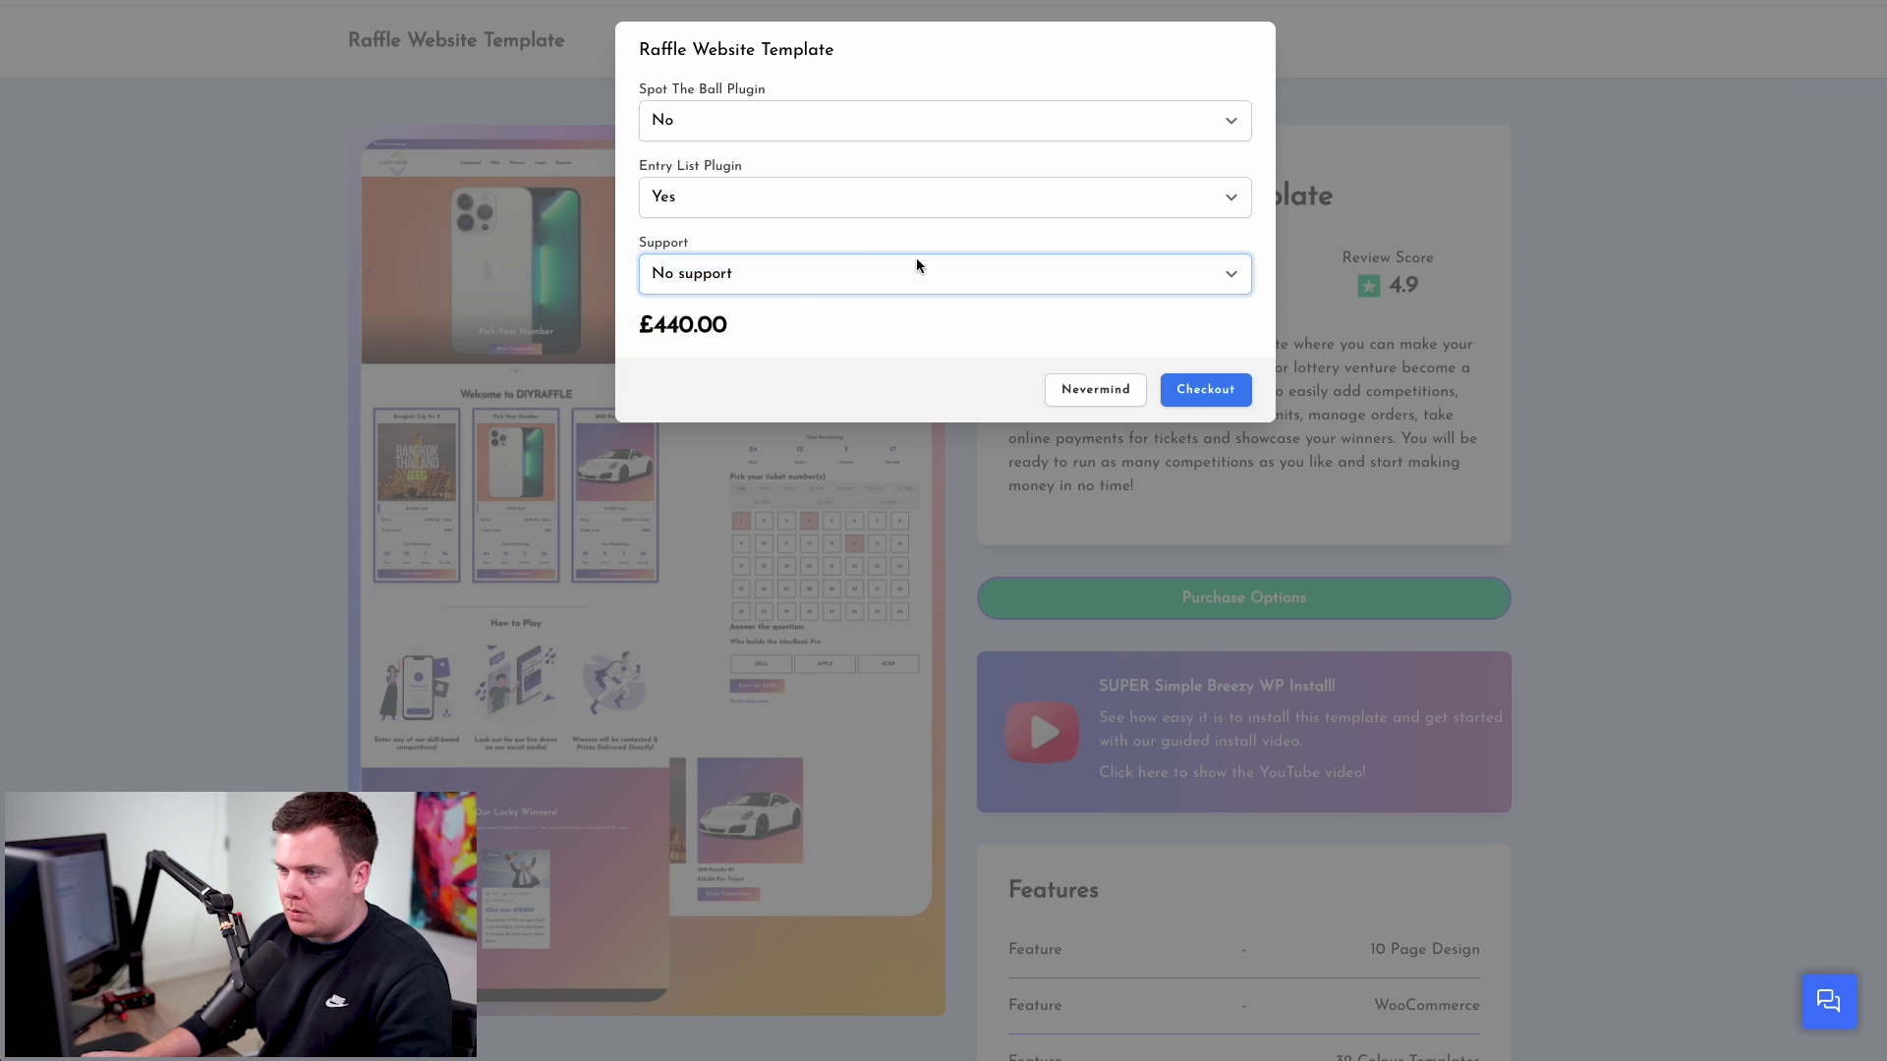
- Check out the Raffle Website Template order and pay £440.00 through Stripe
click(1203, 389)
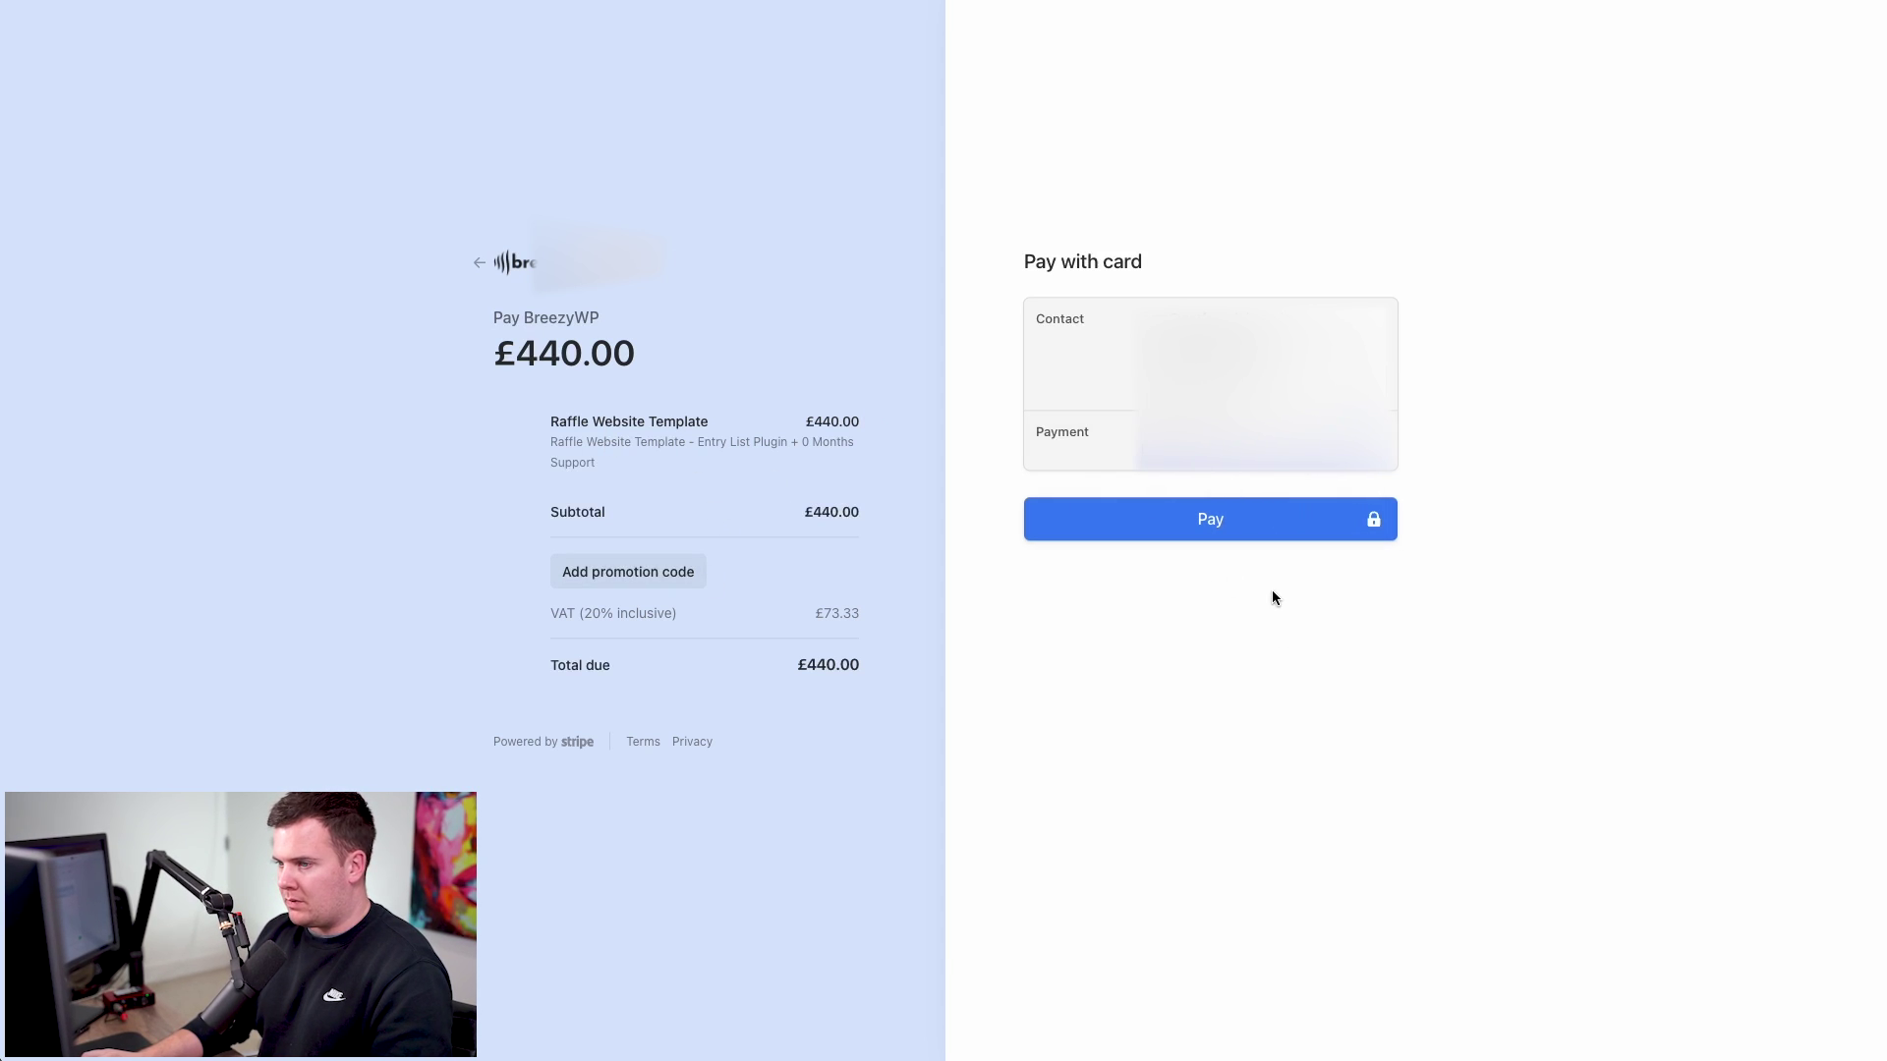
click(1213, 518)
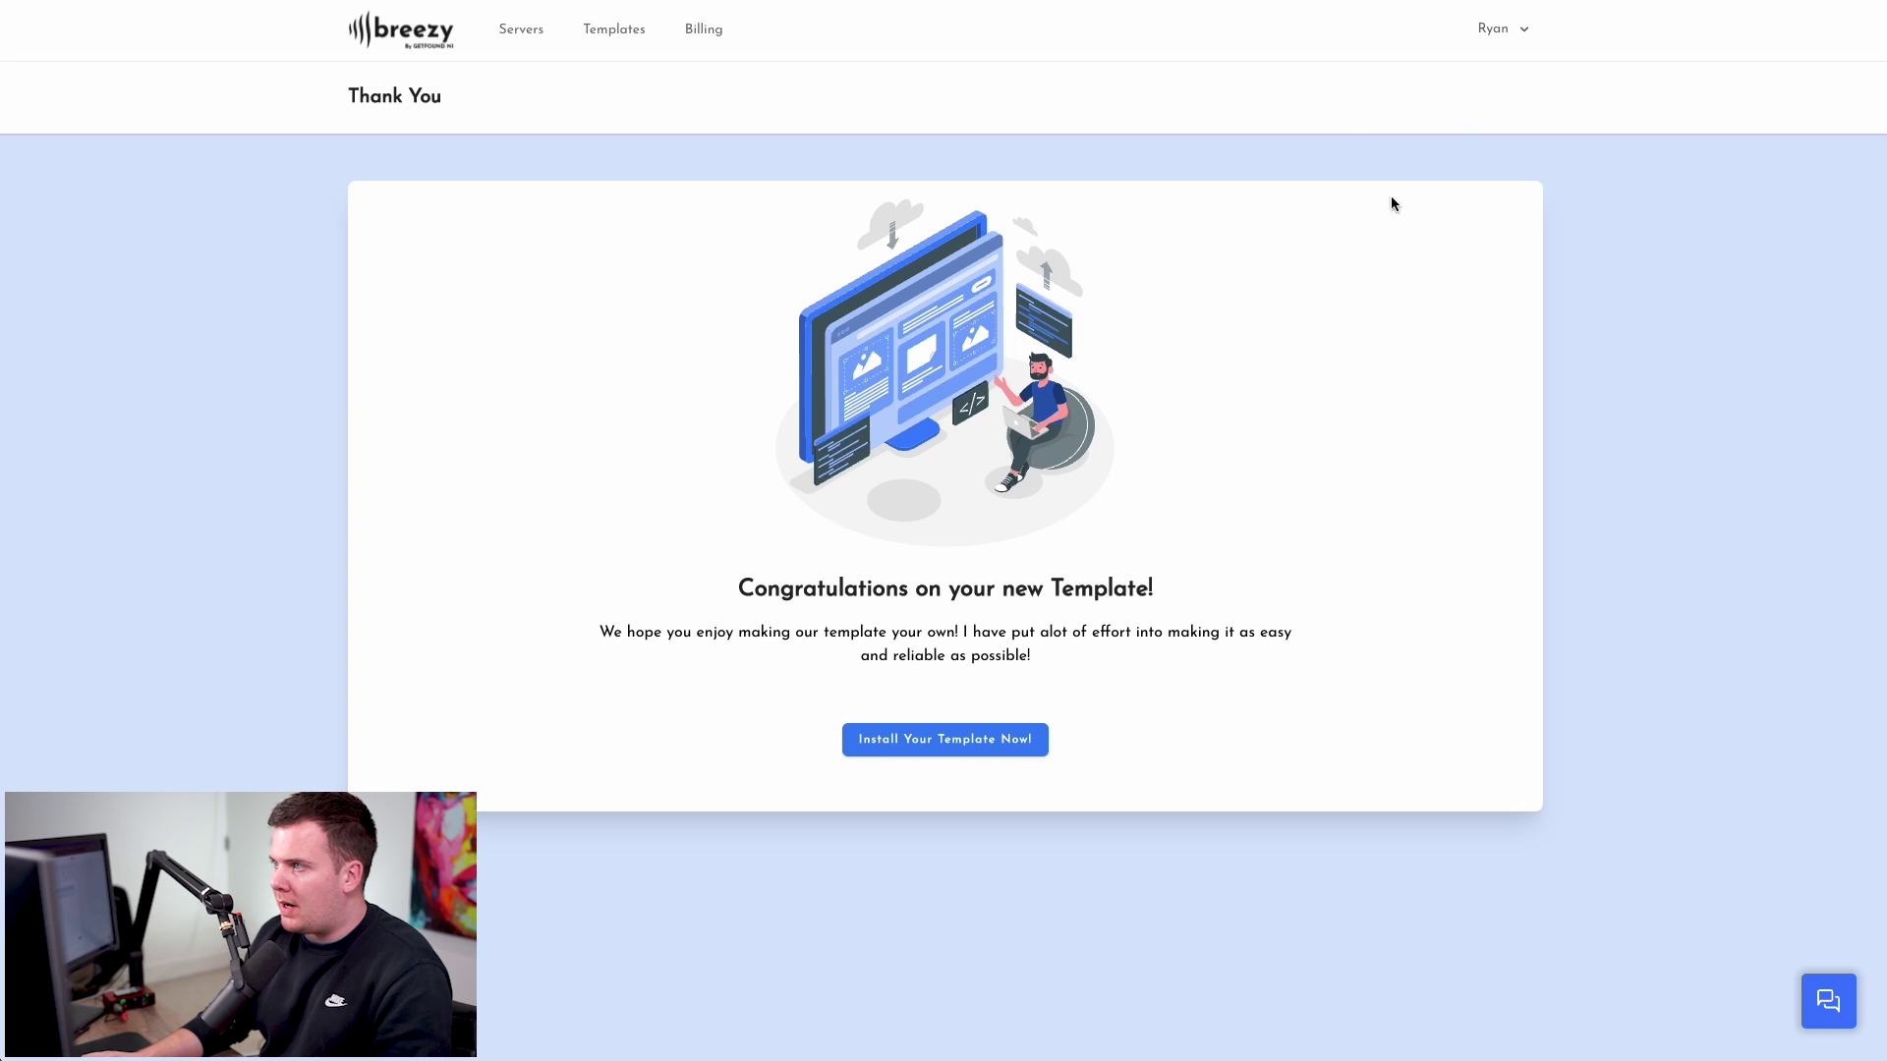
- Go to My Templates and point out the Raffle template's download and purchased labels
click(1524, 34)
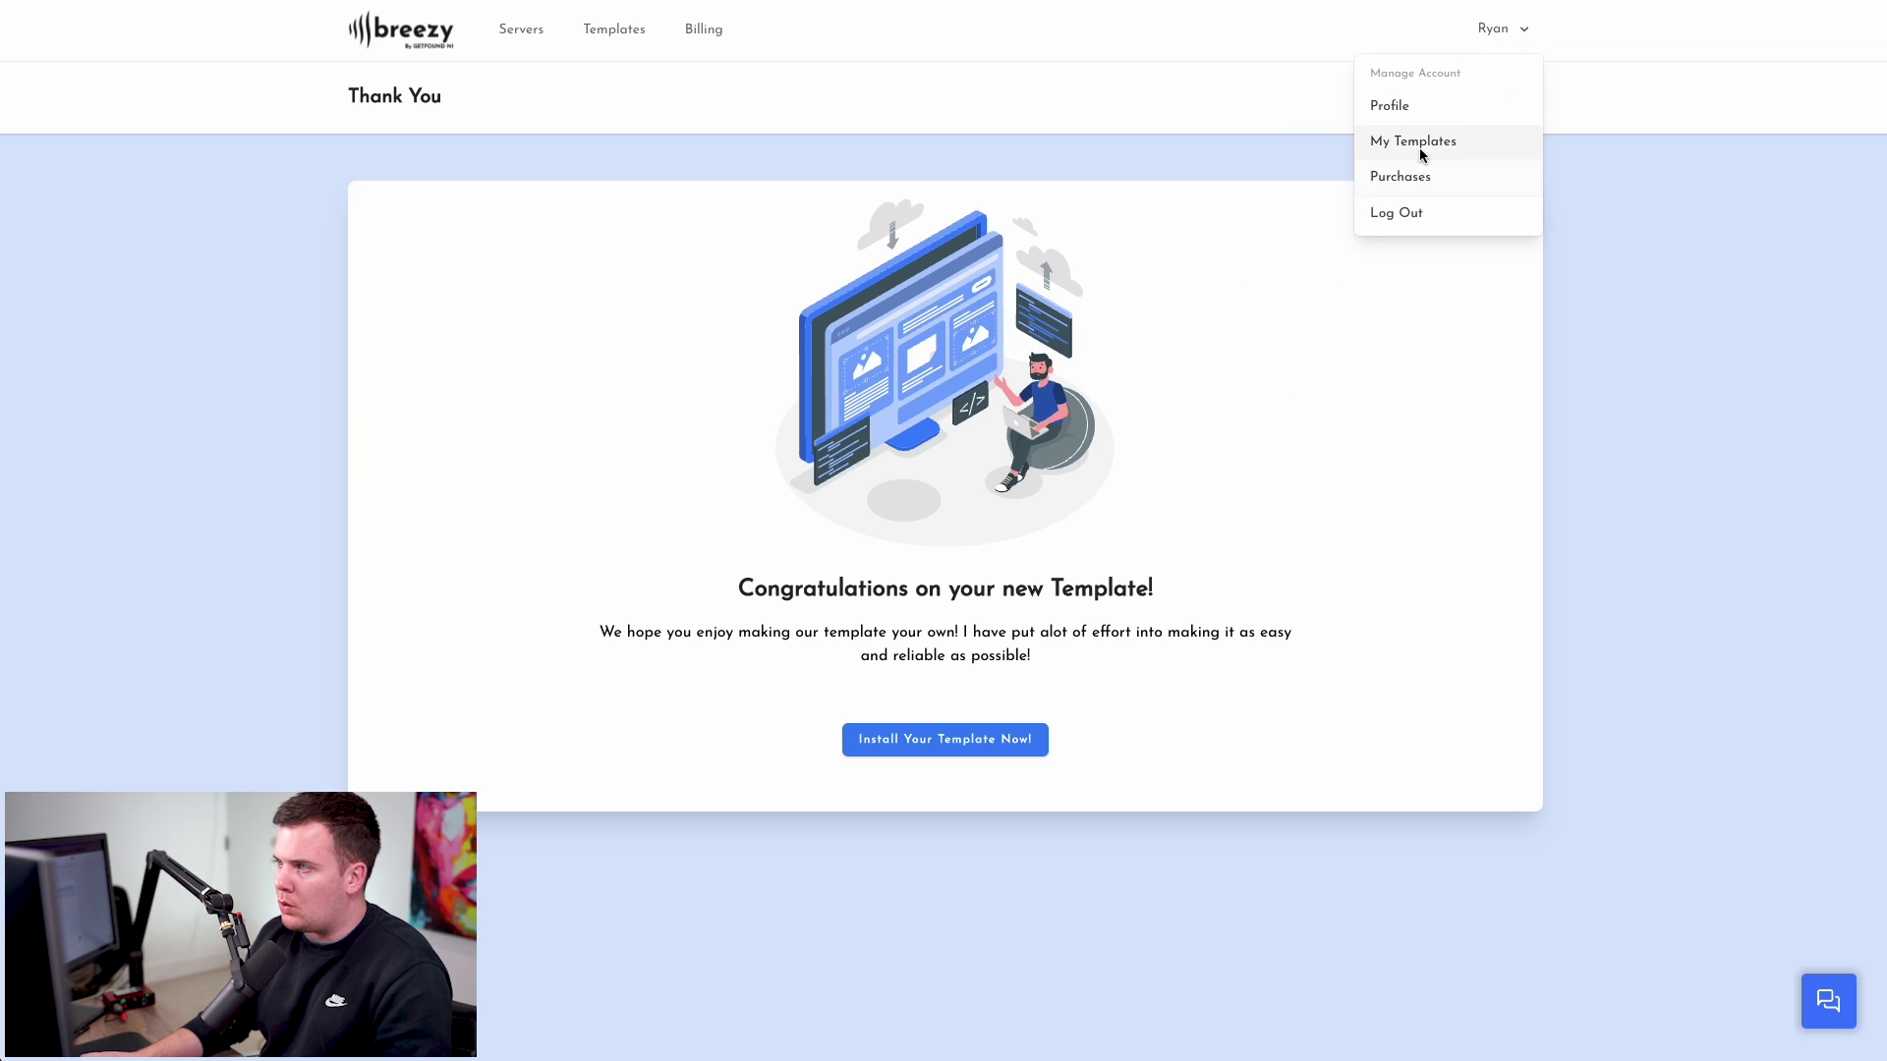
click(1422, 152)
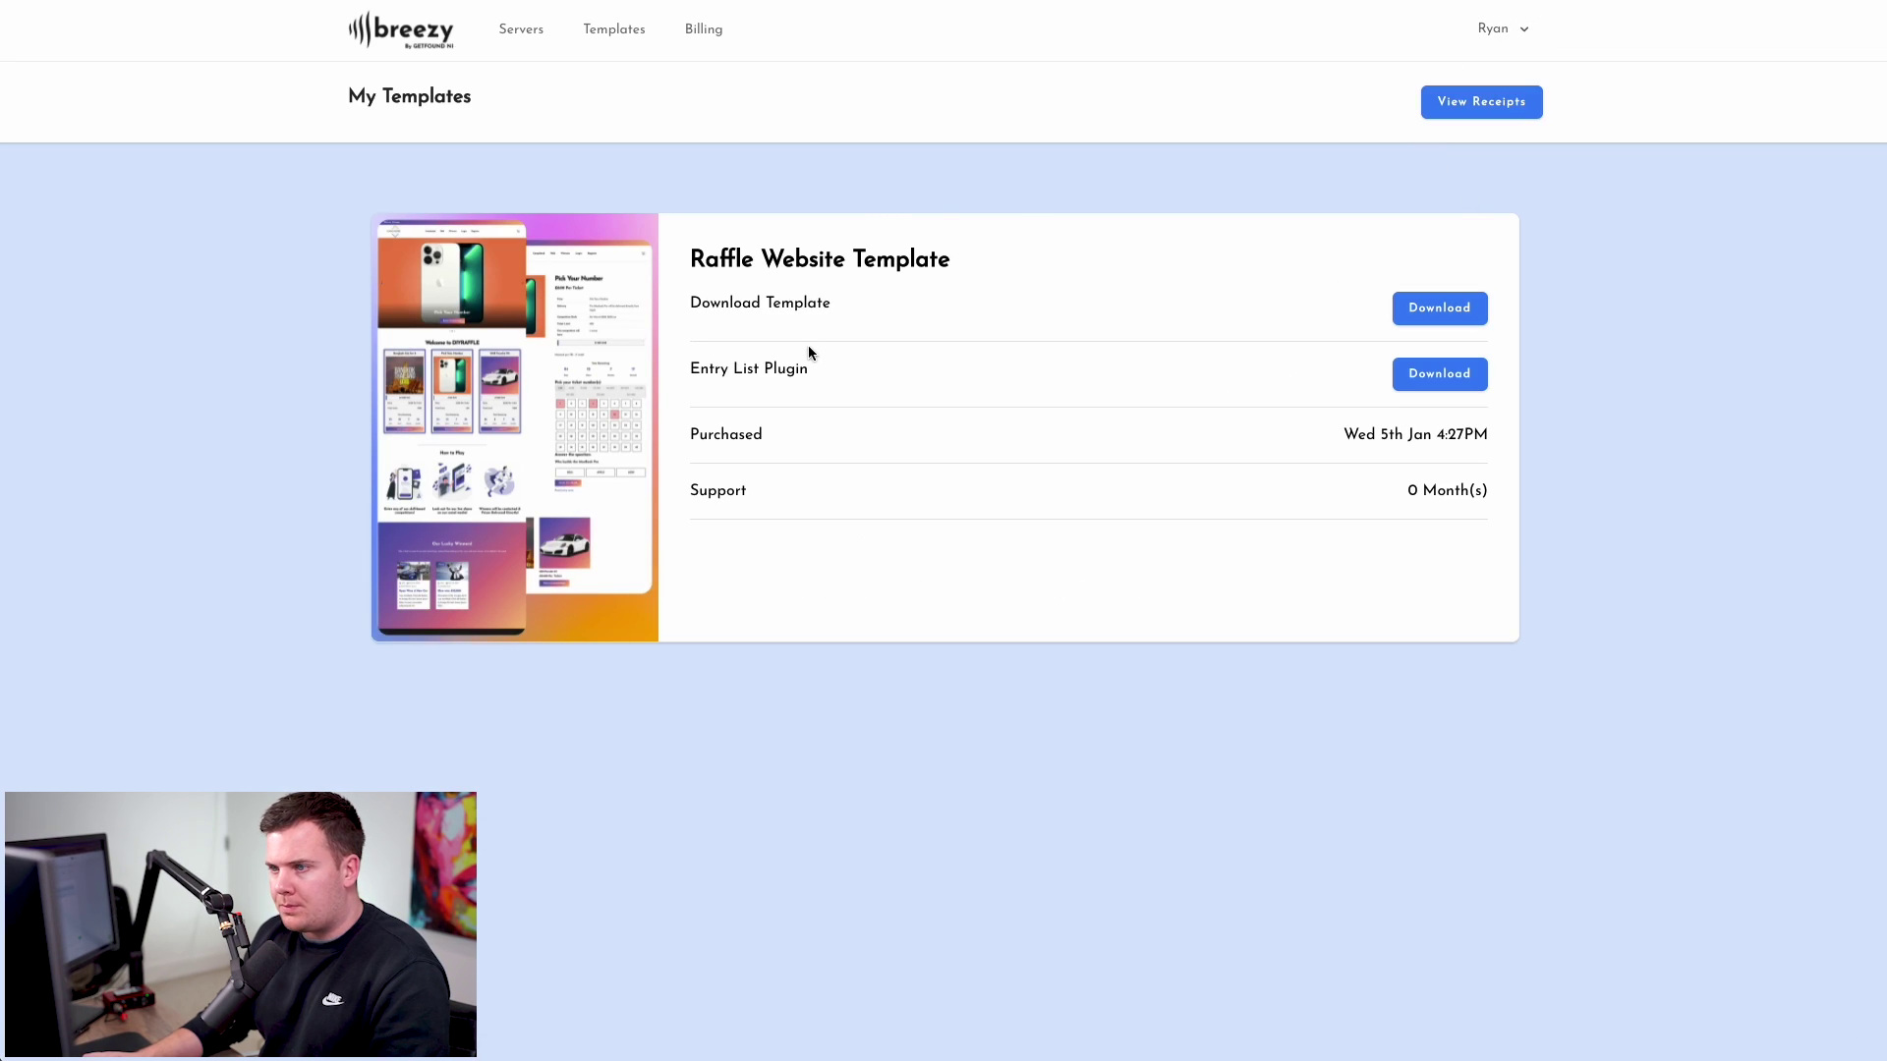
drag(692, 303, 858, 299)
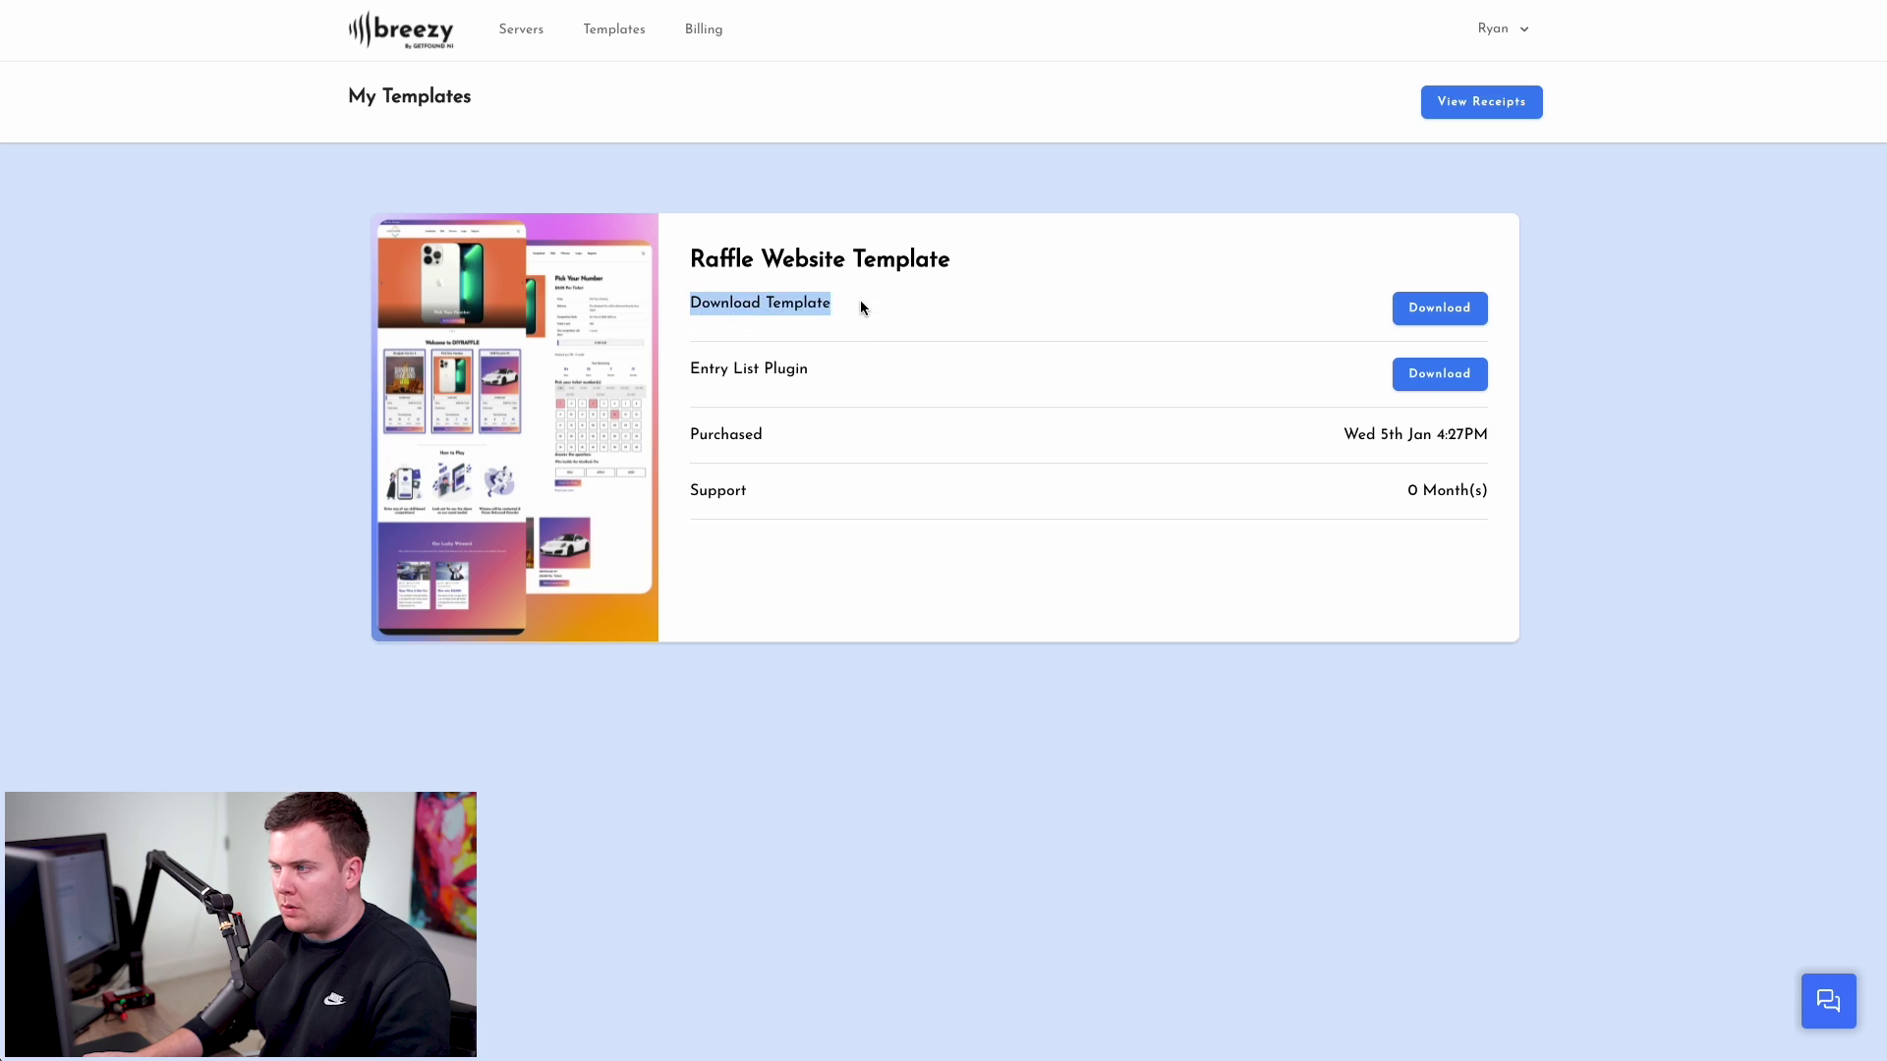
click(858, 299)
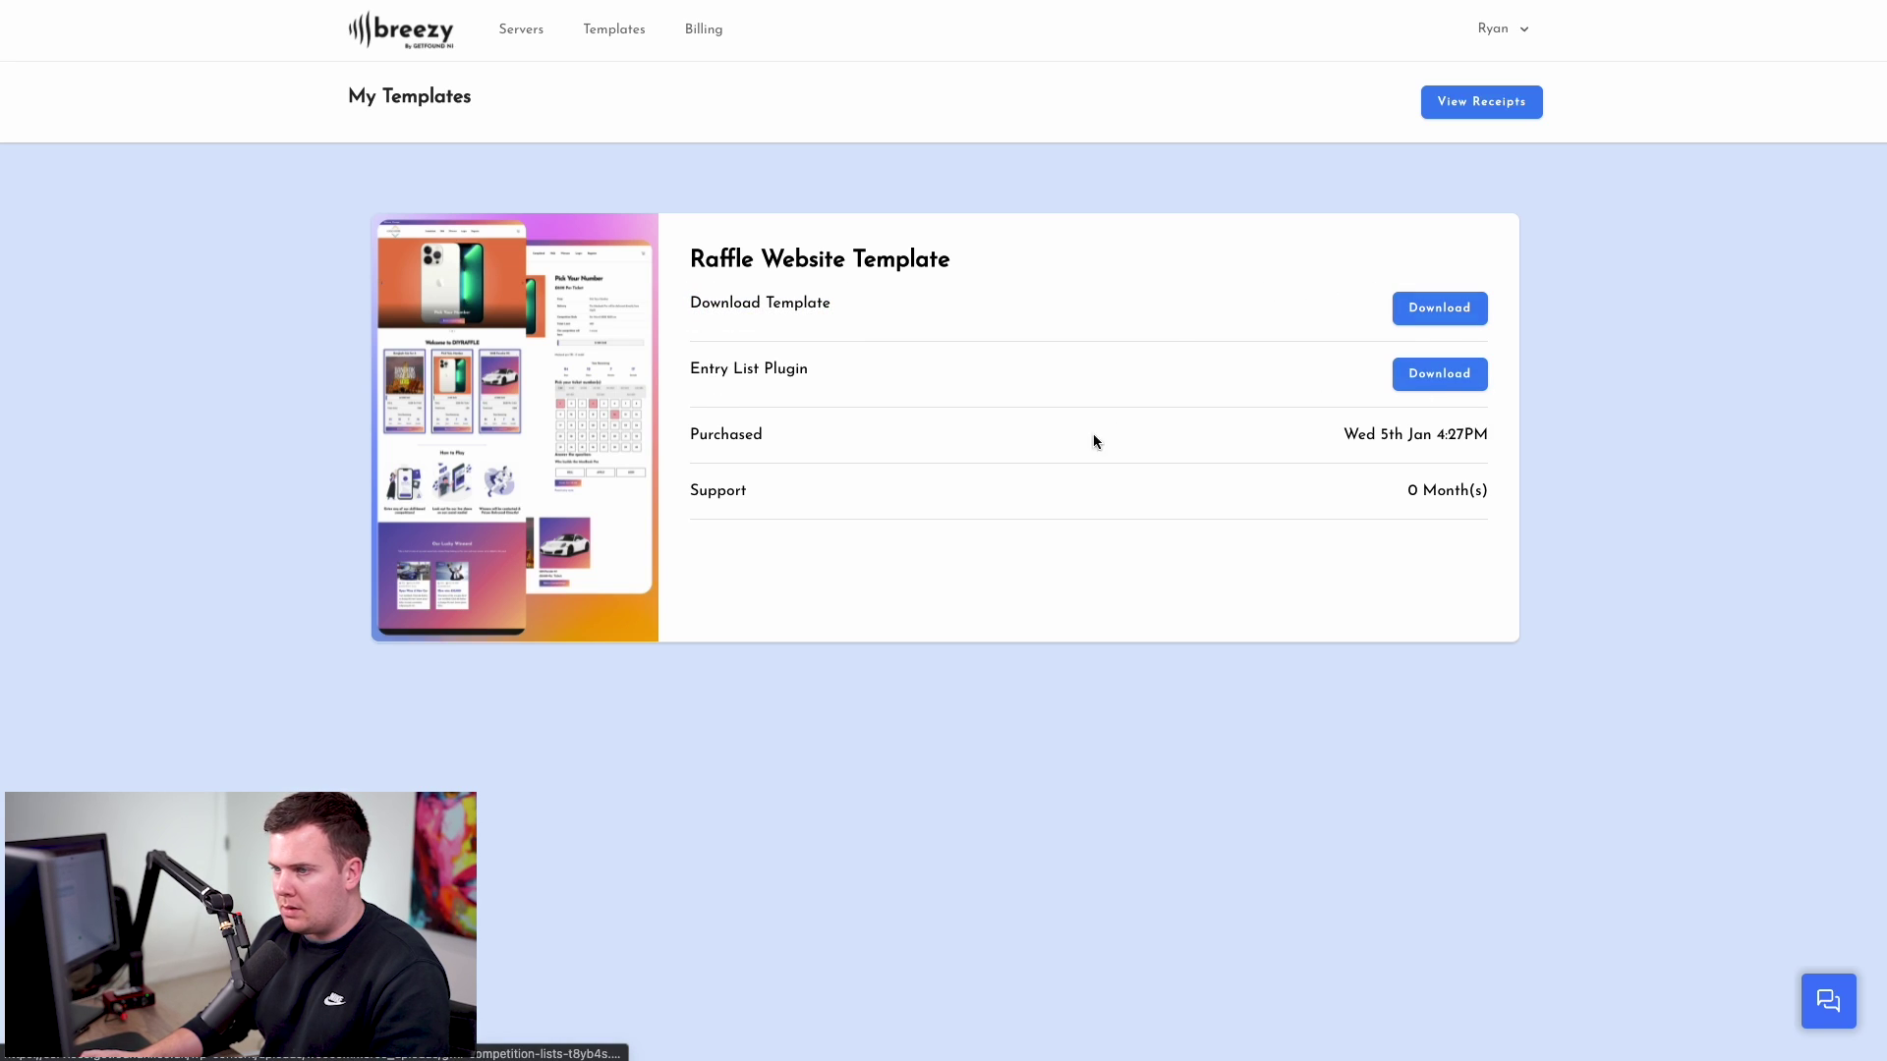
drag(693, 437, 959, 440)
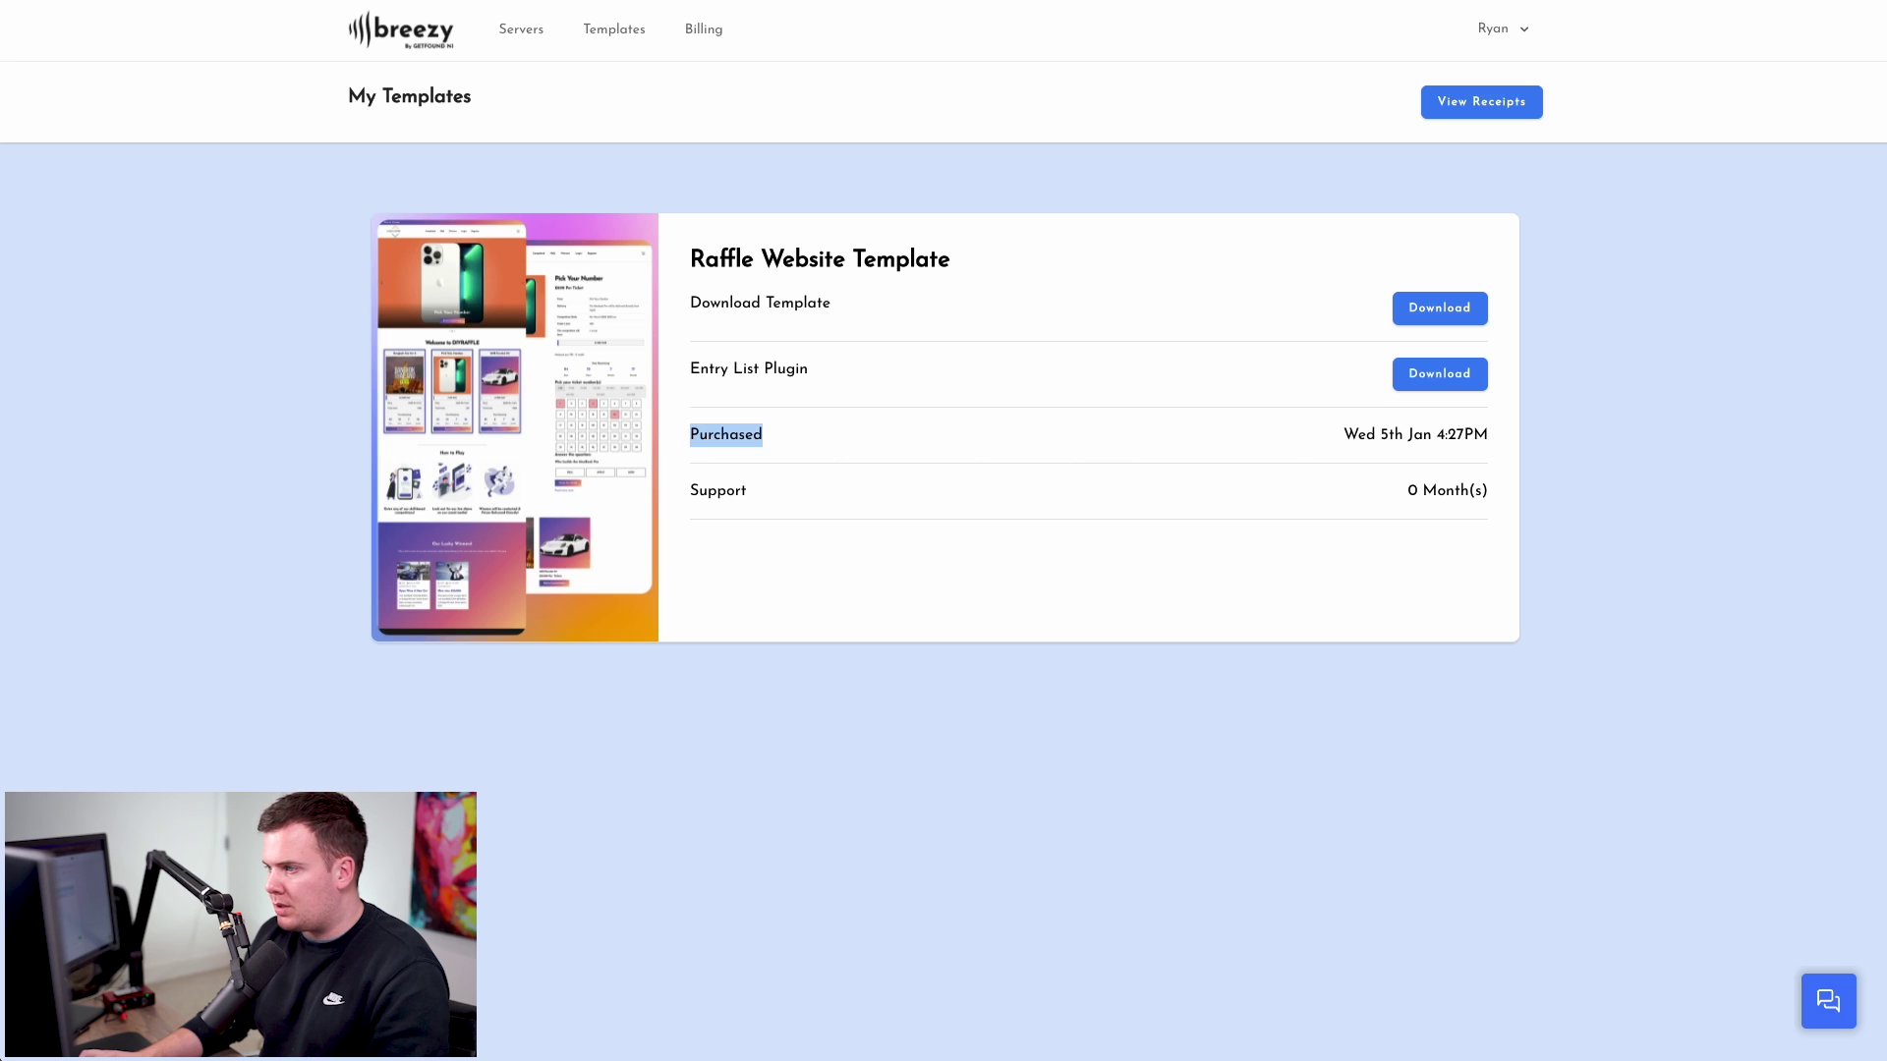
click(776, 515)
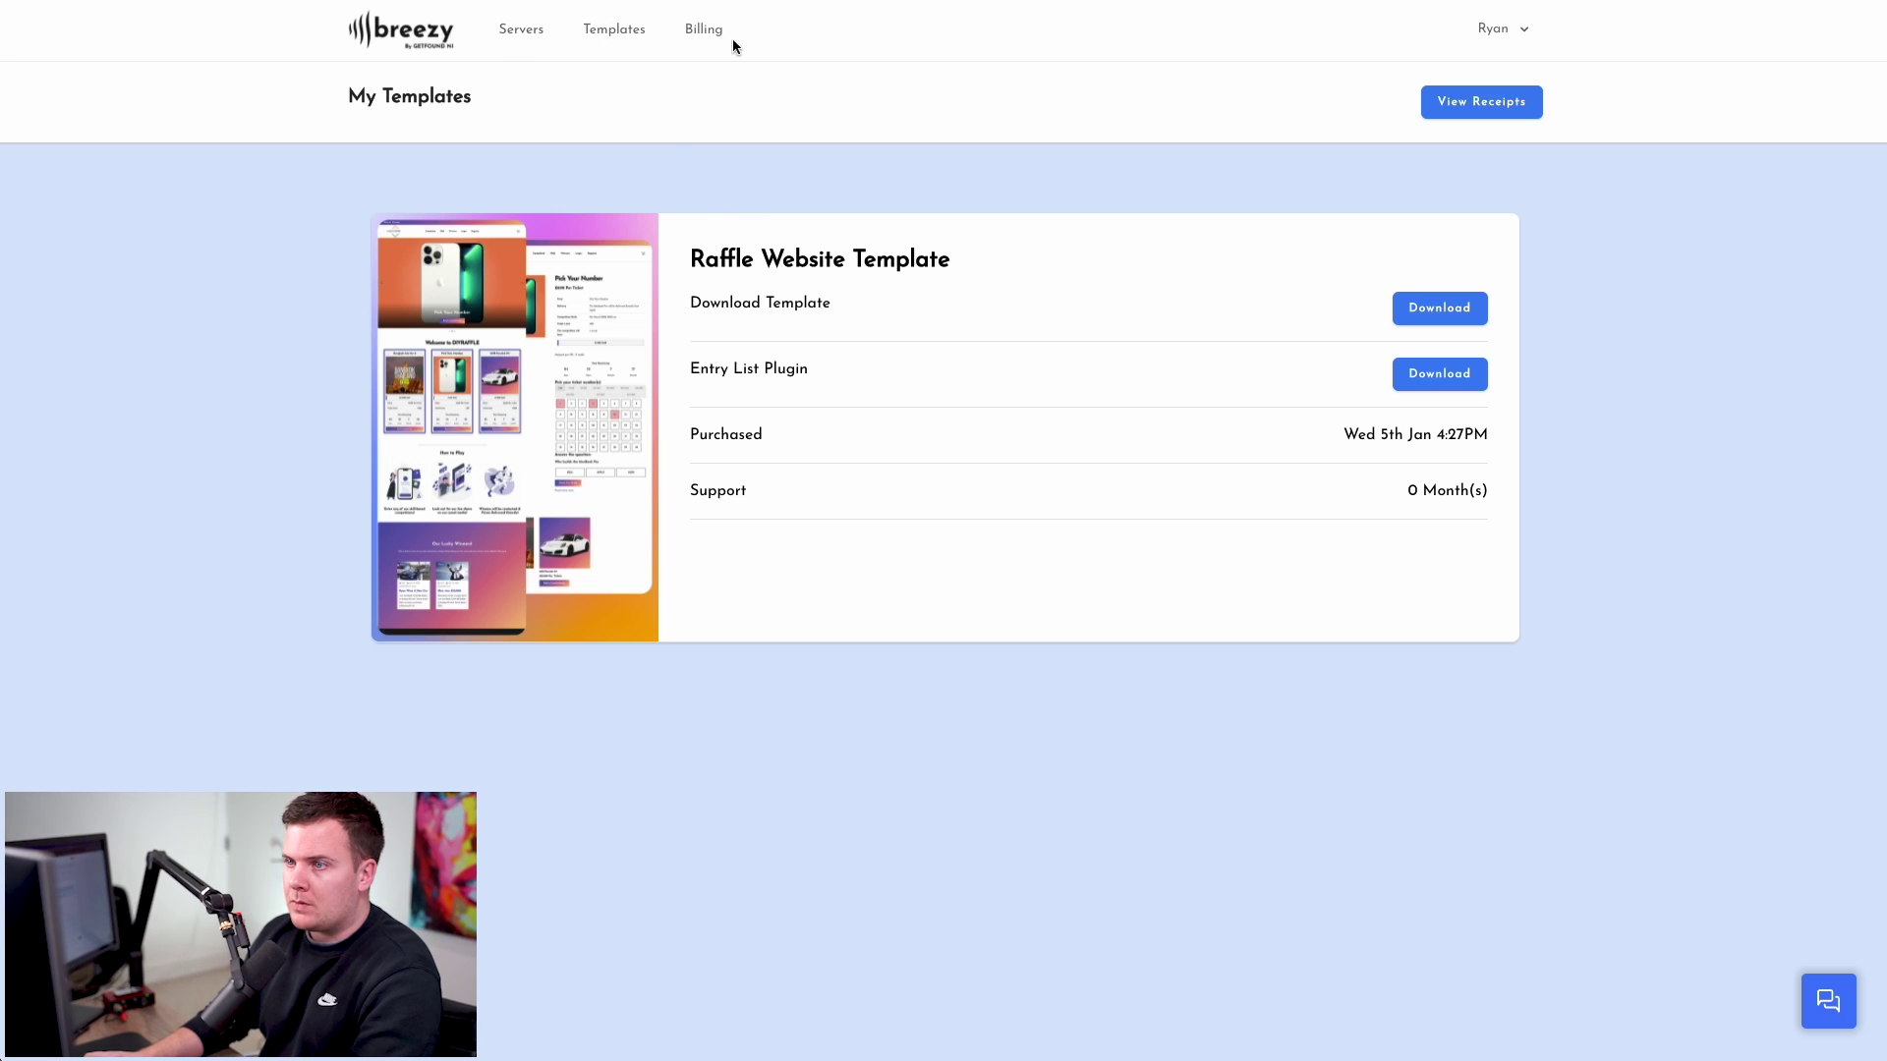
- Install the Raffle Website Template onto the Gadget server's gadgetprizes.co.uk site and confirm the success message
click(523, 31)
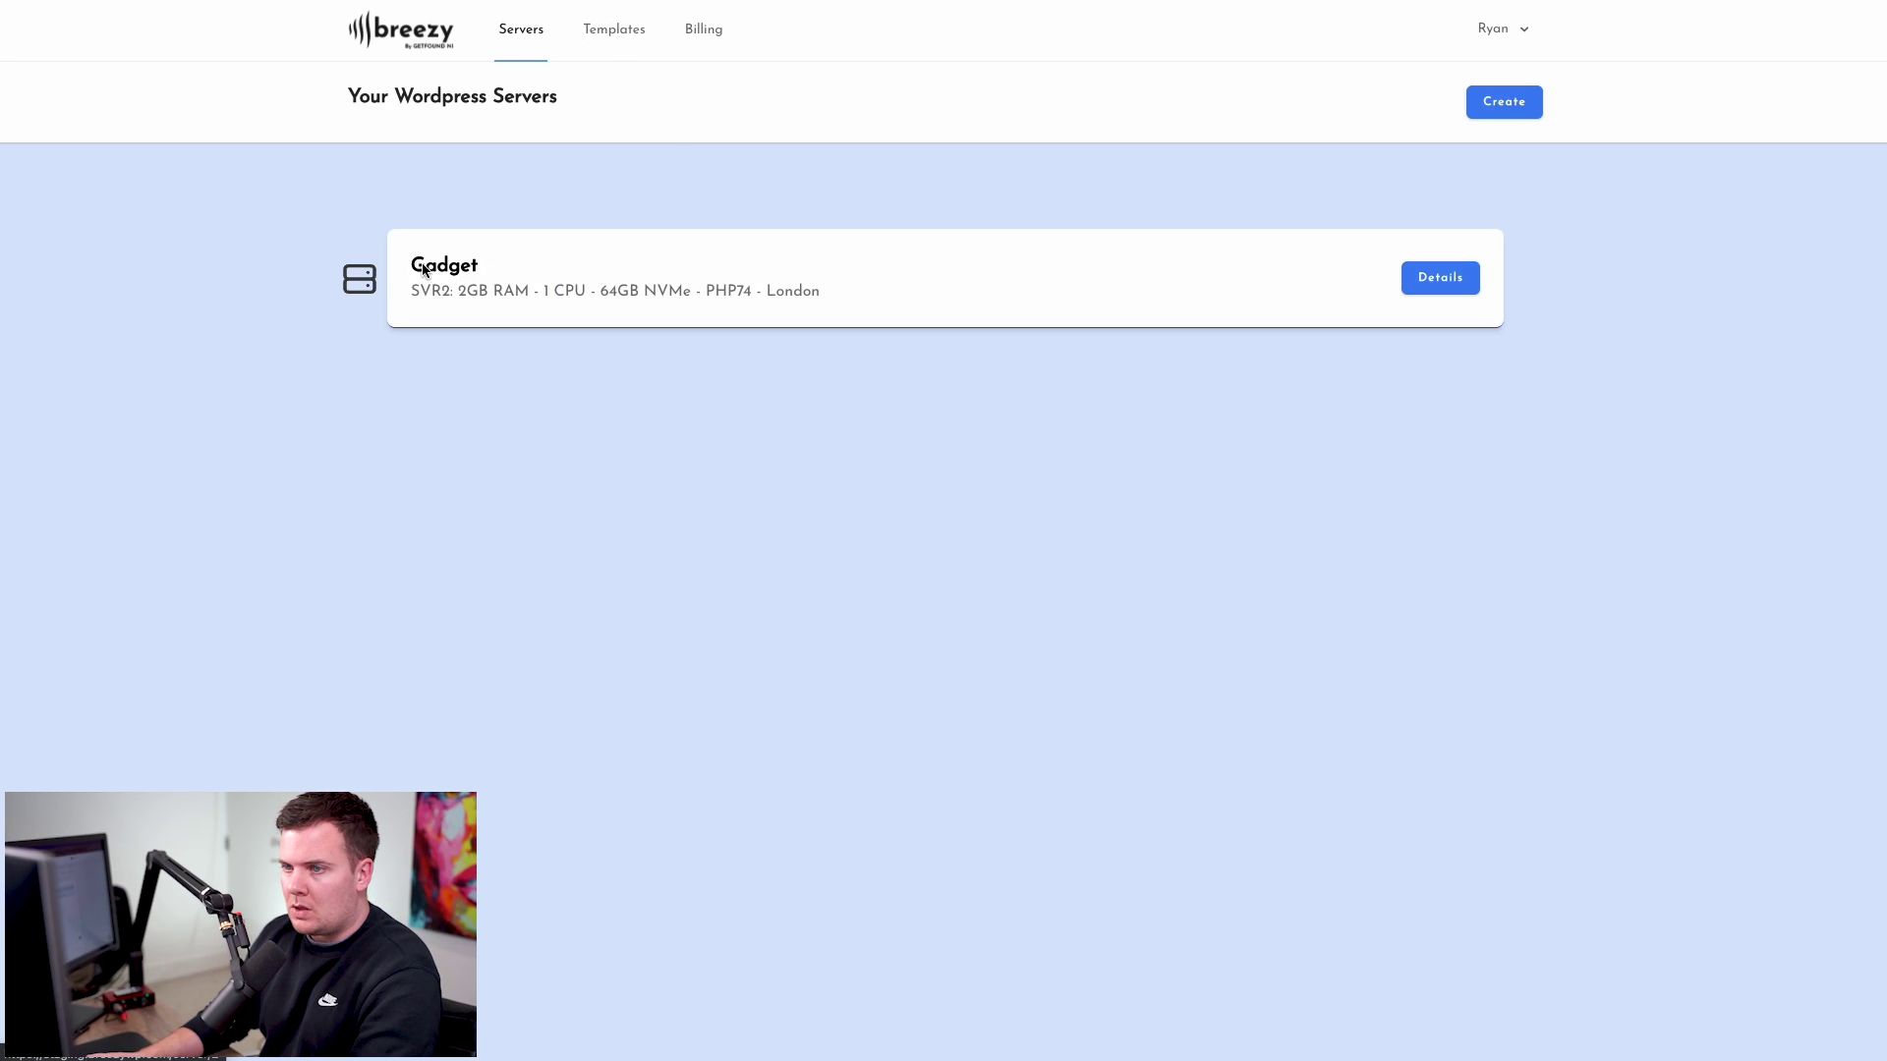
click(450, 269)
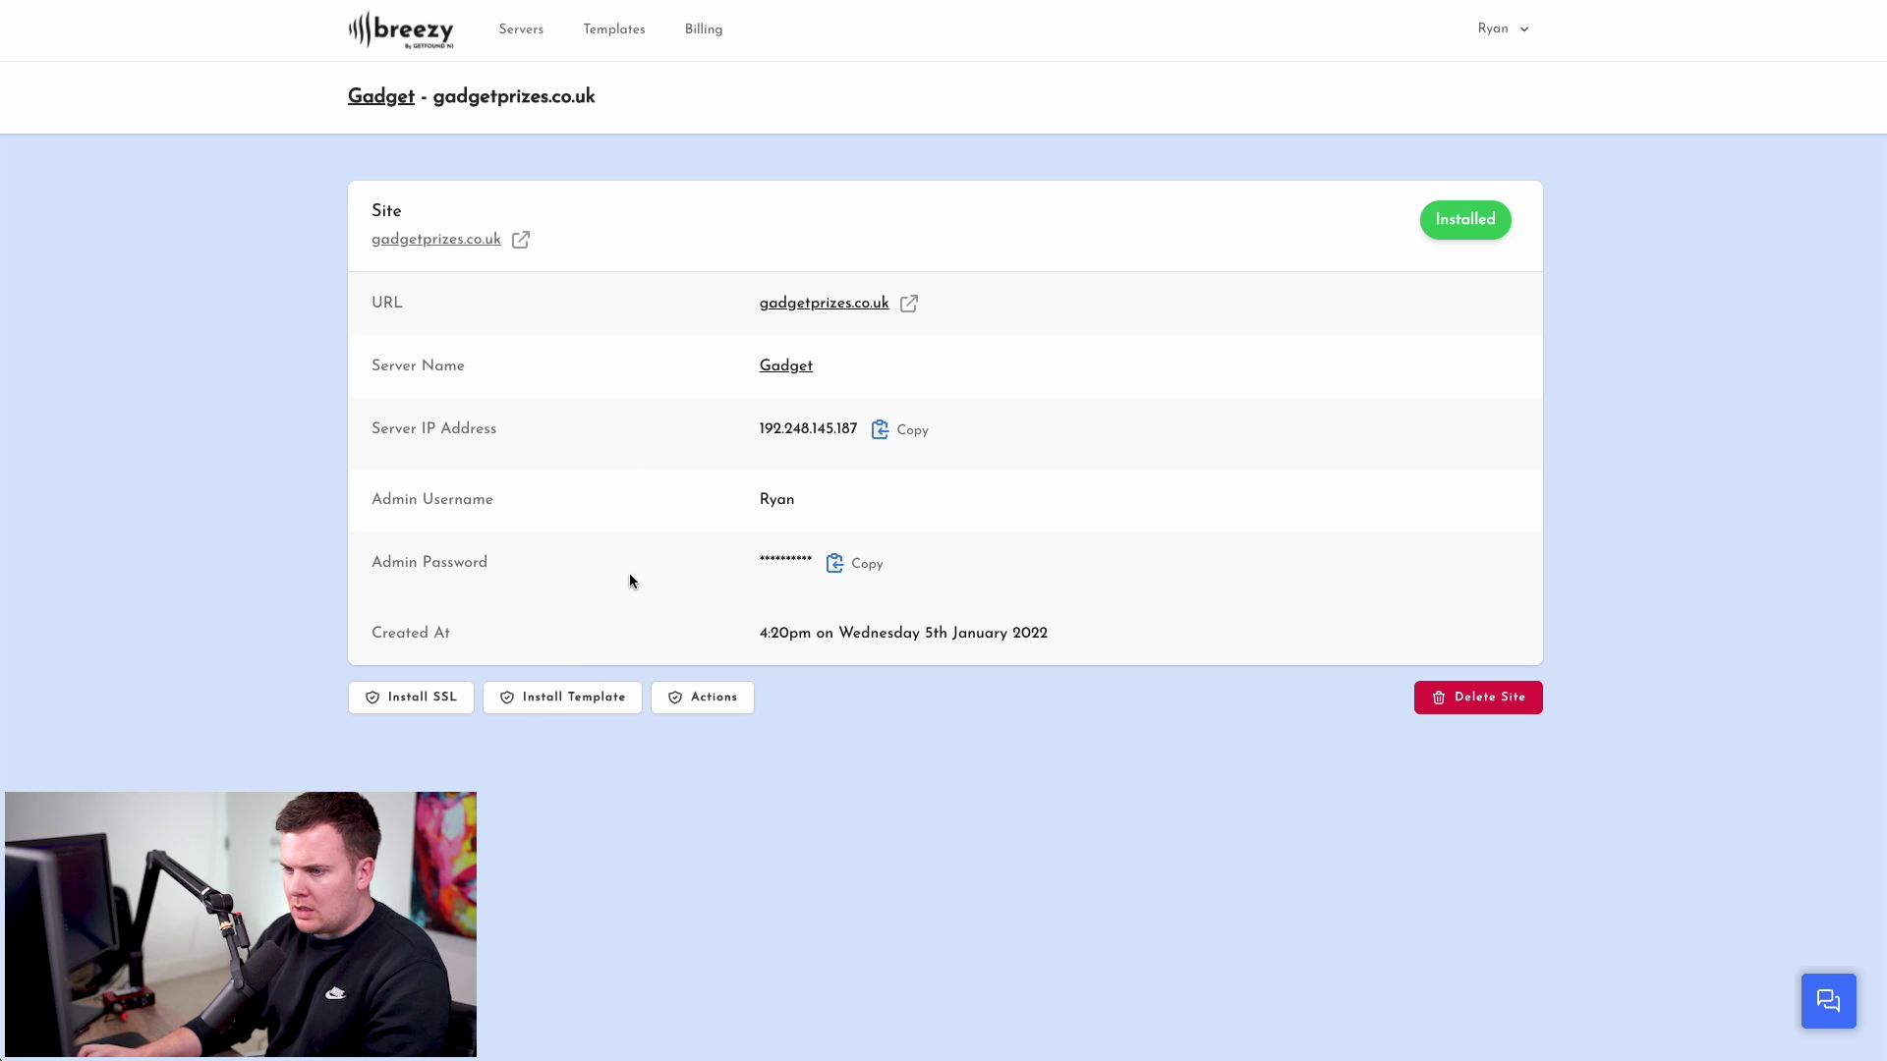
click(570, 700)
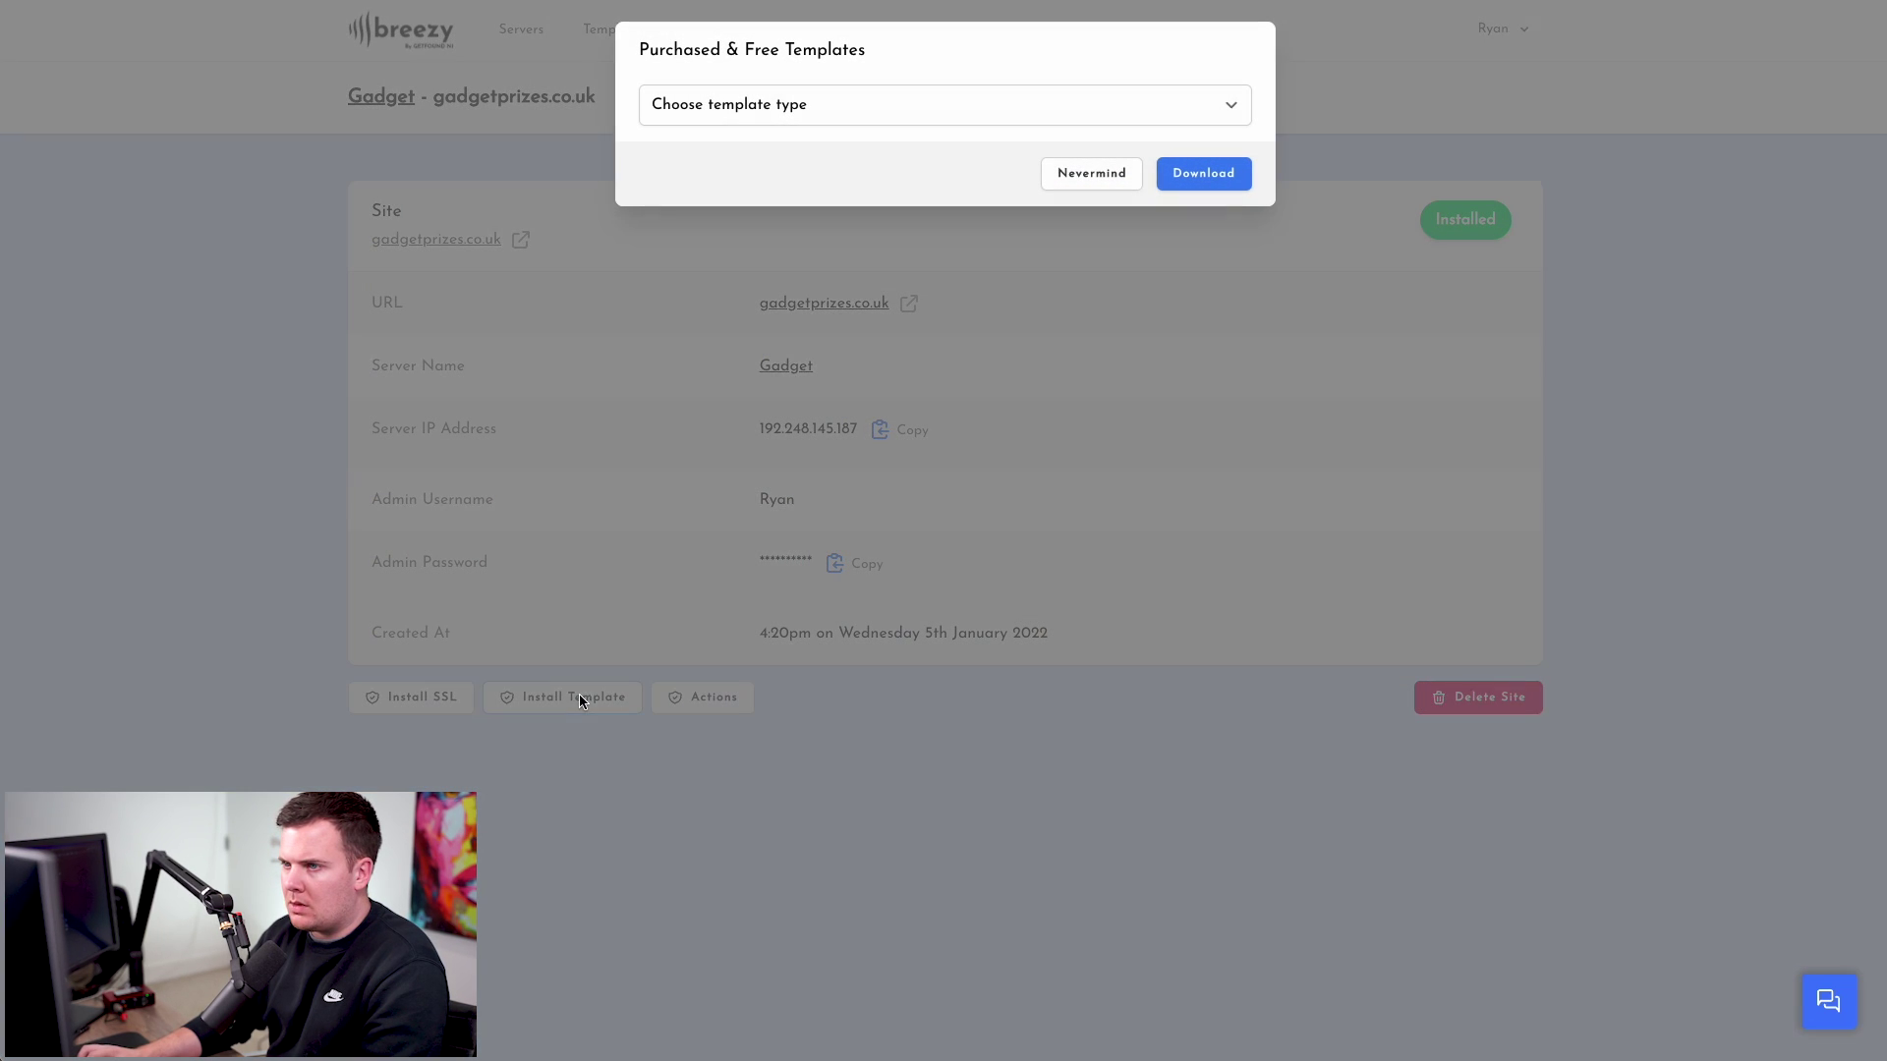
click(798, 112)
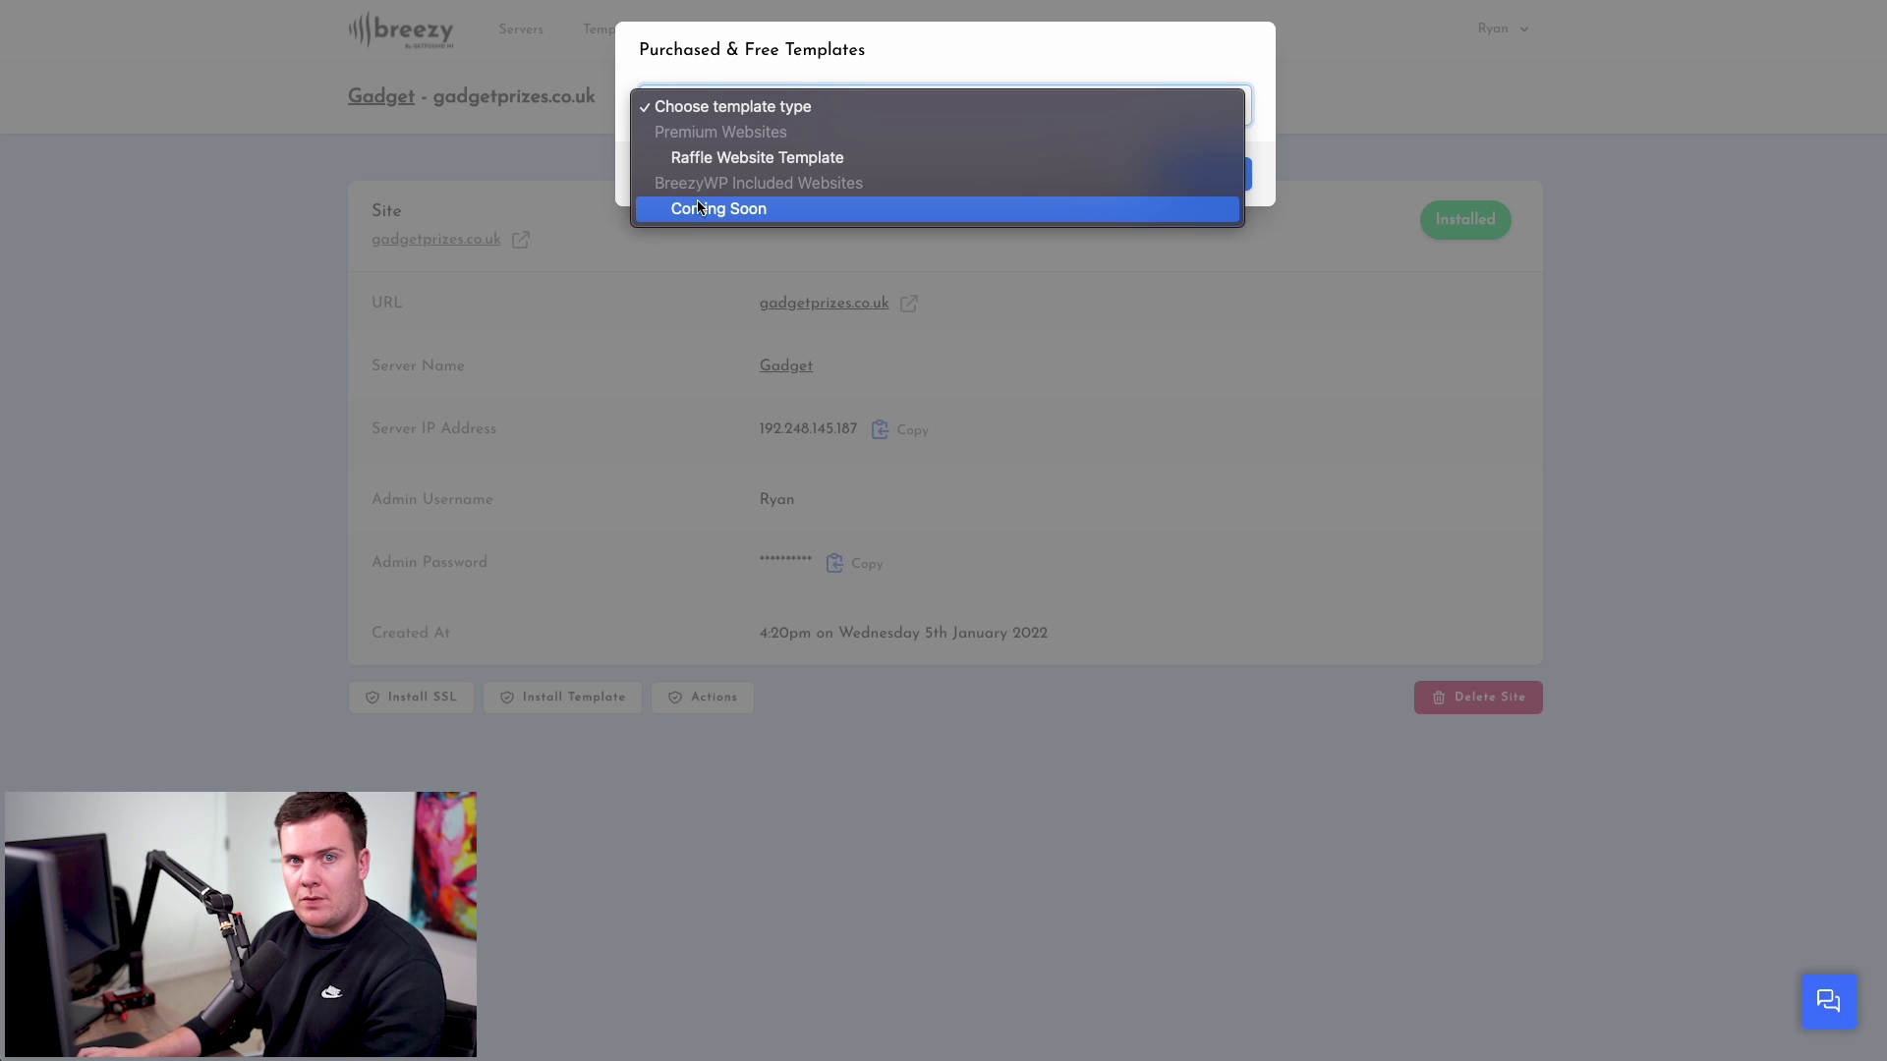
click(771, 208)
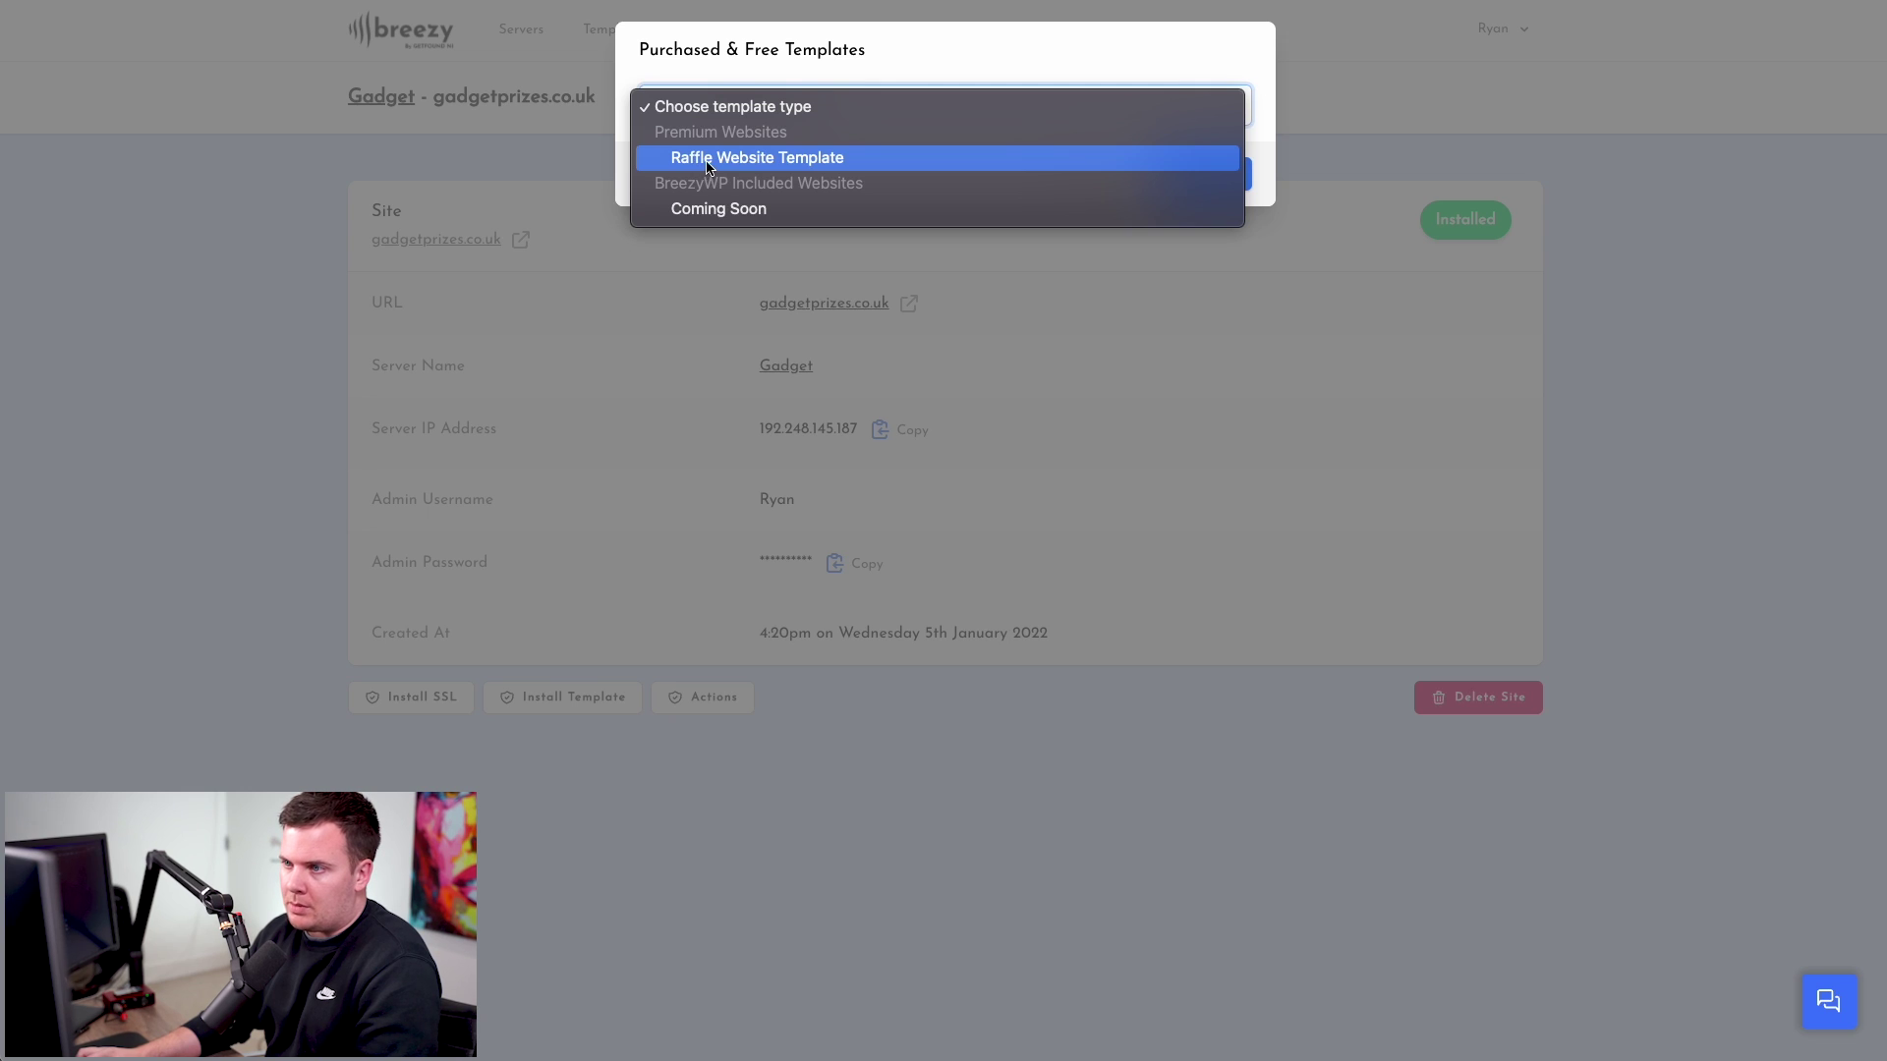
click(686, 157)
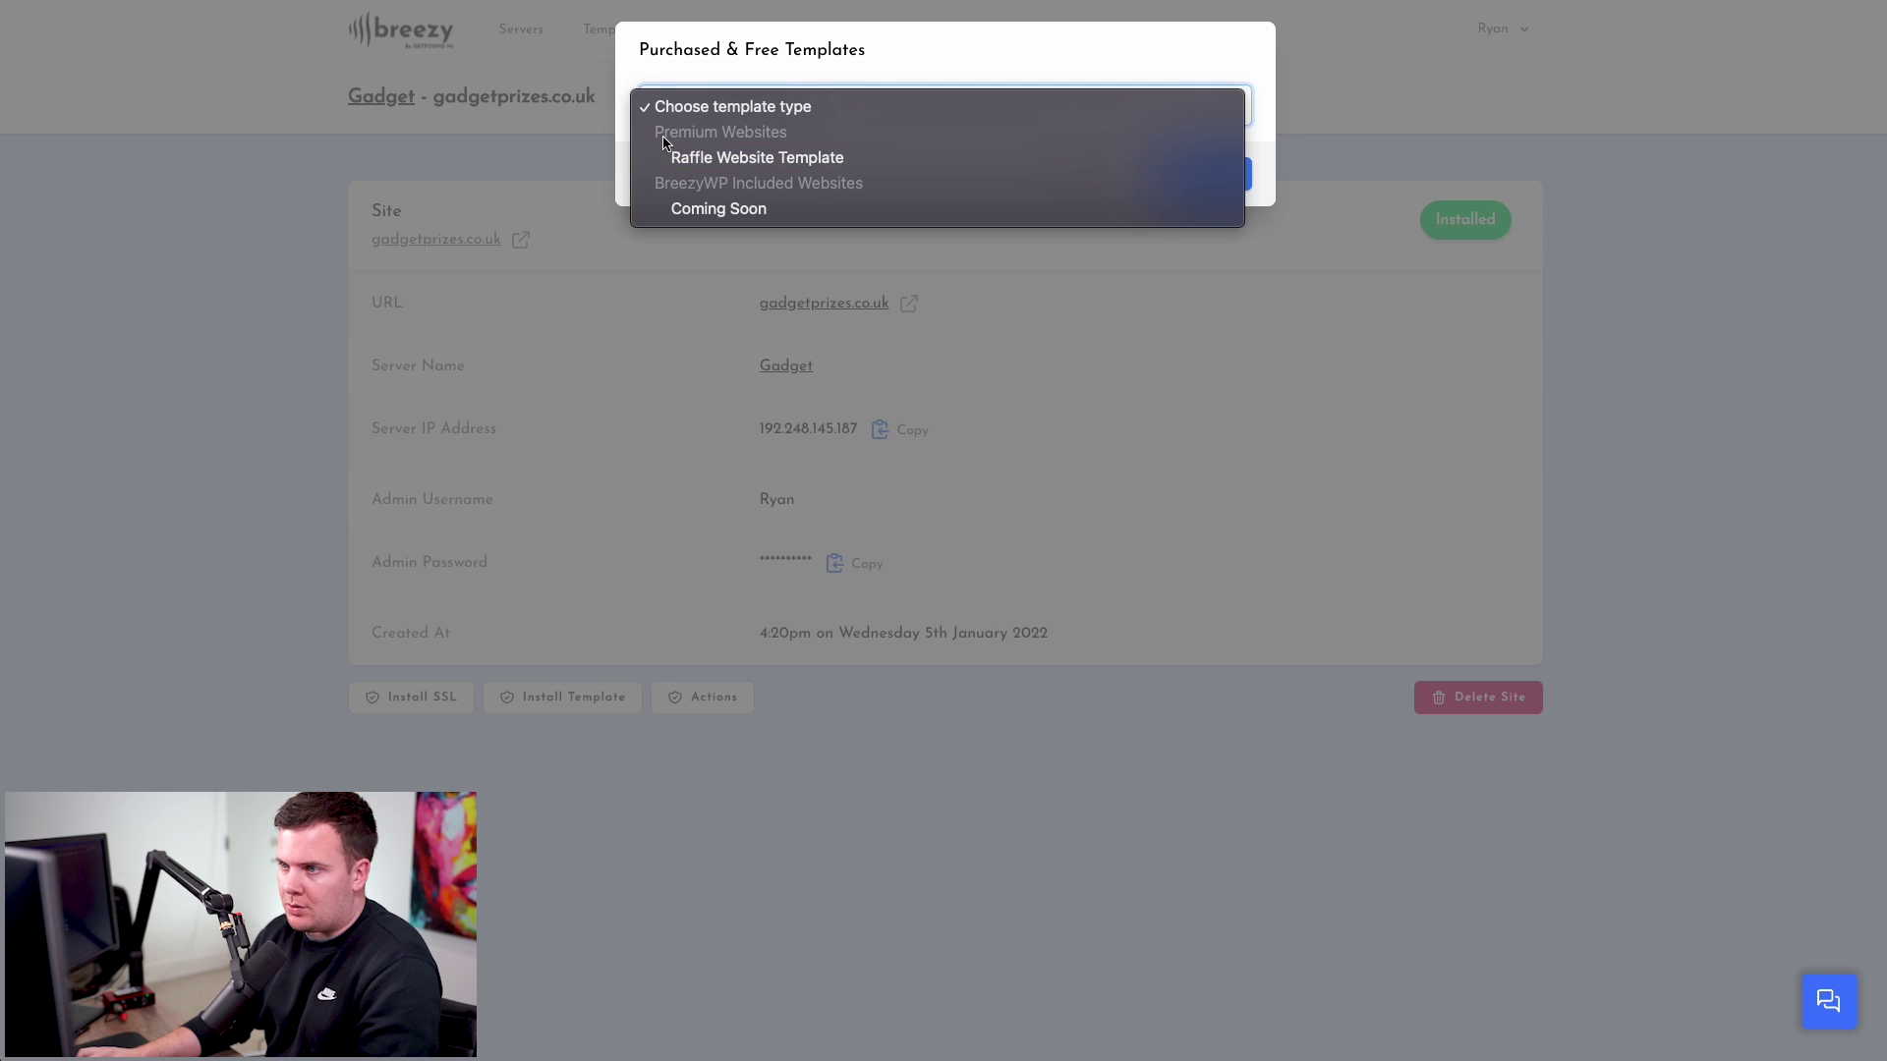
click(742, 163)
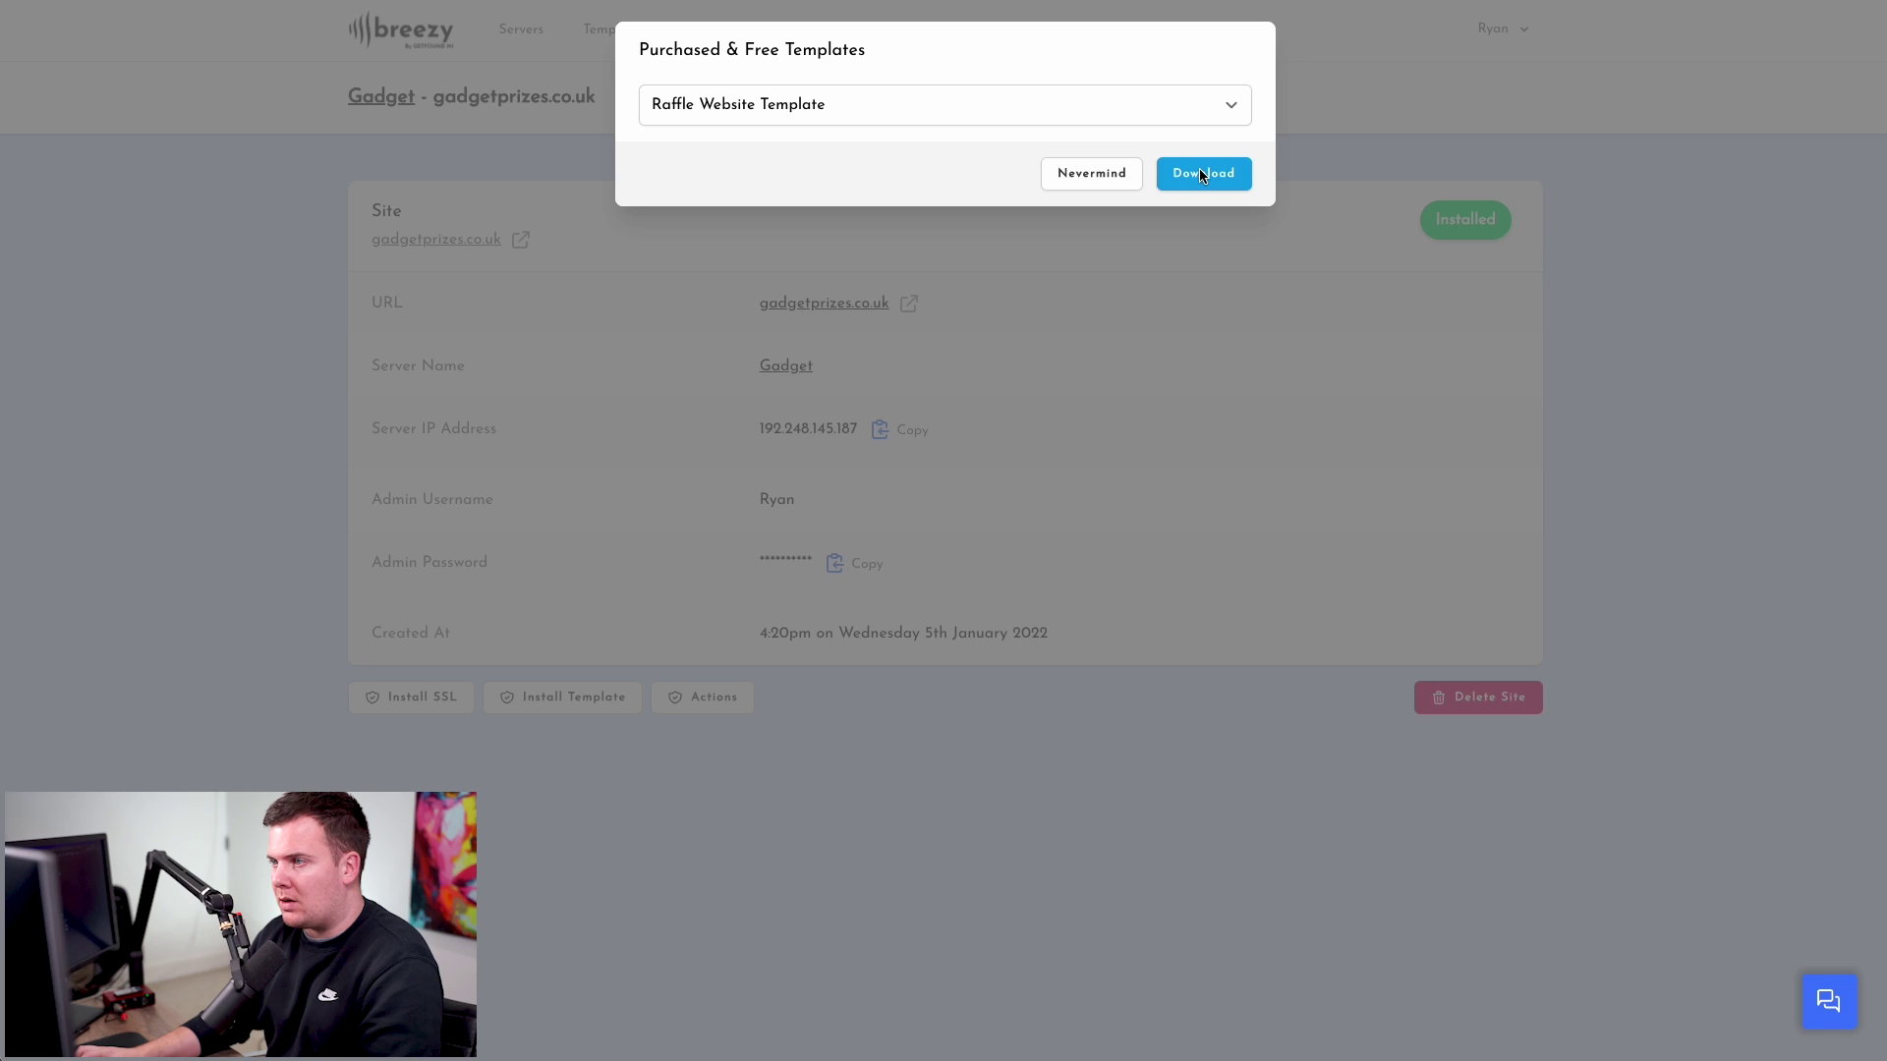
click(1201, 172)
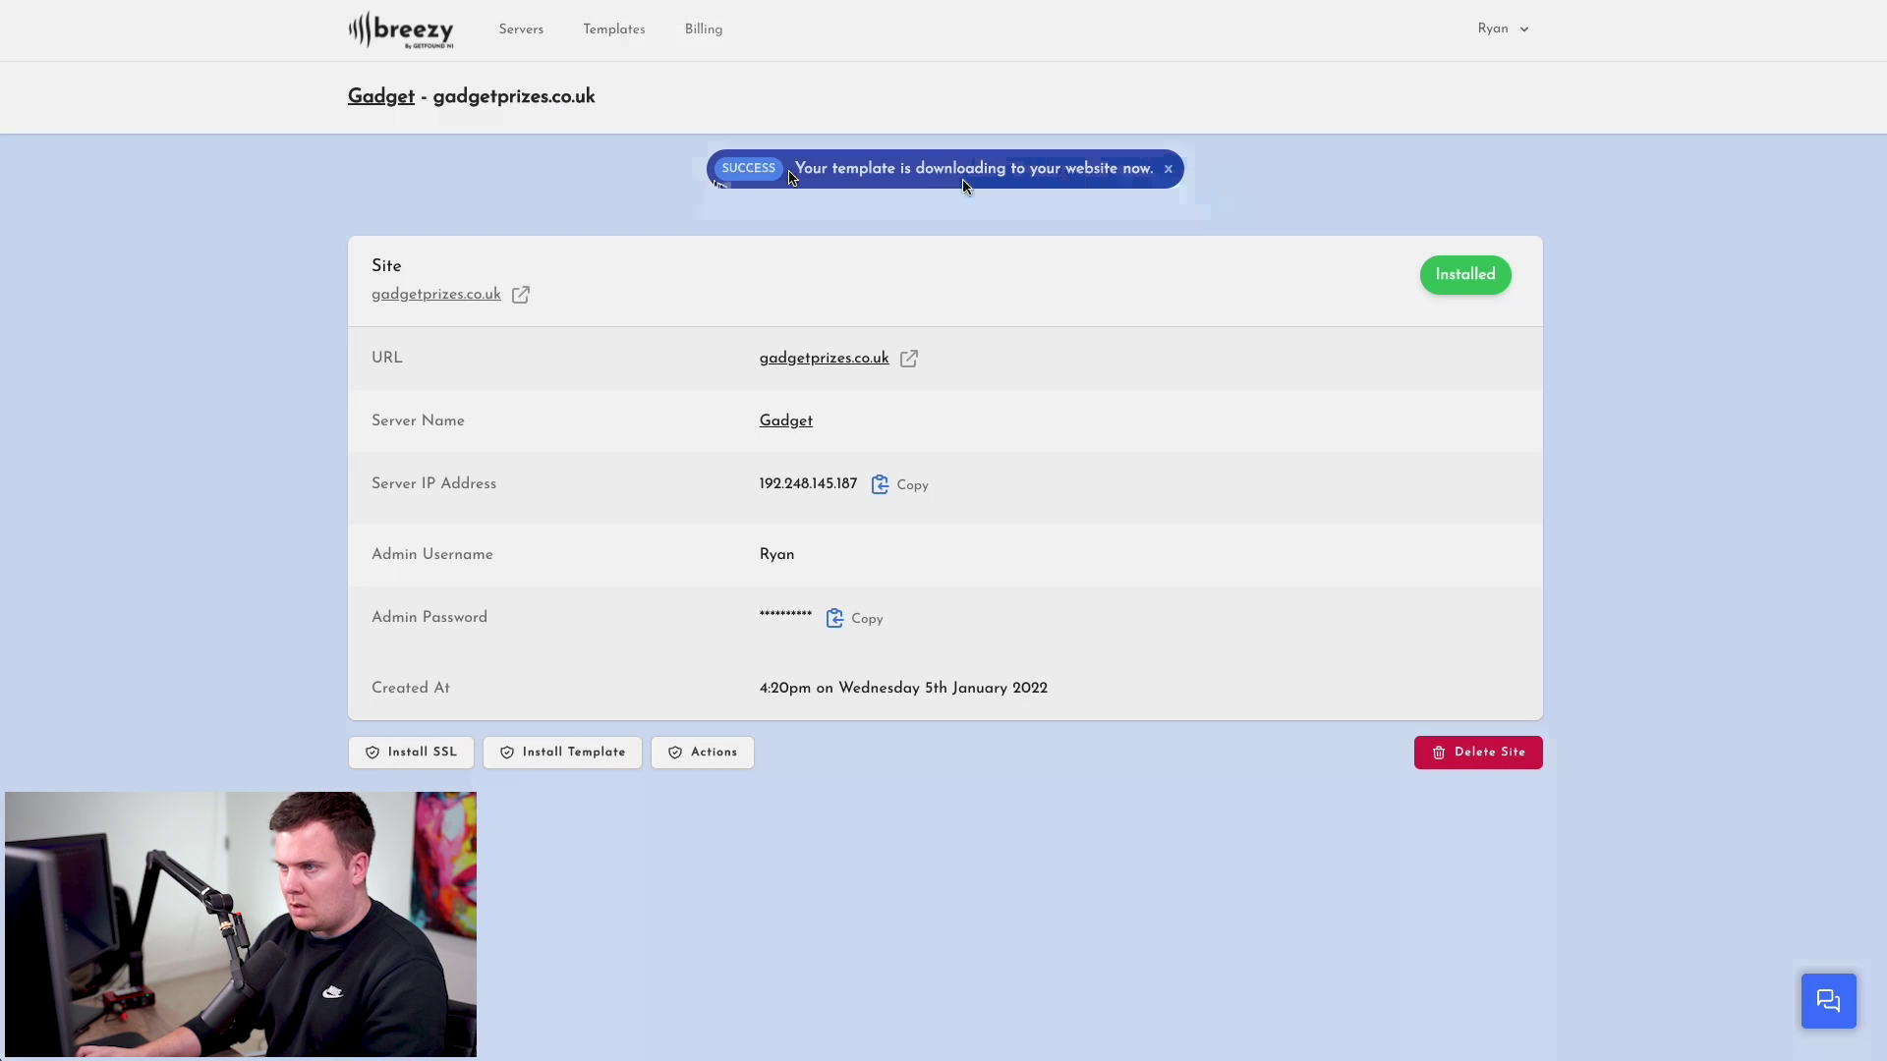
drag(826, 169, 1118, 157)
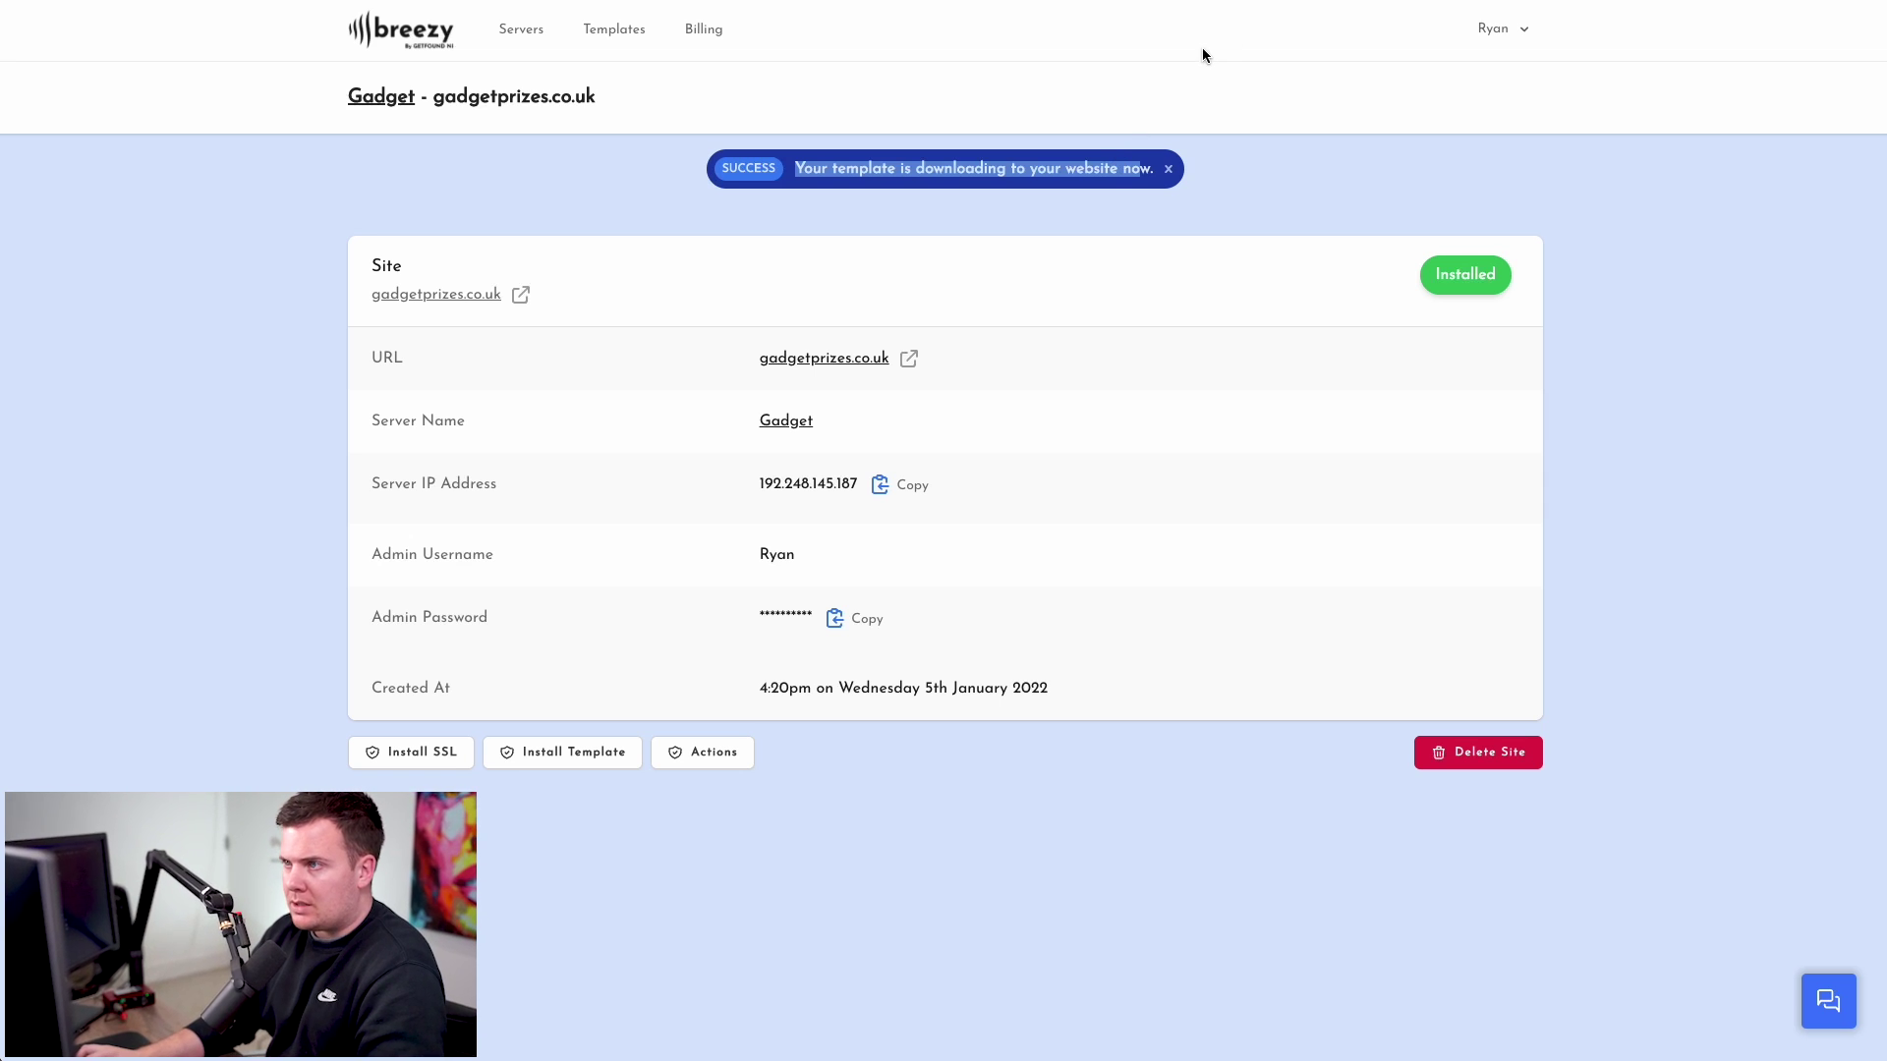
- Reload the WordPress dashboard and open All-in-One WP Migration Import, then its Backups list
key(ctrl+Tab)
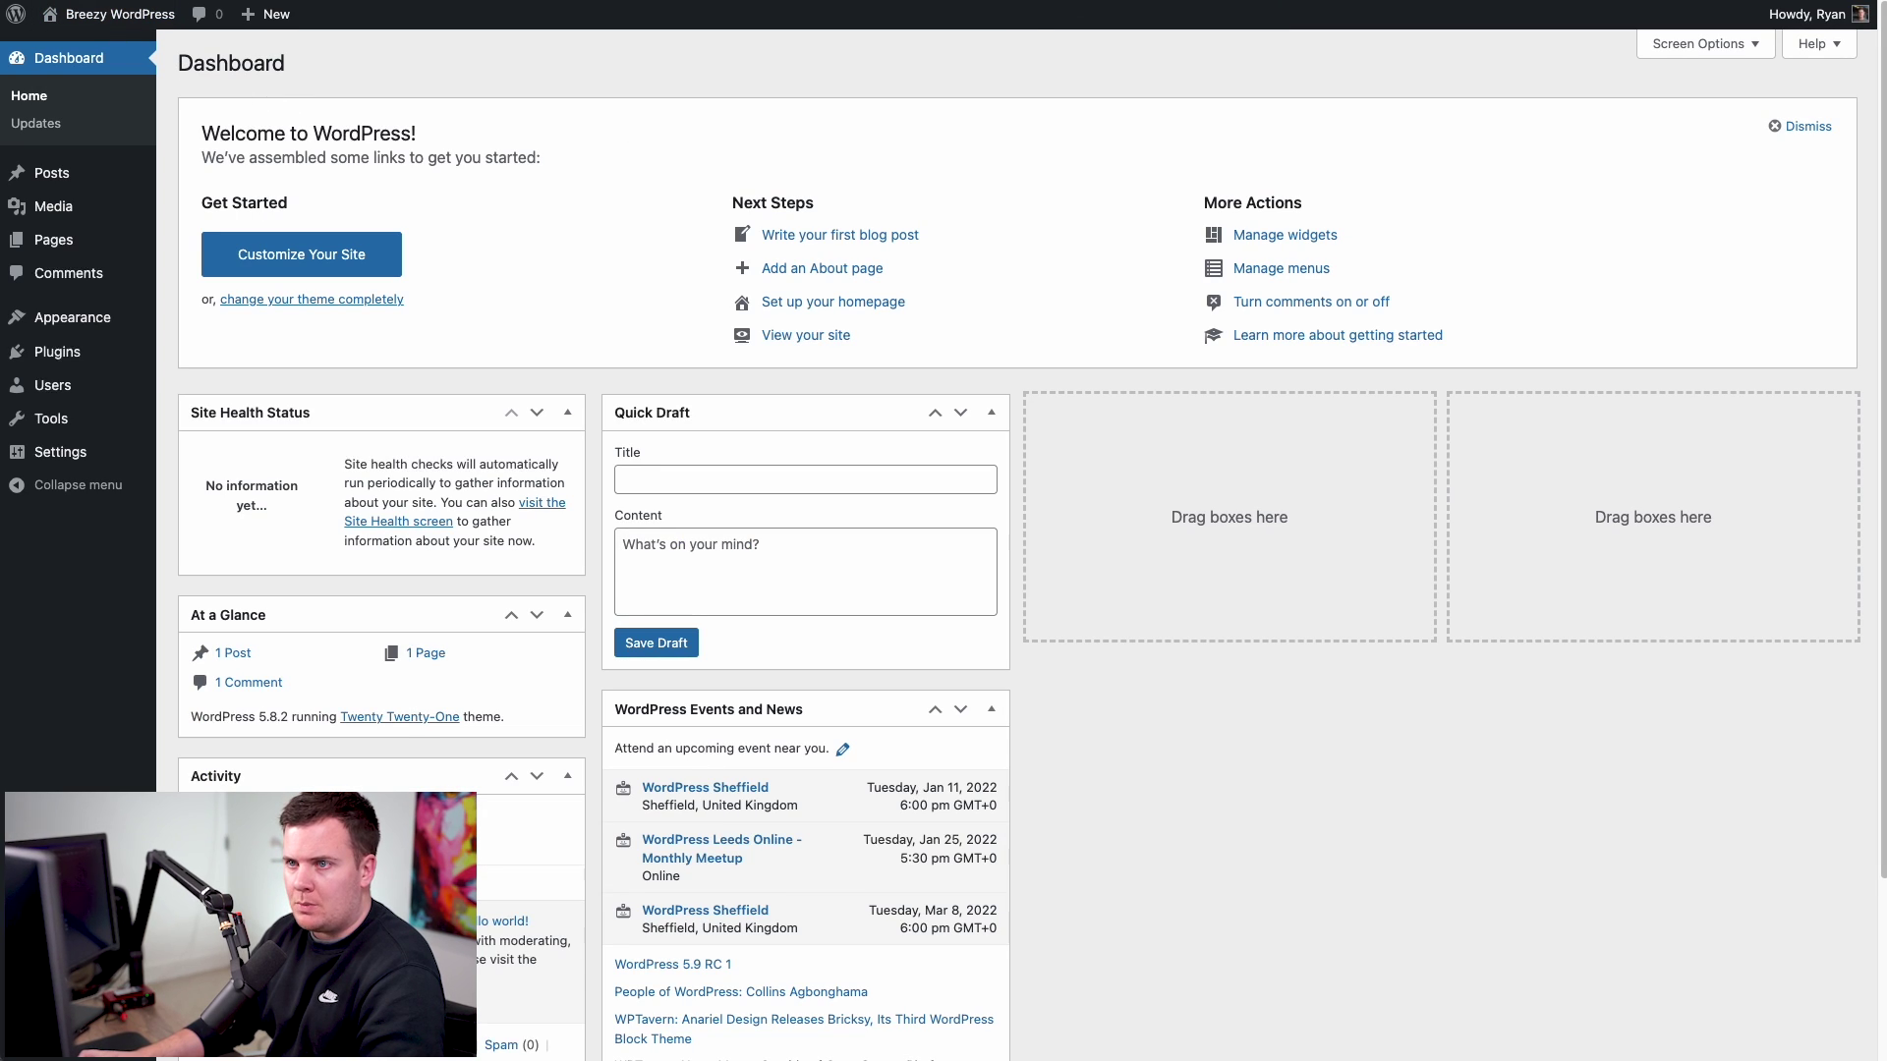
key(ctrl+r)
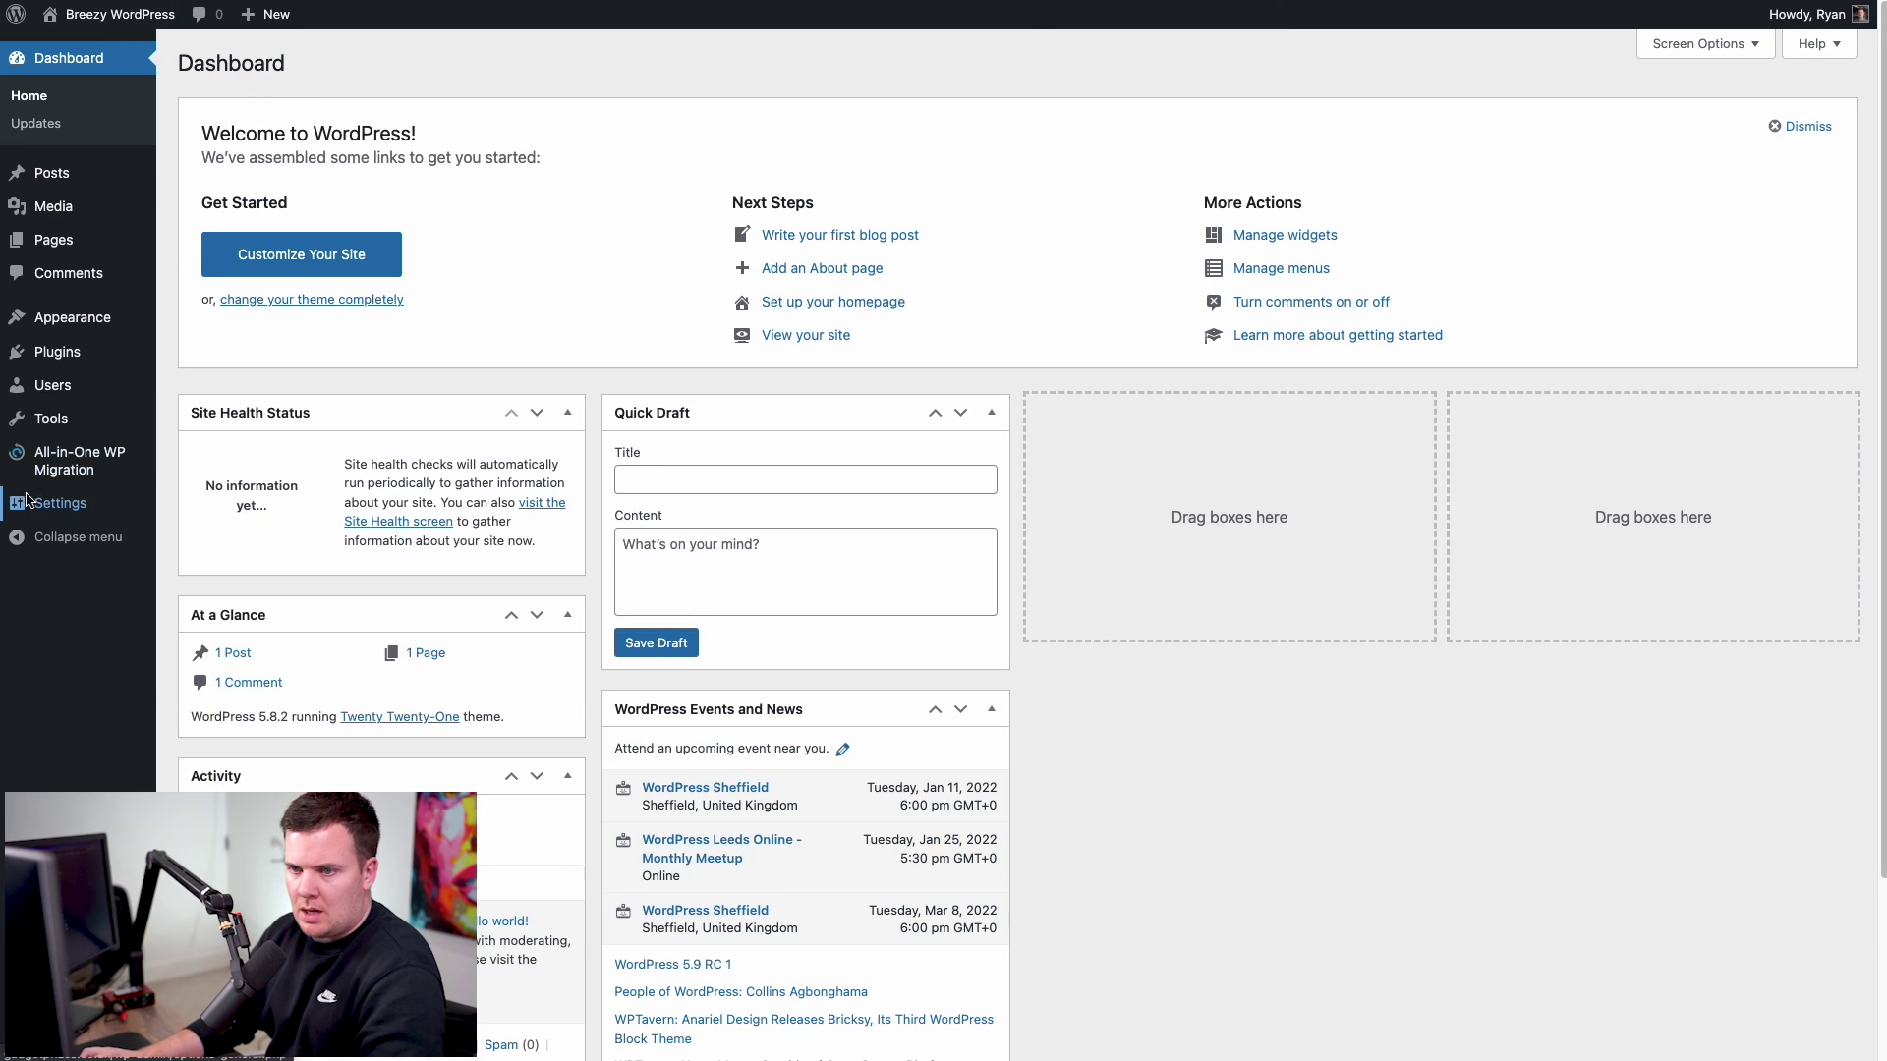
mouse_move(59, 477)
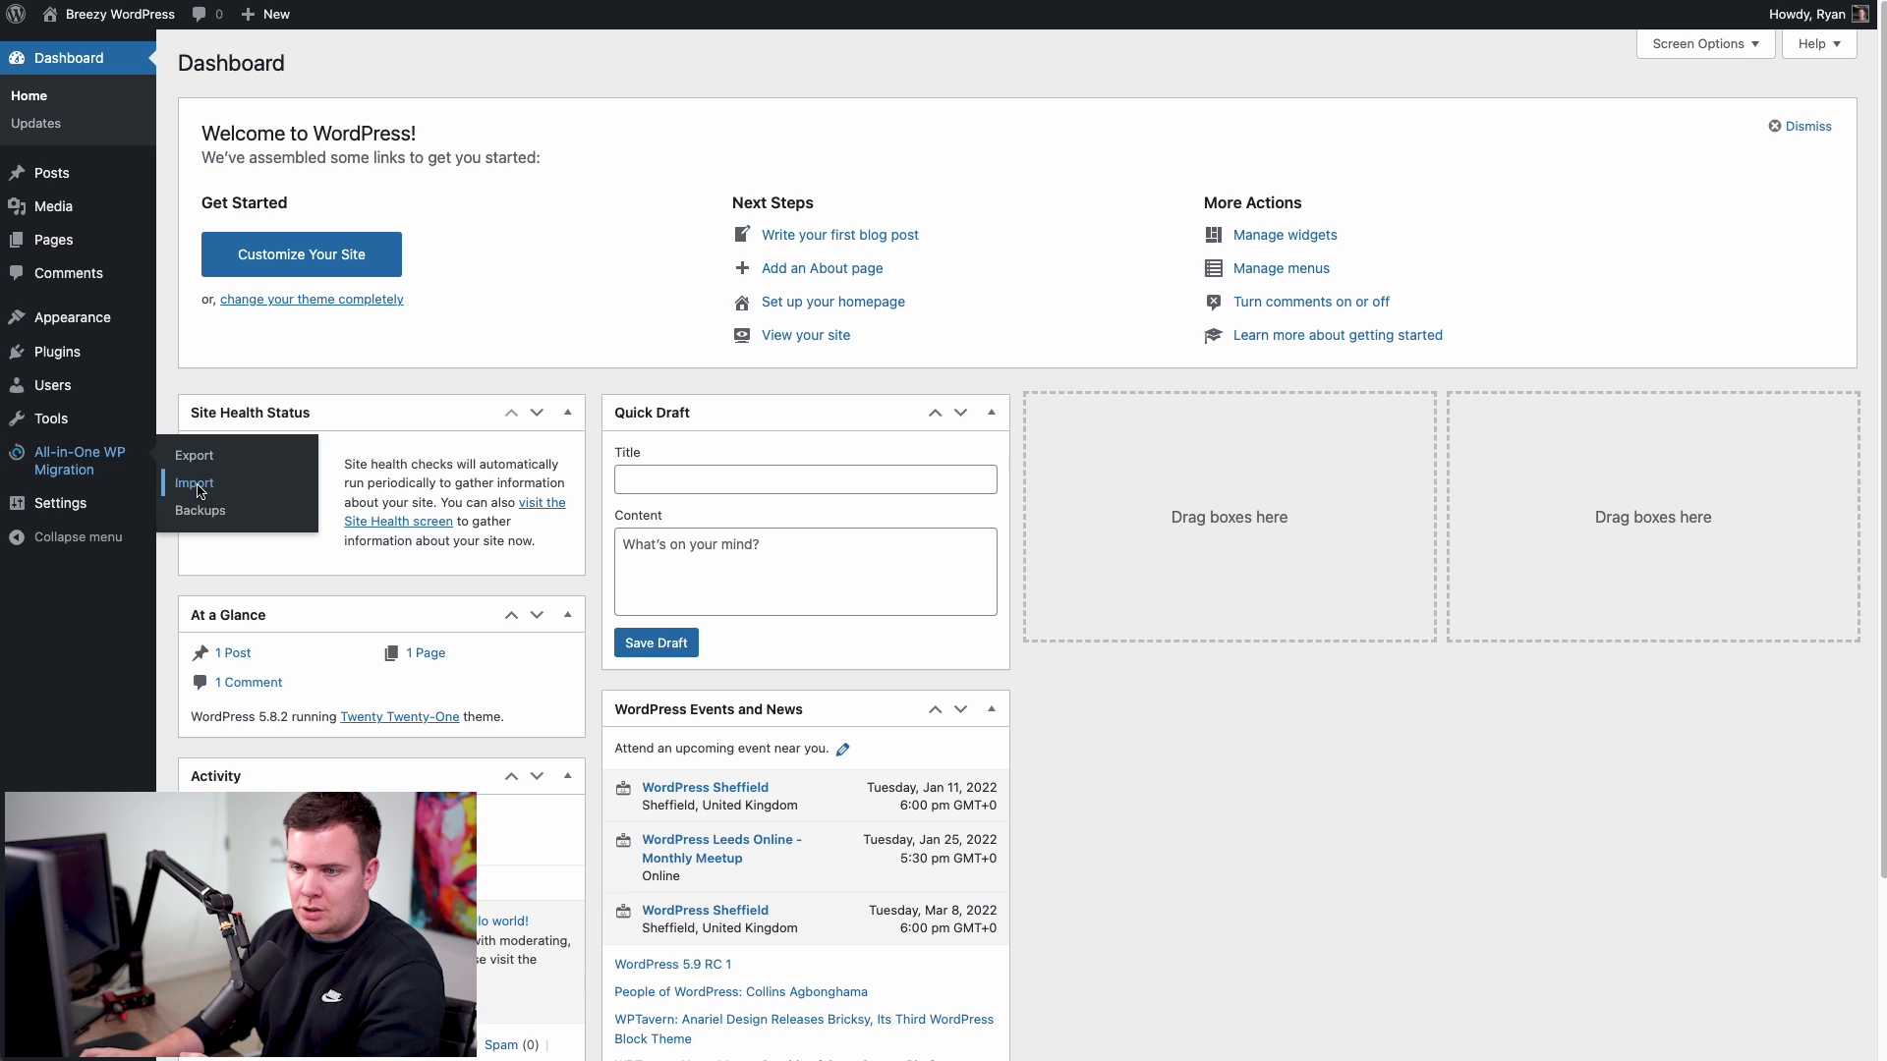
click(200, 484)
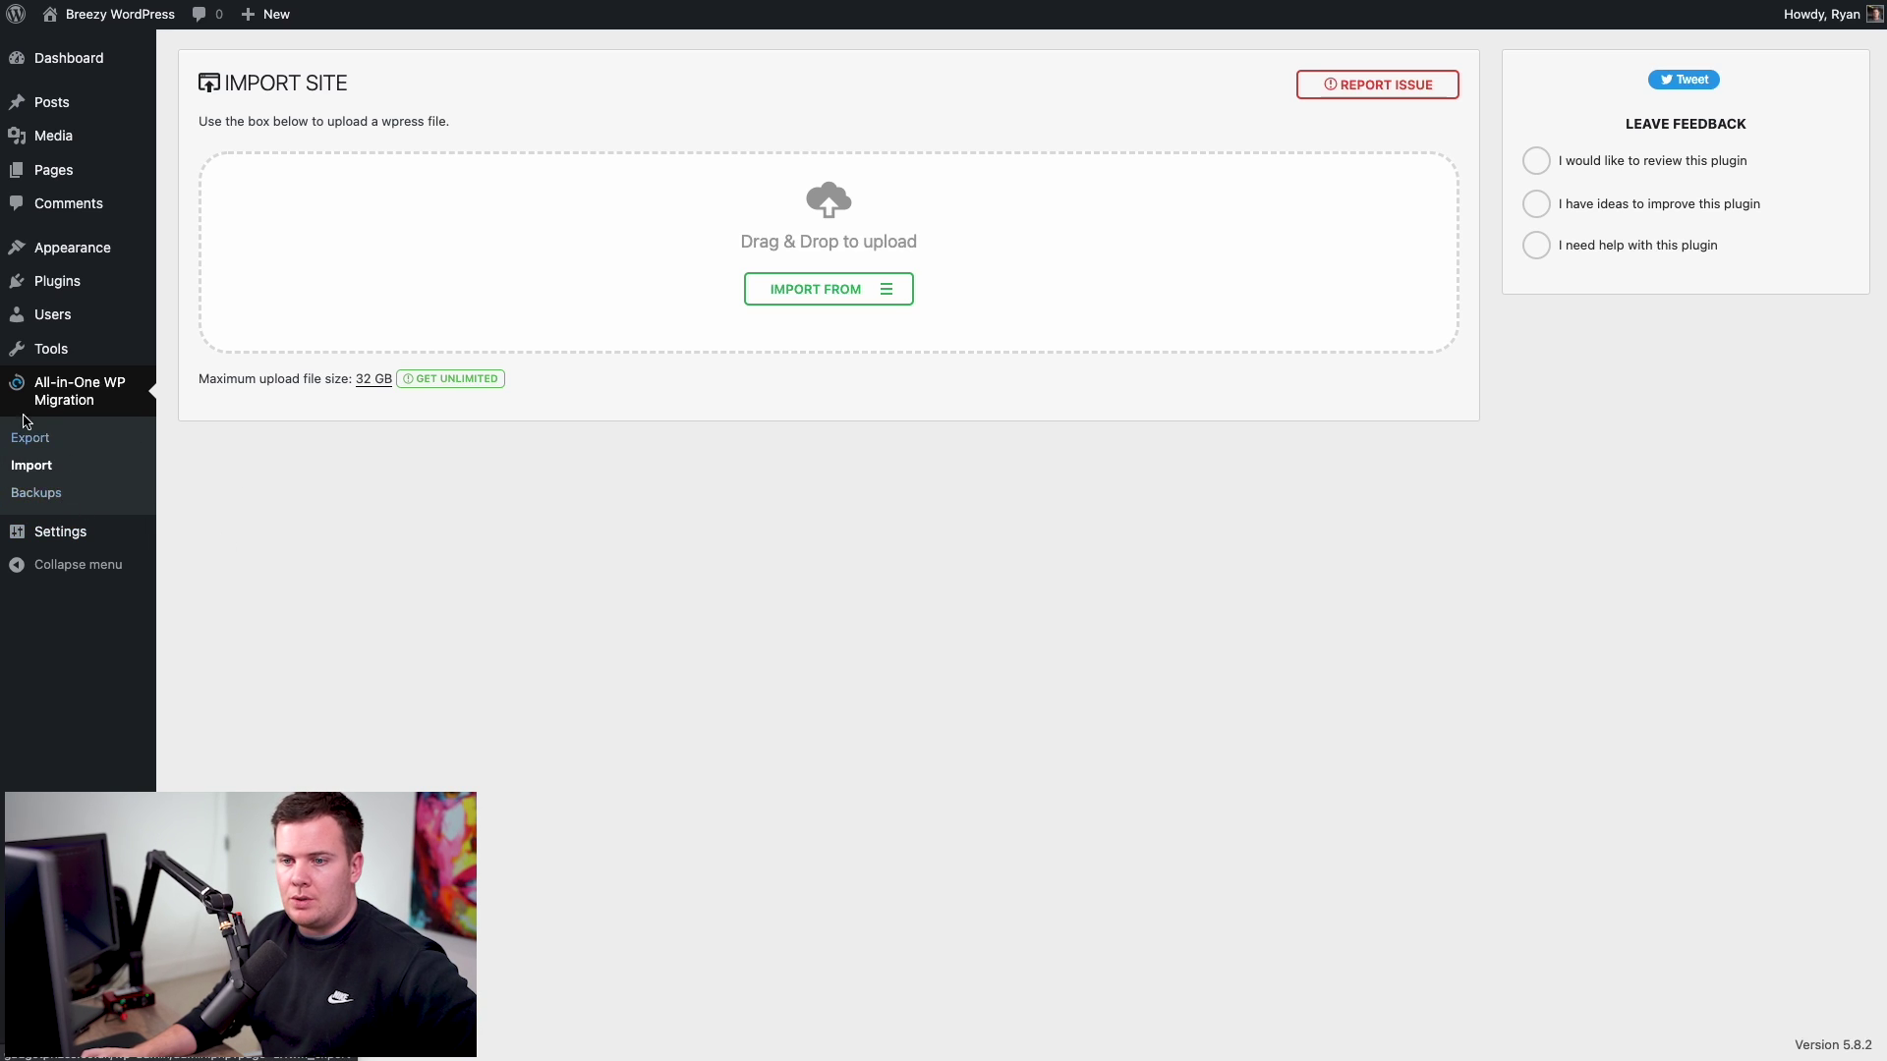
click(39, 494)
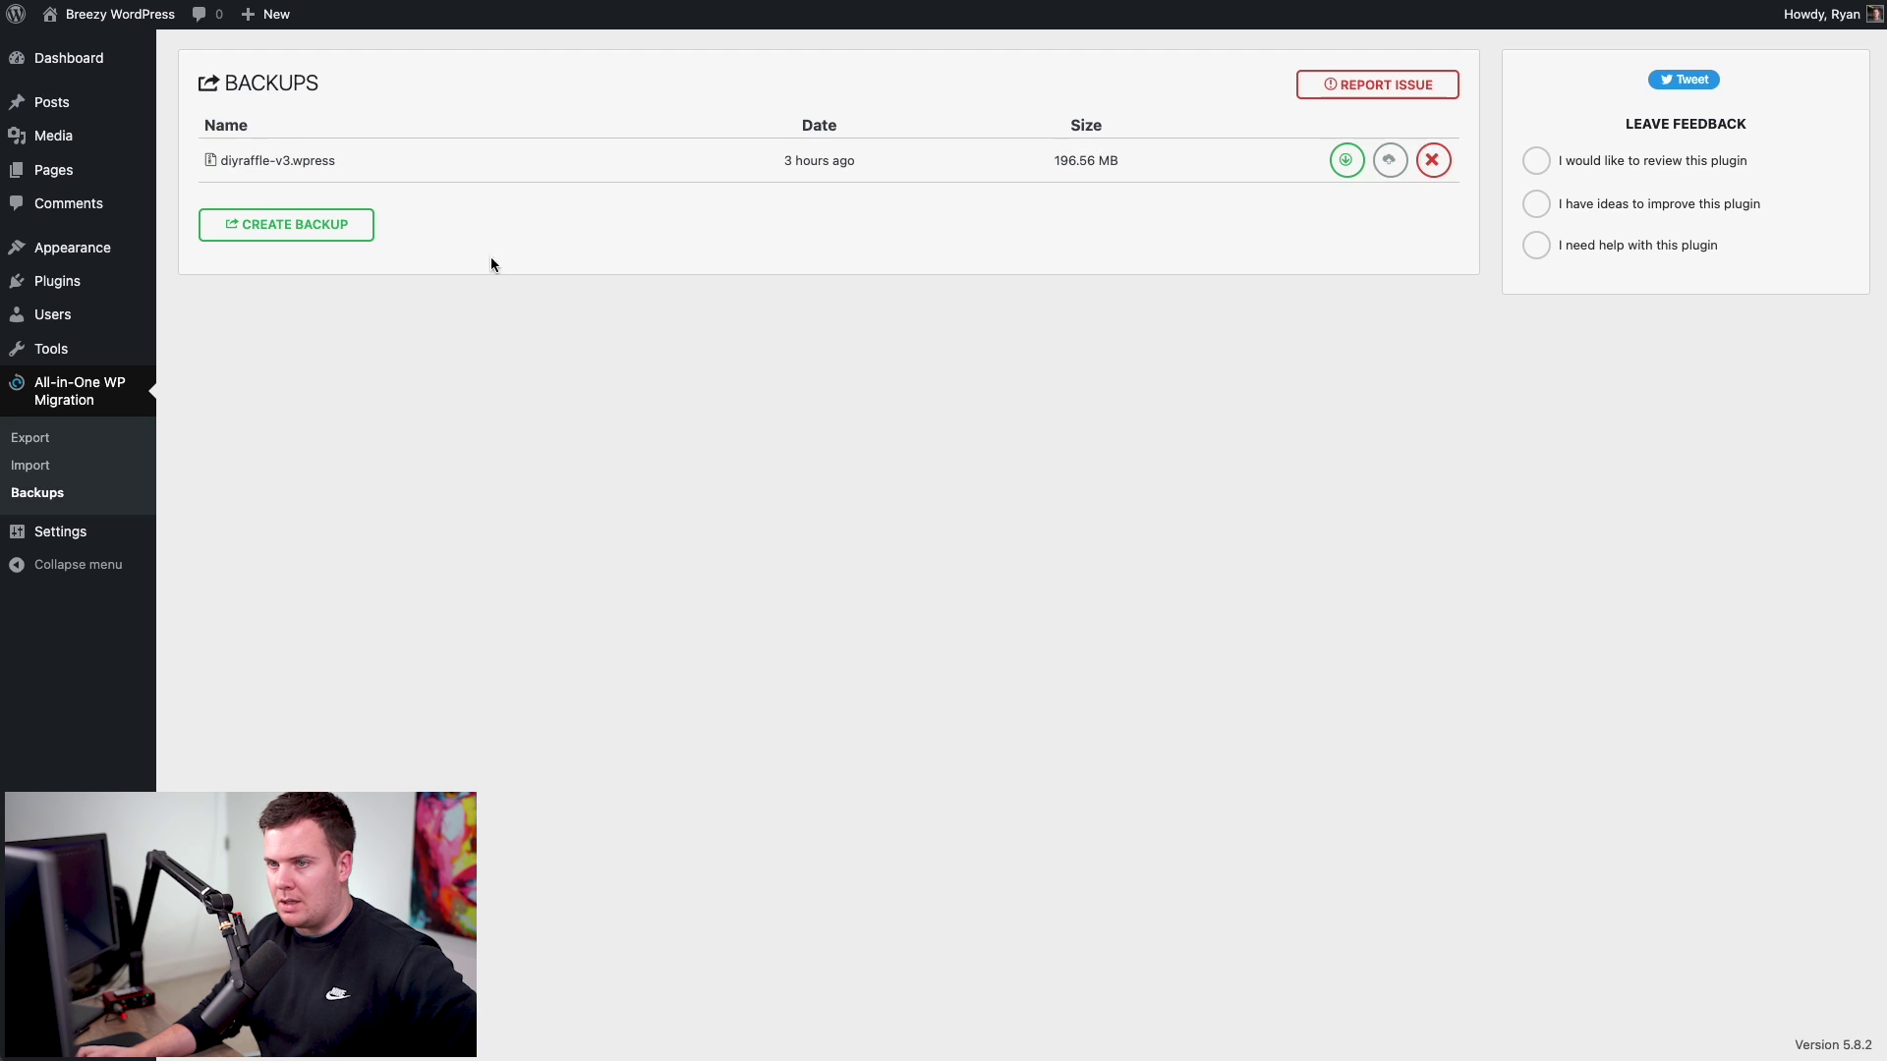
- Restore diyraffle-v3.wpress, confirm overwriting the site, and close the import-success message
click(1362, 166)
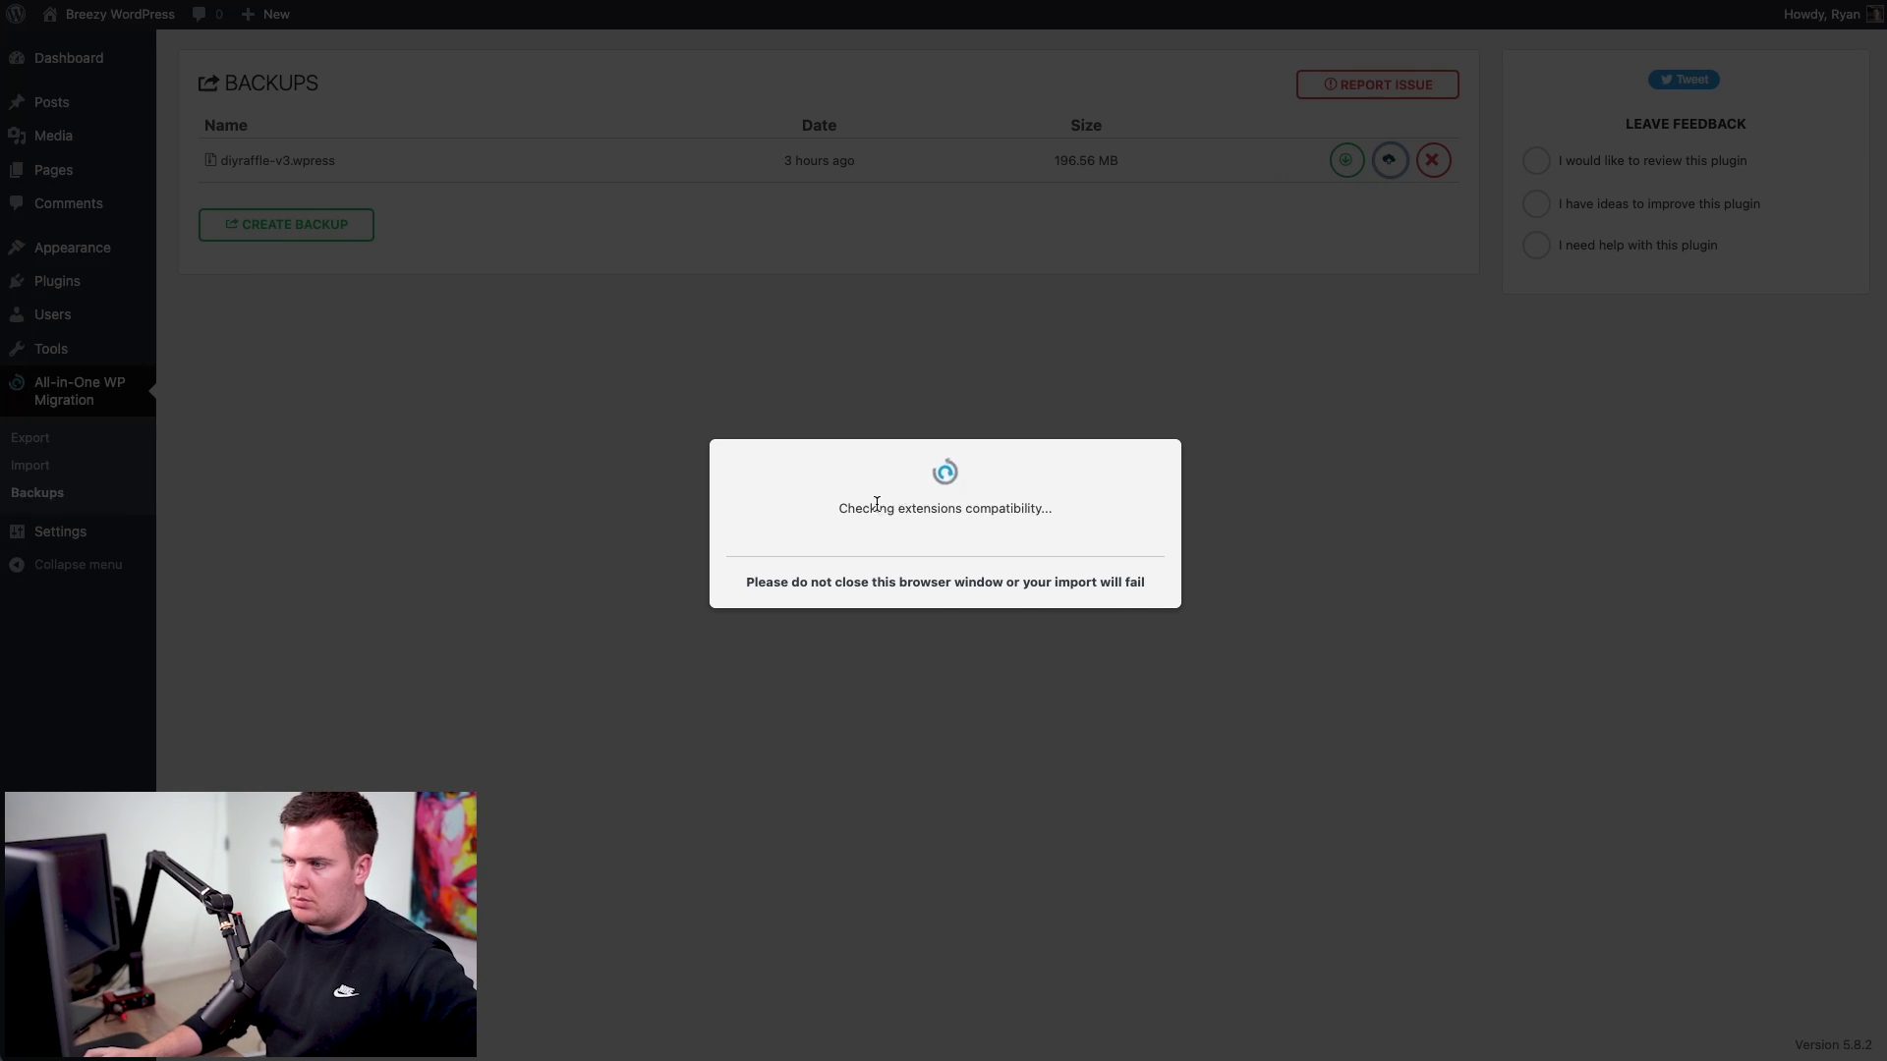
drag(729, 508, 871, 514)
click(910, 509)
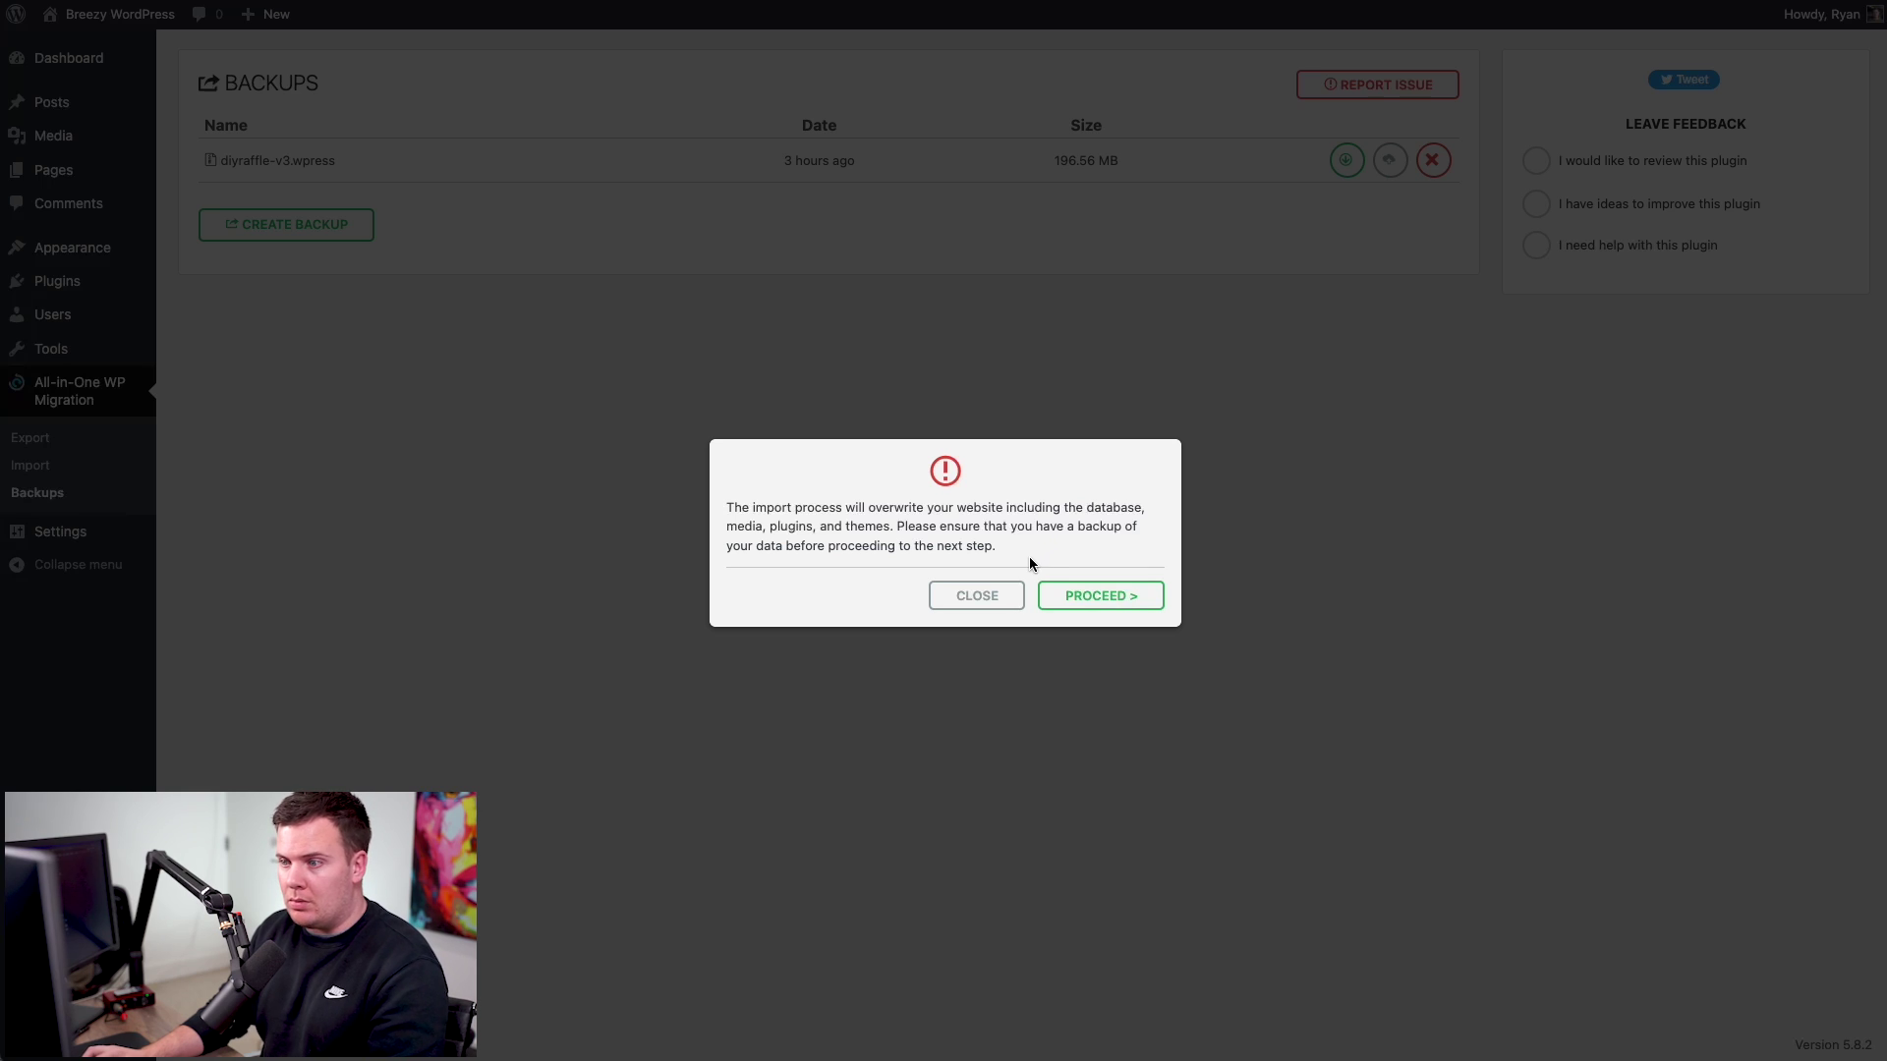
click(1094, 597)
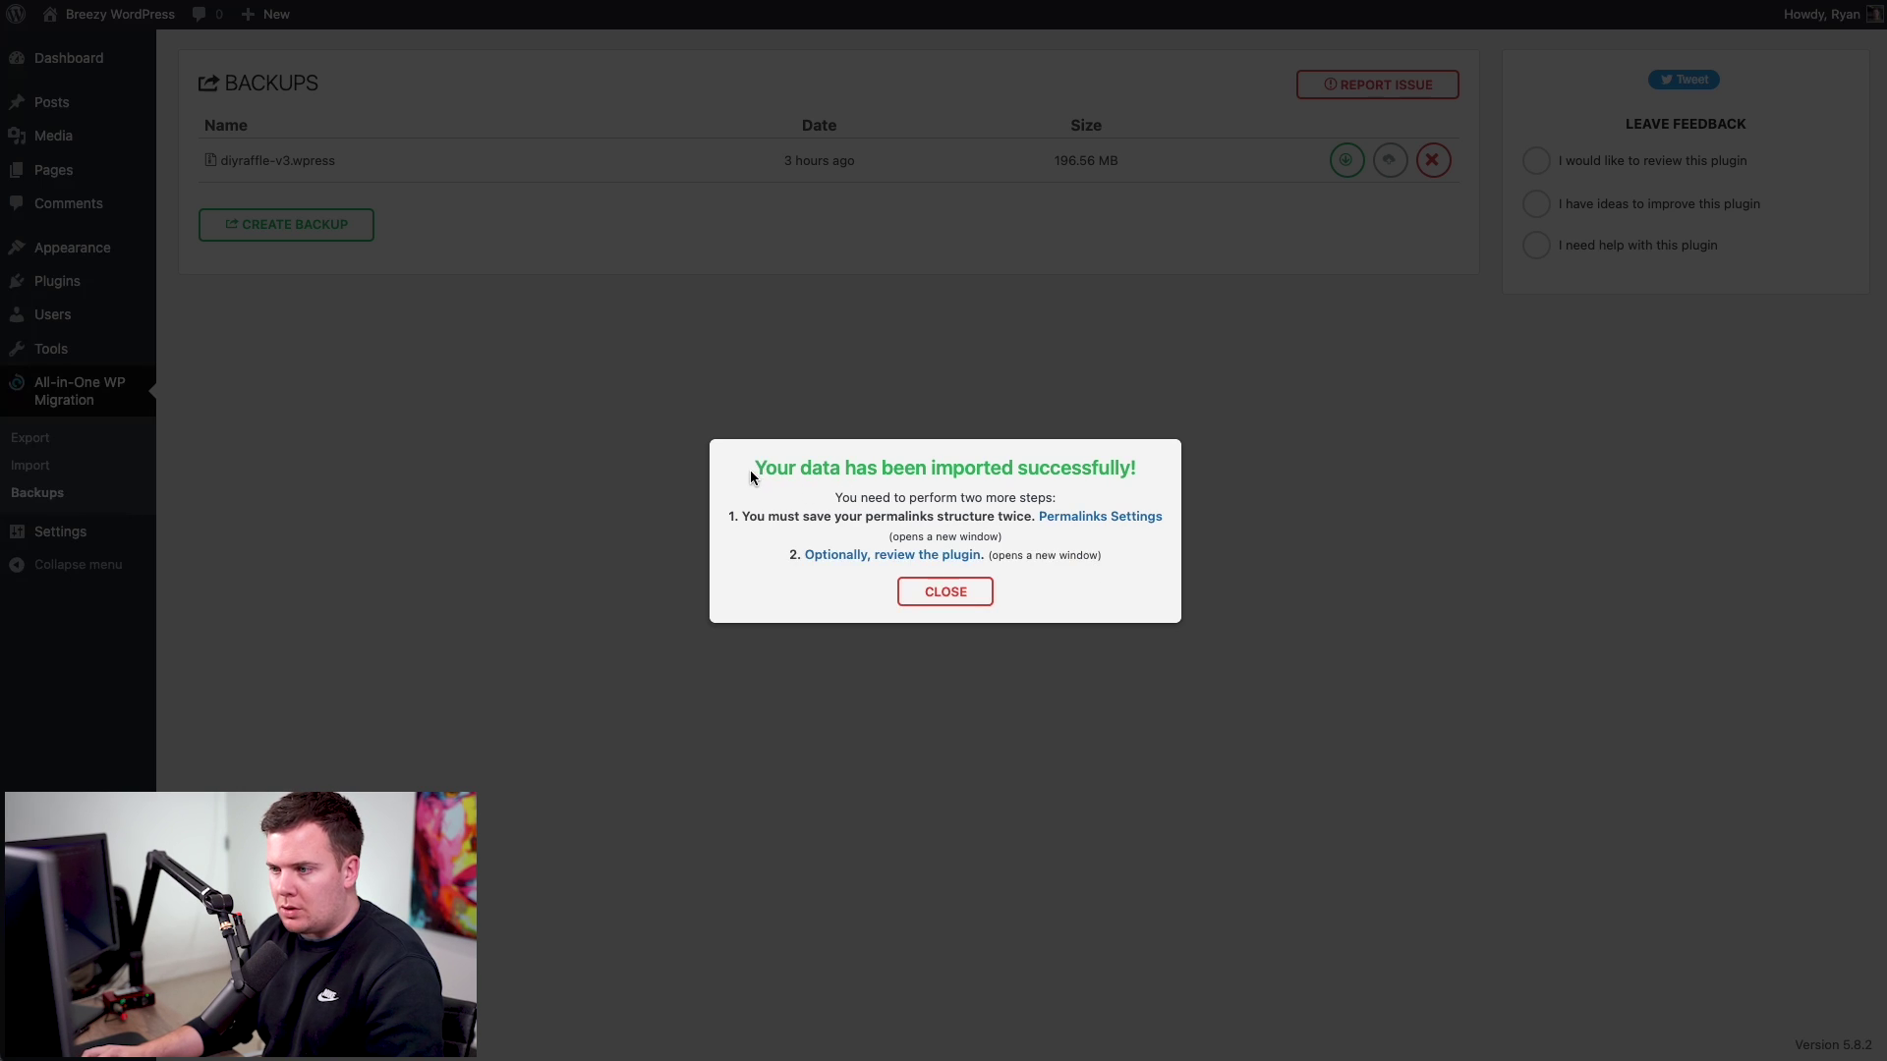
drag(750, 477, 1137, 467)
click(1071, 575)
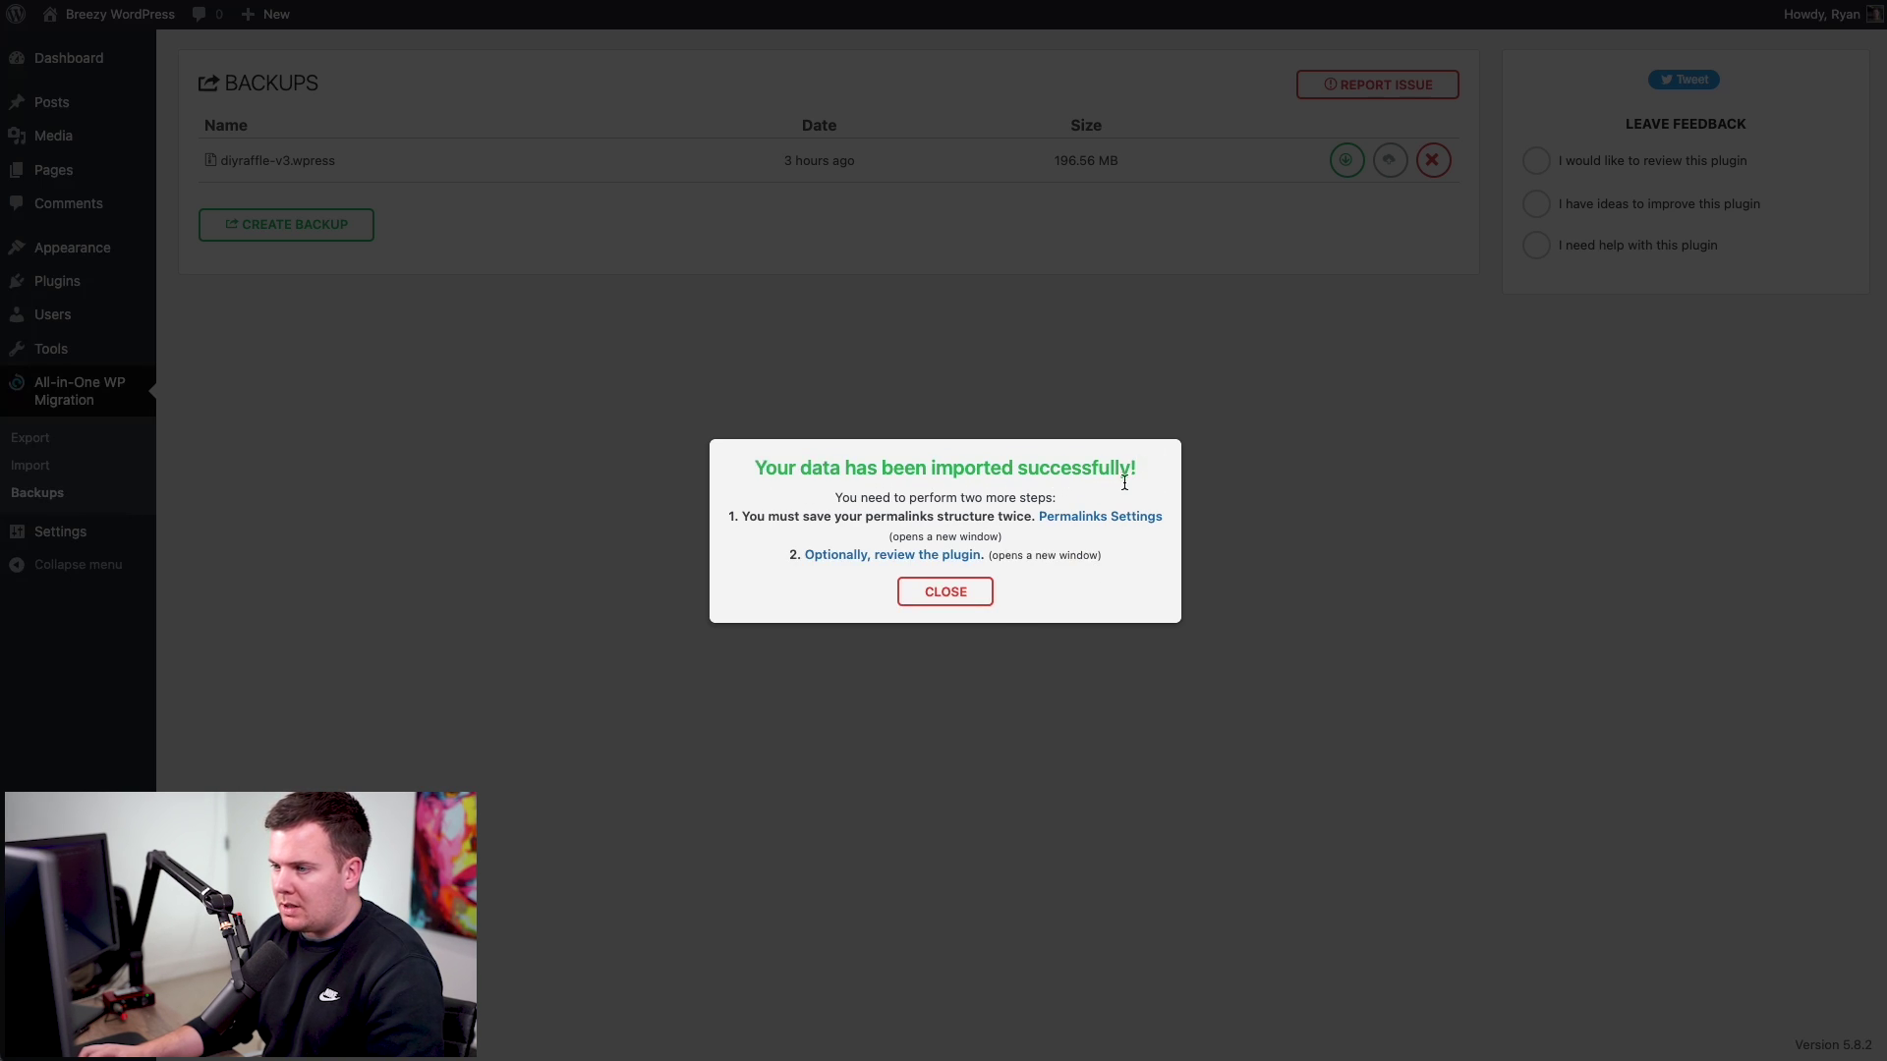
click(973, 598)
- Visit the live DIYRAFFLE site and scroll through its homepage
mouse_move(138, 17)
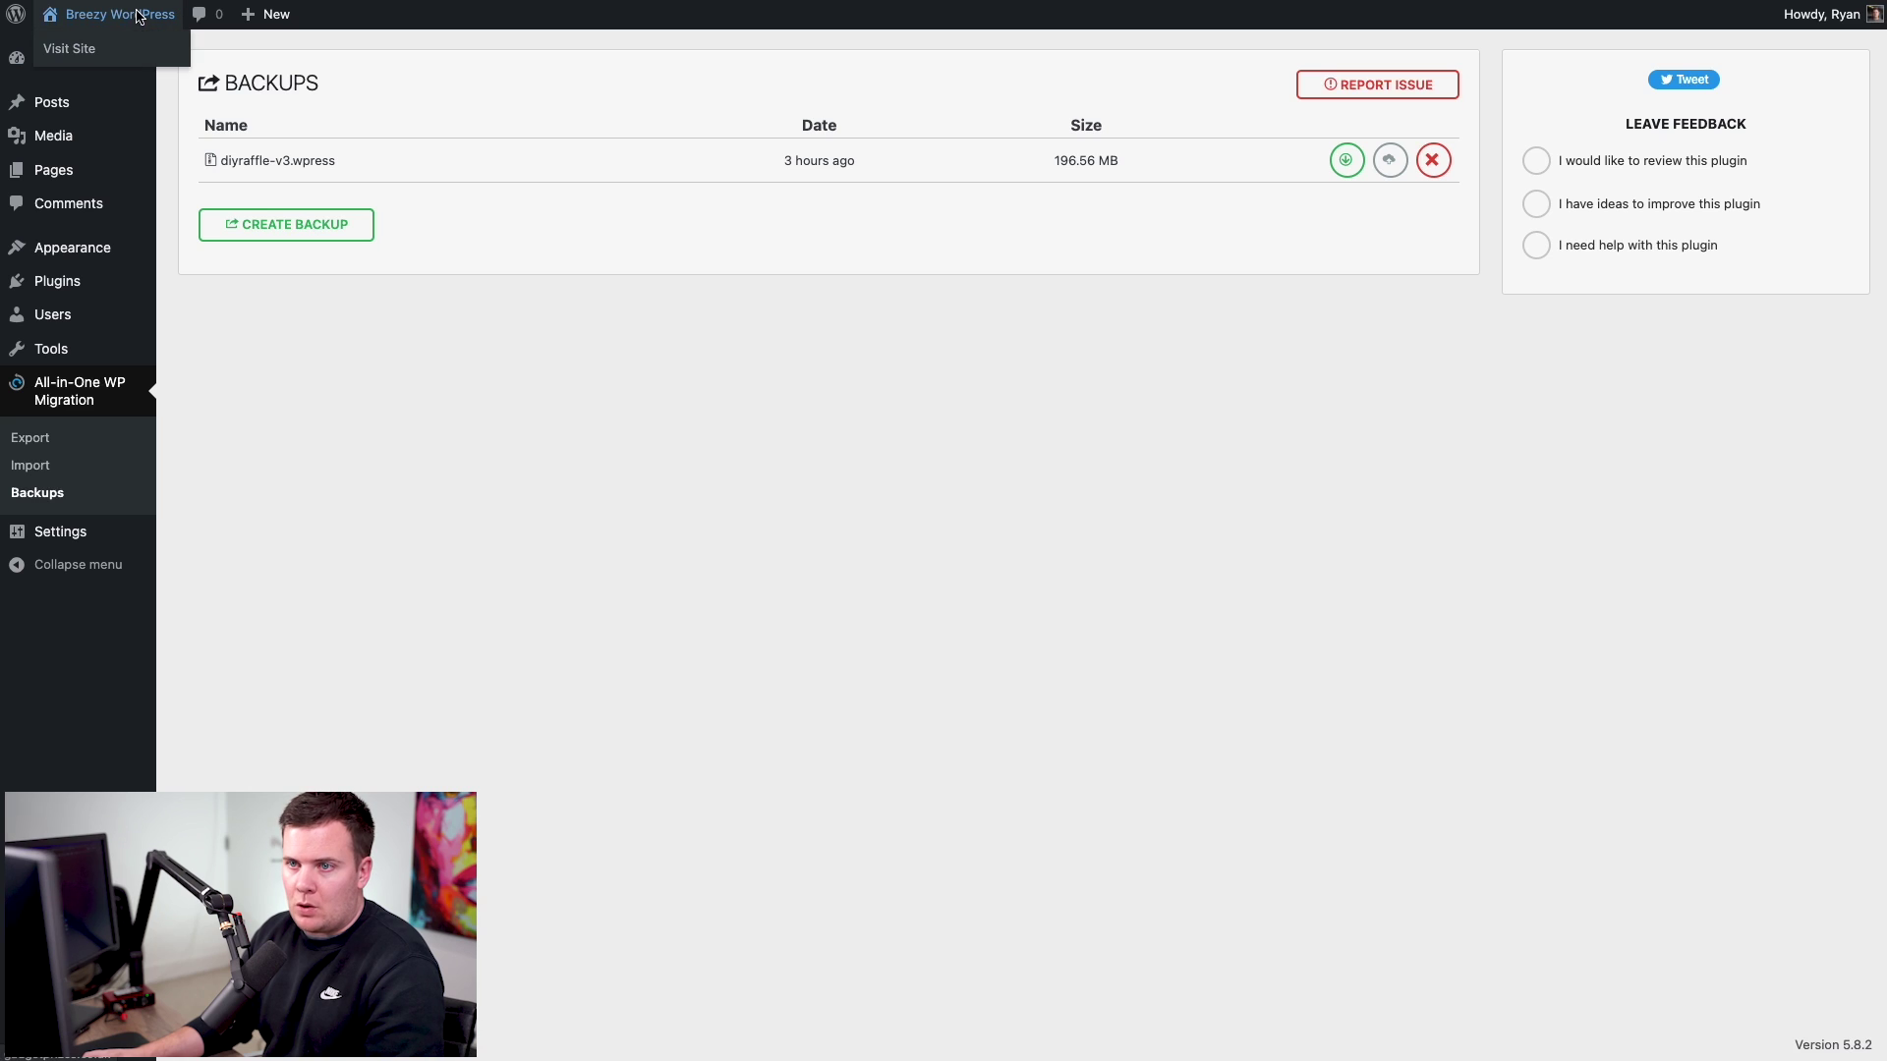
click(94, 50)
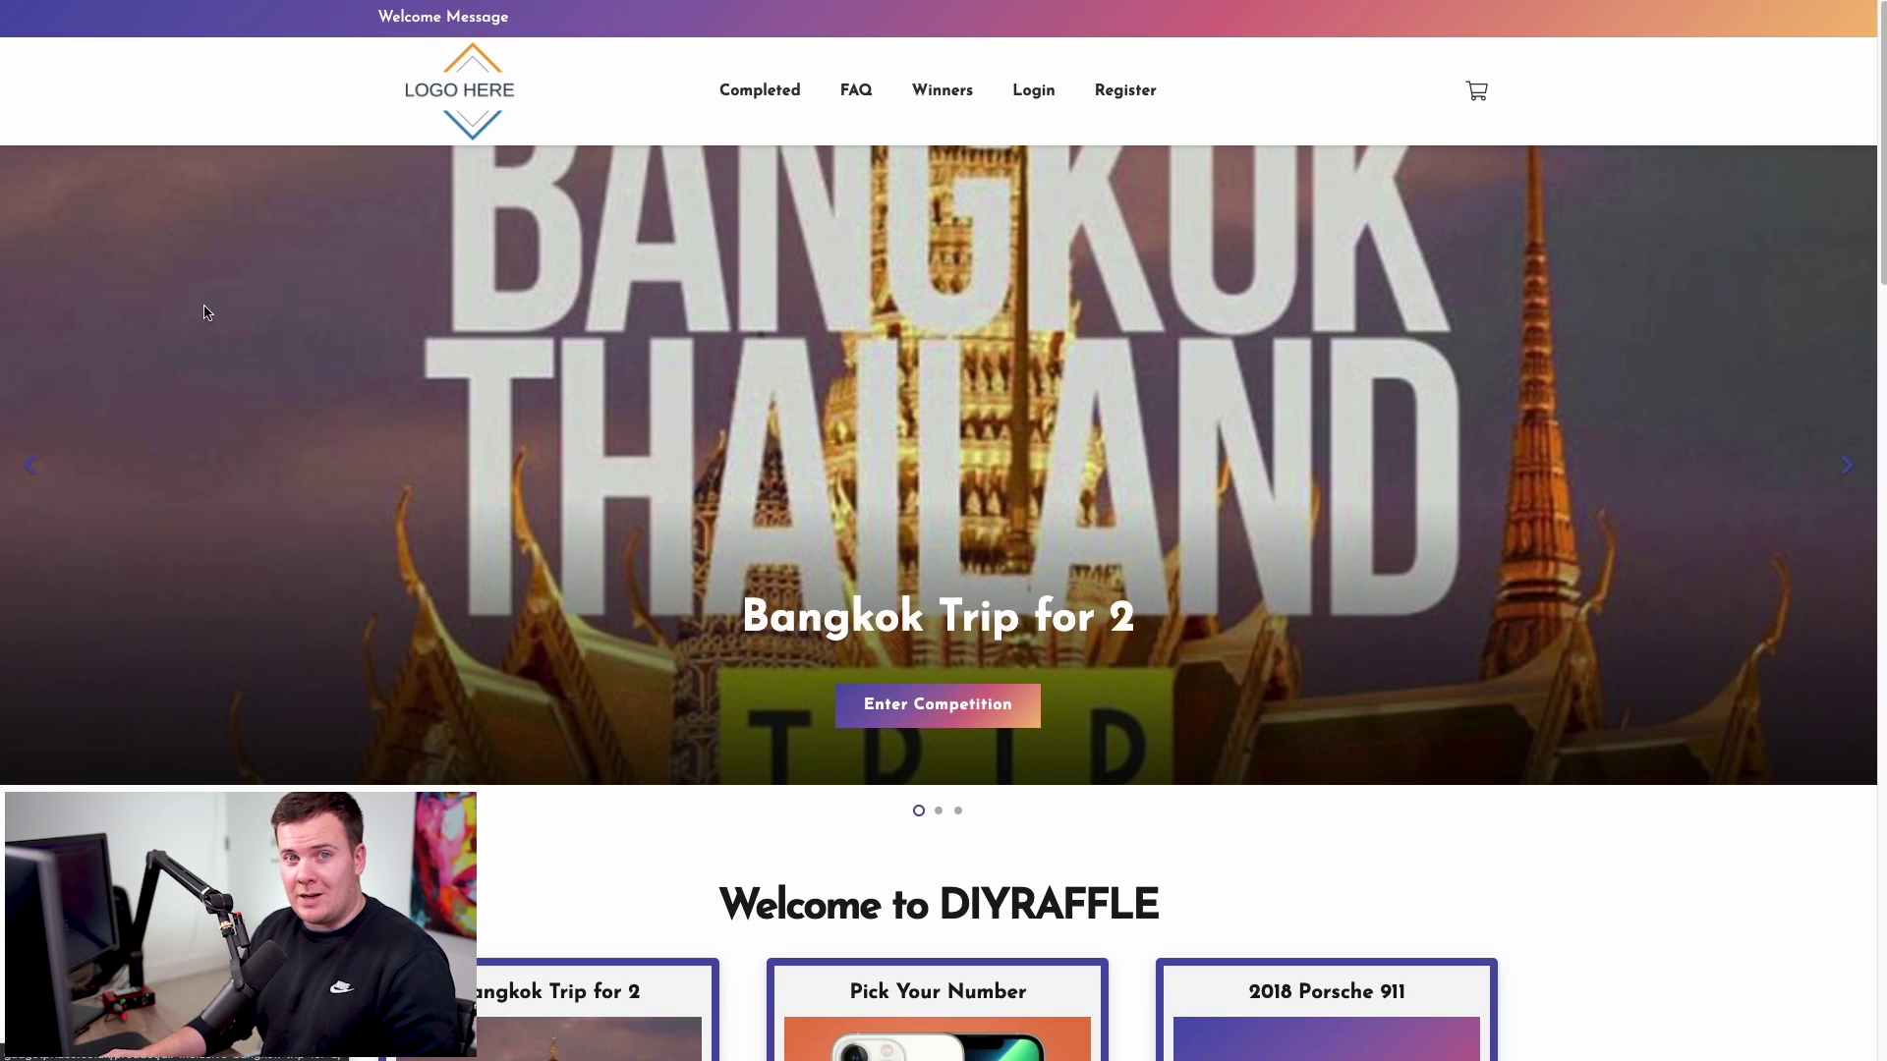
scroll(334, 326, down, 3)
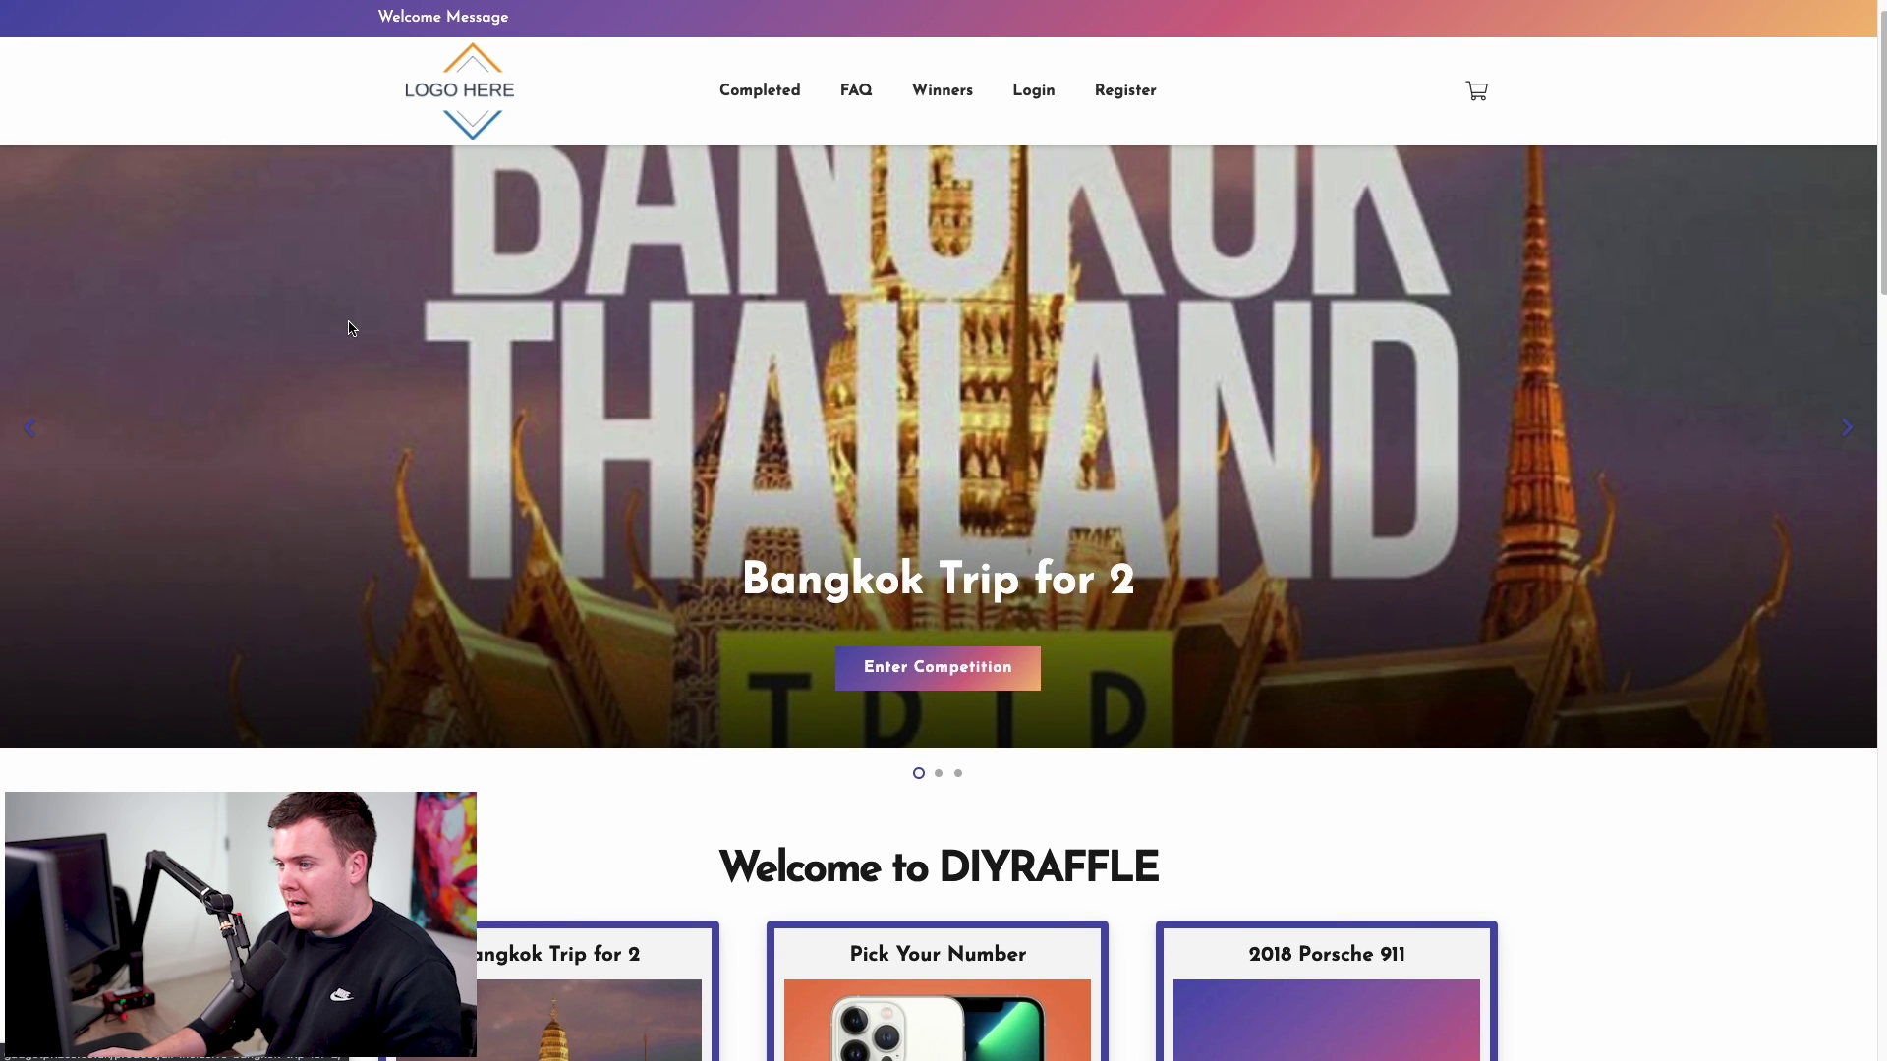
scroll(352, 328, down, 1)
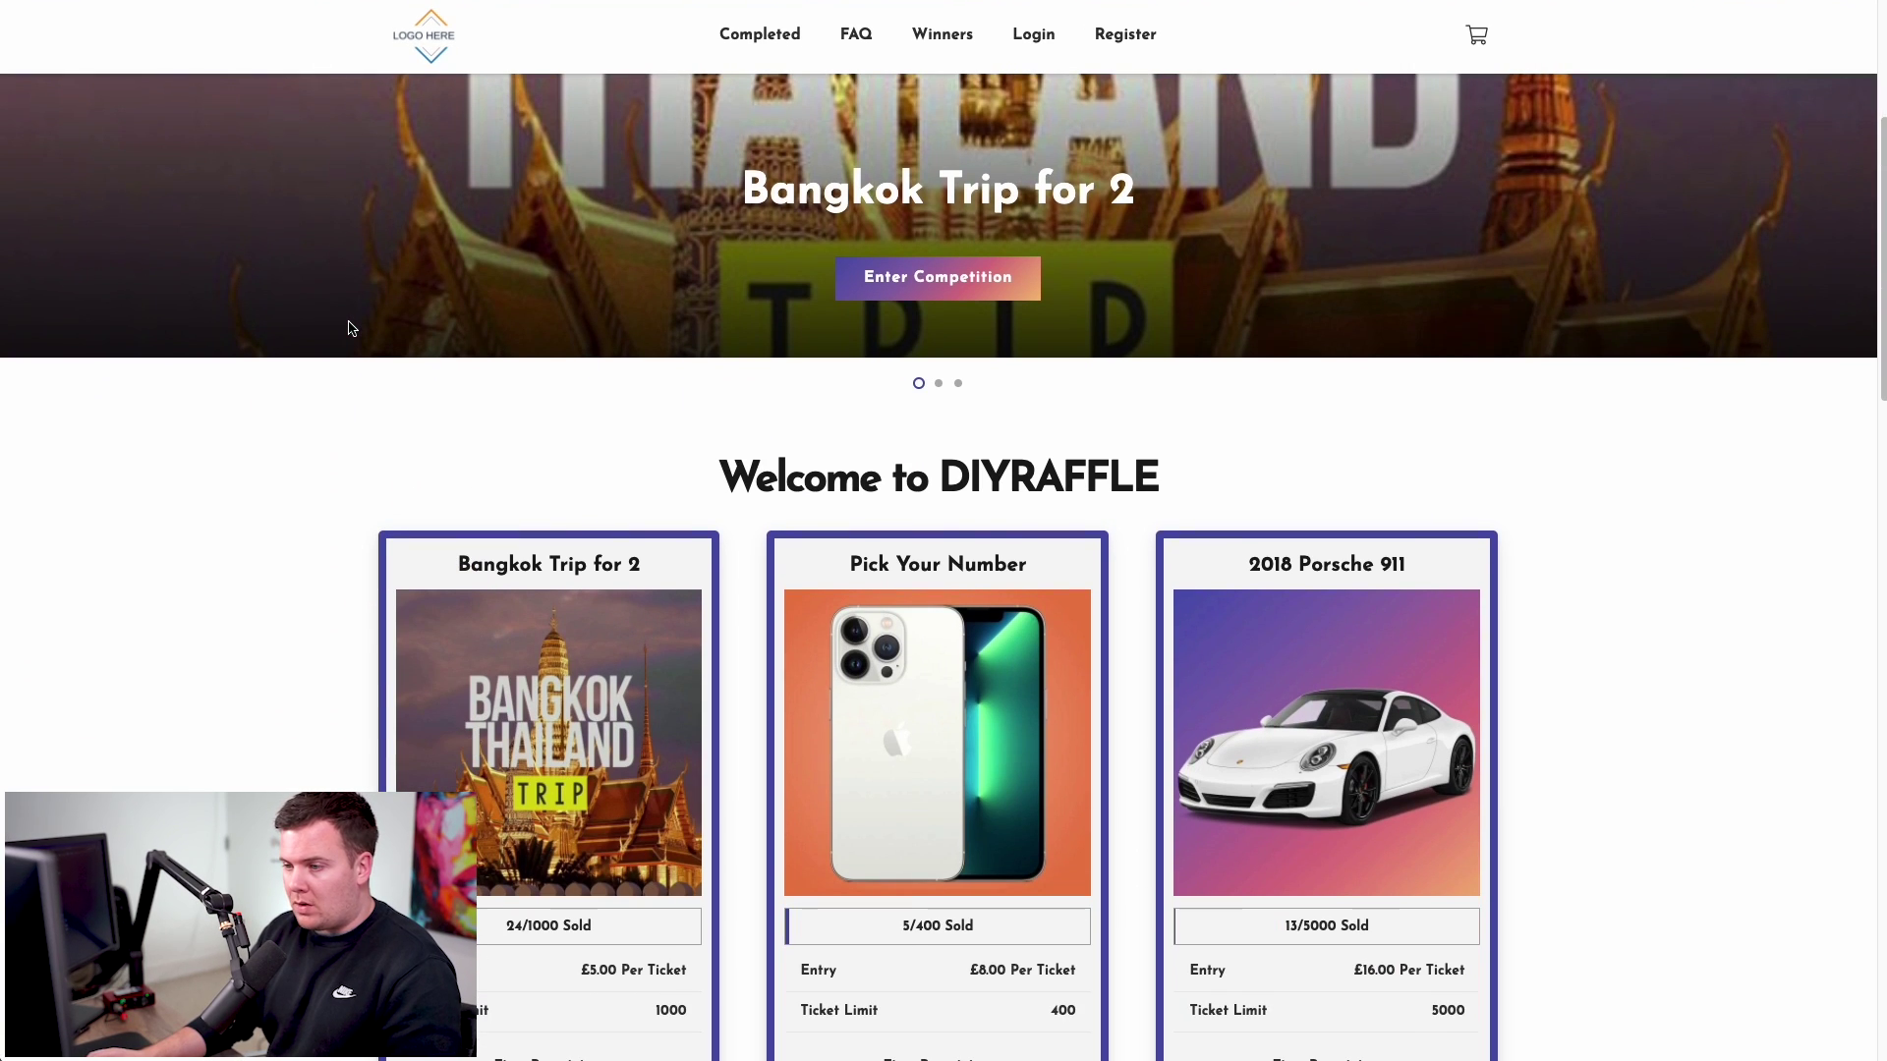
scroll(352, 328, down, 3)
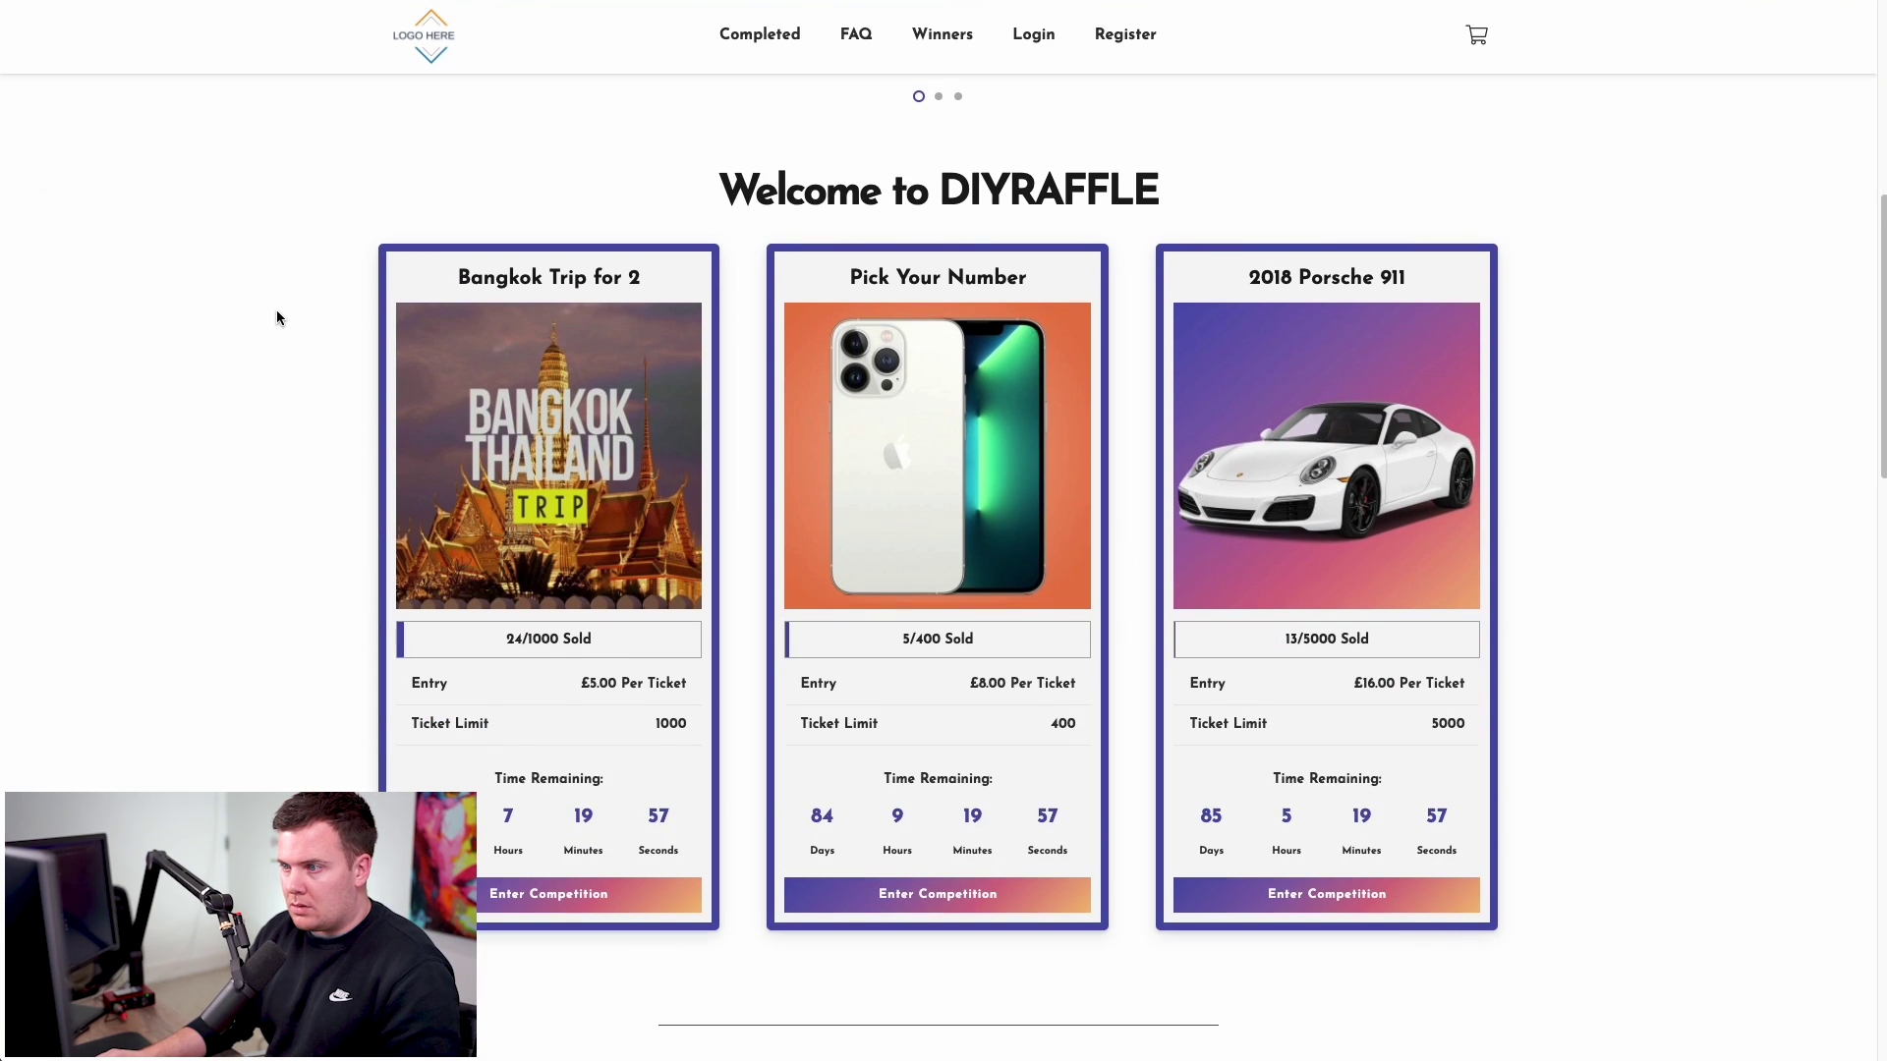
scroll(278, 312, down, 2)
scroll(276, 310, down, 15)
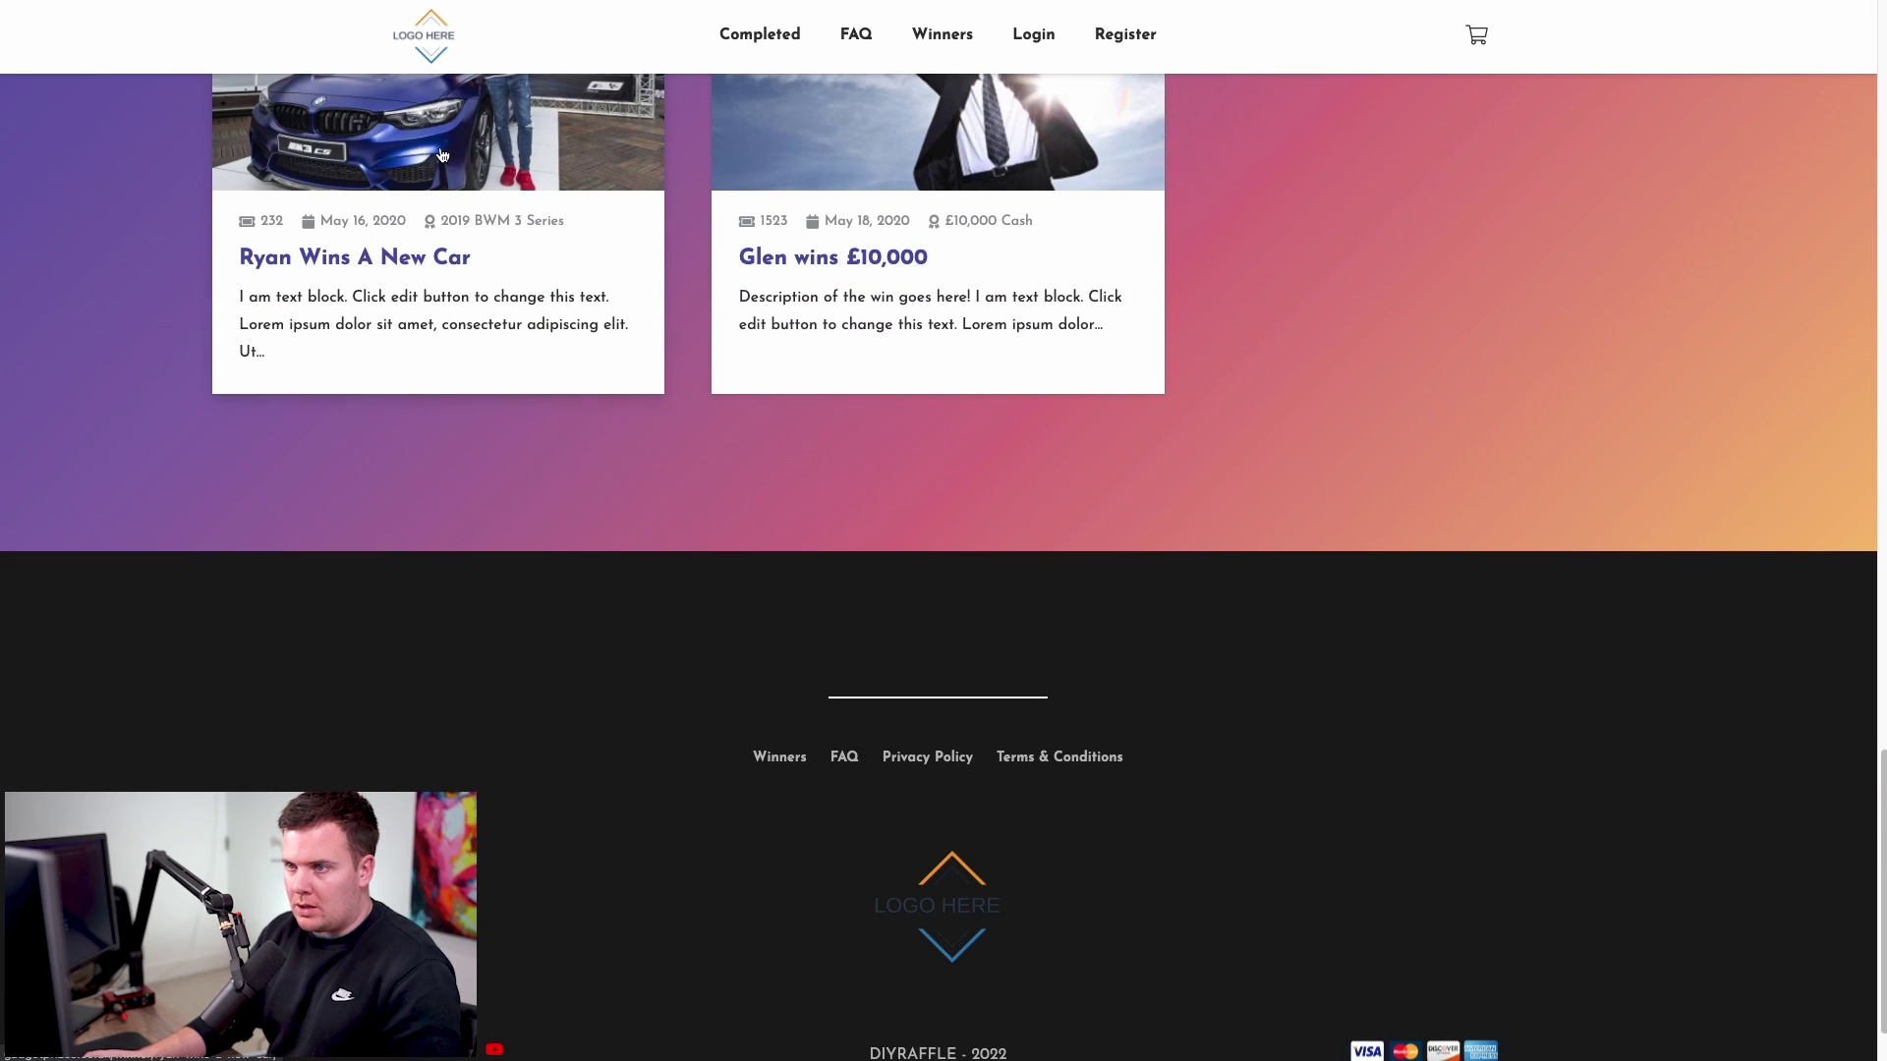
- View the winning car story, completed competitions and iPhone 11 Pro Max winner pages
click(443, 156)
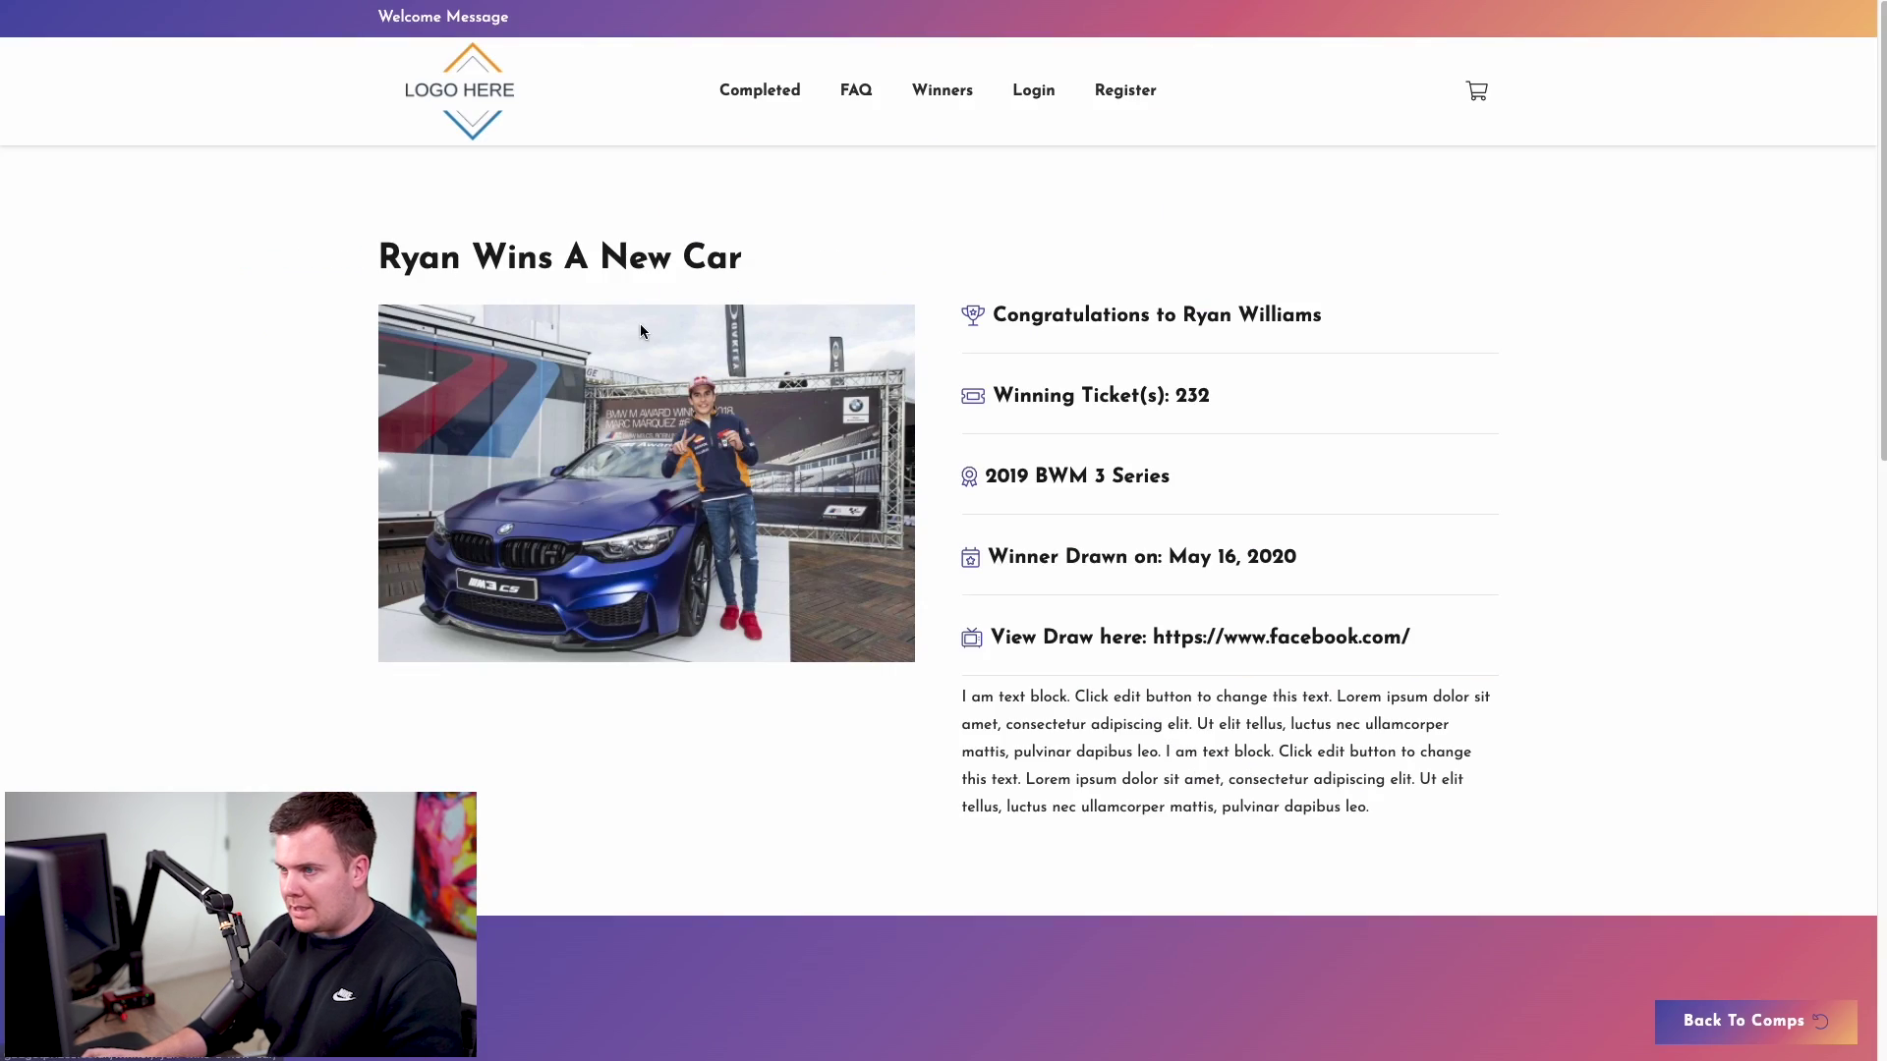
click(760, 89)
click(504, 478)
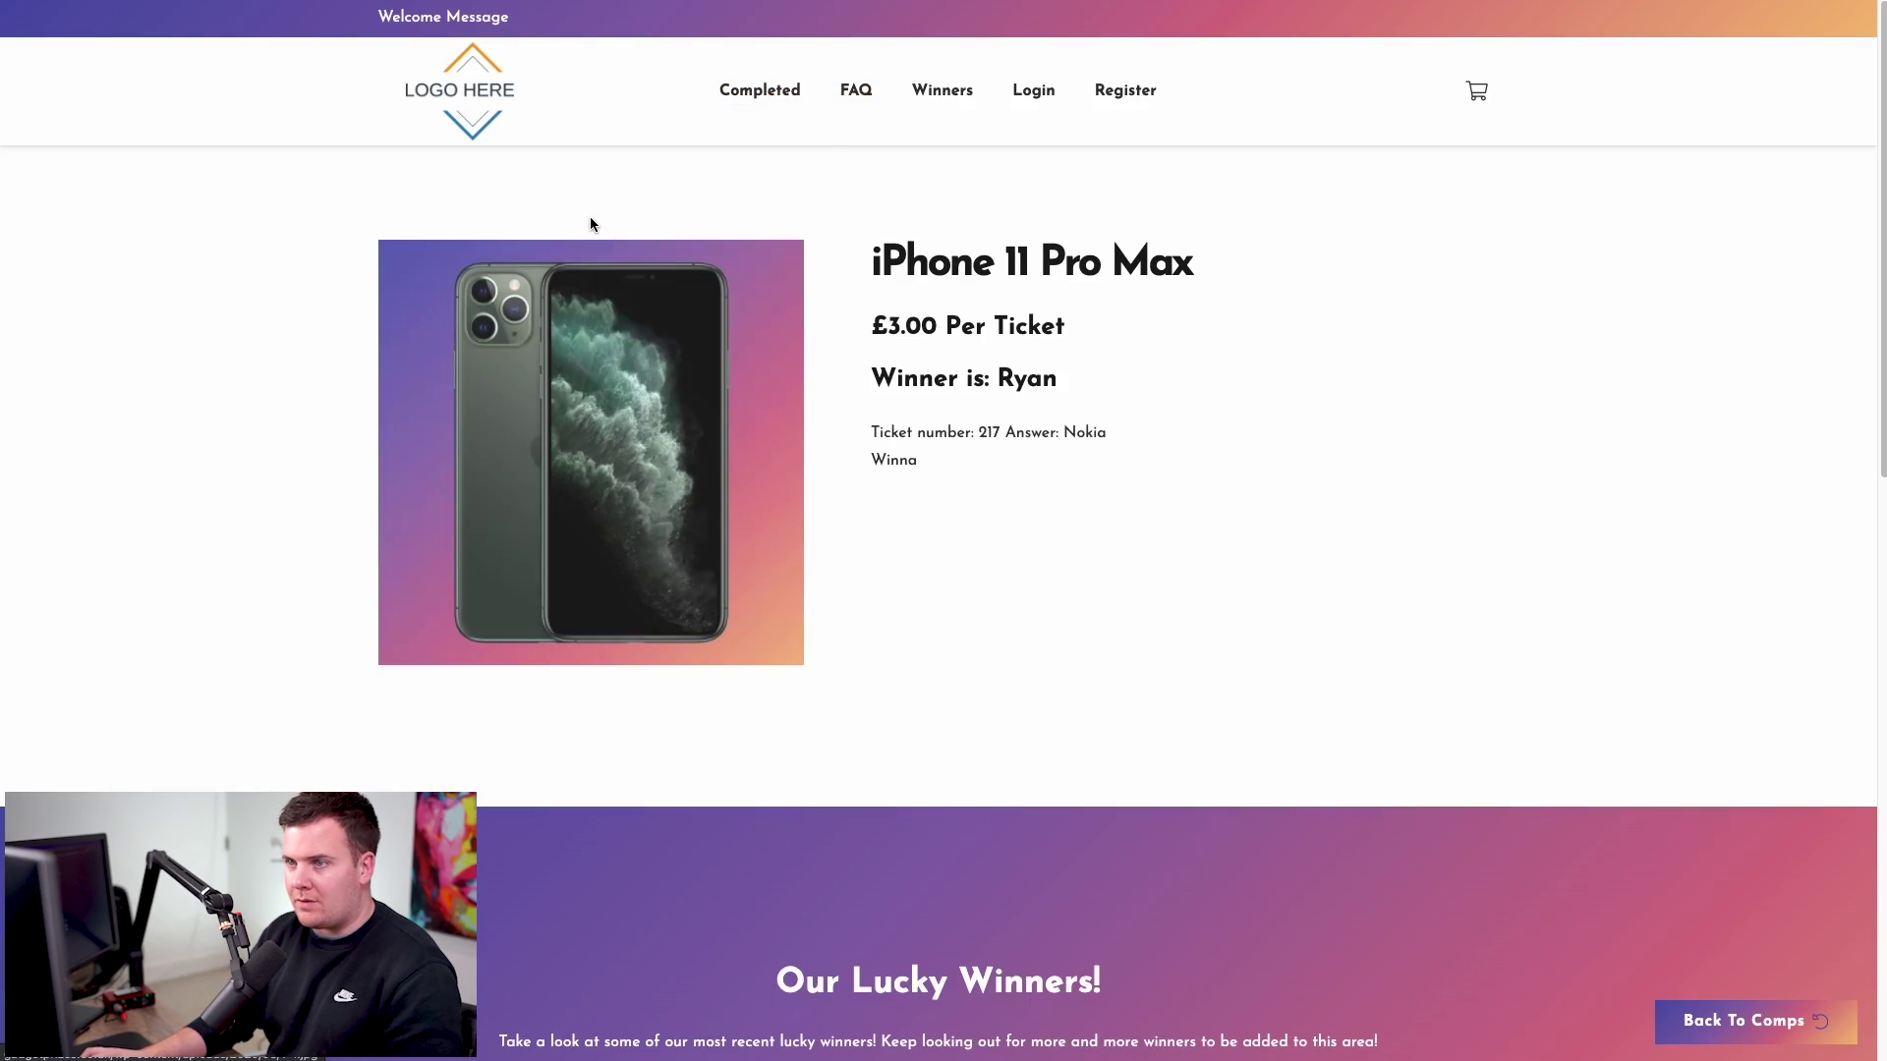
- On the FAQ page, expand the entering, winner-draw and tickets-sold answers
click(856, 93)
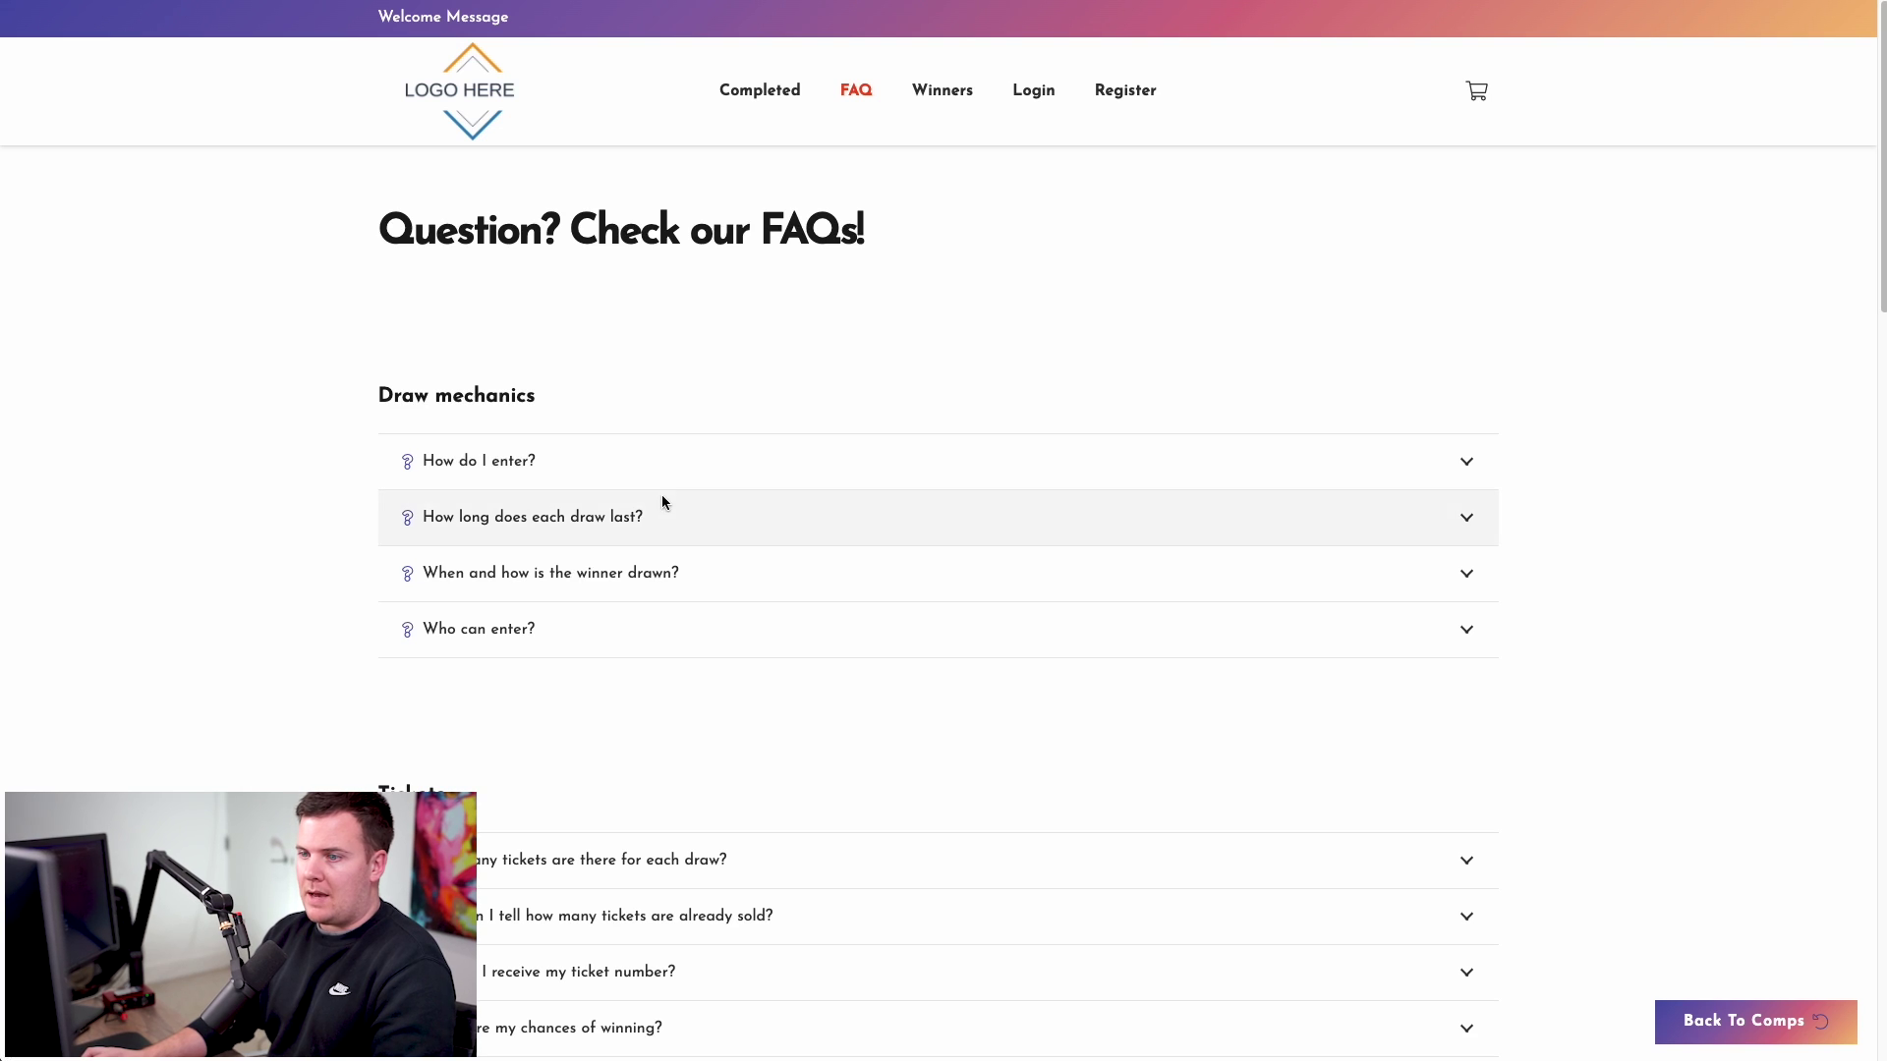
click(661, 460)
scroll(653, 582, down, 4)
click(610, 501)
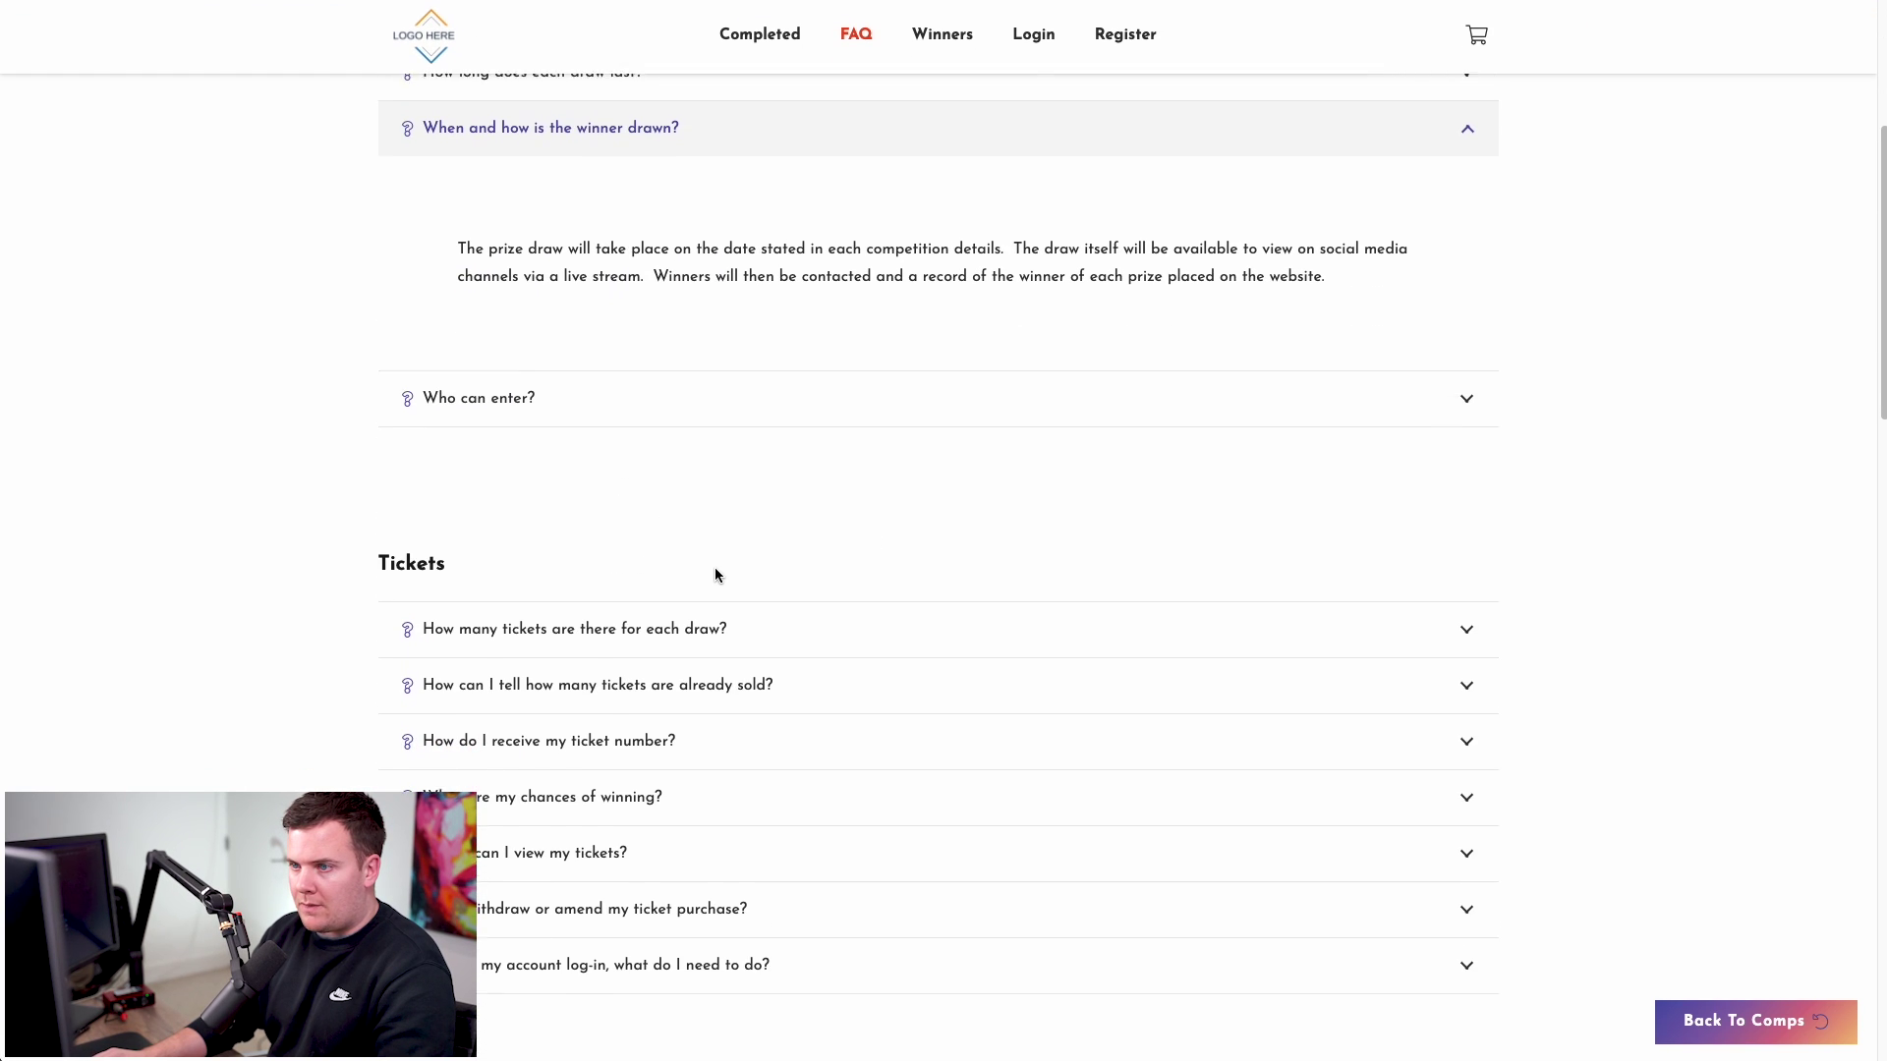
scroll(715, 572, down, 1)
click(678, 661)
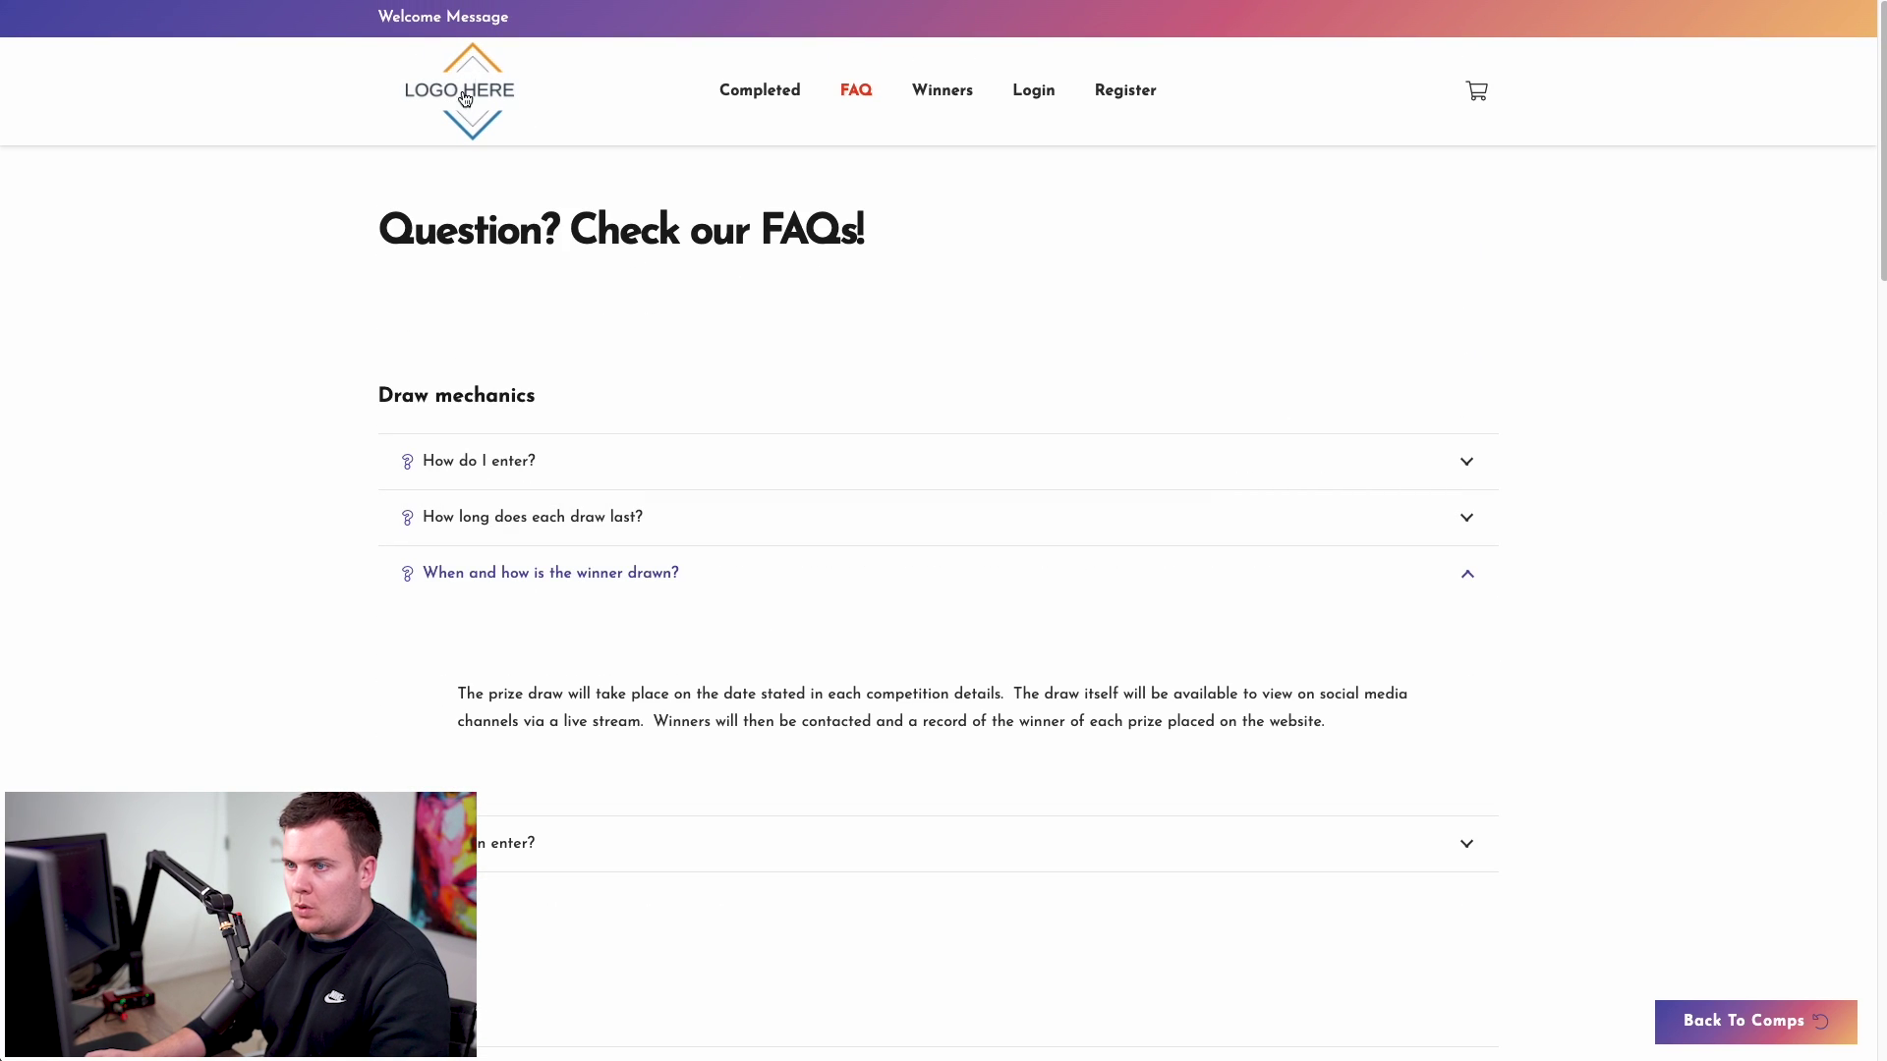
- Return to the homepage and advance the hero slider twice
click(465, 98)
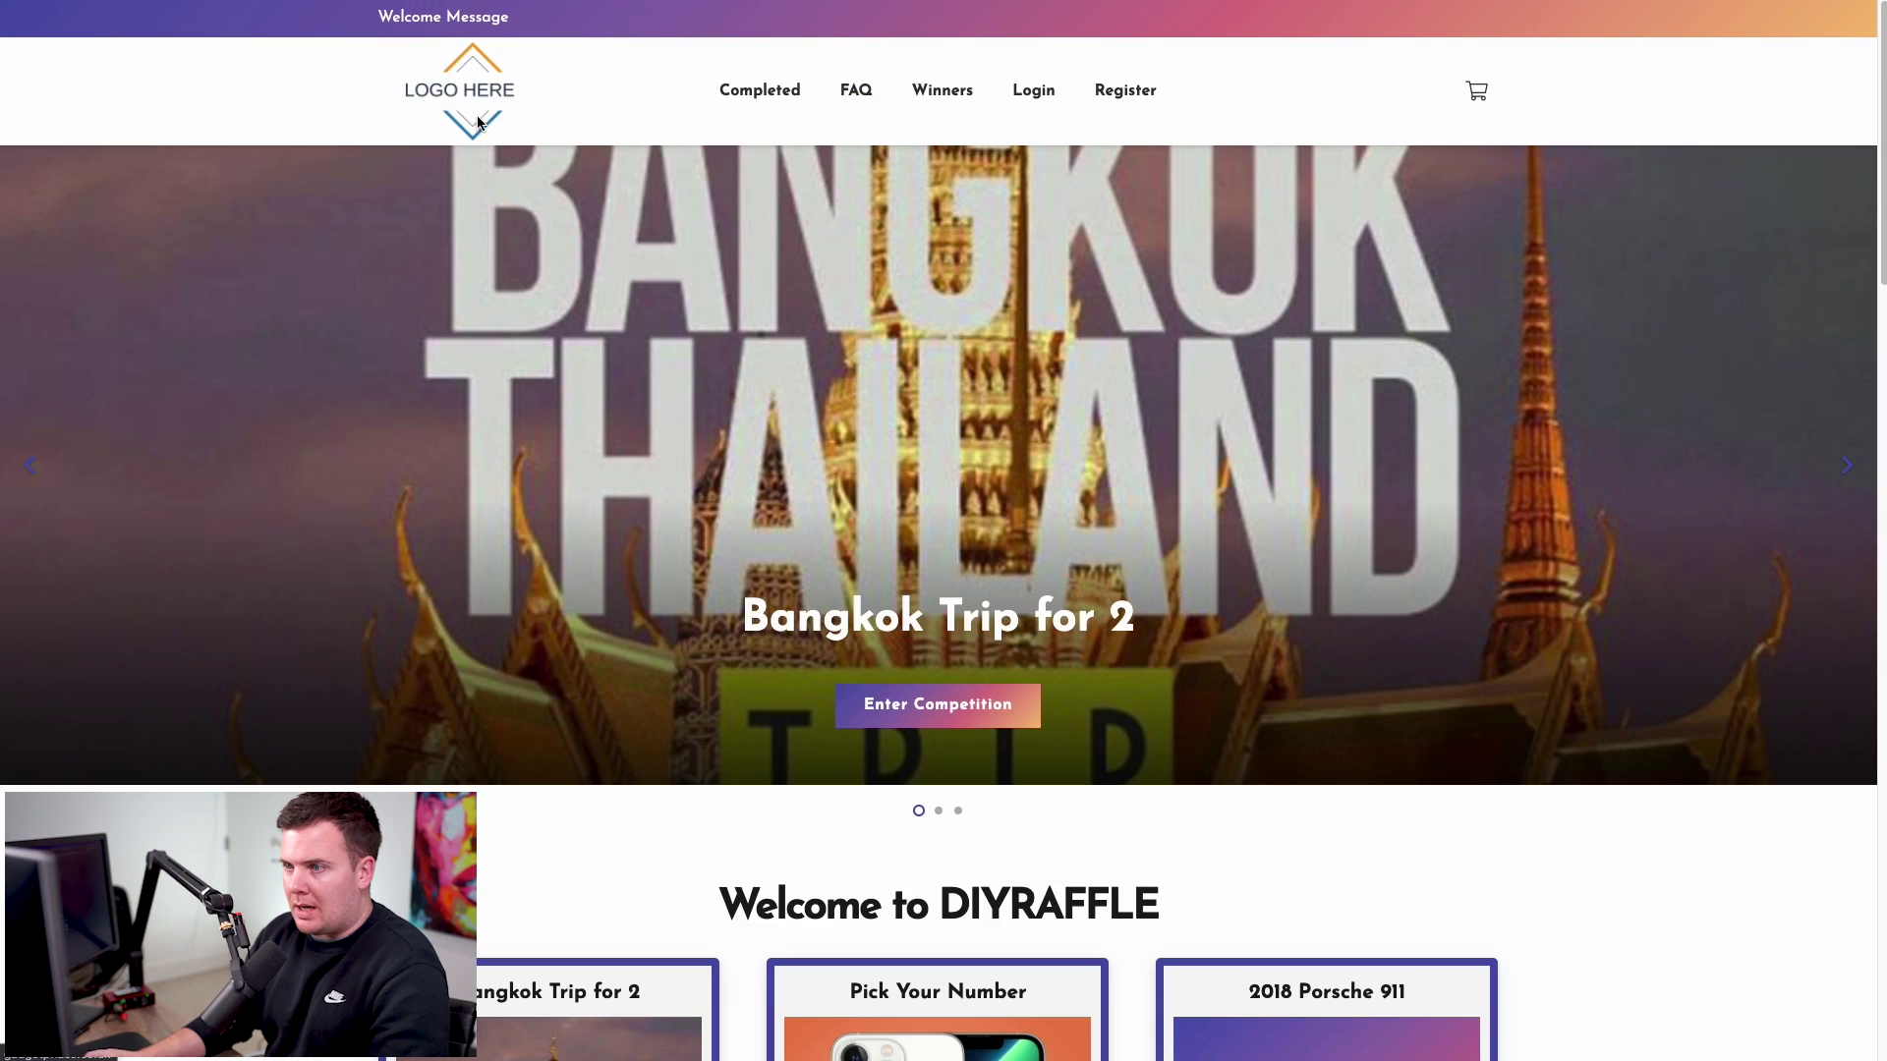
drag(1144, 448, 450, 400)
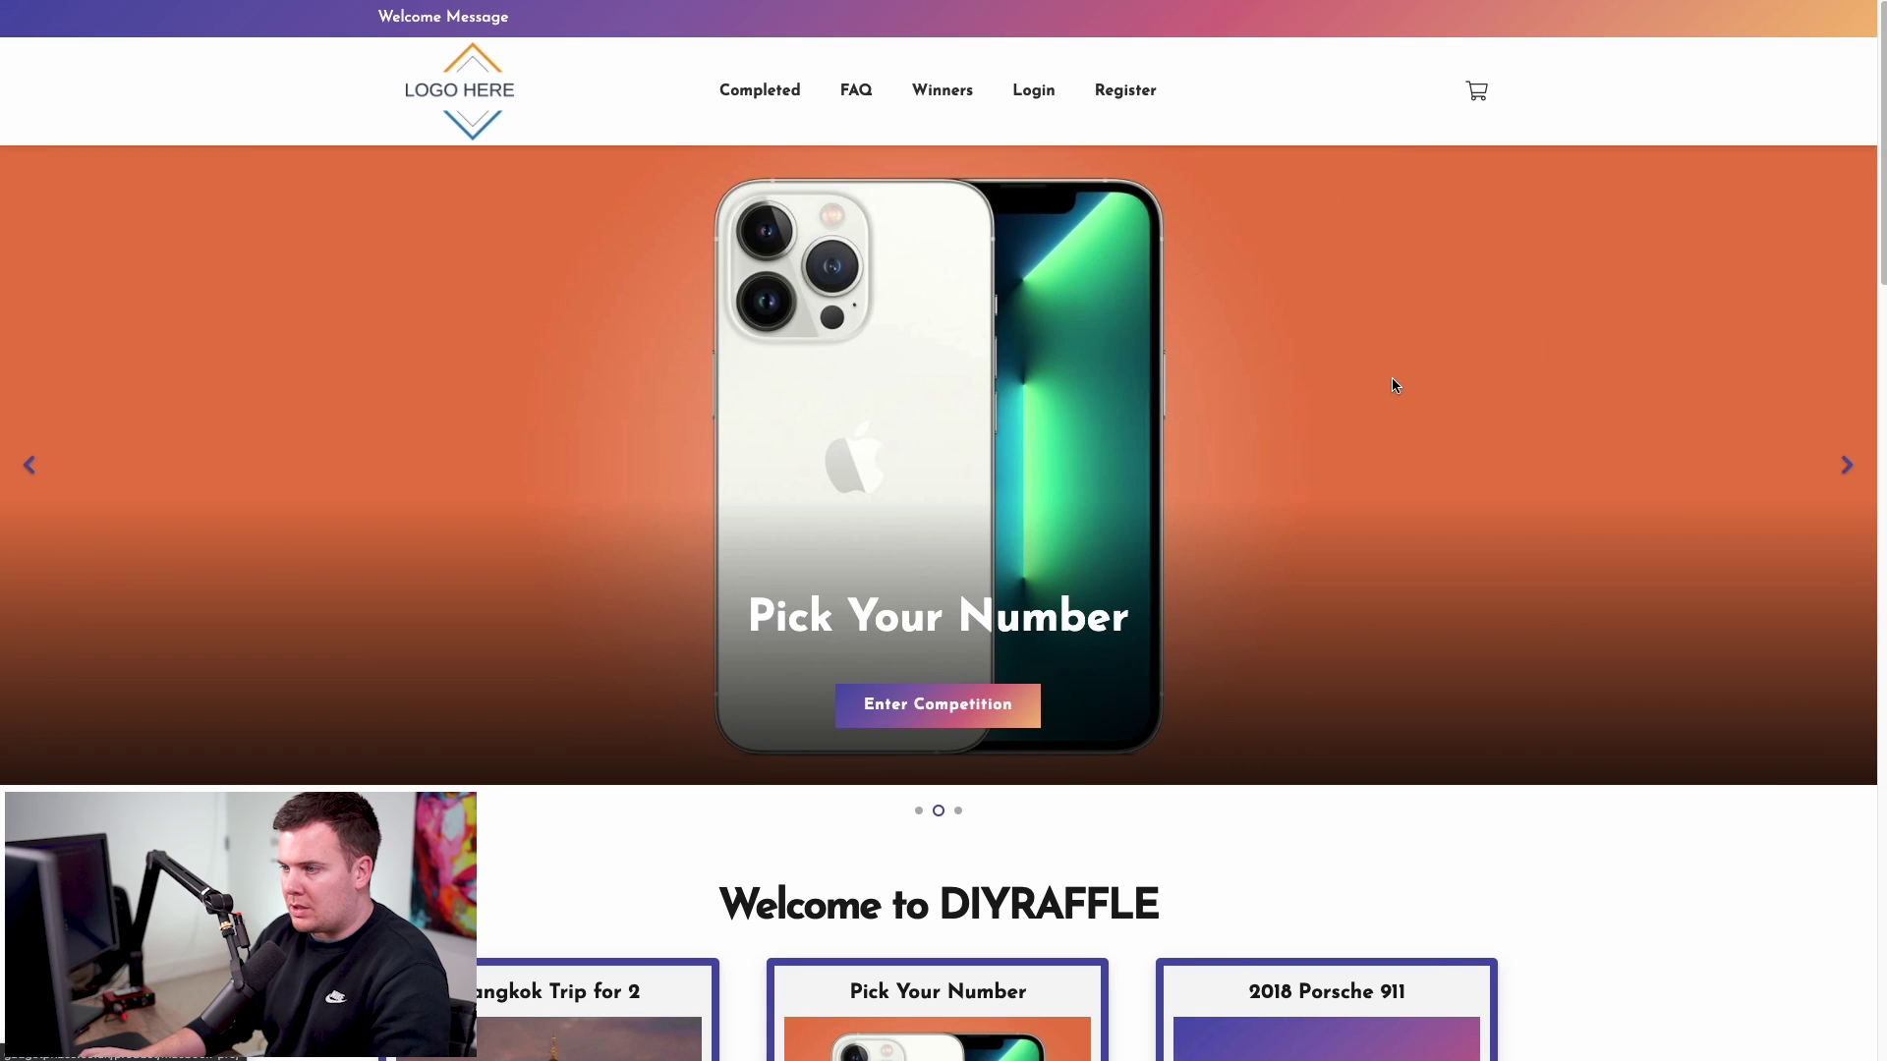
drag(1394, 387, 295, 338)
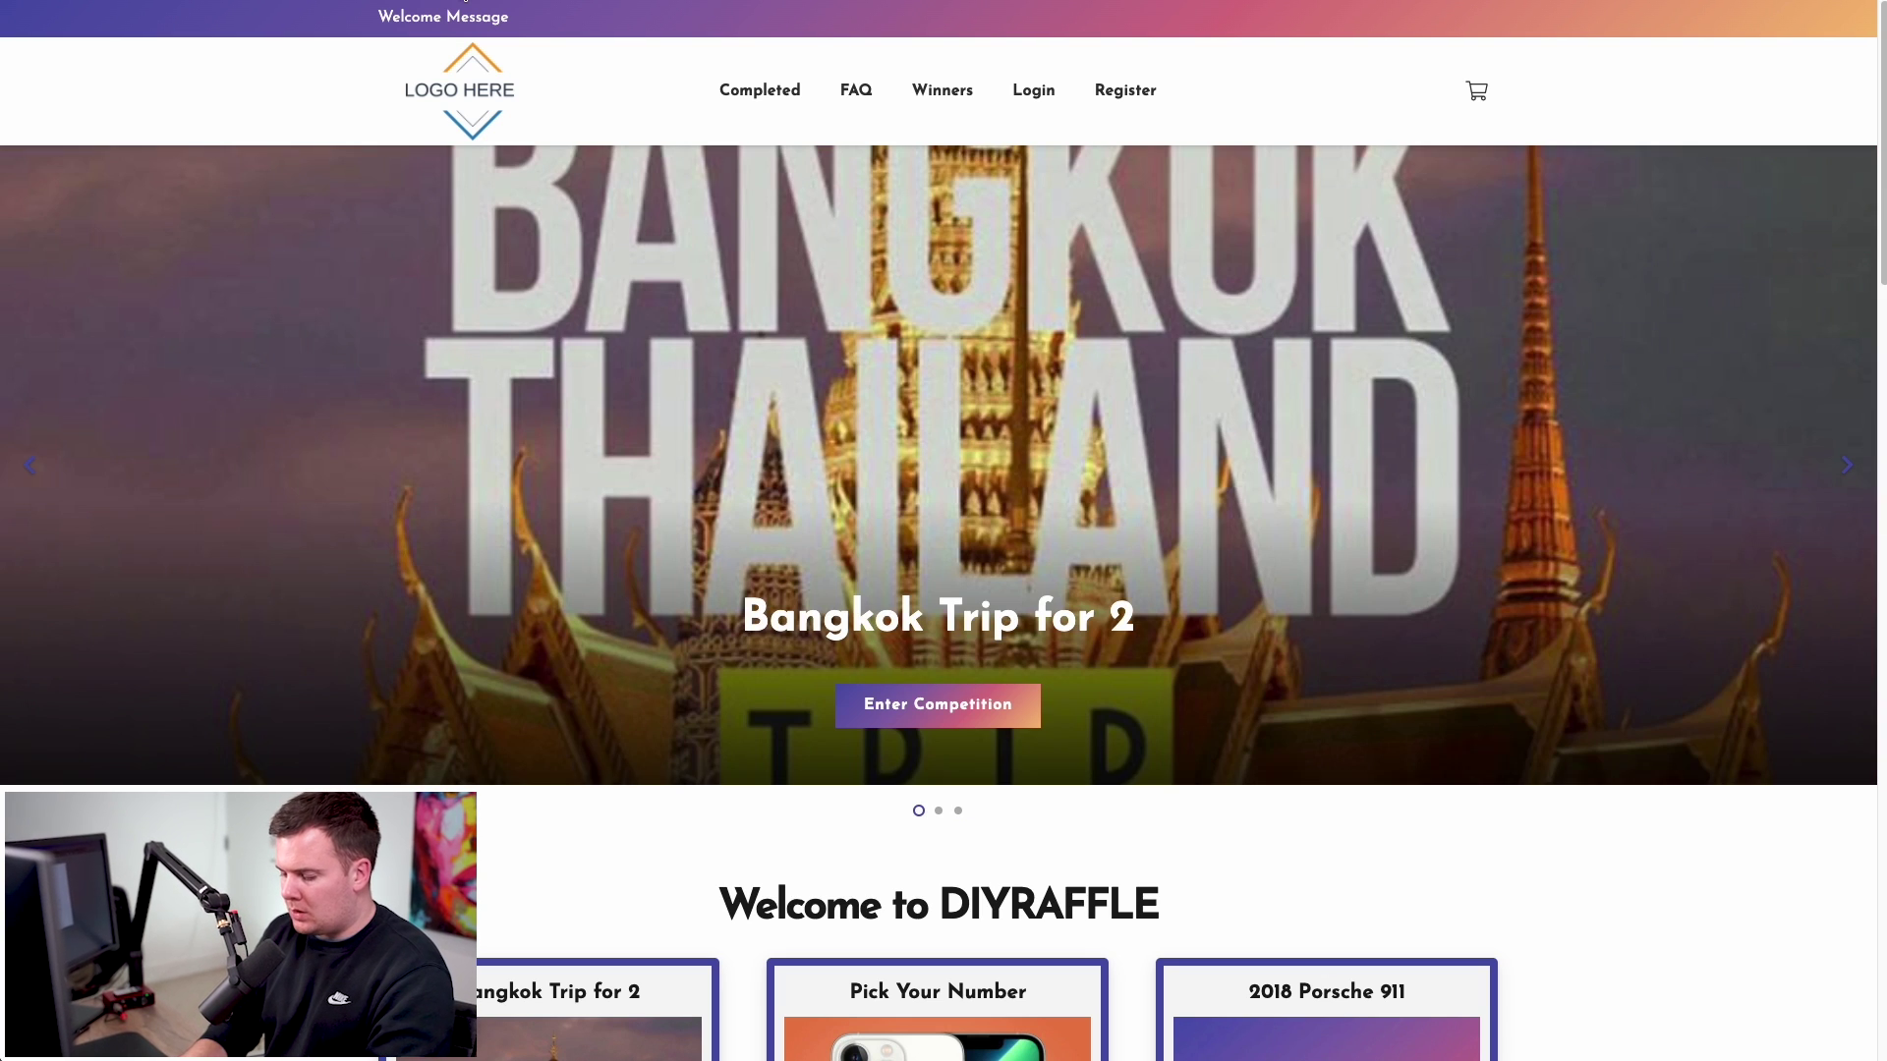
- Load gadgetprizes.co.uk/wp-admin to reach the site's admin login
click(465, 1)
text(gadgetprizes.co.uk/wp0-)
key(BackSpace)
key(BackSpace)
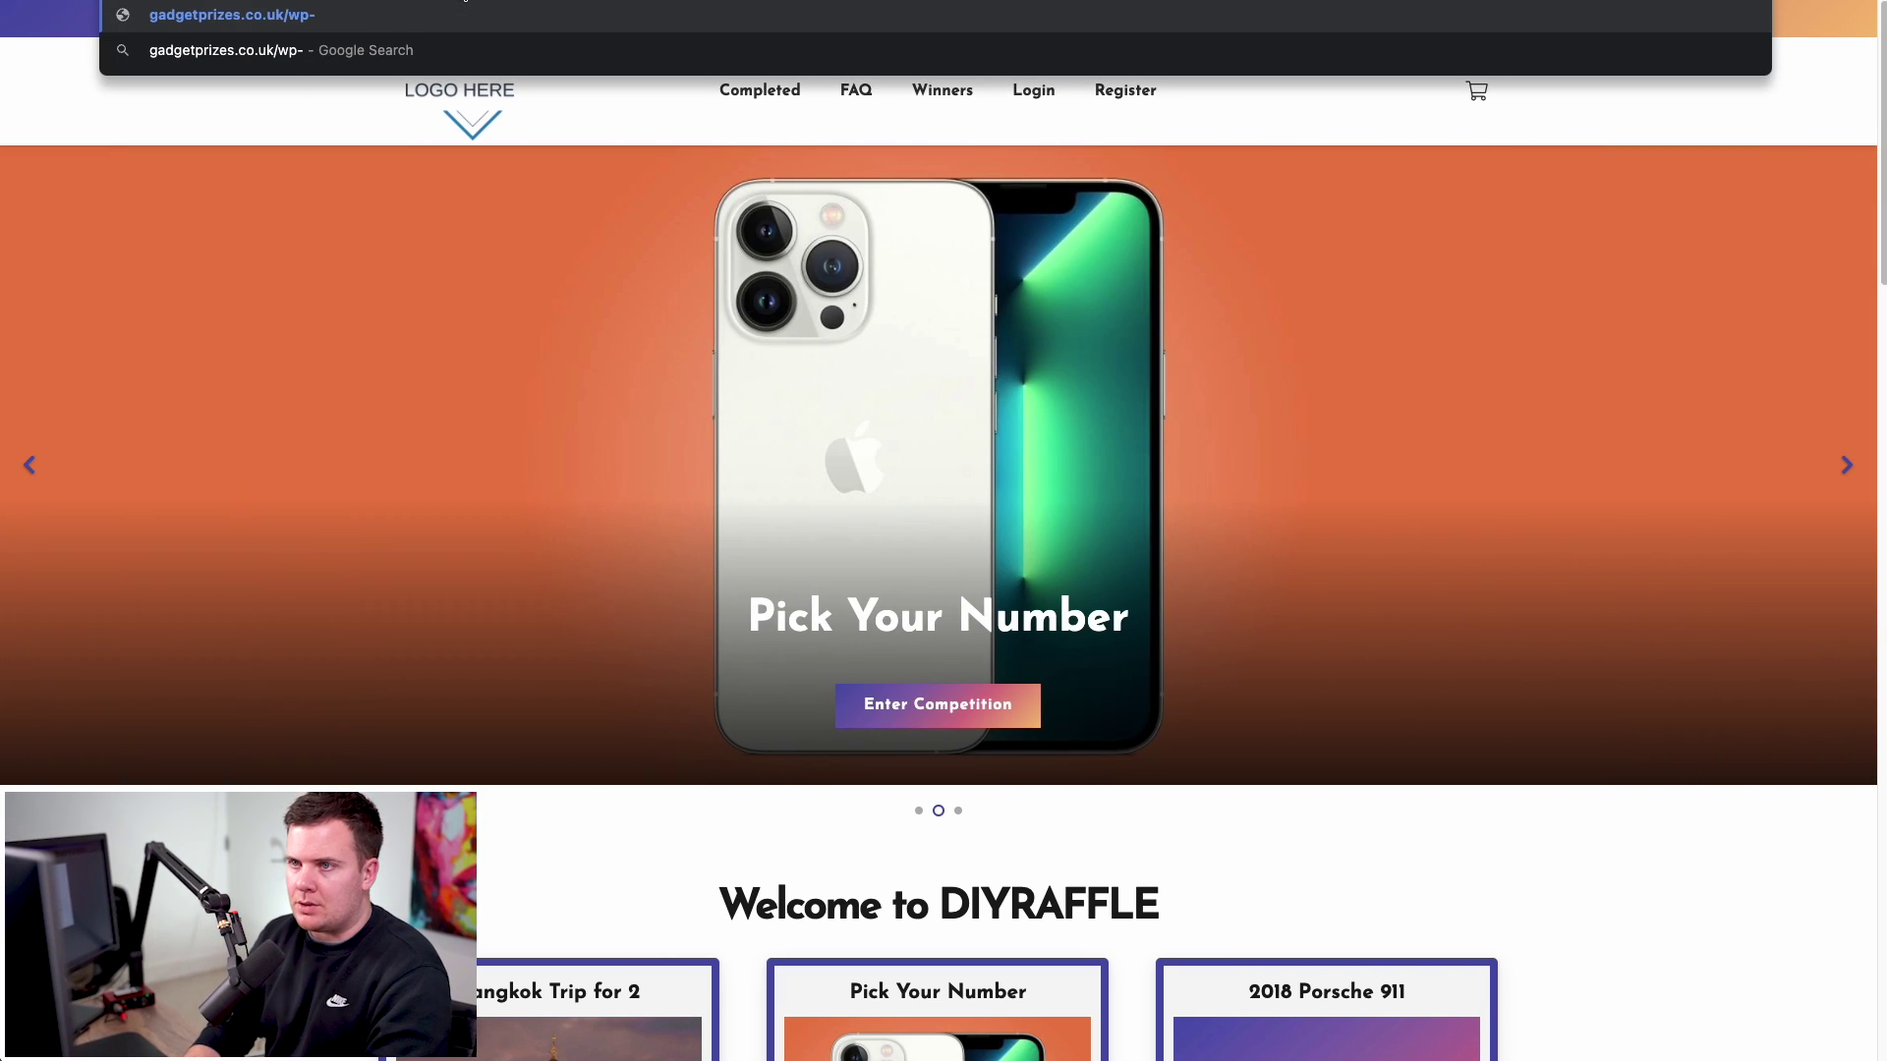
text(-admin)
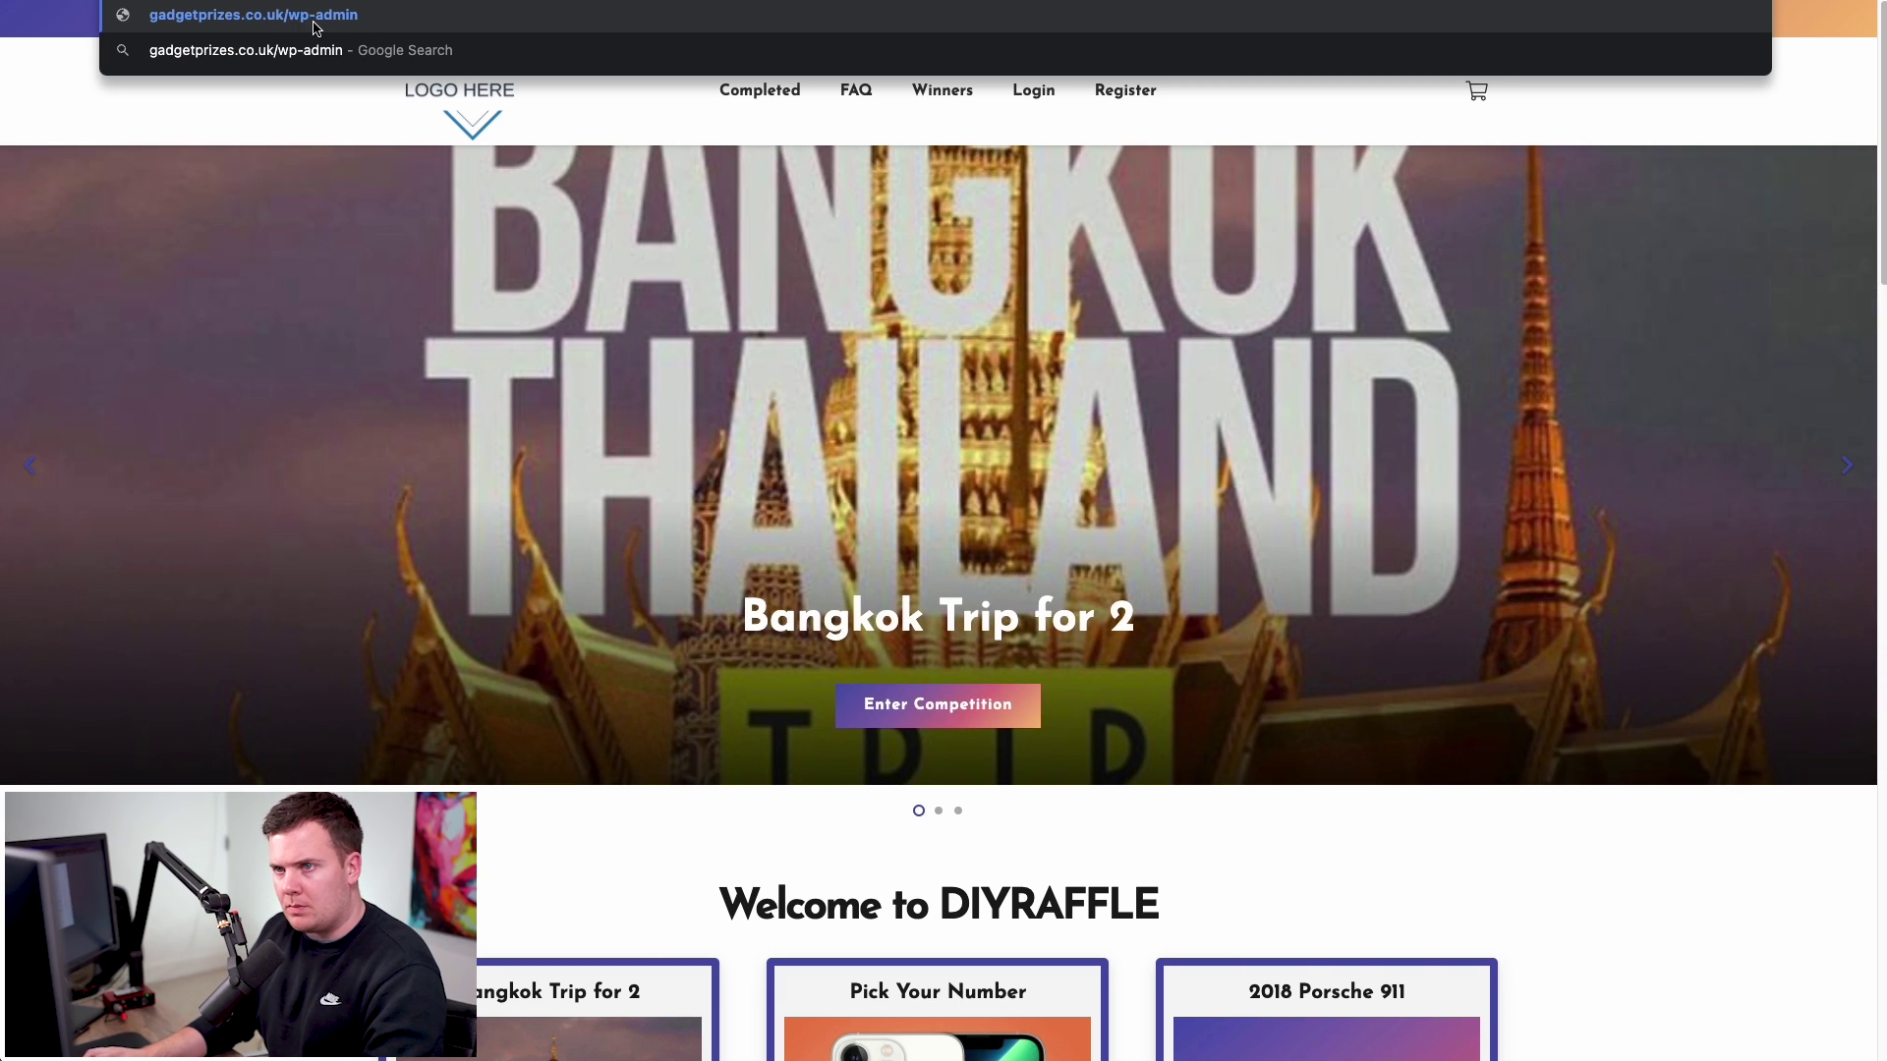
click(316, 27)
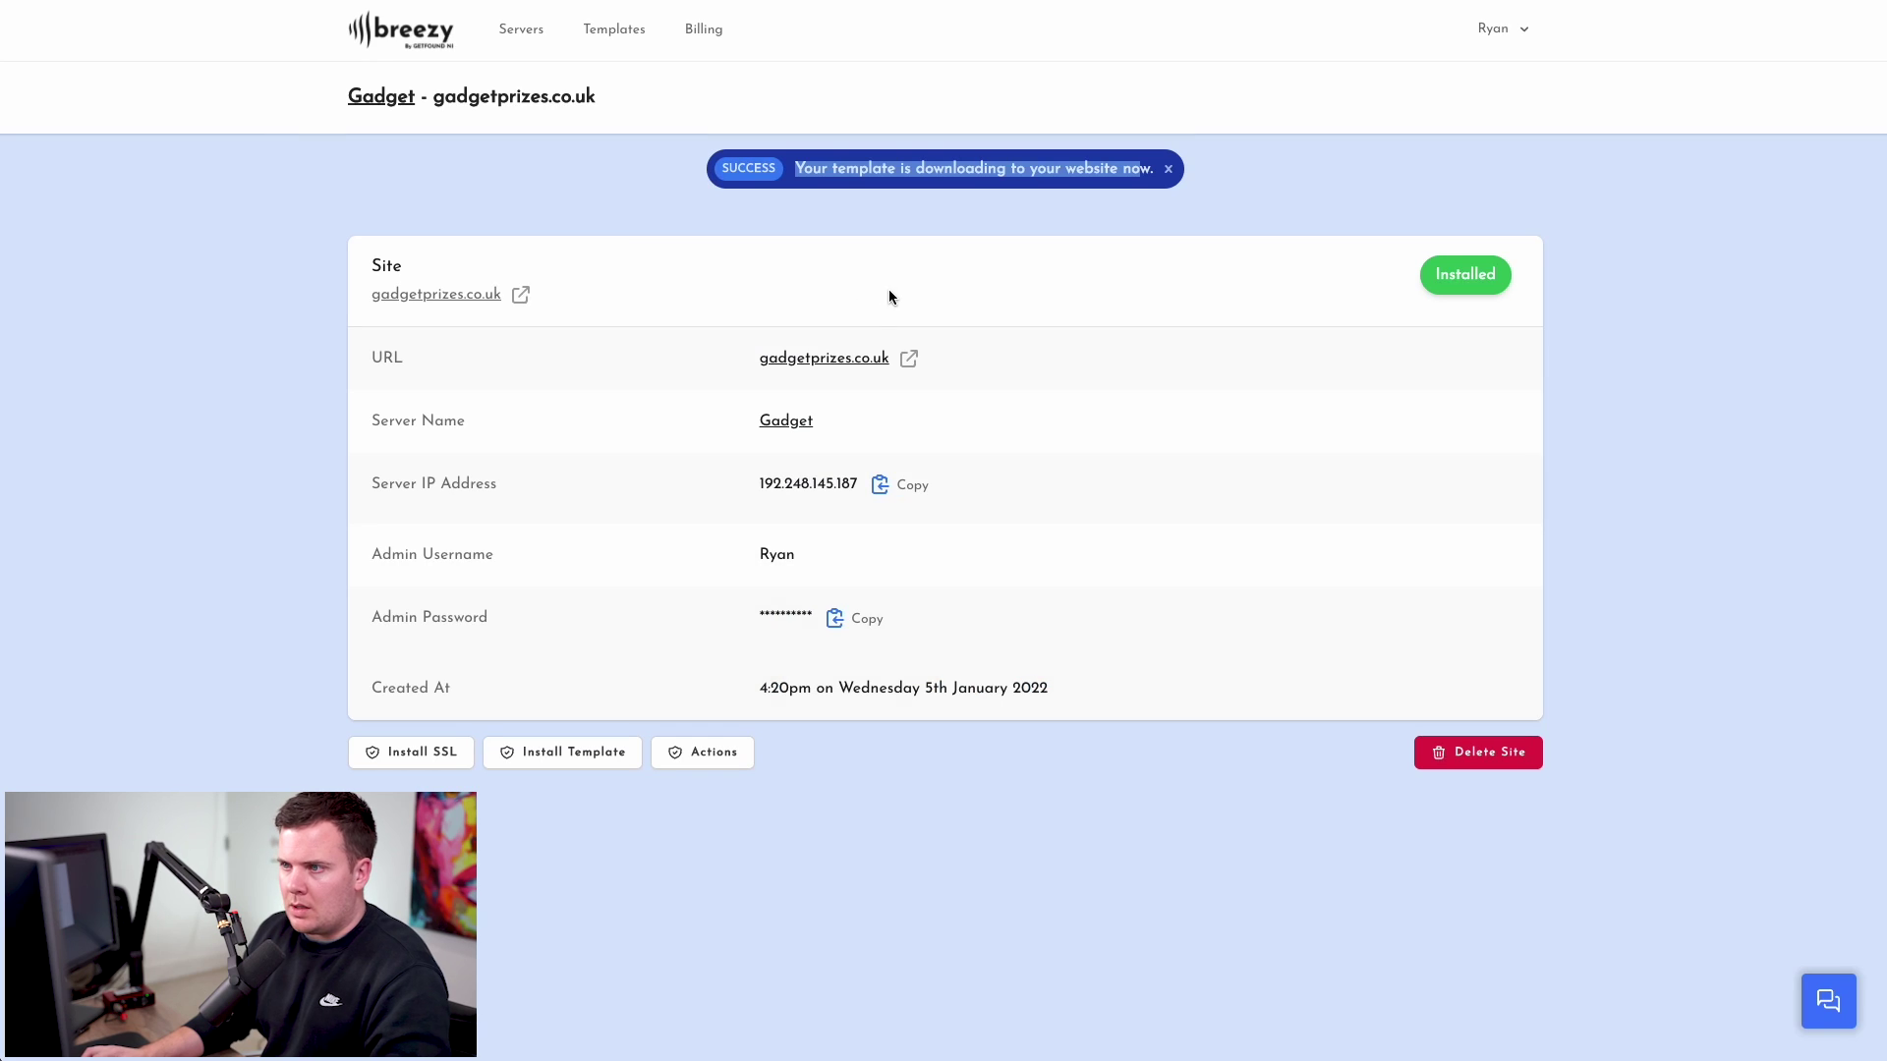
- Run Create Admin on the site with username 'newadmin' and a chosen password
click(704, 203)
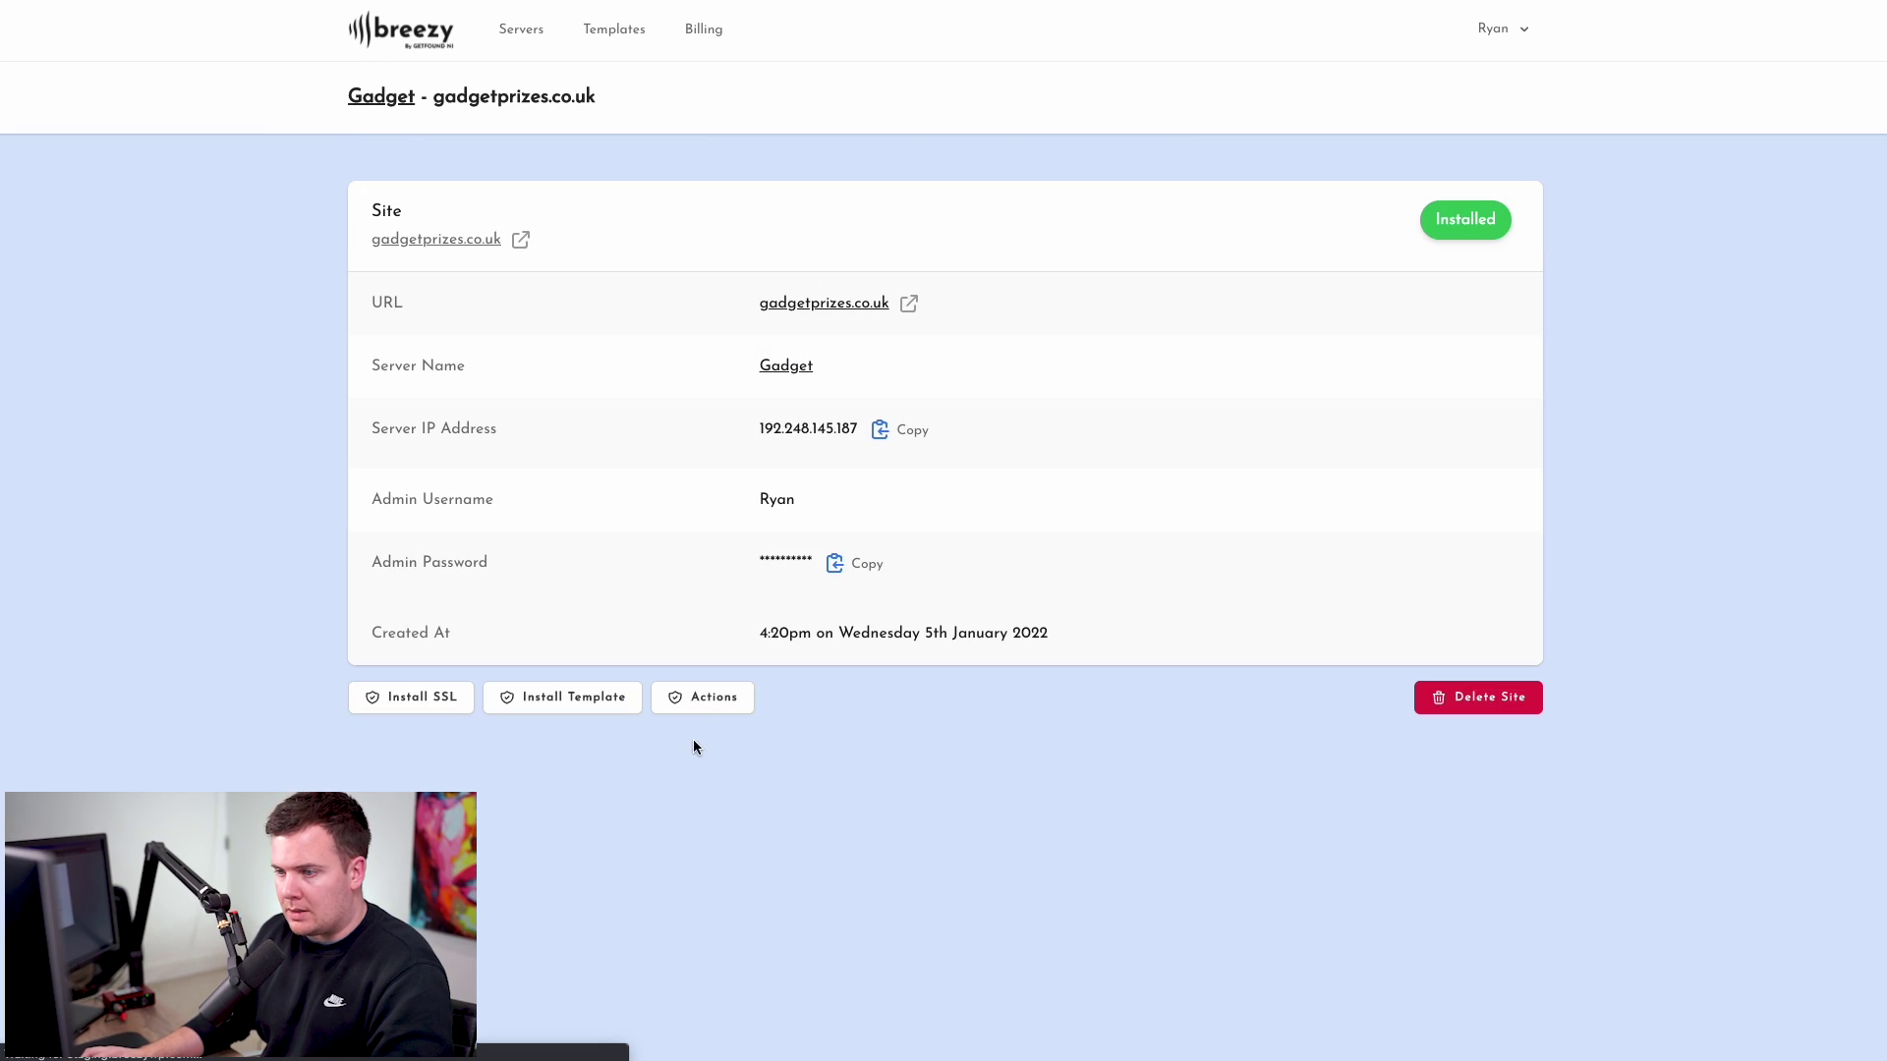
click(711, 702)
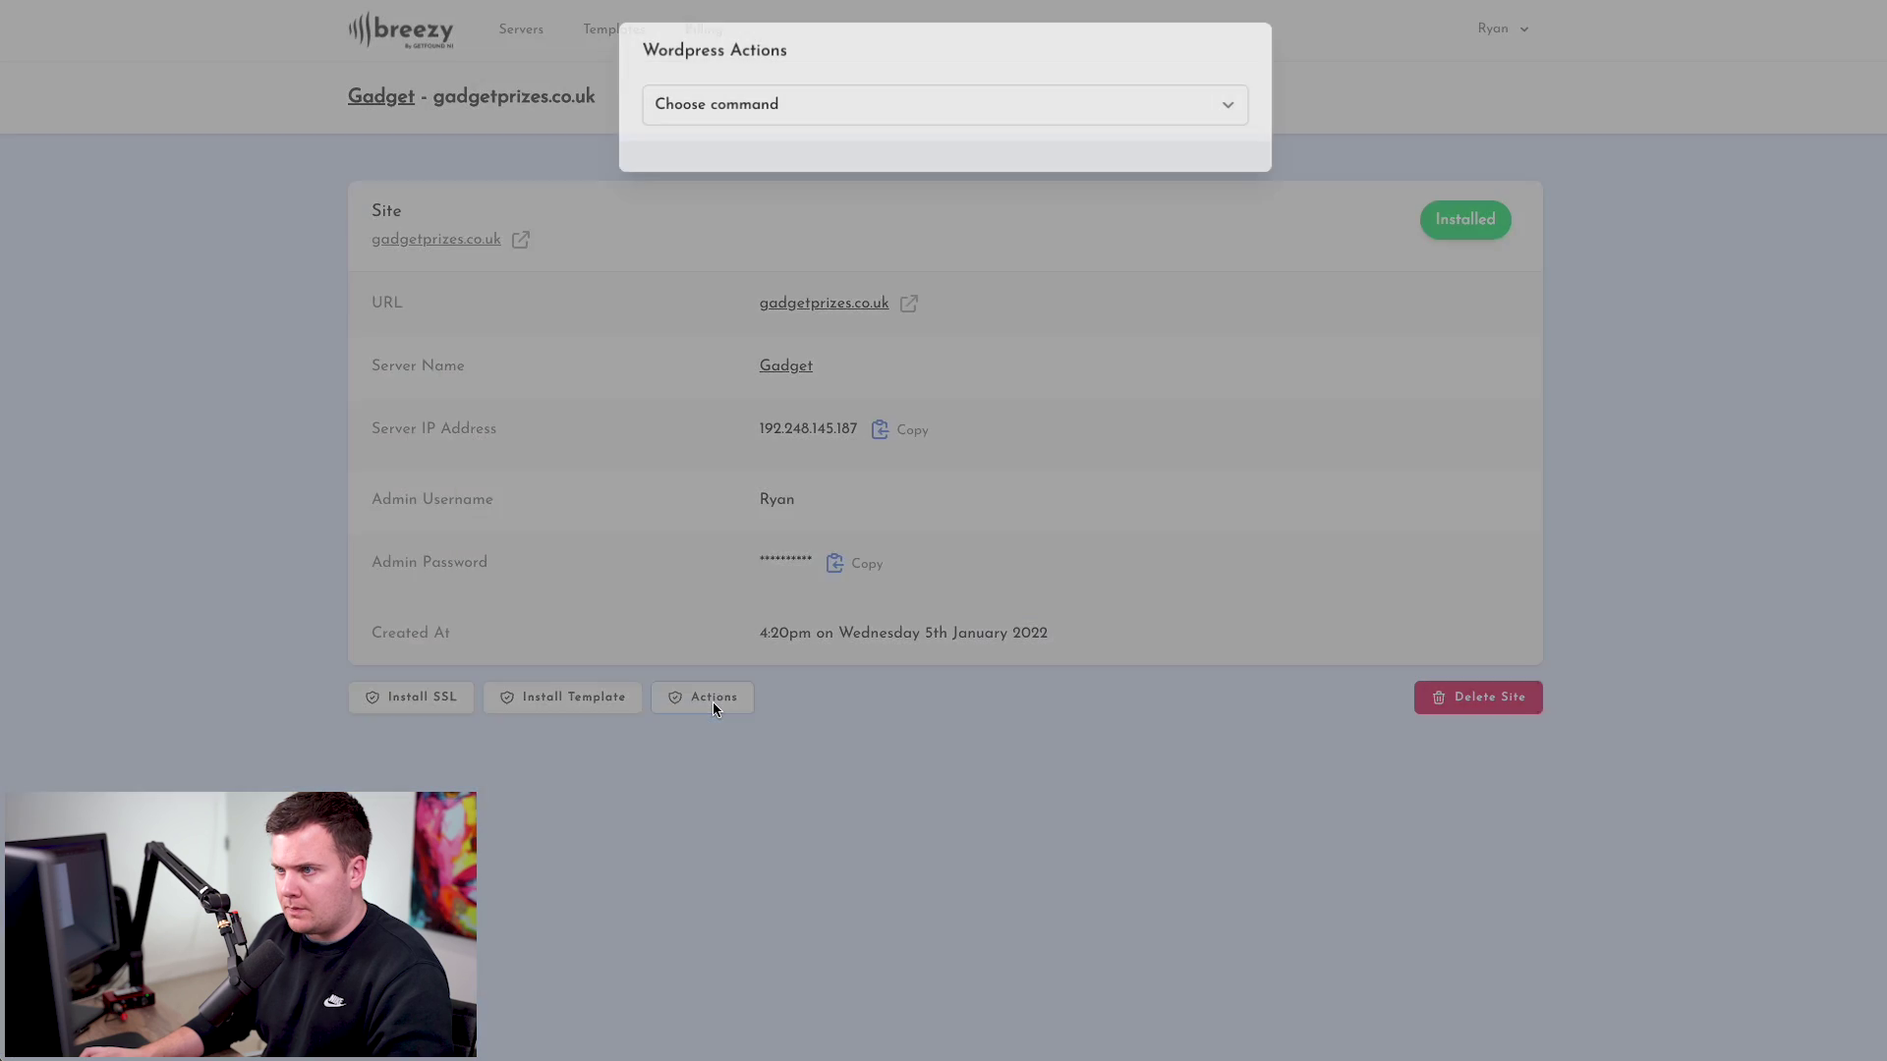
click(760, 104)
click(744, 134)
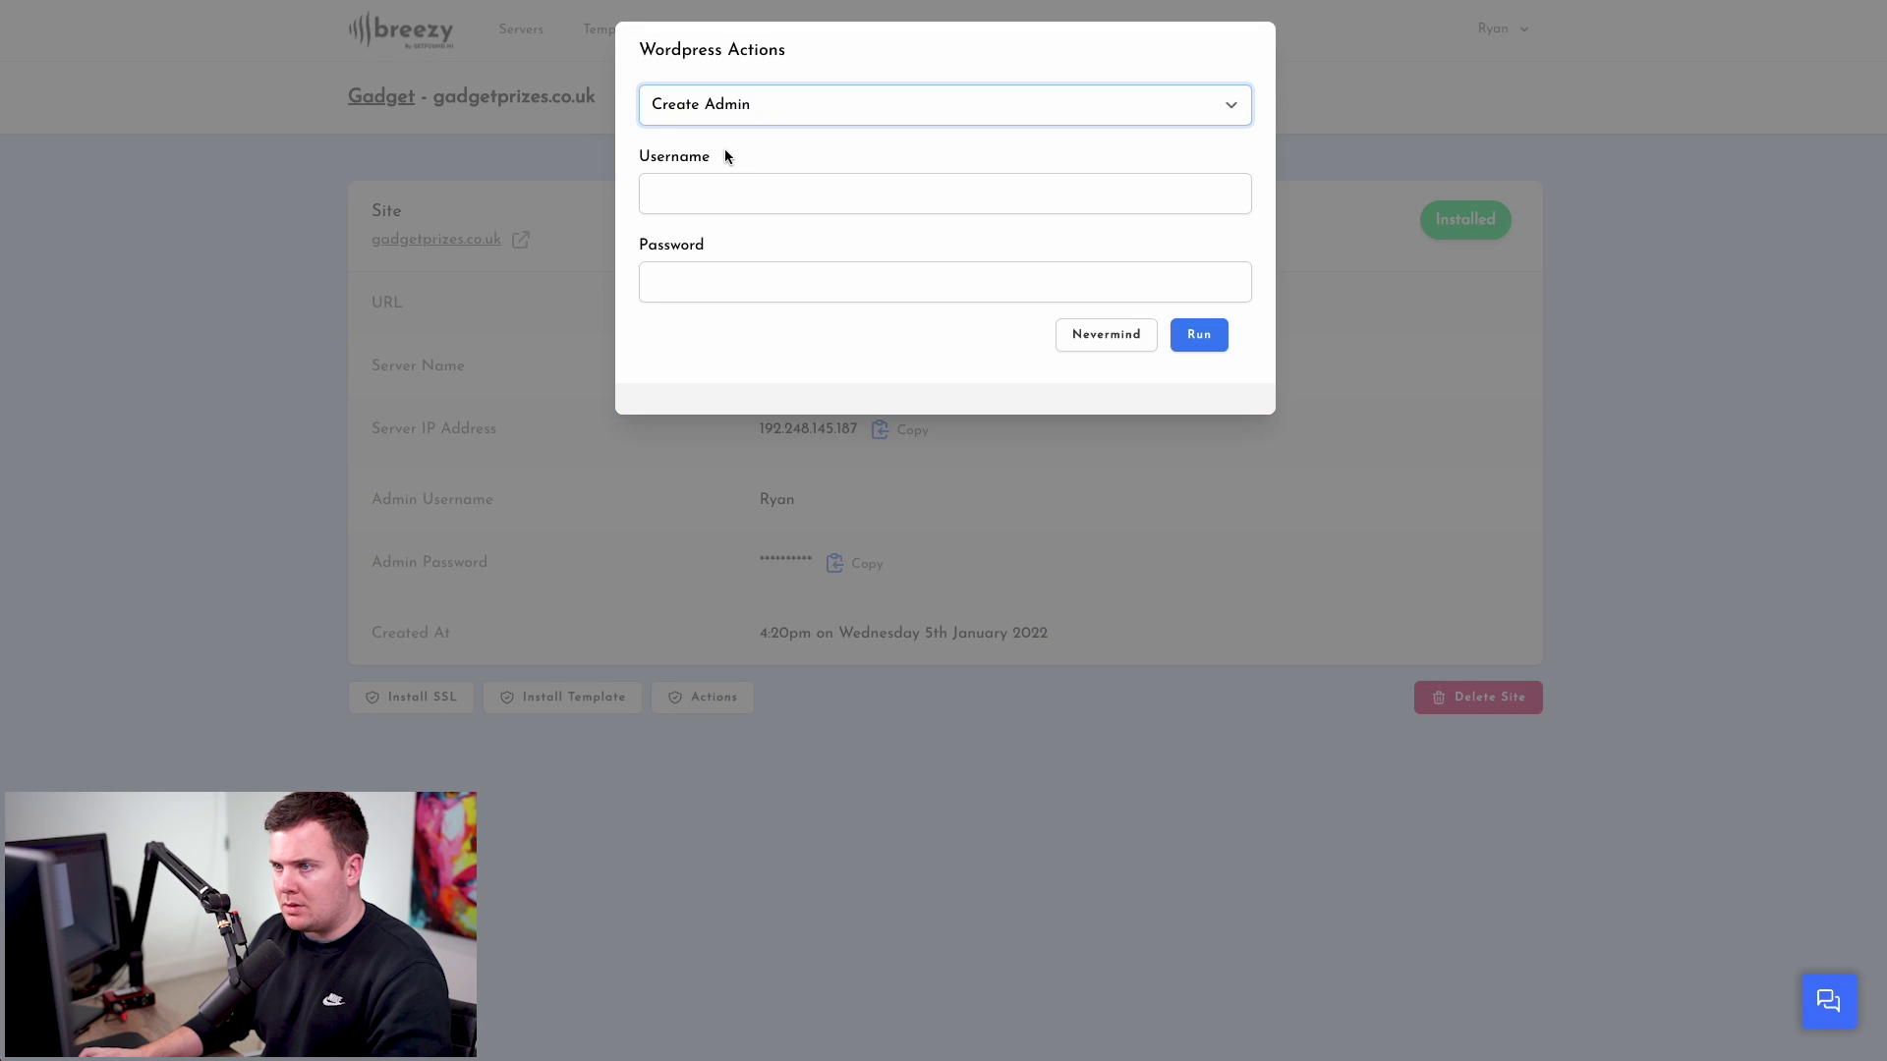
click(727, 193)
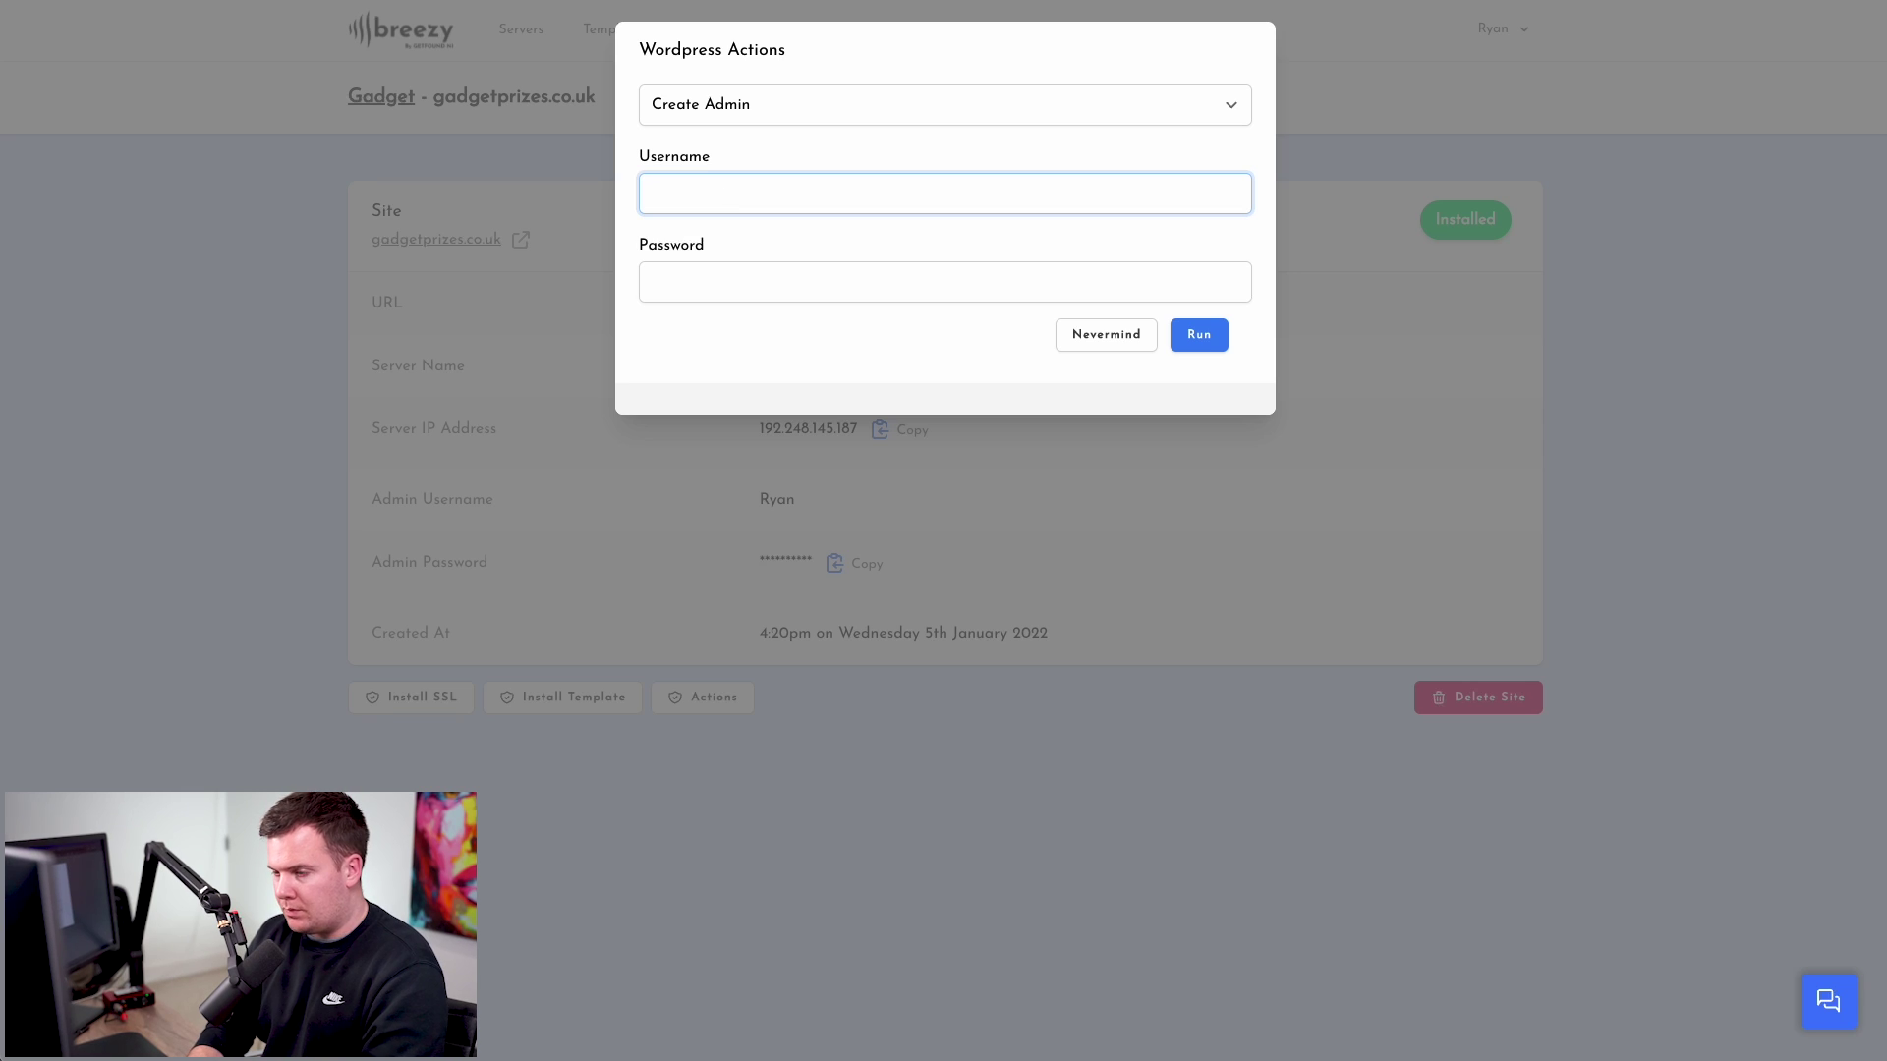
text(newadmin)
click(688, 282)
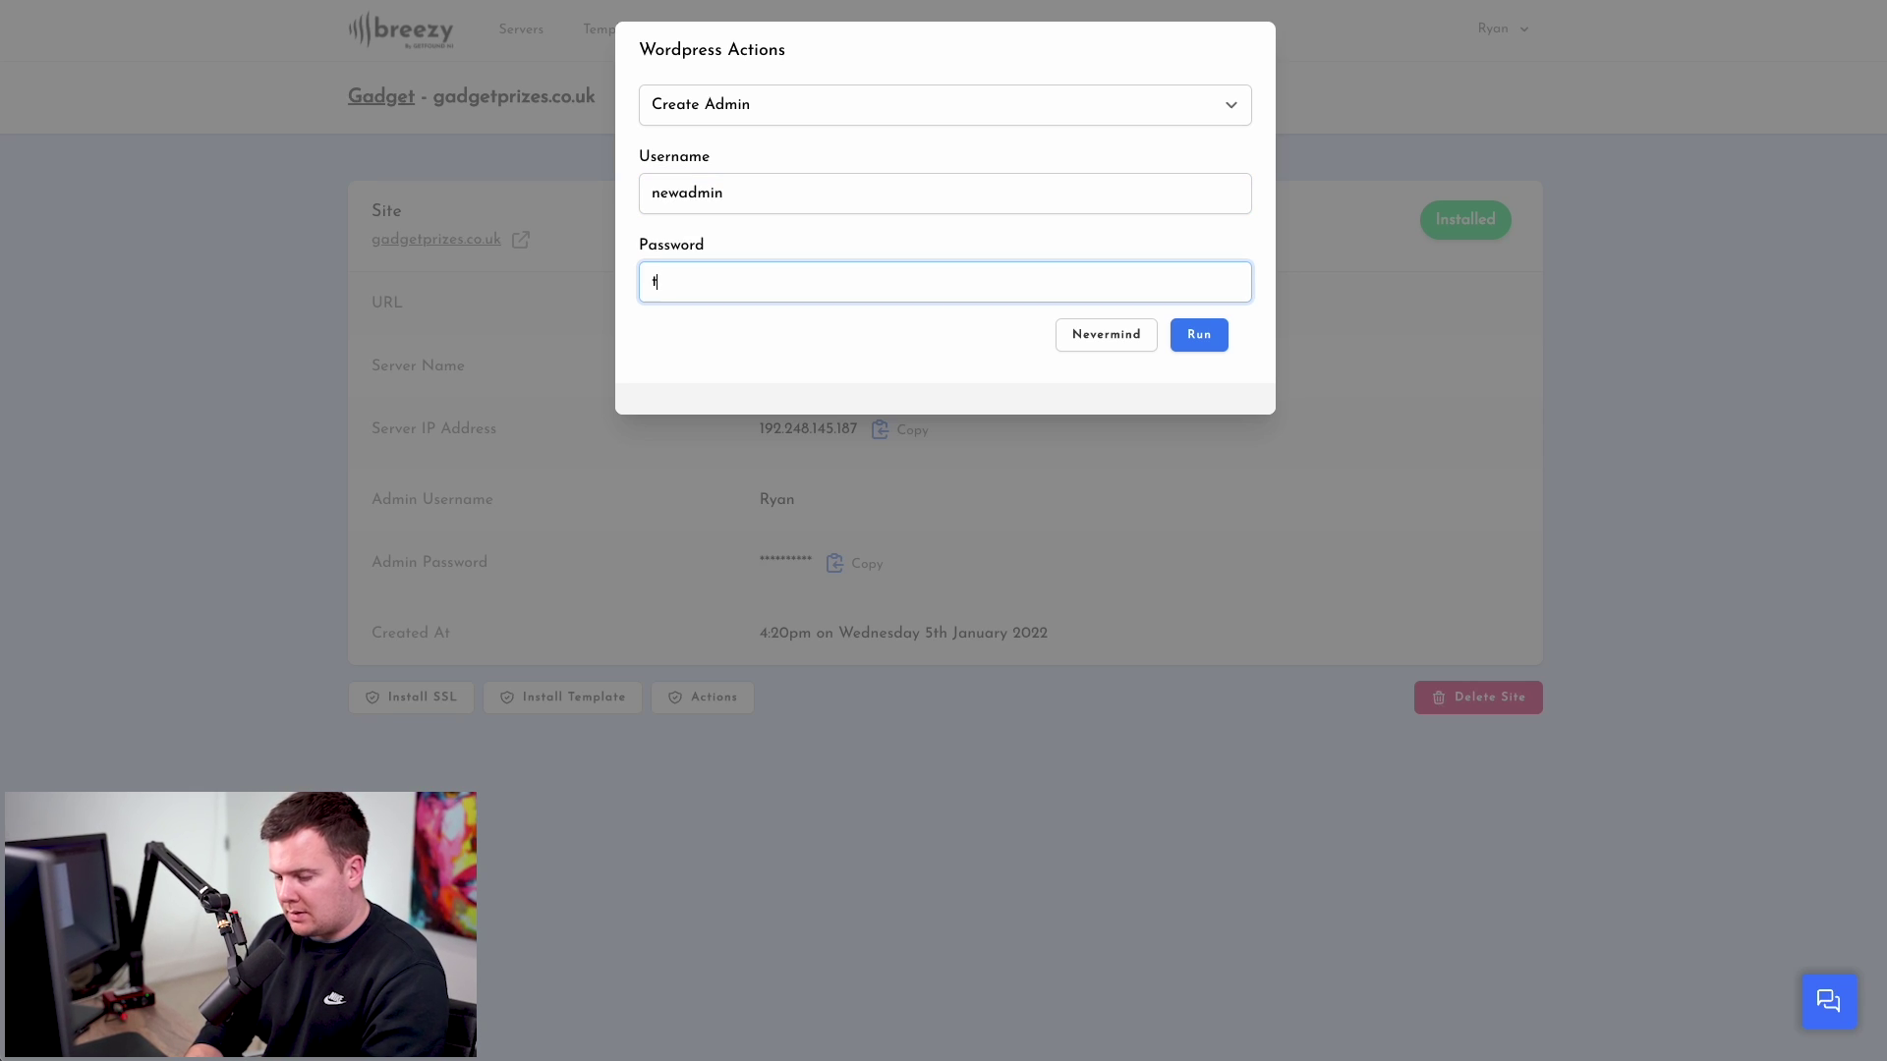
text(testpassword)
key(ctrl+a)
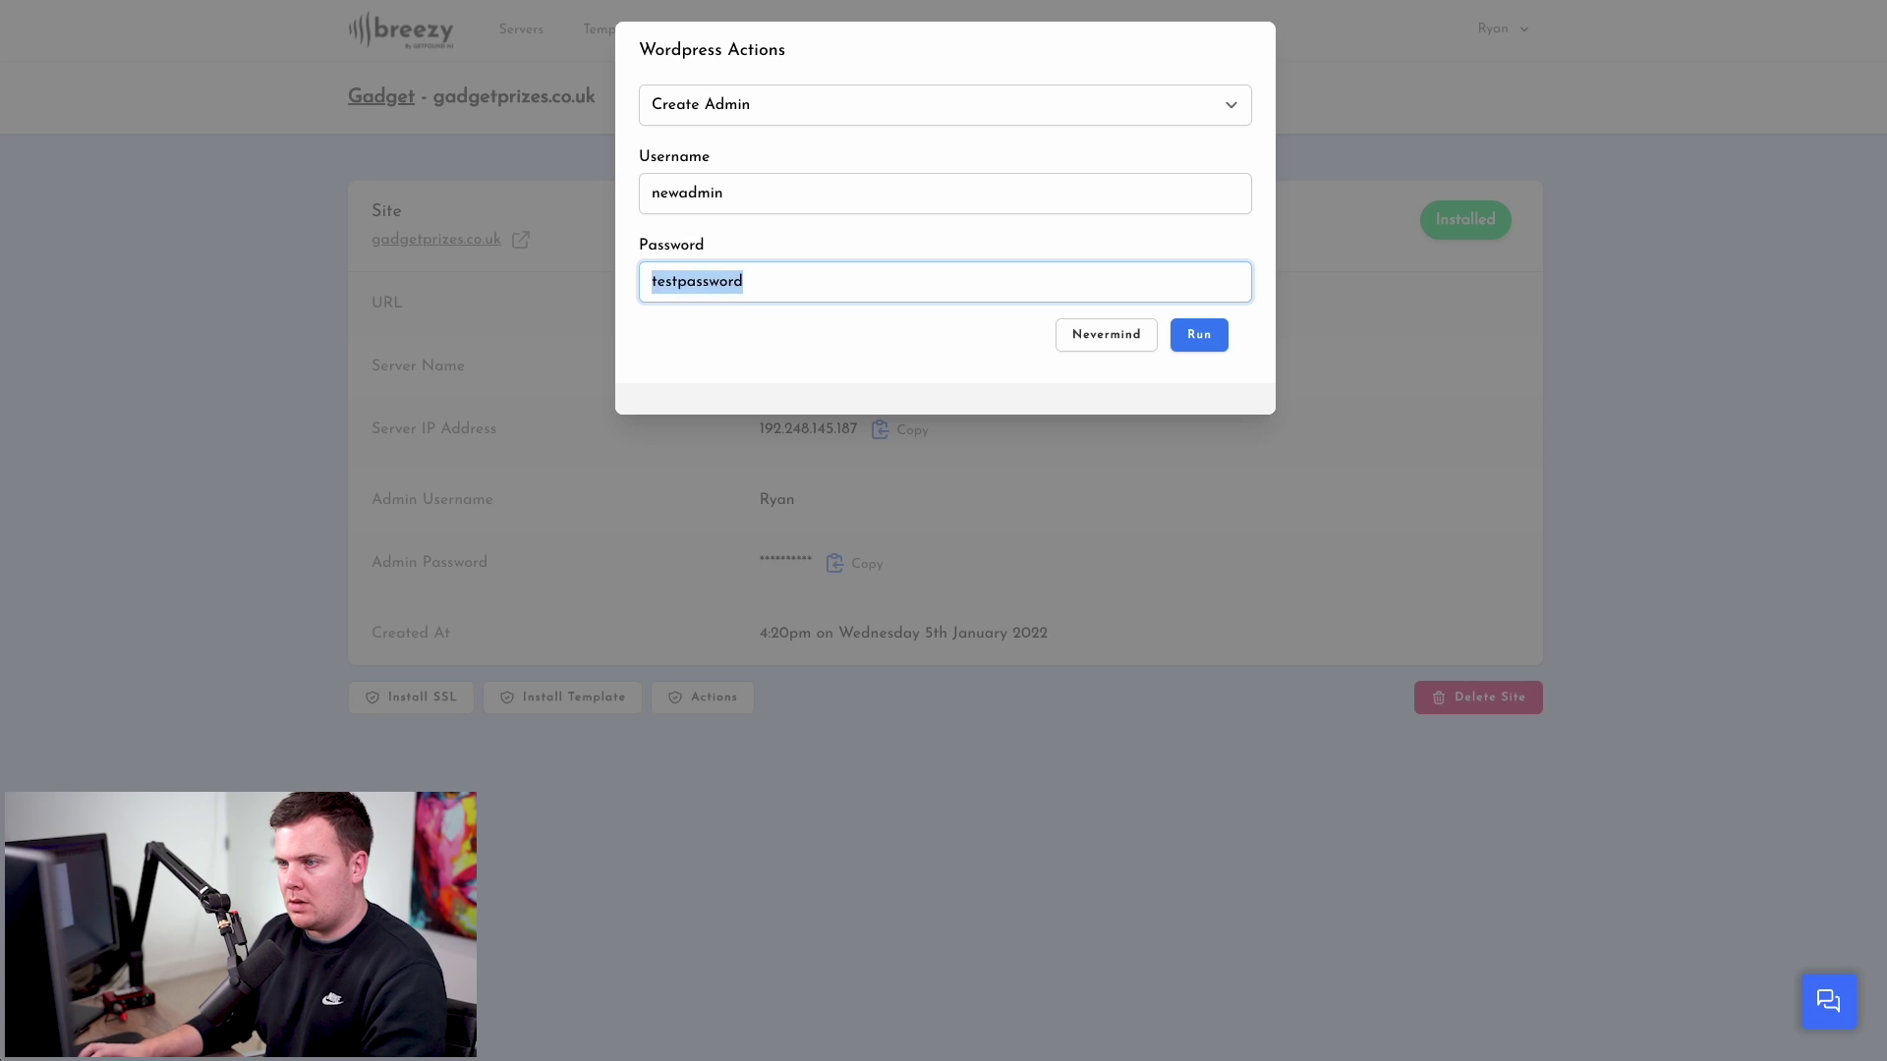
click(1203, 340)
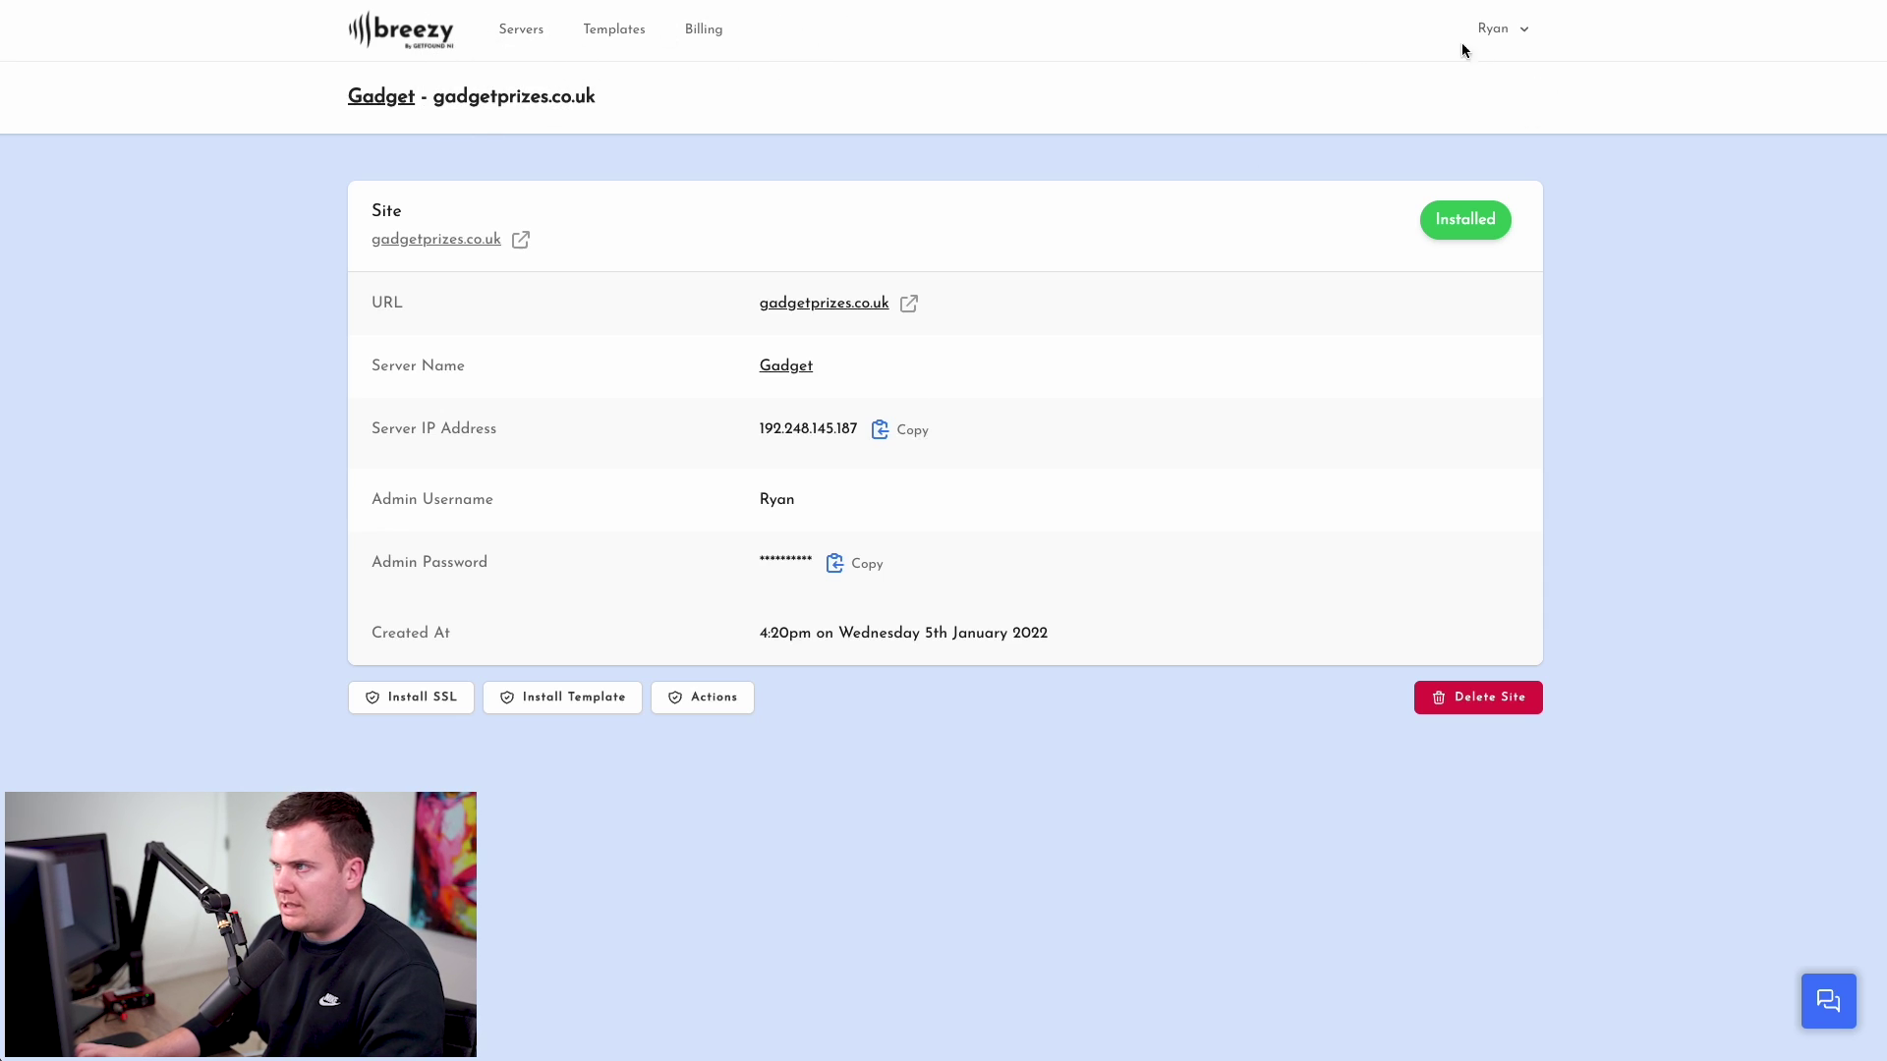
- Open My Templates and inspect the Raffle template's Login Details download
click(1513, 35)
click(1434, 136)
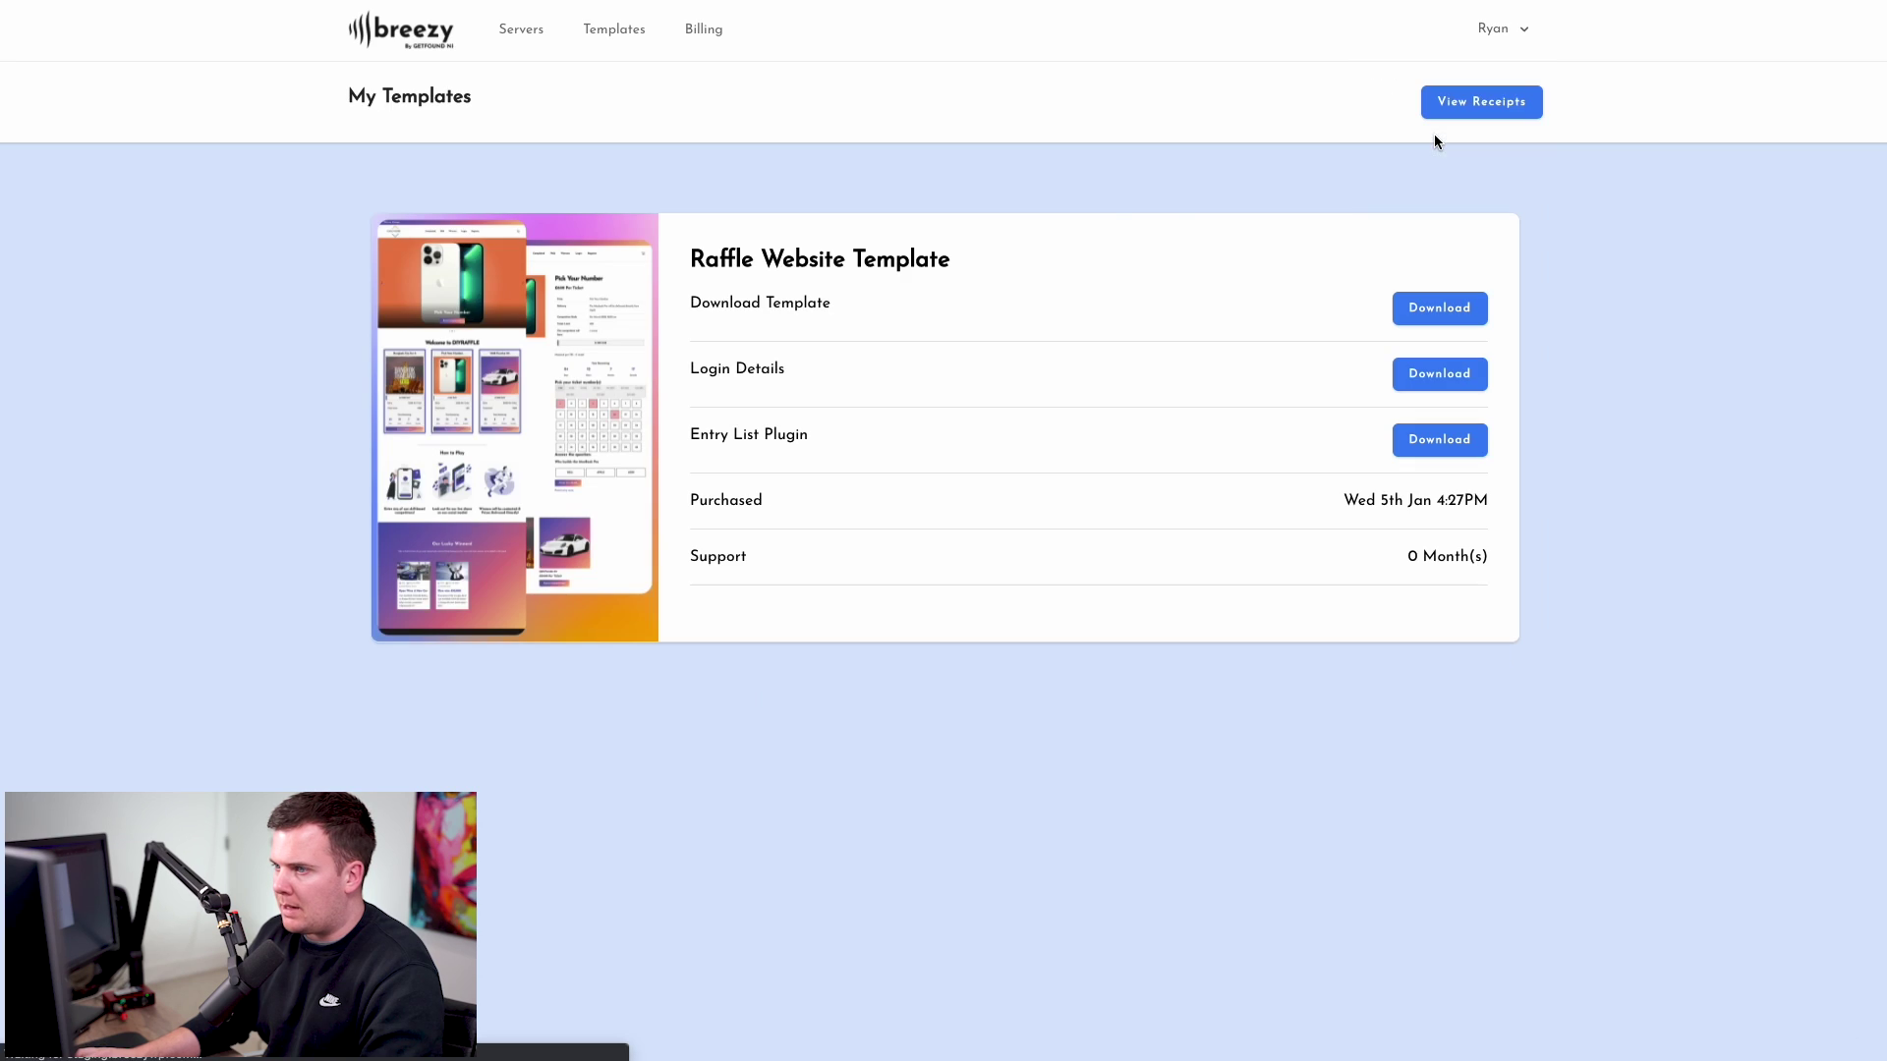
triple_click(825, 362)
click(771, 367)
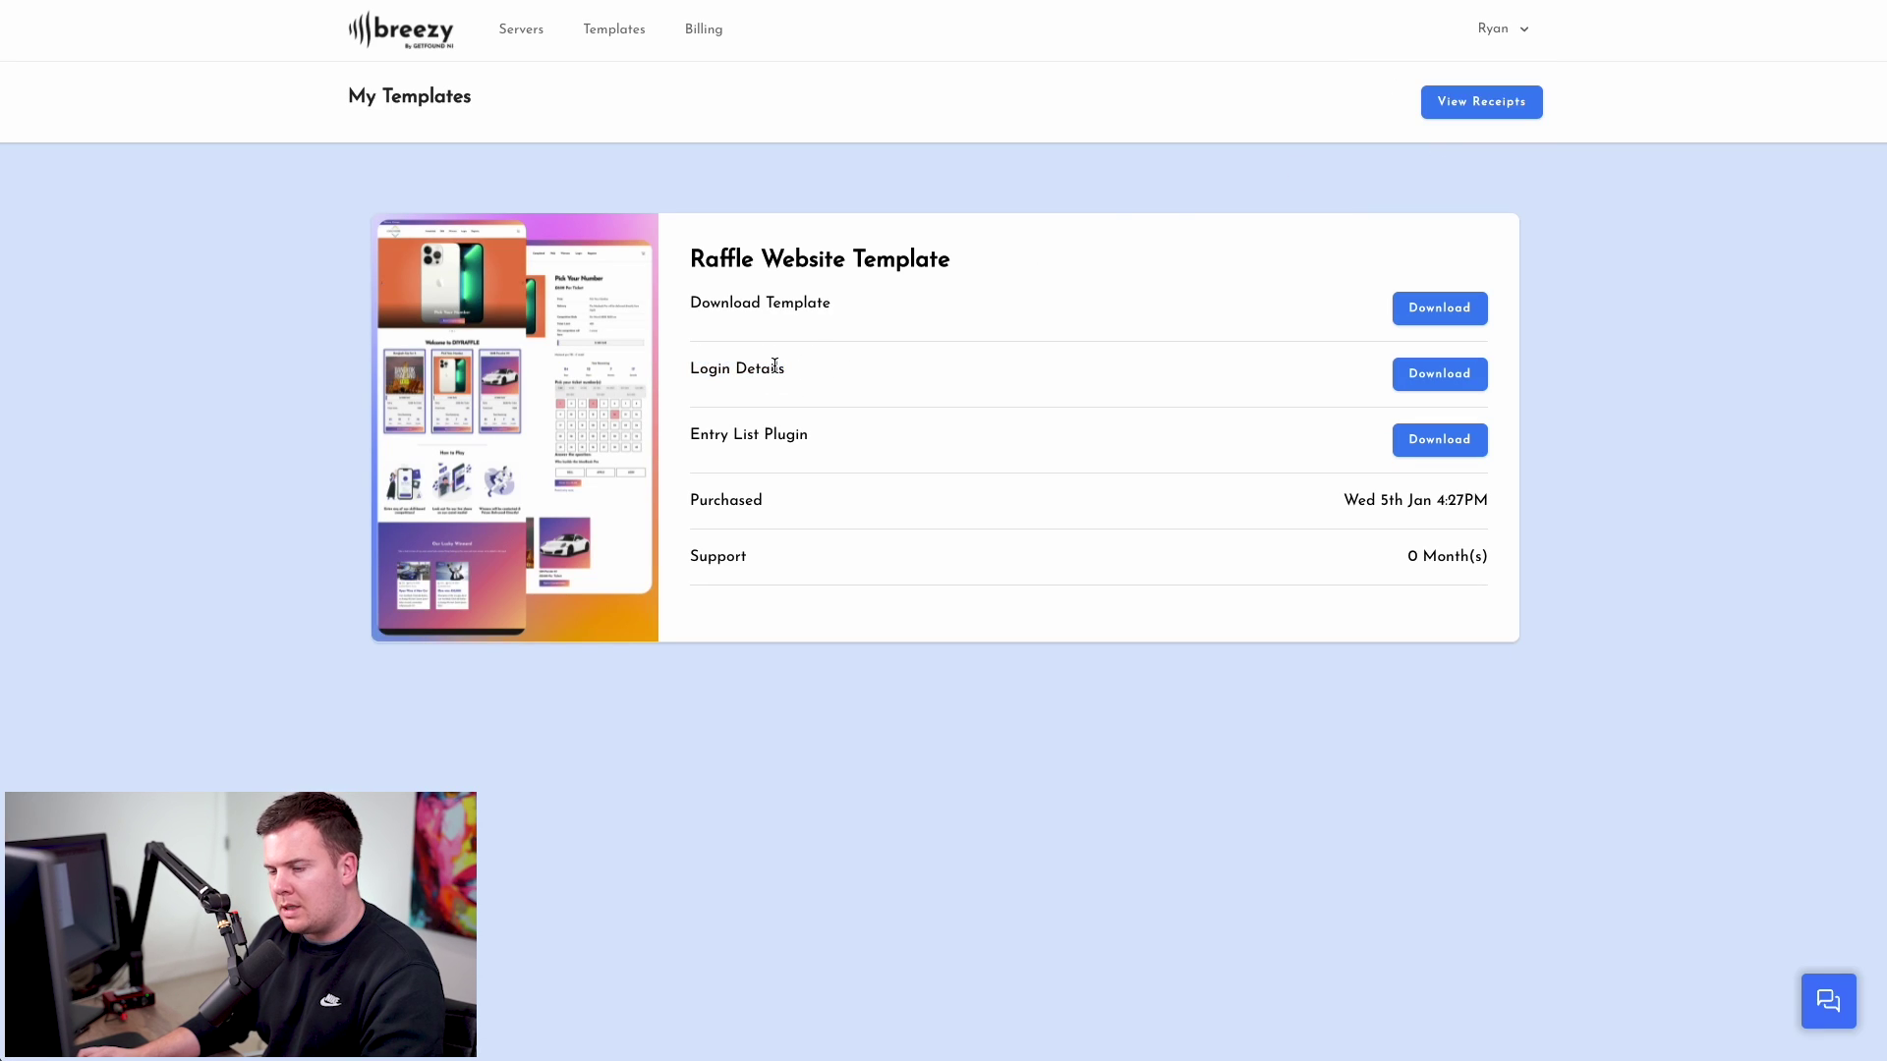
drag(692, 372, 757, 363)
click(1194, 373)
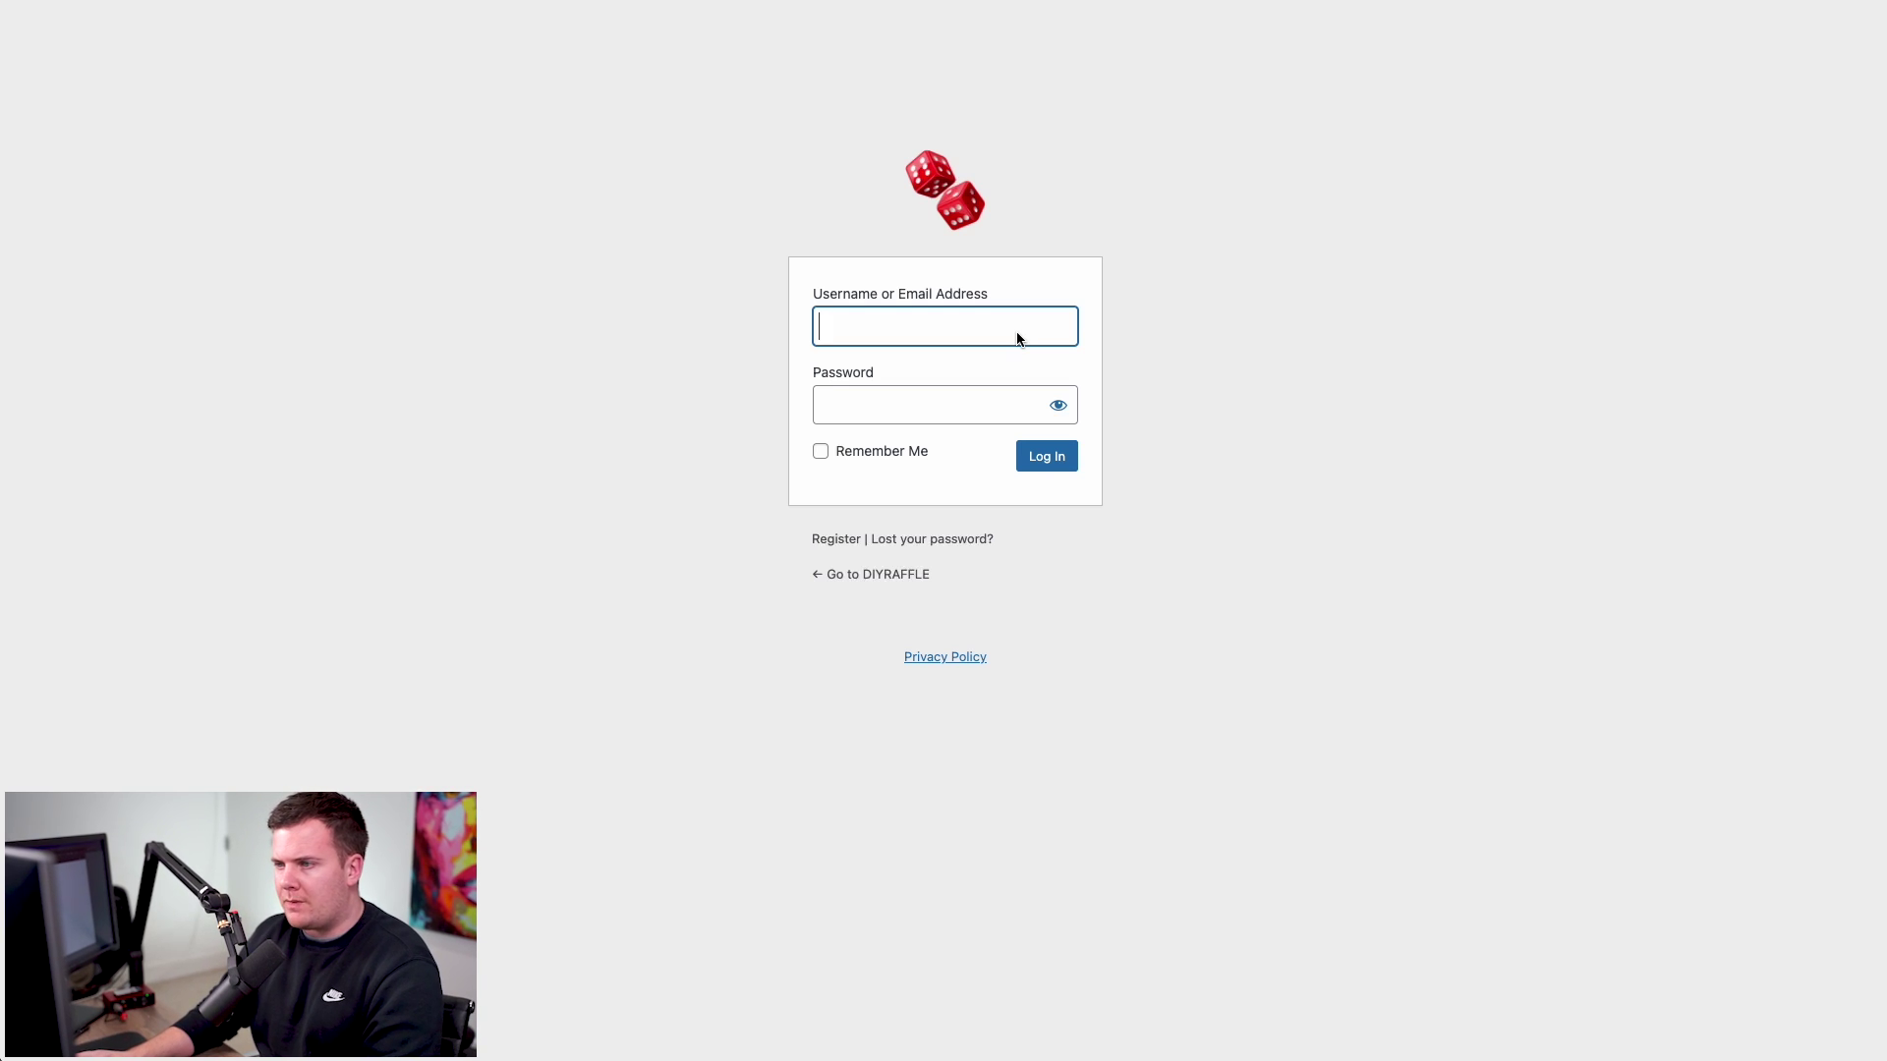
- Sign in to WordPress with the template's 'deleteme' login and open the Users list
click(905, 333)
text(deleteme)
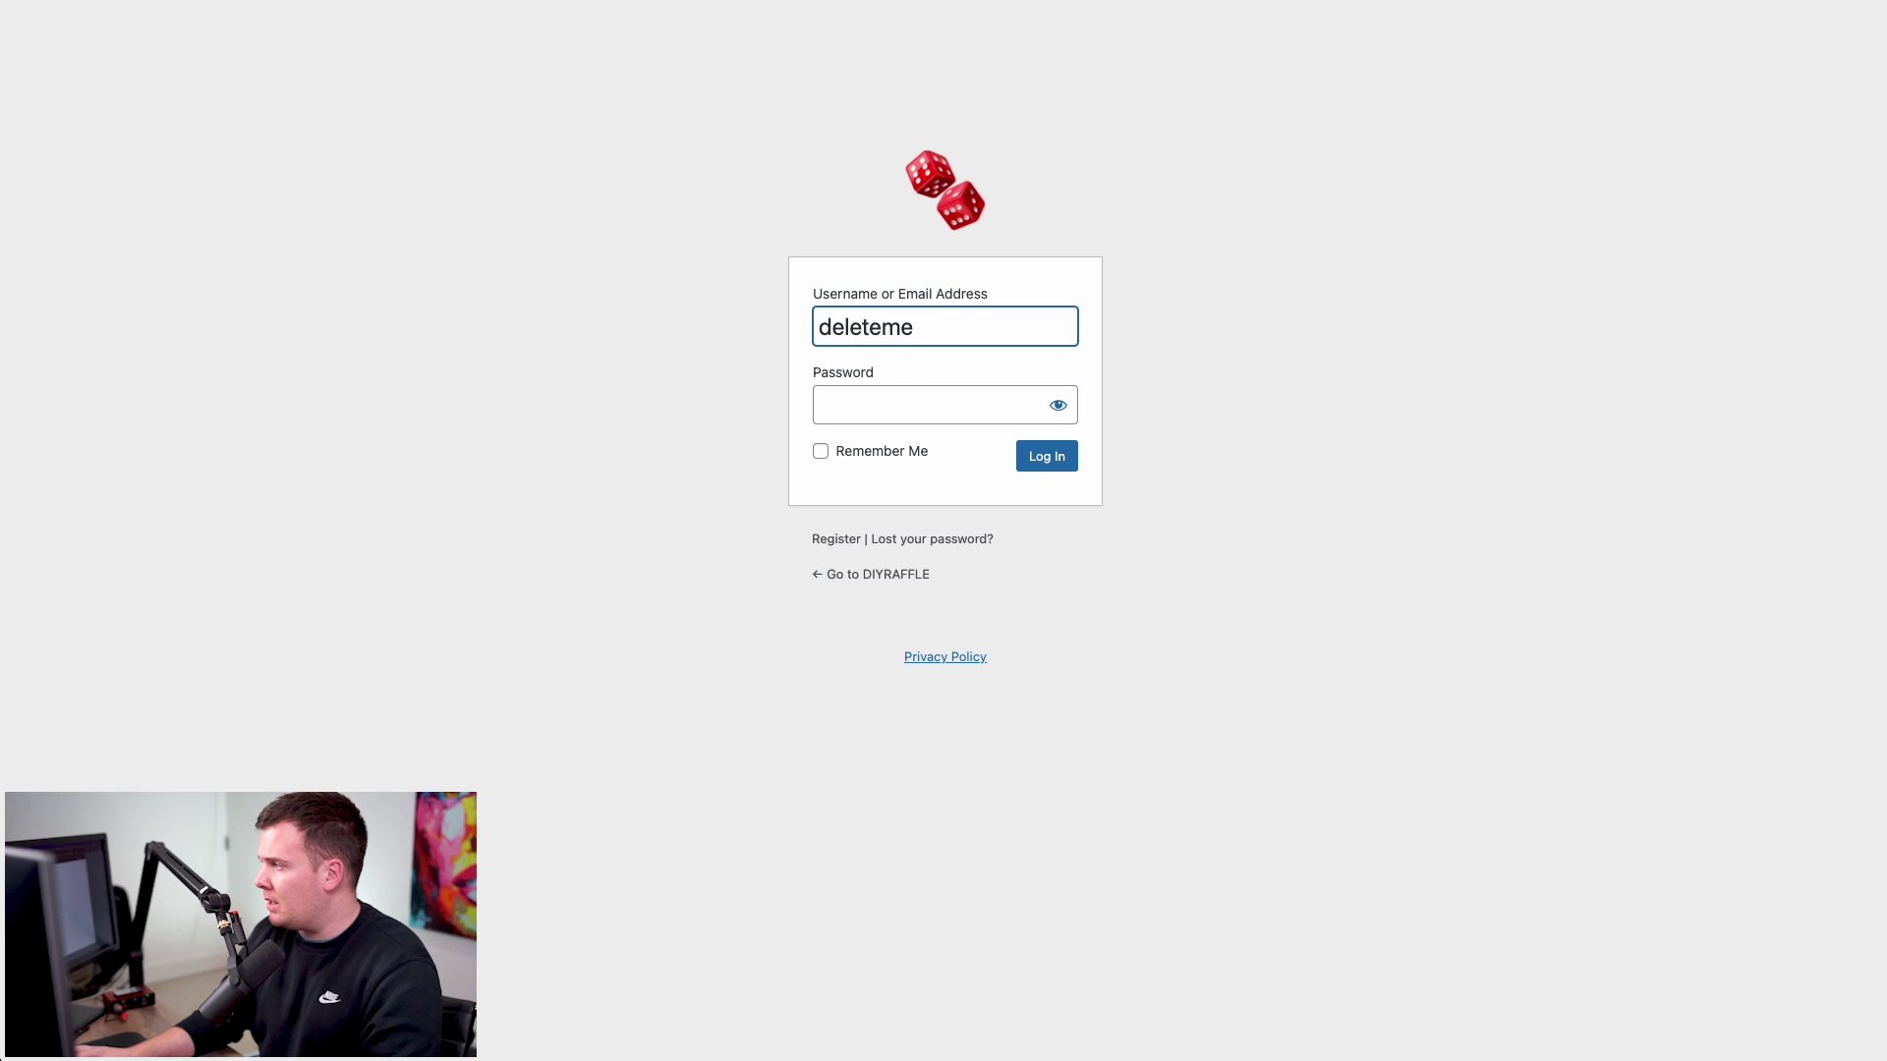
key(Tab)
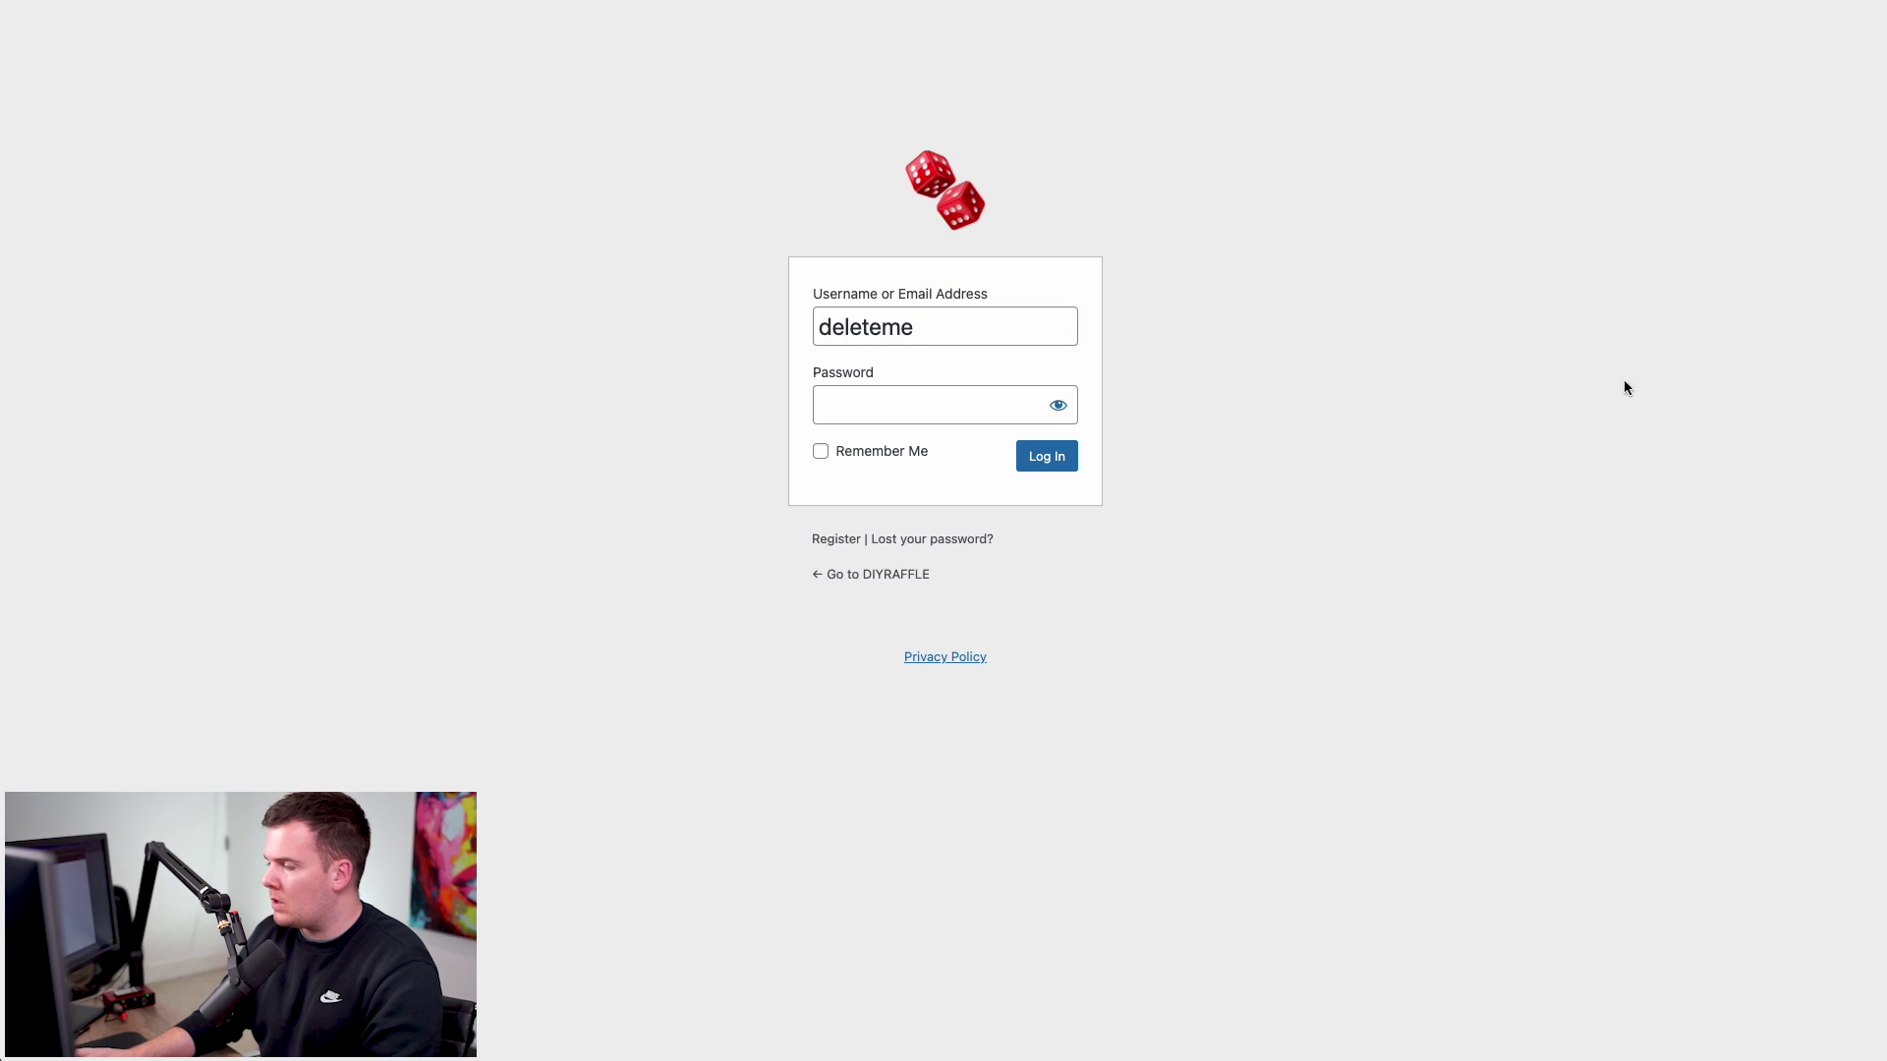
key(shift+Tab)
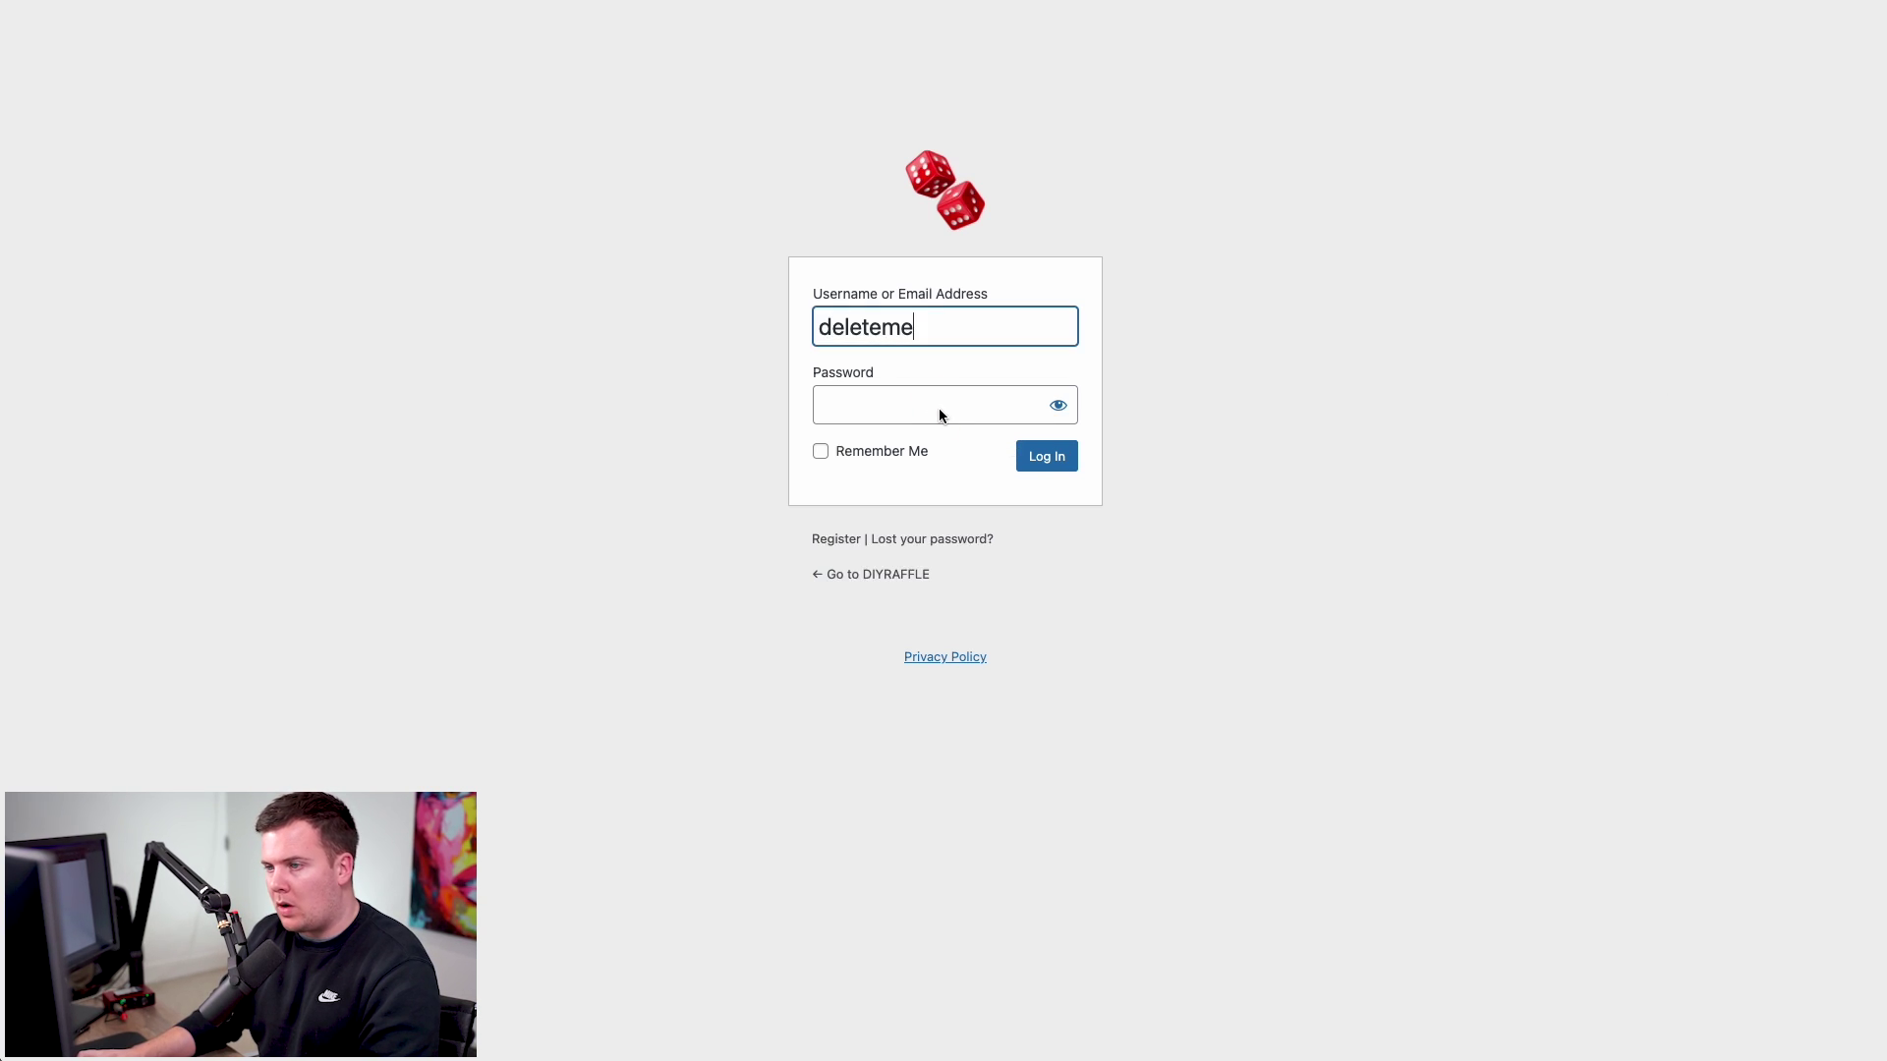
click(936, 411)
text(************)
click(1059, 458)
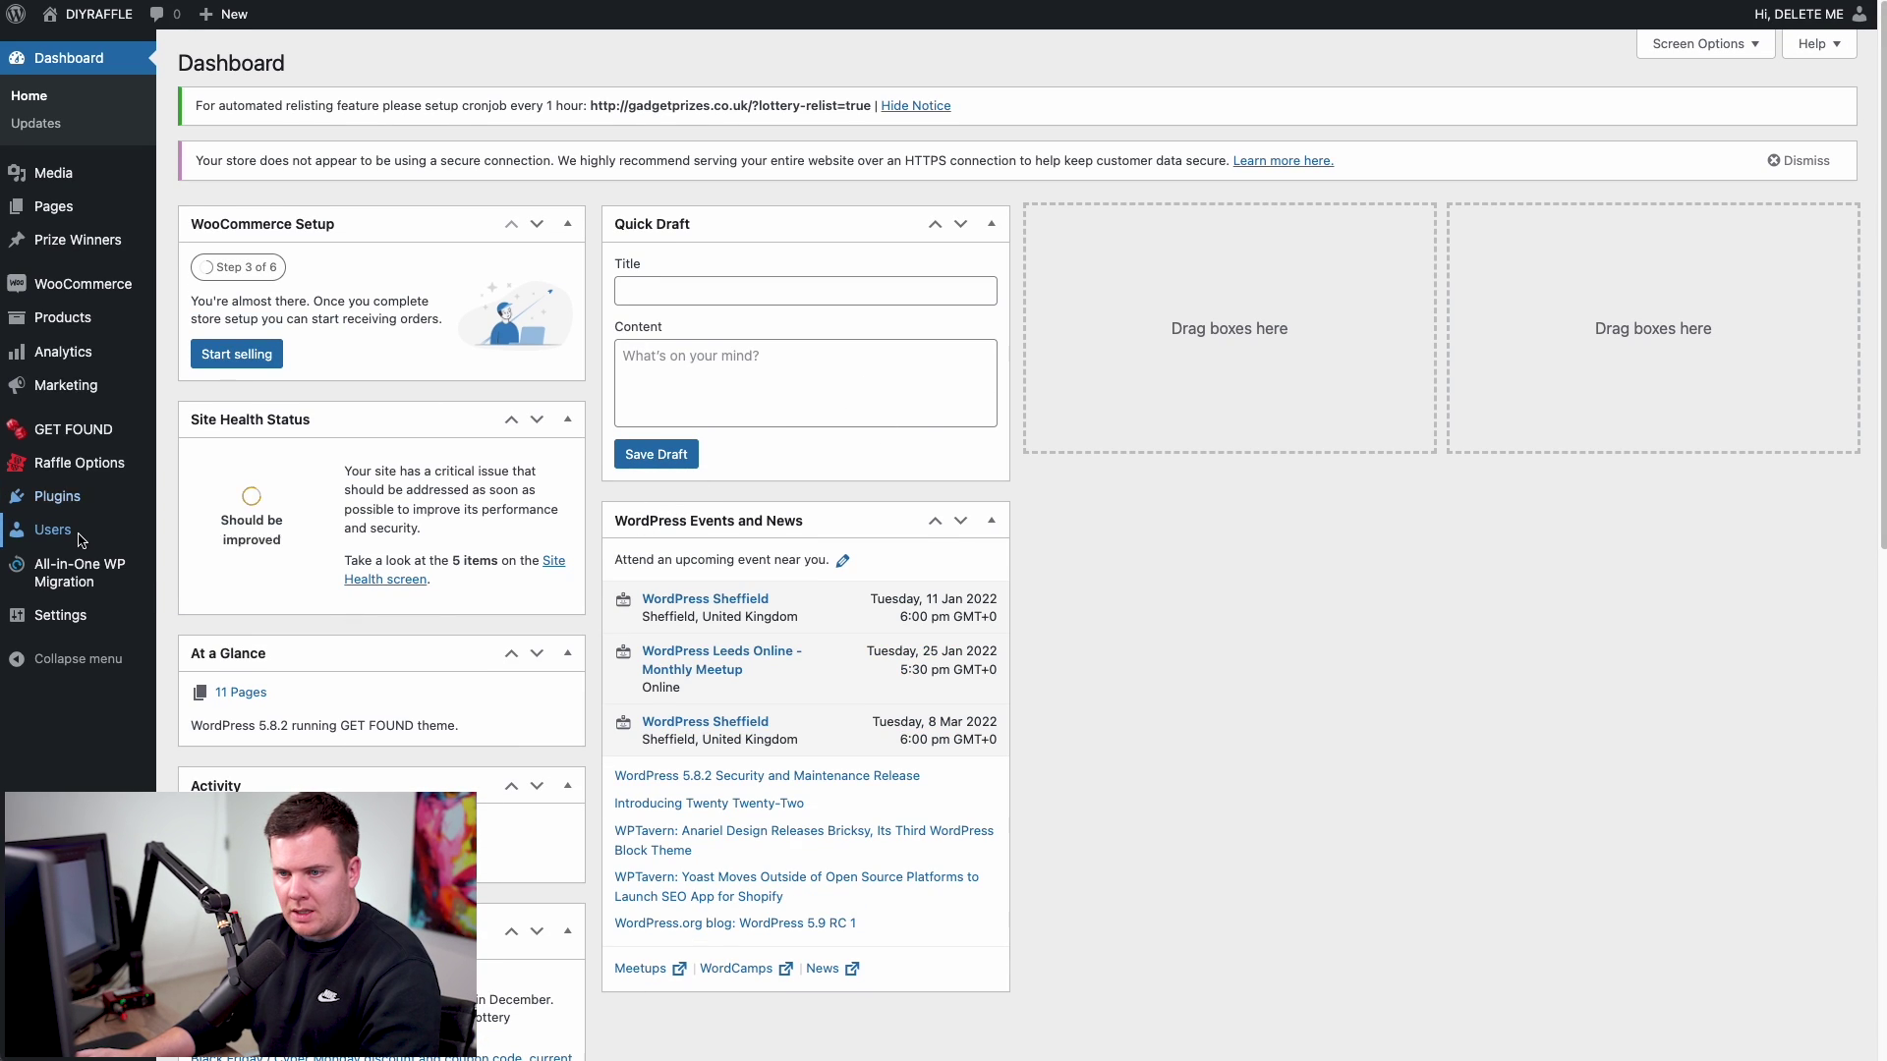
click(78, 538)
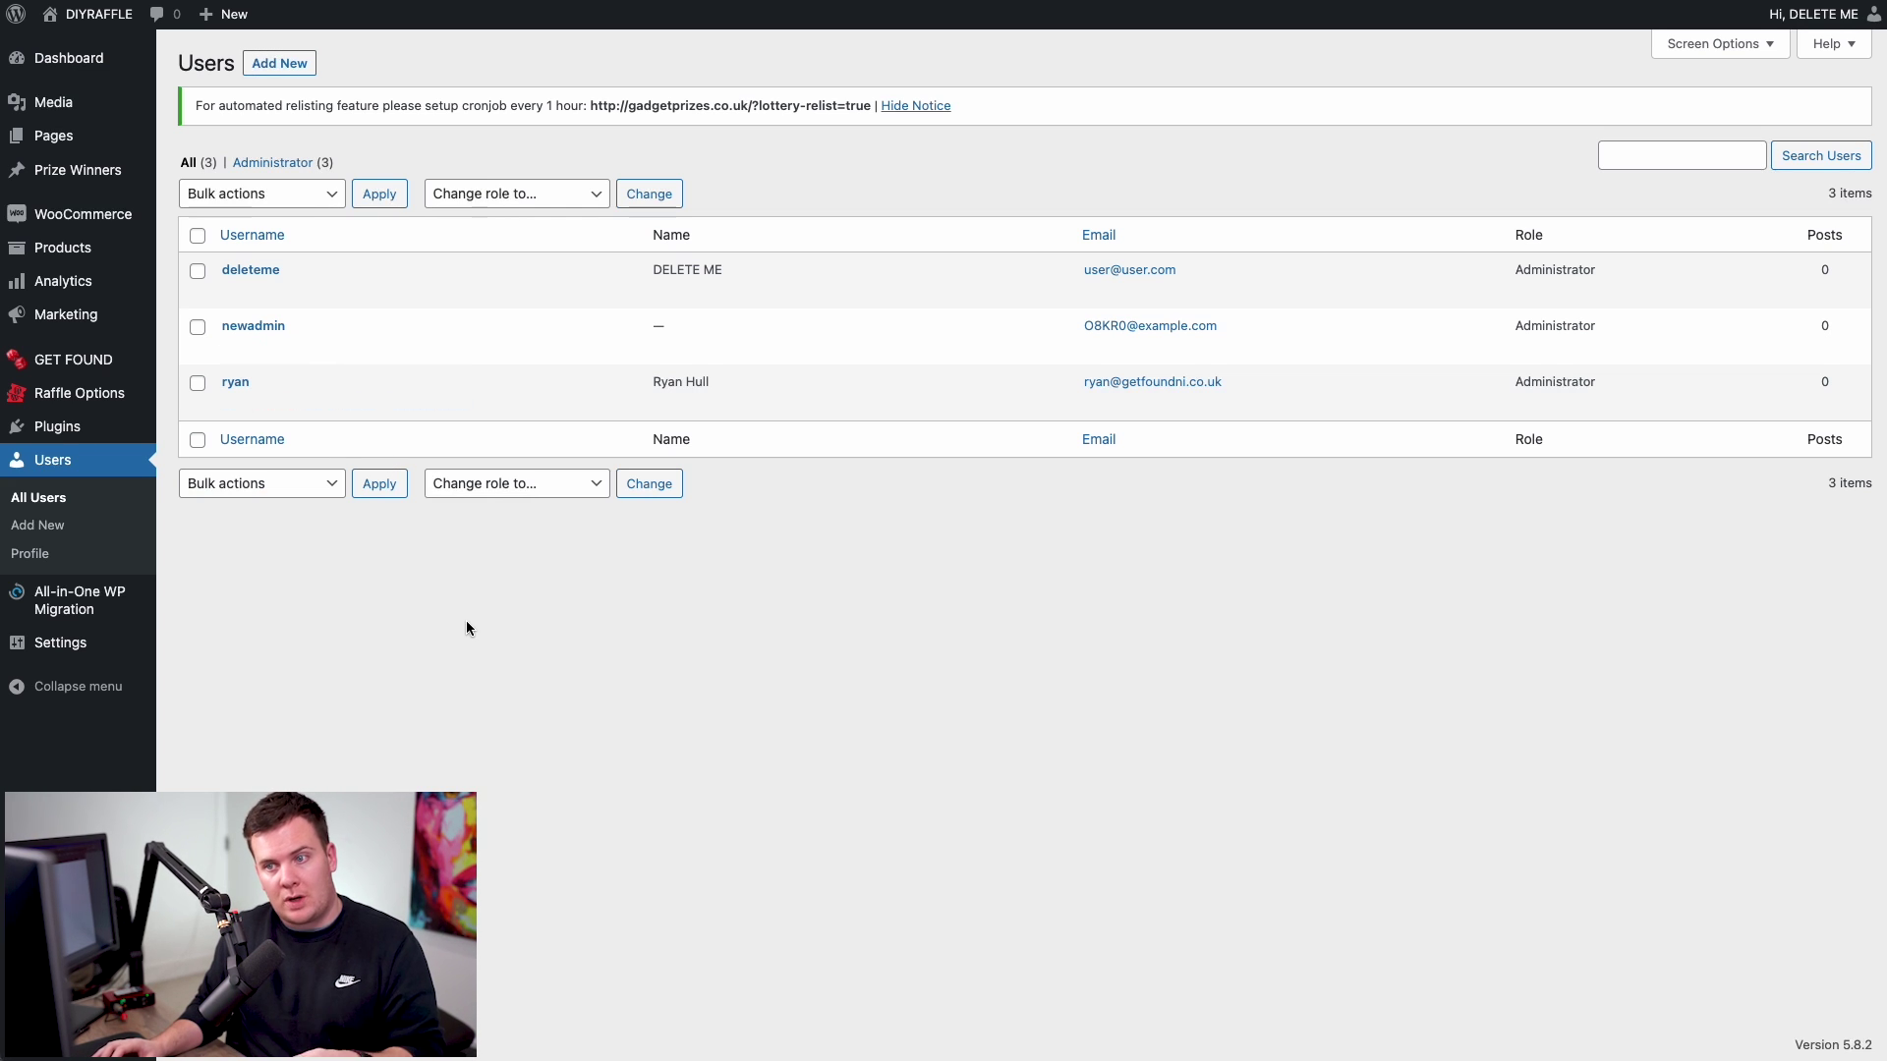
- Start a new user and enter its username and the user's e-mail address
click(301, 64)
click(455, 202)
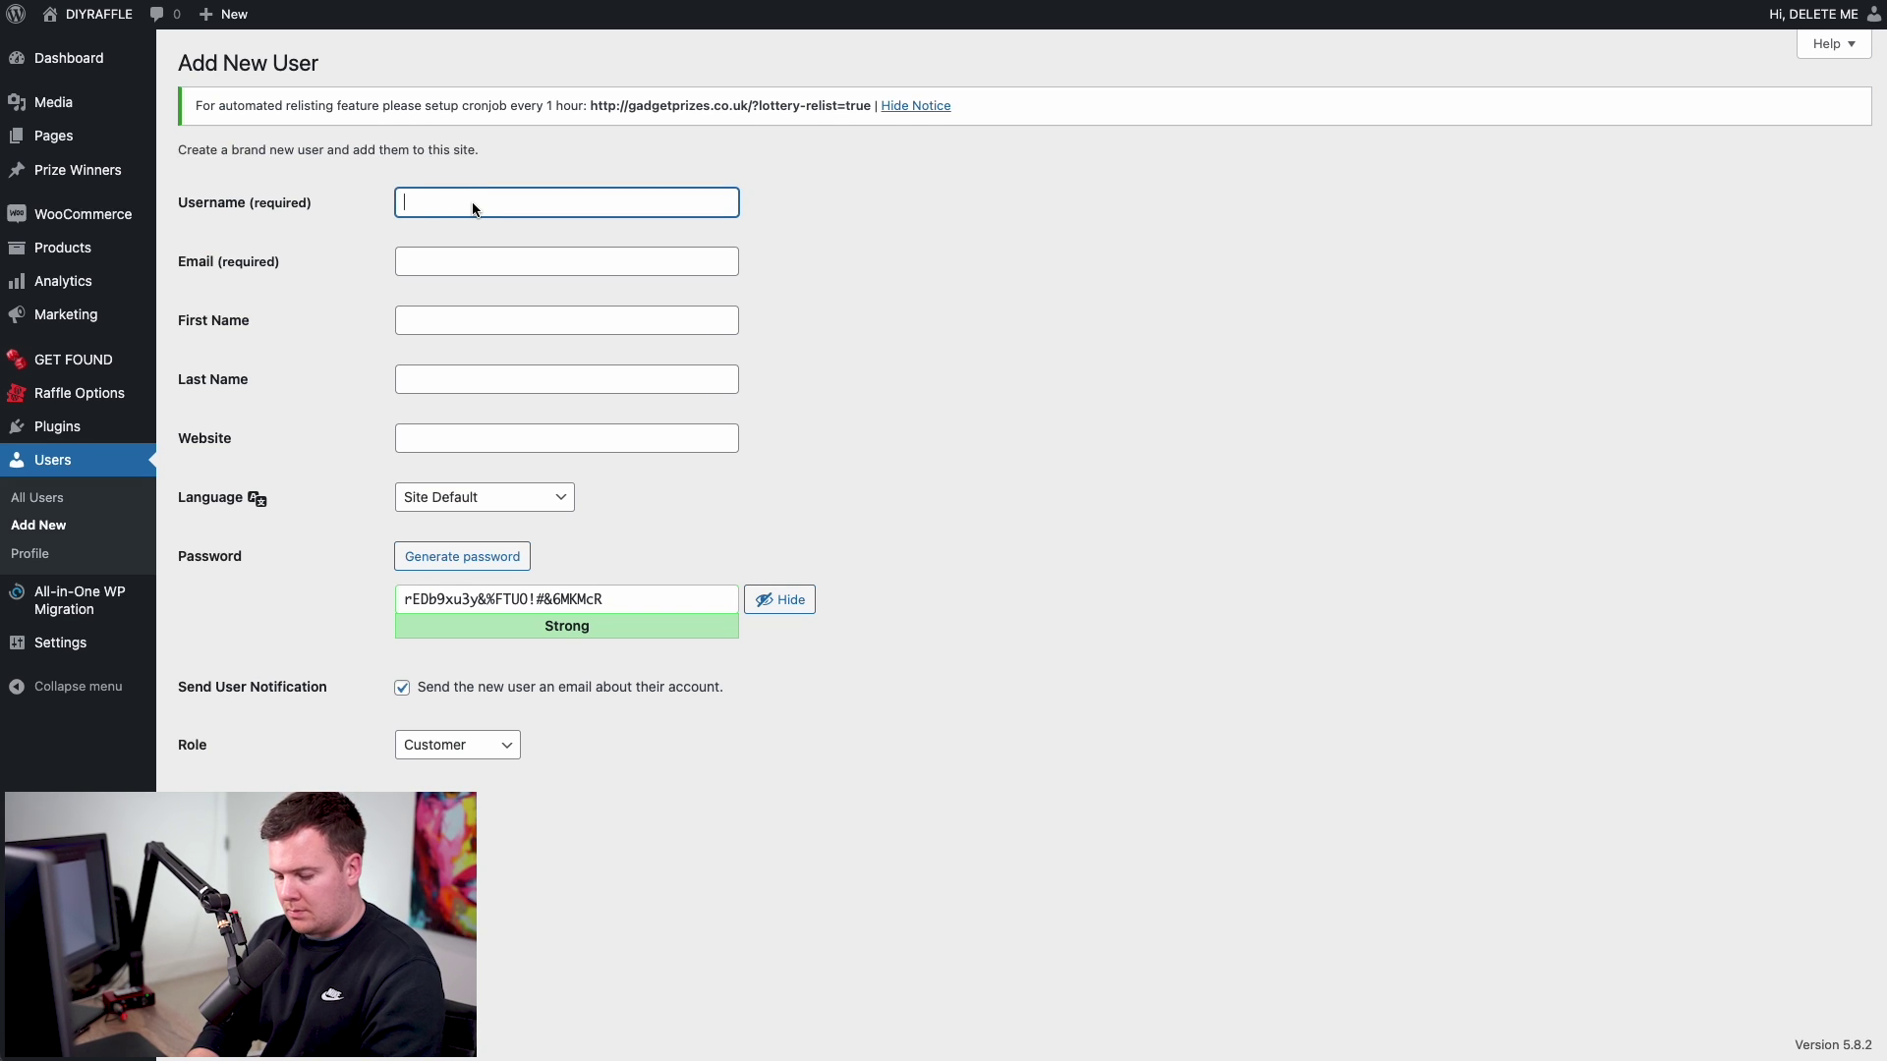
text(my)
text(r)
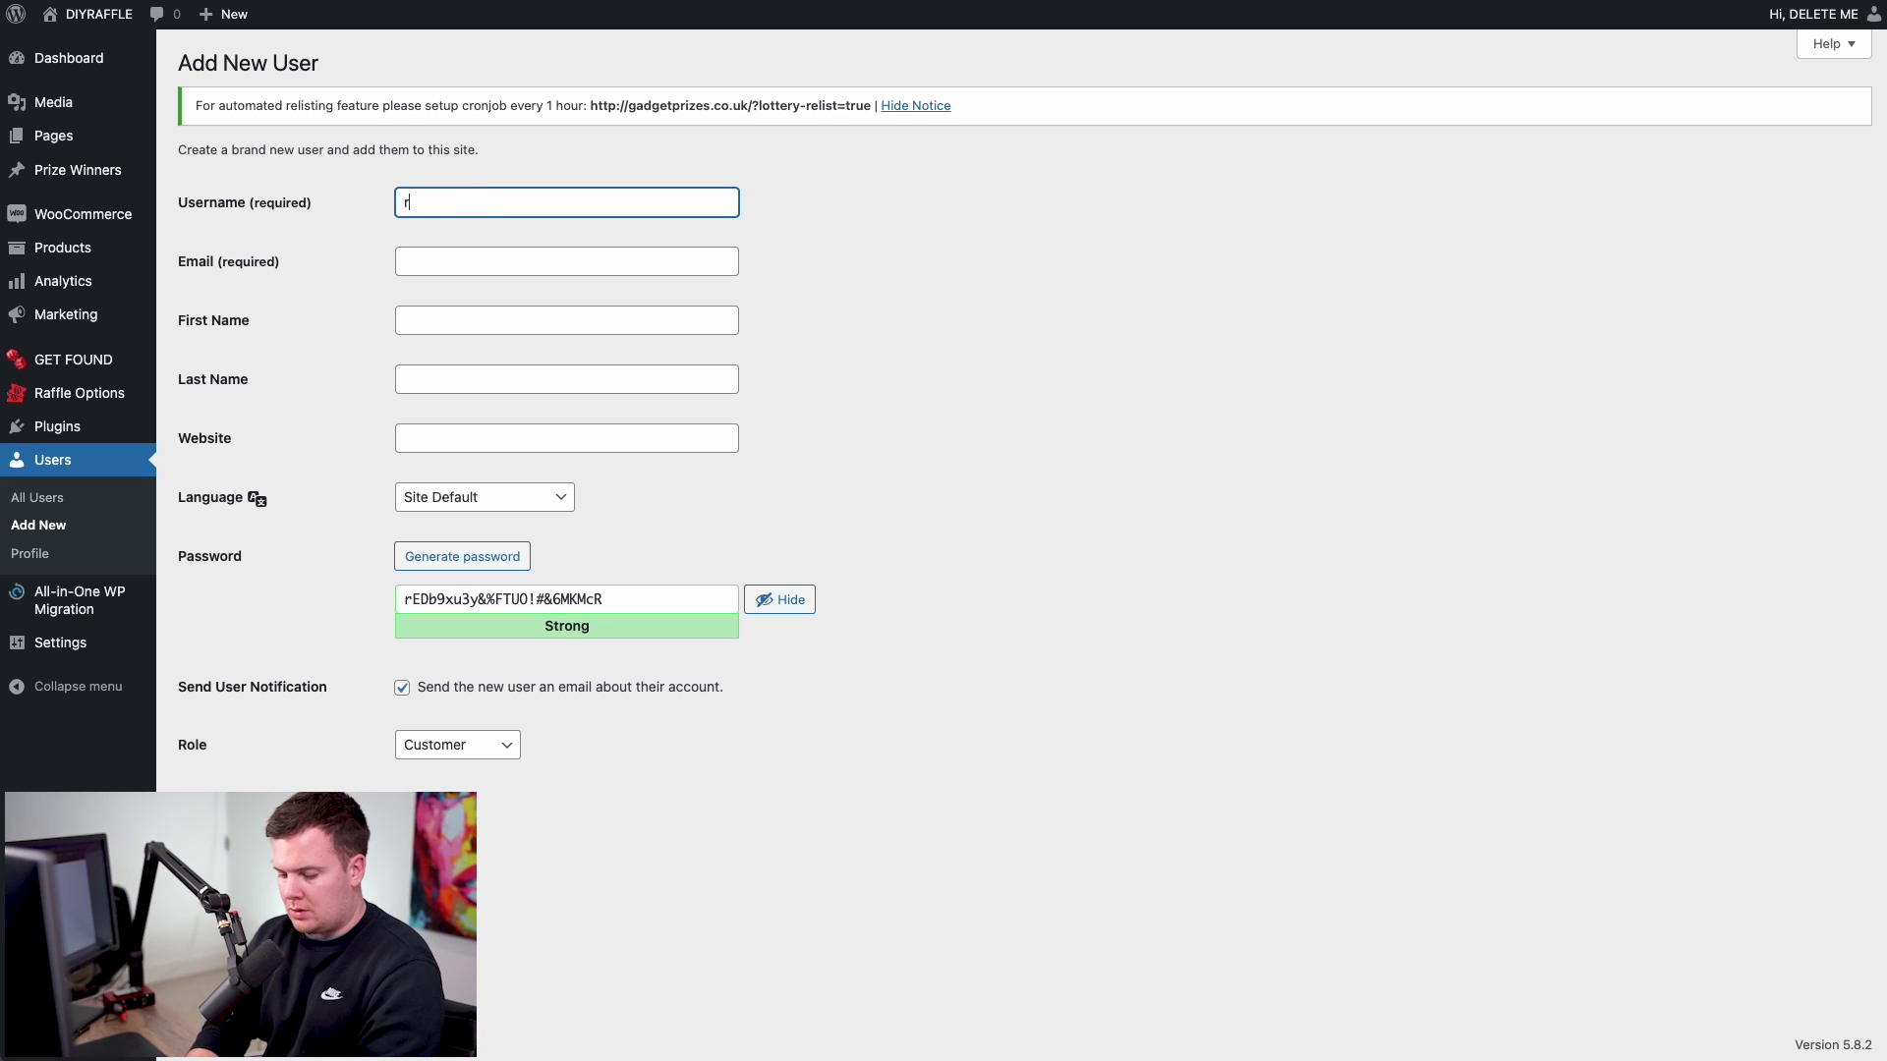
text(yanadmin)
key(super+a)
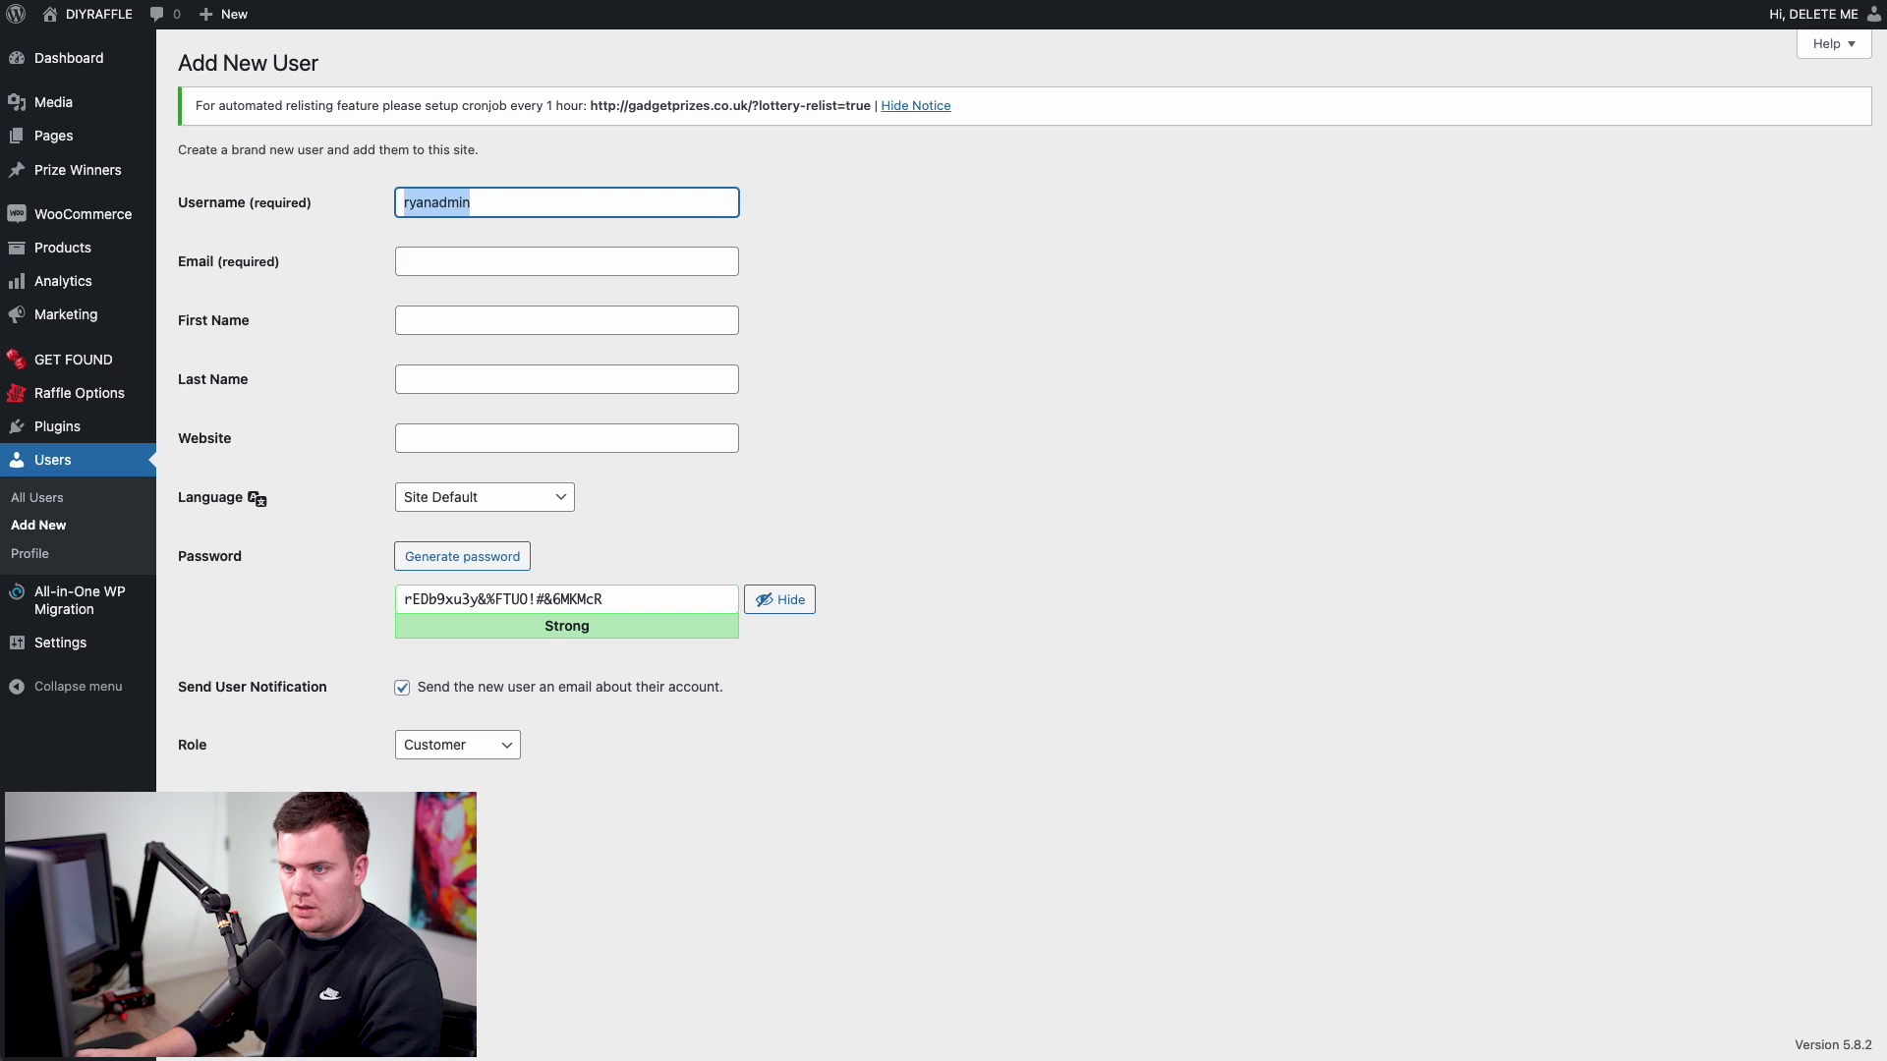
click(435, 265)
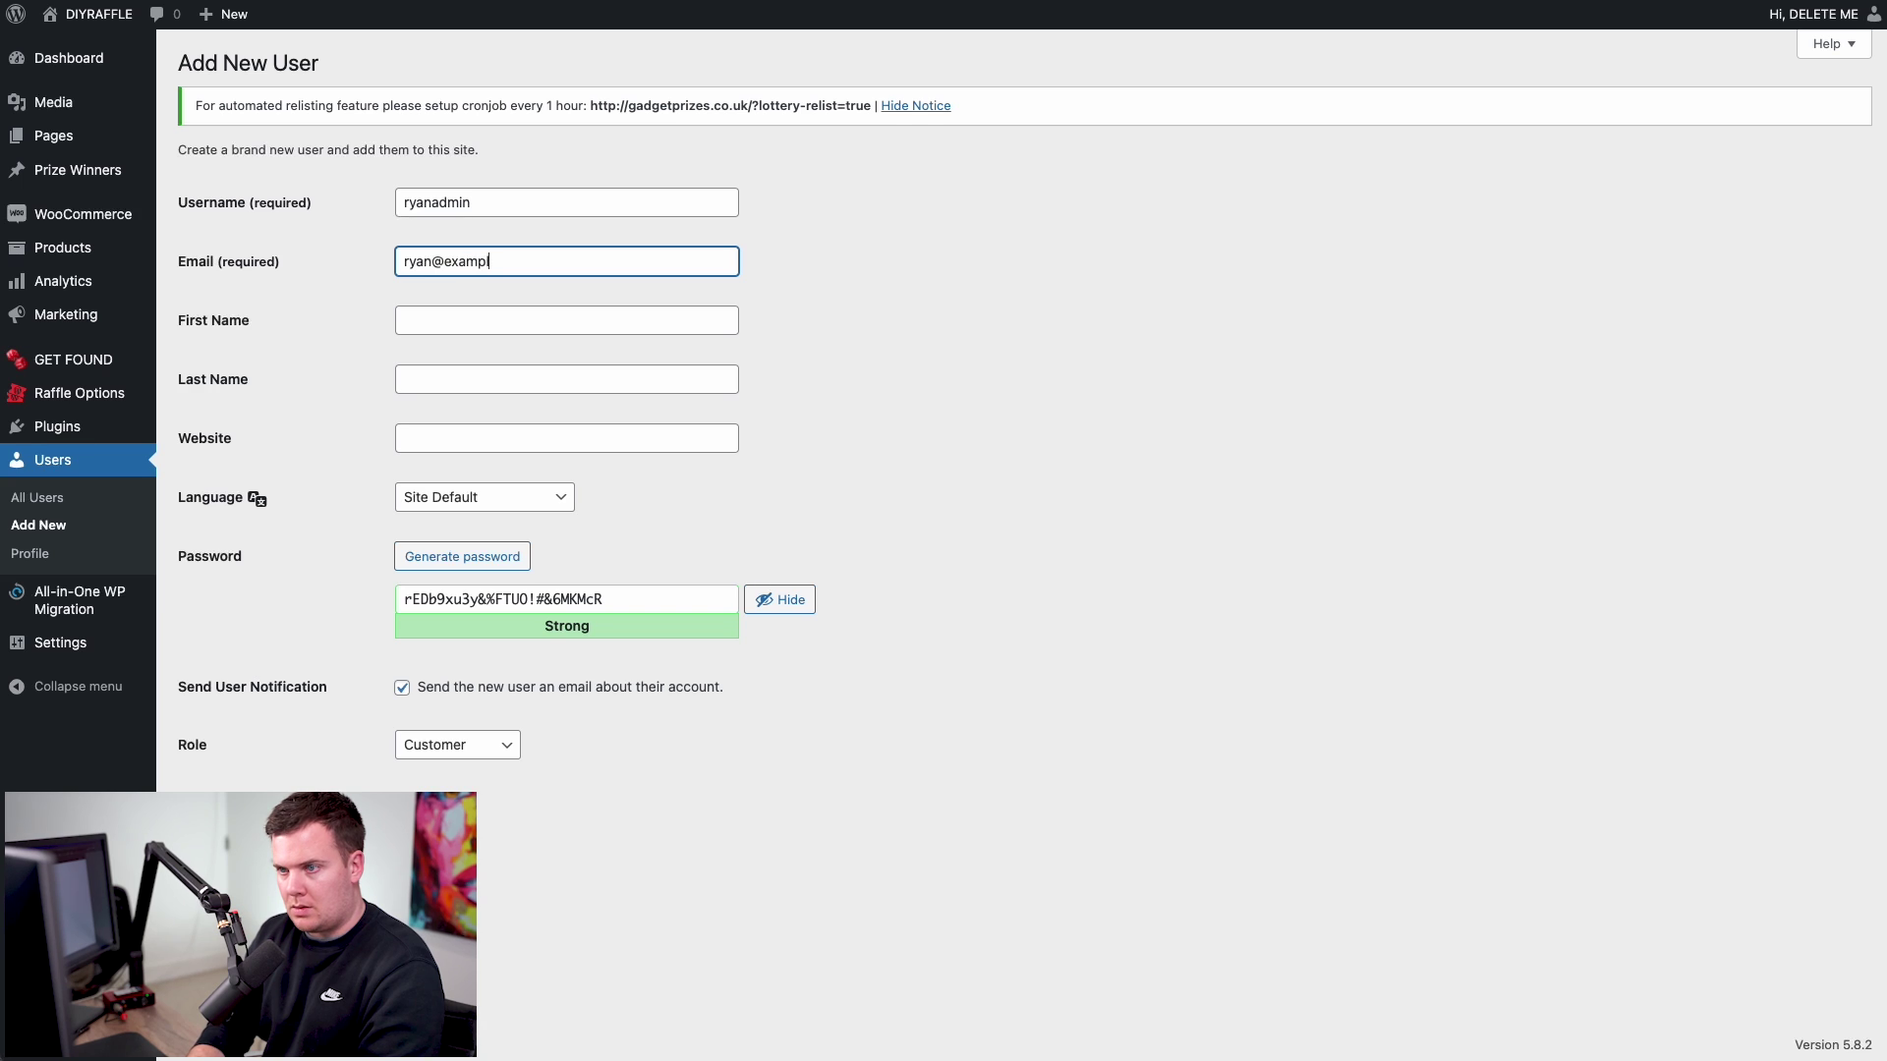
text(ryan@example.com)
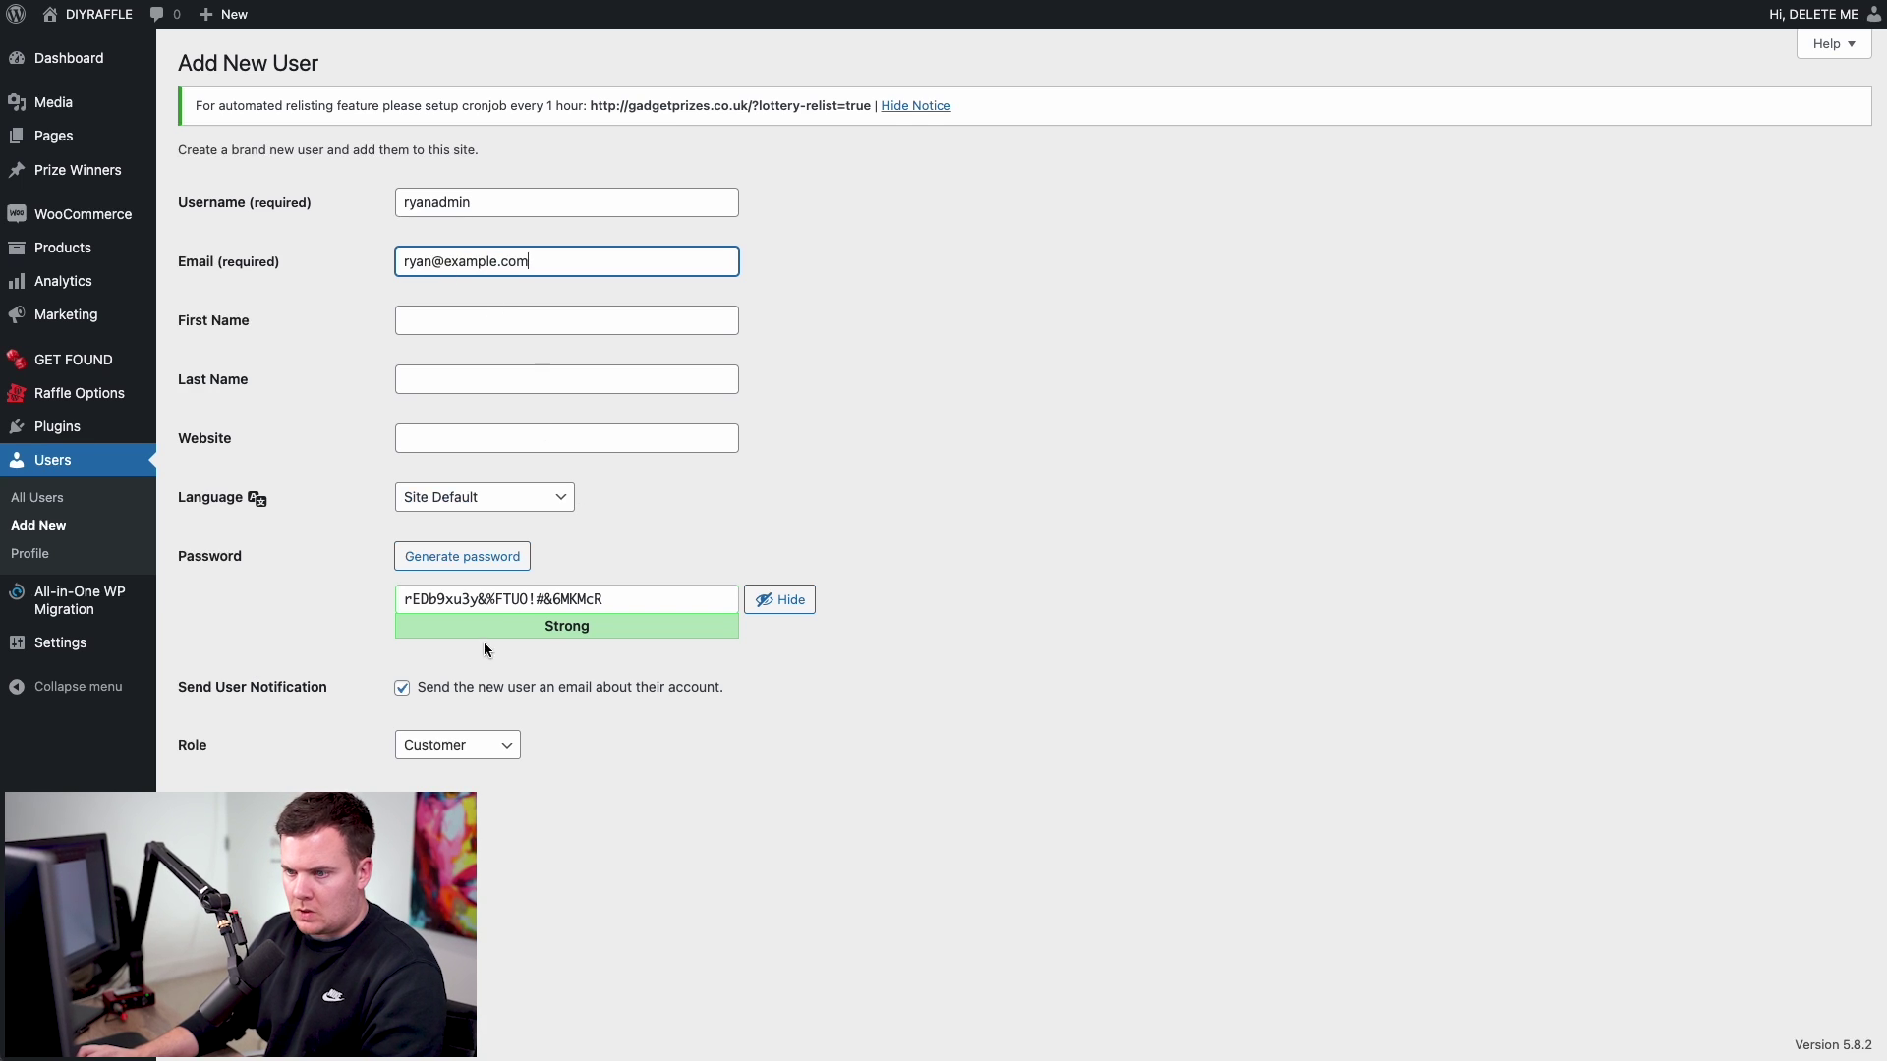
- Make it an Administrator with a generated strong password, no notification, and add the user
click(464, 743)
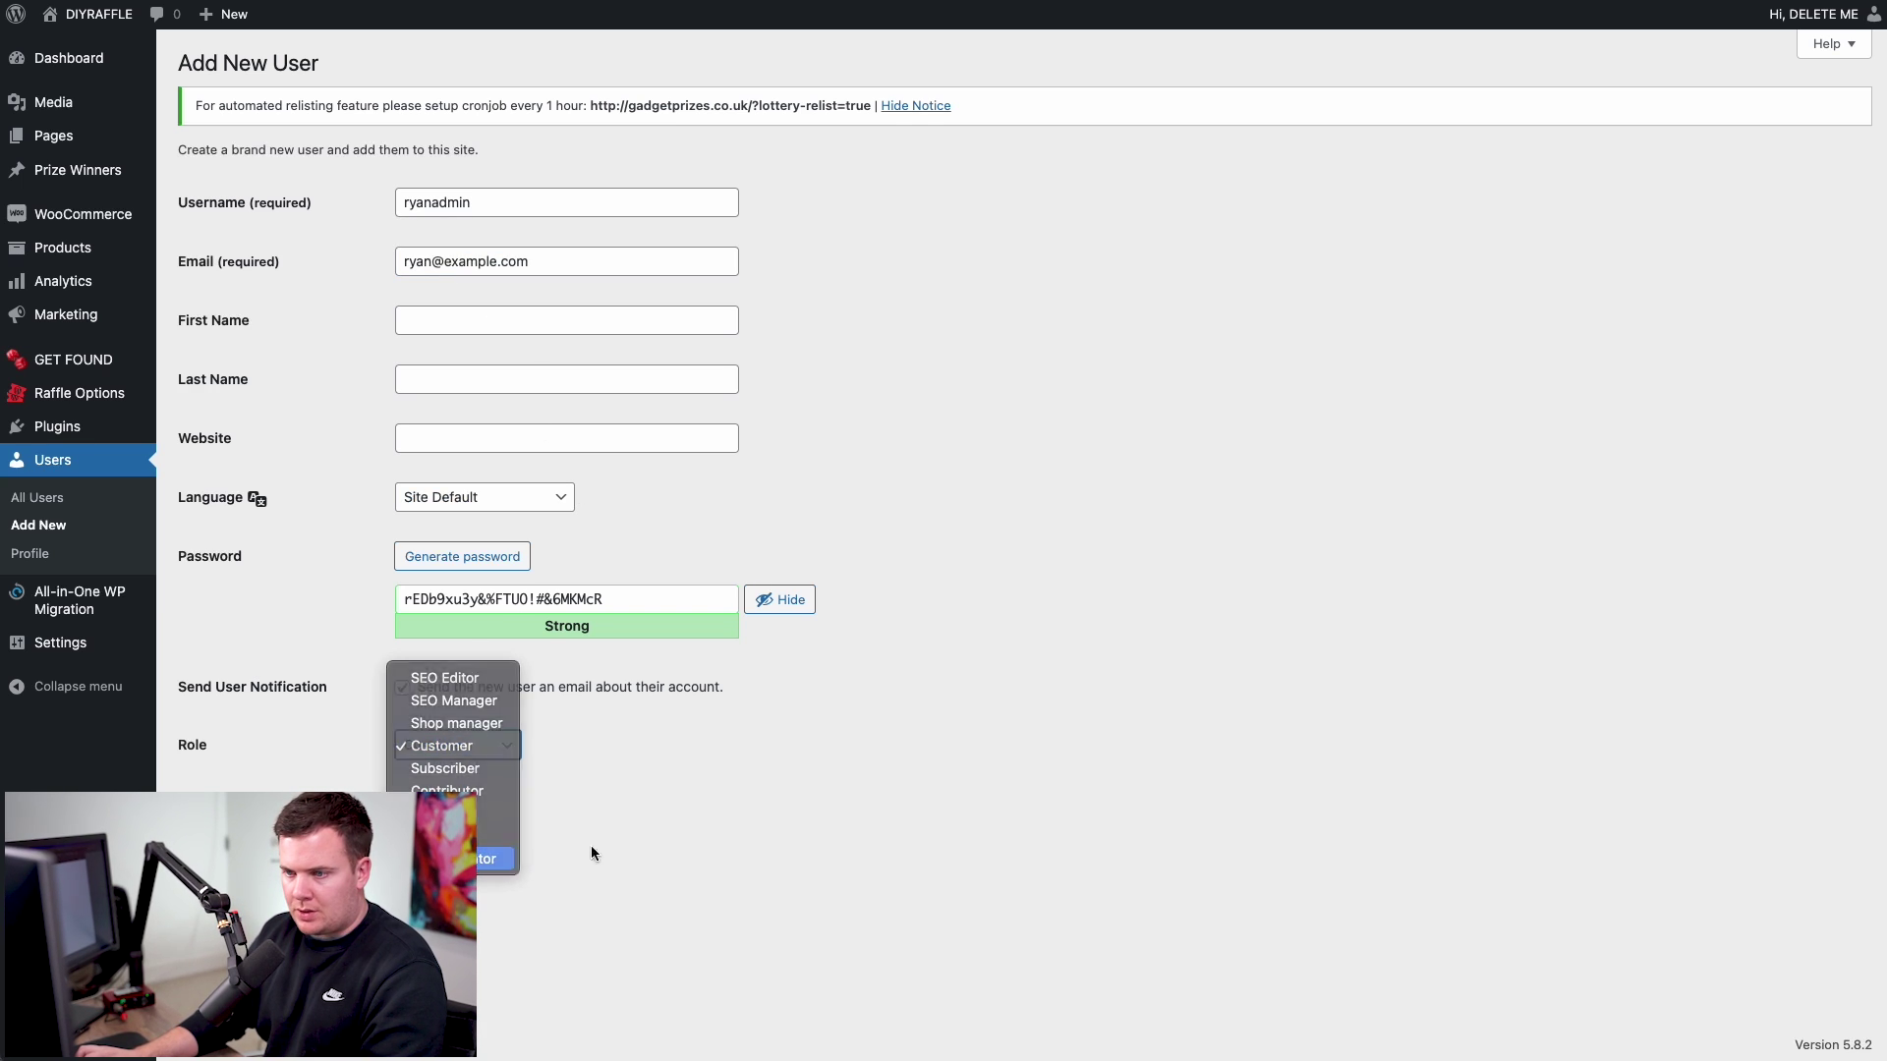
click(462, 858)
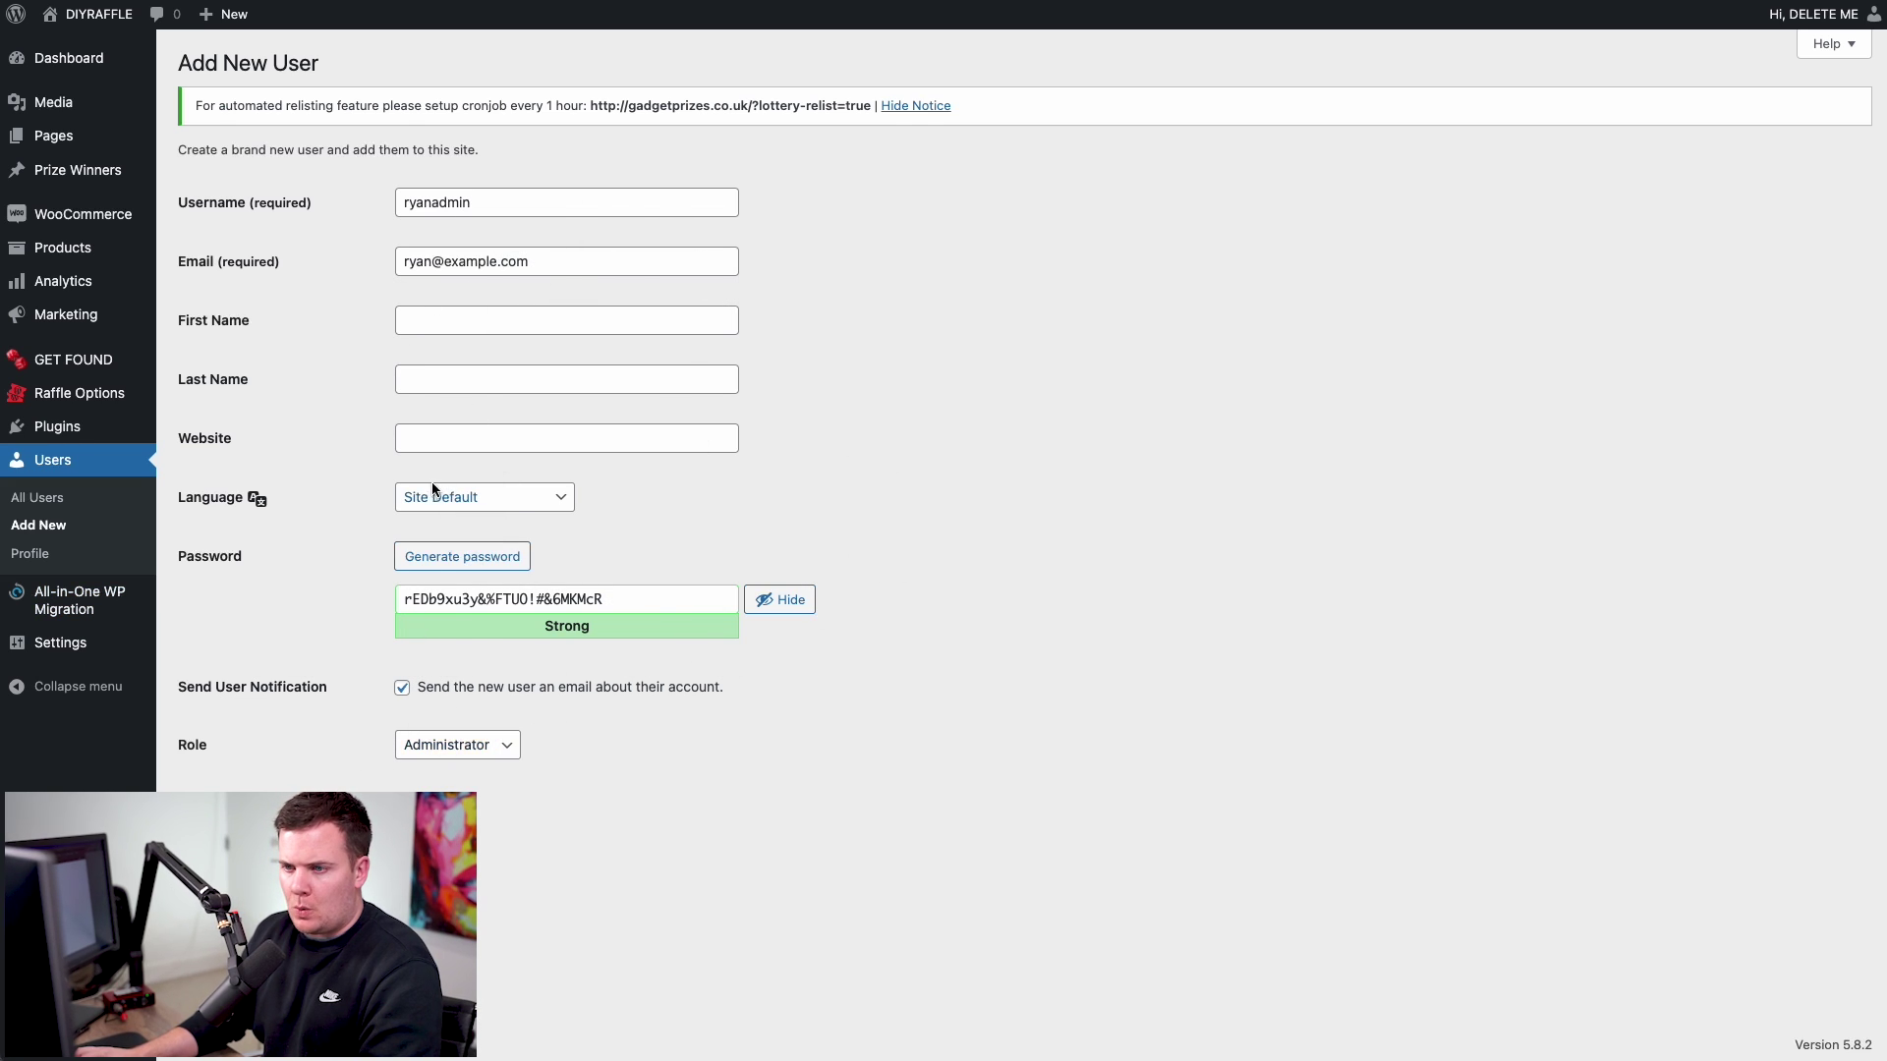
drag(590, 601, 391, 578)
text(asdfasdf)
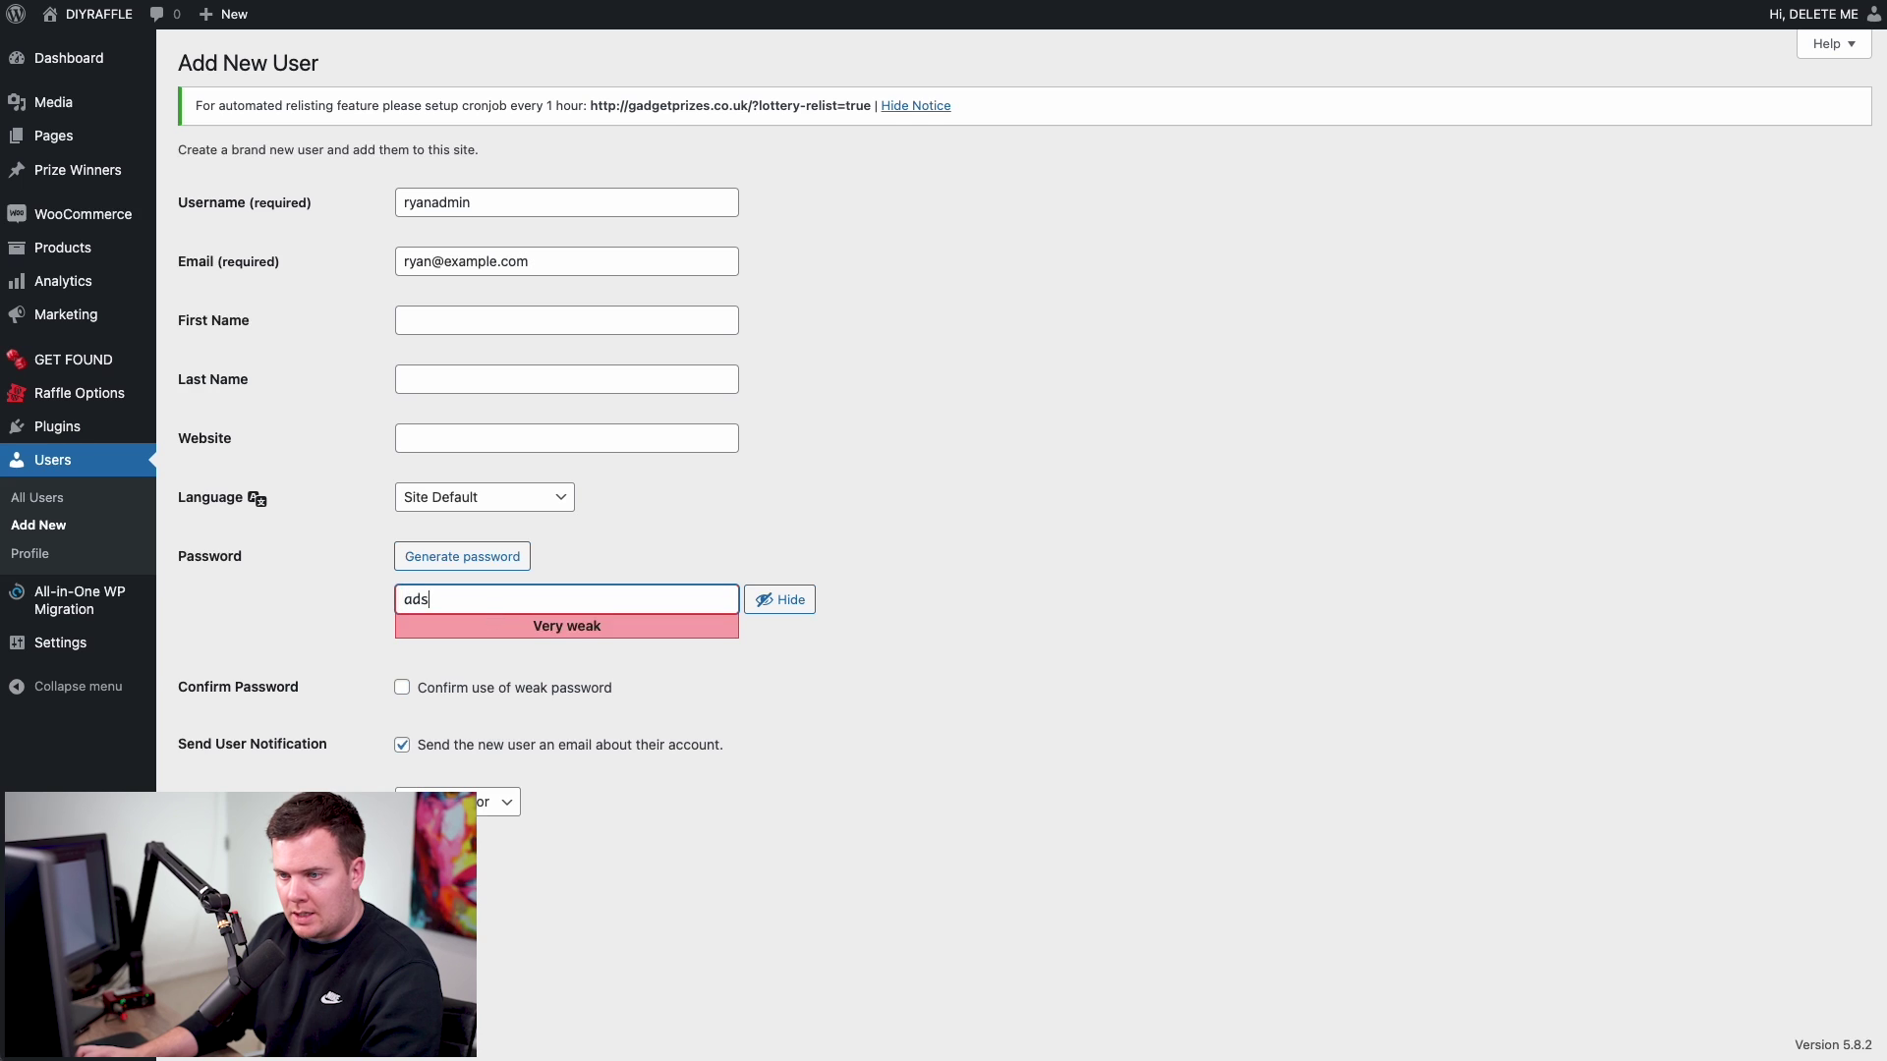
click(474, 557)
triple_click(554, 601)
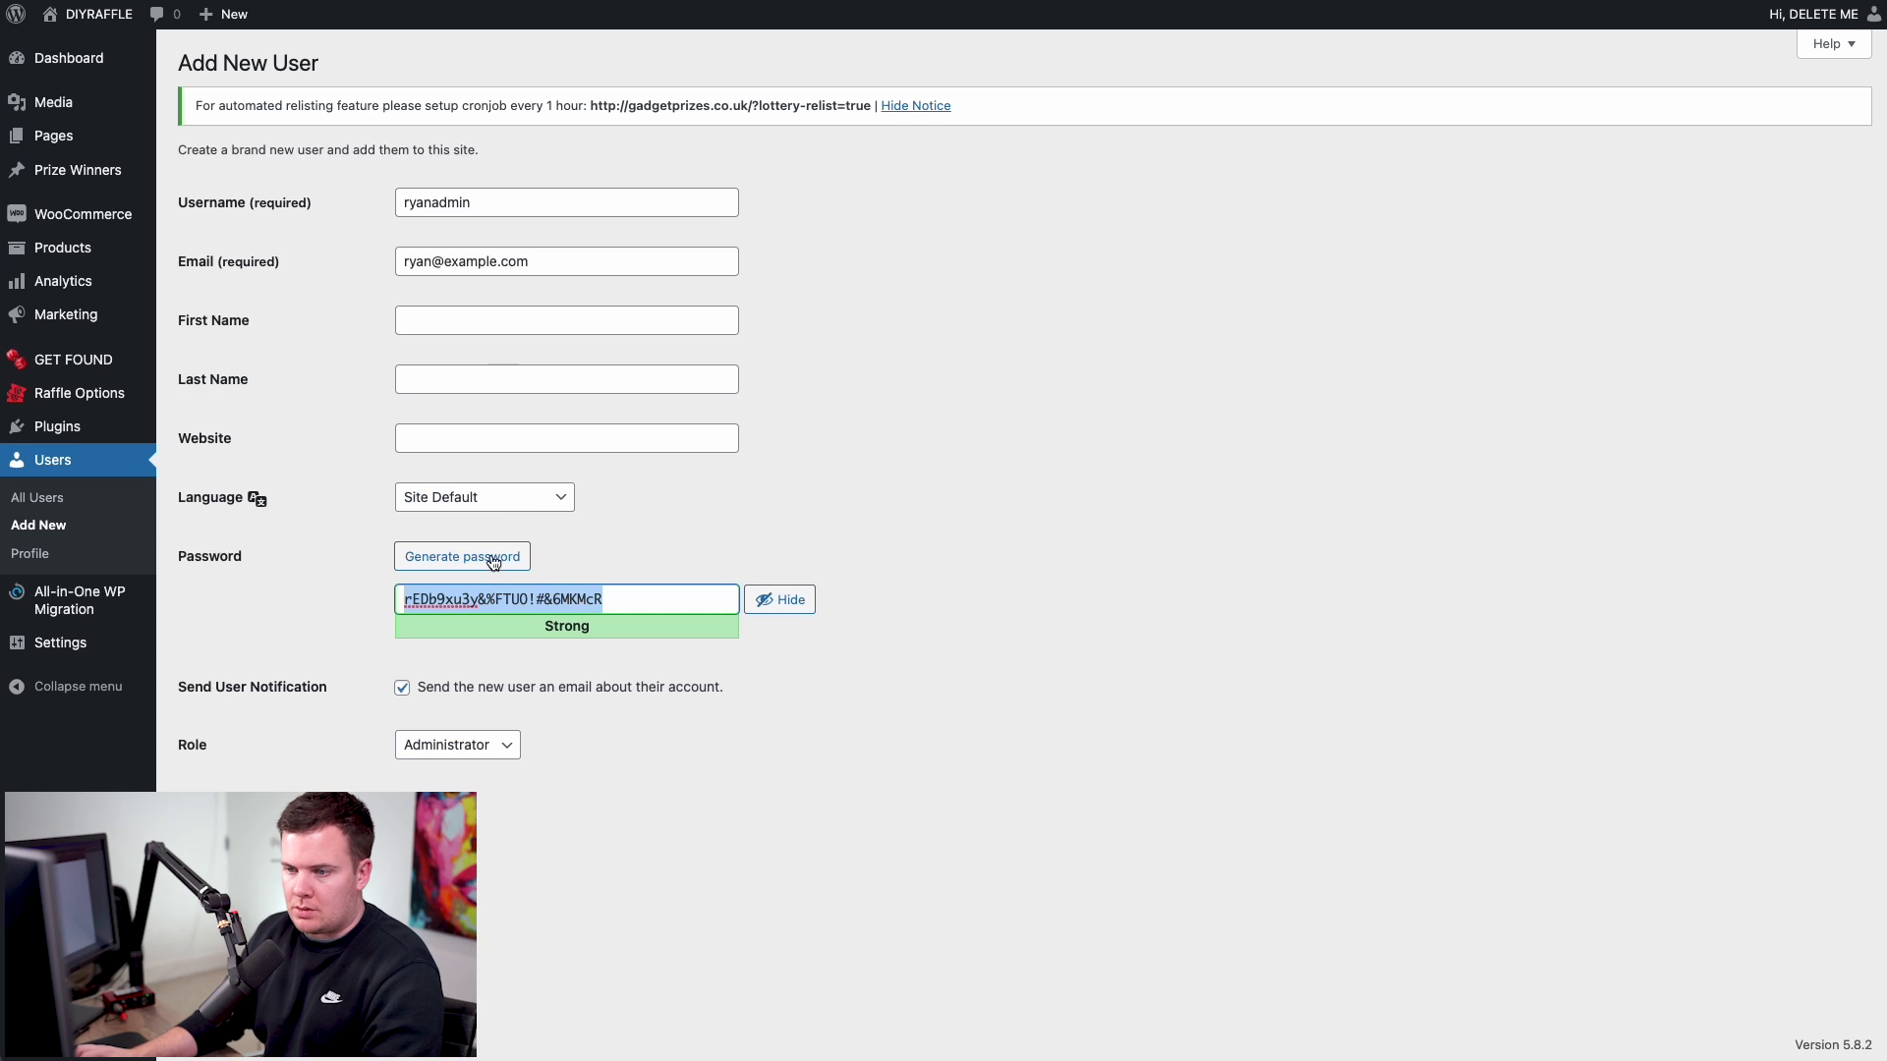
click(402, 688)
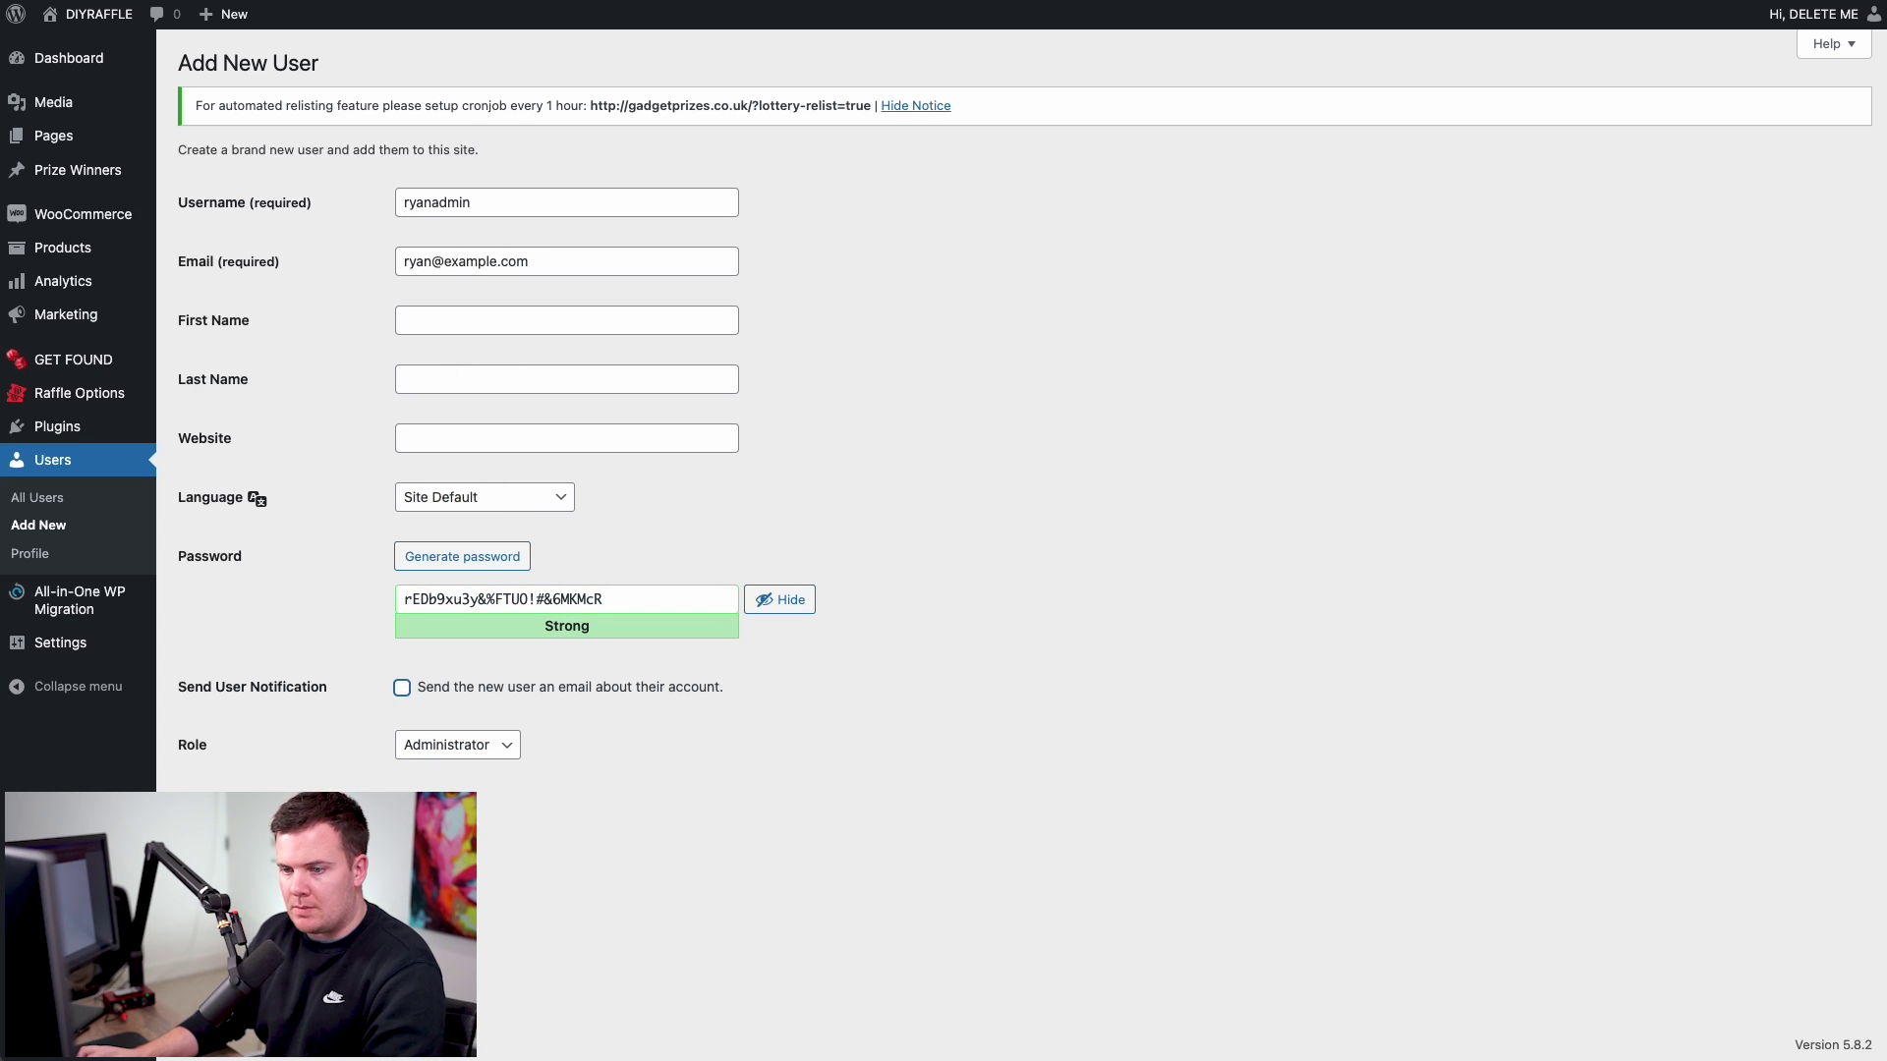
click(231, 807)
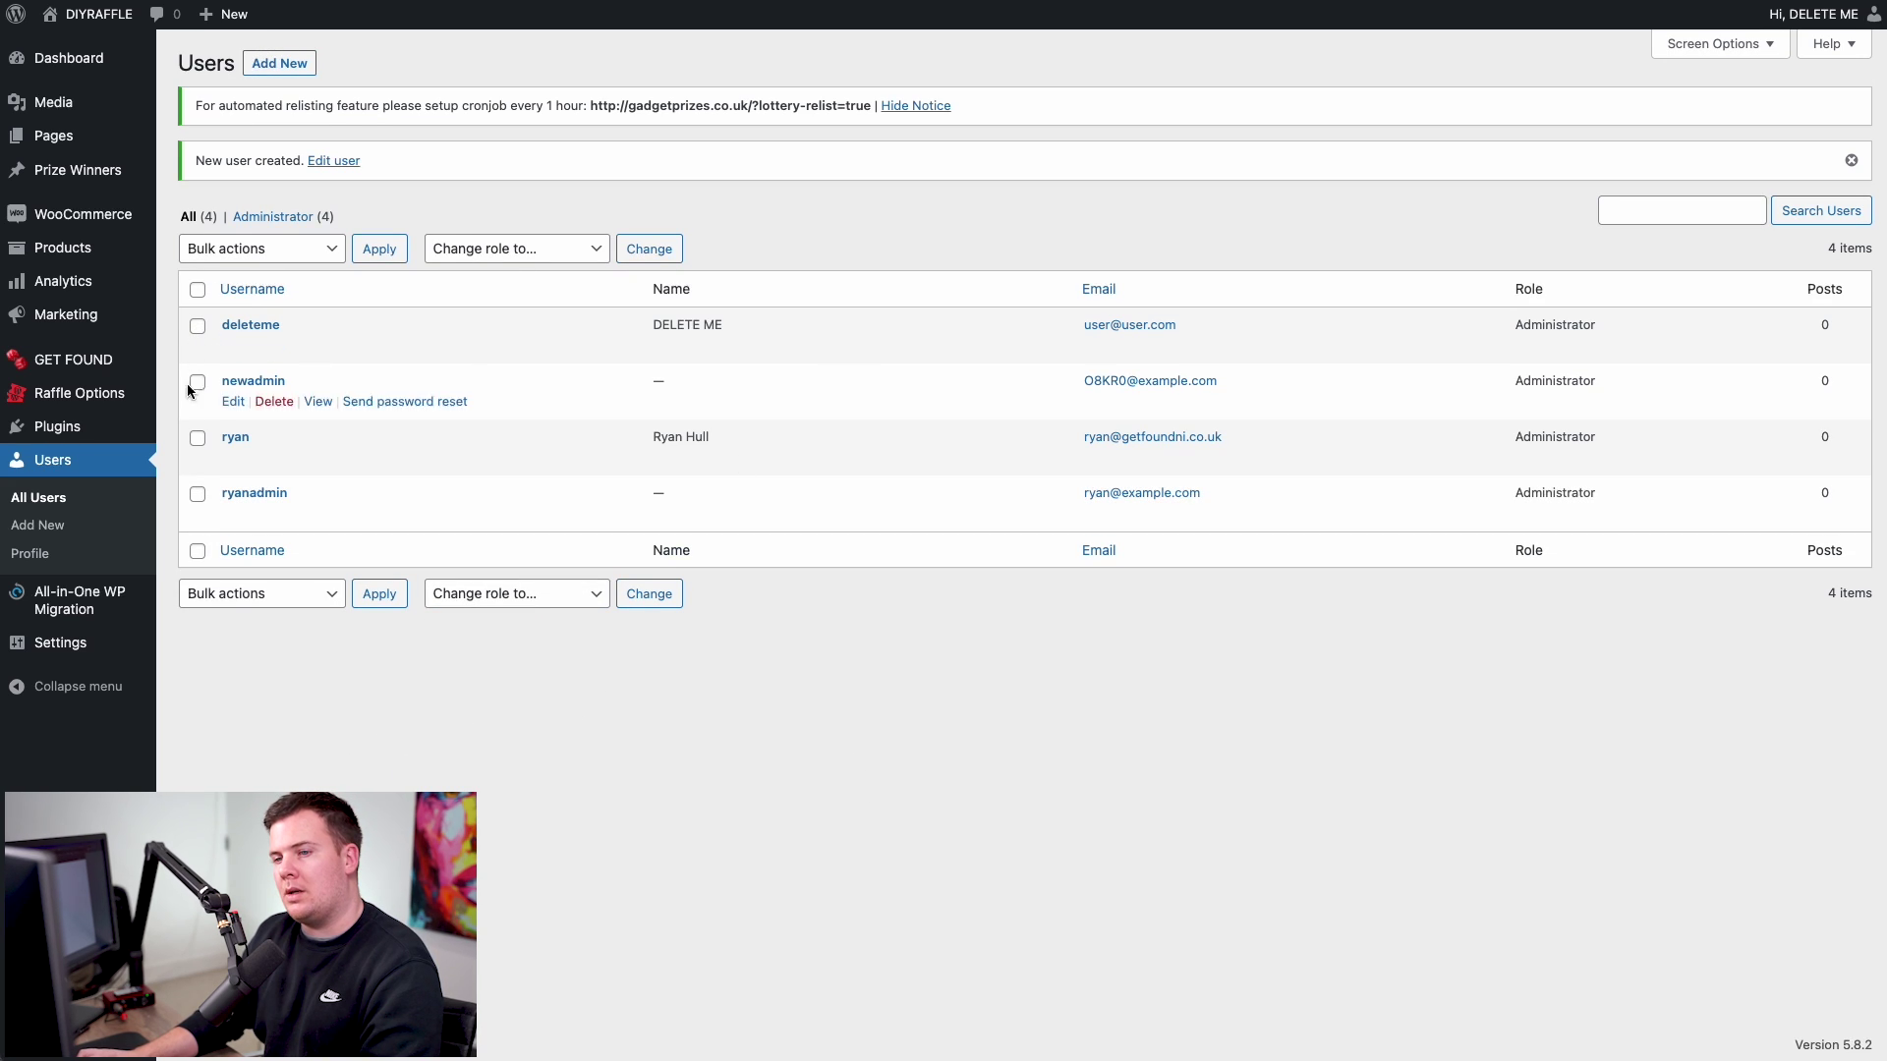
- Log out of DELETE ME and log back in with the new administrator's username and pasted password
mouse_move(1819, 16)
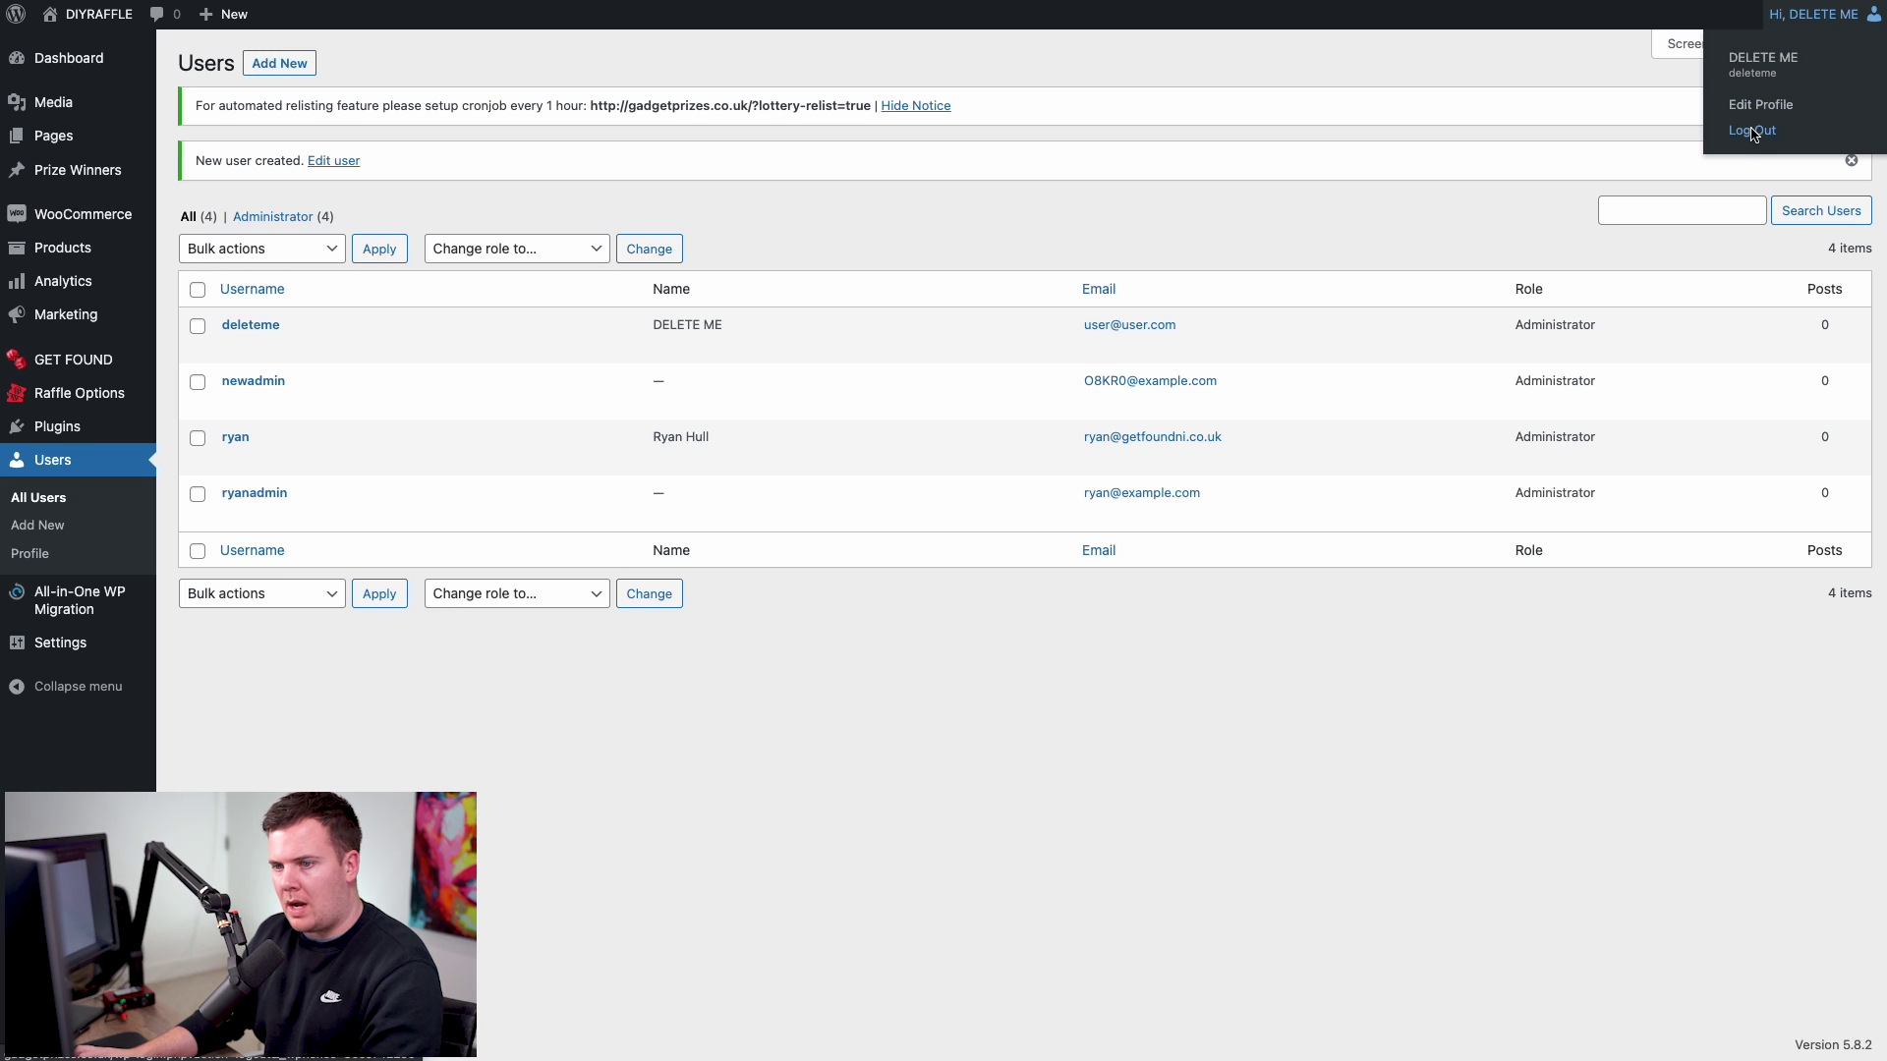
click(1754, 133)
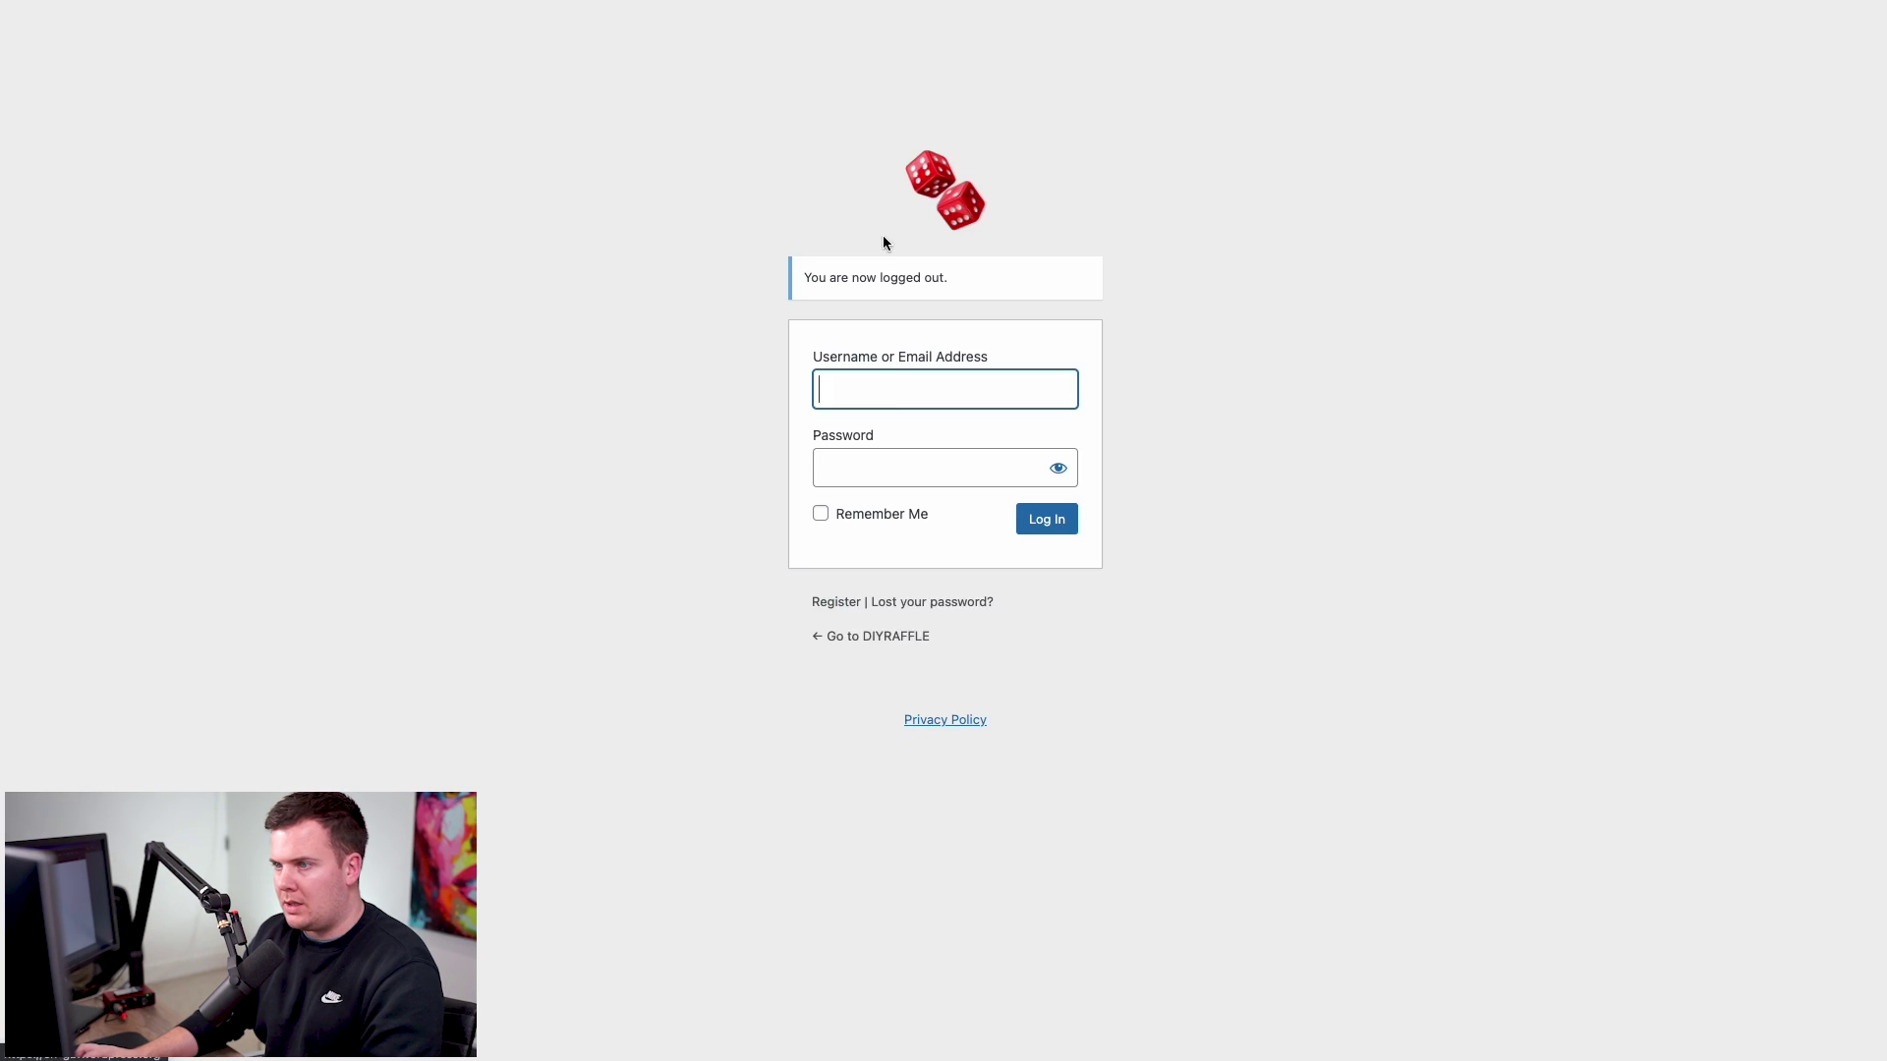
click(880, 377)
text(ryanadmin)
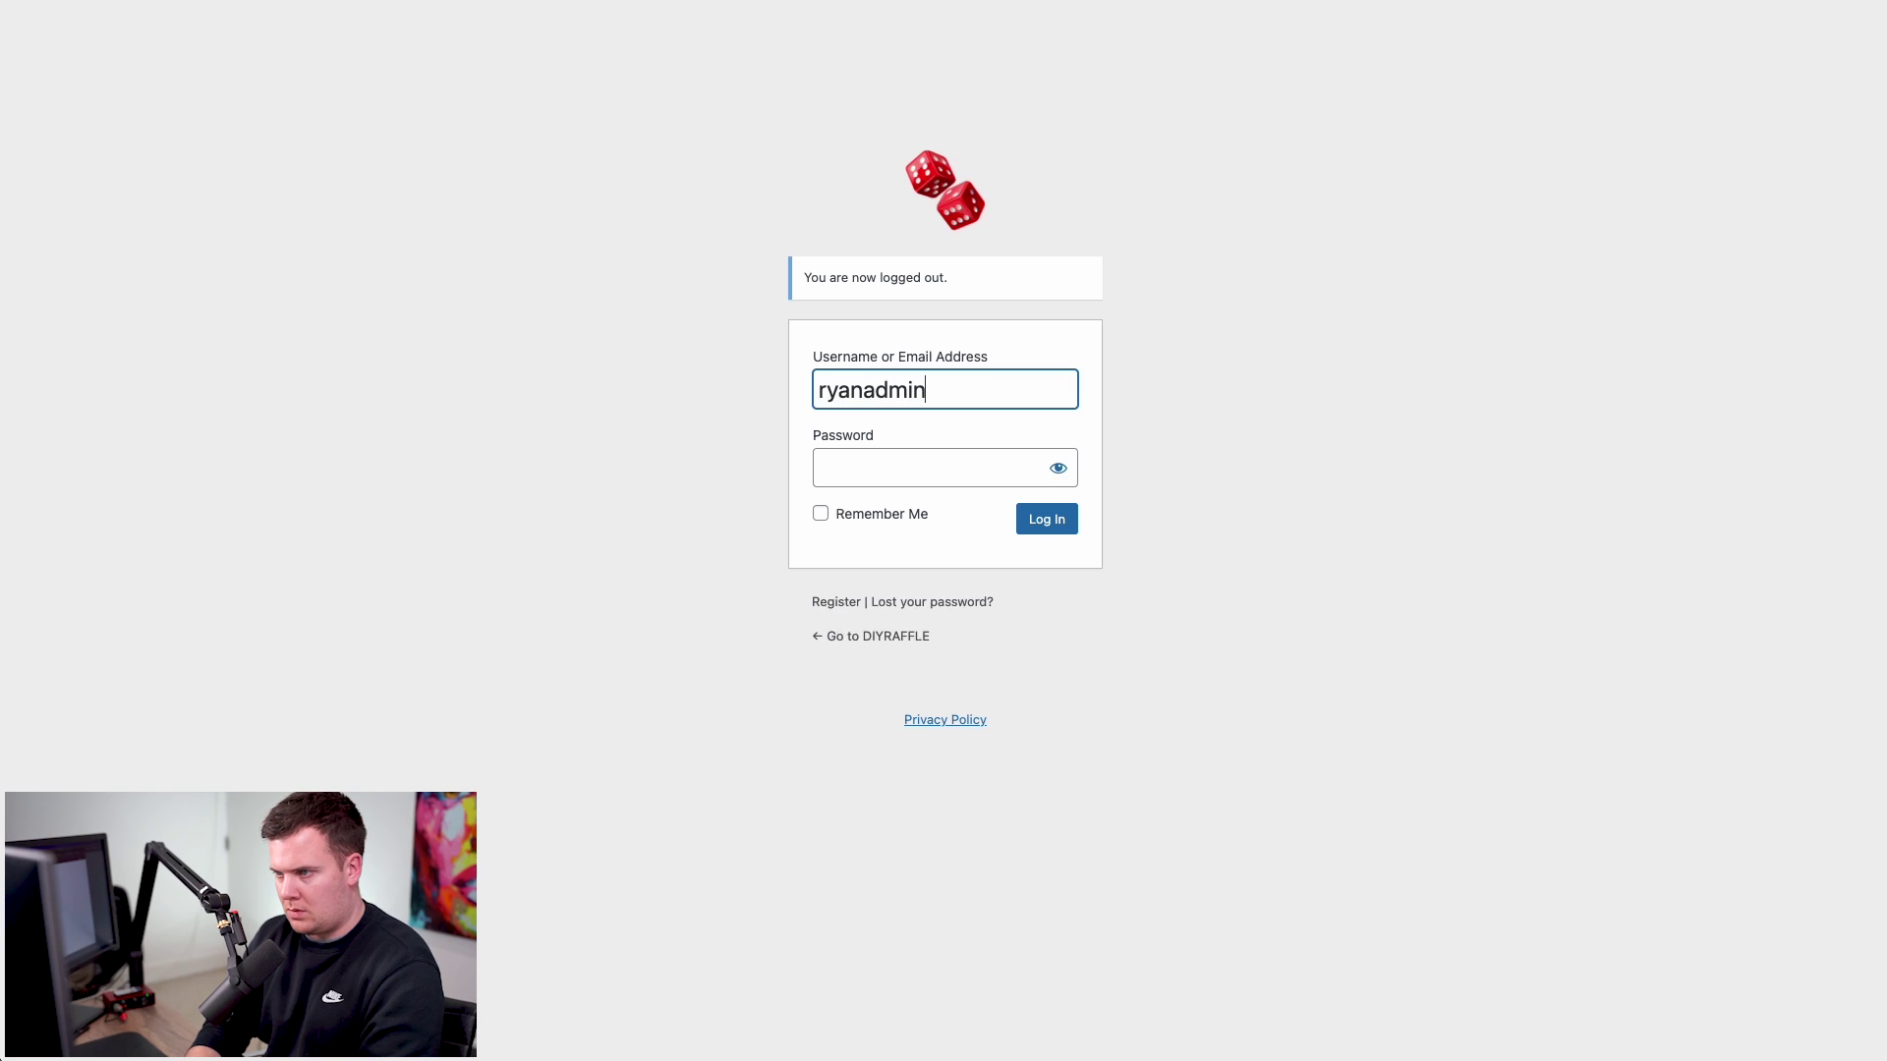
key(Tab)
key(super+v)
key(Return)
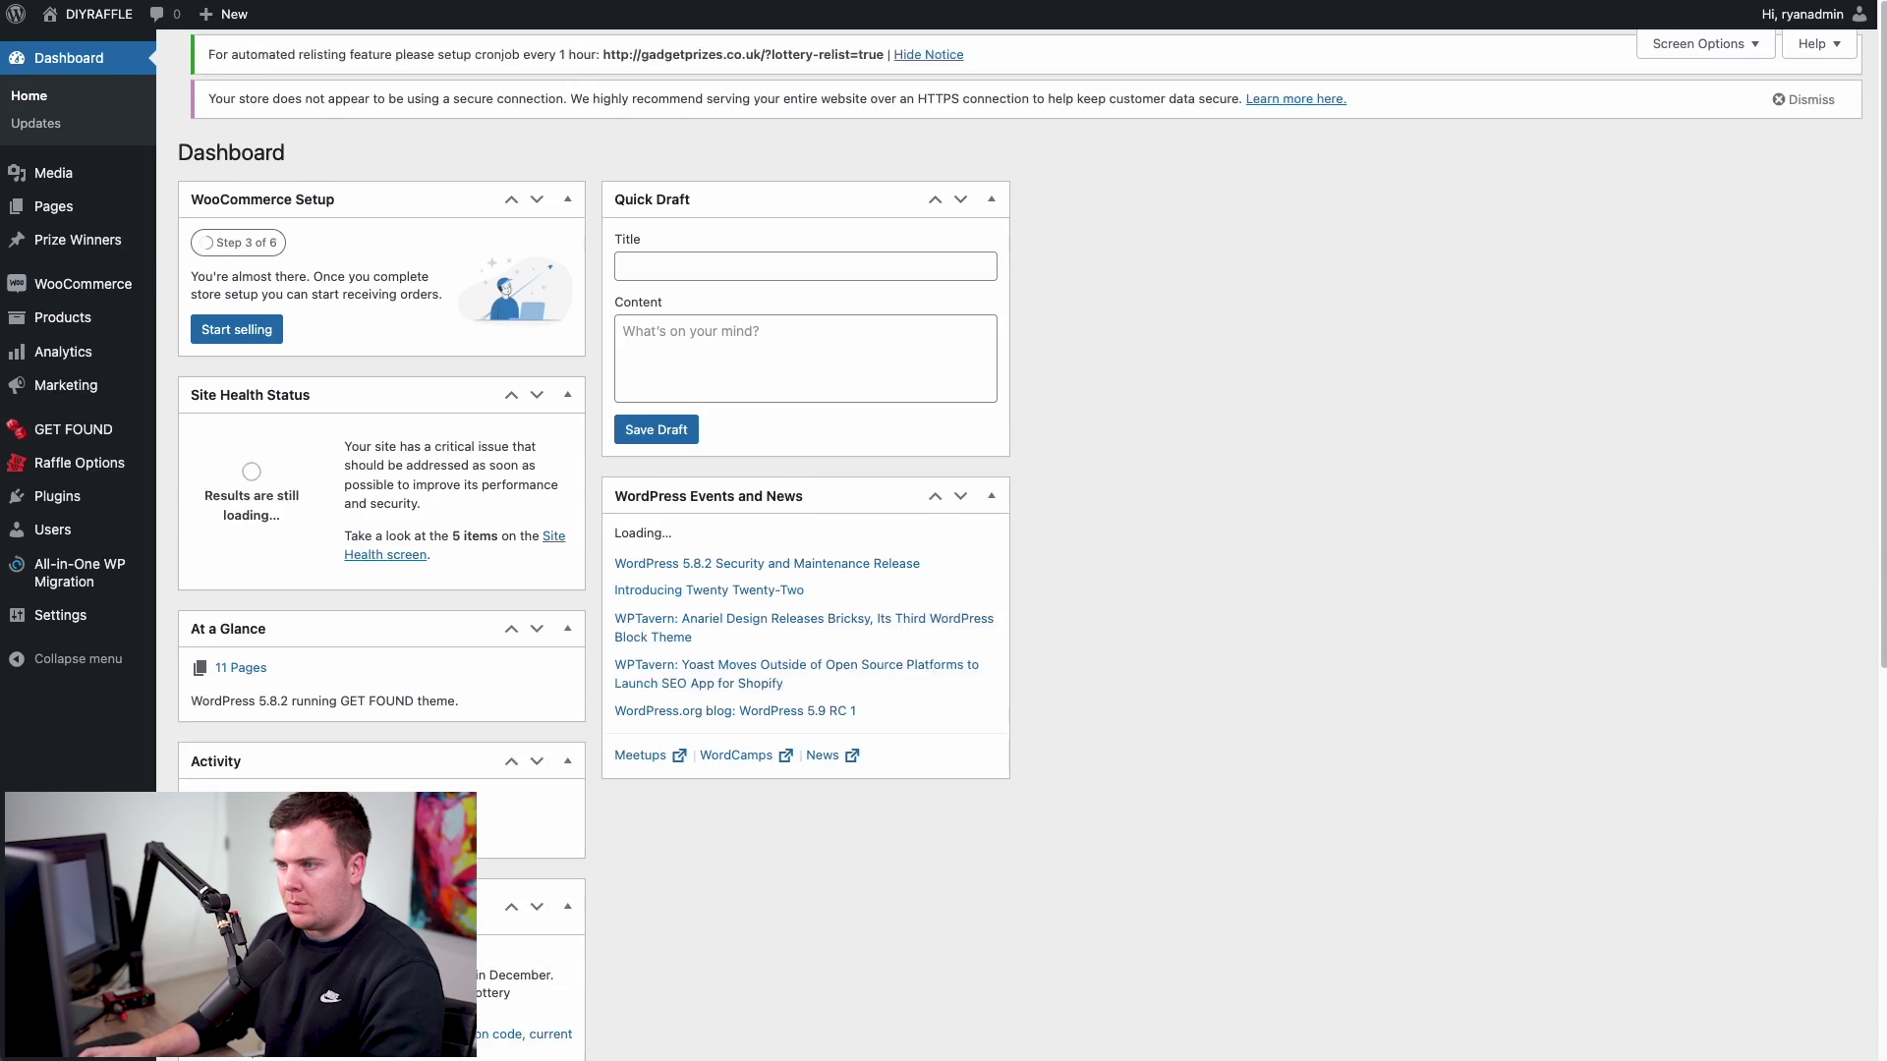
mouse_move(109, 539)
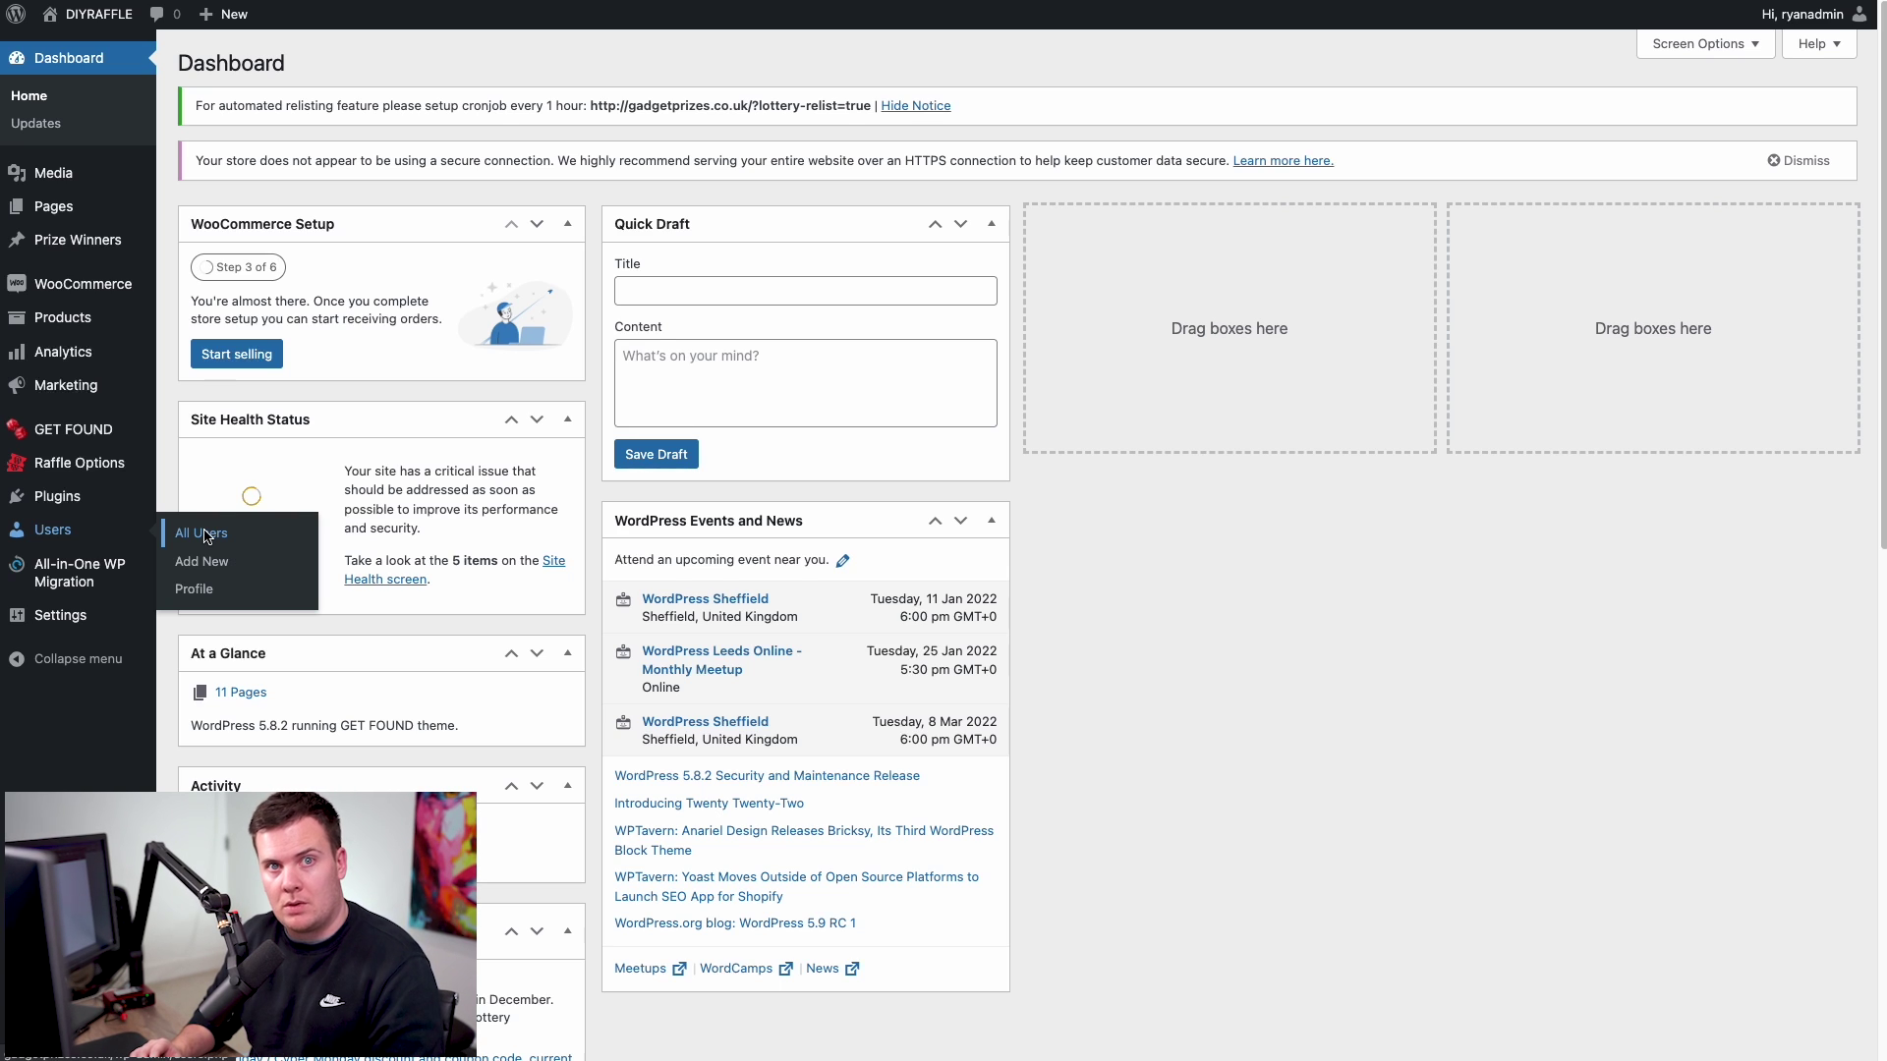
- Delete the DELETE ME user, attributing all its content to the new administrator
click(201, 534)
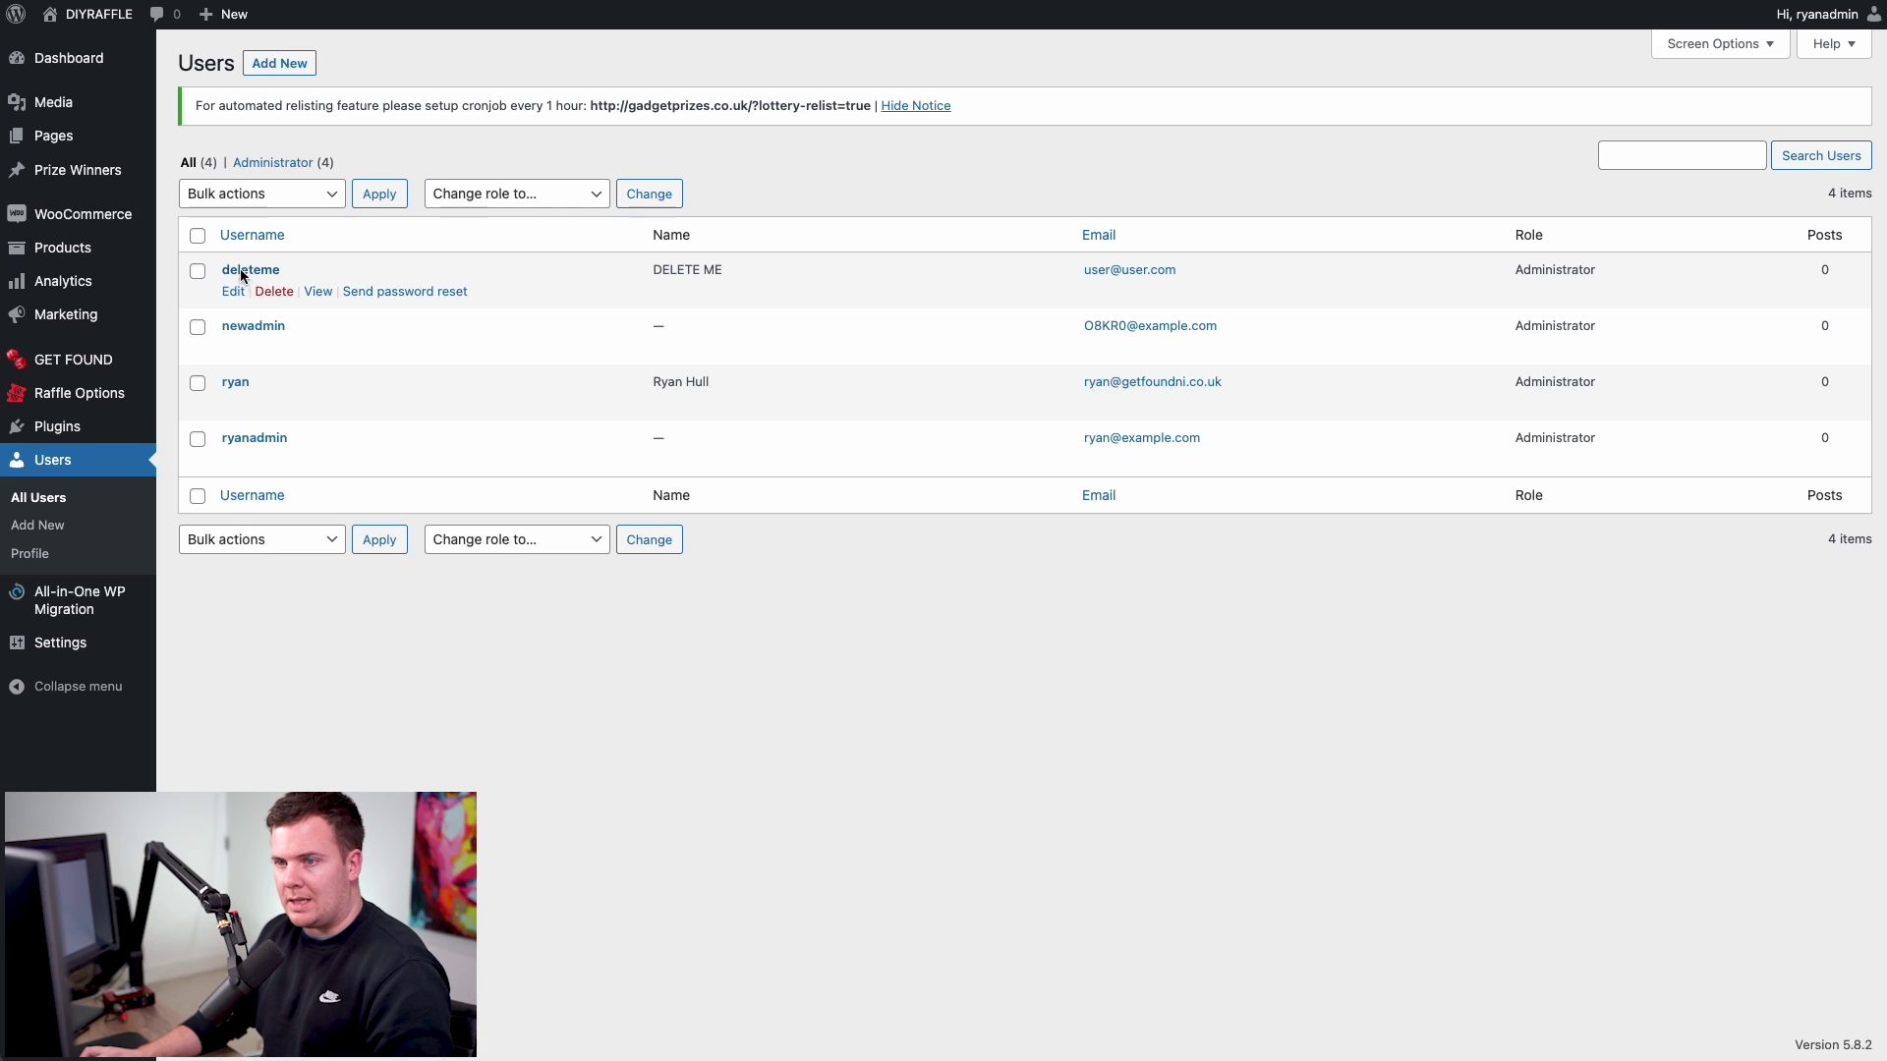
click(273, 291)
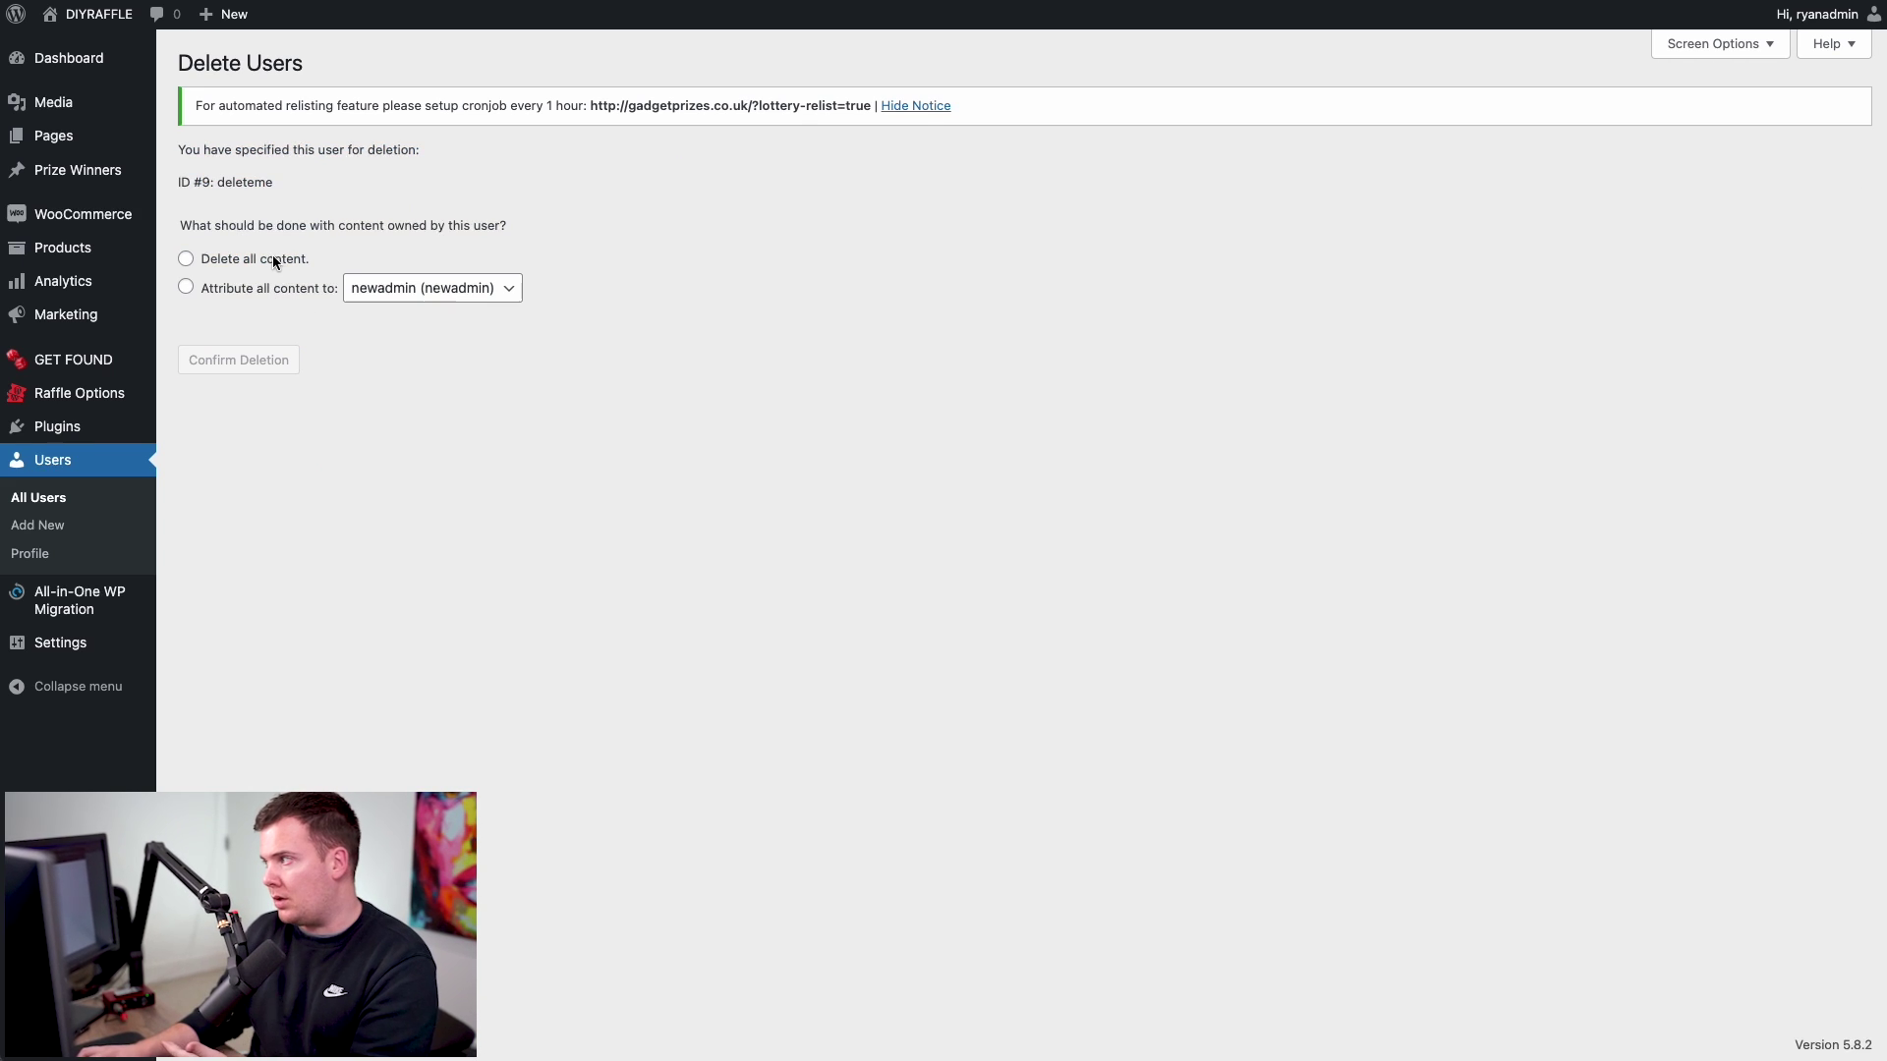
click(263, 267)
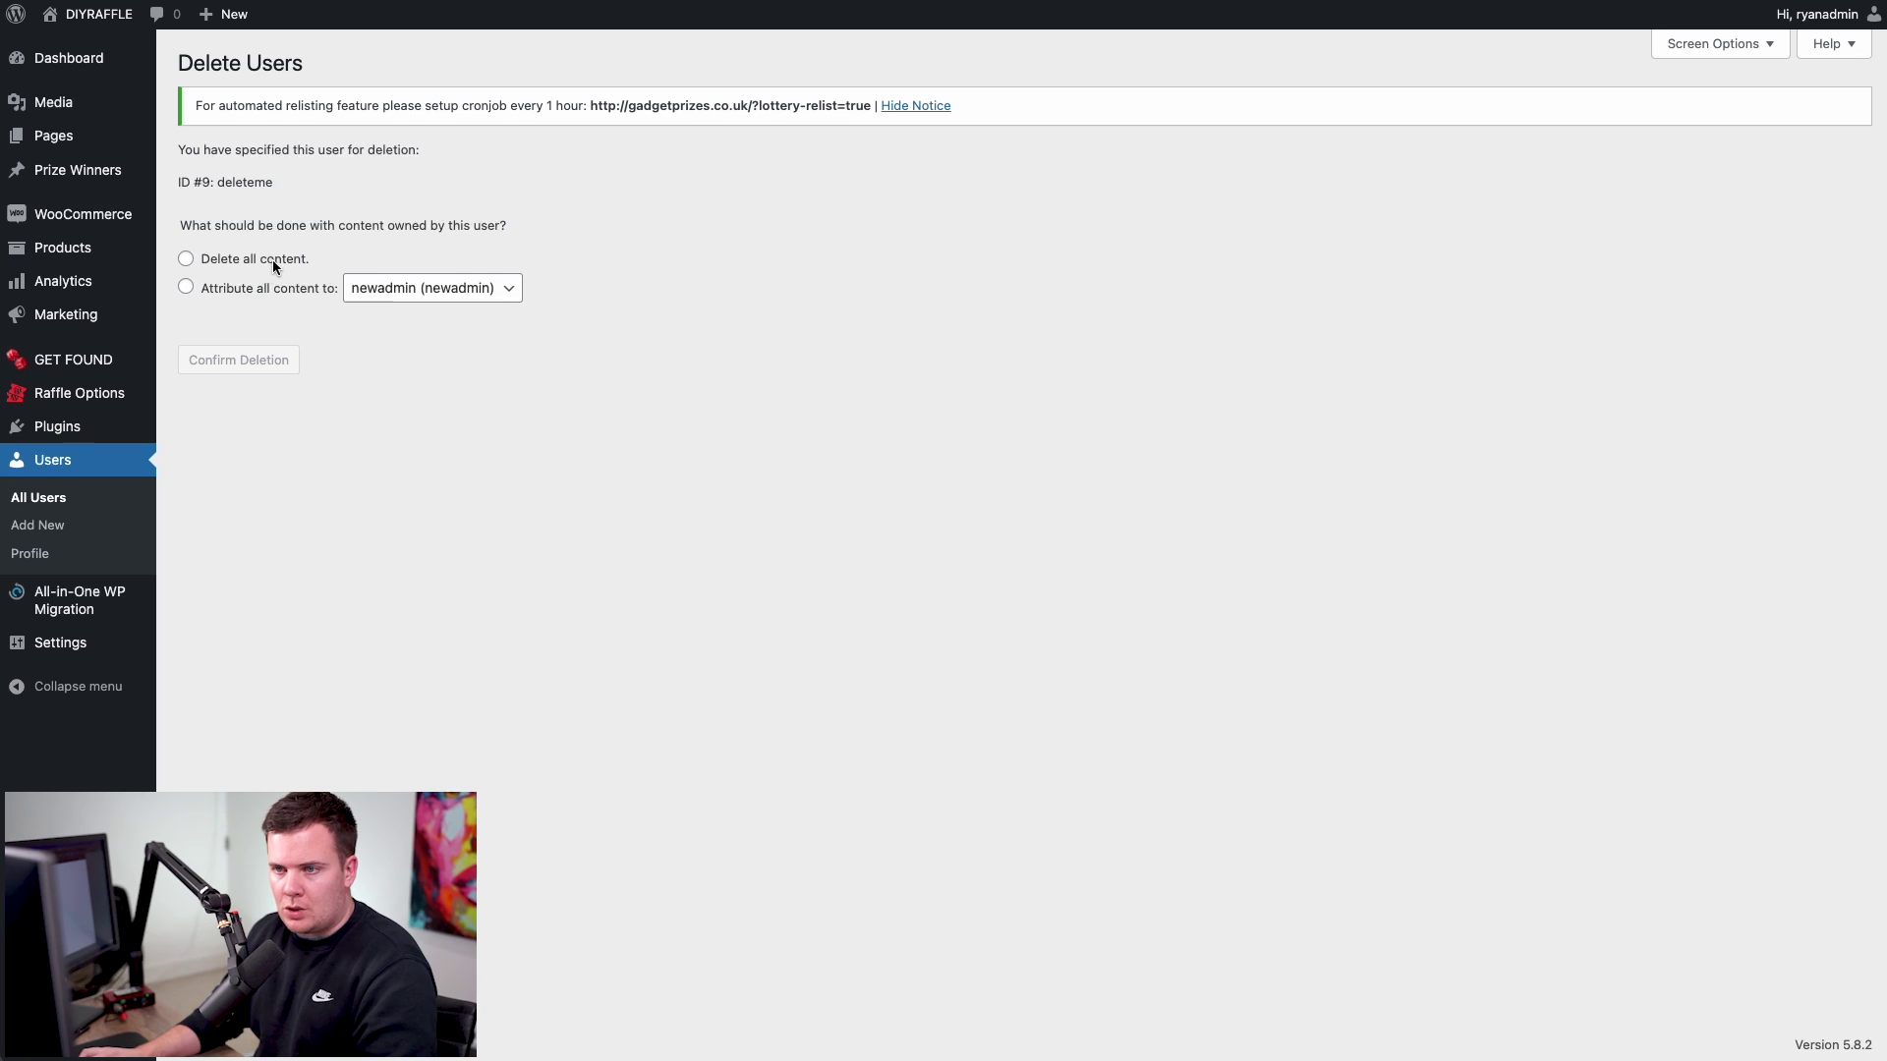
click(186, 287)
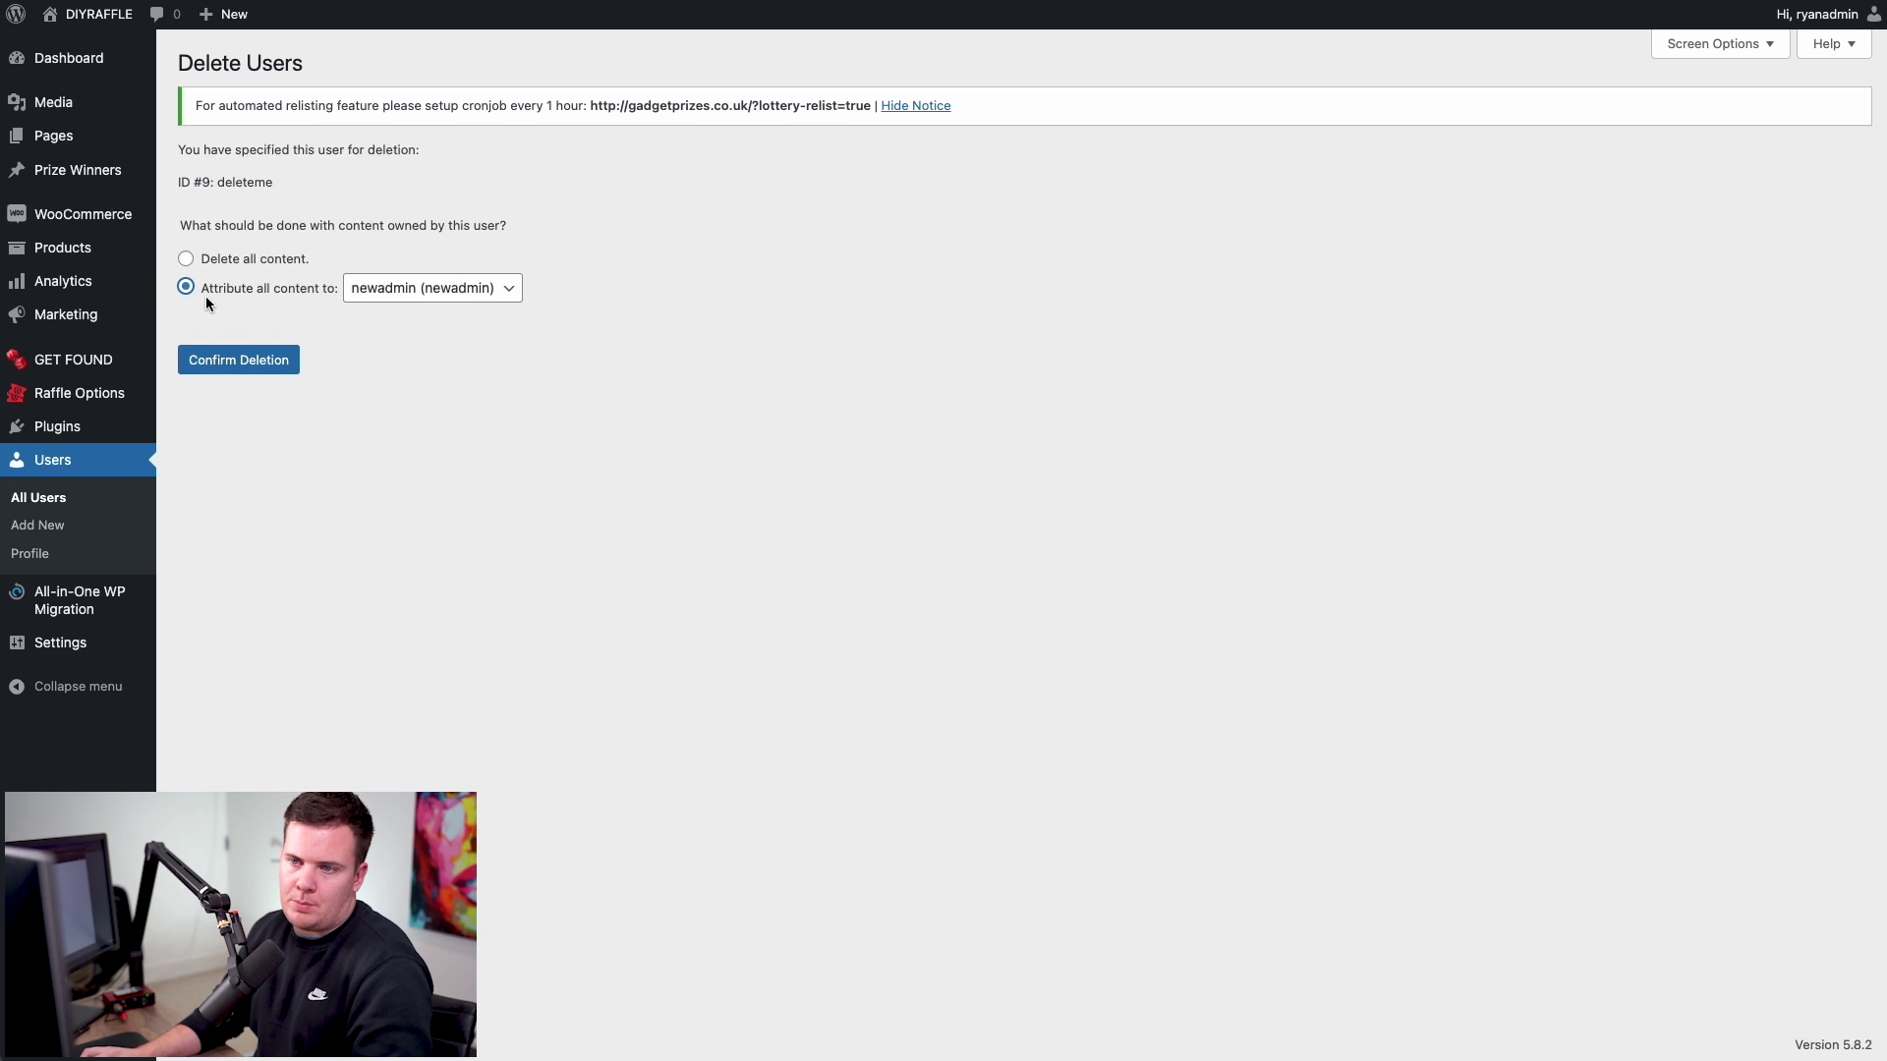
click(420, 291)
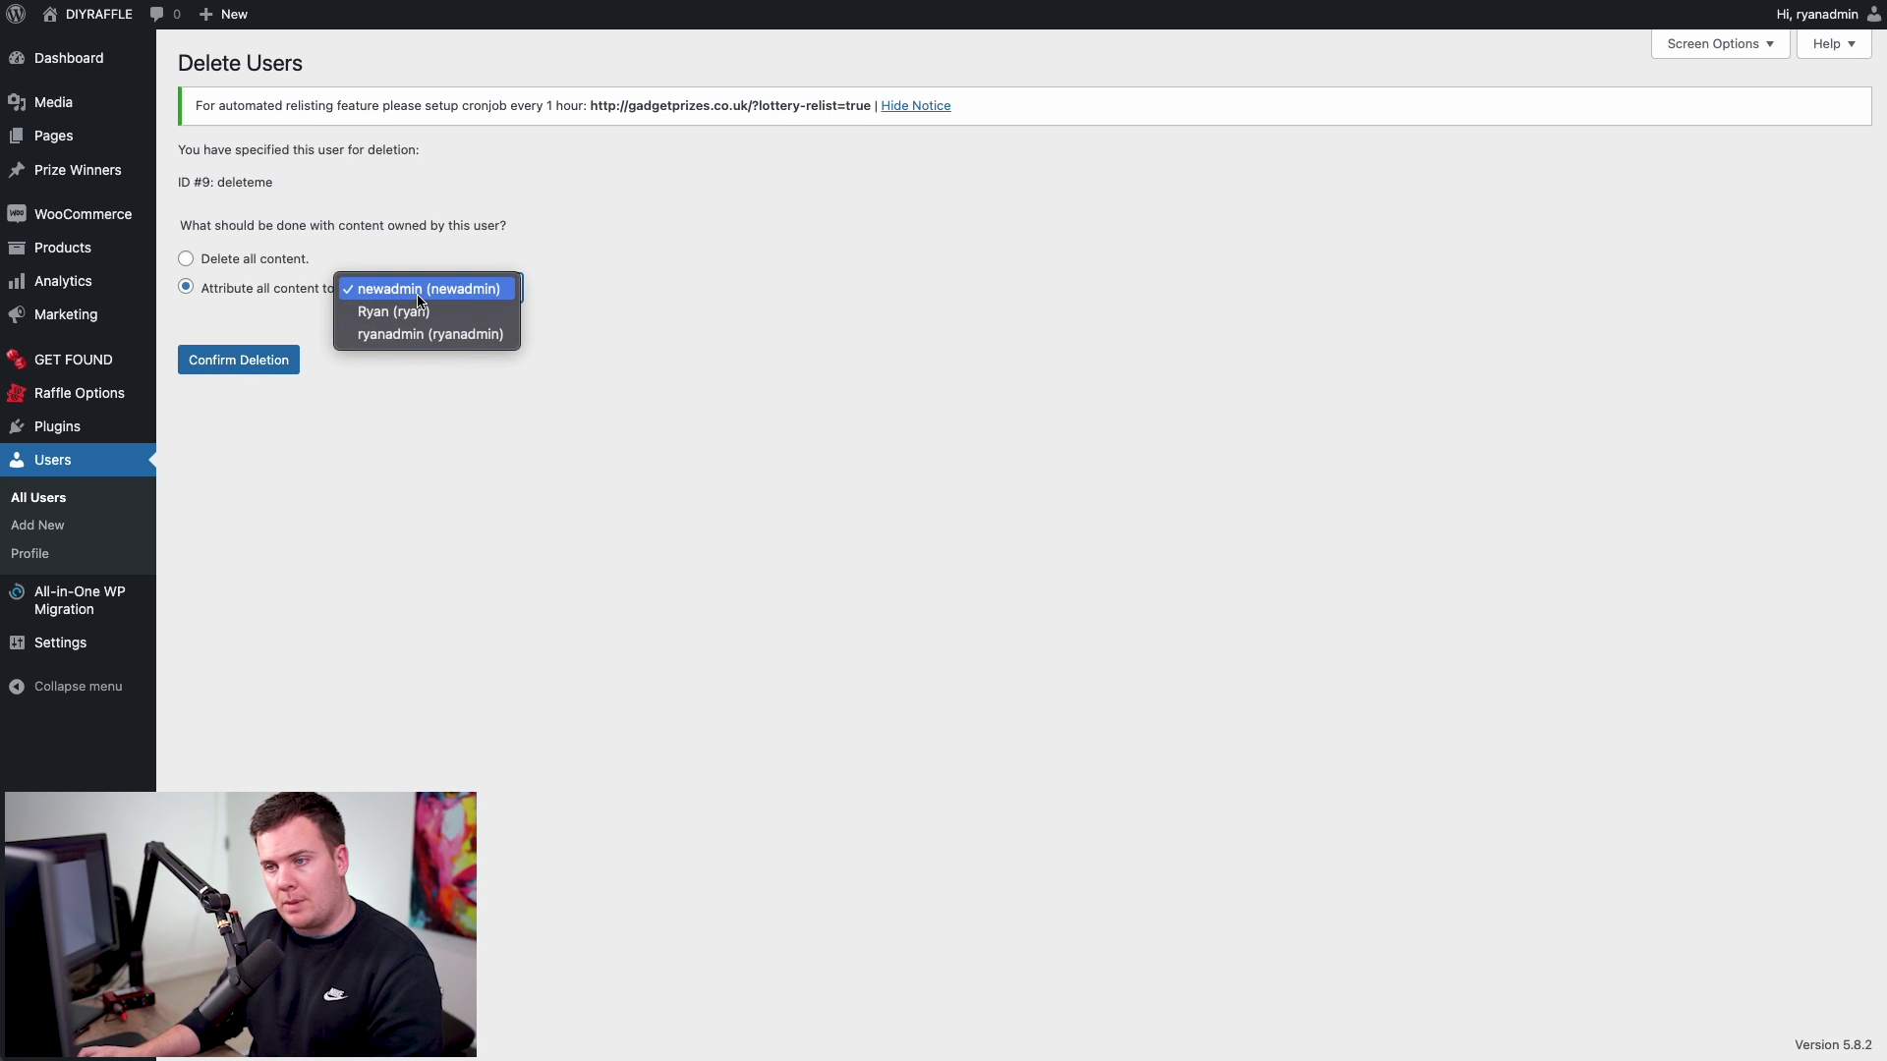
click(403, 336)
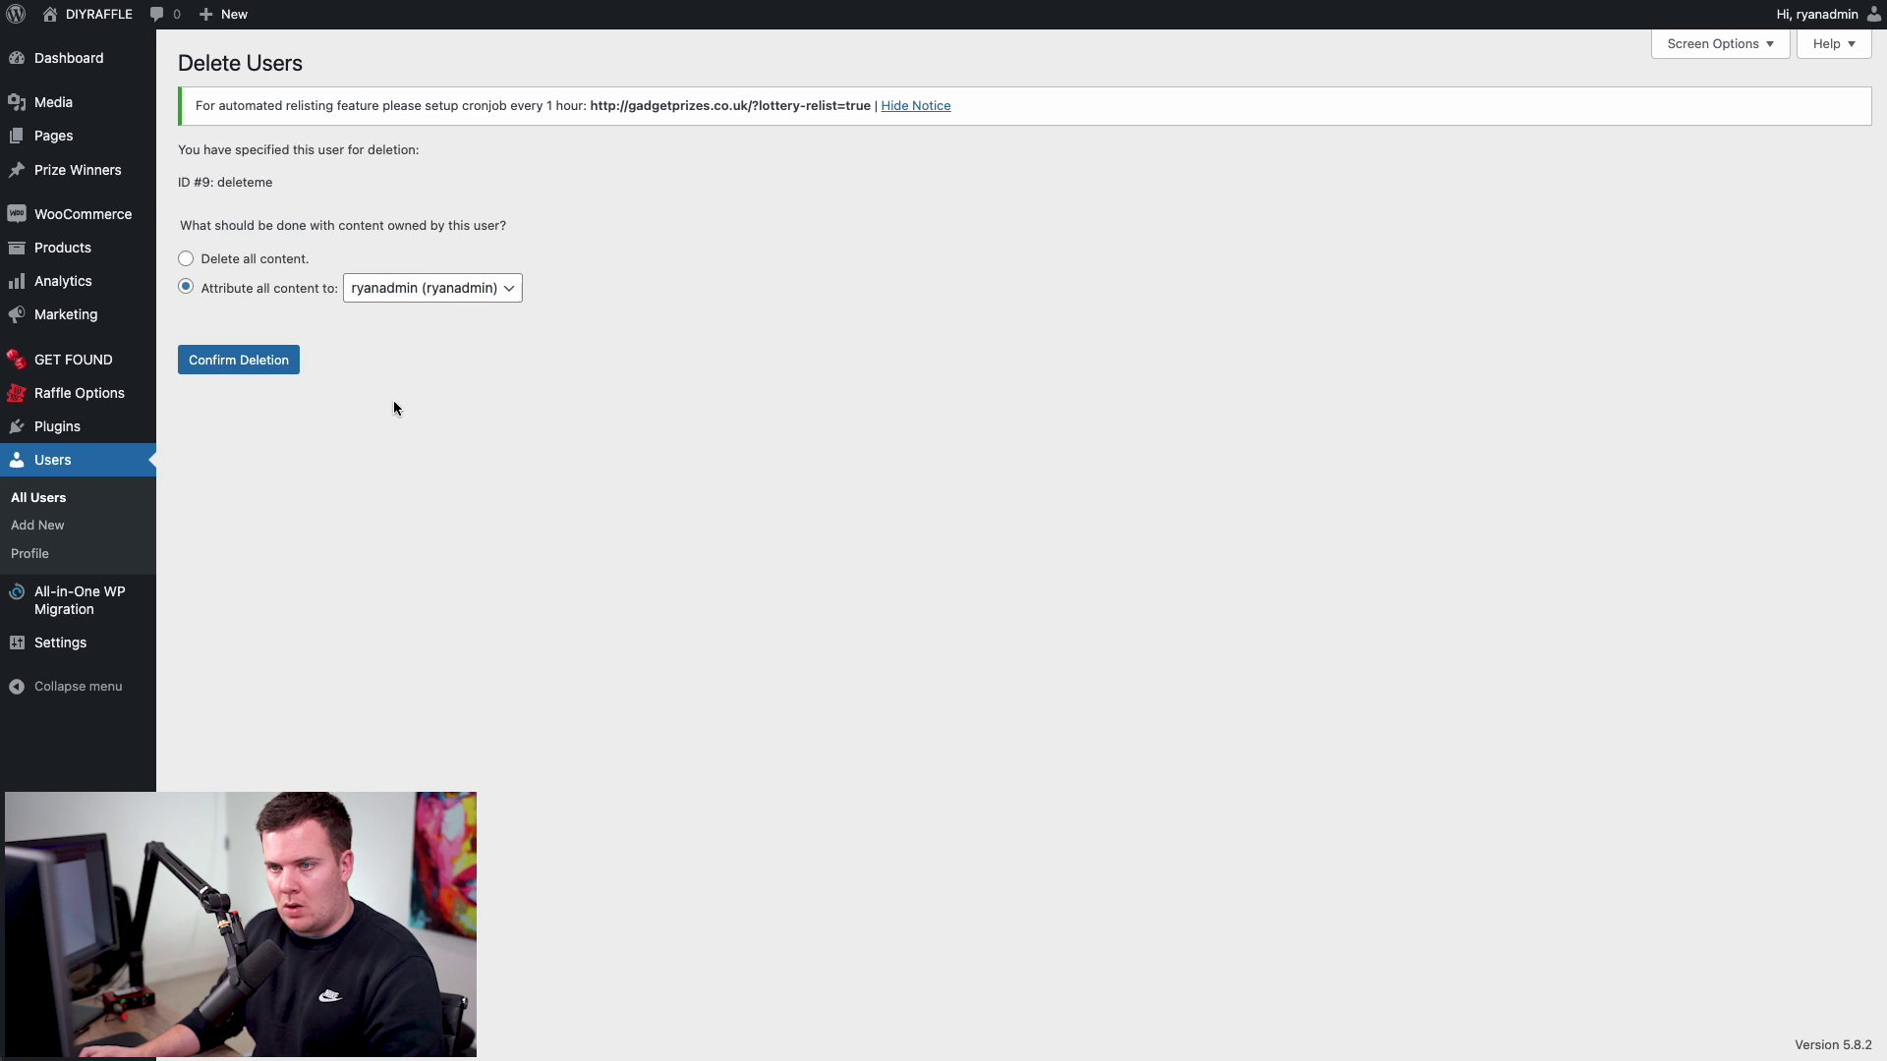
click(371, 290)
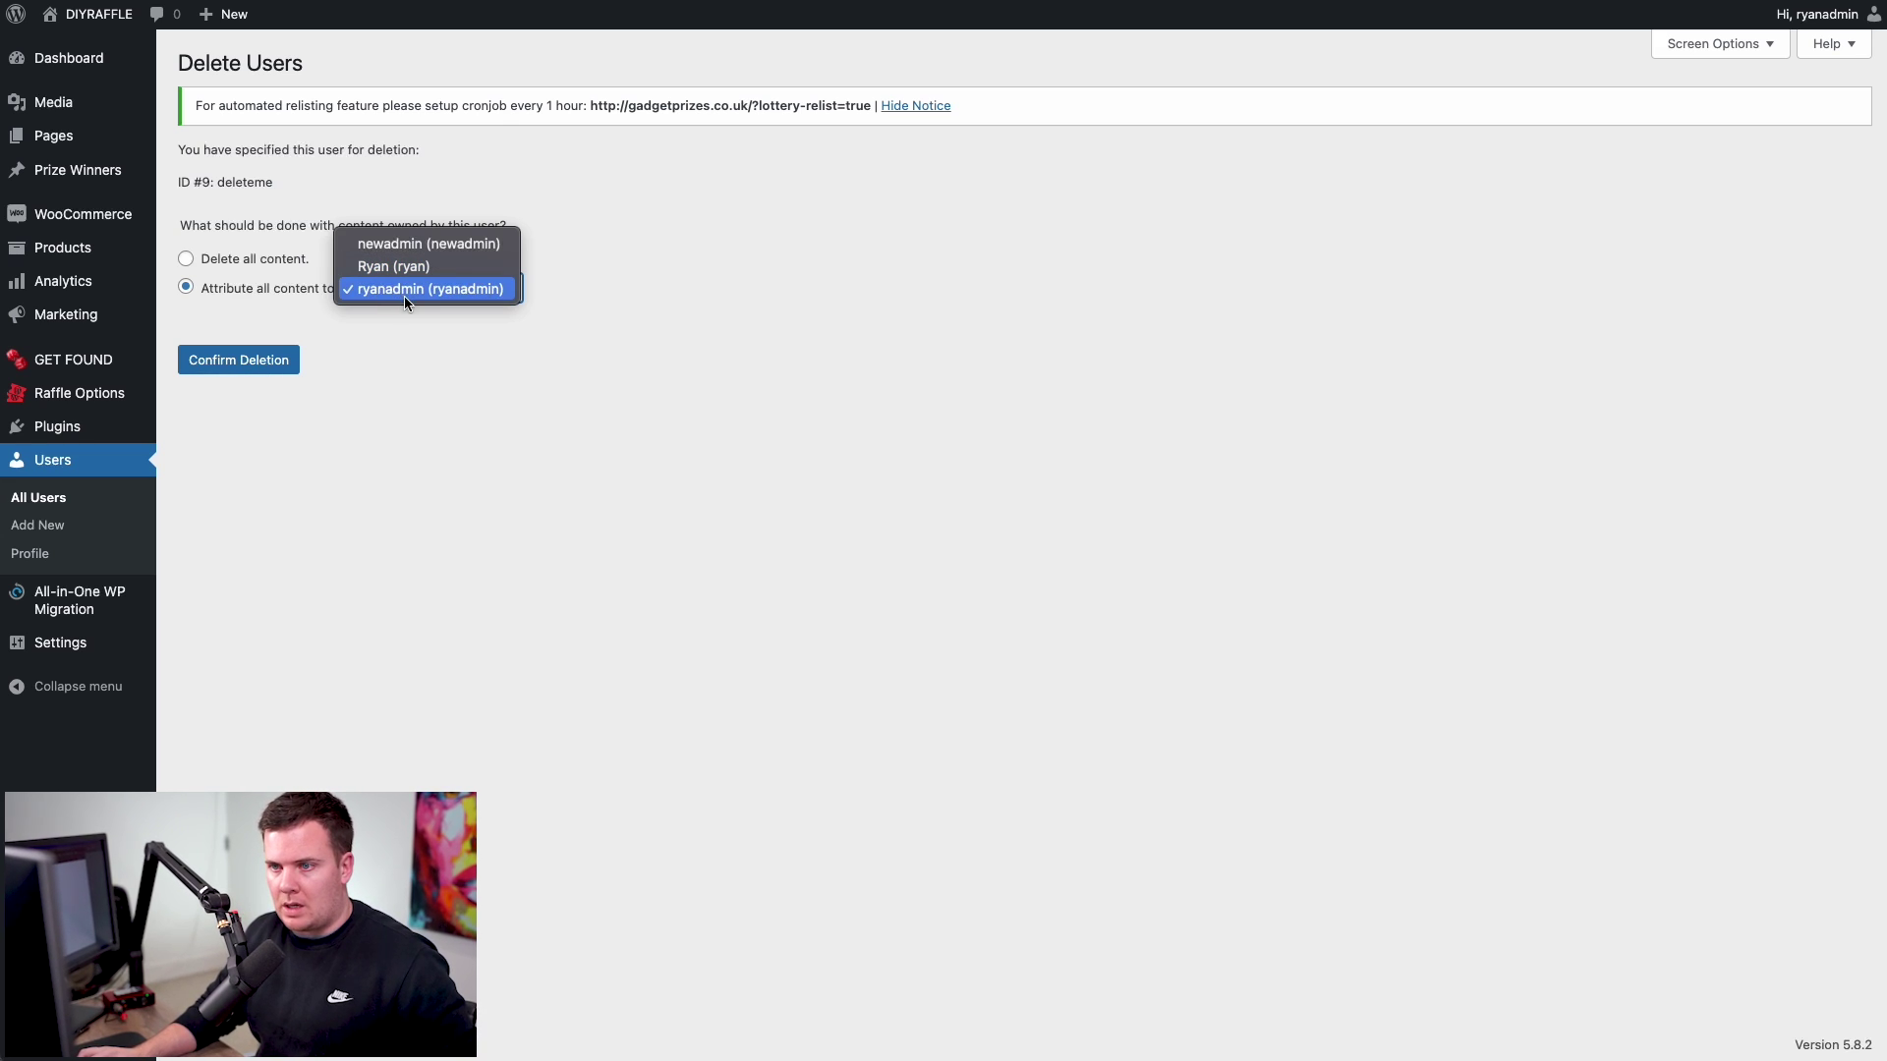
click(411, 293)
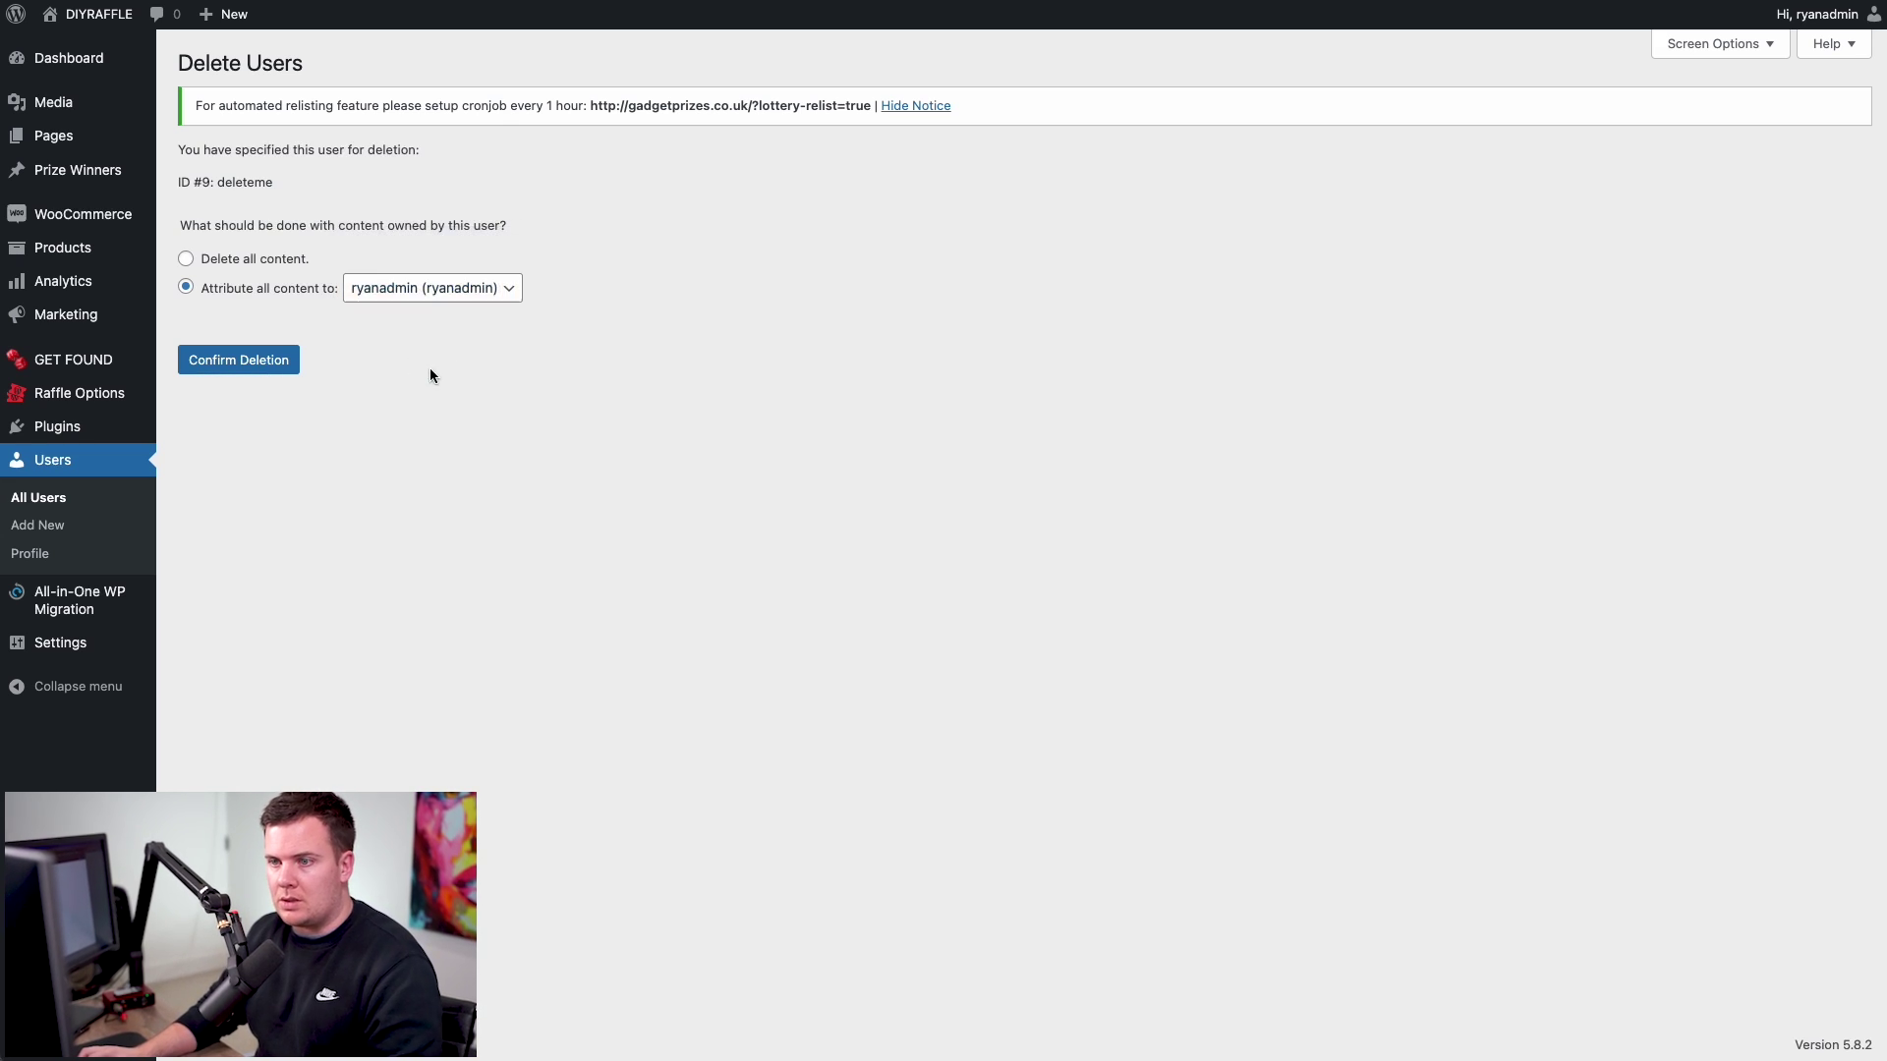
click(261, 369)
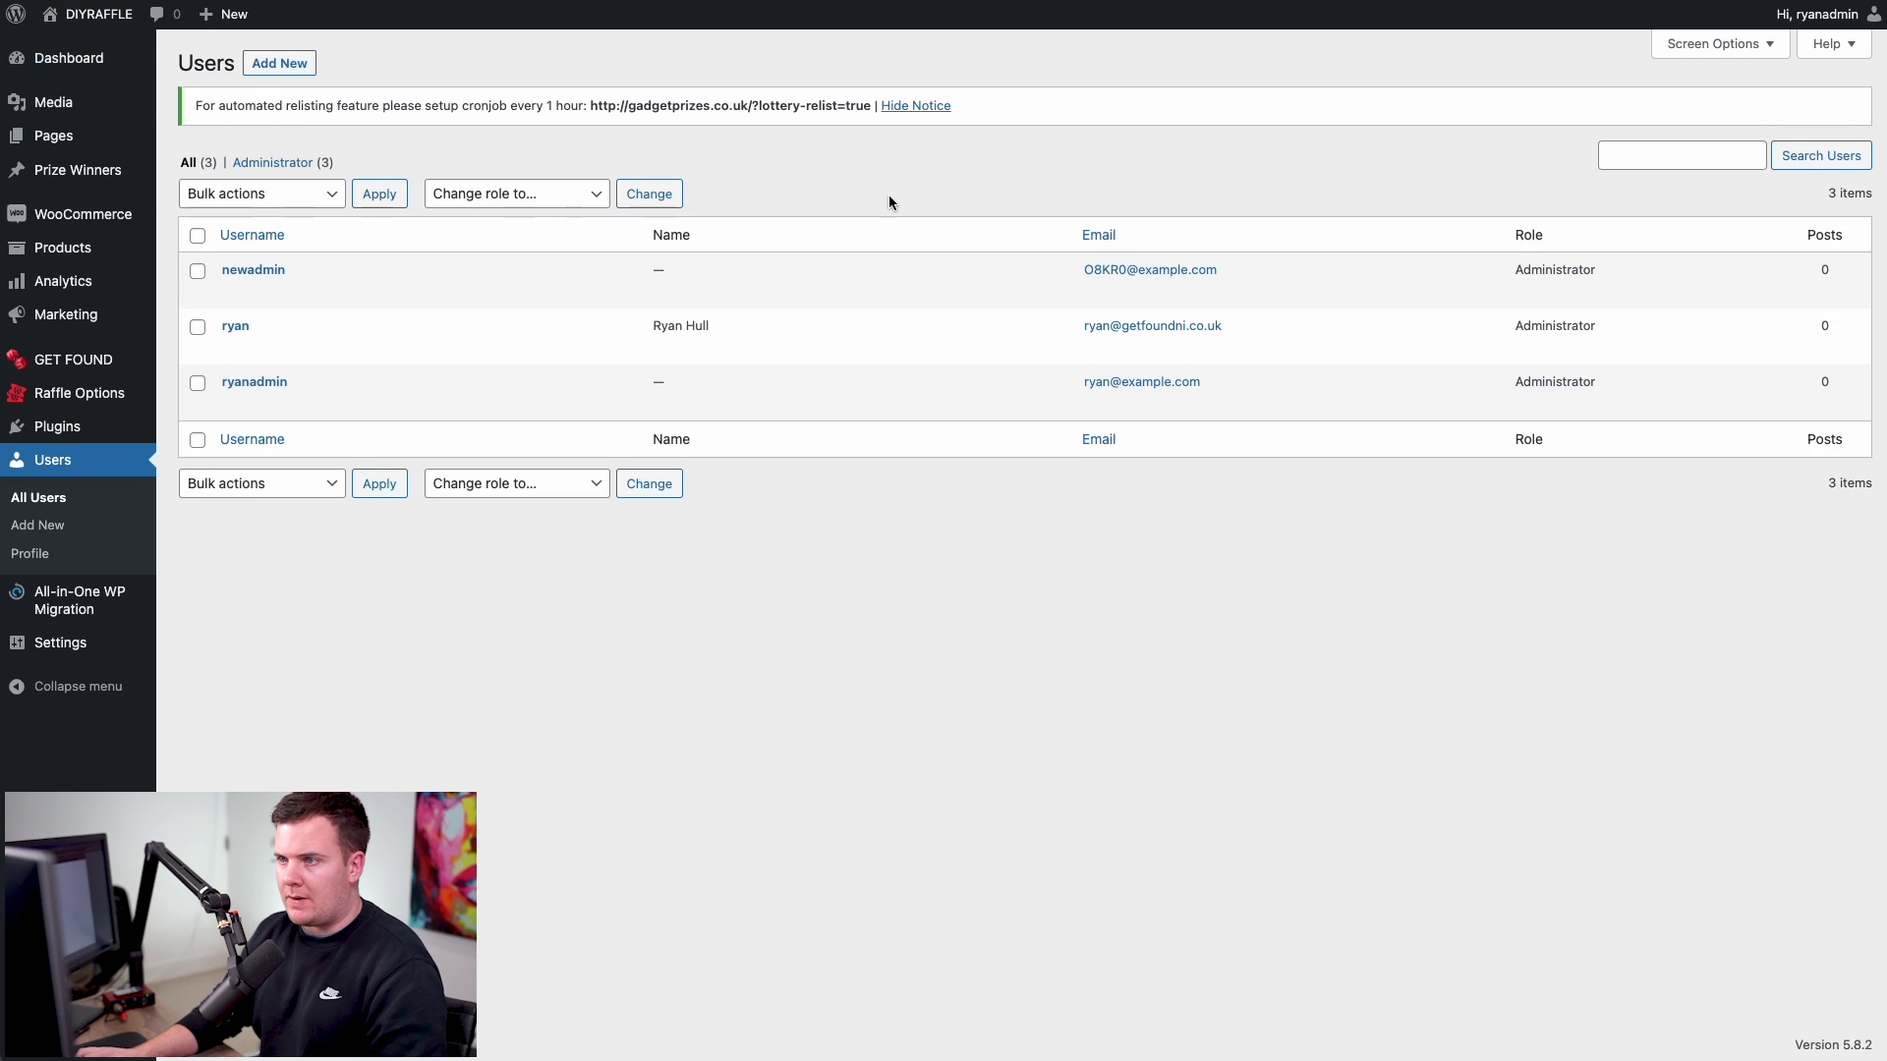
- Hide the automated relisting cron notice on the Users page
mouse_move(210, 273)
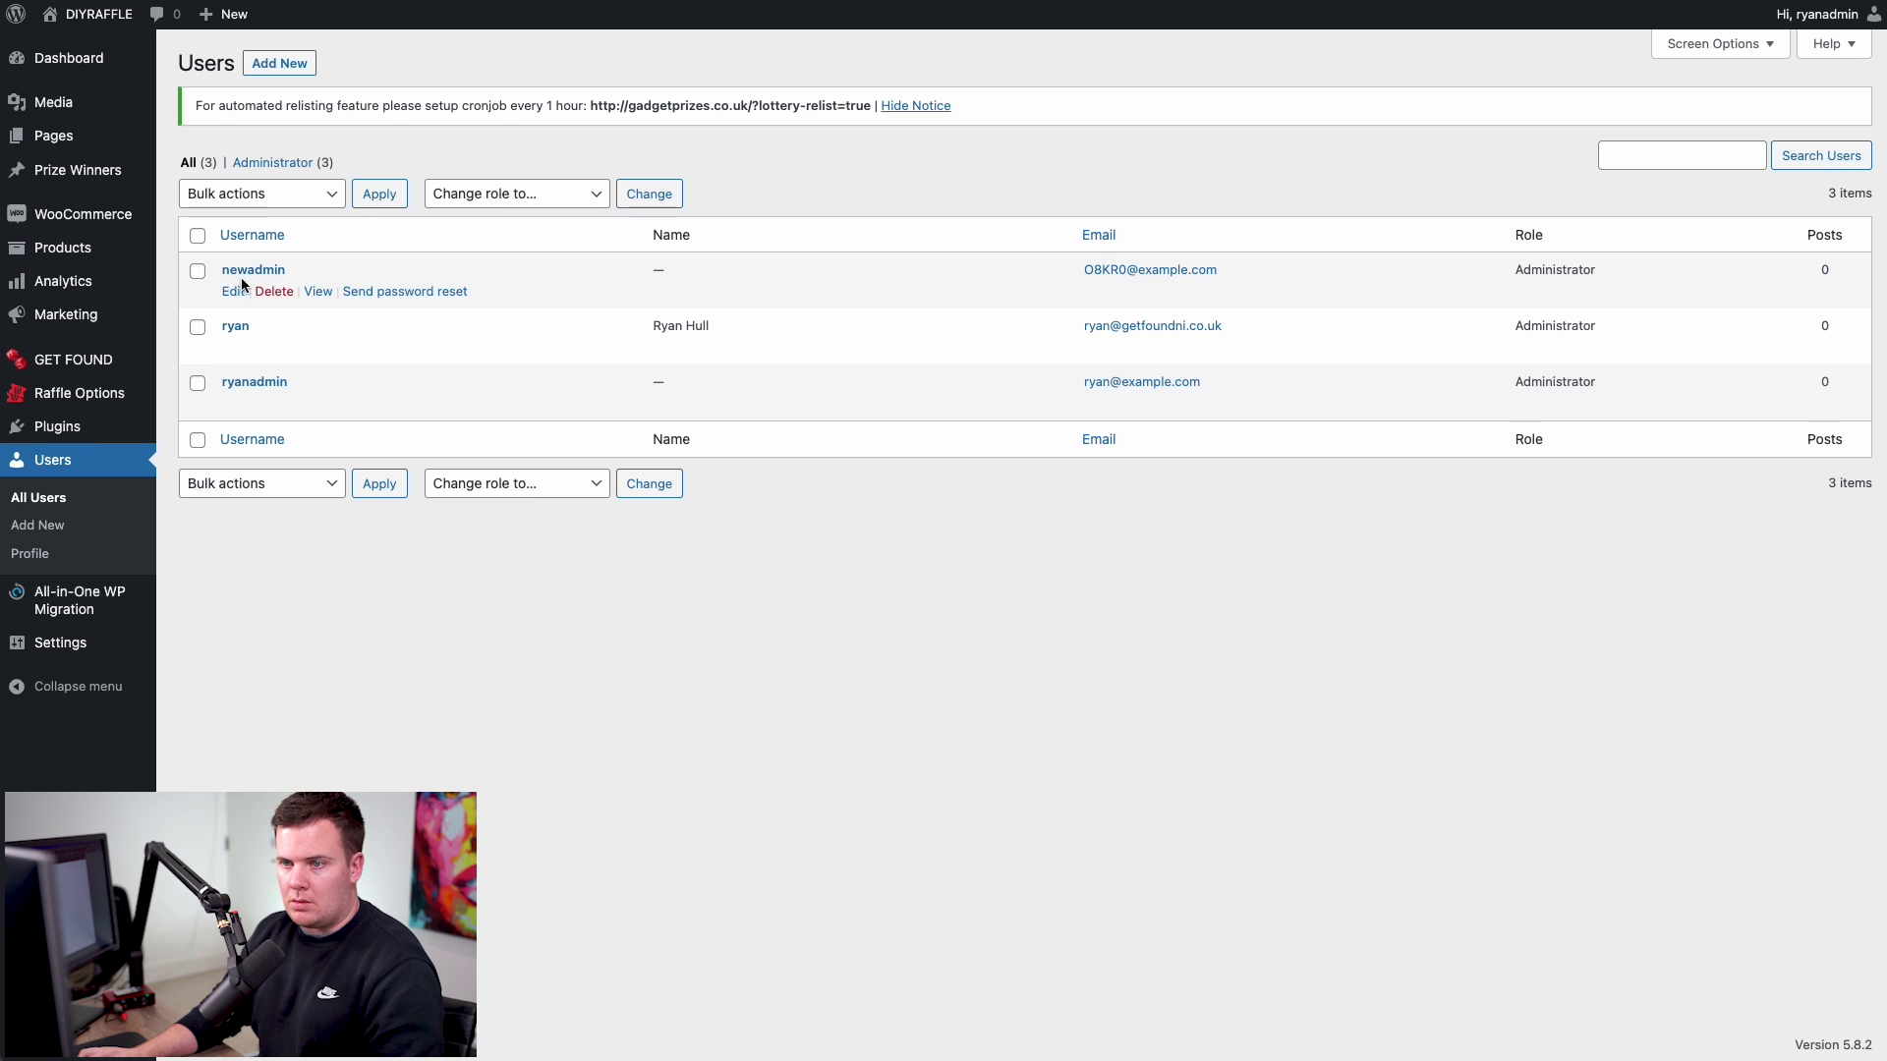
mouse_move(258, 374)
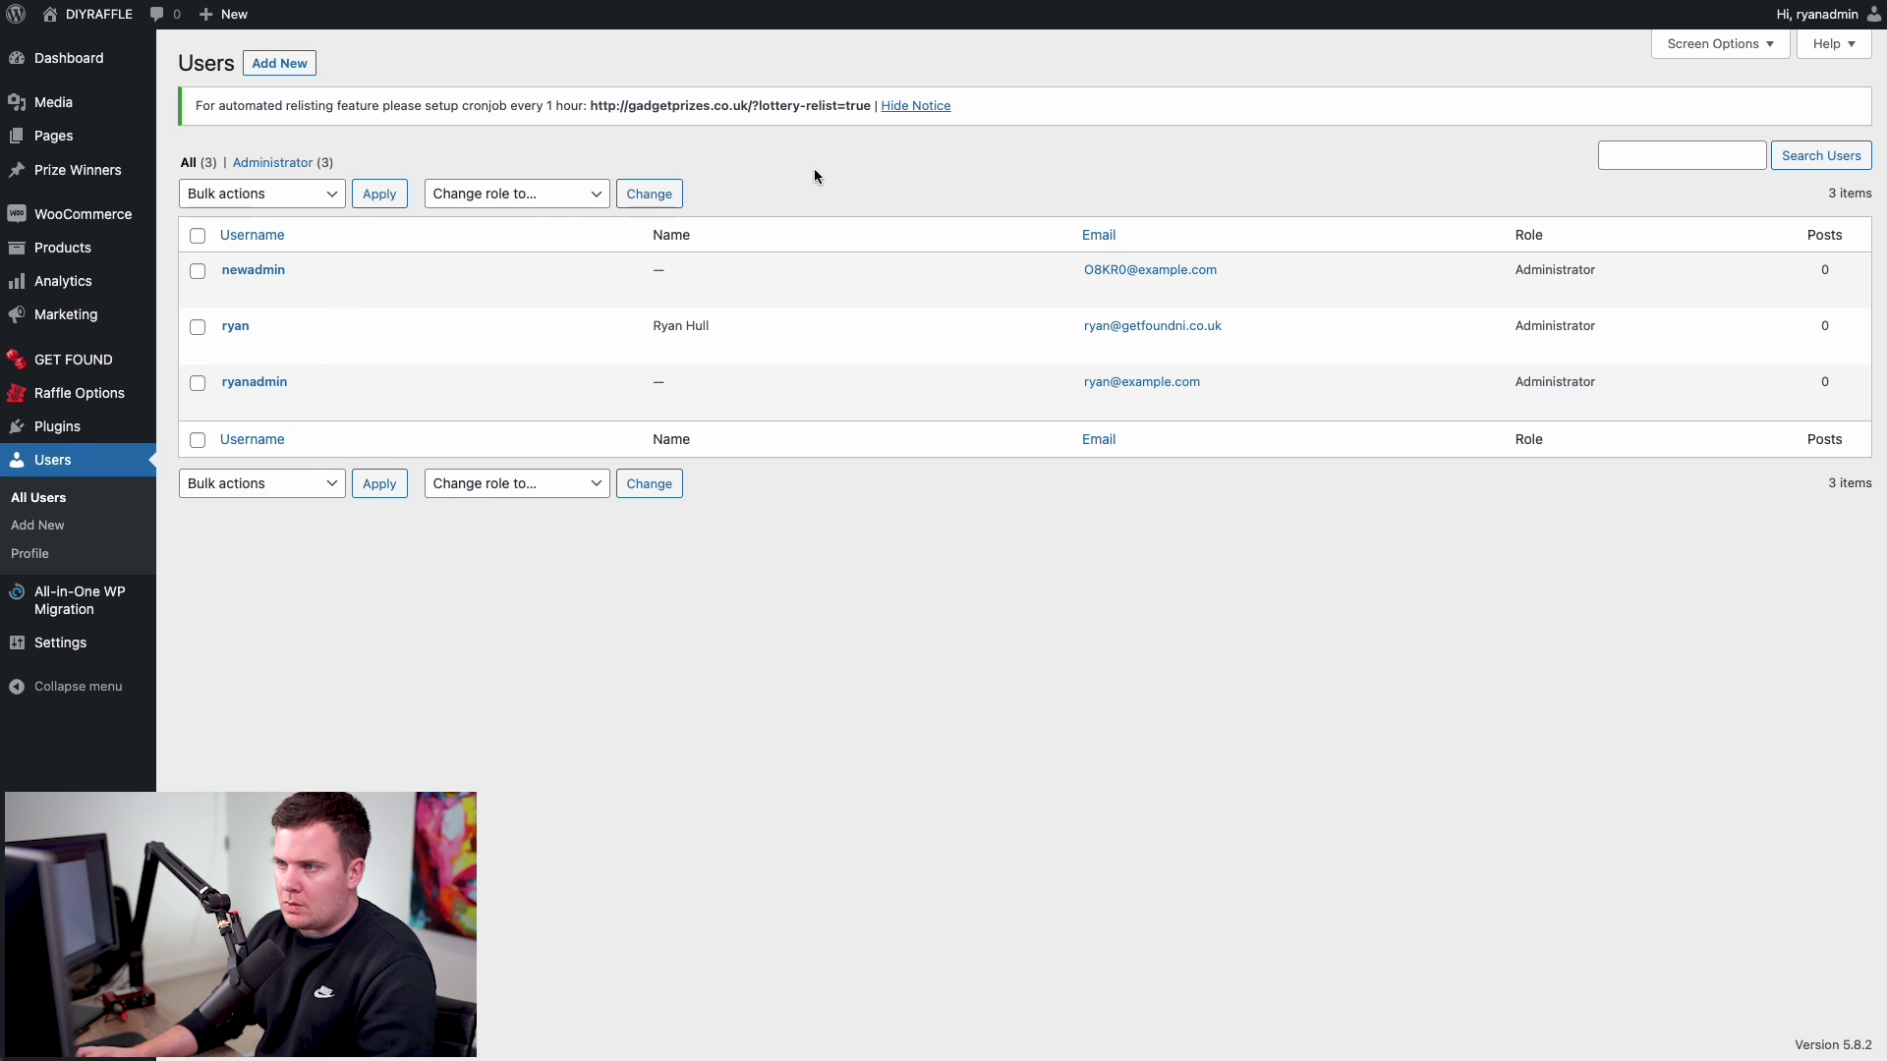
click(909, 110)
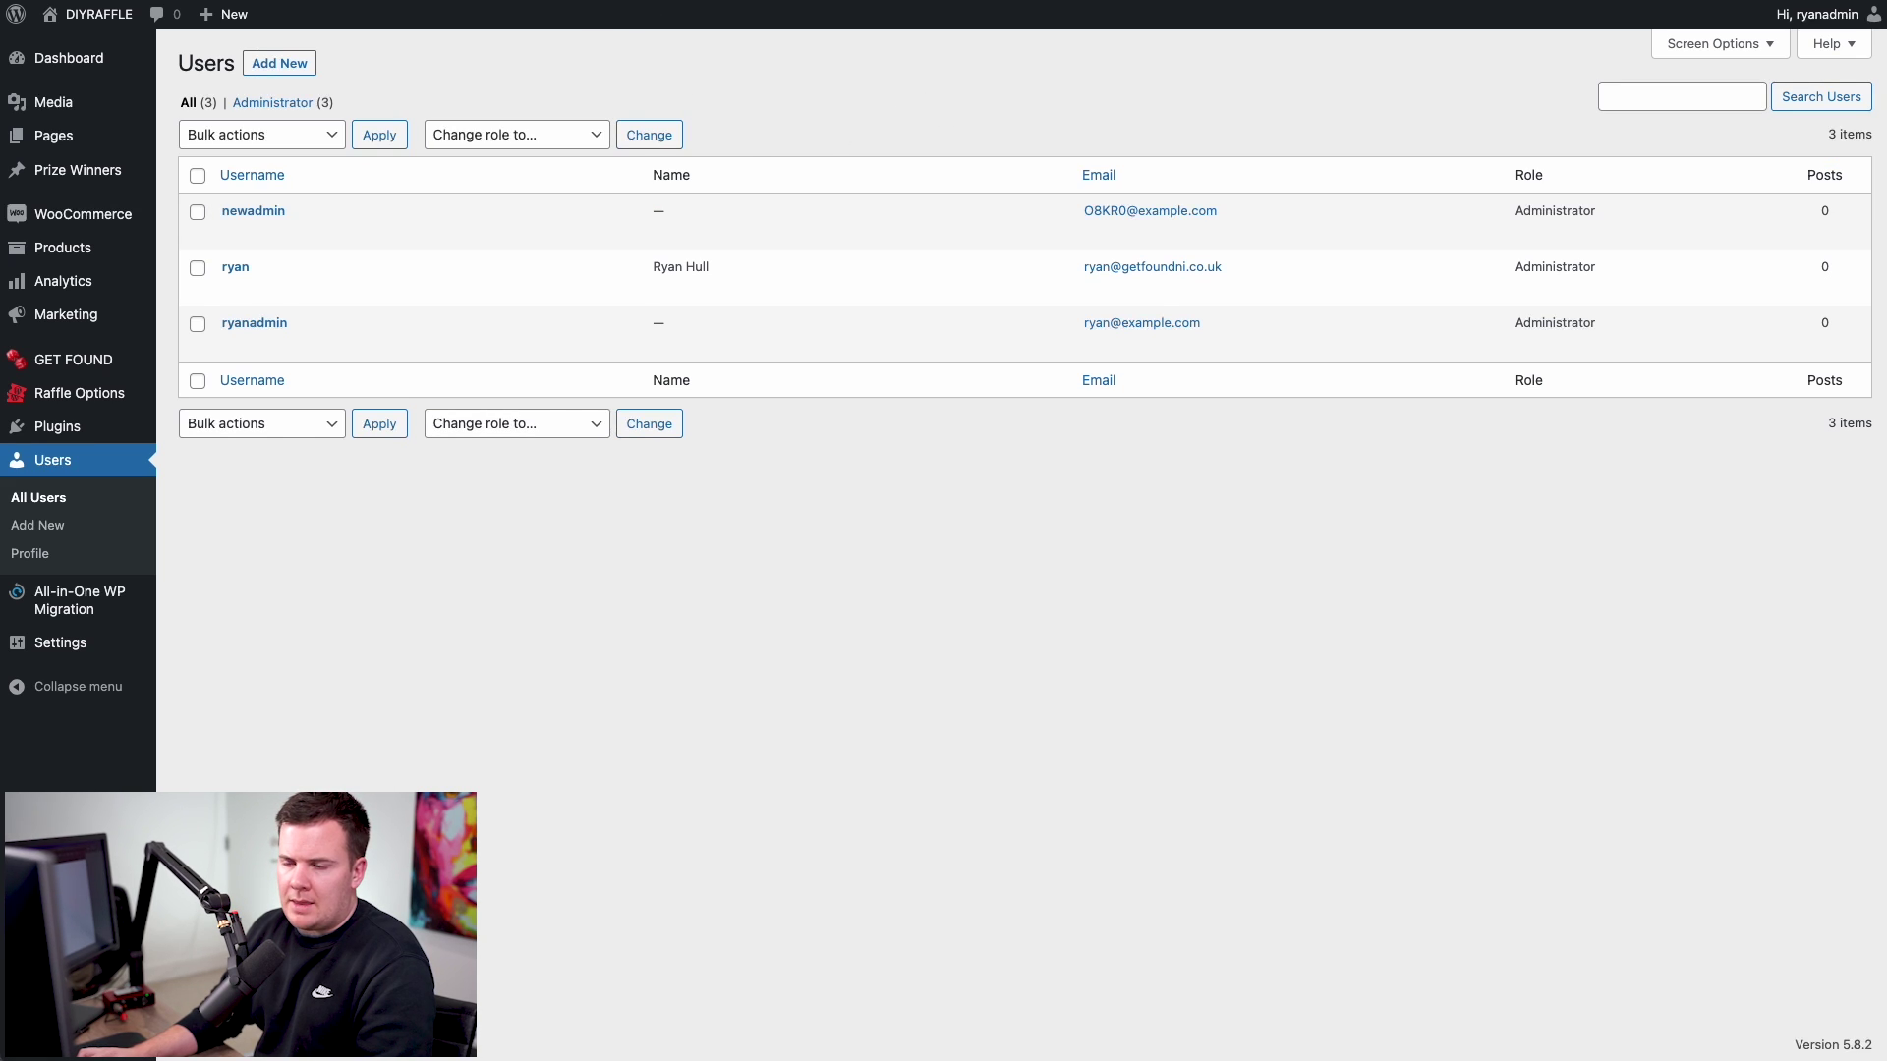
- Install an Automated SSL certificate for gadgetprizes.co.uk in BreezyWP and confirm the SUCCESS message
key(ctrl+Tab)
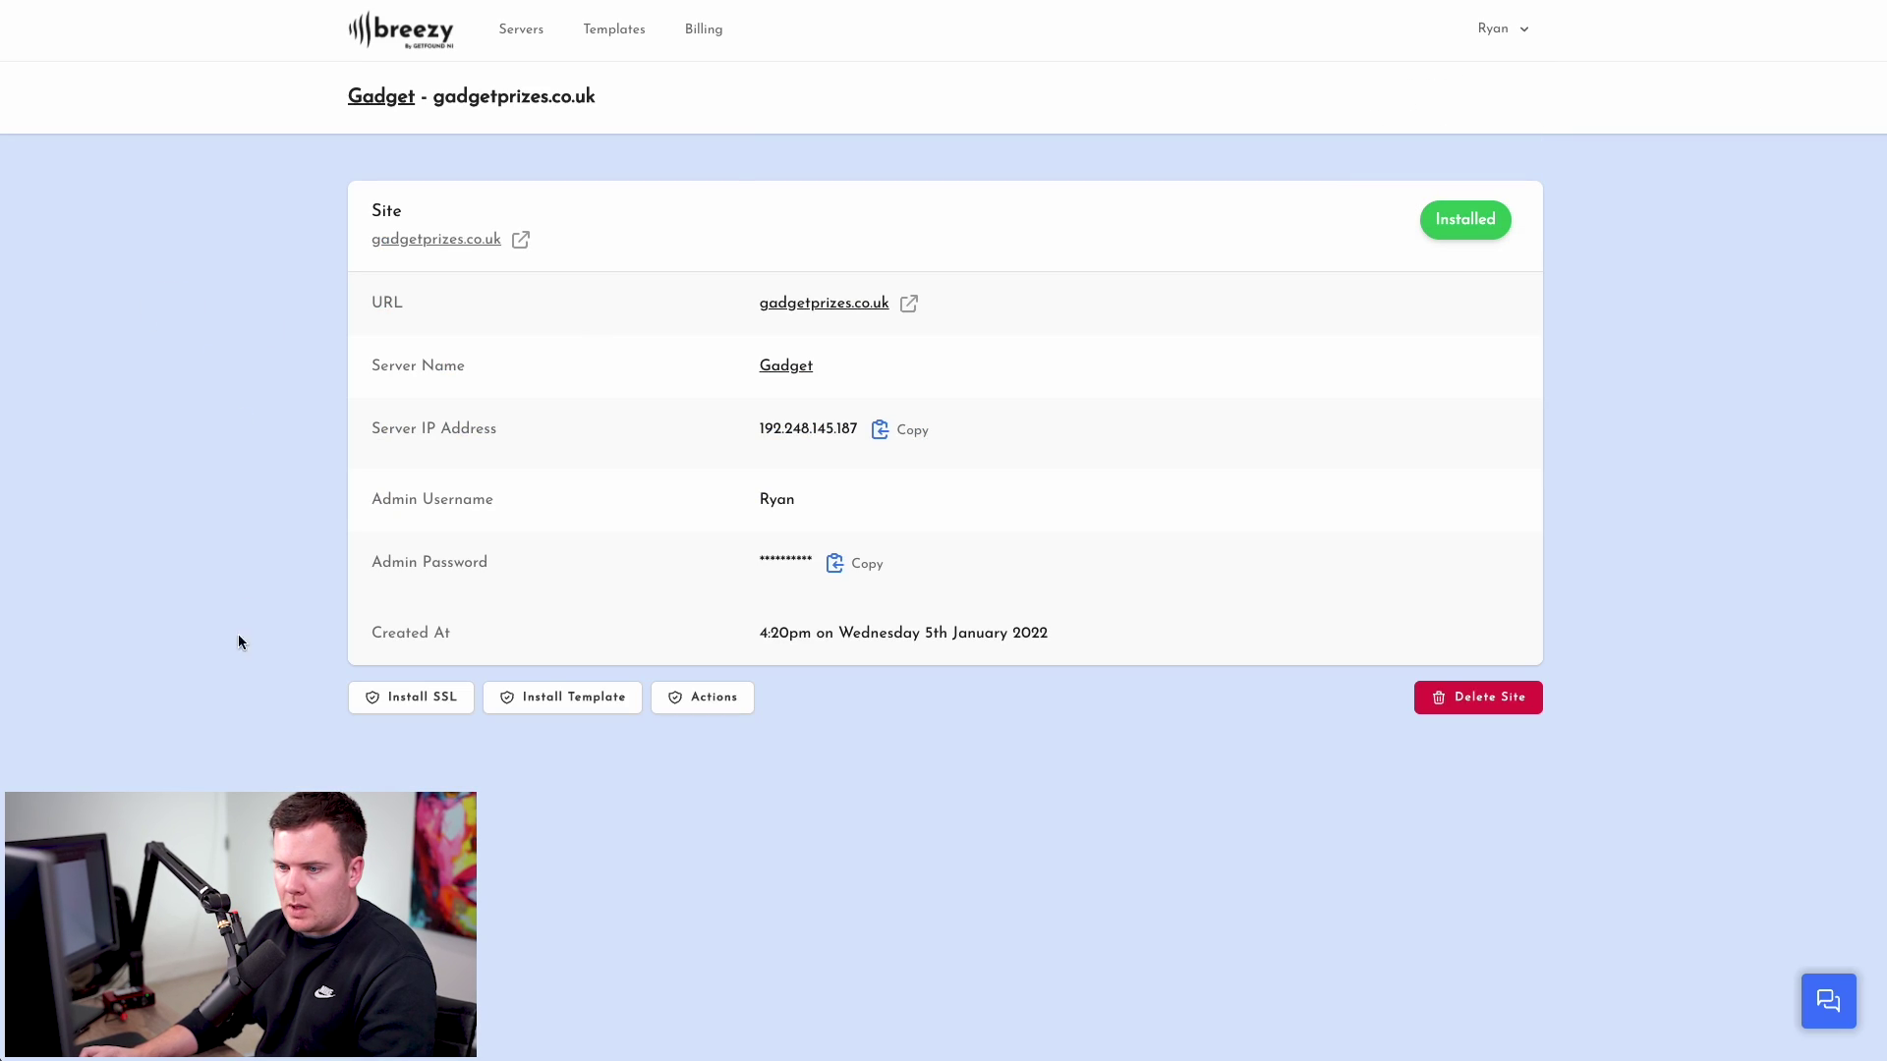
click(429, 699)
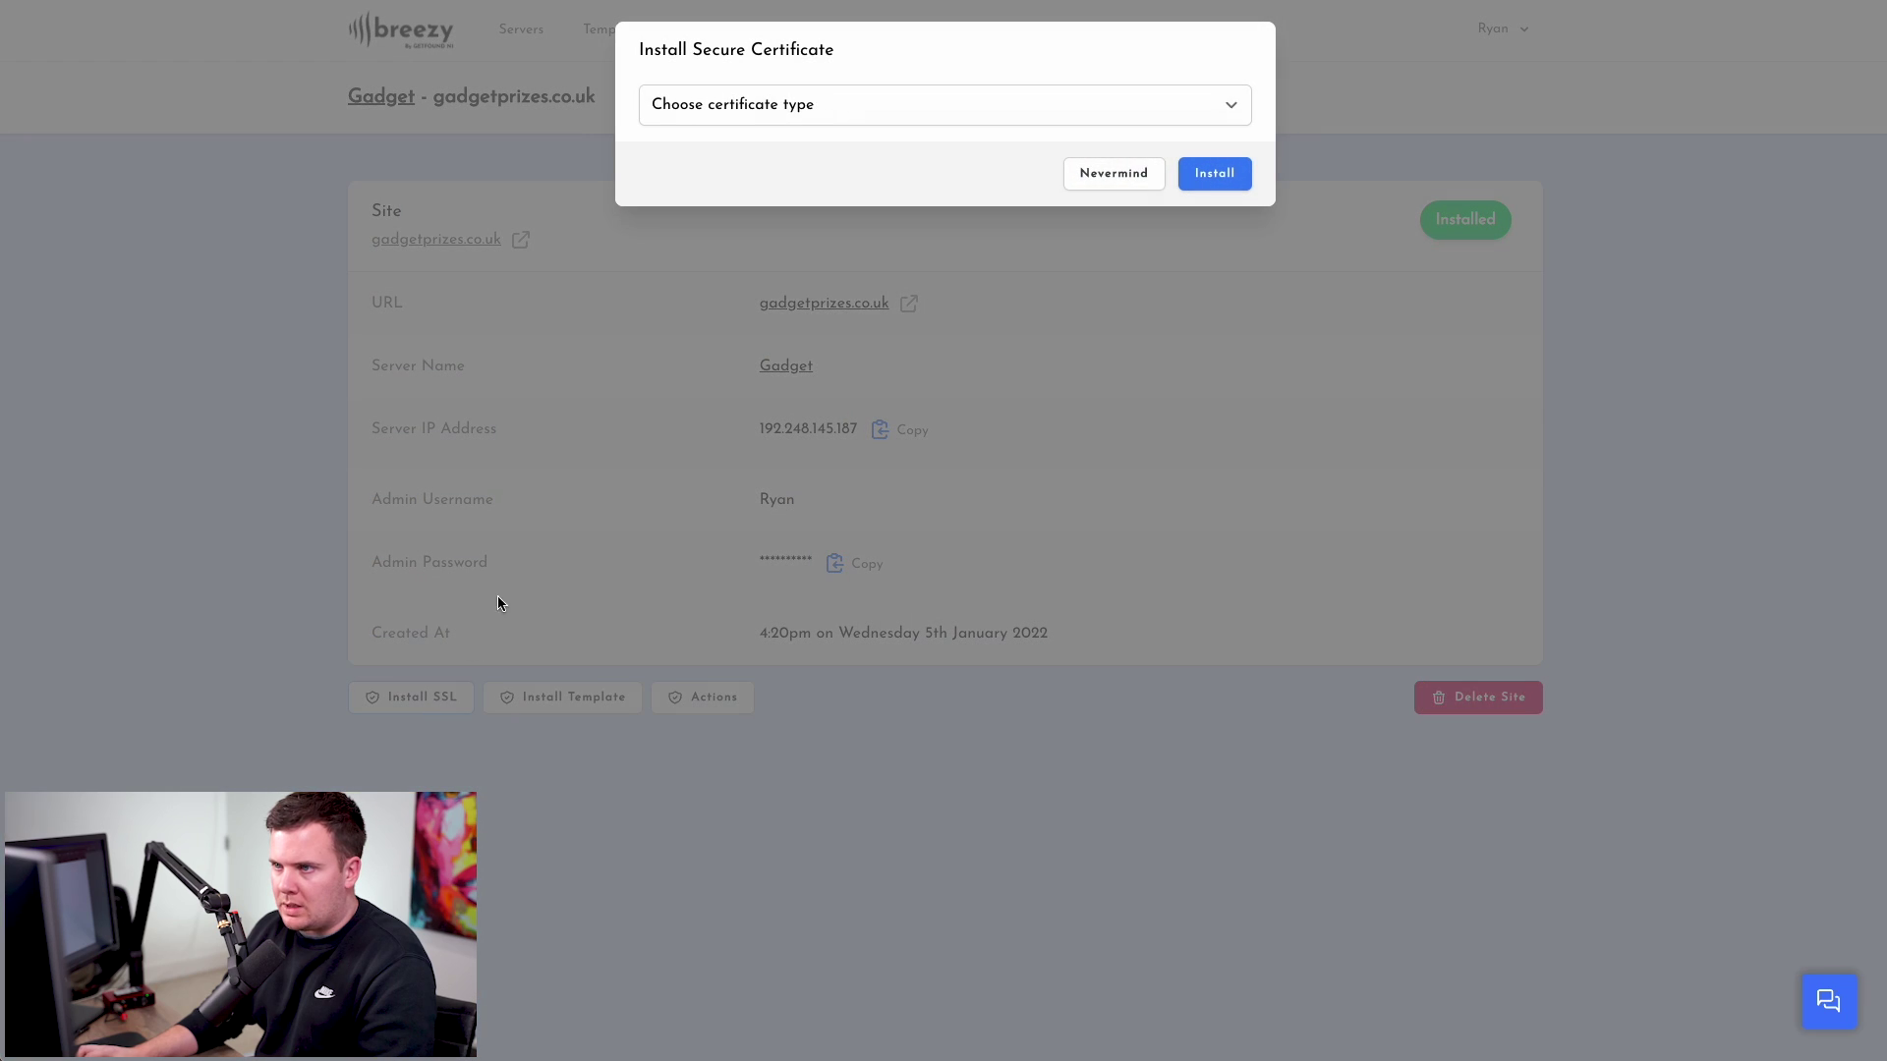
click(737, 103)
click(768, 139)
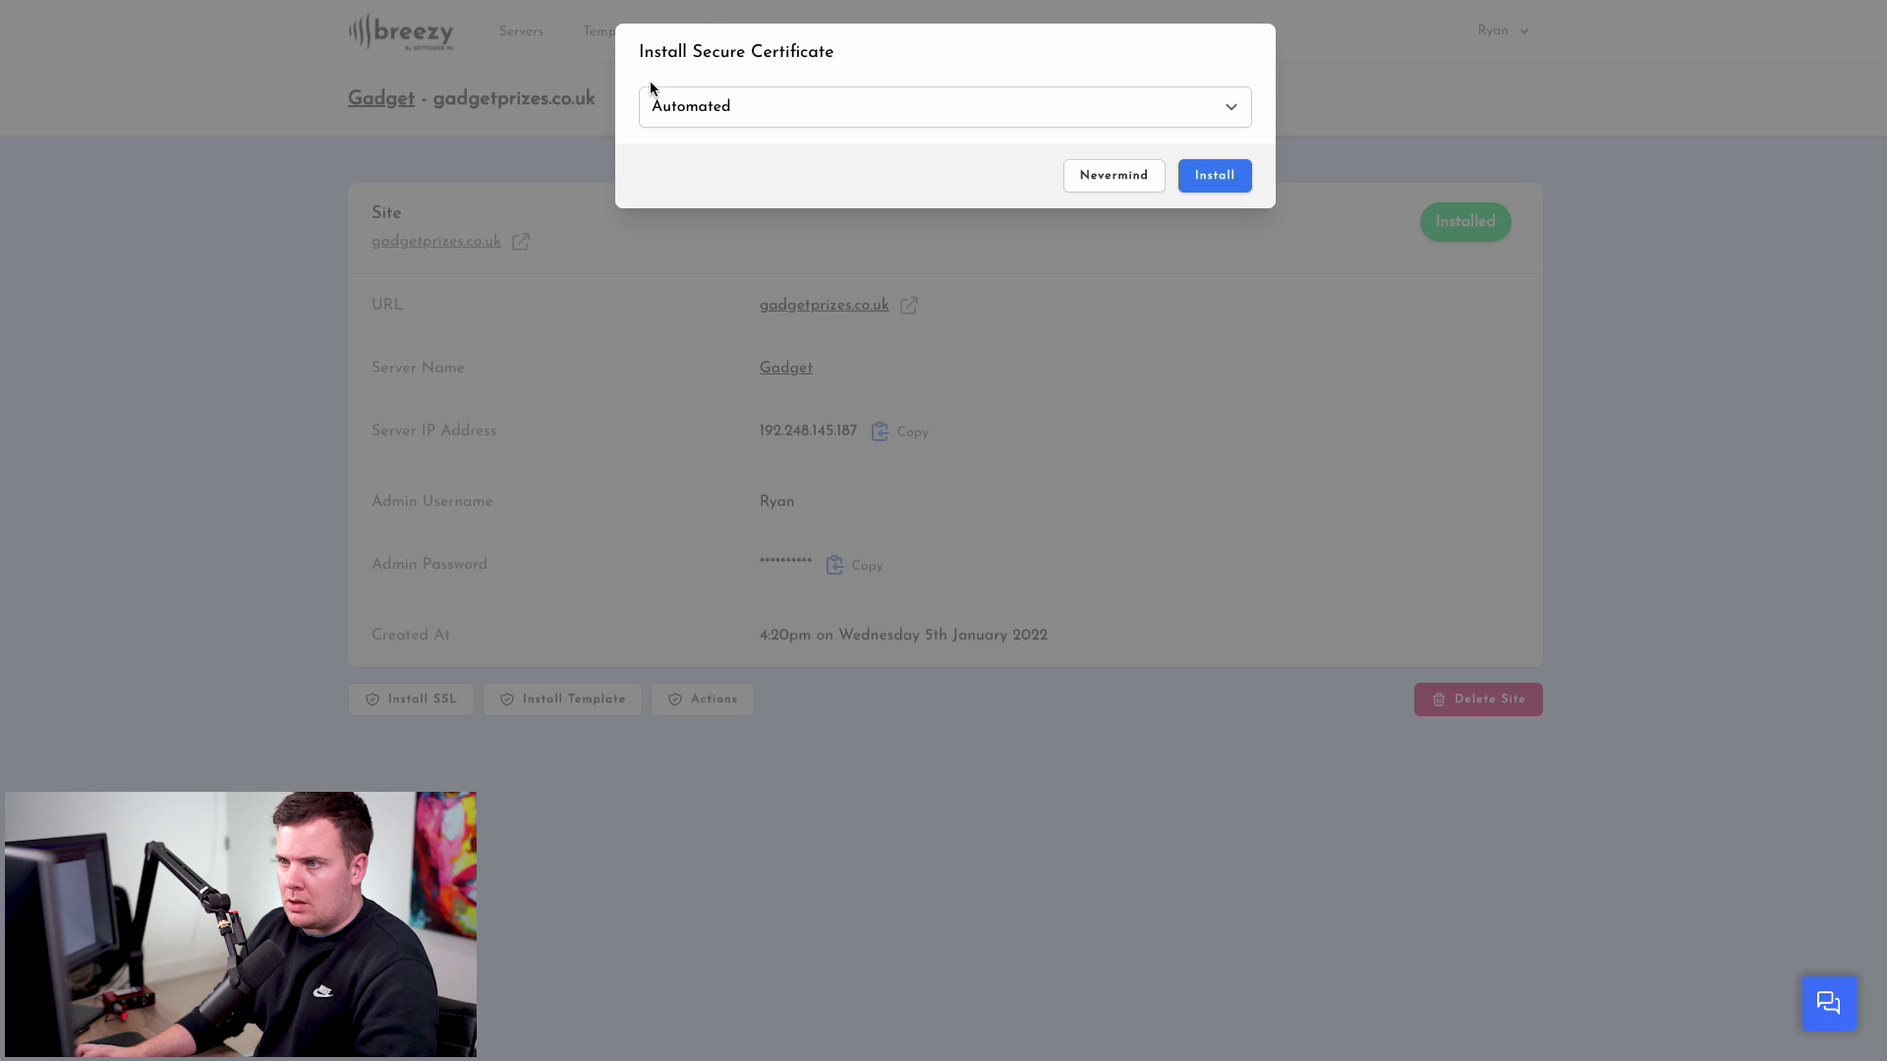
click(694, 108)
click(694, 110)
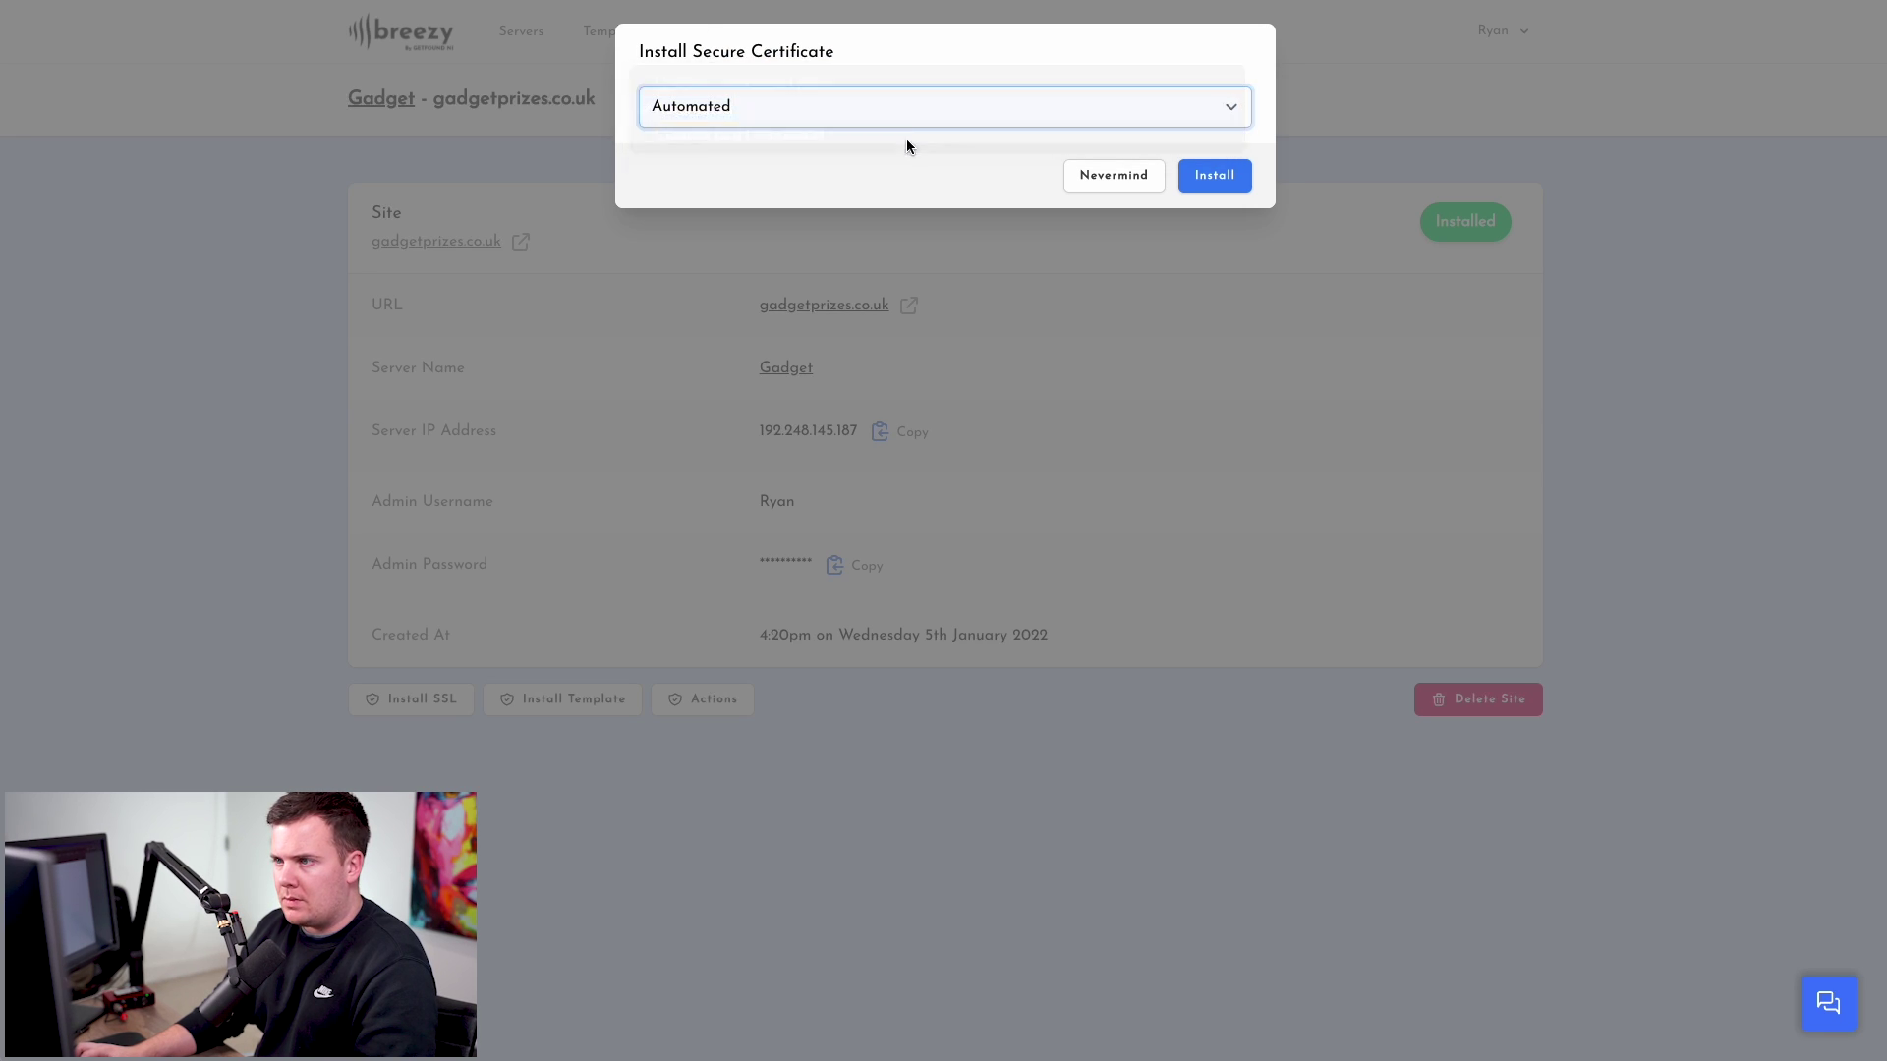
click(1215, 176)
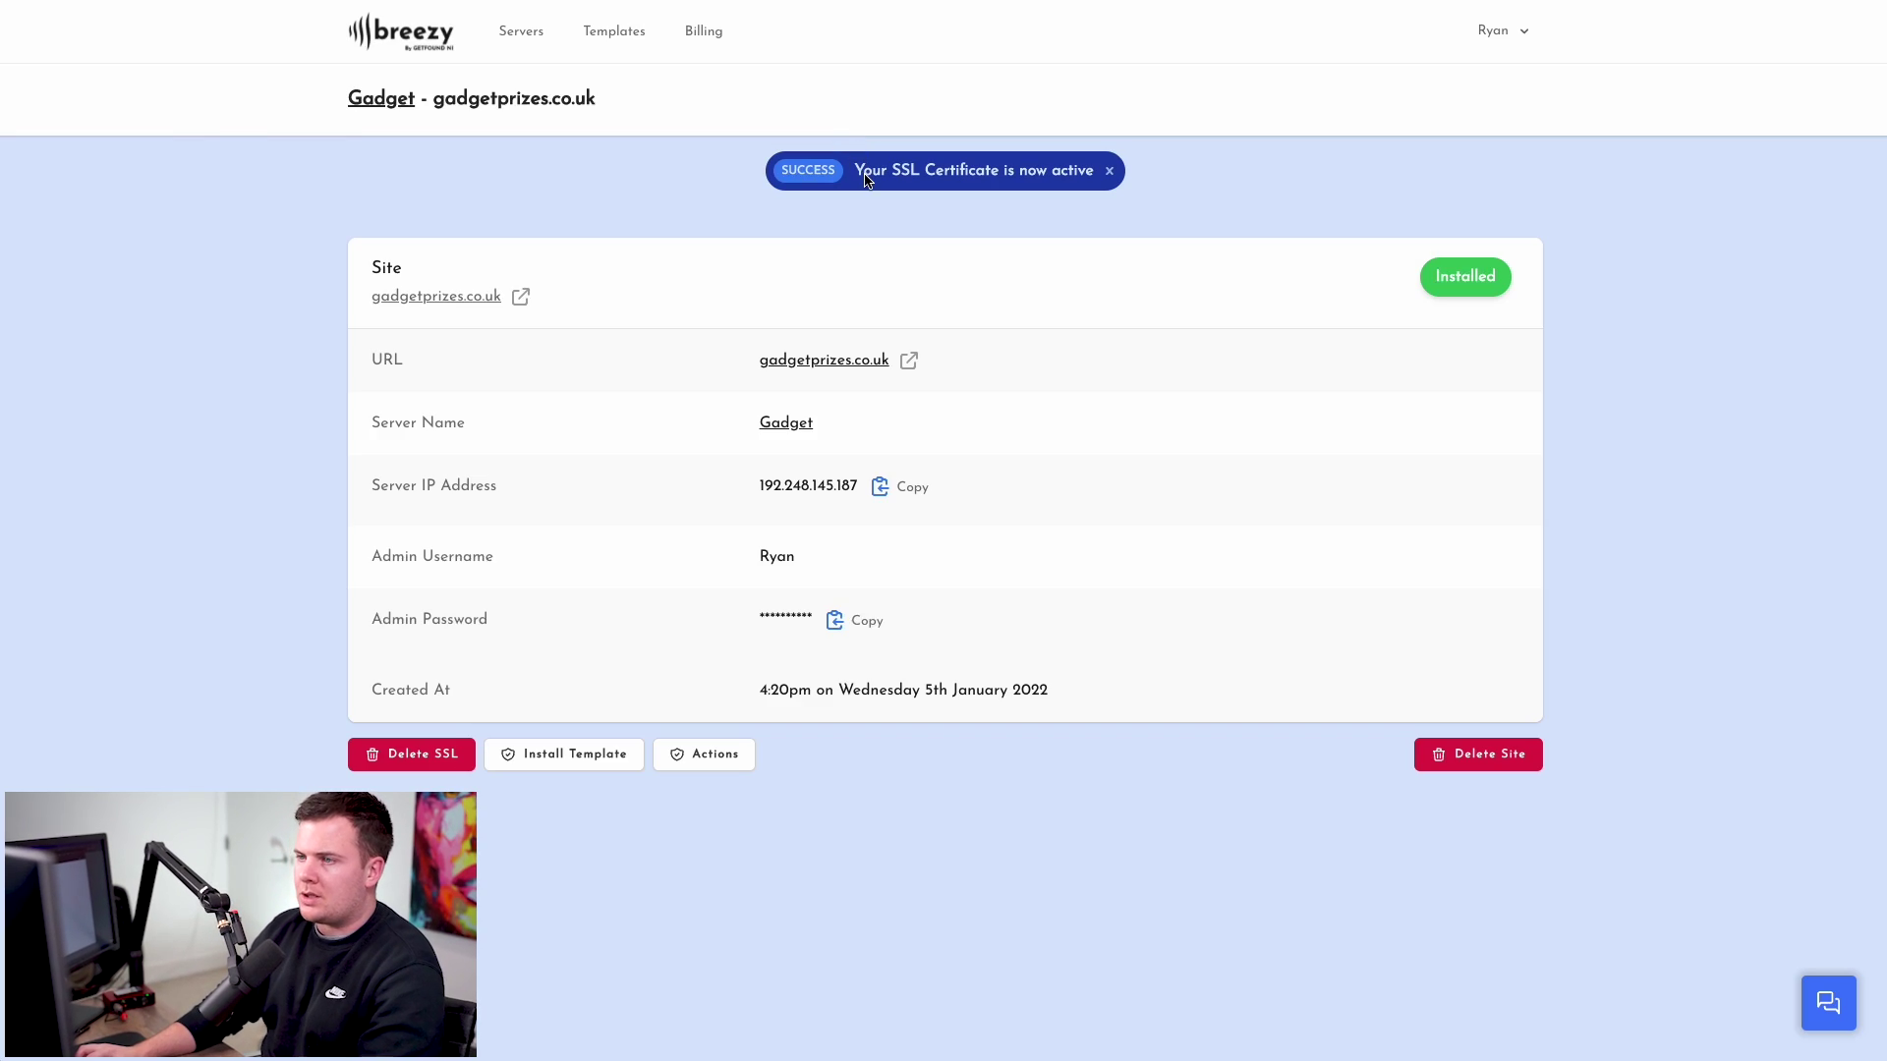
drag(868, 180, 1032, 180)
click(1034, 180)
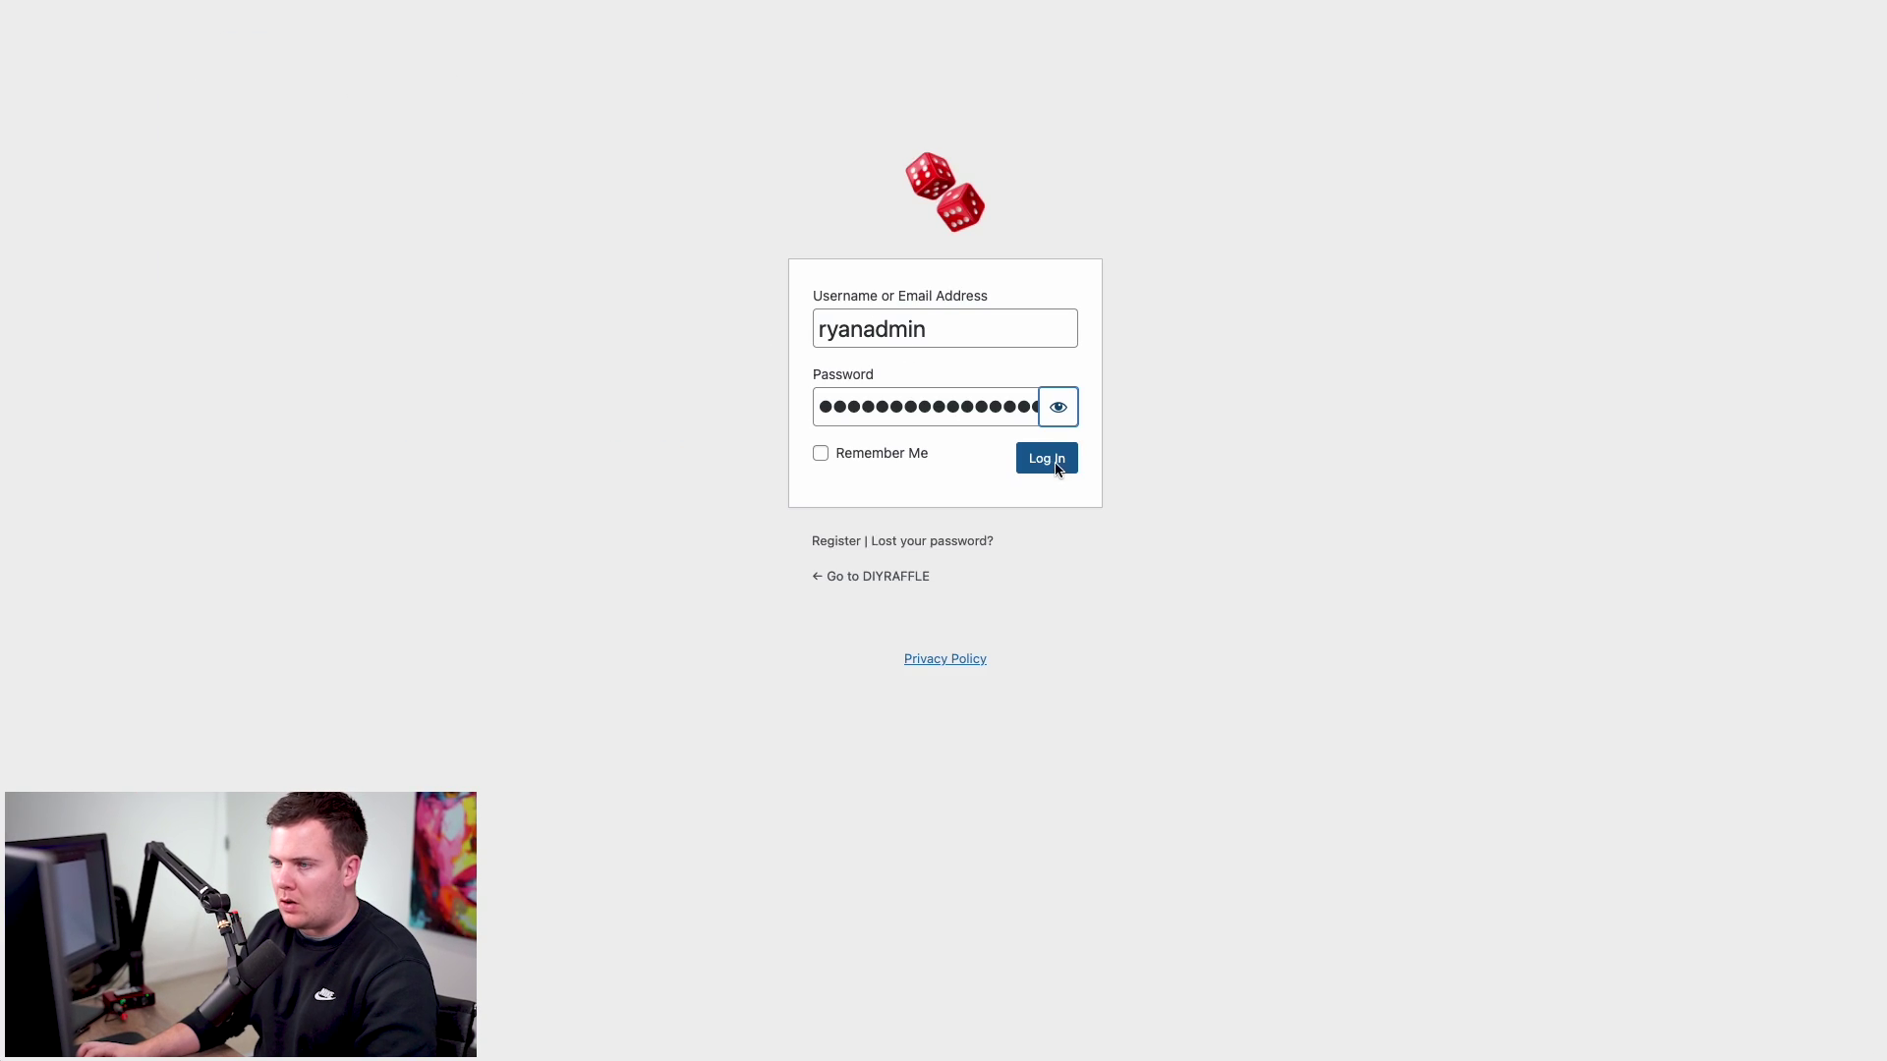
- Log in and verify via the padlock that gadgetprizes.co.uk's certificate is valid
click(1057, 470)
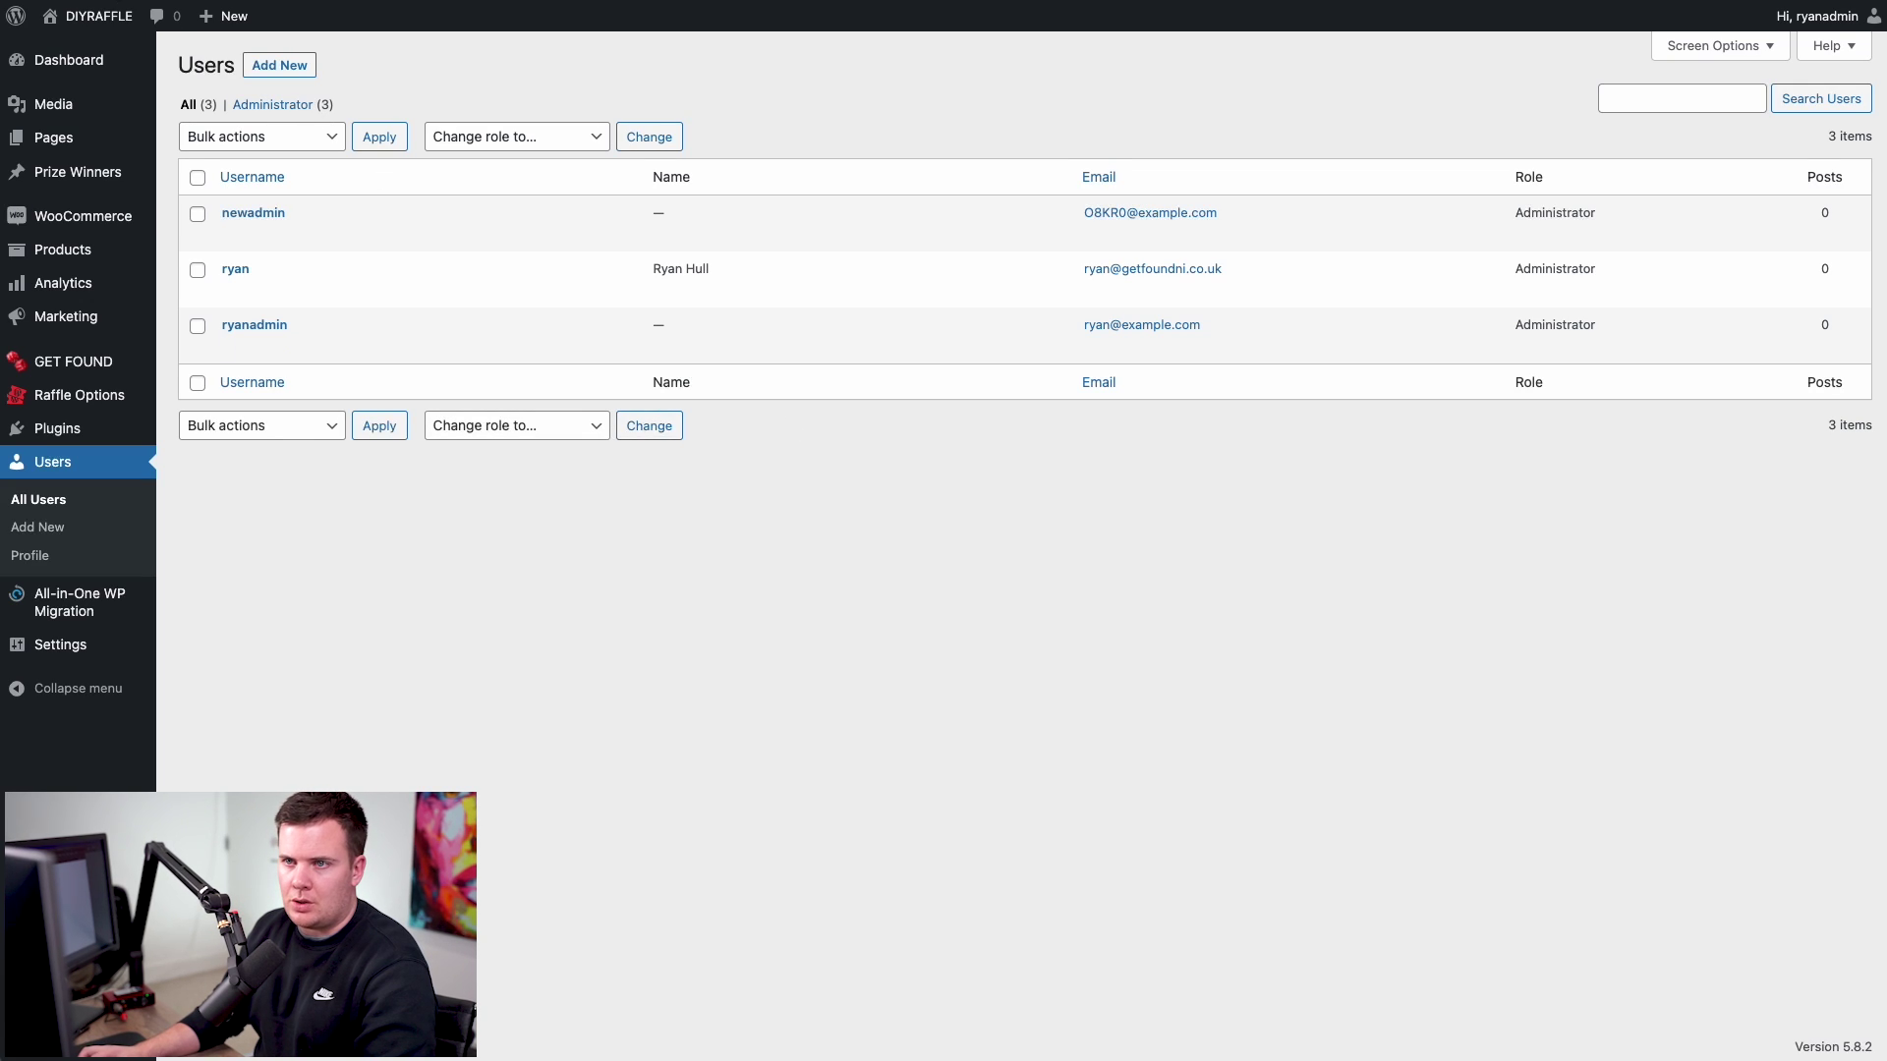
mouse_move(122, 18)
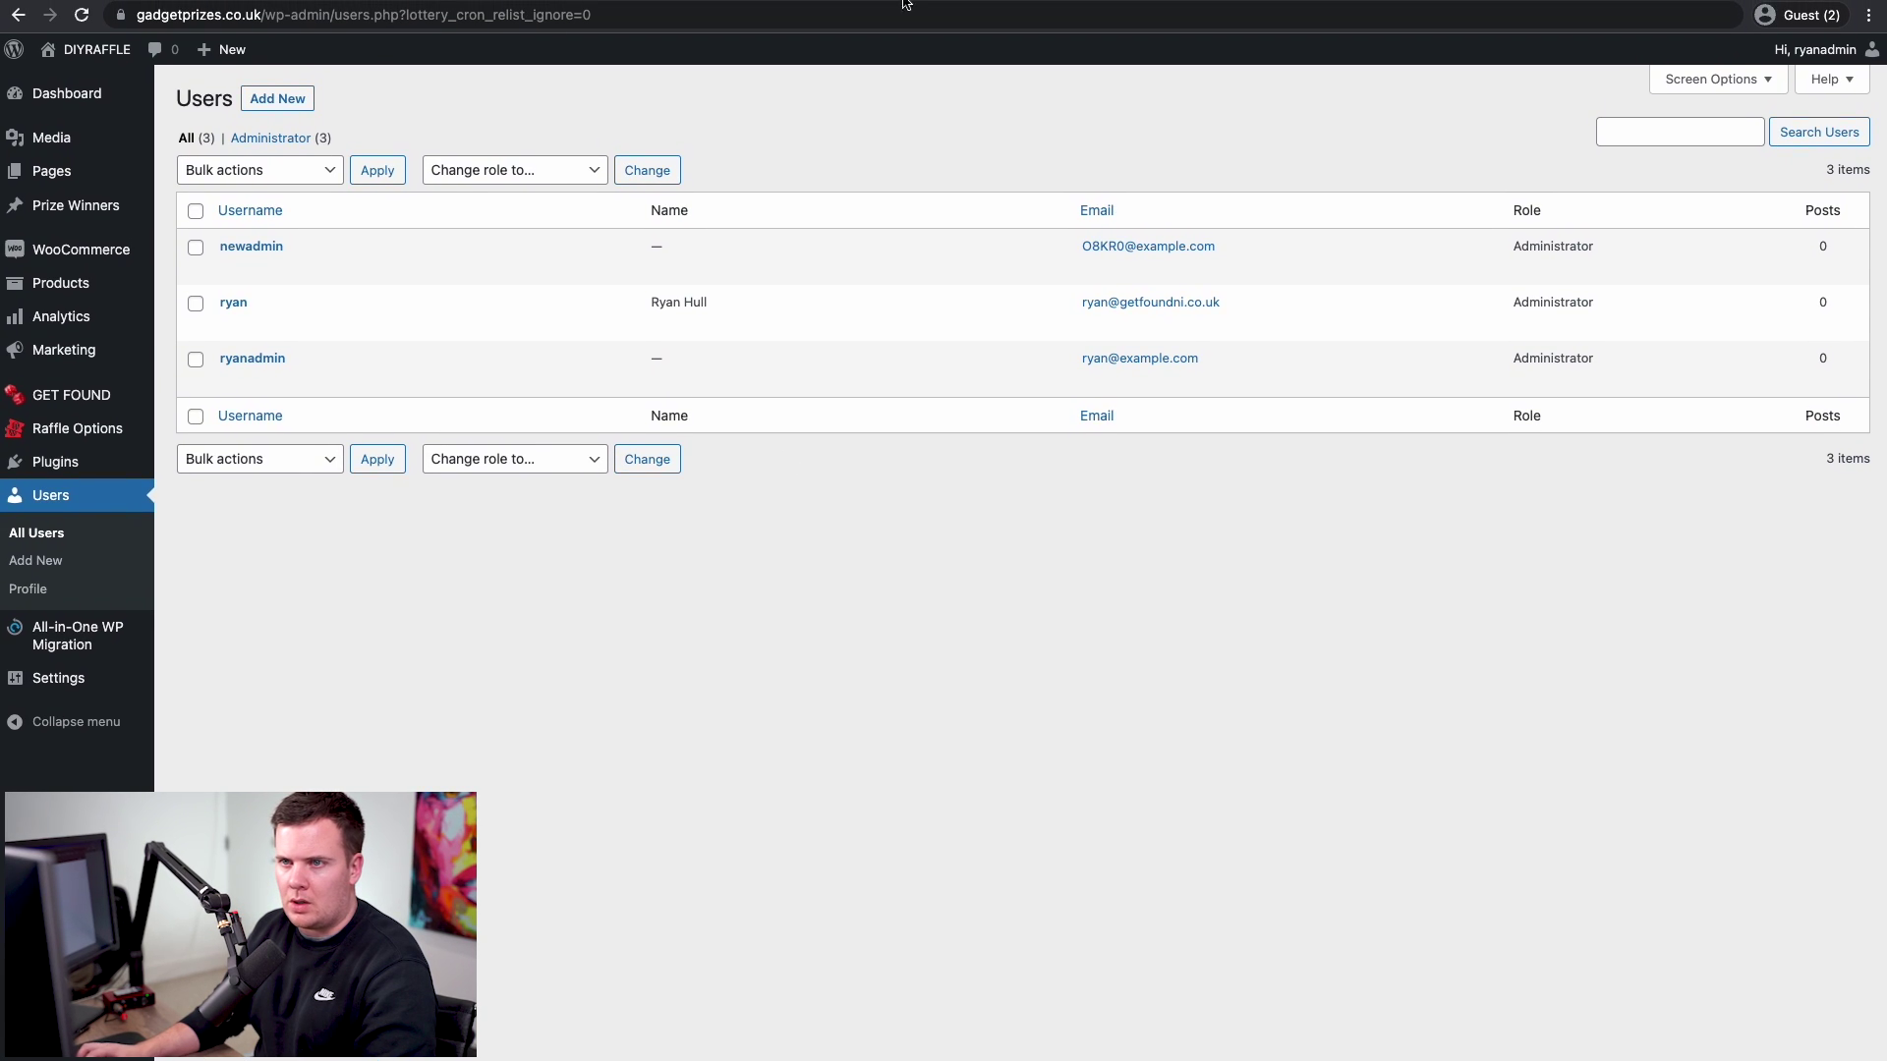
click(121, 19)
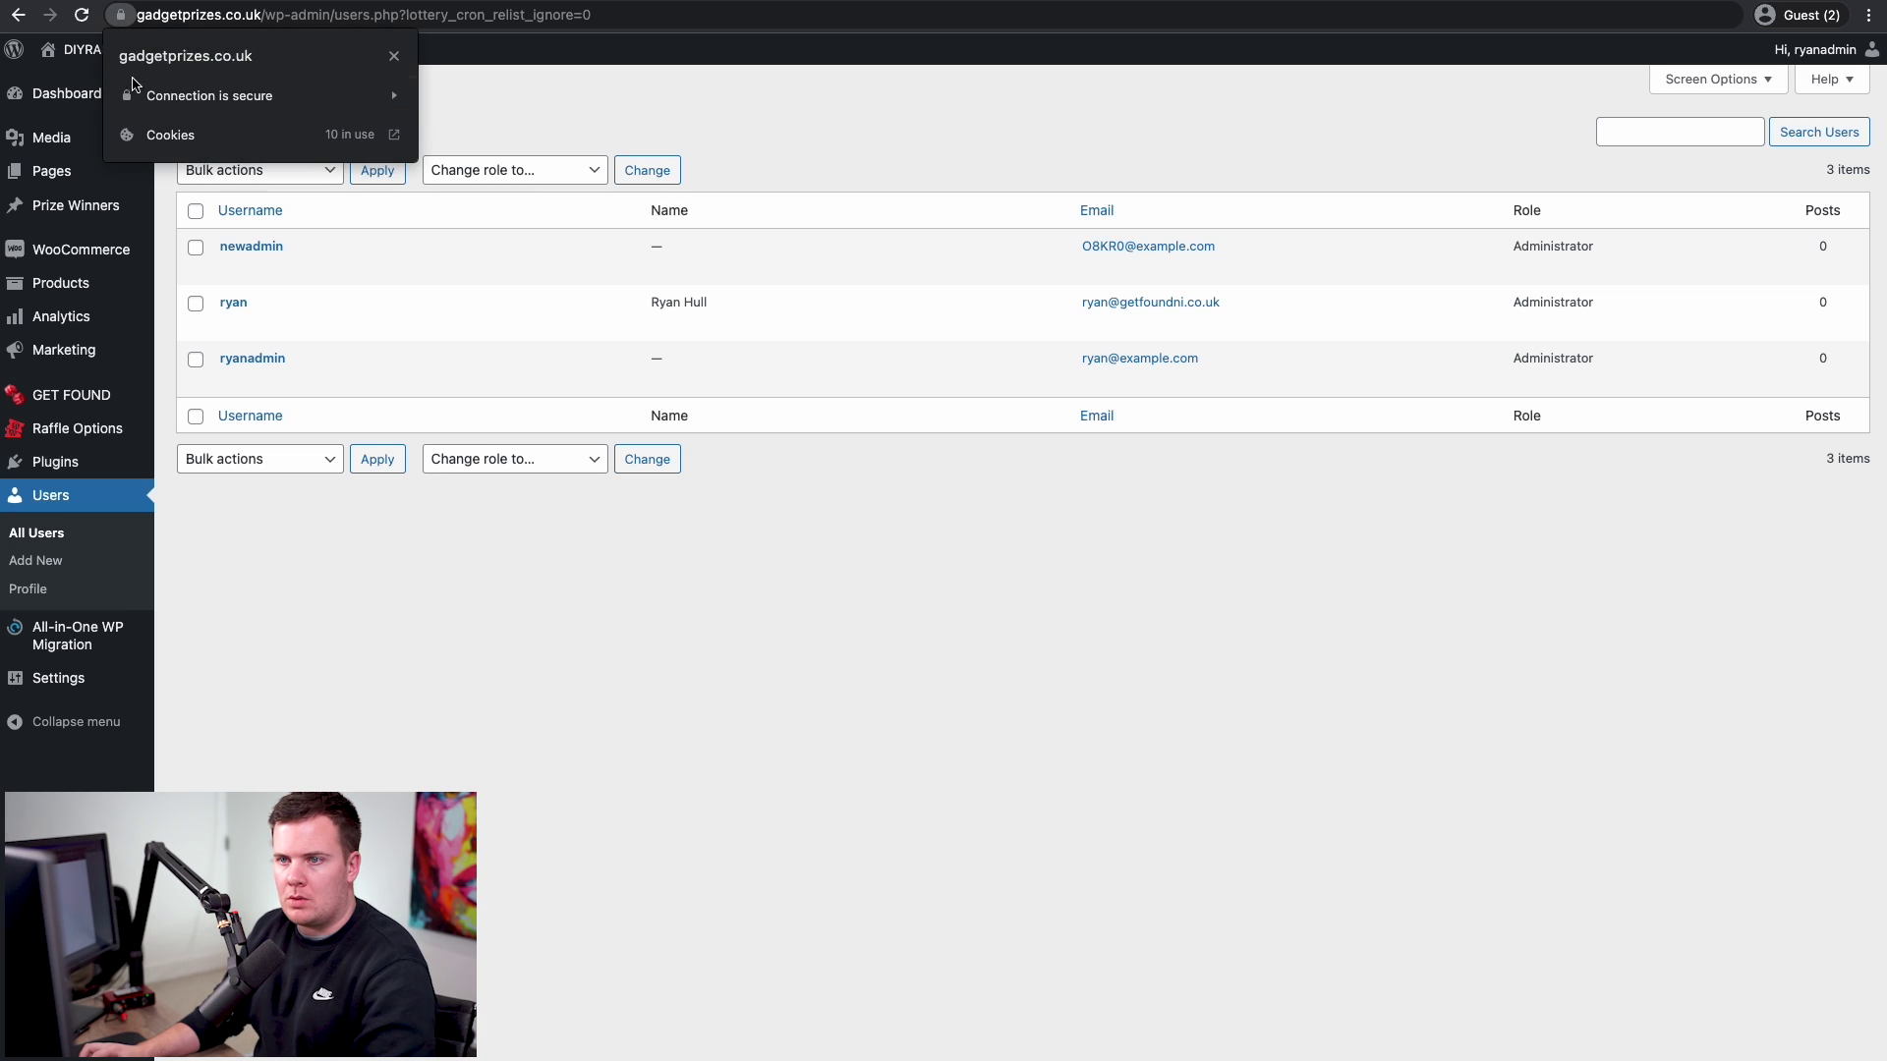
click(199, 106)
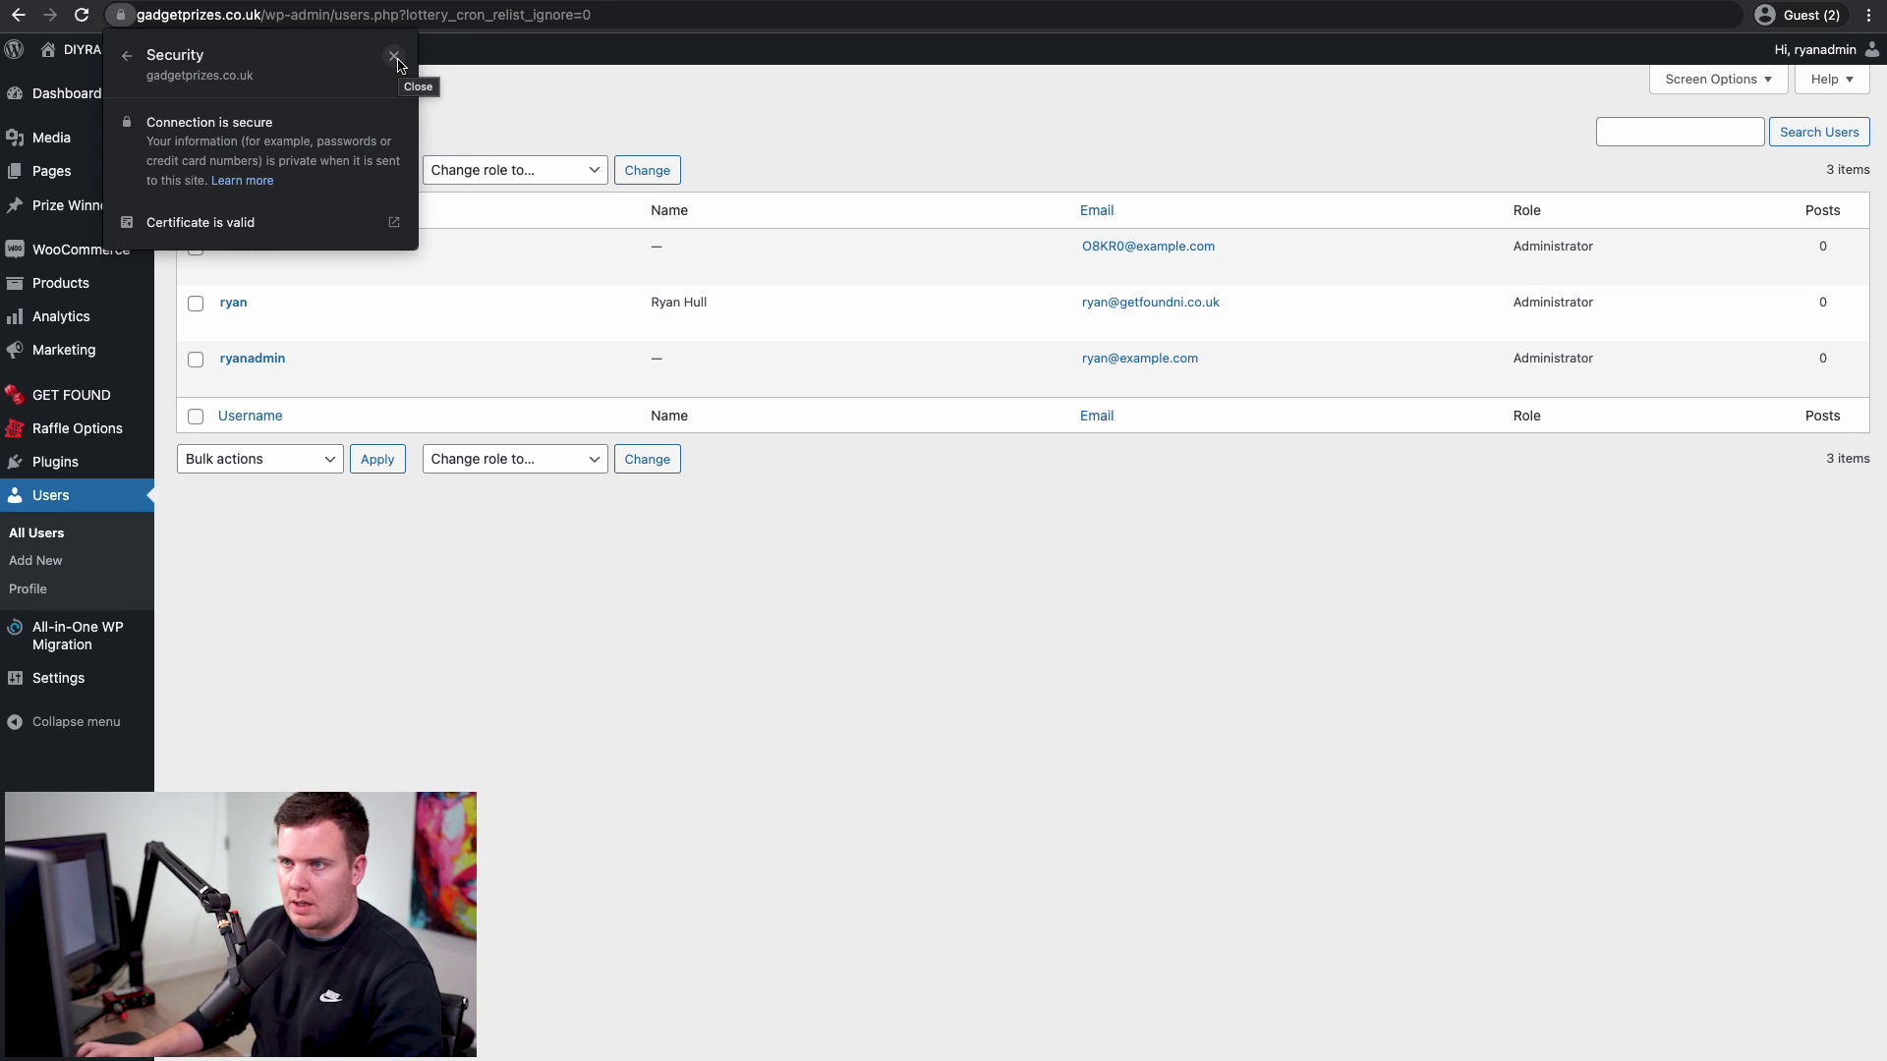
click(395, 59)
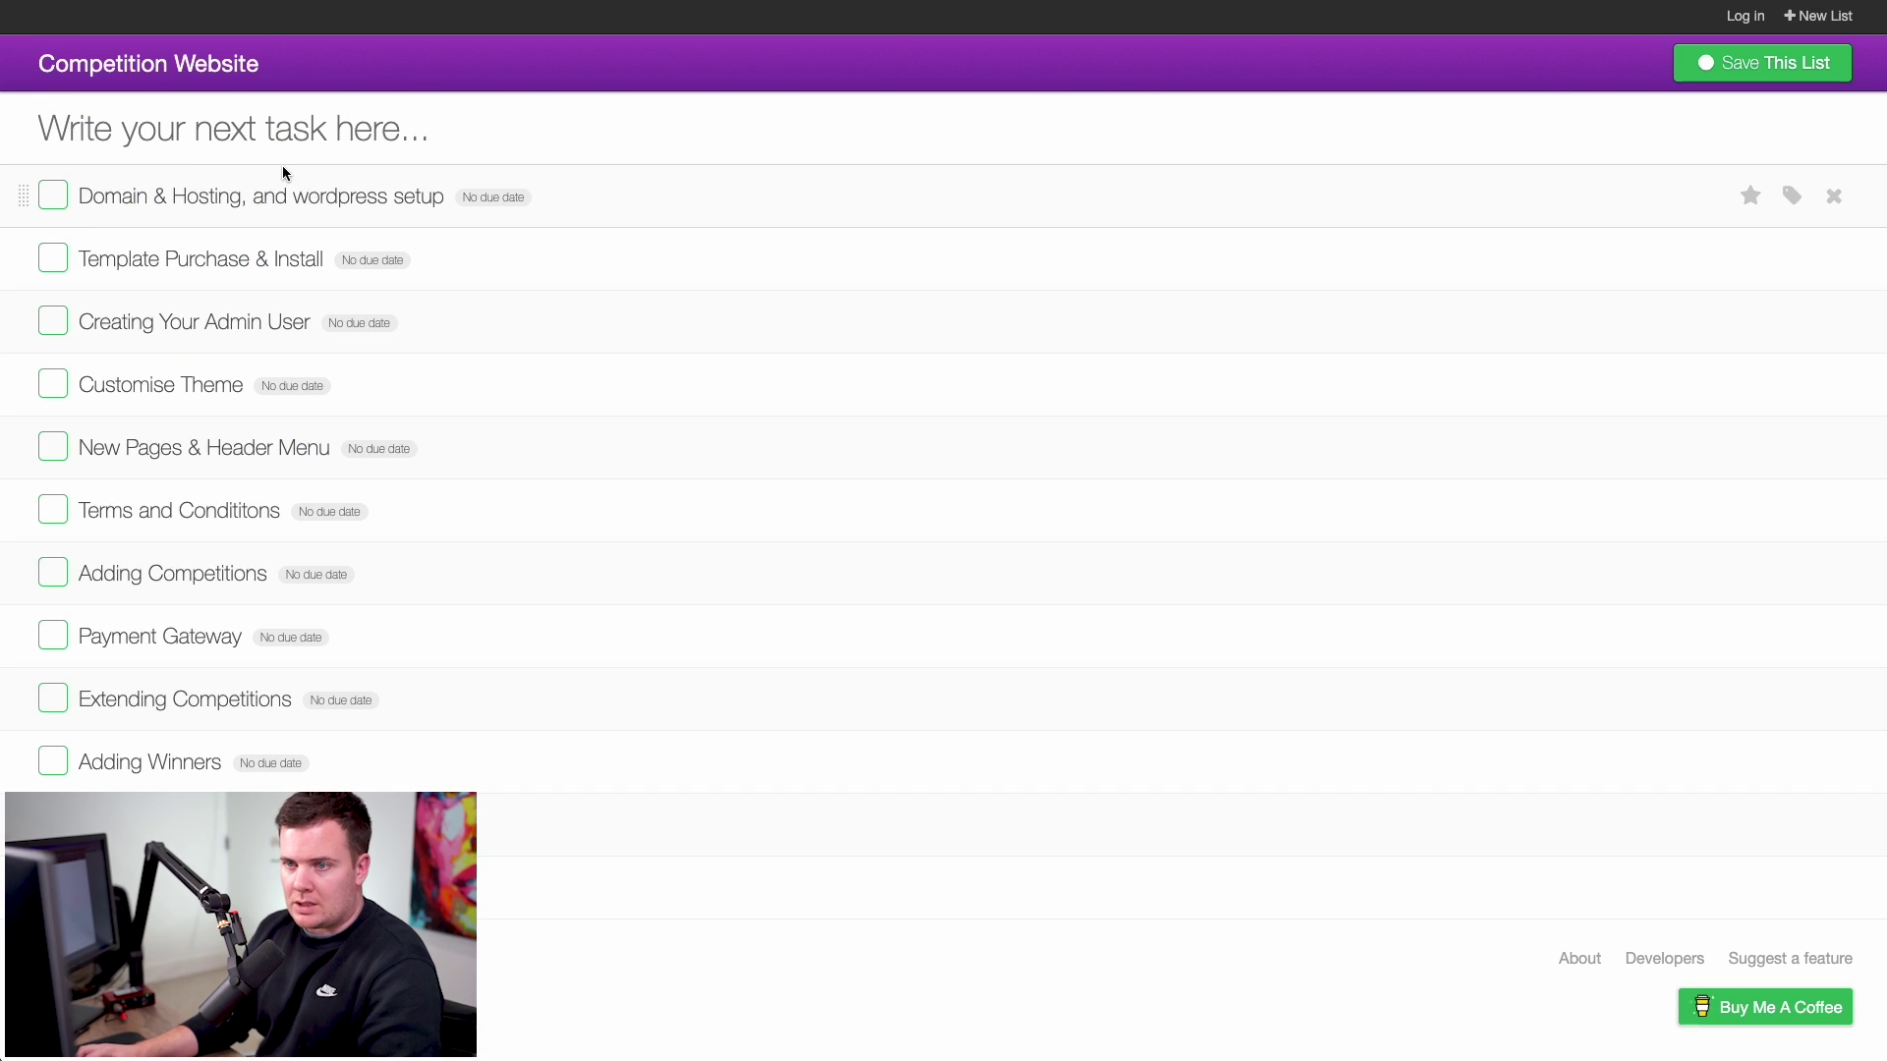
- Tick off Domain & Hosting, Template Purchase & Install, and Creating Your Admin User
click(58, 205)
click(64, 203)
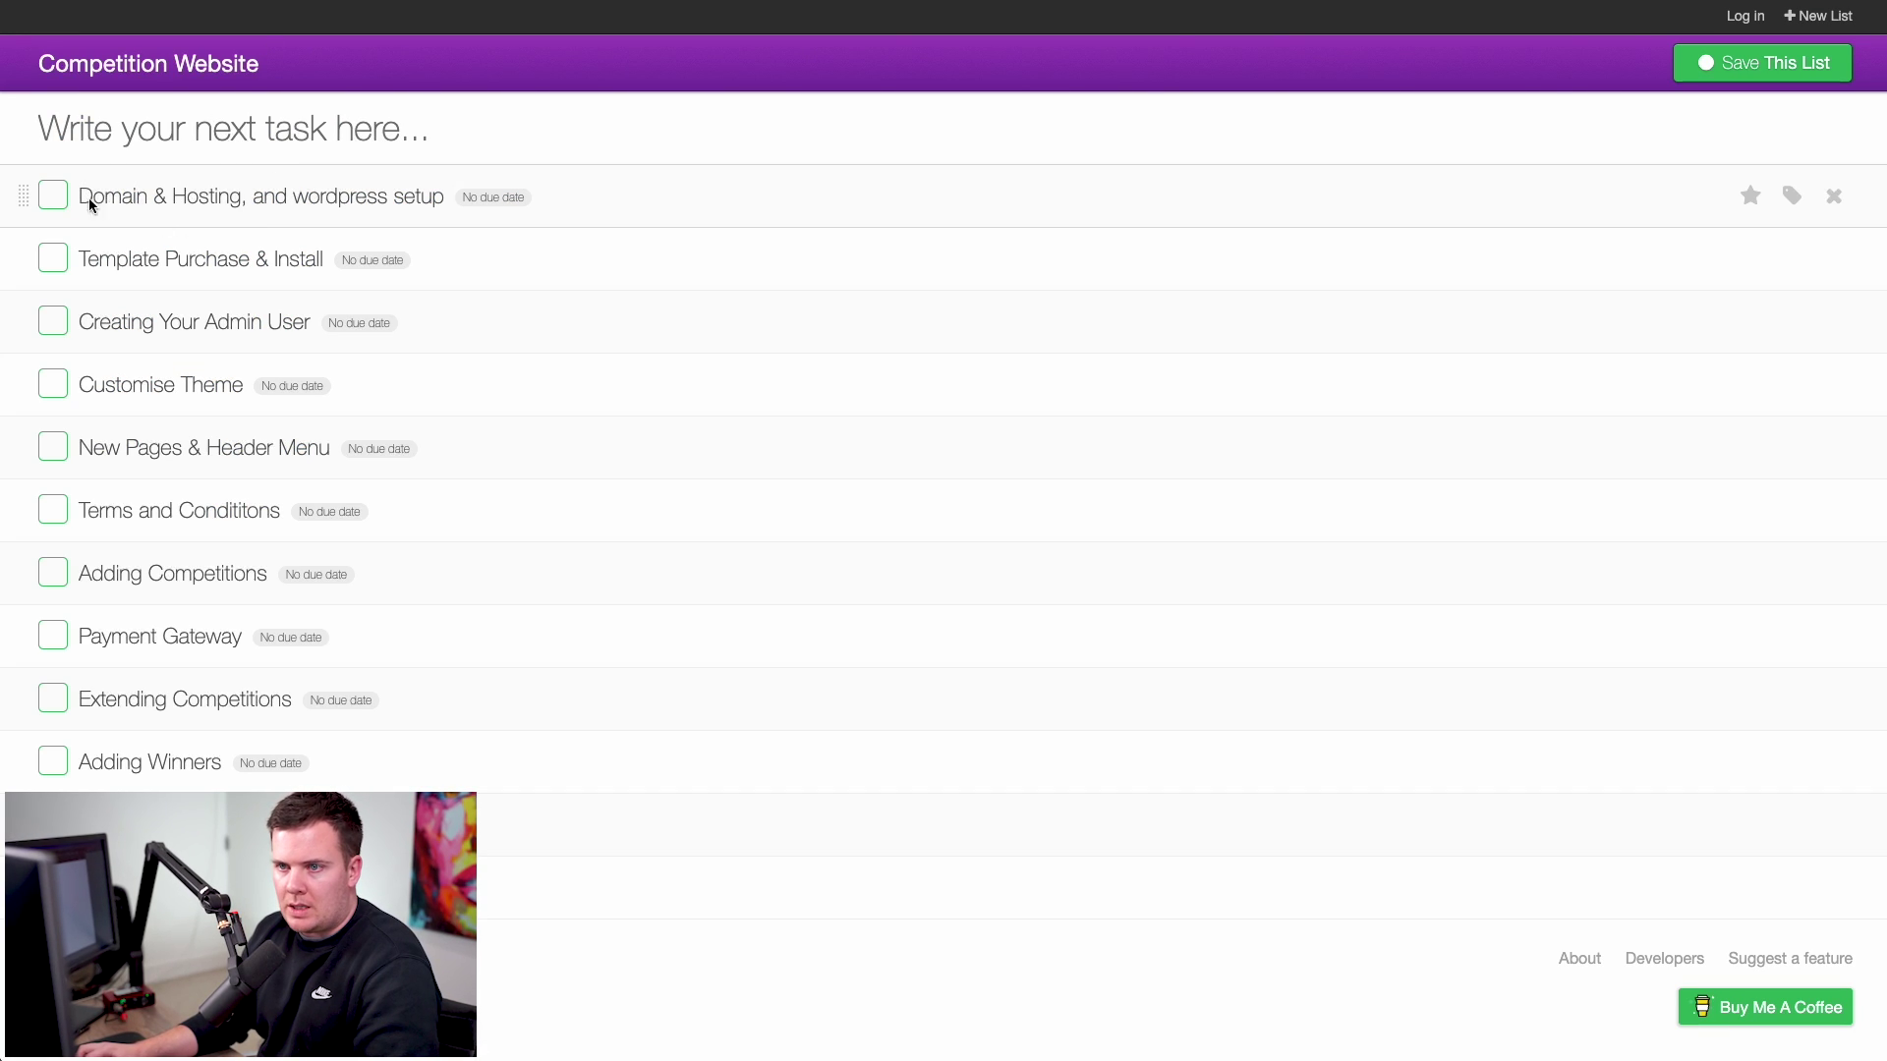
click(61, 198)
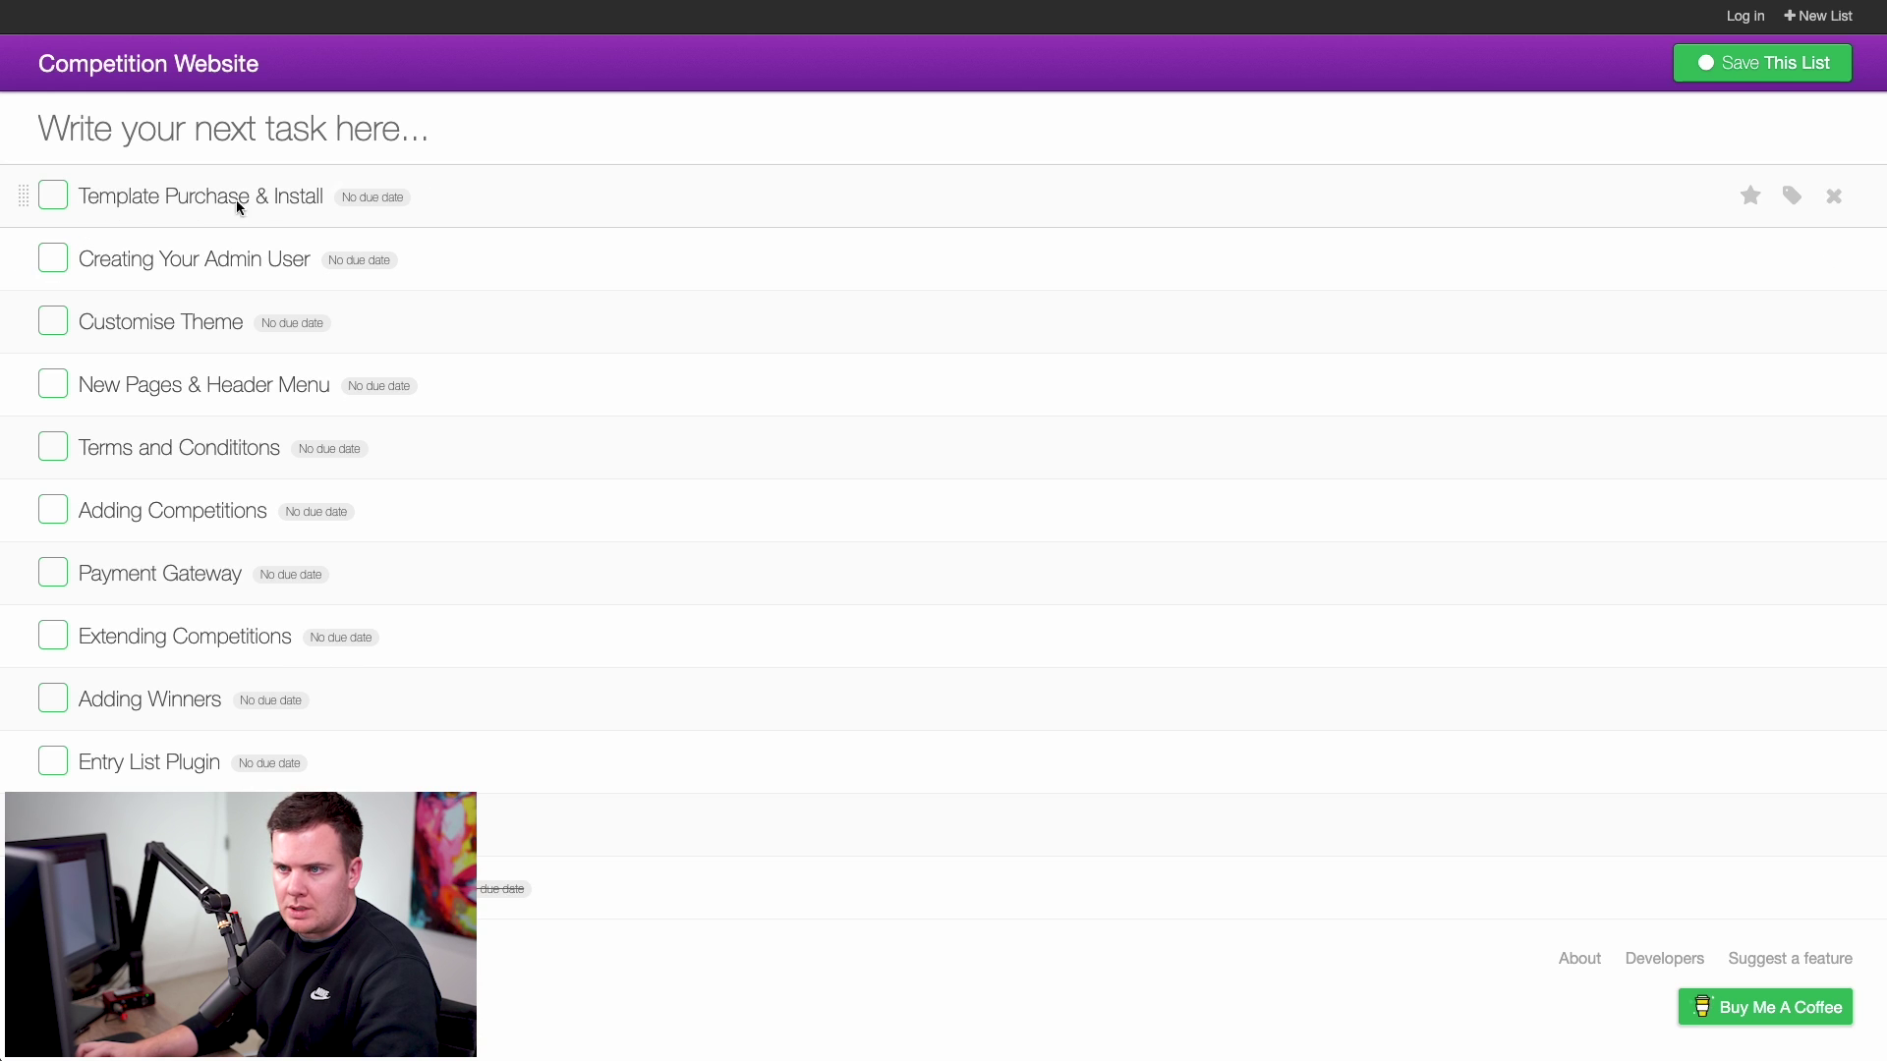
click(55, 201)
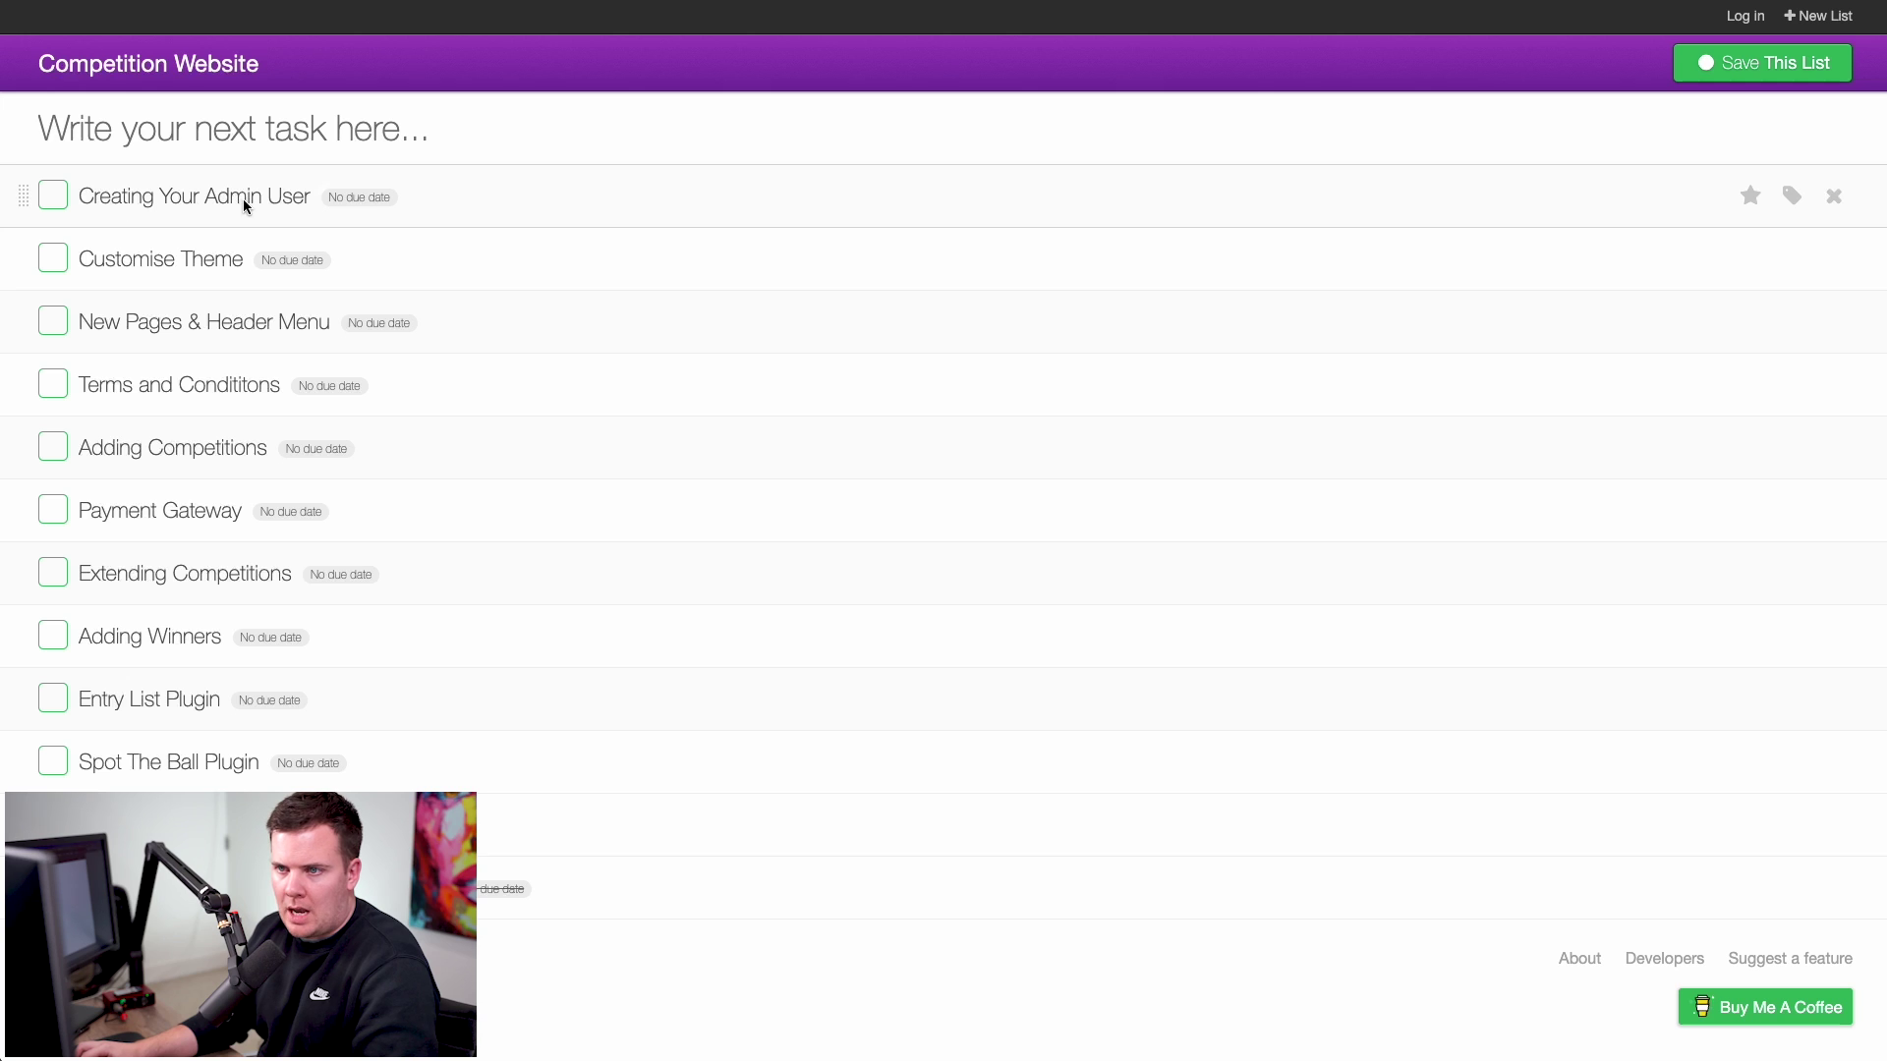
click(55, 198)
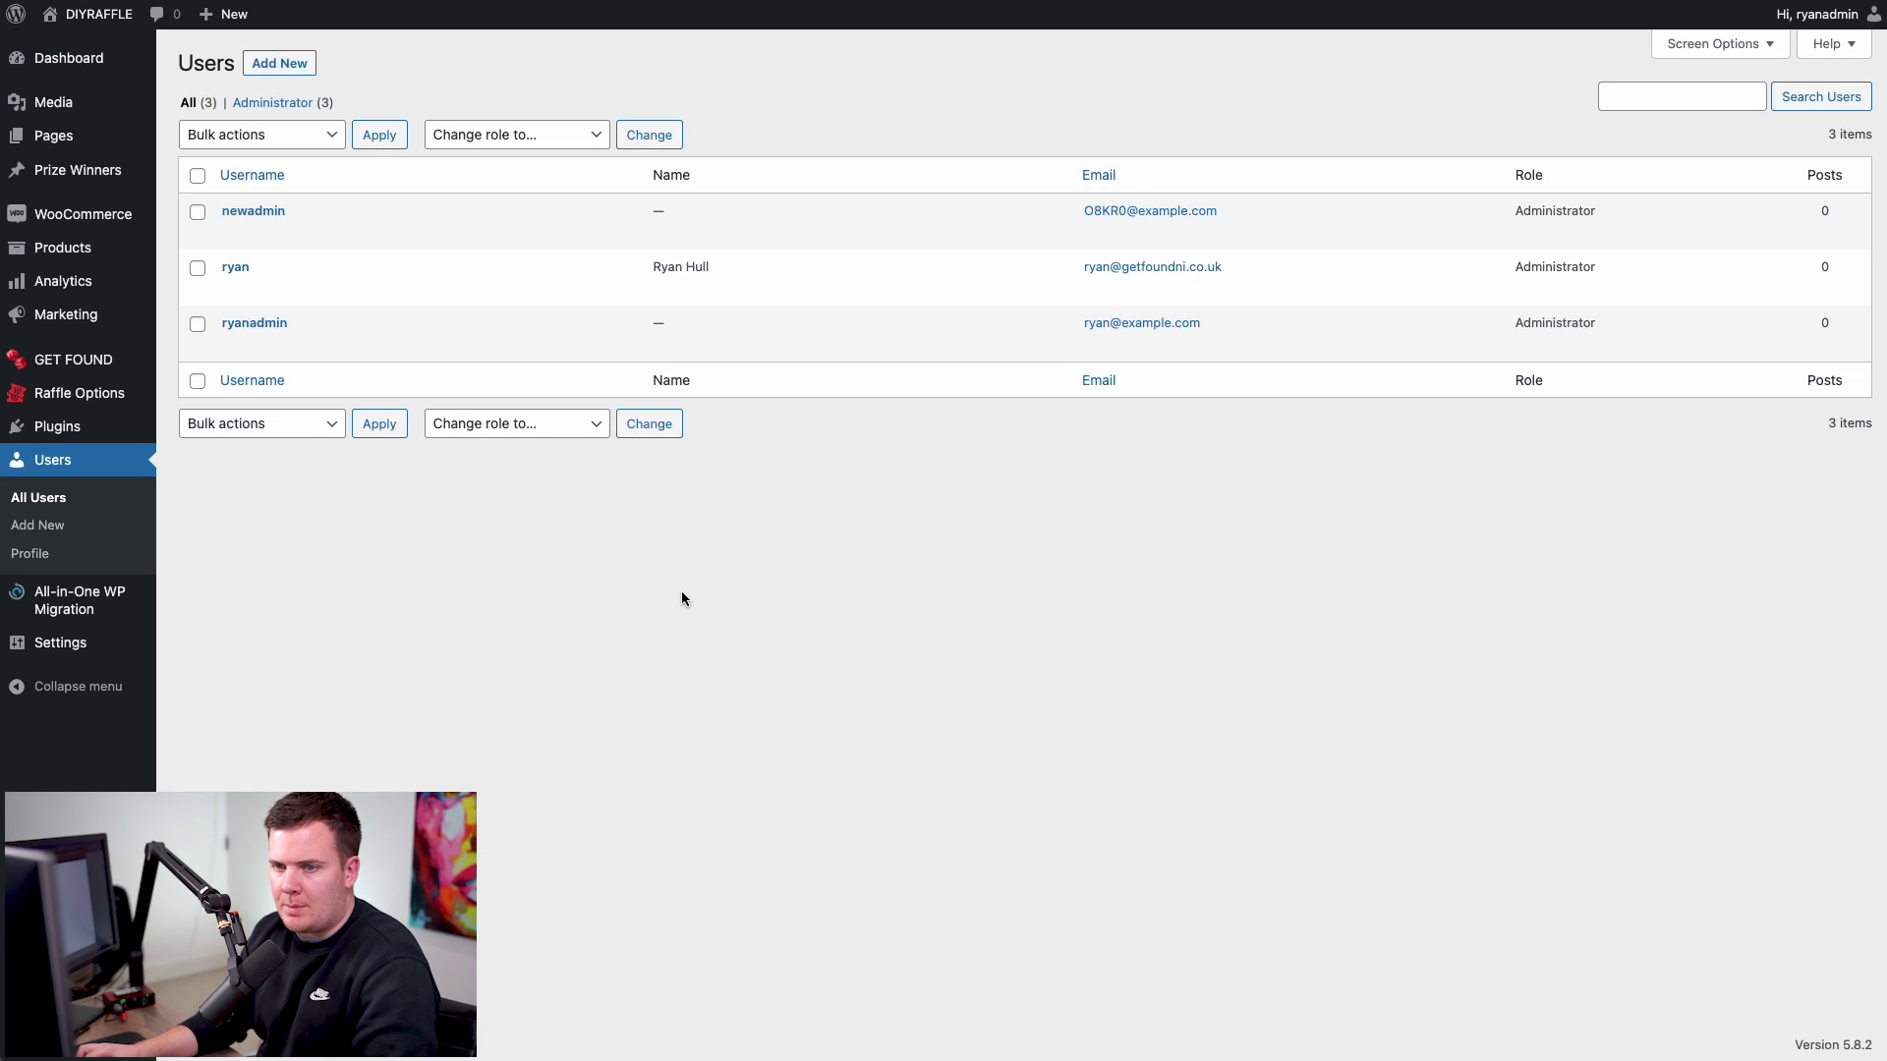
- Check GET FOUND Theme Options, then browse the live DIYRAFFLE home page with its LOGO HERE header
mouse_move(118, 360)
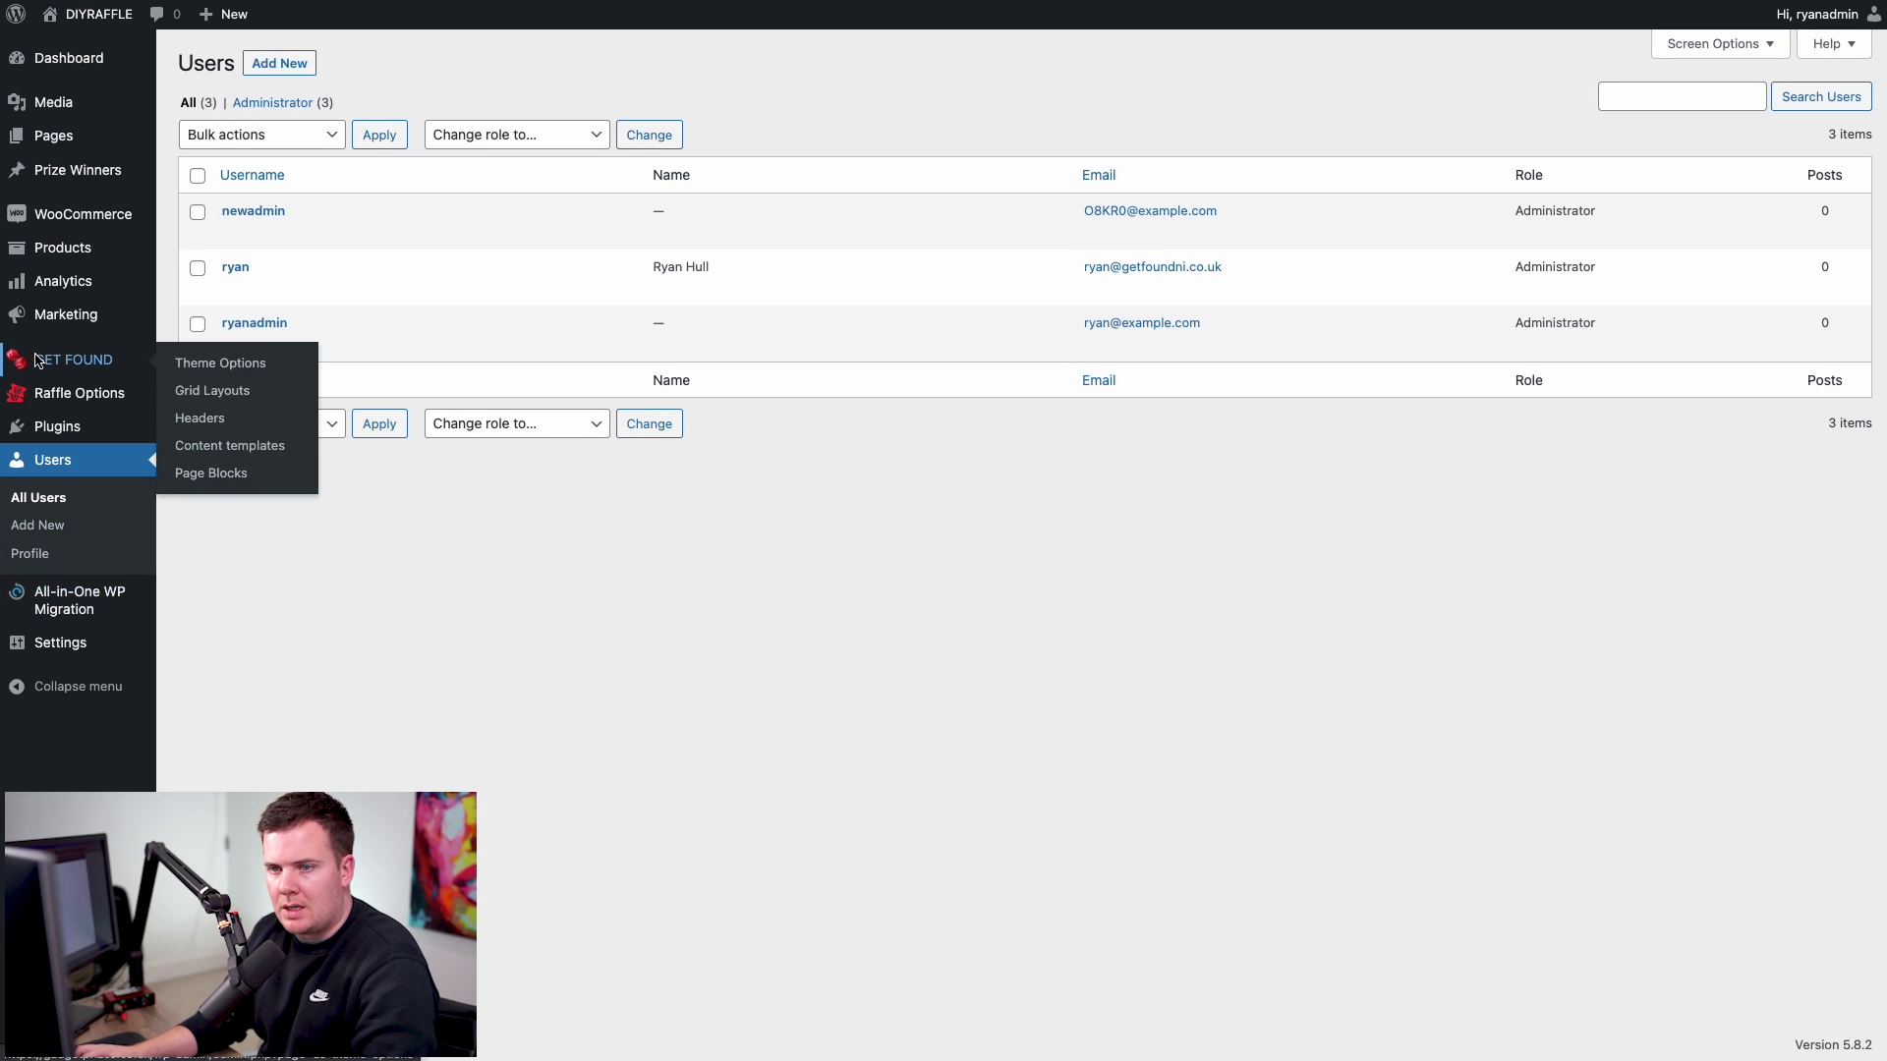
click(195, 370)
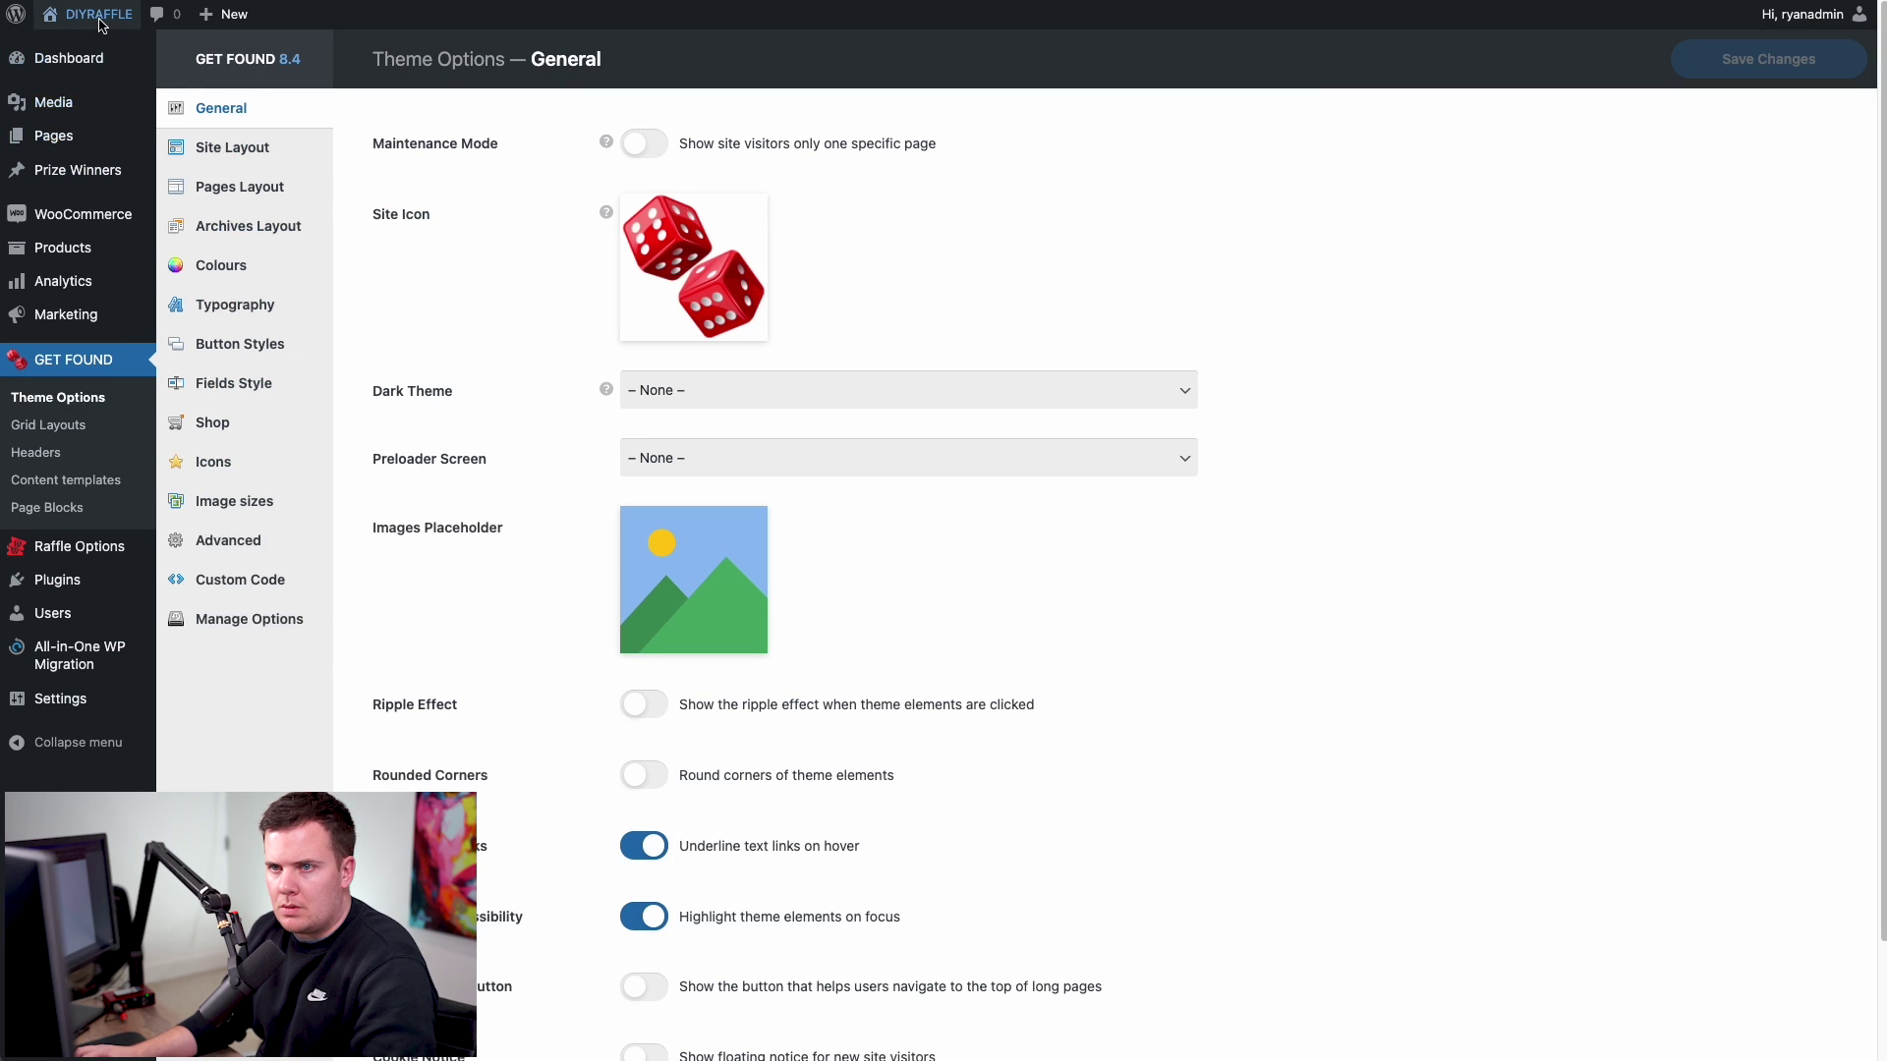
right_click(65, 46)
click(98, 55)
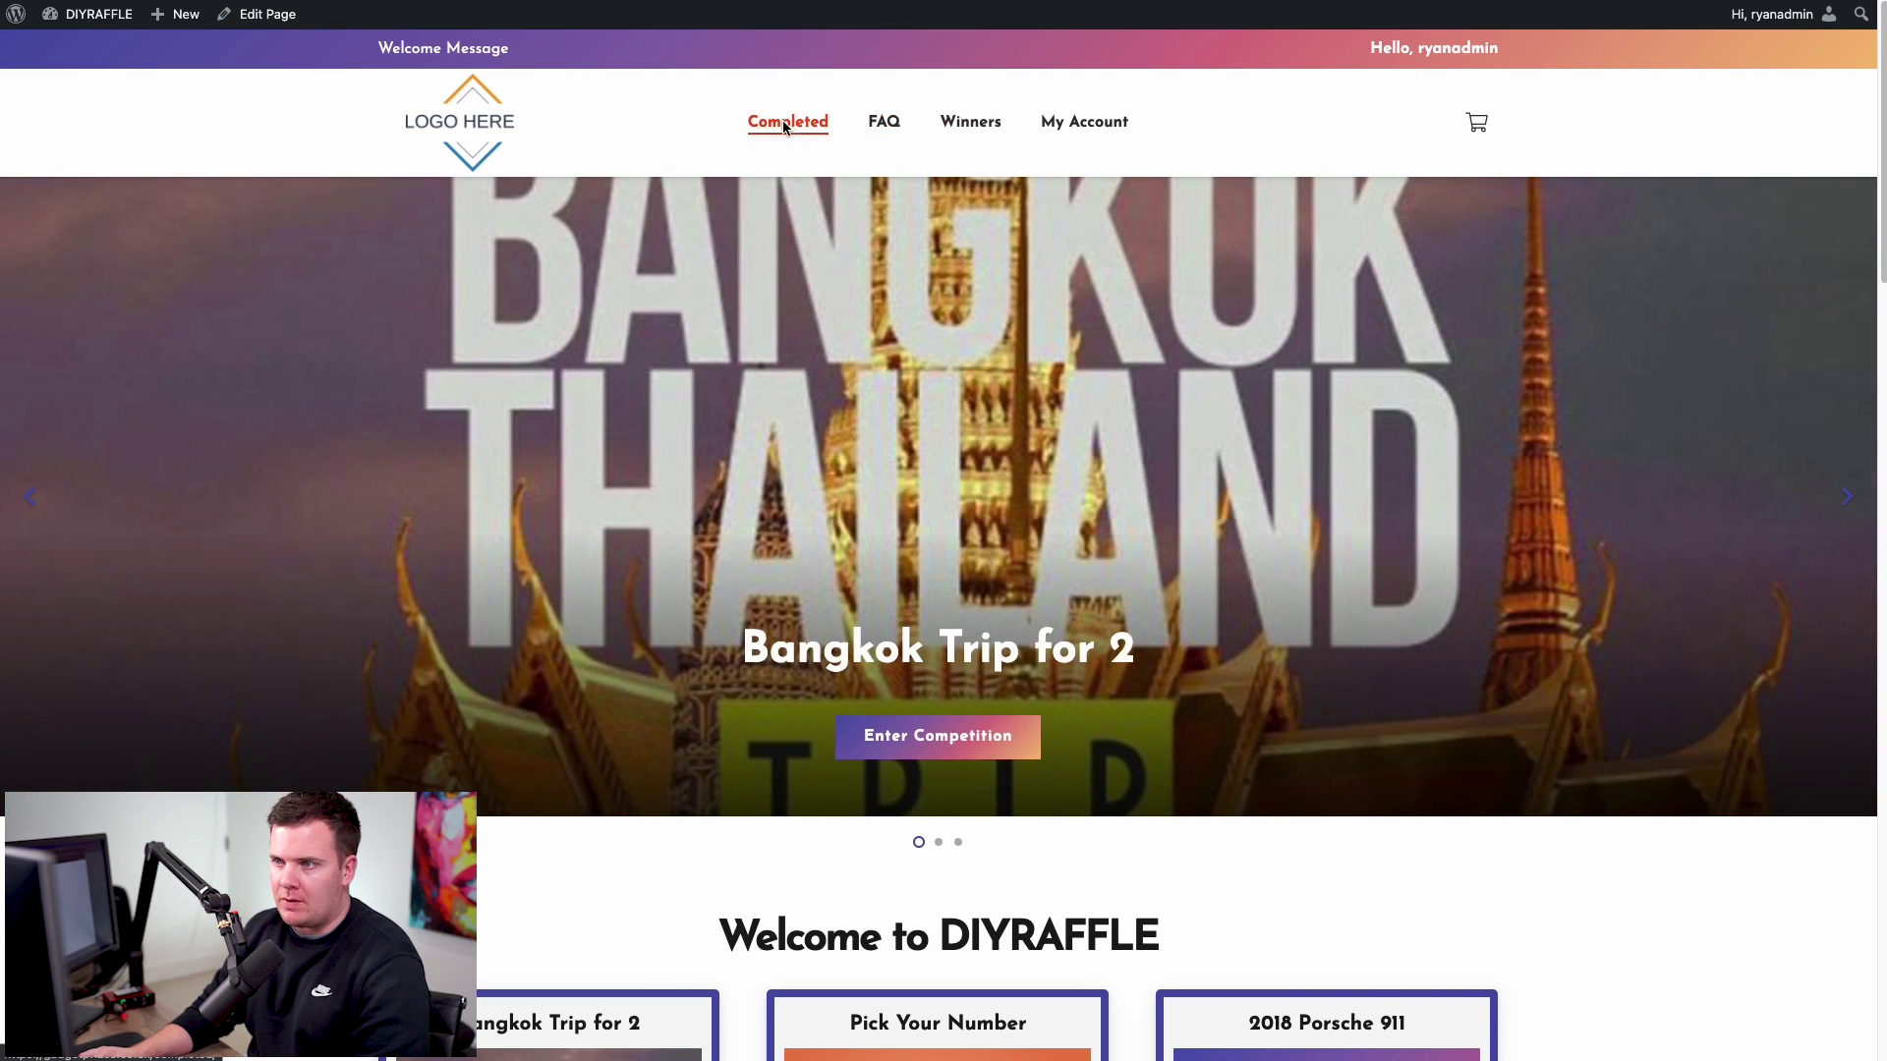
scroll(936, 409, down, 4)
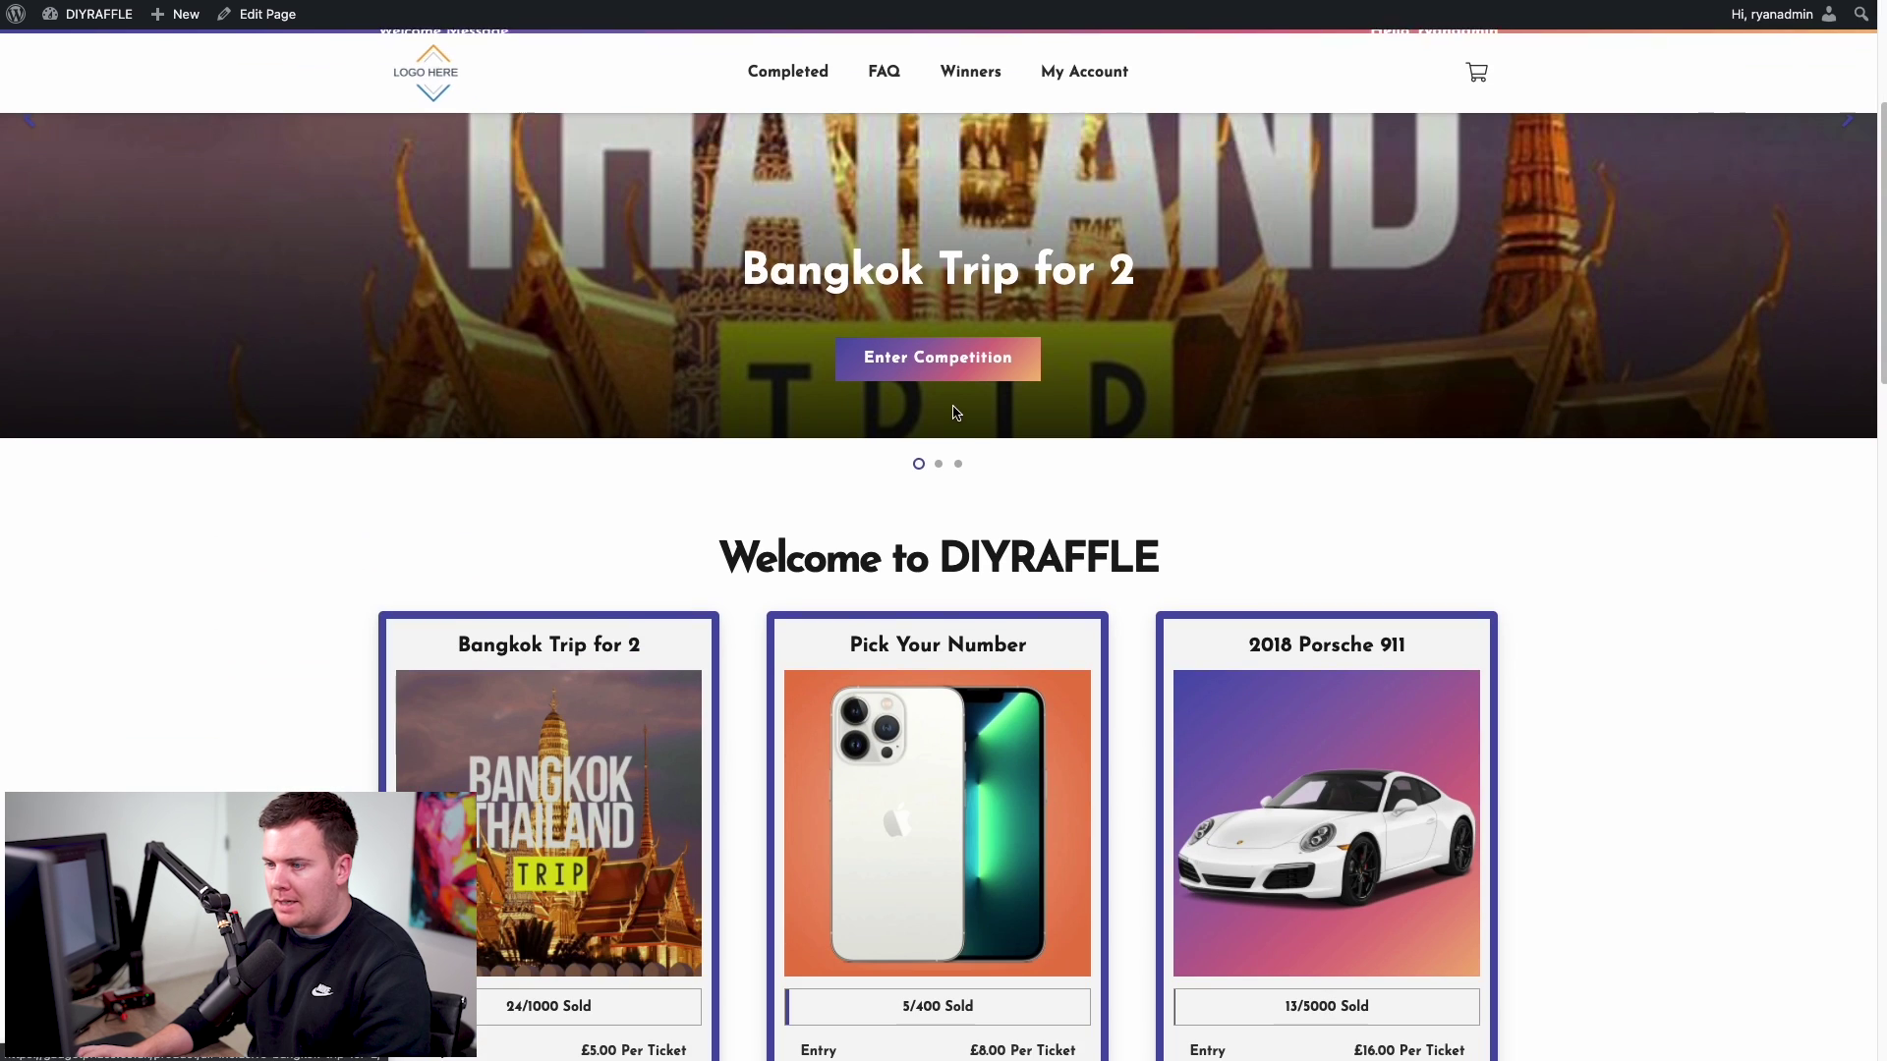
scroll(632, 399, down, 1)
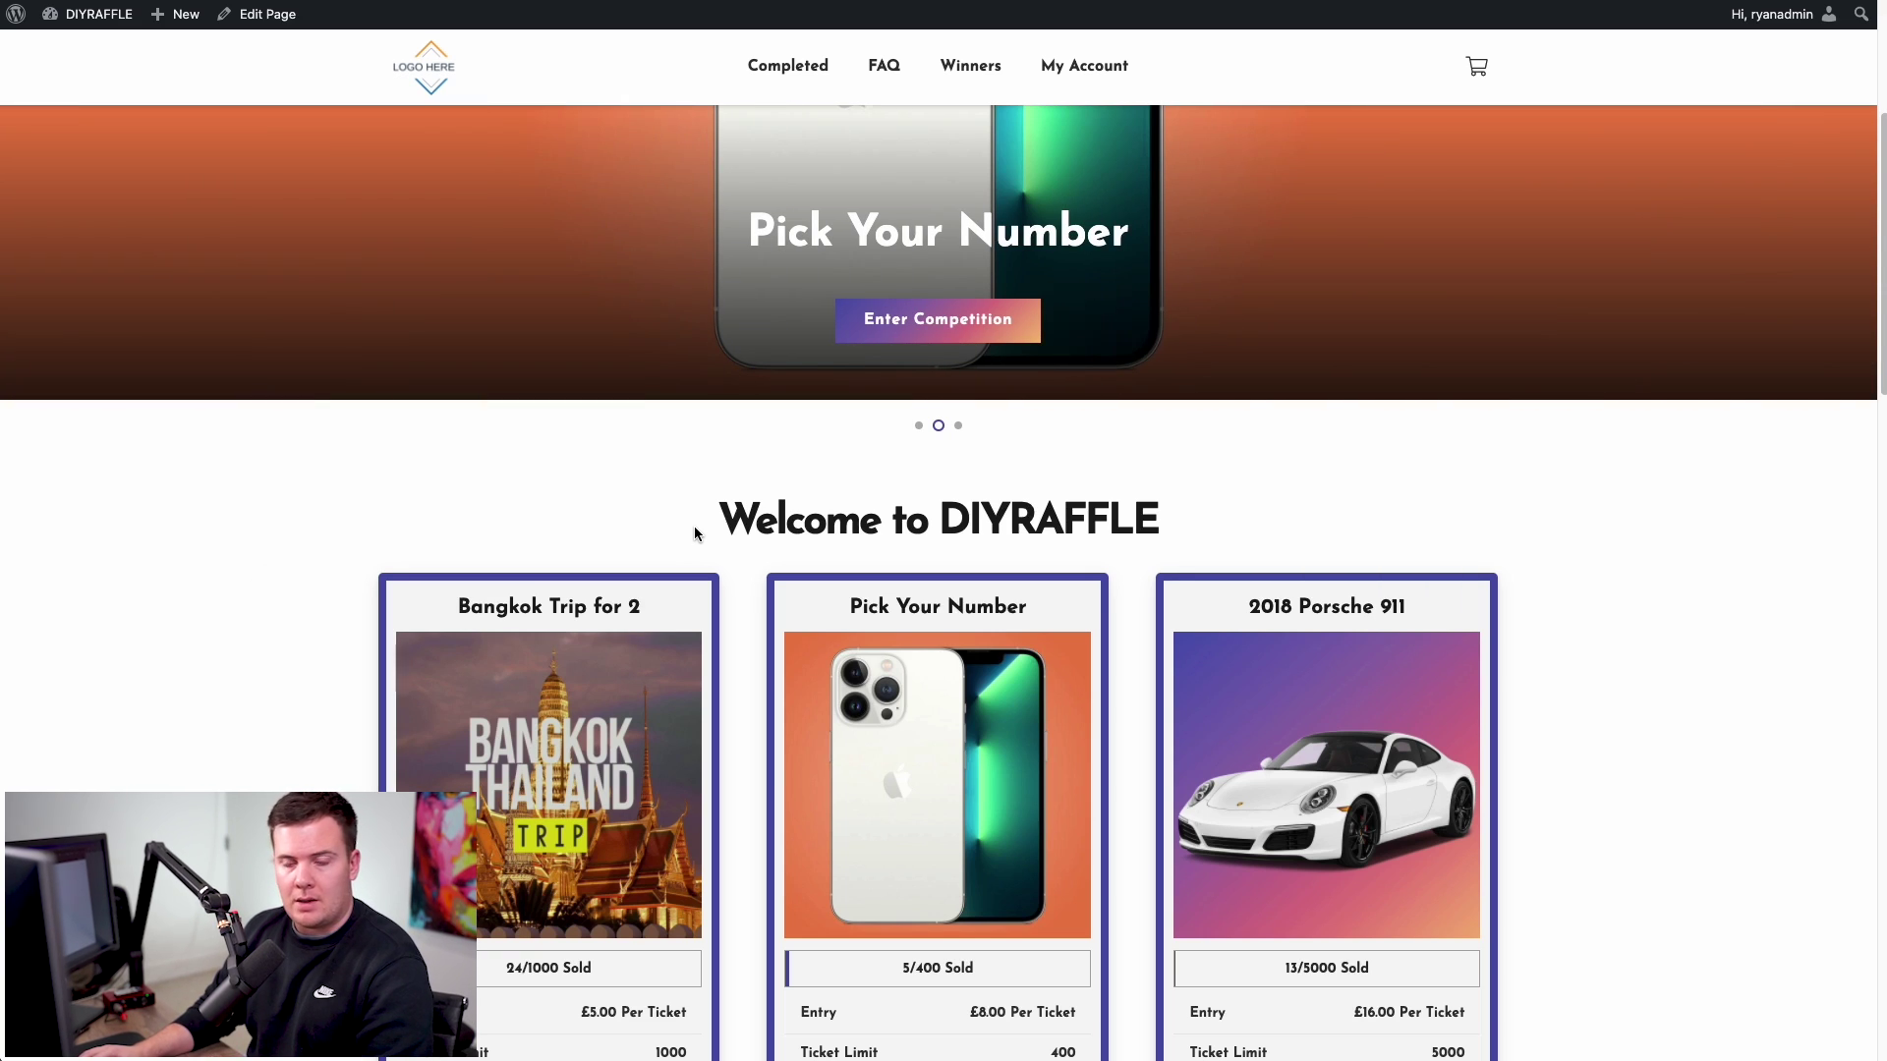
scroll(695, 534, up, 5)
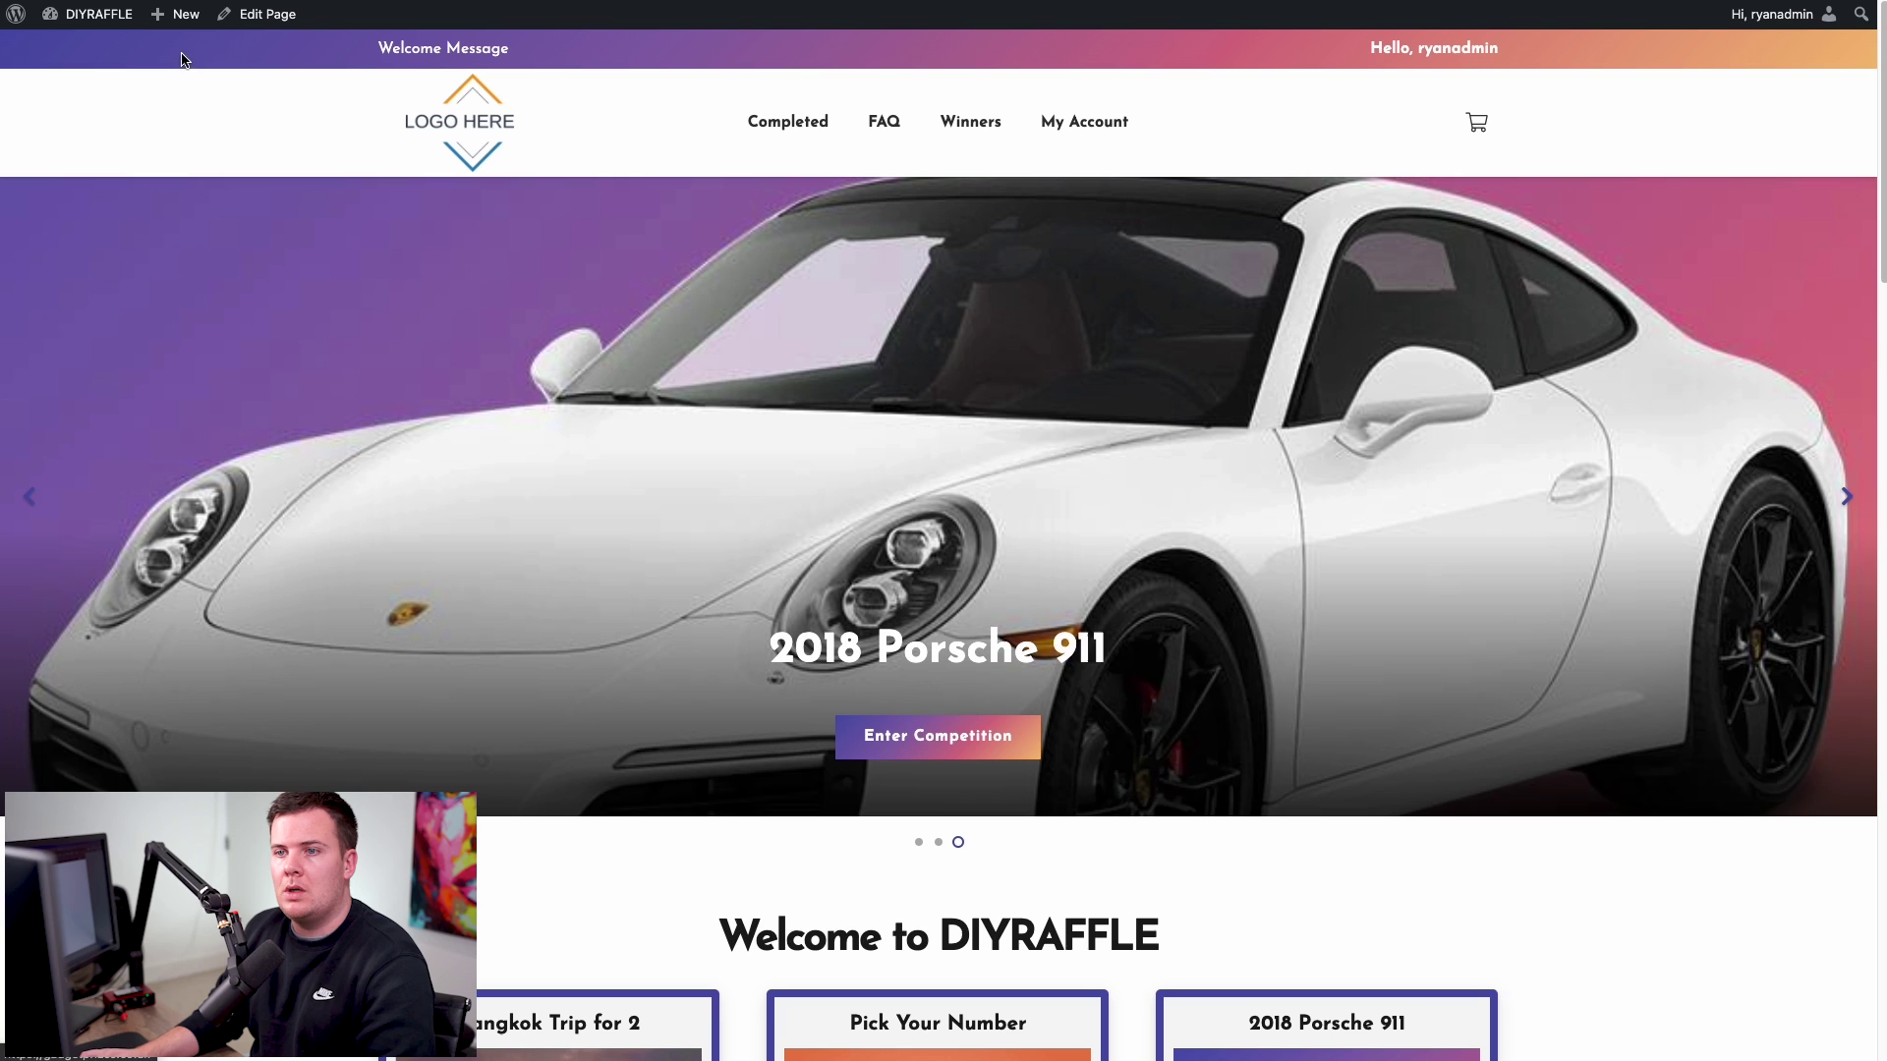
mouse_move(99, 19)
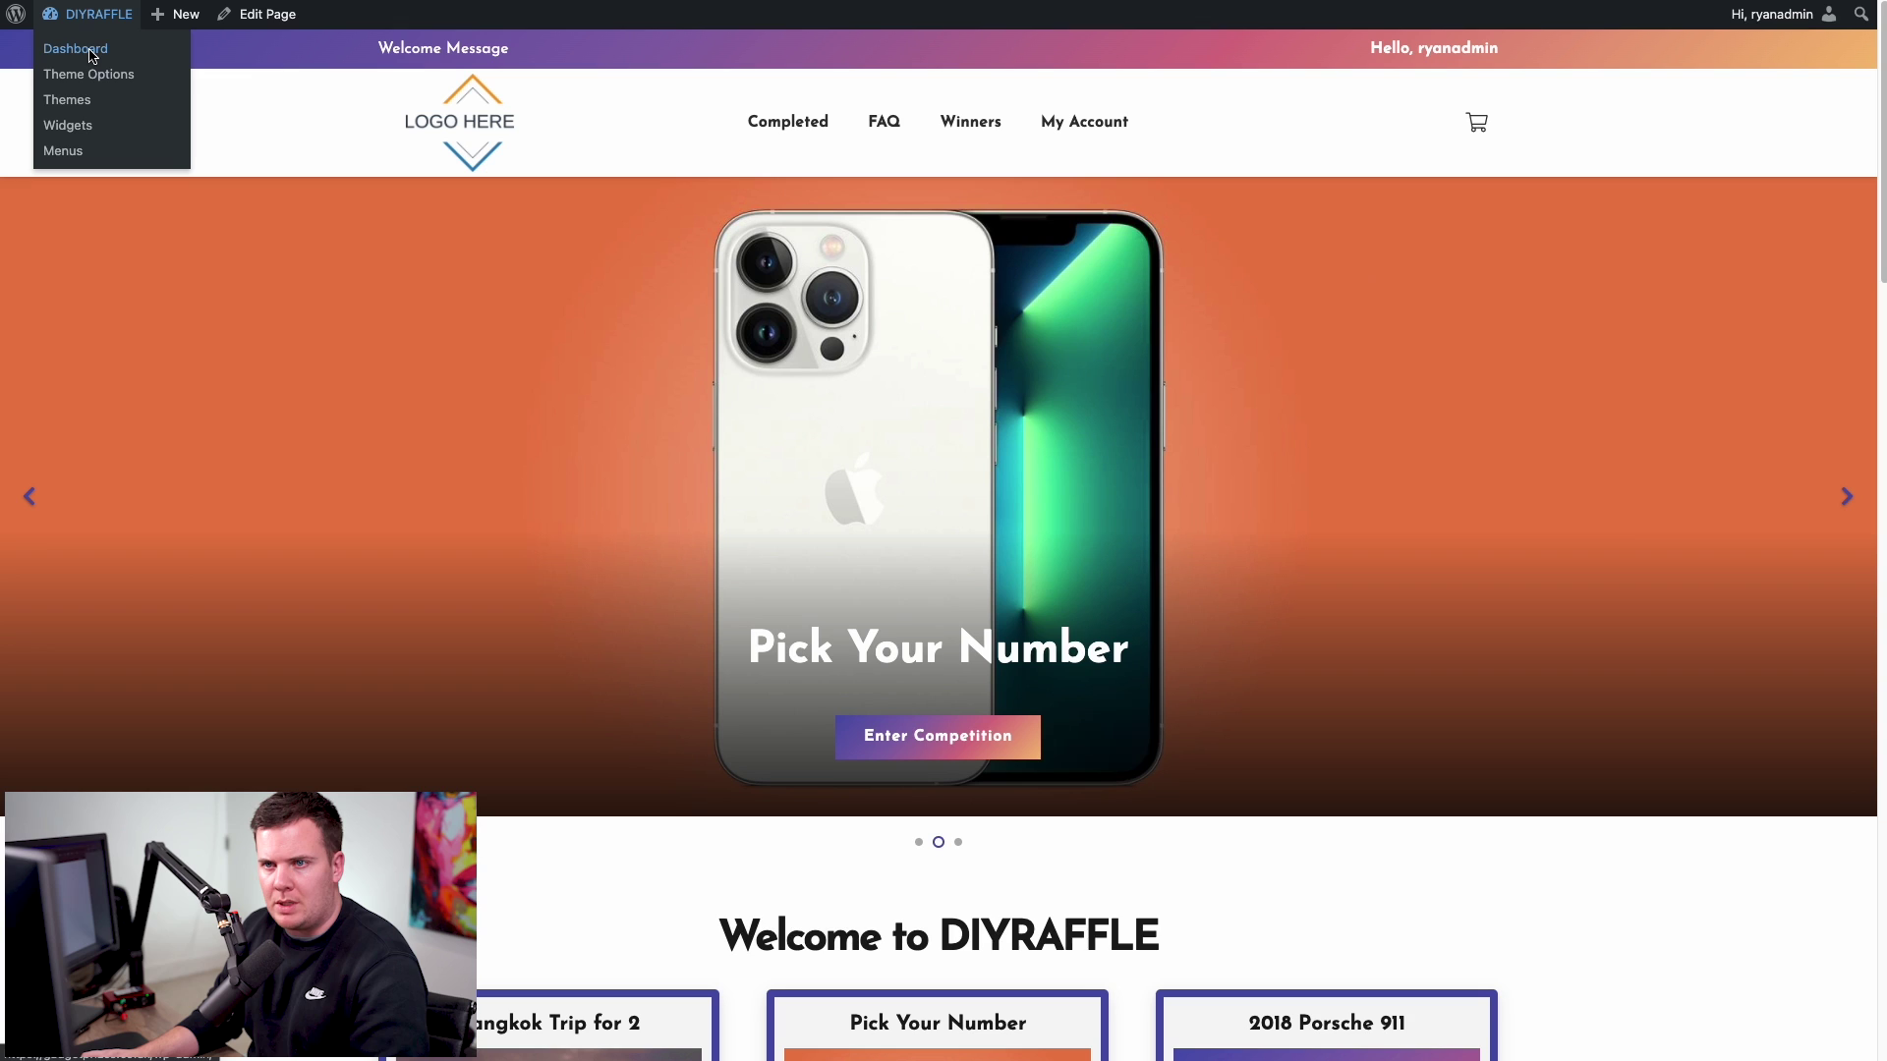
- Review the GET FOUND Headers list, Theme Options and live site, then edit the Main header
click(91, 46)
mouse_move(128, 433)
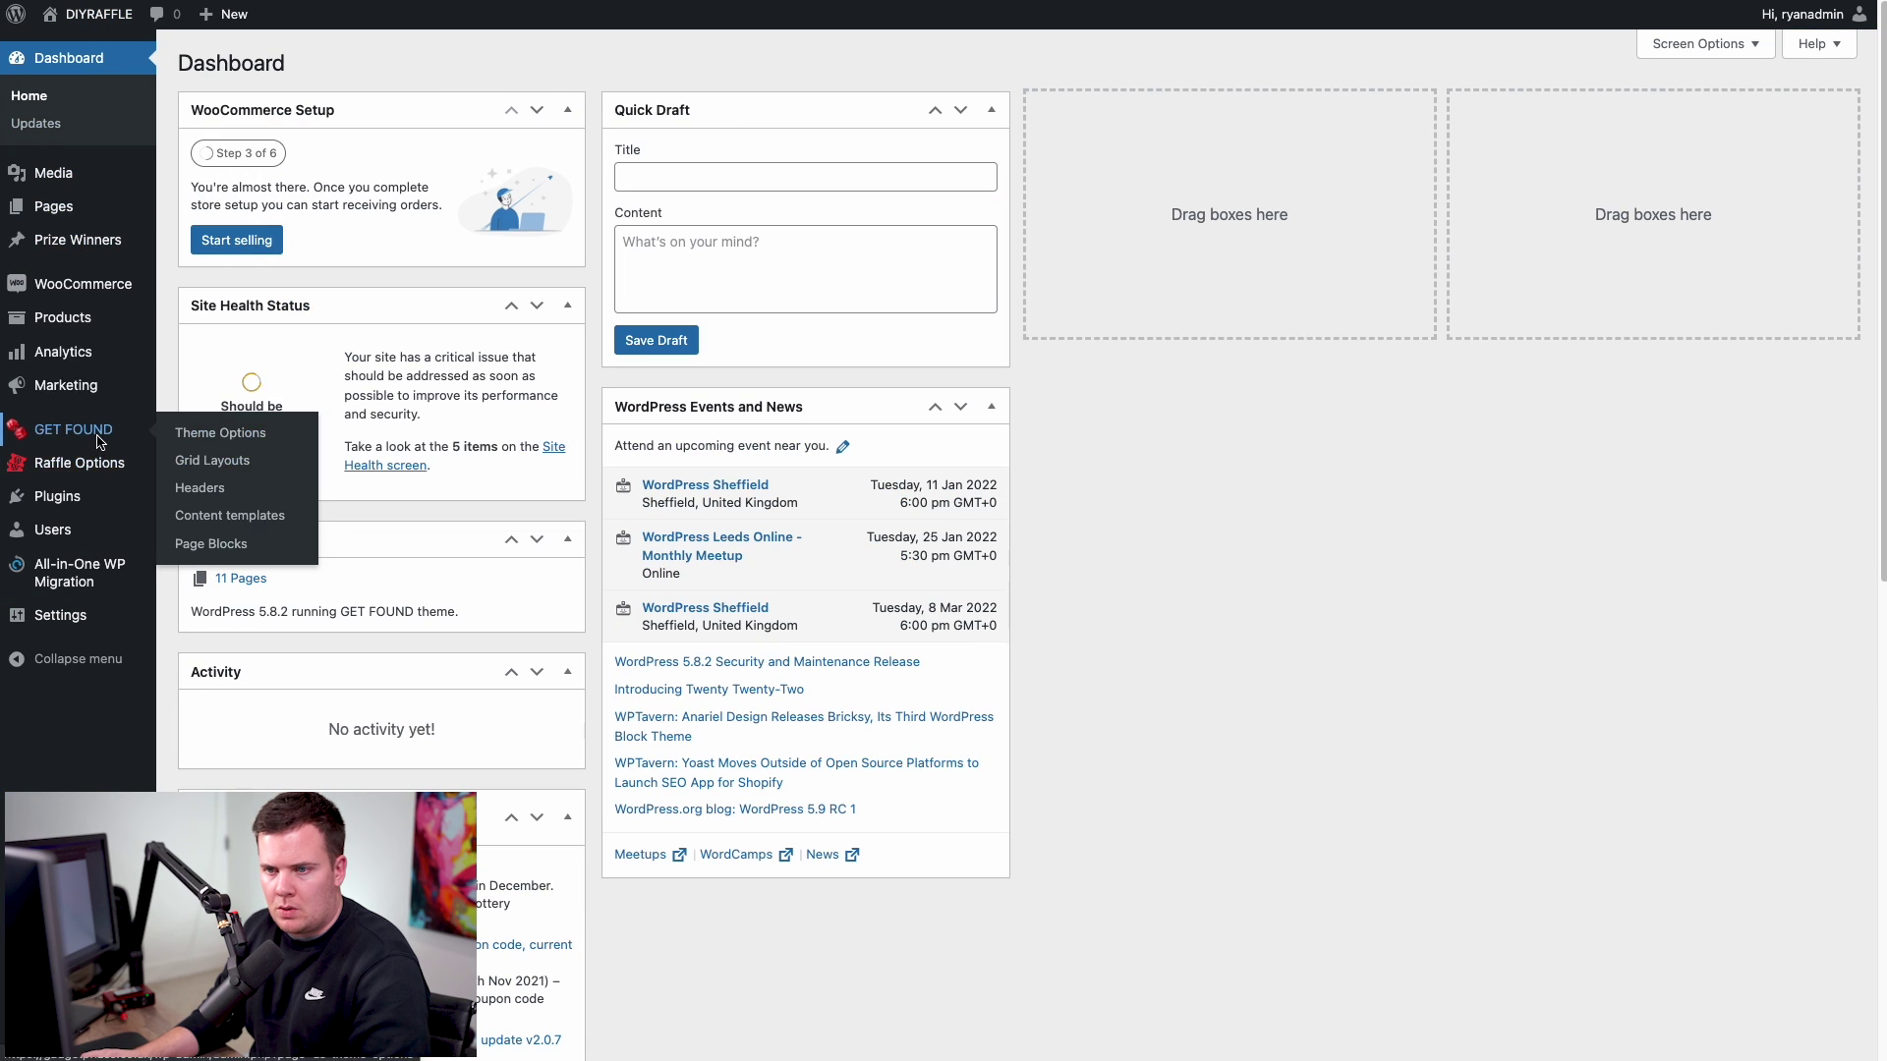
click(199, 488)
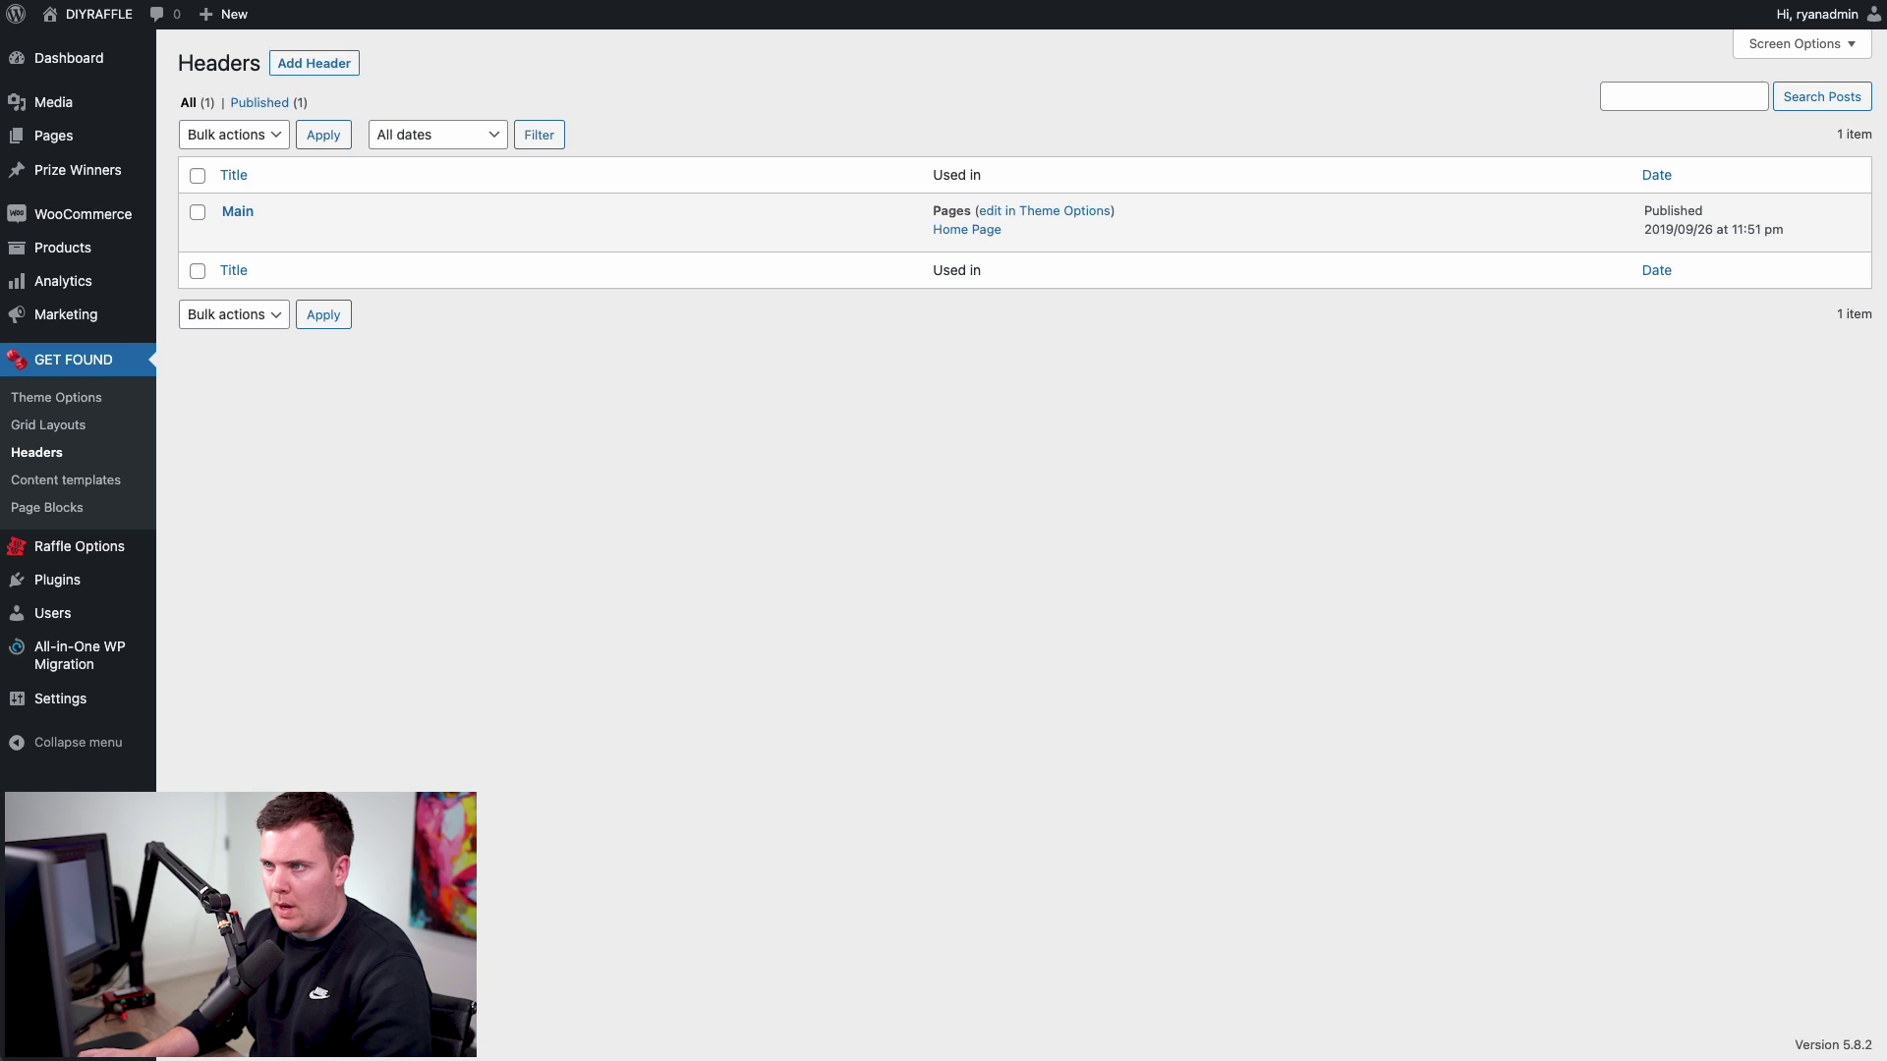
click(1064, 210)
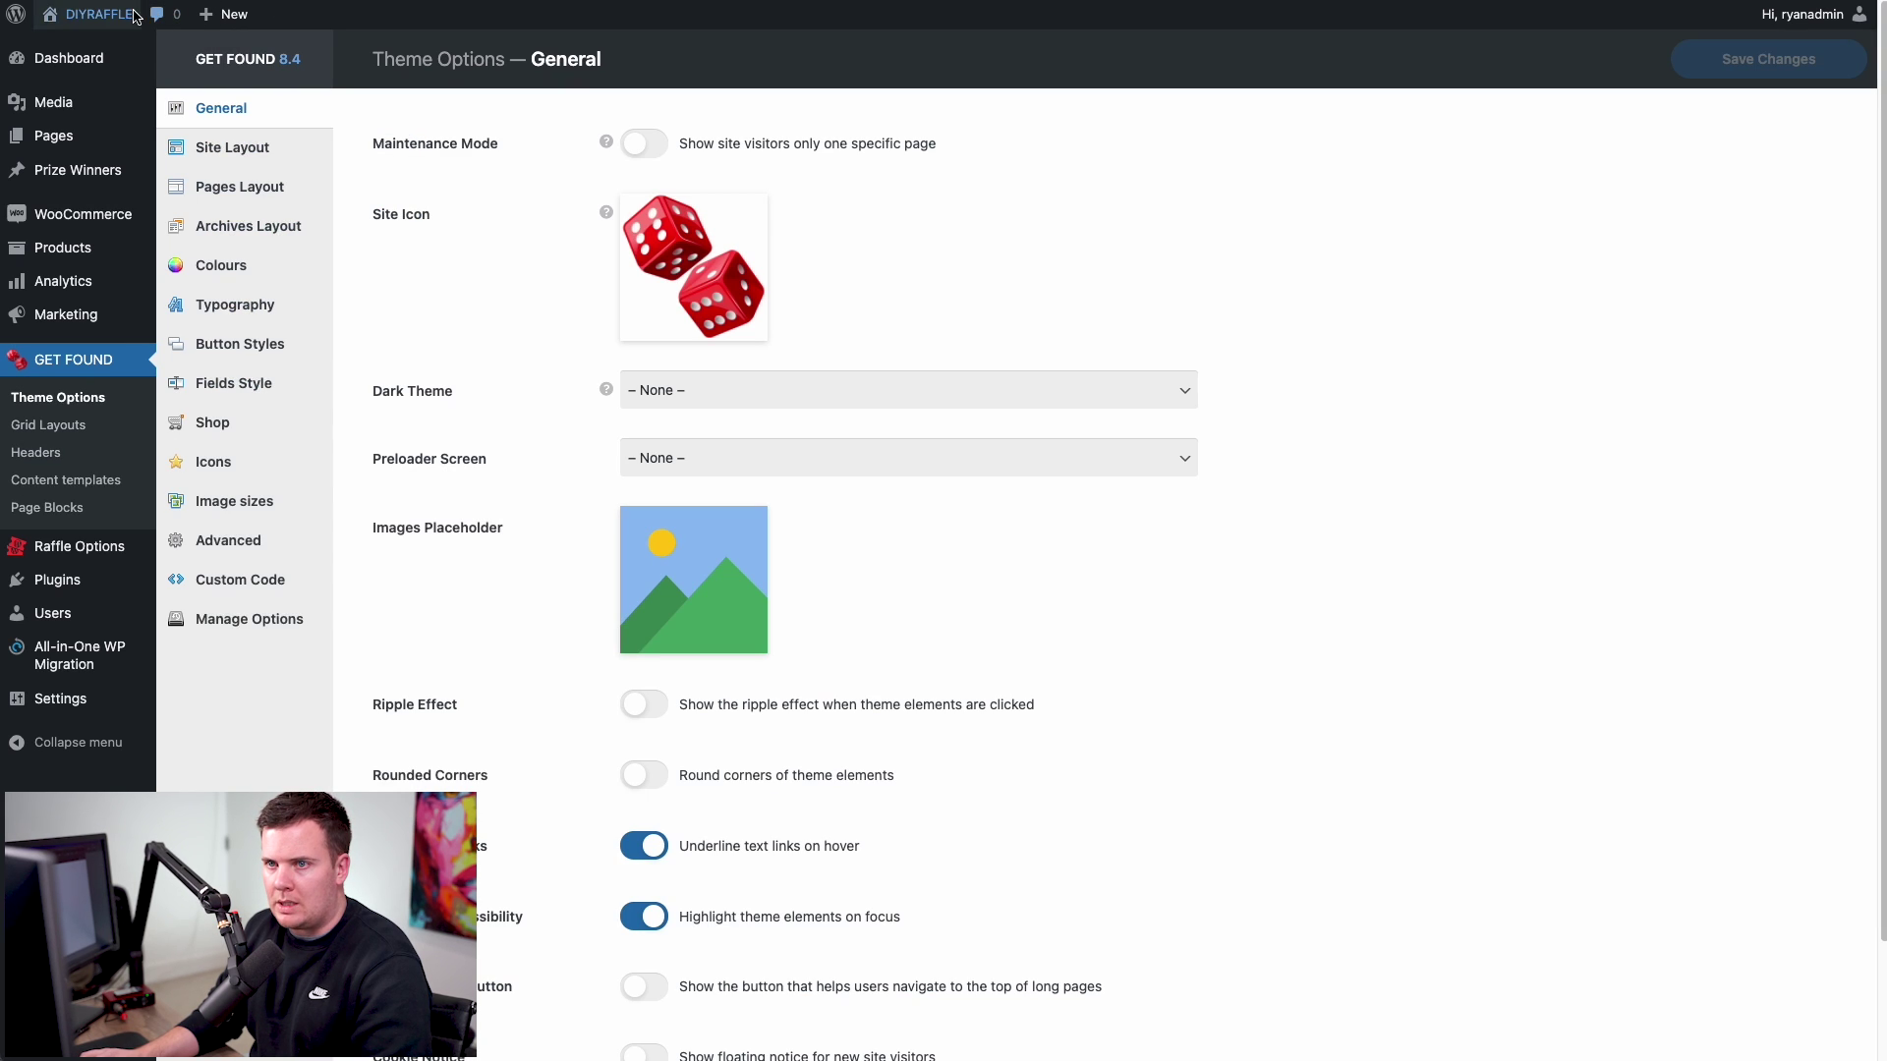
click(69, 49)
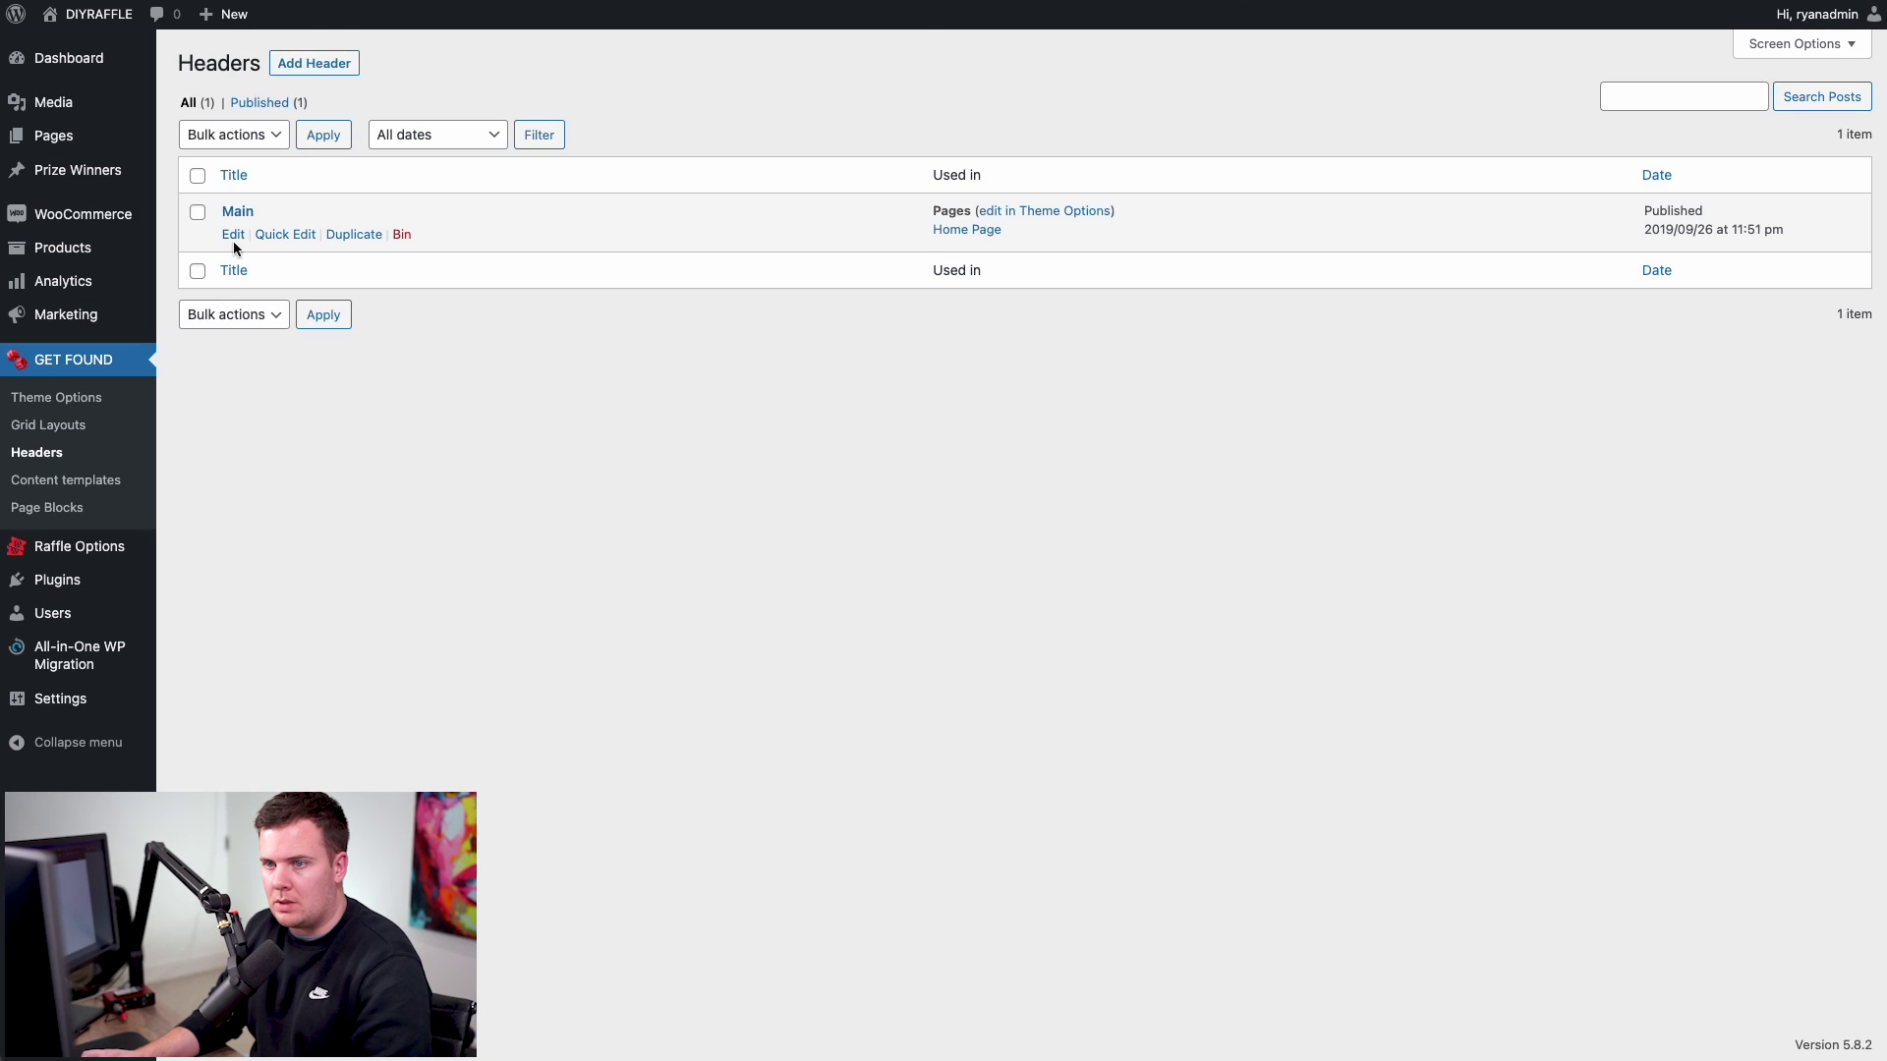
click(236, 239)
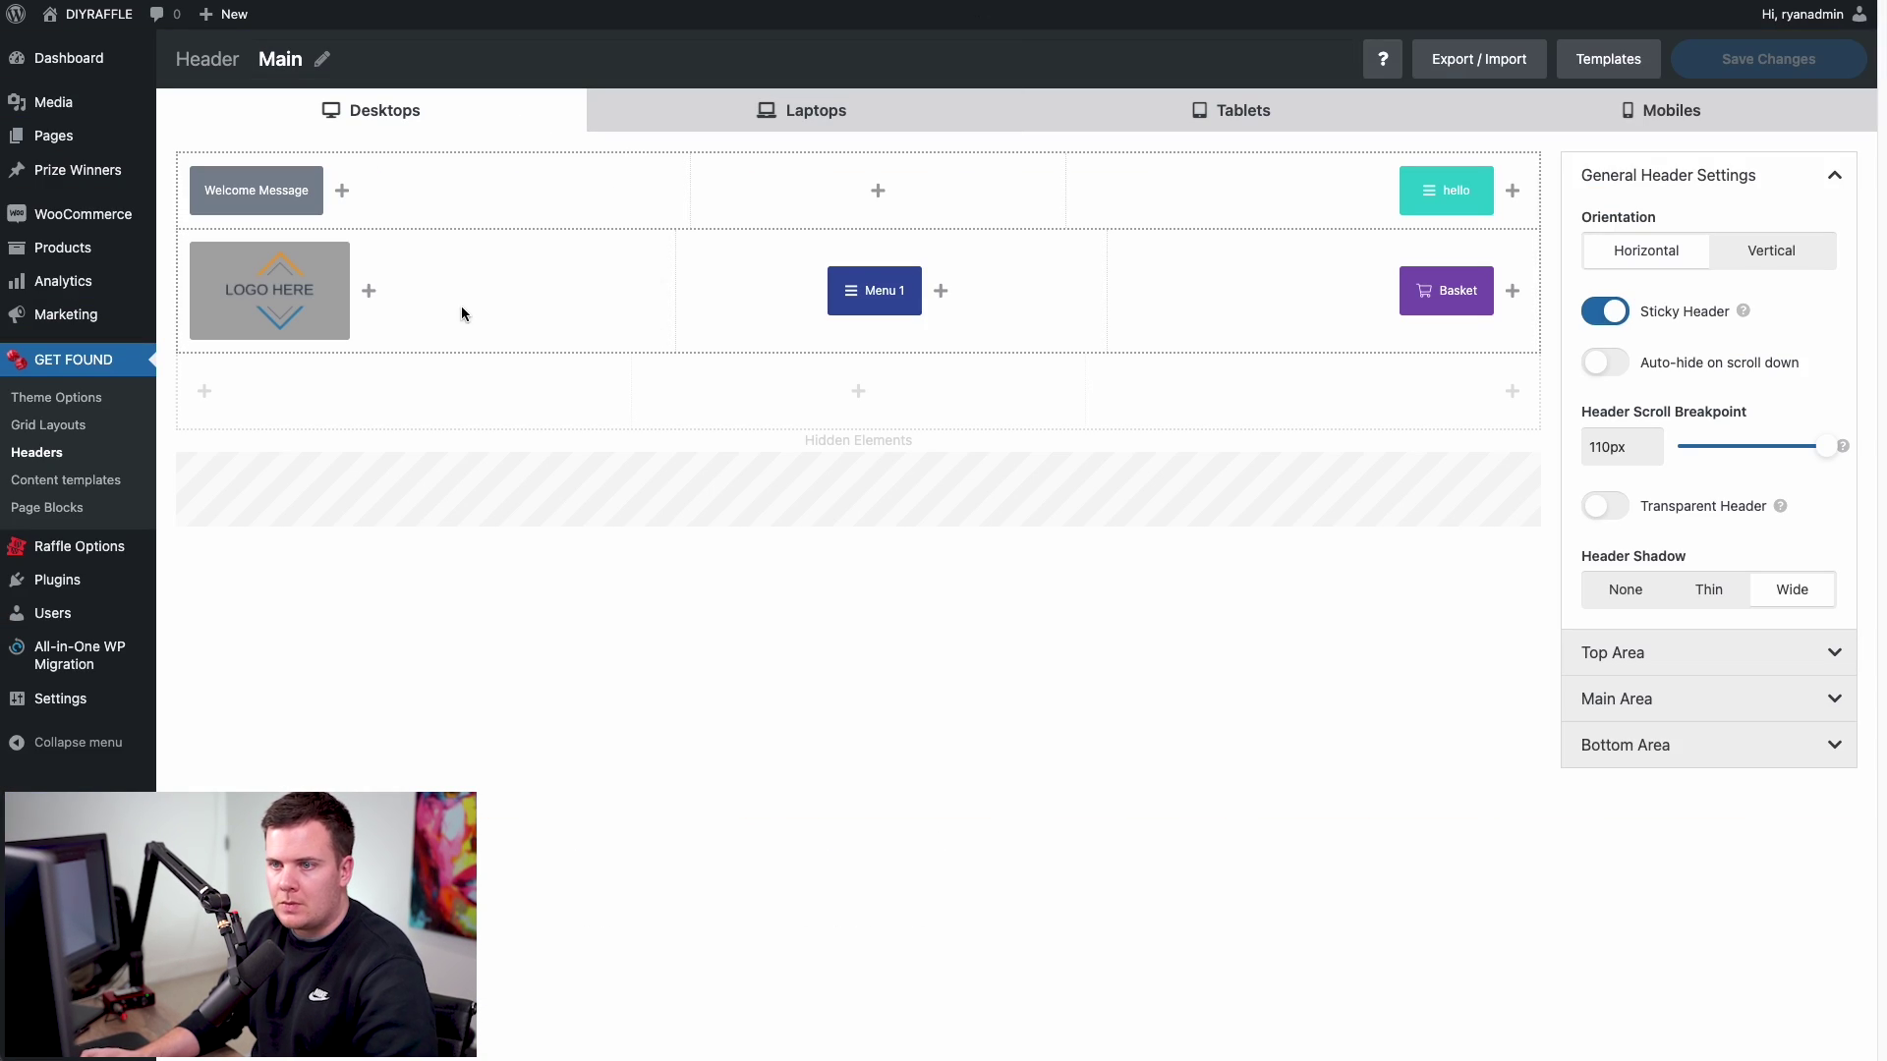
- Delete the LOGO HERE image from the header Image element and upload the new logo PNG
mouse_move(255, 301)
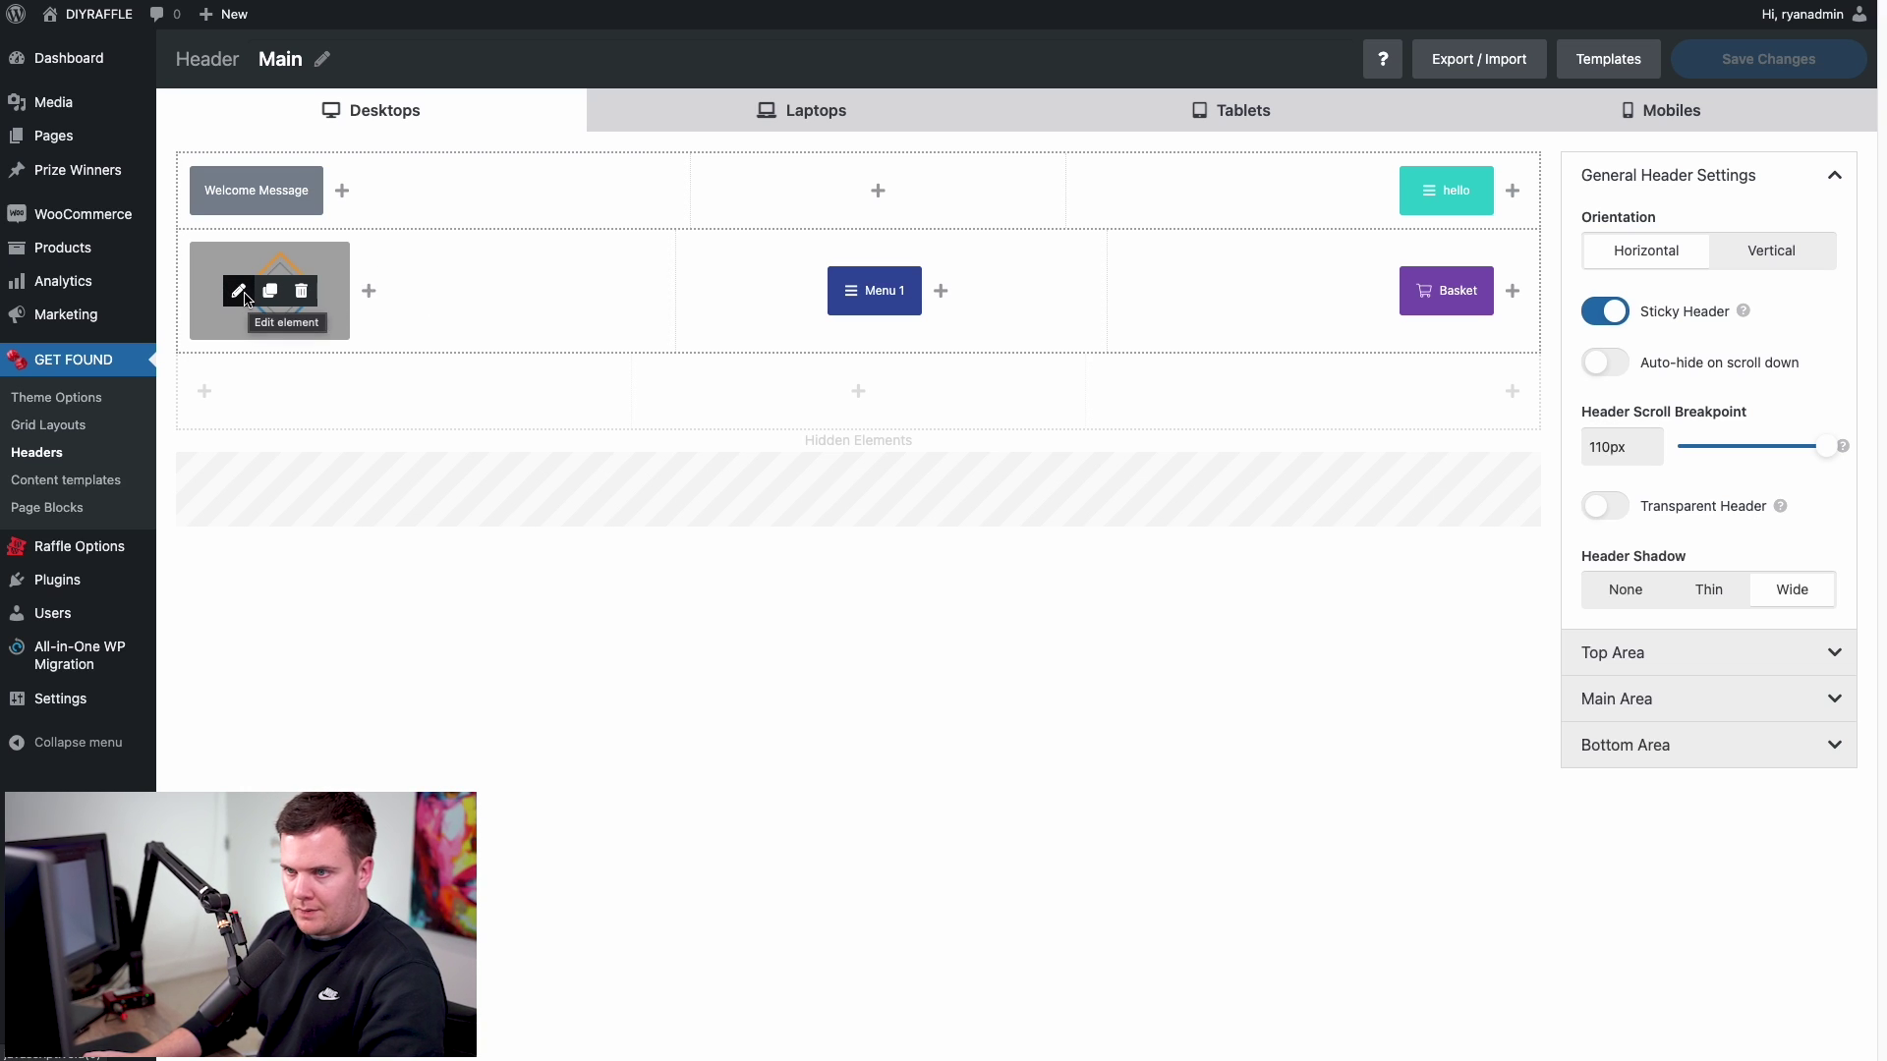
click(238, 291)
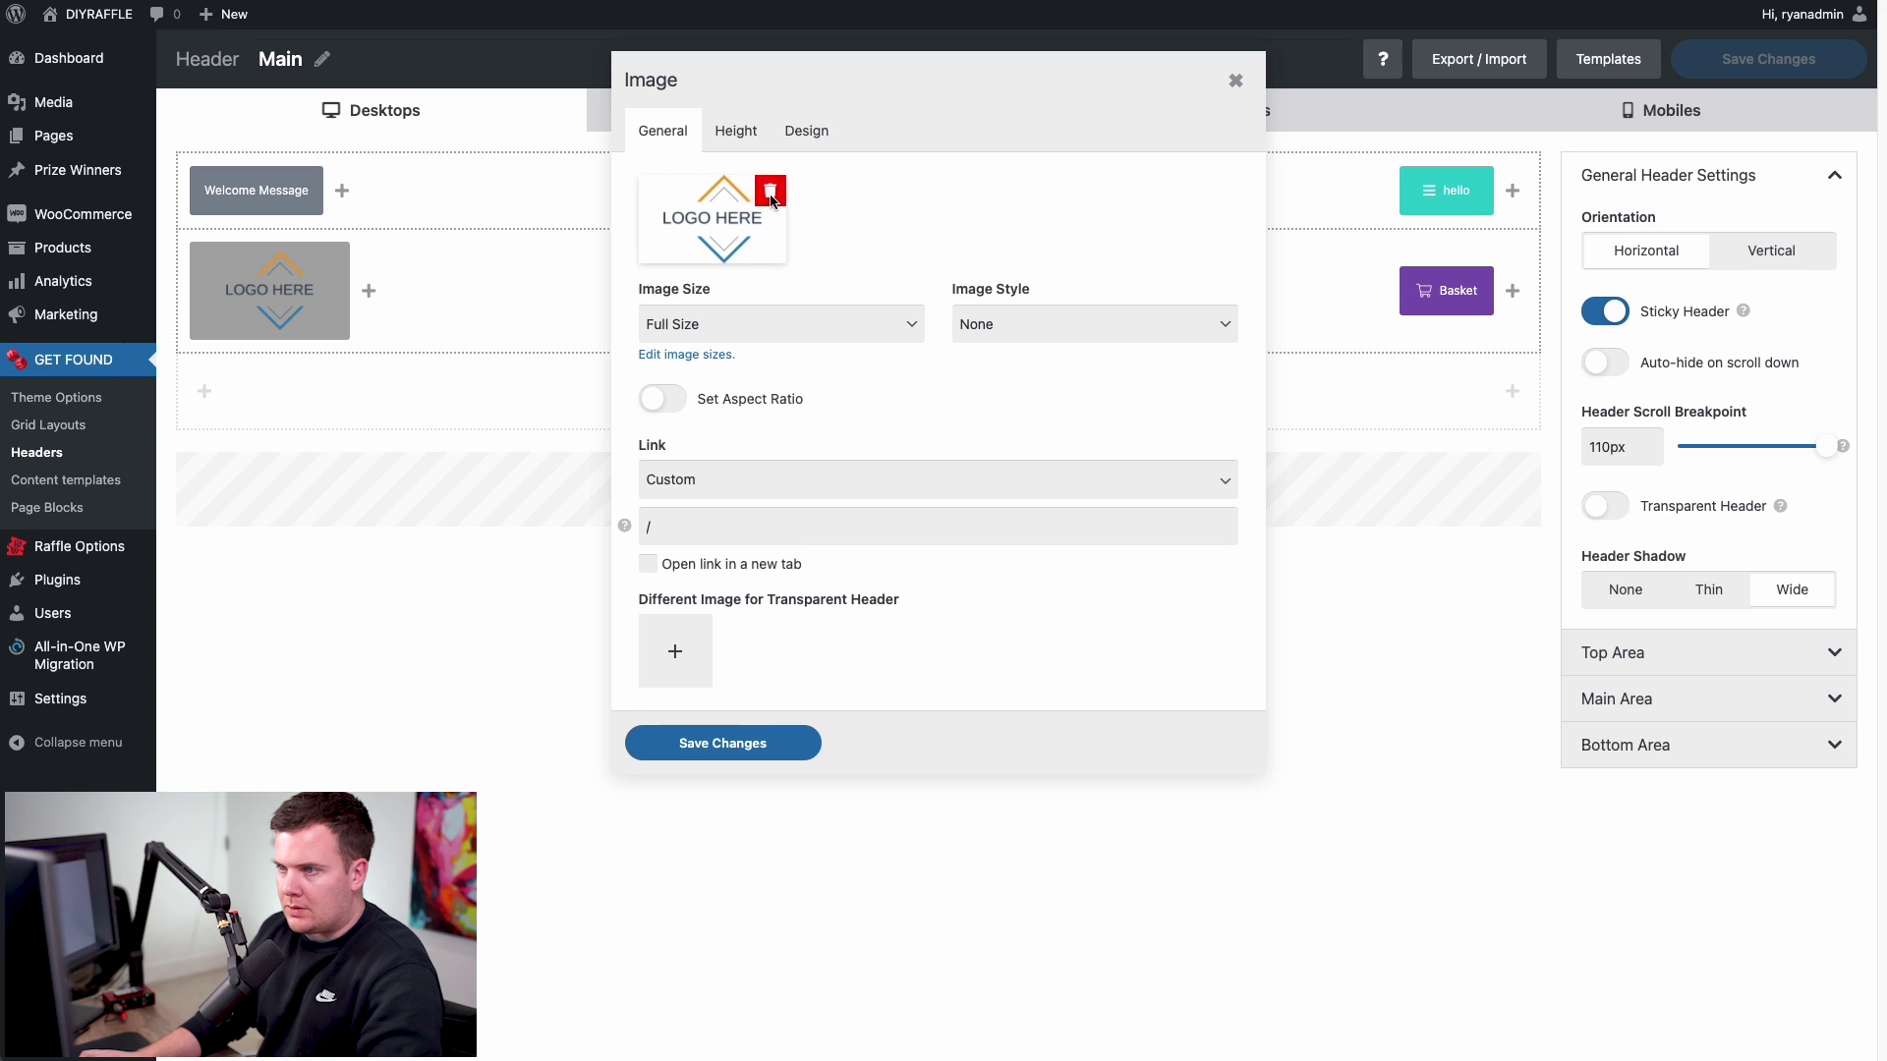
click(770, 192)
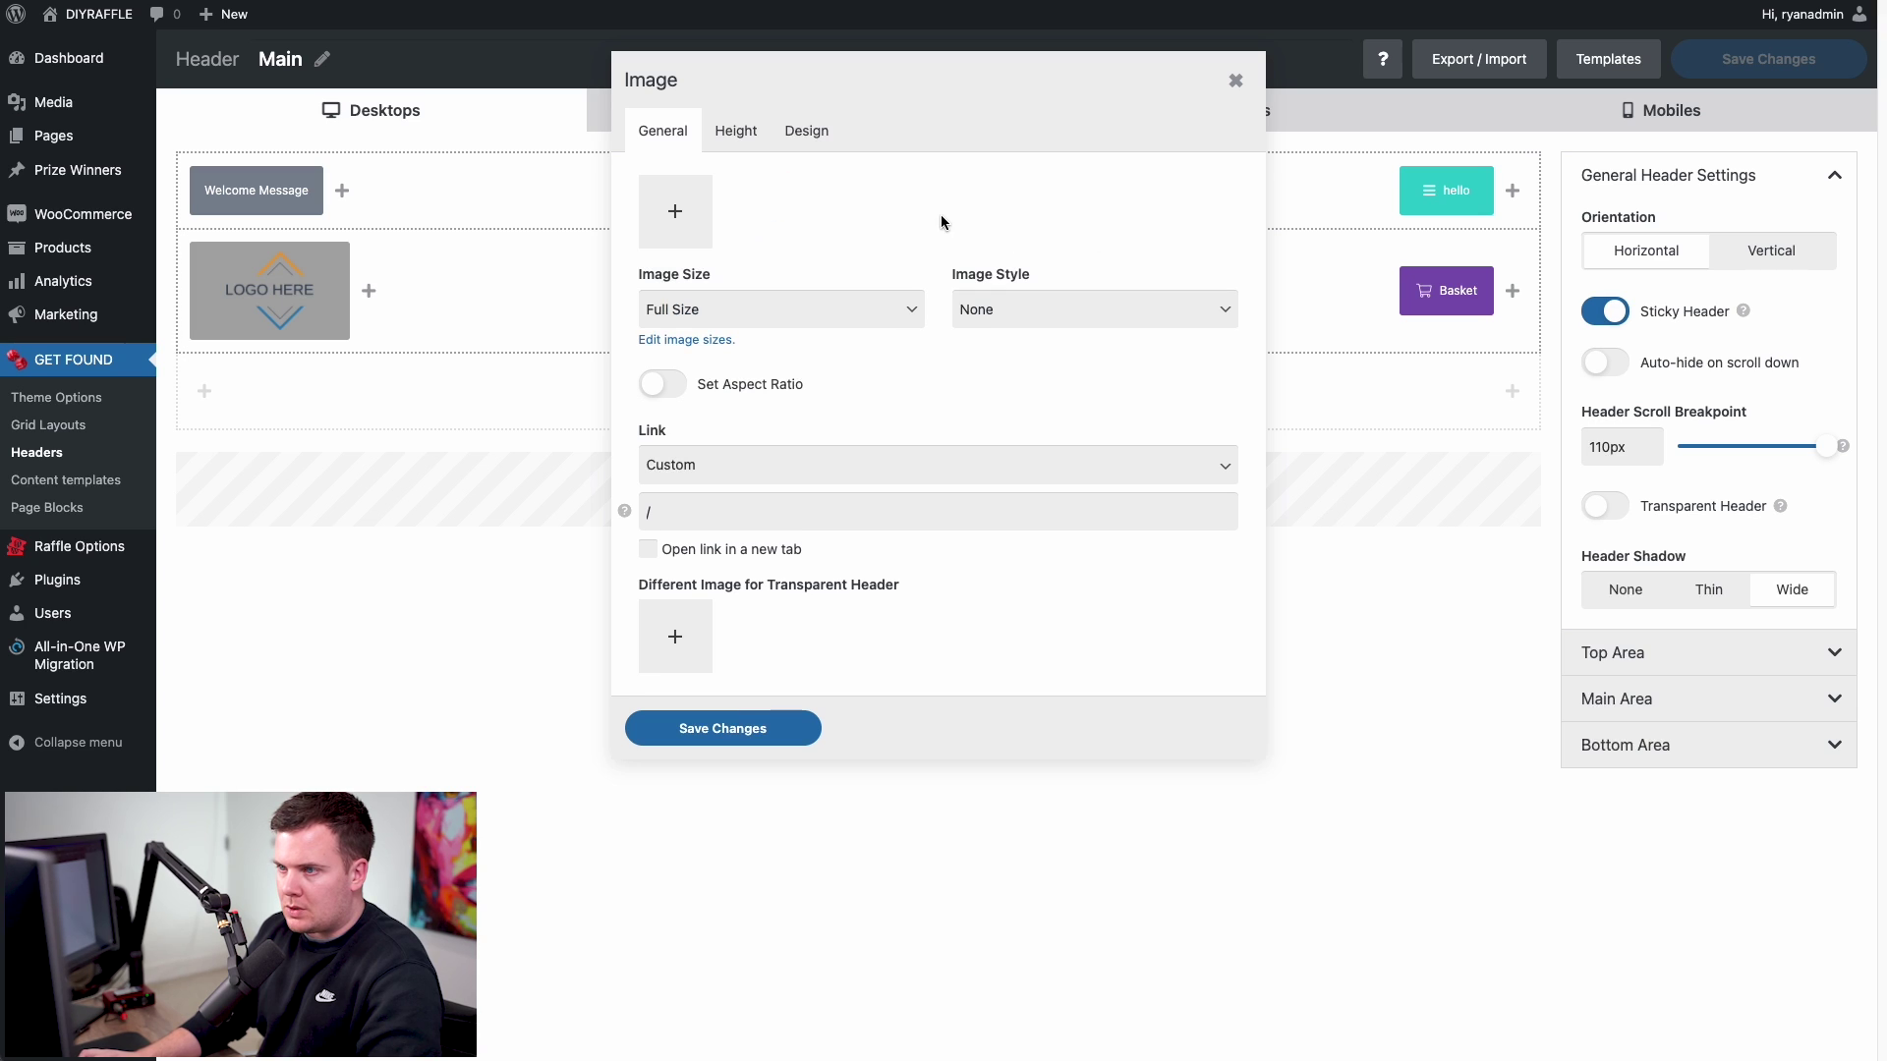
click(674, 212)
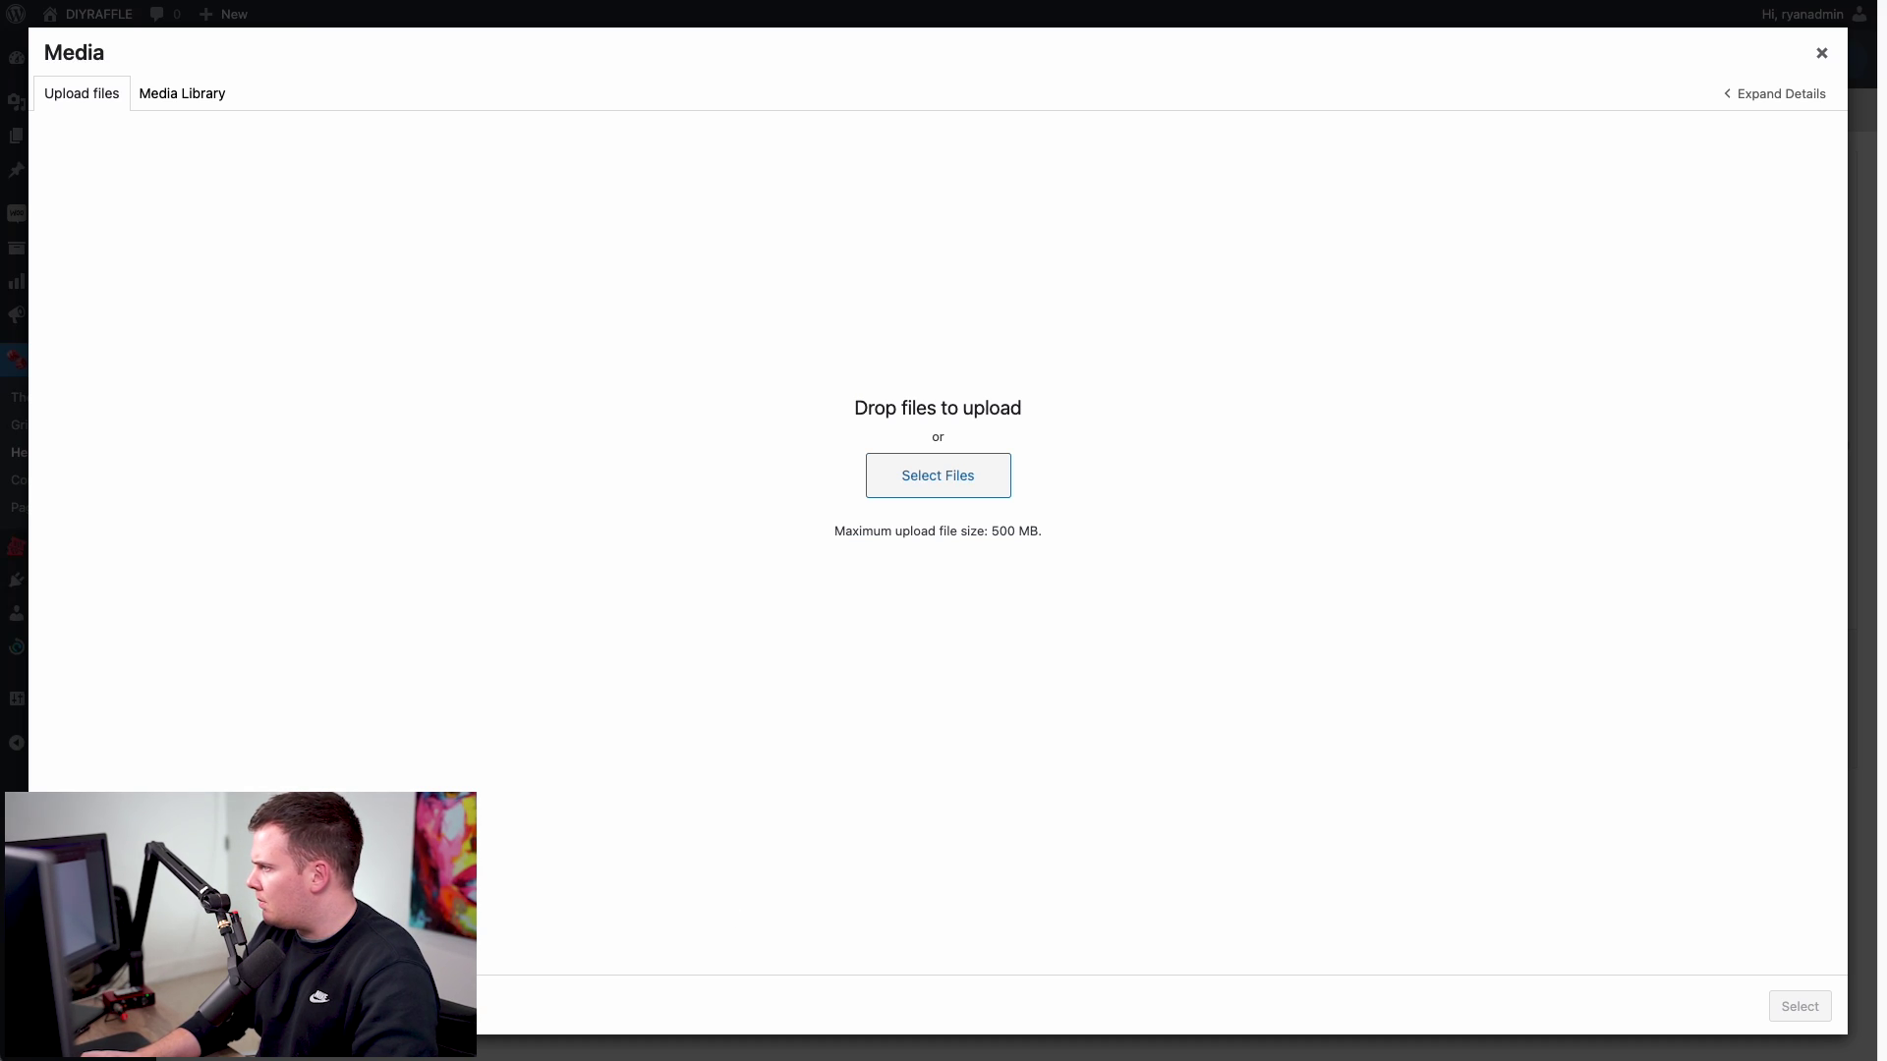
drag(1877, 413, 1023, 349)
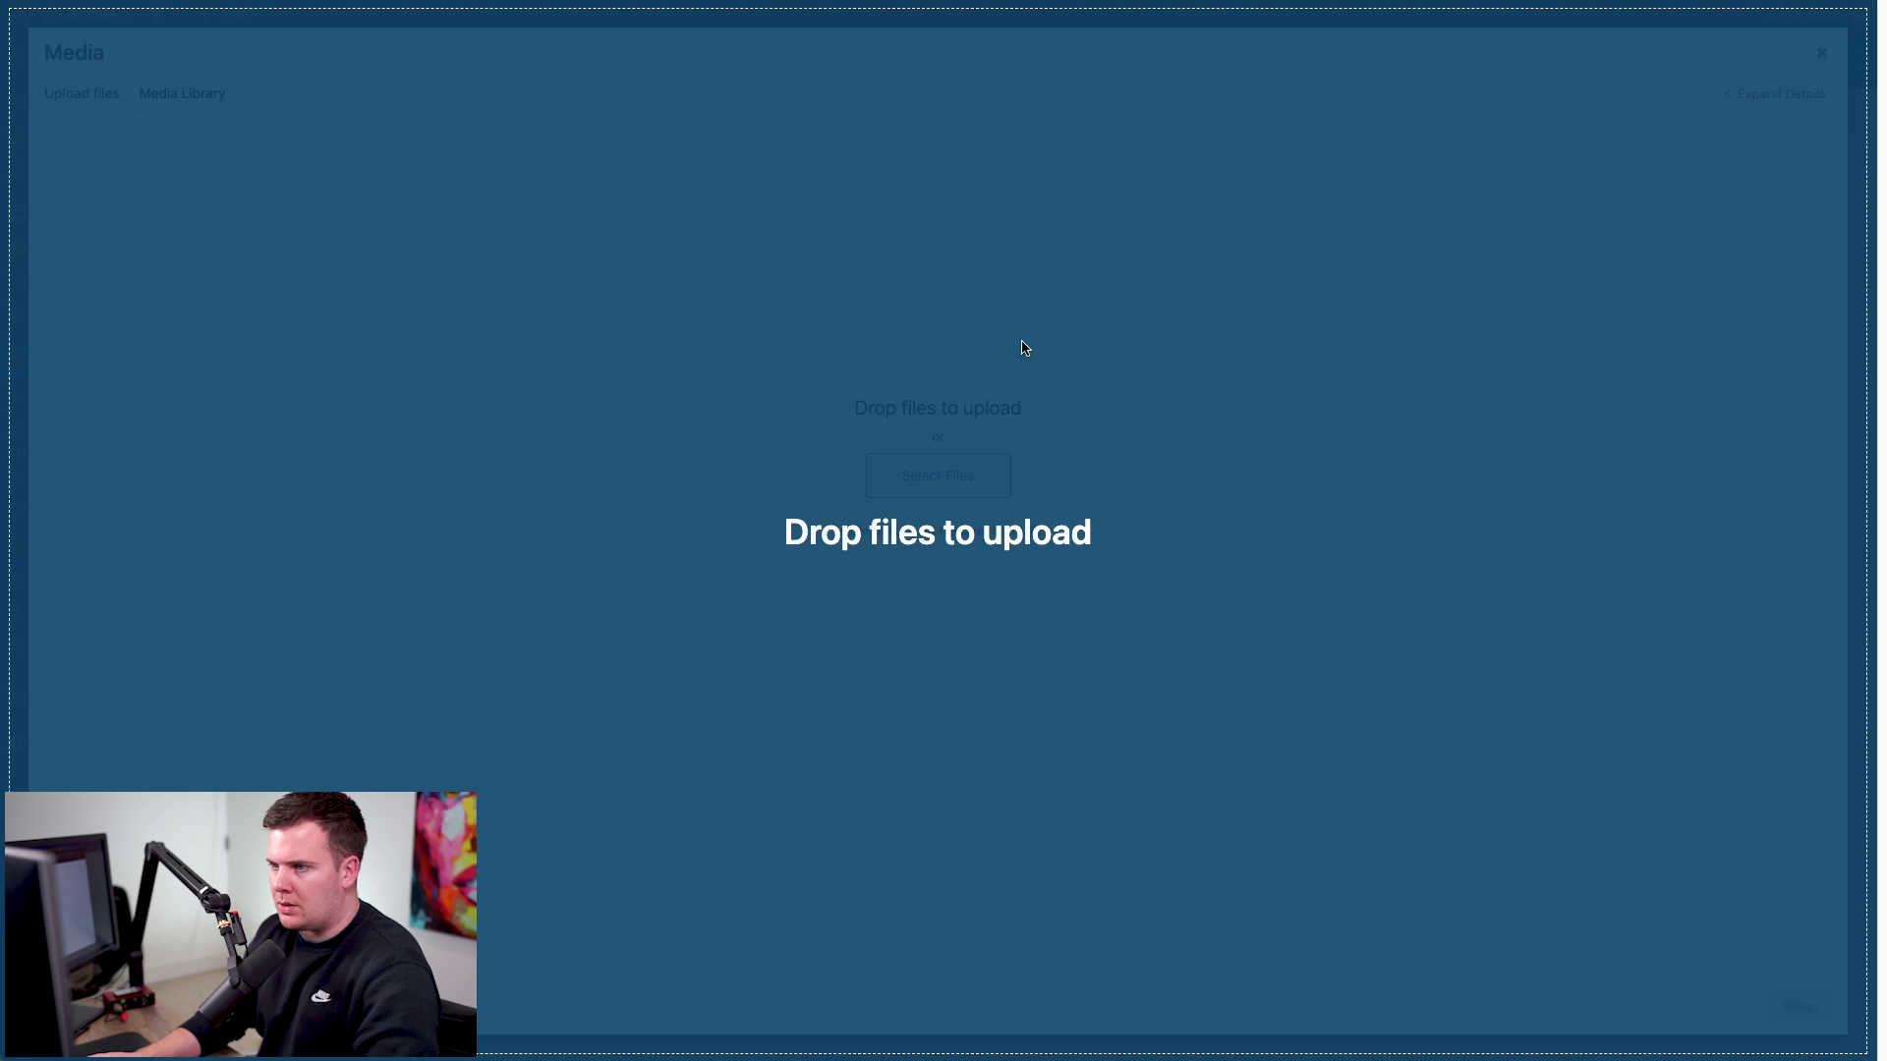
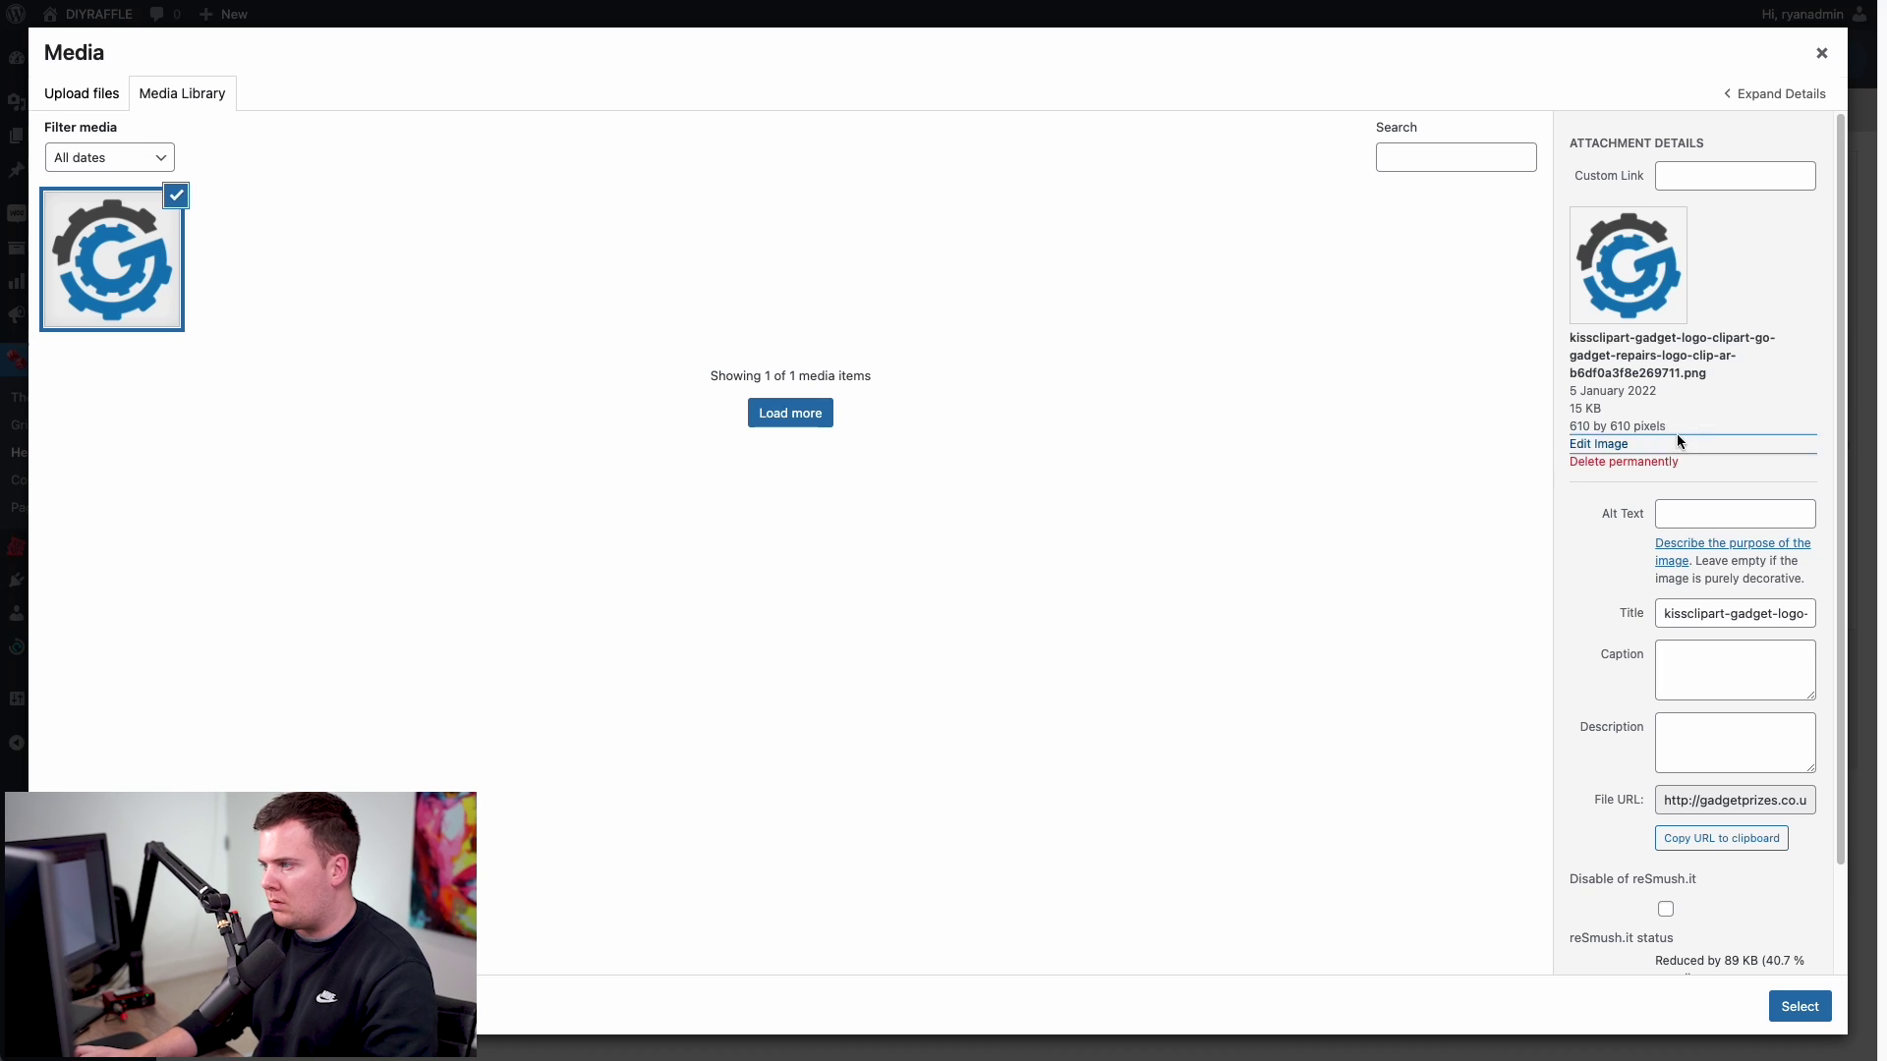
- Crop the uploaded gear logo to 547 × 552 pixels, save it, and select it for the header
click(1584, 445)
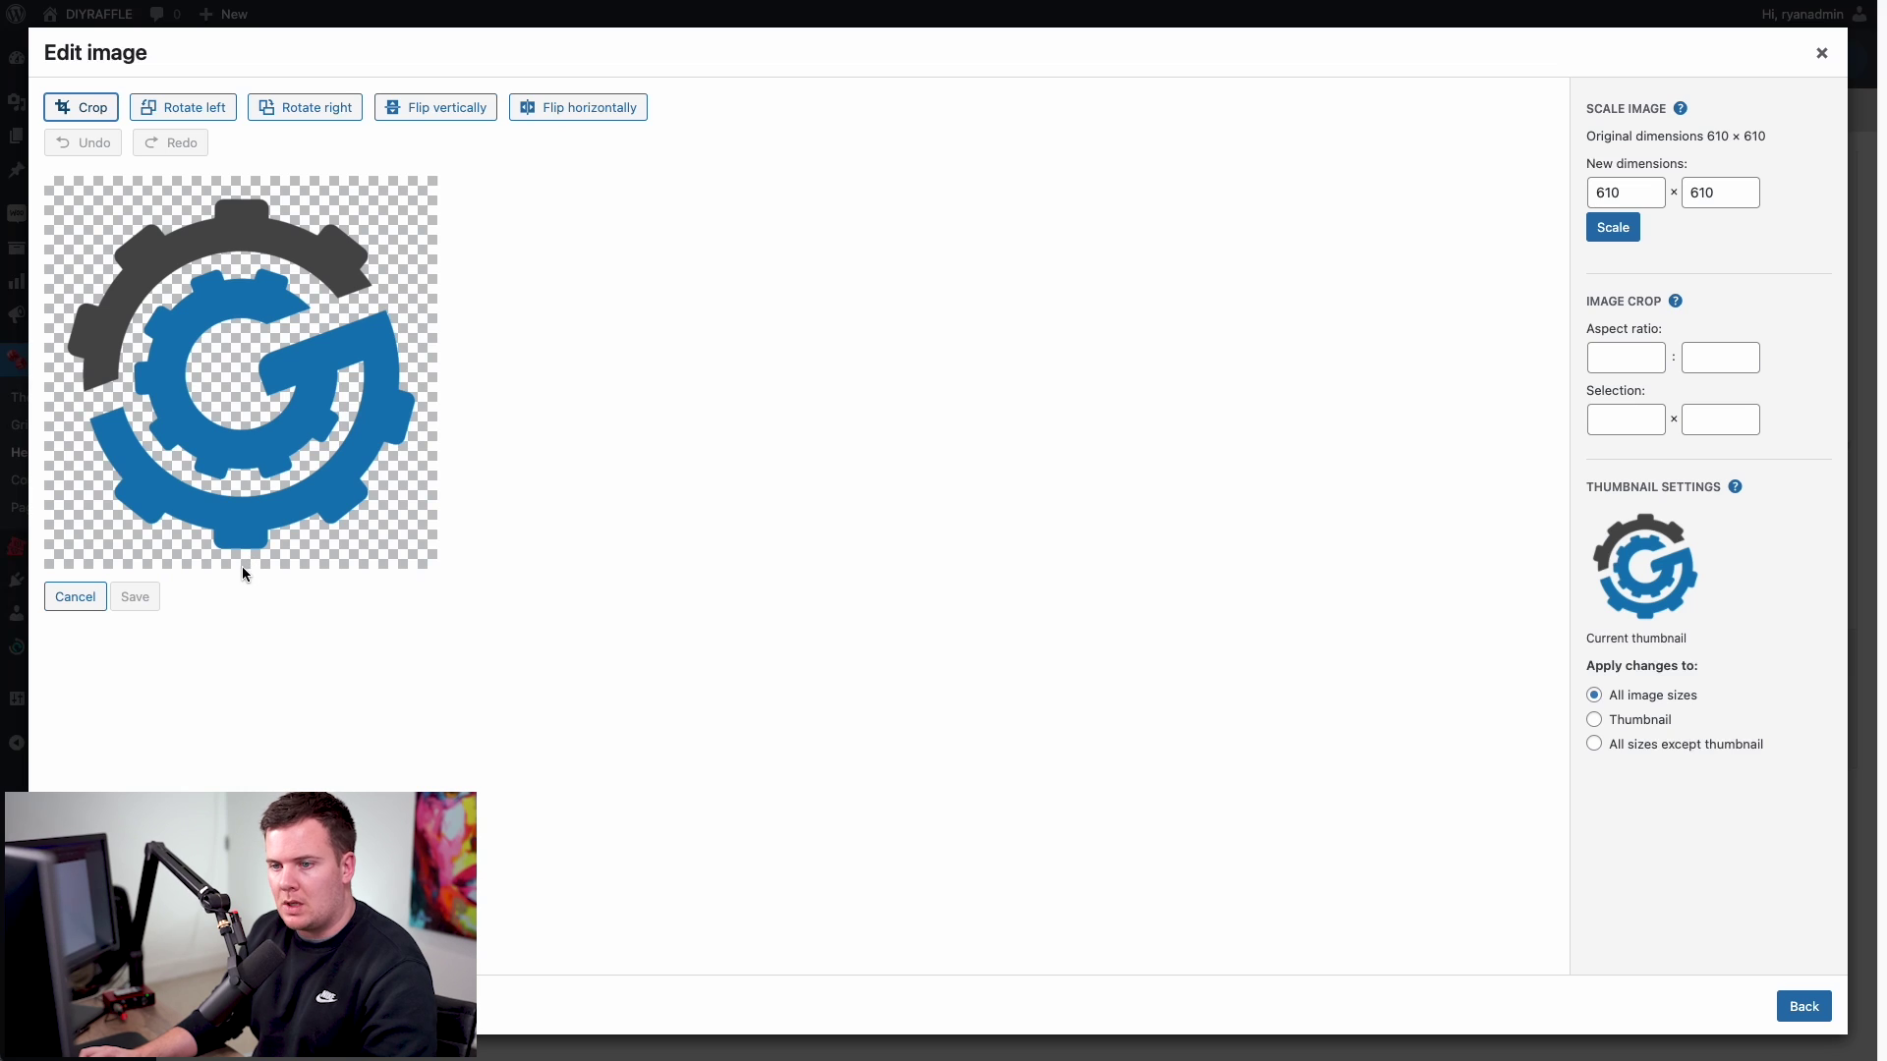
click(91, 116)
drag(47, 179, 68, 197)
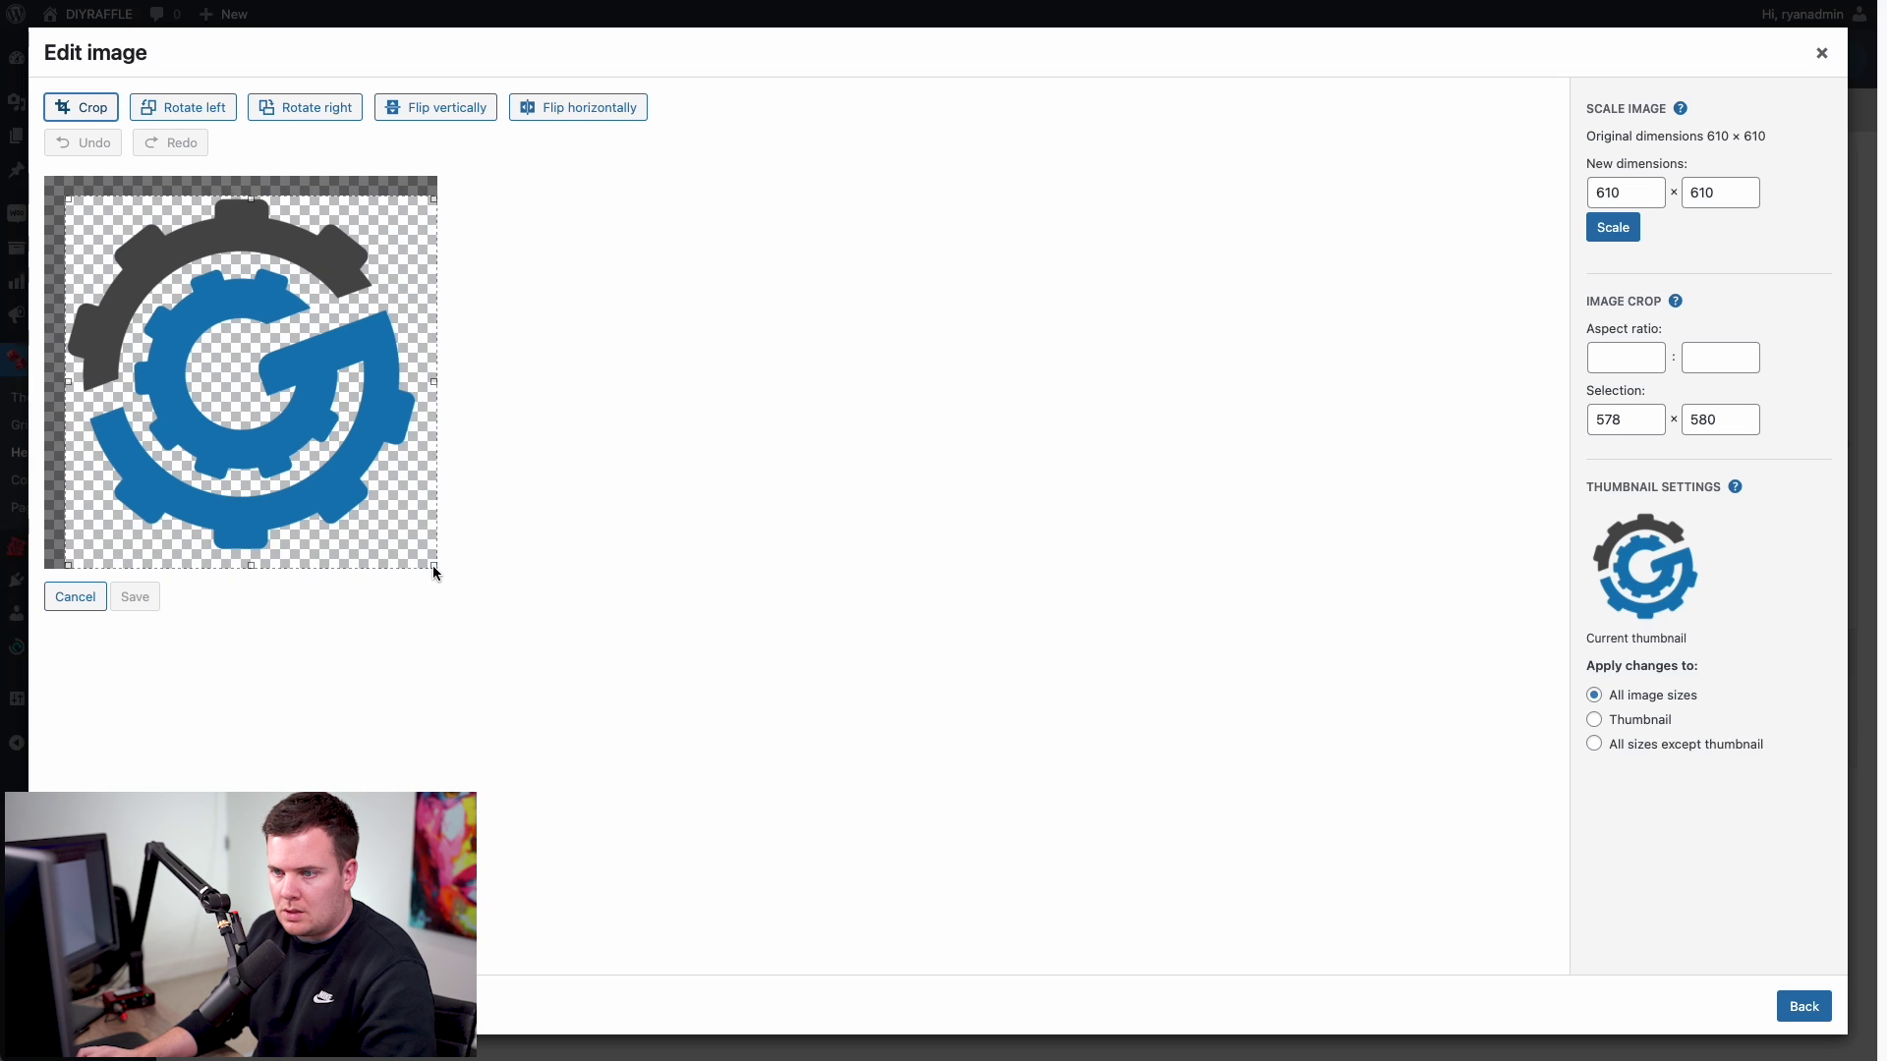
drag(436, 572, 419, 554)
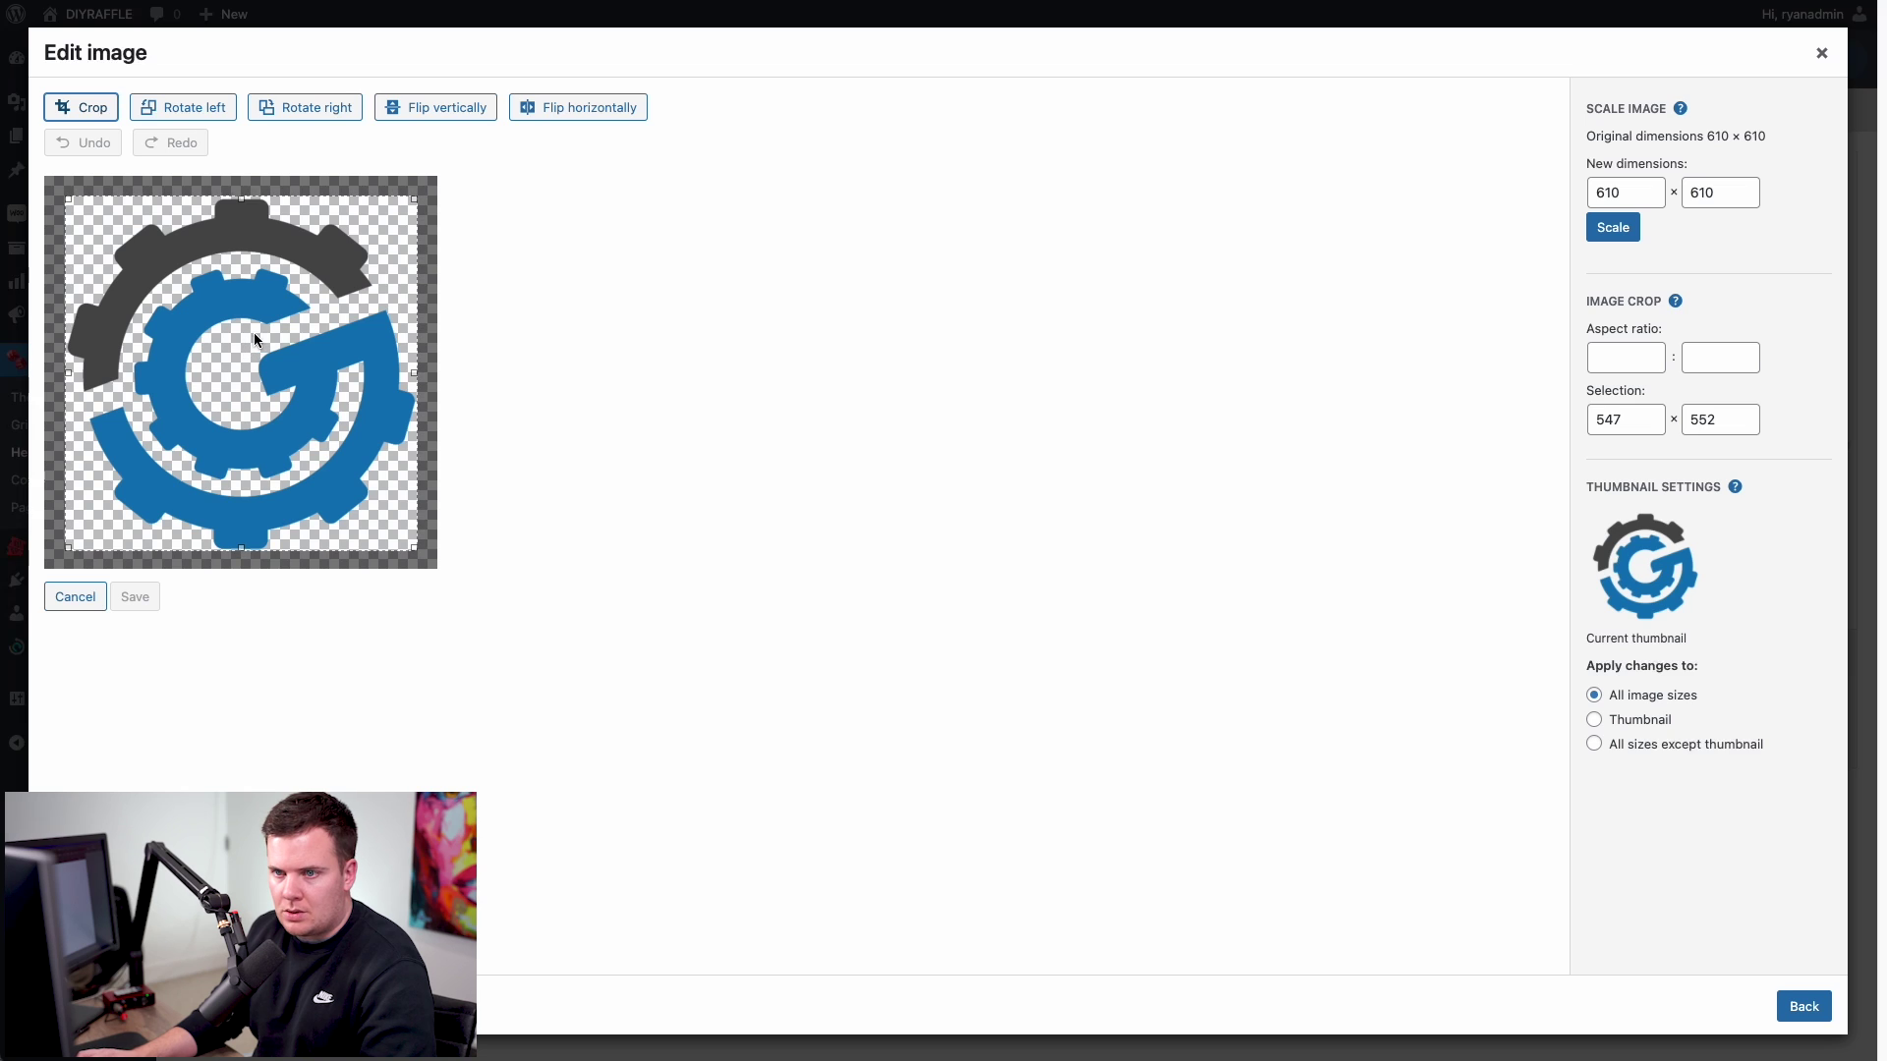
click(96, 109)
click(127, 597)
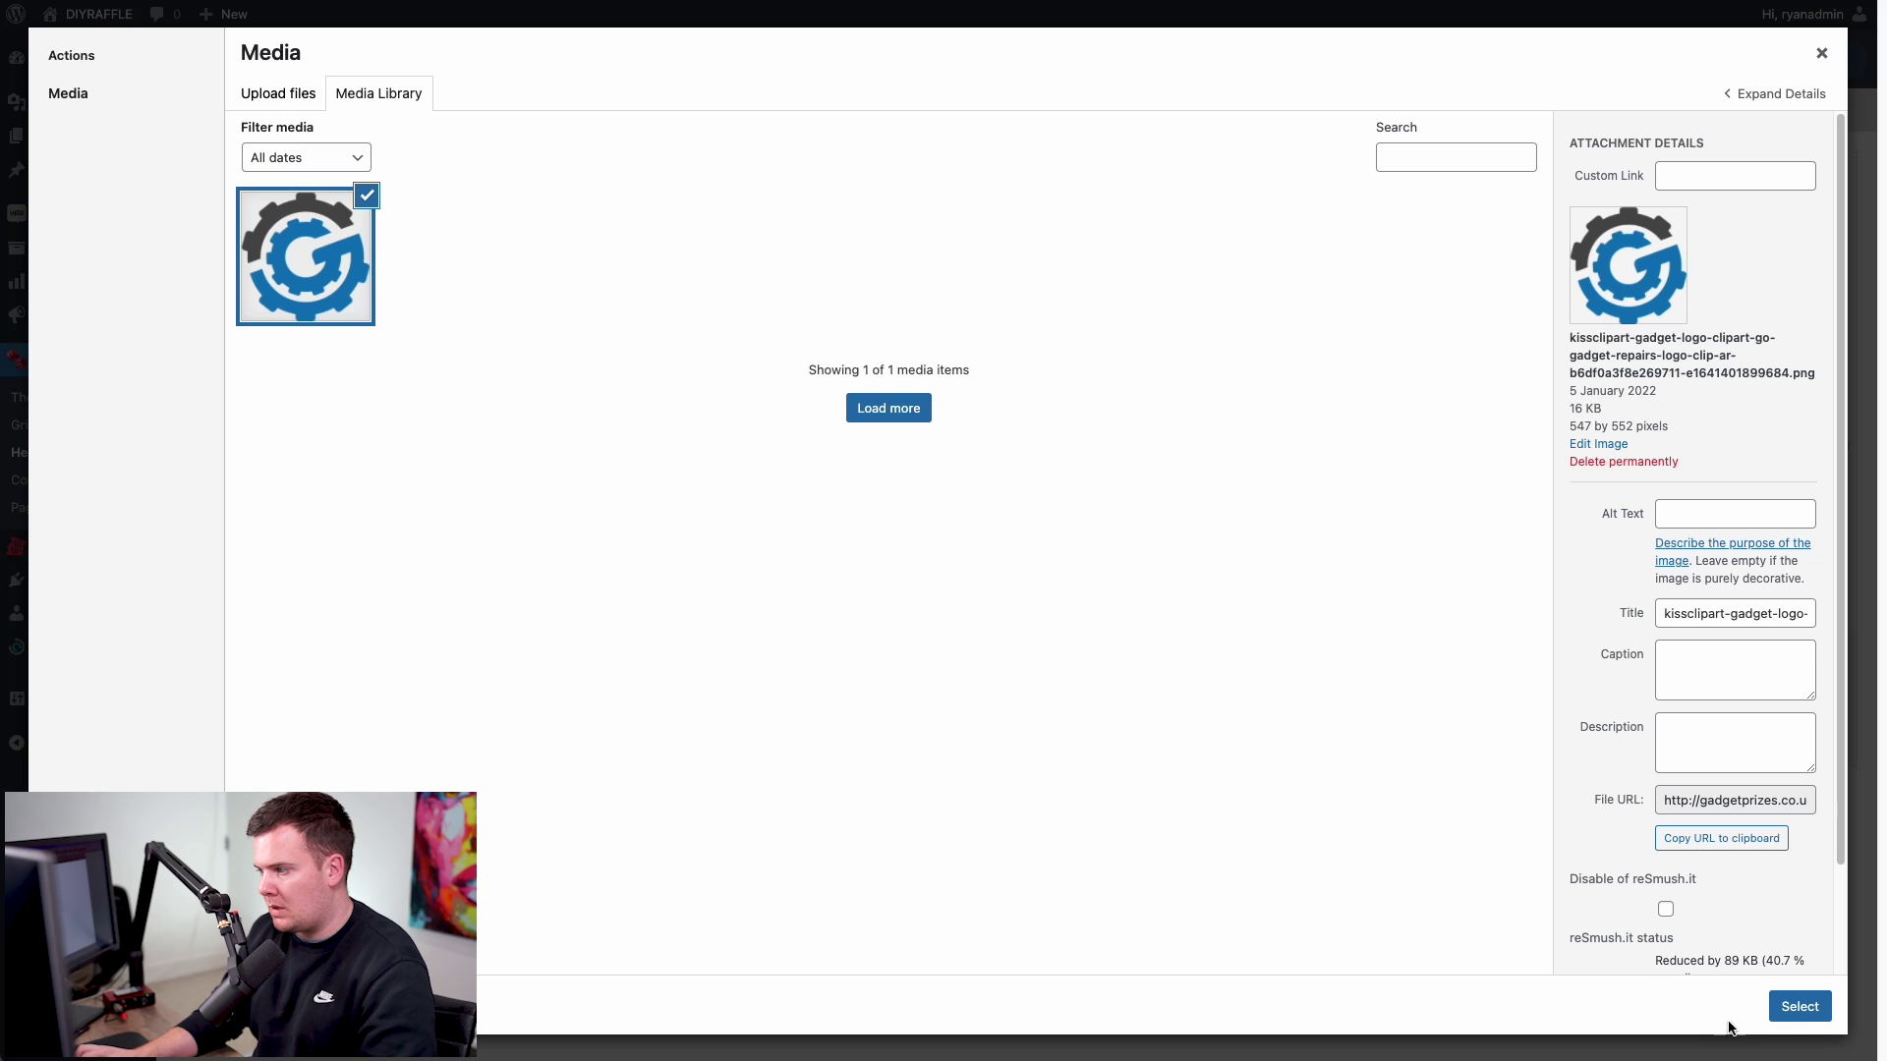
click(1799, 1007)
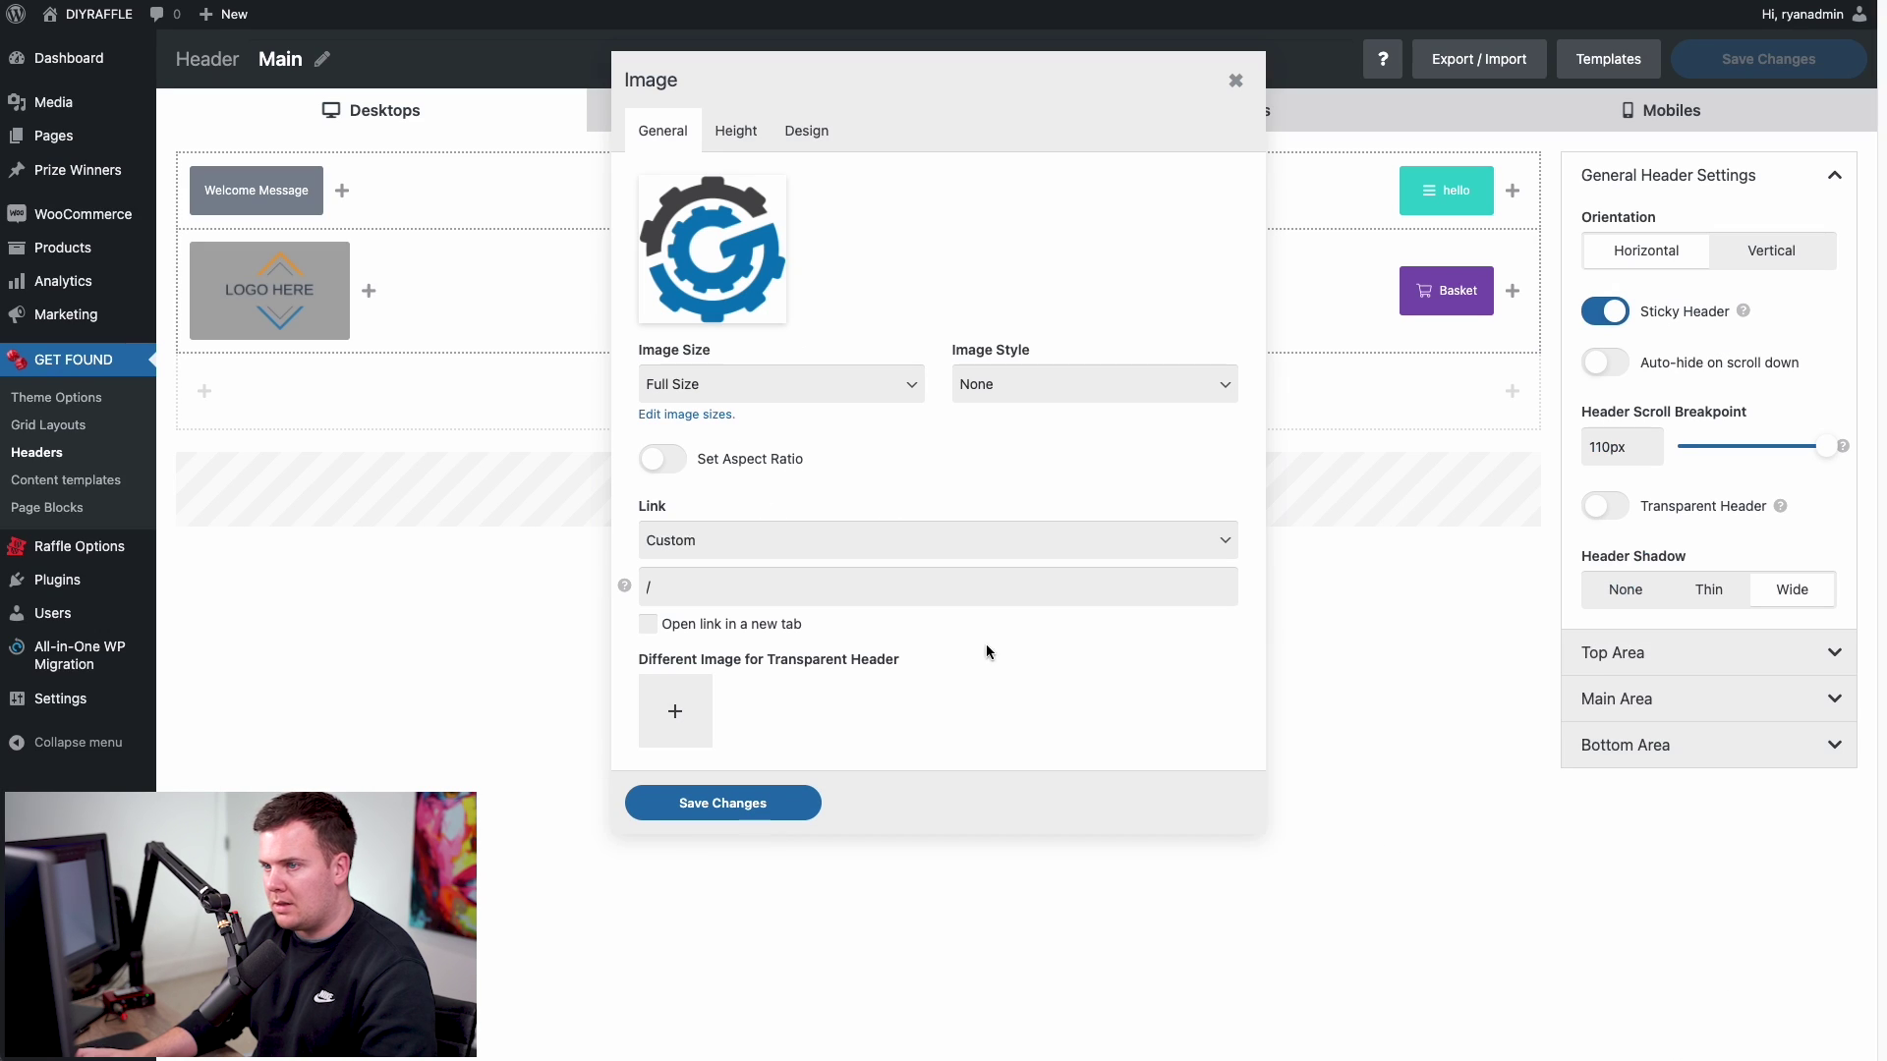
- Save the Image element so the cropped gear logo replaces LOGO HERE beside Menu 1 and Basket
mouse_move(767, 219)
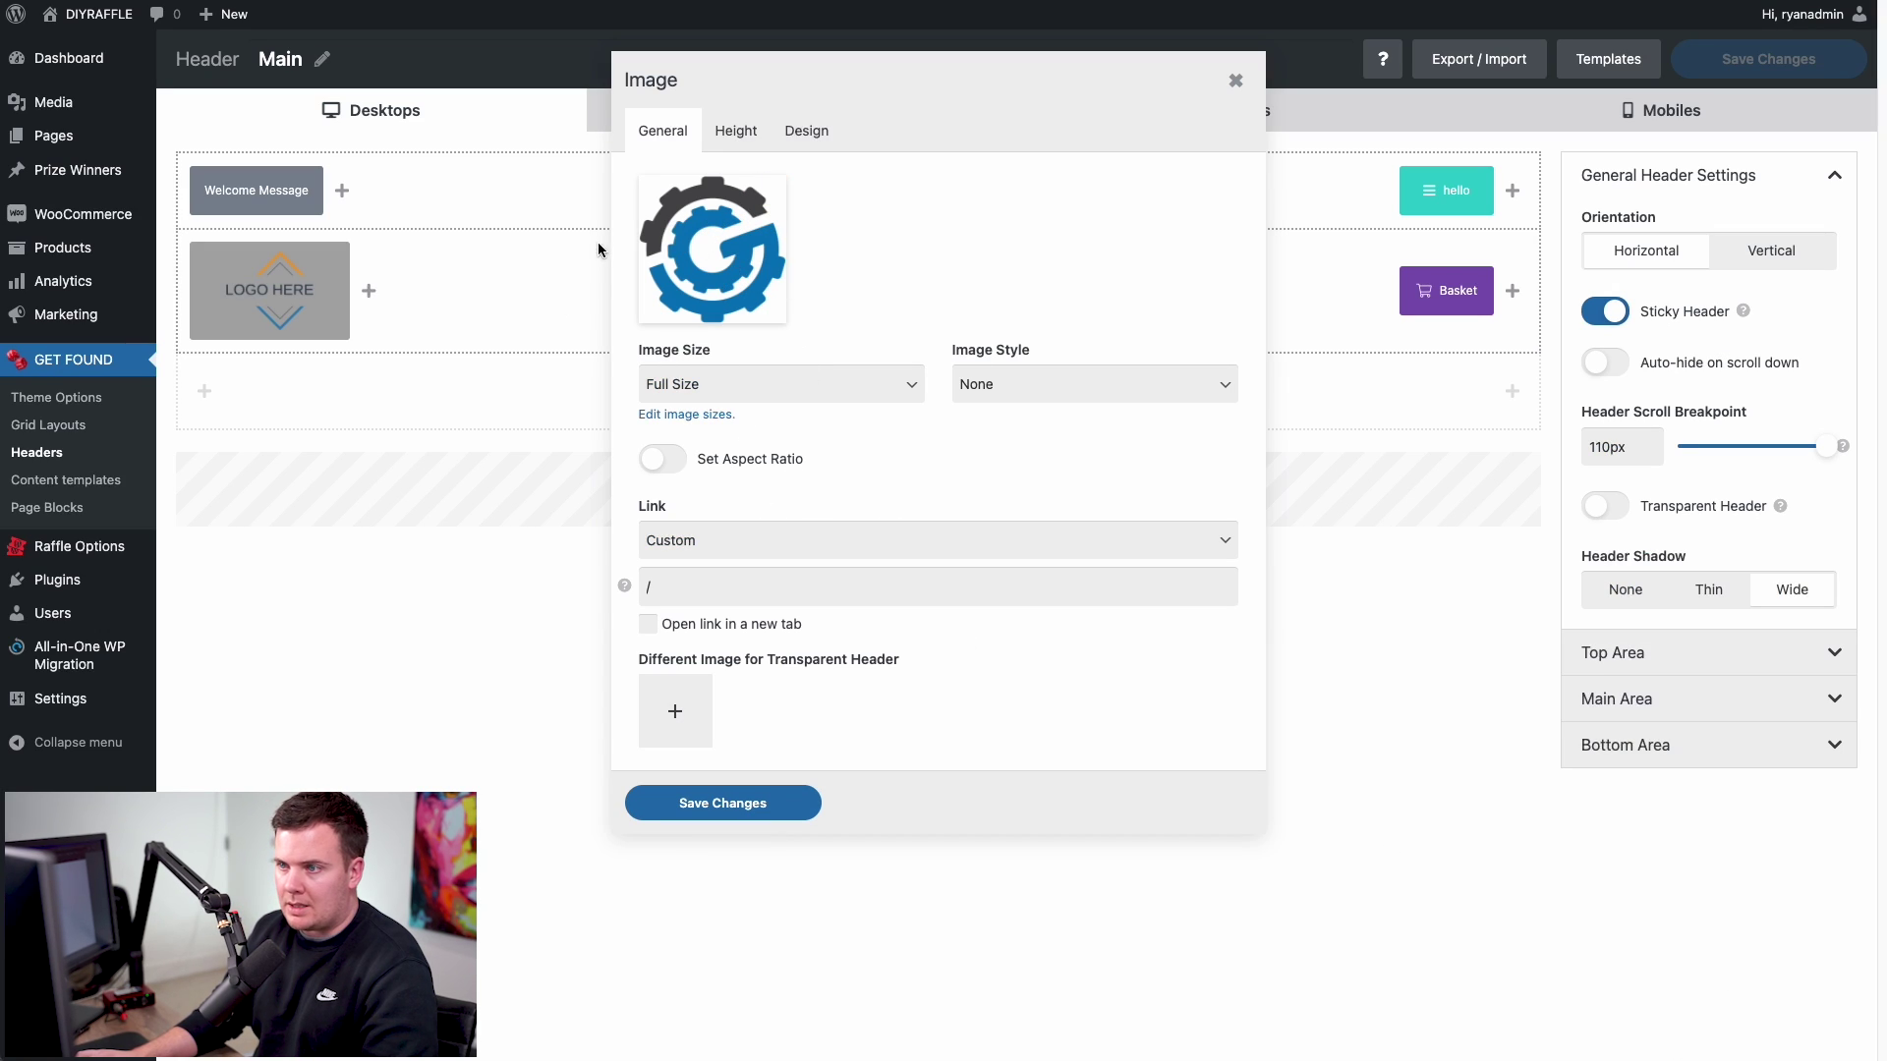
click(727, 803)
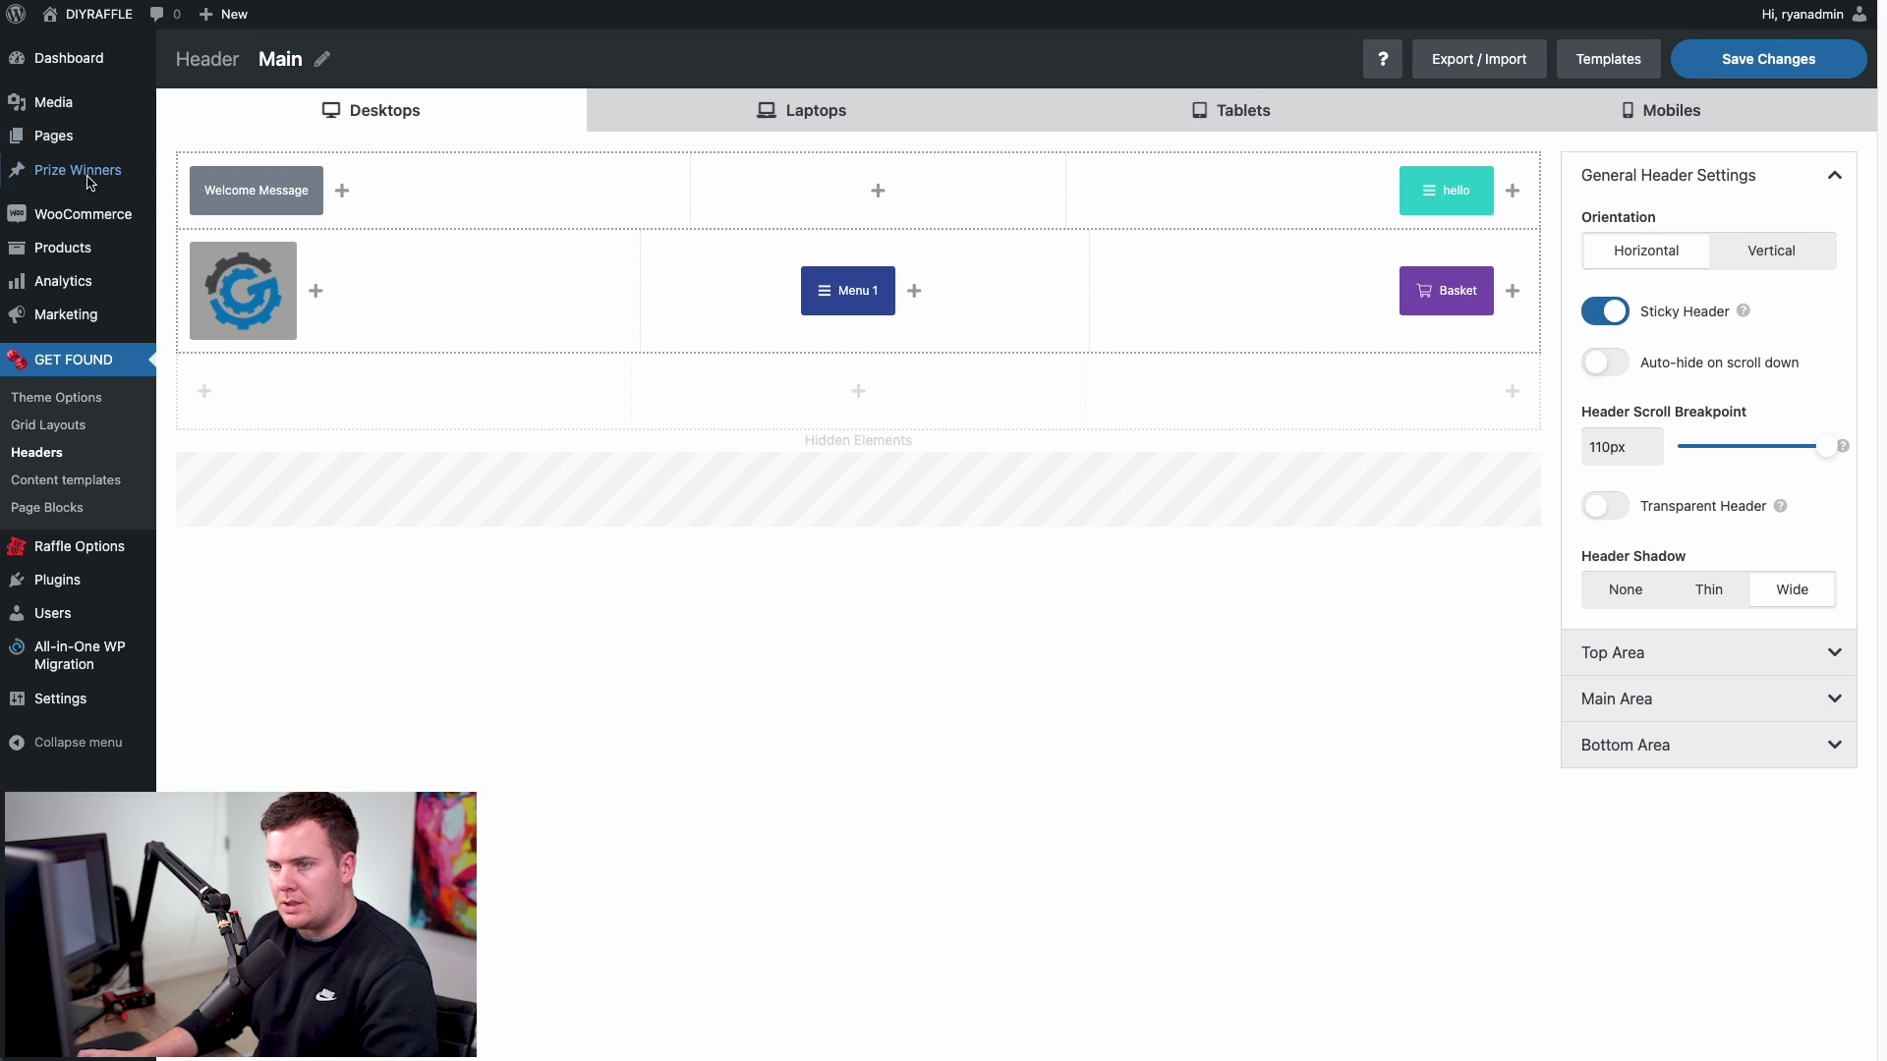
mouse_move(199, 278)
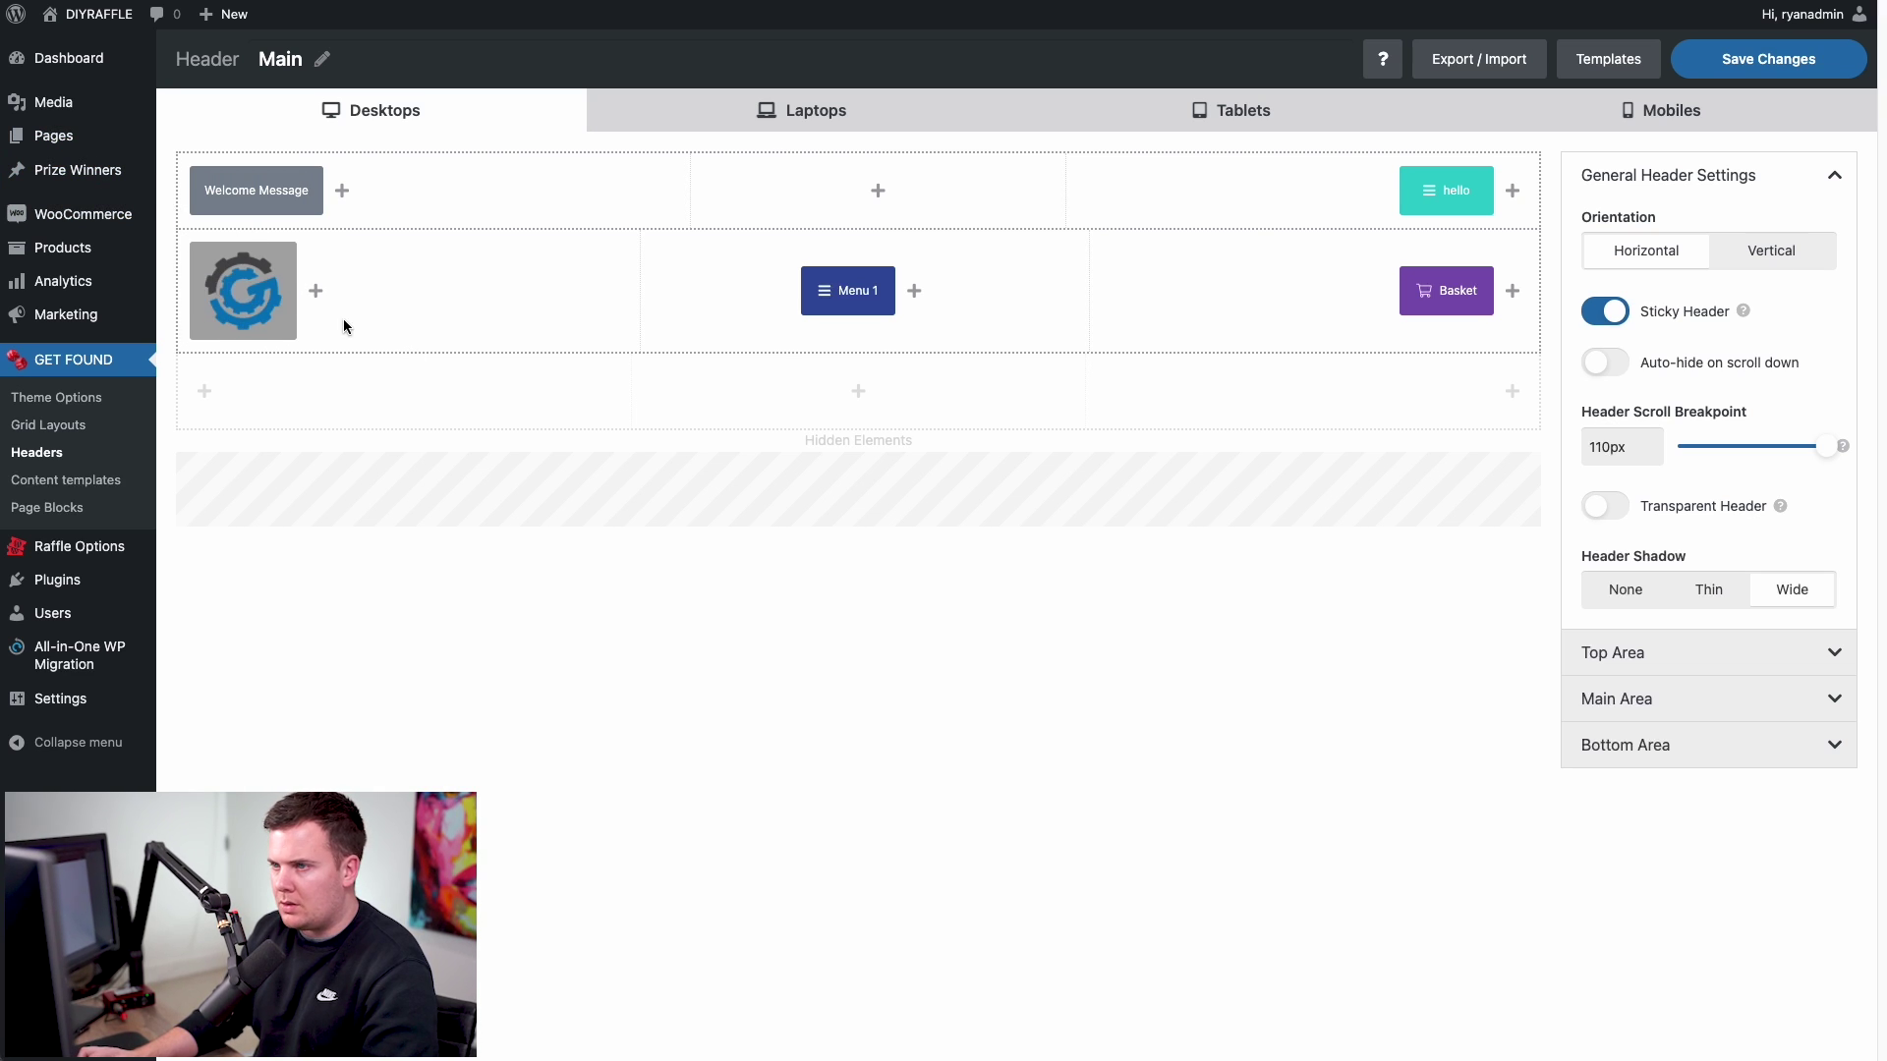
mouse_move(263, 329)
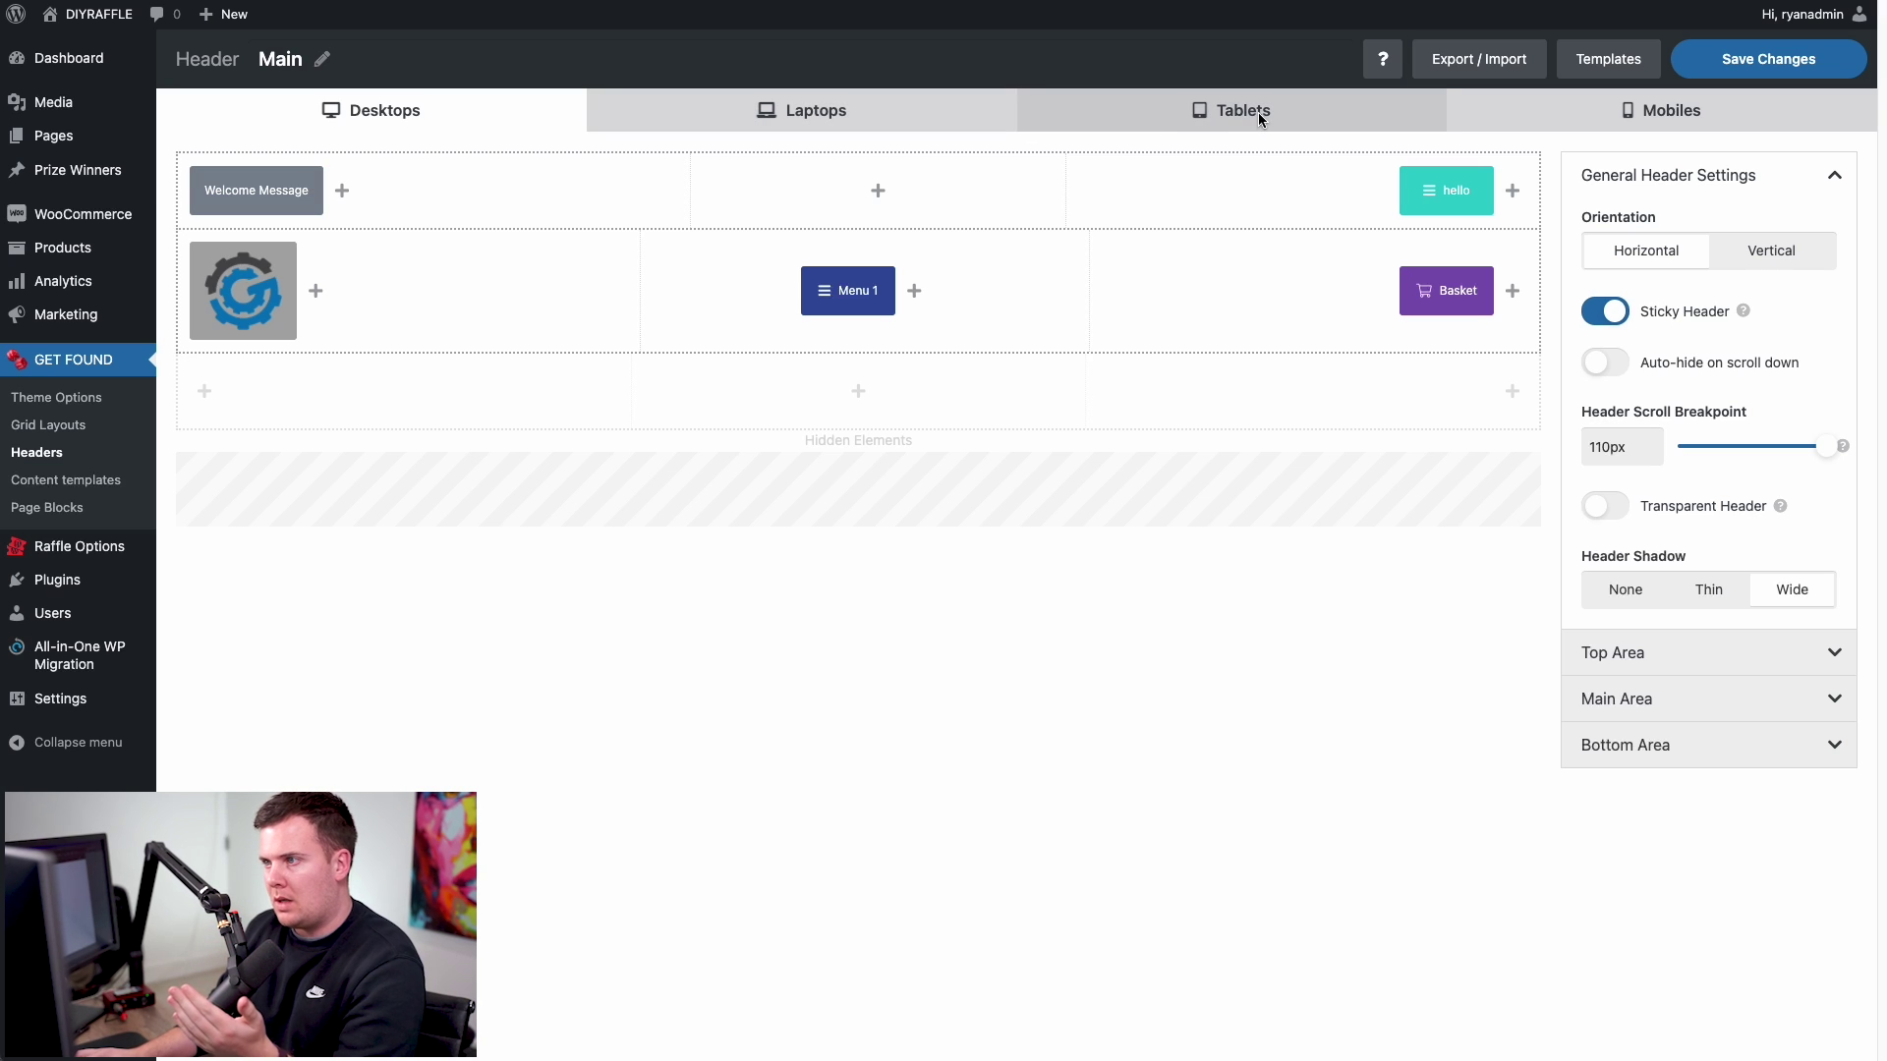
- On the Laptops header layout, move Menu 1 into the right cell beside Basket, comparing with Desktop
click(776, 103)
drag(843, 275, 1332, 278)
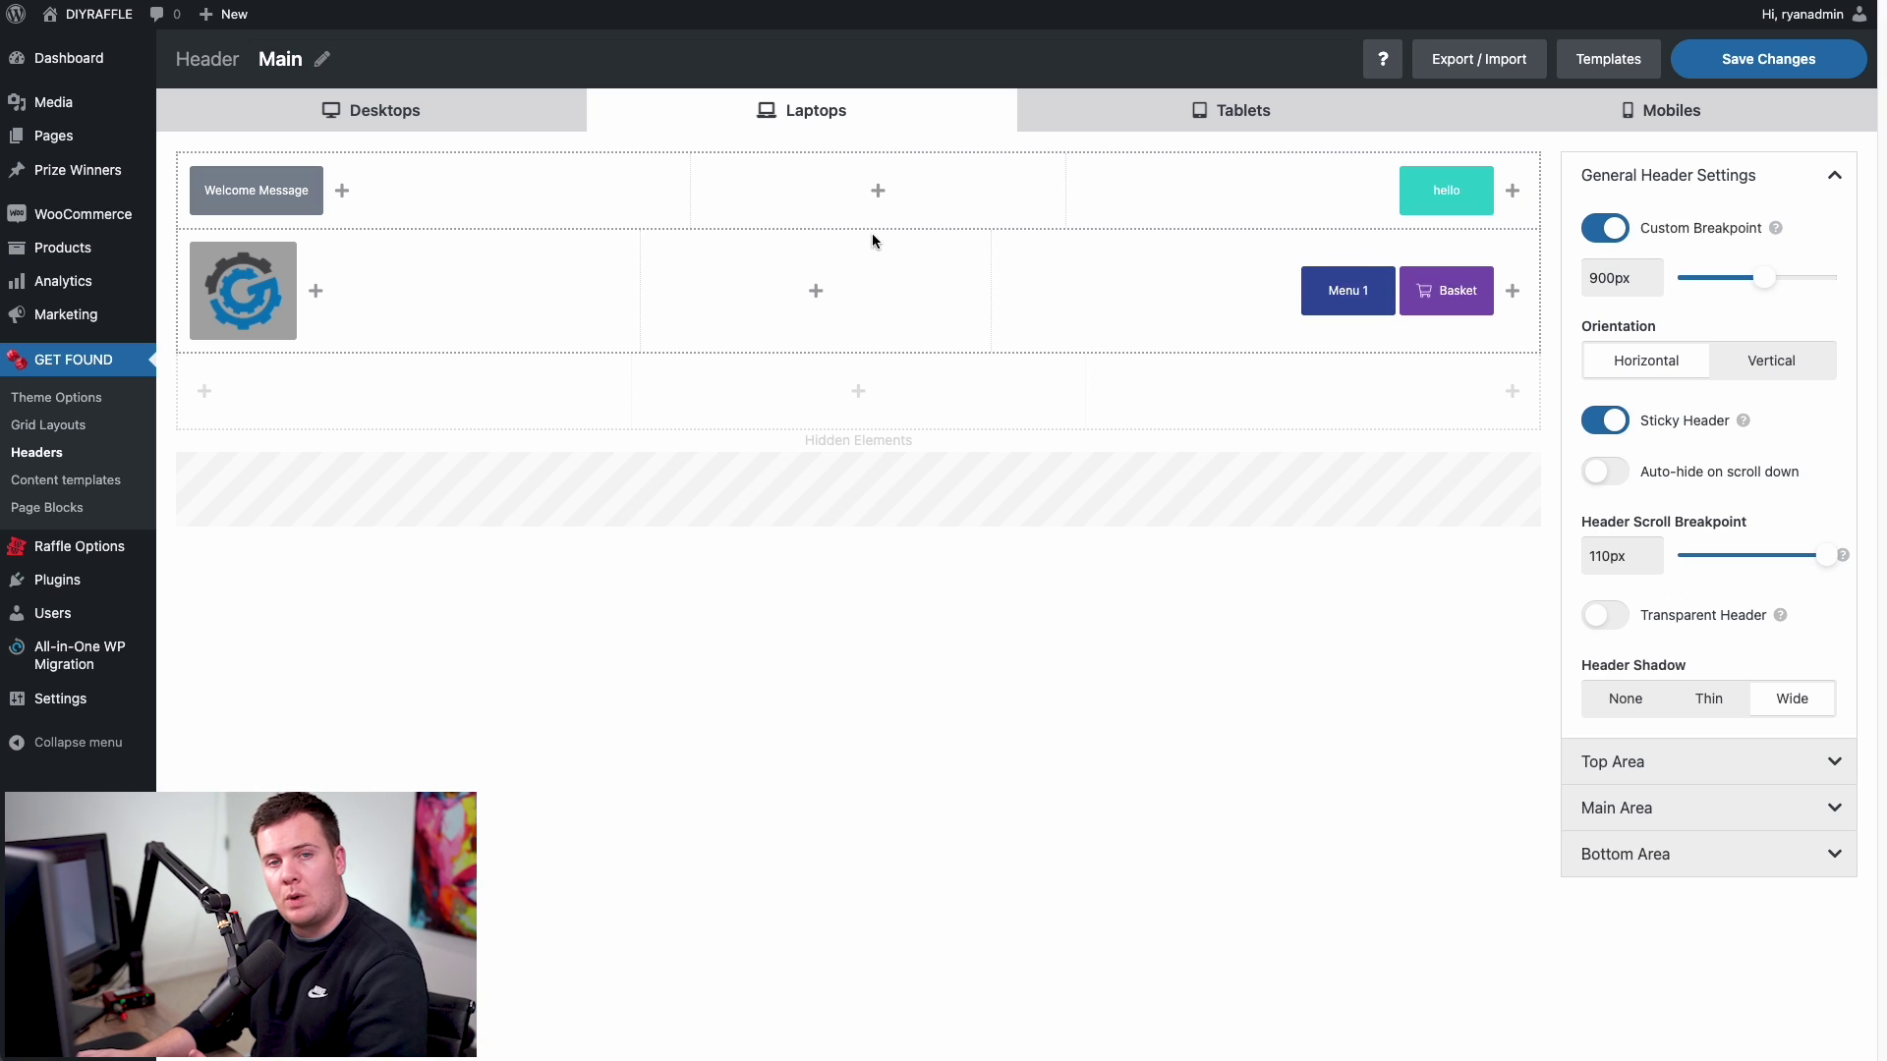
click(421, 114)
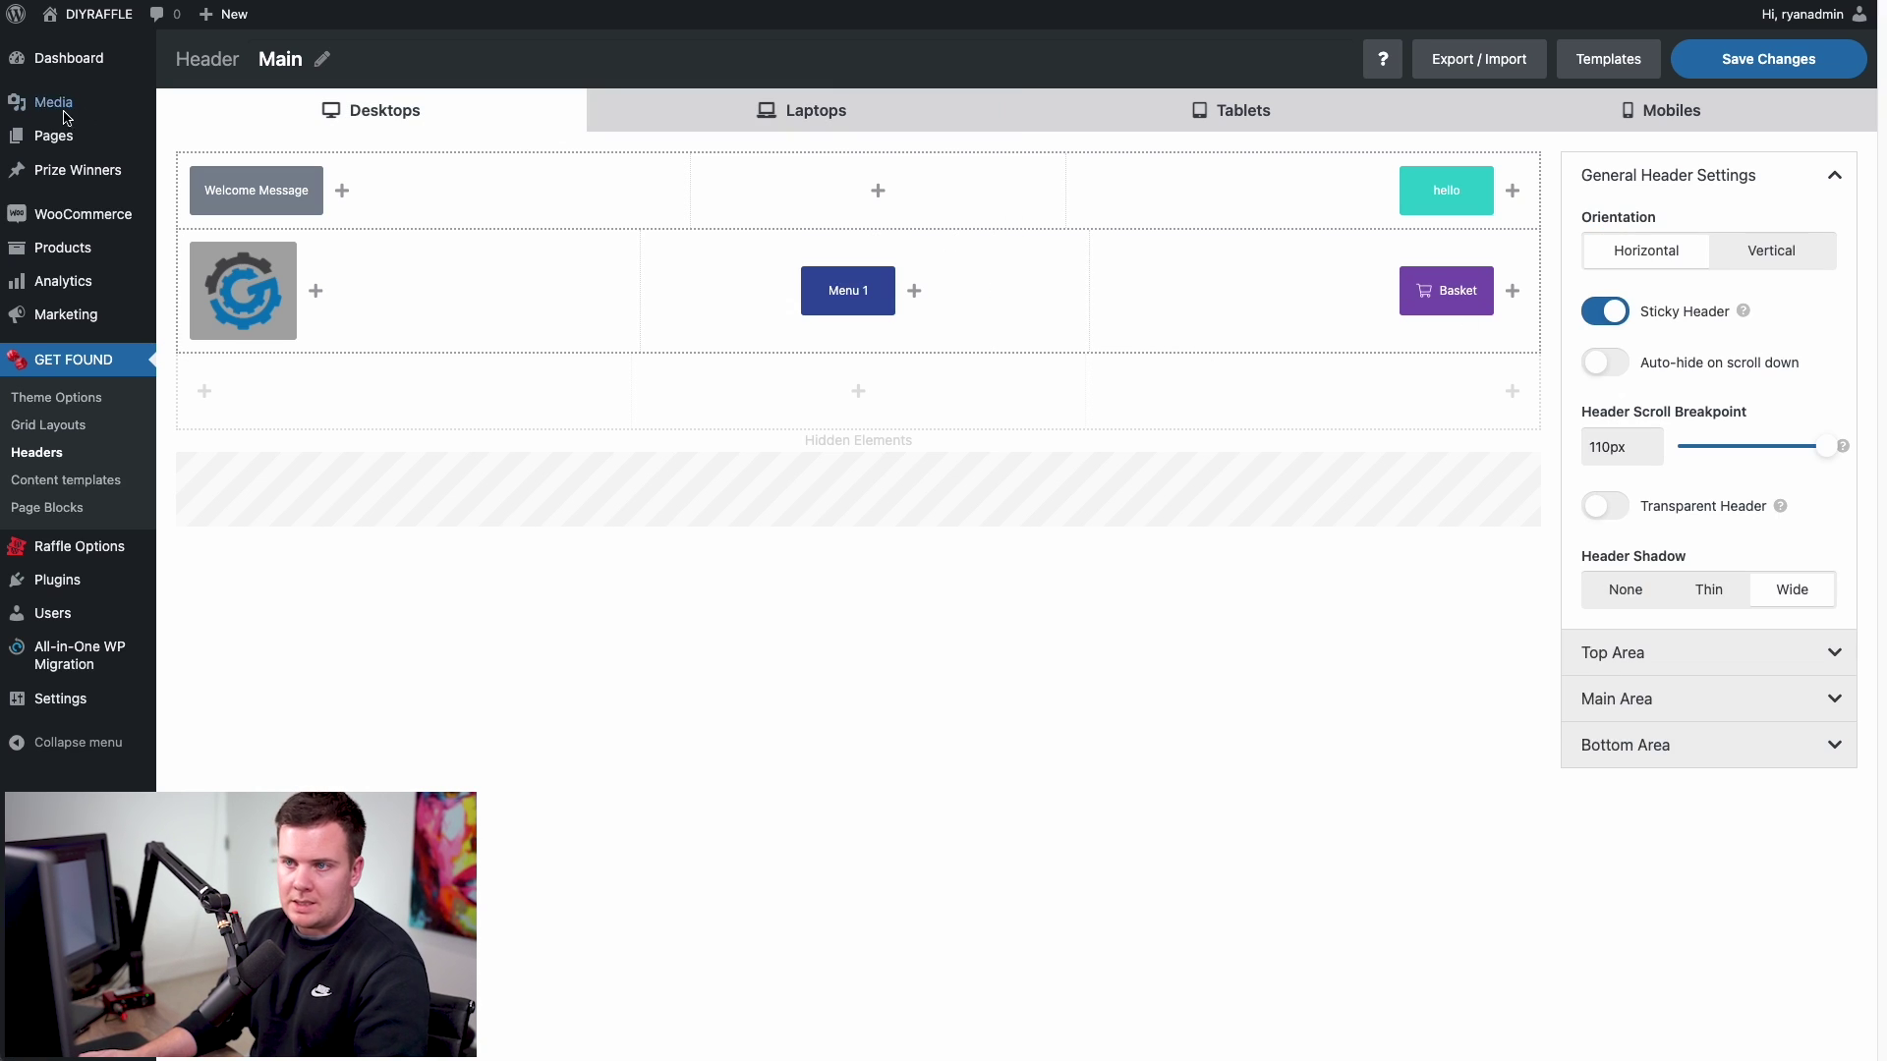
click(678, 106)
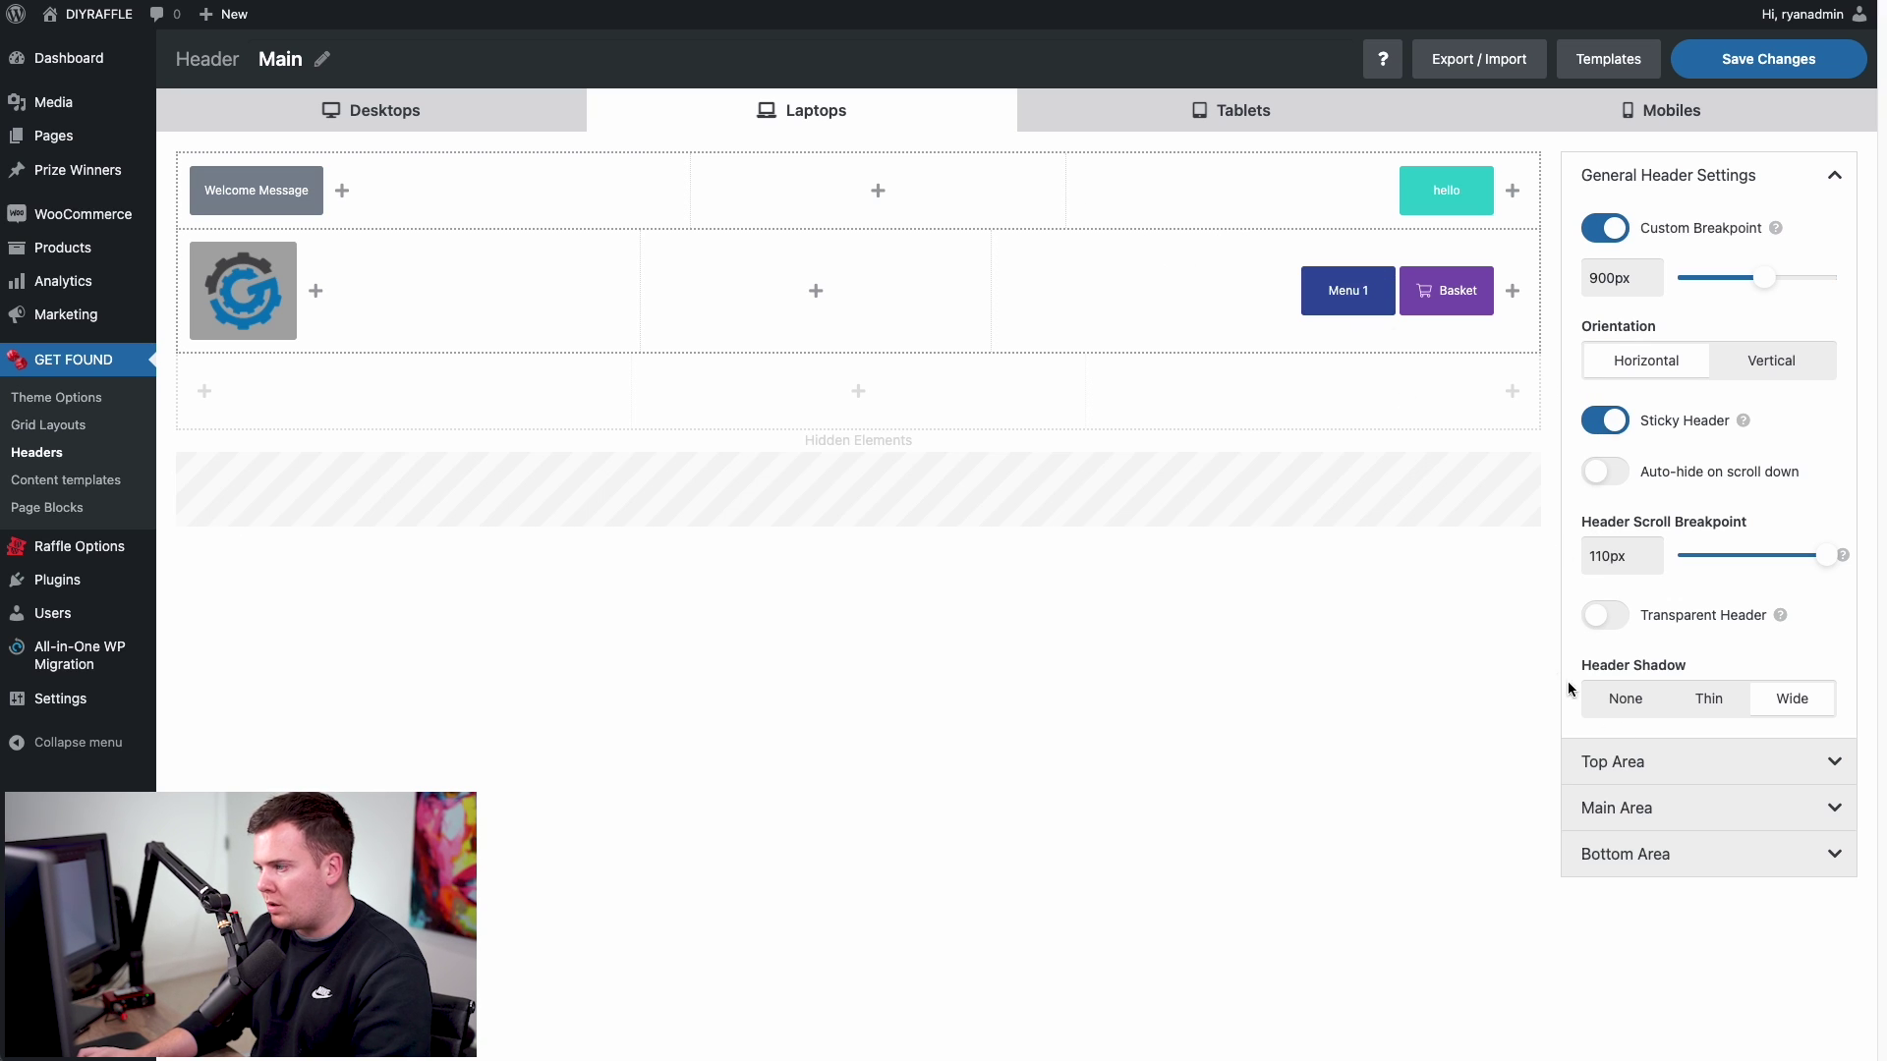
- Return Menu 1 to the Main Area's centred middle cell and save the header layout
click(1622, 809)
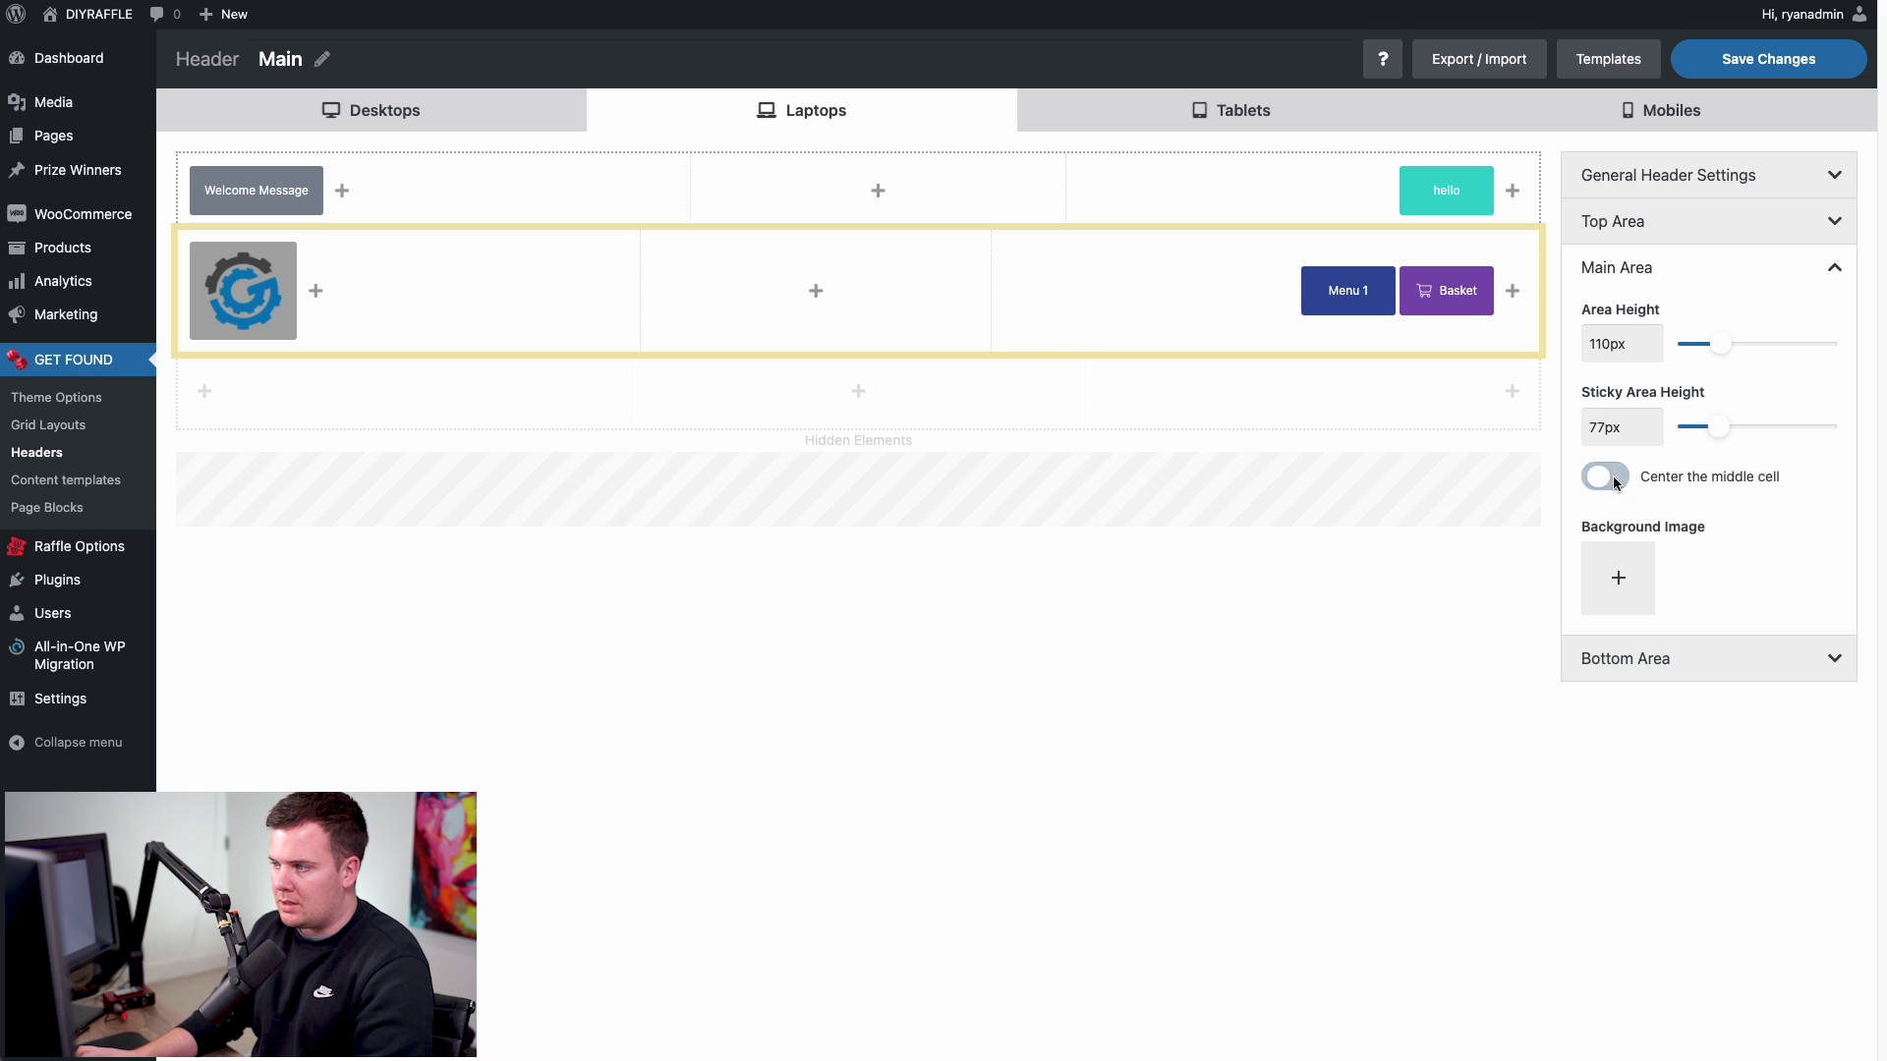
click(1617, 475)
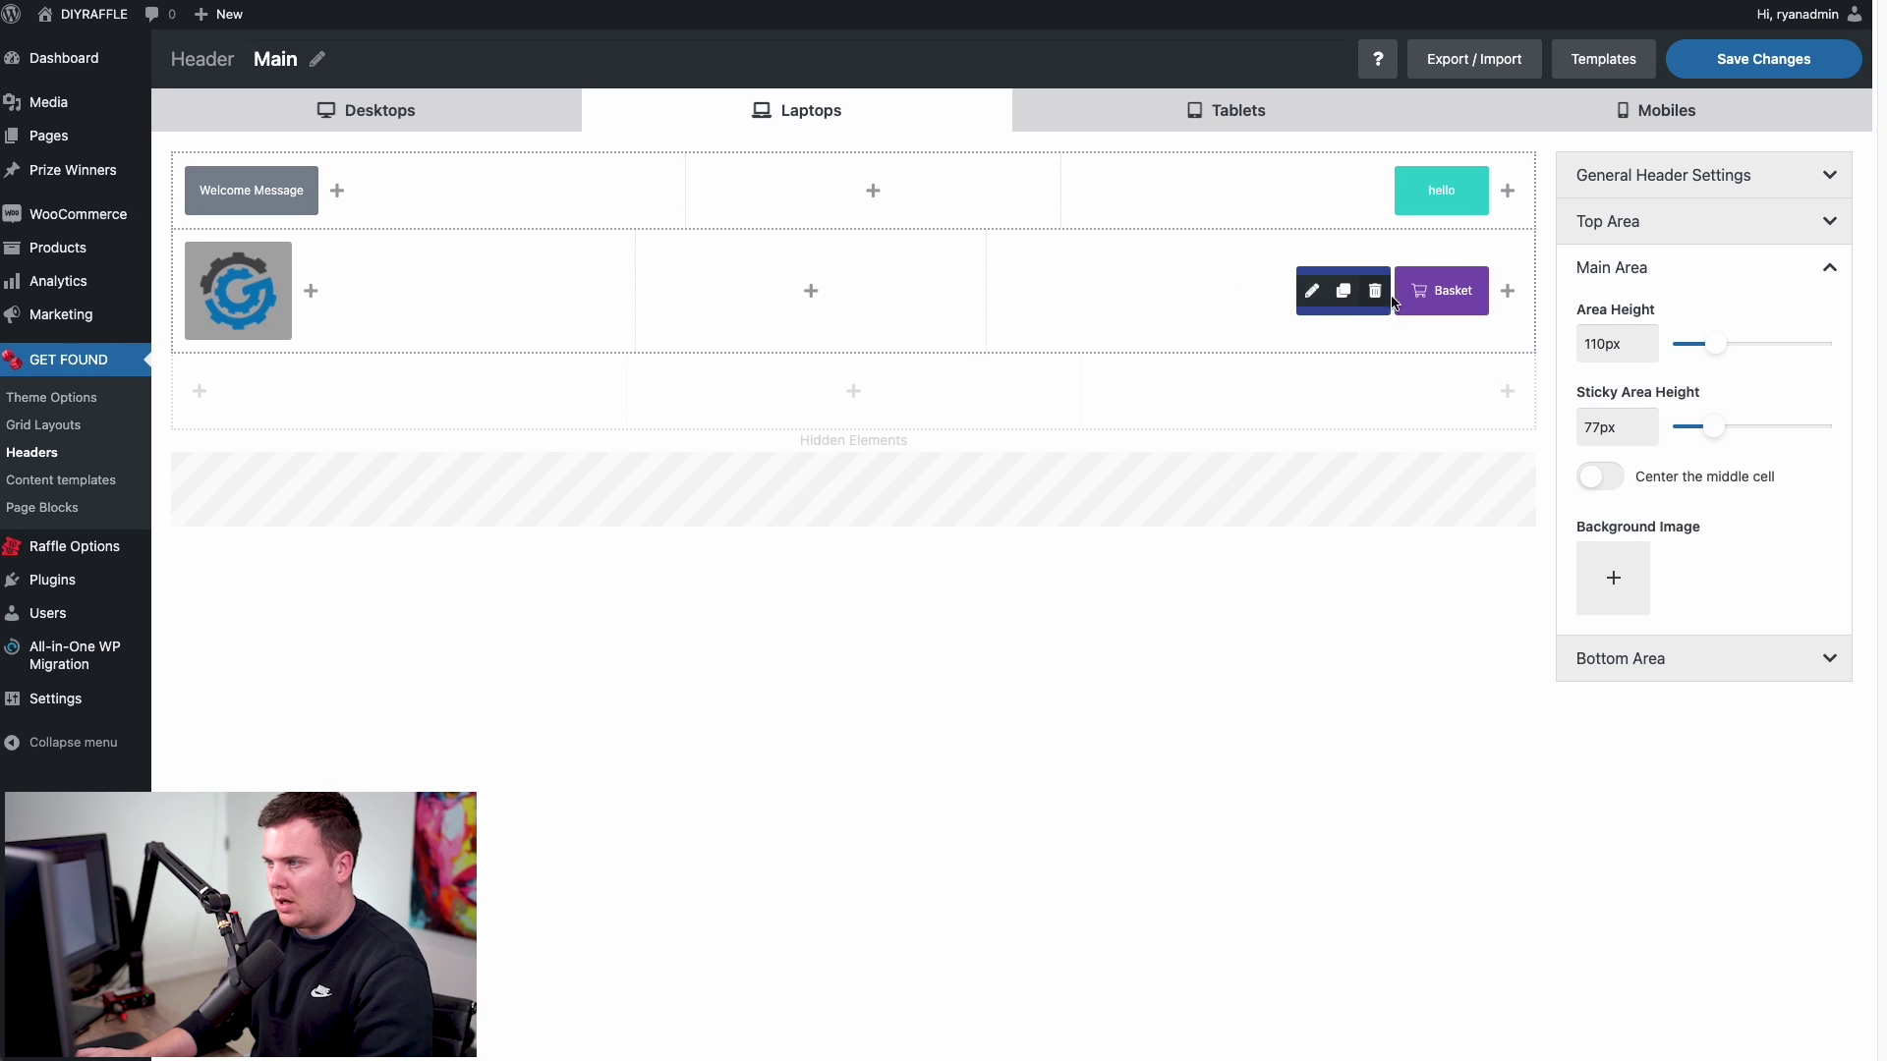
drag(1342, 280, 842, 287)
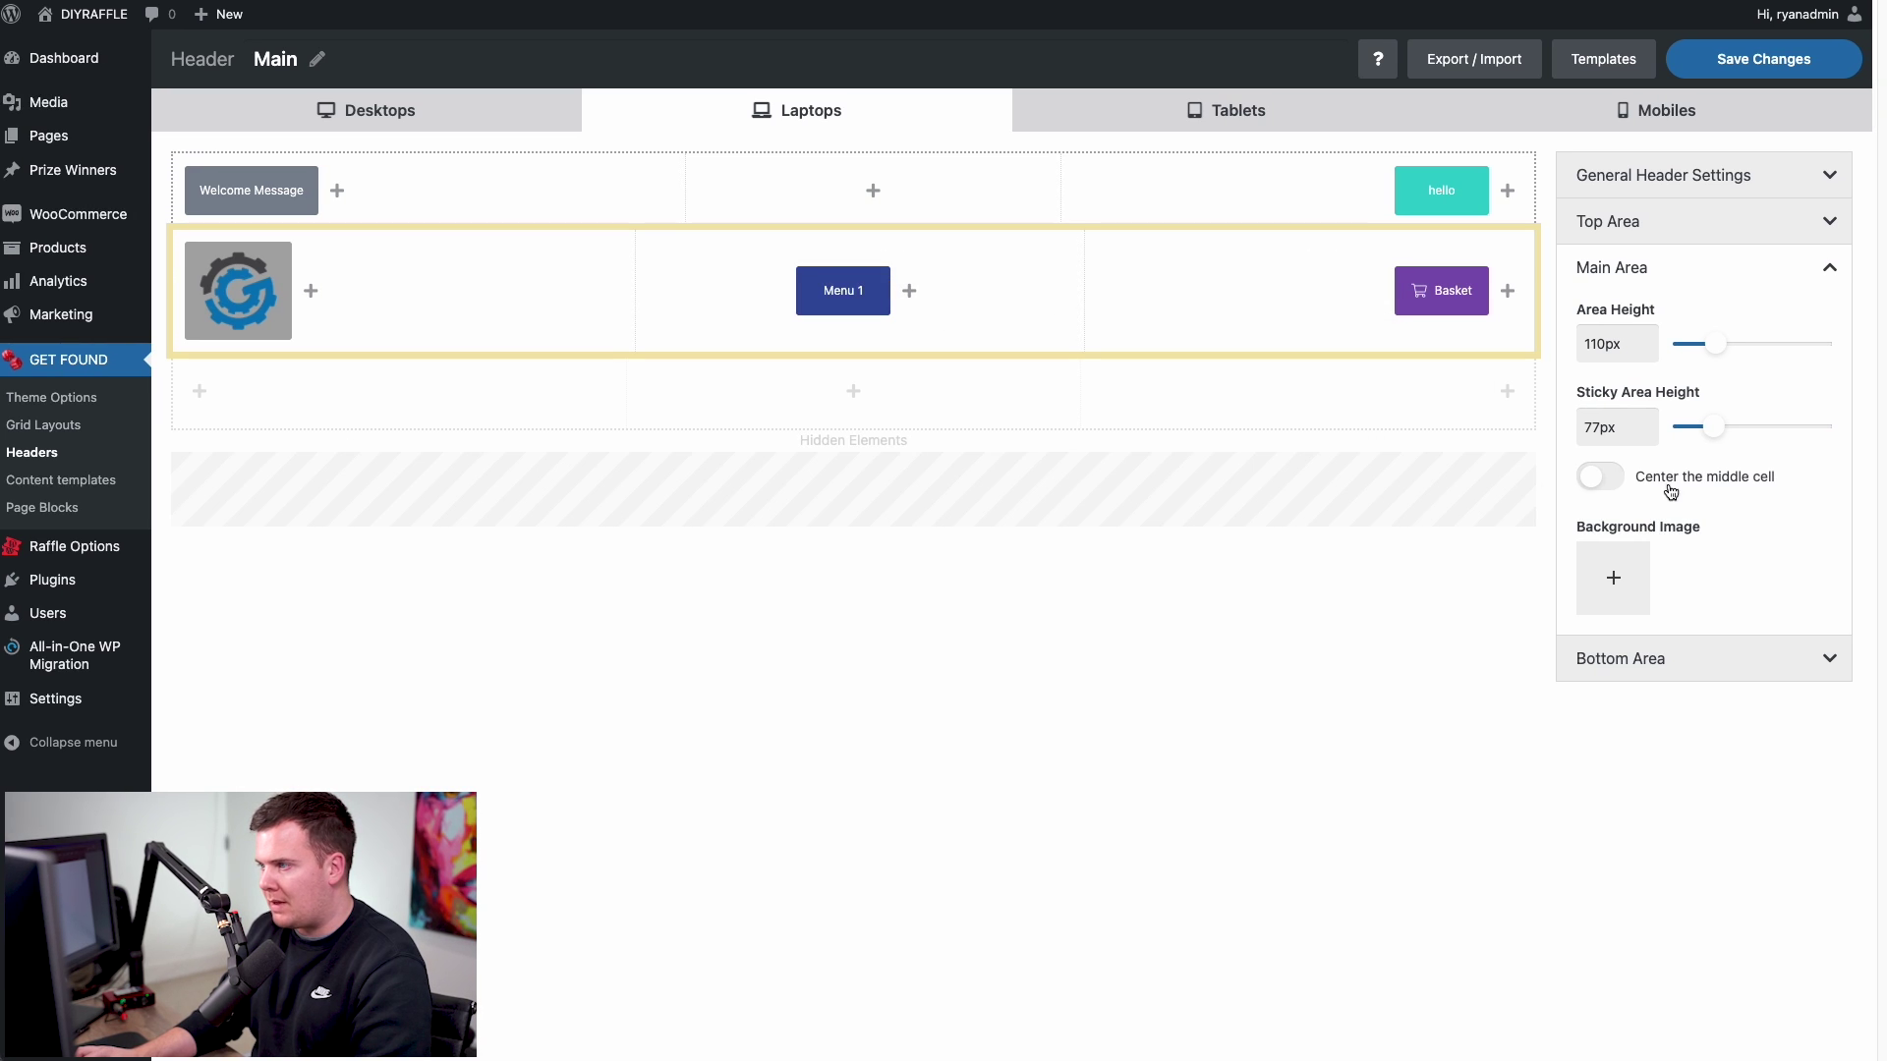
click(1599, 476)
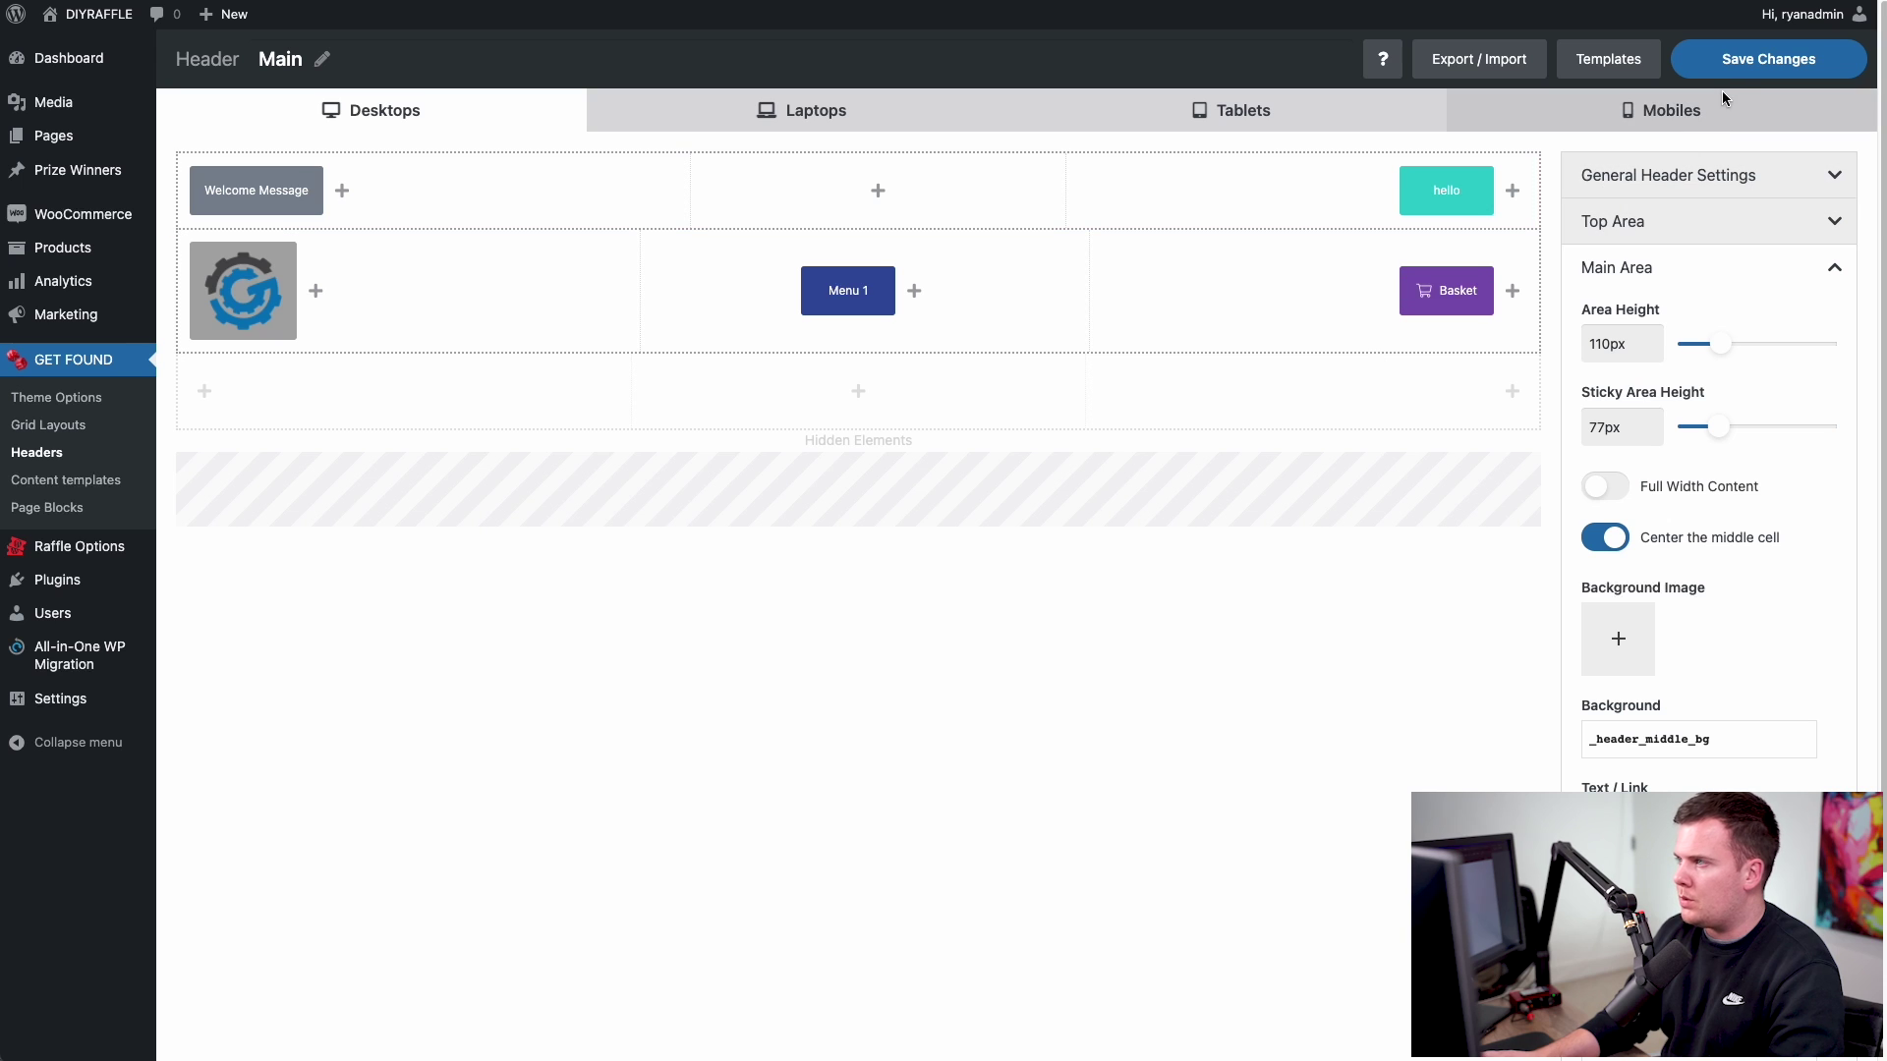
click(1744, 61)
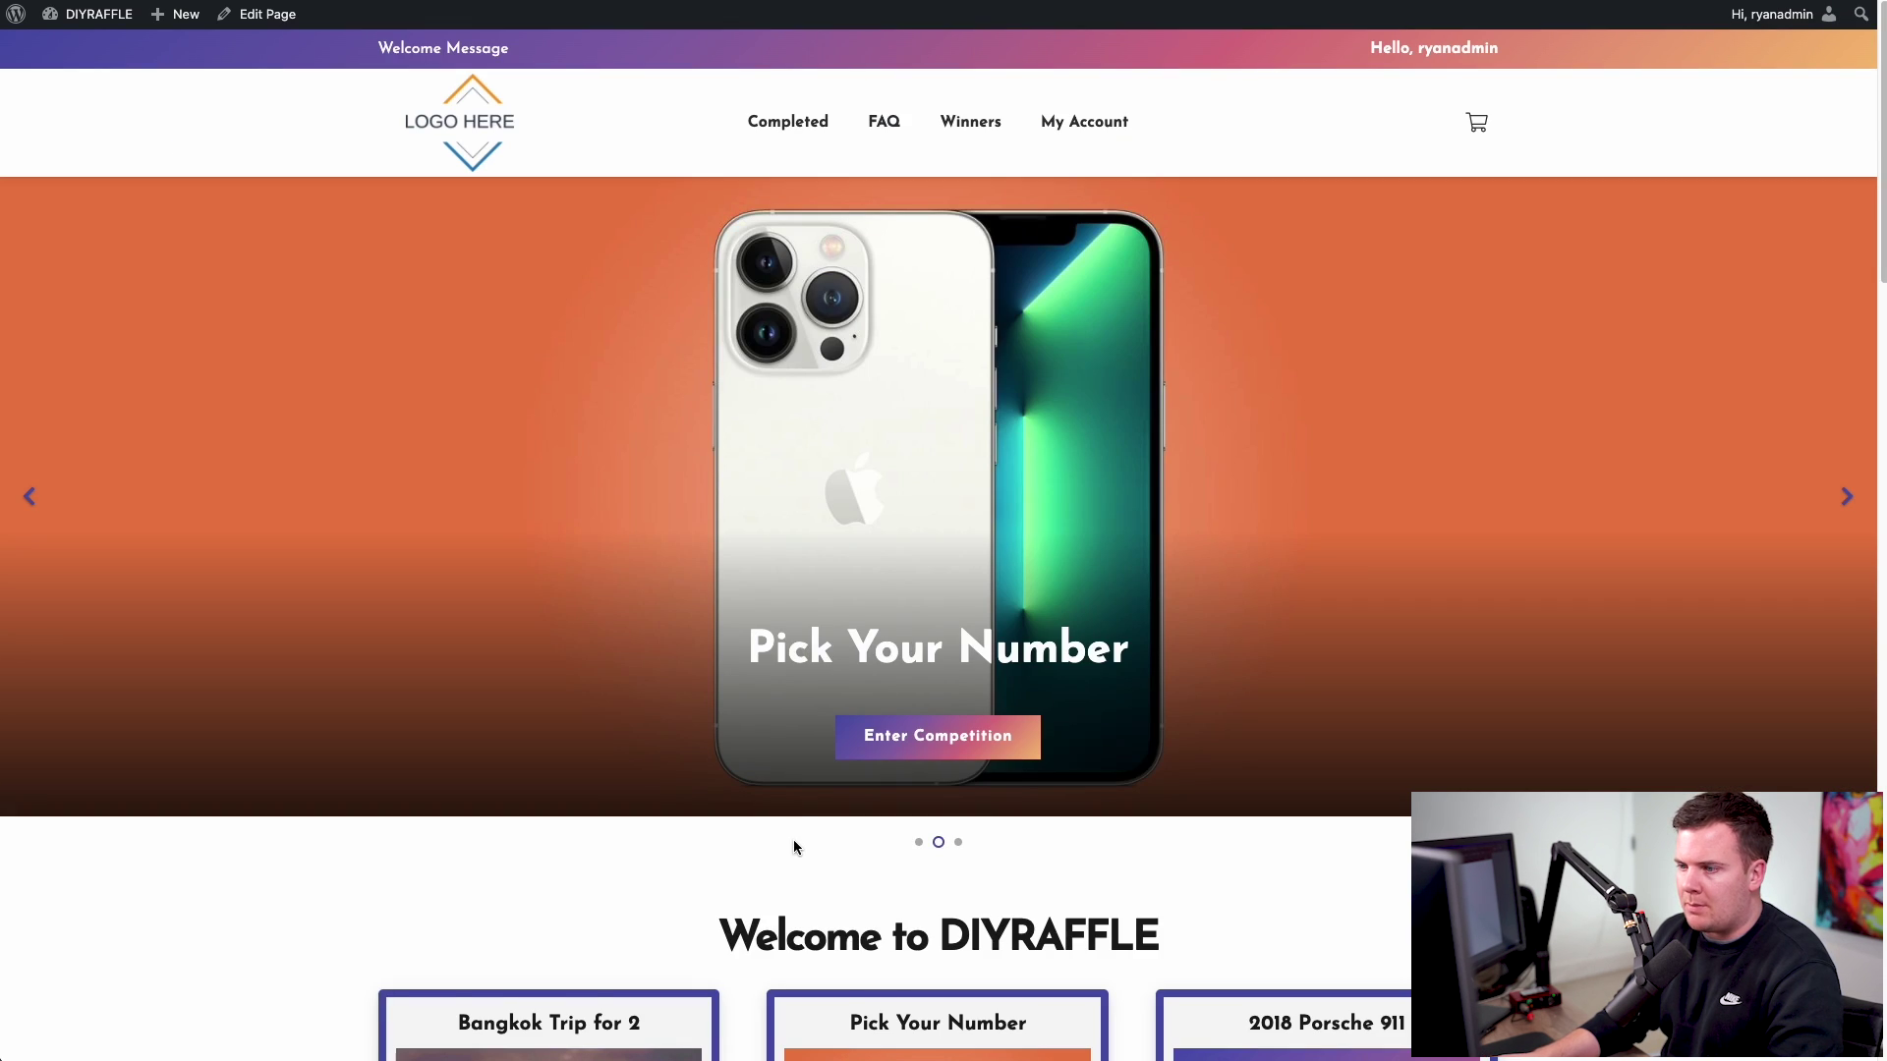
scroll(745, 753, down, 20)
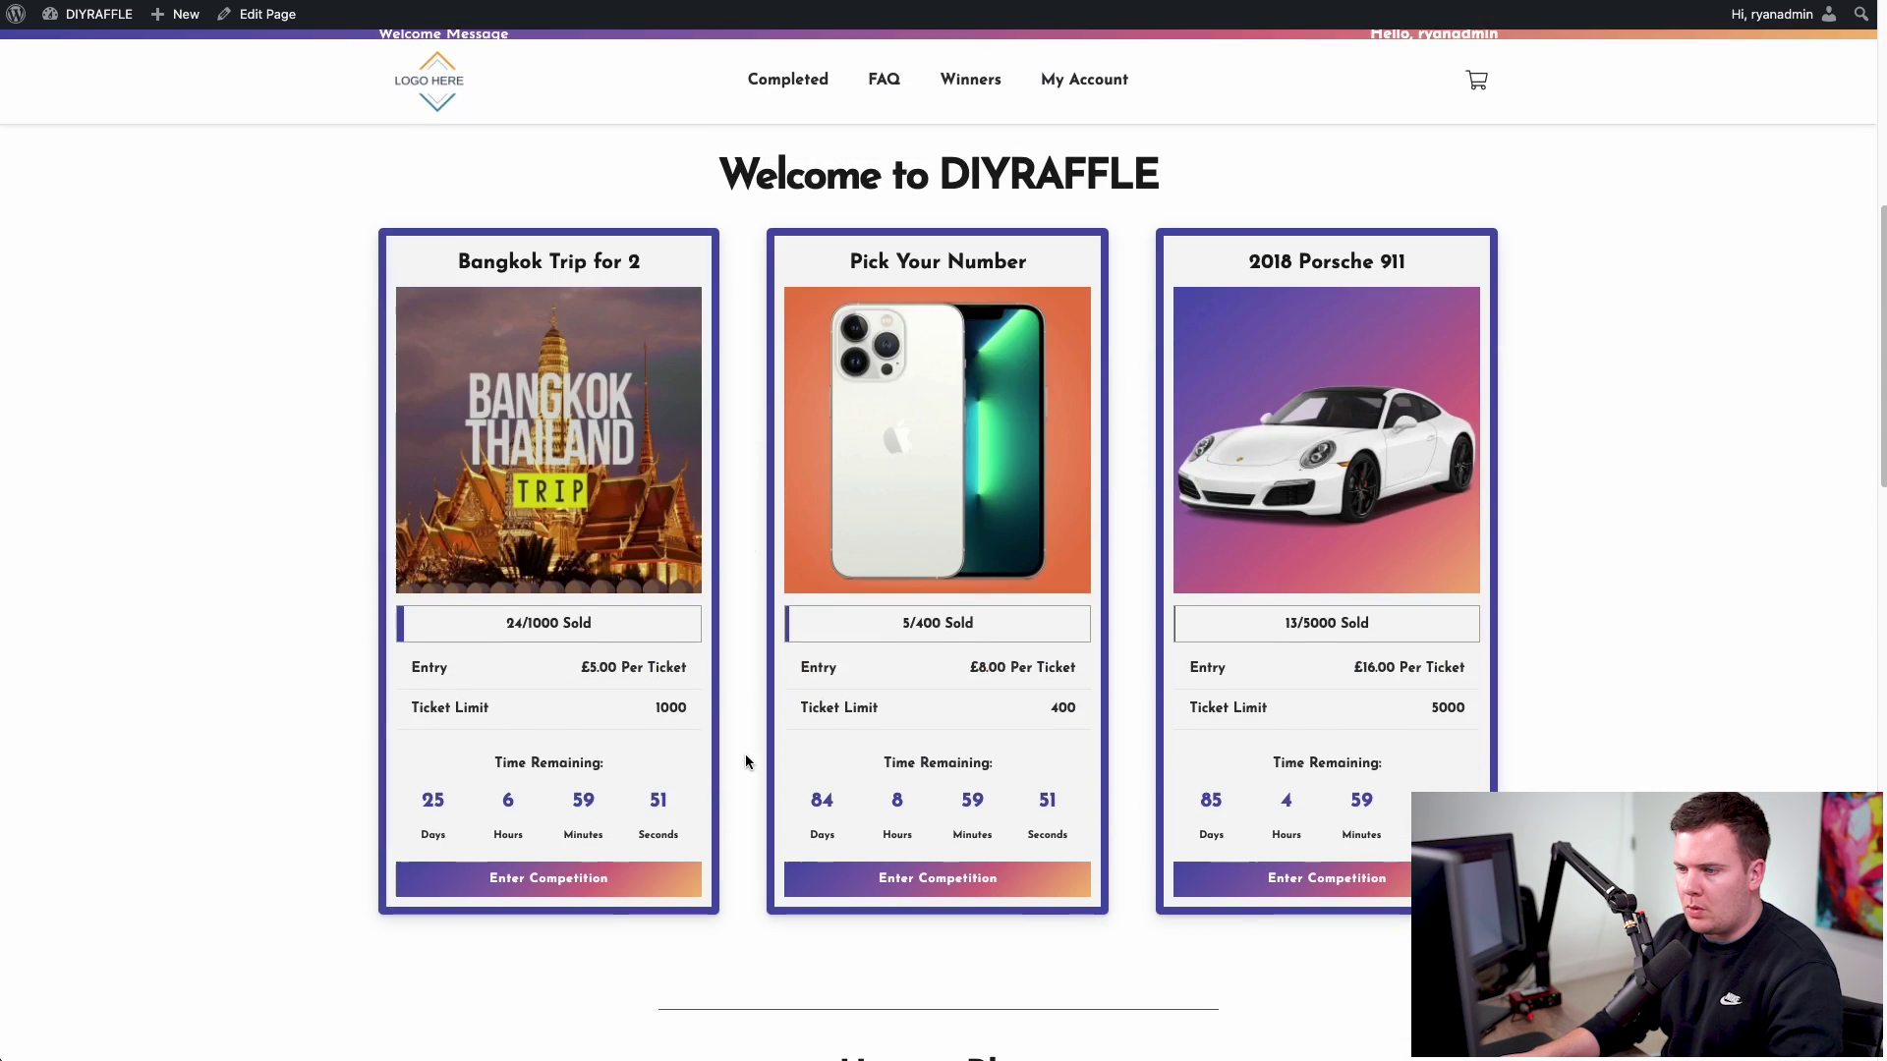
scroll(745, 761, down, 2)
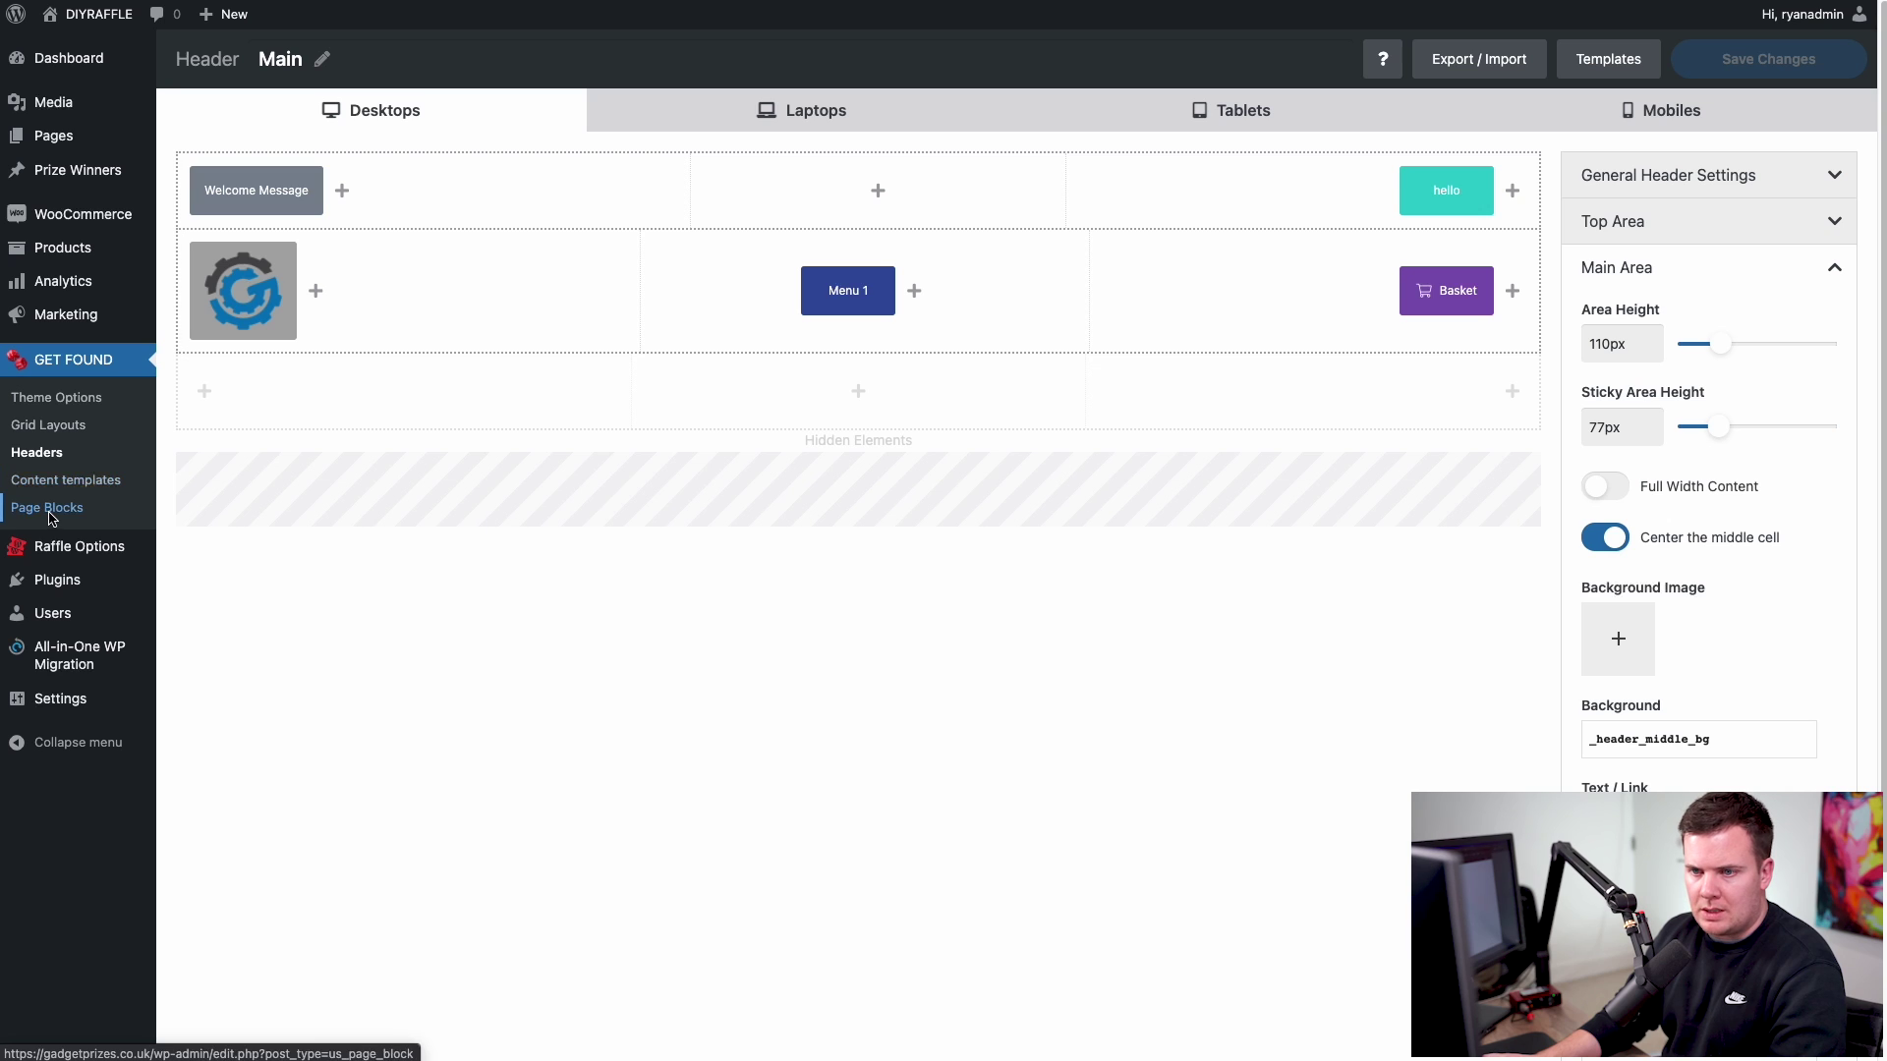
- Open the Footer page block in WPBakery and dismiss the welcome tip
click(51, 518)
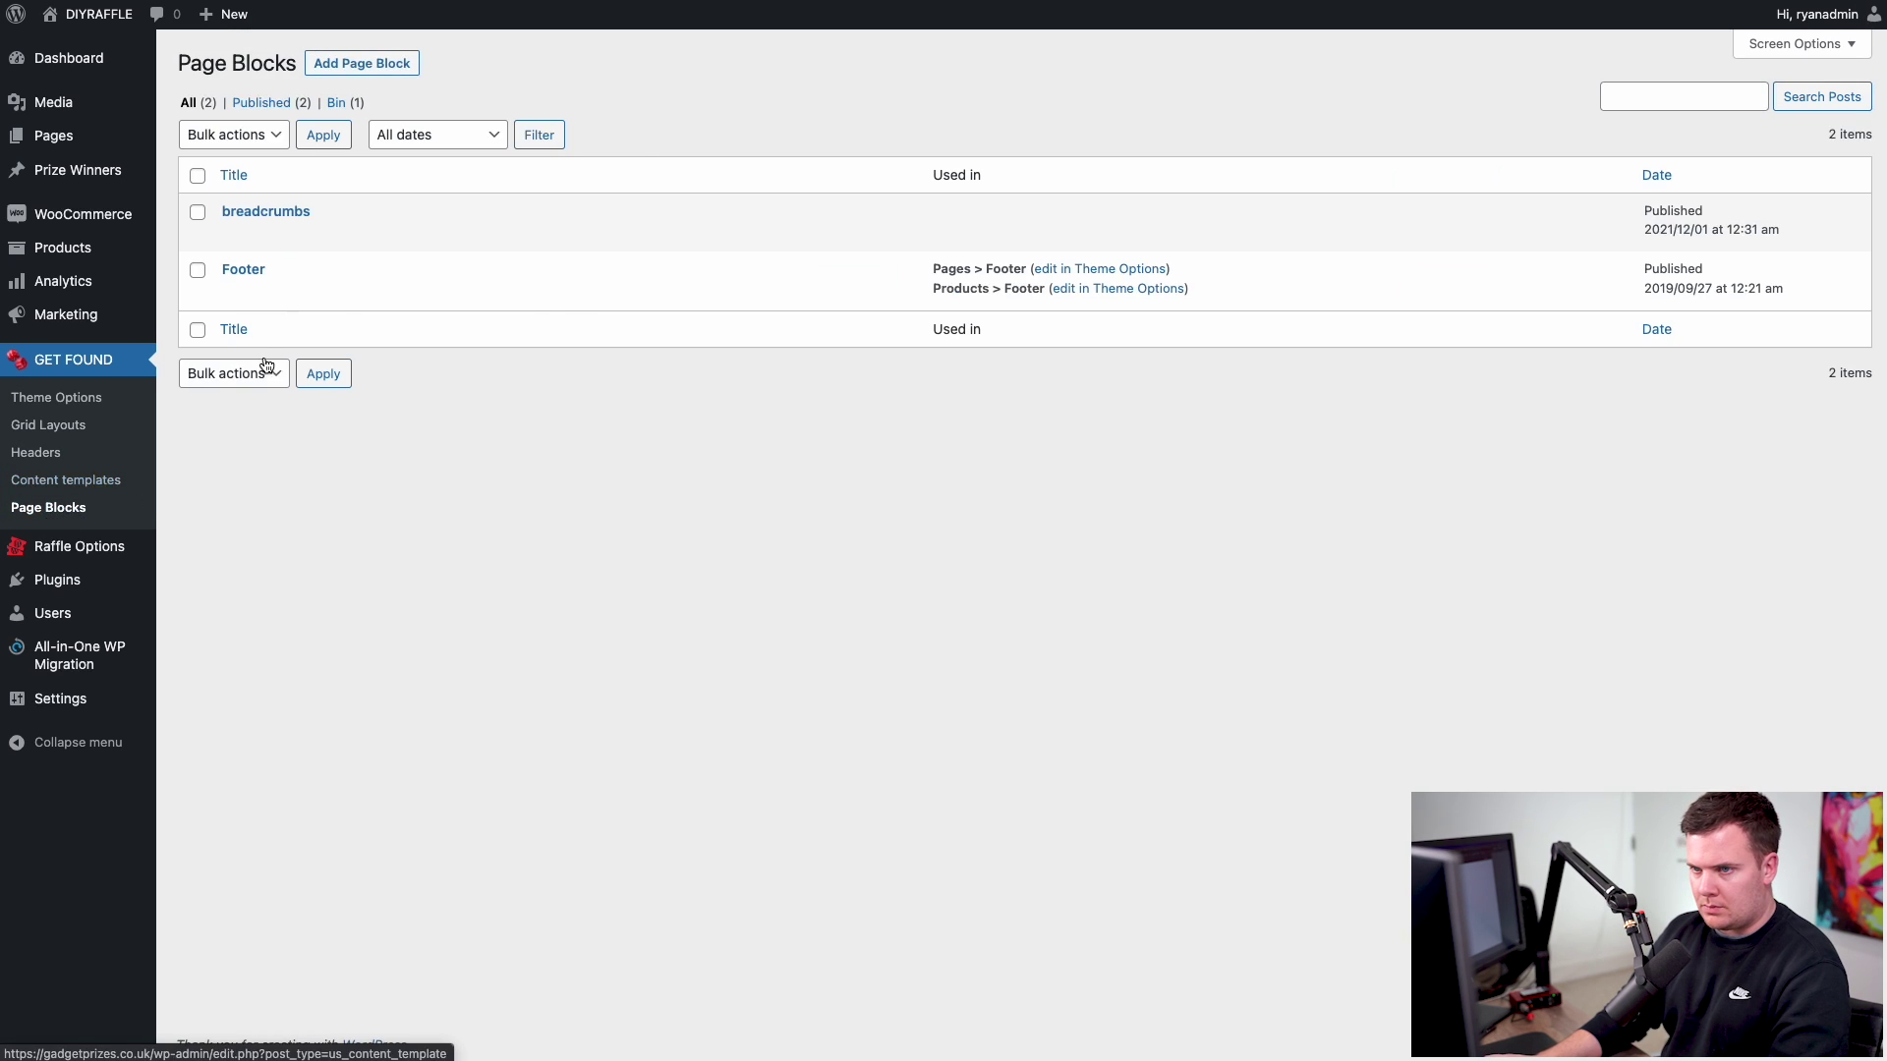
click(236, 294)
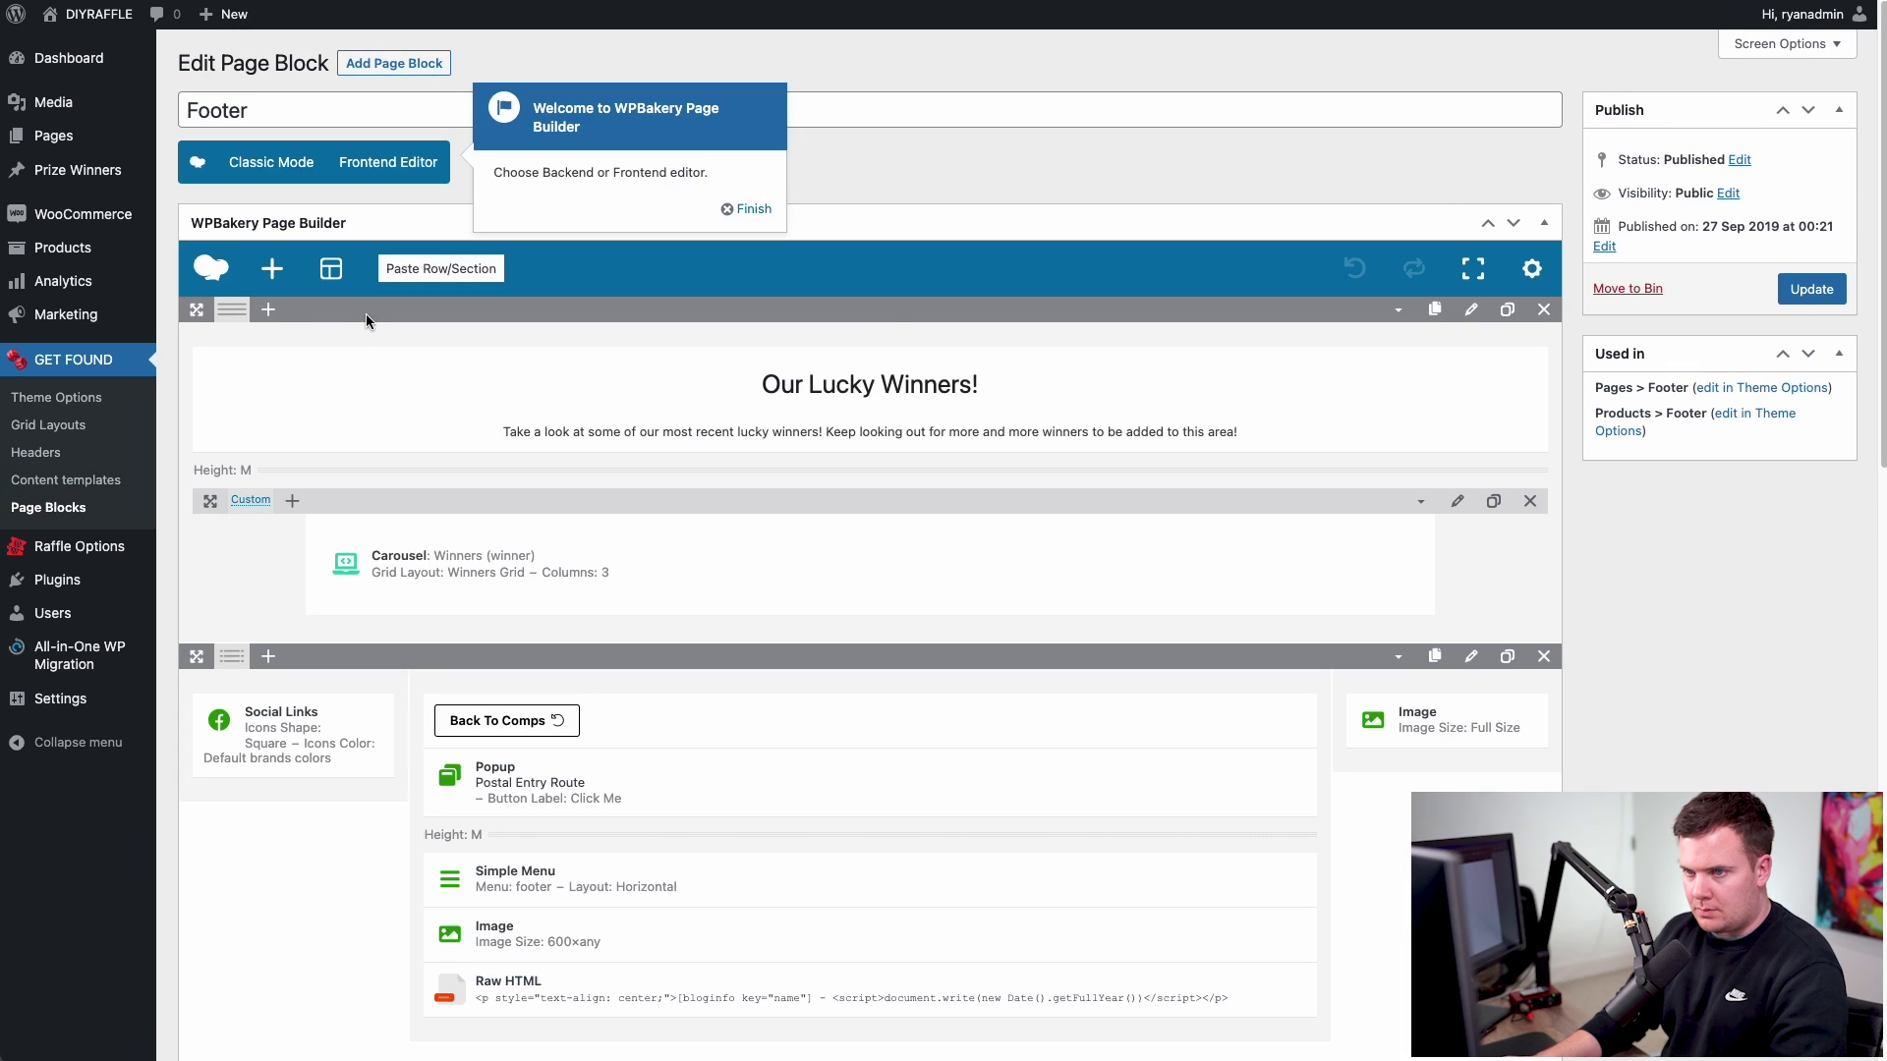
click(749, 208)
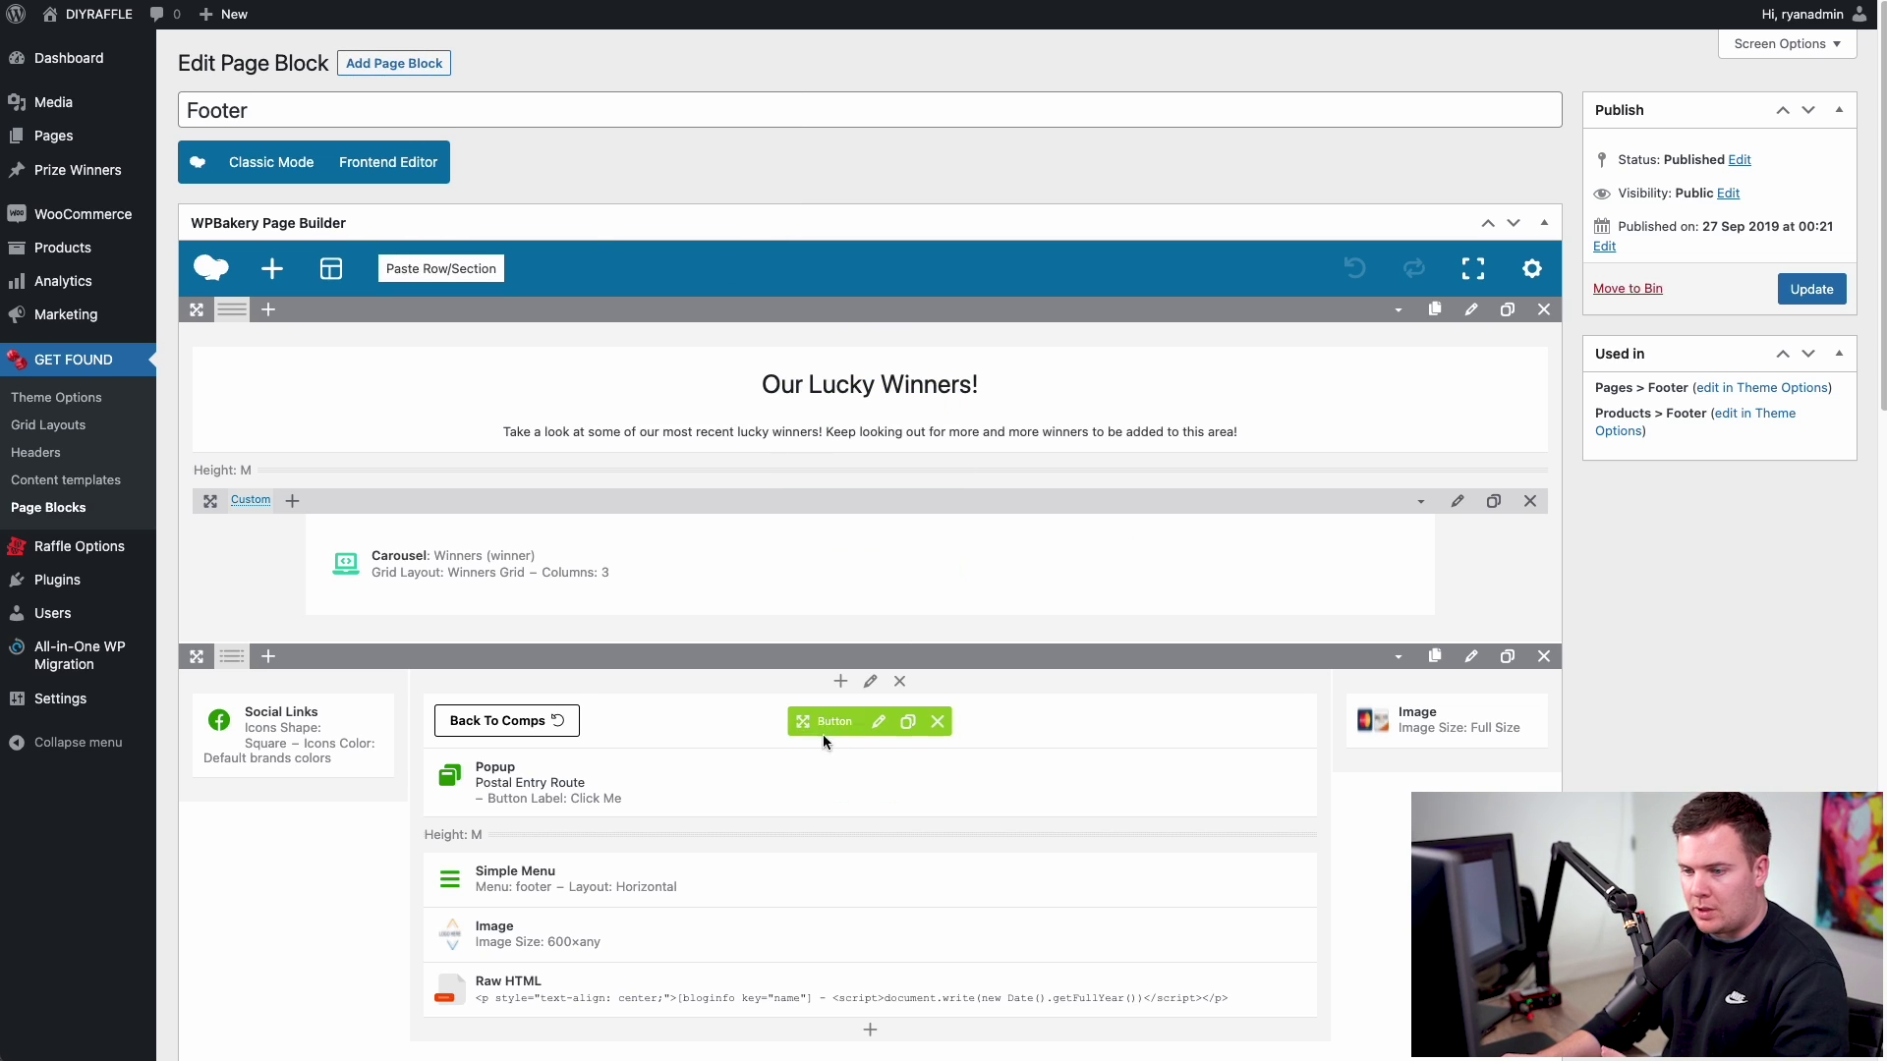
scroll(900, 768, down, 1)
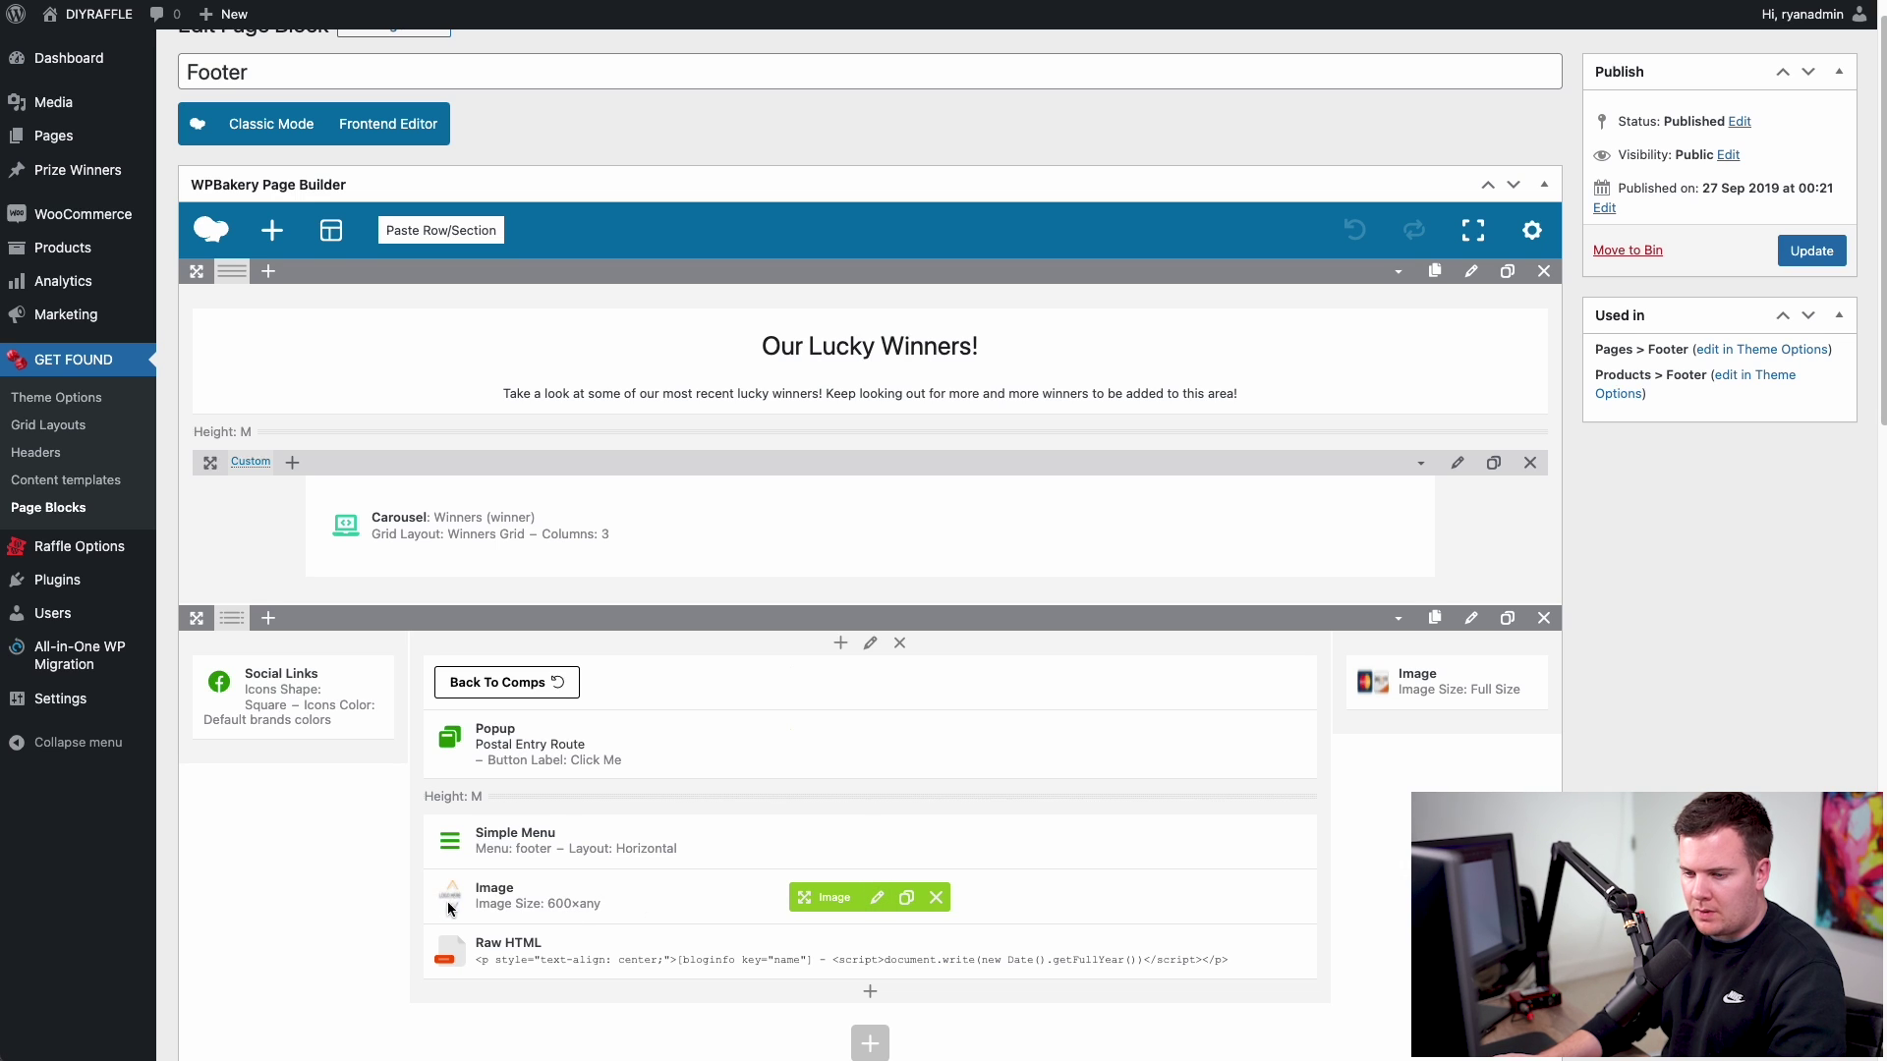
- Replace the footer's LOGO HERE image with the gear logo at 300×300 cropped, then update the block
click(880, 901)
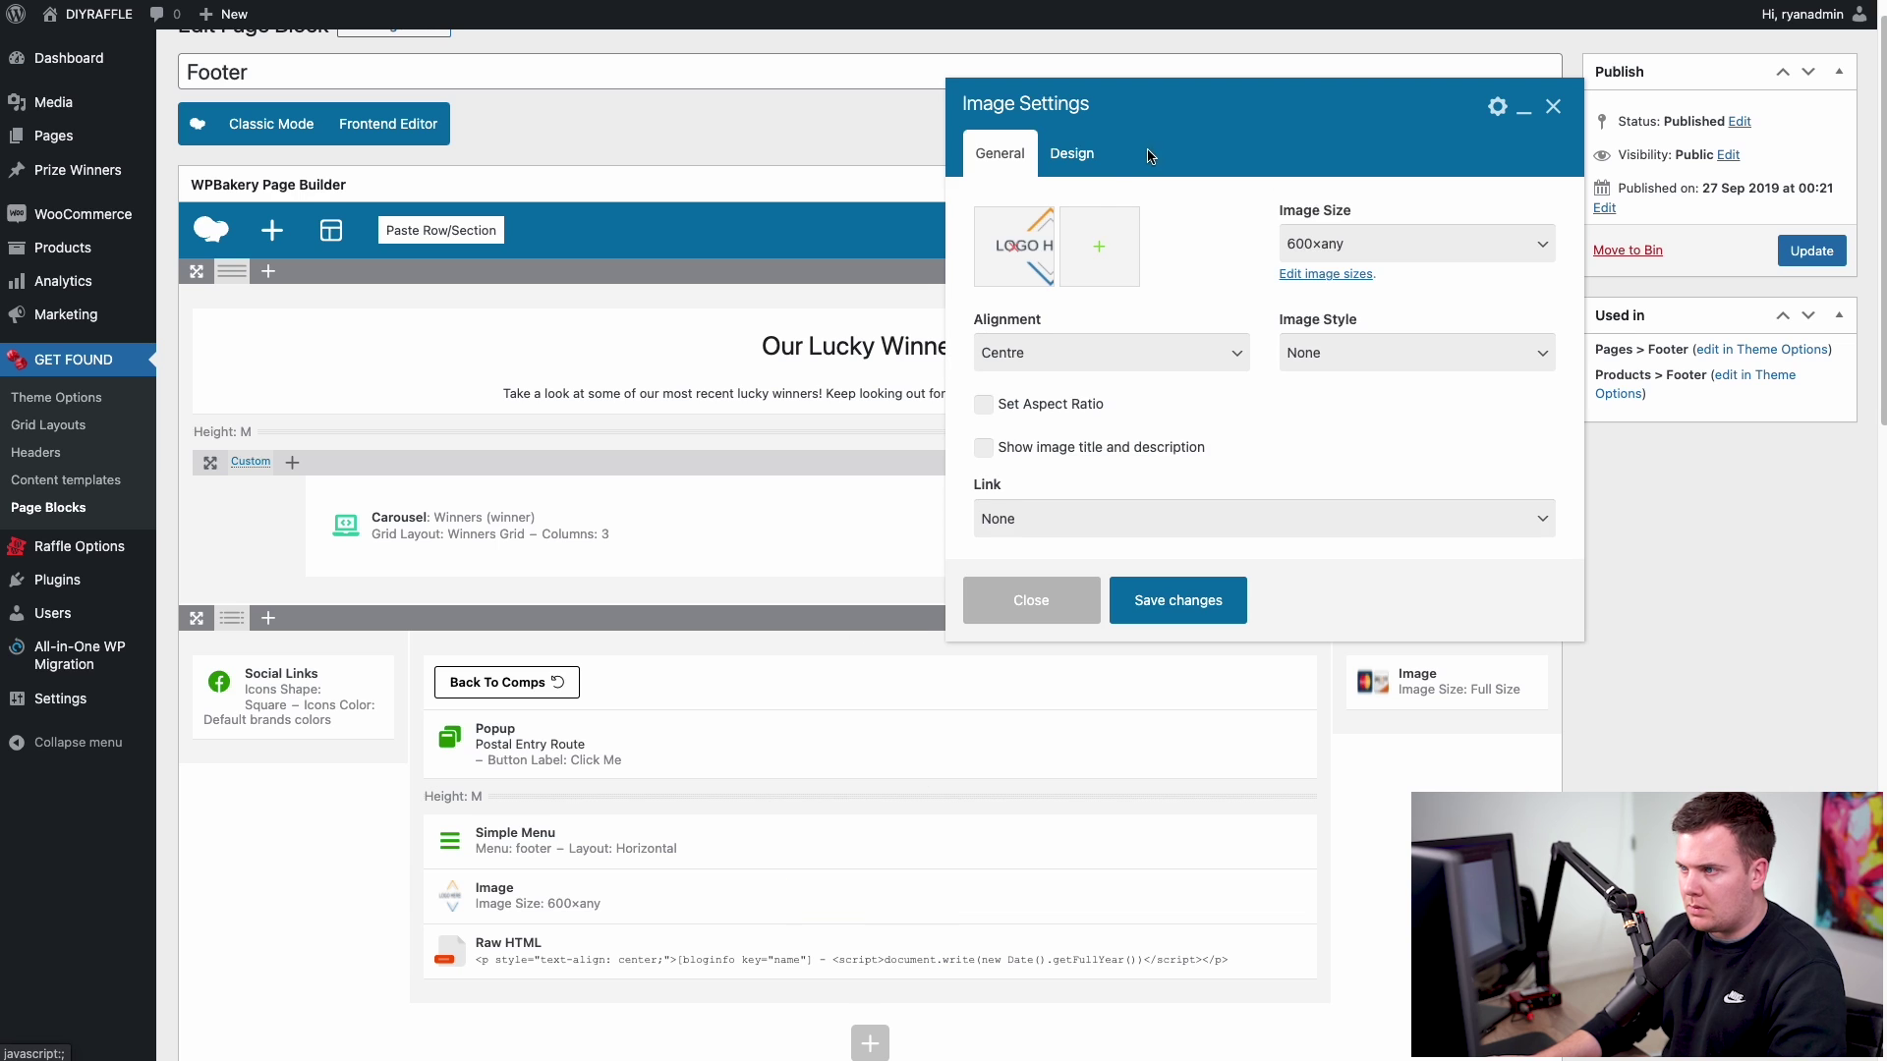
click(1015, 255)
click(1015, 254)
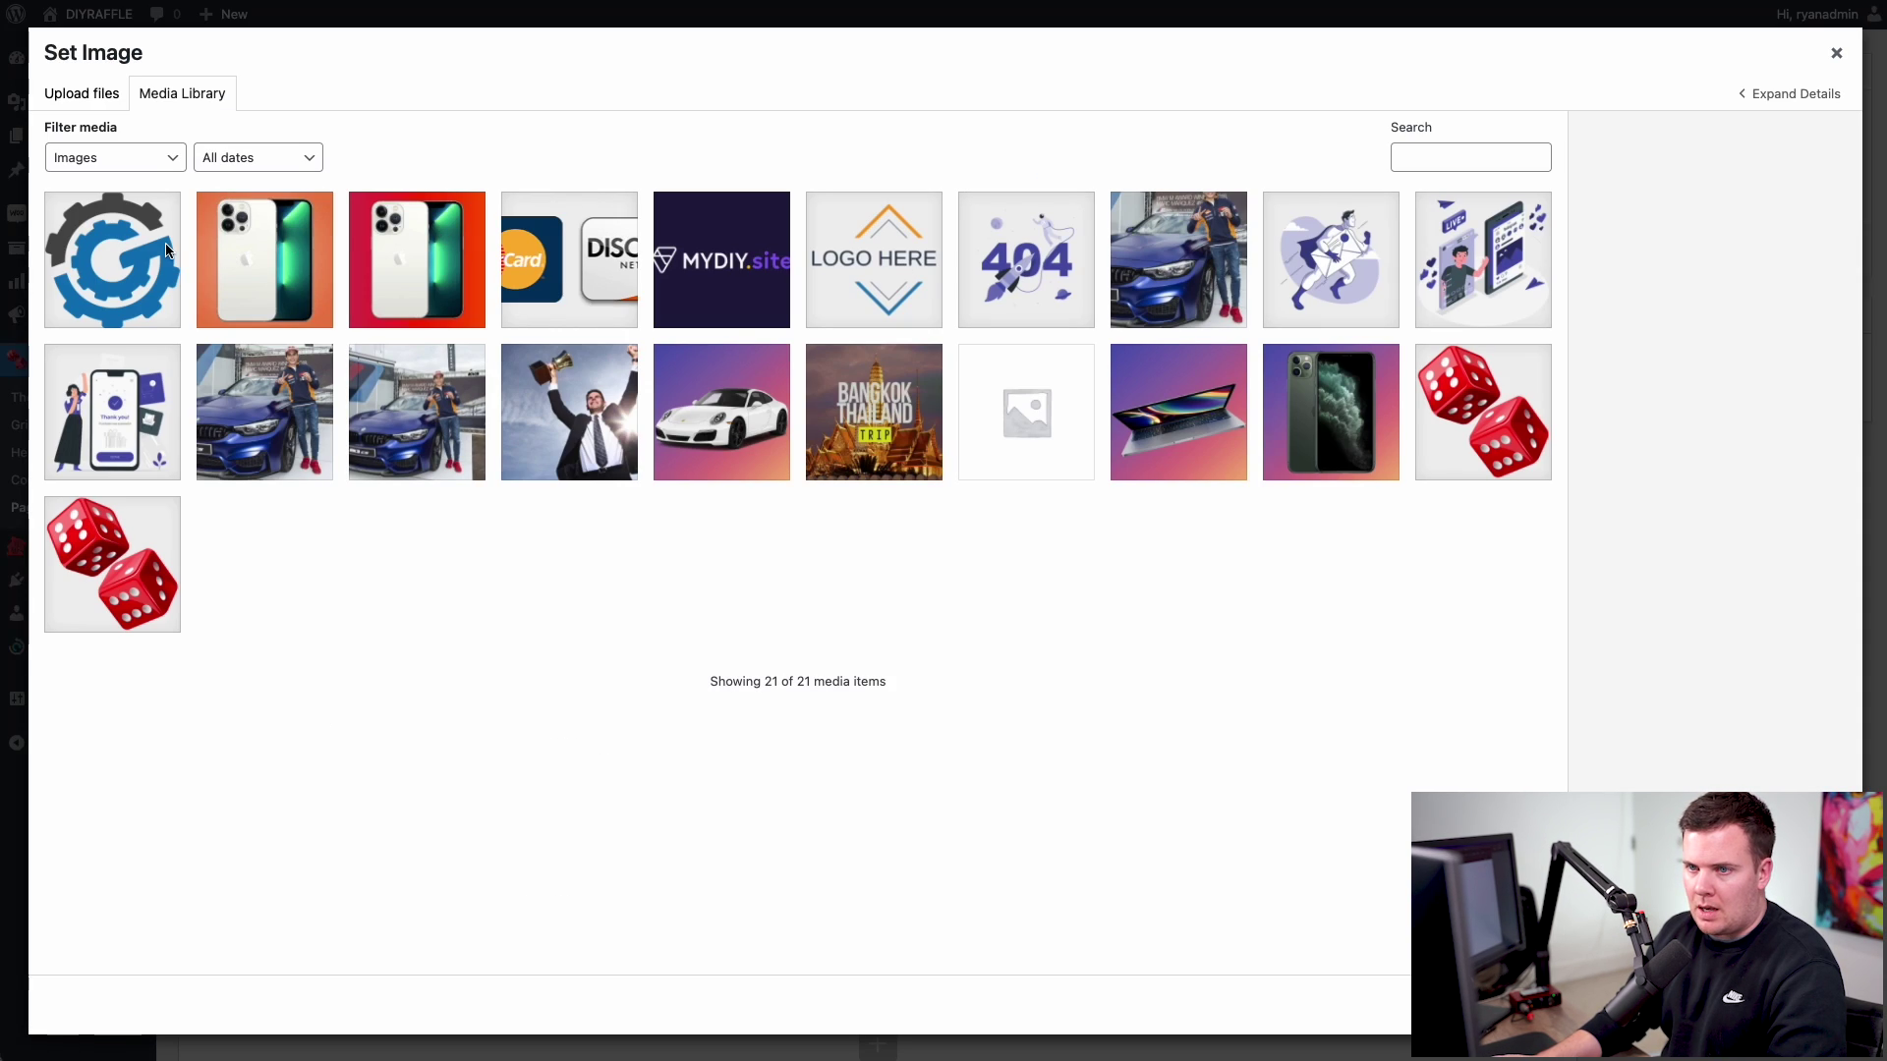
click(128, 242)
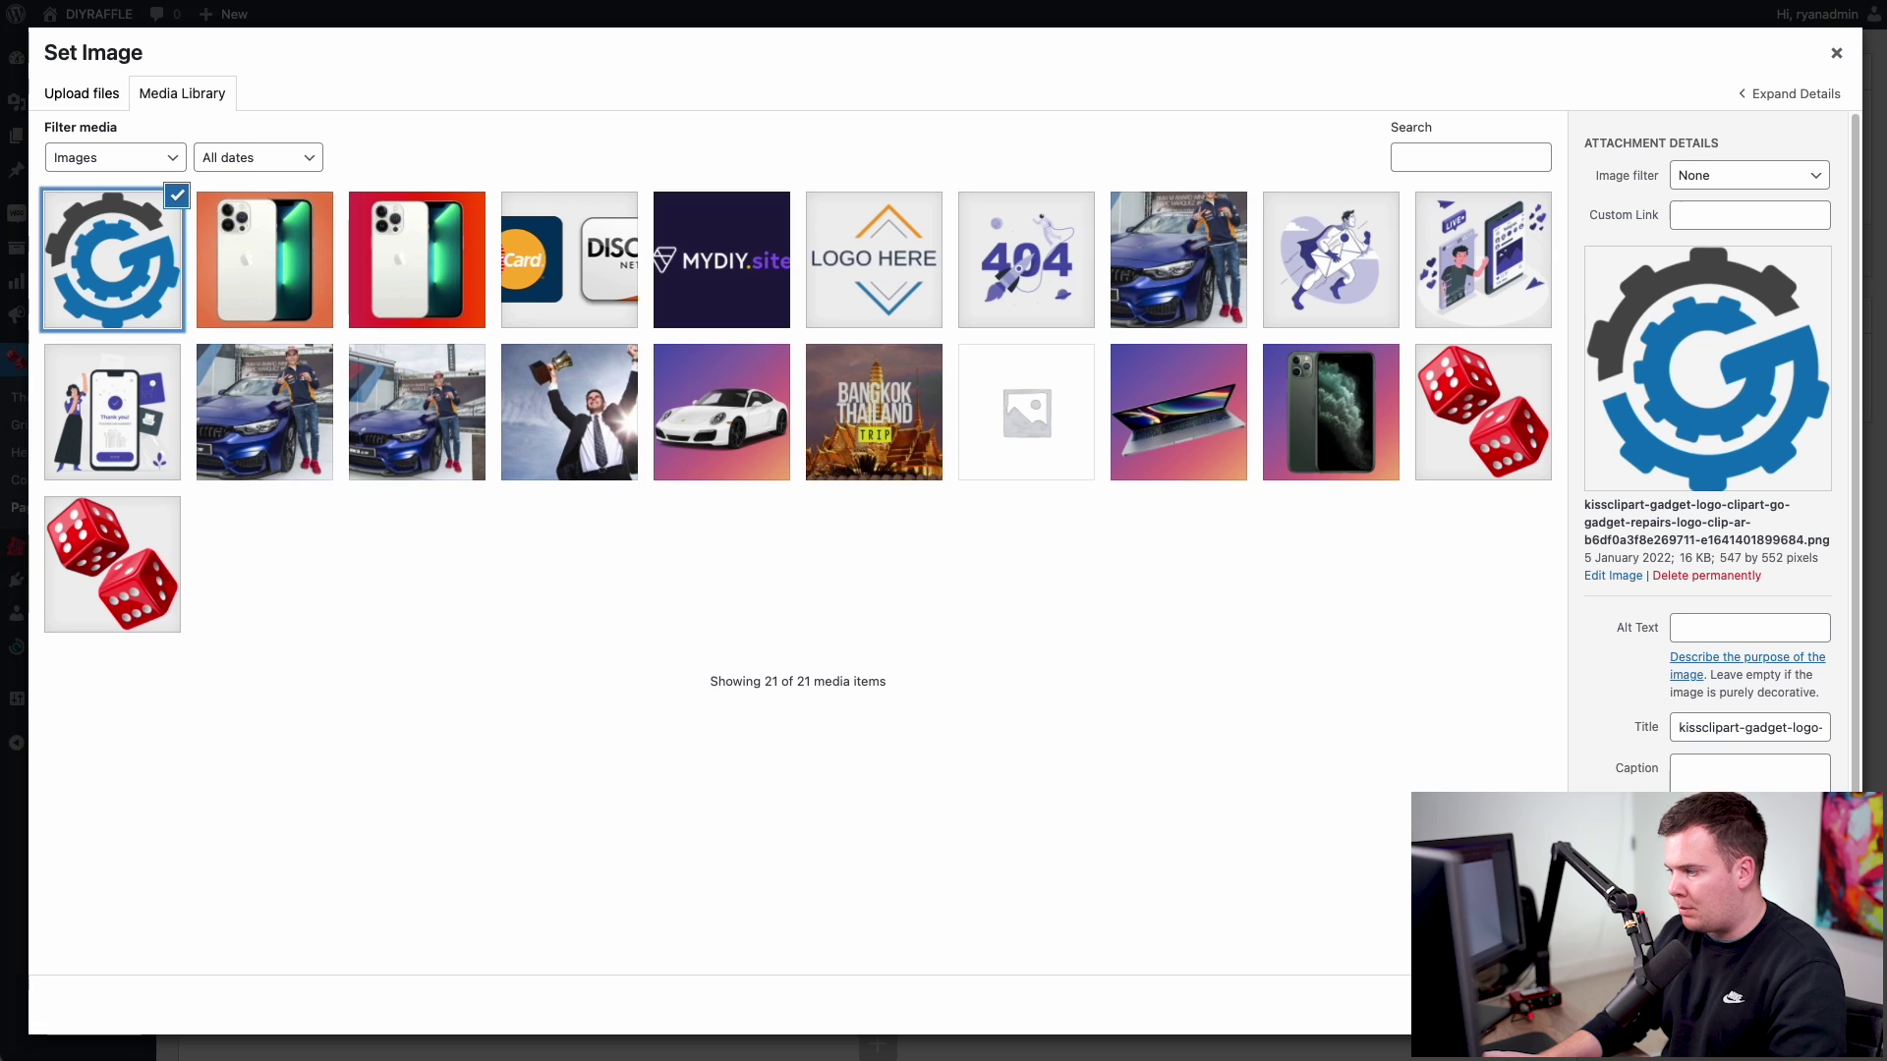
click(1778, 1004)
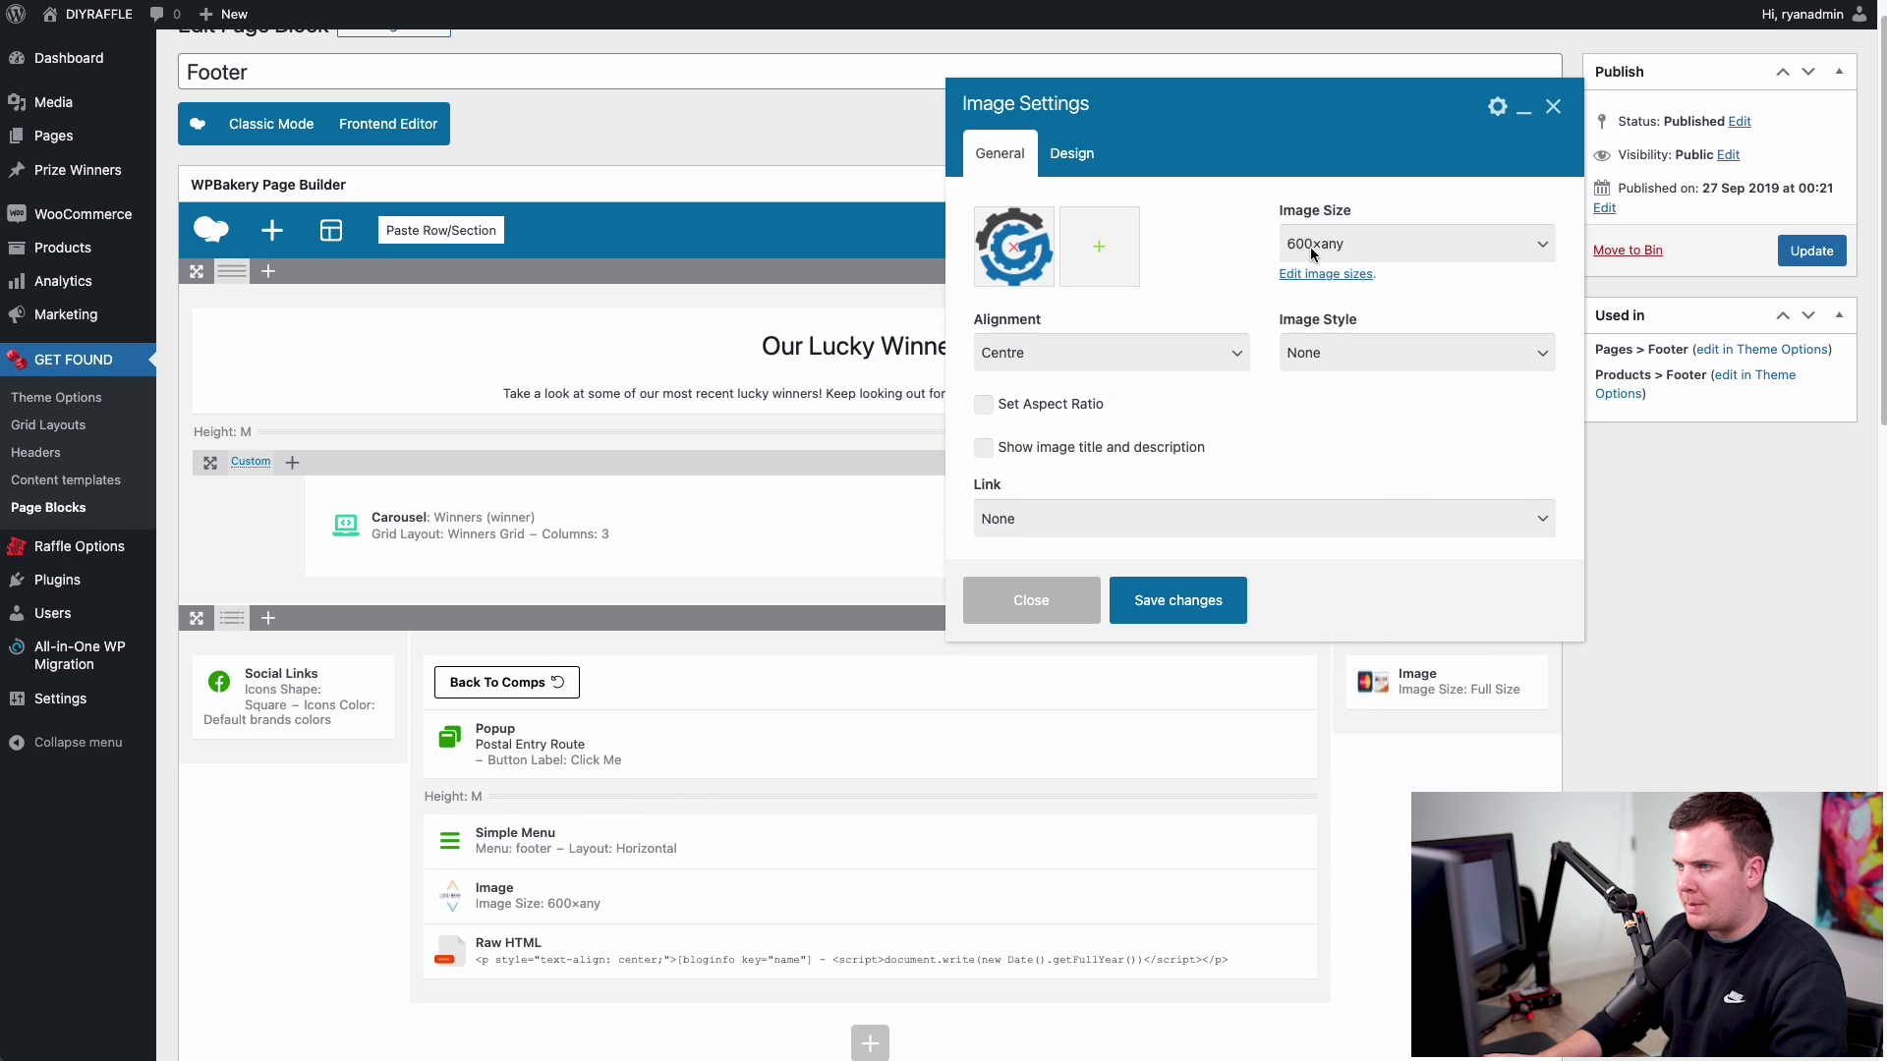
click(1383, 251)
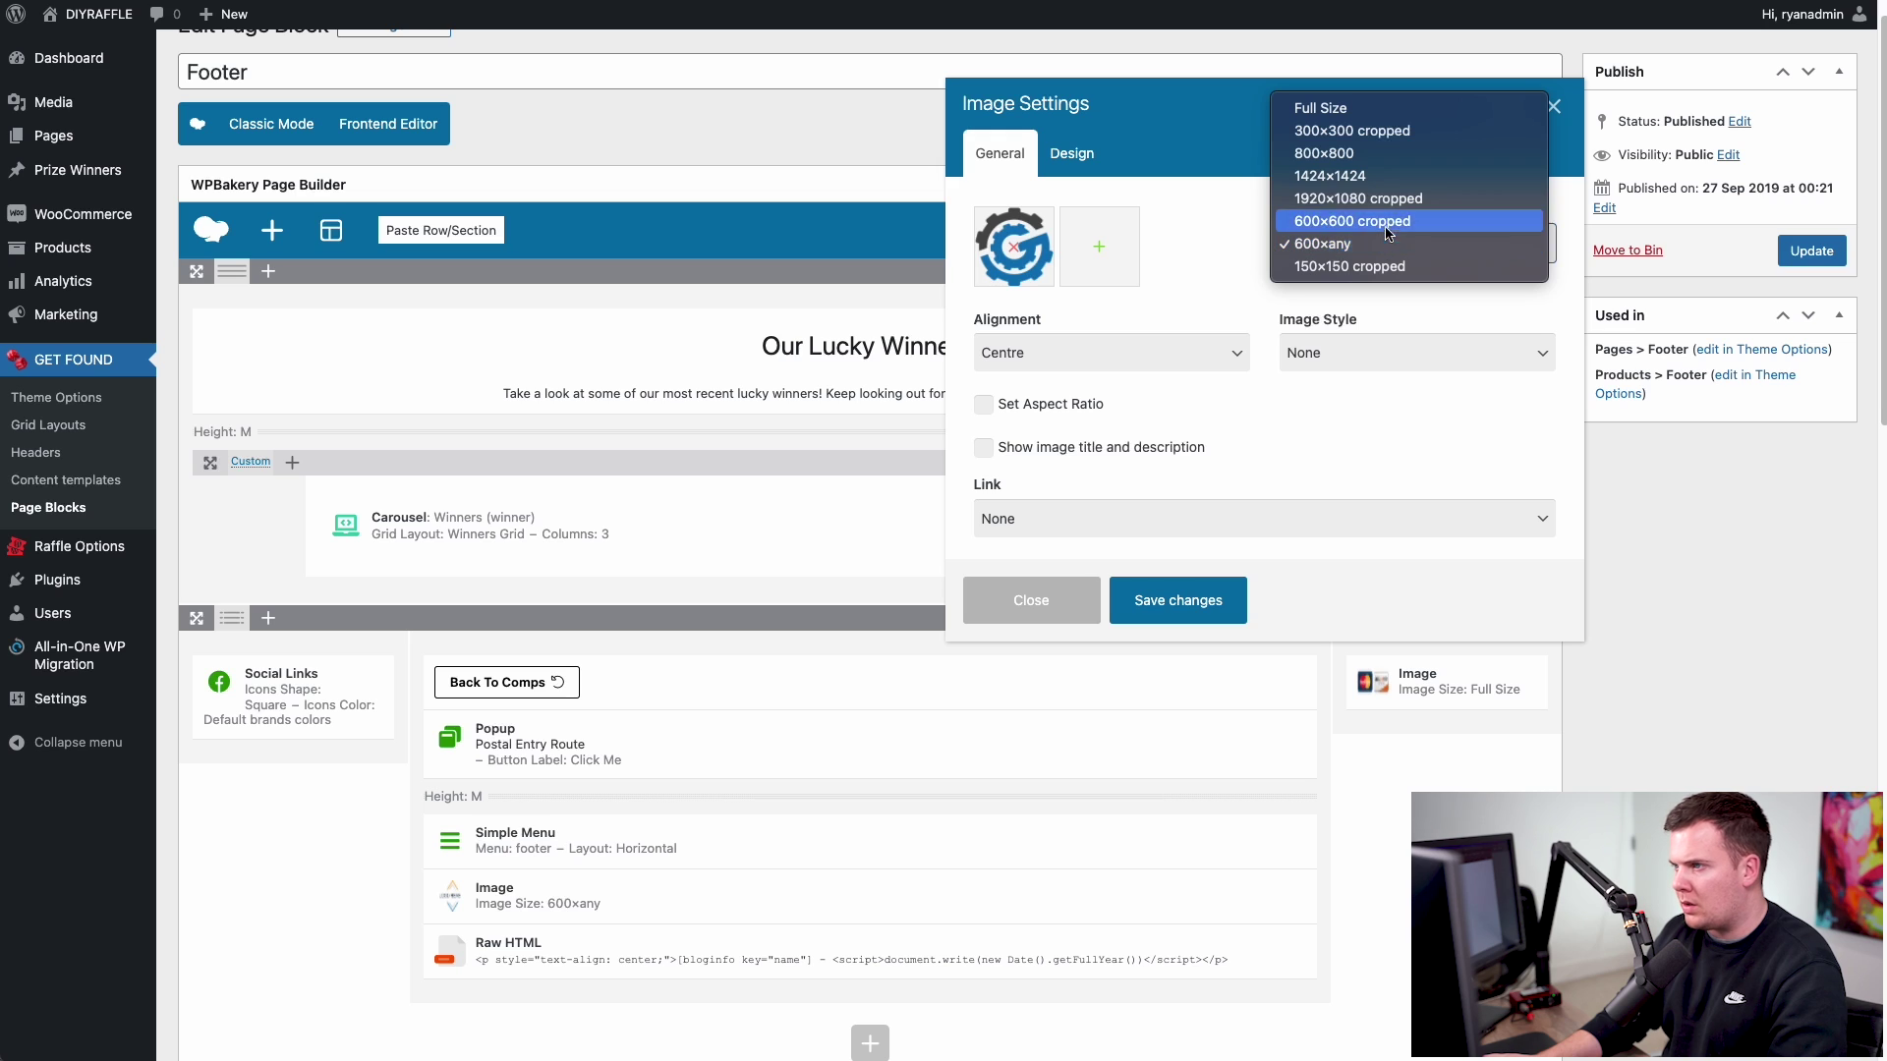
click(1380, 131)
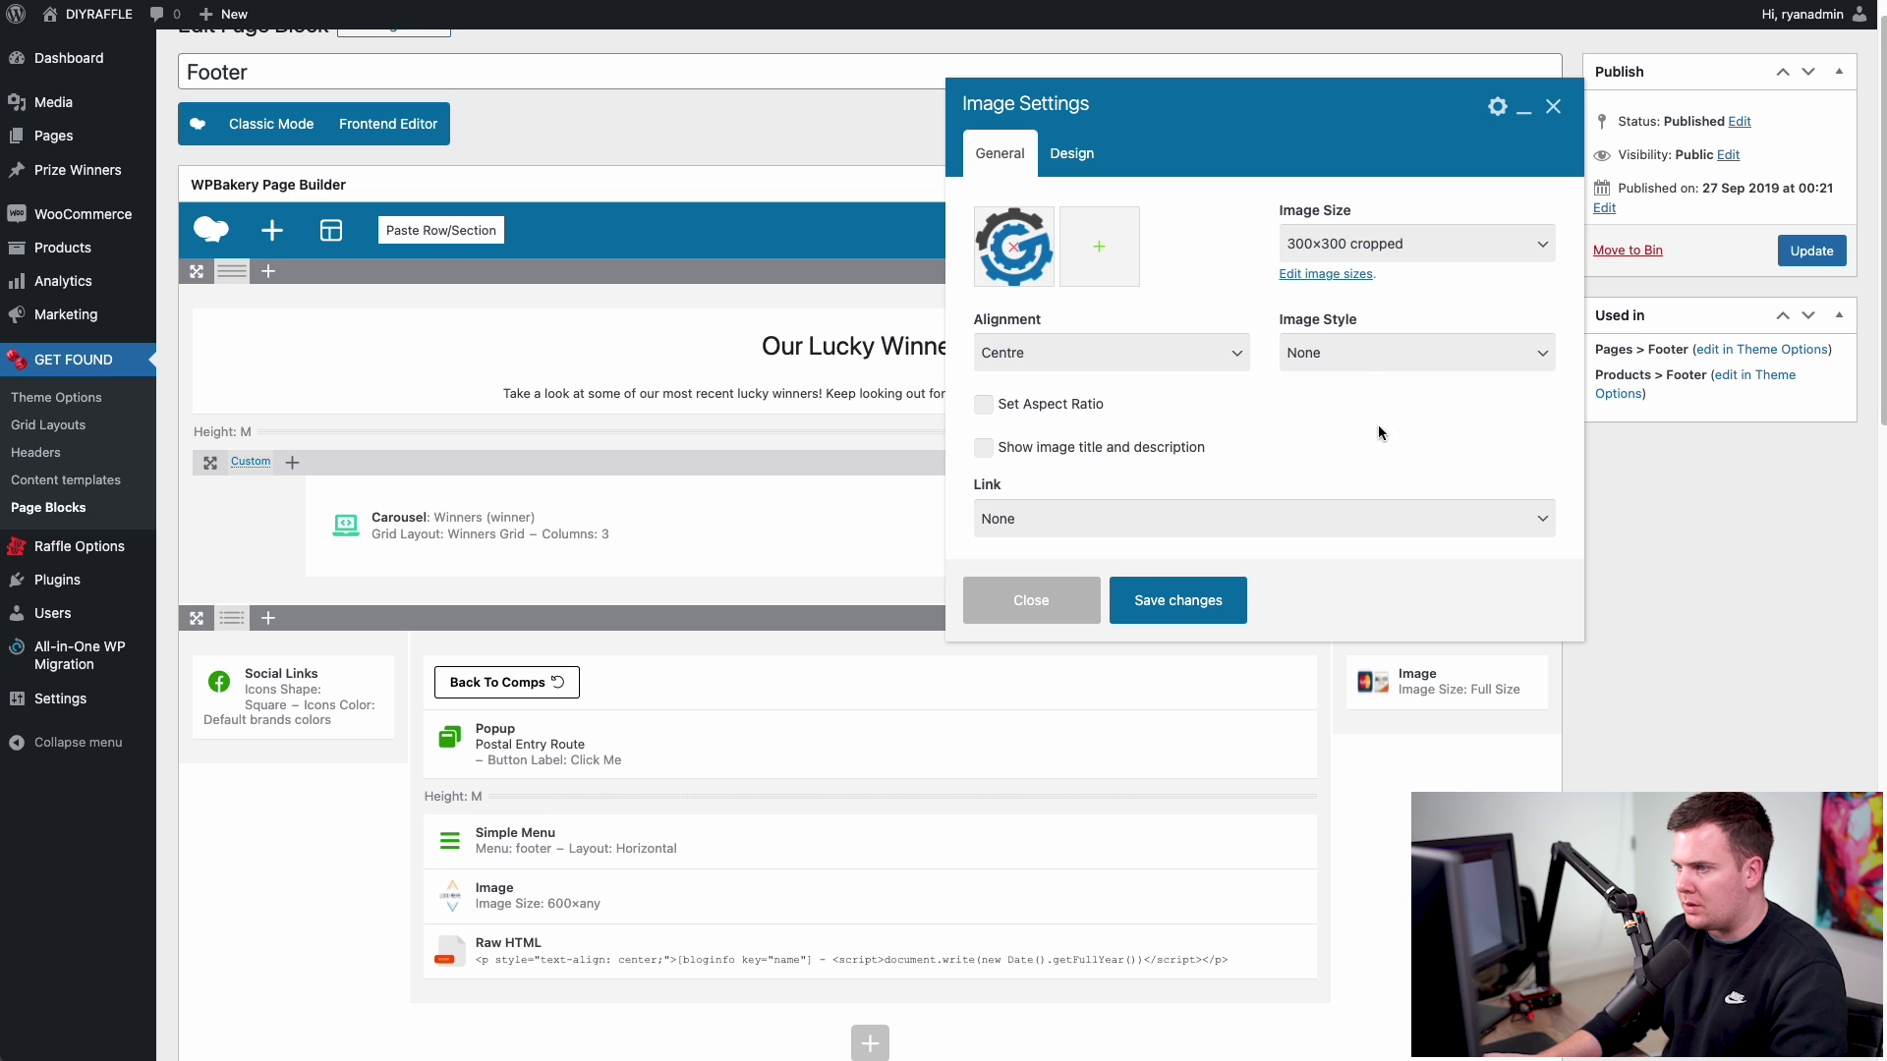
click(1179, 603)
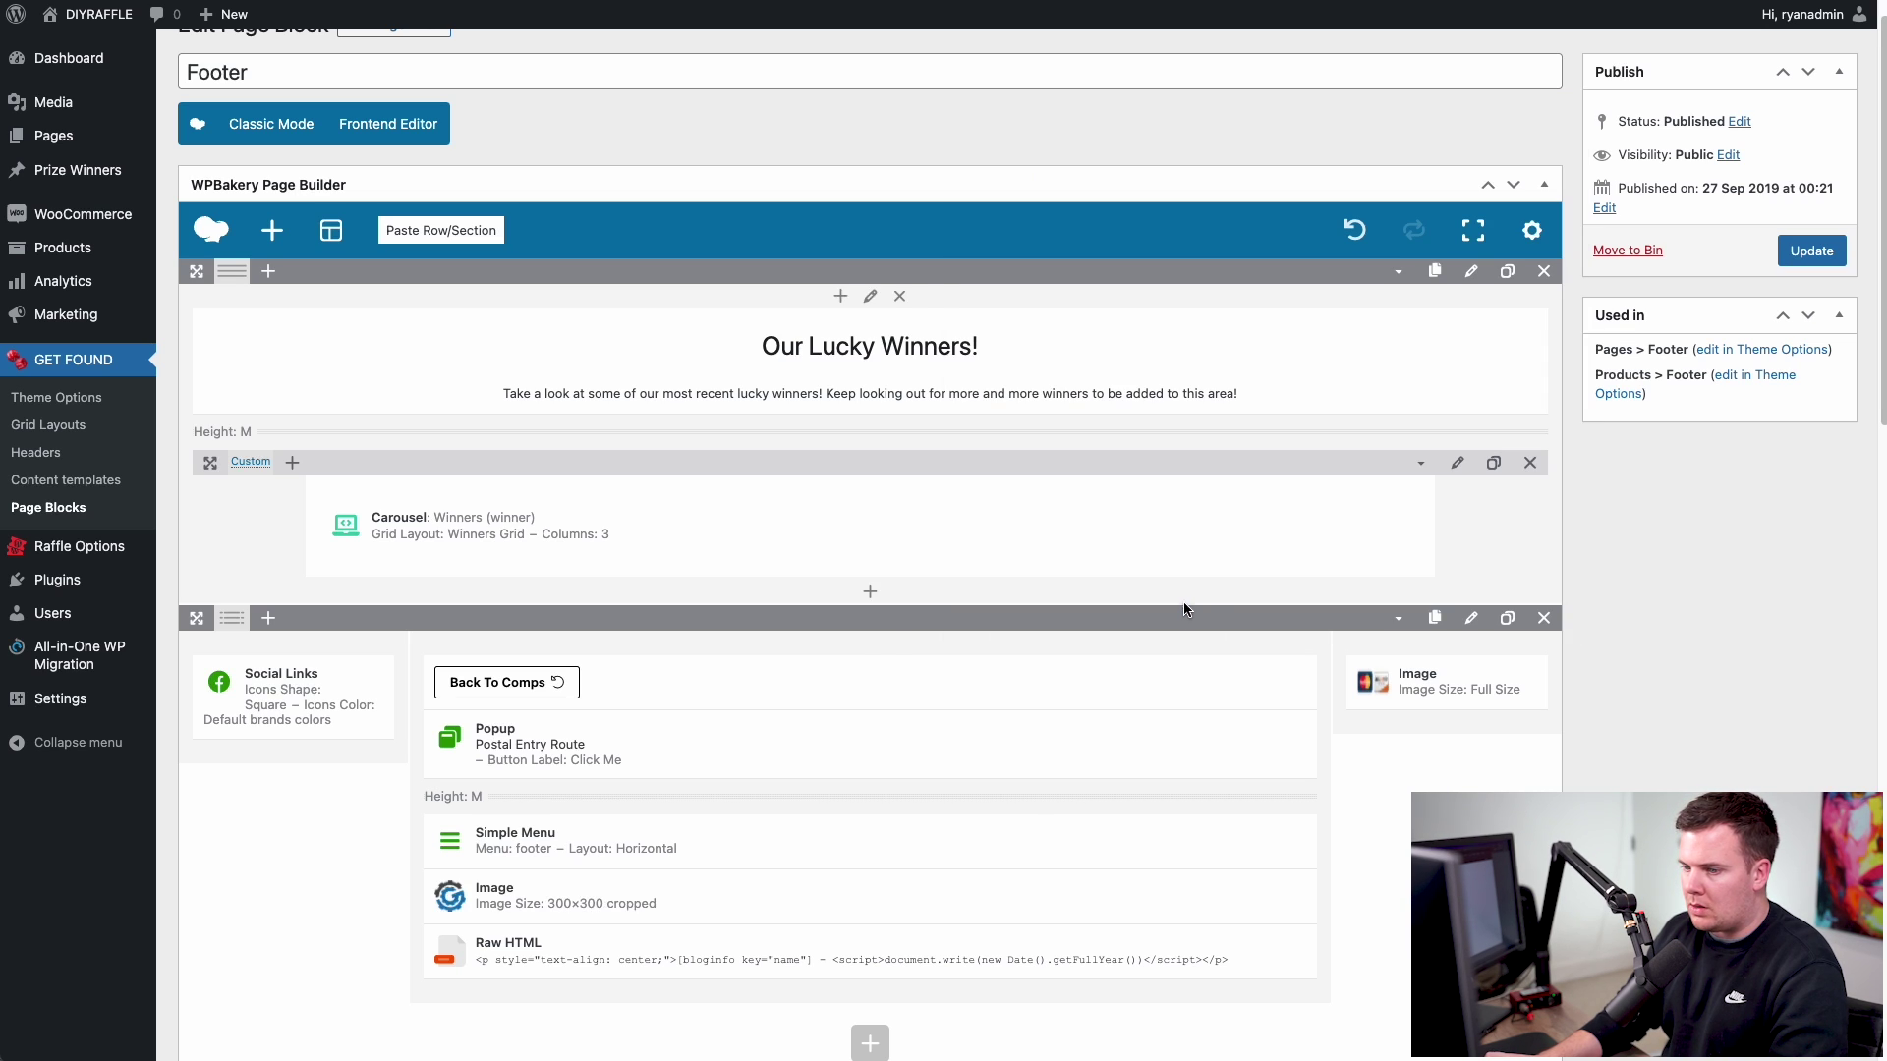
click(1806, 251)
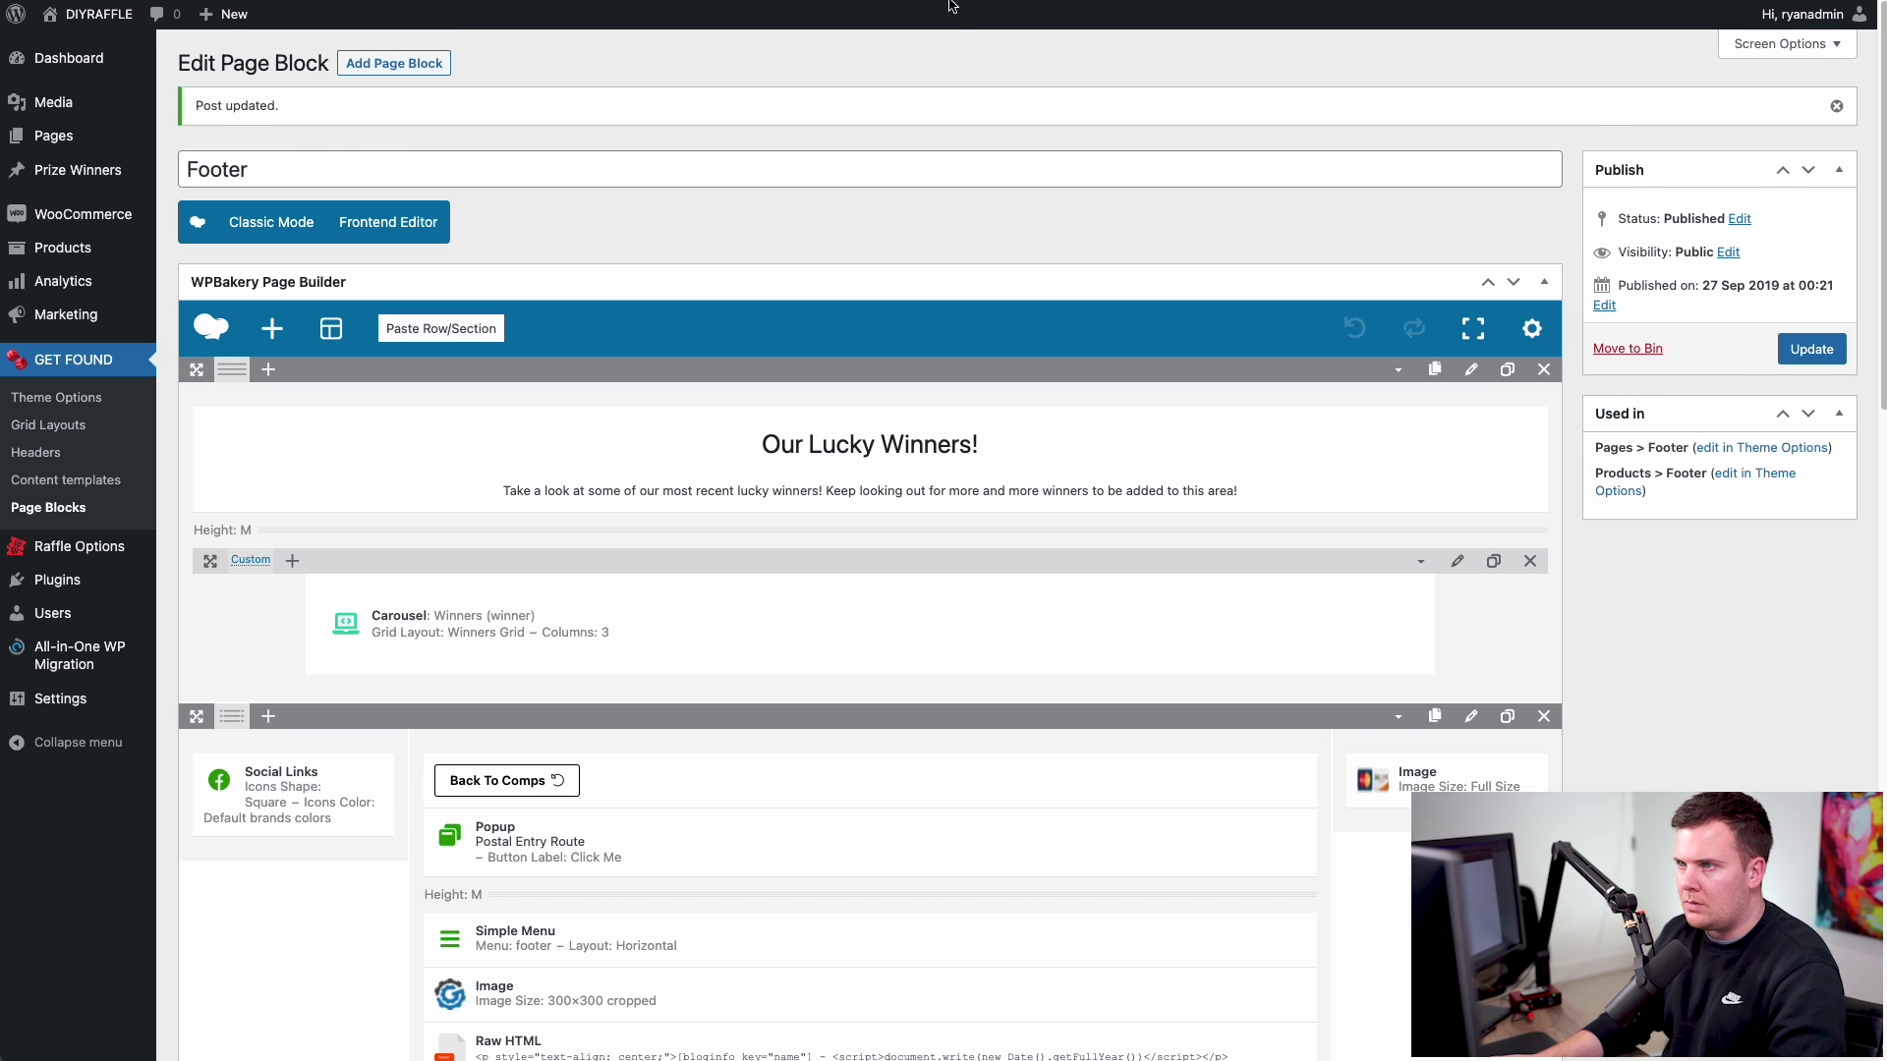
- Reload the live homepage and scroll to the footer to confirm the gear logo in both places
key(ctrl+Tab)
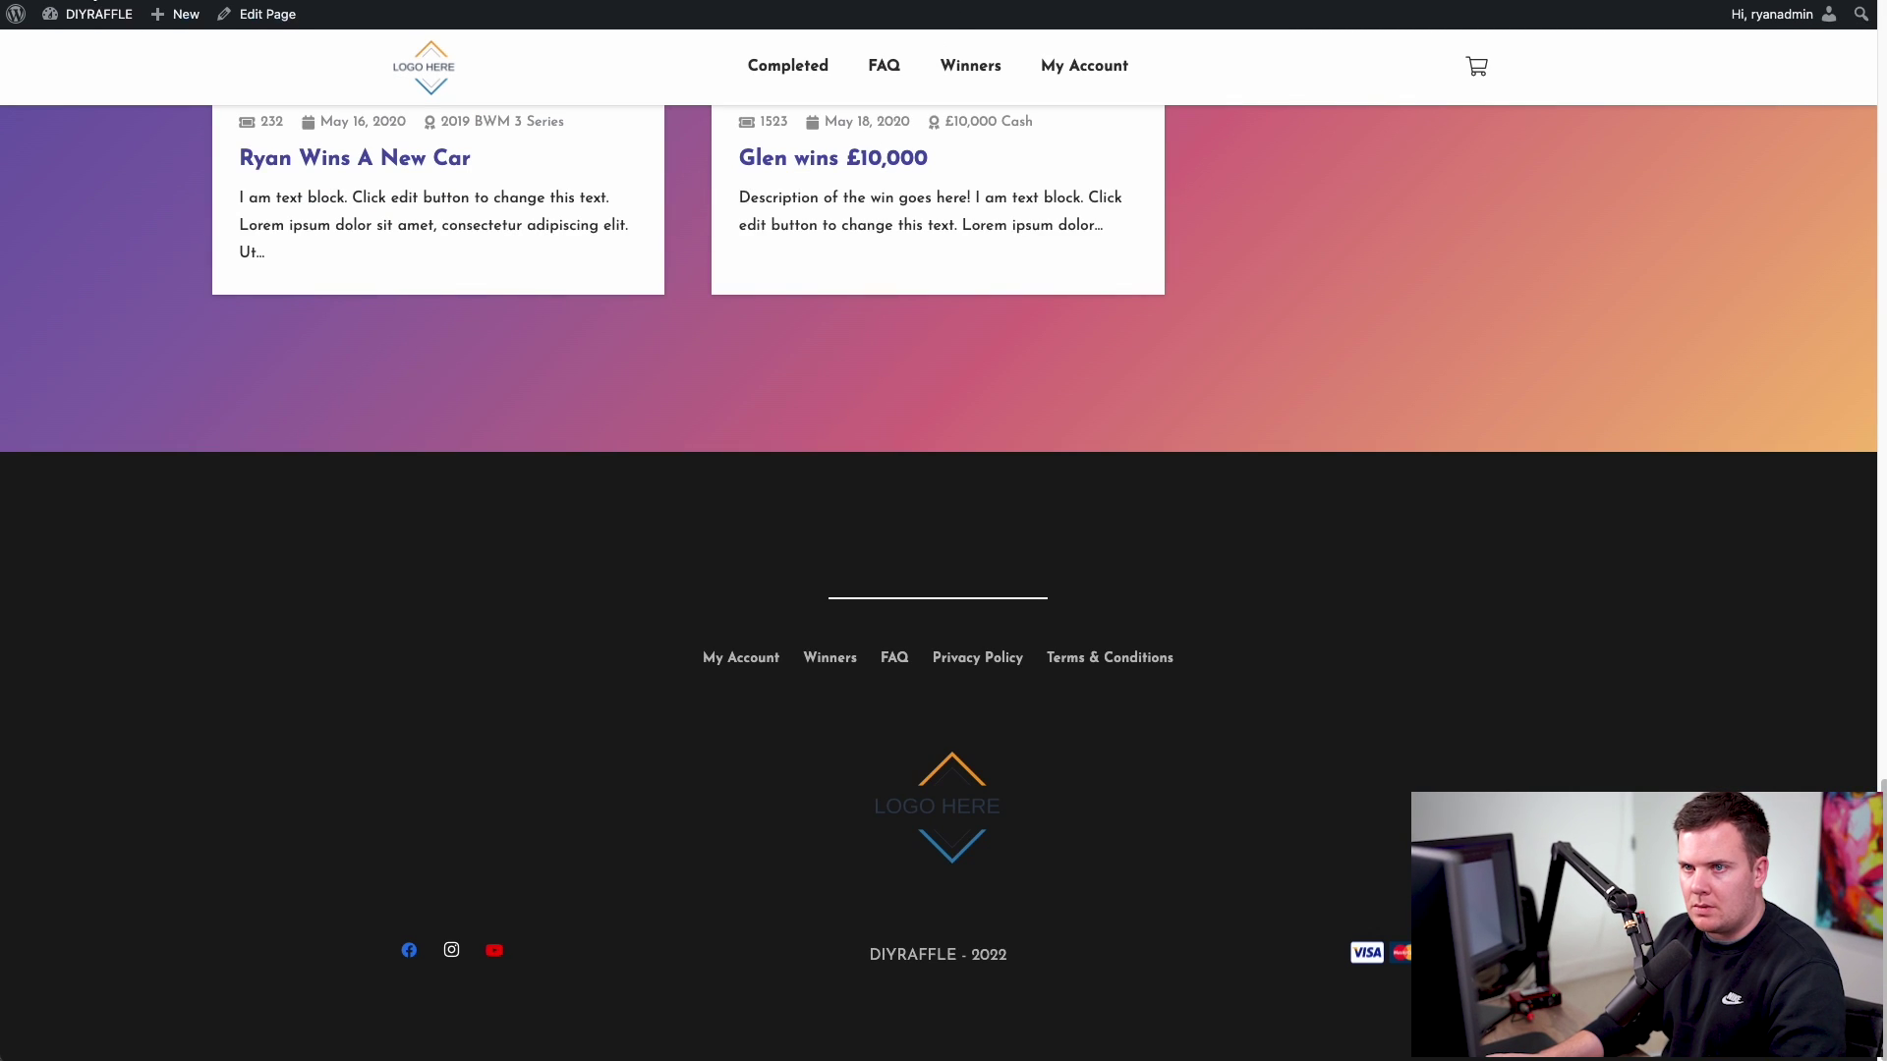
key(Home)
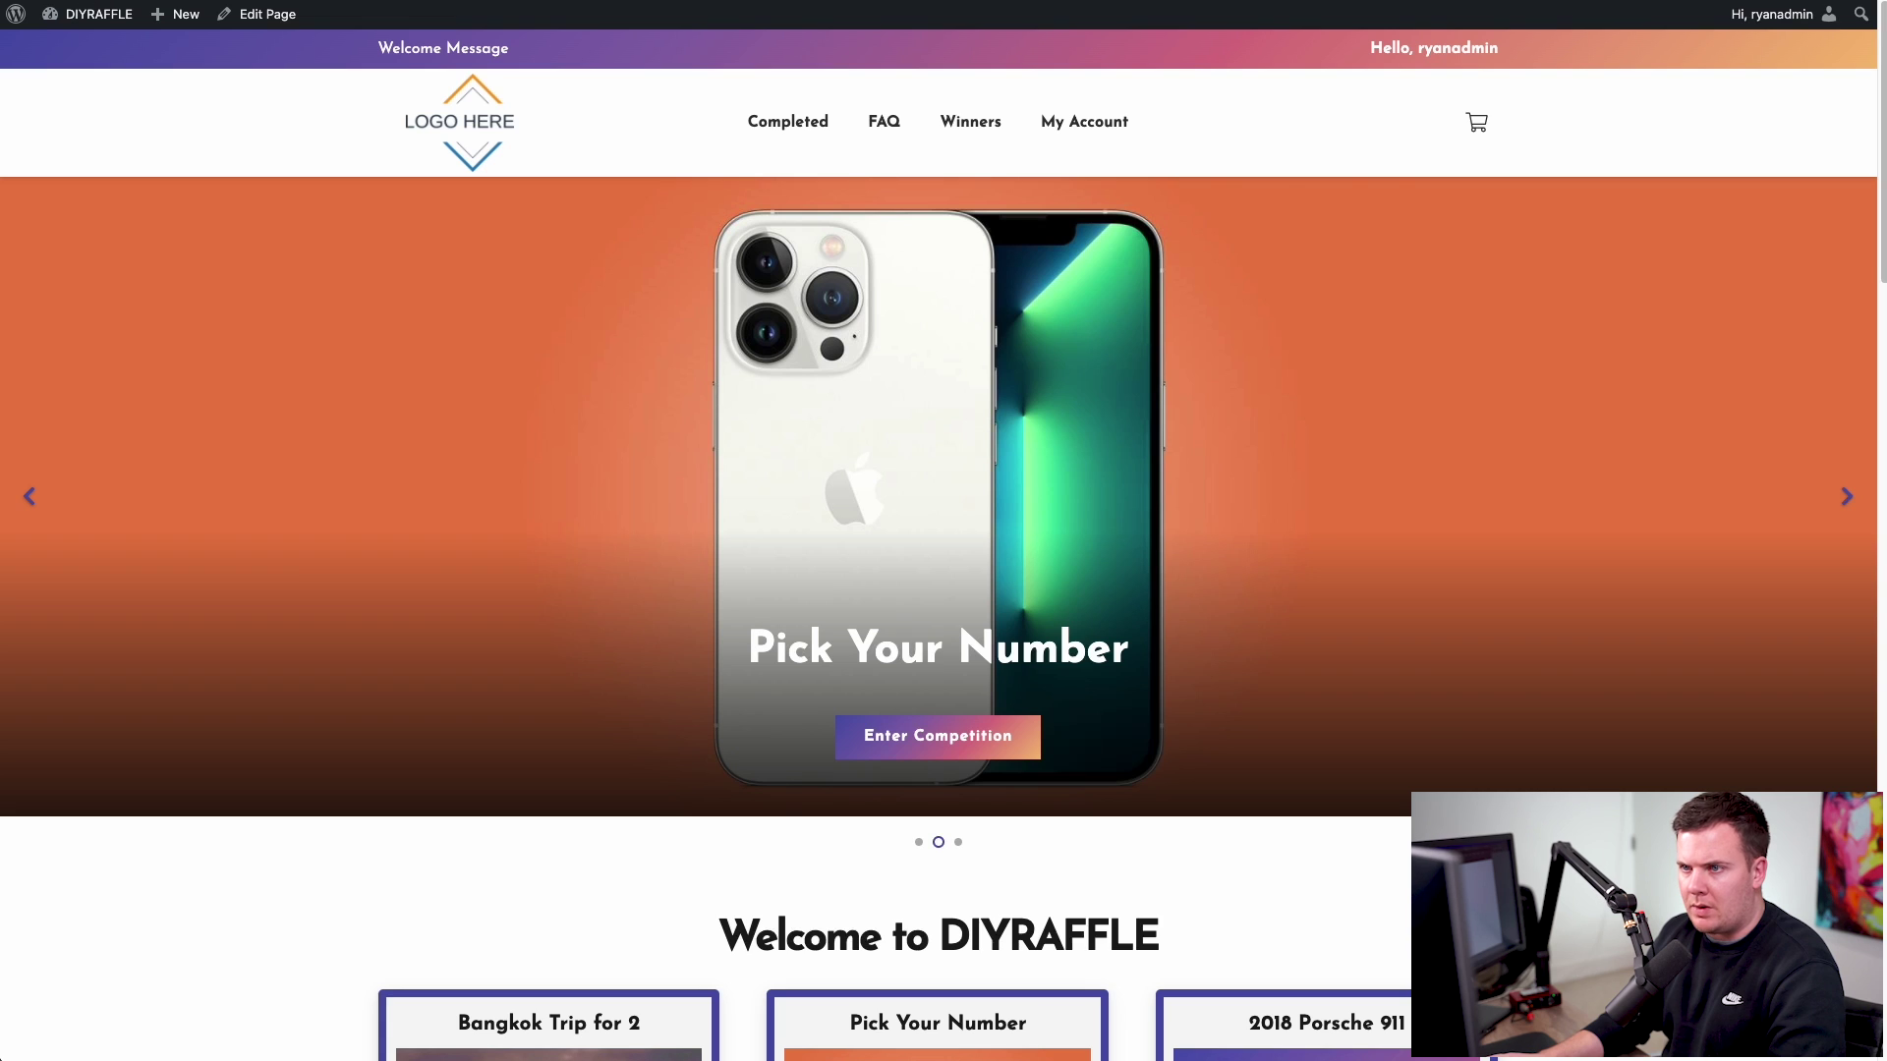
key(ctrl+r)
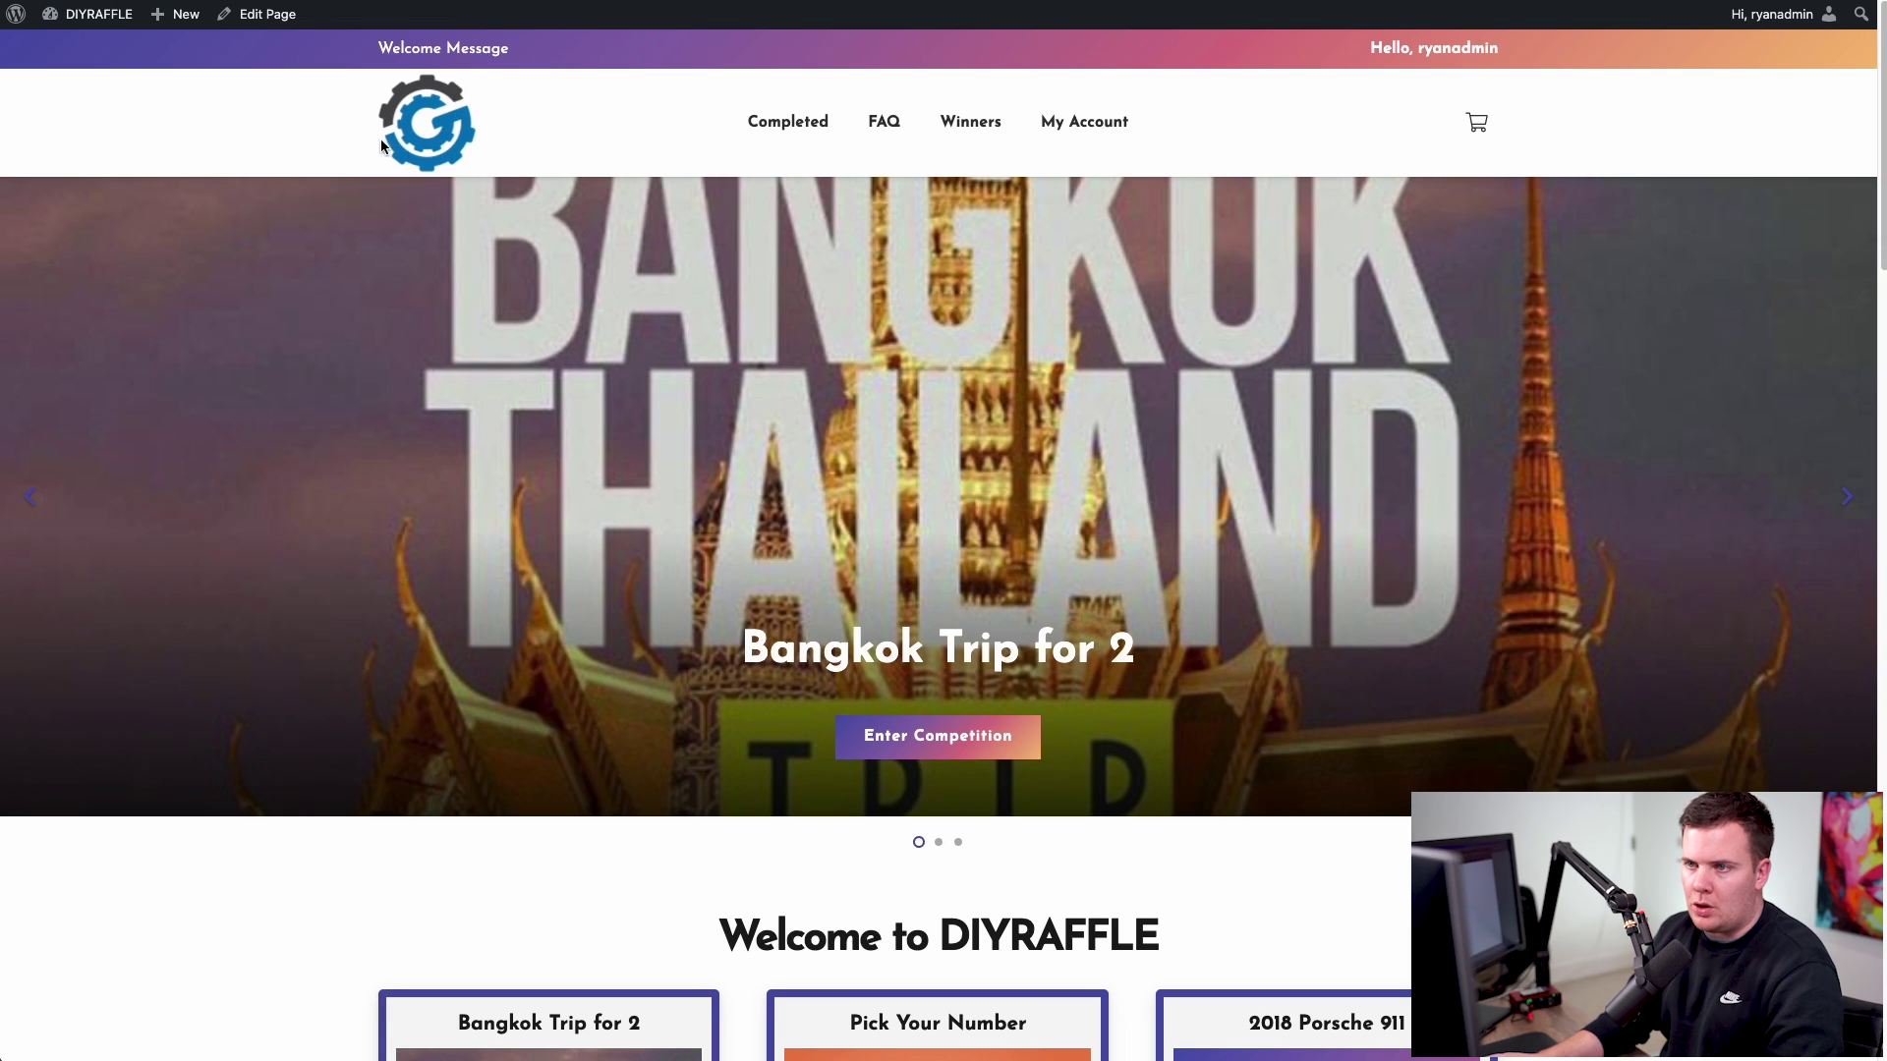
scroll(551, 230, down, 20)
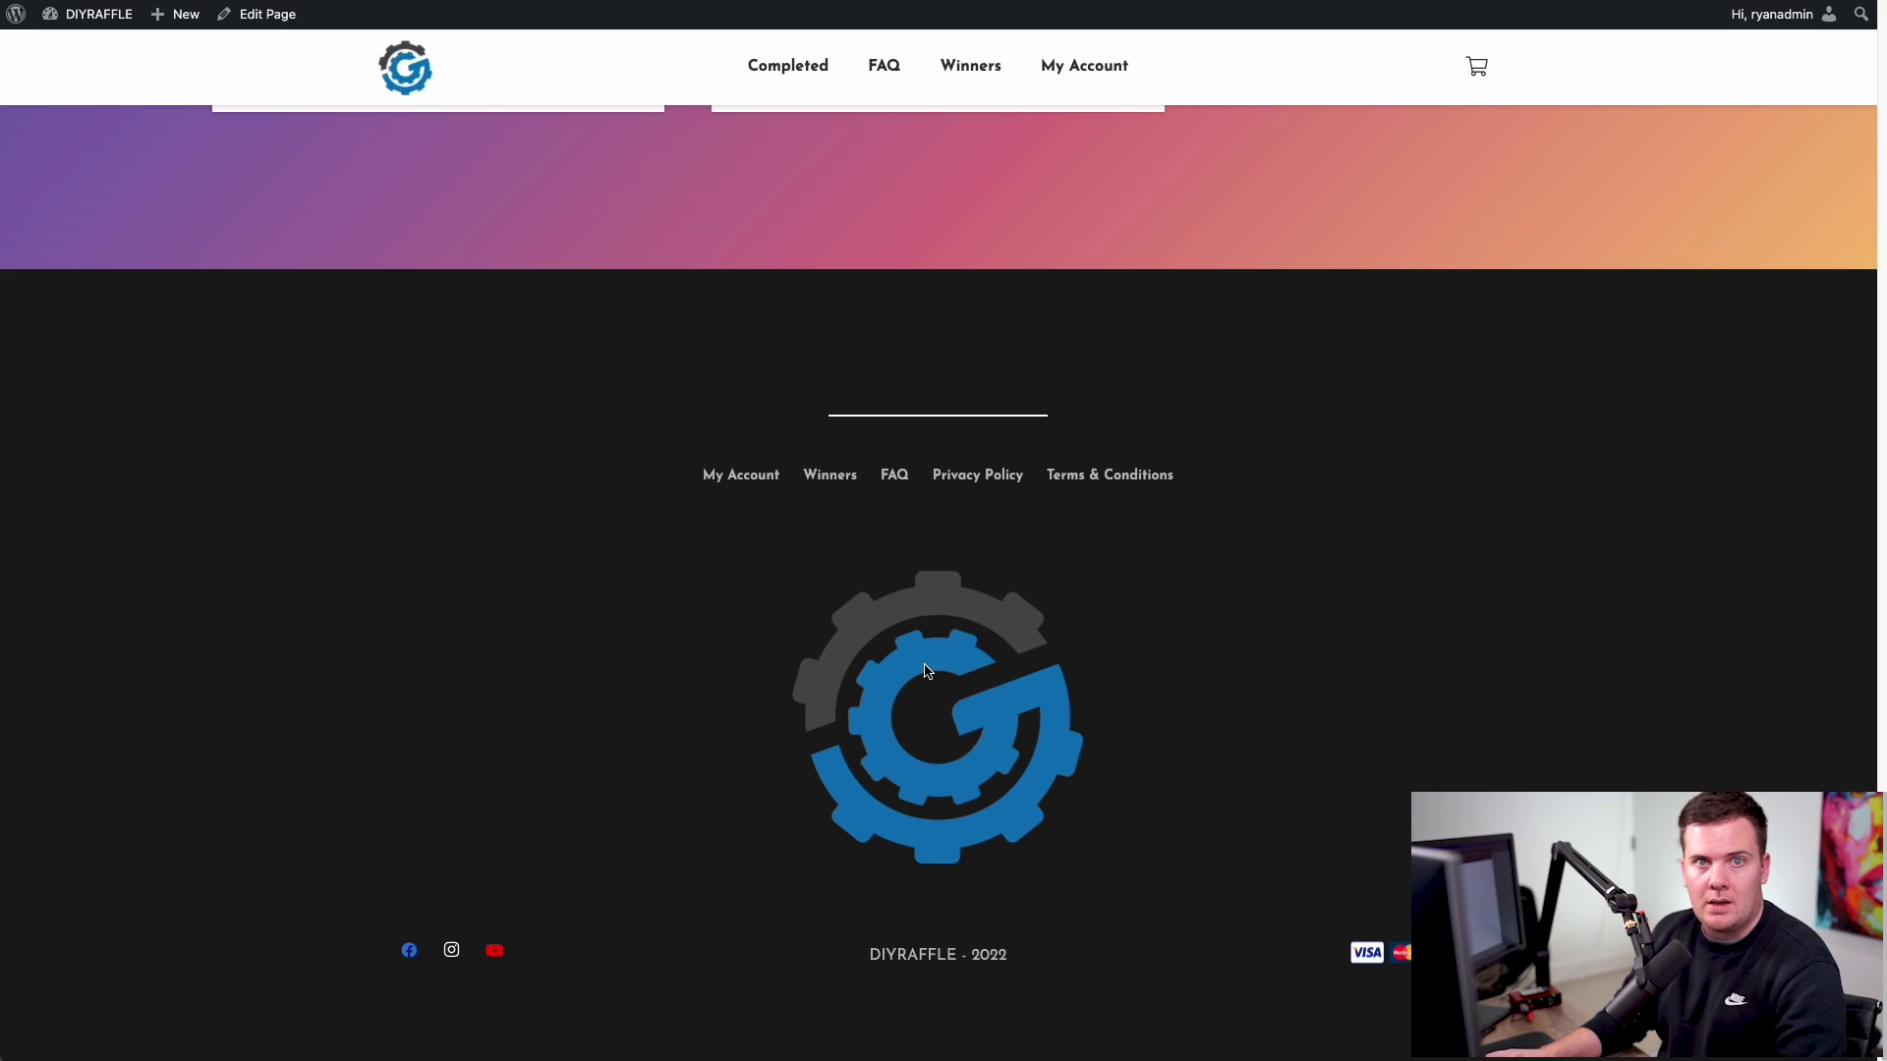
scroll(1068, 581, up, 7)
scroll(1191, 504, up, 4)
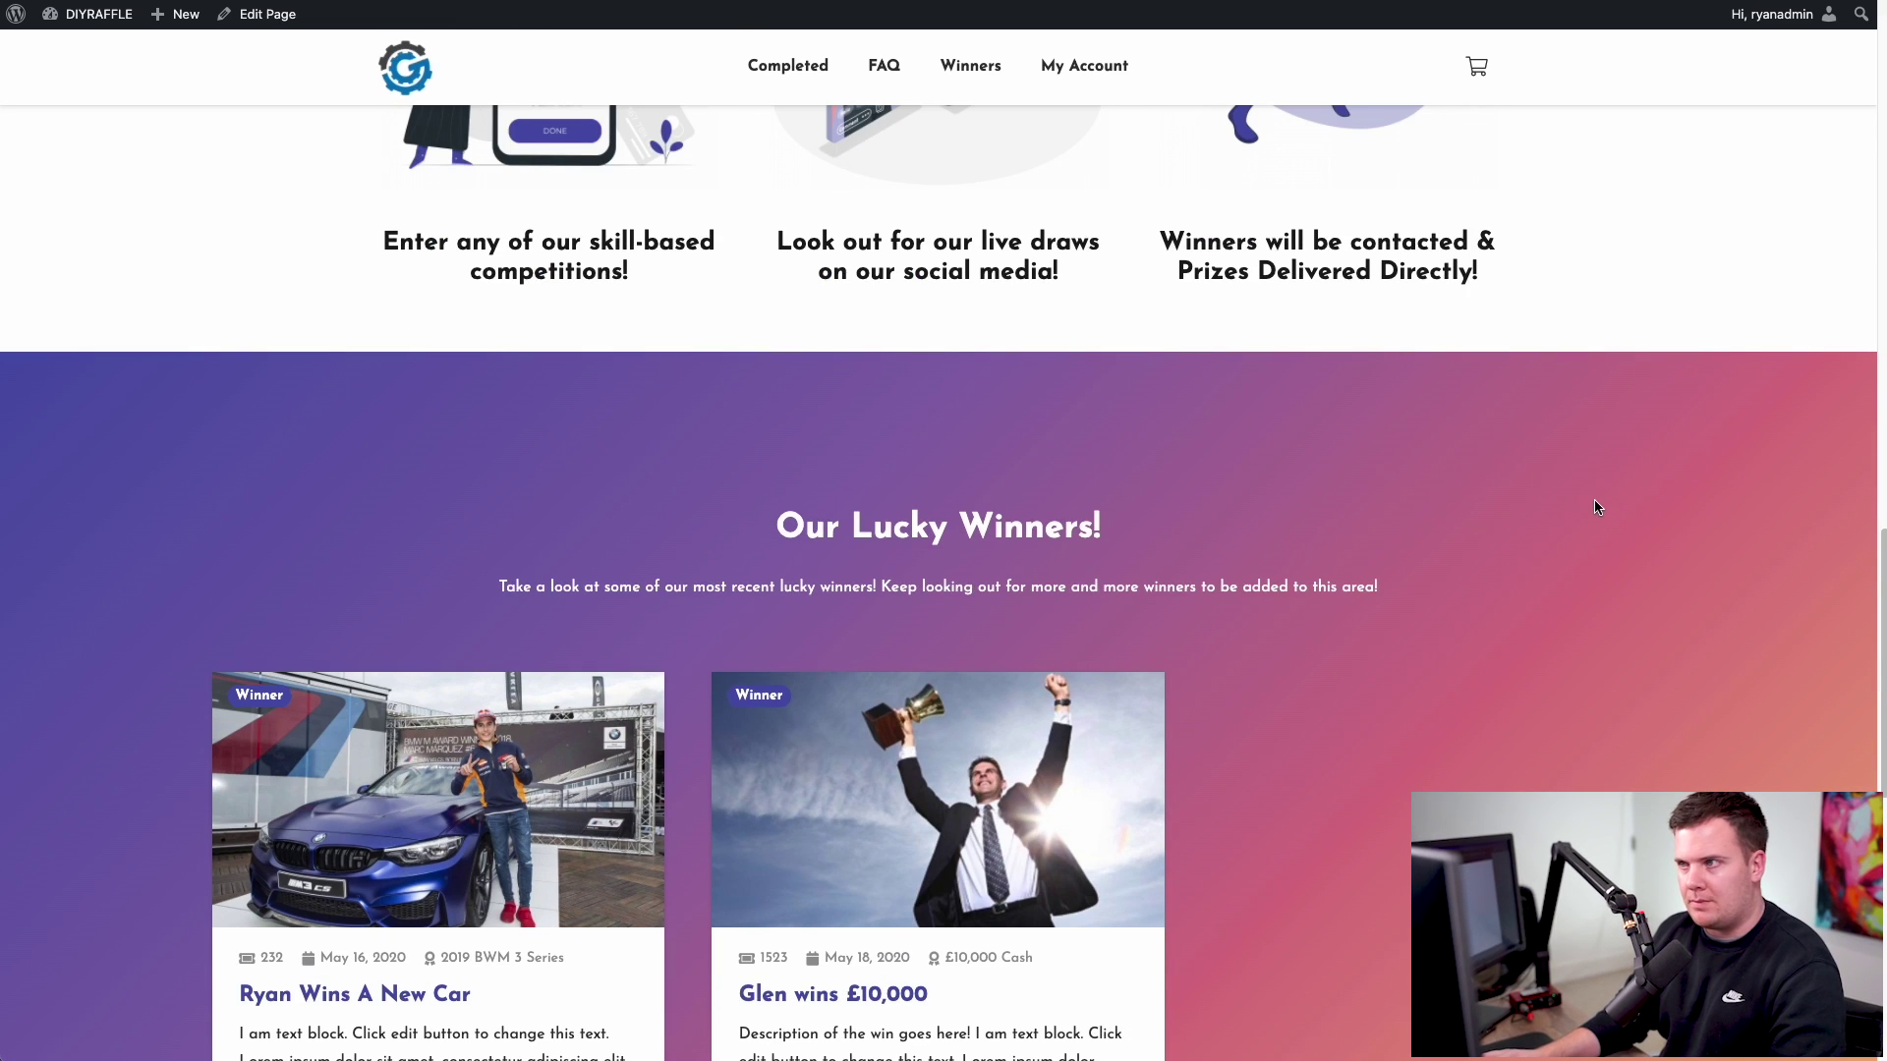
mouse_move(102, 20)
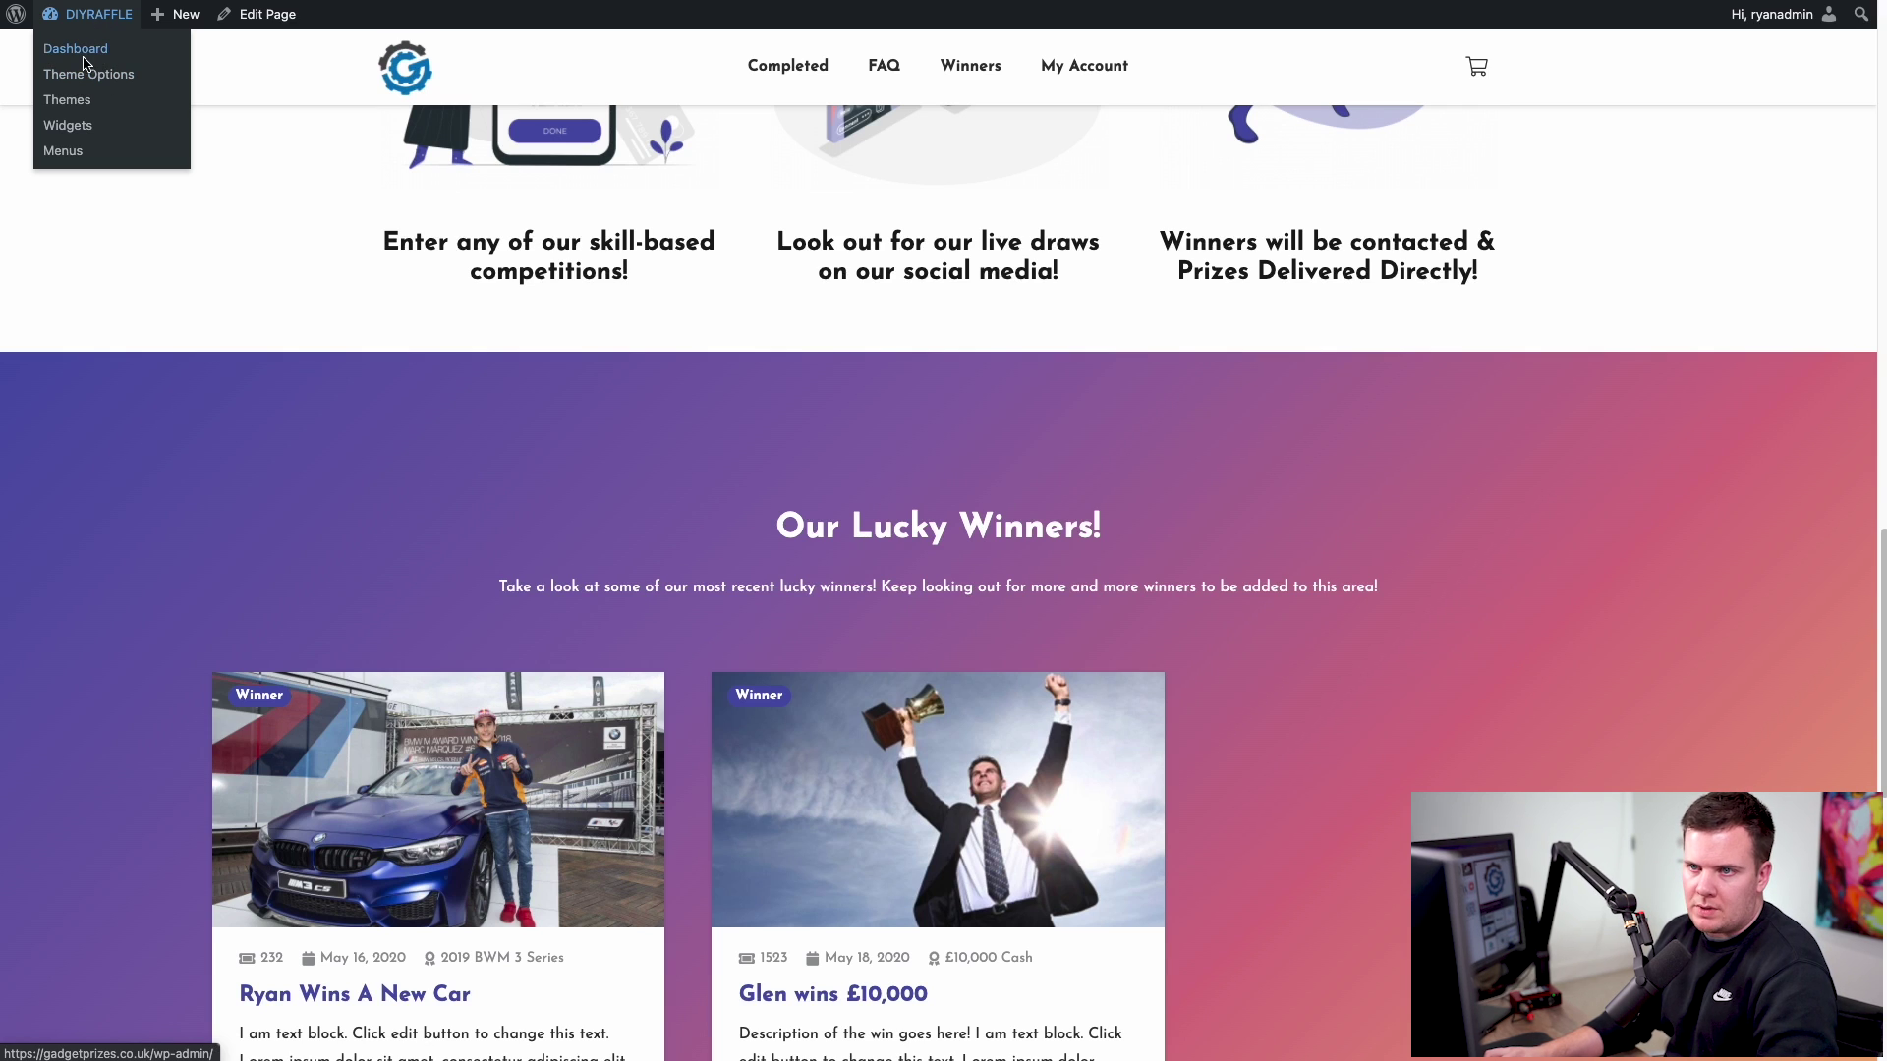
- In GET FOUND Theme Options, replace the red dice Site Icon with the gear logo and save
click(74, 49)
mouse_move(148, 429)
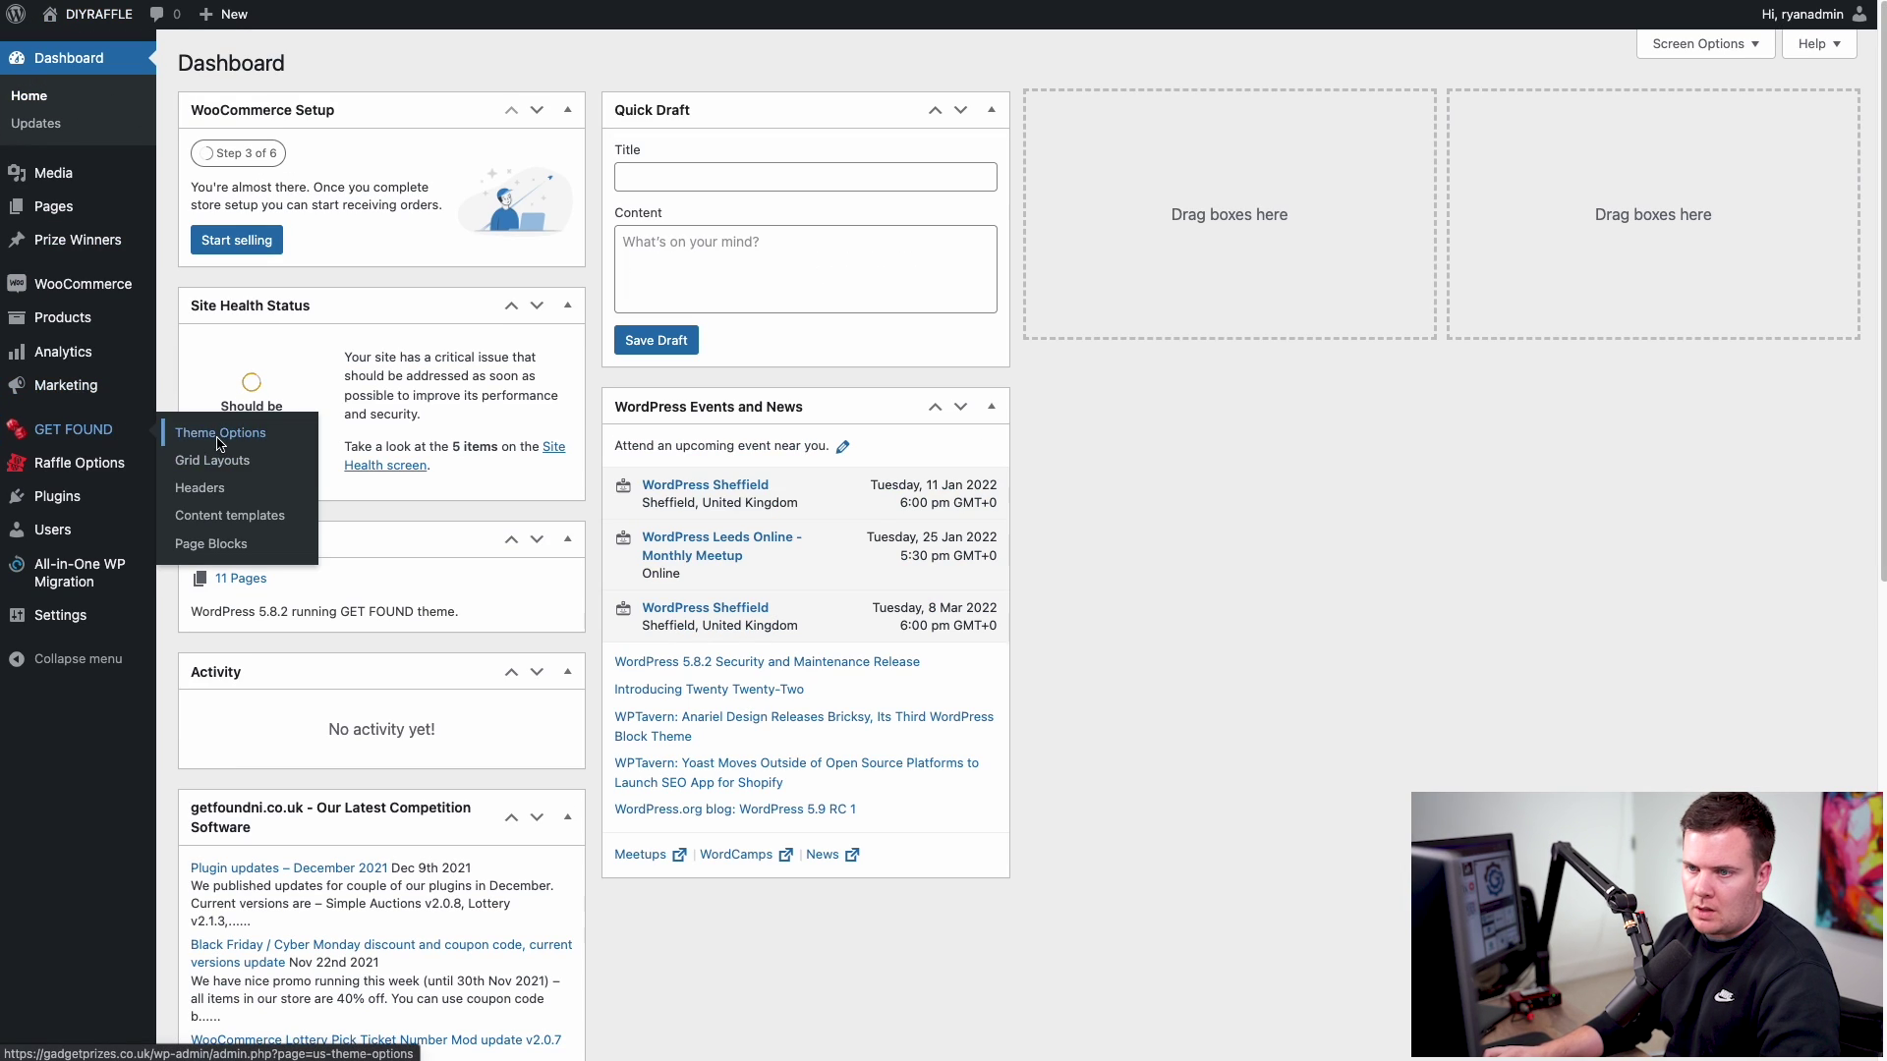
click(216, 432)
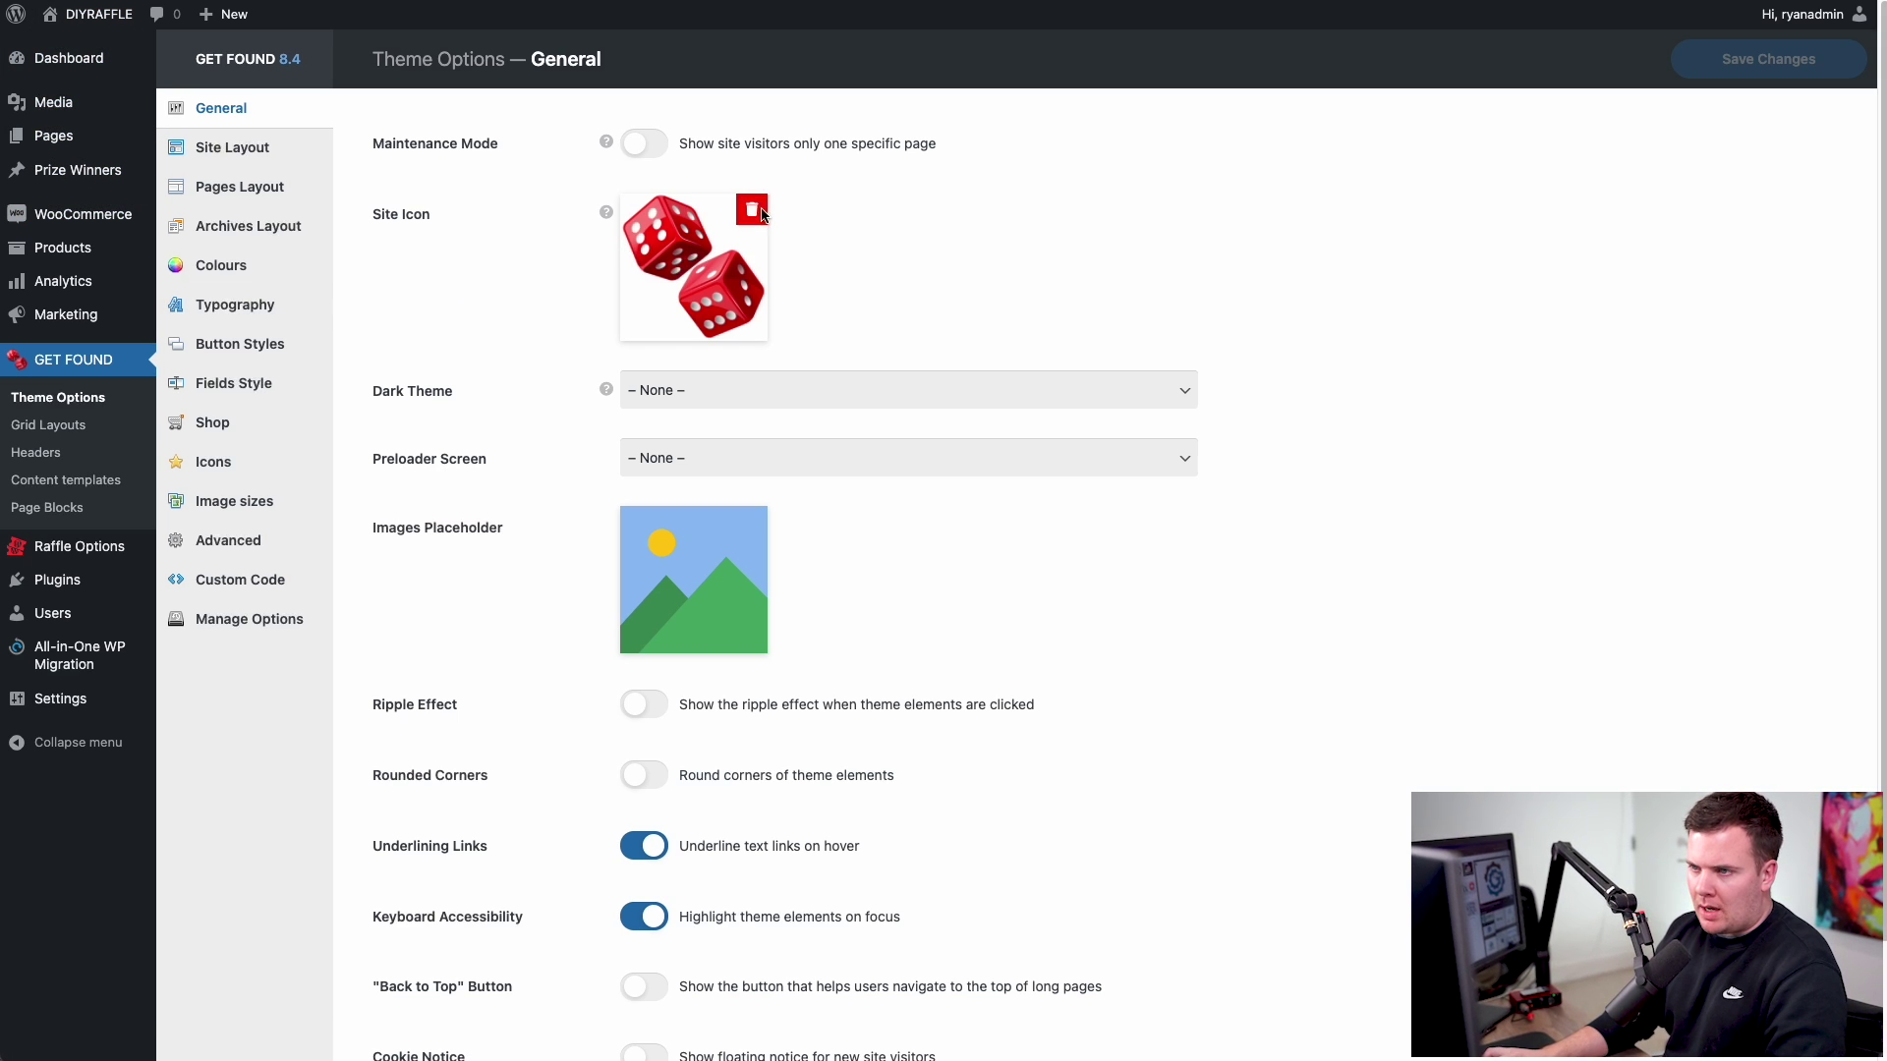
click(759, 210)
mouse_move(669, 240)
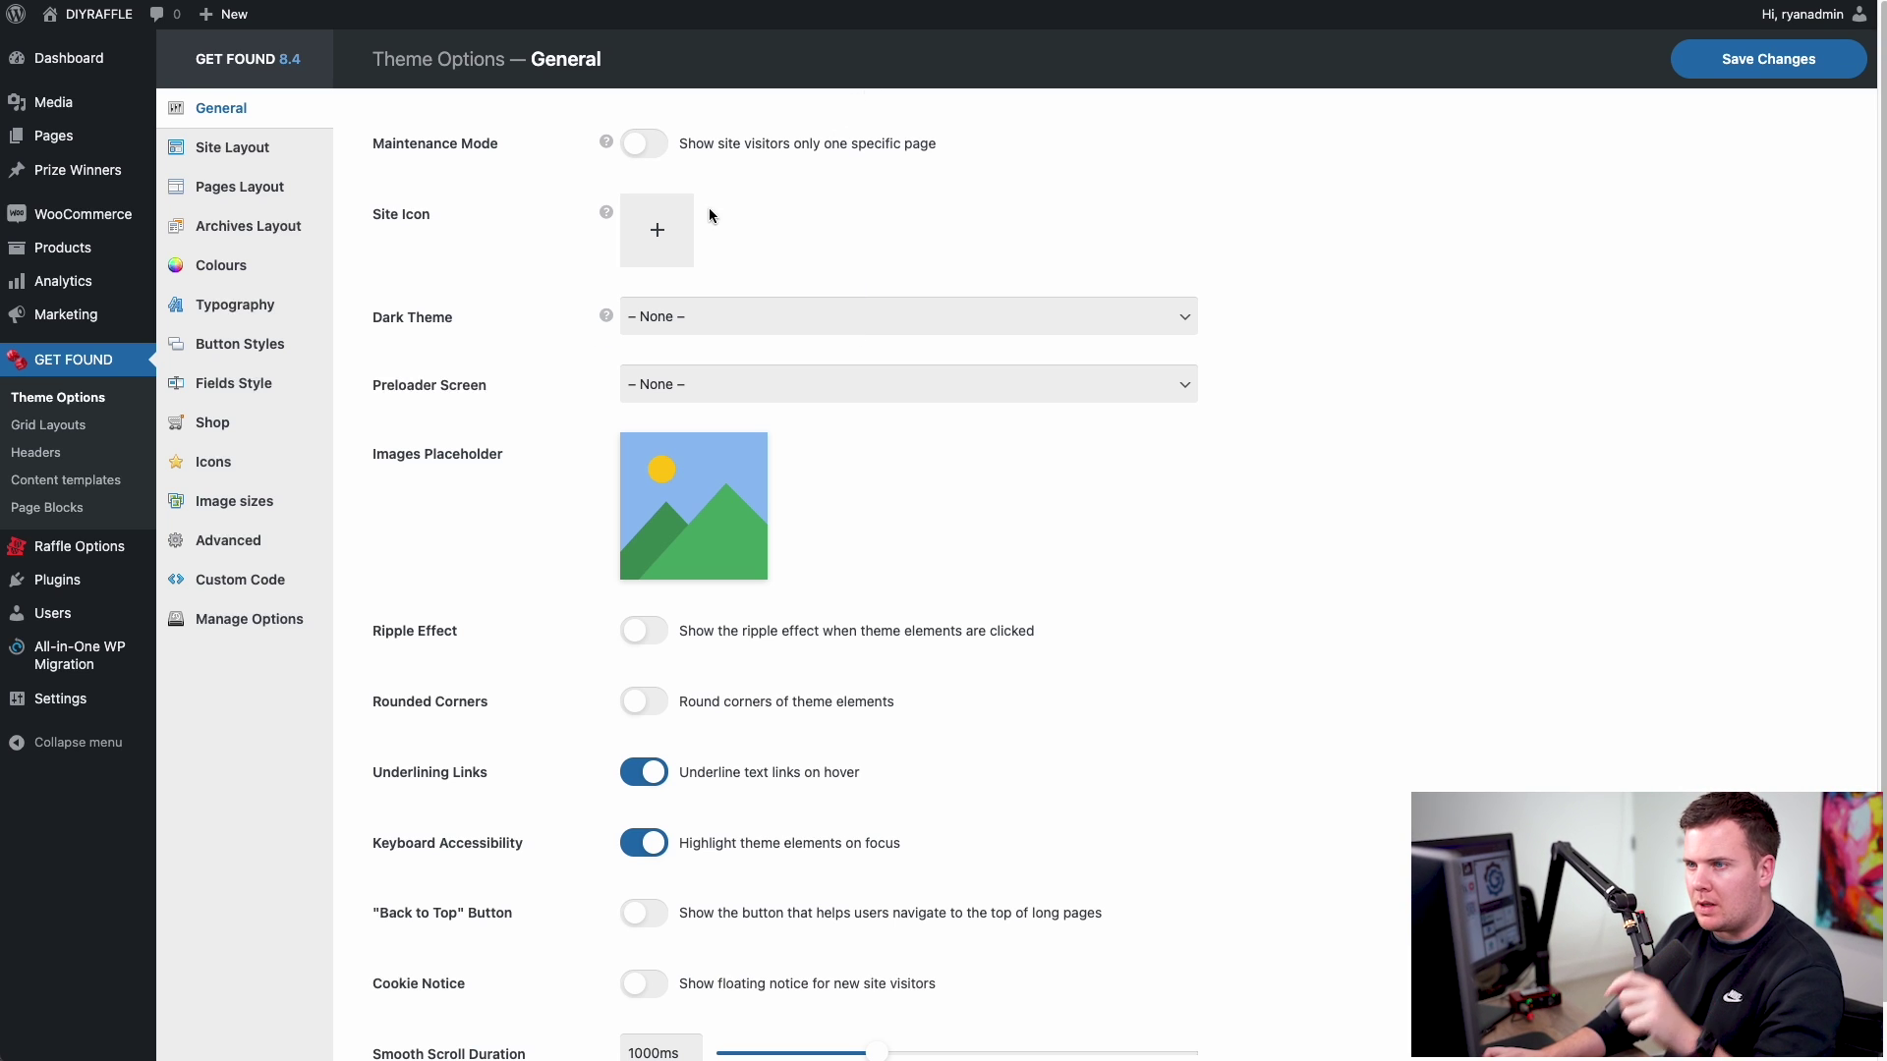
mouse_move(815, 22)
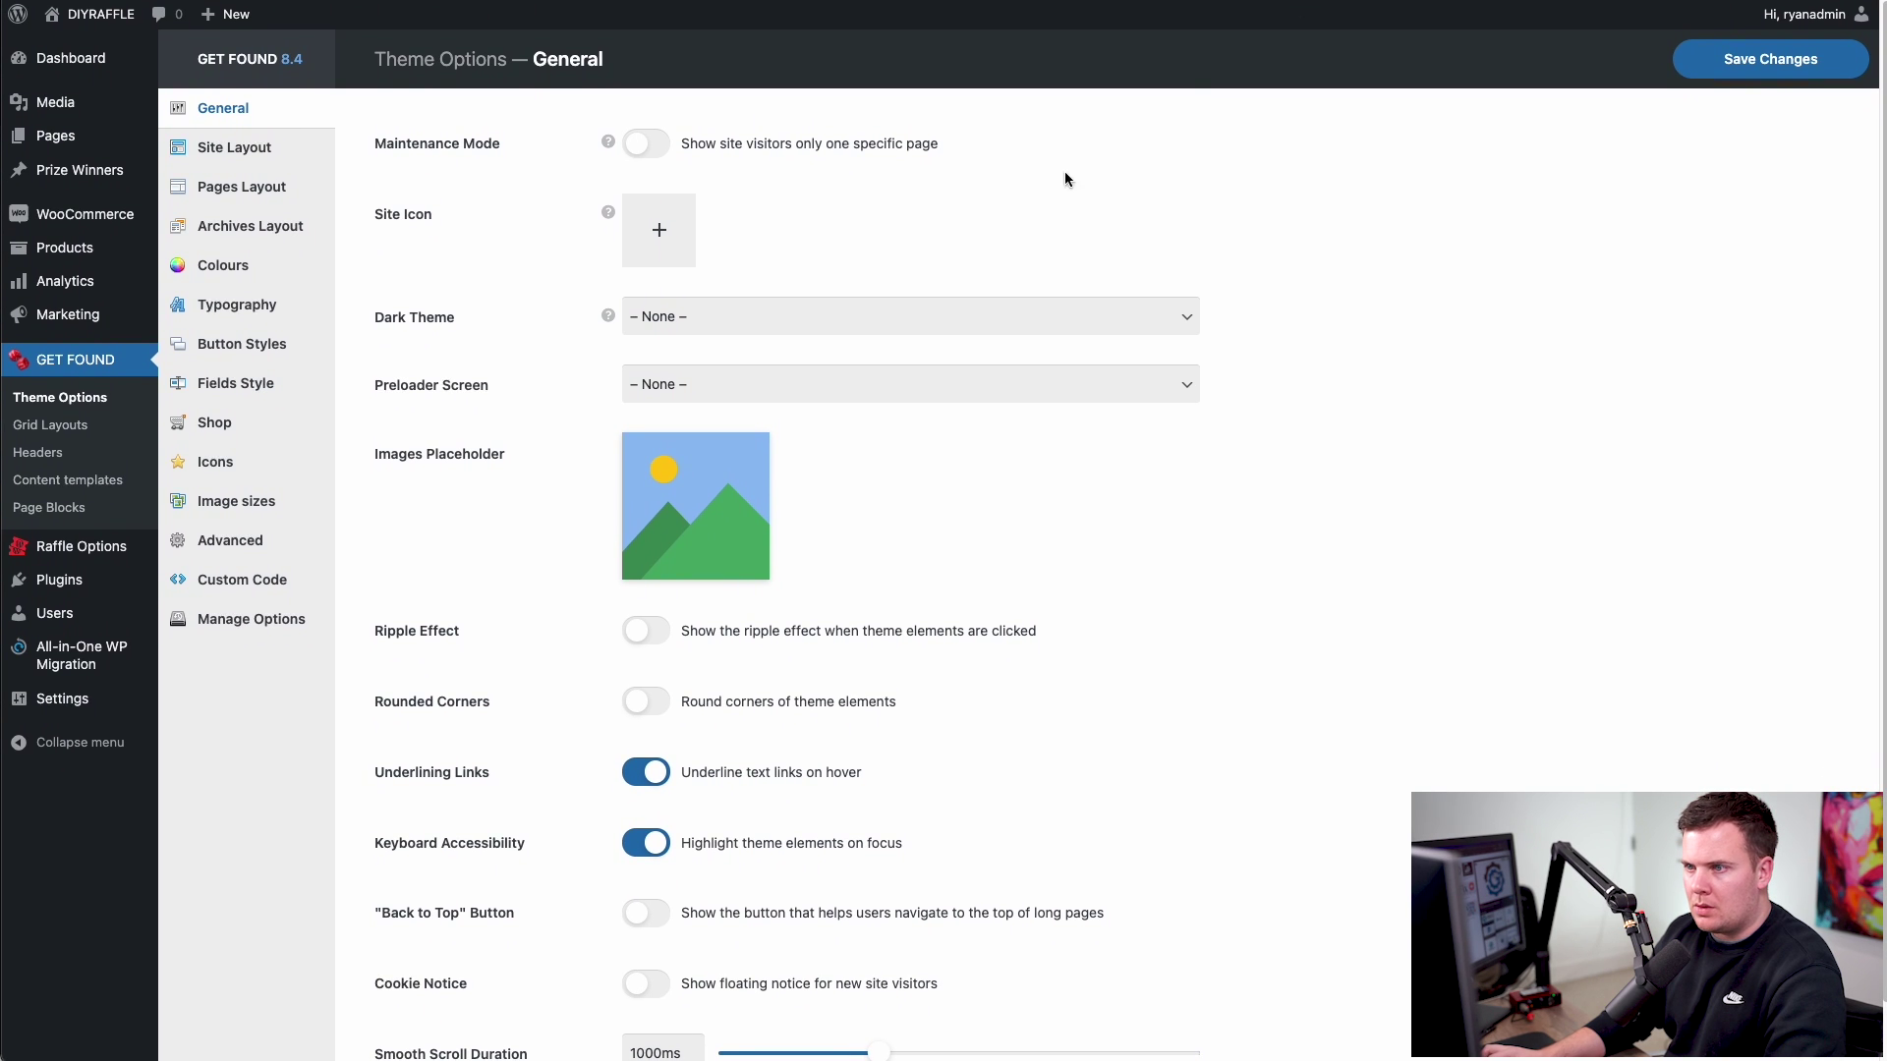
click(655, 238)
click(64, 249)
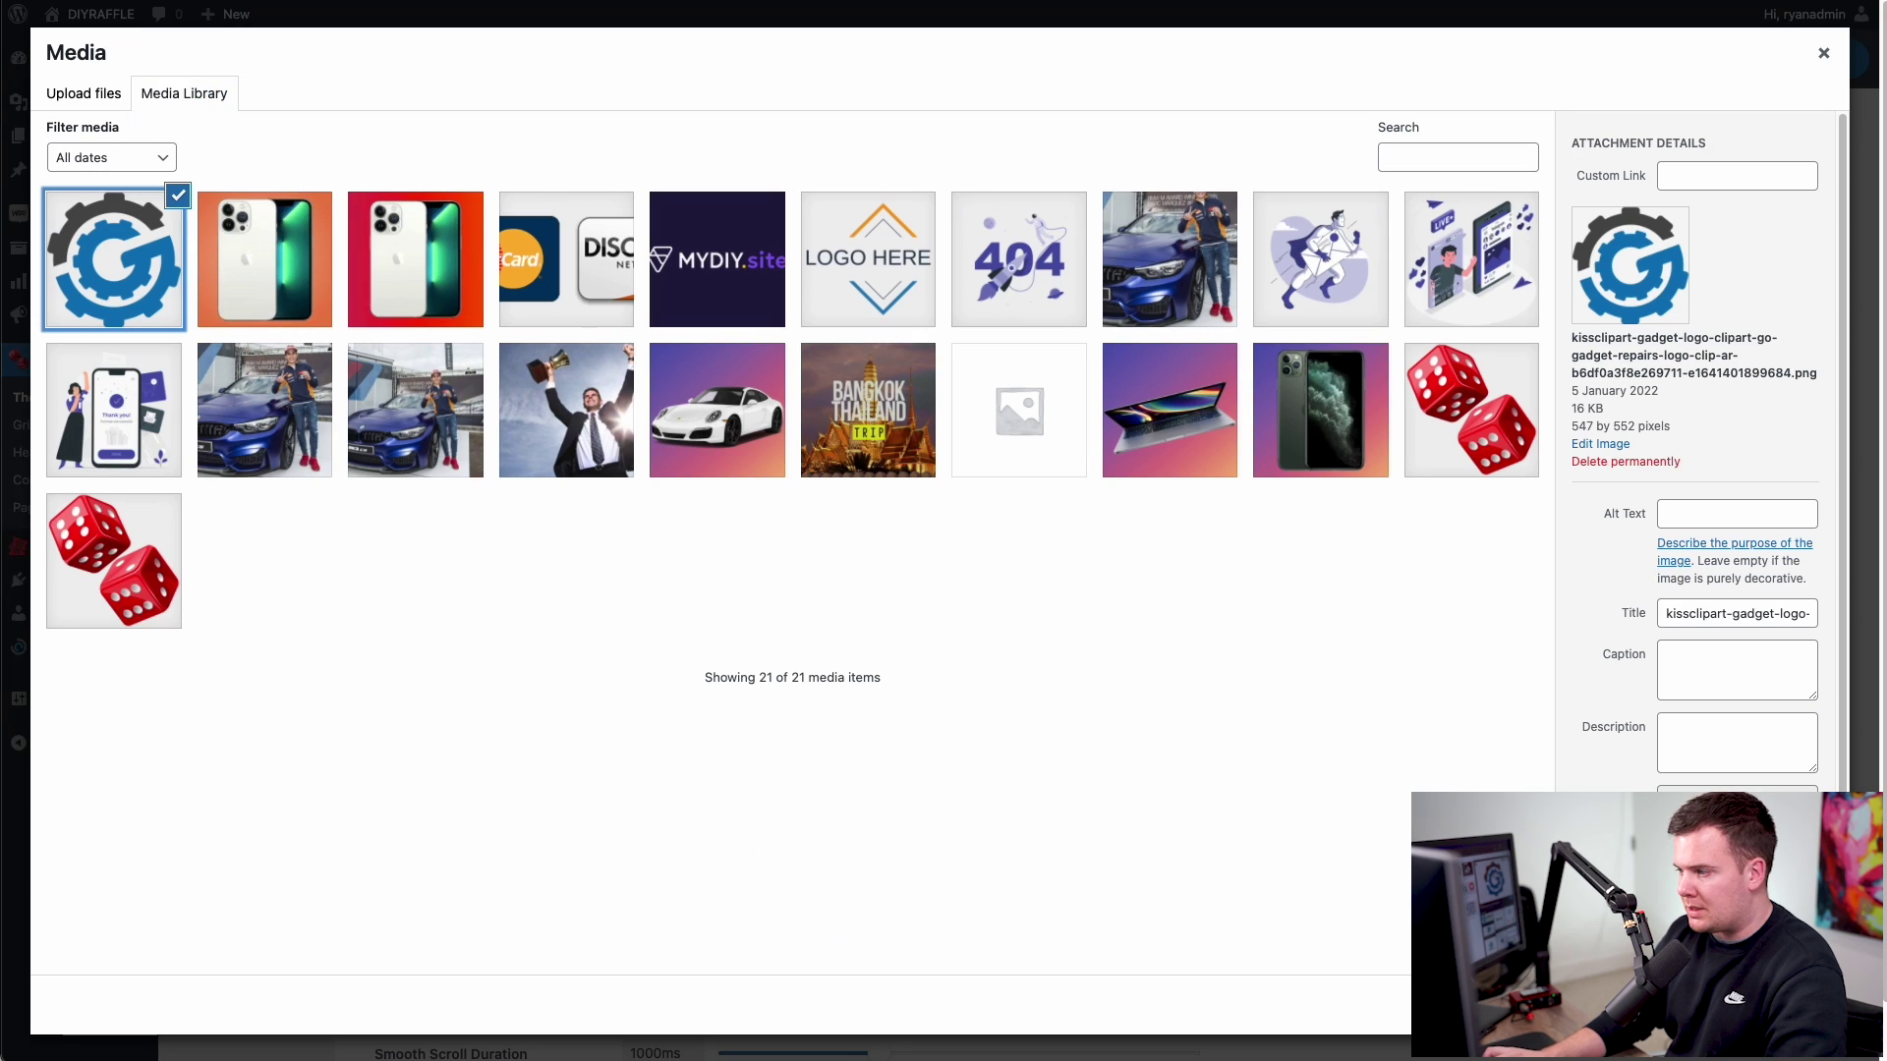
click(1768, 1004)
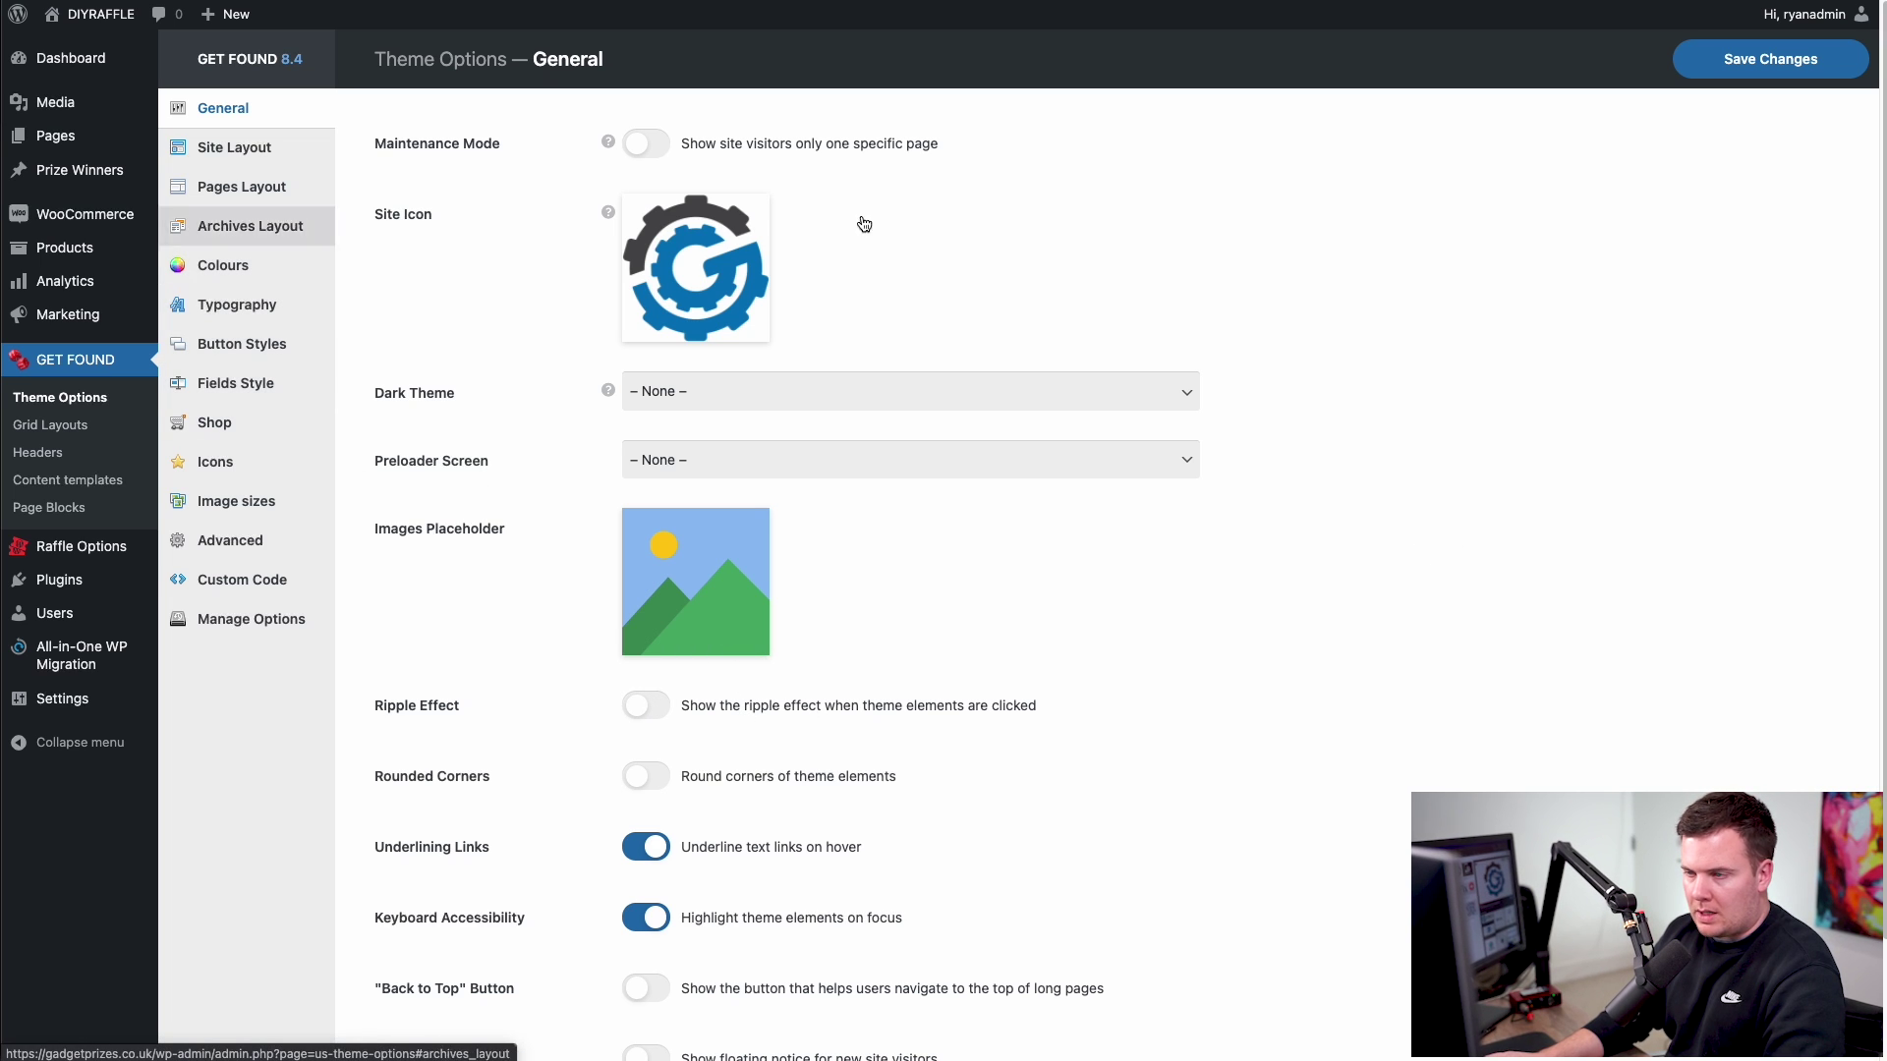
click(1768, 63)
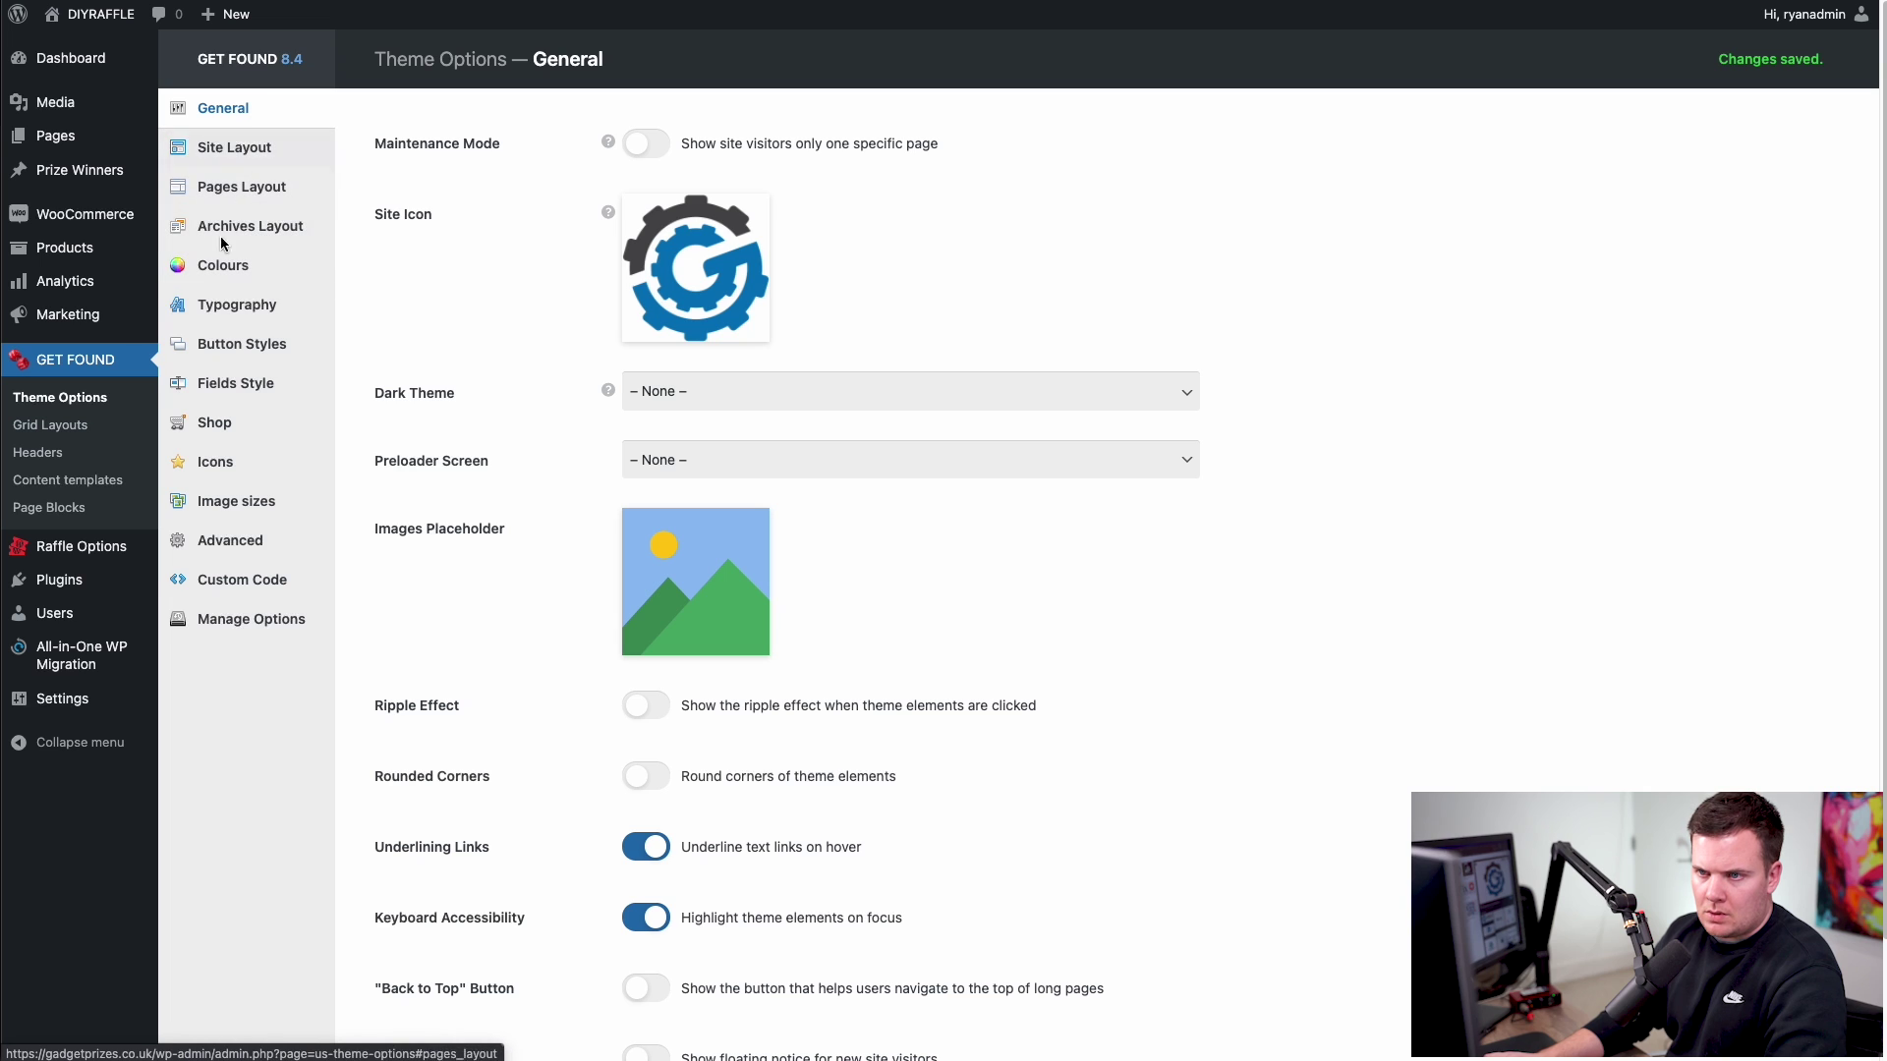
- Apply the White Azure colour scheme, giving #277cea links and #3b3d40 text
click(224, 272)
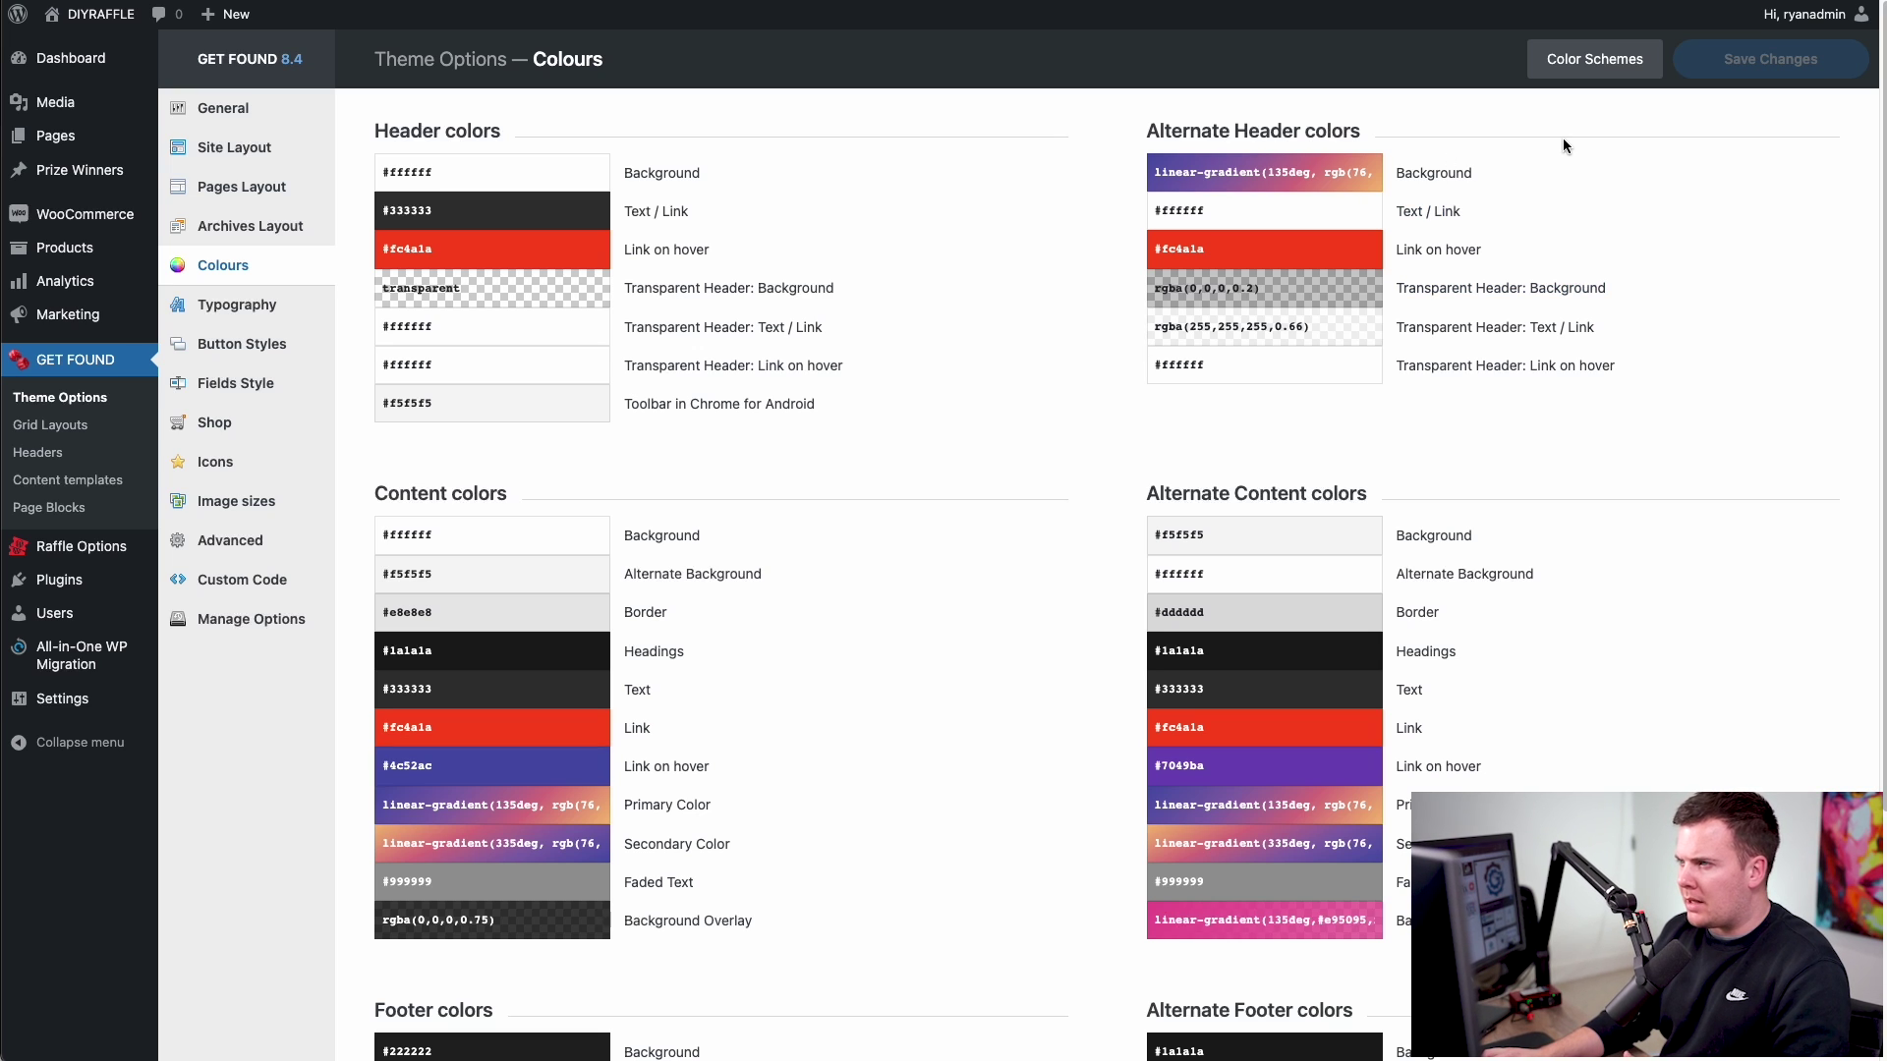
click(1600, 74)
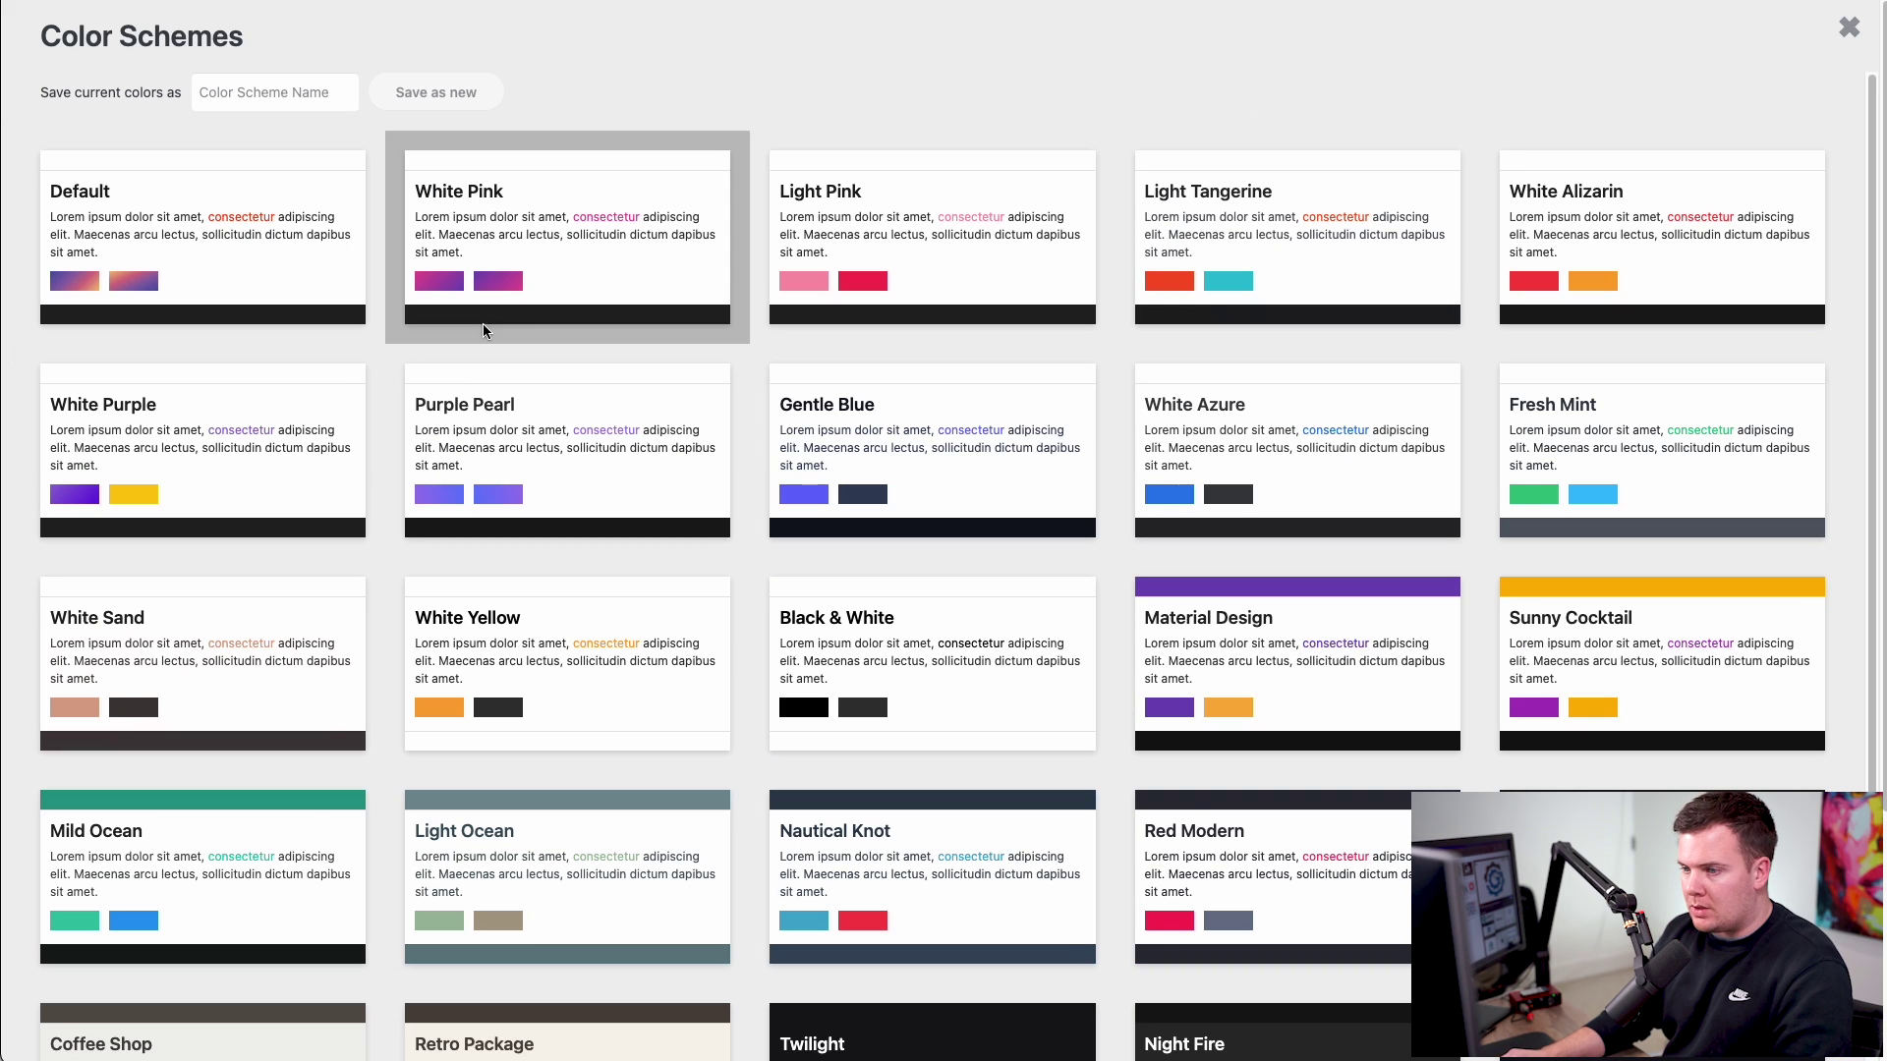
scroll(722, 484, down, 2)
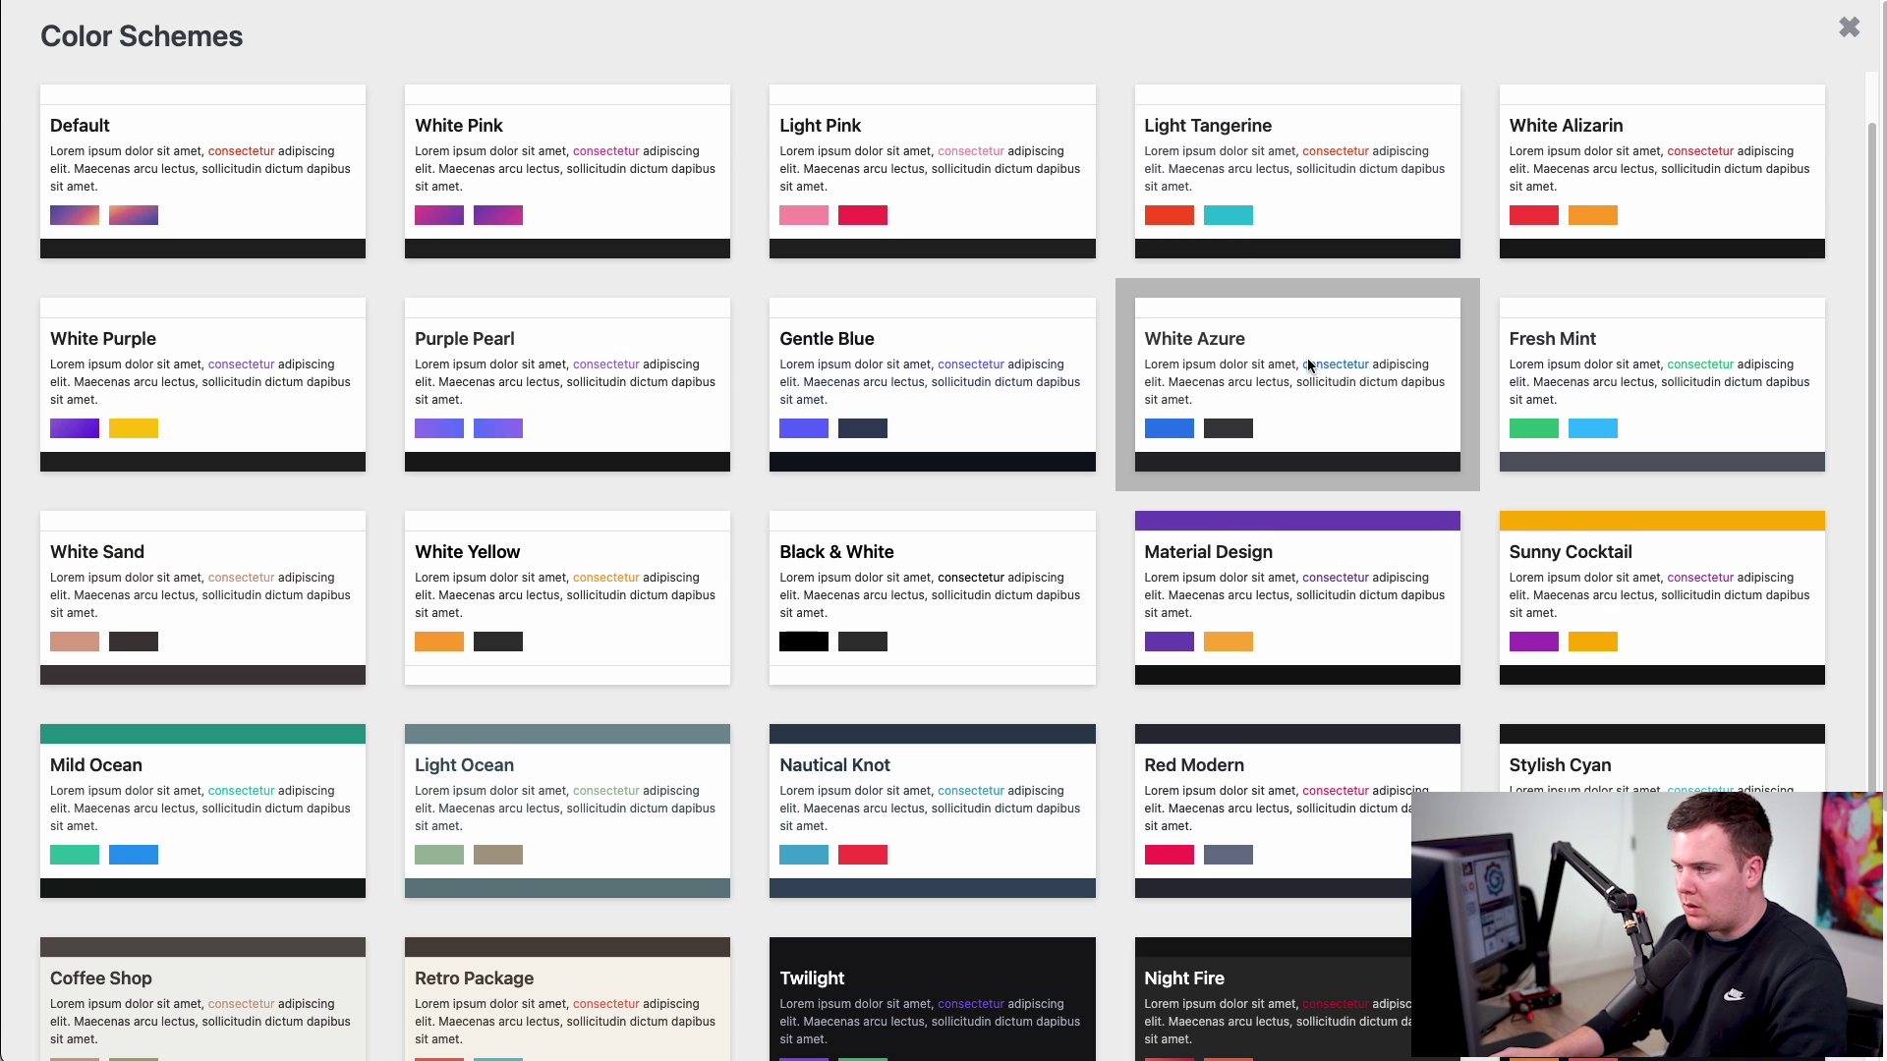
scroll(1297, 366, down, 2)
scroll(1219, 381, down, 2)
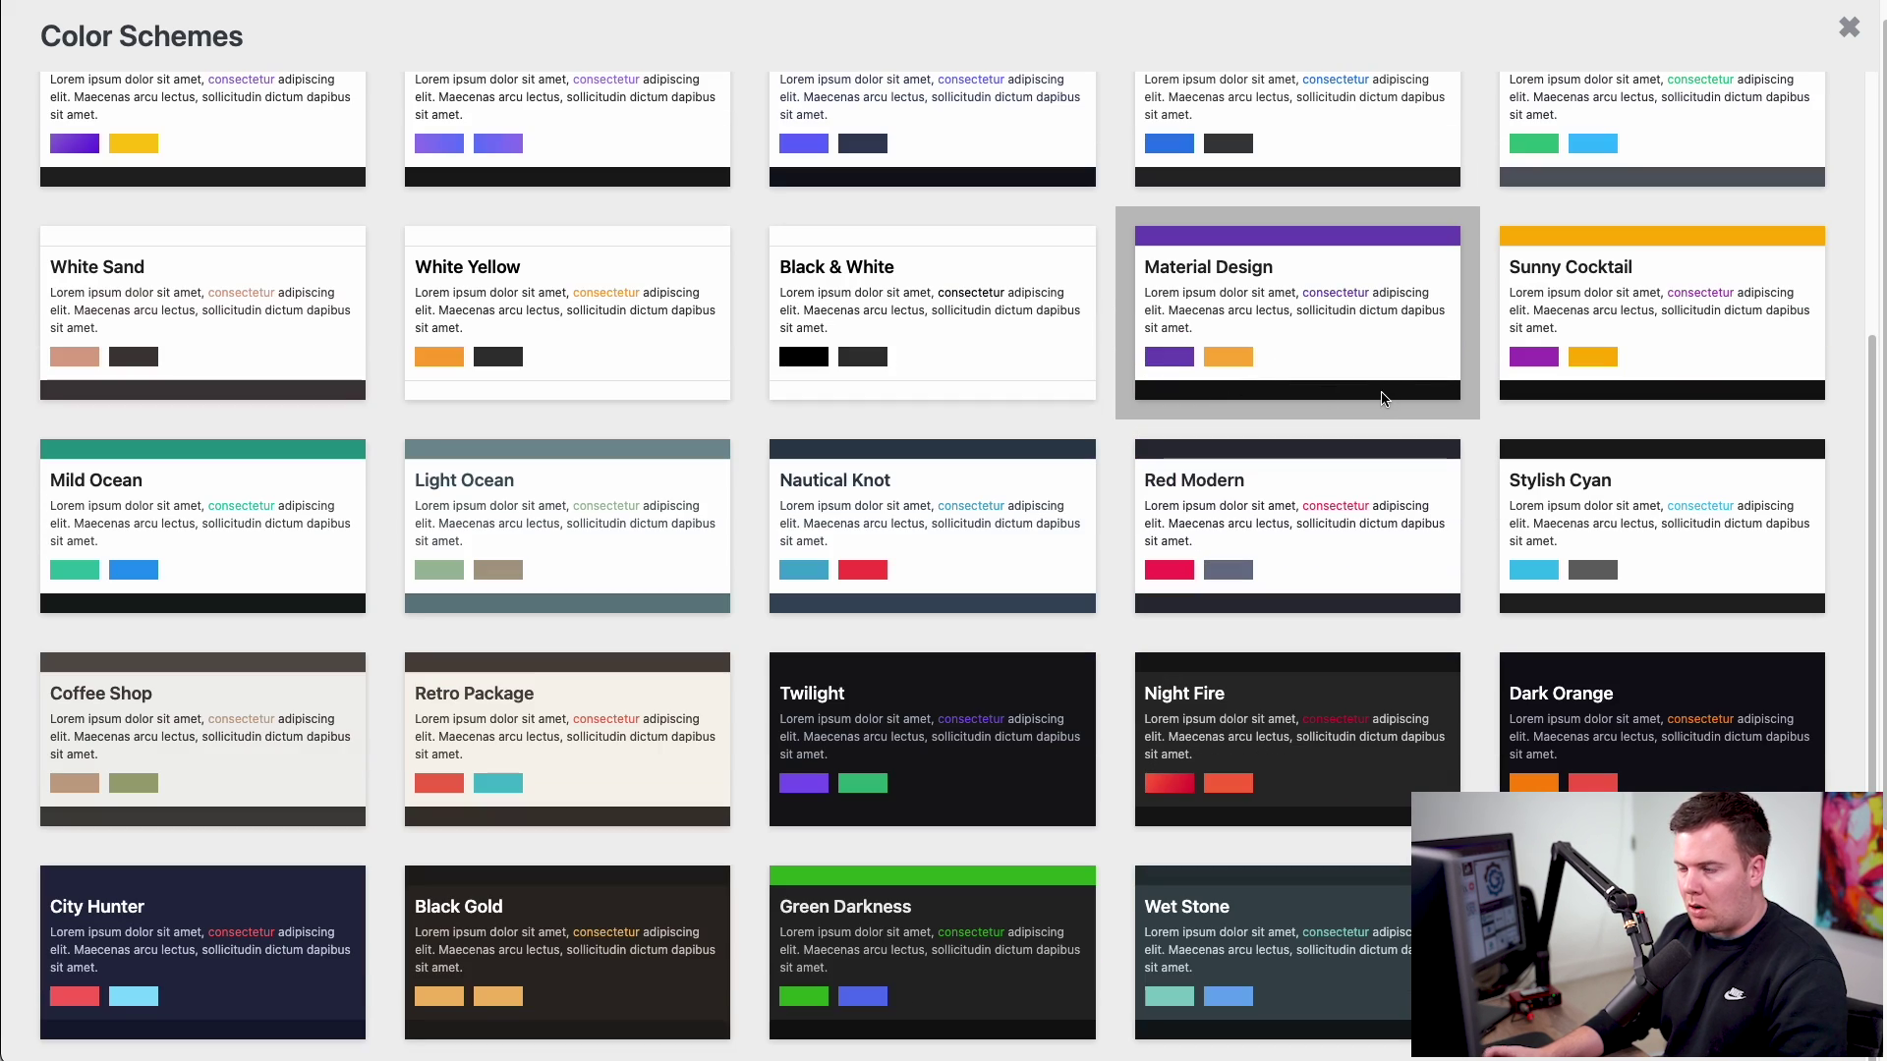
scroll(1017, 293, up, 5)
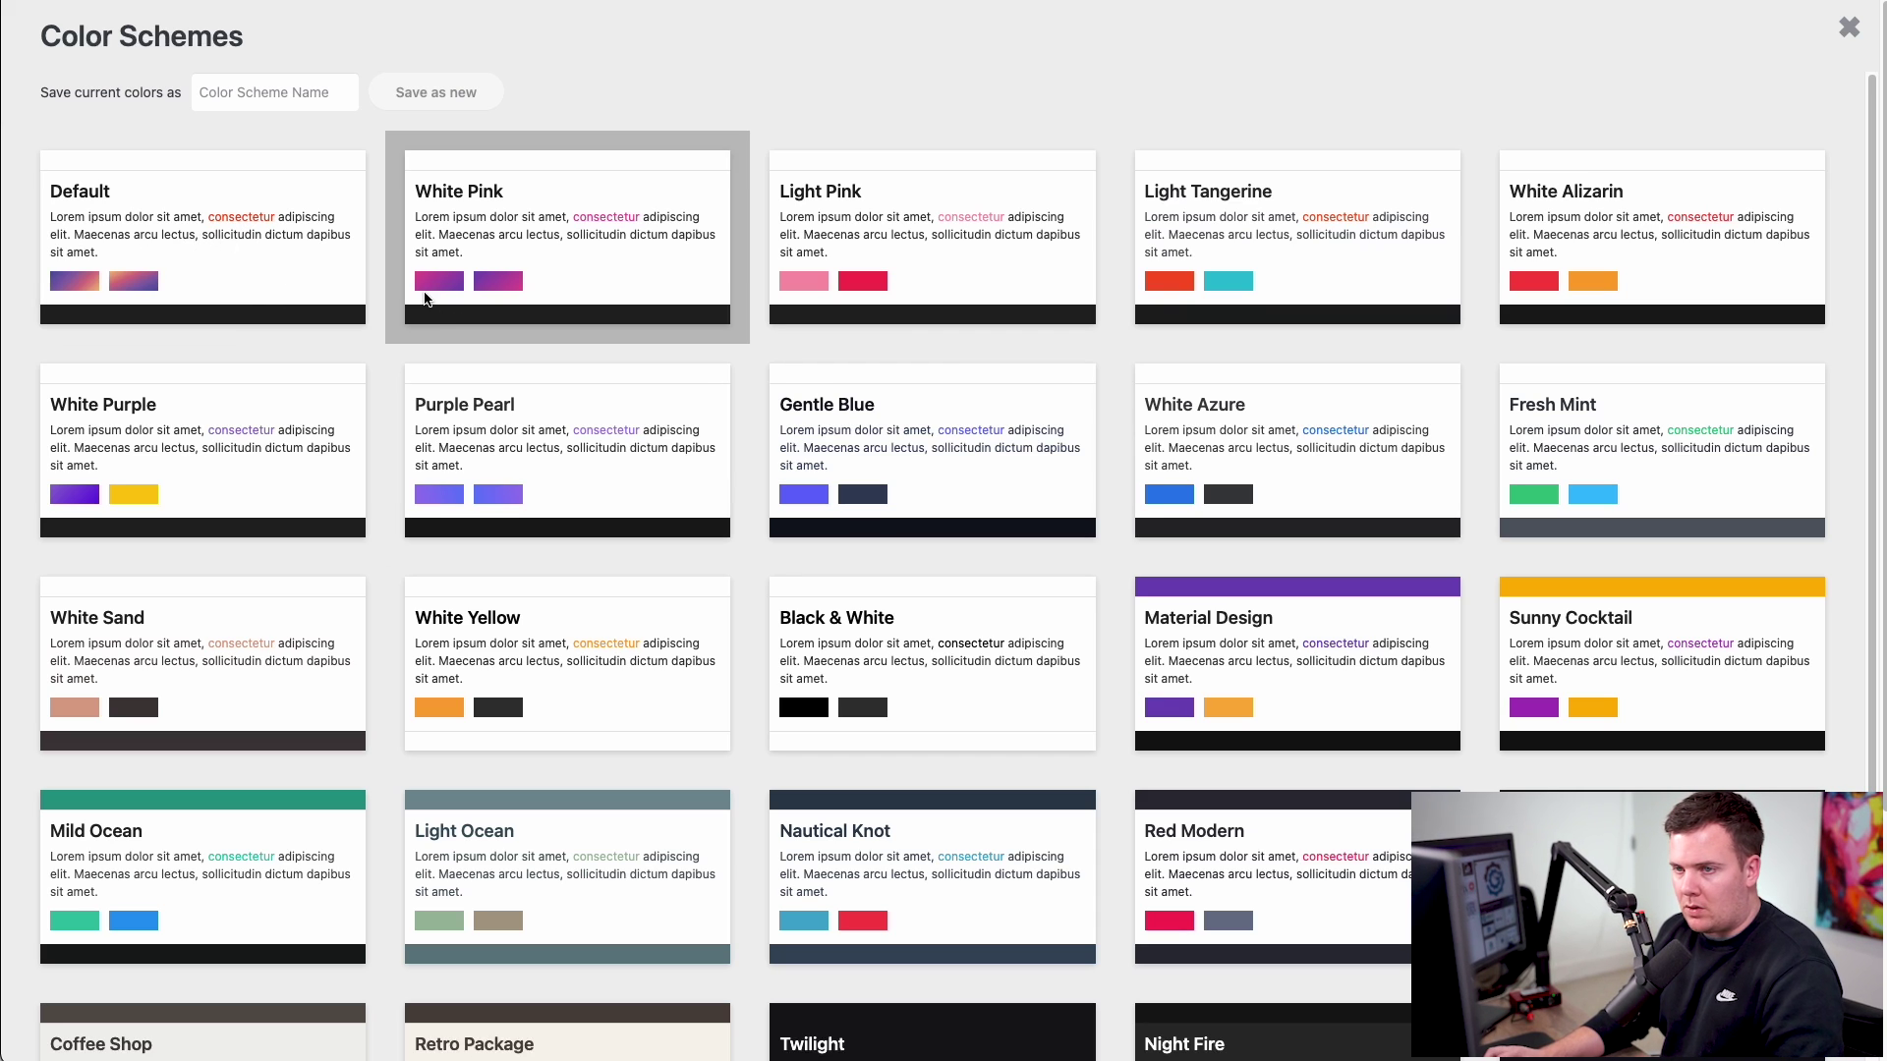
click(1197, 442)
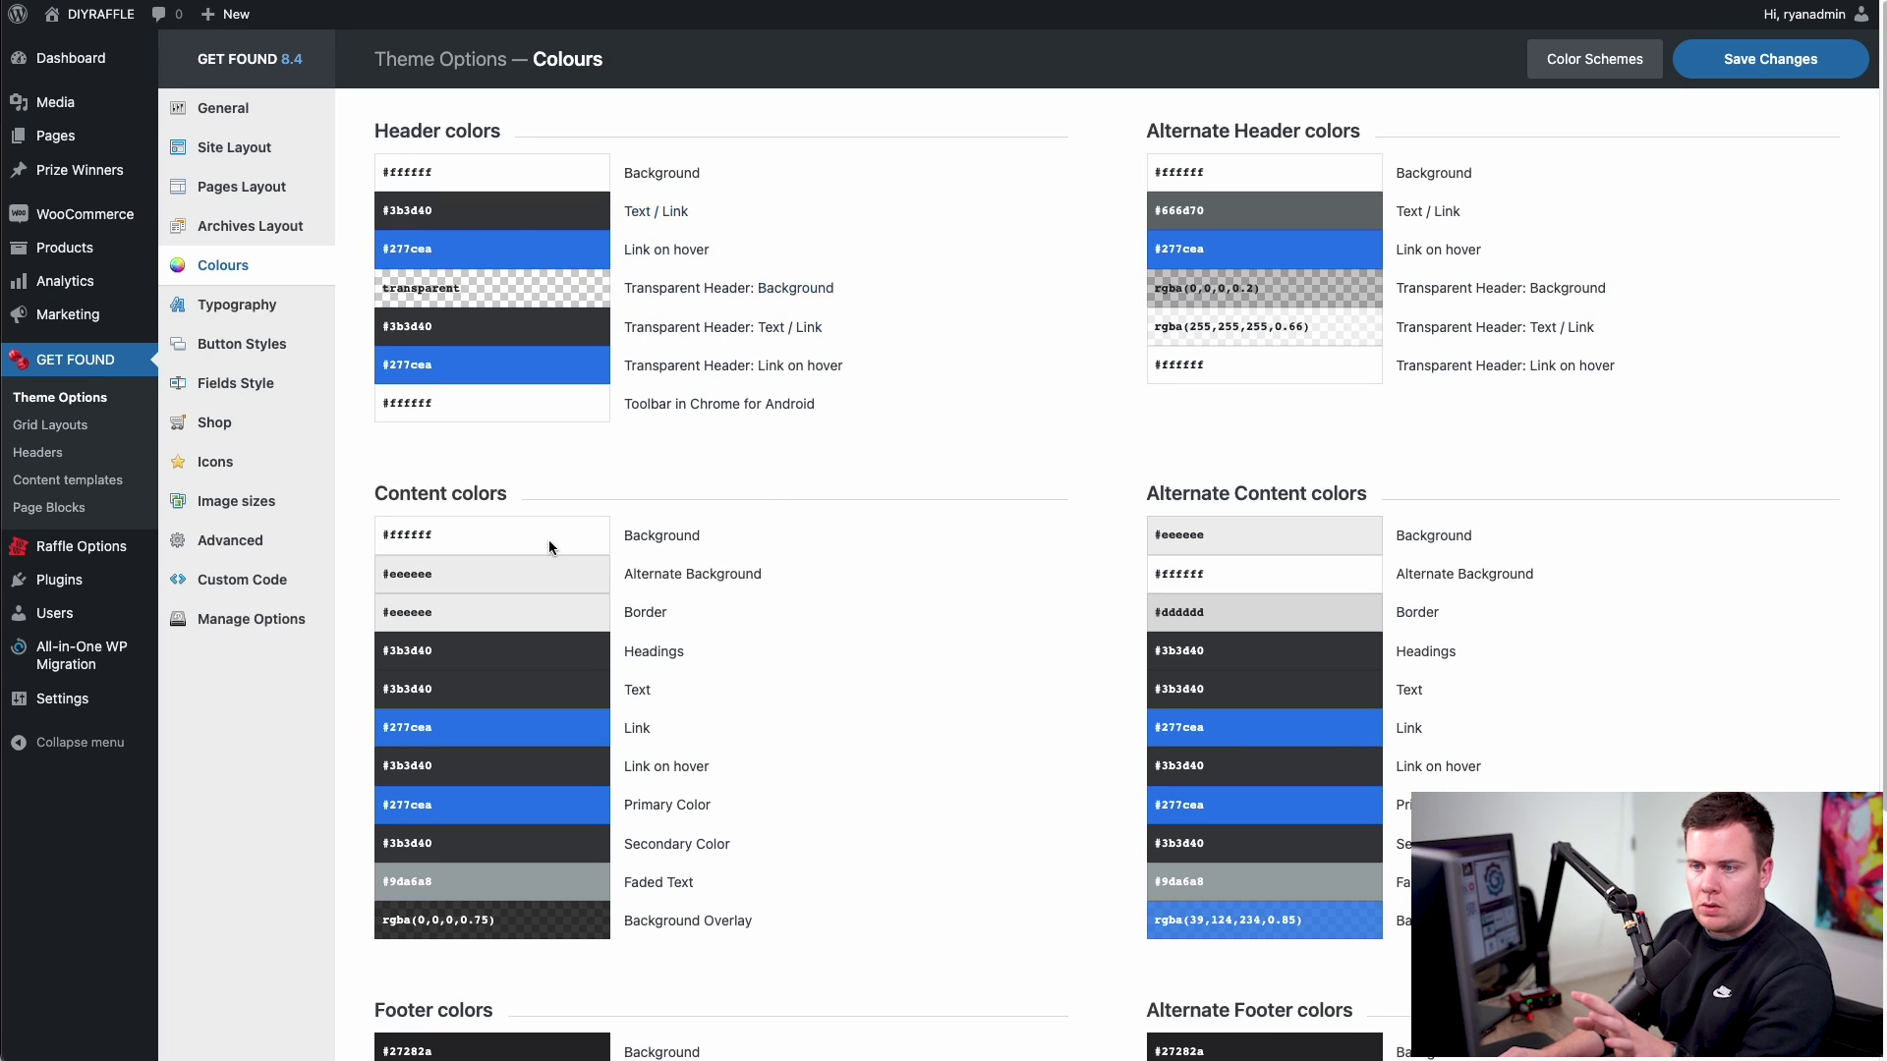
scroll(921, 589, down, 1)
scroll(922, 595, down, 5)
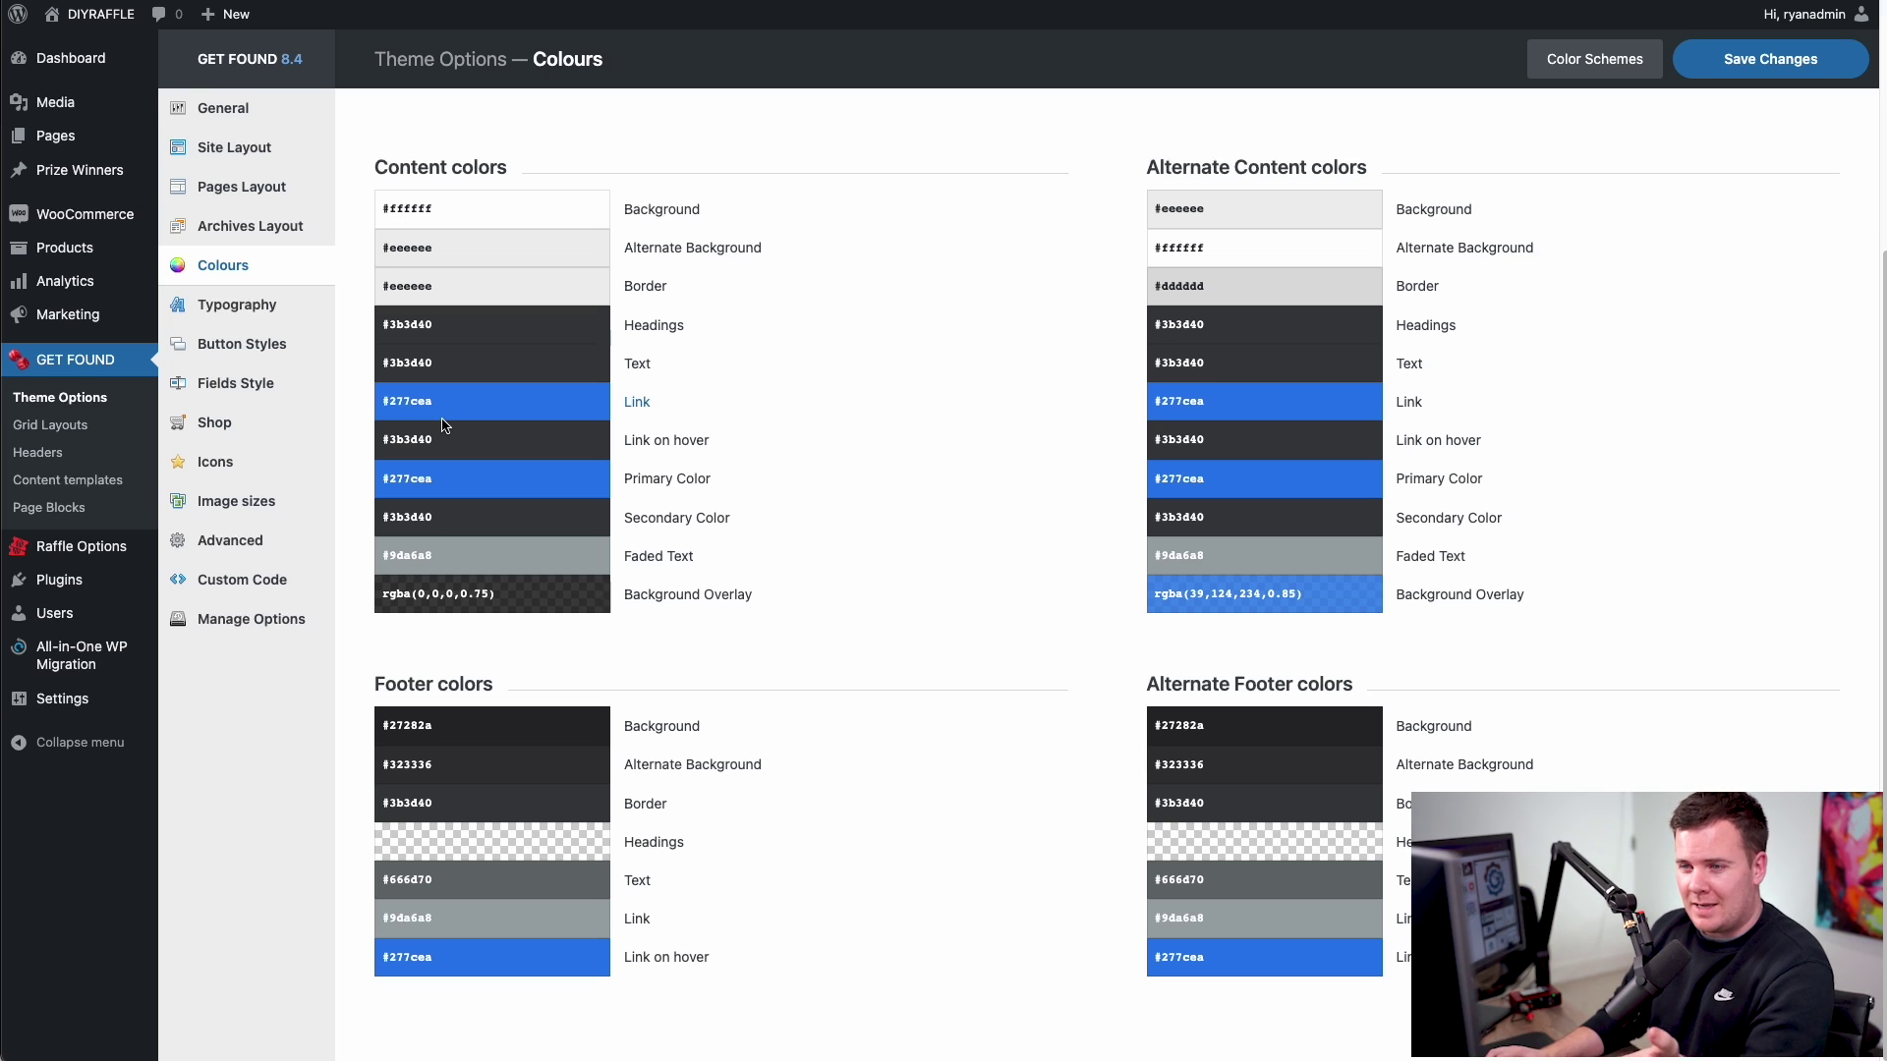
click(479, 404)
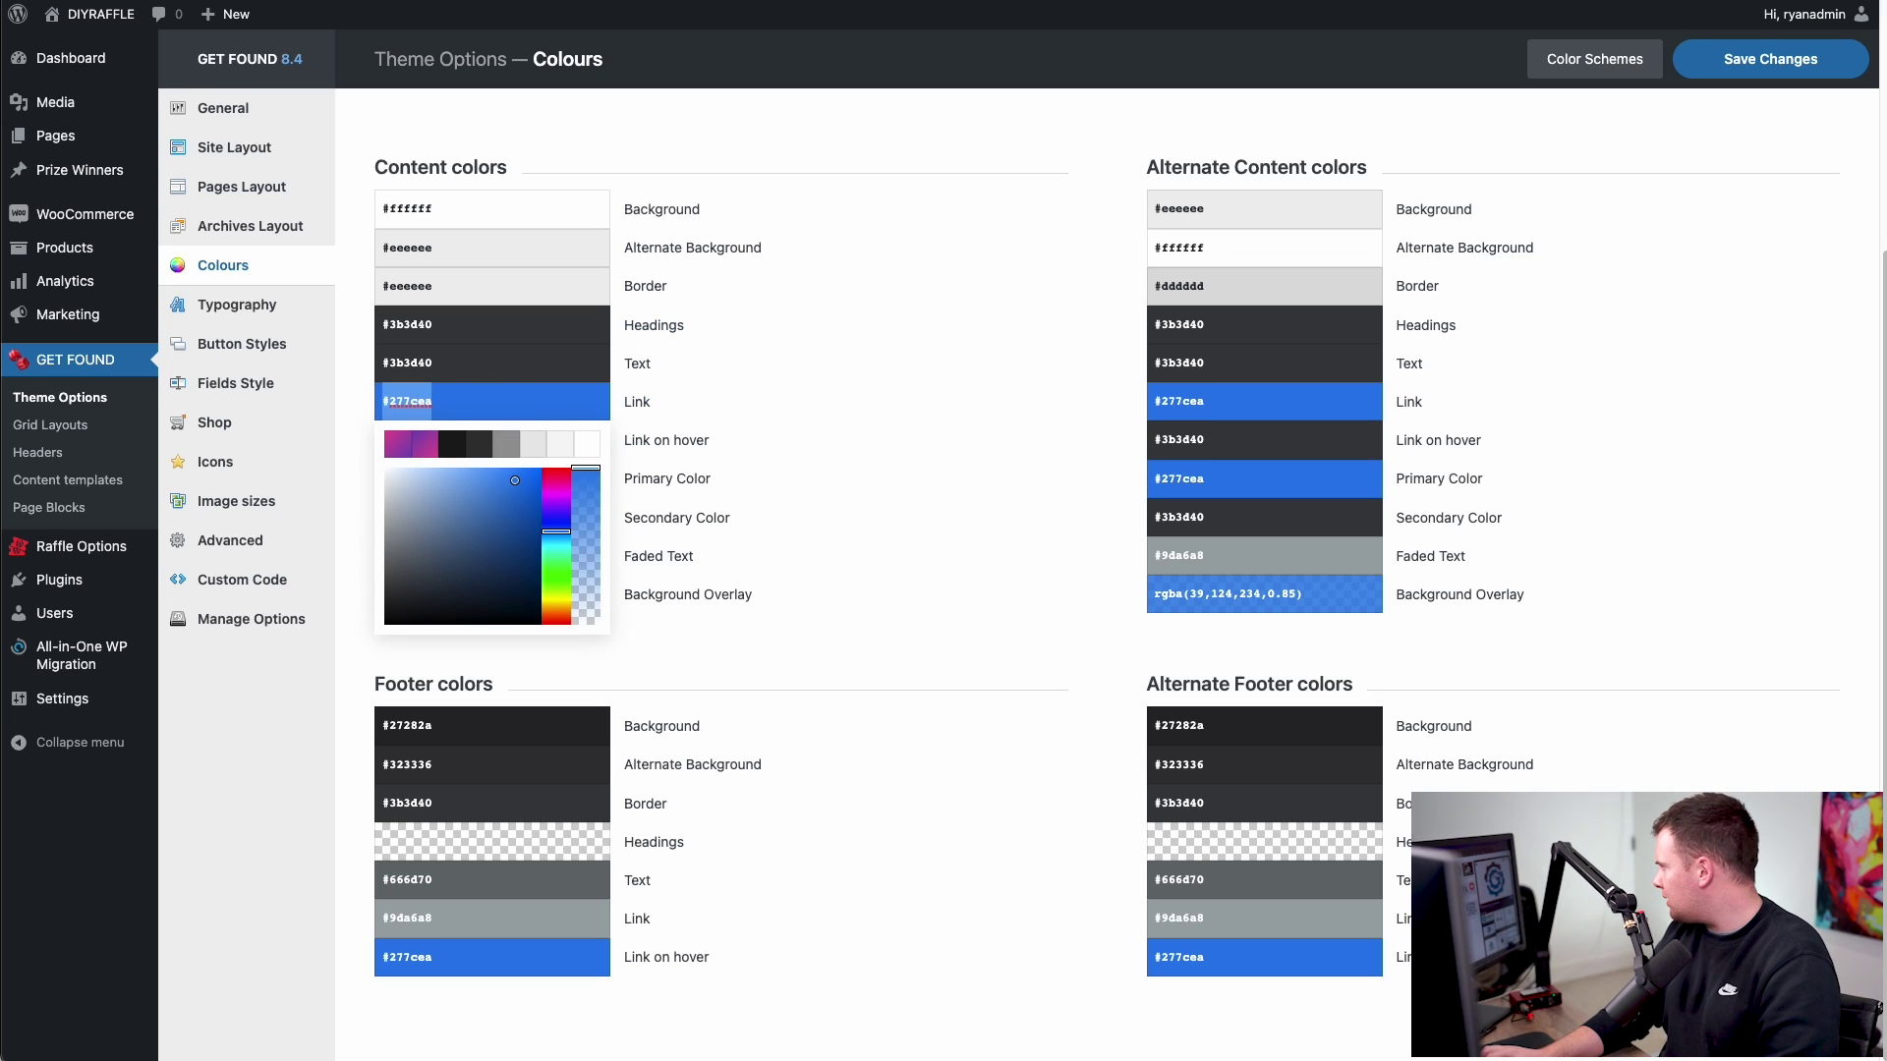
key(Escape)
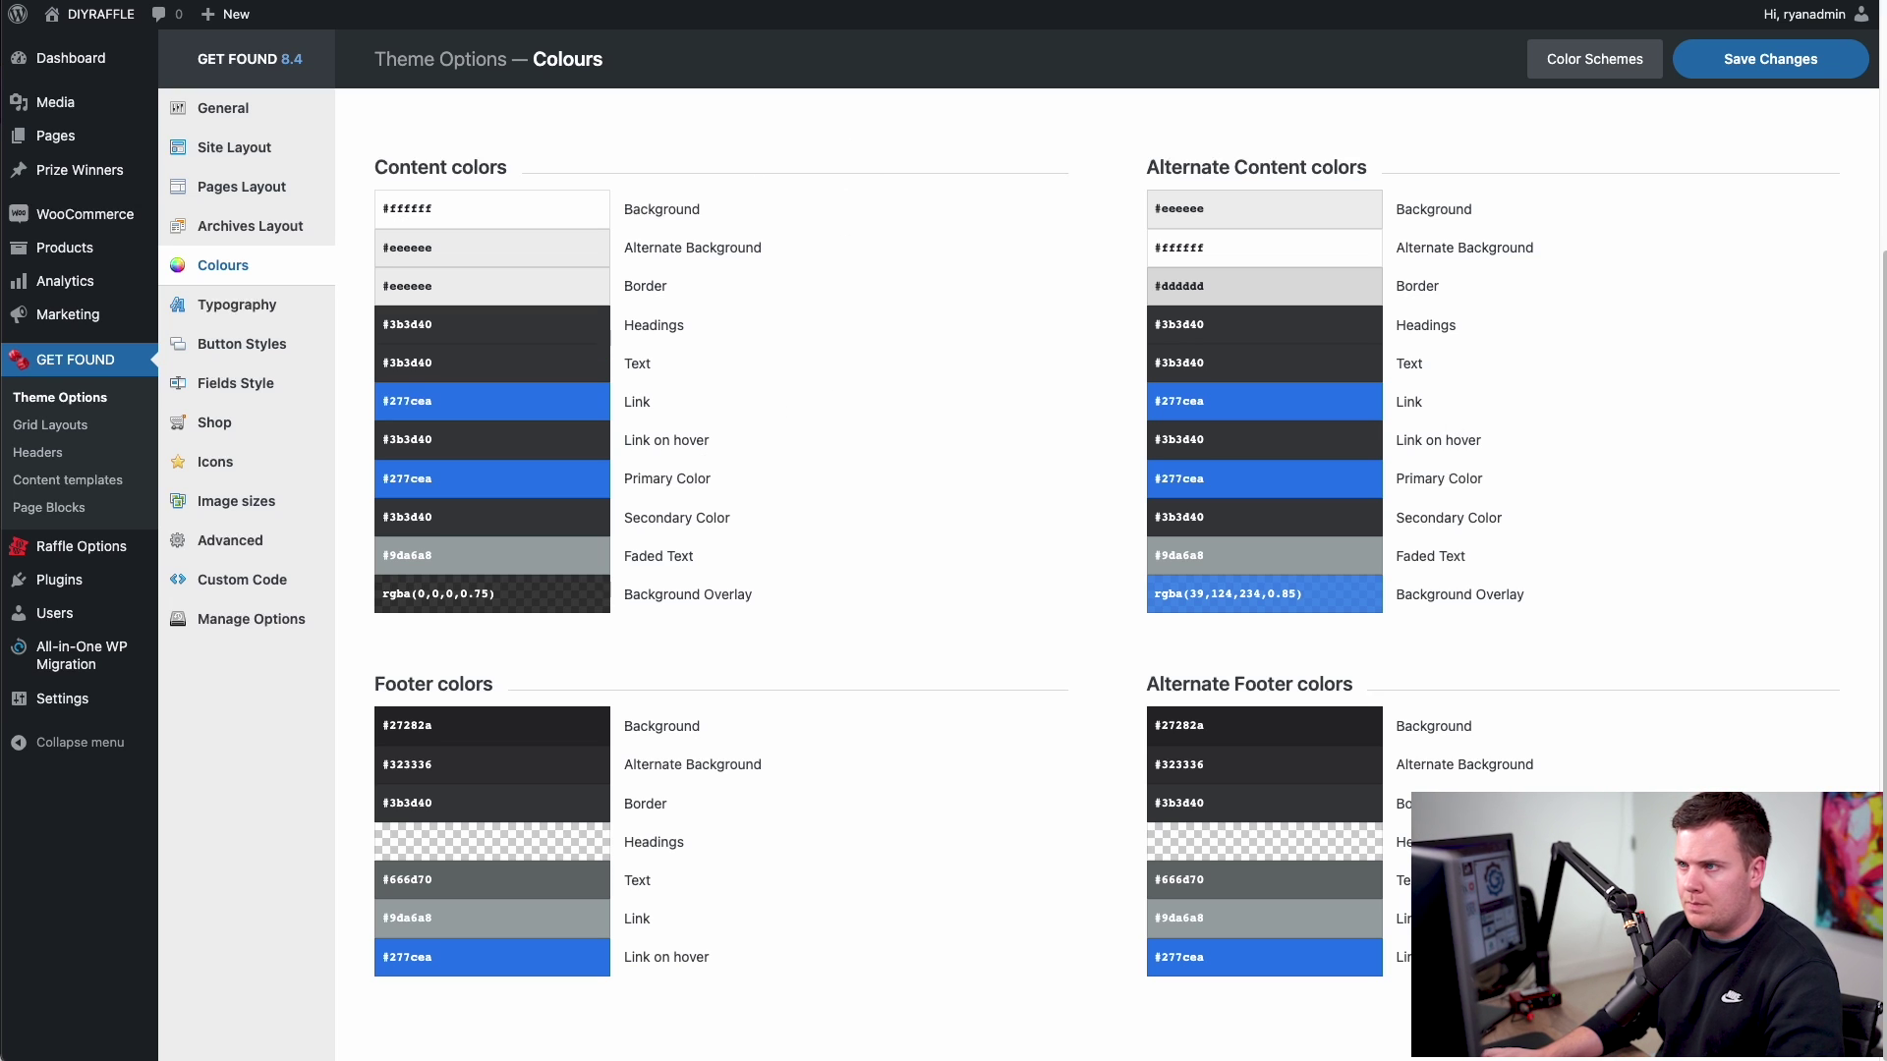
click(870, 21)
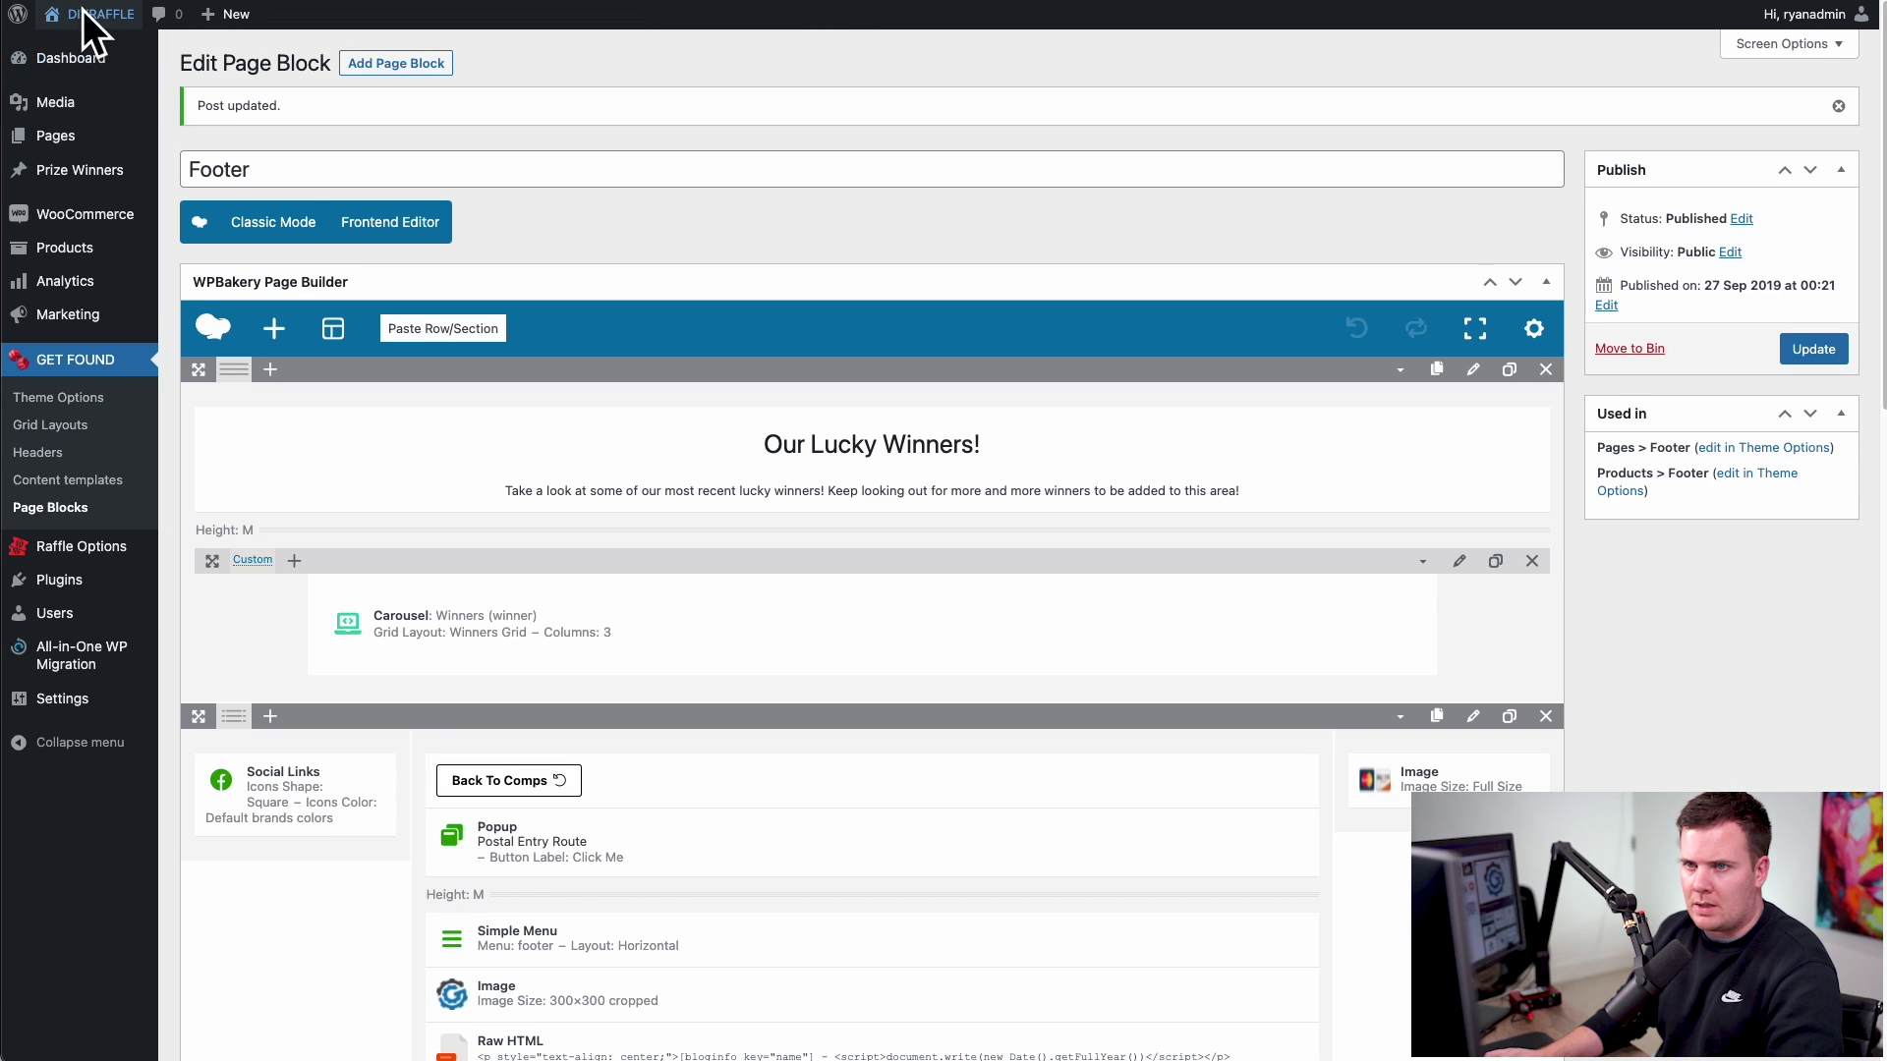
mouse_move(93, 14)
click(83, 47)
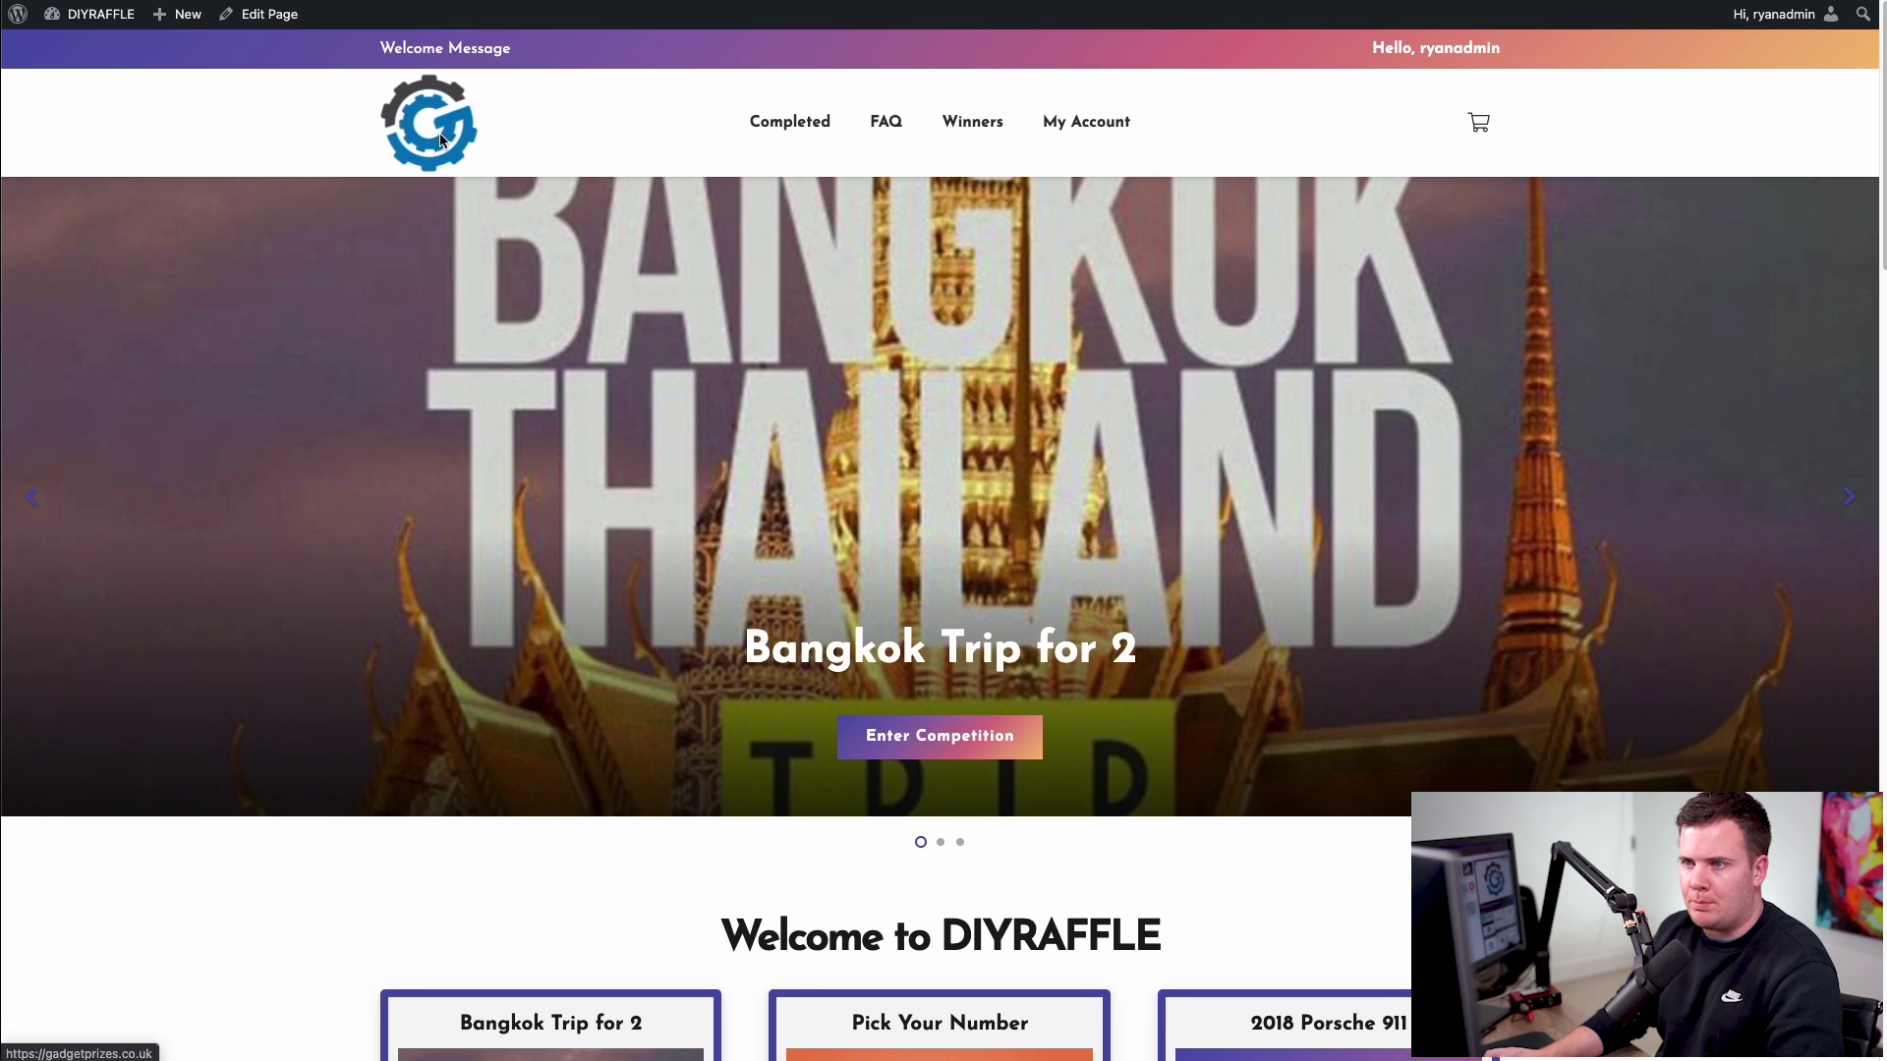
key(ctrl+shift+Tab)
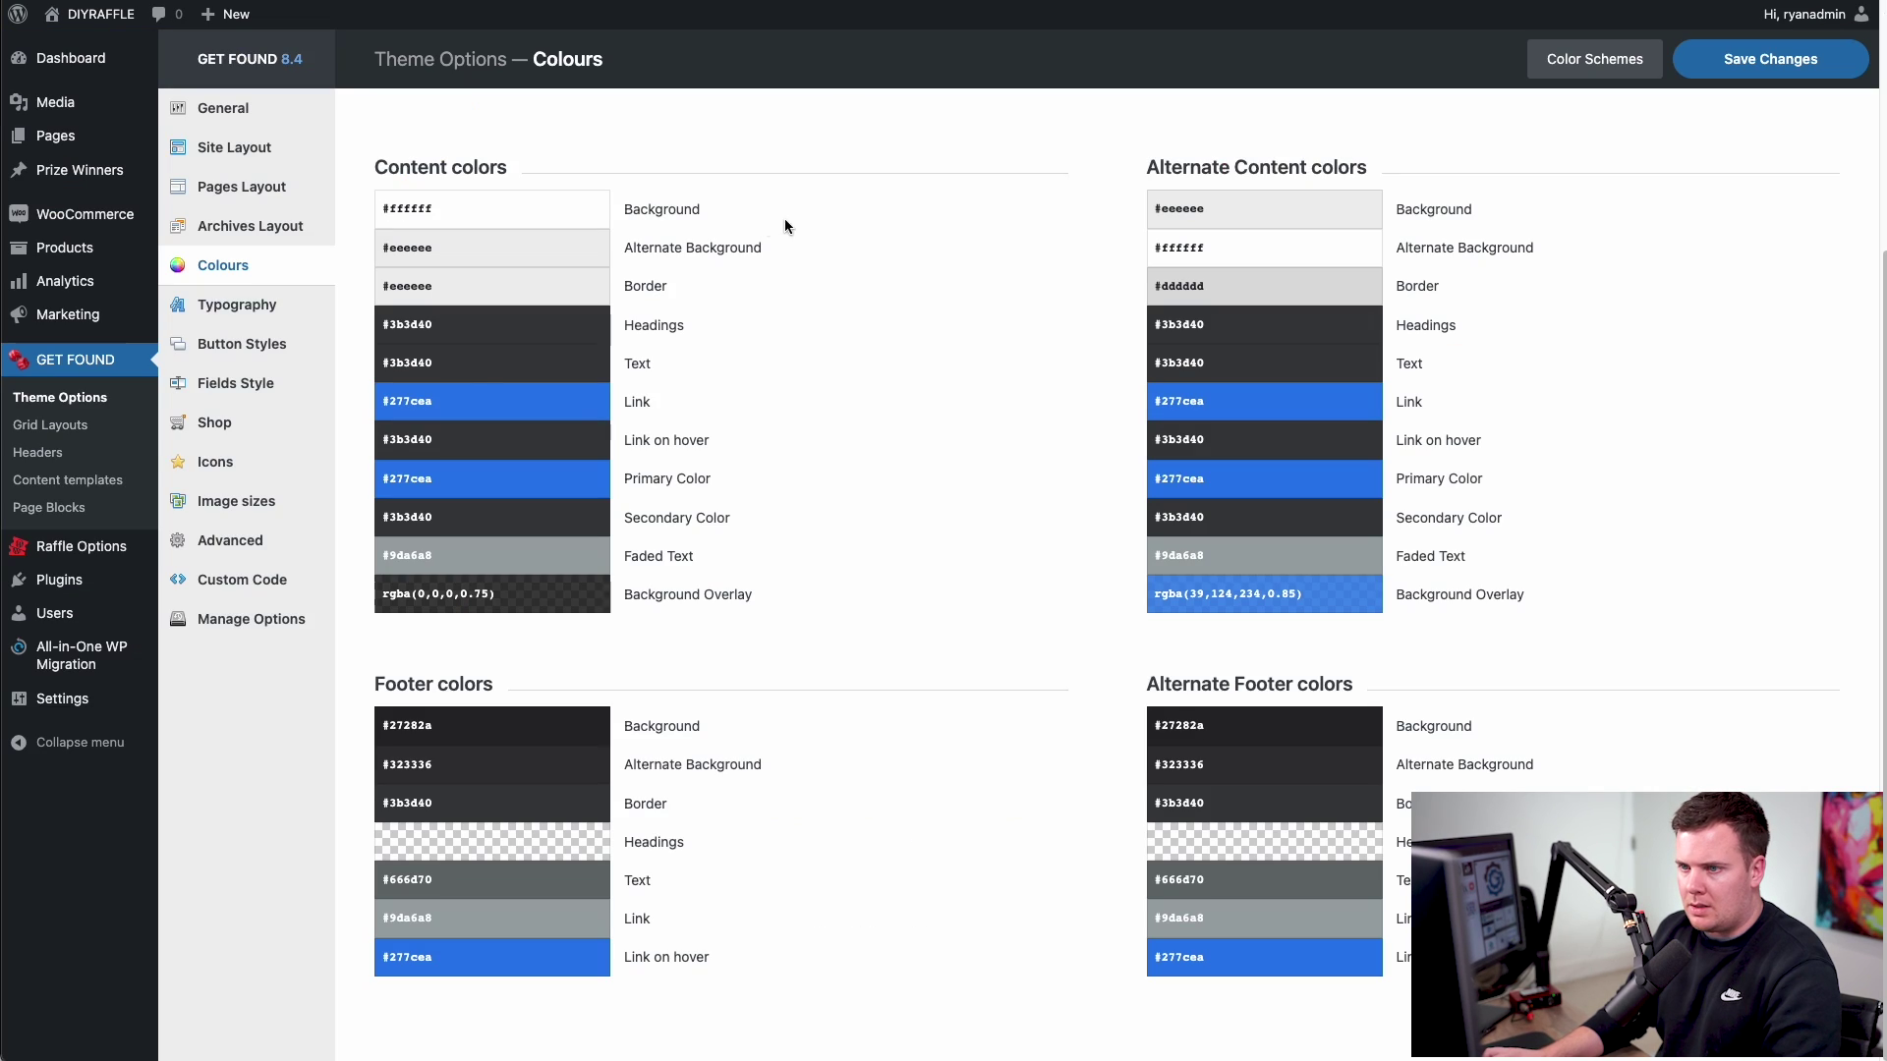
- Set the content and alternate Link and Primary Color values to #0C78B9
click(467, 403)
text(#0C78B9)
click(926, 365)
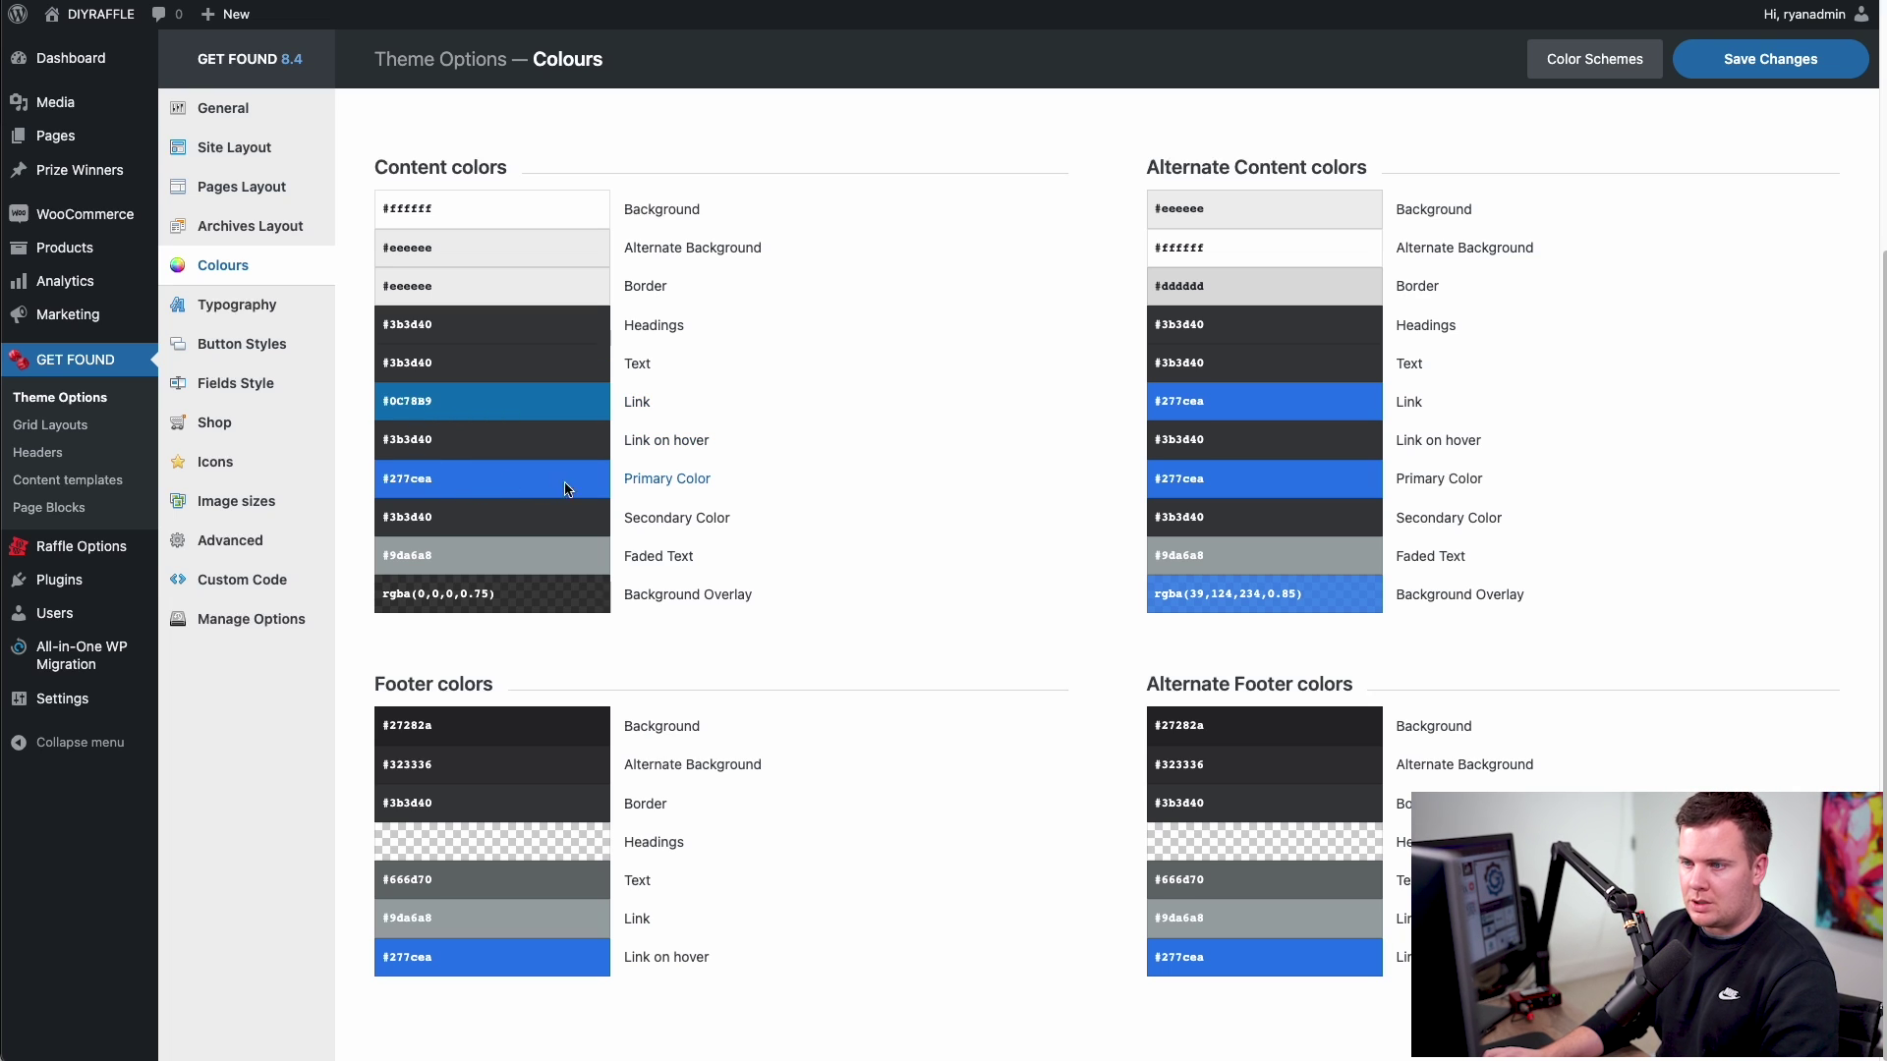
click(485, 479)
text(#0C78B9)
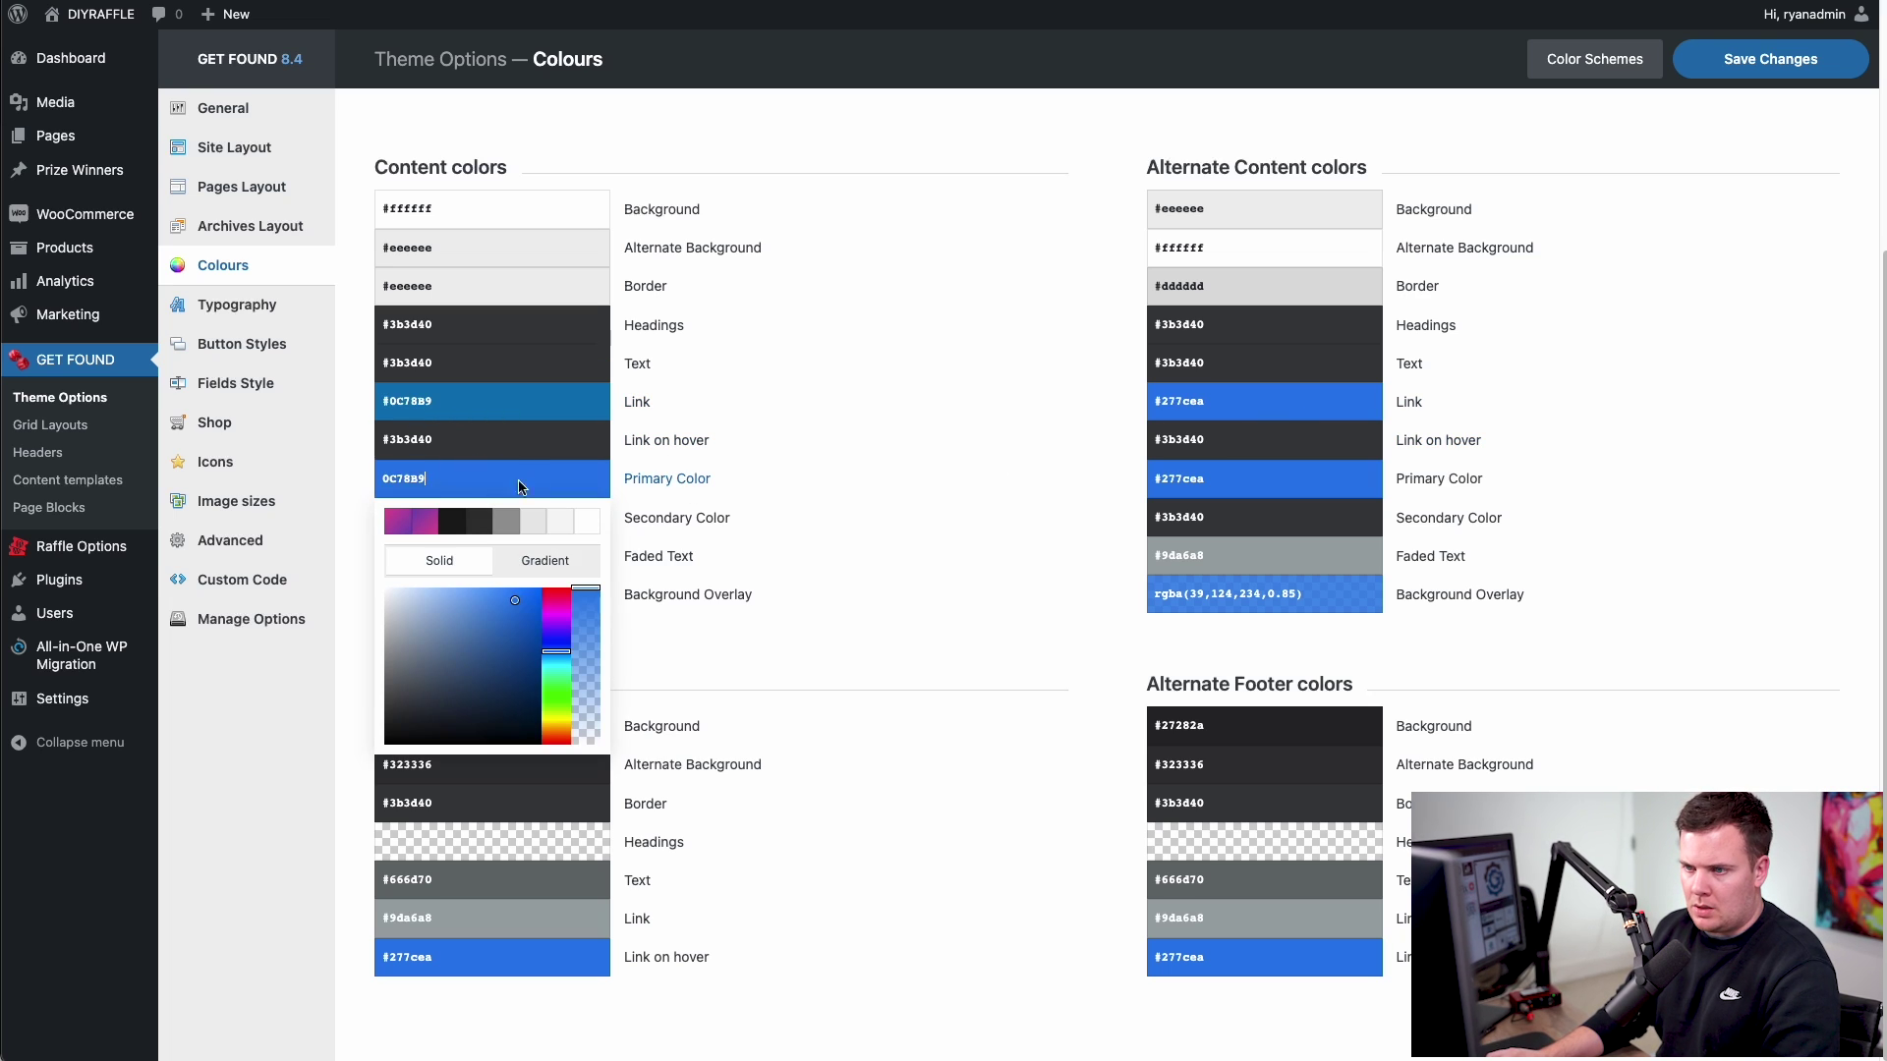
click(855, 409)
click(1293, 409)
text(#0C78B9)
key(Return)
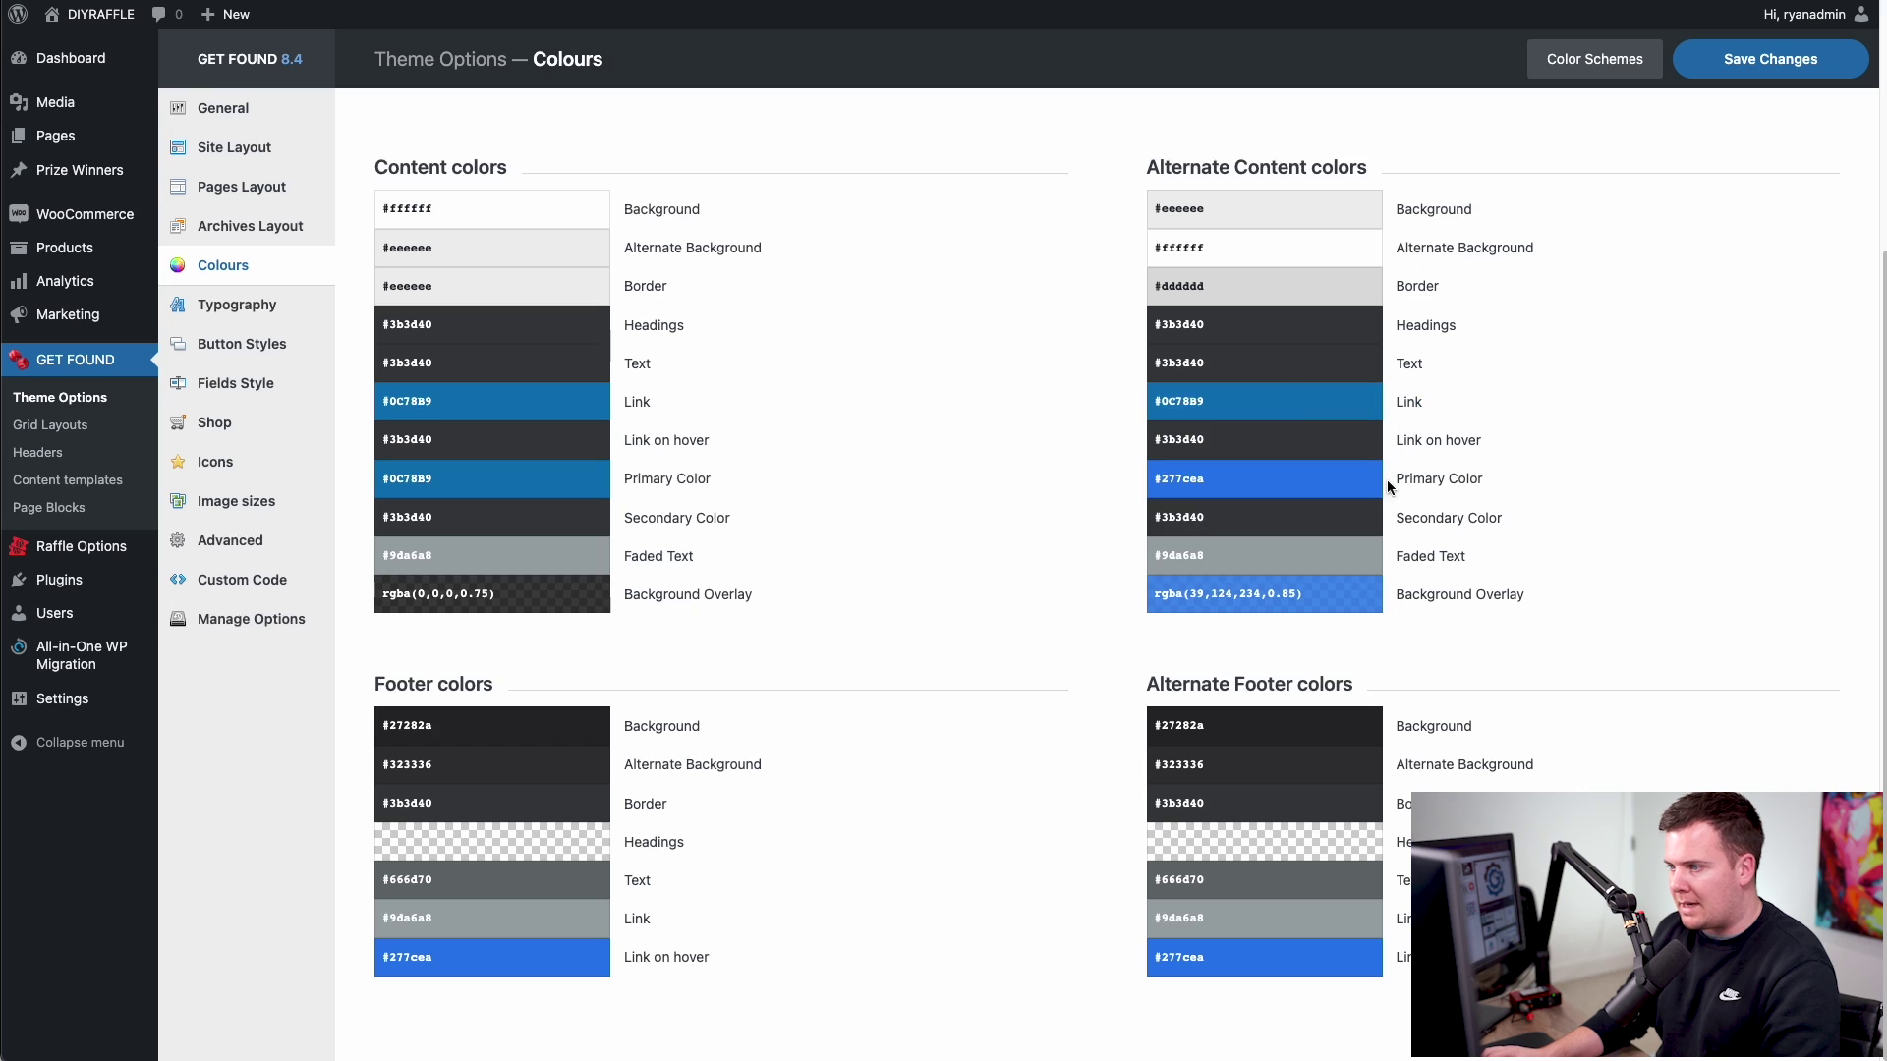
click(1334, 479)
text(#0C78B9)
key(Return)
- Make the alternate Background Overlay #0C78B9 with reduced opacity
click(1336, 596)
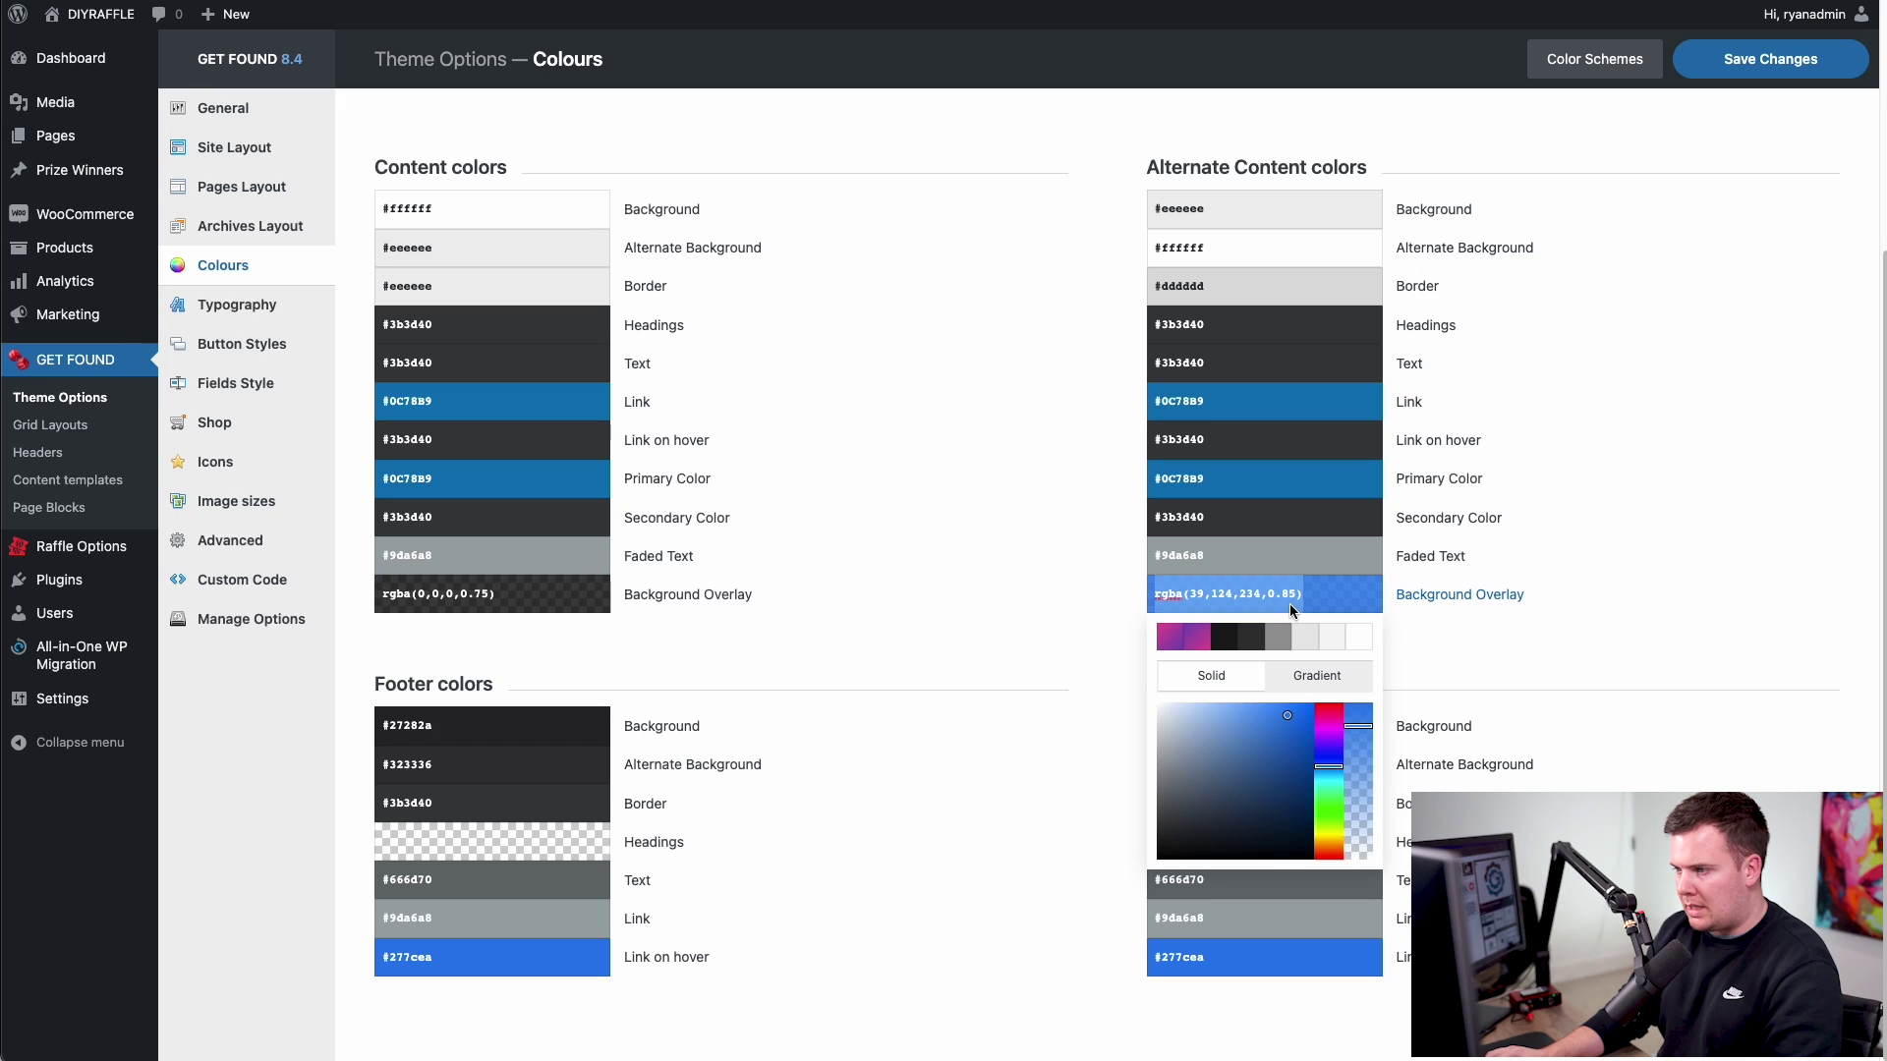
click(1293, 596)
click(1293, 596)
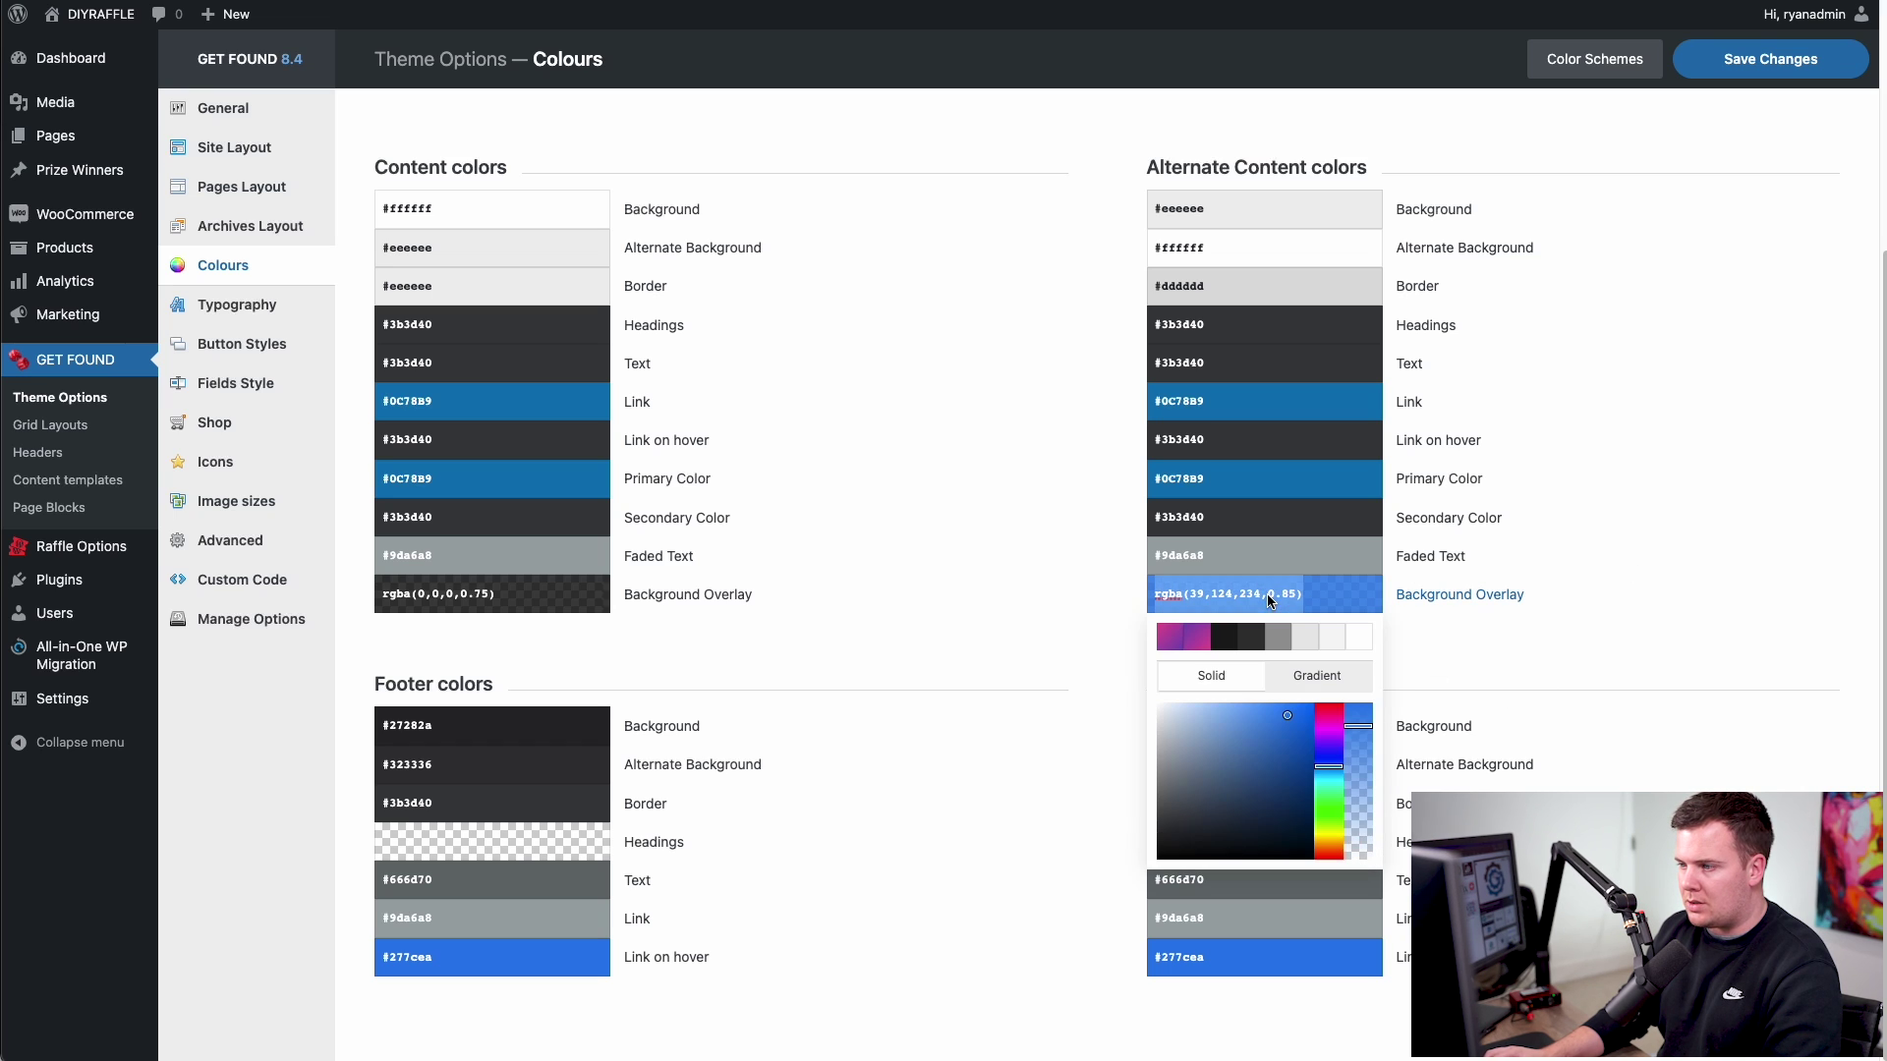
text(#0C78B9)
click(1503, 637)
click(1233, 596)
key(ctrl+c)
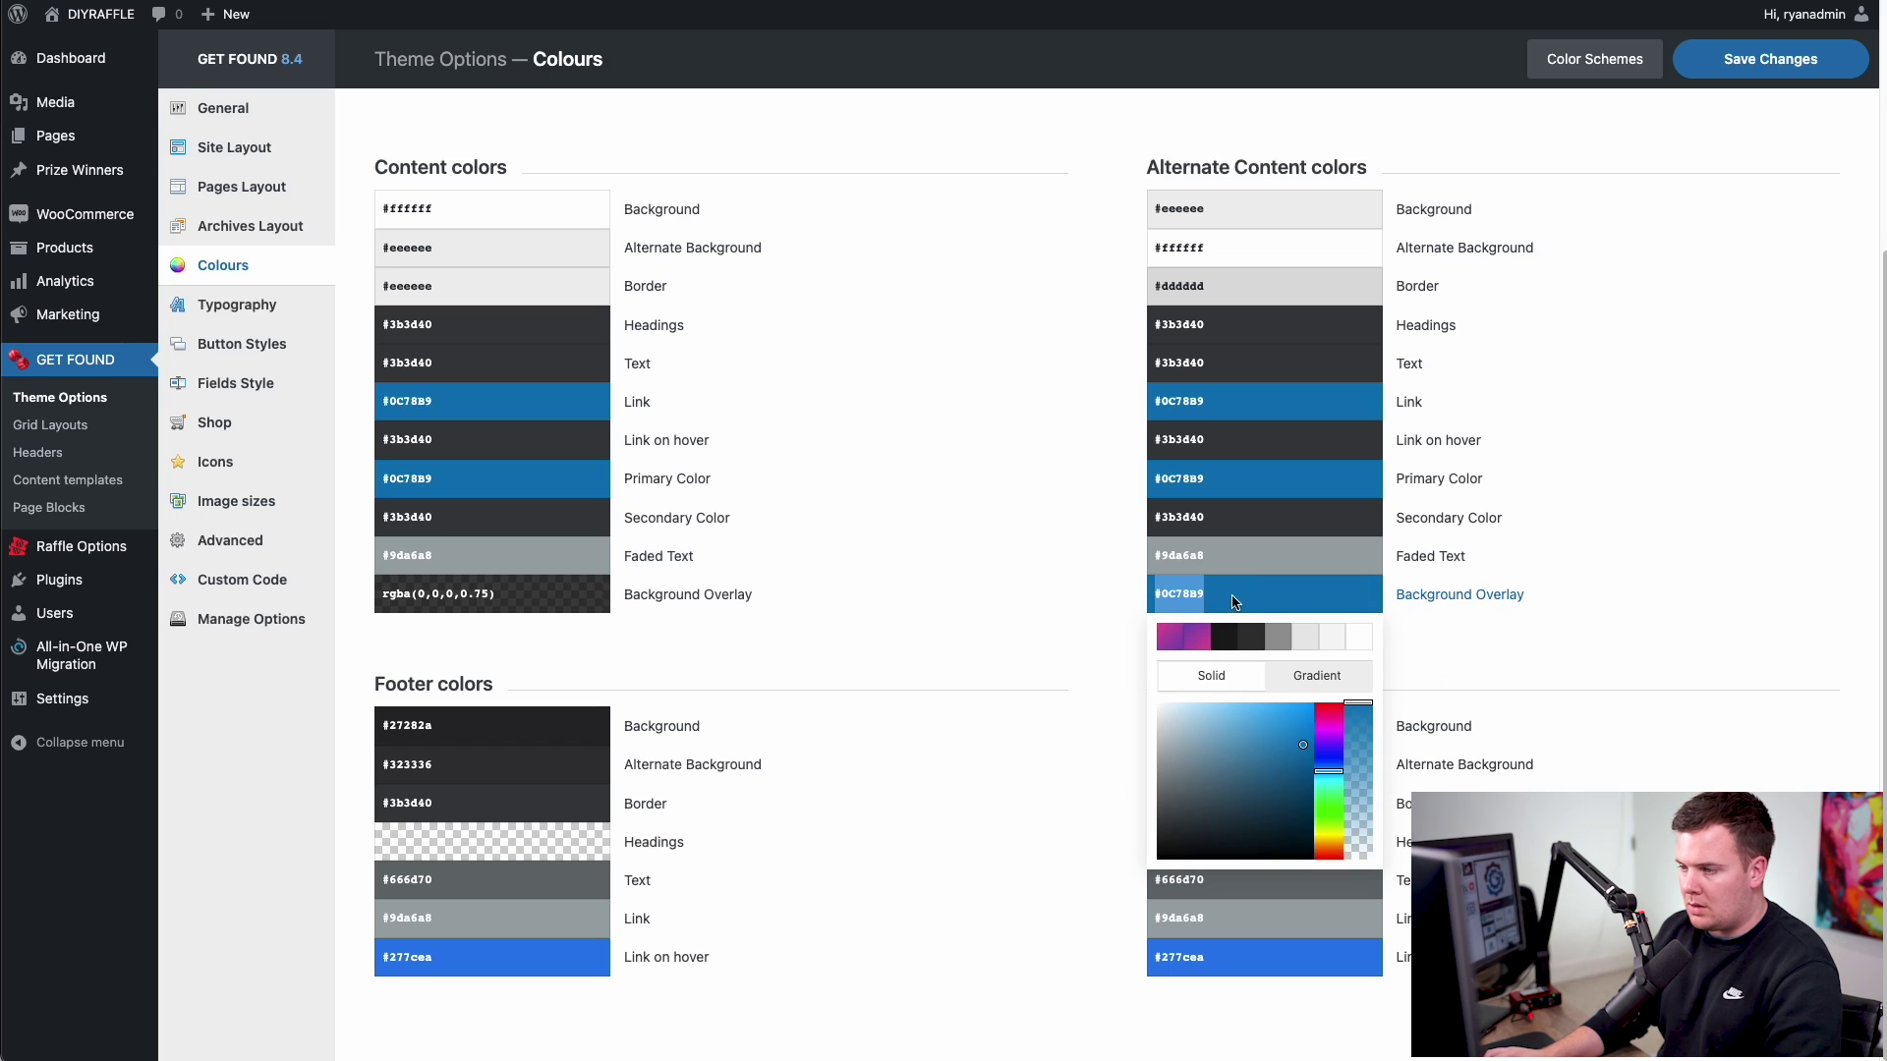
drag(1366, 712, 1368, 736)
click(1481, 664)
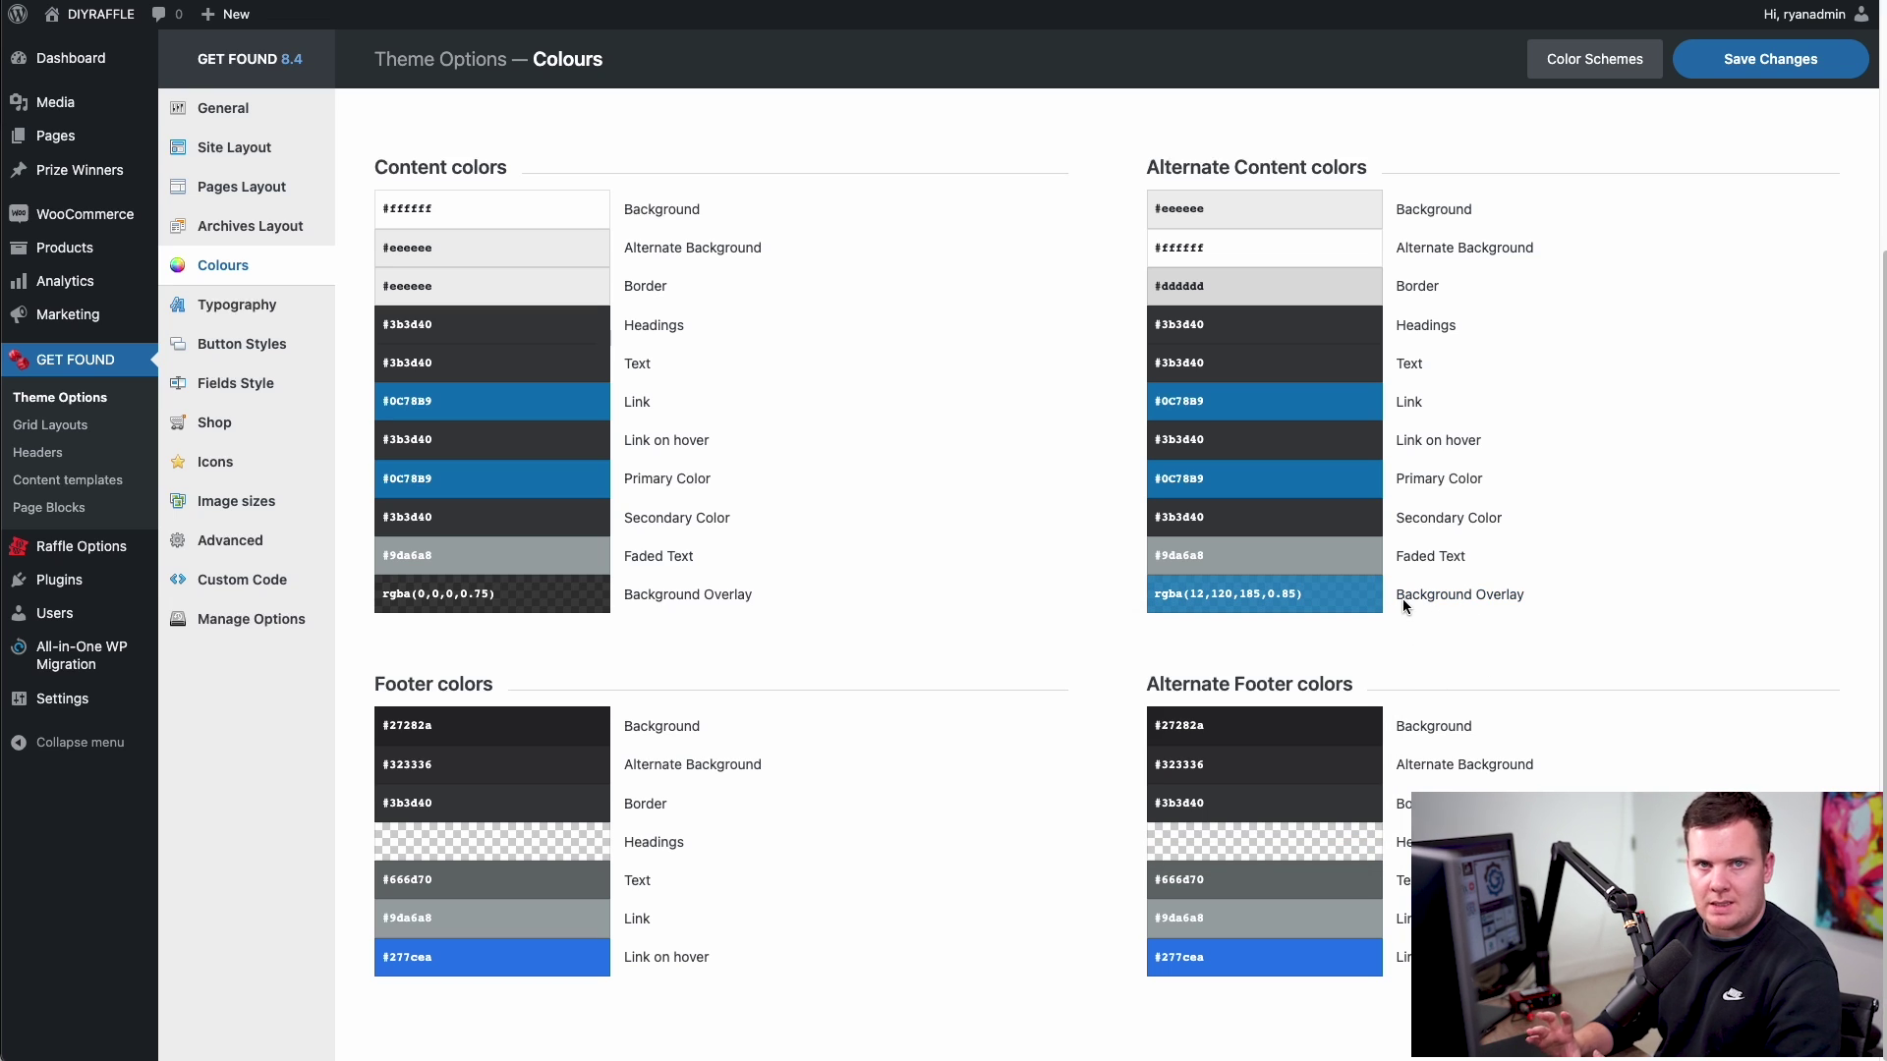
- Set the footer and alternate footer hover link colours to #0C78B9
click(491, 957)
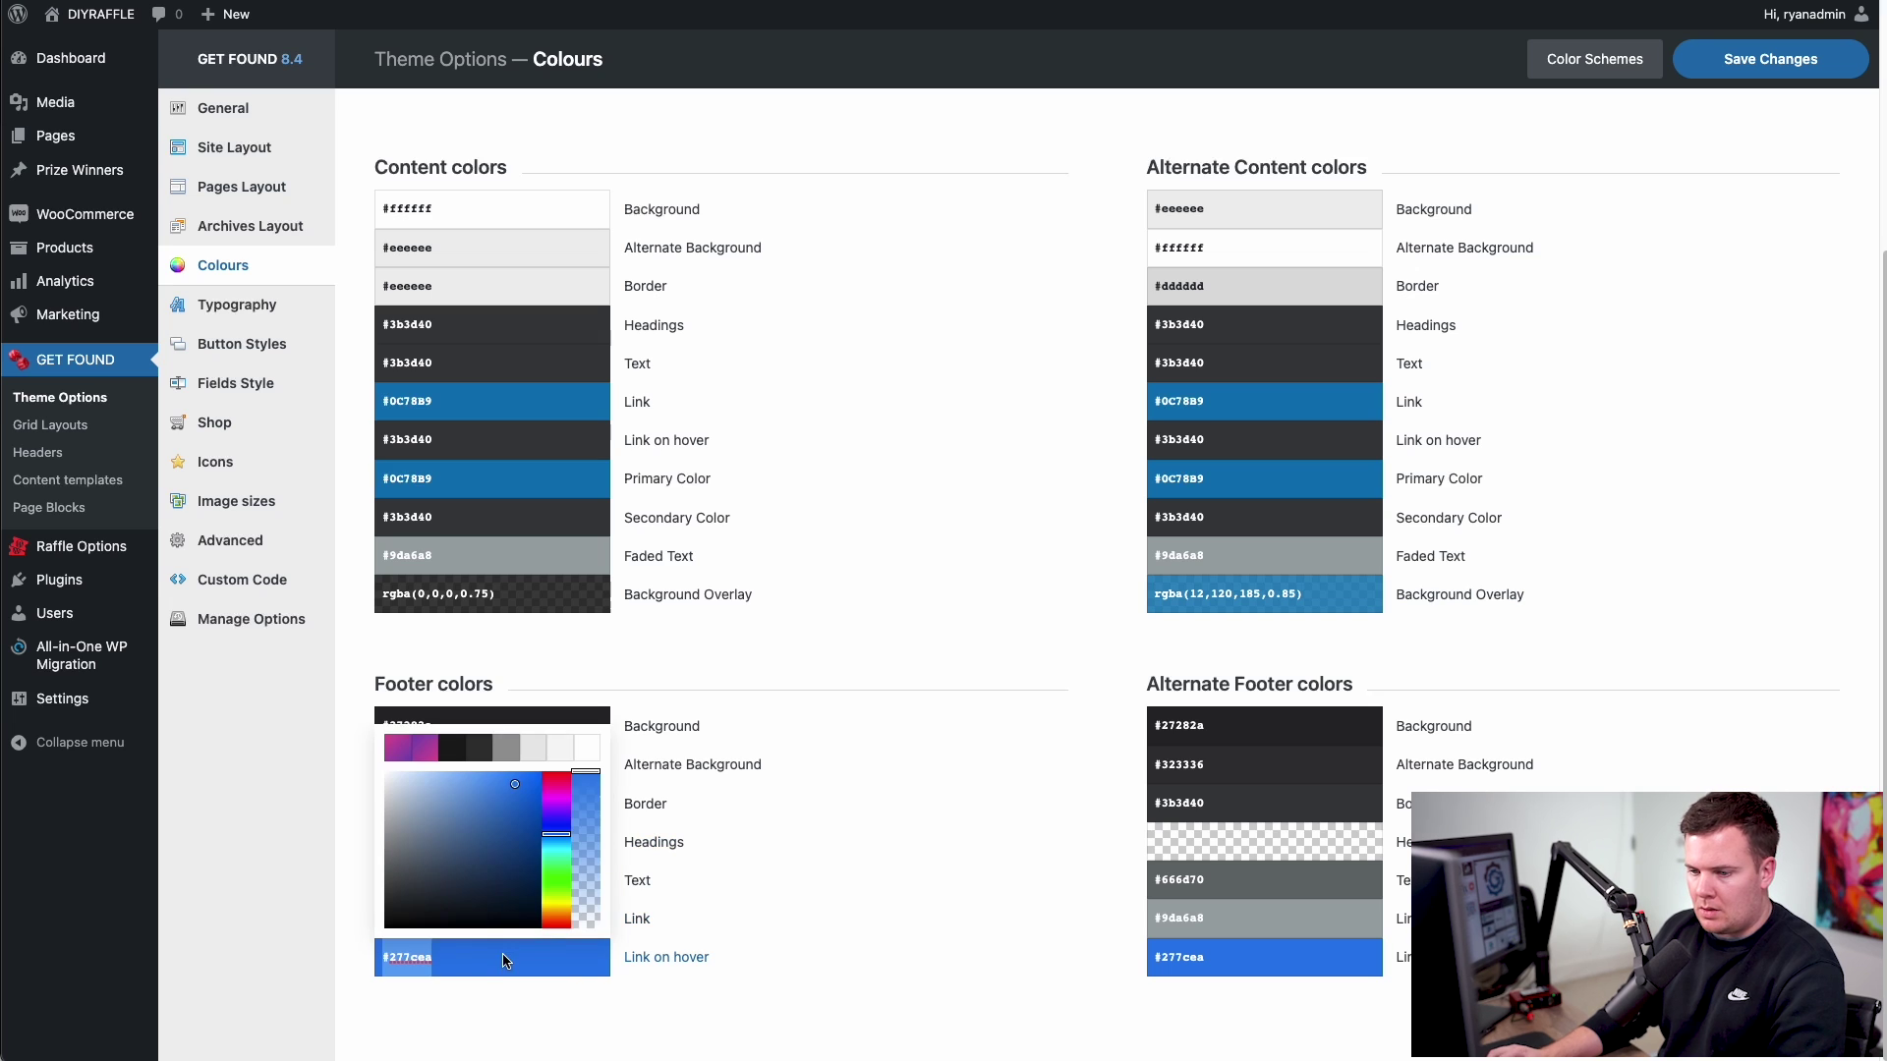
key(ctrl+v)
click(786, 1006)
click(1210, 965)
key(ctrl+v)
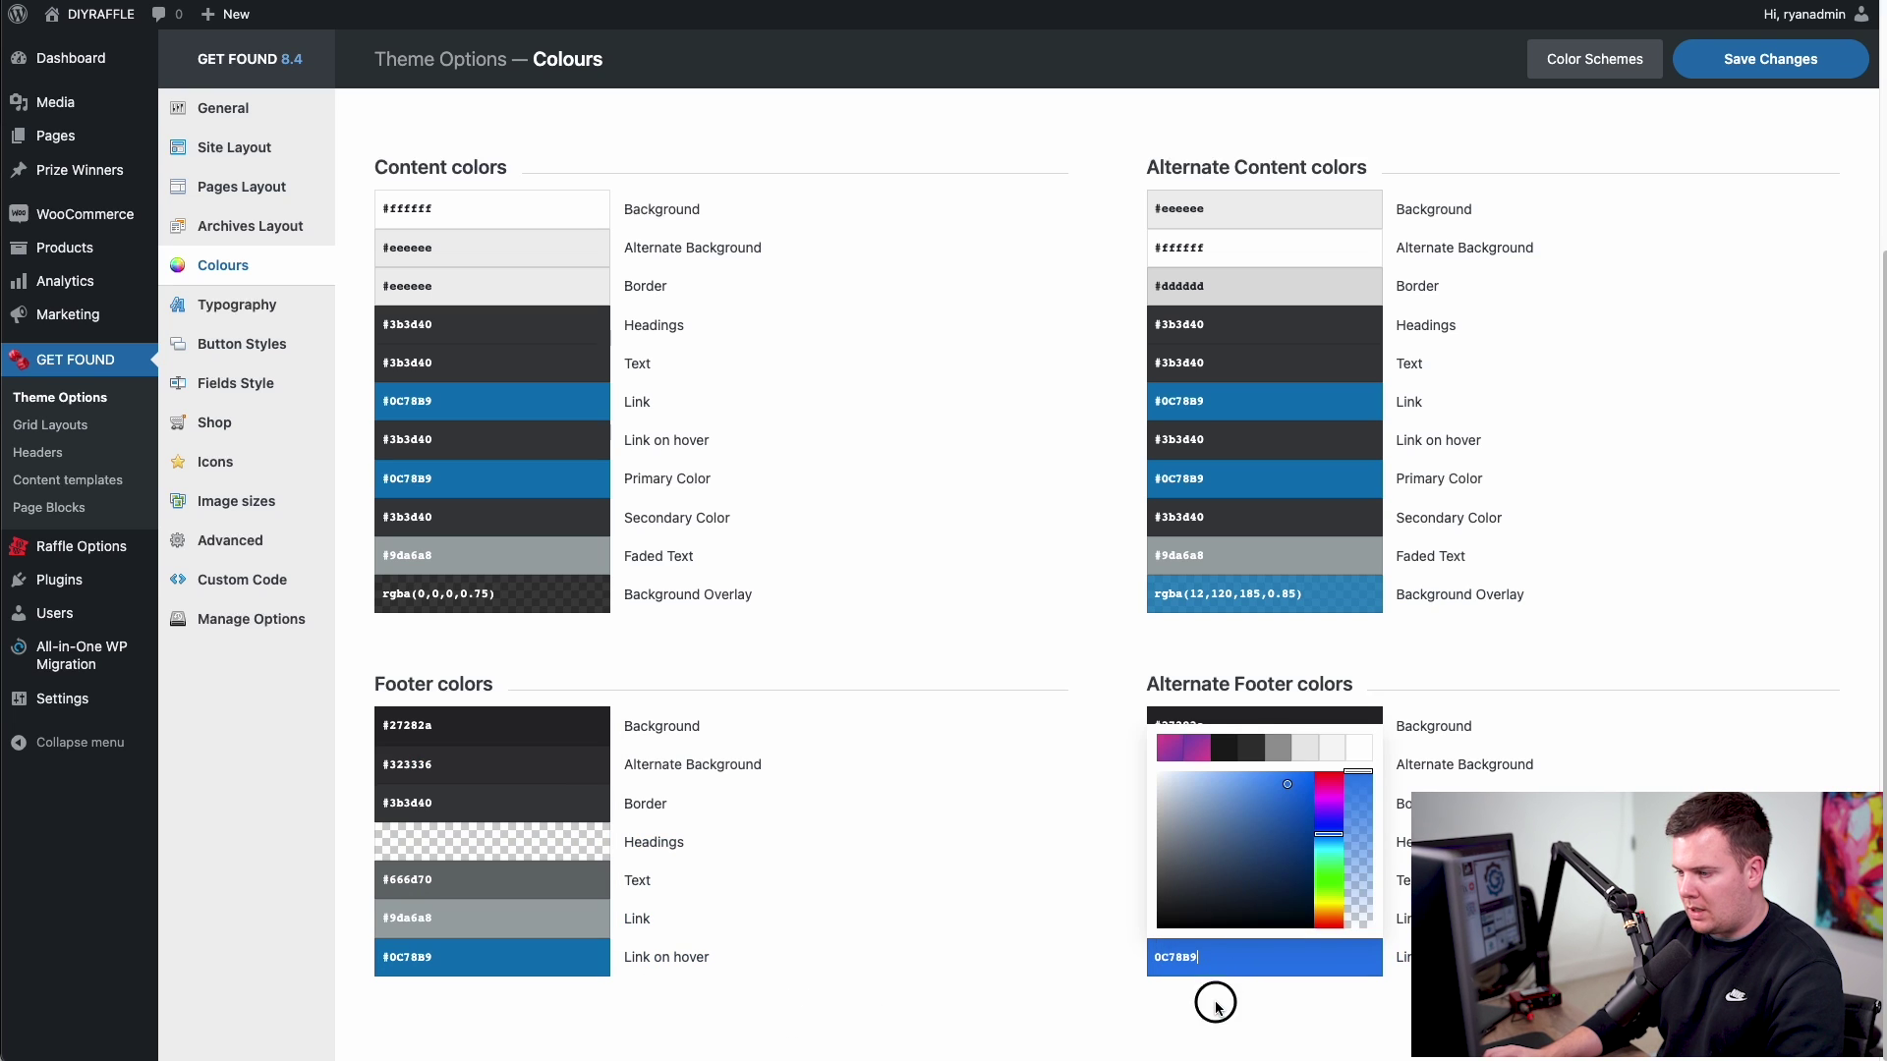
click(847, 741)
- Set the header, alternate header and transparent header hover link colours to #0C78B9
scroll(853, 742, up, 3)
click(503, 257)
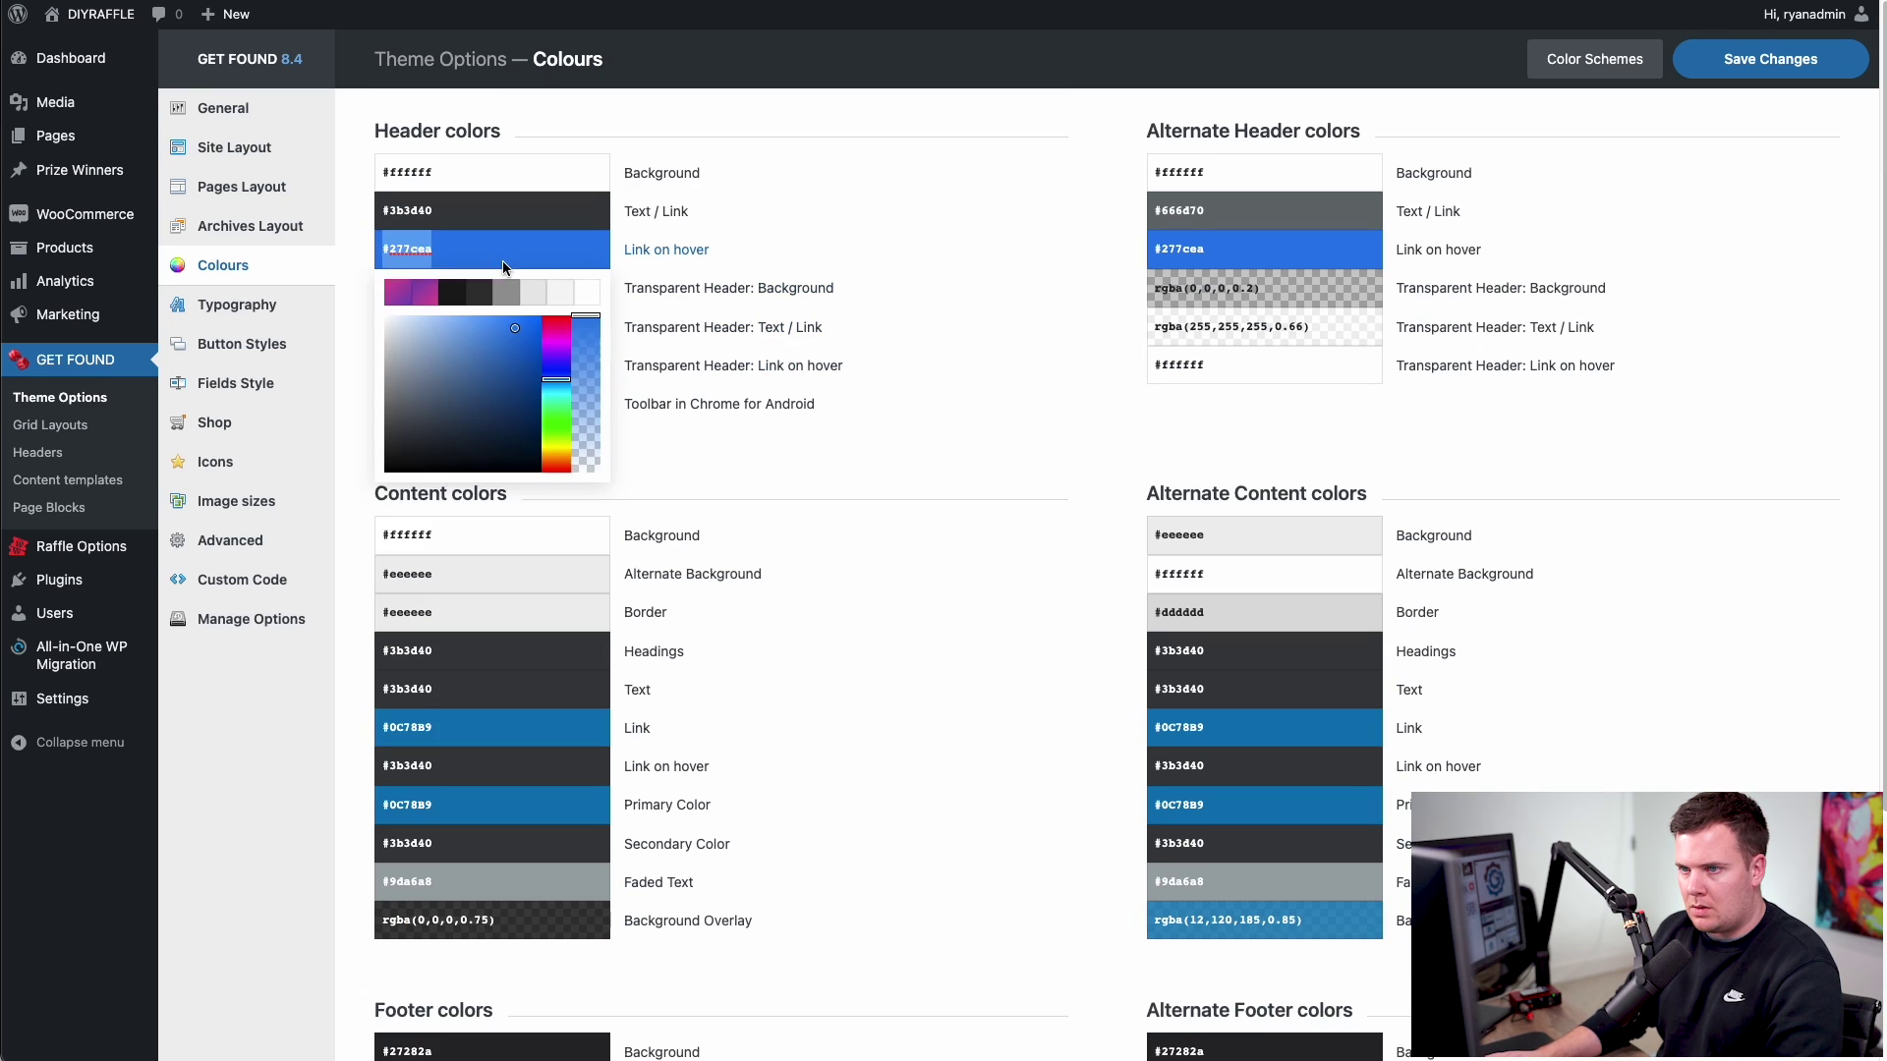
key(ctrl+v)
click(1265, 246)
key(ctrl+v)
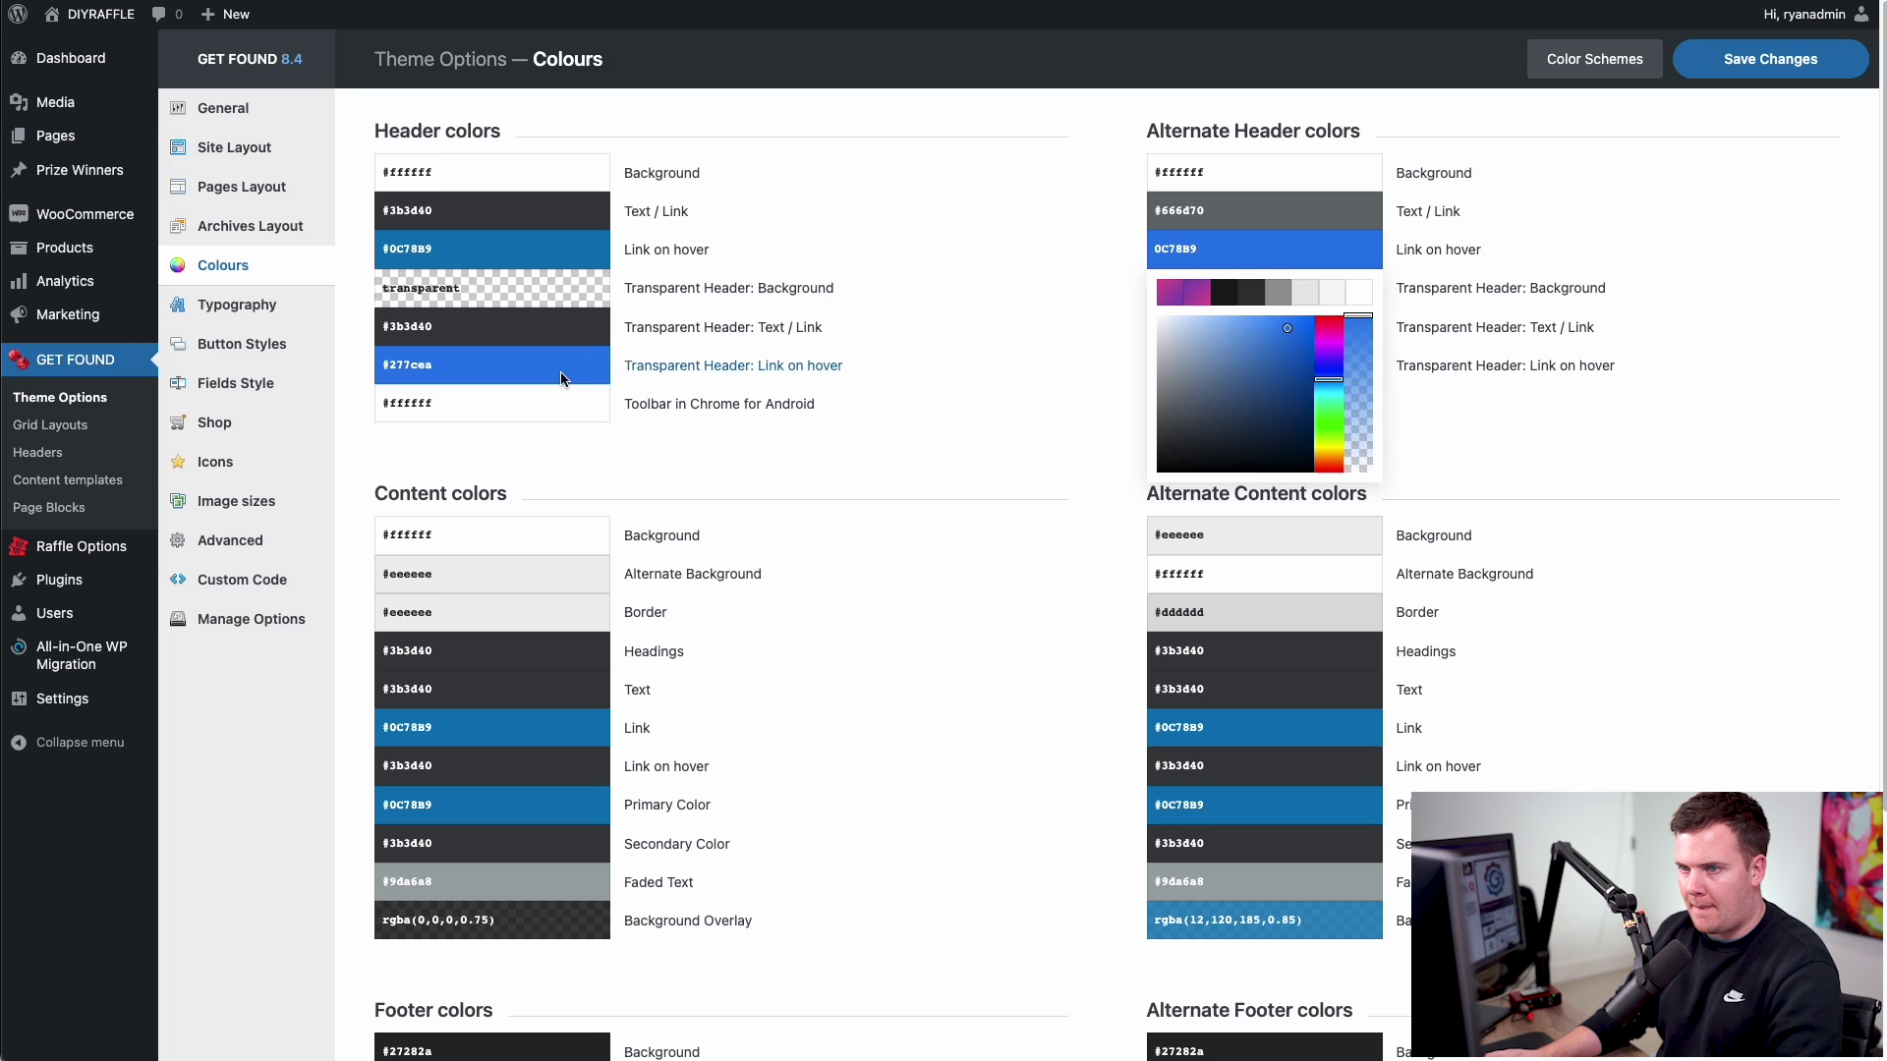
click(822, 365)
key(ctrl+v)
click(875, 468)
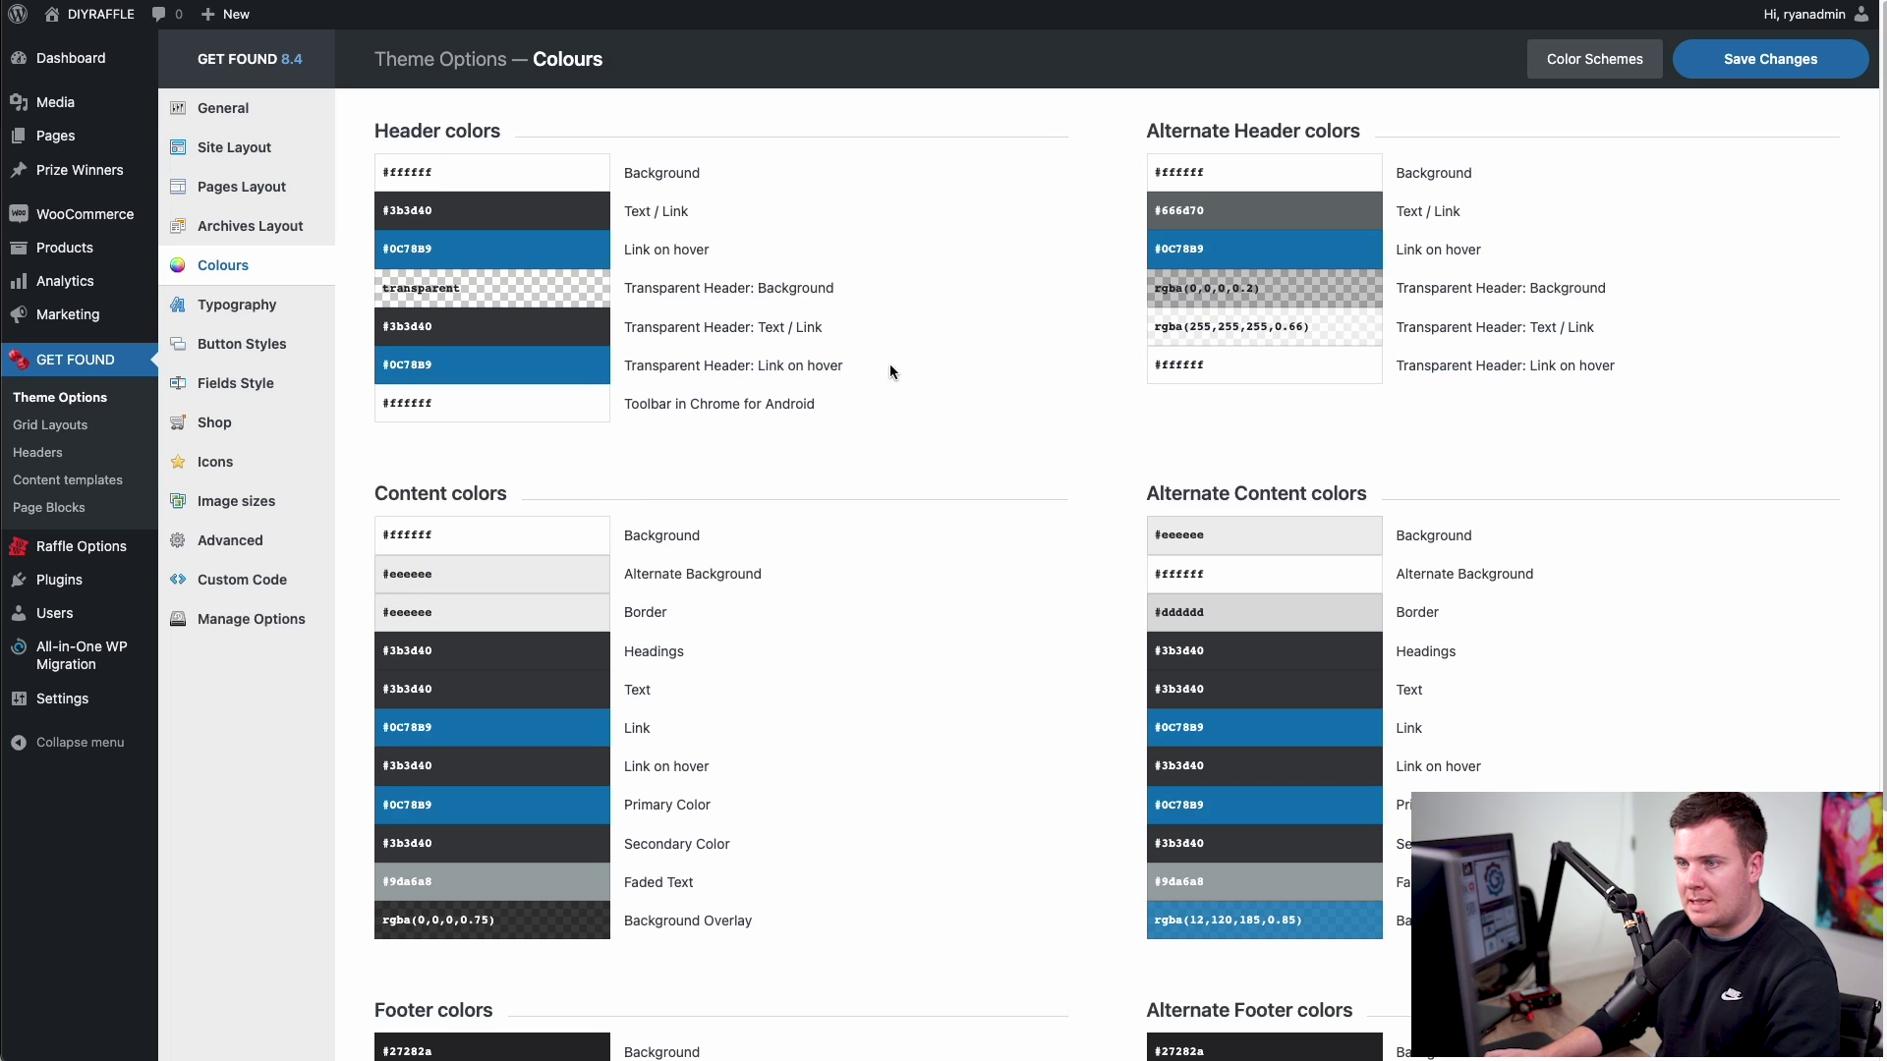
- Save the theme colours and store them as a new colour scheme named 'Ryans News'
click(1813, 71)
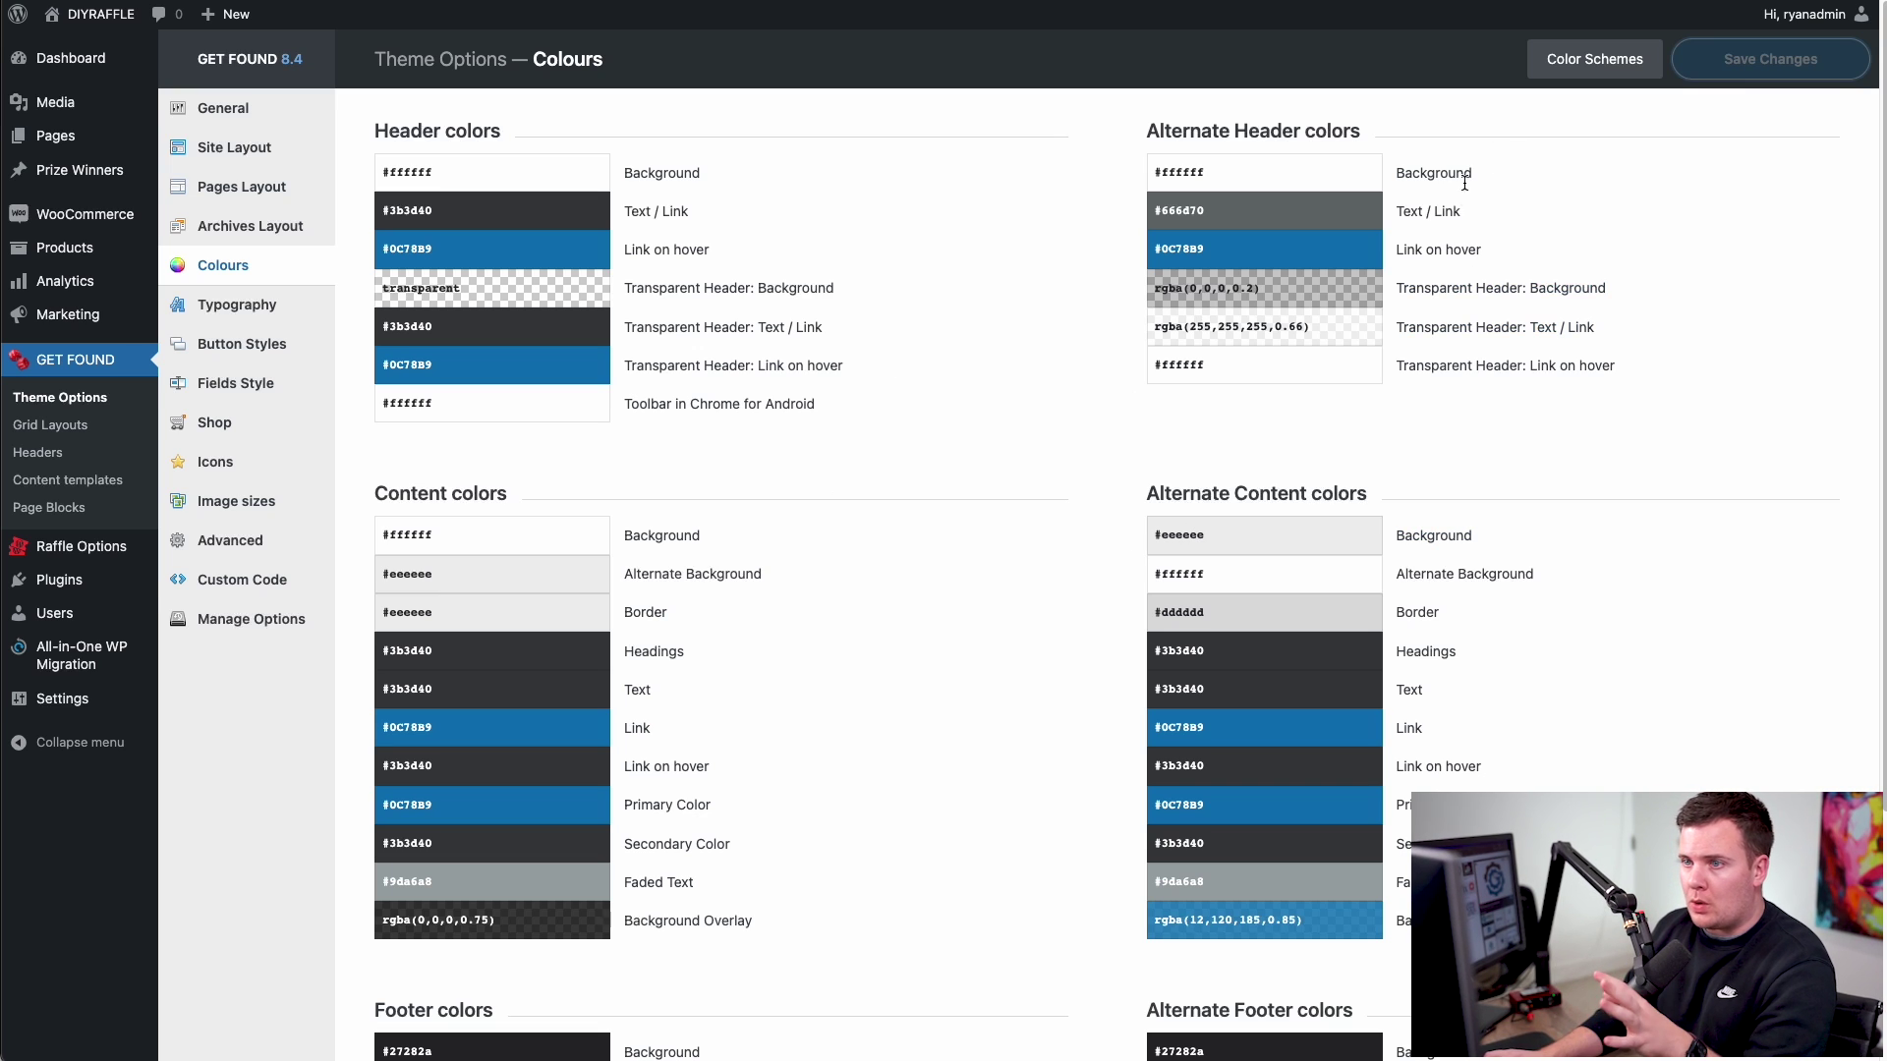
click(1583, 61)
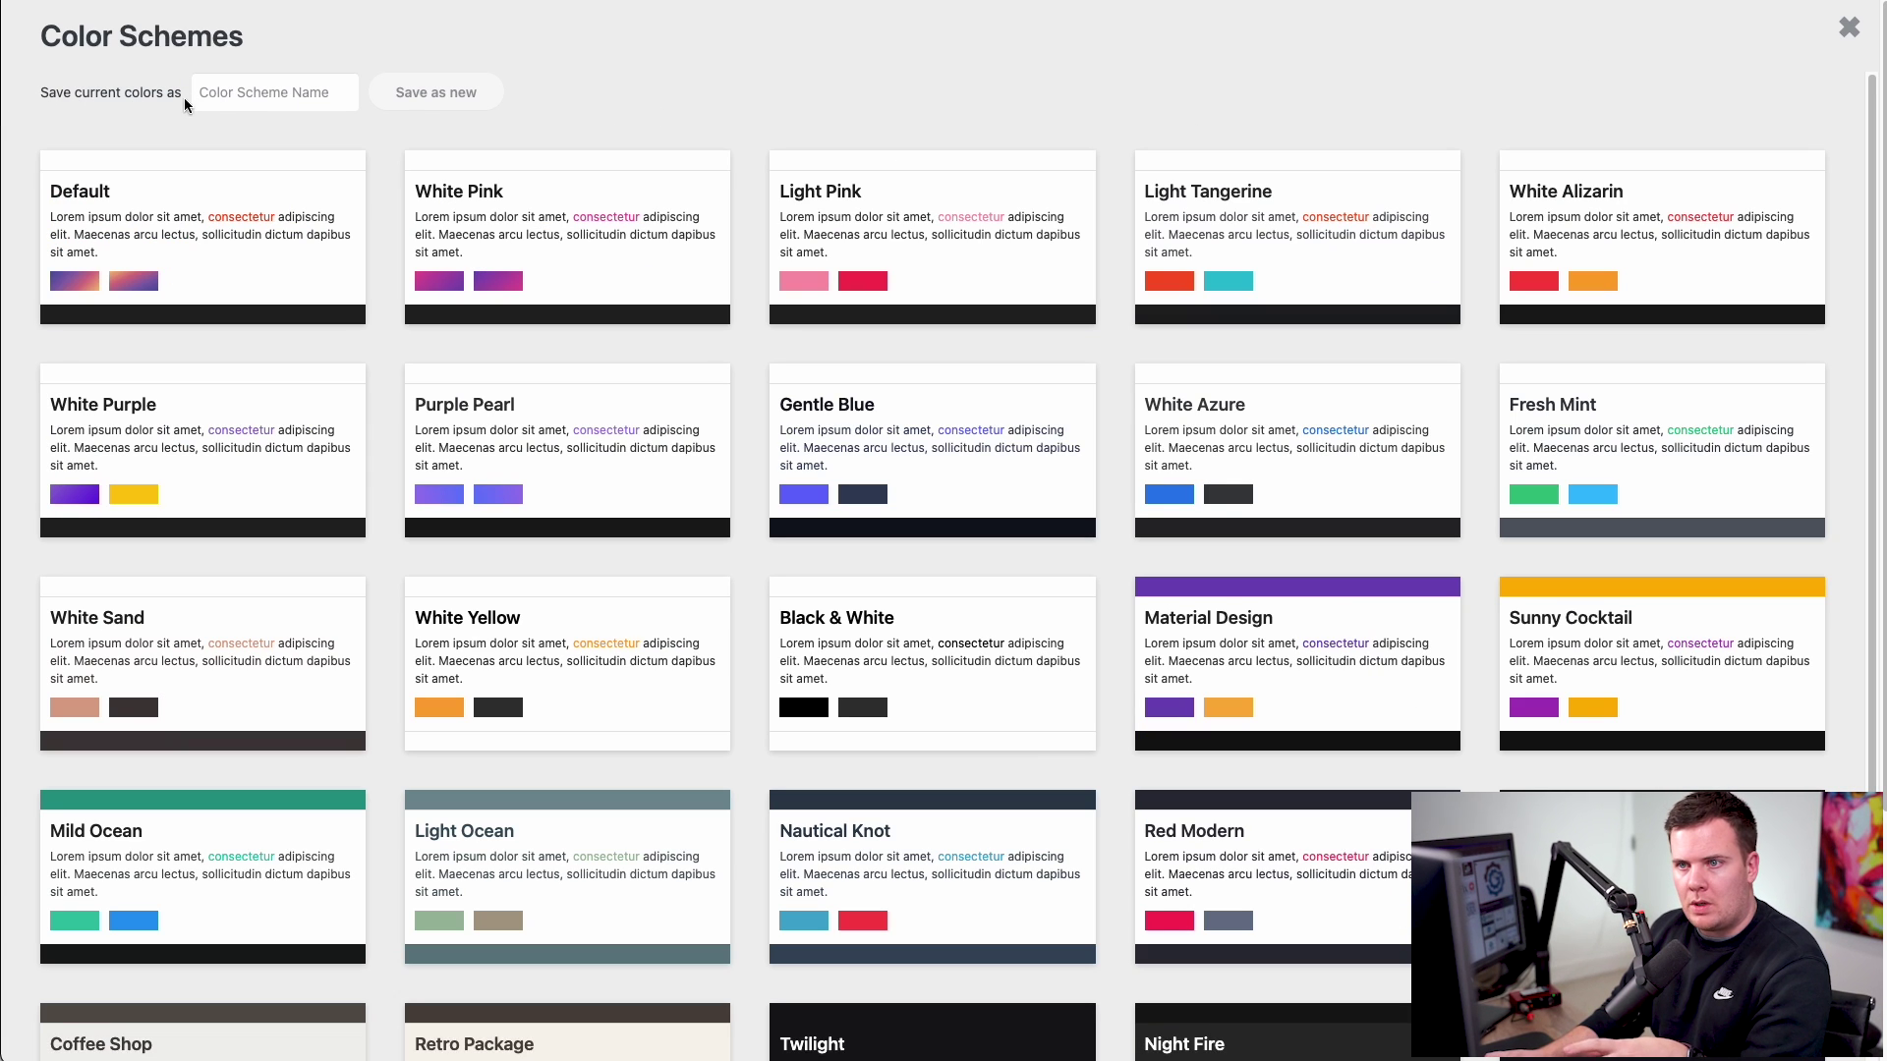
click(233, 98)
text(Ryans News)
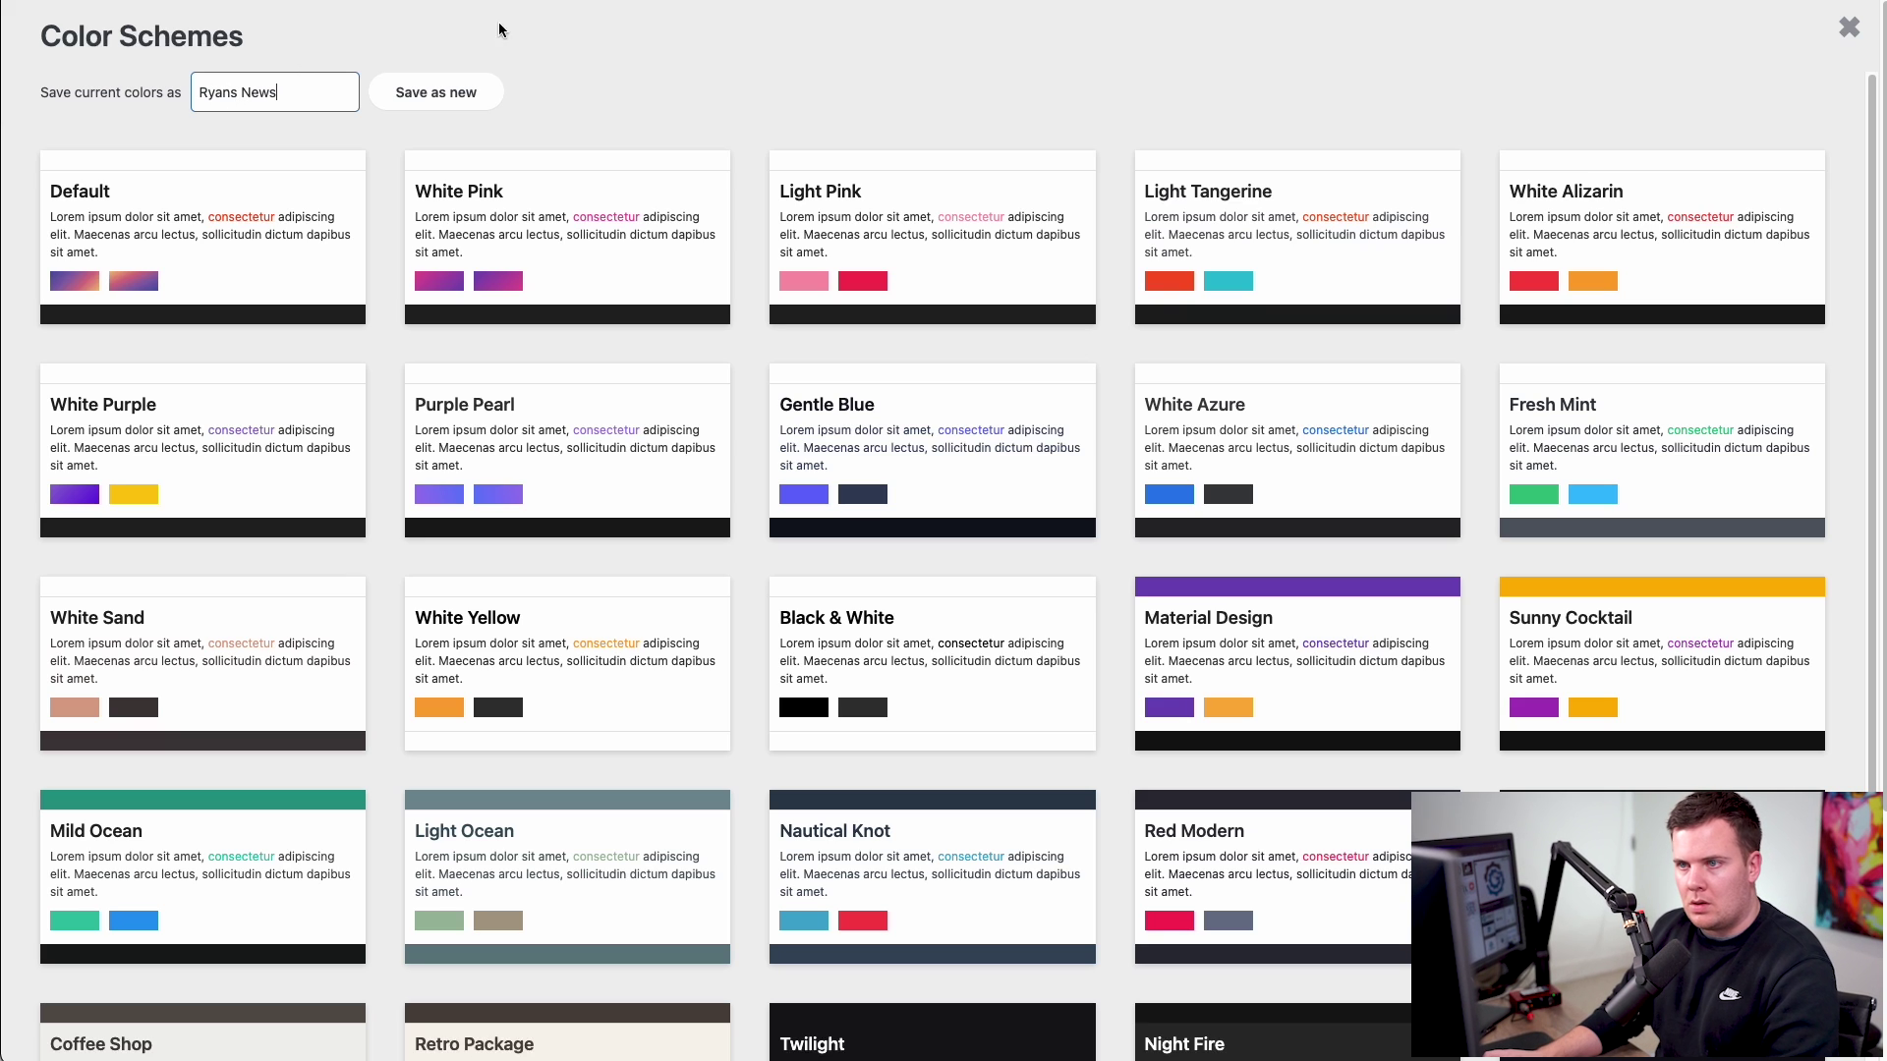
click(420, 91)
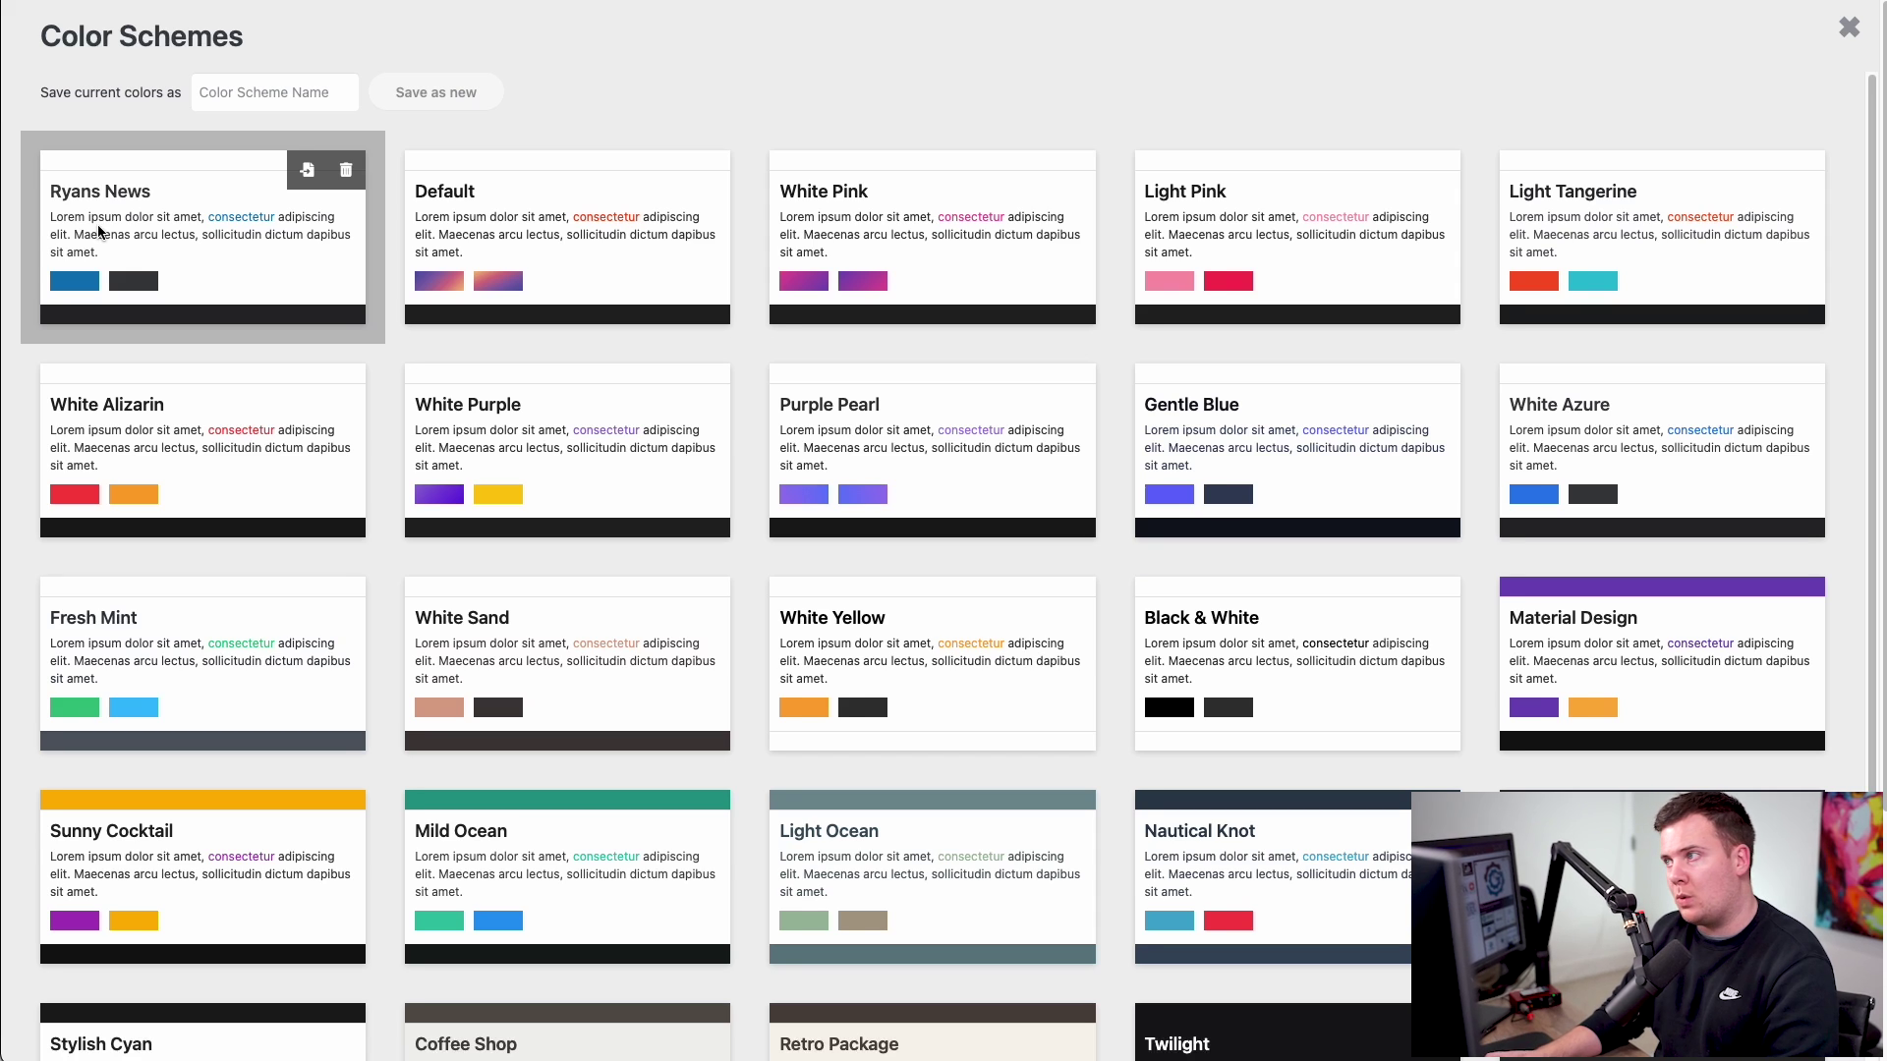
click(1845, 40)
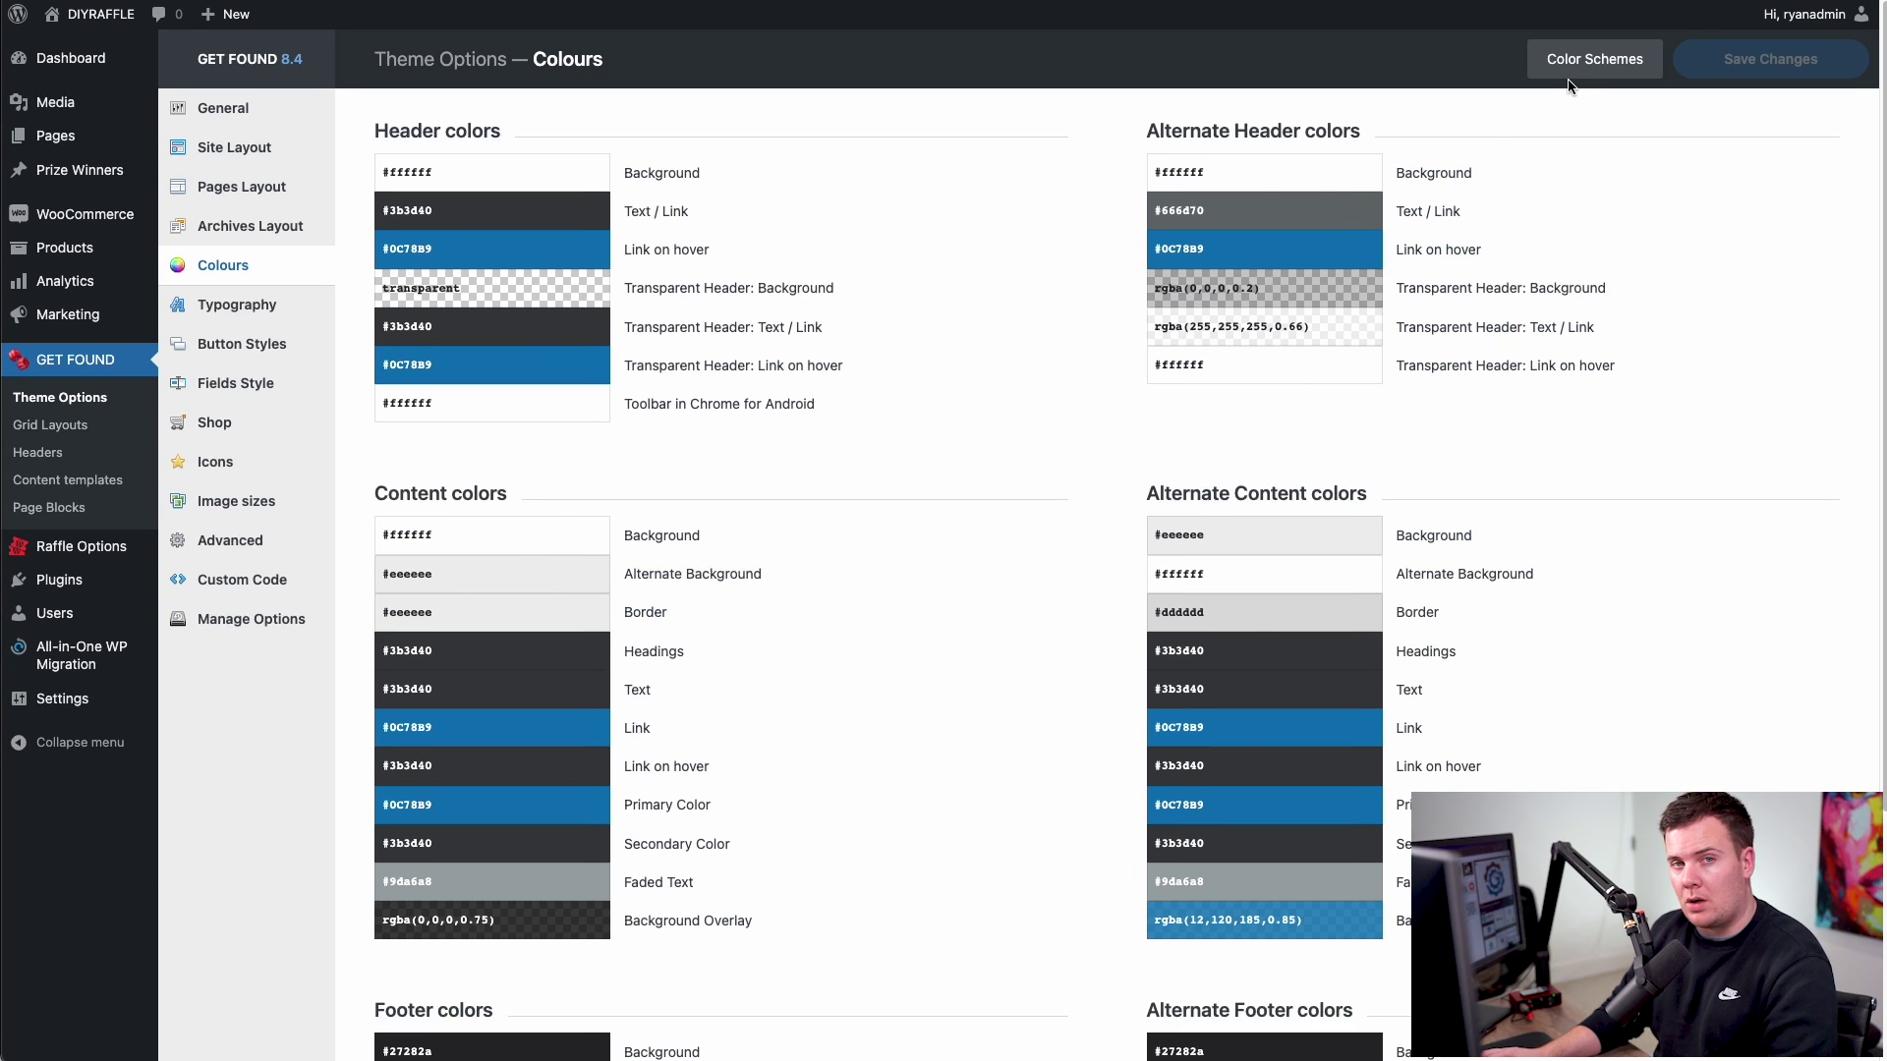
- Apply the Ryans News scheme, save the options, and switch to the live homepage
click(1586, 61)
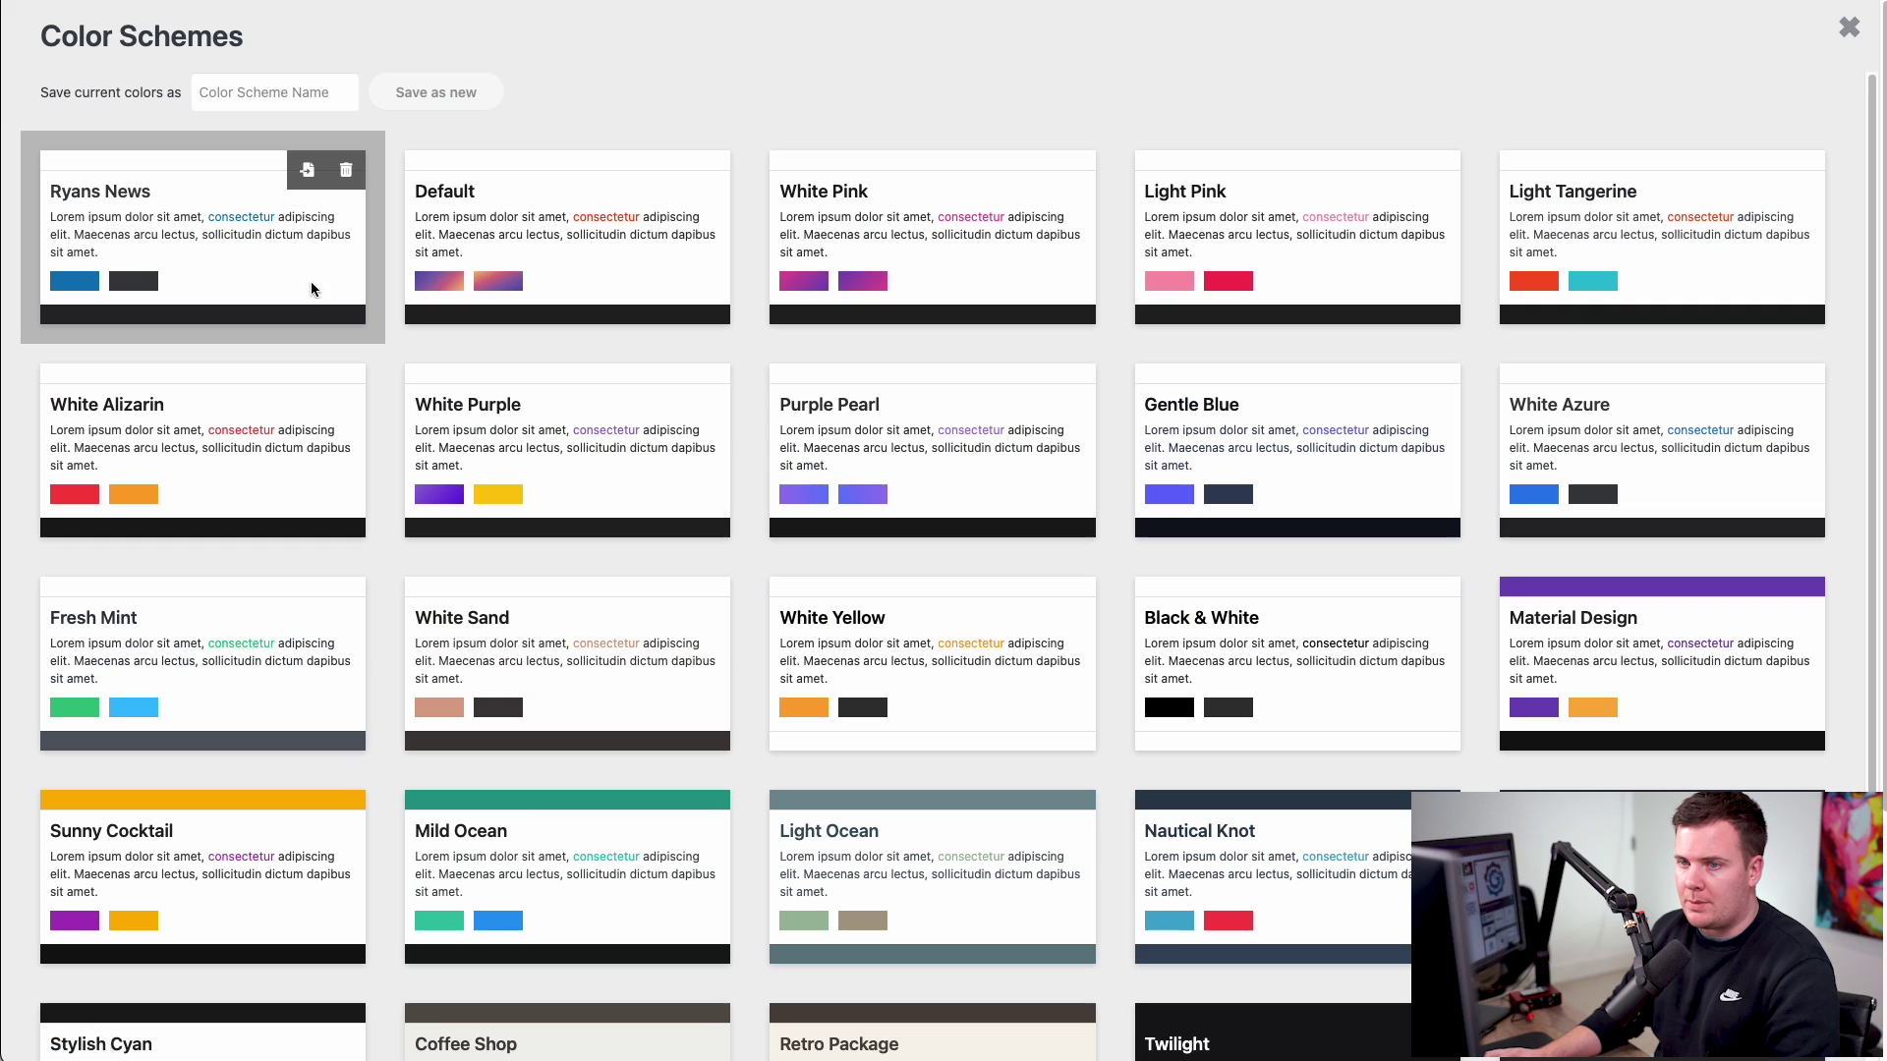
click(140, 233)
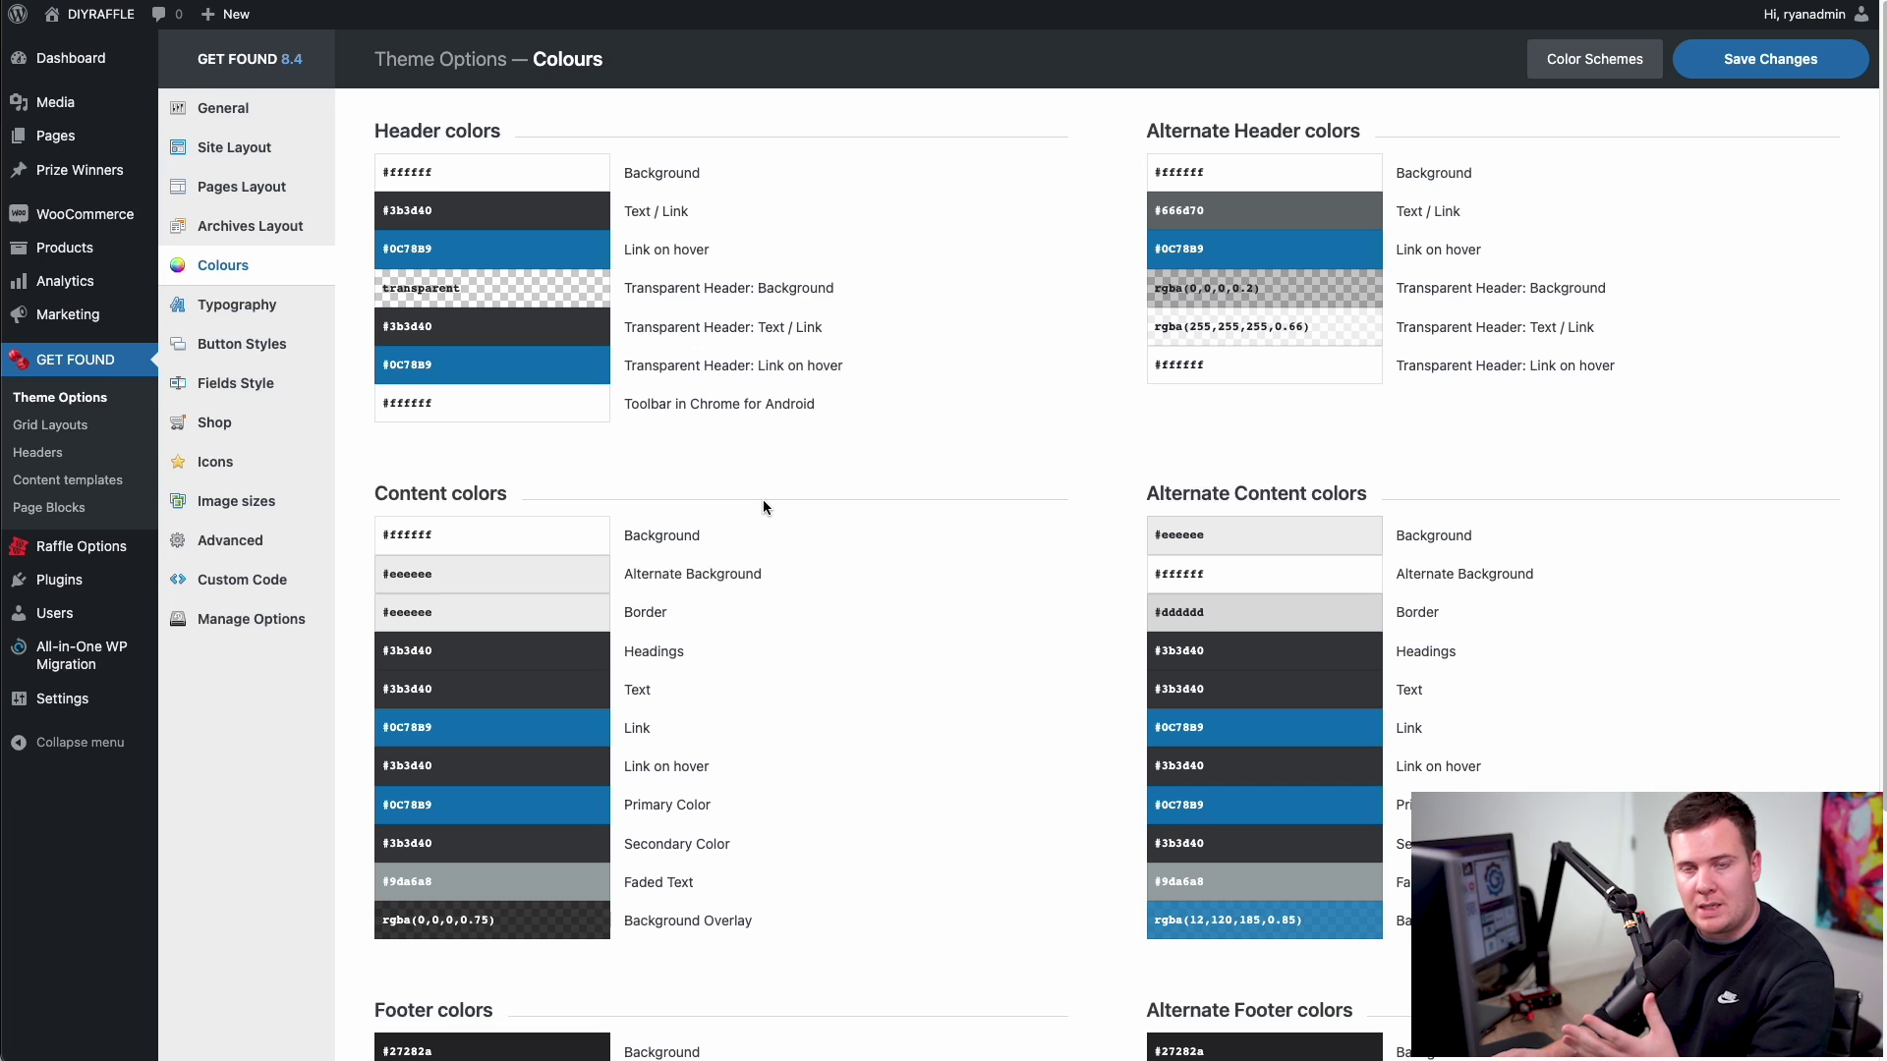
click(1771, 61)
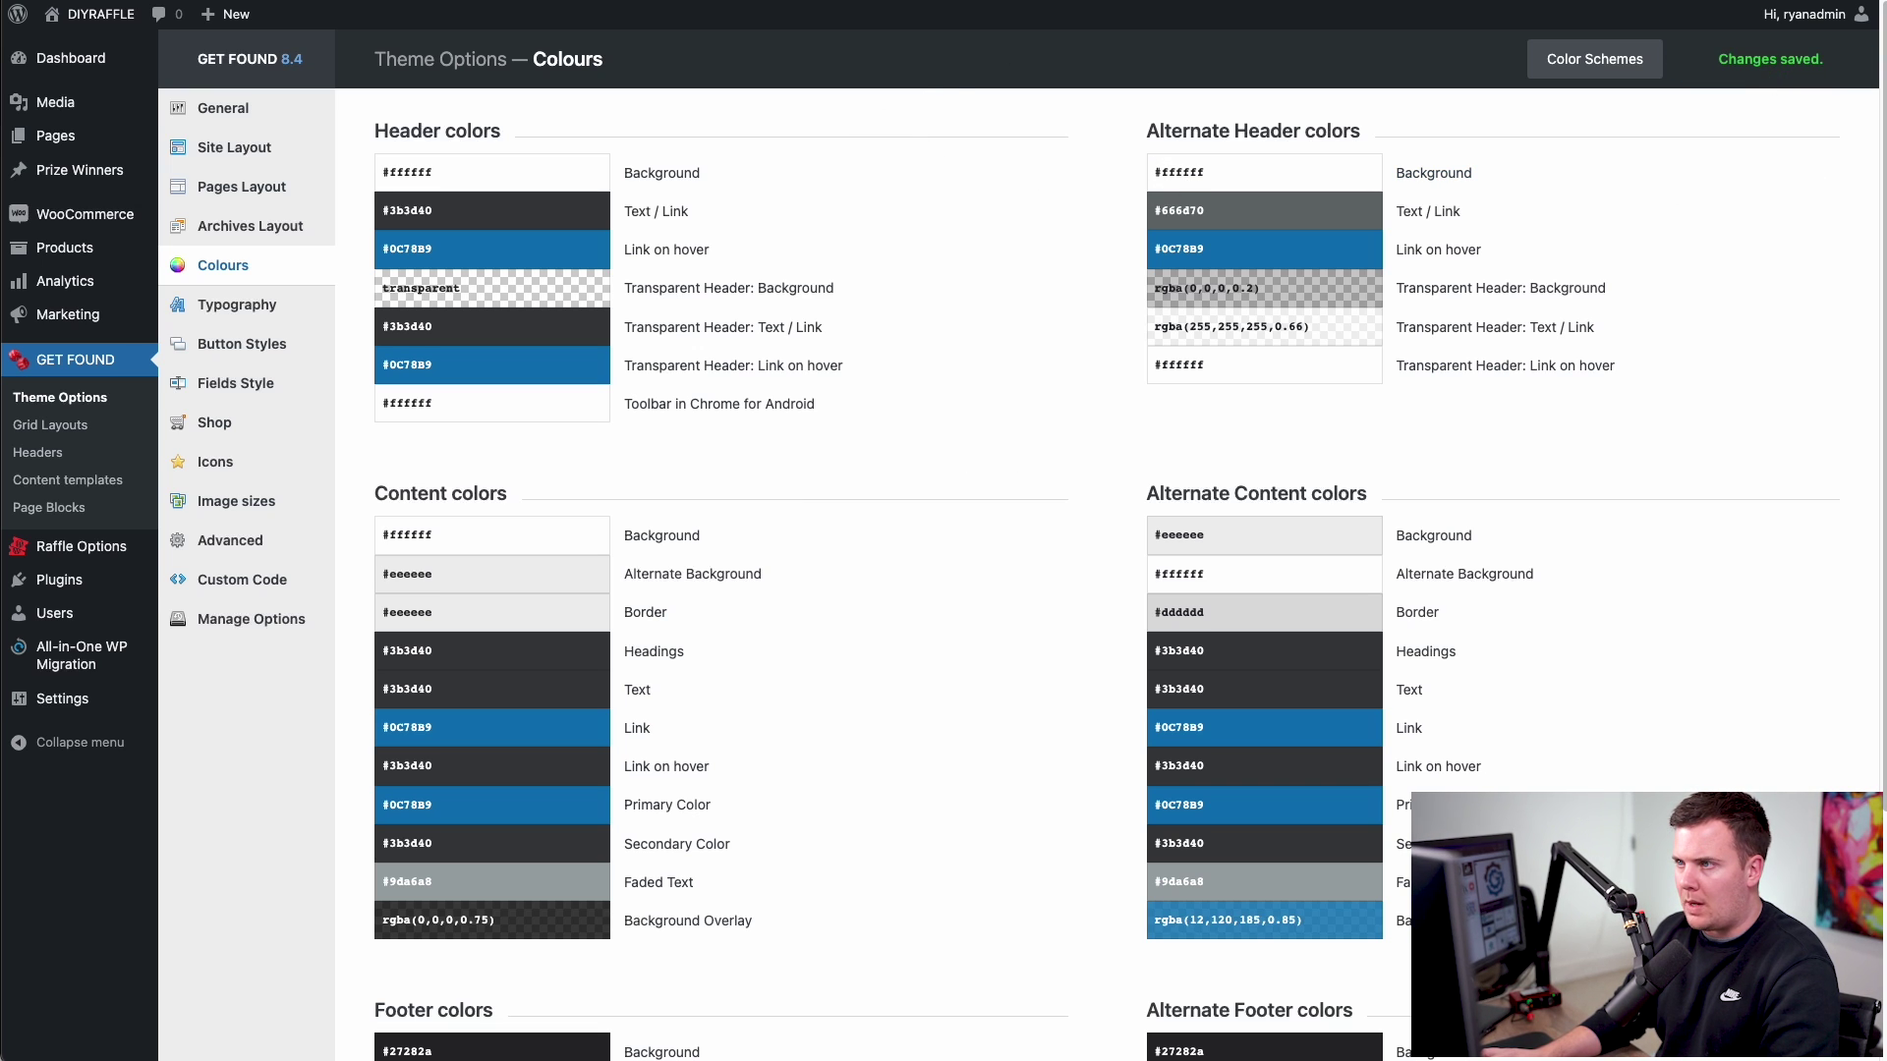
key(ctrl+Tab)
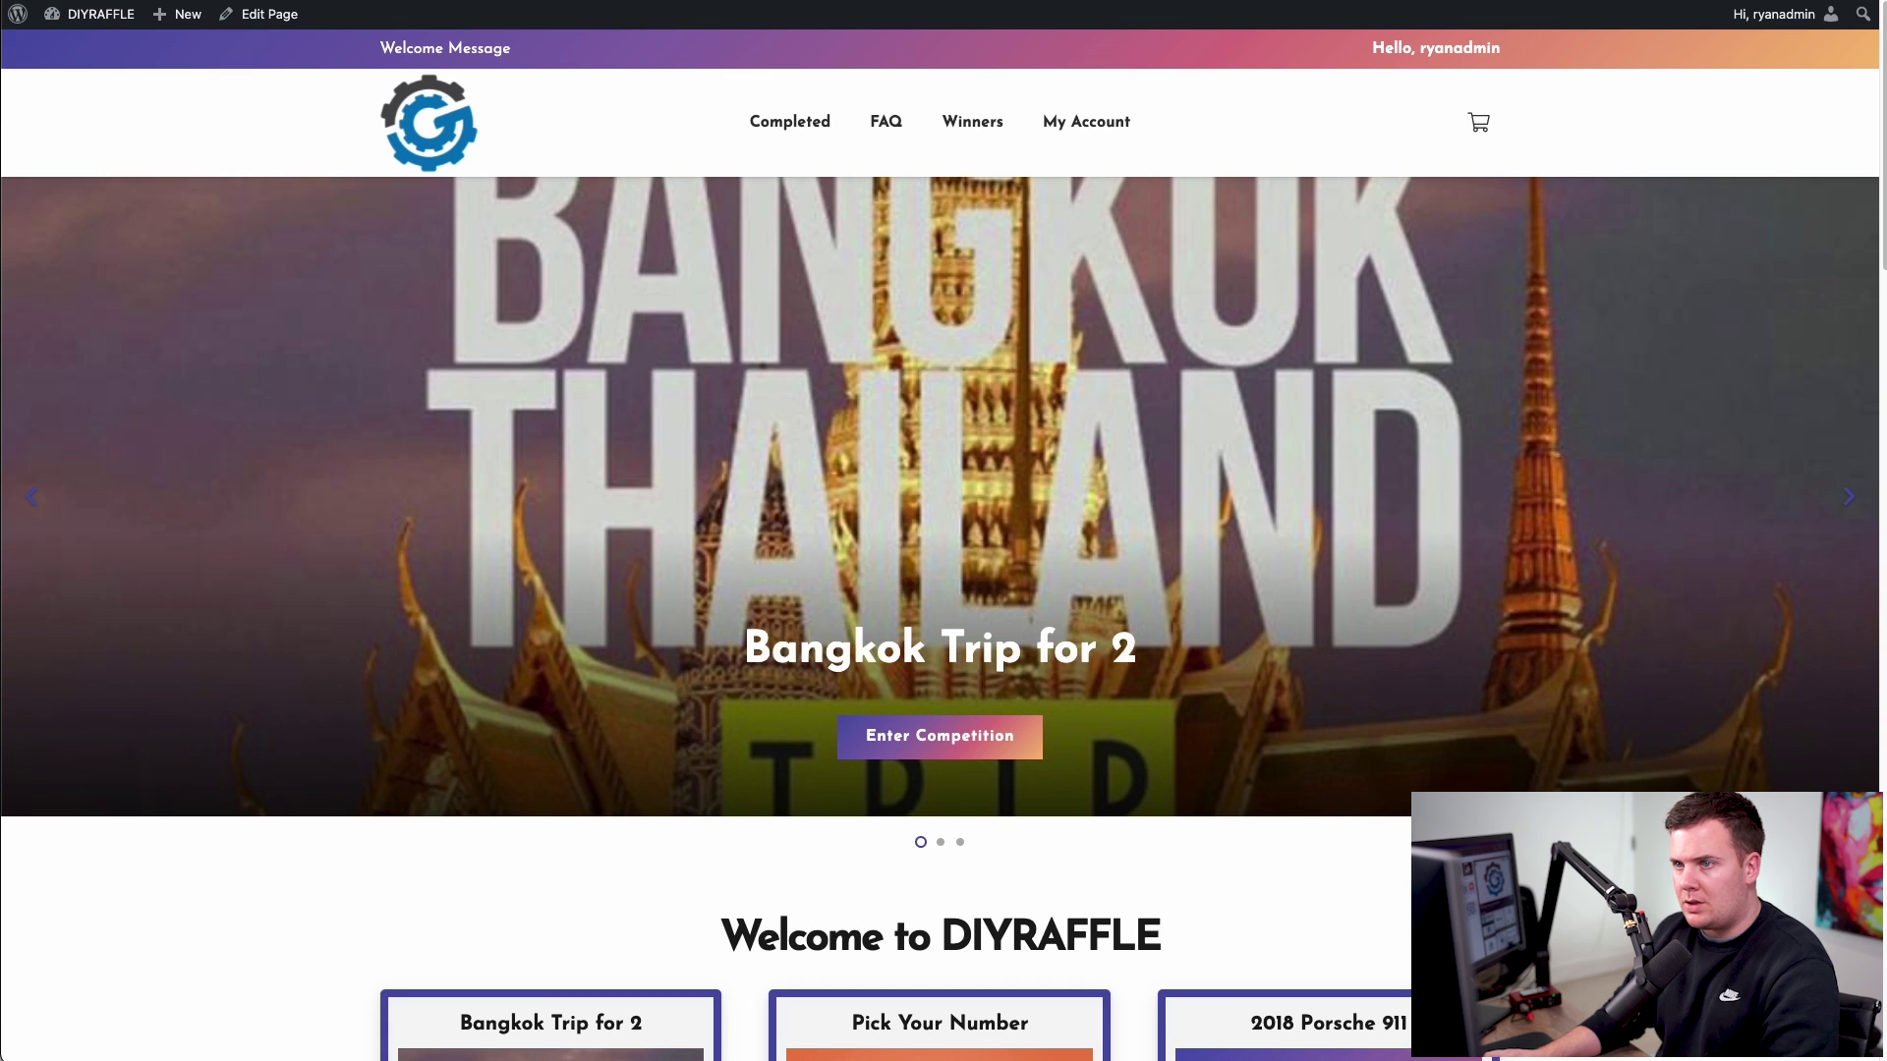
- Reload the homepage and scroll through the cards, How to Play, winners and footer in blue
key(ctrl+r)
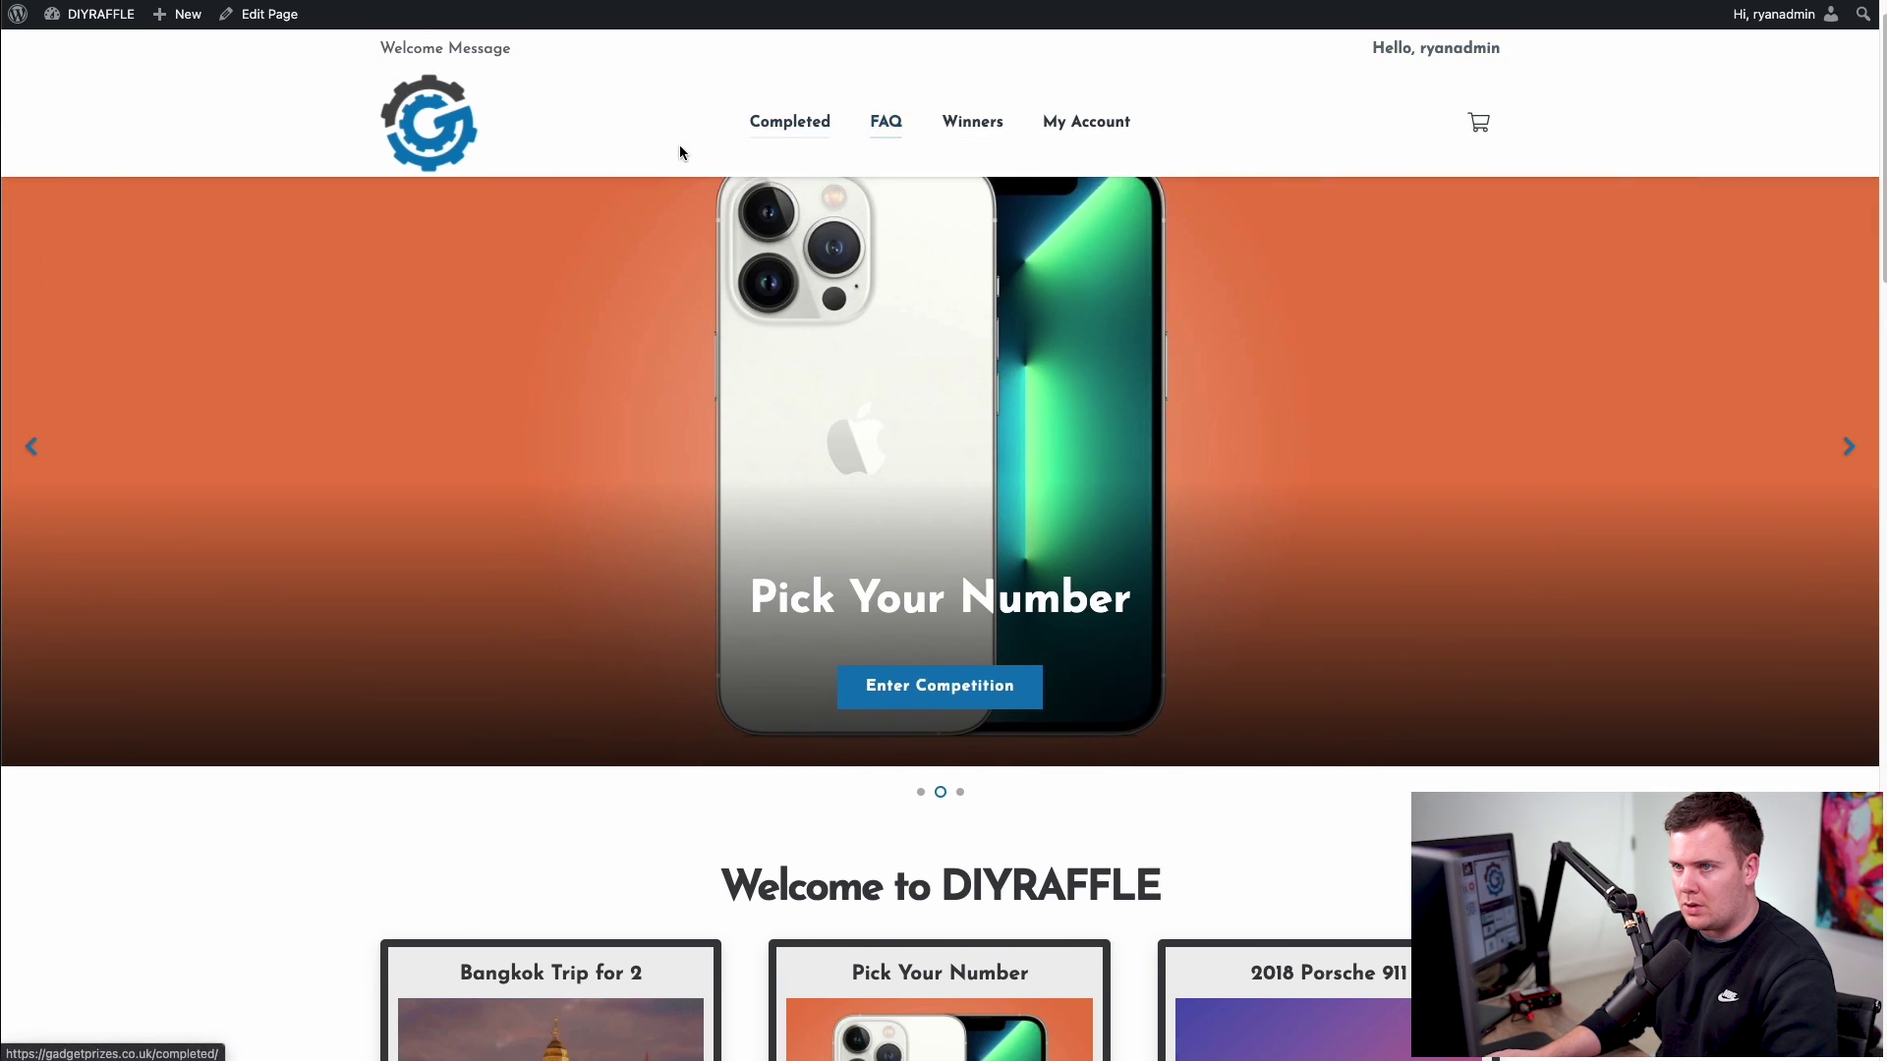
scroll(675, 157, down, 2)
scroll(671, 169, down, 1)
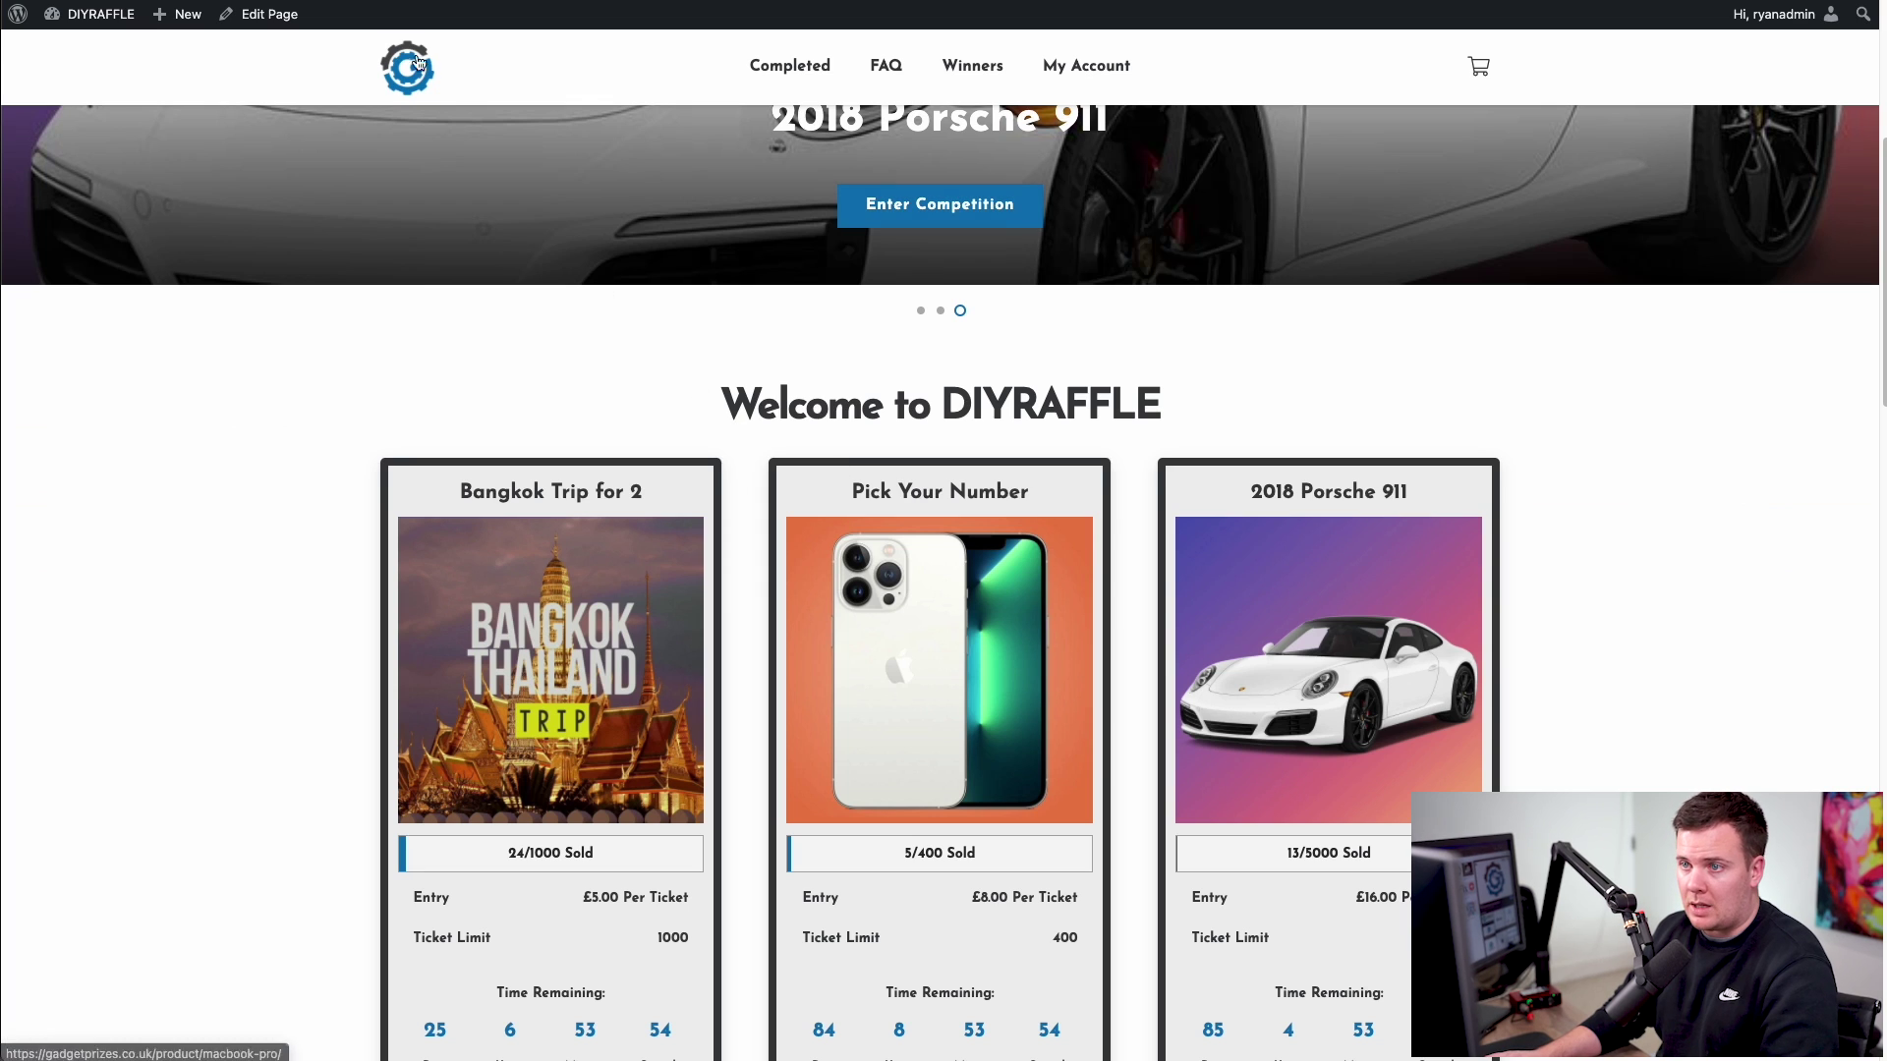
scroll(316, 334, down, 6)
scroll(305, 349, up, 2)
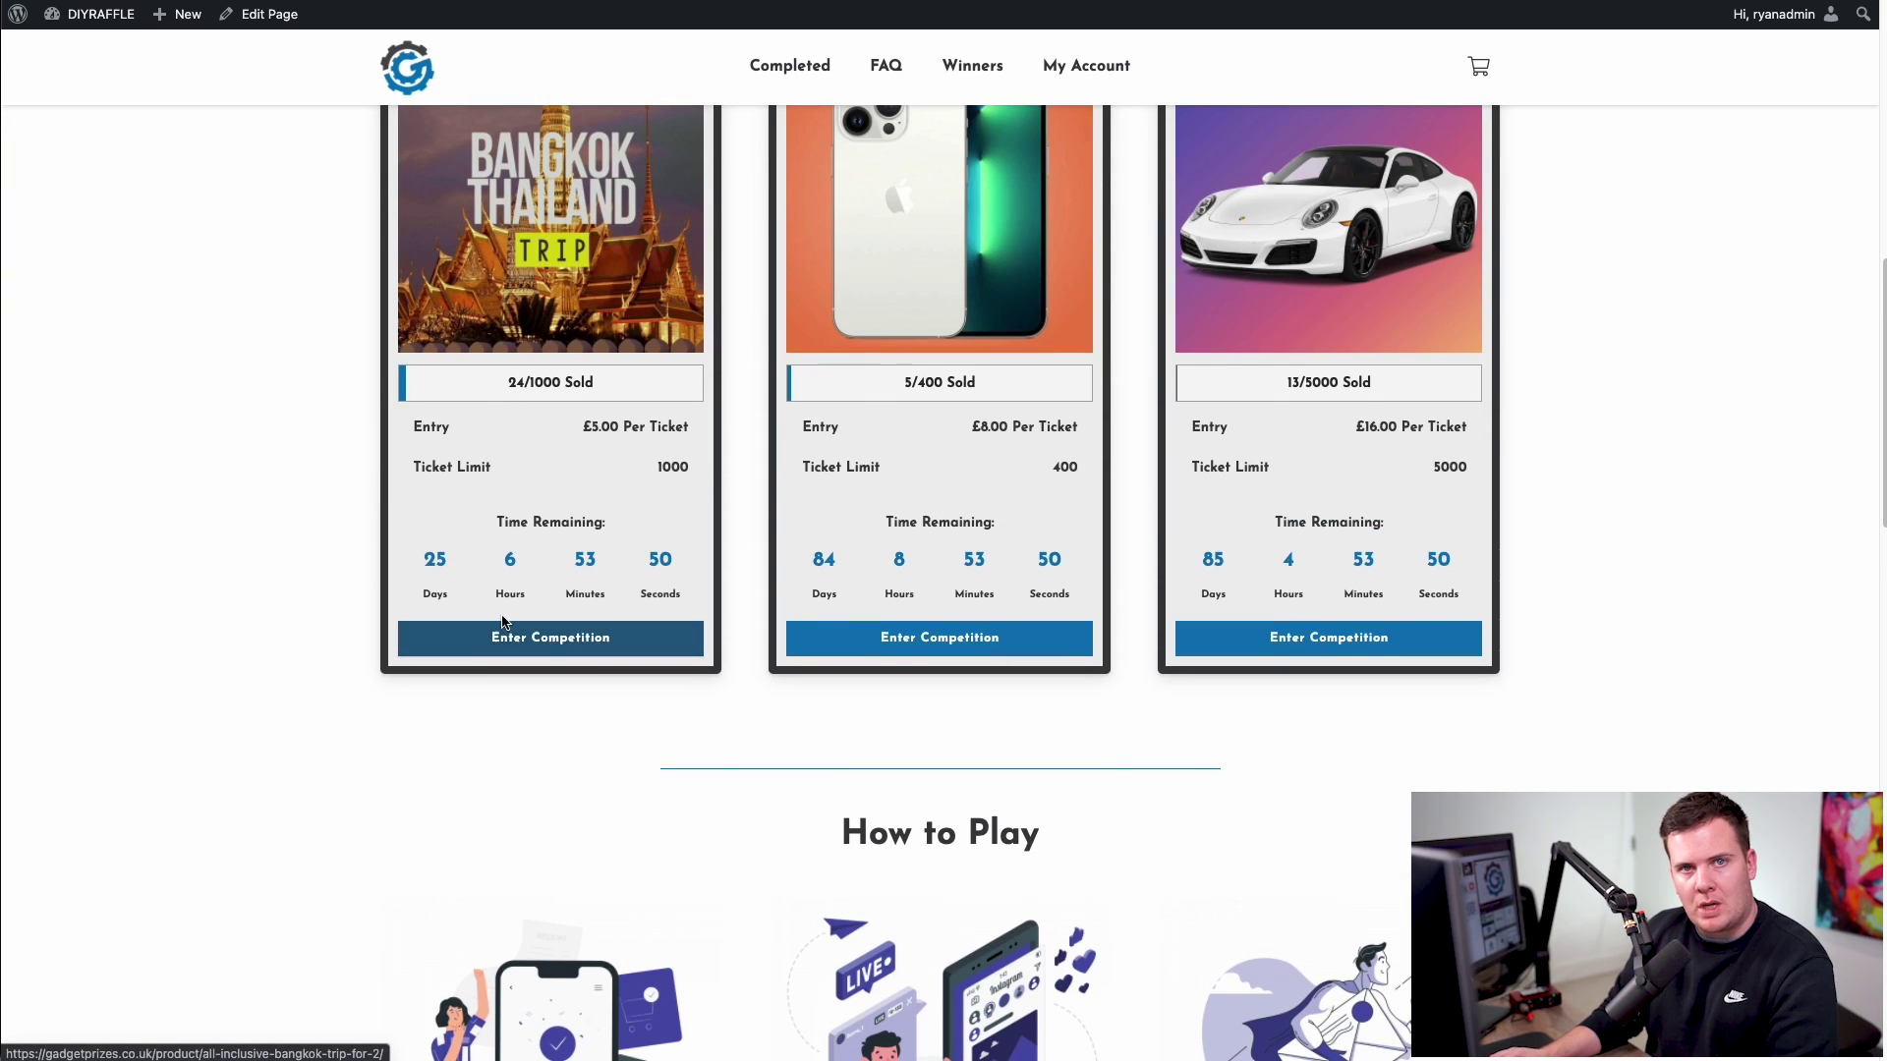
scroll(410, 474, up, 1)
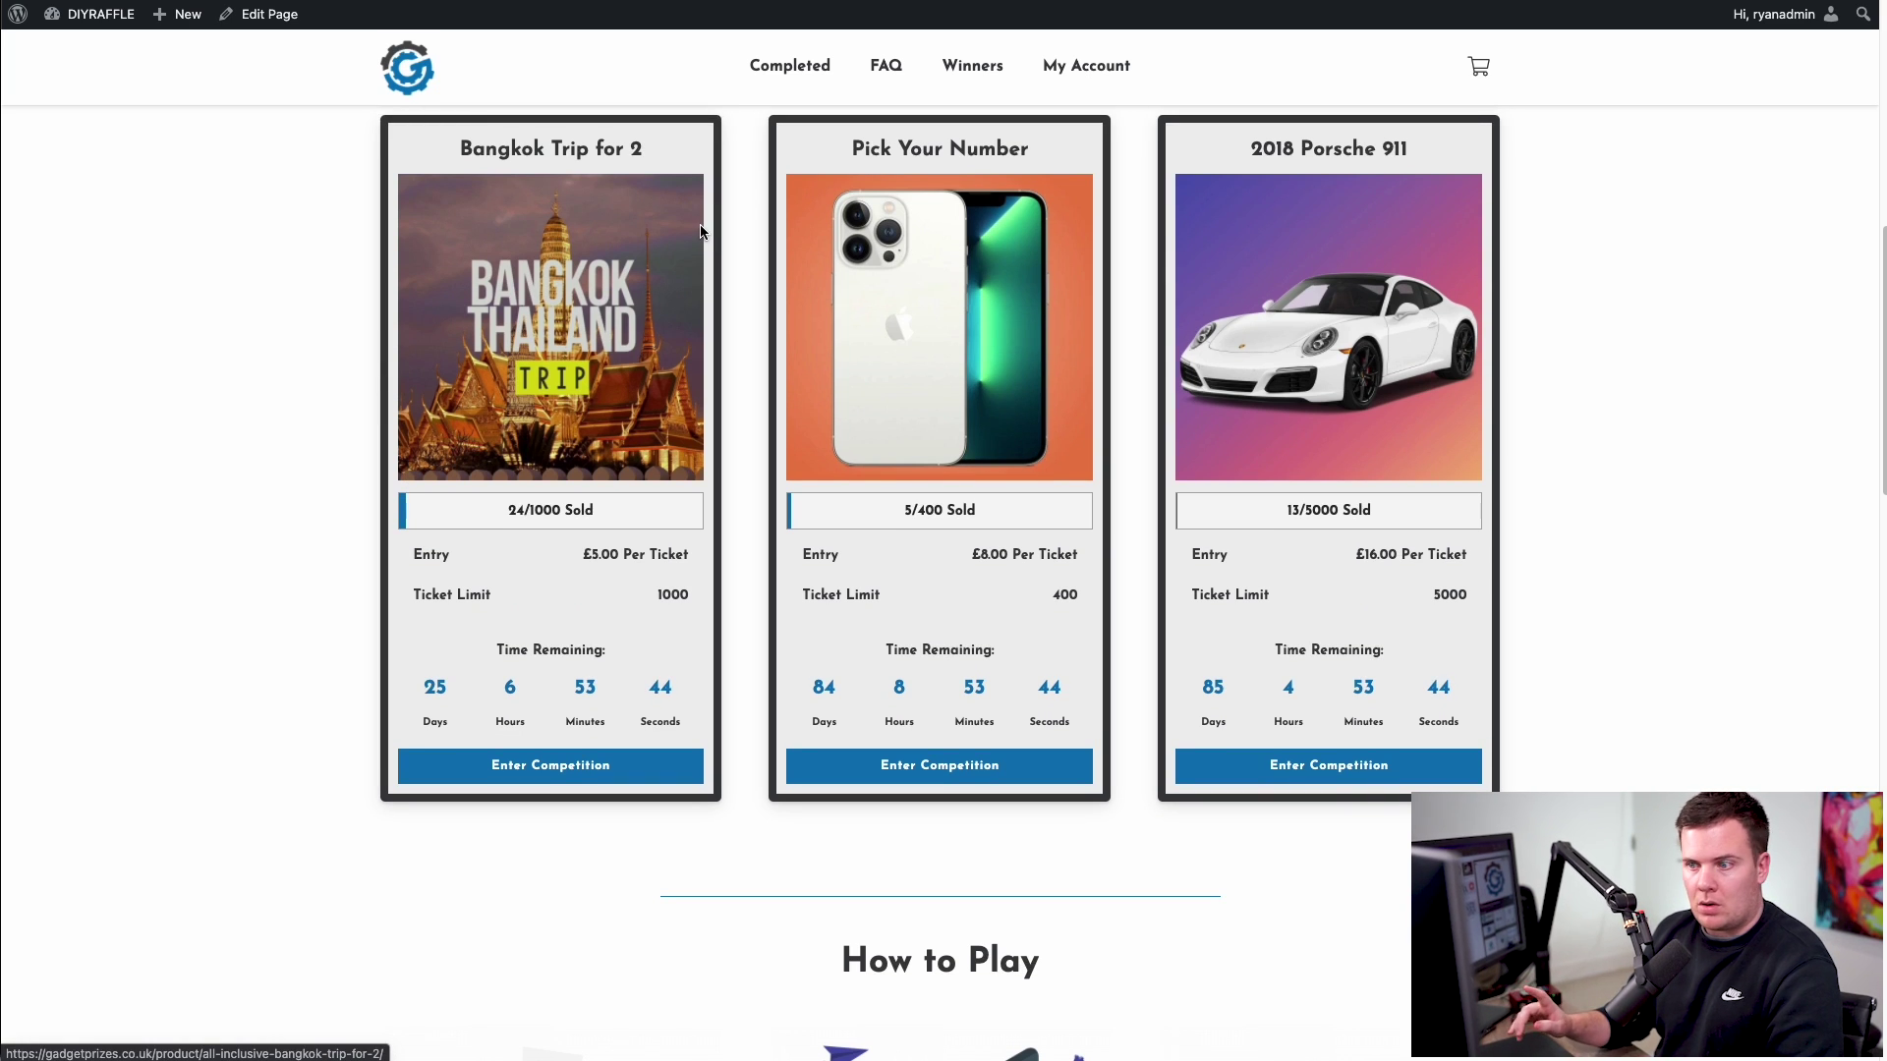
scroll(779, 412, down, 3)
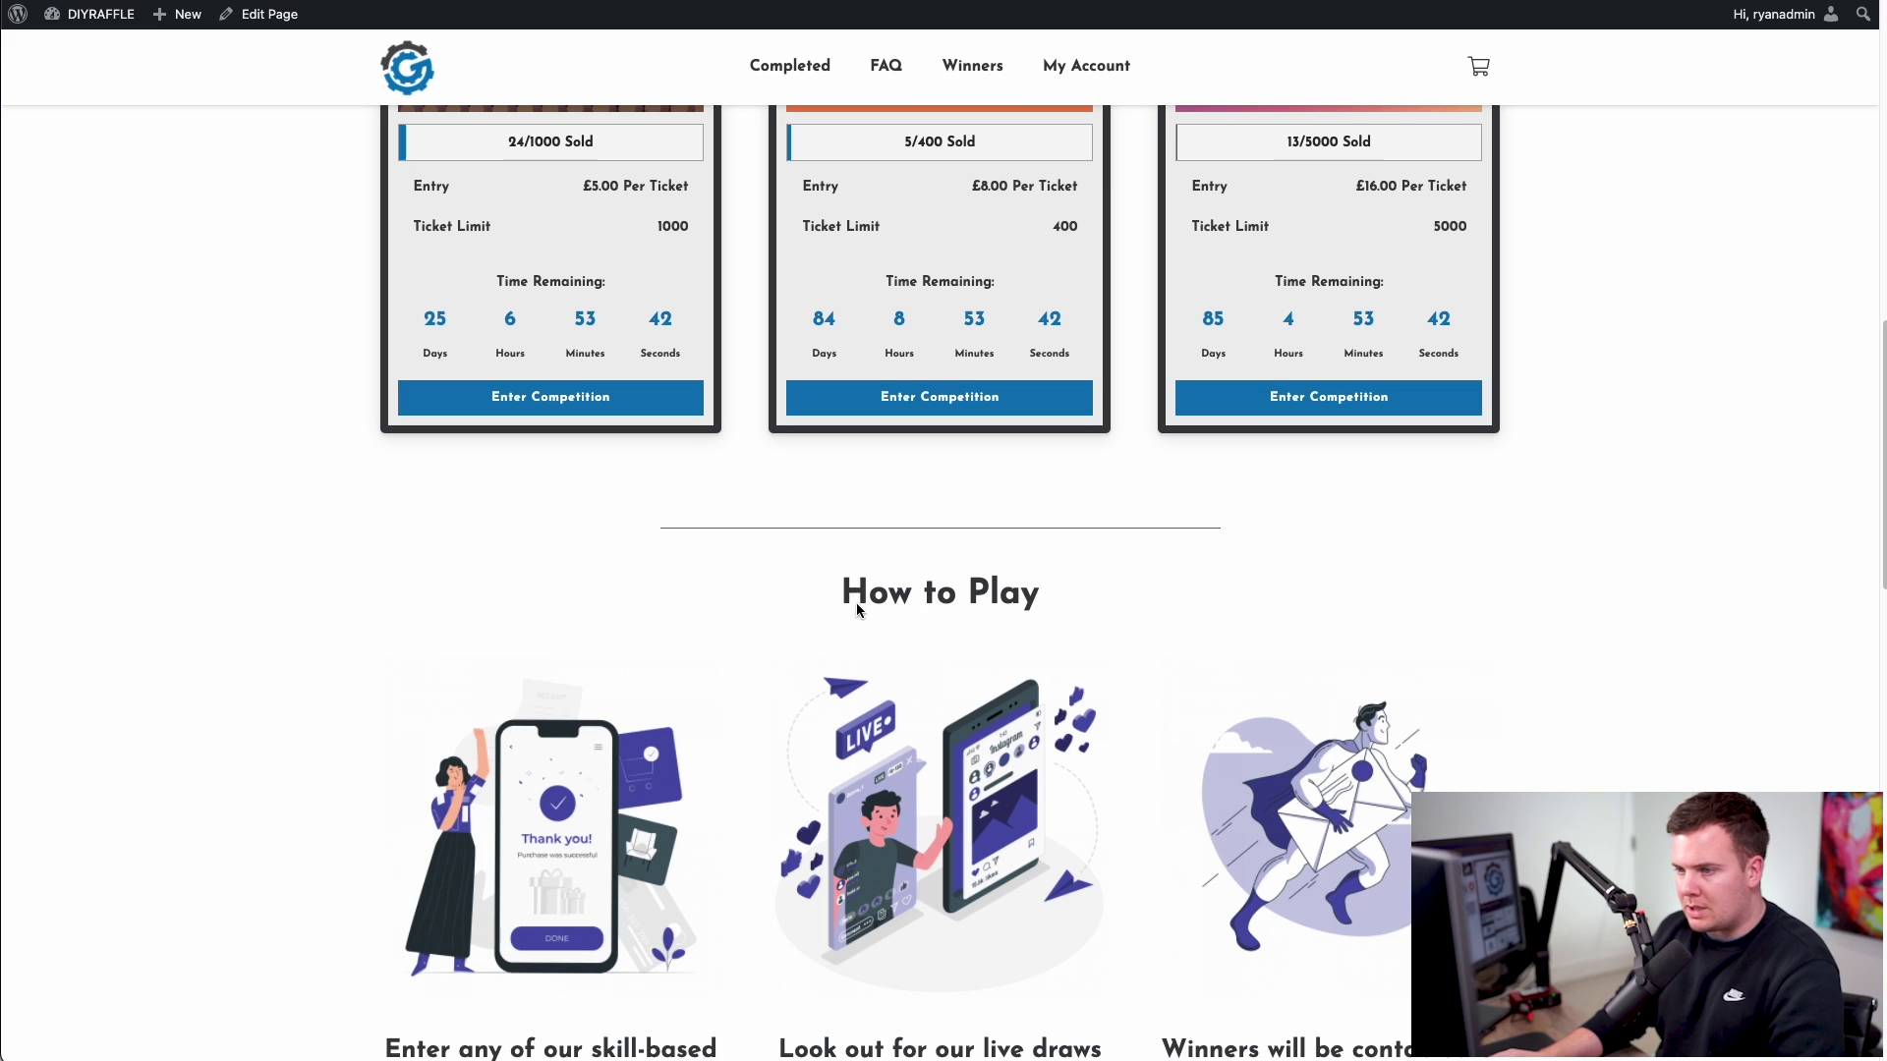
scroll(881, 523, down, 1)
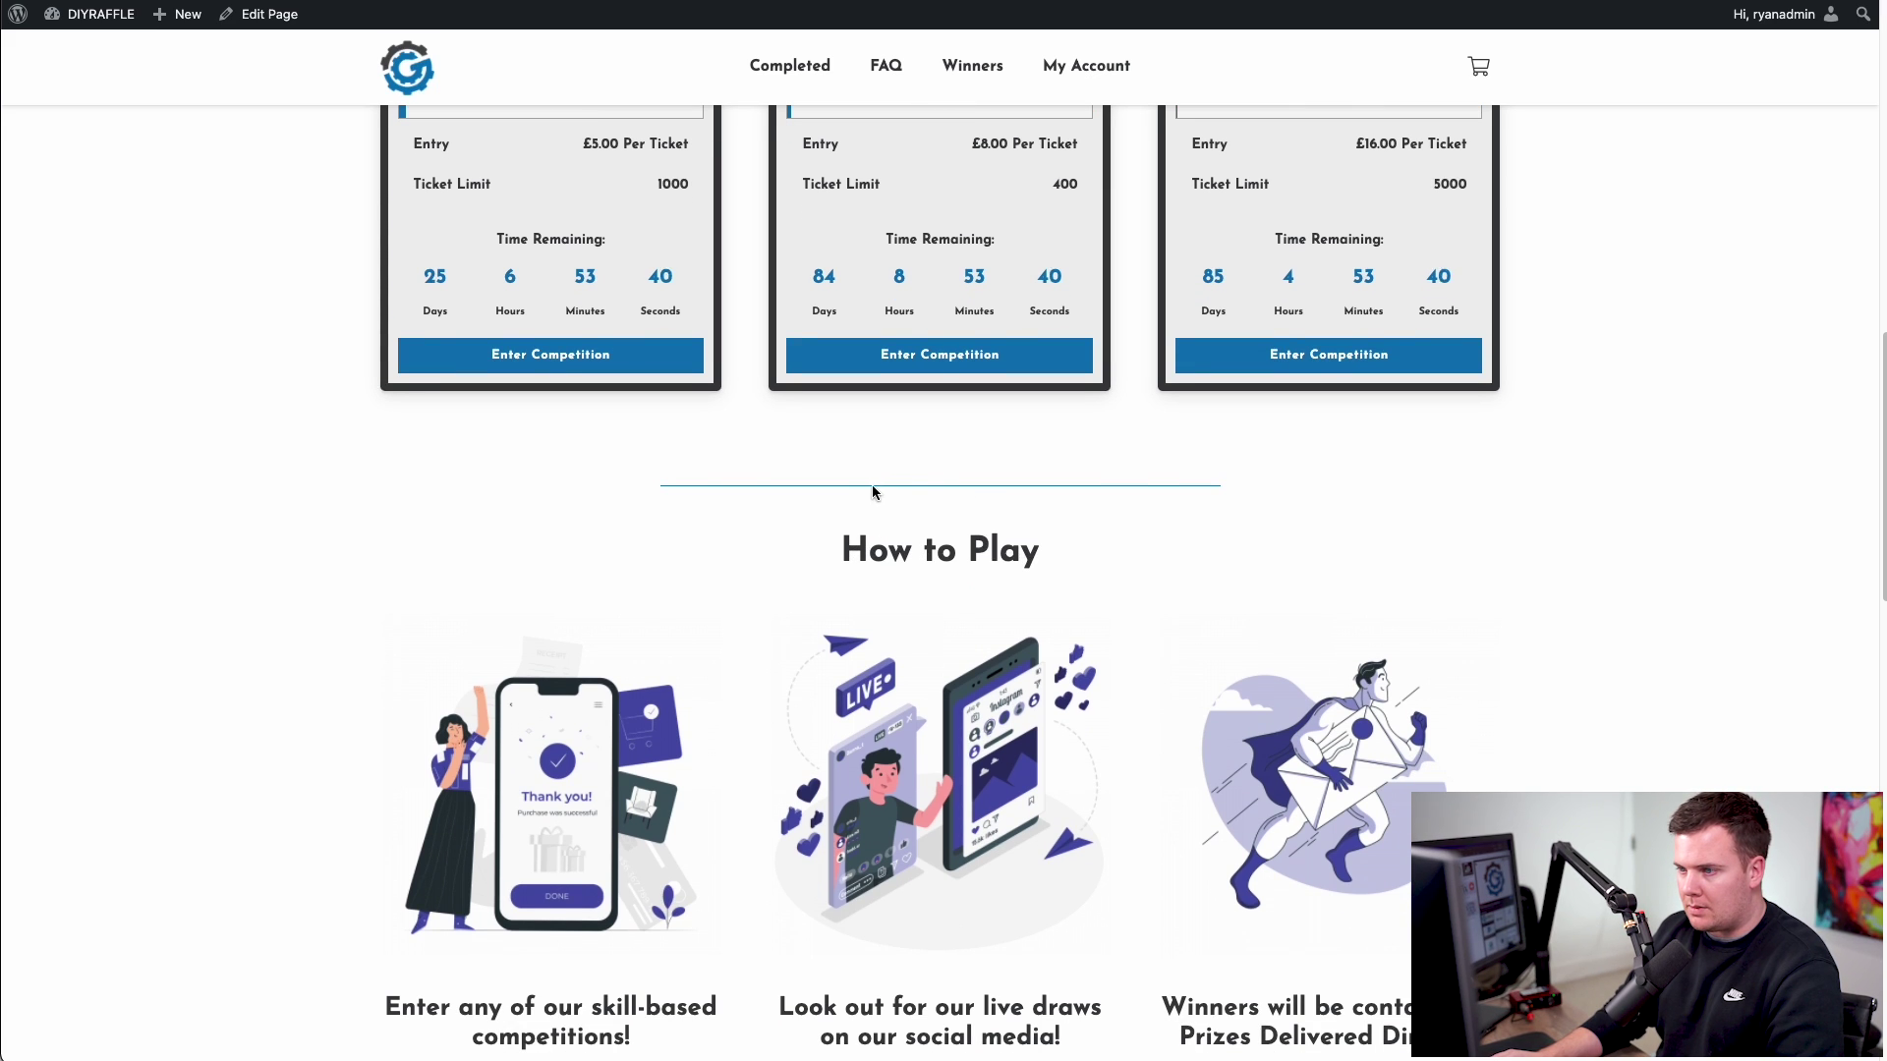
scroll(957, 488, down, 7)
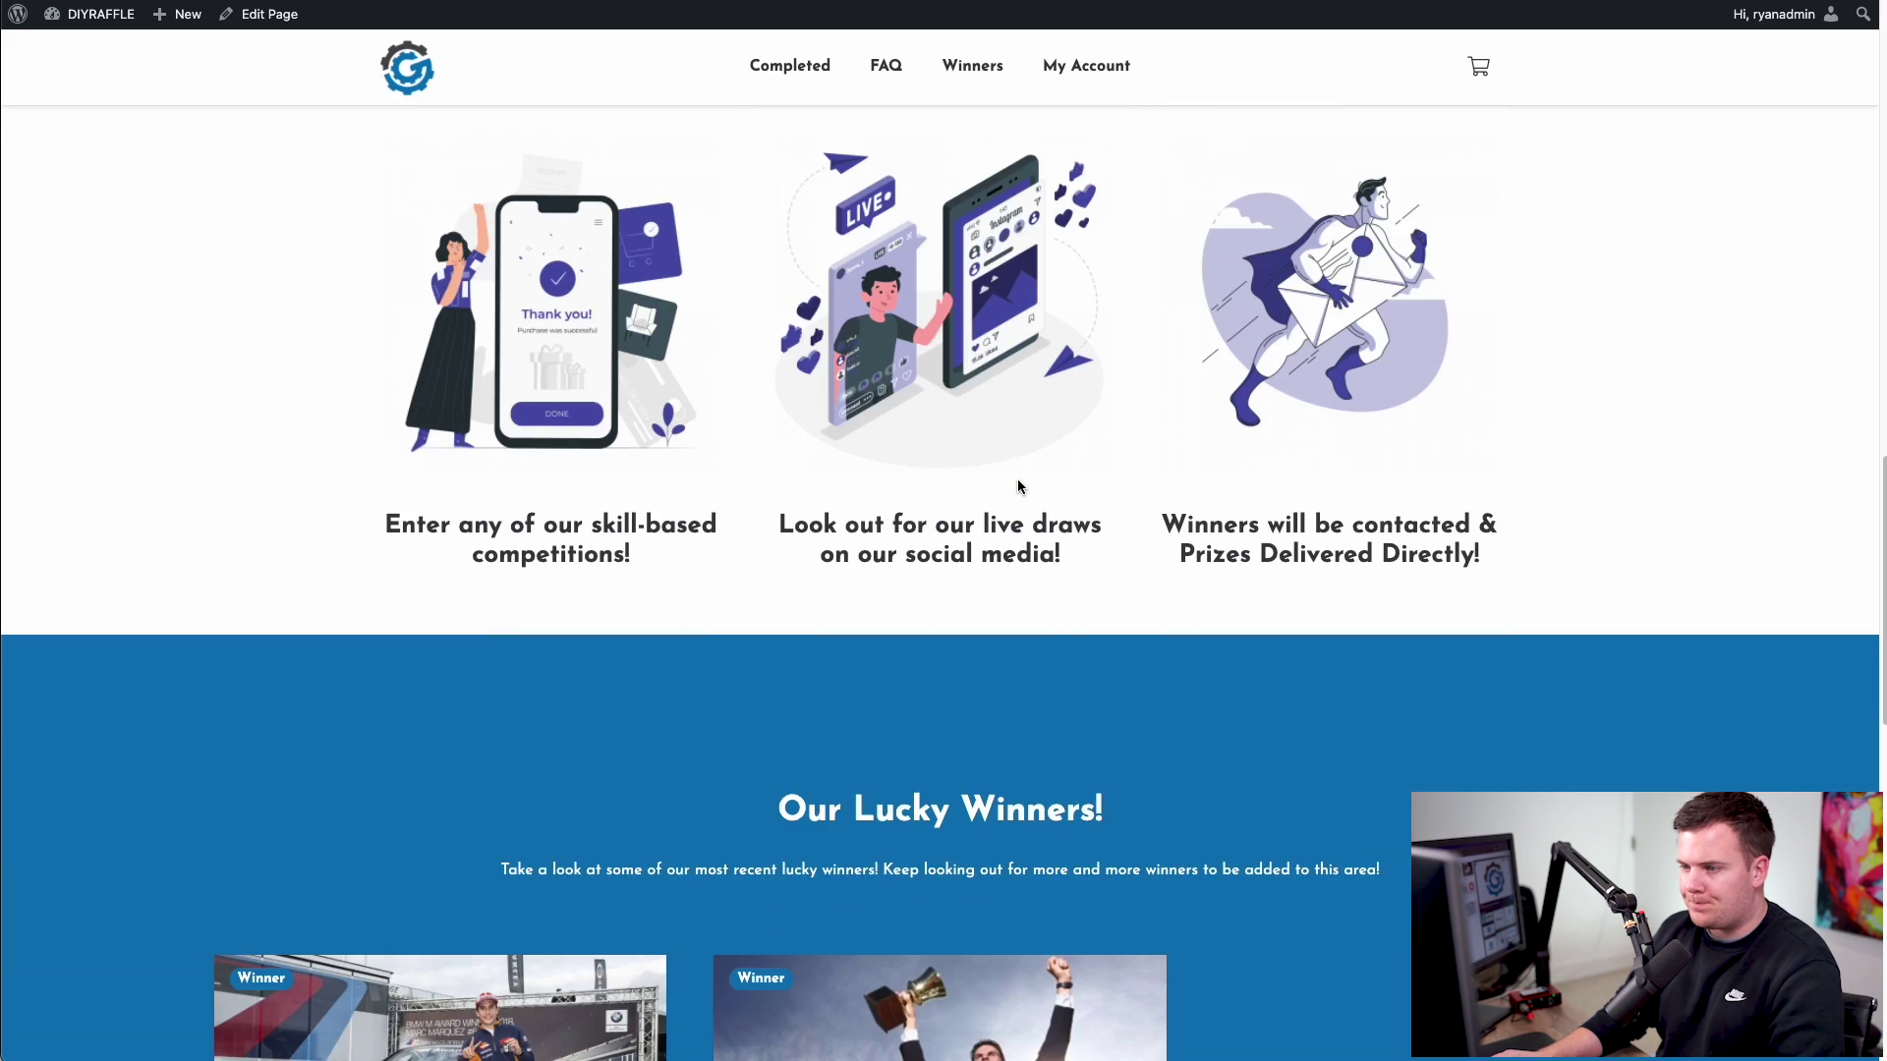
scroll(1072, 466, down, 3)
scroll(1258, 451, down, 7)
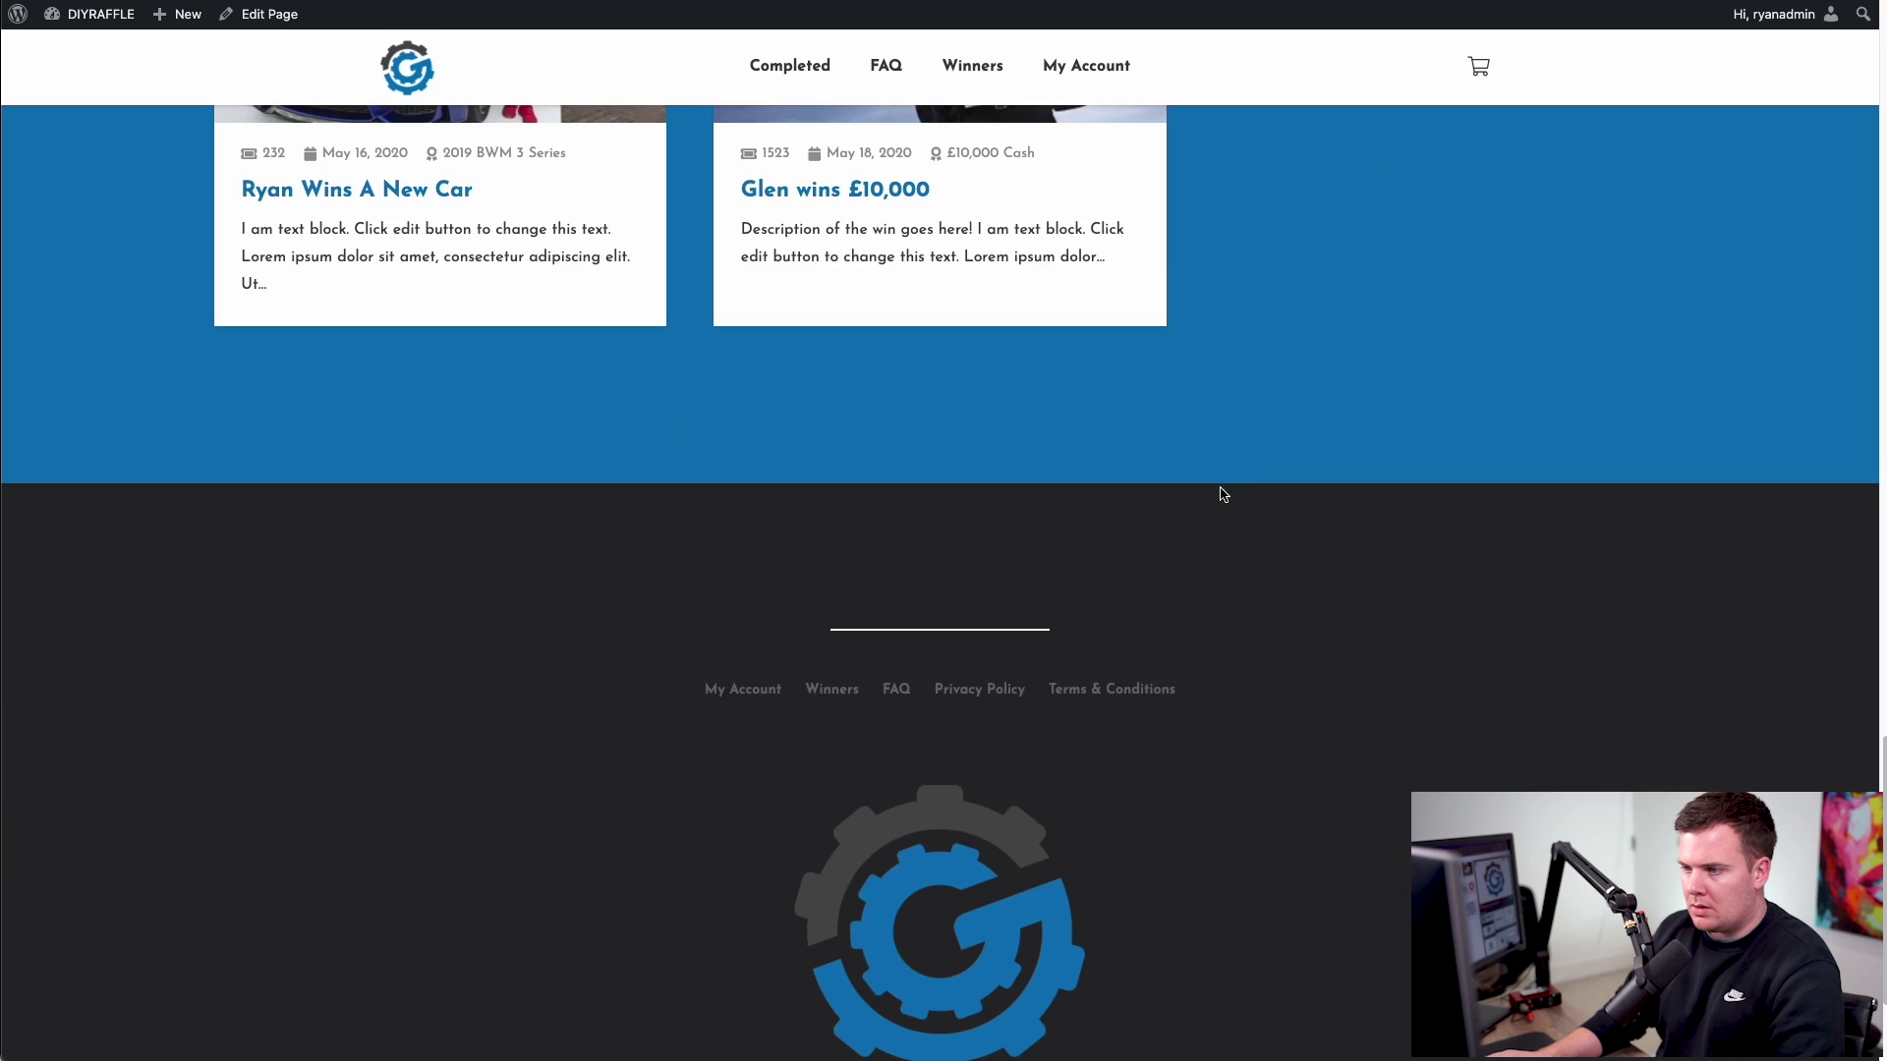
scroll(1387, 616, up, 12)
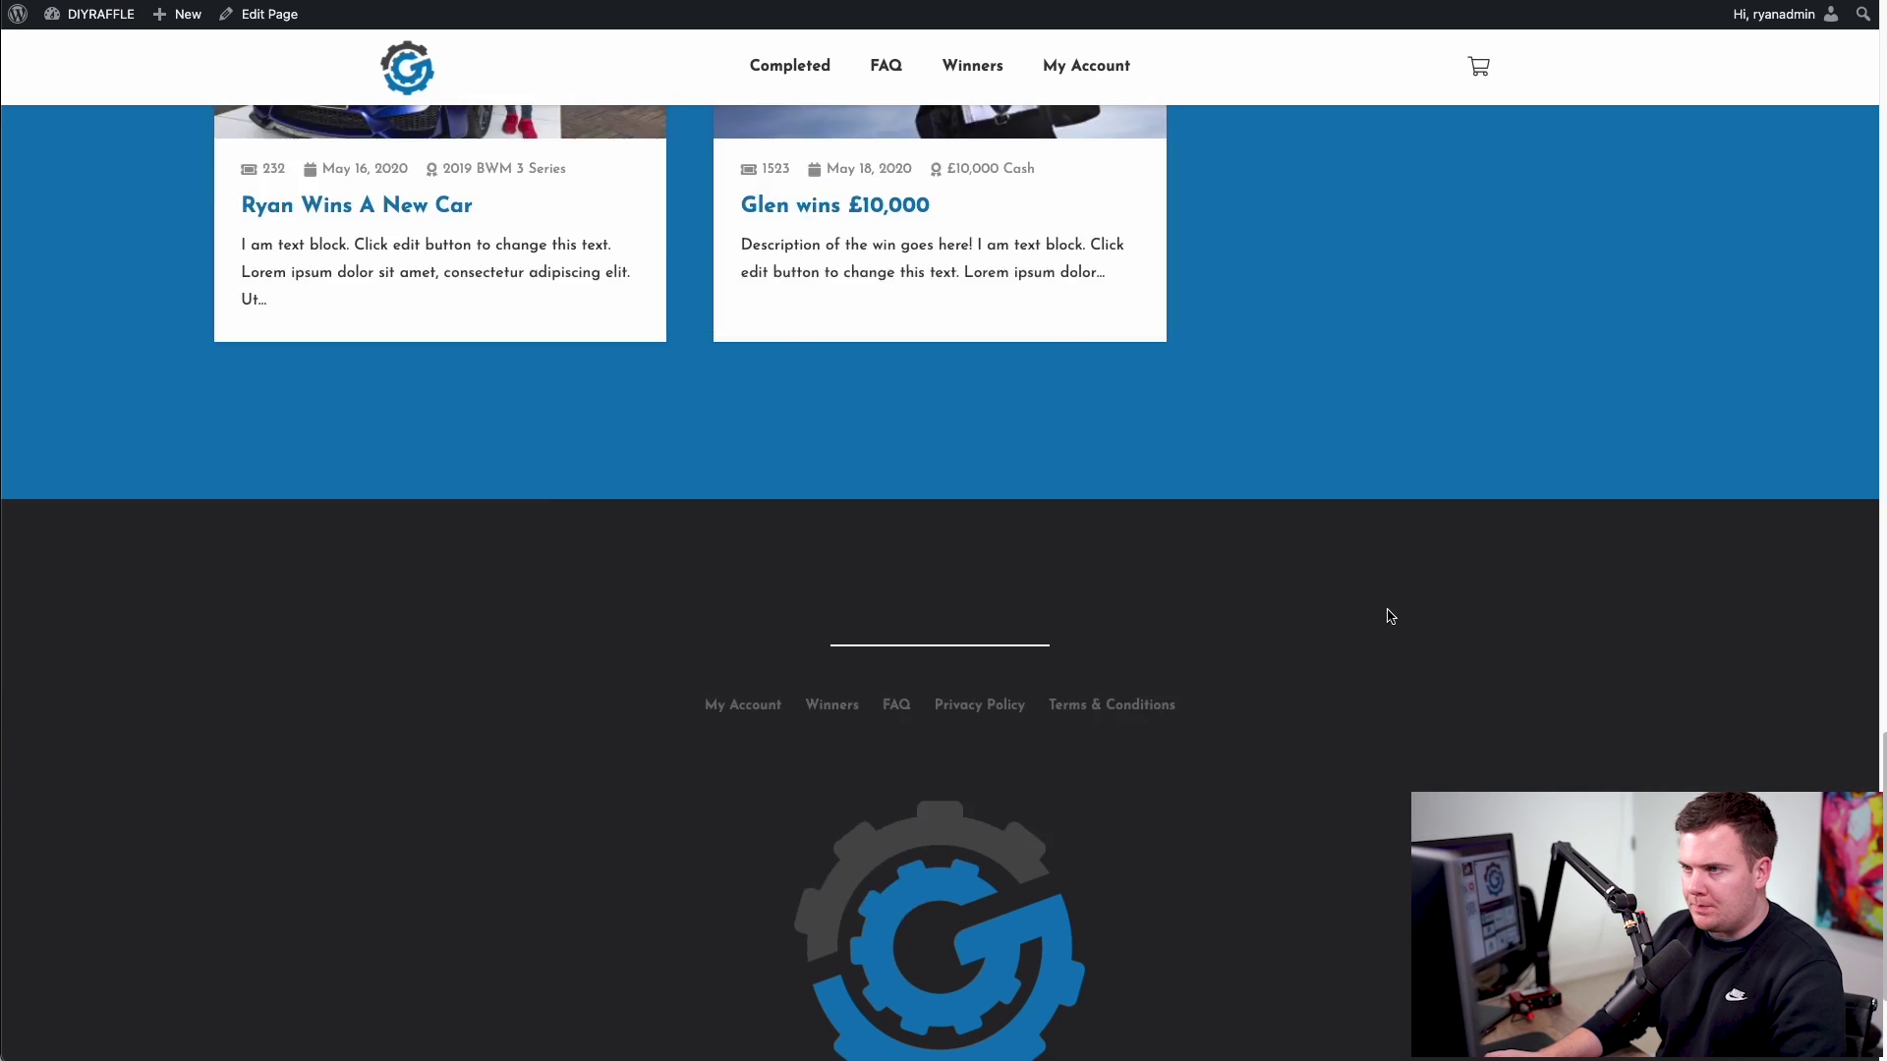
scroll(1389, 616, up, 14)
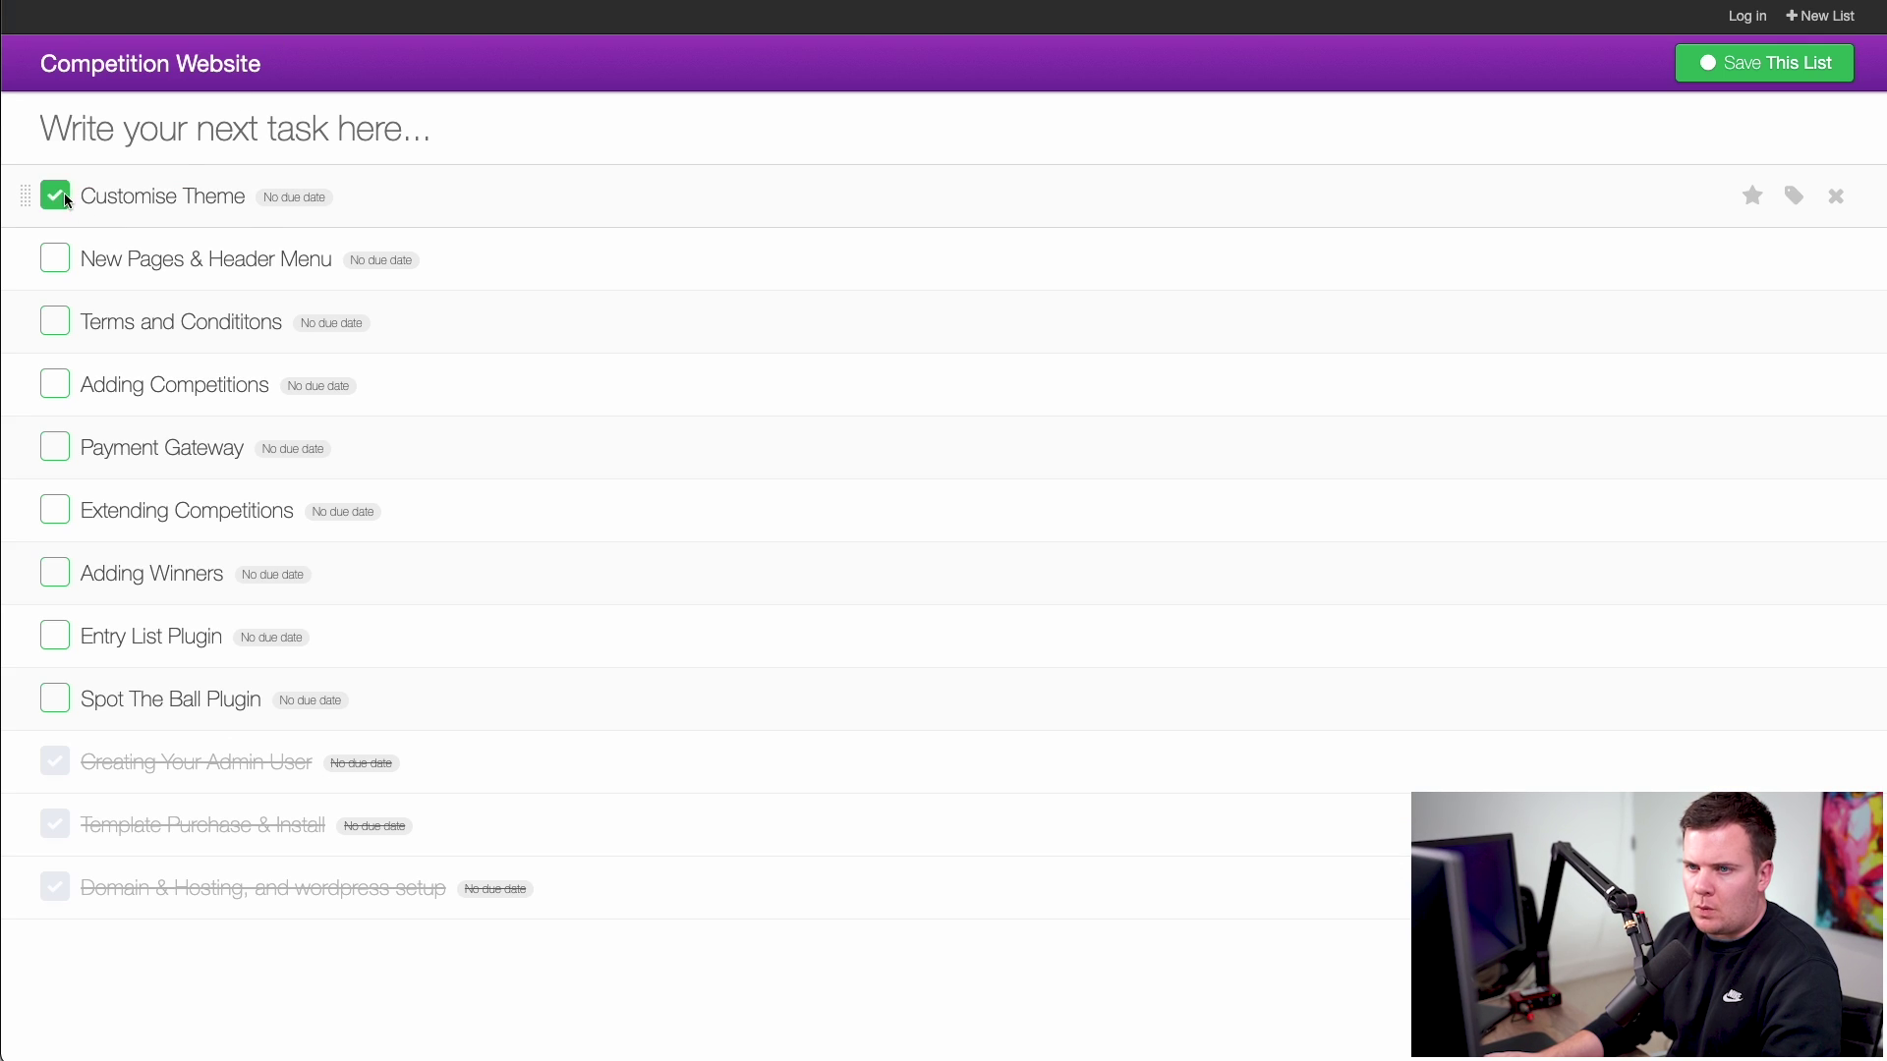
- Tick Customise Theme as completed in the Competition Website to-do list
click(57, 197)
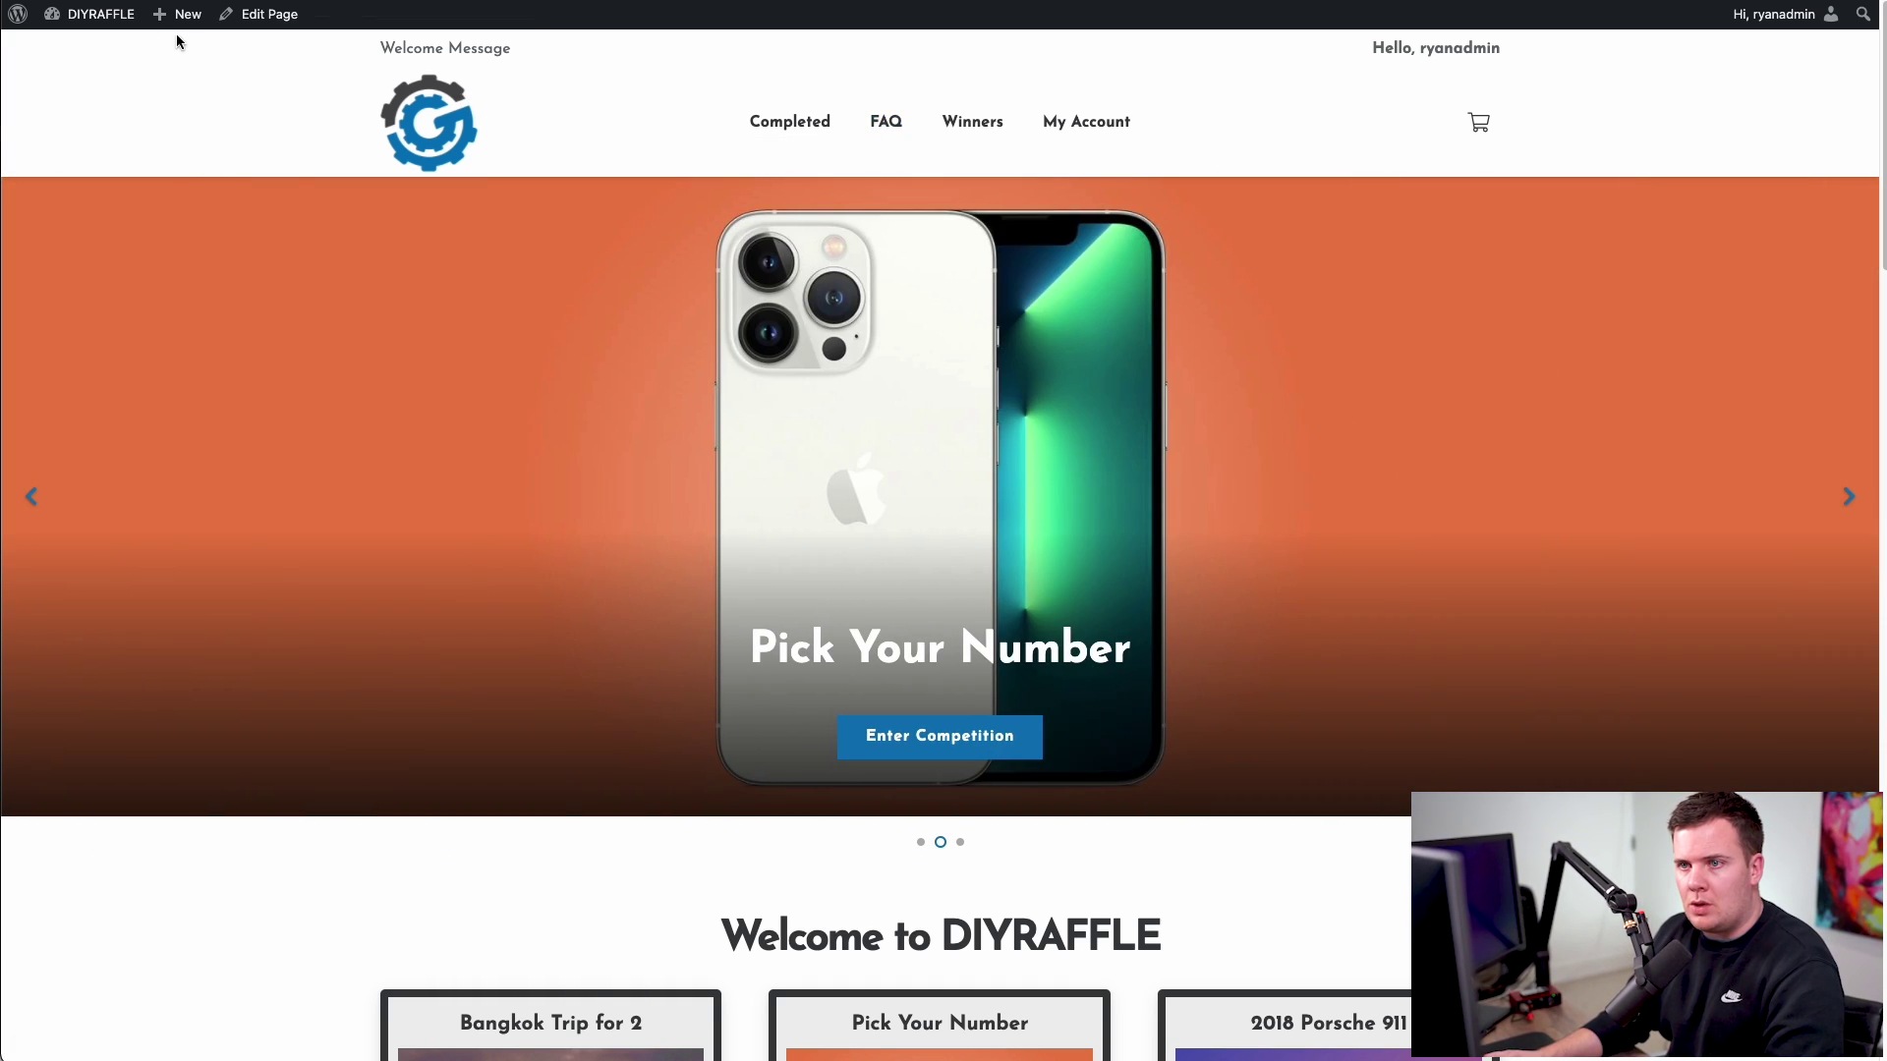
- From the dashboard, create a new page titled Charity
mouse_move(192, 23)
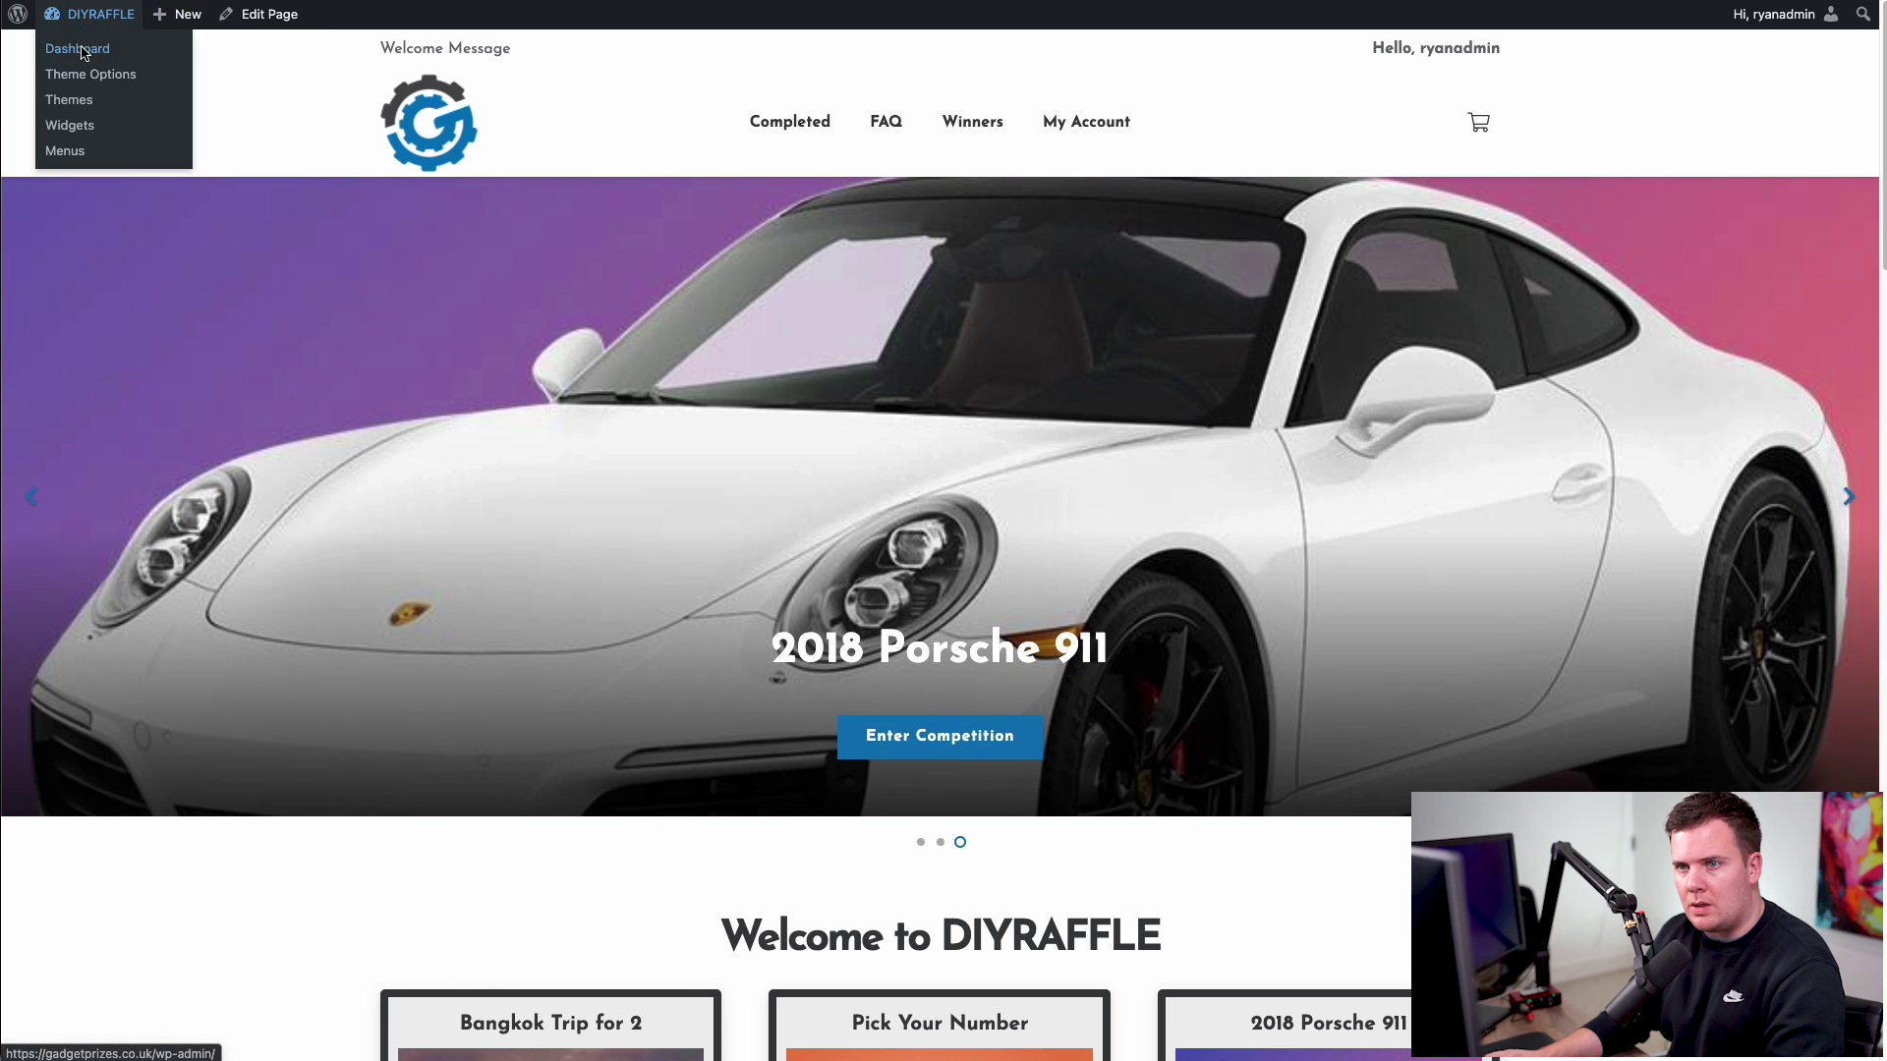
click(83, 51)
mouse_move(81, 215)
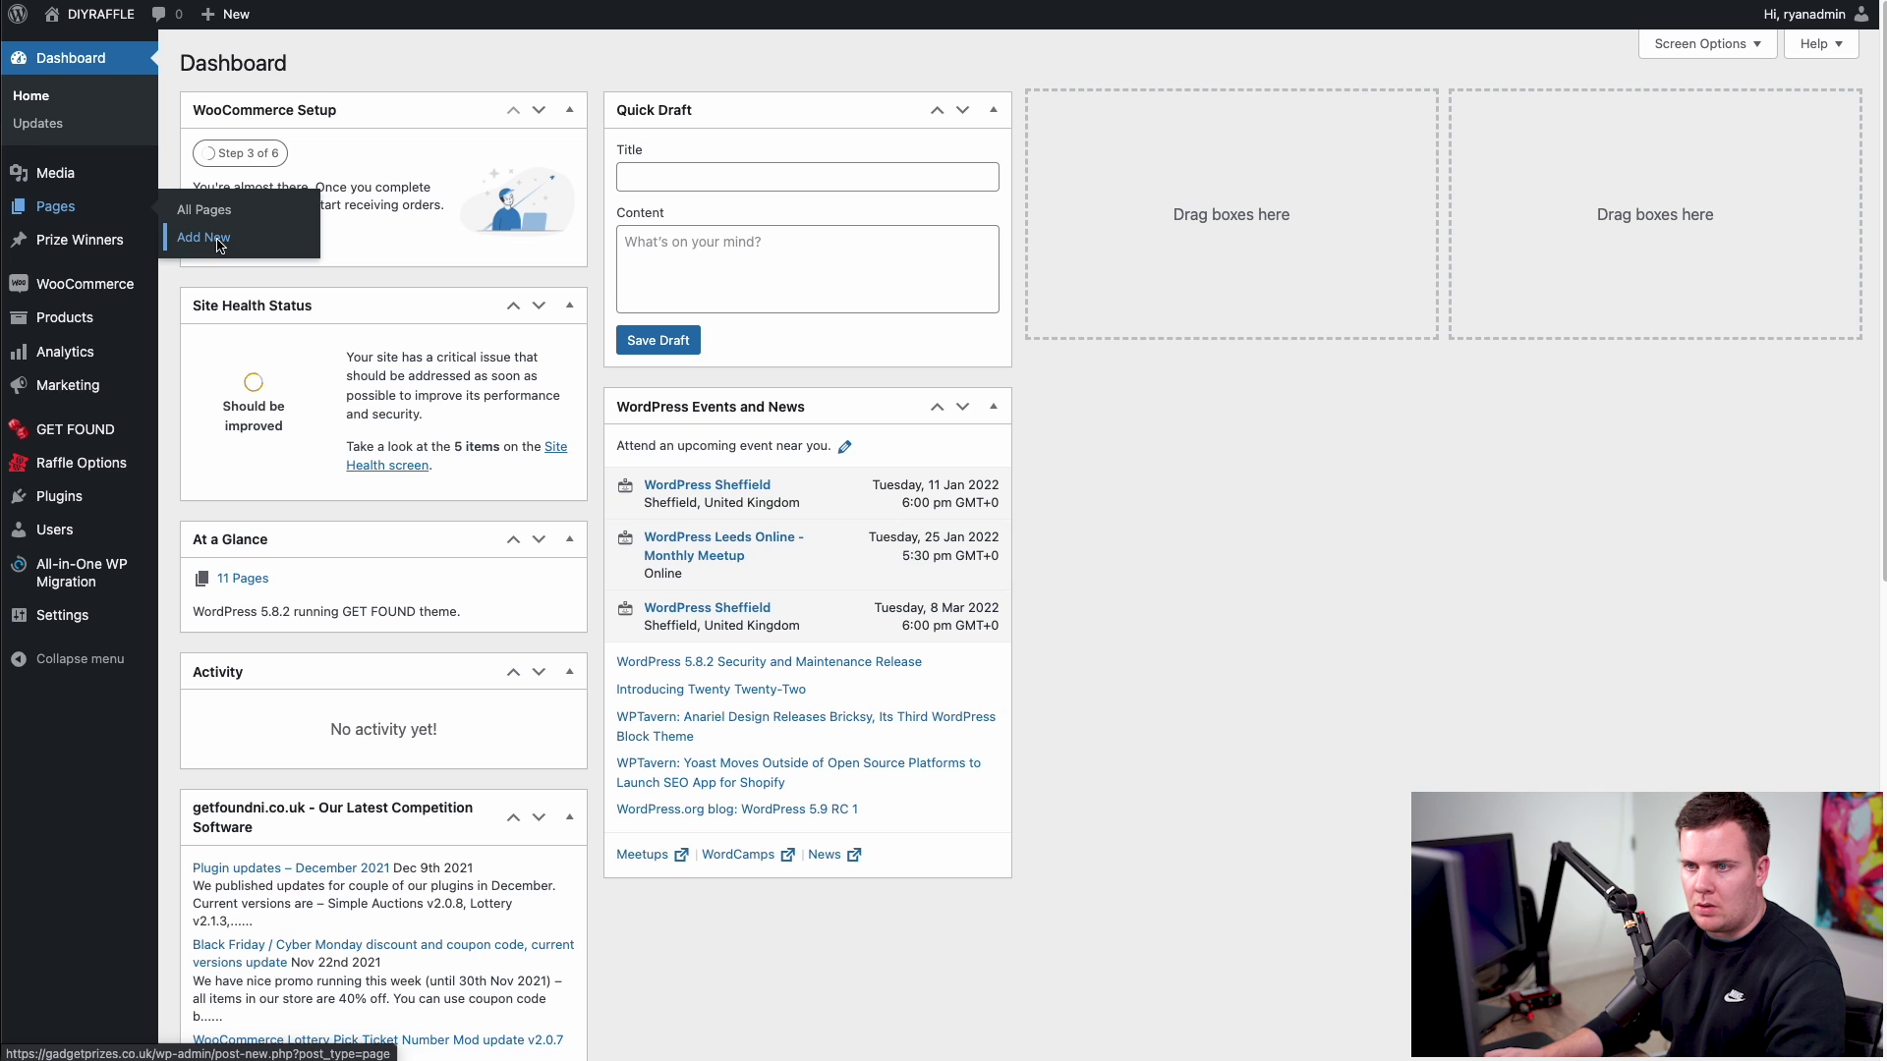
click(218, 245)
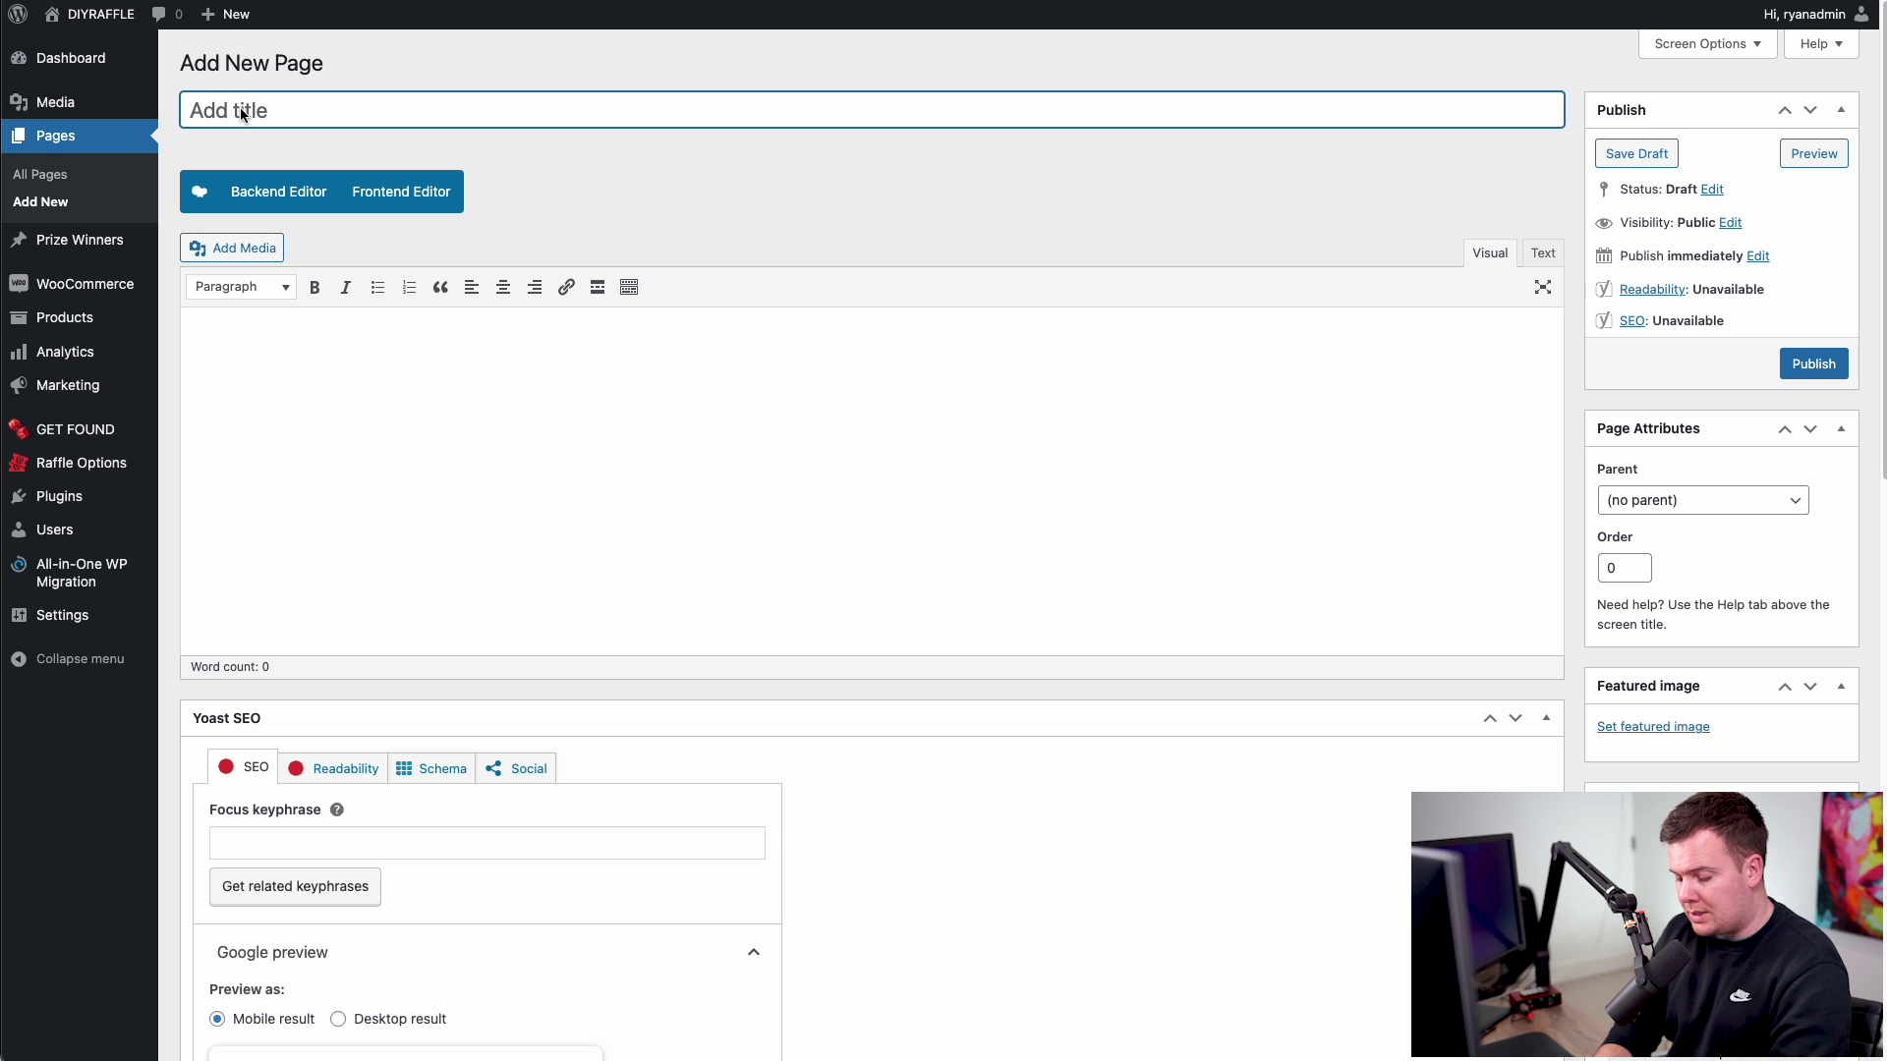
text(Charity)
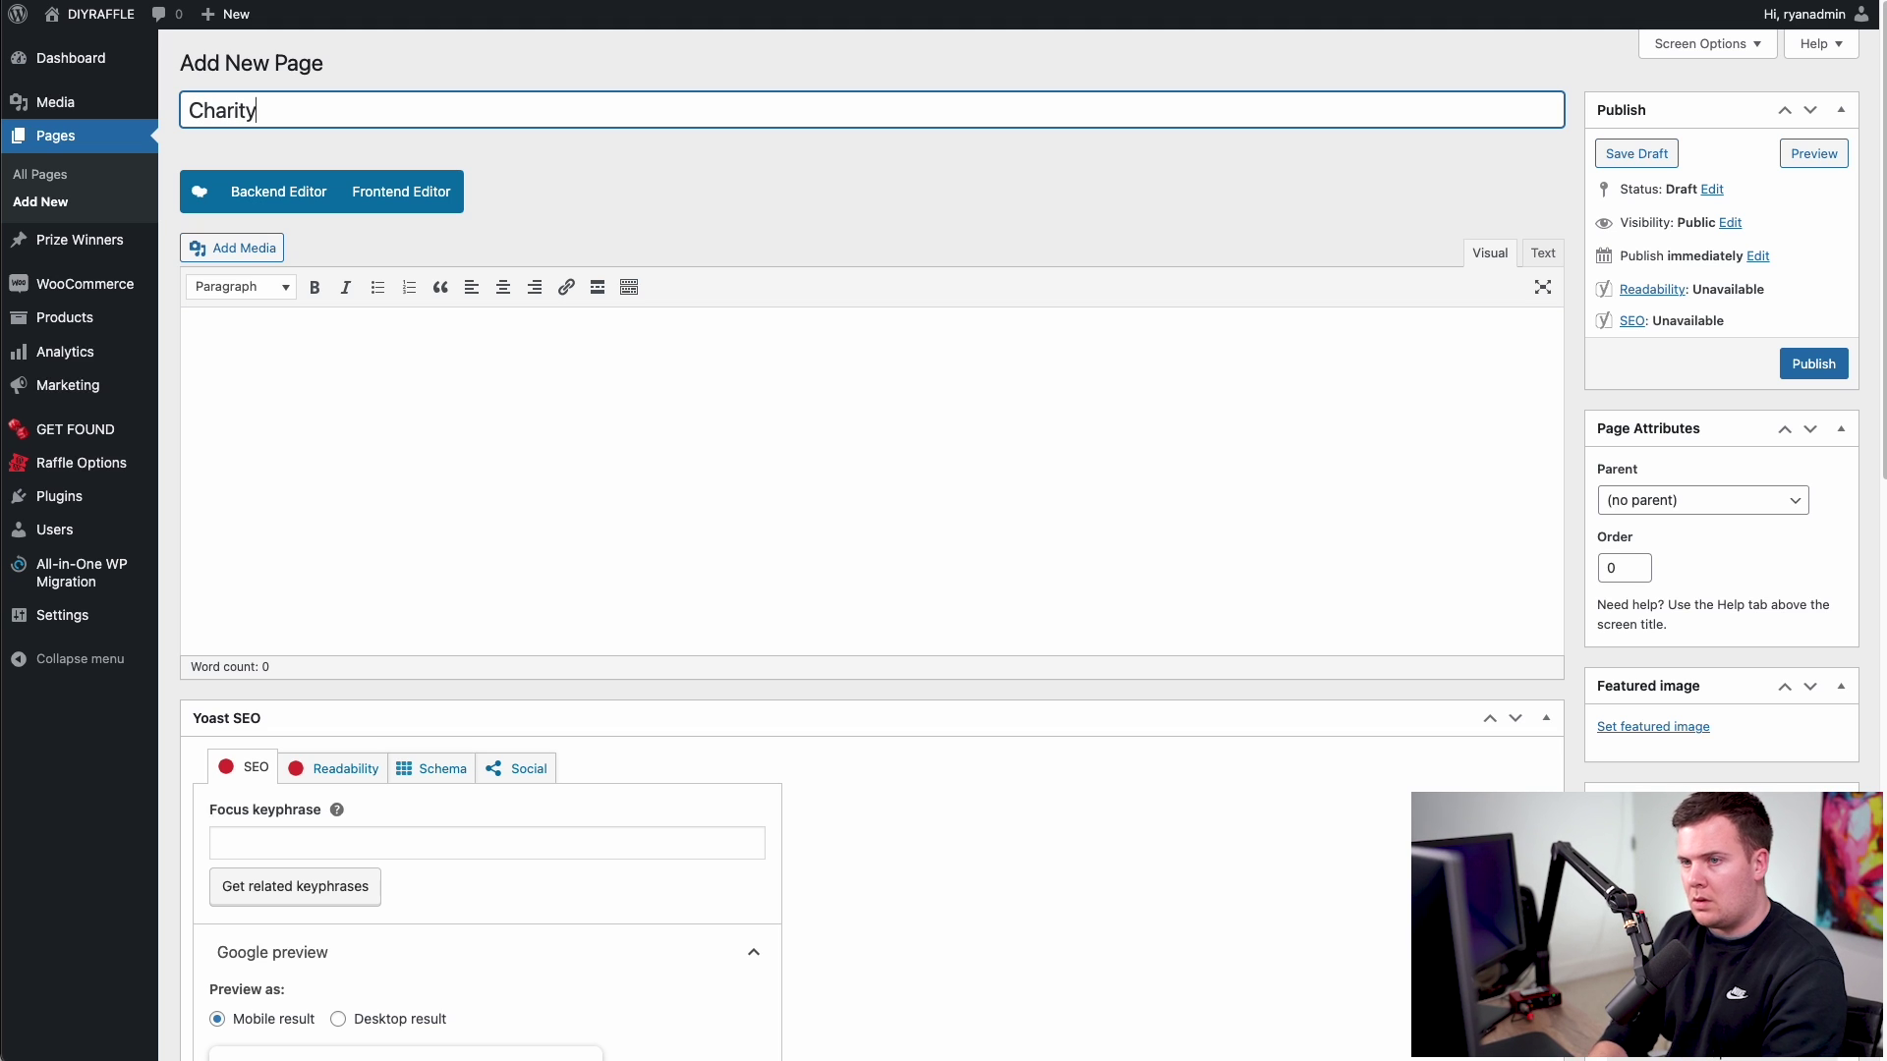
click(767, 216)
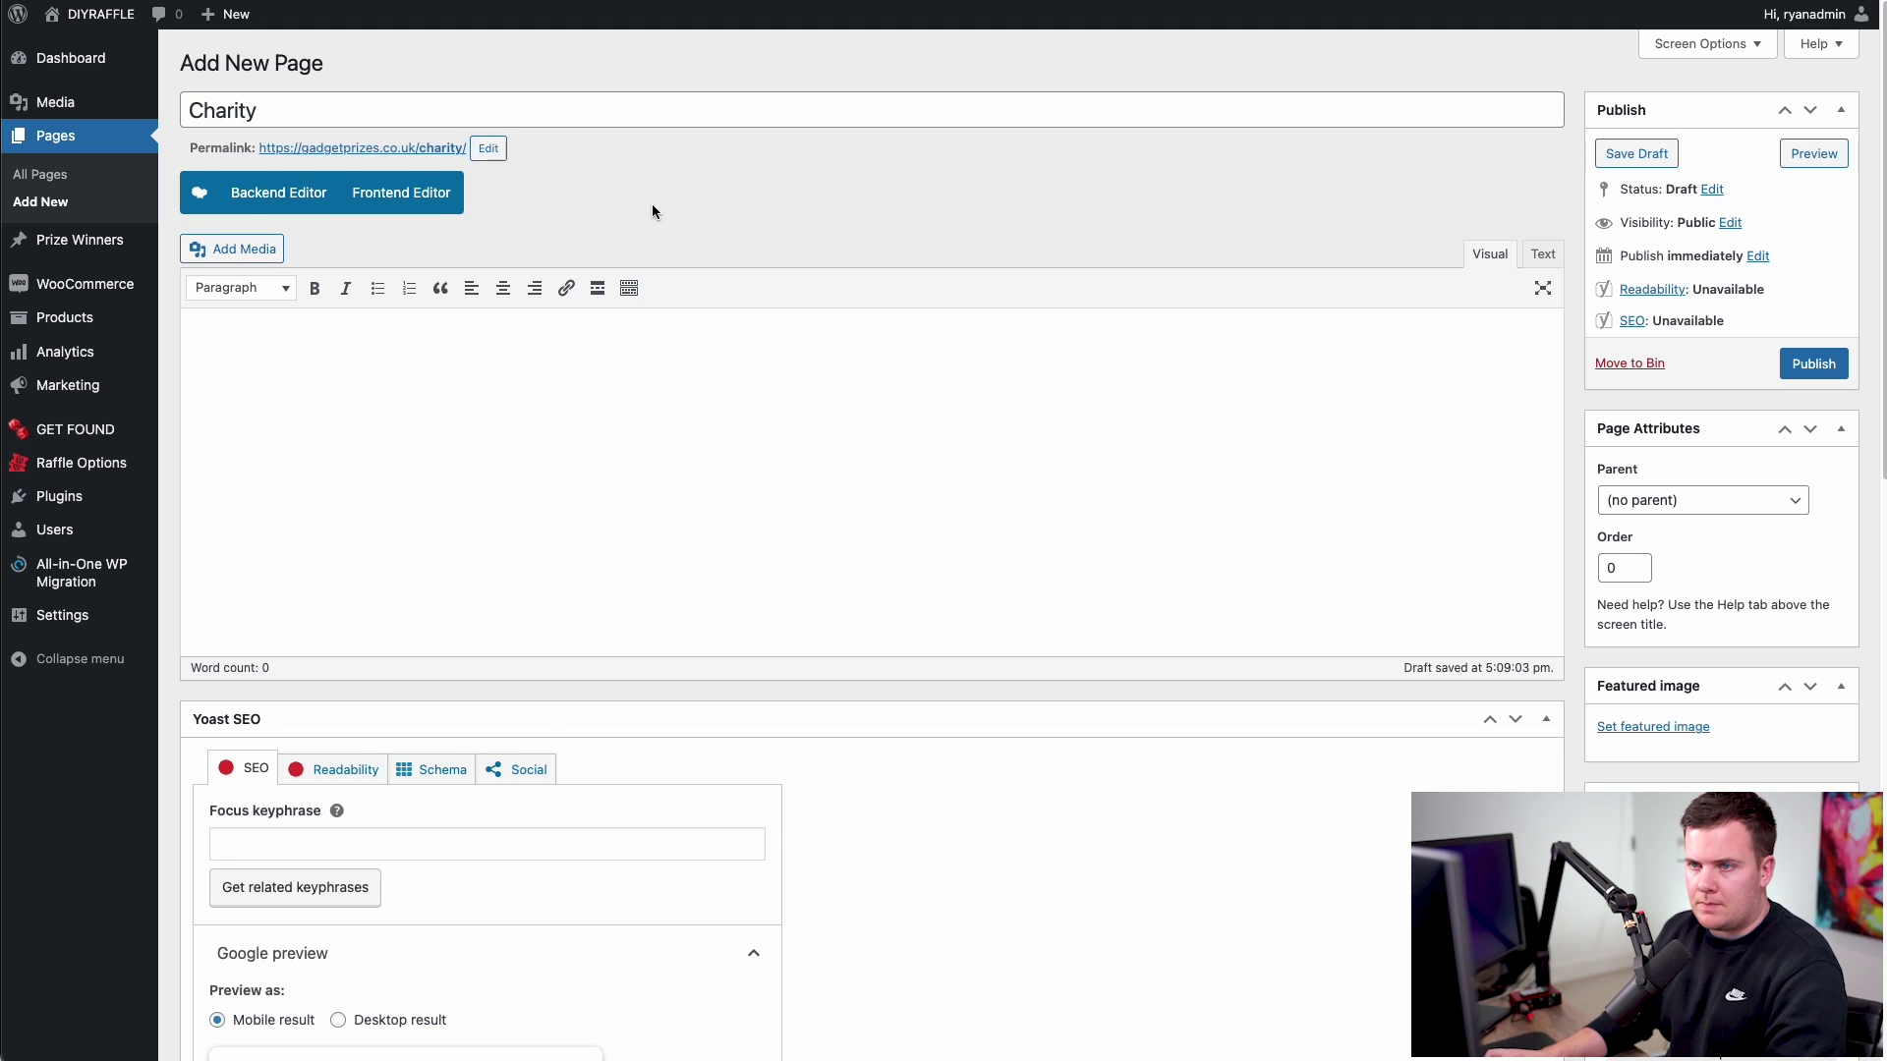
- Switch to the WPBakery Backend Editor and add a default Text Block
click(268, 197)
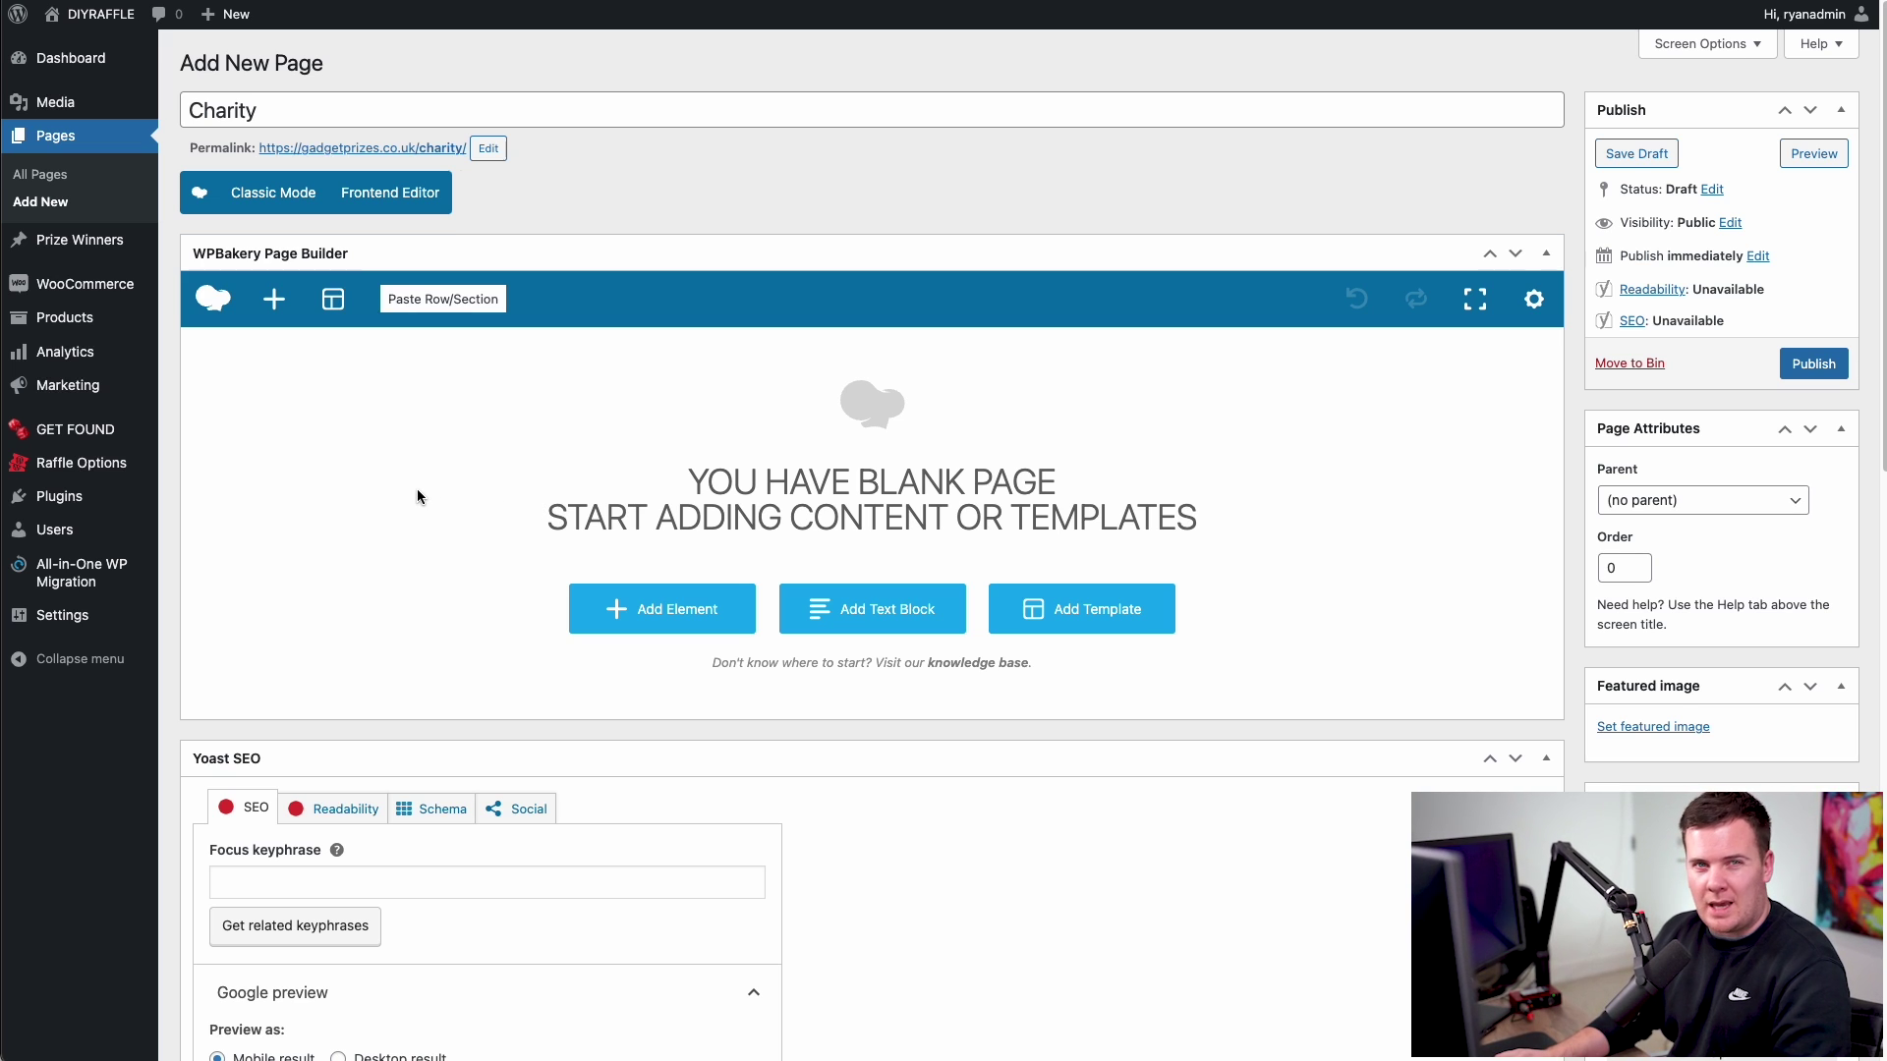
click(861, 615)
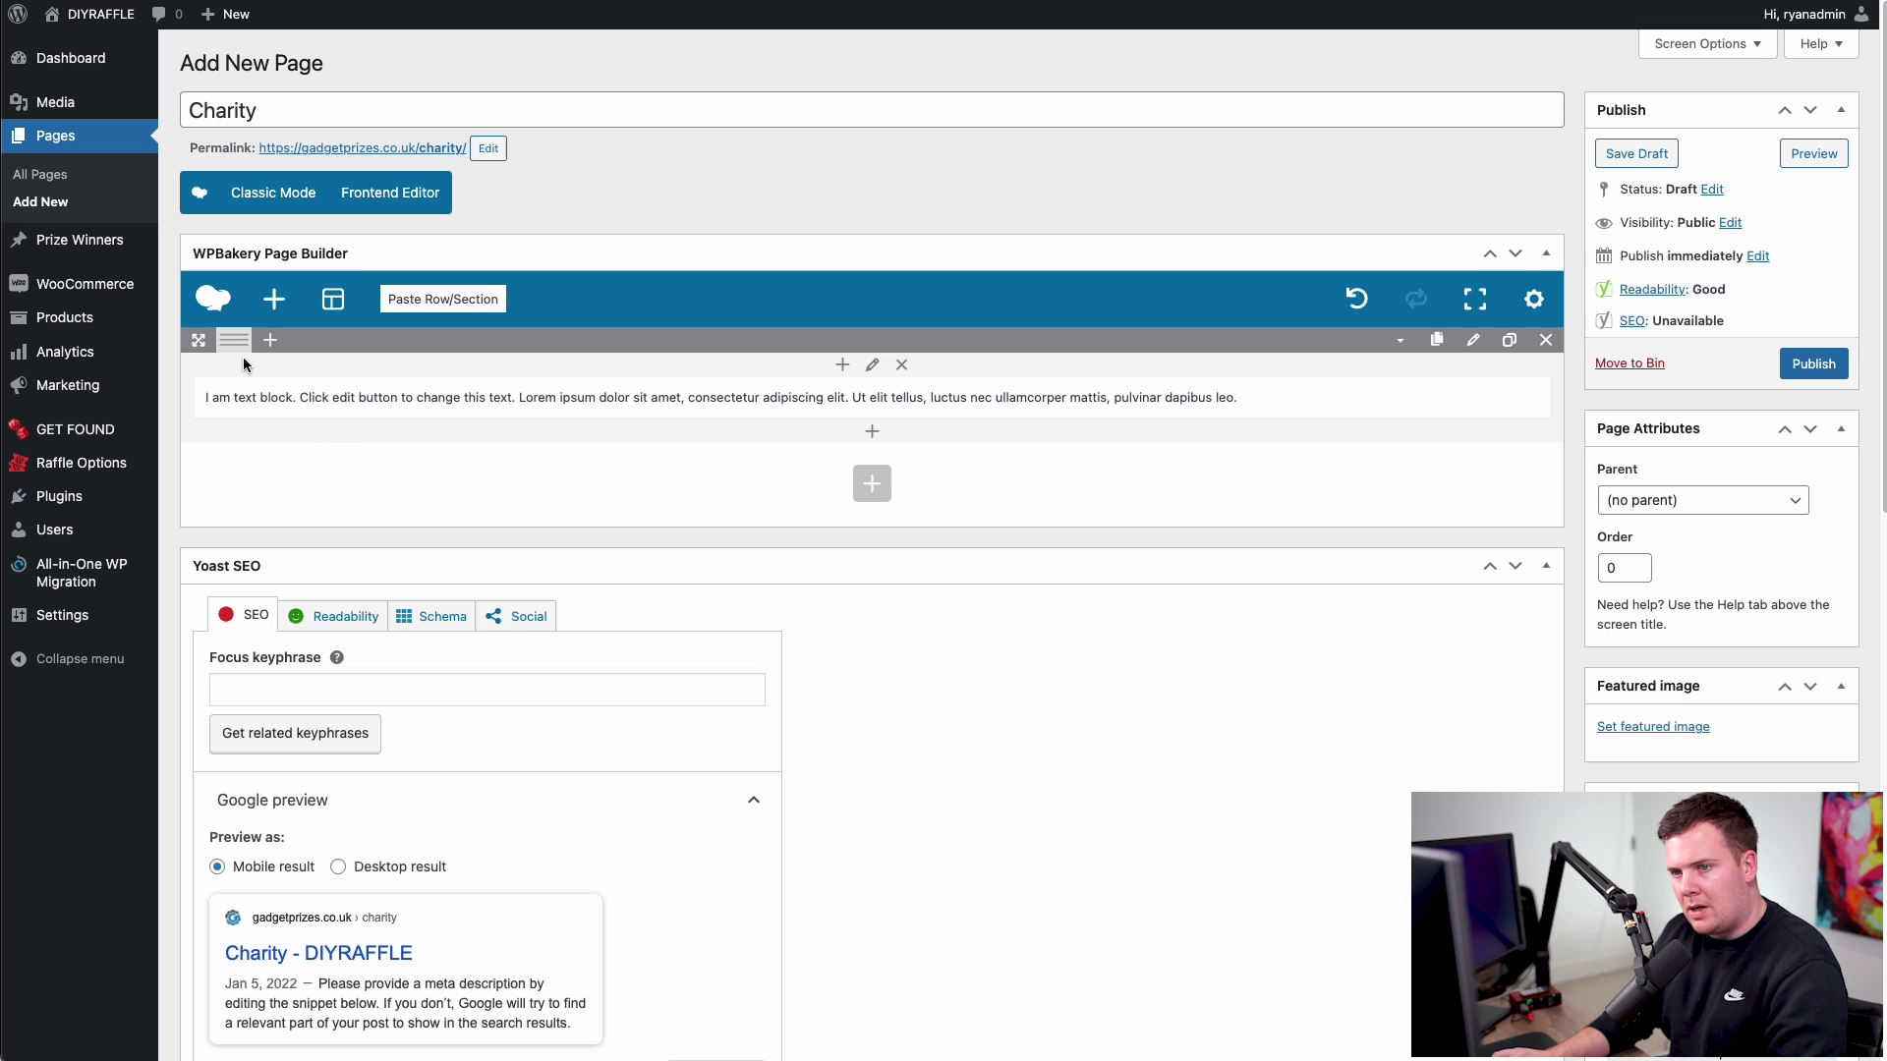
mouse_move(233, 344)
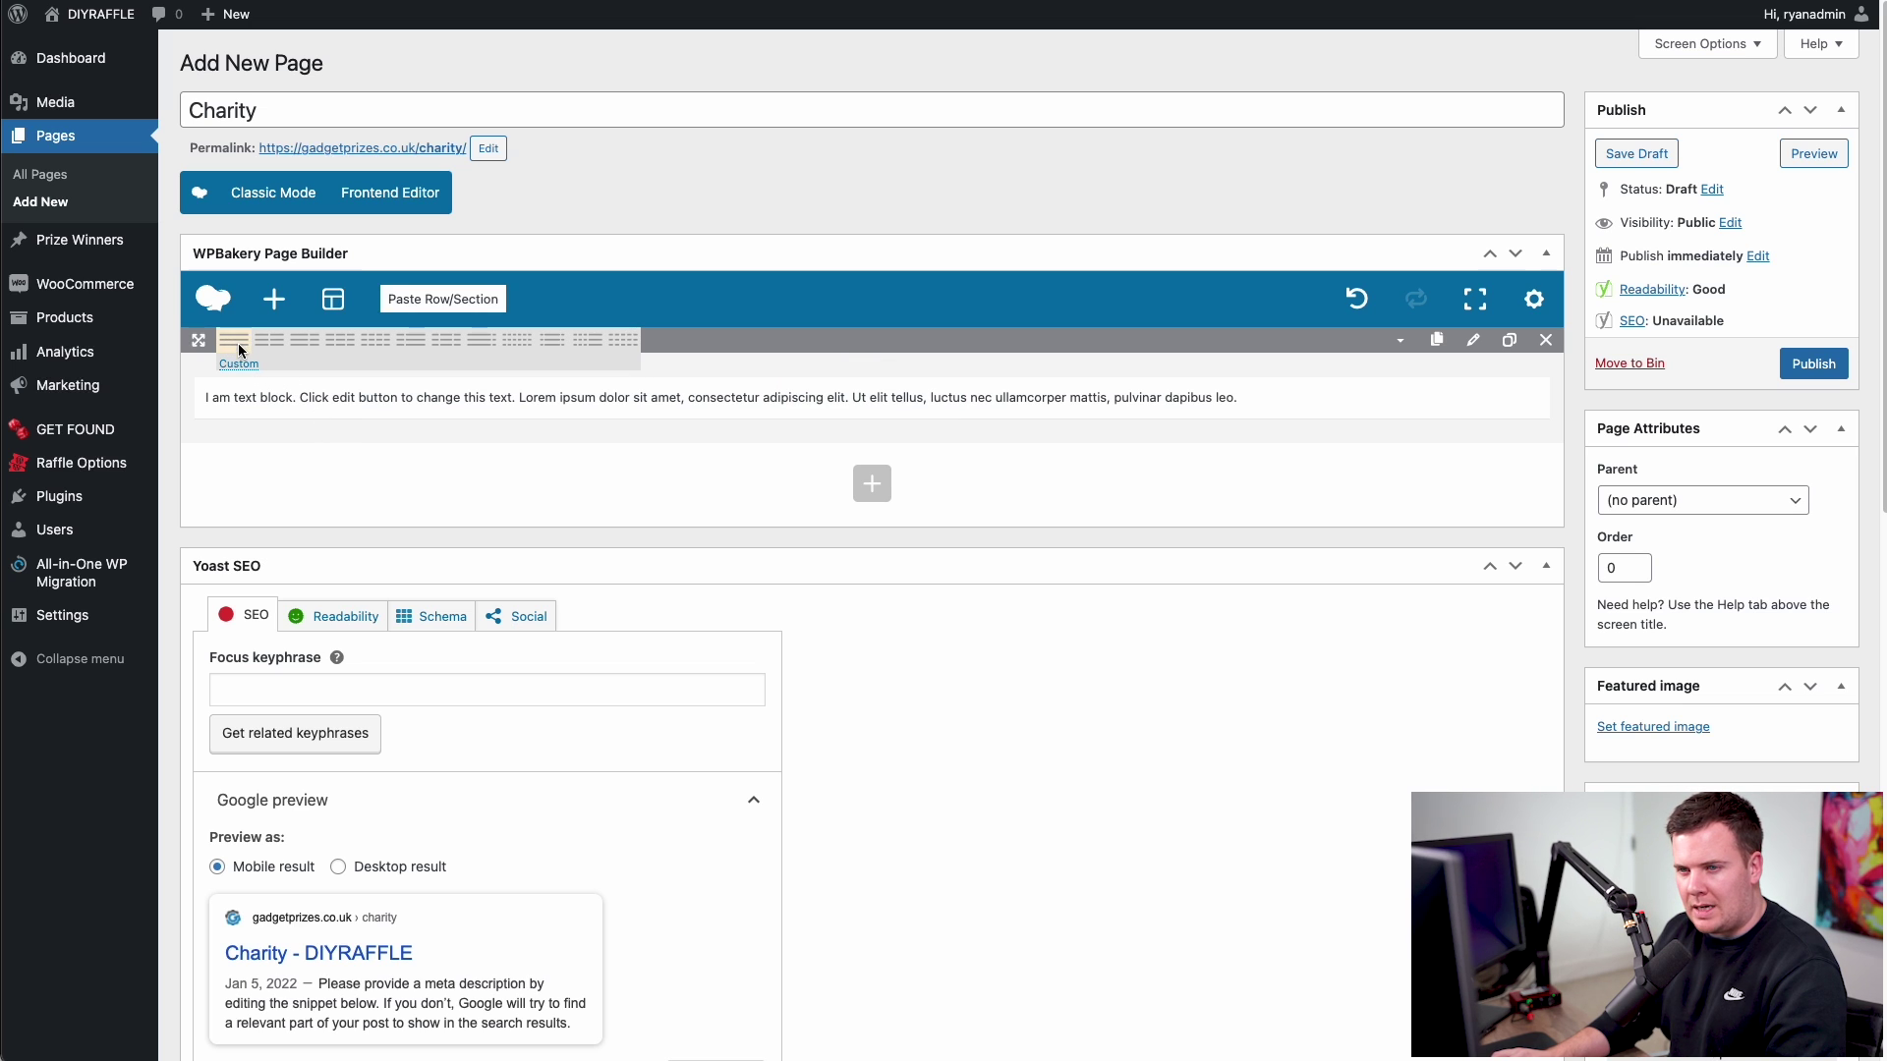
- Set the row layout to 1/2 + 1/2 and move the Text Block into the right column
click(344, 344)
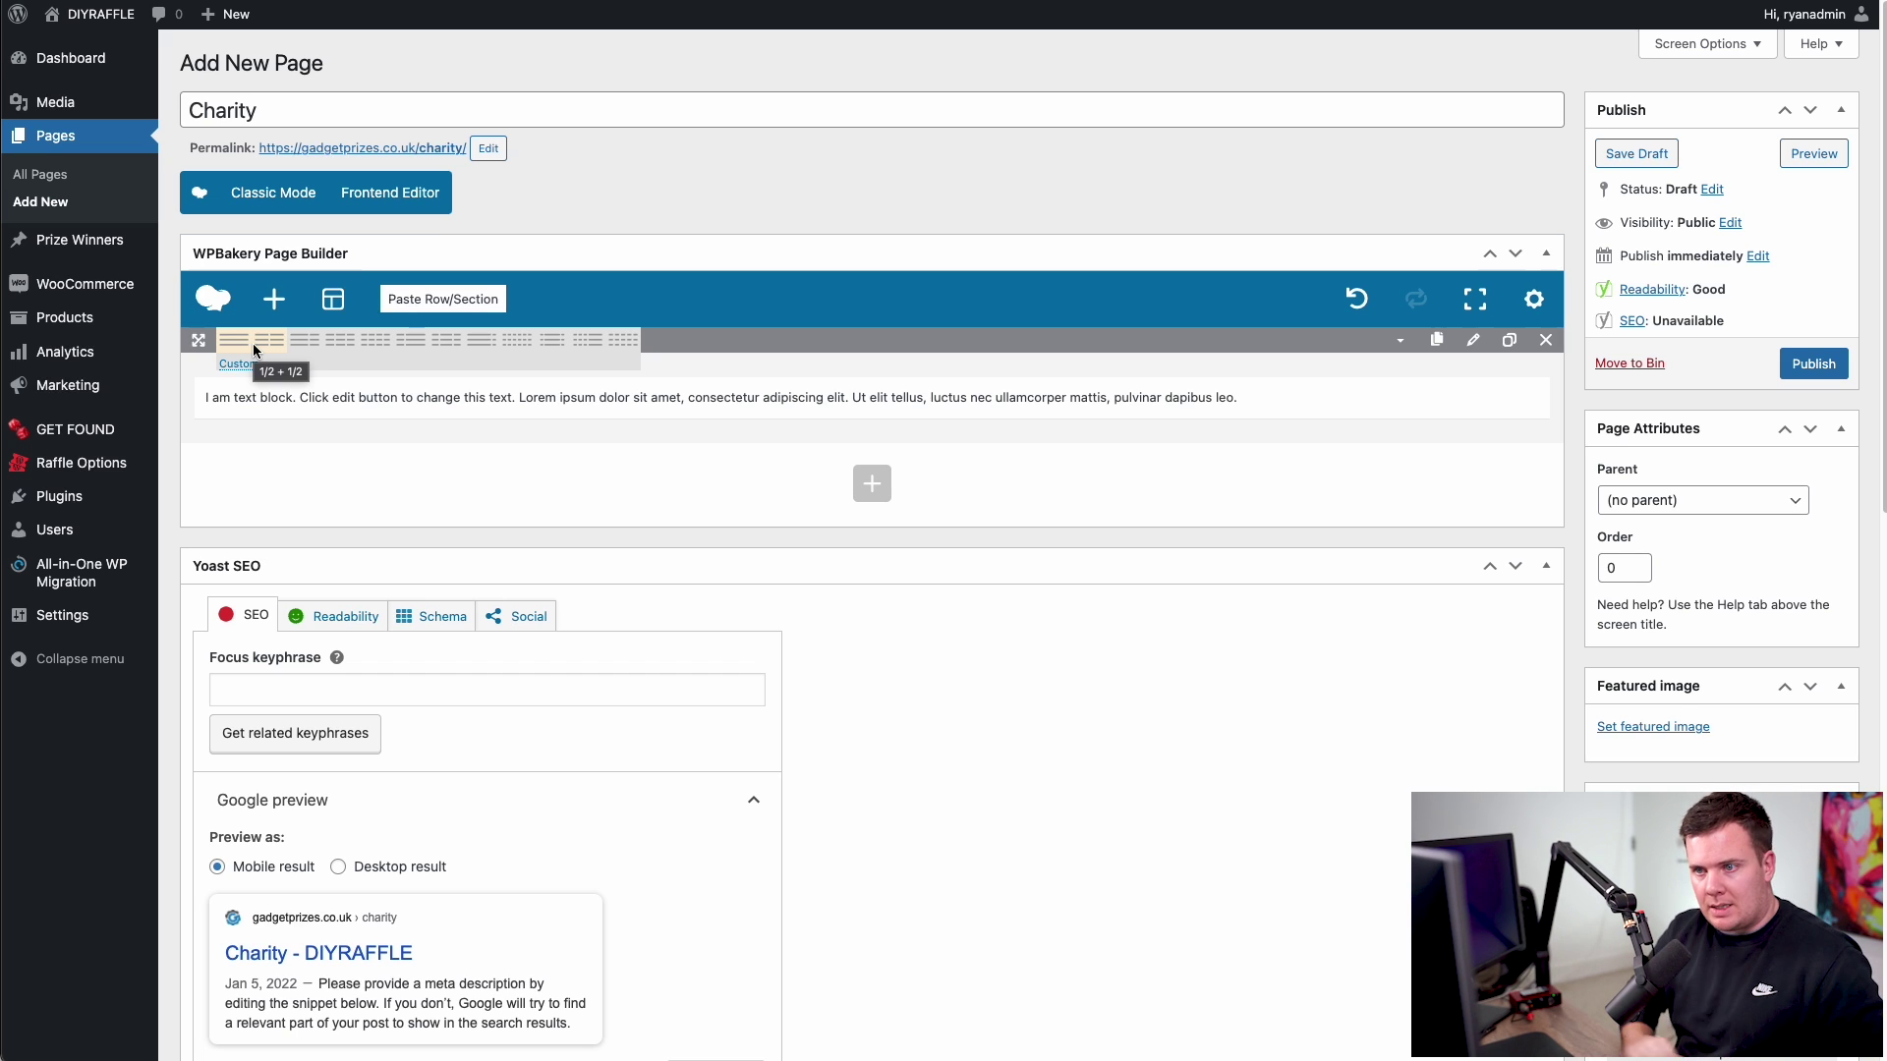
click(271, 342)
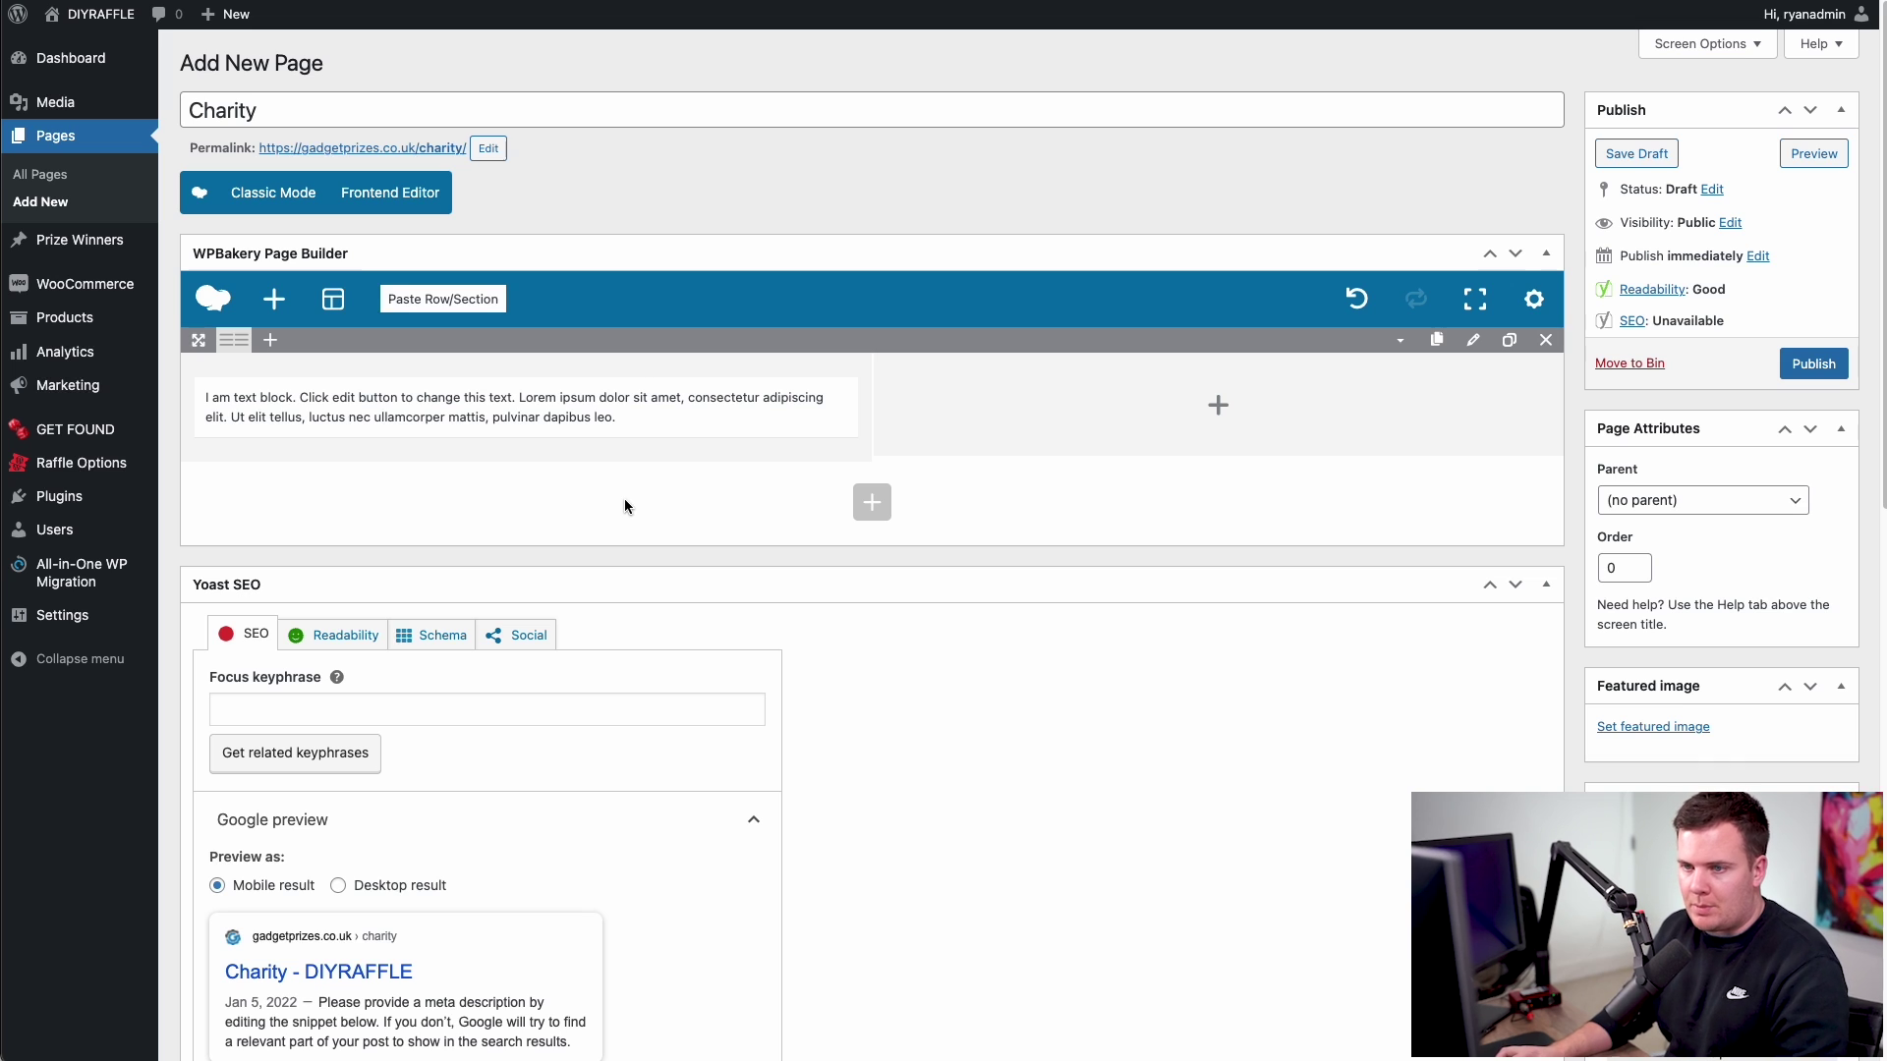
mouse_move(517, 403)
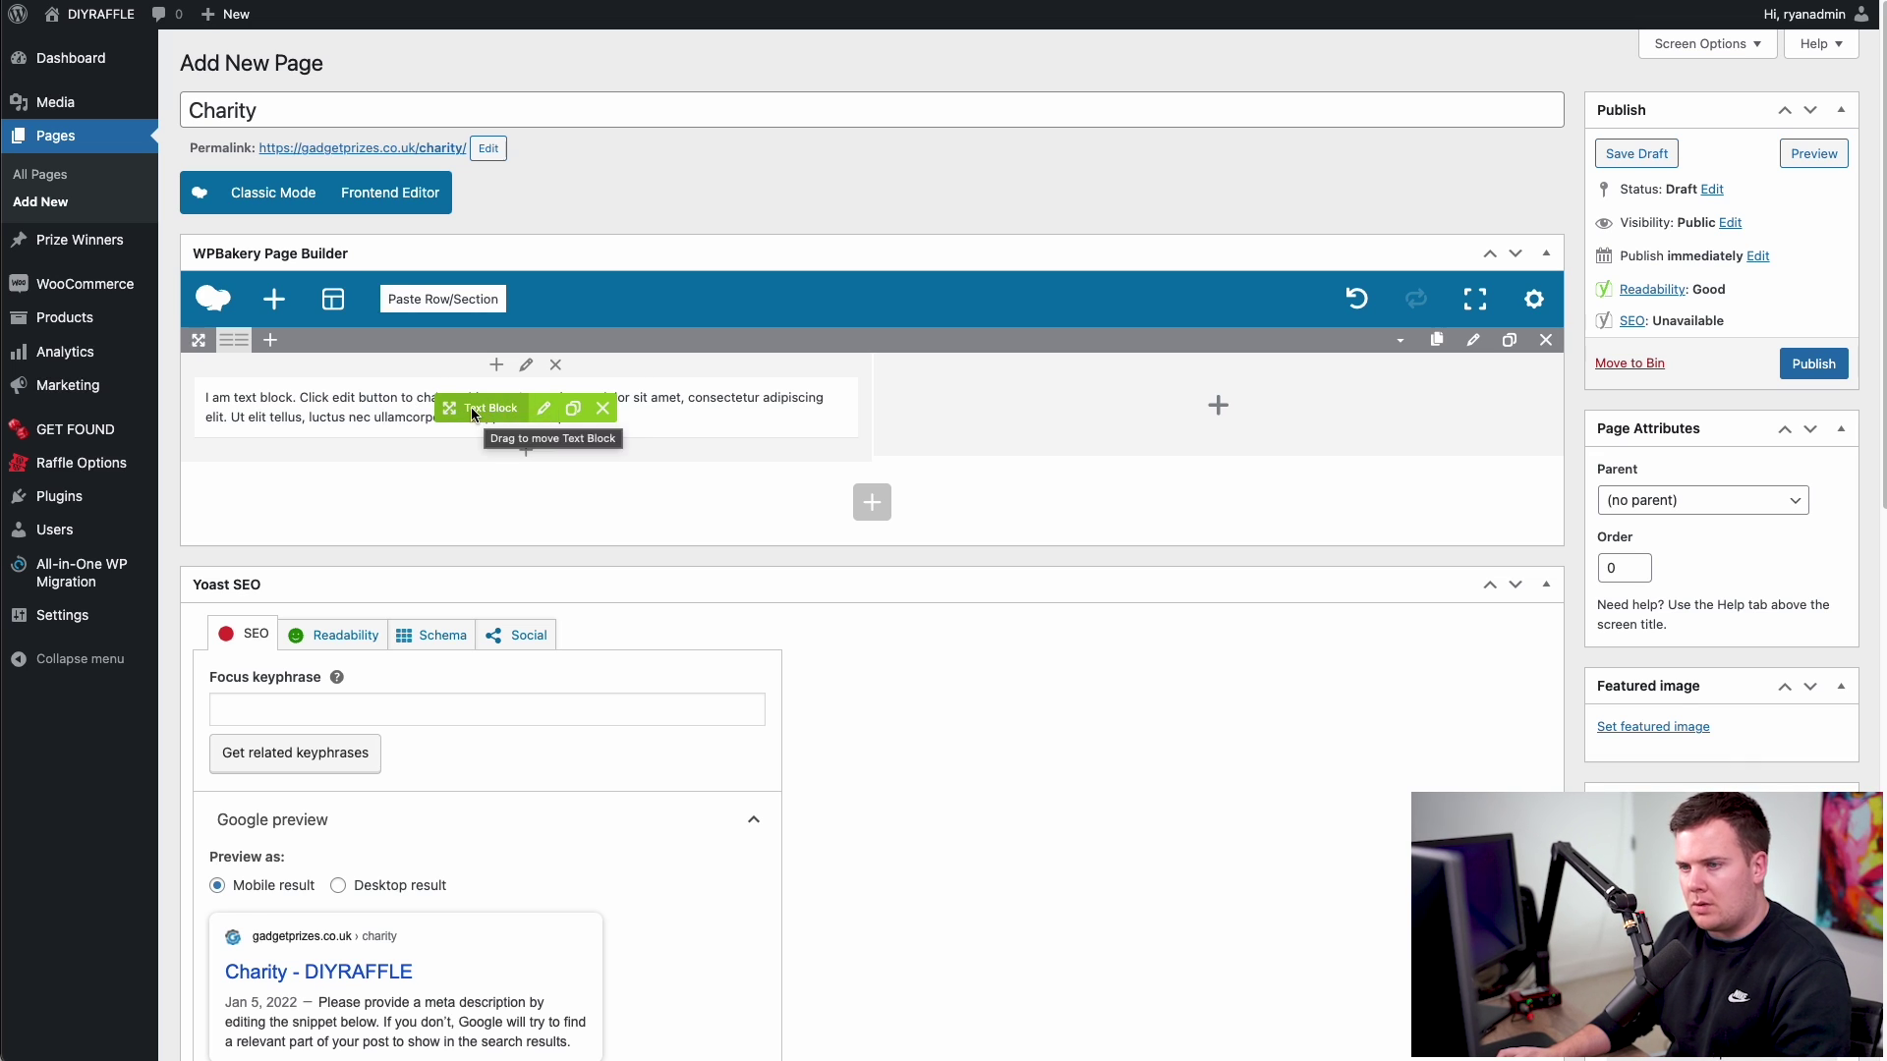
drag(503, 410, 1001, 403)
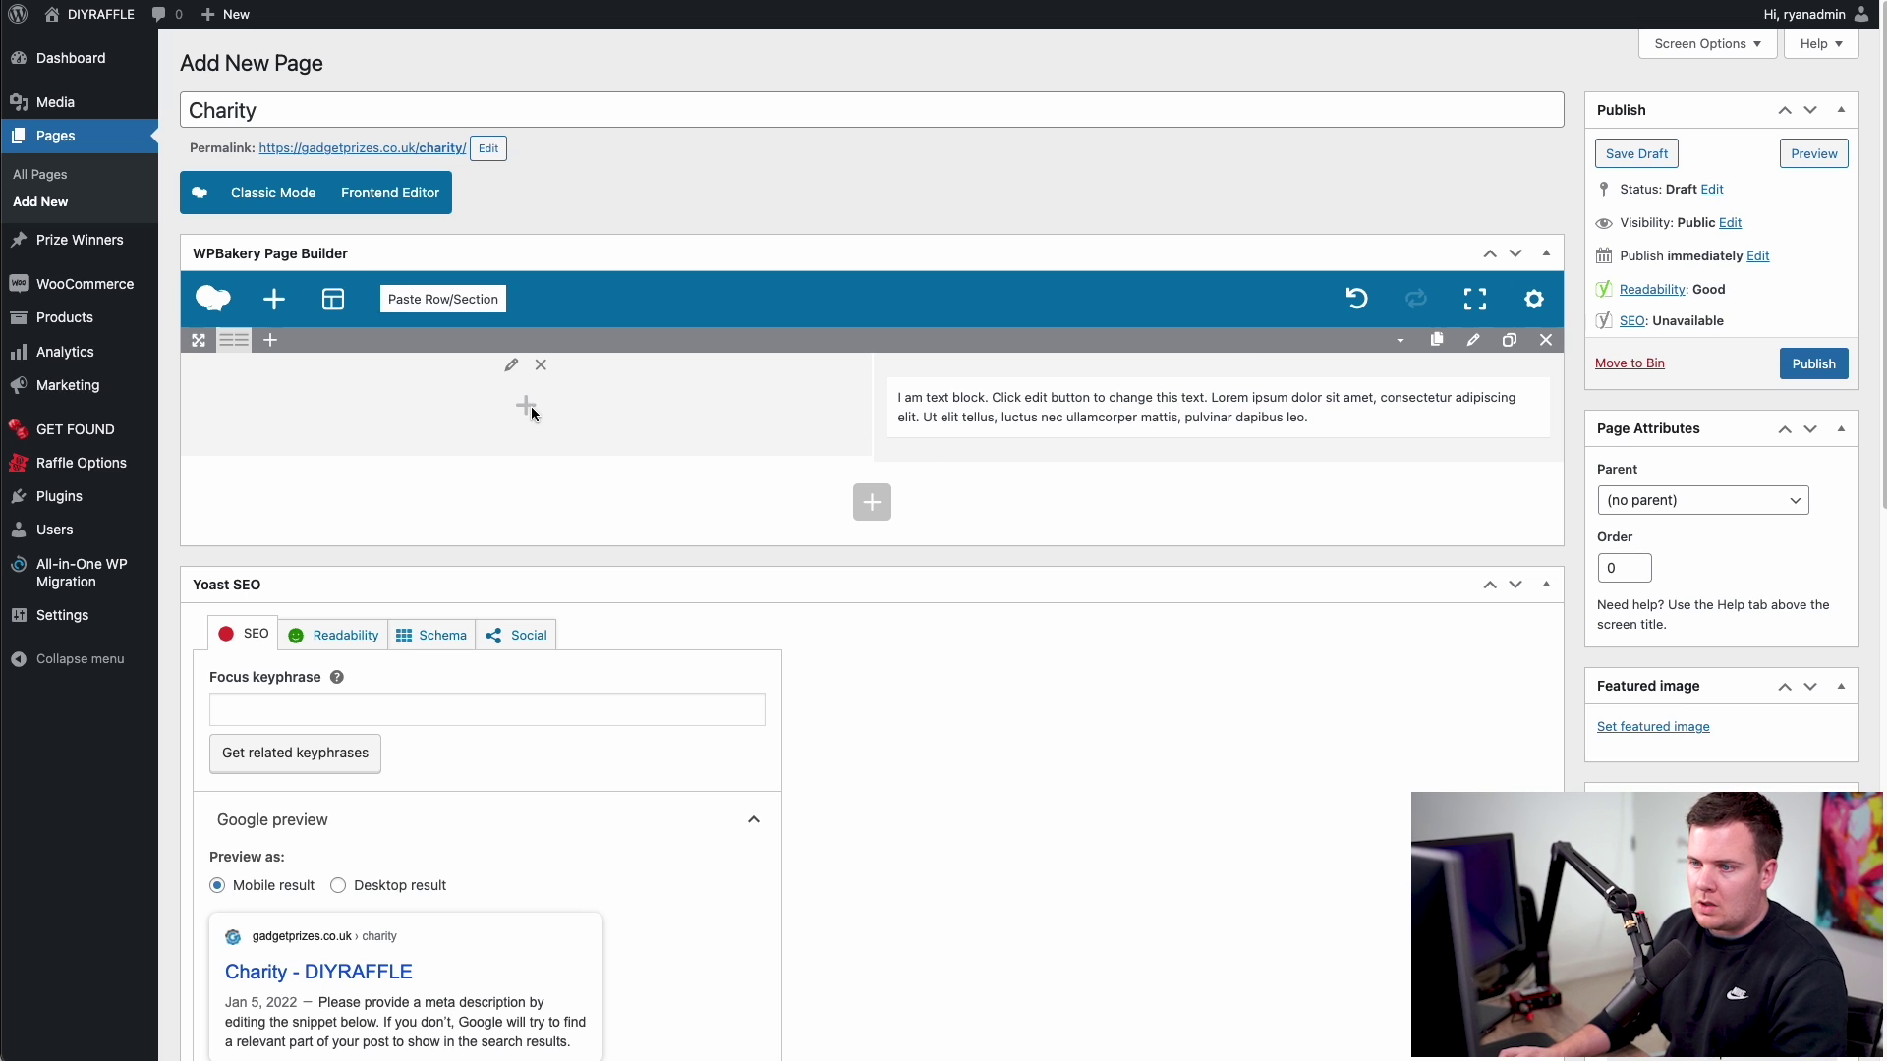
- Search 'image' in Add Element and add an Image element to the left column
click(527, 407)
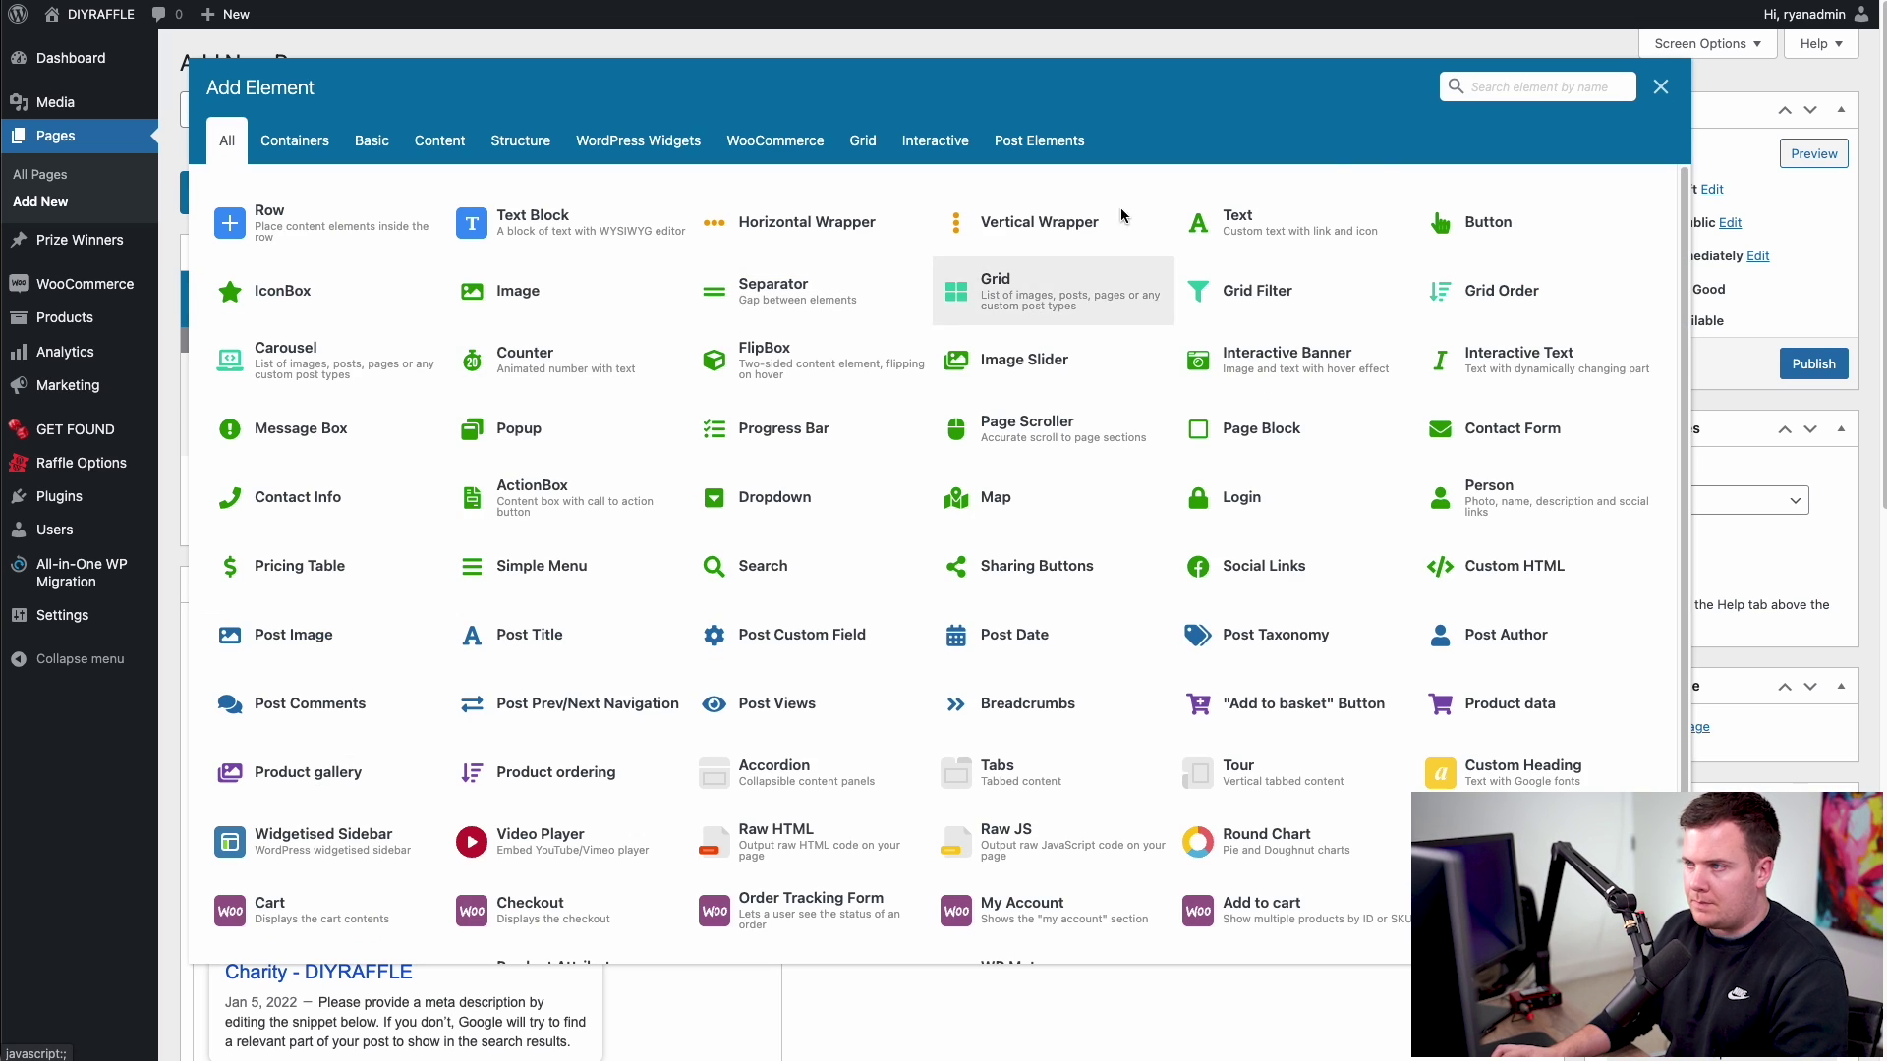
click(1510, 90)
text(image)
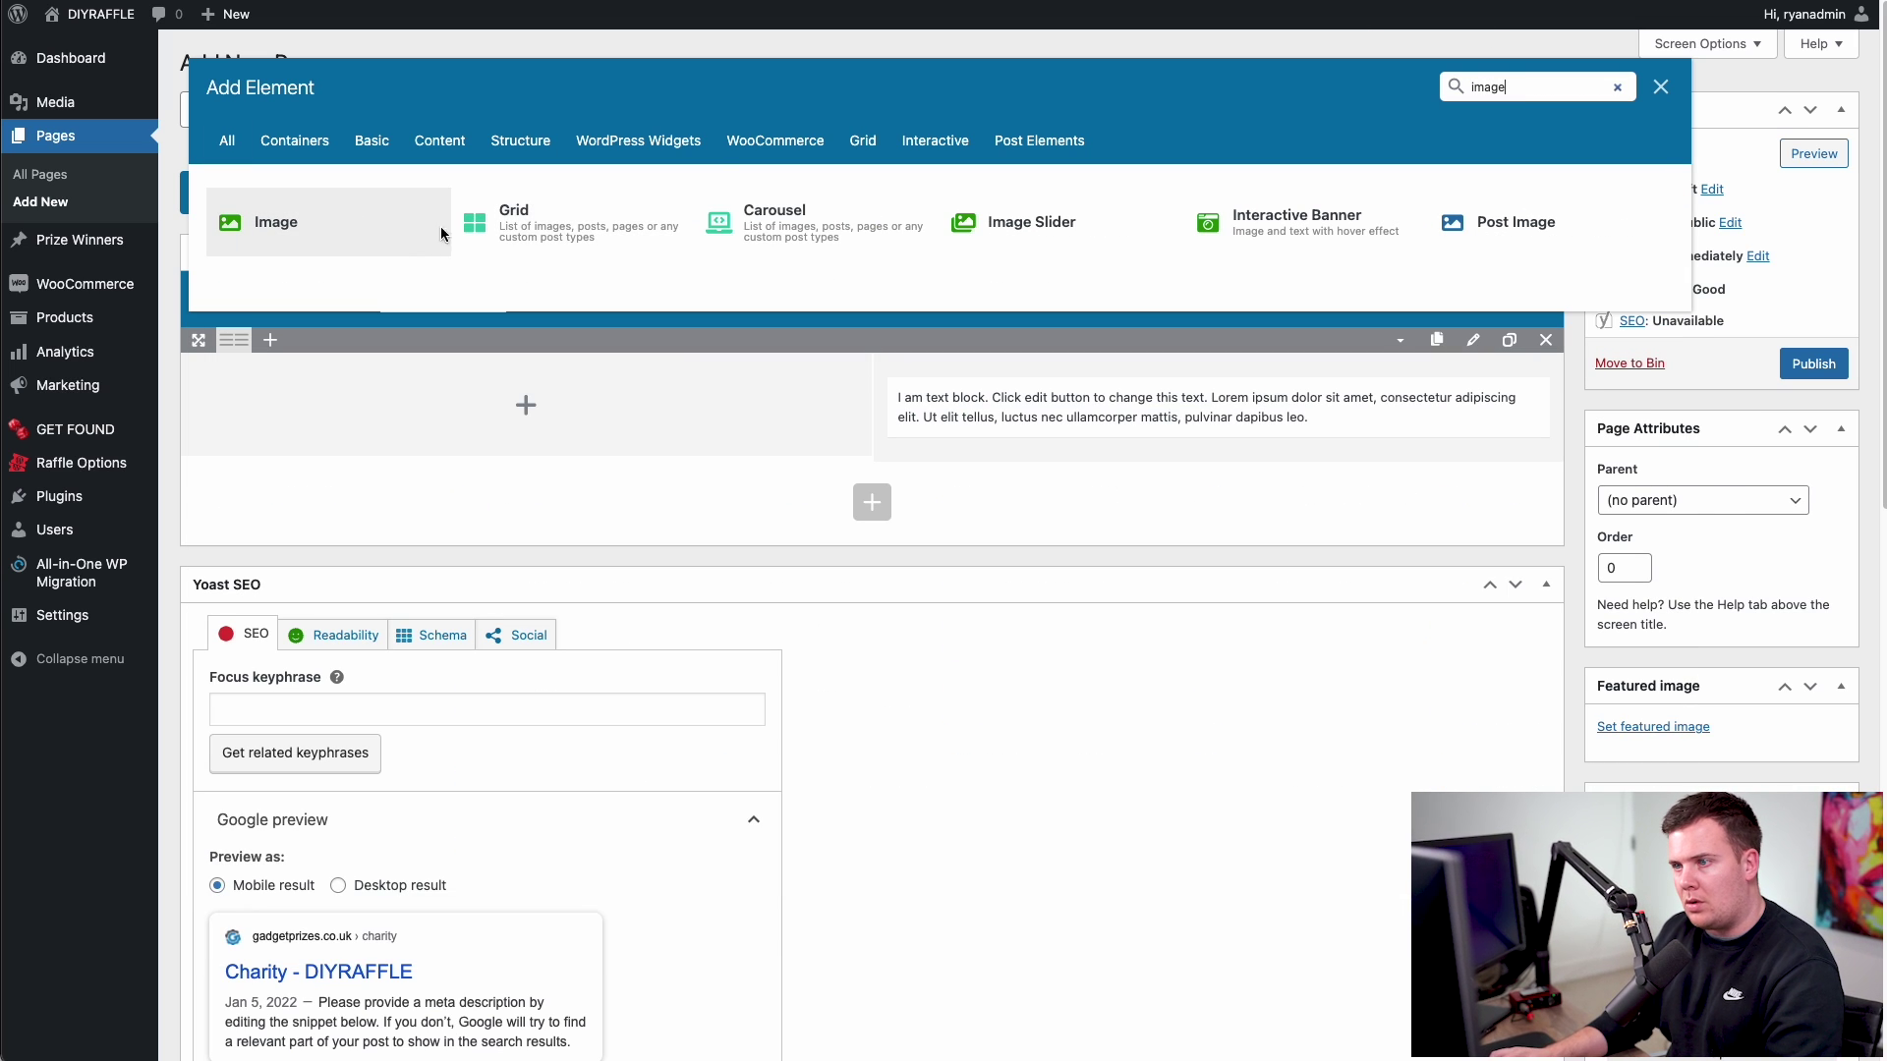
click(297, 228)
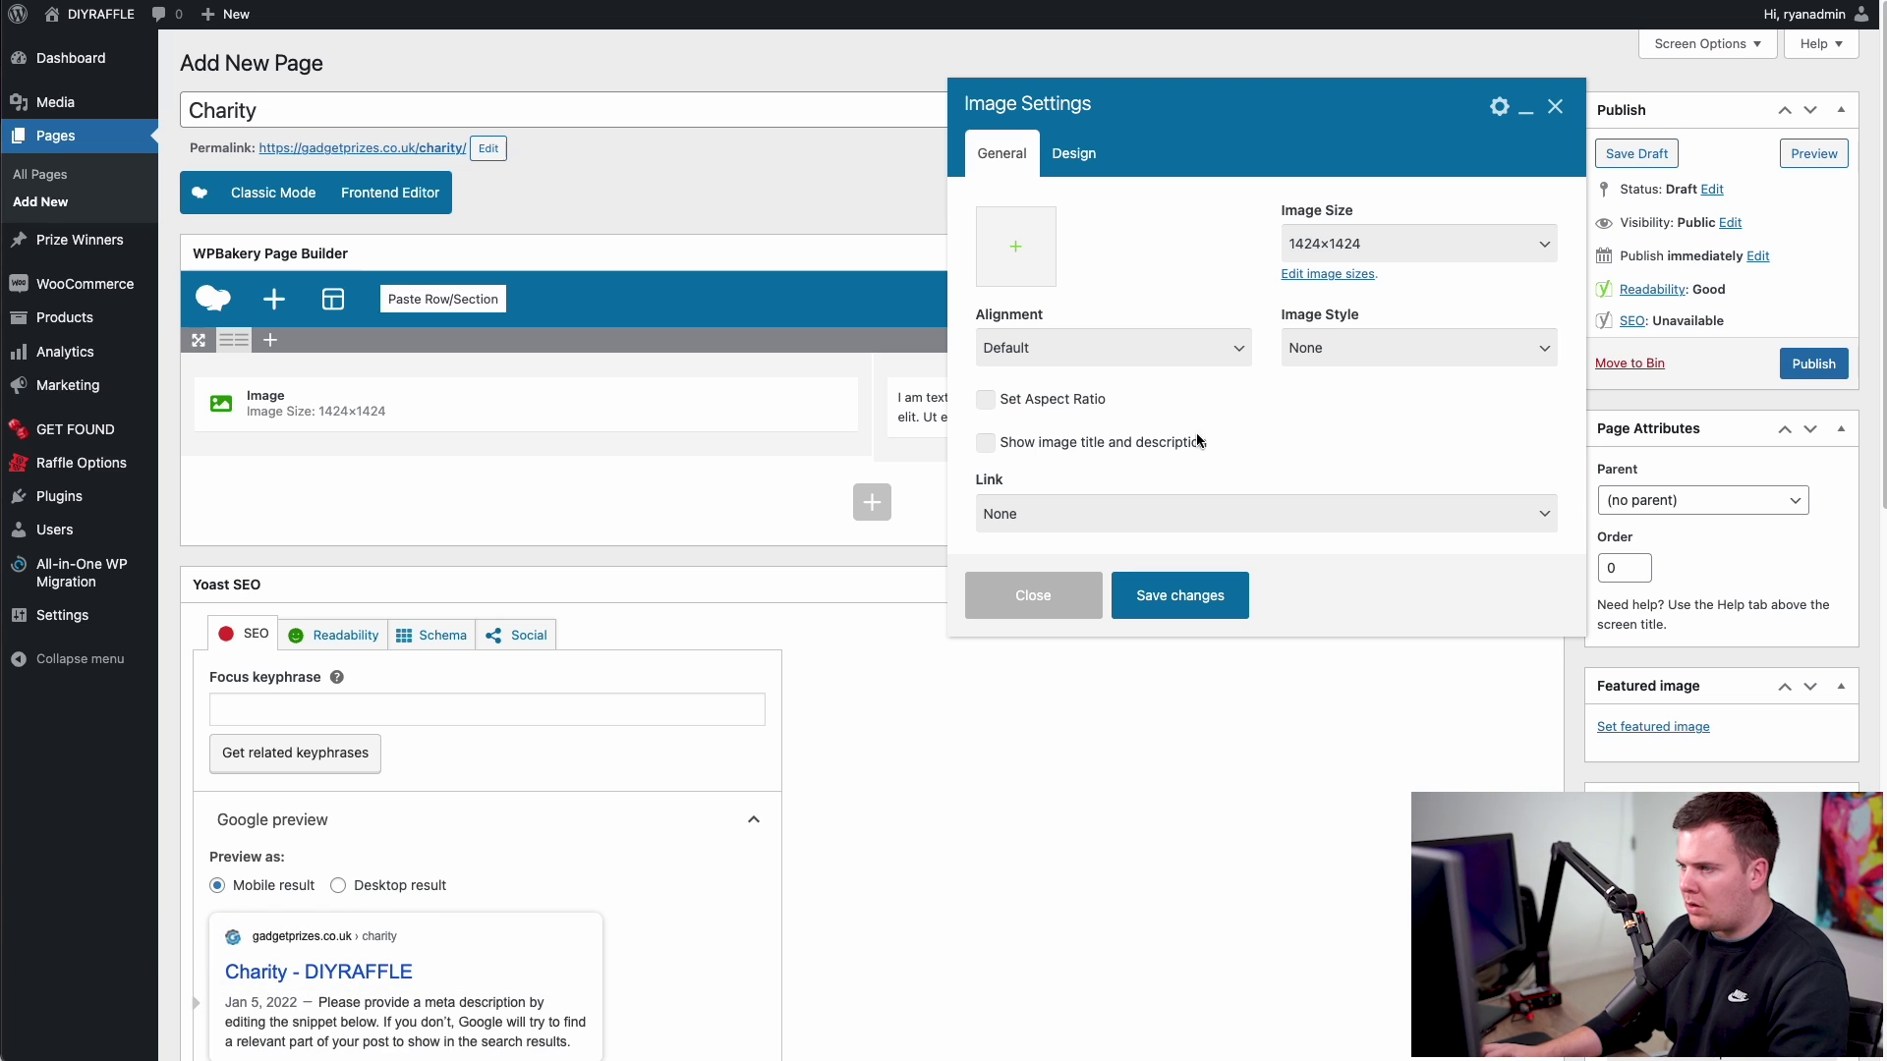
- Upload WWF.jpeg to the Media Library and set it as the element's image
click(1022, 253)
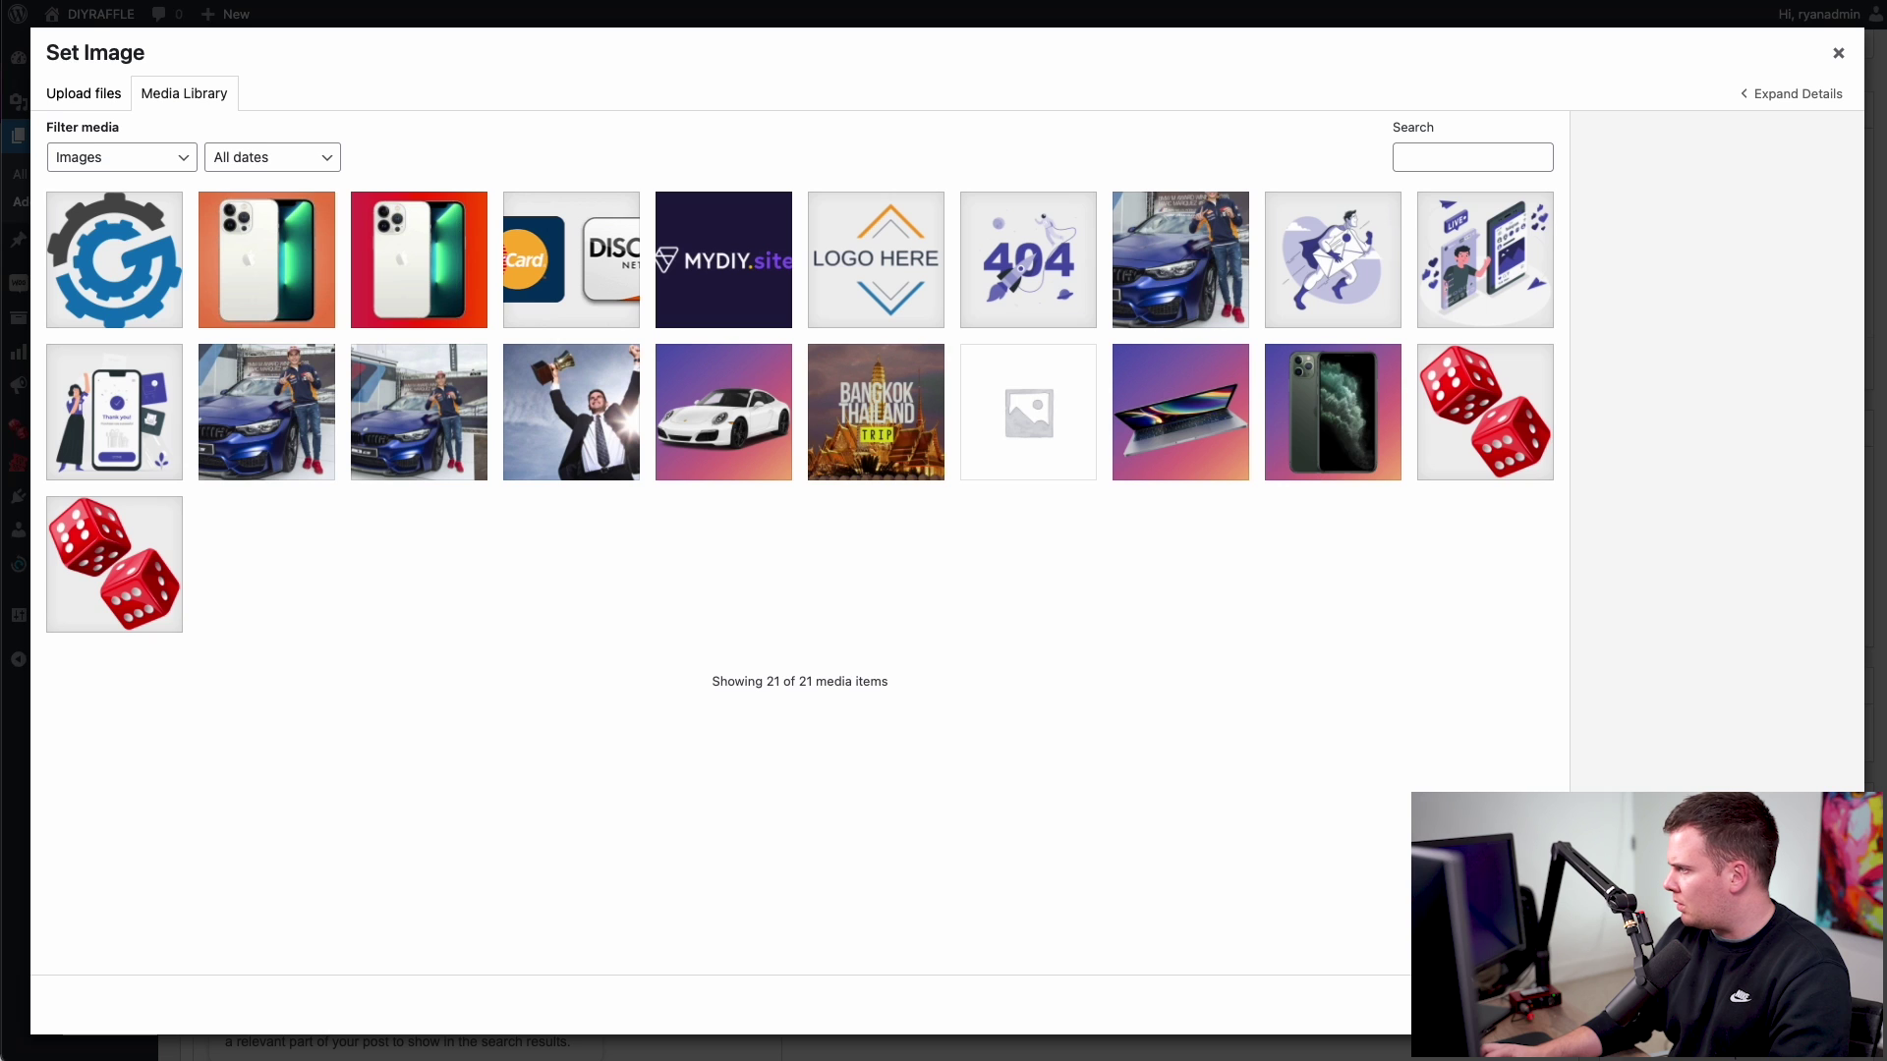
drag(1700, 384, 698, 383)
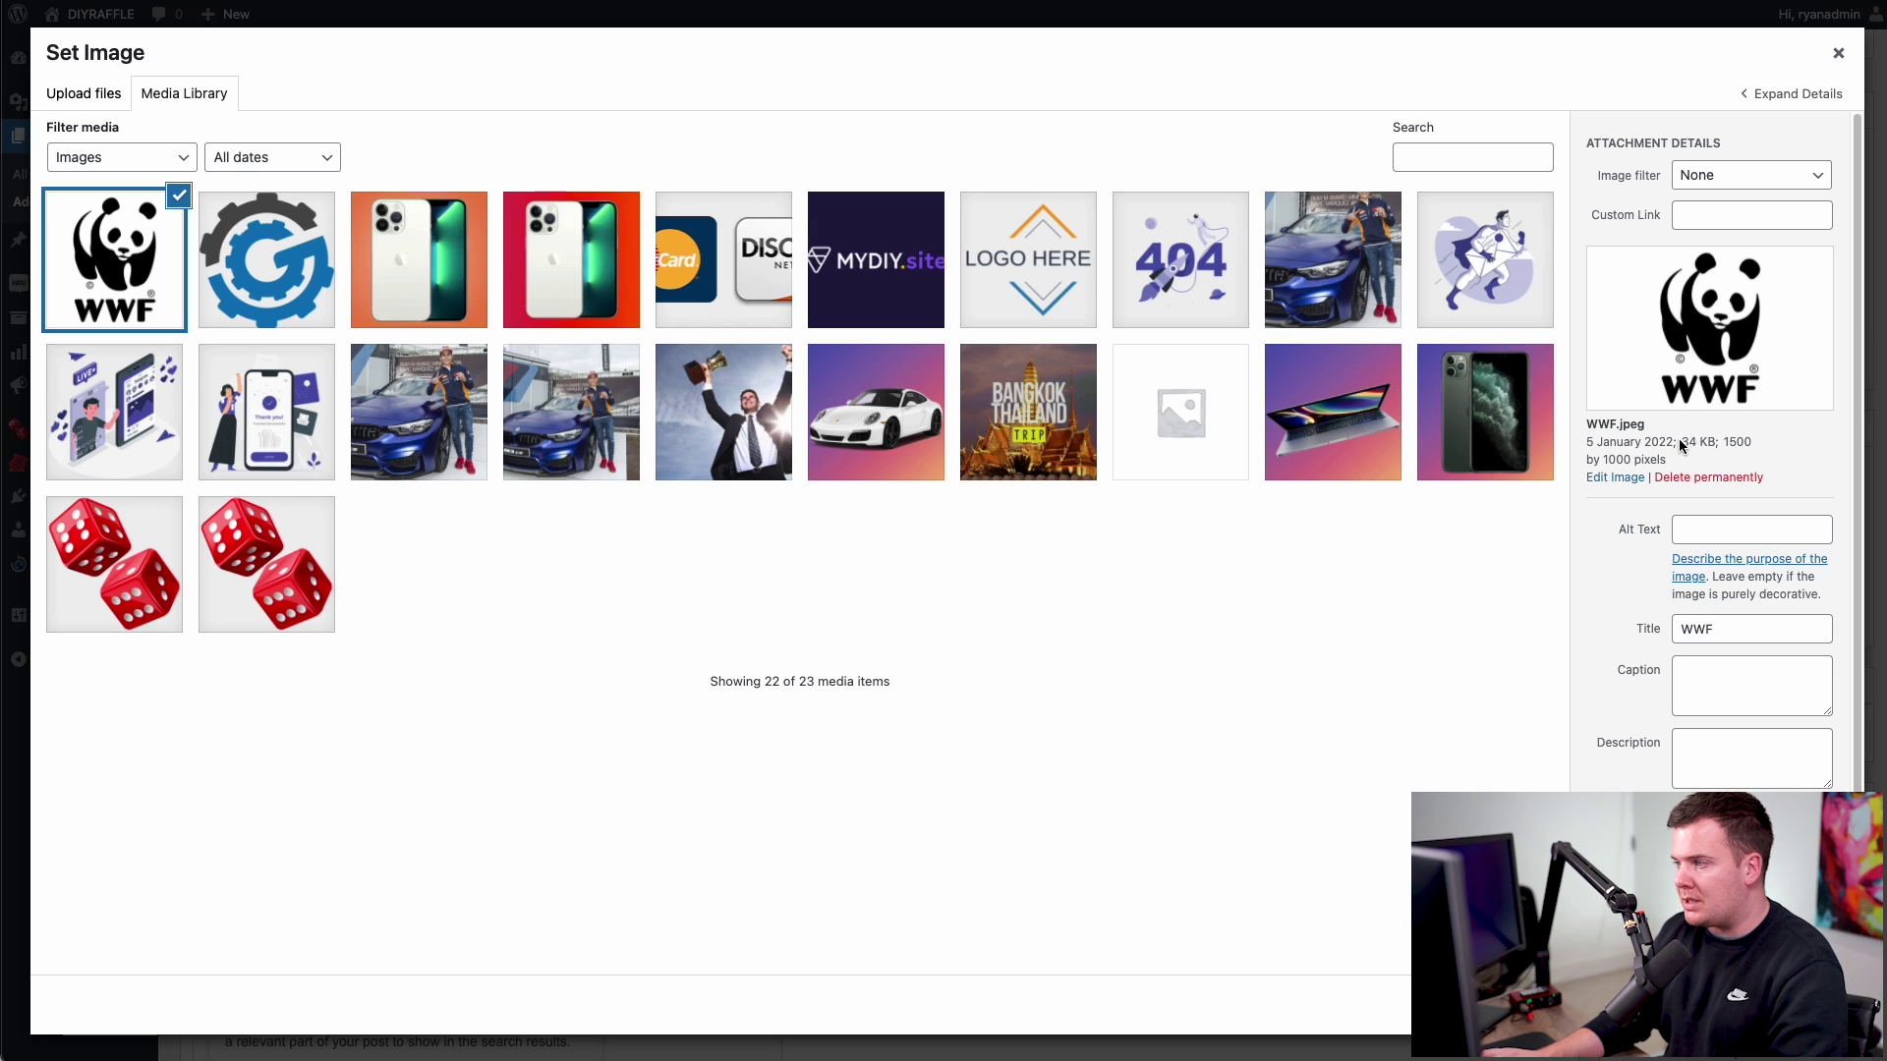
drag(1683, 442, 1714, 452)
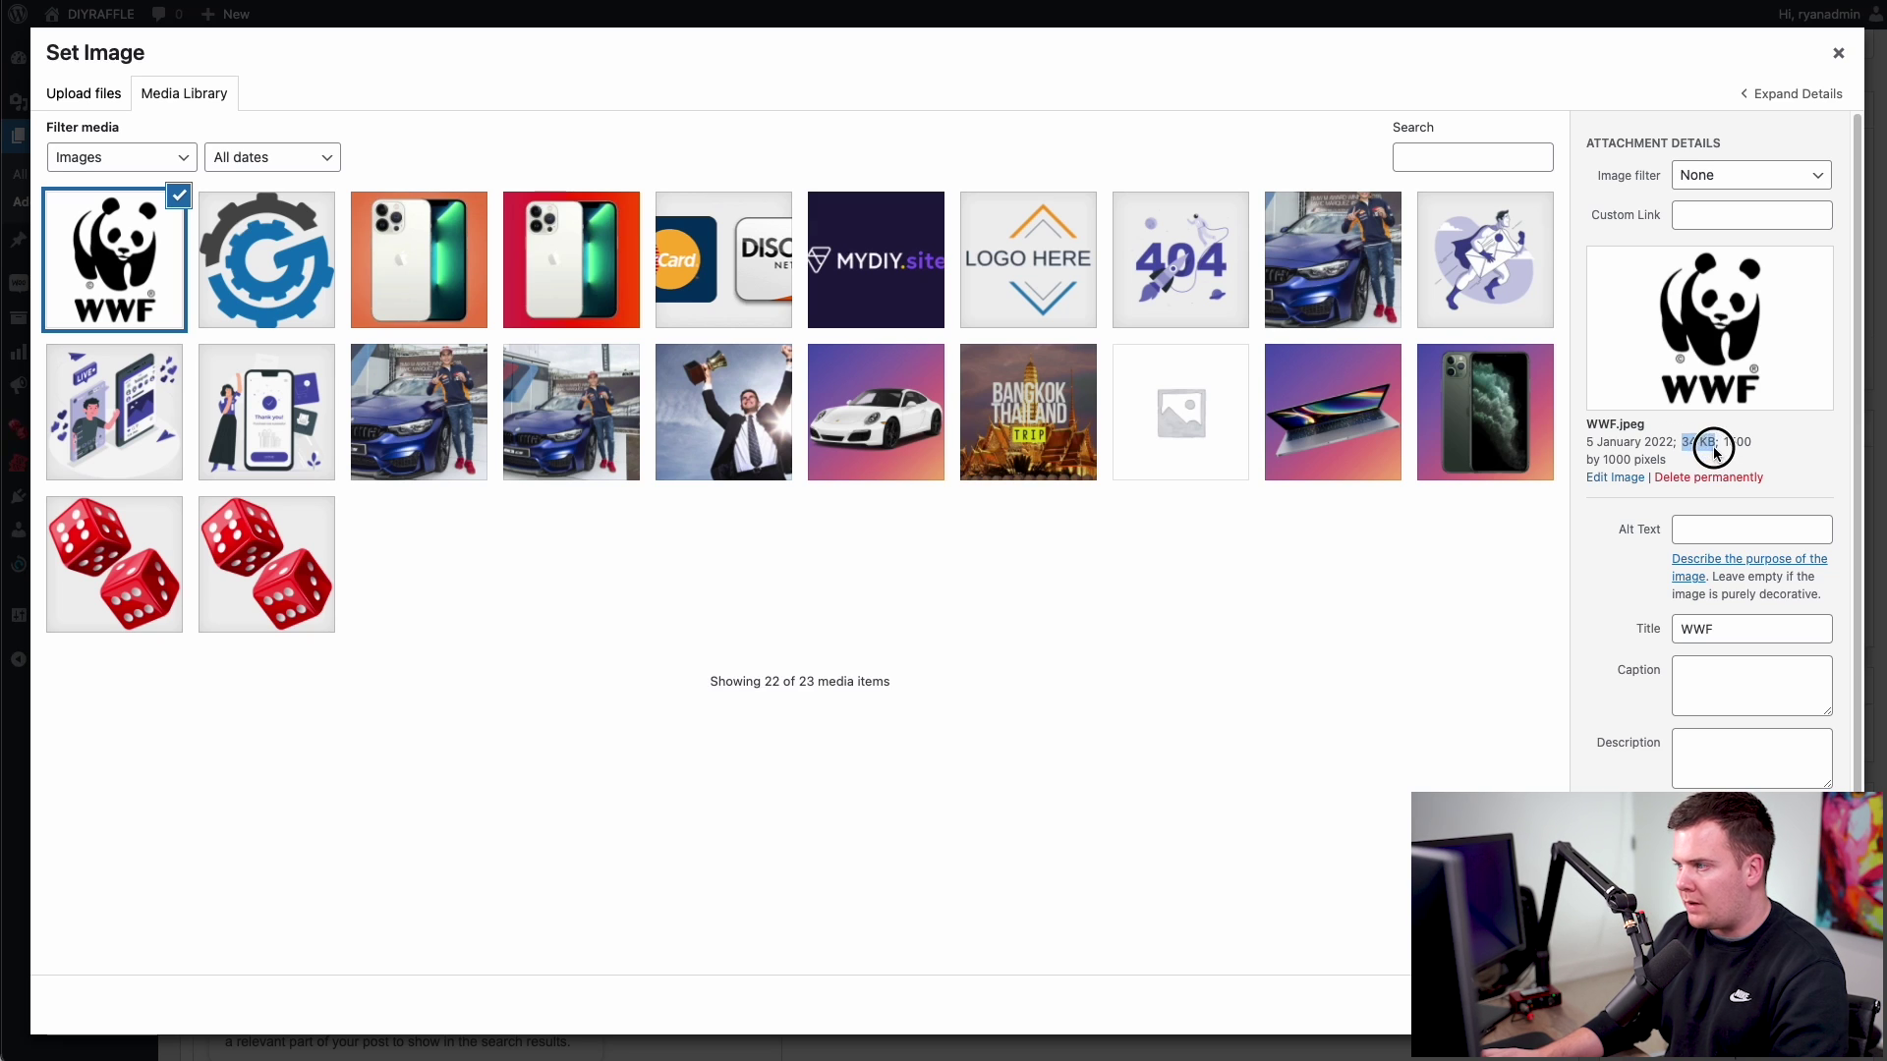
click(1759, 443)
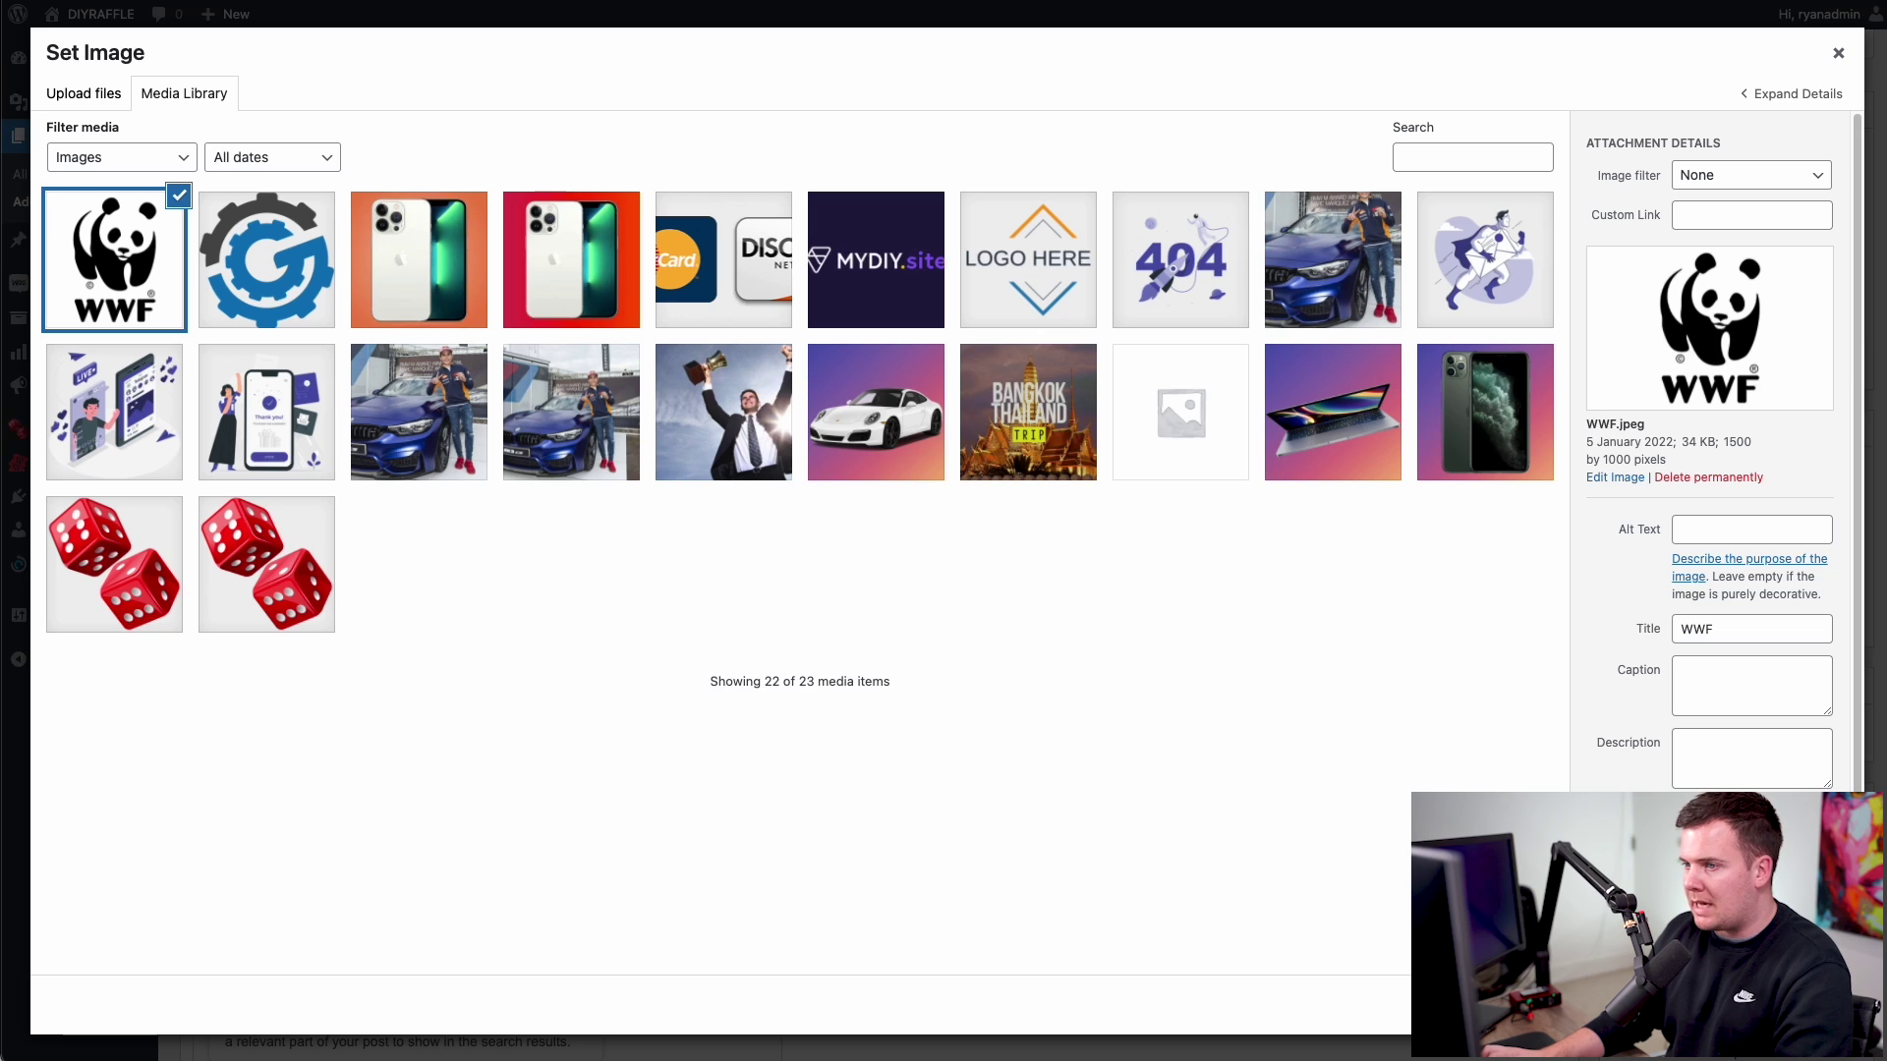
click(1799, 1005)
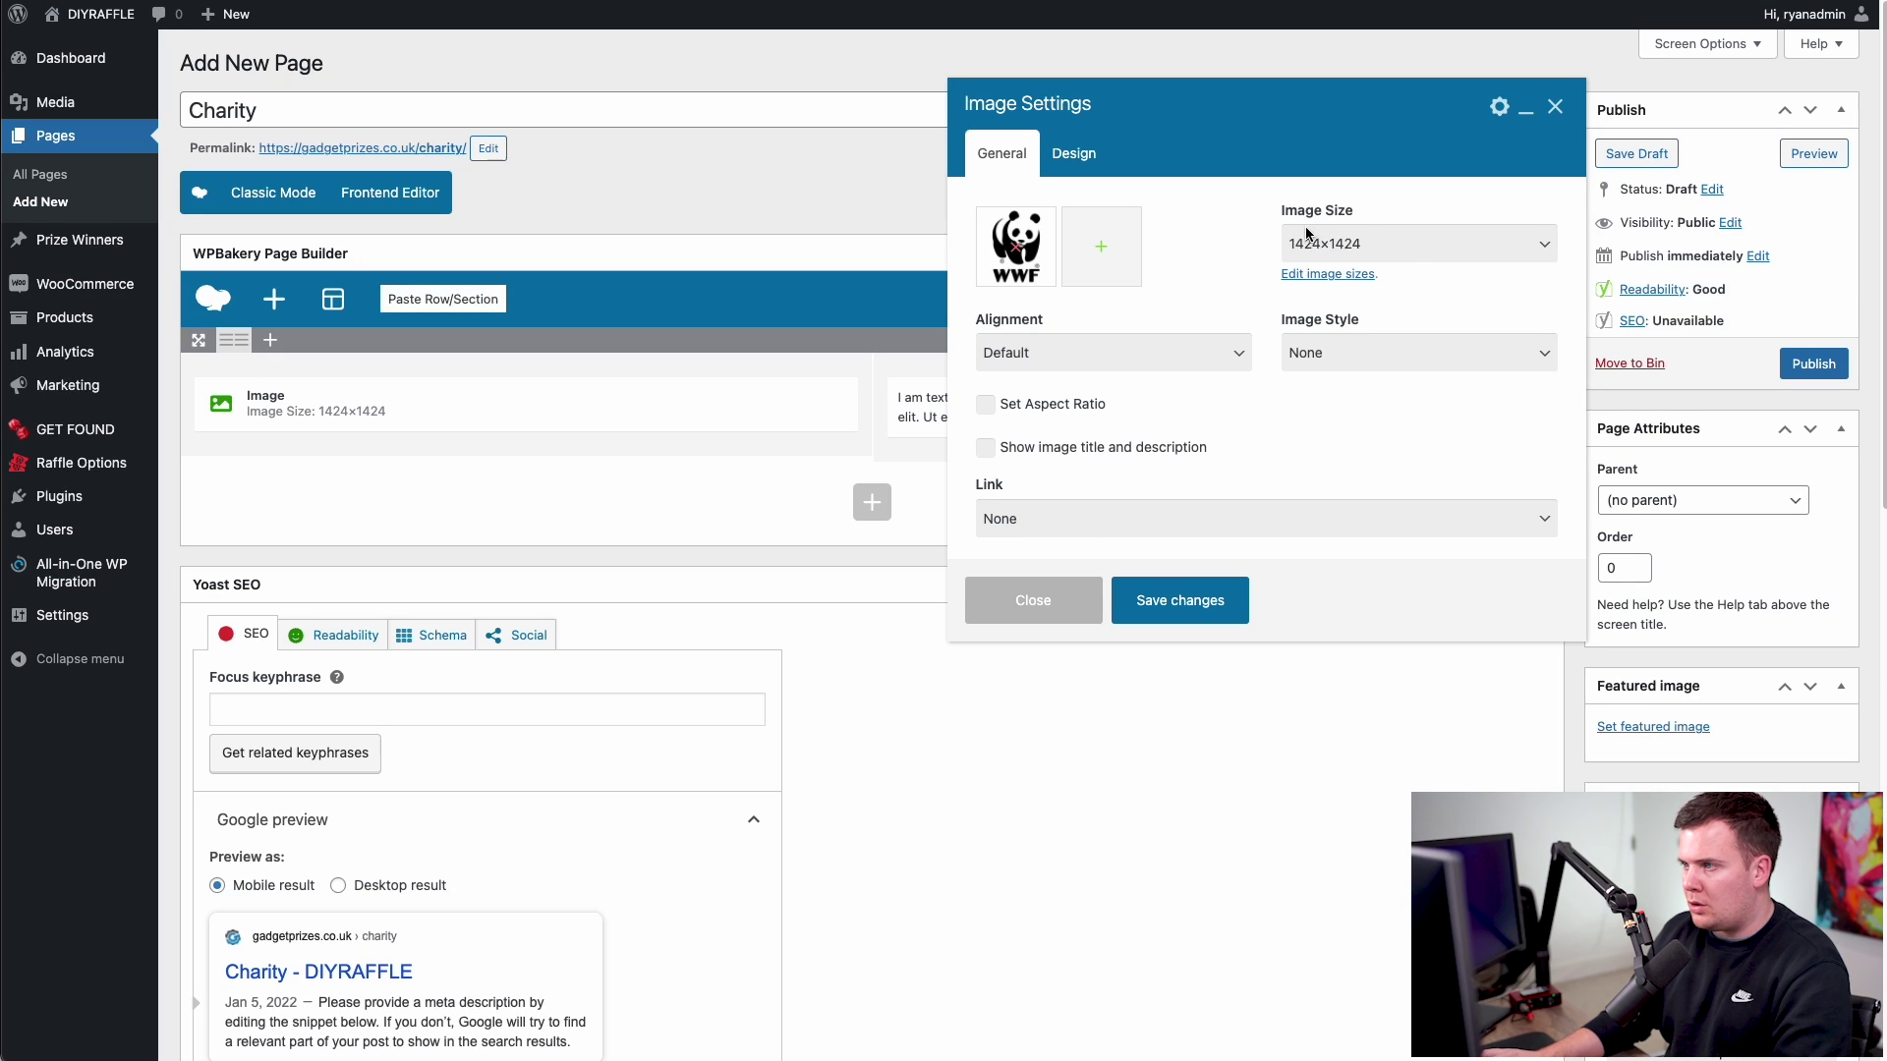
- Keep the 1424×1424 size, centre the image, and save the element settings
click(1350, 241)
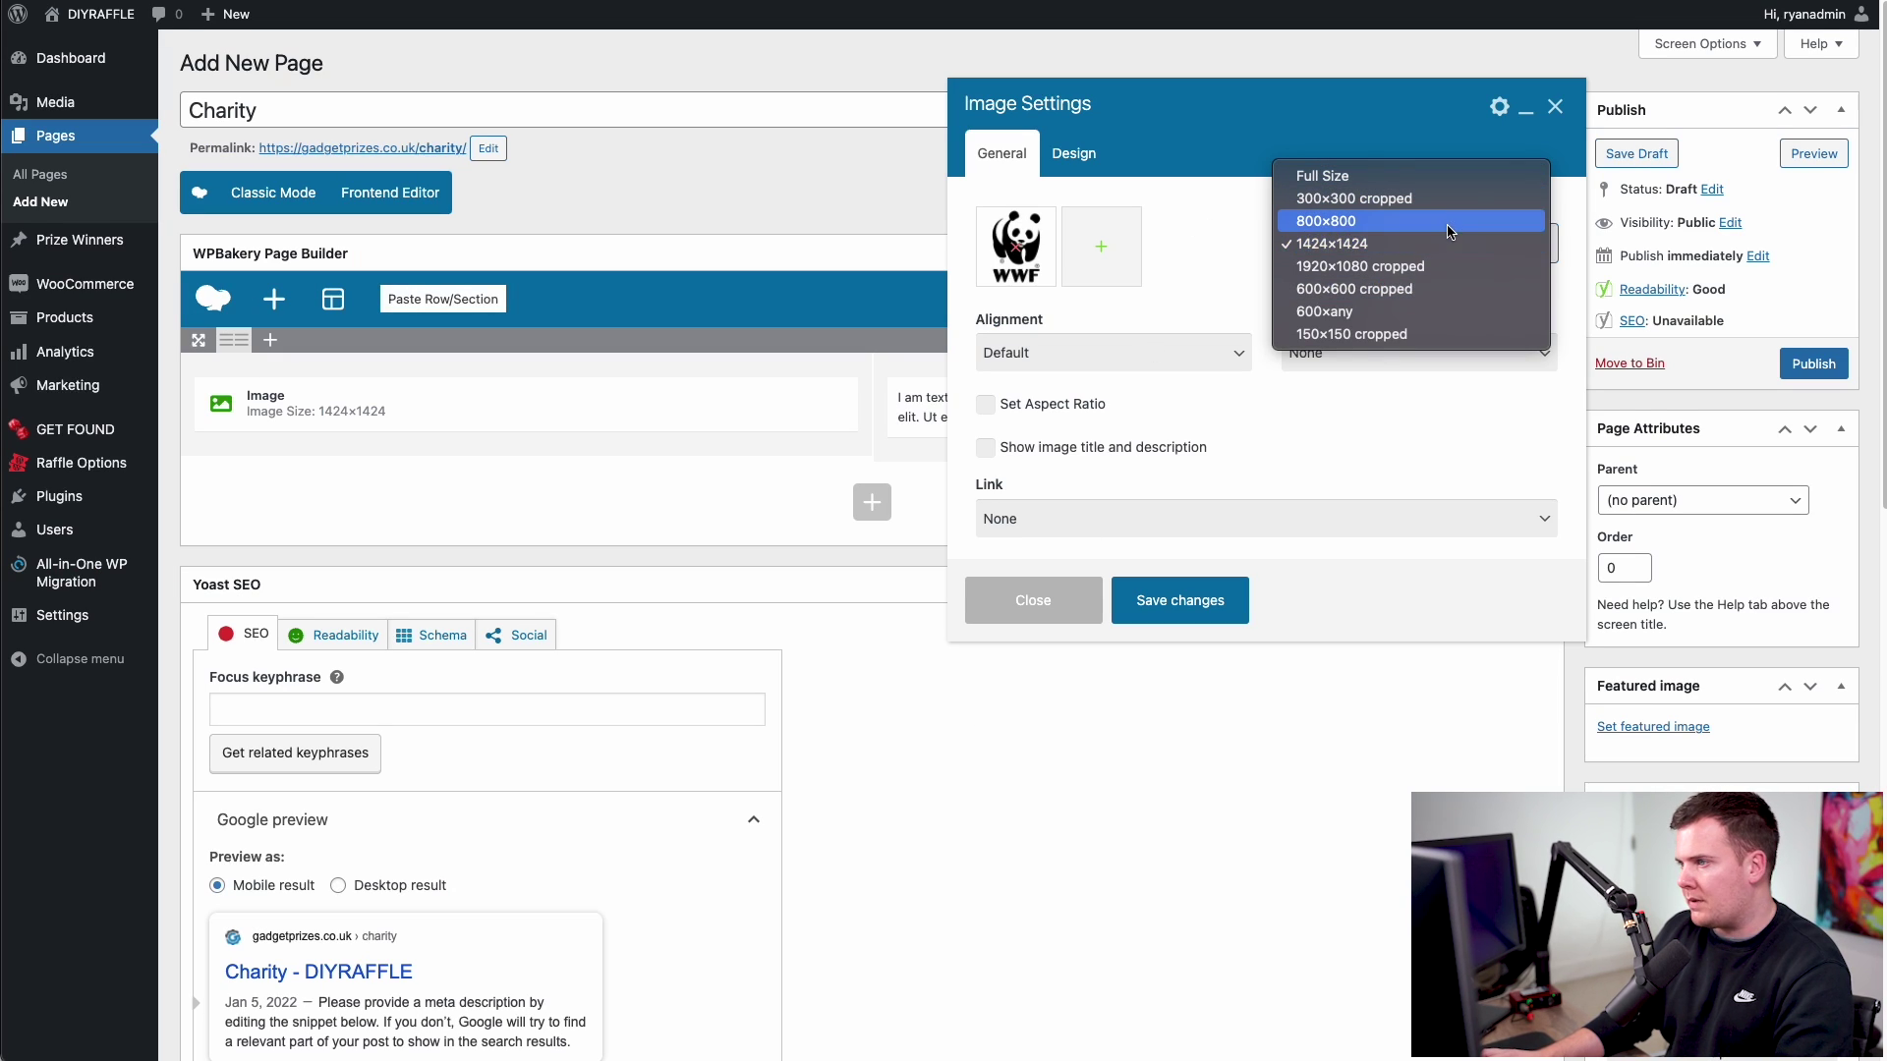
click(1433, 248)
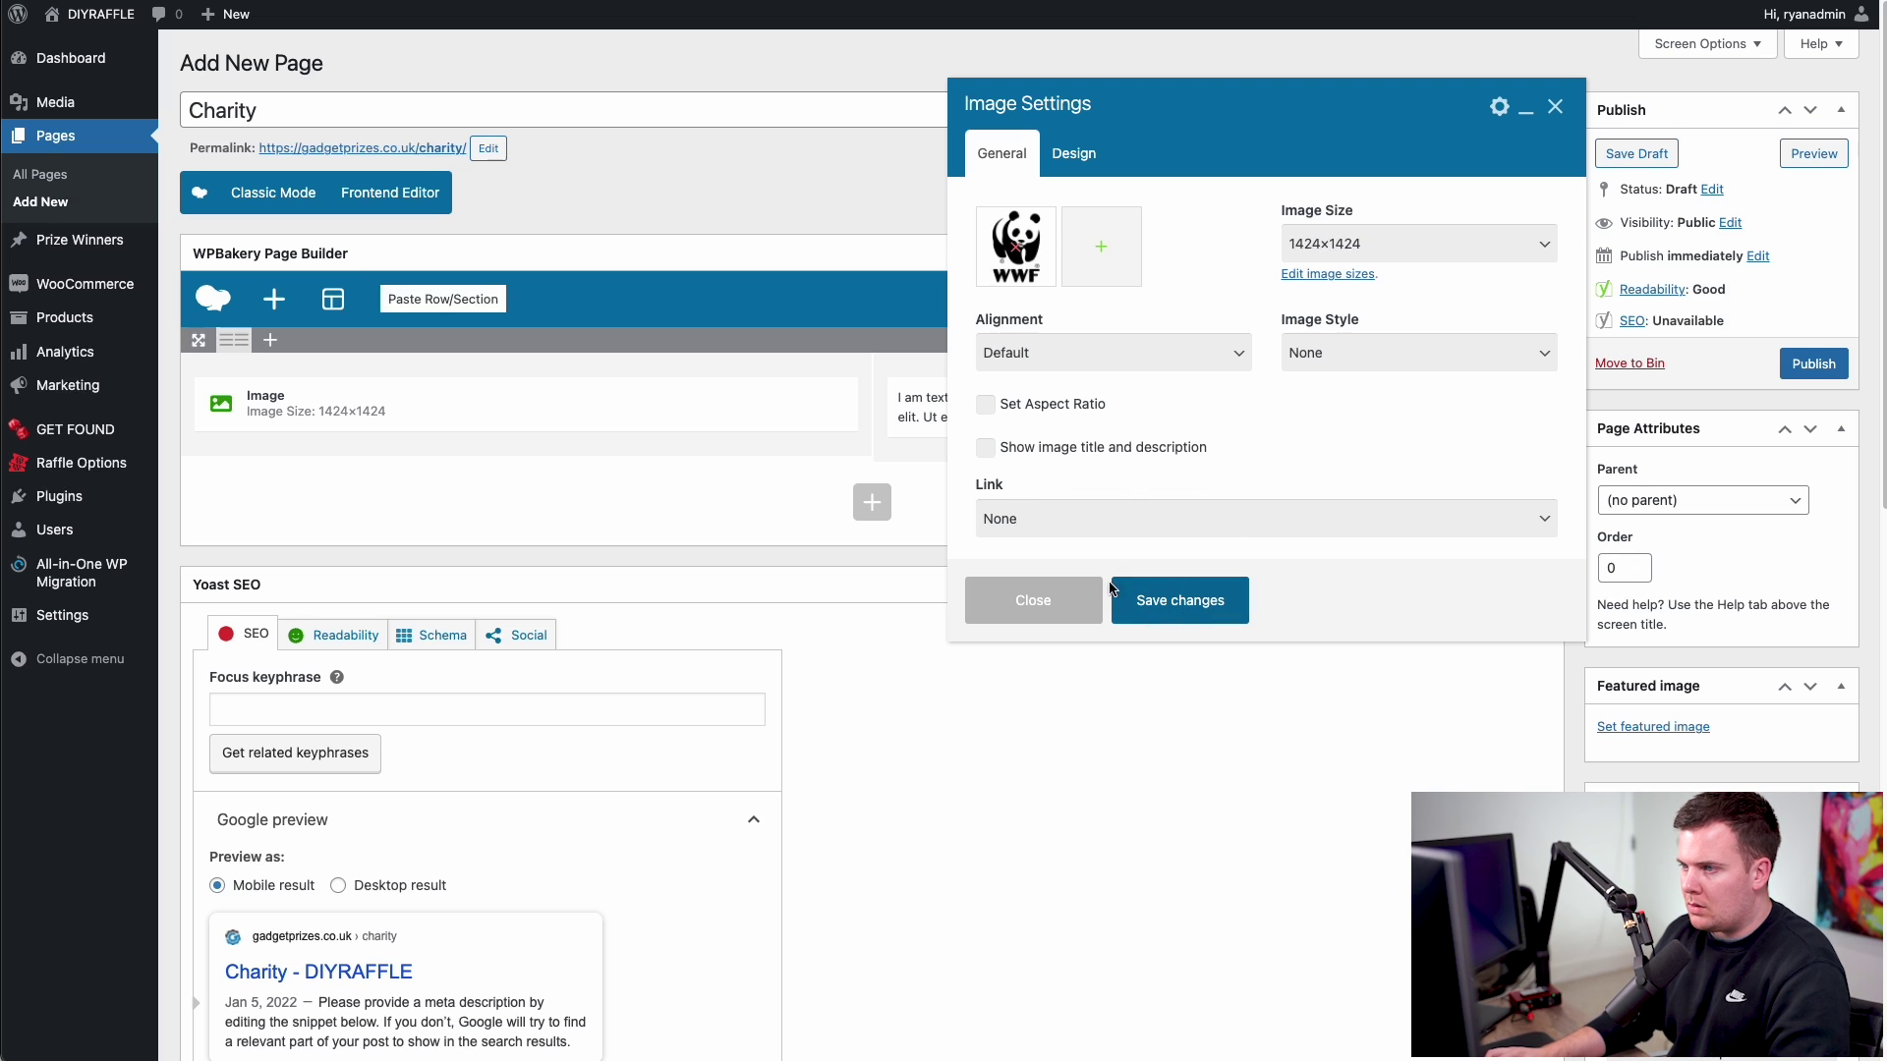
click(1059, 355)
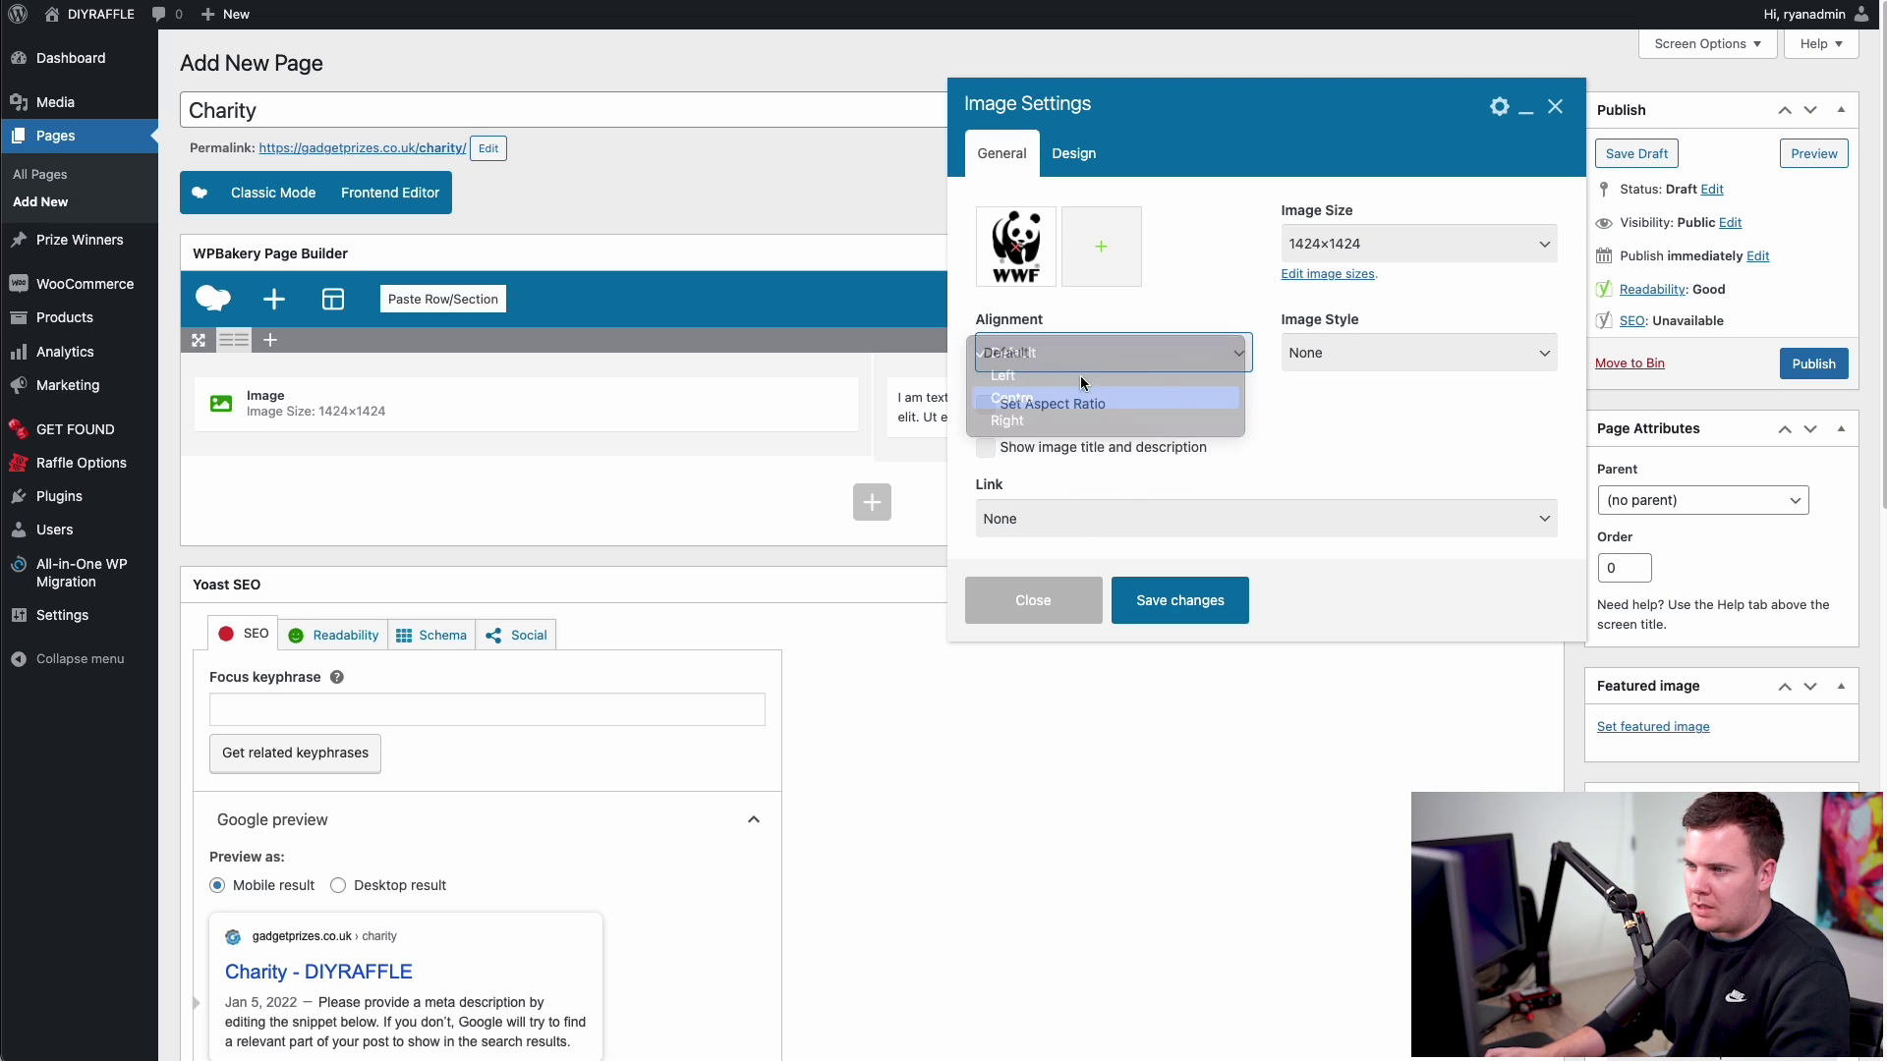
click(1189, 614)
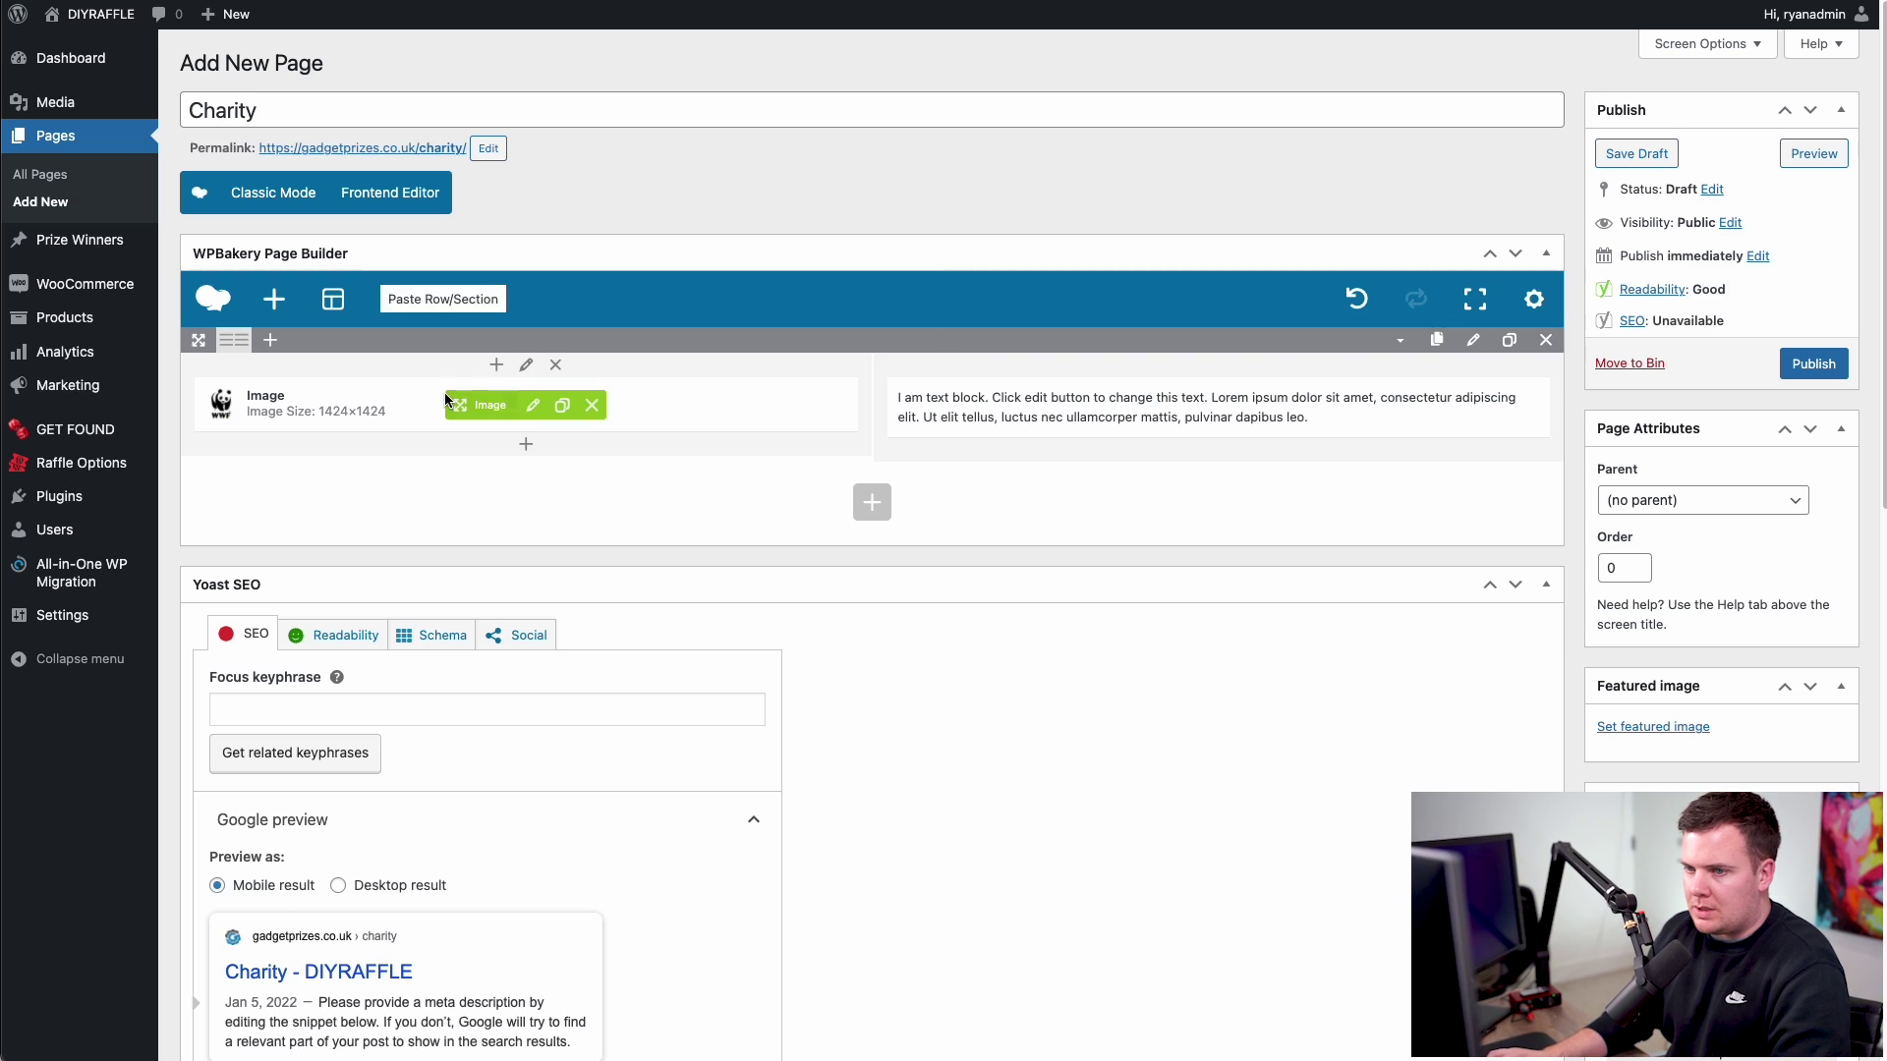
- Lengthen the text block's placeholder by duplicating its paragraph and leave a blank line at the top
click(1230, 409)
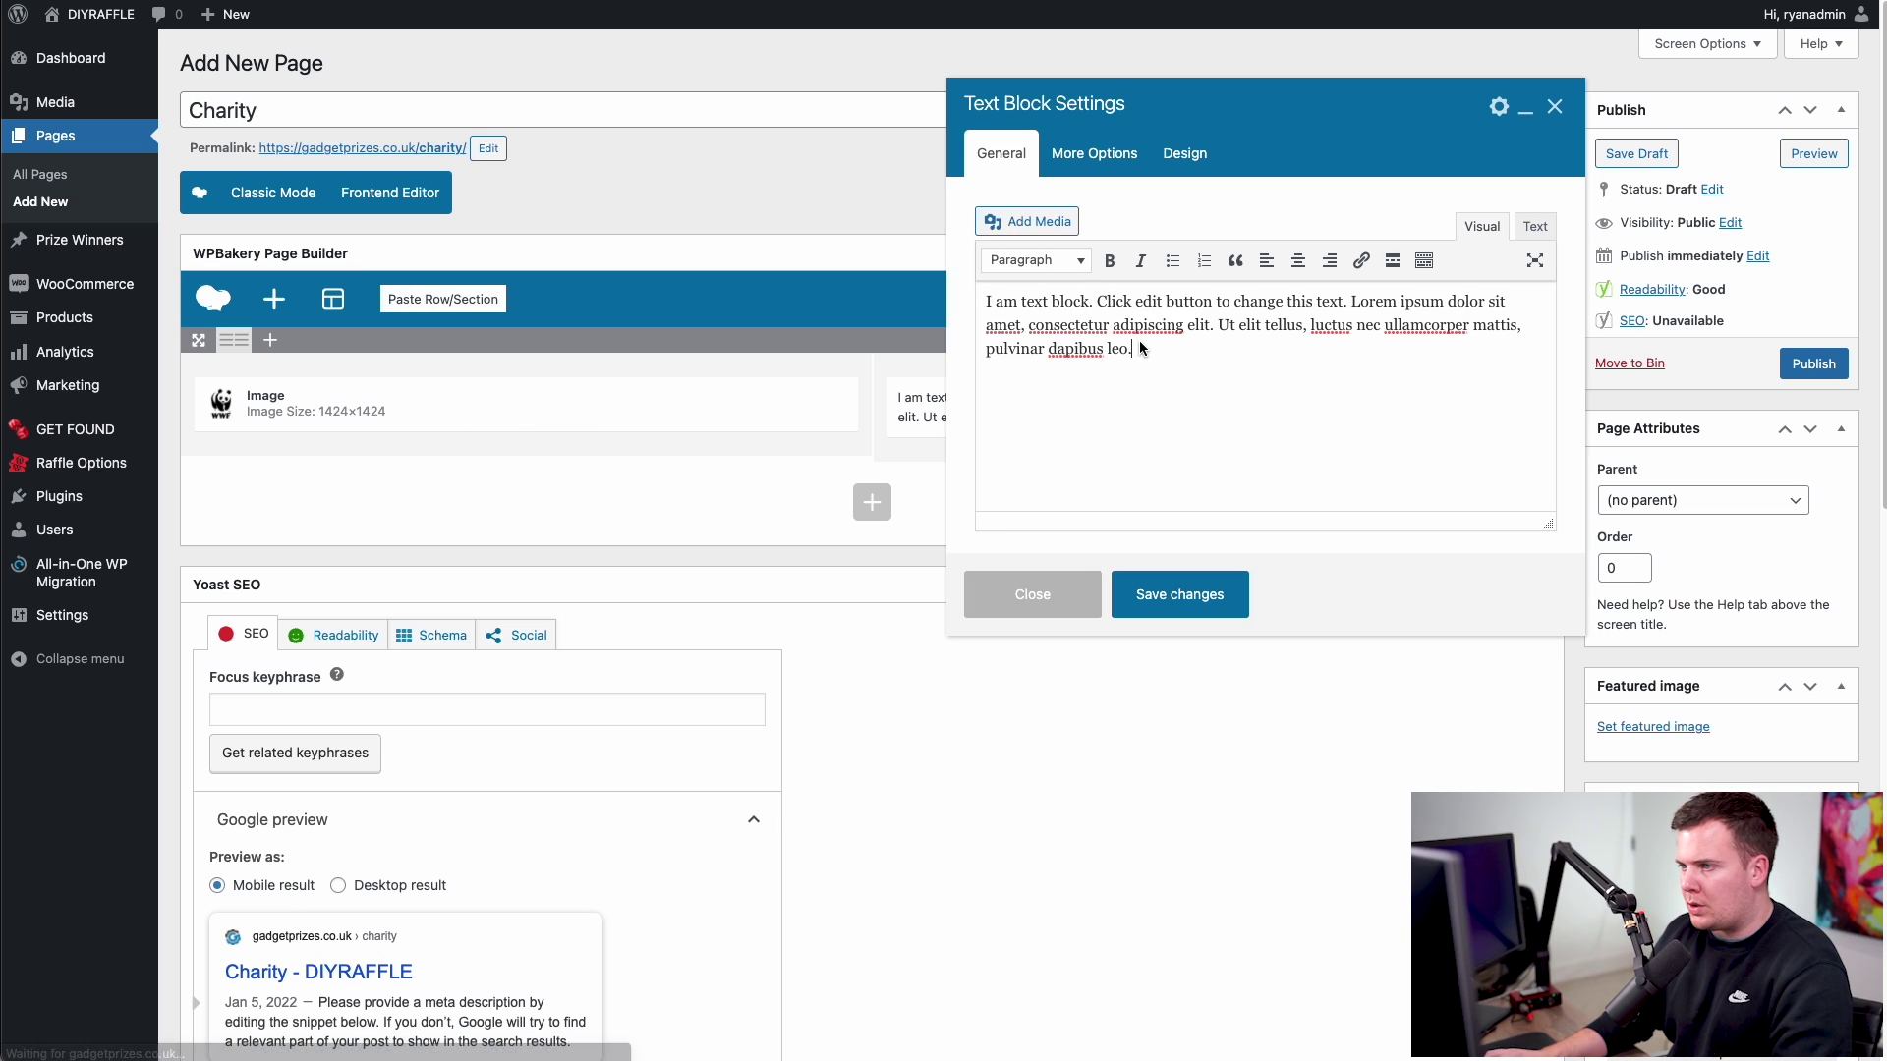
drag(958, 299, 1134, 334)
key(ctrl+c)
click(1148, 350)
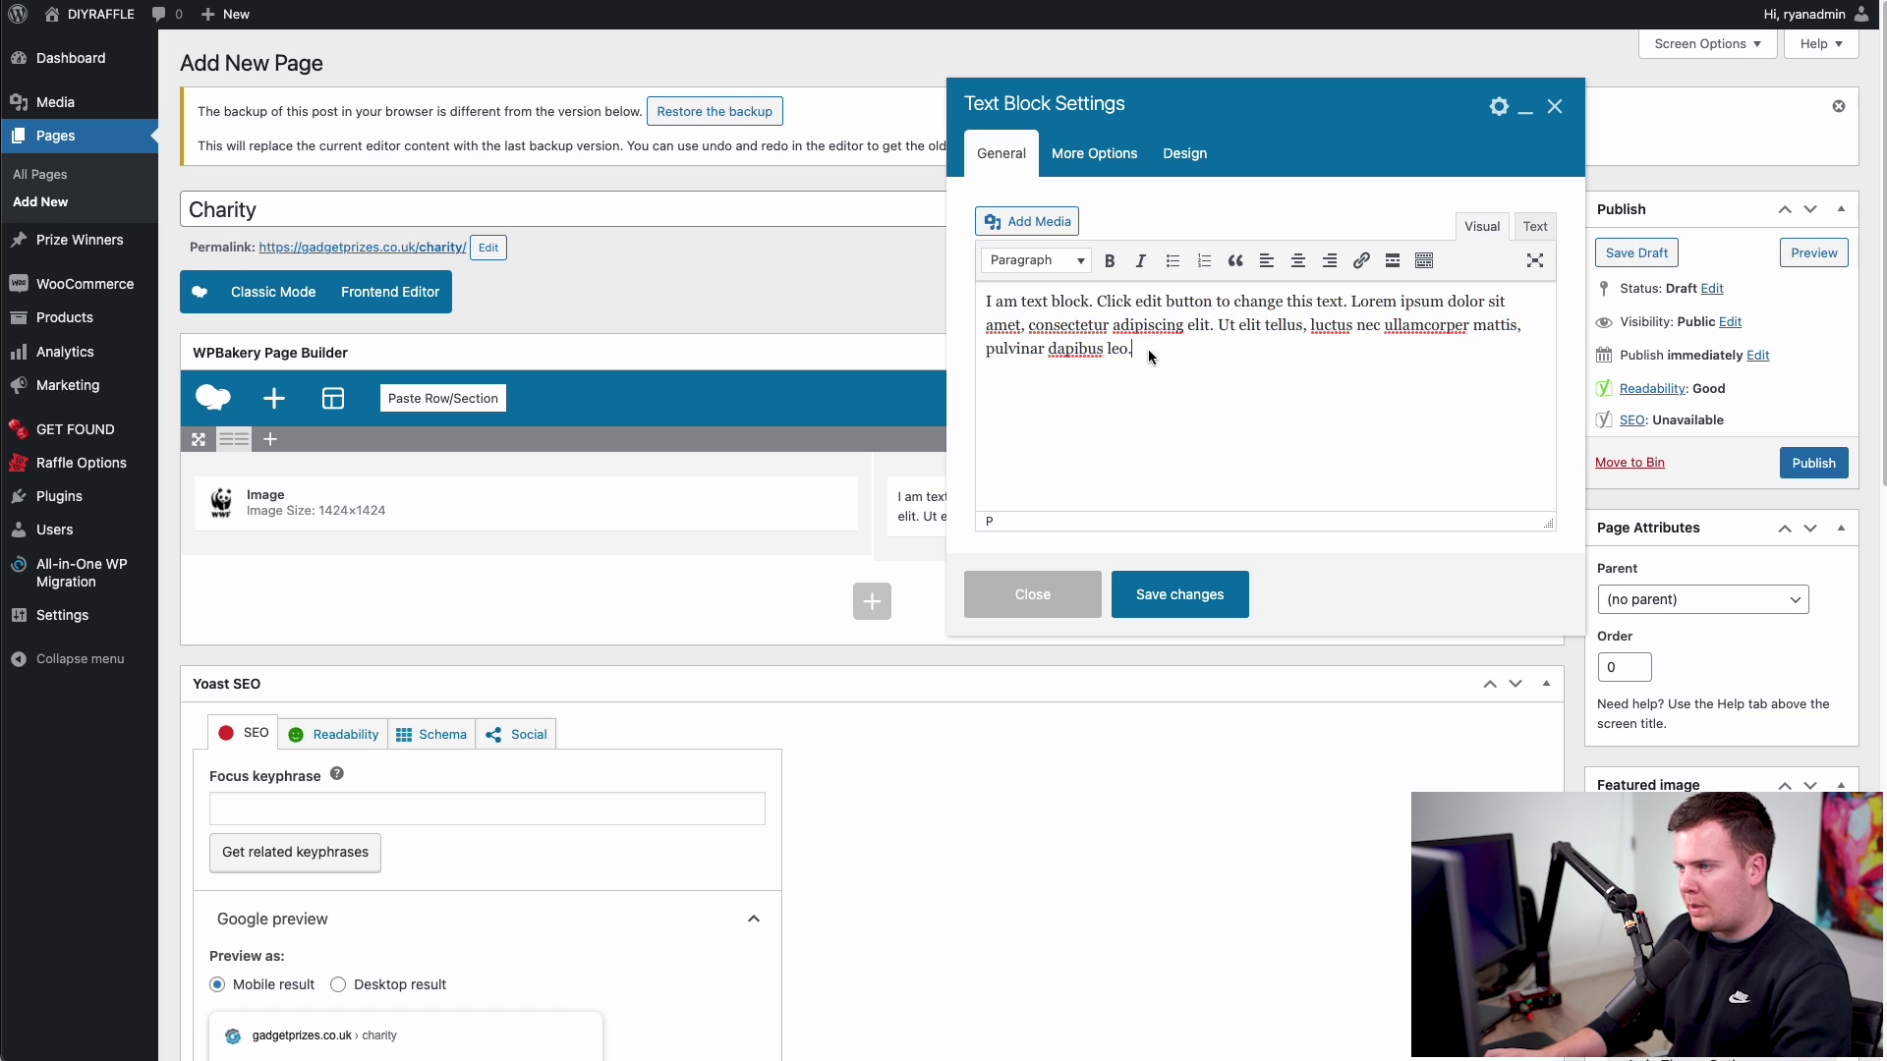
key(ctrl+v)
key(BackSpace)
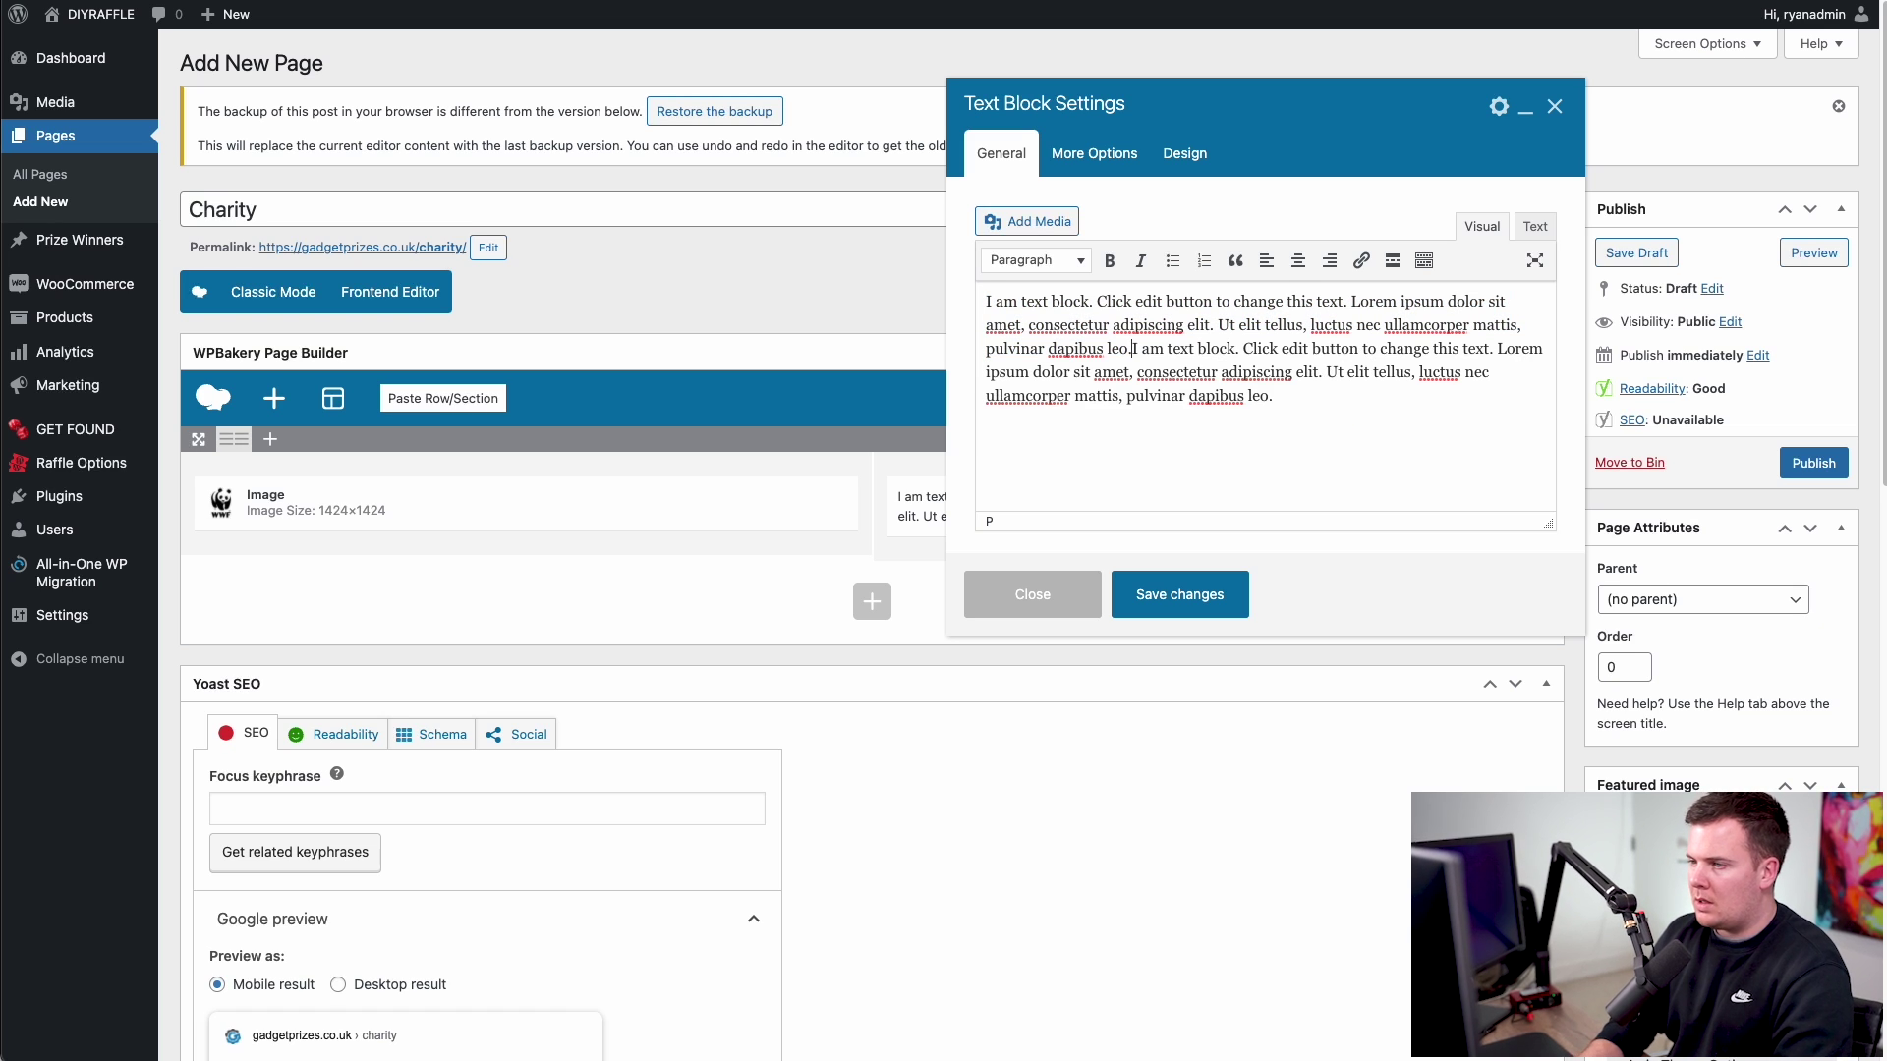
drag(1311, 403, 936, 273)
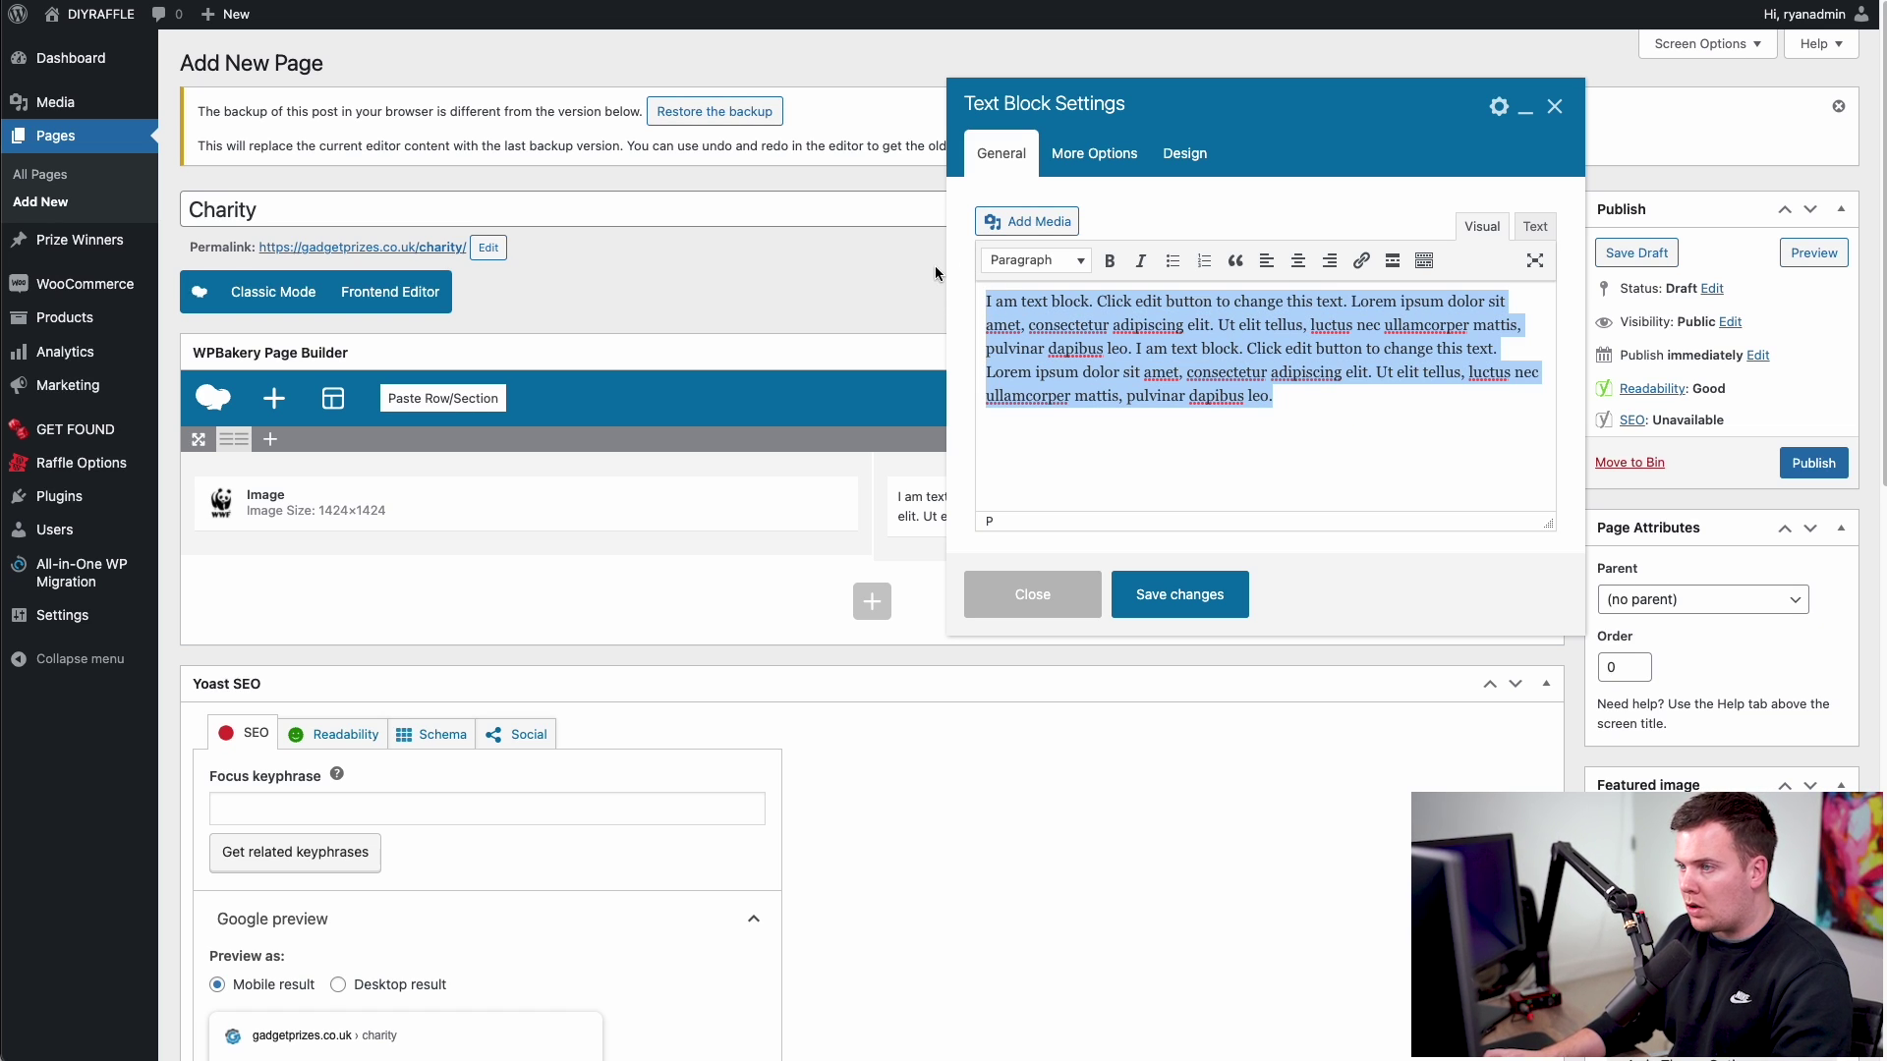
key(ctrl+c)
click(1312, 398)
key(ctrl+v)
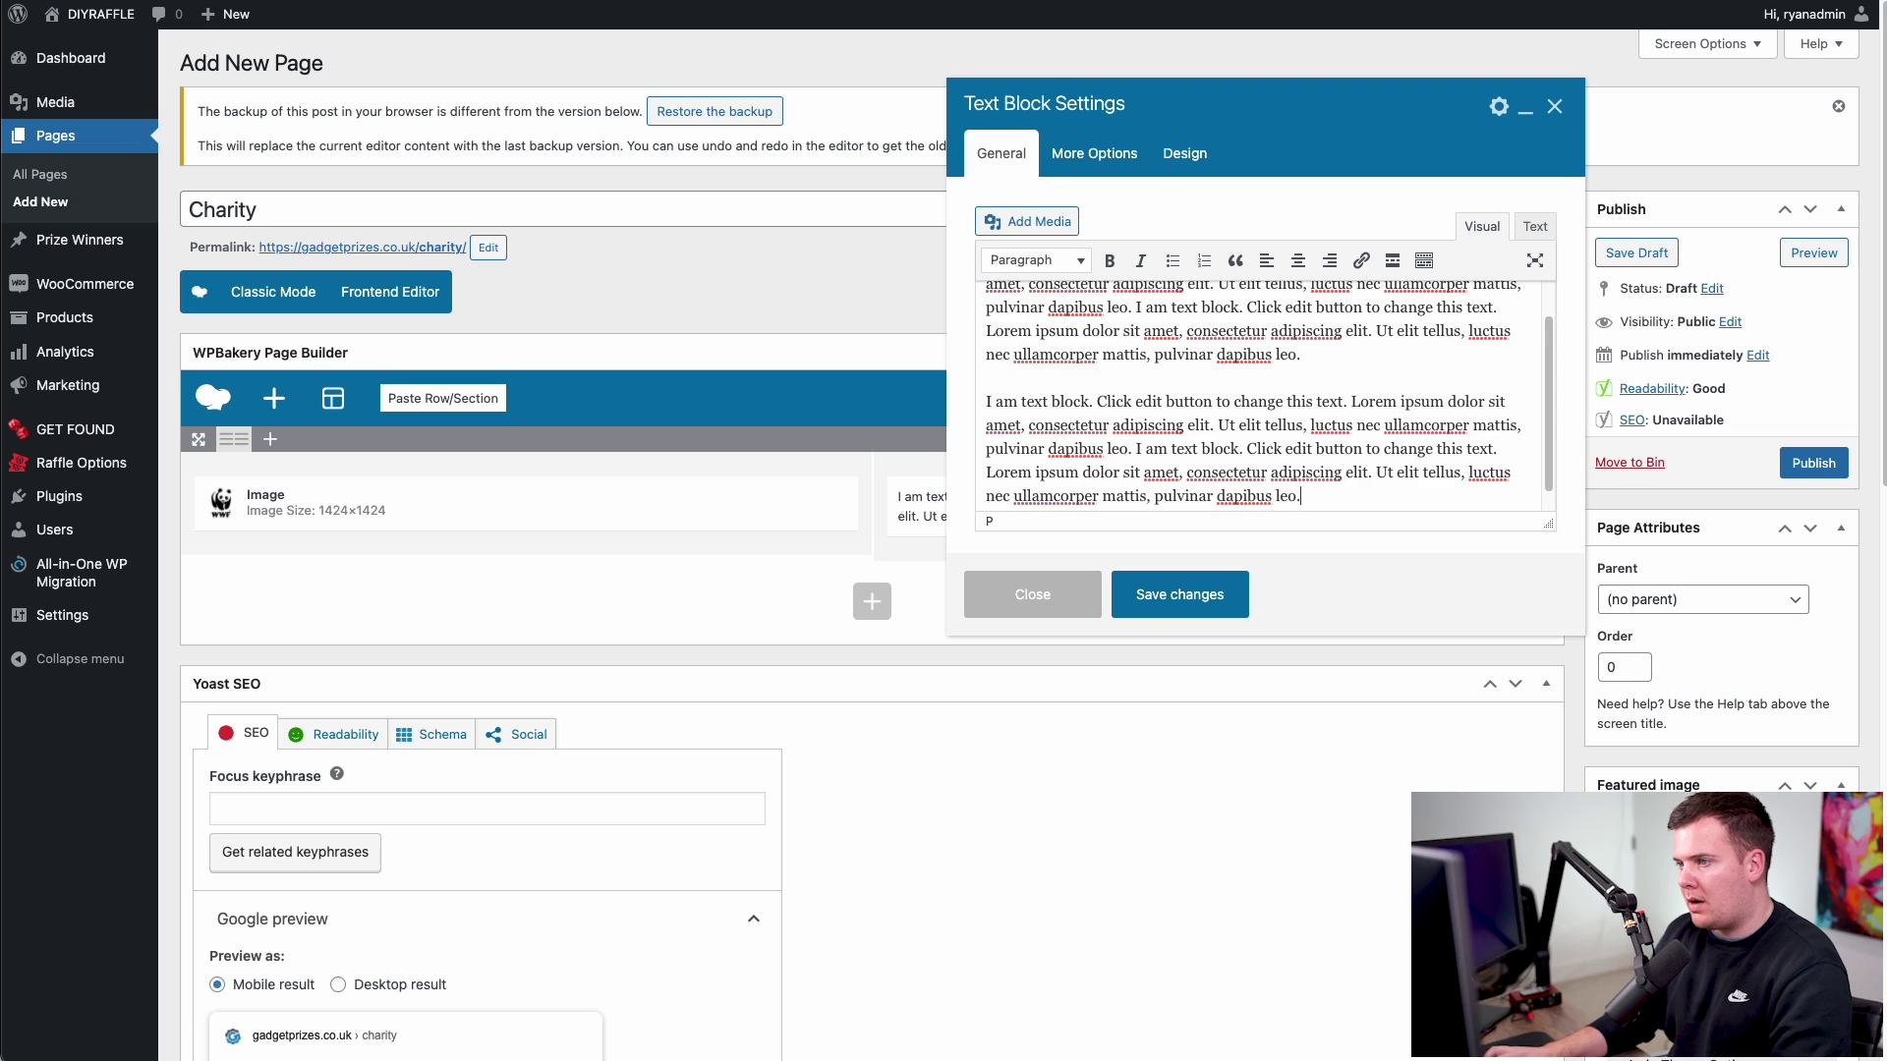
click(988, 301)
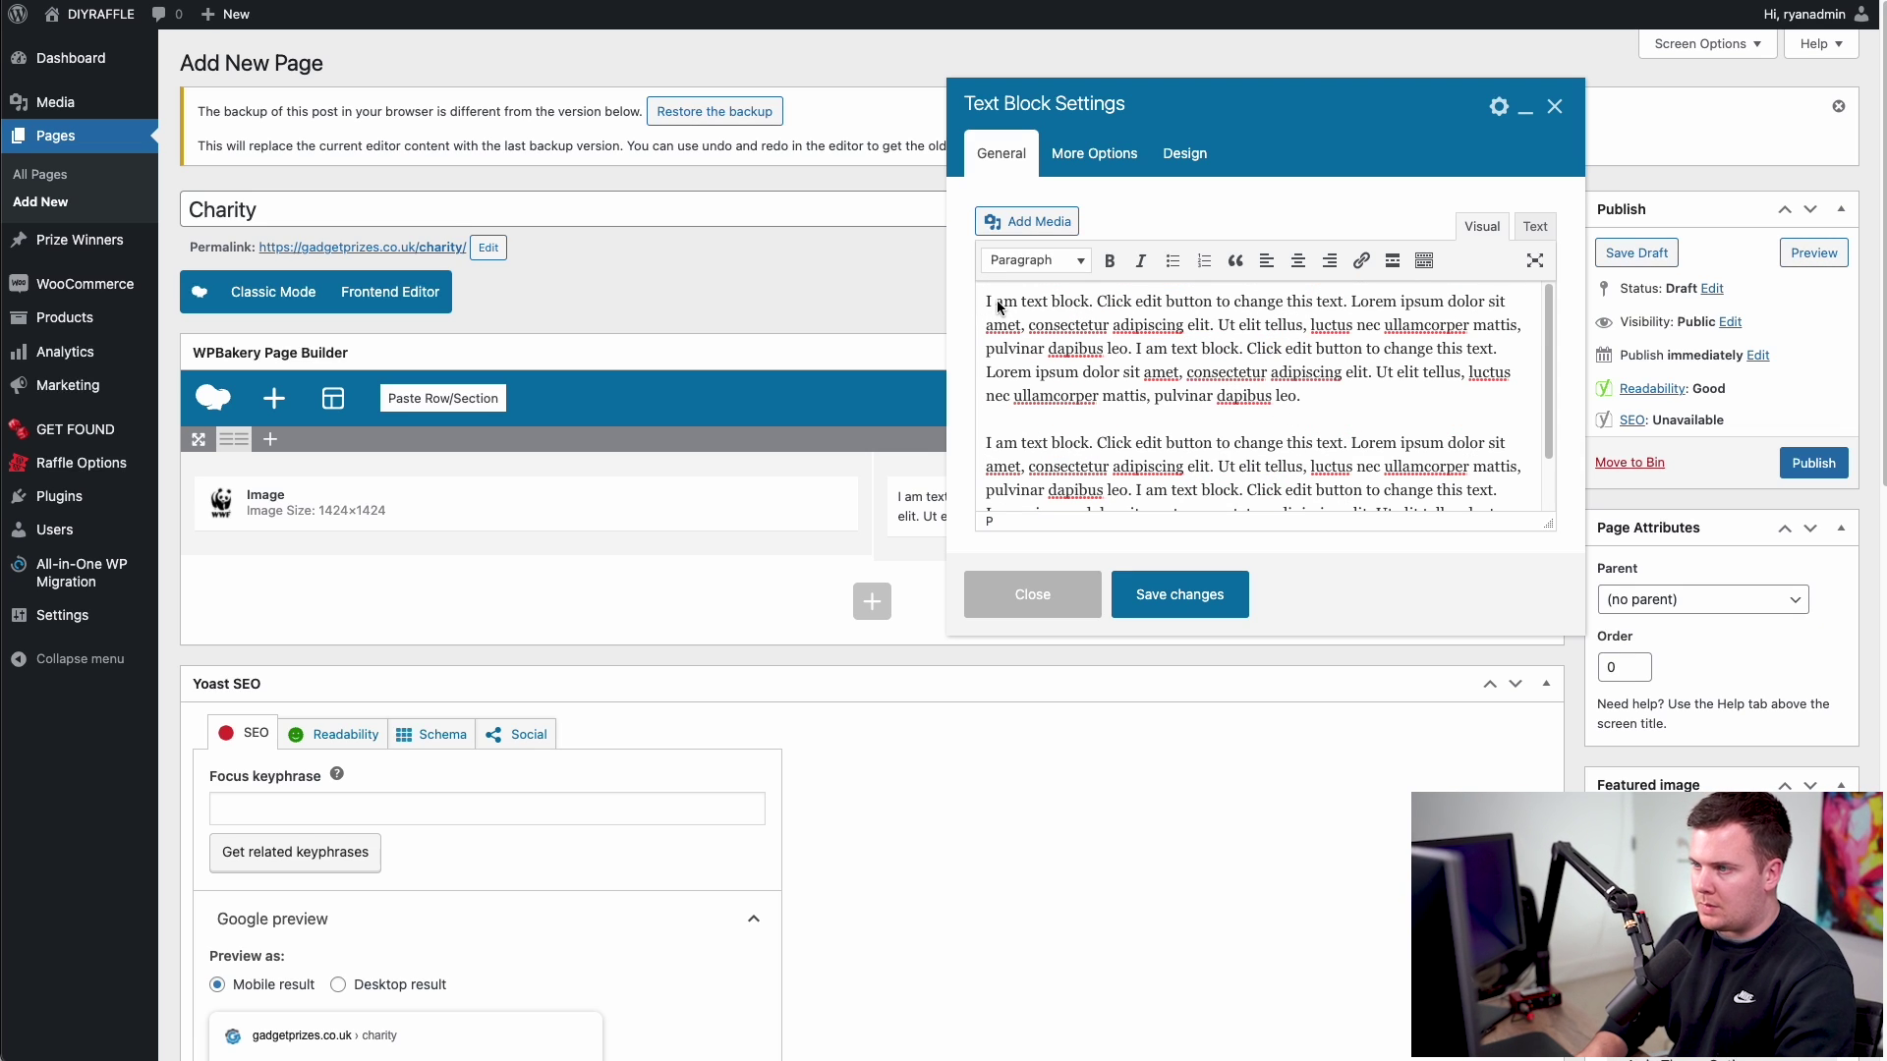
key(Return)
key(Return)
key(BackSpace)
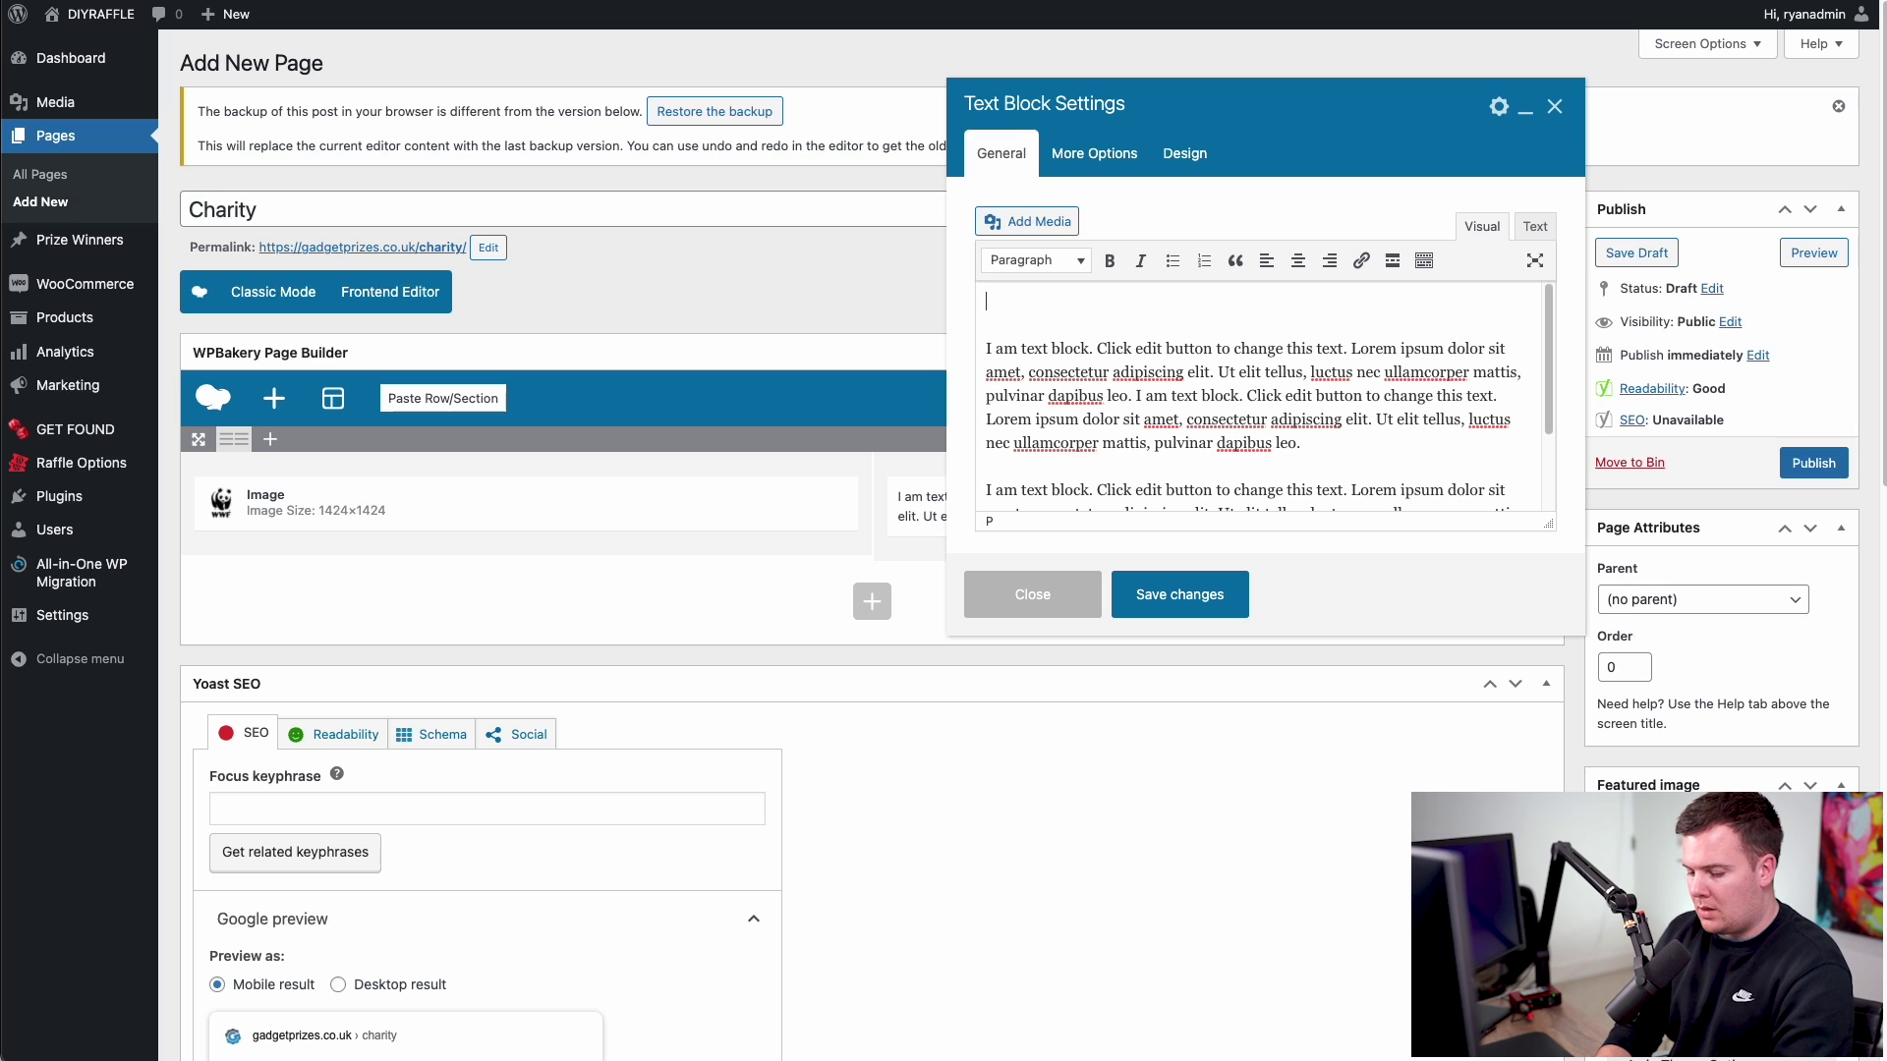
- Add 'WWF Charity' as a Heading 1 at the top and save the block
text(WWF)
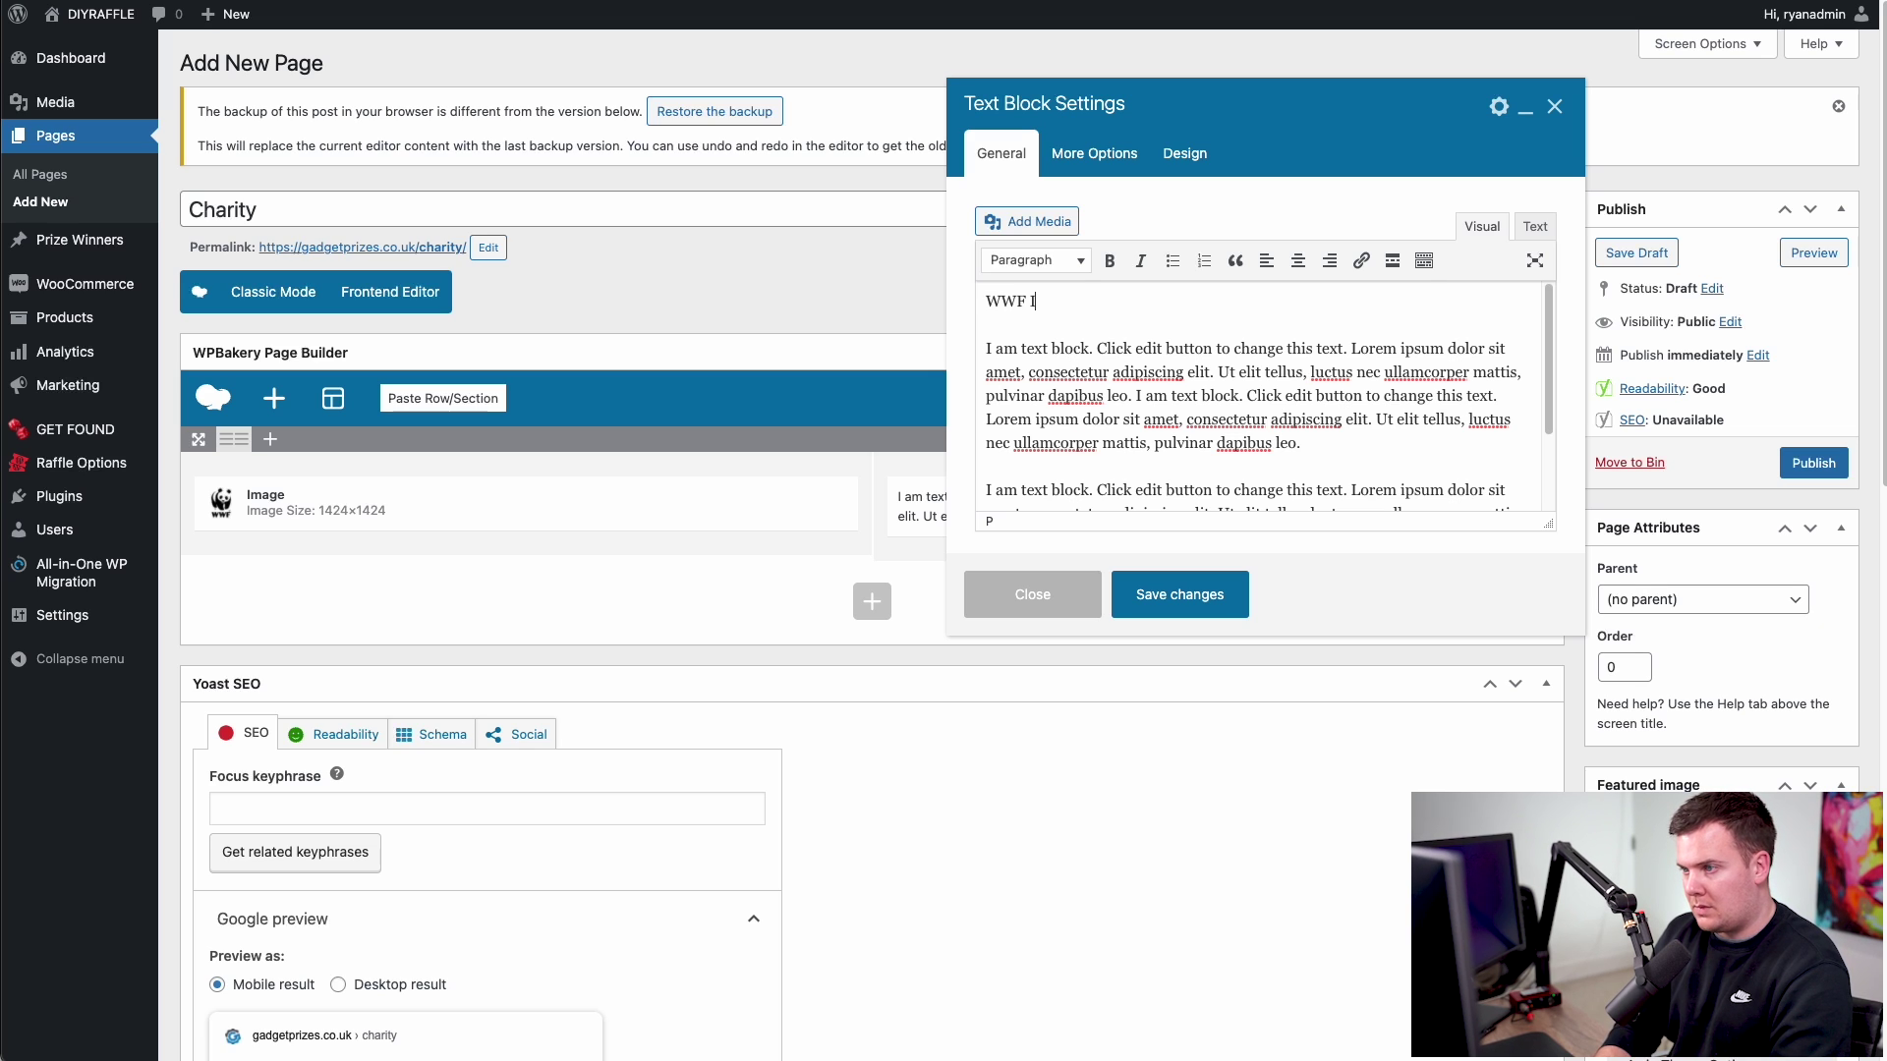
text( Ch)
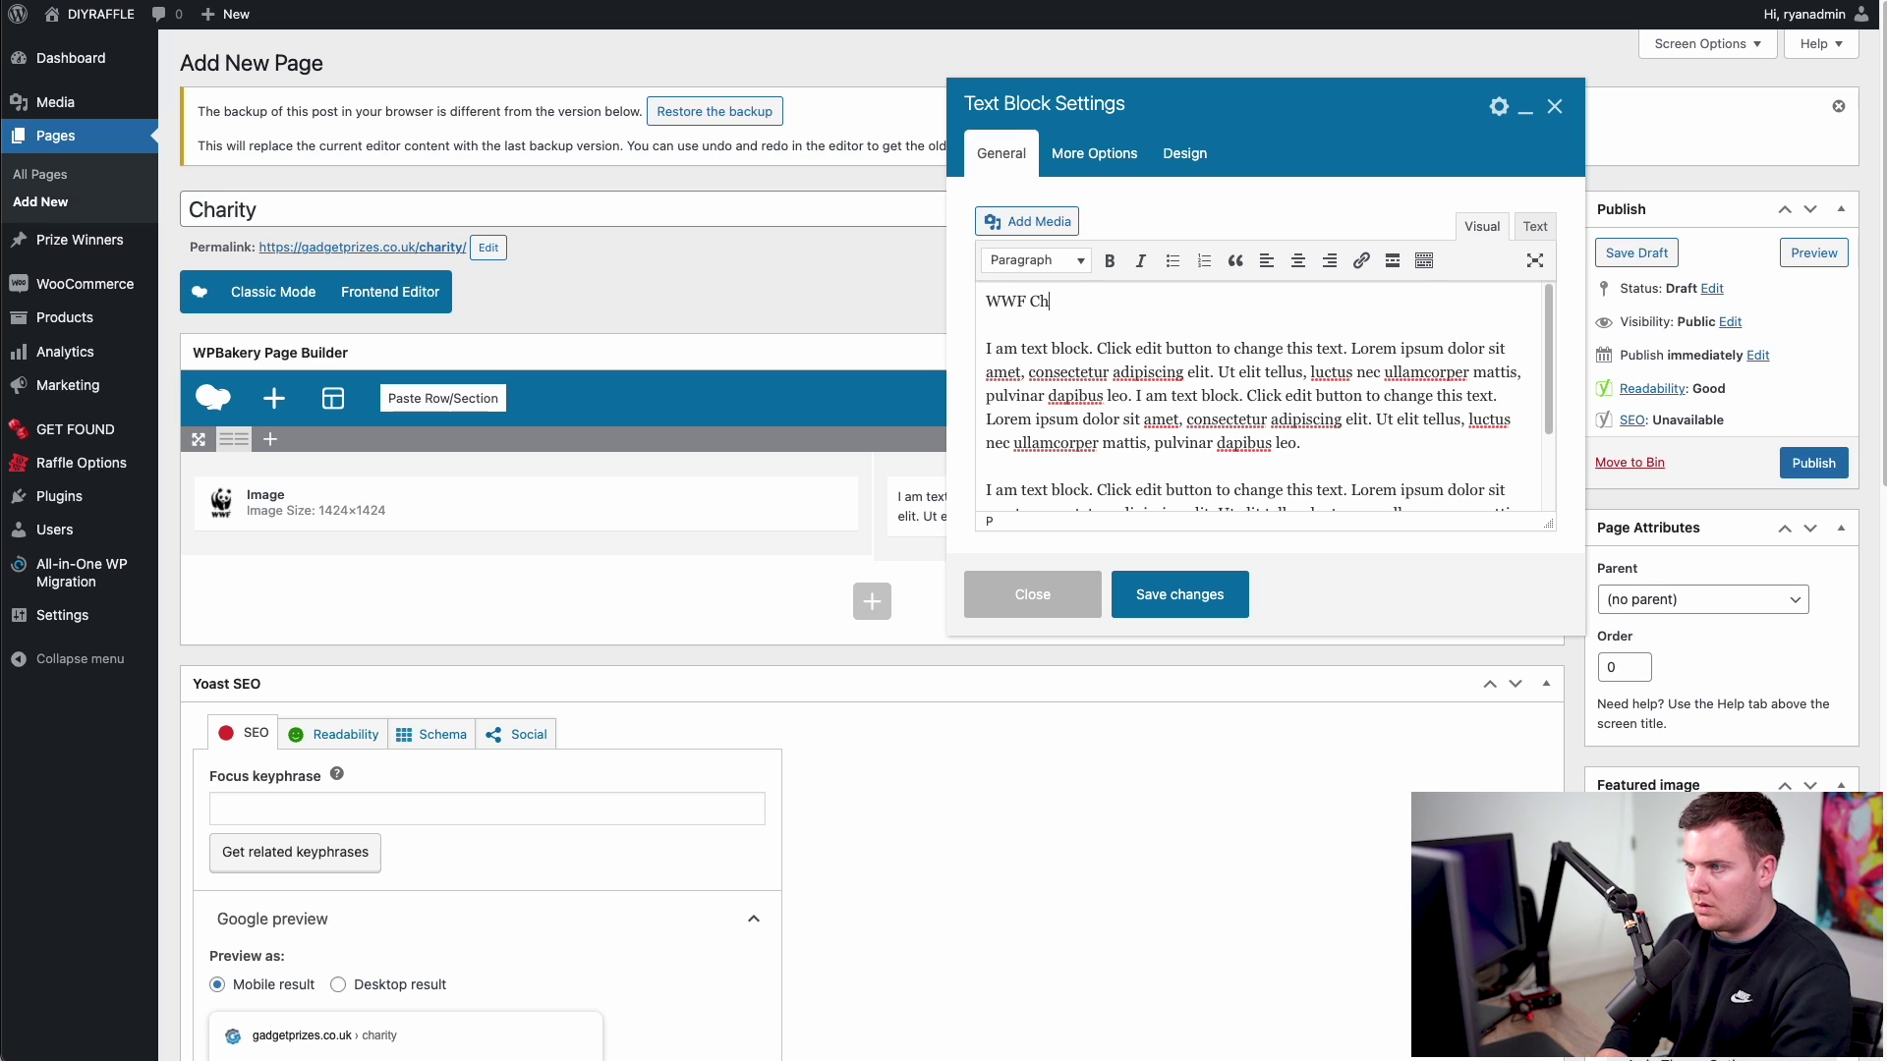
text(arity)
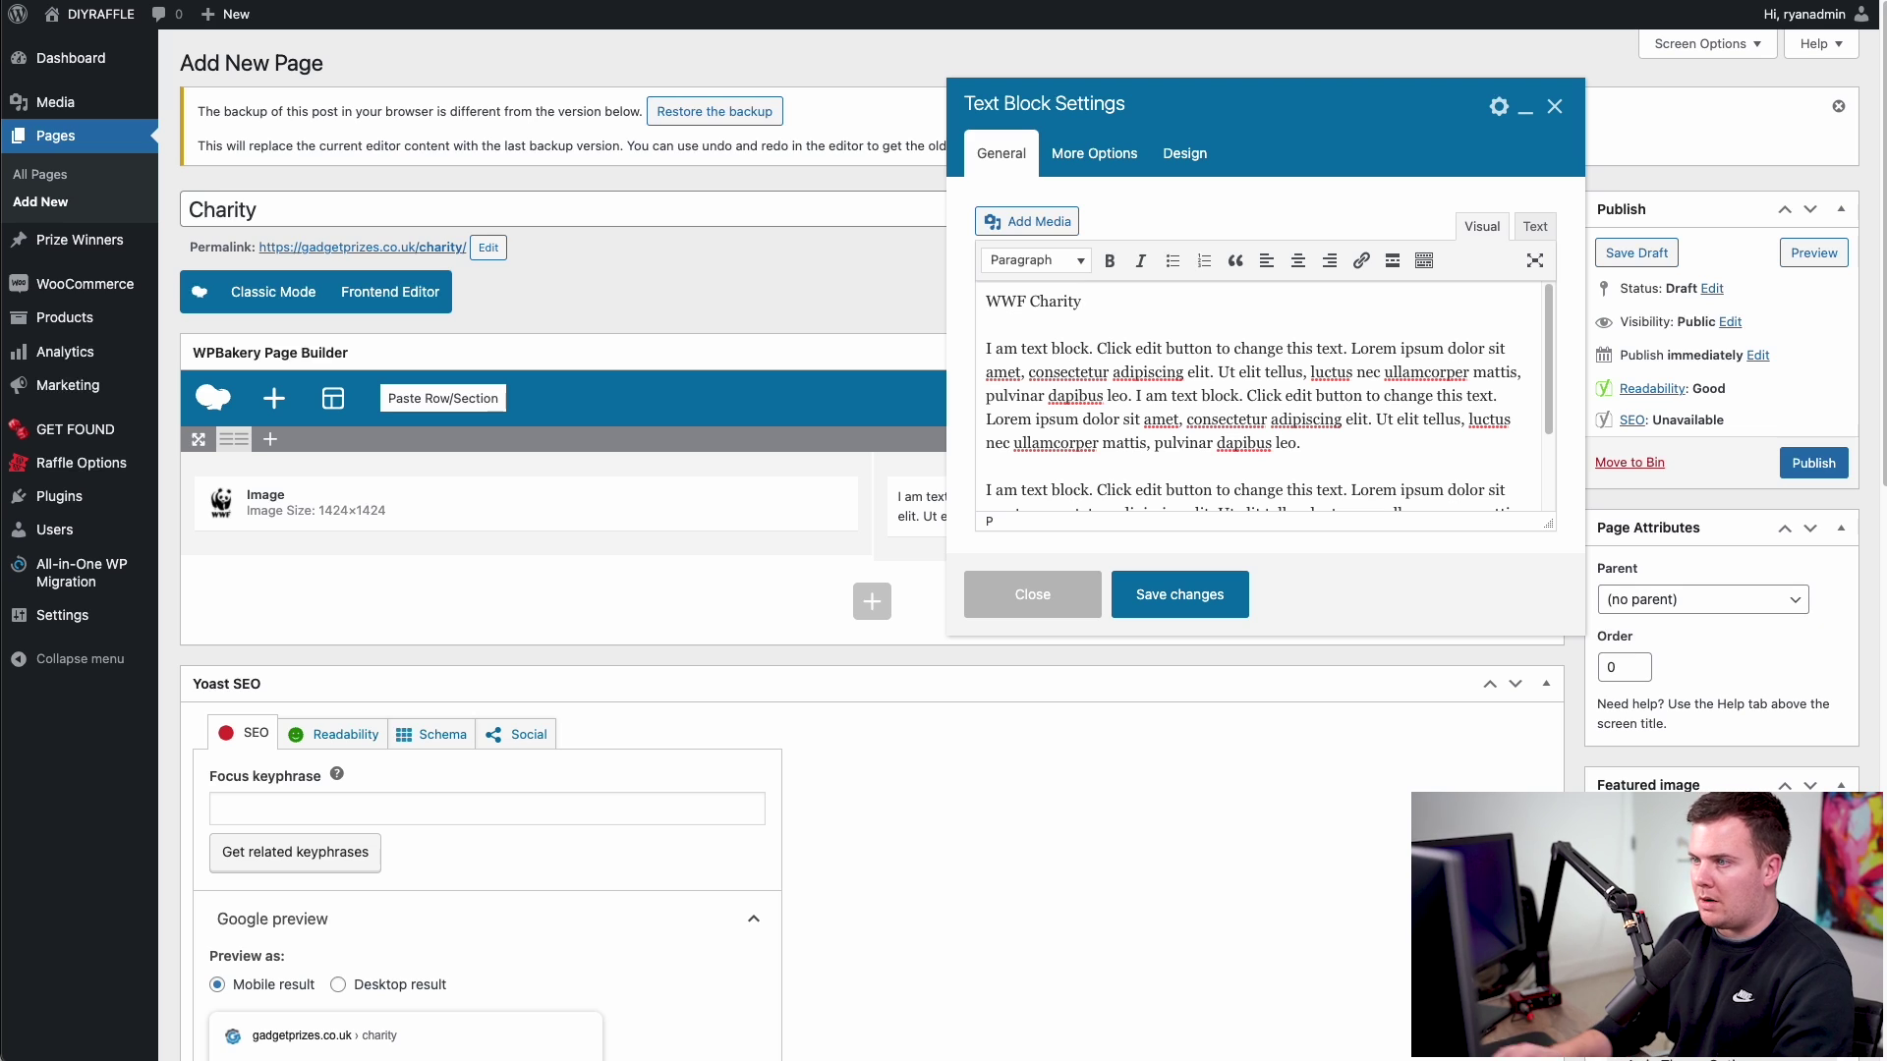
drag(1118, 304, 975, 298)
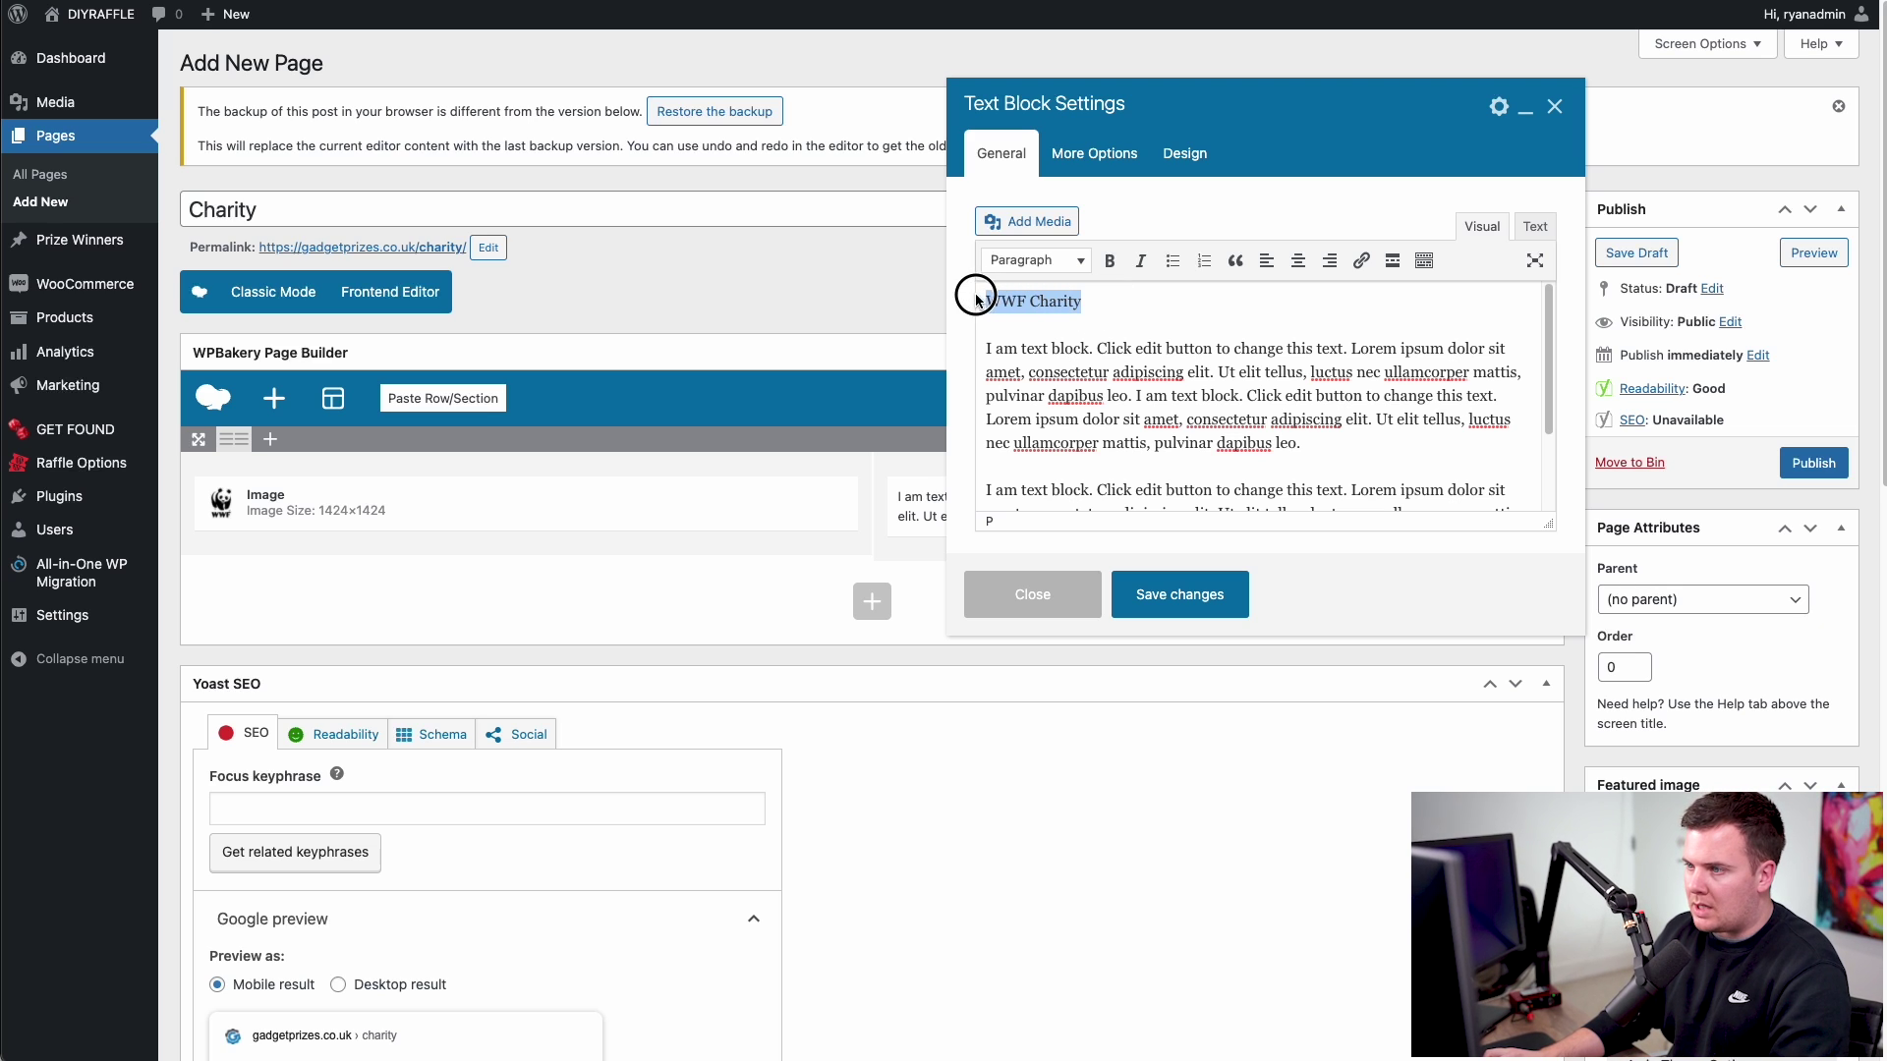
click(1022, 261)
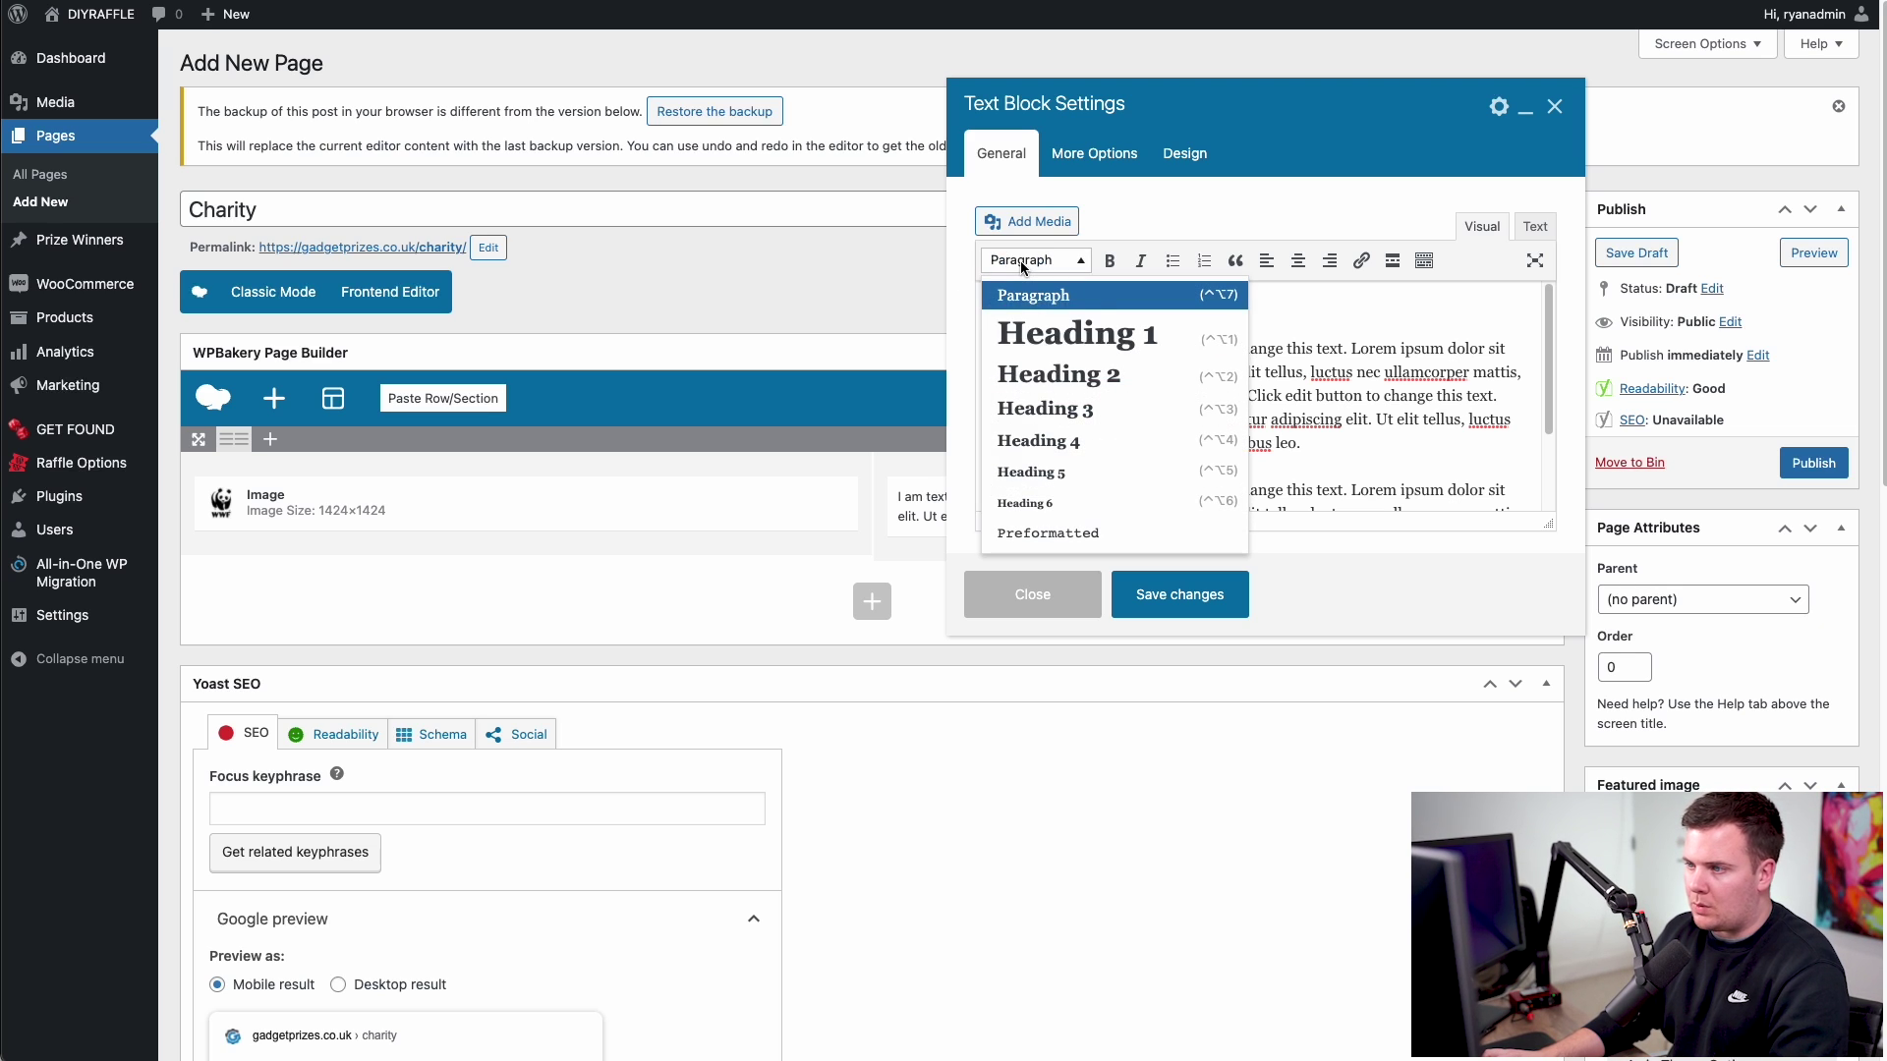
click(1096, 339)
click(1037, 320)
drag(990, 313, 1130, 317)
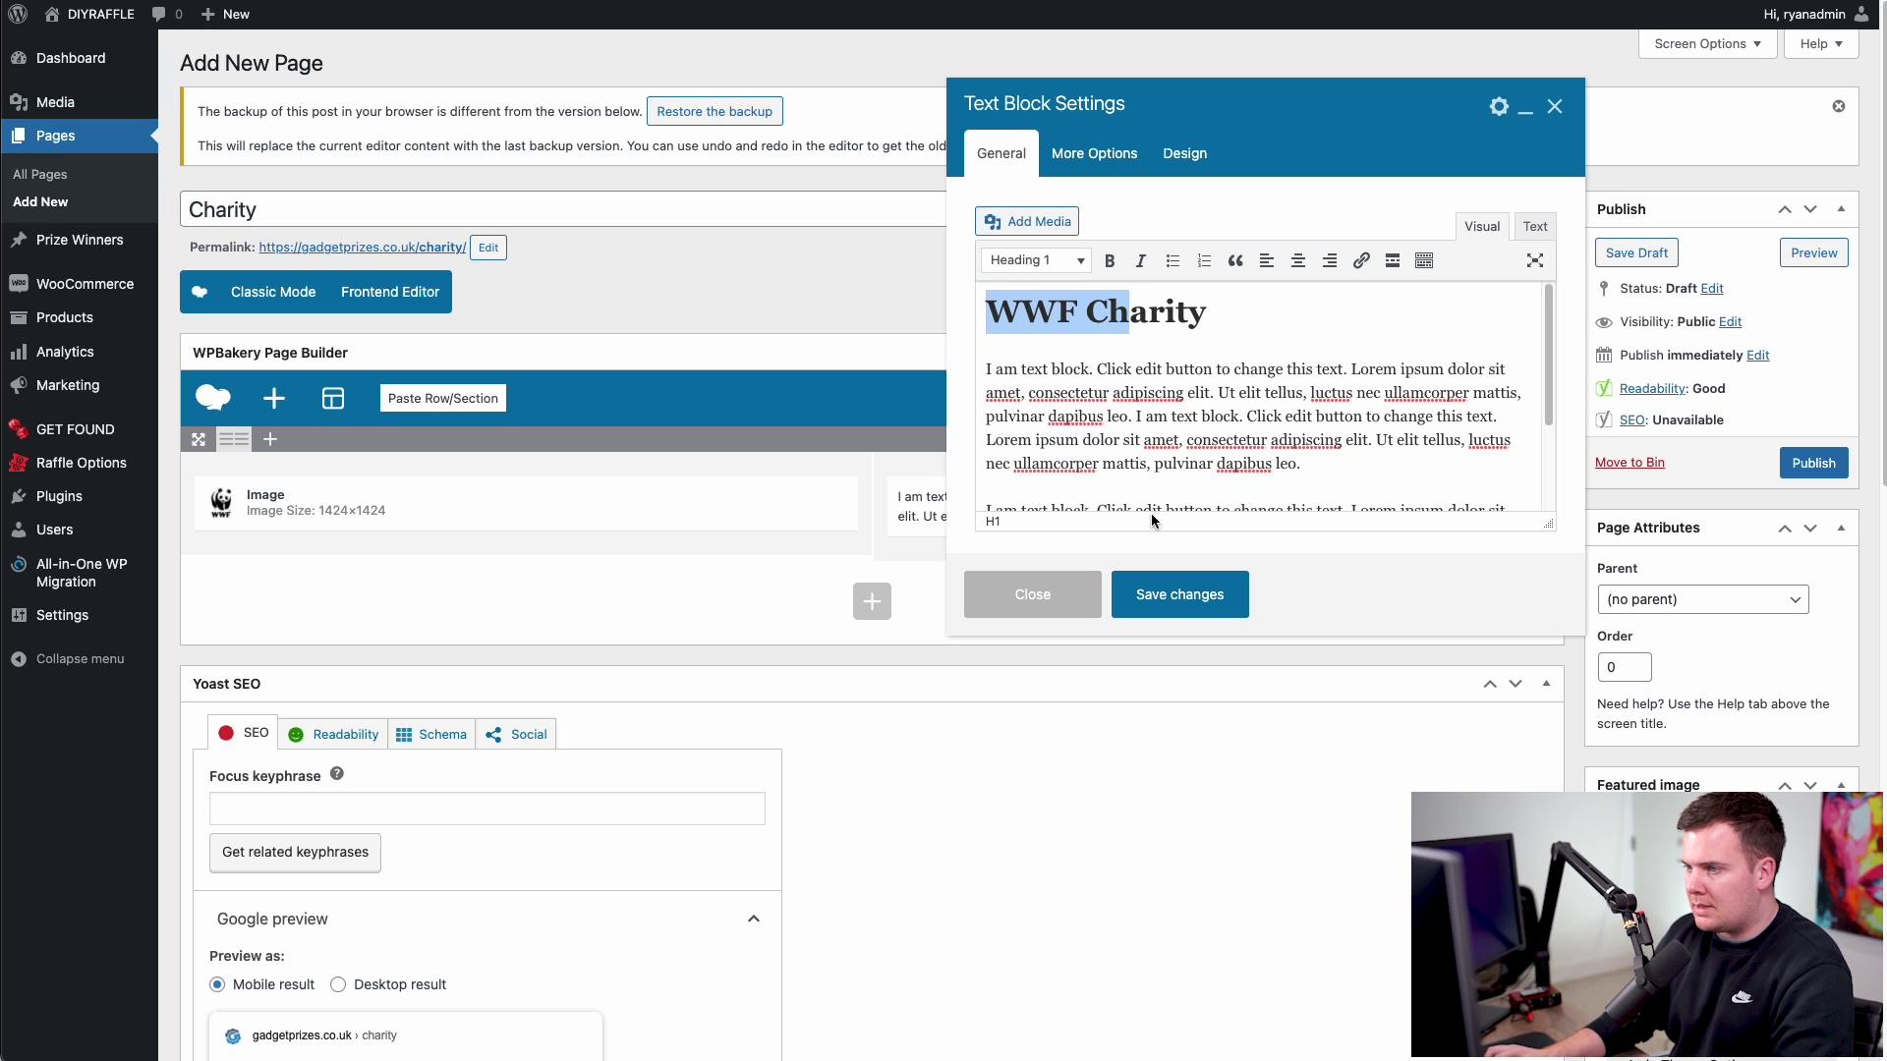
click(1186, 600)
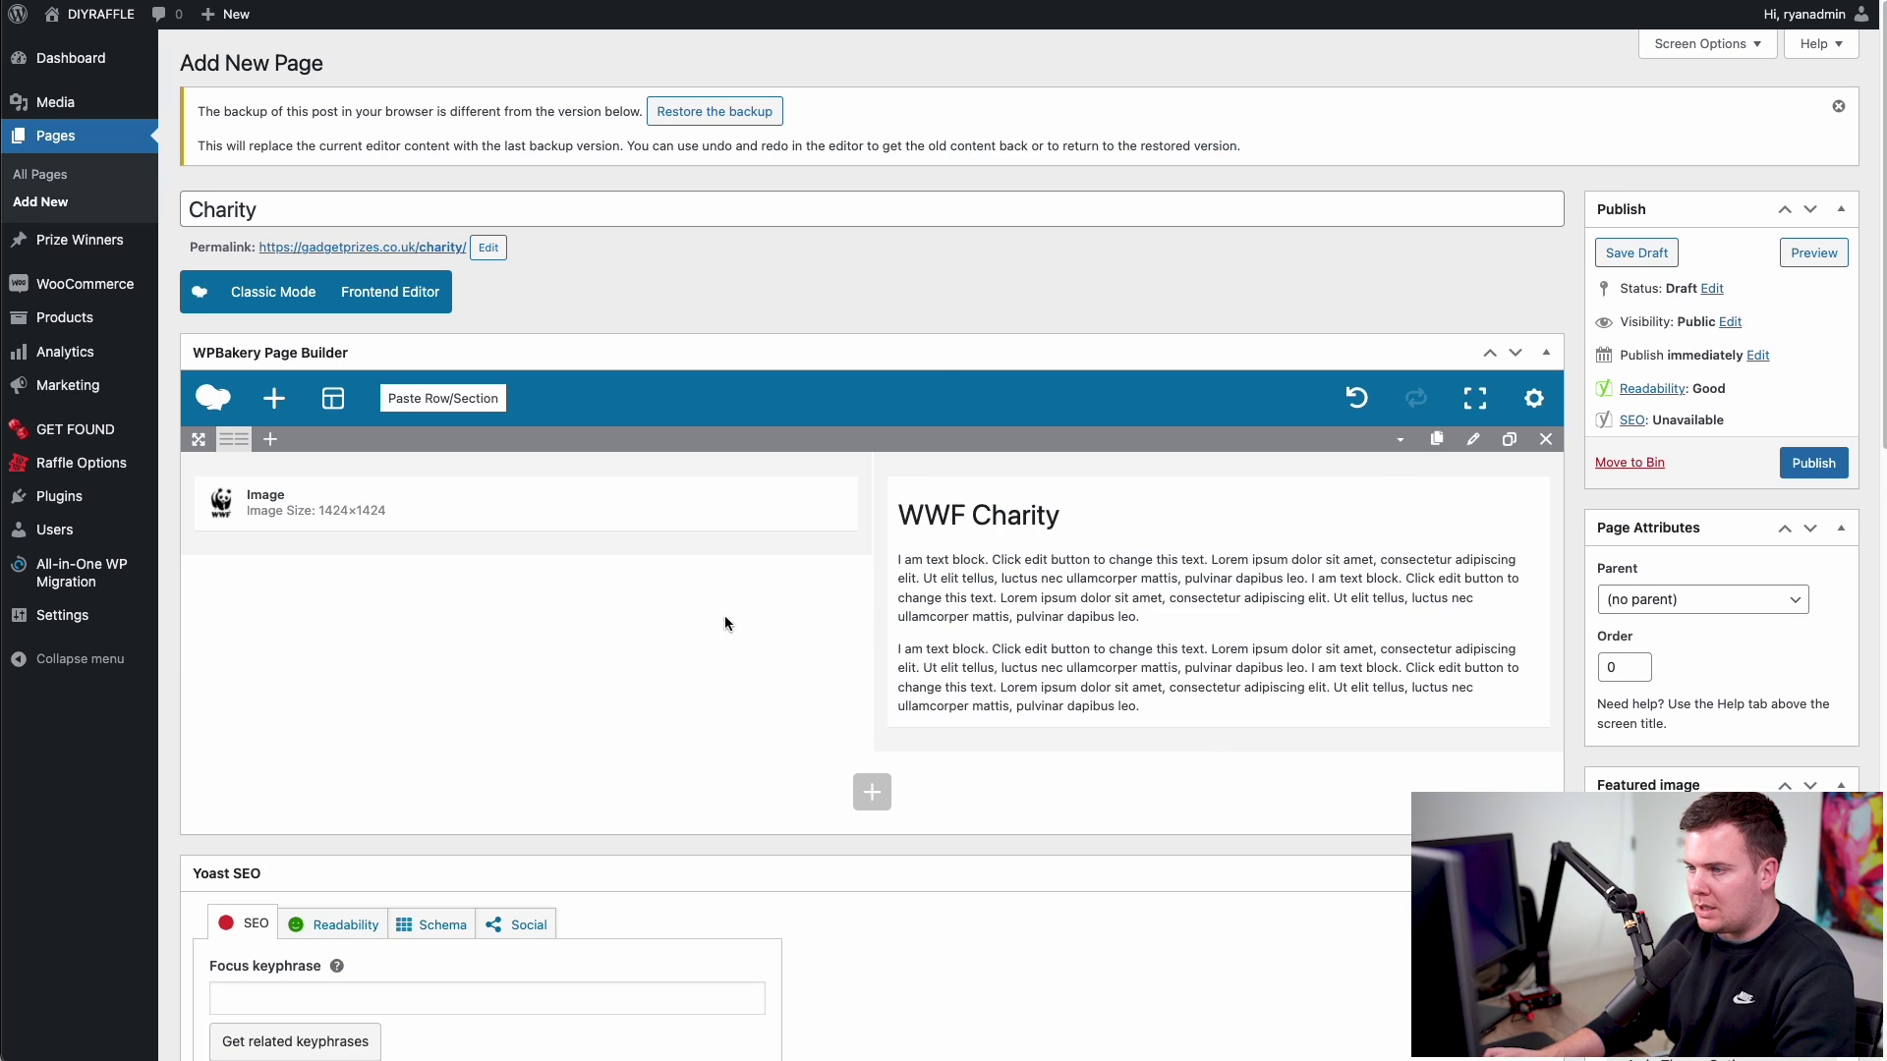
- Publish the Charity page and check it on the live site
click(1811, 464)
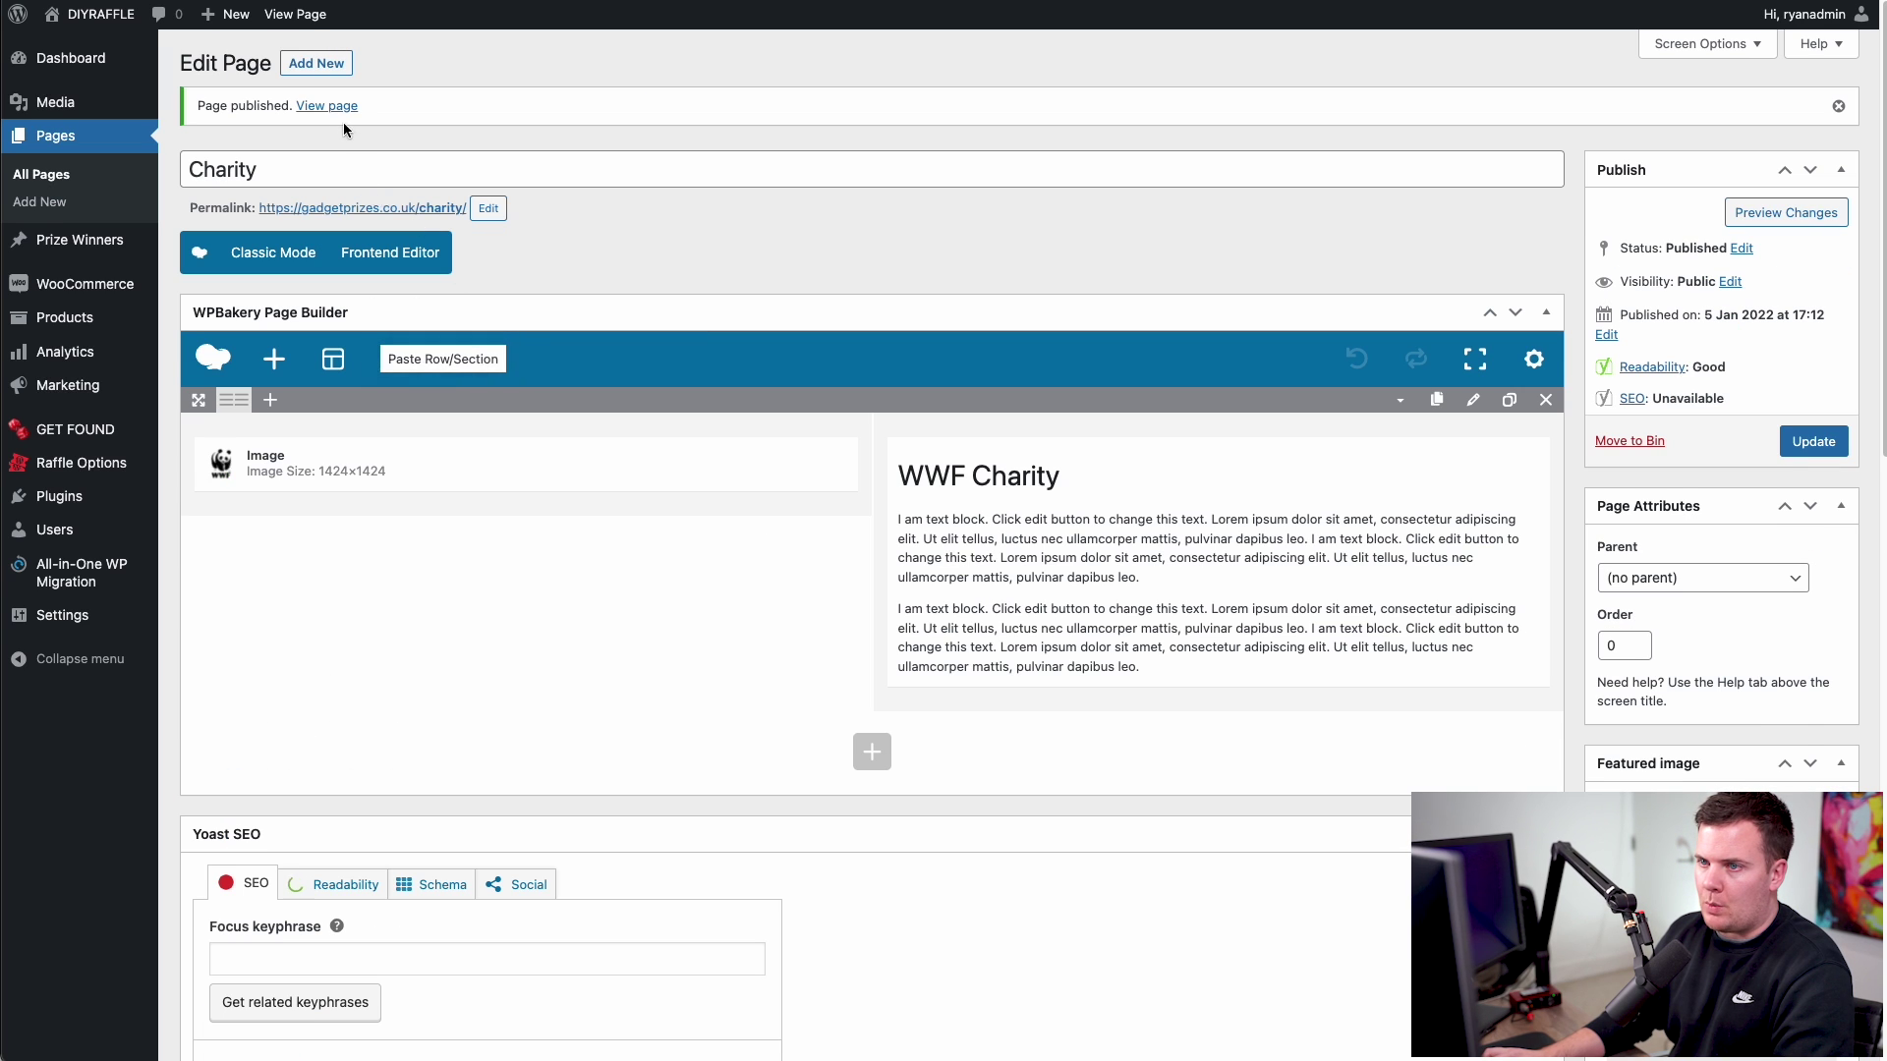
click(339, 106)
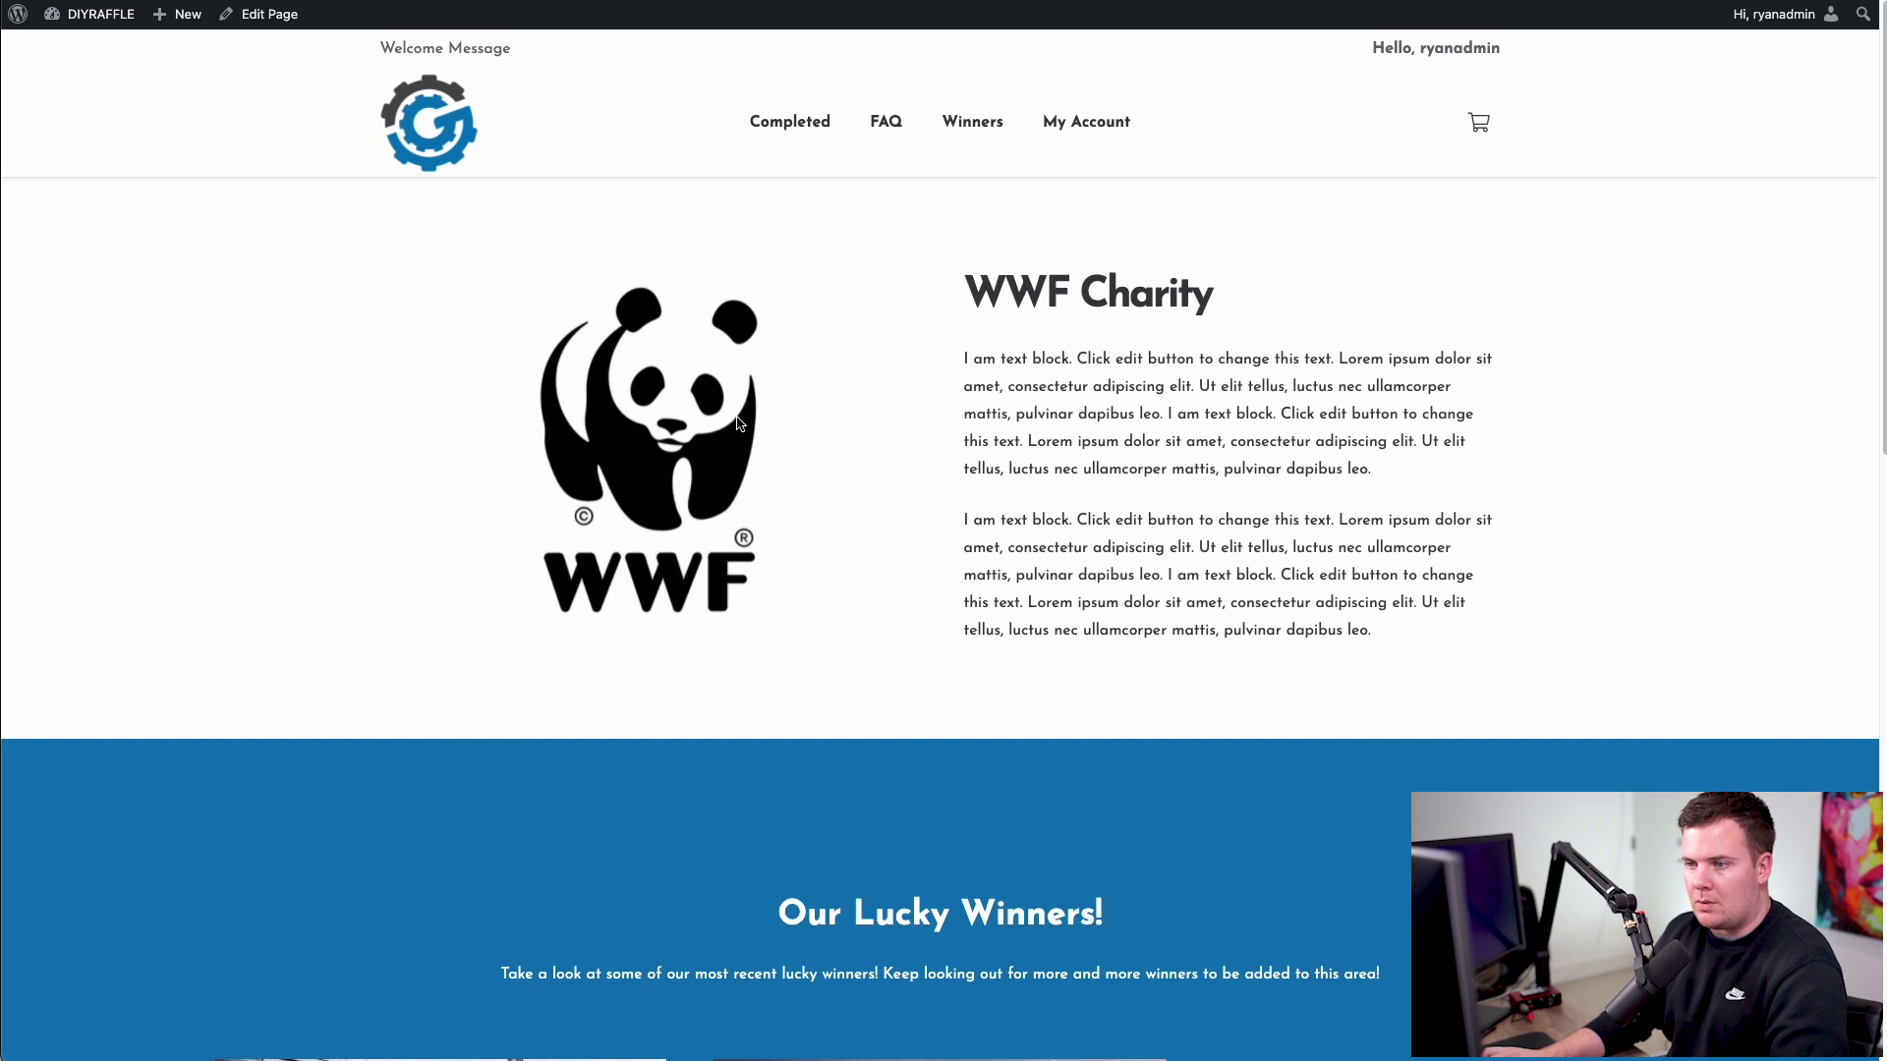
drag(967, 291, 1415, 640)
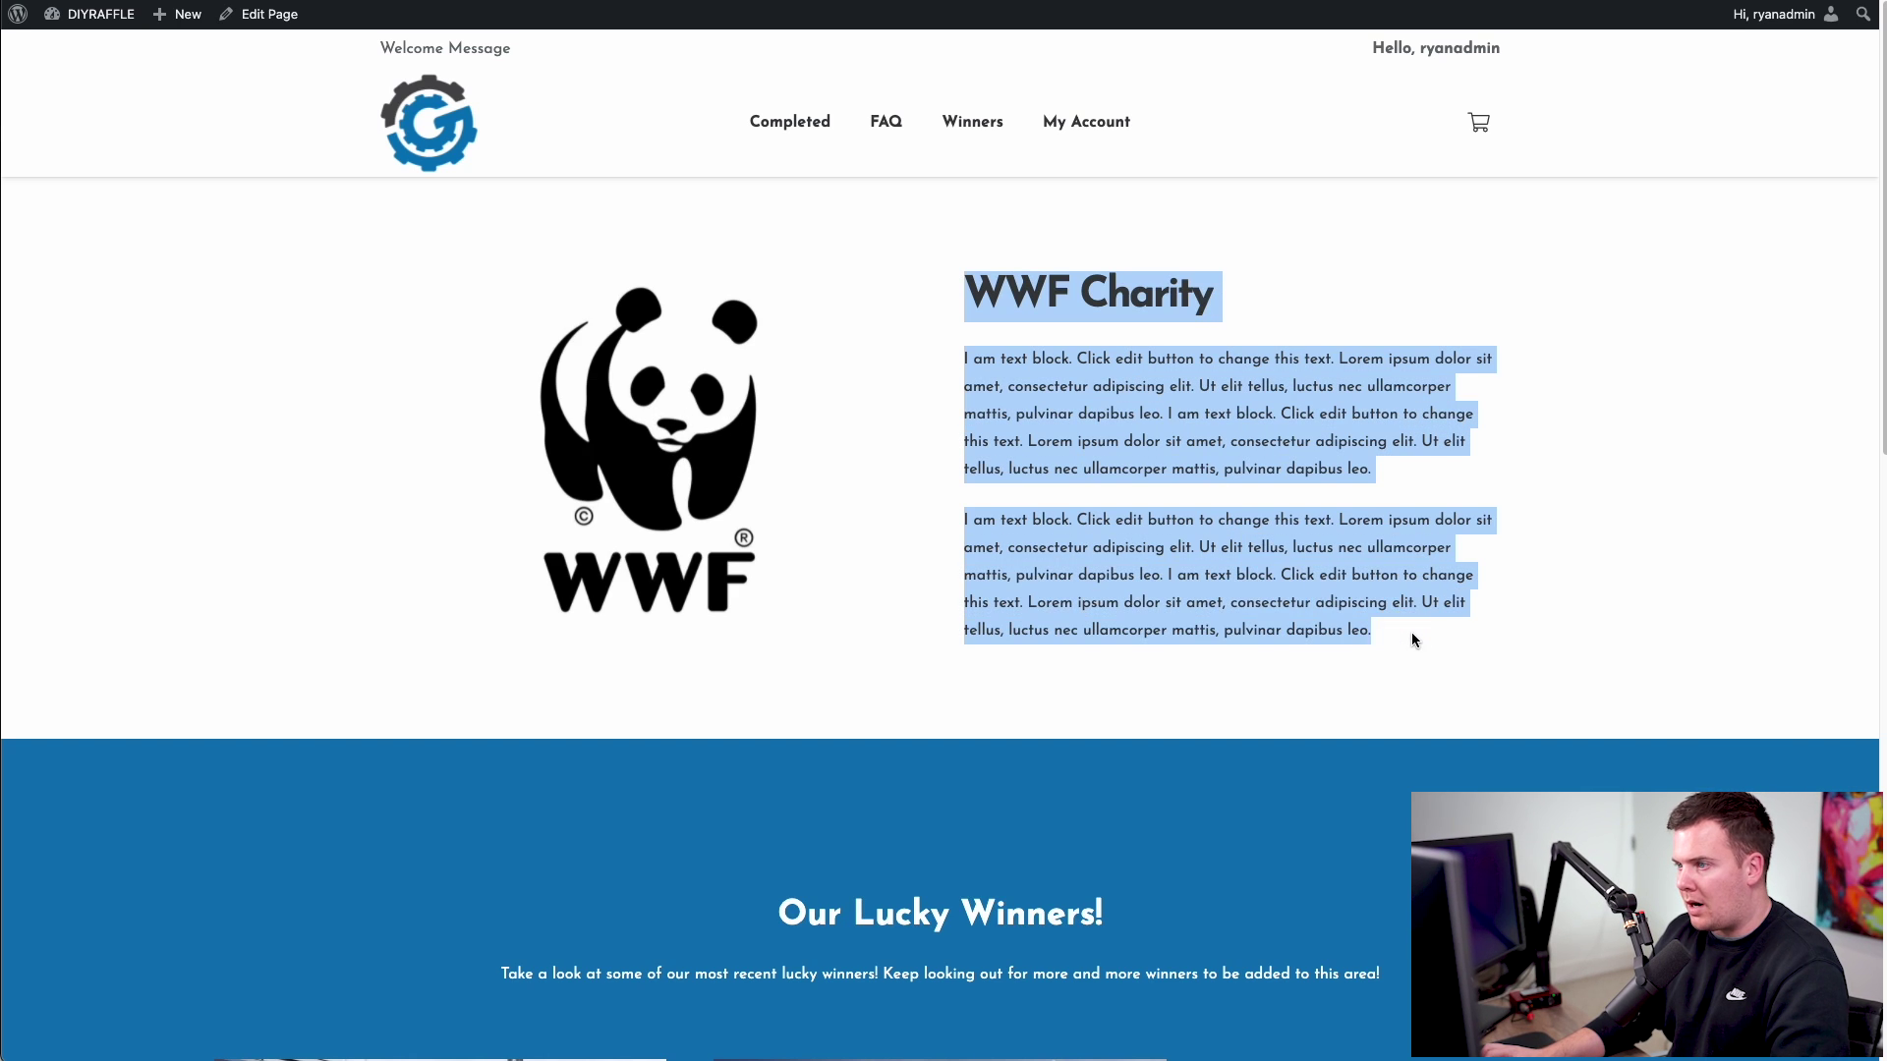
click(1412, 632)
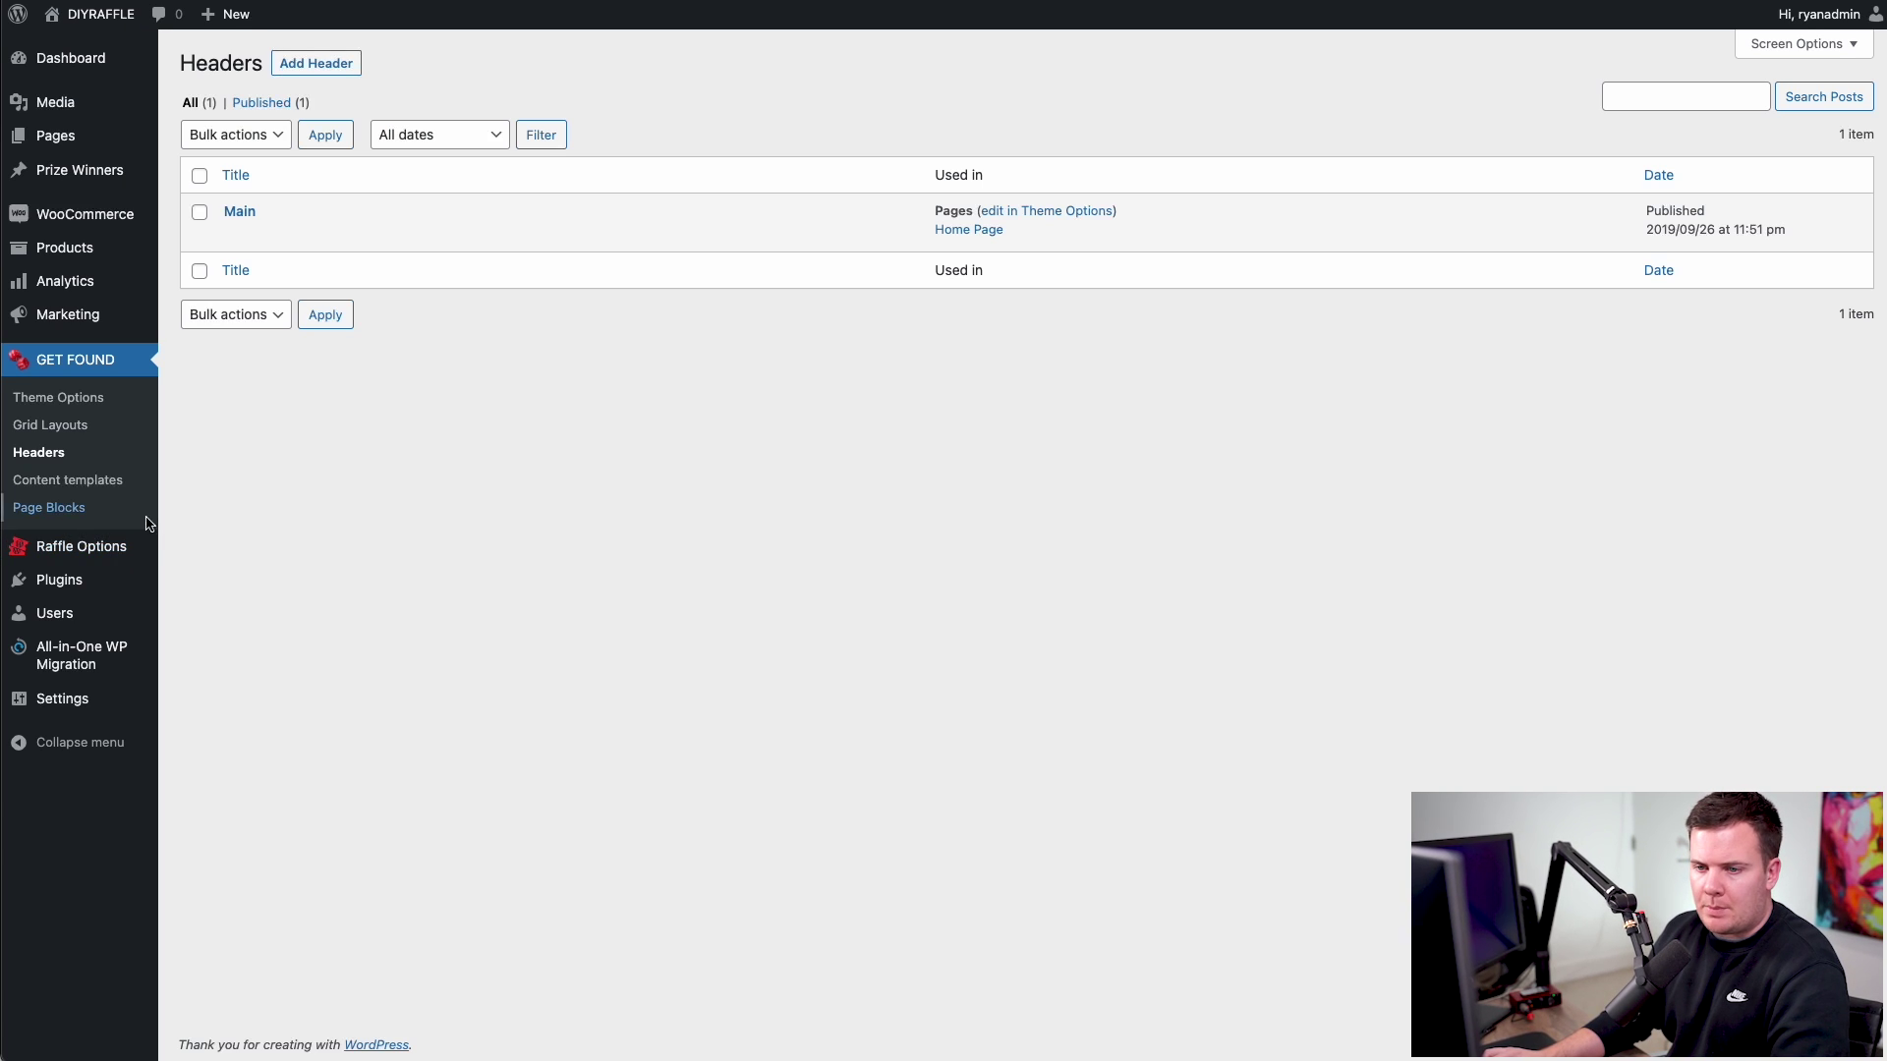
- In Raffle Options, untick Hide Unused Admin Menu Items and update
click(99, 553)
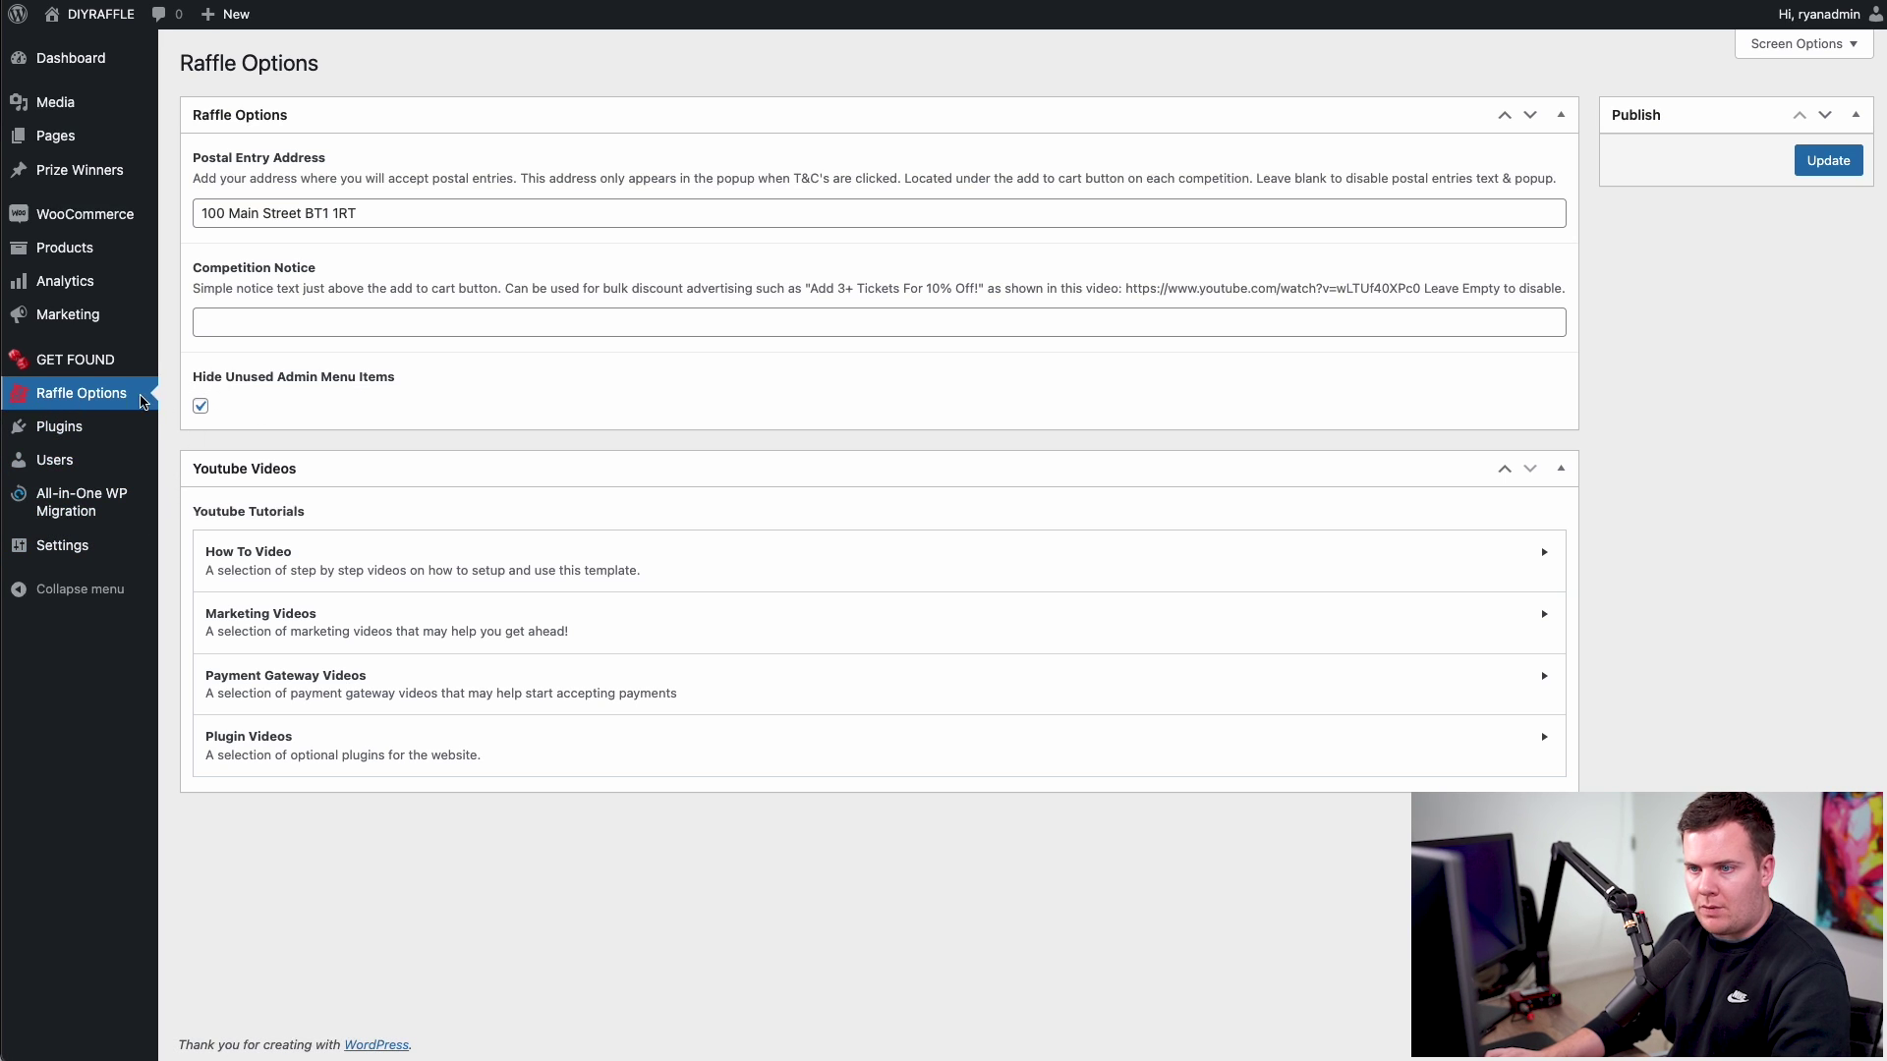
click(200, 405)
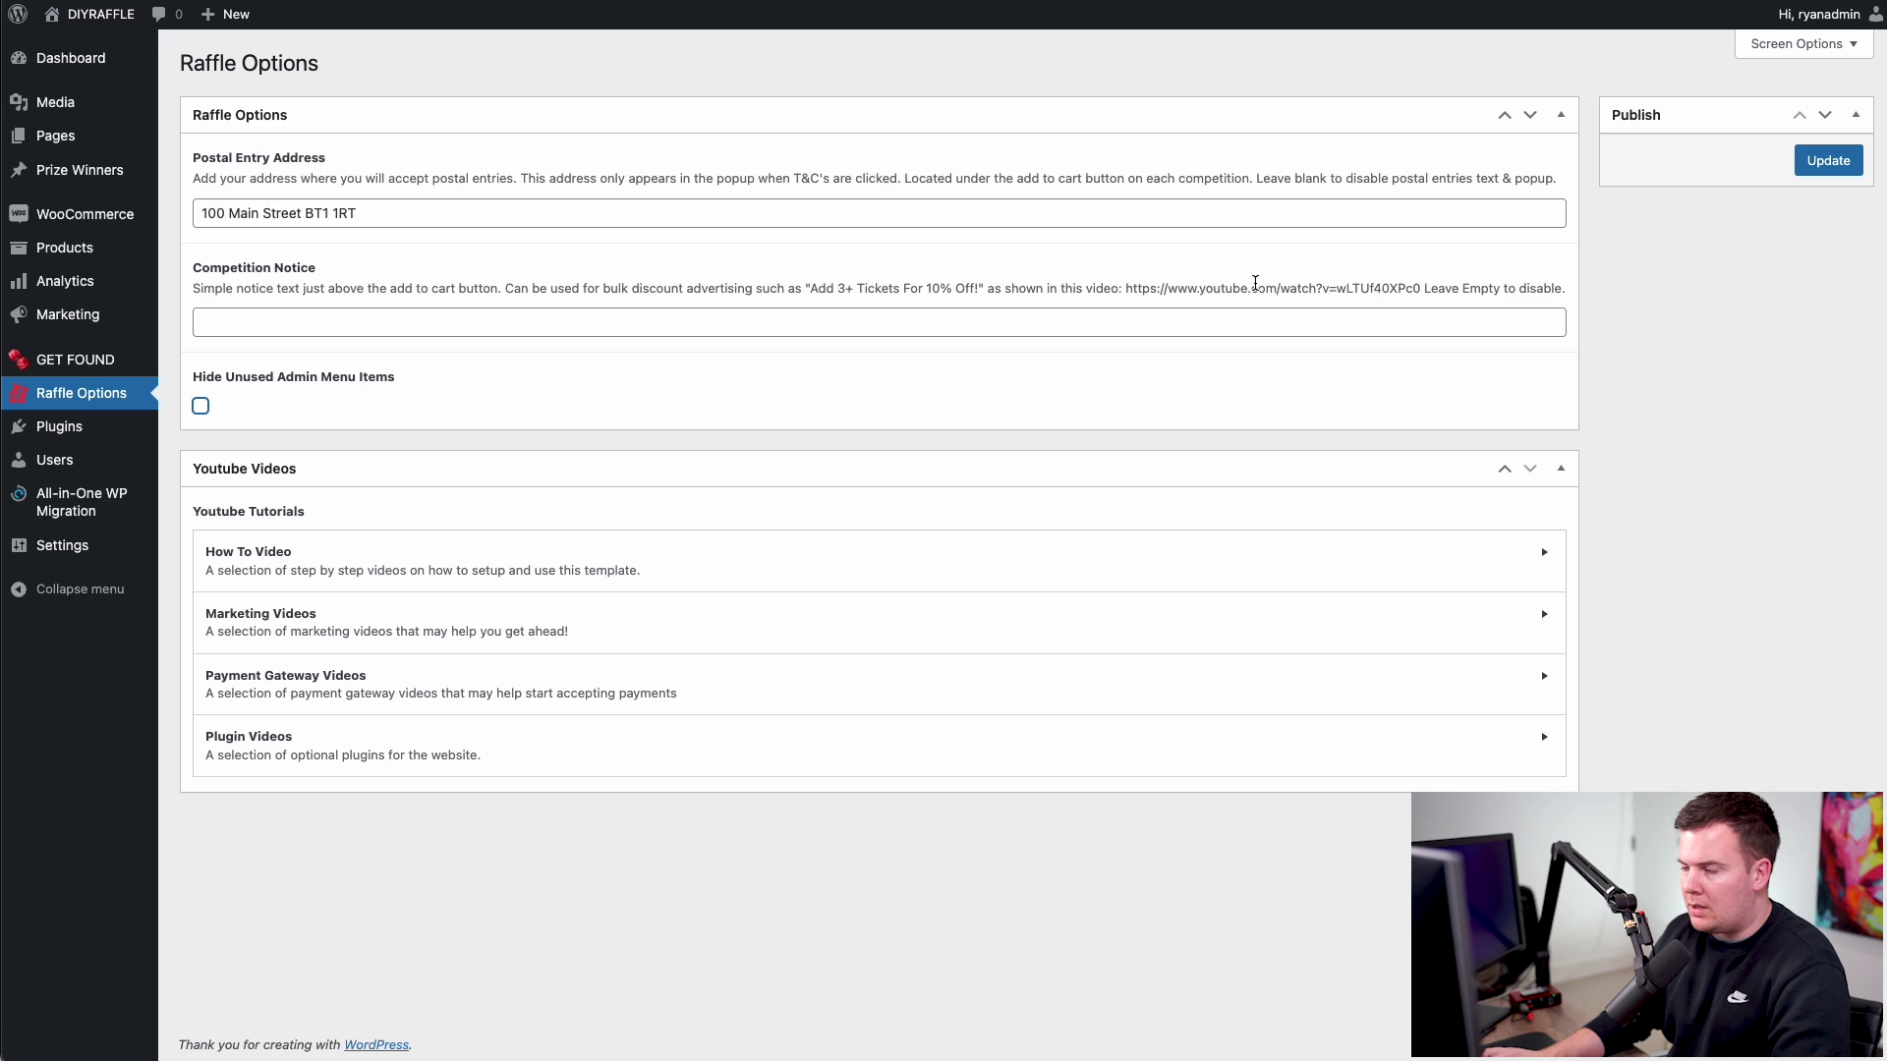
click(1823, 162)
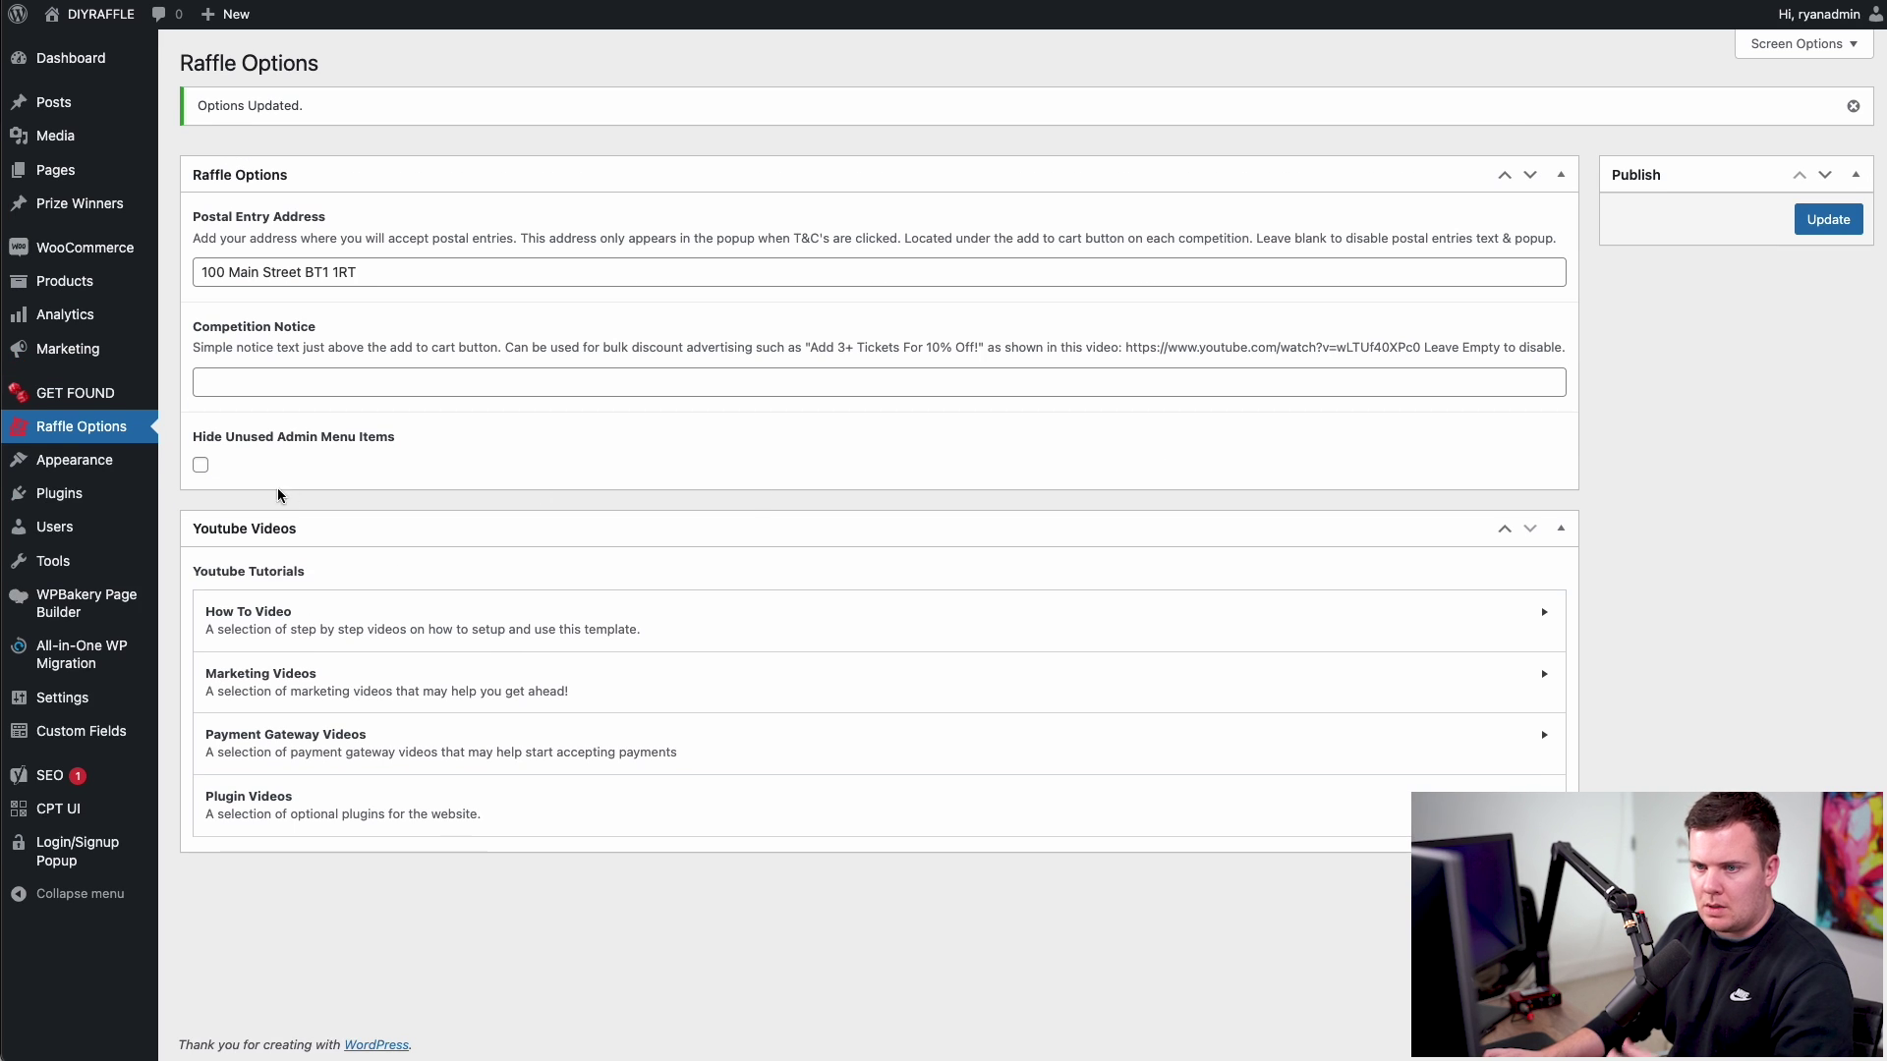
- Open Appearance > Menus and tick the Charity page for adding
mouse_move(74, 459)
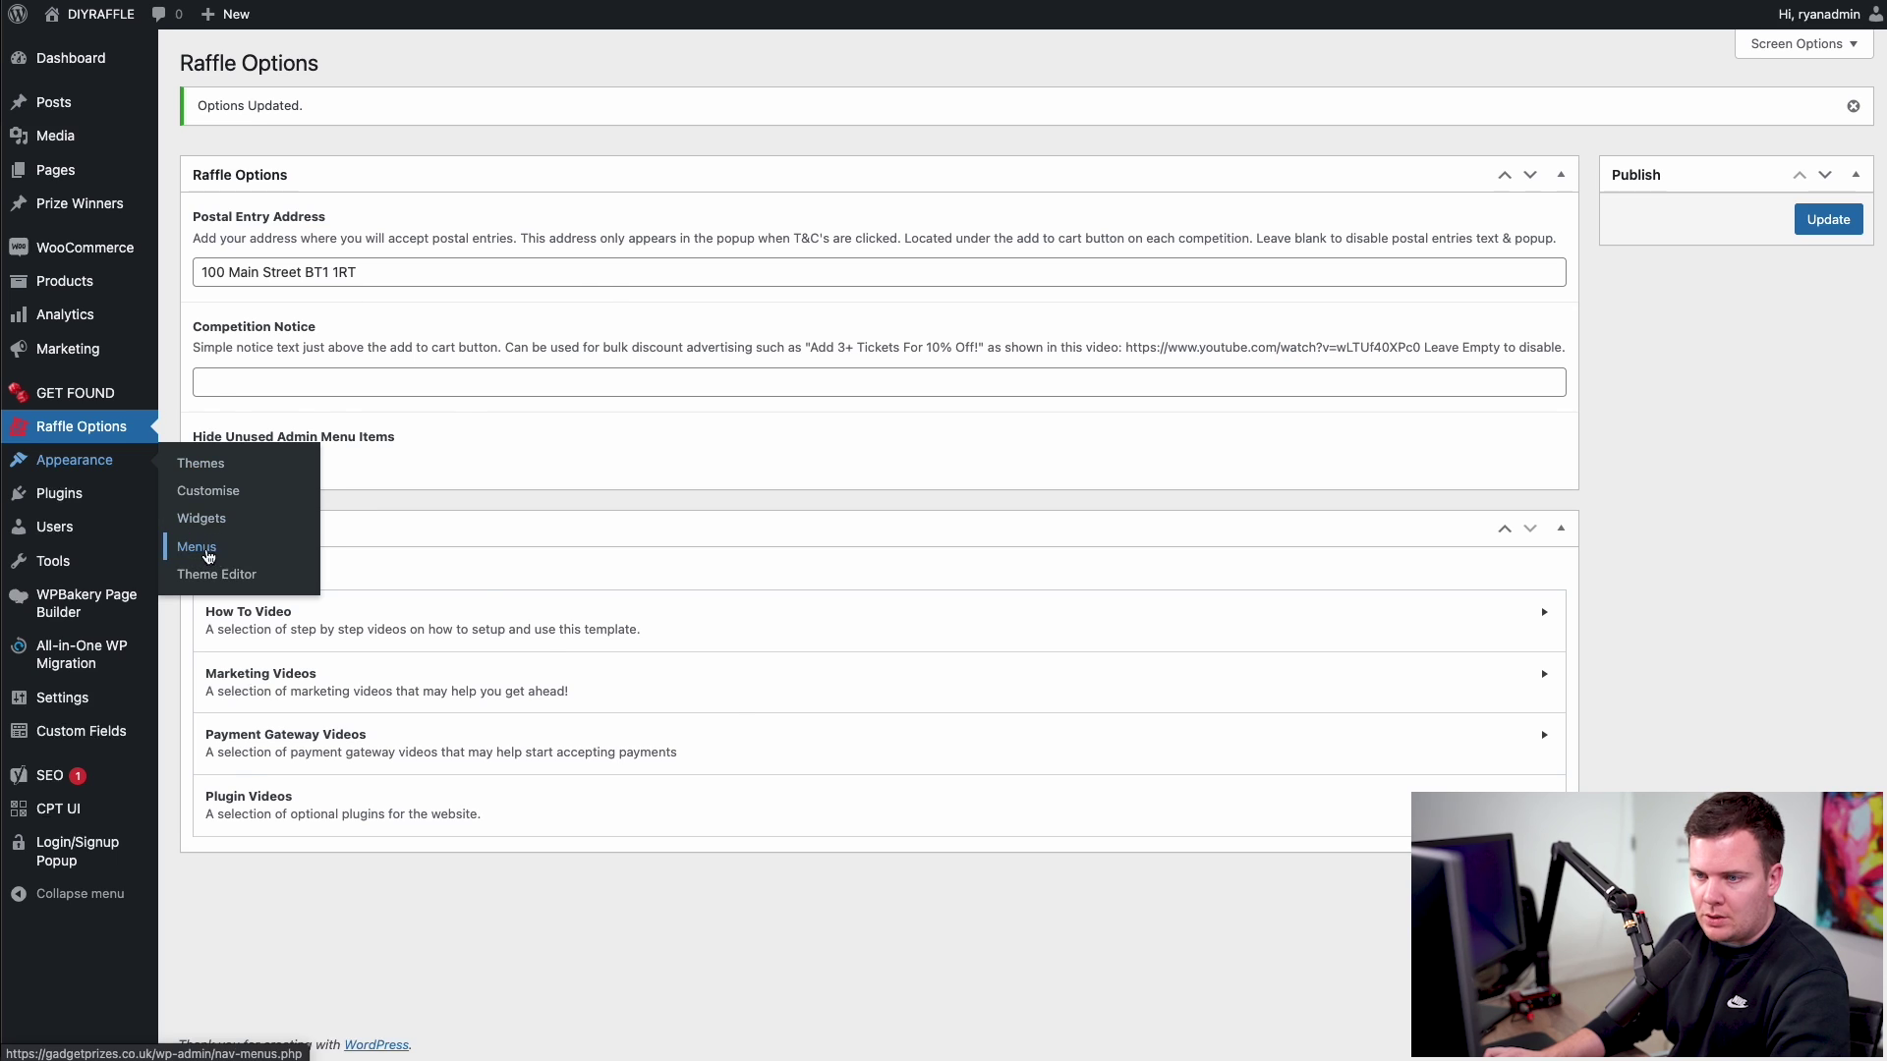
click(208, 556)
click(214, 391)
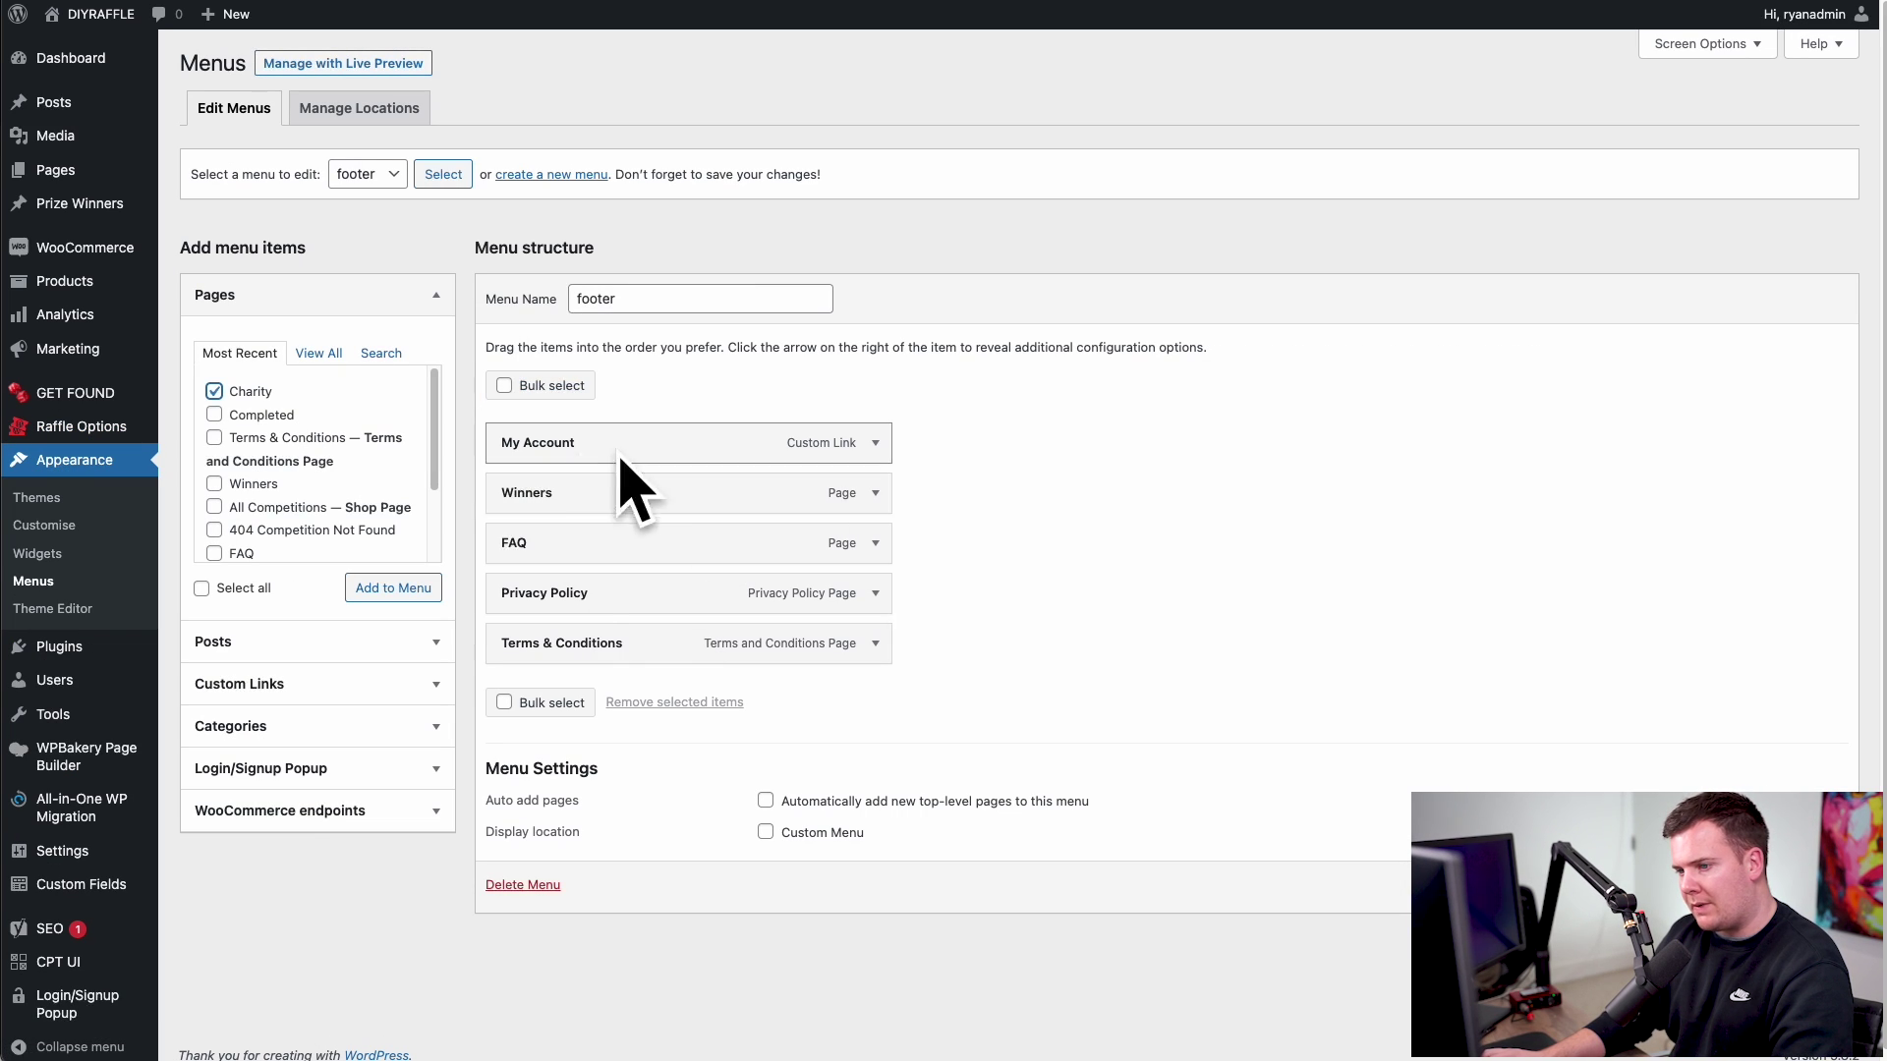
click(368, 174)
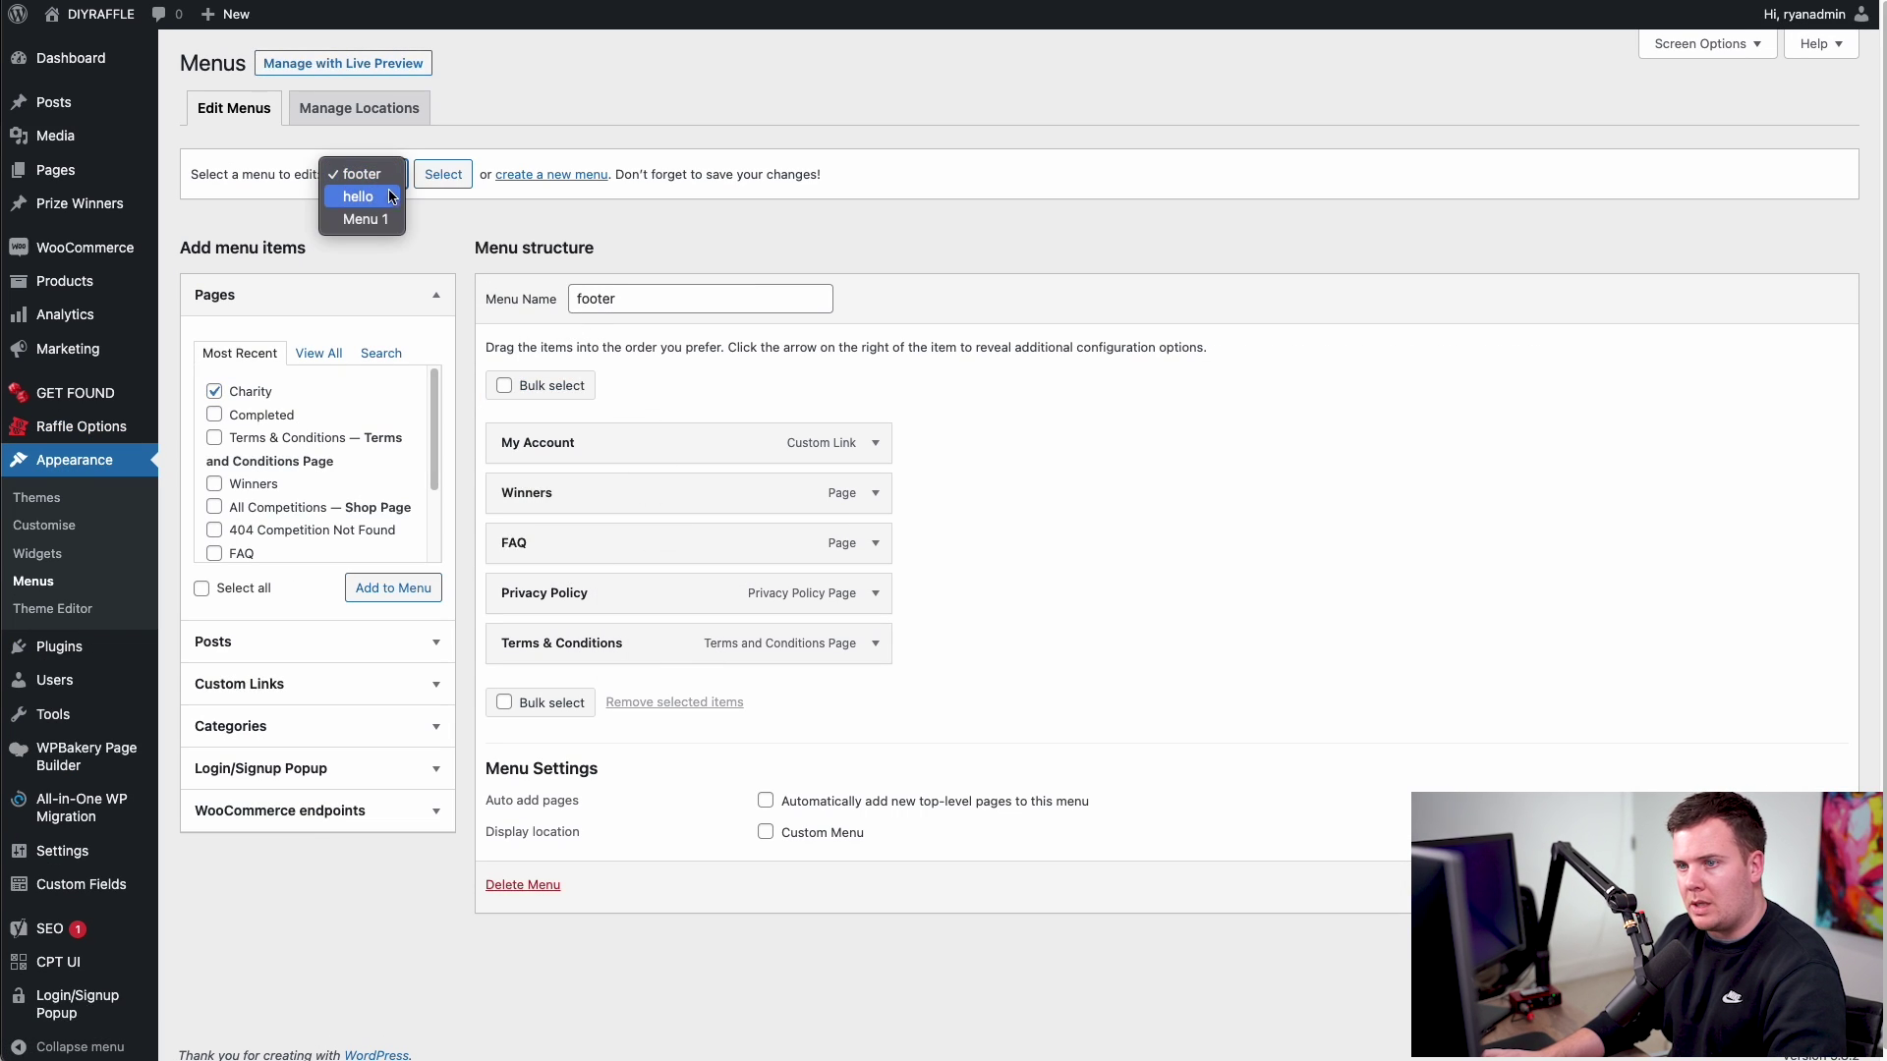
key(Escape)
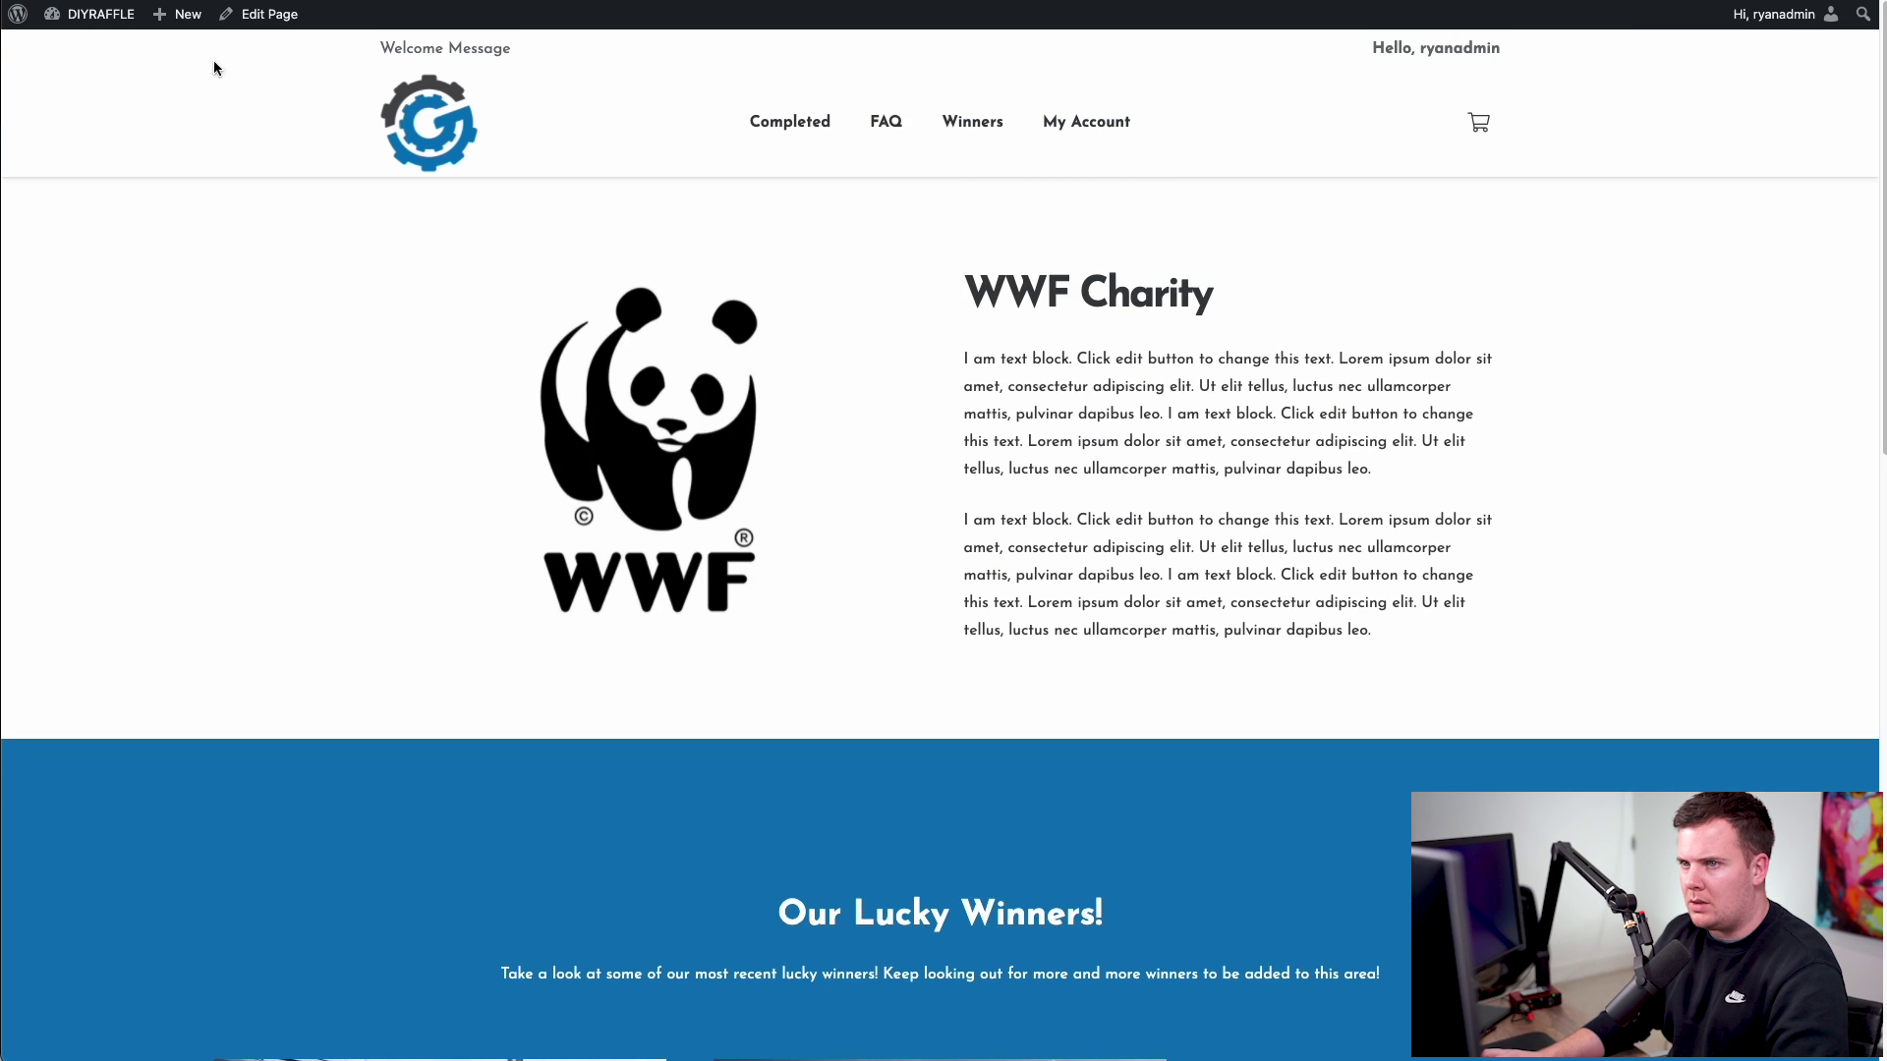
drag(354, 46, 1539, 47)
click(1507, 50)
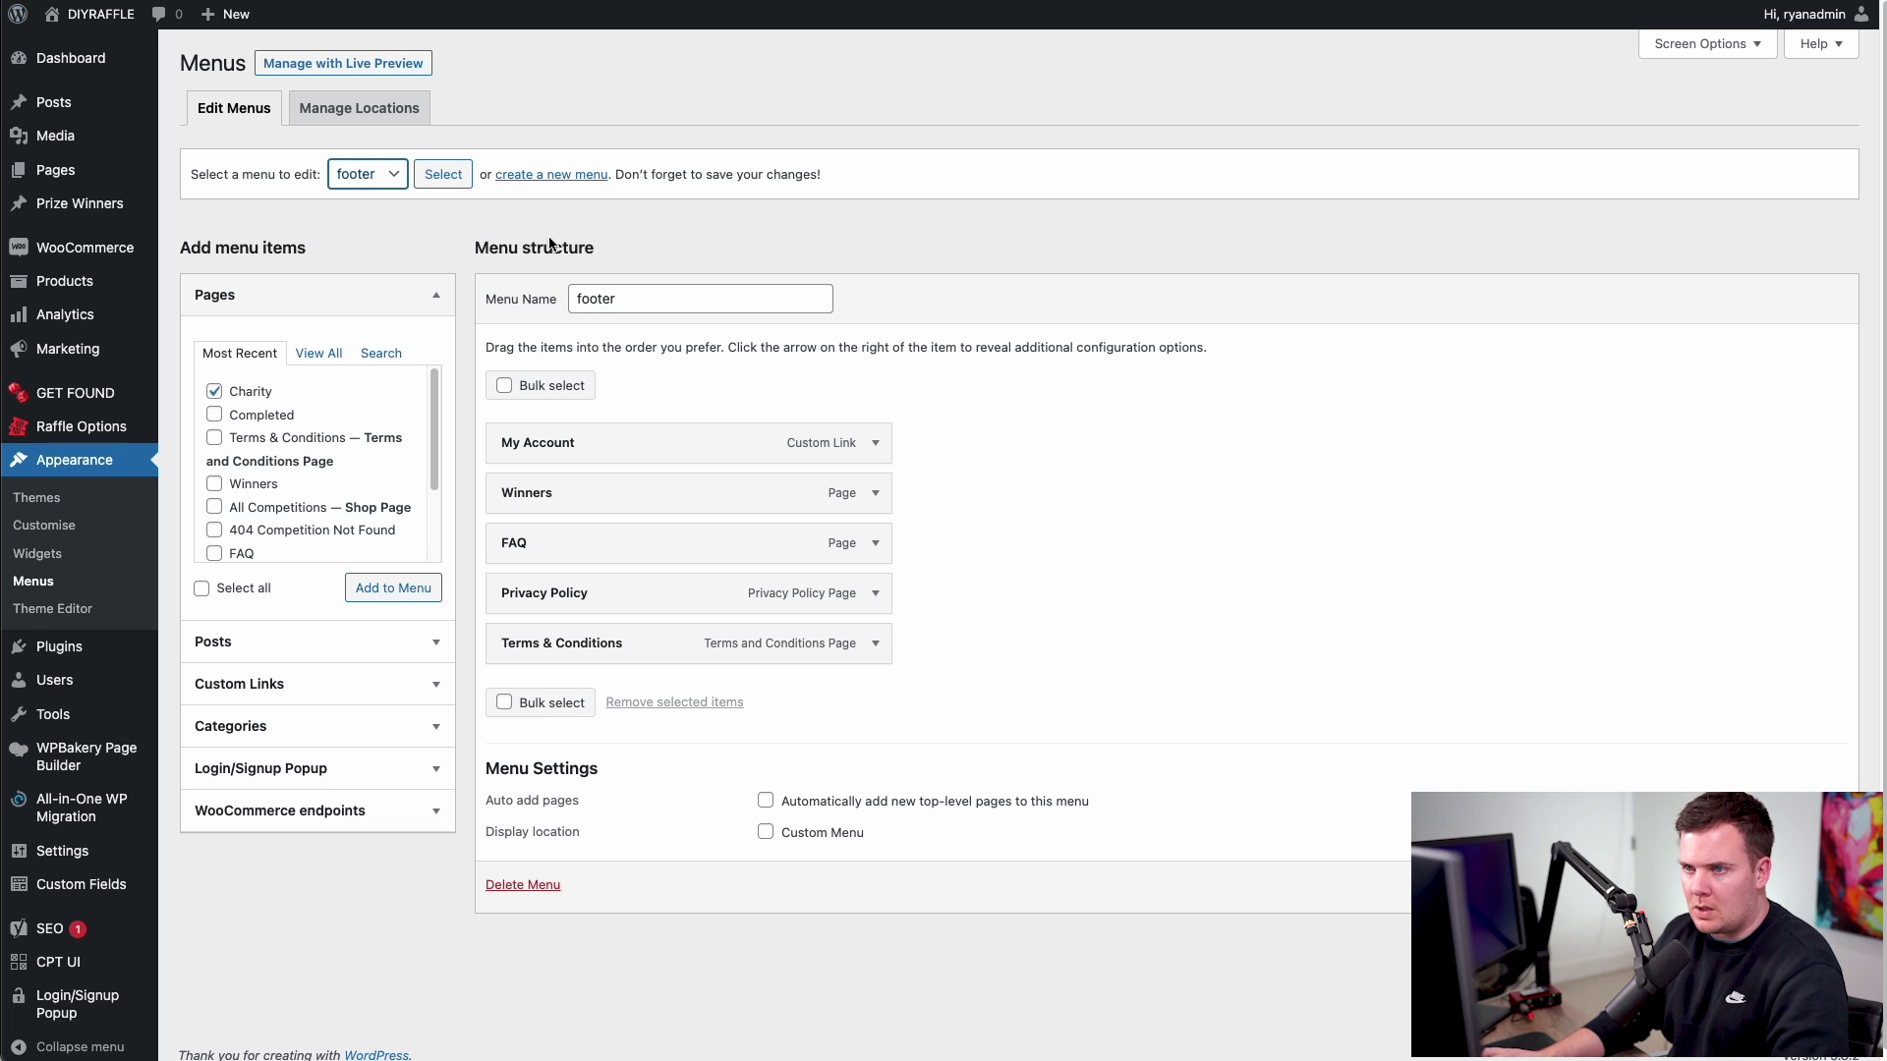
- Load Menu 1, add Charity, and drag it to sit right after Winners
click(359, 176)
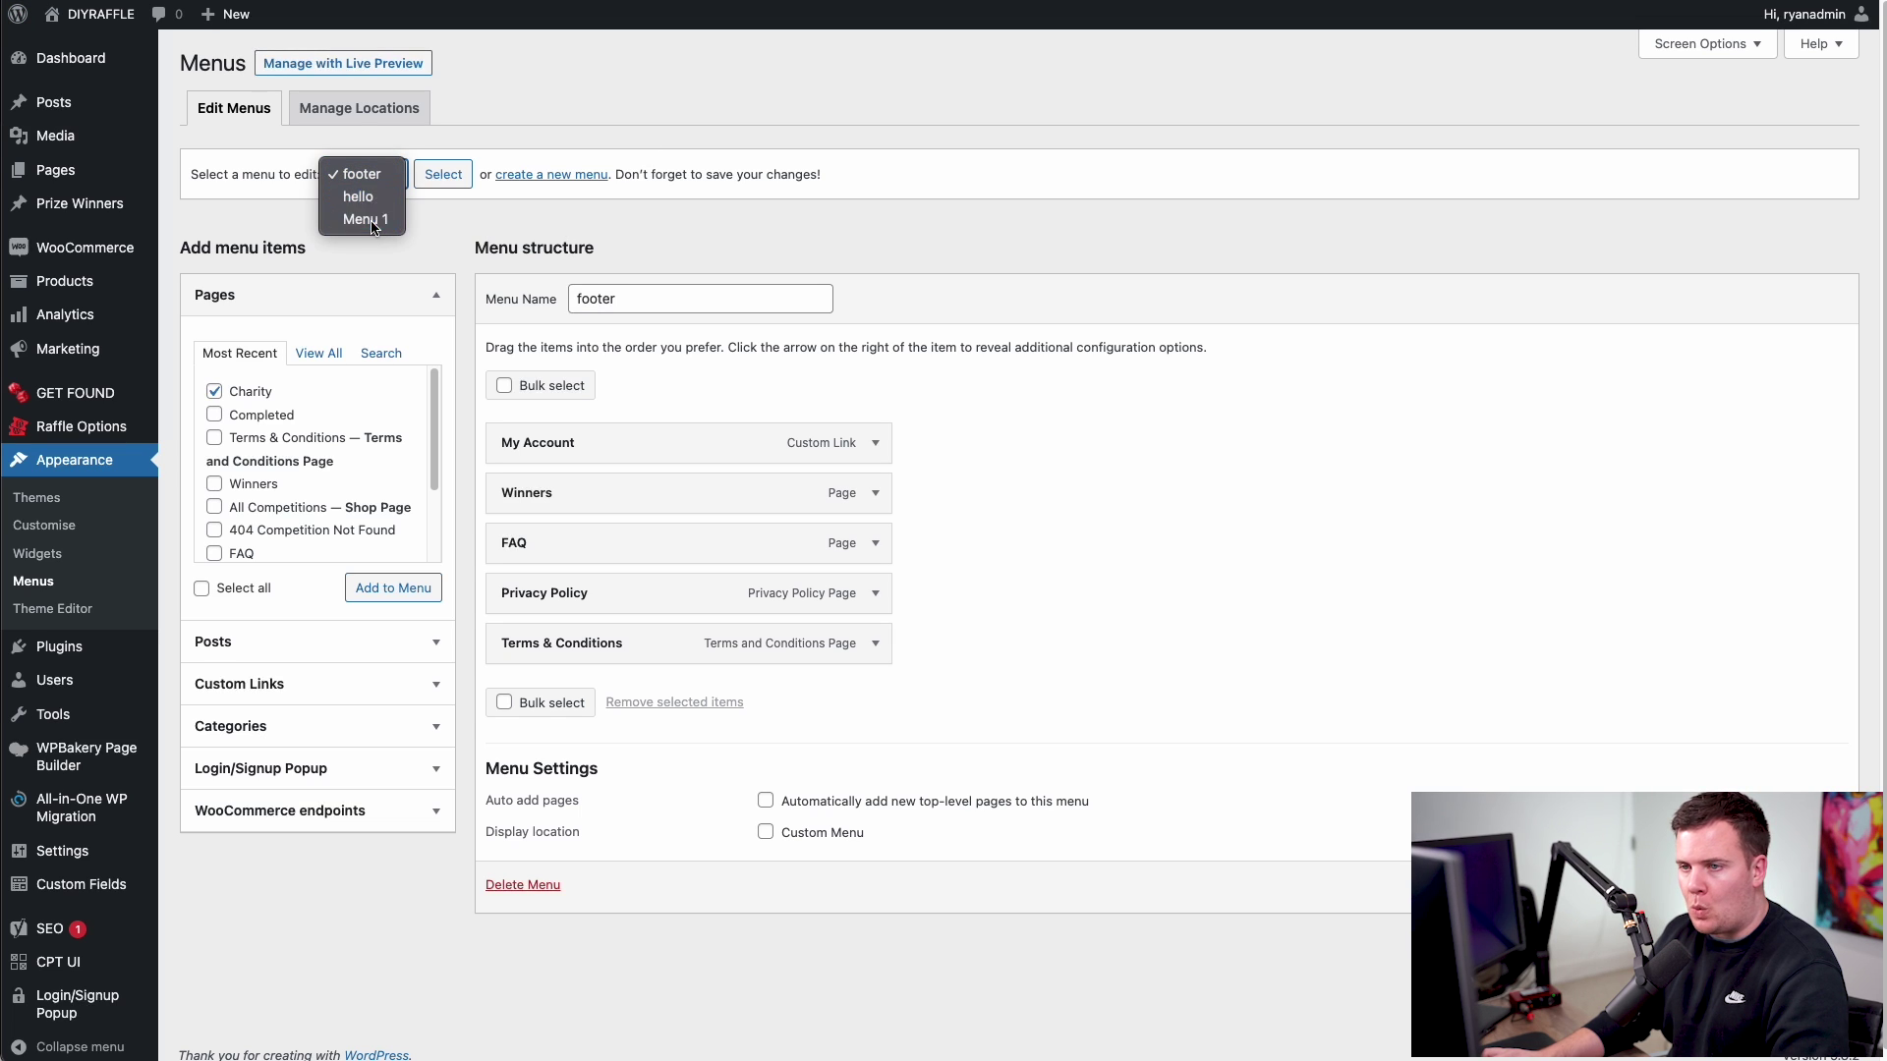
click(365, 219)
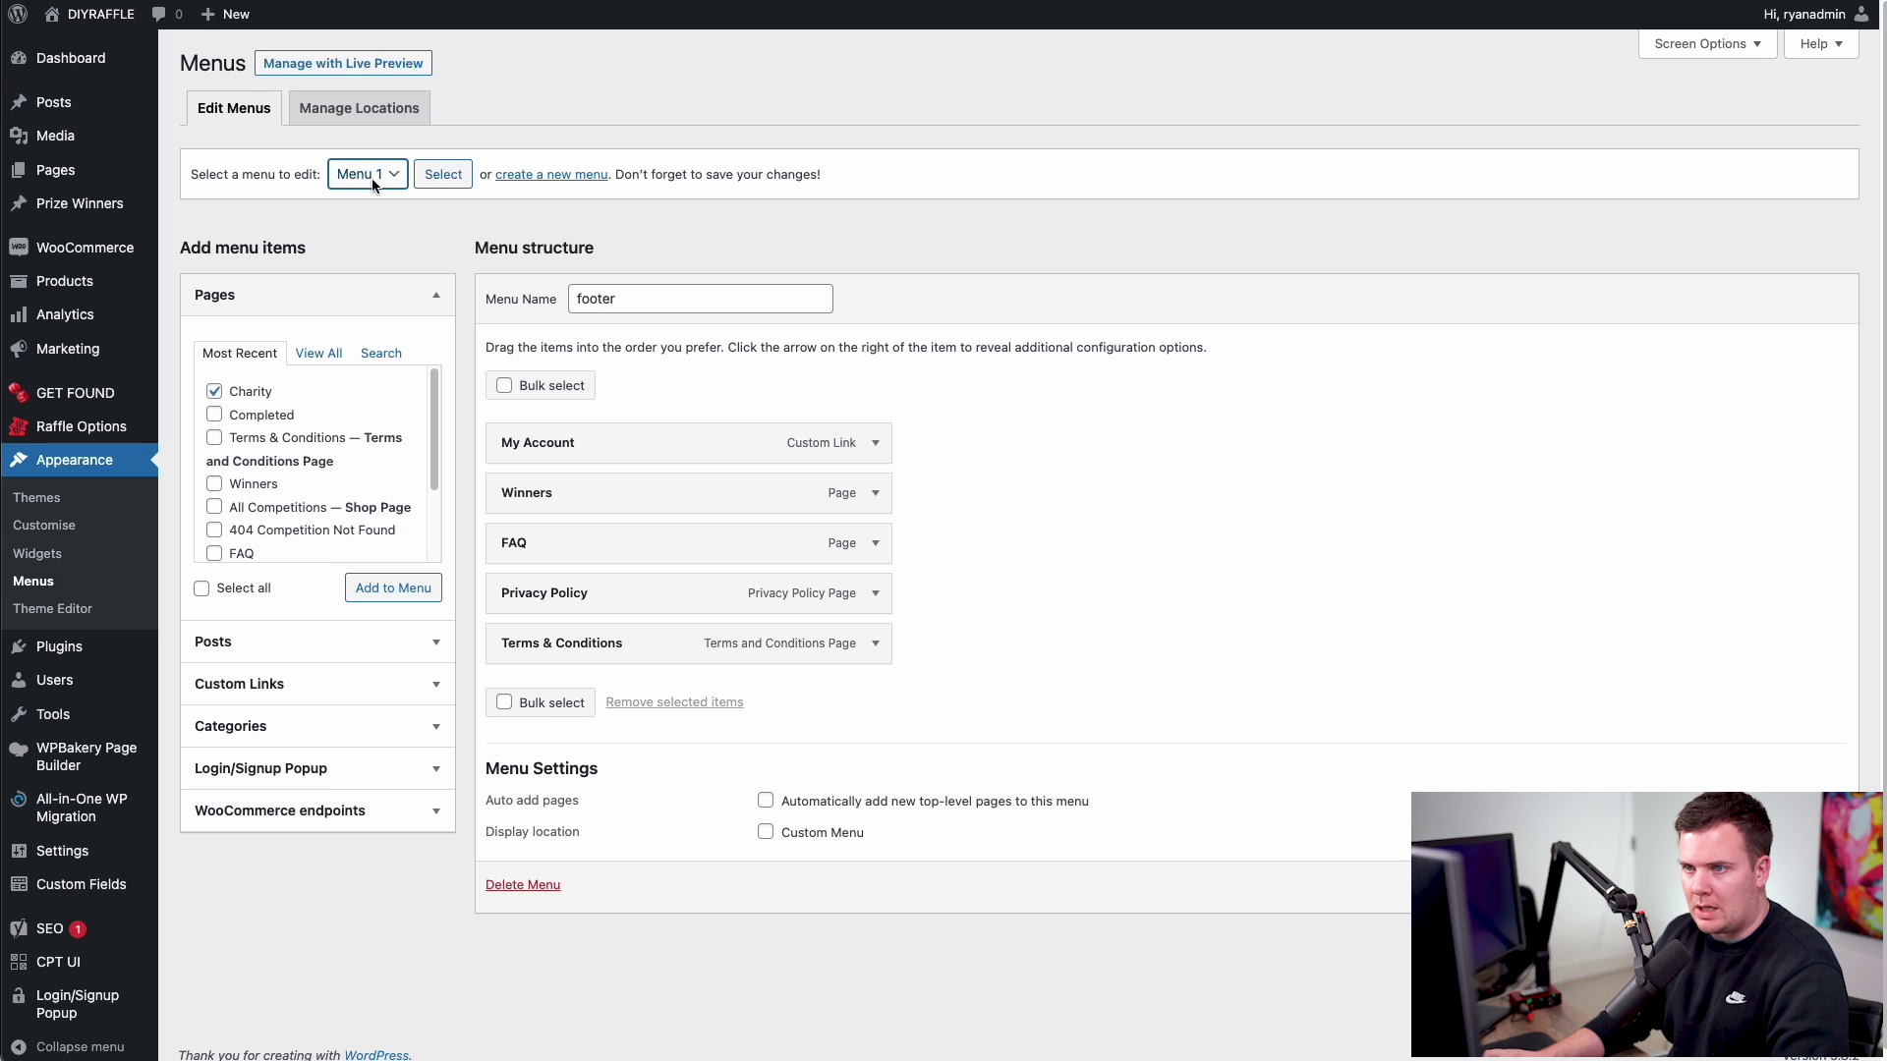
click(438, 175)
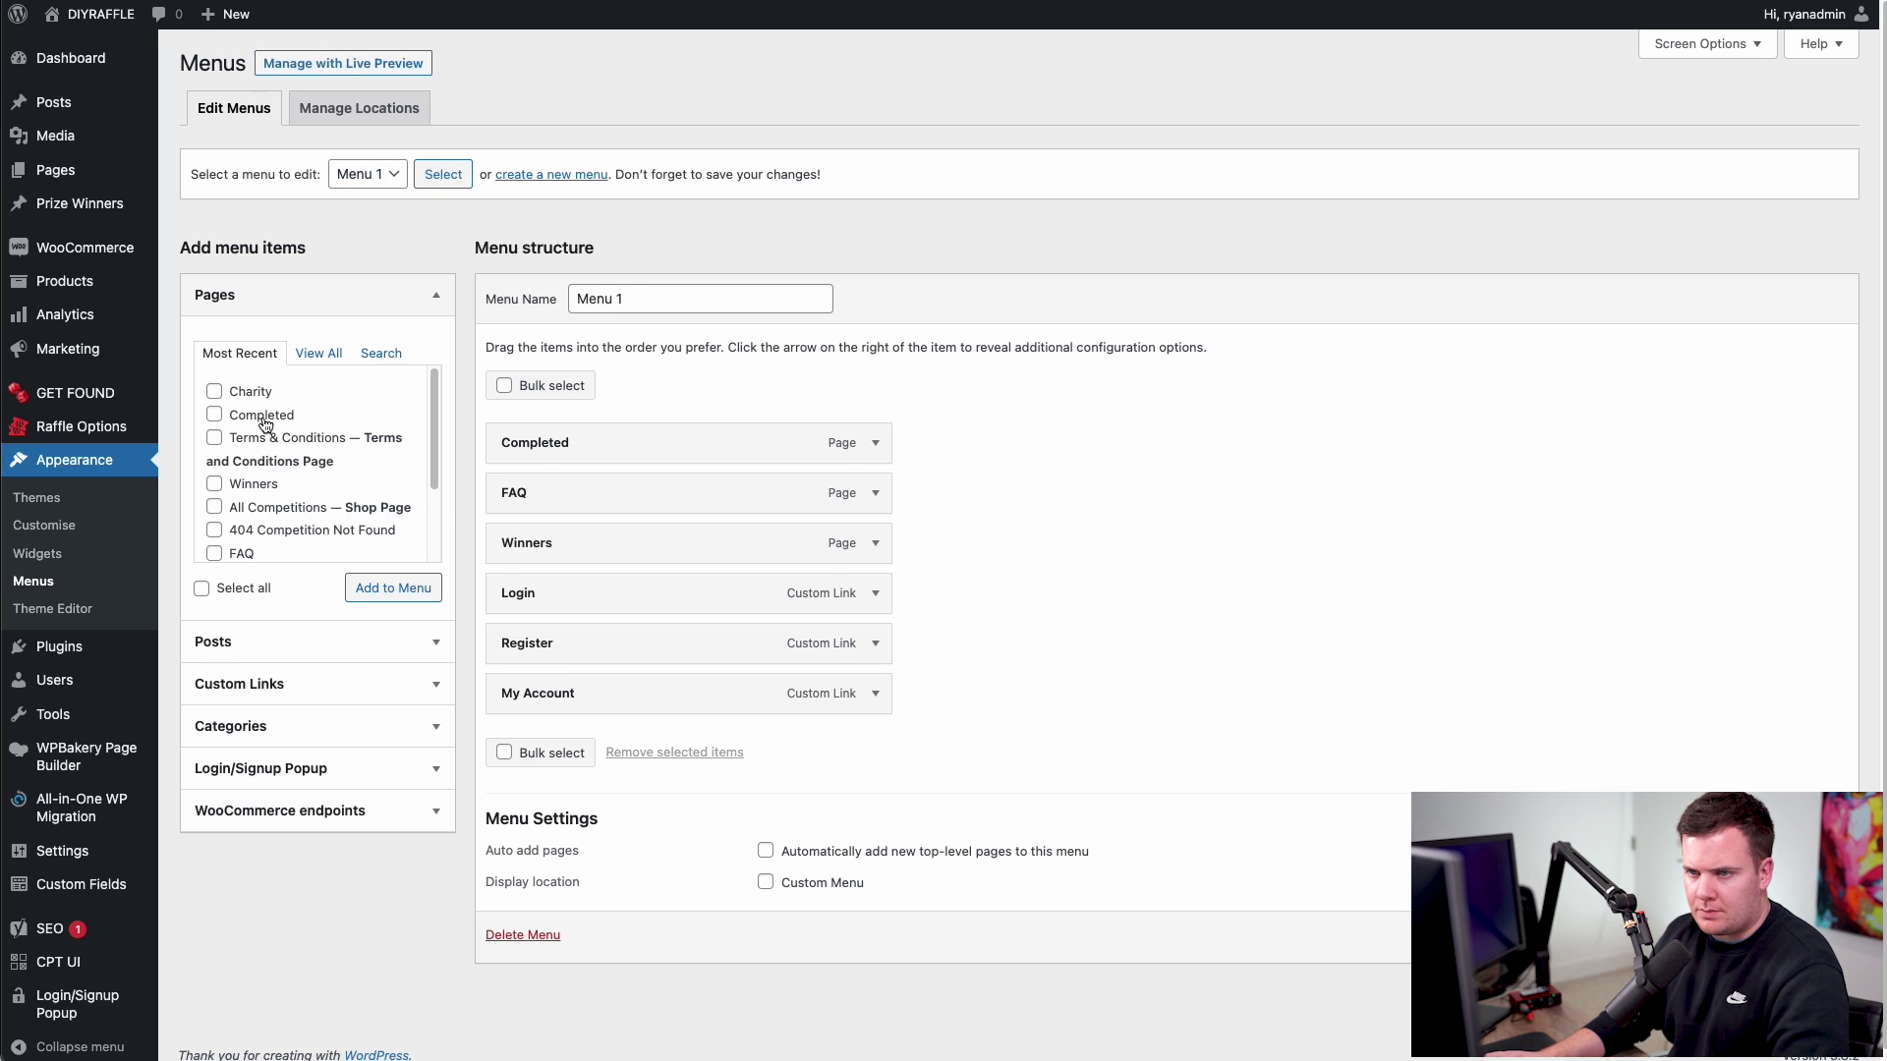
click(214, 391)
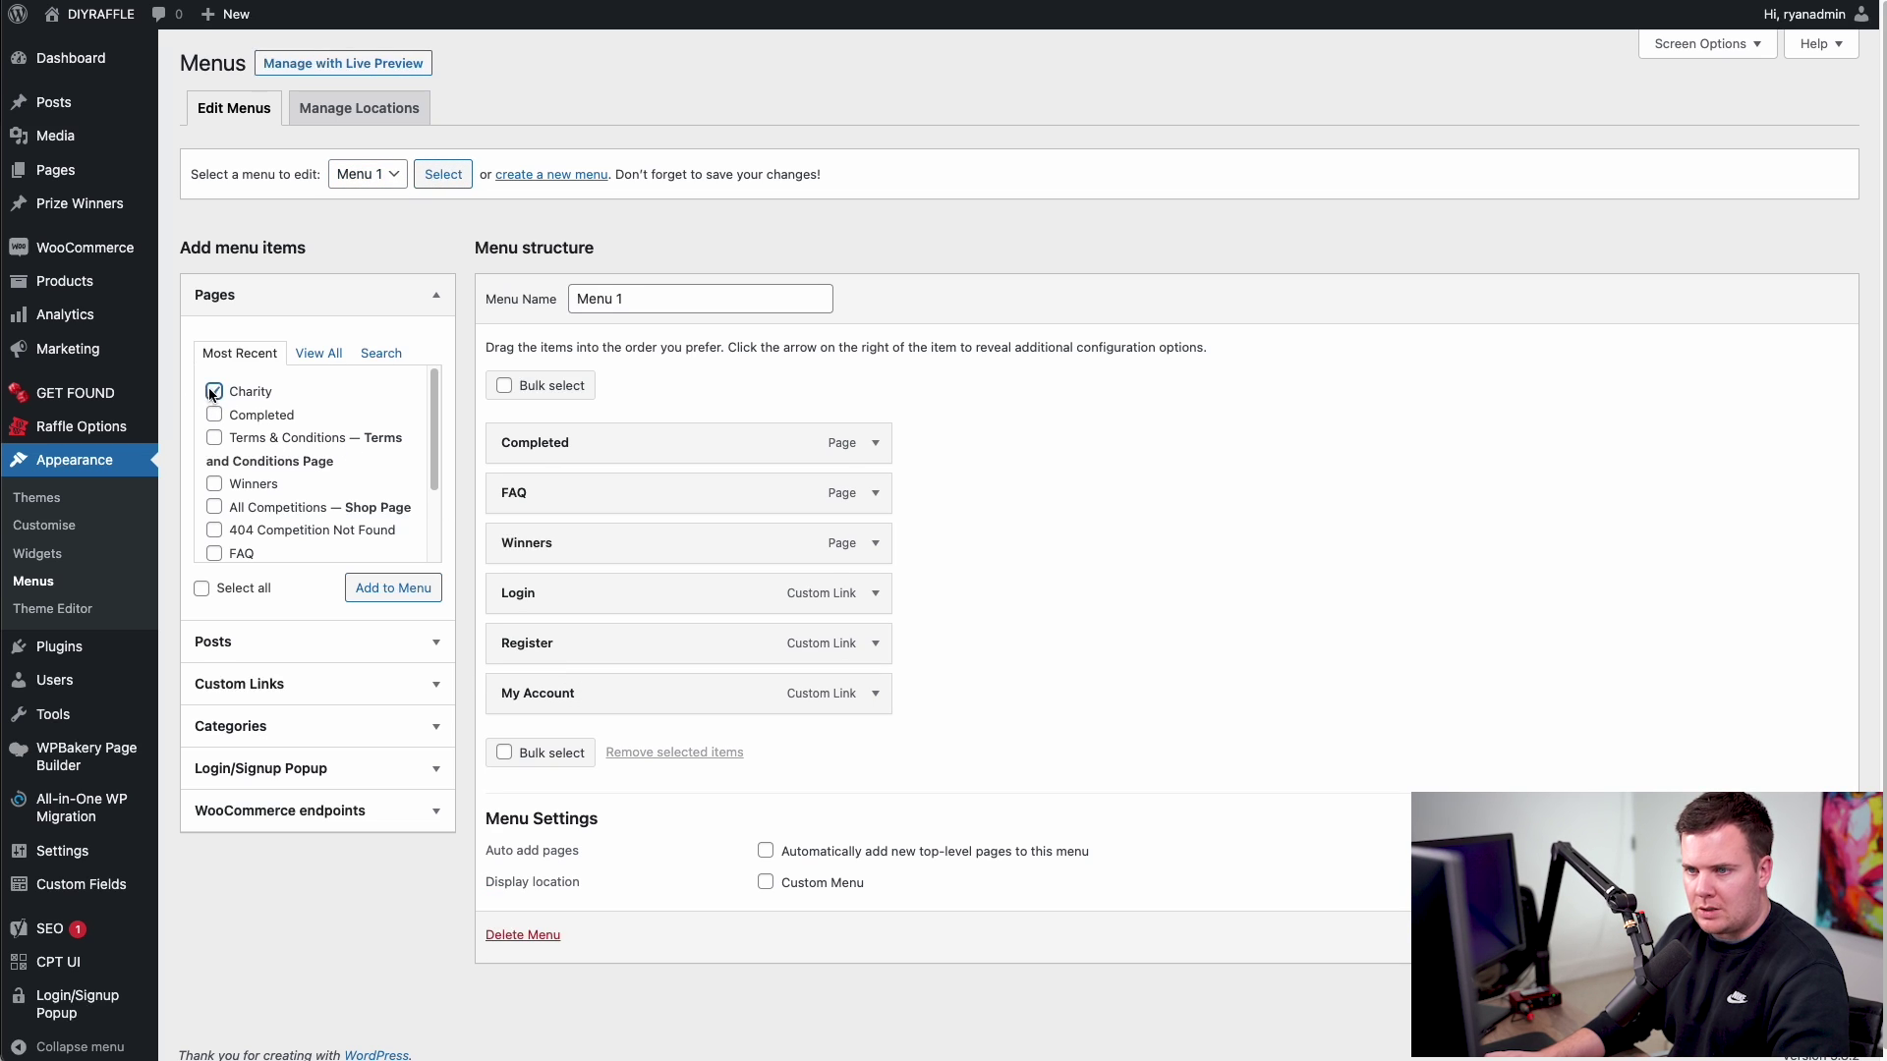
click(385, 587)
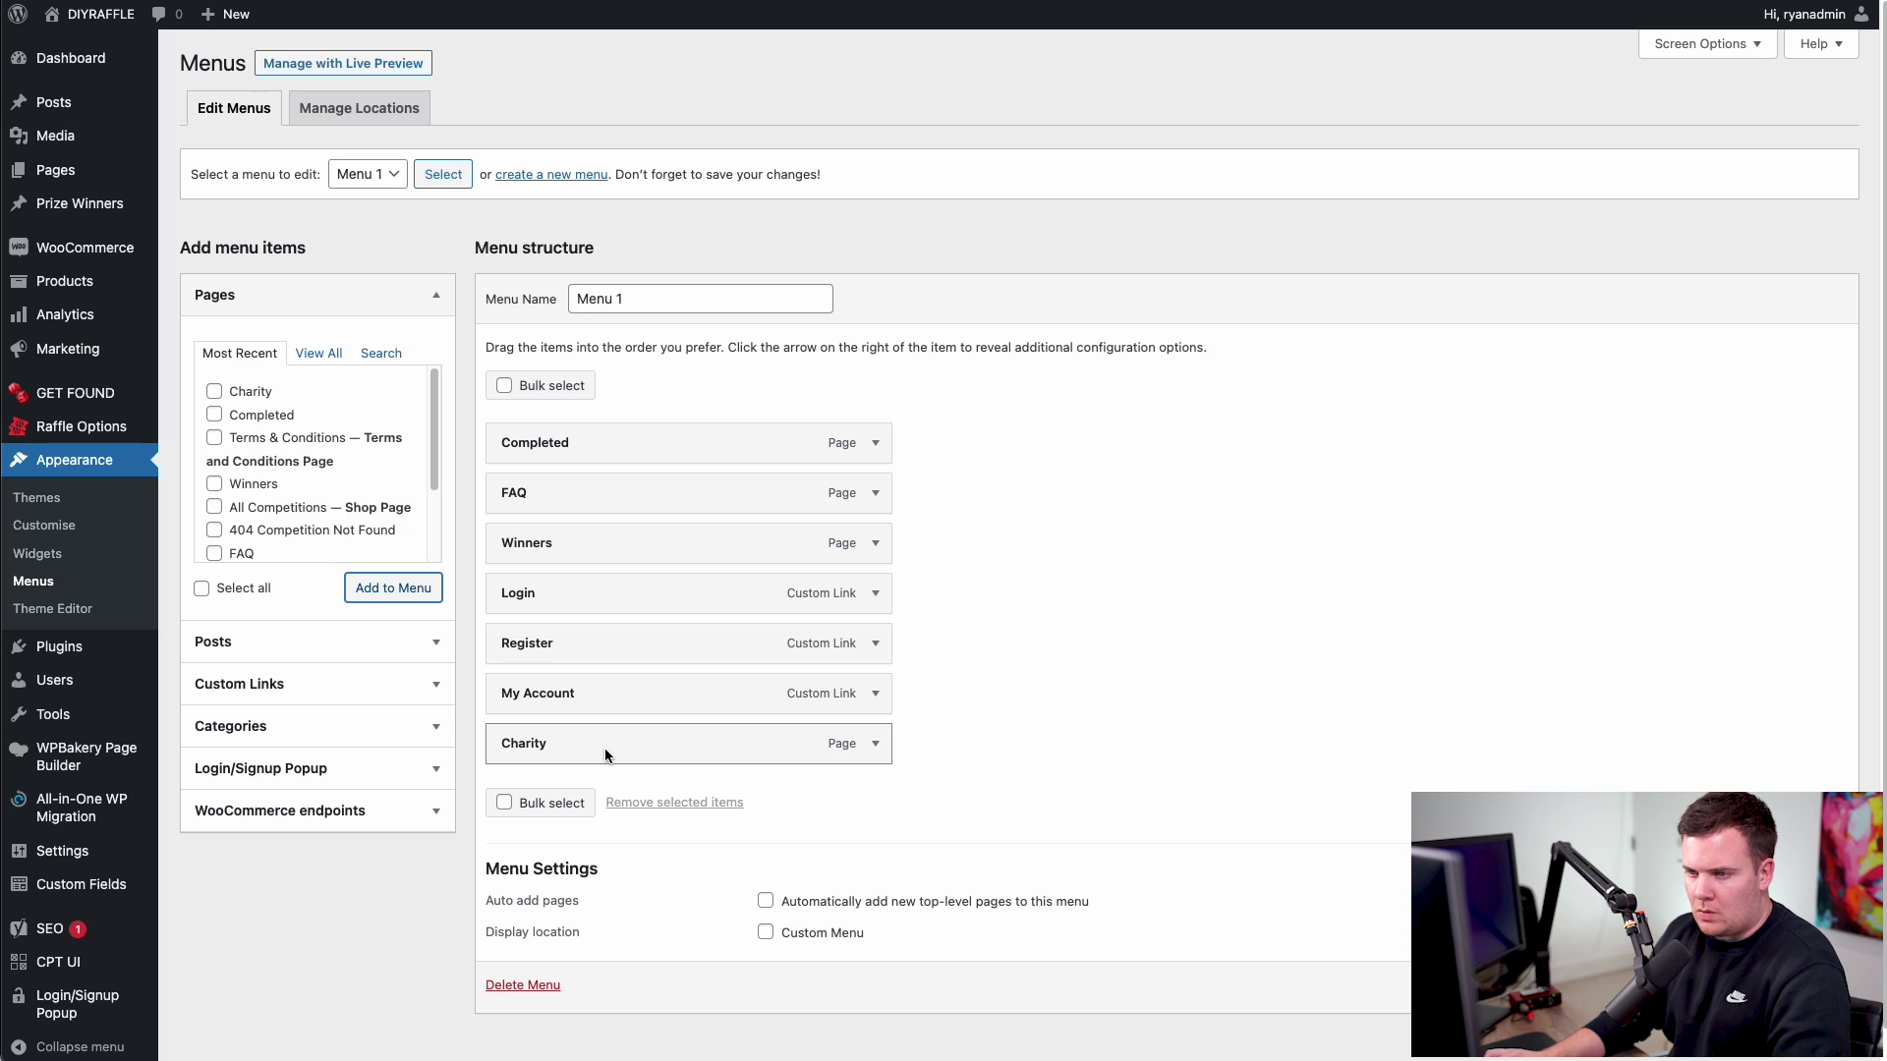
drag(605, 752, 641, 596)
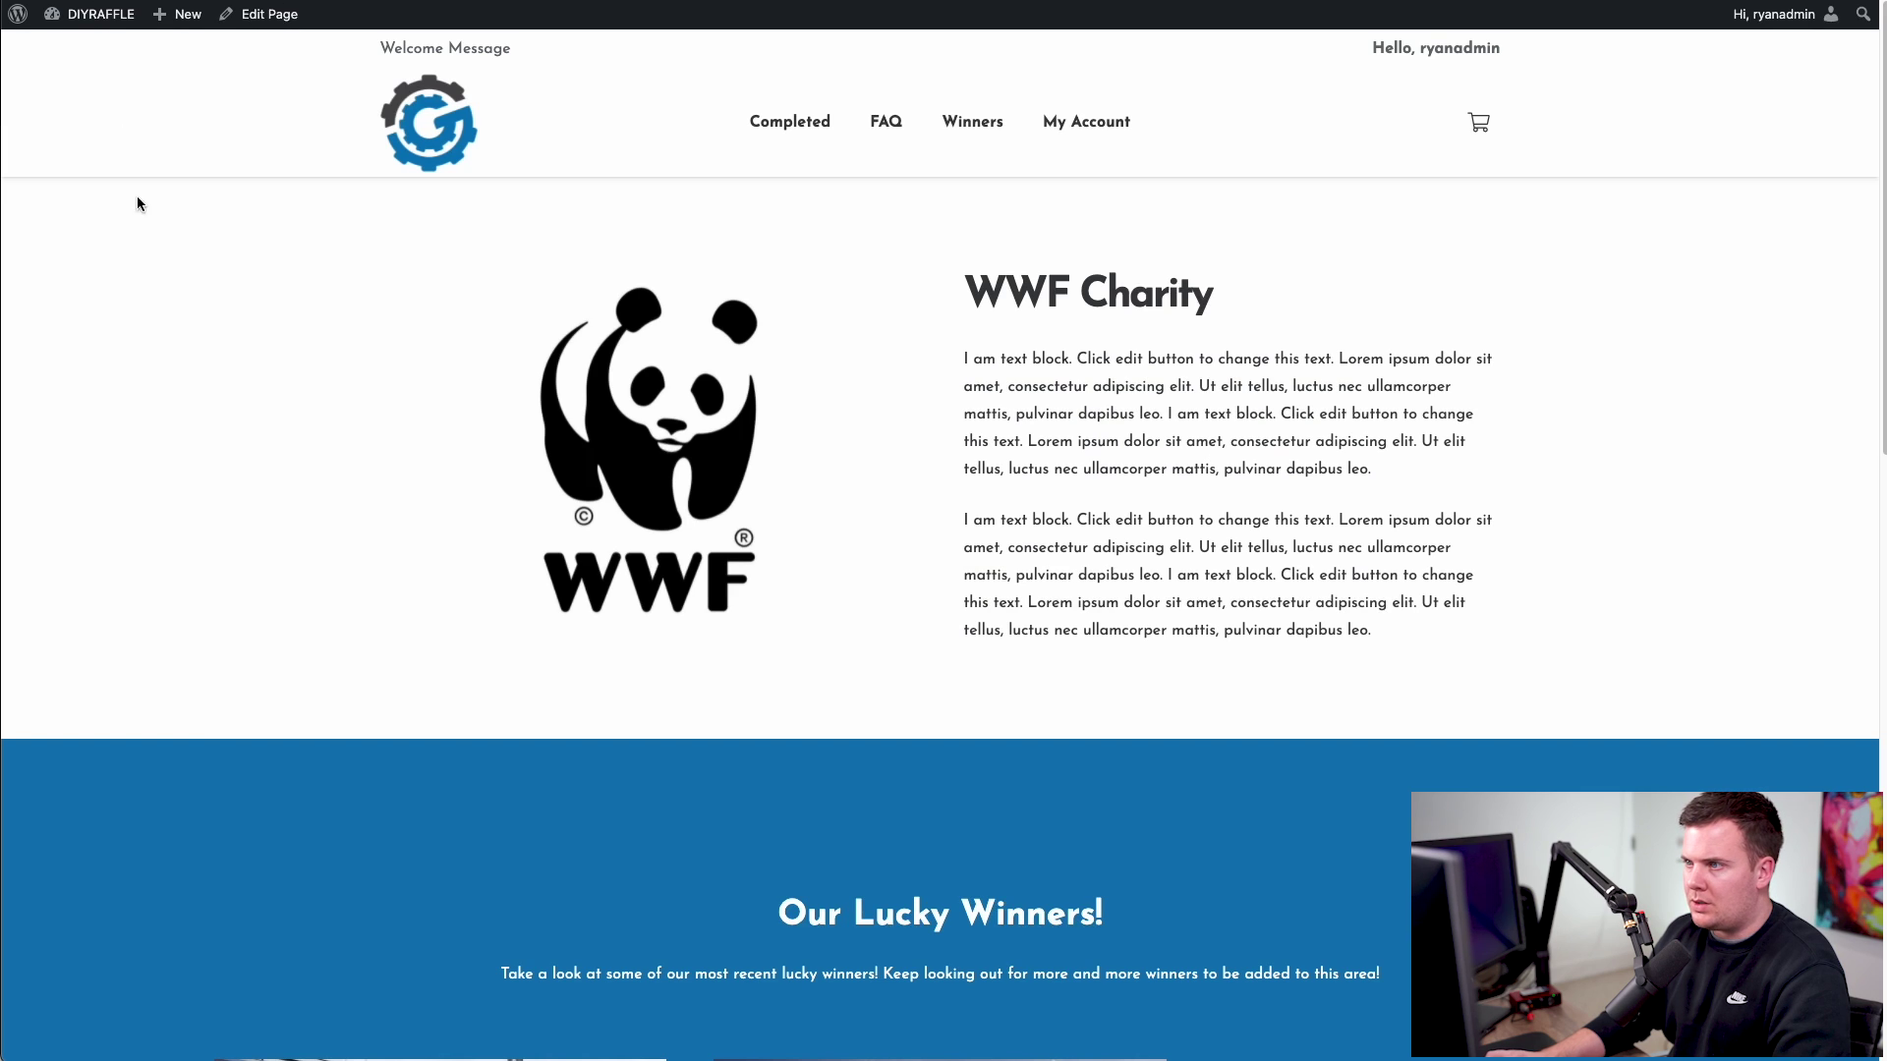
- Reload the live site, go home, and open WWF Charity via the new Charity link
key(super+r)
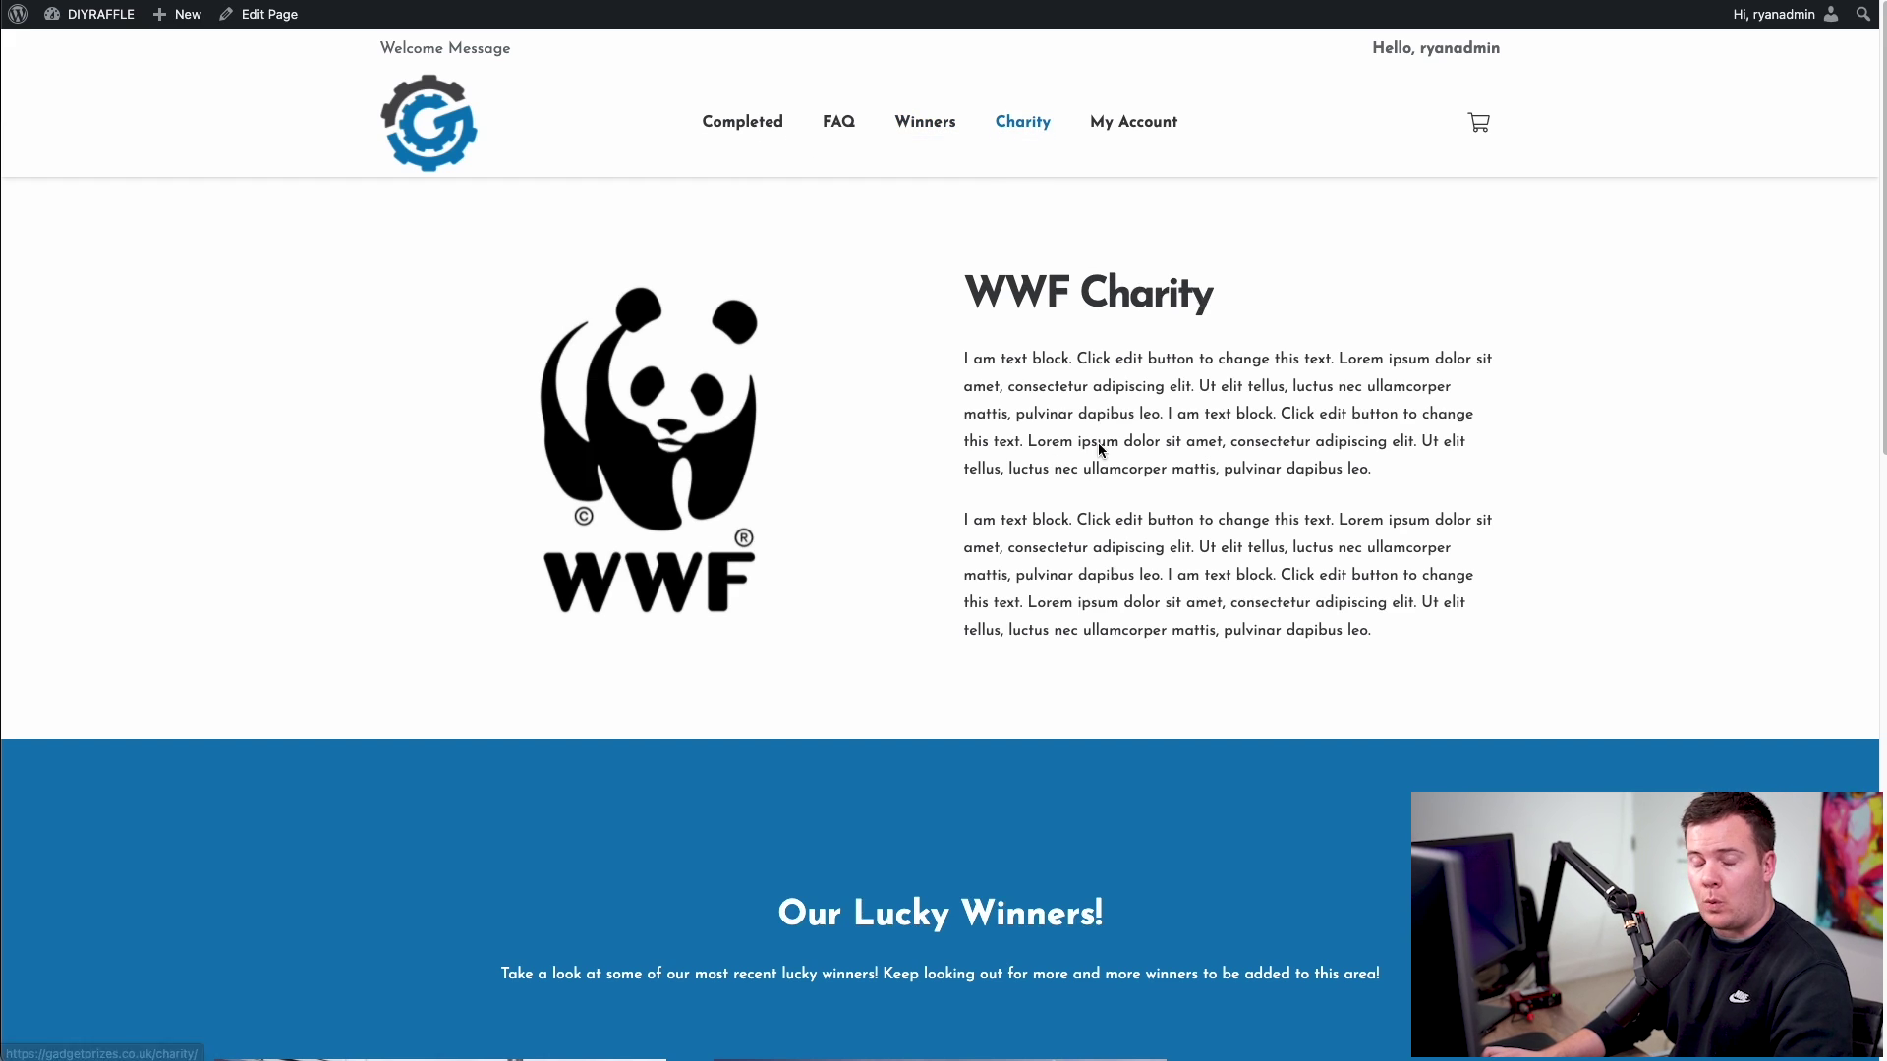
click(442, 133)
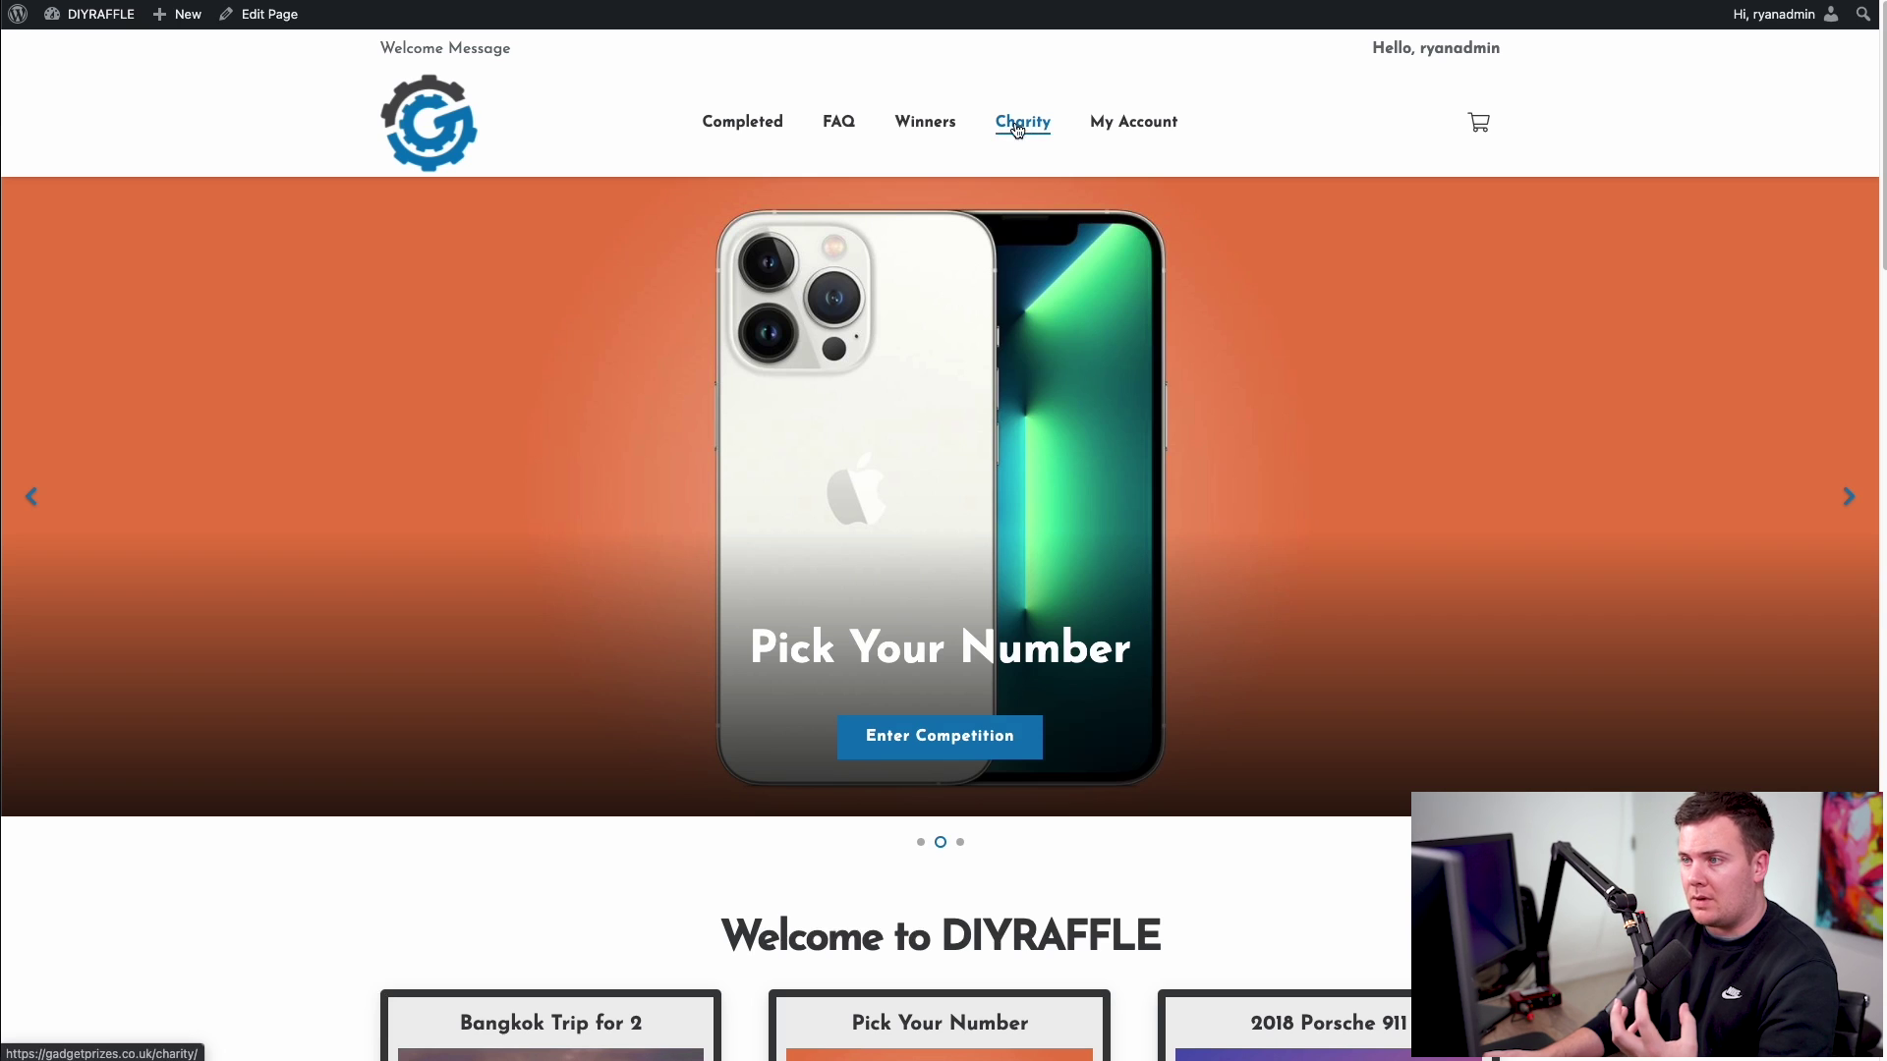
click(1012, 125)
drag(667, 415, 1090, 360)
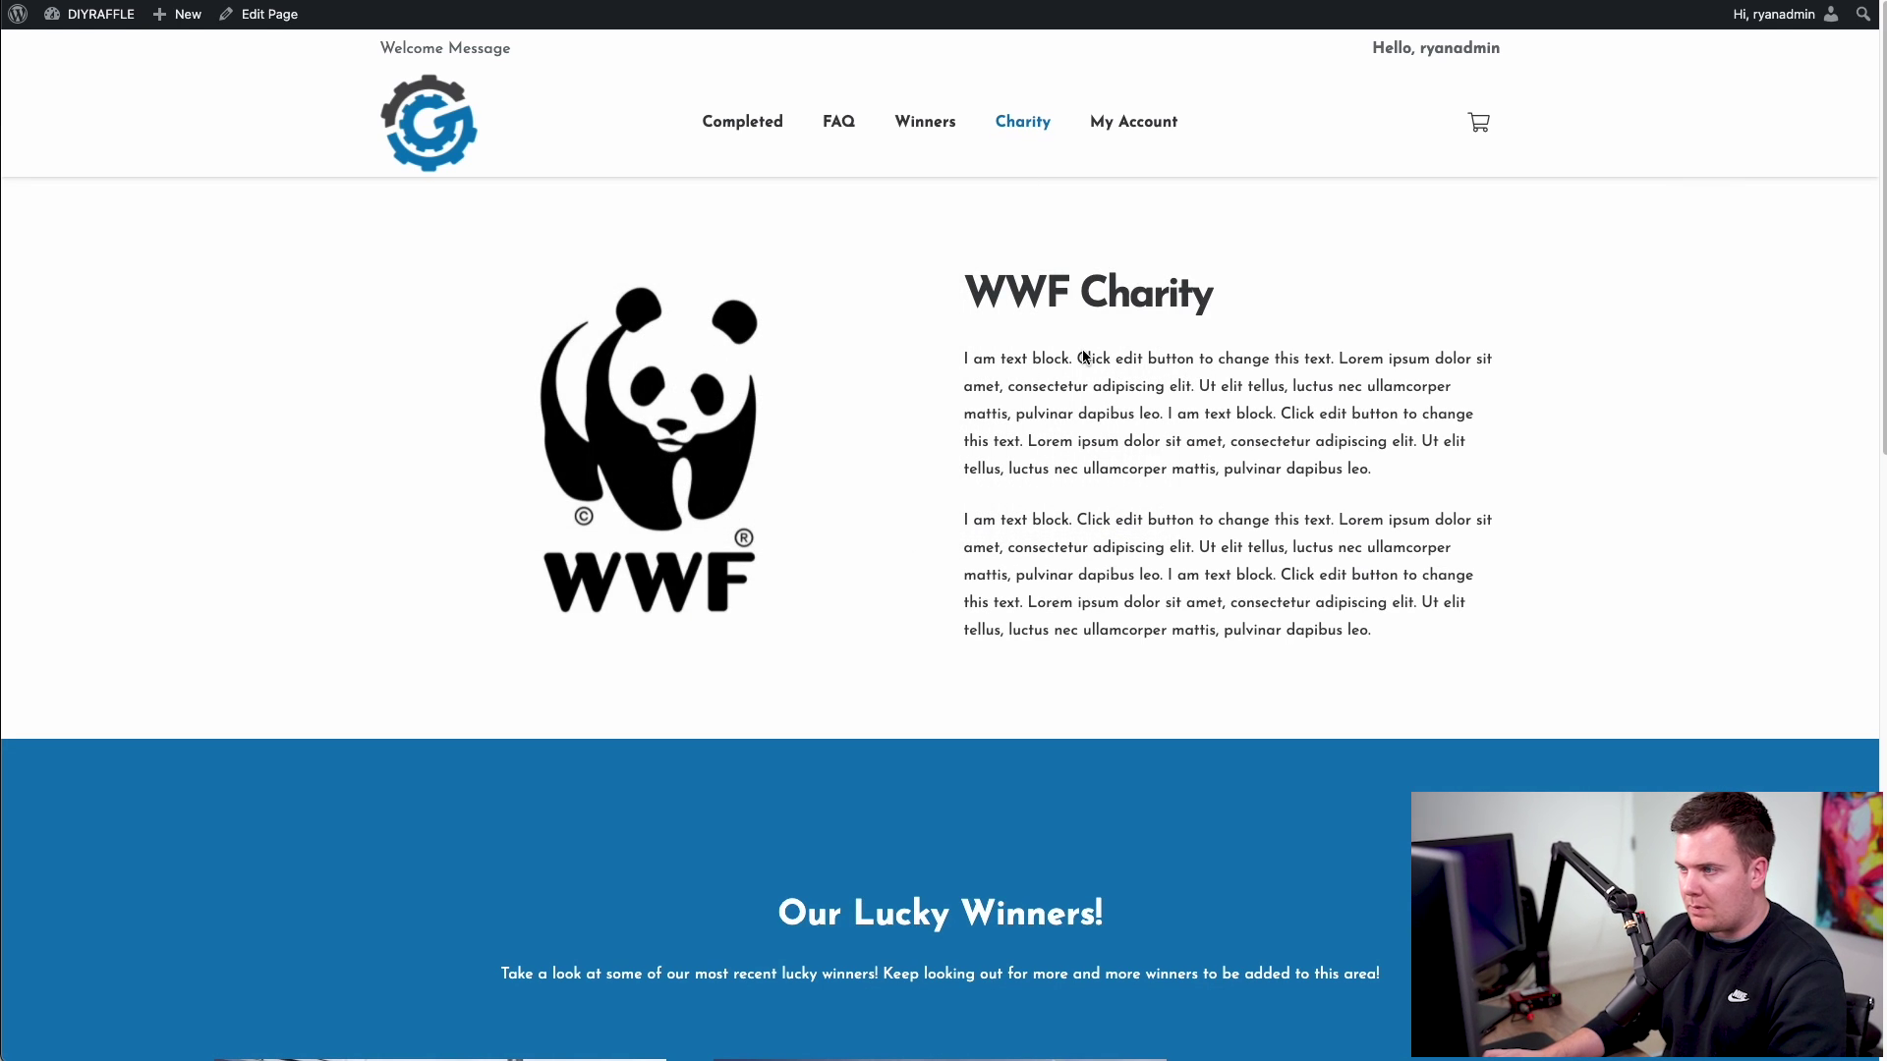
- Open DevTools and scroll through the Charity page in the mobile preview
key(super+alt+i)
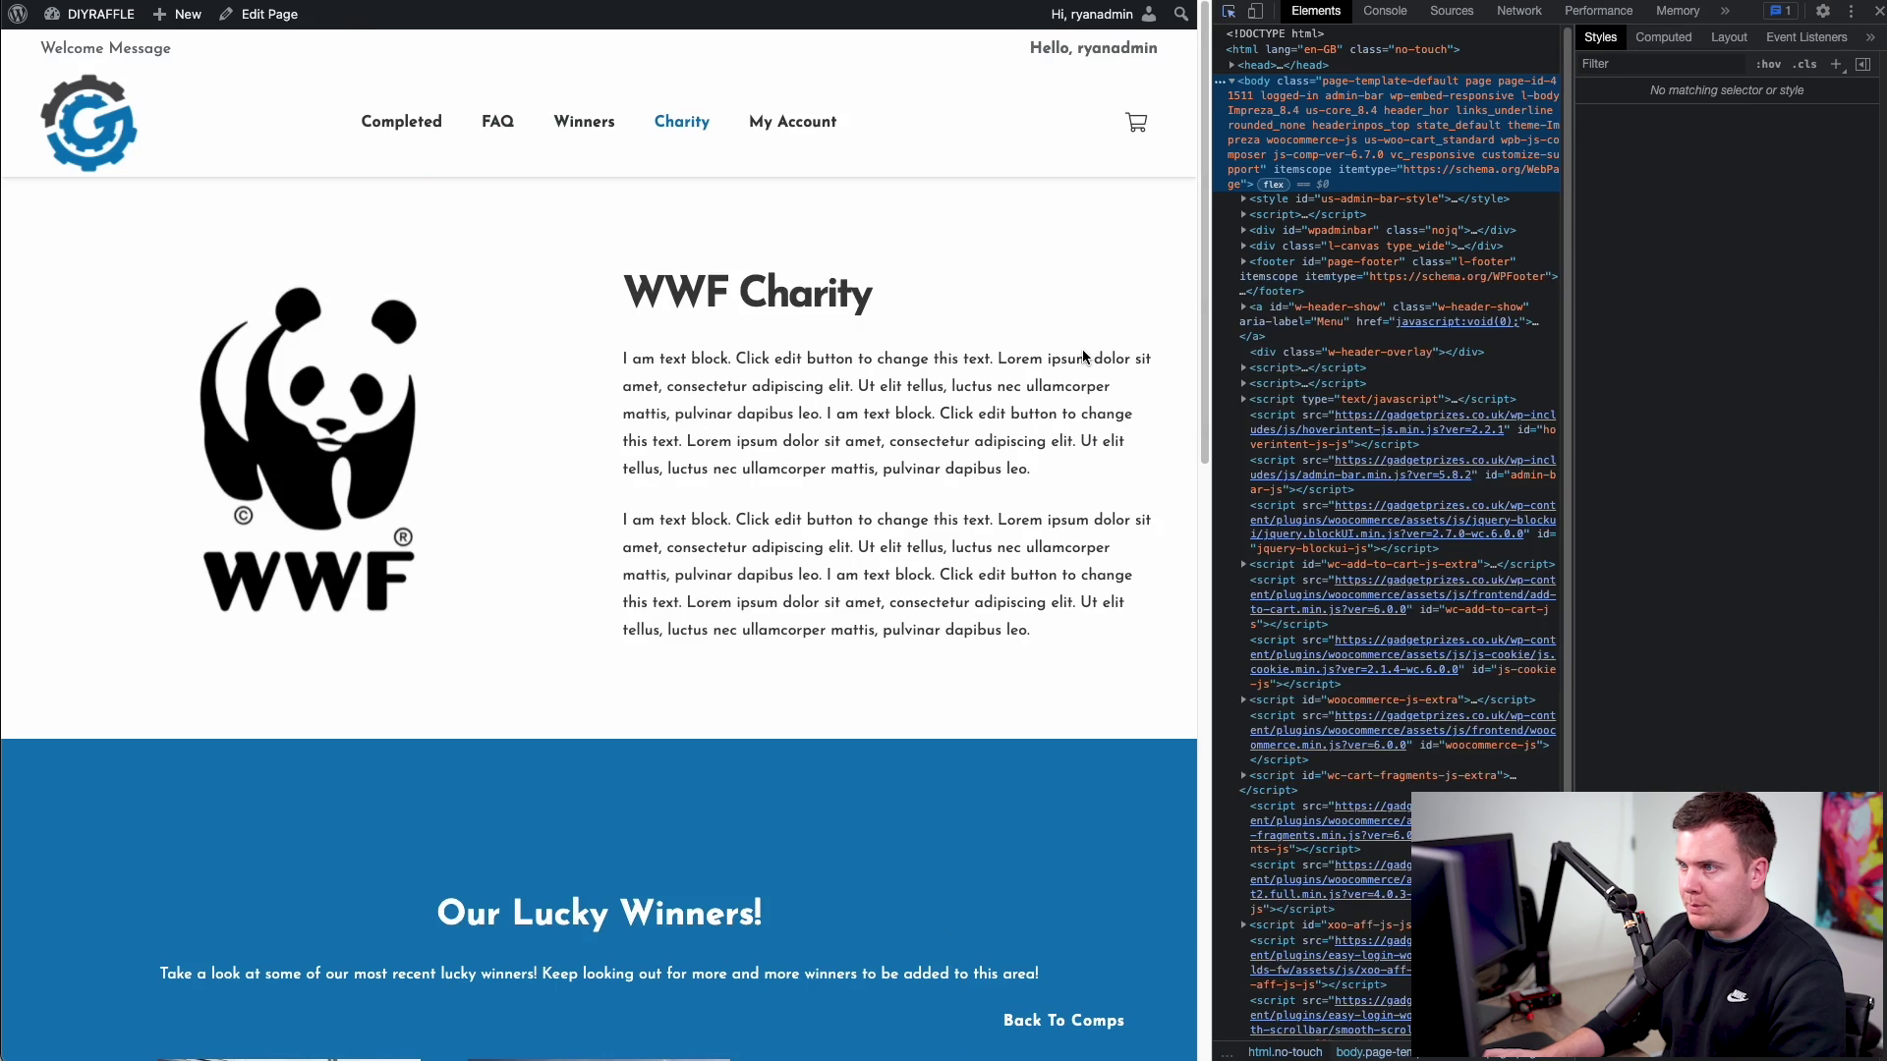
click(1258, 11)
click(1228, 11)
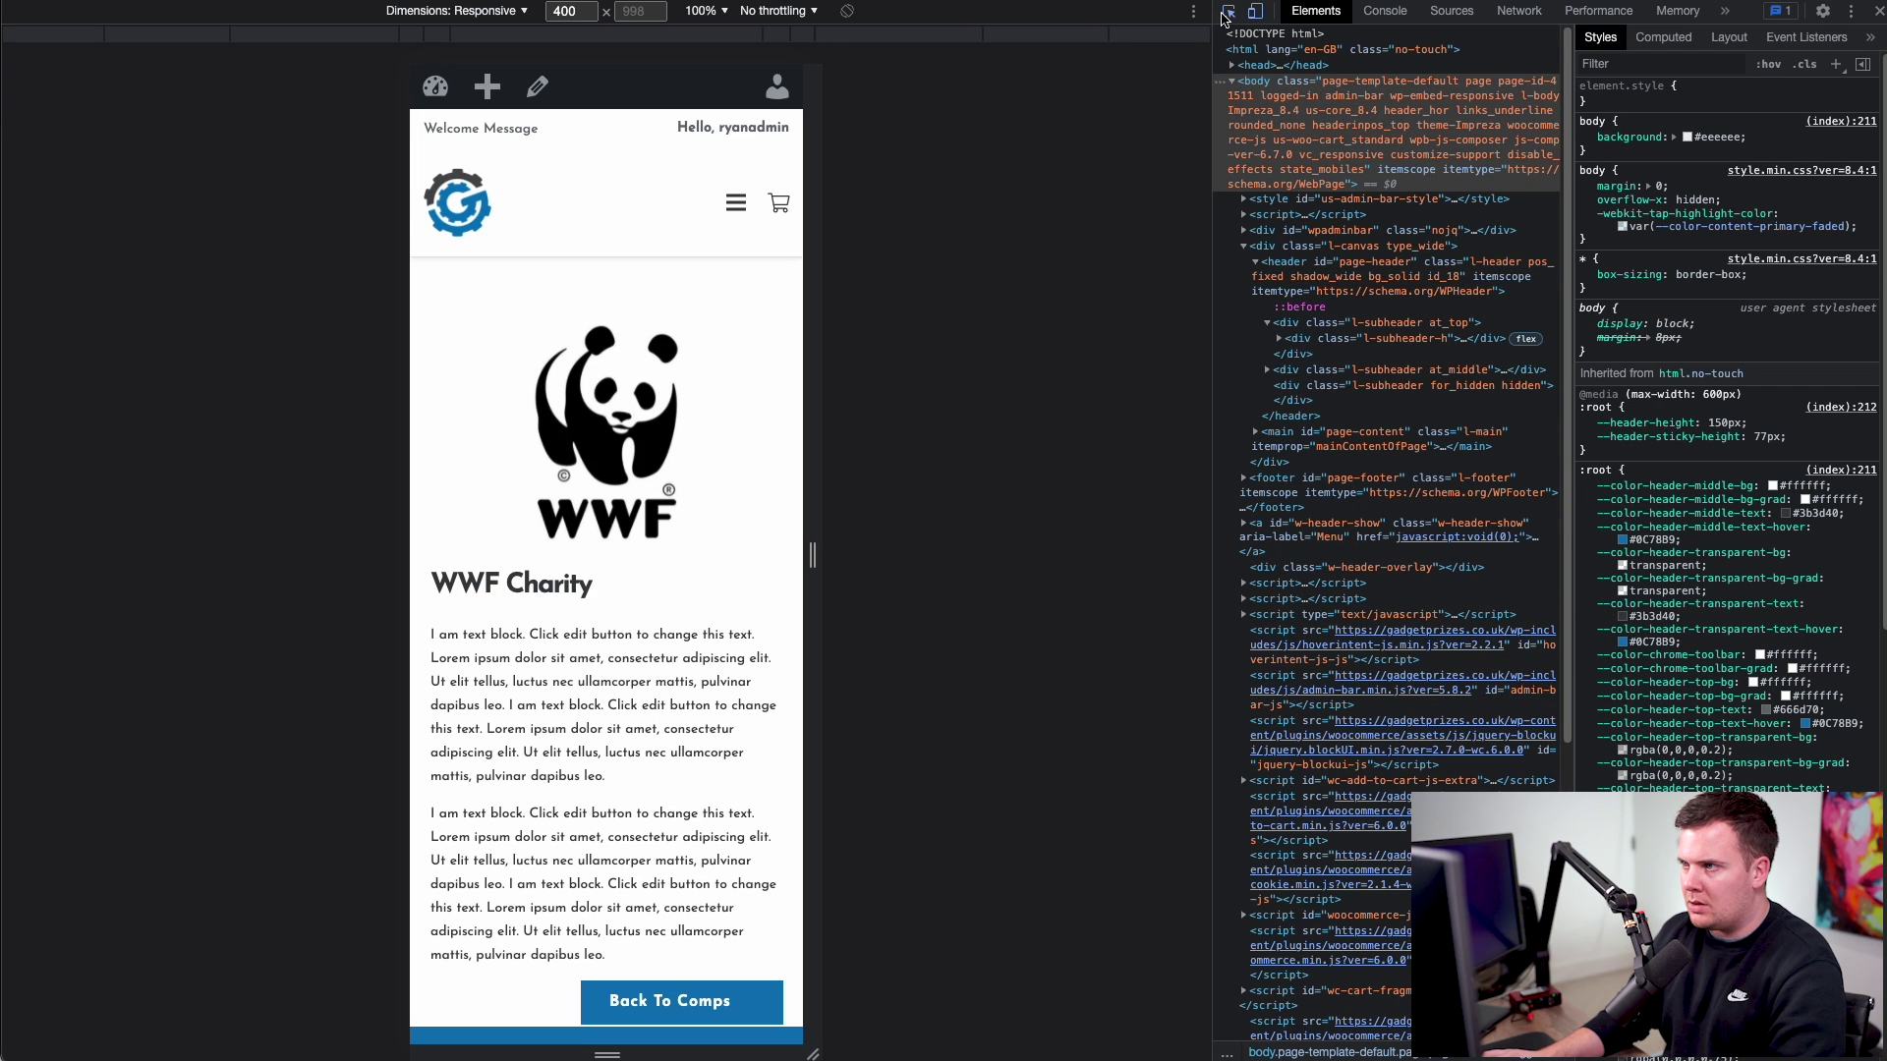
click(1228, 11)
scroll(626, 468, down, 3)
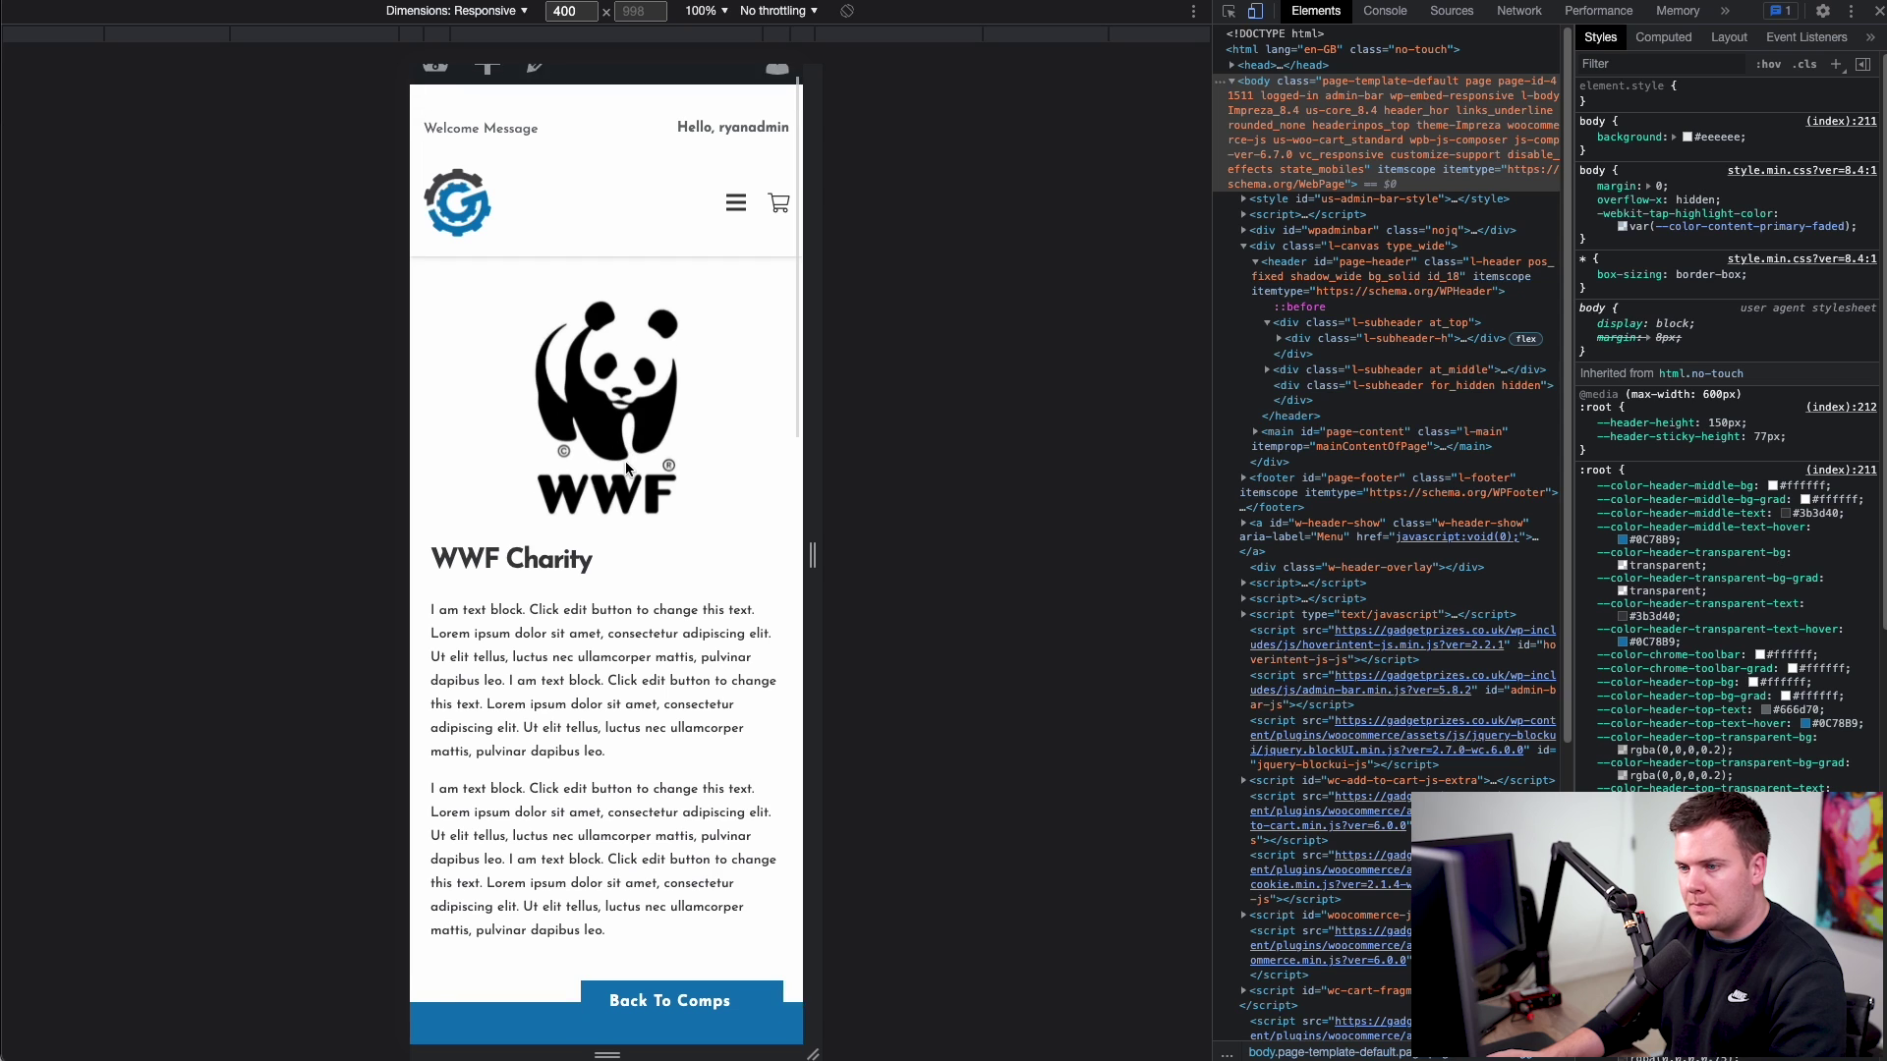
scroll(627, 468, down, 15)
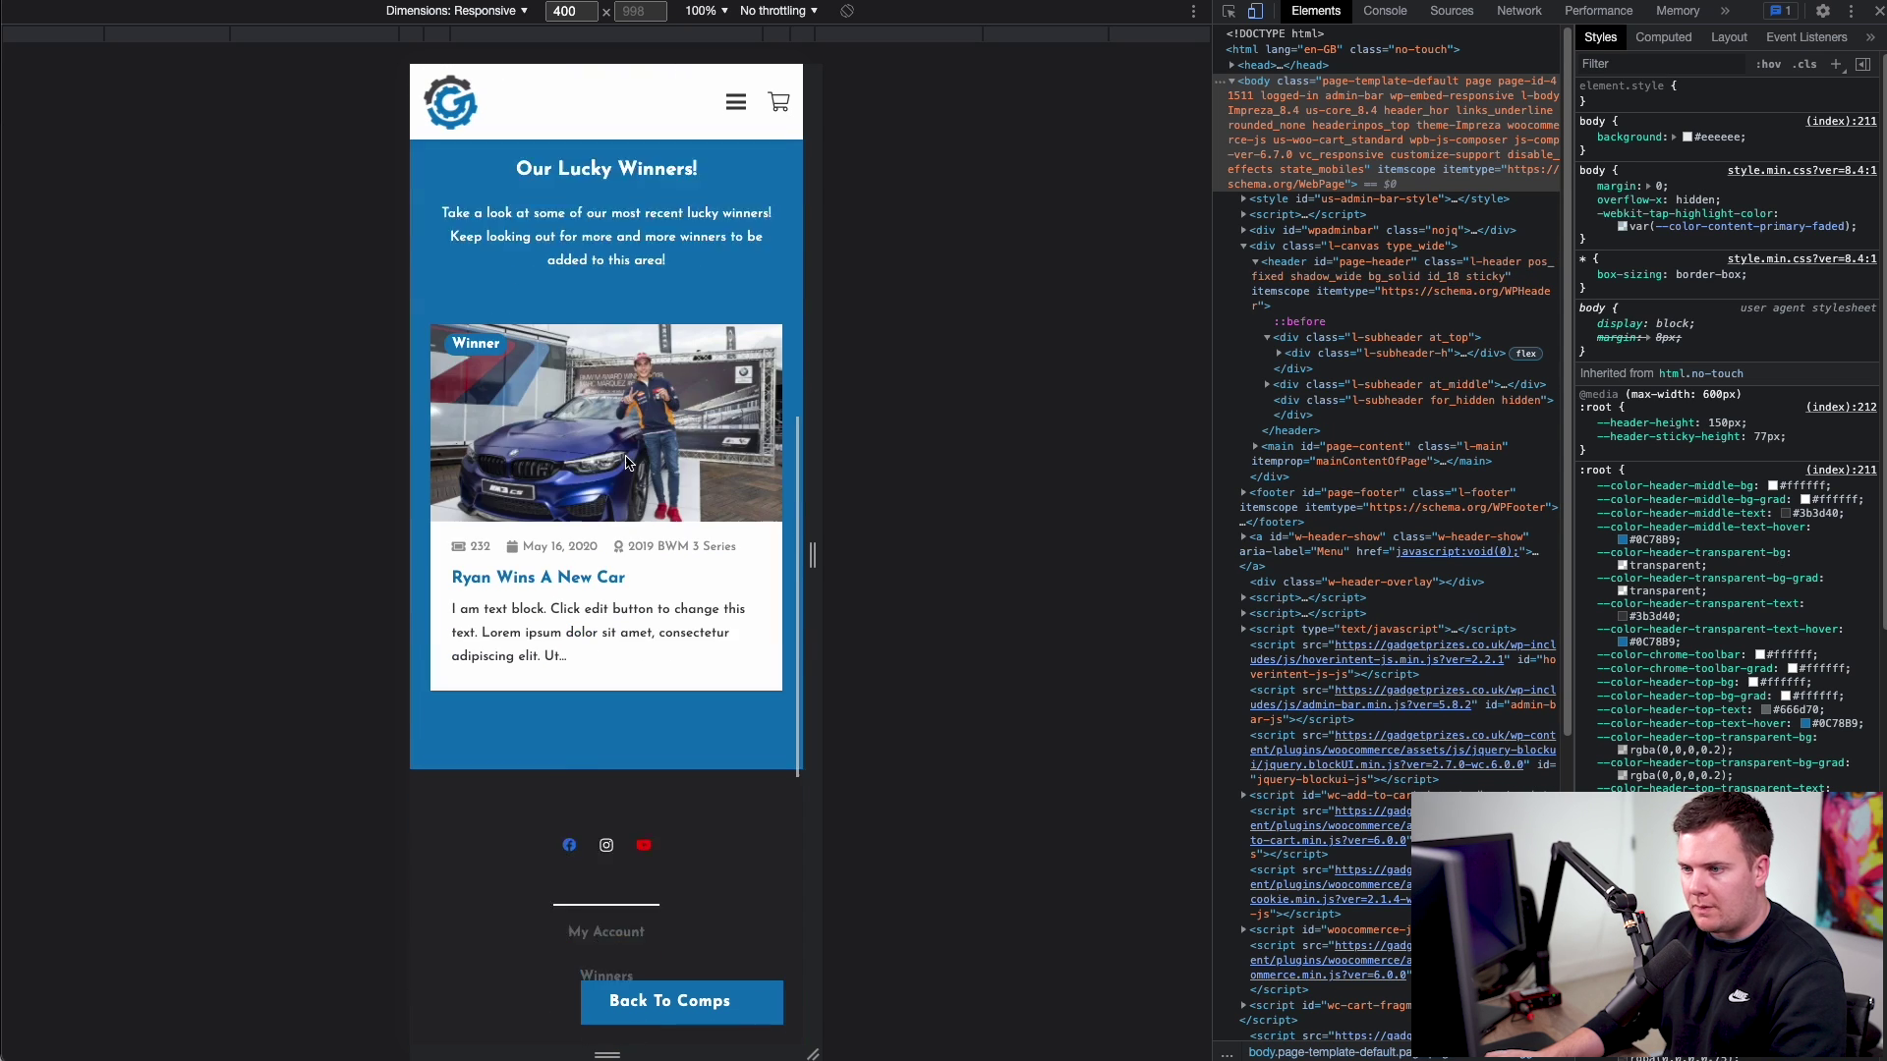
scroll(626, 457, up, 20)
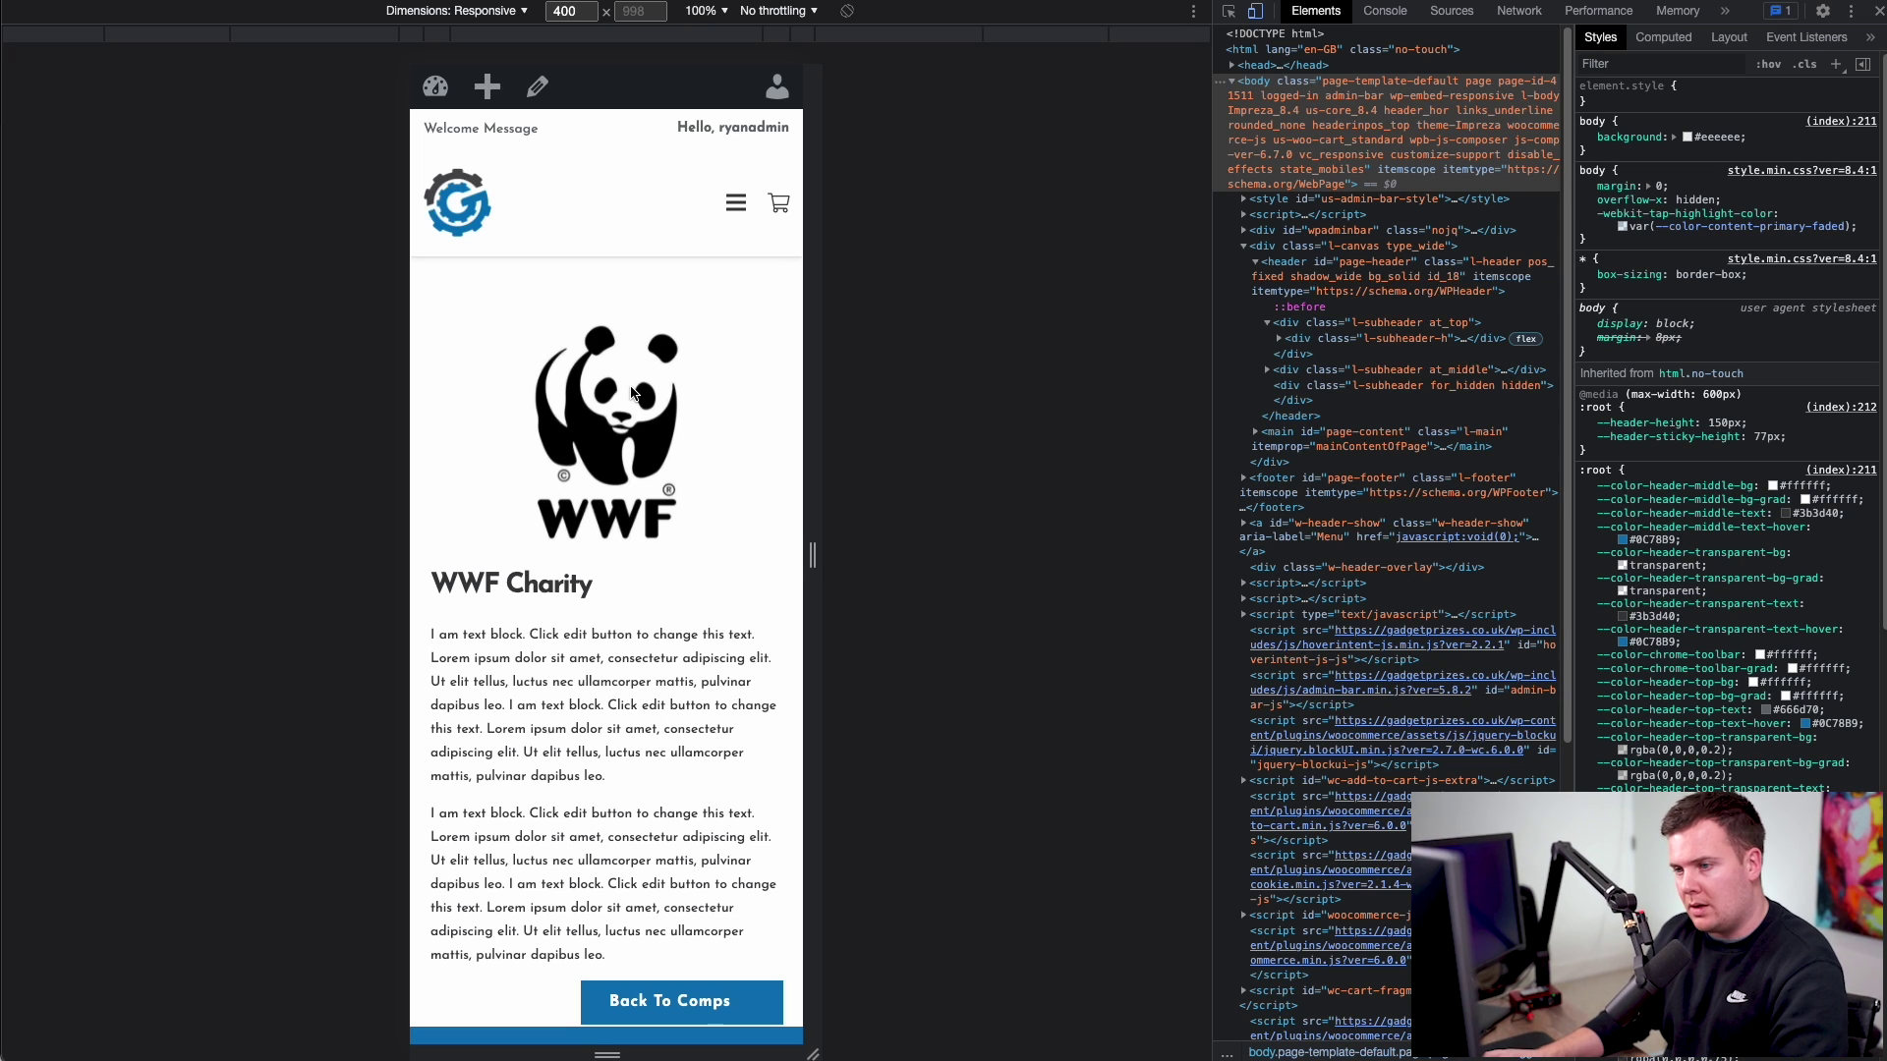
- Open and close the mobile hamburger menu, then return to desktop width
click(727, 204)
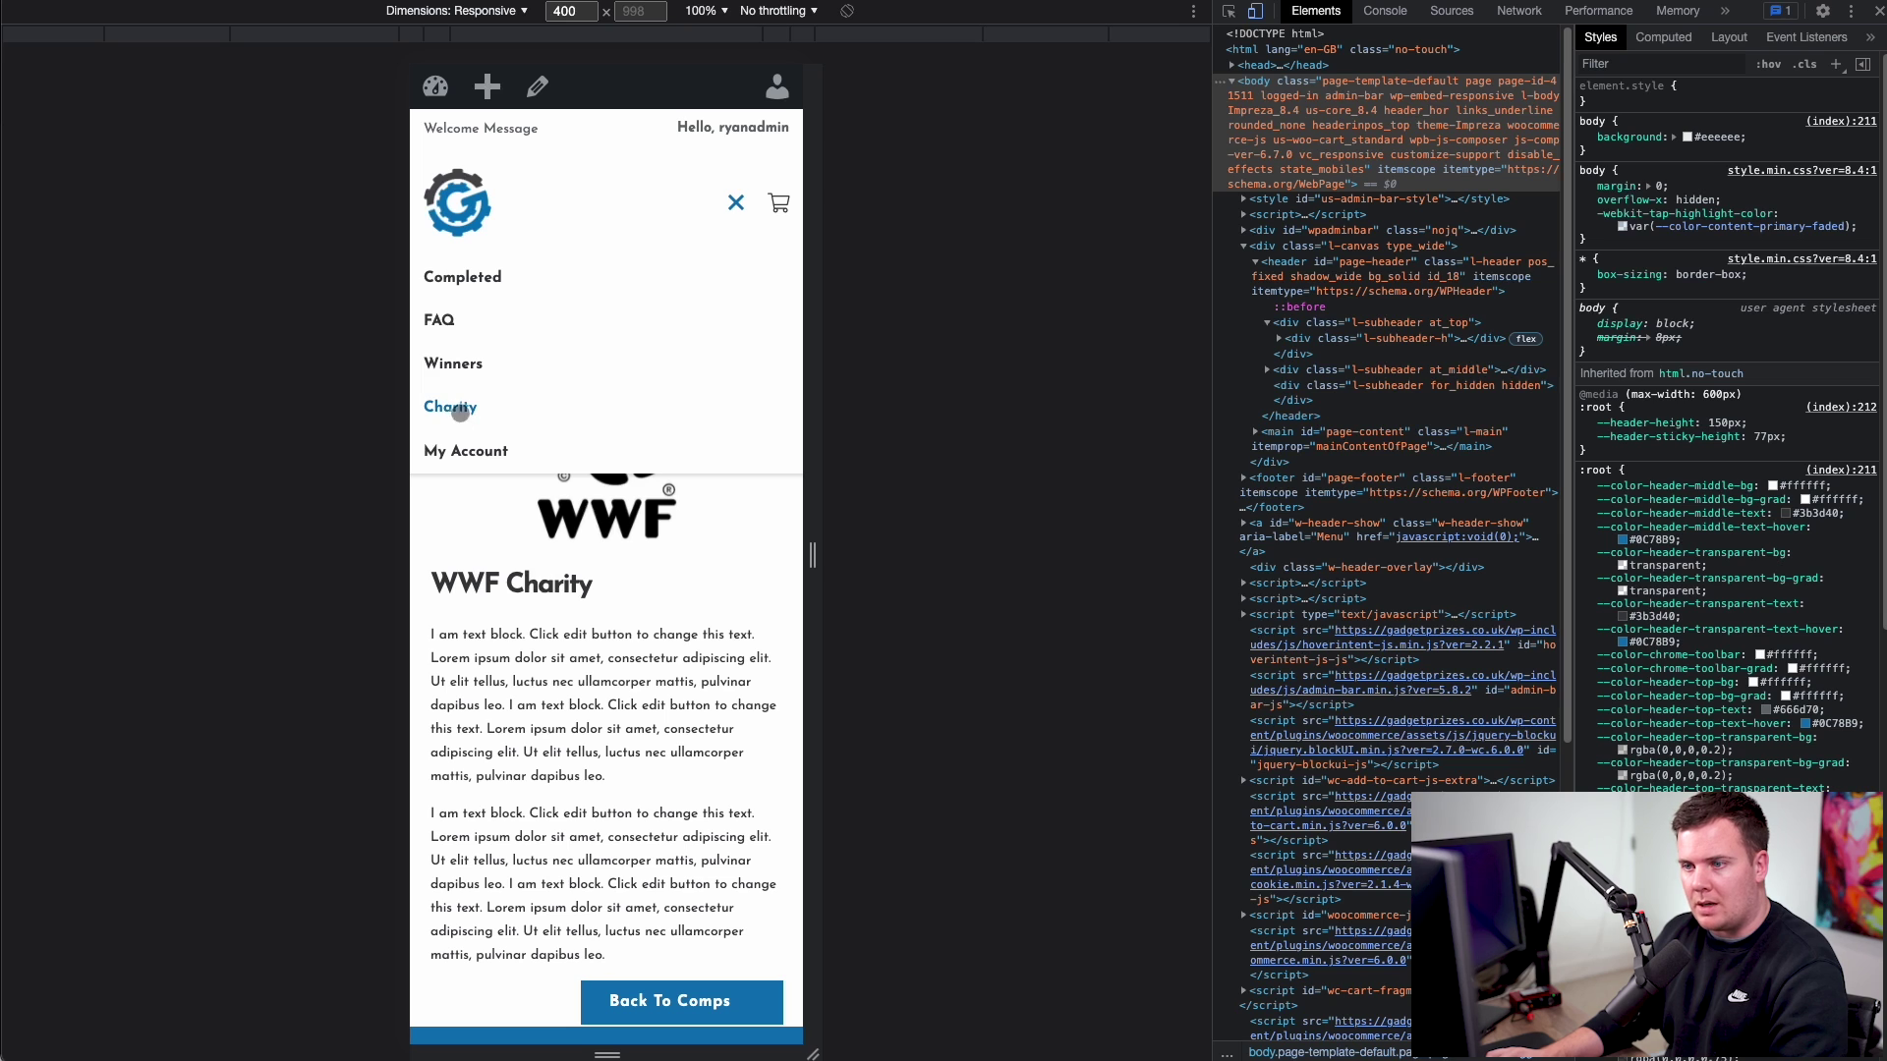
click(737, 201)
click(1255, 12)
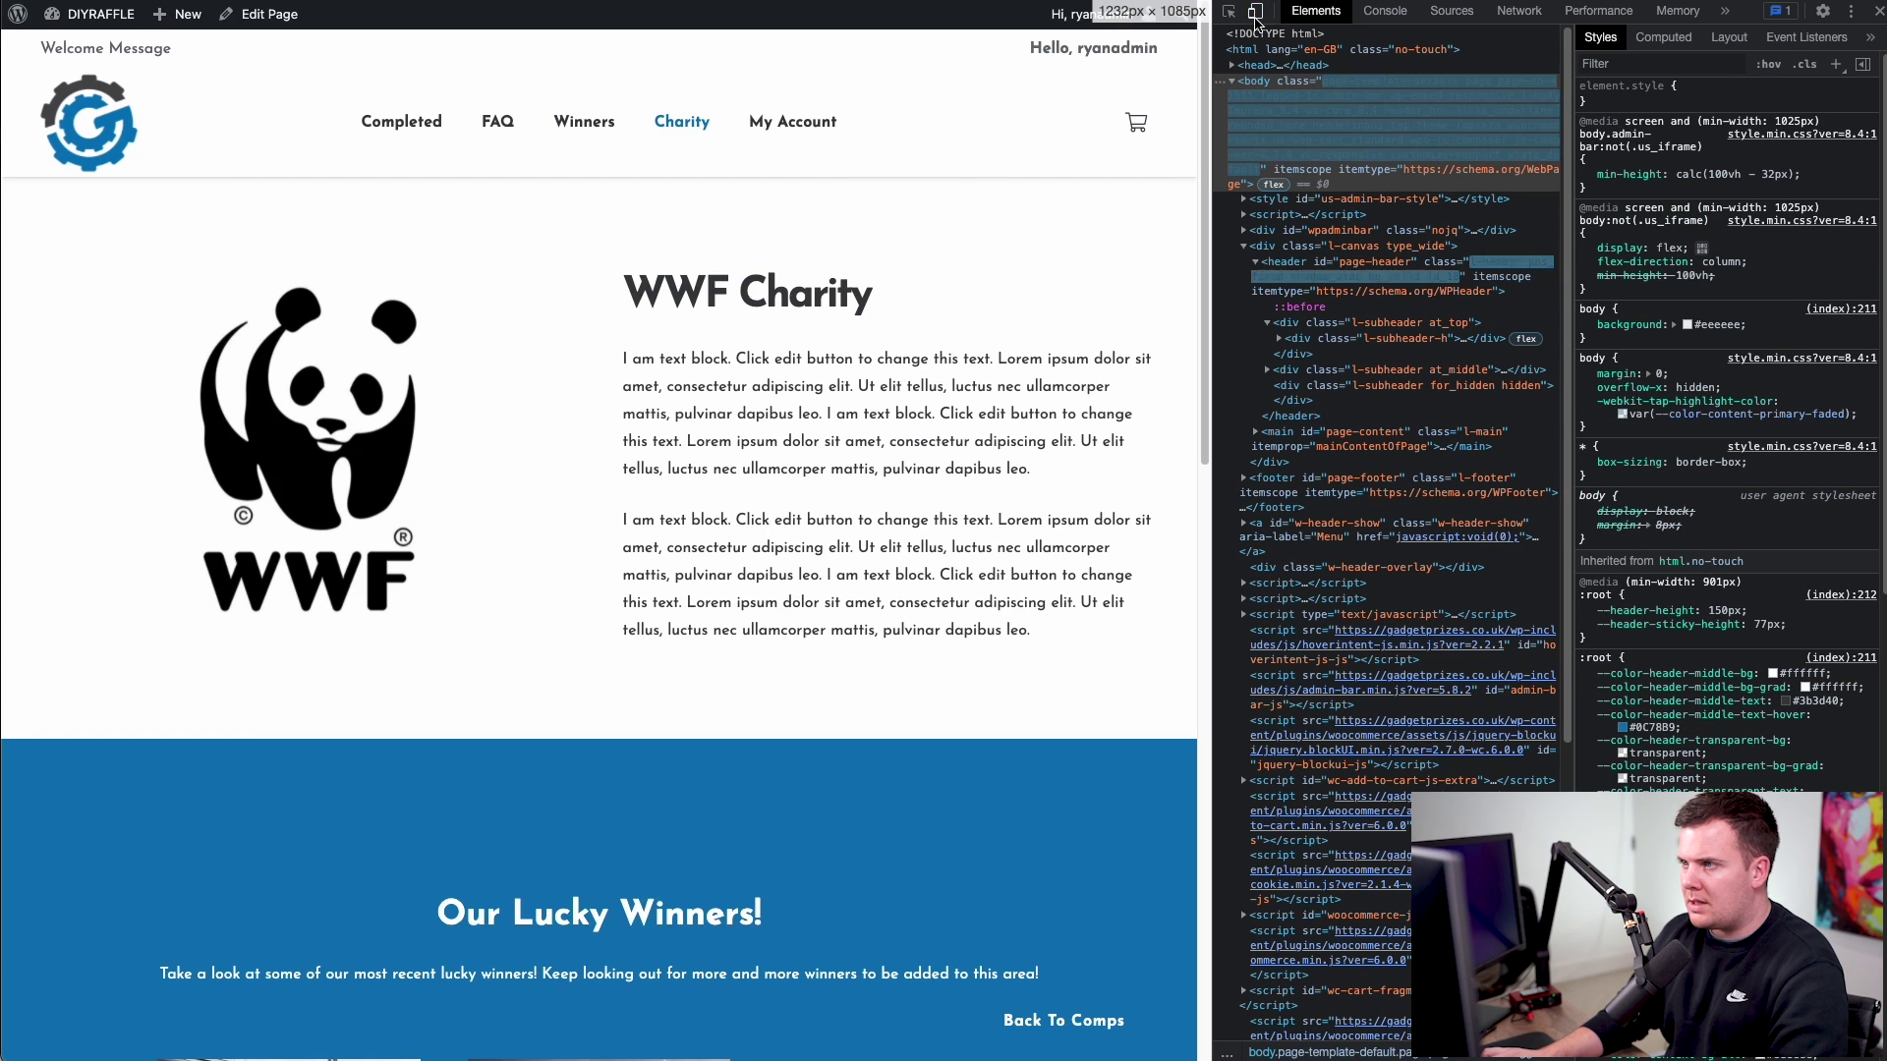
- Close developer tools, open the Pages > All Pages admin list, and tick off New Pages & Header Menu
click(1877, 11)
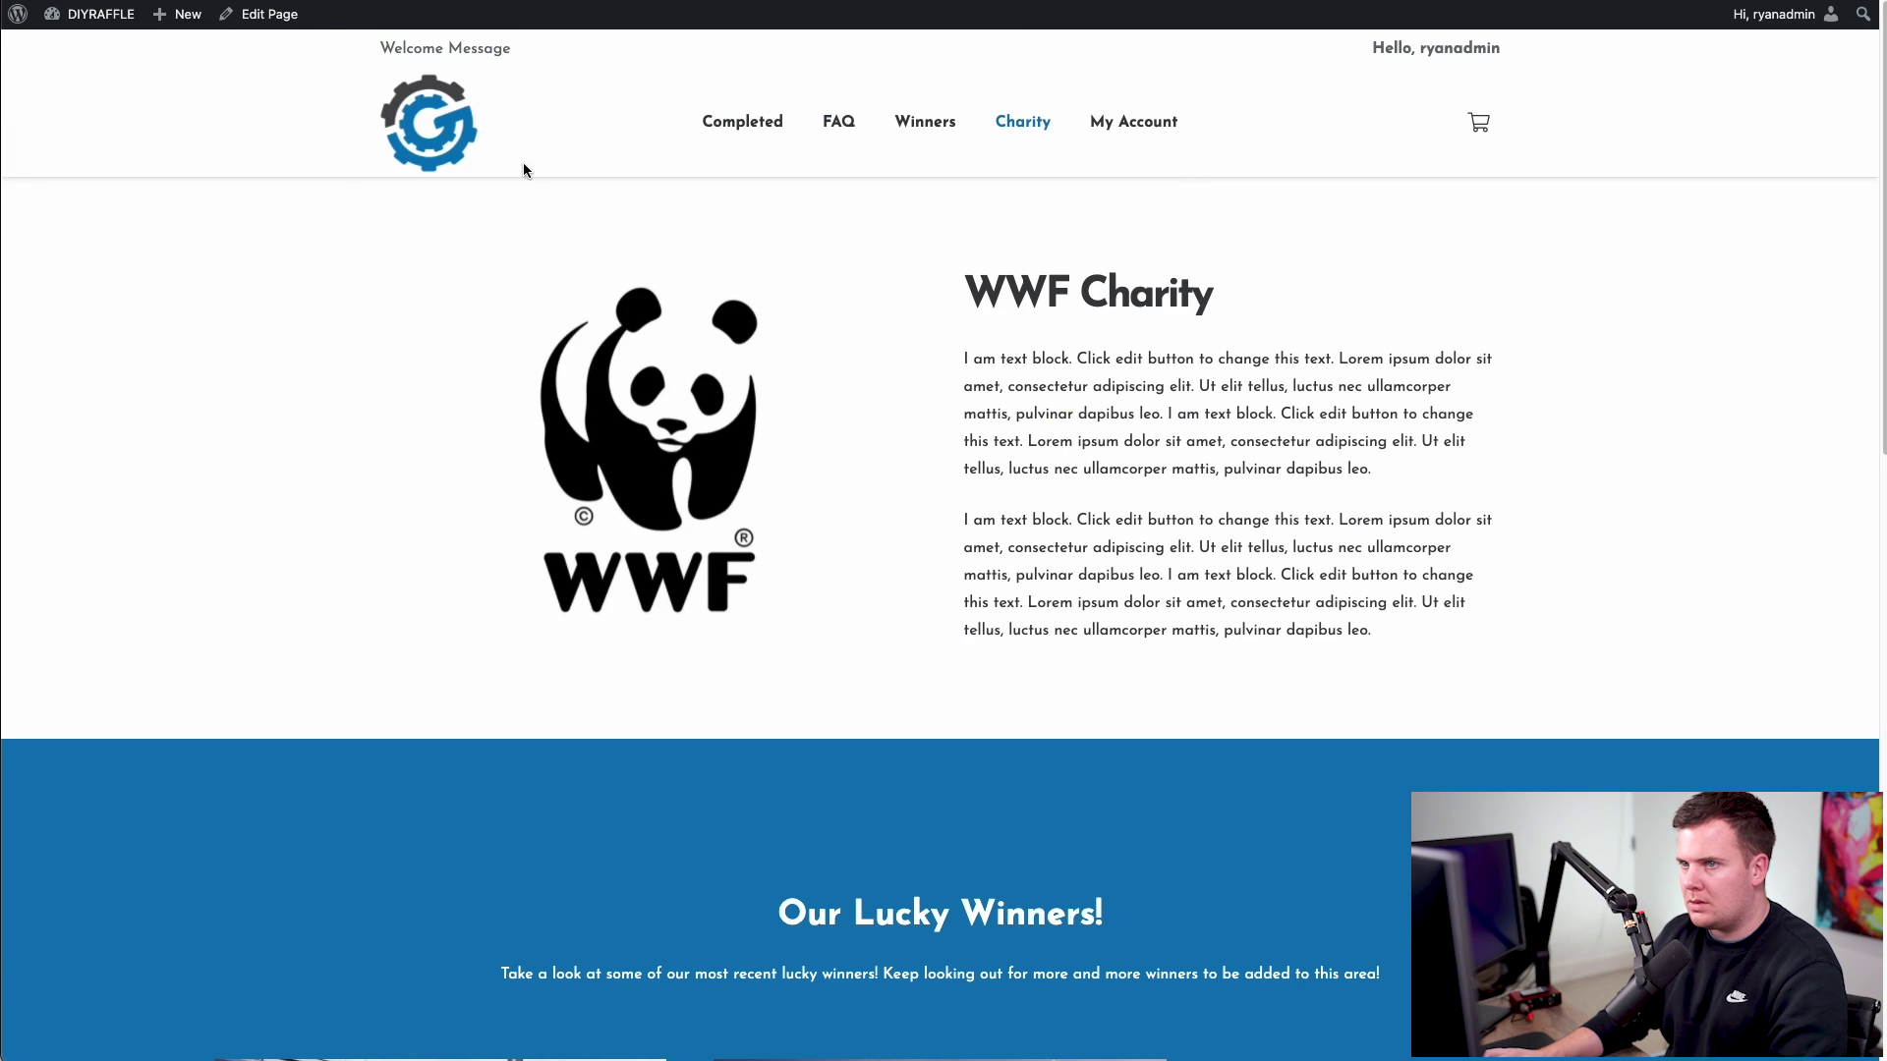
mouse_move(93, 14)
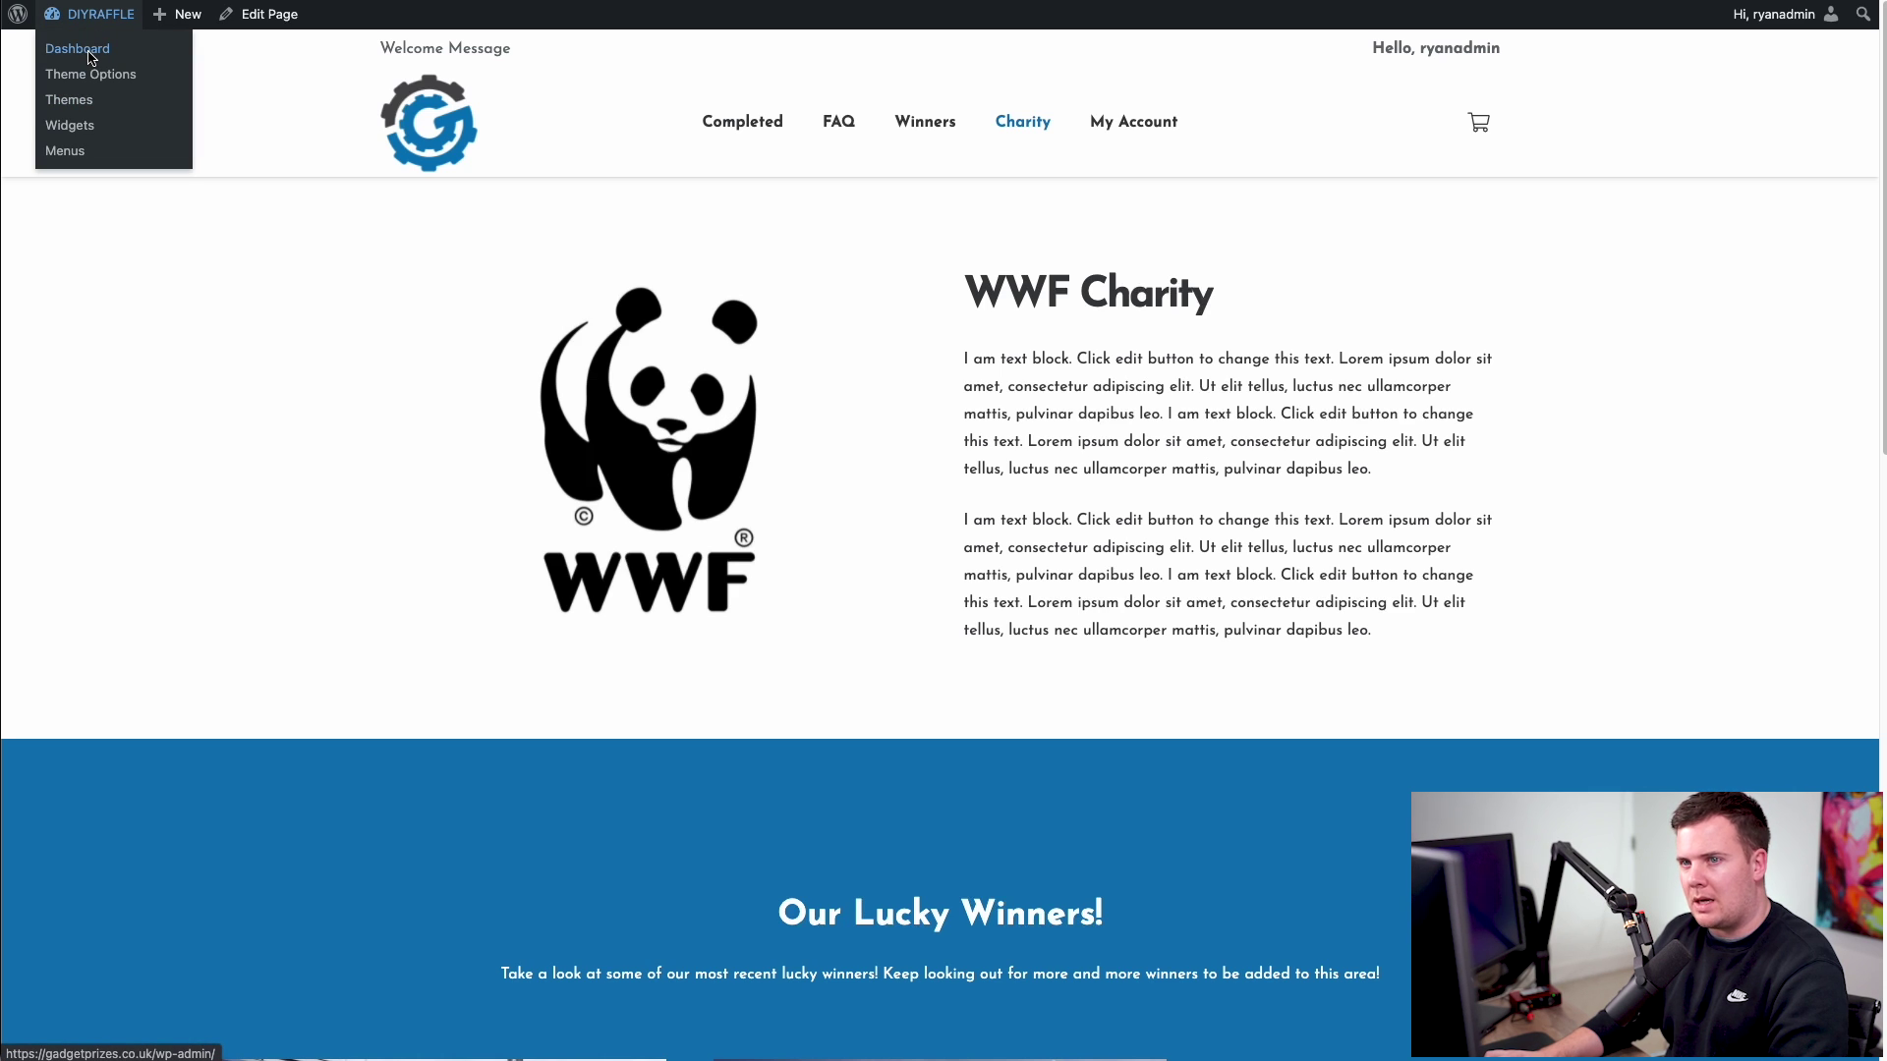
click(89, 58)
mouse_move(79, 244)
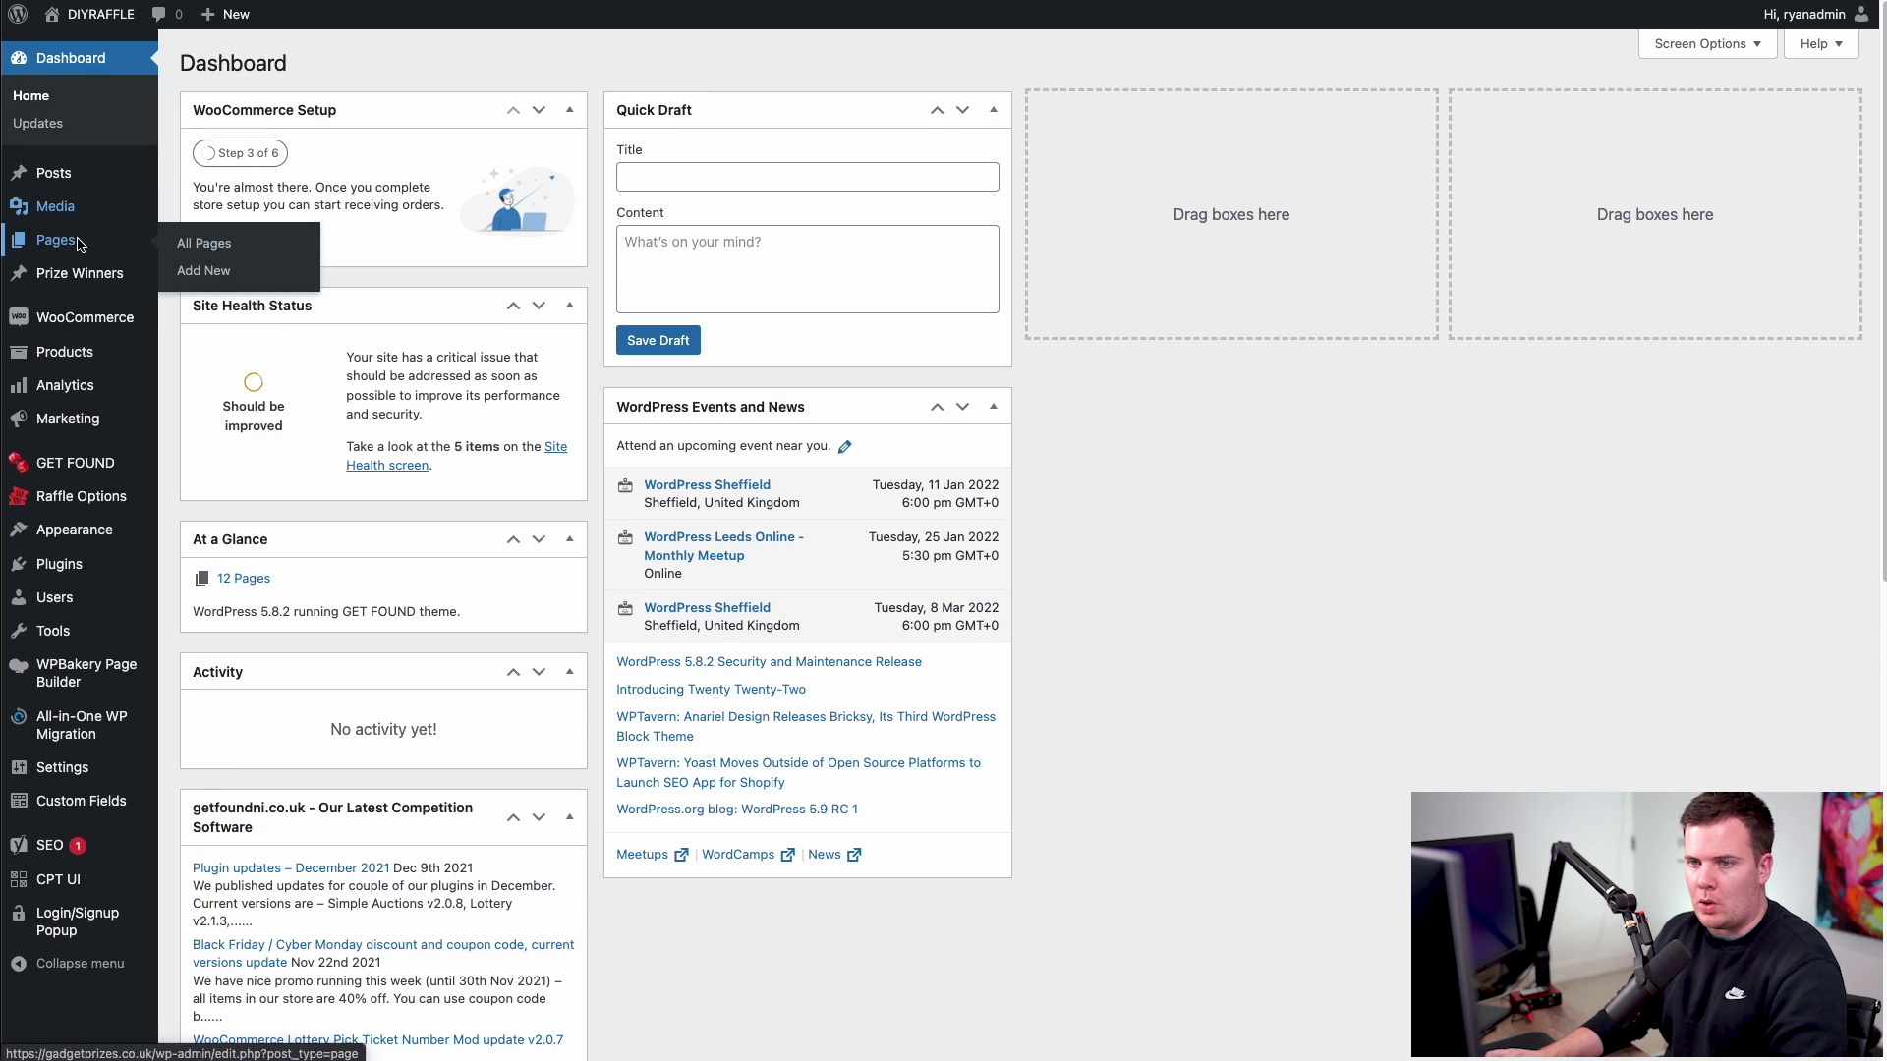
click(197, 242)
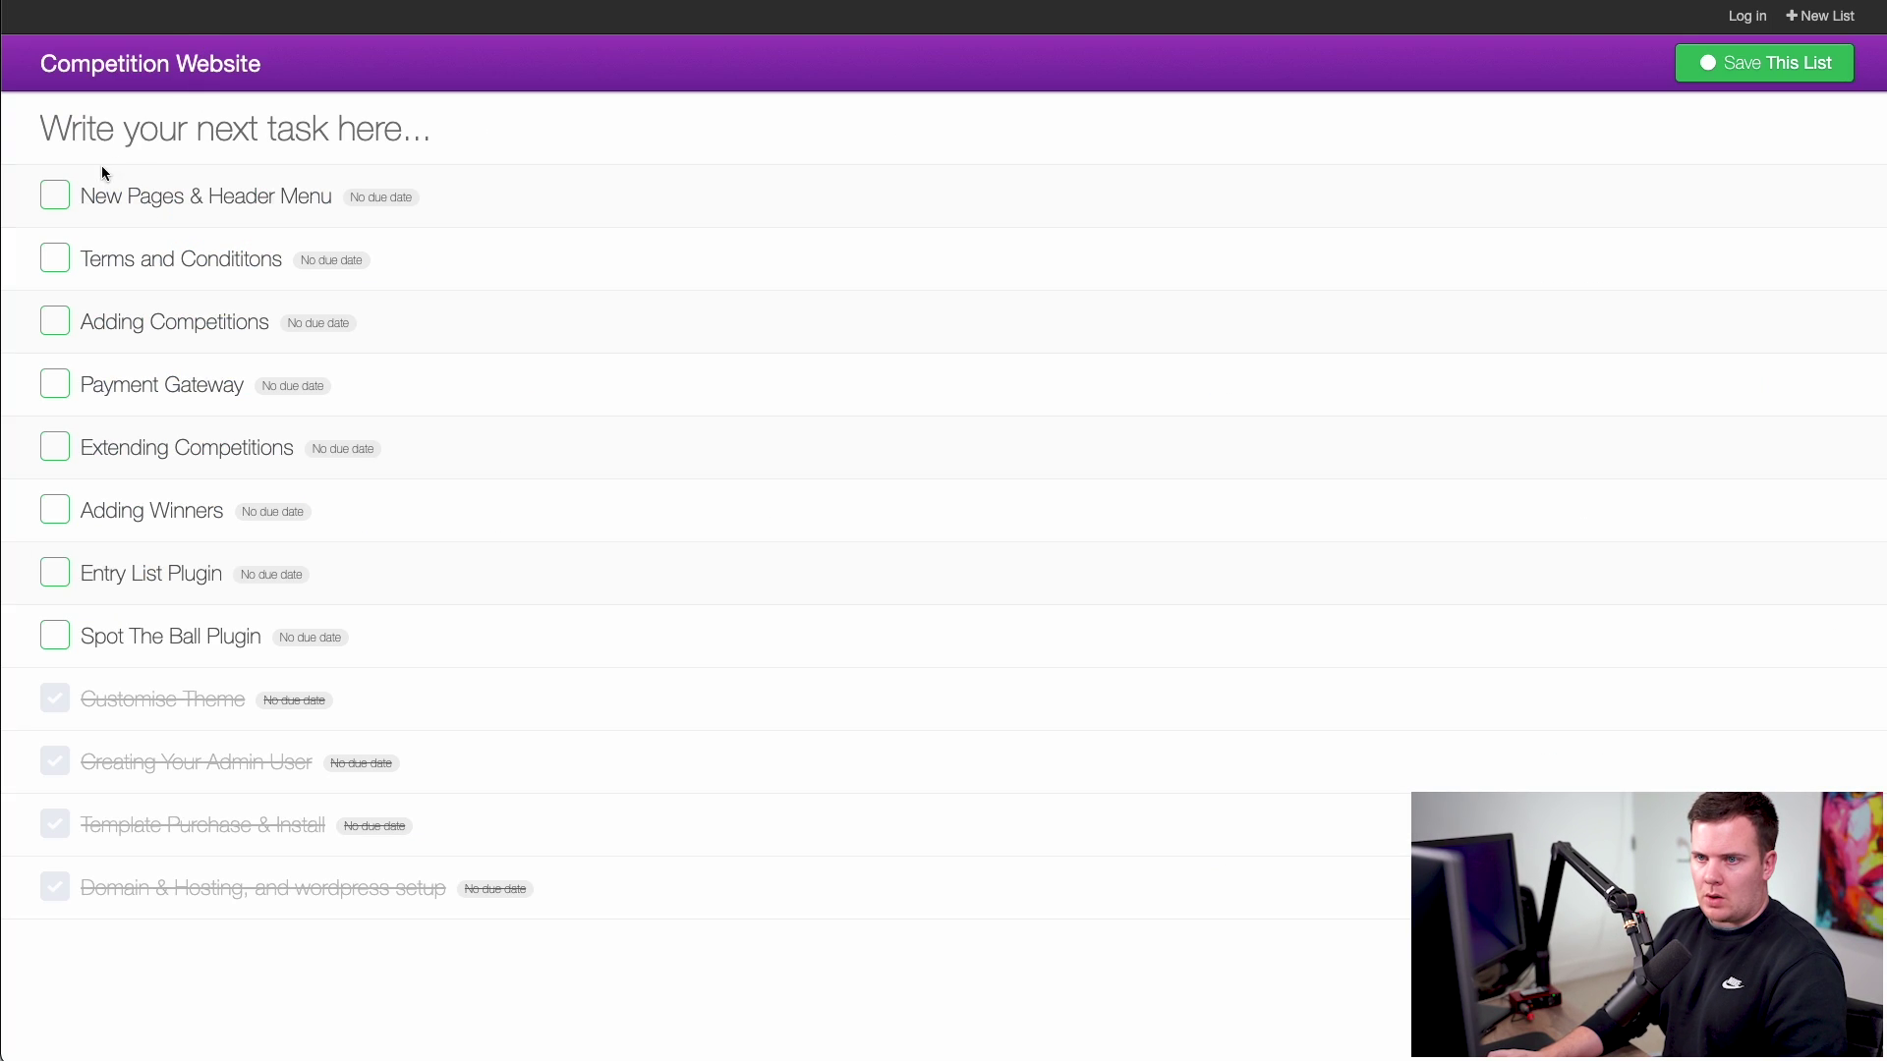
click(55, 195)
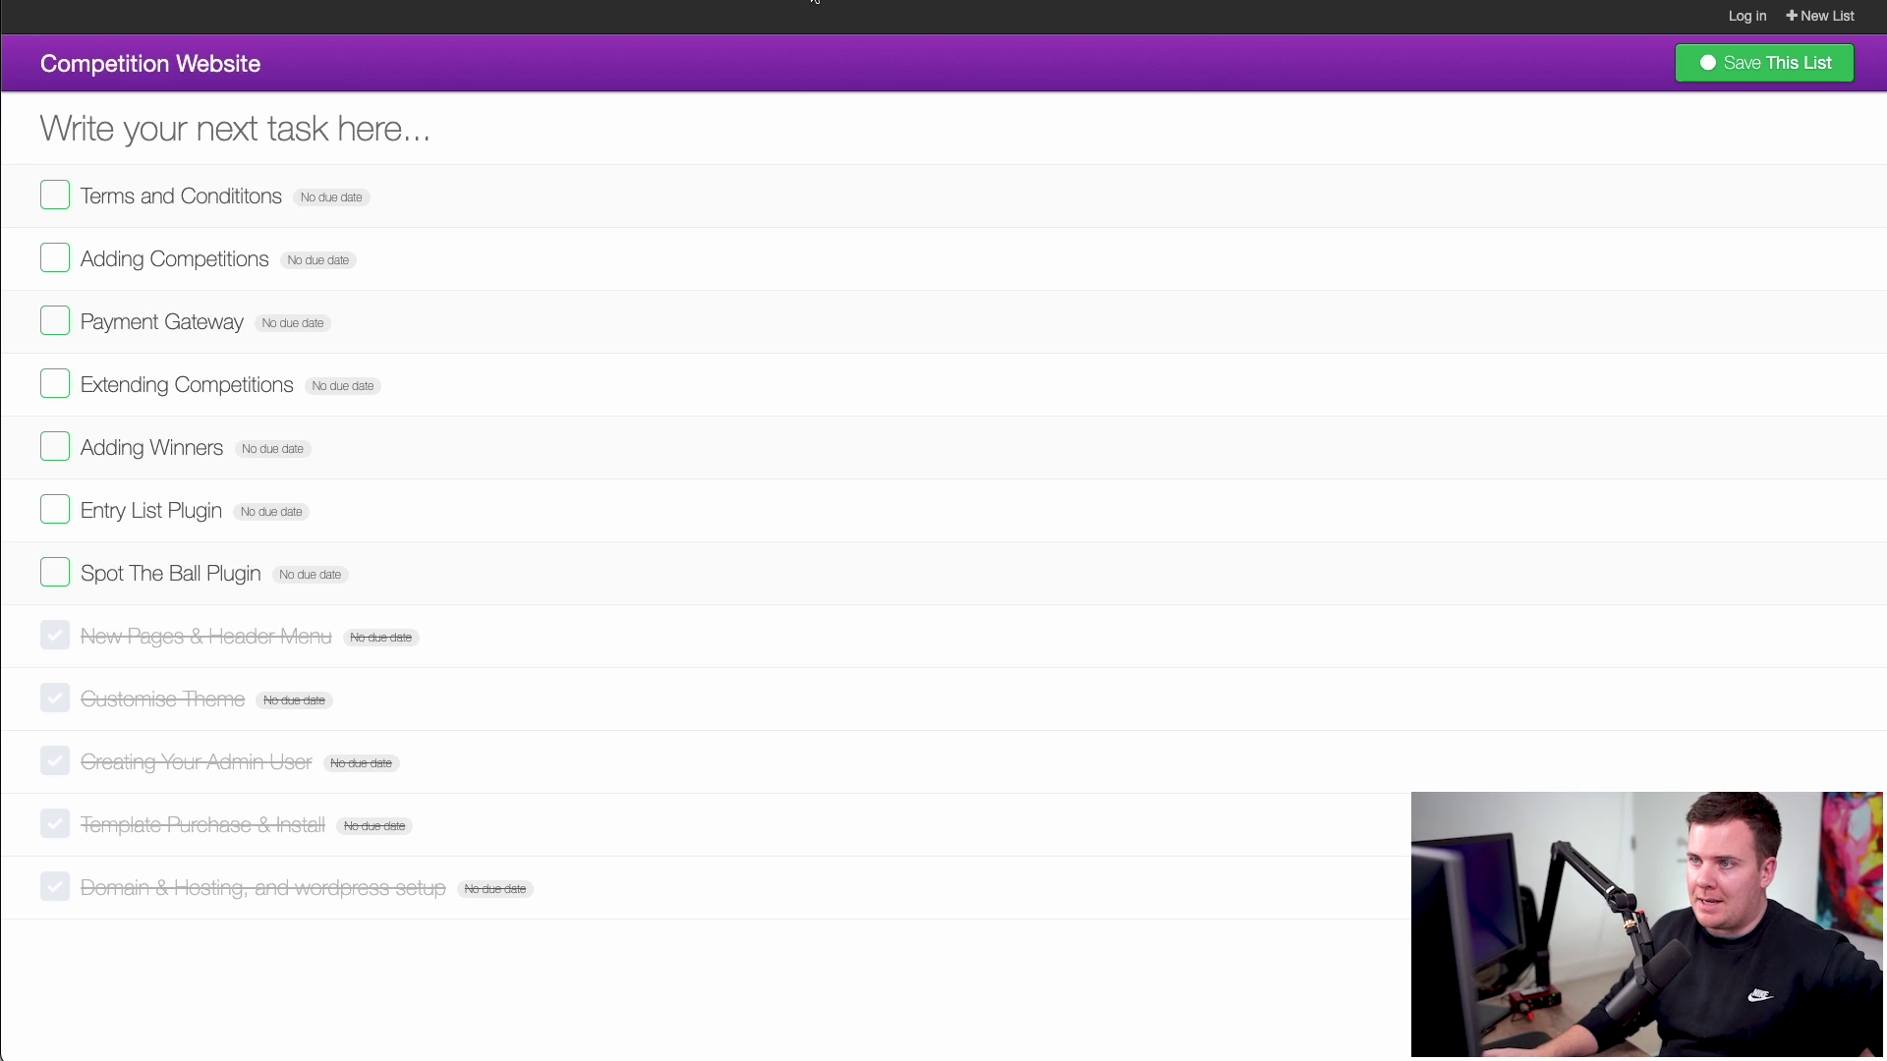
- Return to the WordPress Pages admin tab after reading the remaining to-do tasks
click(814, 0)
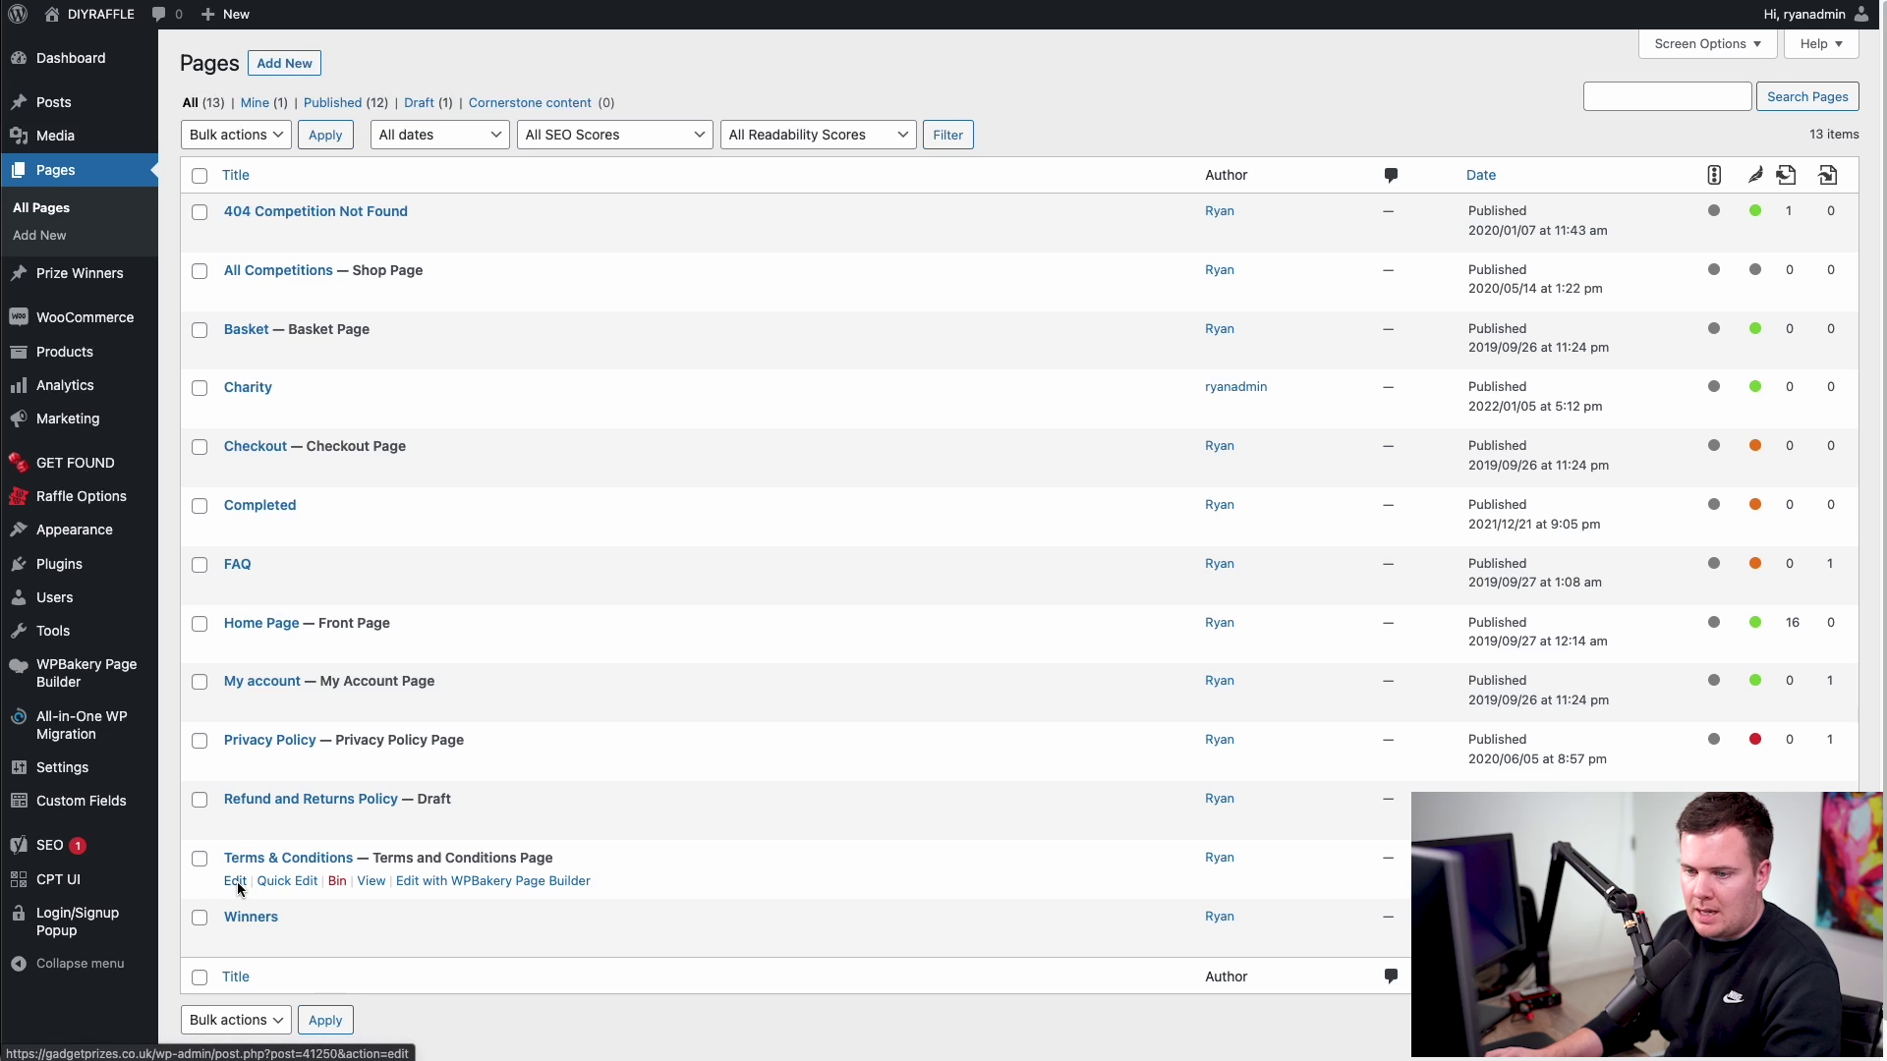
- Replace the Terms & Conditions text block's placeholder heading with two lines of filler text
click(237, 882)
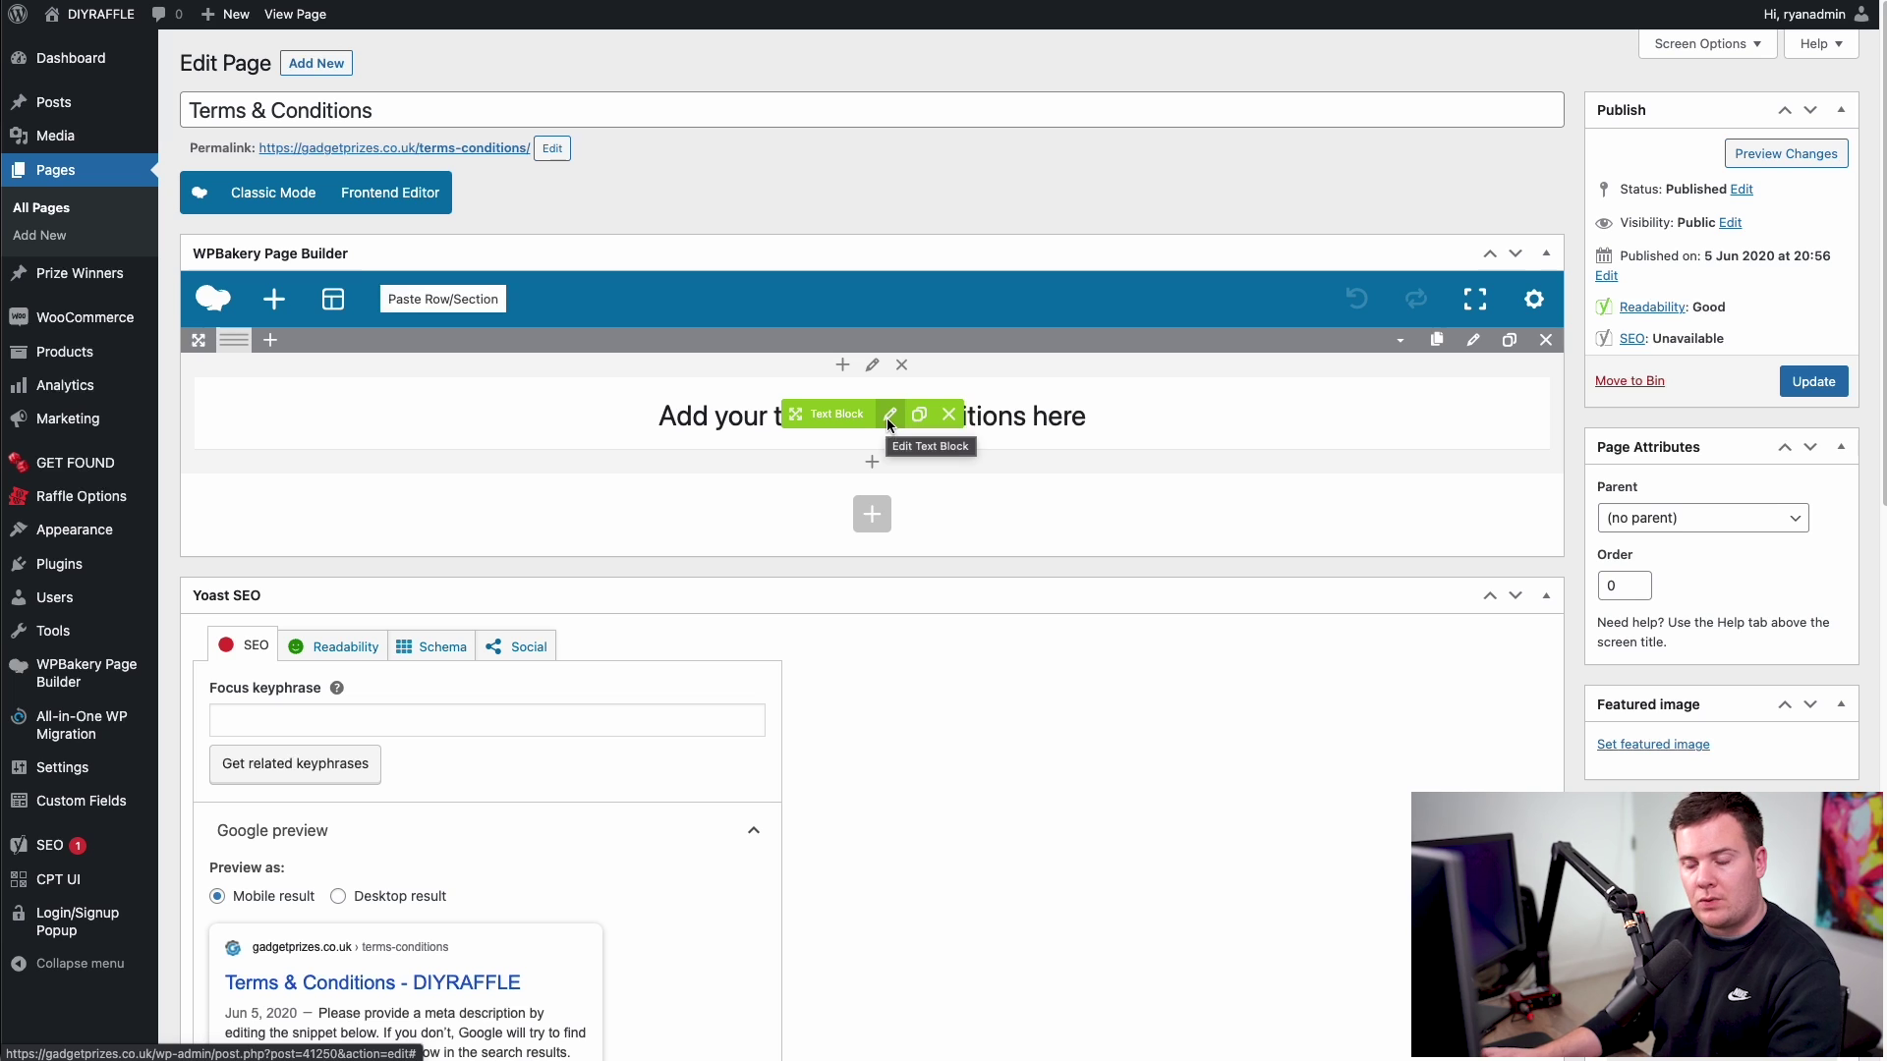
click(888, 416)
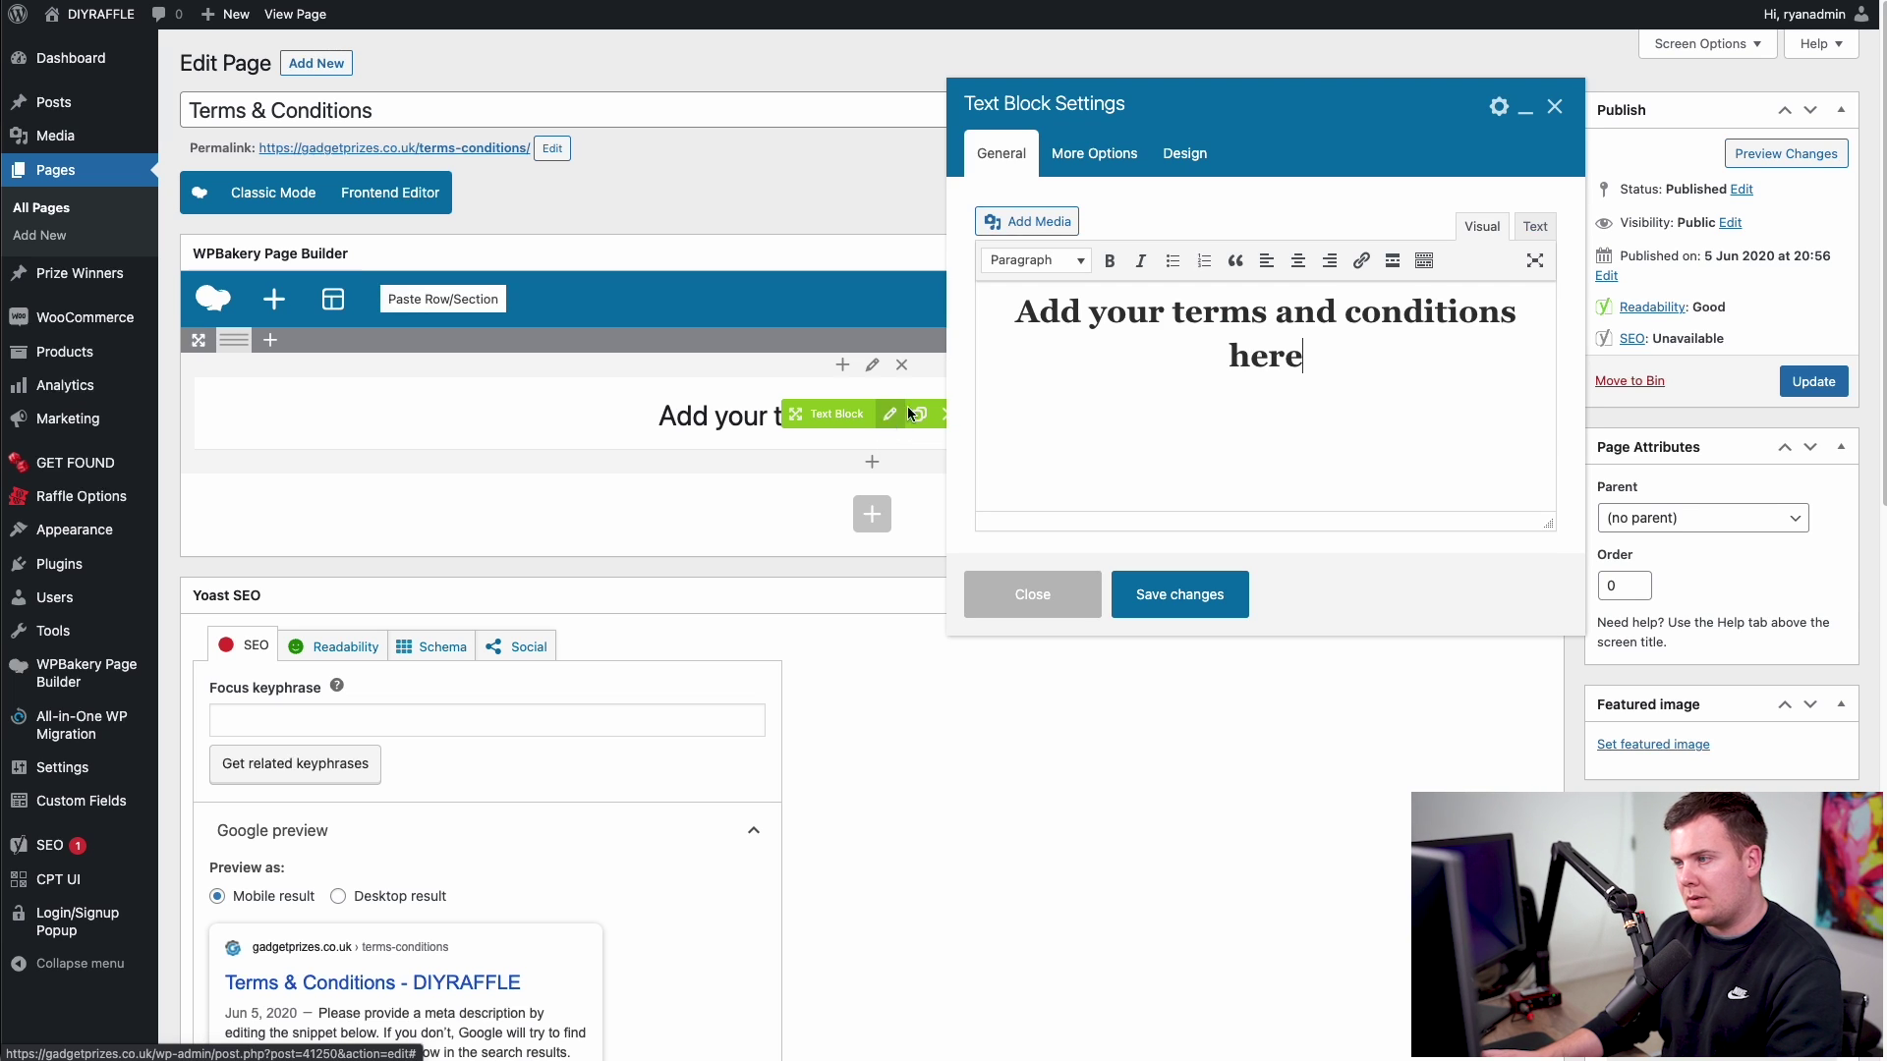
drag(1305, 359, 1022, 268)
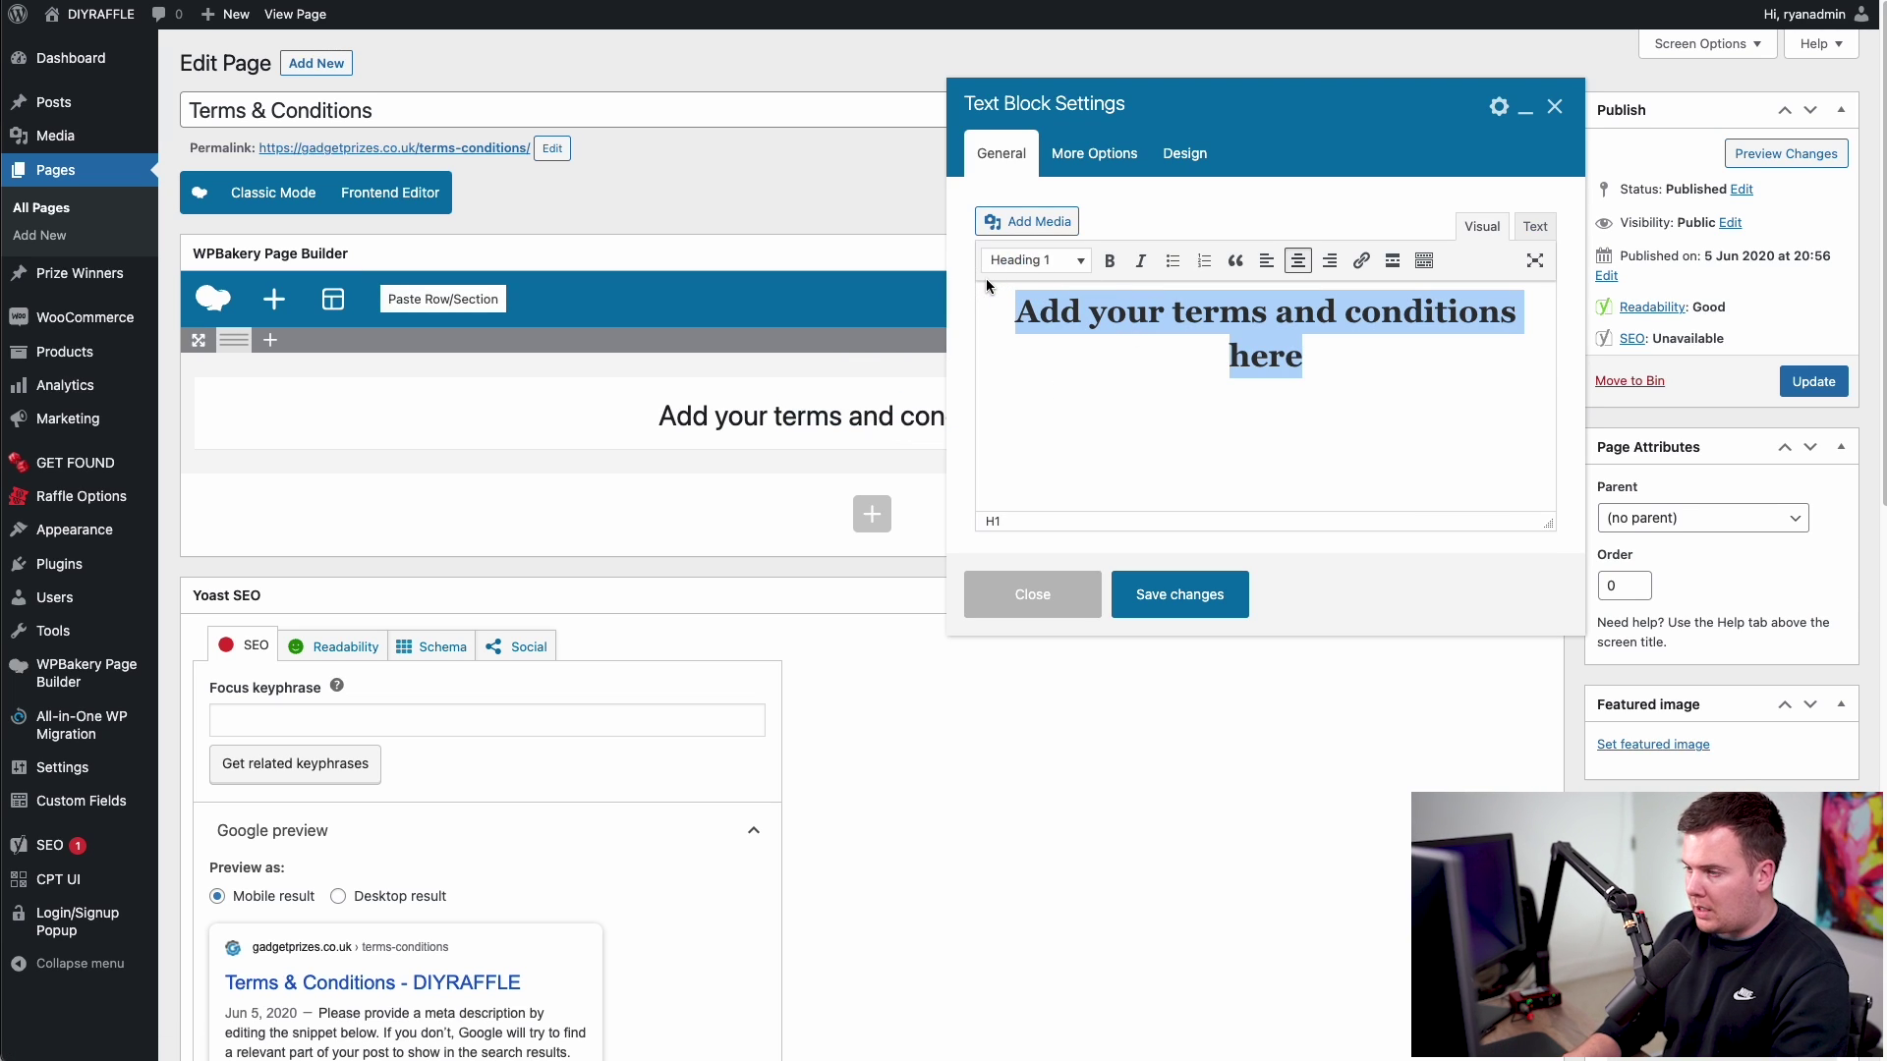
key(BackSpace)
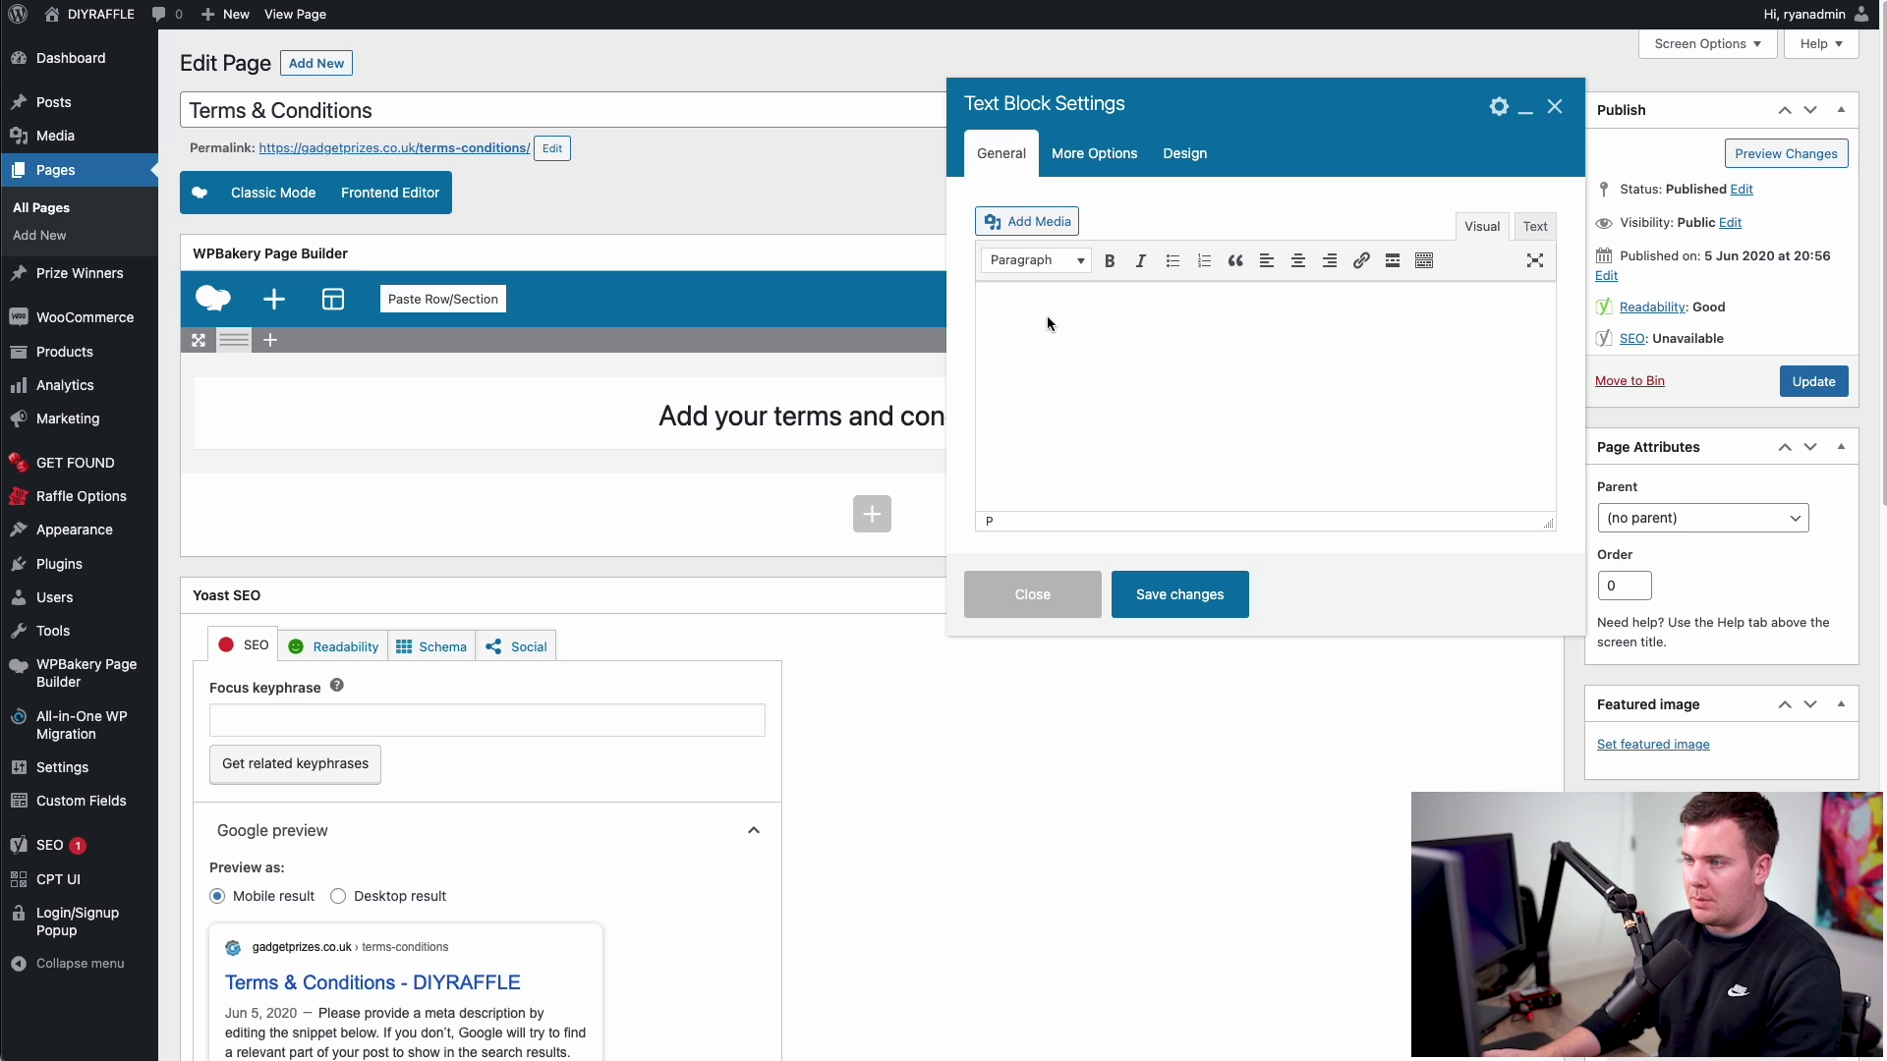
text(asdad'\as)
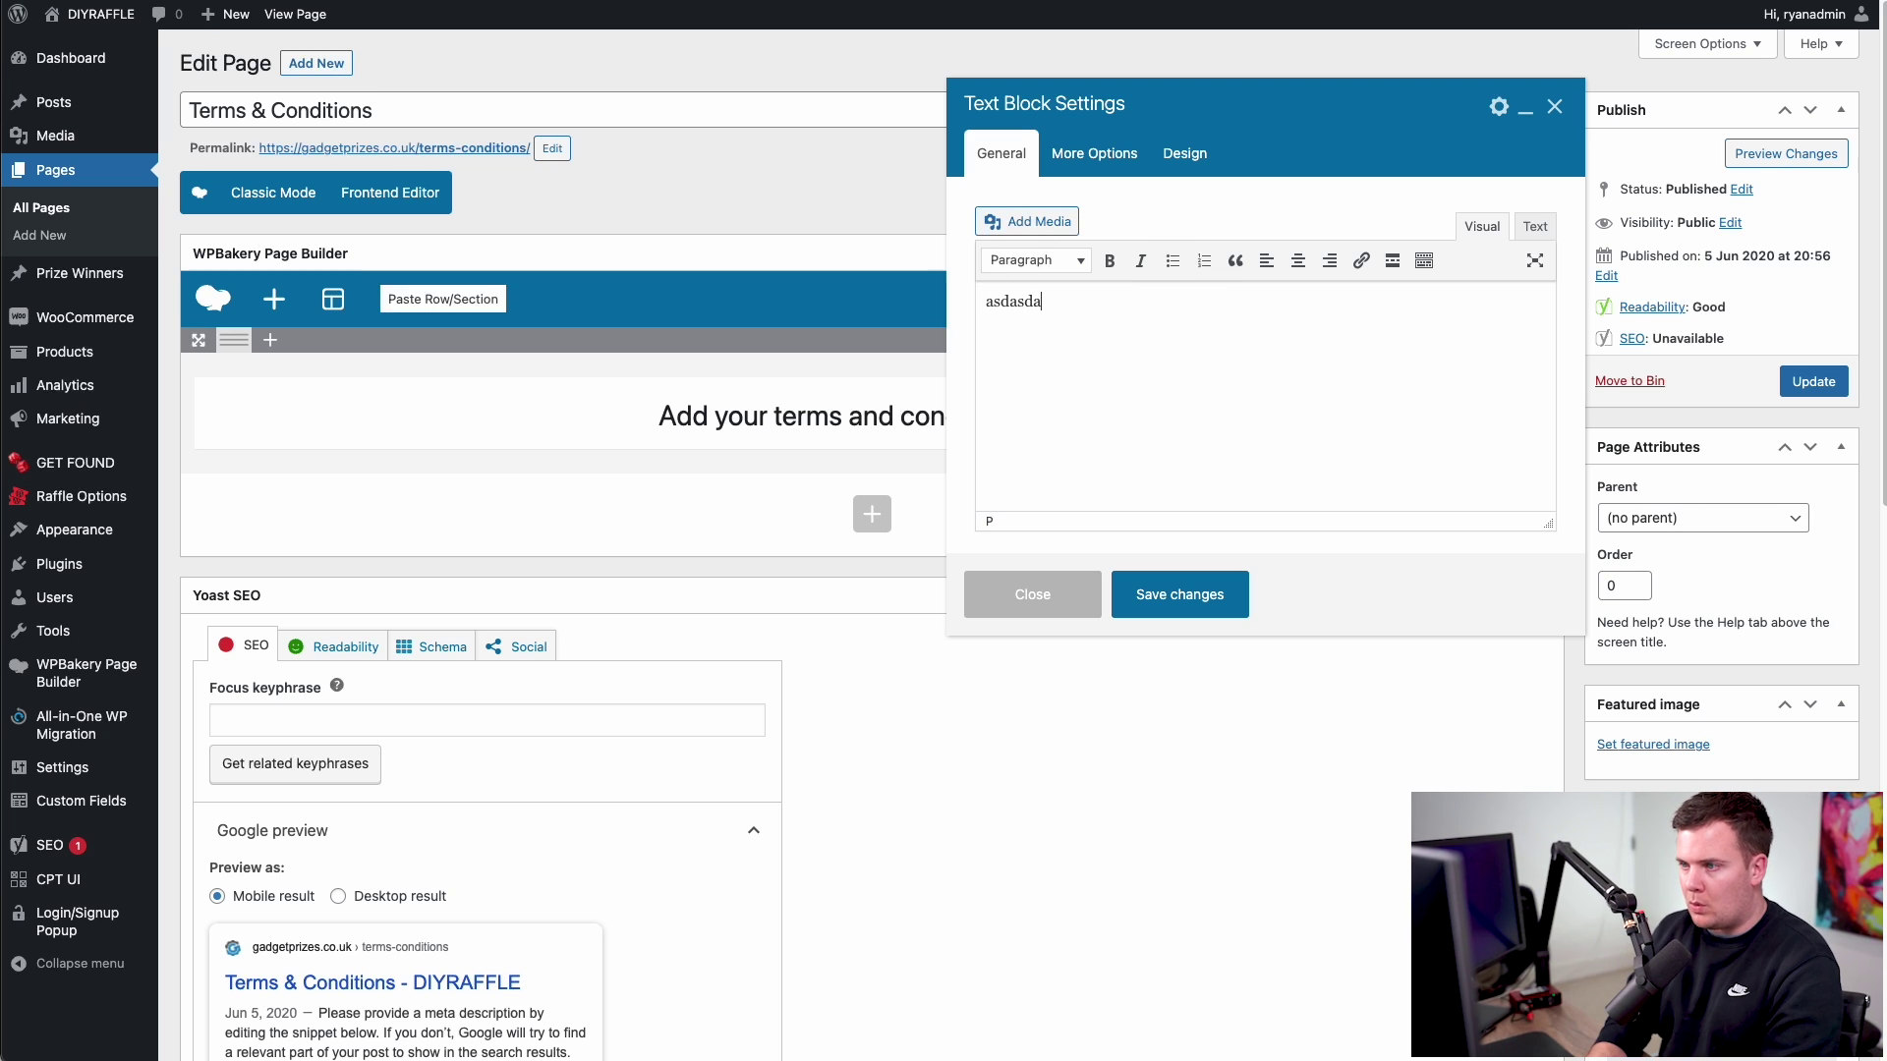
key(Return)
text(\das)
key(Return)
- Save the text block, update the Terms & Conditions page, and view it live
click(1176, 600)
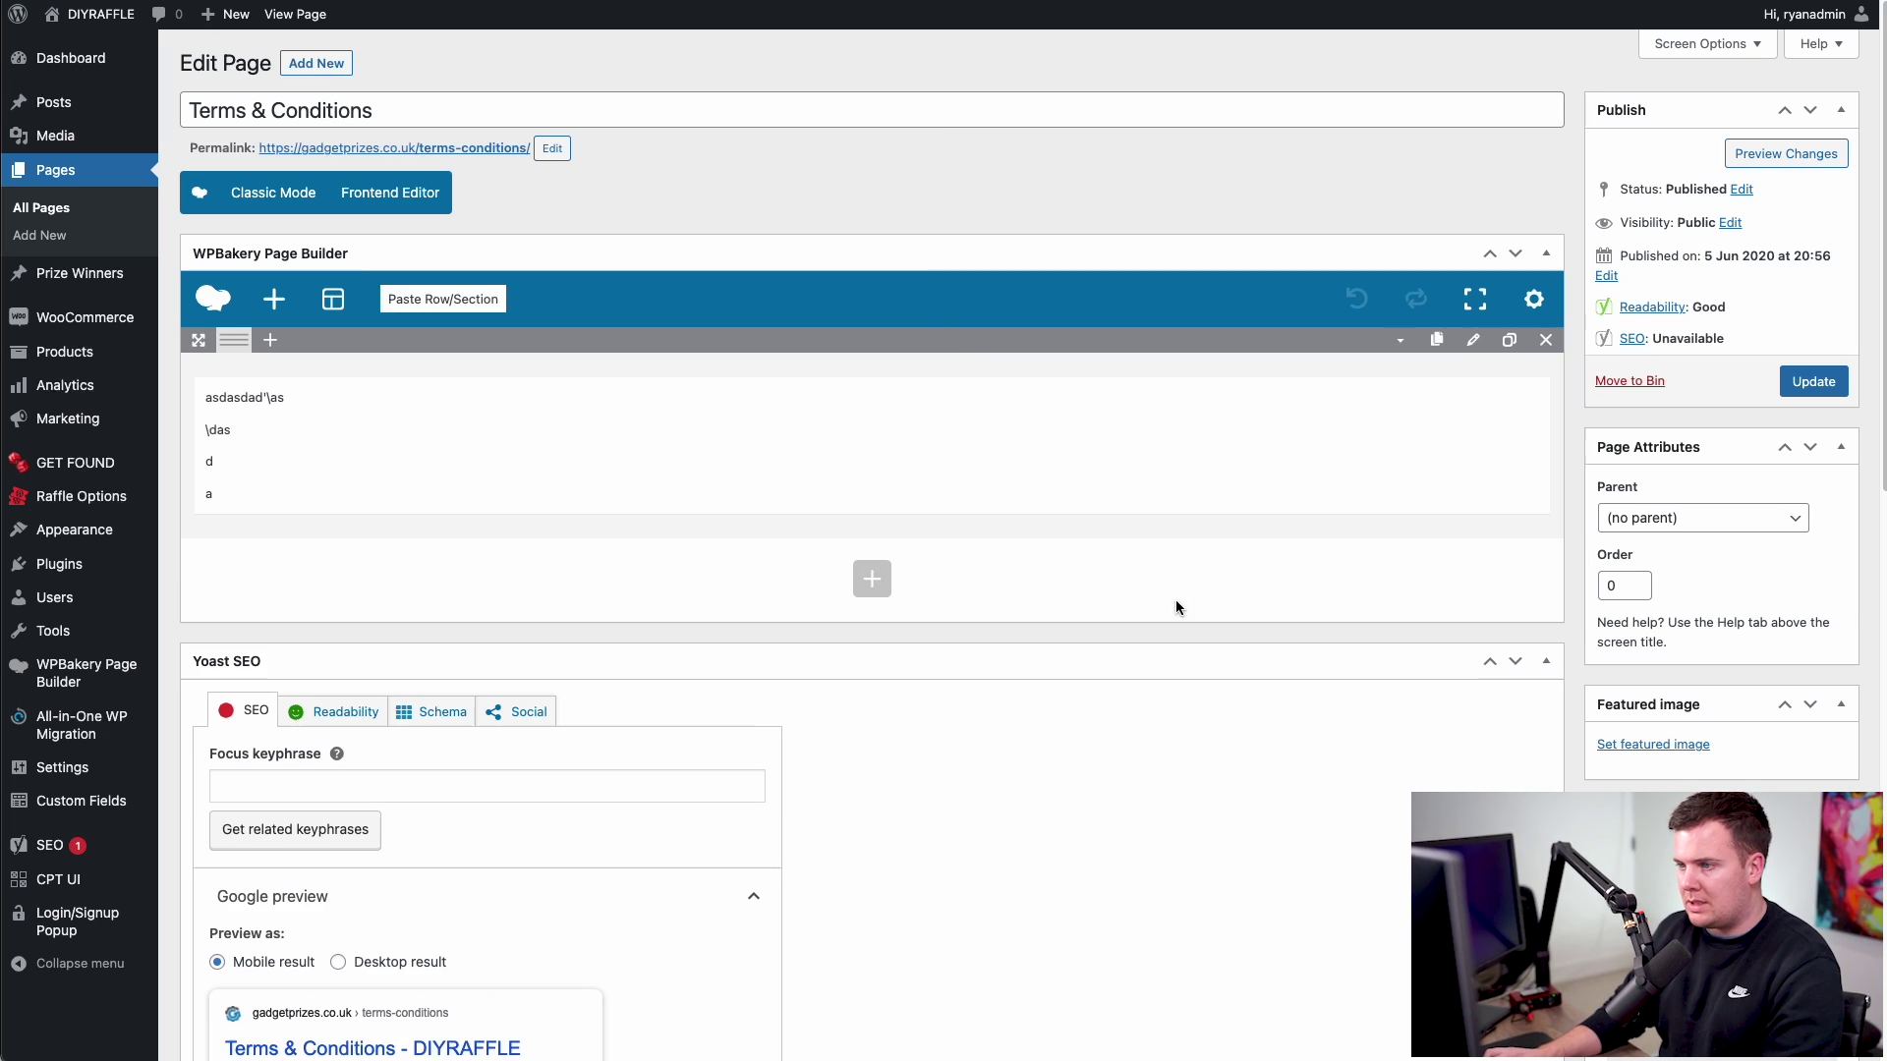
click(1813, 382)
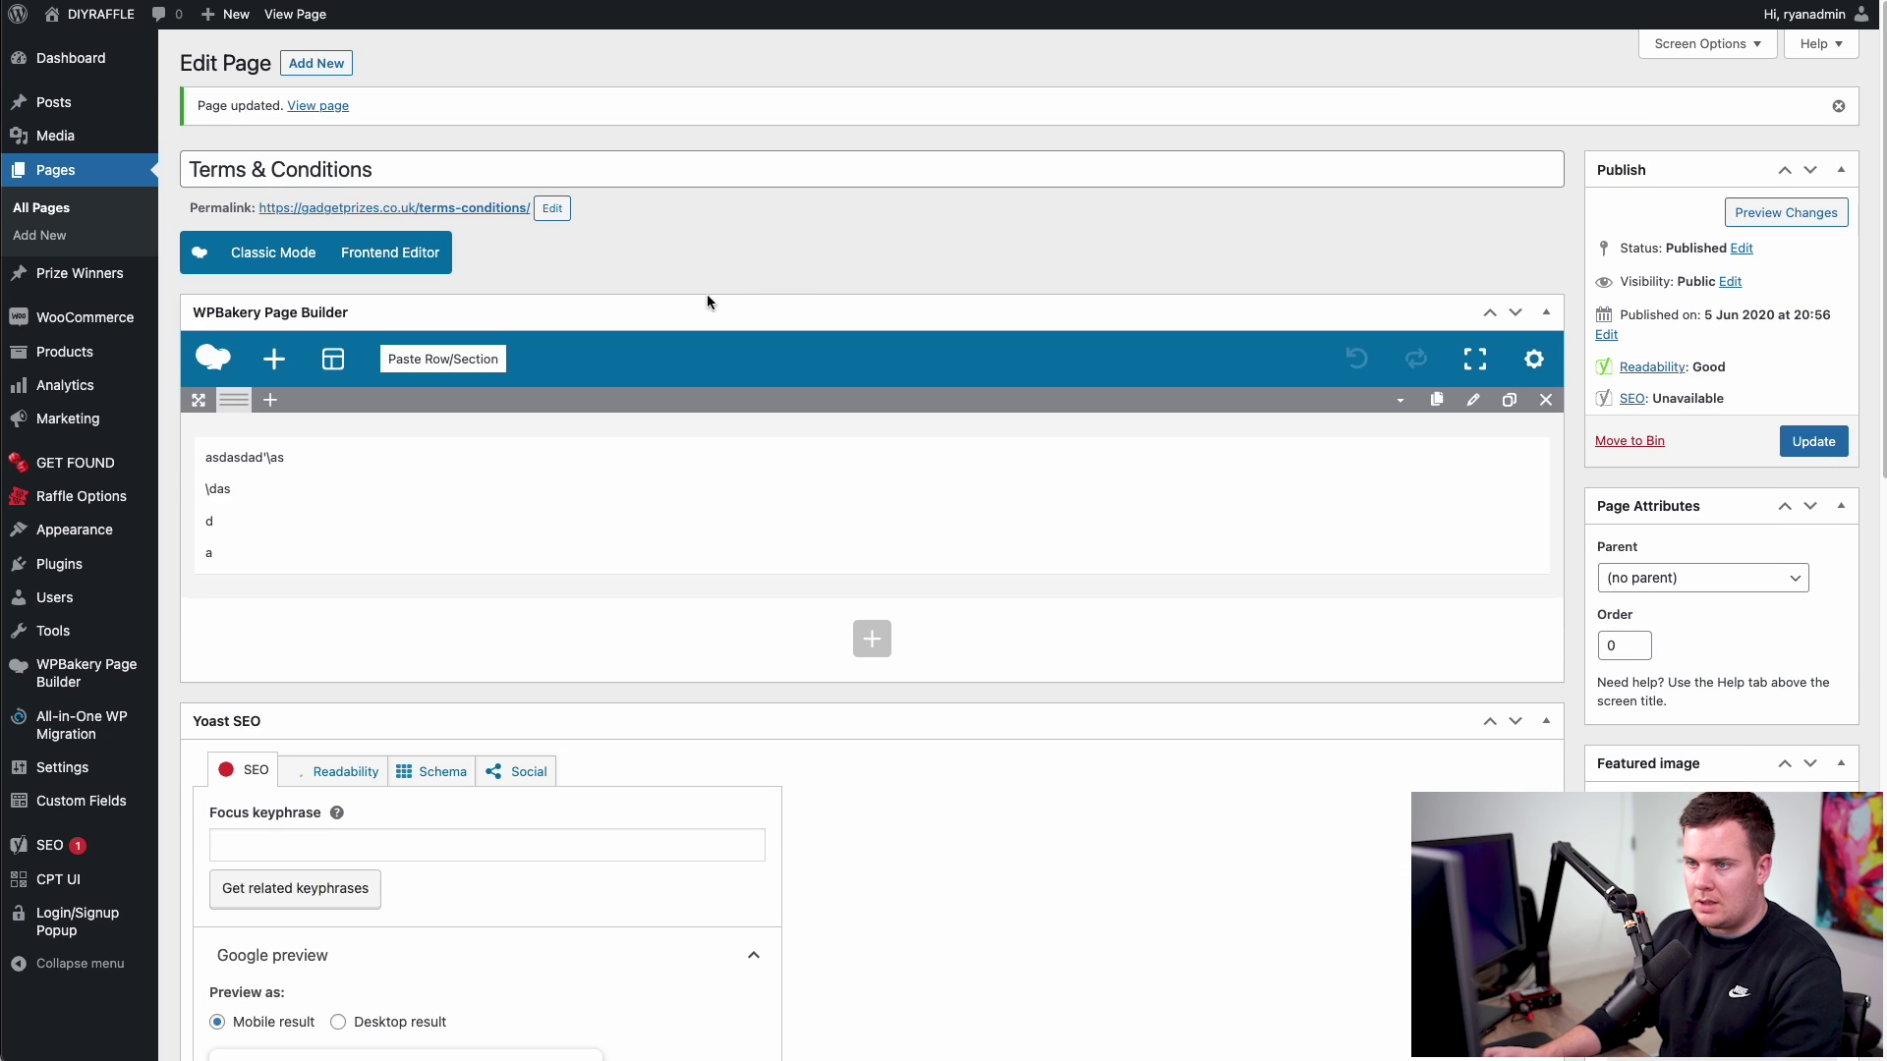
click(418, 208)
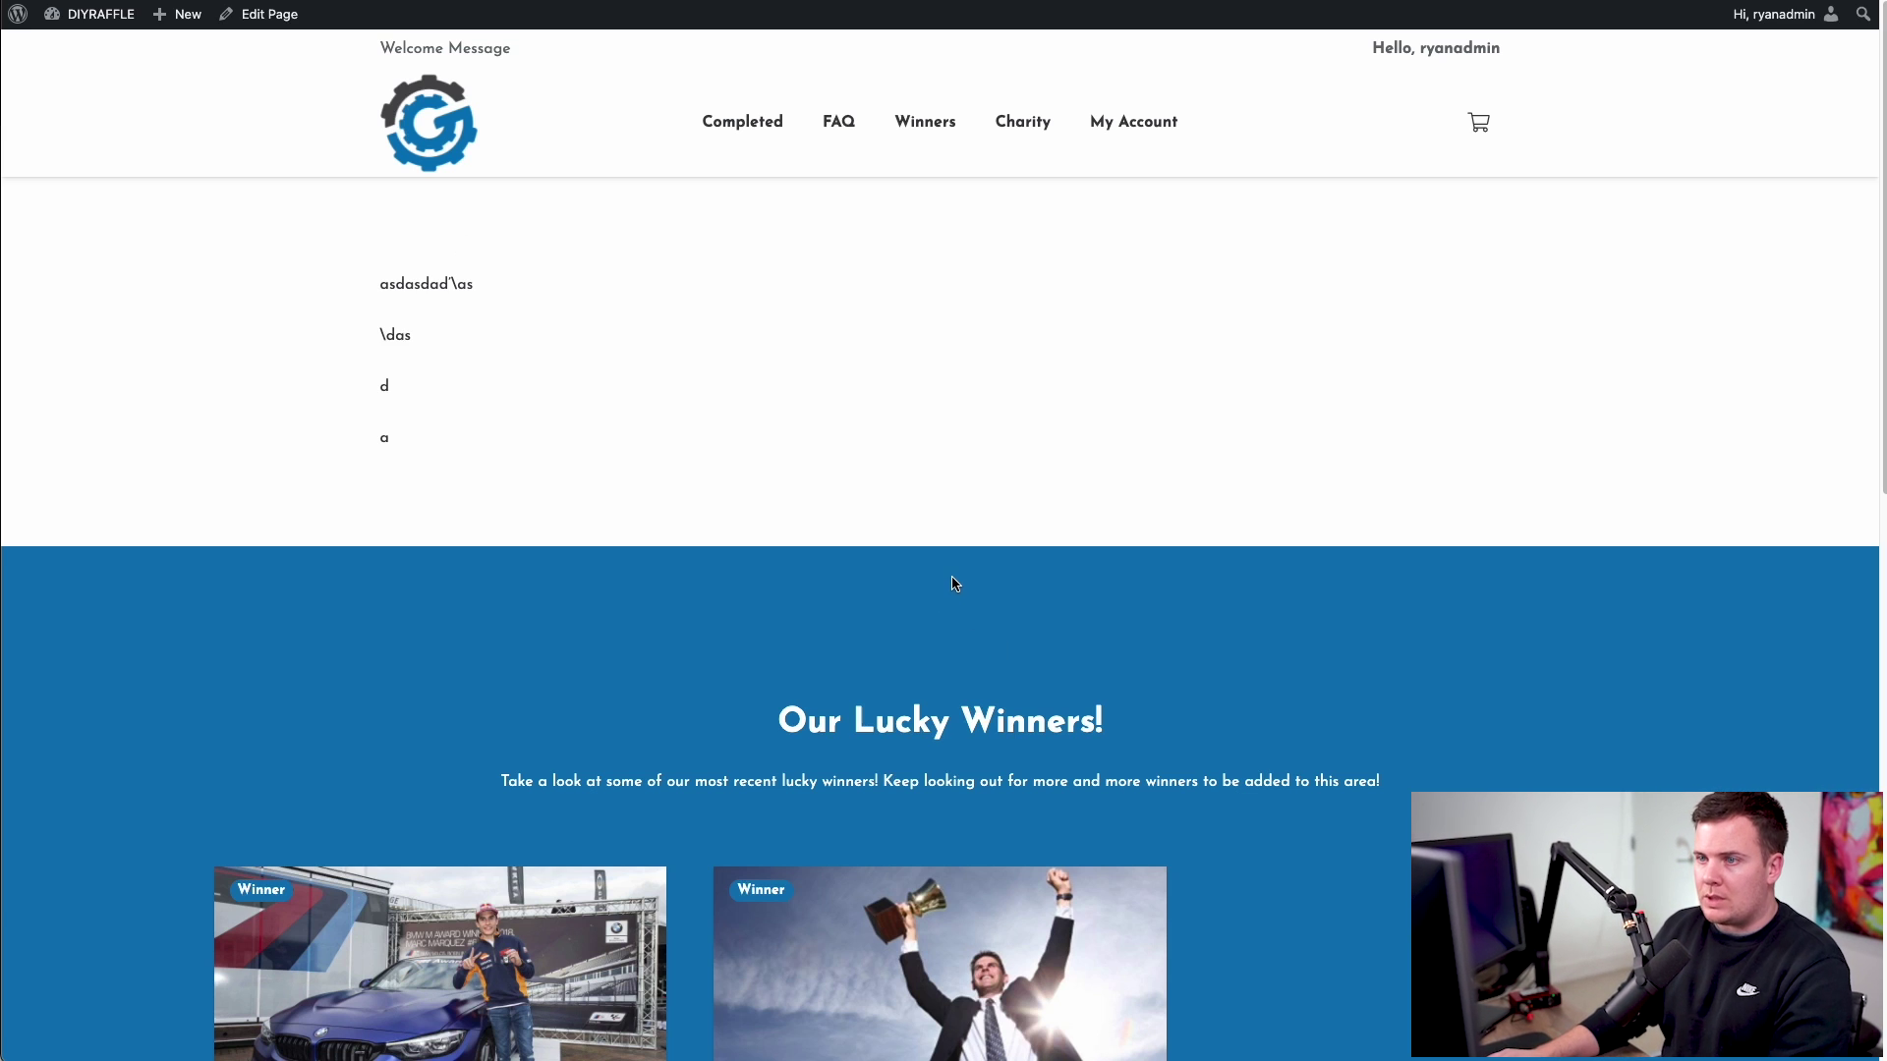
- From the homepage, open Pick Your Number and check its postal entry route popup
click(440, 141)
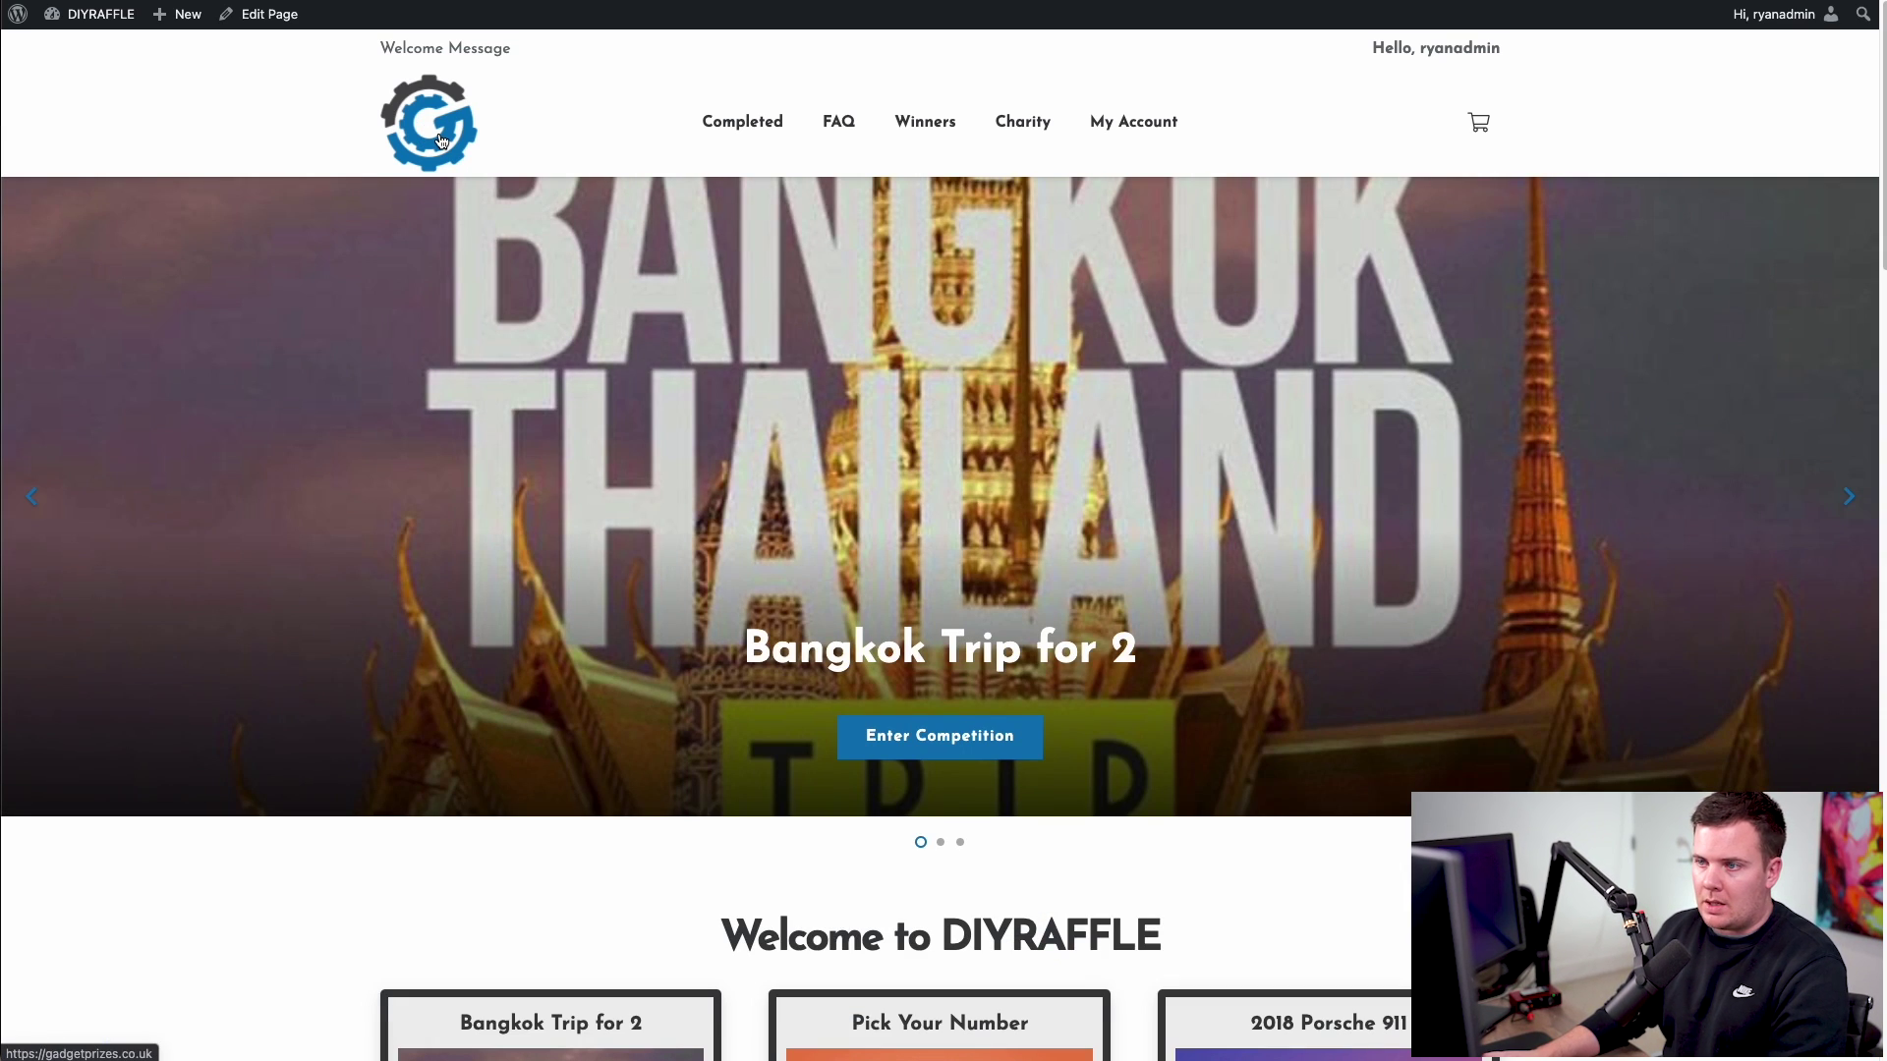
scroll(905, 389, down, 5)
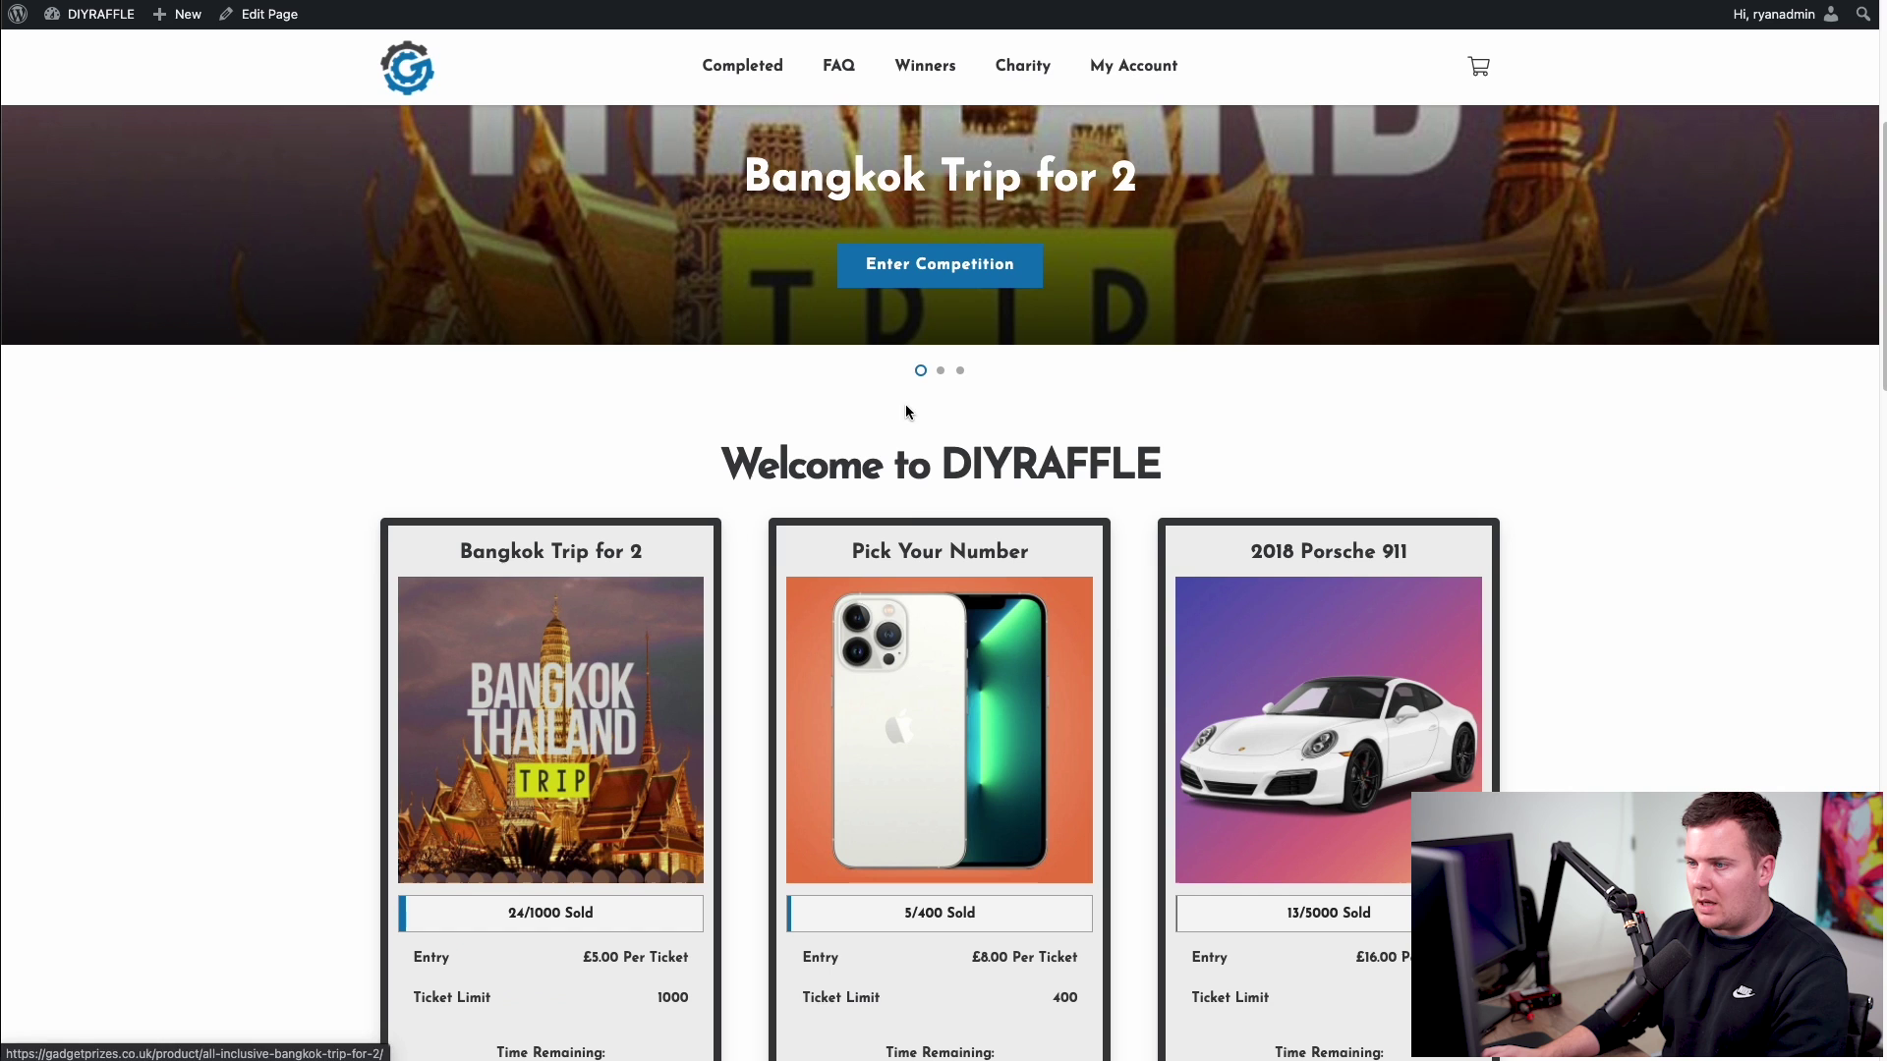
click(923, 635)
scroll(957, 522, down, 10)
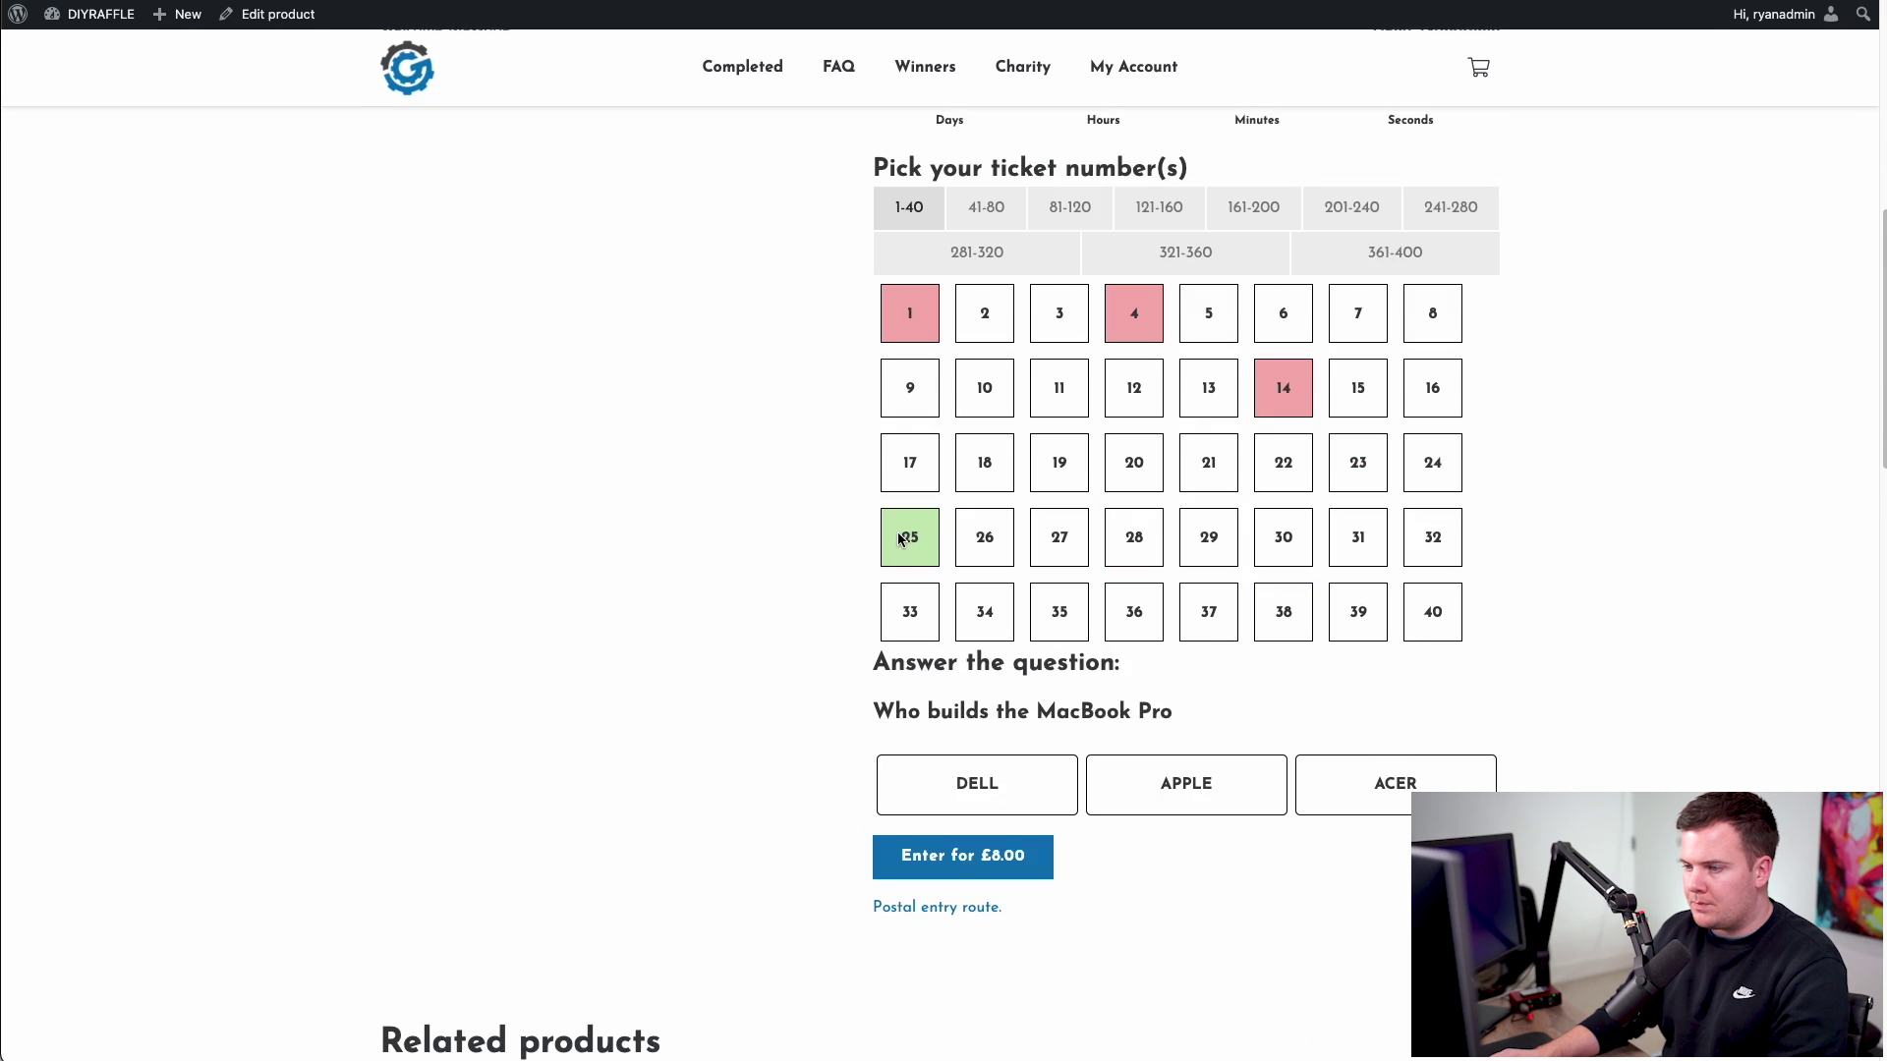
click(926, 756)
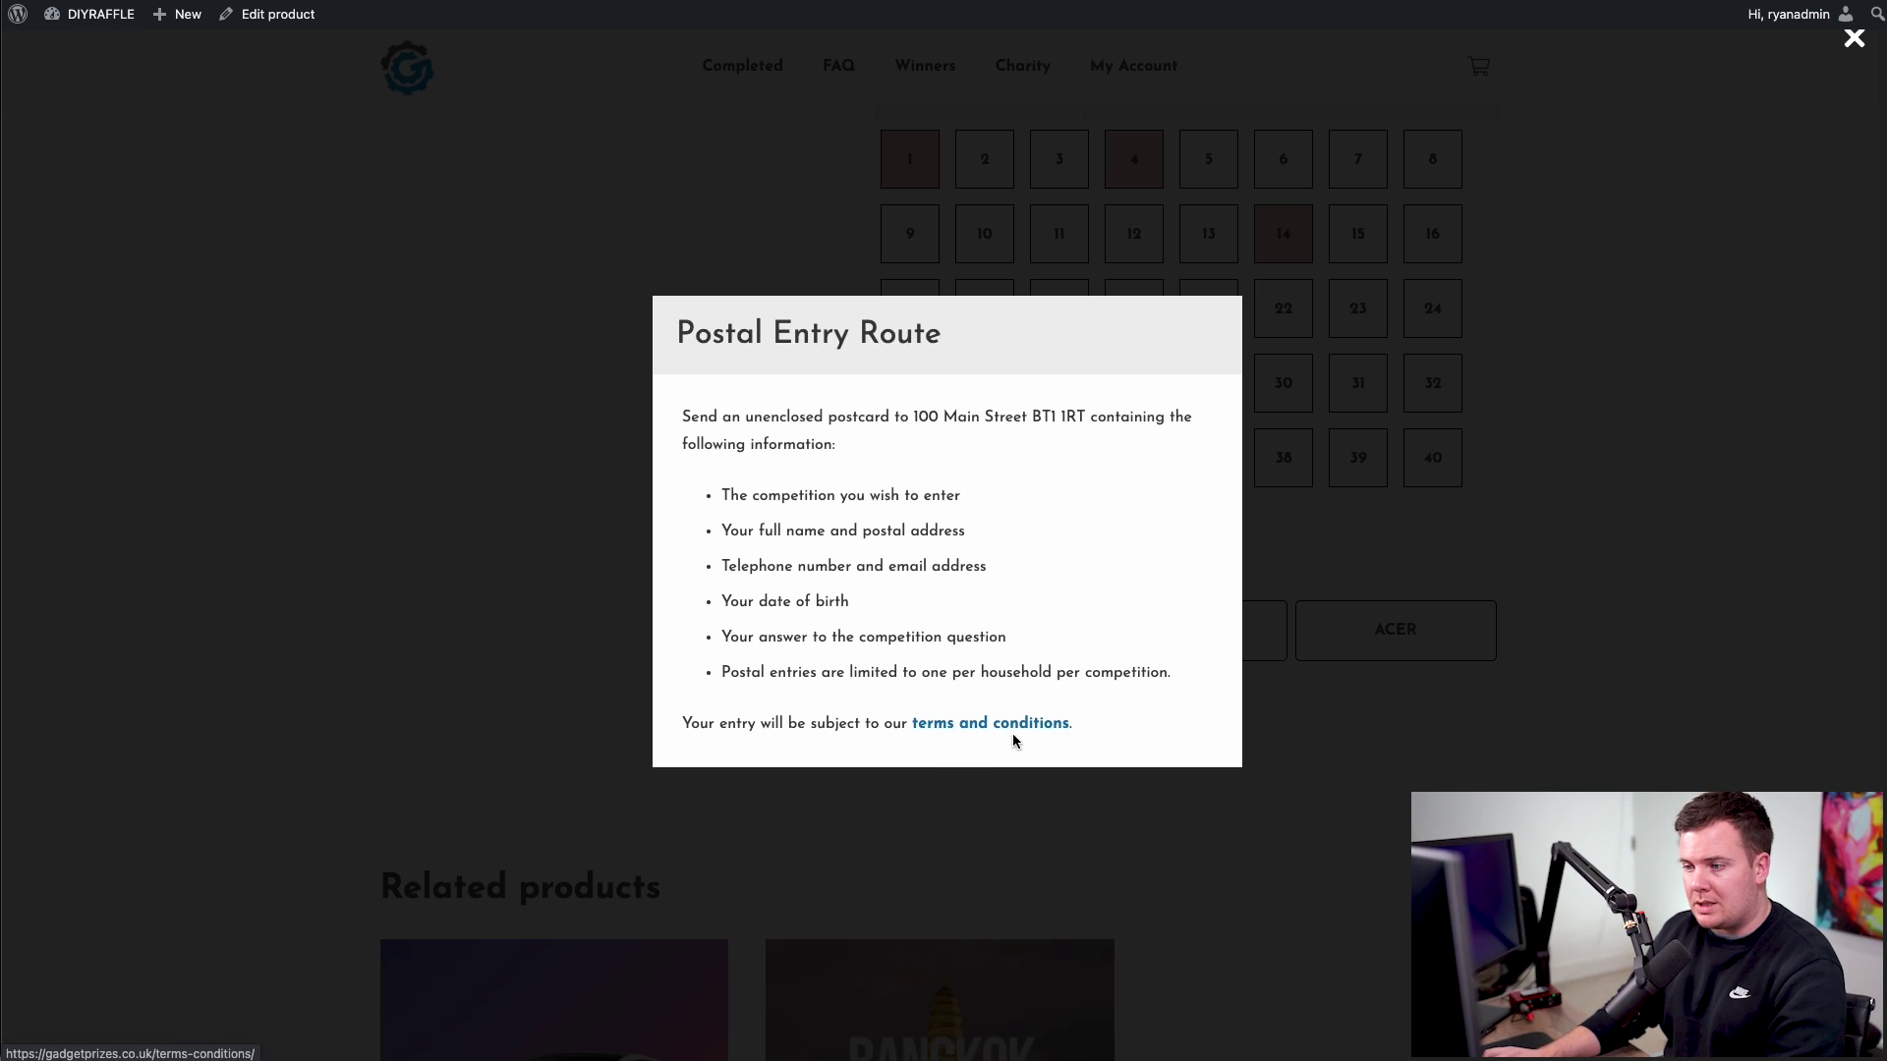
click(1289, 751)
- Enter ticket 2 with answer Apple for £8.00 and view the basket
scroll(1288, 751, down, 5)
scroll(1288, 751, down, 10)
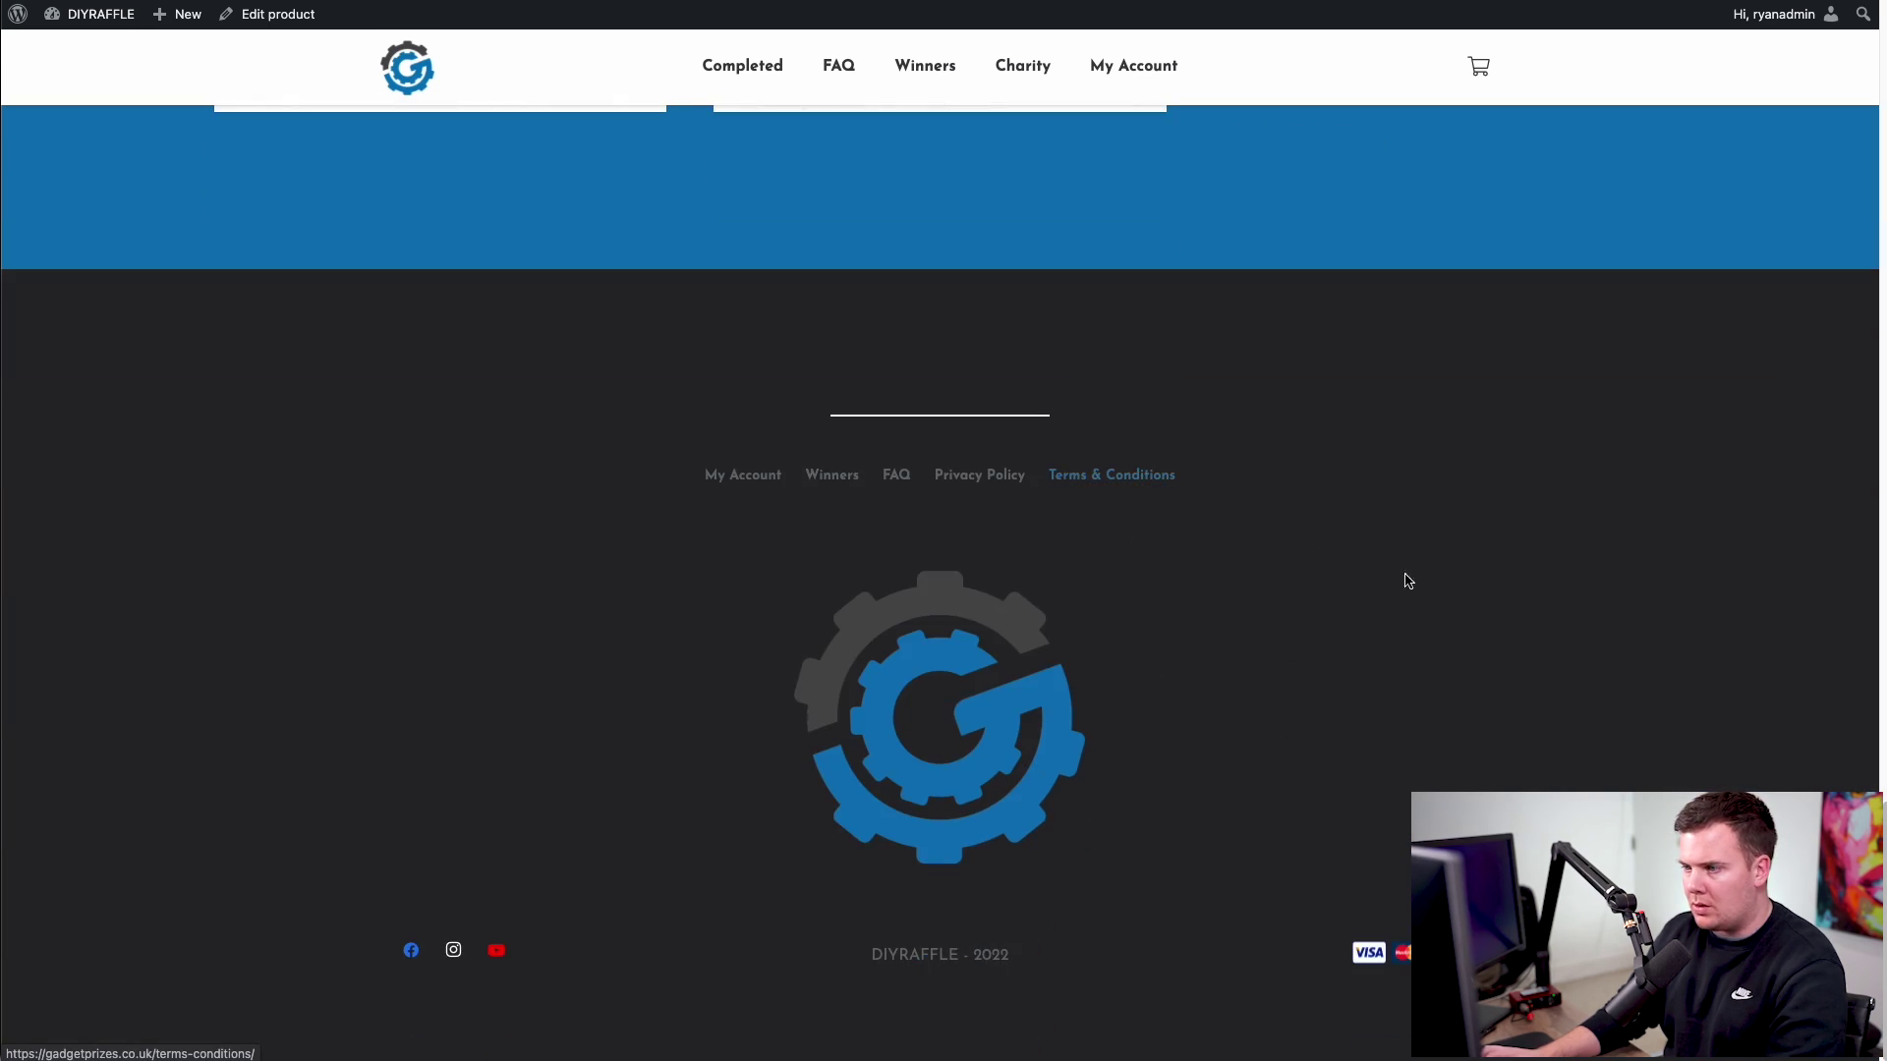
scroll(1386, 589, up, 20)
scroll(1078, 768, down, 5)
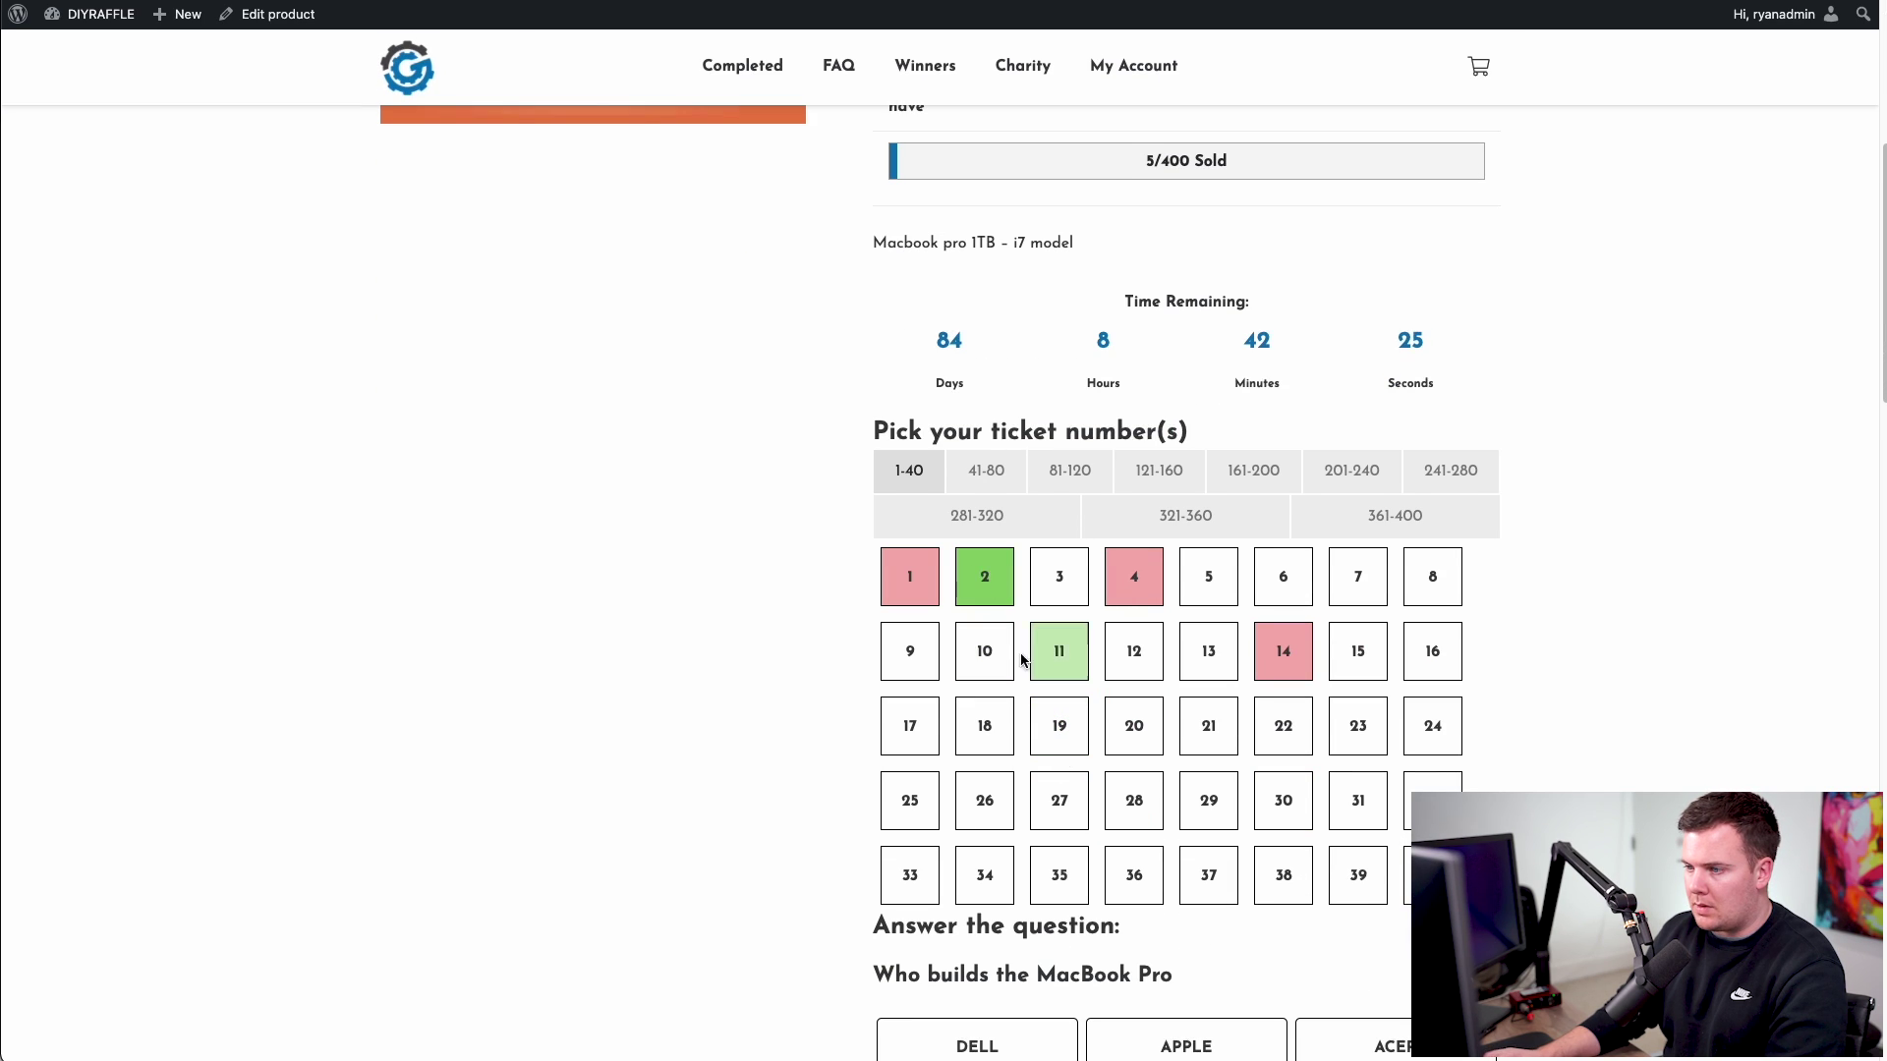
scroll(822, 640, down, 8)
click(1130, 266)
click(963, 331)
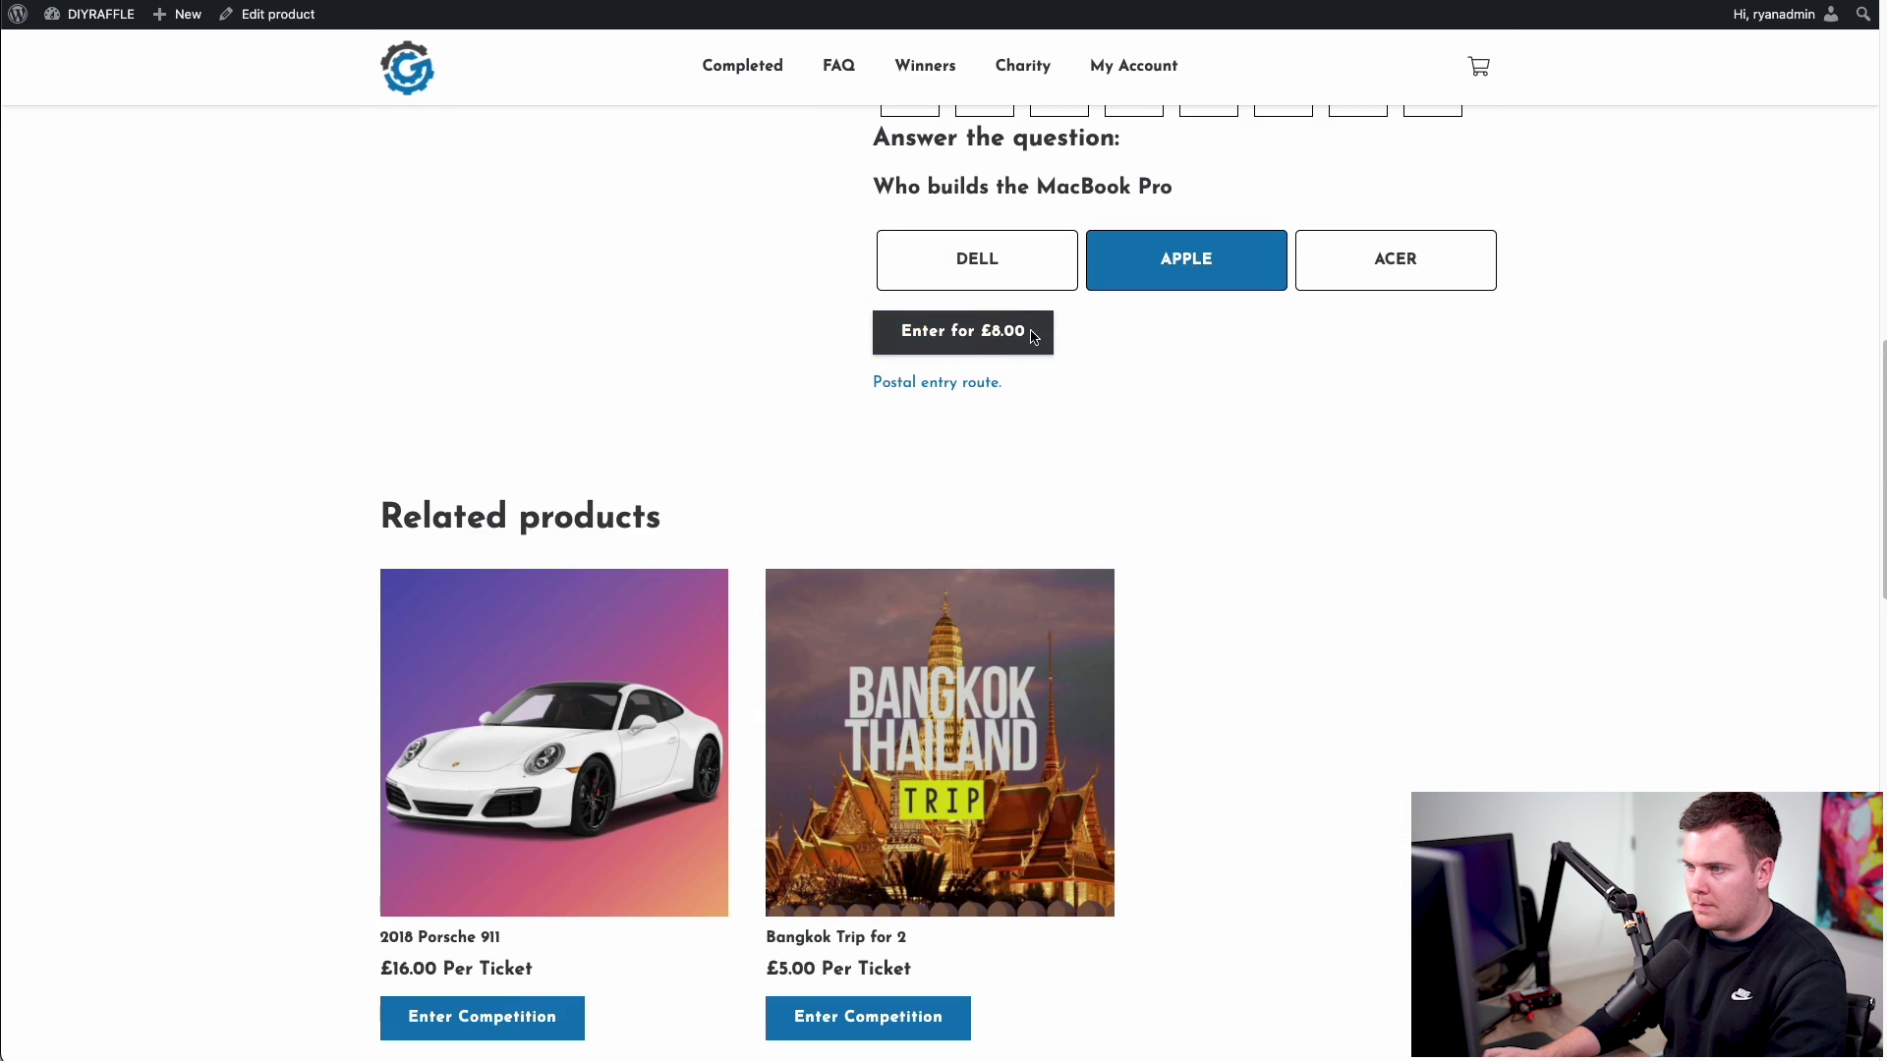
click(819, 292)
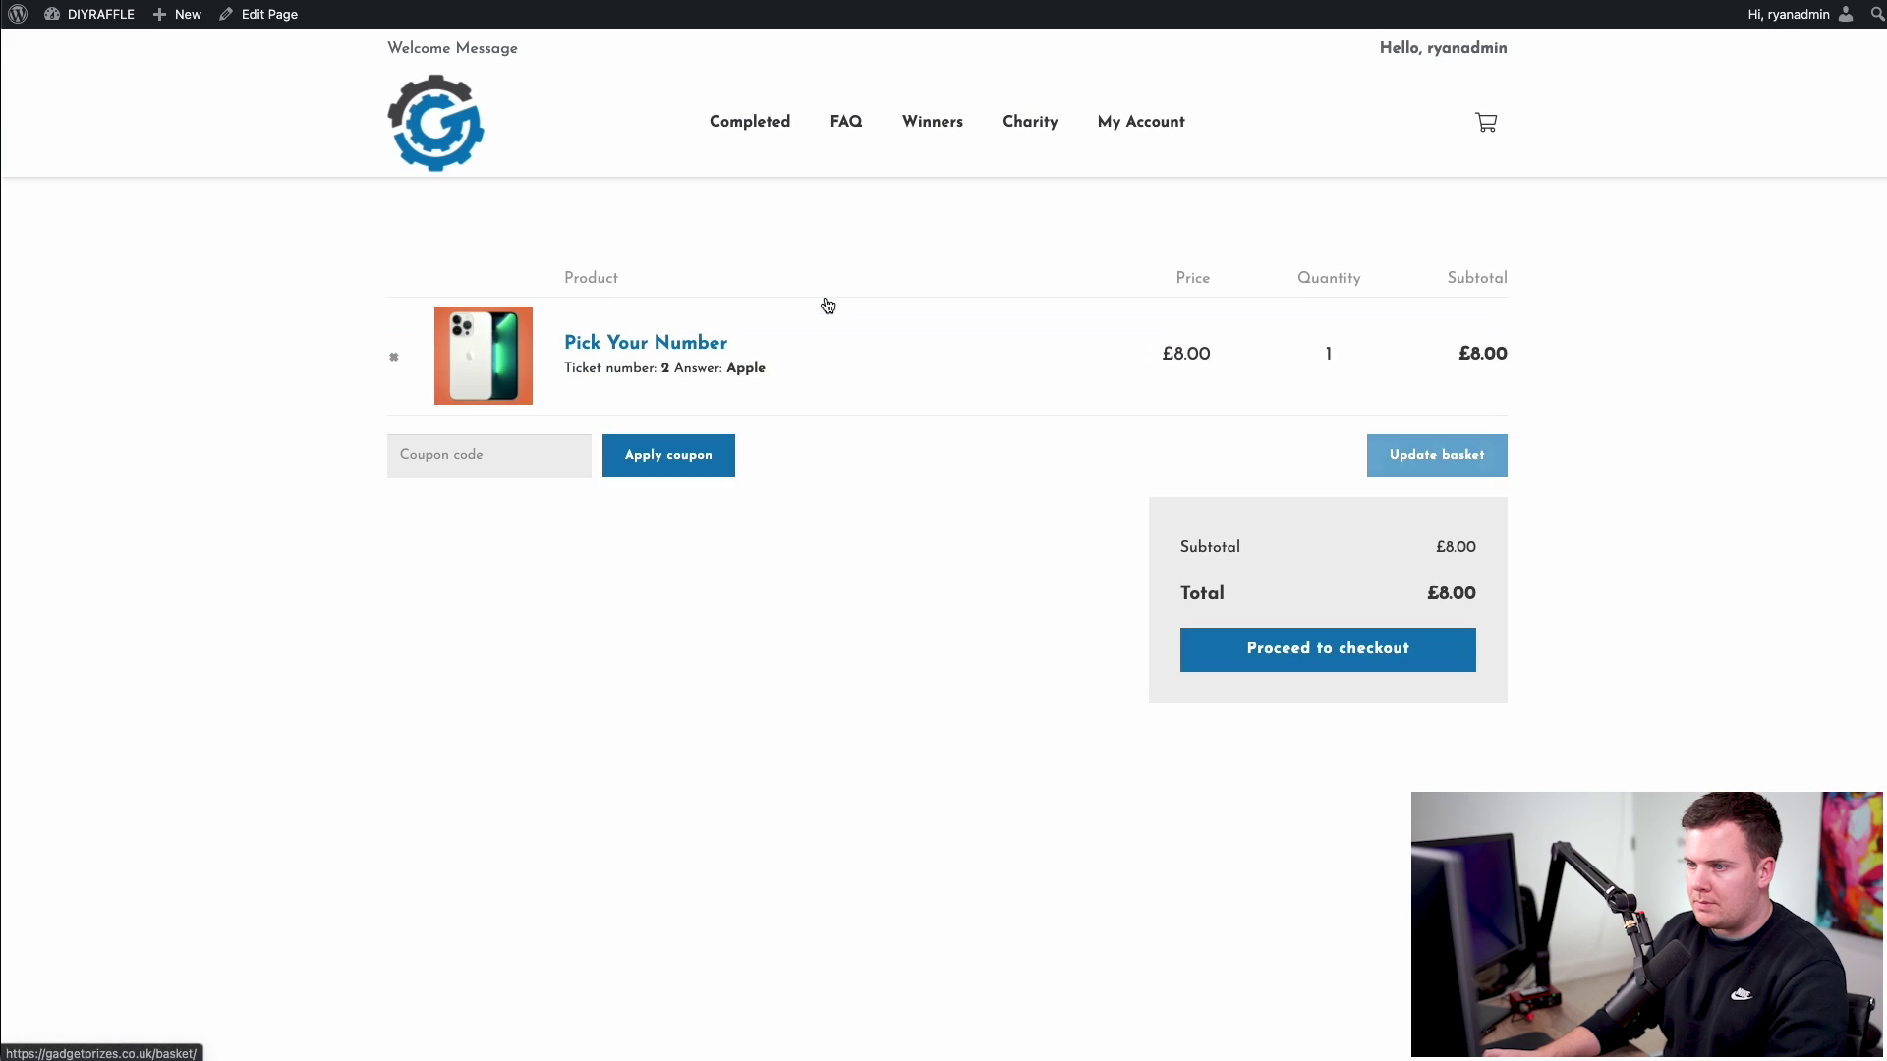
- Go to checkout, tick the age and terms agreement, then return to the DIYRAFFLE homepage
click(1374, 656)
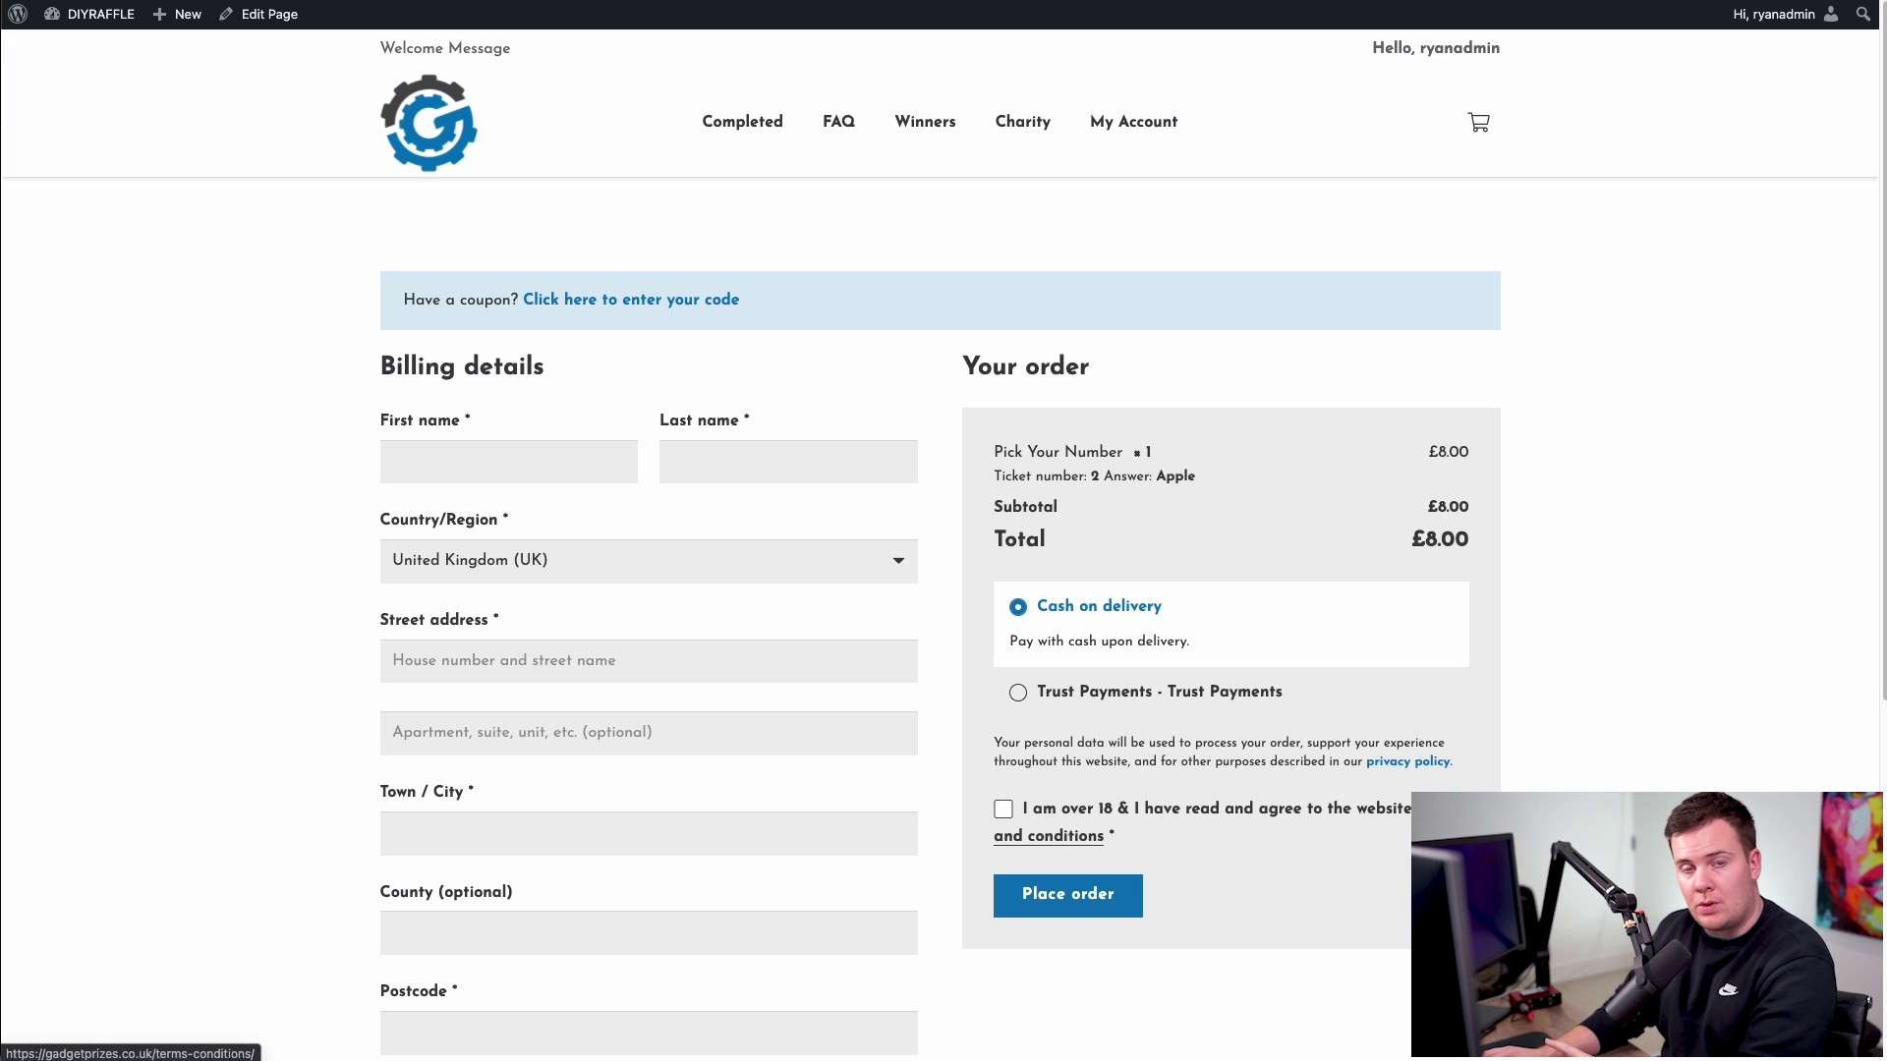
scroll(1303, 747, down, 2)
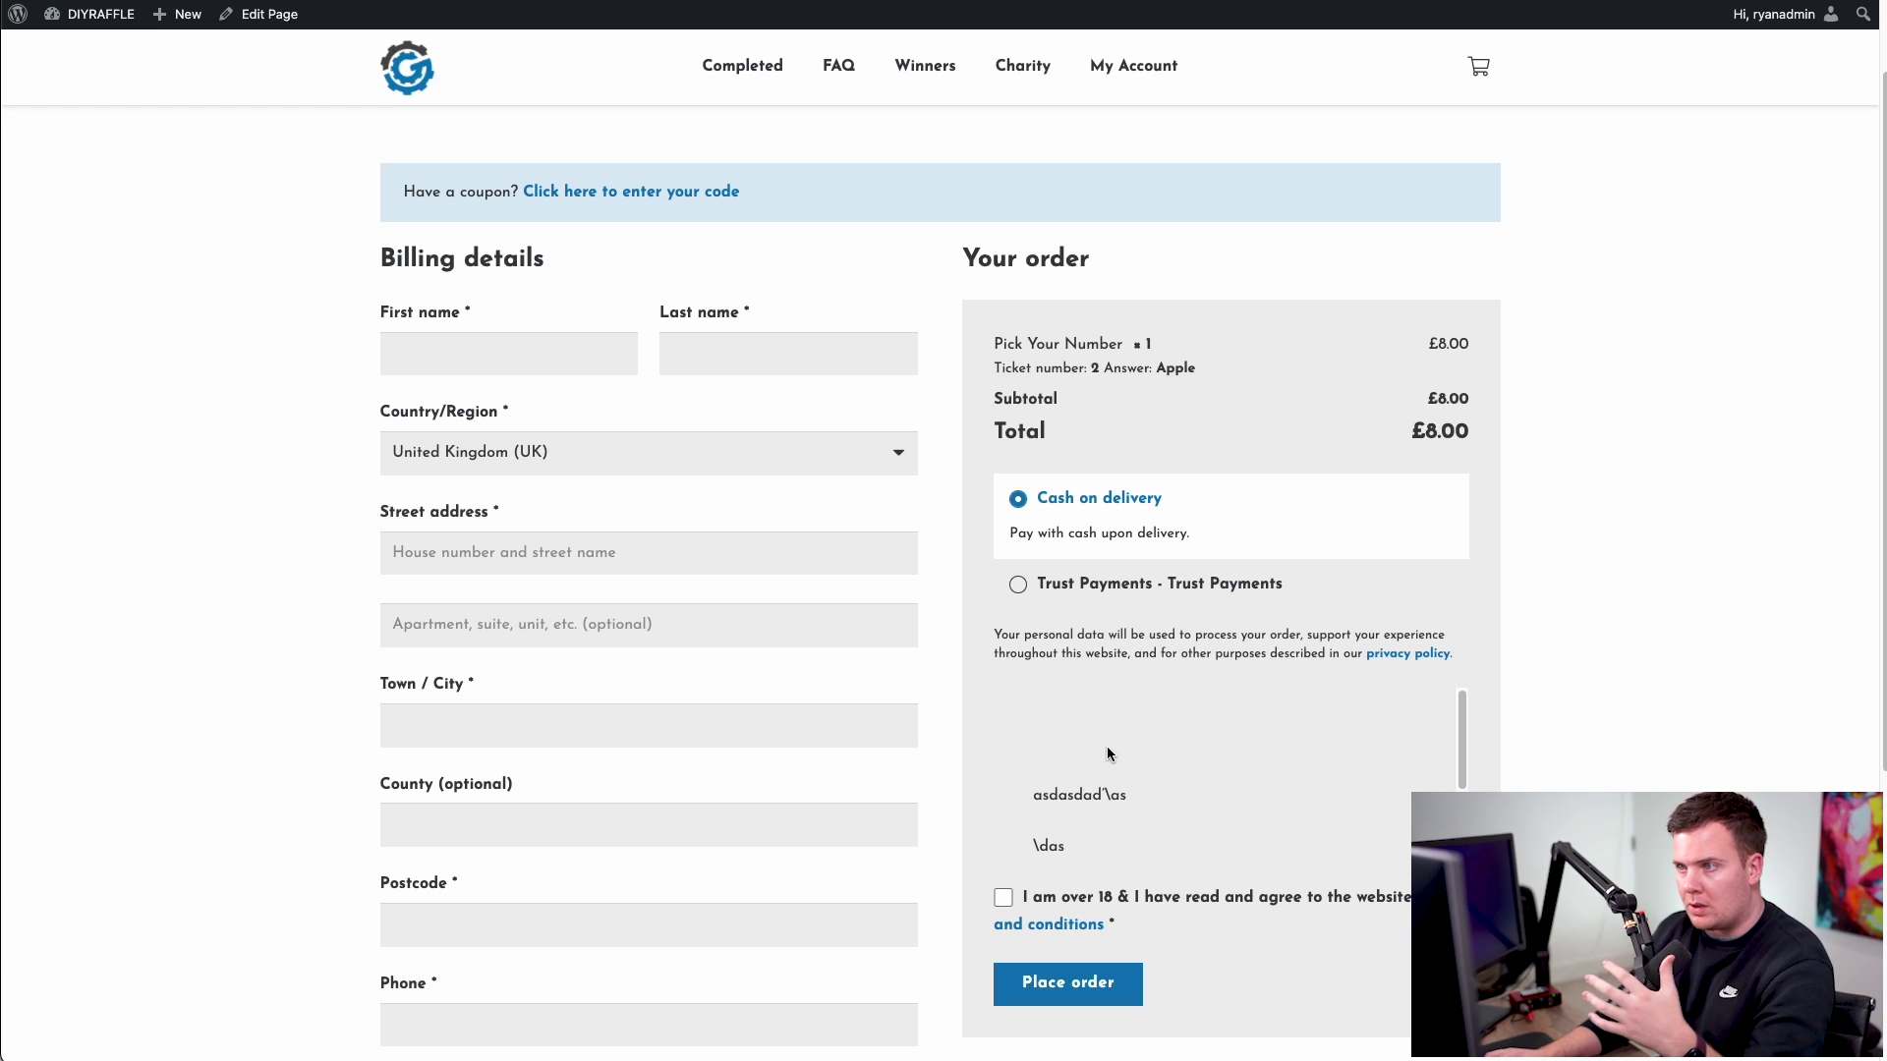
scroll(1678, 499, down, 1)
scroll(1680, 501, down, 5)
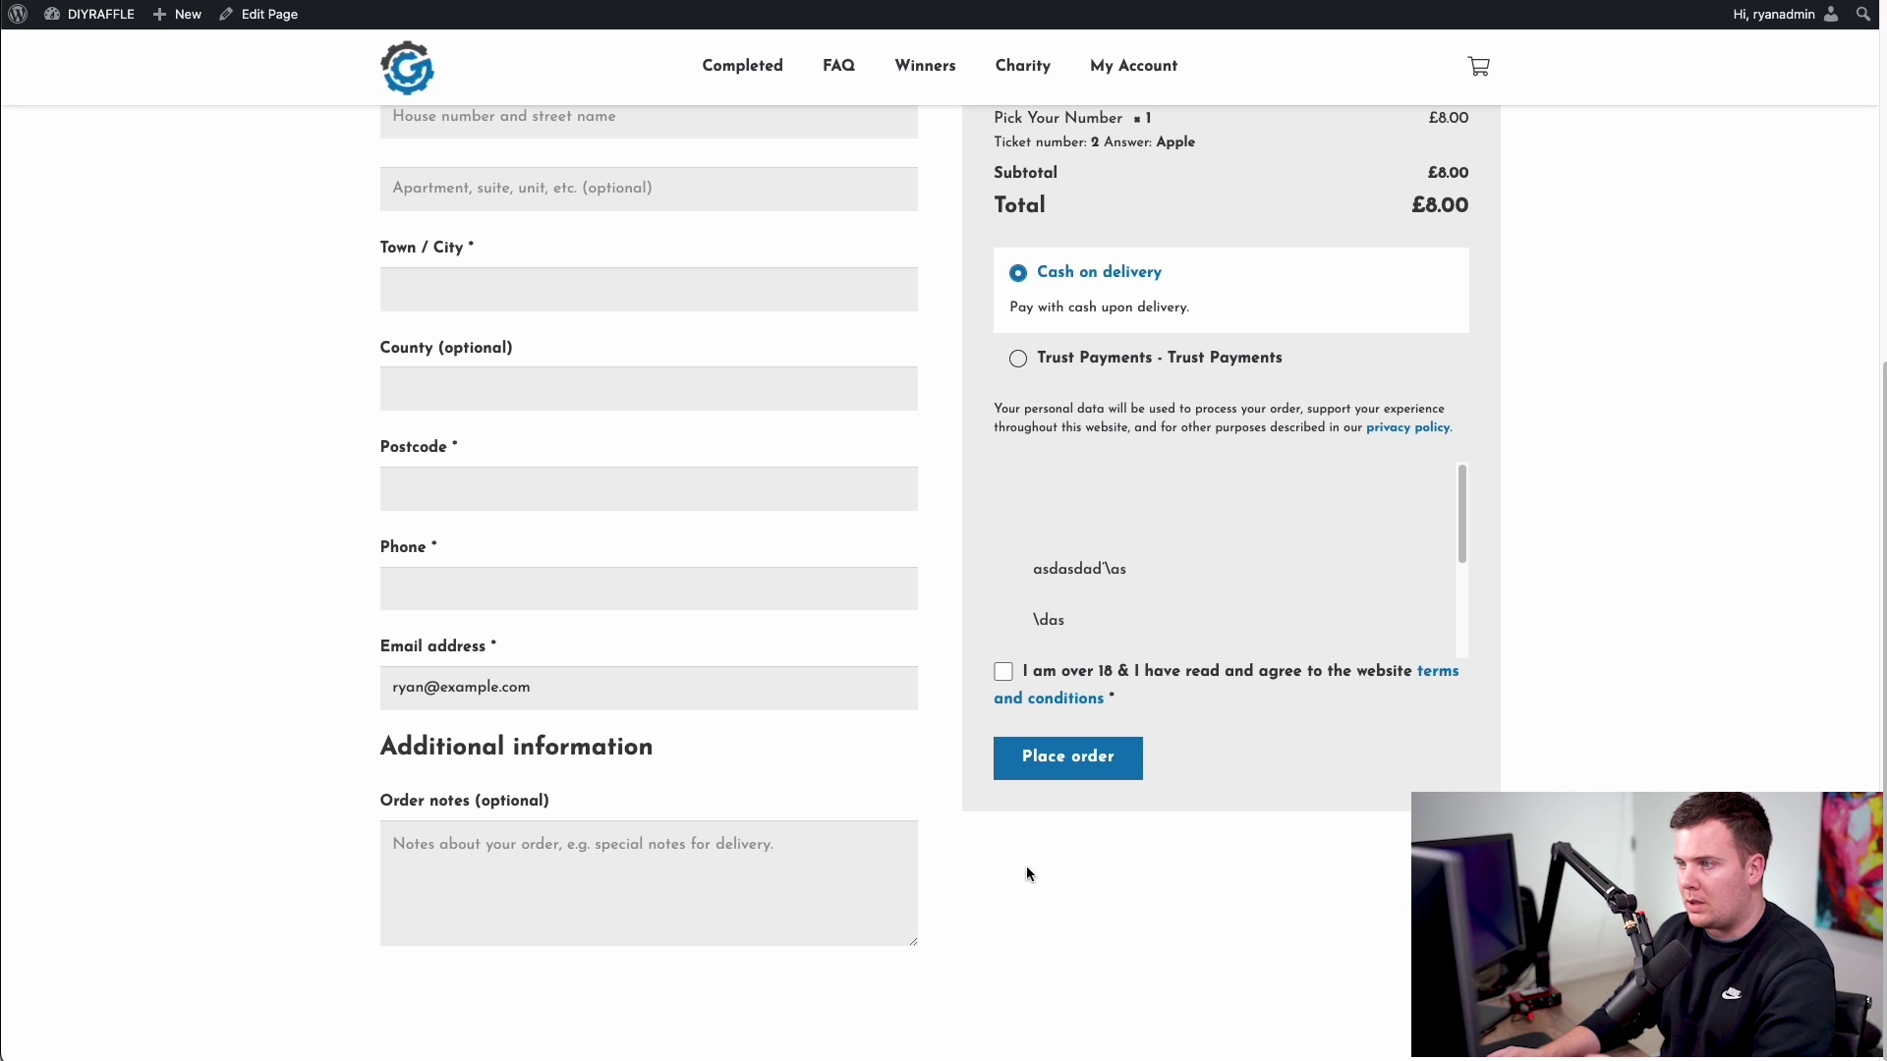
click(1005, 669)
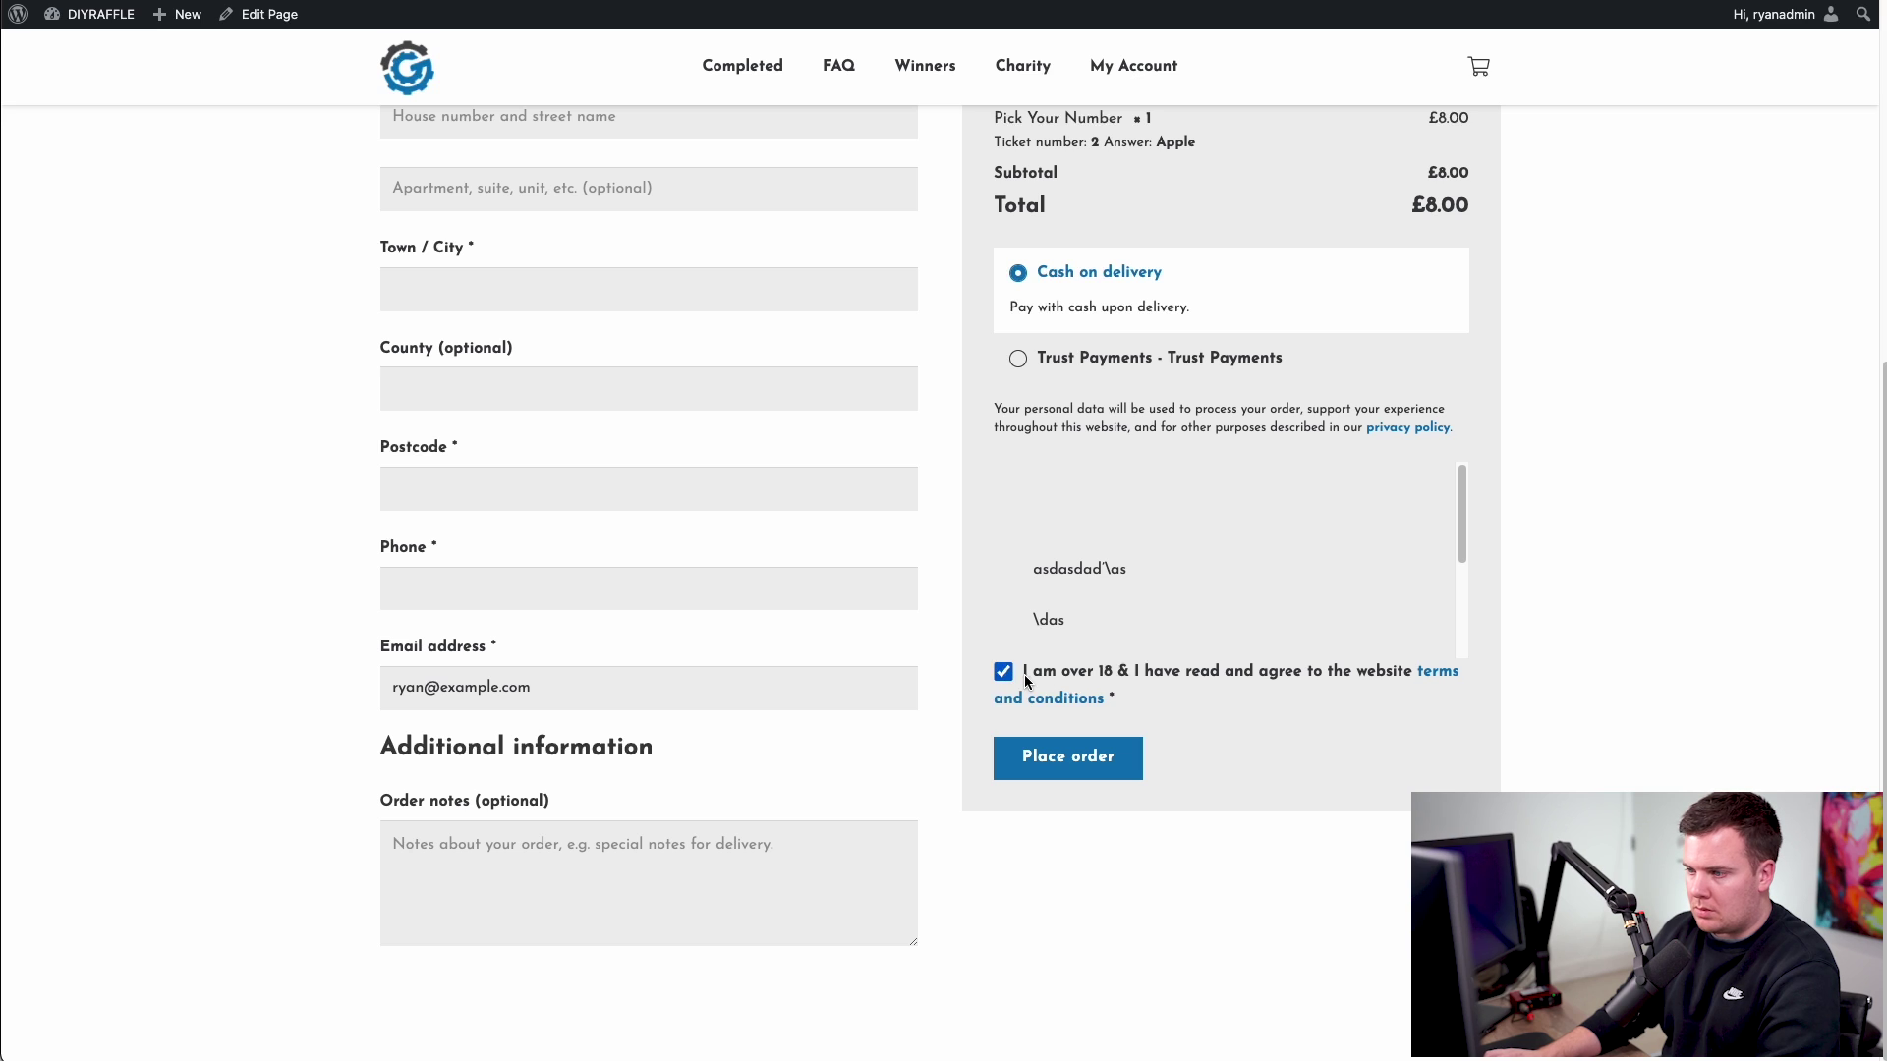
drag(1022, 672, 1397, 681)
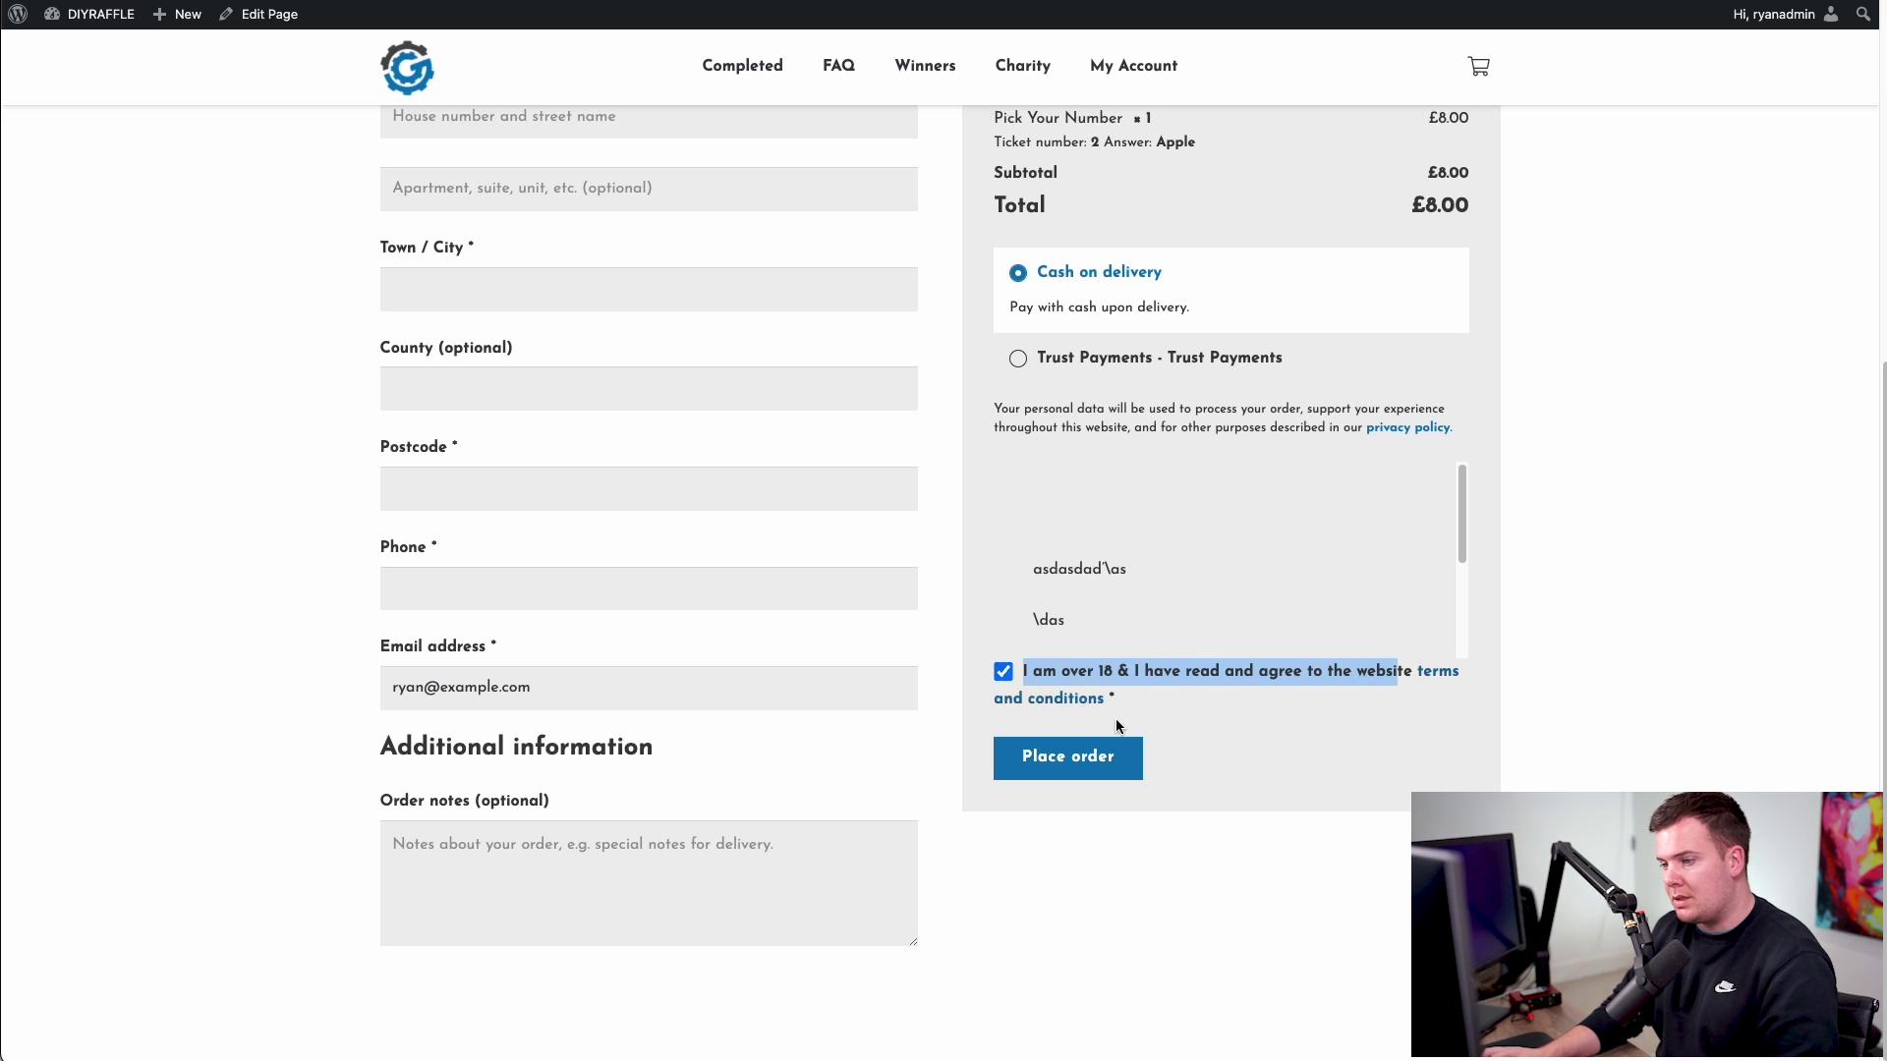
scroll(1160, 554, down, 3)
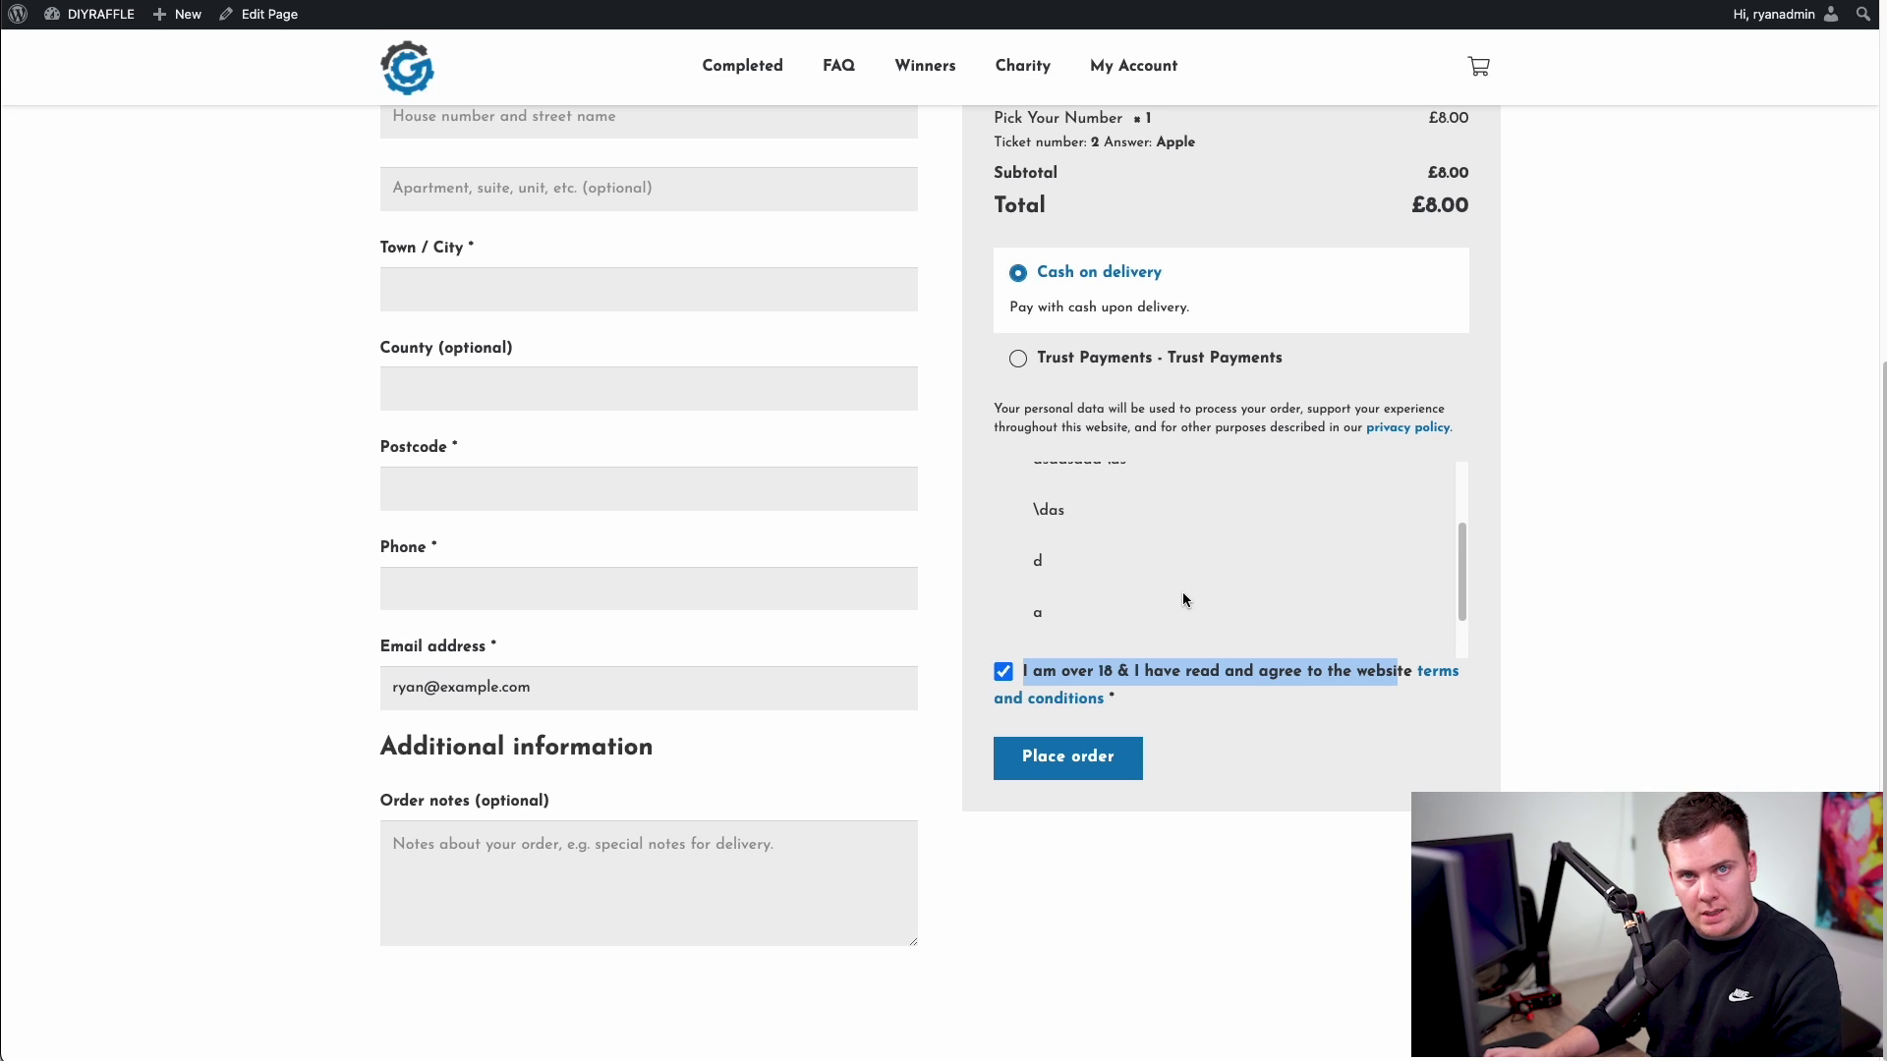
scroll(1277, 497, up, 5)
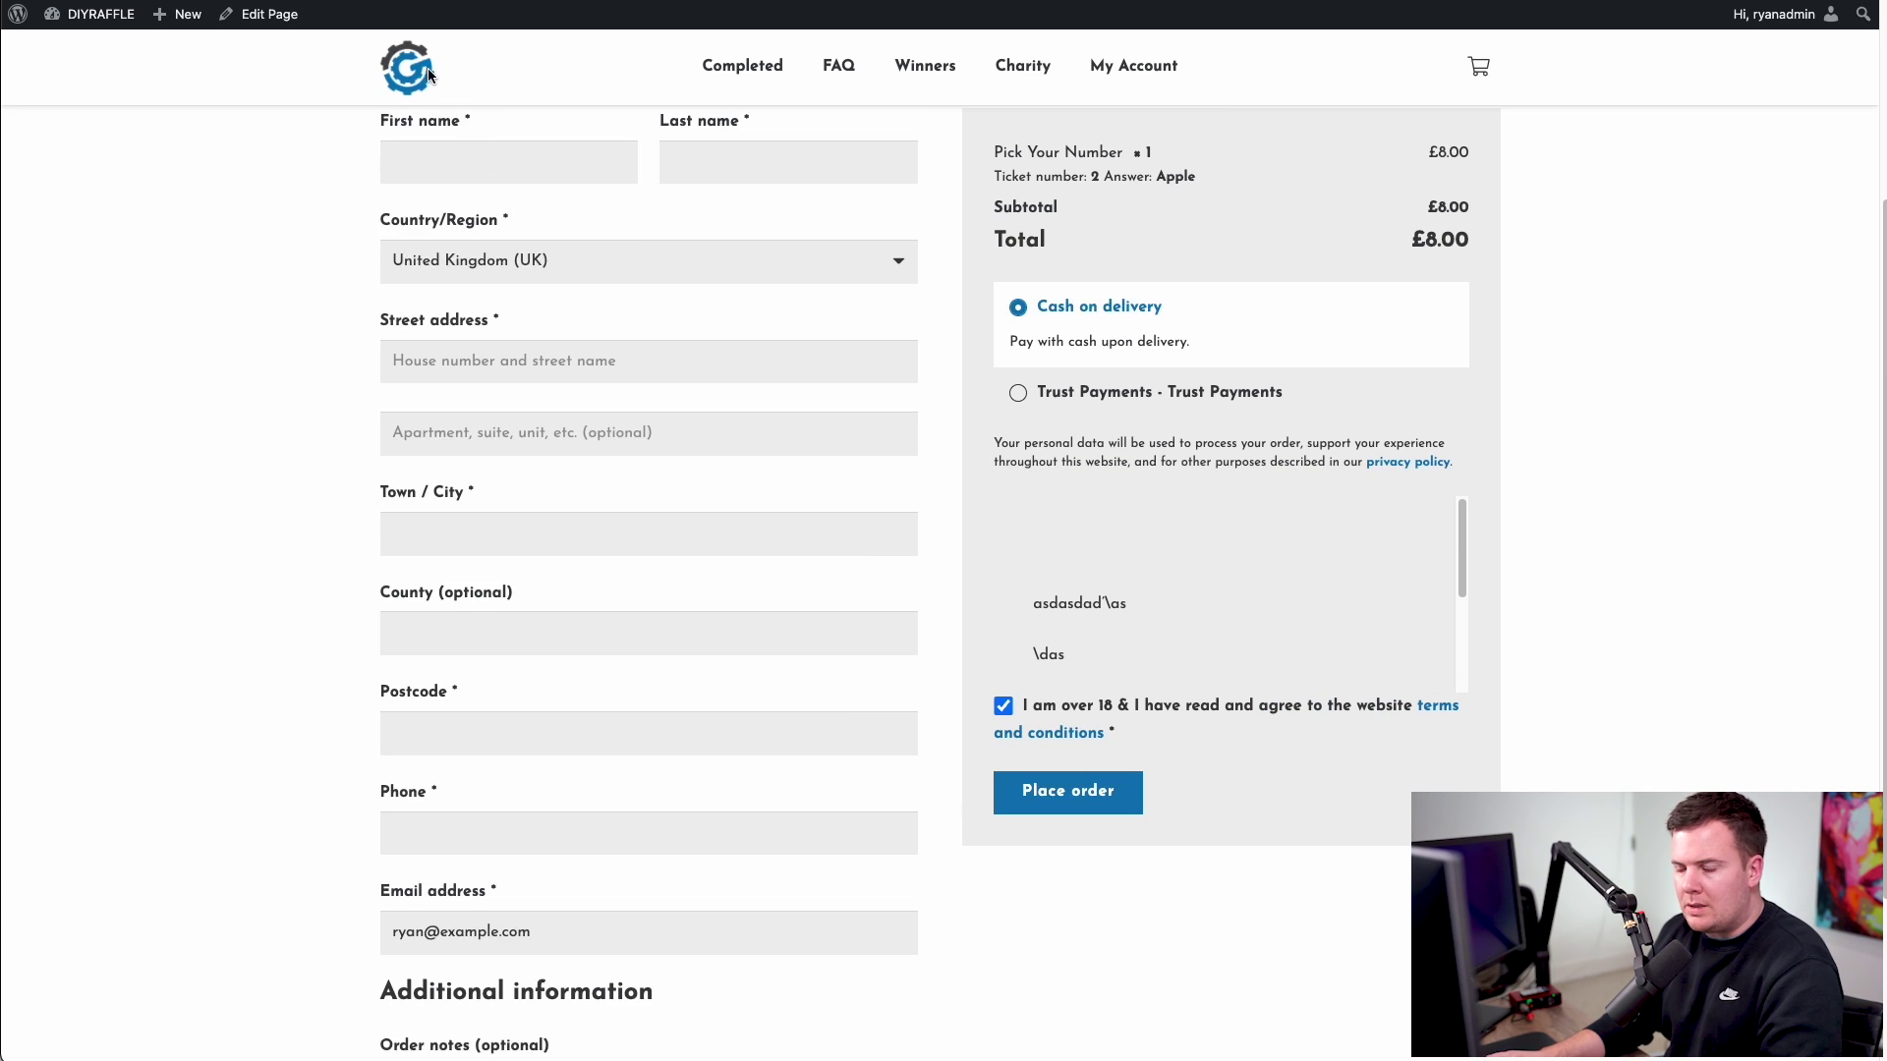
click(404, 66)
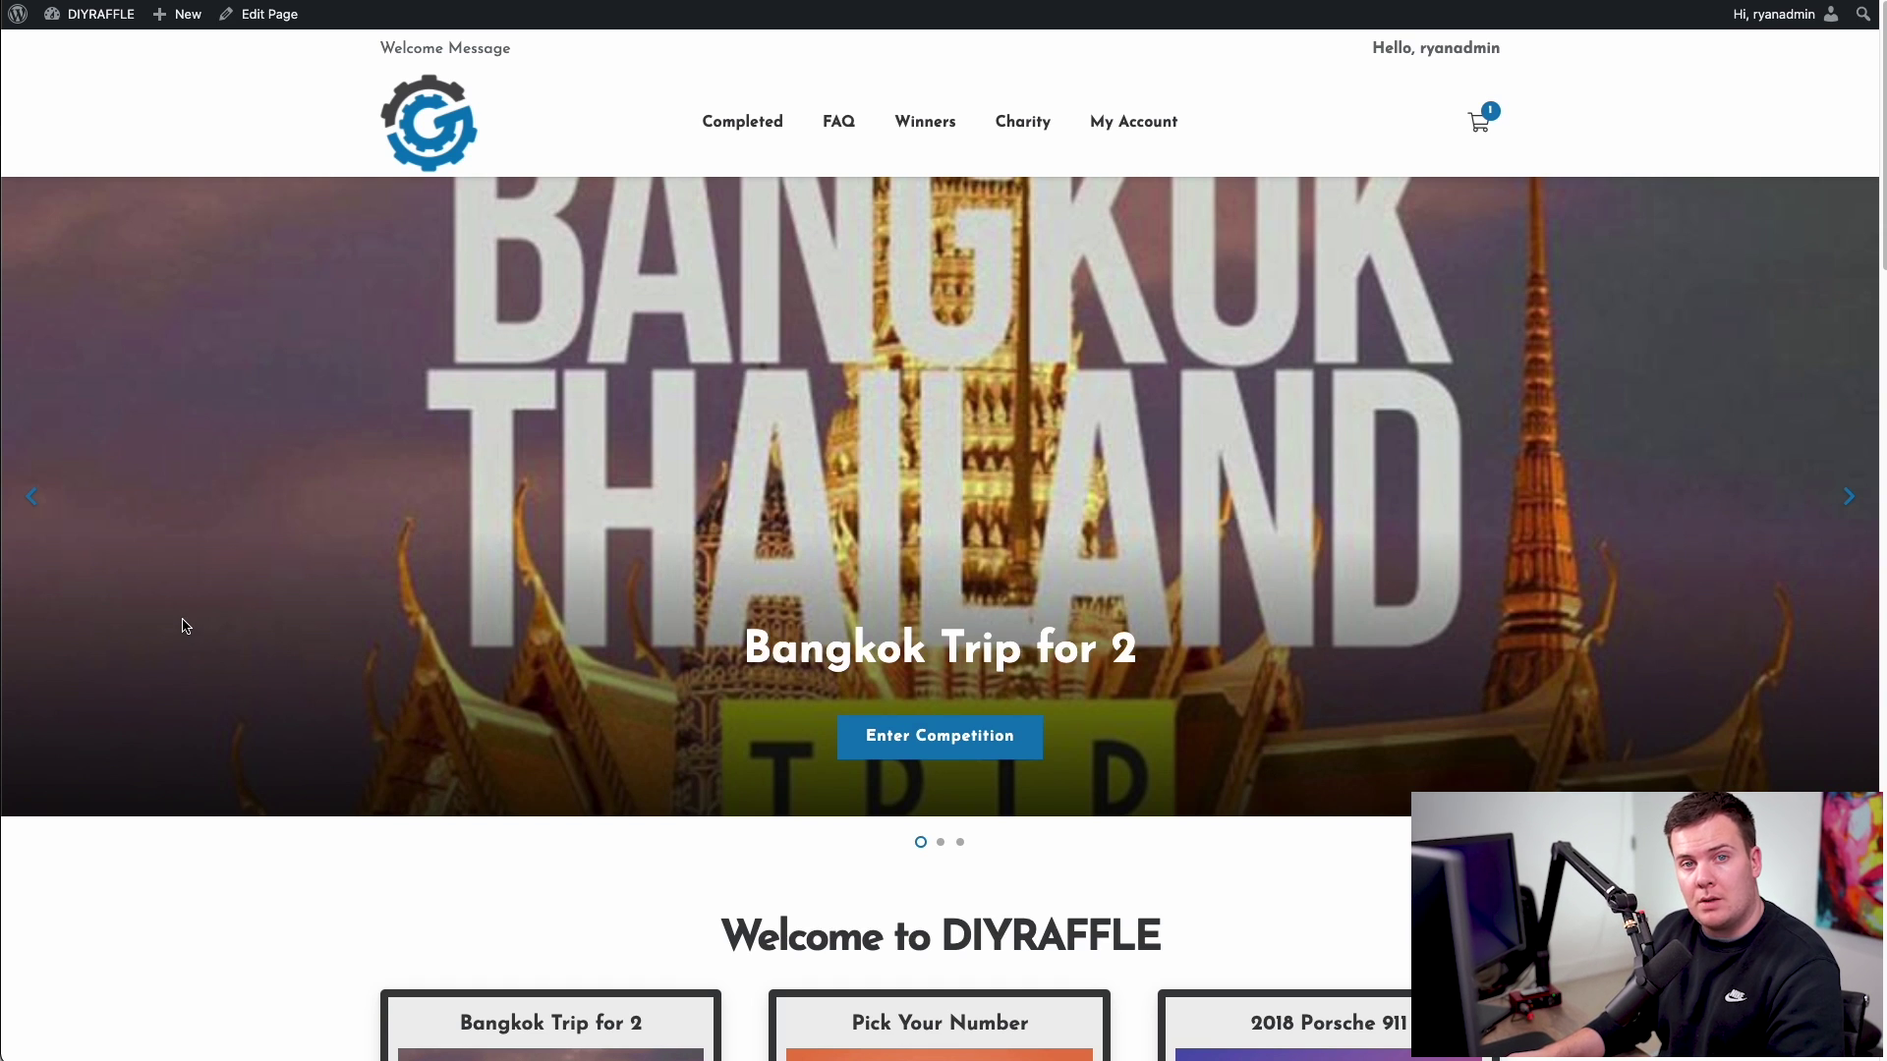
- On Pick Your Number, read the postal address in the Postal entry route popup, then close it
scroll(197, 599, down, 10)
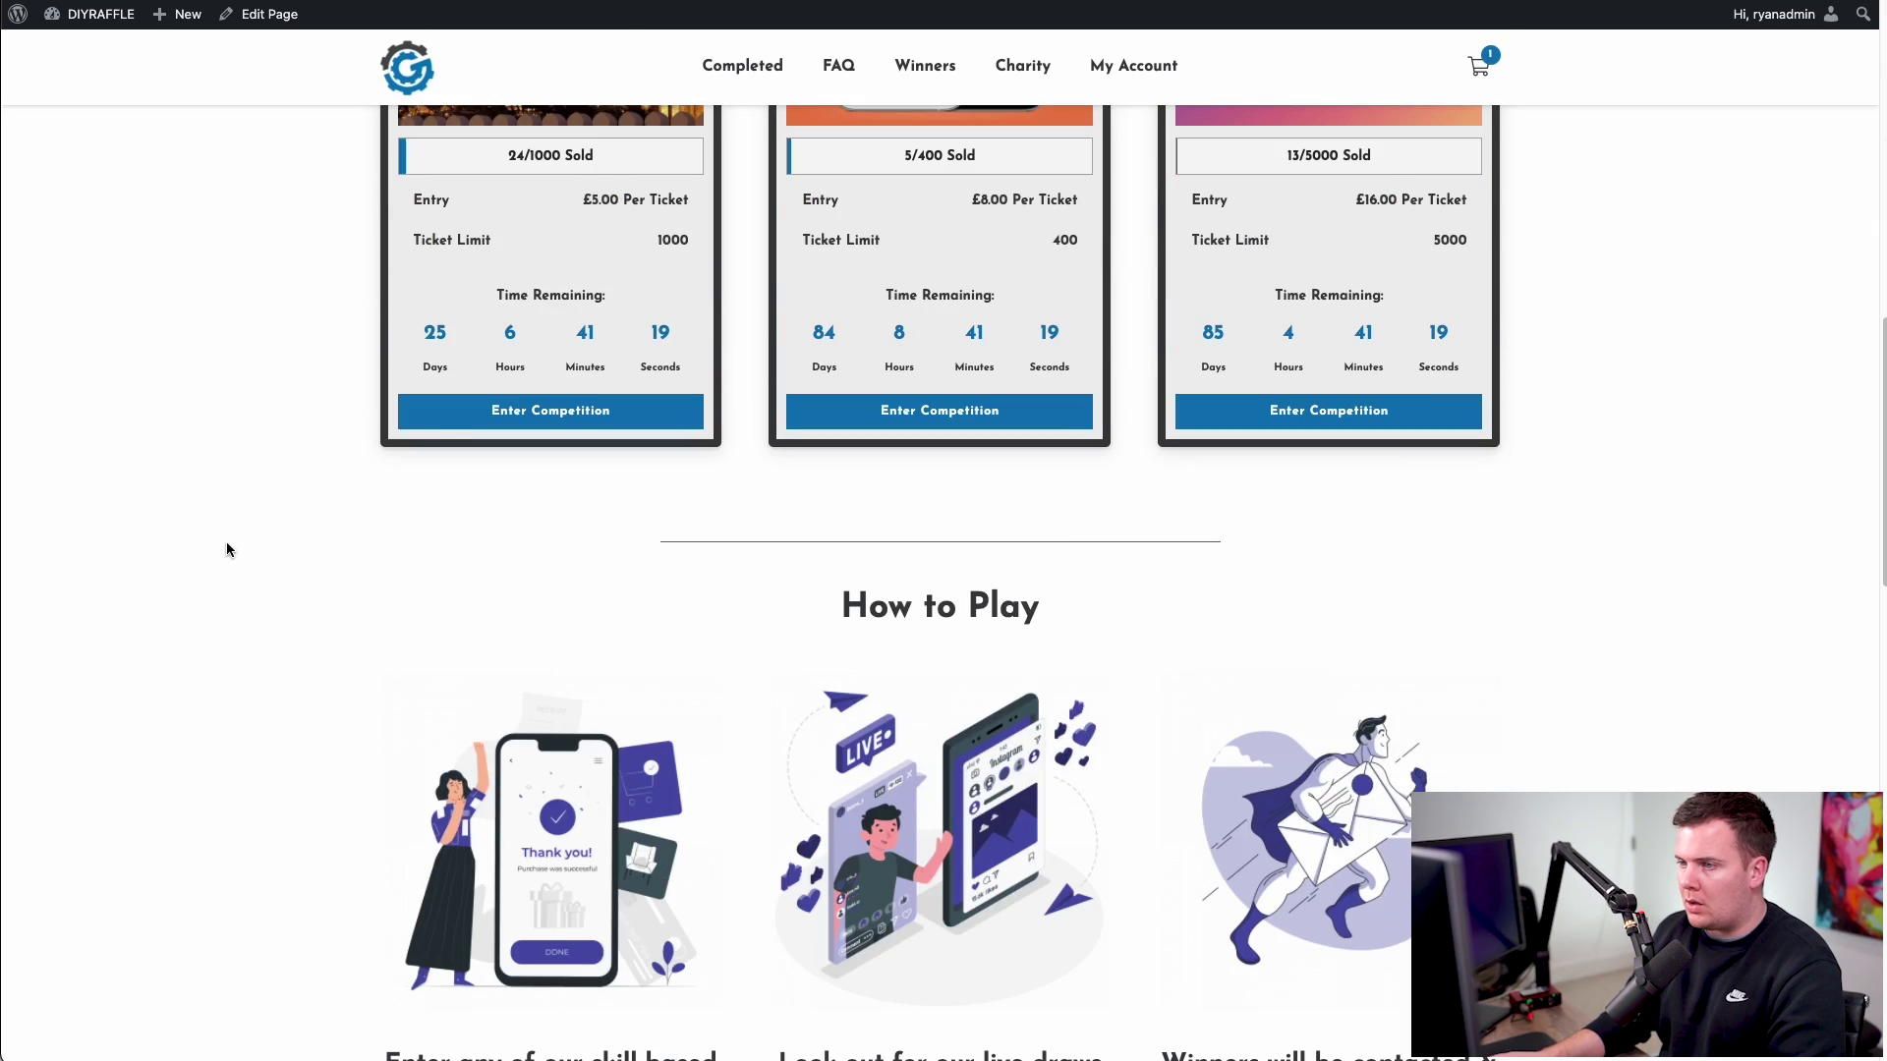
scroll(226, 548, up, 10)
click(866, 451)
scroll(990, 594, down, 3)
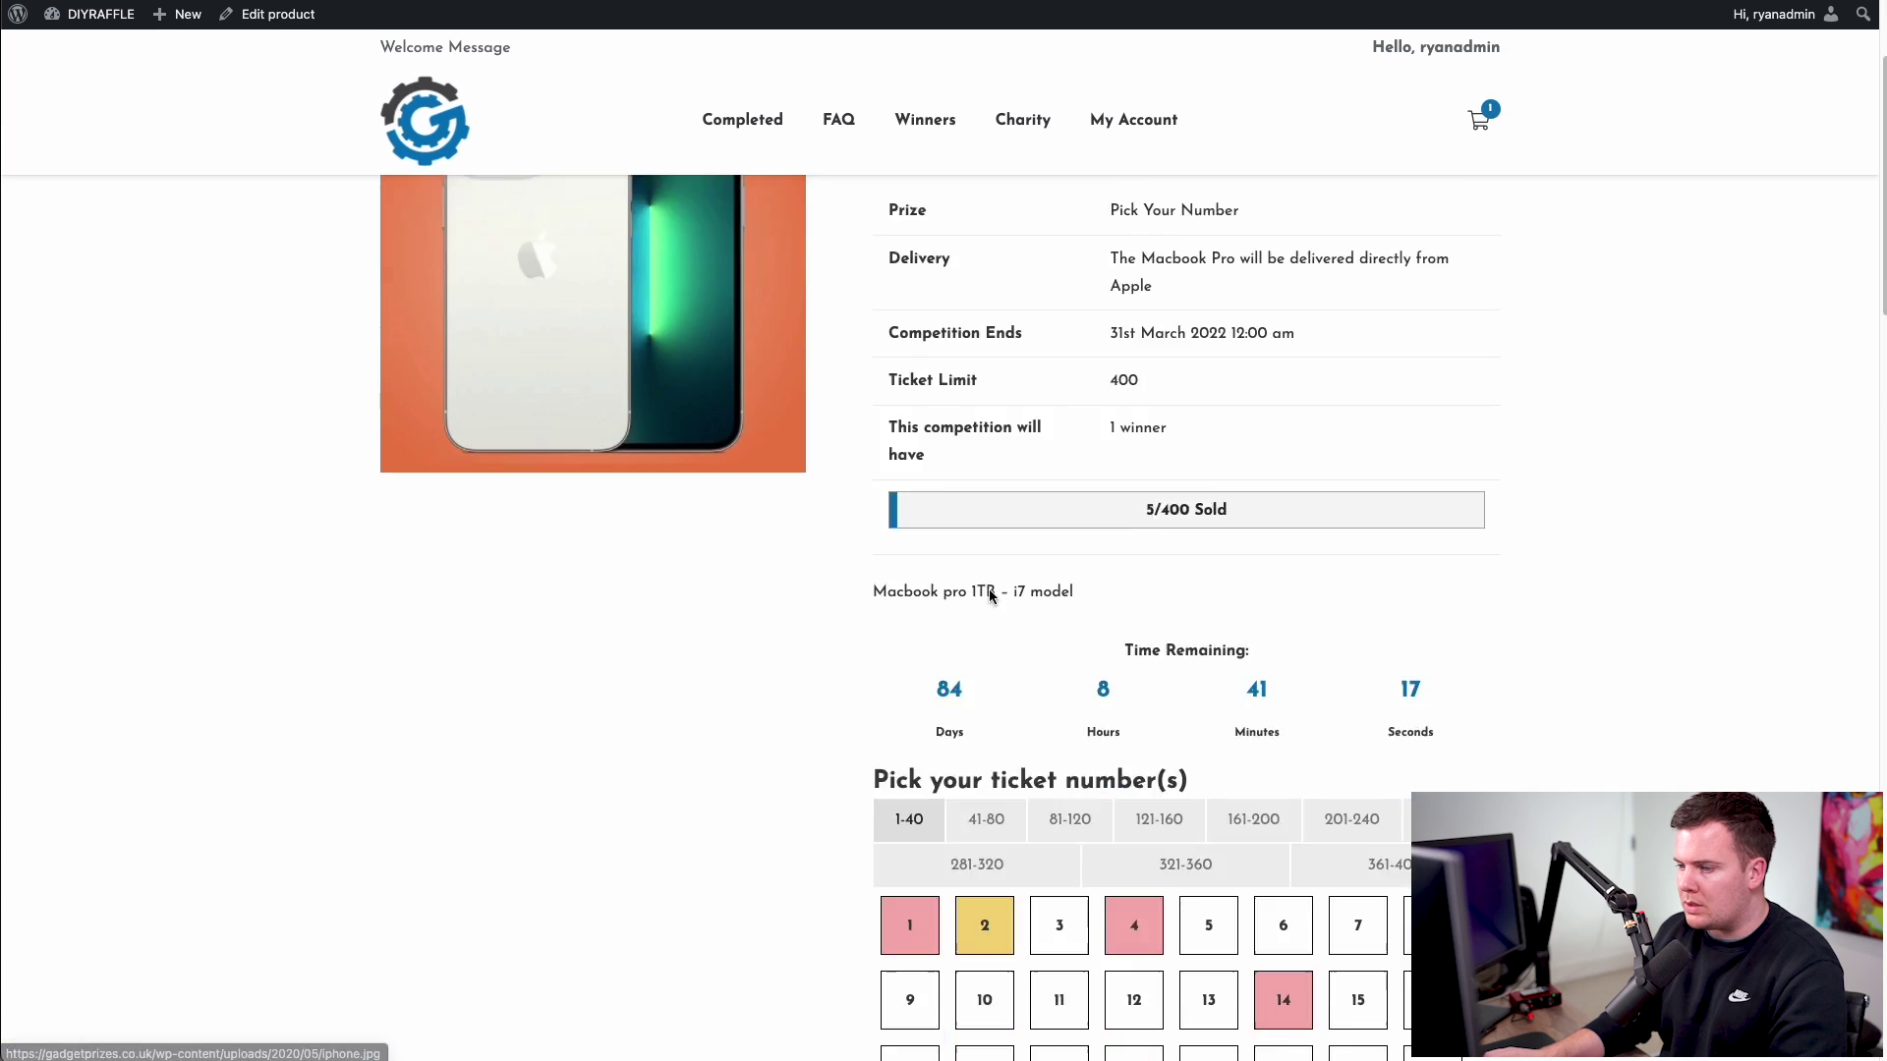
scroll(991, 594, down, 8)
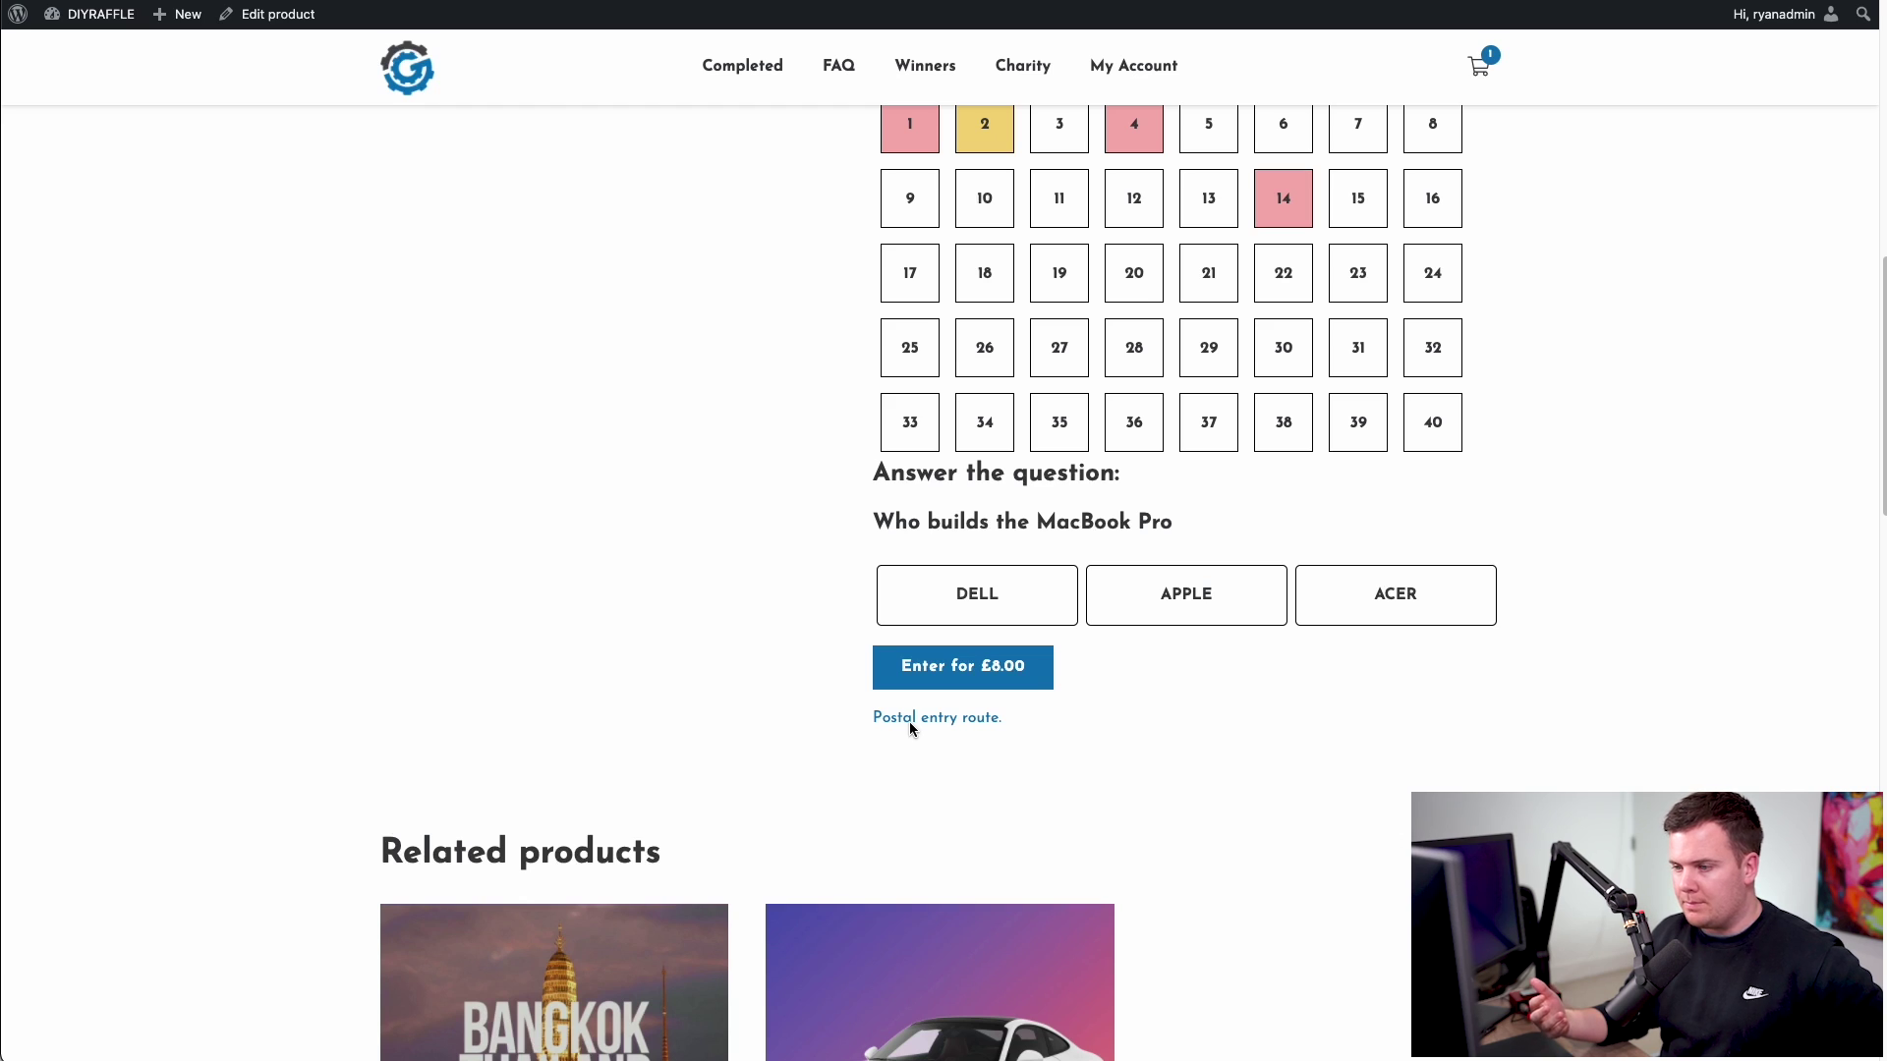
click(910, 721)
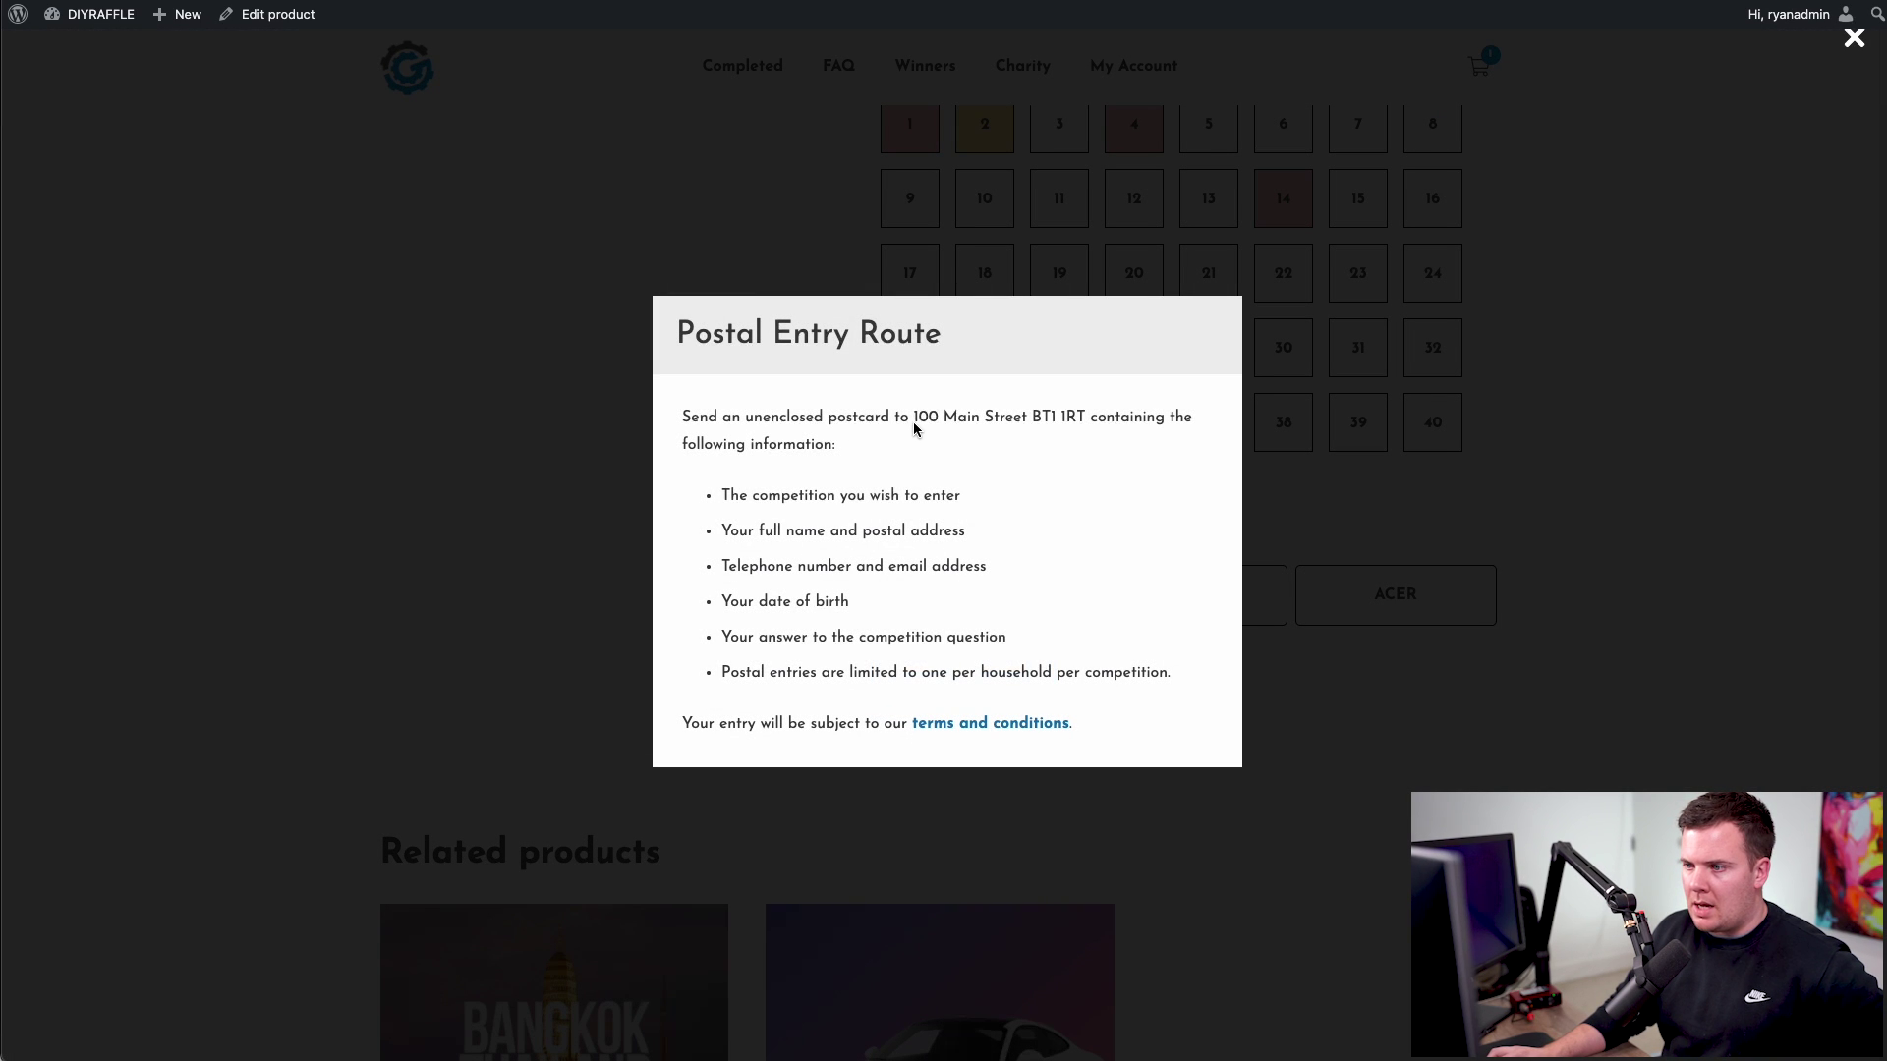
drag(912, 423, 1090, 429)
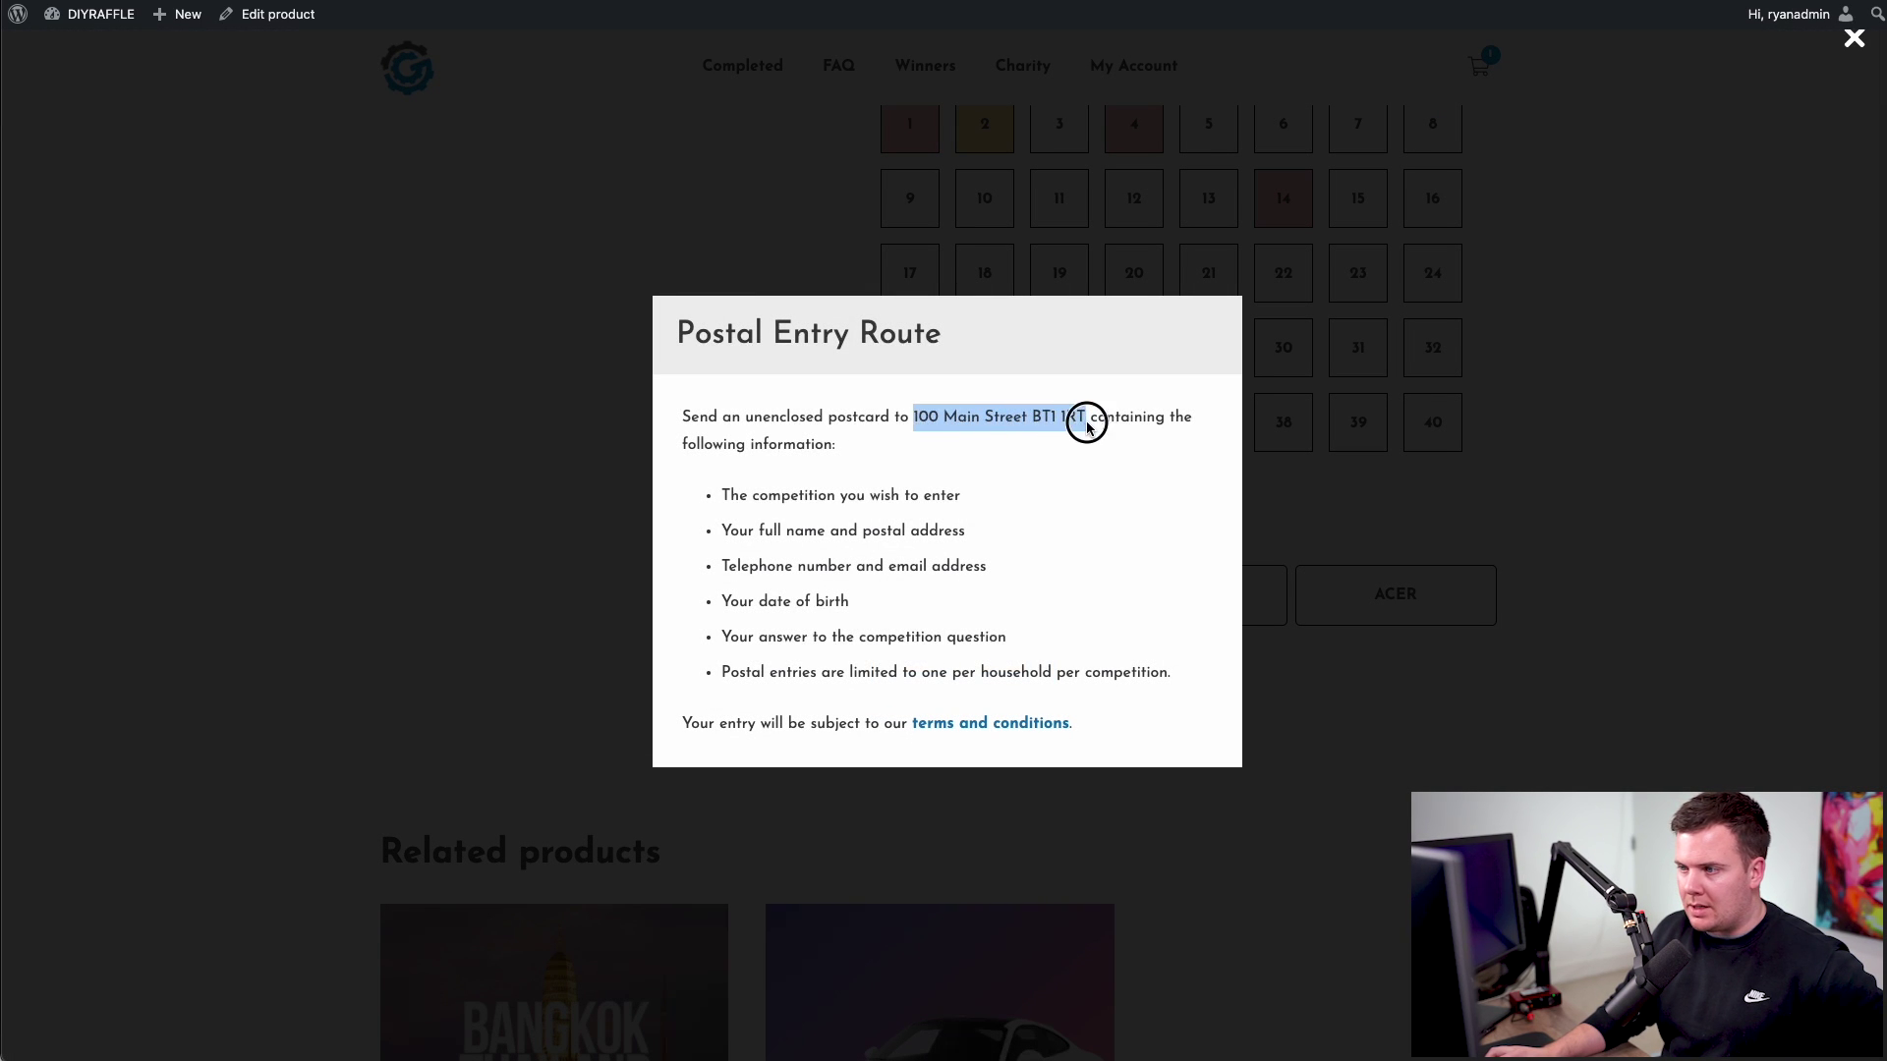
click(1090, 430)
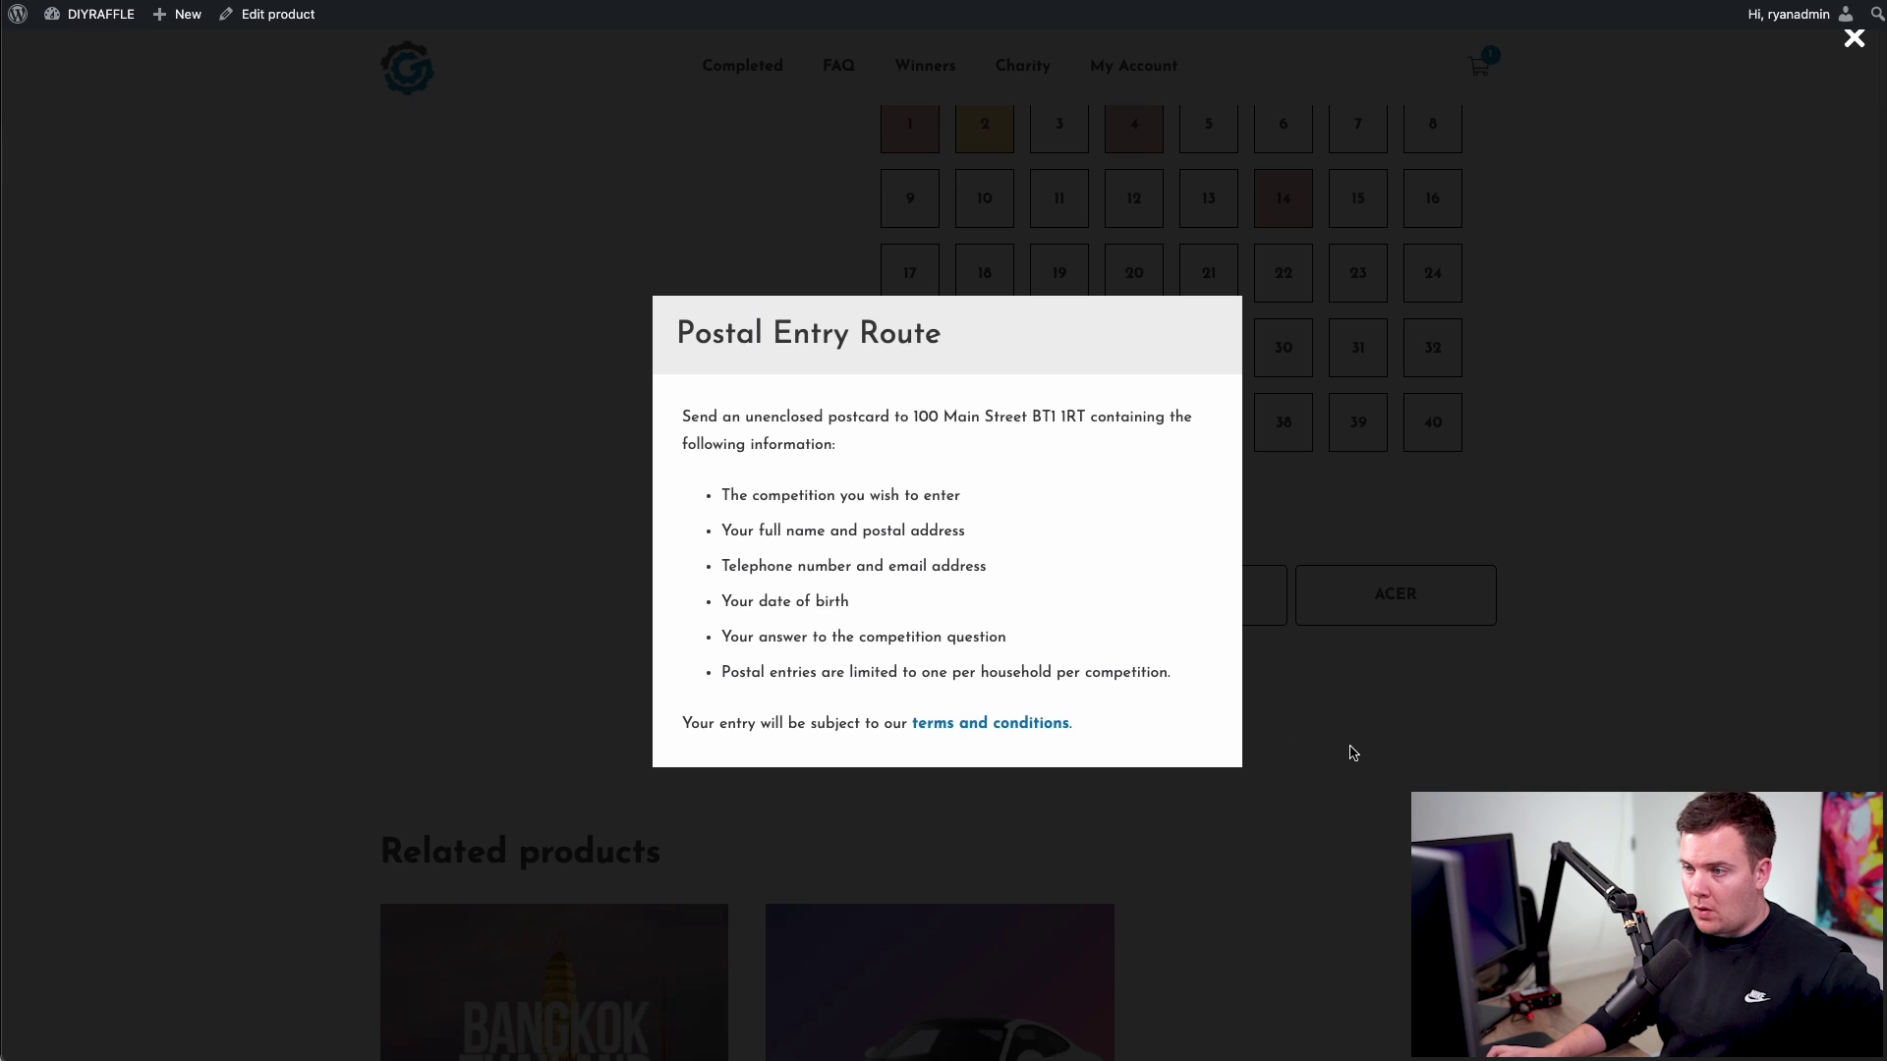
drag(918, 417, 1090, 426)
click(1091, 425)
key(Escape)
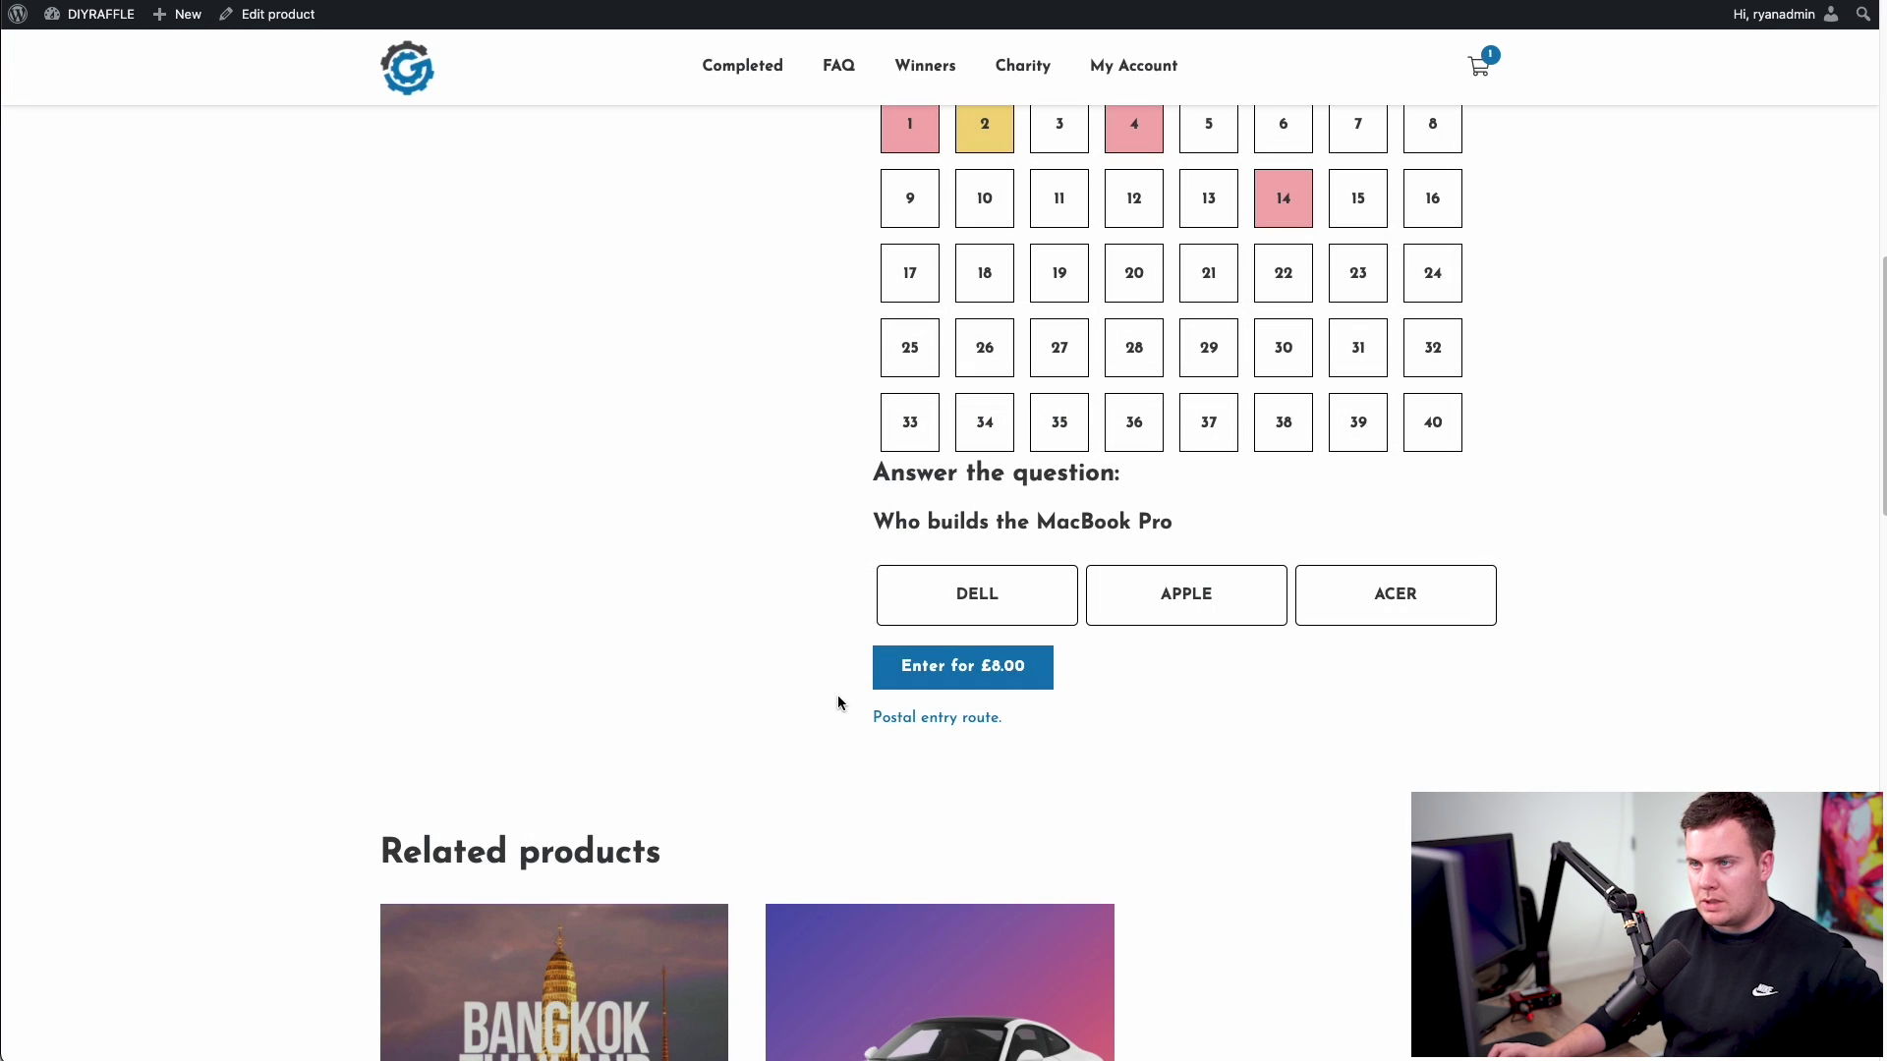
- In Raffle Options, delete the Postal Entry Address text and save with Update
mouse_move(99, 14)
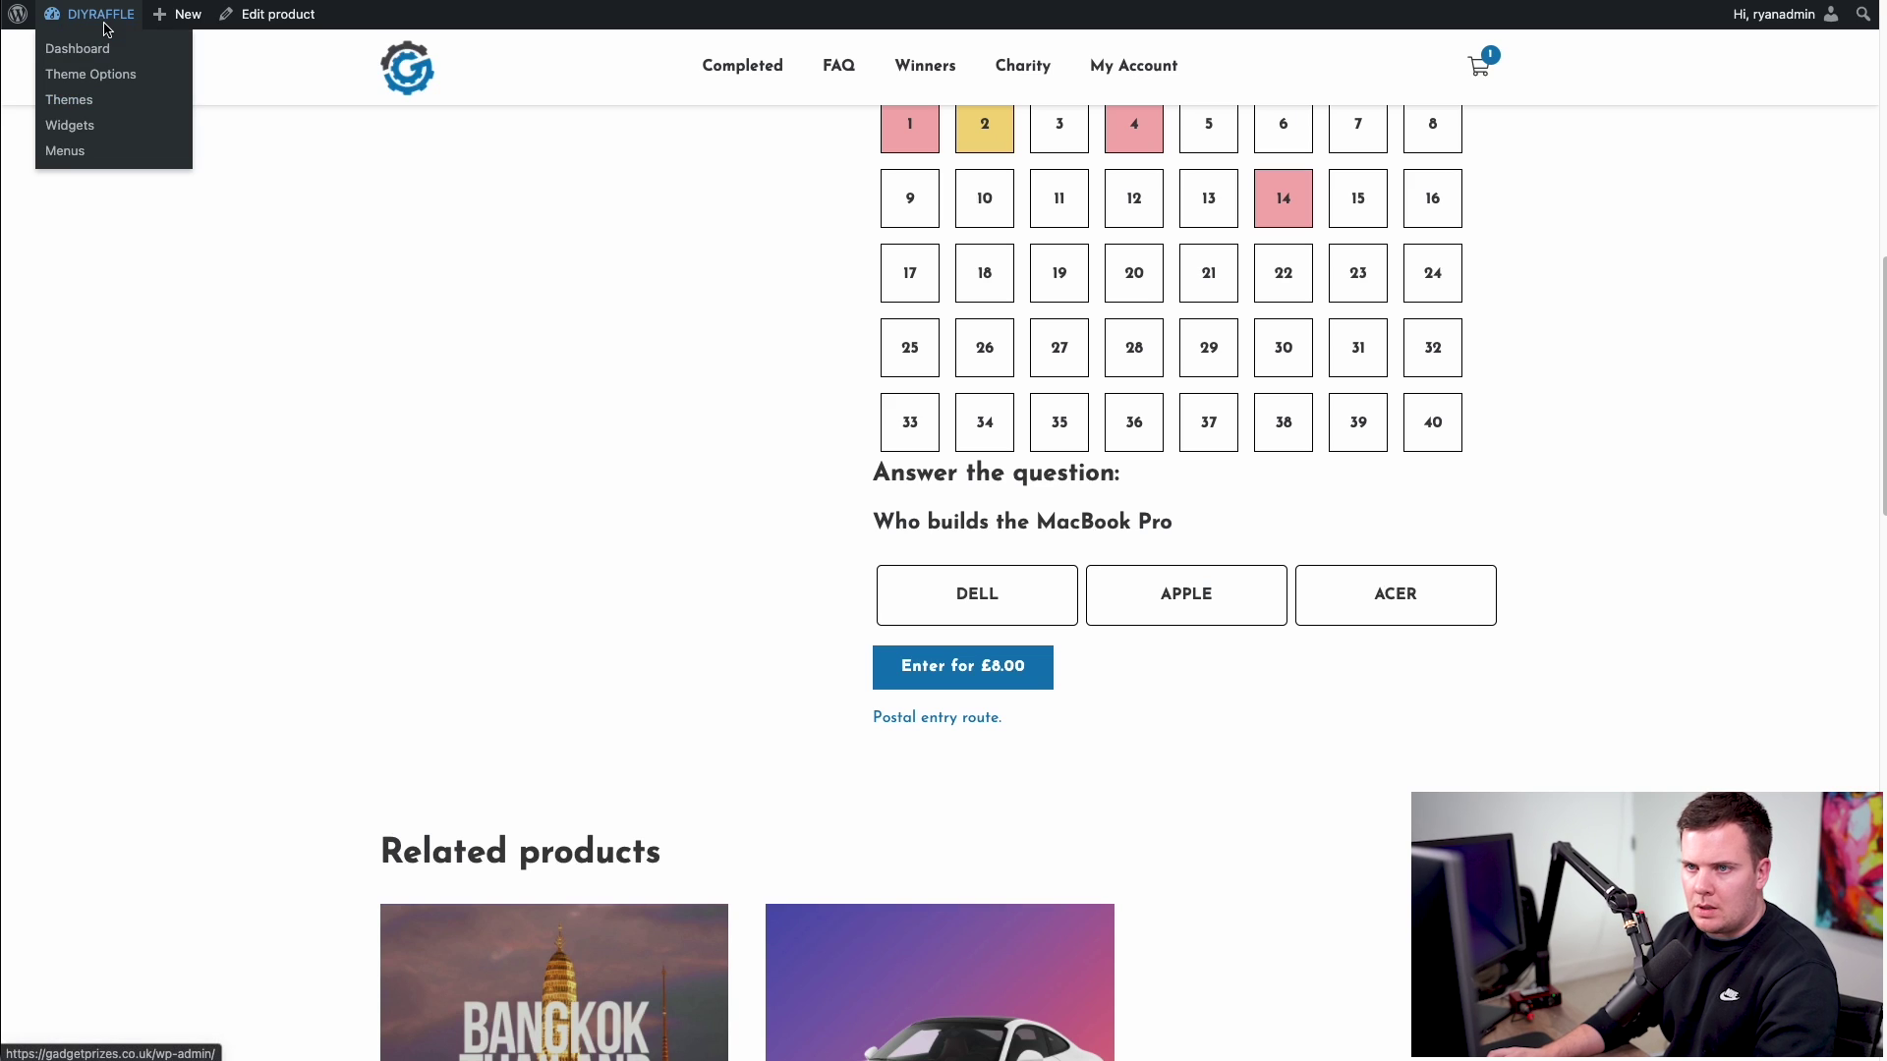
click(98, 51)
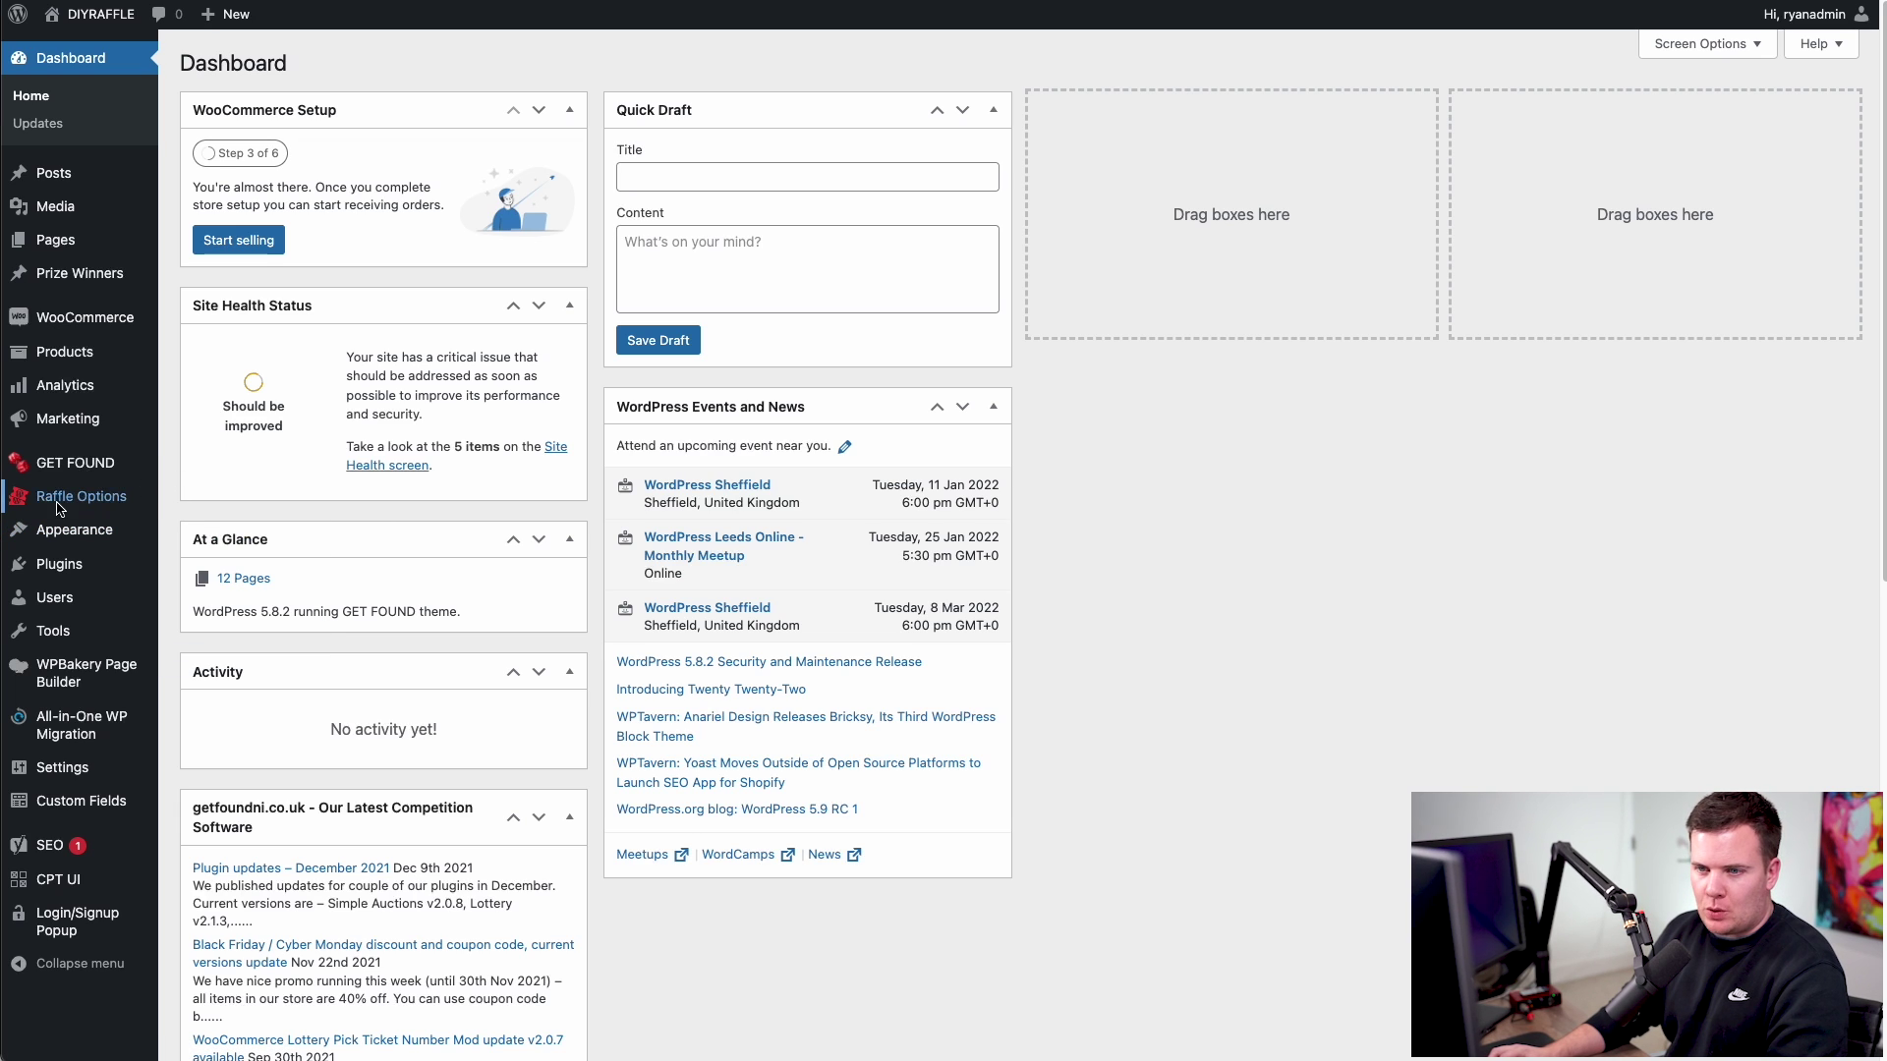
click(79, 504)
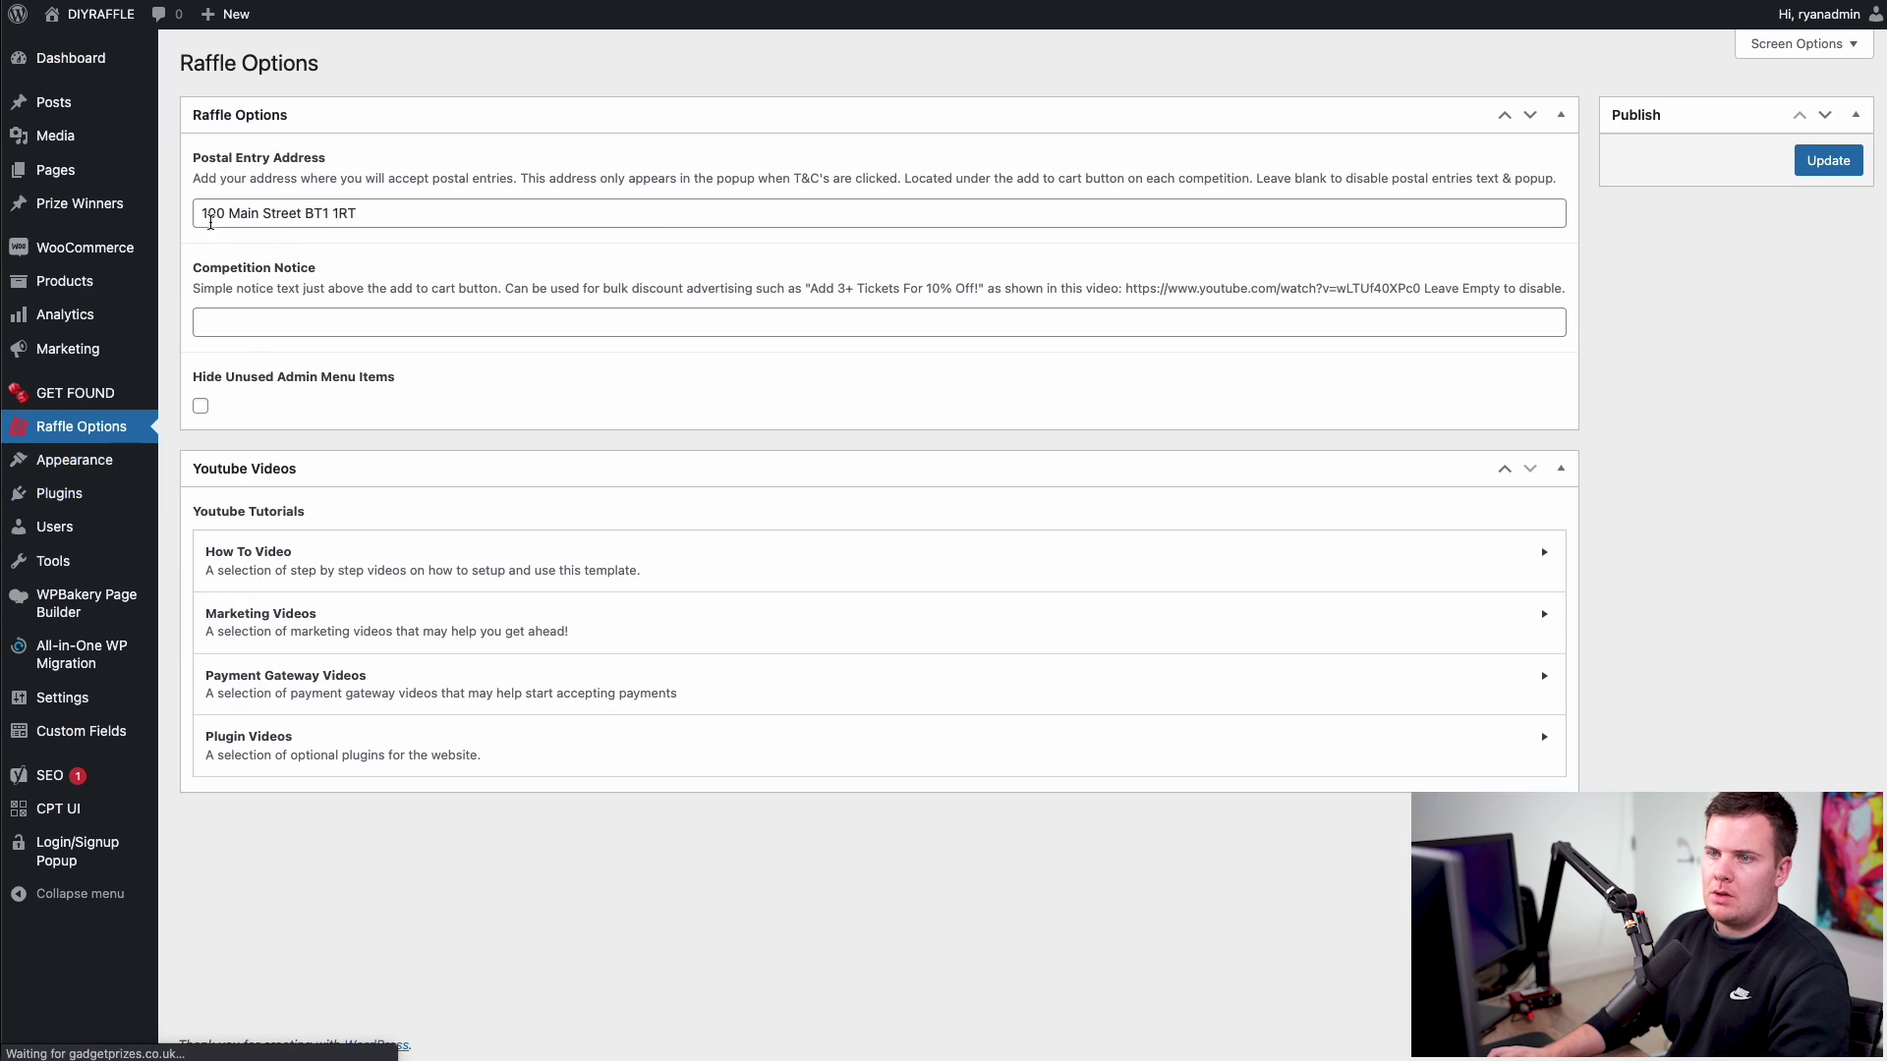
drag(369, 214, 194, 220)
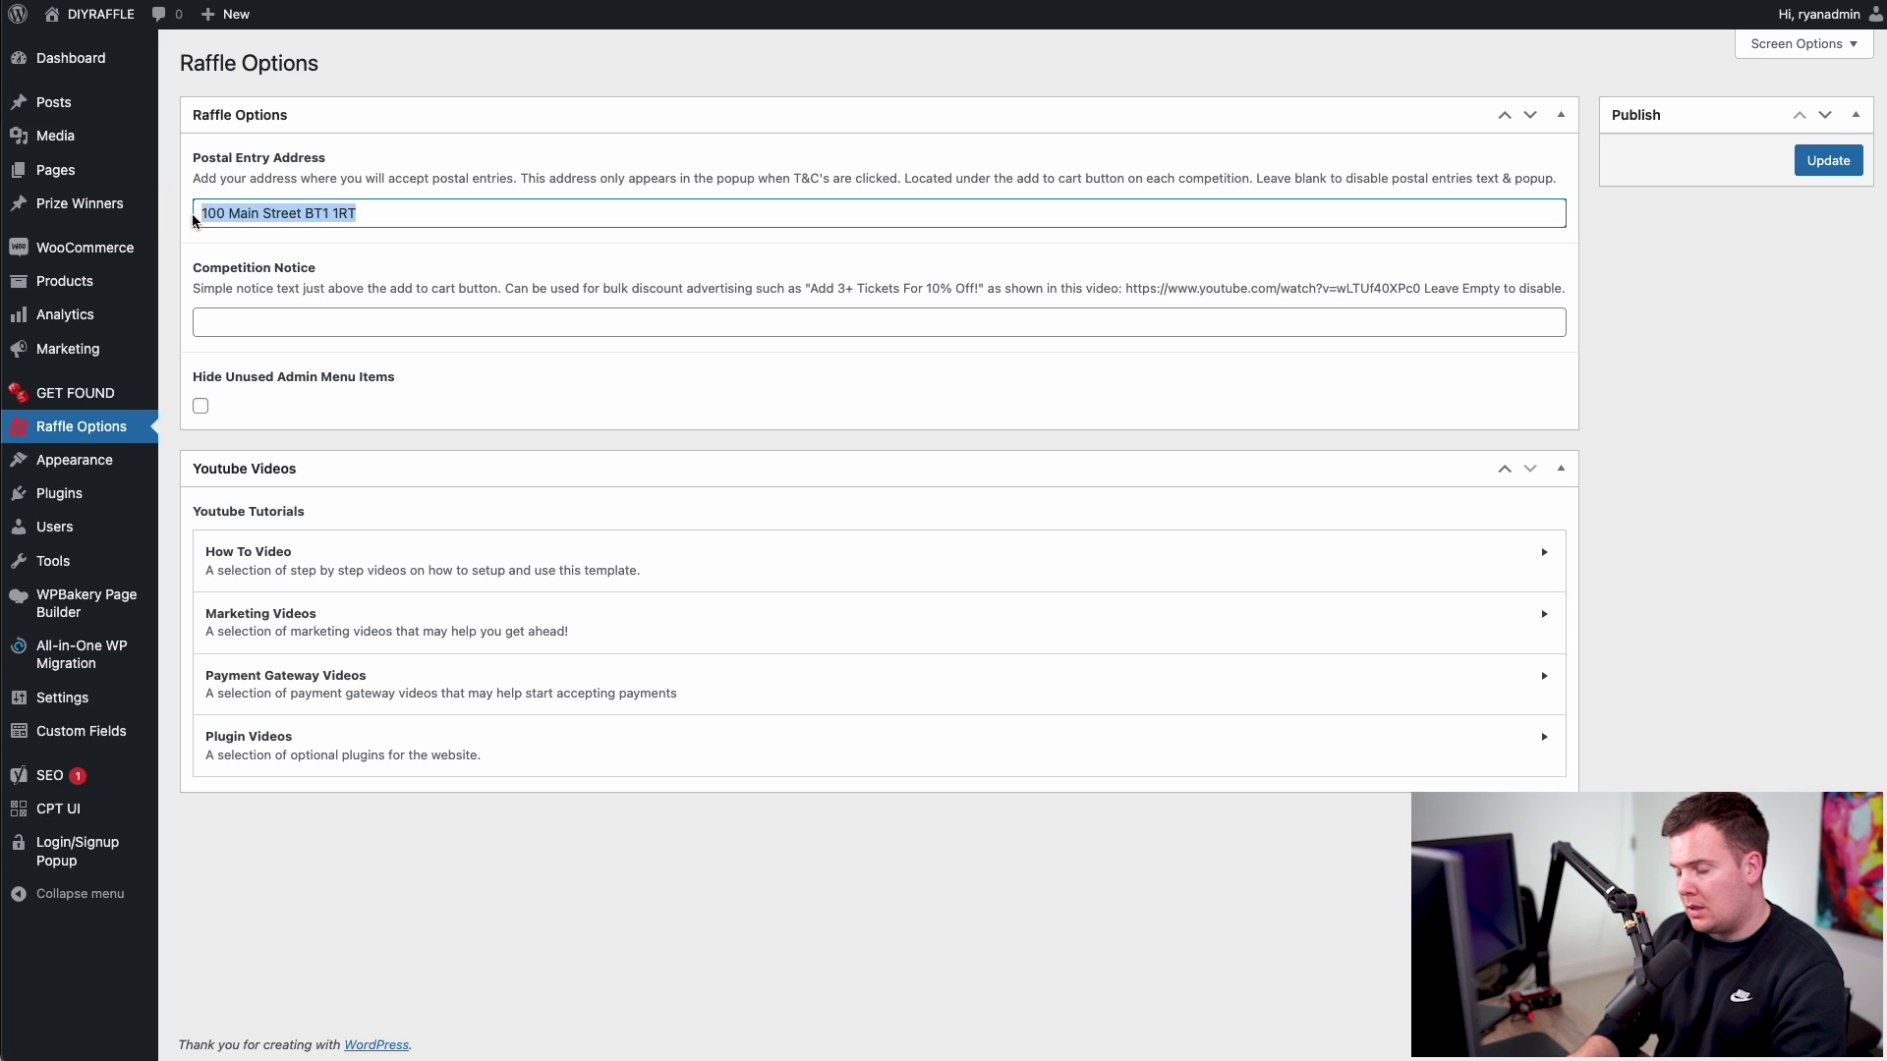
key(BackSpace)
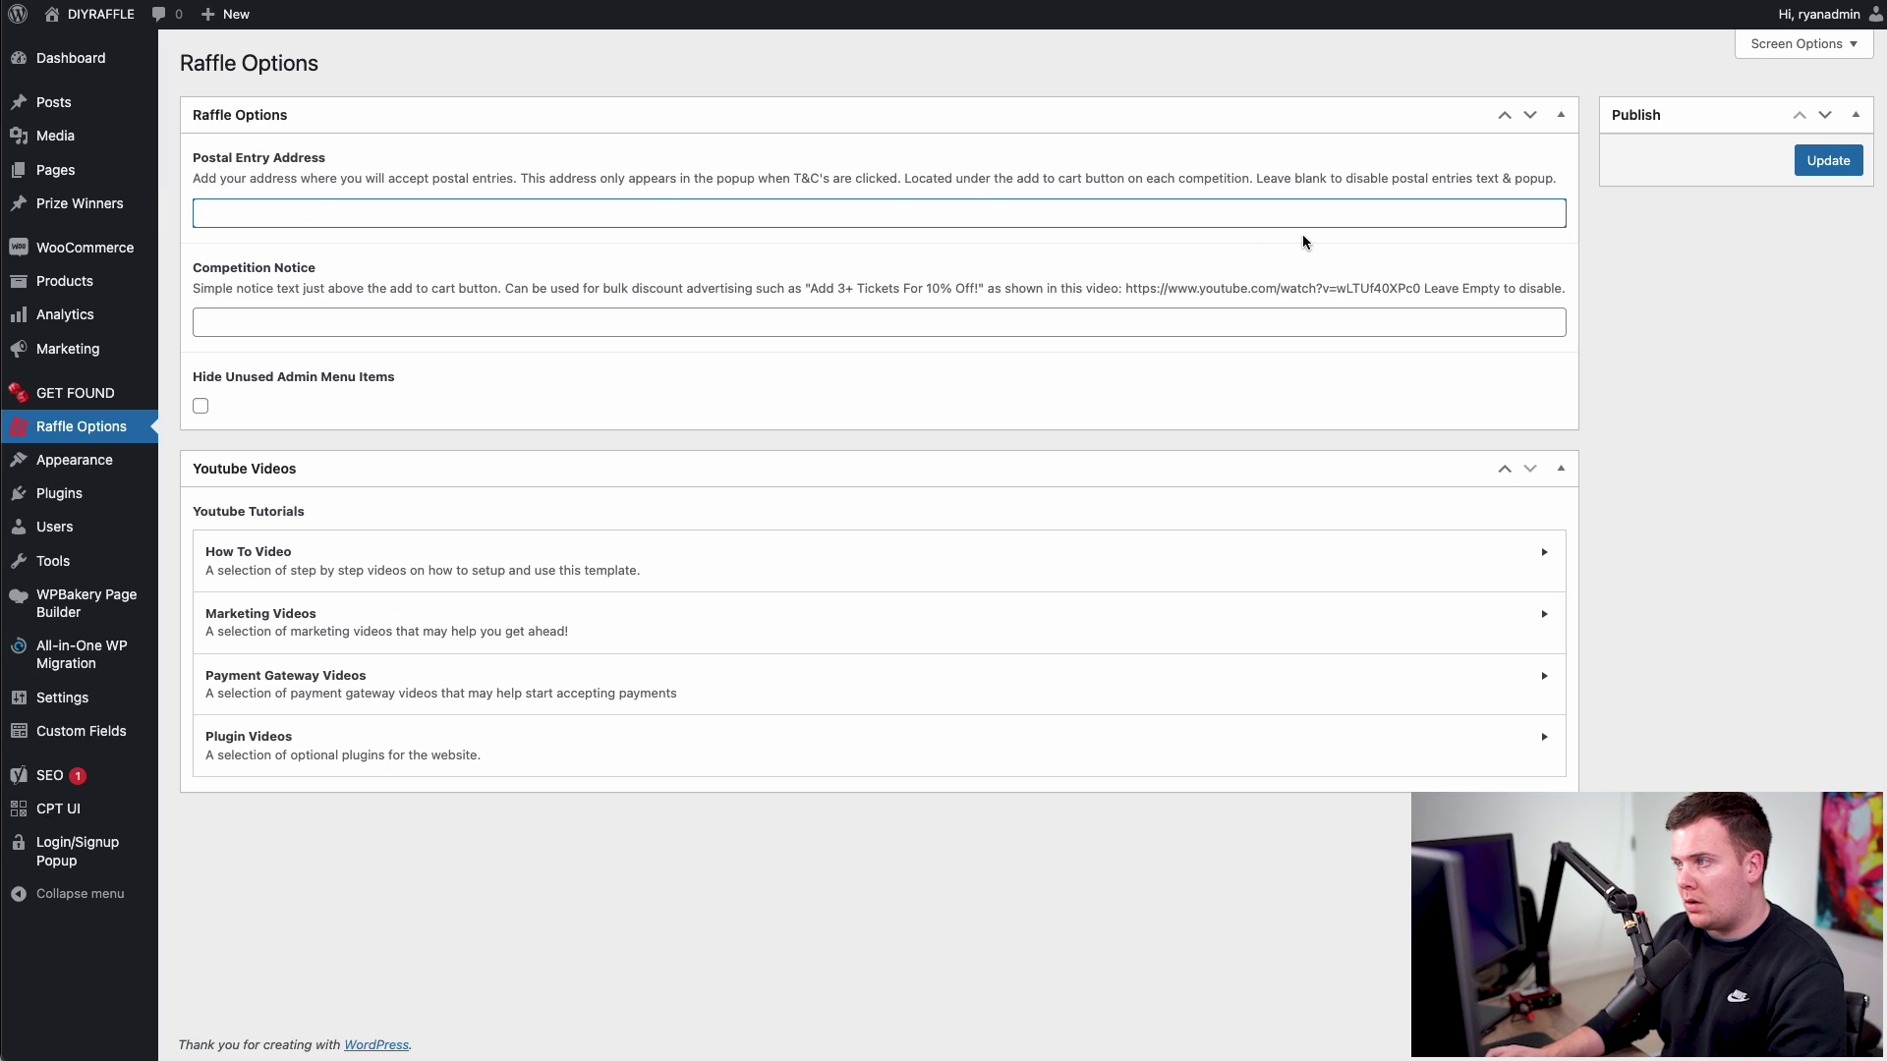
click(1820, 164)
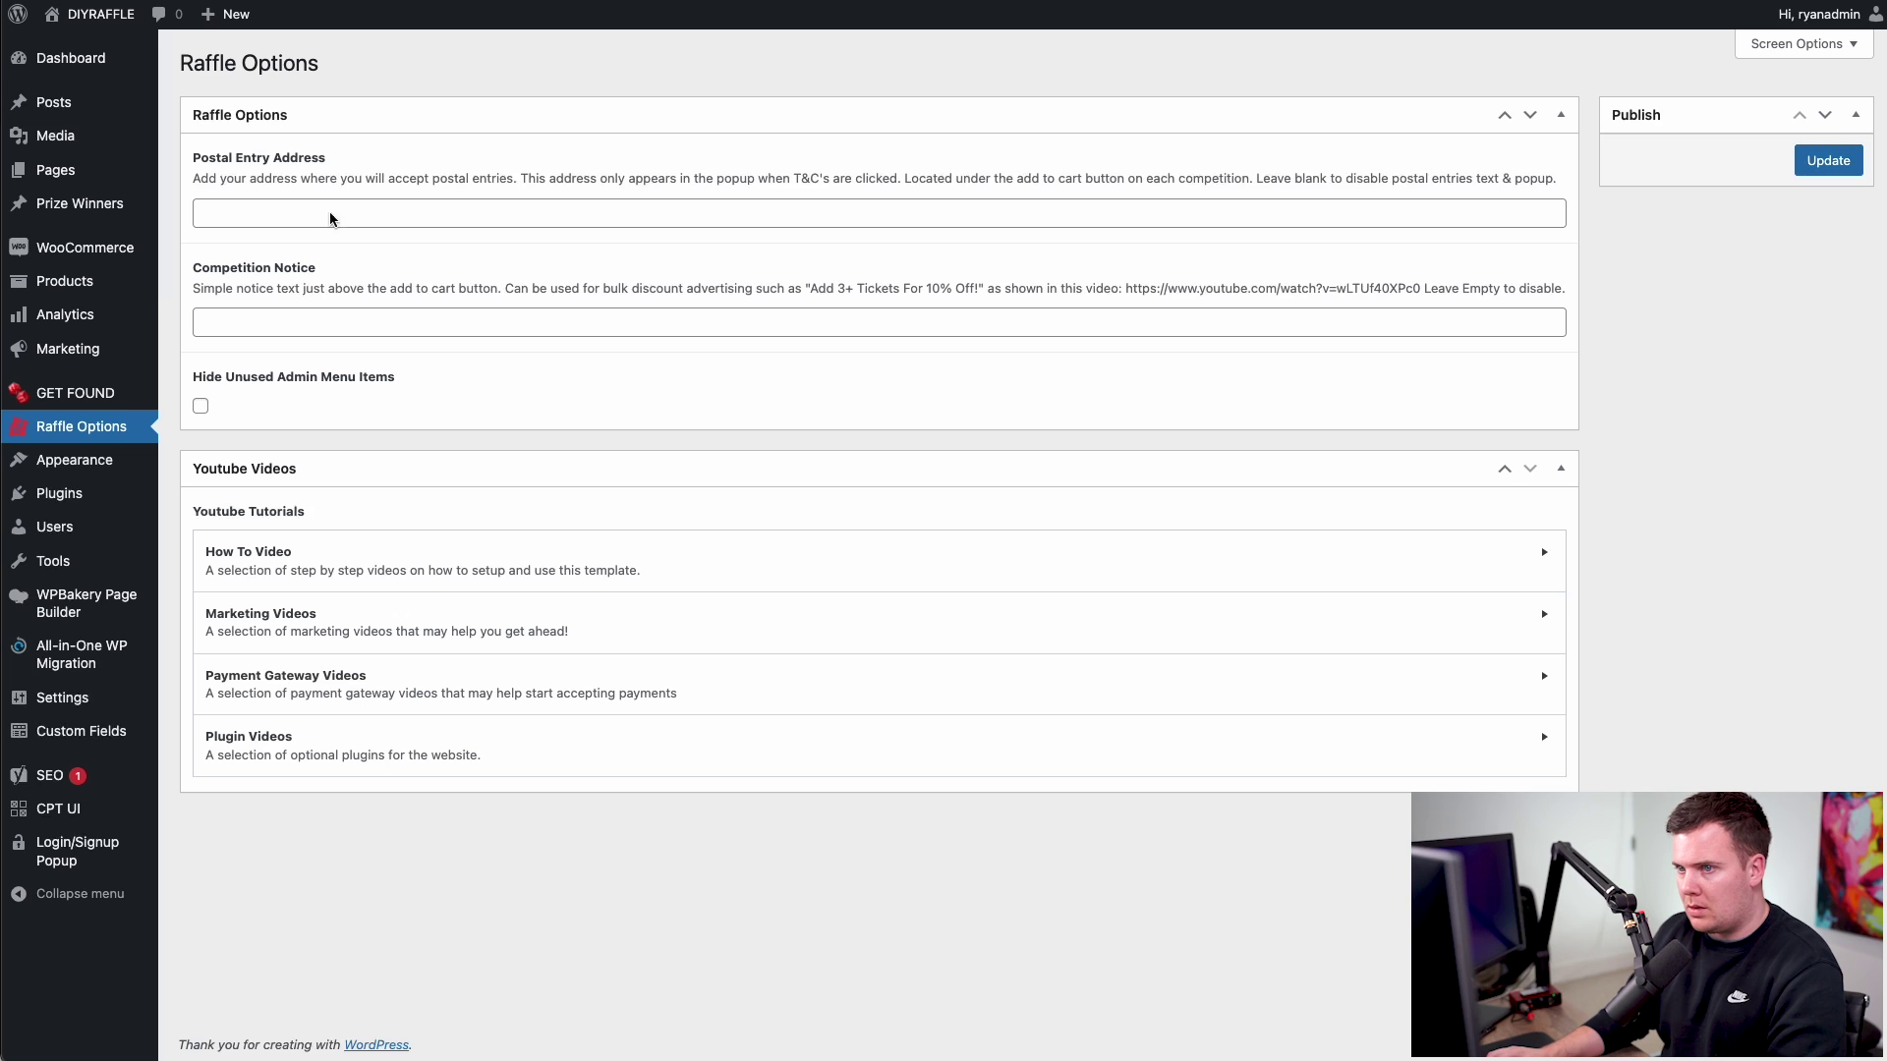
click(390, 224)
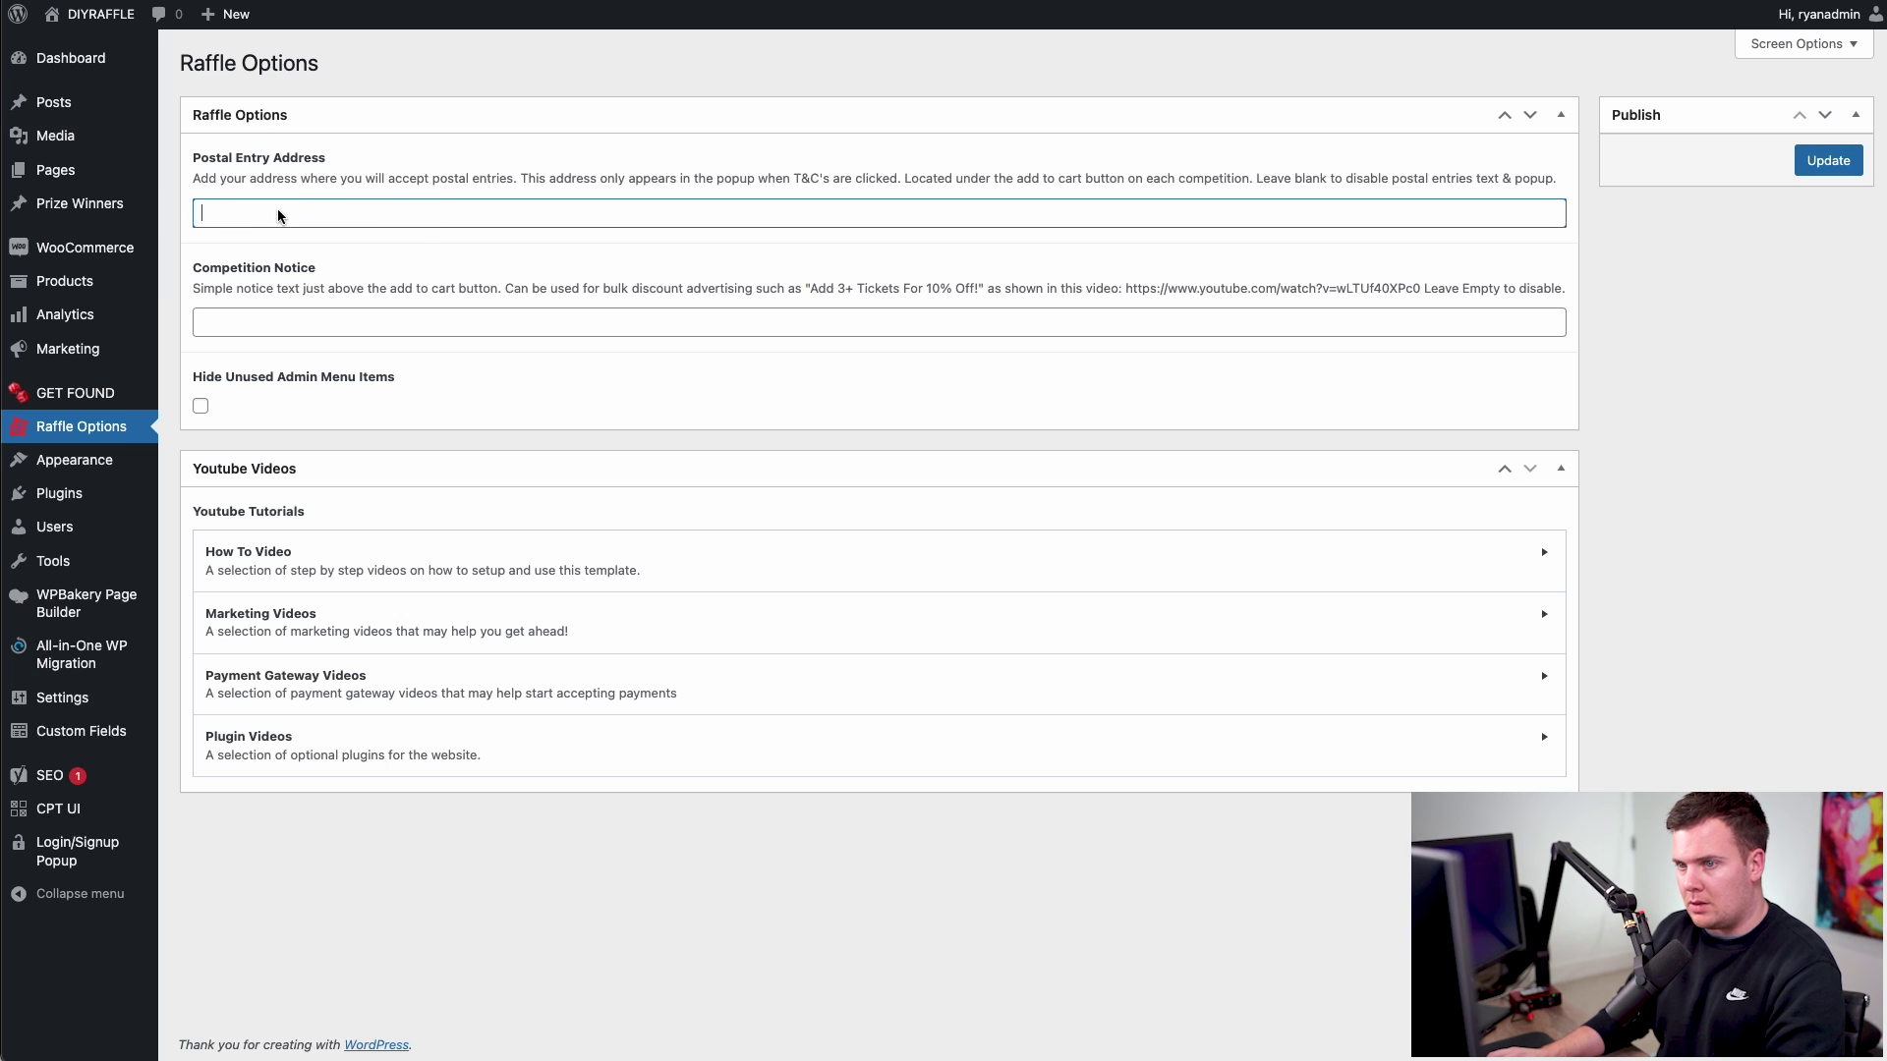
click(1816, 165)
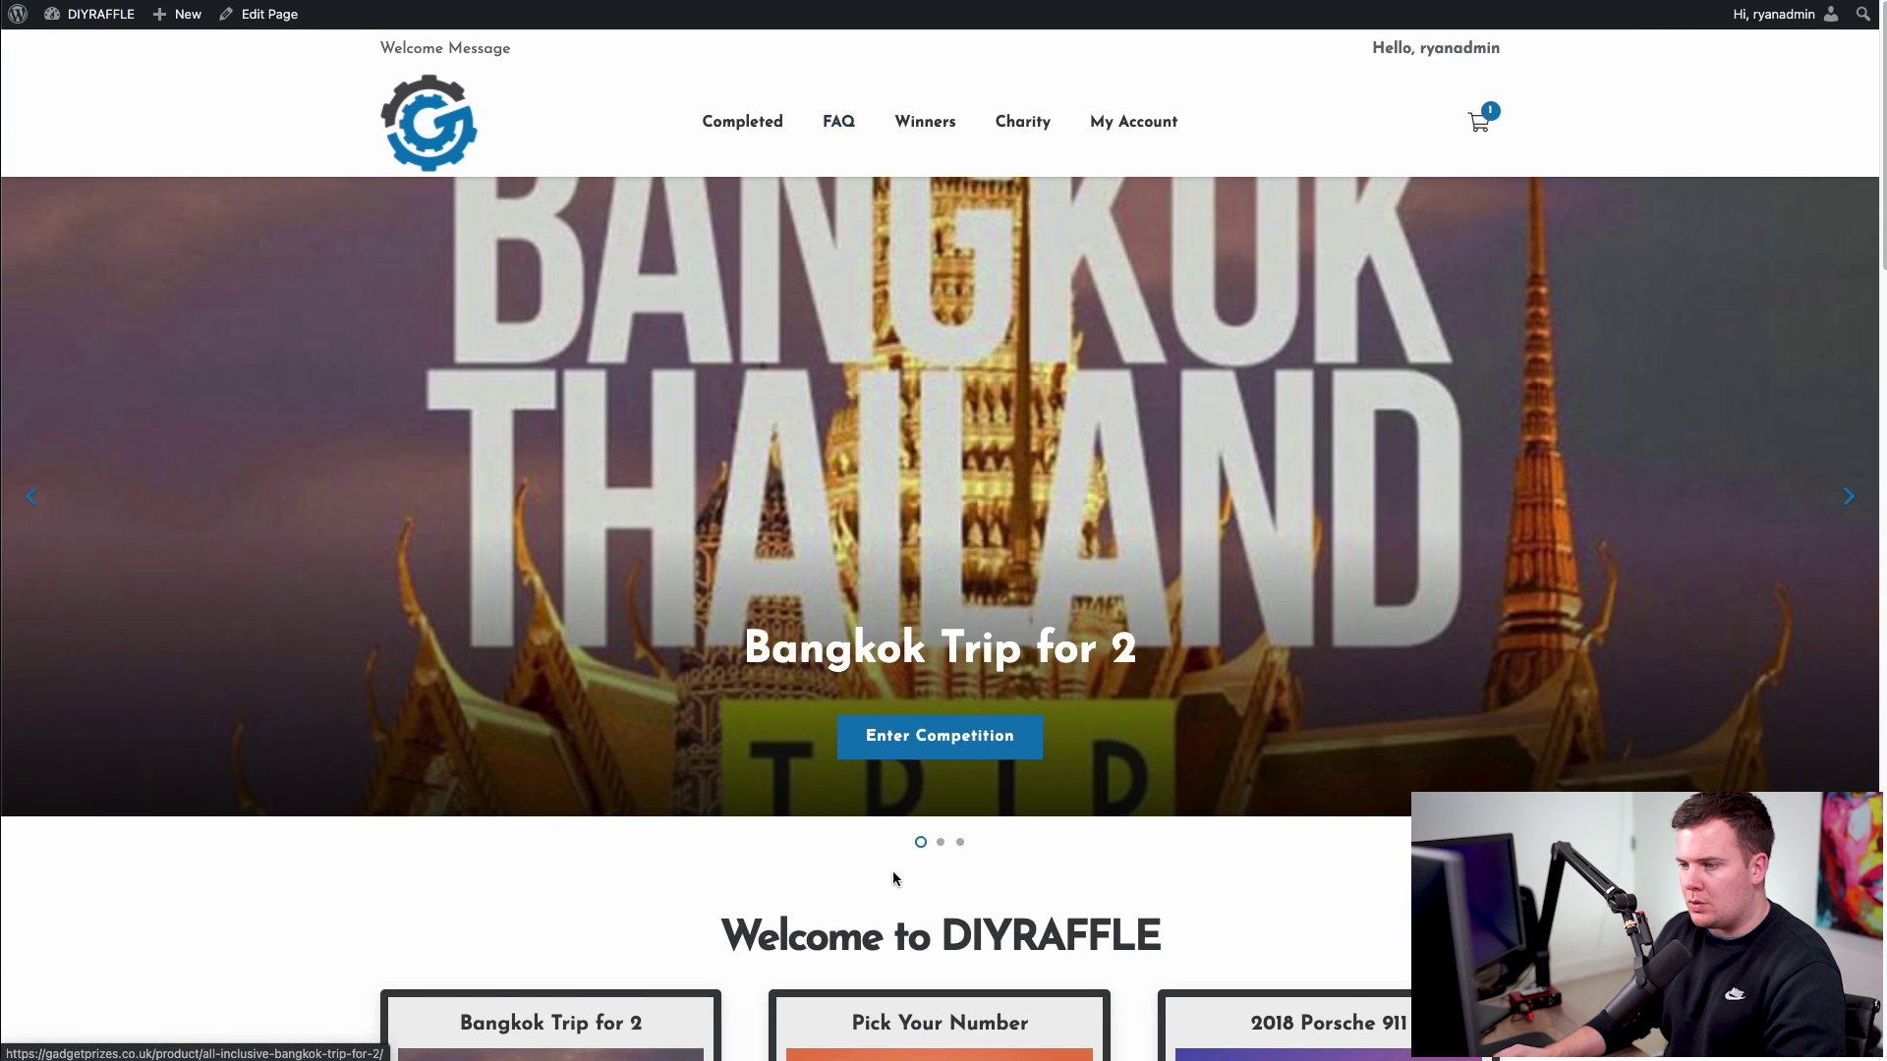
scroll(915, 381, down, 10)
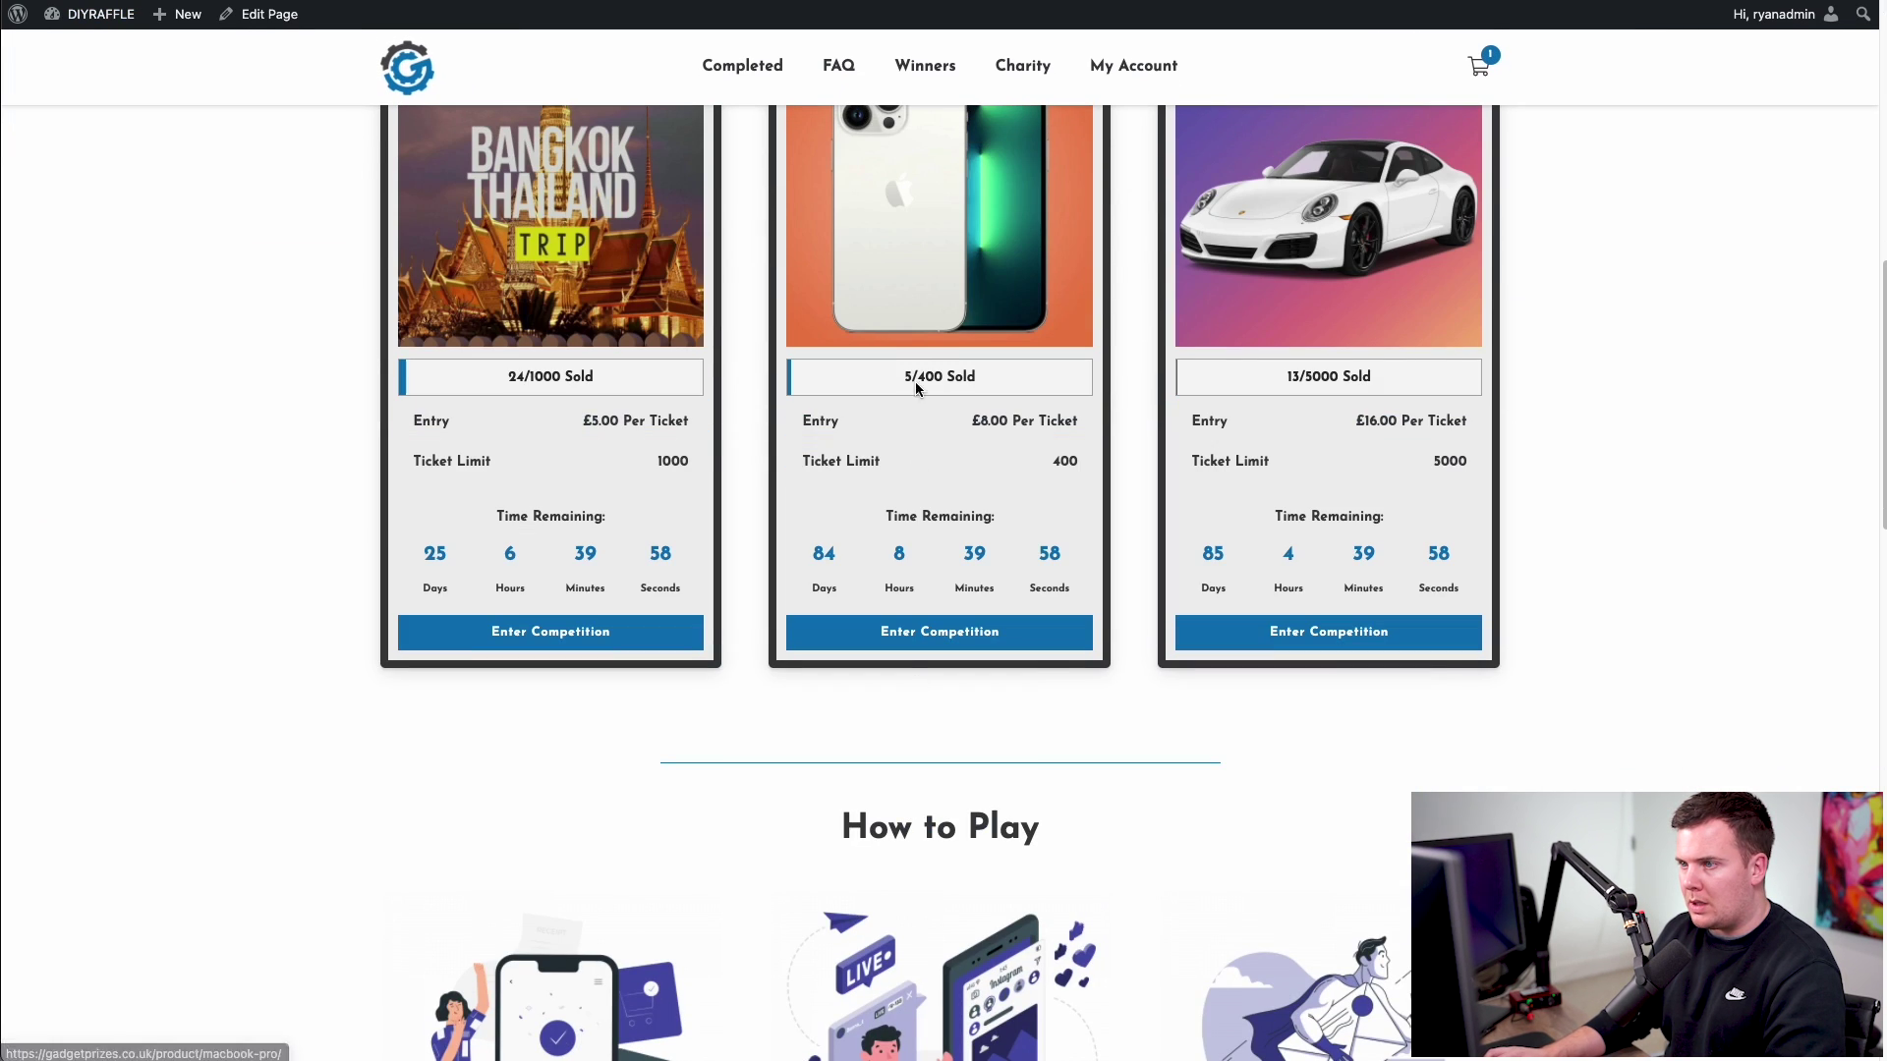
scroll(1075, 604, down, 10)
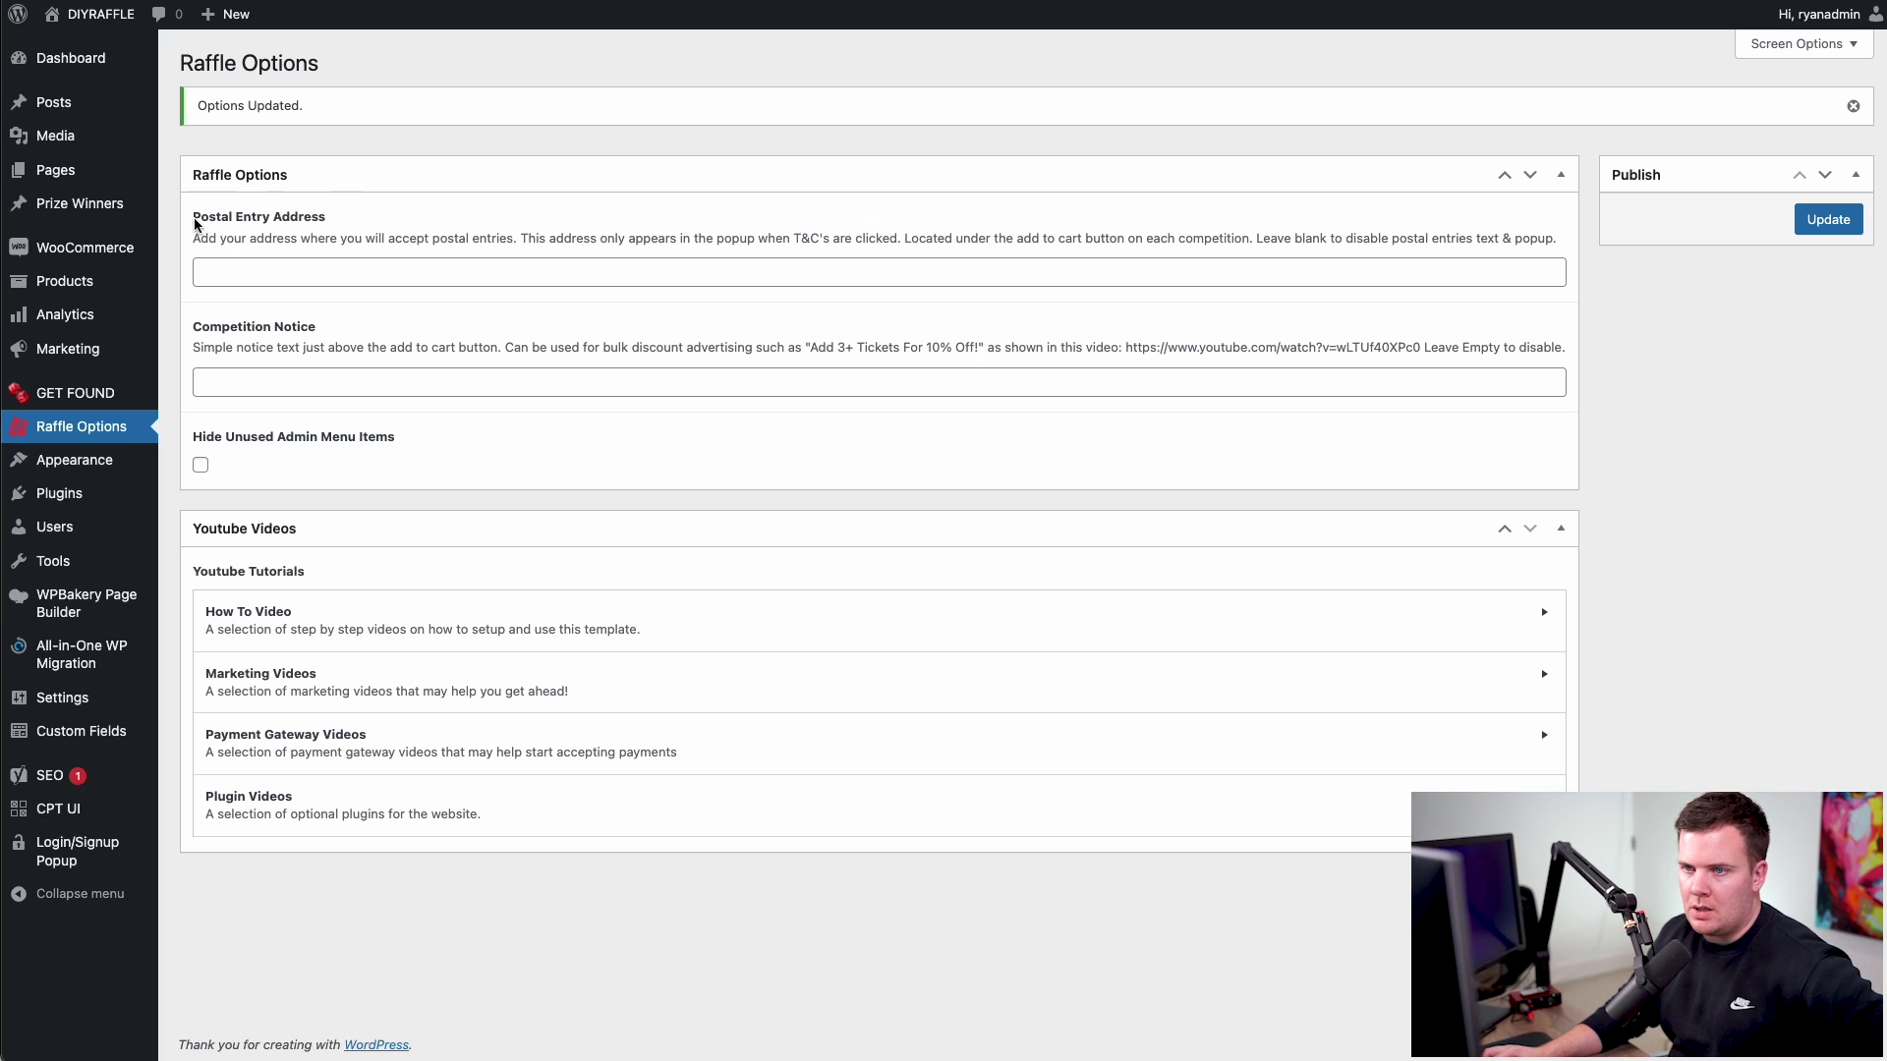
- Confirm the Postal Entry Address is empty and locate the Competition Notice setting
drag(195, 224, 370, 216)
click(341, 226)
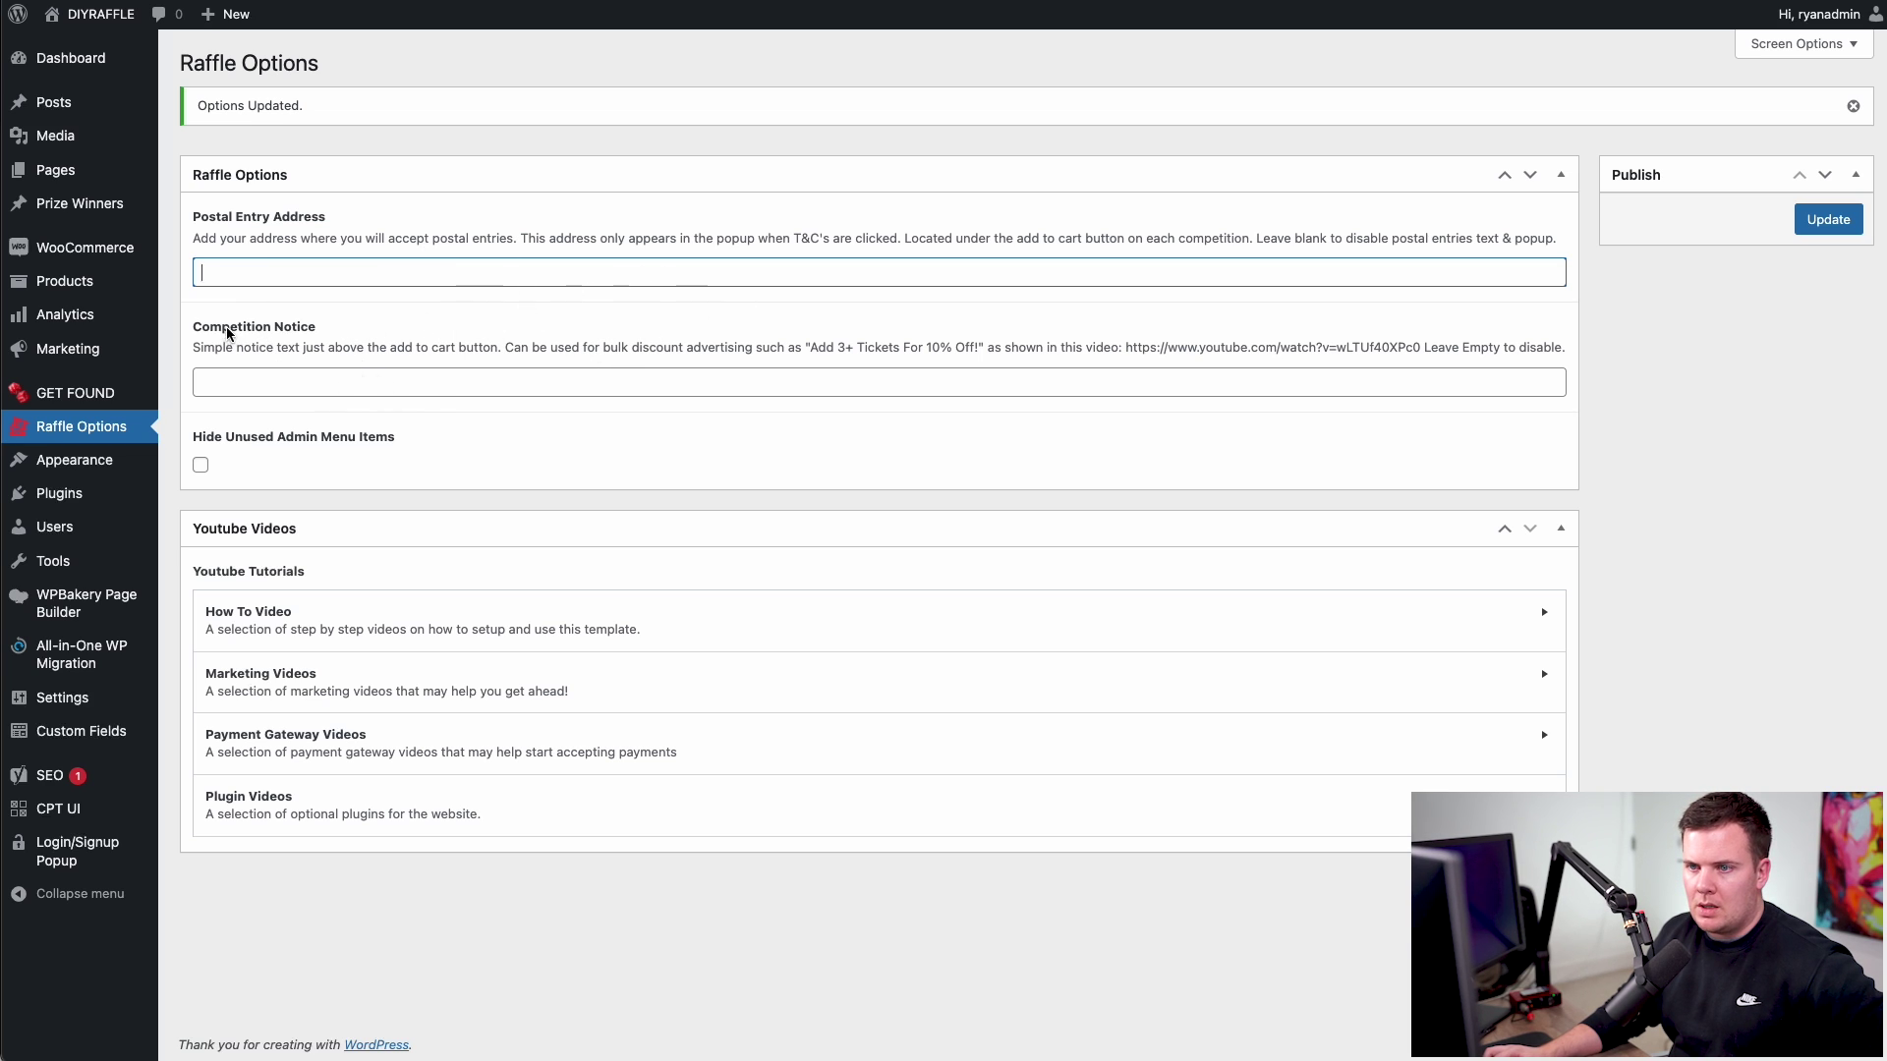
drag(195, 327, 304, 325)
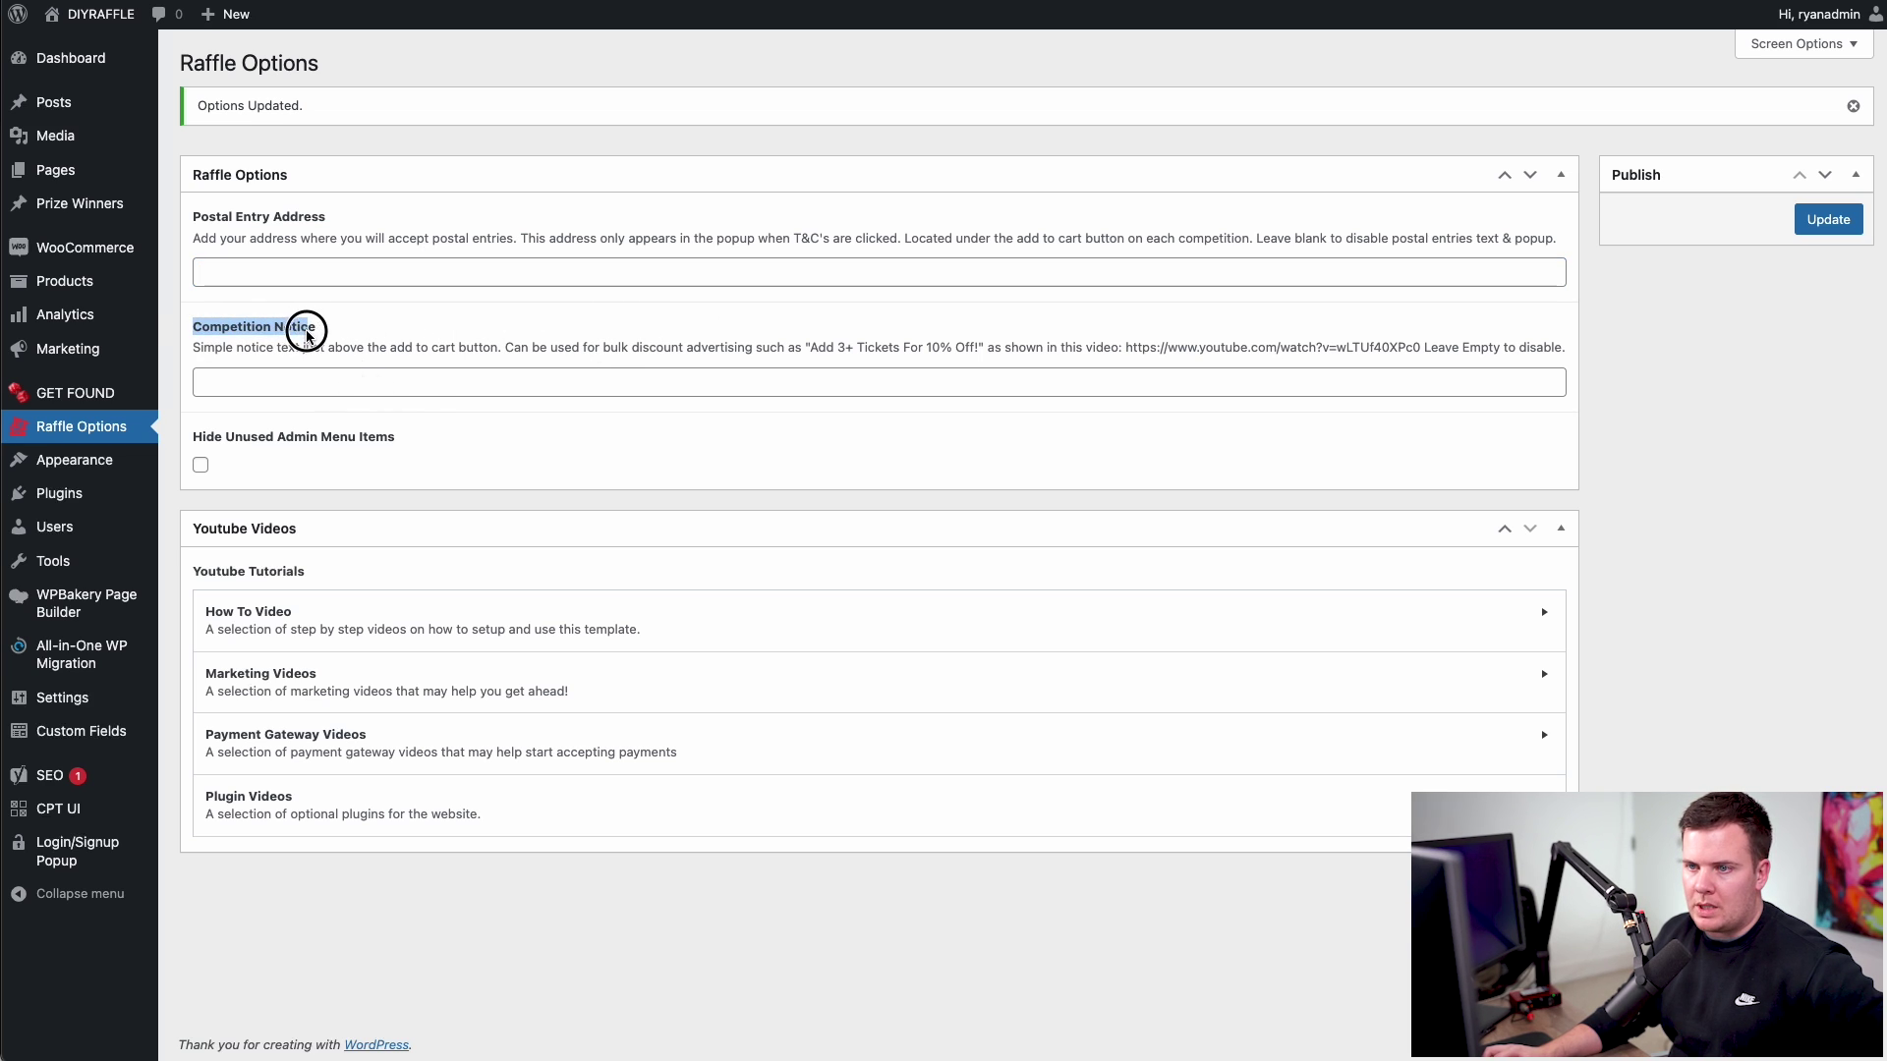
click(364, 346)
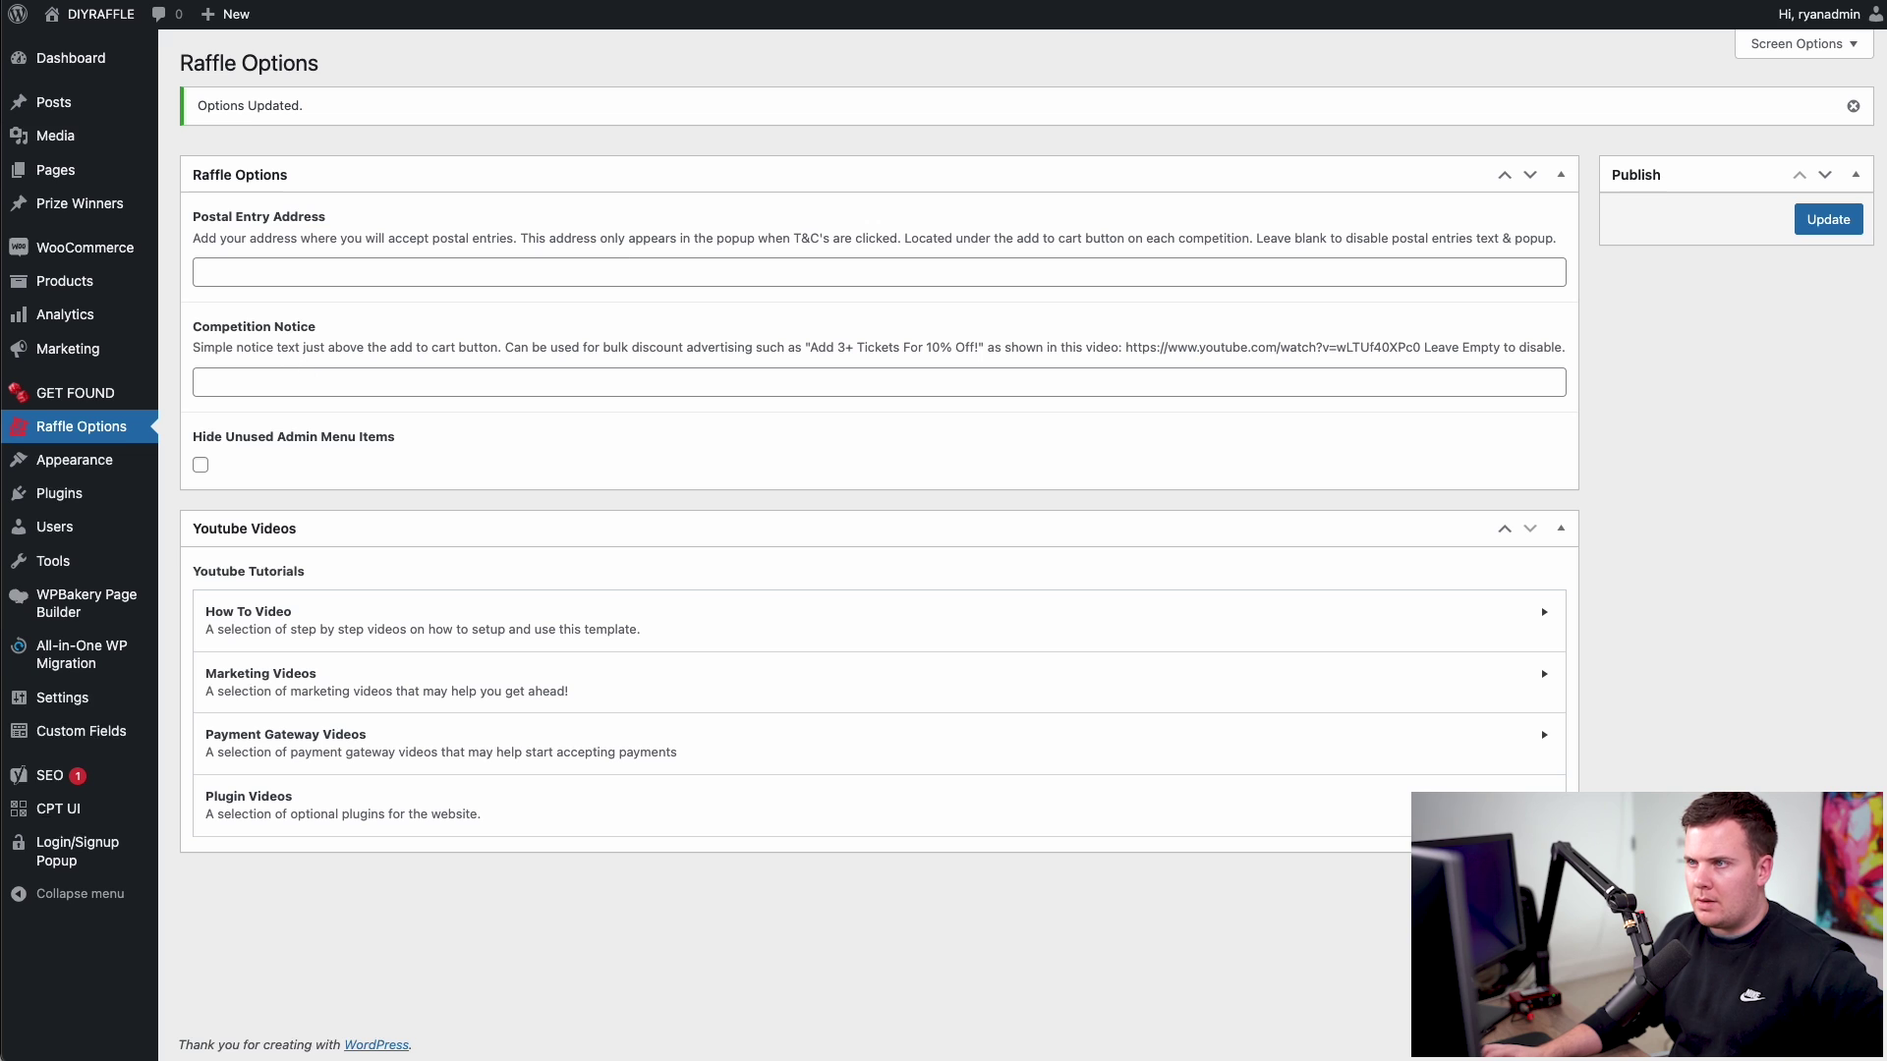
- Set Competition Notice to 'Add 3+ Tickets For 10% Off!', hide unused admin menu items, and update
click(288, 392)
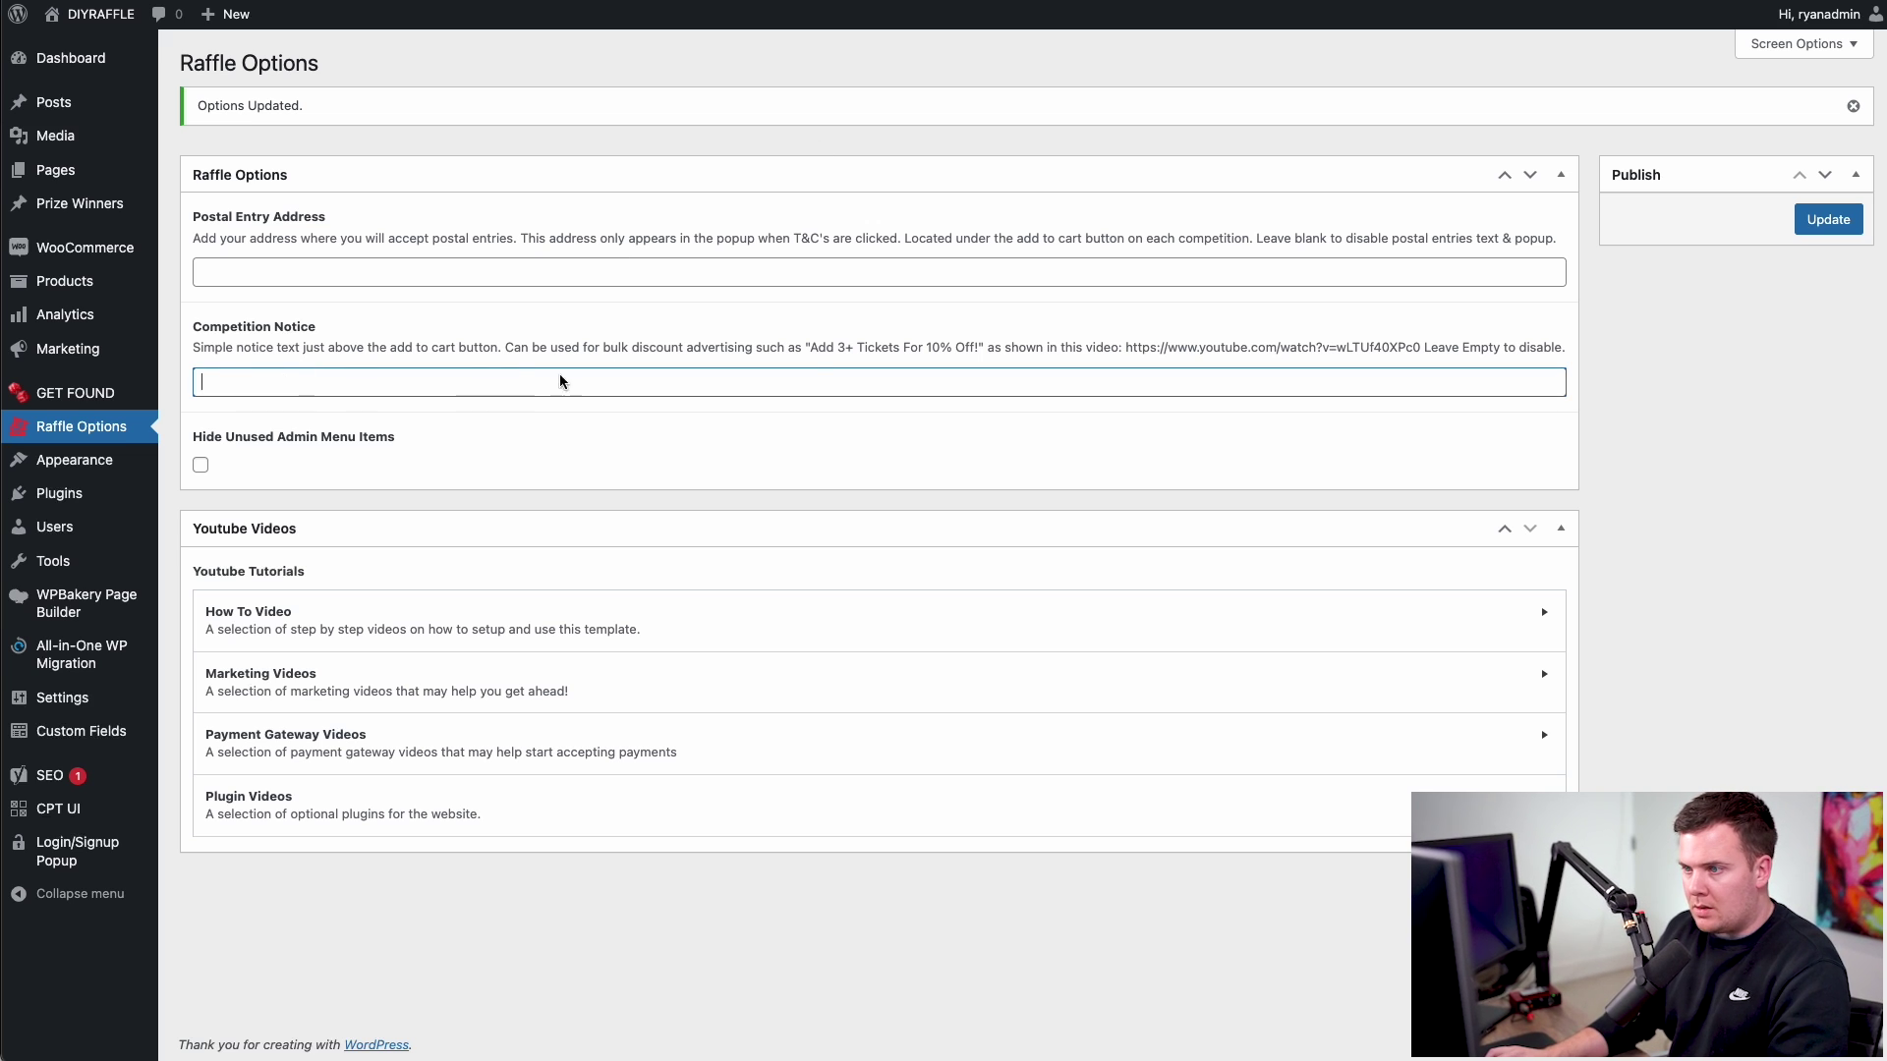
drag(812, 349, 983, 349)
key(ctrl+c)
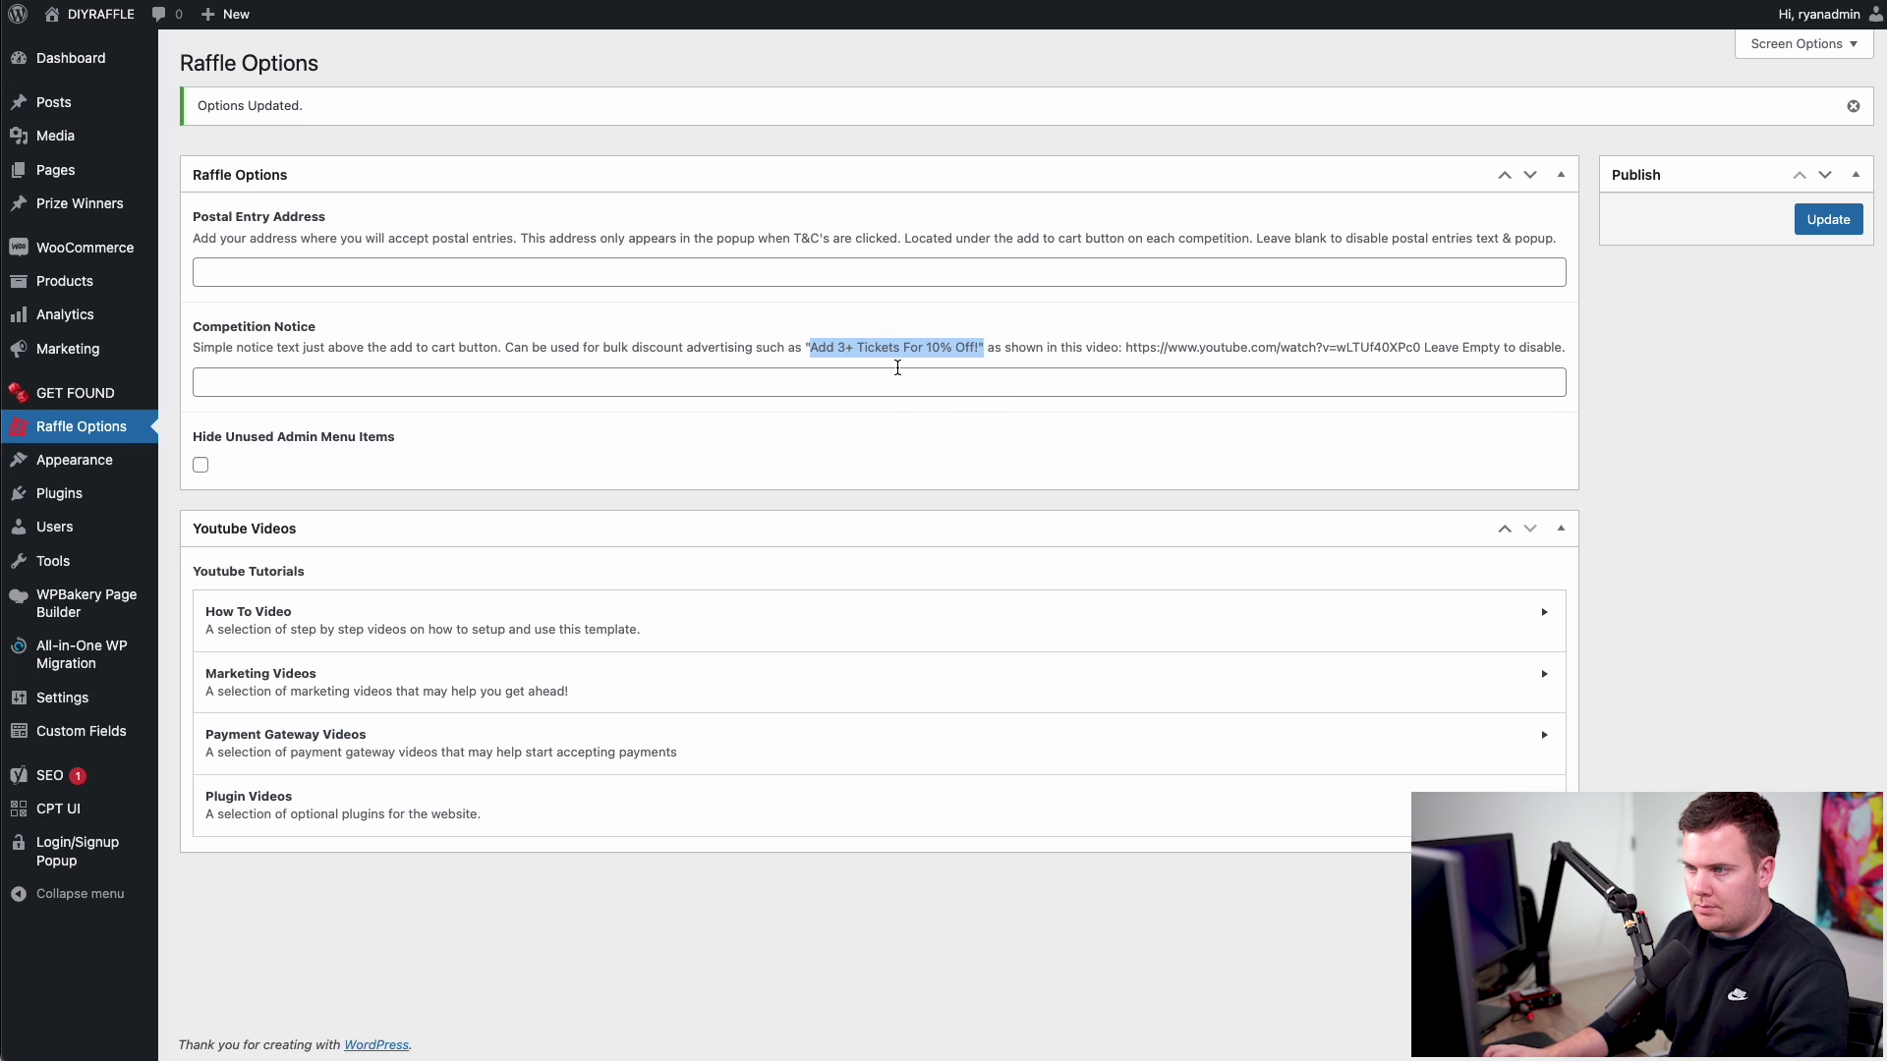
click(586, 393)
key(ctrl+v)
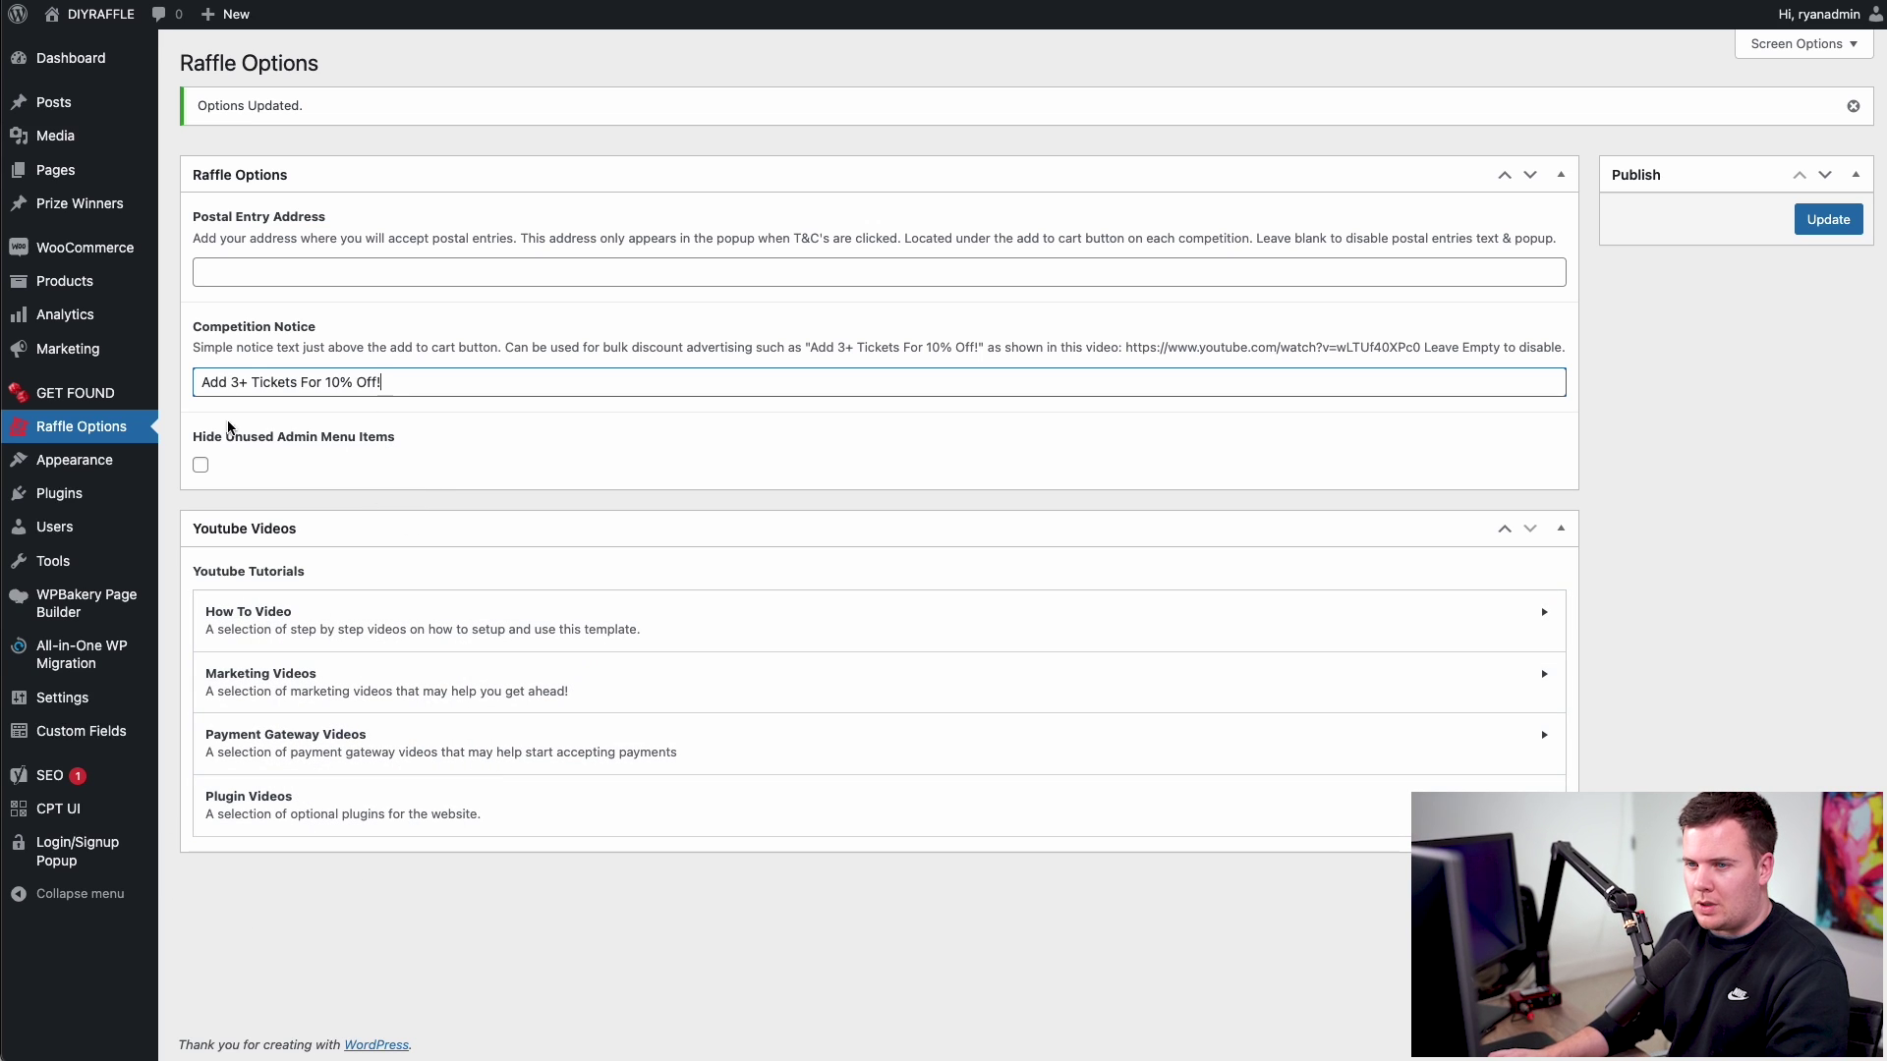
key(Tab)
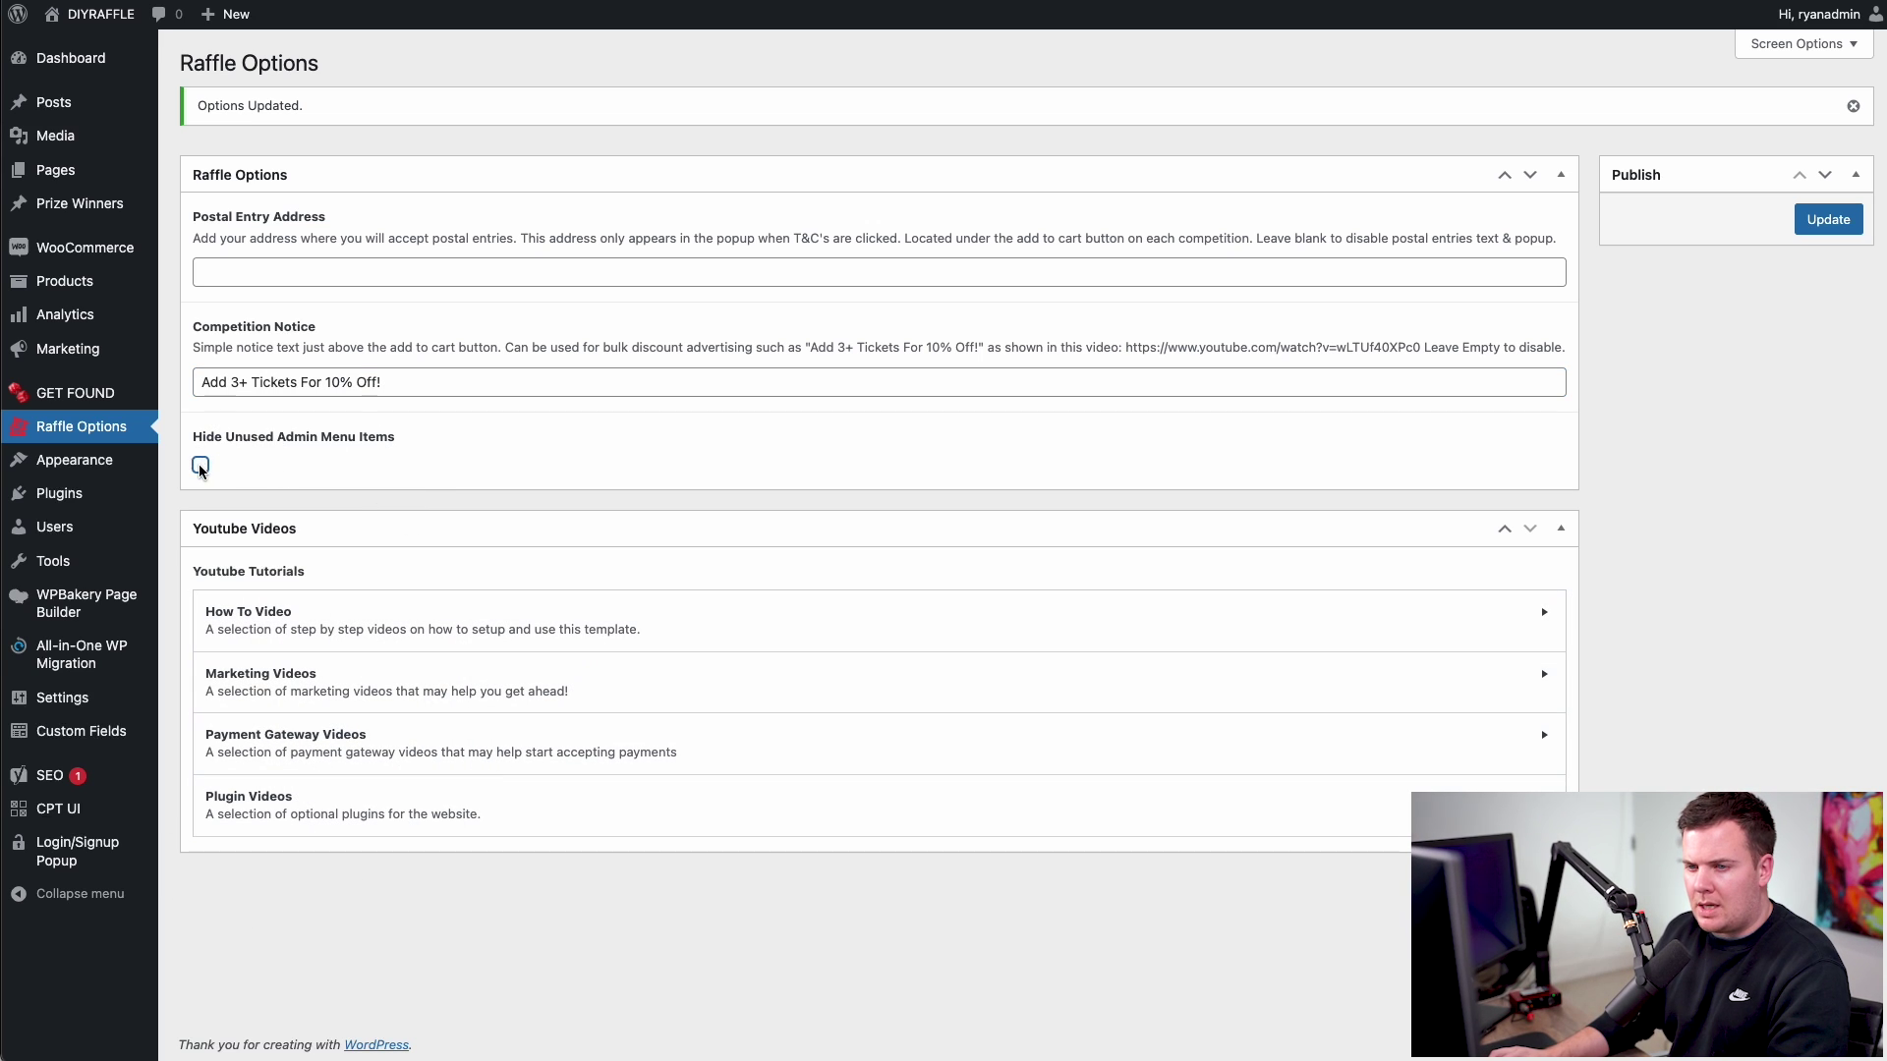
click(1828, 218)
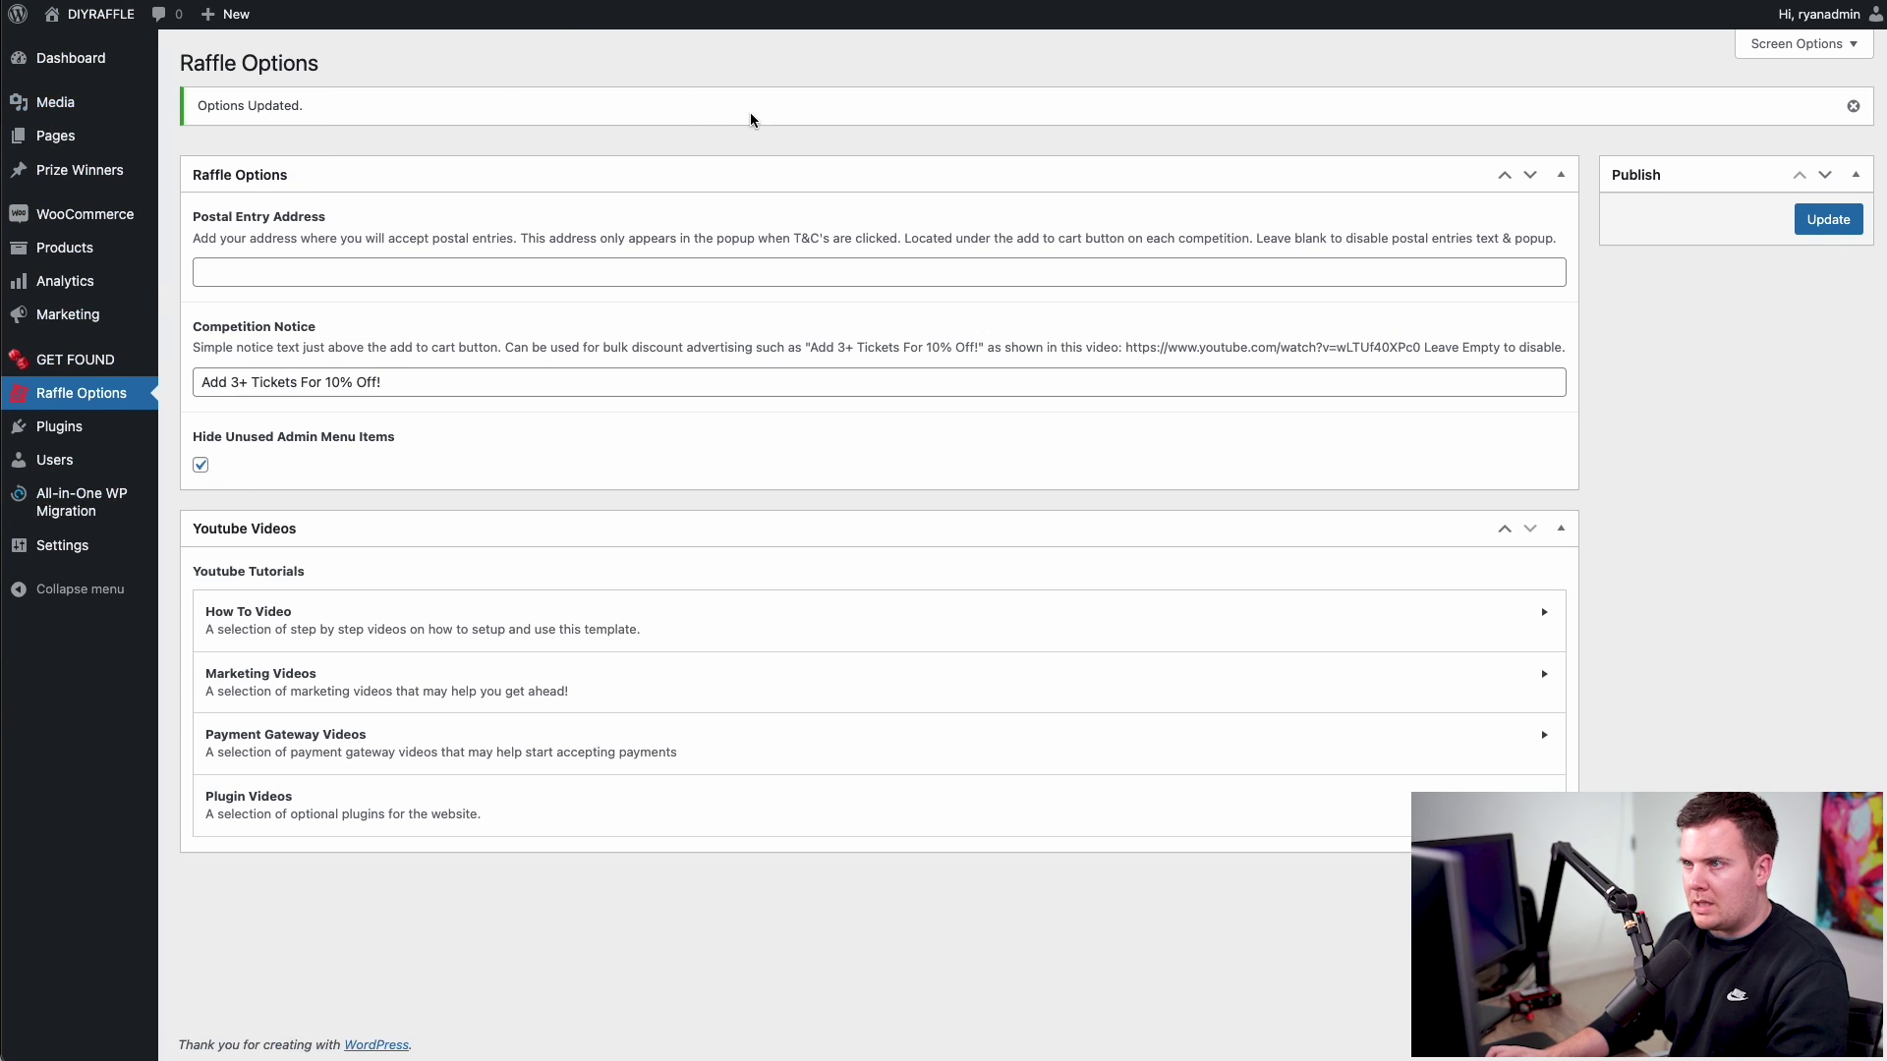
- Refresh the competition page and confirm the 'Add 3+ Tickets For 10% Off!' notice above Enter
key(ctrl+Tab)
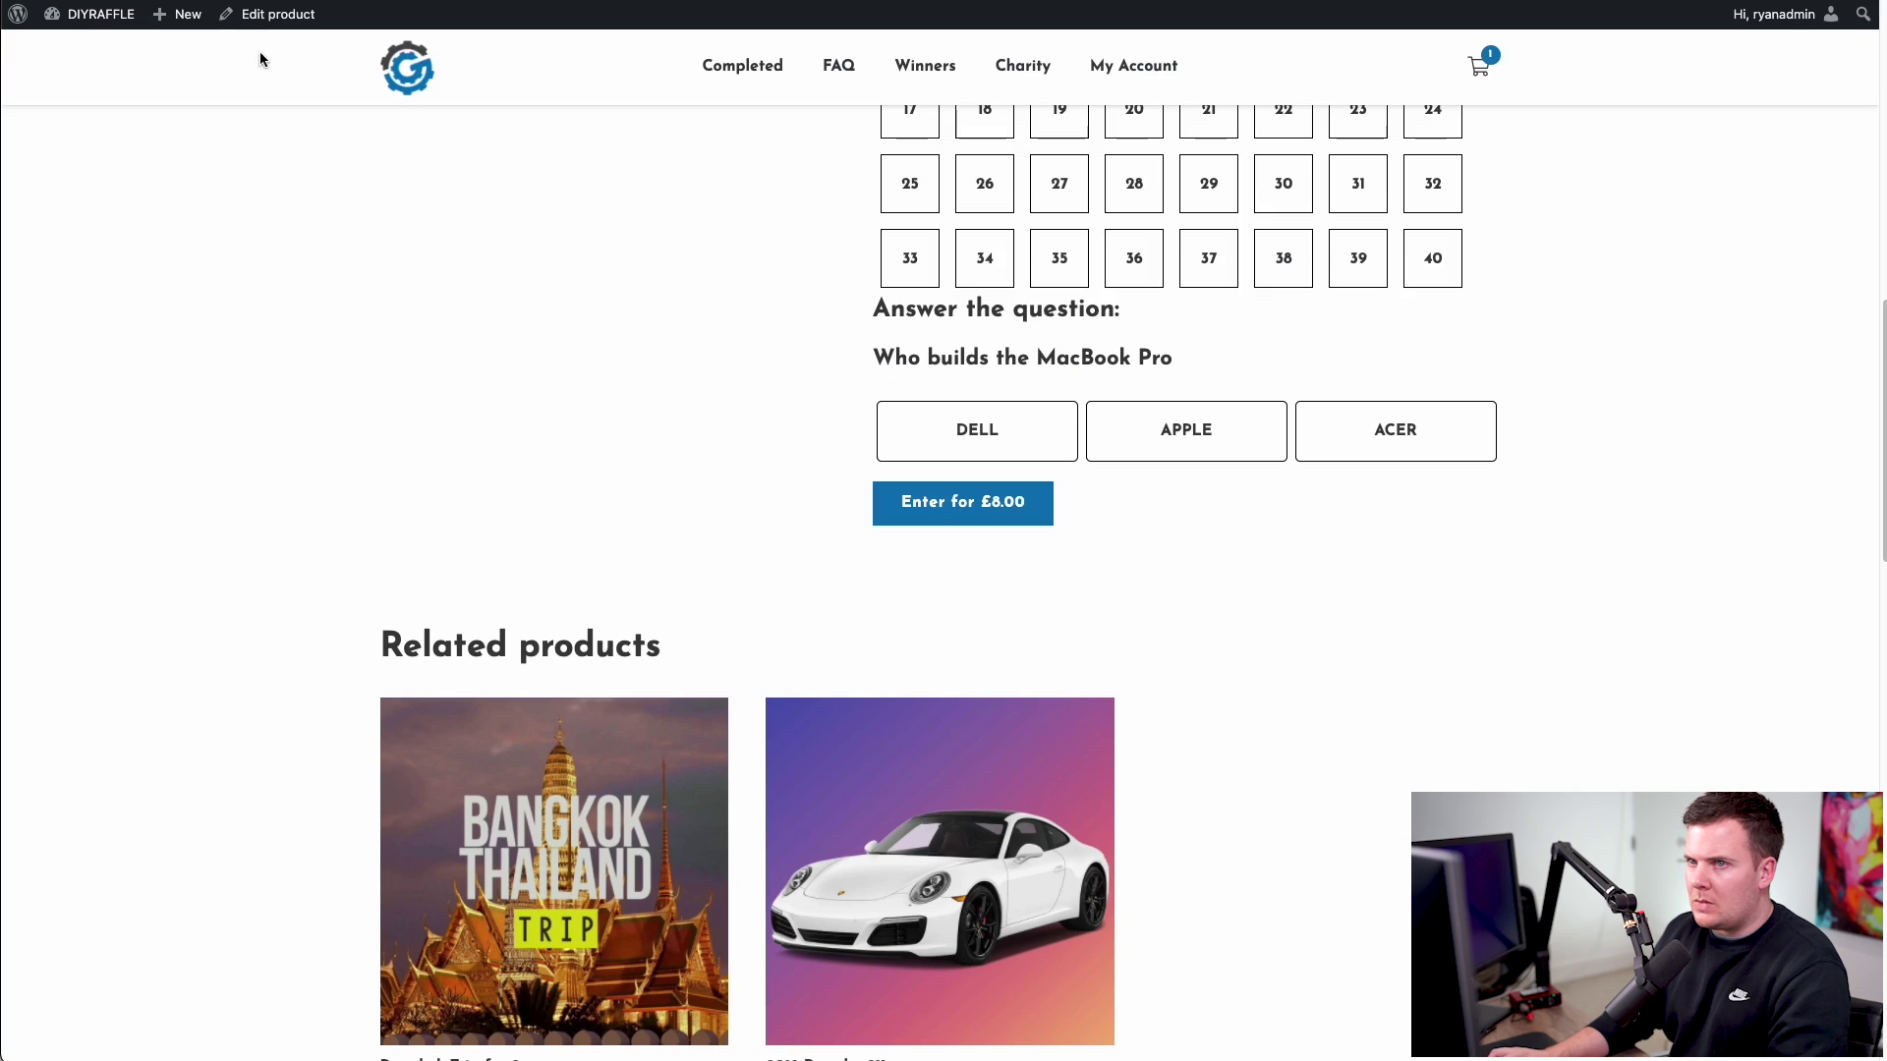
key(super+r)
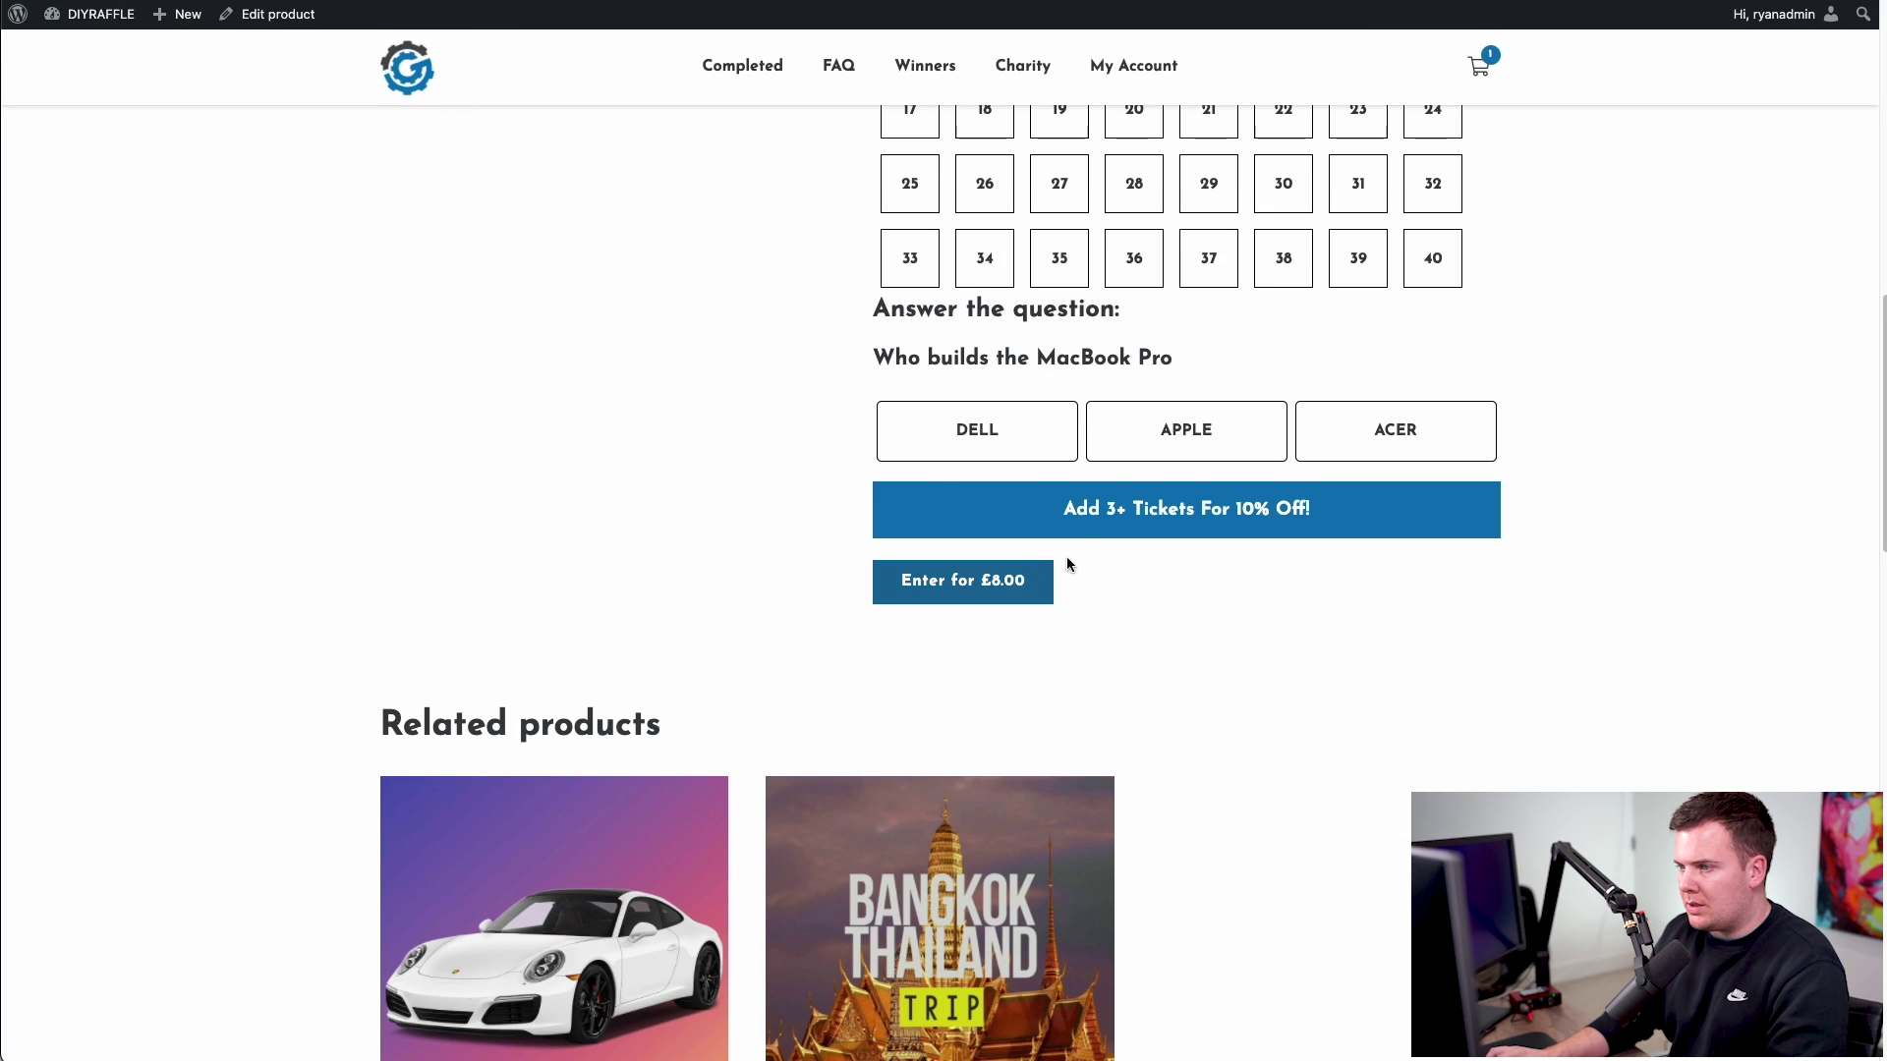
drag(1066, 511, 1142, 511)
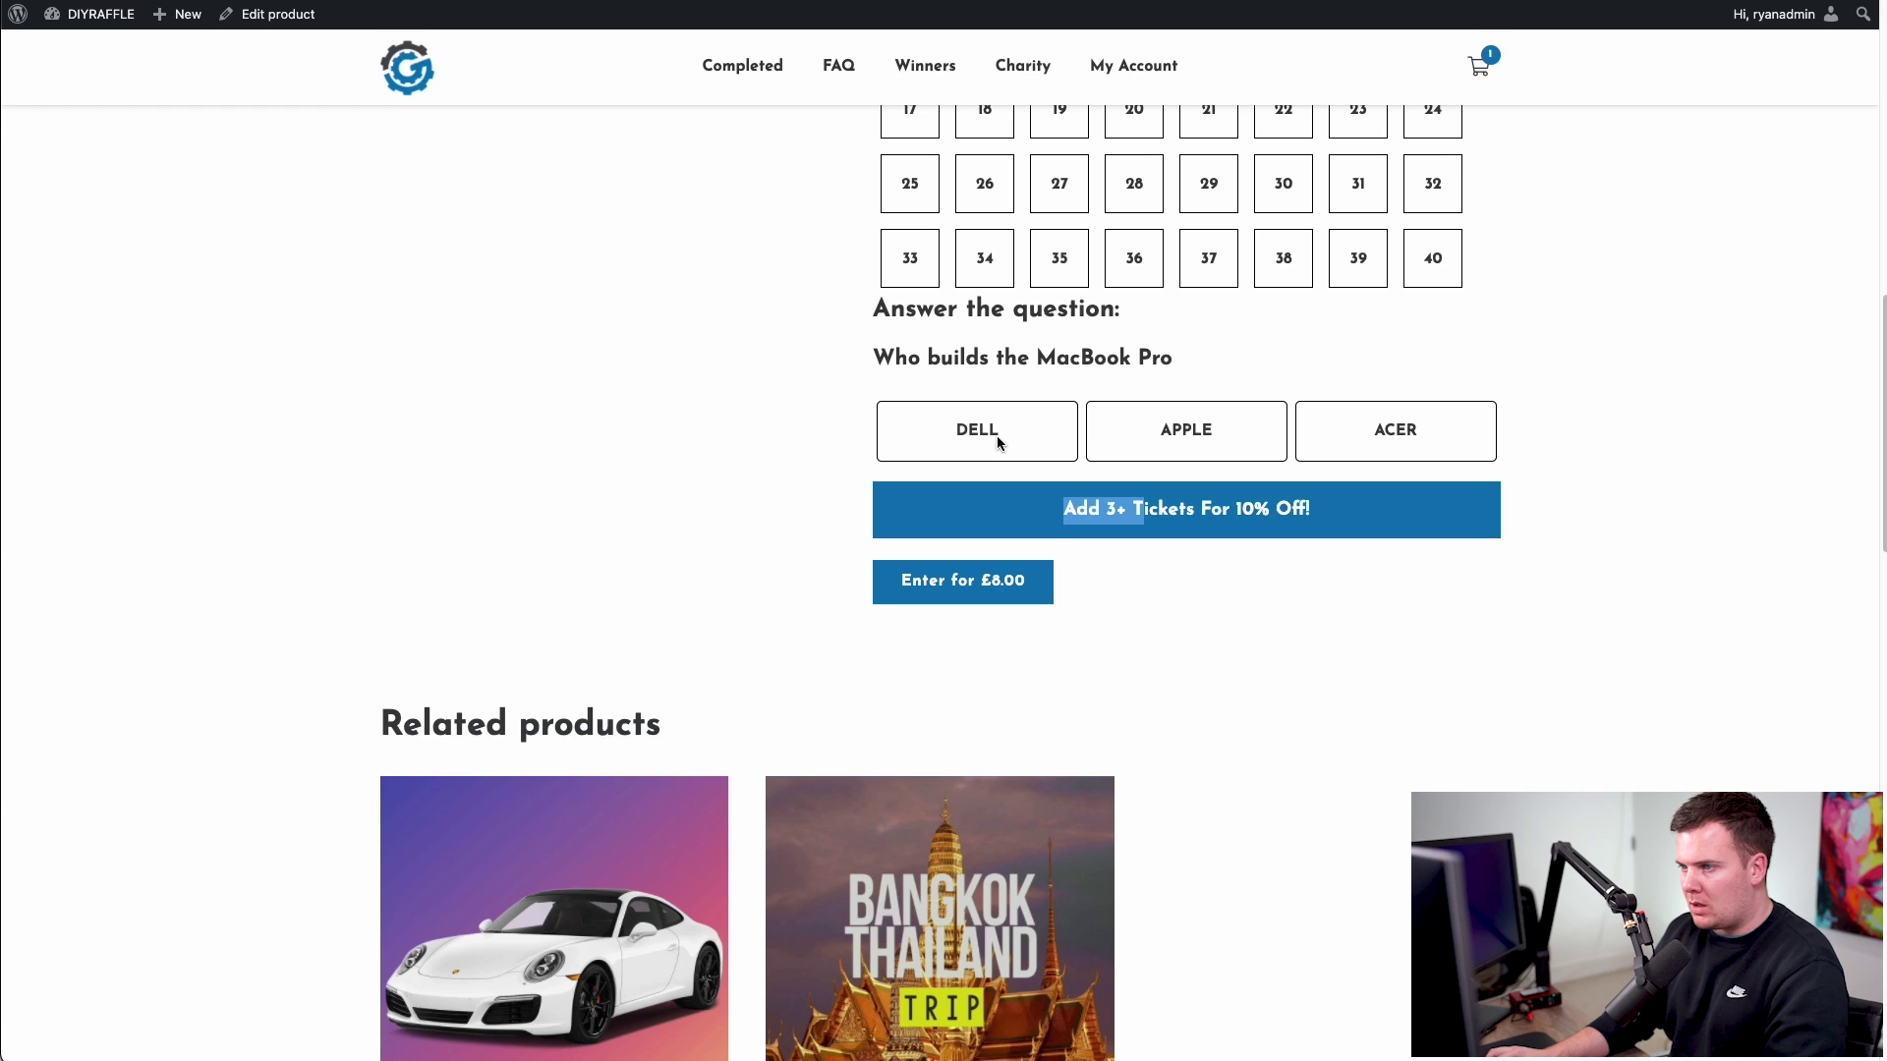
drag(1060, 510, 1334, 516)
click(1334, 516)
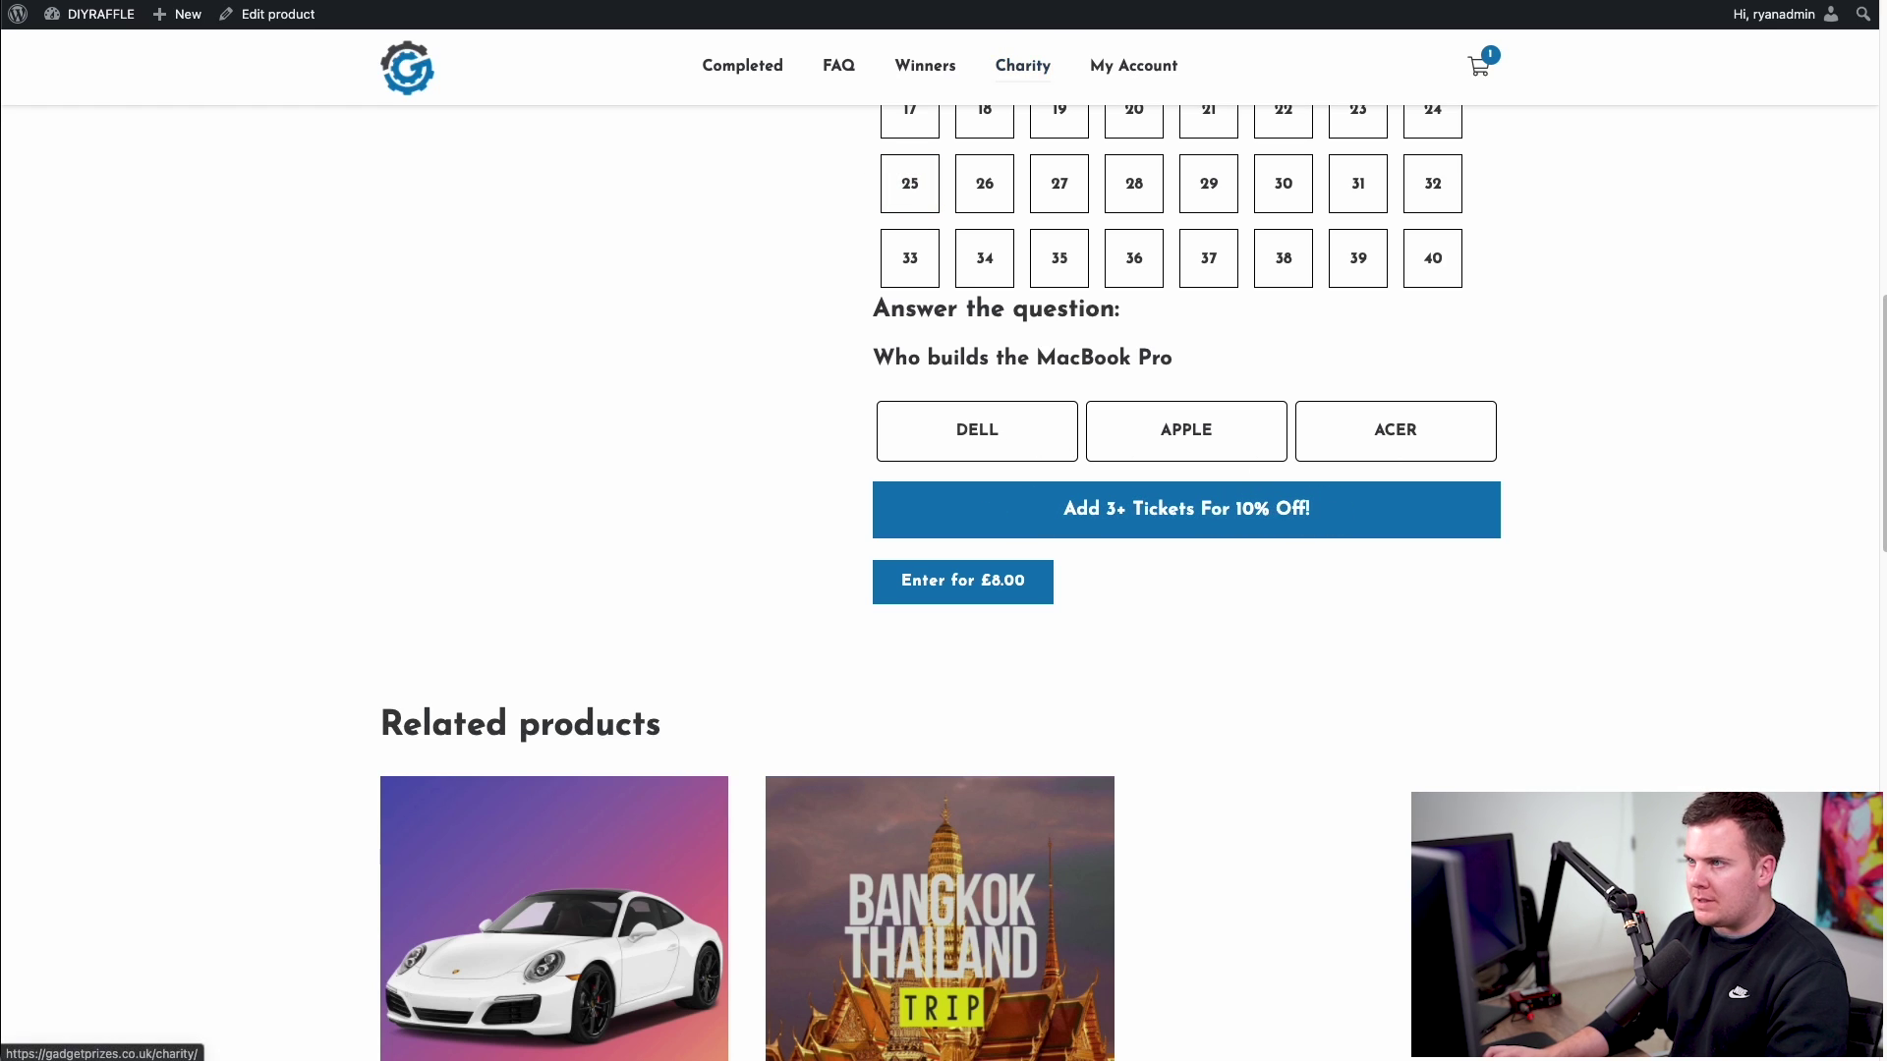
drag(1068, 514, 1352, 510)
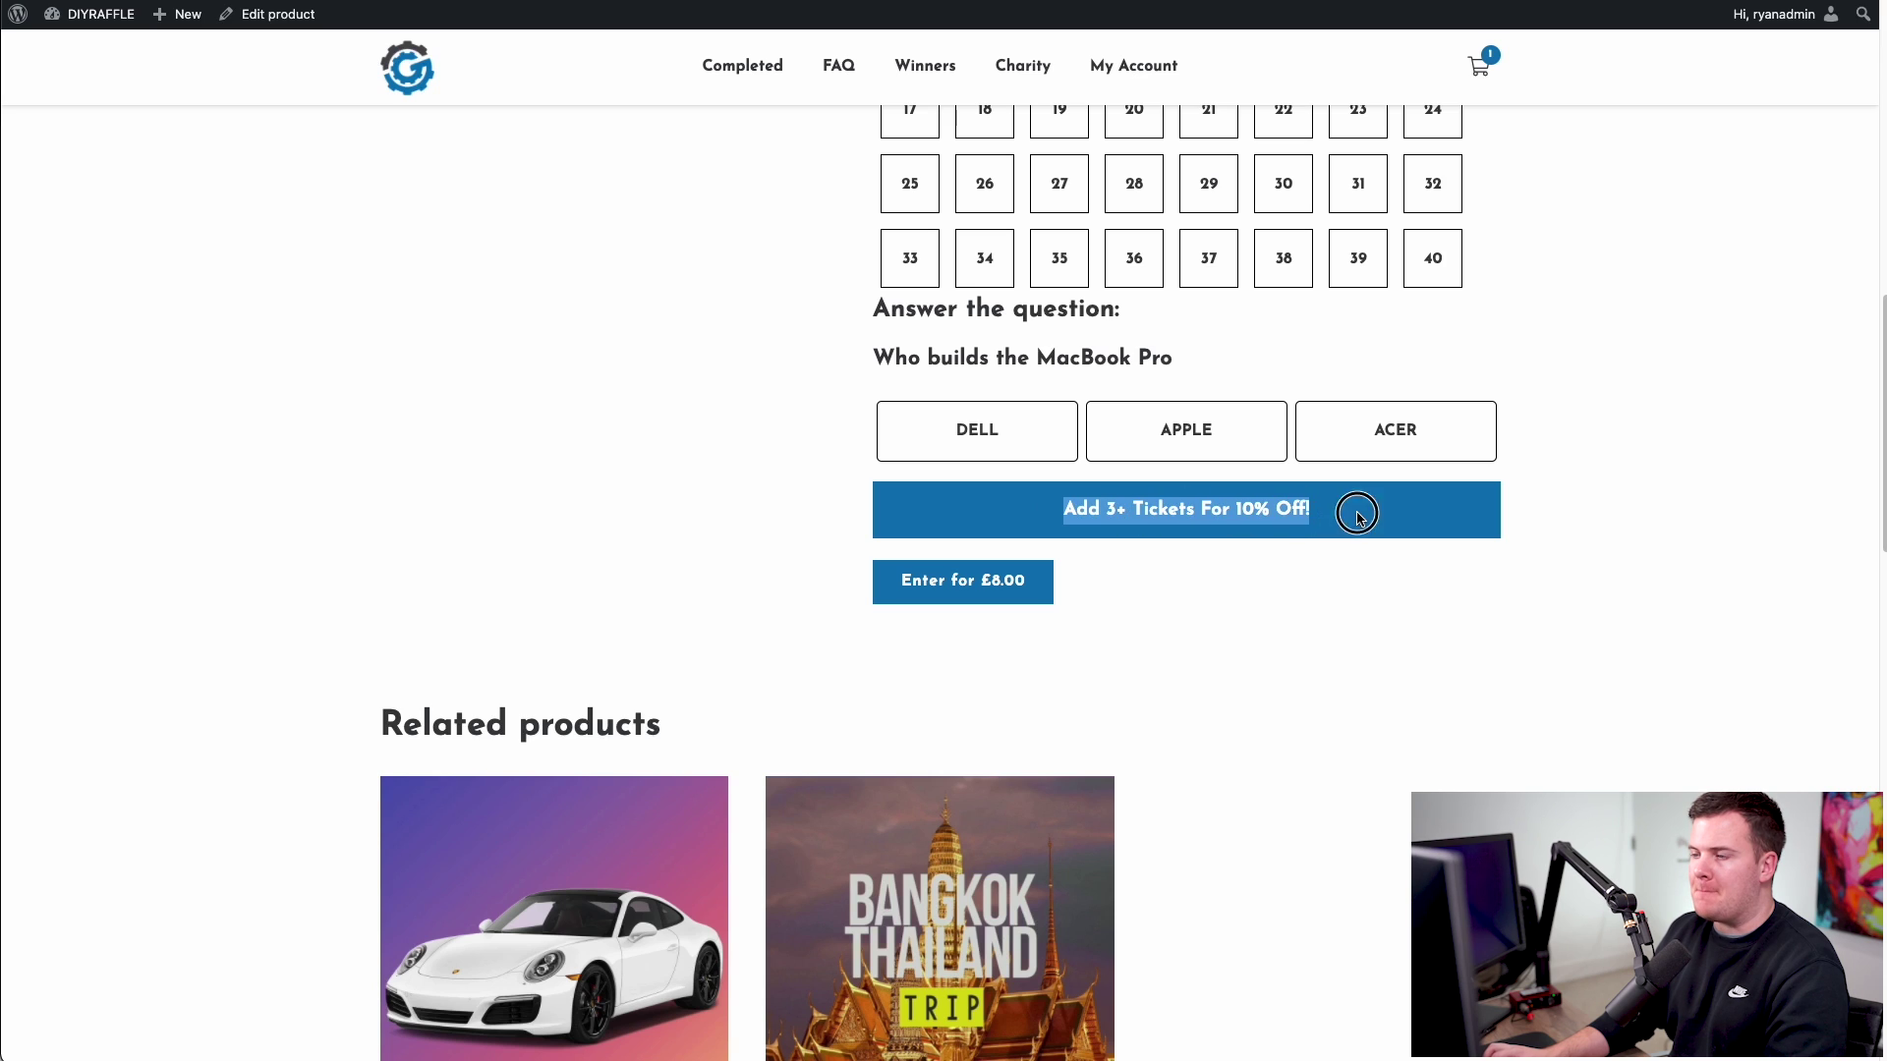
click(1352, 510)
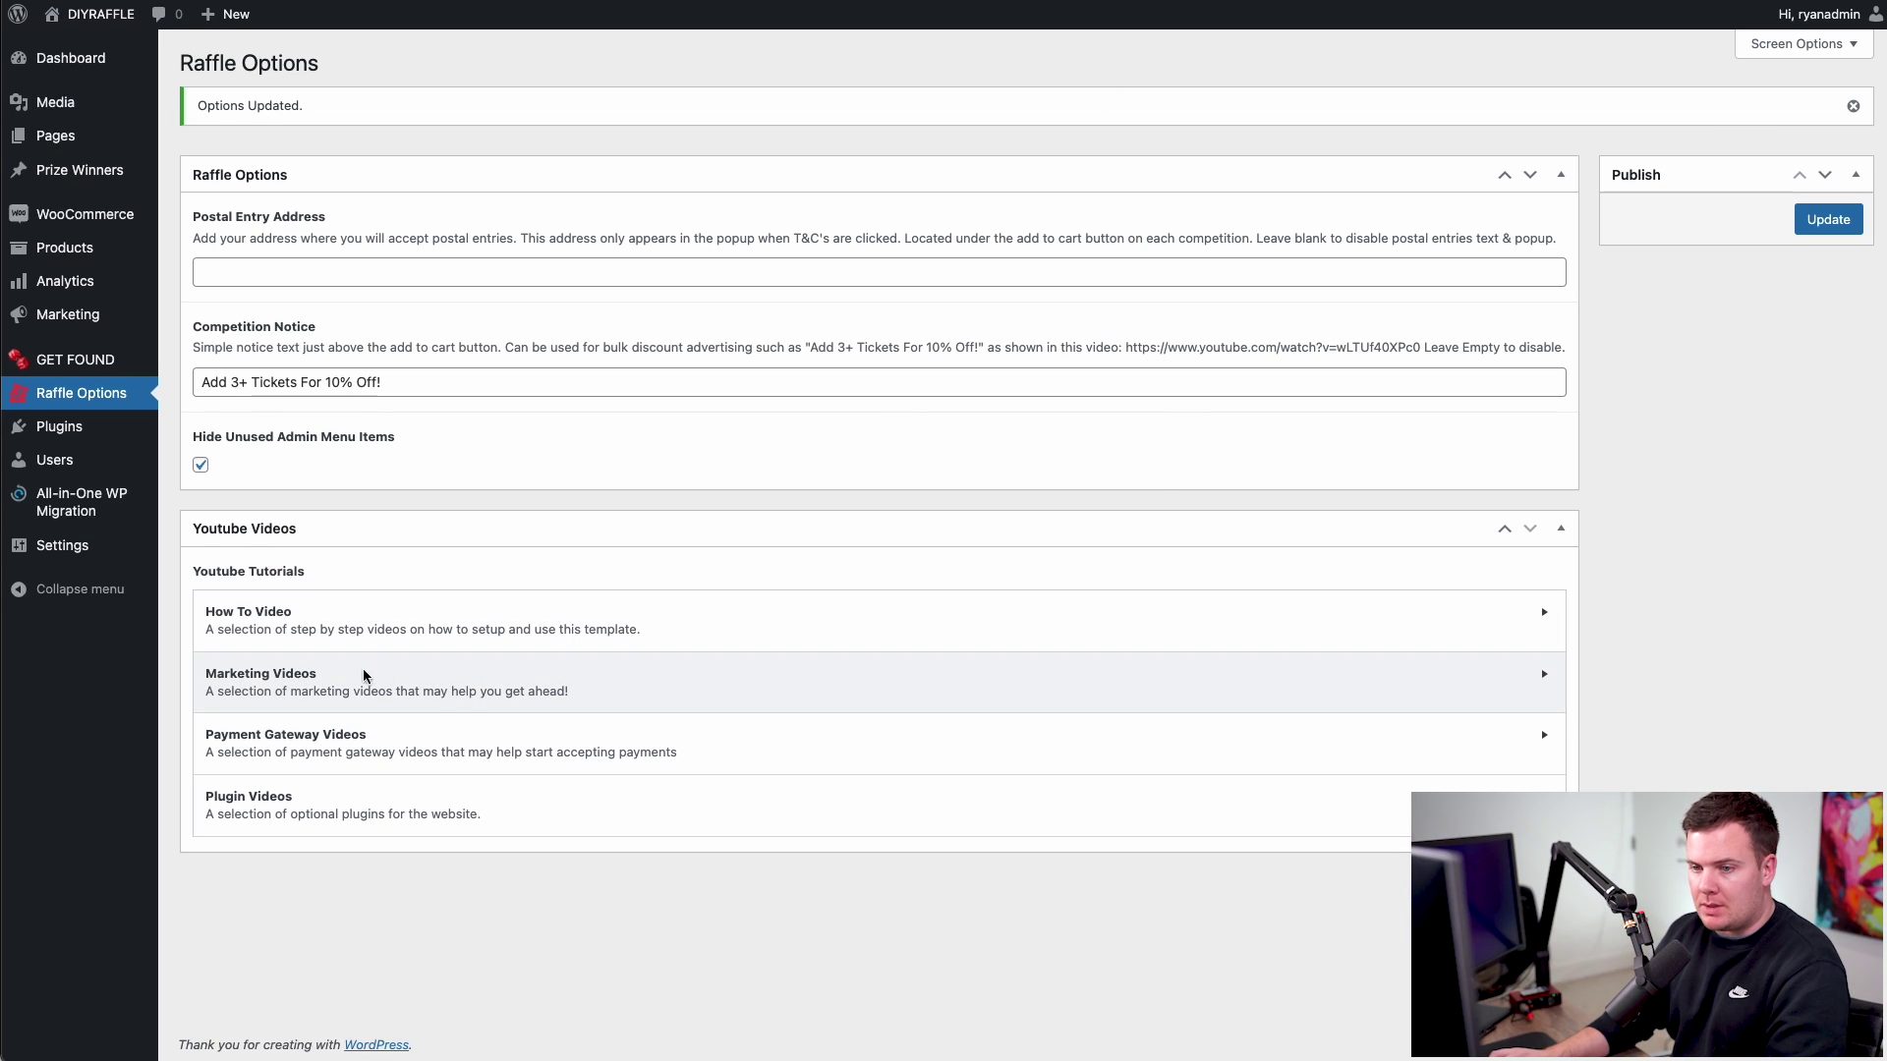
- Expand the Marketing videos, briefly play the bulk discounts tutorial, then collapse the section
click(217, 685)
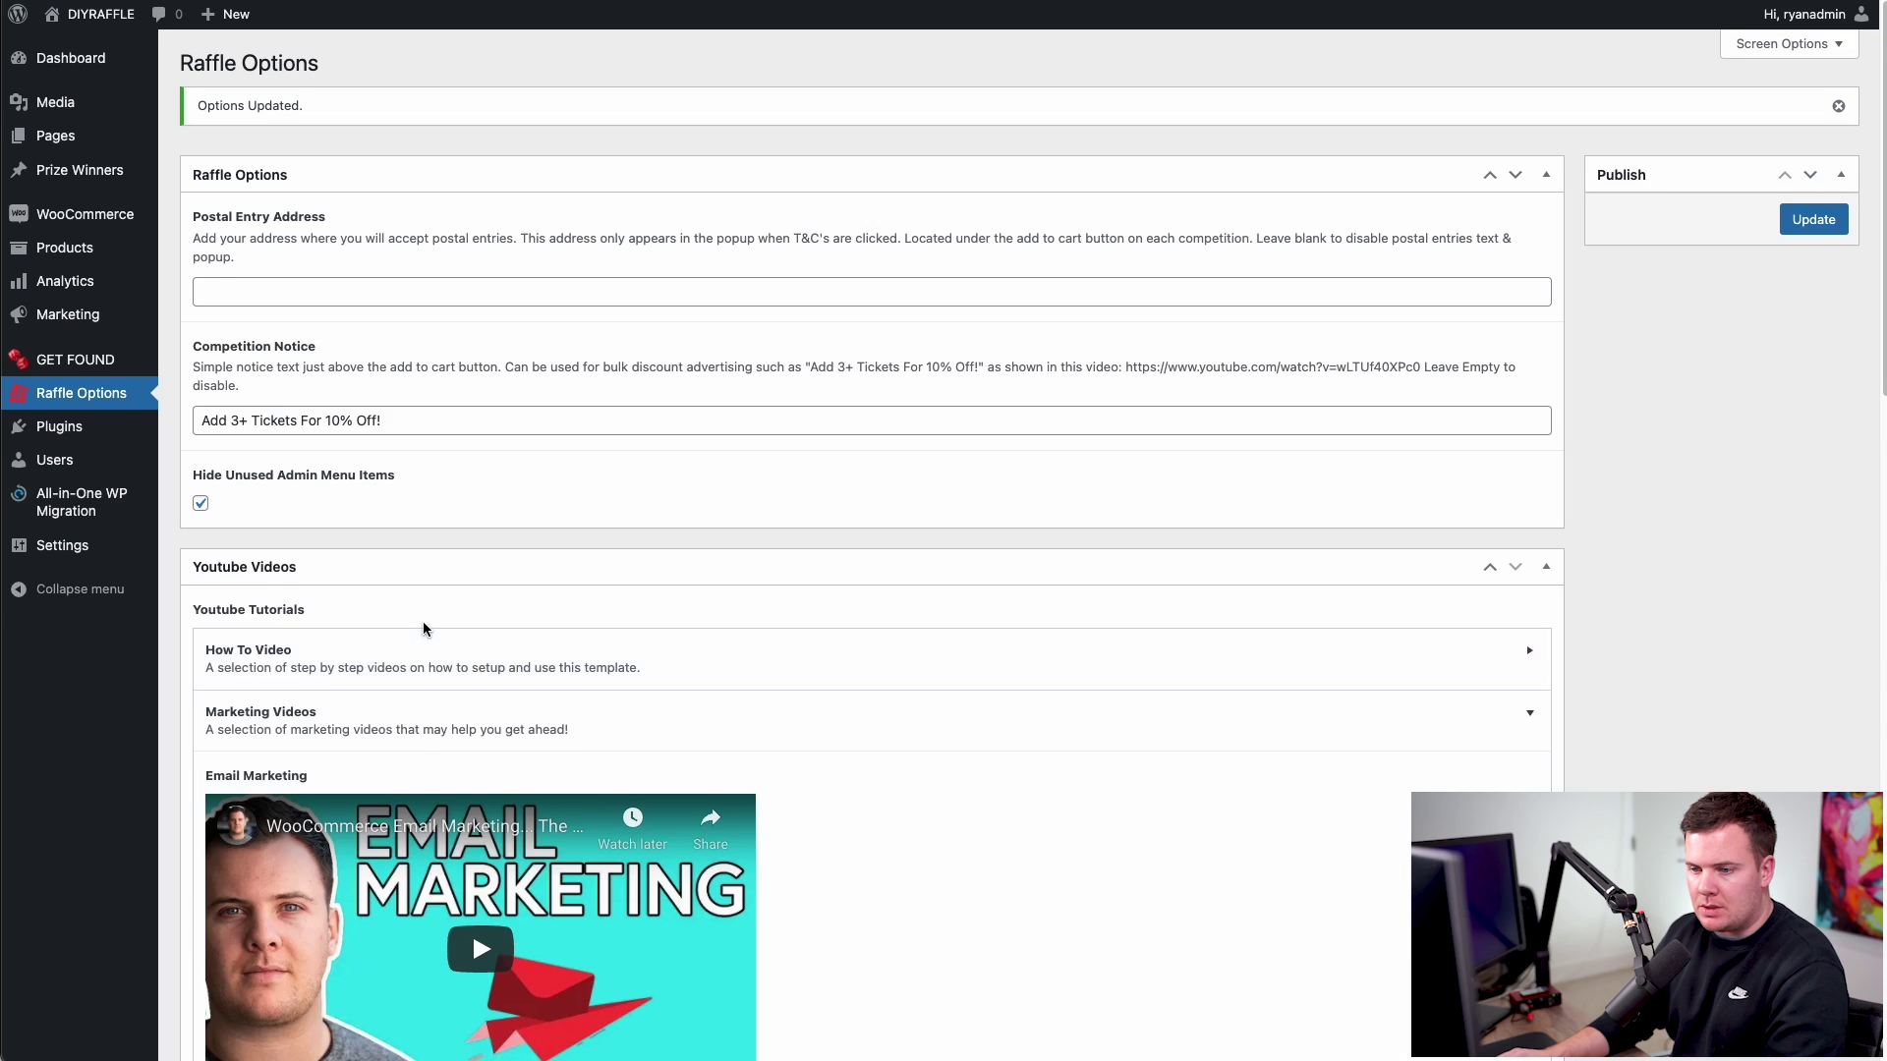
scroll(570, 439, down, 5)
scroll(570, 439, down, 2)
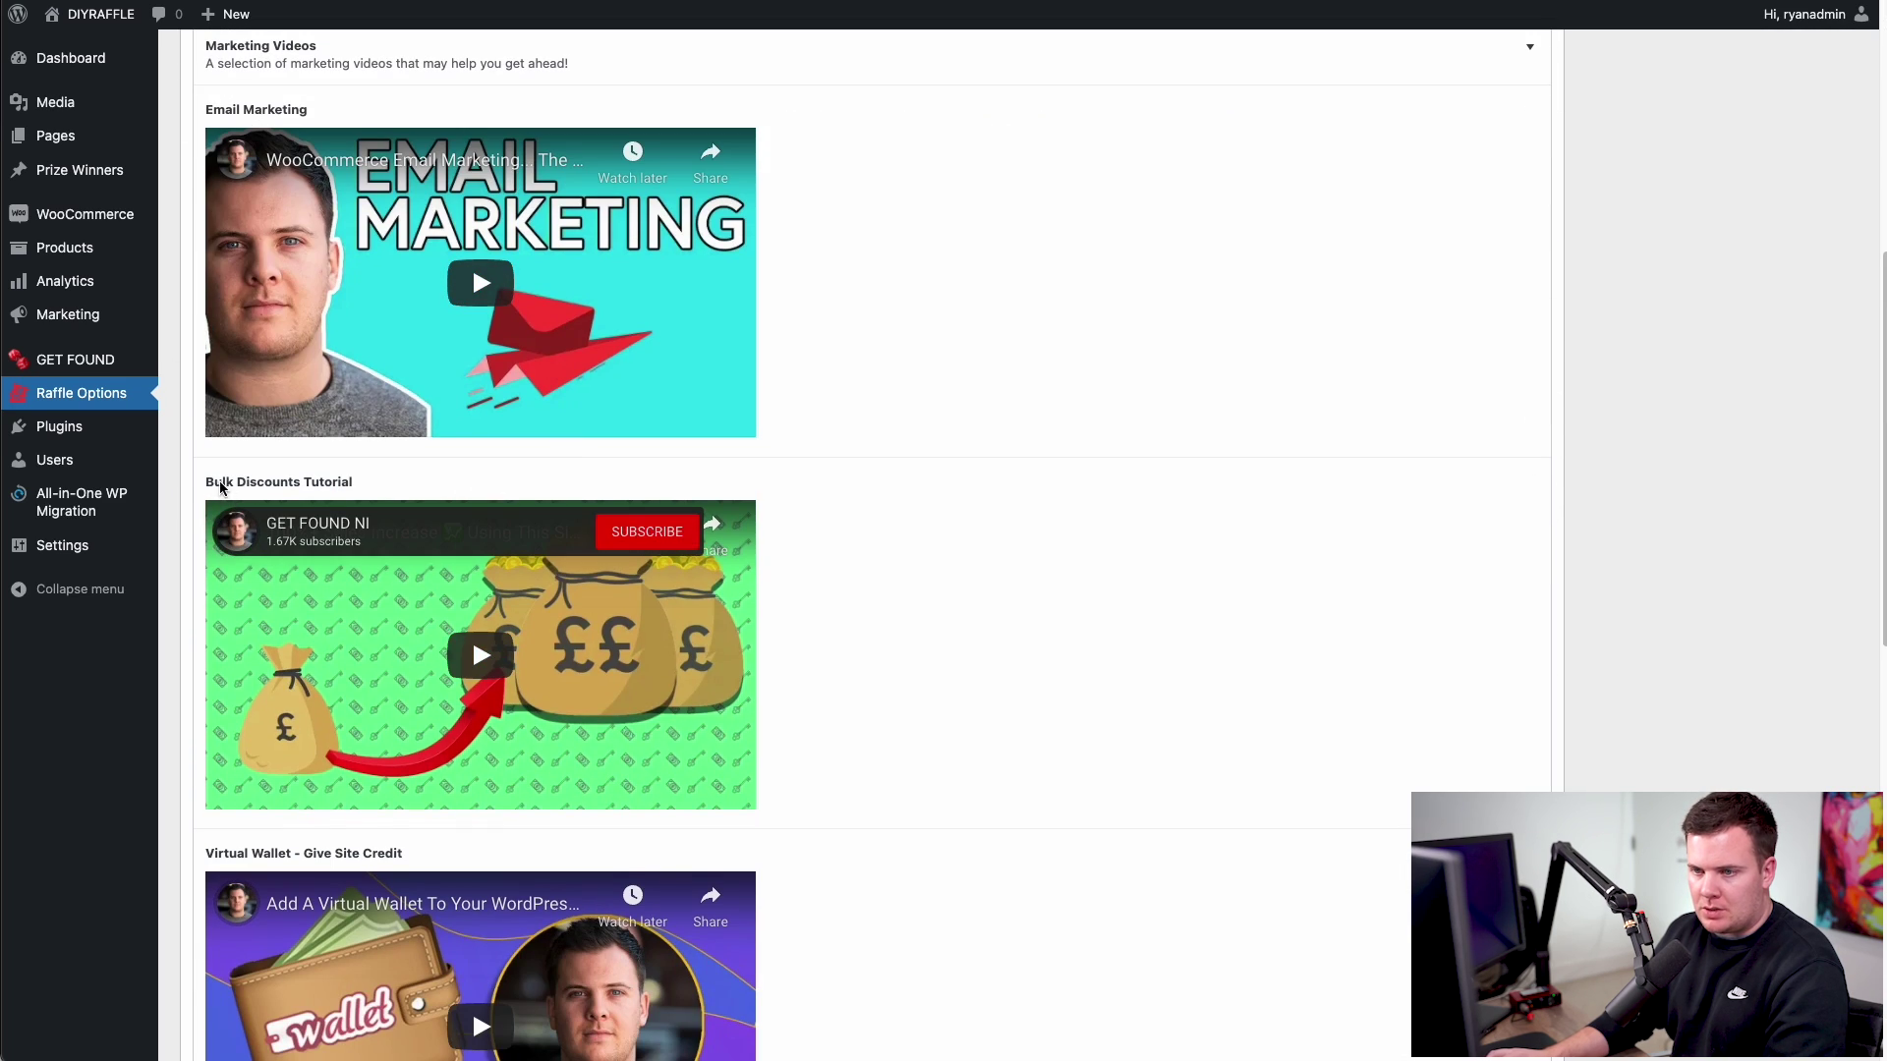
click(482, 655)
click(469, 655)
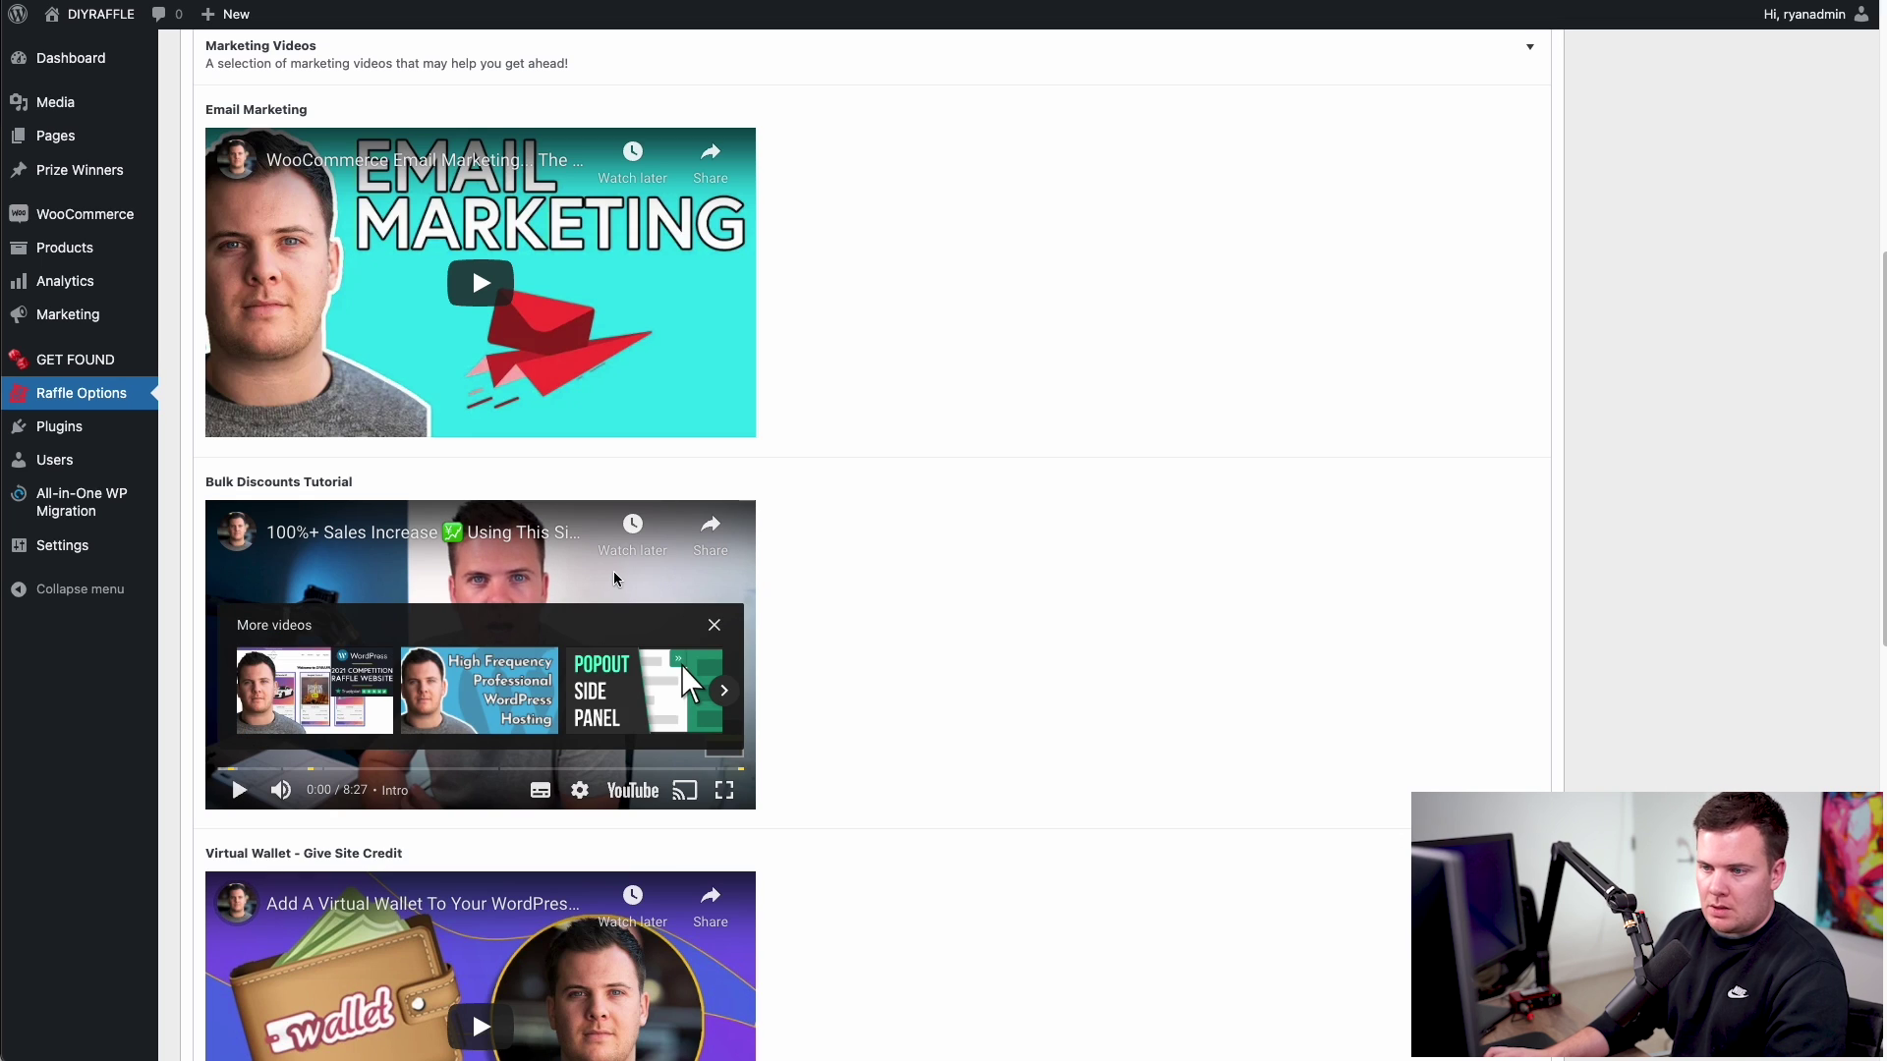
scroll(914, 678, down, 6)
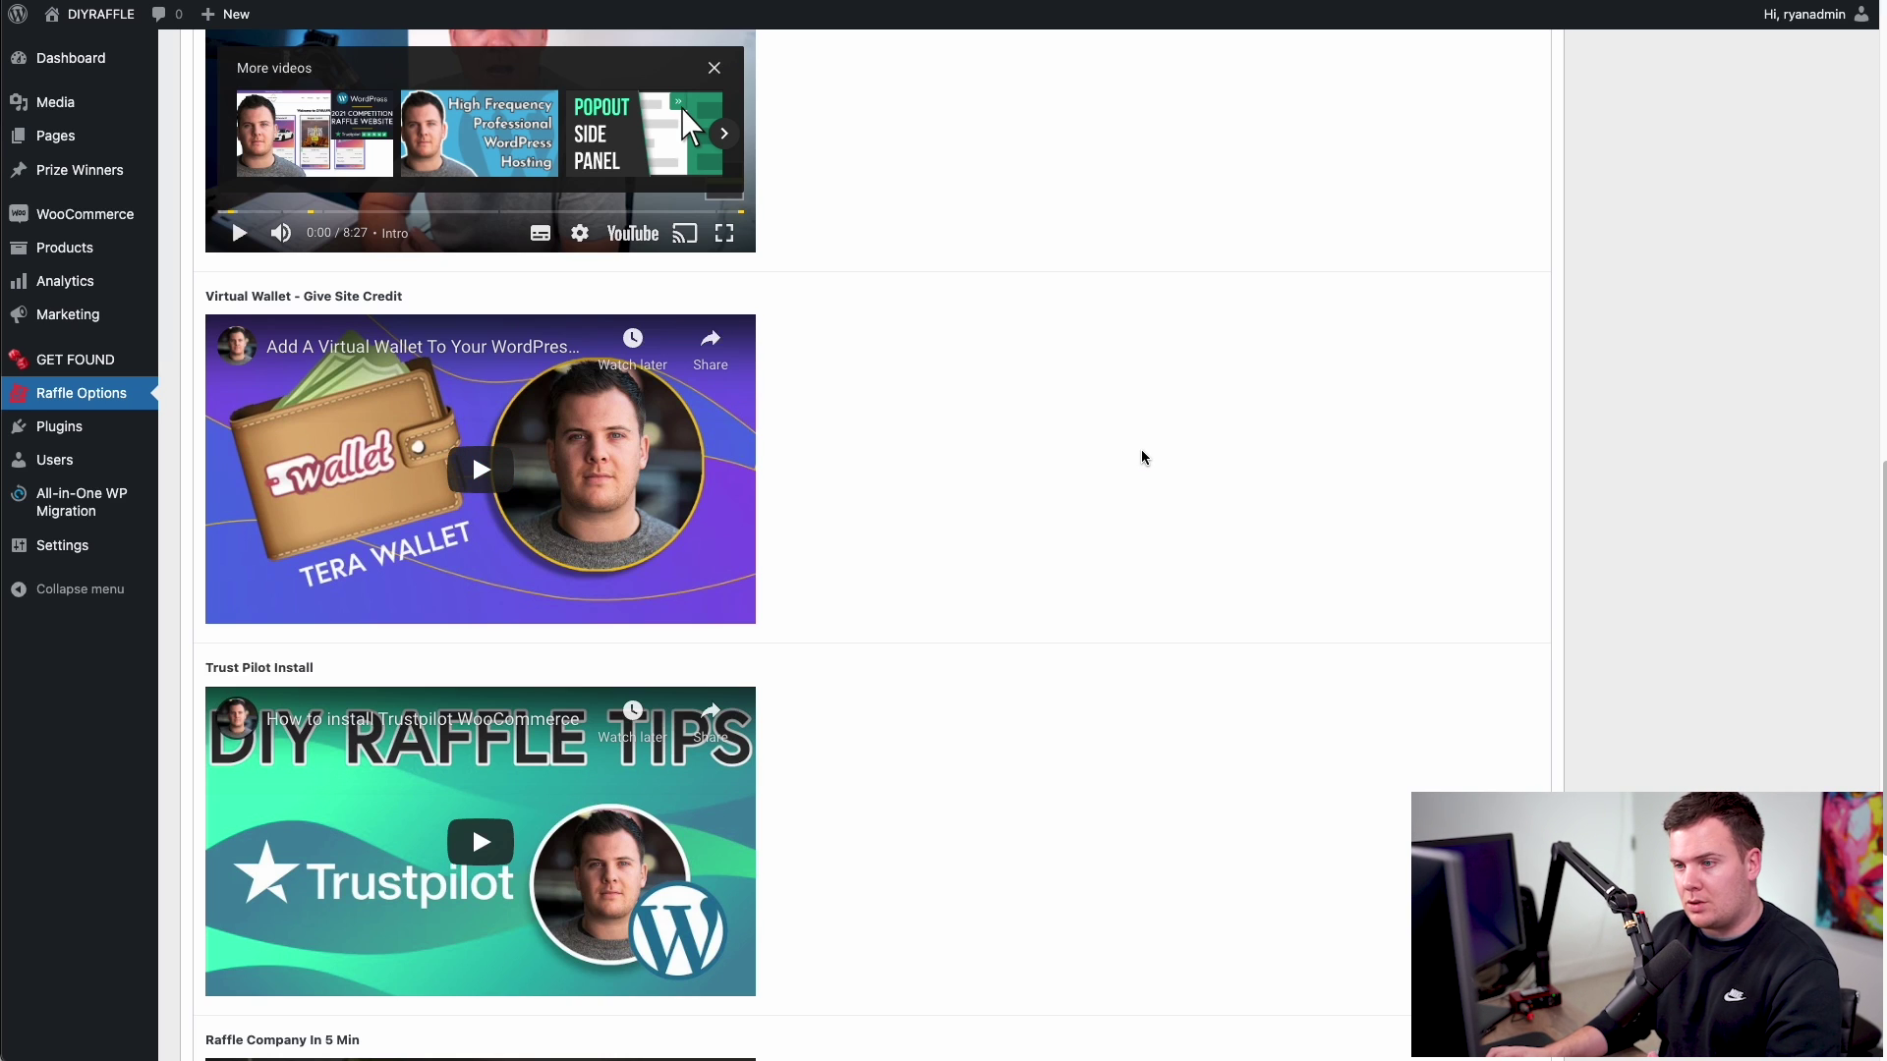
scroll(1141, 455, up, 1)
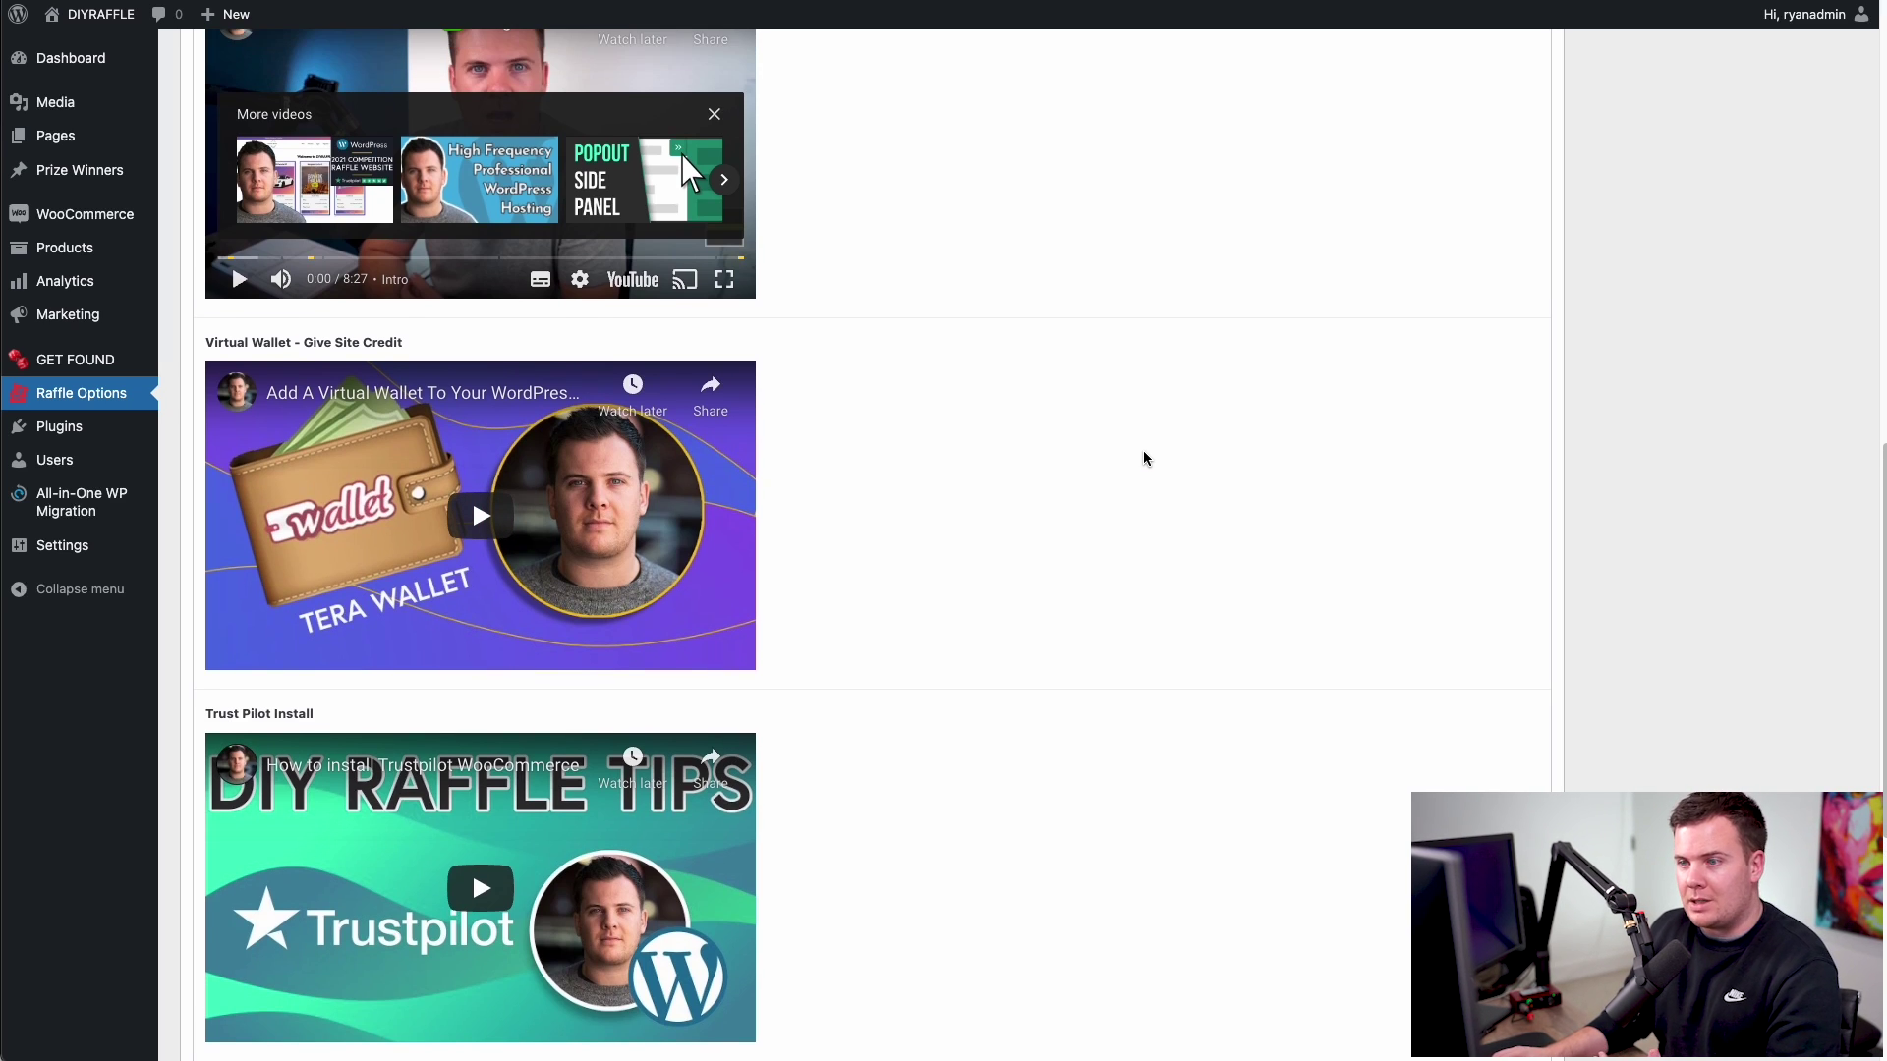
scroll(1142, 456, up, 10)
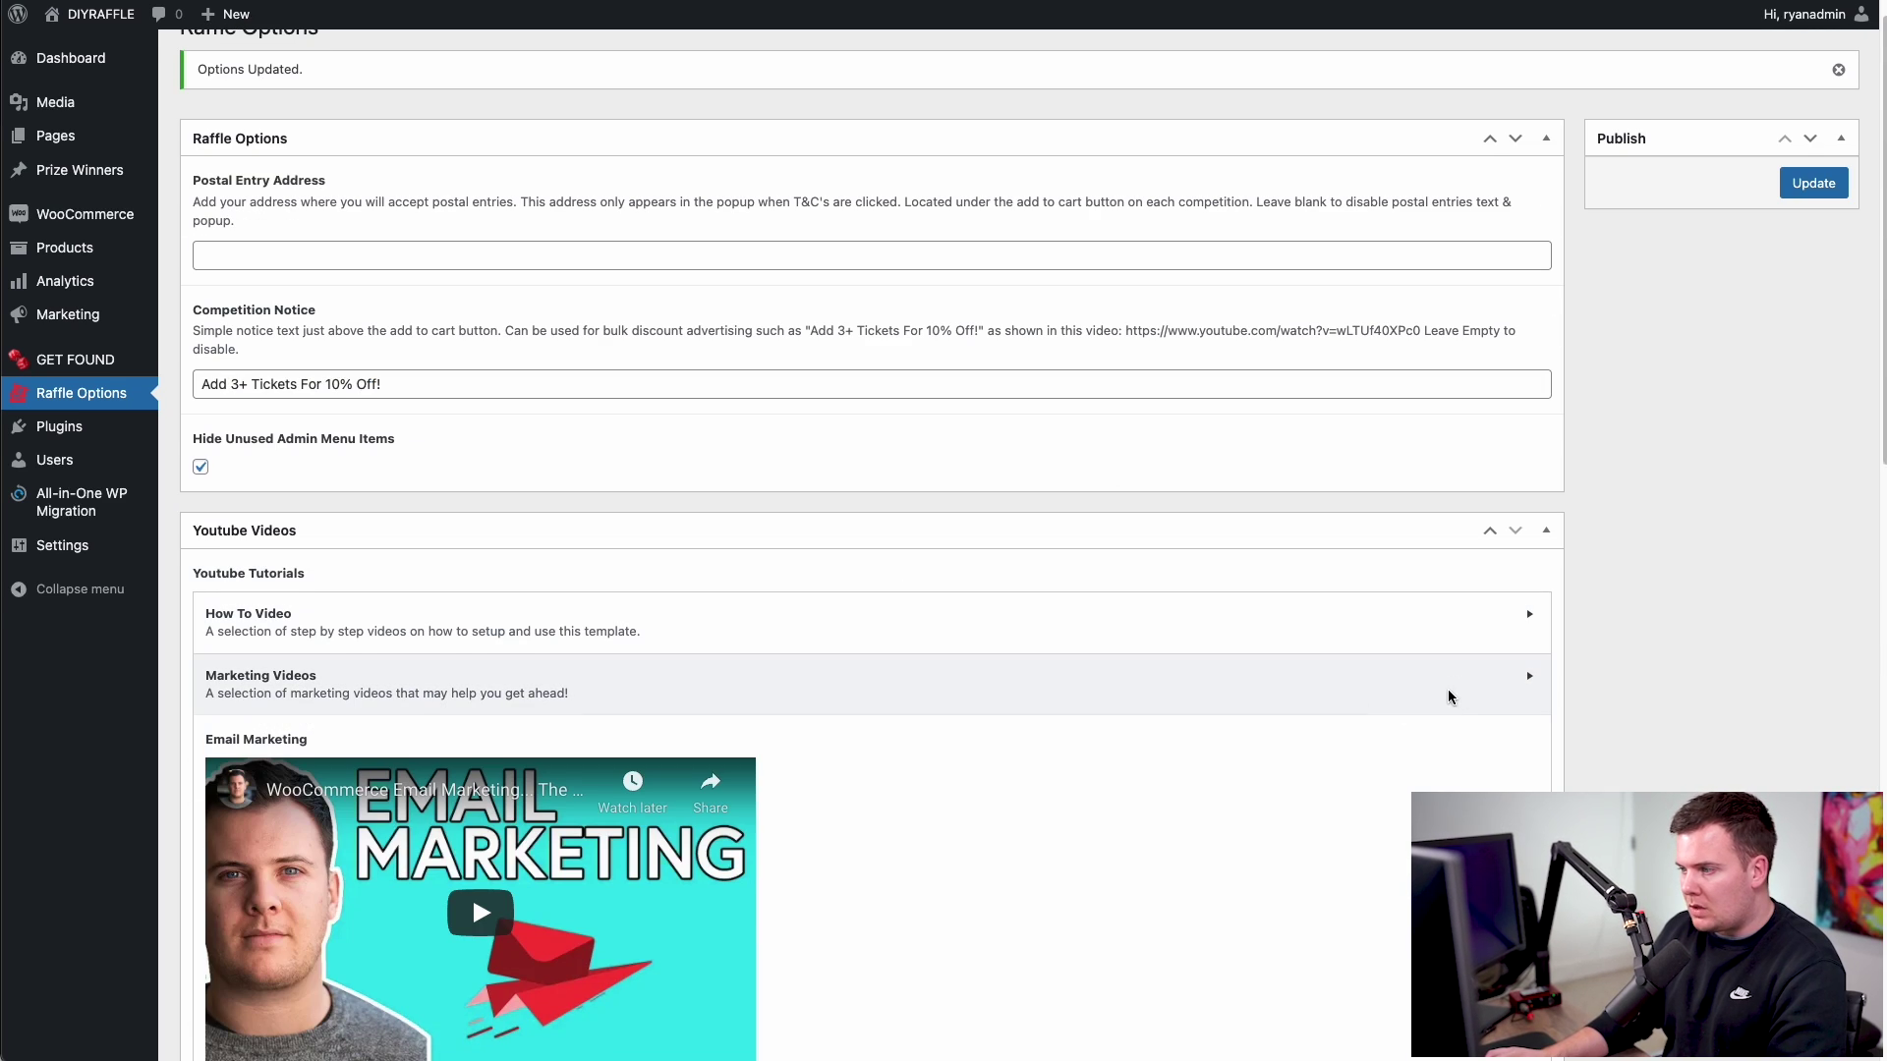
click(1448, 693)
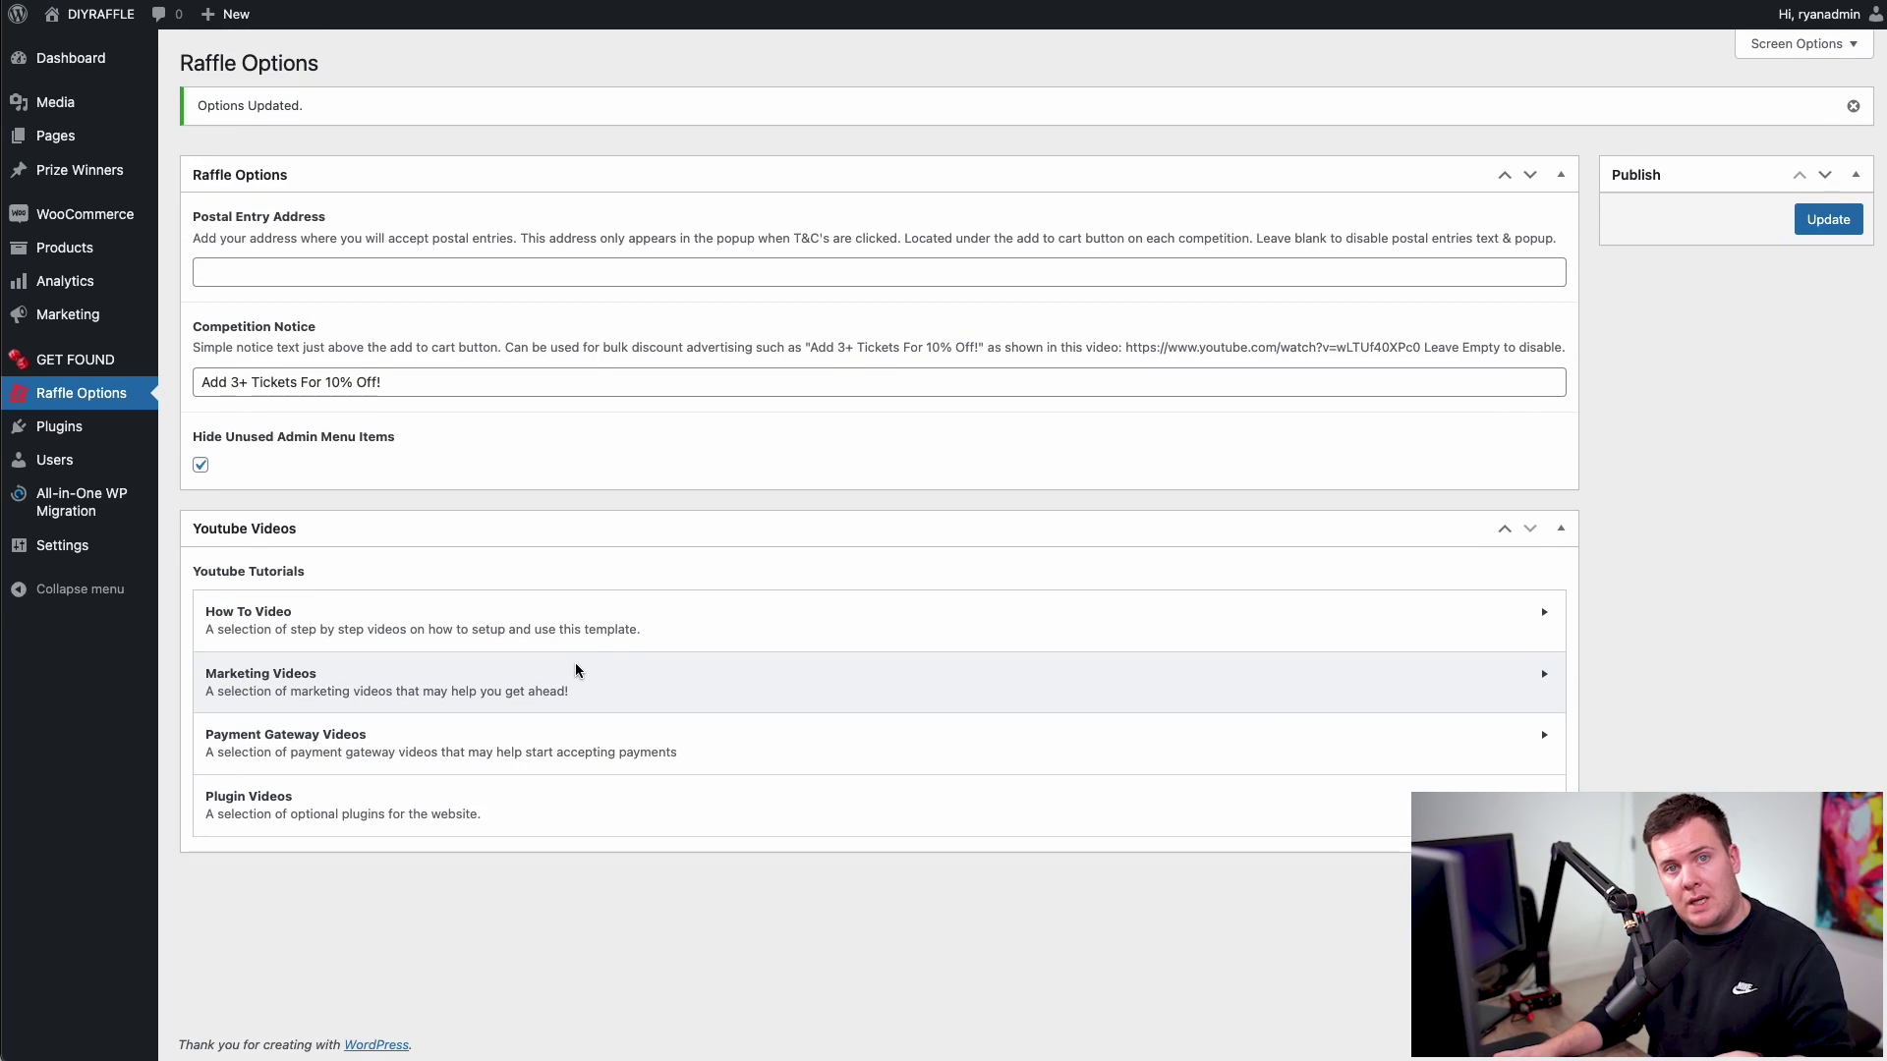
- Browse the How To and Payment Gateway videos, finishing on the Plugin Videos section
click(240, 623)
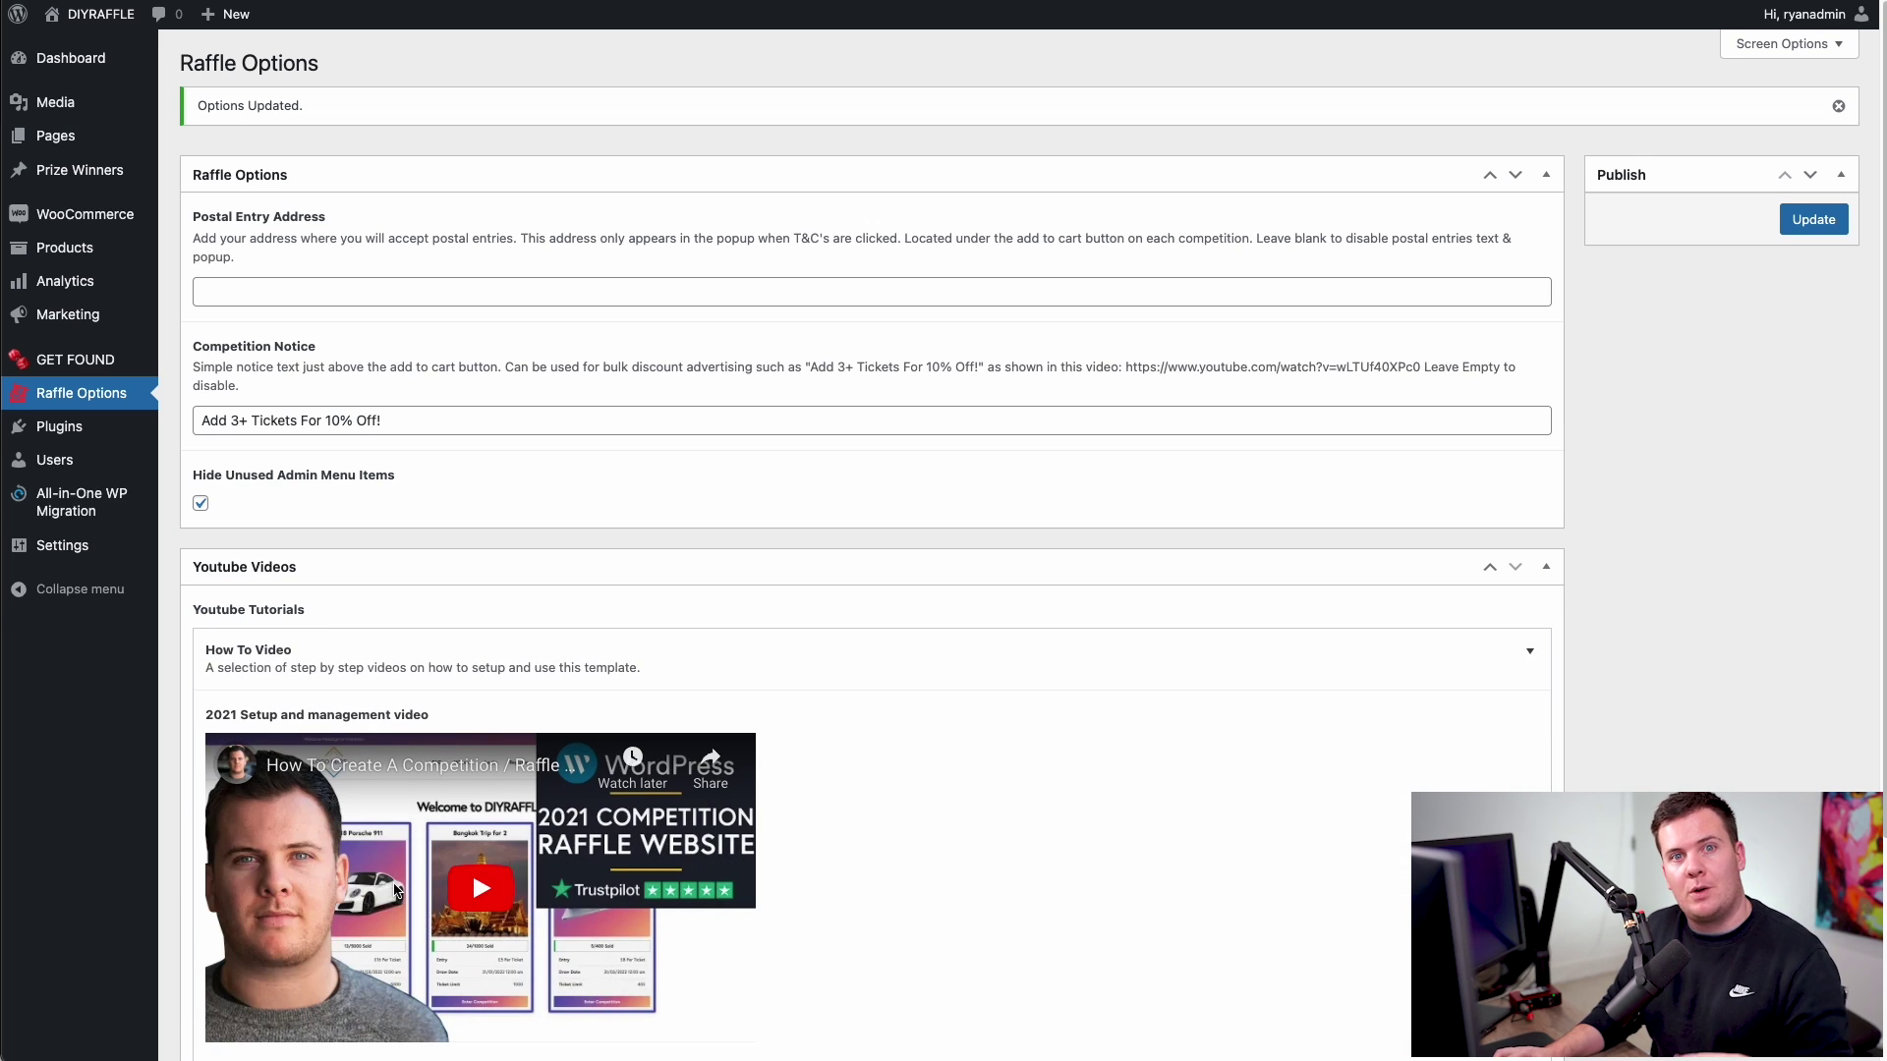
click(732, 650)
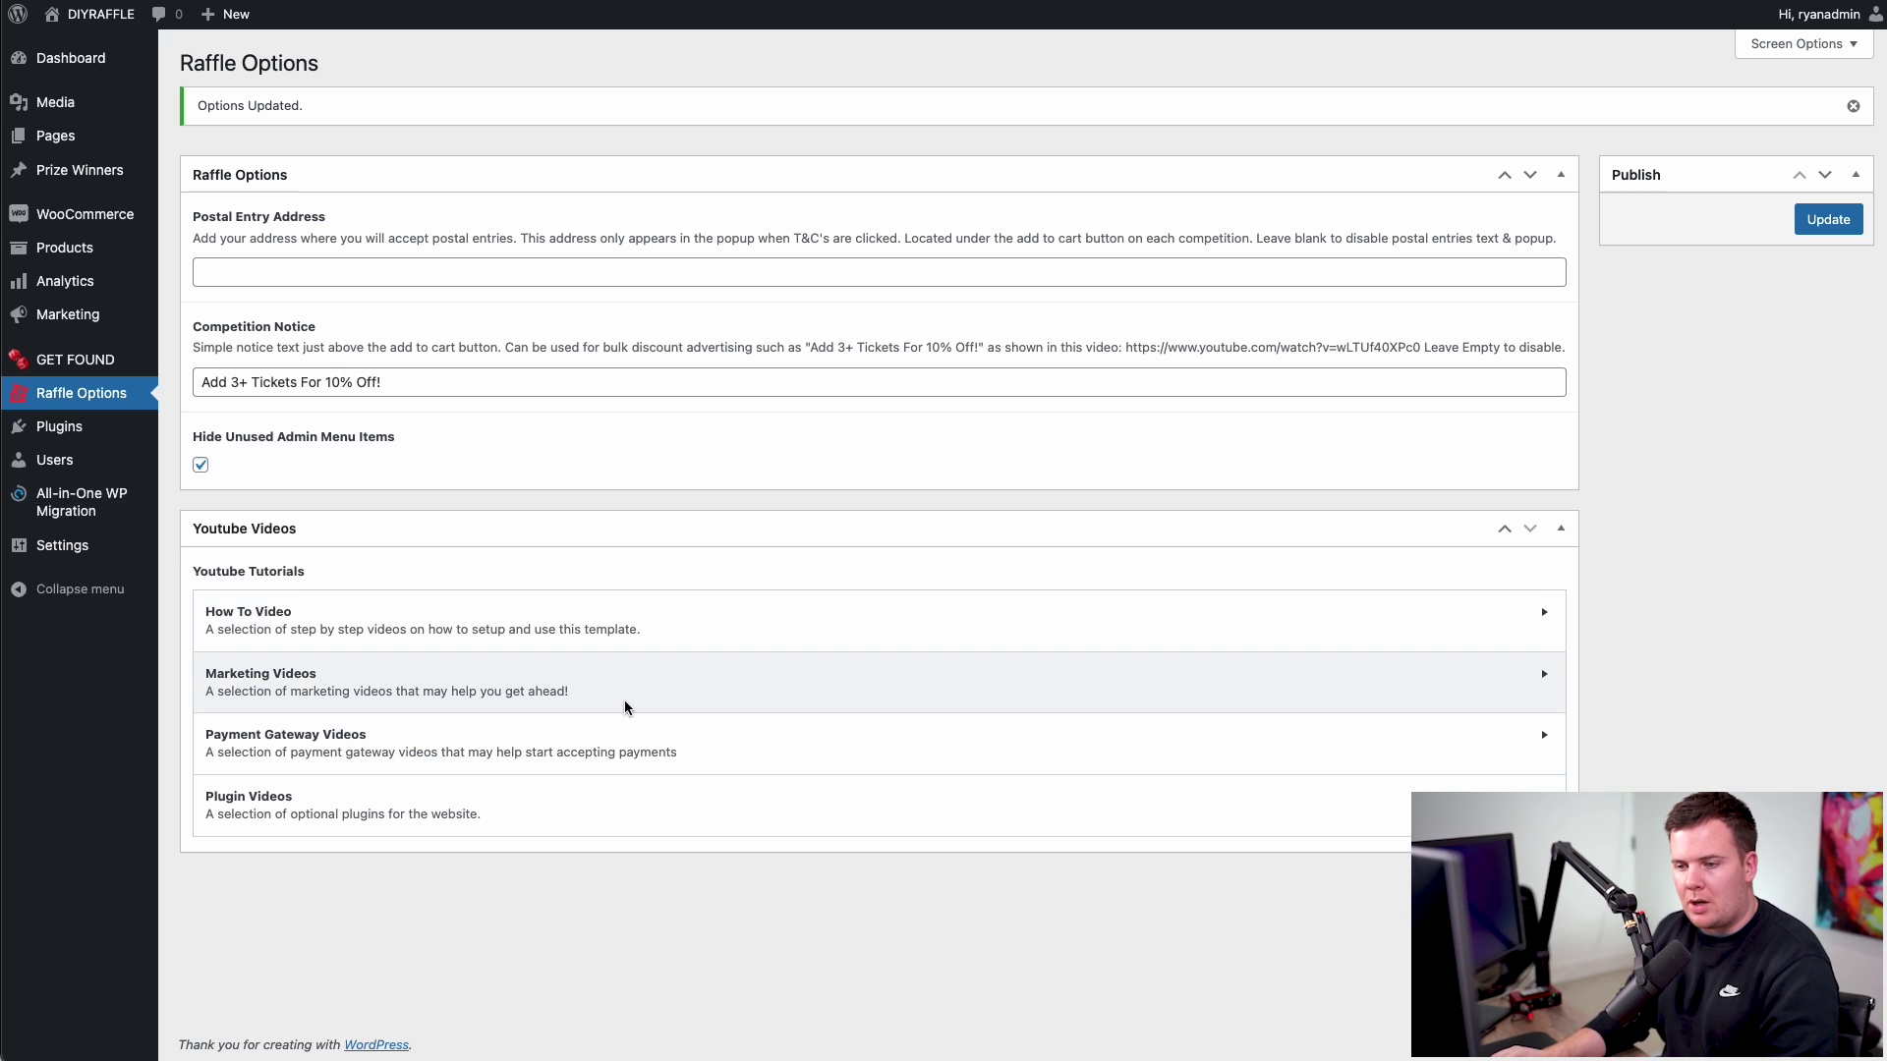
click(590, 755)
scroll(829, 619, down, 3)
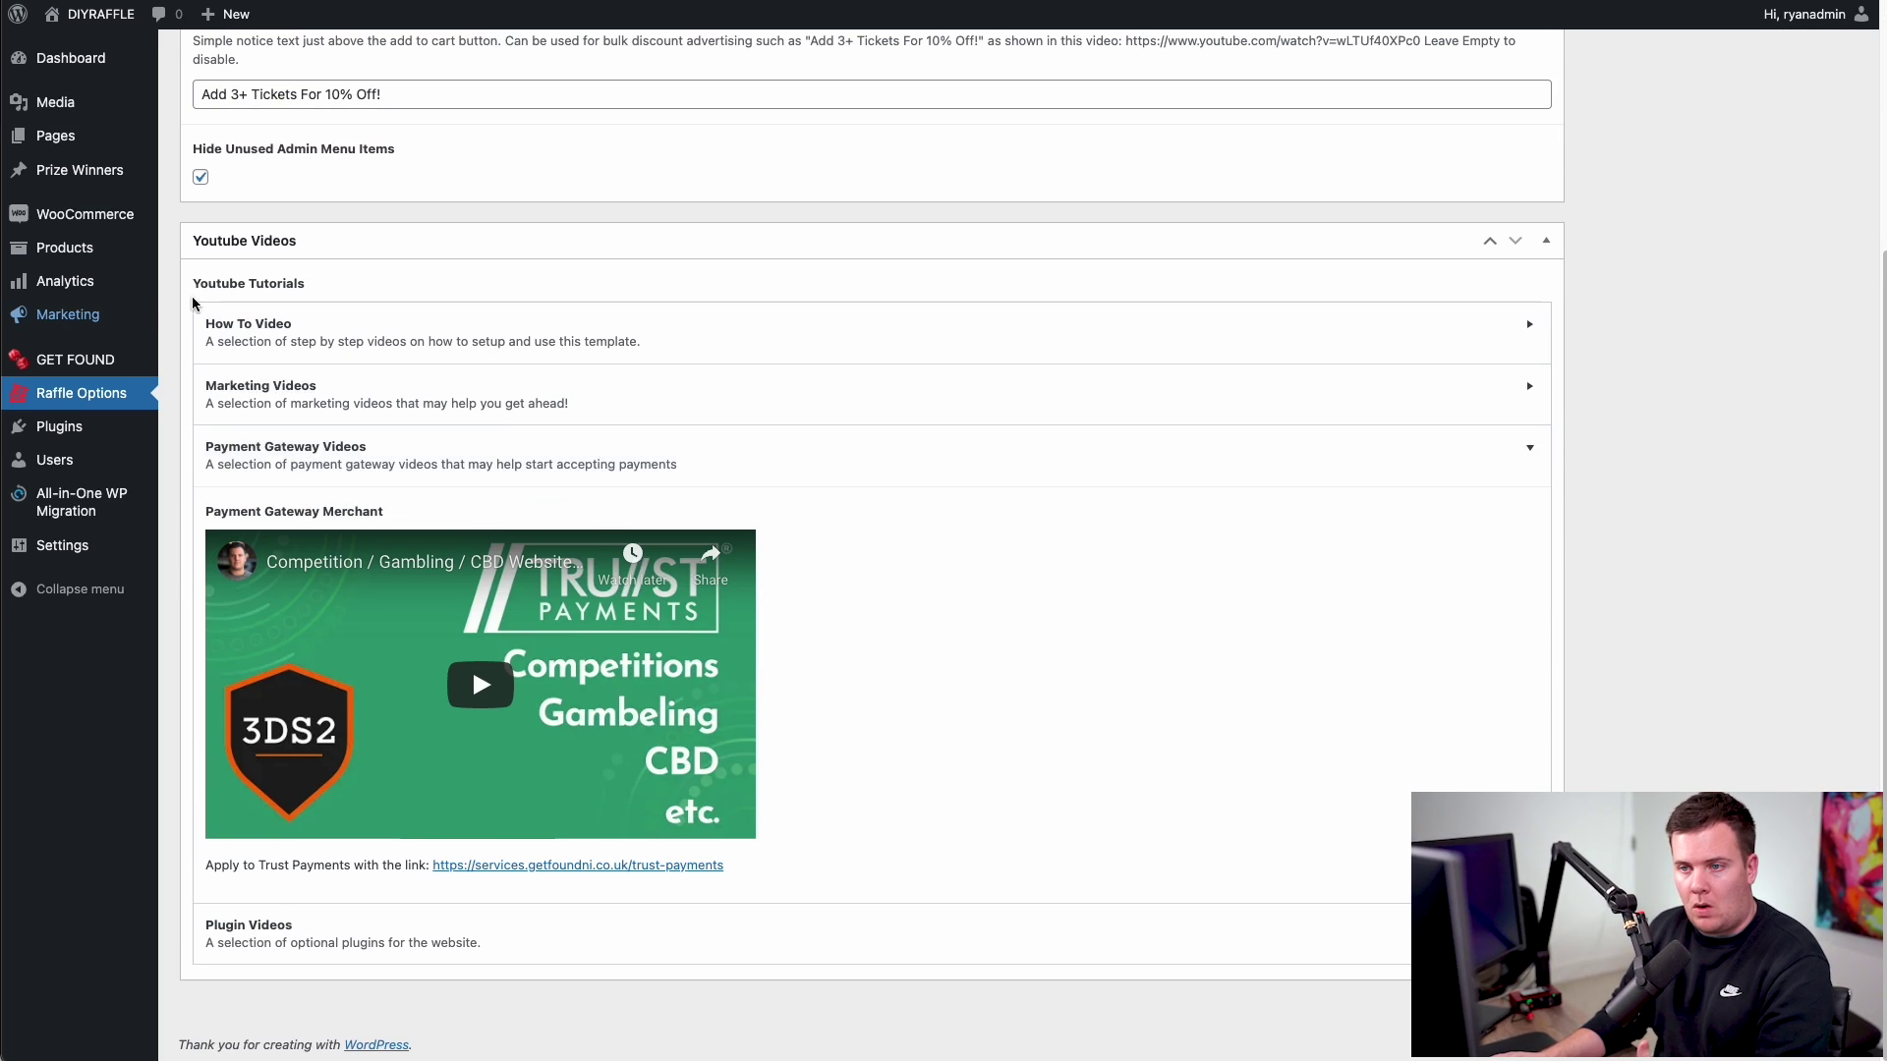
click(865, 472)
click(236, 814)
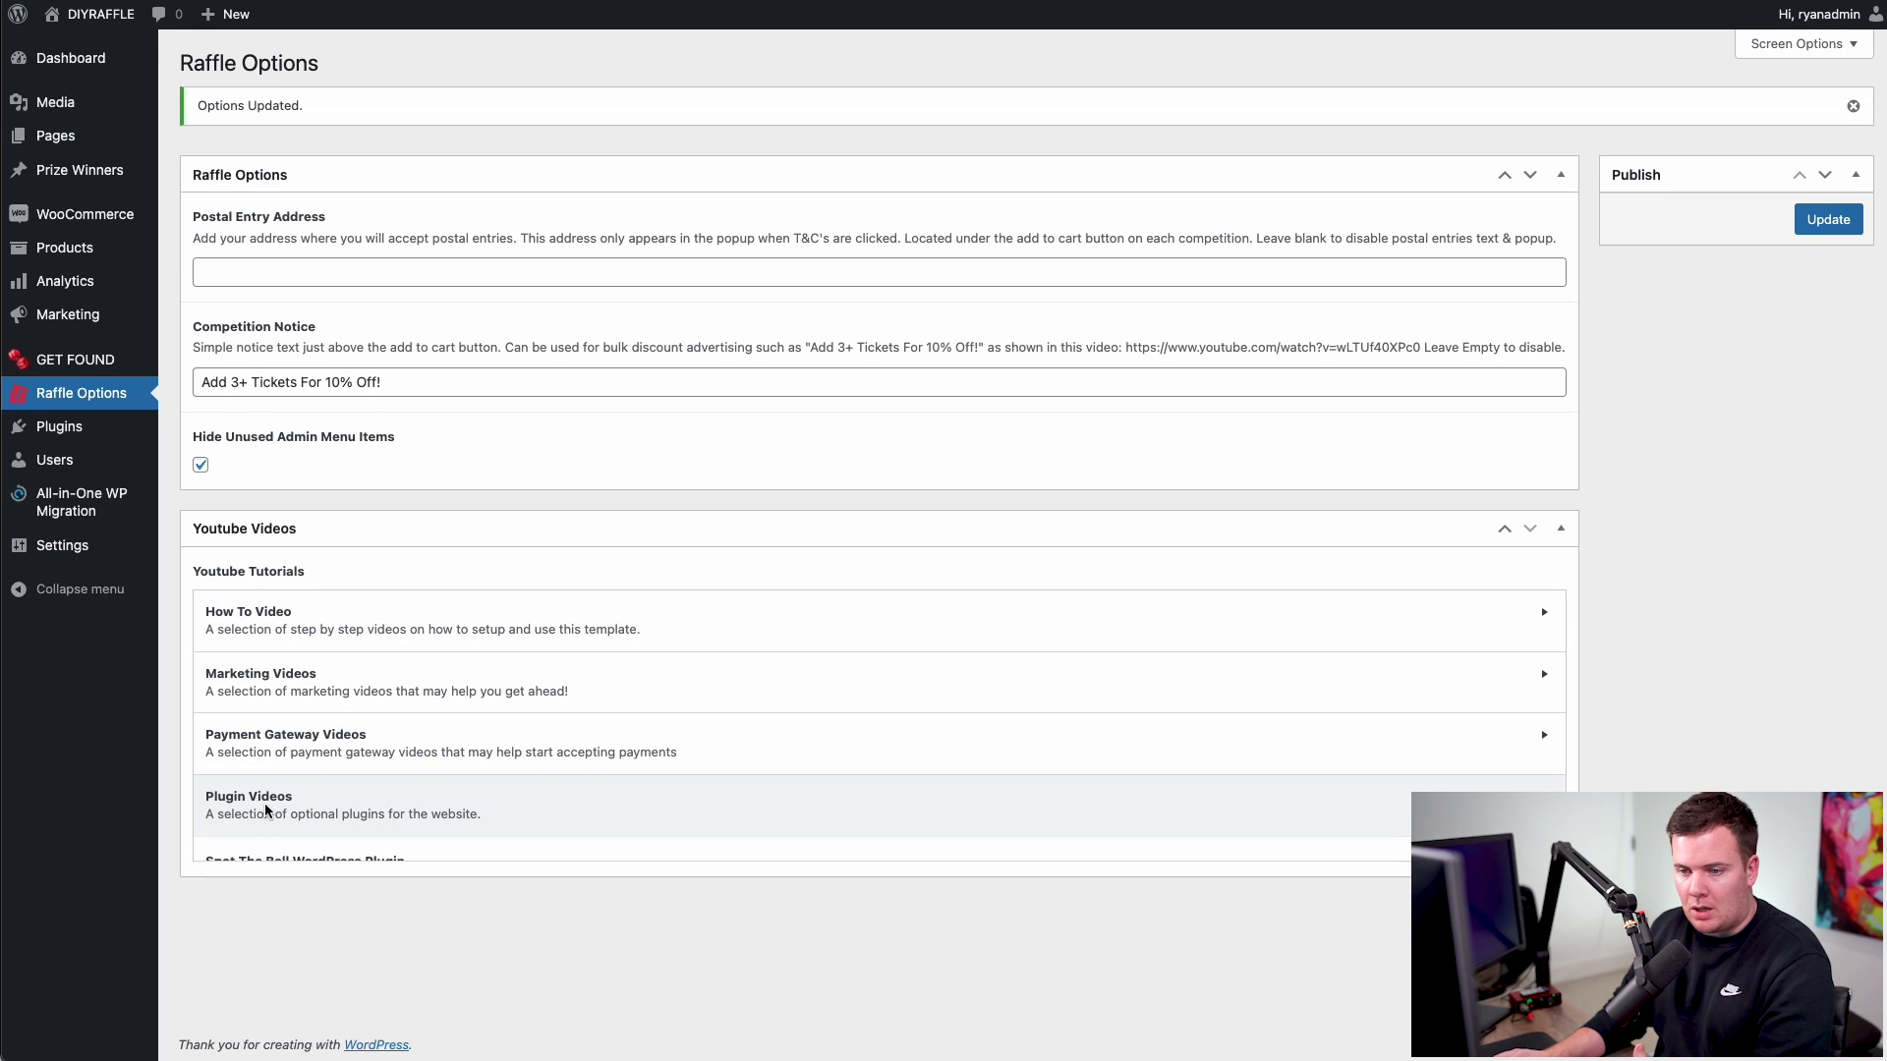
scroll(501, 361, down, 6)
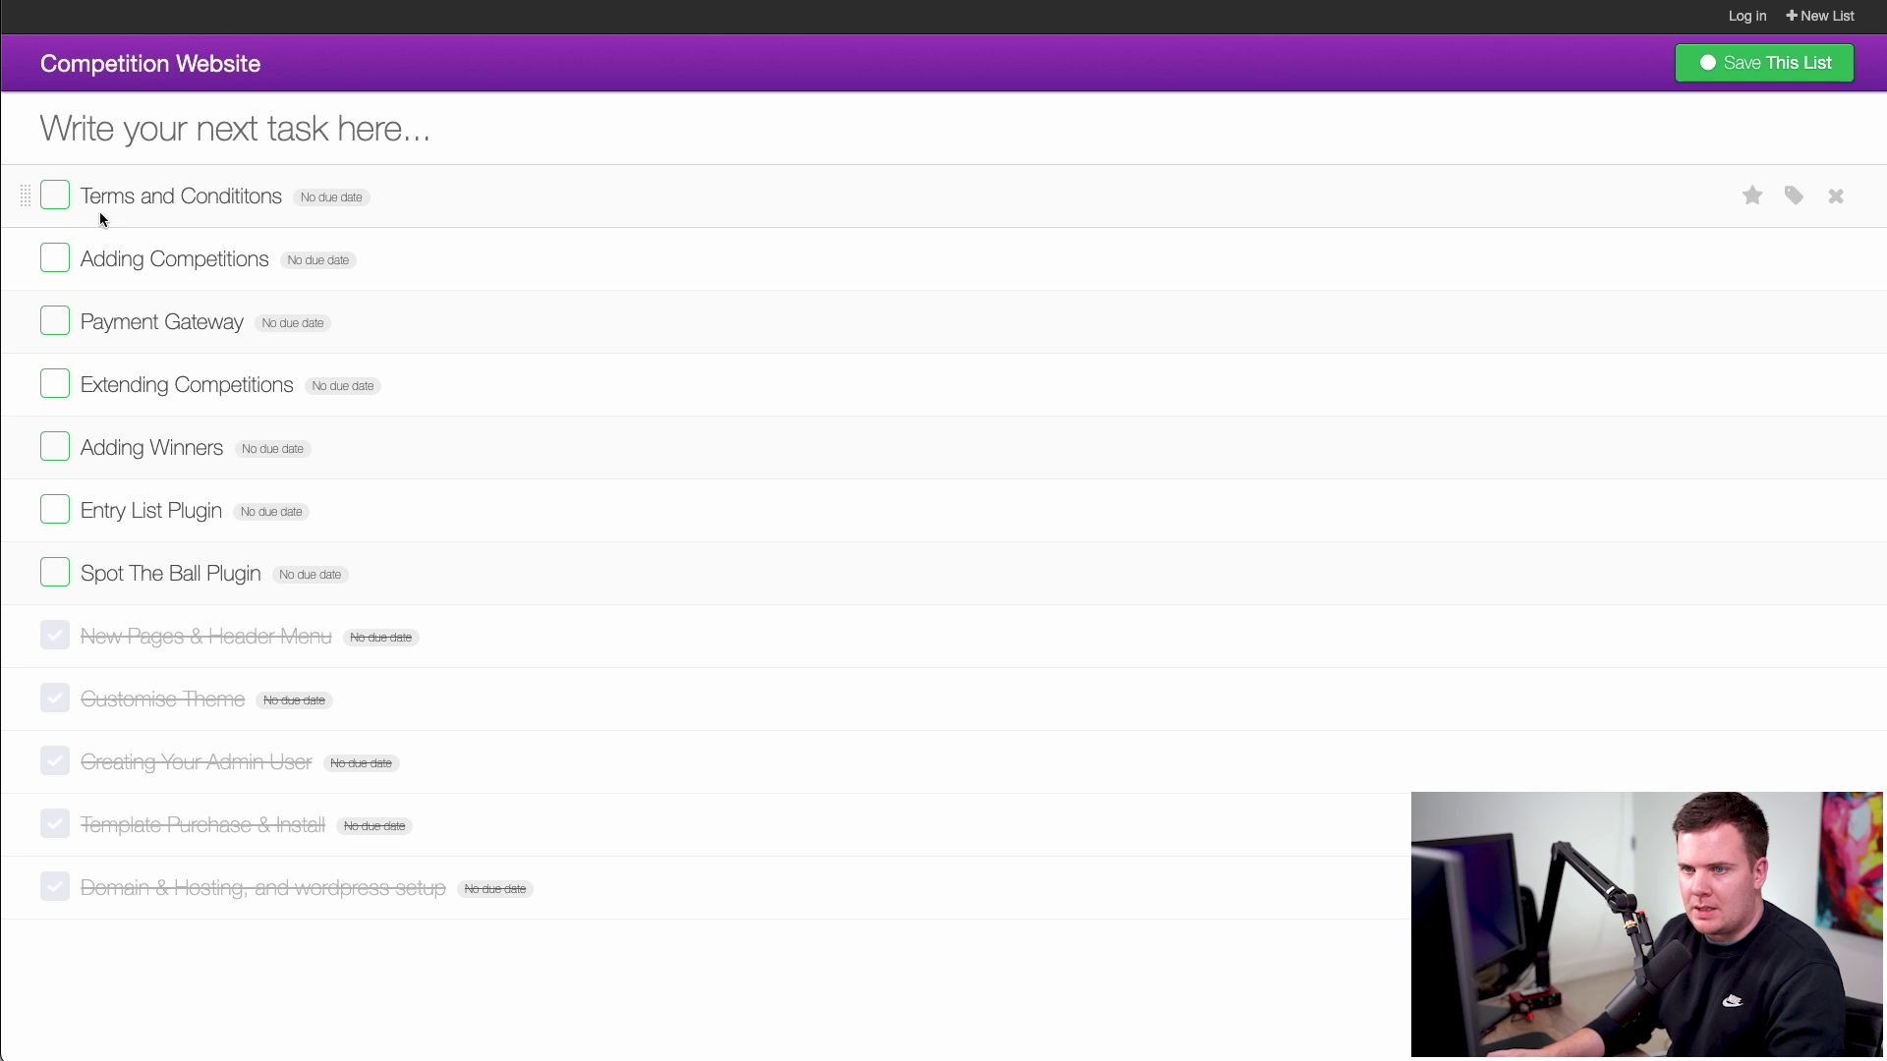
- Tick off the Terms and Conditions task in the online to-do list
click(55, 195)
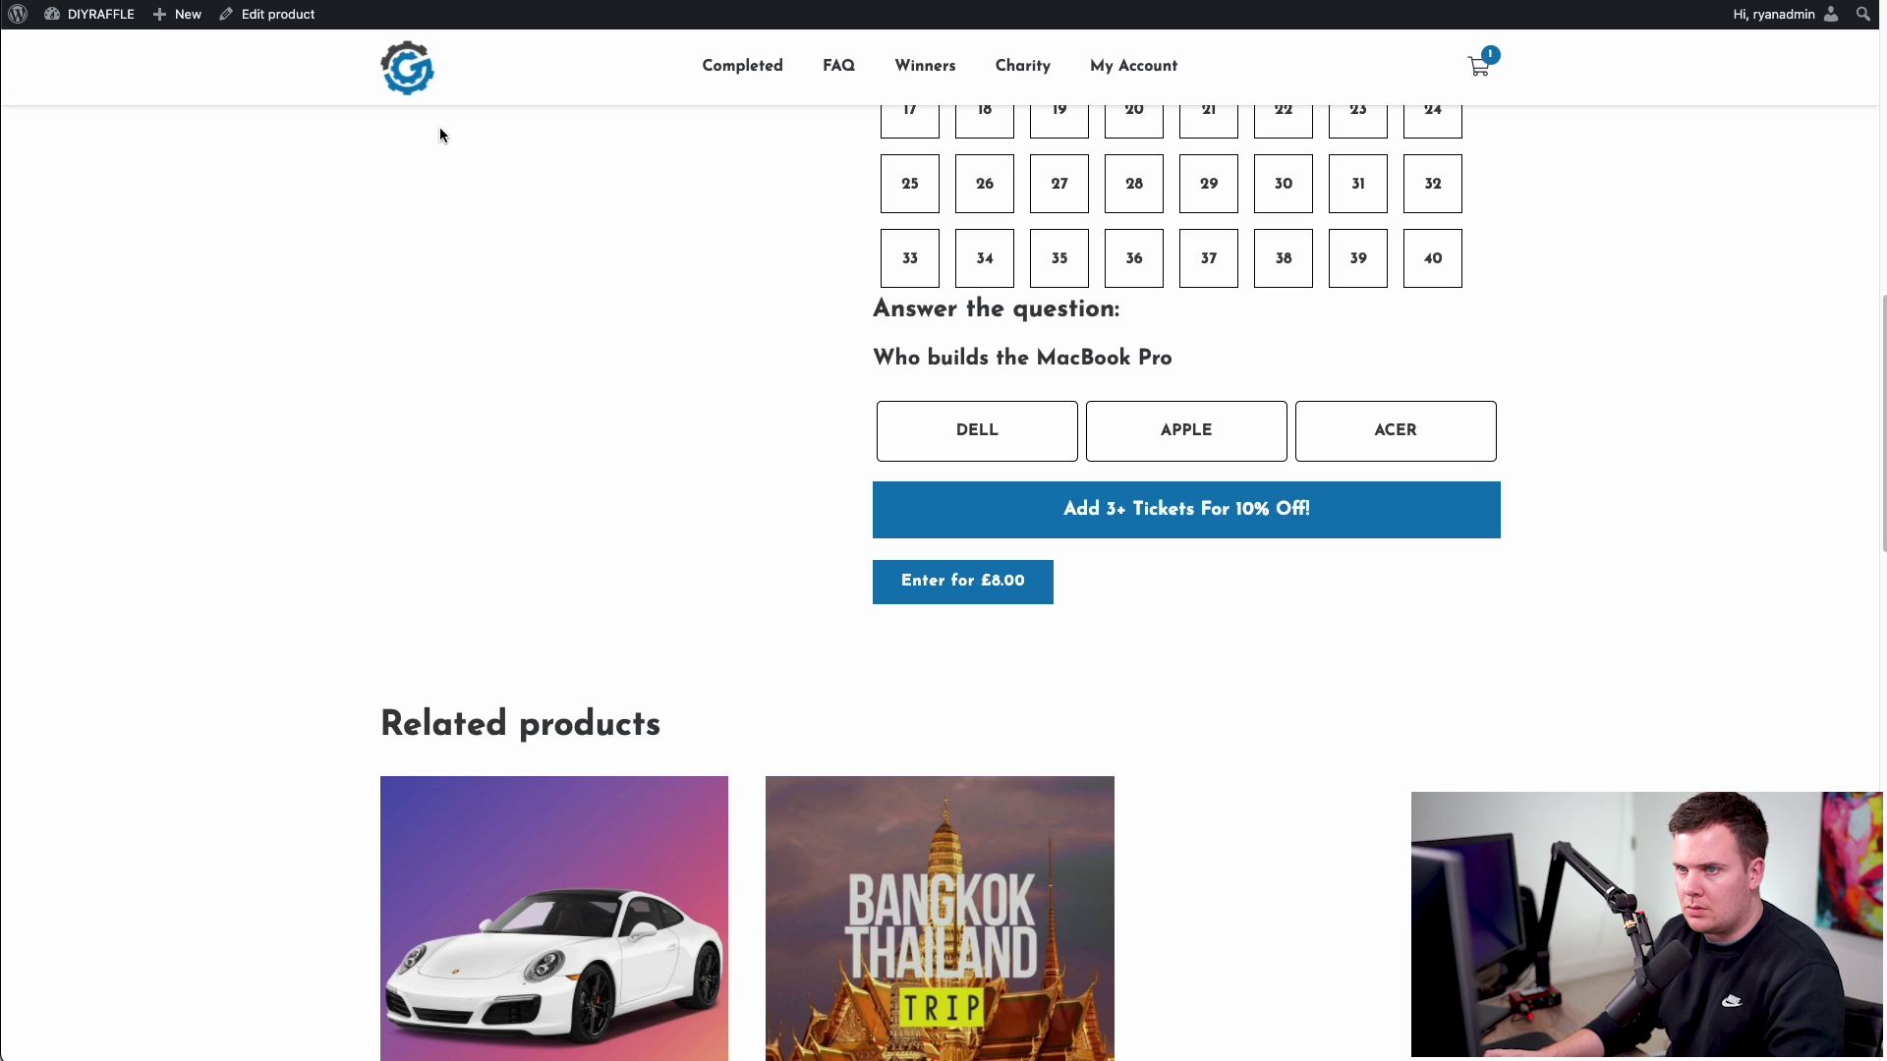
- Return to the DIYRAFFLE home page via the site logo and scroll to the three competition cards
click(414, 73)
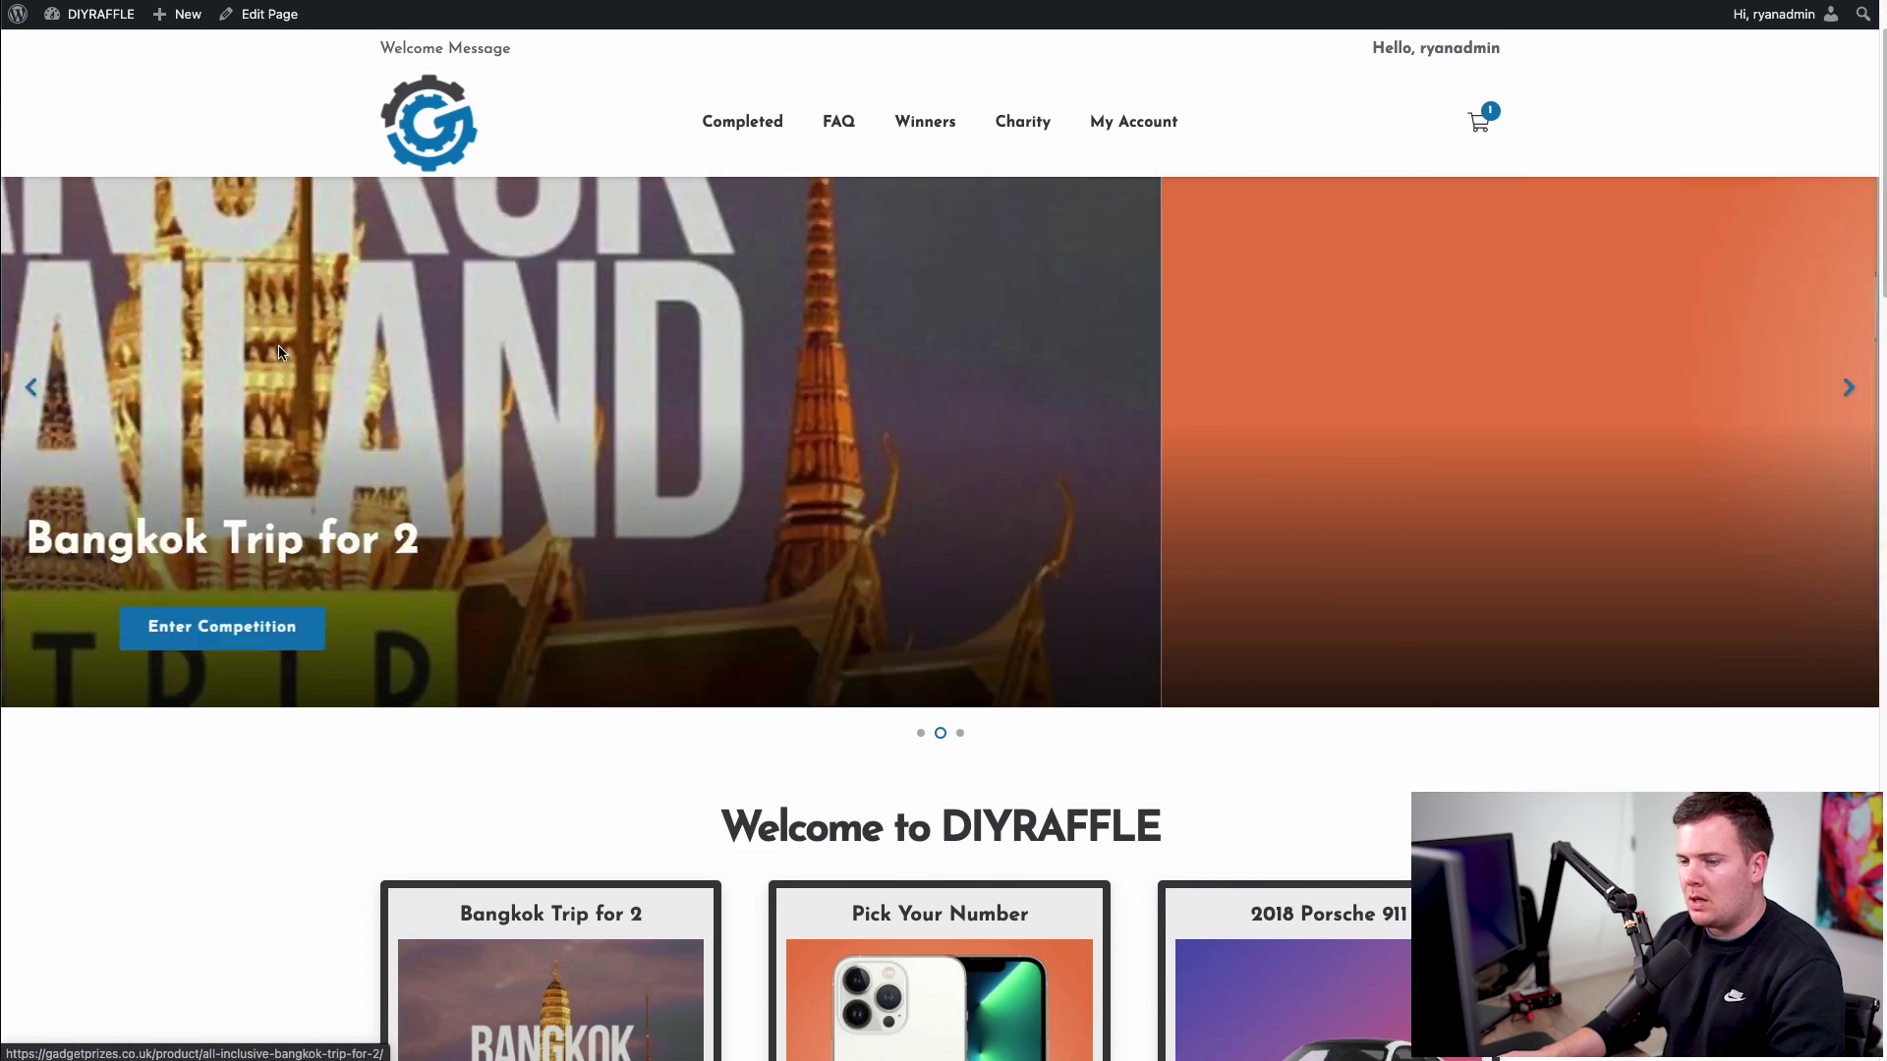
scroll(340, 539, down, 6)
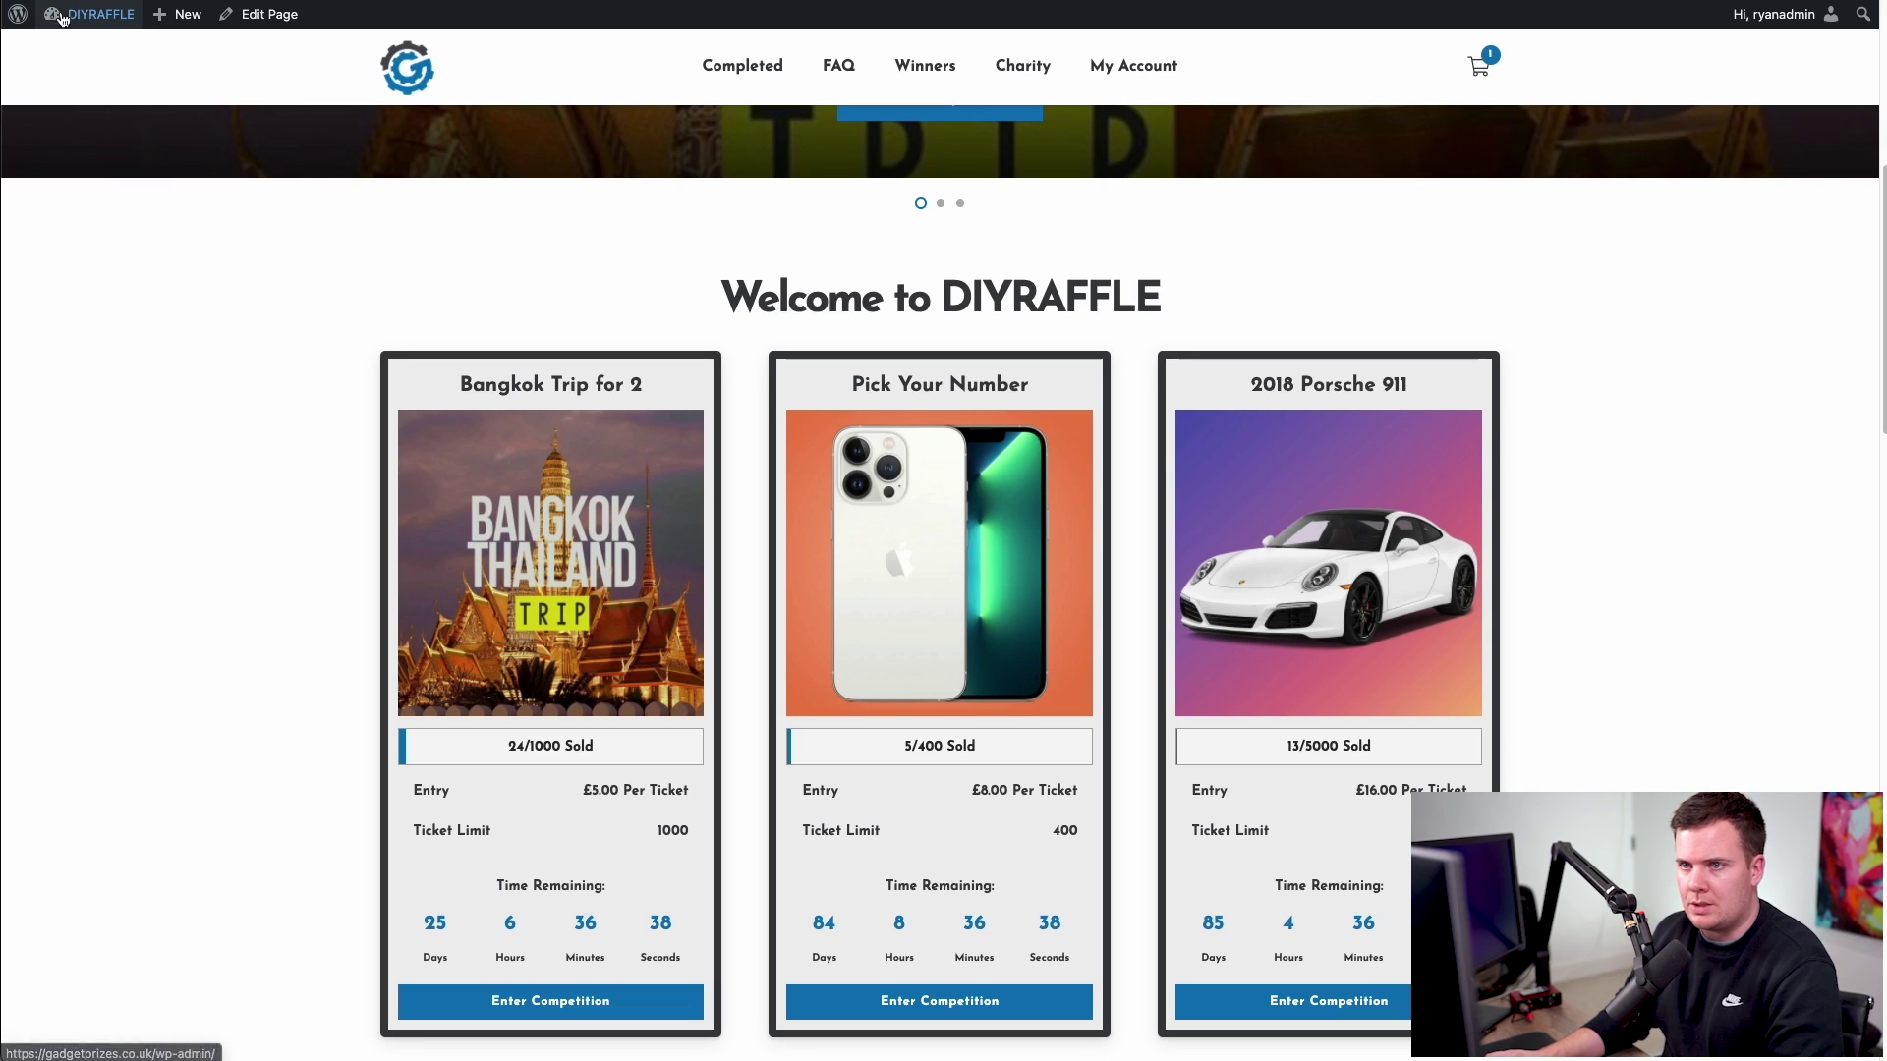
- Move all four demo products to the Bin from Products > All Products
mouse_move(74, 18)
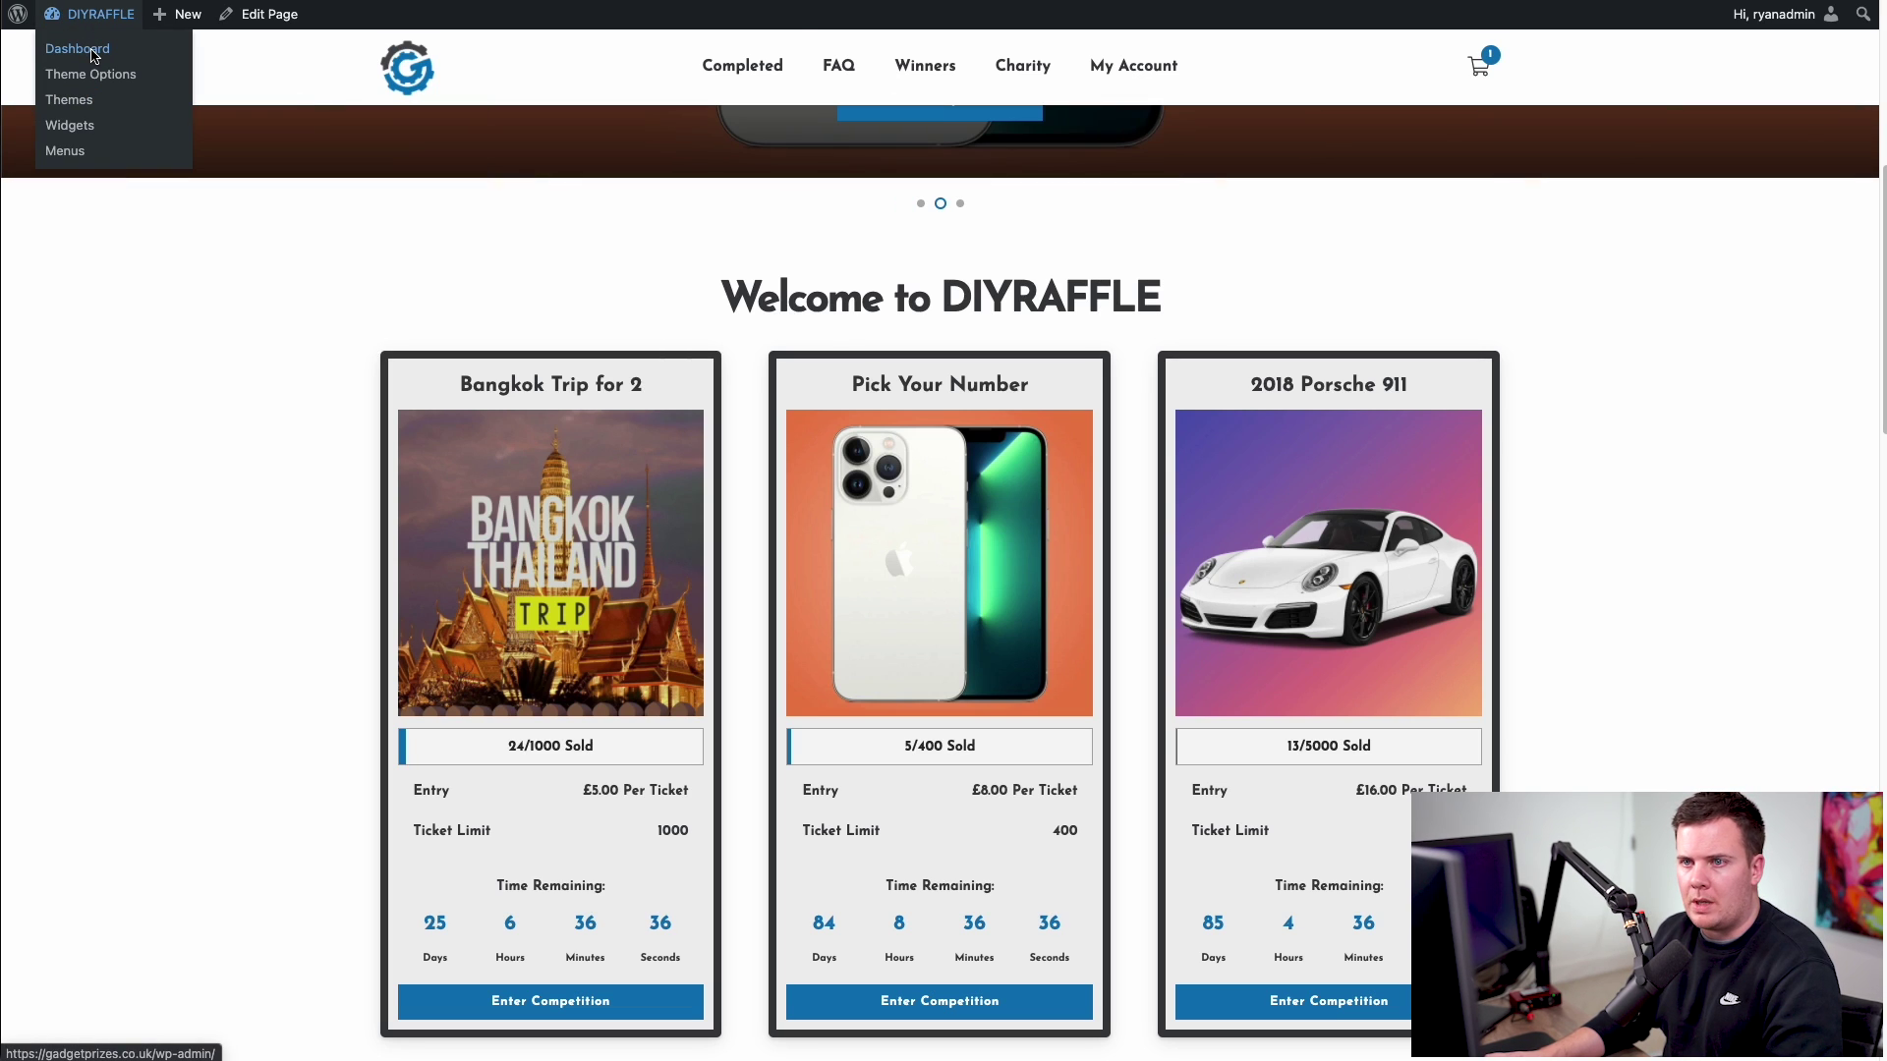
click(78, 49)
mouse_move(118, 296)
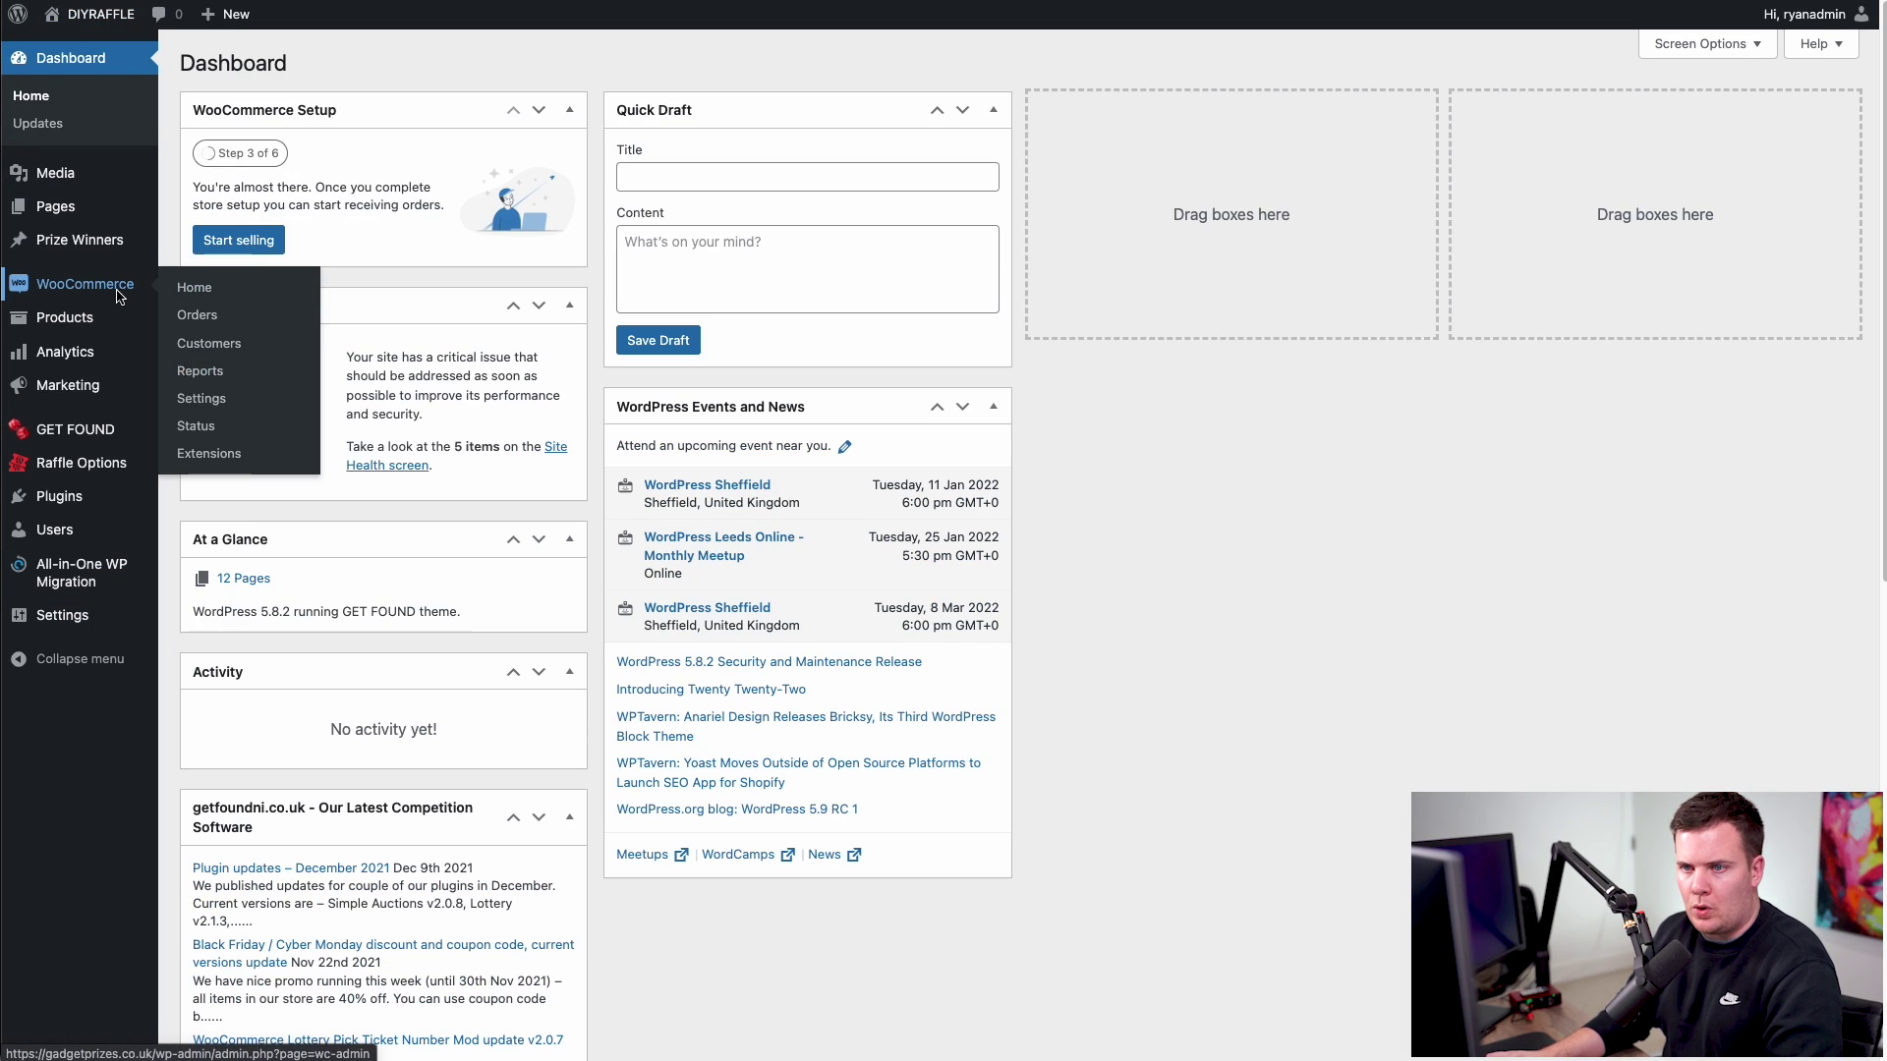
mouse_move(99, 326)
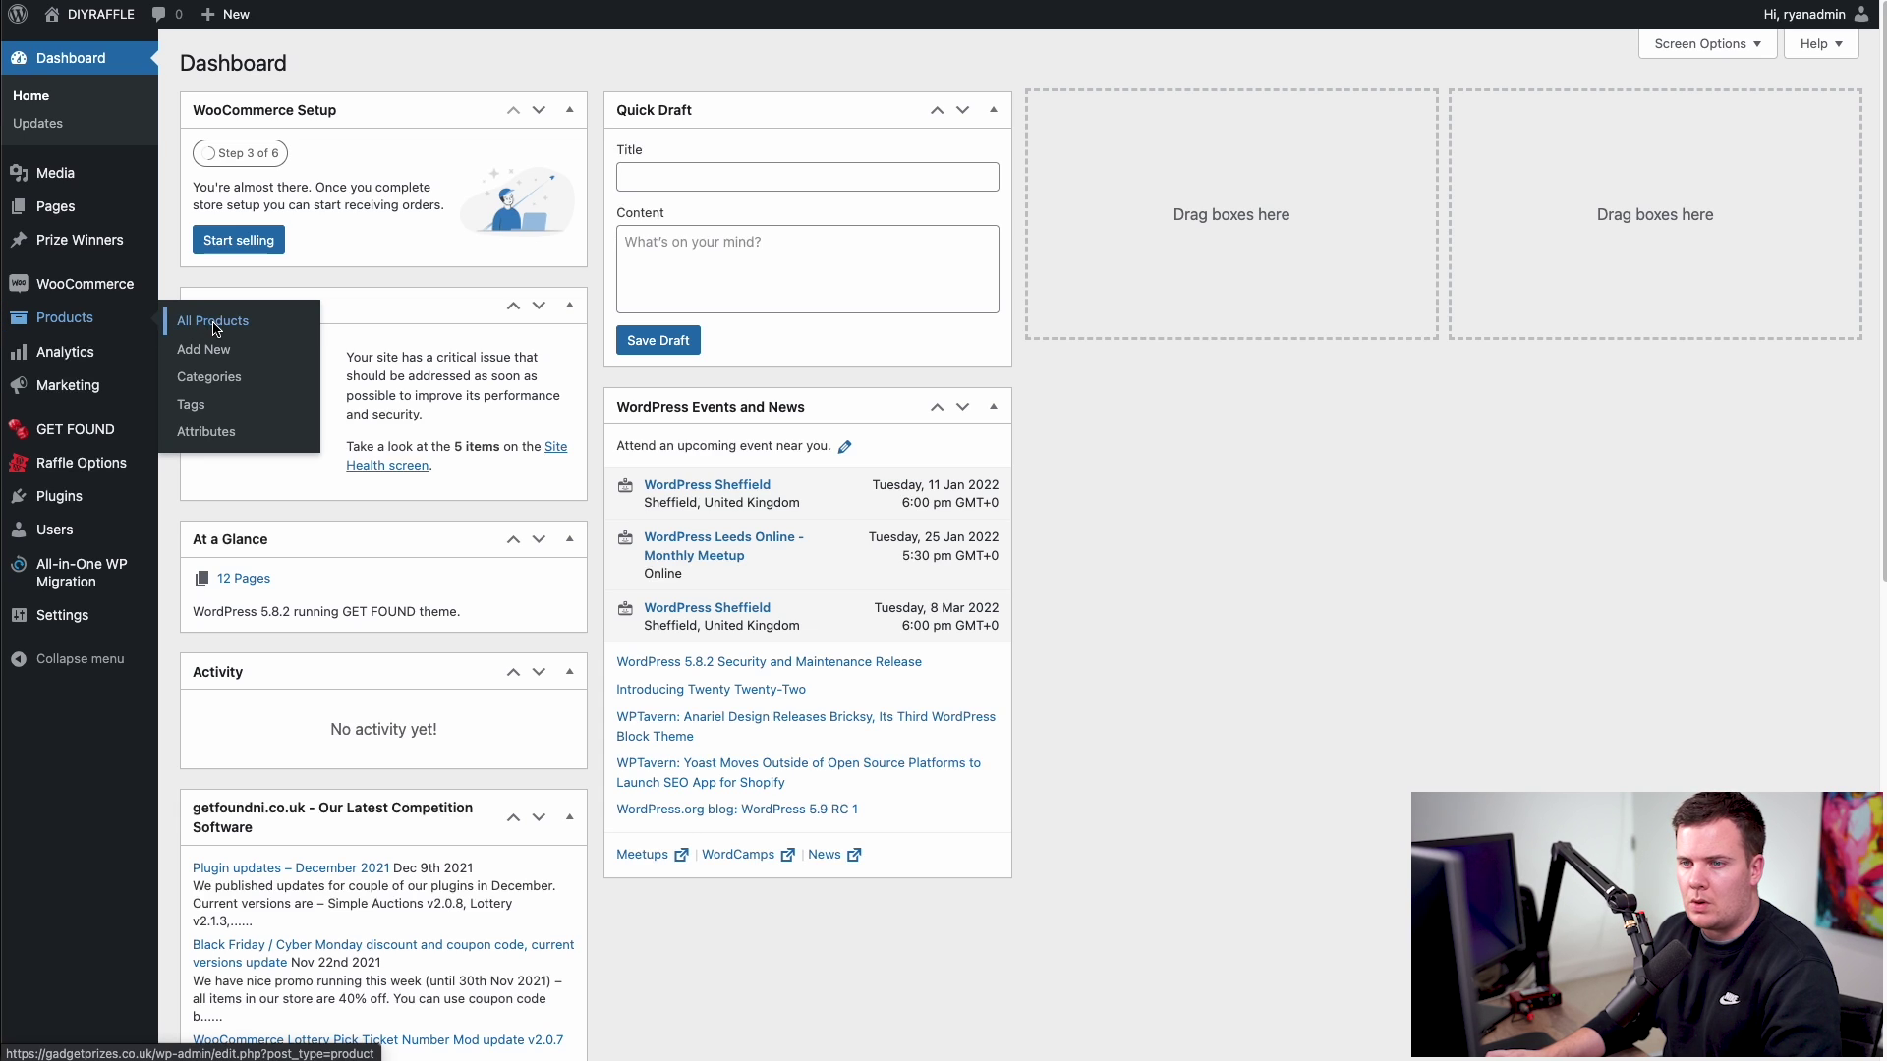
click(216, 324)
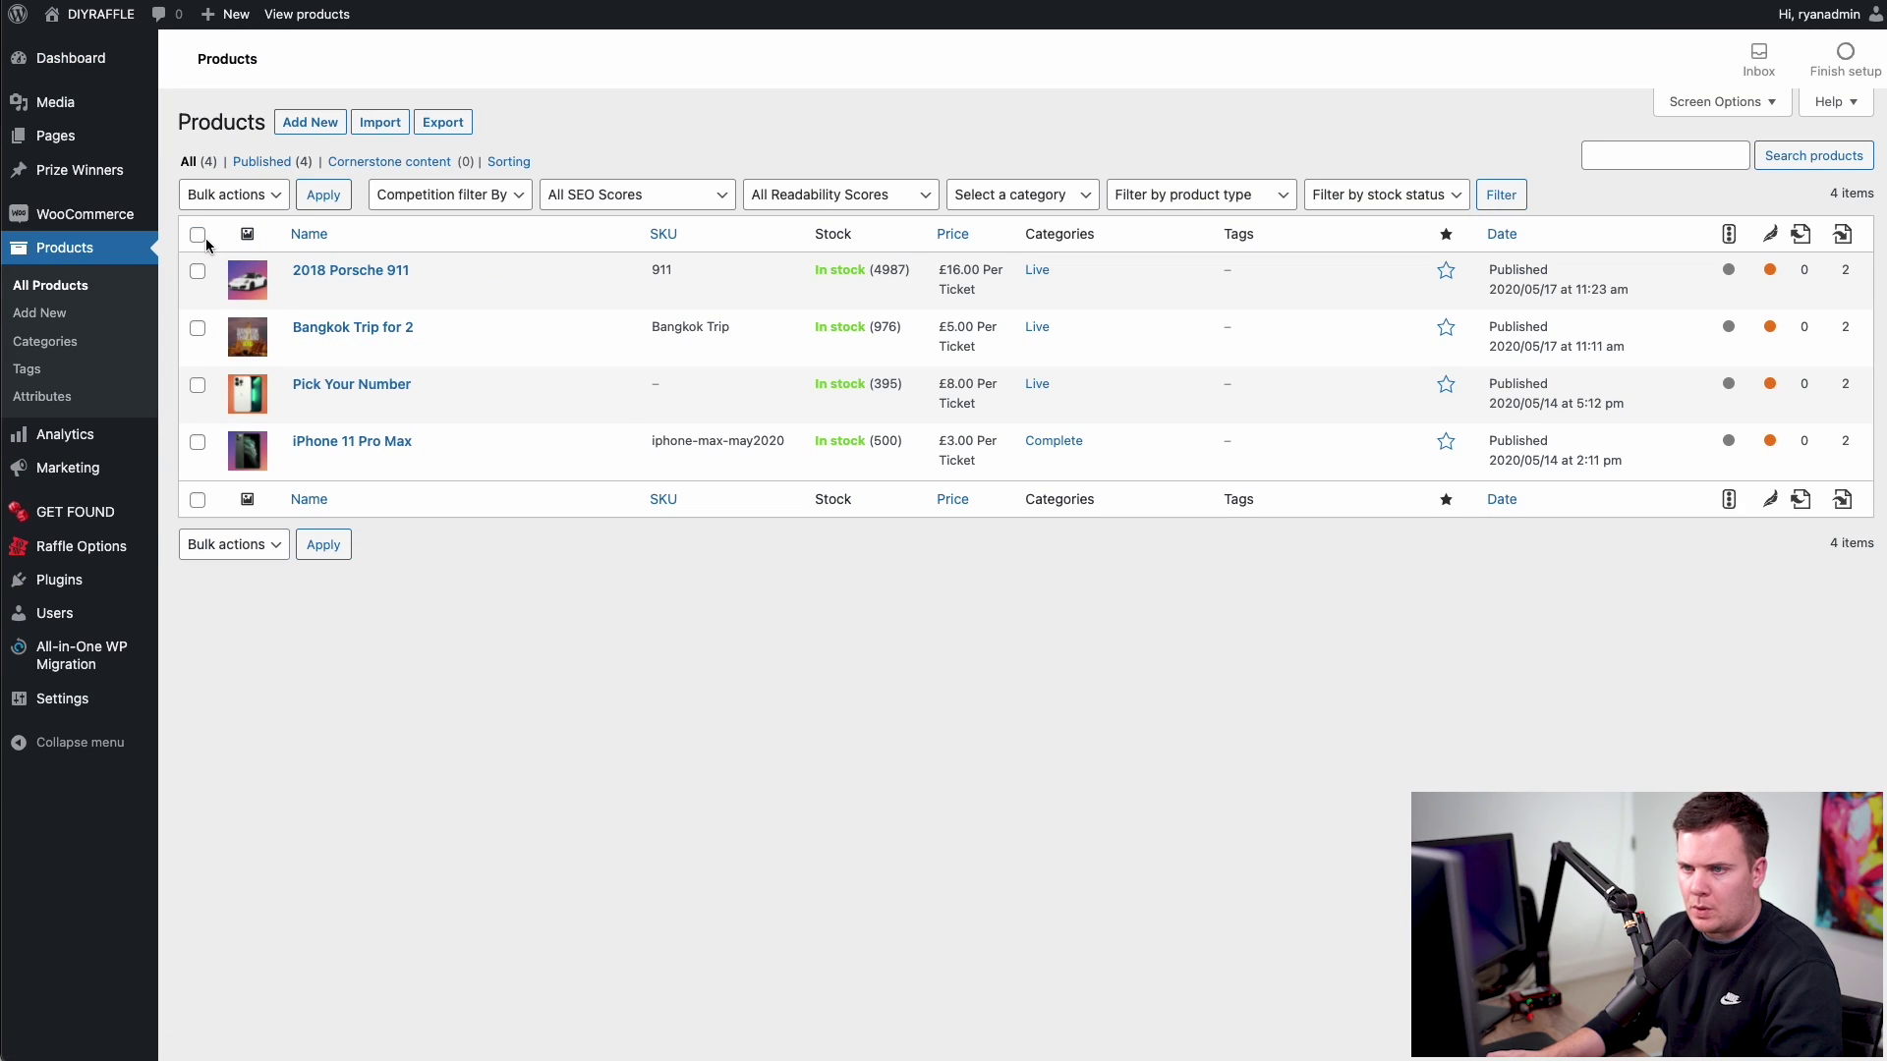
click(232, 201)
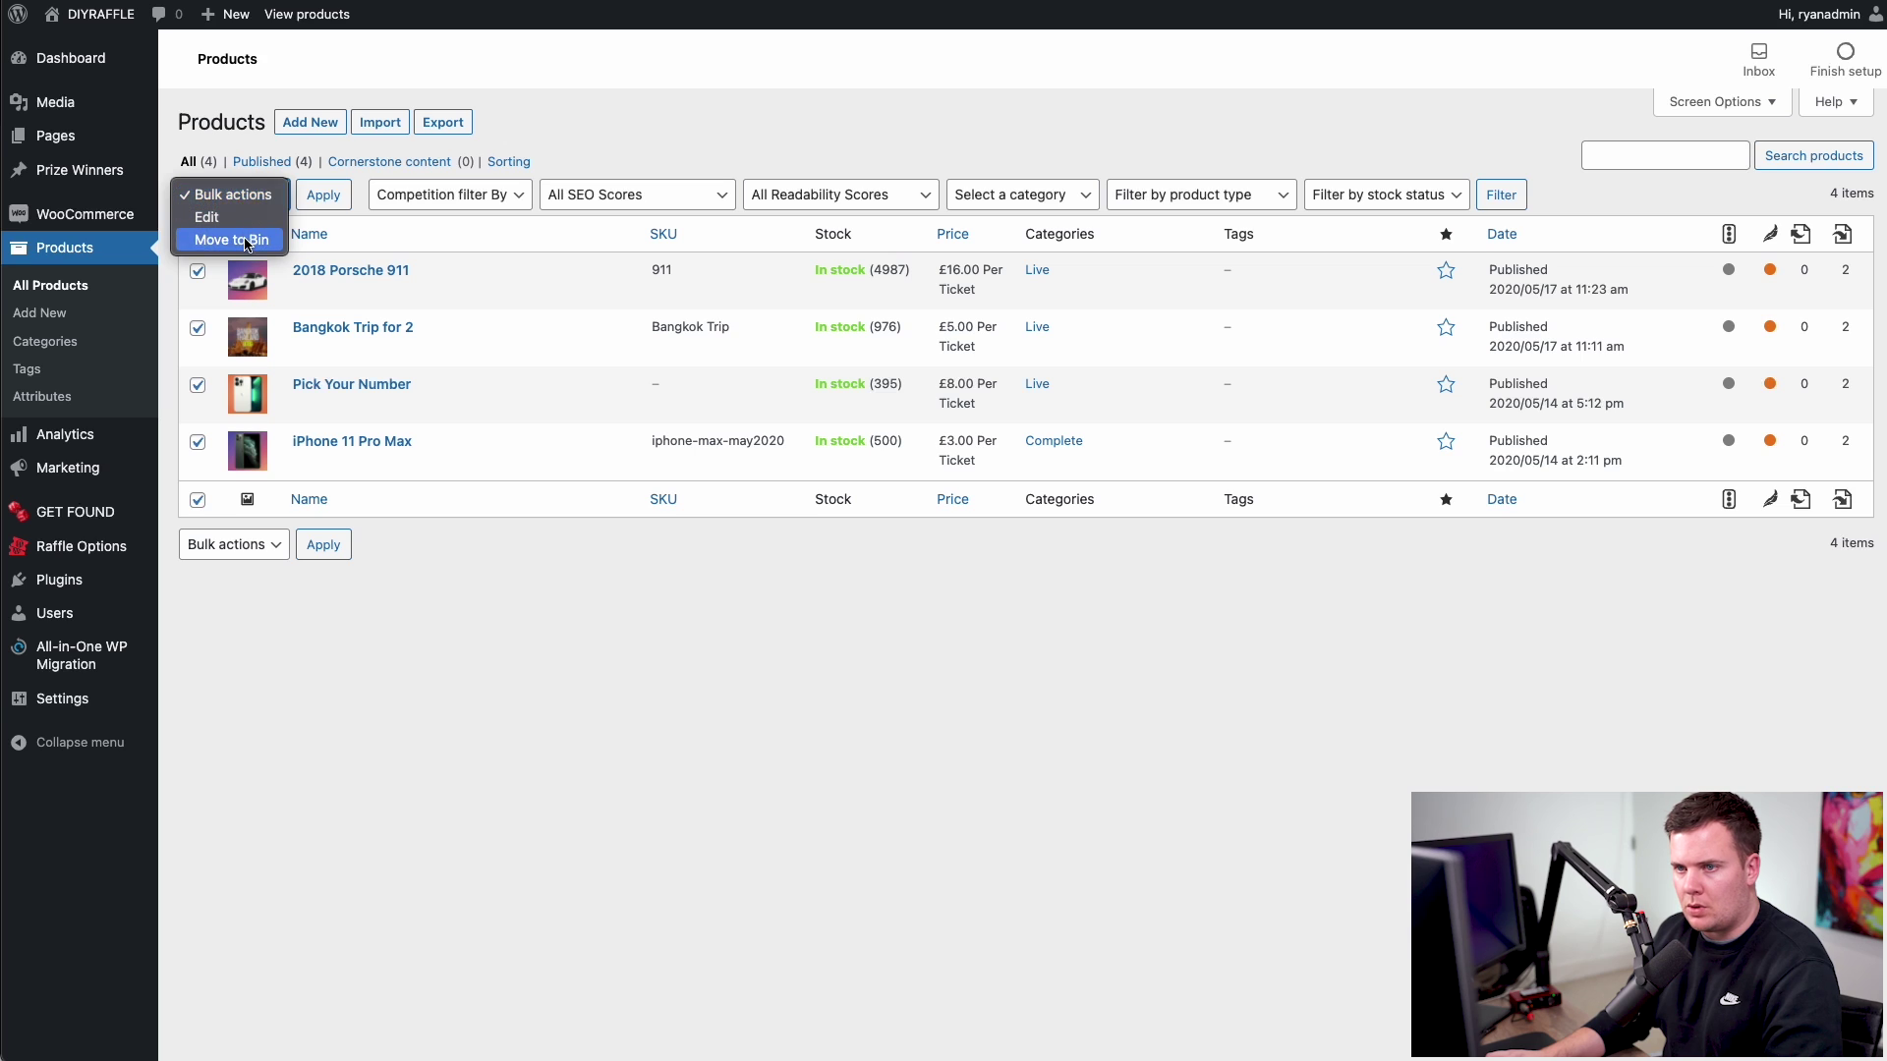
click(211, 241)
click(324, 196)
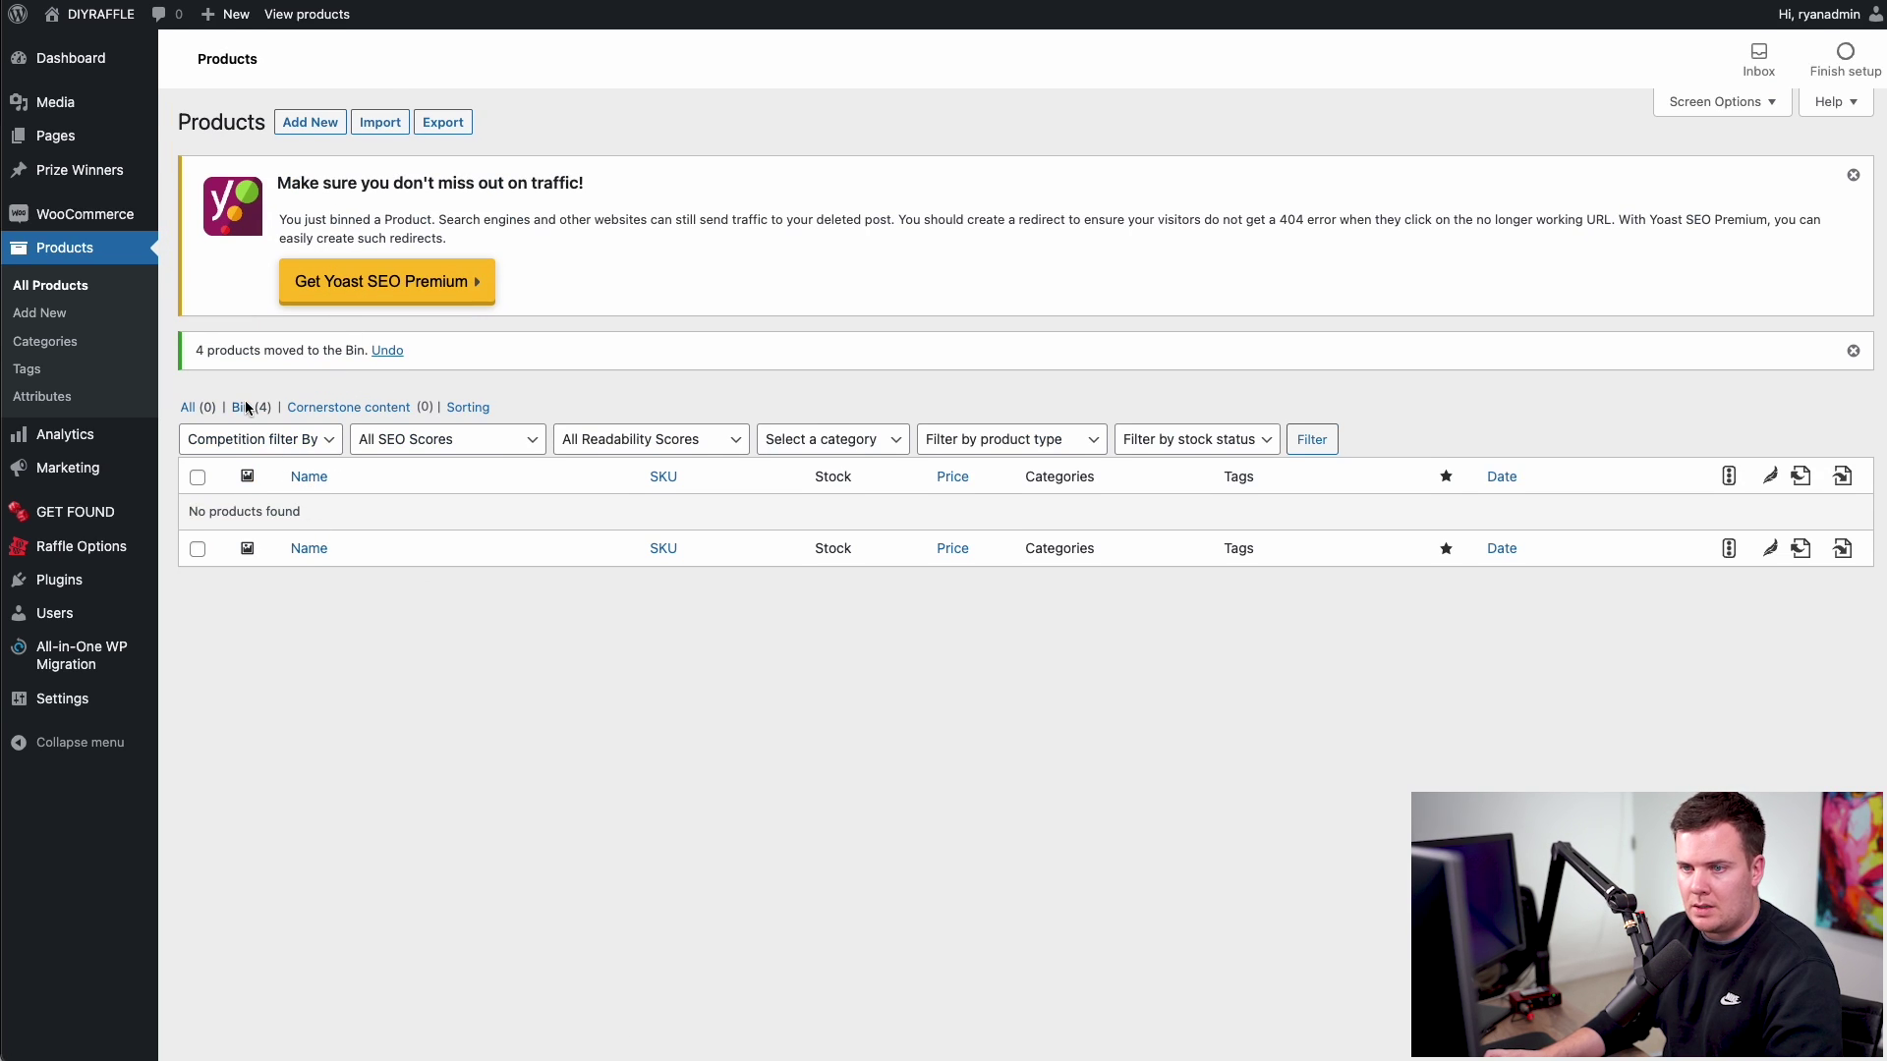
- Permanently delete the four binned products, leaving the products list empty
click(243, 411)
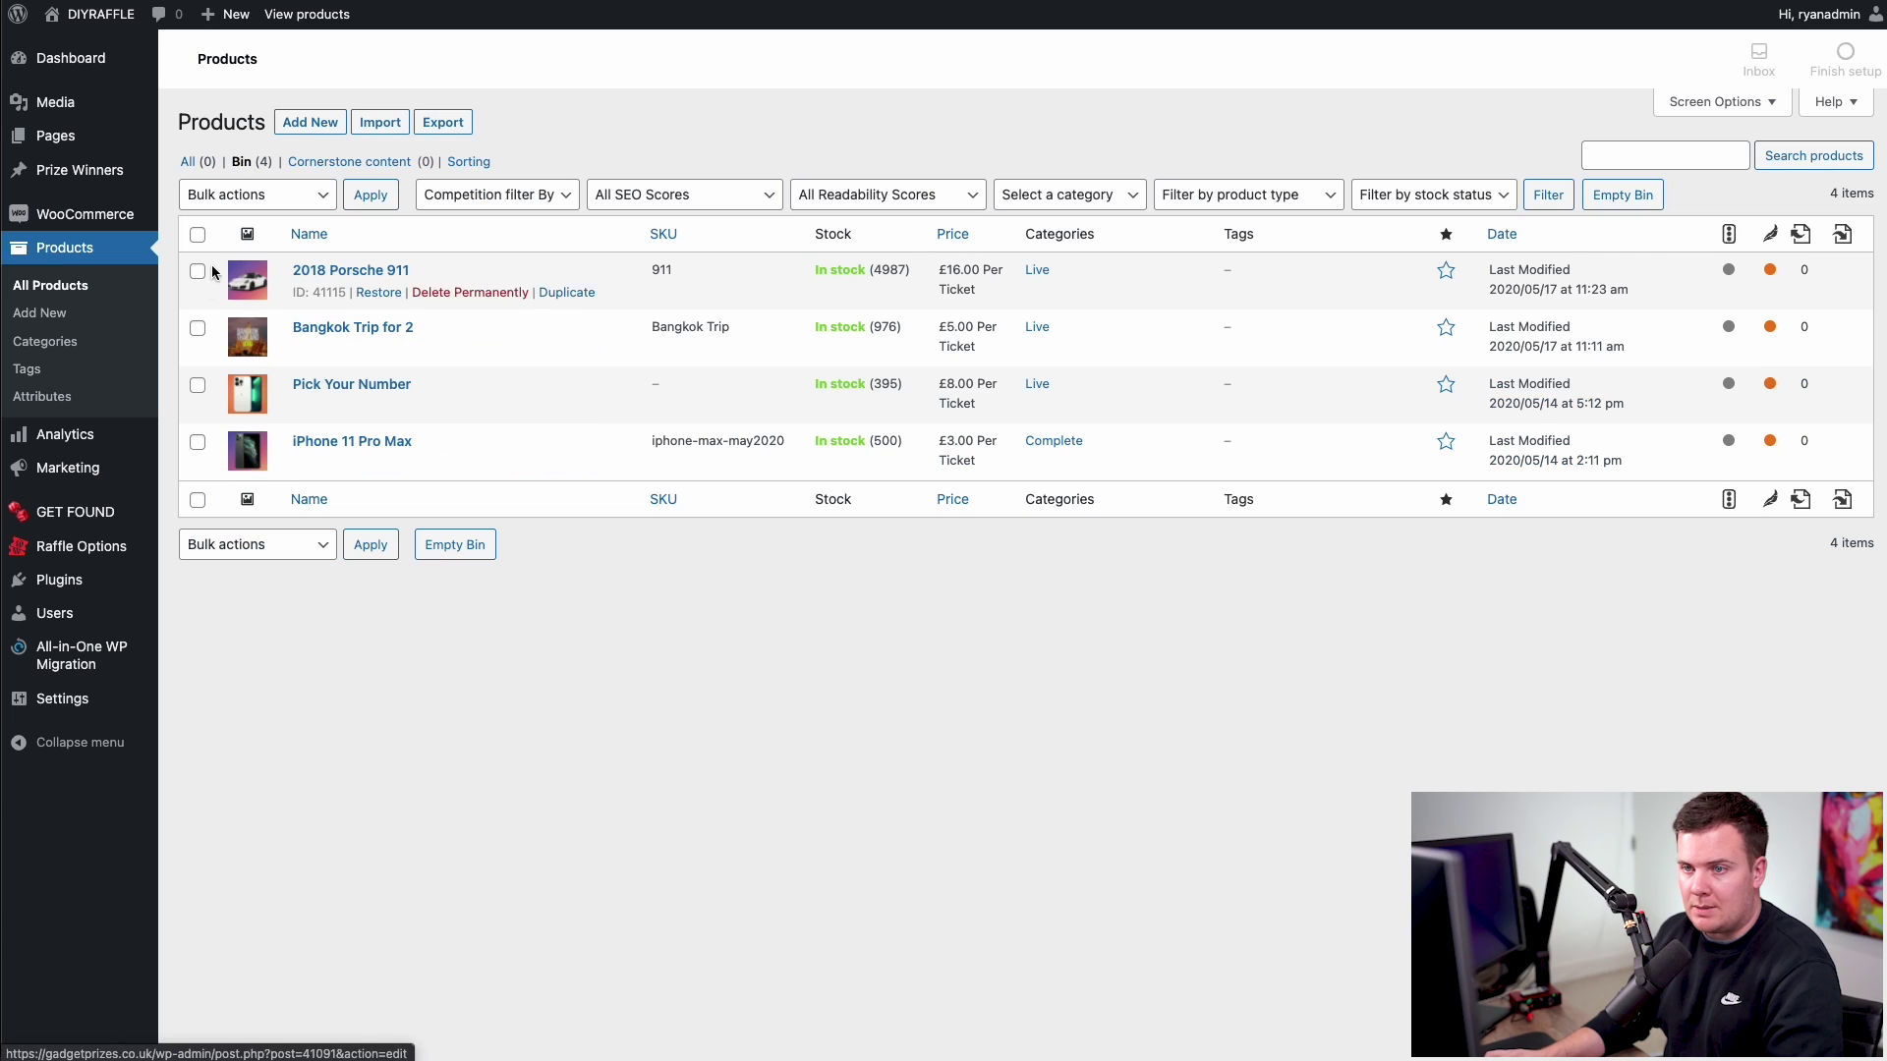
click(197, 234)
click(253, 197)
click(256, 239)
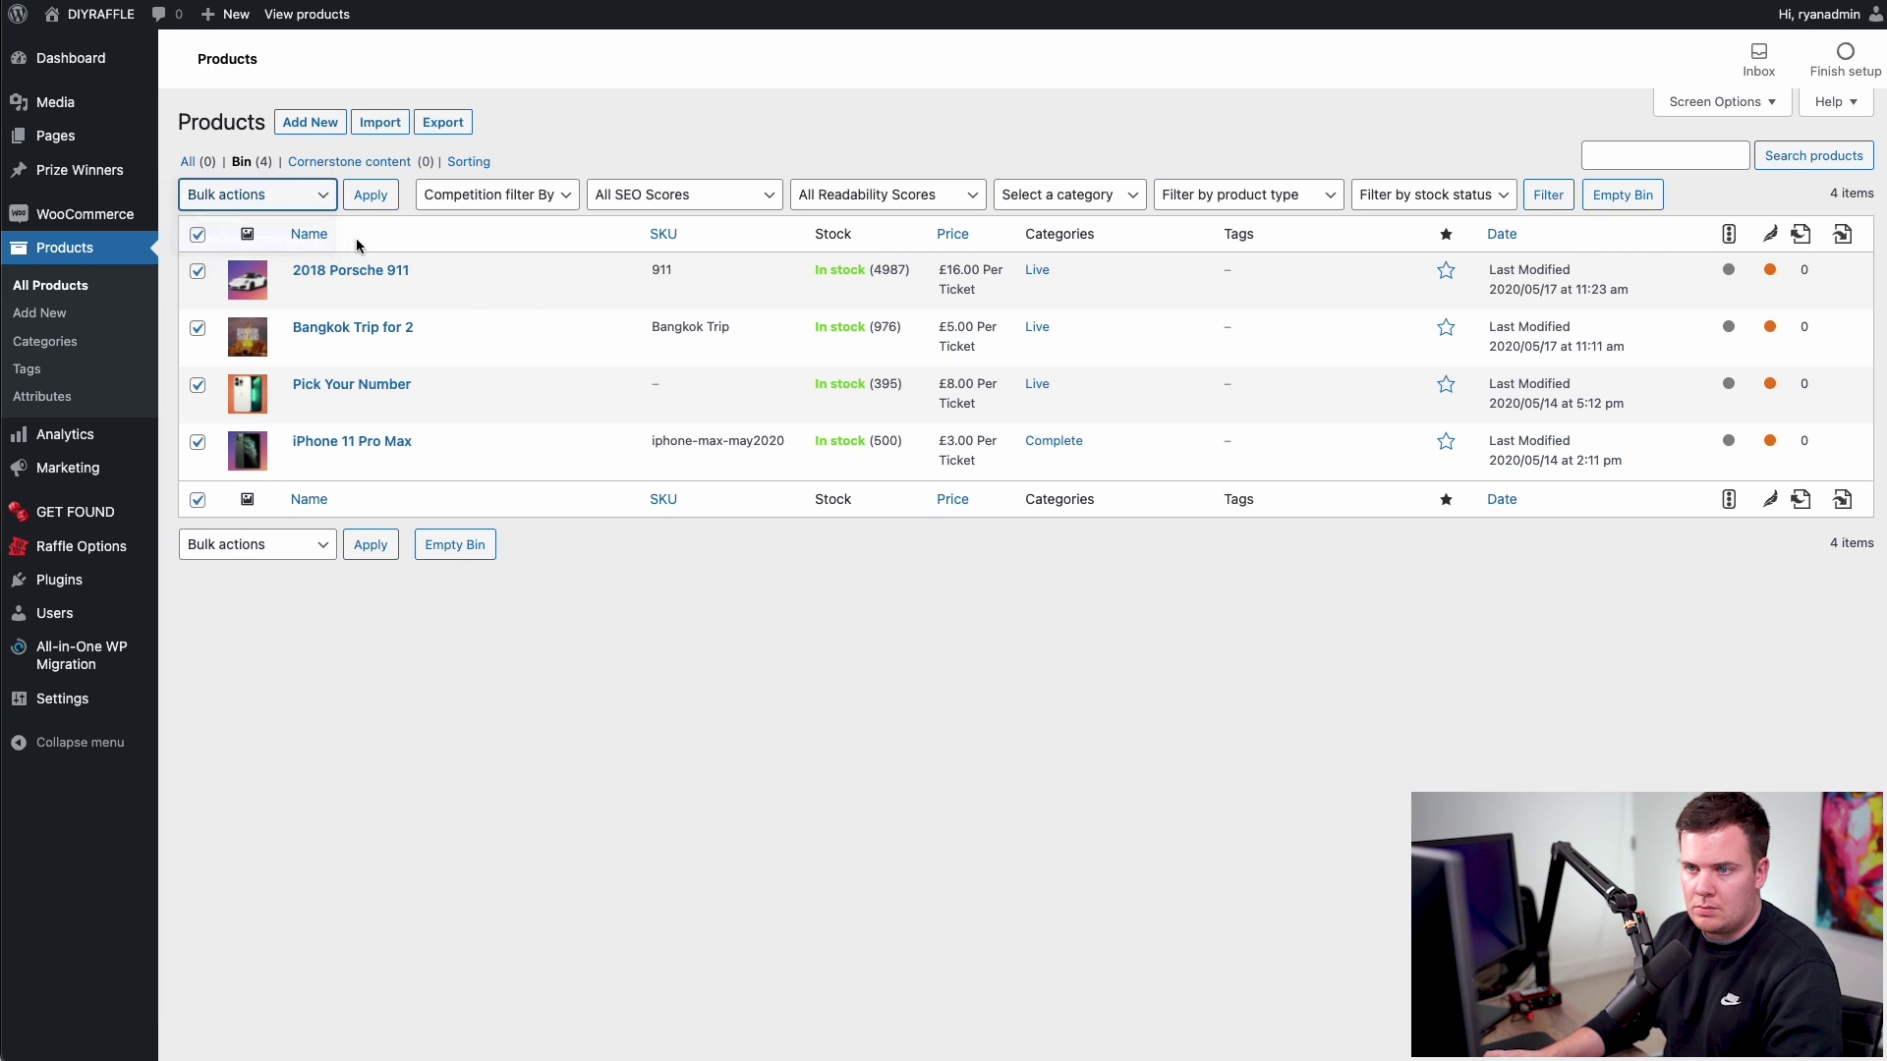
click(379, 201)
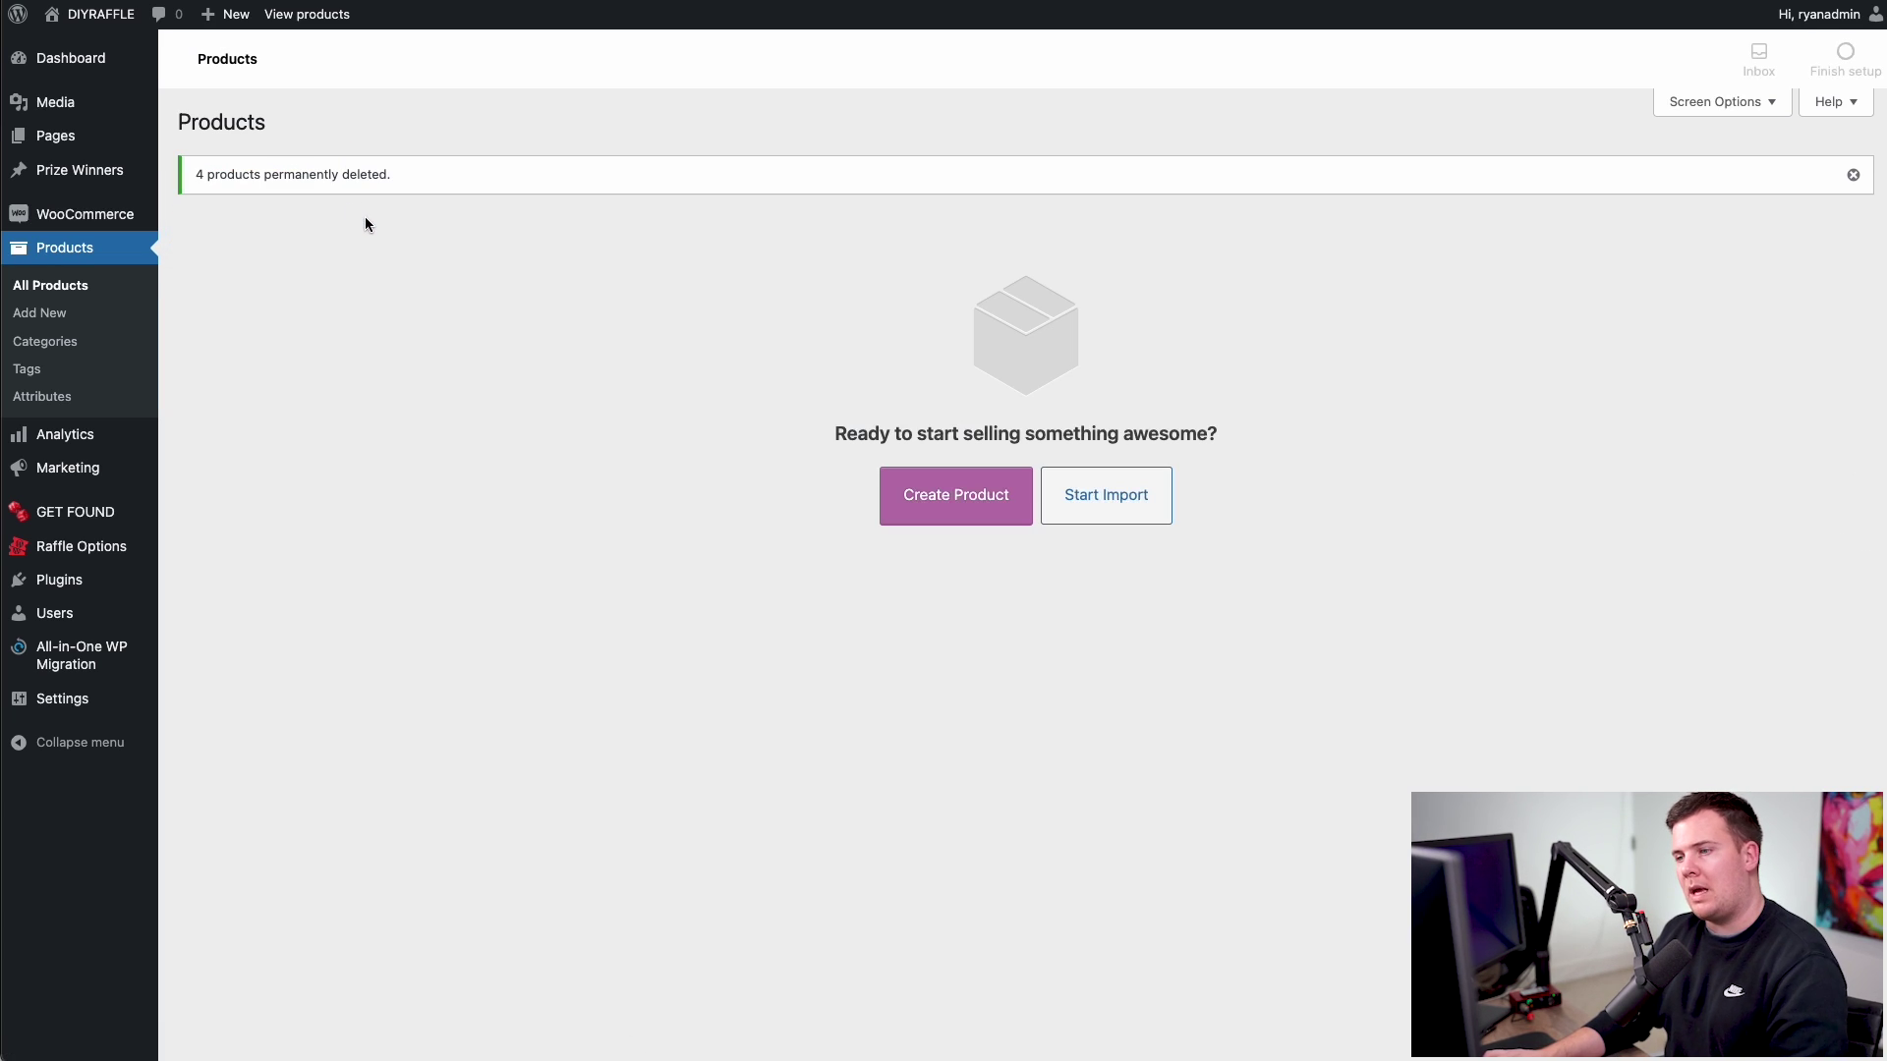
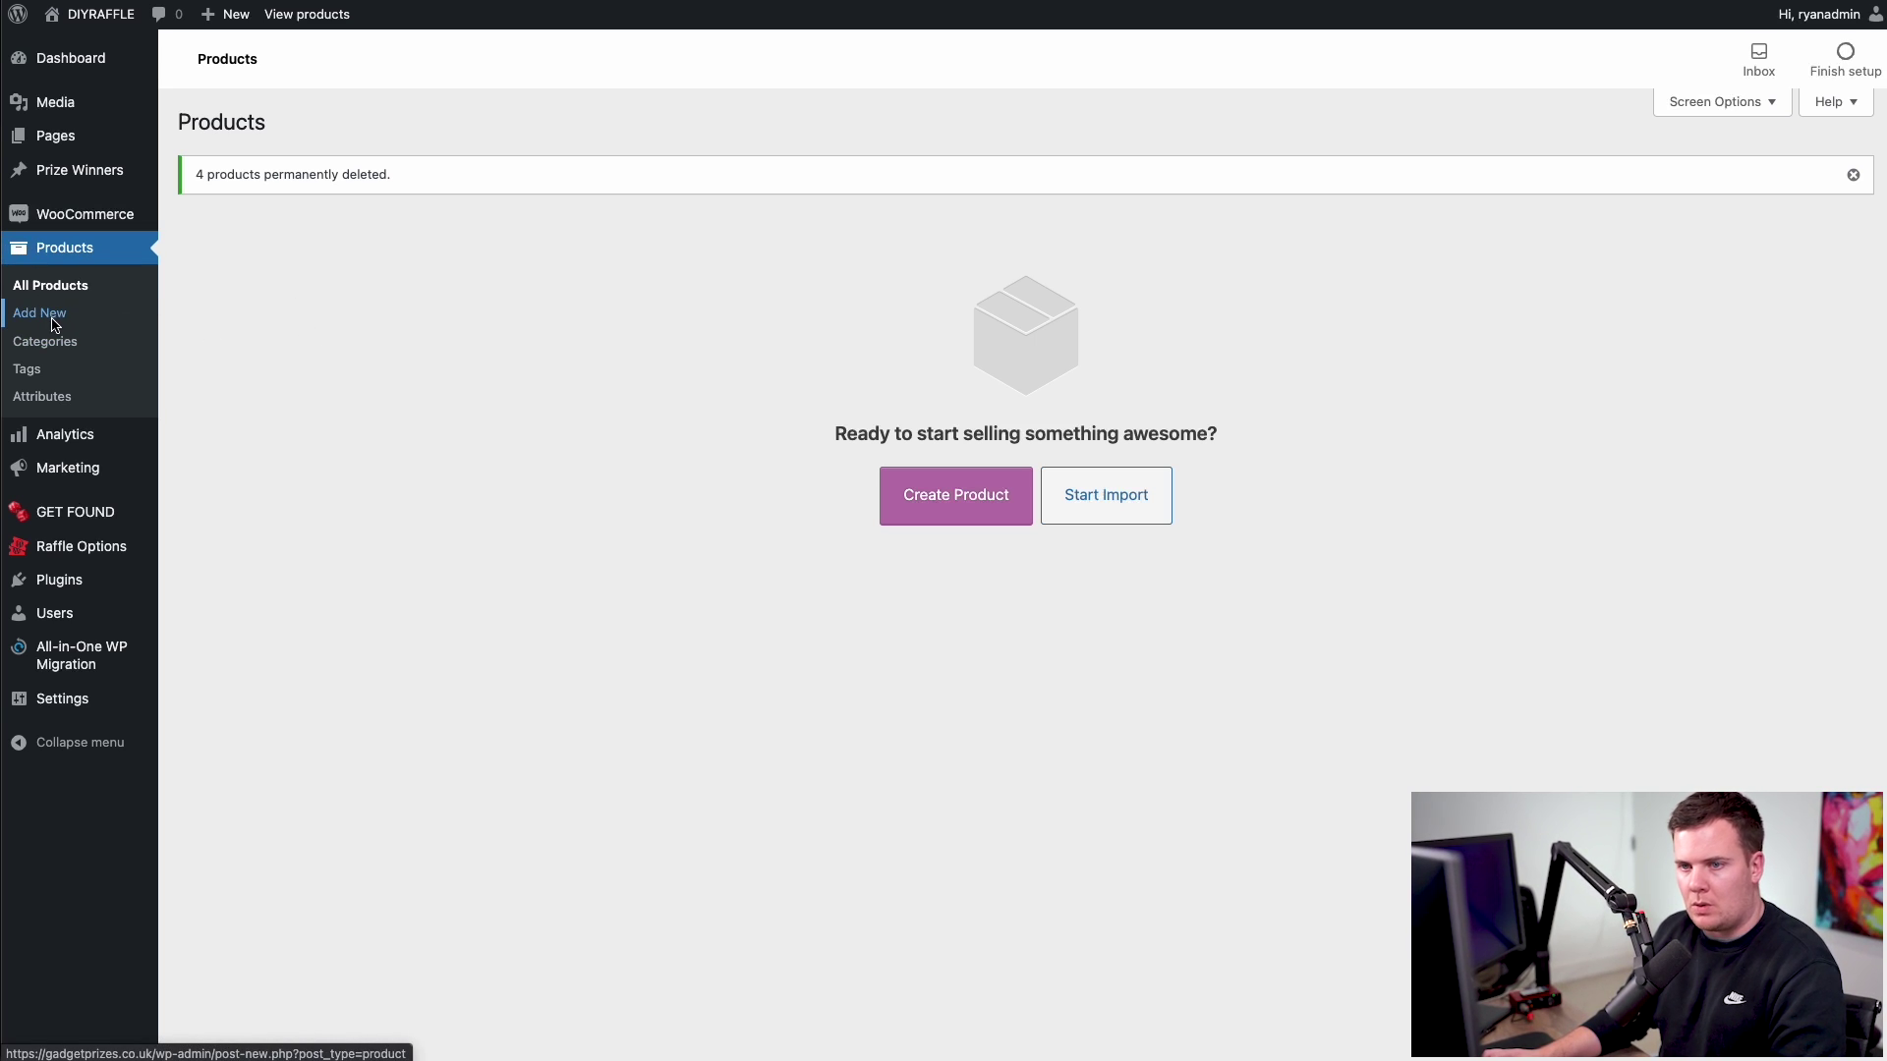
- Add a new product named 'iPhone 13 Pro Plus' and let the draft auto-save with its permalink
click(53, 320)
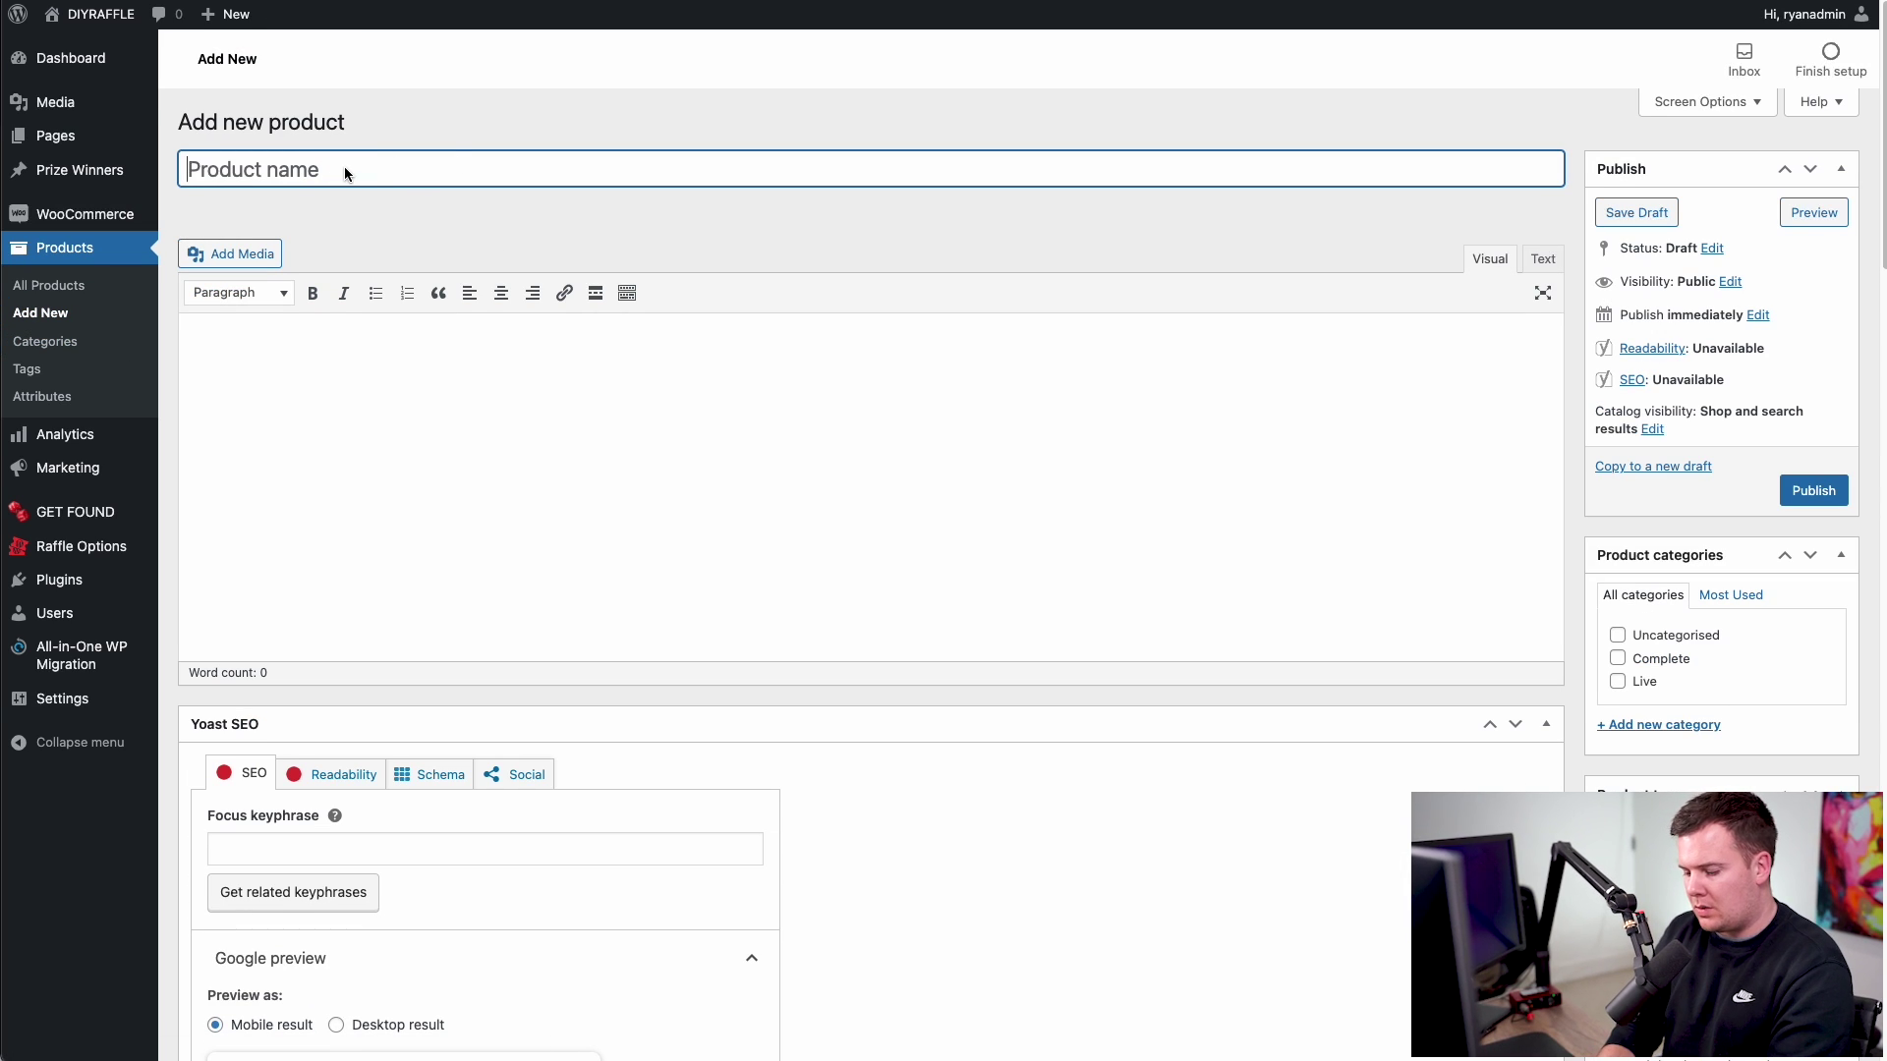
text(IPho)
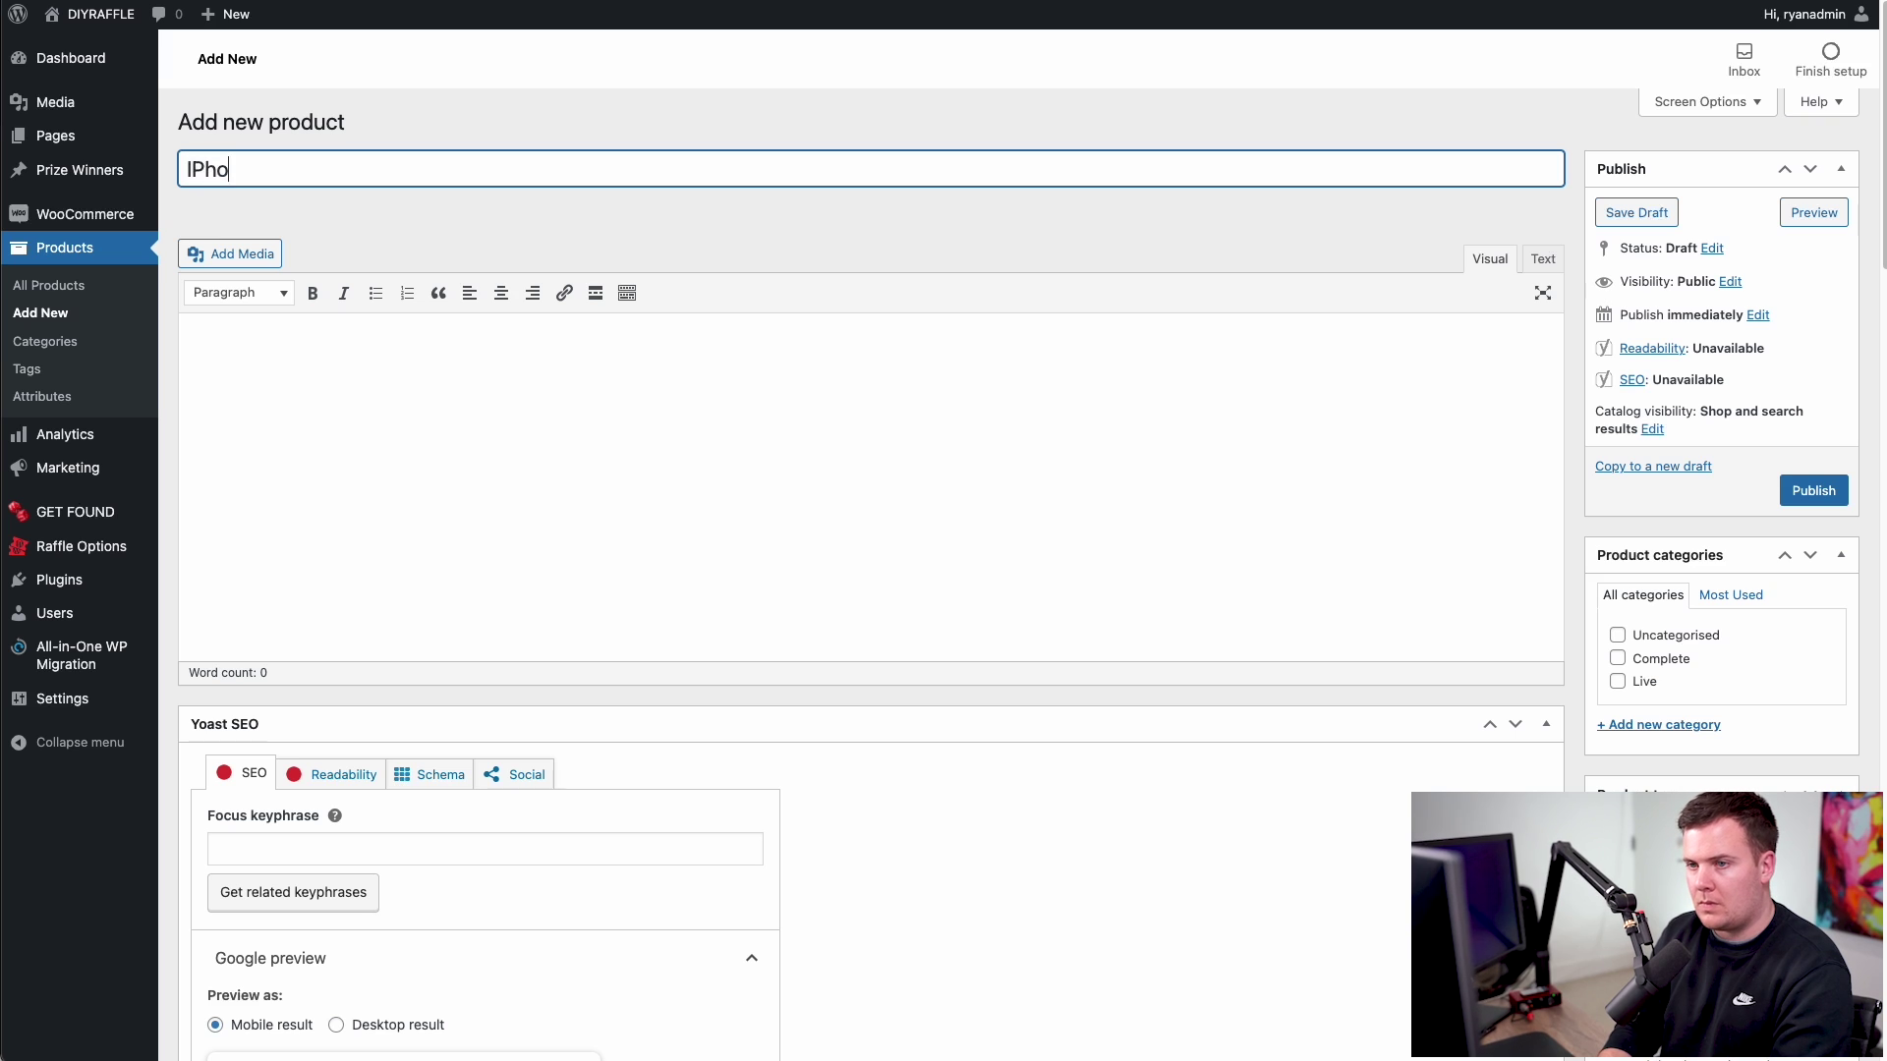
text(ne Com)
key(BackSpace)
key(BackSpace)
key(BackSpace)
key(BackSpace)
key(BackSpace)
key(BackSpace)
key(BackSpace)
key(BackSpace)
key(BackSpace)
key(BackSpace)
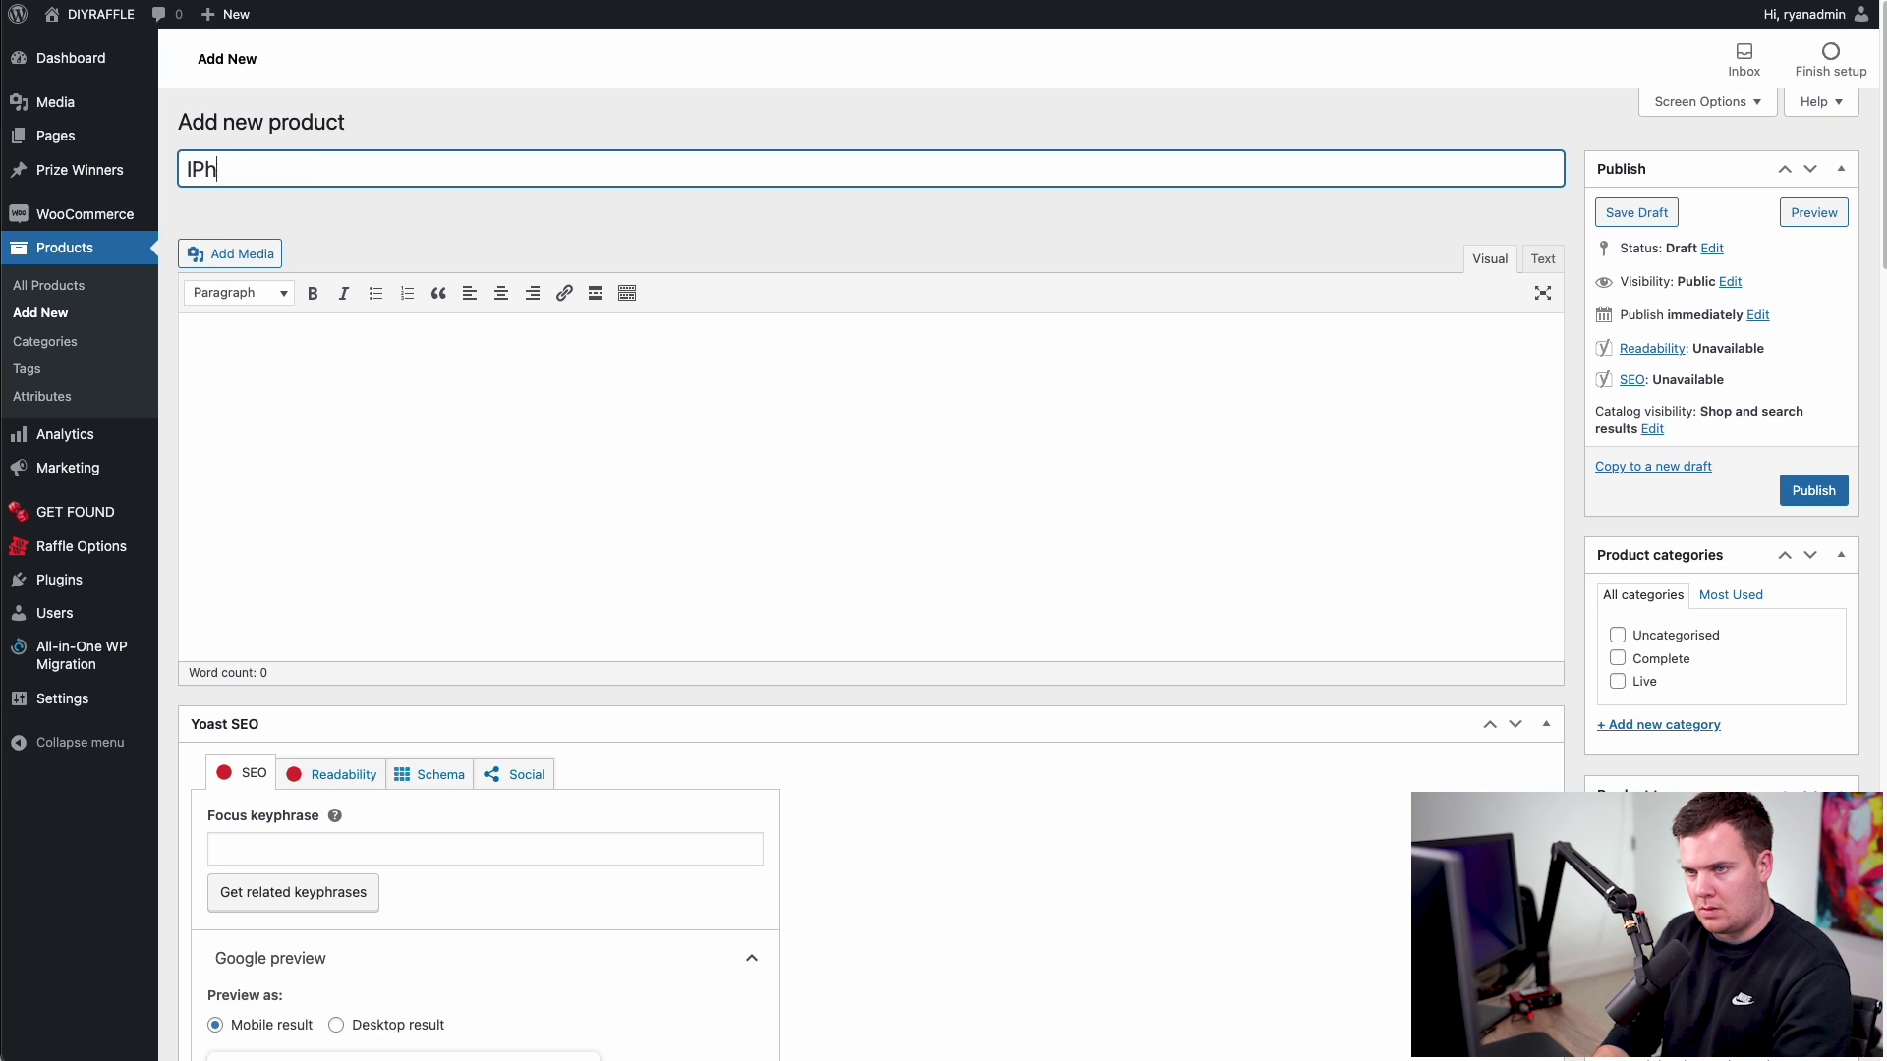
text(iPhone 13 Pro Plus)
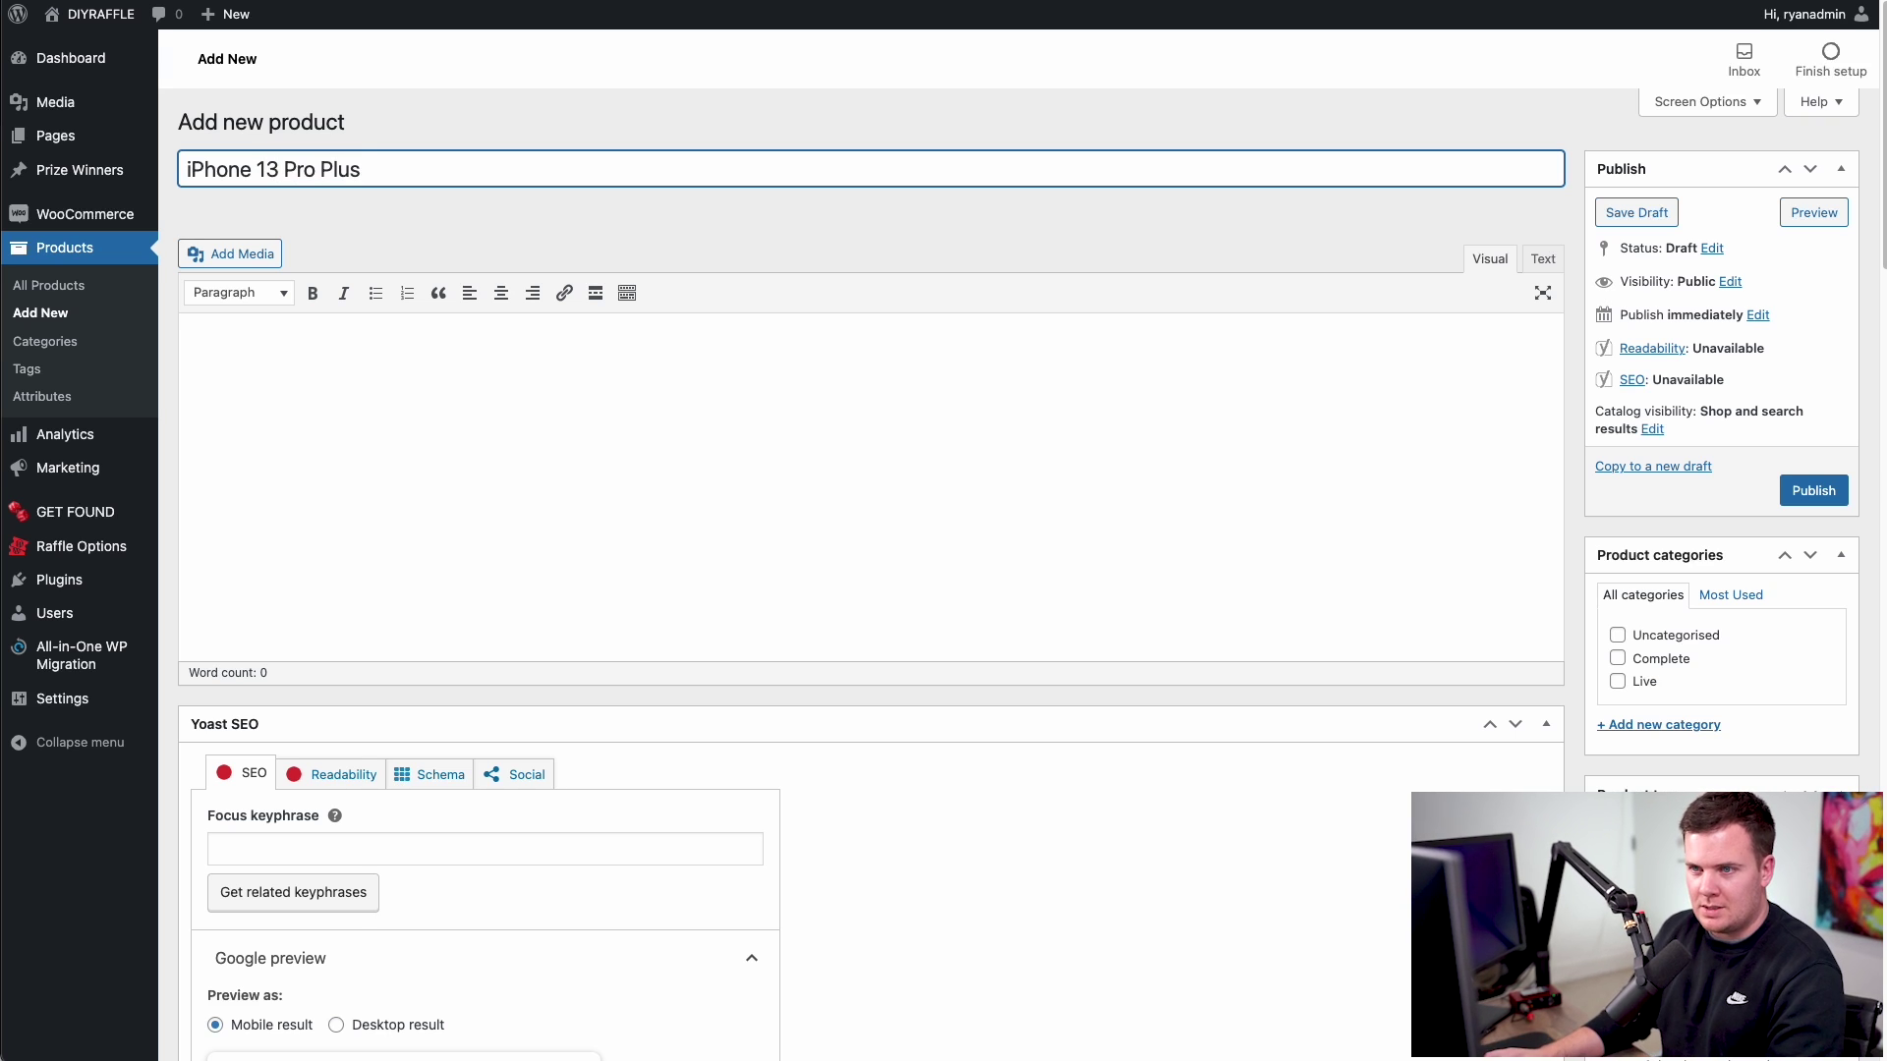
click(366, 354)
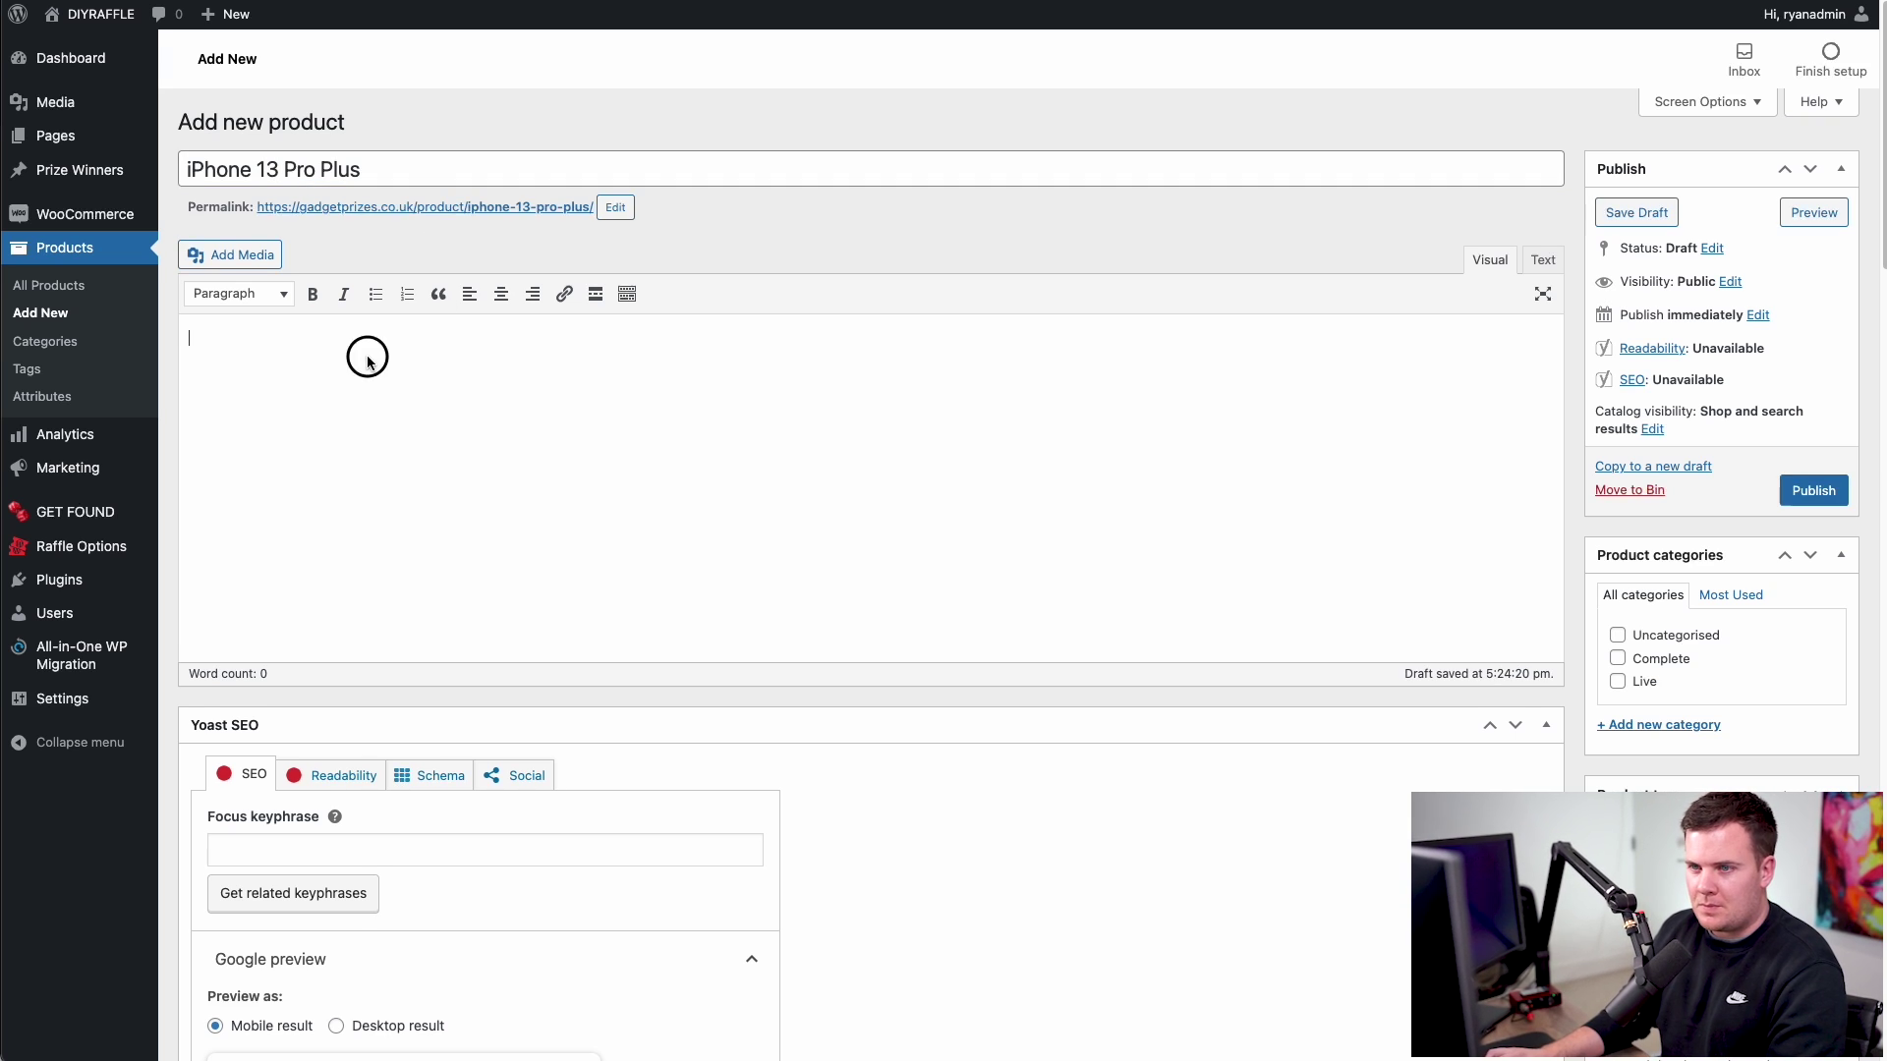
- Collapse the Yoast SEO box and paste the product title 'iPhone 13 Pro Plus' into the prize field
scroll(623, 252, down, 5)
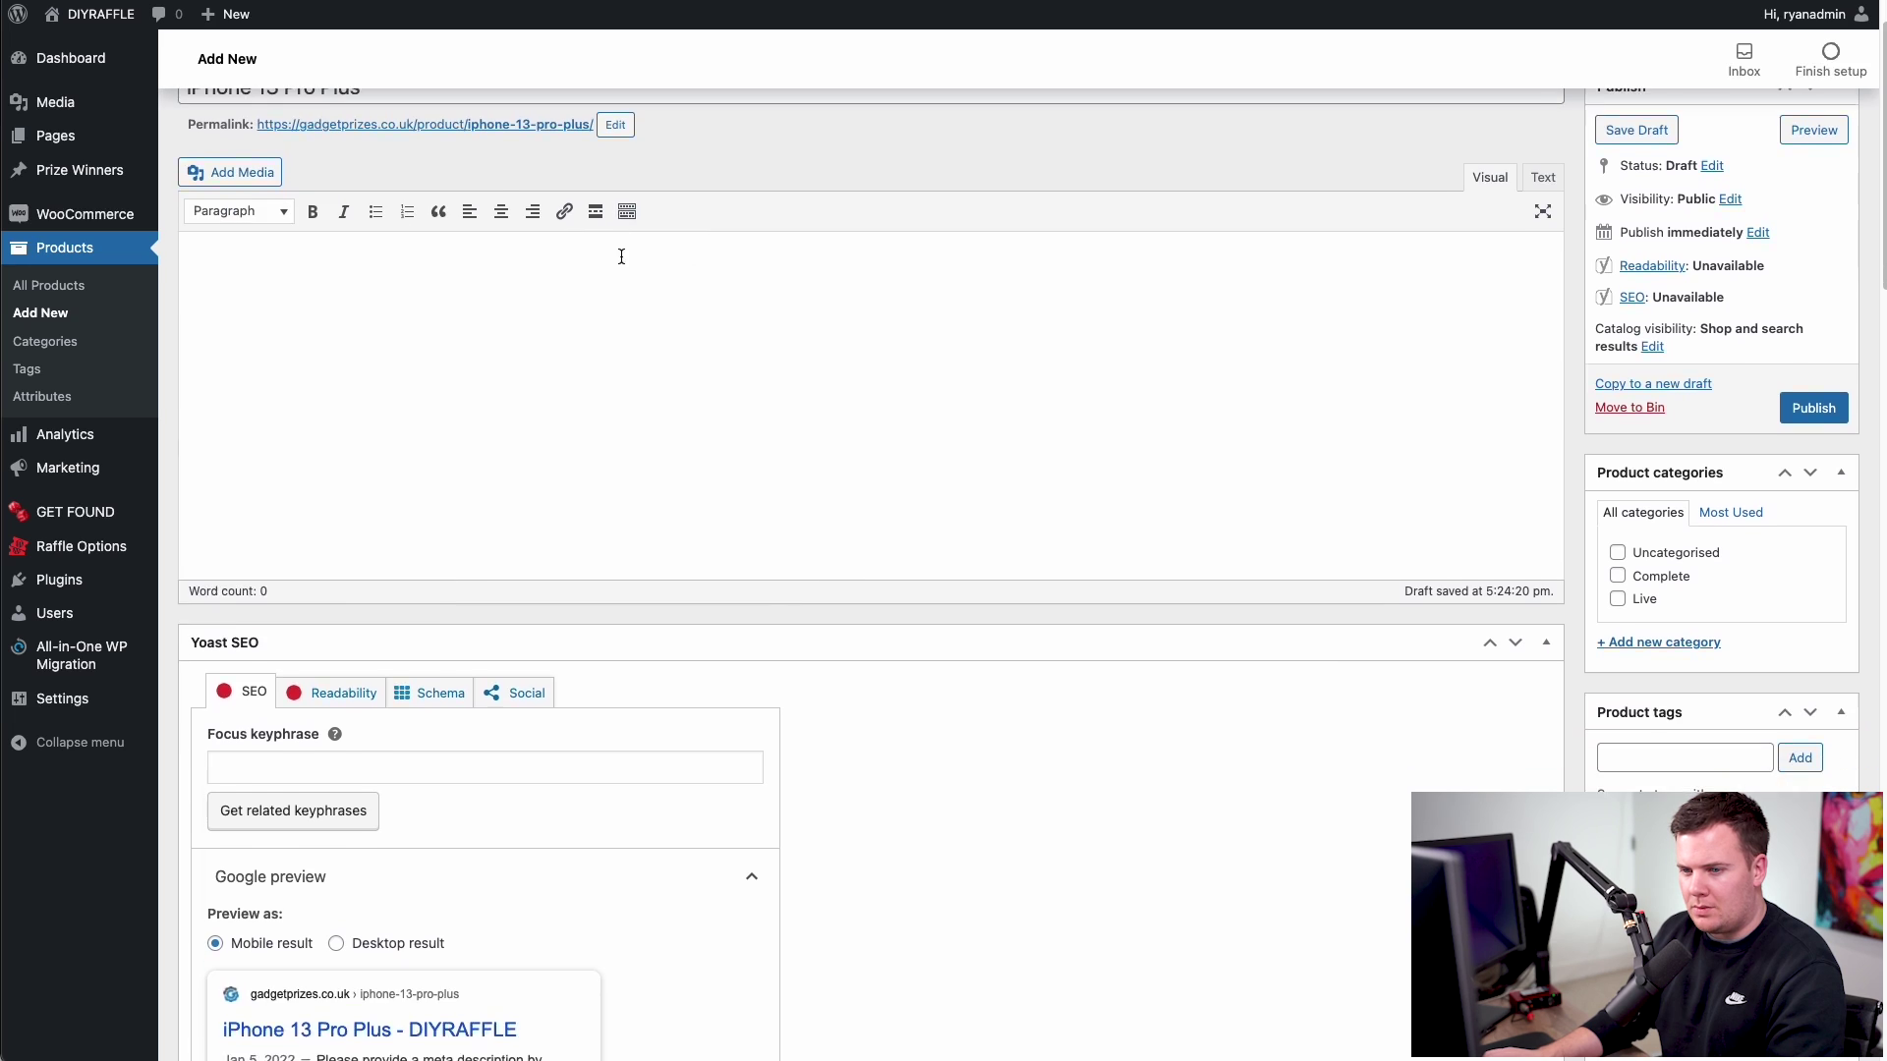
click(1546, 335)
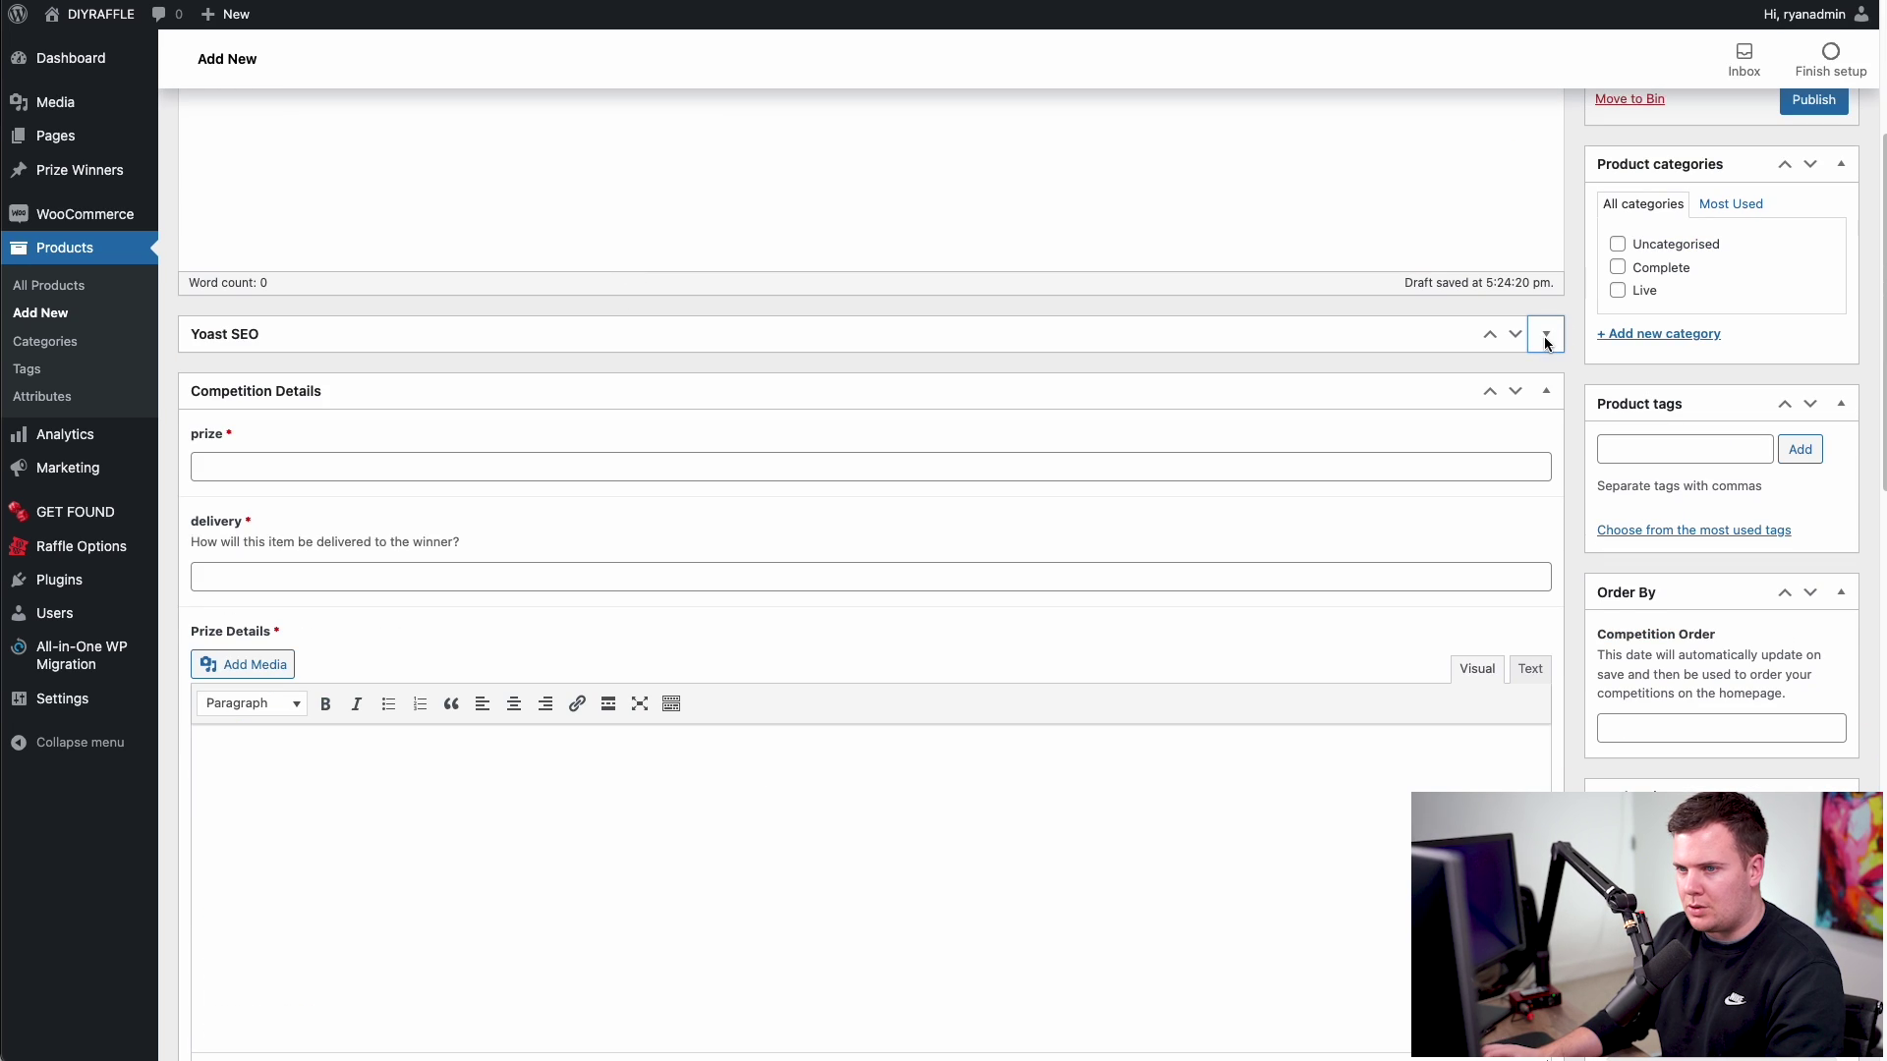
scroll(413, 341, down, 1)
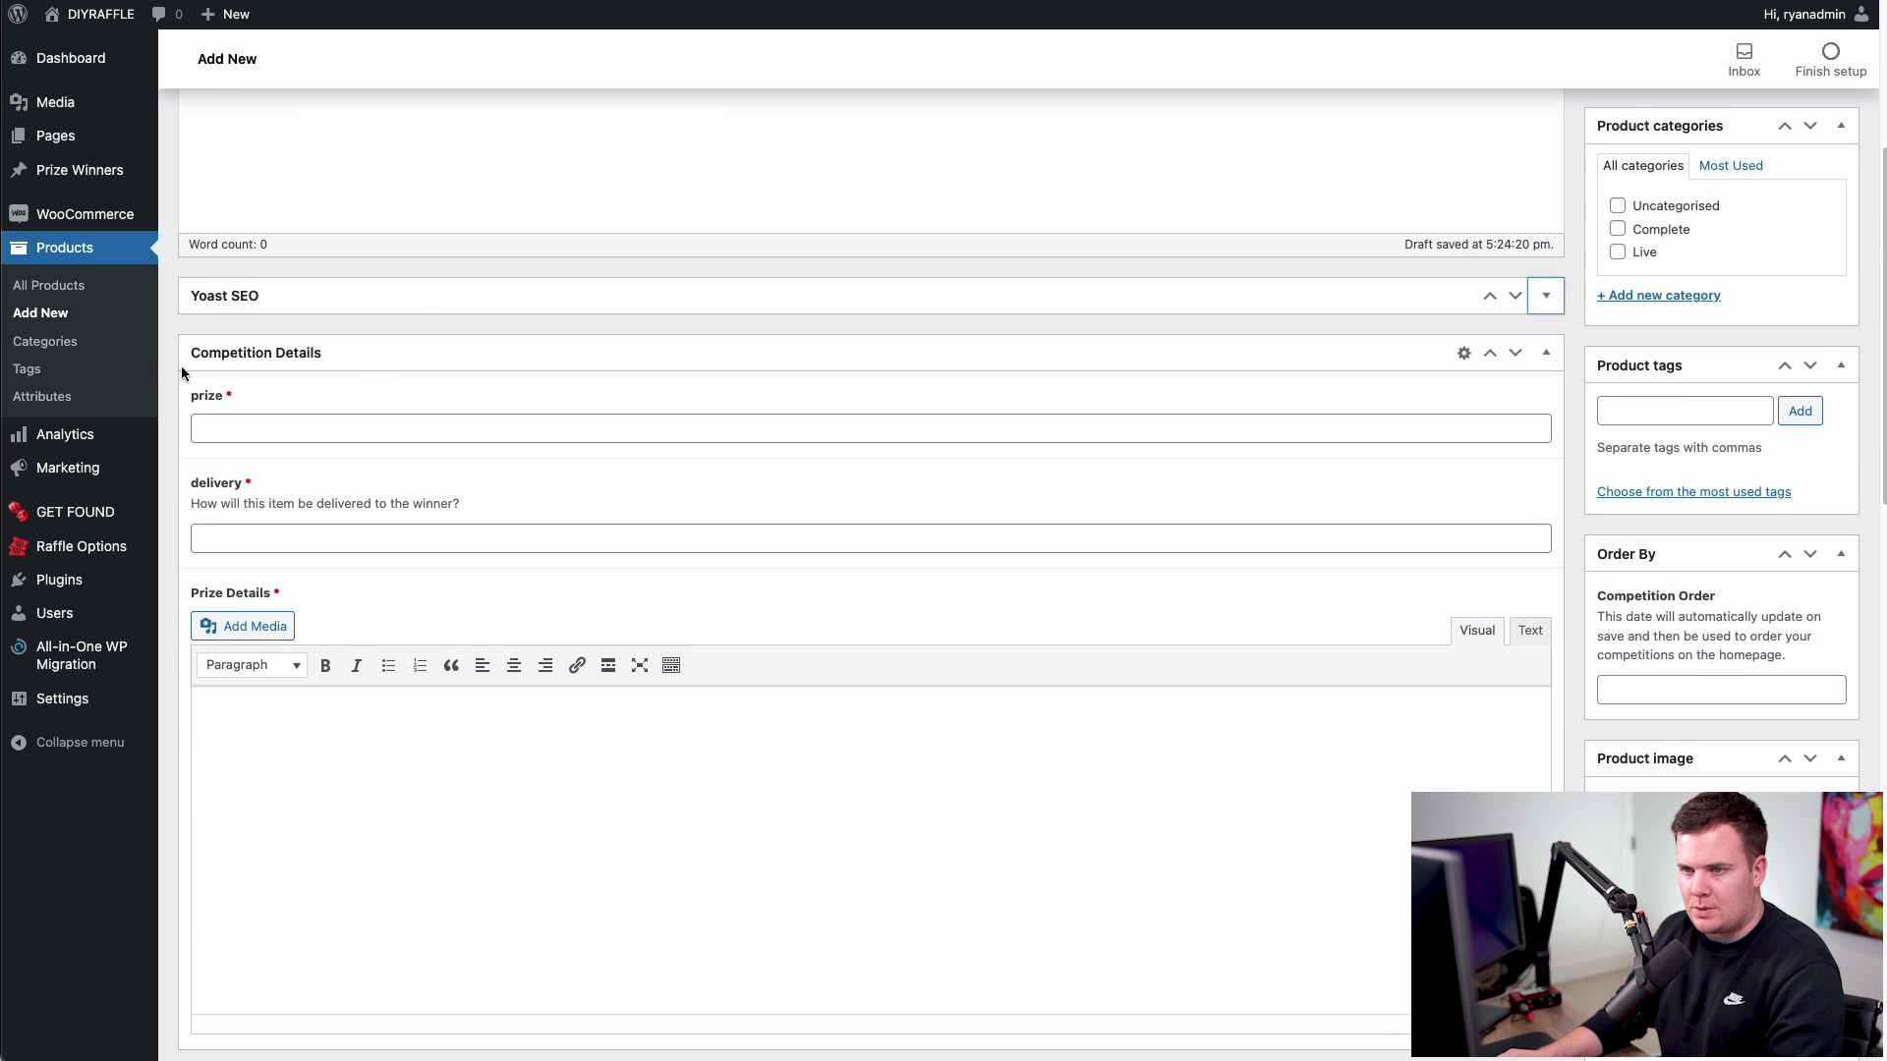
scroll(310, 369, down, 1)
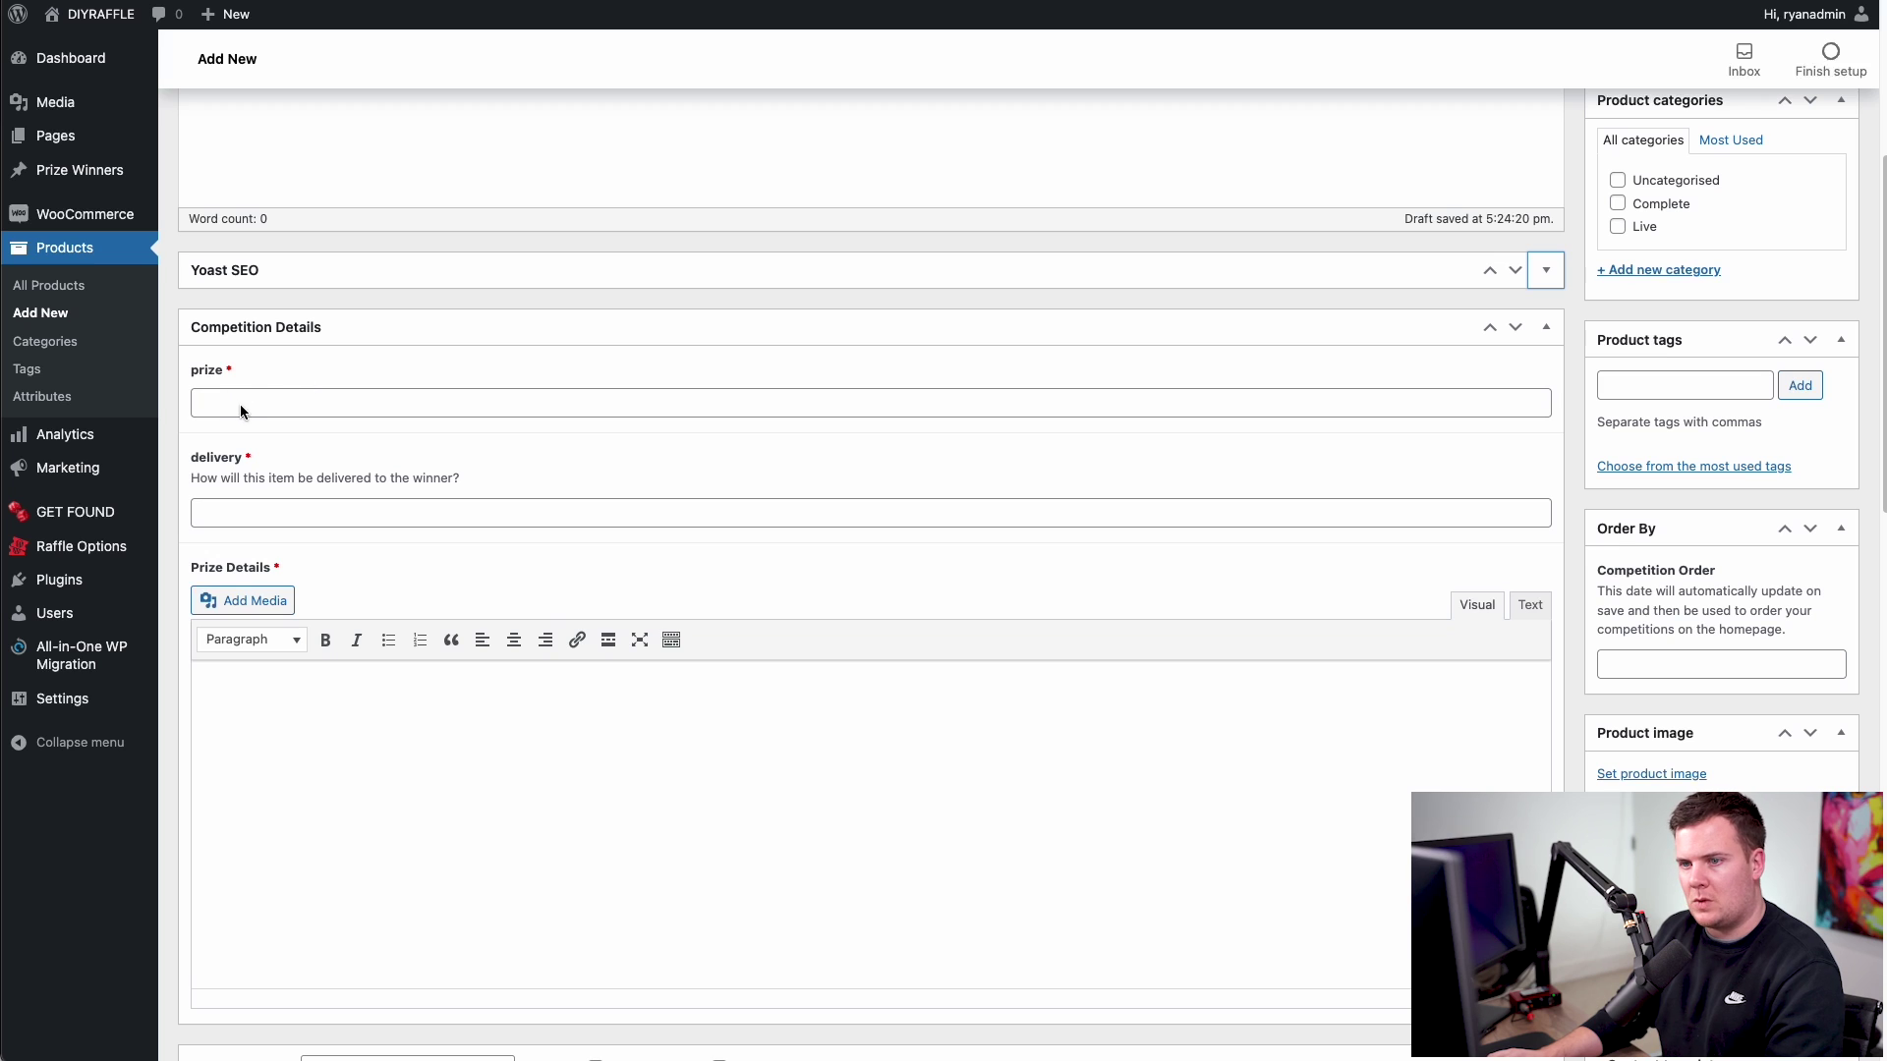
click(274, 403)
scroll(274, 399, up, 5)
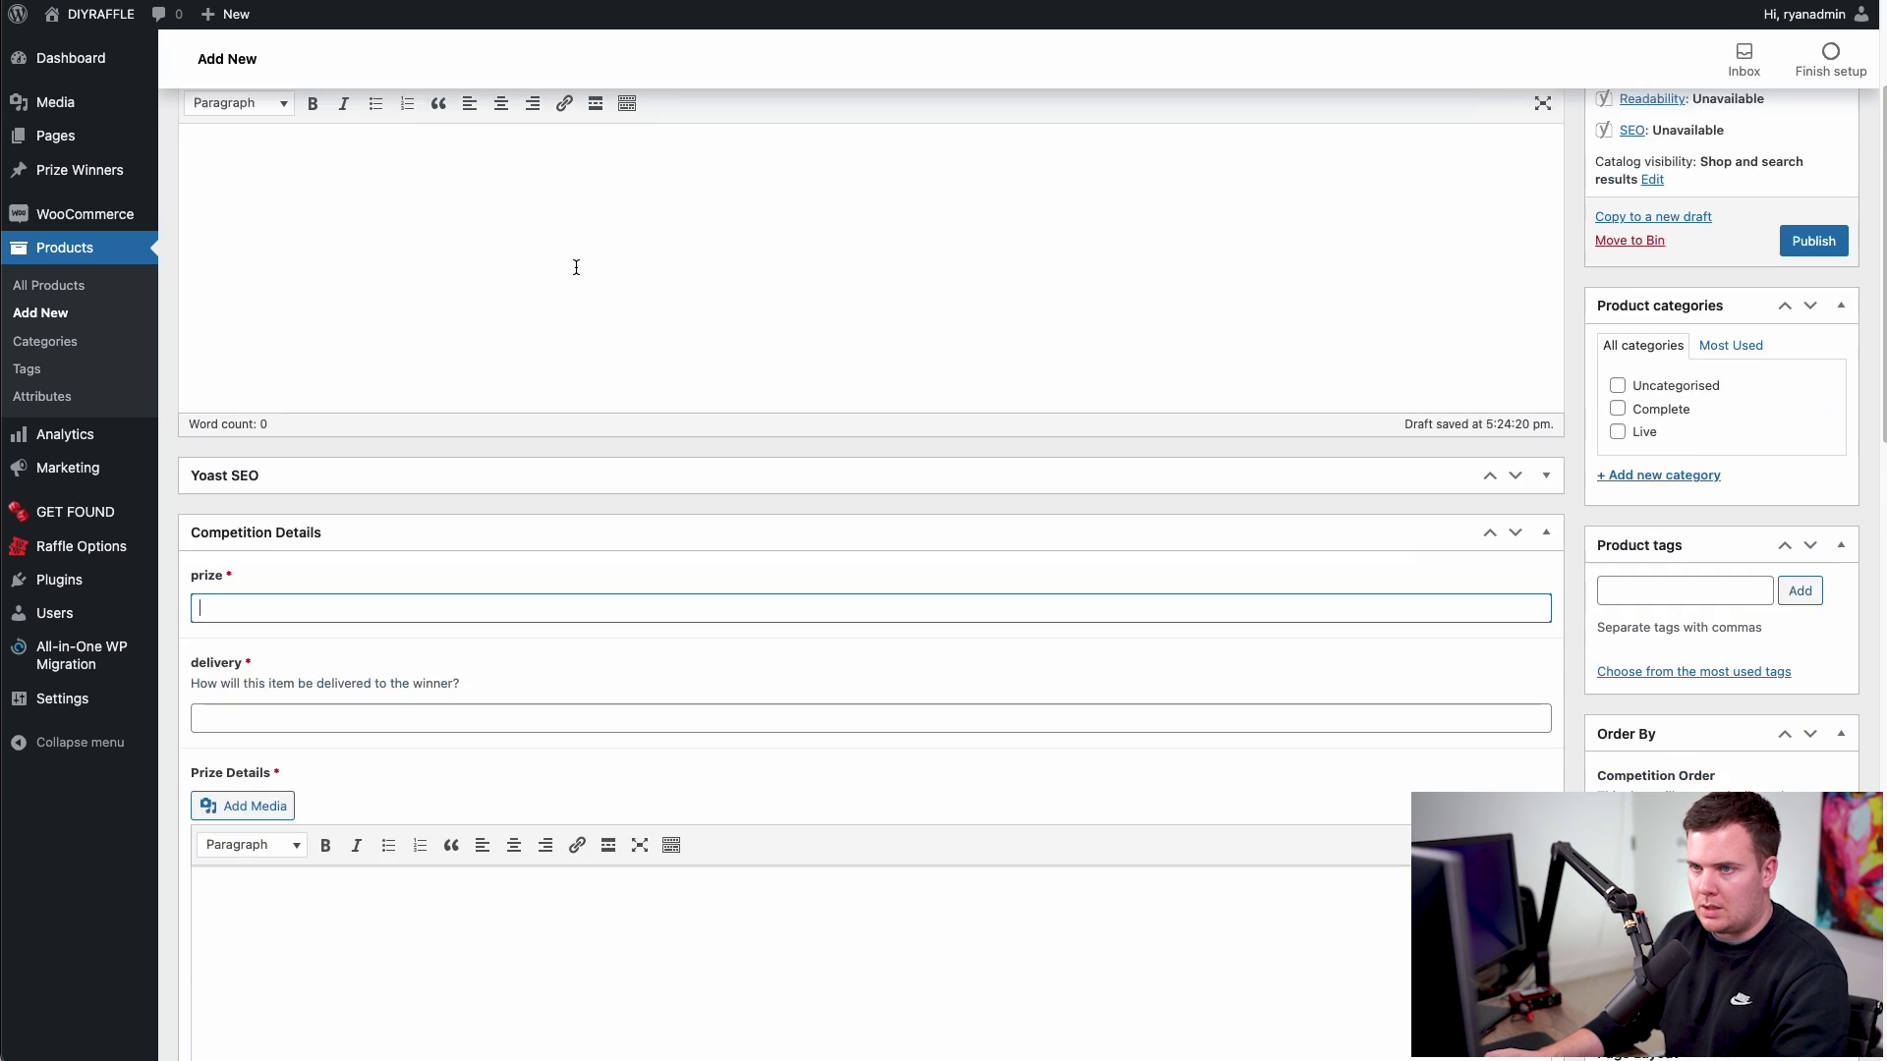
triple_click(425, 144)
key(ctrl+c)
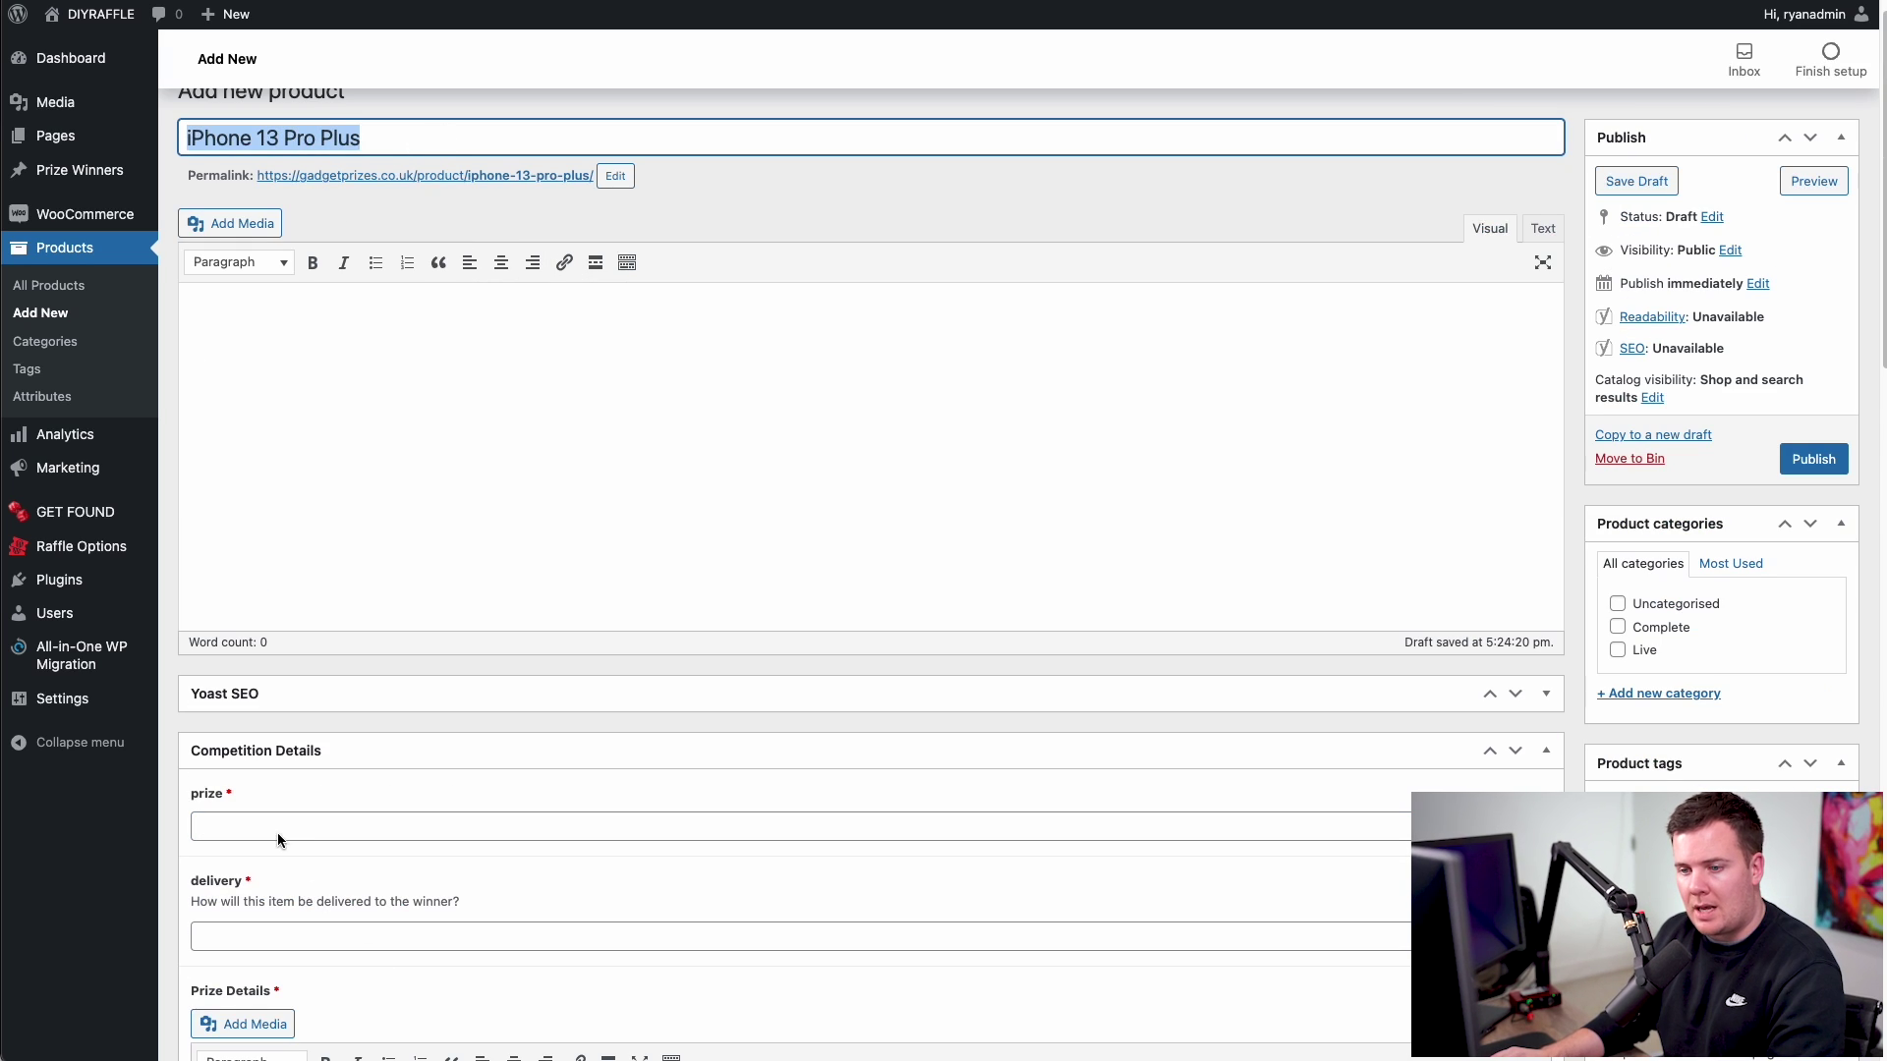
click(292, 829)
key(ctrl+v)
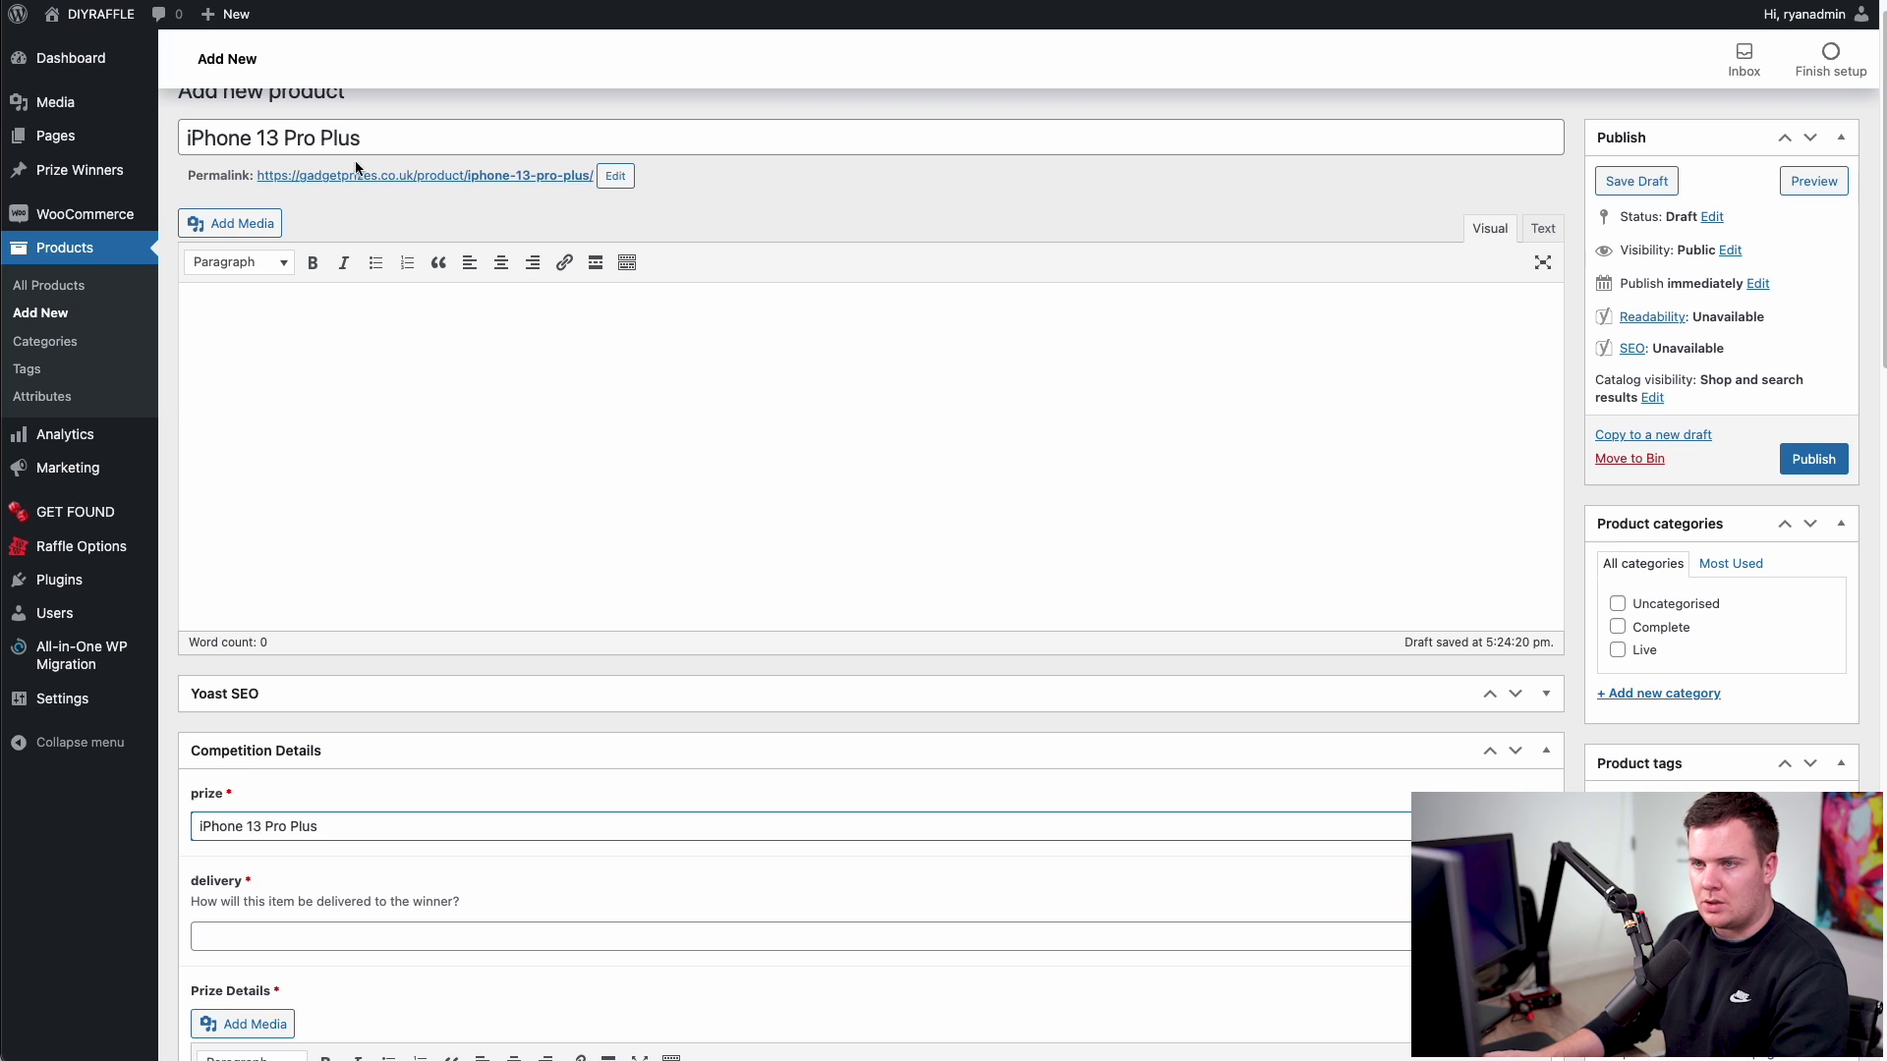
- Enter 'DHL Direct' as the delivery method and place the cursor in Prize Details
scroll(374, 418, down, 3)
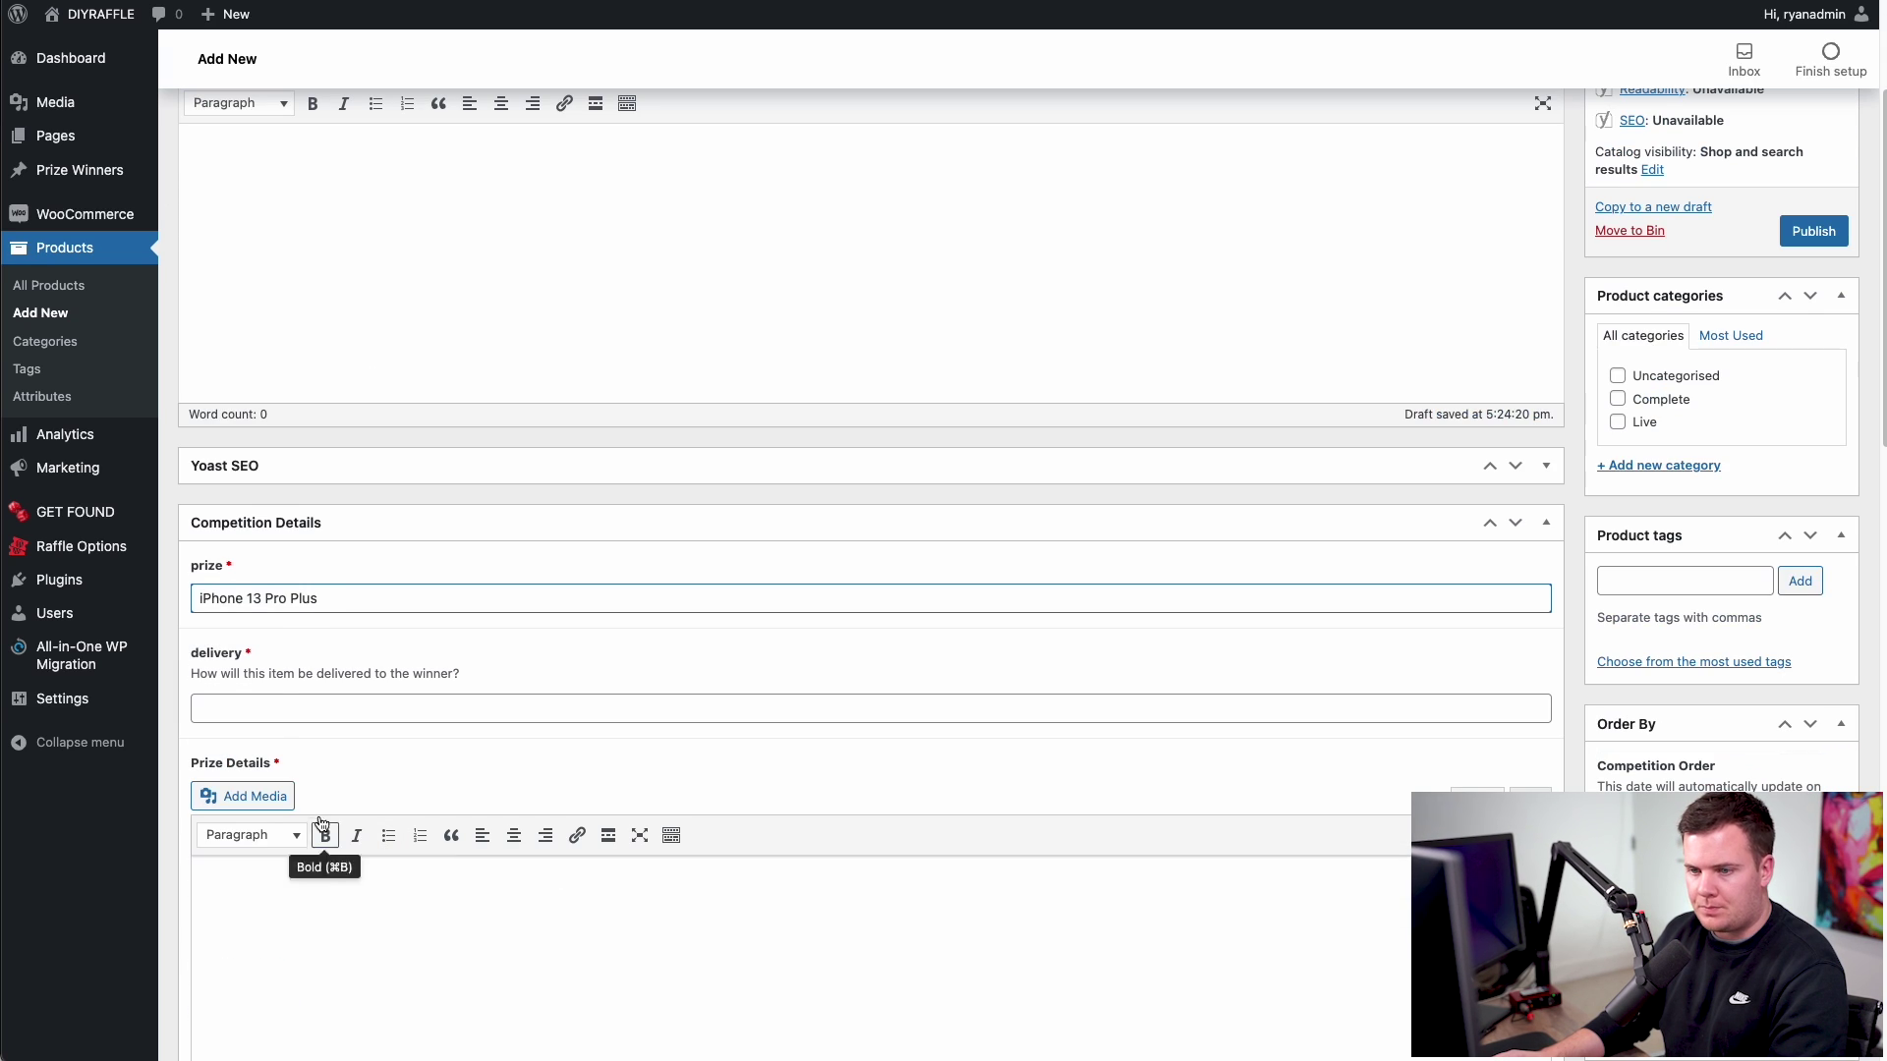
click(268, 708)
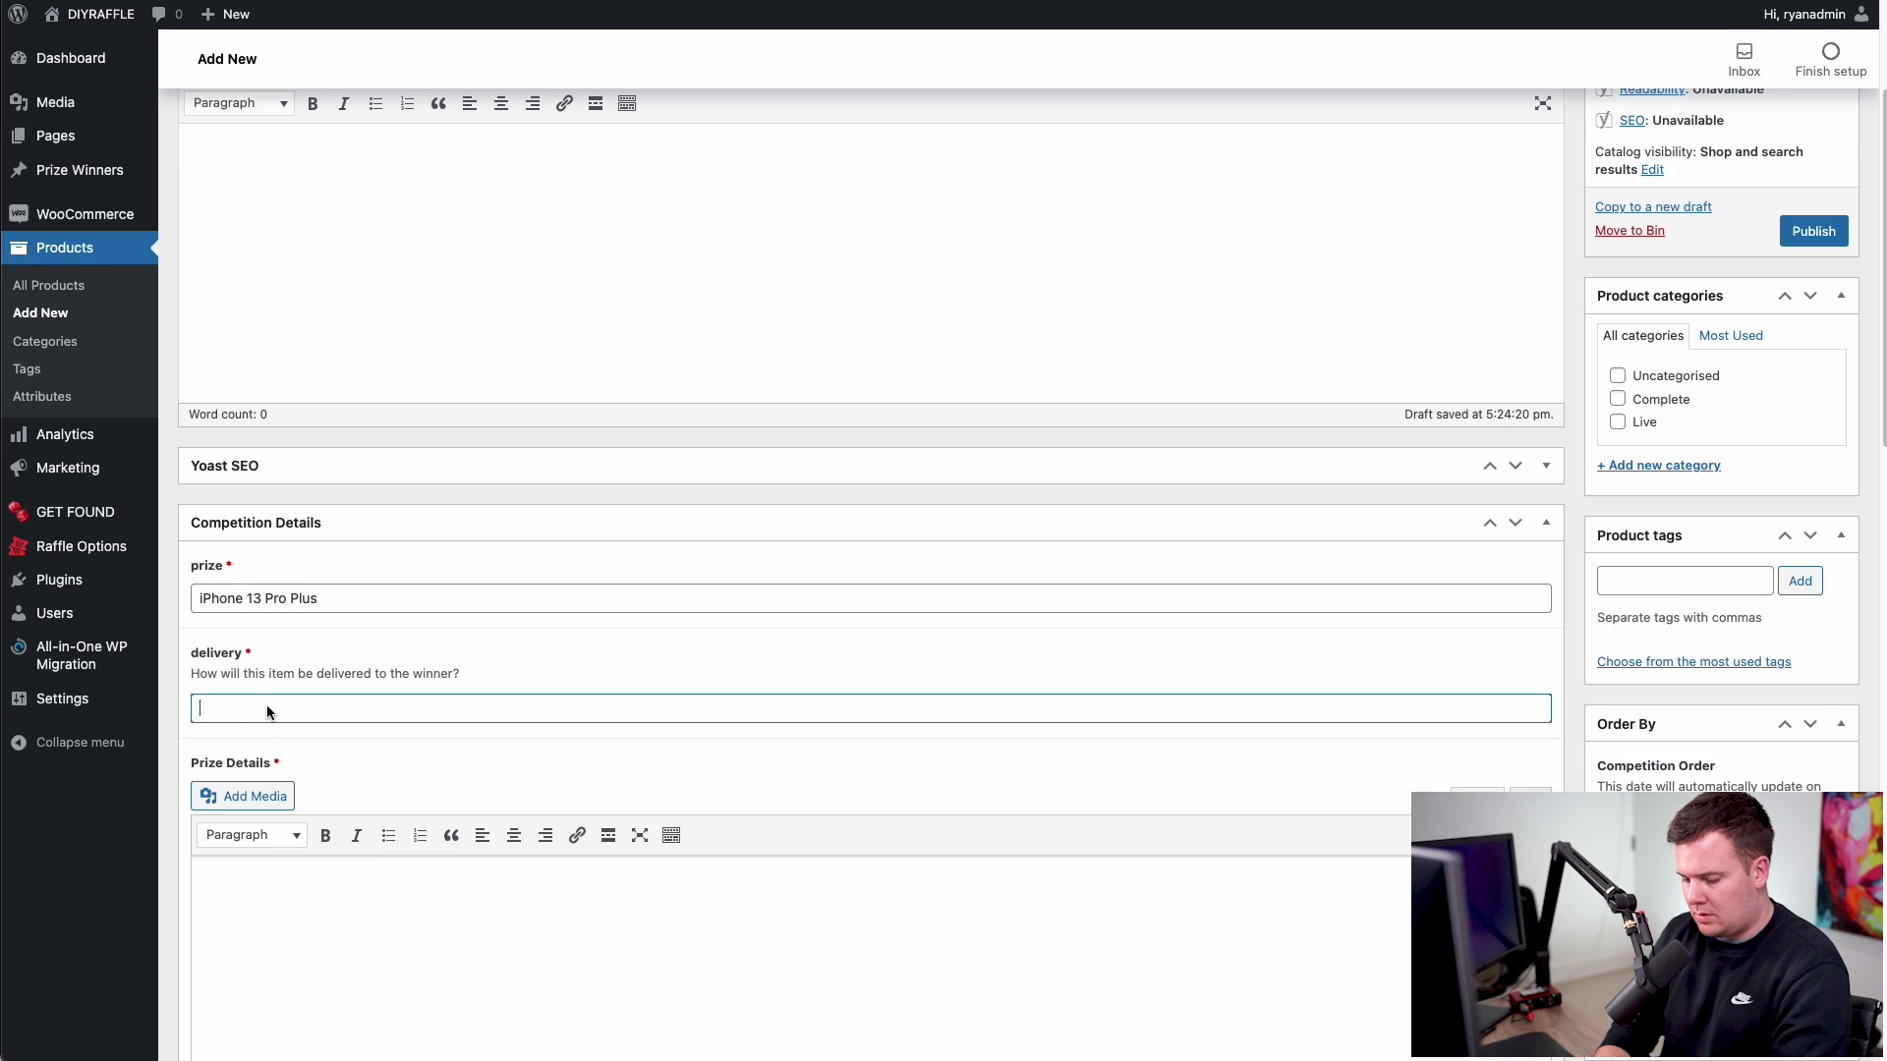
text(DHL)
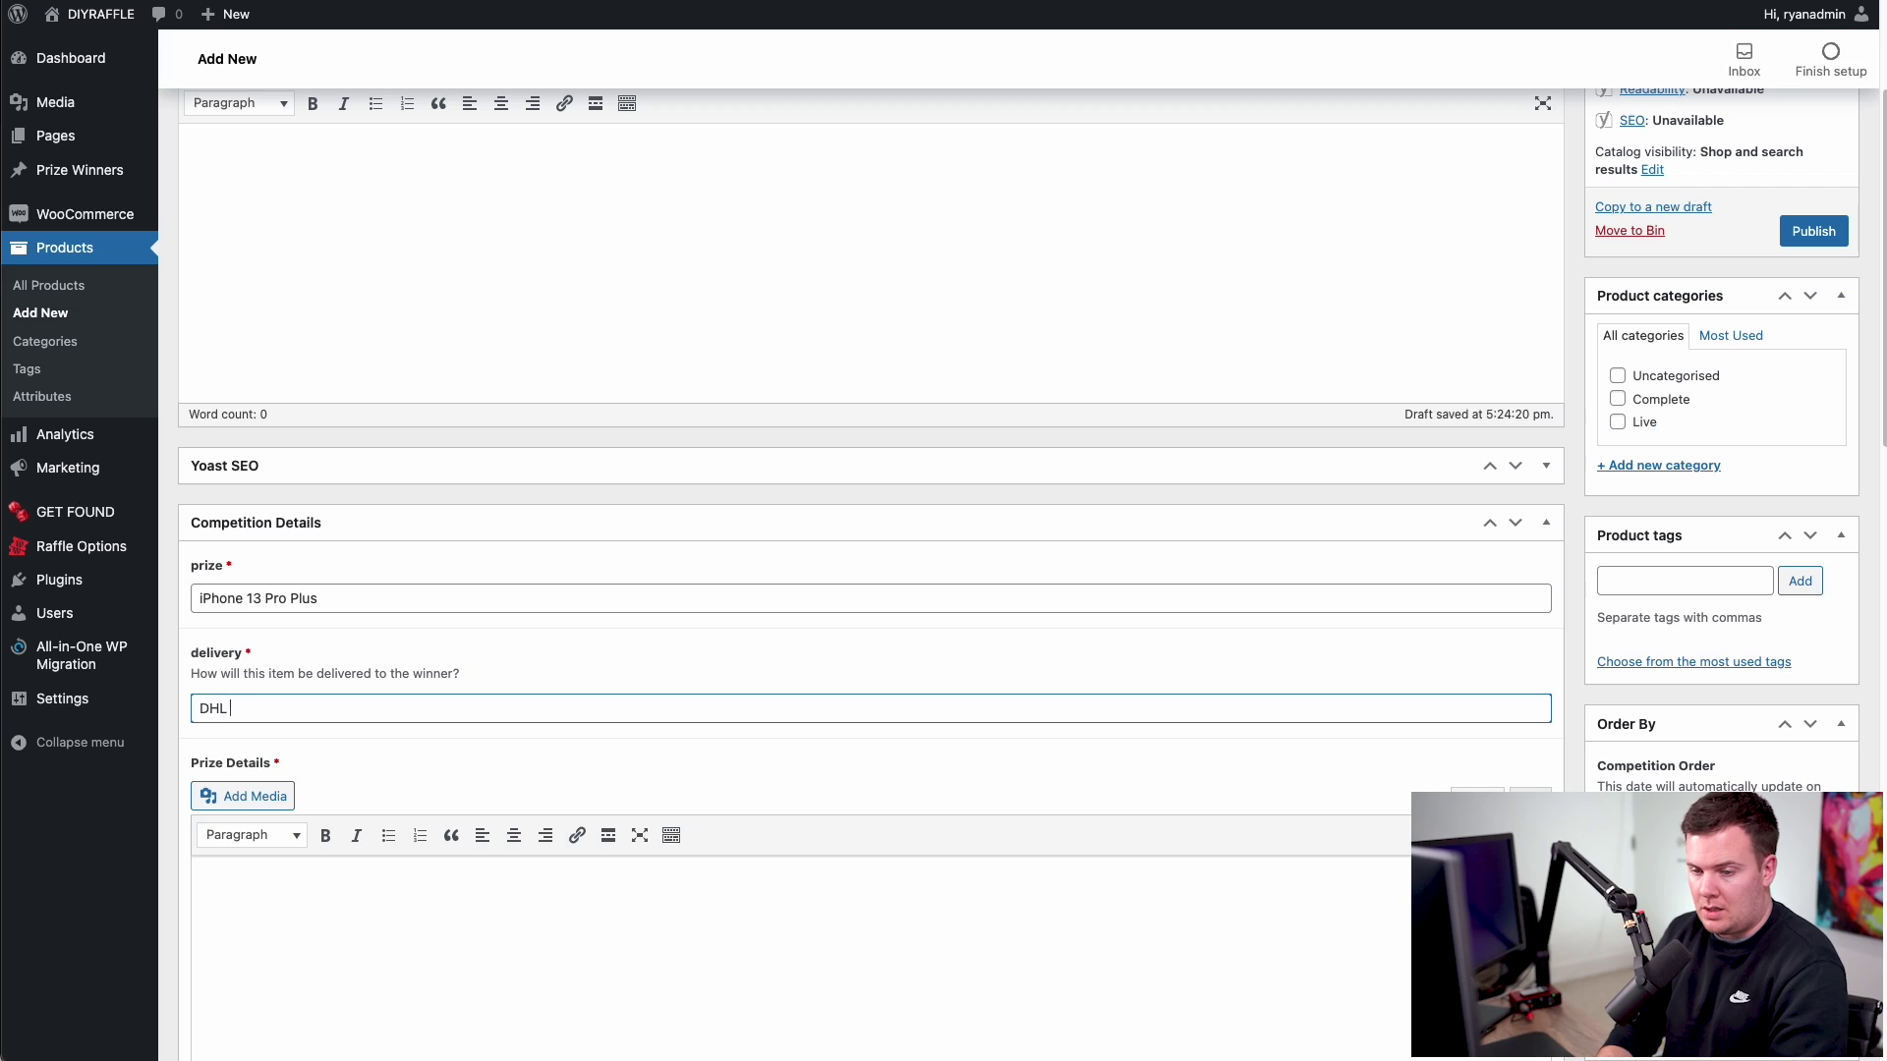
text(: Direct)
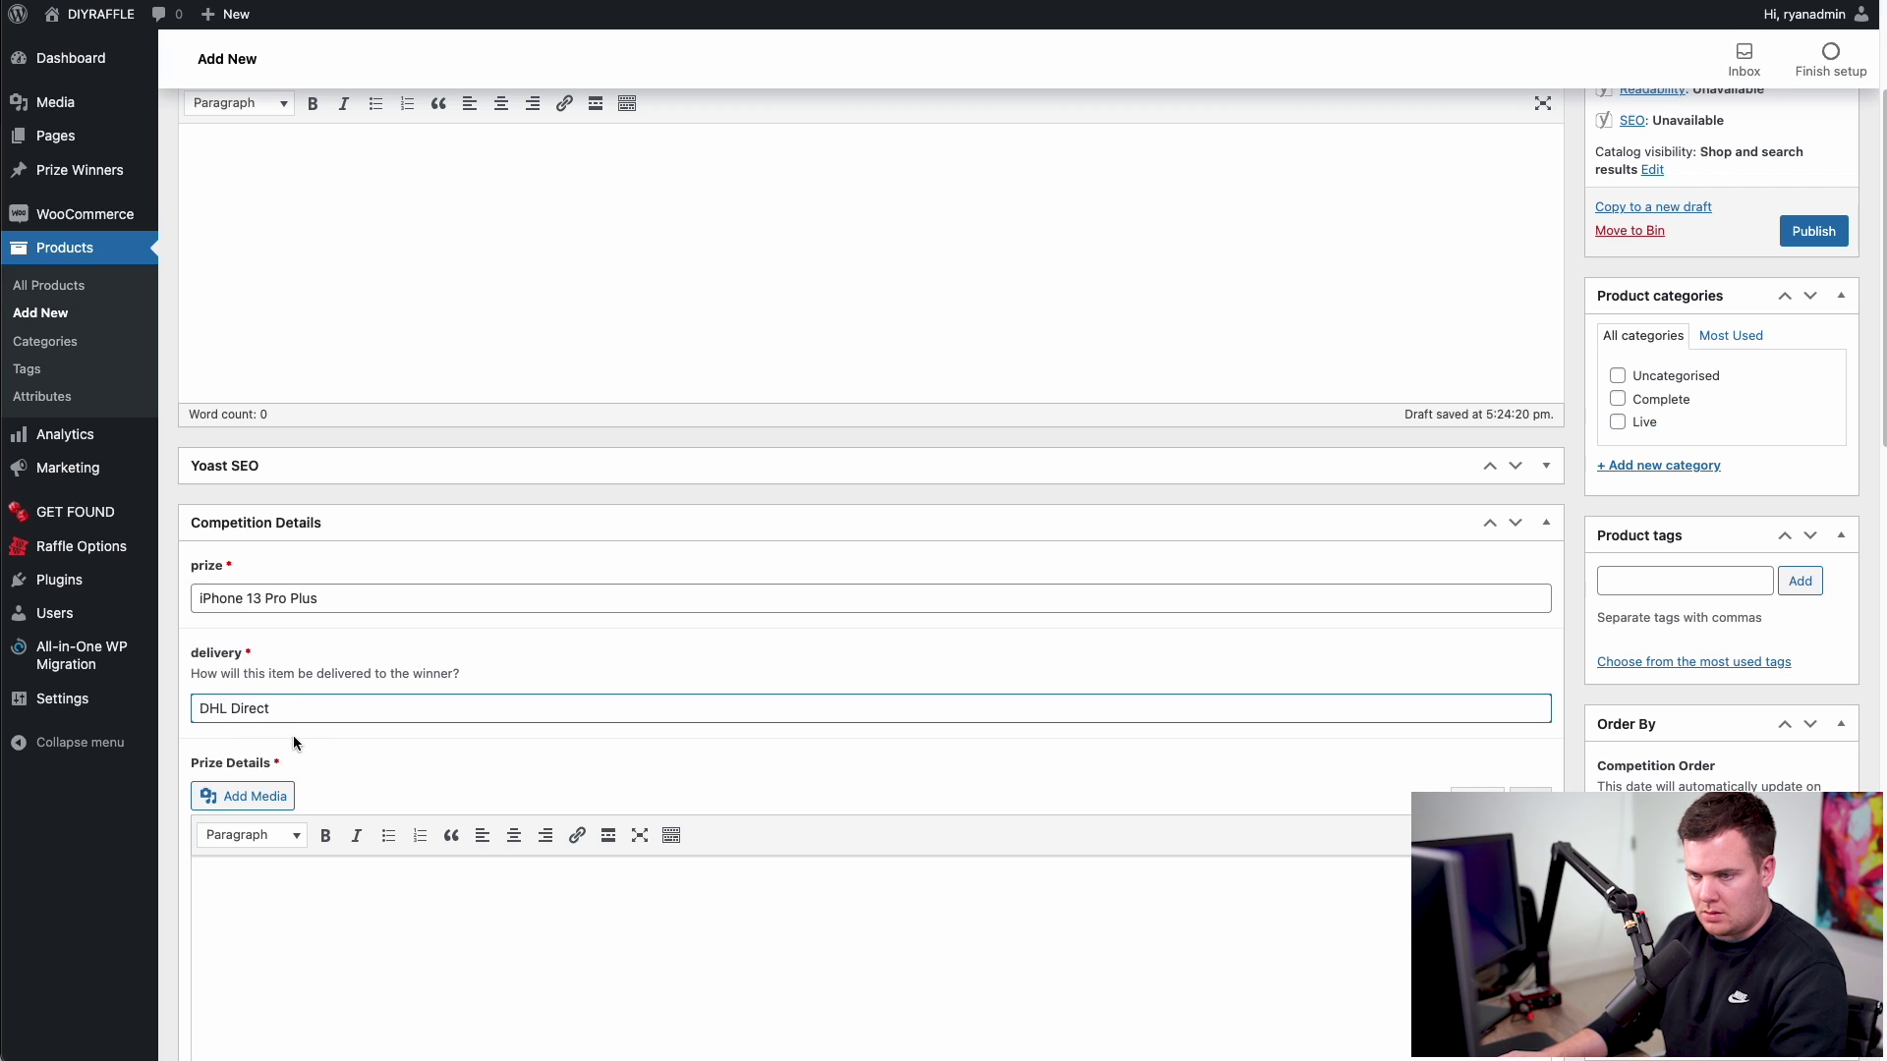
scroll(365, 737, down, 1)
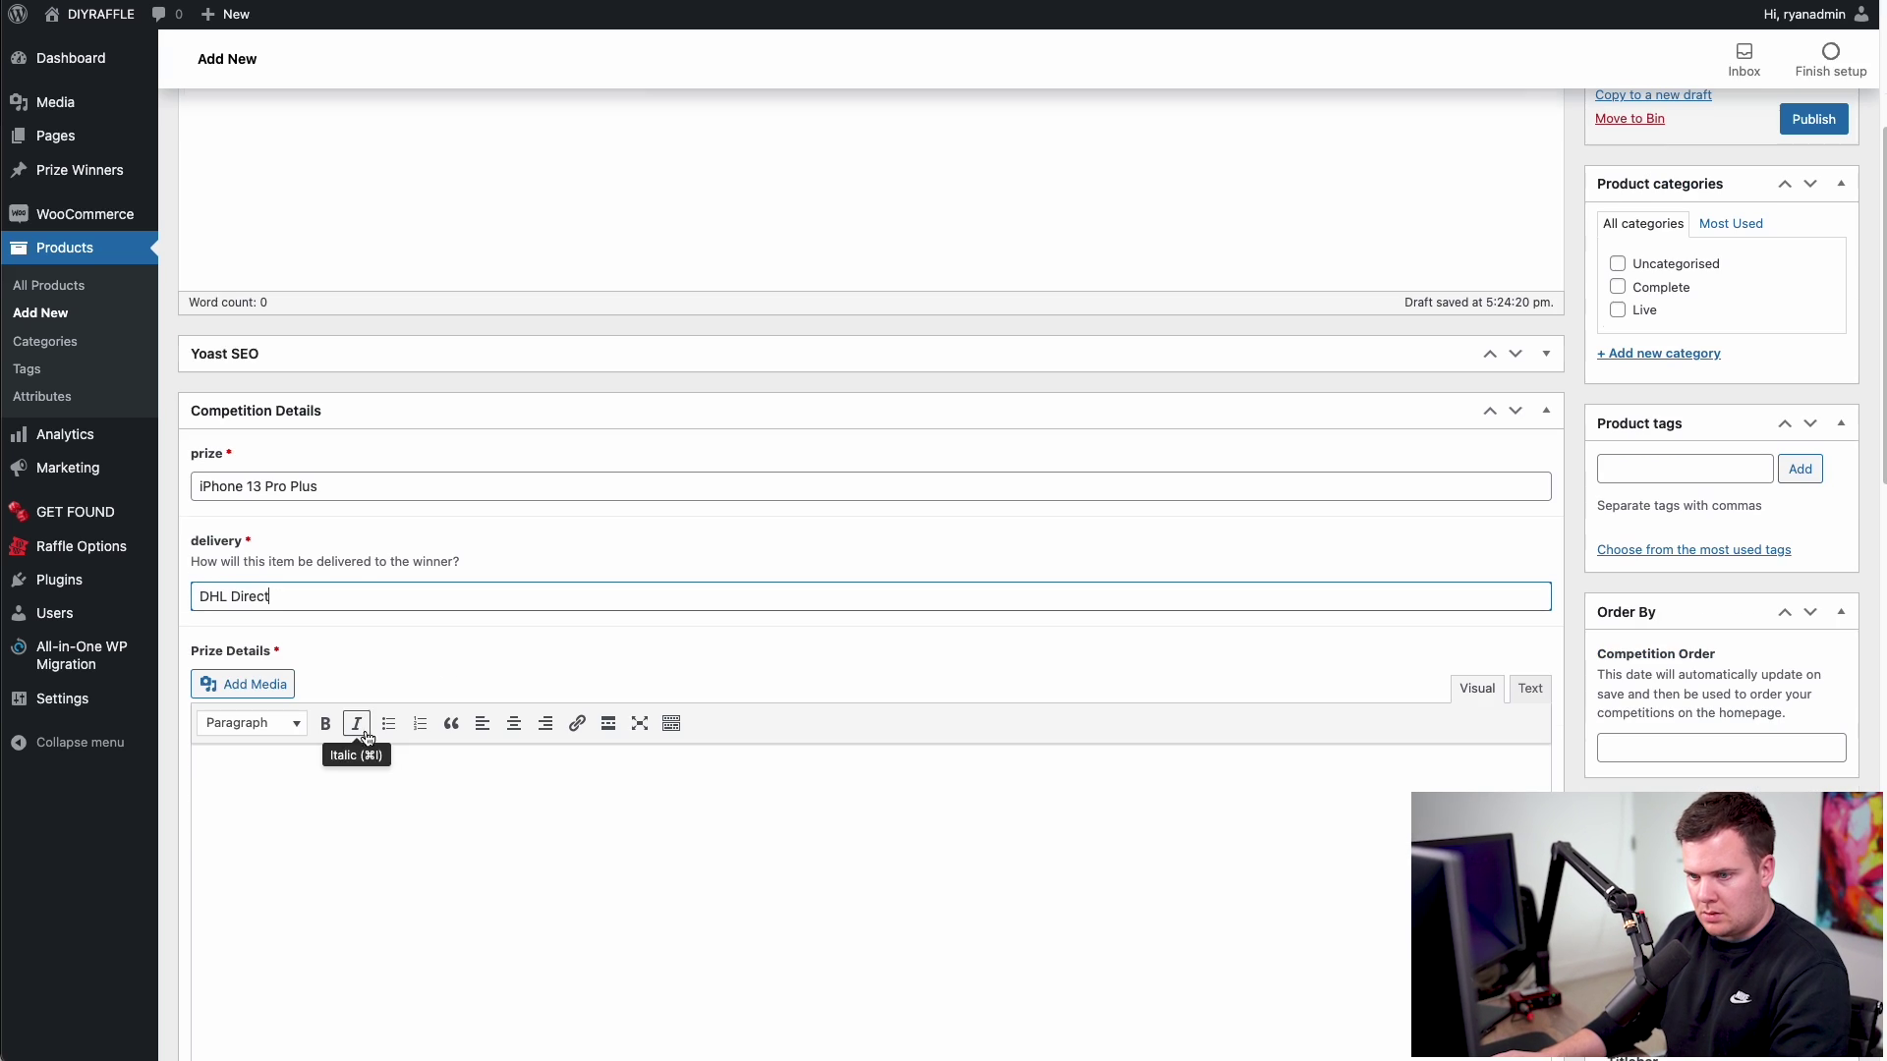
click(232, 757)
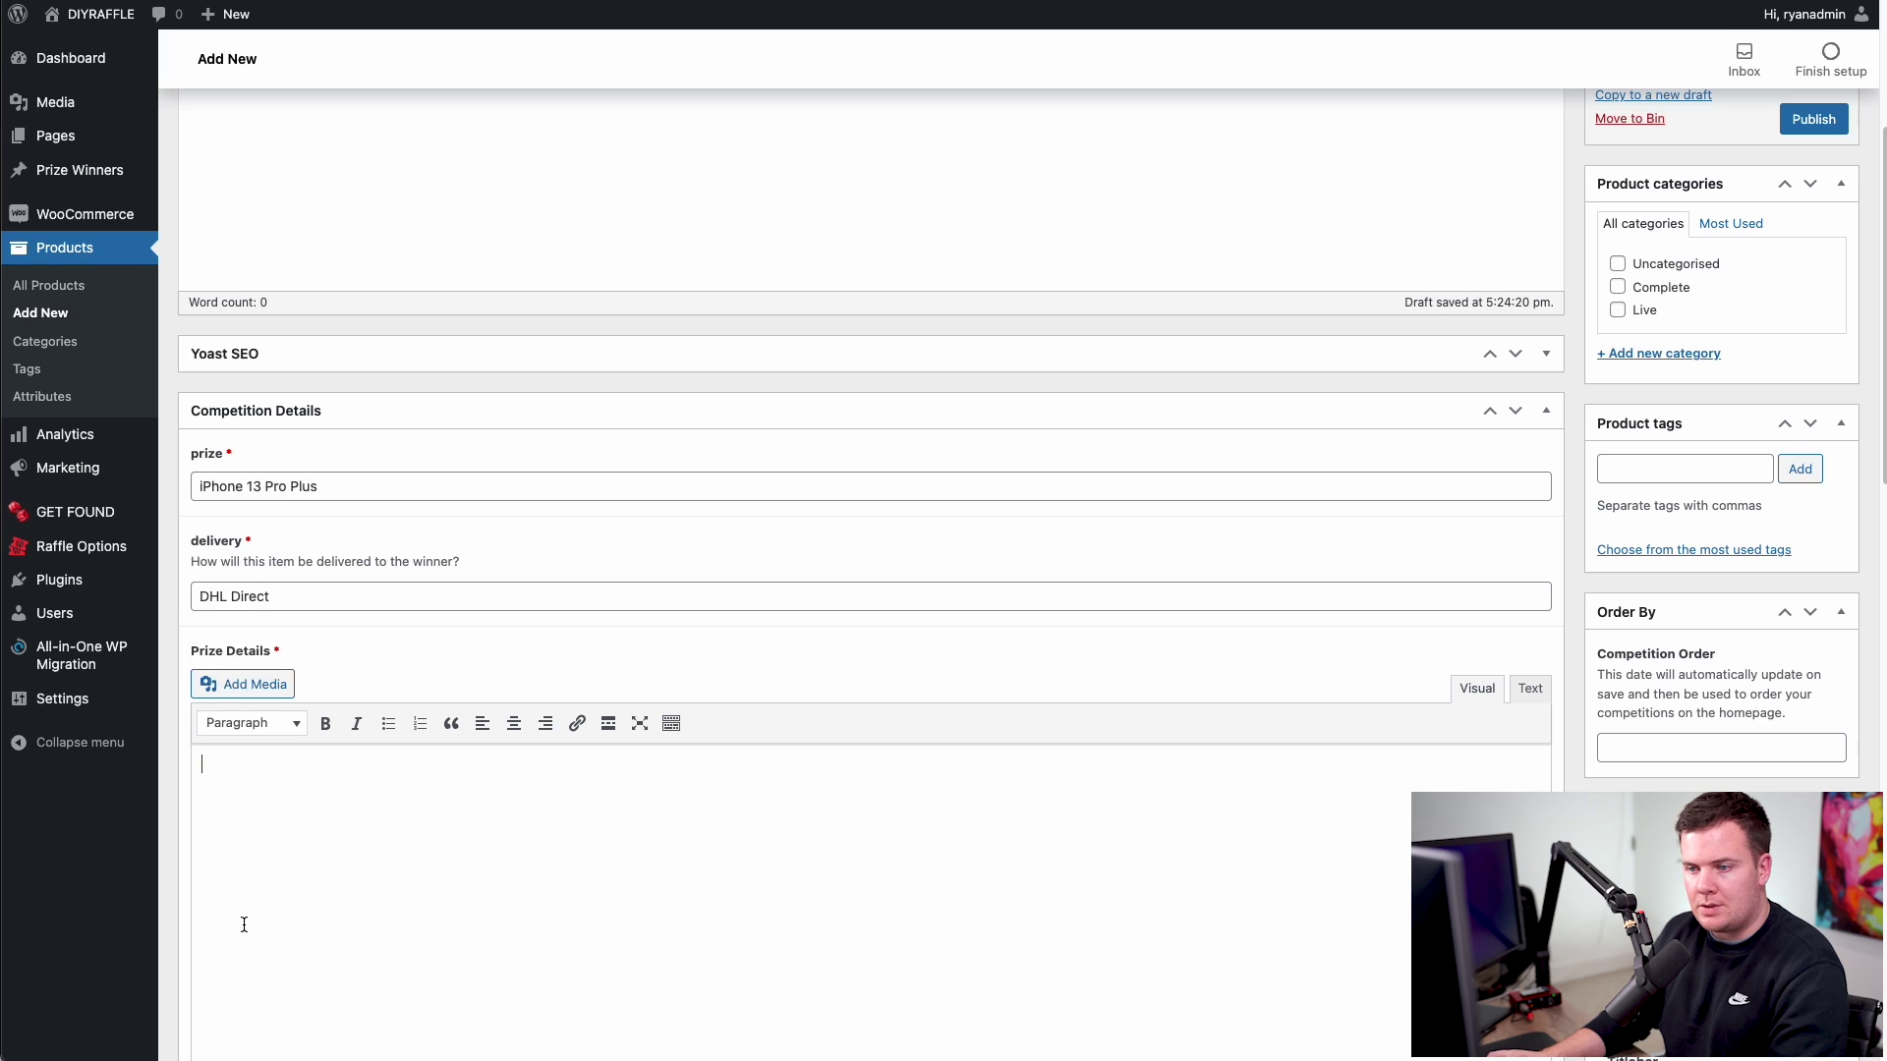
scroll(356, 816, down, 1)
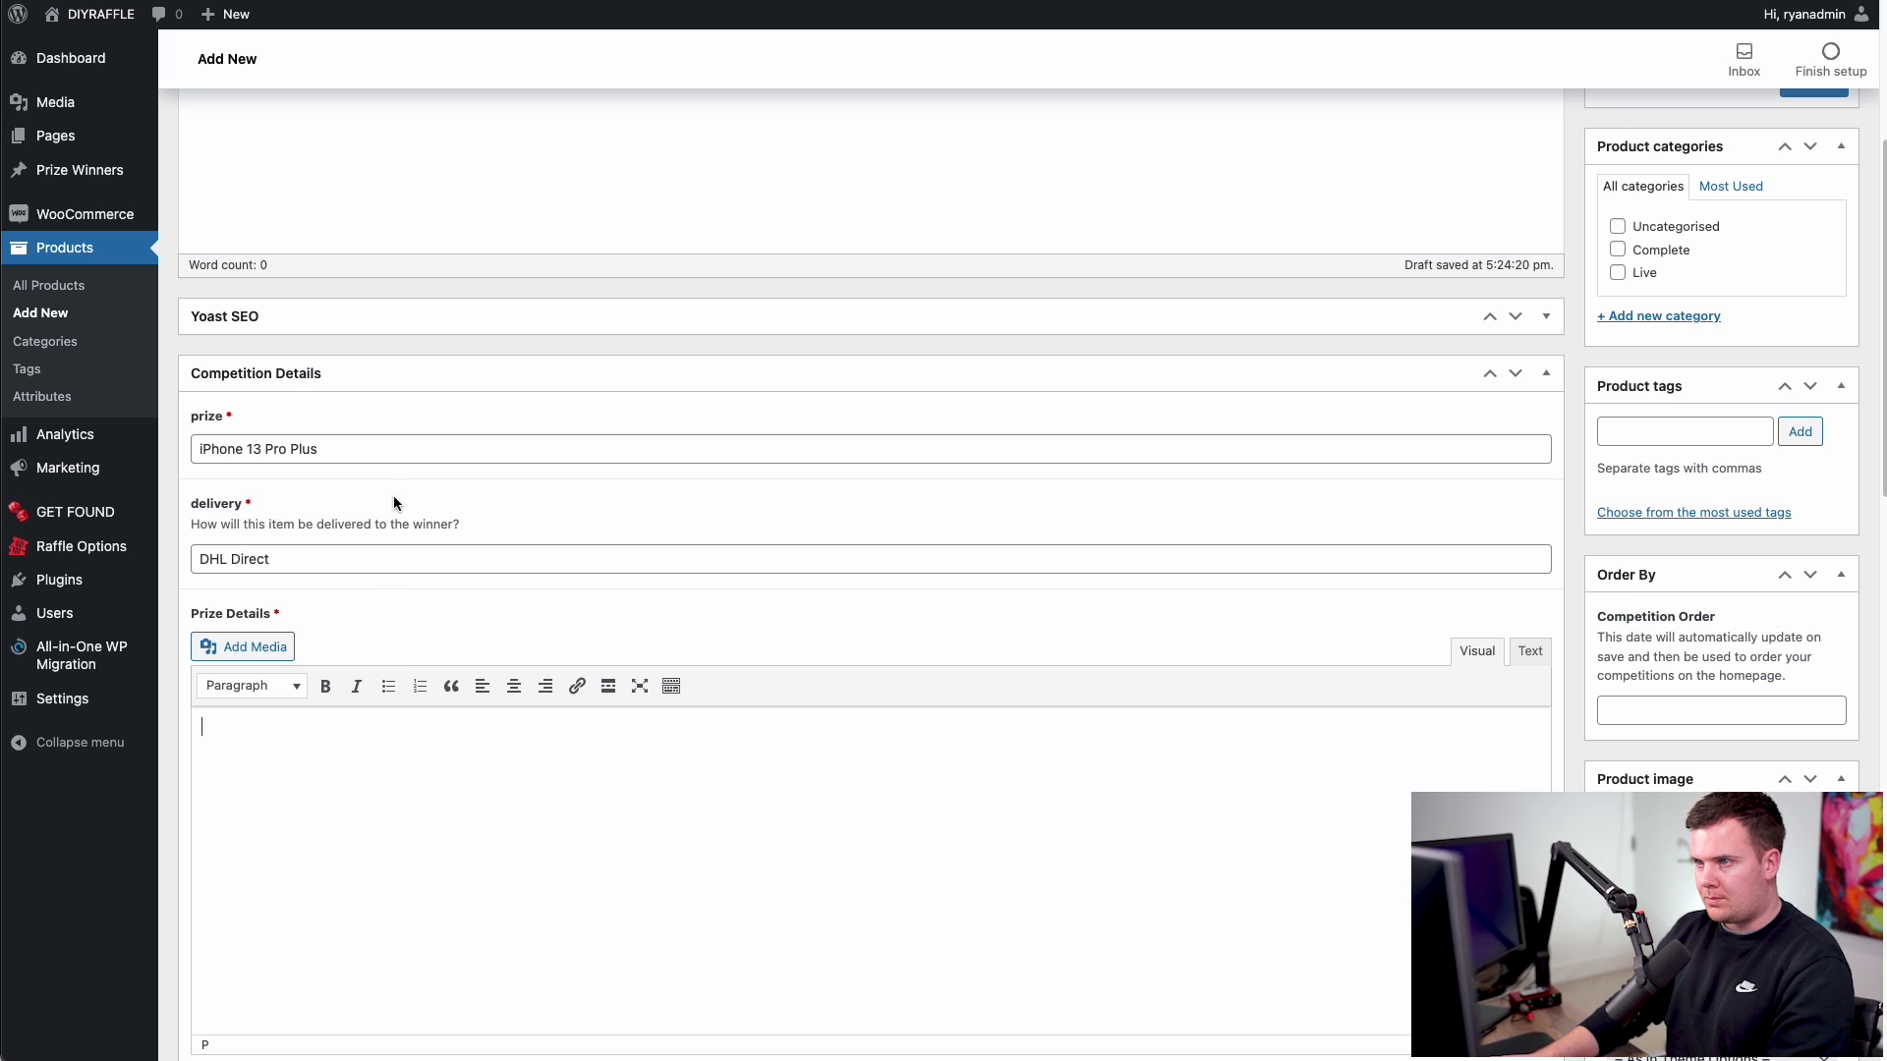
click(261, 761)
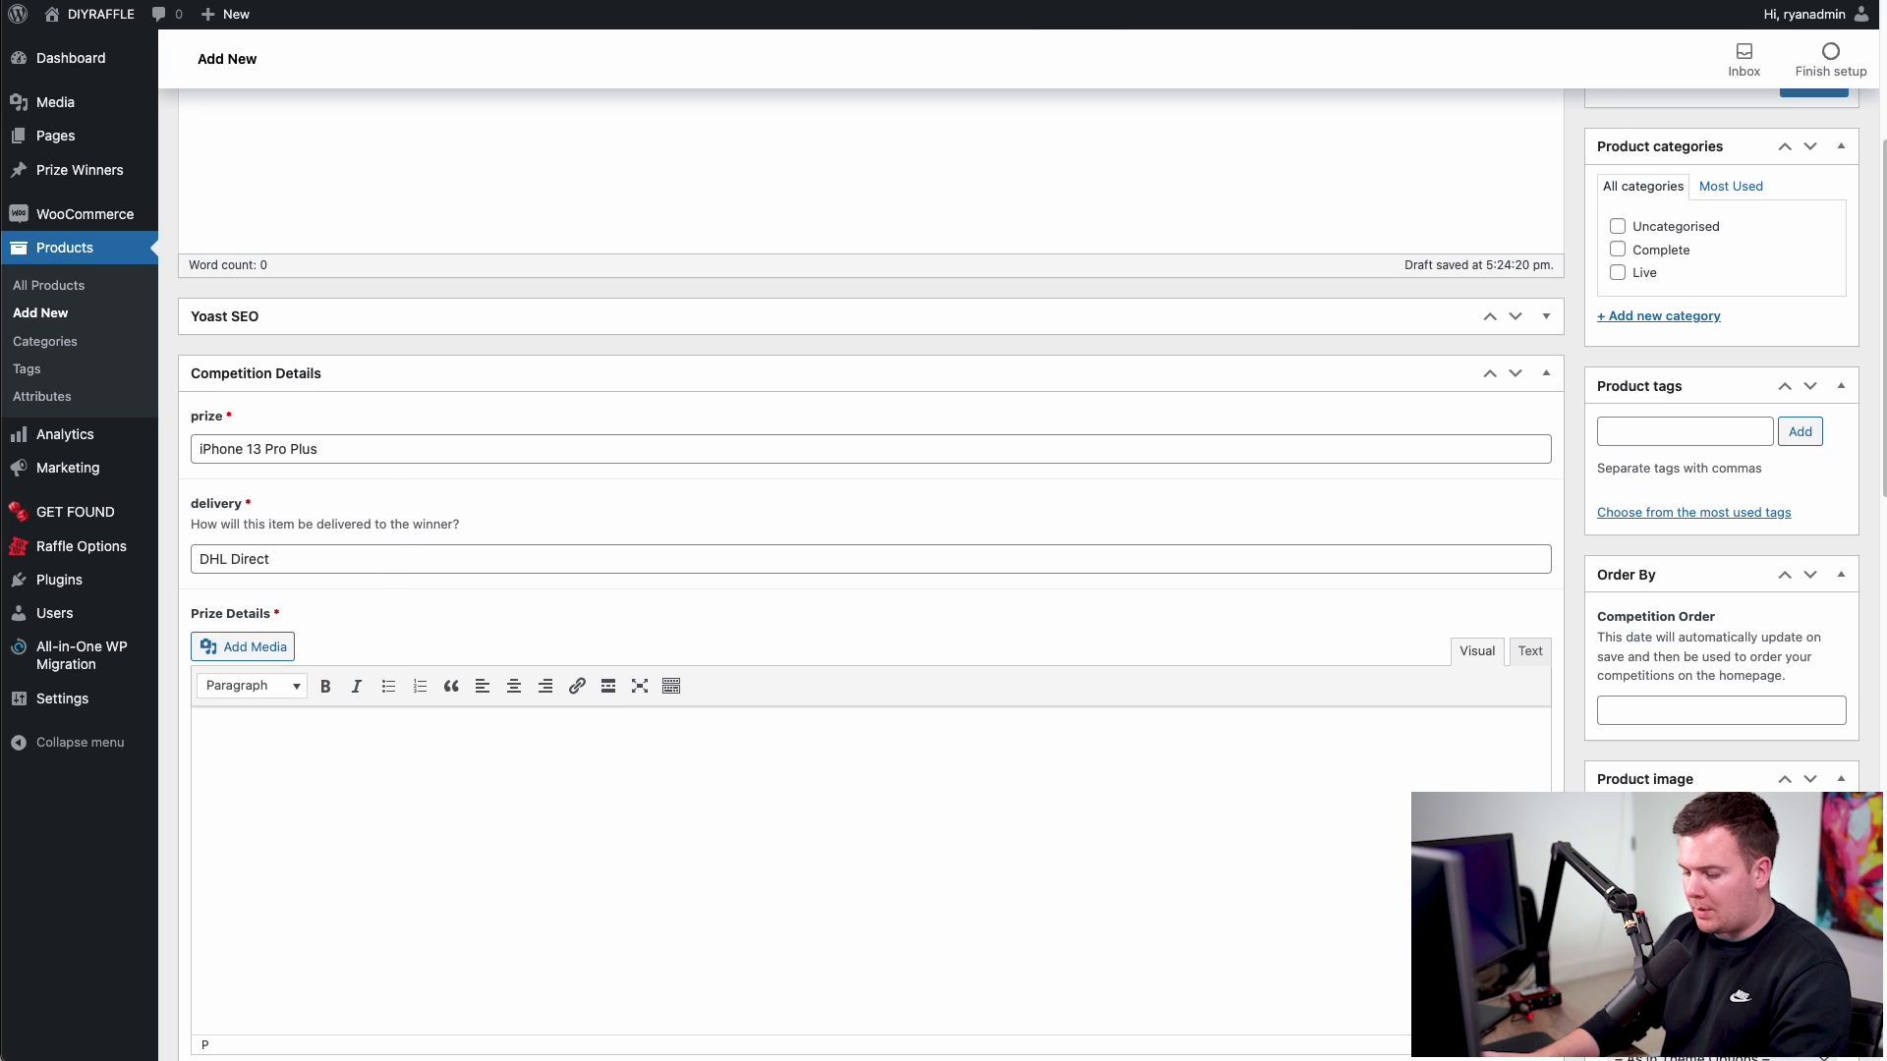
- Search Google for 'apple iphone 13 pro max' in a new tab
key(super+Tab)
text(apple ipg)
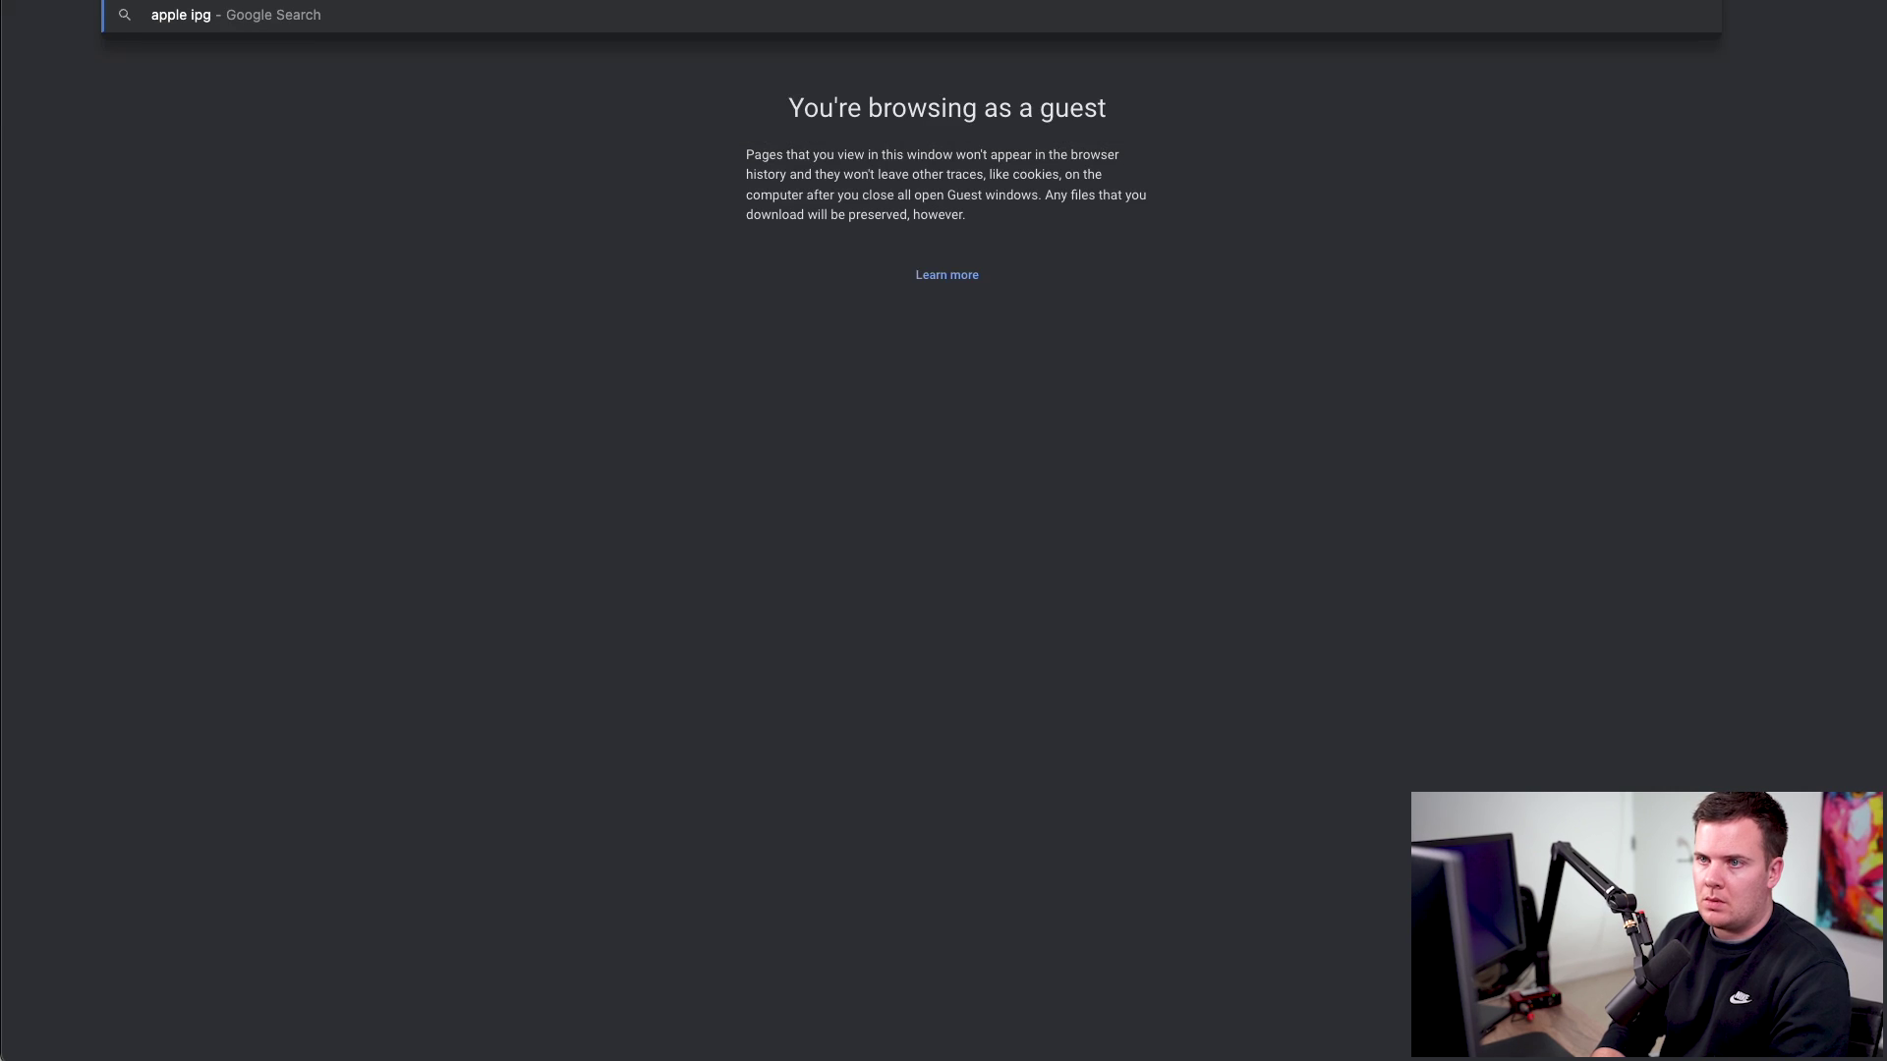
key(BackSpace)
text(hone)
key(Down)
key(Down)
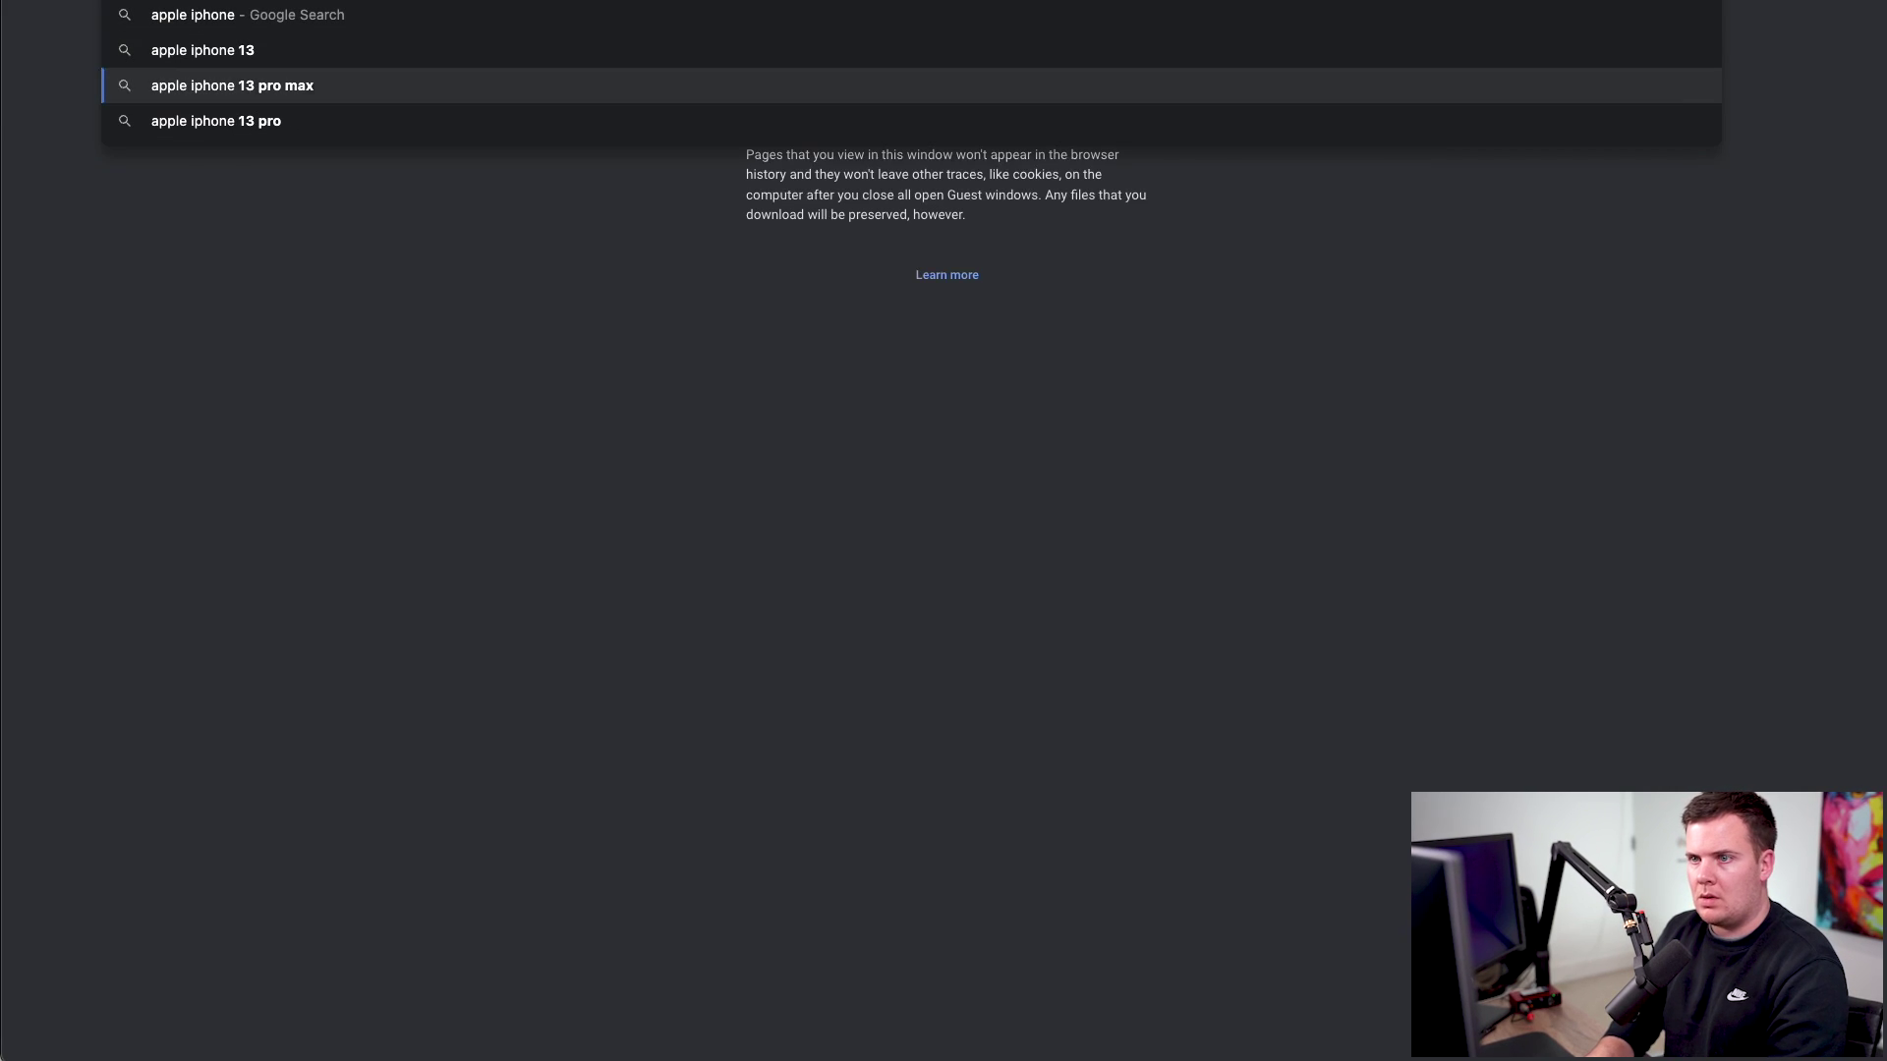
key(Return)
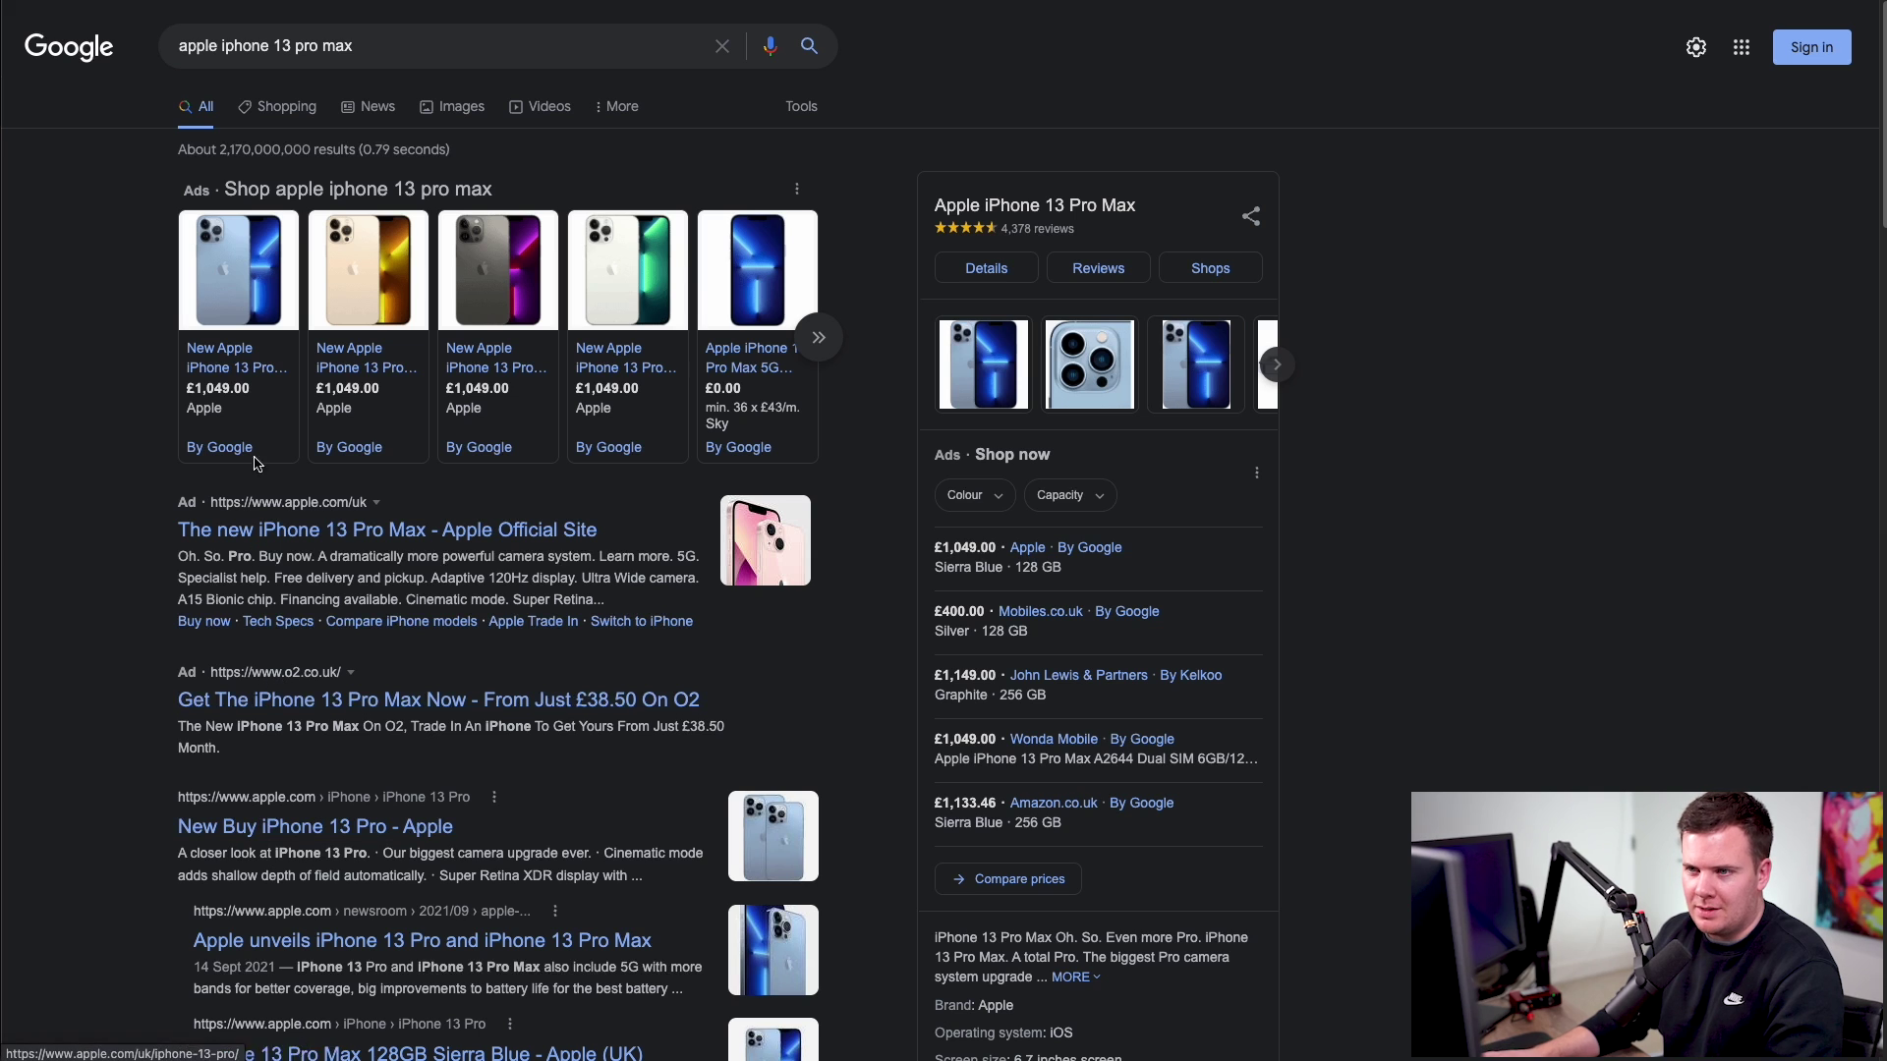
- Open Apple's Buy iPhone 13 Pro page and select its camera-upgrade paragraph
click(334, 836)
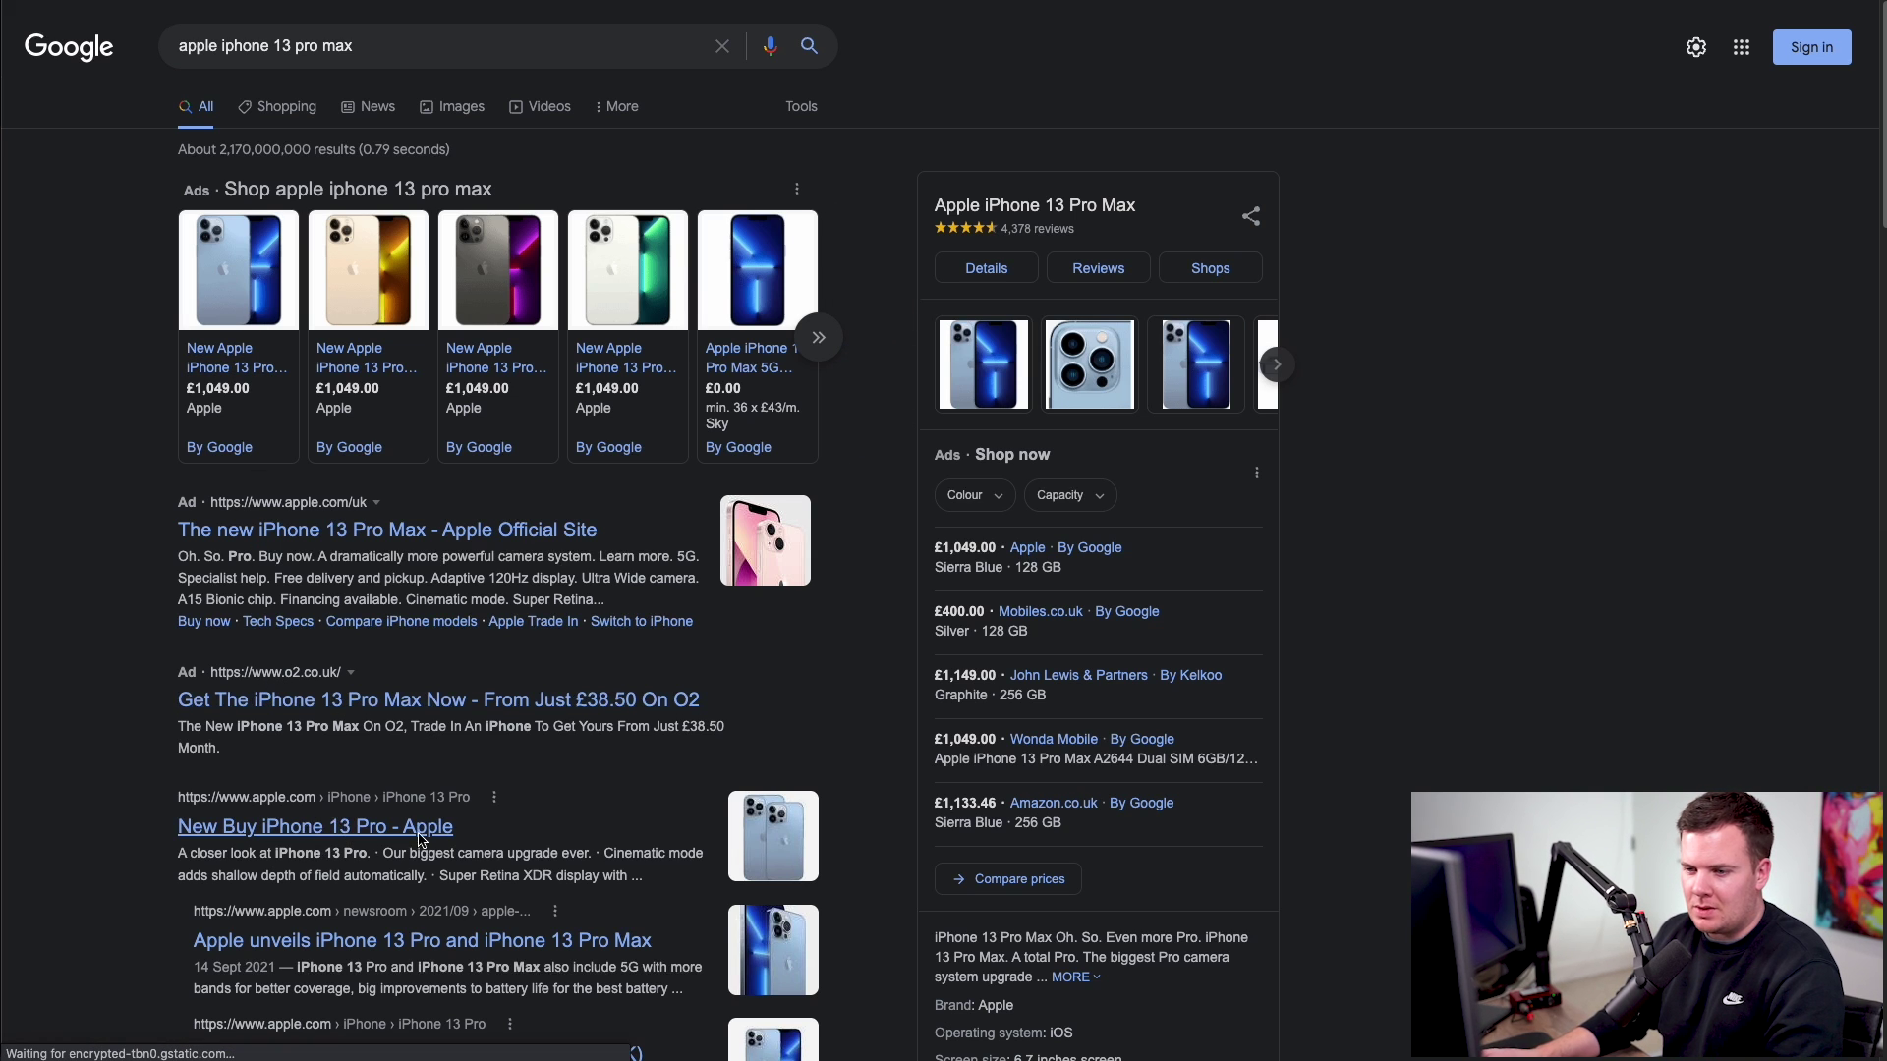
click(1026, 287)
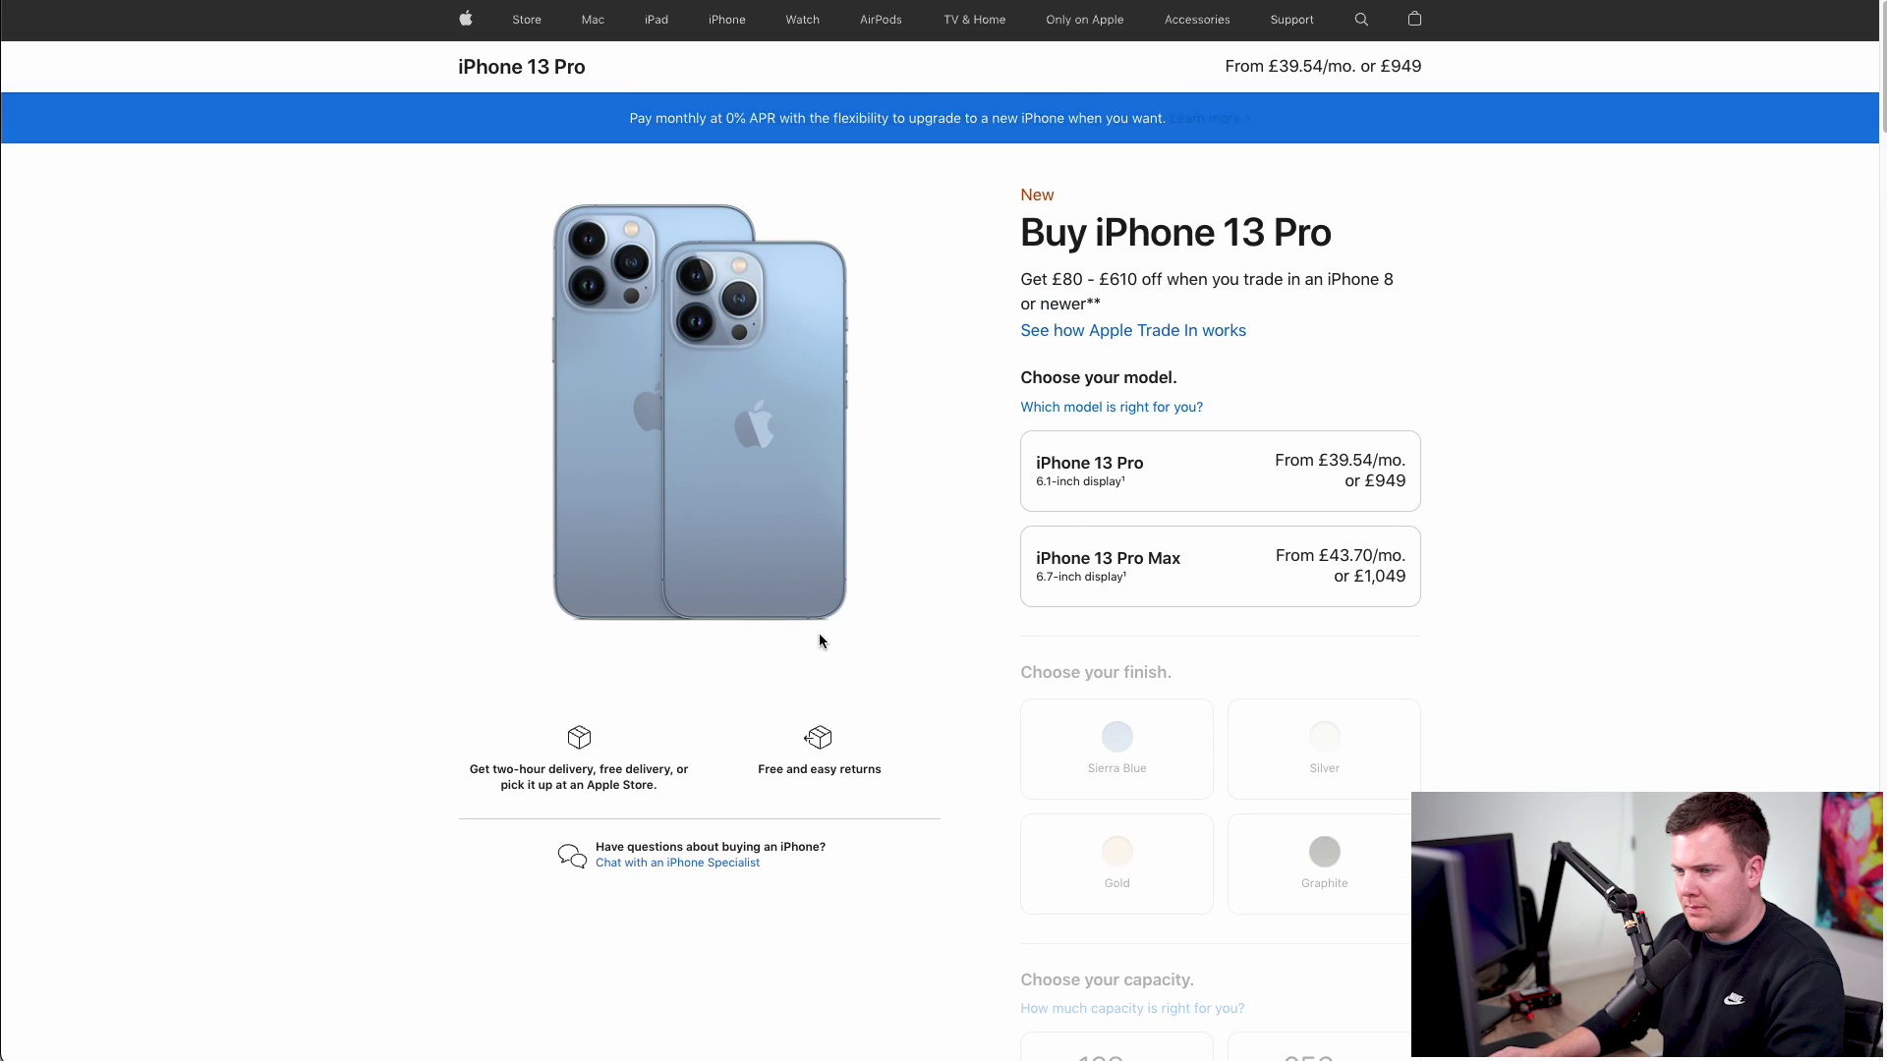
scroll(817, 633, down, 10)
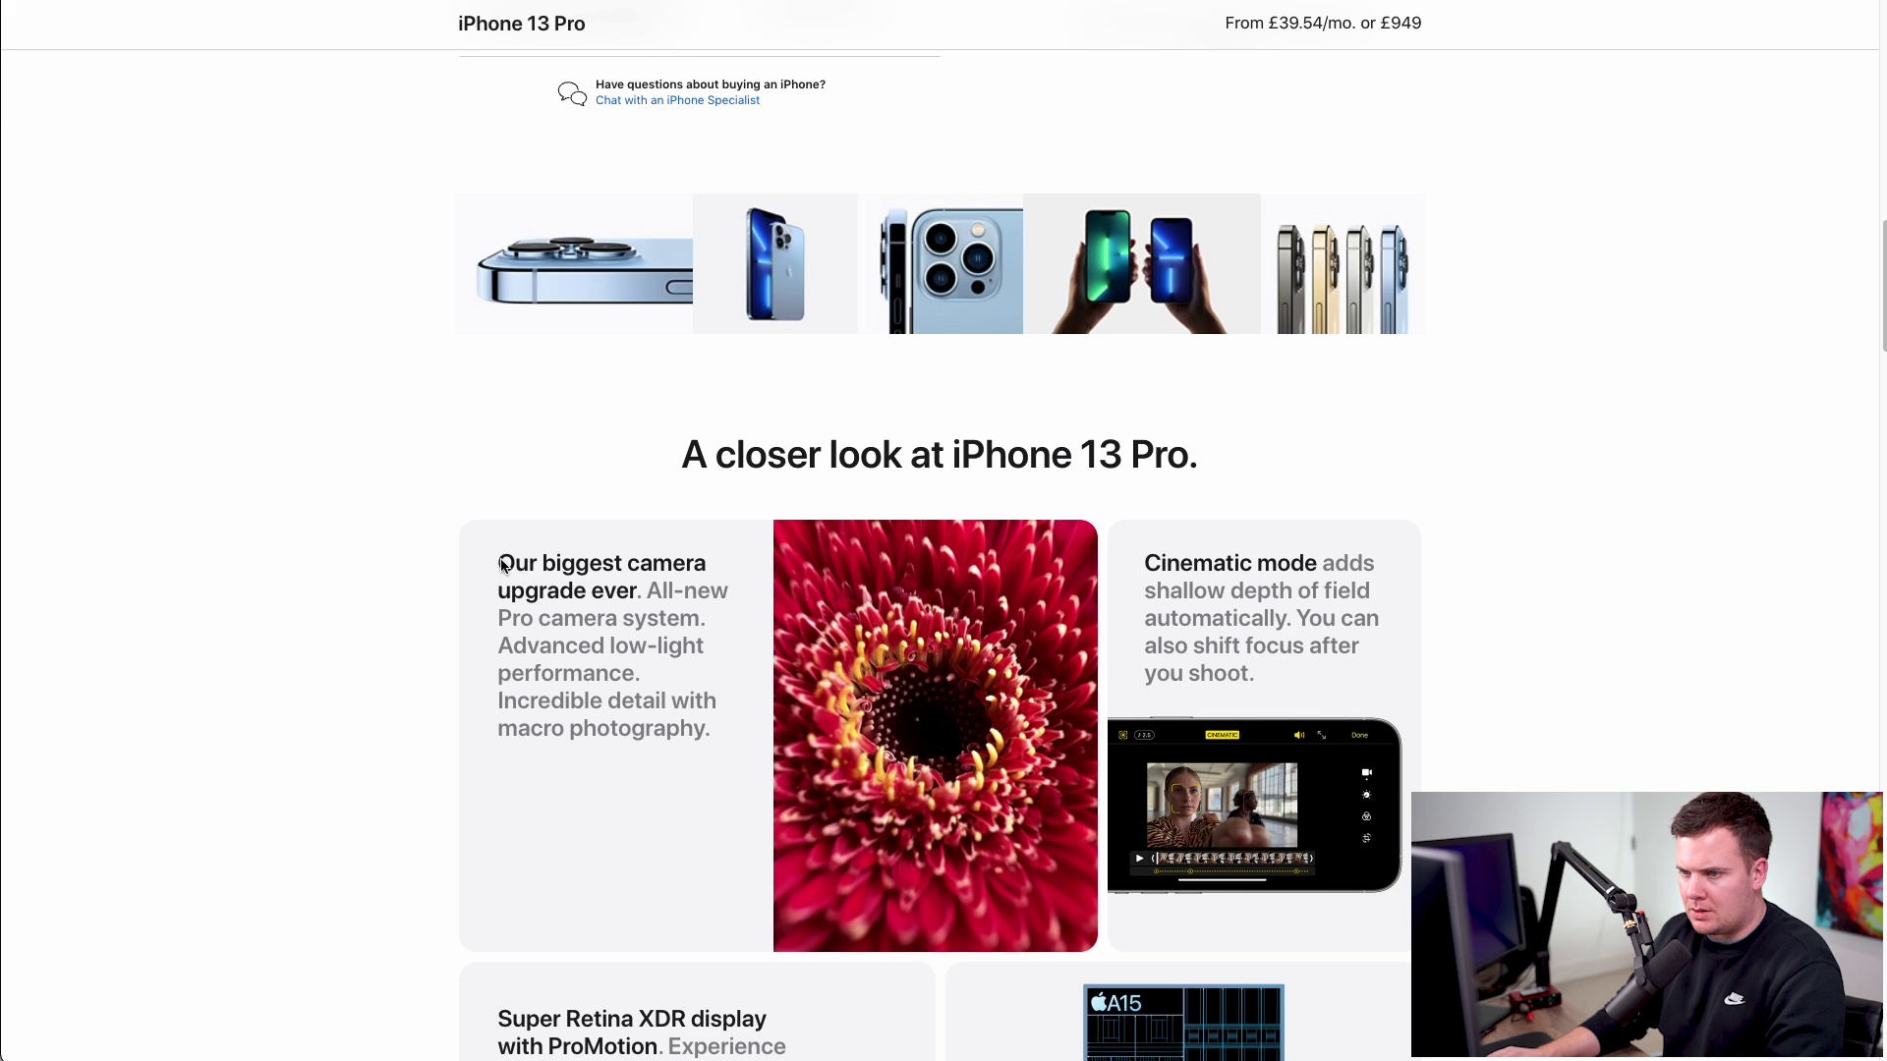
drag(498, 558, 714, 742)
key(ctrl+c)
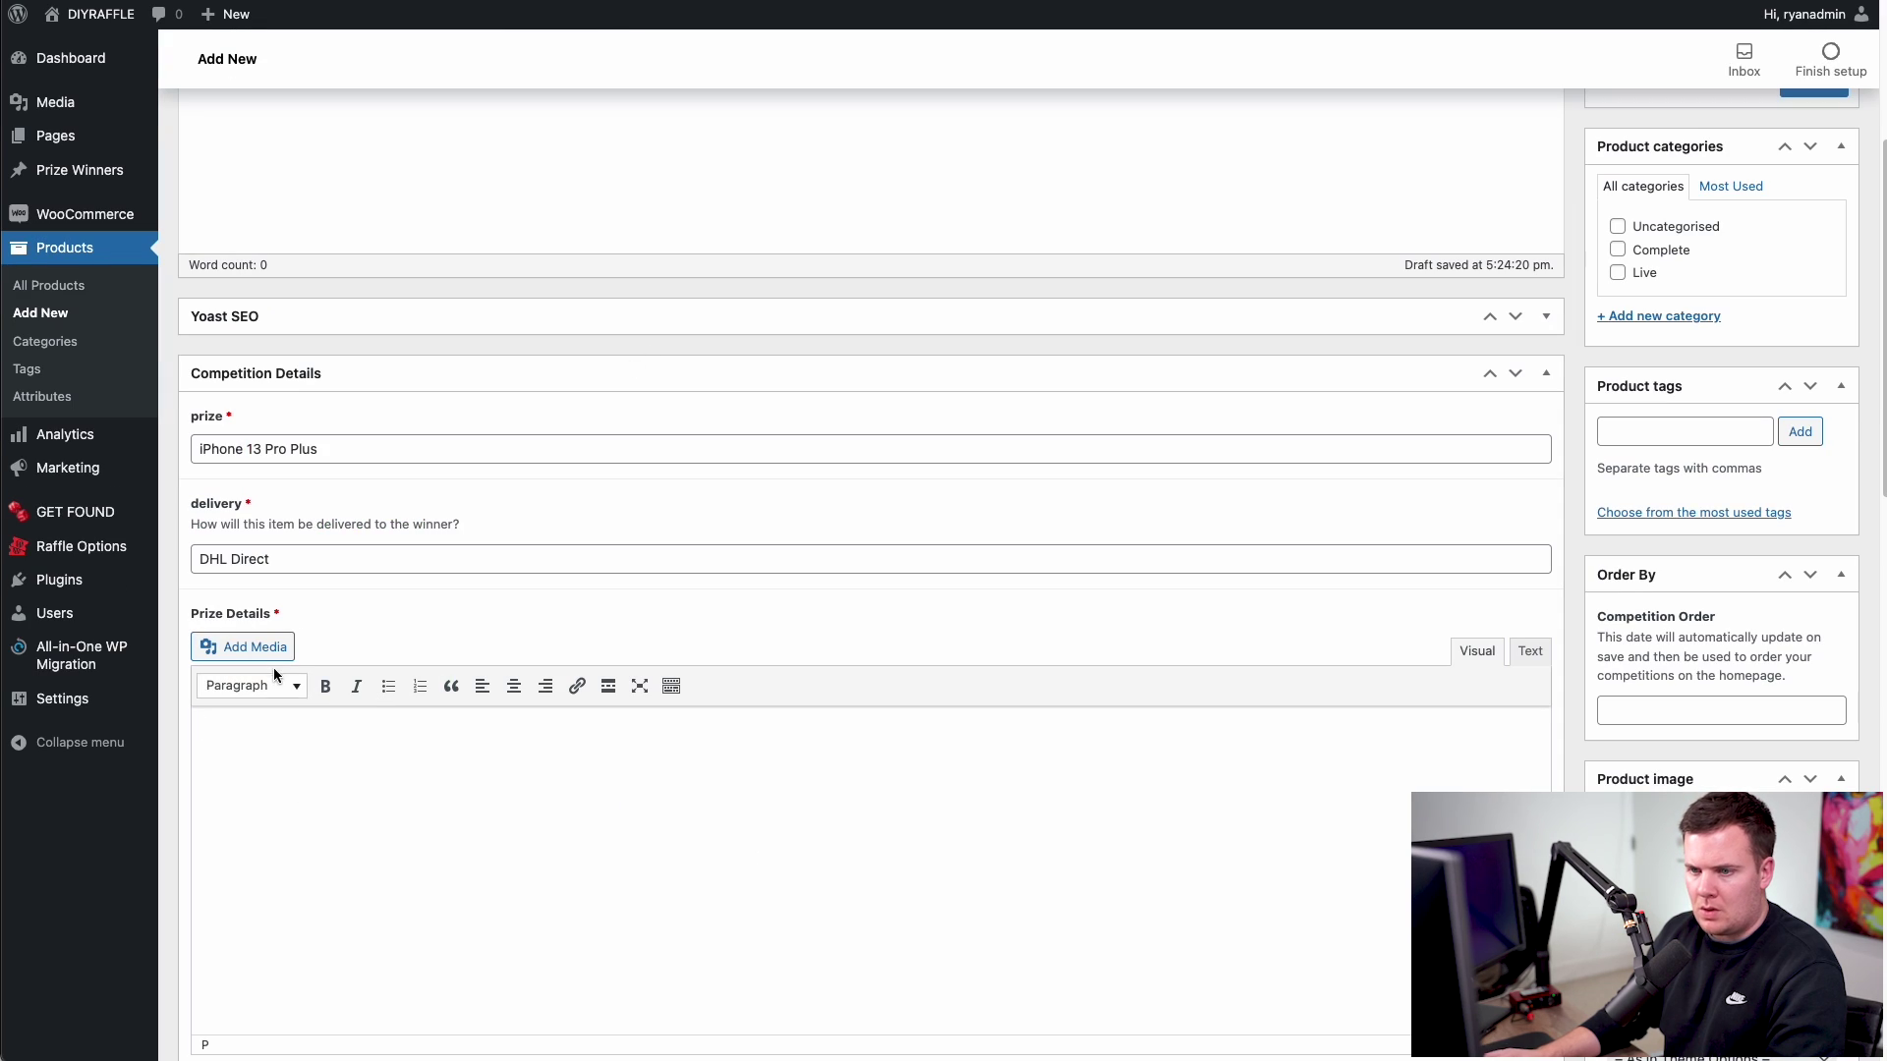
- Paste Apple's 'Our biggest camera upgrade ever' paragraph into Prize Details
scroll(273, 669, down, 3)
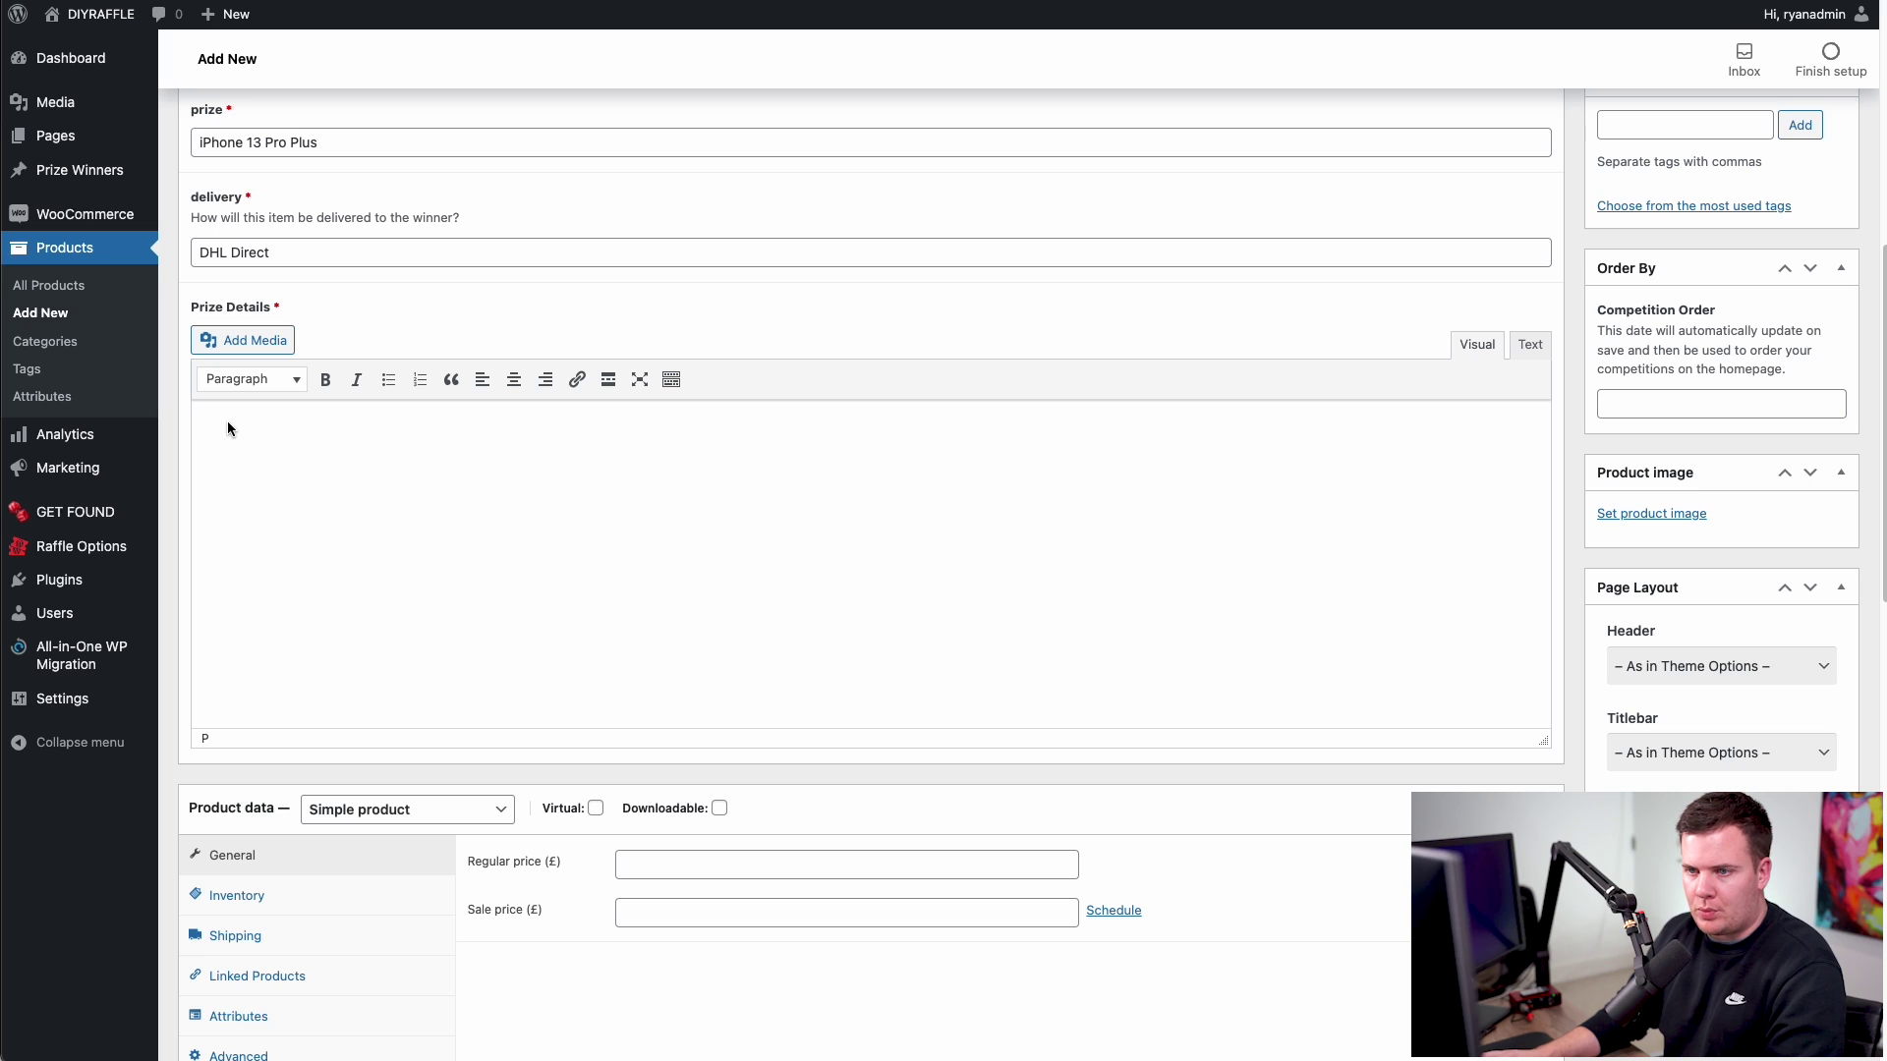
scroll(295, 457, down, 1)
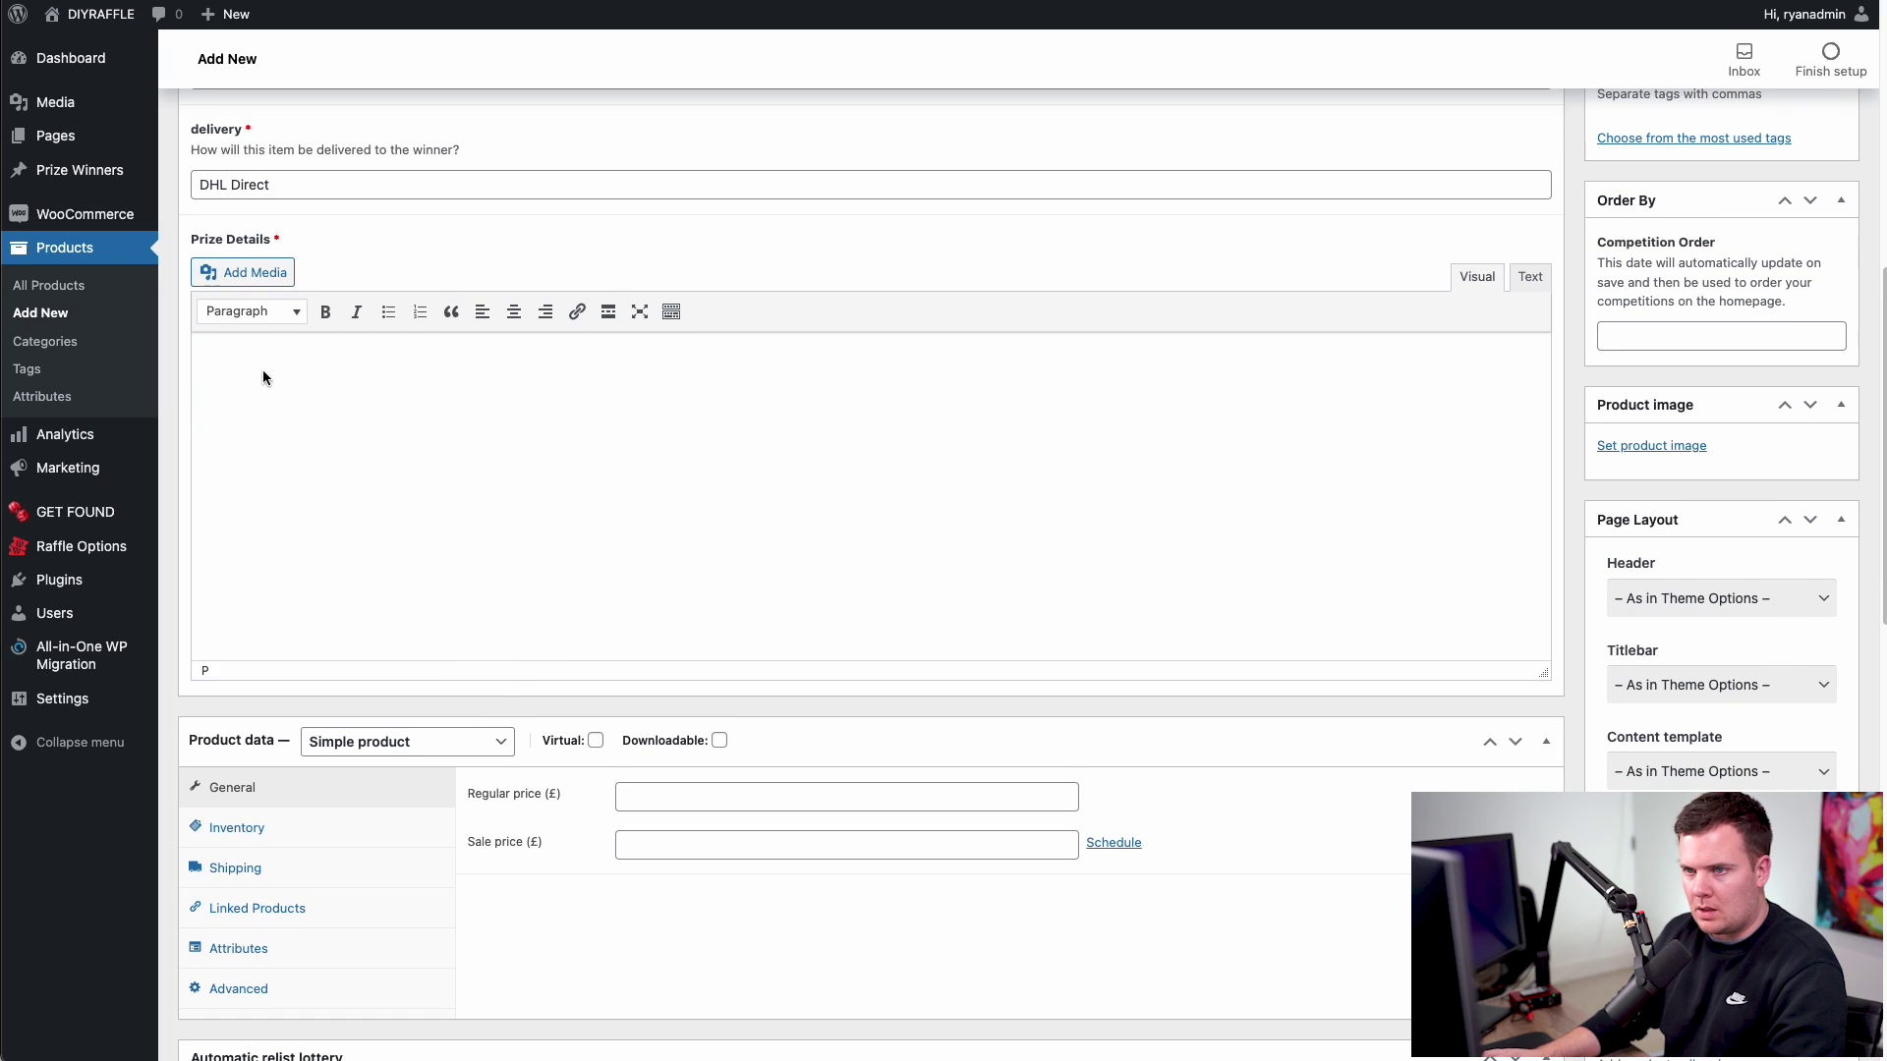
key(ctrl+v)
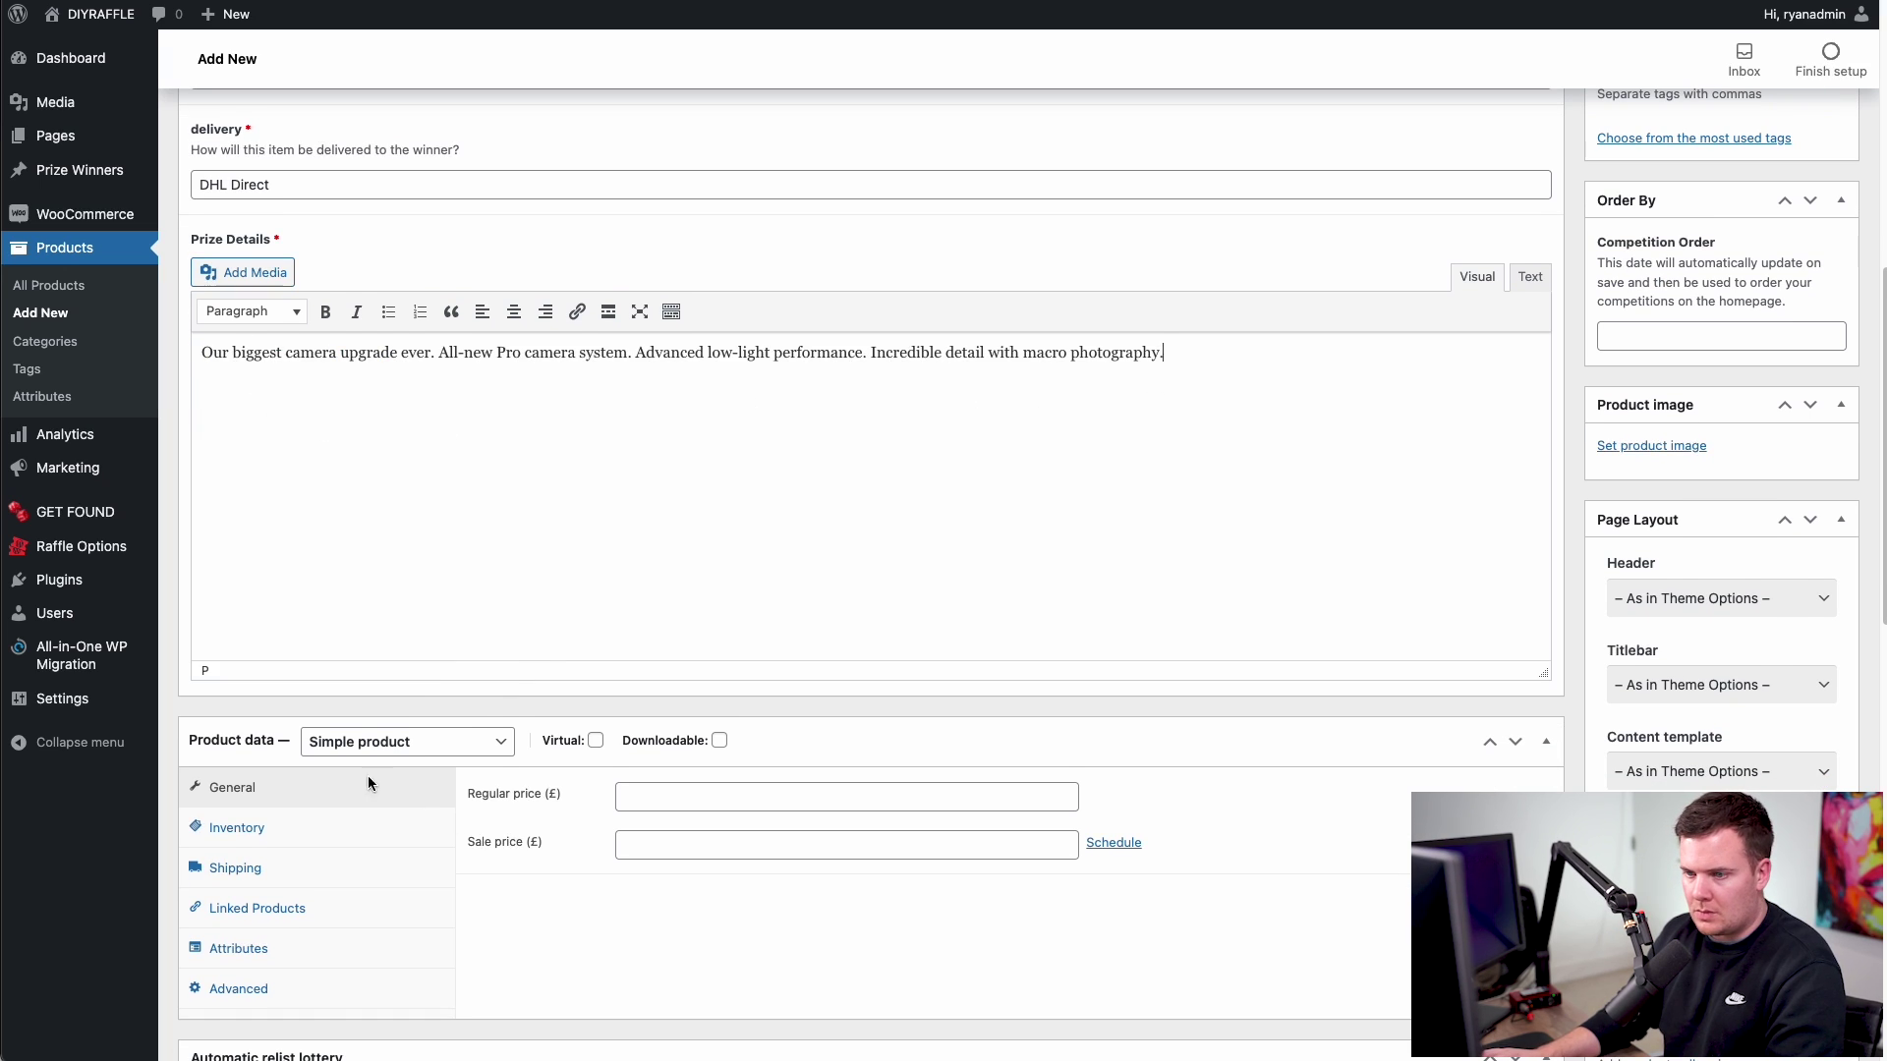
scroll(446, 552, down, 4)
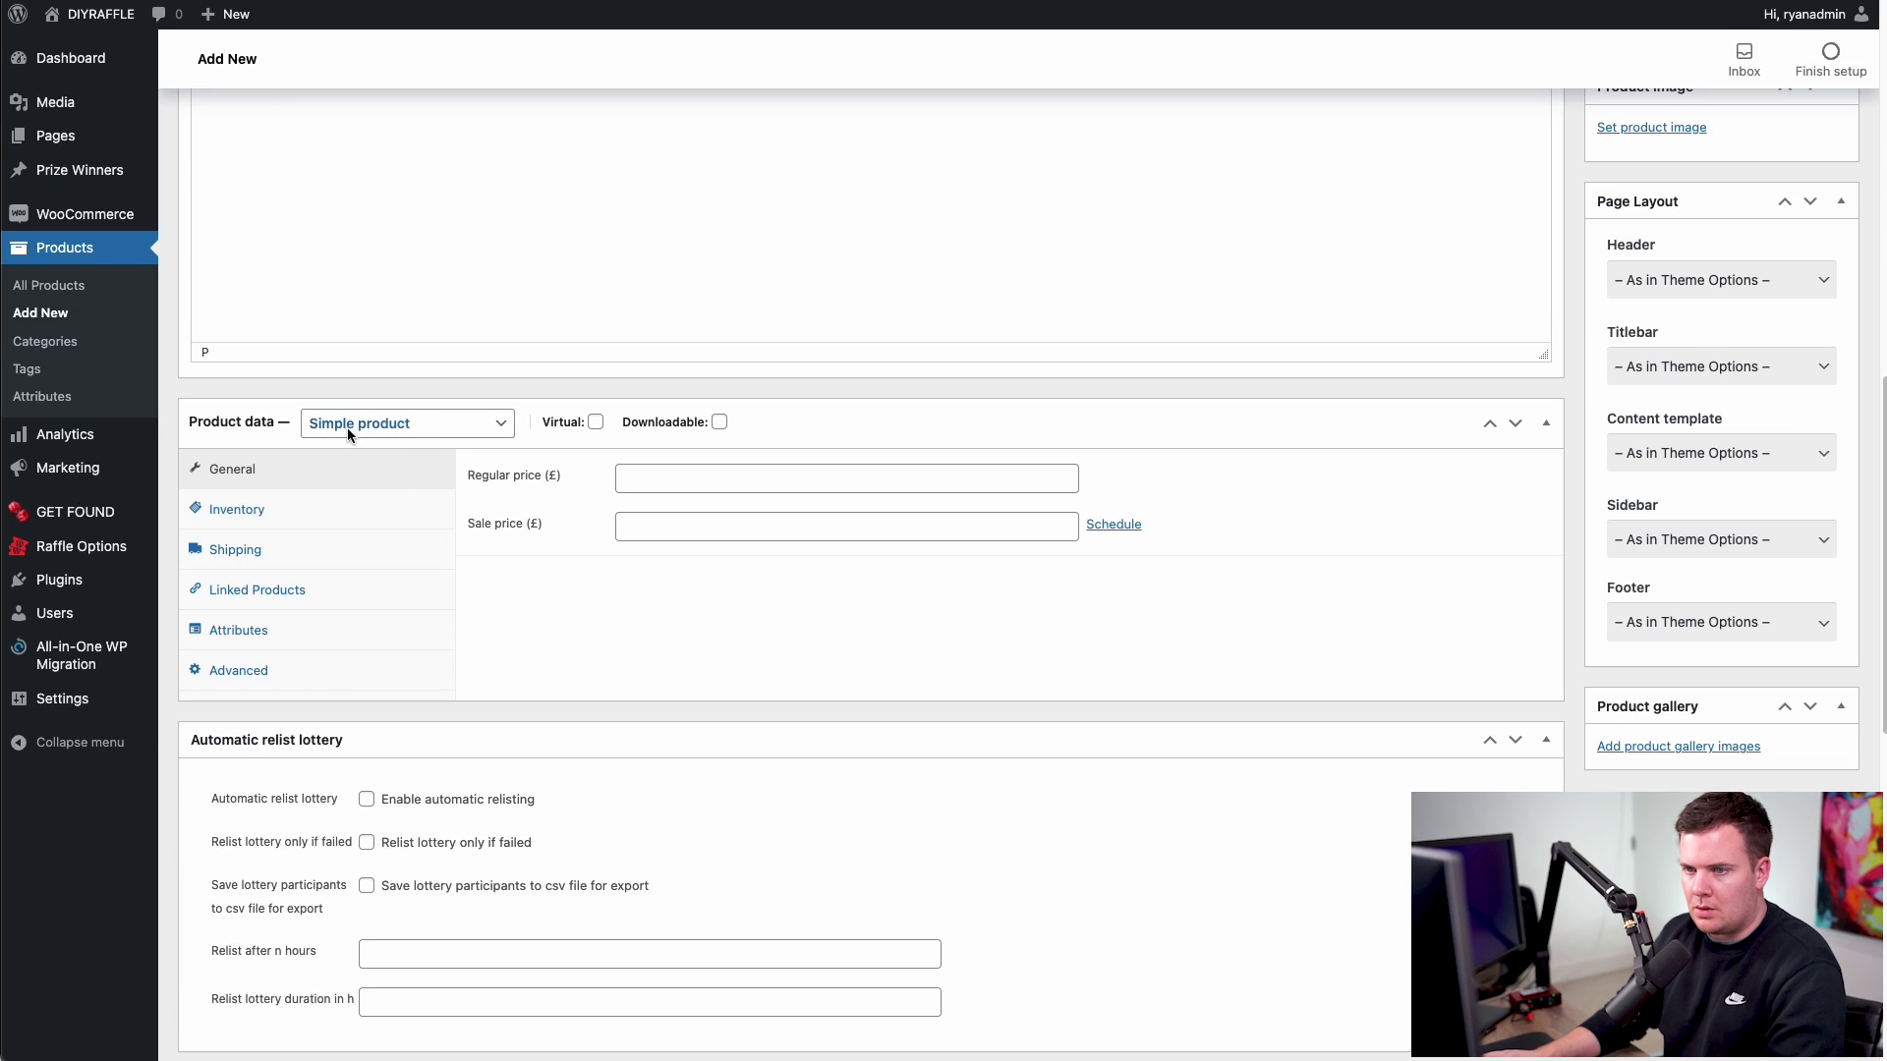
- Set the product type to Competition and mark it as Virtual
click(468, 428)
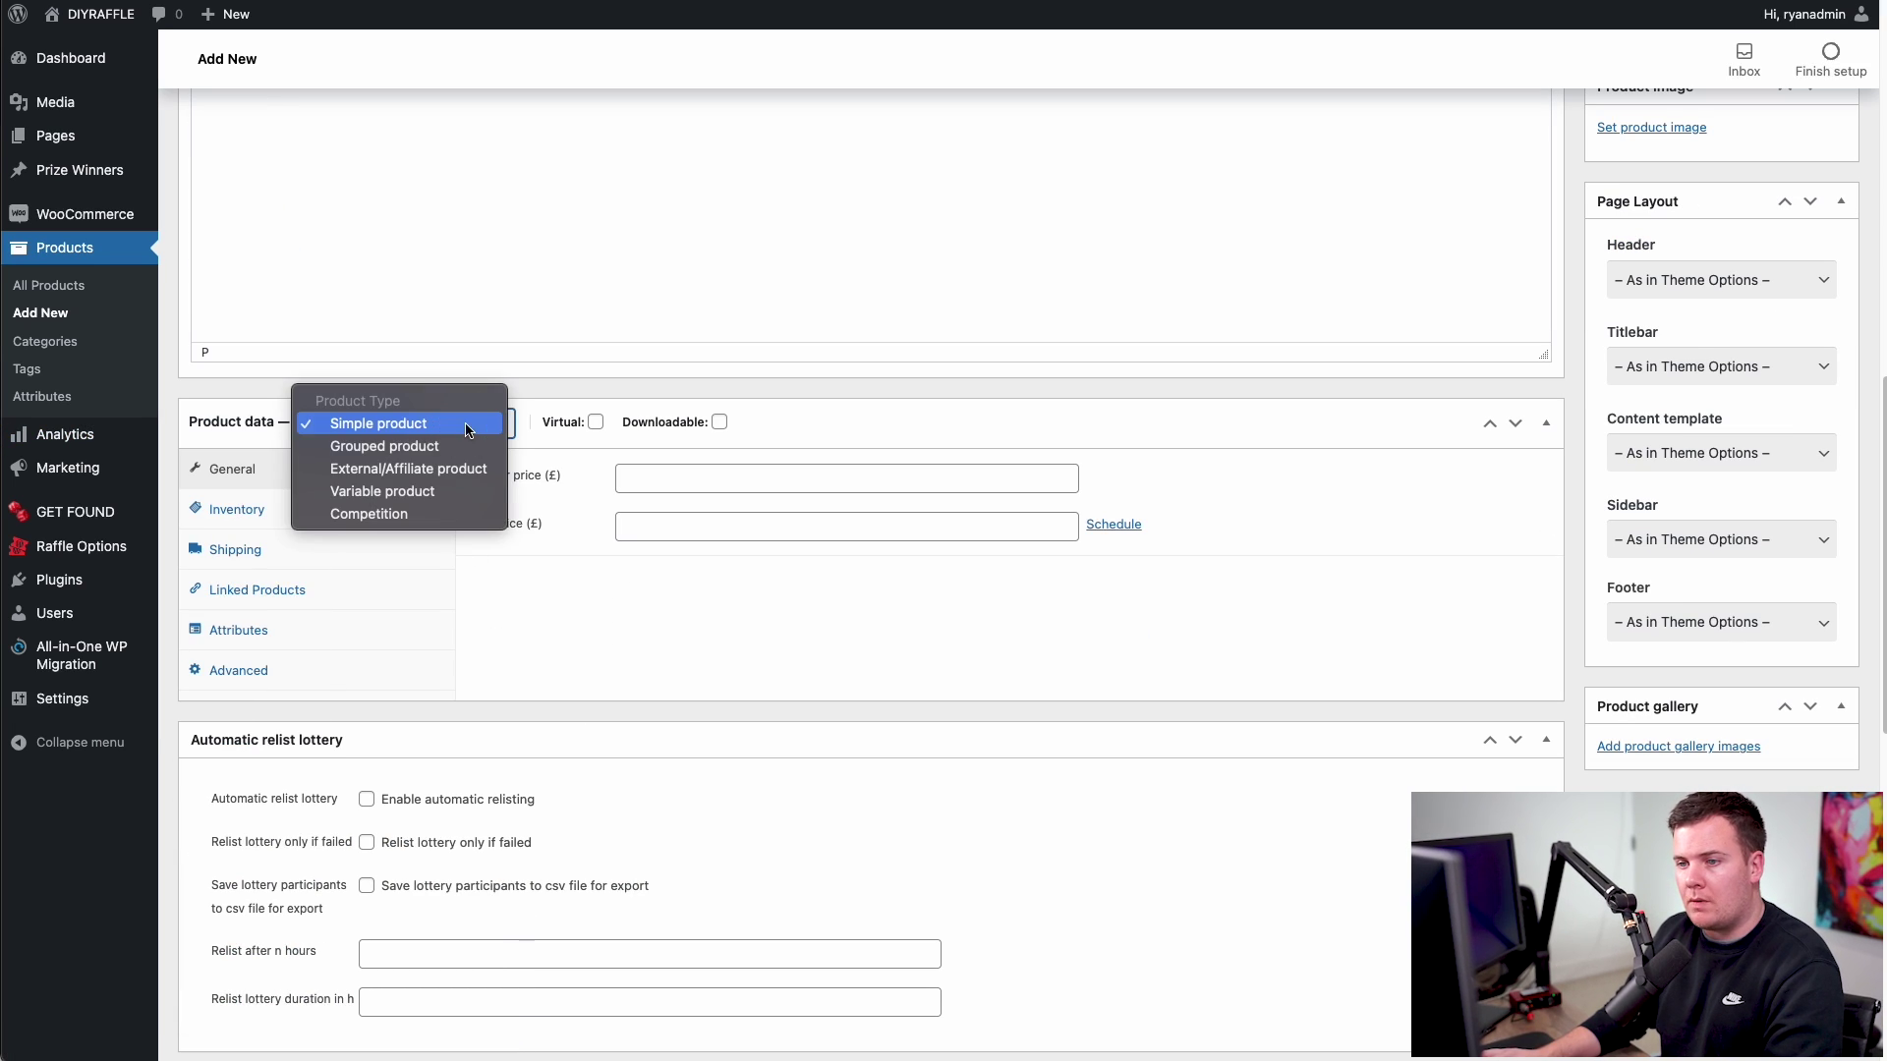
click(391, 524)
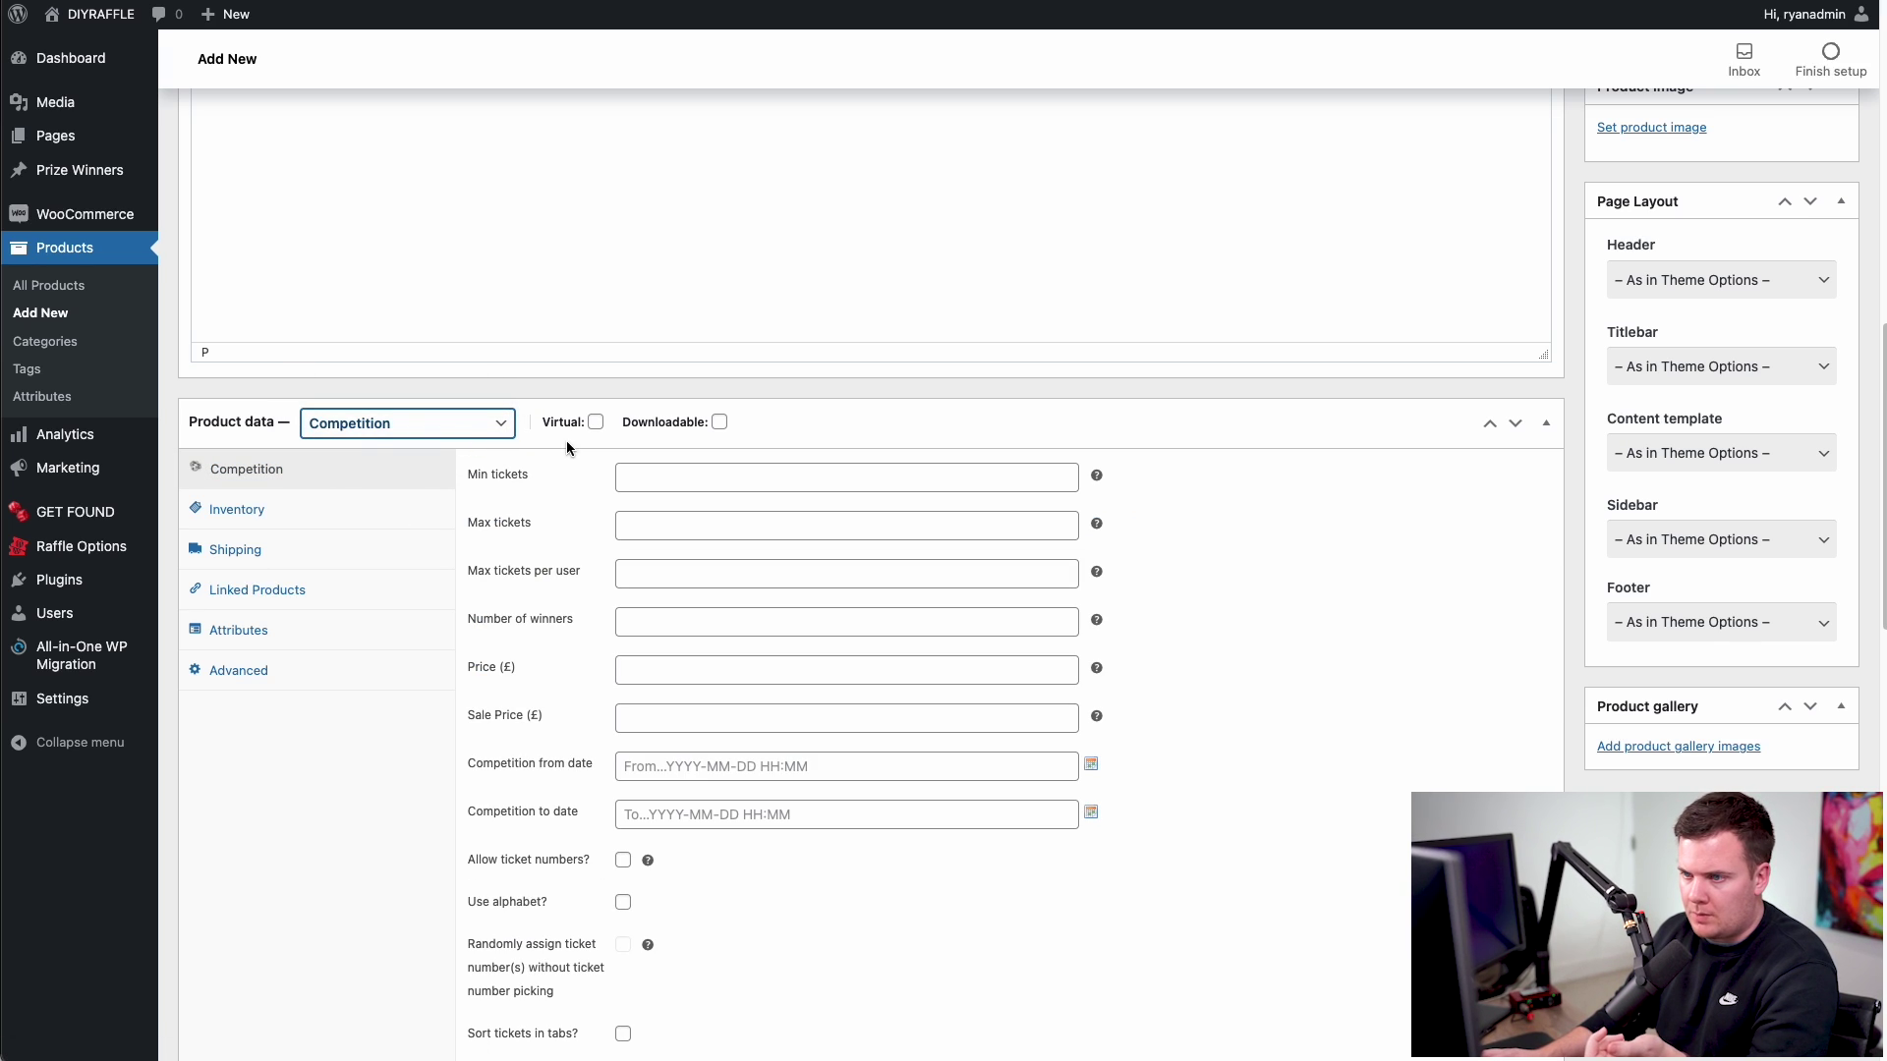
click(595, 423)
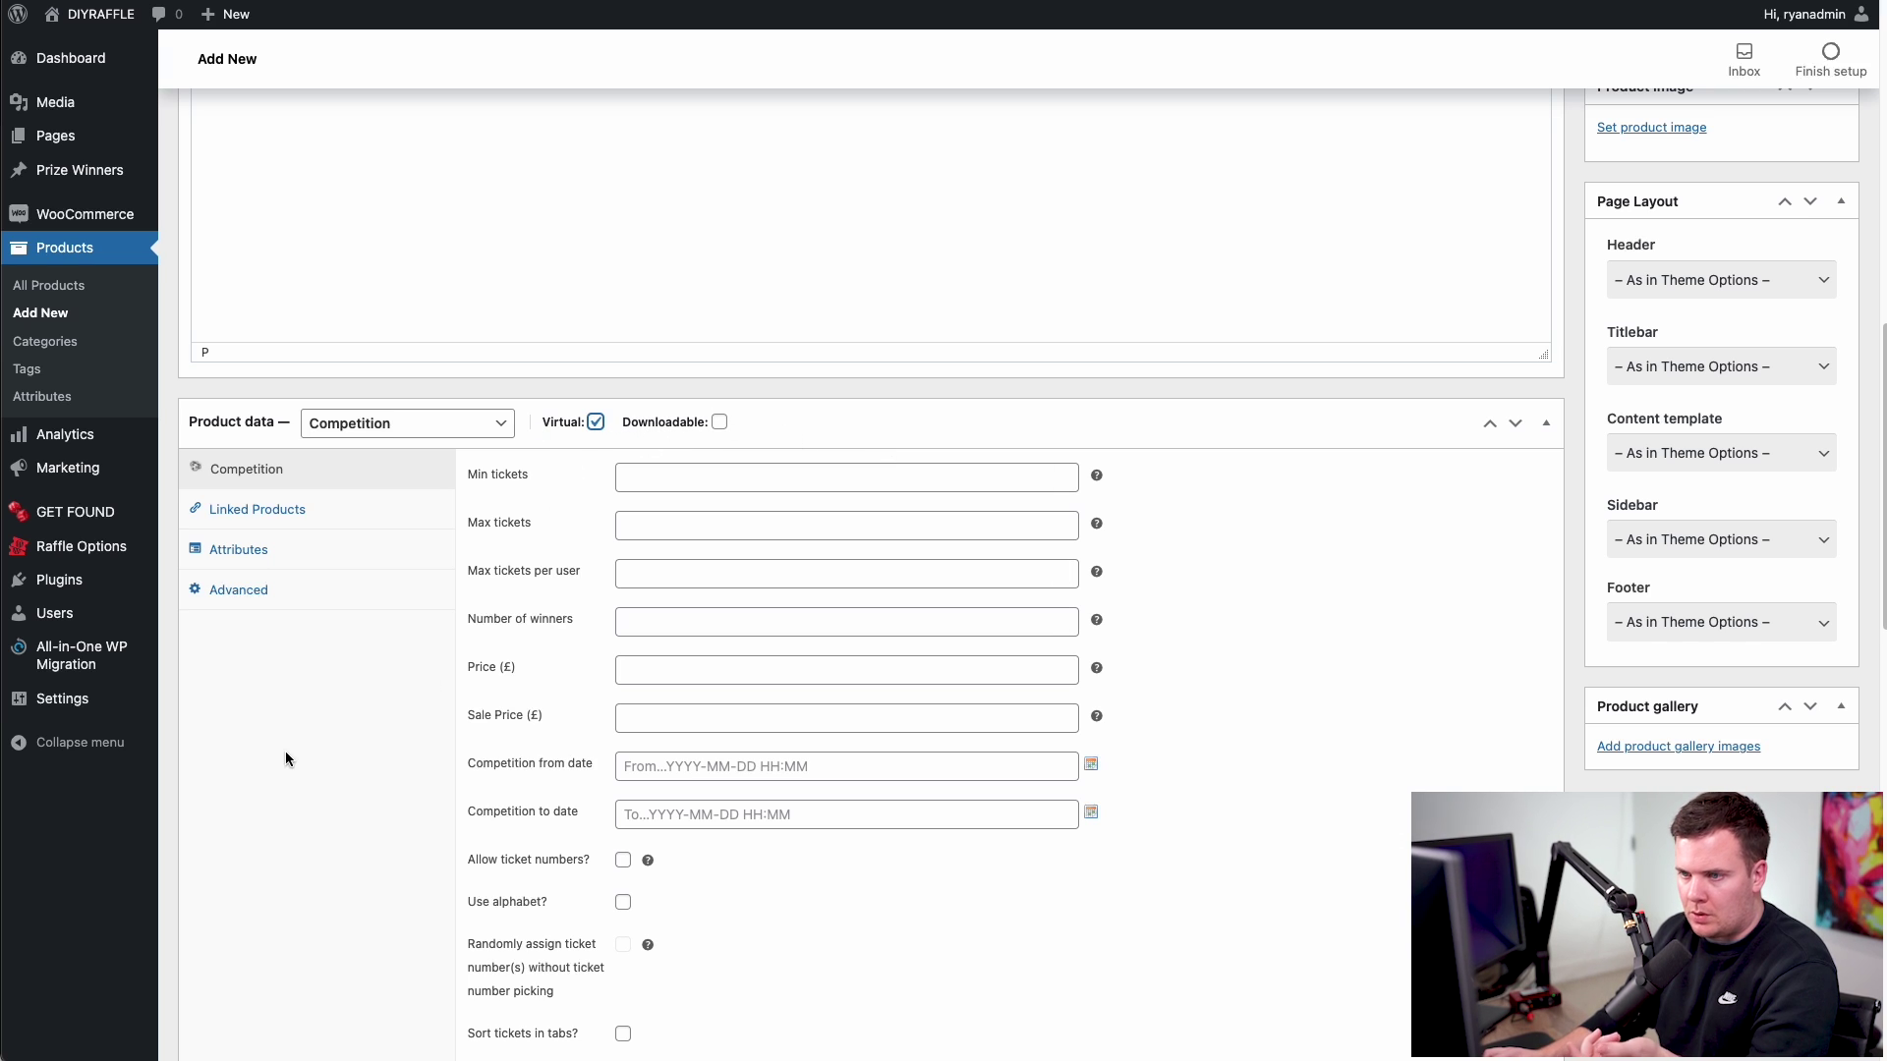
click(676, 480)
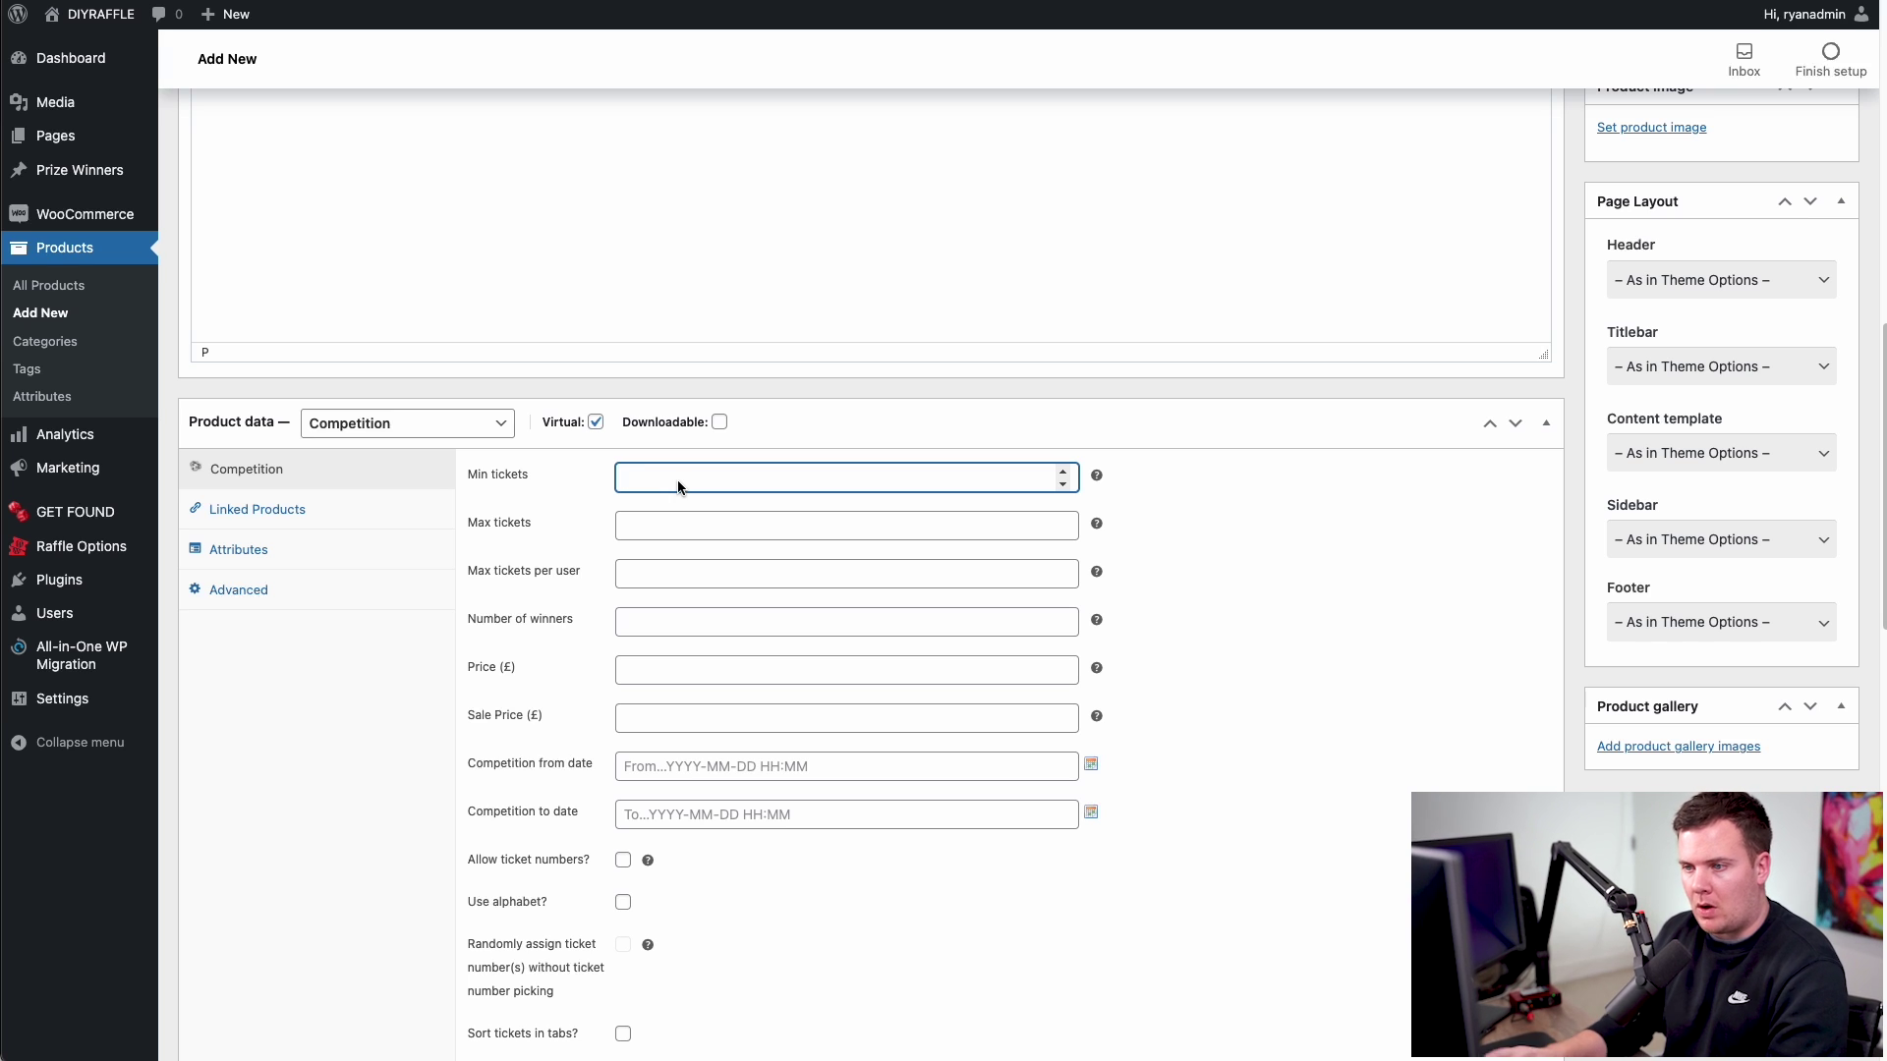
- Set minimum tickets to 0 and maximum tickets to 100, leaving max tickets per user blank
click(670, 521)
text(100)
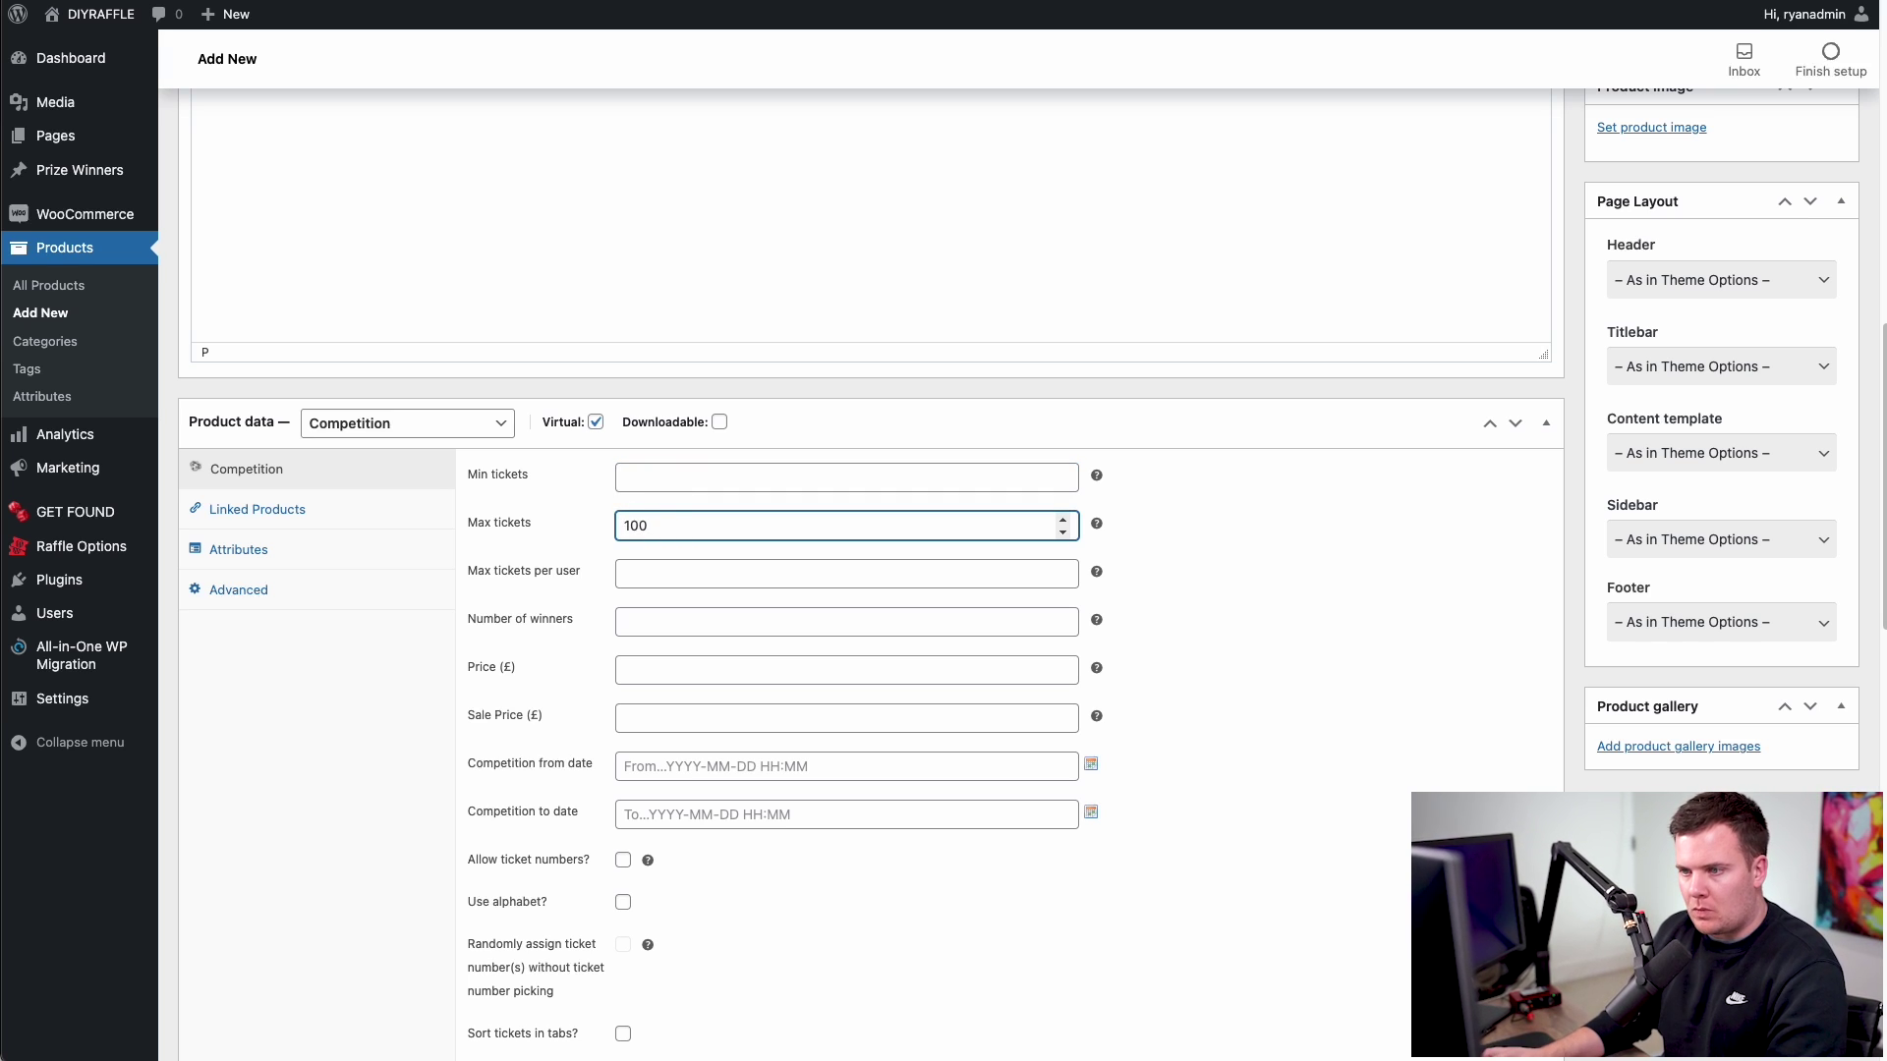
click(639, 476)
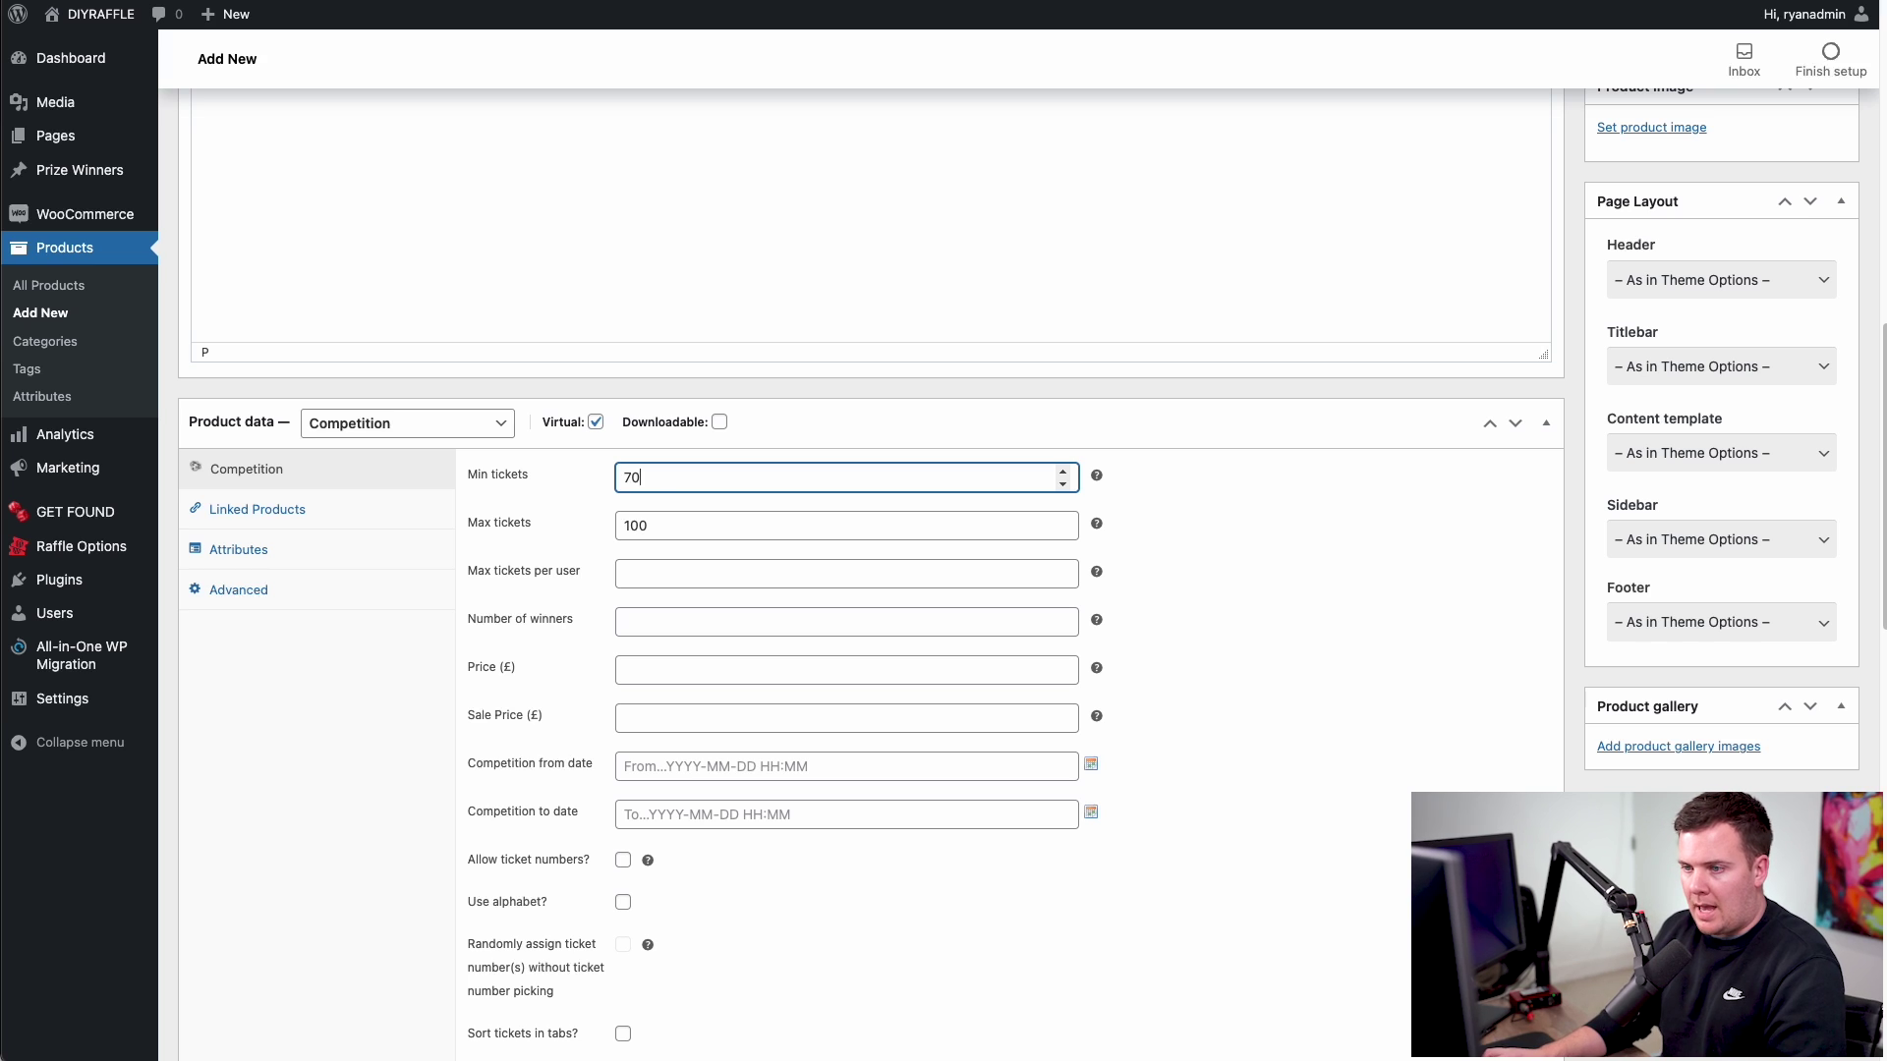
double_click(637, 480)
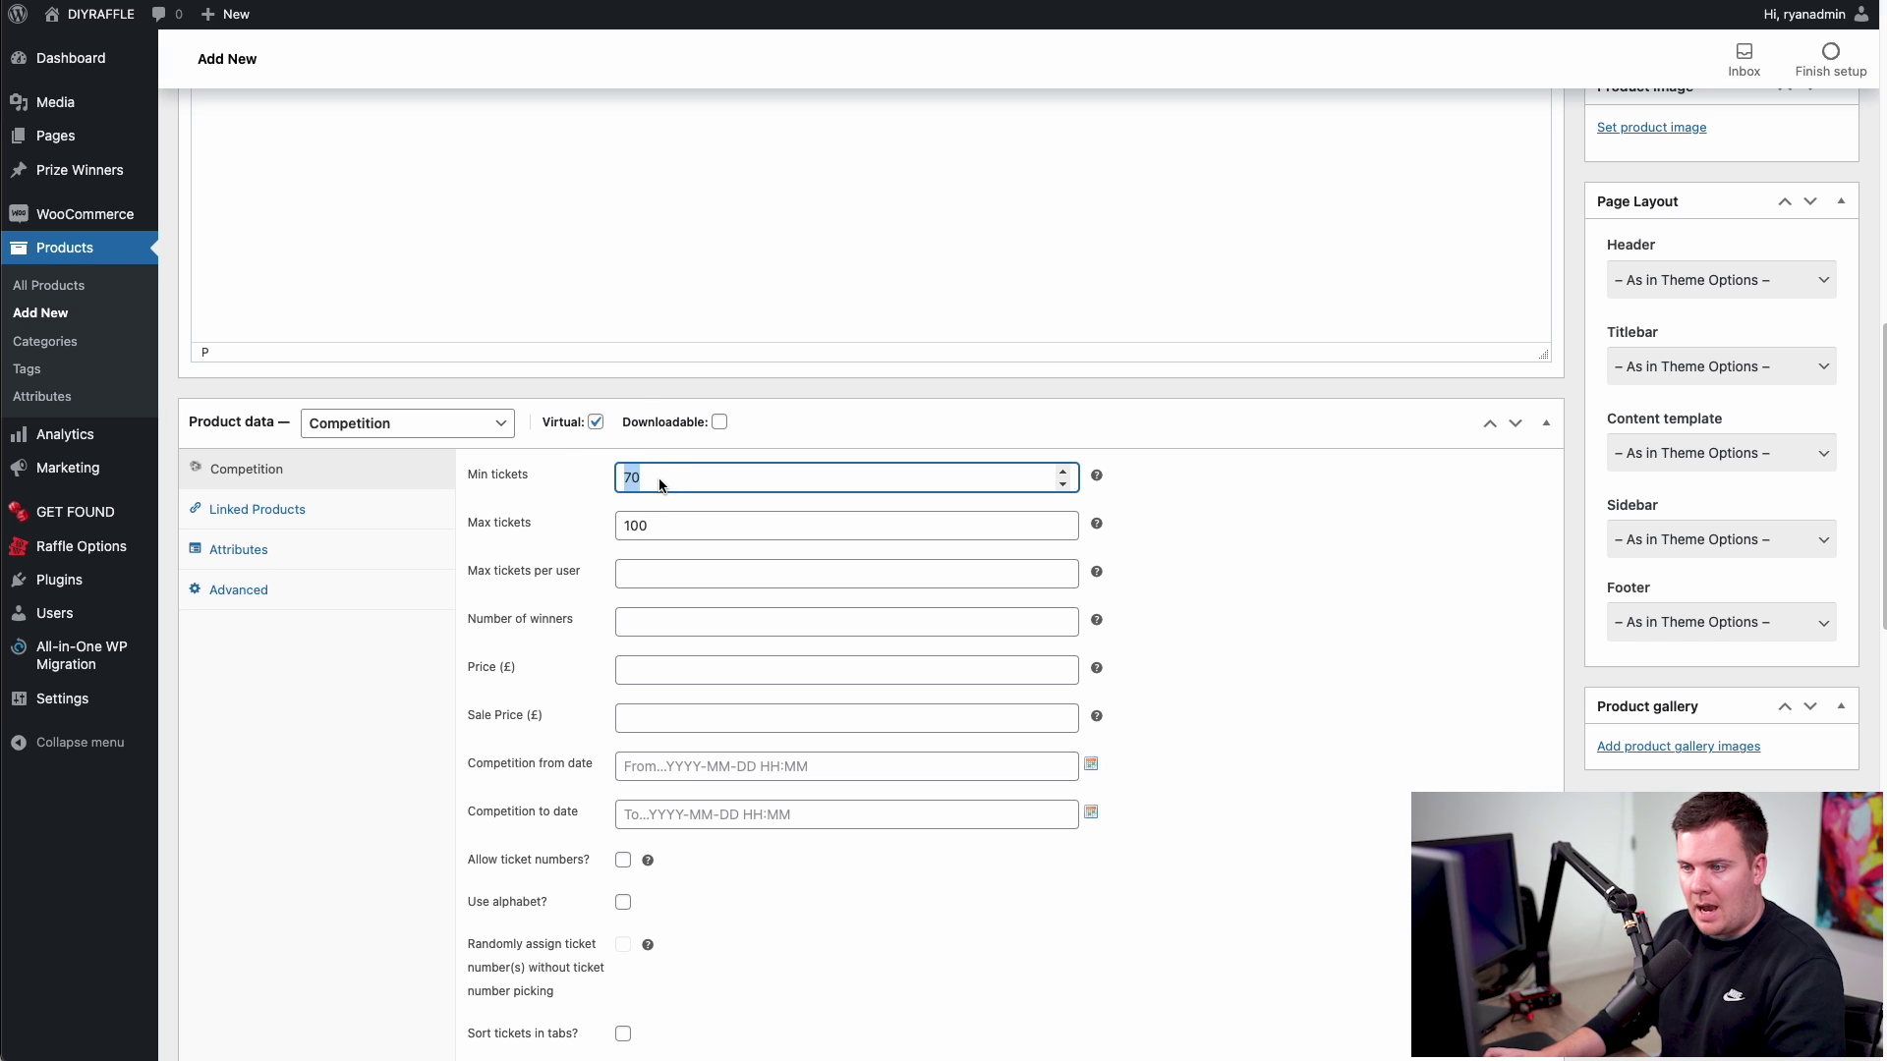
text(0)
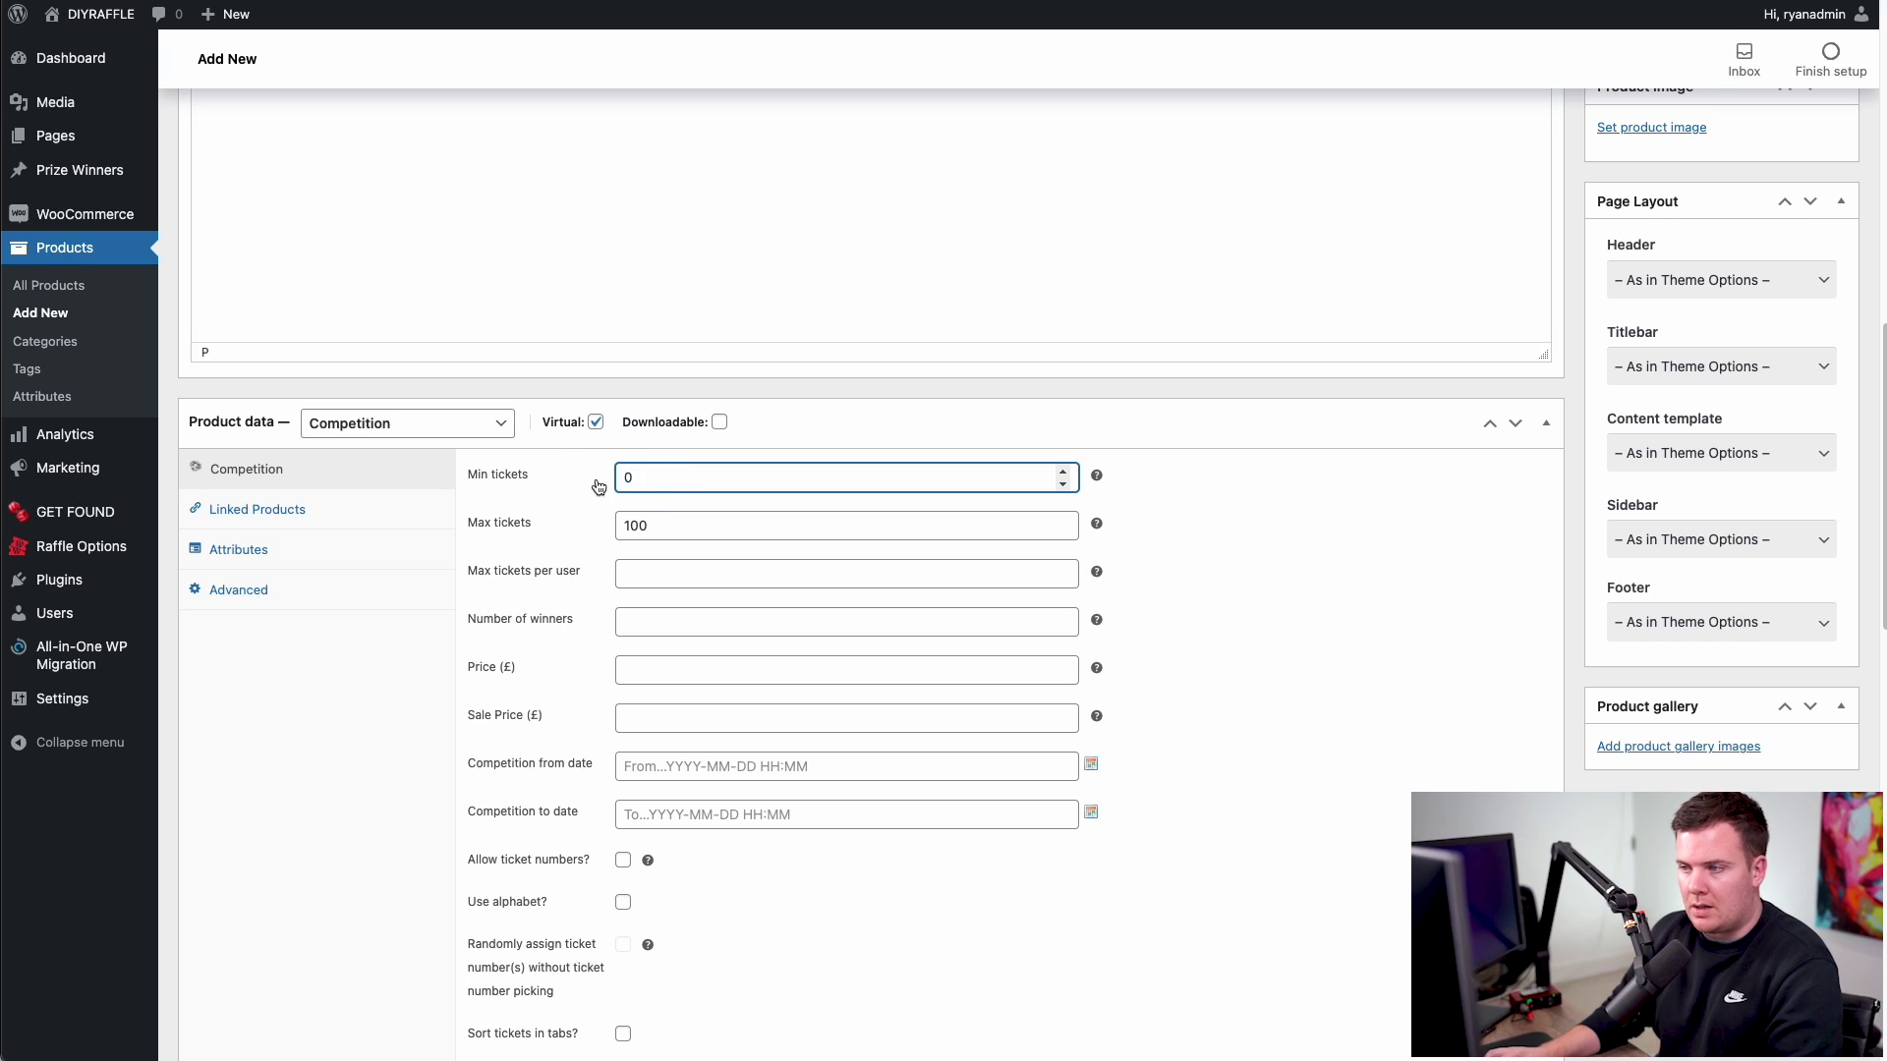
click(1282, 511)
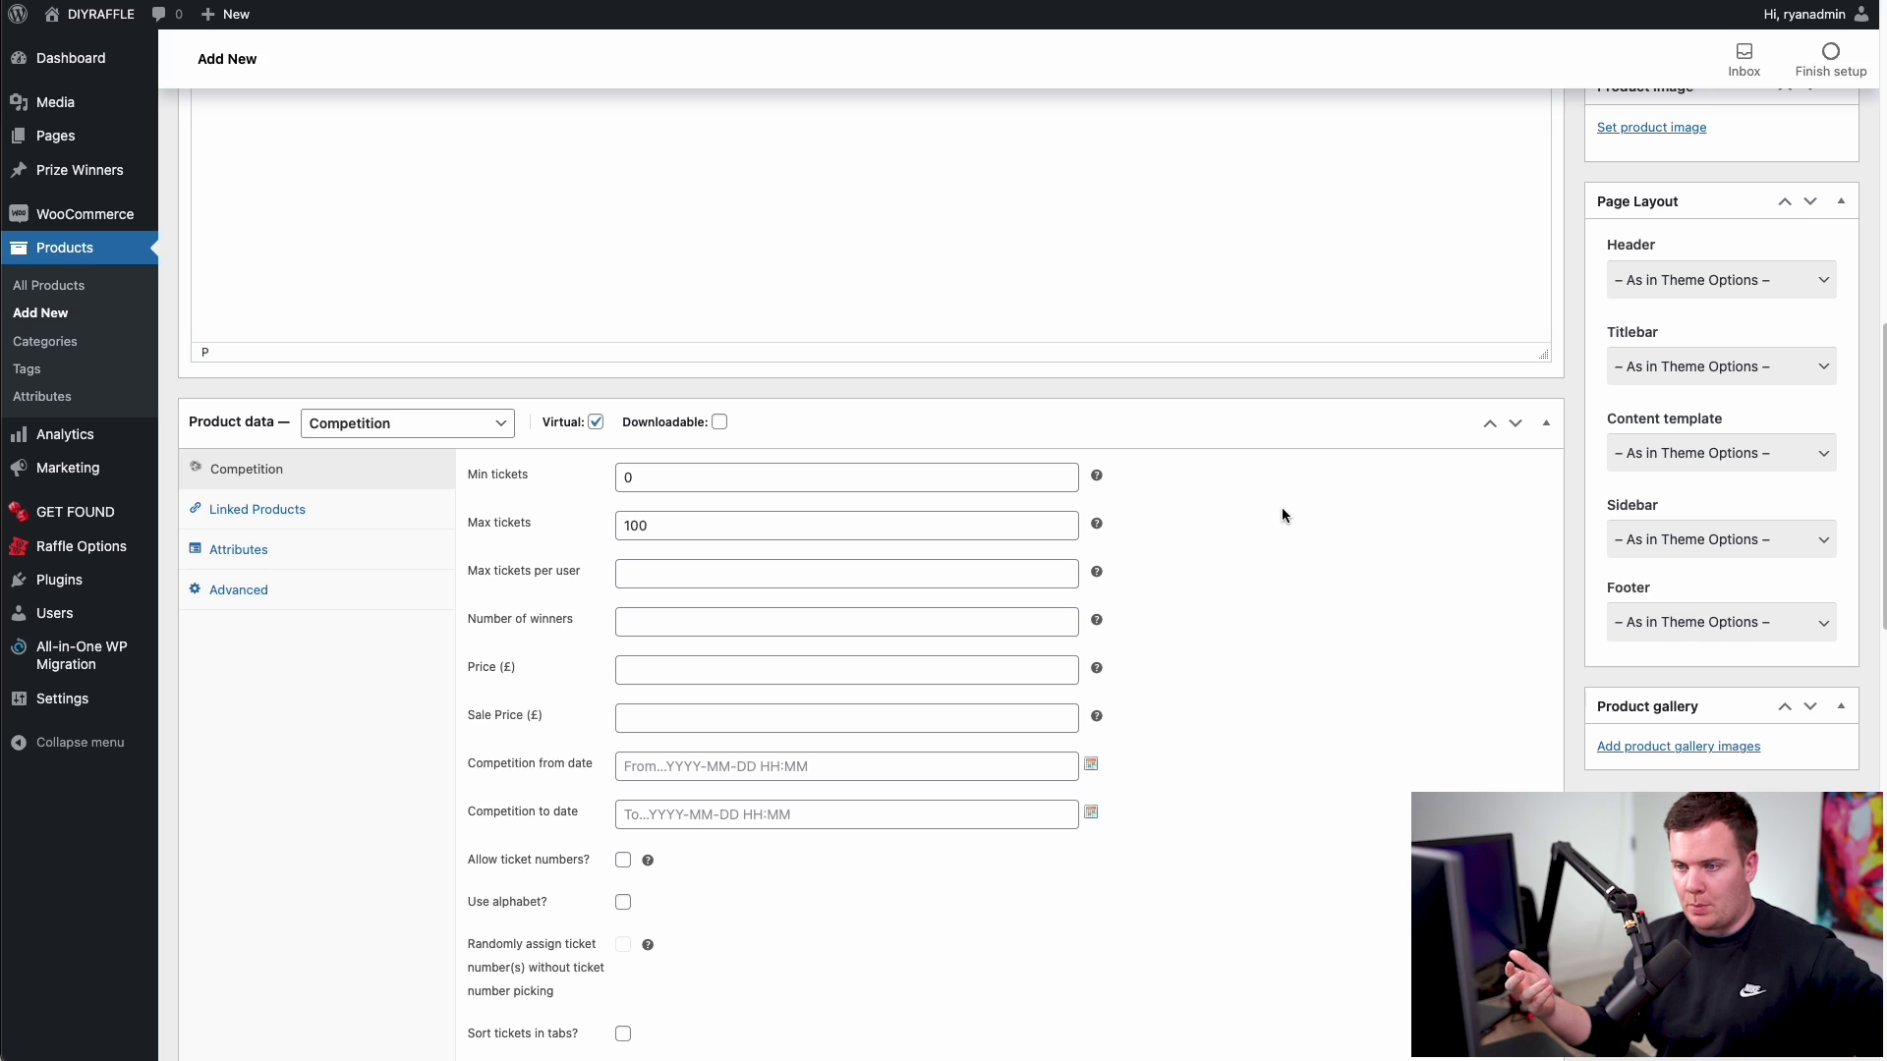
click(640, 578)
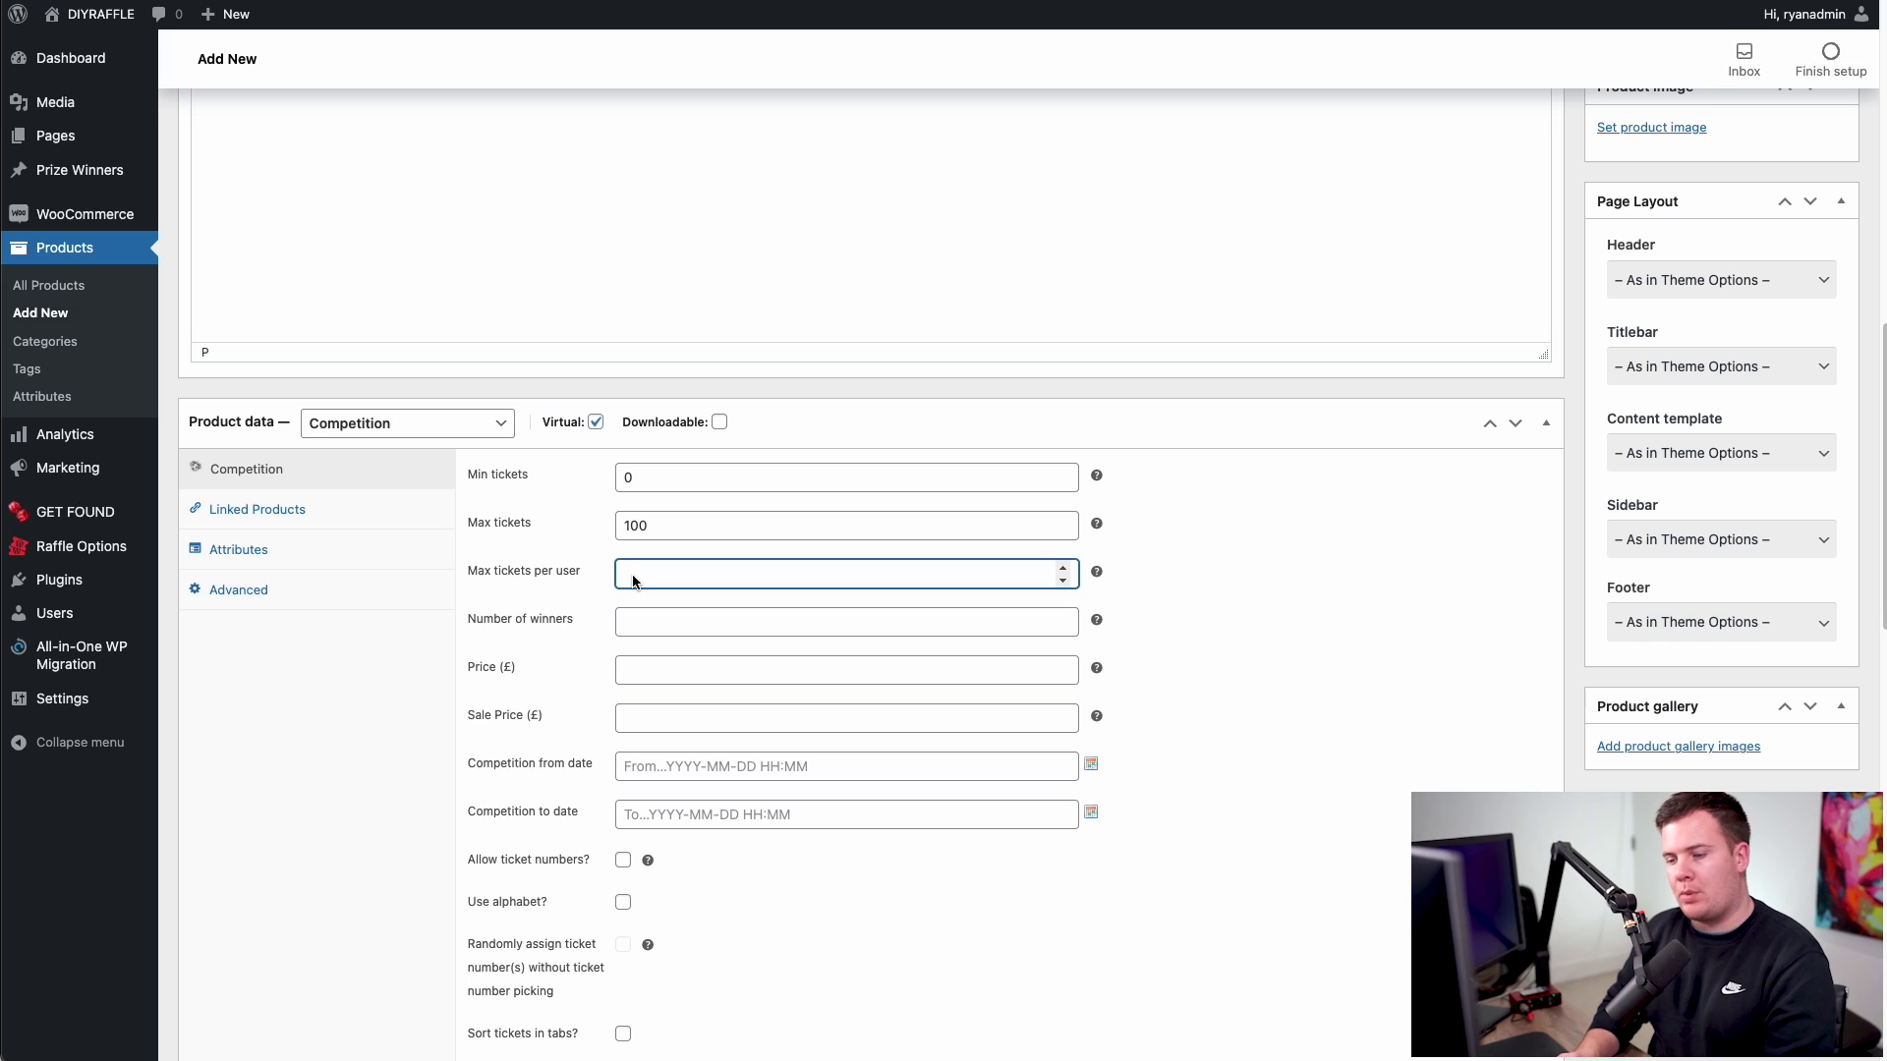
text(1)
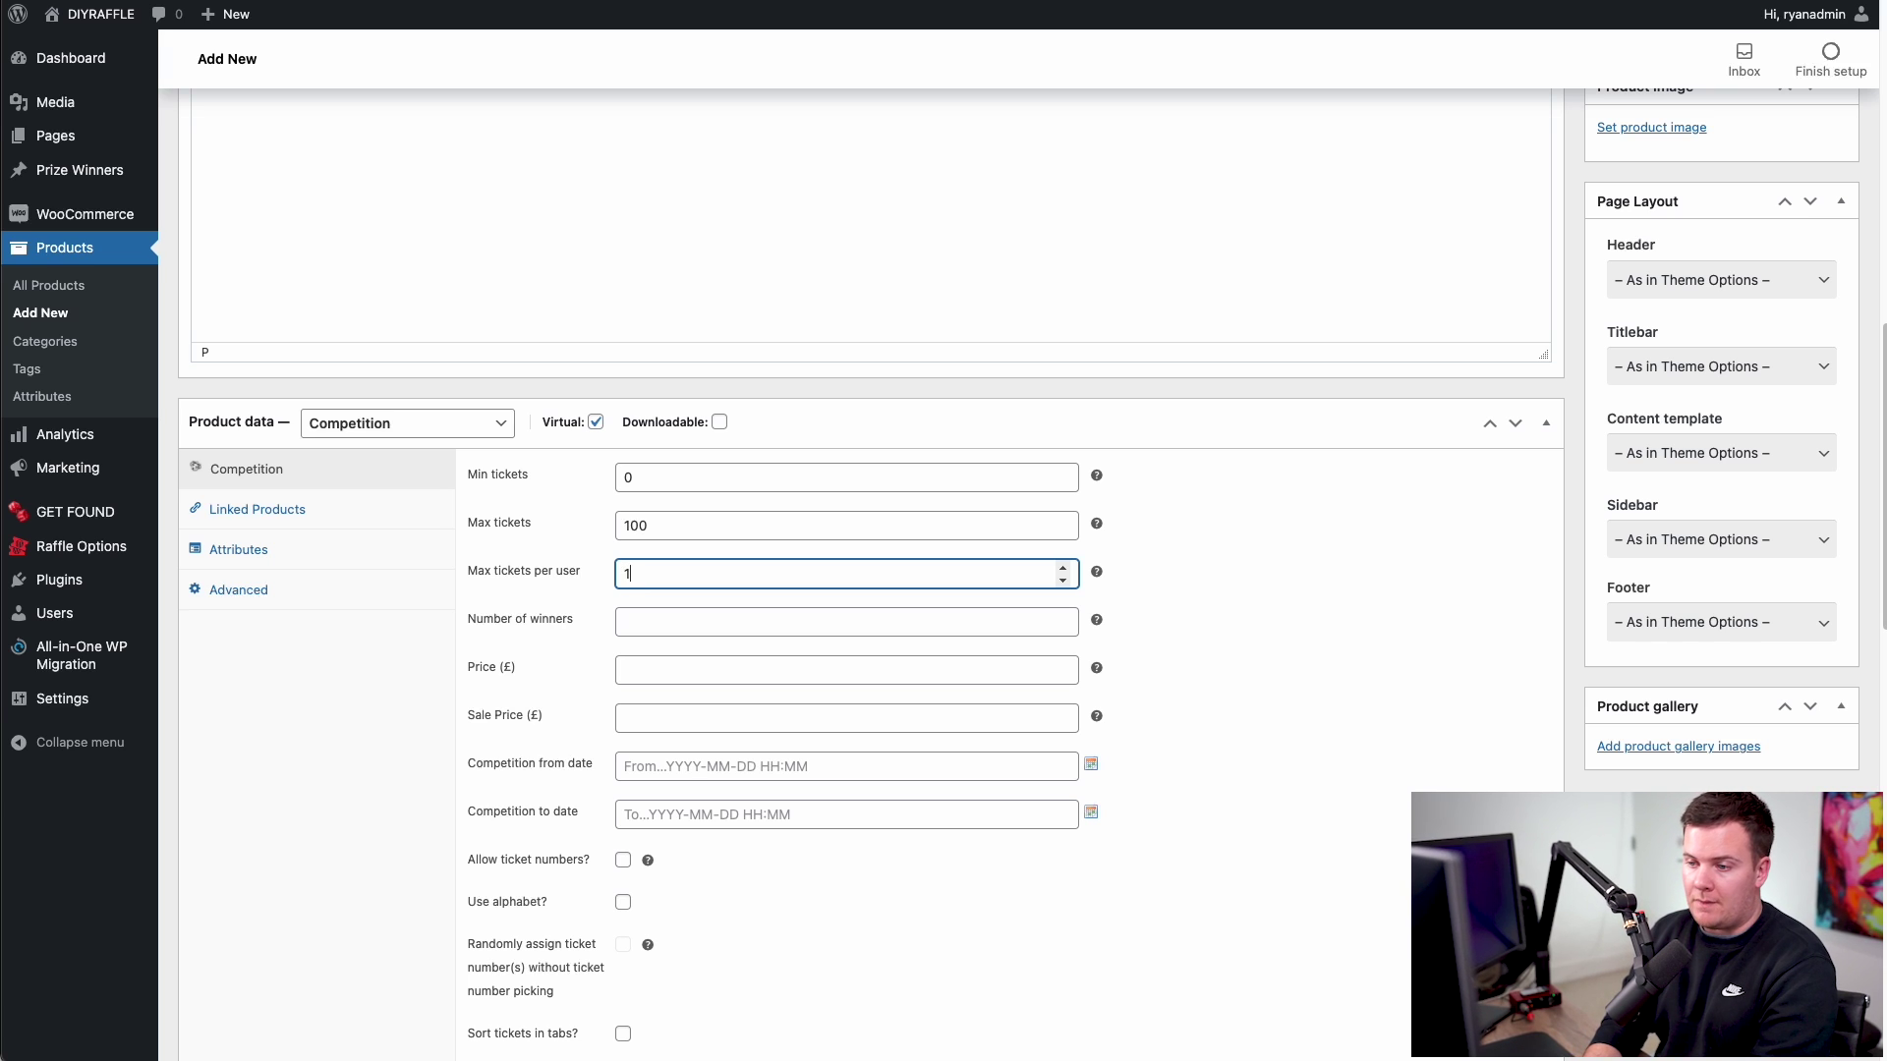
text(5)
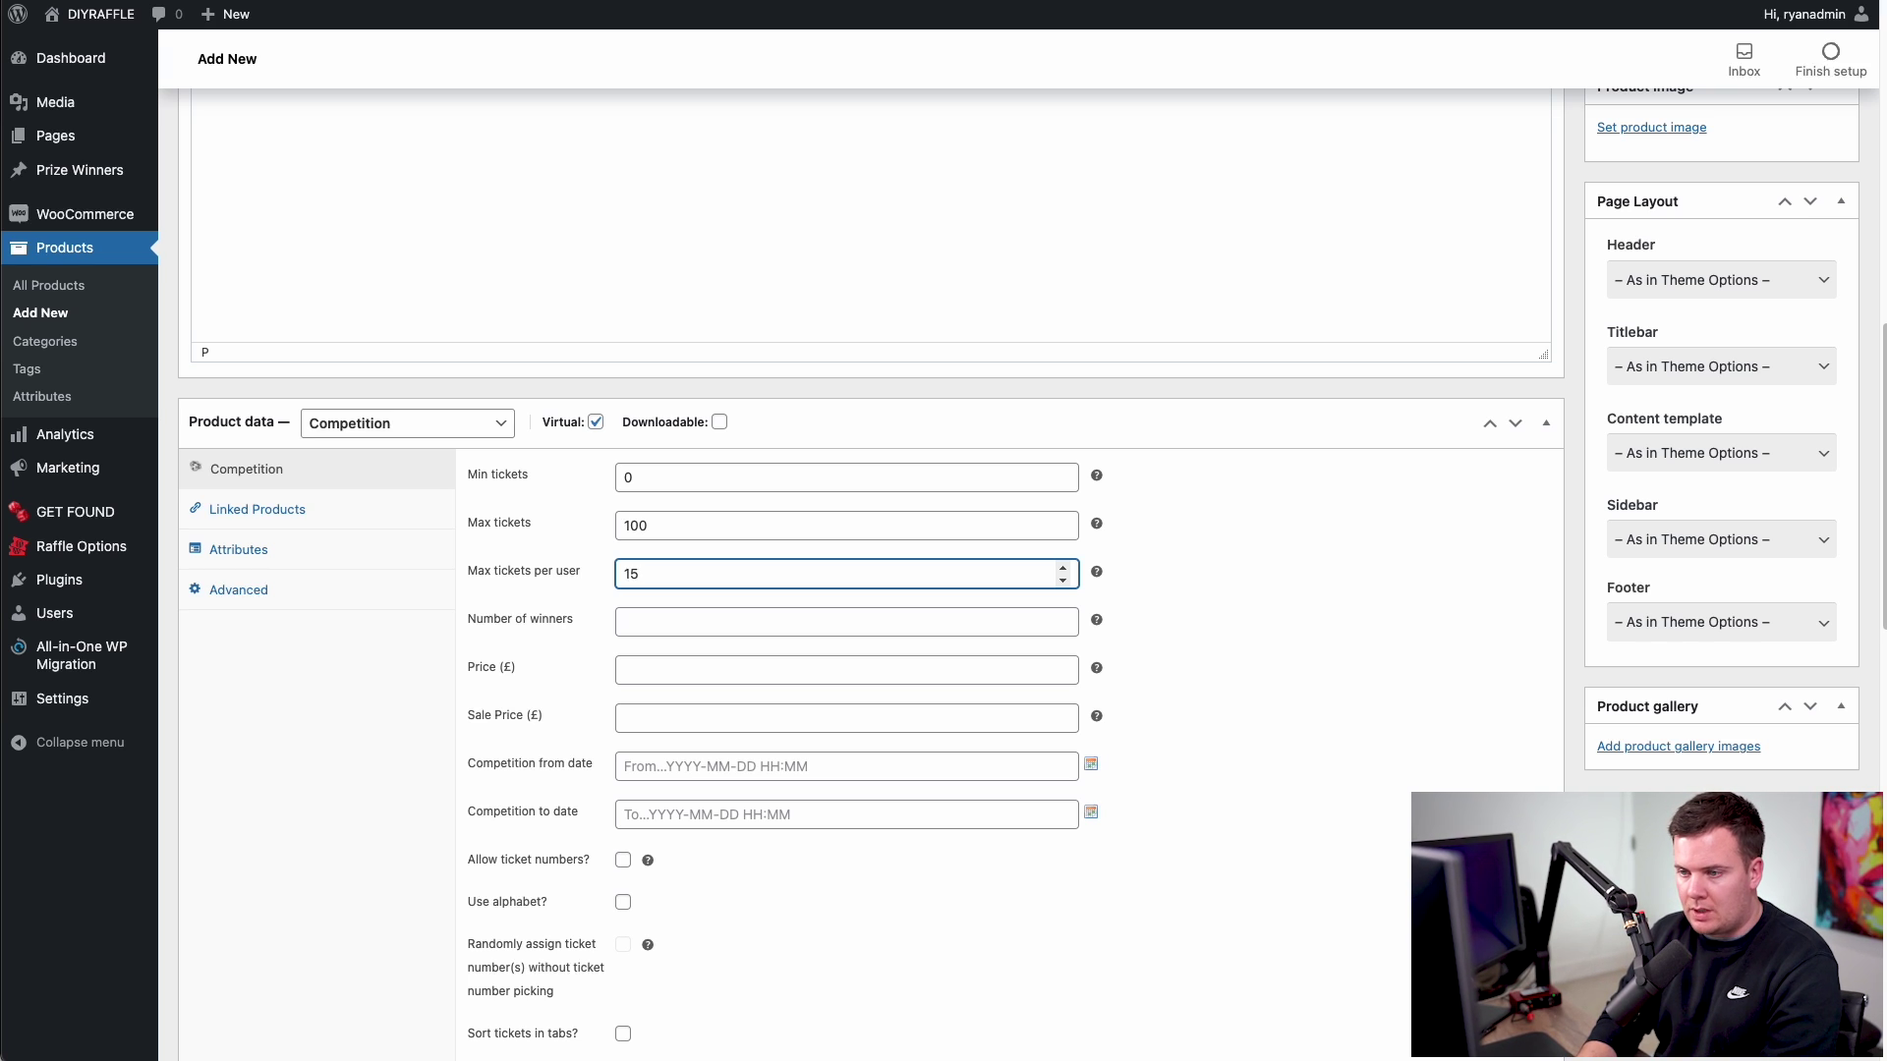
key(BackSpace)
key(BackSpace)
click(1228, 634)
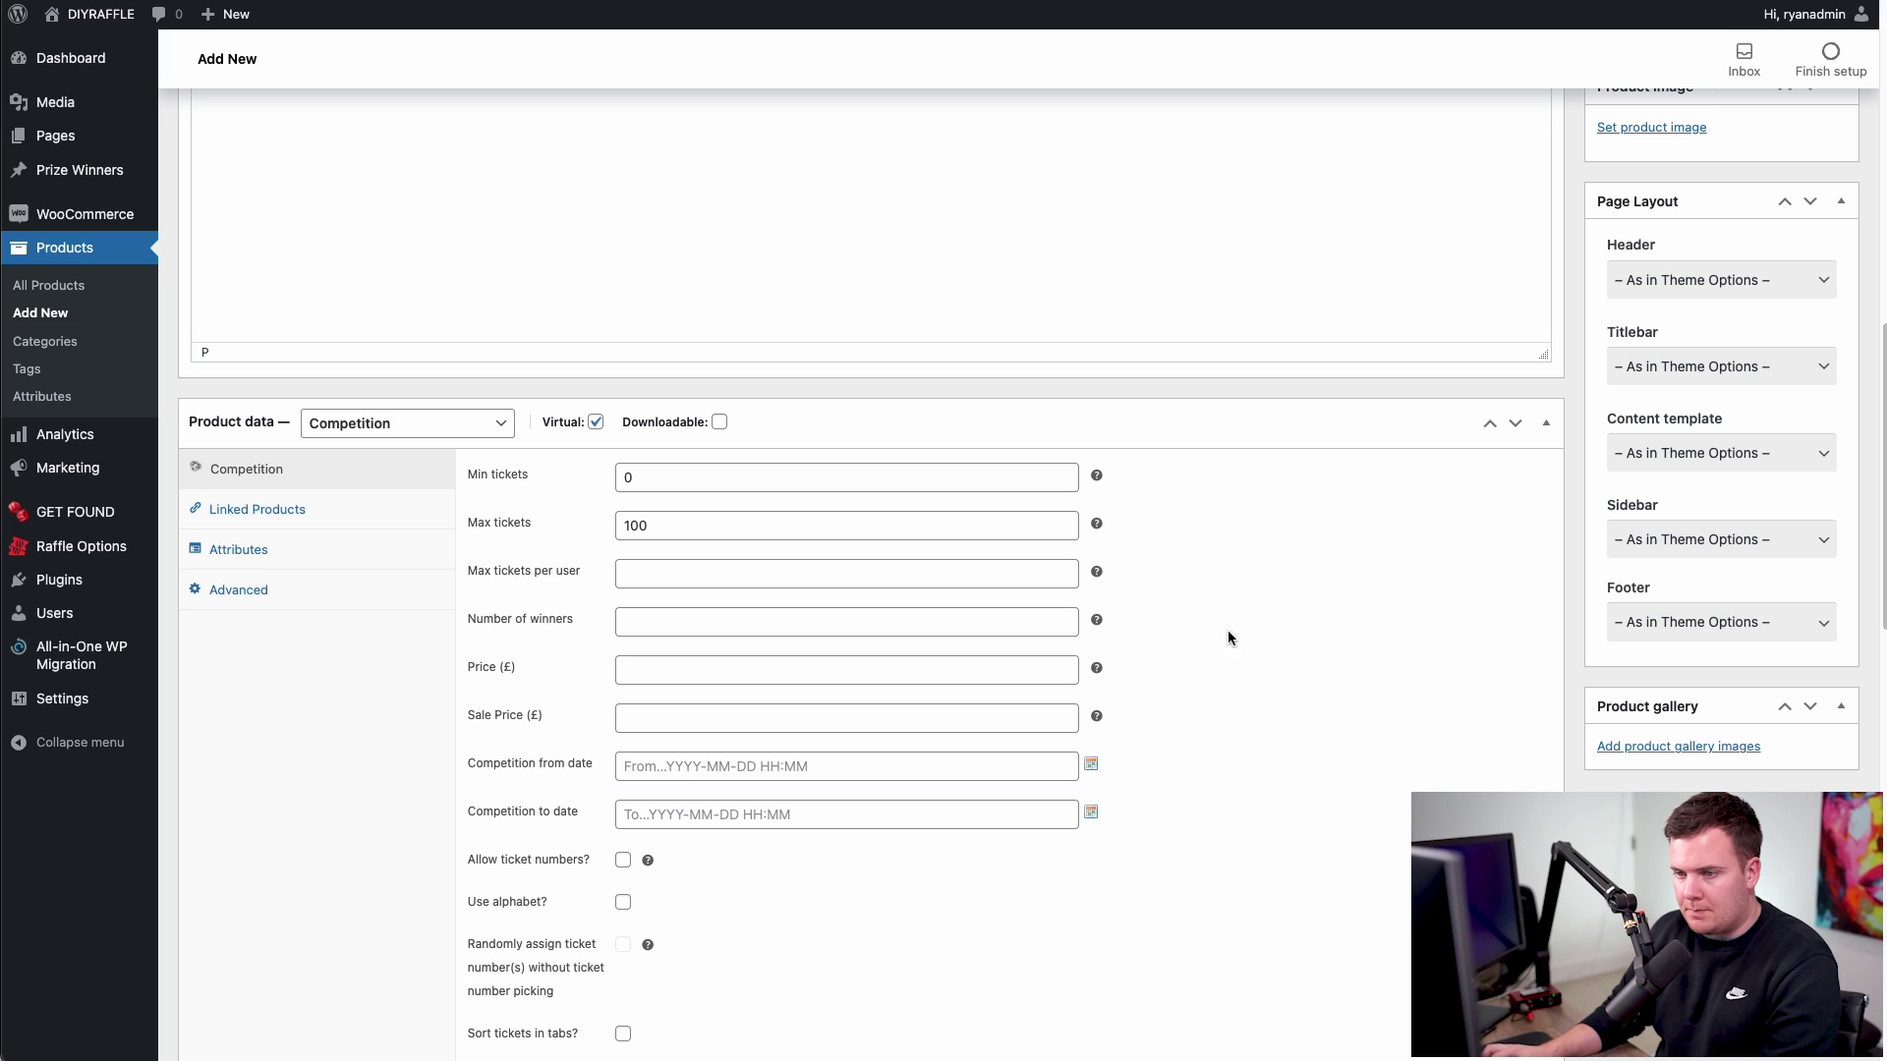
- Set the number of winners to 1 and the ticket price to £10
click(648, 623)
text(1)
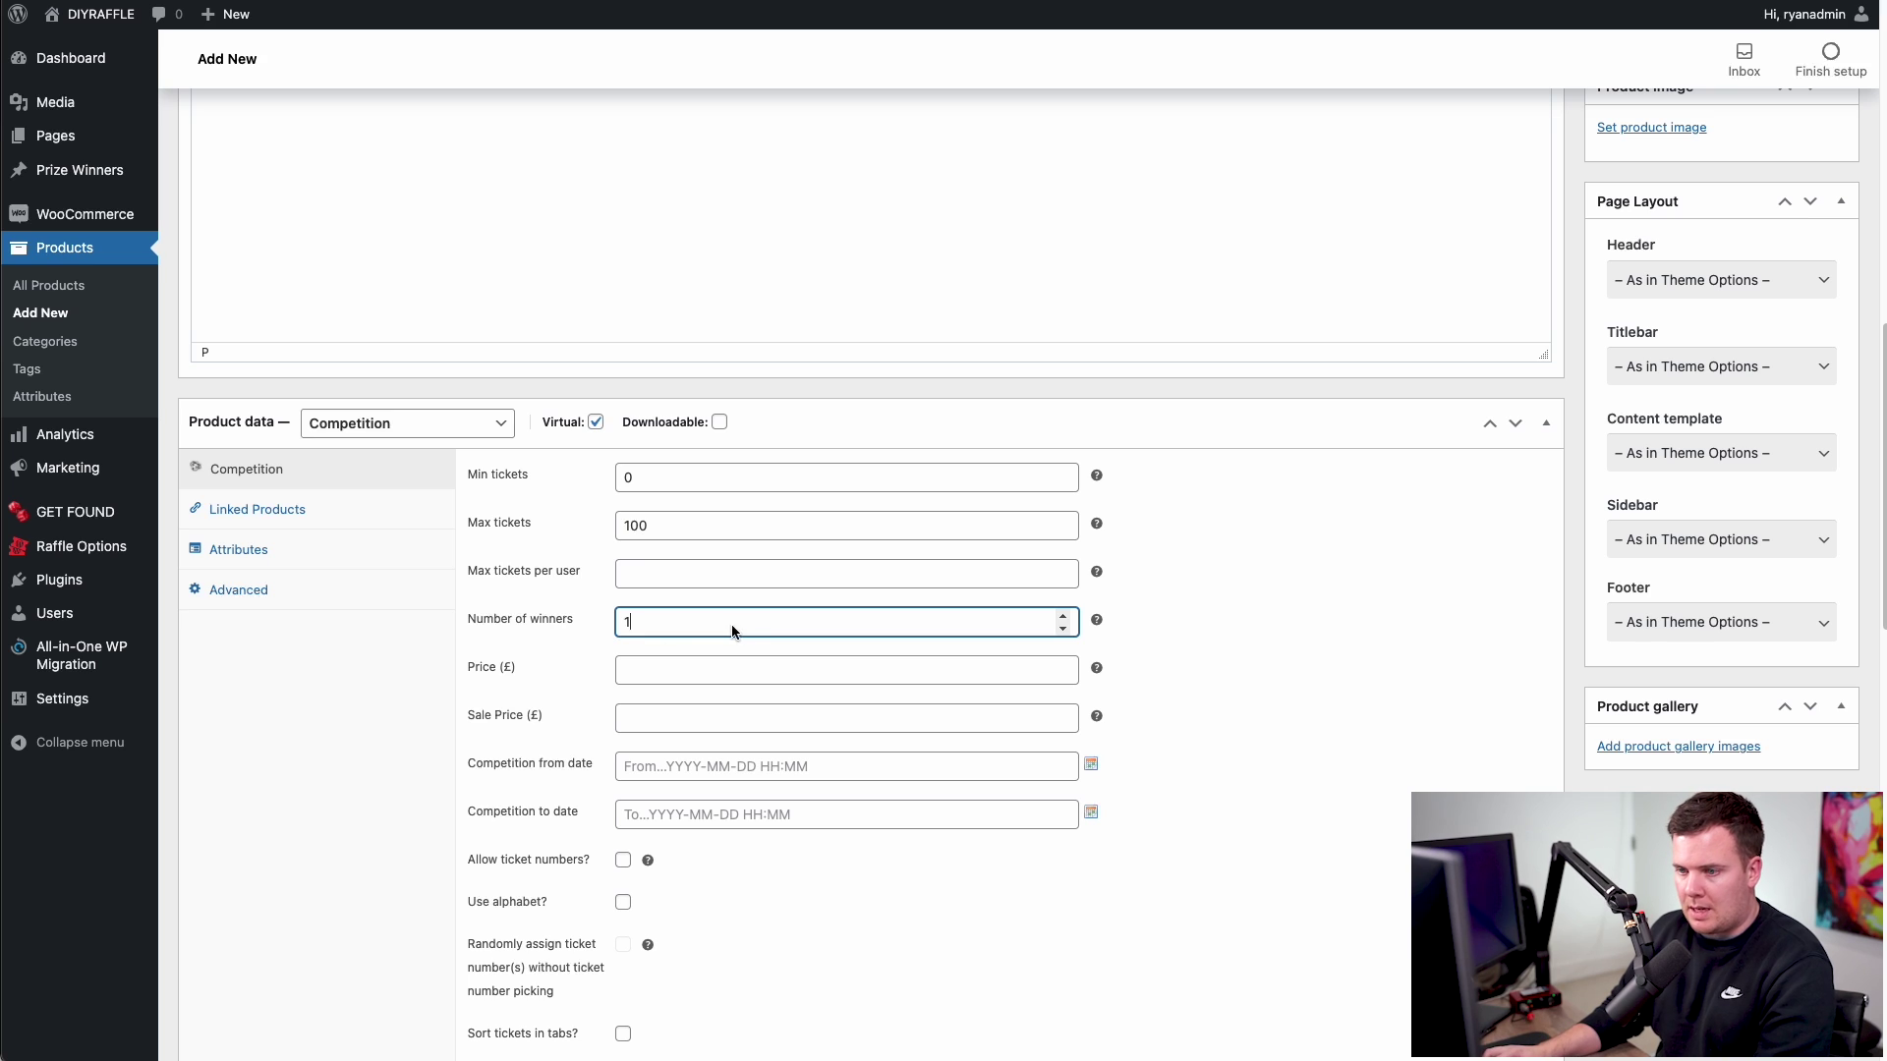
double_click(682, 627)
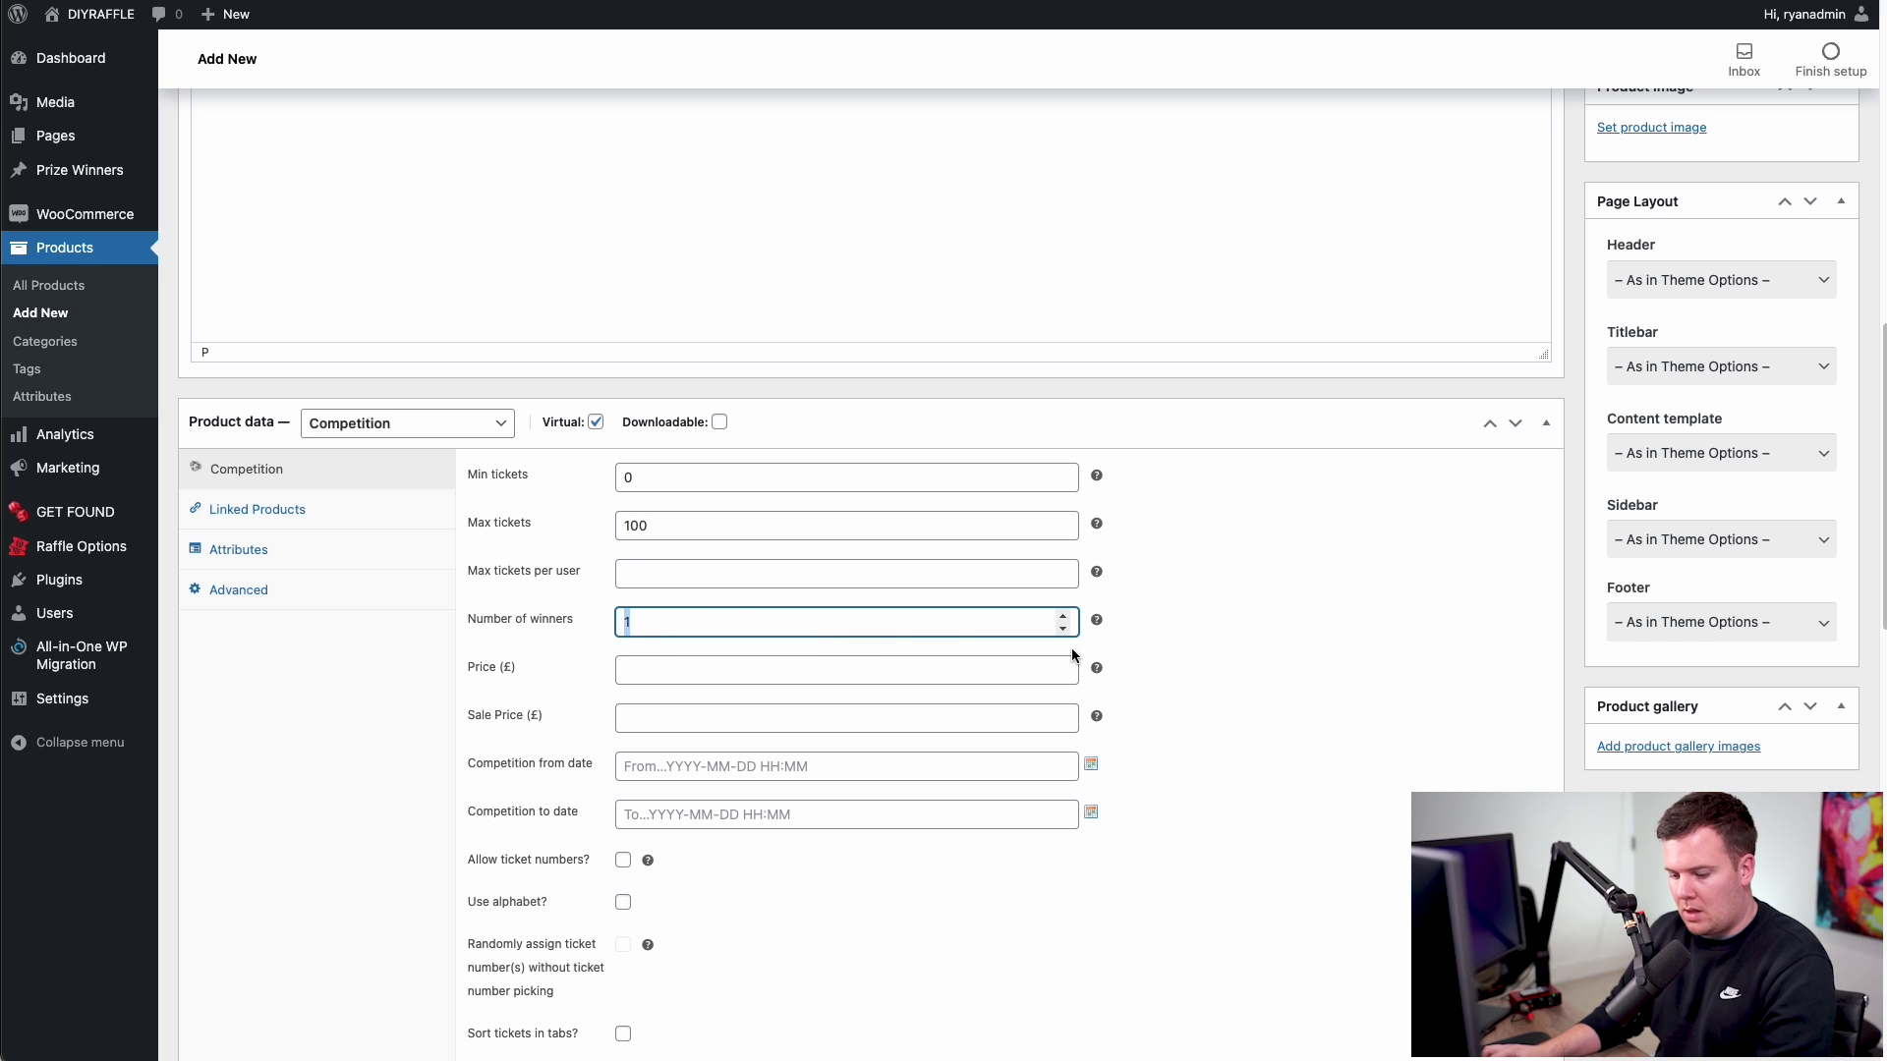
click(930, 671)
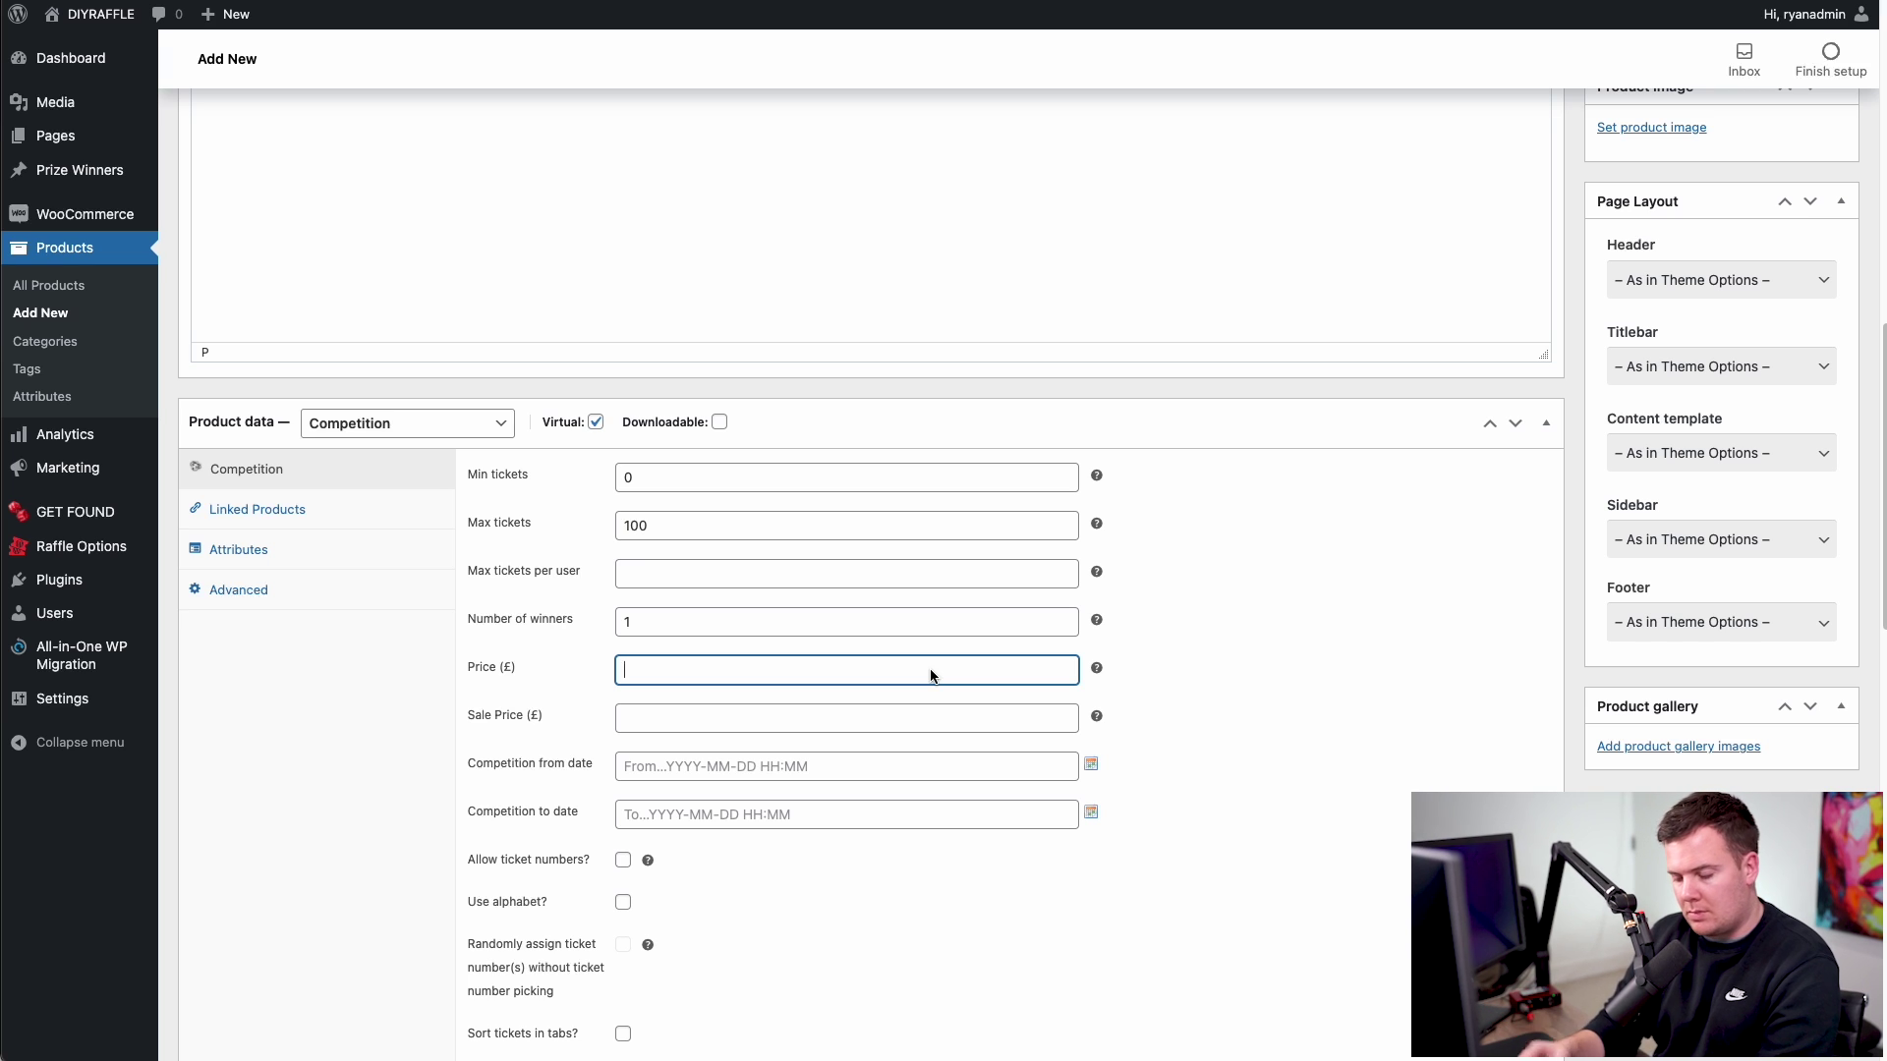
text(10)
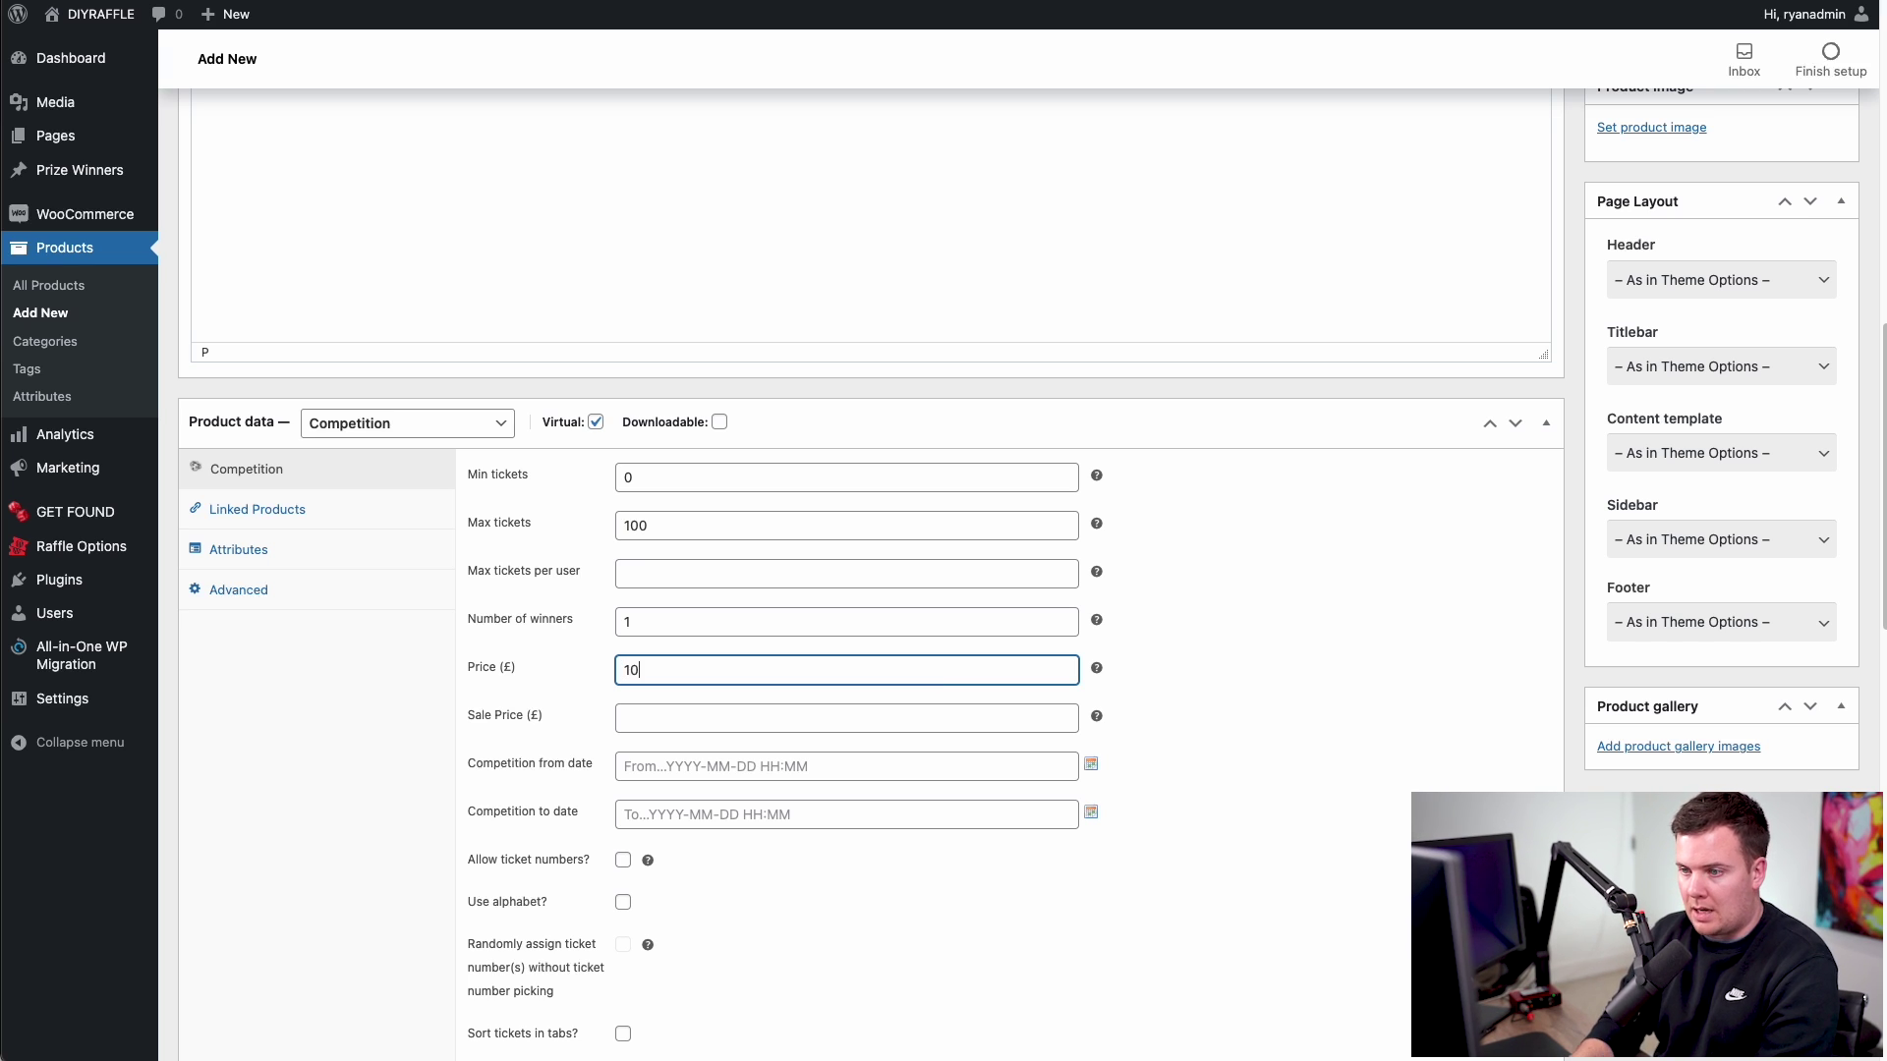
click(1432, 653)
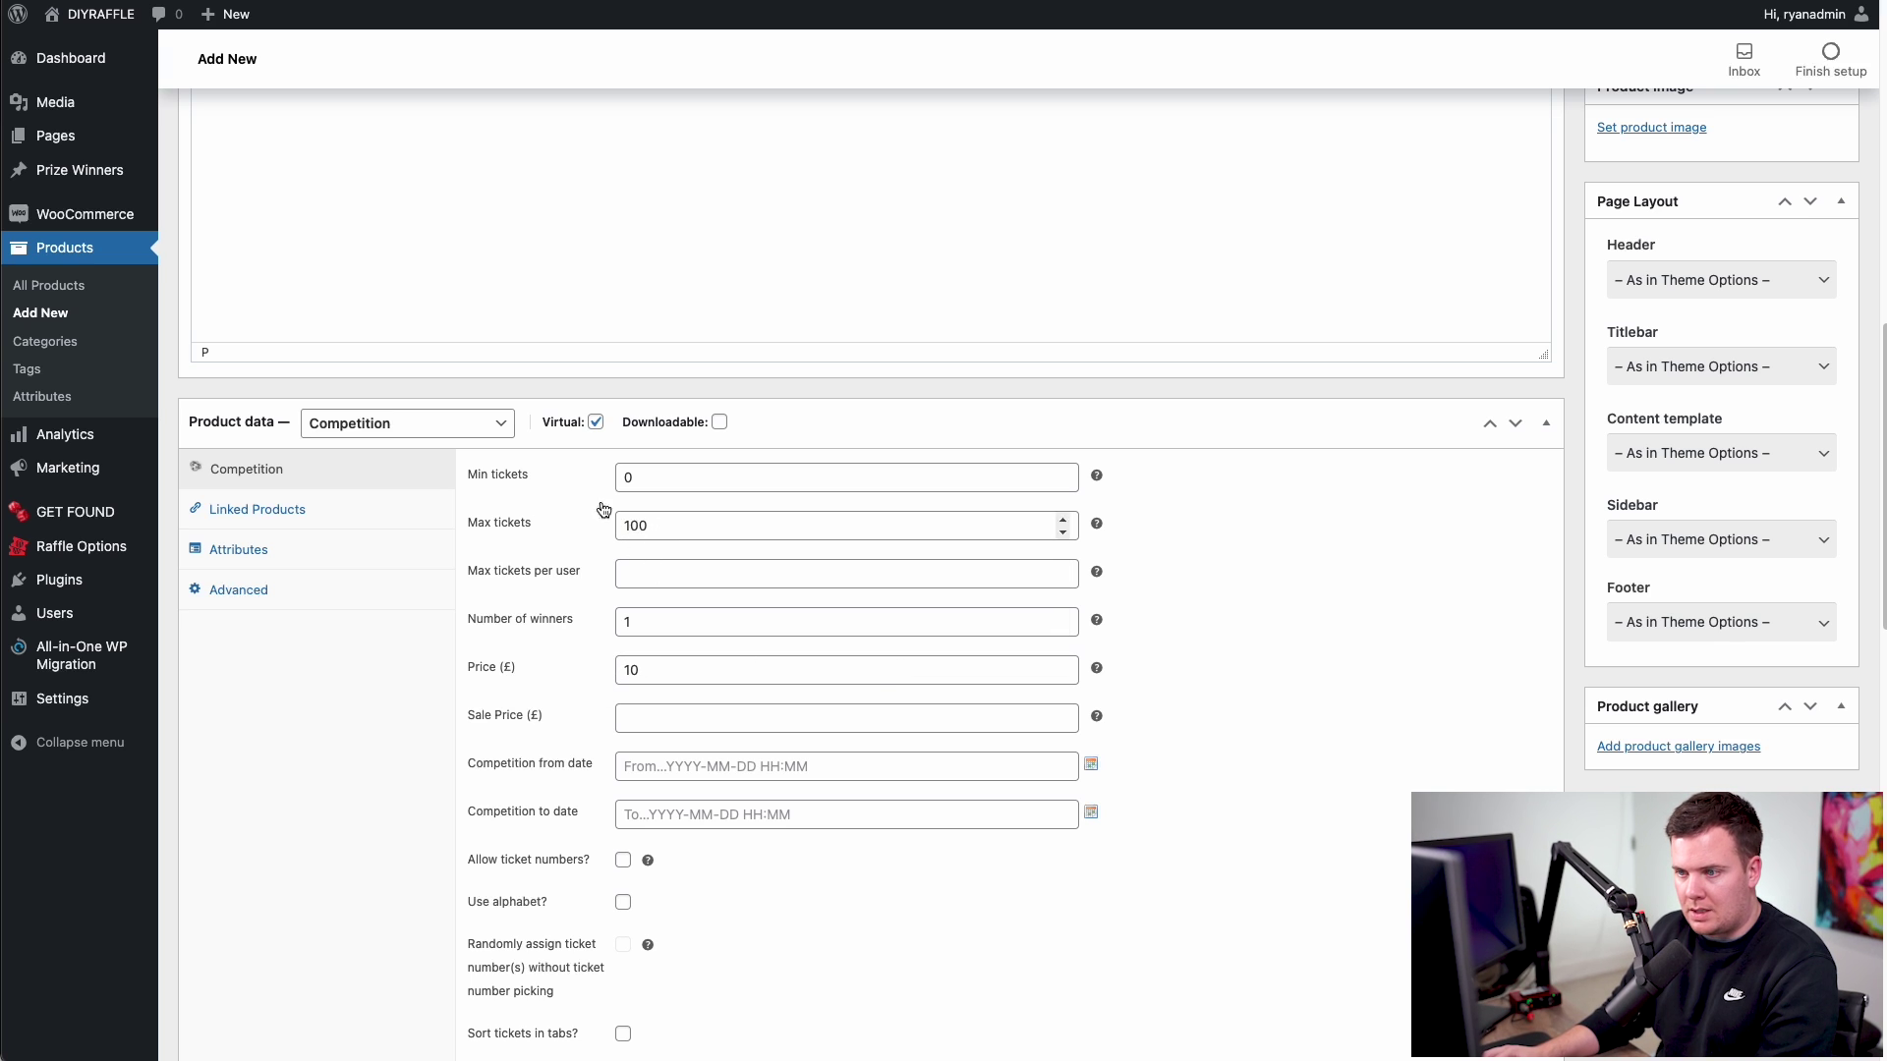
drag(655, 525, 621, 531)
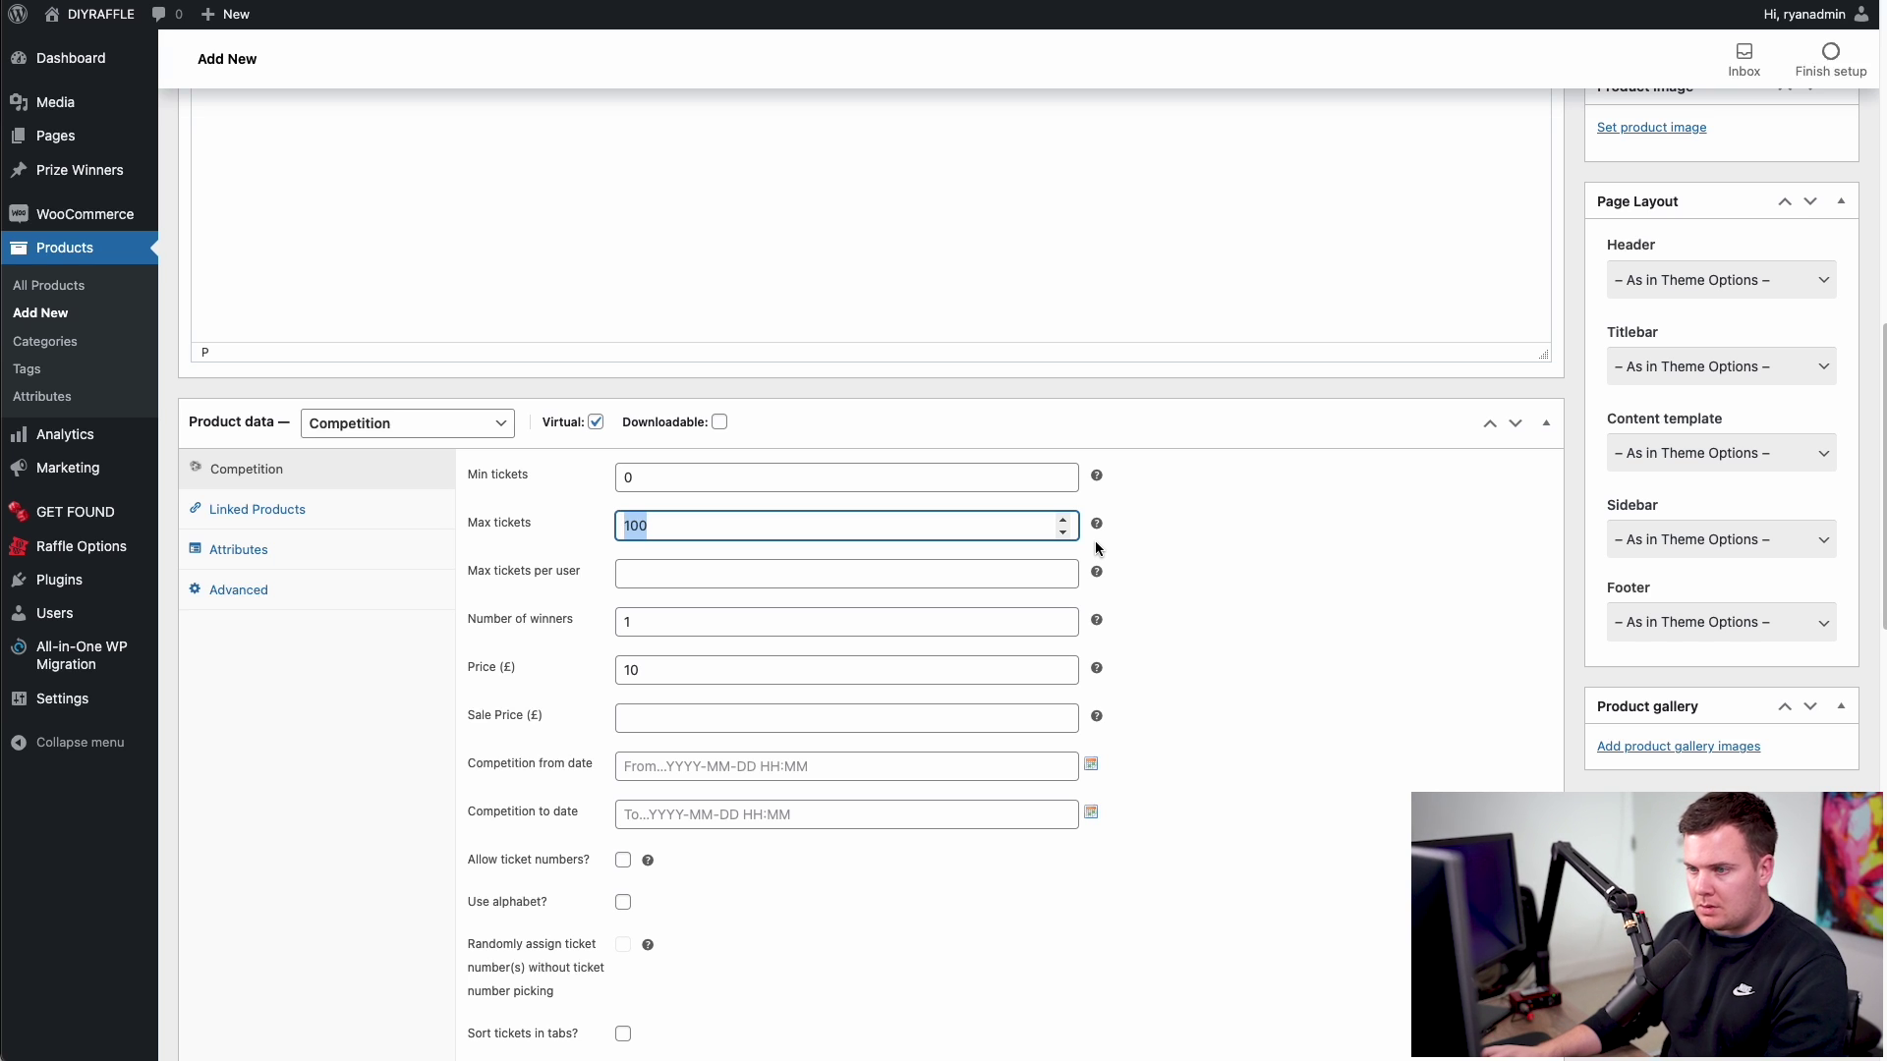
click(666, 534)
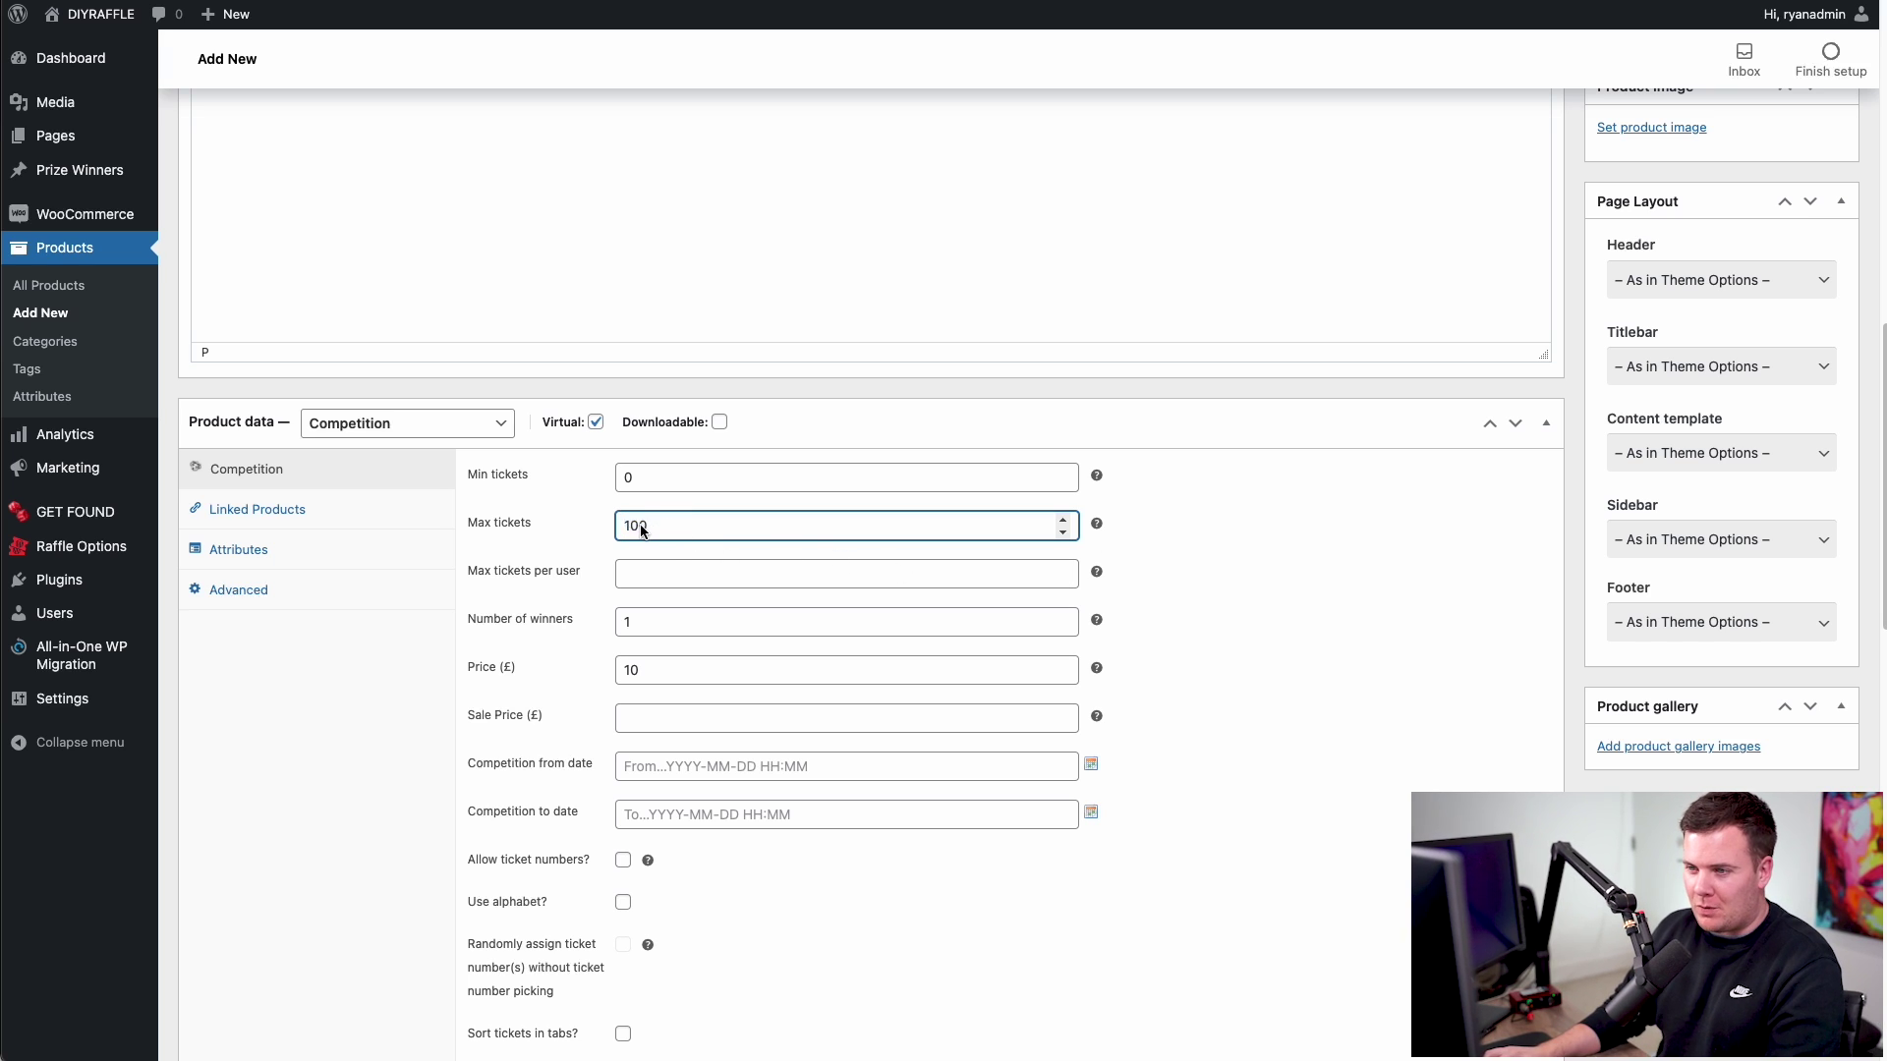
- Change the title to 'iPhone 13 Pro Max' and the permalink slug to iphone-13-pro-max
scroll(668, 531, up, 15)
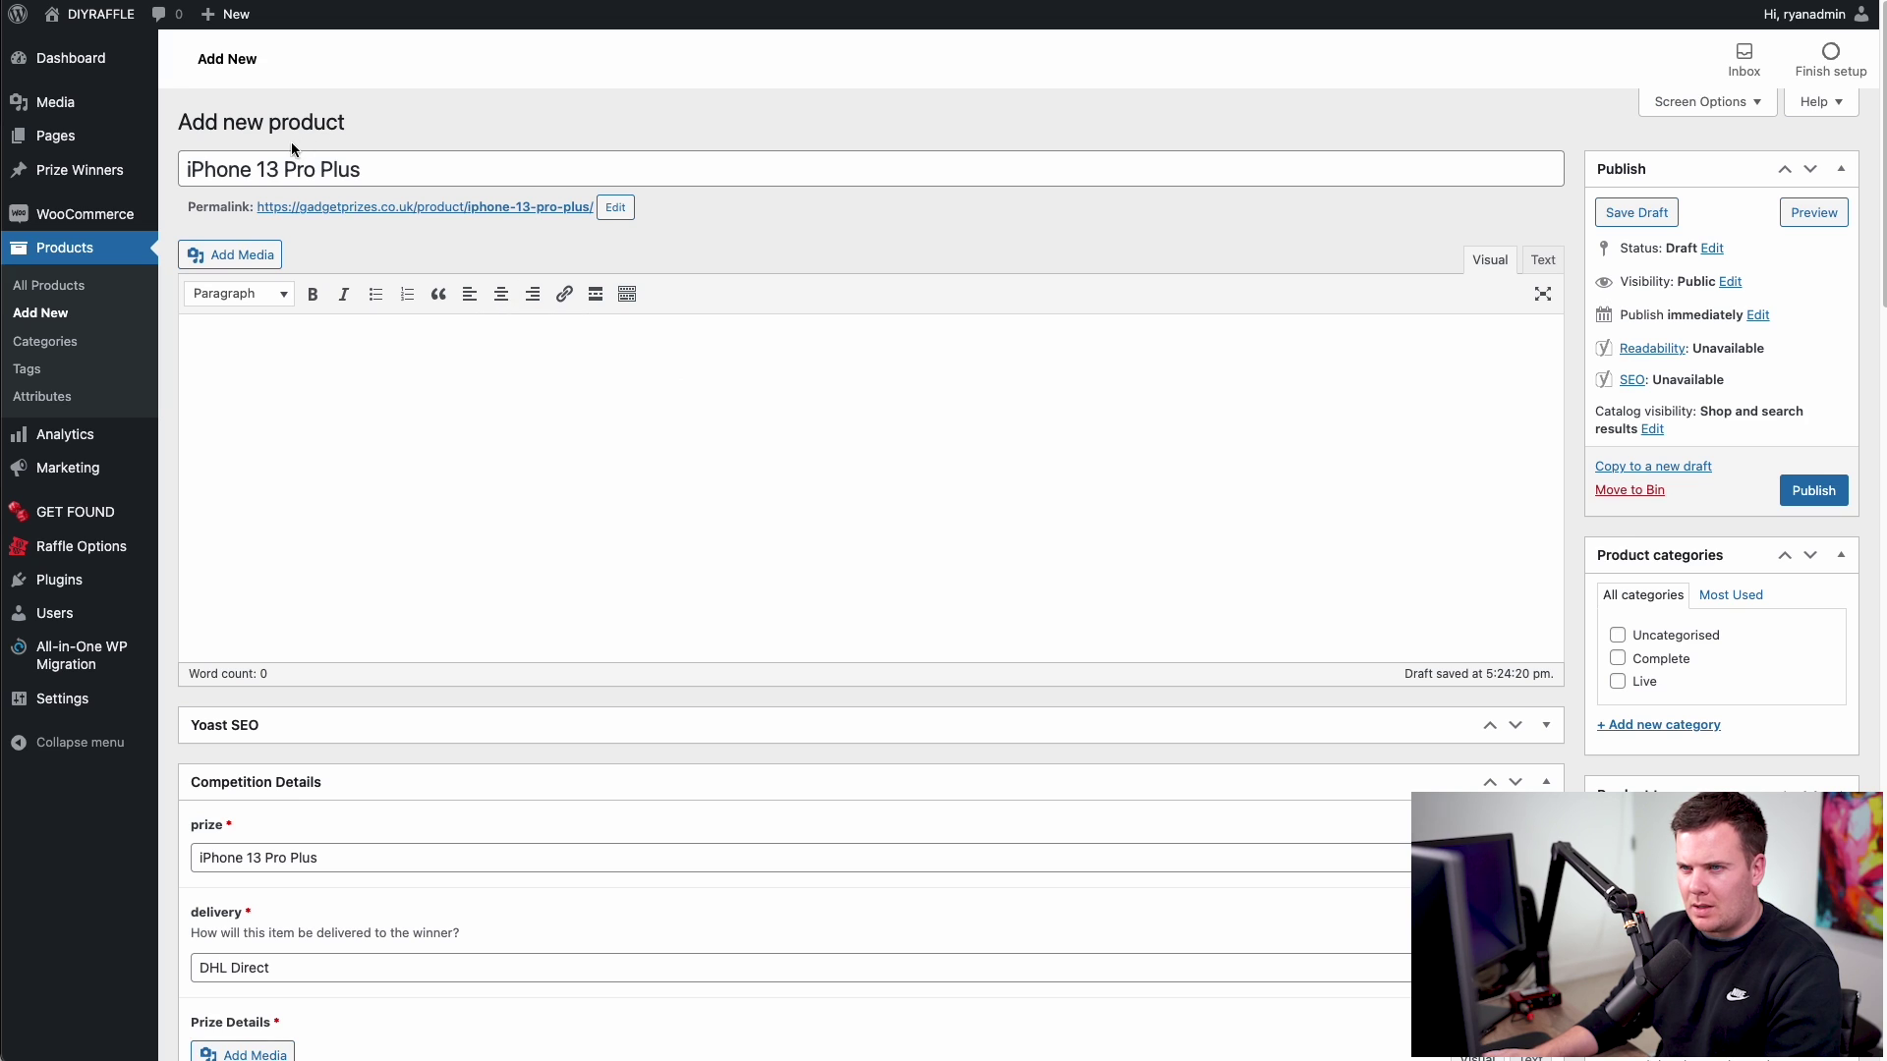
drag(304, 169, 352, 170)
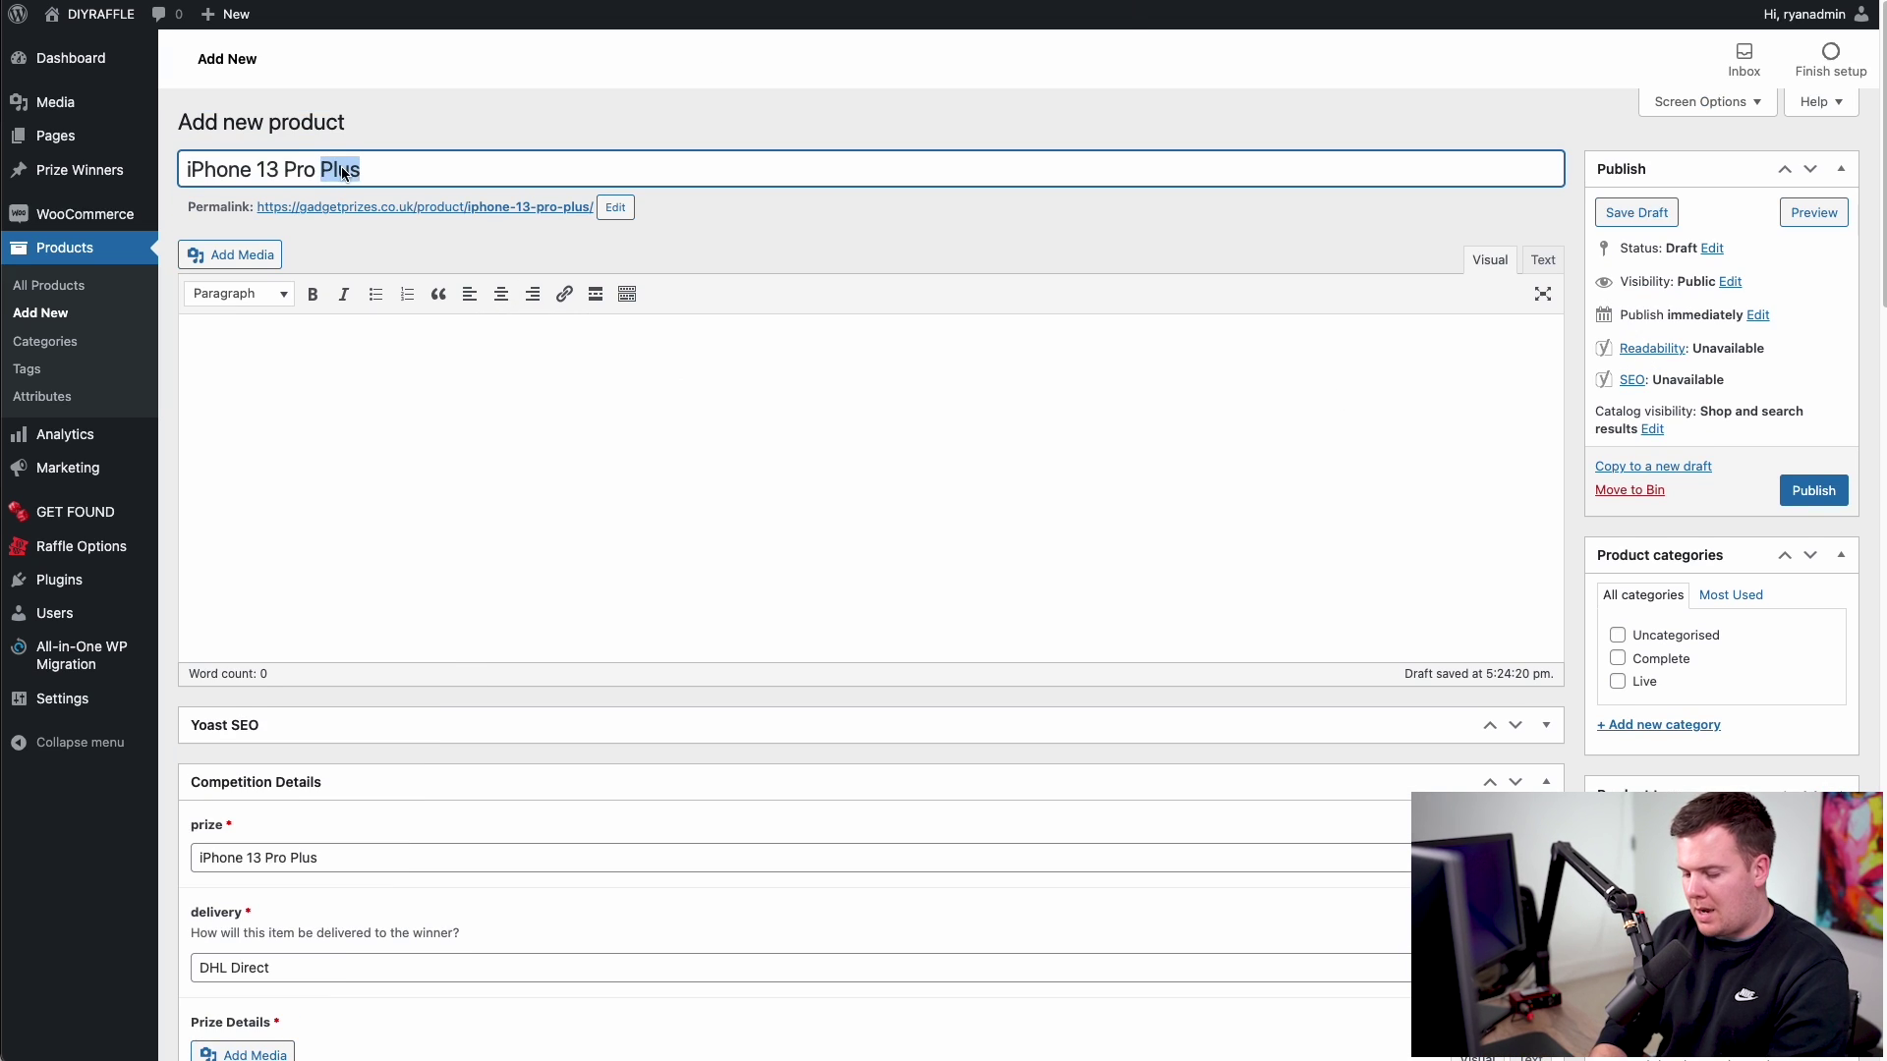
text(Max)
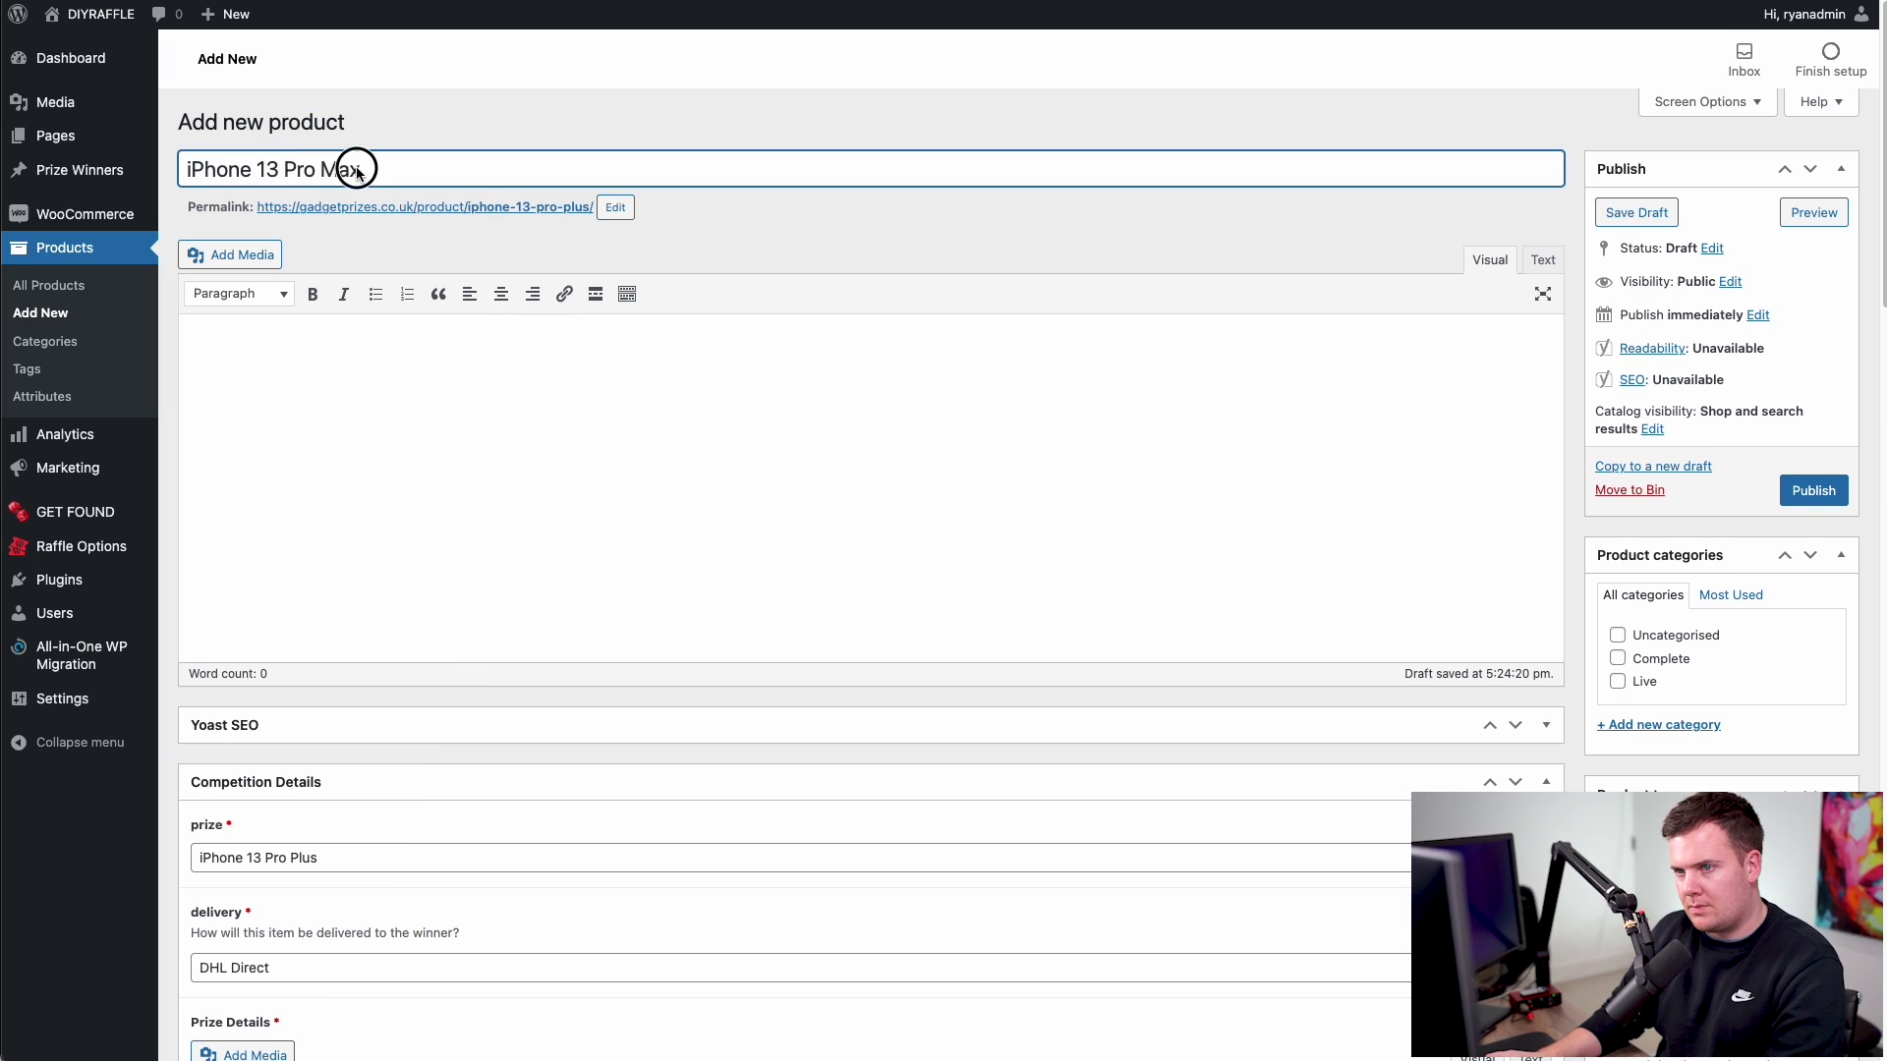
click(615, 207)
double_click(581, 209)
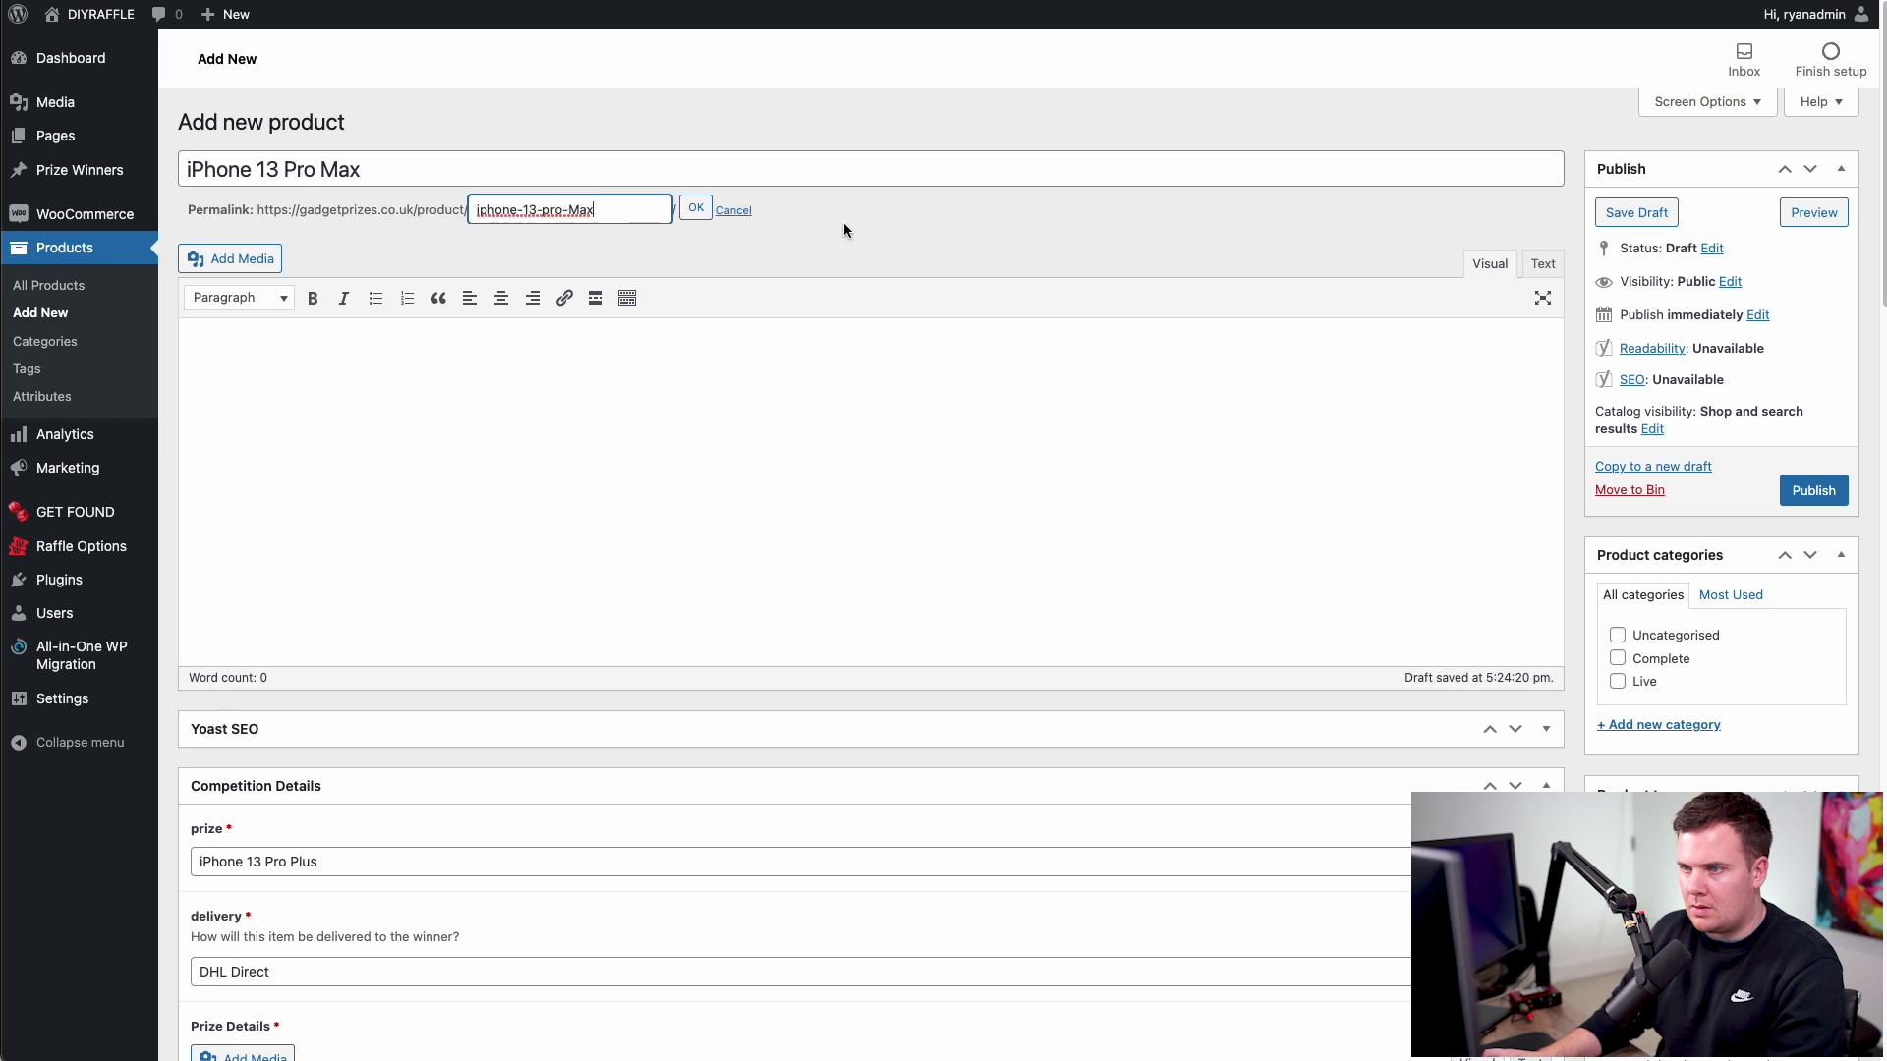
text(Max)
click(696, 209)
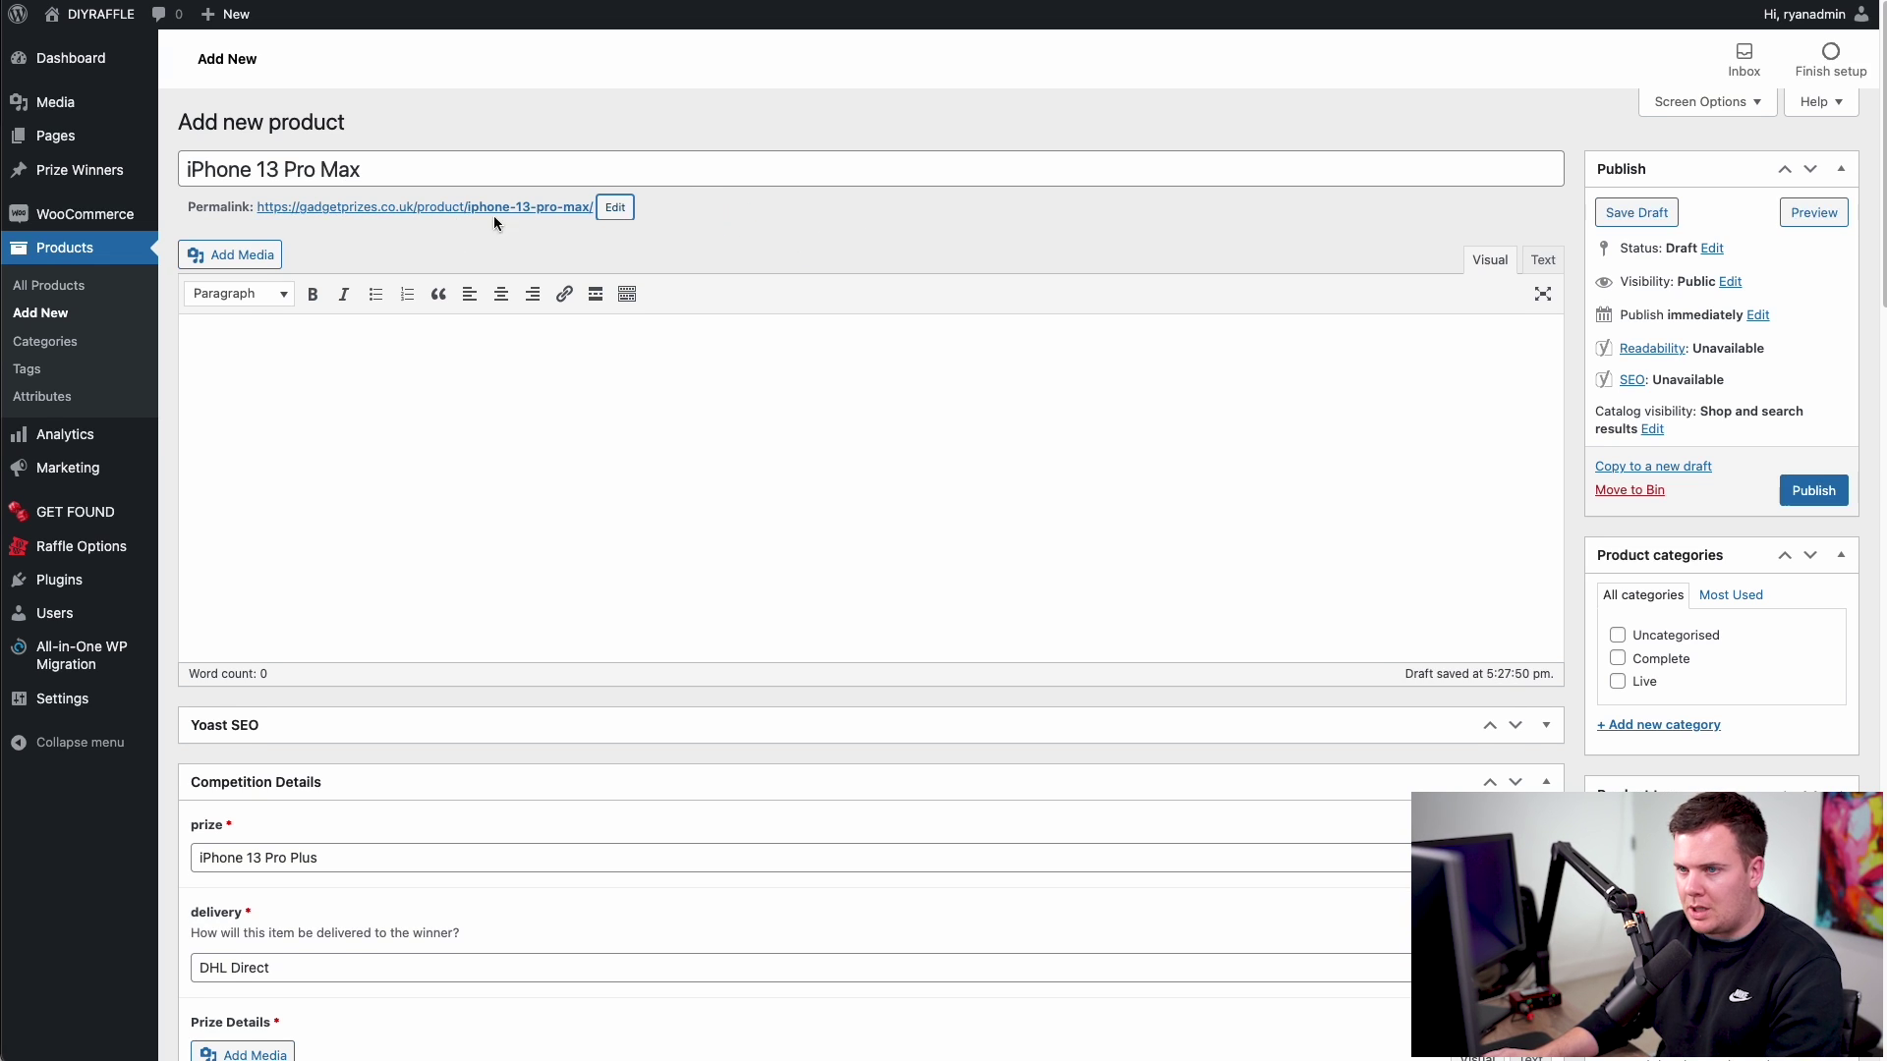
- Change the prize name to 'iPhone 13 Pro Max'
scroll(945, 298, down, 5)
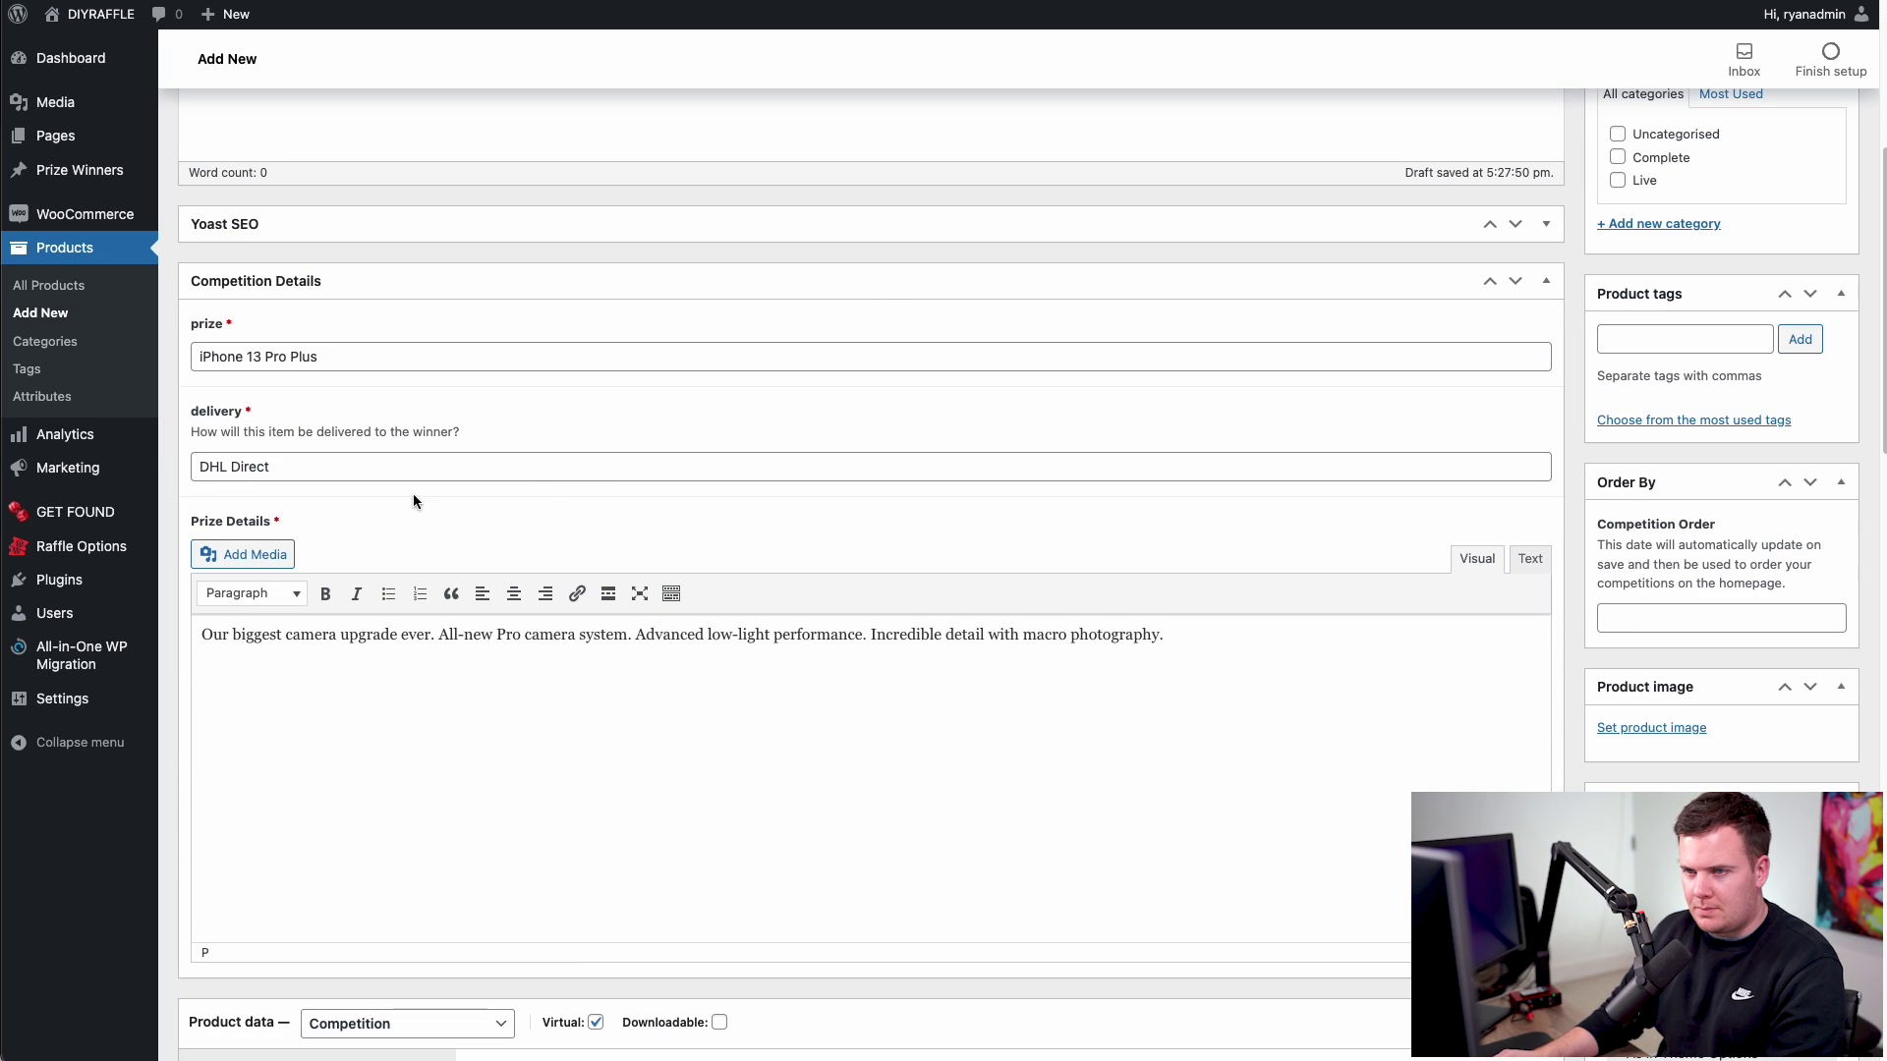
double_click(299, 356)
text(Max)
click(421, 505)
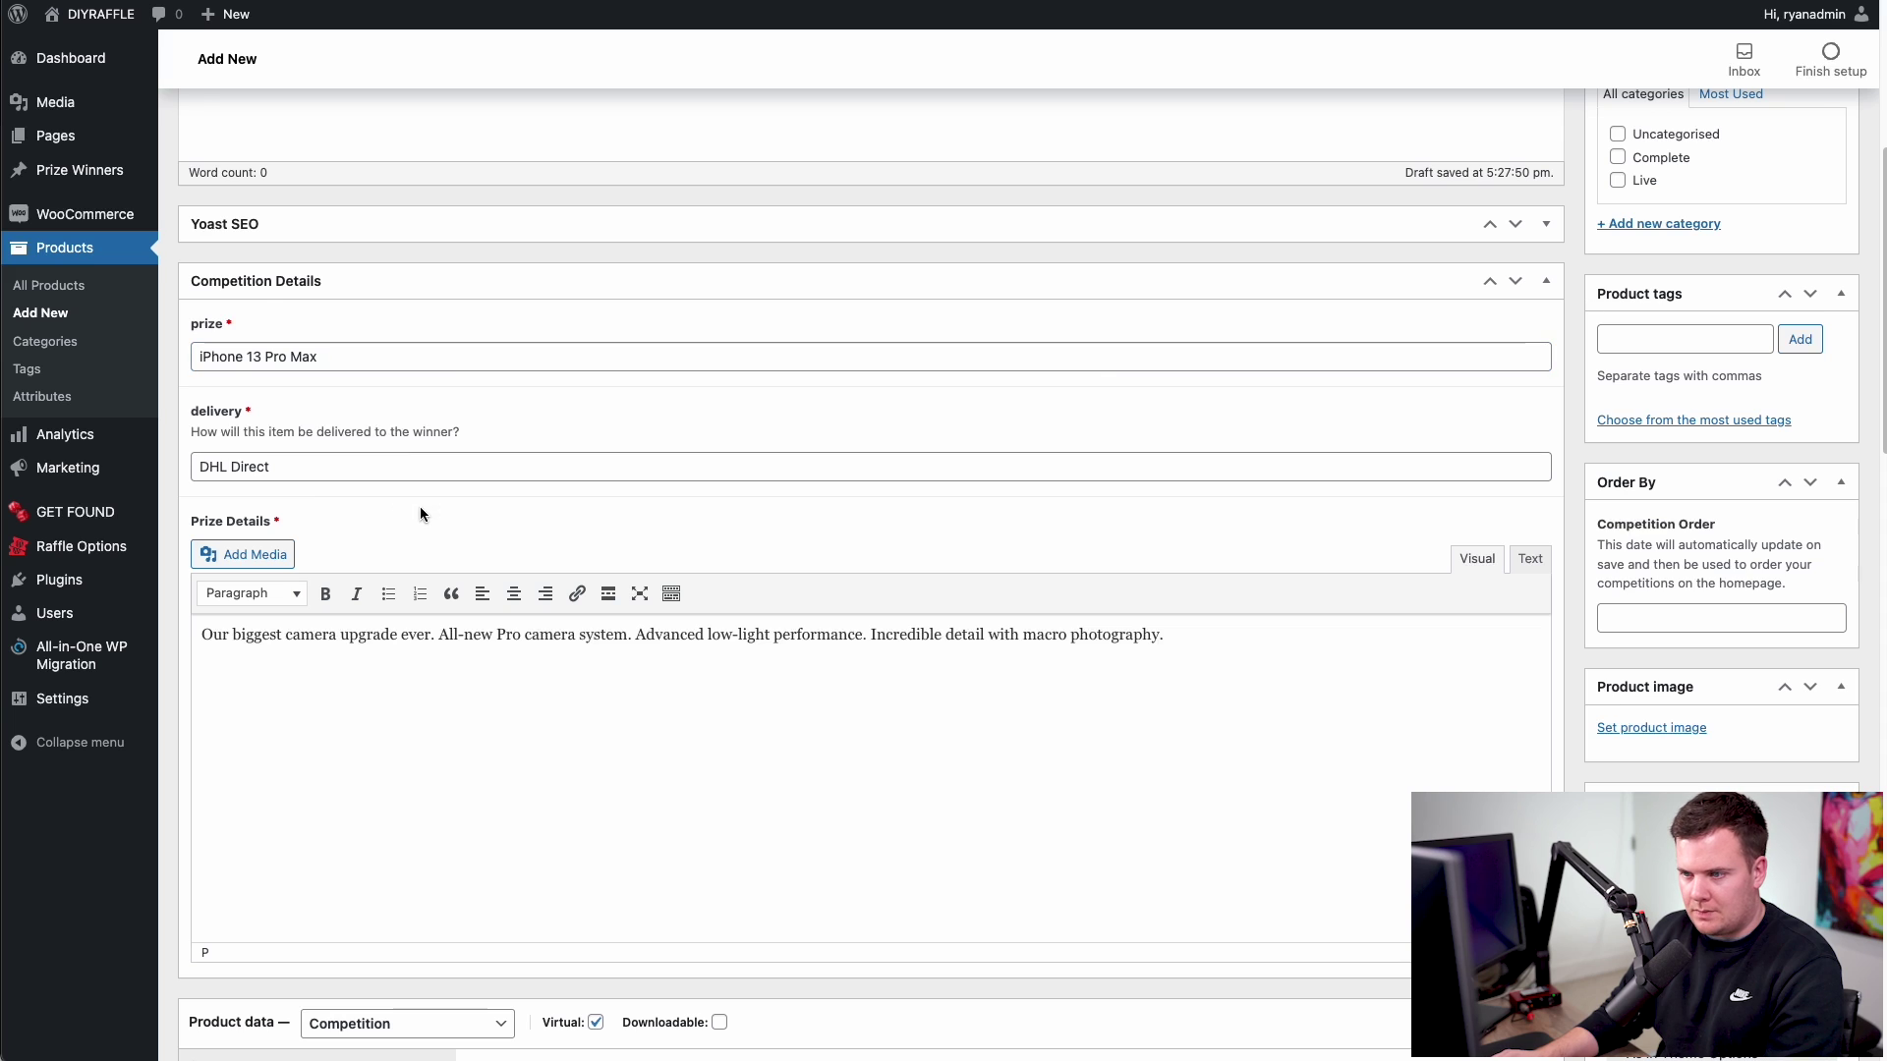
scroll(421, 505, down, 9)
drag(632, 274, 640, 275)
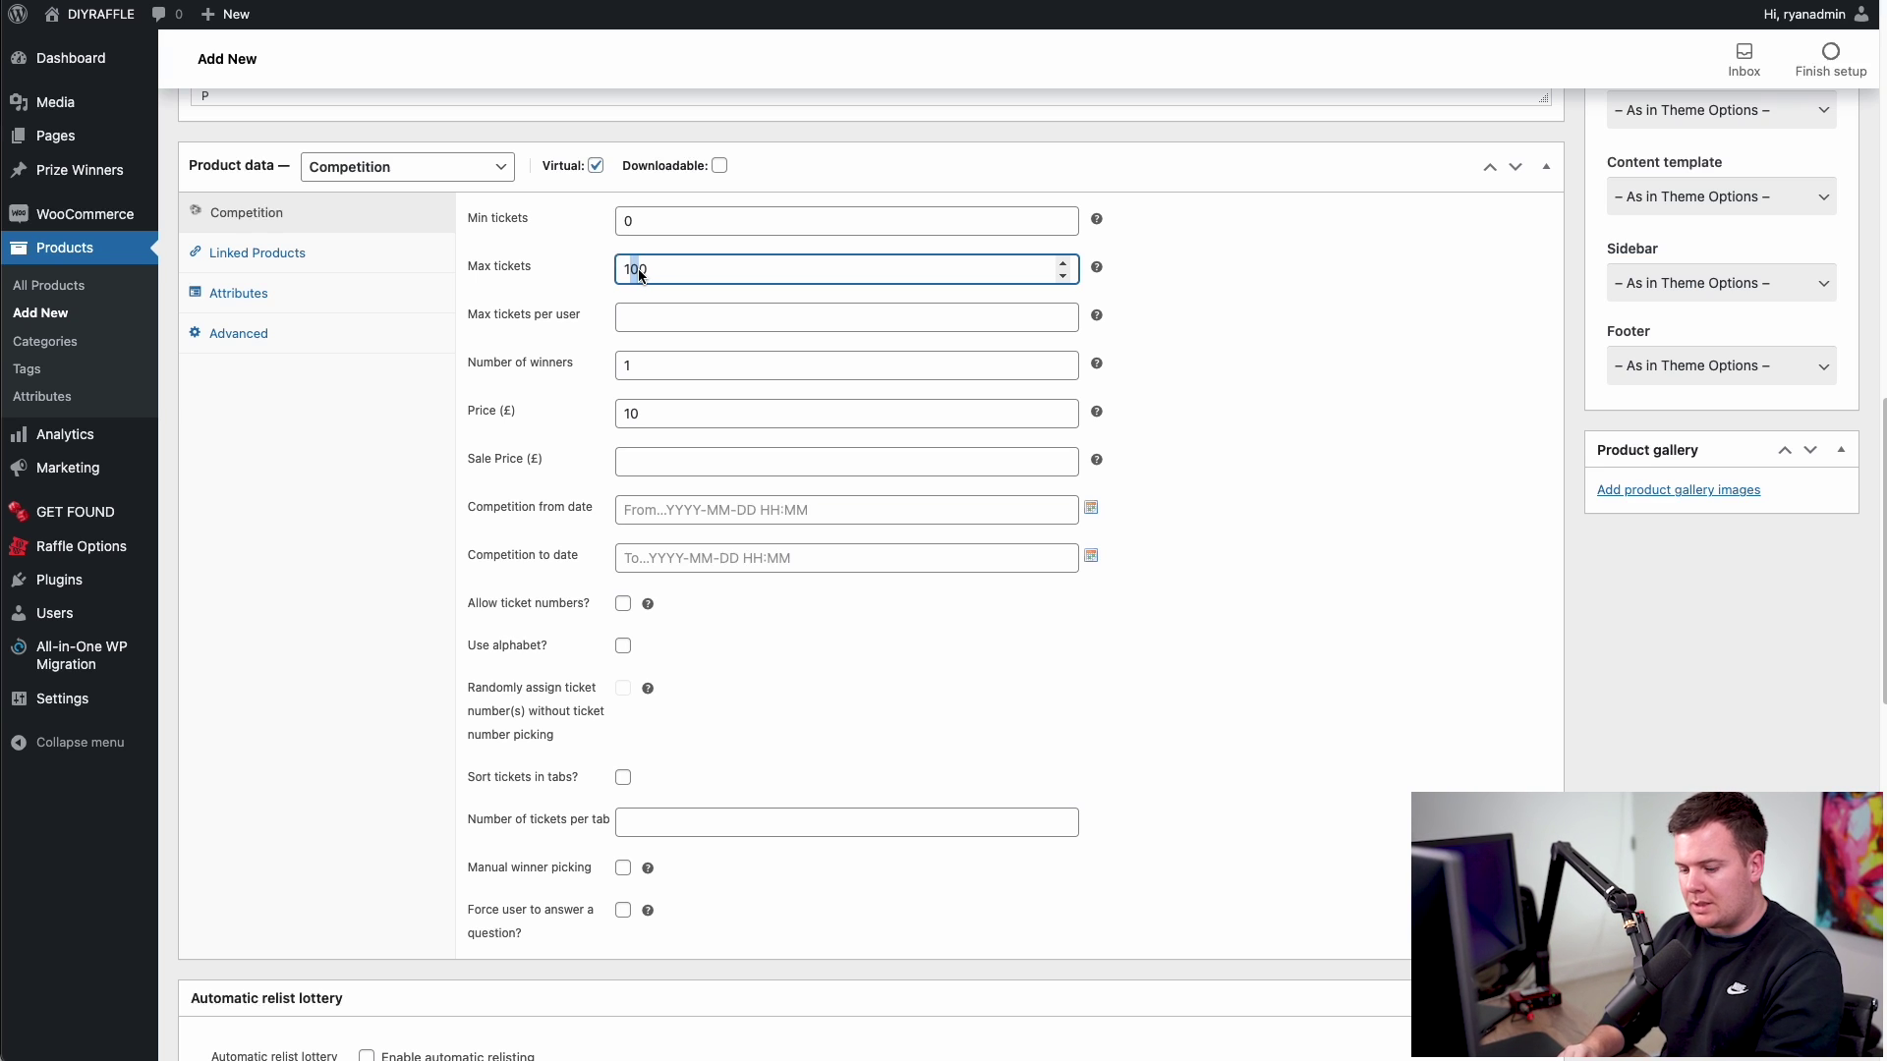
- Set max tickets to 150 and run dates from 5 Jan 2022 00:00 to 19 Jan 2022 20:00
text(5)
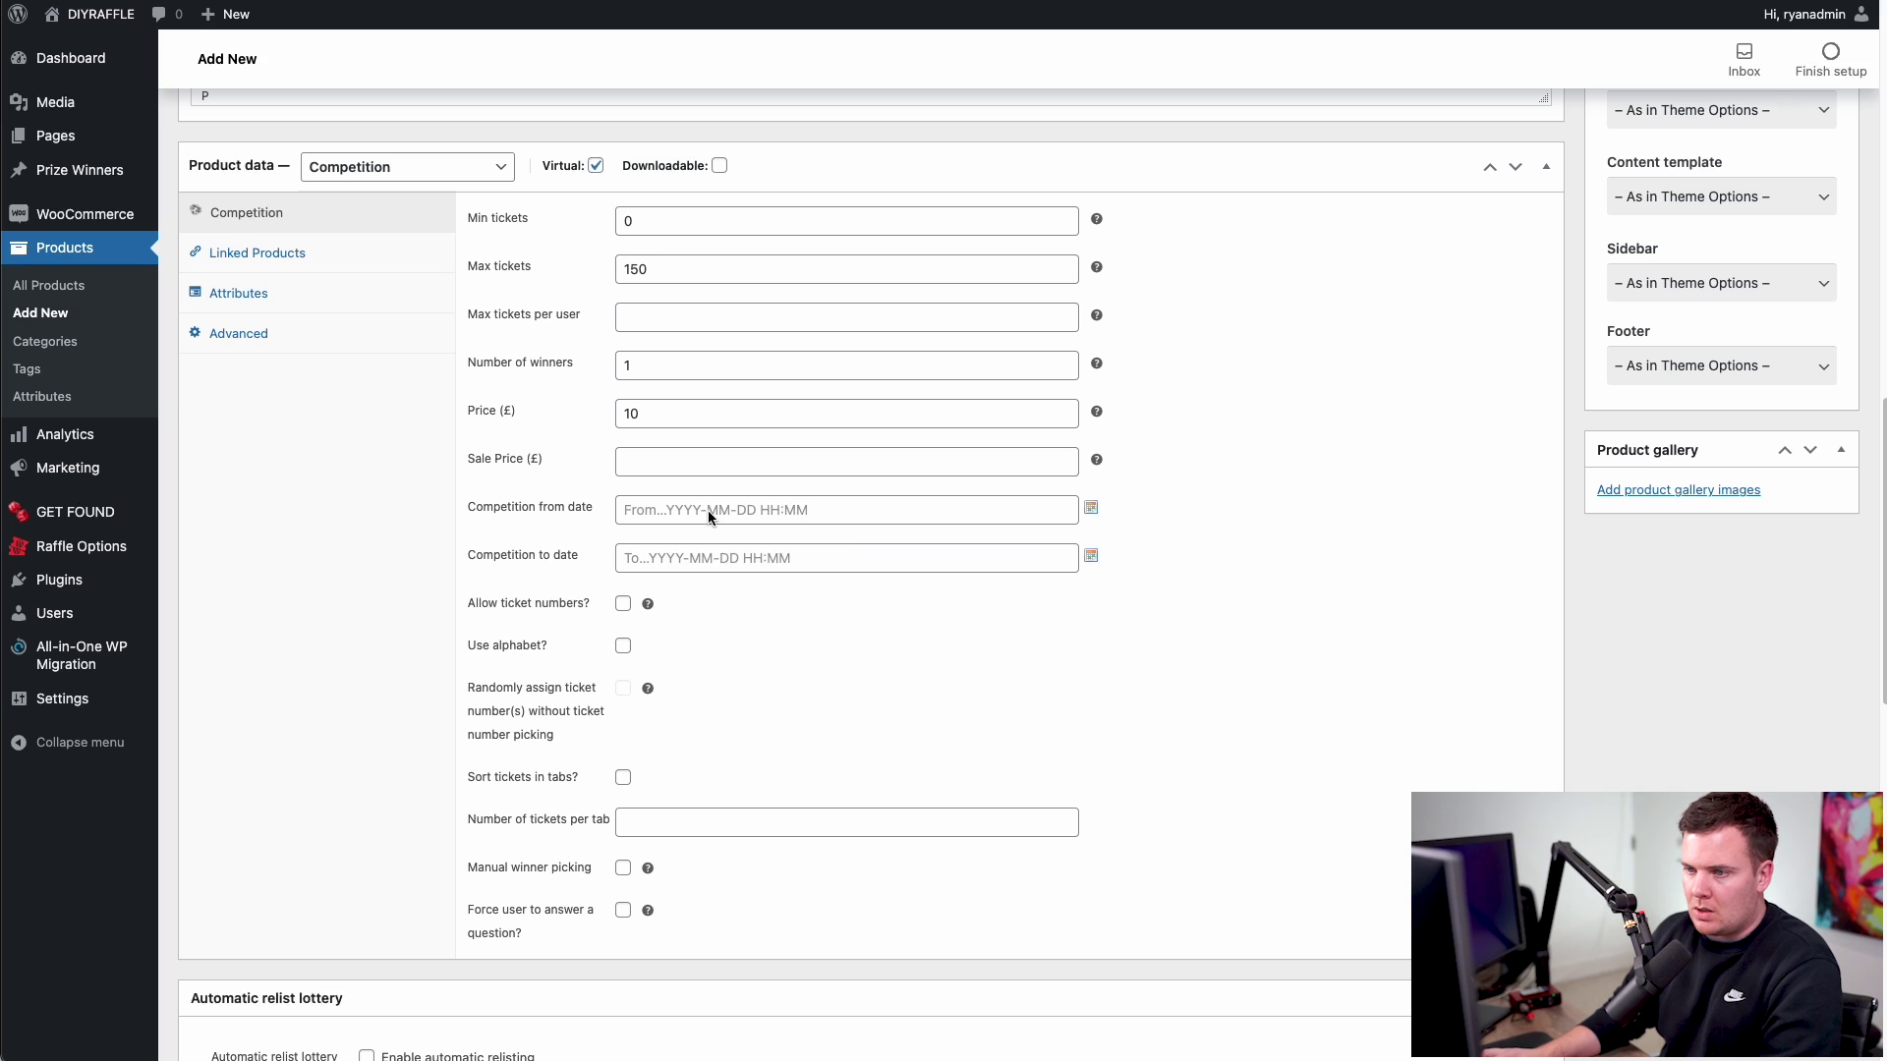
click(1090, 507)
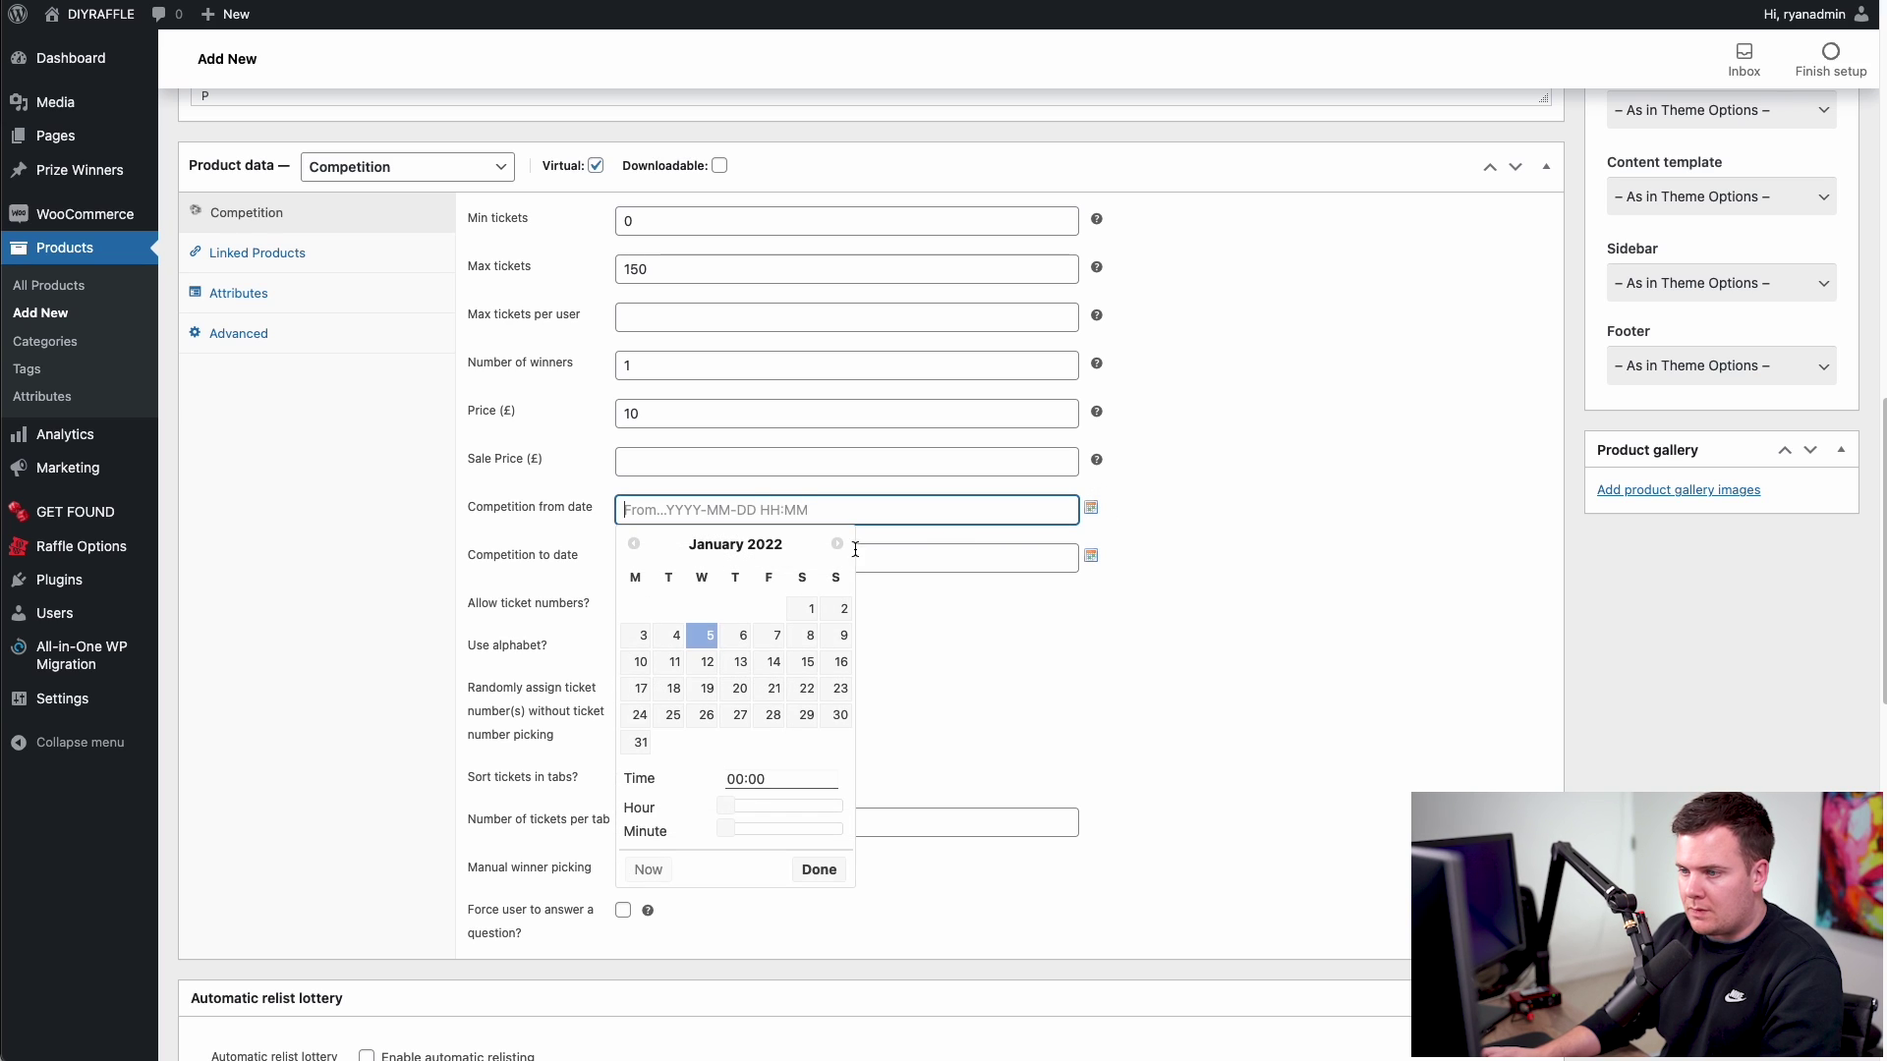
click(706, 634)
click(913, 582)
click(1090, 556)
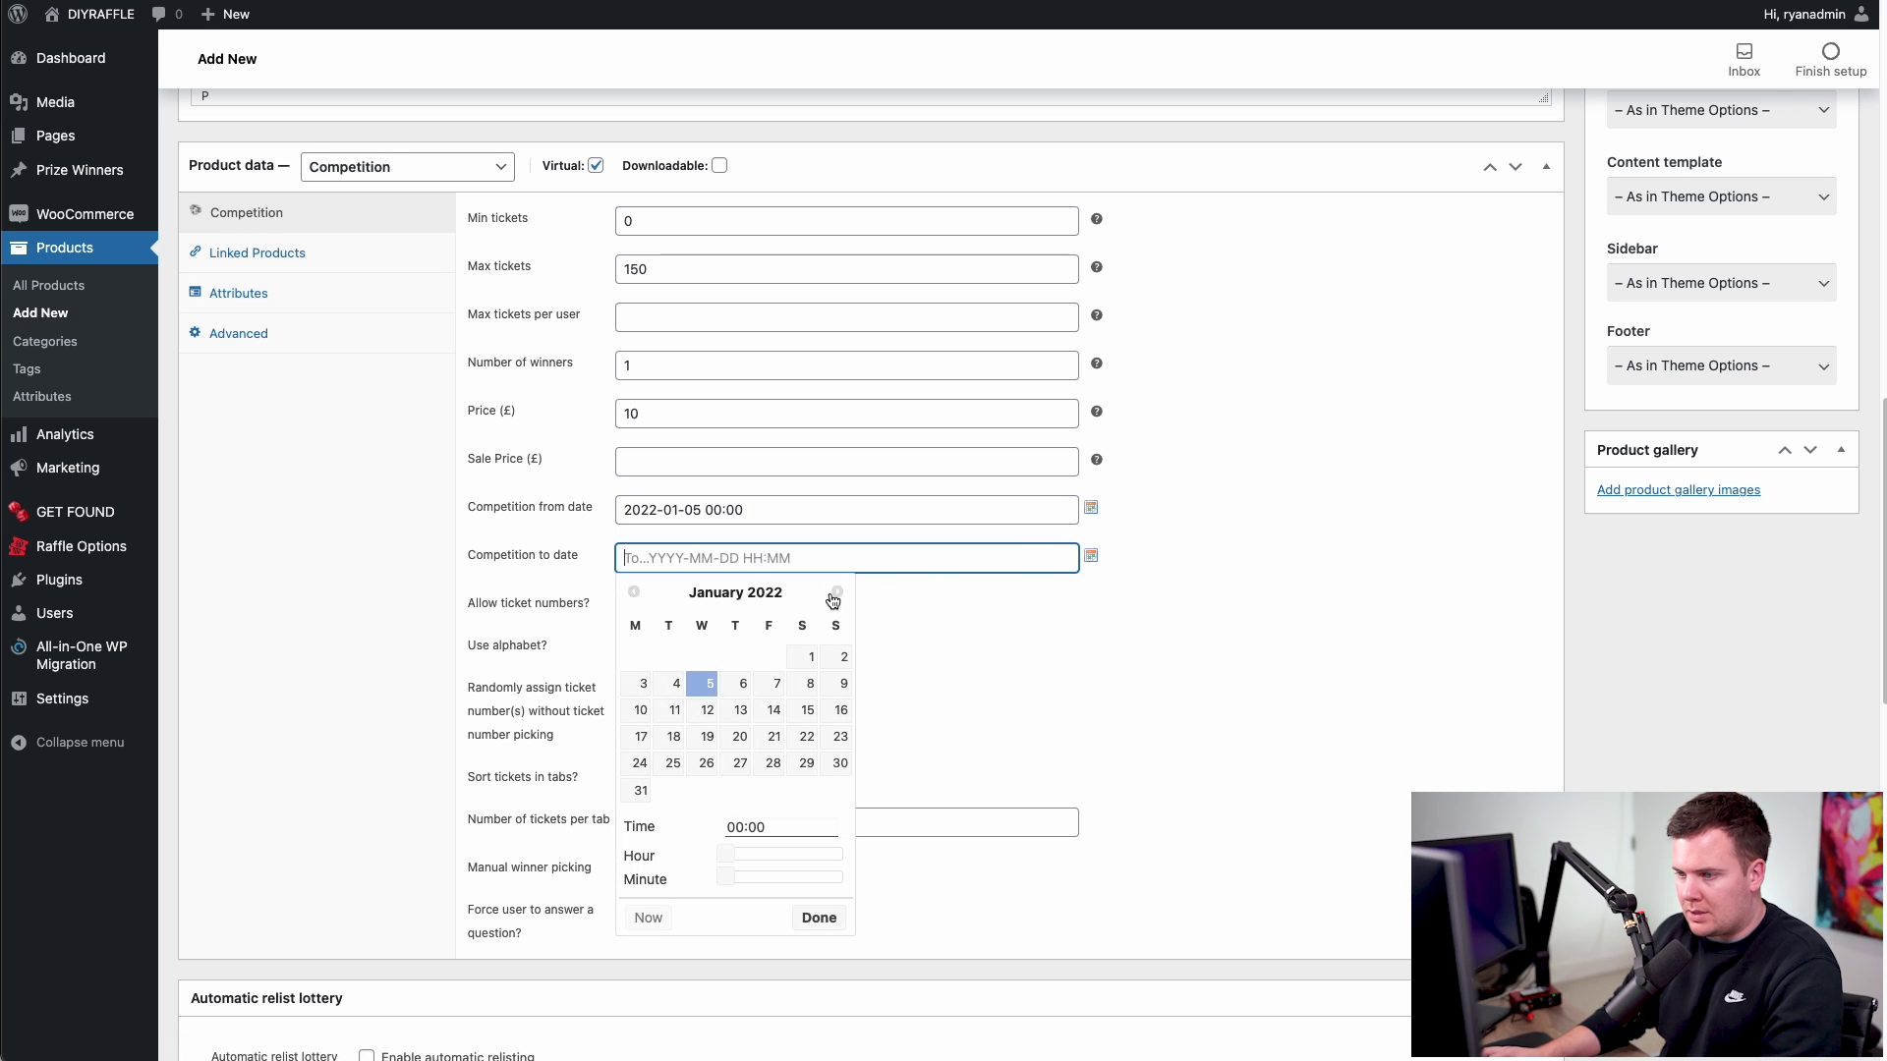
click(706, 737)
drag(726, 854, 827, 861)
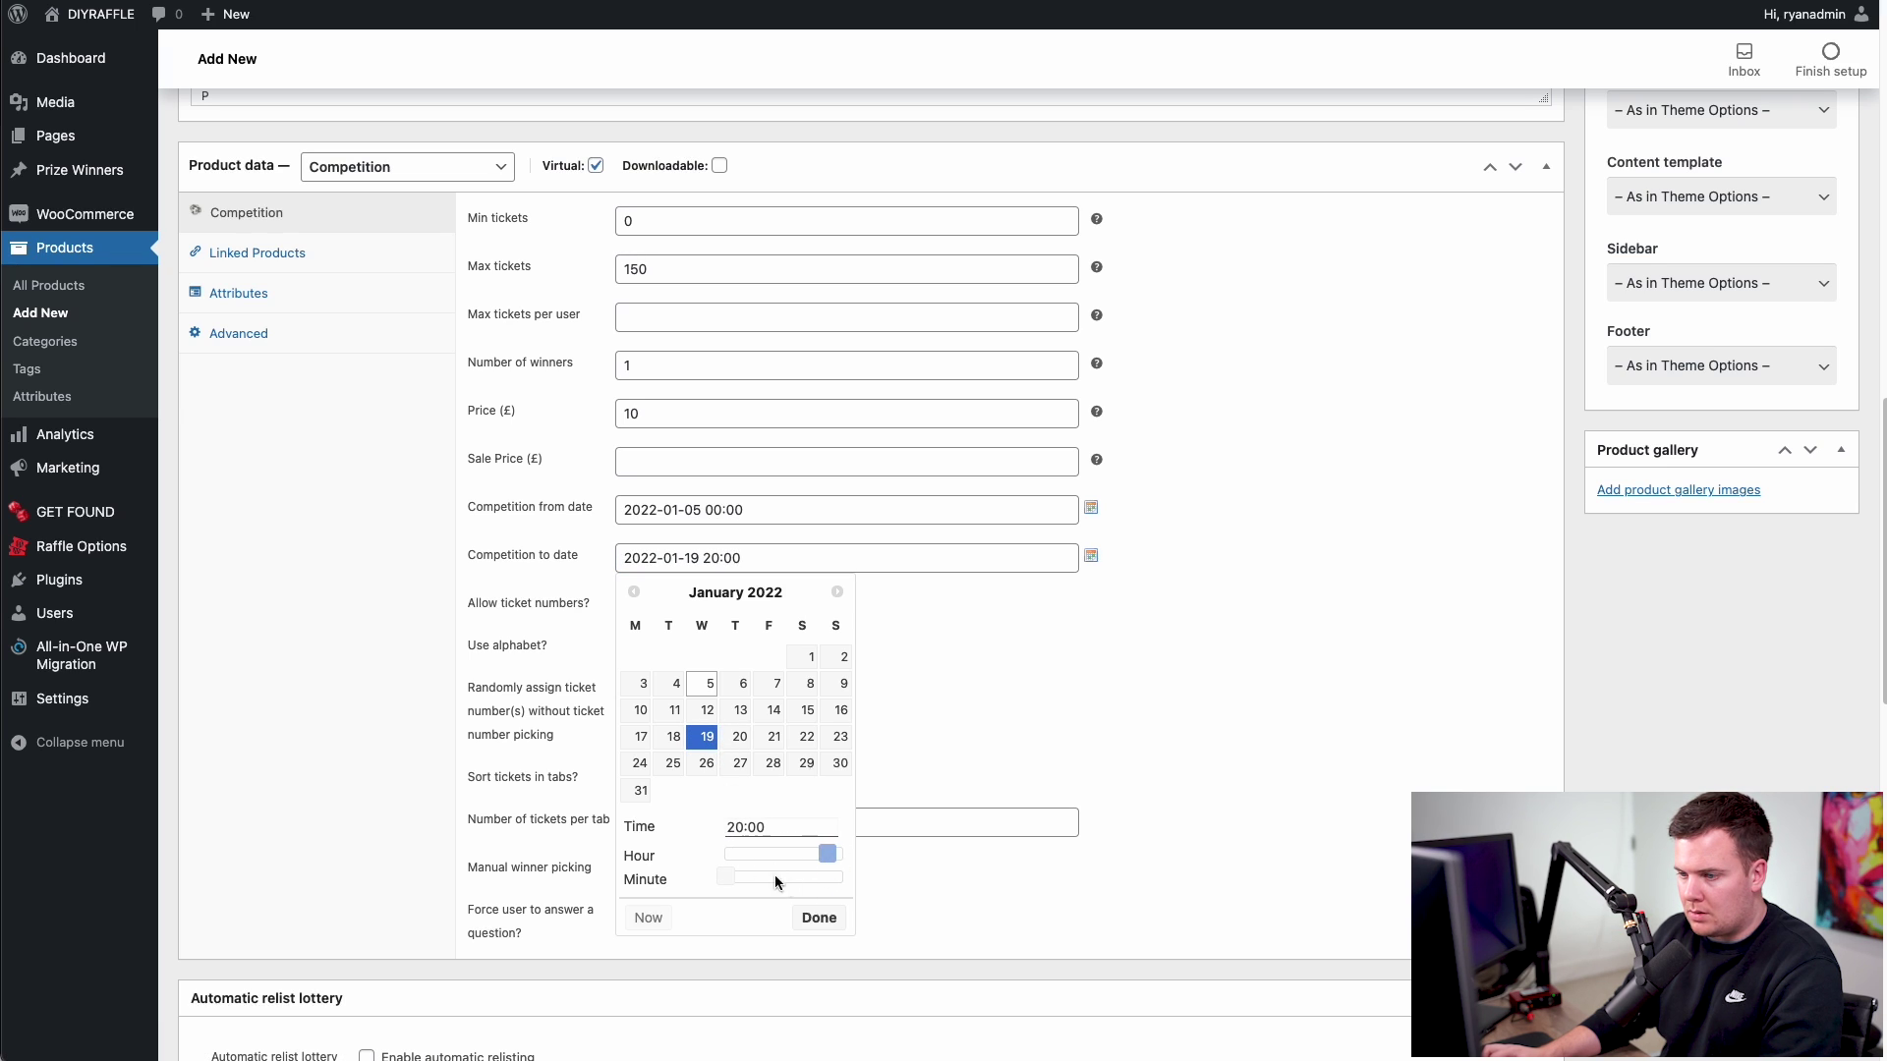
click(818, 918)
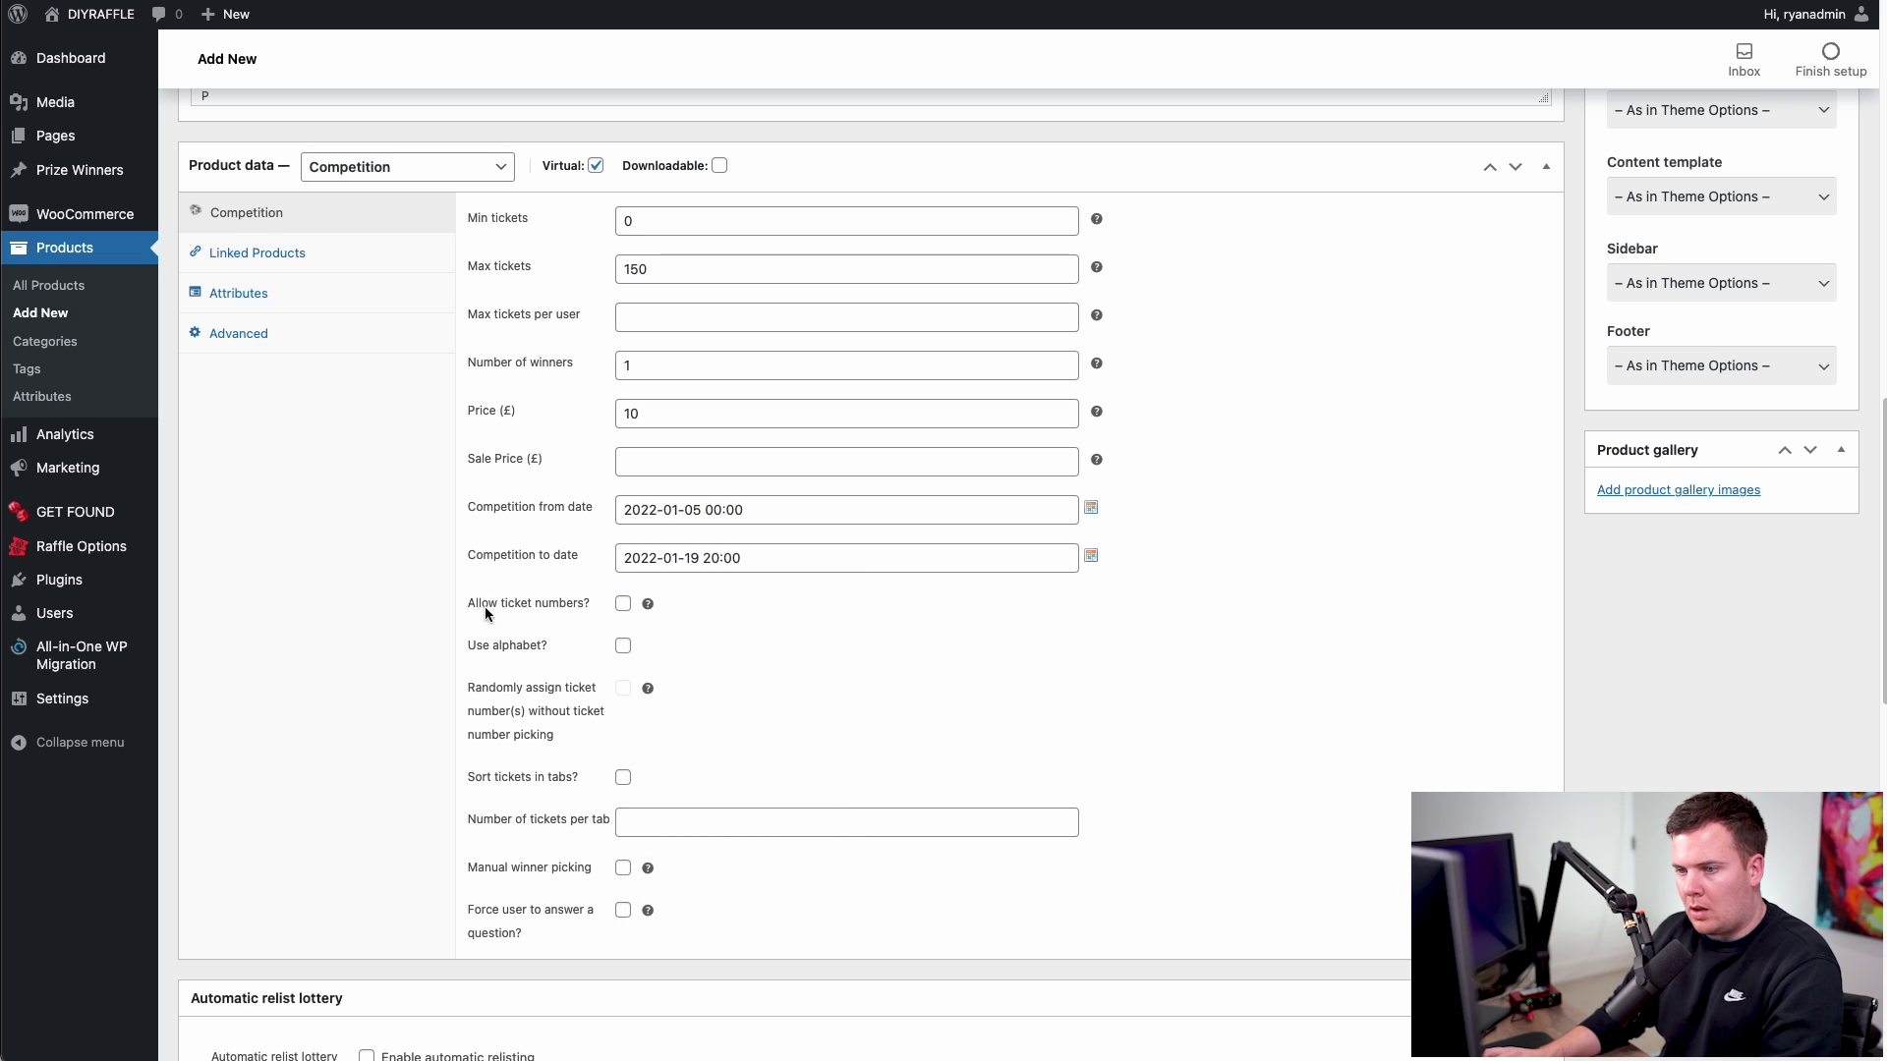
- Tick Allow ticket numbers, Randomly assign ticket numbers, Manual winner picking and Force user to answer a question
click(623, 605)
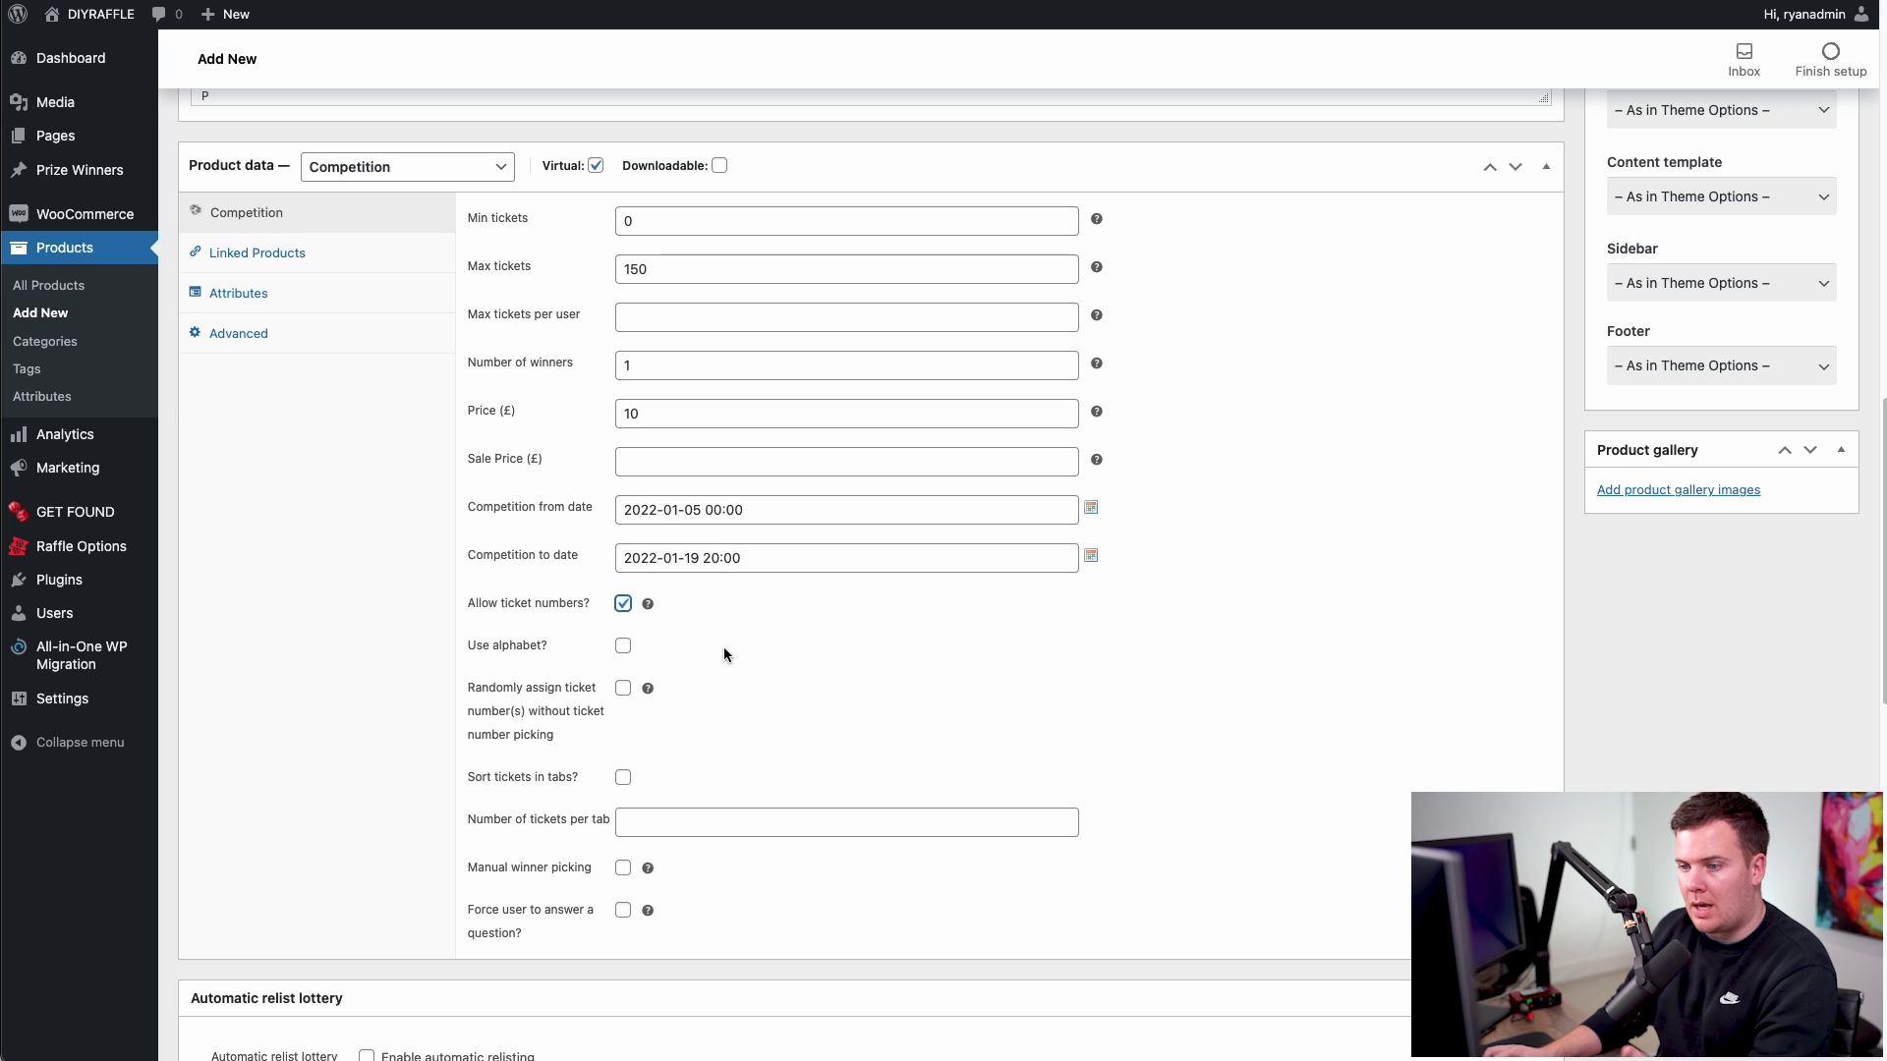
scroll(737, 651, down, 2)
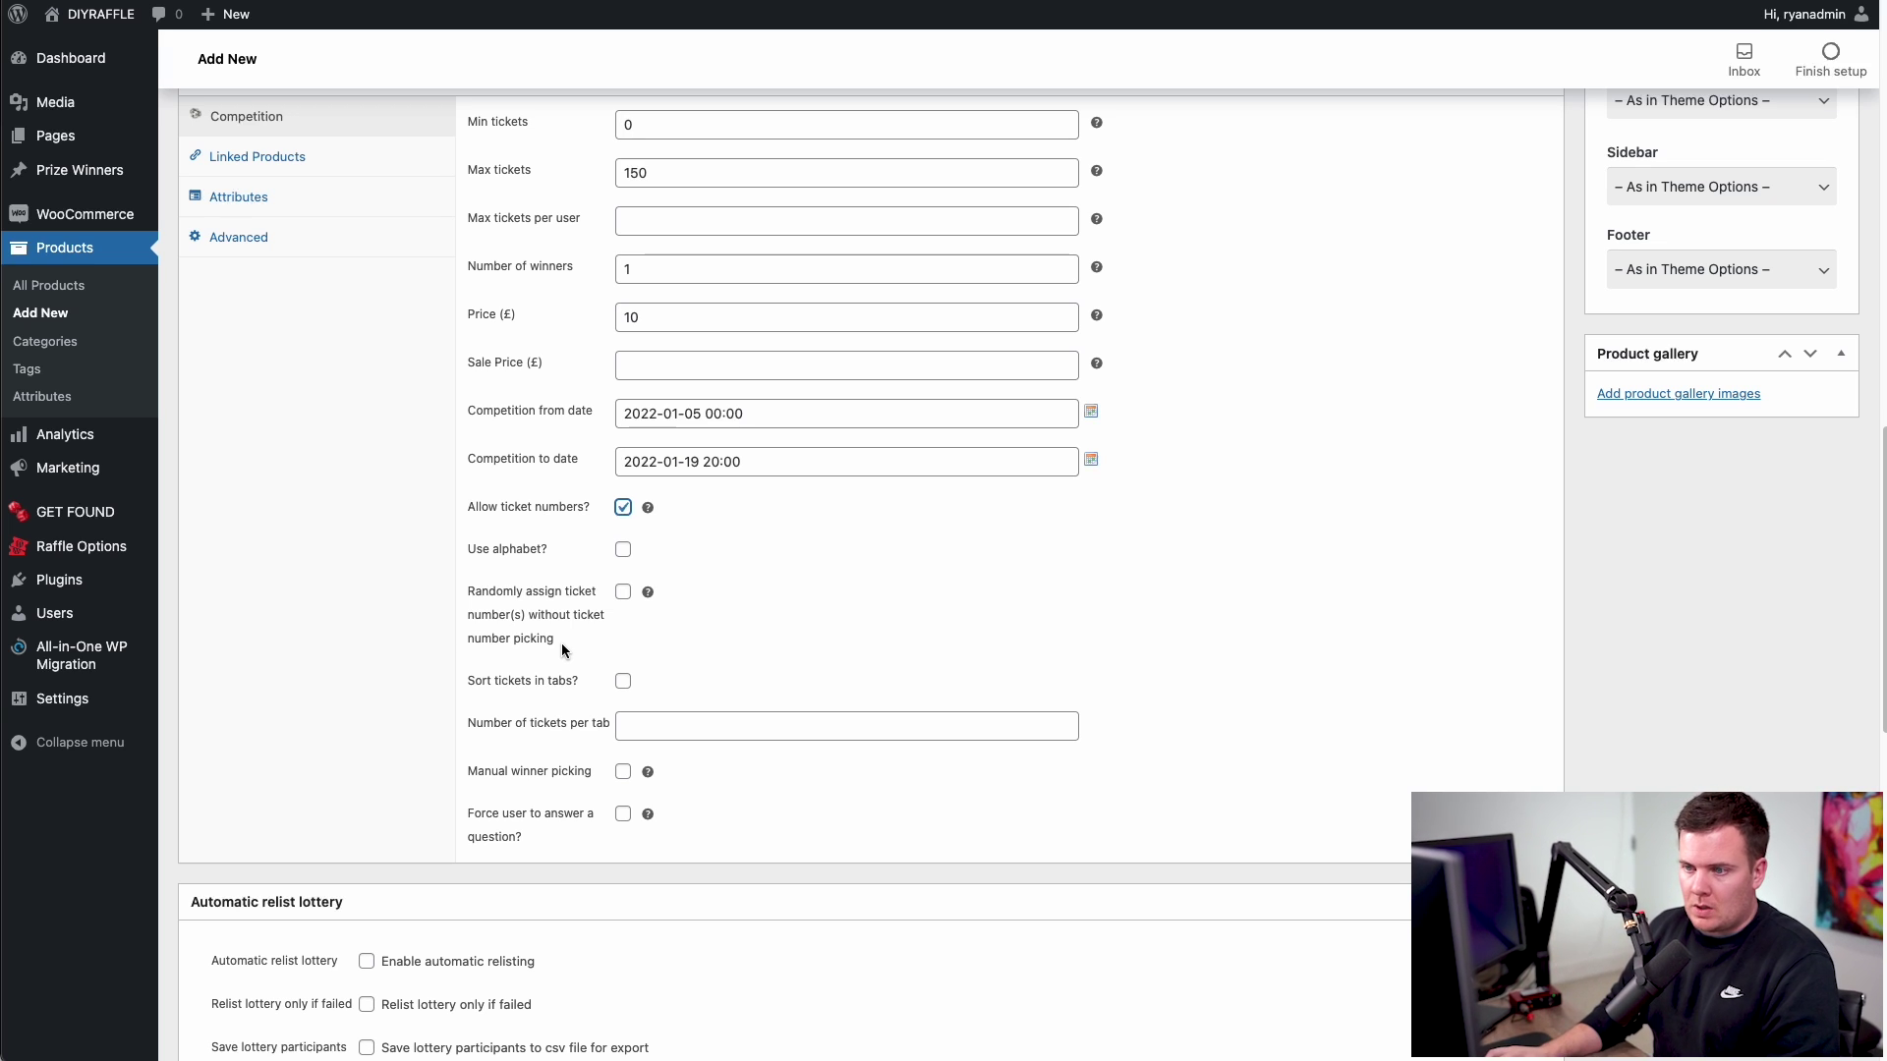
click(623, 591)
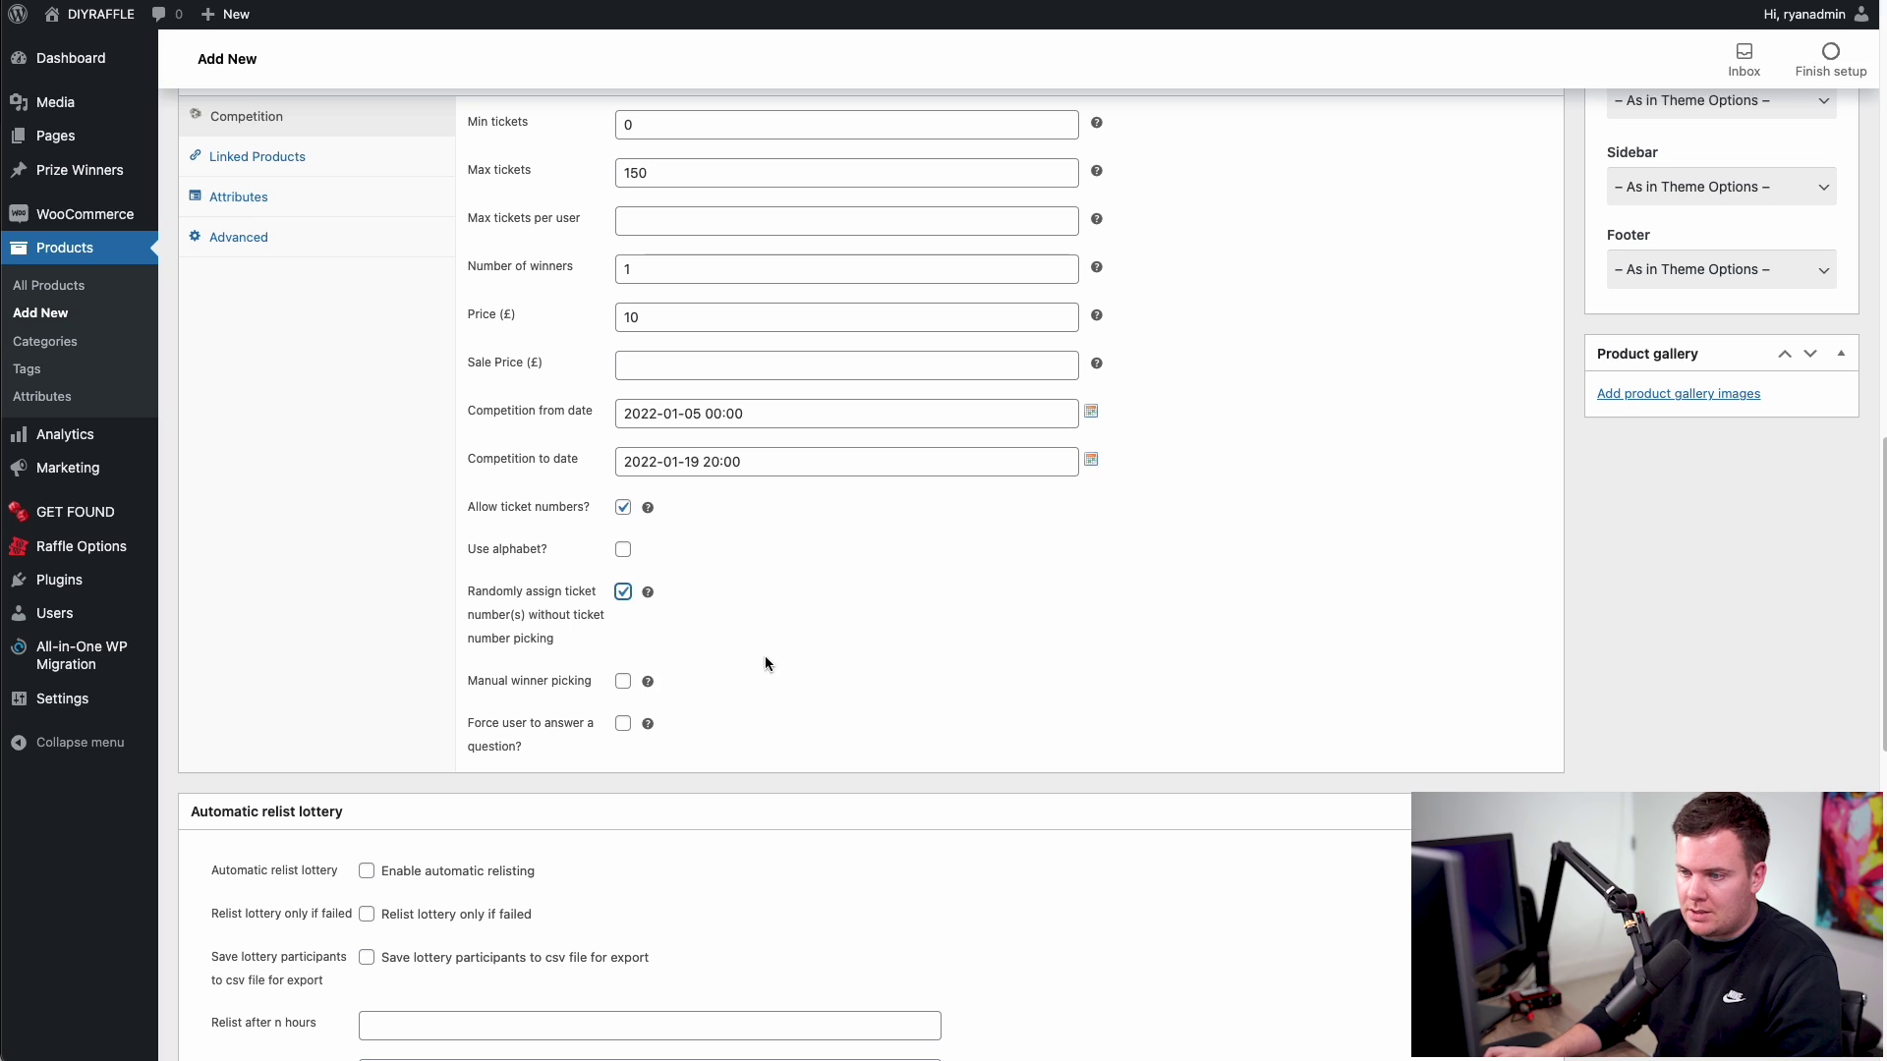
click(622, 681)
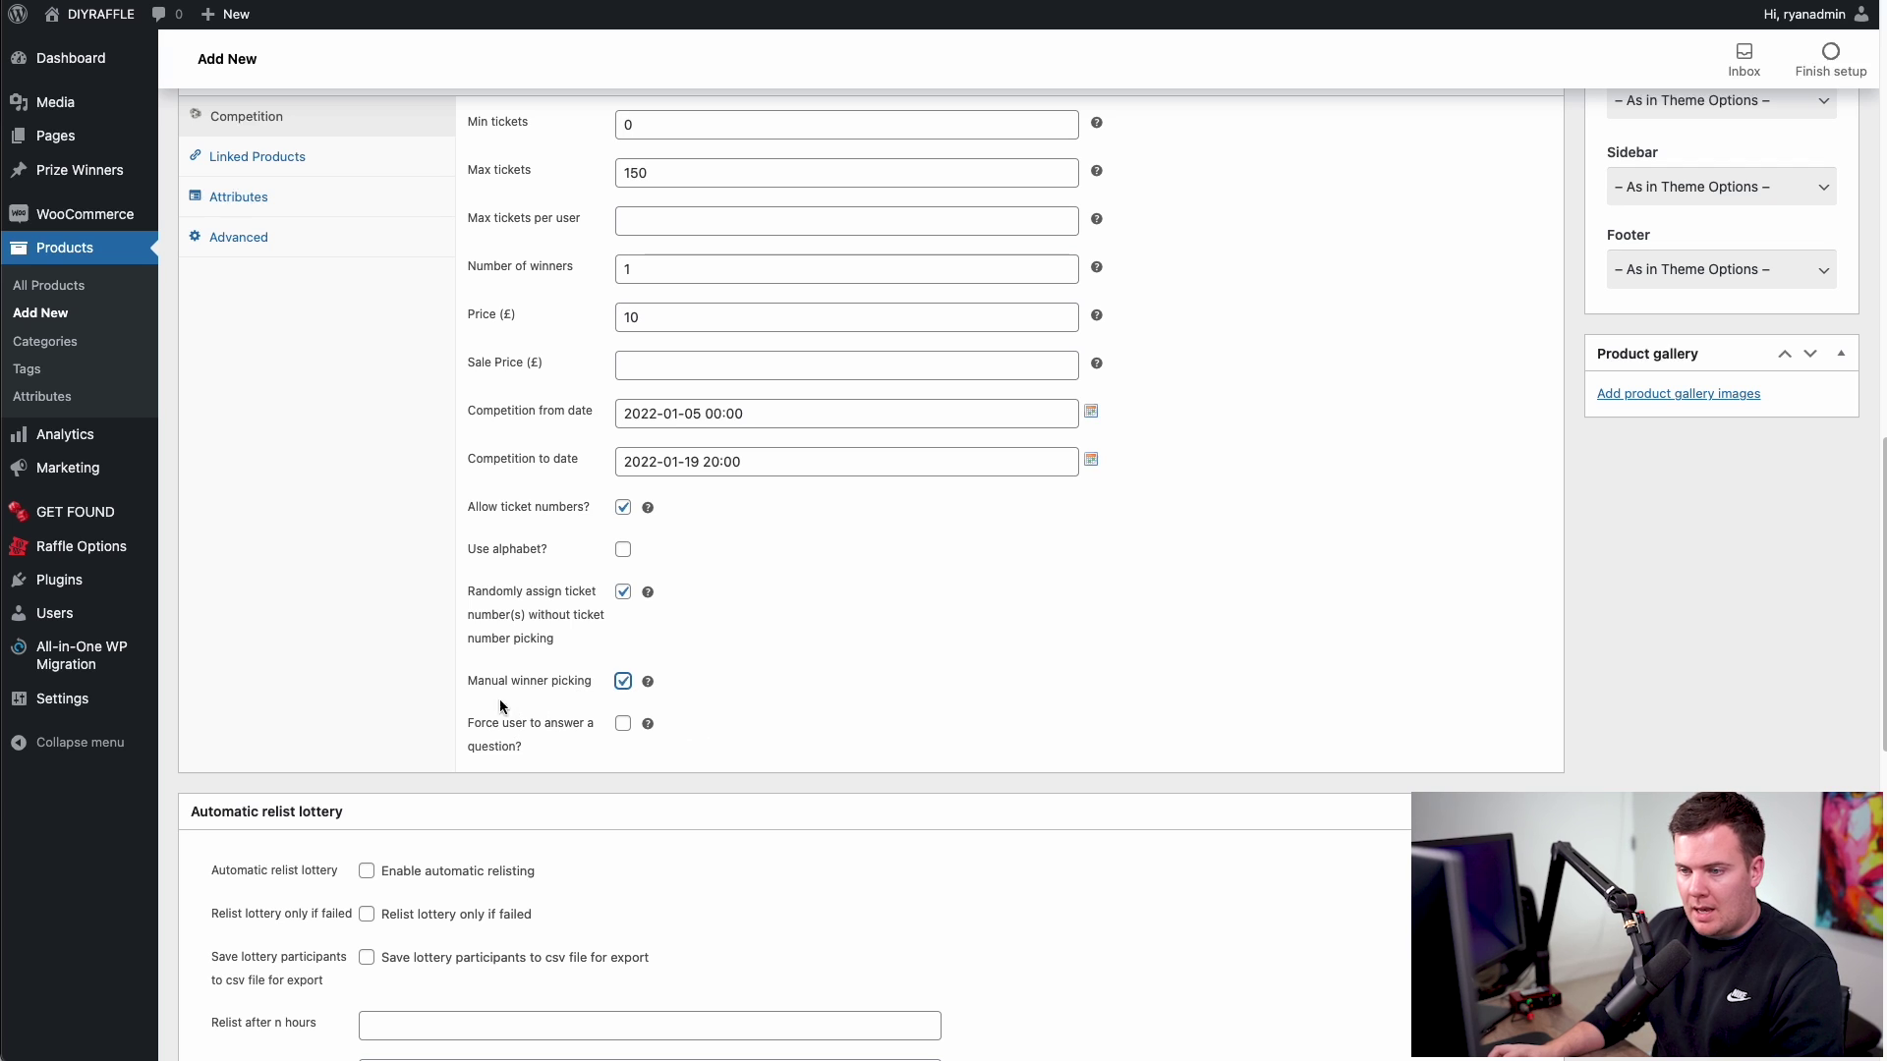
click(623, 725)
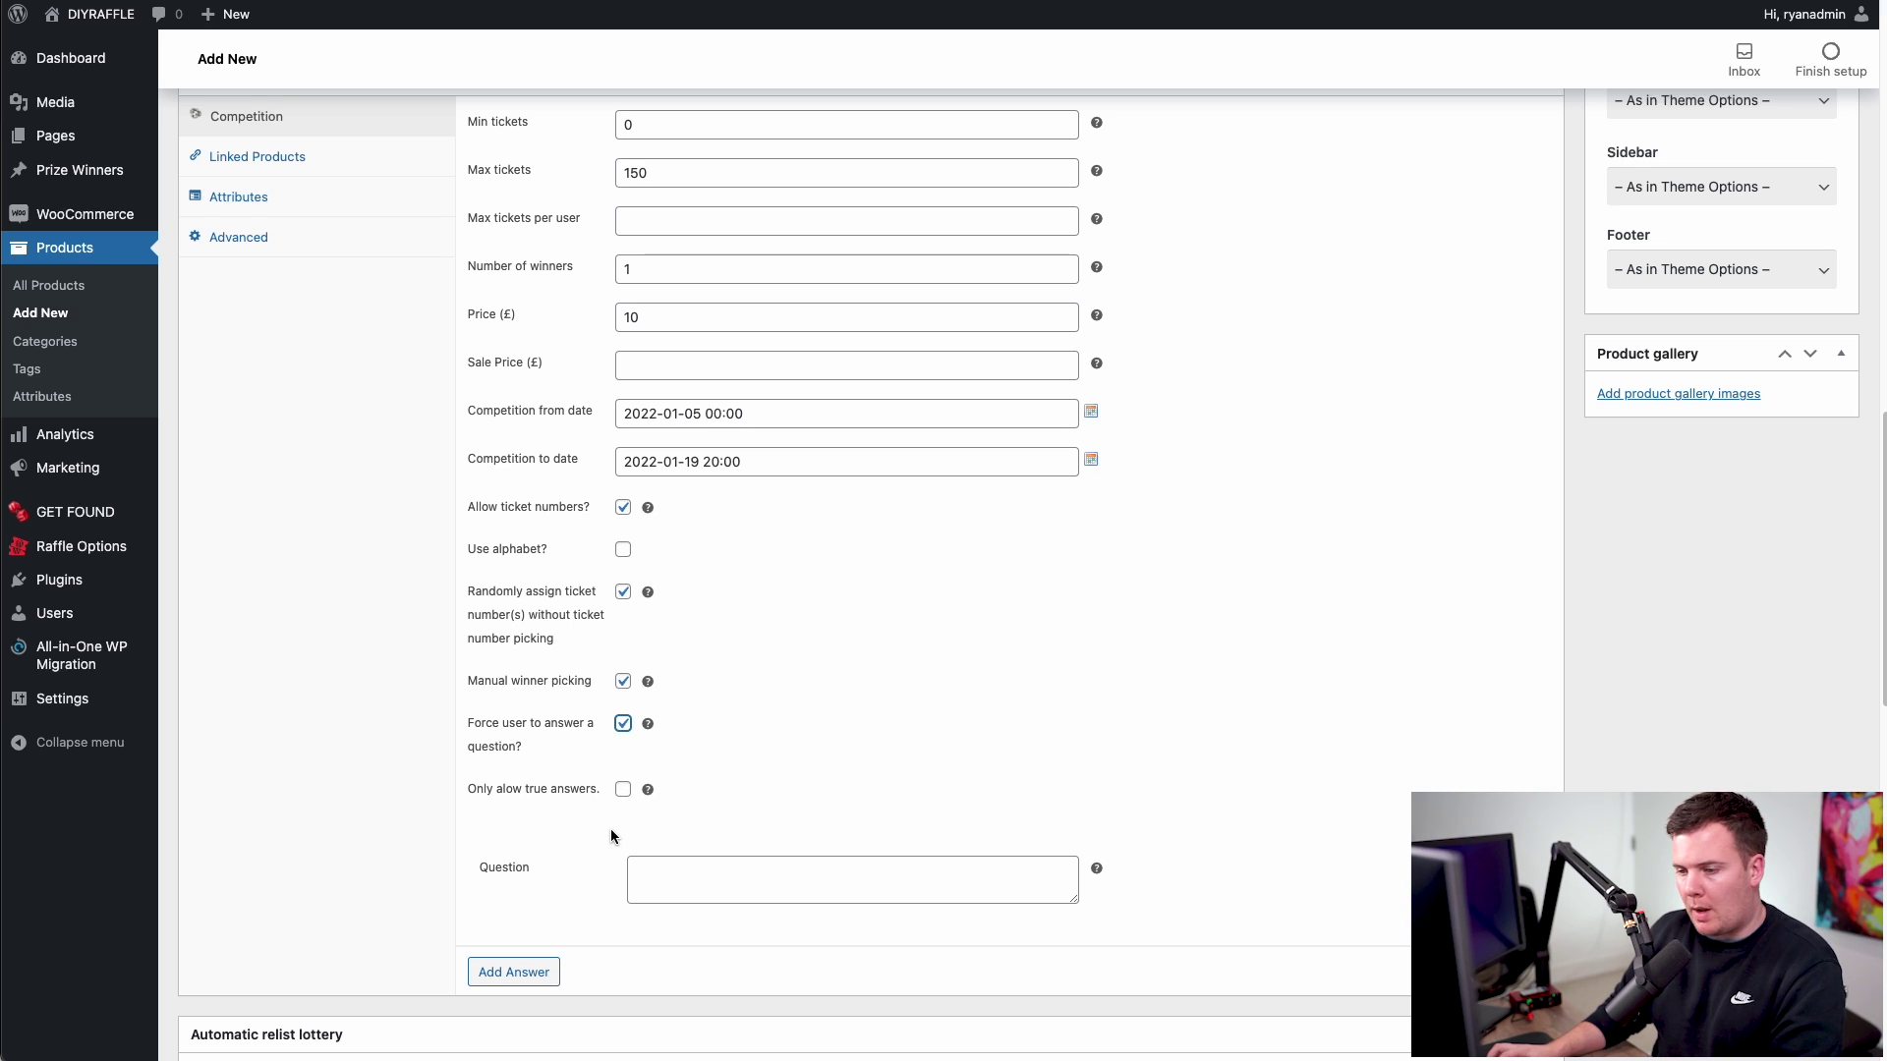
- Enter the question 'What colour is the sky?' and add three answer rows
click(682, 878)
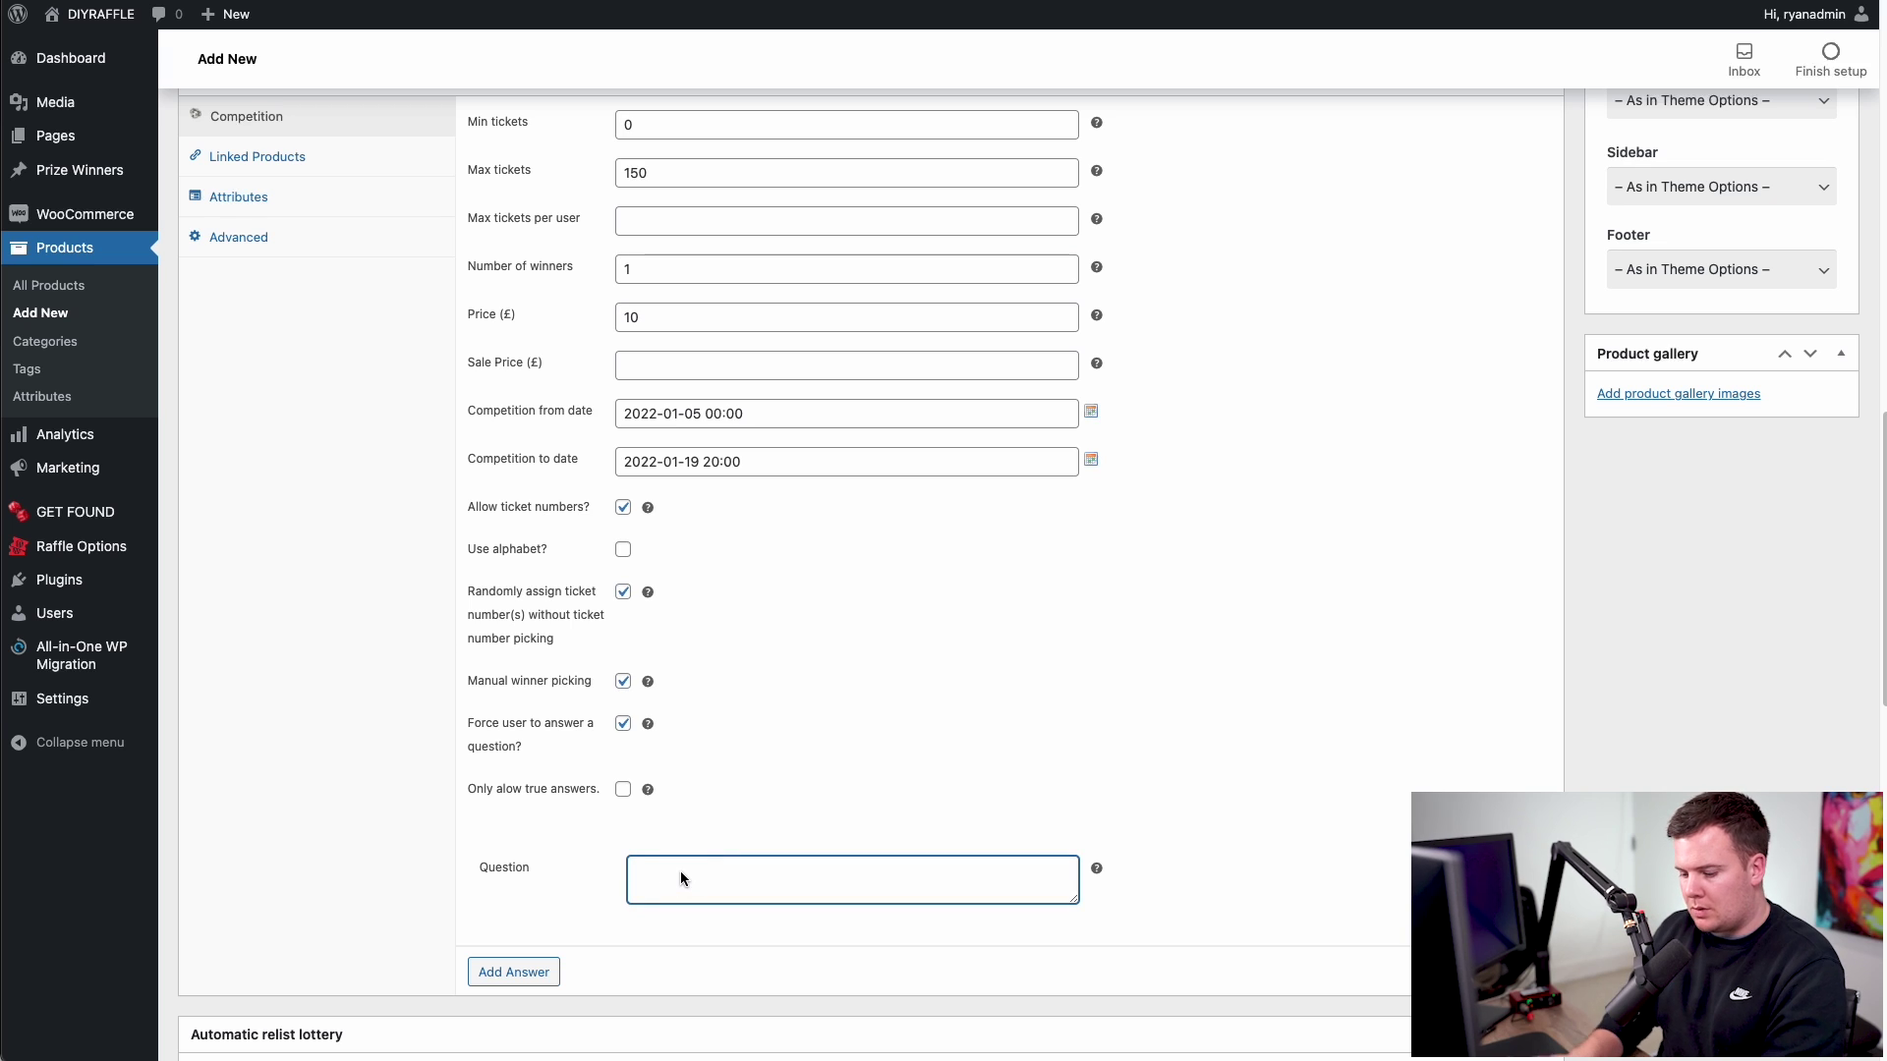
text(What colour )
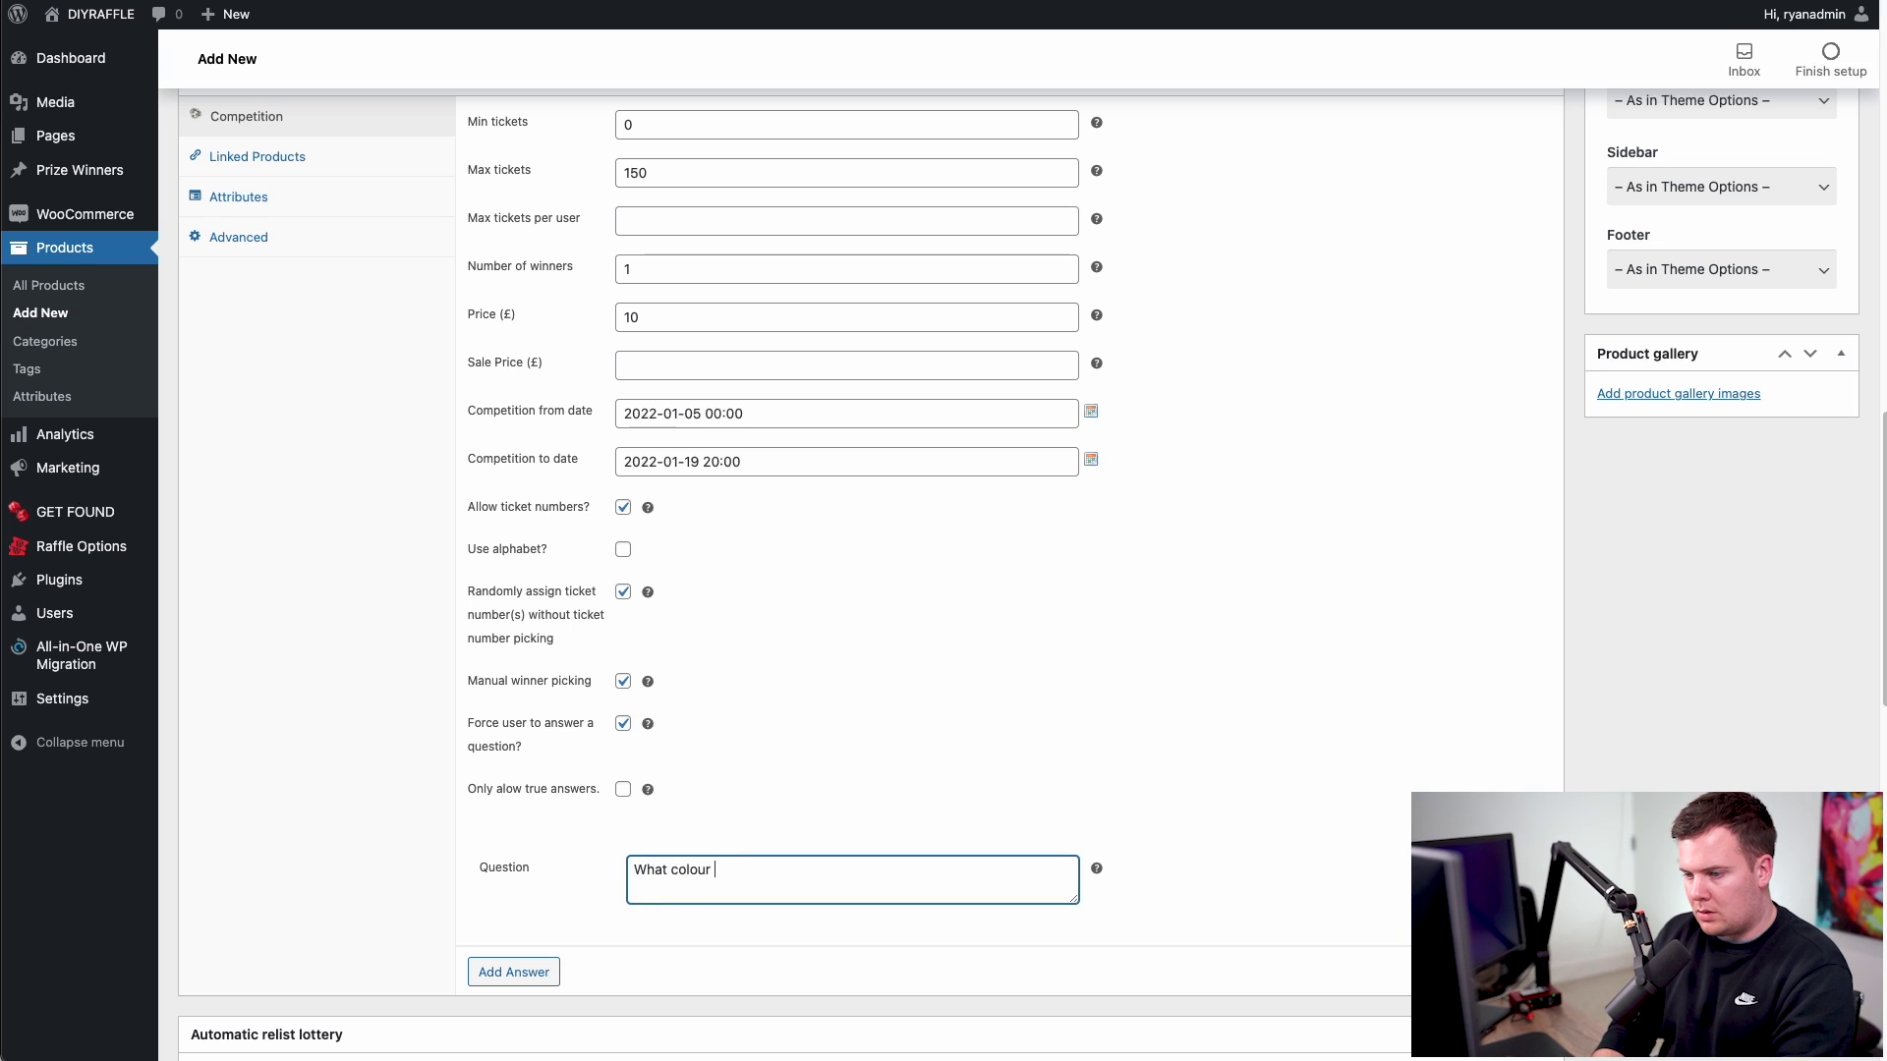
text(is the sky?)
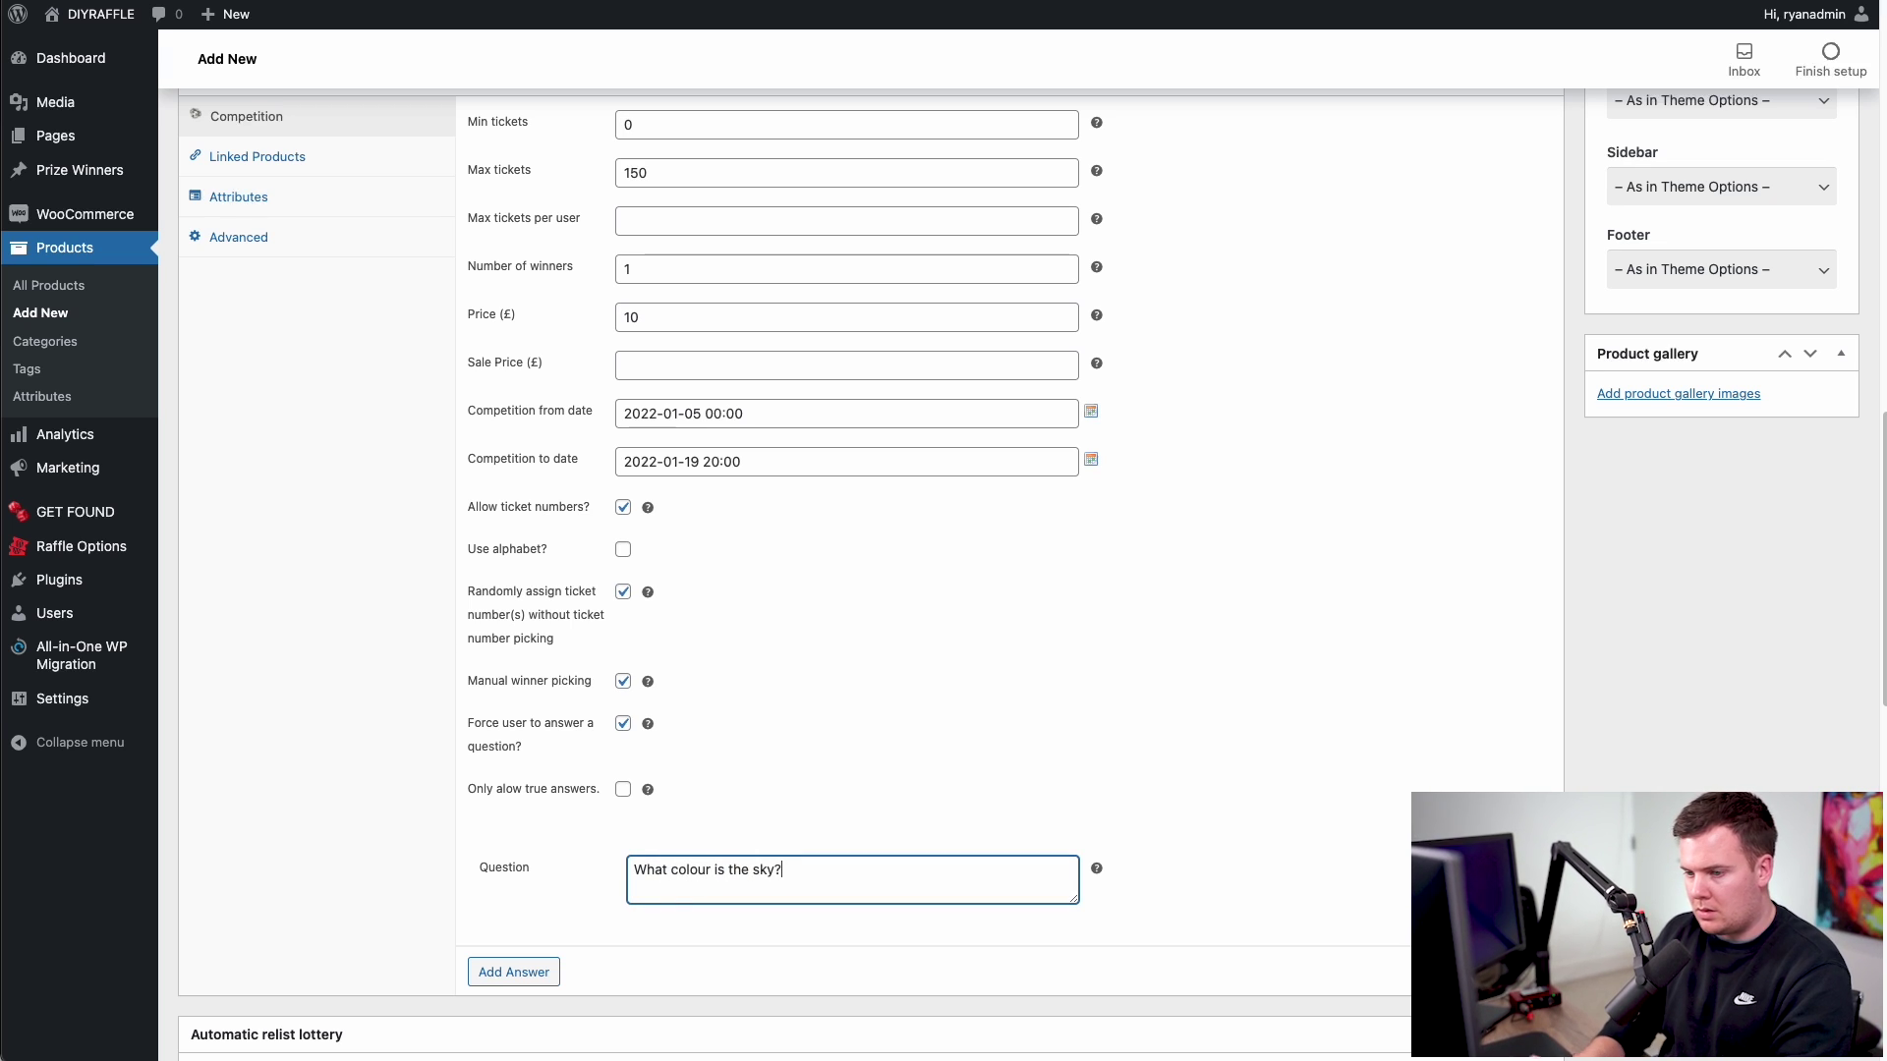
click(553, 908)
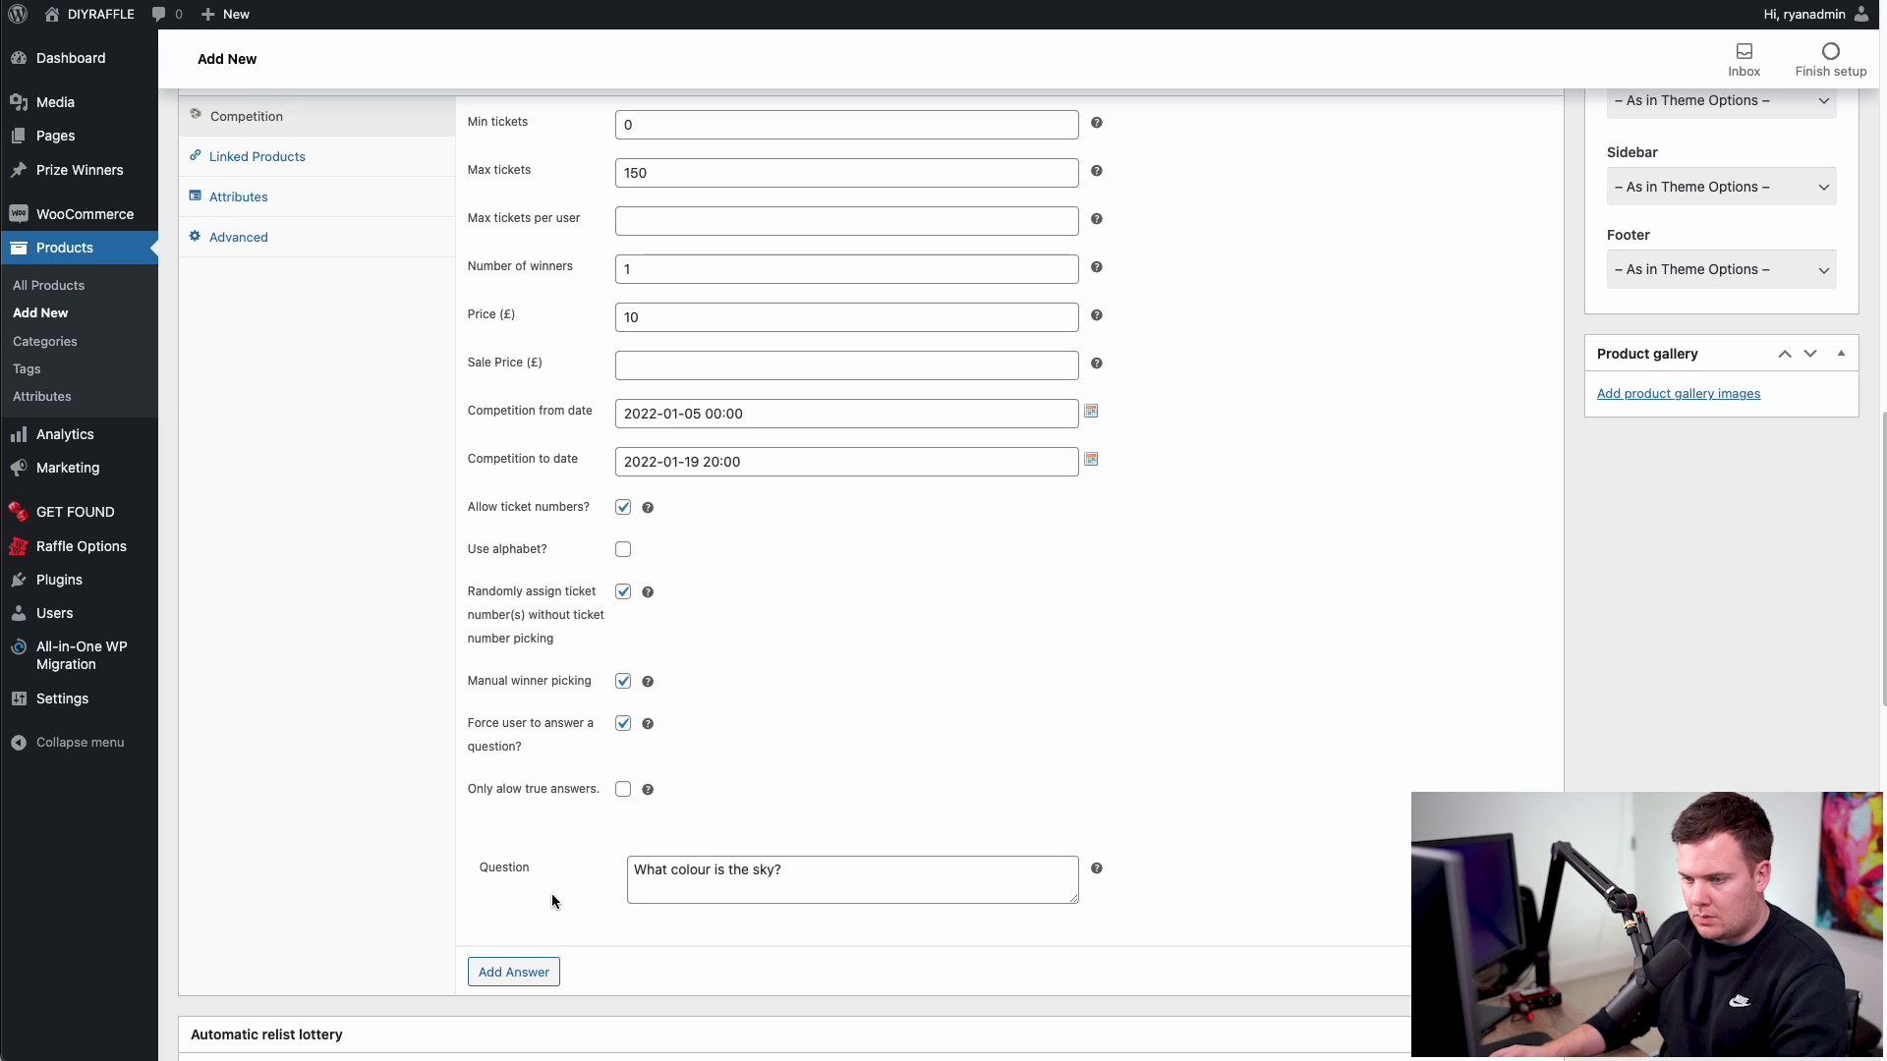
scroll(532, 876, down, 1)
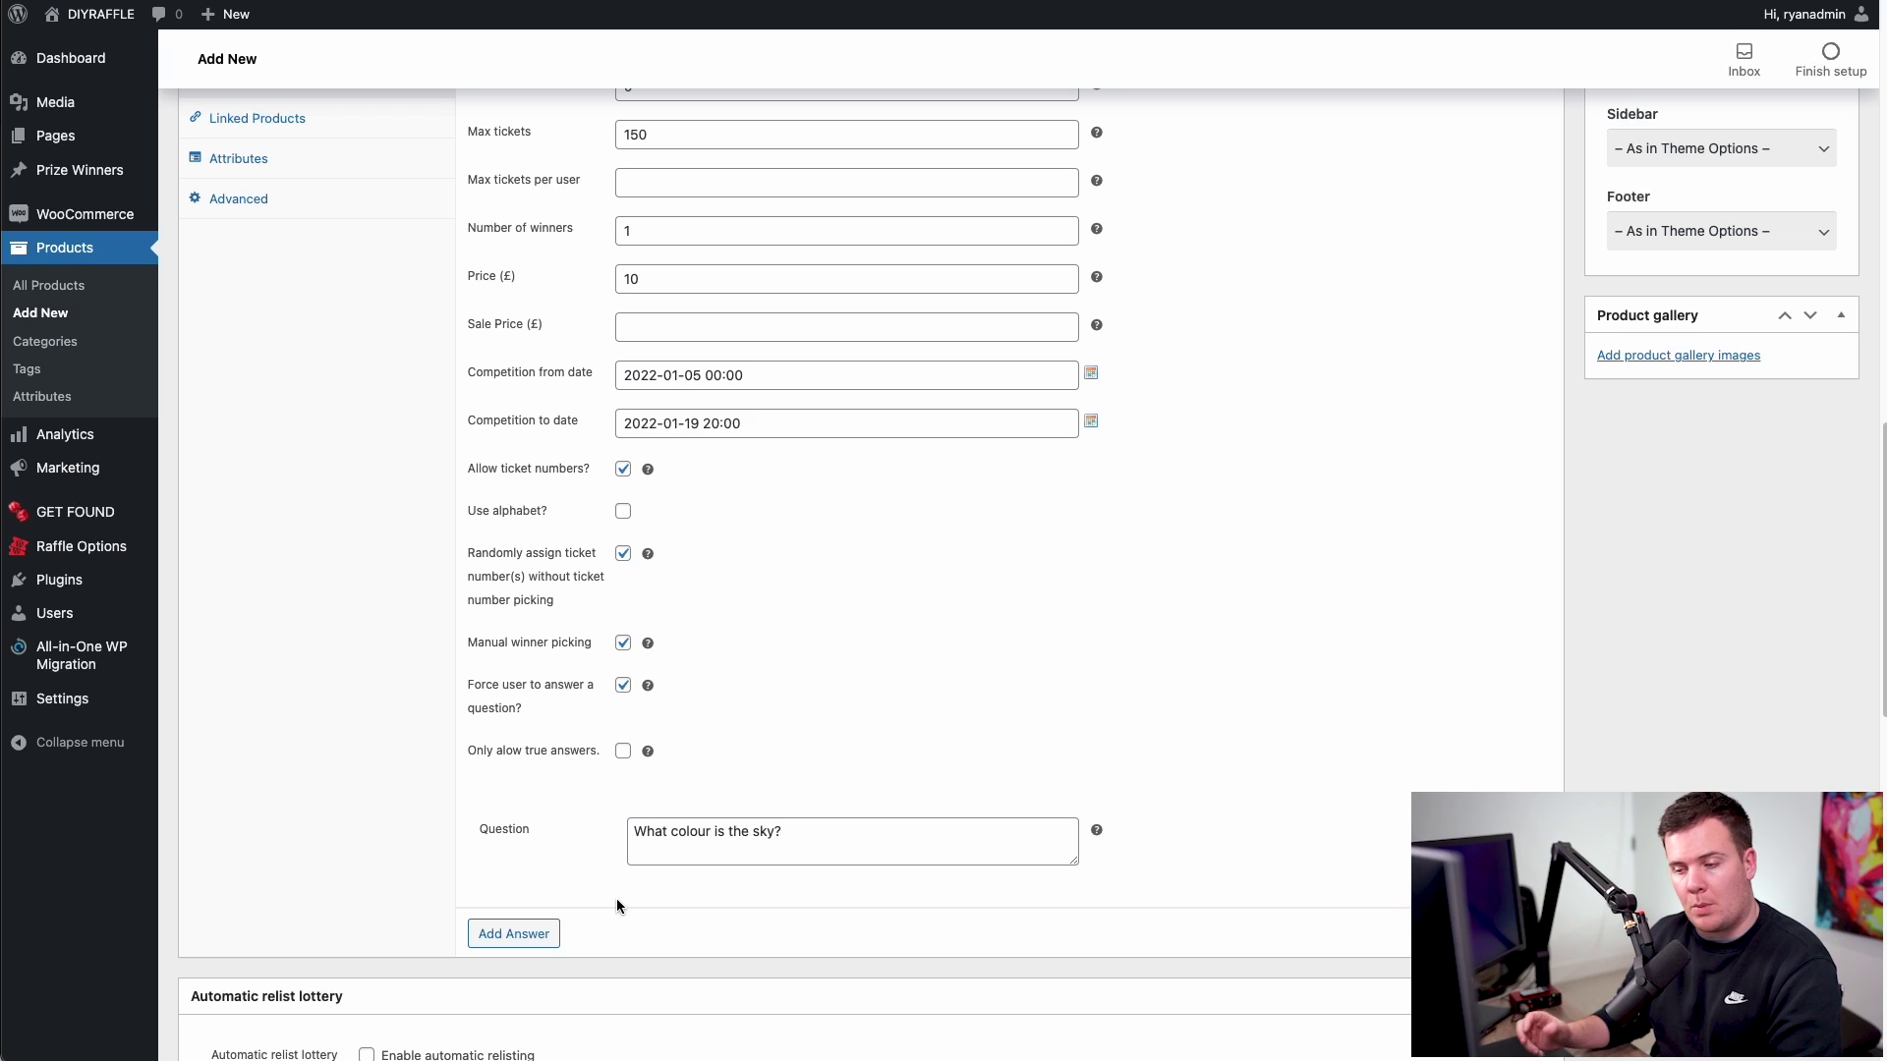
click(534, 935)
scroll(540, 929, down, 1)
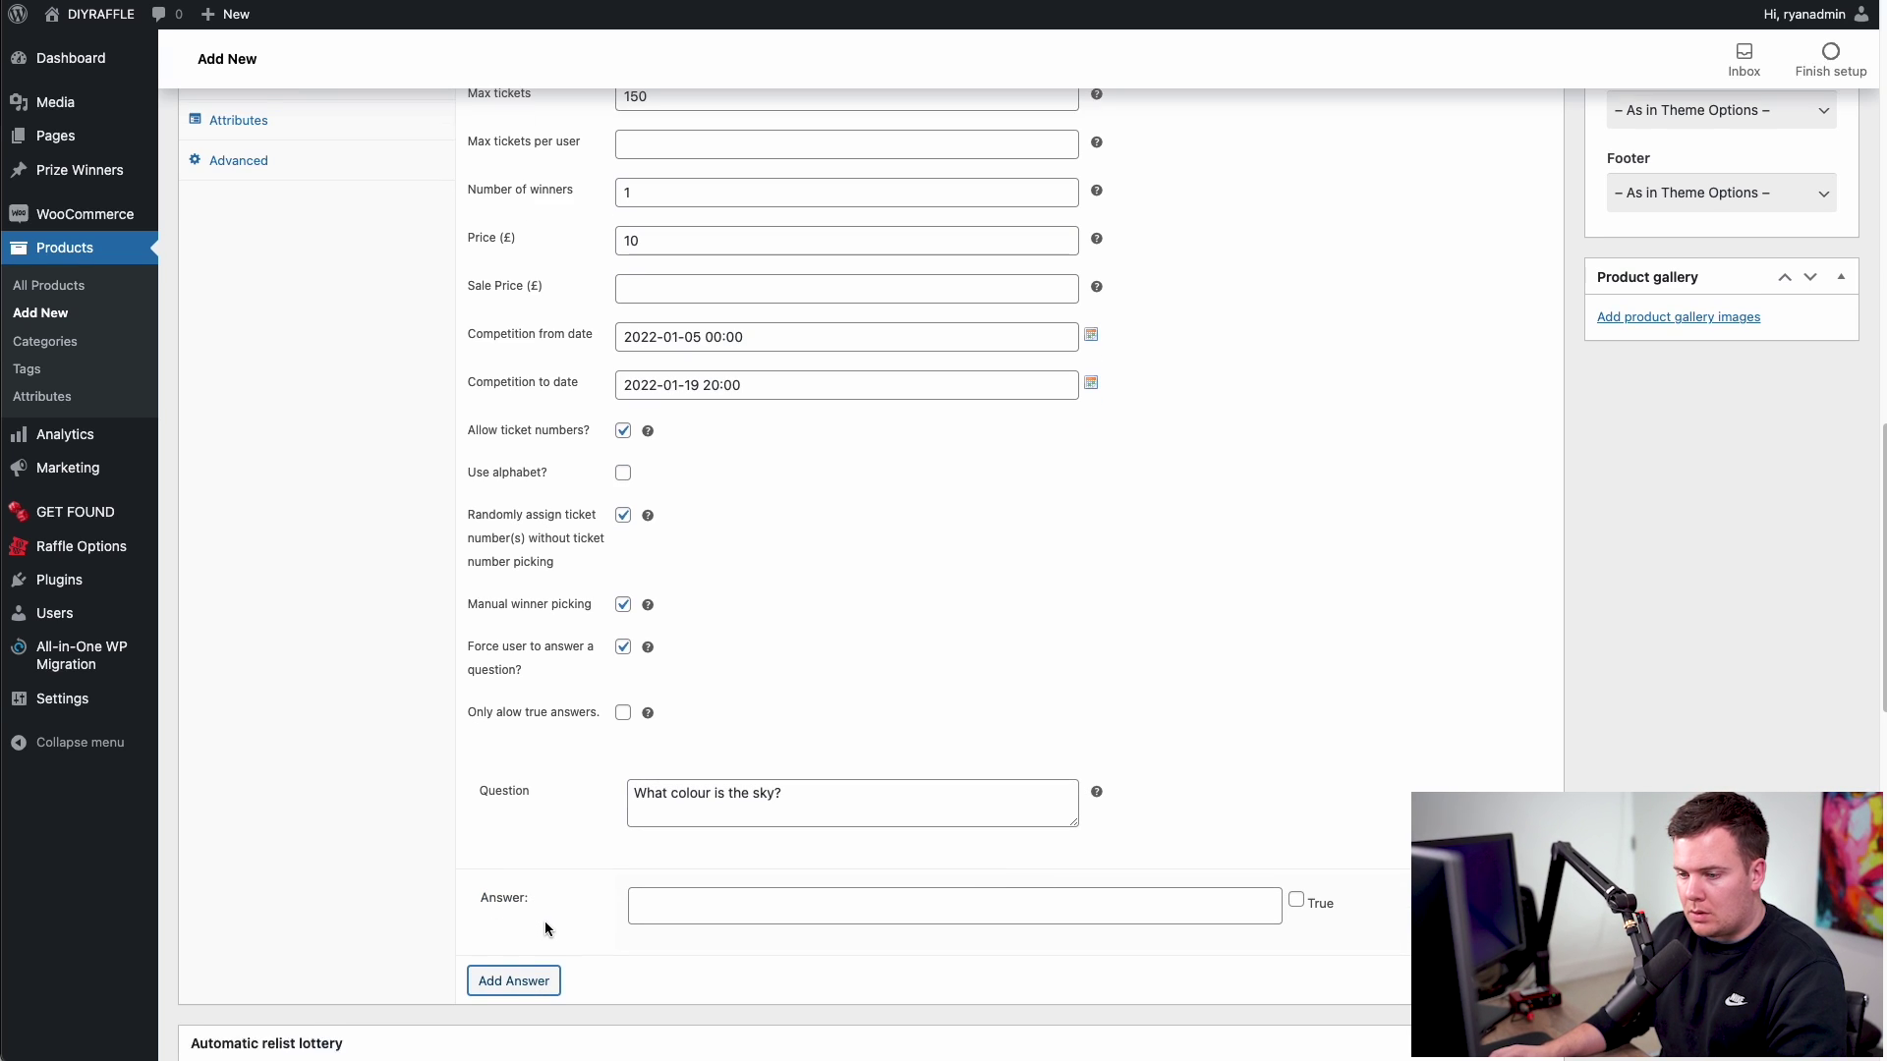
click(521, 965)
scroll(535, 884, down, 4)
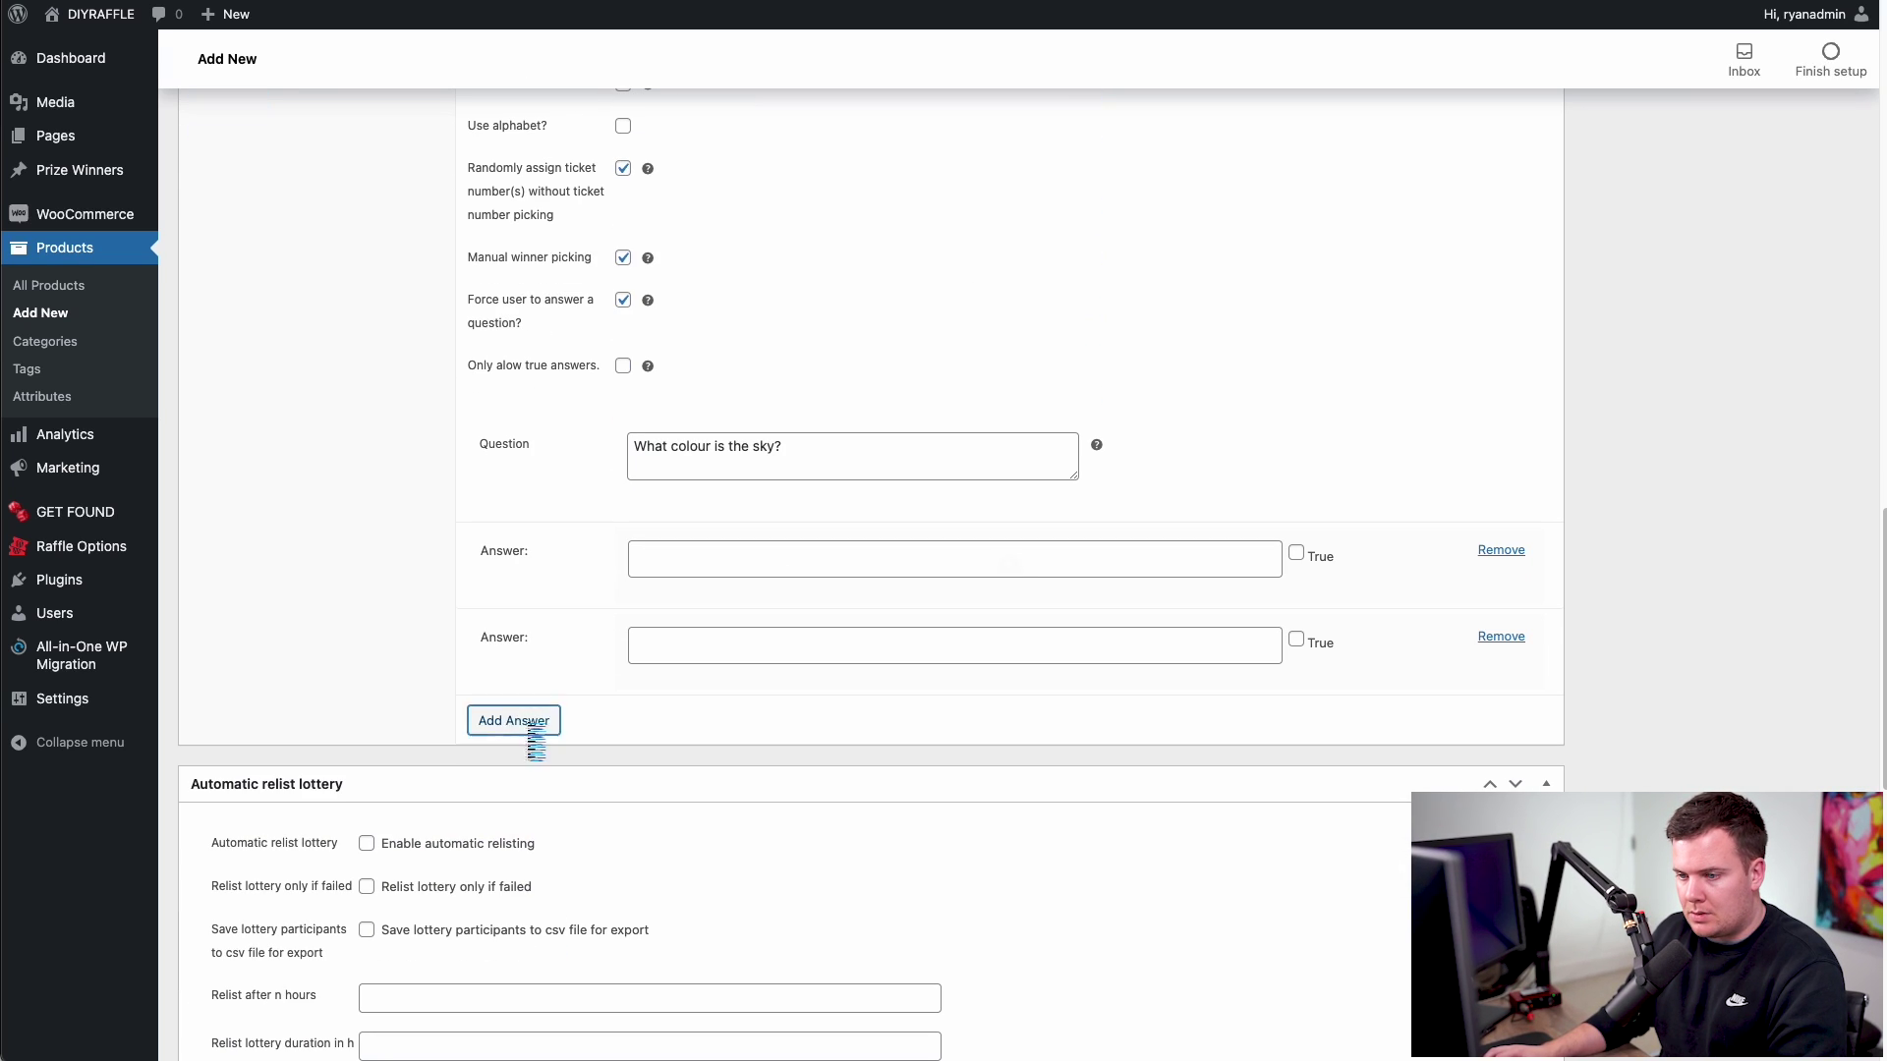
click(527, 744)
- Fill in the answers Blue, Black and Brown
click(699, 562)
text(Blue)
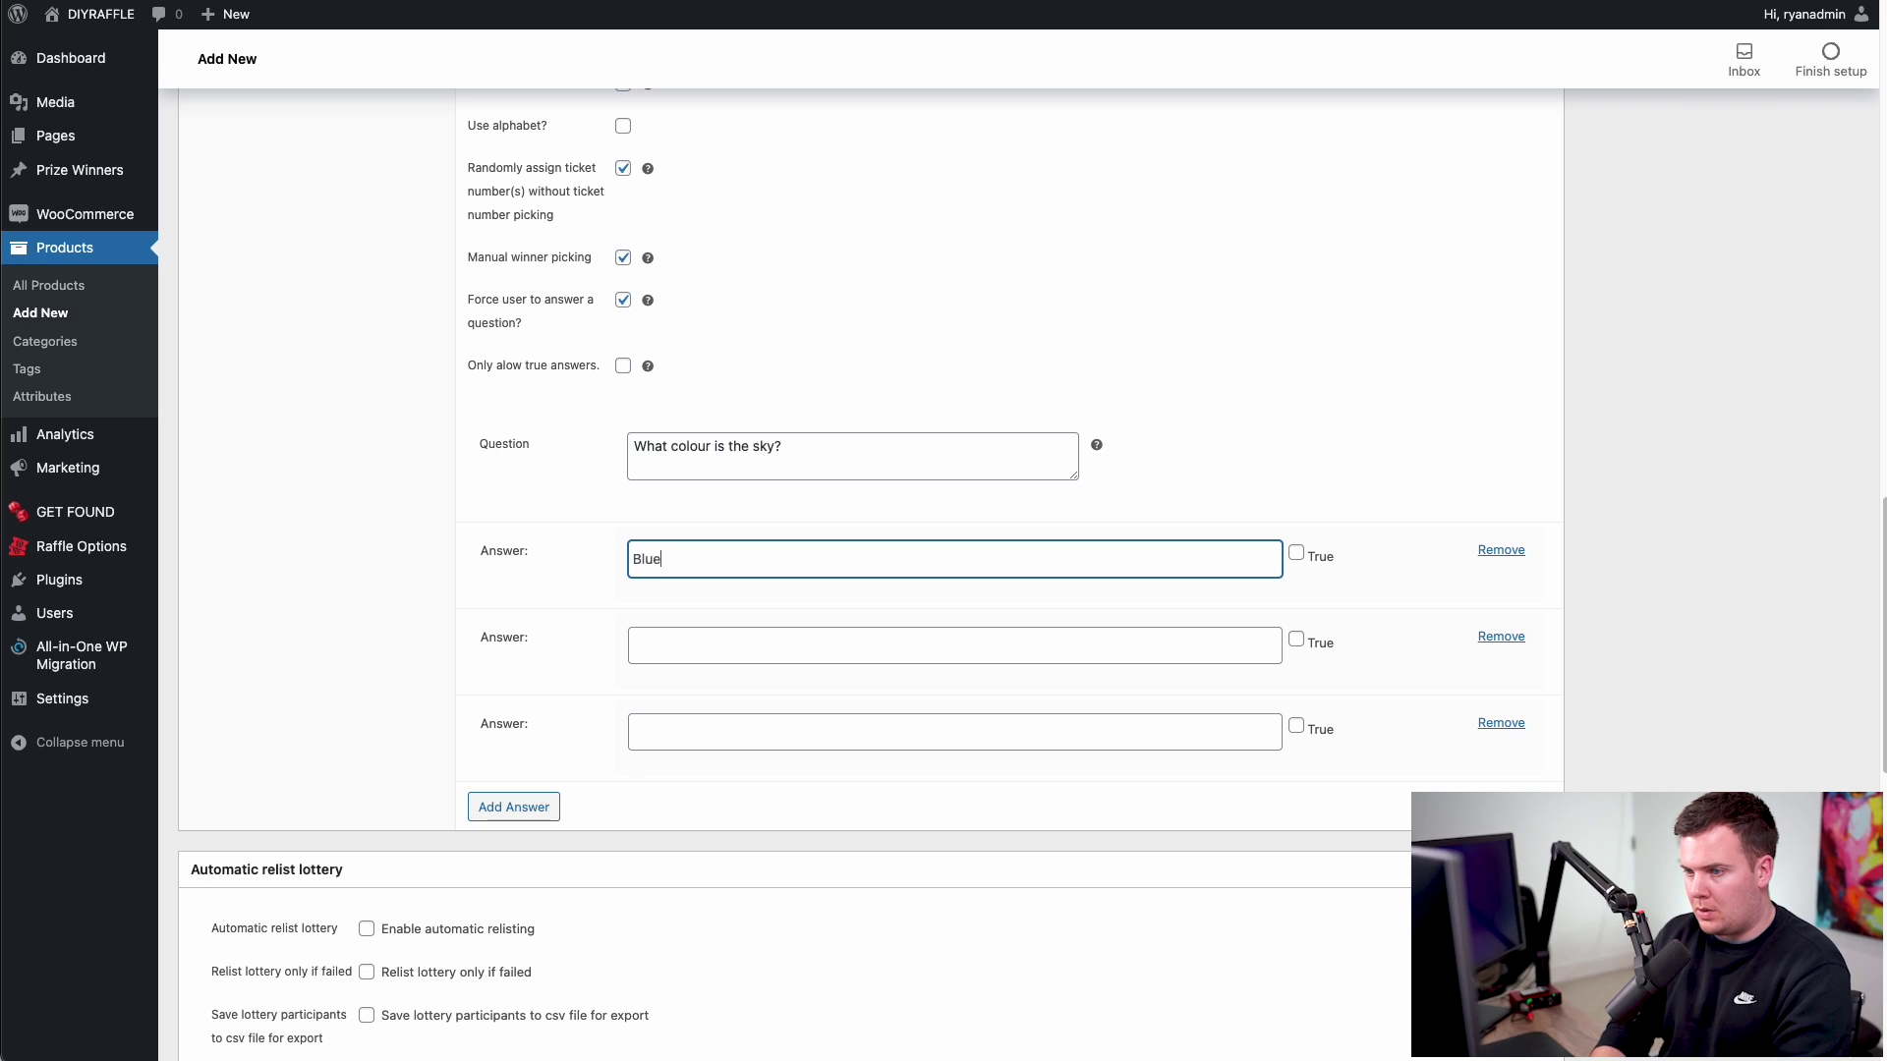
click(699, 640)
text(Black)
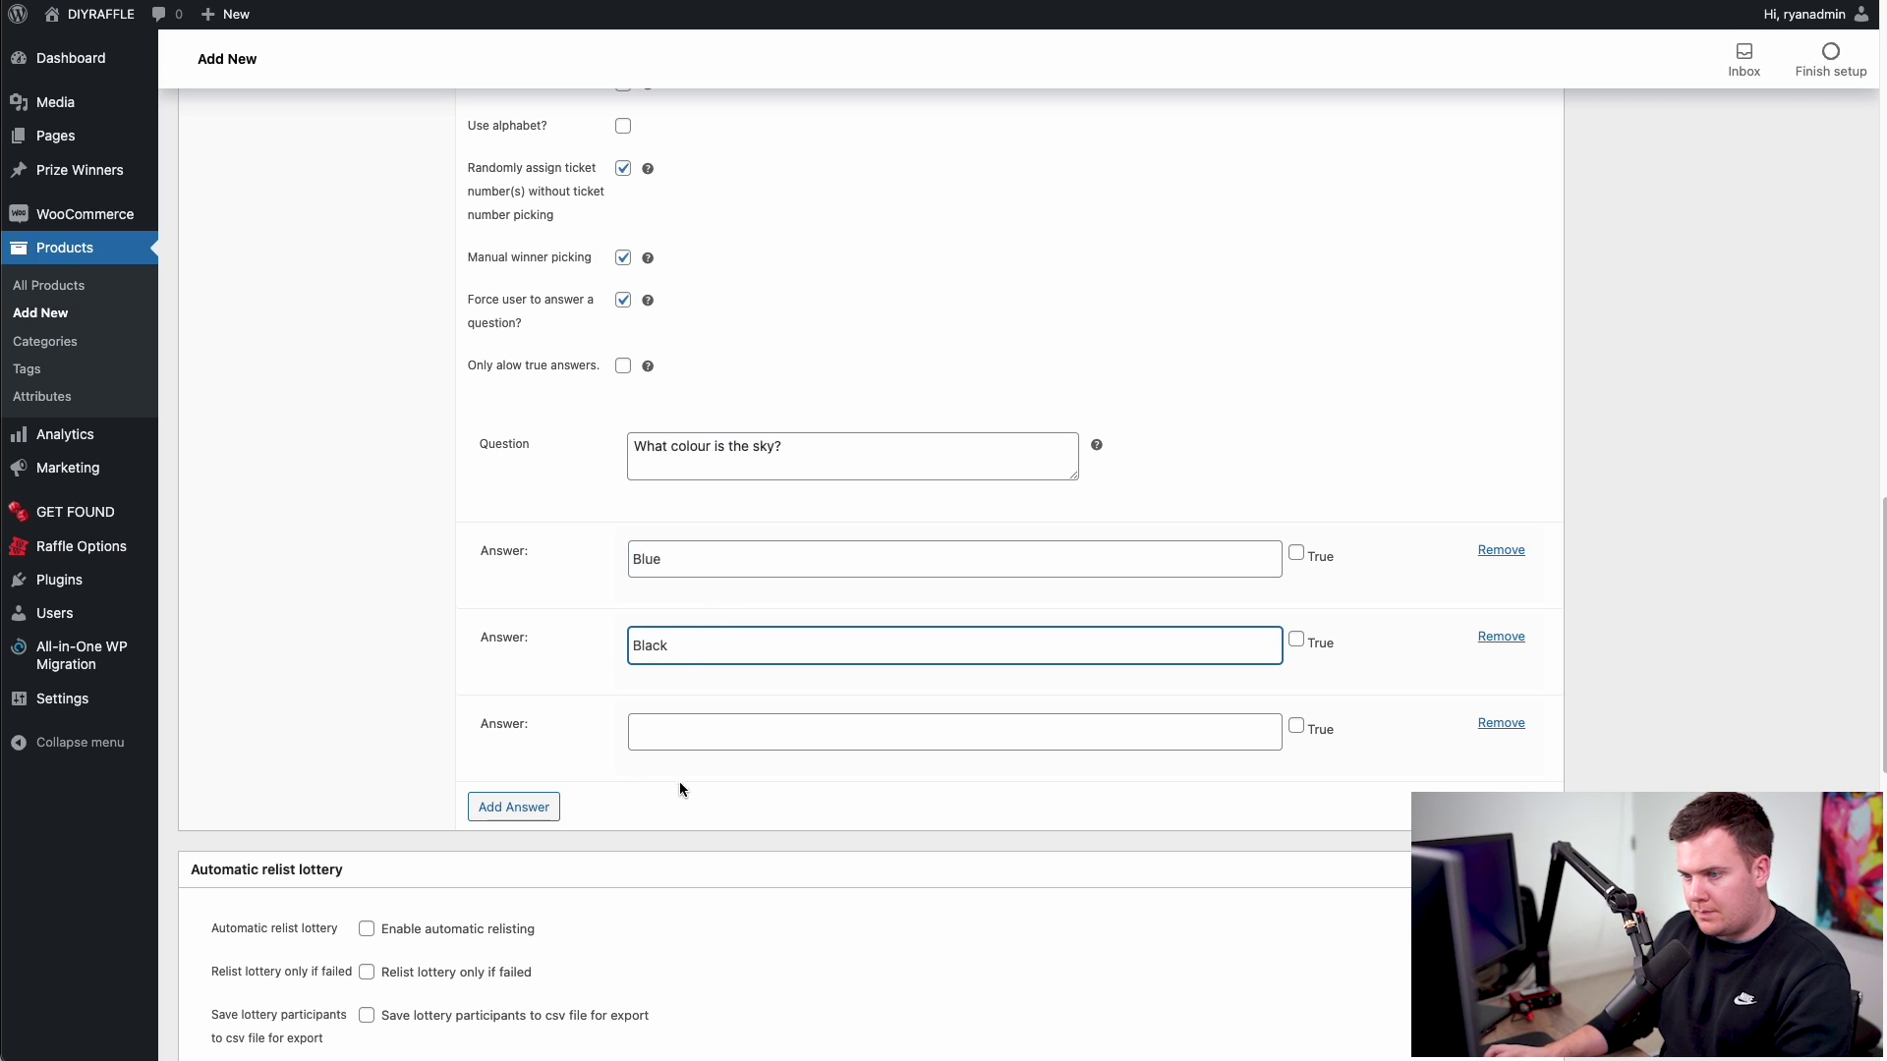
click(682, 732)
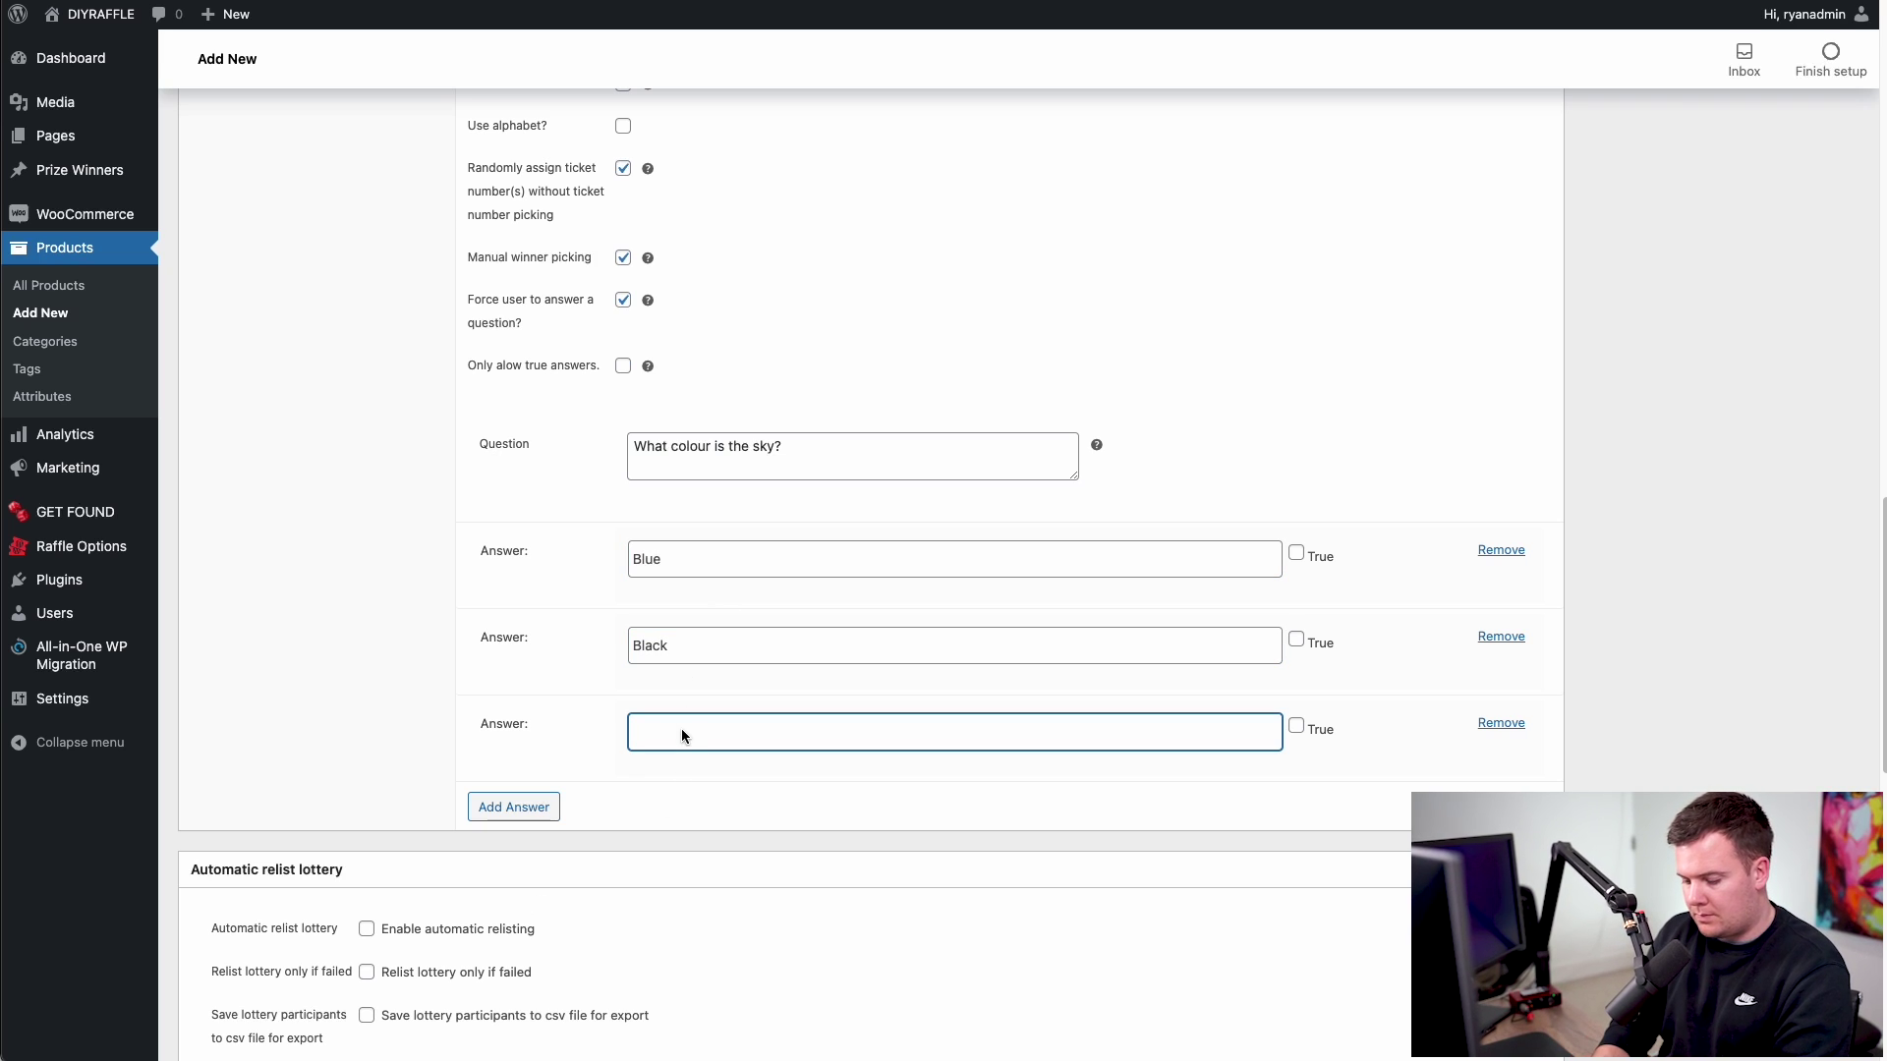
text(Brown)
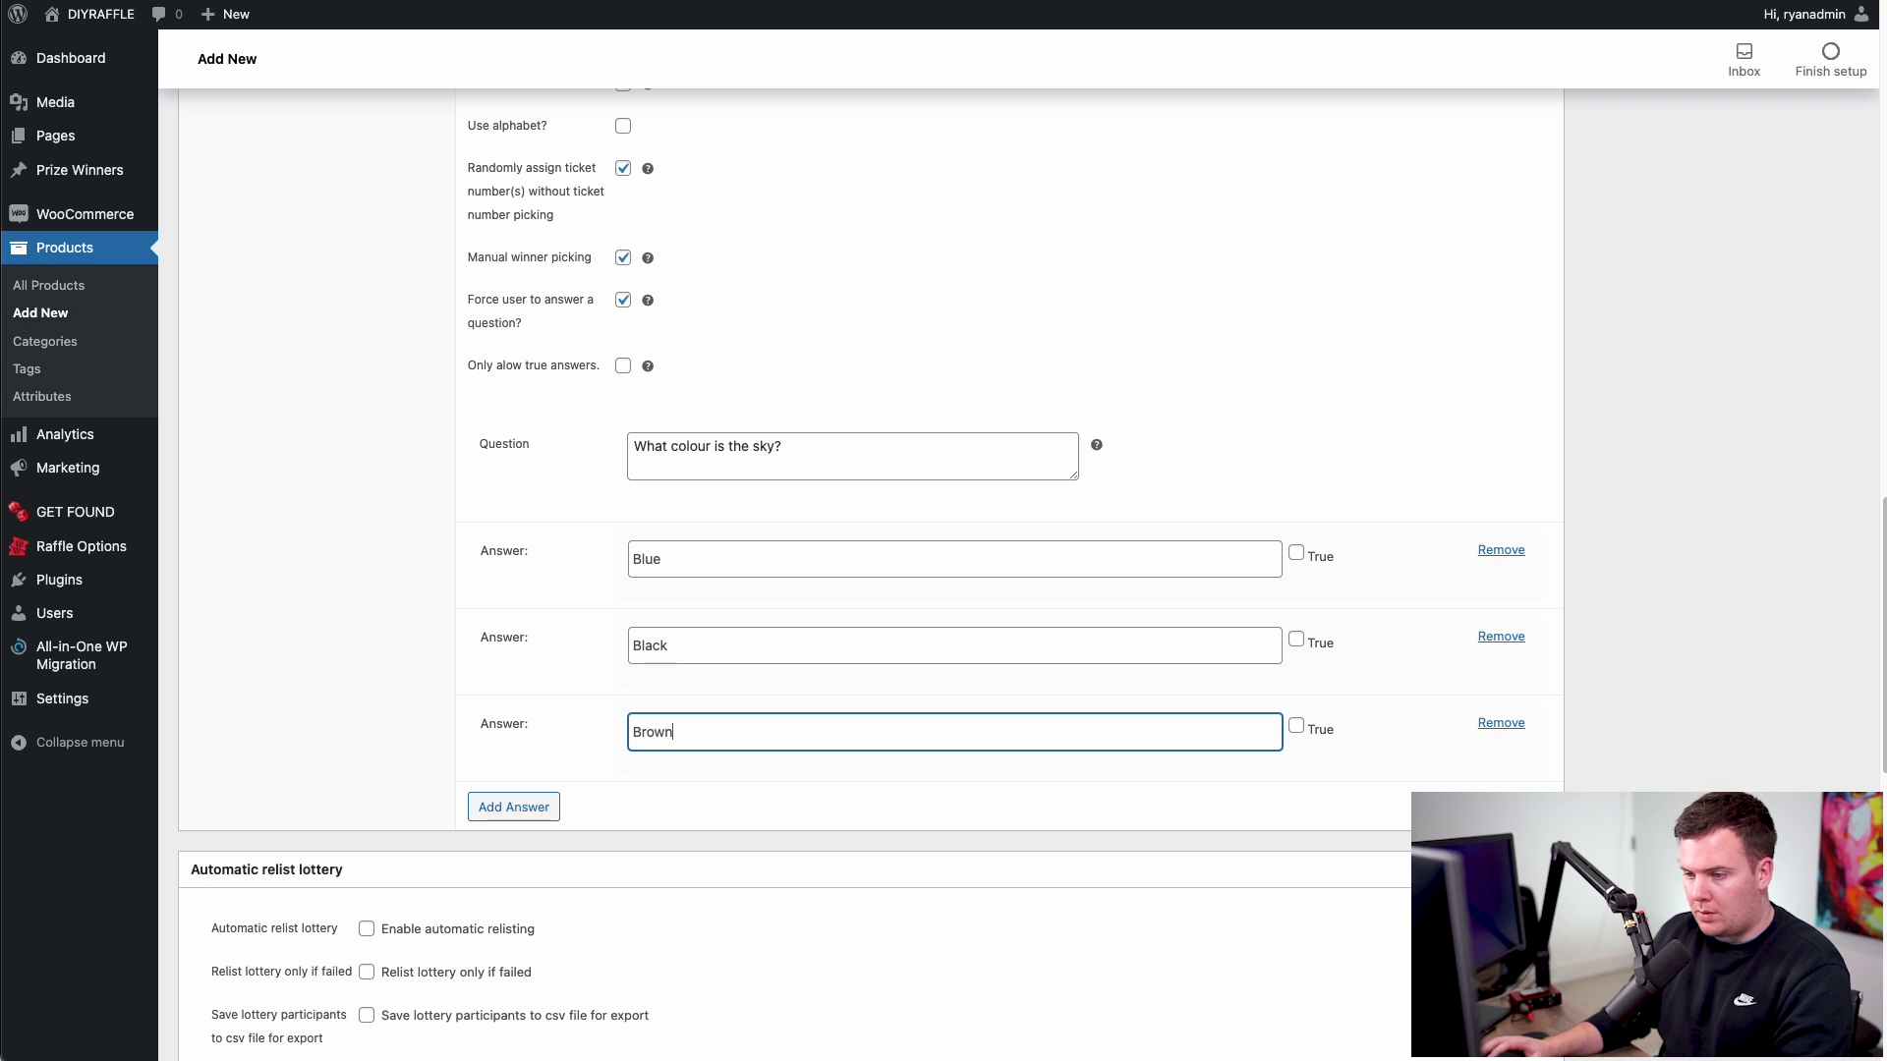
click(879, 802)
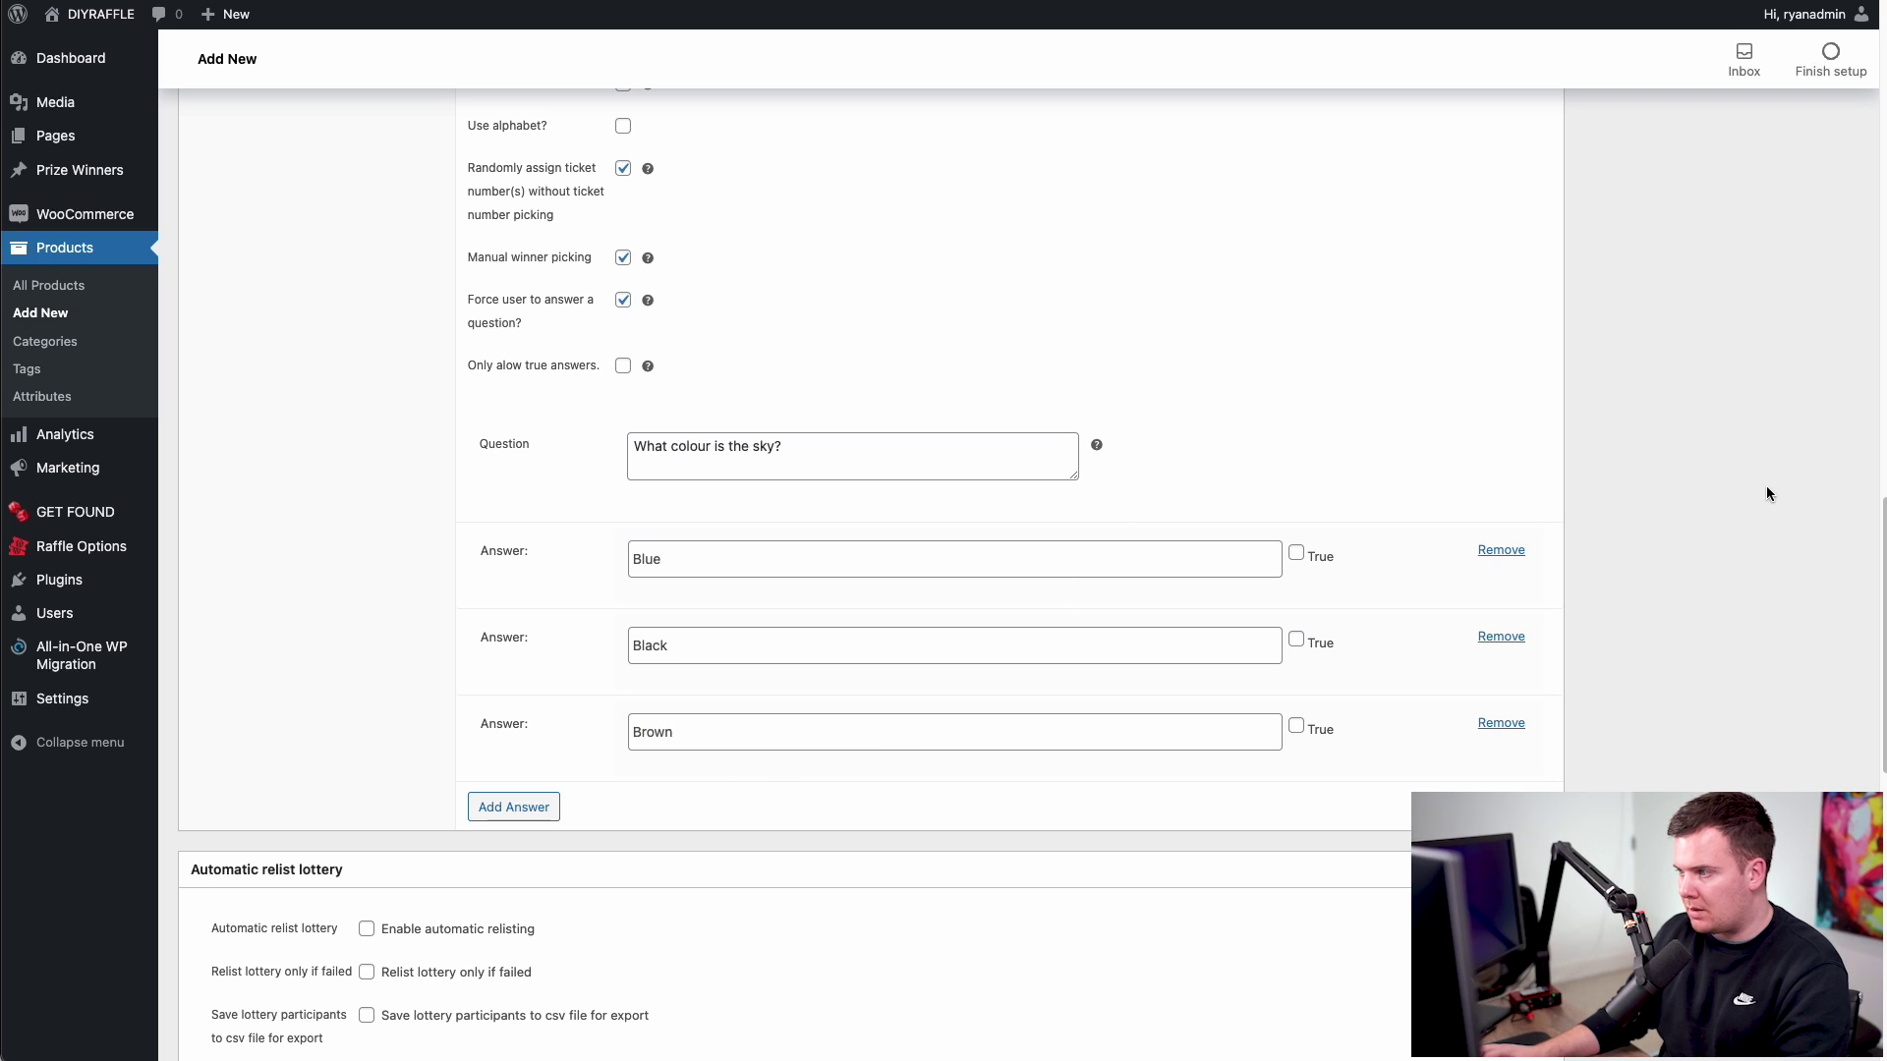
- Mark Blue as the correct answer and review the saved draft
scroll(1688, 531, up, 1)
scroll(1688, 527, up, 1)
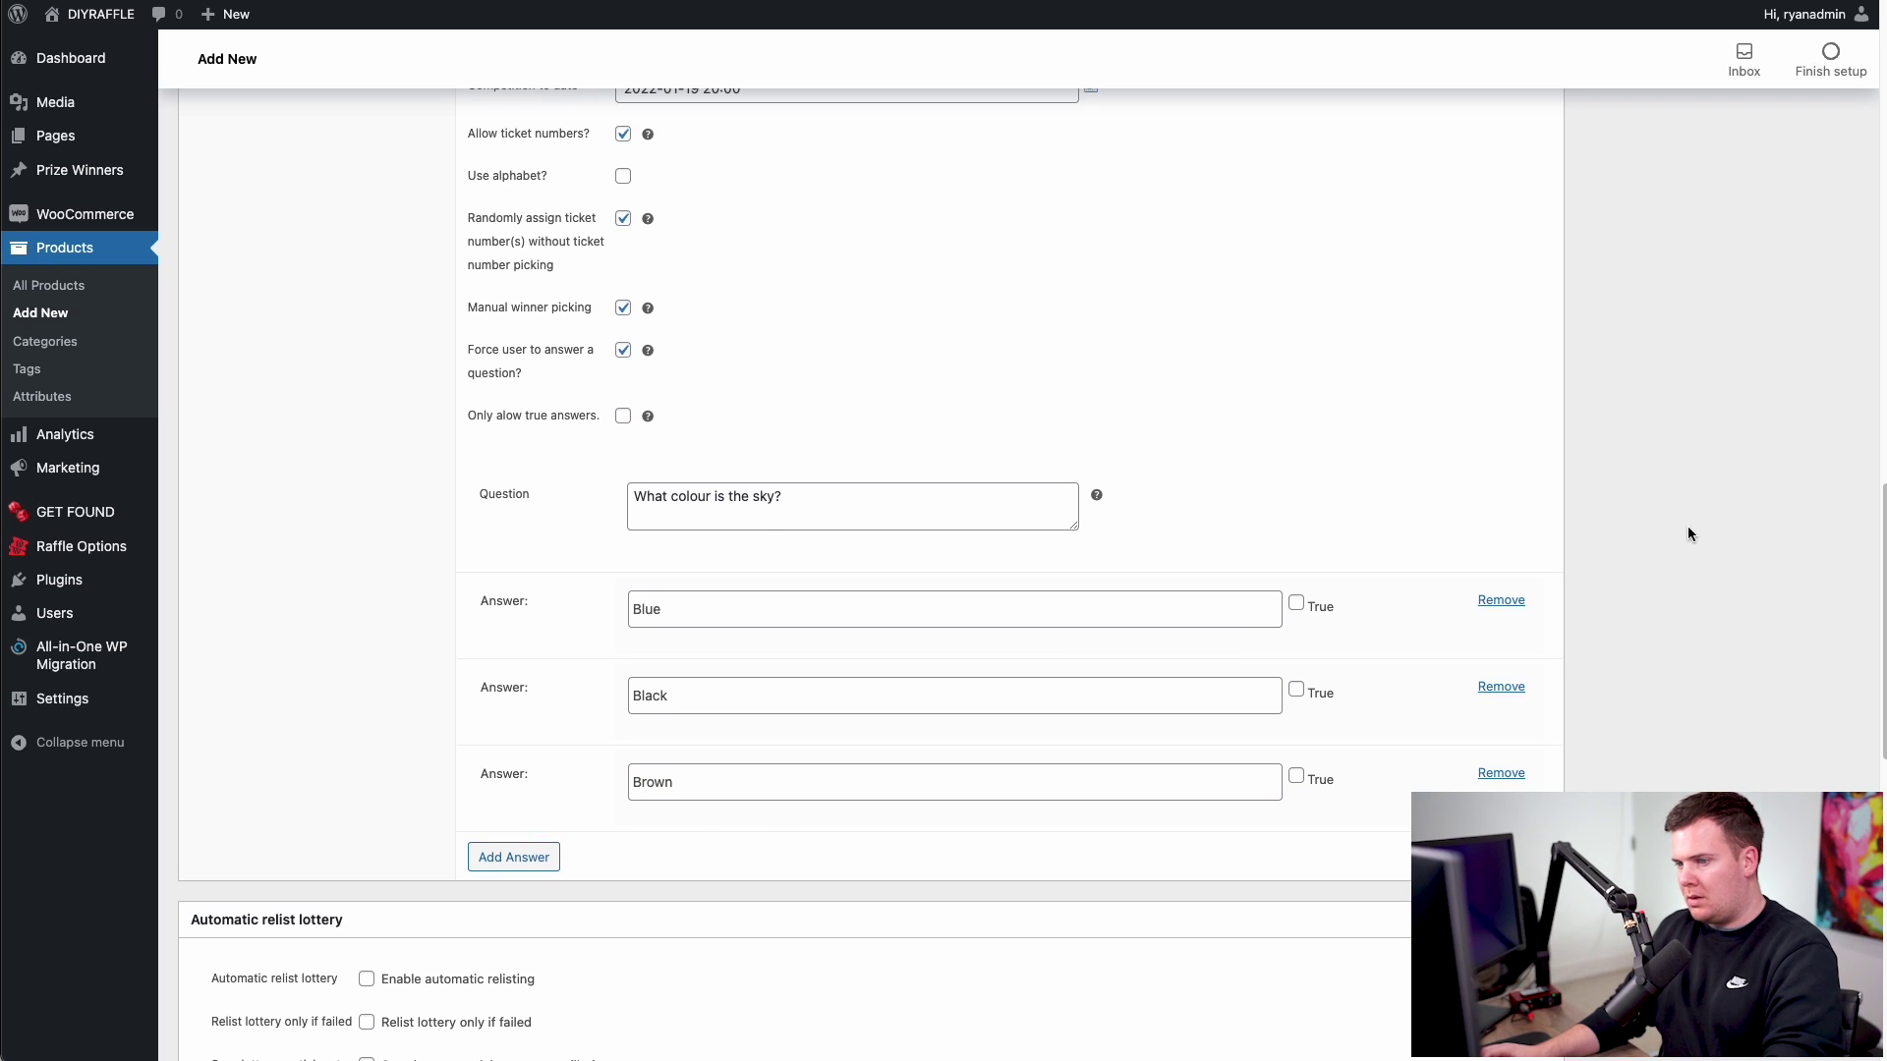
click(1296, 603)
scroll(1603, 505, up, 2)
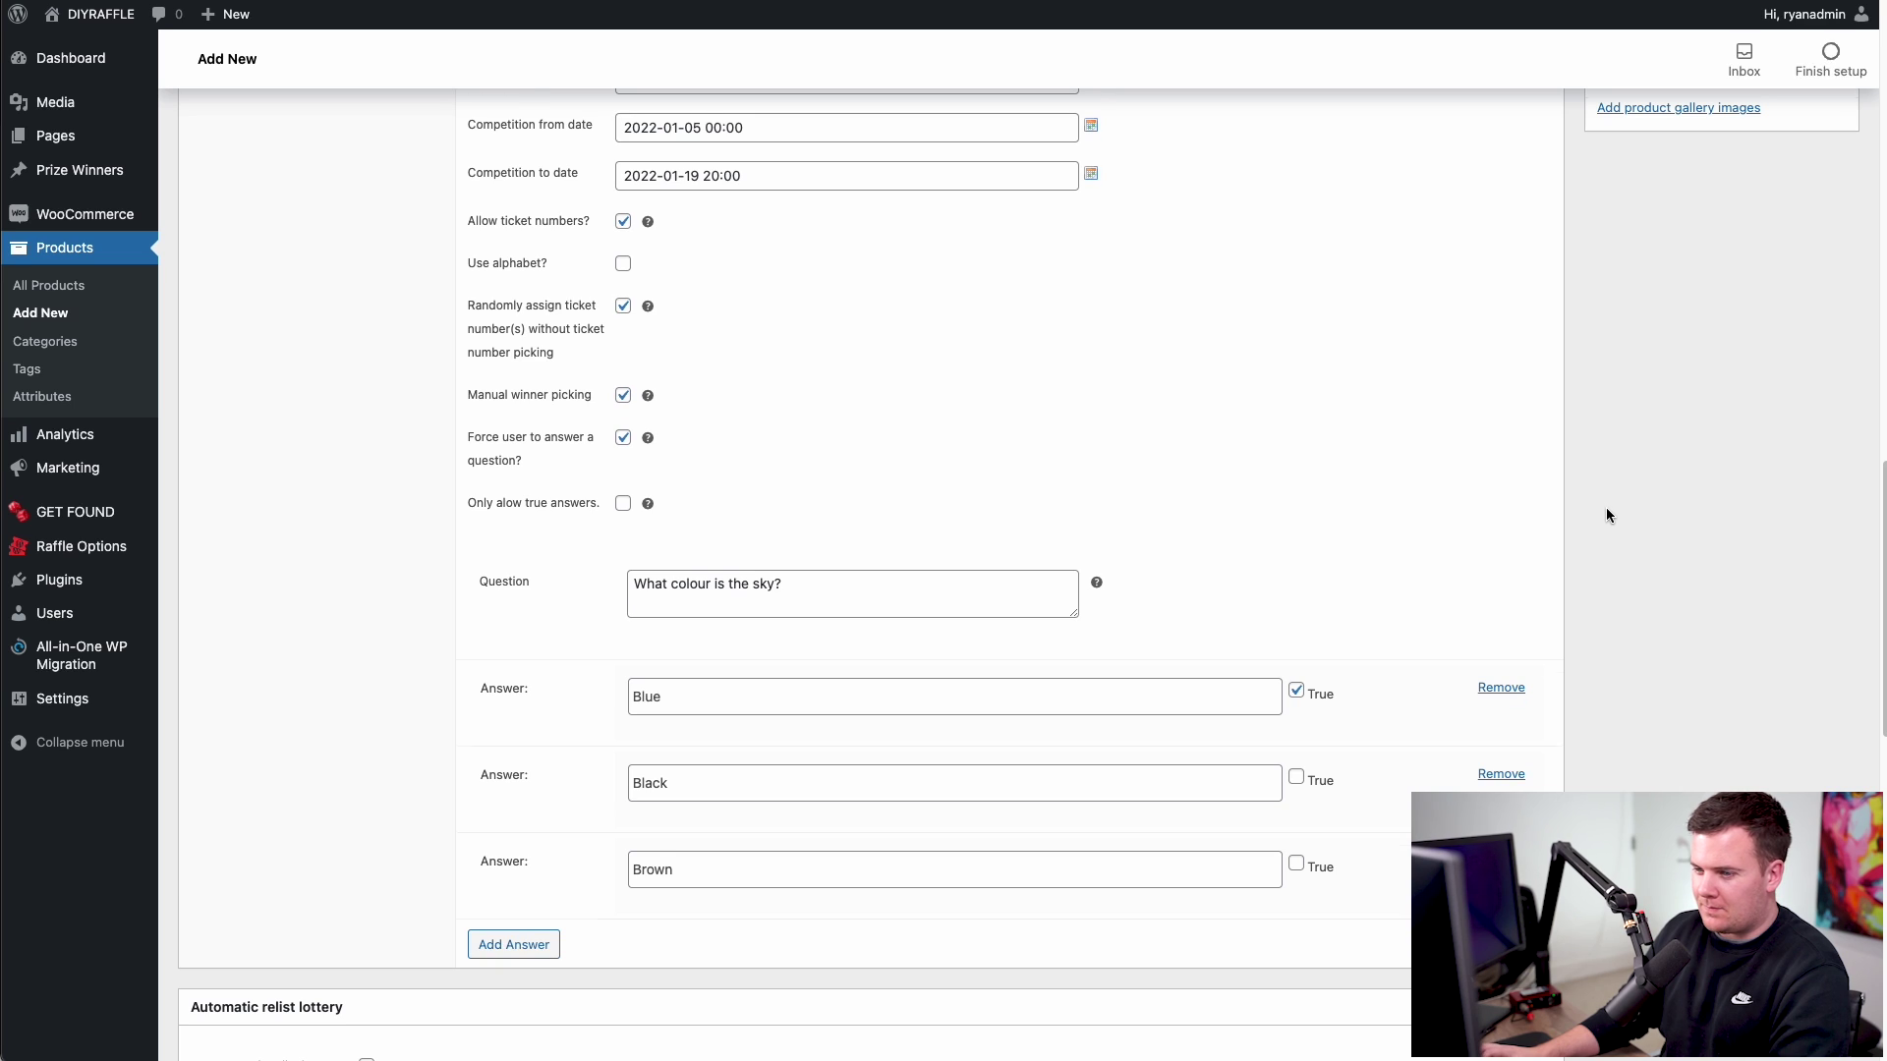
scroll(1573, 521, down, 5)
scroll(1543, 535, down, 6)
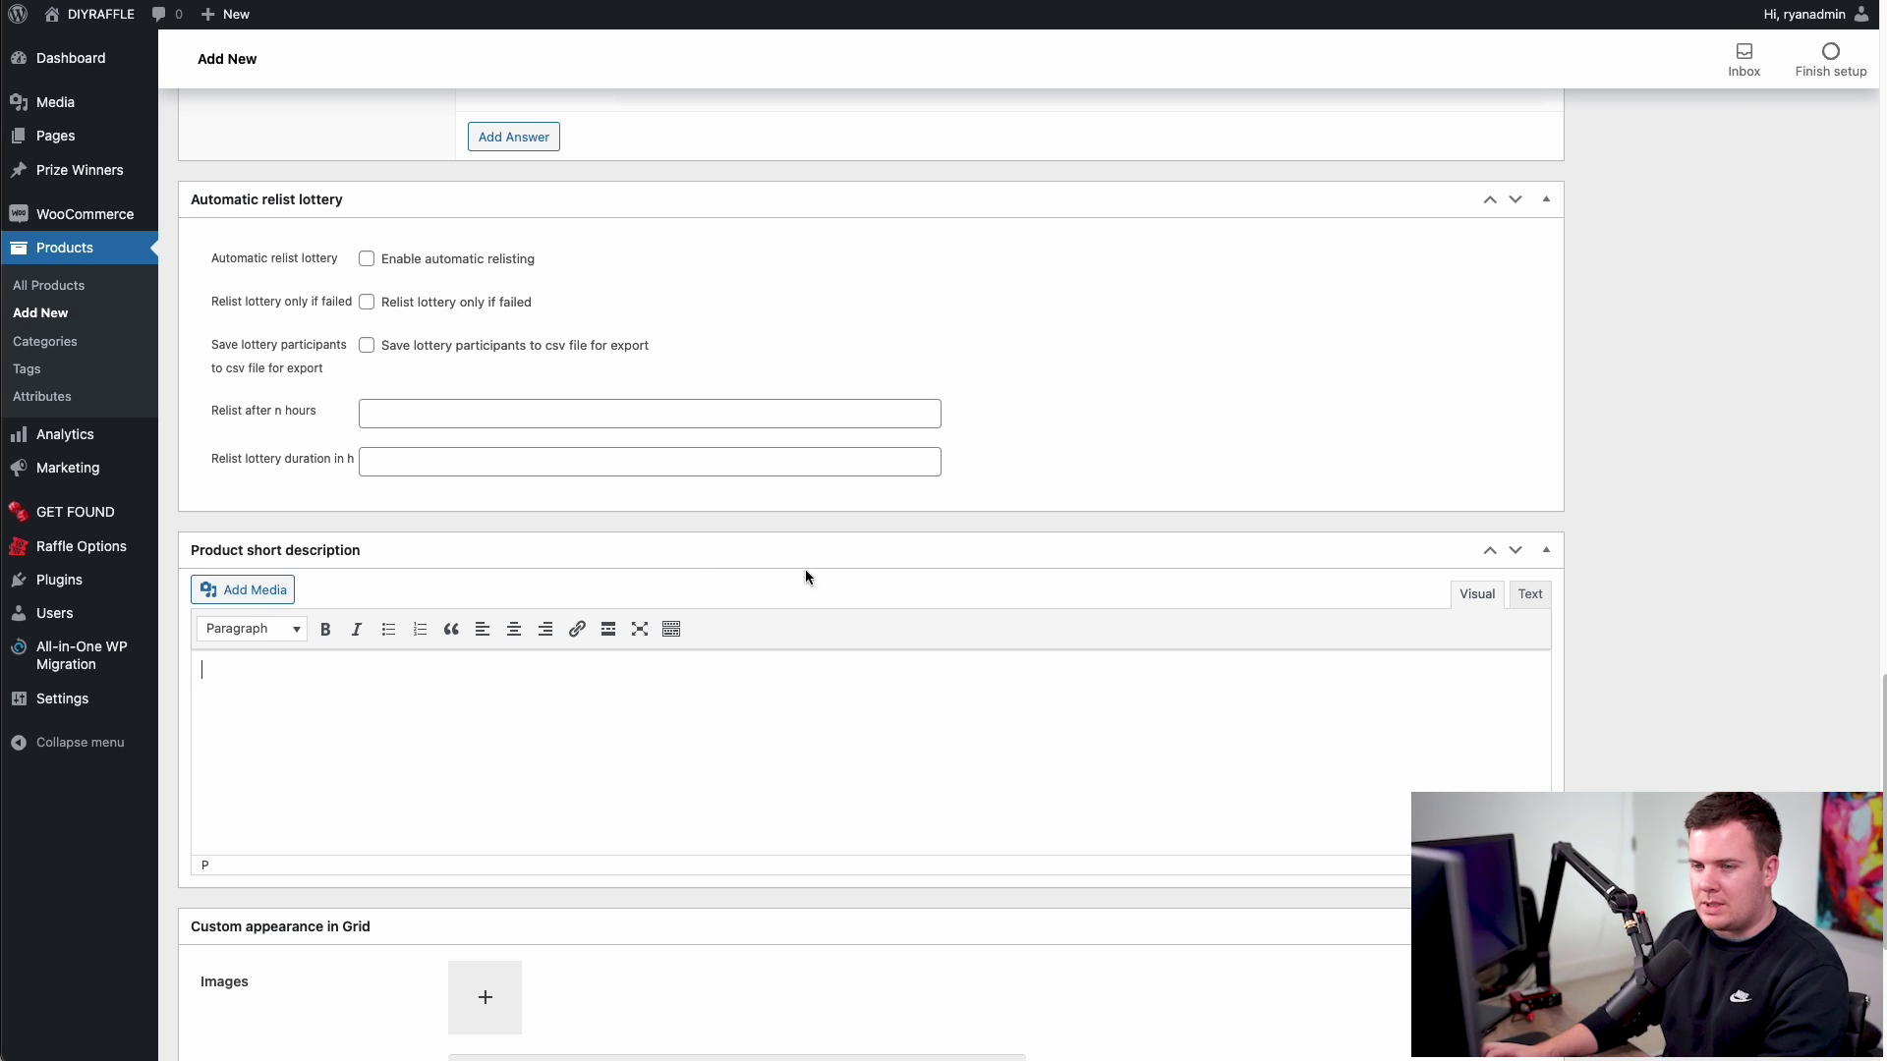
scroll(805, 570, up, 15)
scroll(241, 310, up, 1)
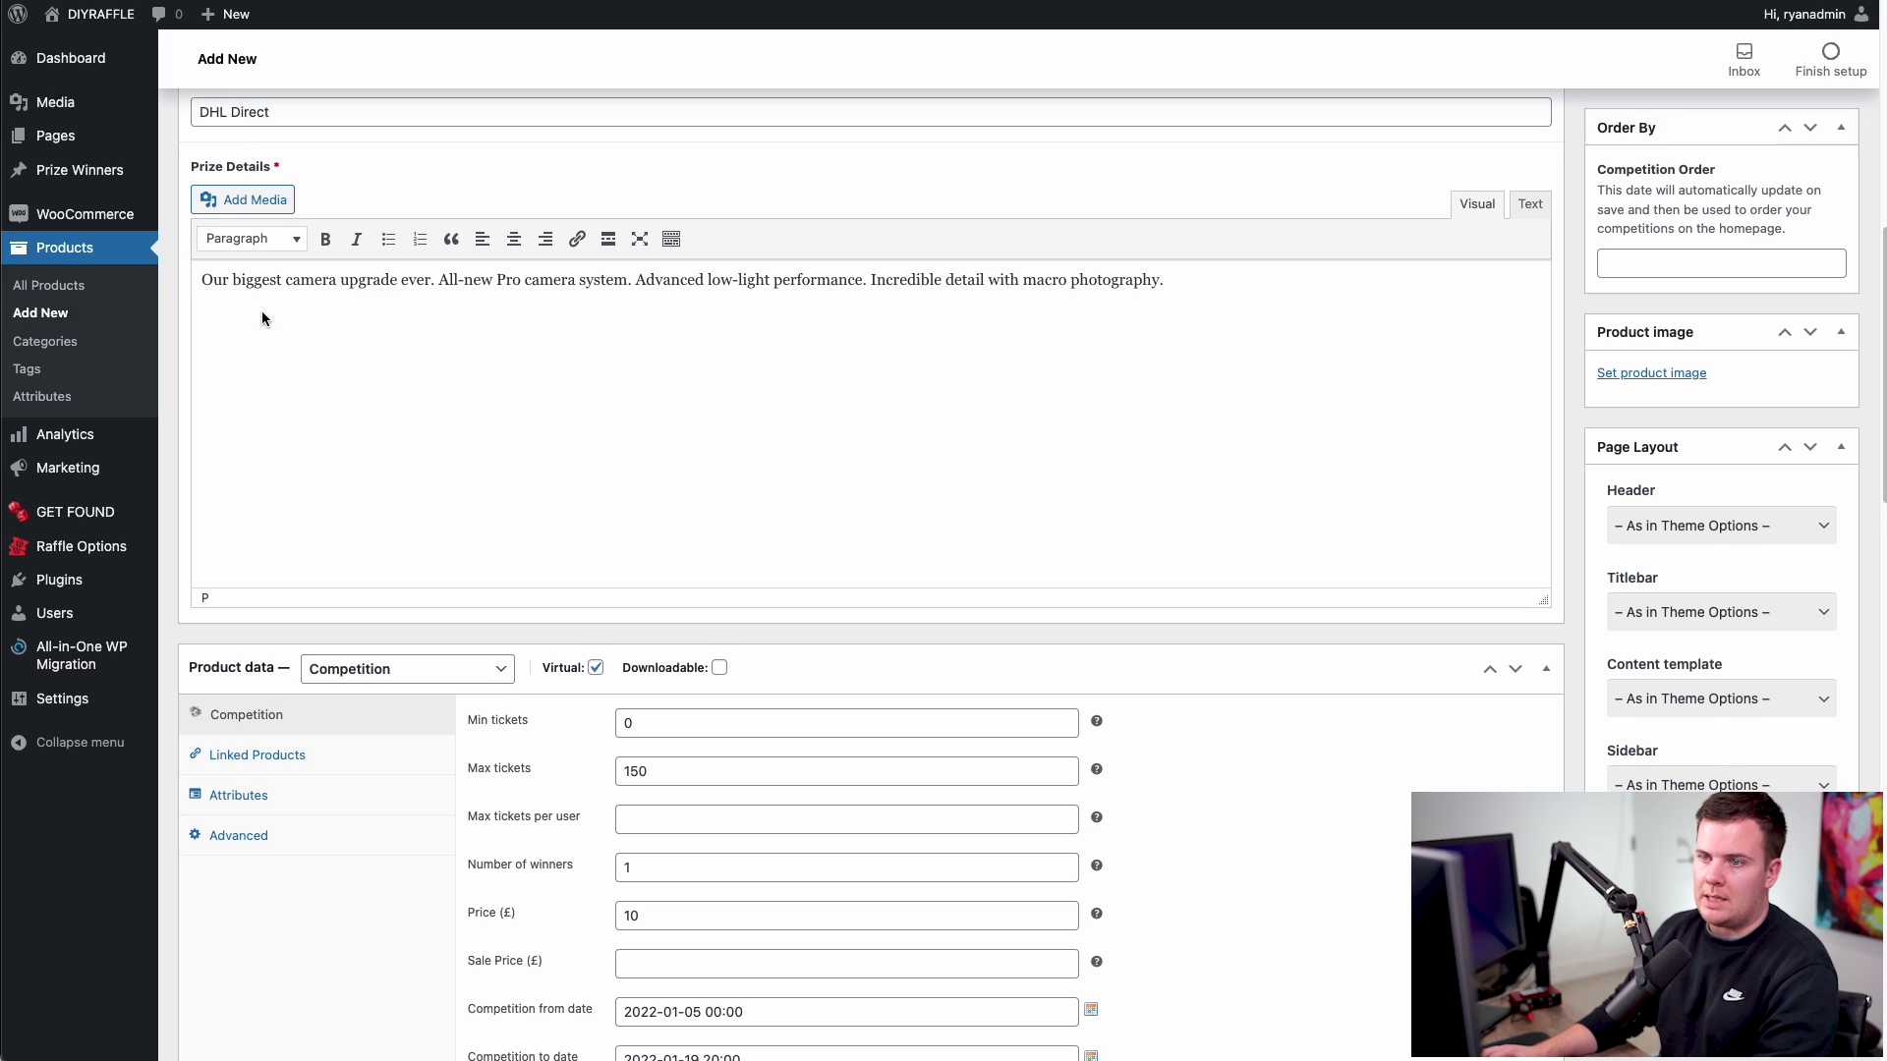
scroll(1622, 425, up, 5)
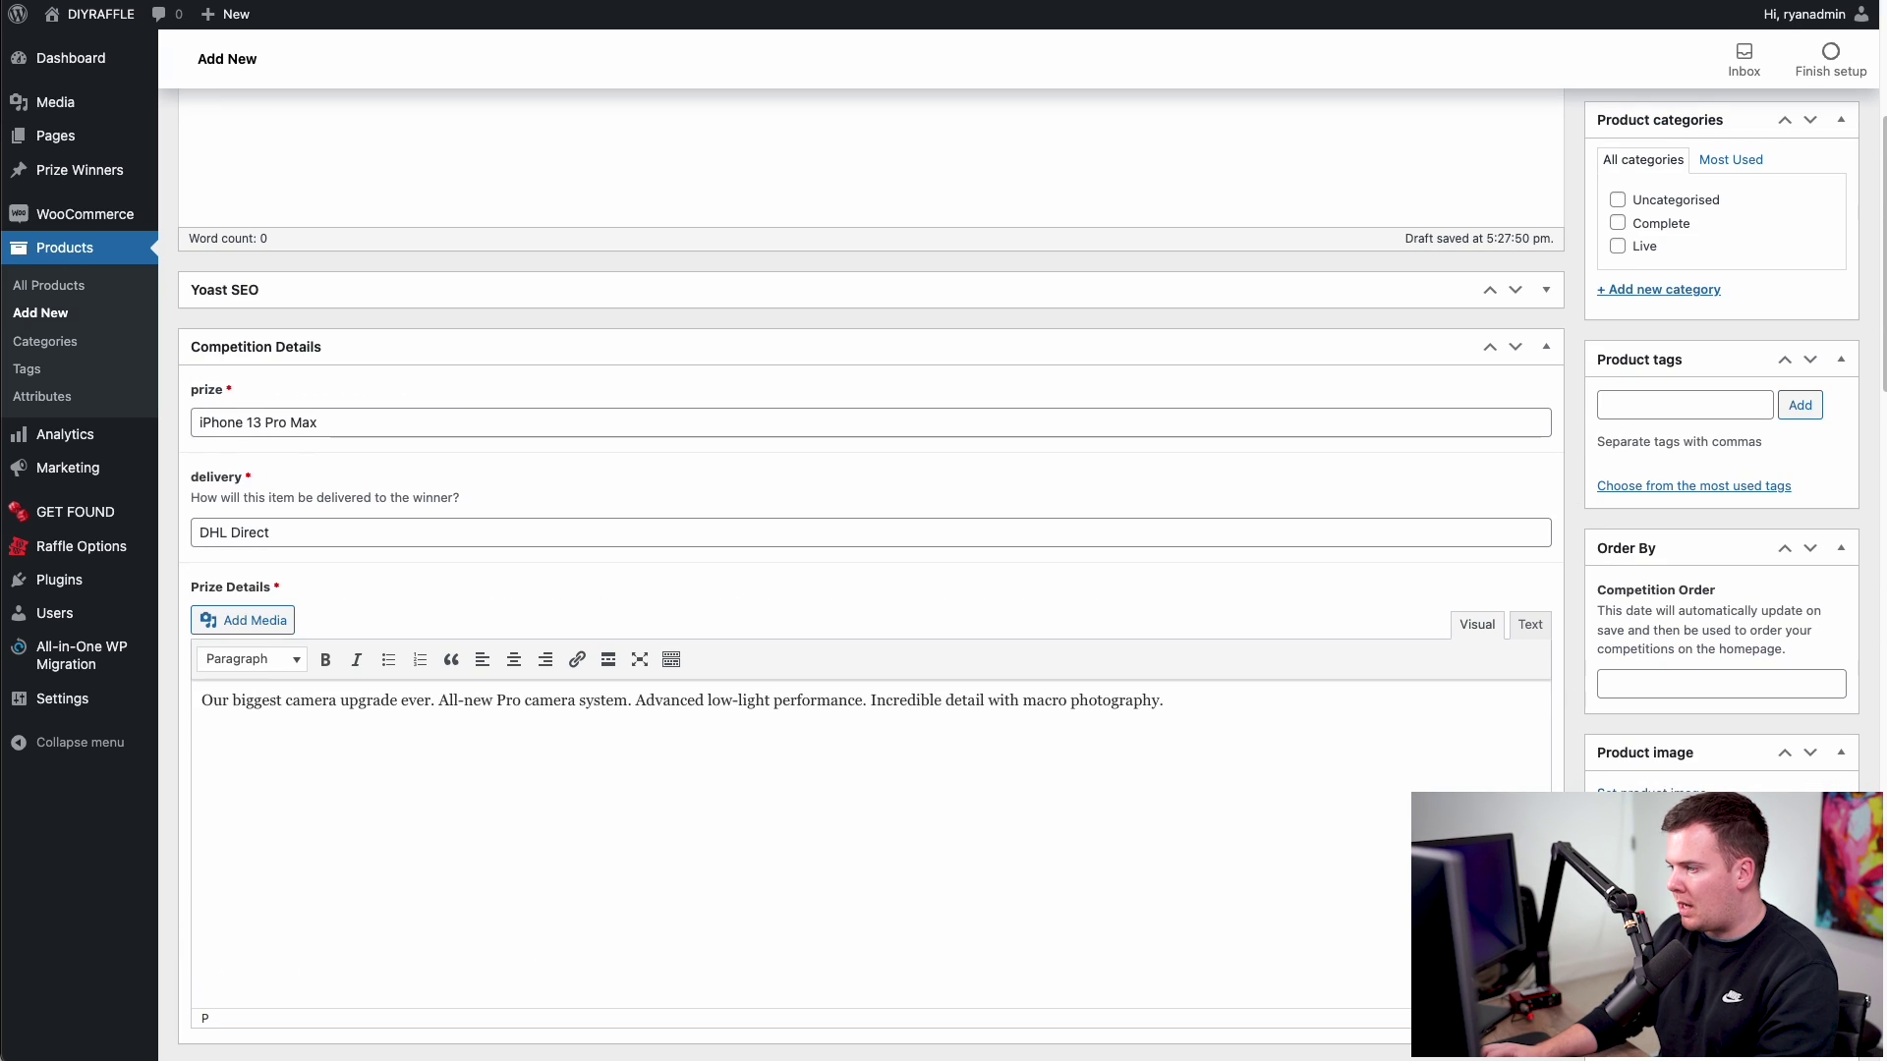
- Set iphone.jpg from the Media Library as the product image after previewing its URL
scroll(1660, 796, up, 2)
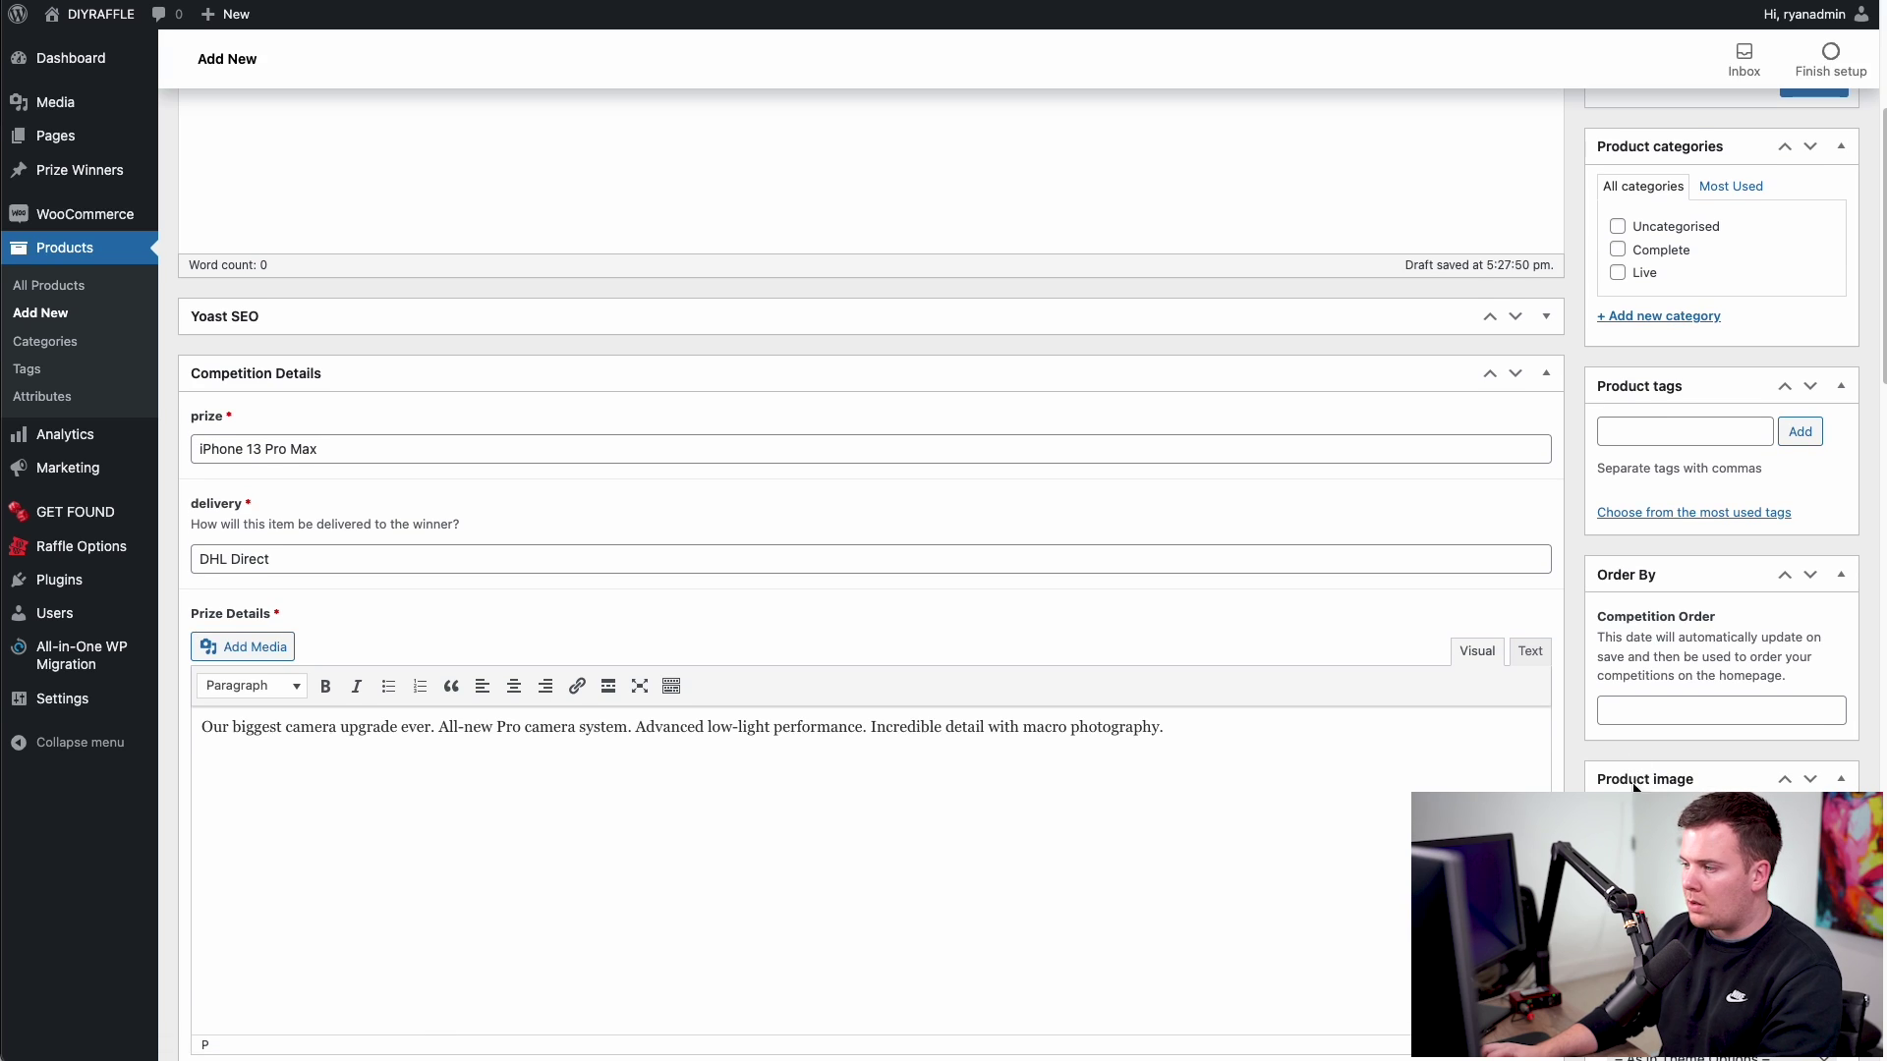
click(1661, 816)
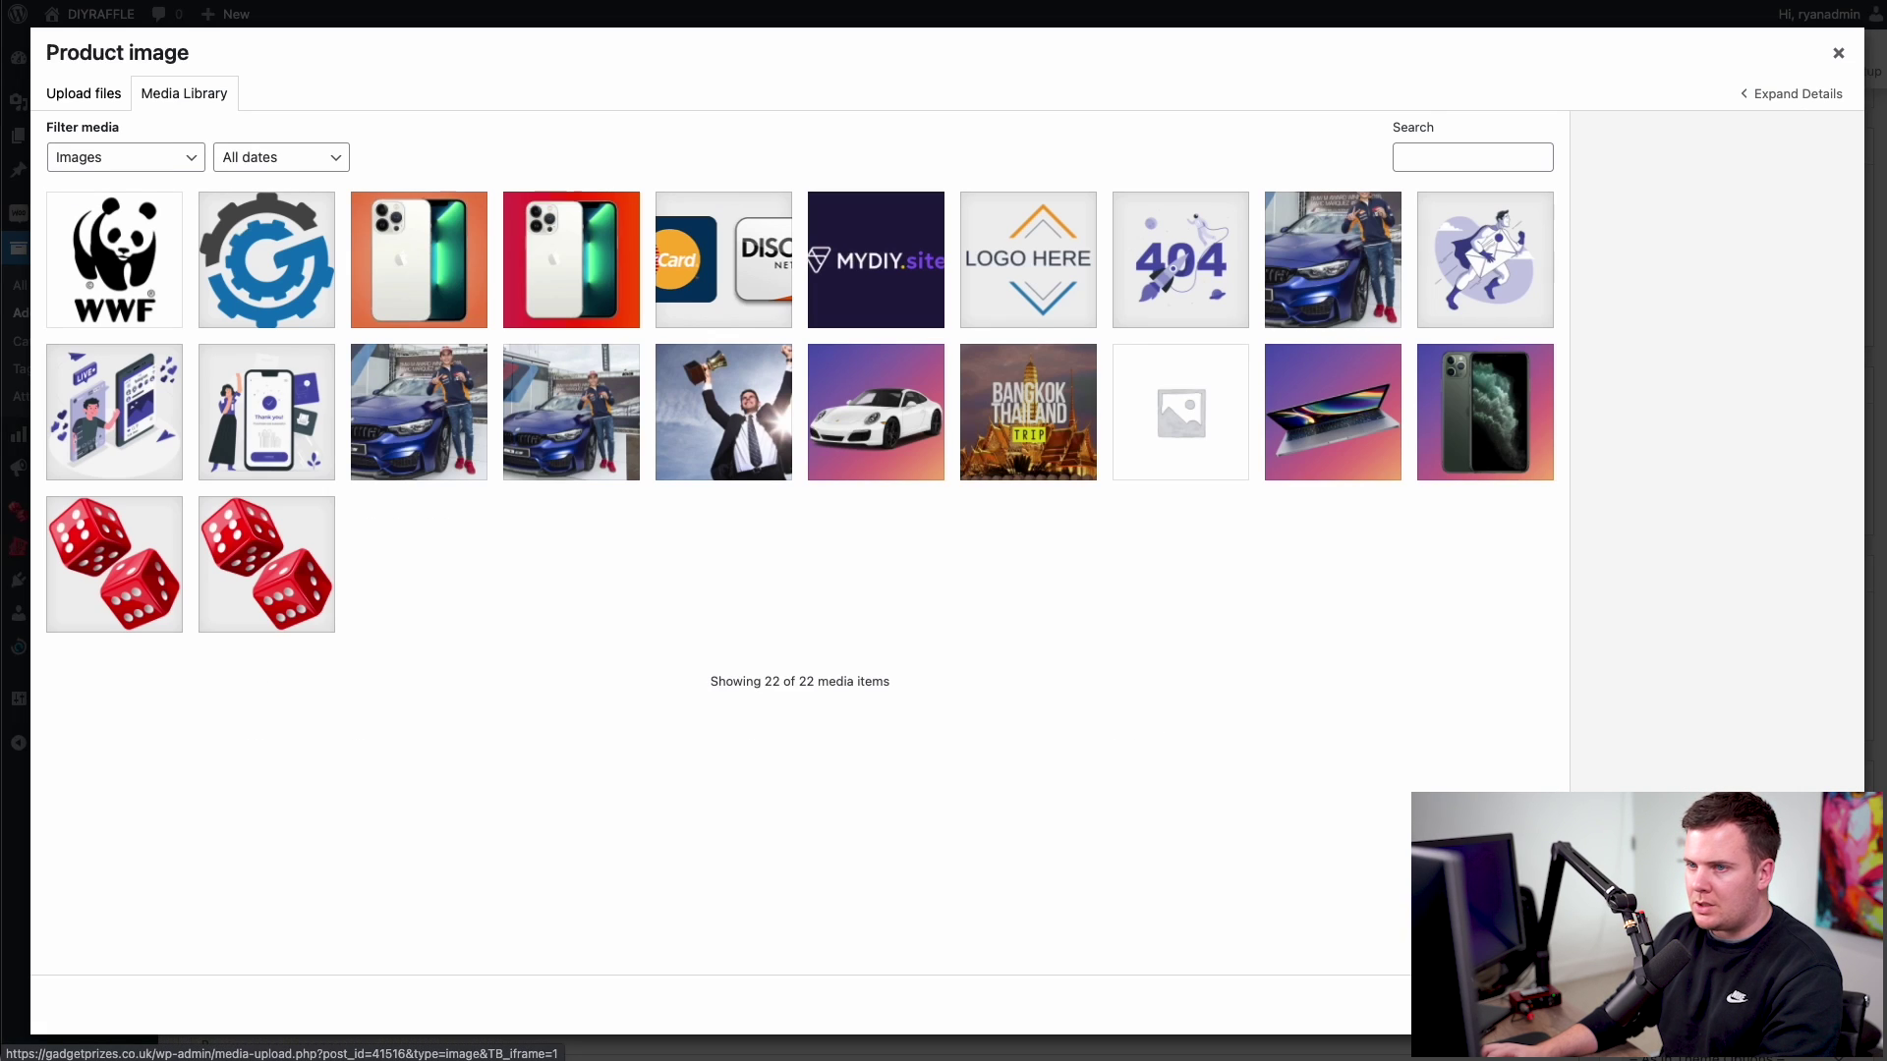
click(434, 307)
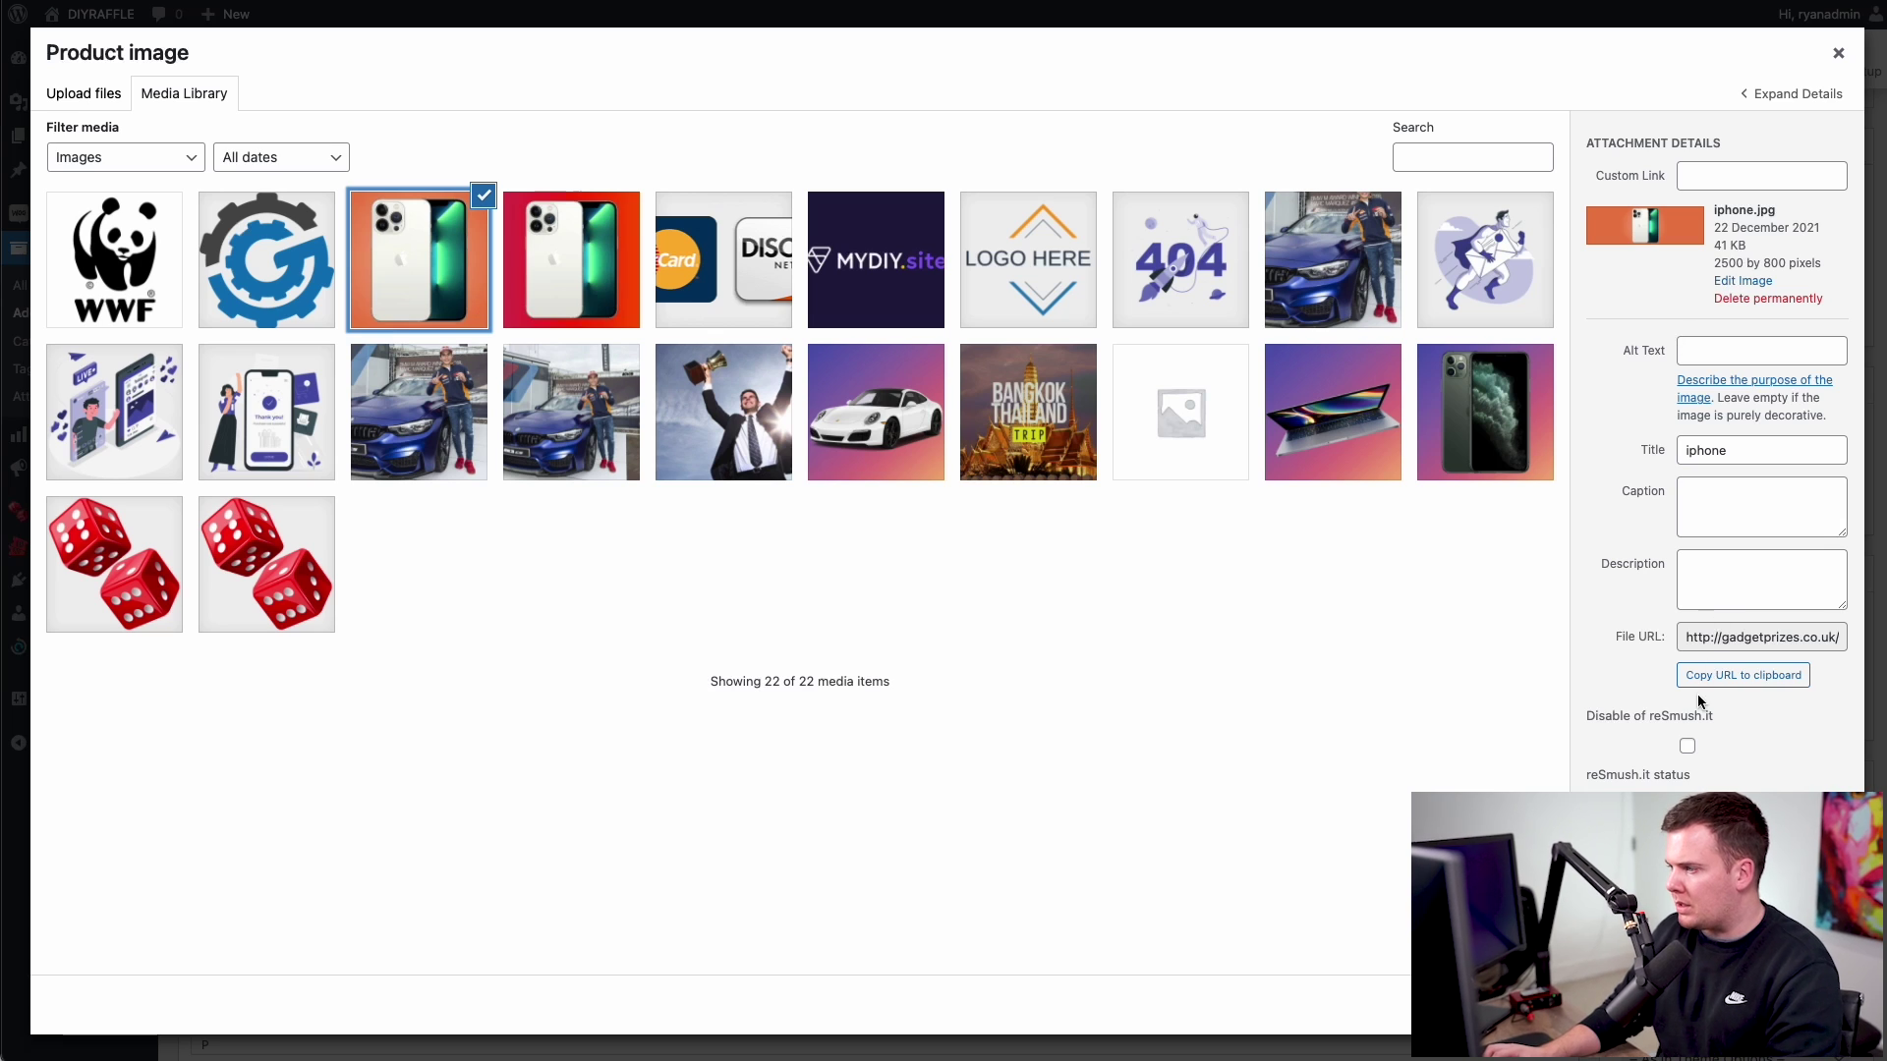
click(1755, 637)
click(1742, 675)
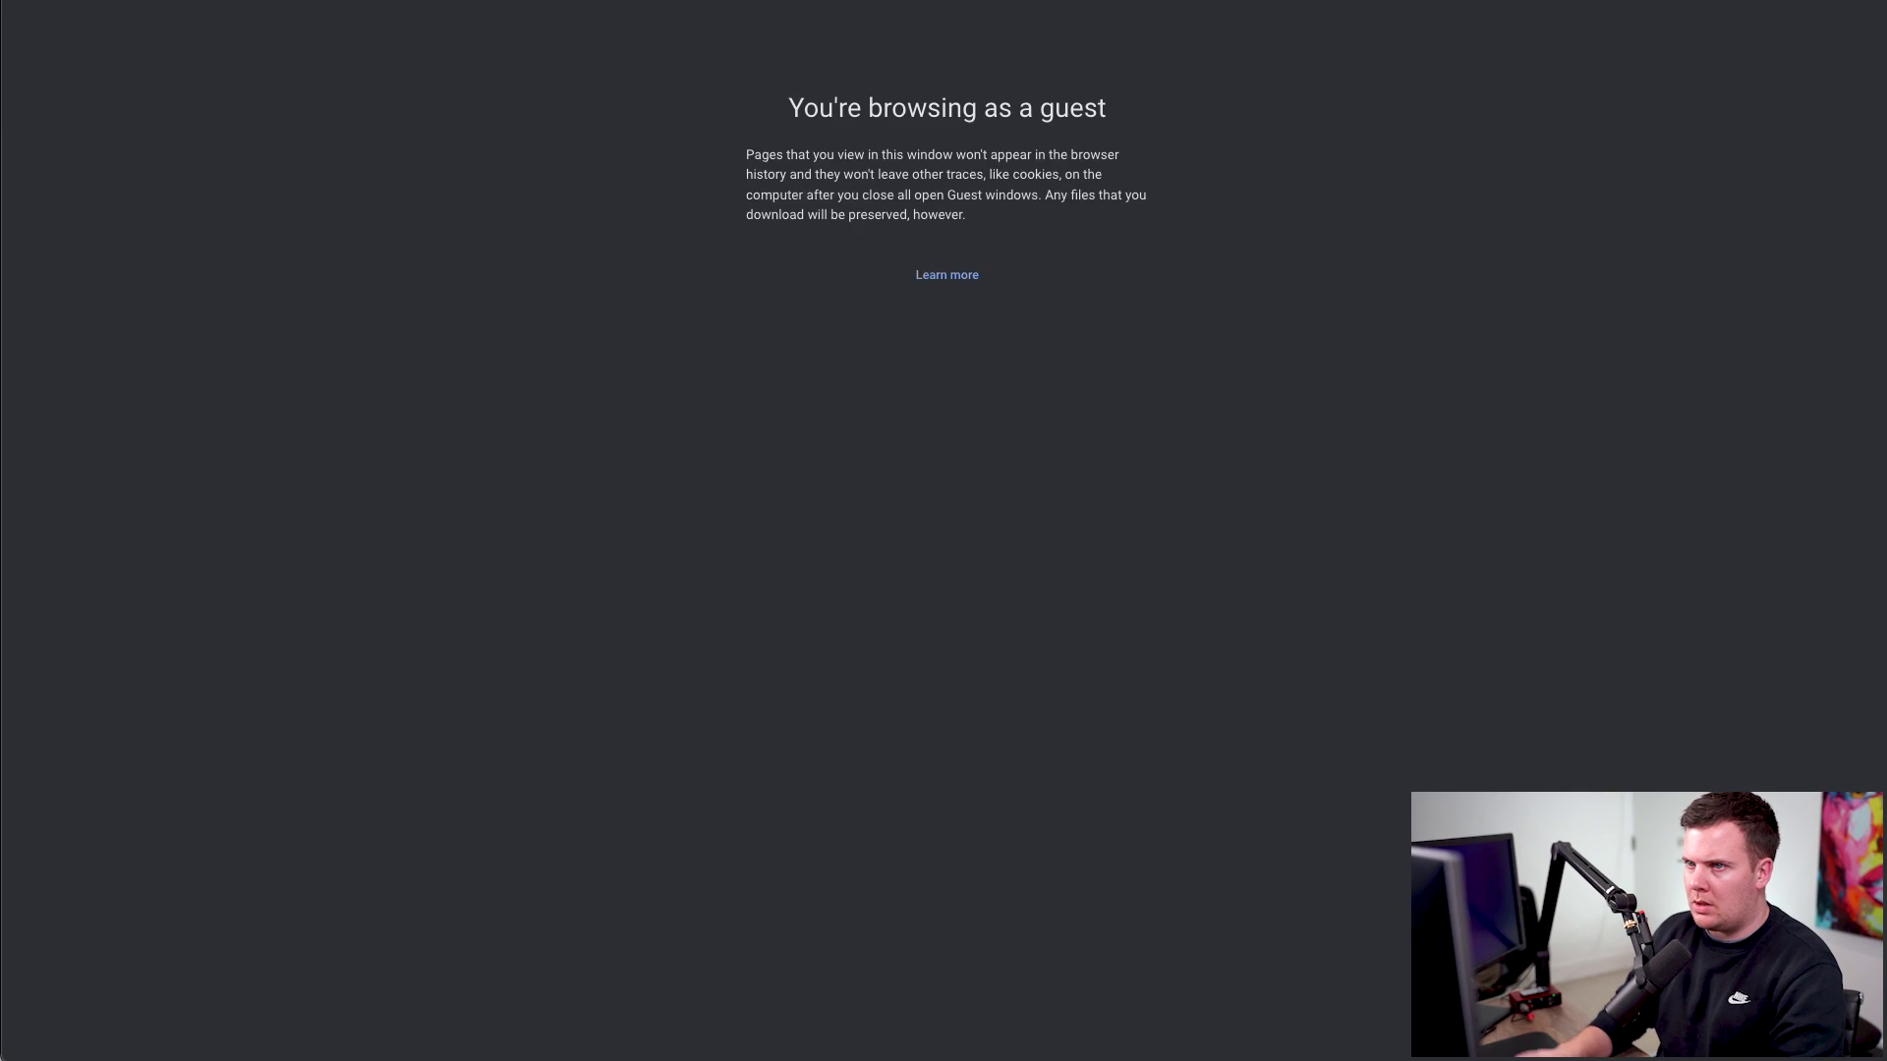
key(super+v)
key(Return)
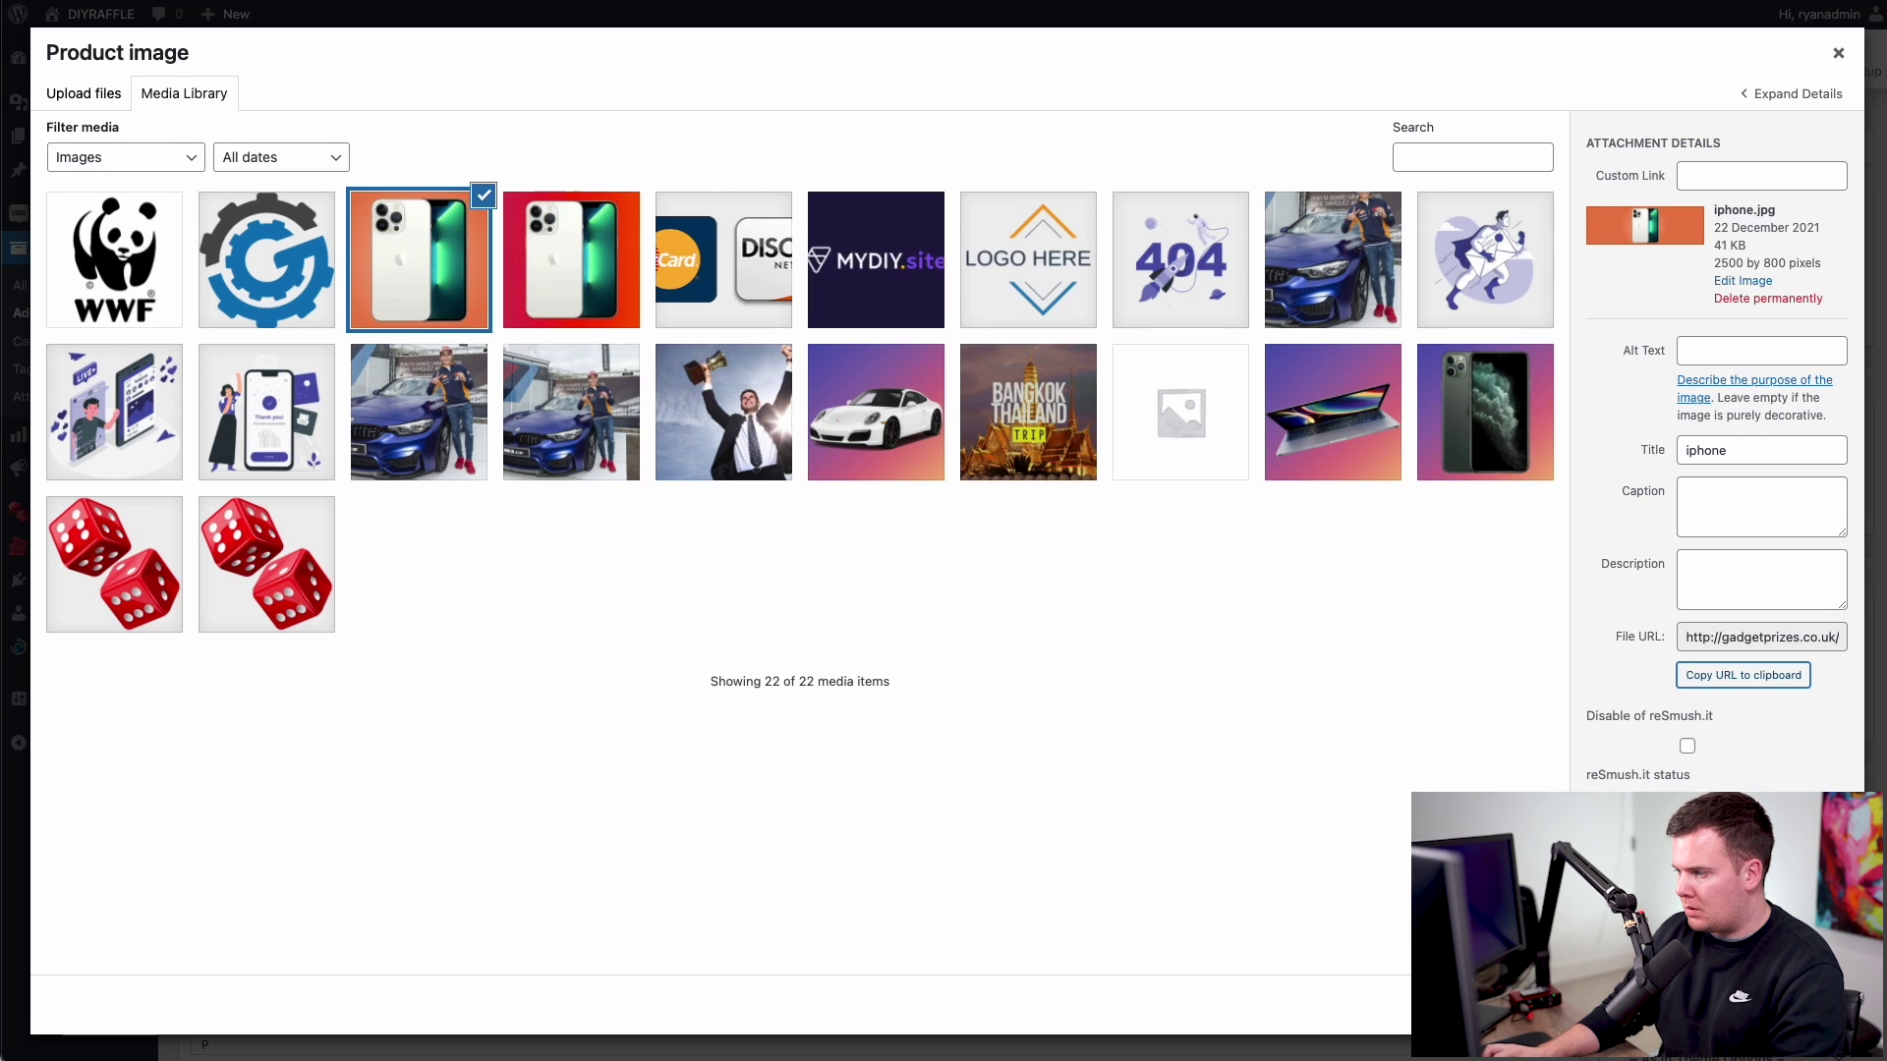
click(1788, 1004)
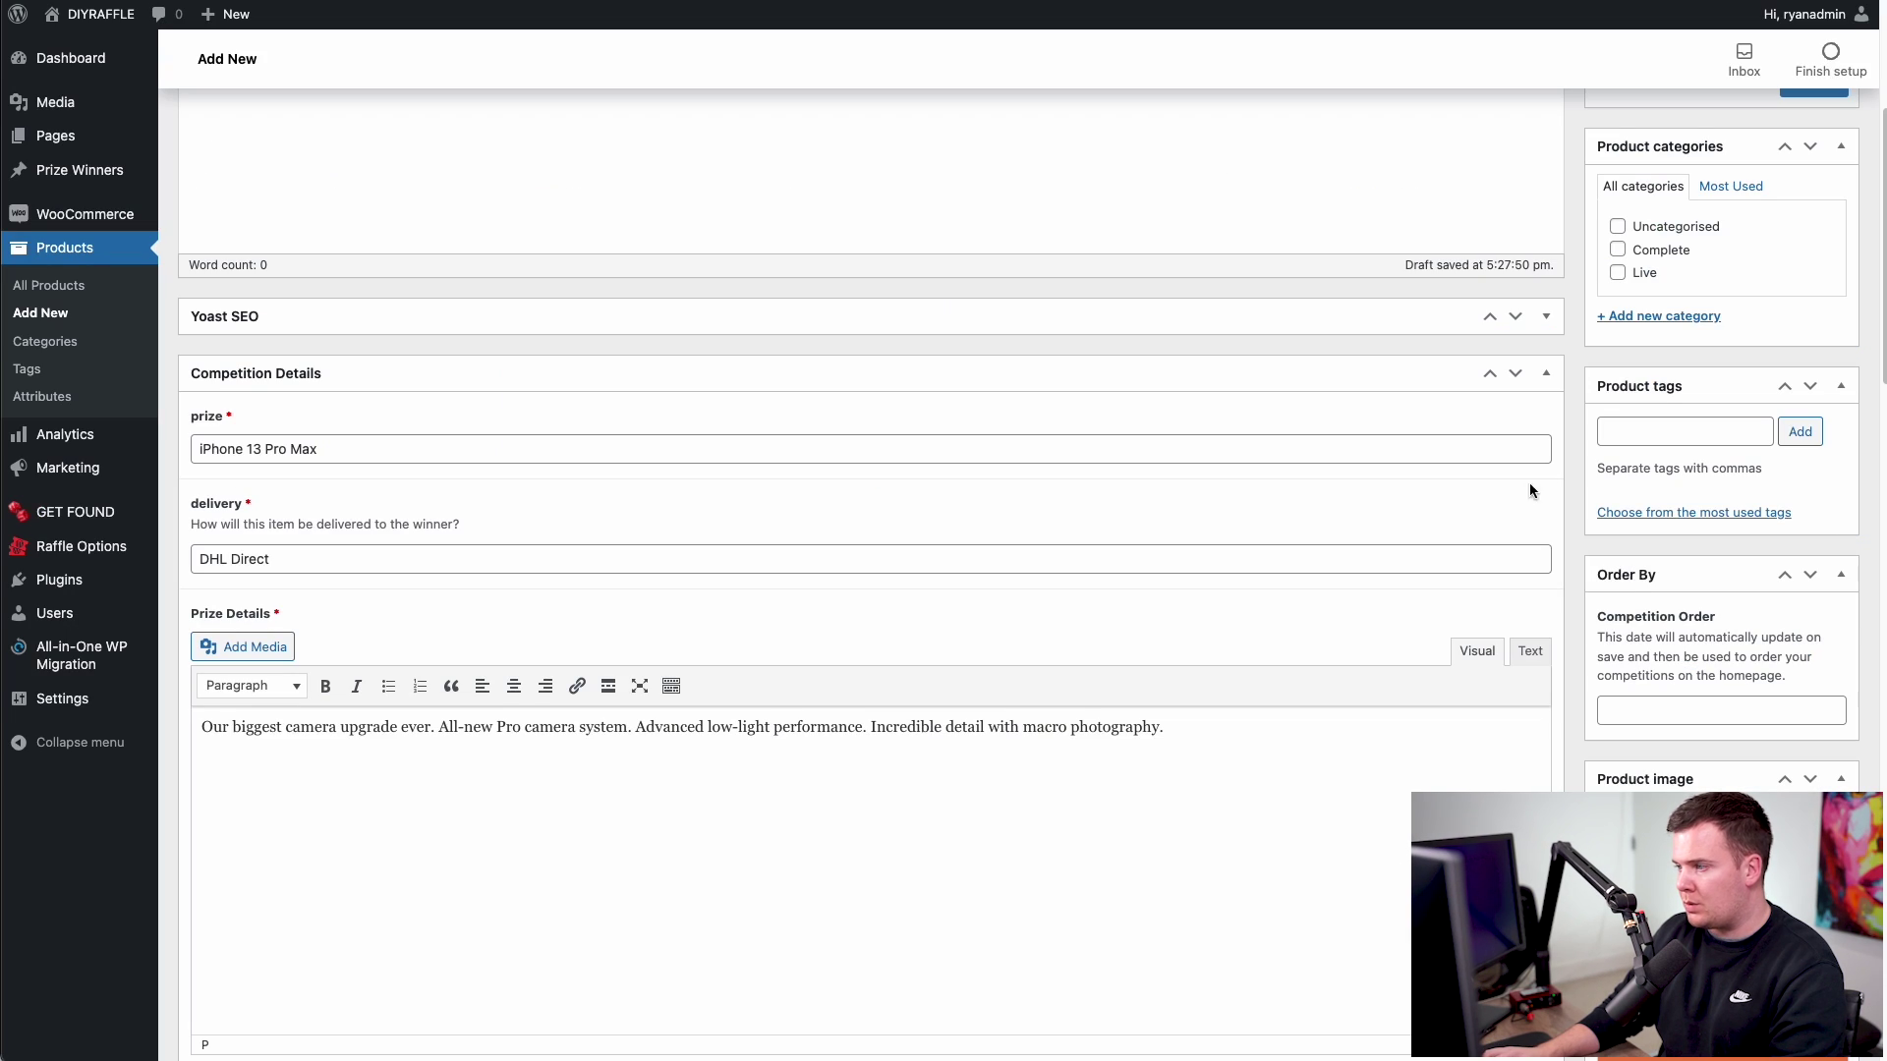
- Tick only the Live category, leaving Complete unticked, and publish the iPhone 13 Pro Max competition
scroll(1576, 718, down, 2)
scroll(1576, 719, up, 2)
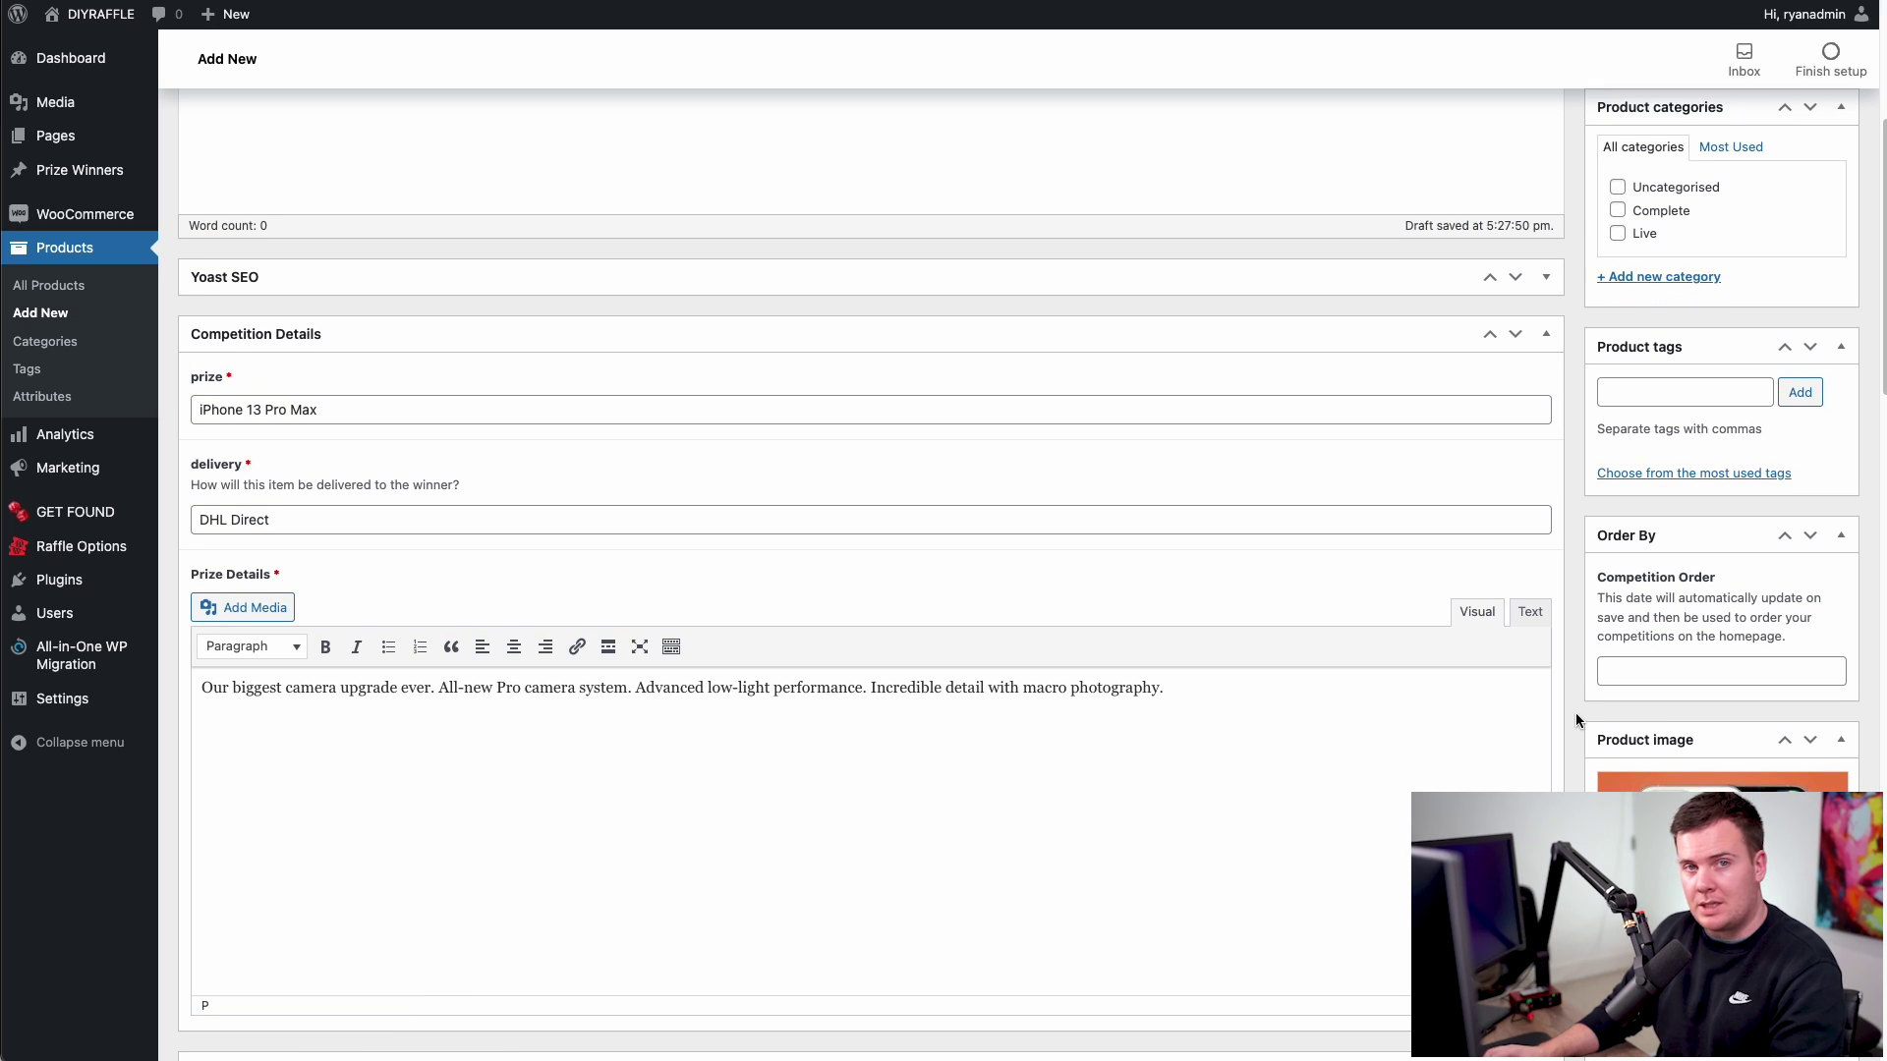
scroll(1576, 718, up, 1)
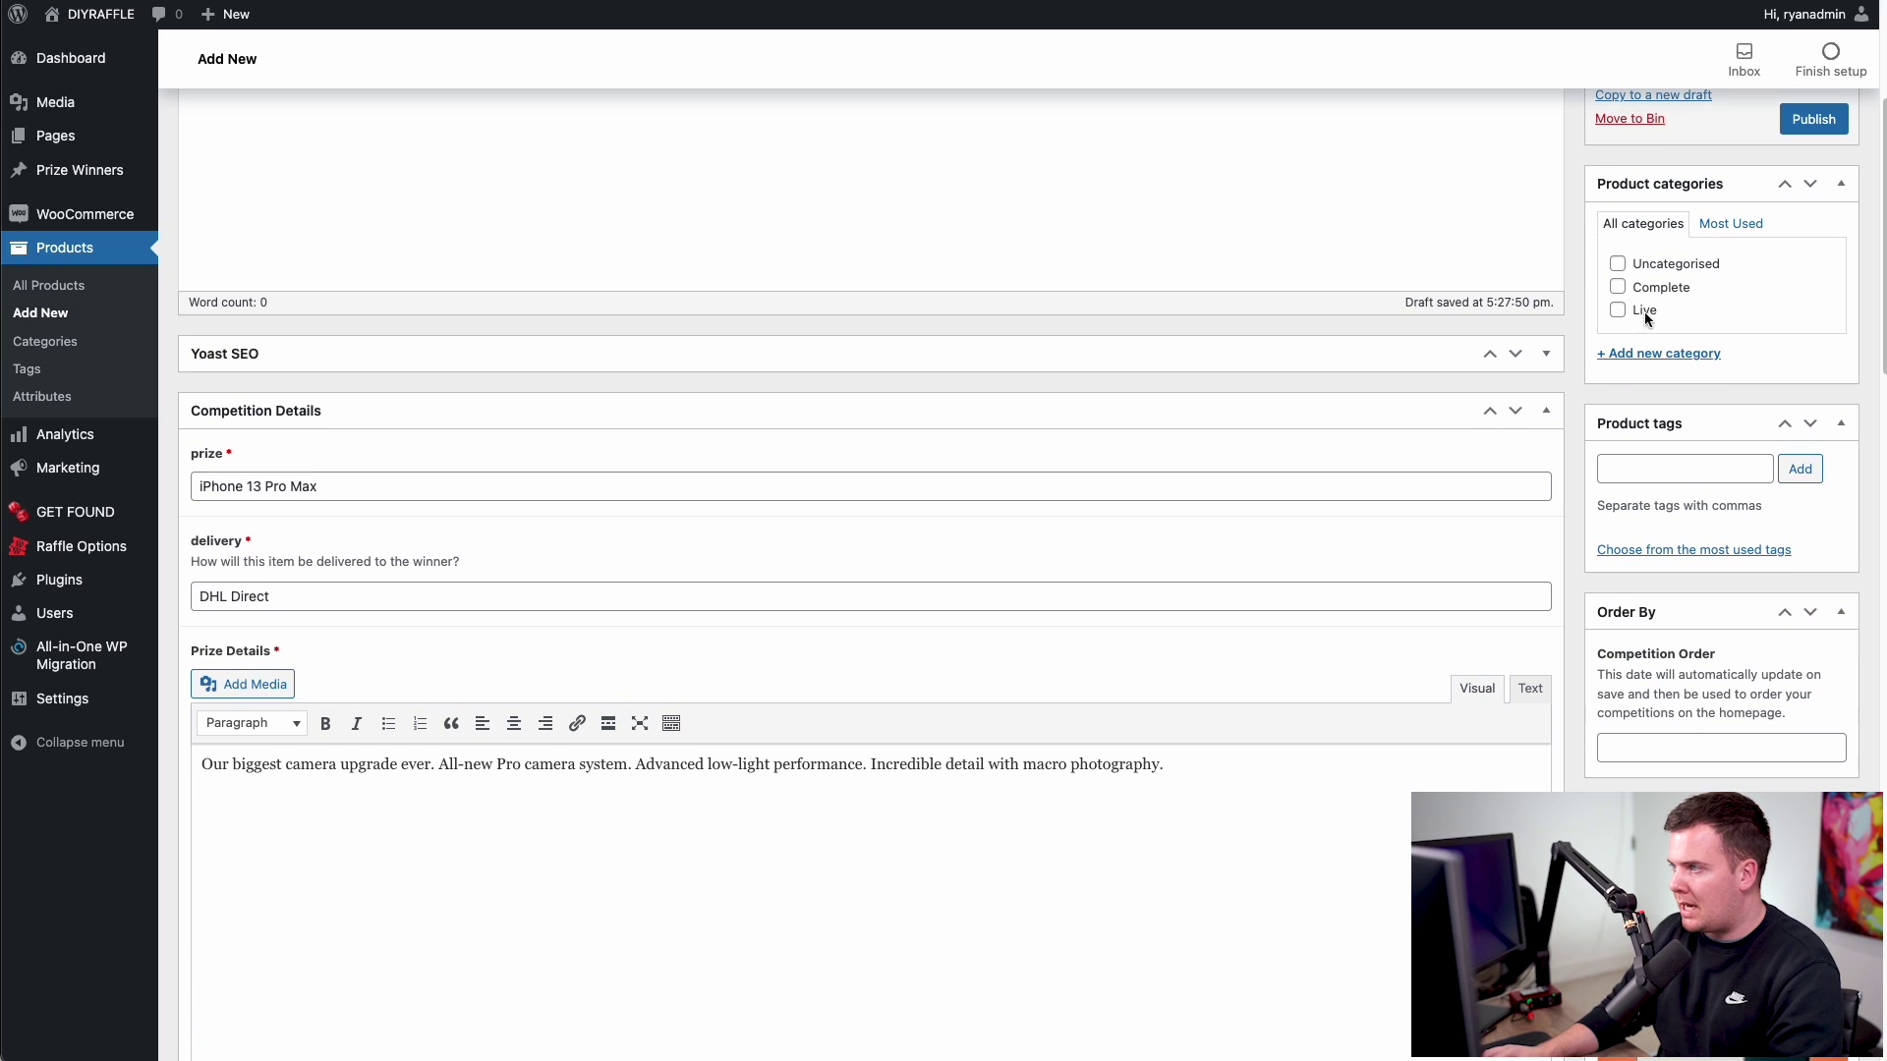
click(1617, 311)
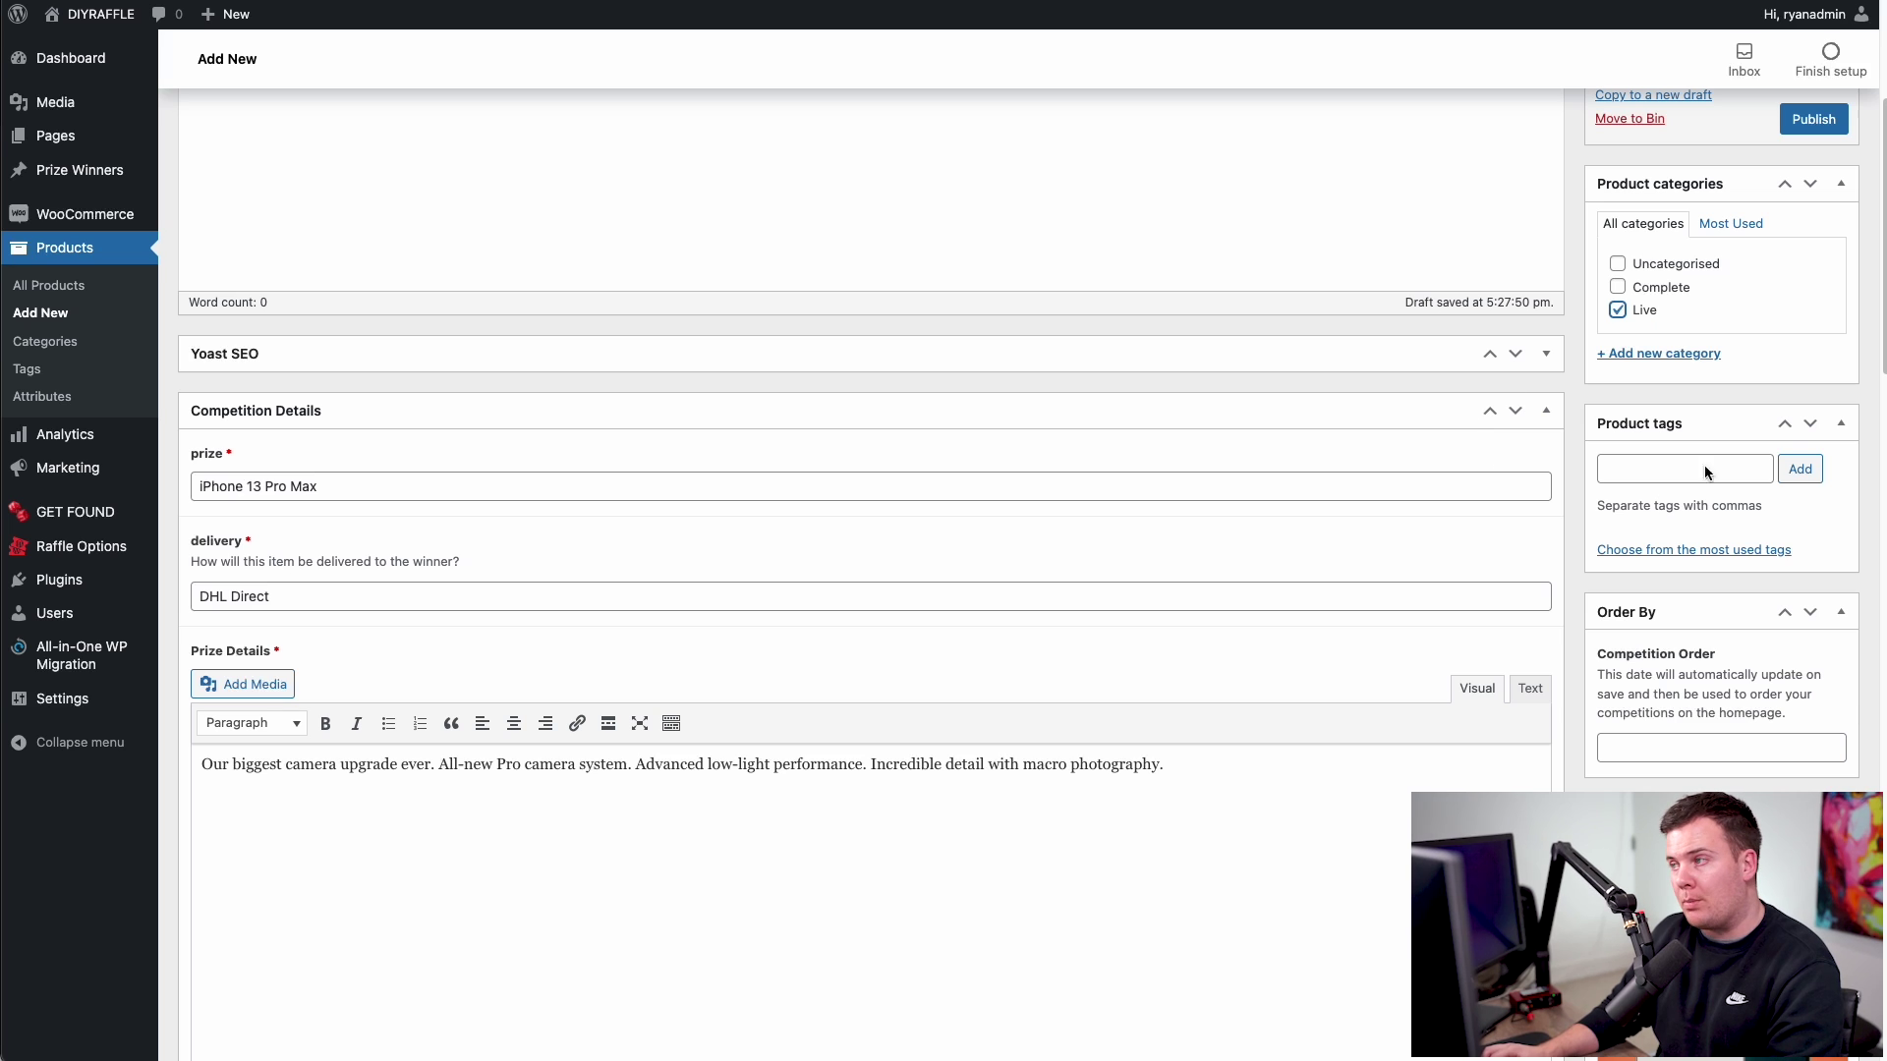
click(1617, 312)
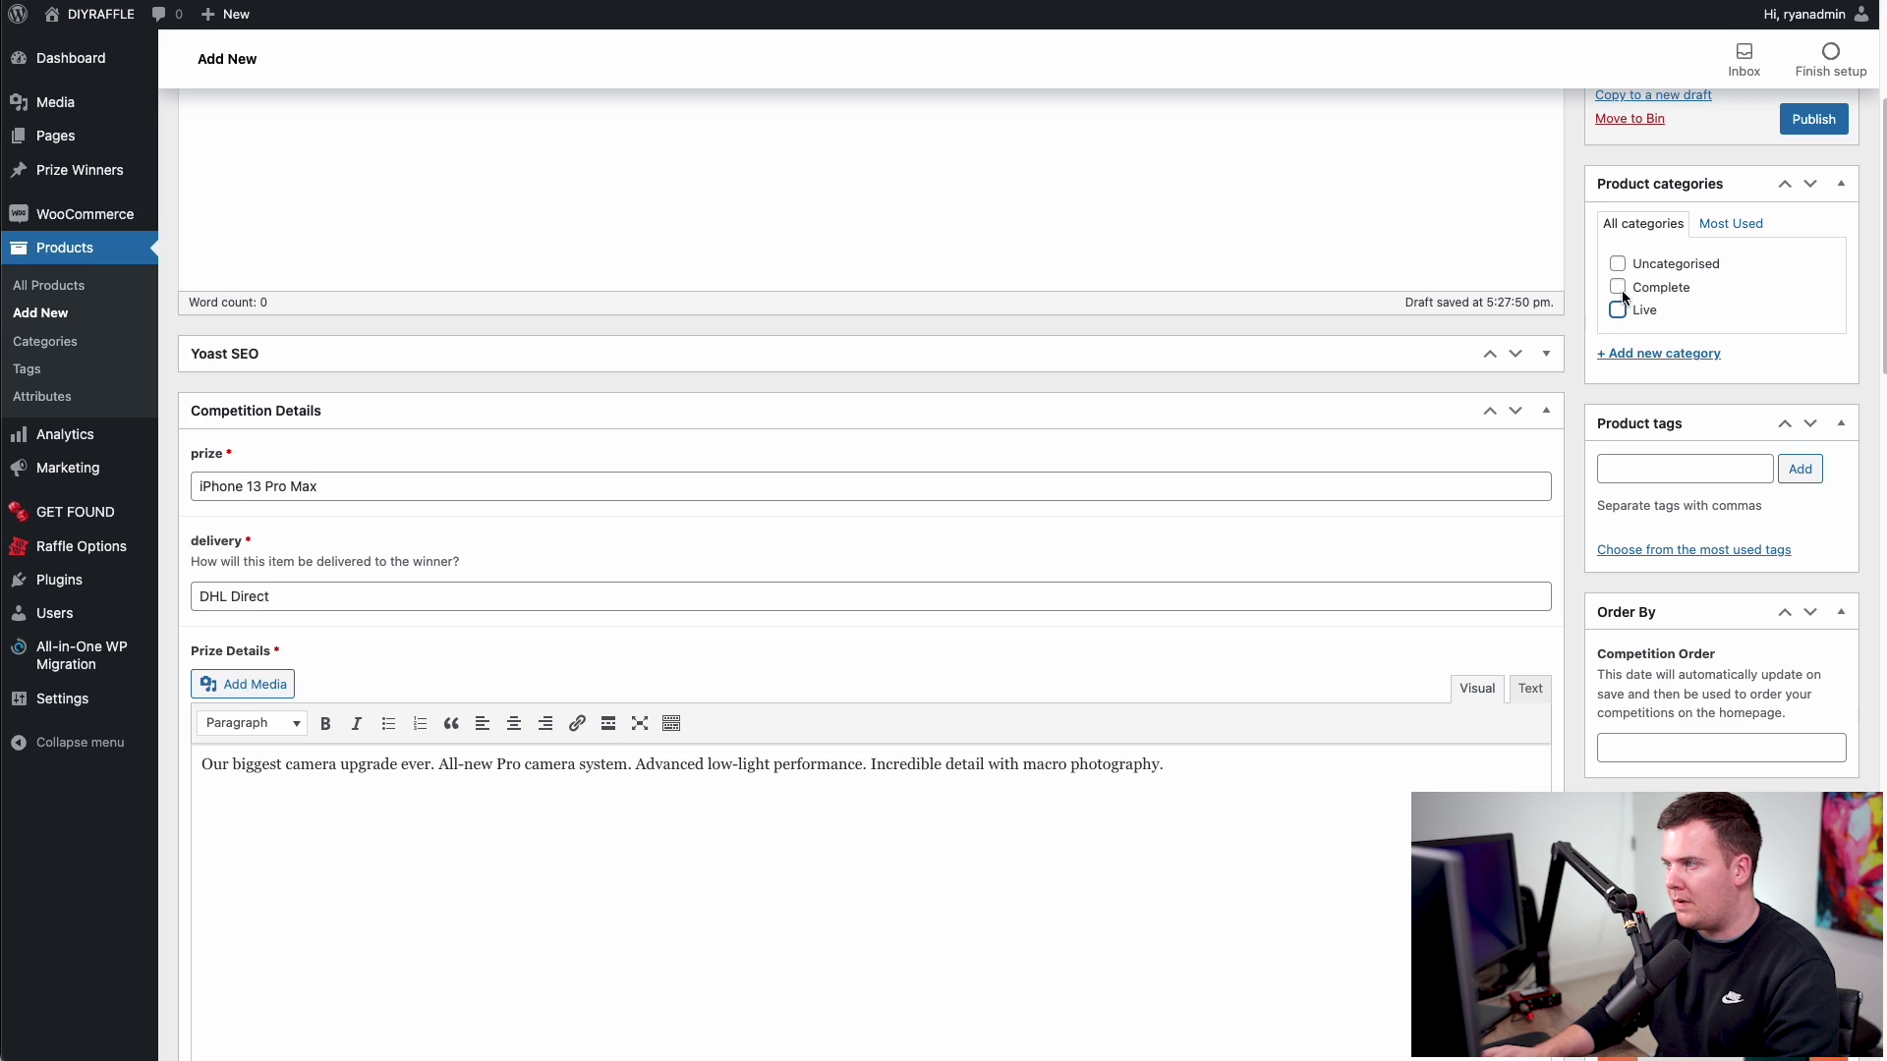
click(1619, 289)
click(1619, 312)
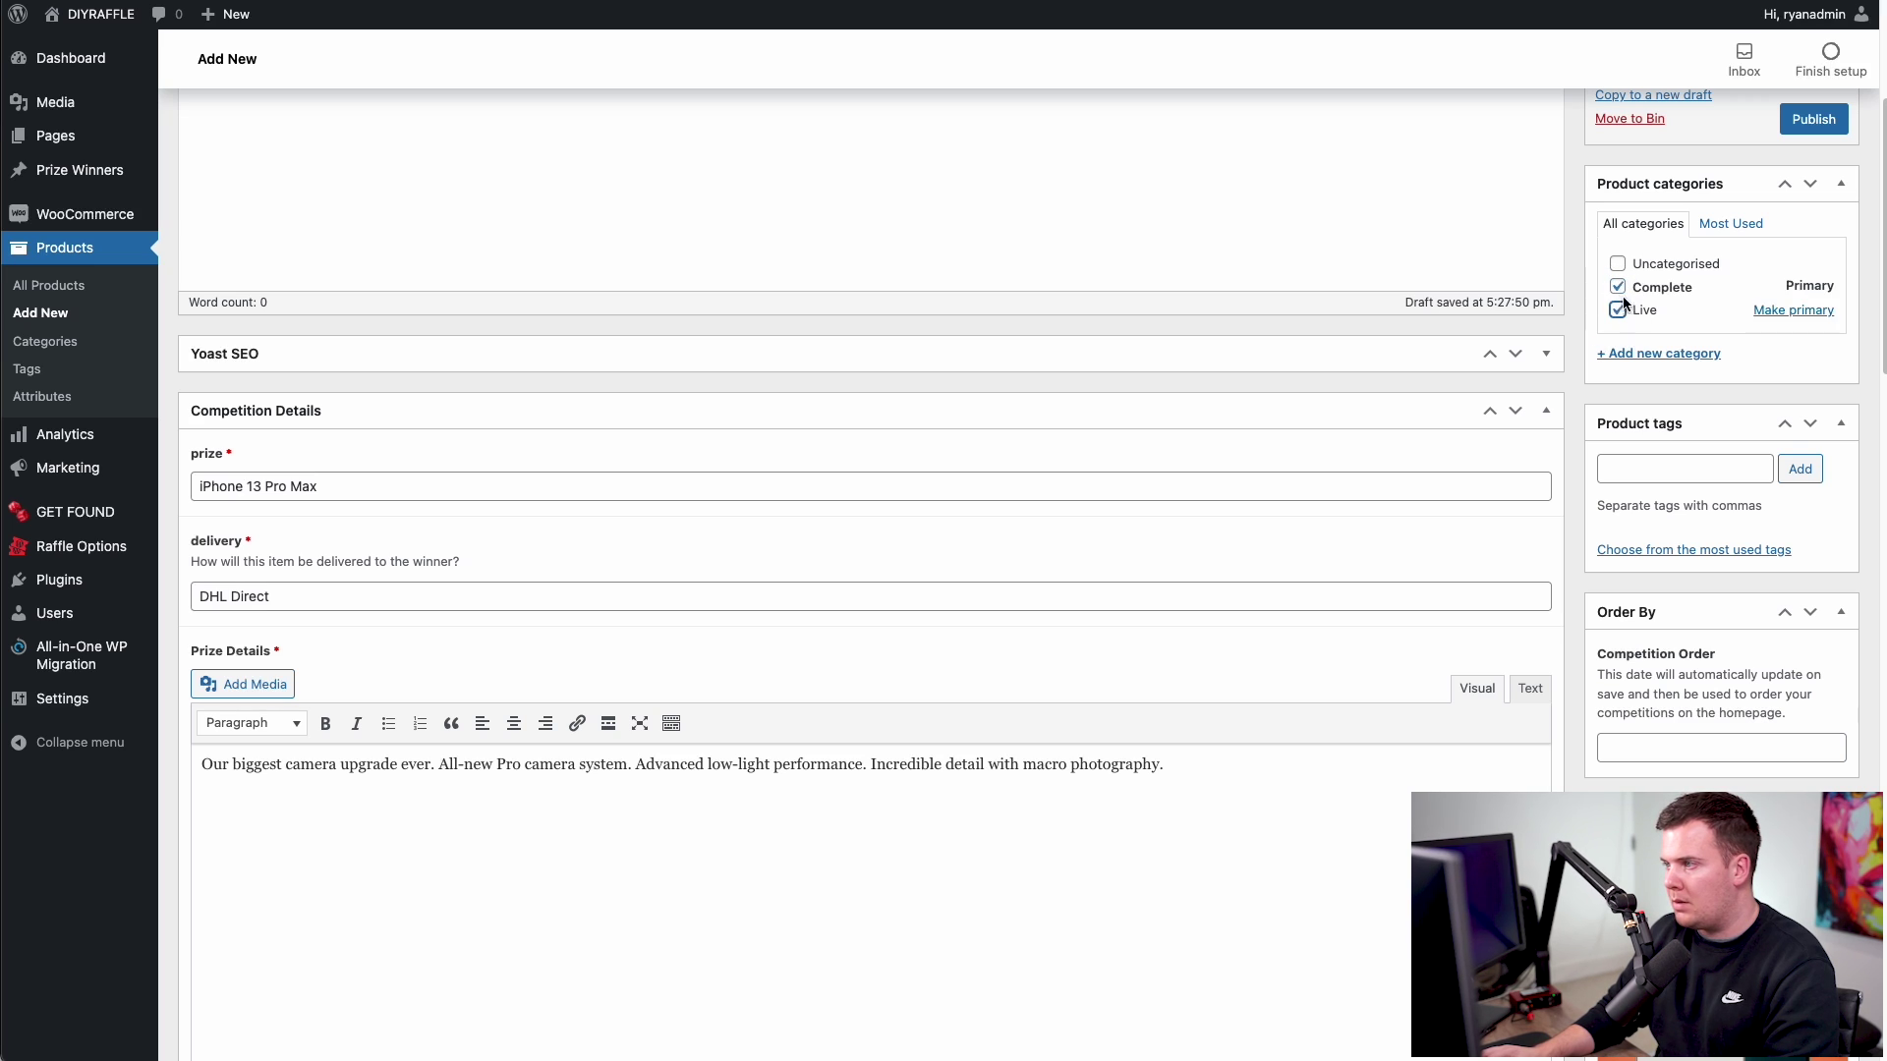
click(1618, 288)
scroll(1626, 319, up, 5)
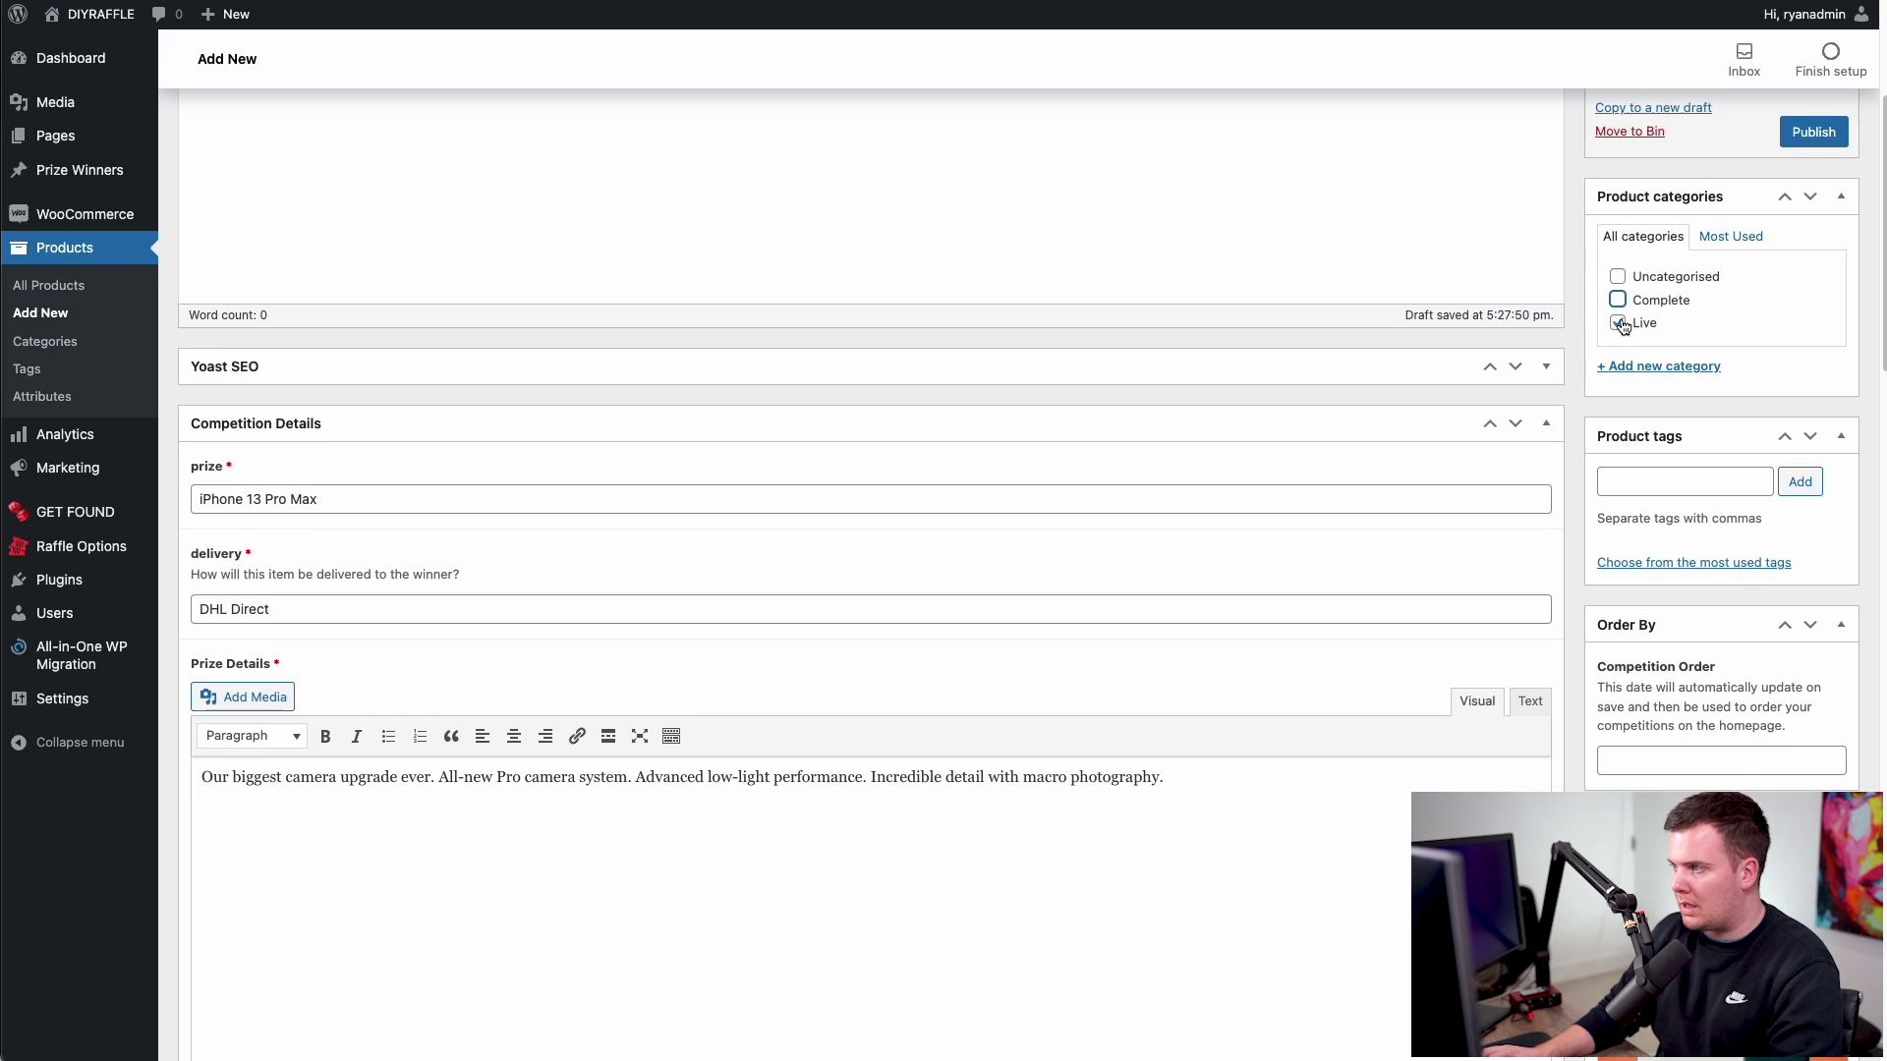
scroll(1672, 315, down, 10)
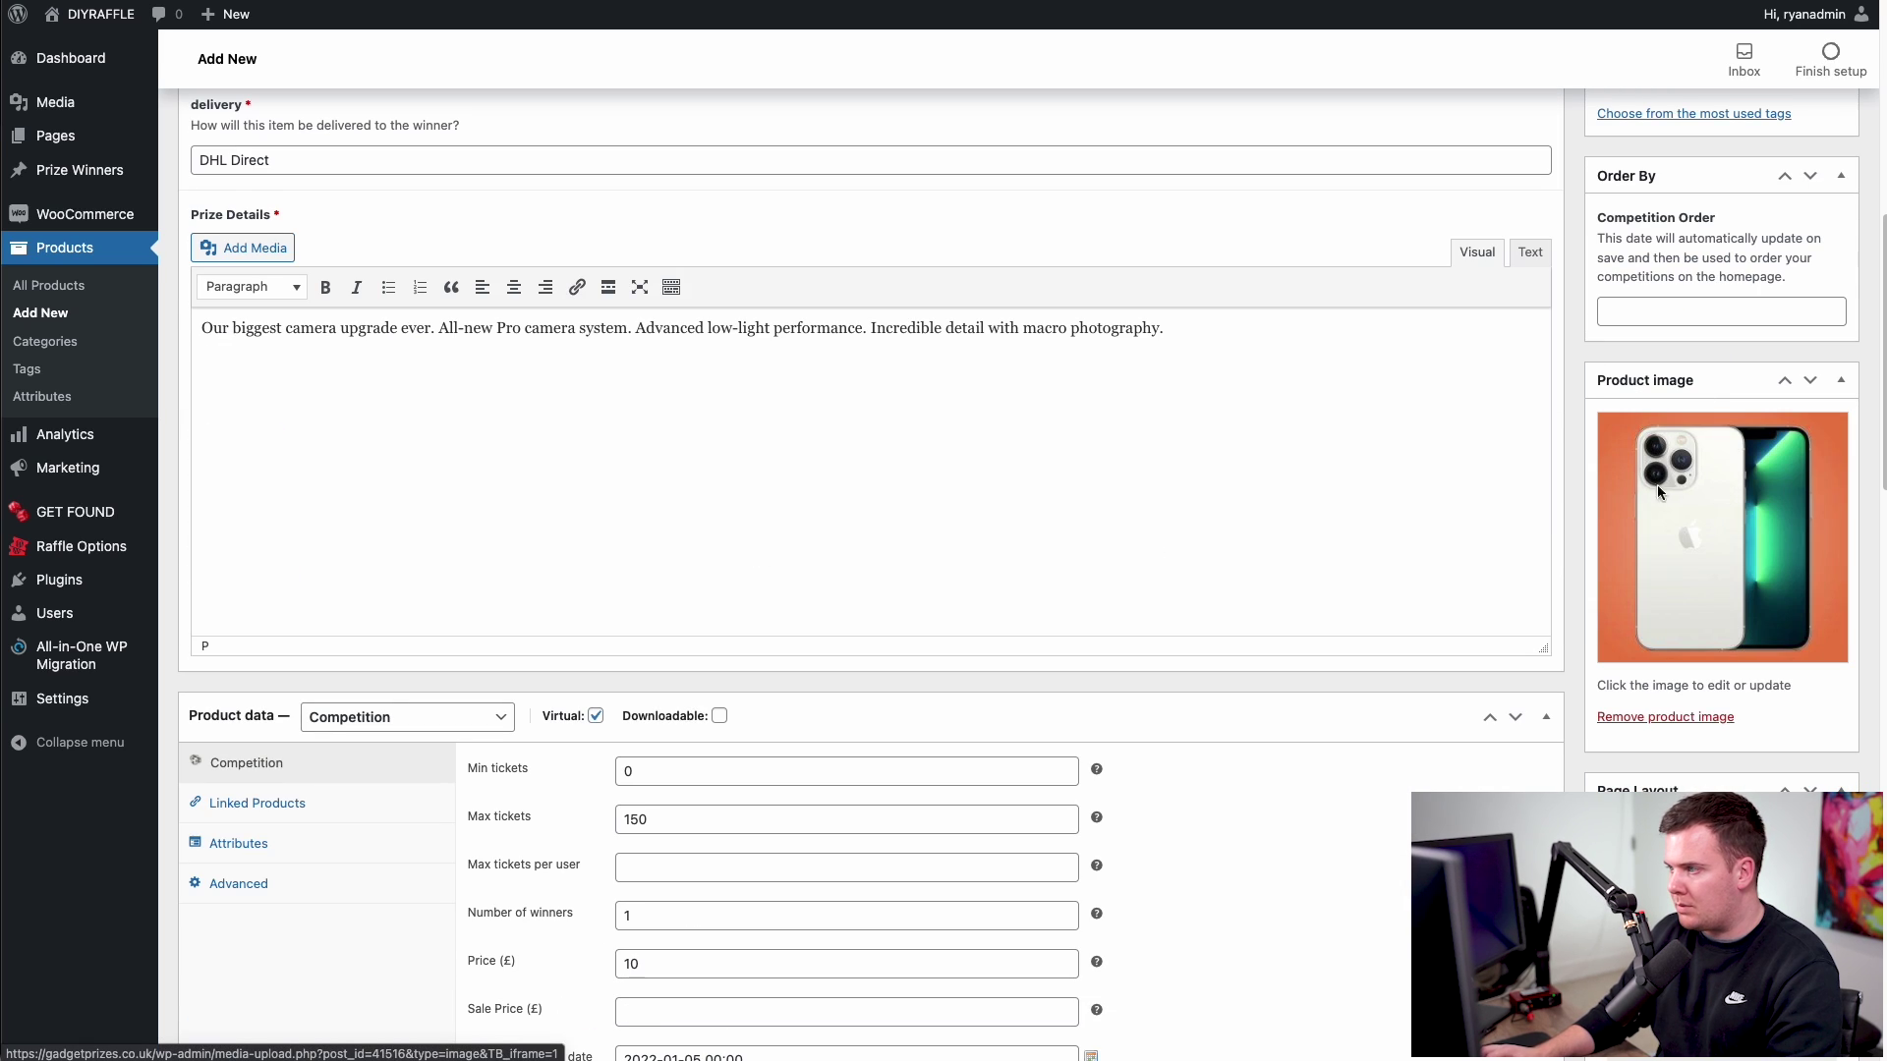
scroll(1673, 491, up, 12)
click(1811, 497)
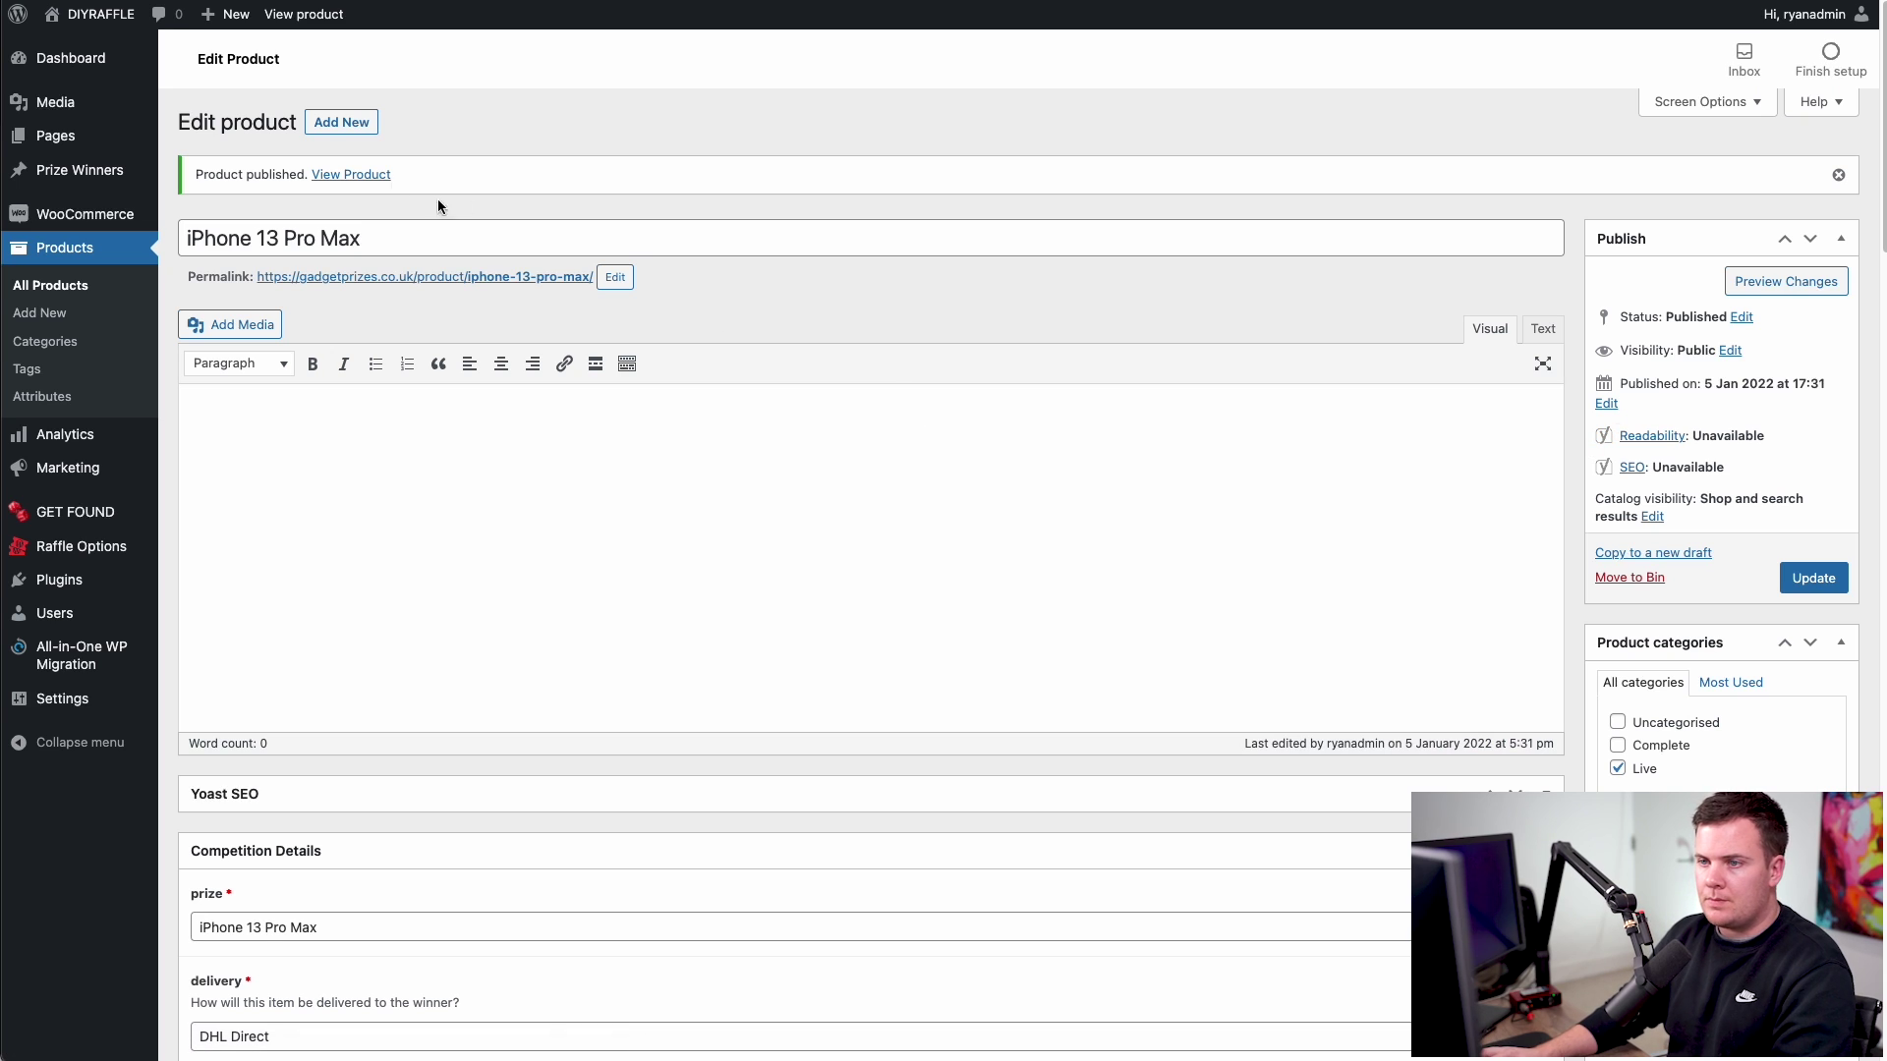
- Visit the live site from the admin bar and open the iPhone 13 Pro Max competition card
mouse_move(93, 14)
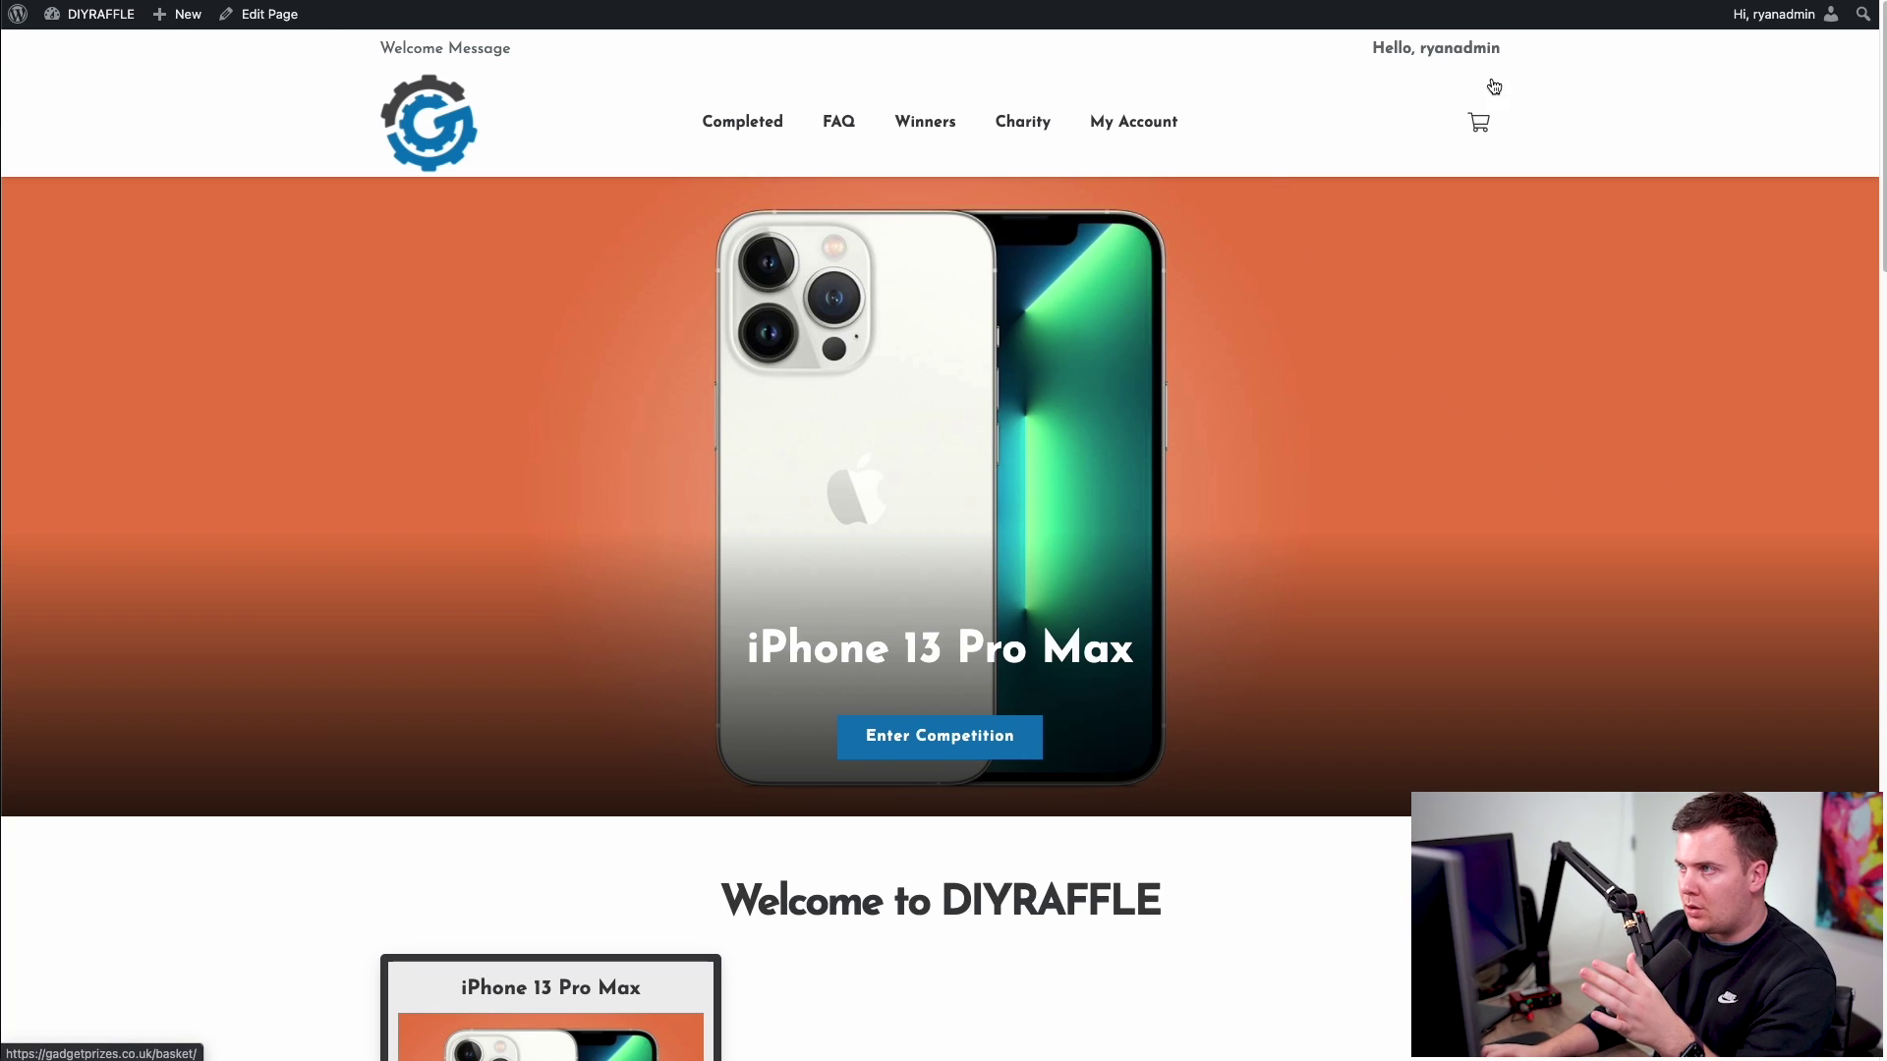
mouse_move(1621, 2)
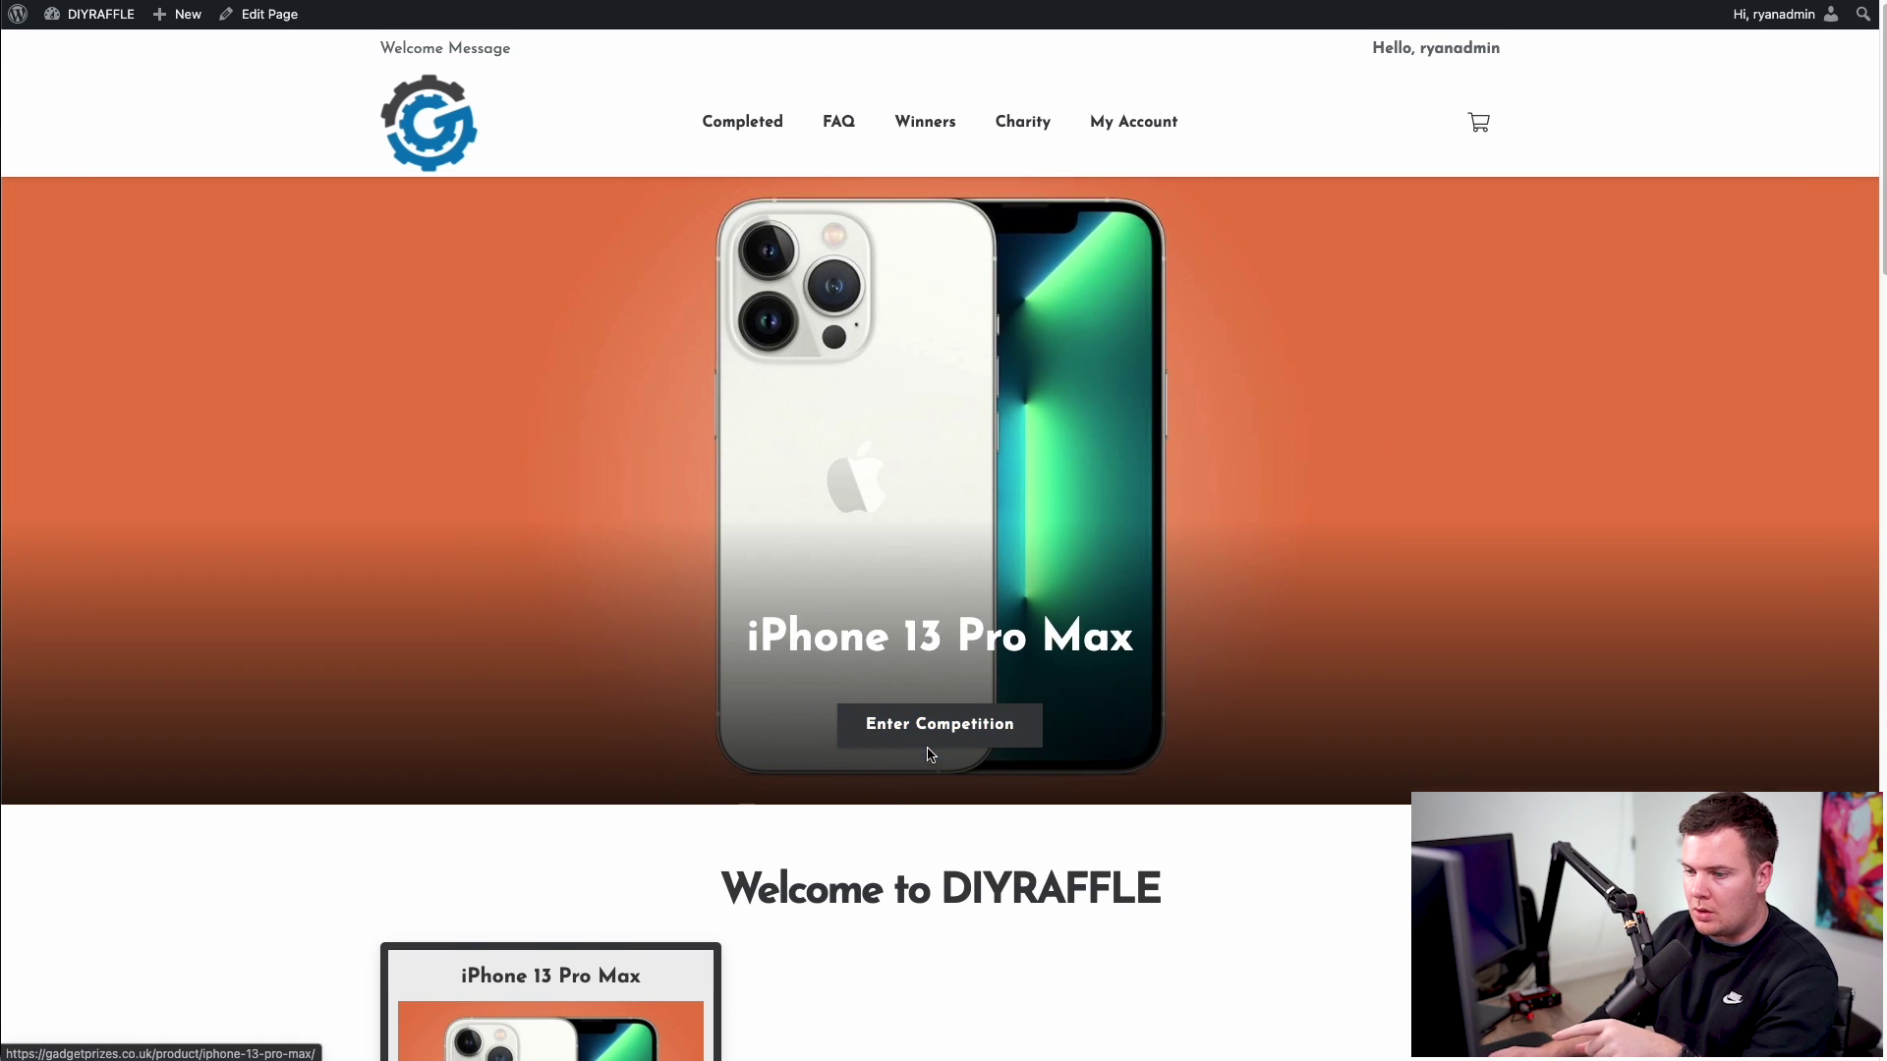
scroll(851, 778, down, 4)
scroll(853, 783, down, 1)
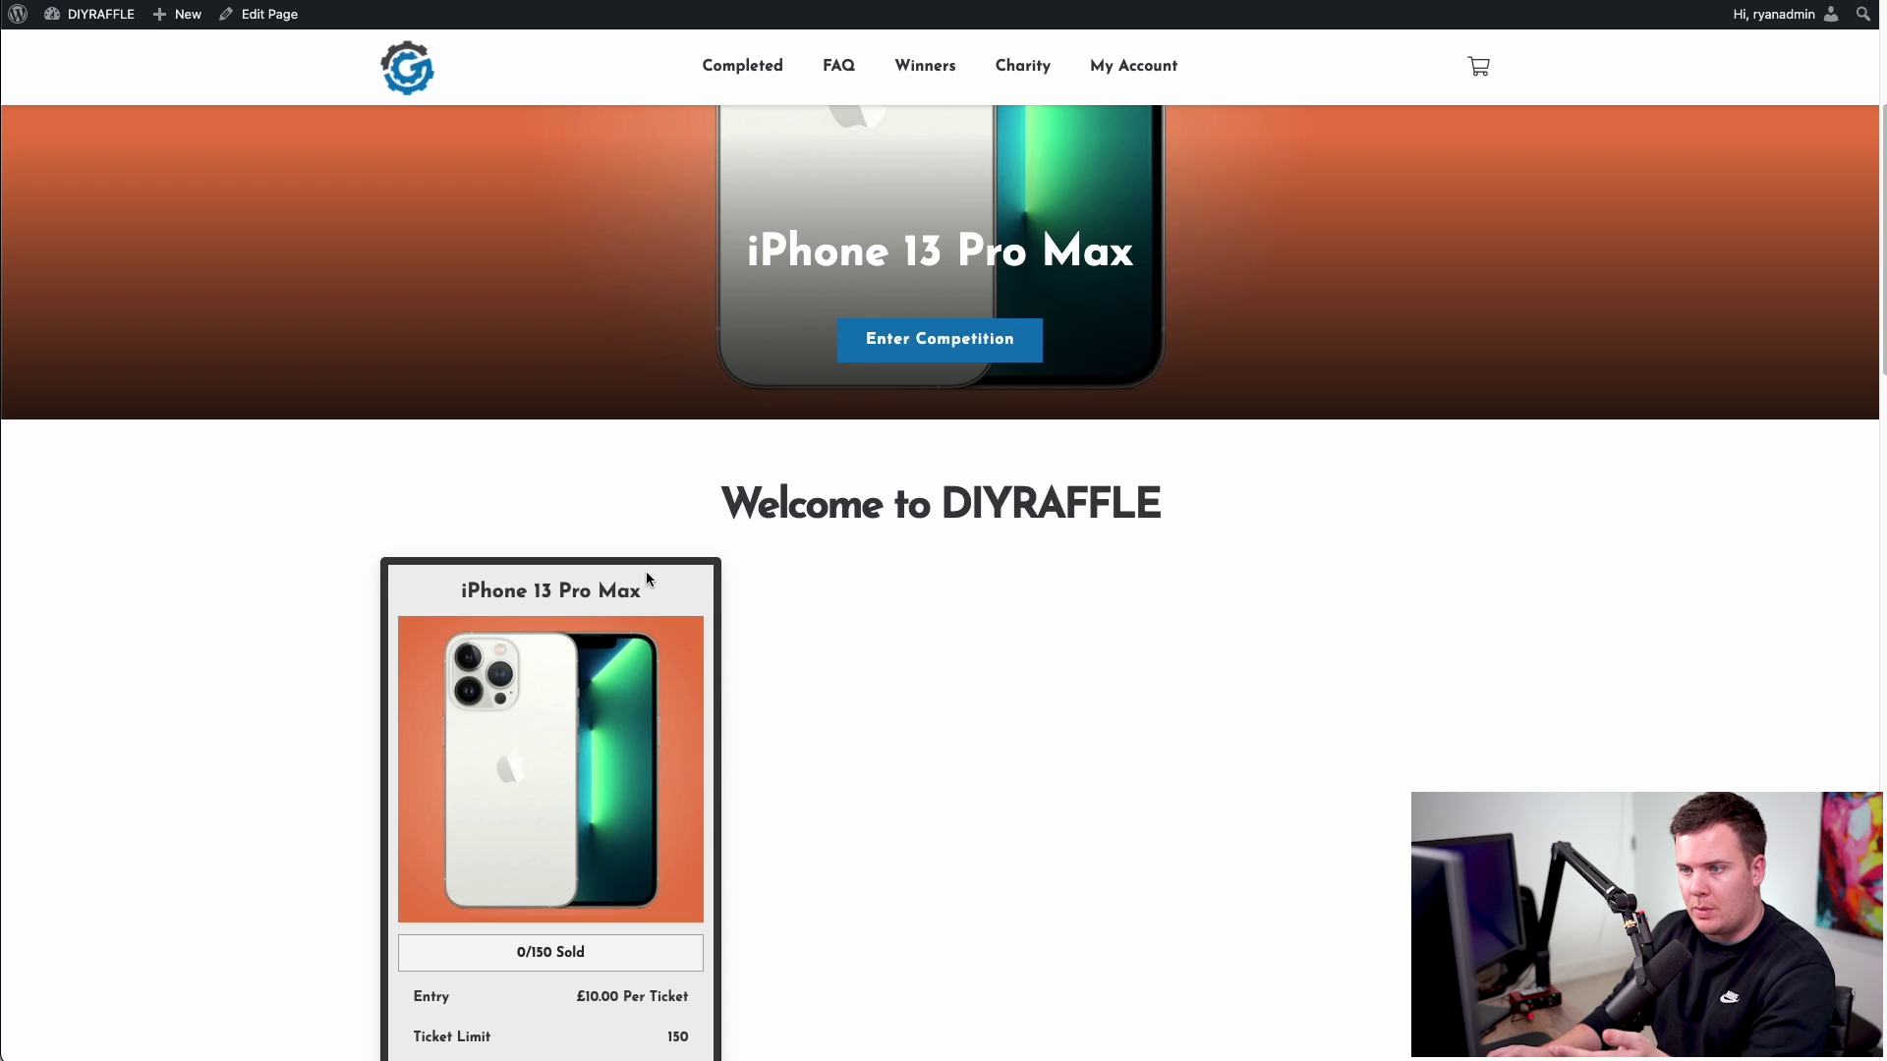
scroll(646, 578, up, 5)
scroll(278, 471, down, 5)
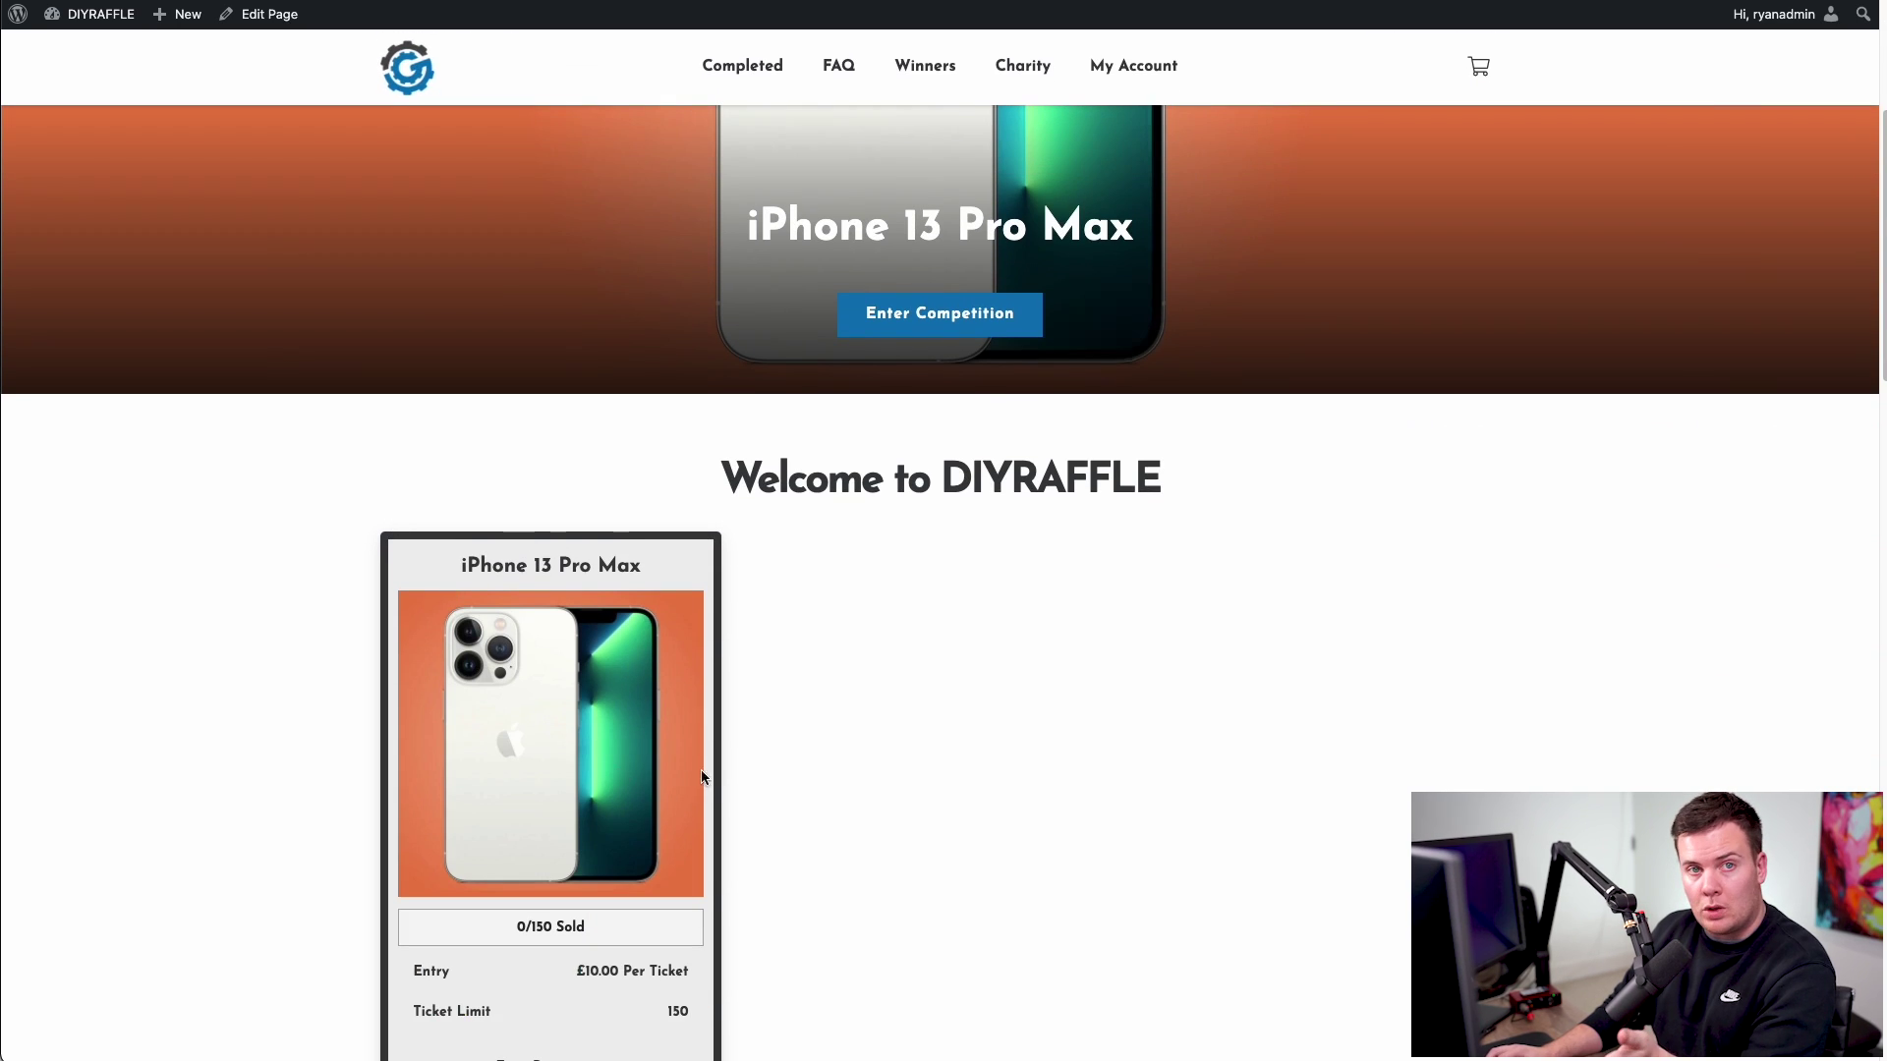
scroll(581, 715, down, 2)
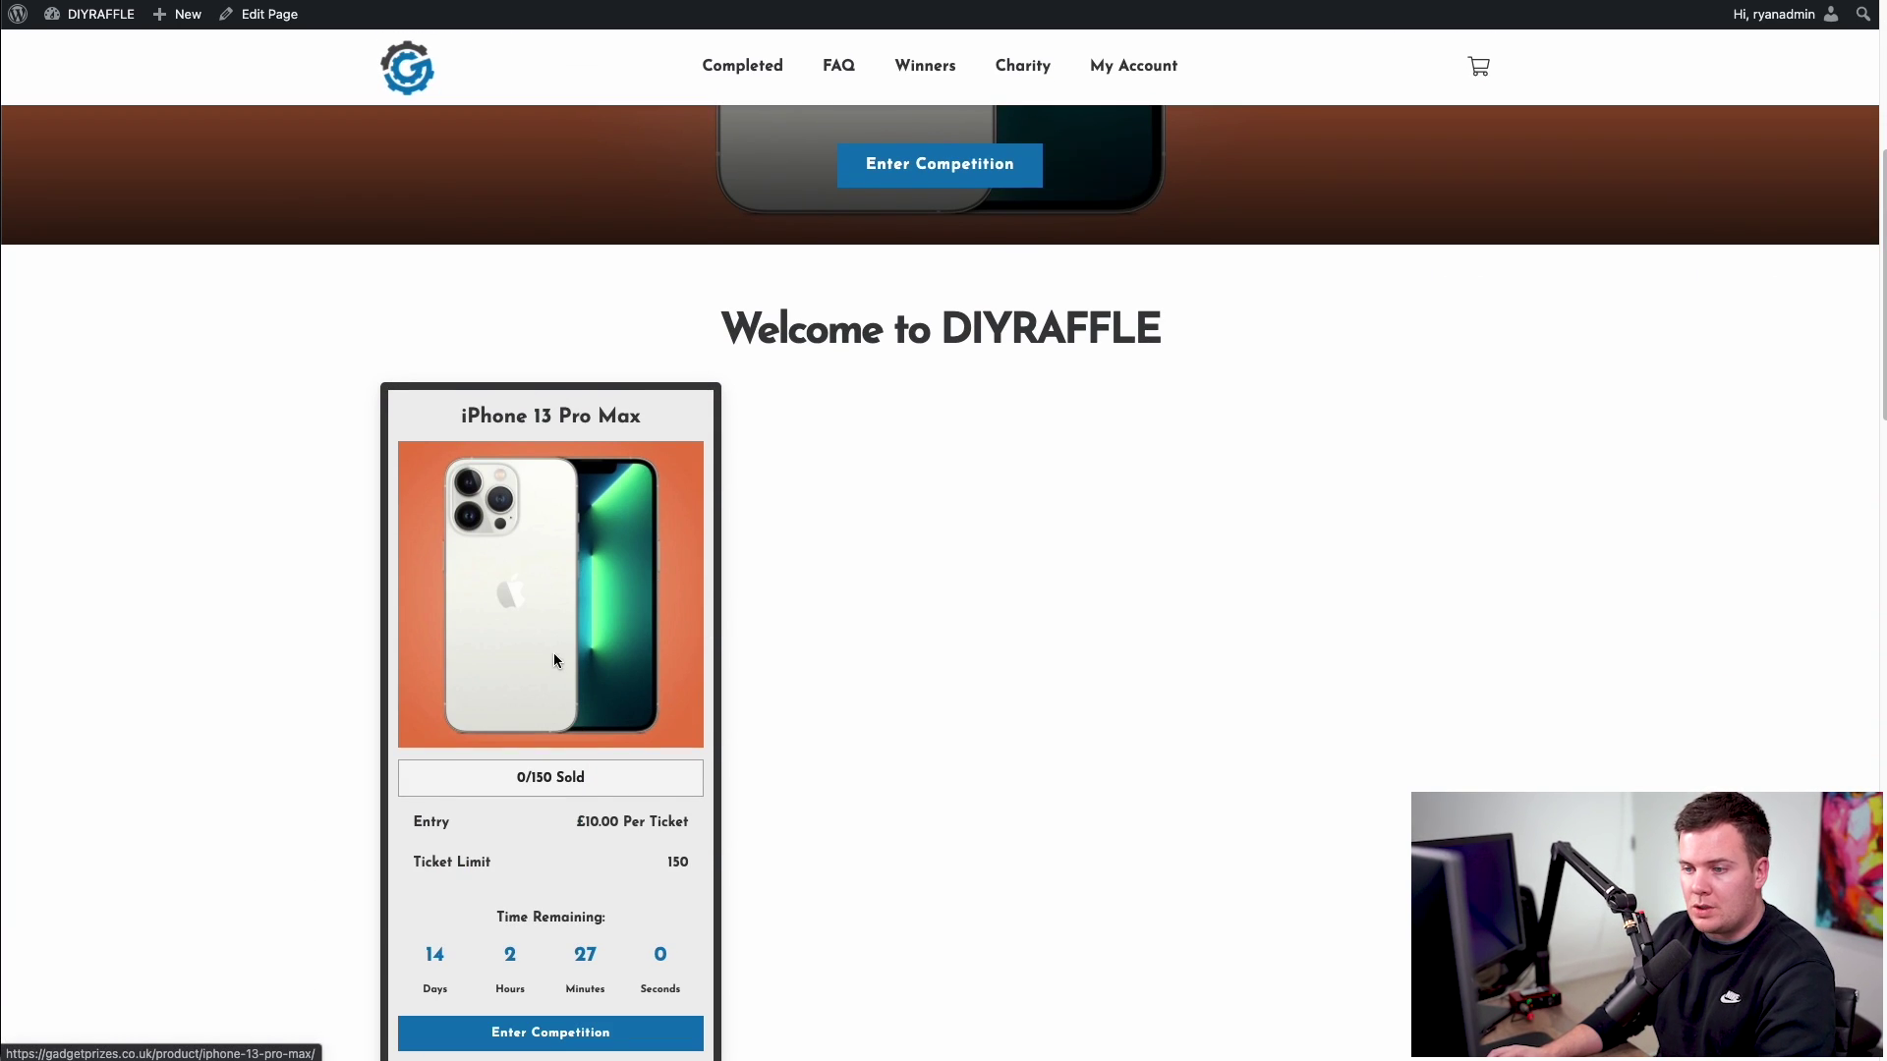
click(646, 940)
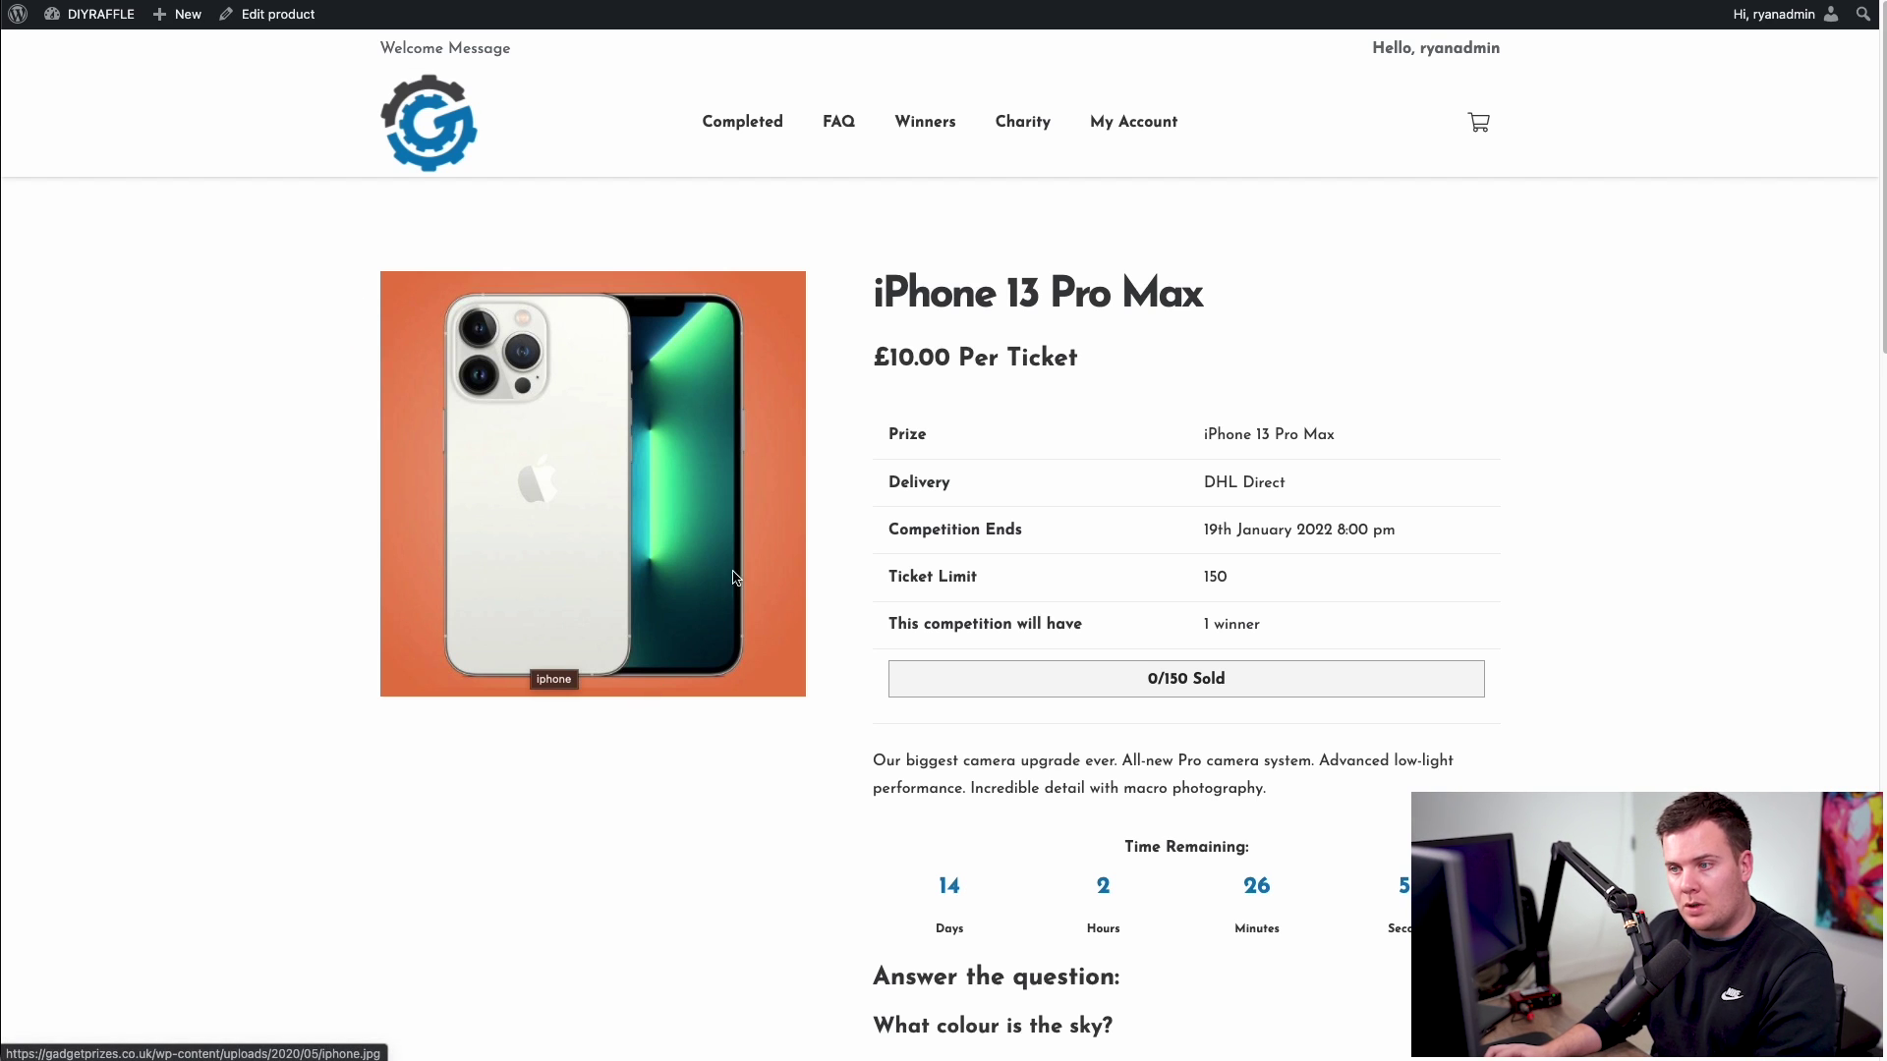
click(609, 459)
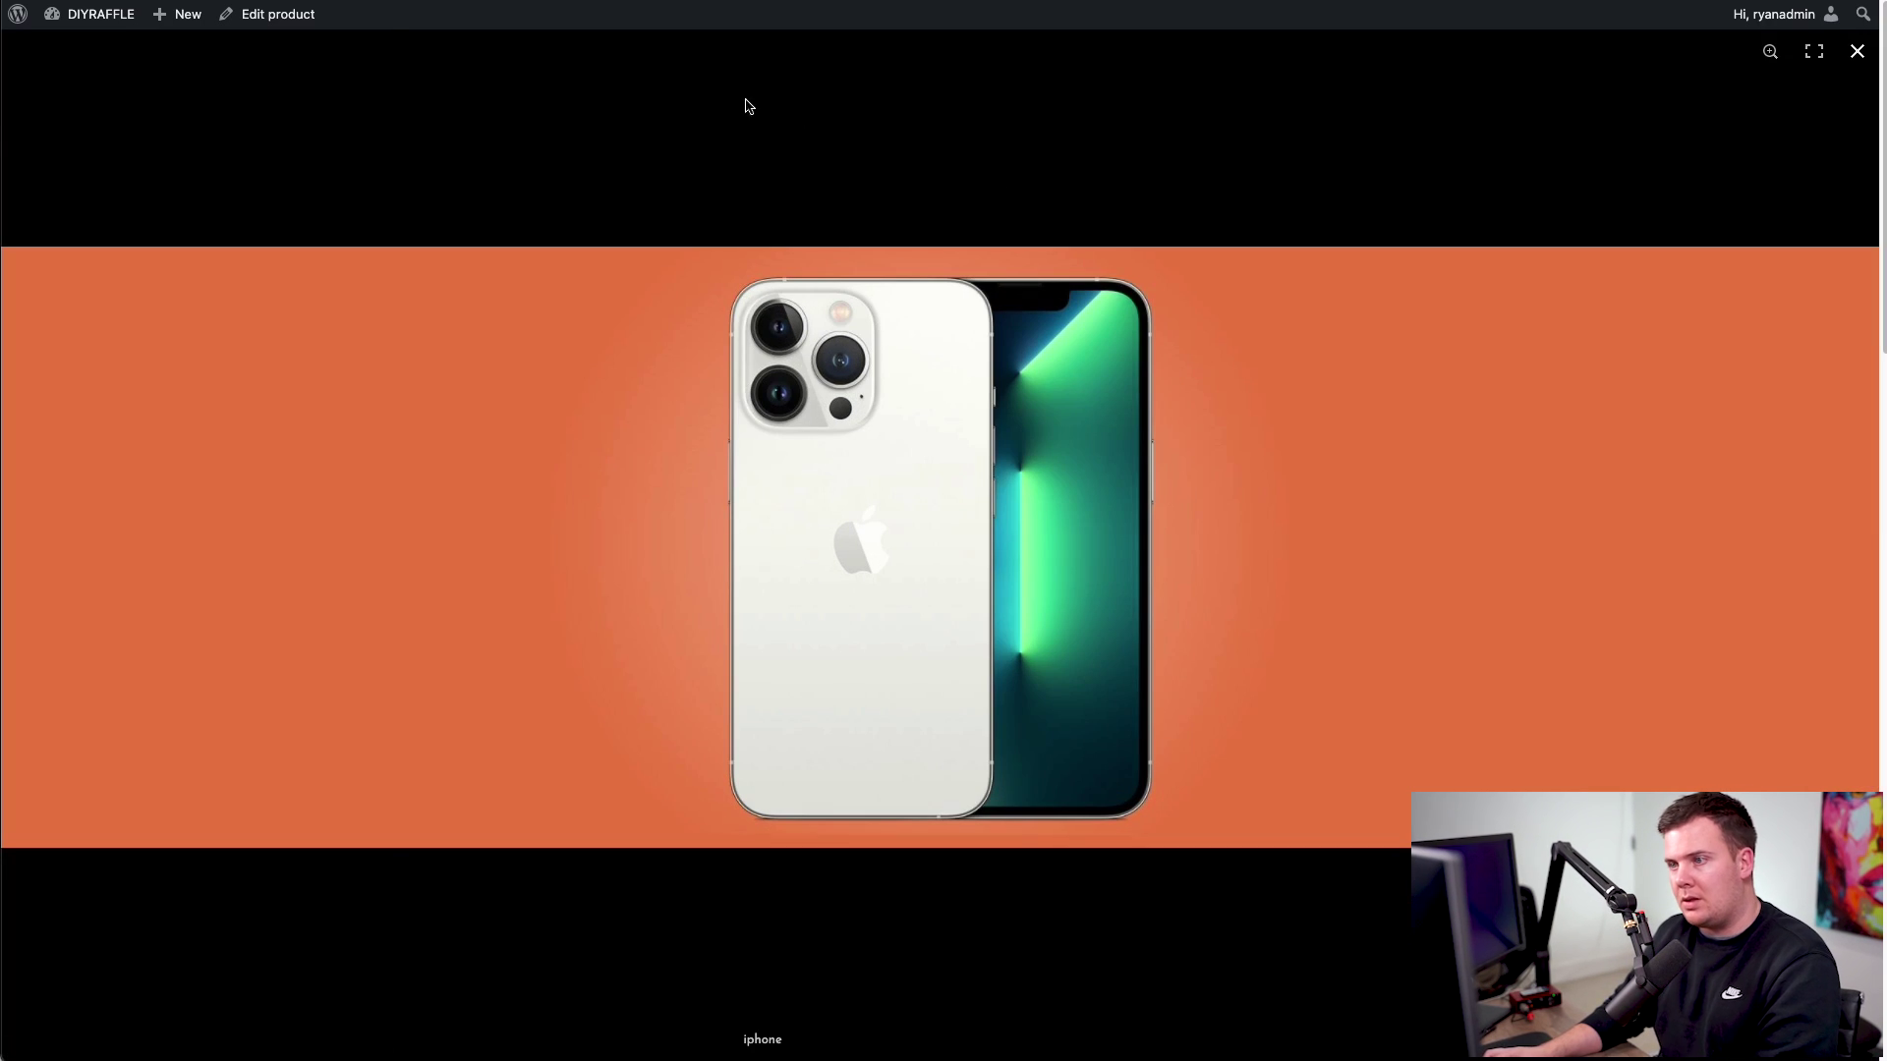
click(1050, 164)
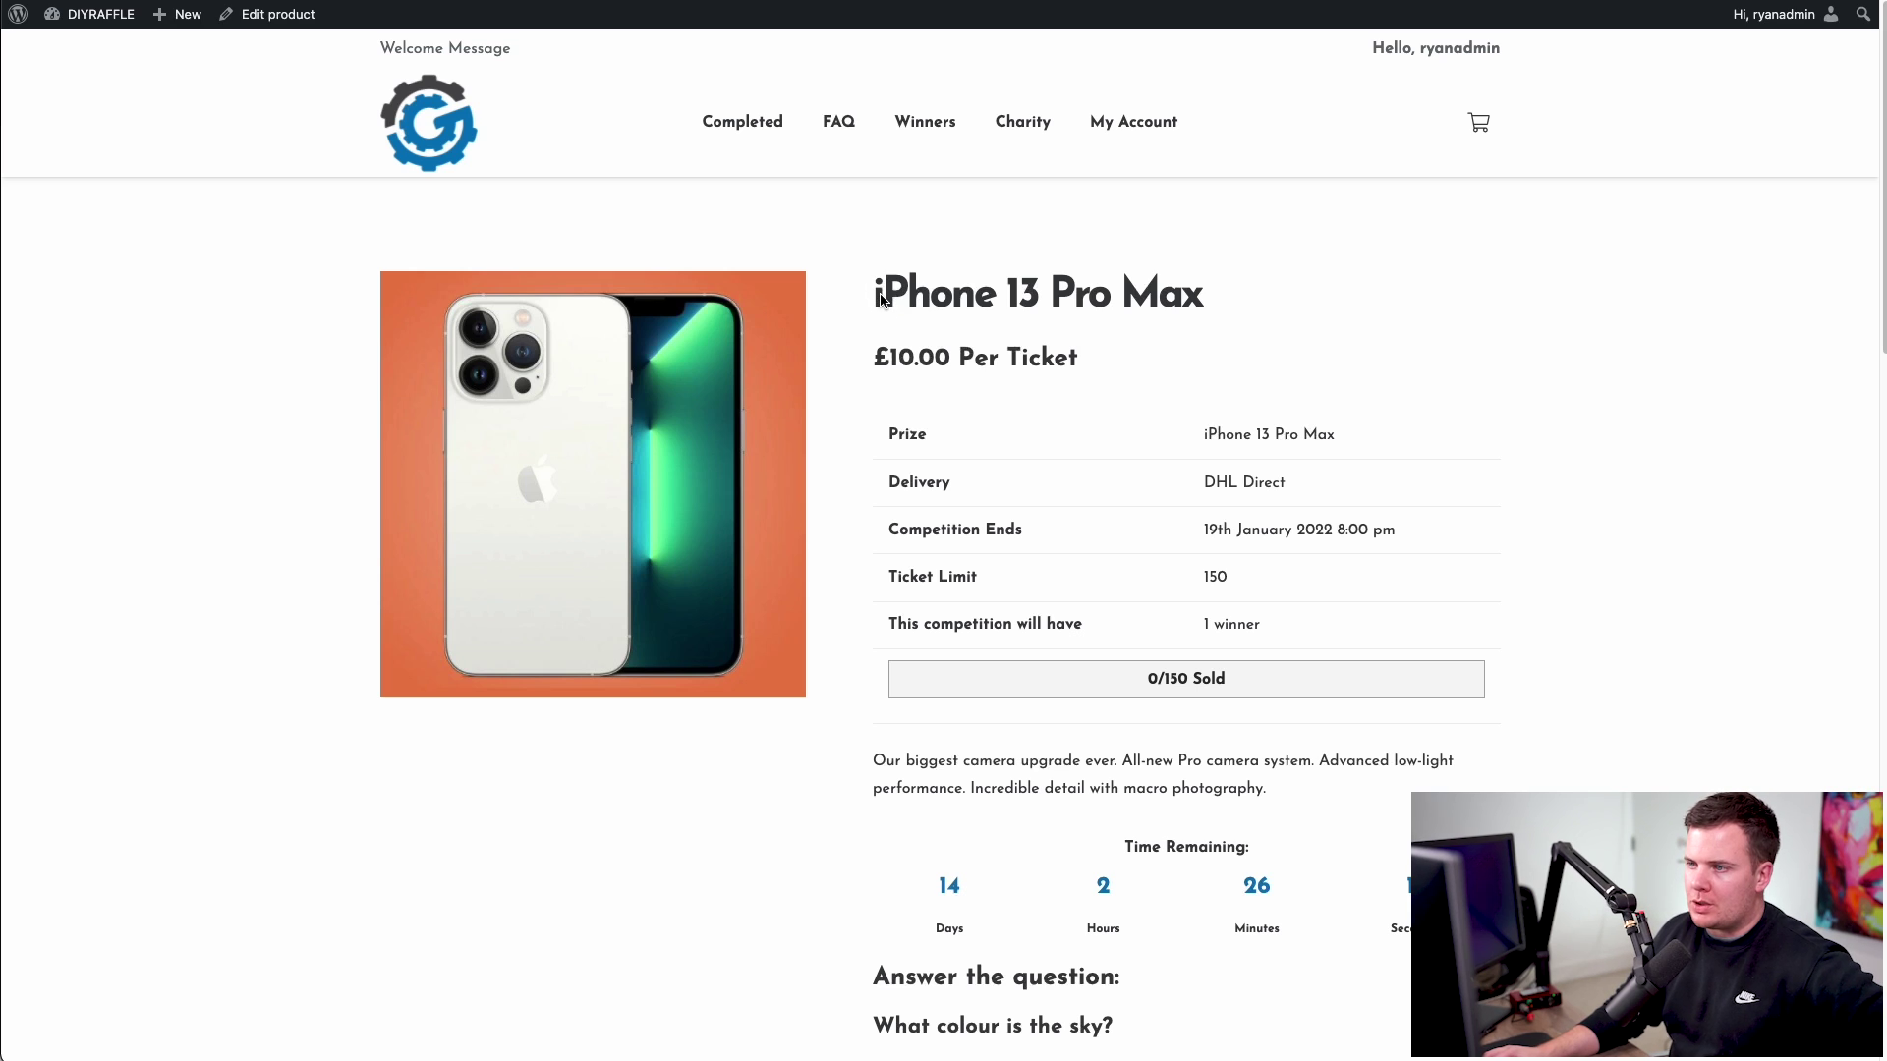
drag(878, 299, 1280, 295)
click(1091, 313)
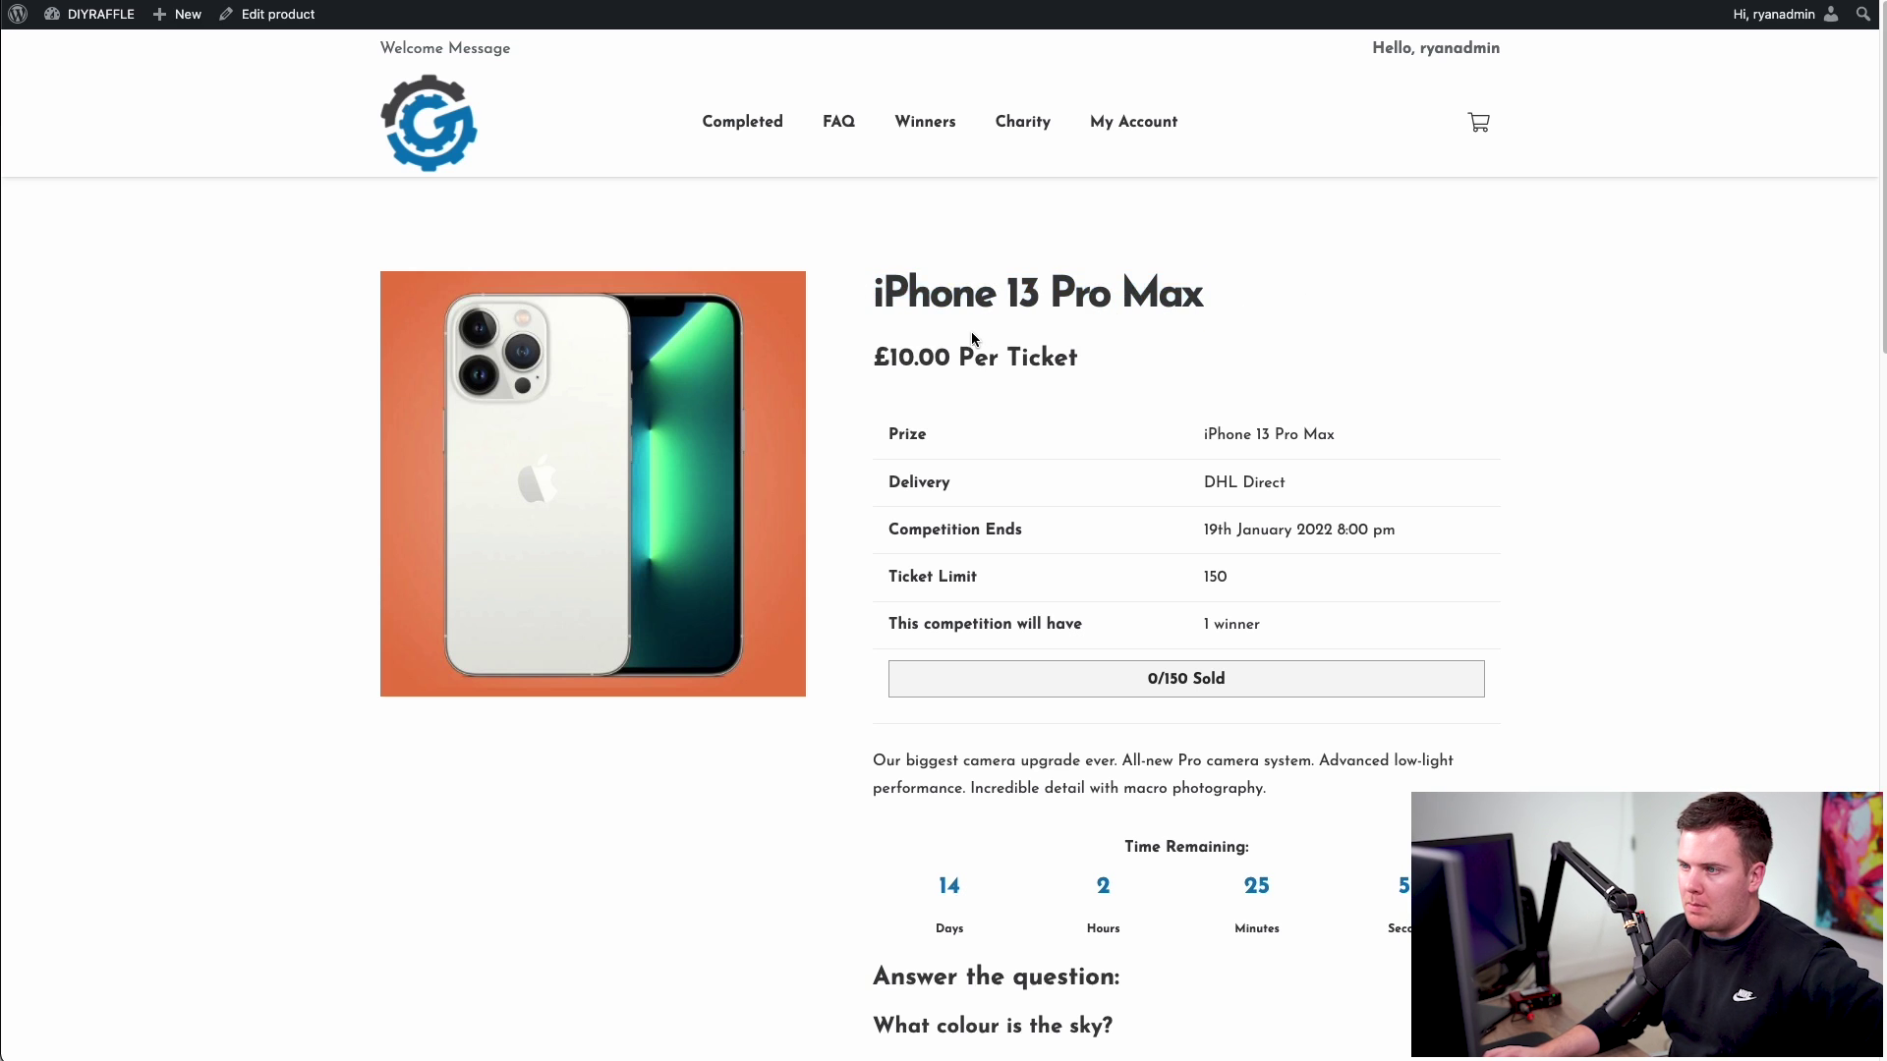
drag(873, 358, 1130, 359)
click(1049, 452)
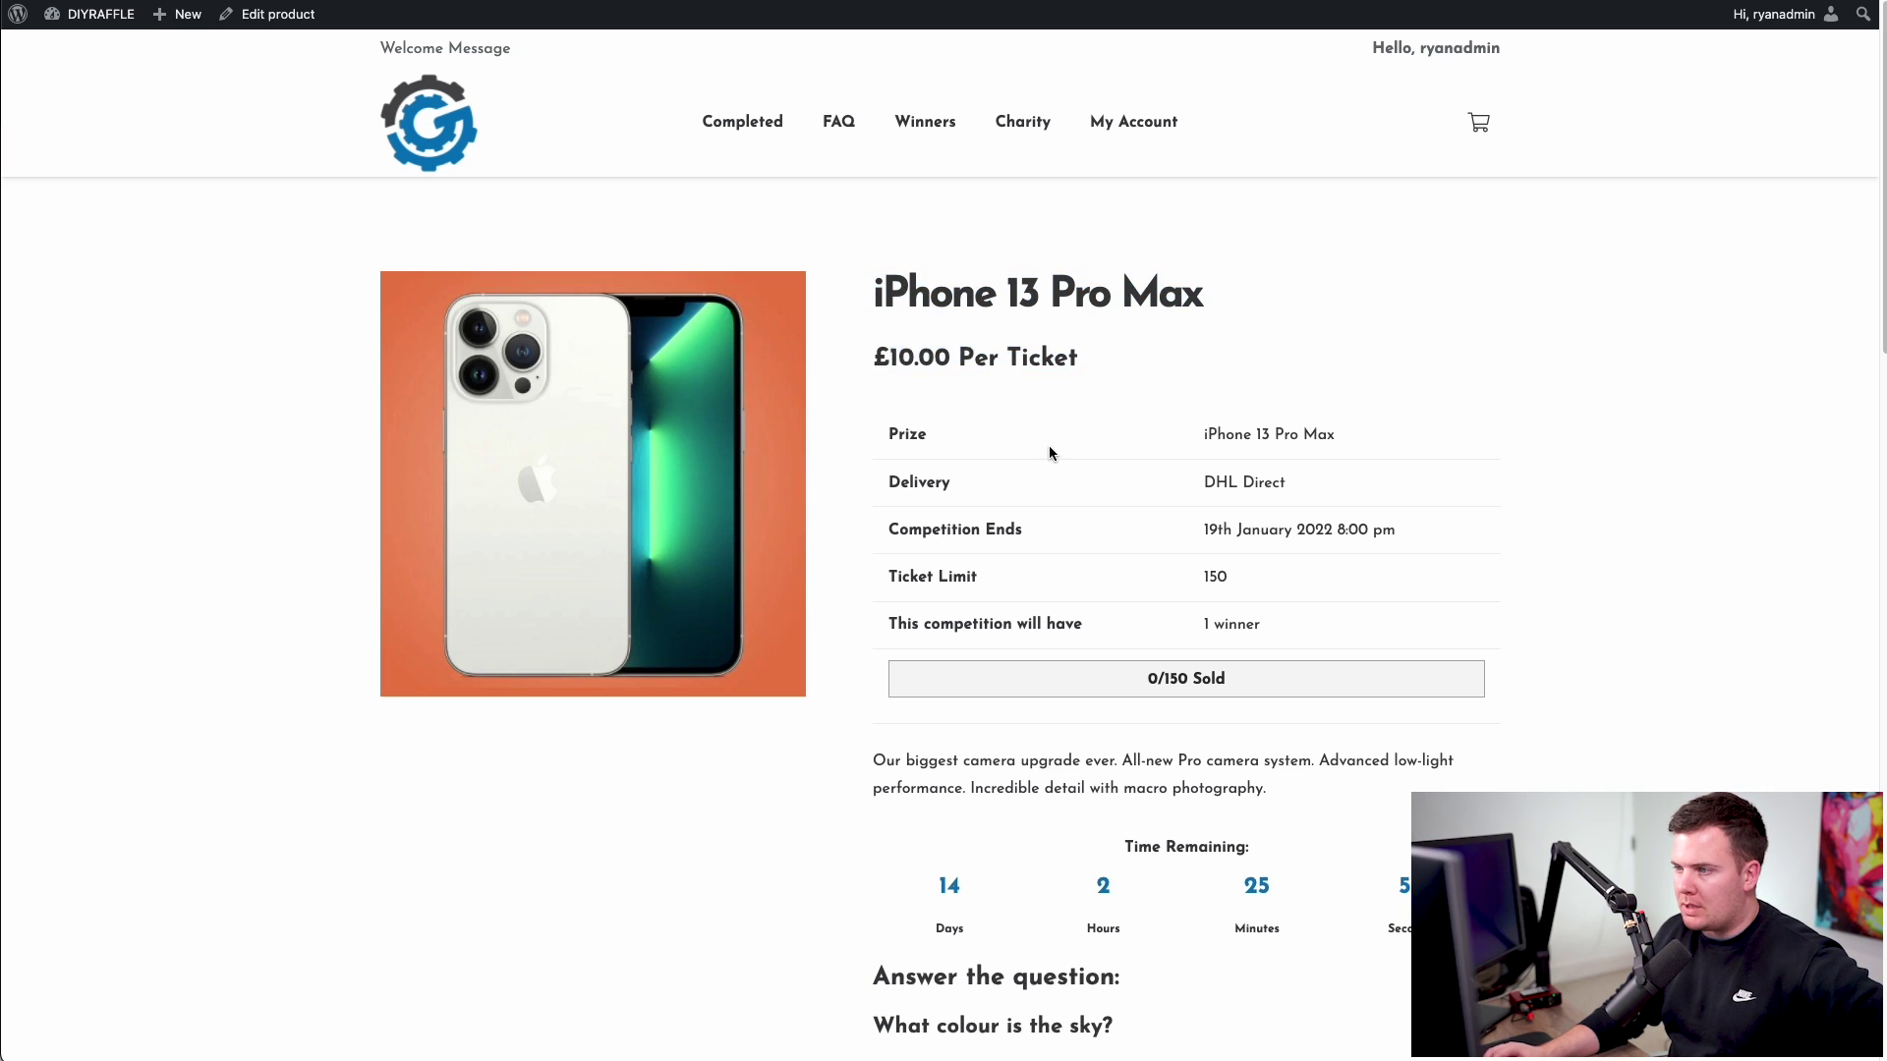
drag(890, 435, 1228, 541)
click(1268, 609)
scroll(1268, 528, down, 2)
click(1265, 529)
click(956, 535)
click(1082, 536)
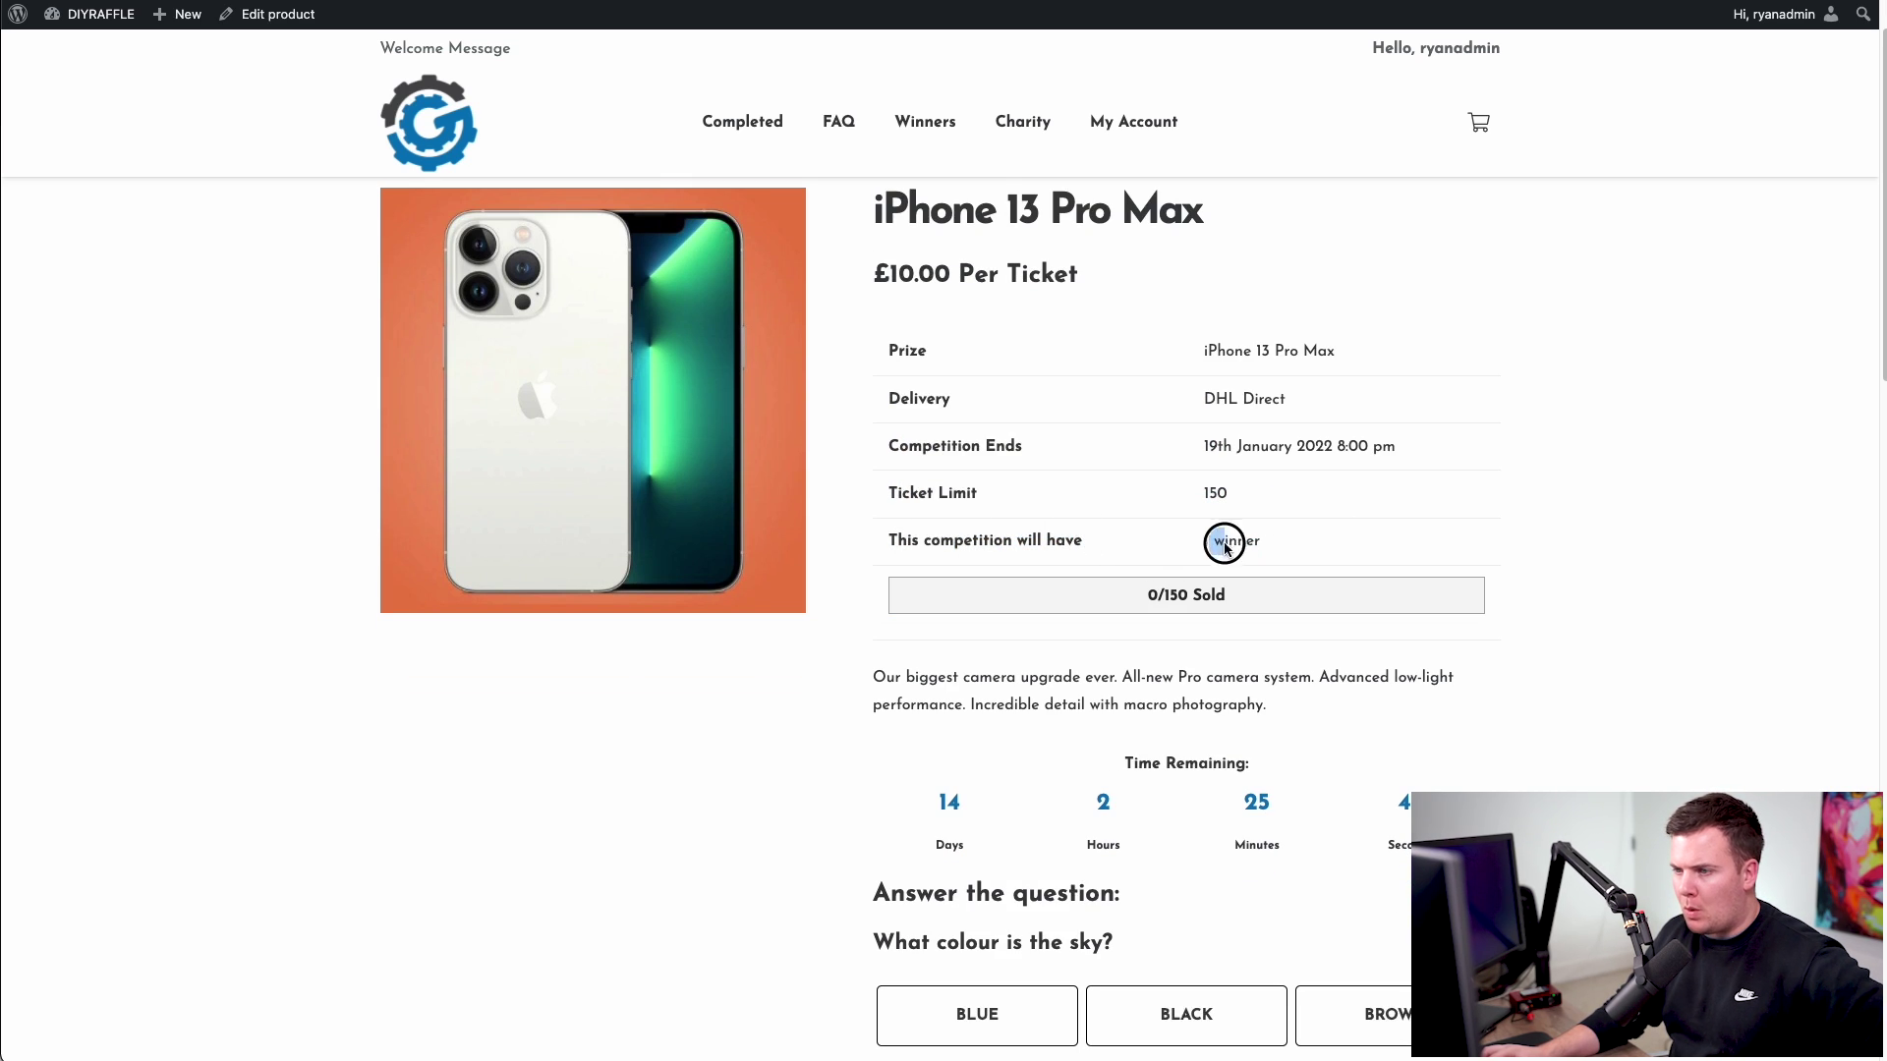
drag(945, 494, 1172, 491)
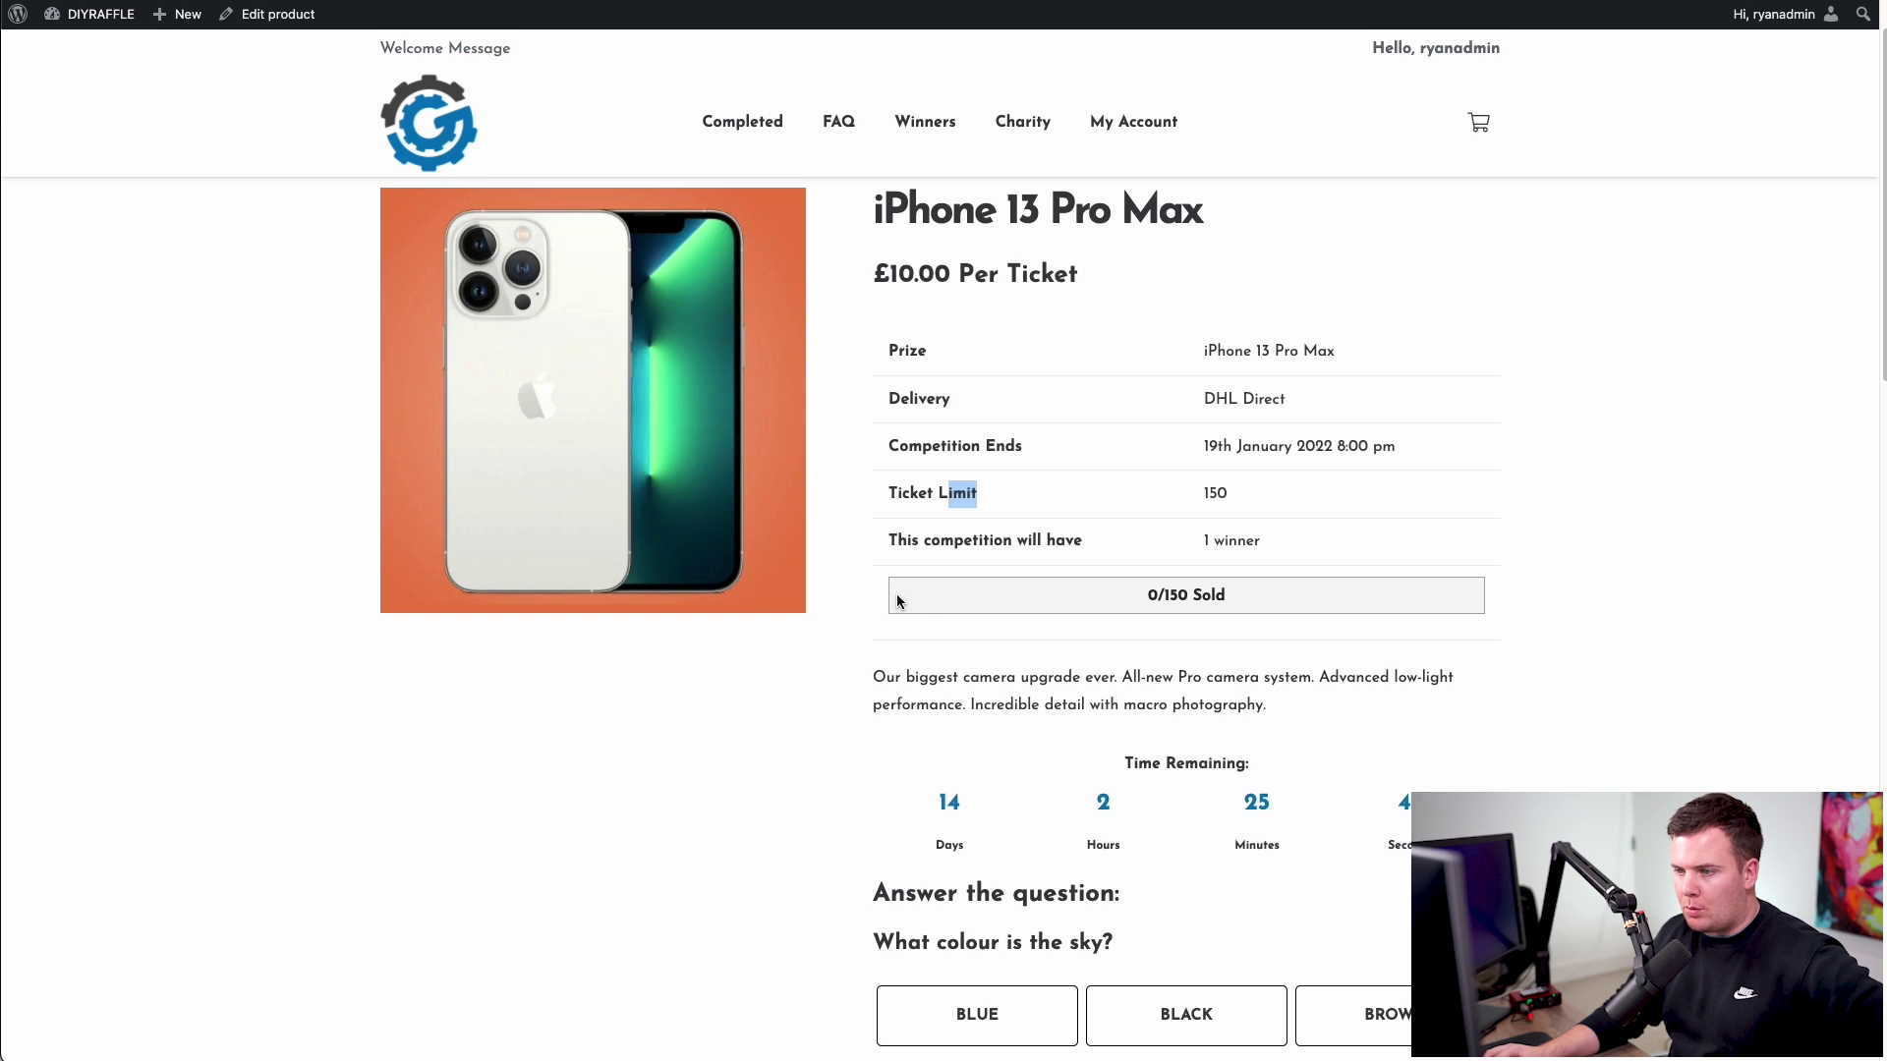
drag(1142, 596, 1286, 602)
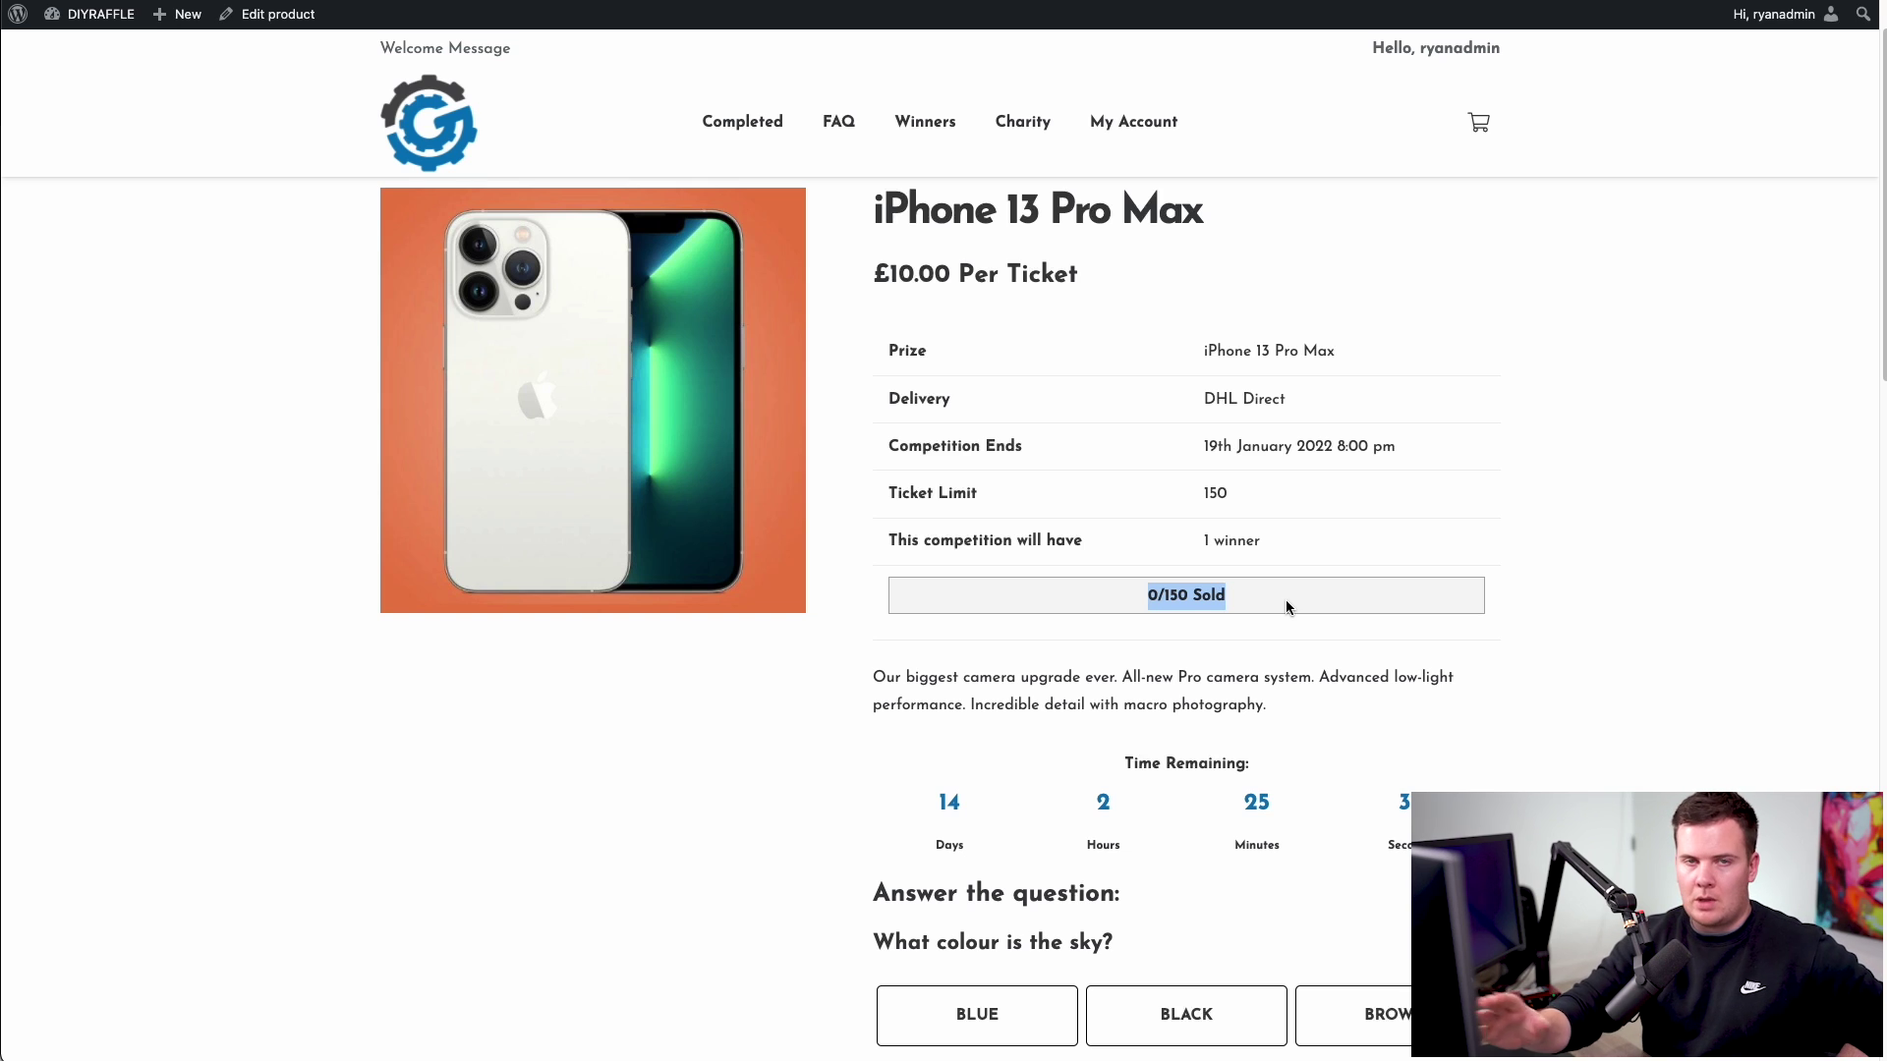
click(1287, 605)
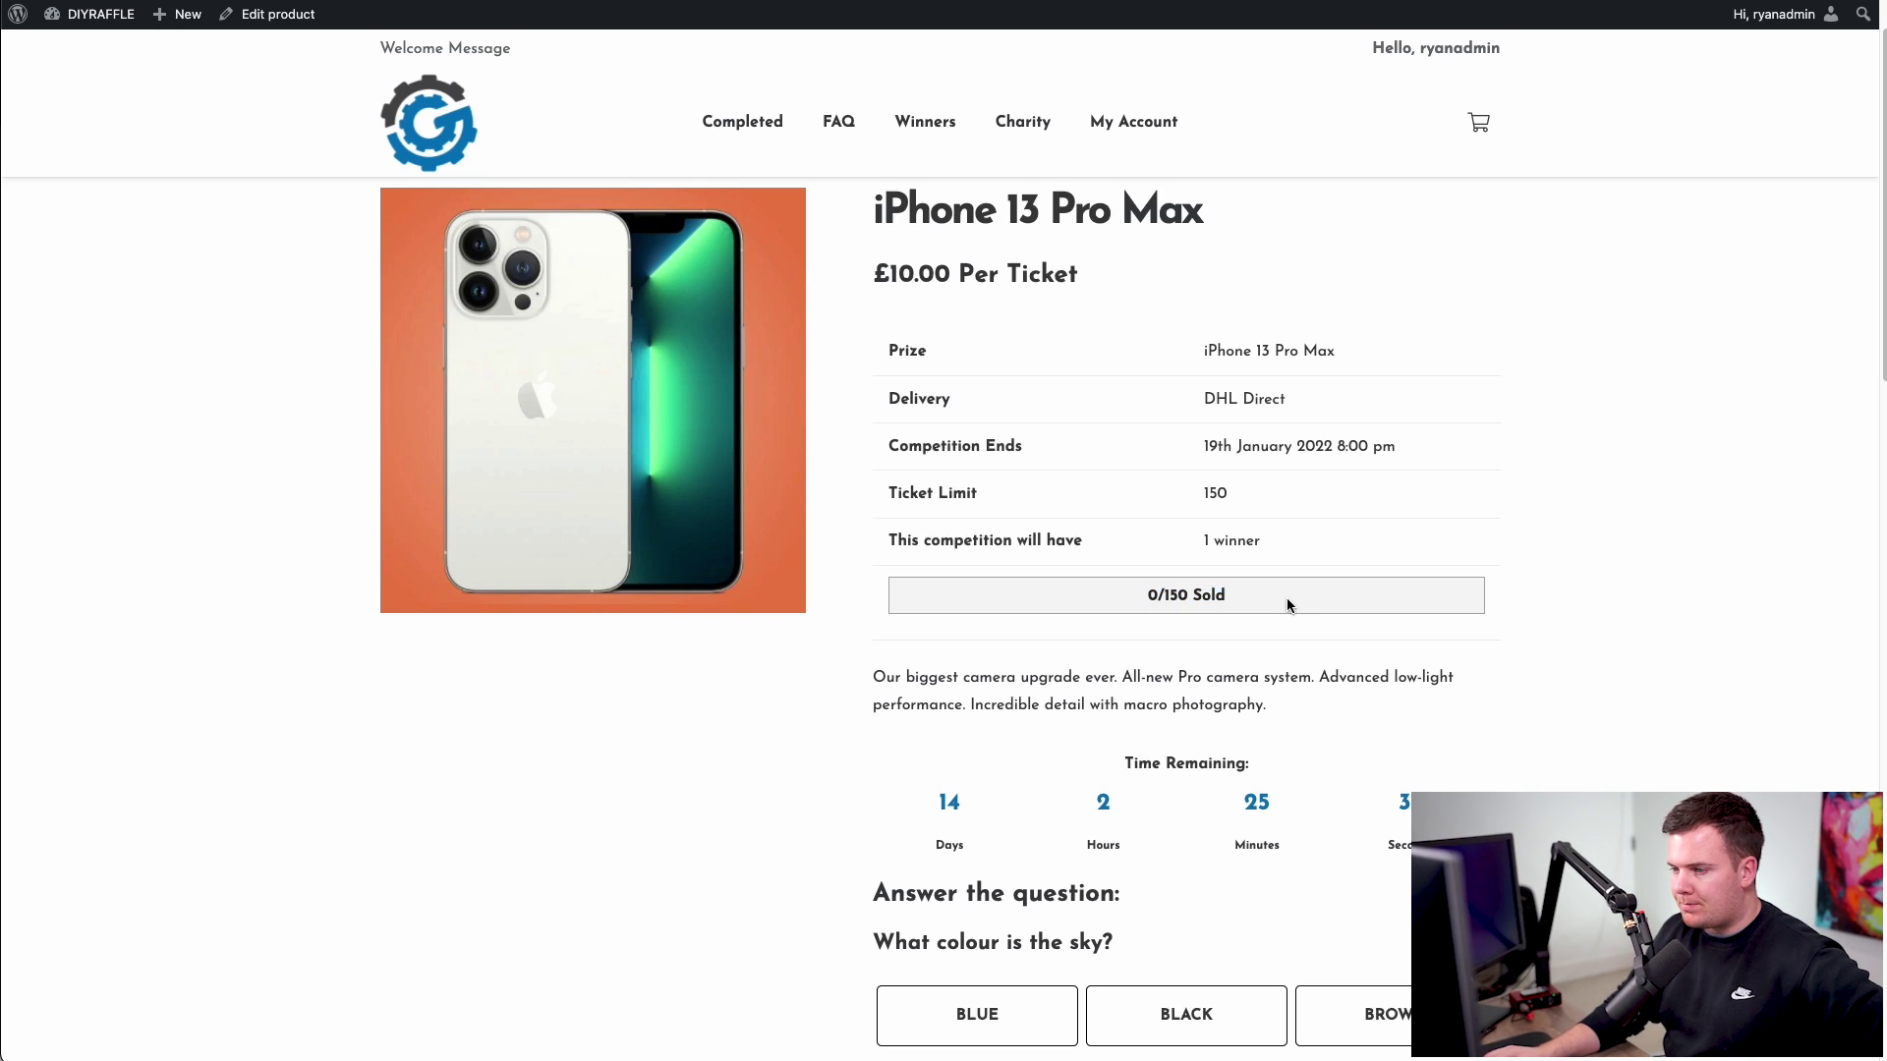
scroll(1288, 605, down, 1)
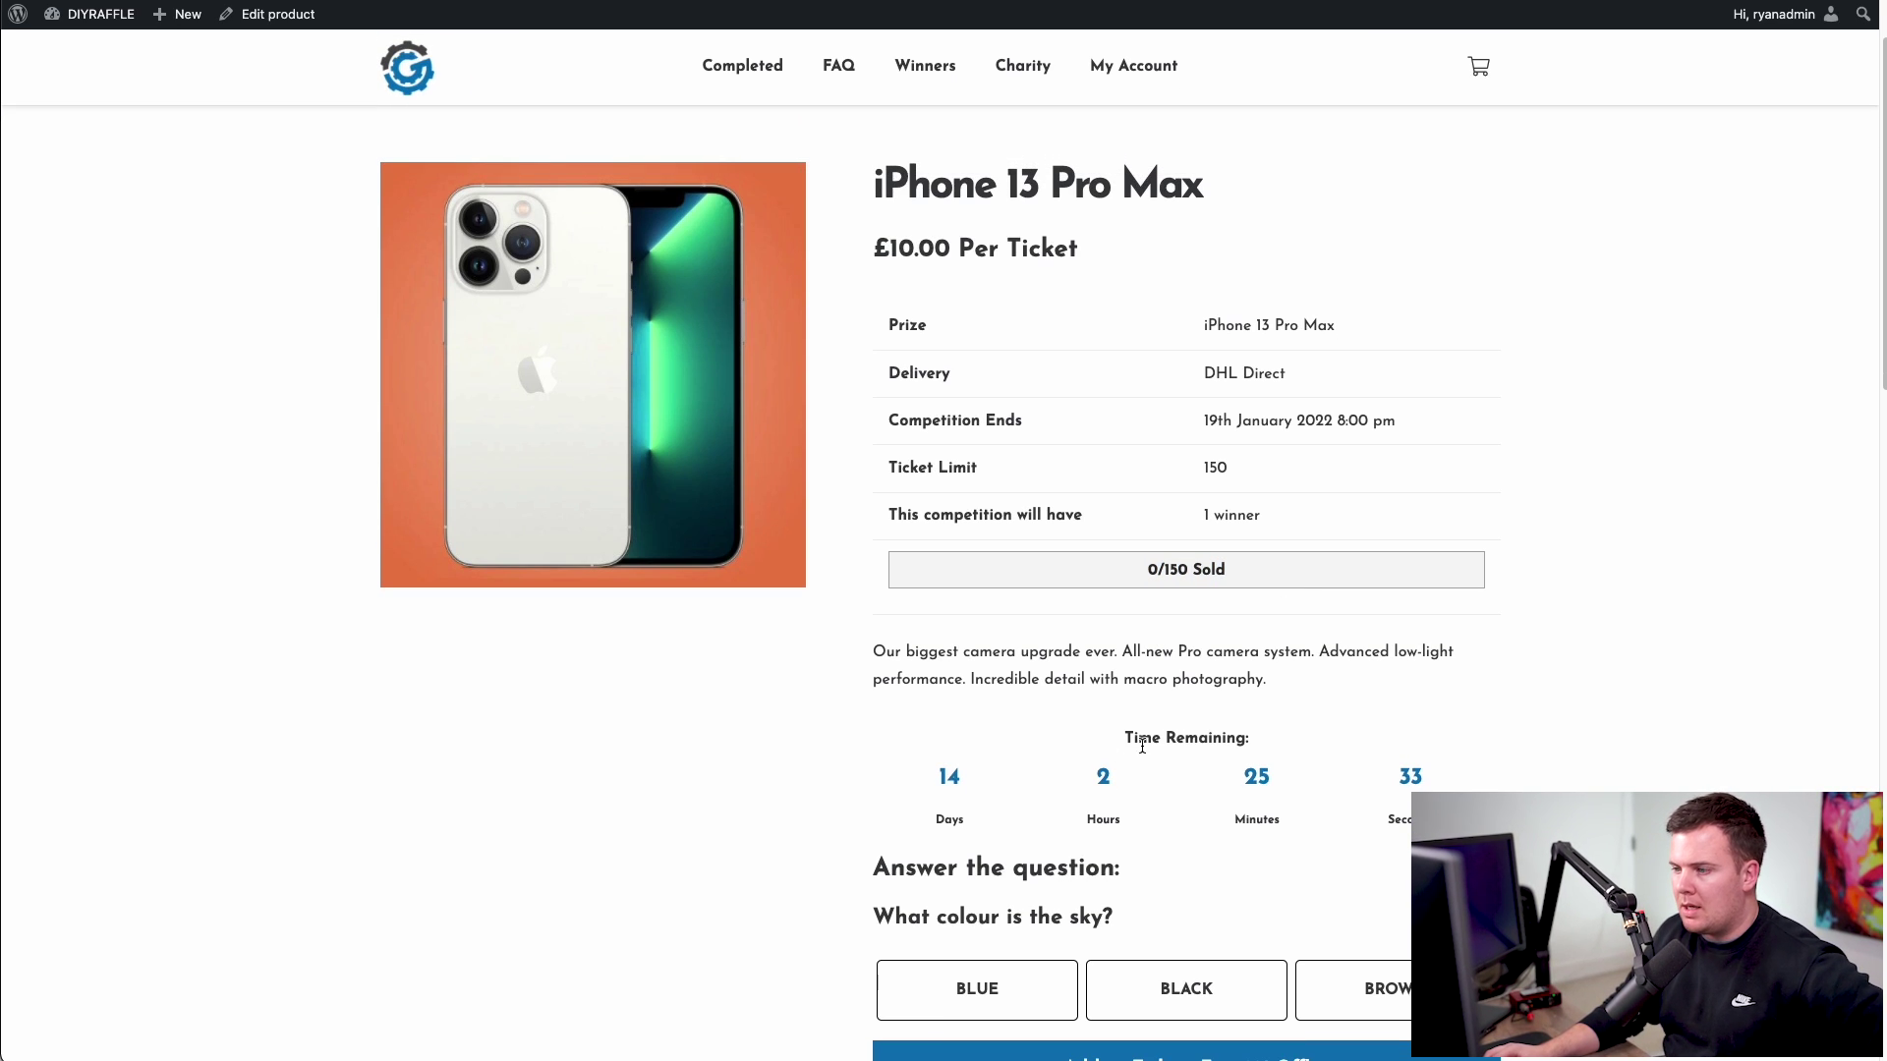
drag(1117, 740, 1218, 741)
click(931, 819)
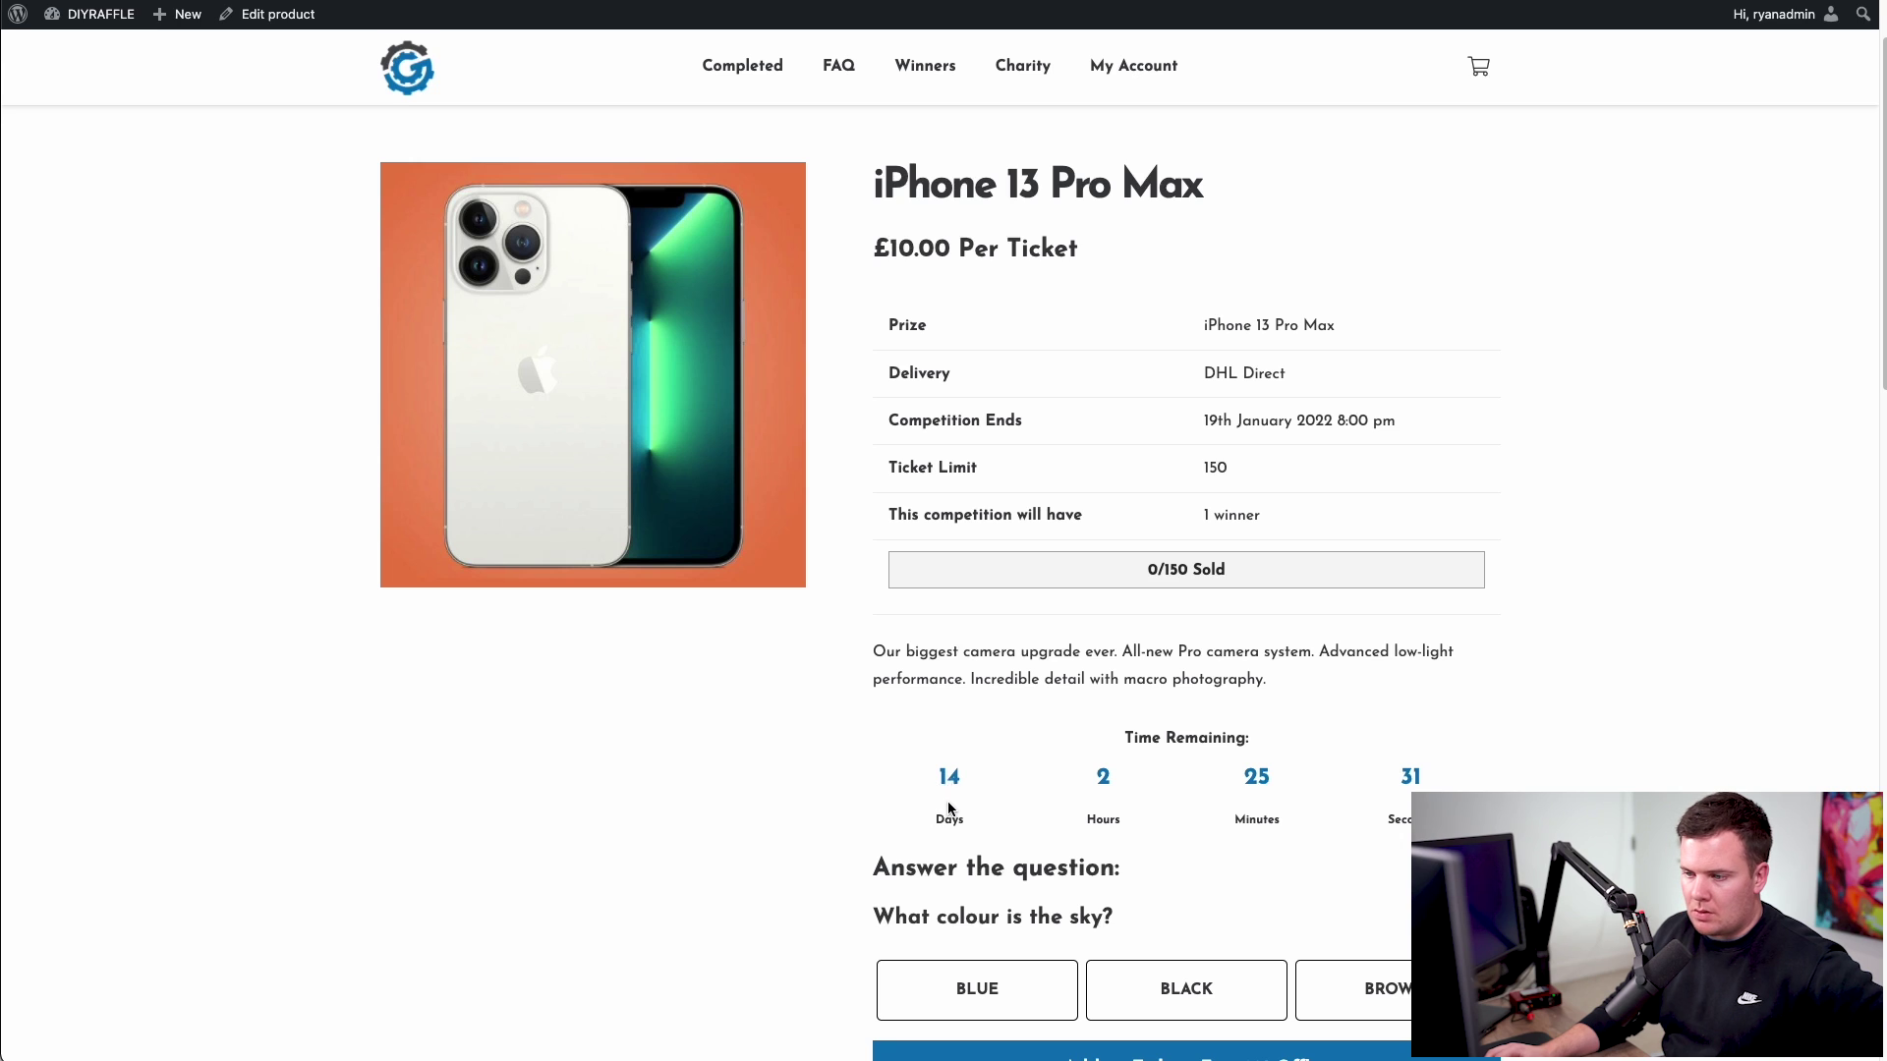
double_click(949, 779)
click(1083, 784)
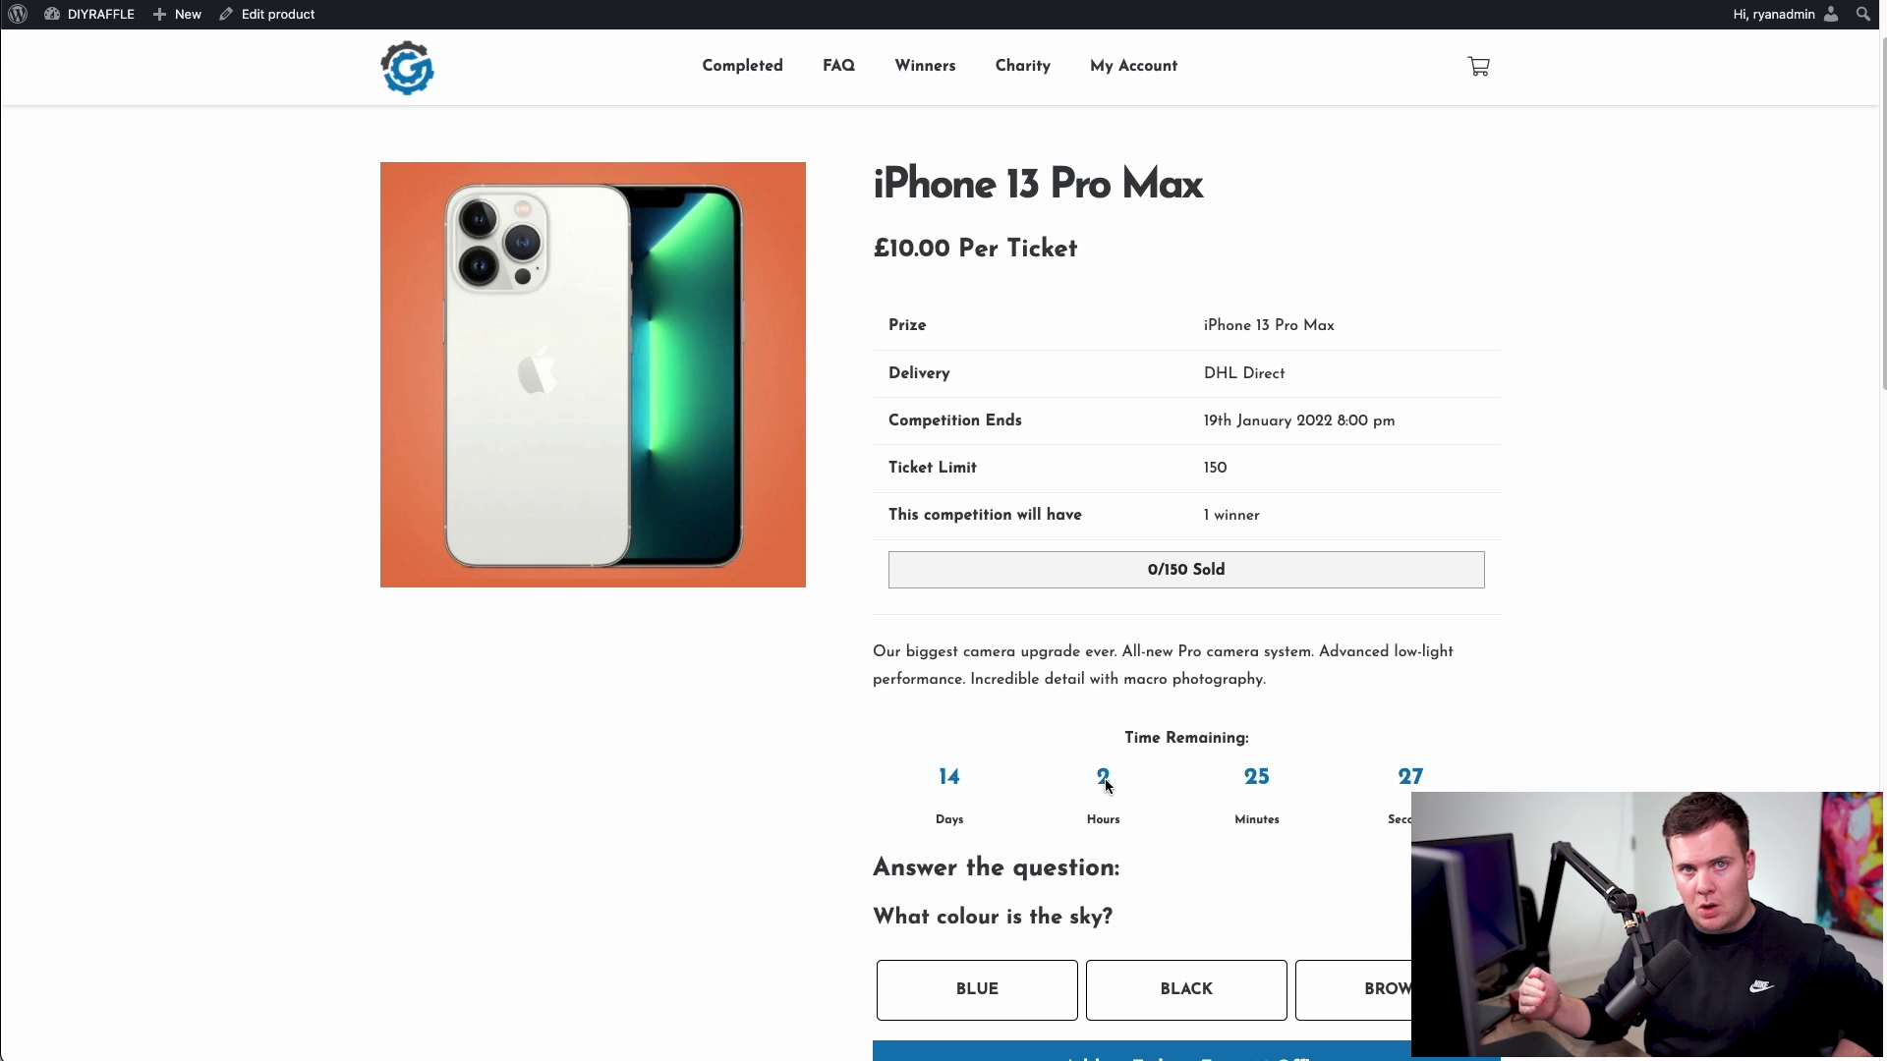
- Answer BLUE to the sky question and enter the iPhone competition with 4 tickets
scroll(1183, 670, down, 1)
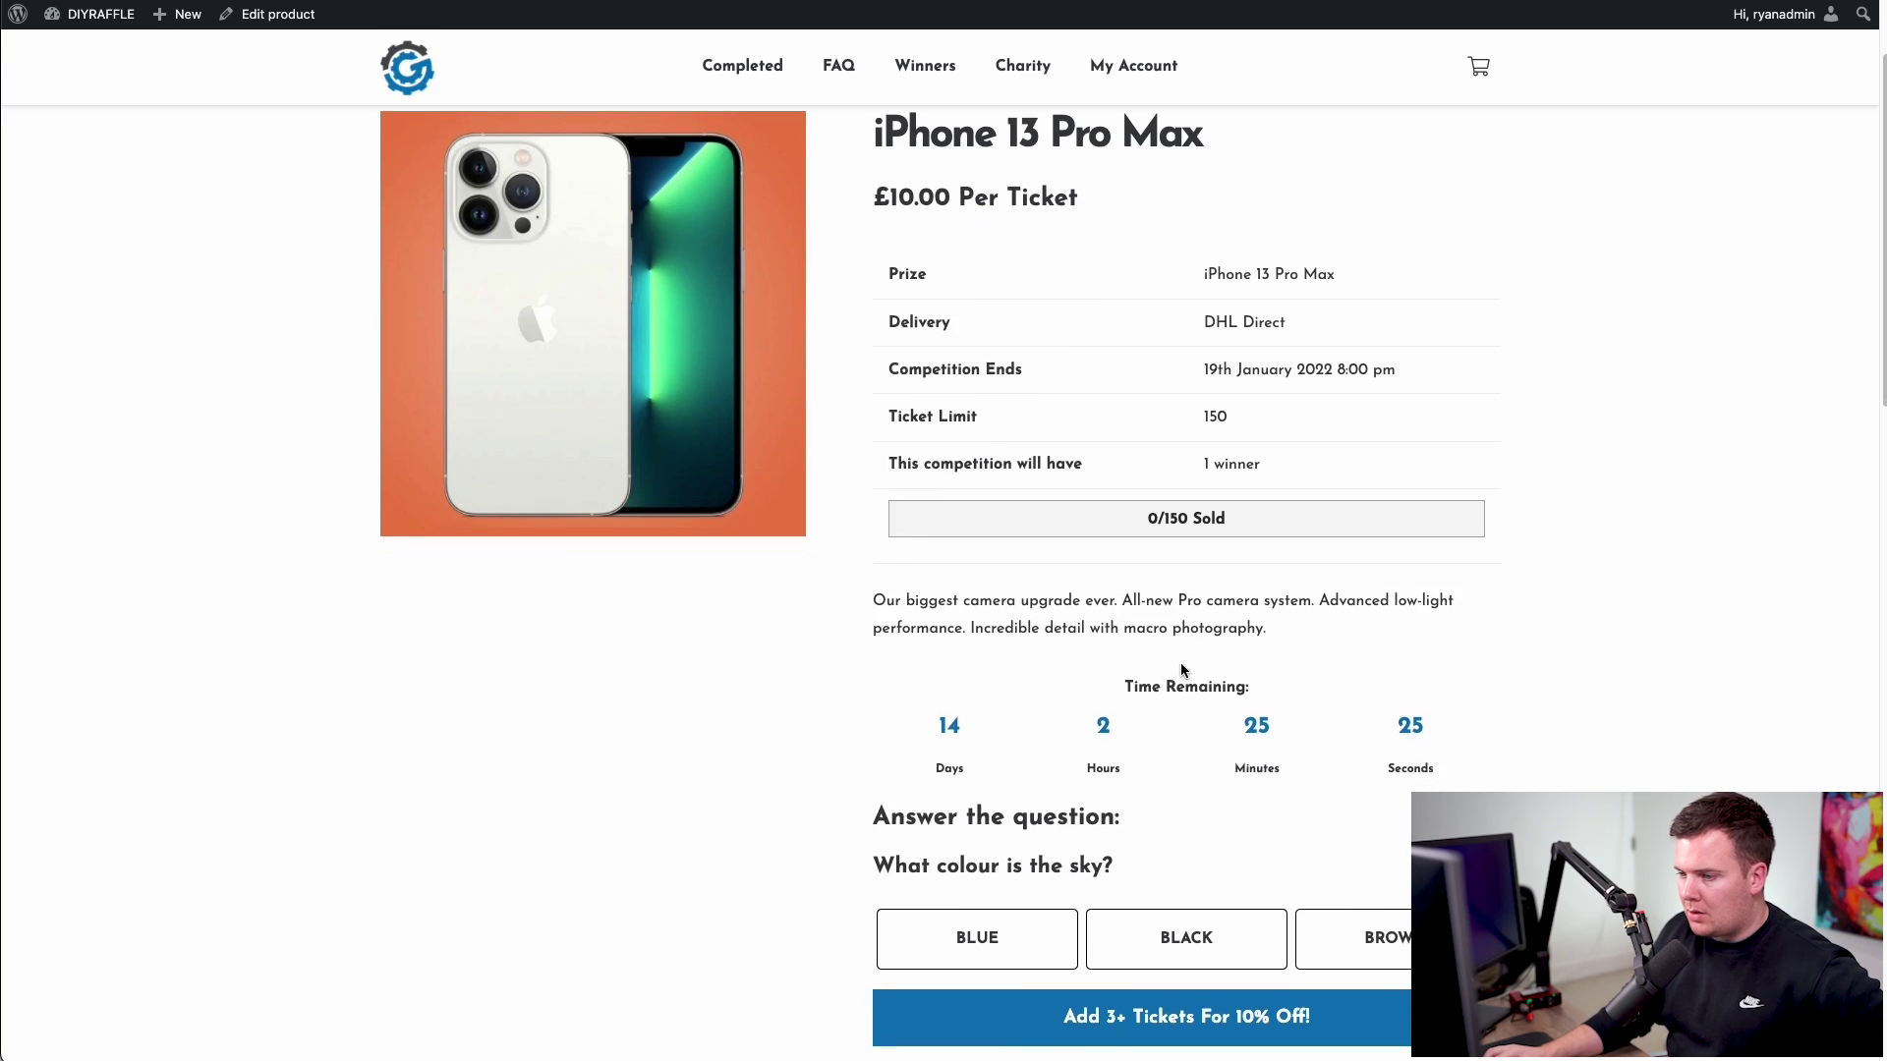
scroll(1182, 669, down, 5)
drag(874, 356, 1053, 354)
click(1074, 391)
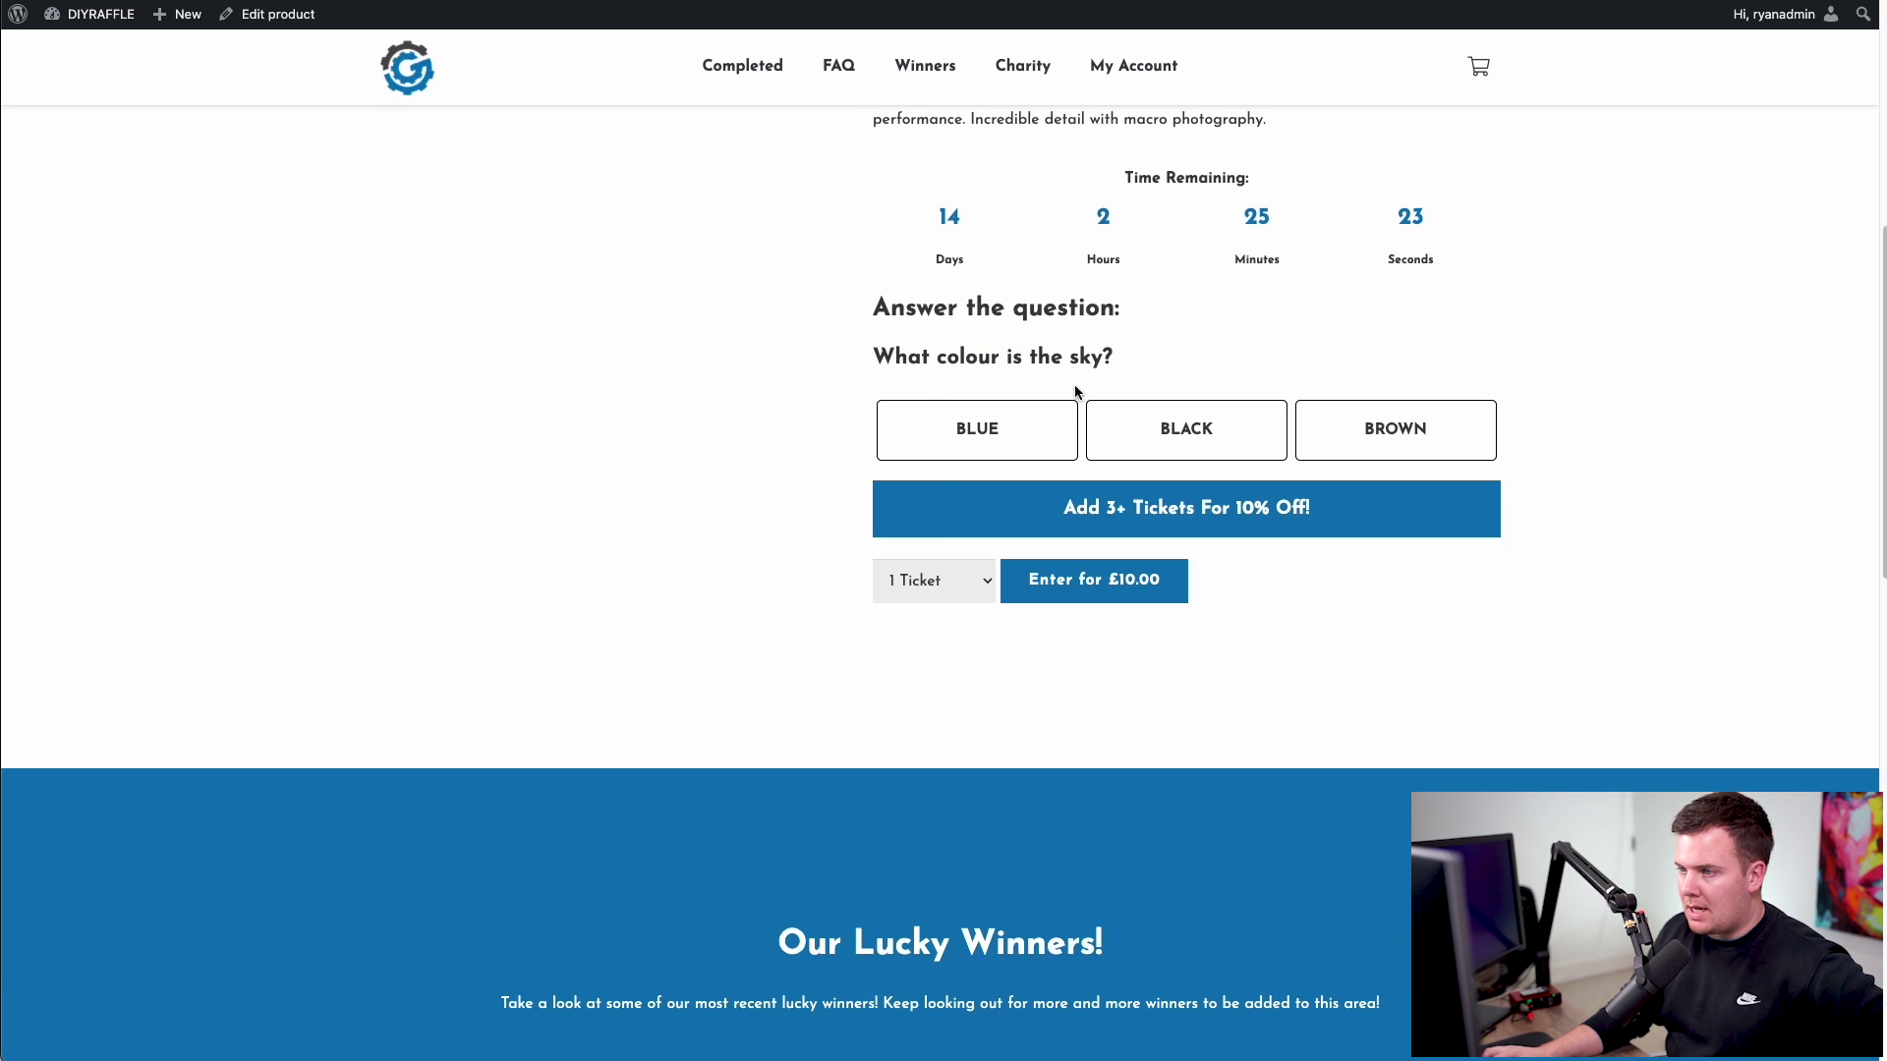
click(972, 426)
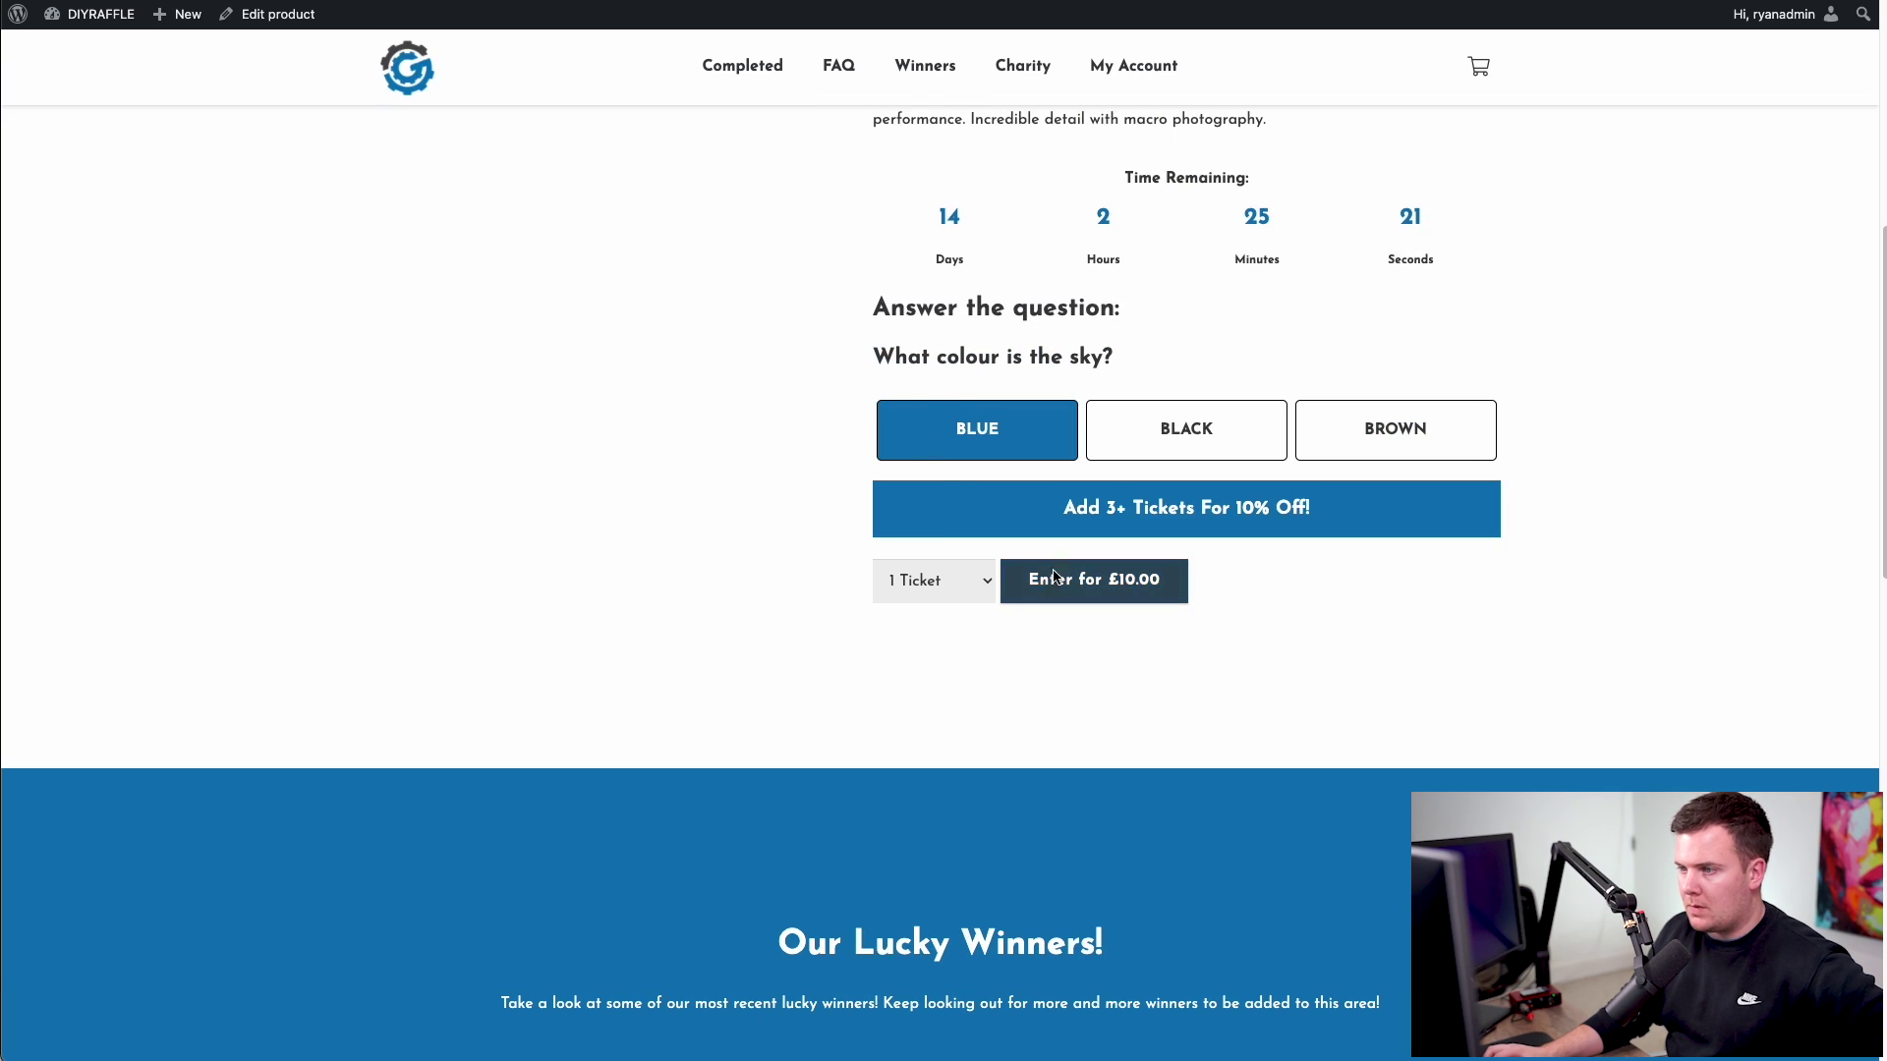
drag(1042, 507, 1323, 515)
click(1322, 515)
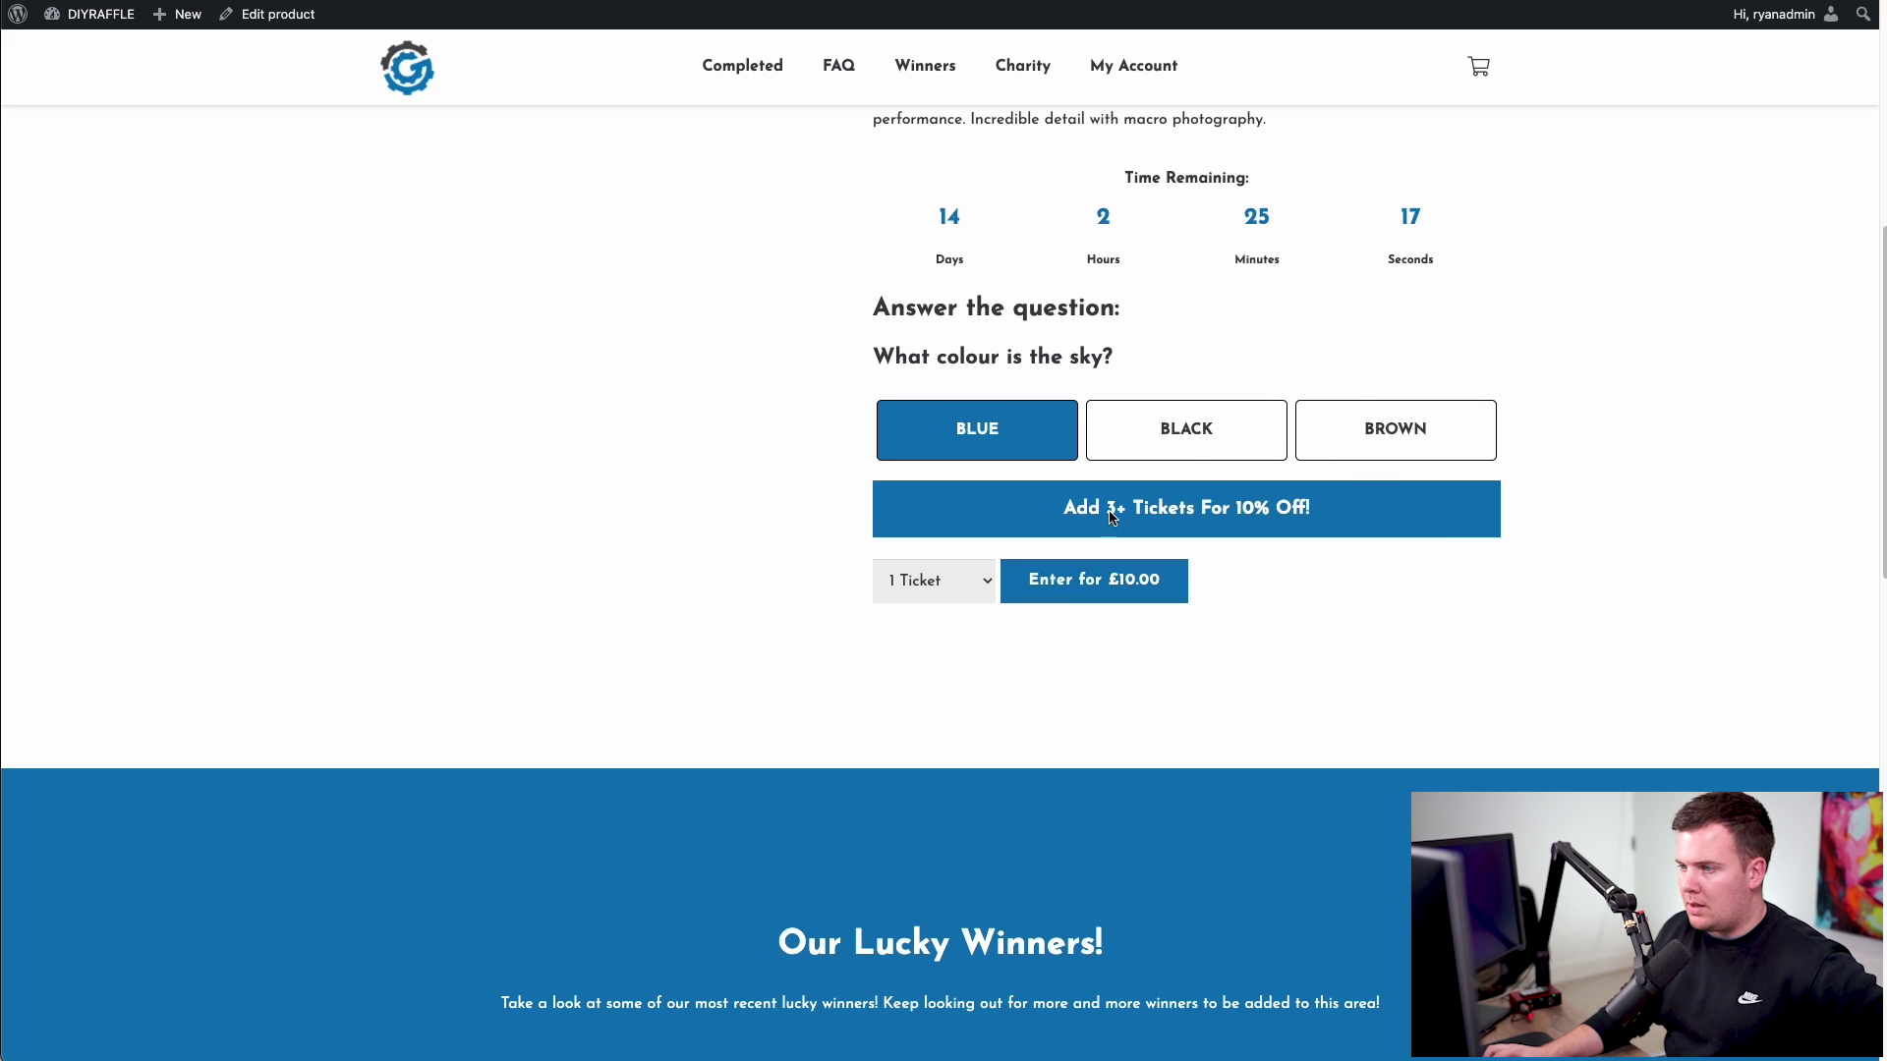
drag(1124, 507, 1339, 505)
click(1339, 505)
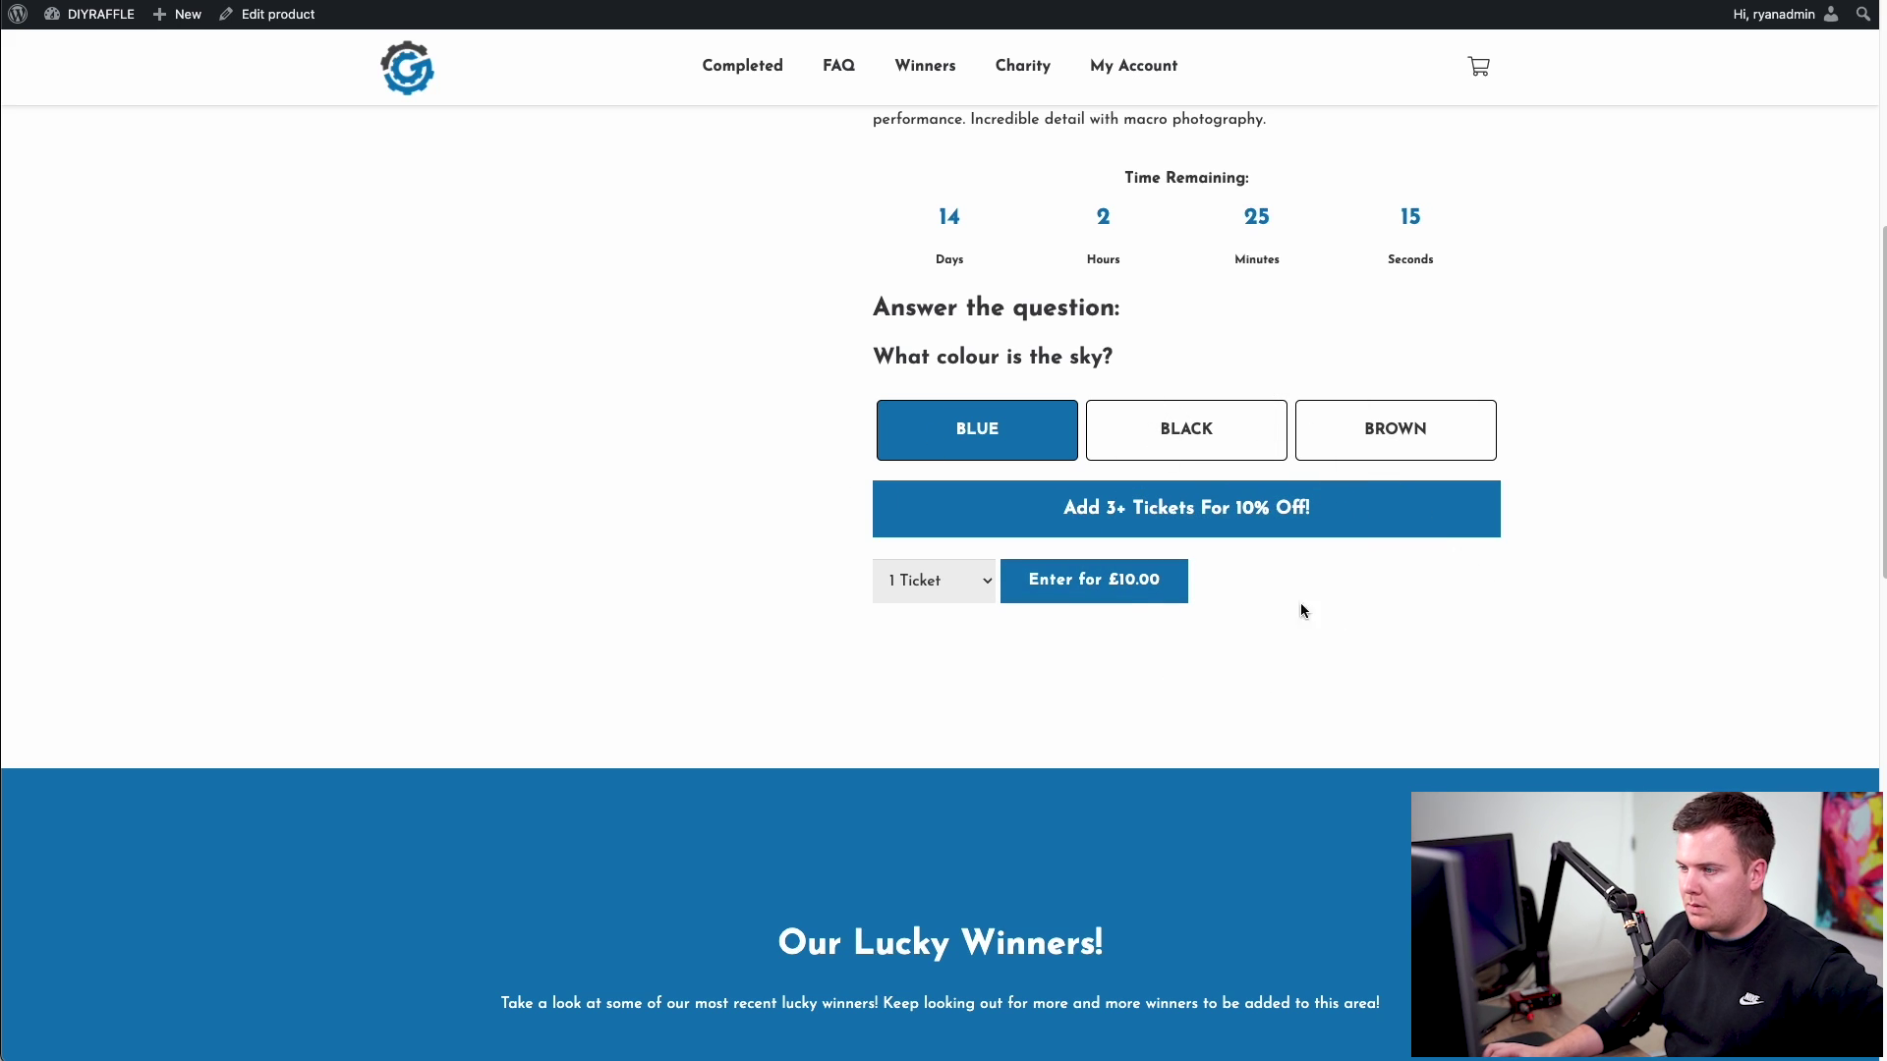
click(968, 596)
click(945, 658)
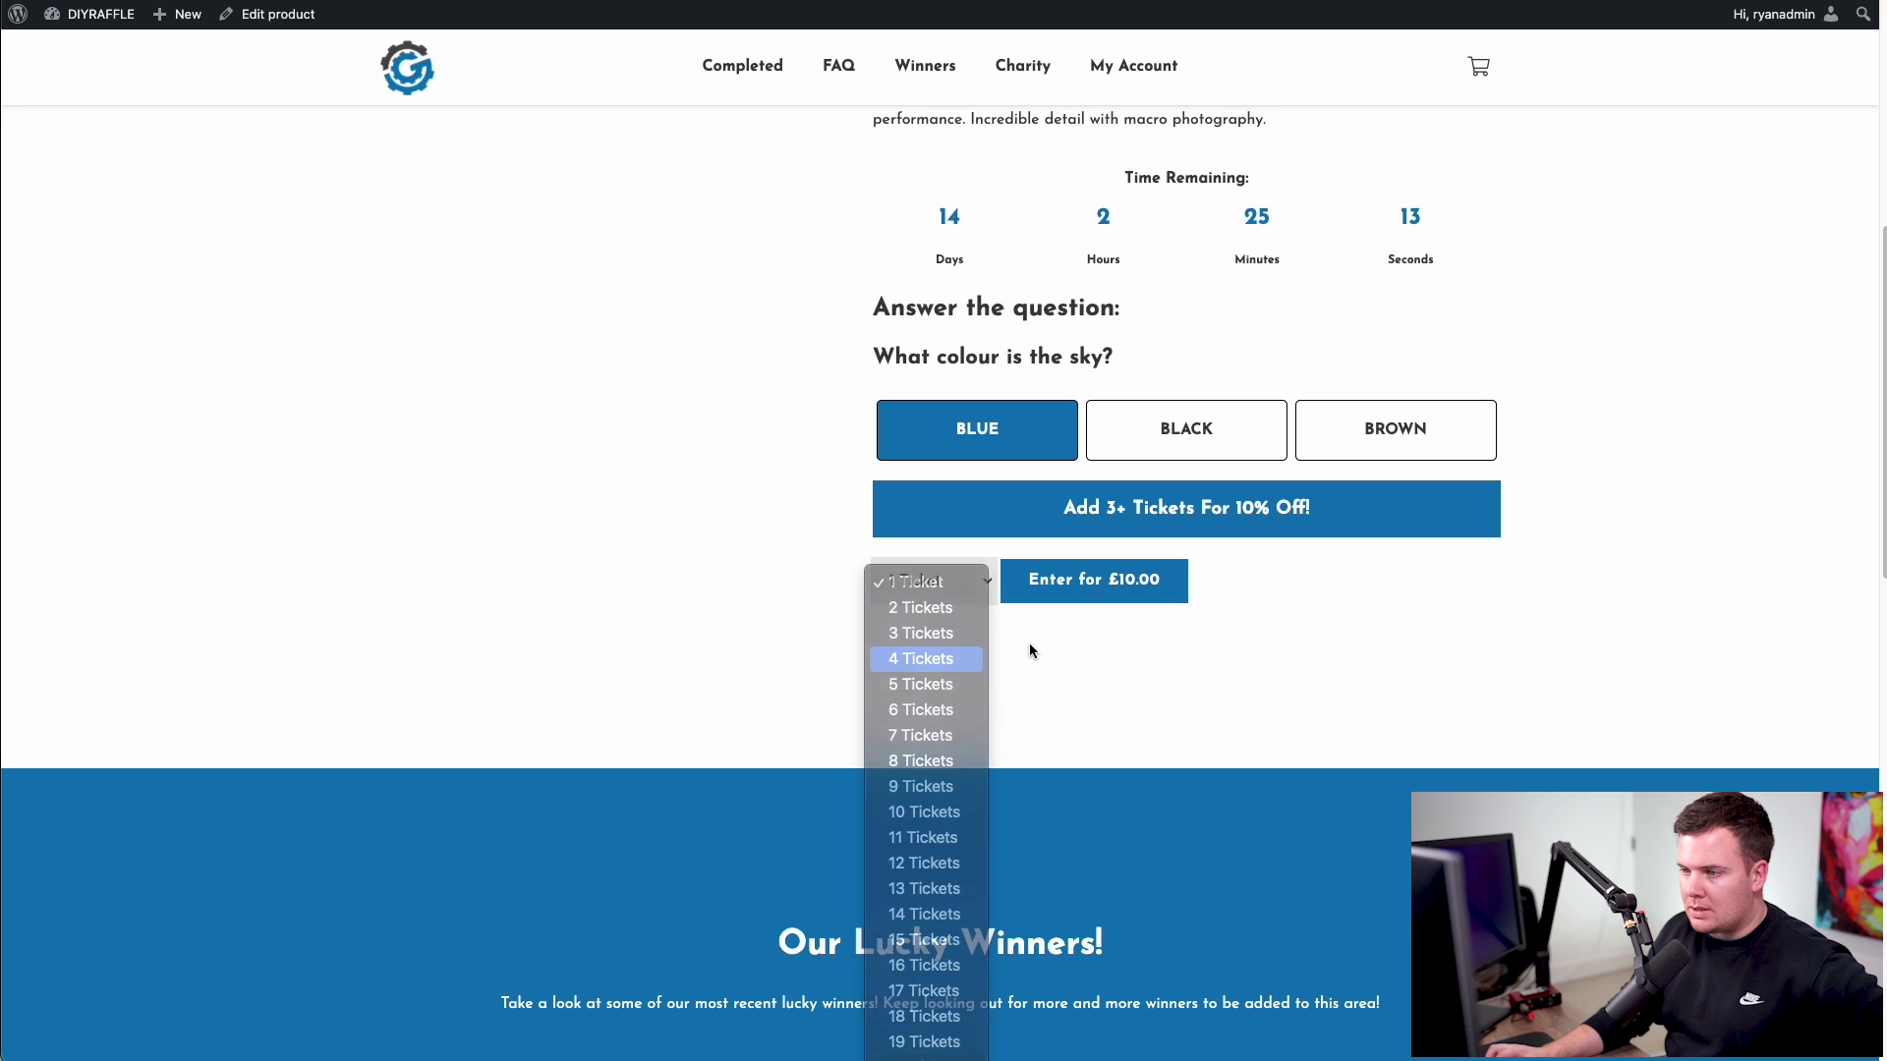
click(1081, 587)
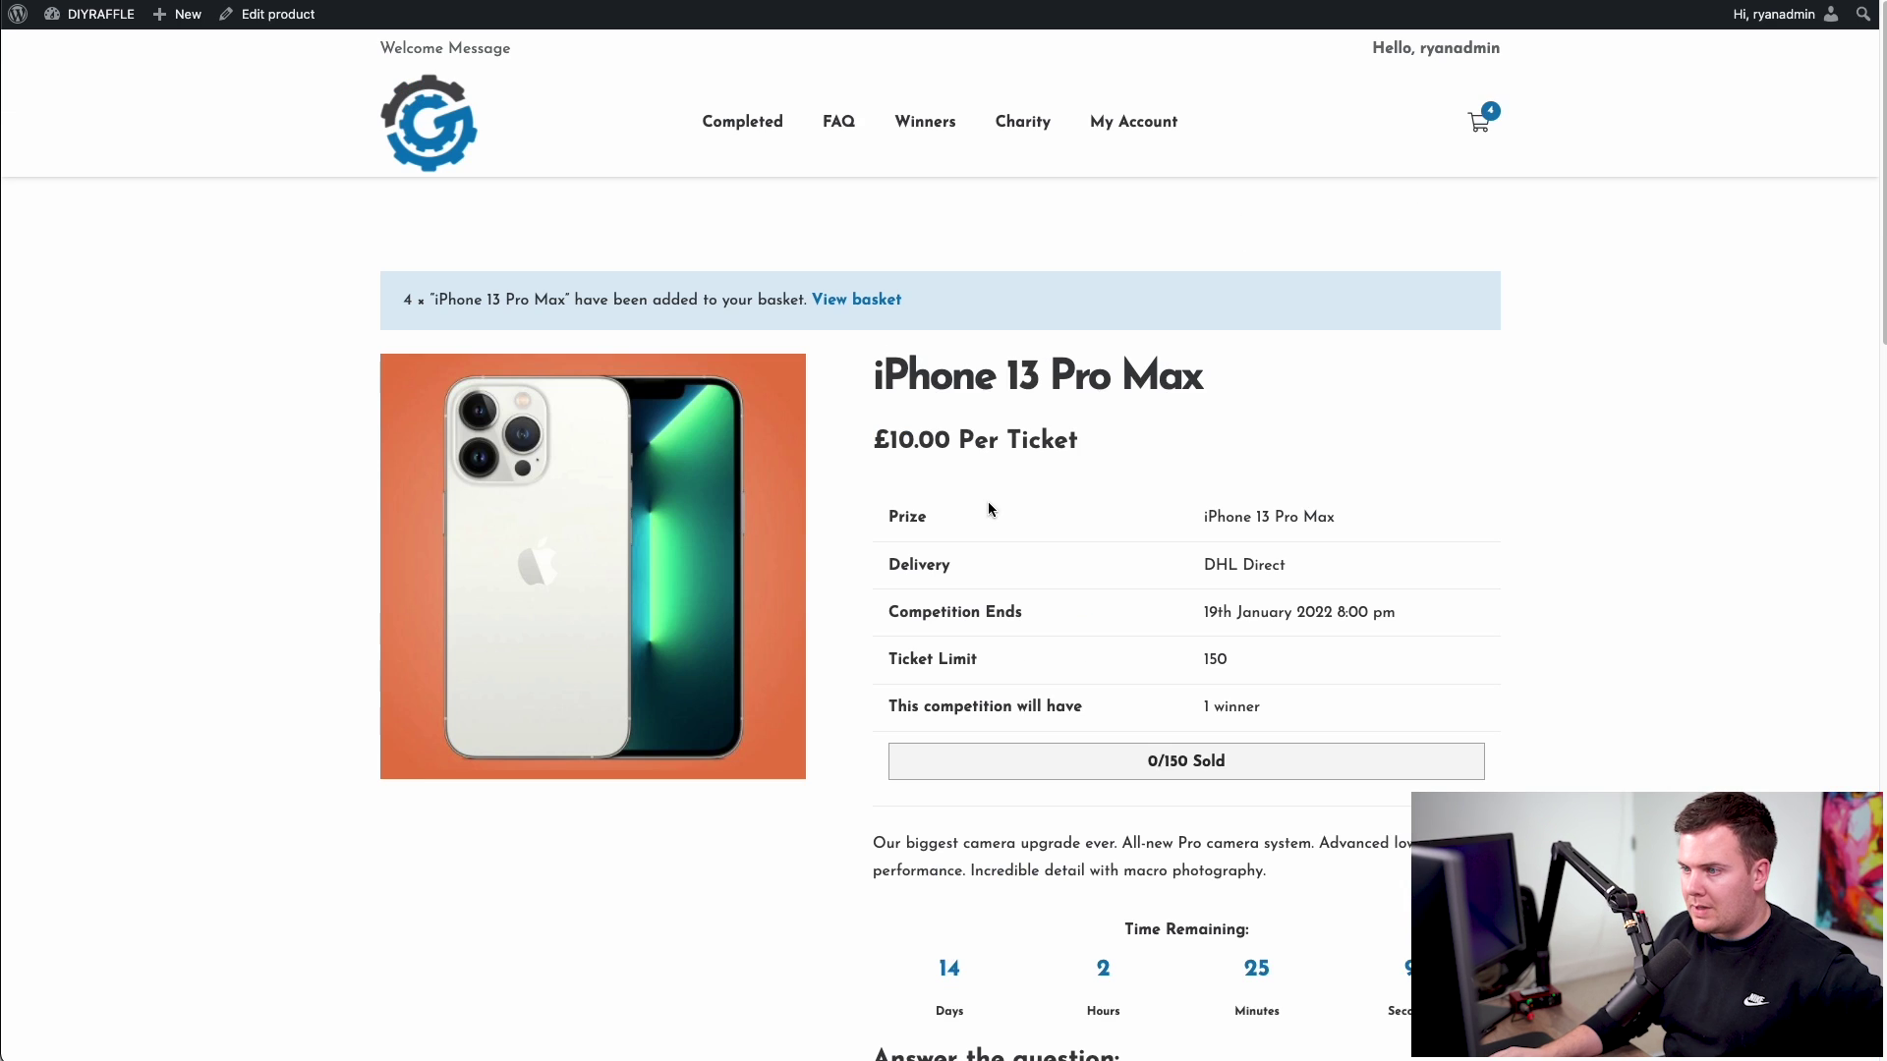
- Go from the basket to checkout and fill in the buyer's first and last name
click(856, 300)
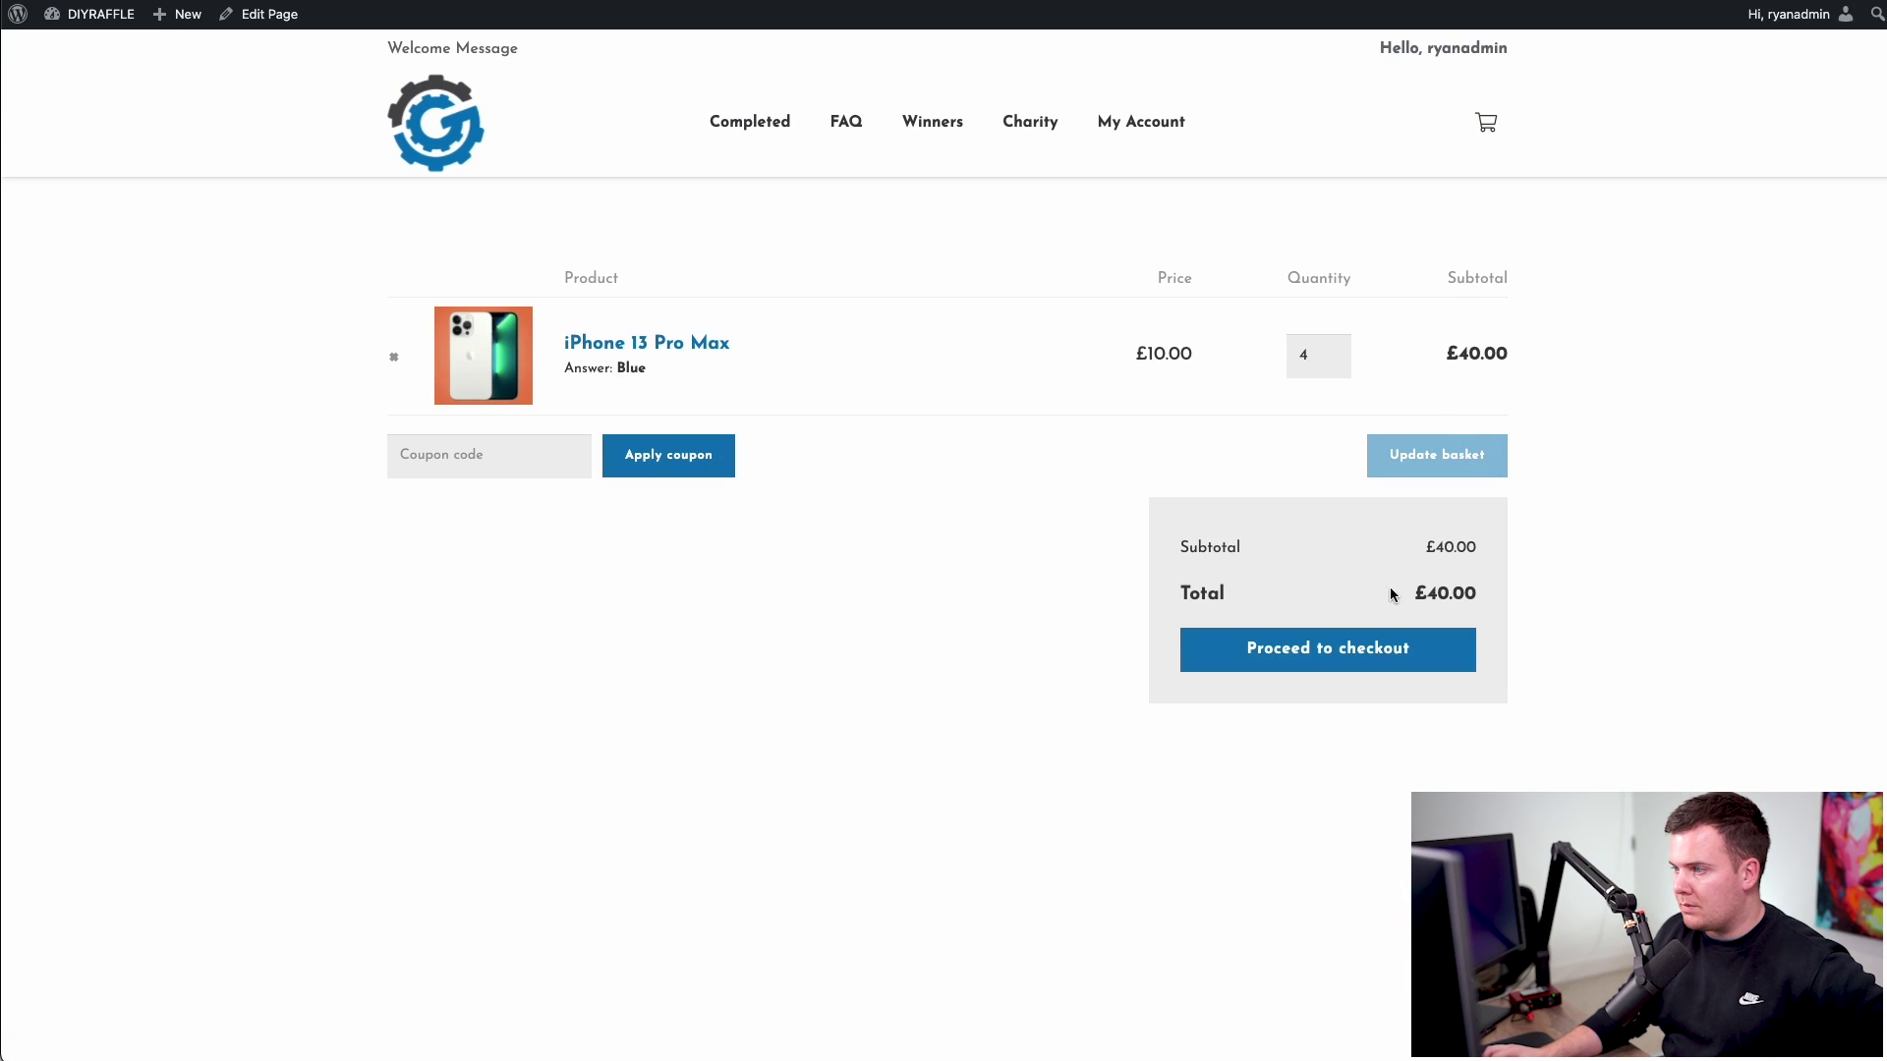
click(1327, 648)
click(457, 464)
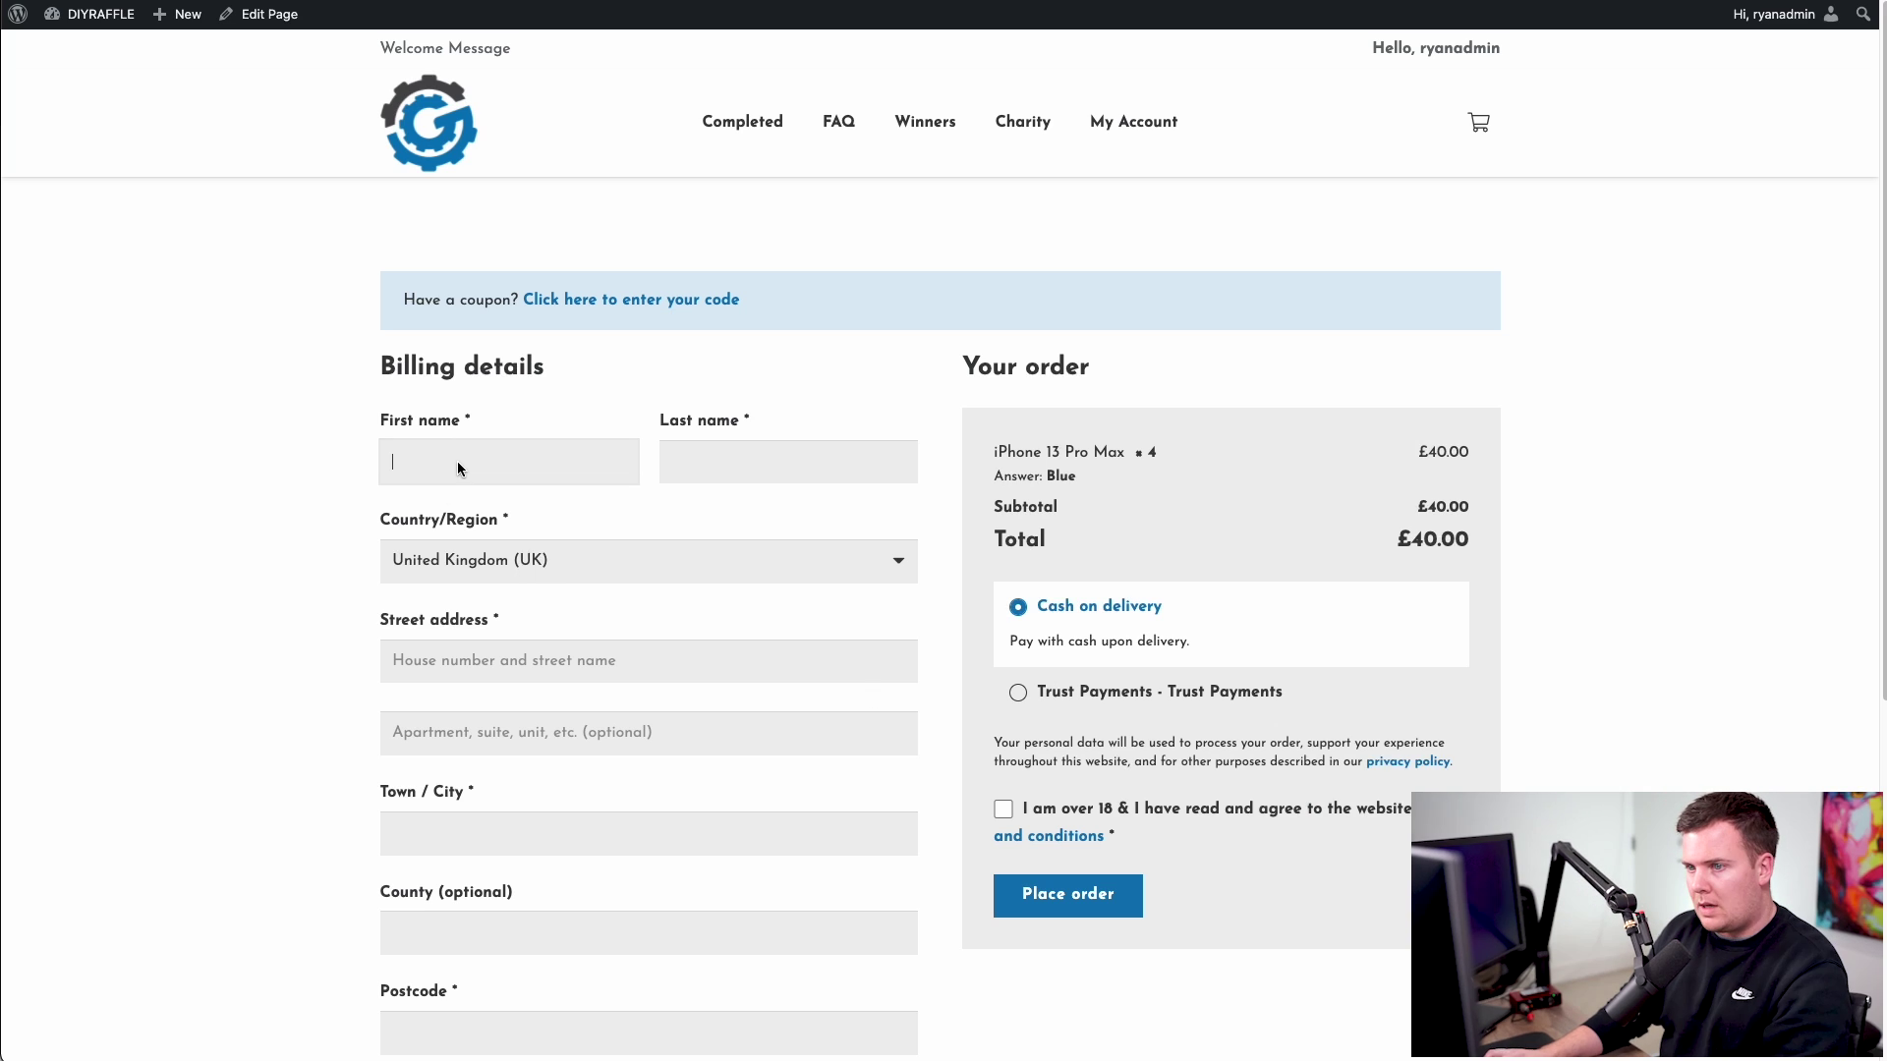
text(Ryan)
key(Tab)
text(H)
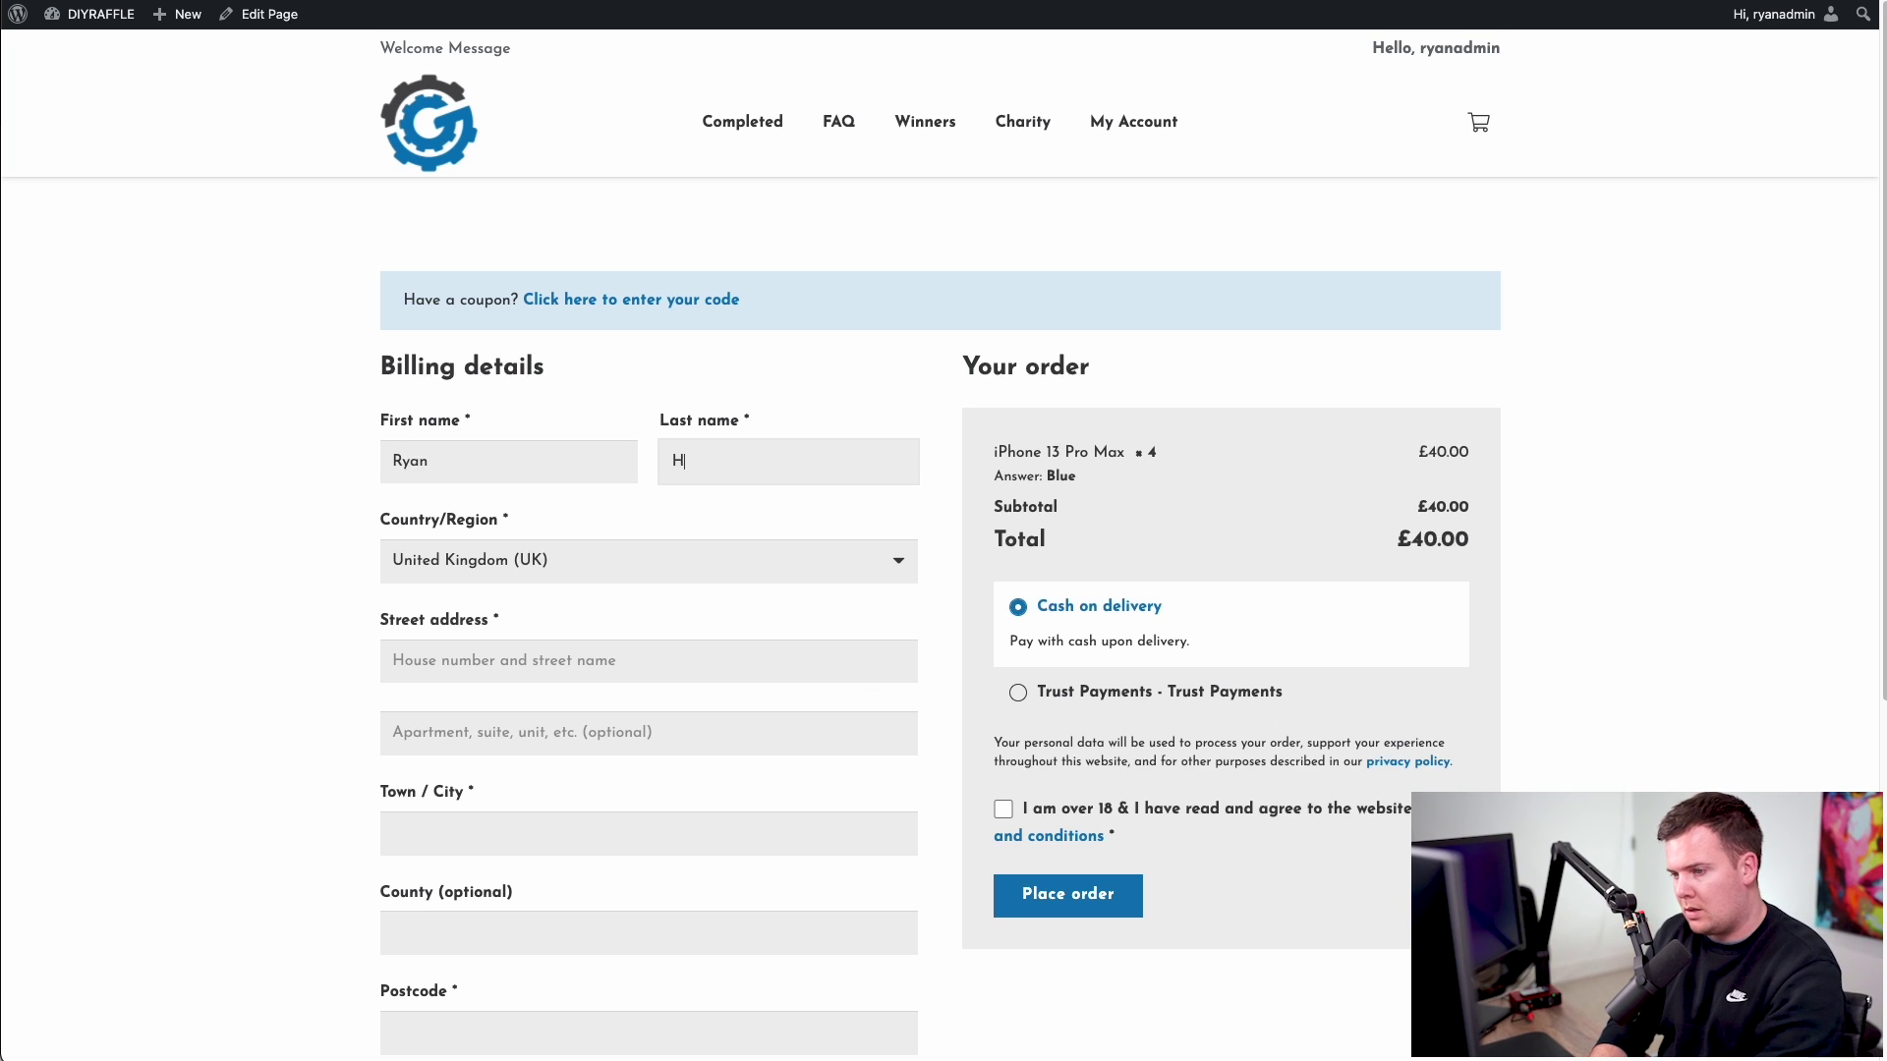
text(all)
key(Tab)
key(Tab)
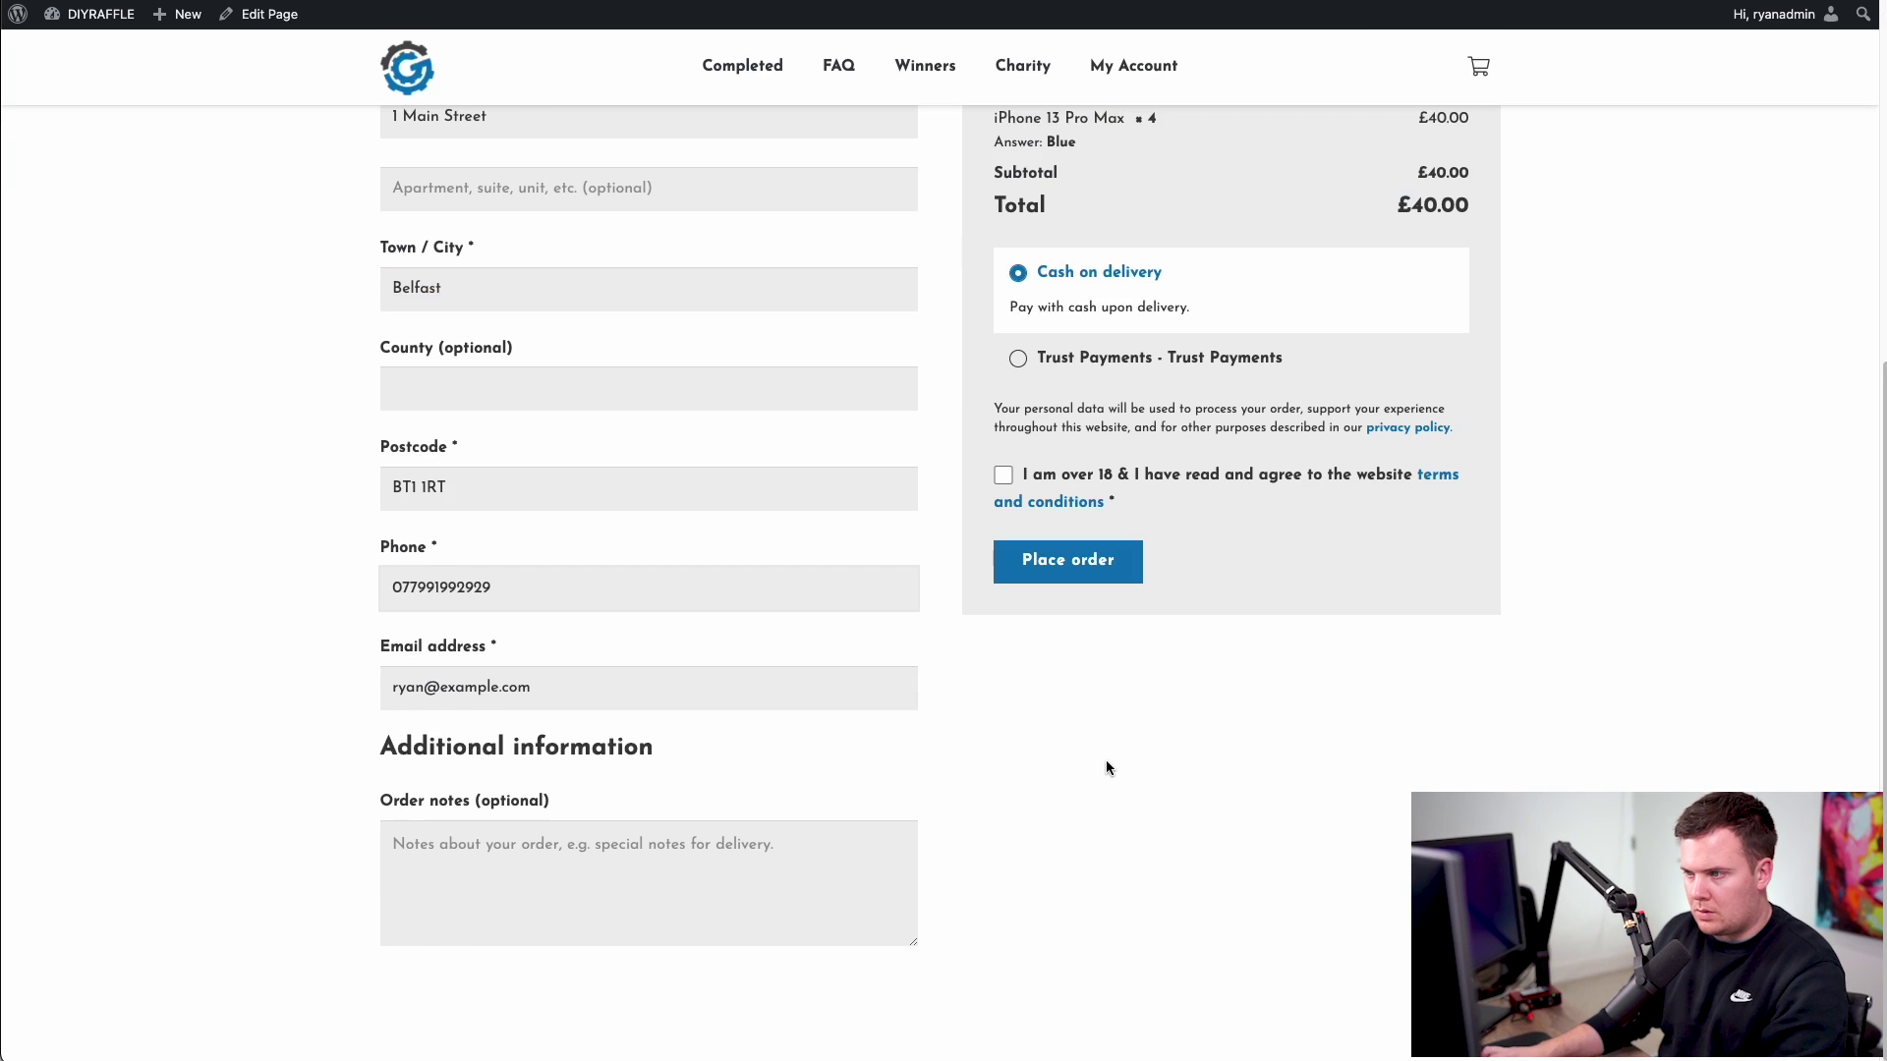
- Accept the terms and conditions and place the £40.00 cash-on-delivery order
scroll(1107, 762, up, 6)
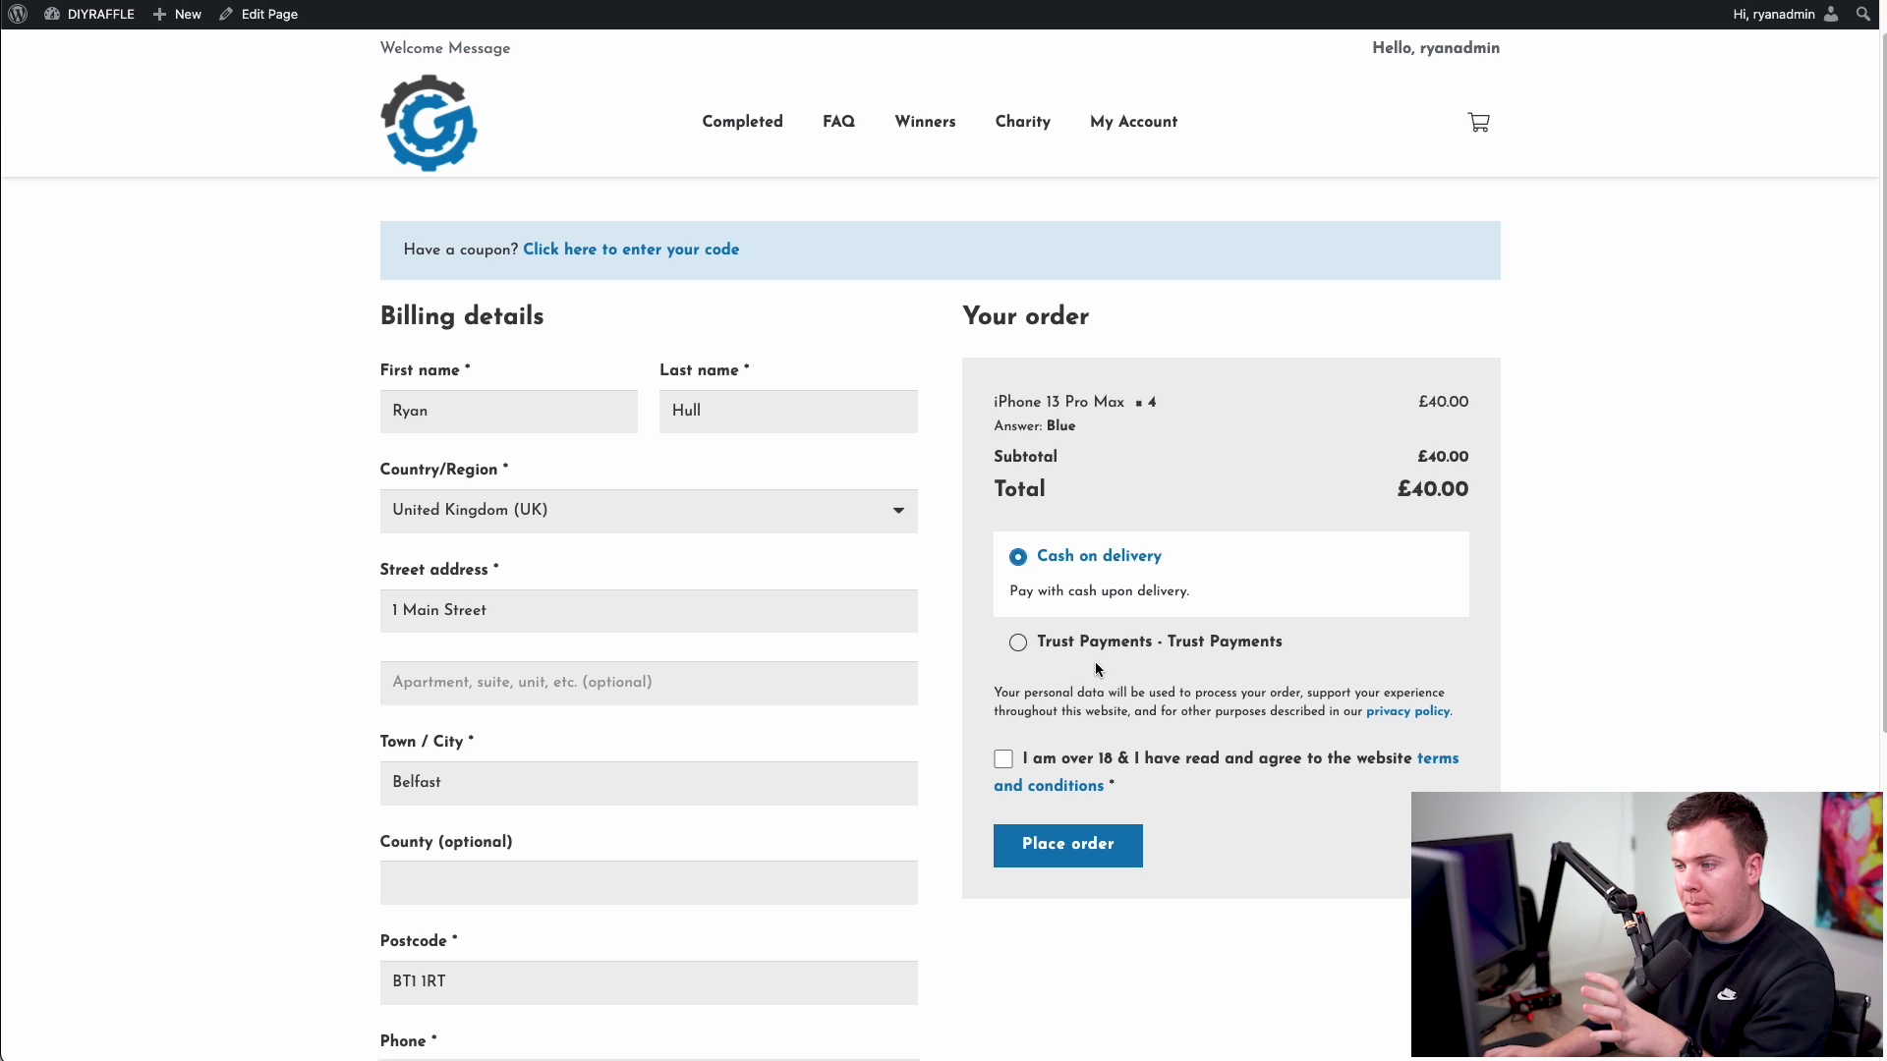
click(1008, 754)
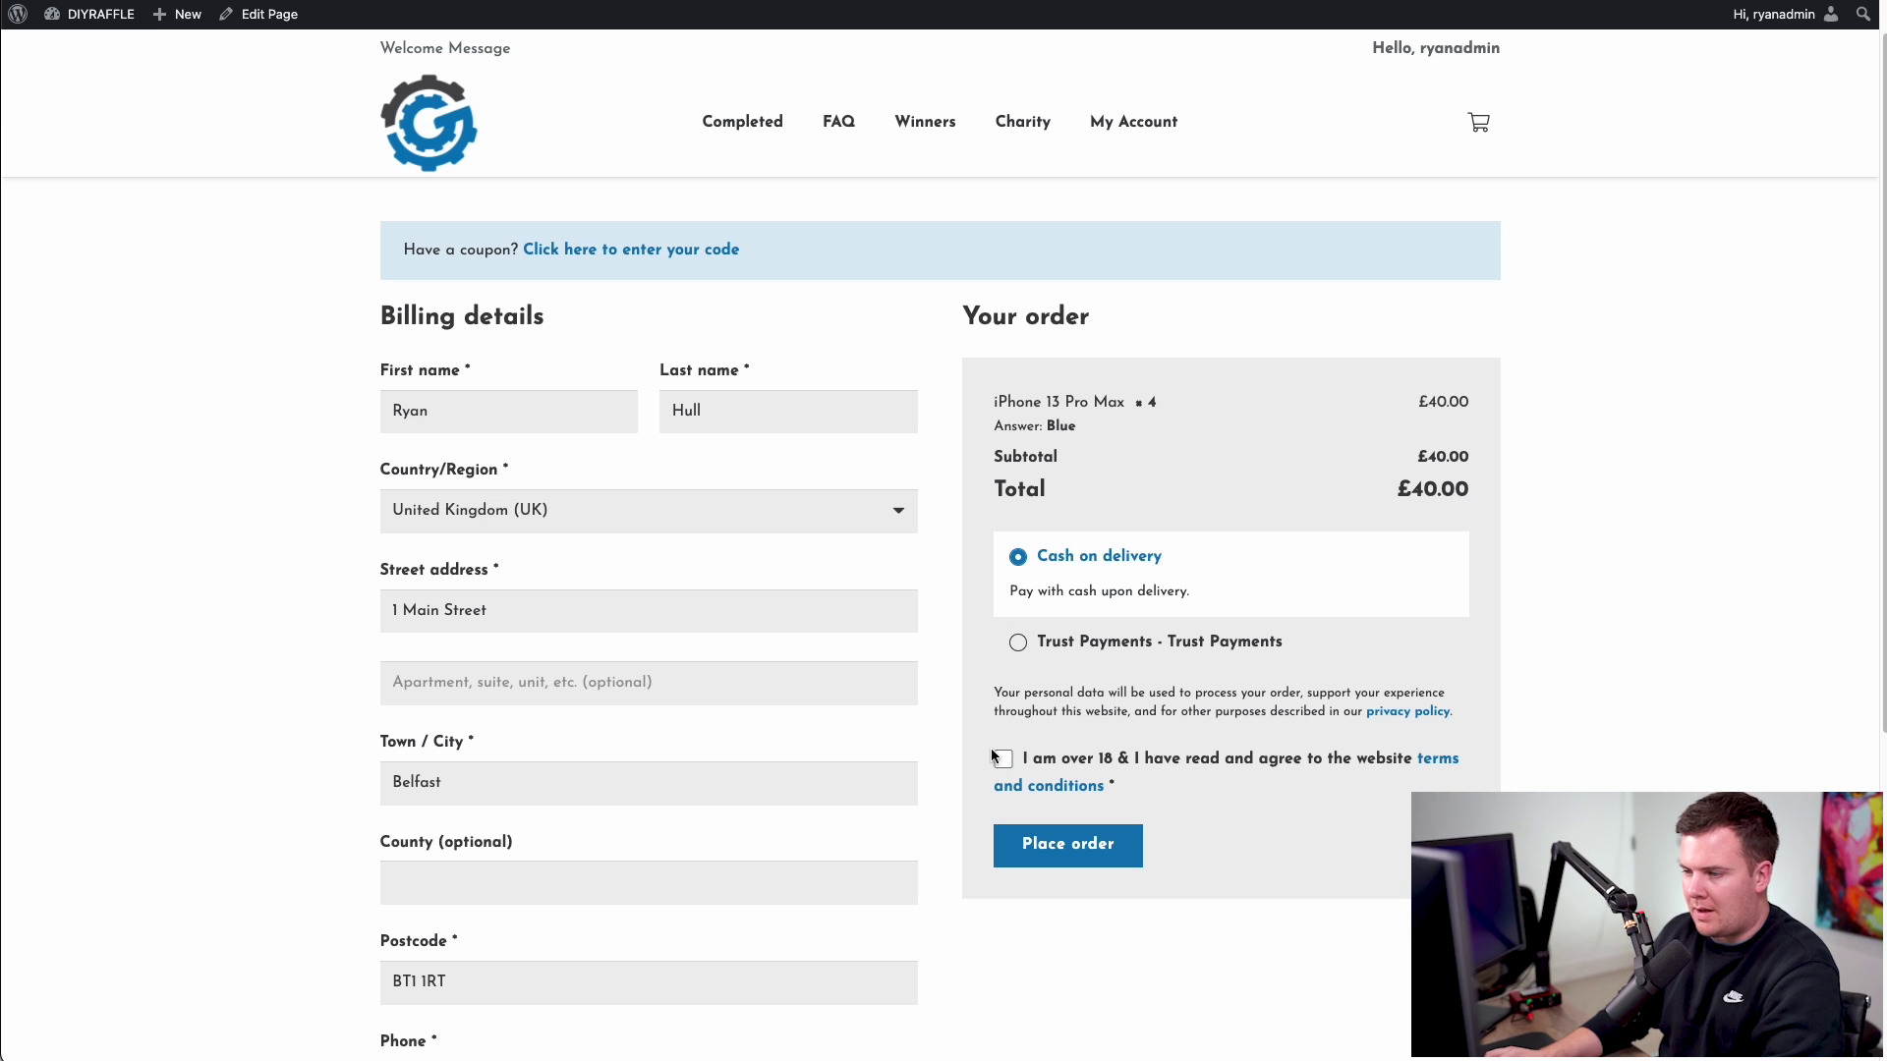
click(1081, 857)
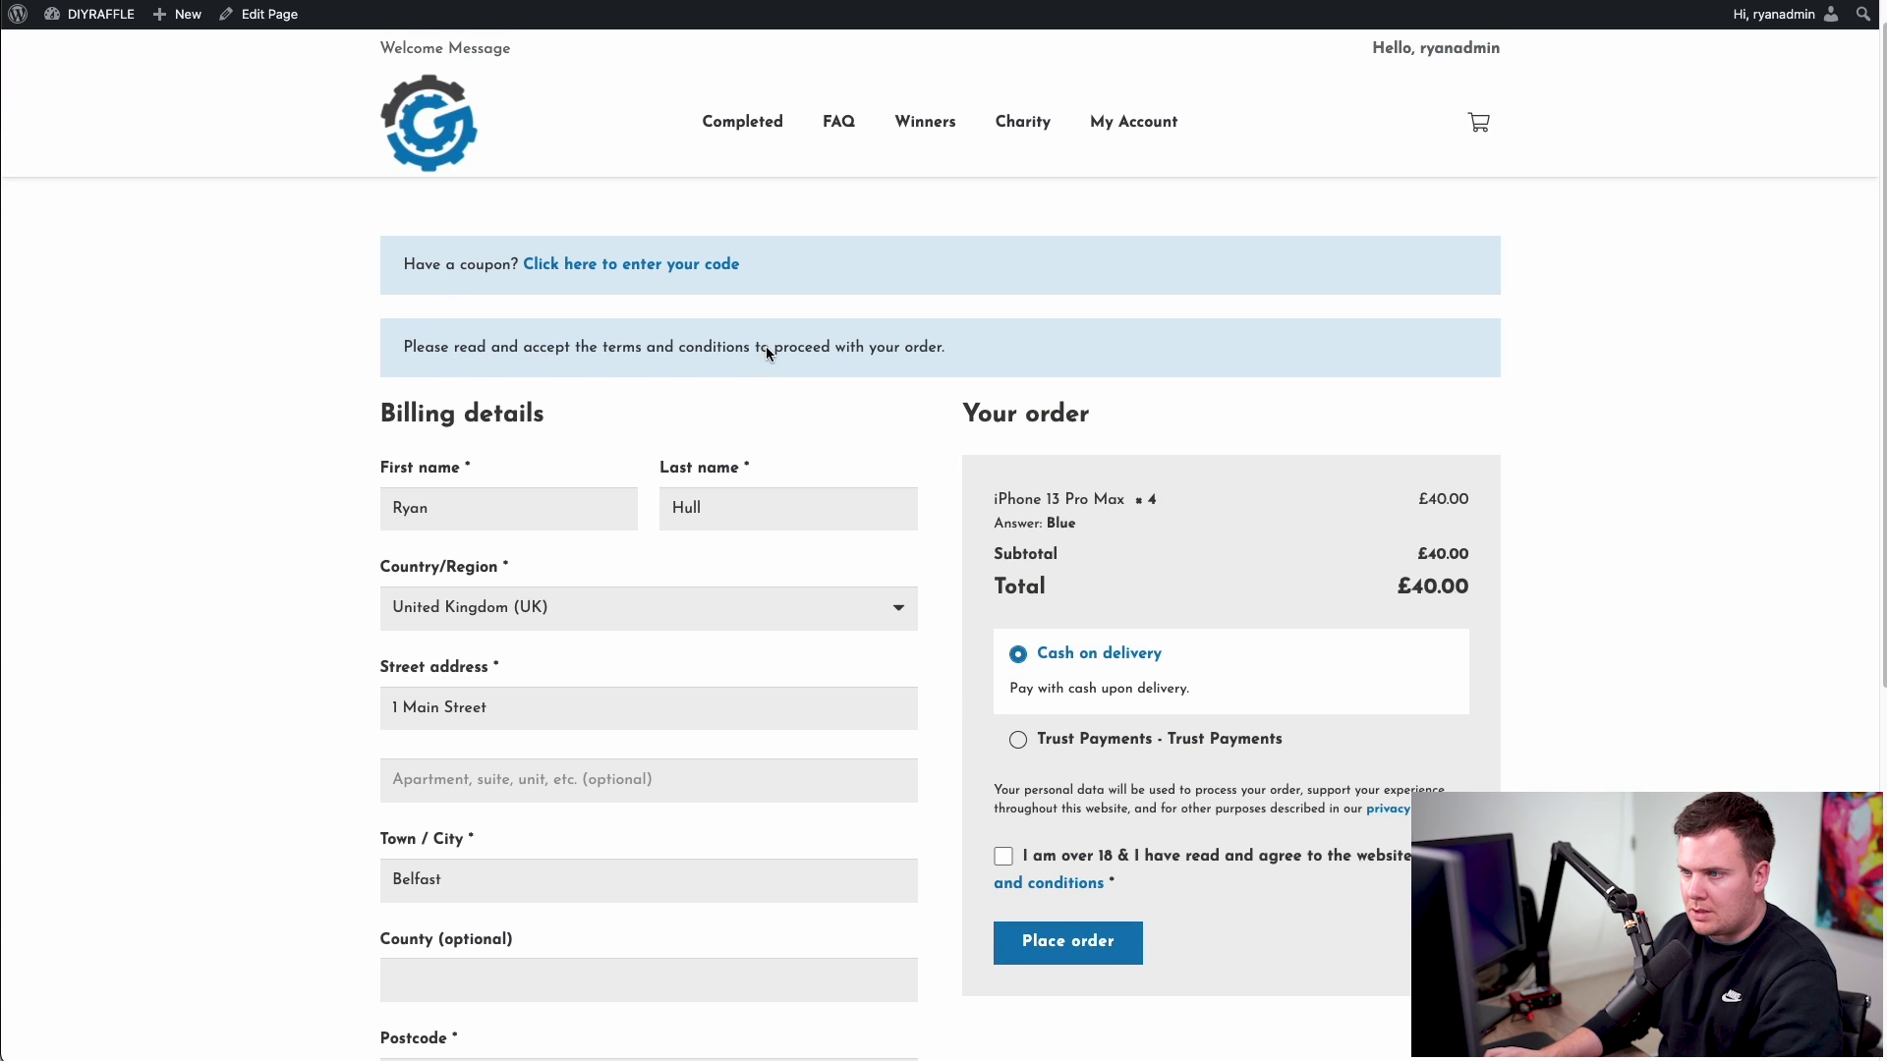
drag(764, 346, 960, 358)
click(992, 358)
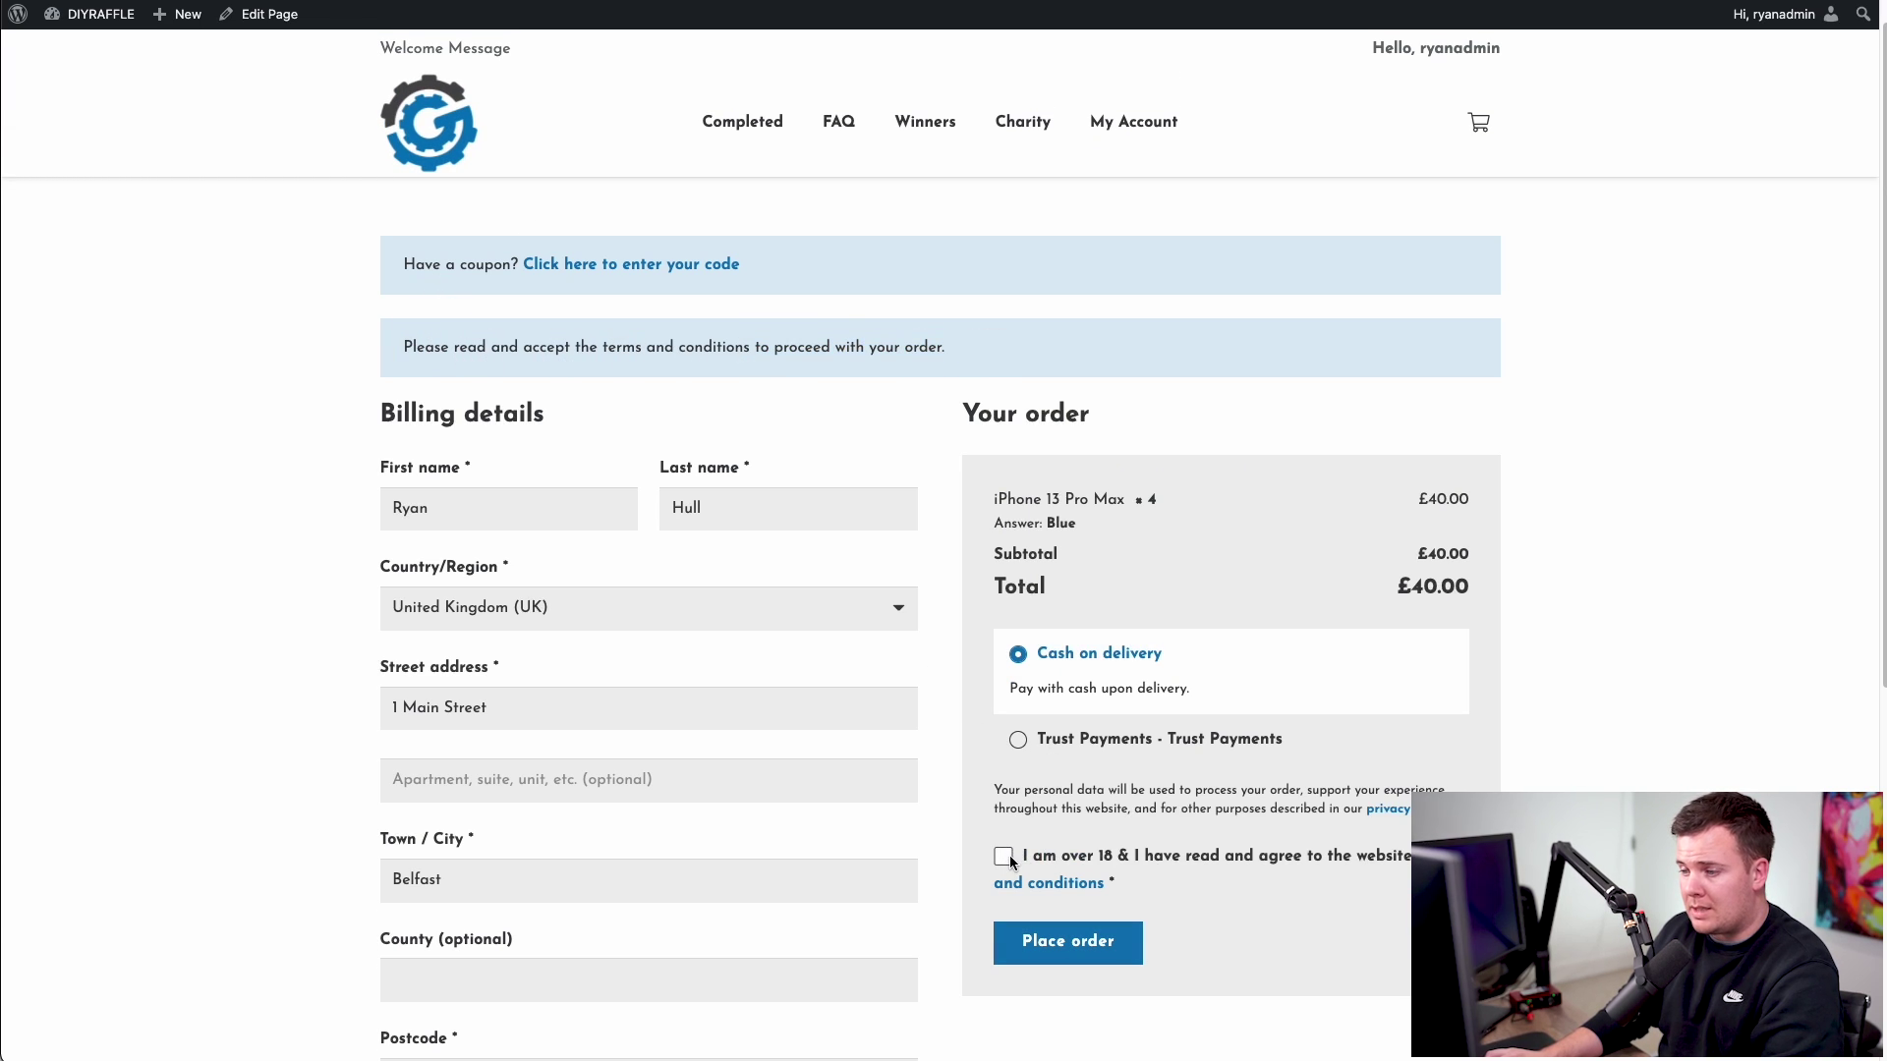
click(1005, 858)
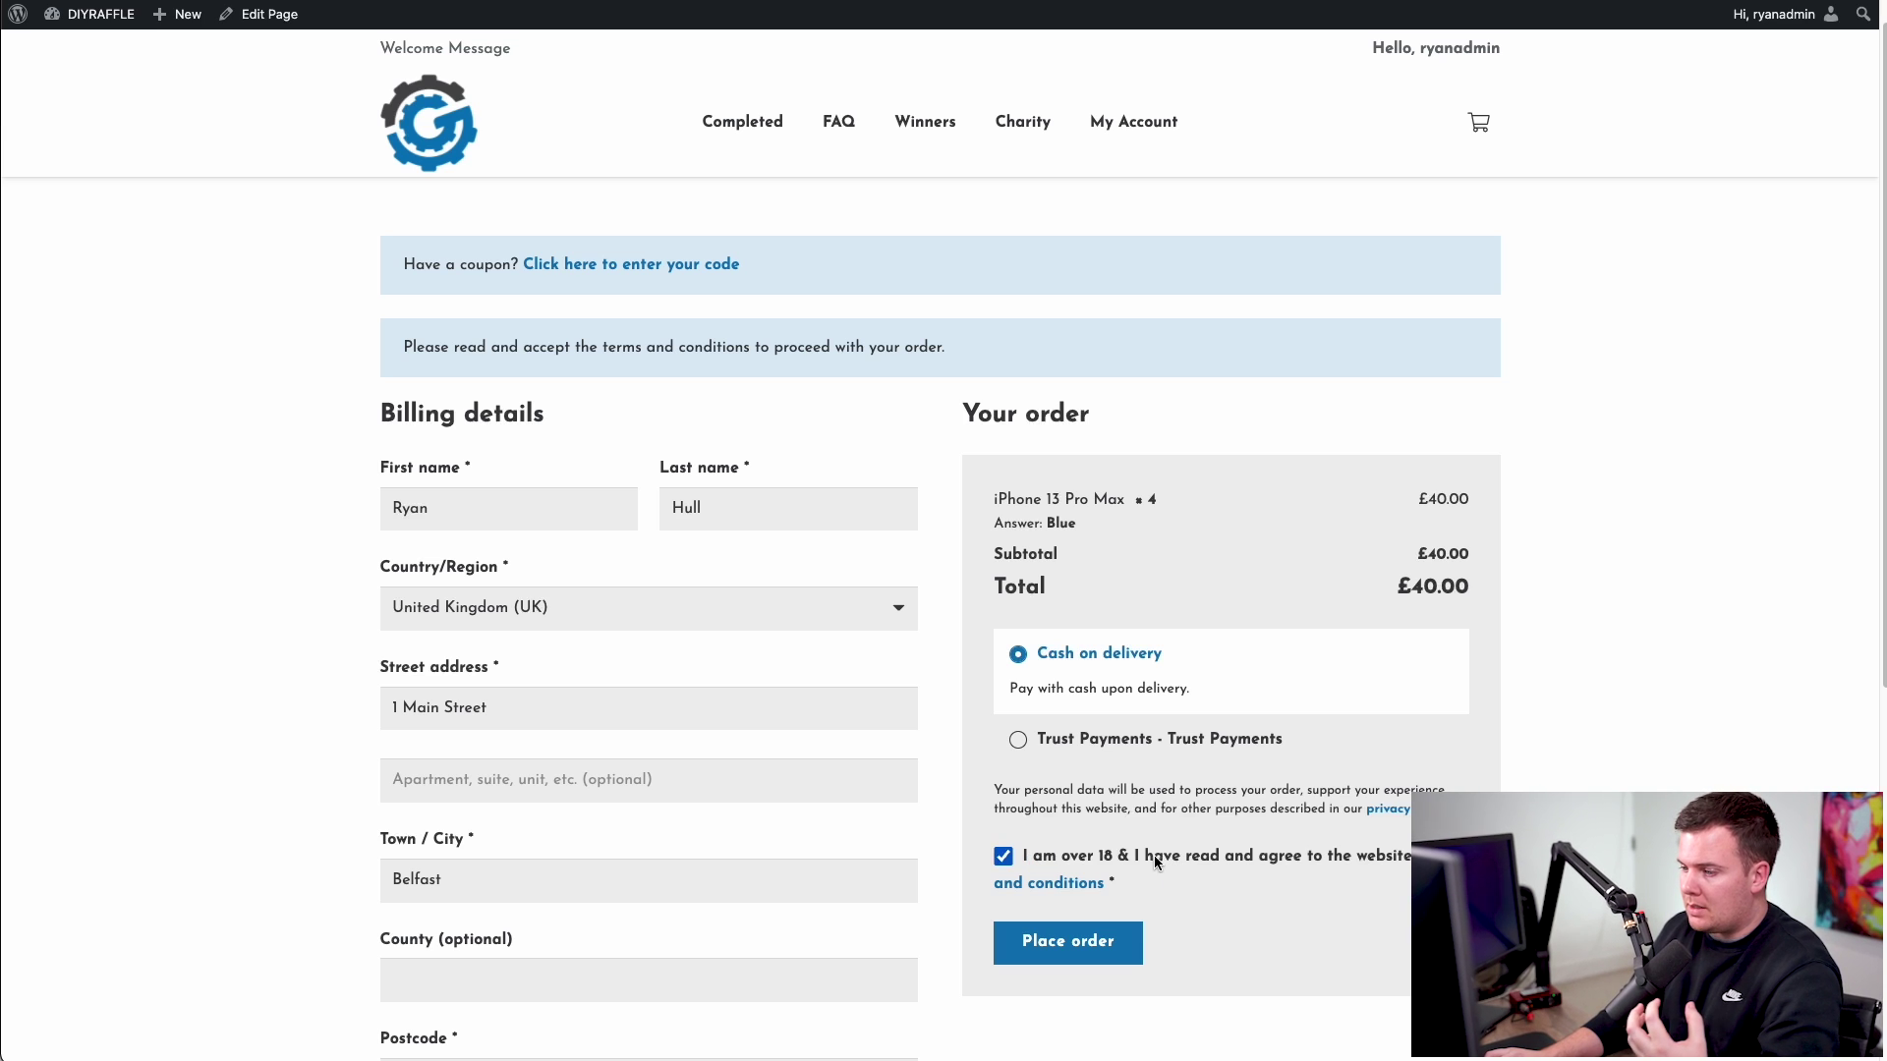
drag(1140, 857, 1230, 861)
click(1346, 863)
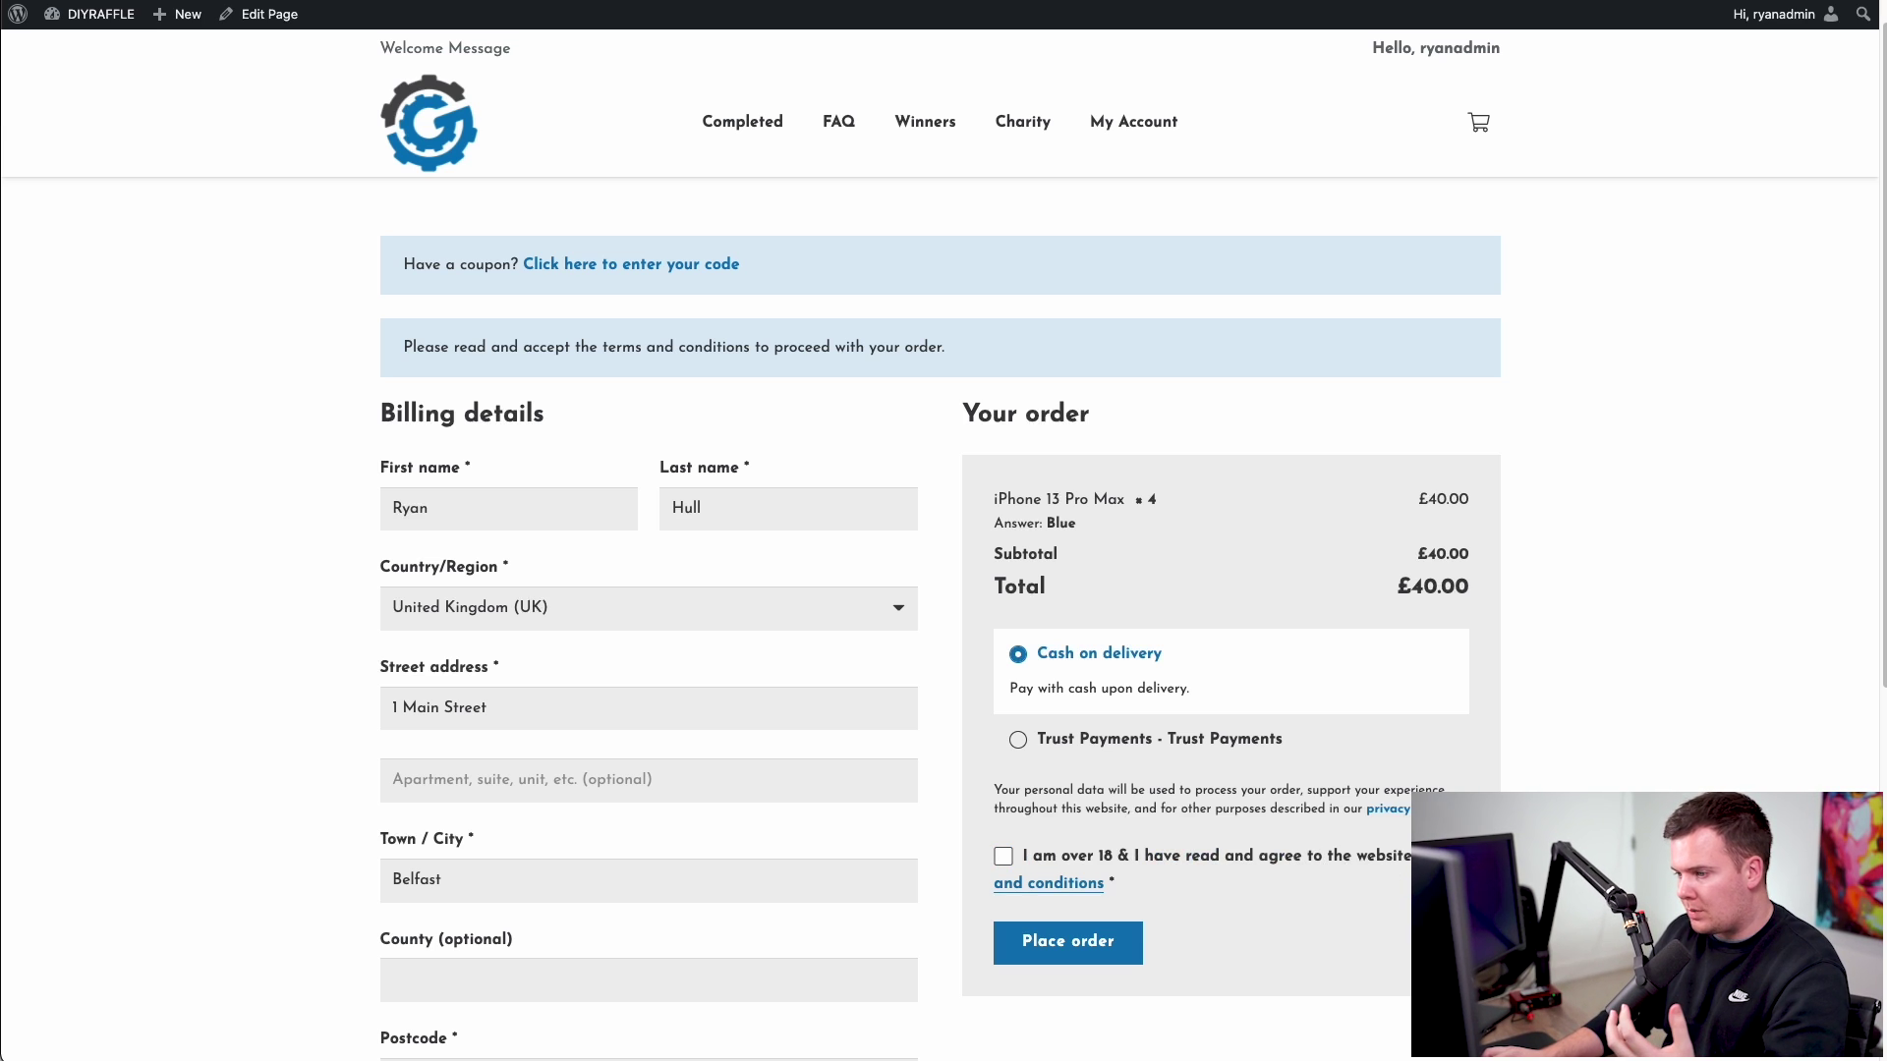
click(1003, 857)
click(1069, 943)
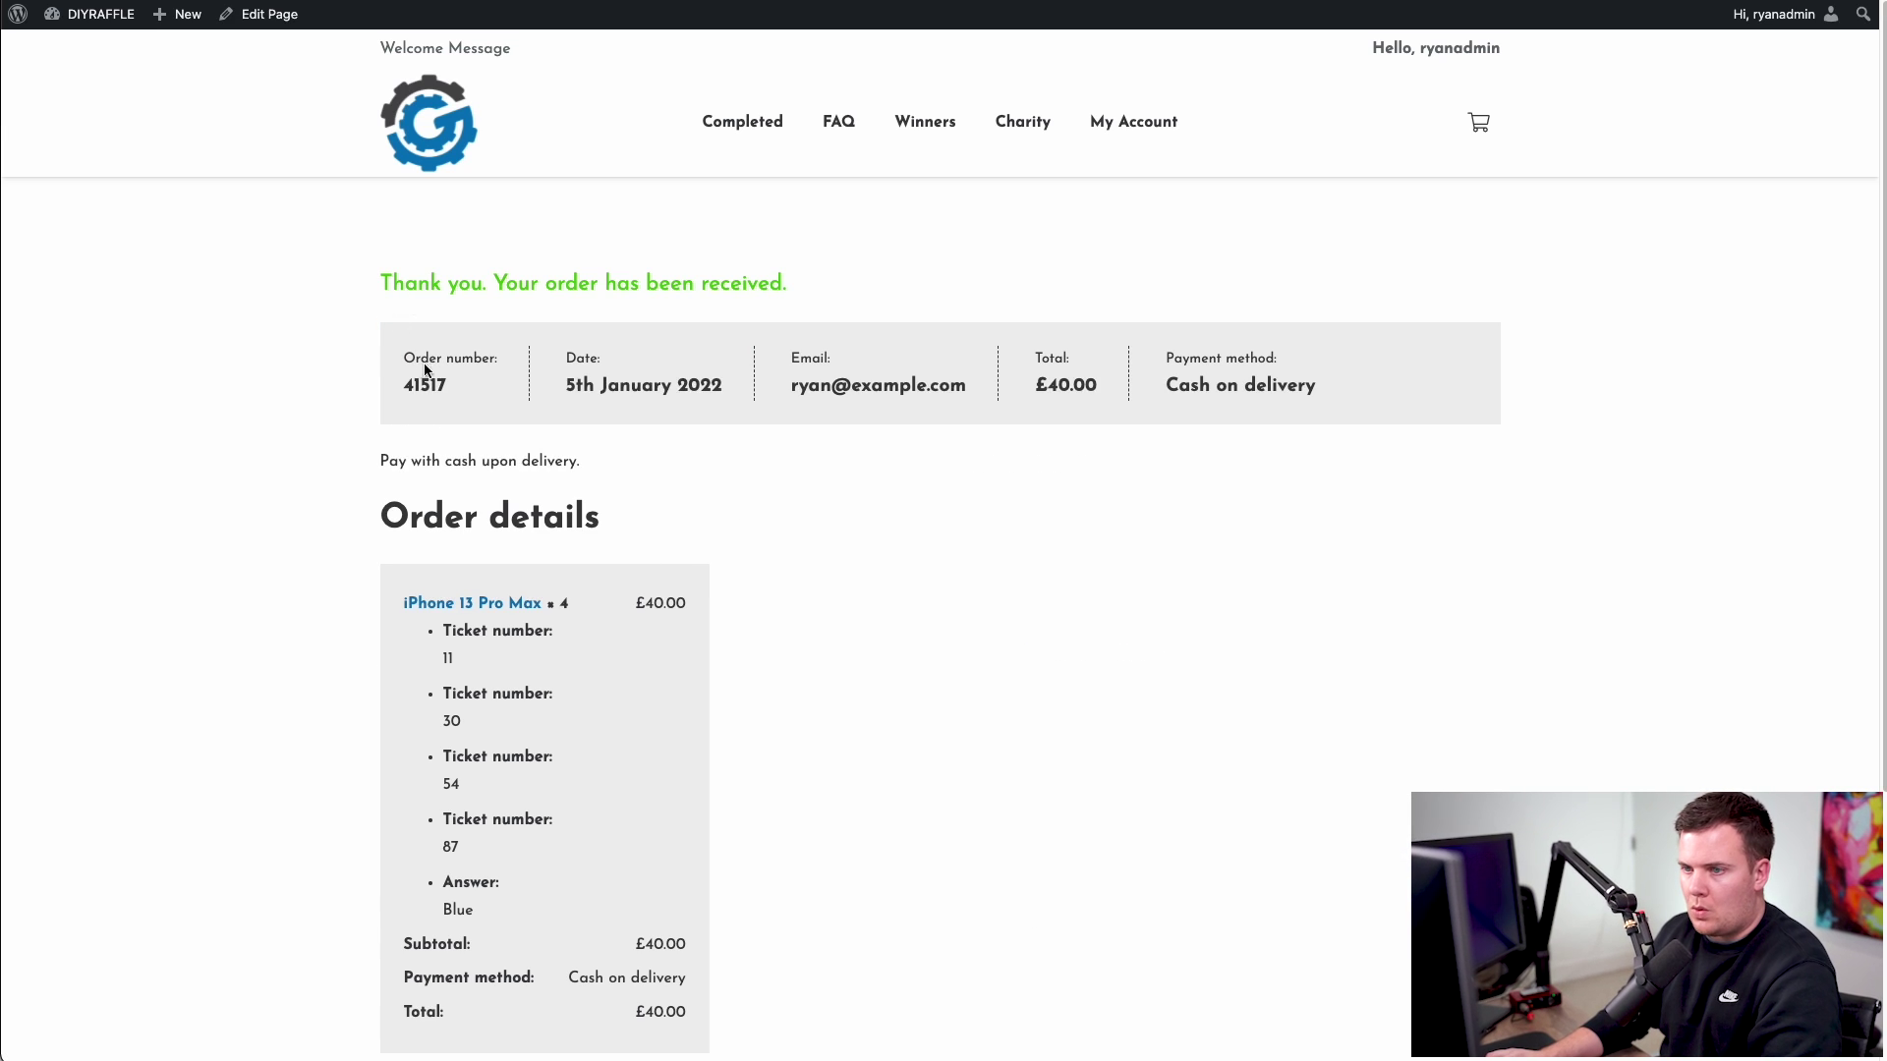
- Review the order confirmation and its allocated ticket numbers 11, 30, 54 and 87
drag(411, 366, 1238, 383)
click(1341, 386)
scroll(775, 422, down, 4)
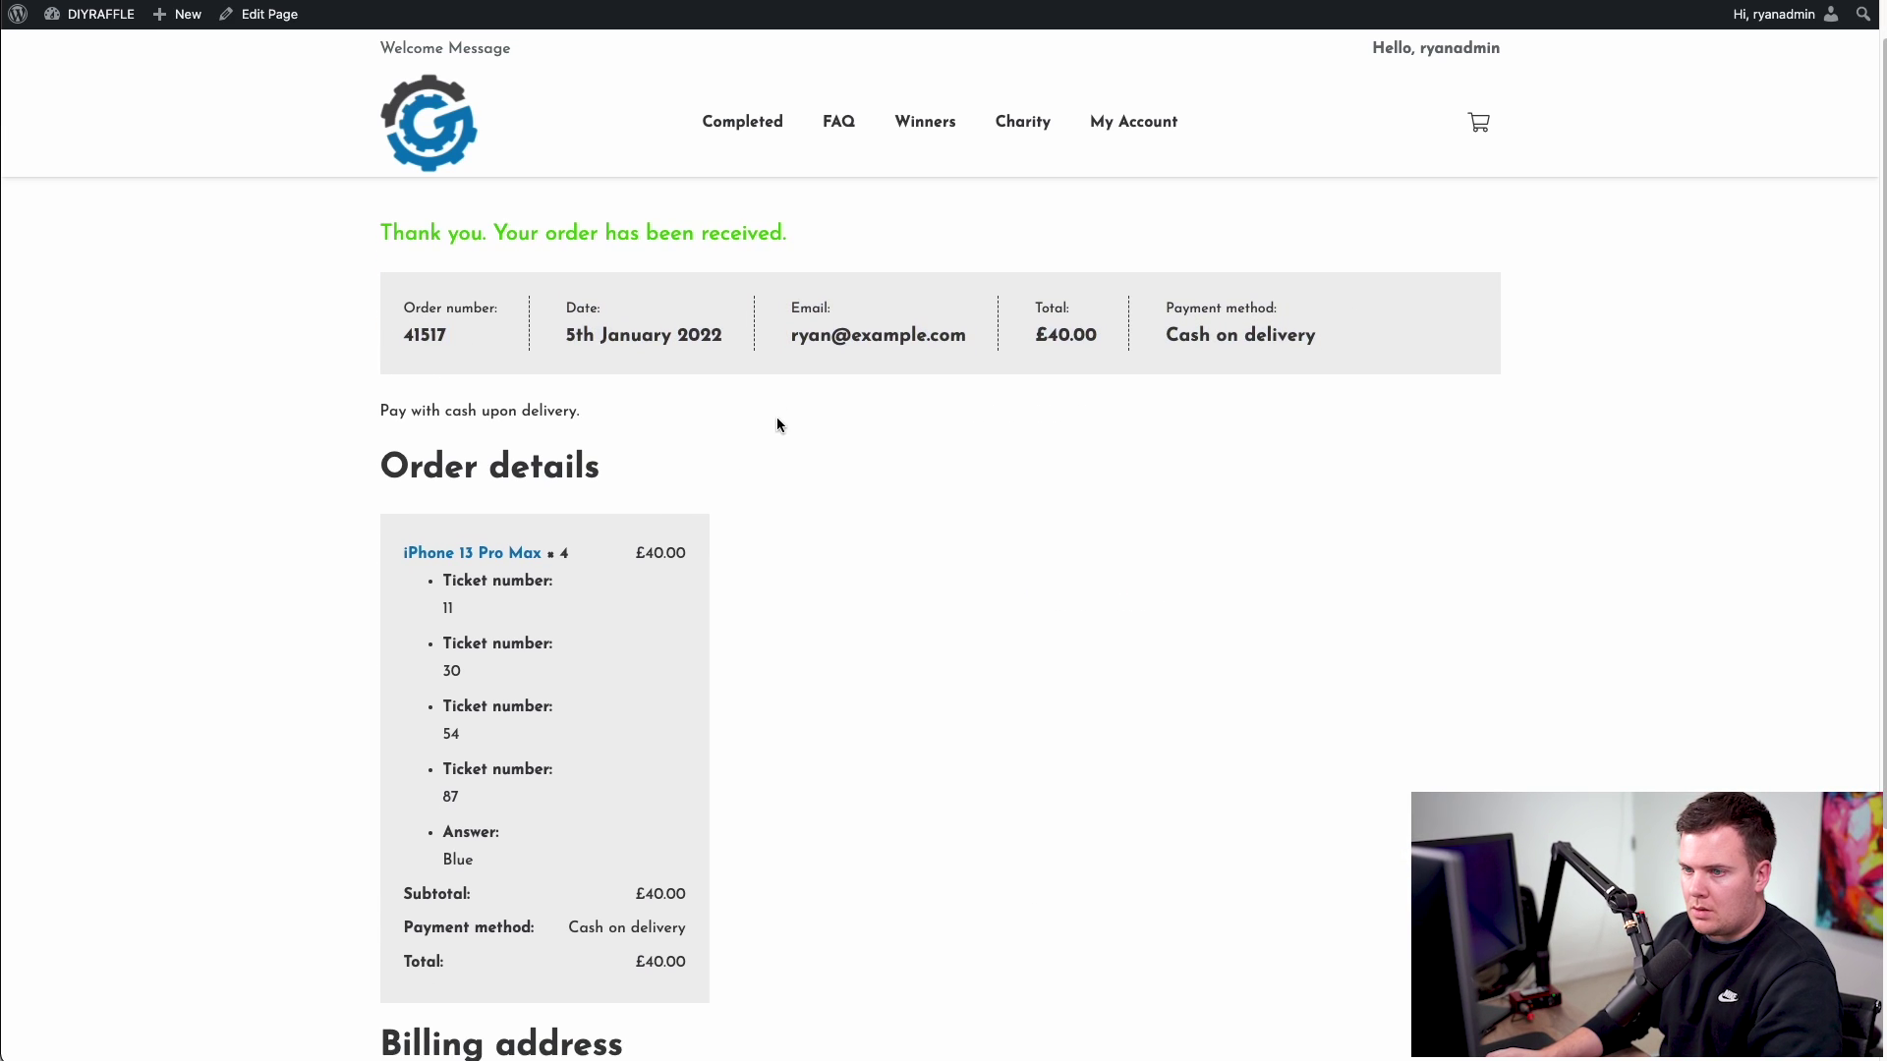
click(441, 433)
drag(442, 433, 484, 640)
click(482, 642)
scroll(501, 652, down, 1)
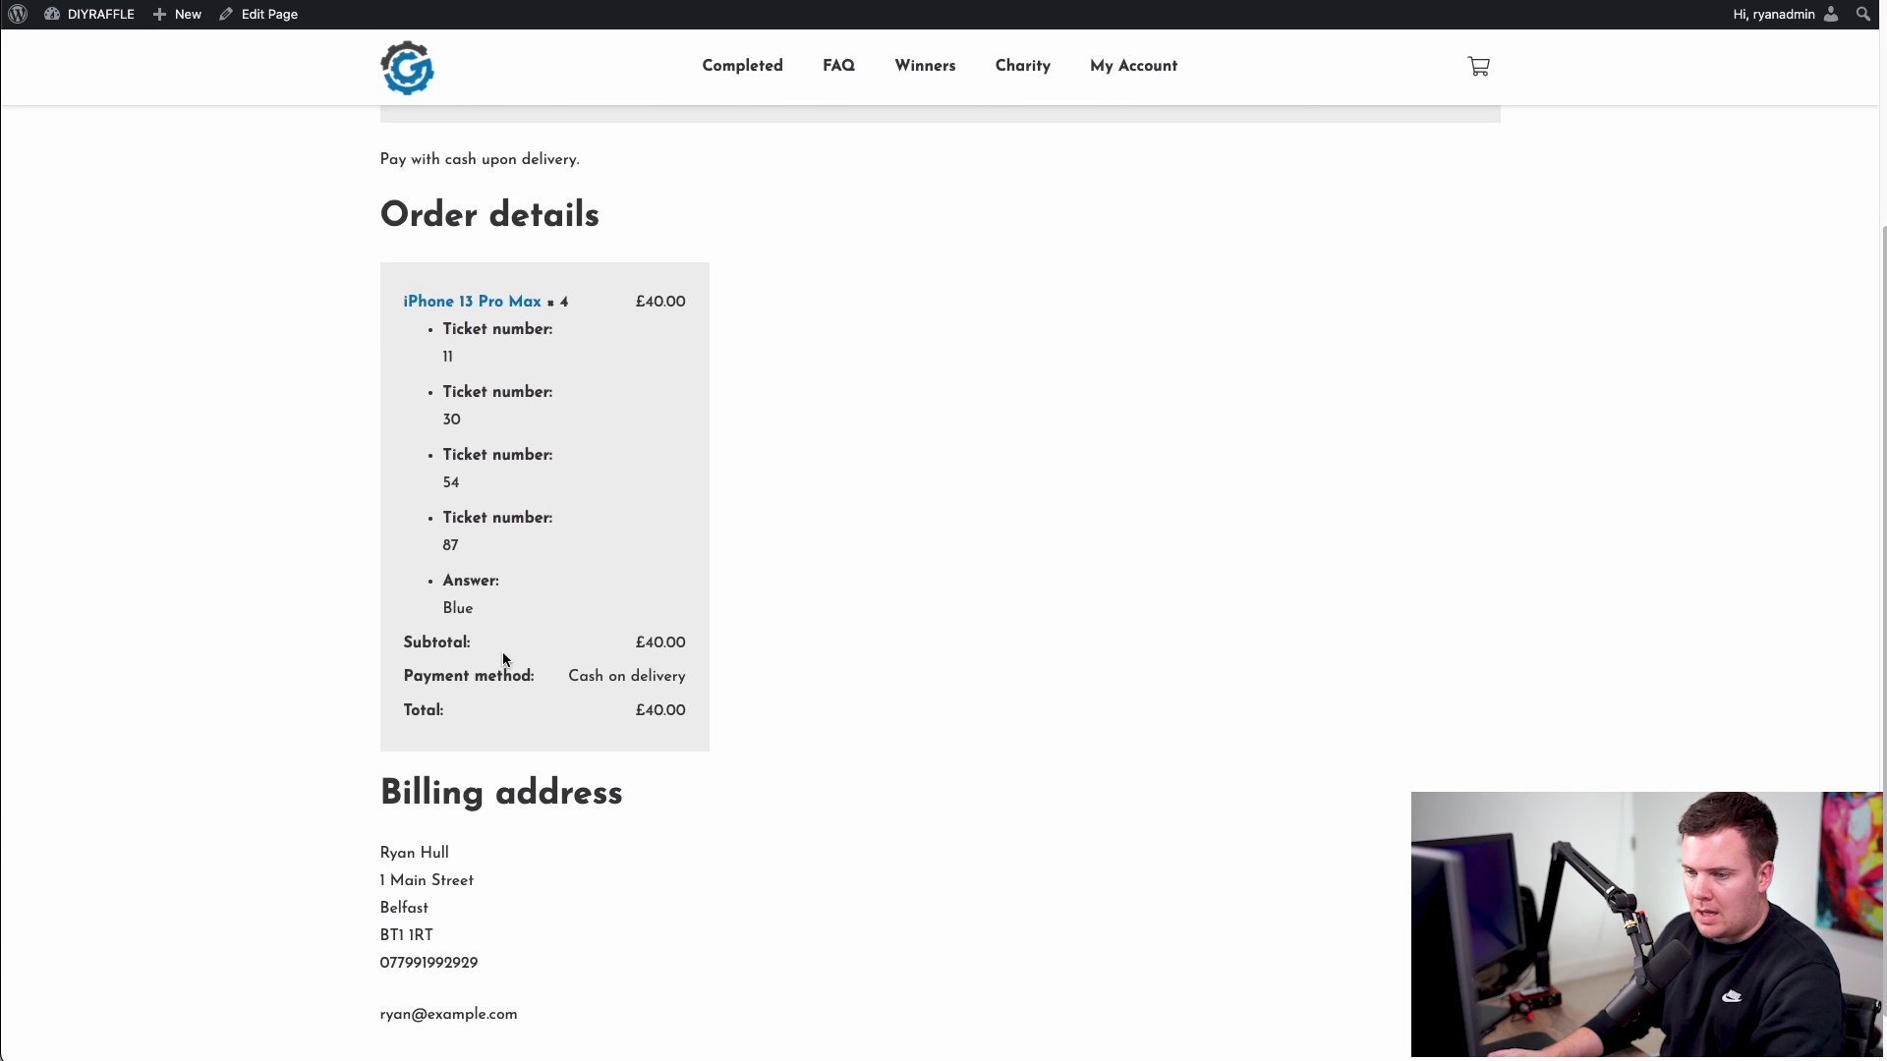
scroll(504, 651, up, 5)
- Open the new order's details from My Account via My Tickets and Orders
click(1123, 123)
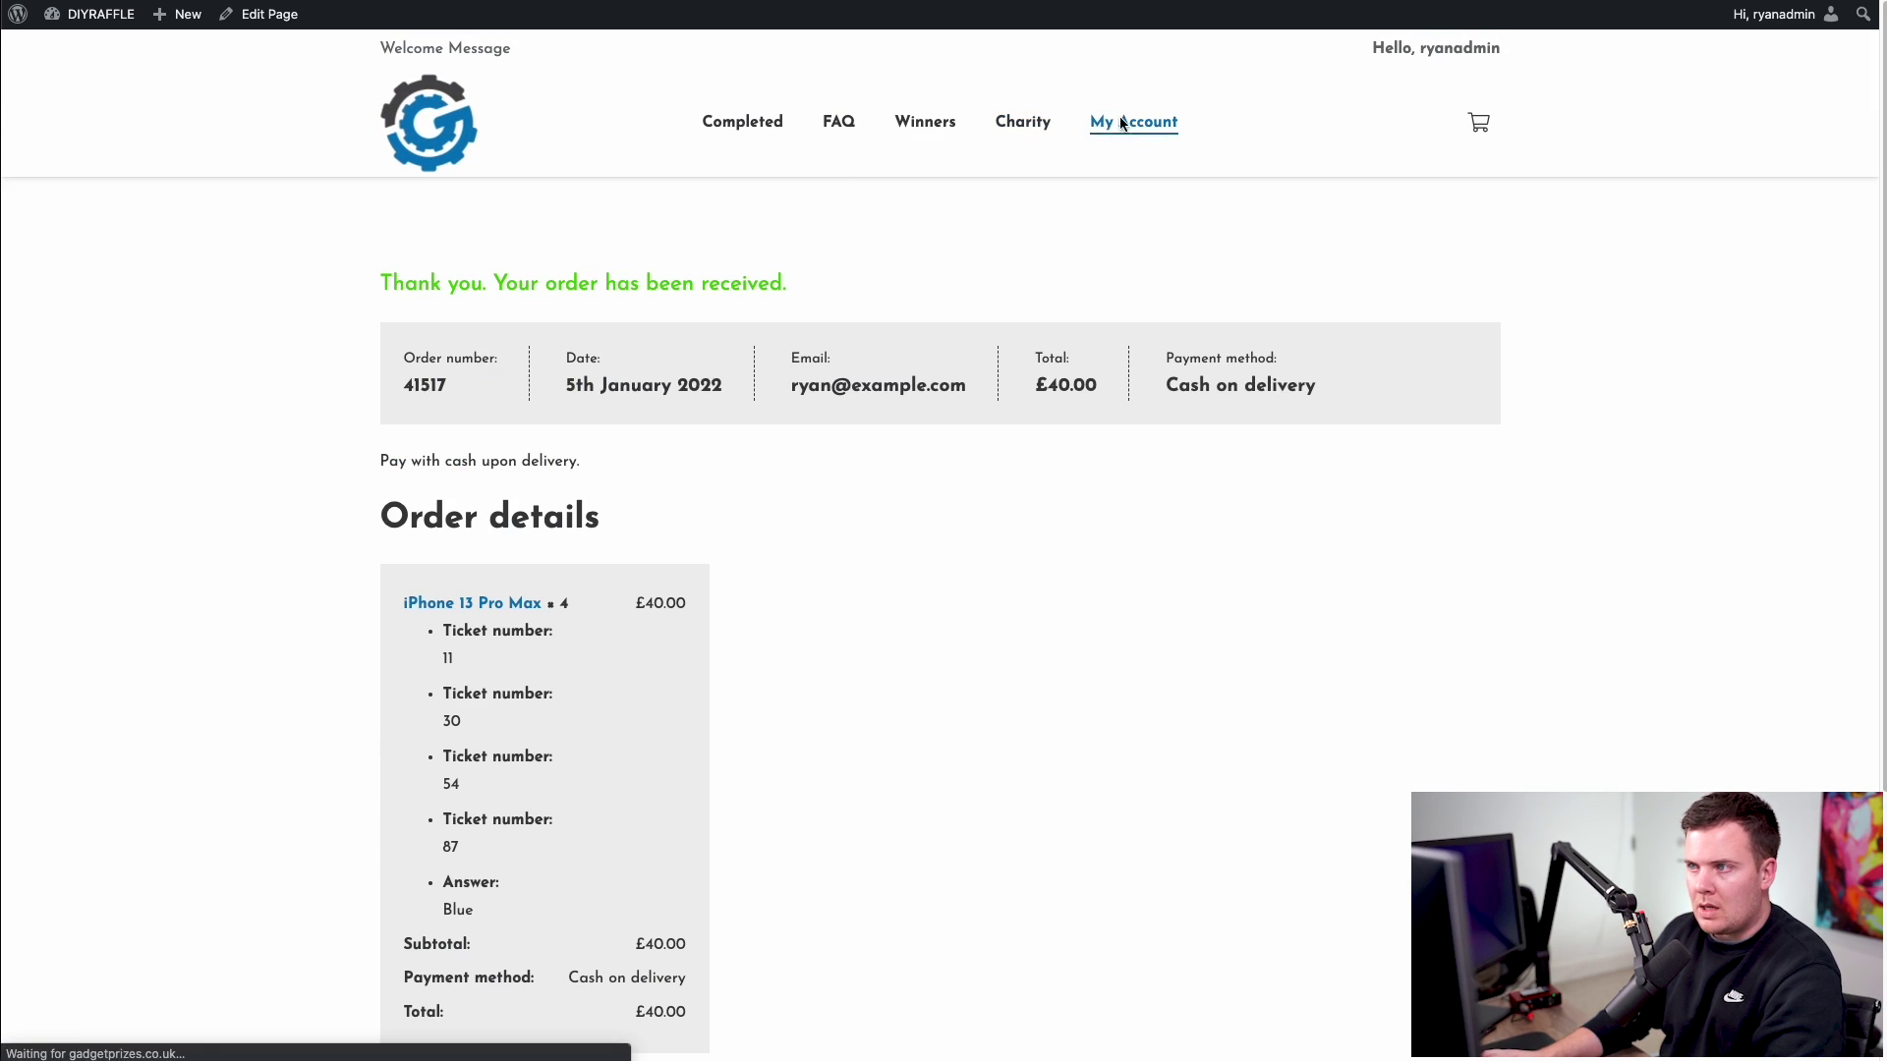
click(447, 364)
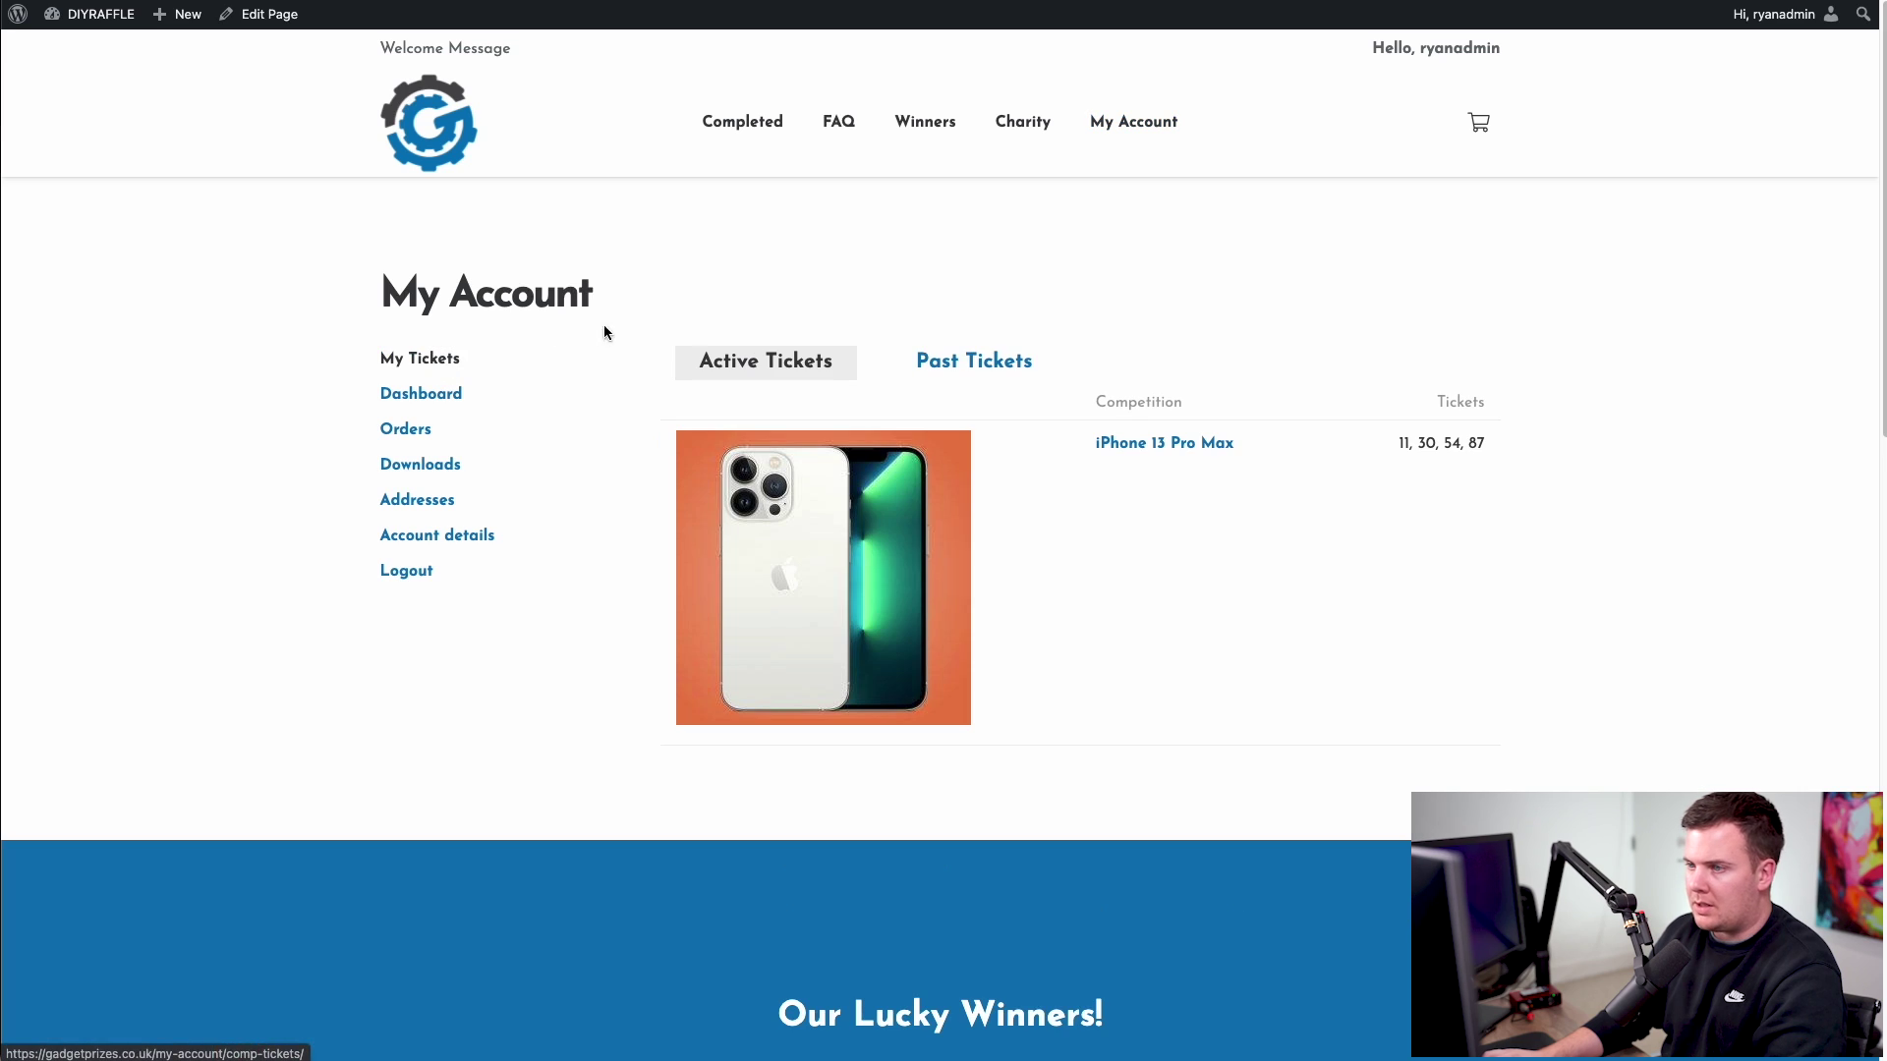
click(405, 432)
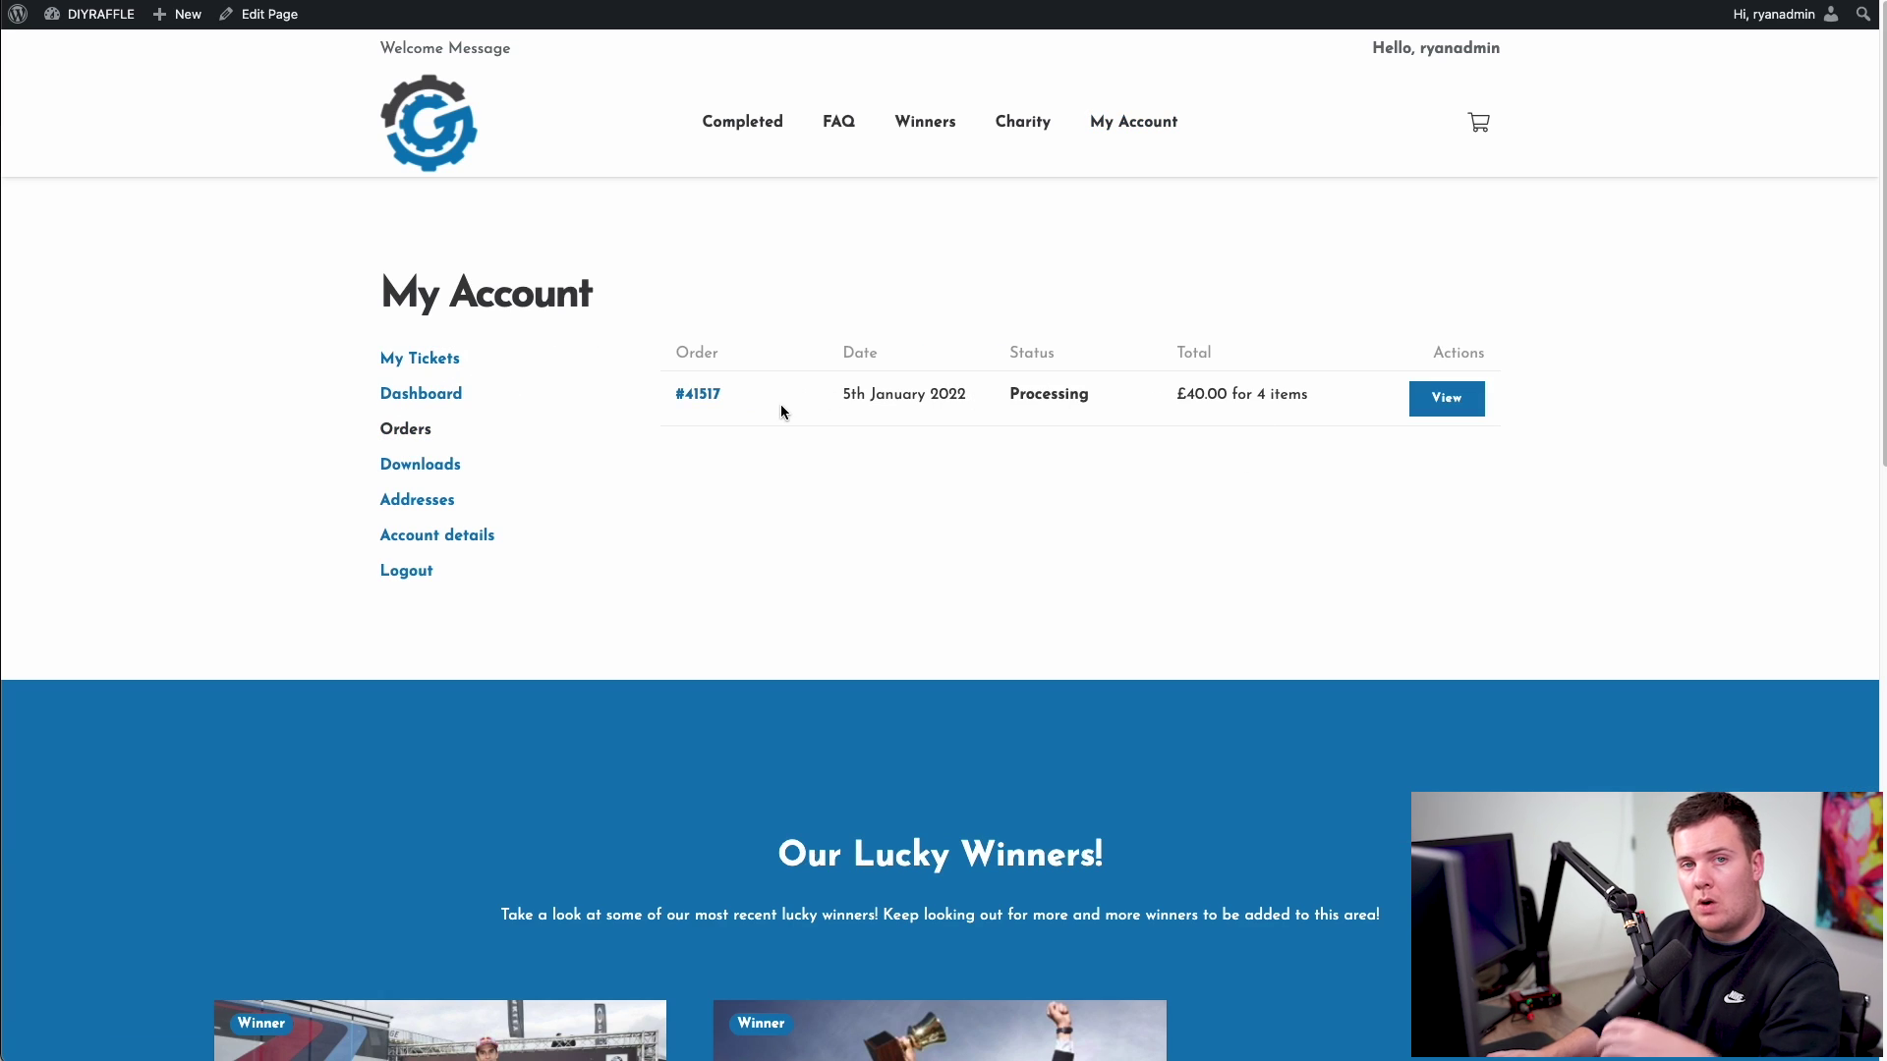
click(1440, 398)
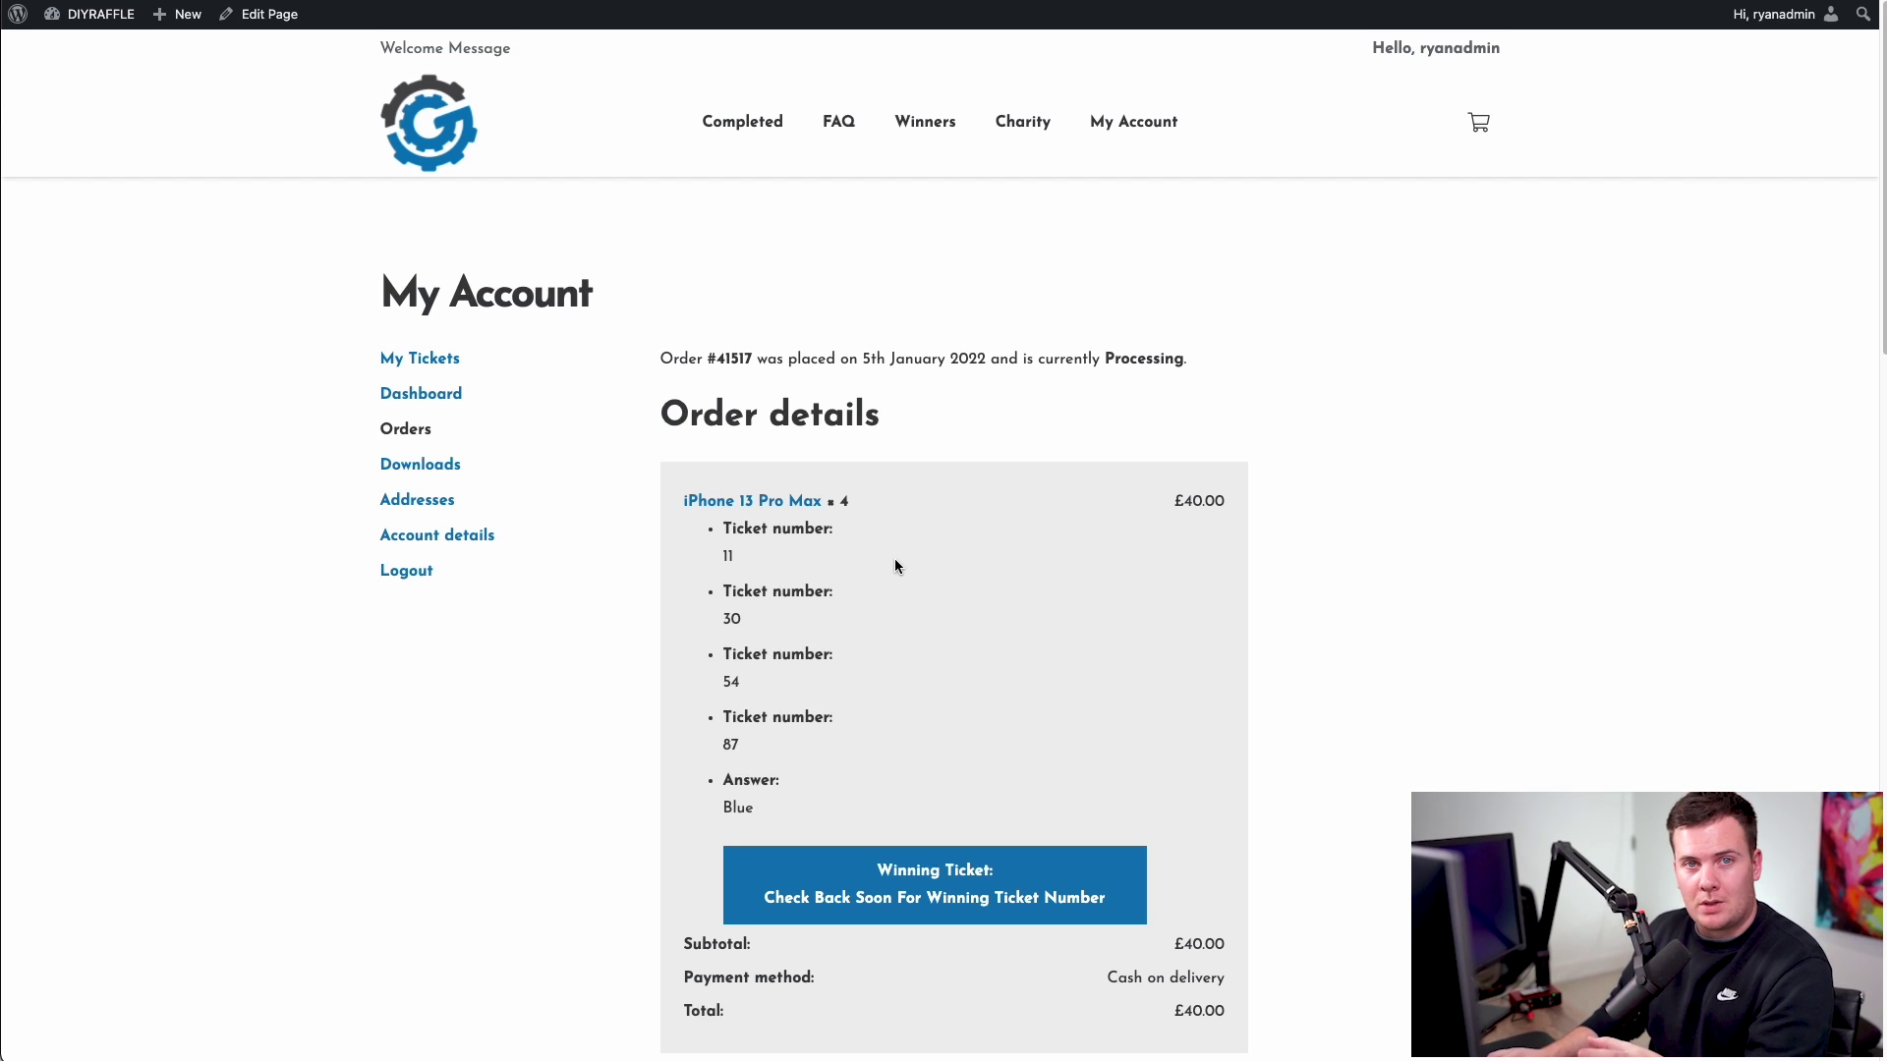
drag(707, 722, 717, 556)
click(718, 552)
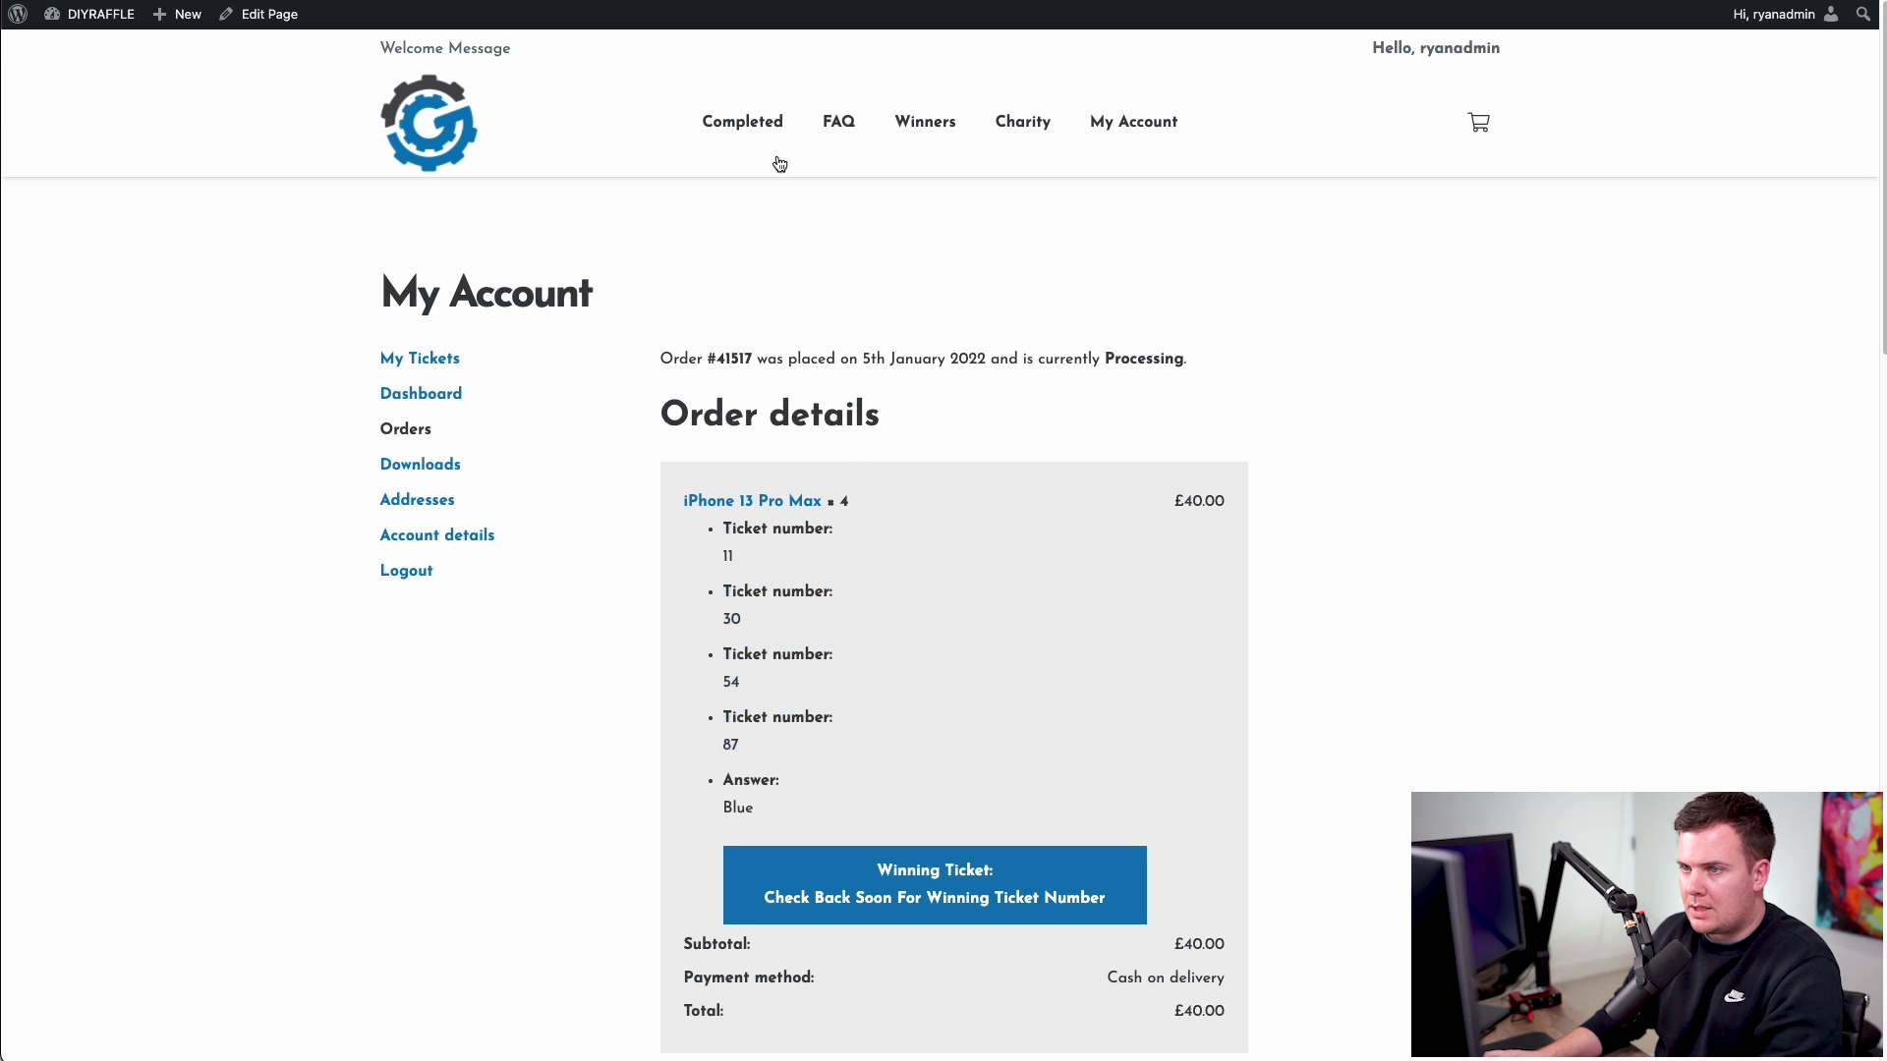
- Return to the home page and confirm the iPhone card shows 4/150 tickets sold
drag(779, 163, 728, 209)
click(381, 129)
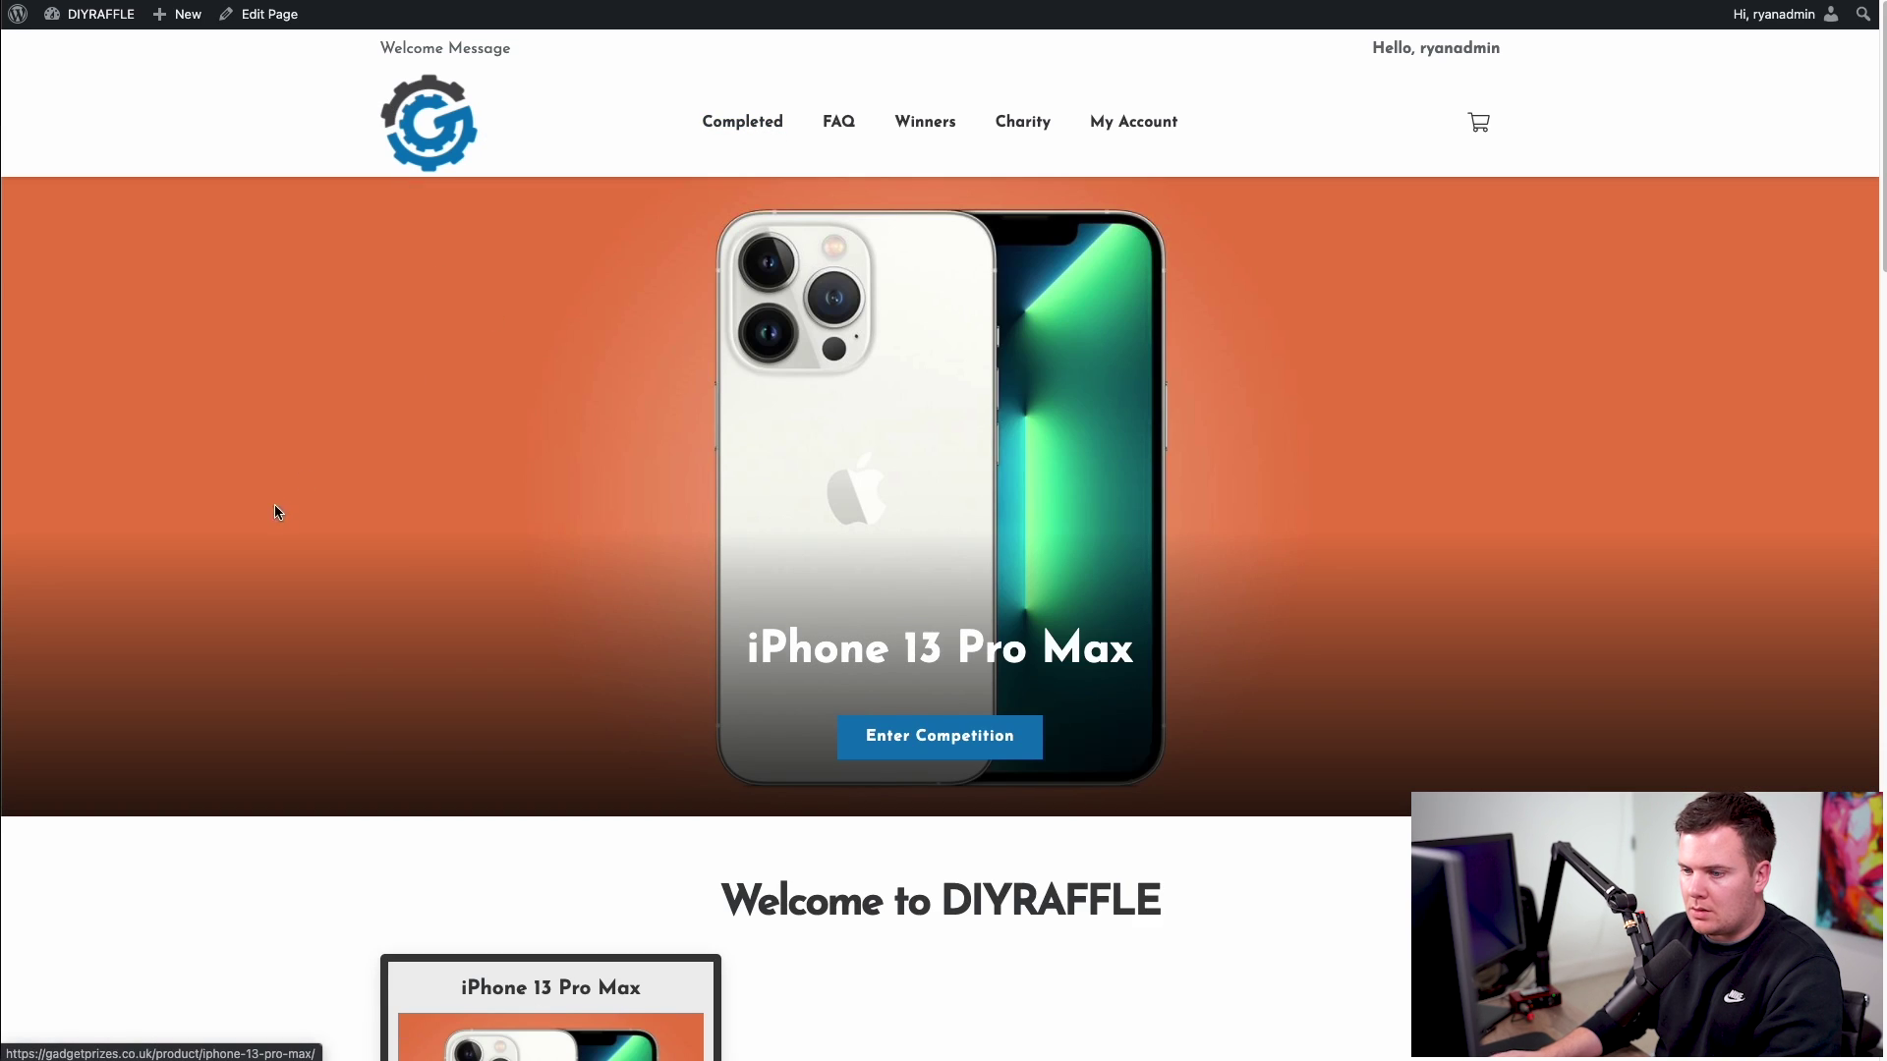
scroll(283, 501, down, 5)
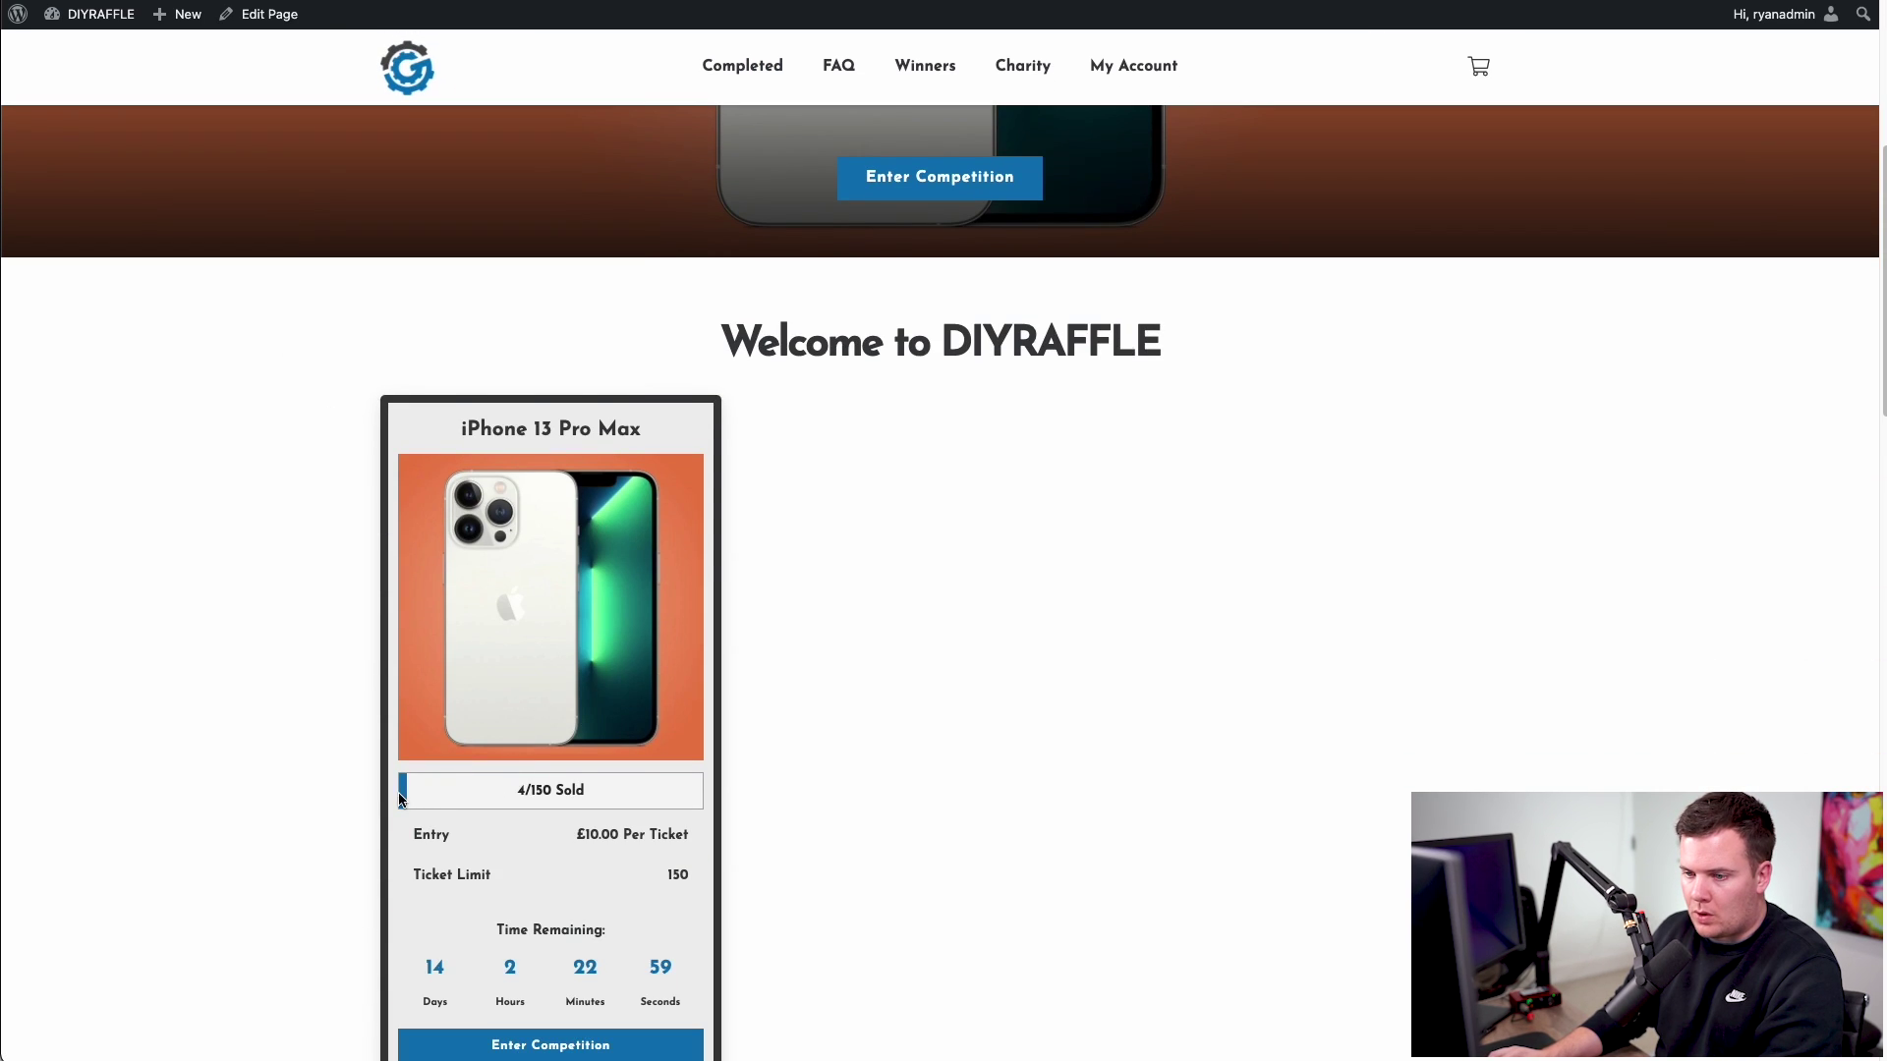
drag(511, 798, 563, 798)
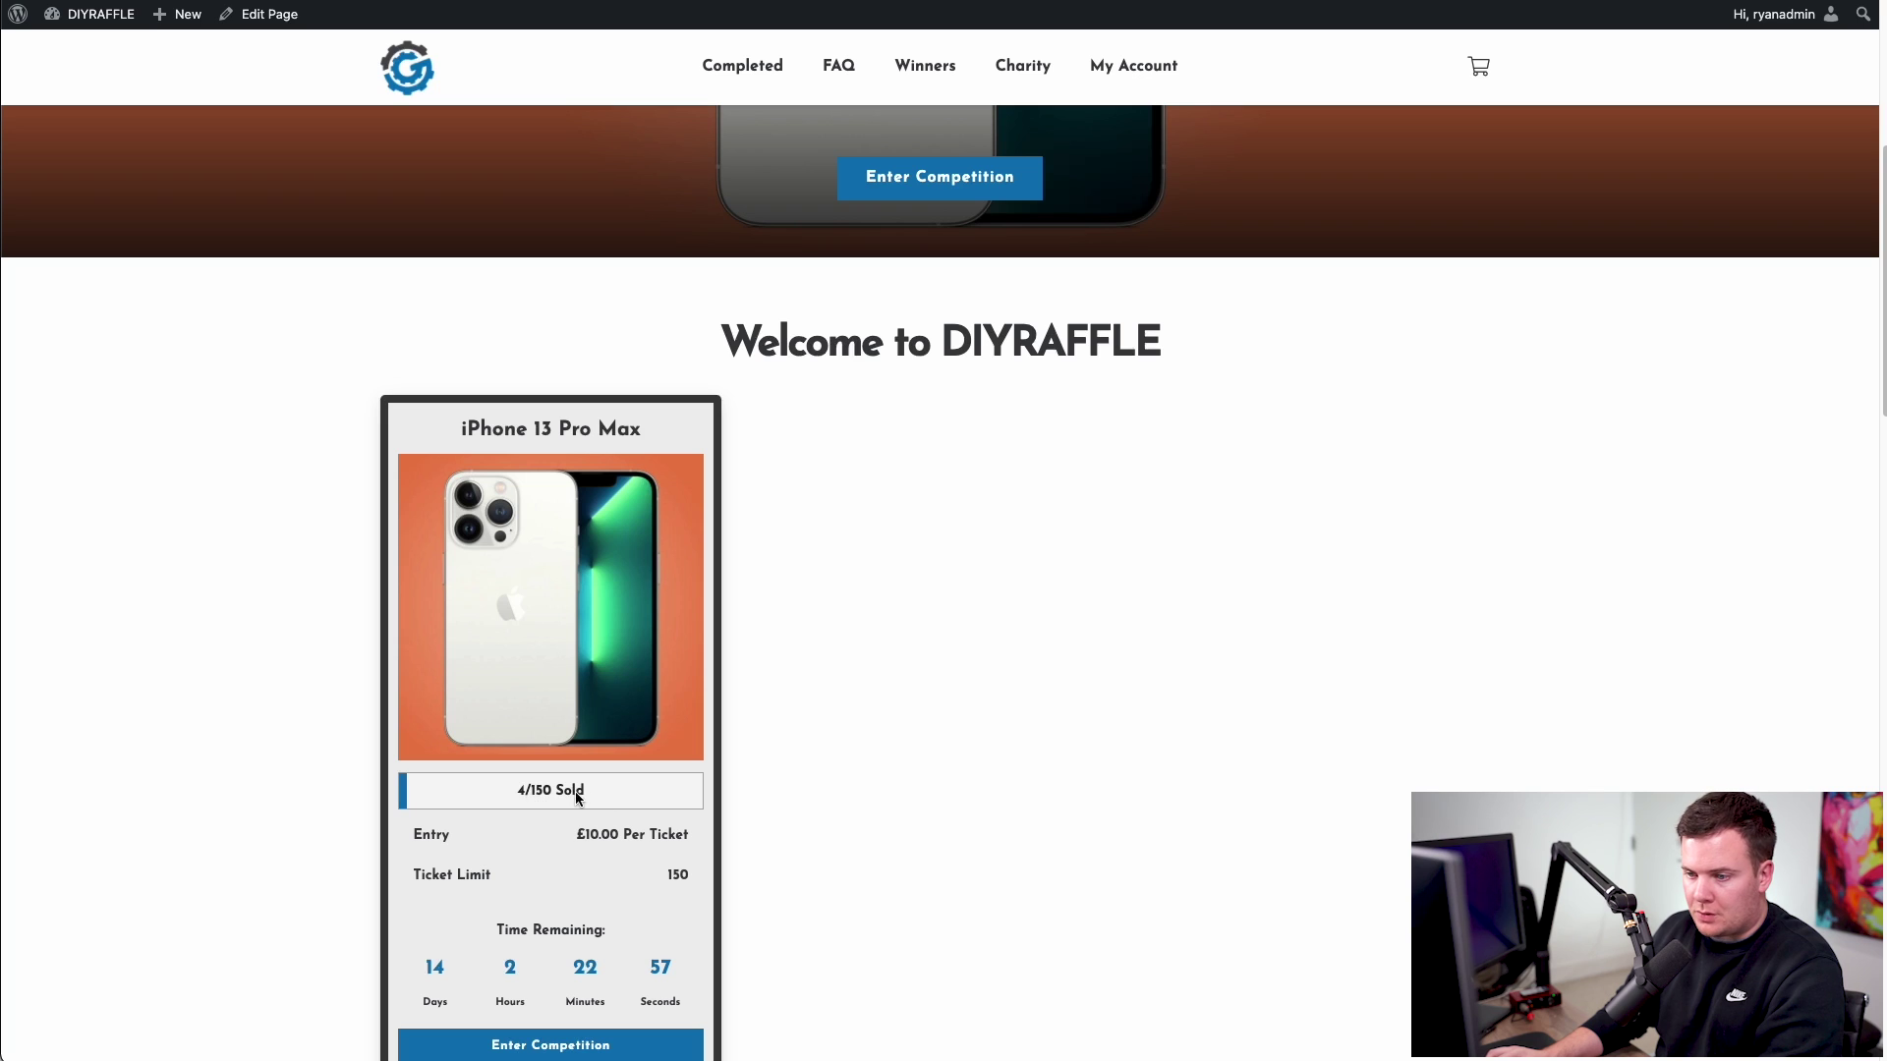
double_click(539, 798)
scroll(685, 833, down, 4)
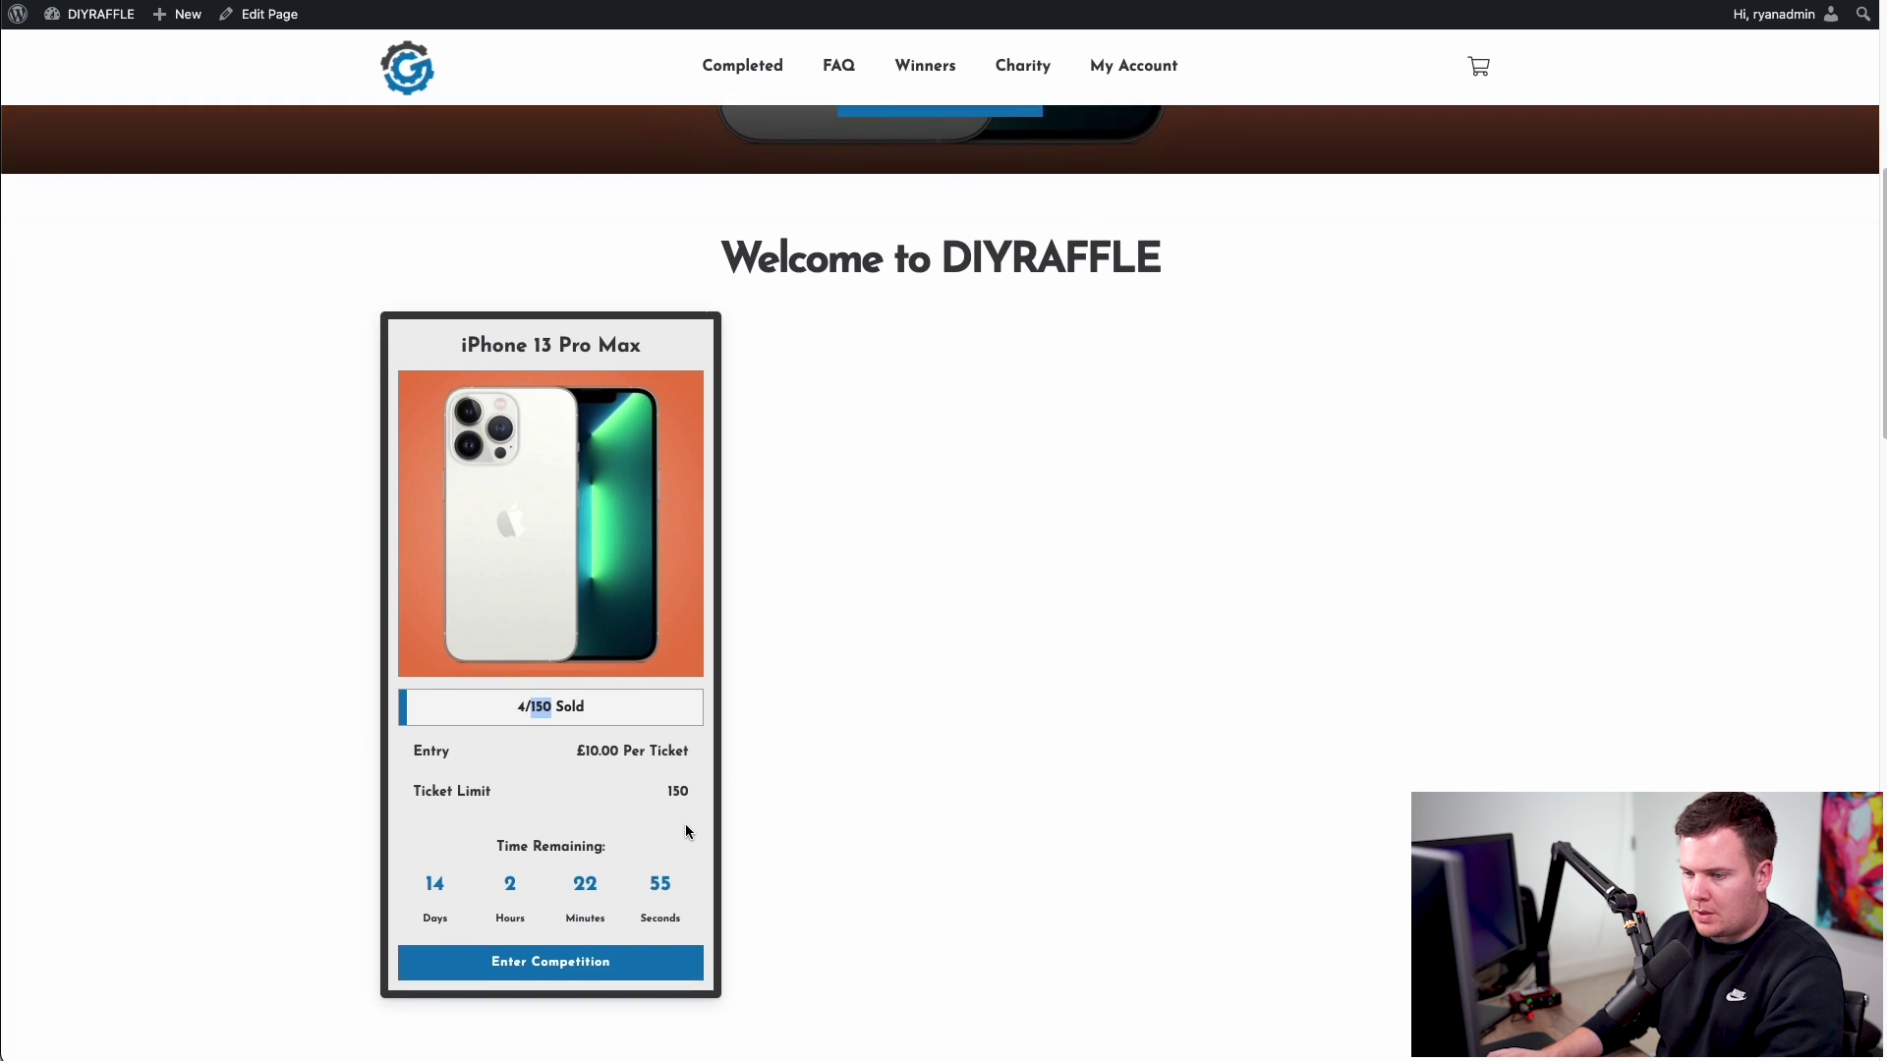
- Open the iPhone 13 Pro Max competition page, then go Back To Comps
click(654, 747)
scroll(993, 536, down, 5)
scroll(995, 530, down, 5)
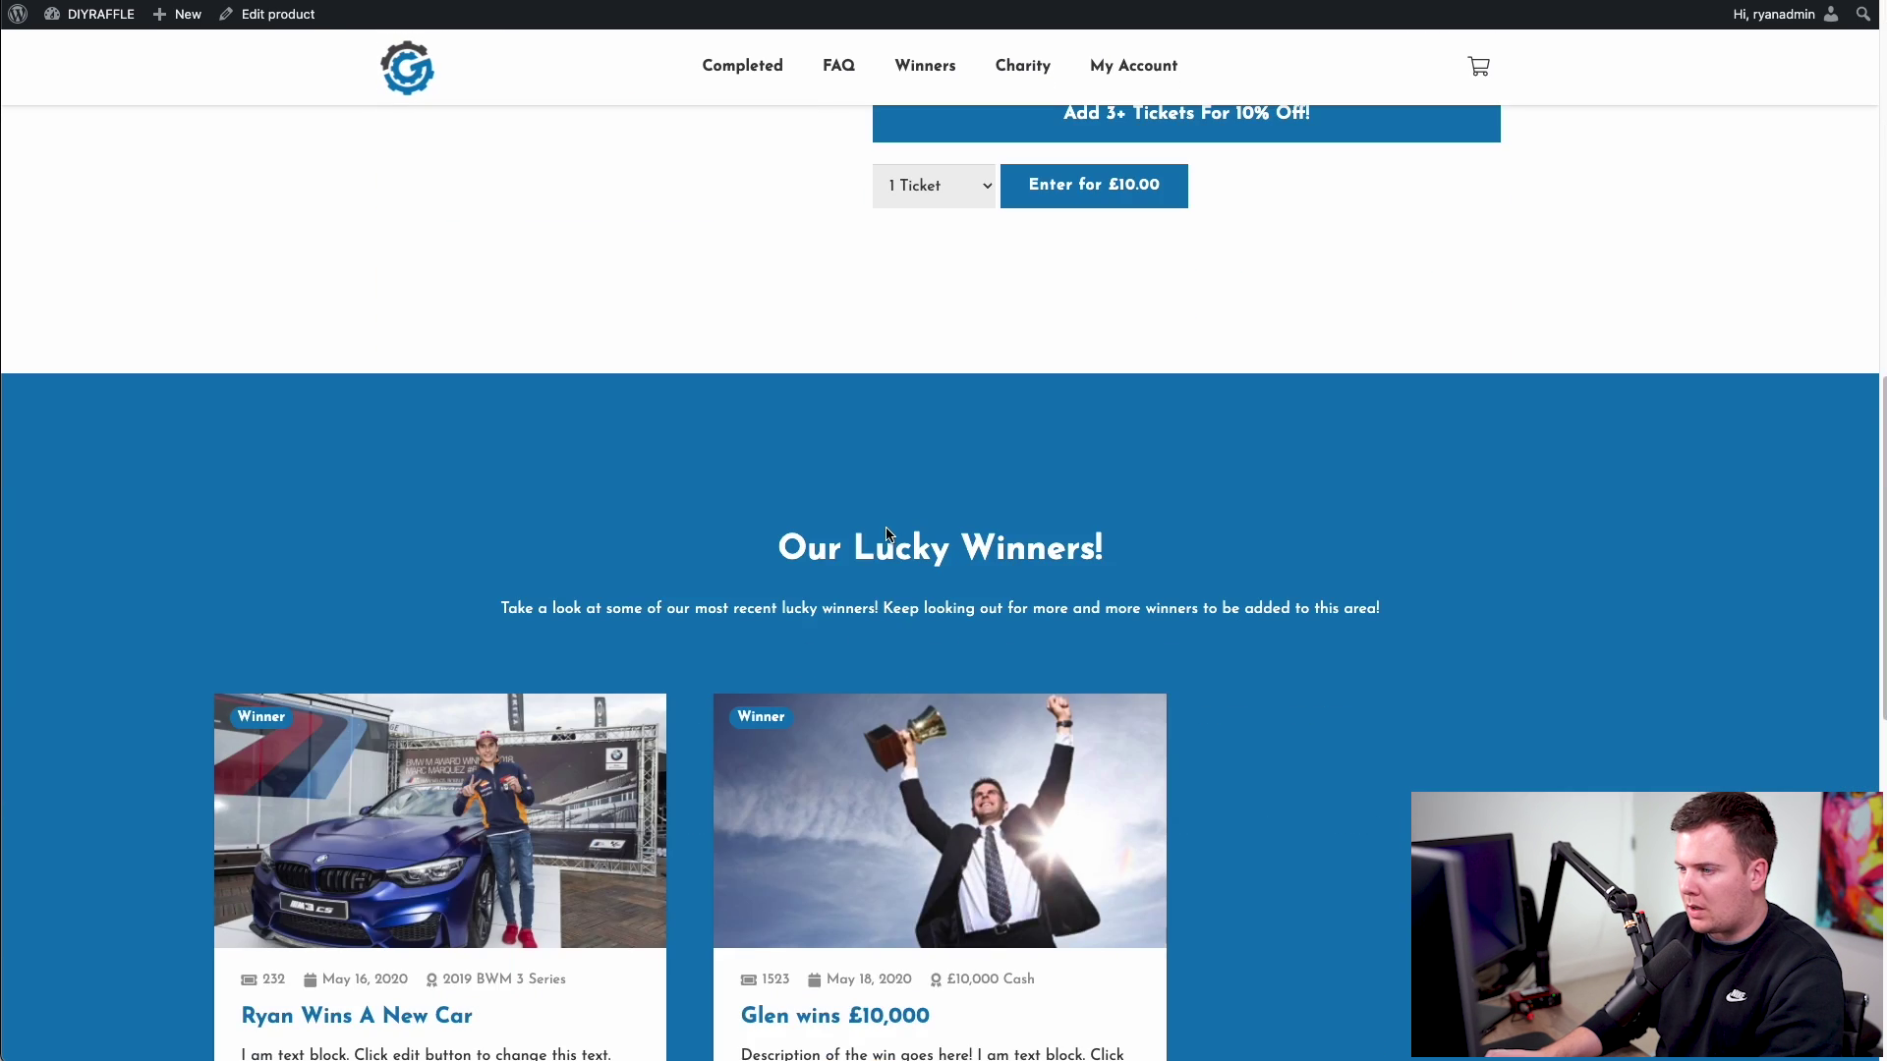
scroll(877, 531, up, 12)
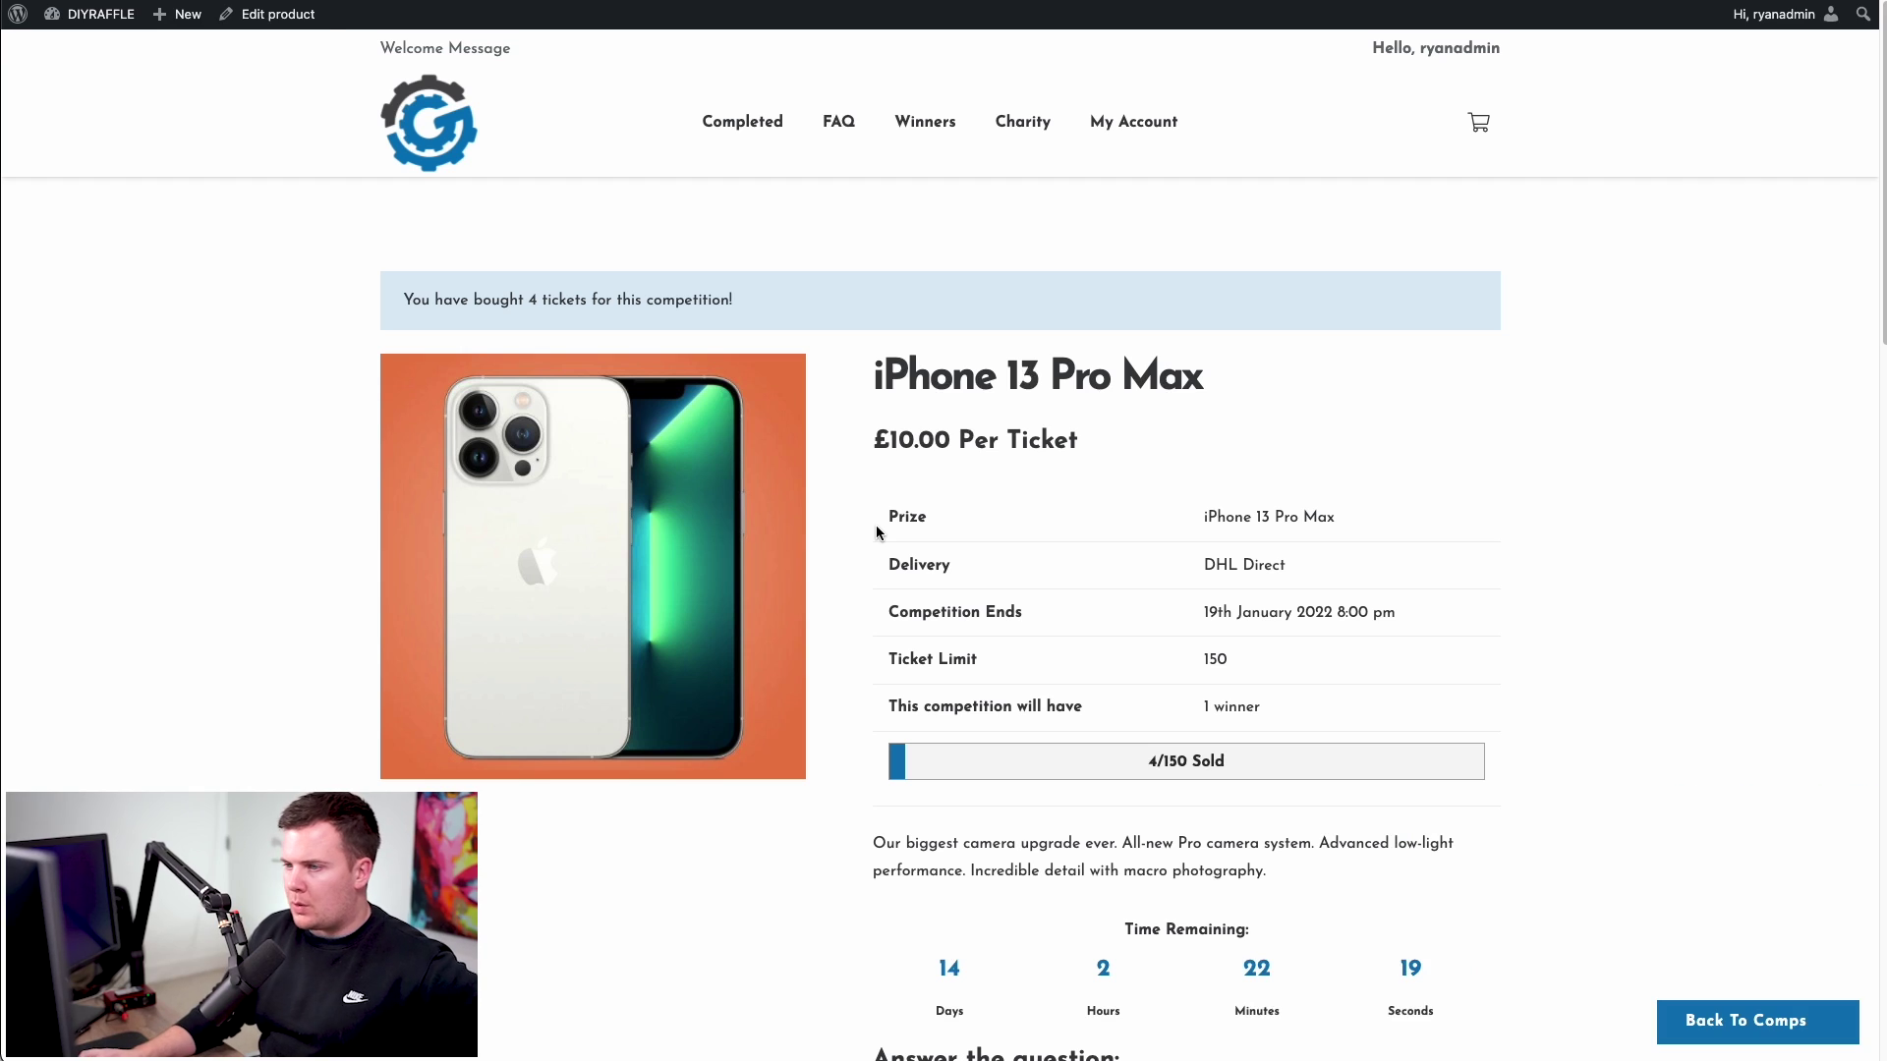
click(1731, 1022)
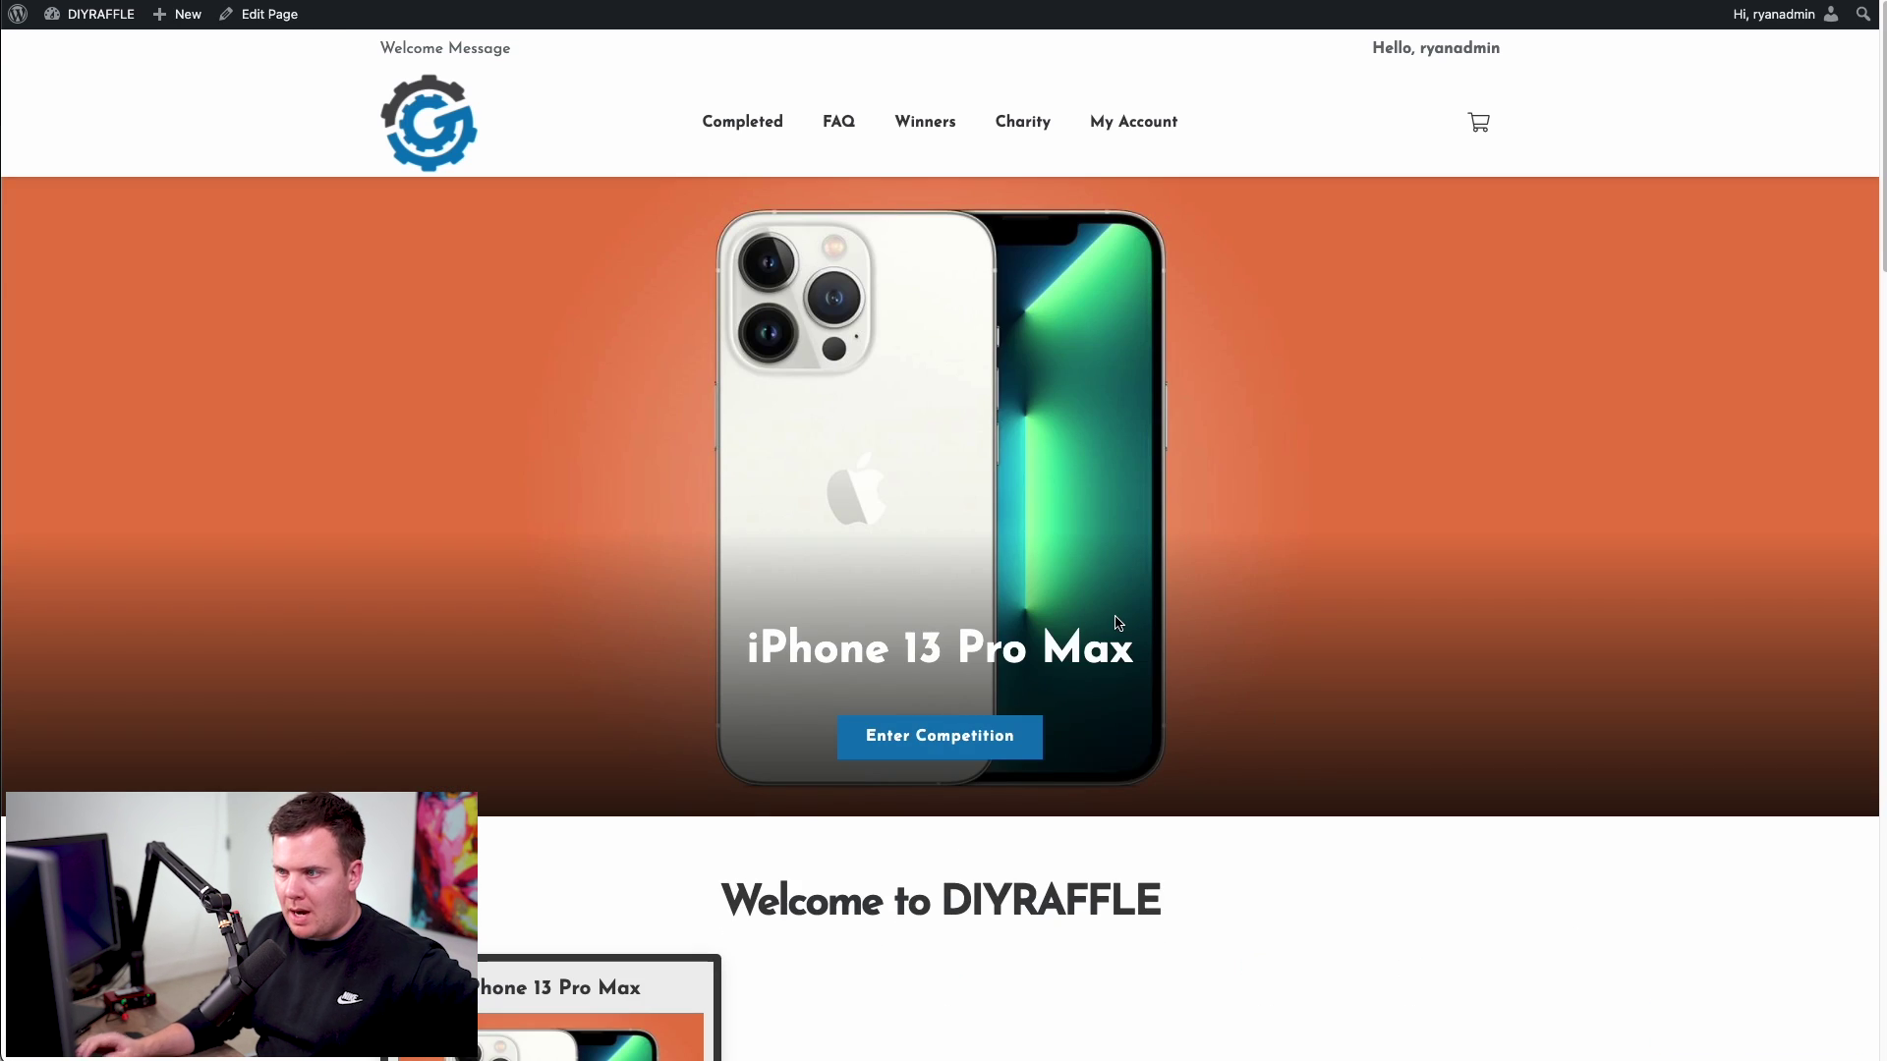
scroll(821, 696, down, 8)
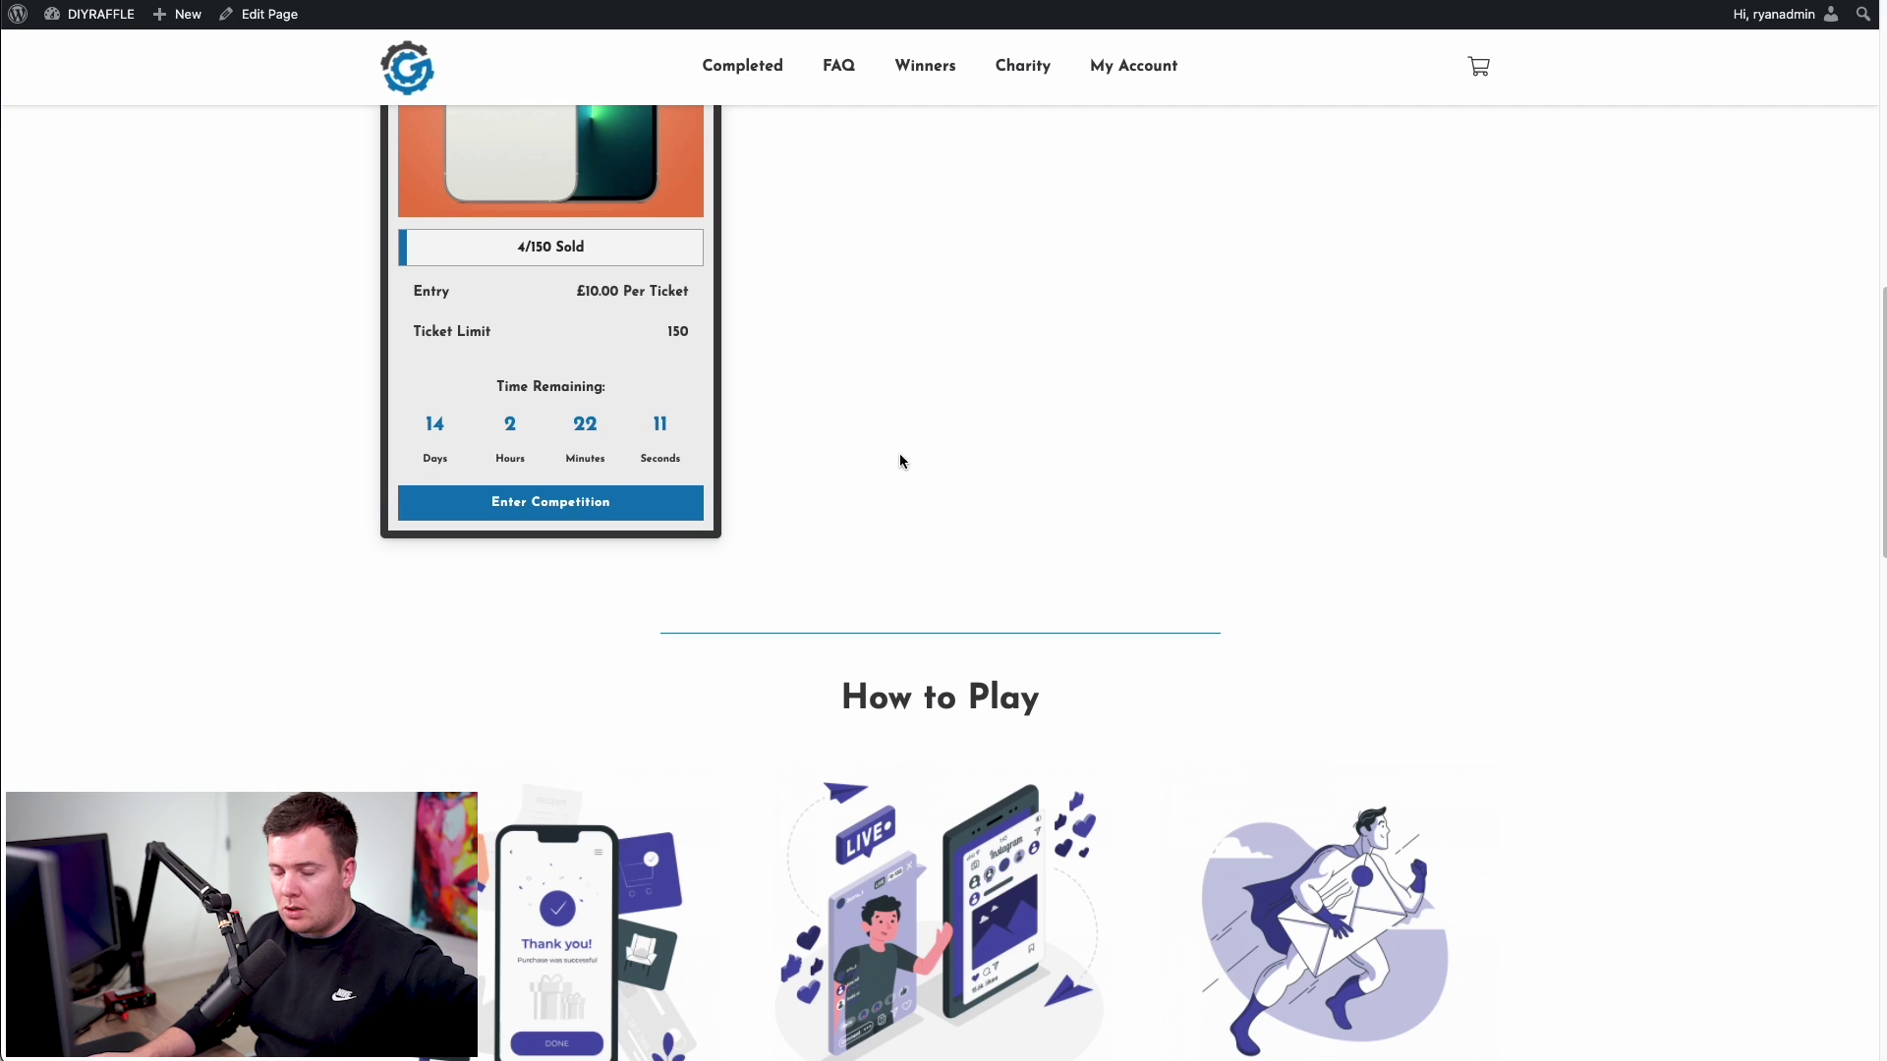
scroll(899, 461, up, 3)
scroll(961, 499, up, 1)
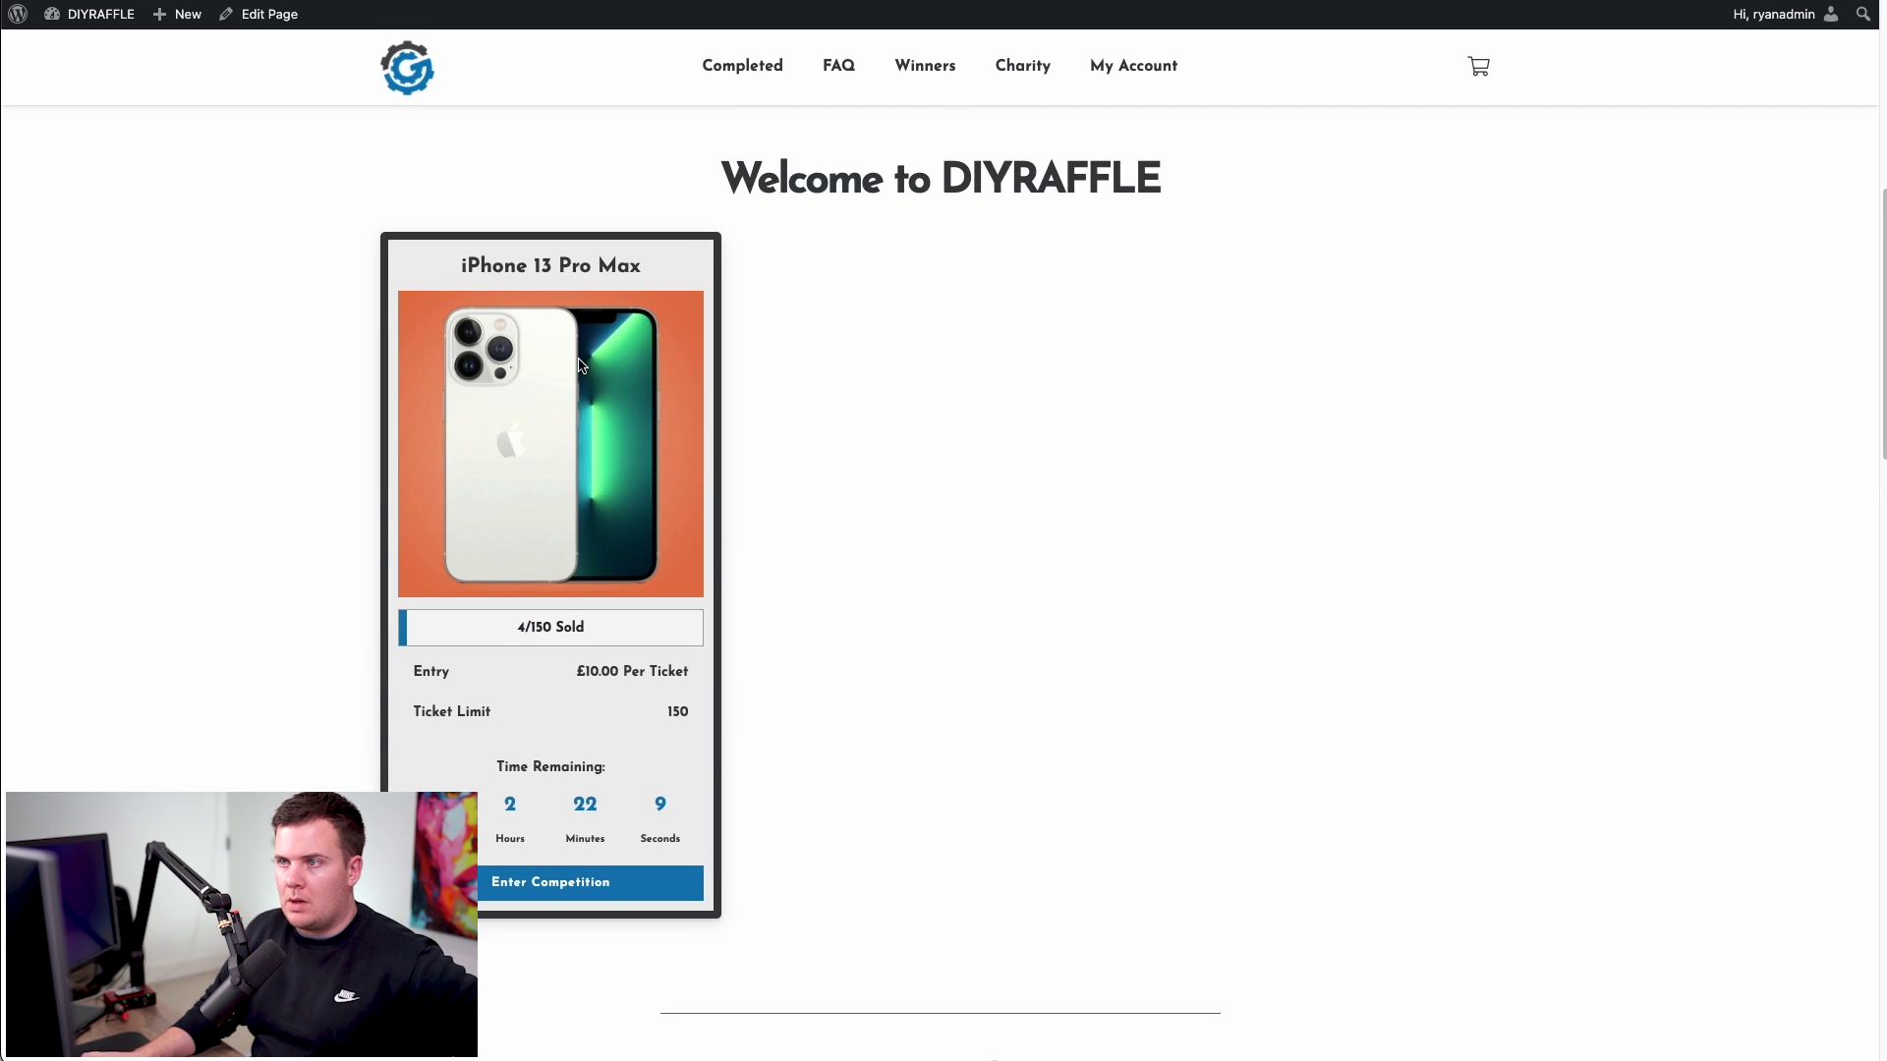
key(ctrl+Tab)
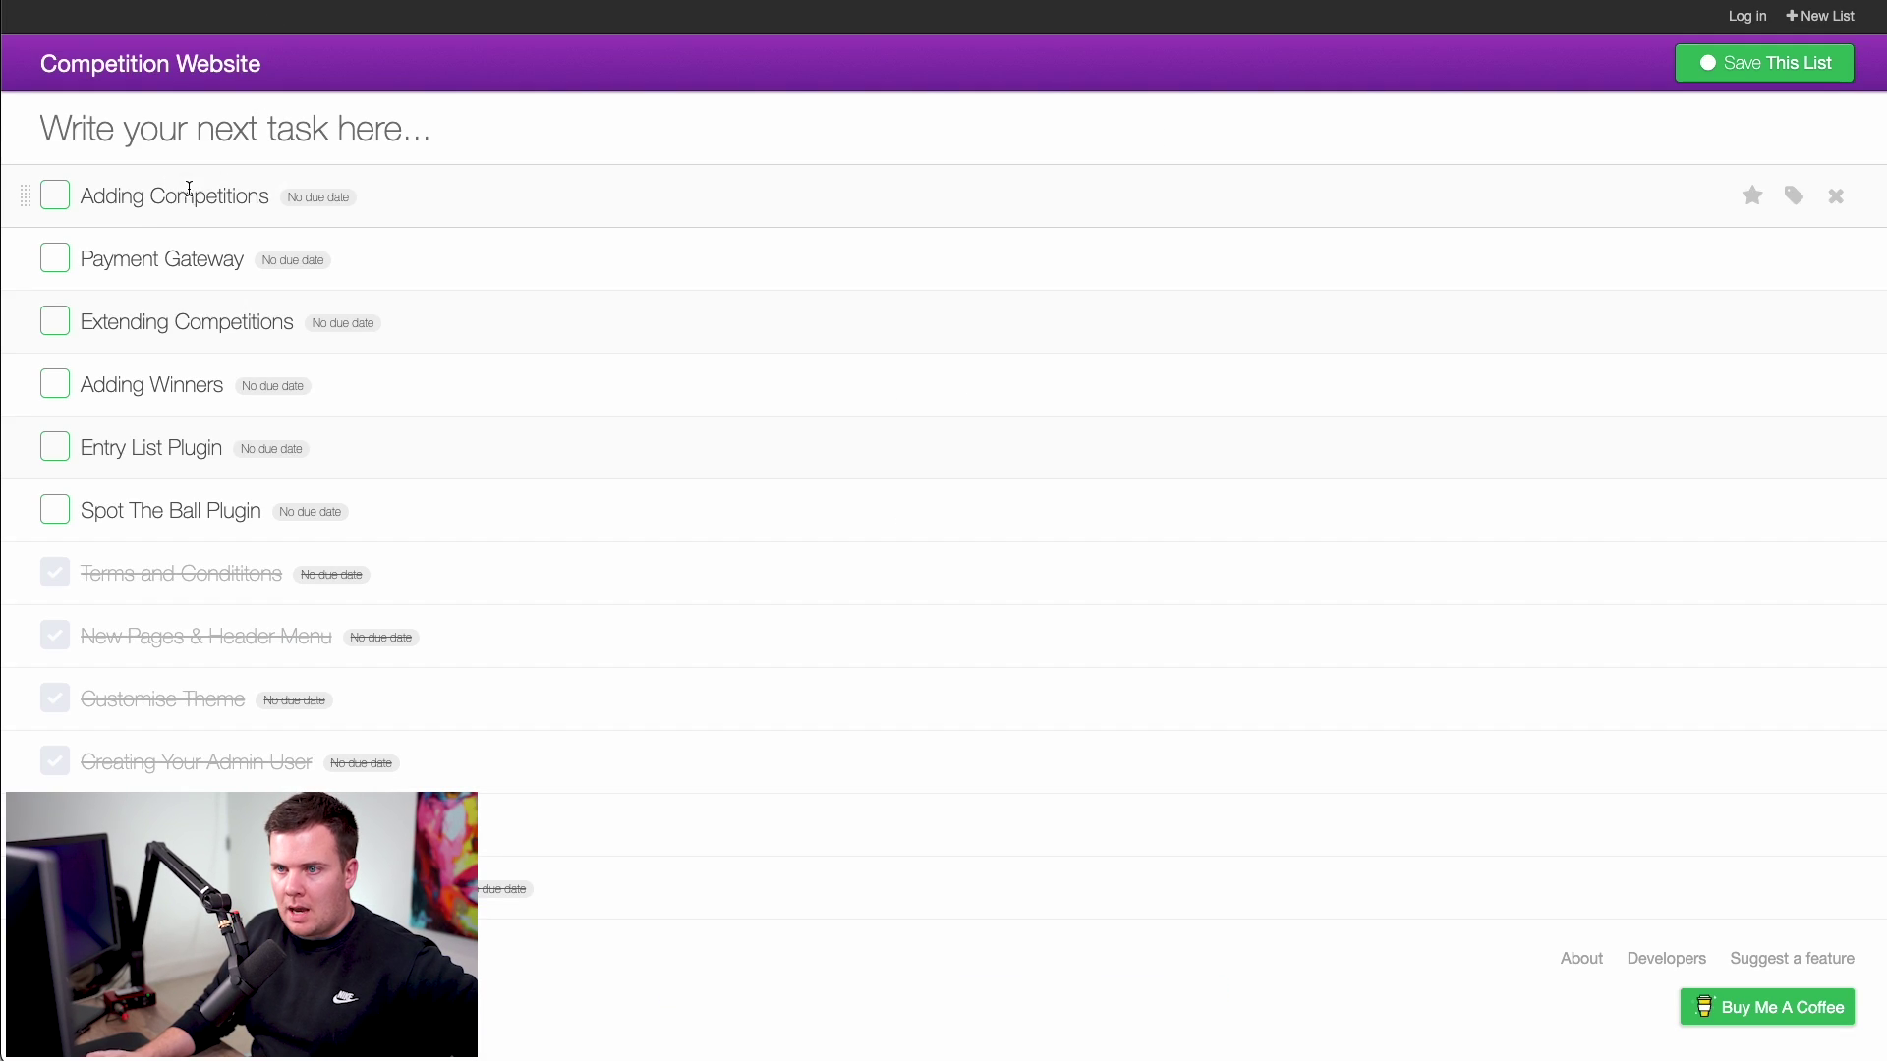
- Tick the Adding Competitions item in the Competition Website list, then return to WordPress
click(57, 194)
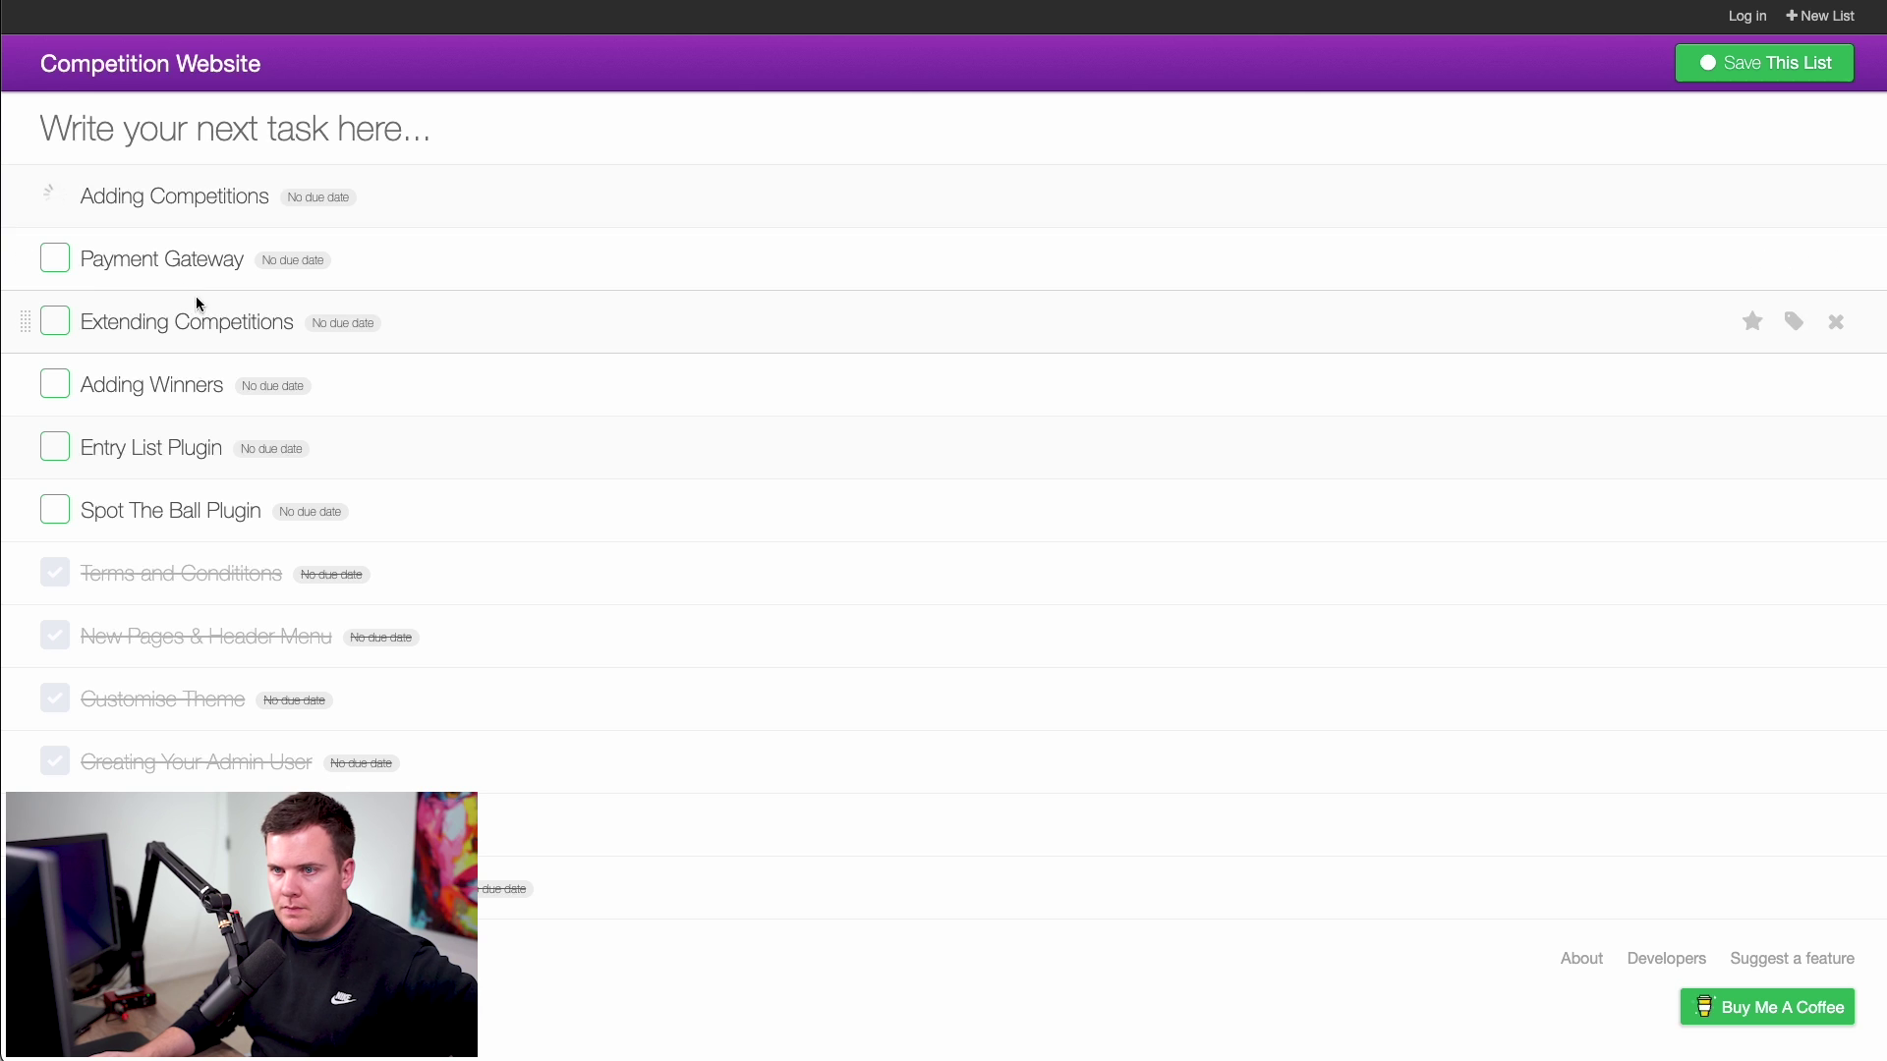
click(67, 196)
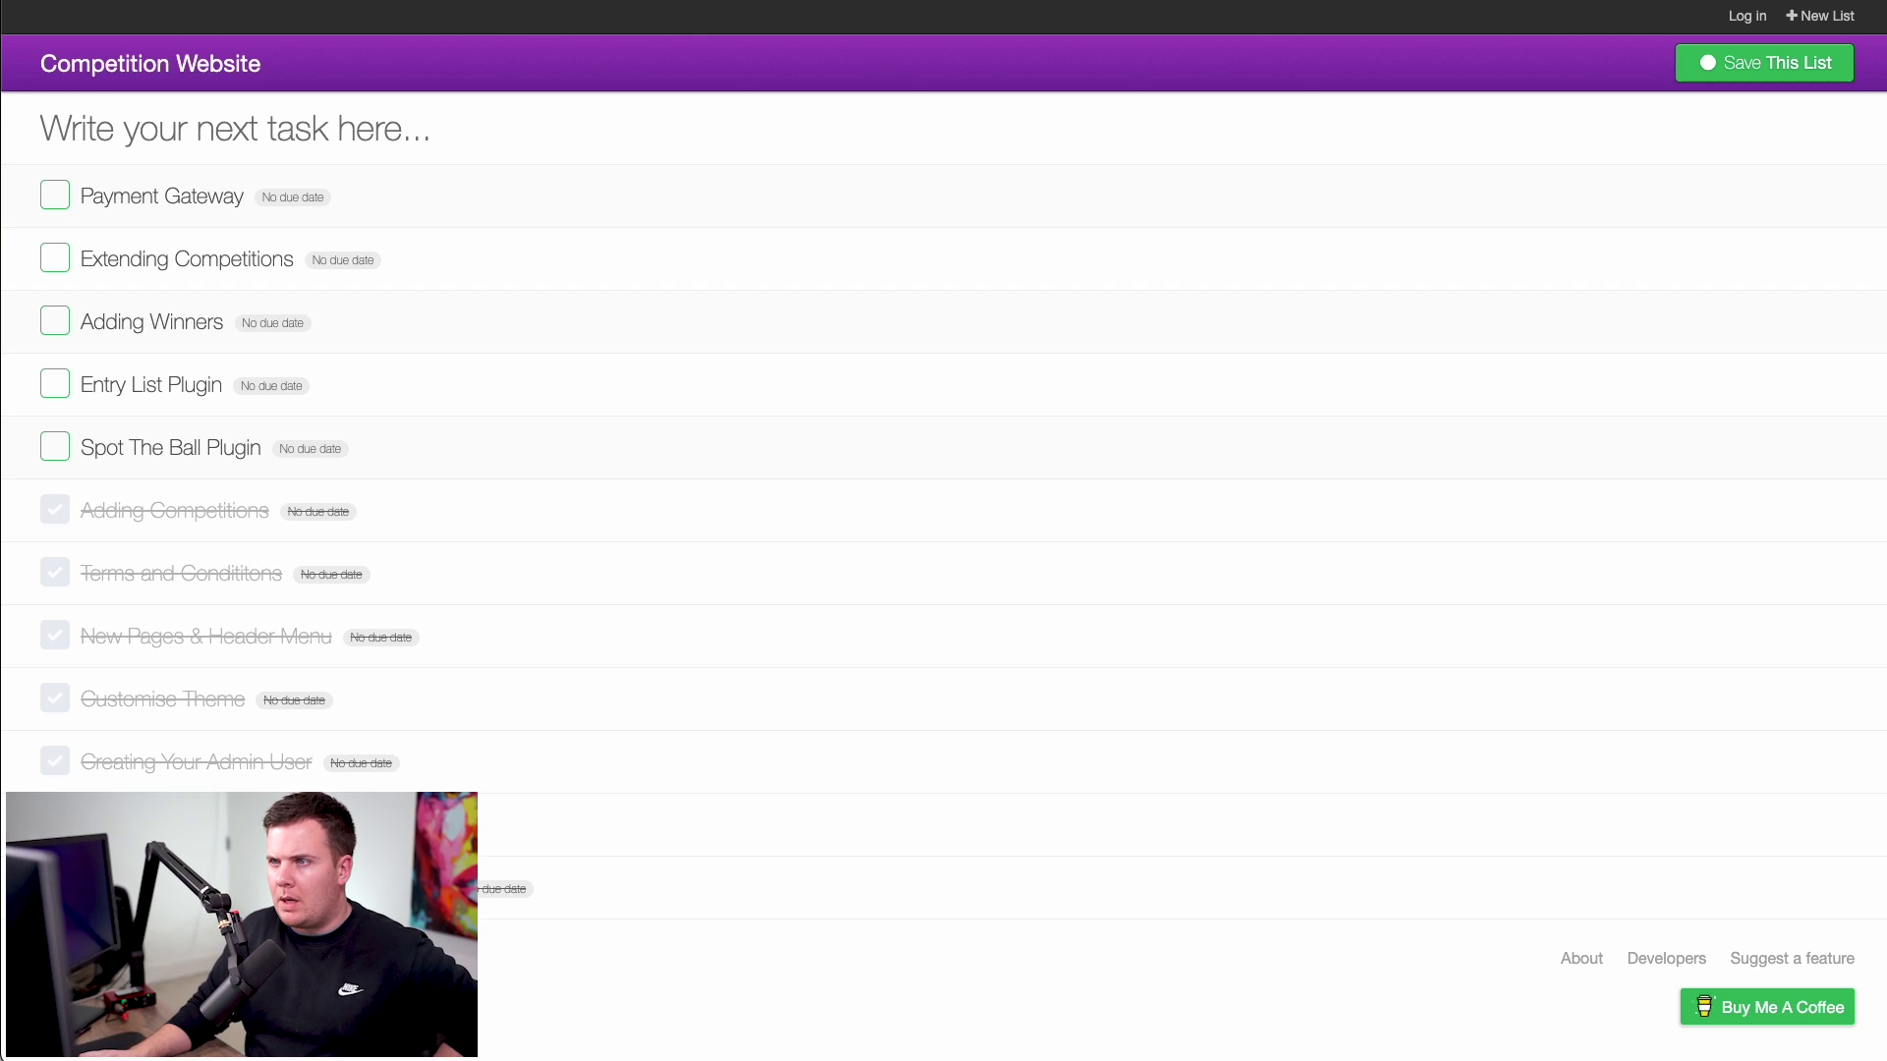
key(ctrl+Tab)
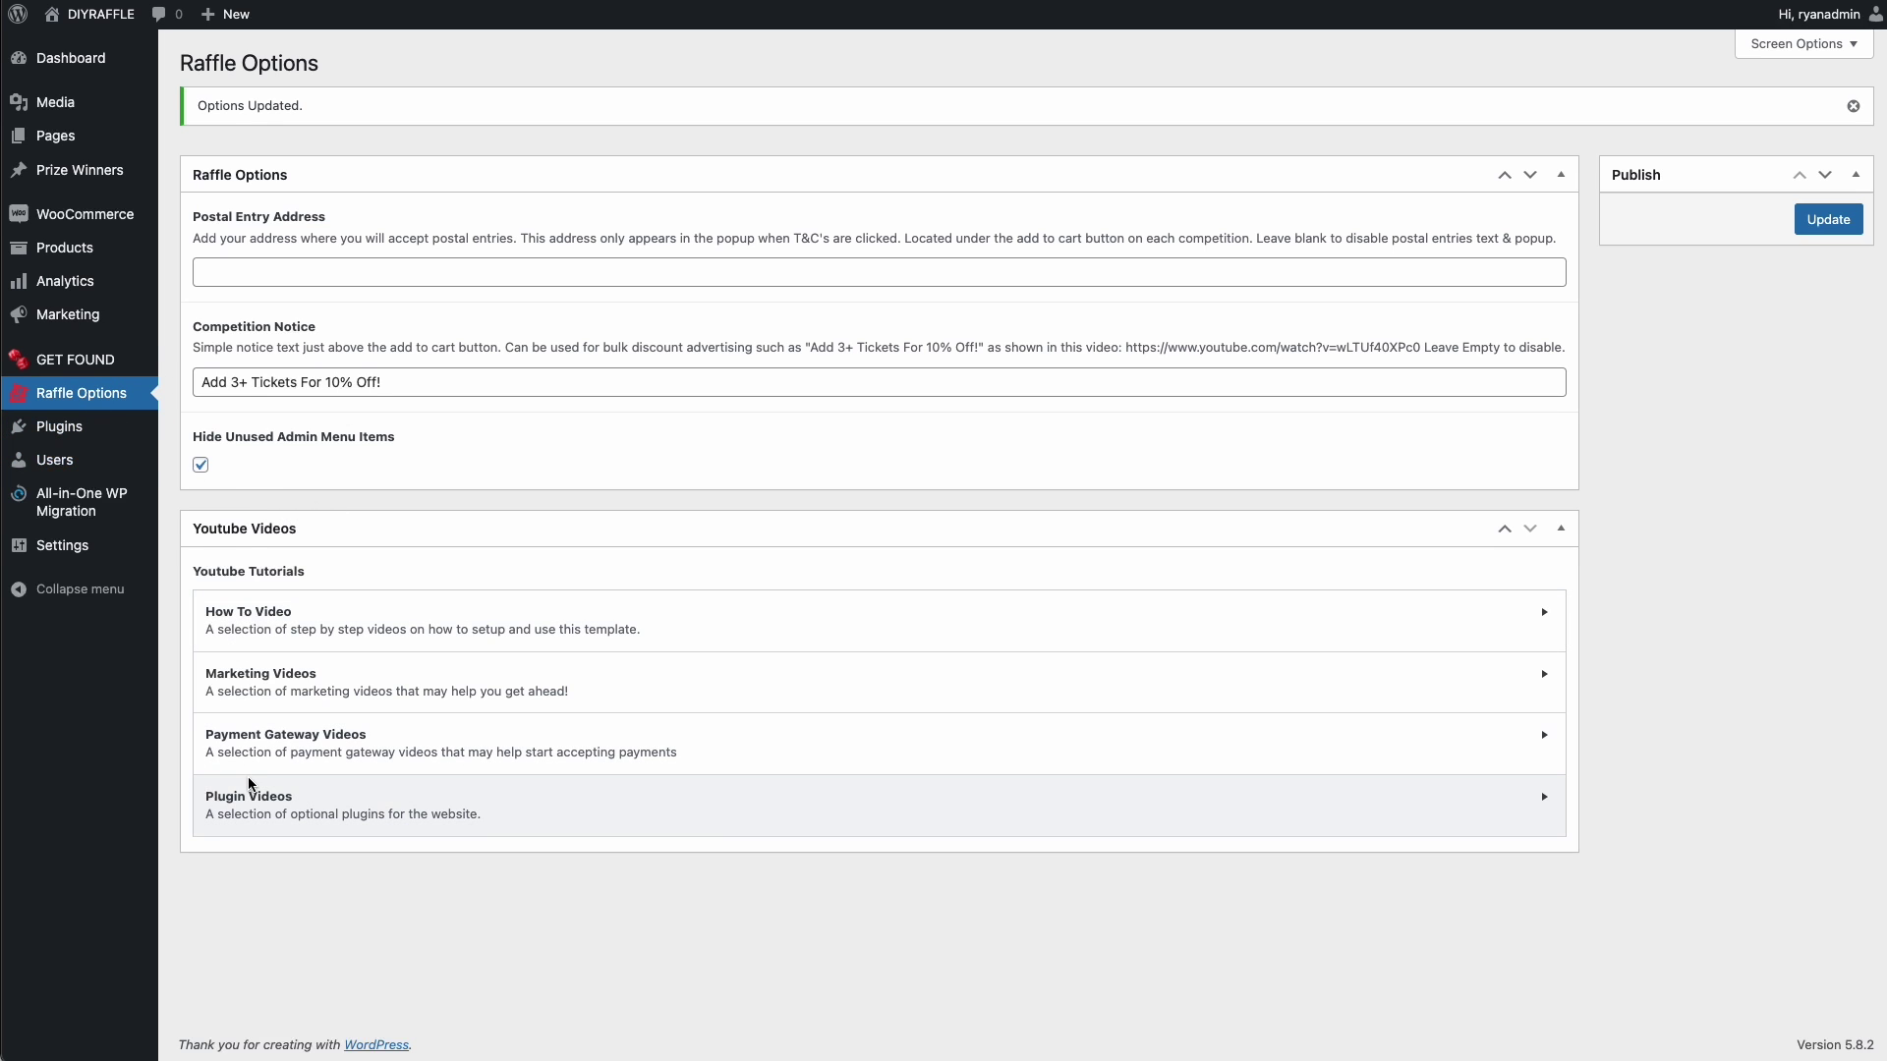
- Expand Payment Gateway Videos in Raffle Options and follow the Trust Payments application link
click(248, 744)
scroll(409, 724, down, 1)
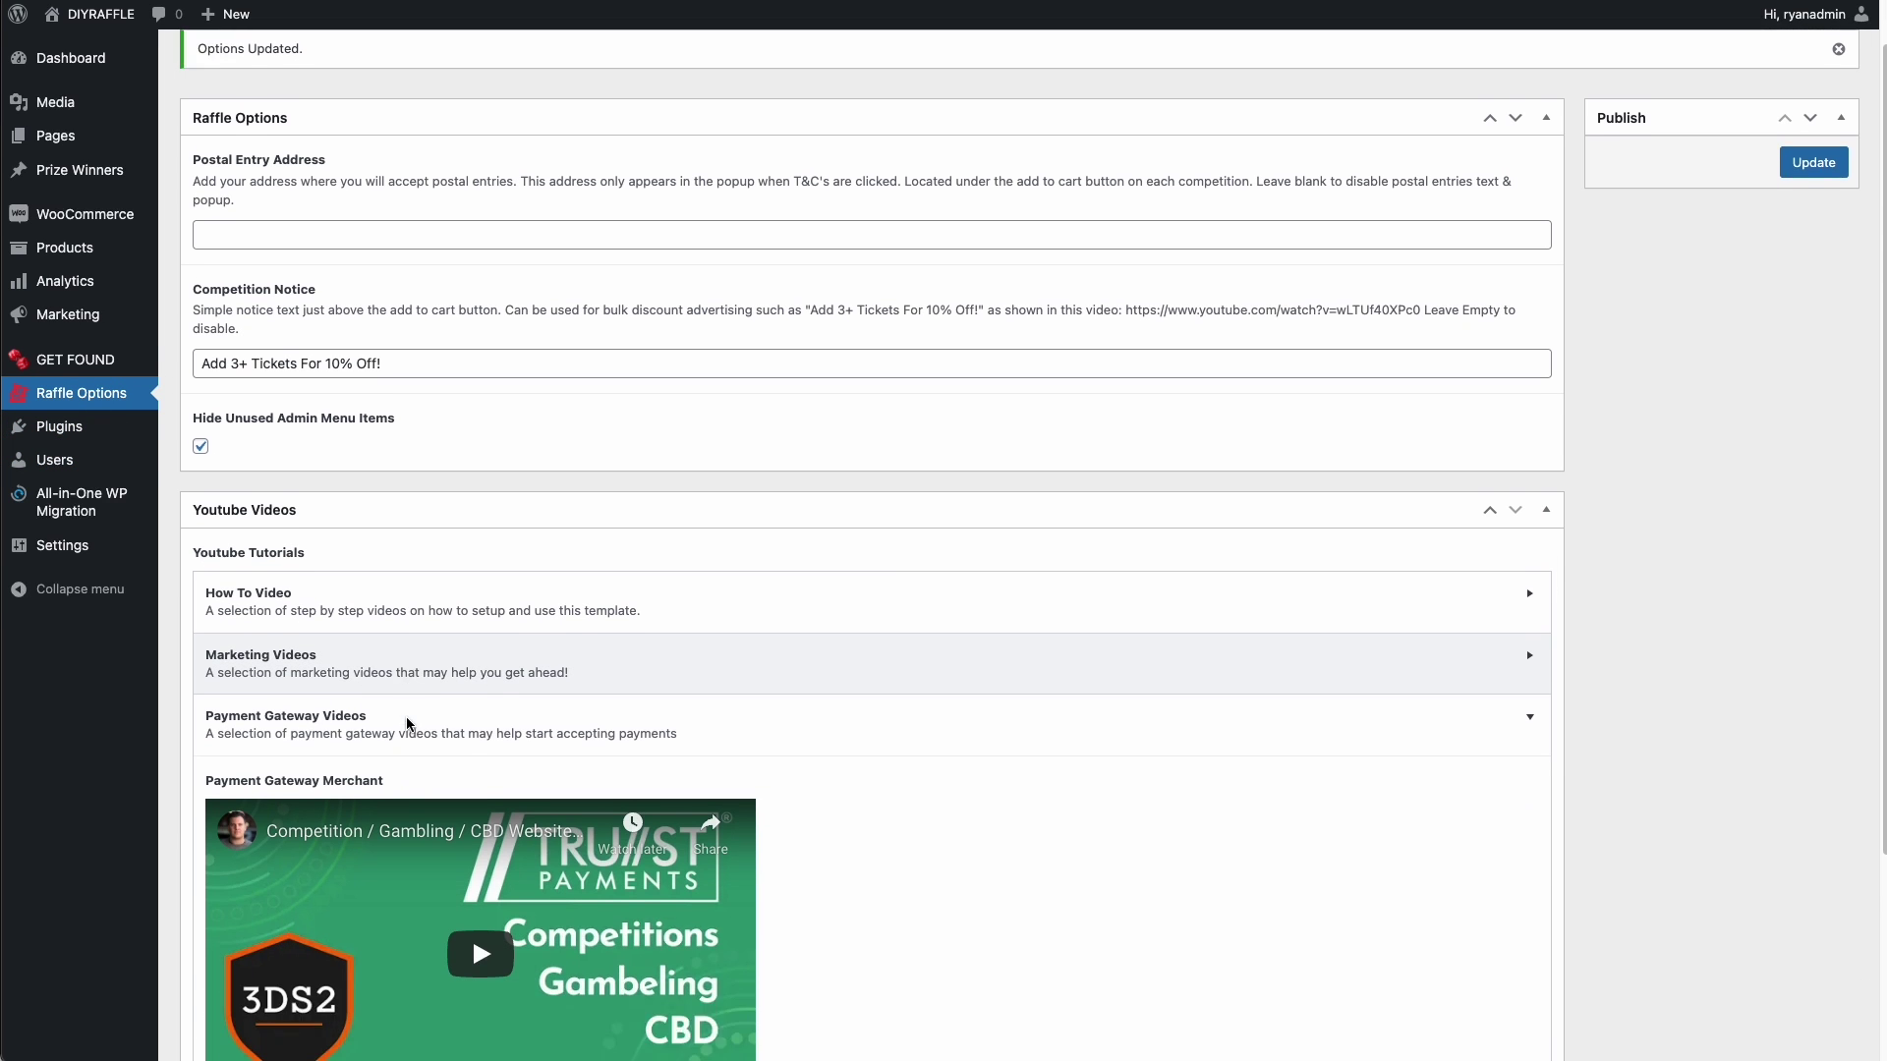
scroll(408, 725, down, 5)
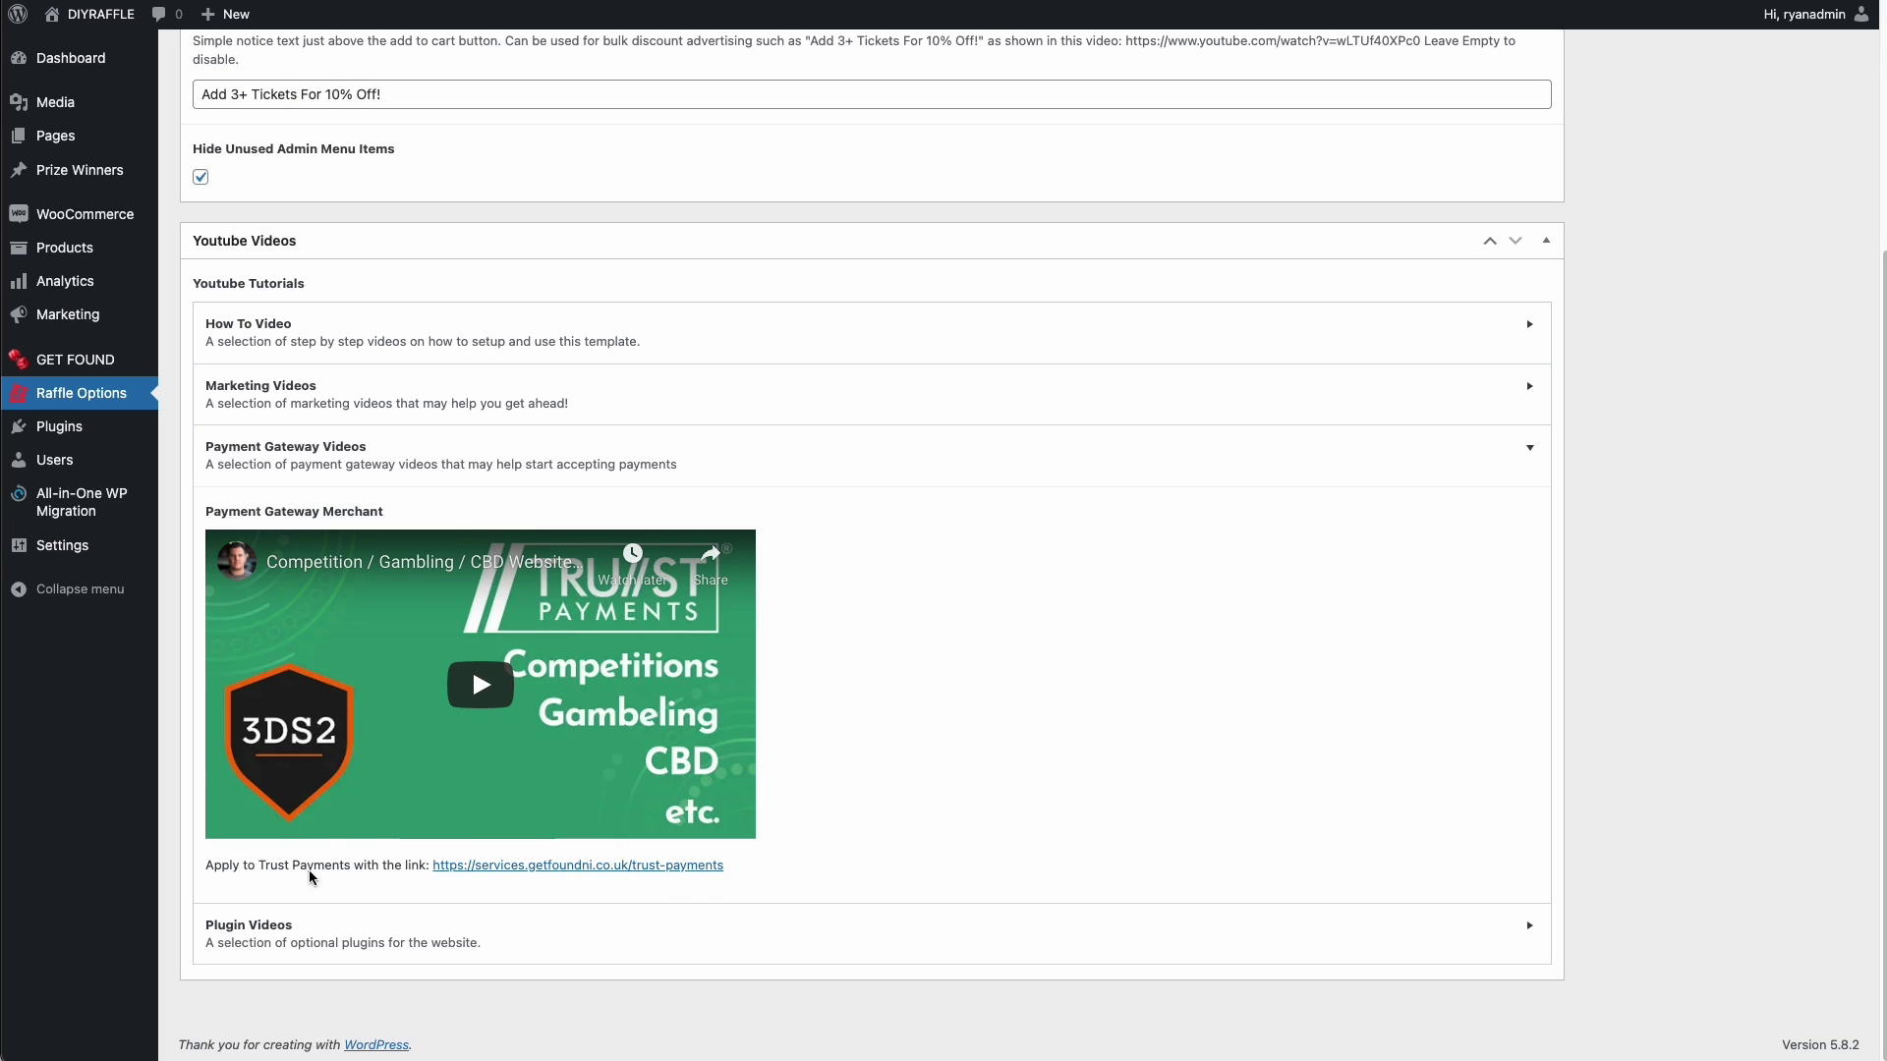
click(577, 869)
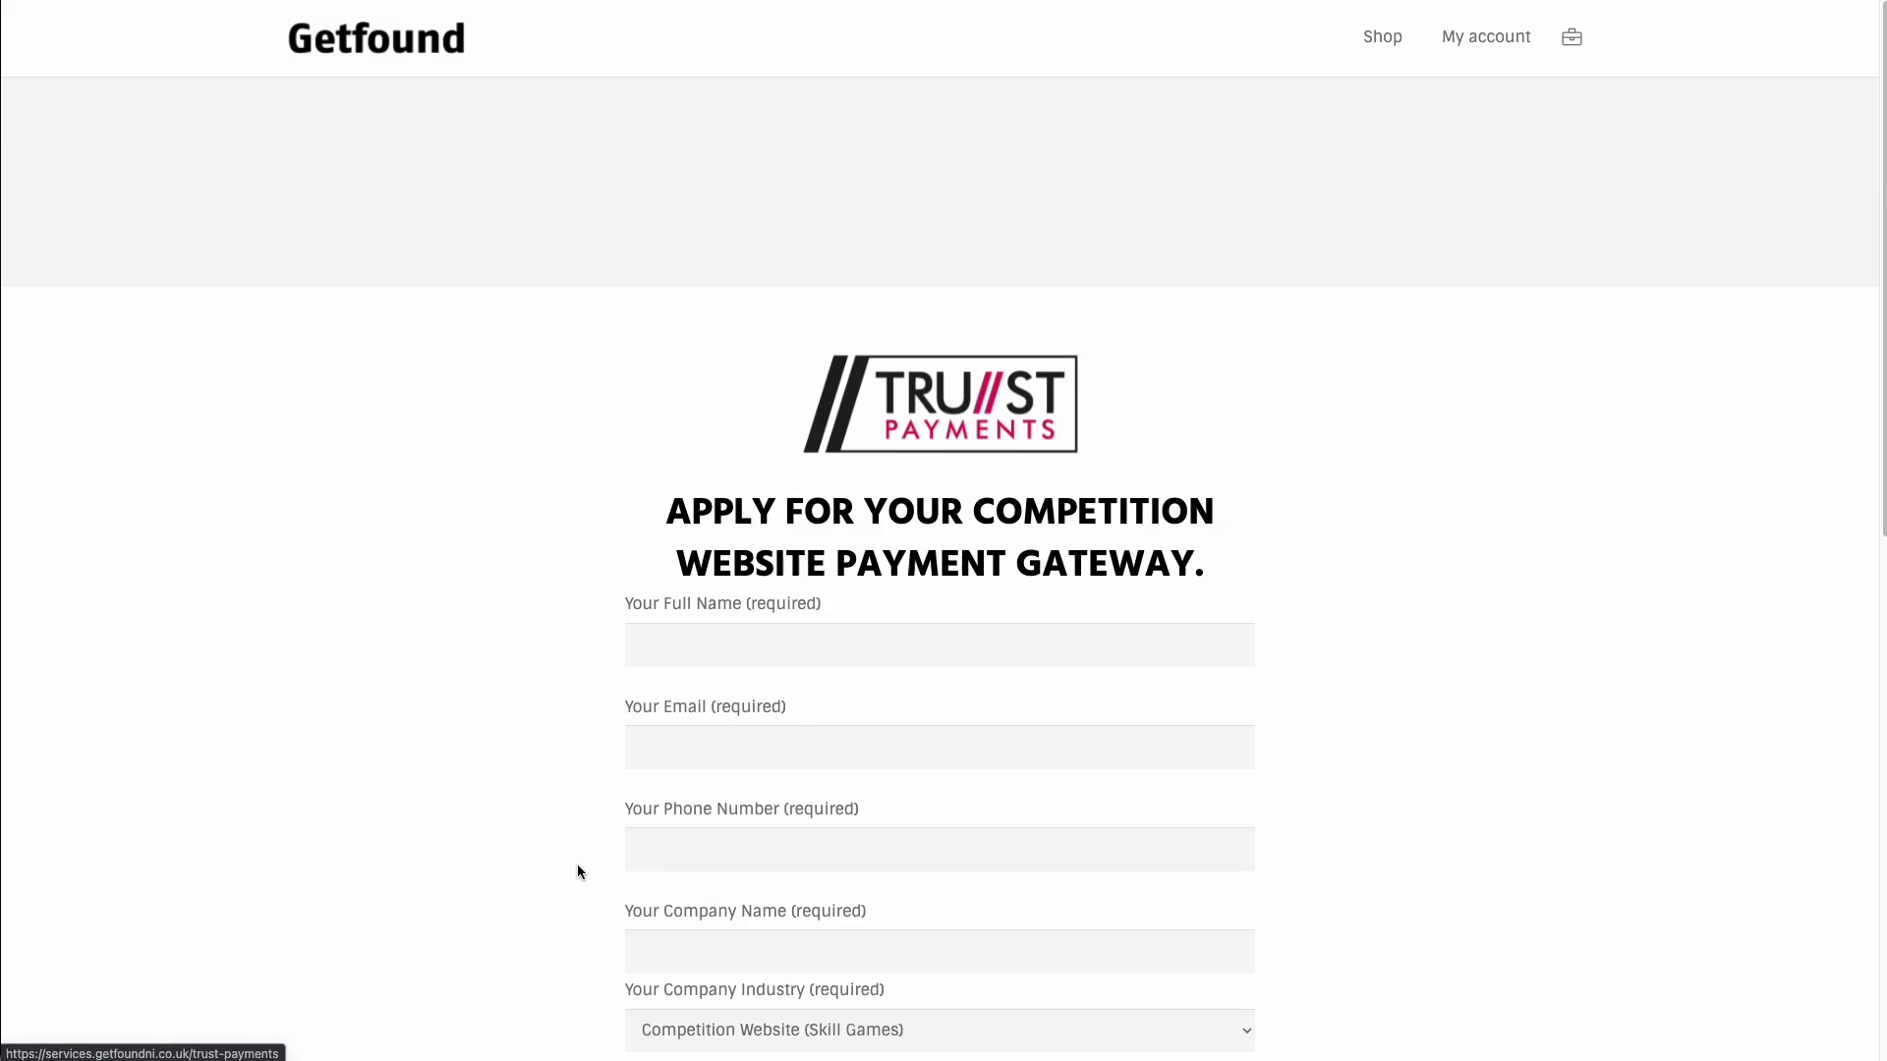
drag(669, 393, 1027, 396)
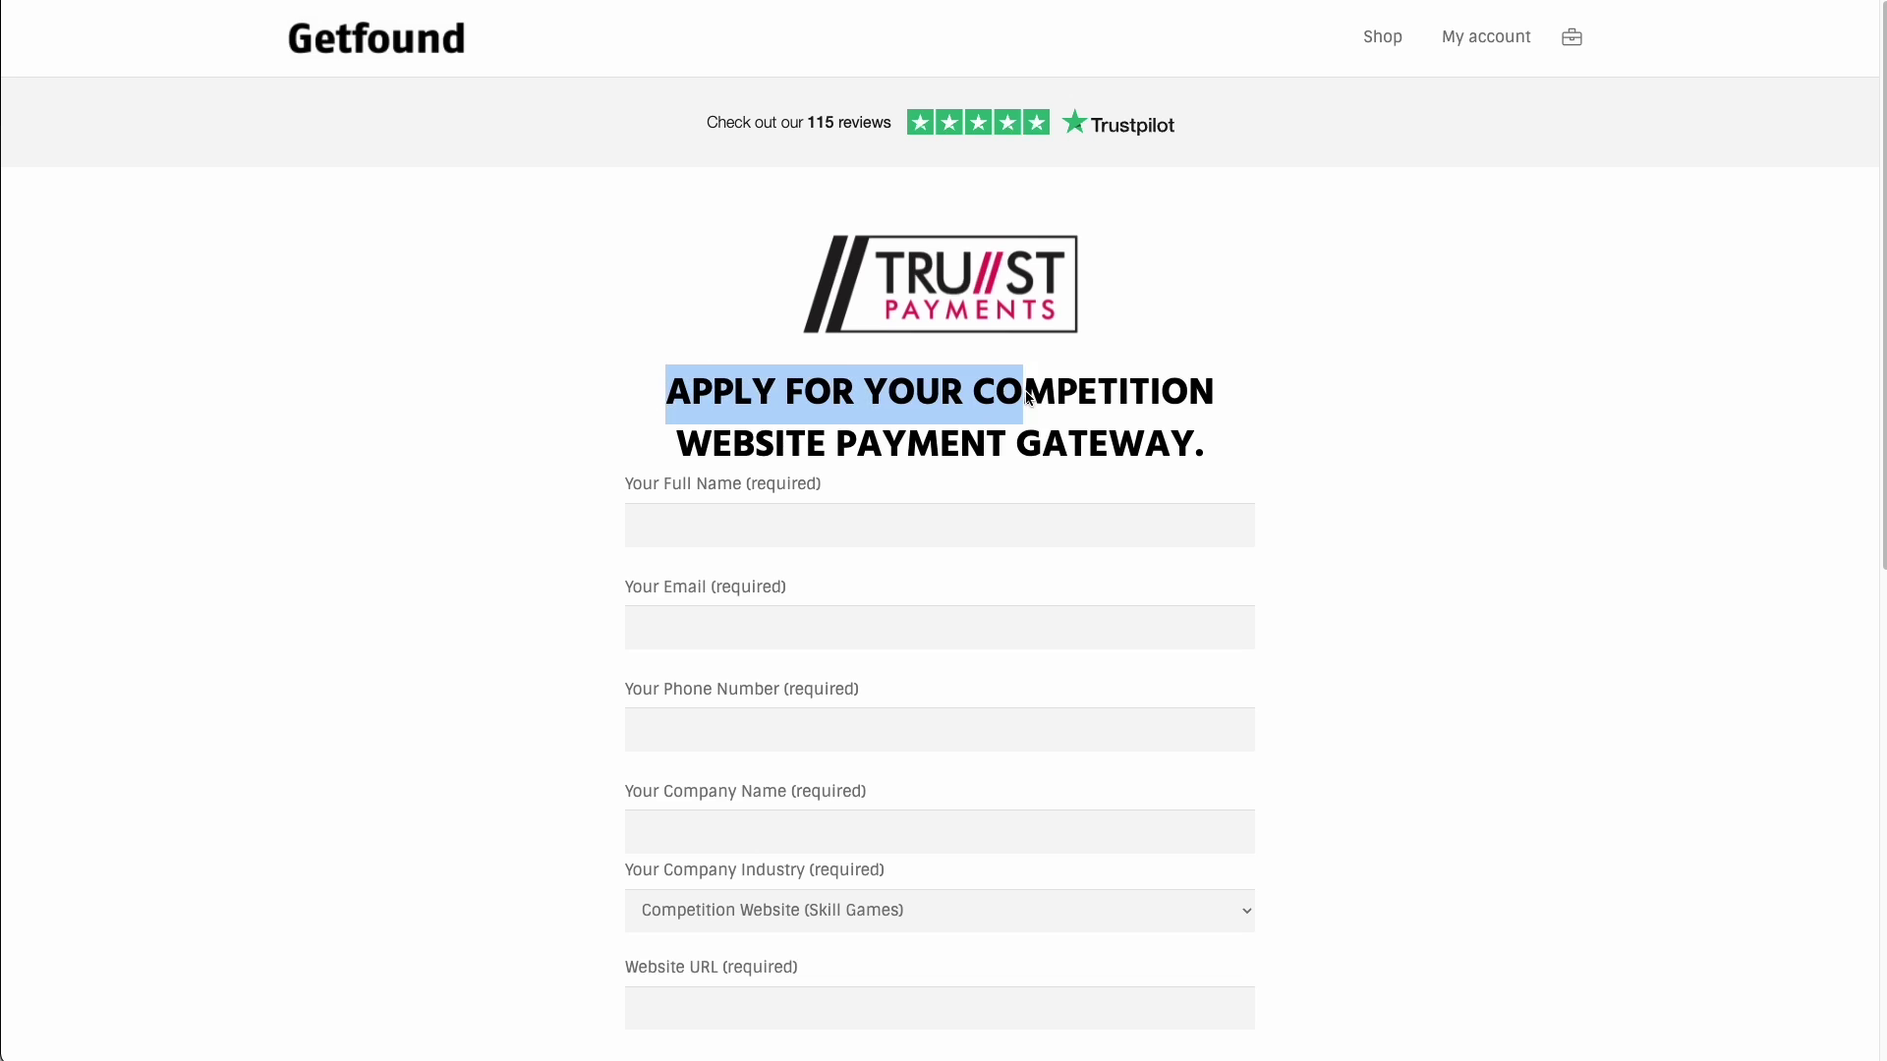
click(1027, 396)
scroll(928, 383, down, 7)
scroll(943, 206, up, 4)
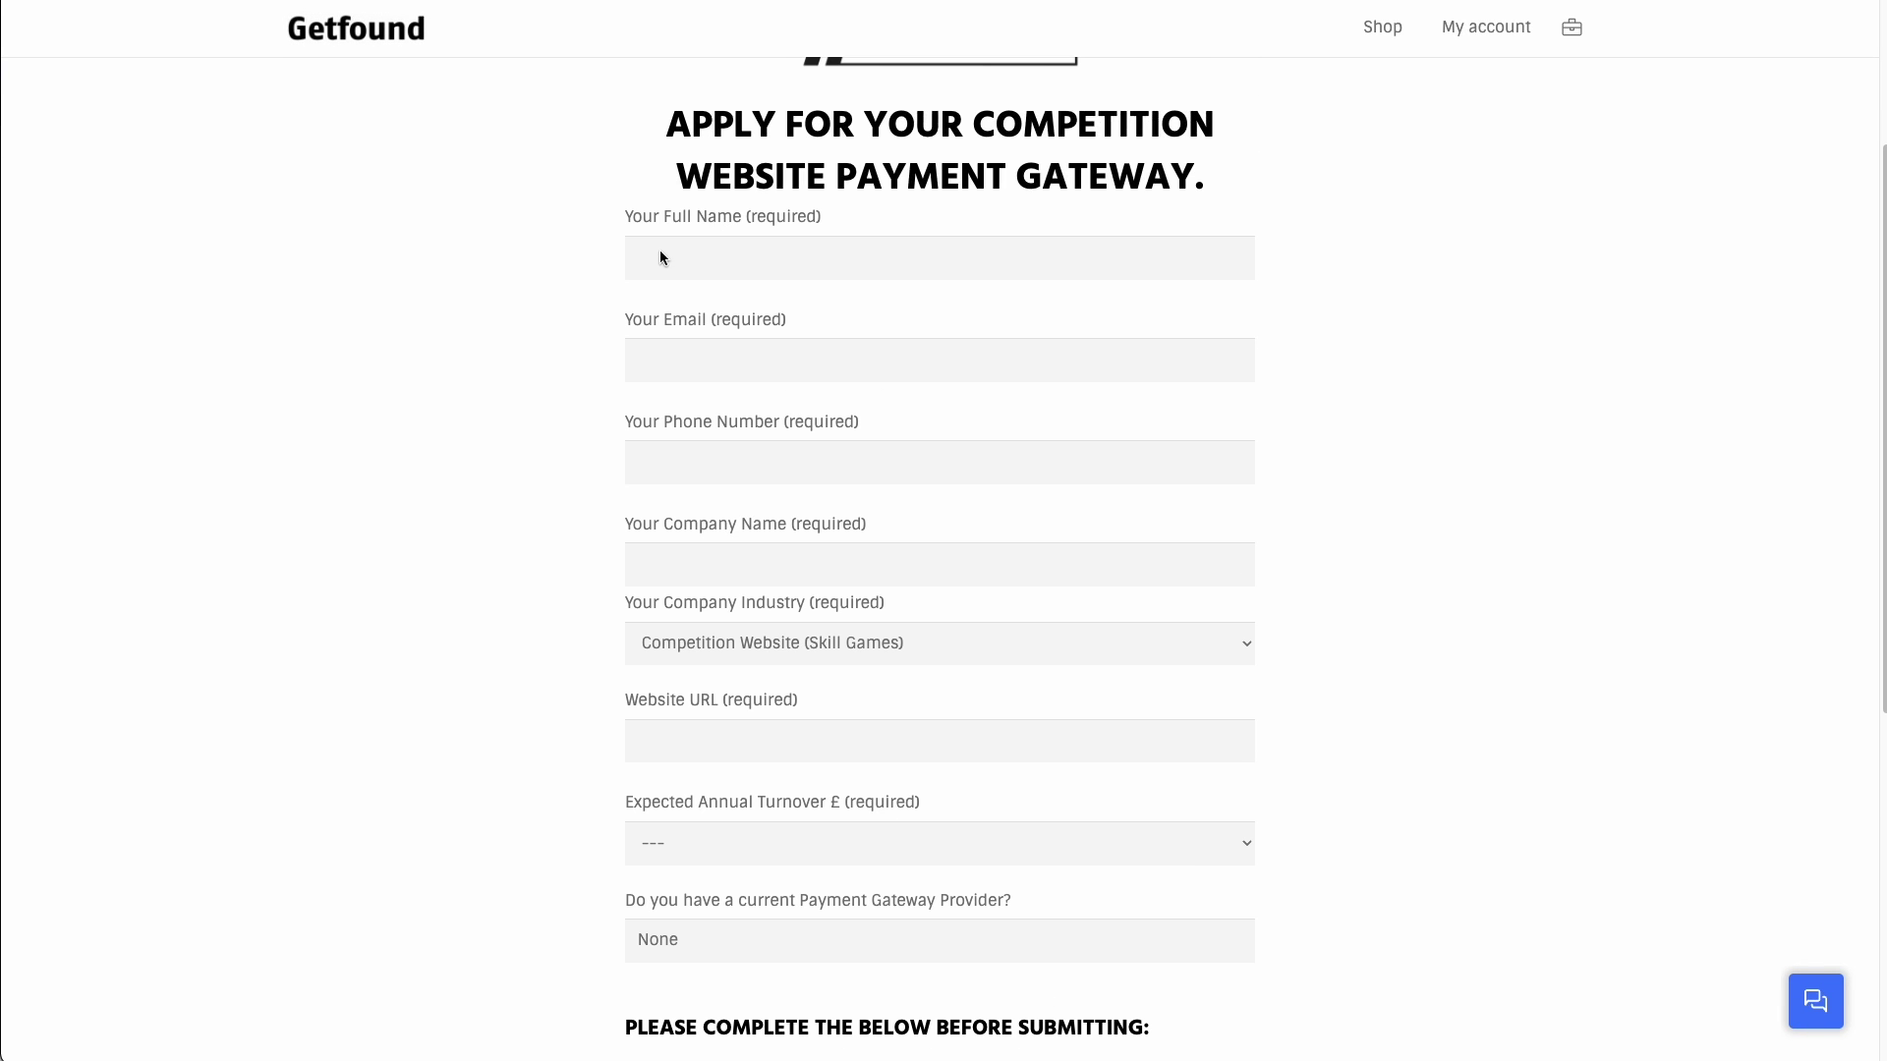
click(668, 260)
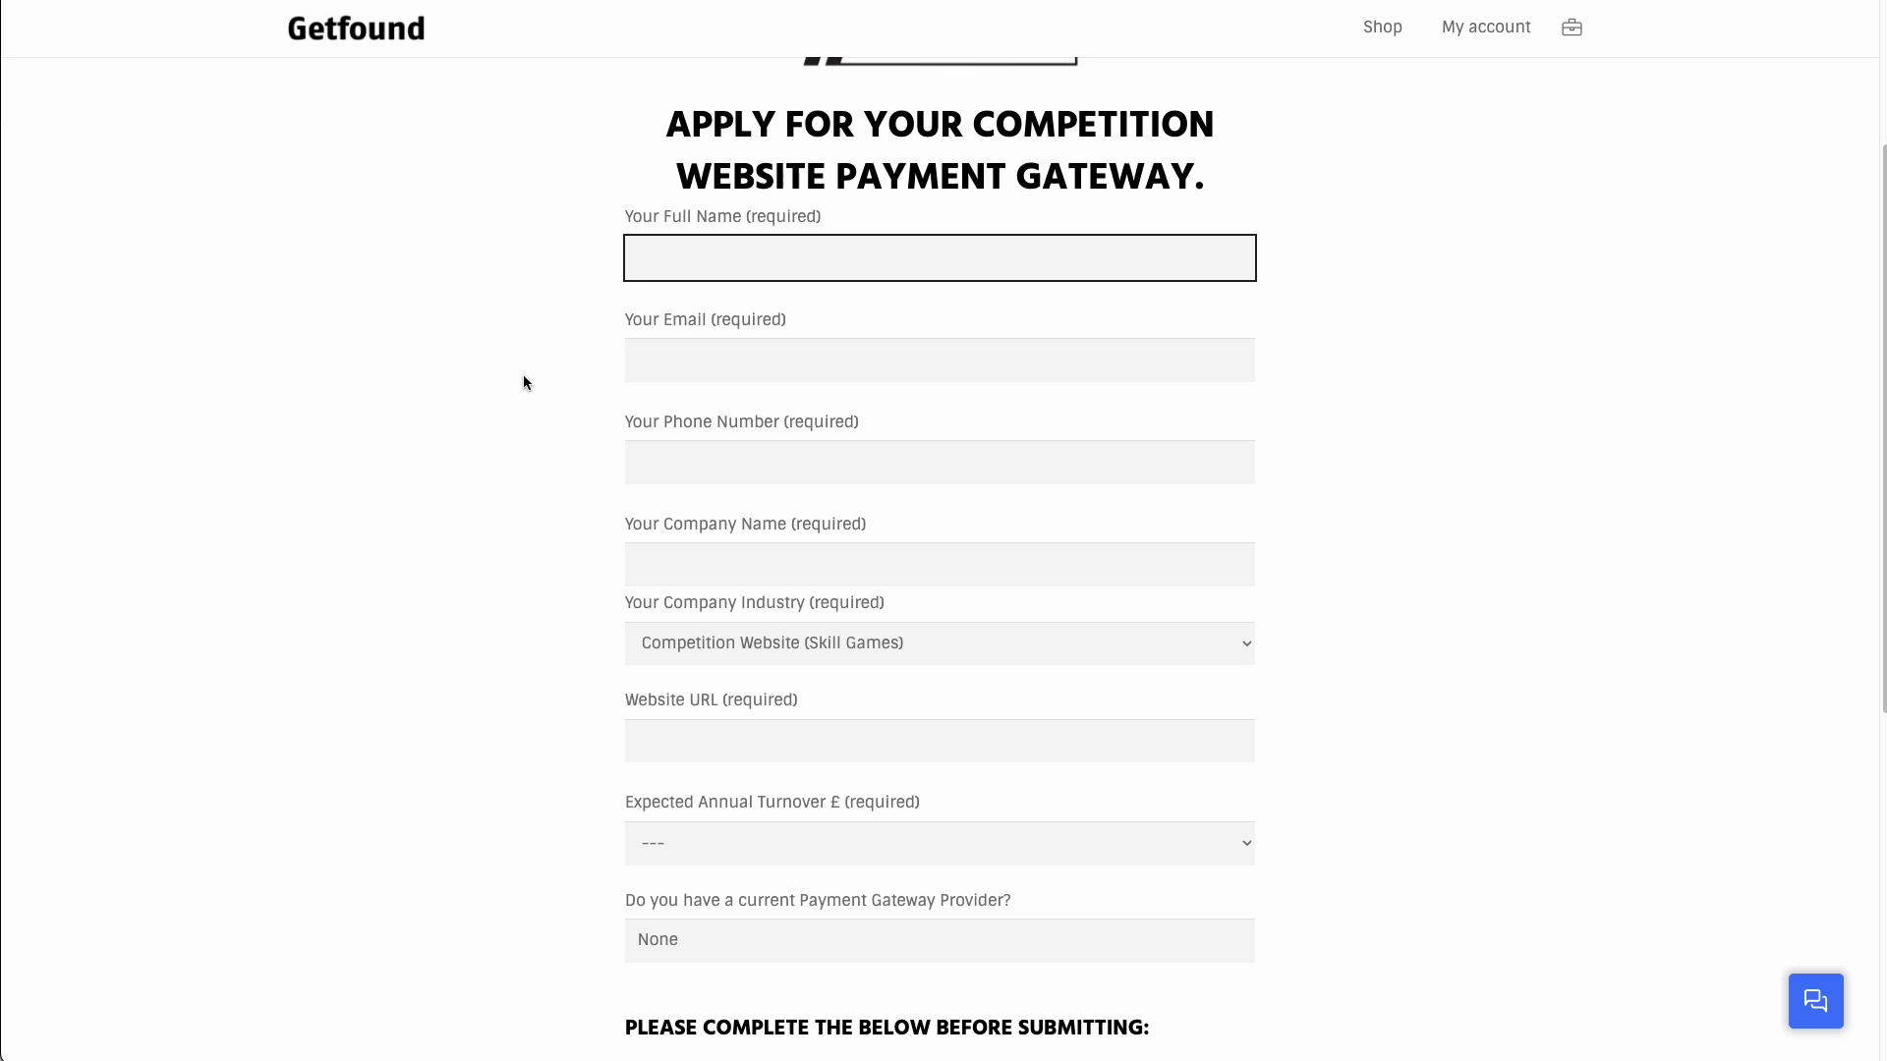
click(523, 388)
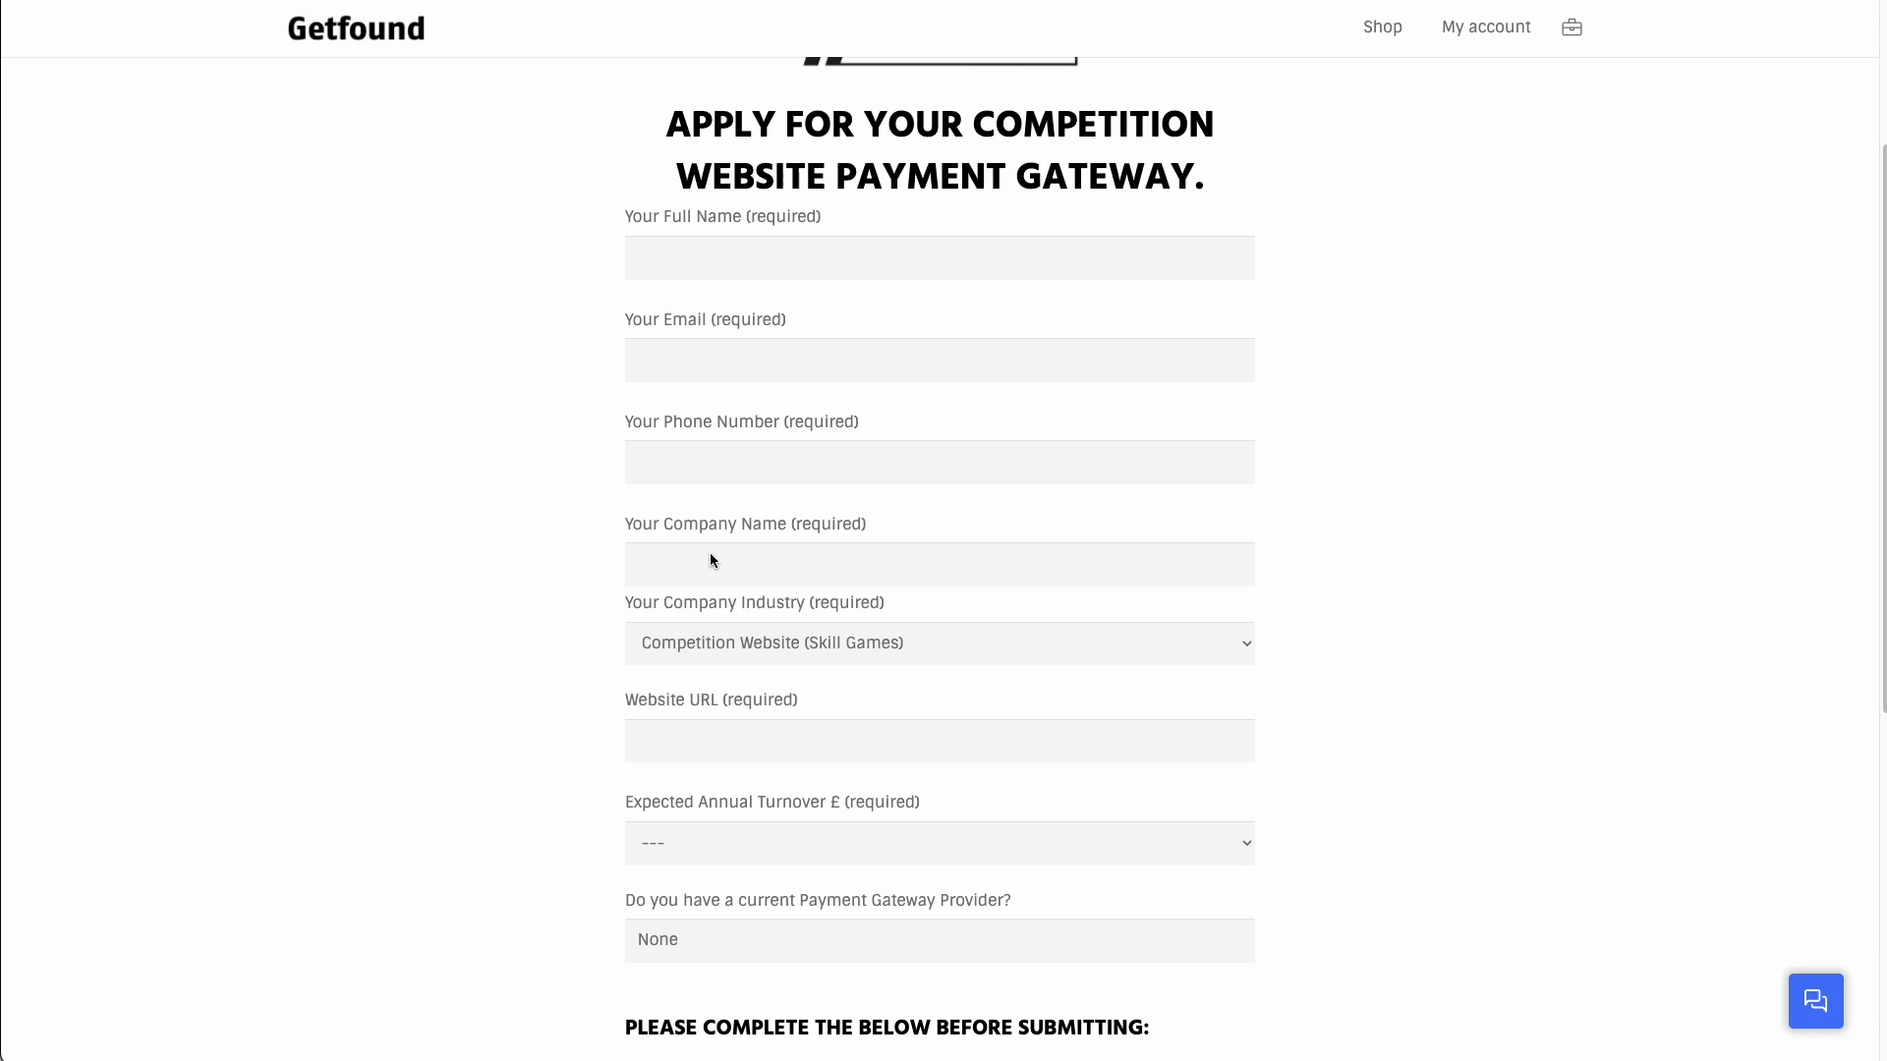
click(792, 634)
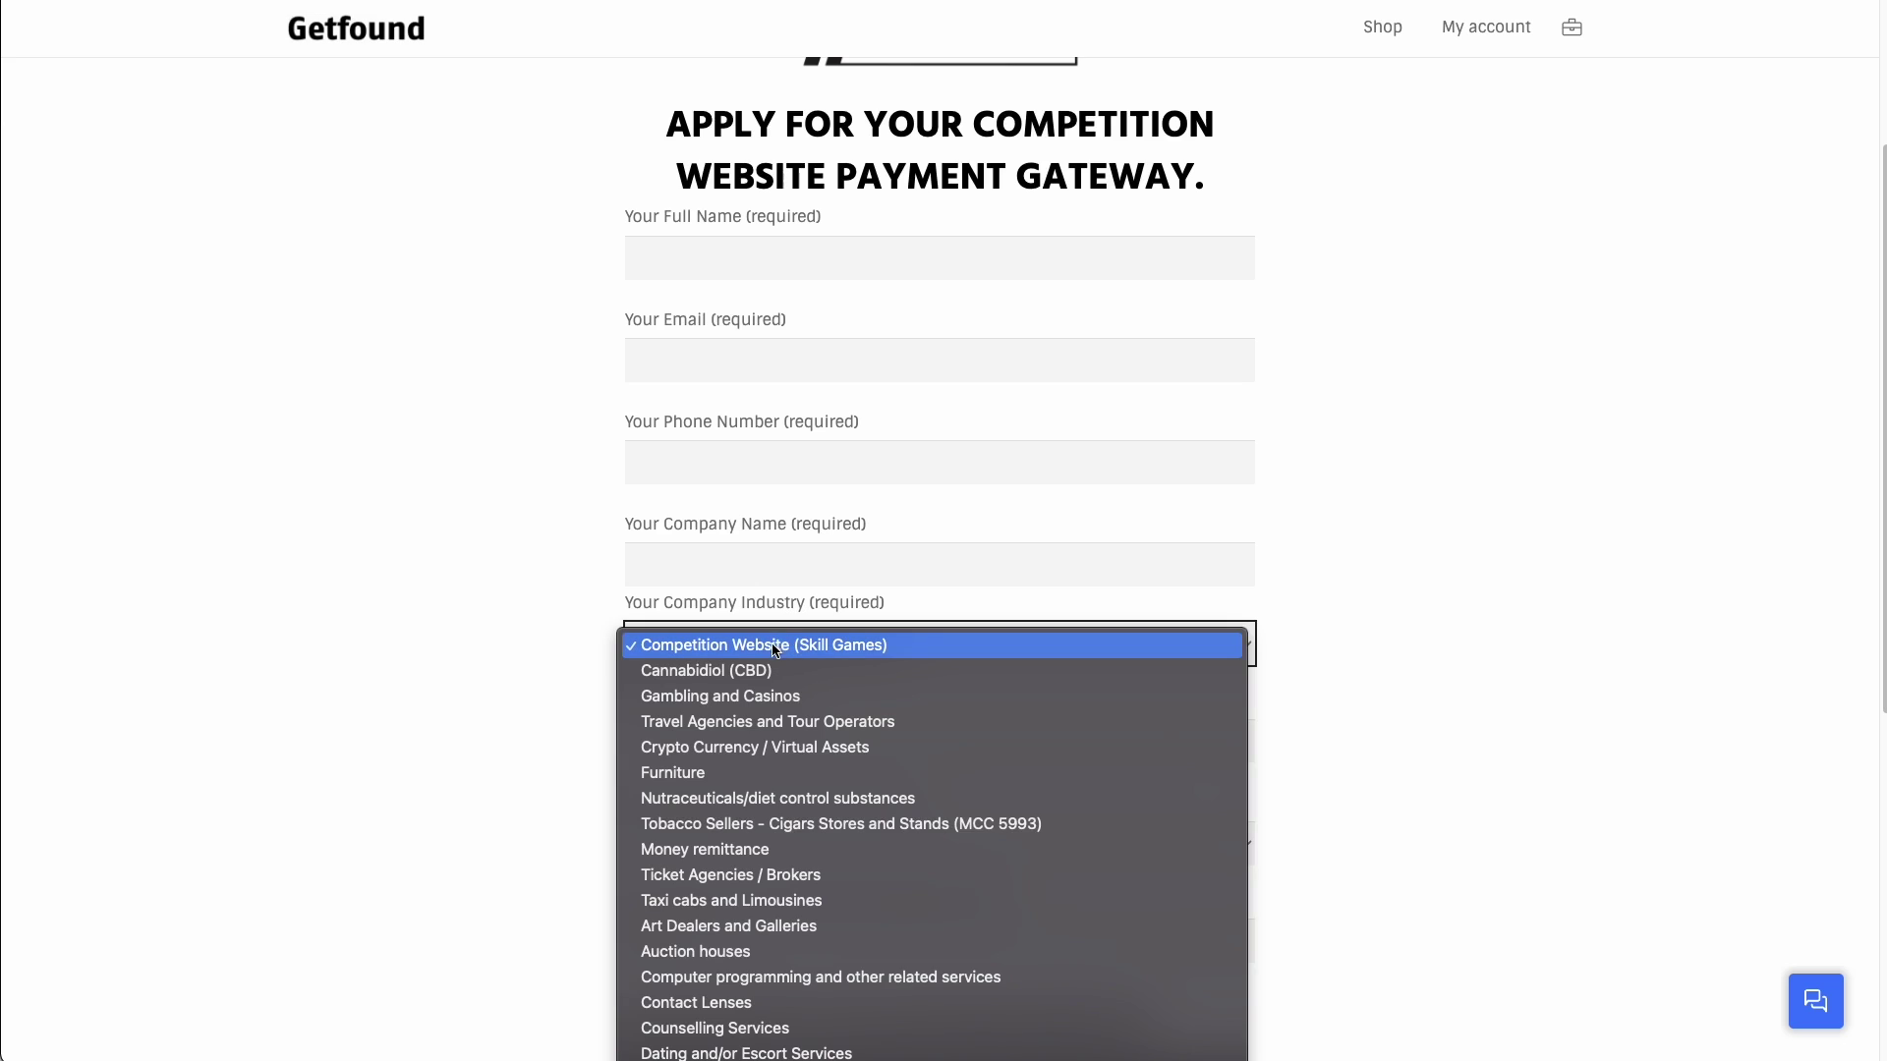
click(725, 651)
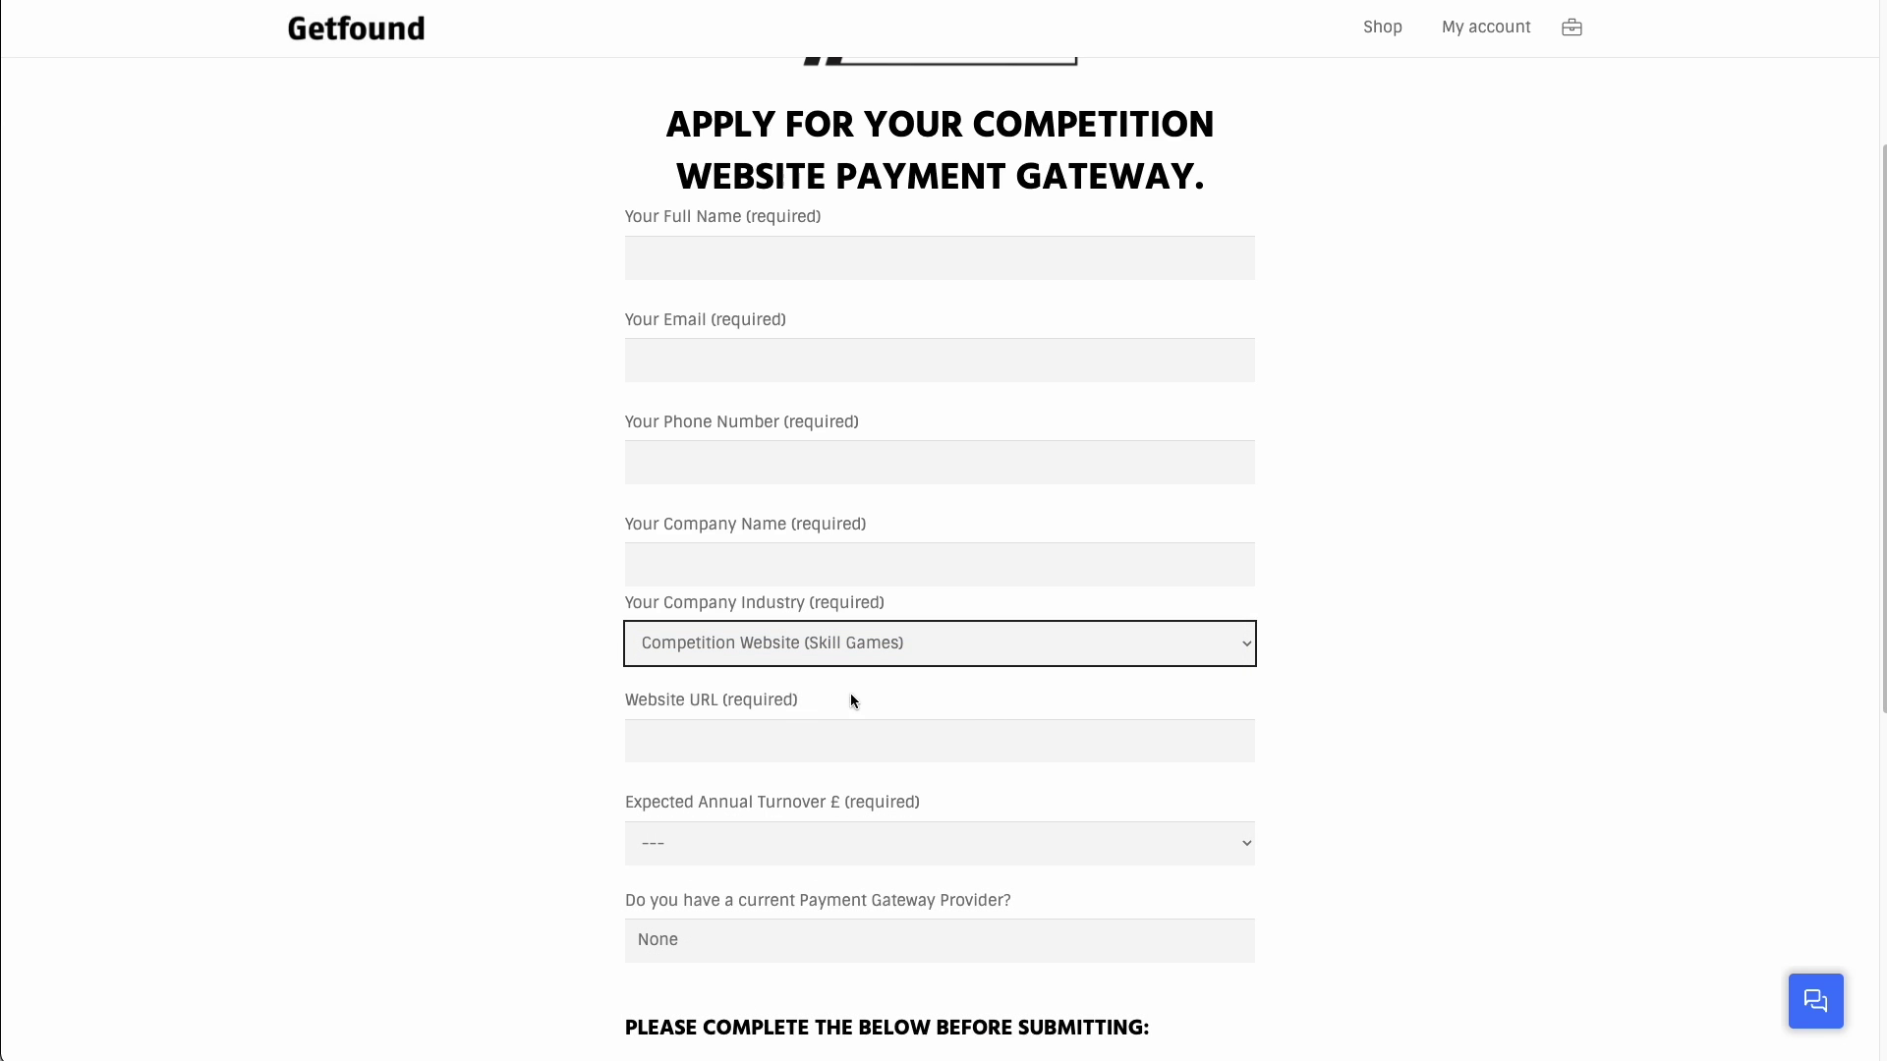
click(594, 695)
scroll(621, 704, down, 1)
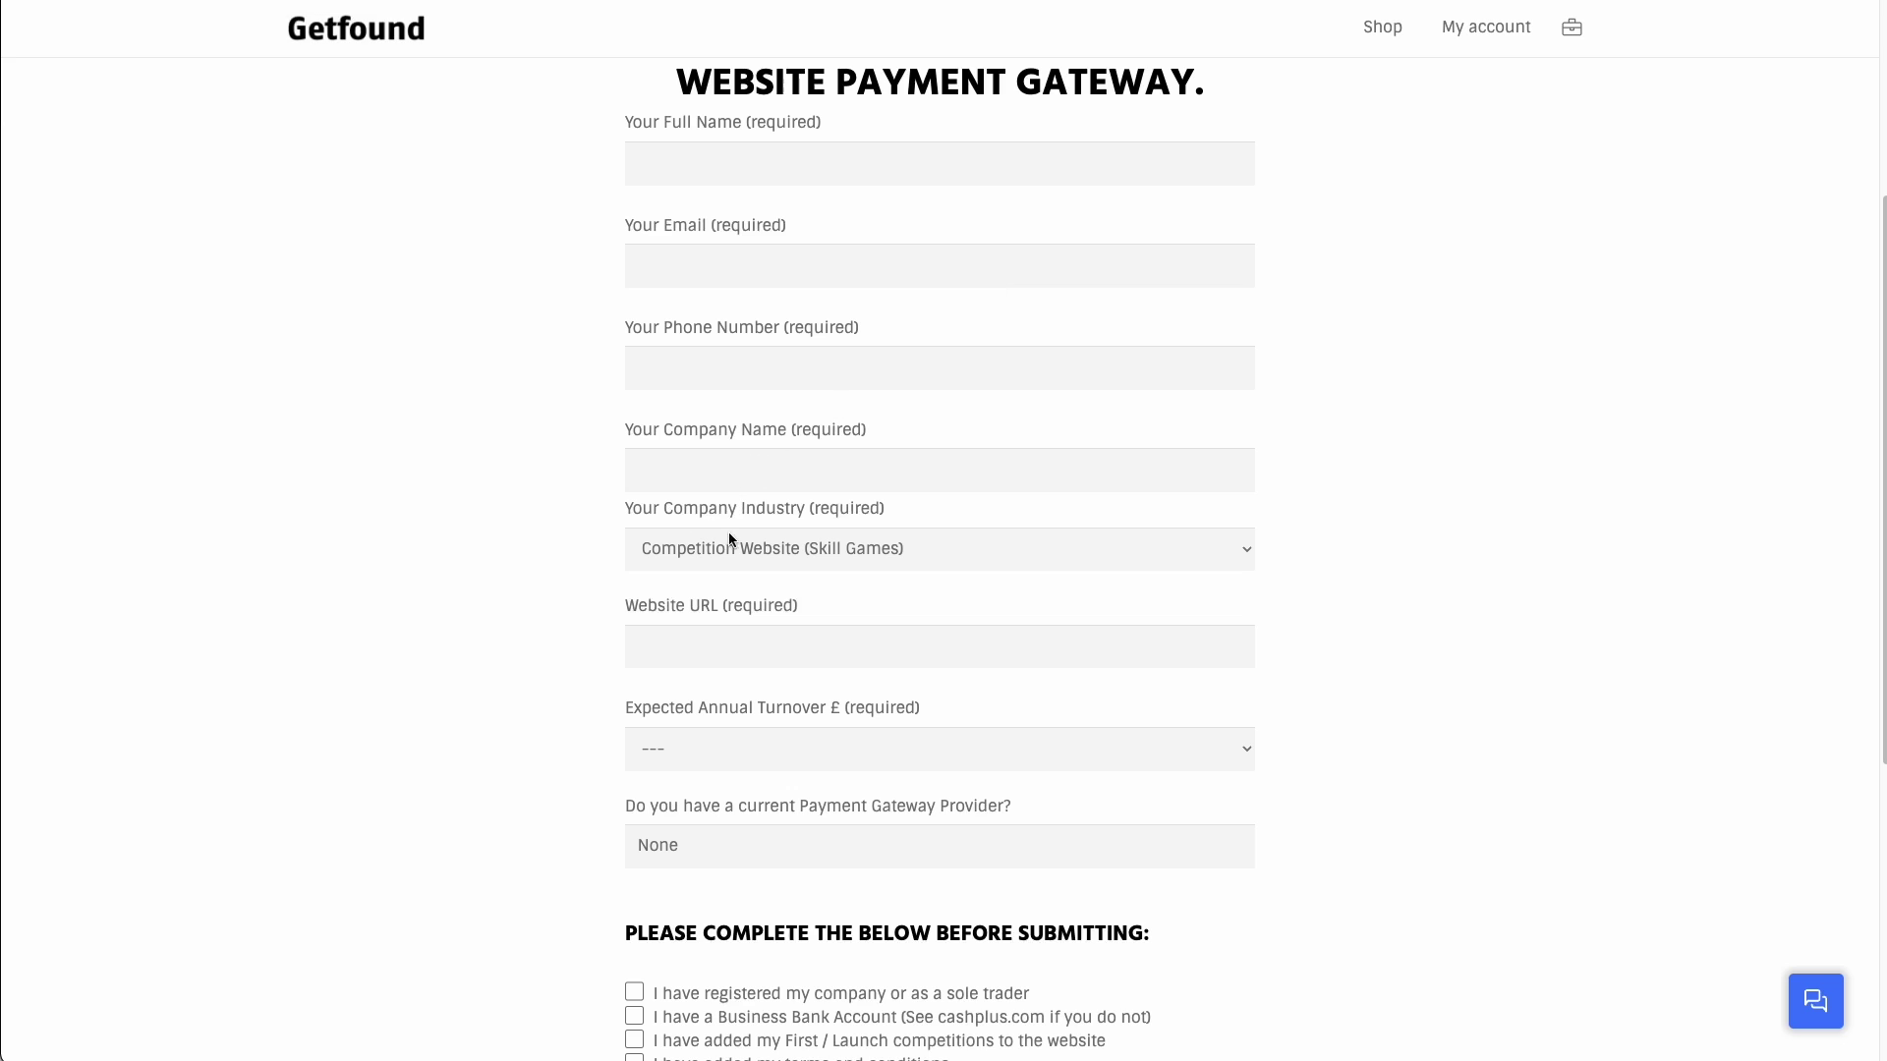
click(706, 622)
text(https://gadgetprizes.co.uk/)
click(438, 650)
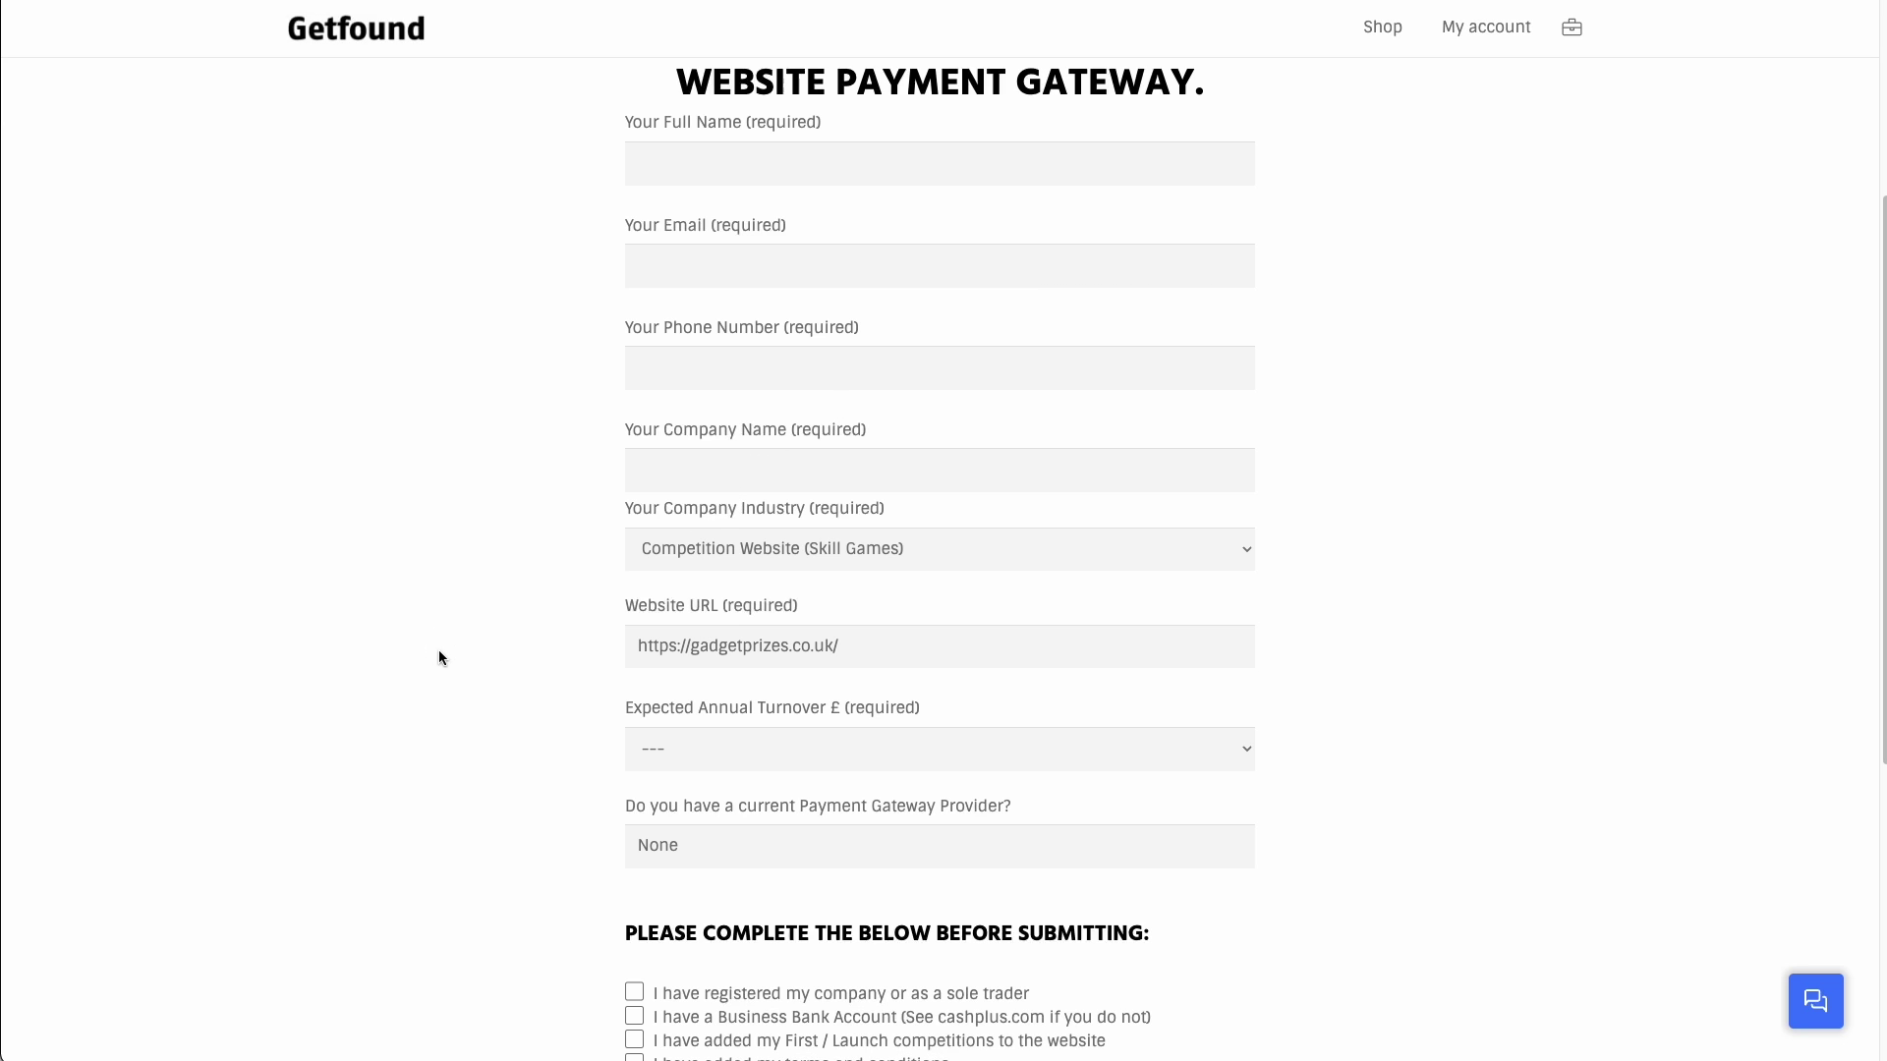
click(700, 735)
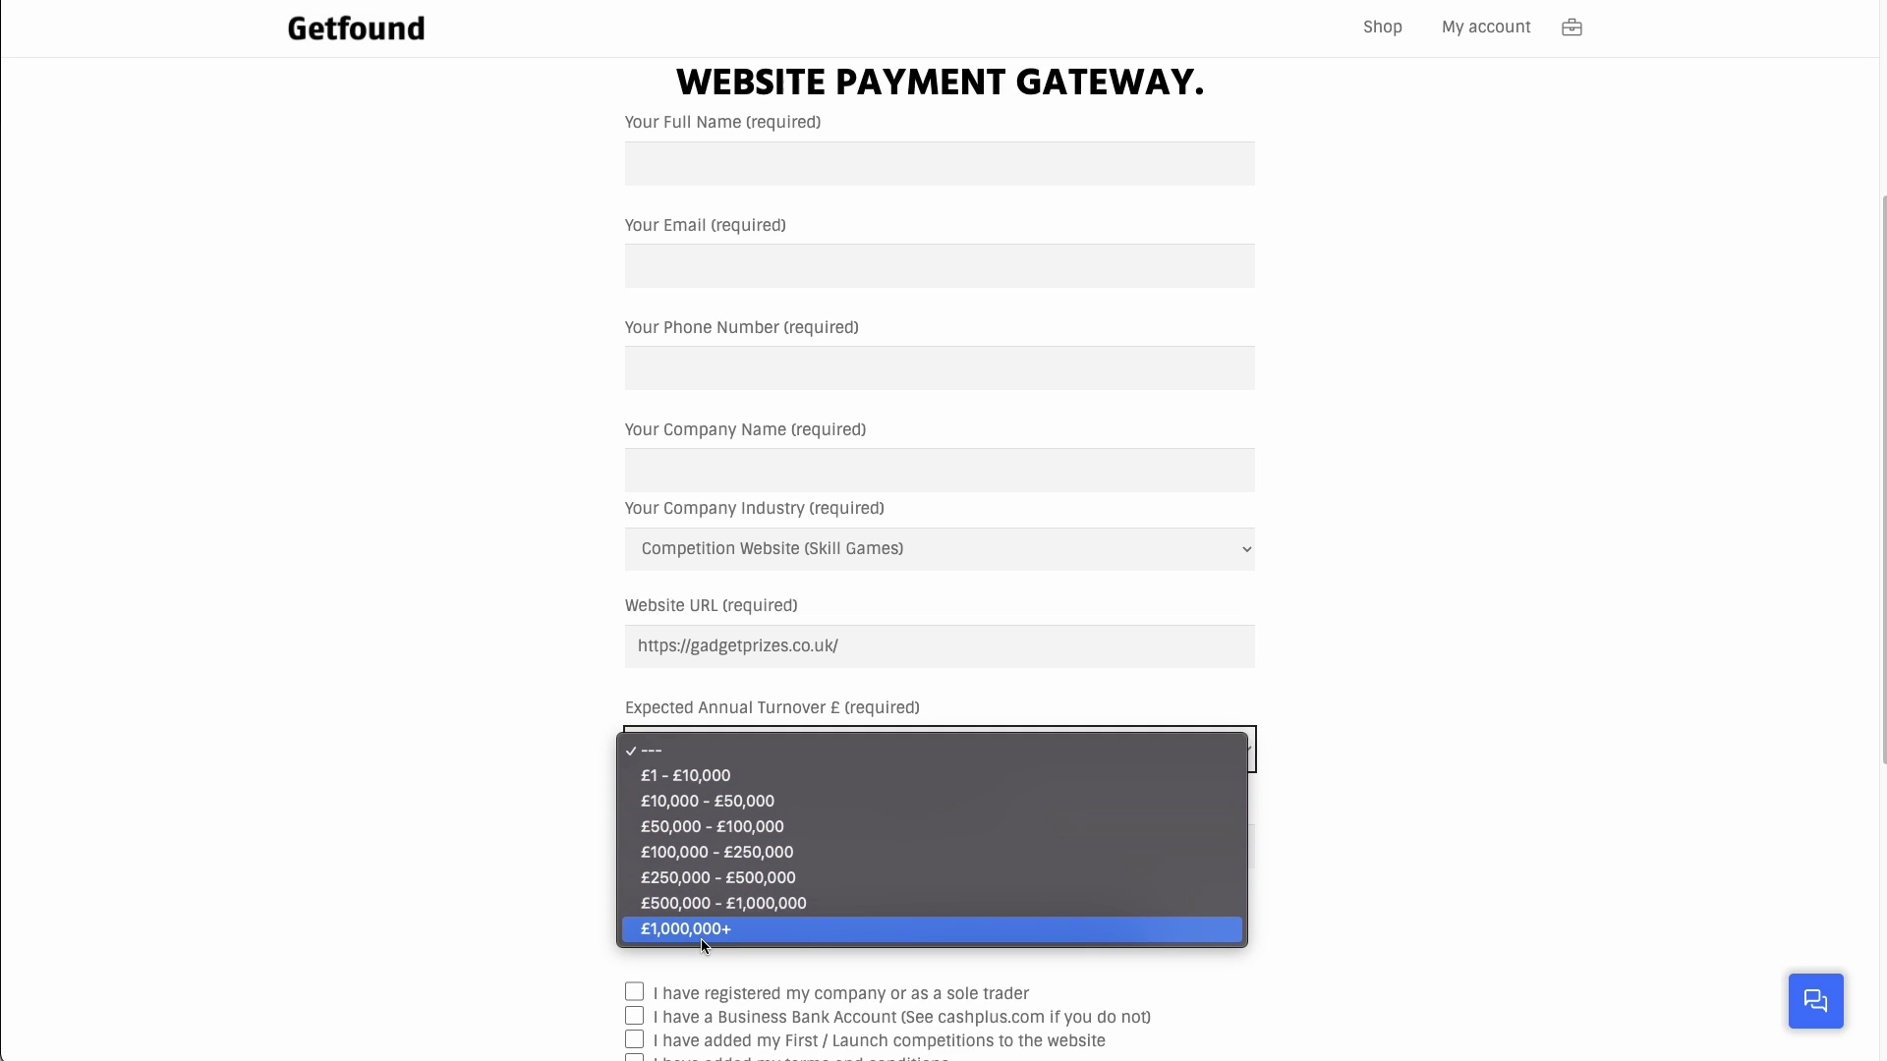
click(433, 710)
key(space)
key(Down)
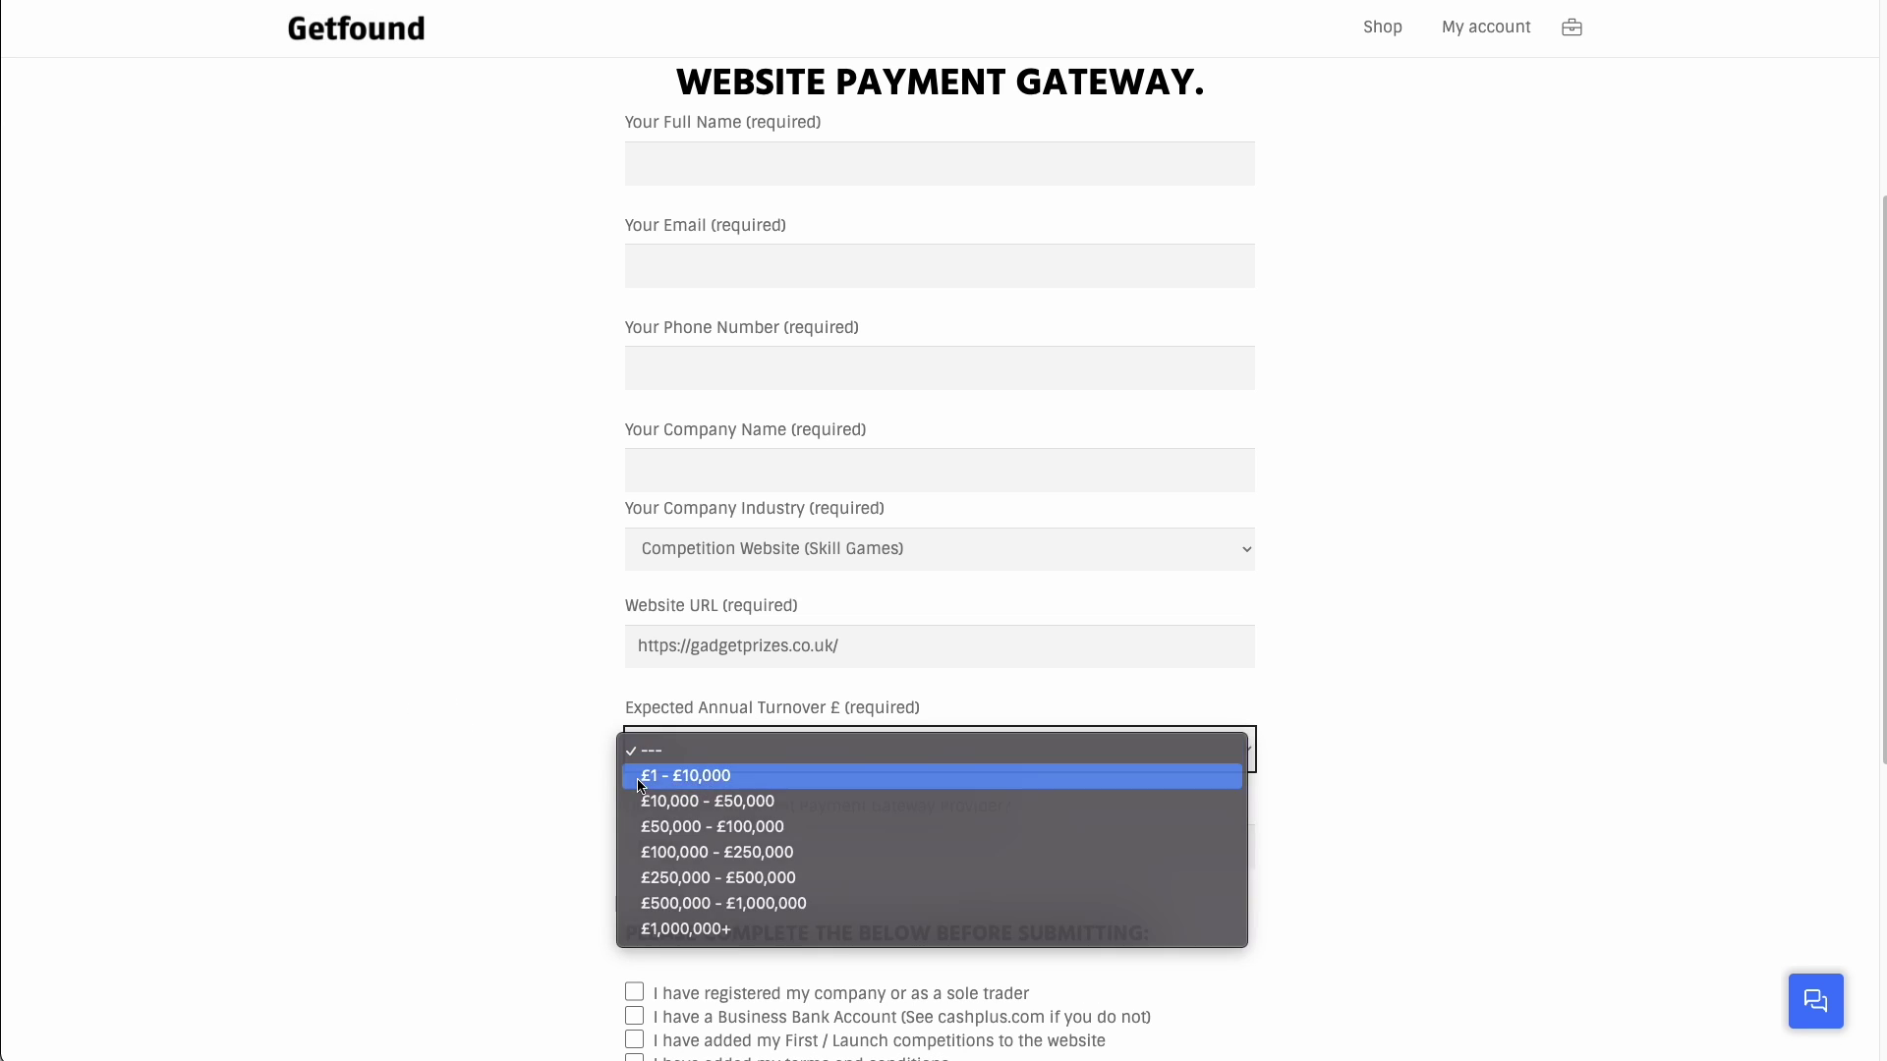
key(Return)
drag(709, 839, 619, 842)
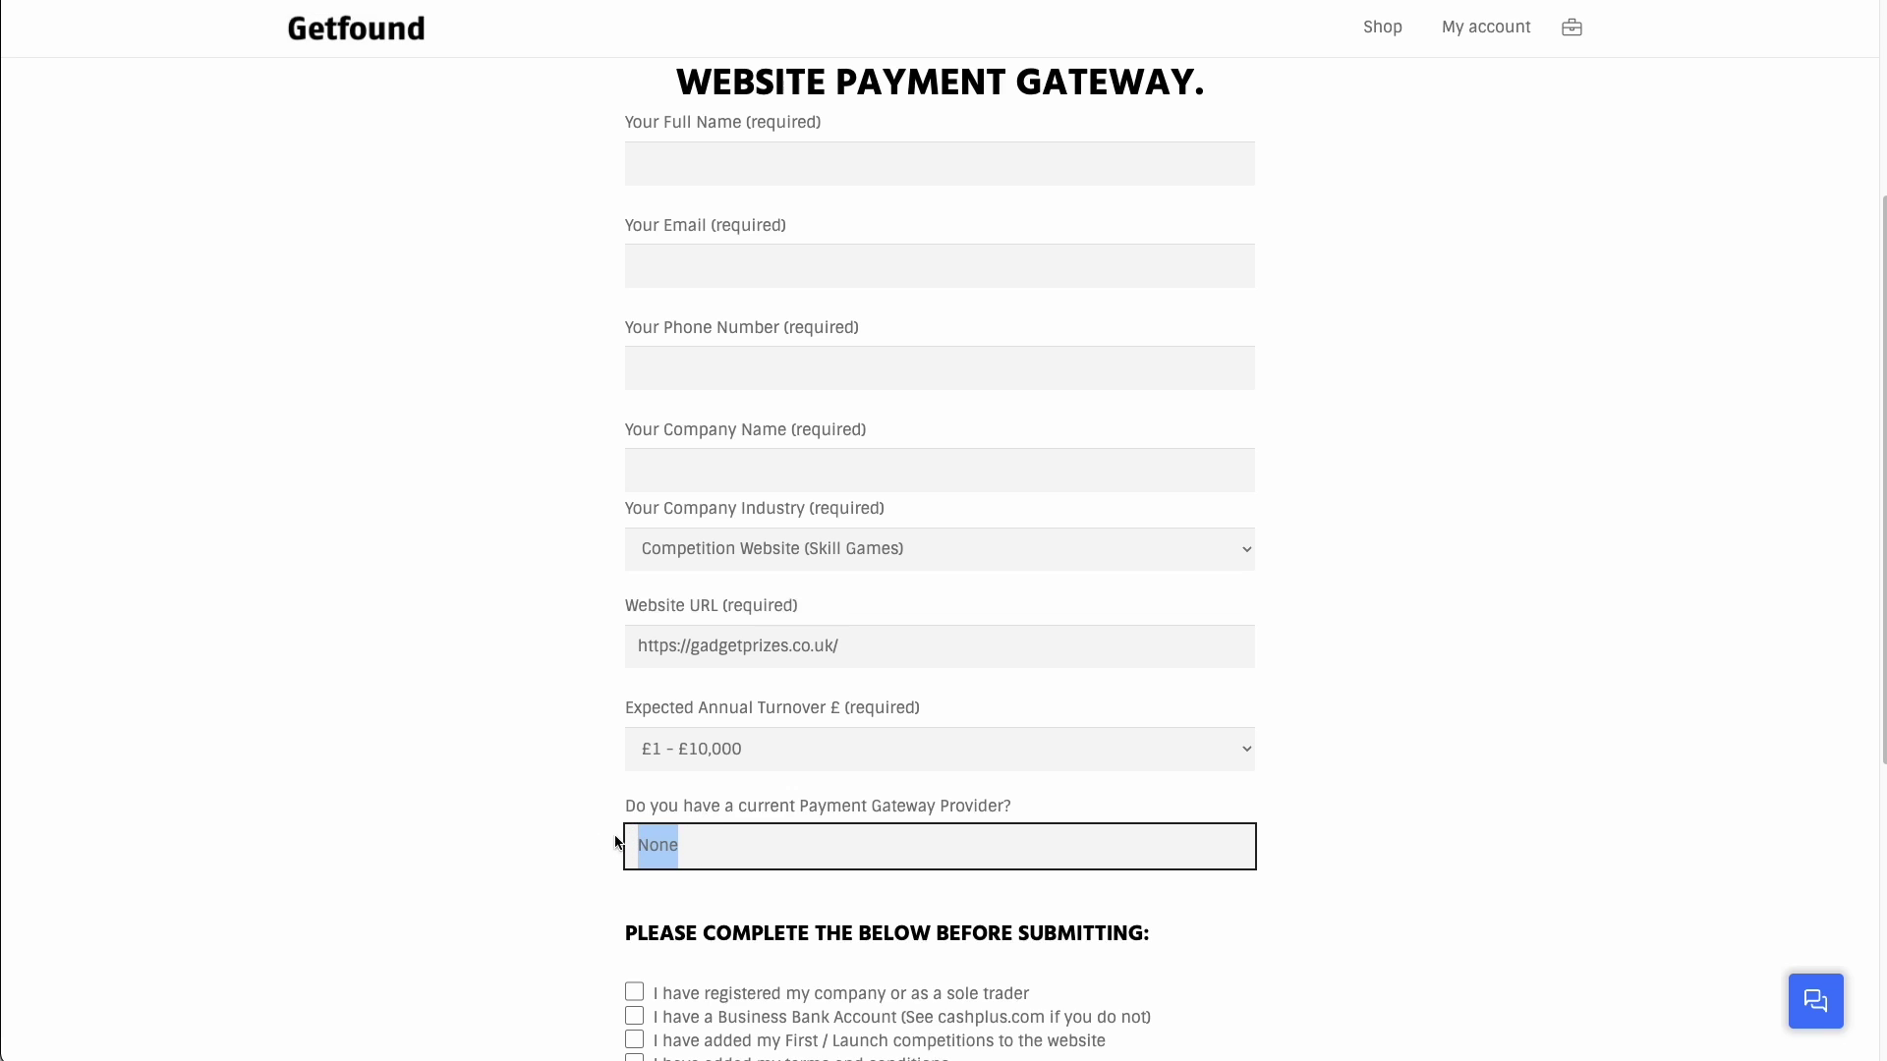
click(797, 843)
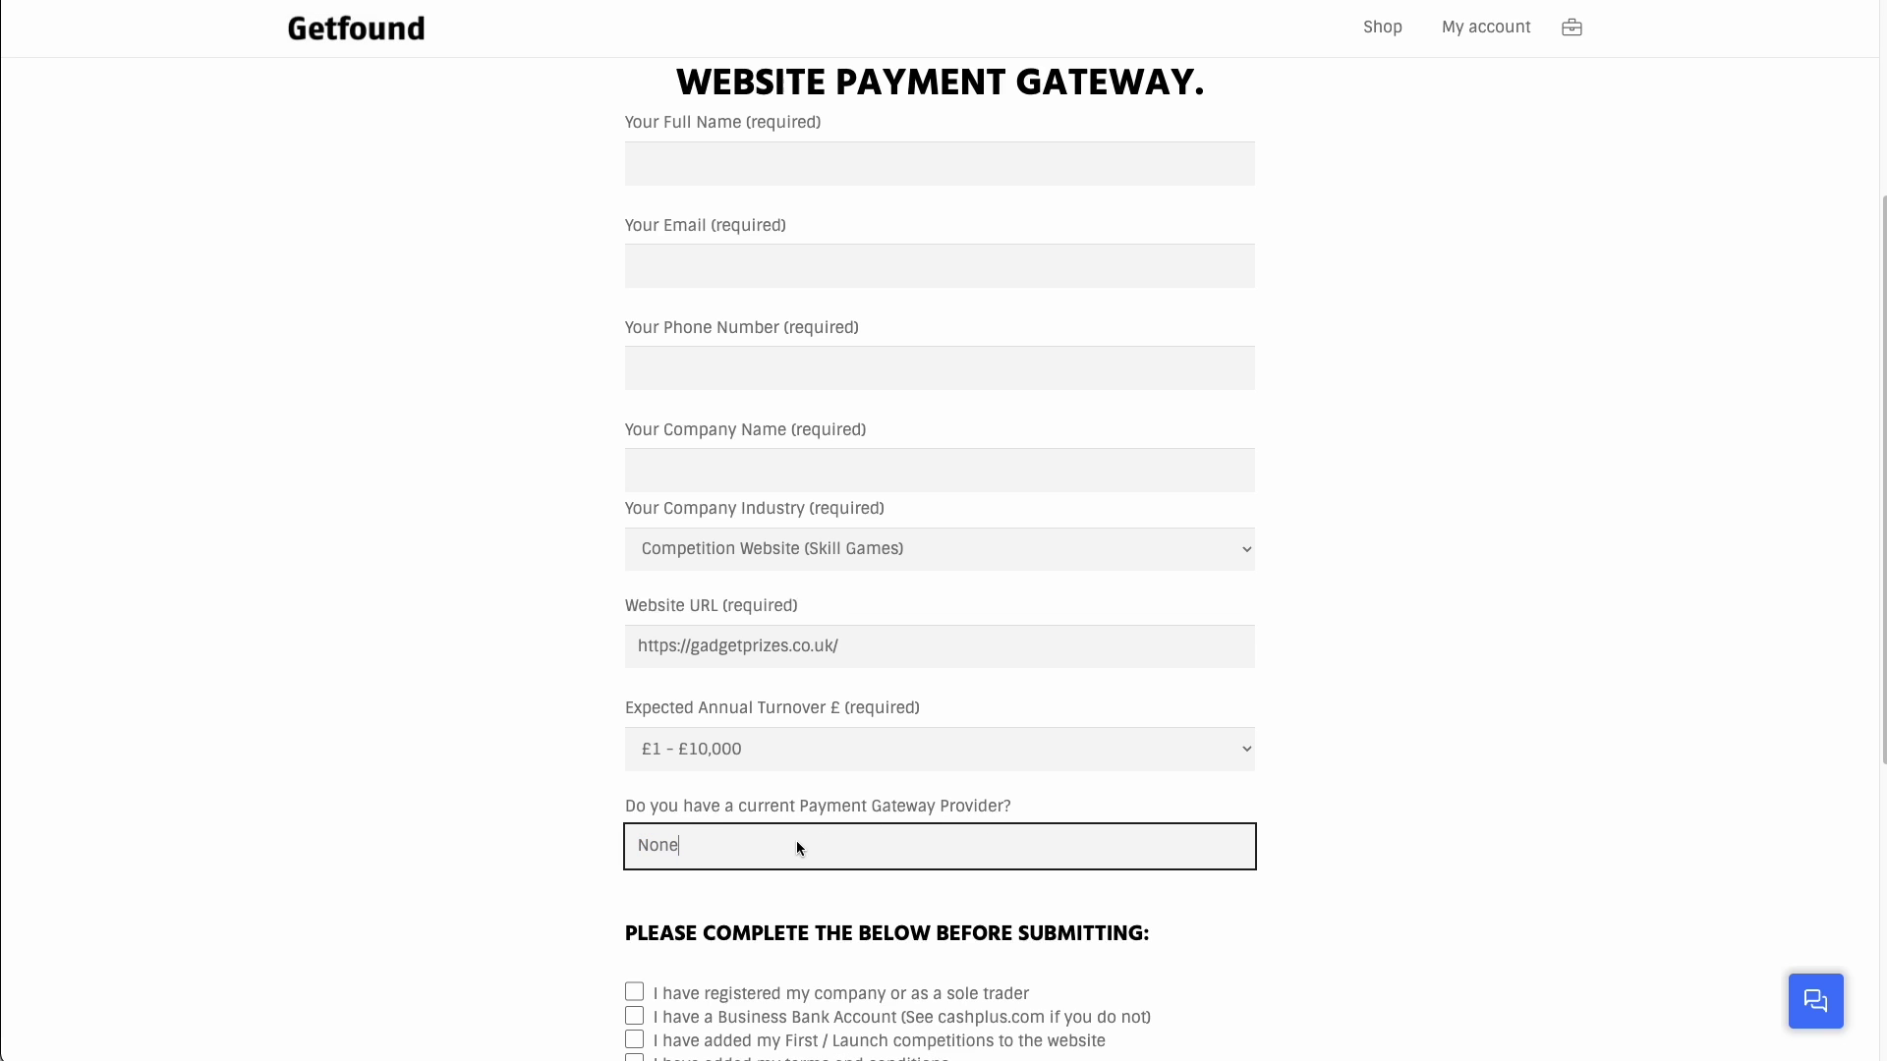
- Open the site's Terms & Conditions page from the application form
scroll(590, 820, down, 5)
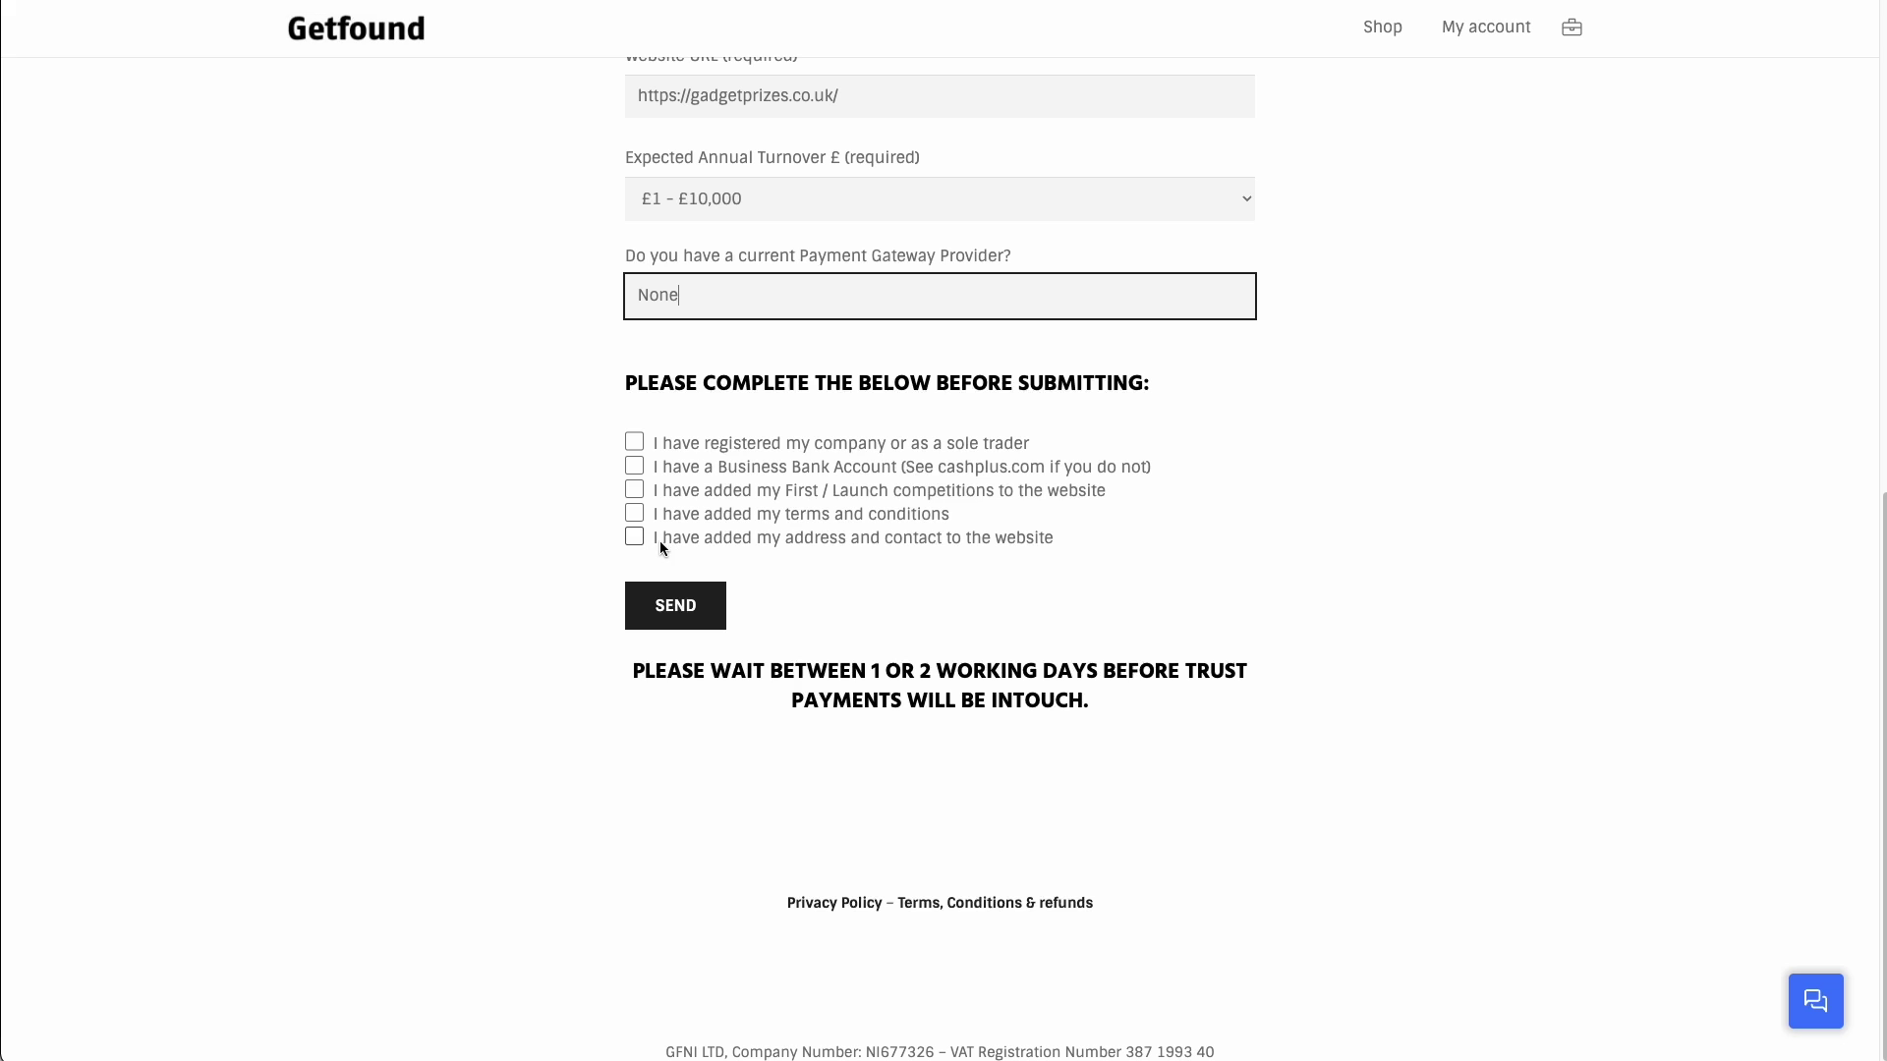
drag(658, 541, 1074, 547)
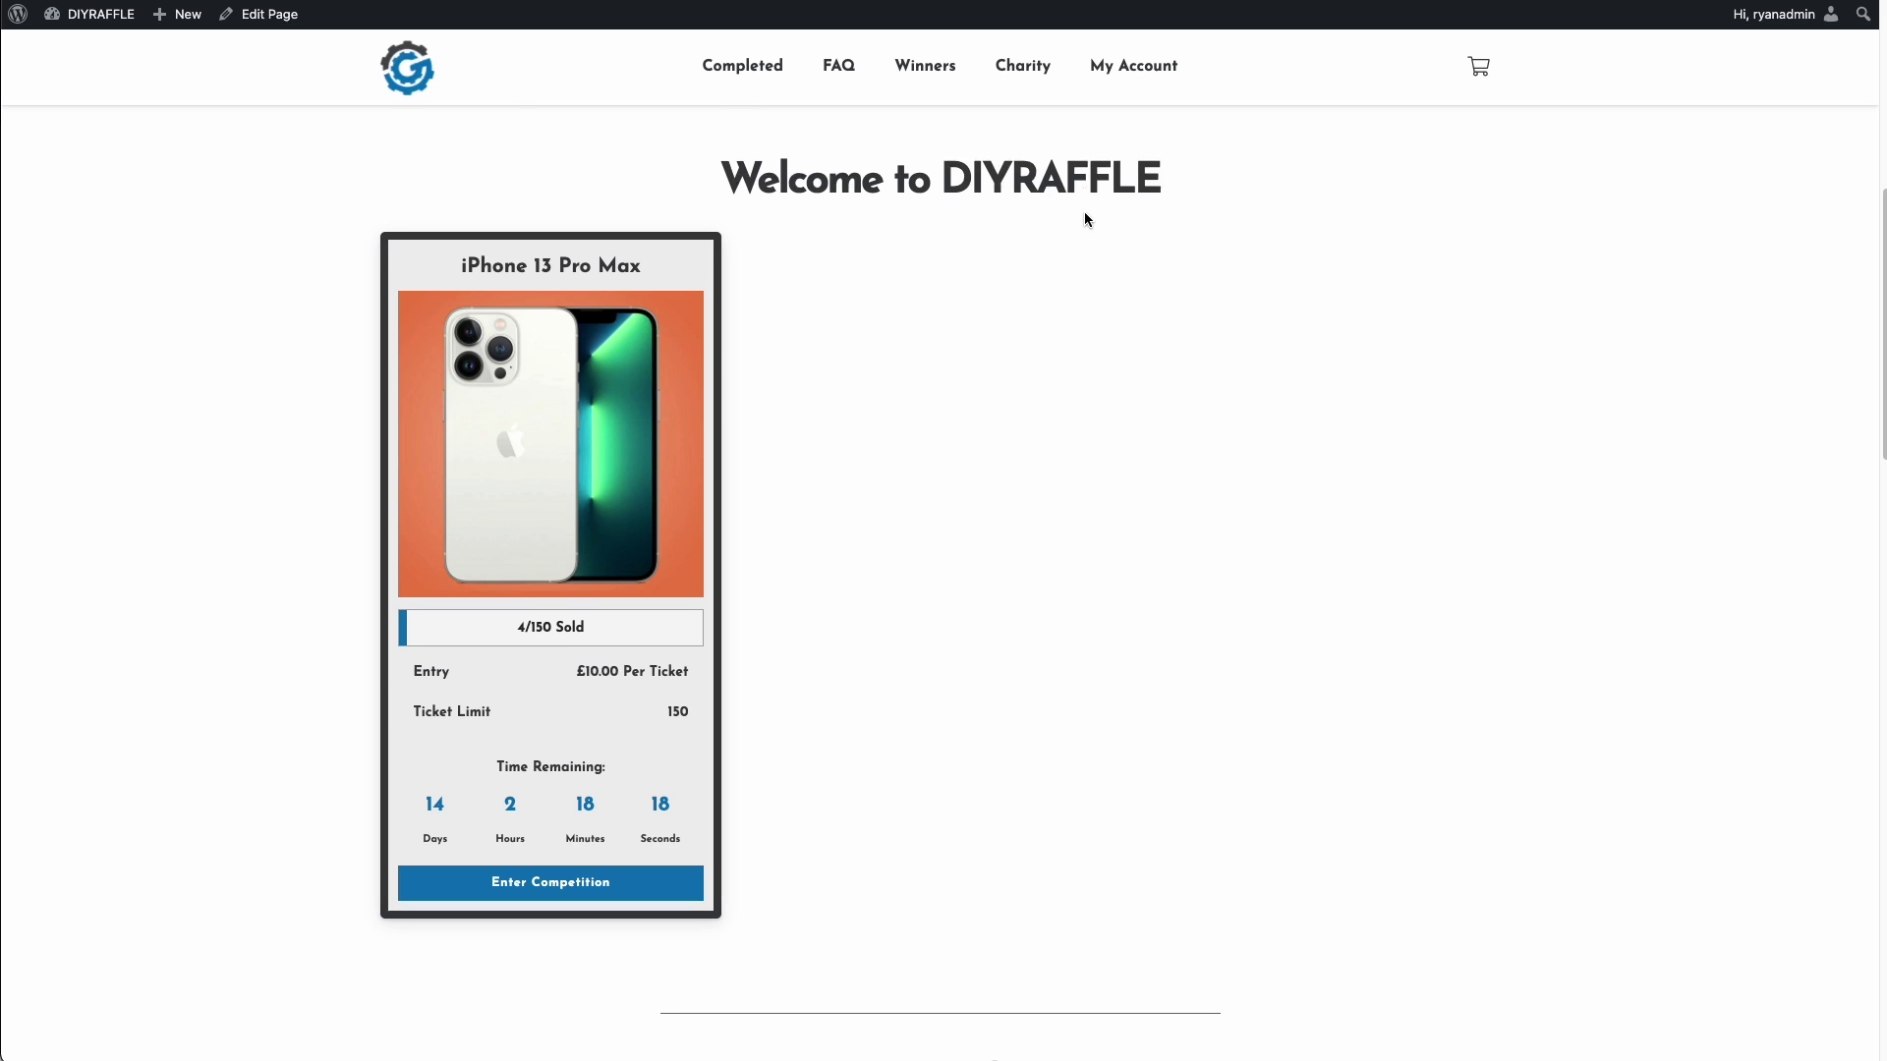
scroll(1086, 218, down, 20)
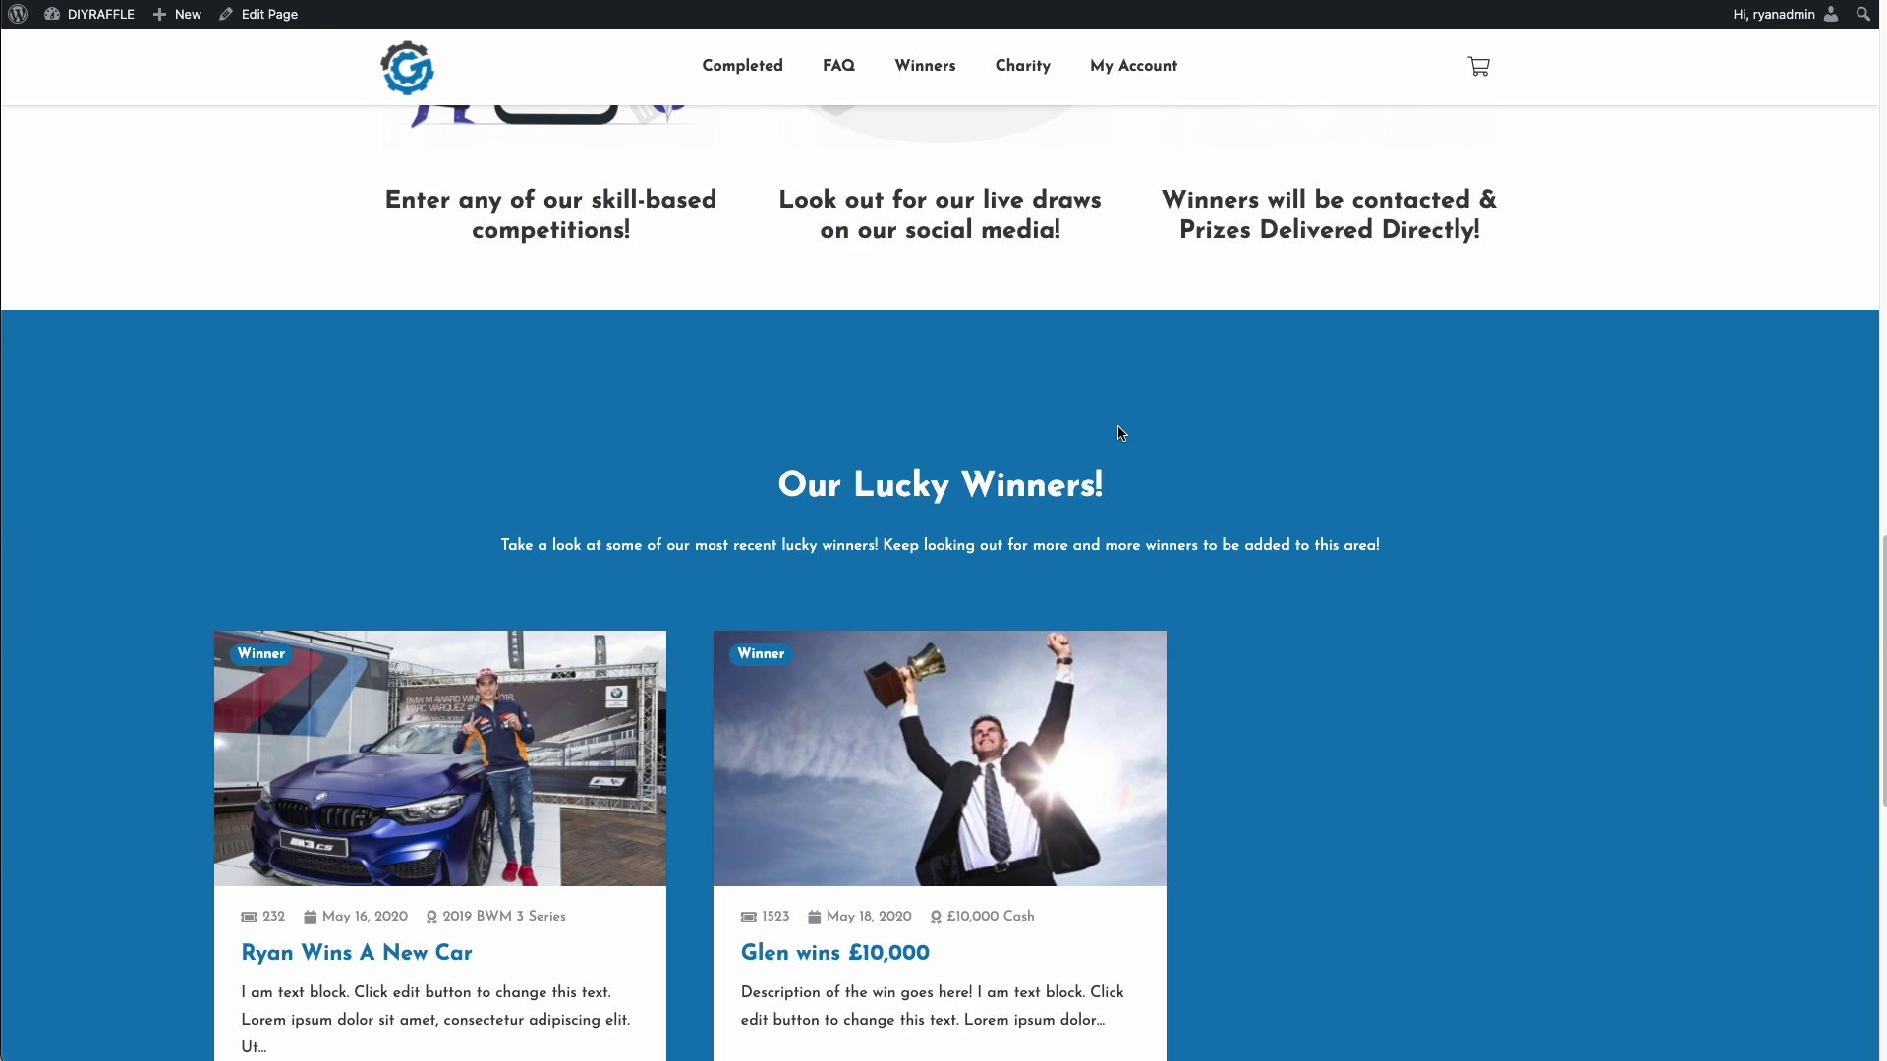
click(1122, 486)
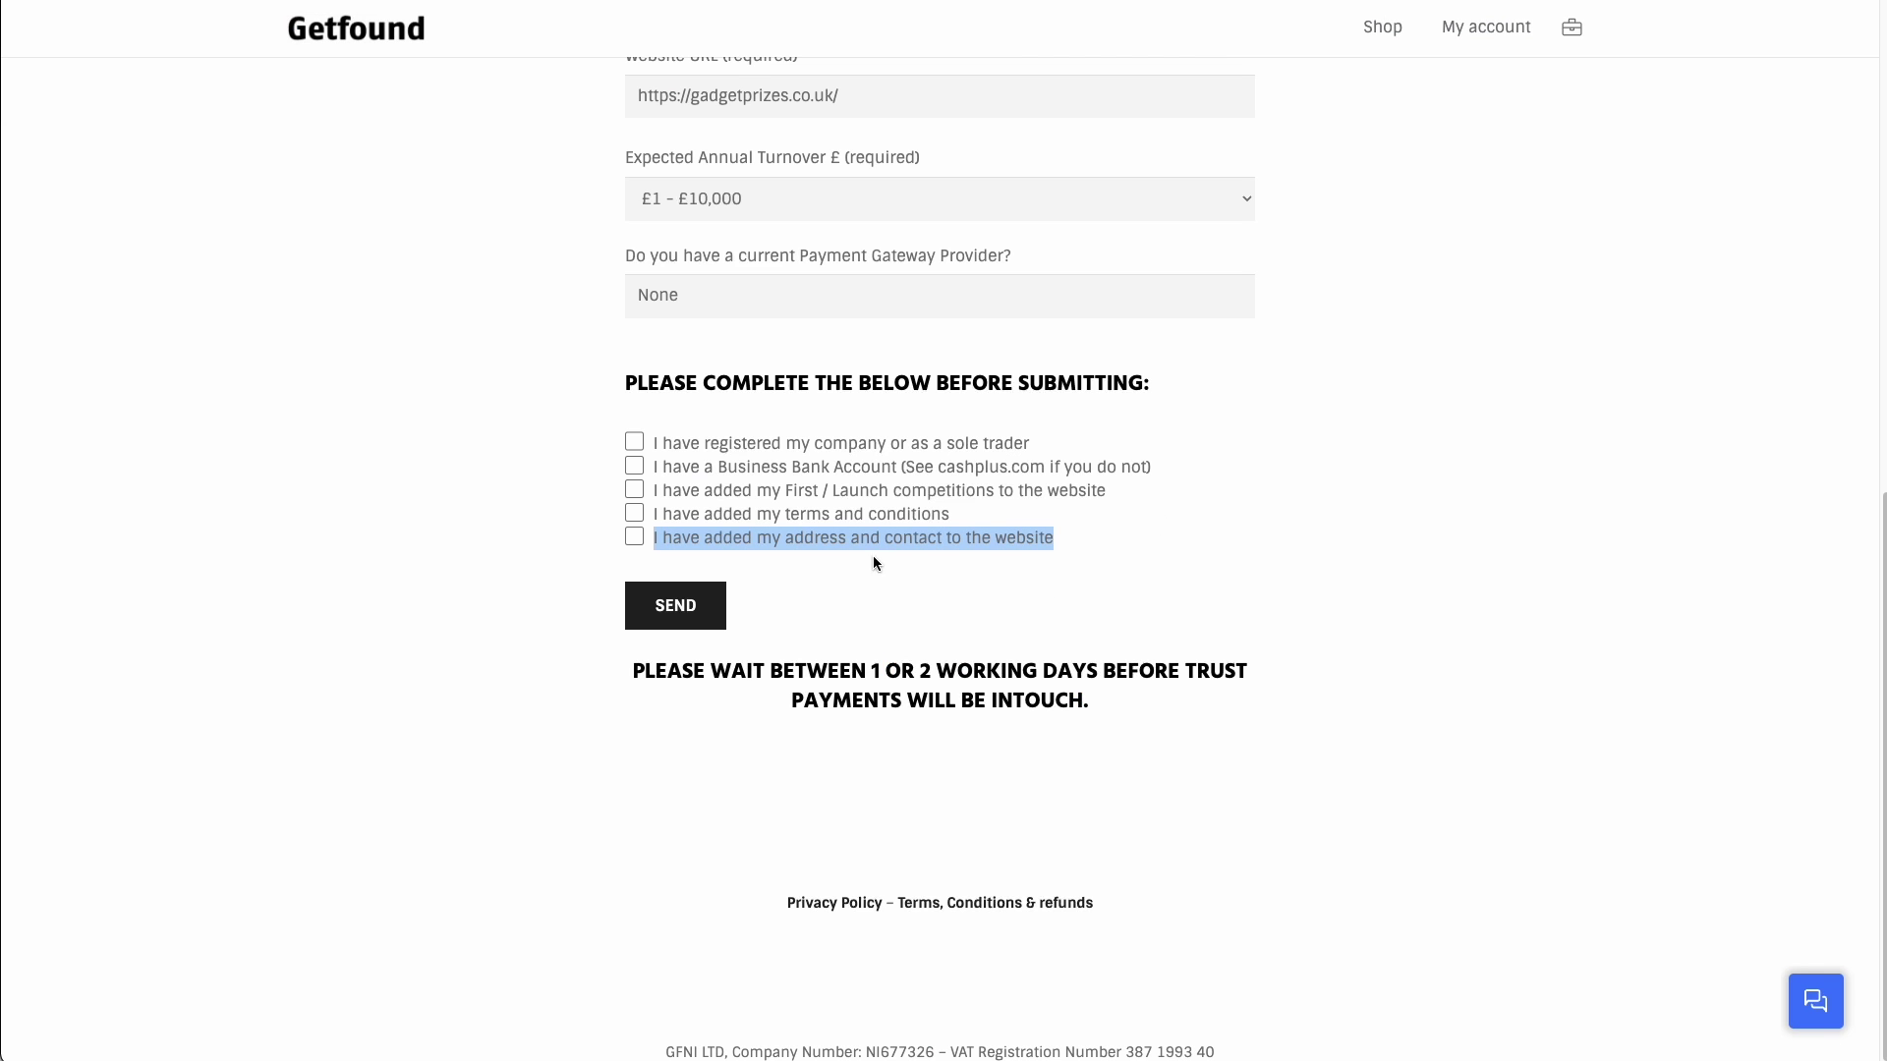
click(872, 556)
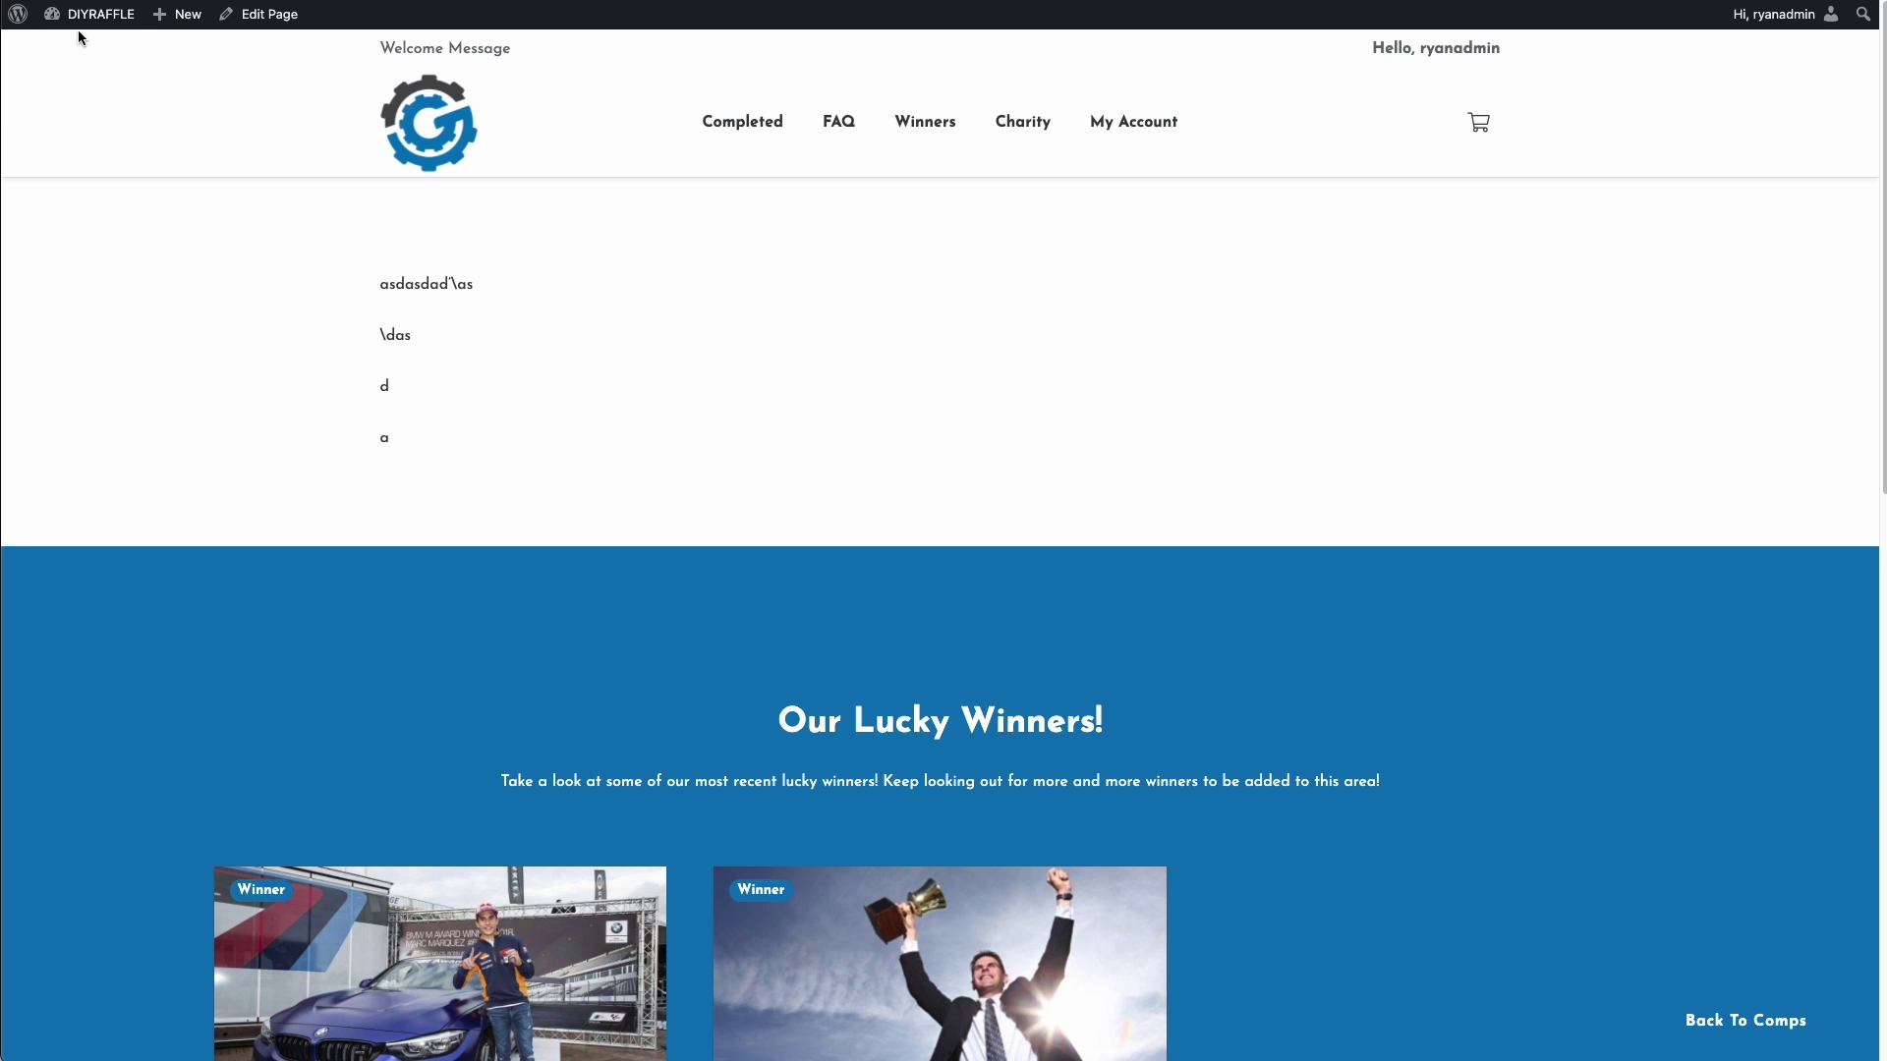
- Go to the admin Dashboard and scroll through the Raffle Options payment gateway videos
mouse_move(91, 19)
click(89, 56)
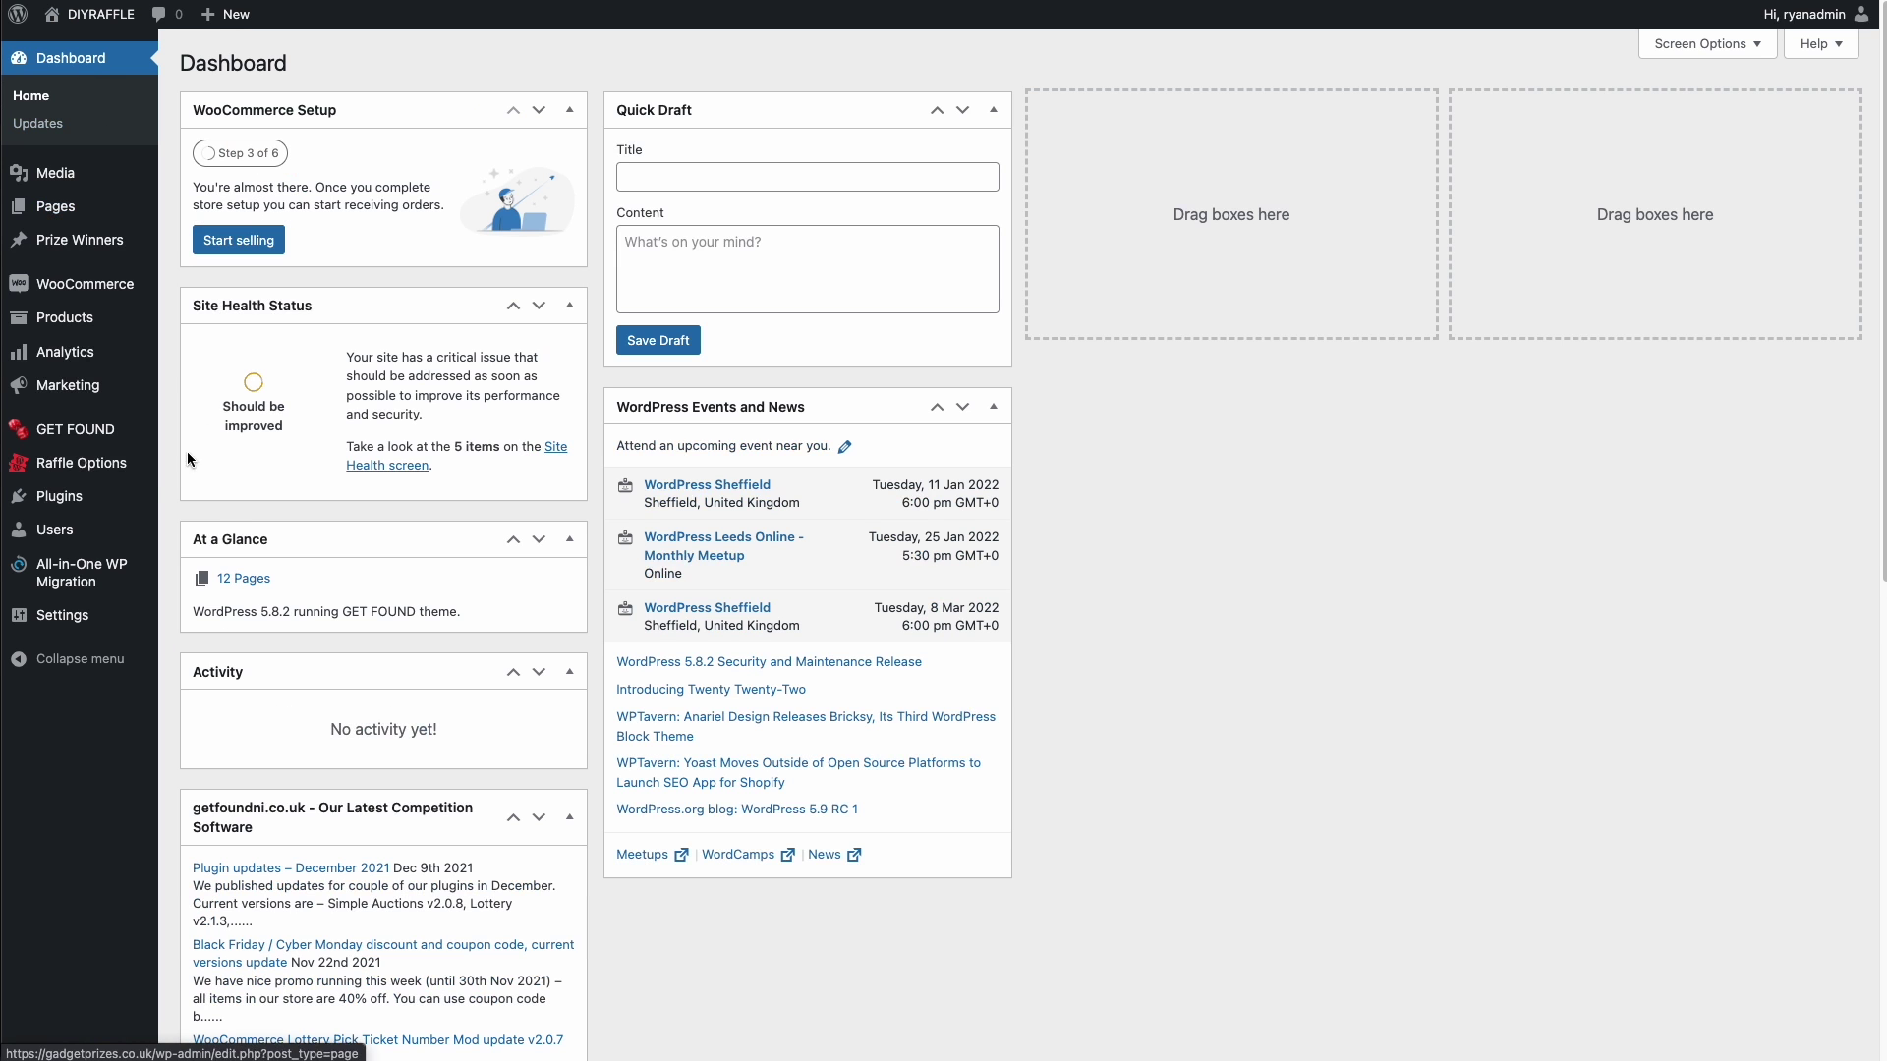
click(66, 469)
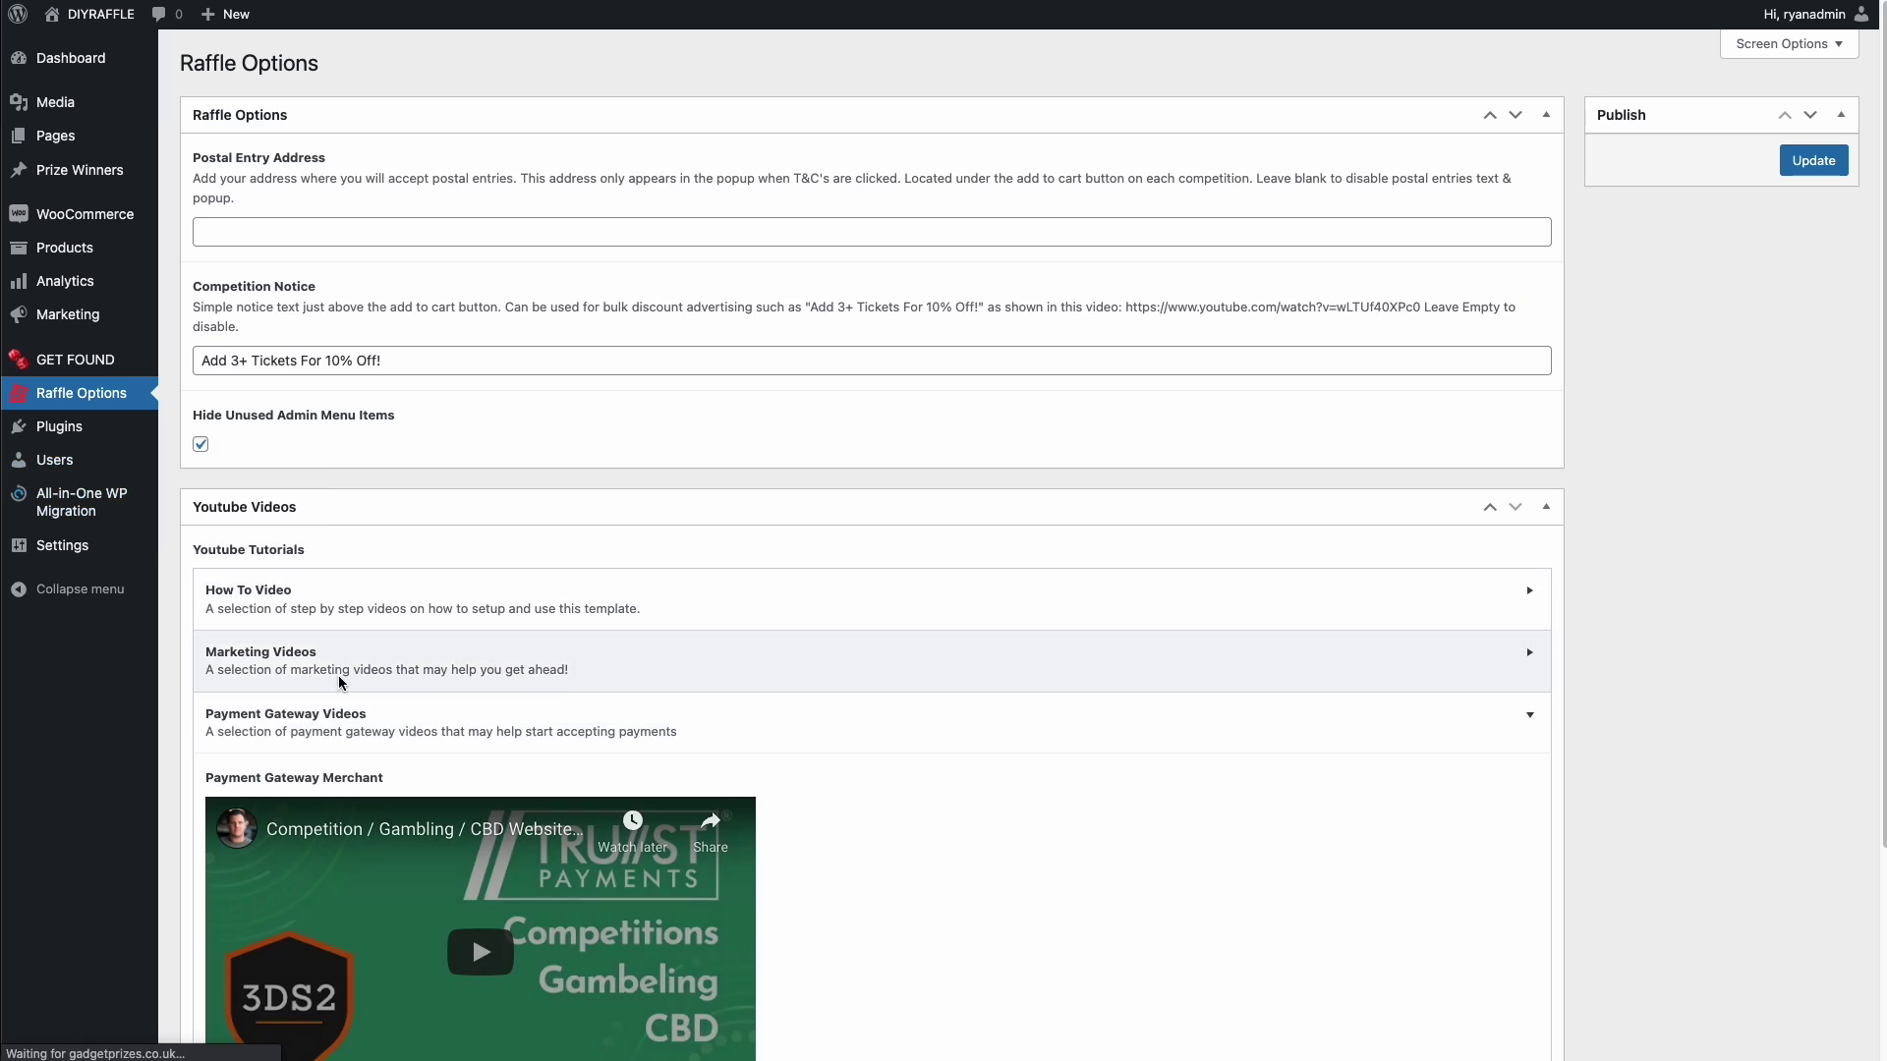
scroll(384, 921, down, 5)
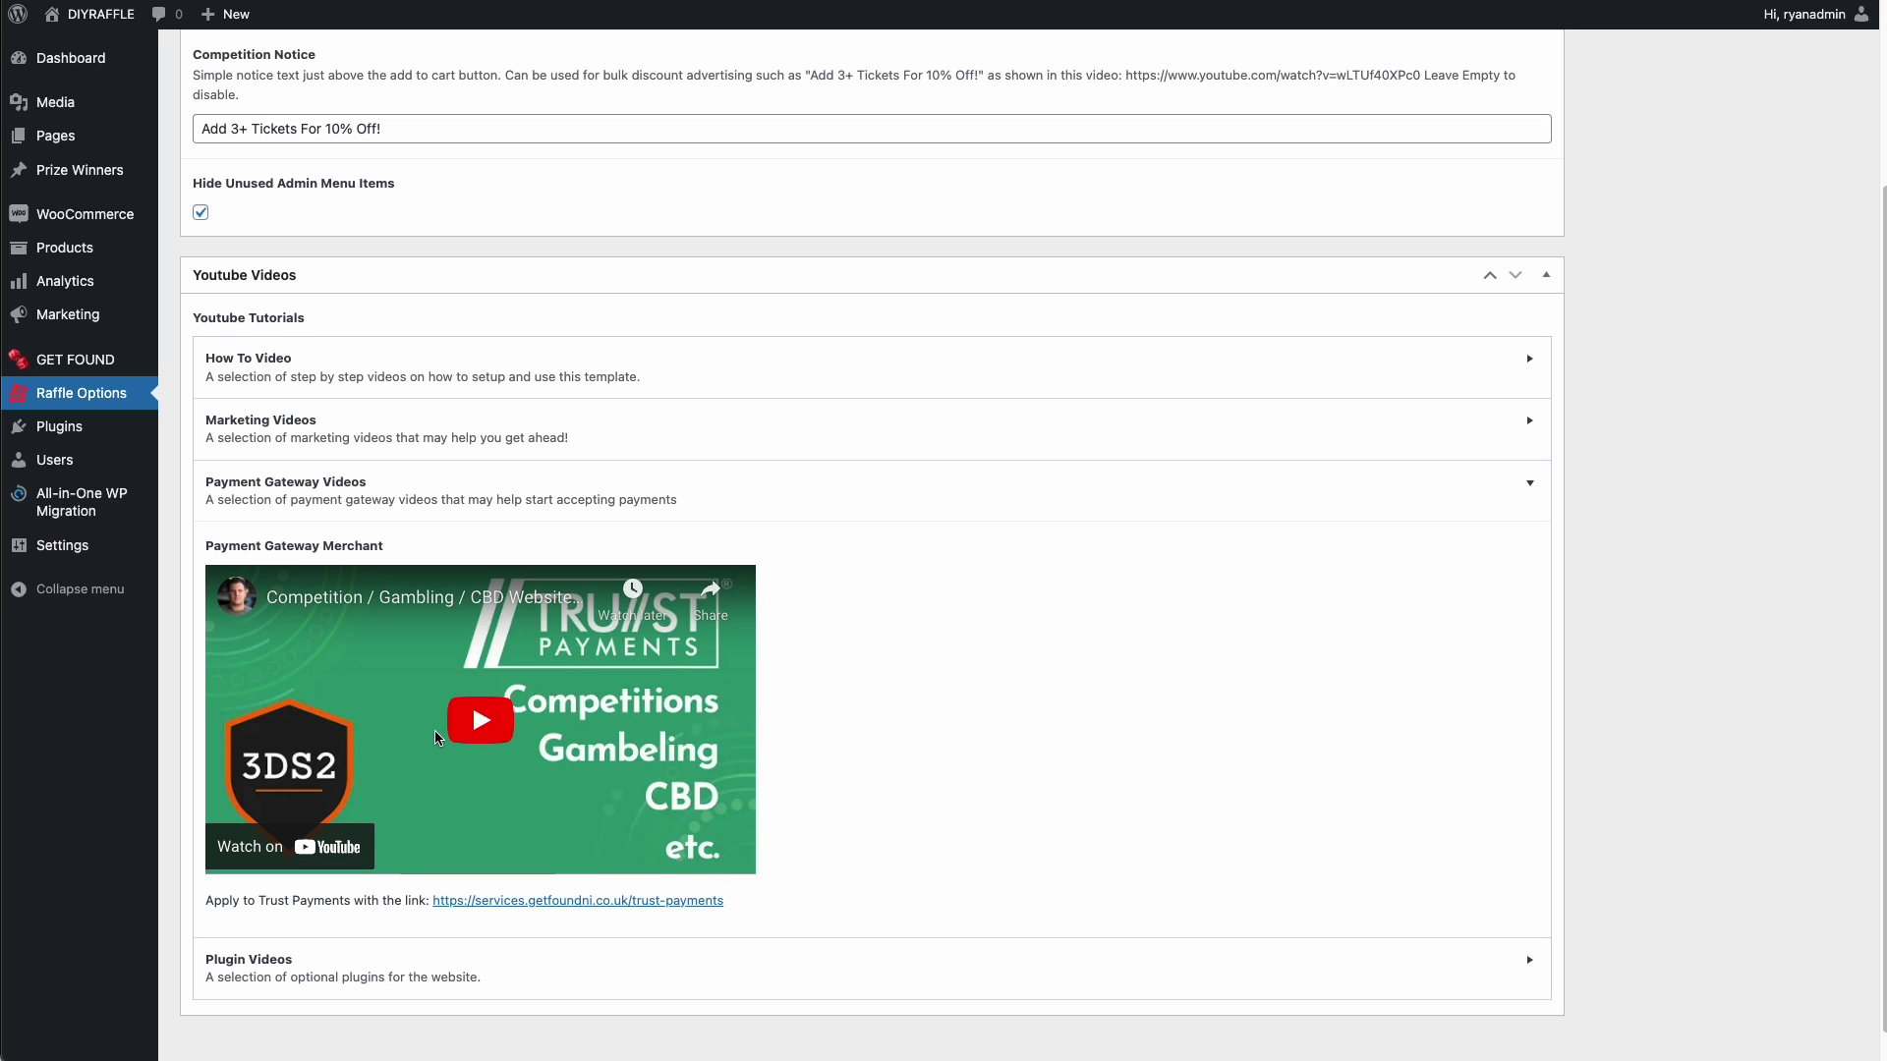
scroll(834, 781, down, 1)
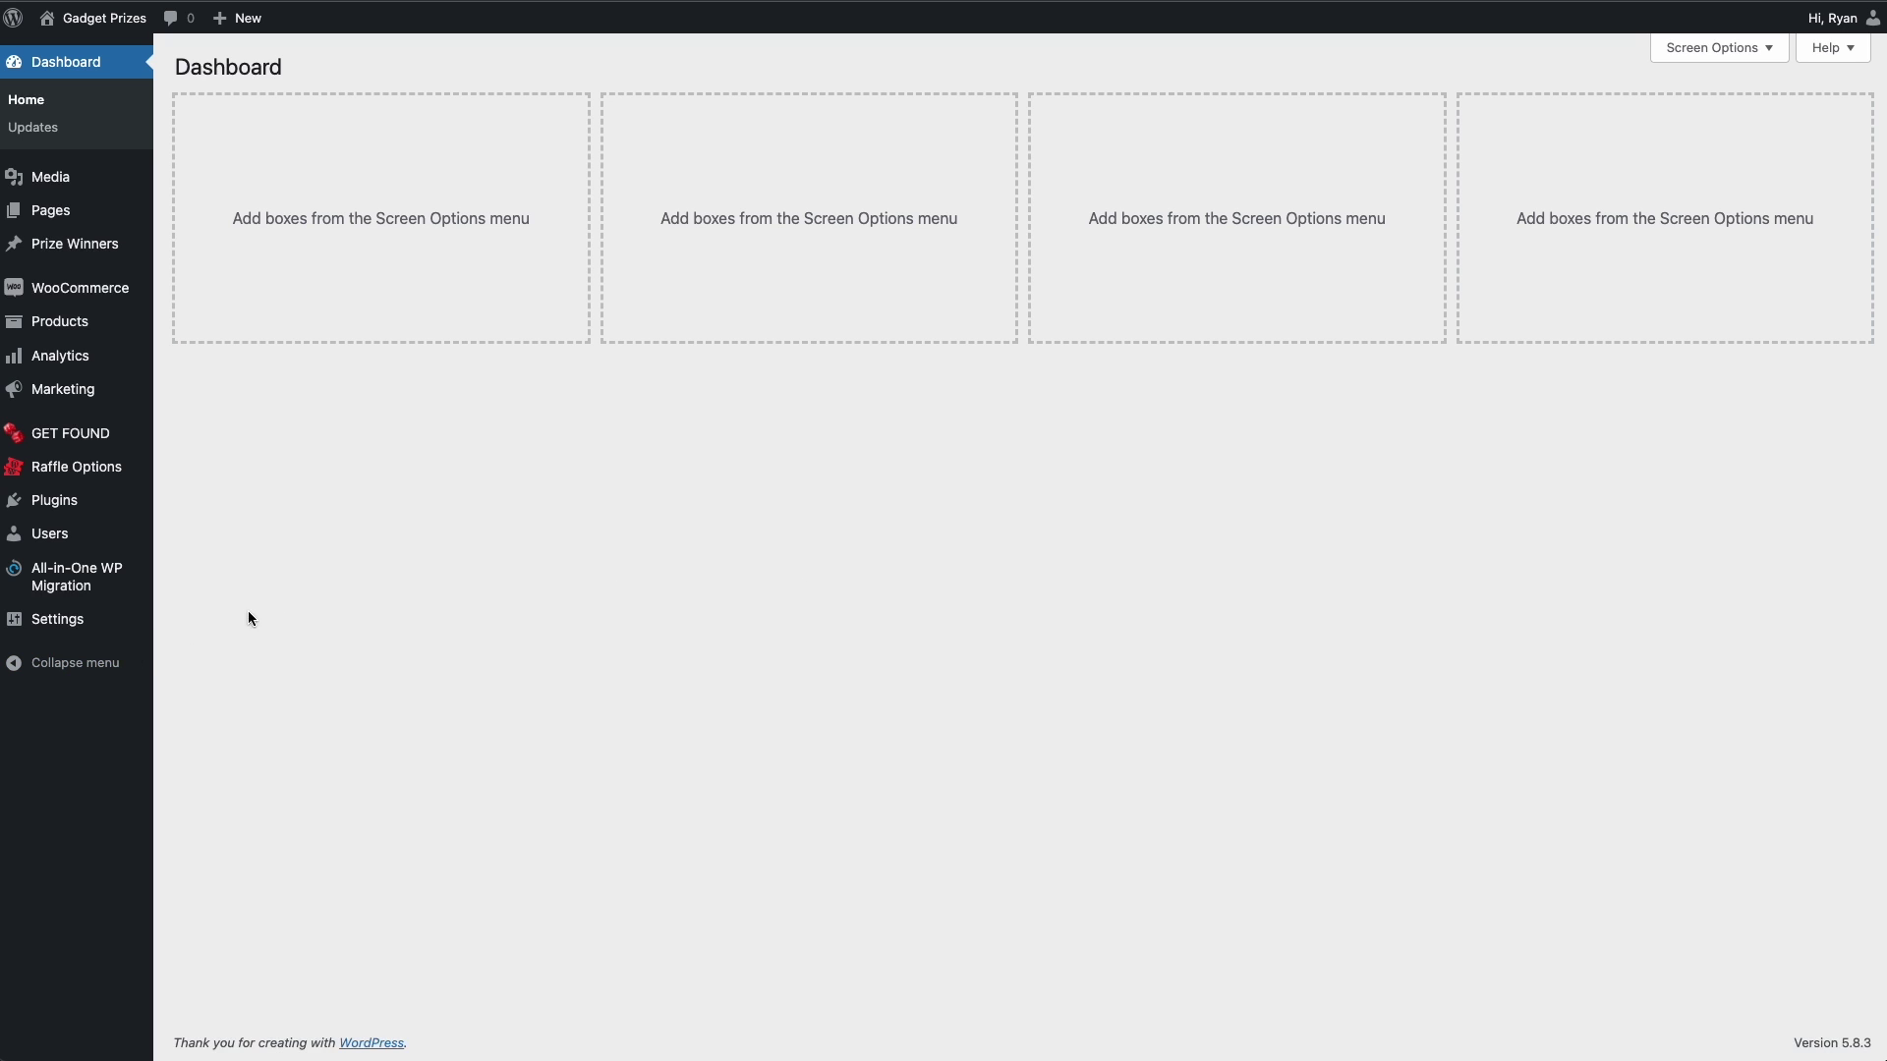
- In General settings, replace 'DIY RAFFLE' with 'Gadget Prizes' in Site Title and Tagline, then save
mouse_move(98, 619)
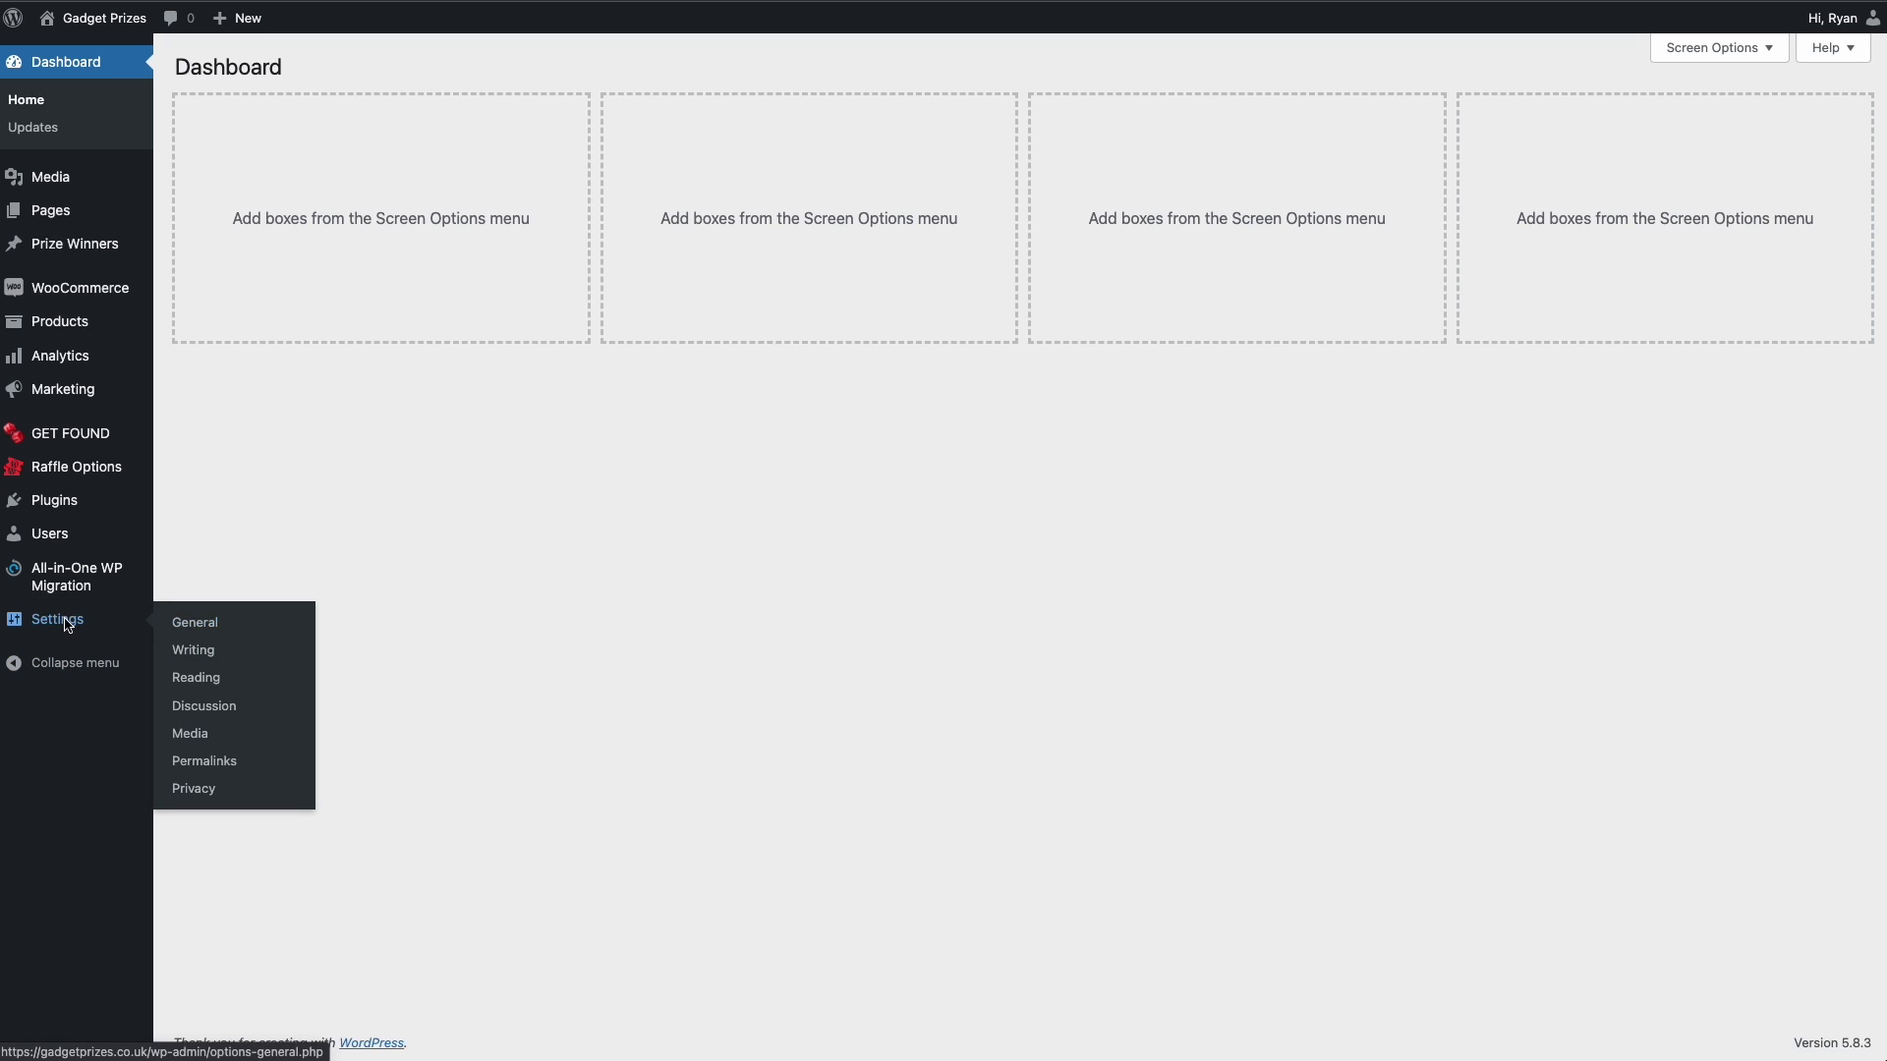
click(188, 628)
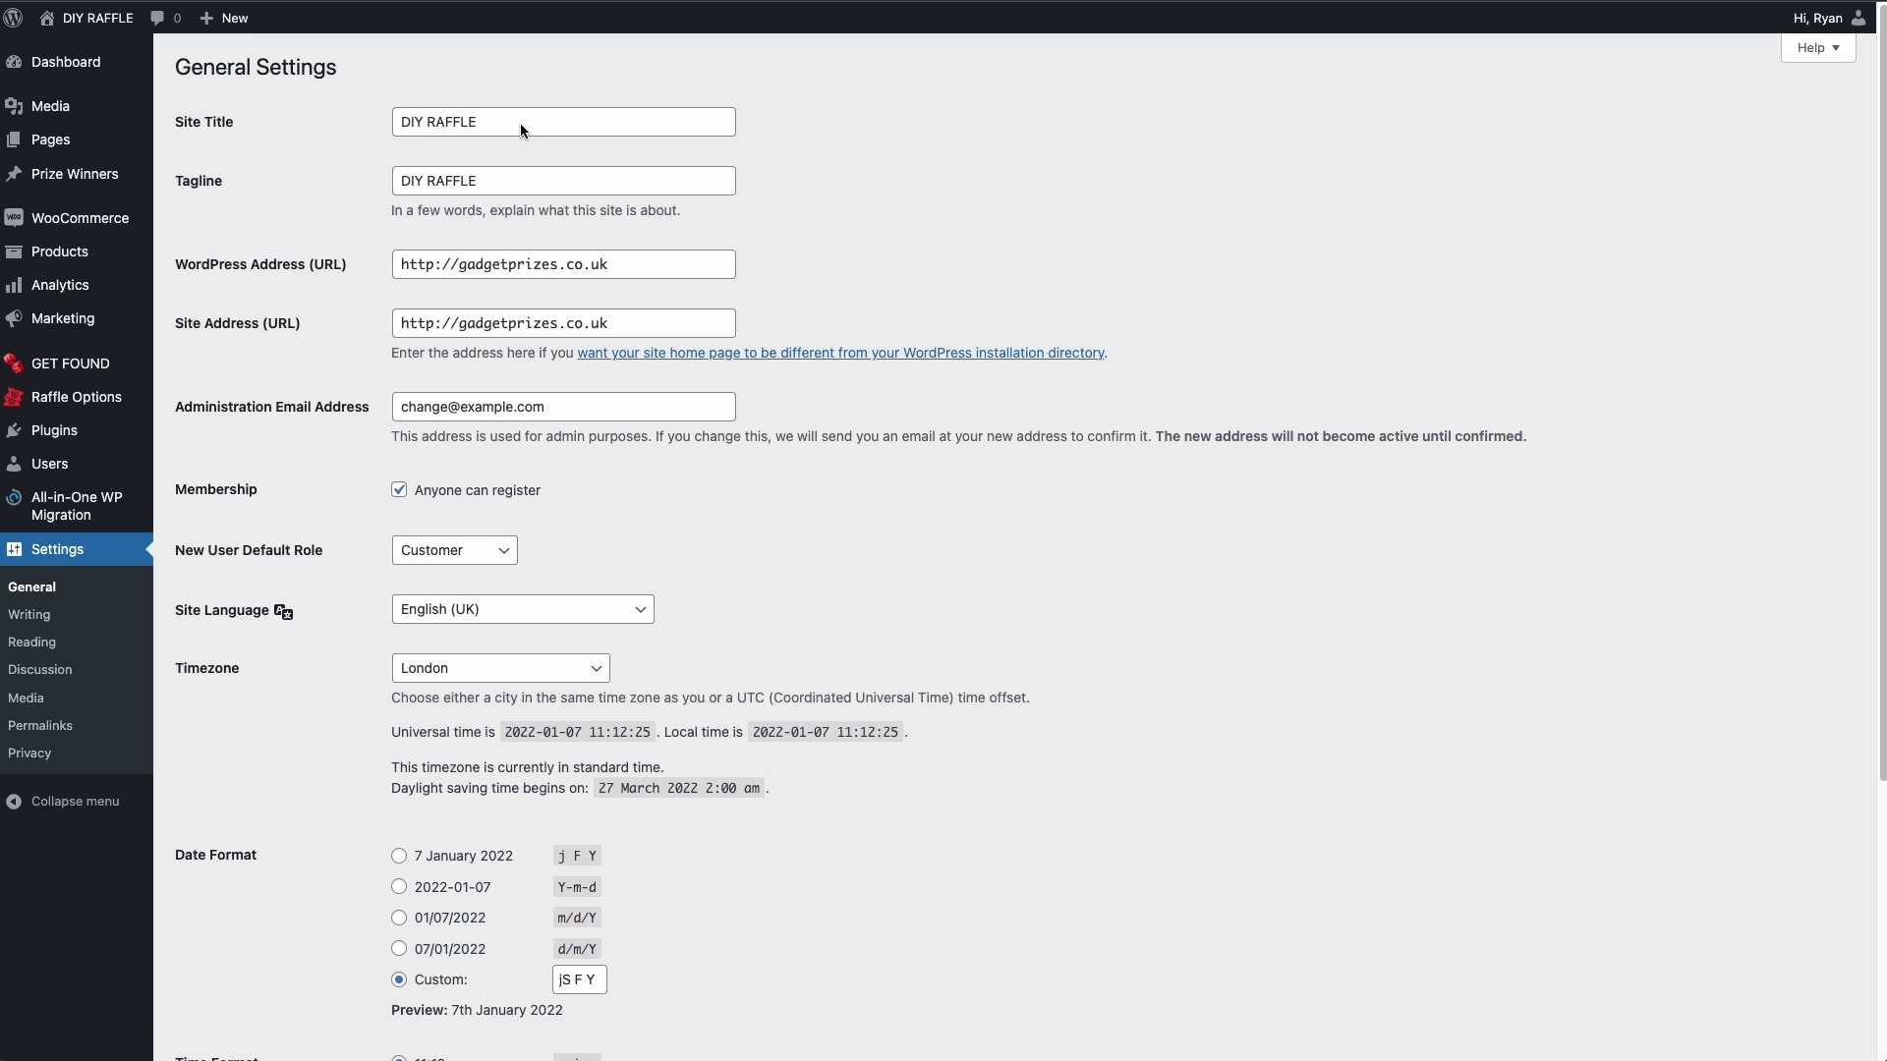
drag(521, 122, 331, 122)
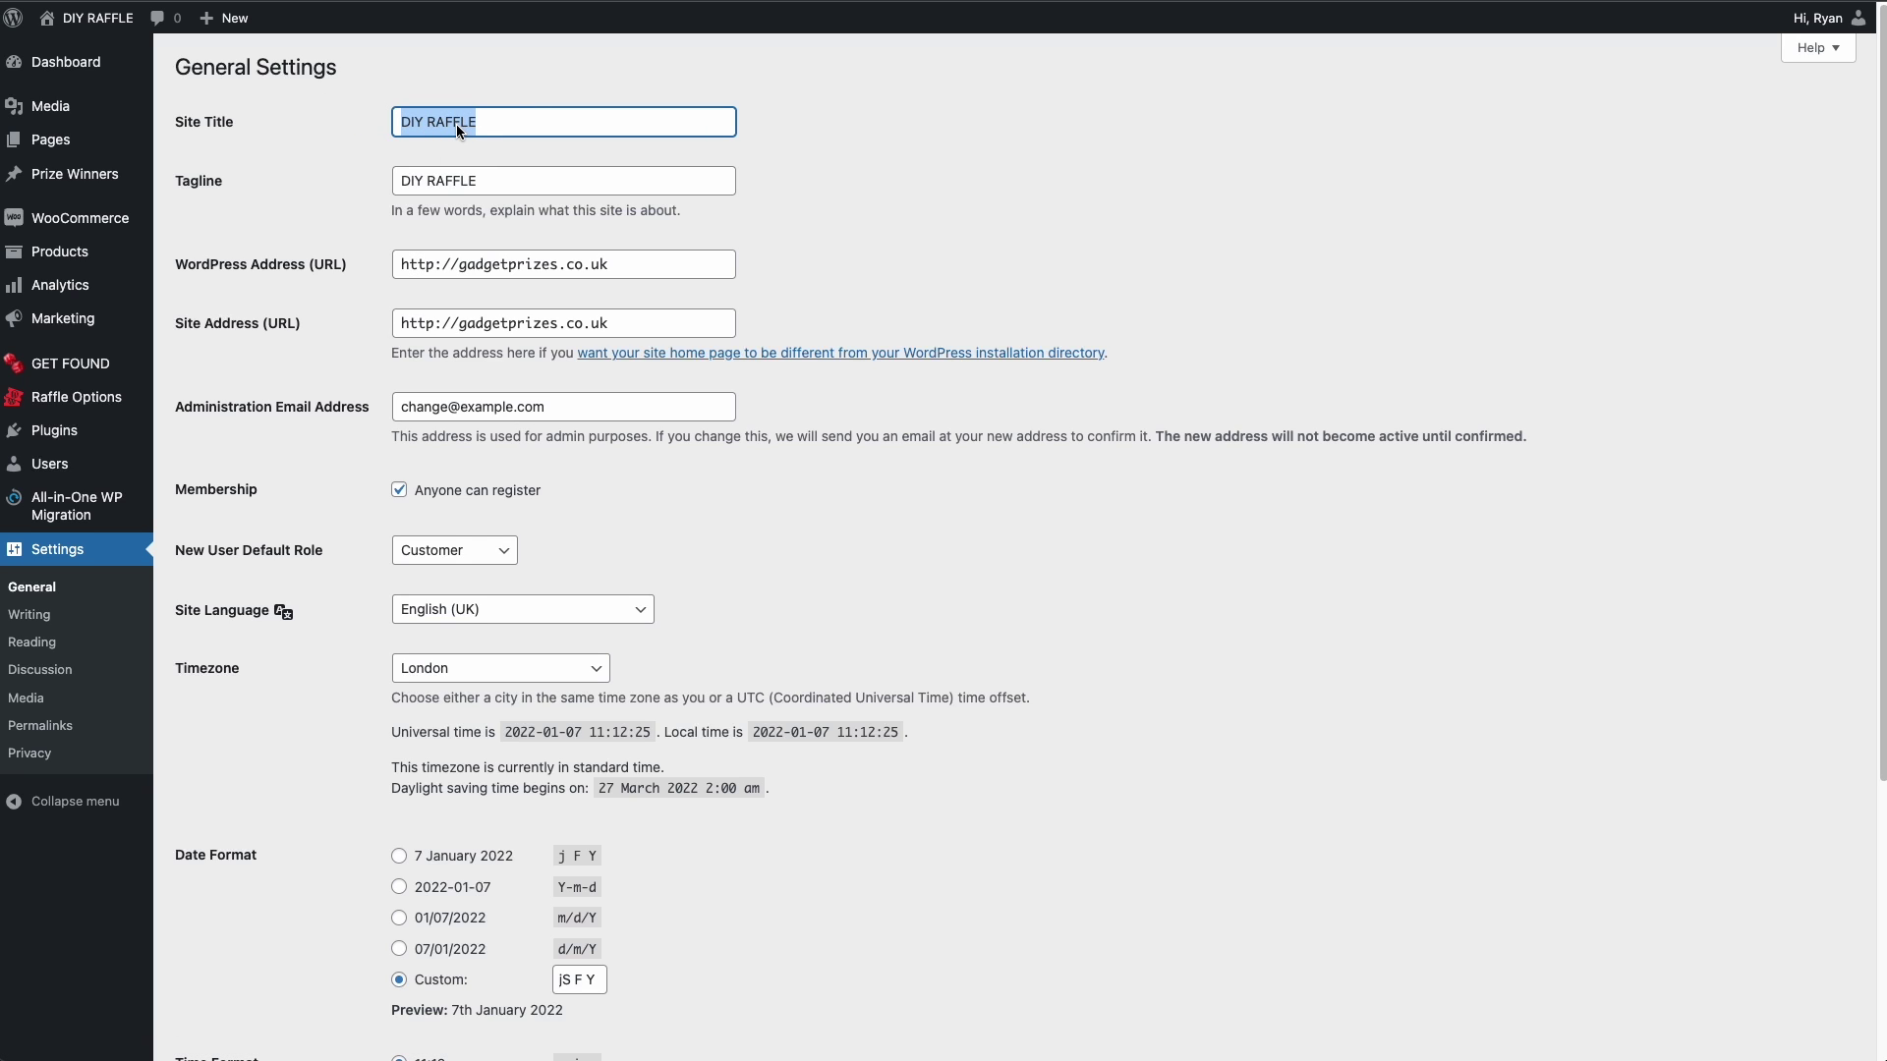
text(Gadget )
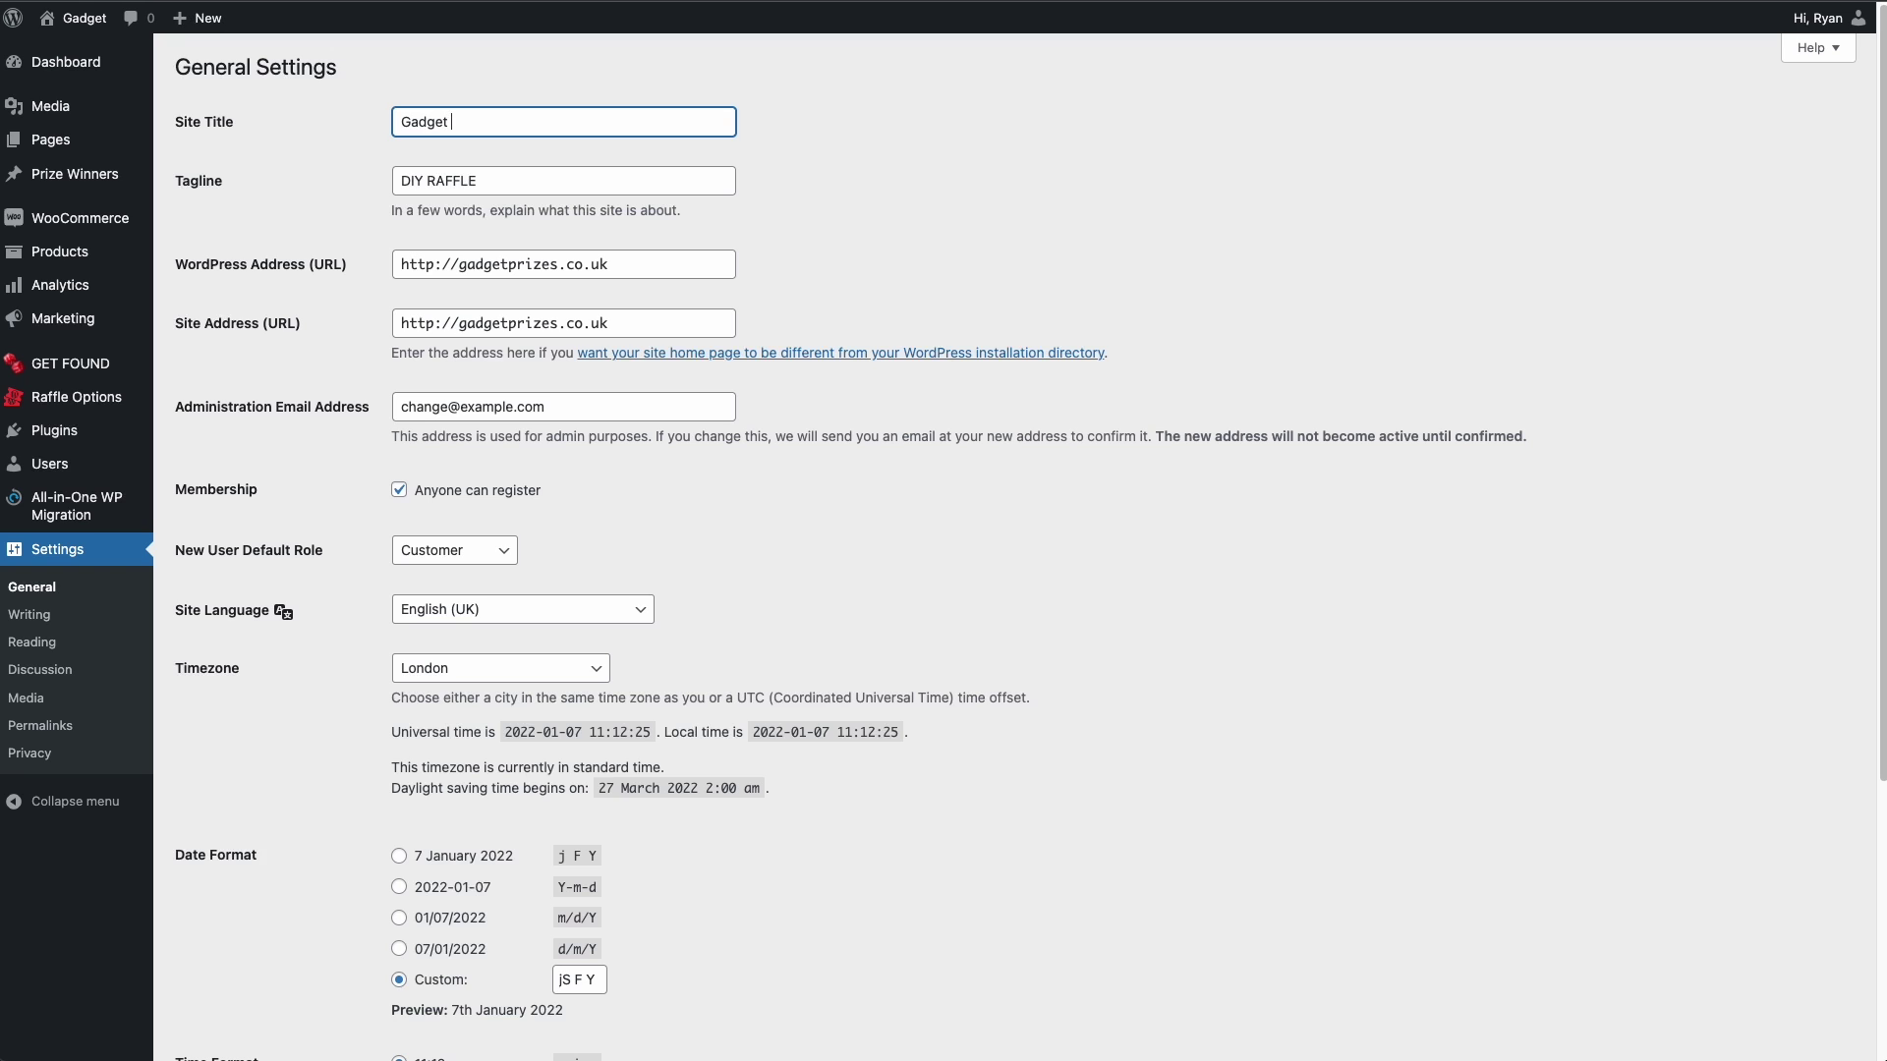
text(Prizes)
triple_click(462, 122)
key(ctrl+c)
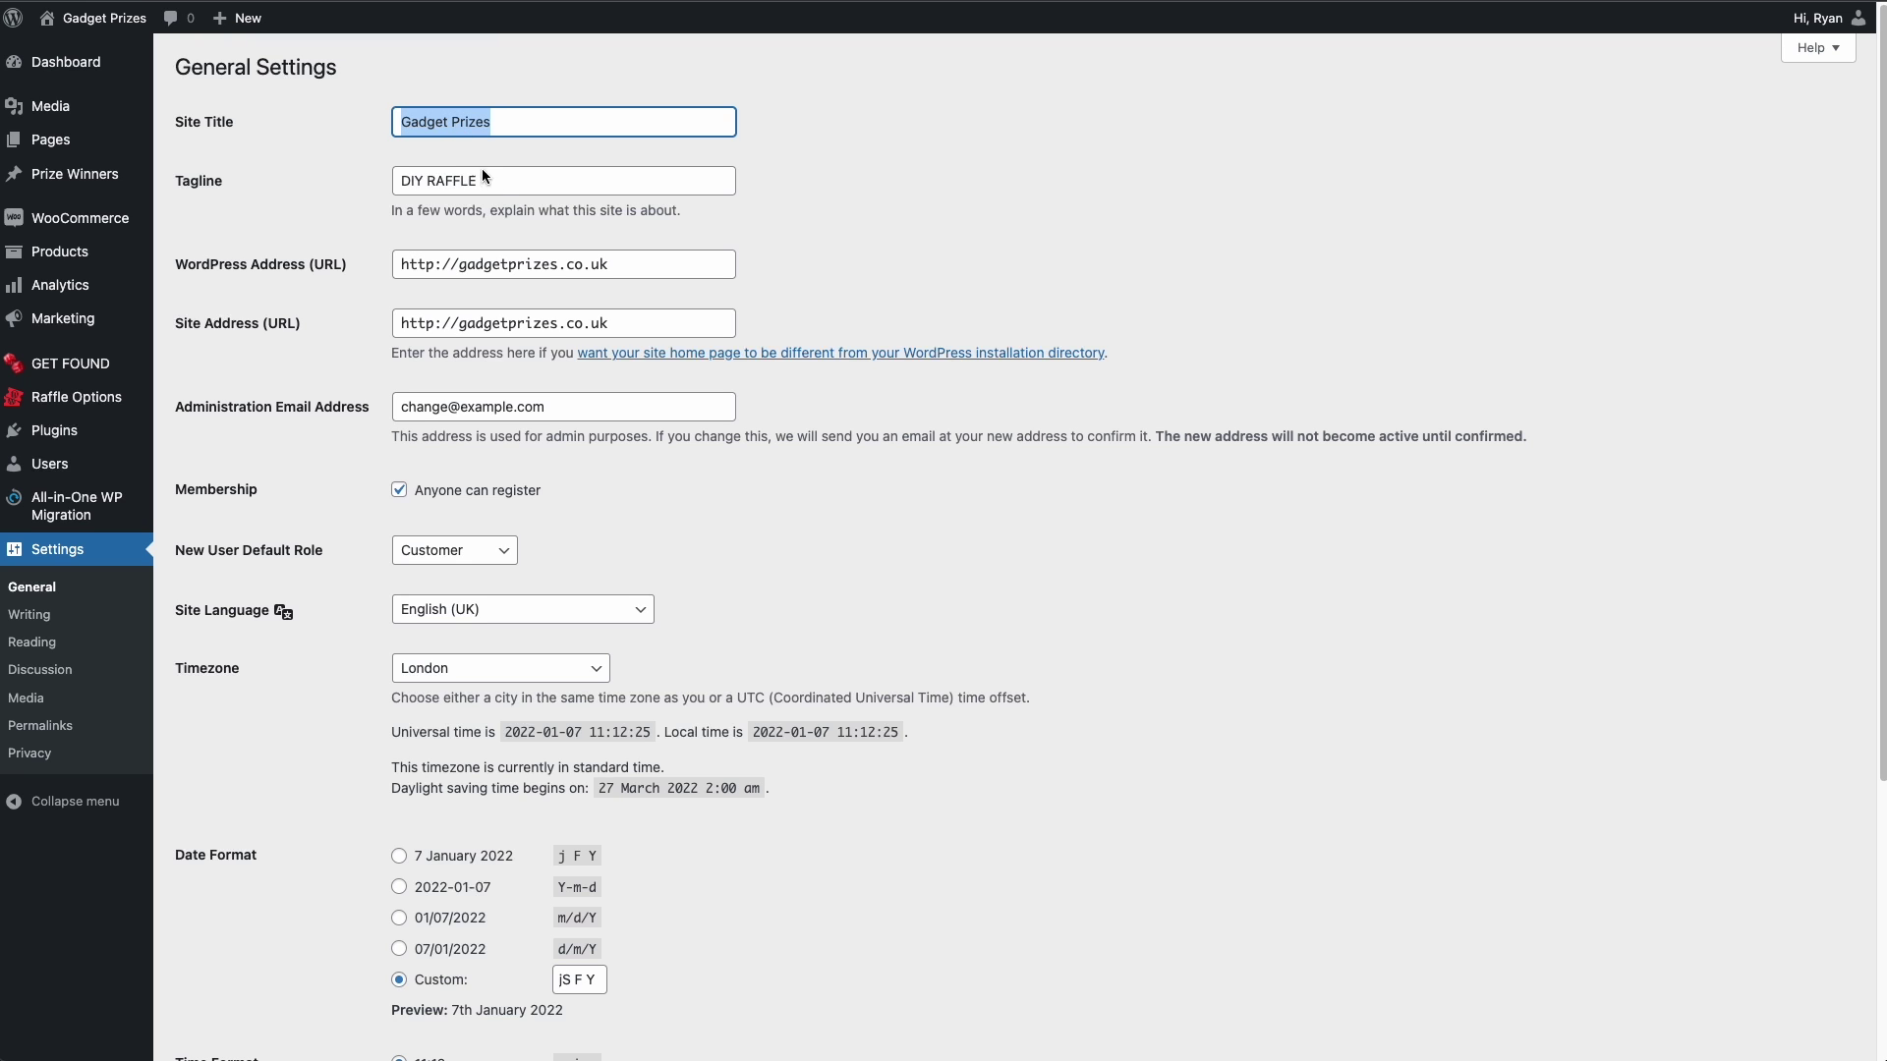
triple_click(493, 183)
key(ctrl+v)
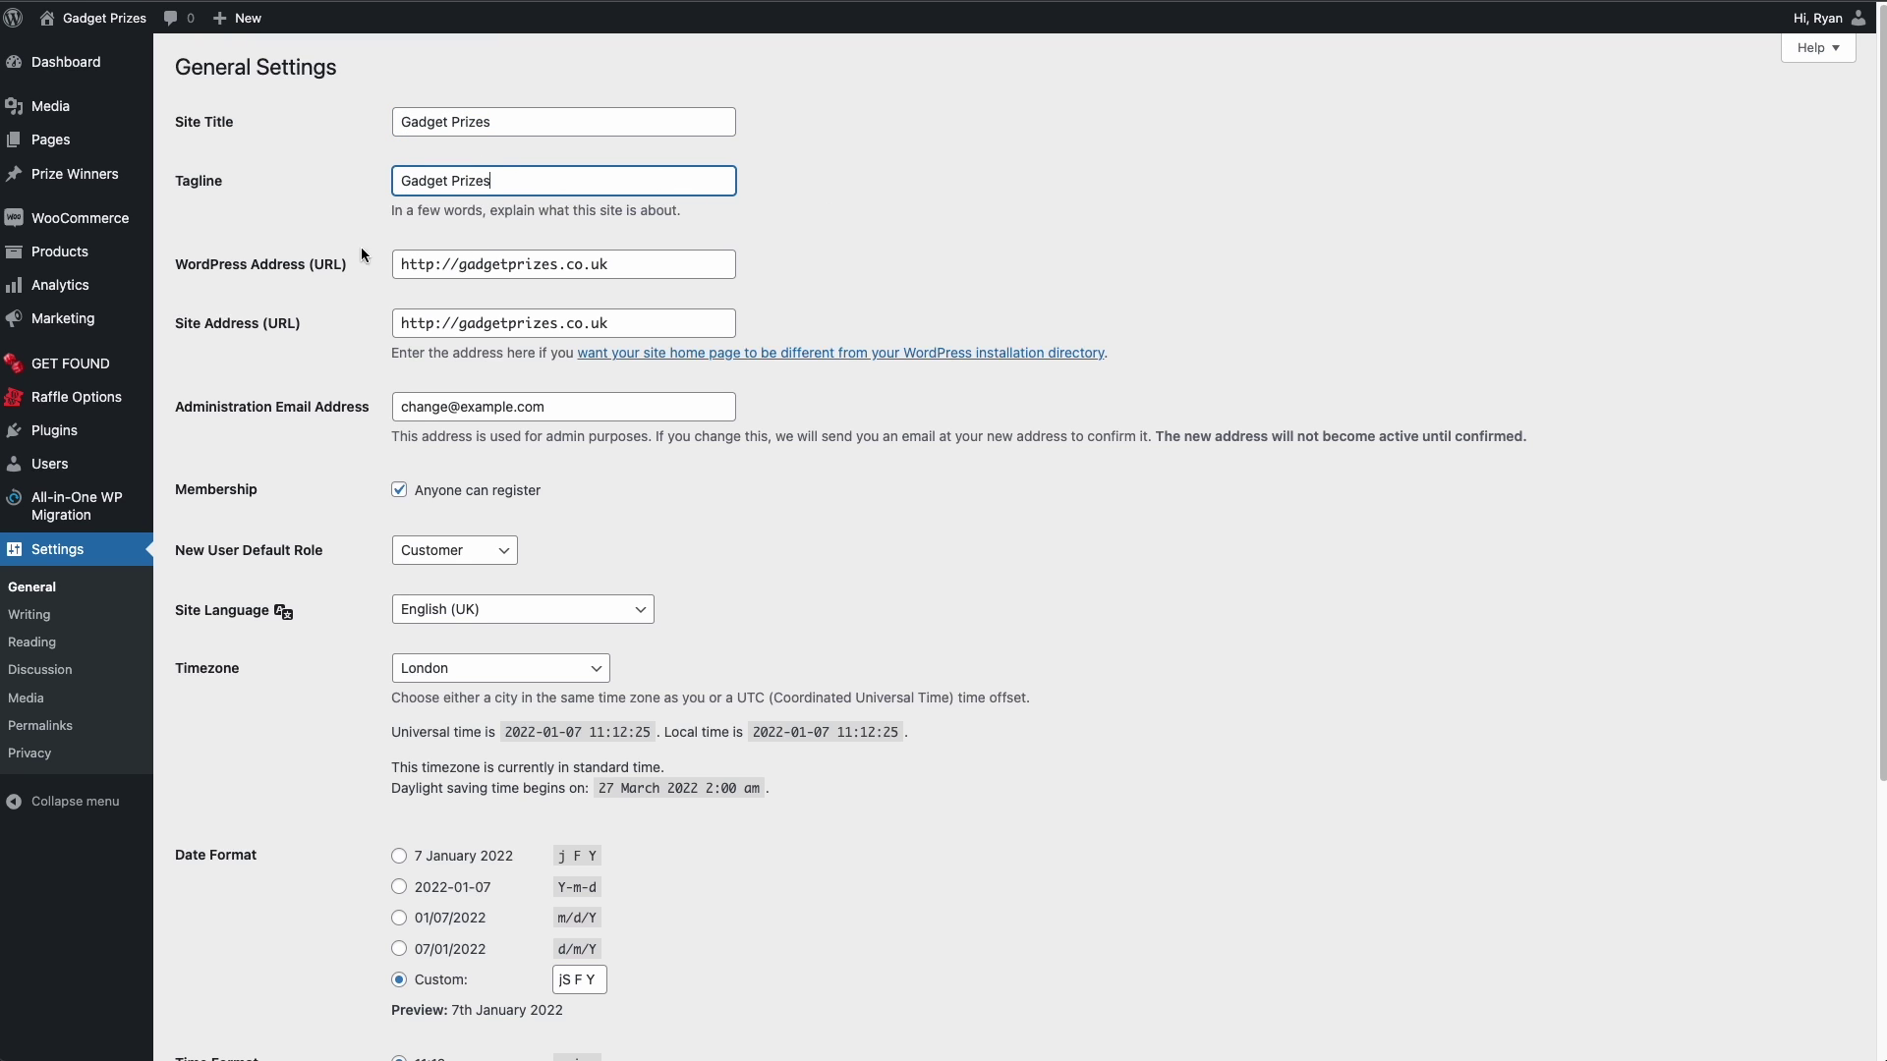
scroll(835, 547, down, 4)
click(229, 963)
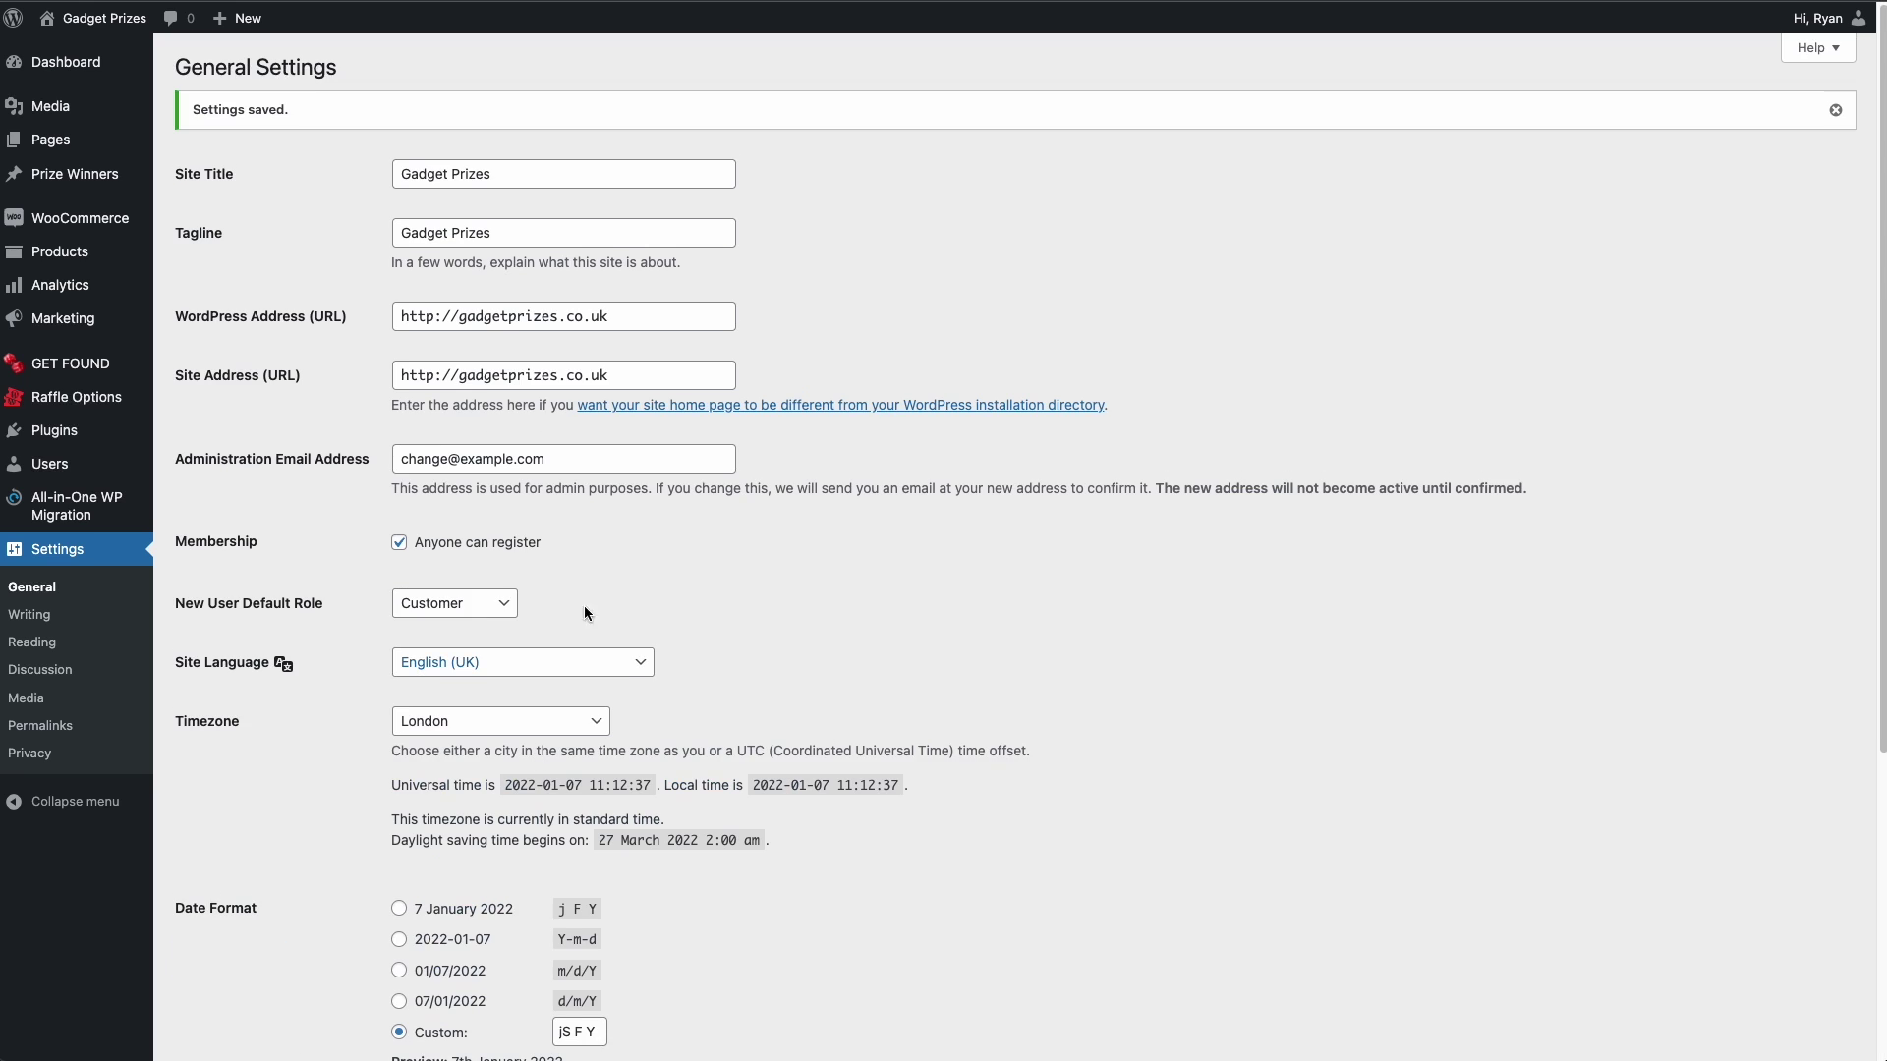
- Visit the homepage and check 'Gadget Prizes' in the welcome heading and footer copyright
mouse_move(102, 20)
click(68, 55)
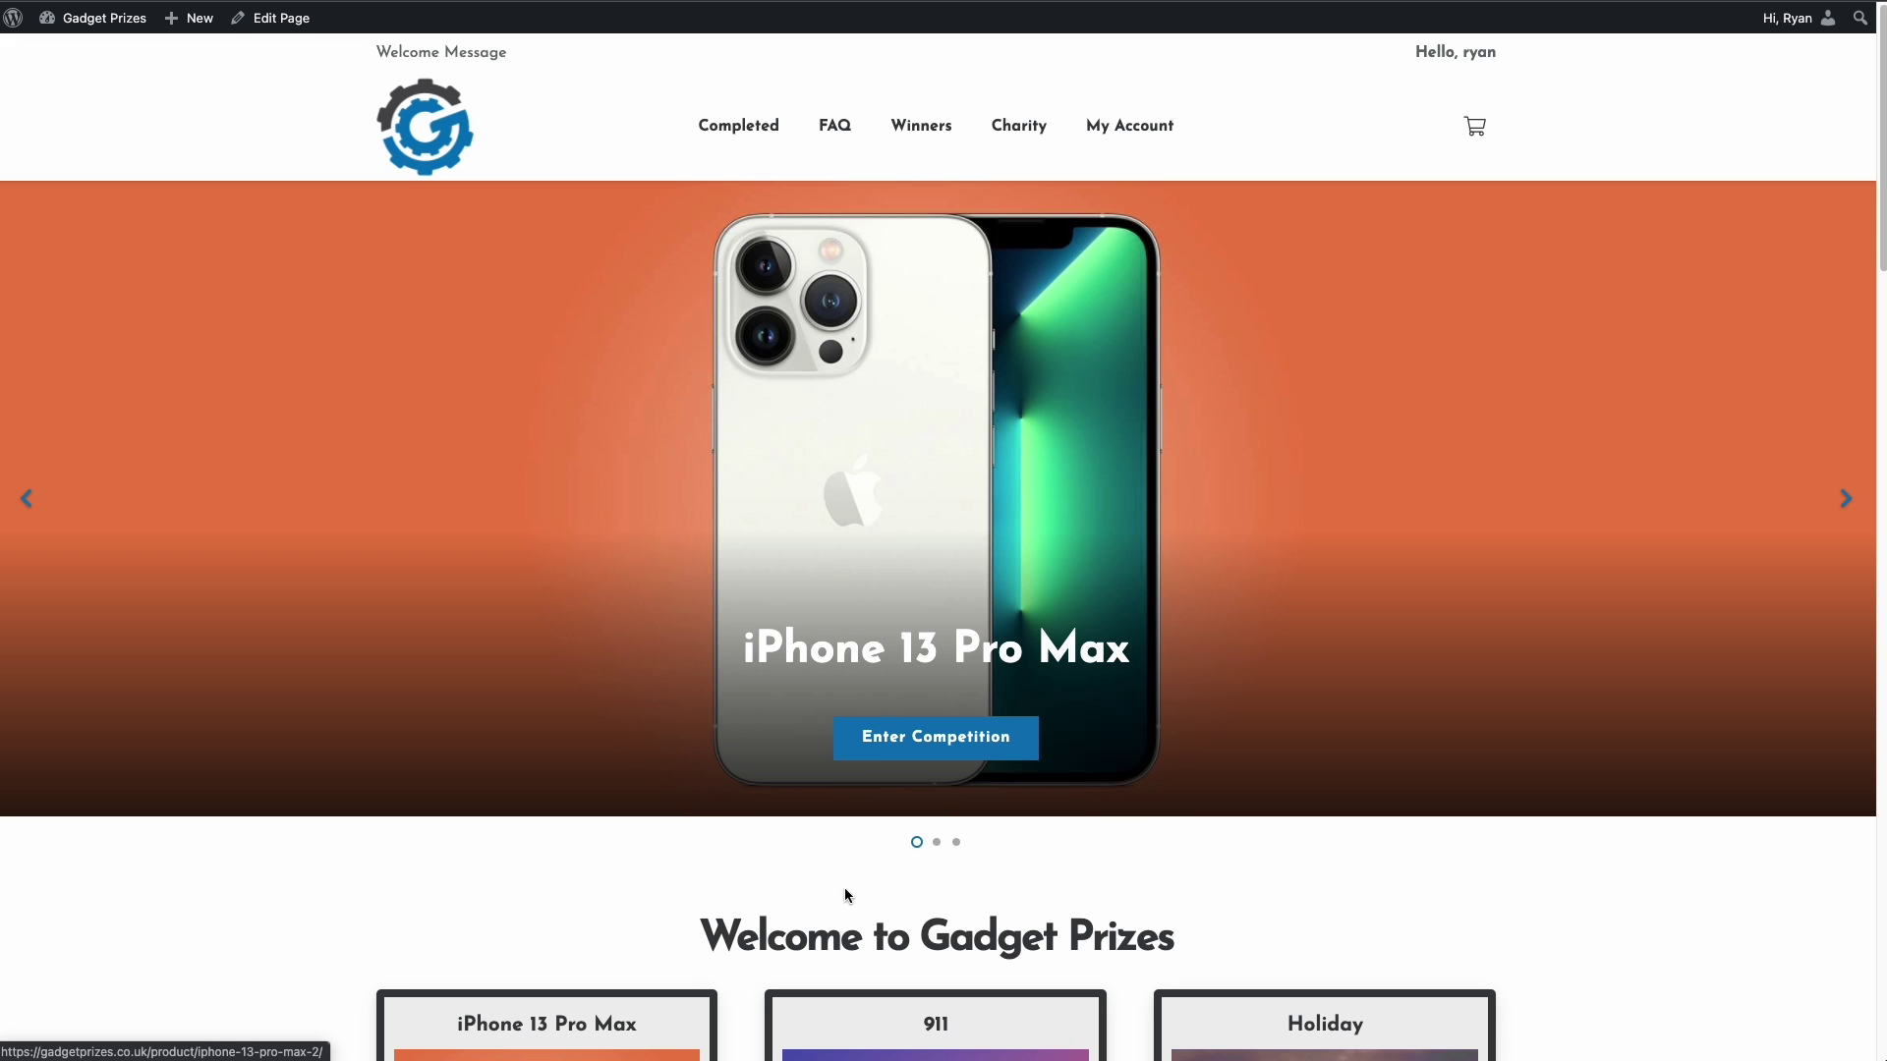
click(929, 948)
drag(929, 948, 1186, 939)
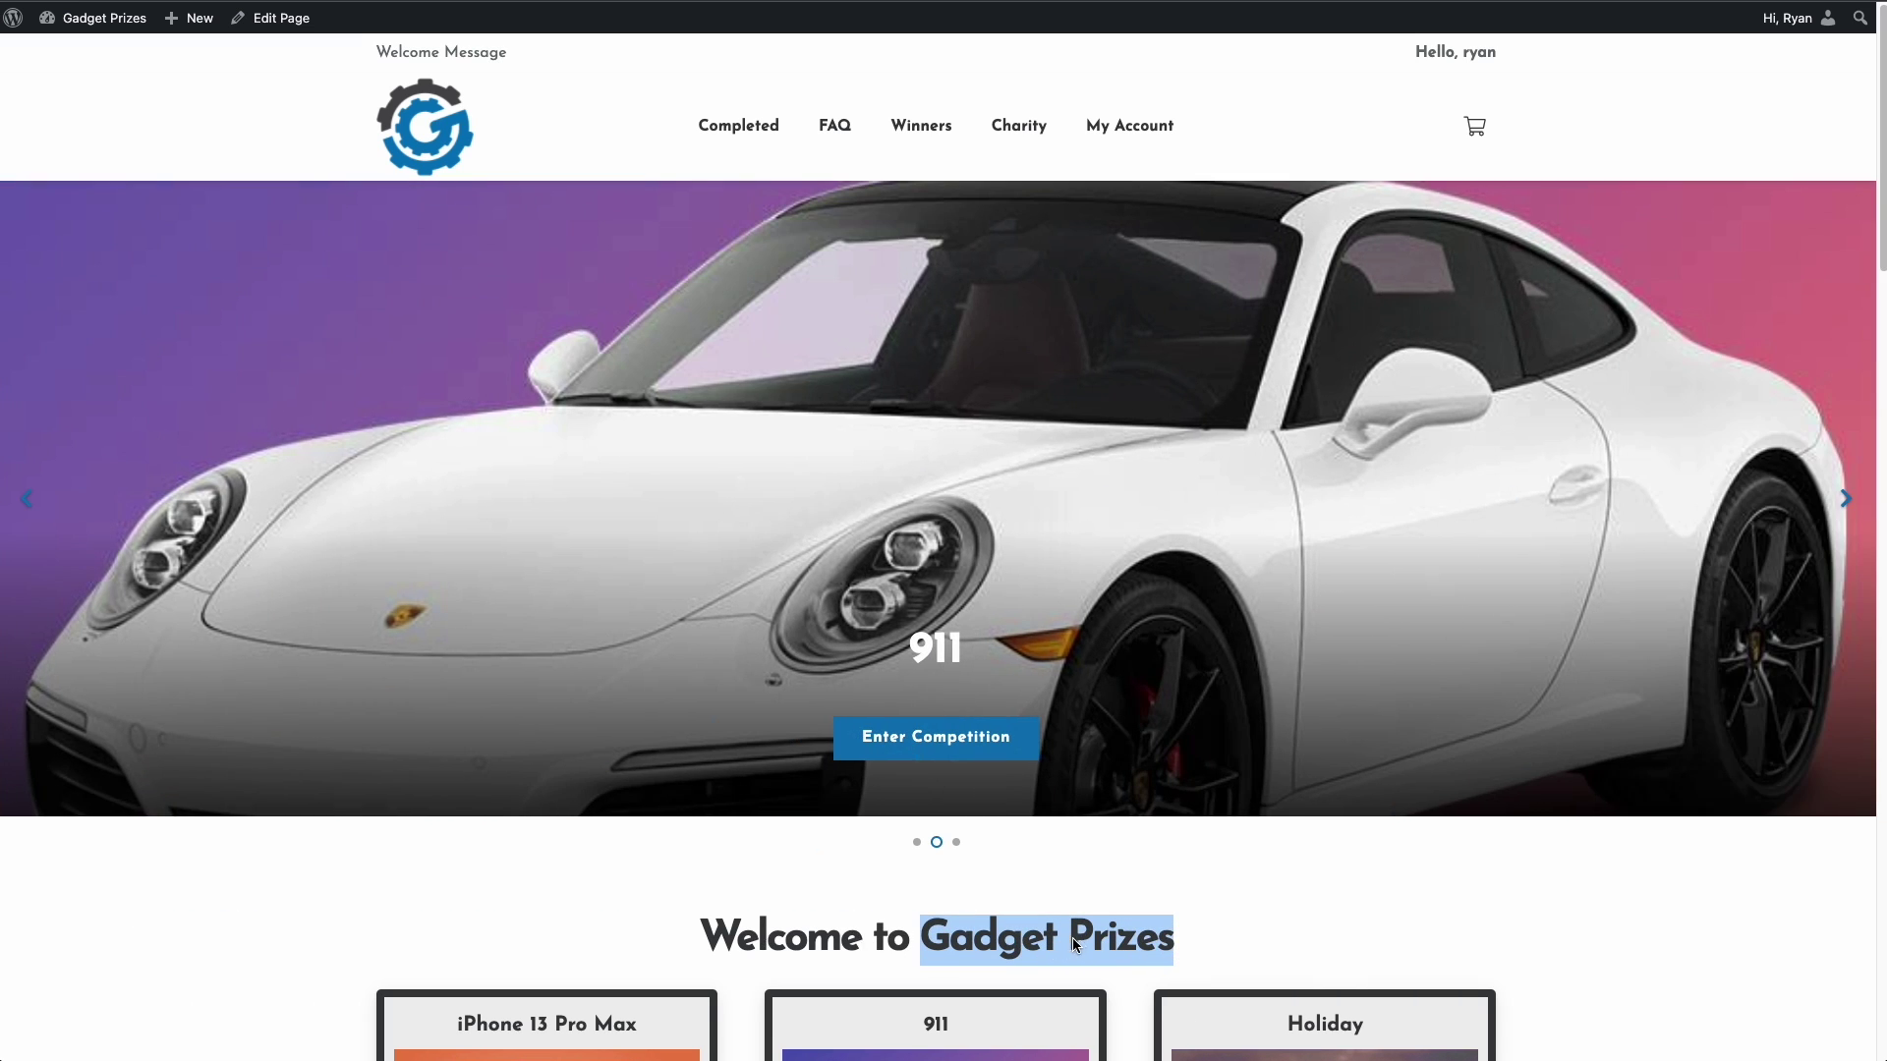
scroll(1399, 885, down, 20)
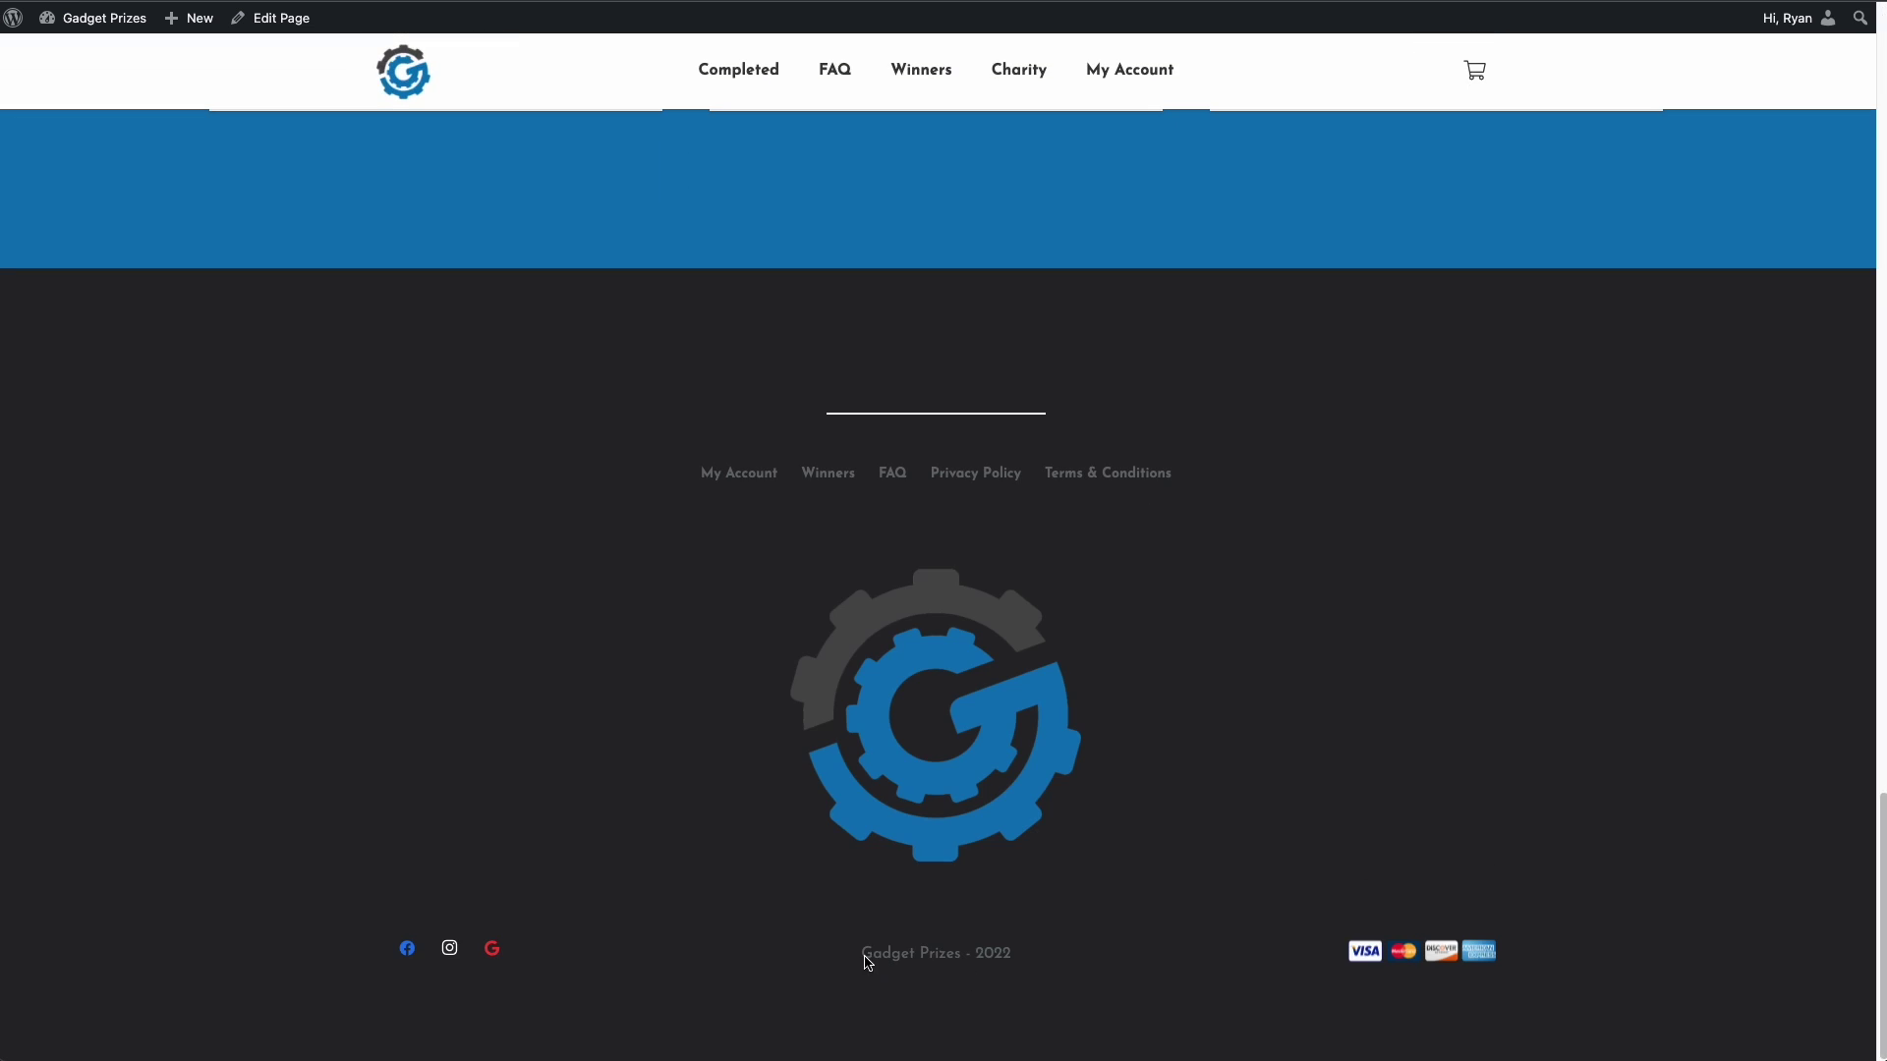
drag(864, 958, 958, 955)
click(928, 958)
- Scroll back to the top and return to the admin Dashboard
scroll(897, 897, up, 10)
scroll(605, 621, up, 10)
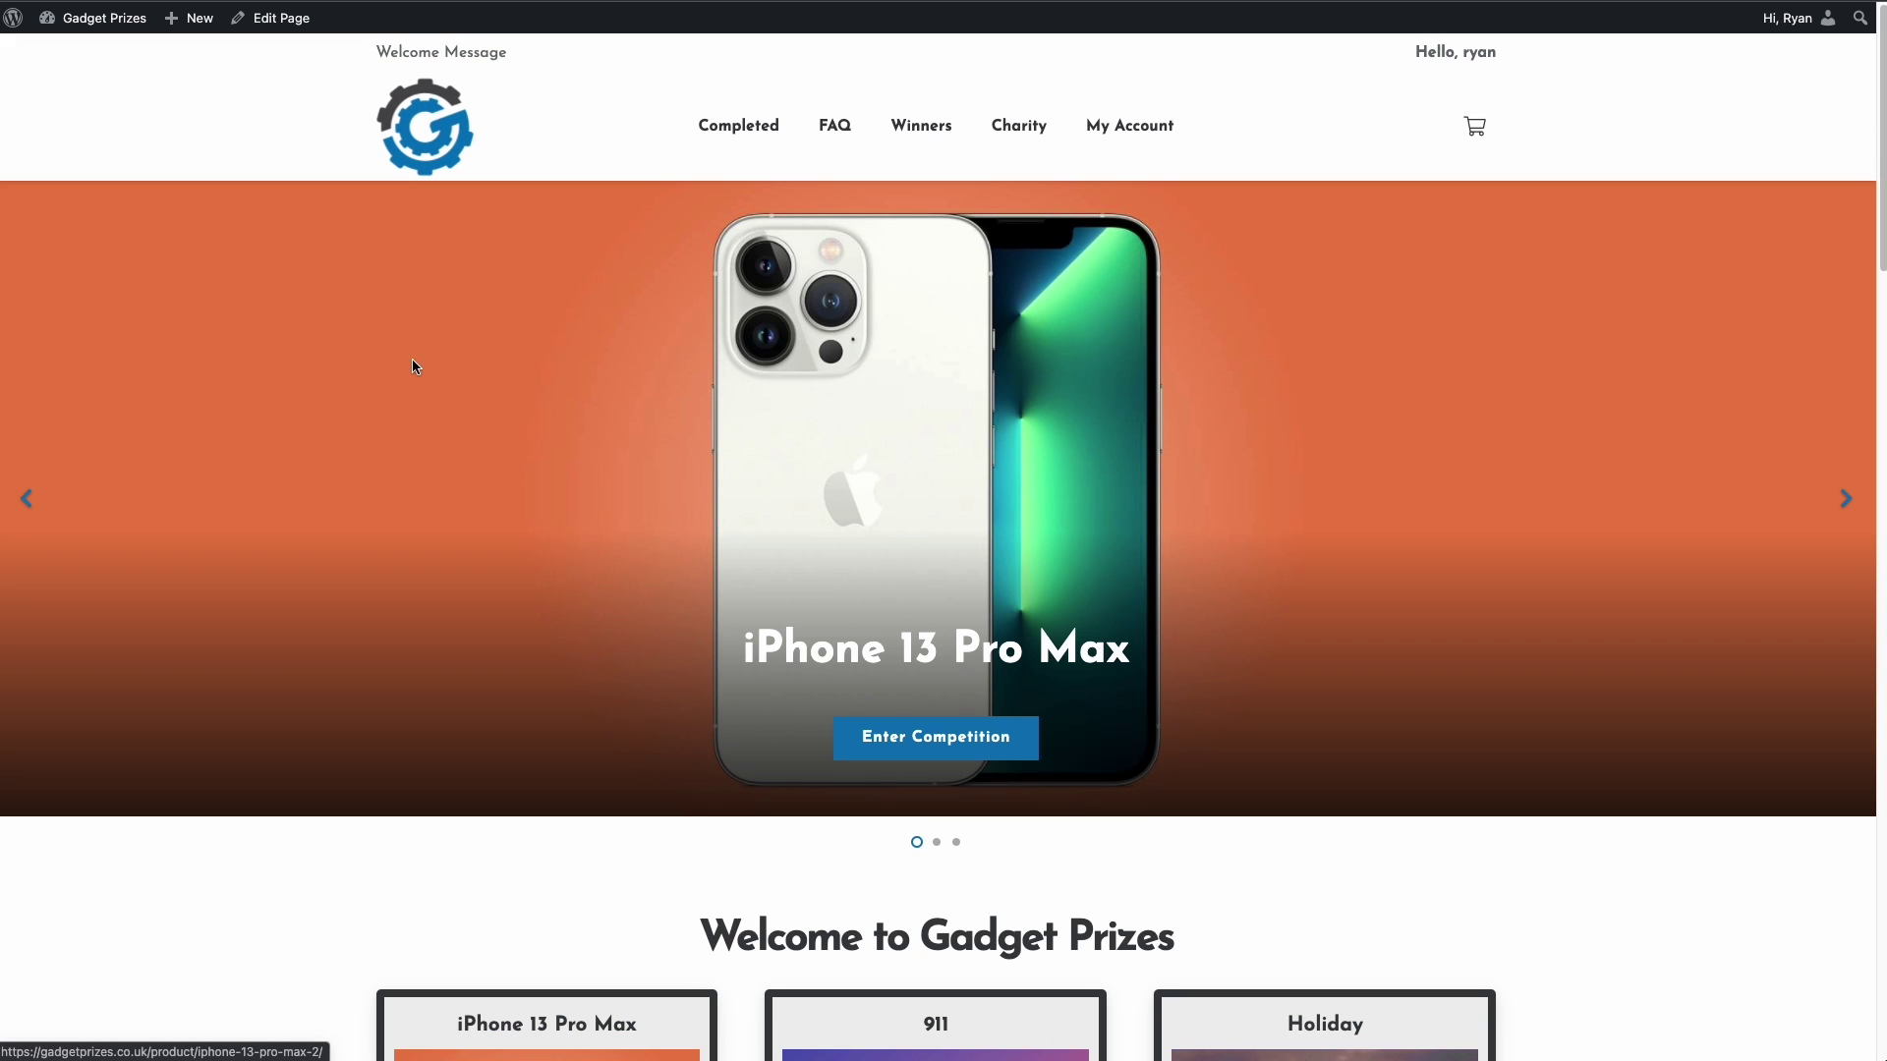
mouse_move(113, 18)
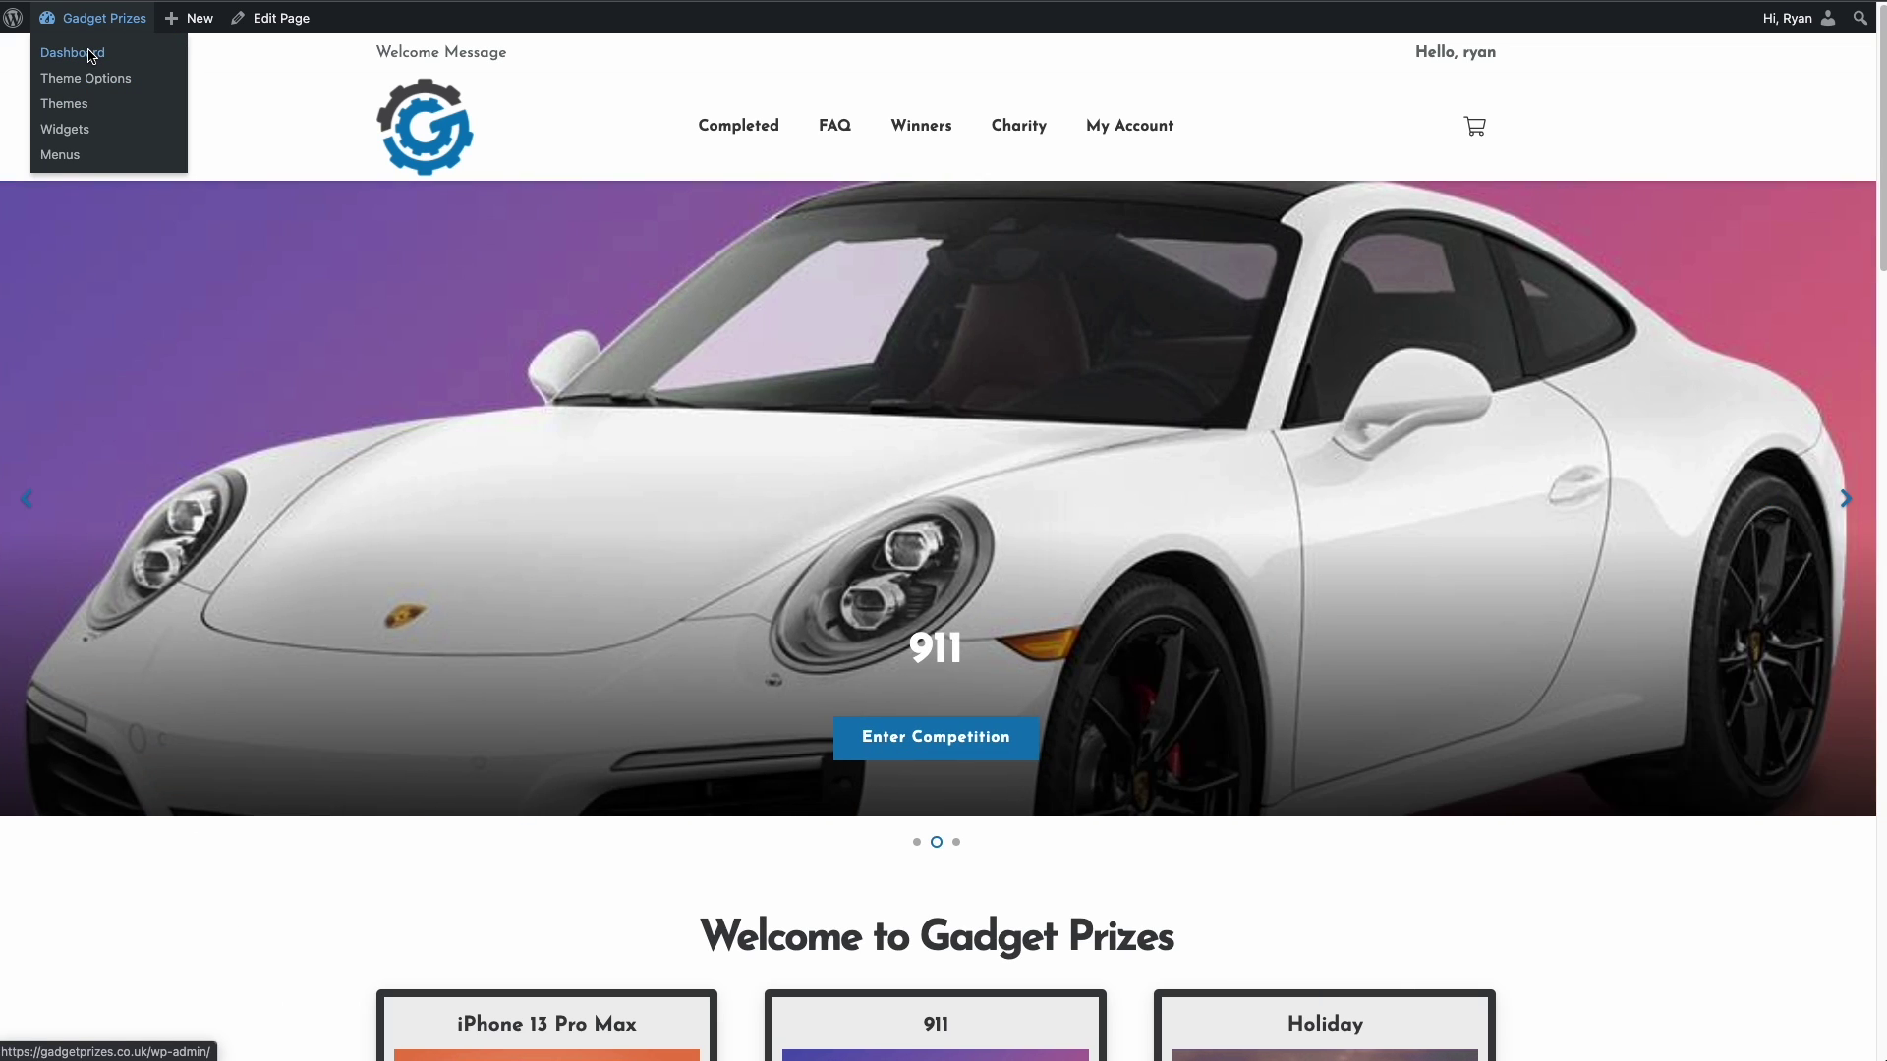
click(71, 52)
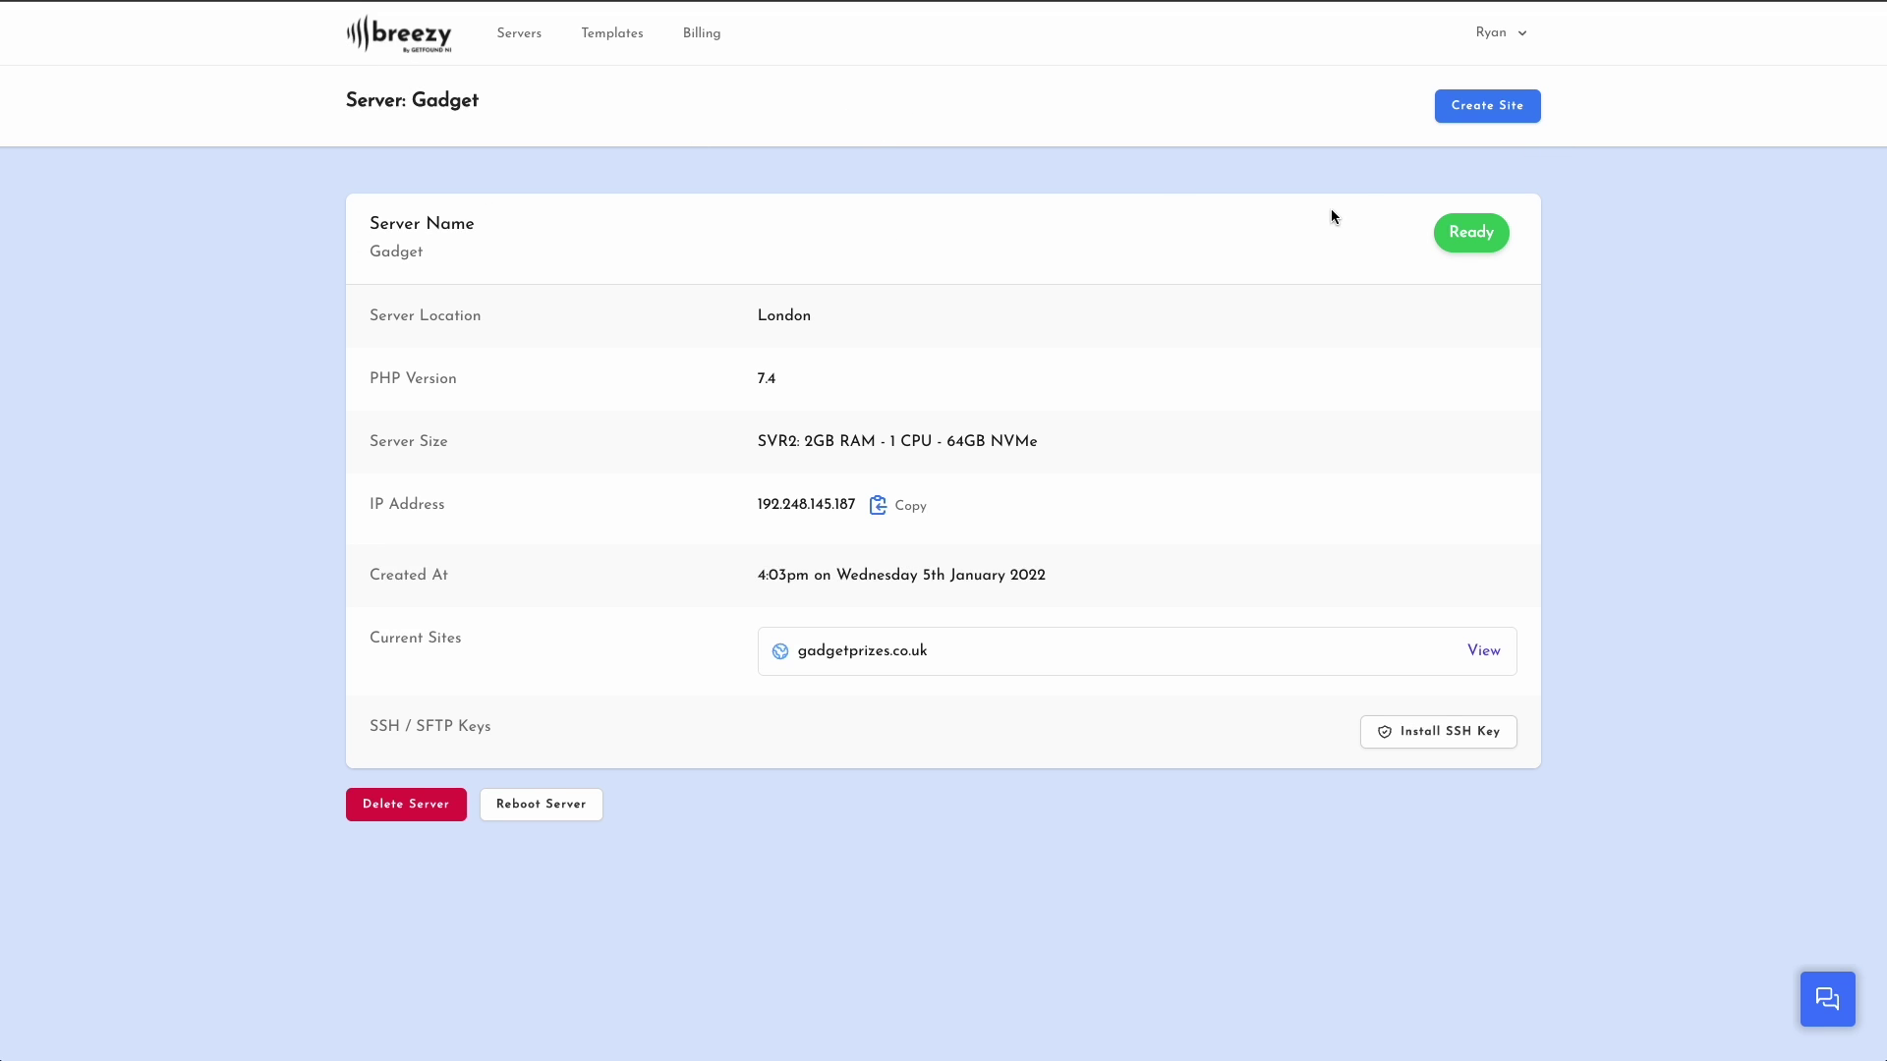
- Download the Entry List Plugin zip from My Templates in the Breezy account
click(1512, 45)
click(1446, 137)
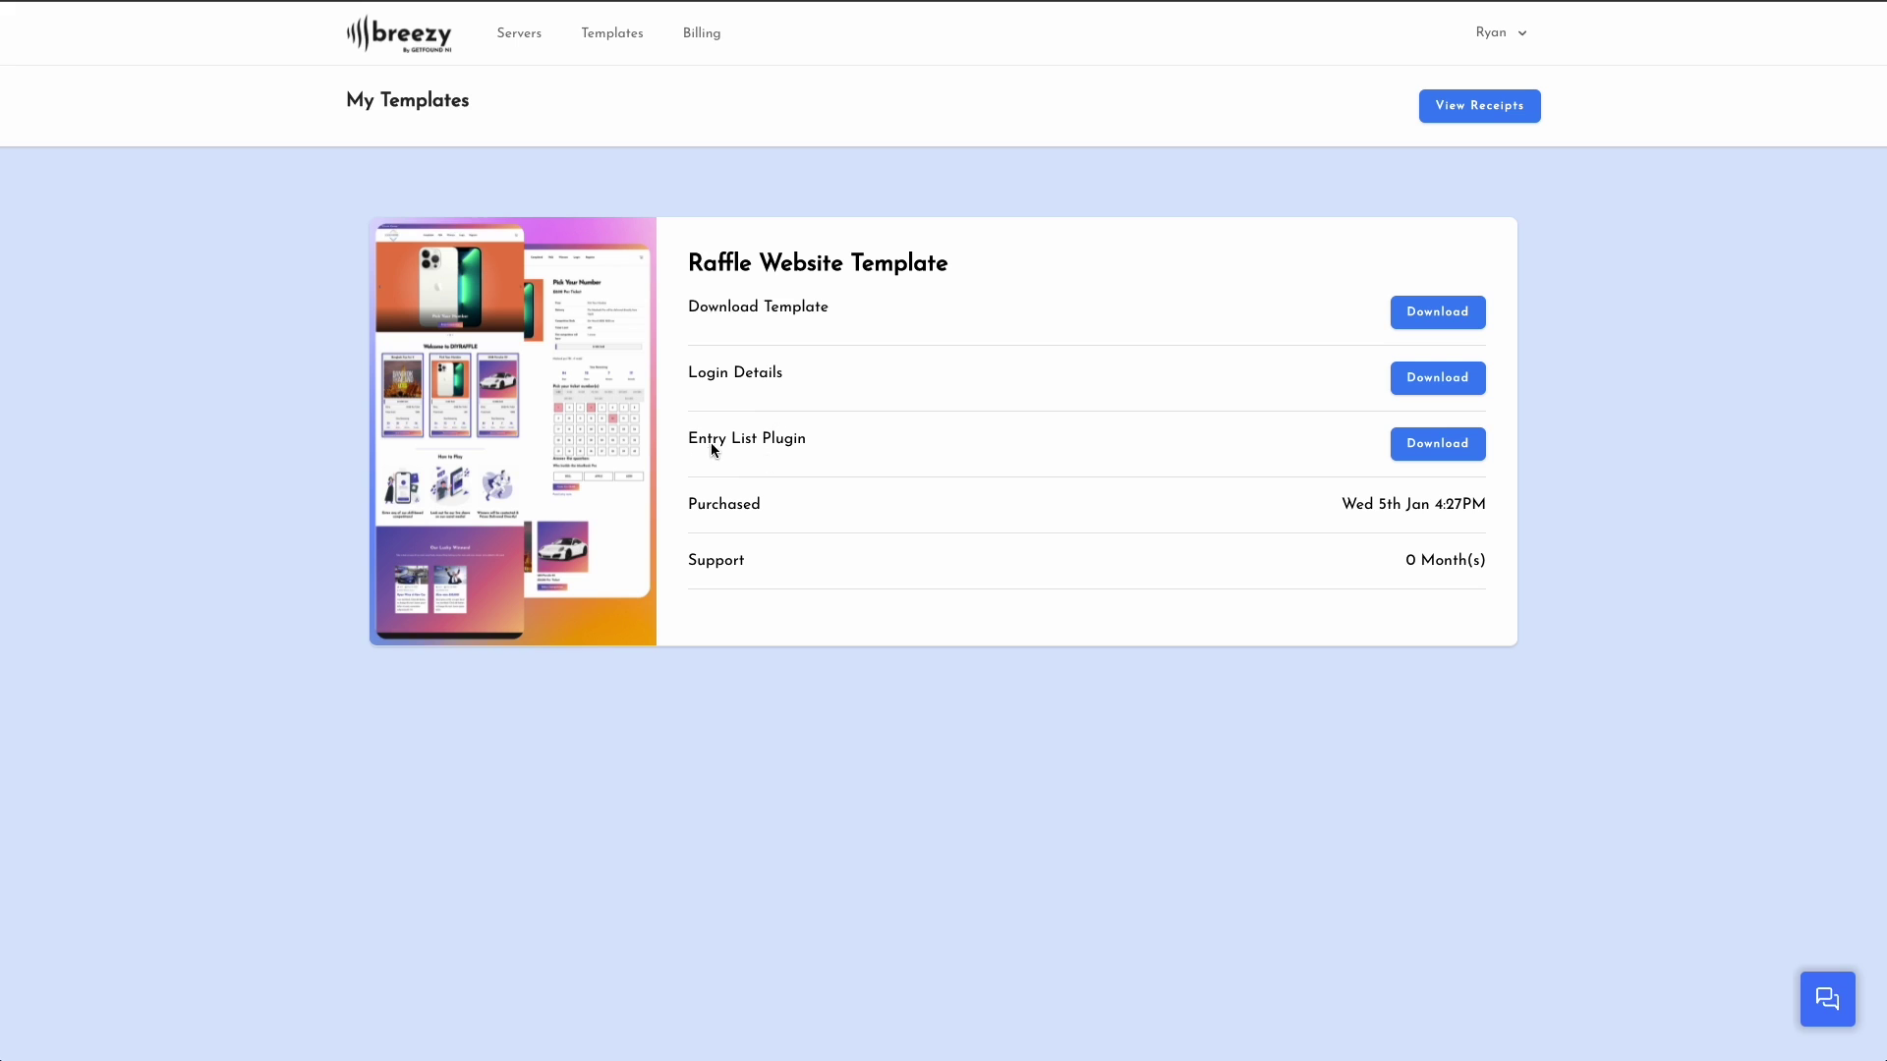
drag(685, 440, 815, 443)
click(816, 442)
click(1448, 451)
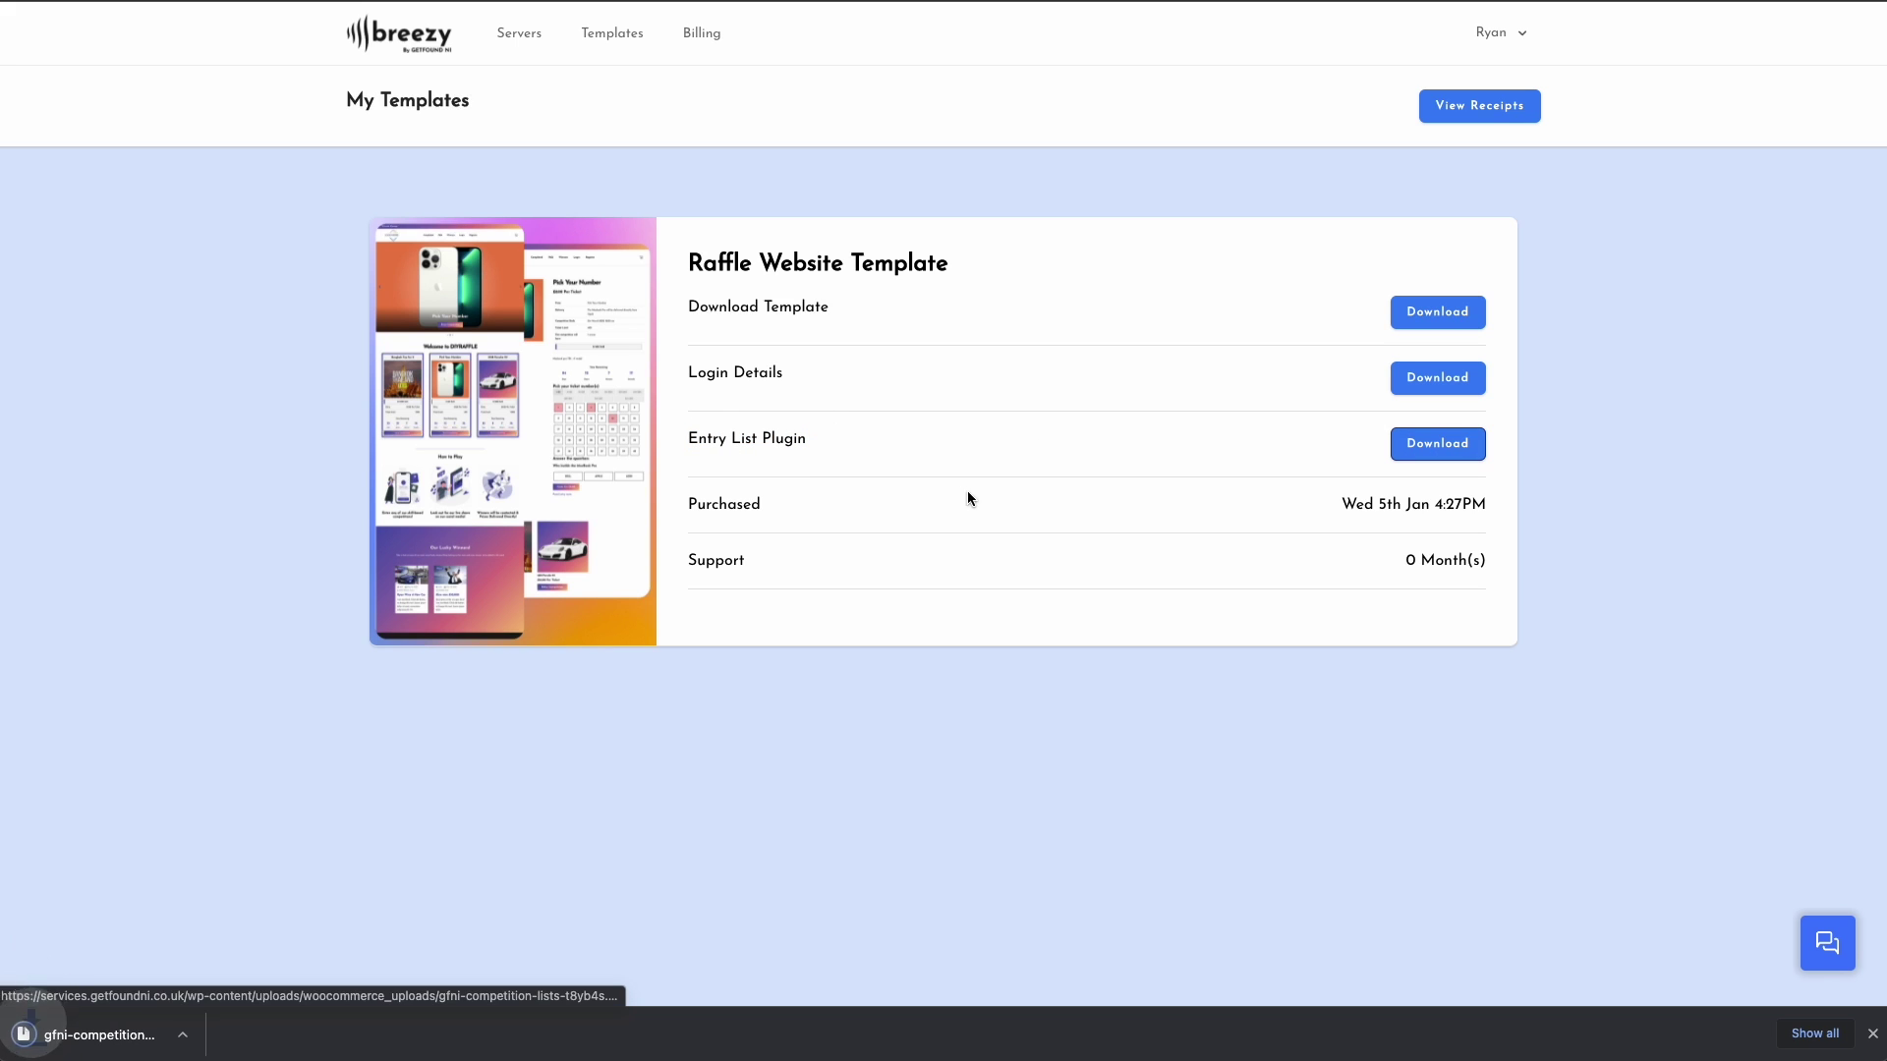
key(ctrl+Tab)
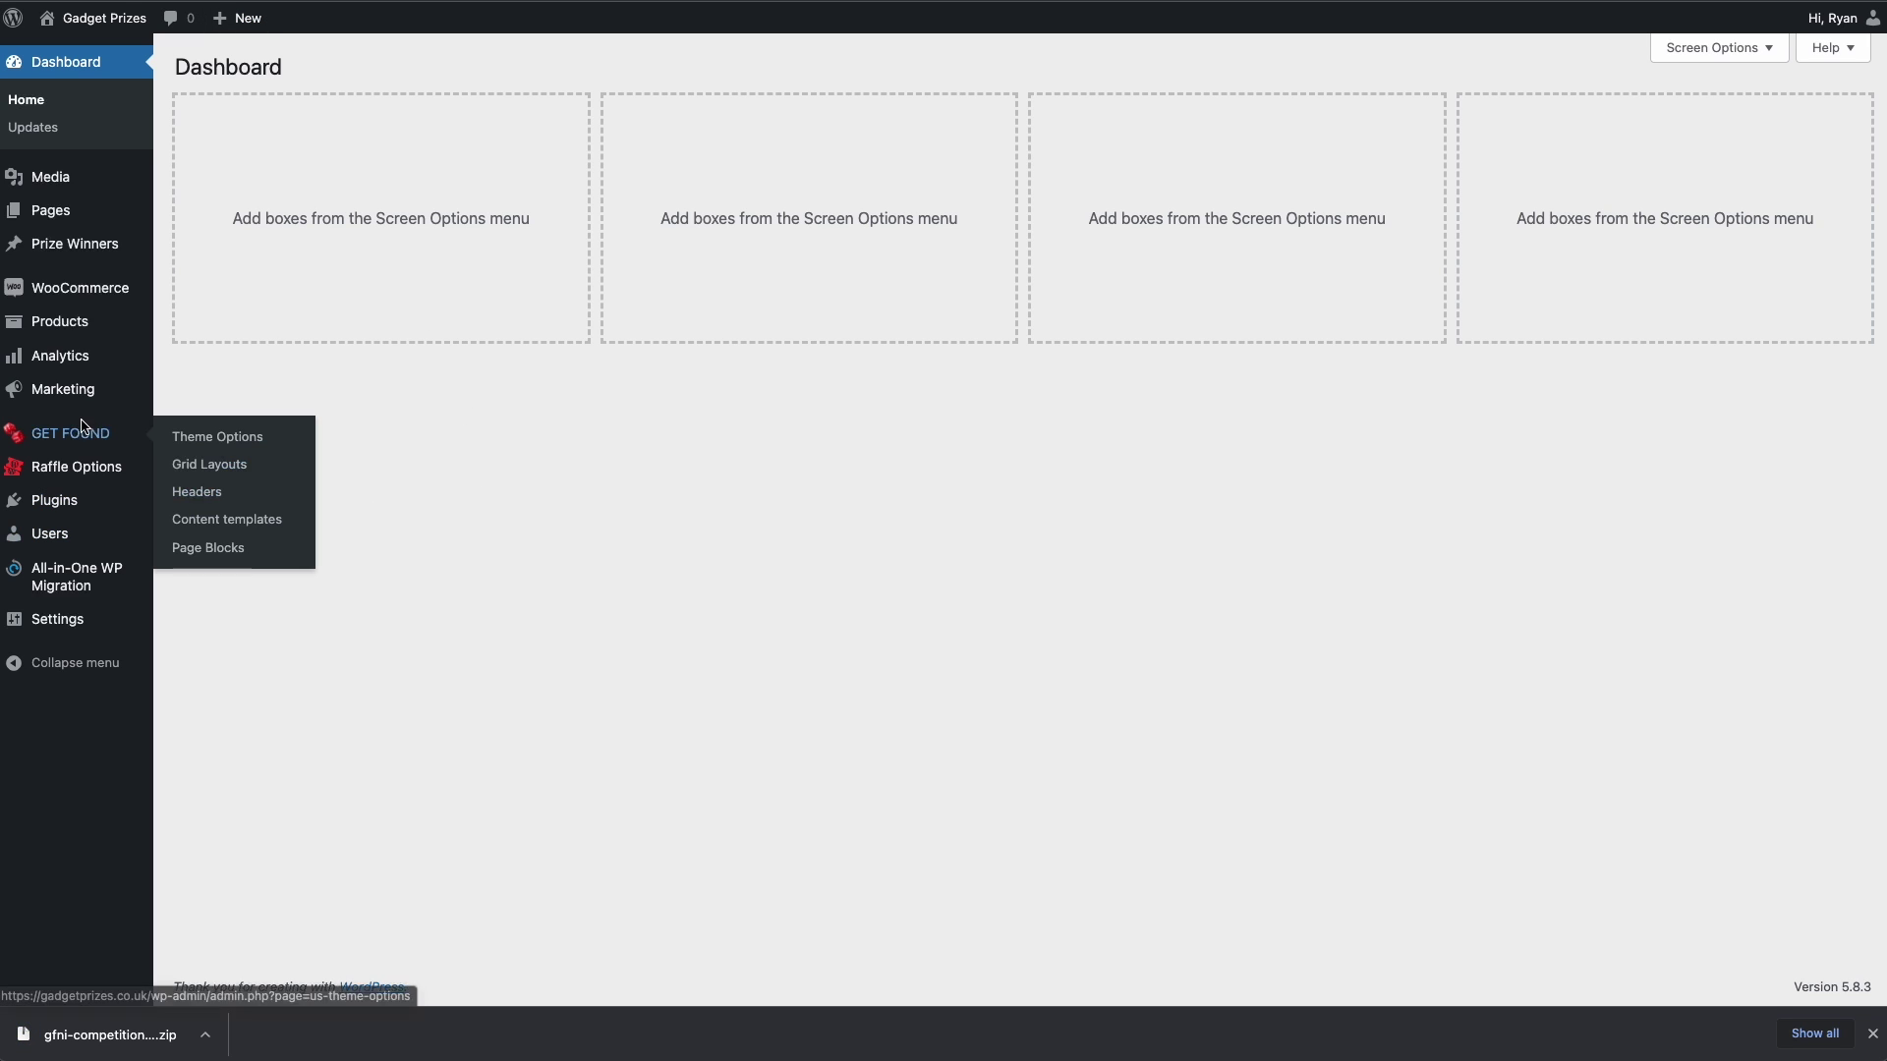
- Upload the Entry List plugin zip under Plugins, install it and activate it
mouse_move(92, 501)
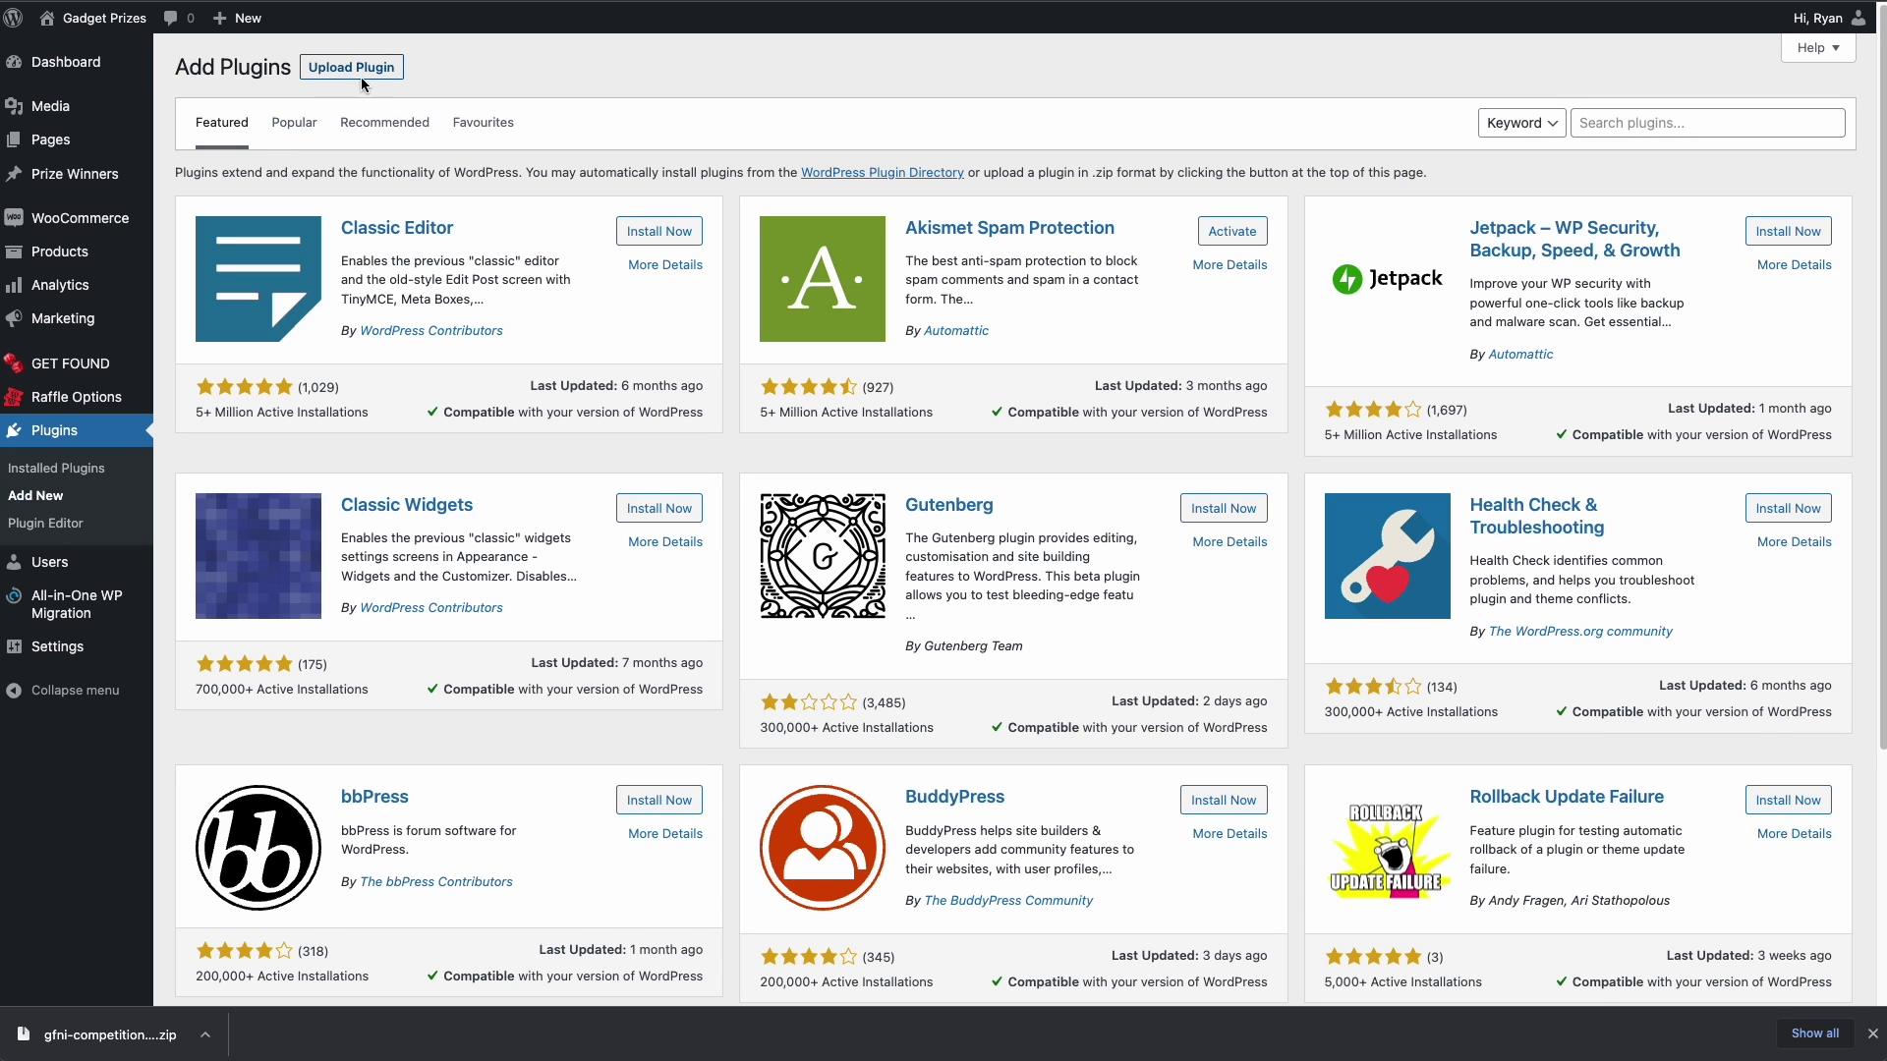
click(356, 66)
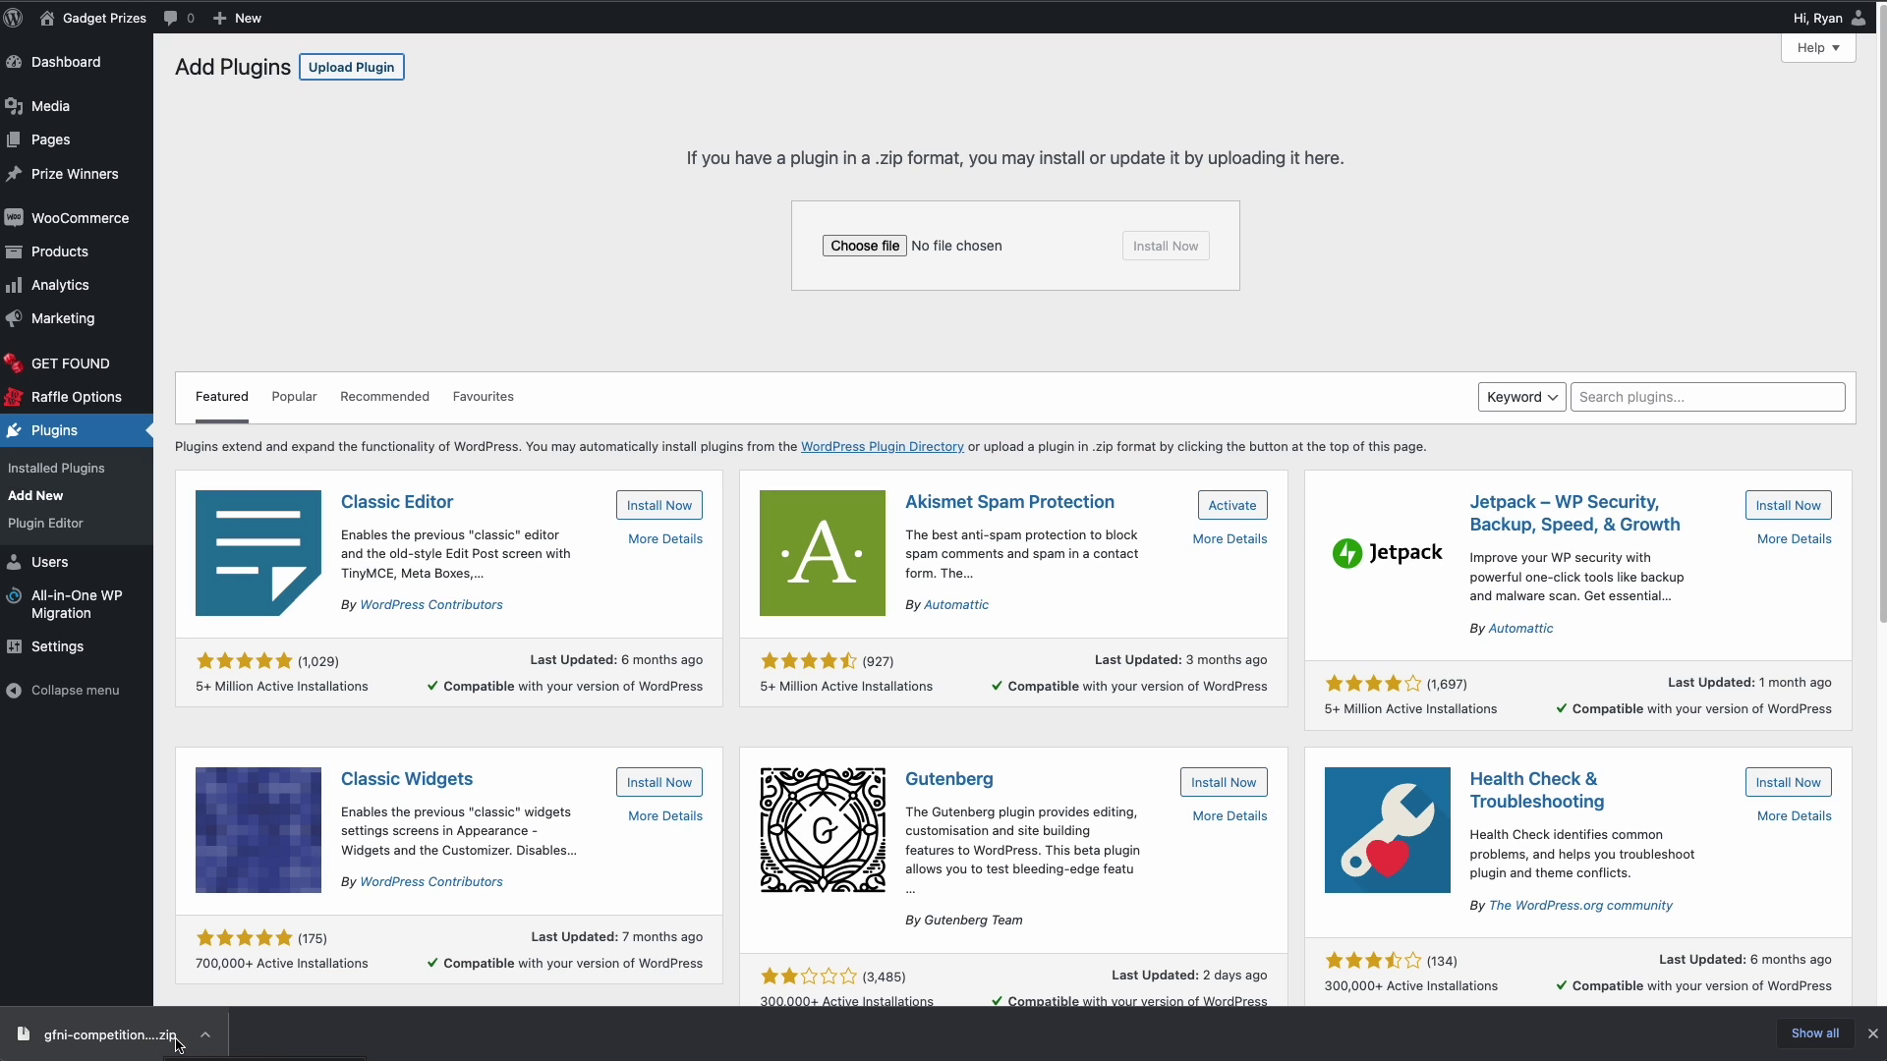
drag(167, 1047, 863, 276)
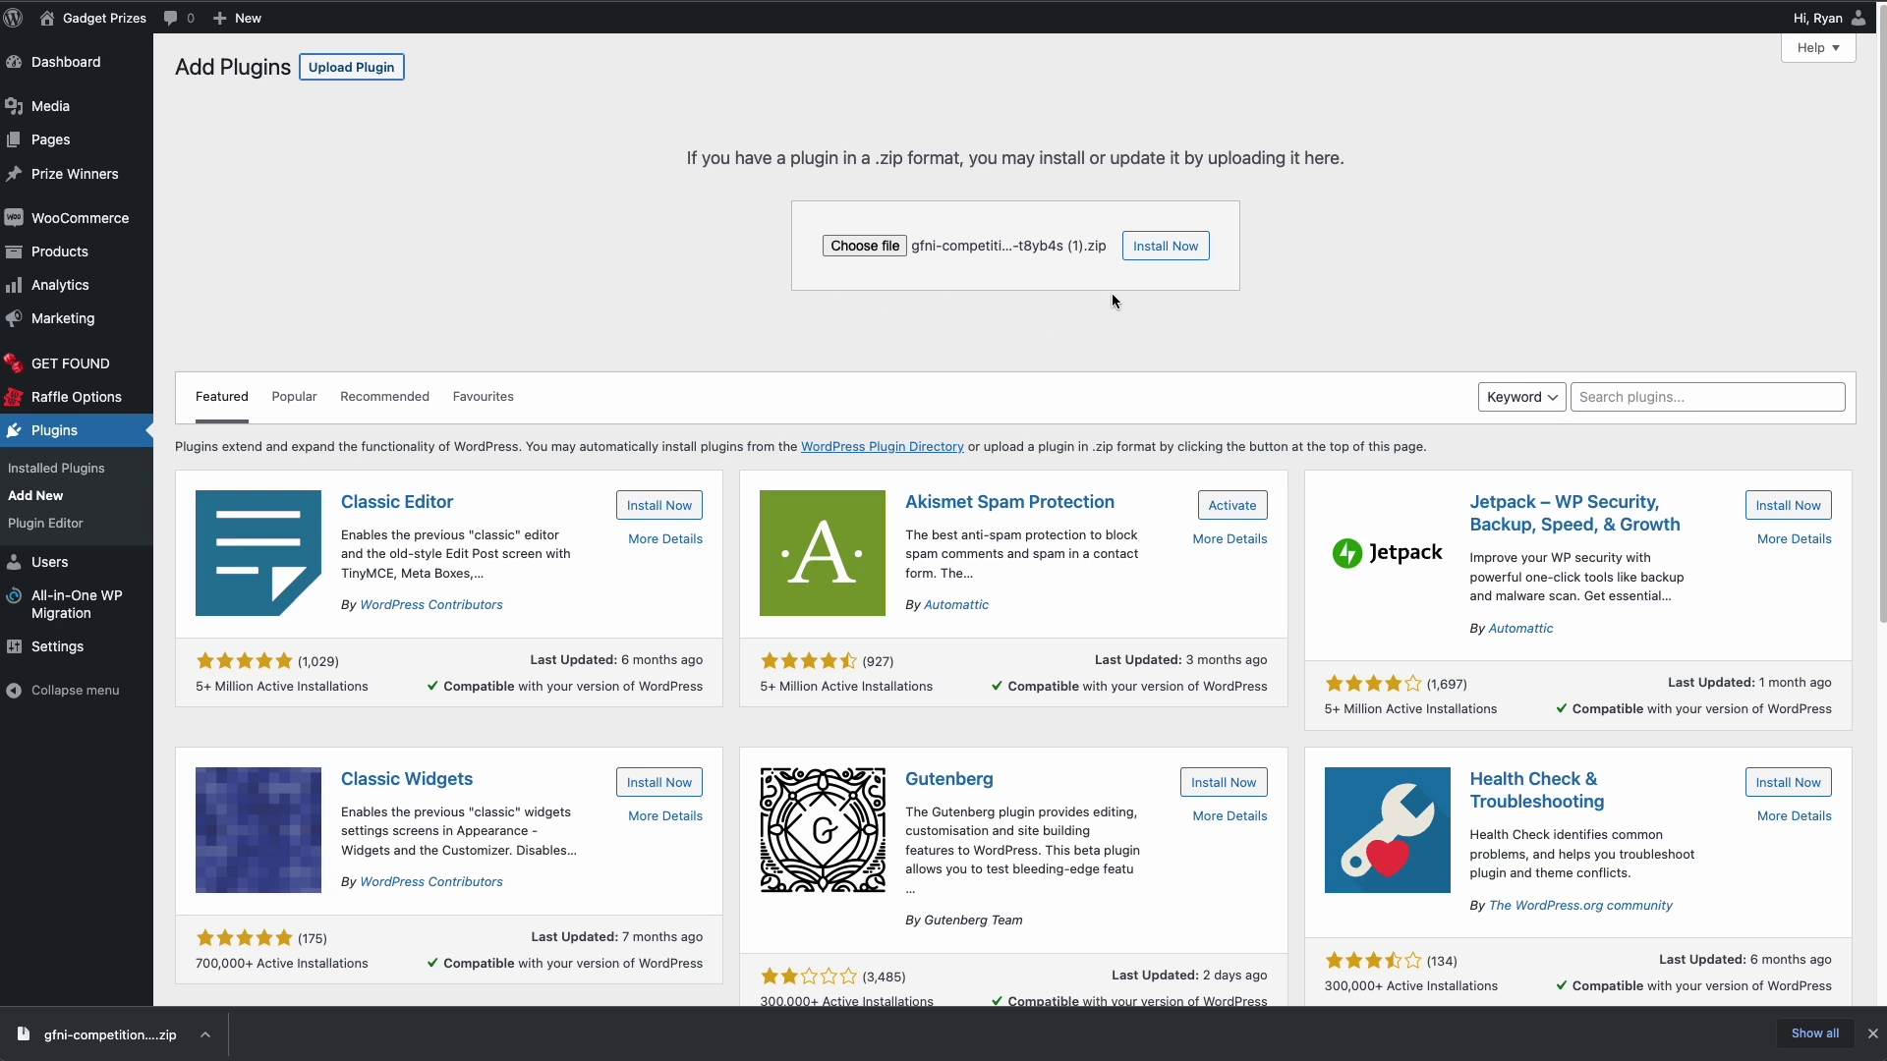
click(1165, 251)
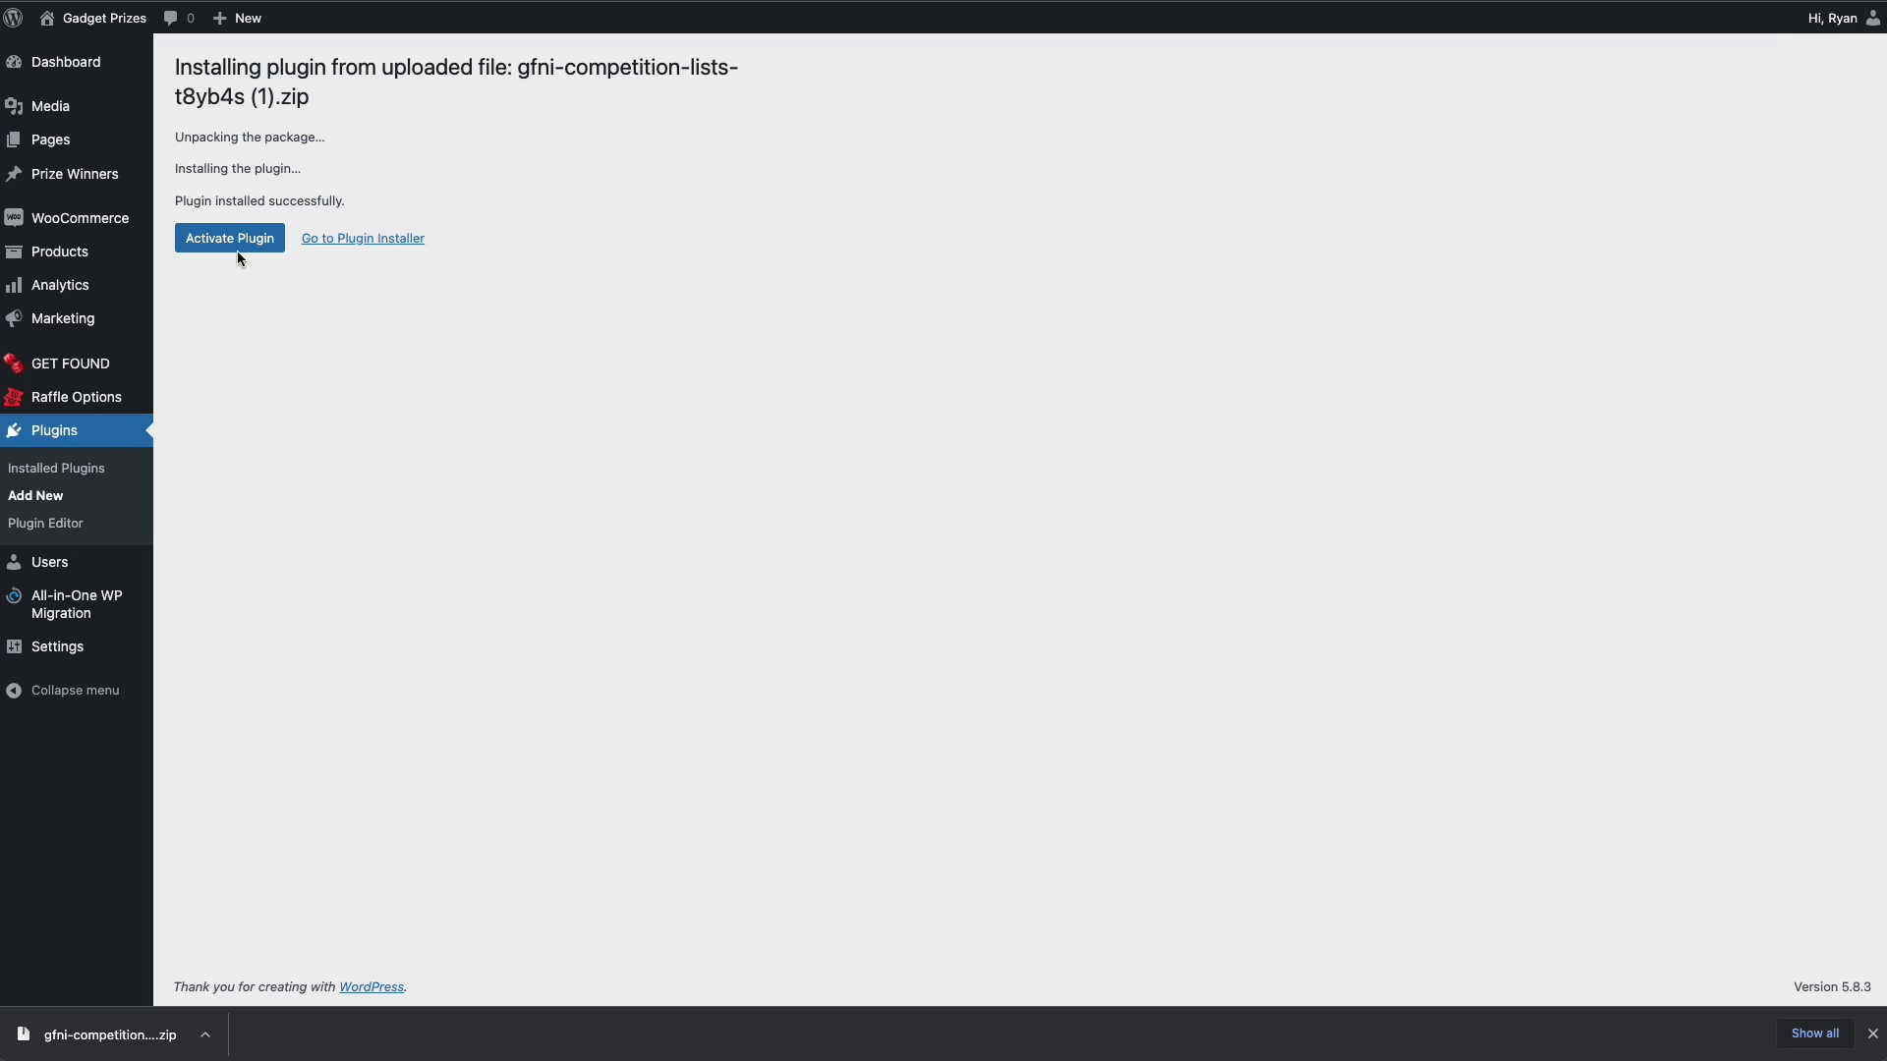
click(242, 248)
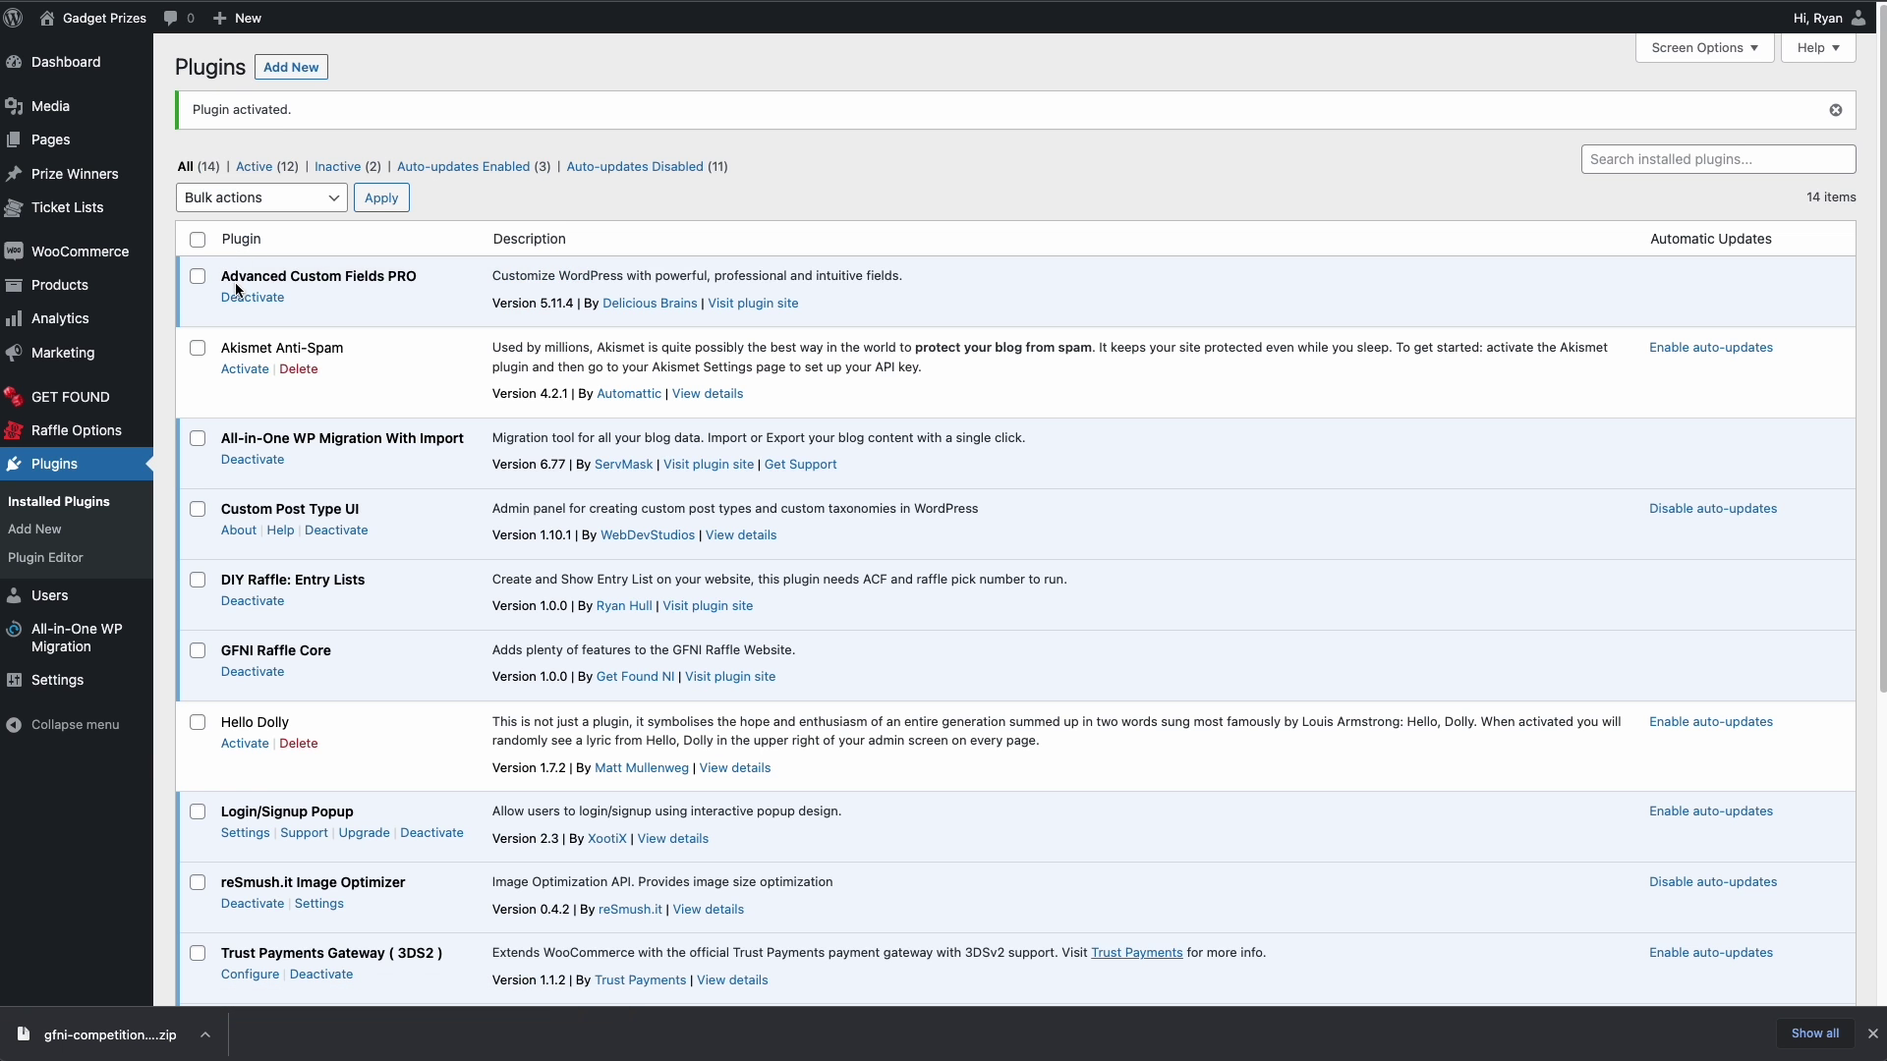
- Open All Ticket List and start a new ticket list, ready for its title
mouse_move(77, 210)
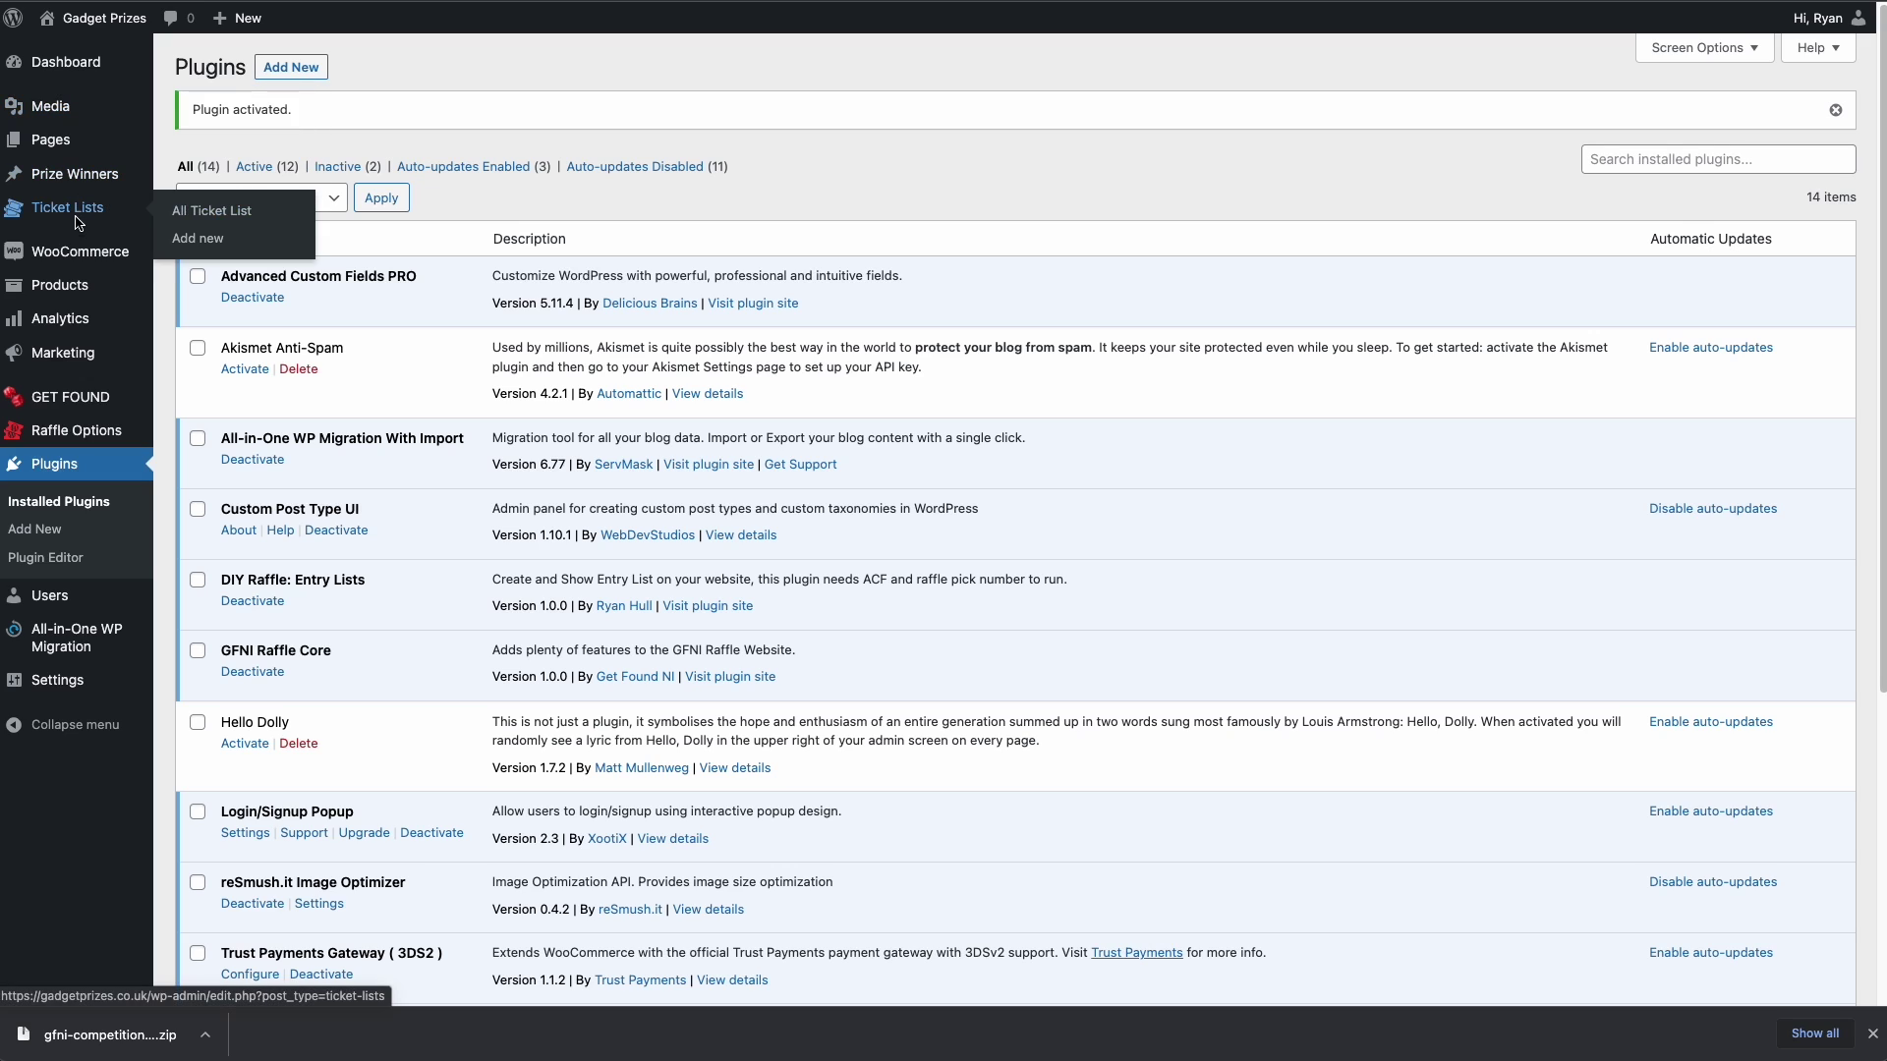
click(202, 212)
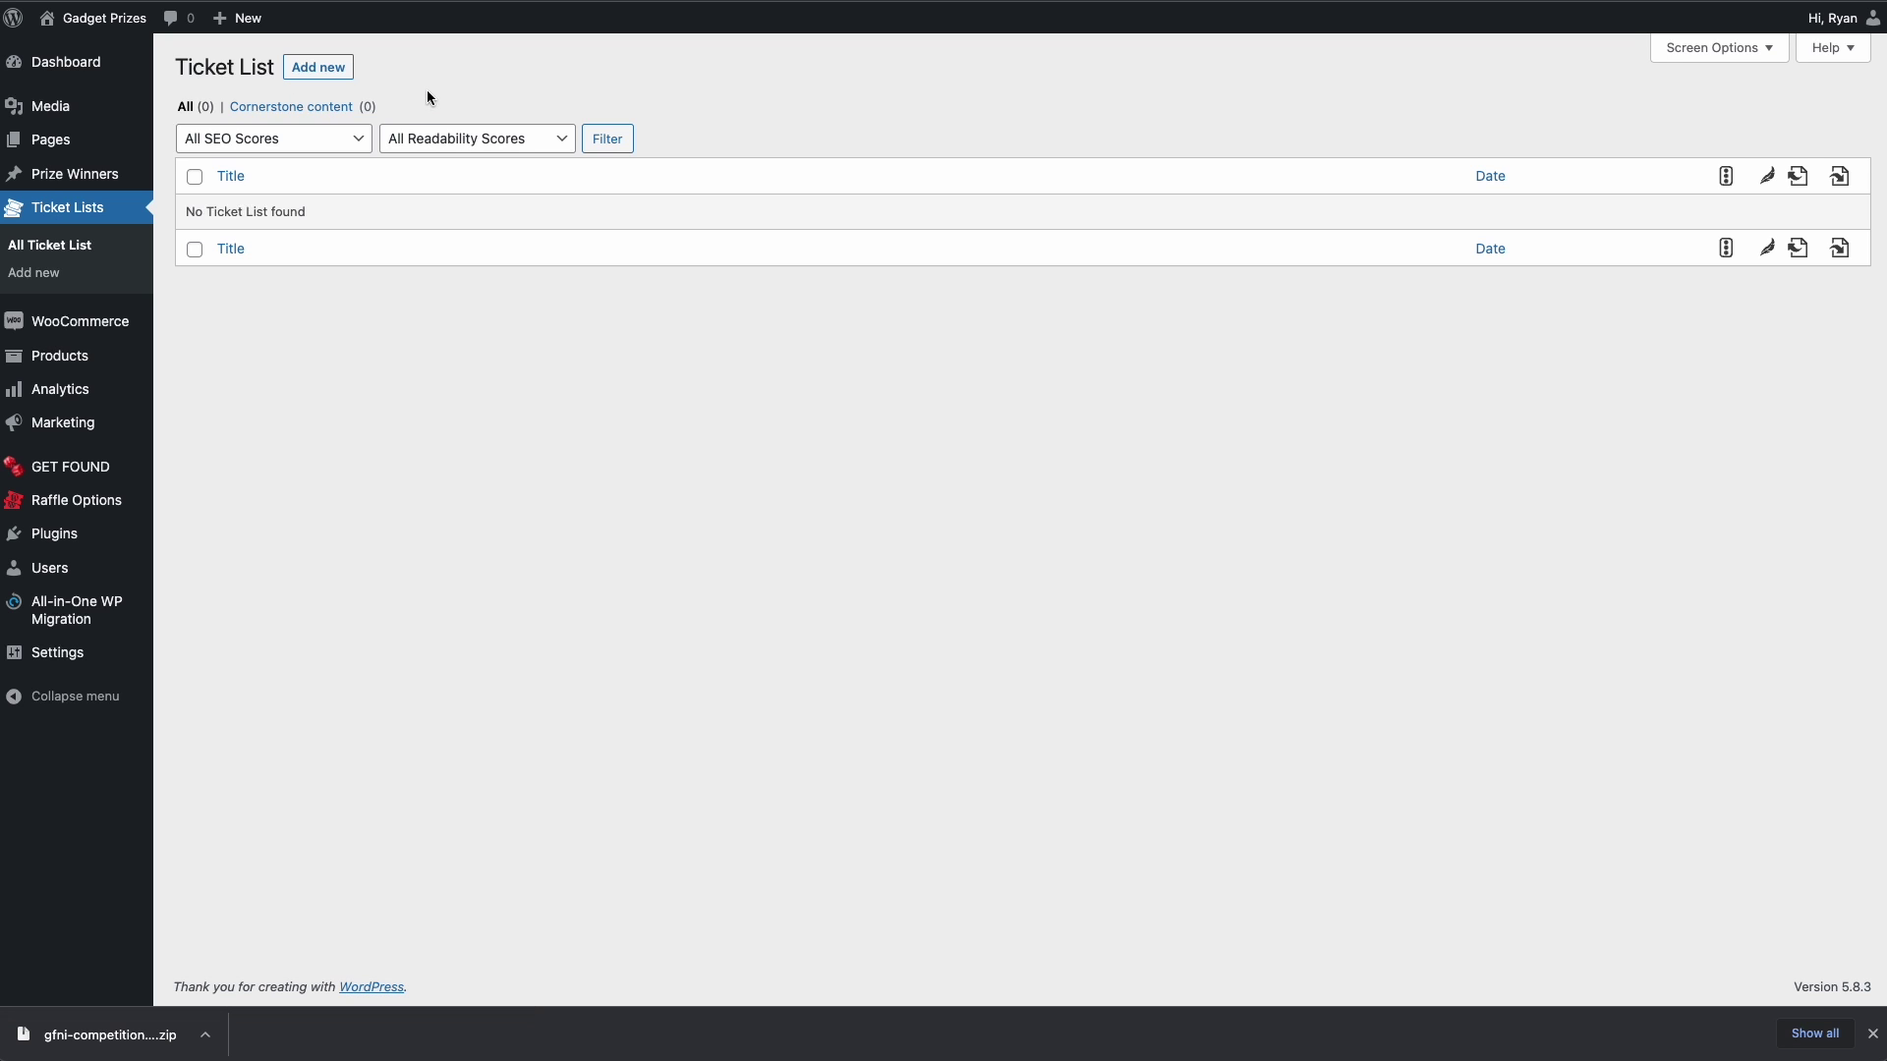
click(321, 71)
click(260, 116)
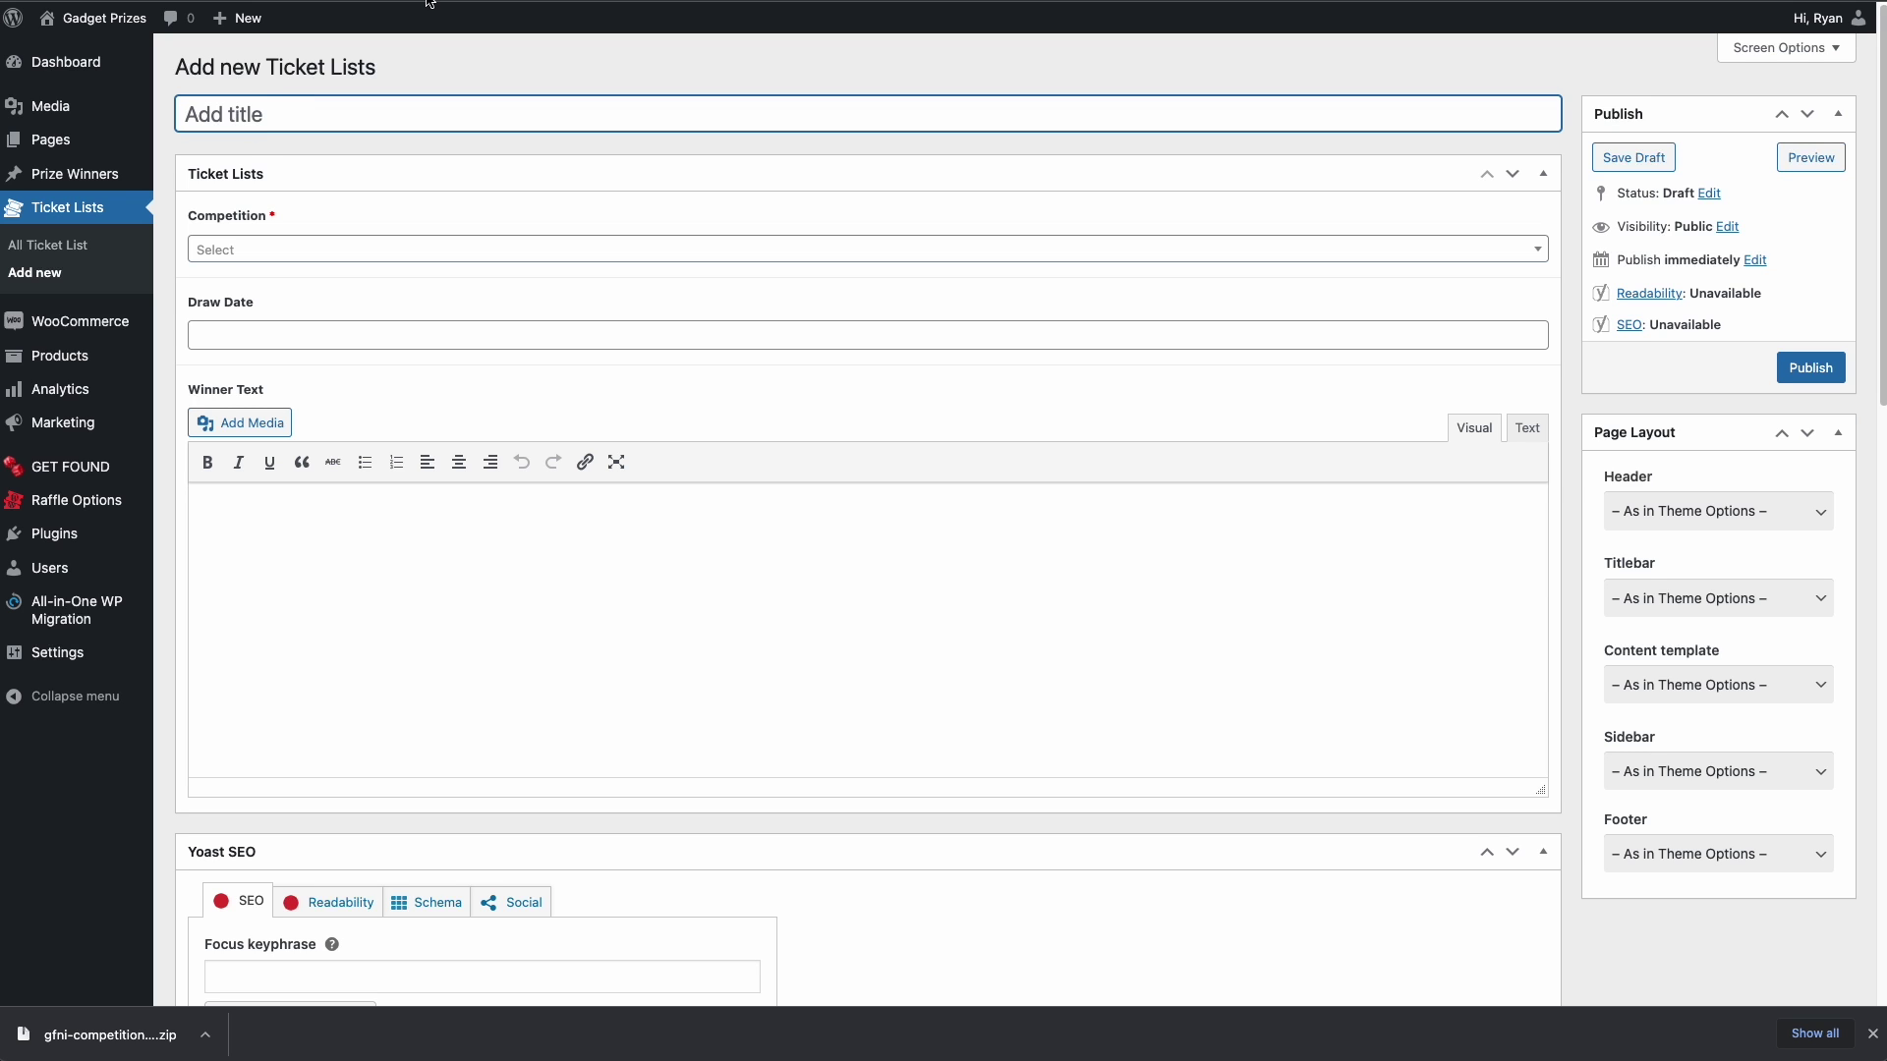
- Title the ticket list 'iPhone Ticket List', choose iPhone 13 Pro Max, set draw date January 19
text(iPhone Ticket List)
click(255, 251)
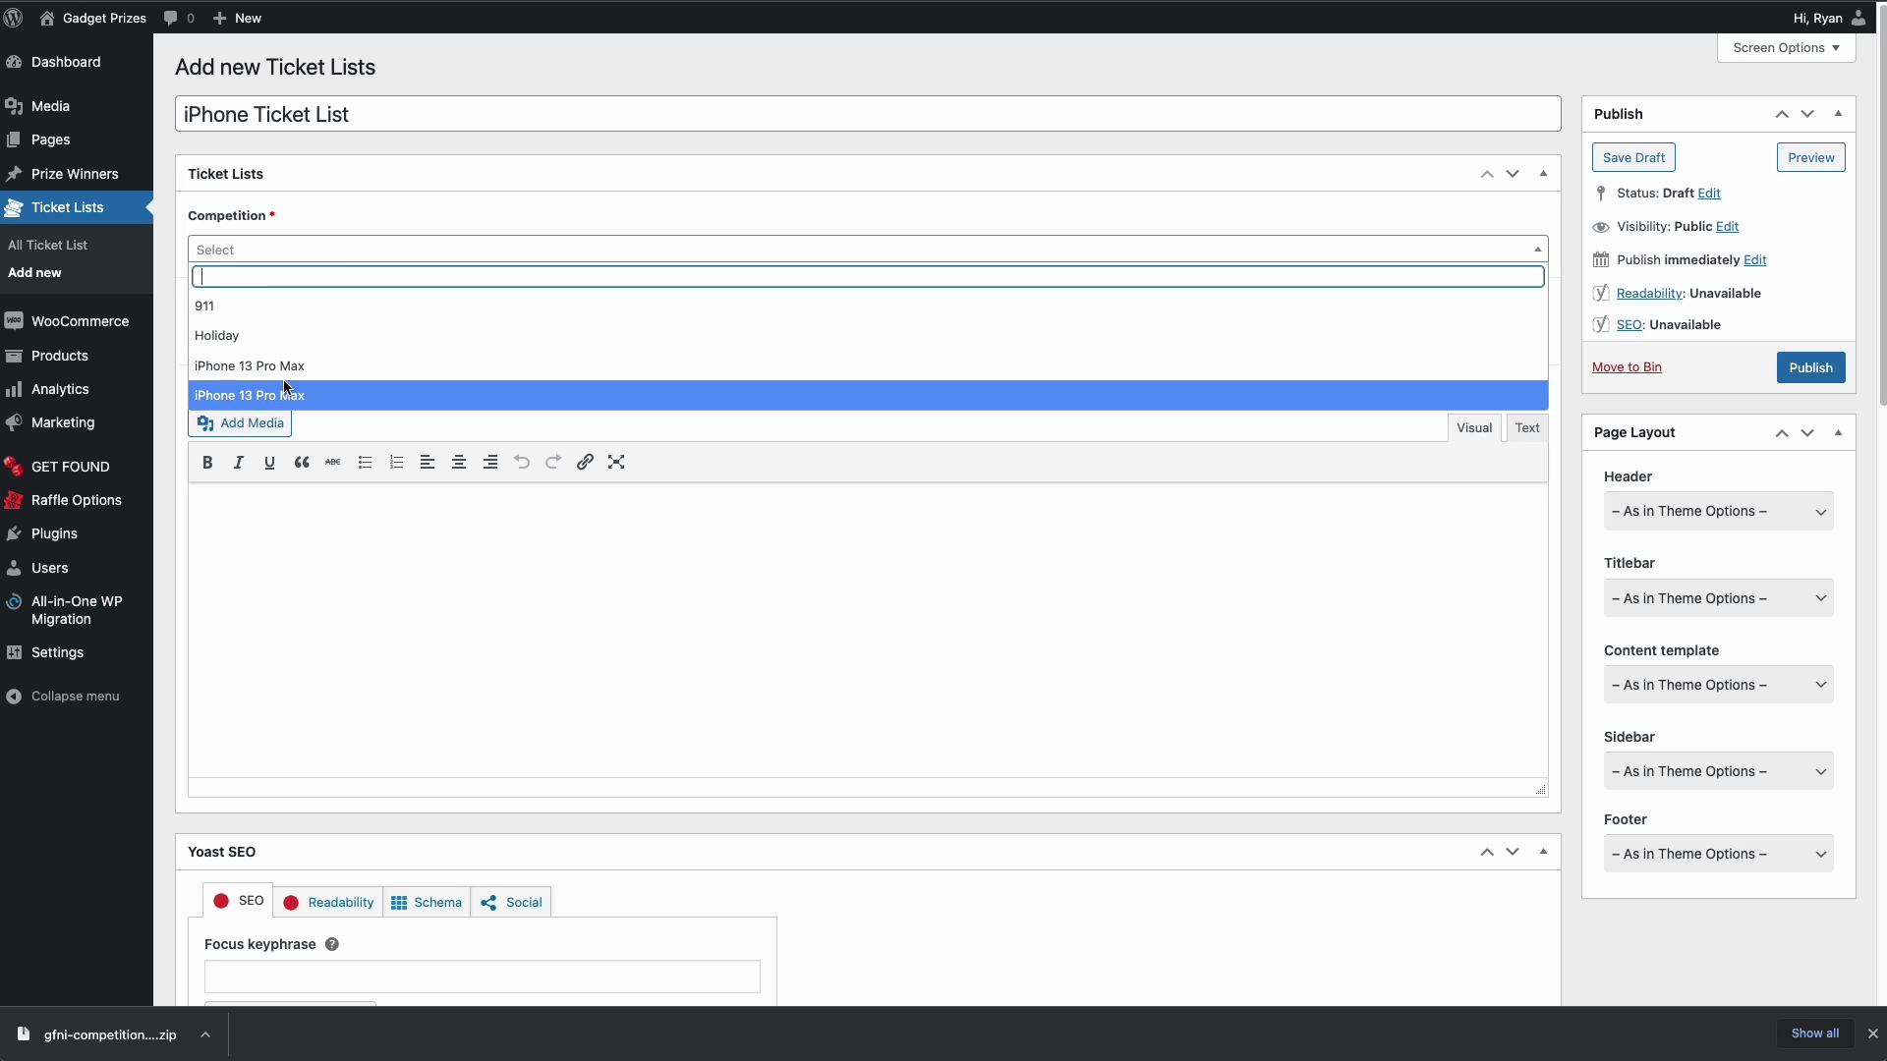
click(317, 366)
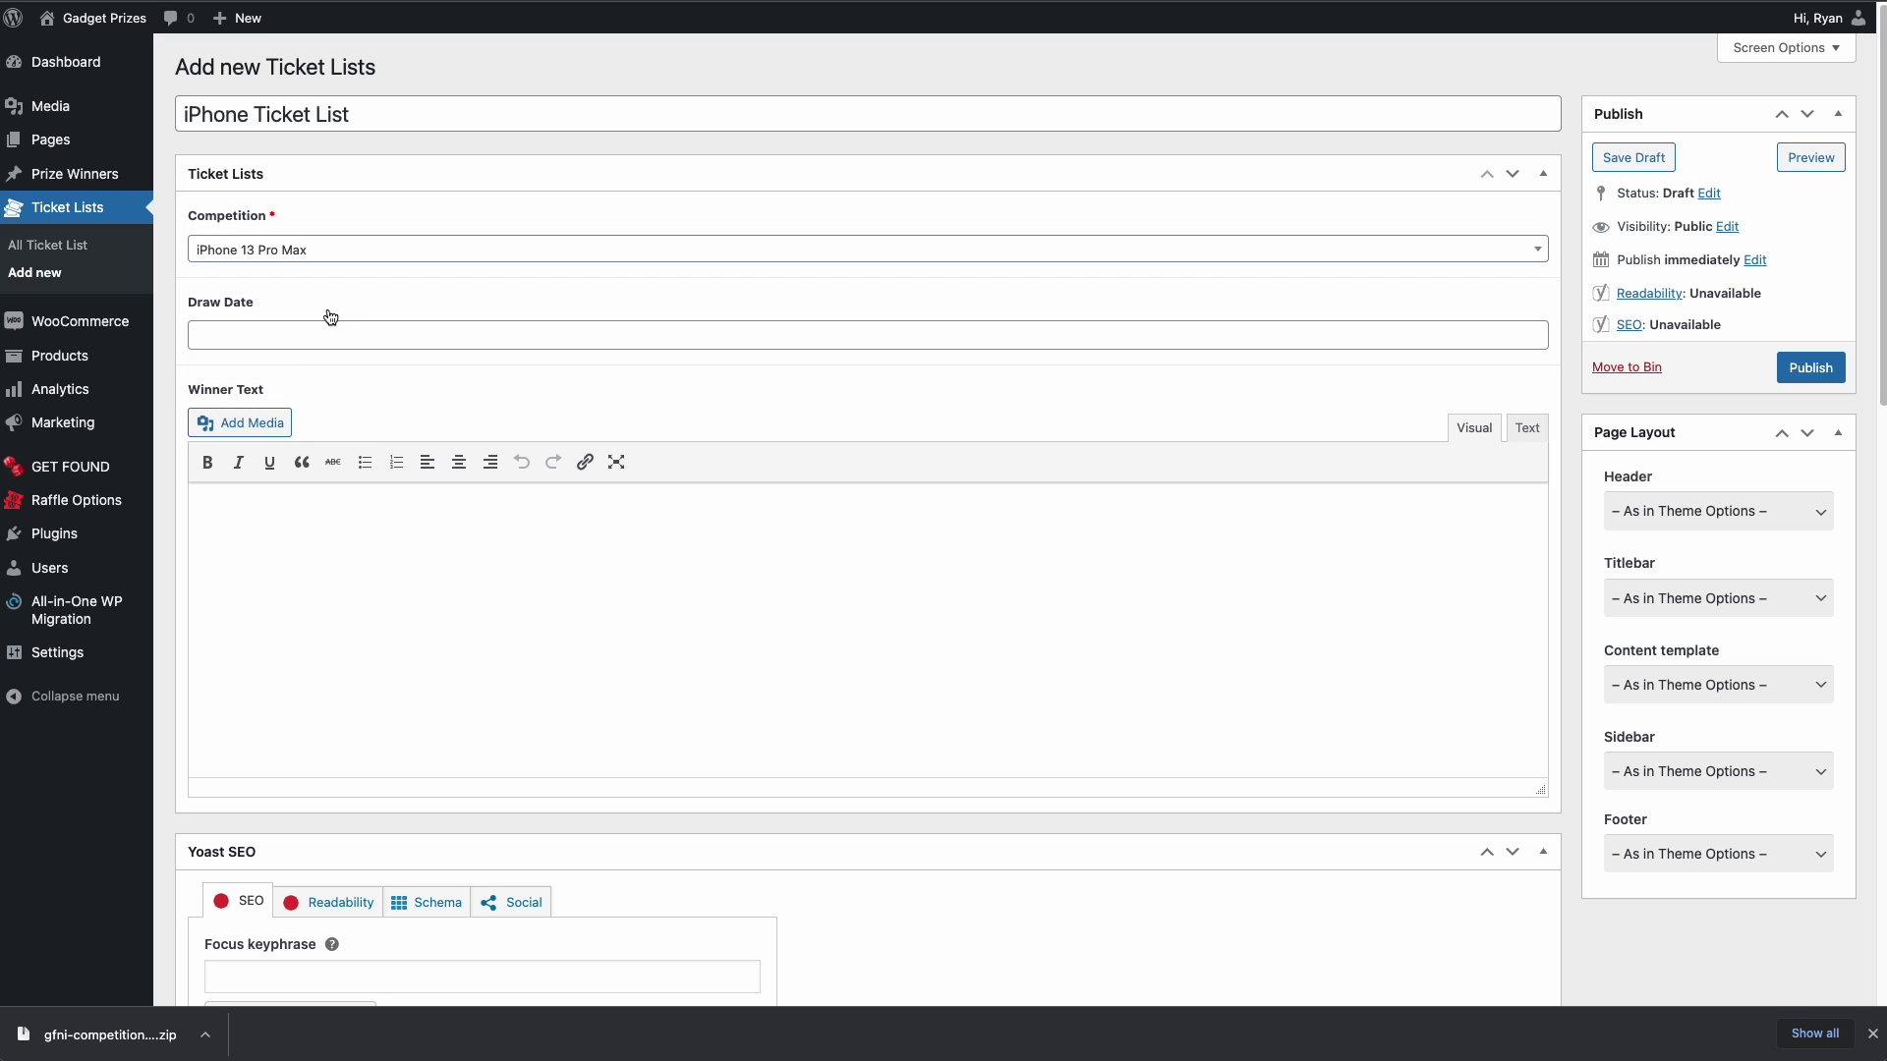
click(269, 336)
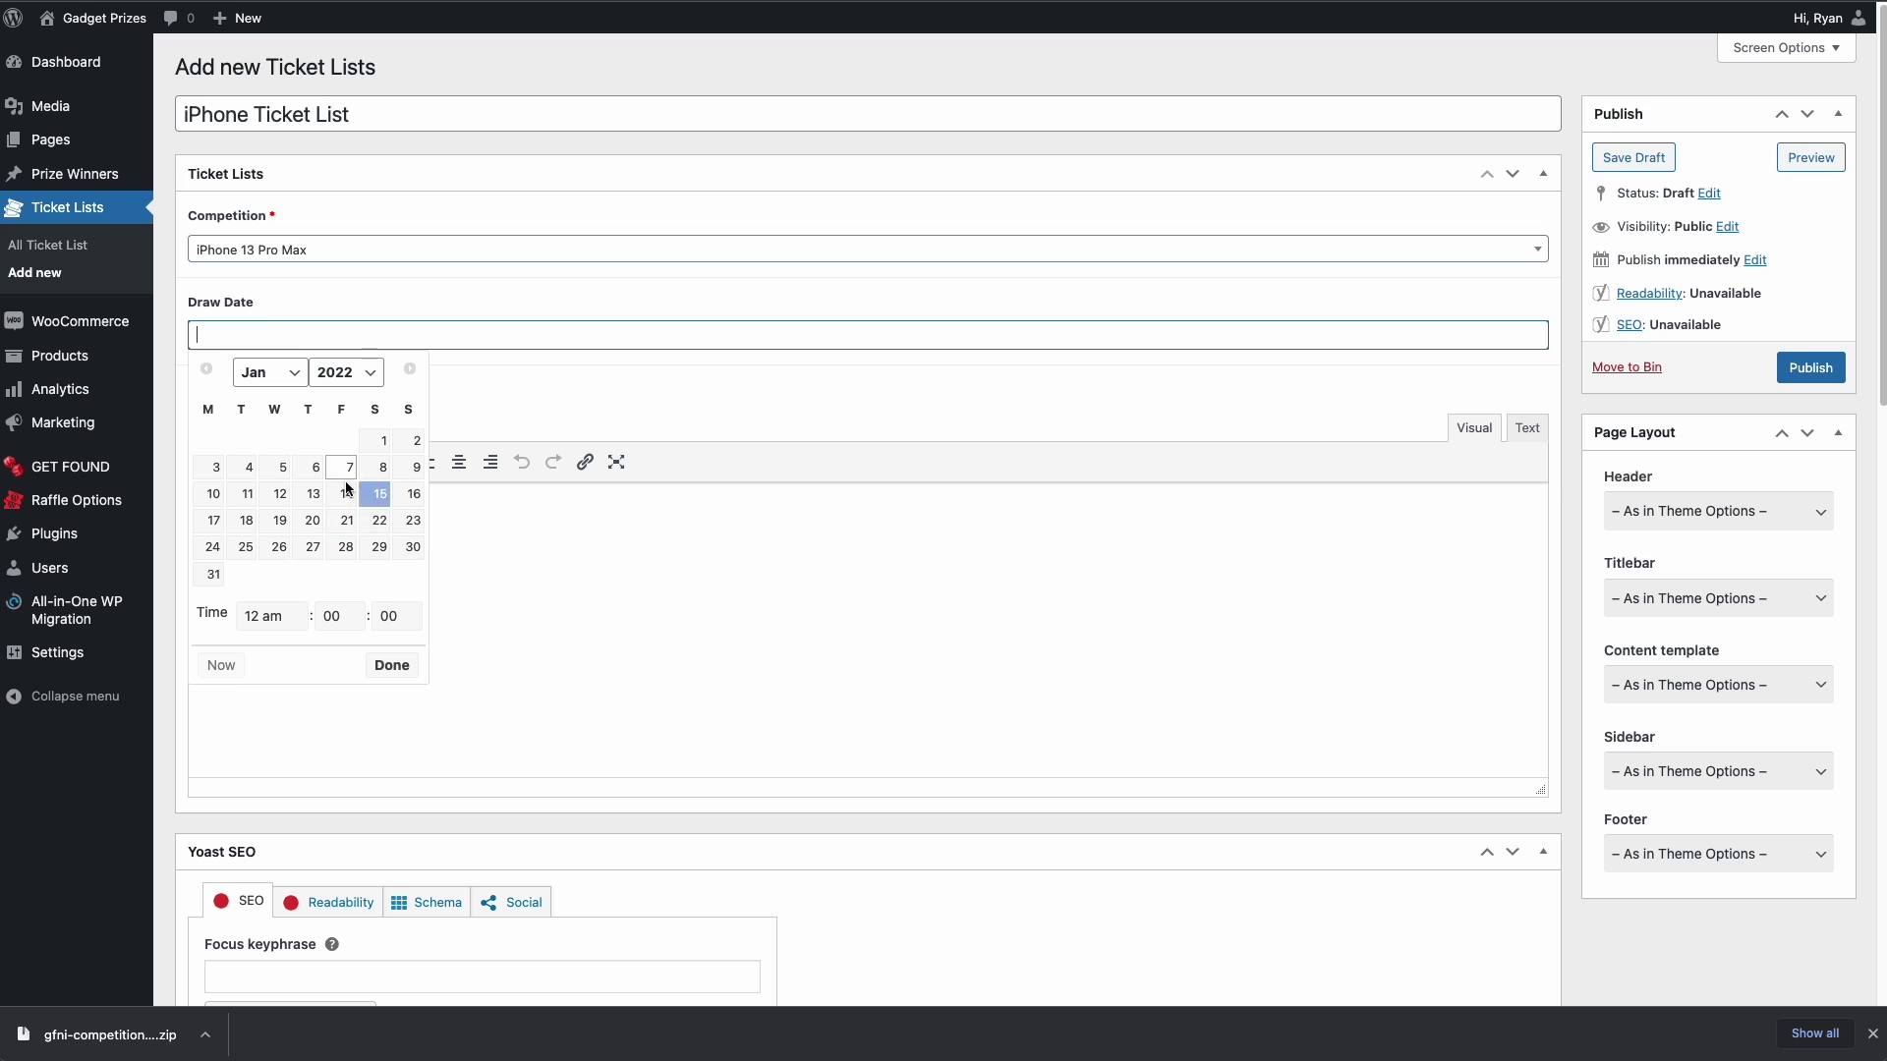
click(280, 520)
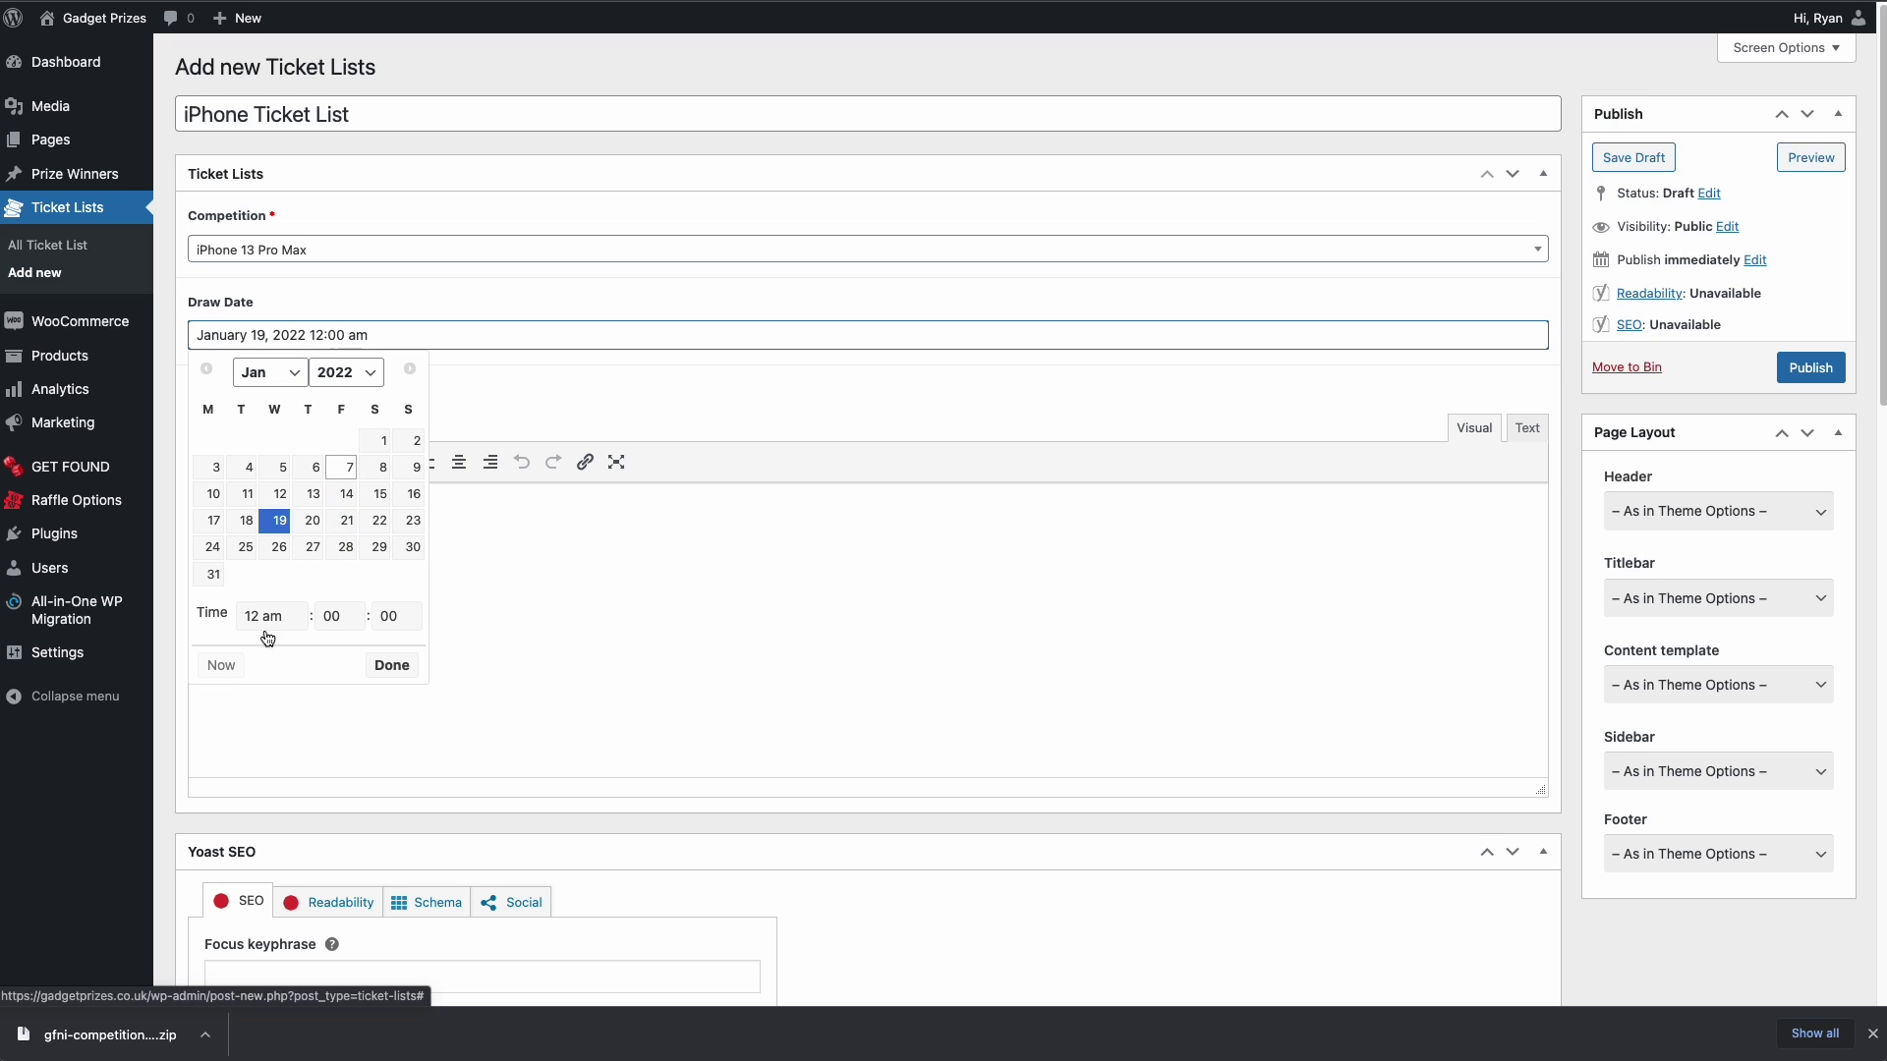
click(390, 665)
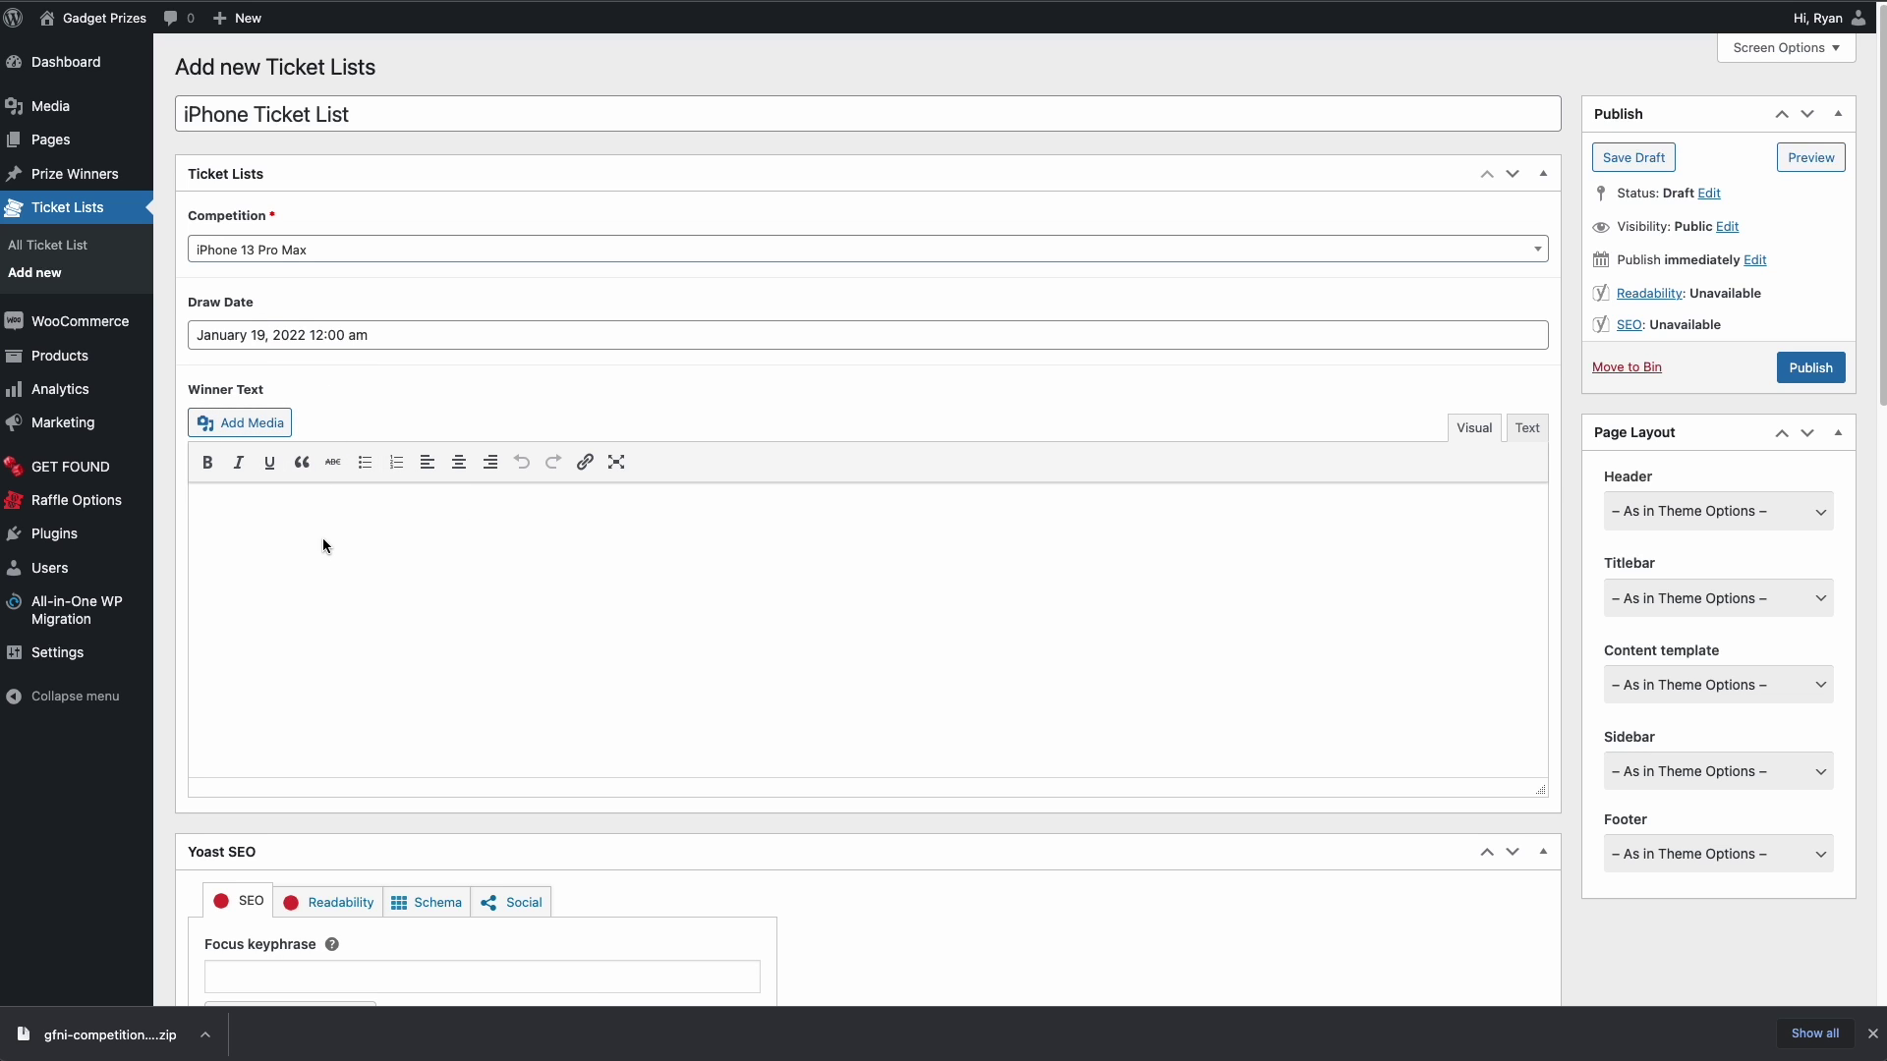
- Enter 'Add Winners Text Here' as winner text and publish the ticket list
click(272, 542)
text(Add Winners Text Here)
scroll(640, 609, down, 15)
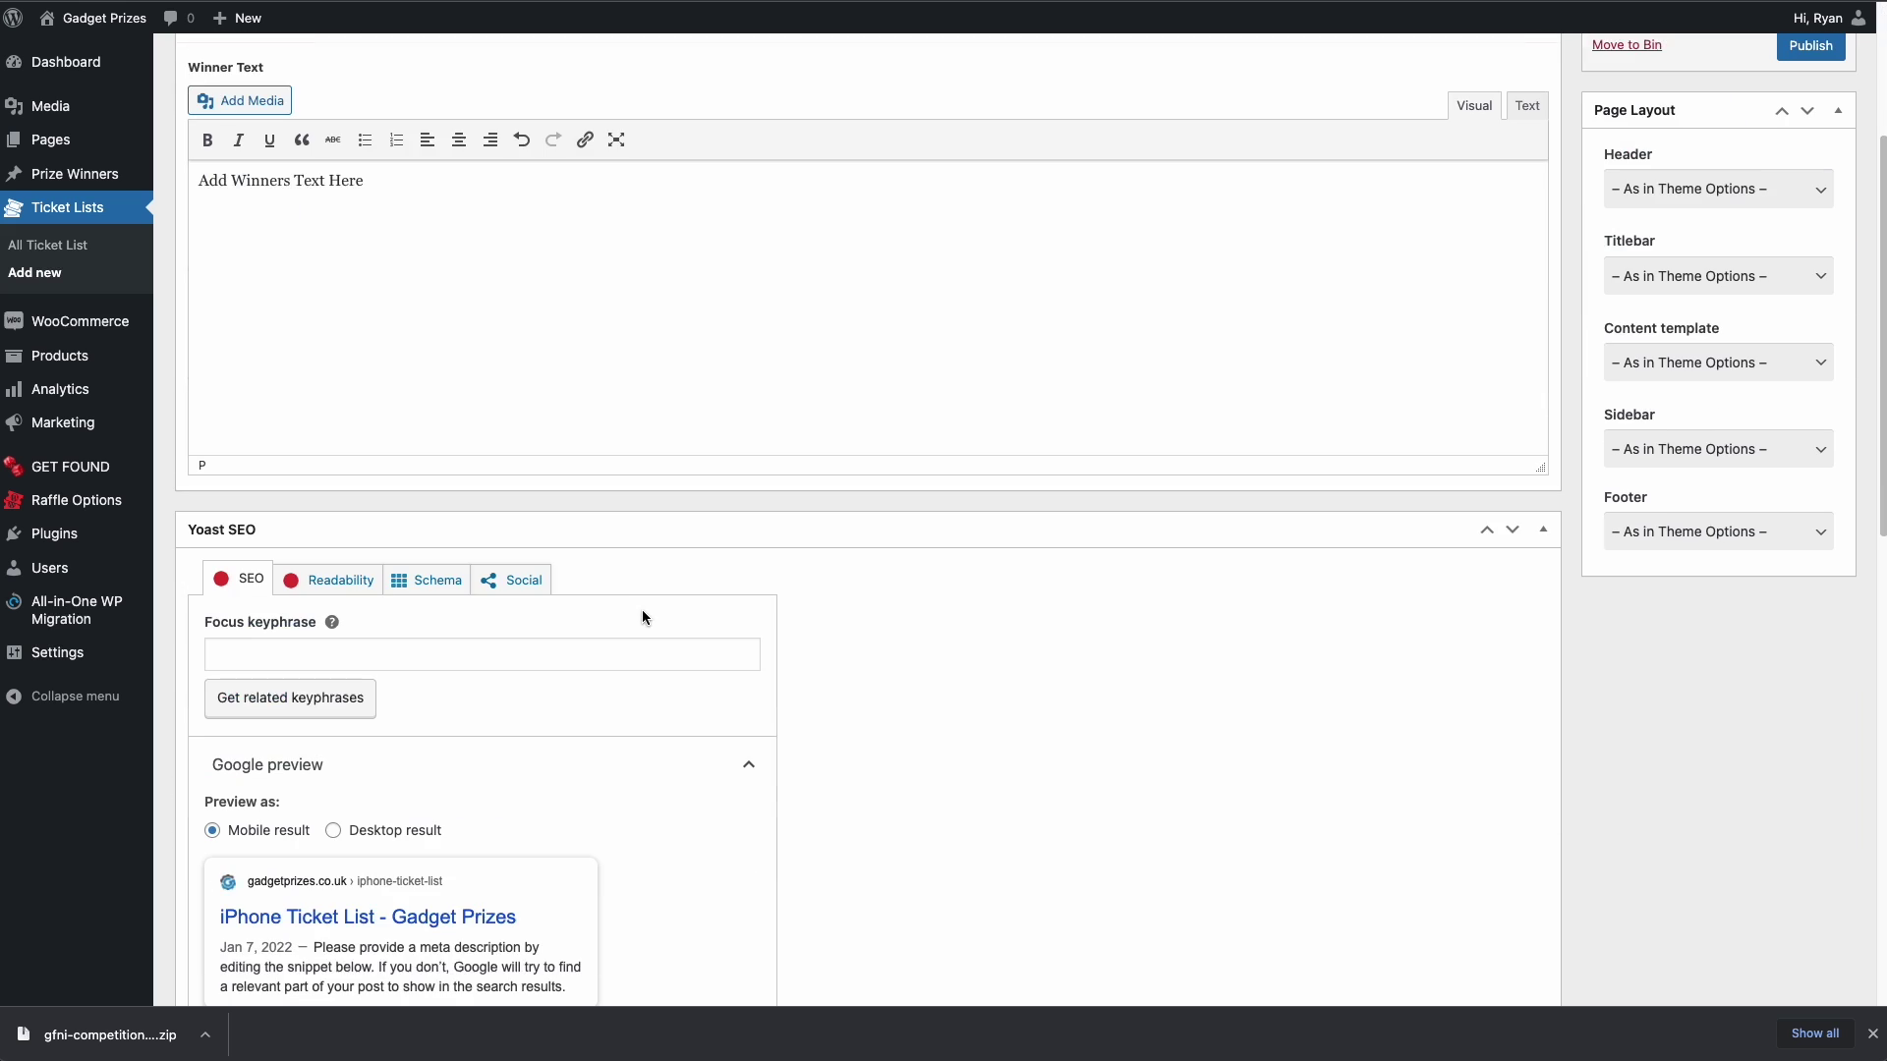
scroll(888, 536, up, 15)
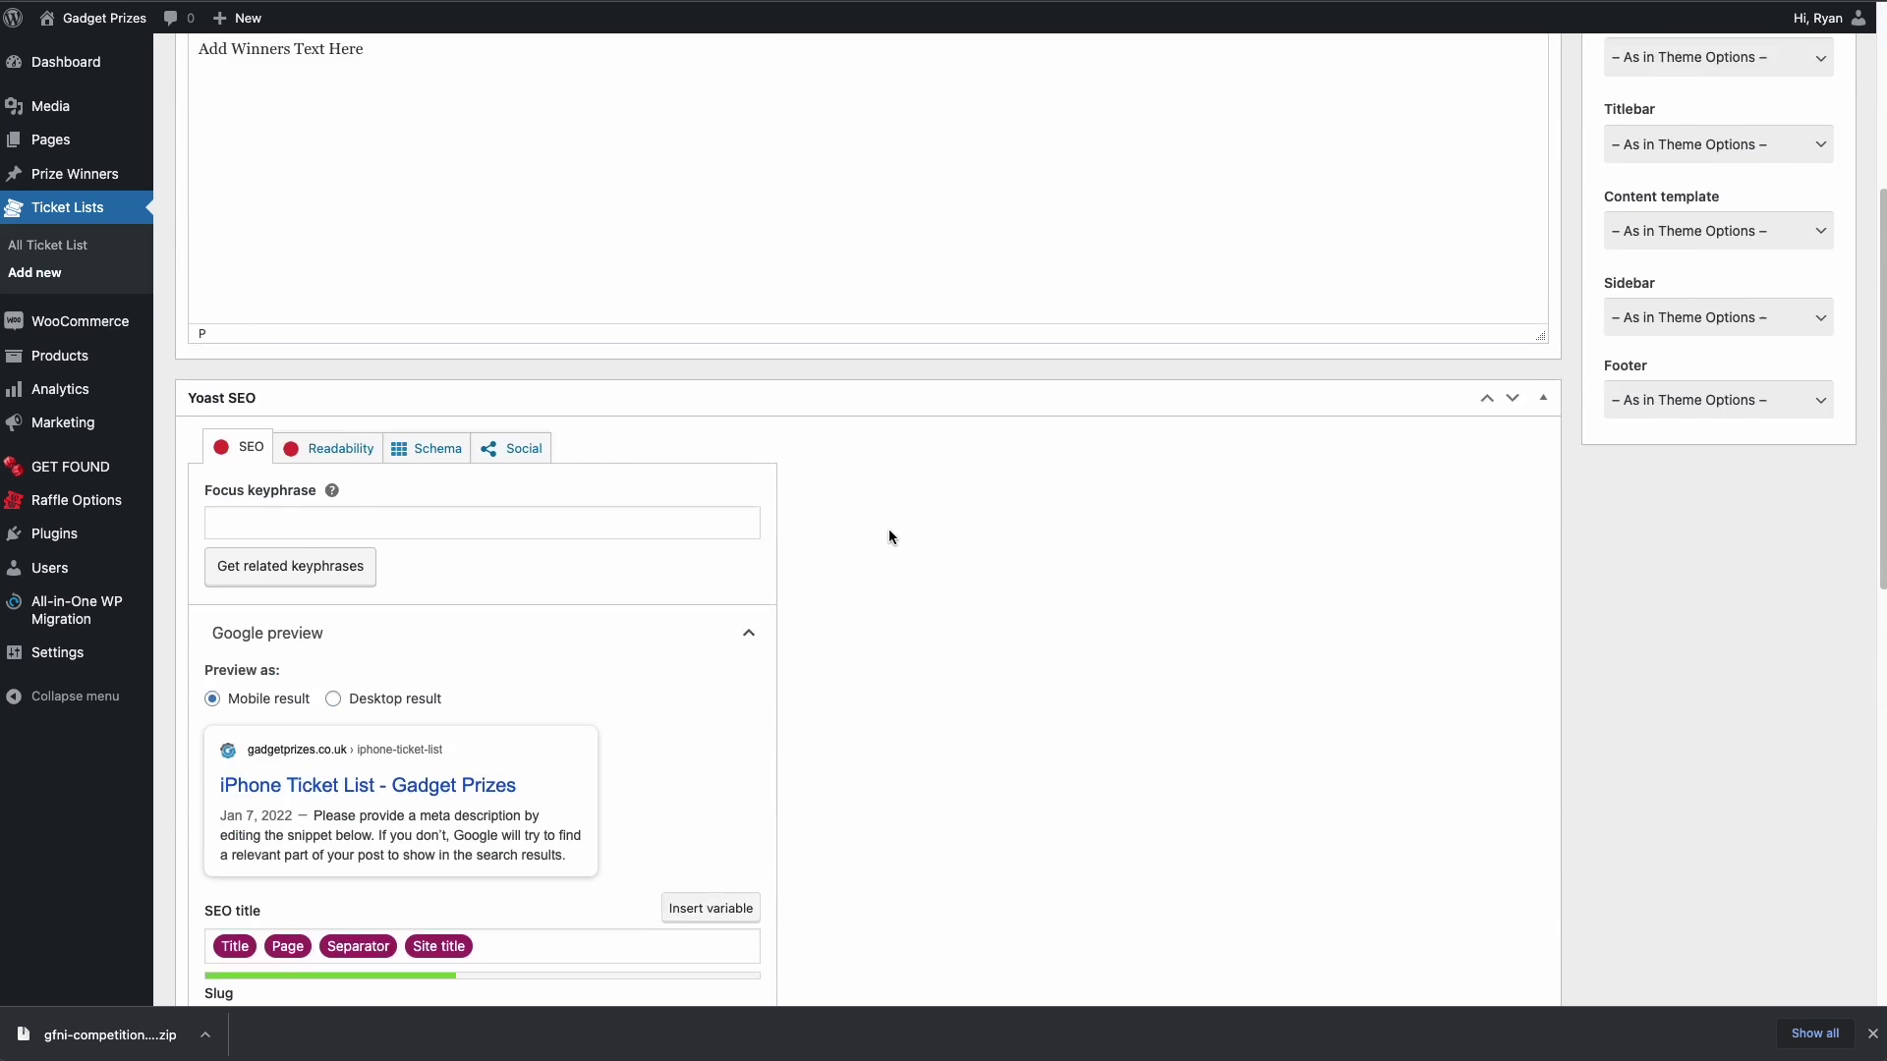
click(1543, 852)
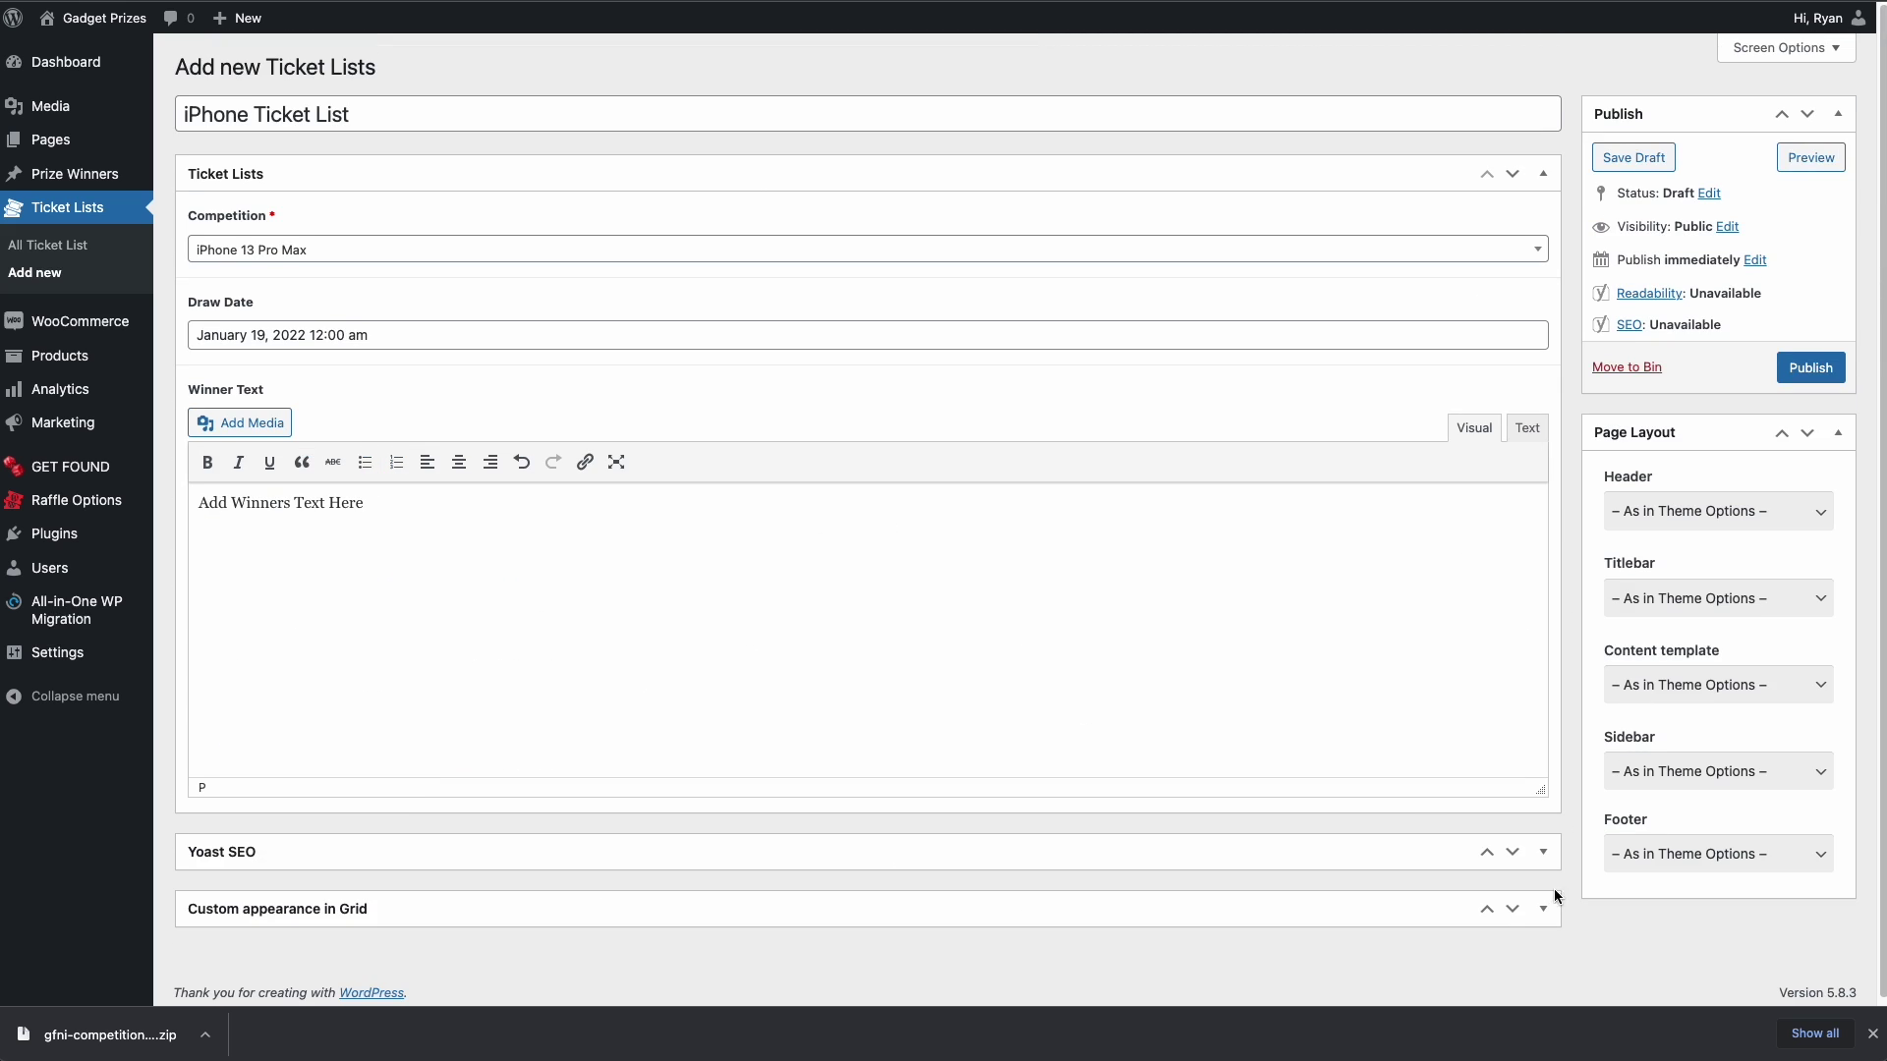
click(1780, 366)
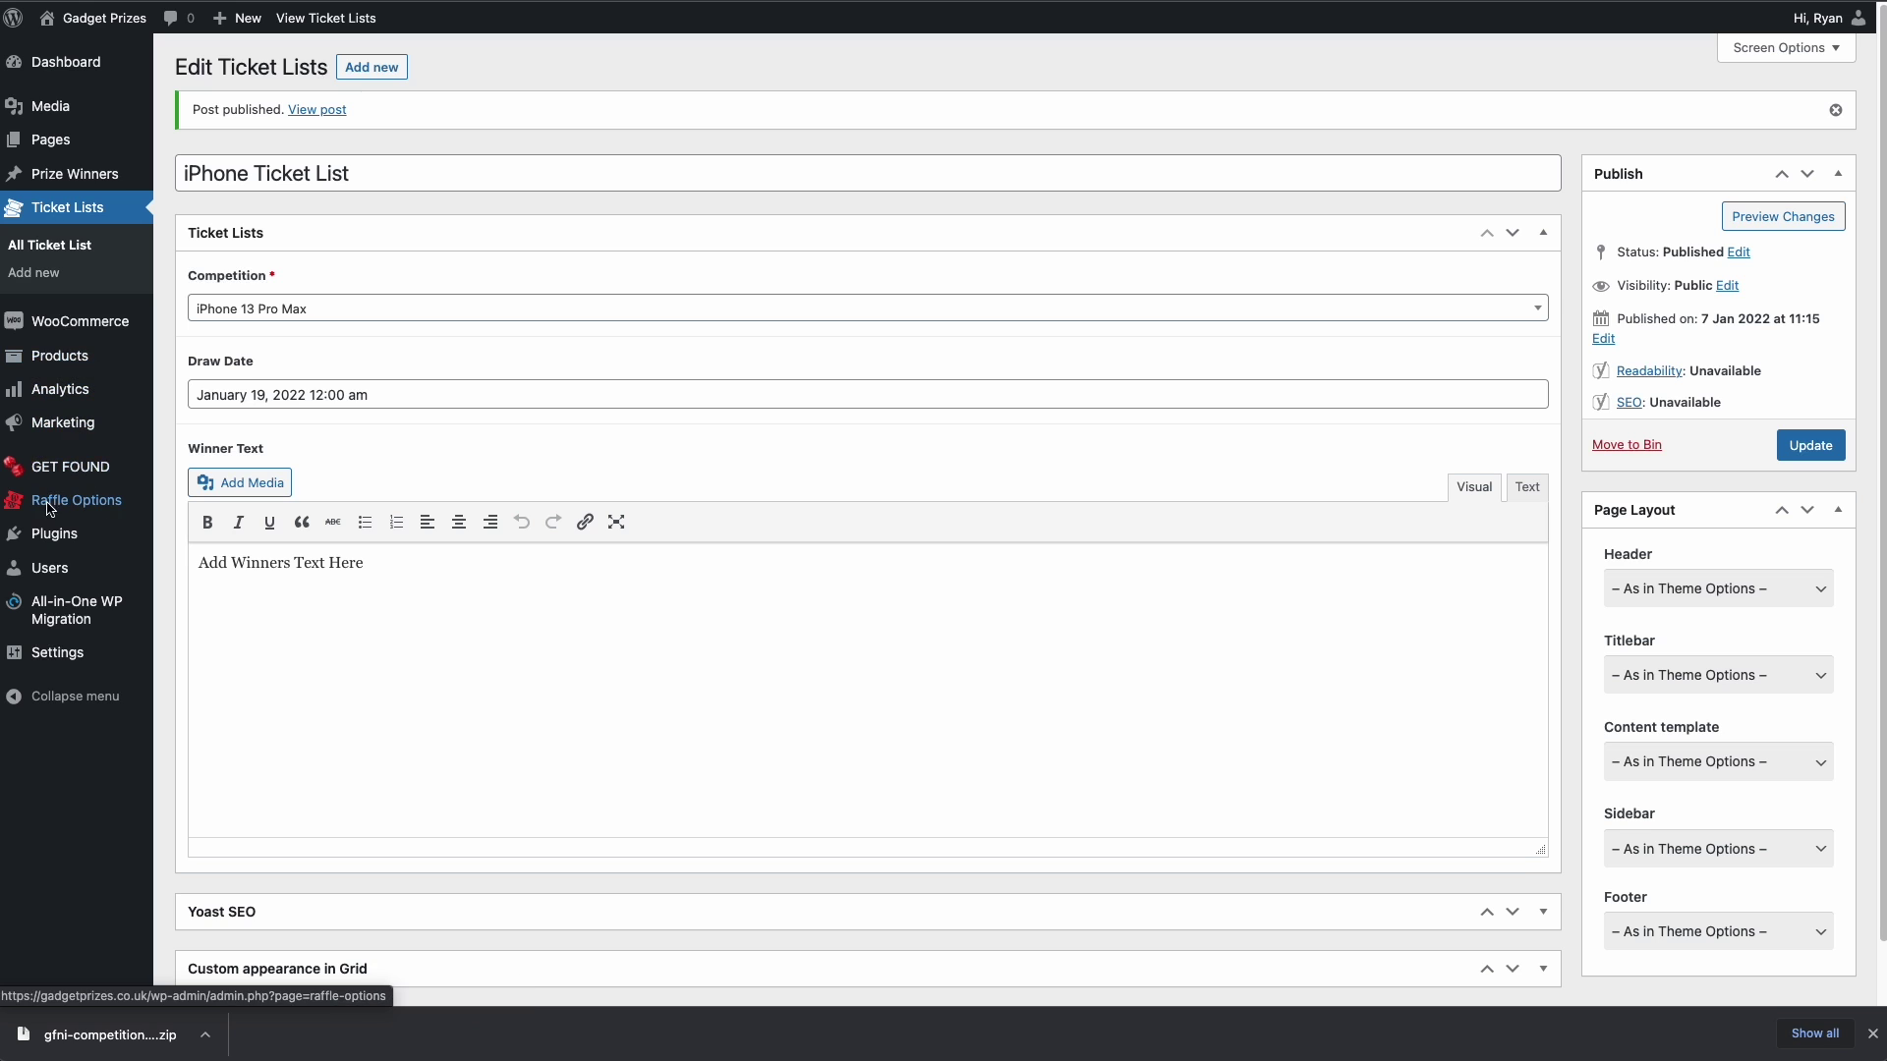
- In Raffle Options, untick Hide Unused Admin Menu Items and save
click(79, 501)
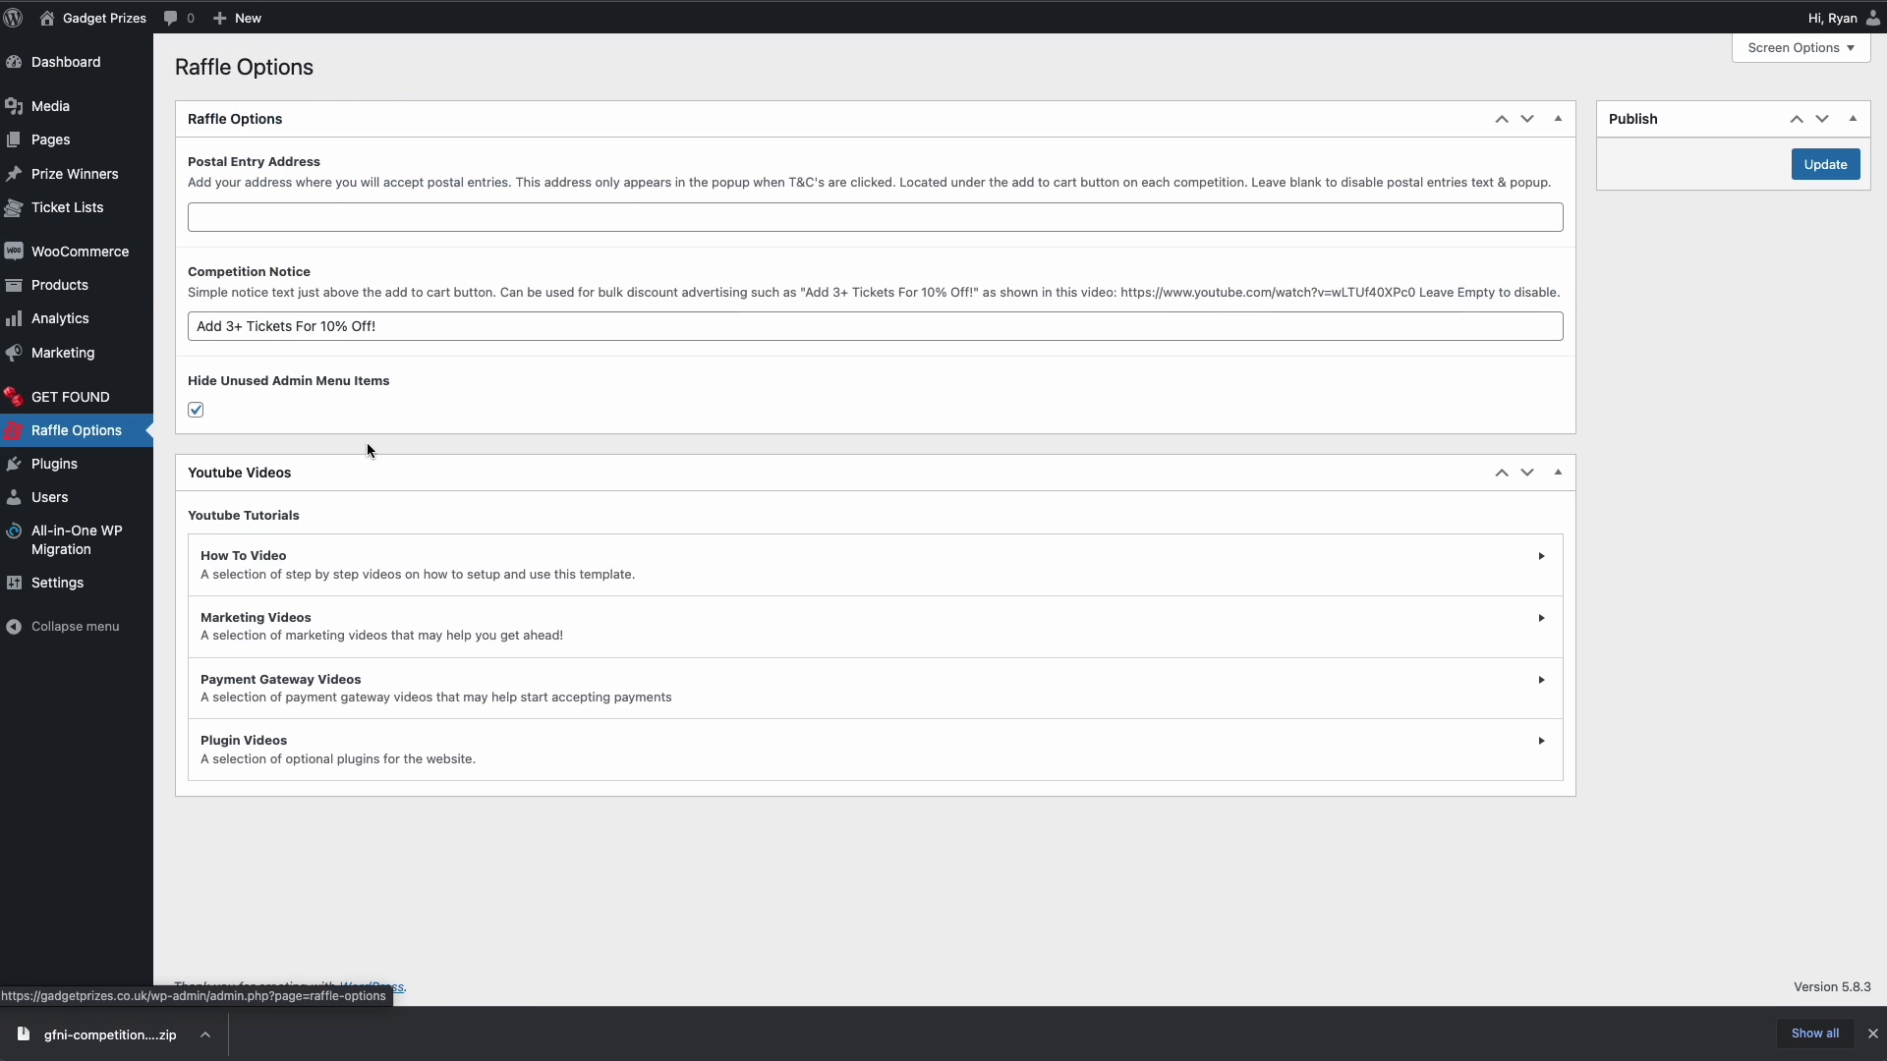
click(196, 409)
click(1825, 165)
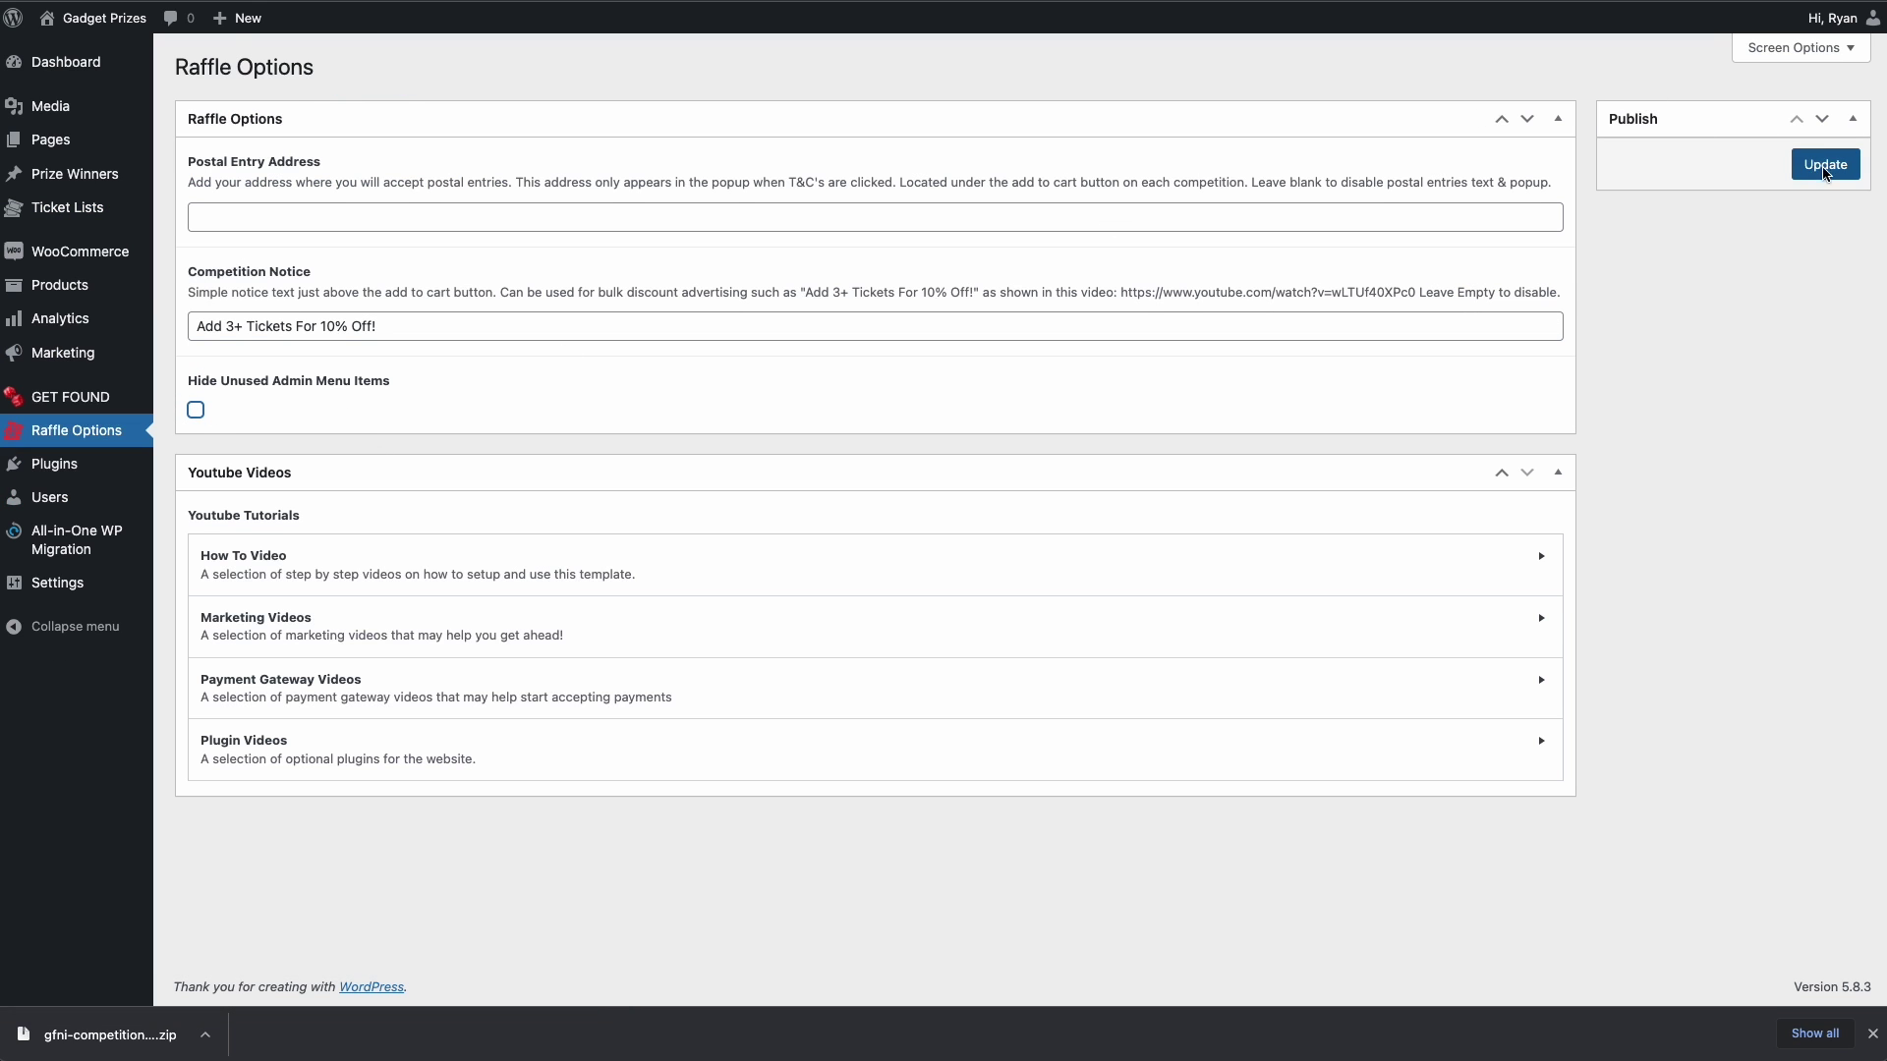
- Add the Entry Lists page to Menu 1, place it below Winners, and save the menu
mouse_move(69, 507)
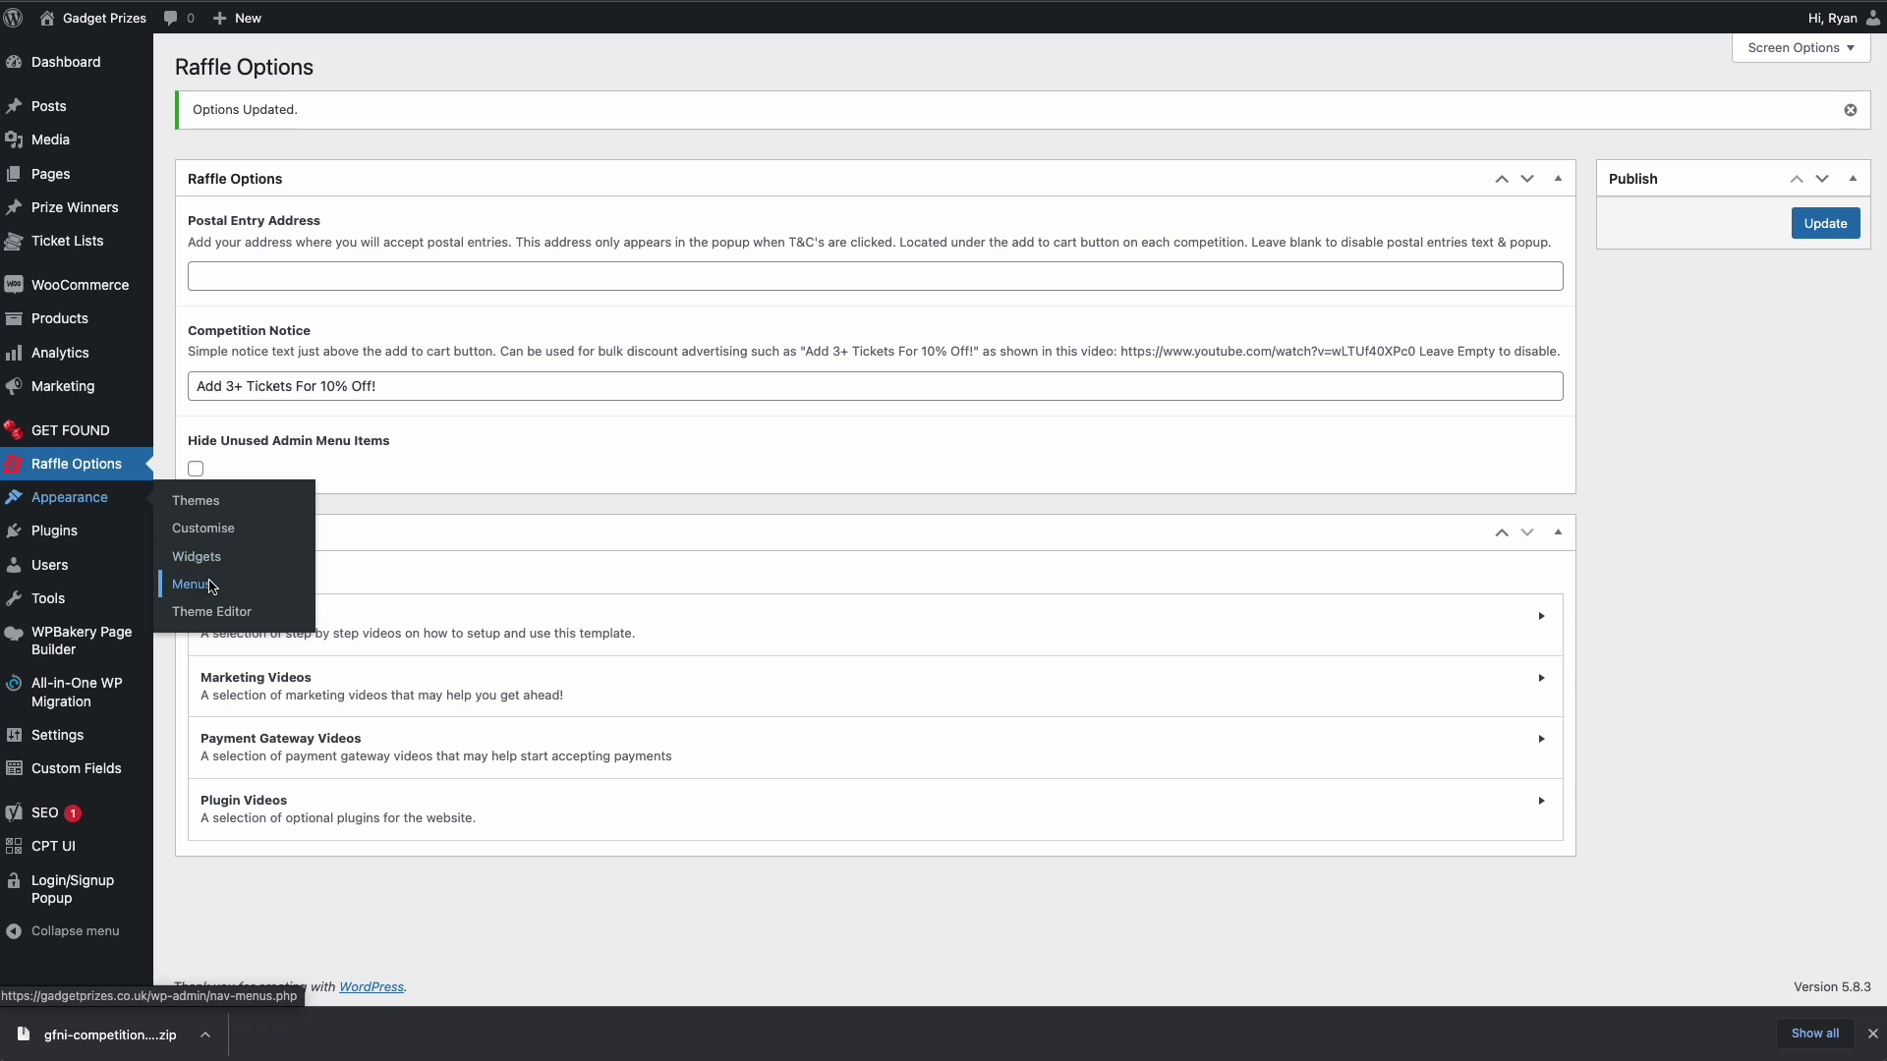
click(209, 586)
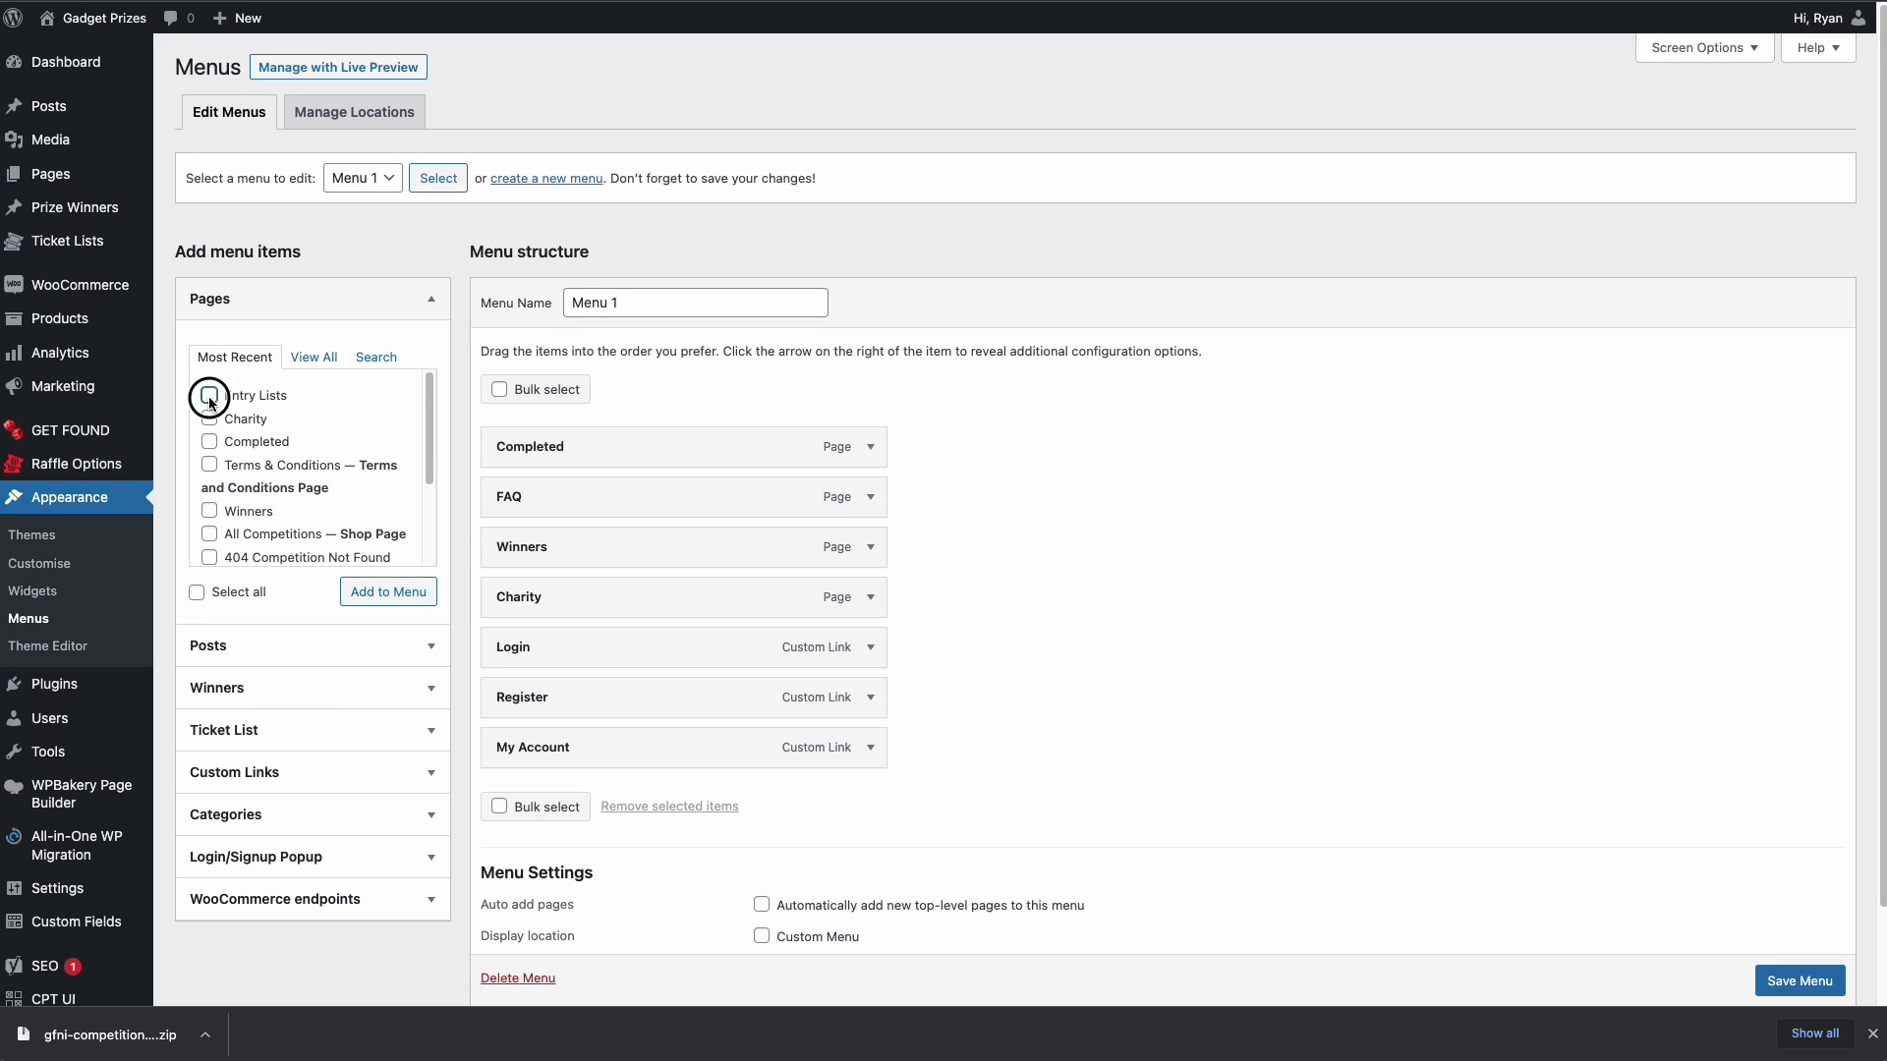
click(209, 396)
click(398, 594)
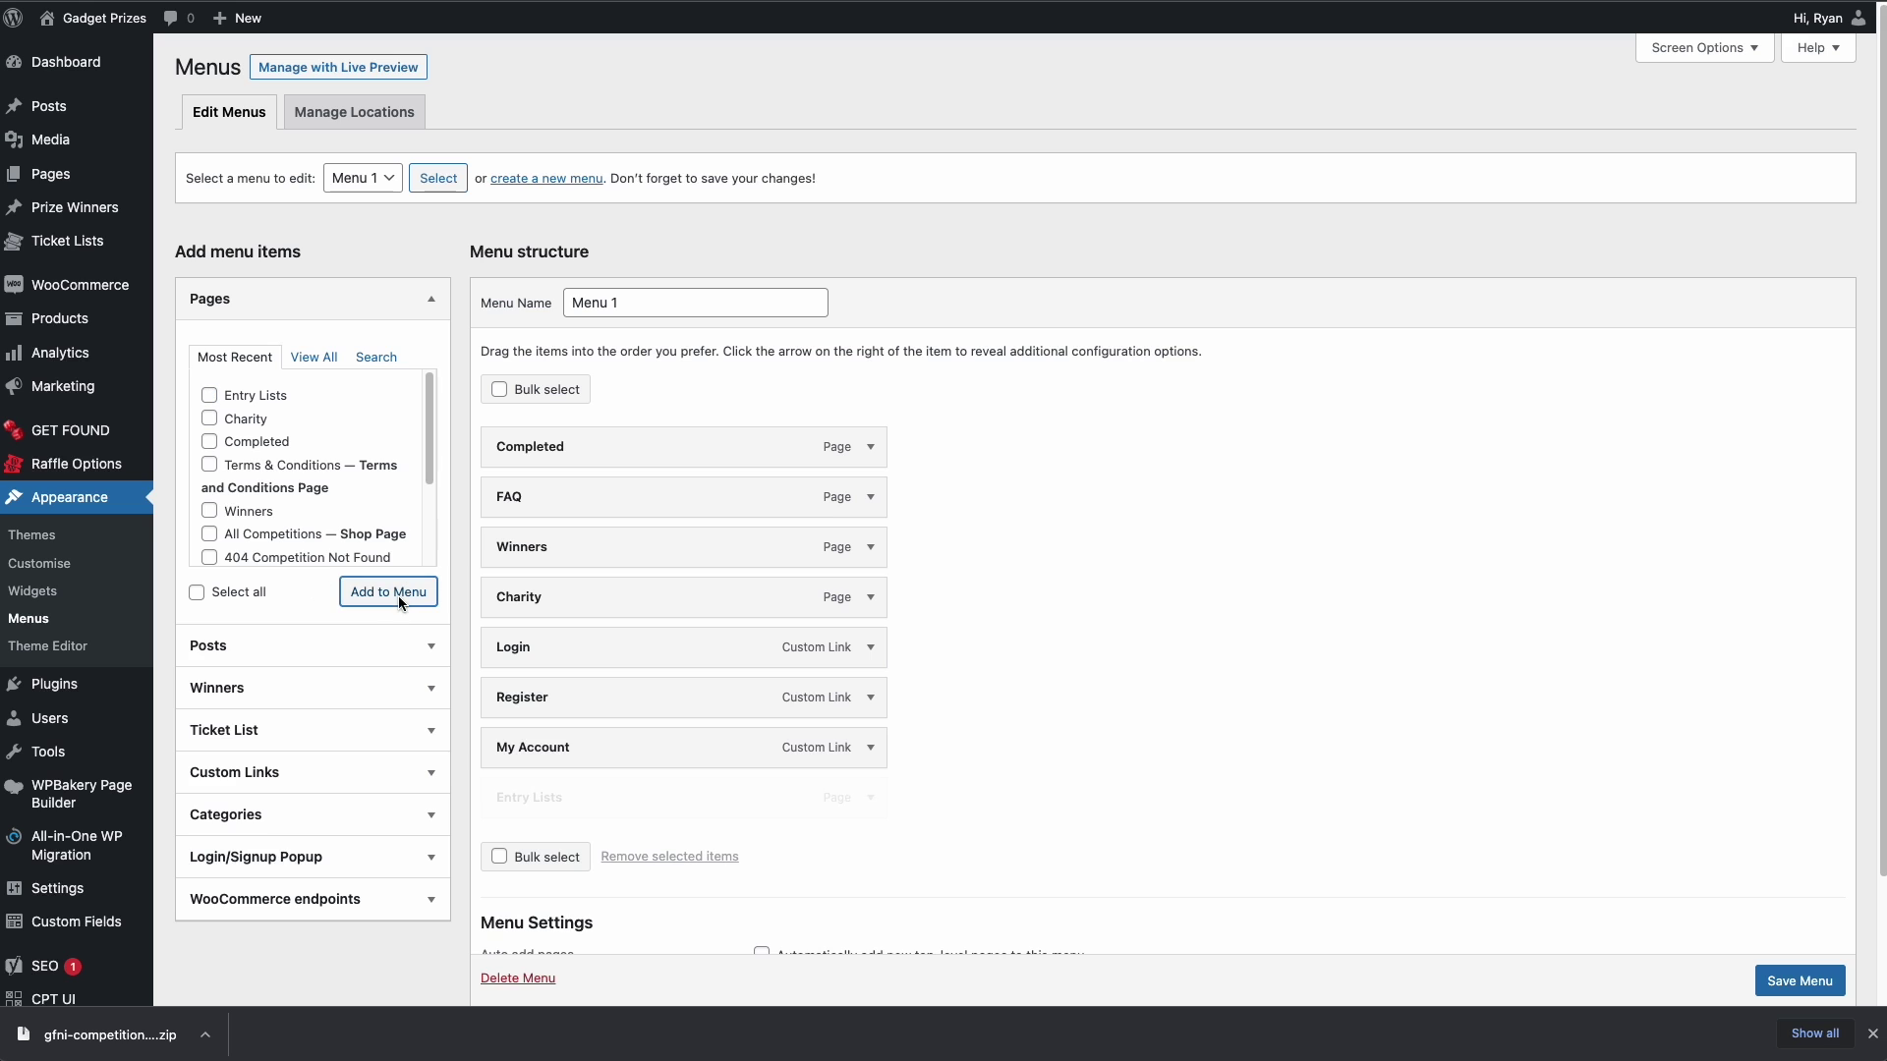
drag(568, 802, 560, 596)
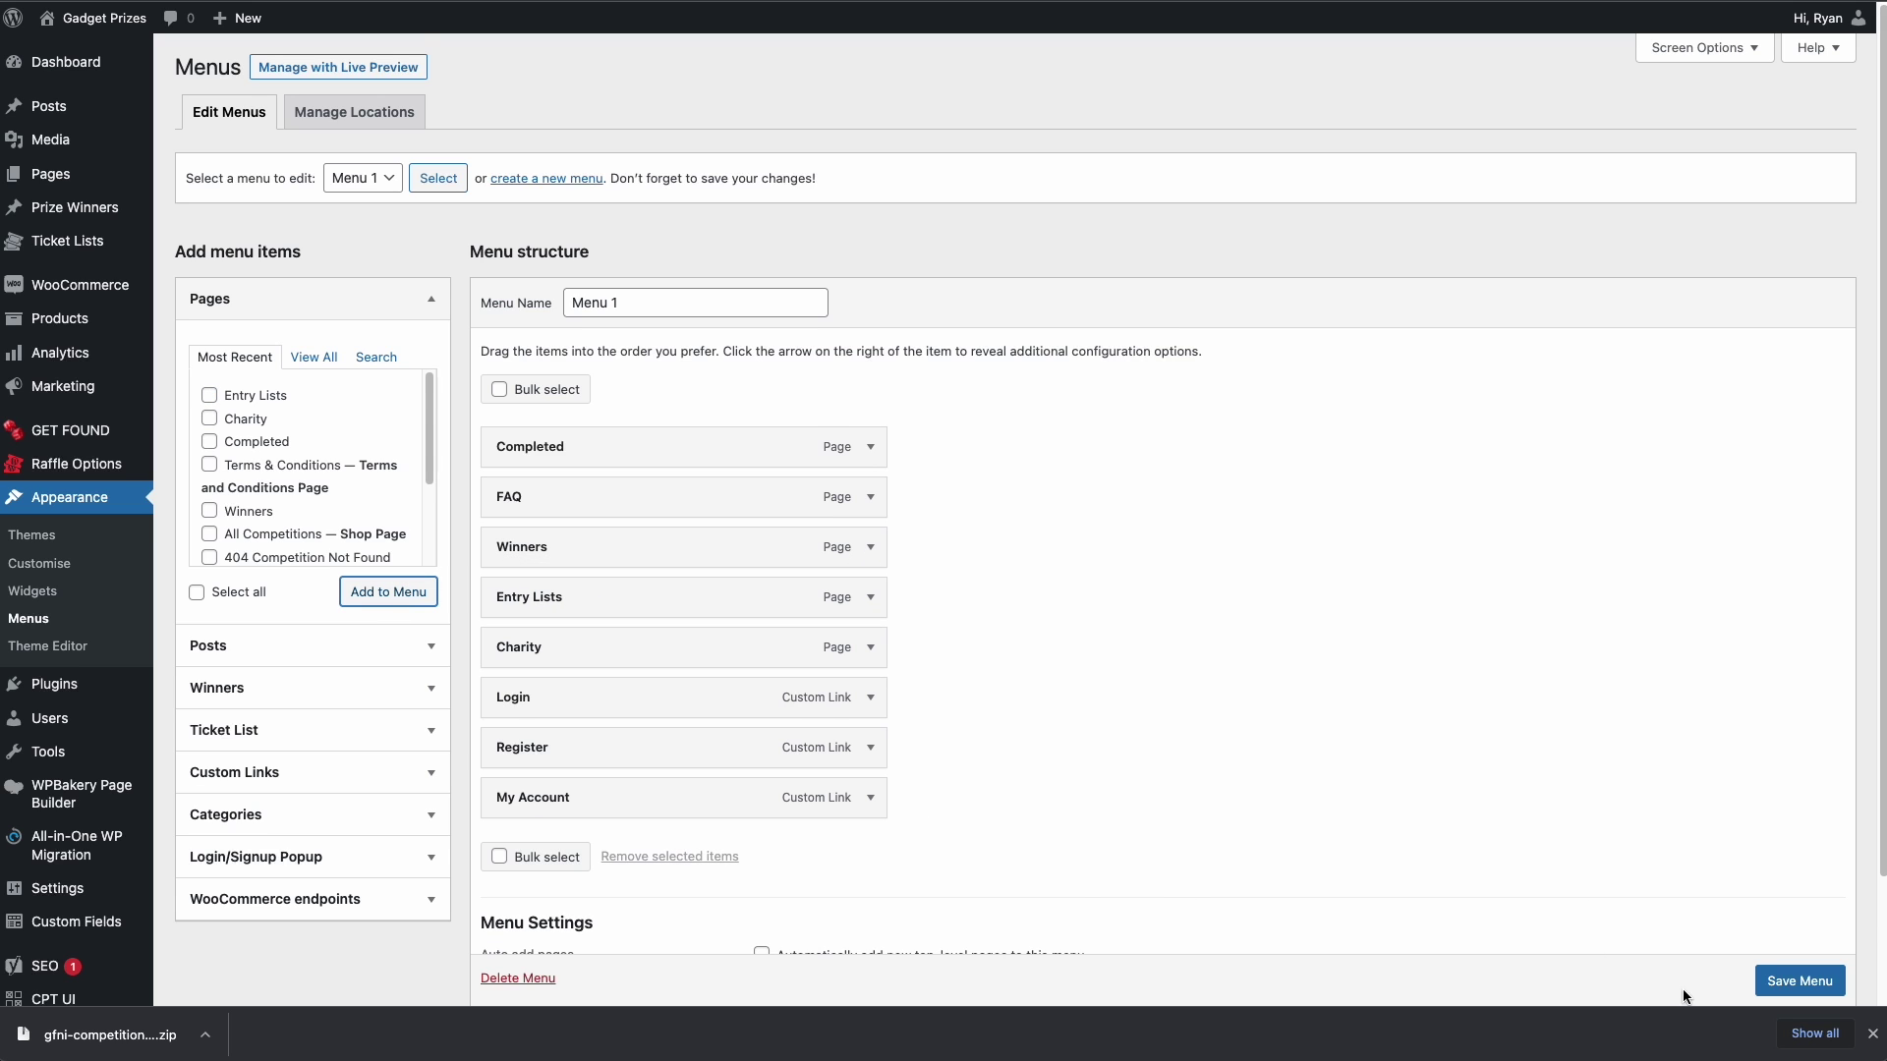
click(1780, 982)
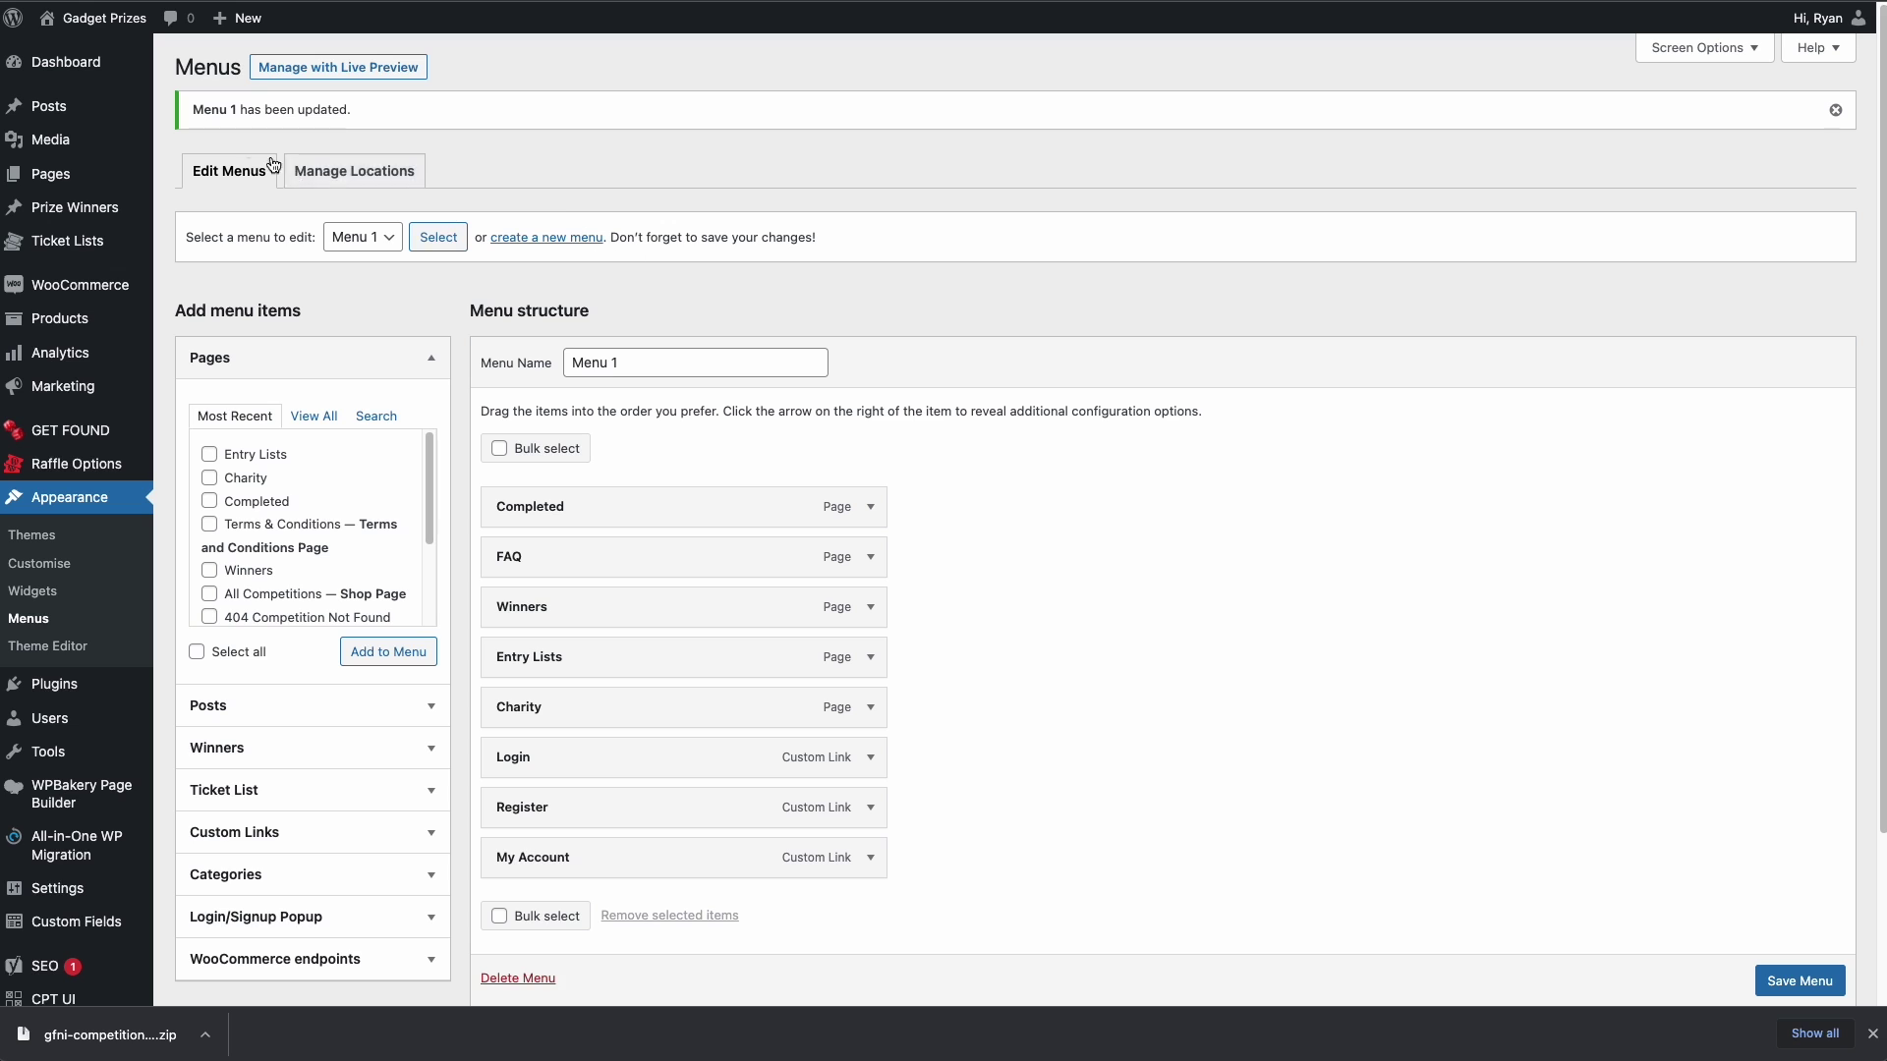
click(76, 51)
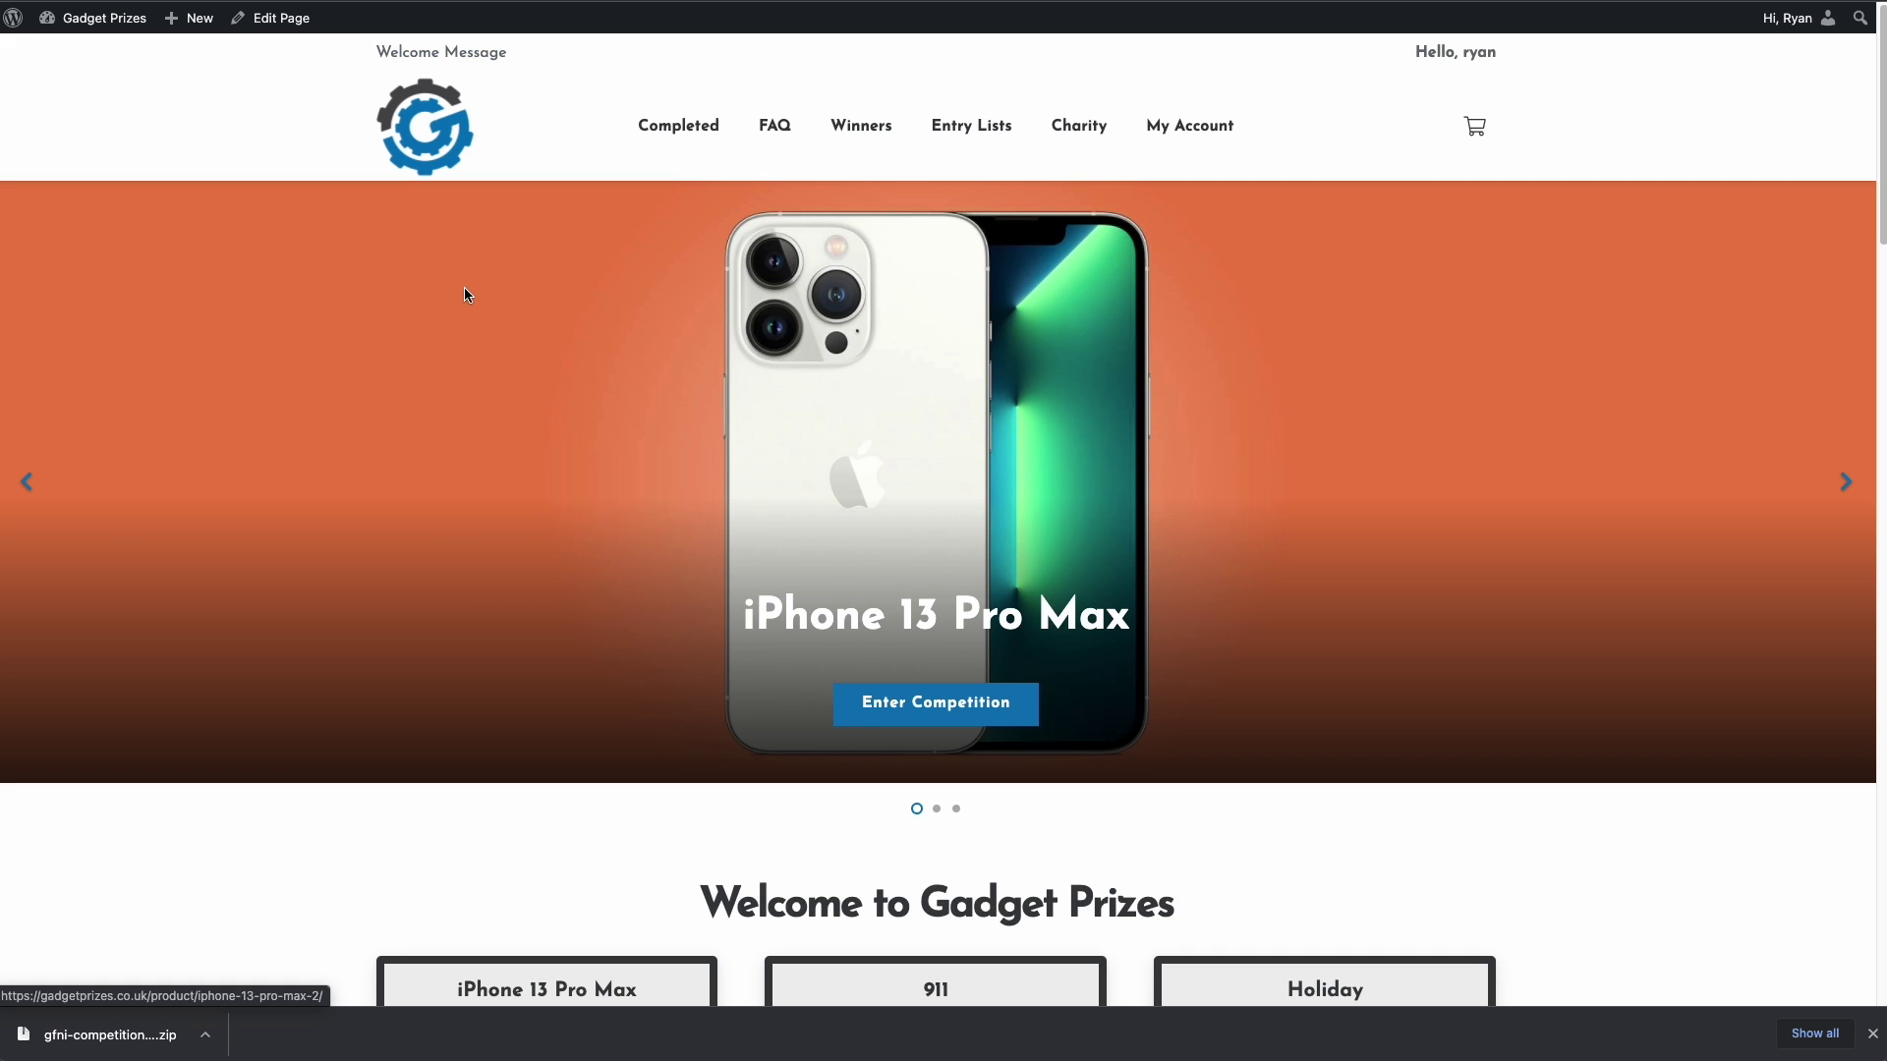
click(965, 126)
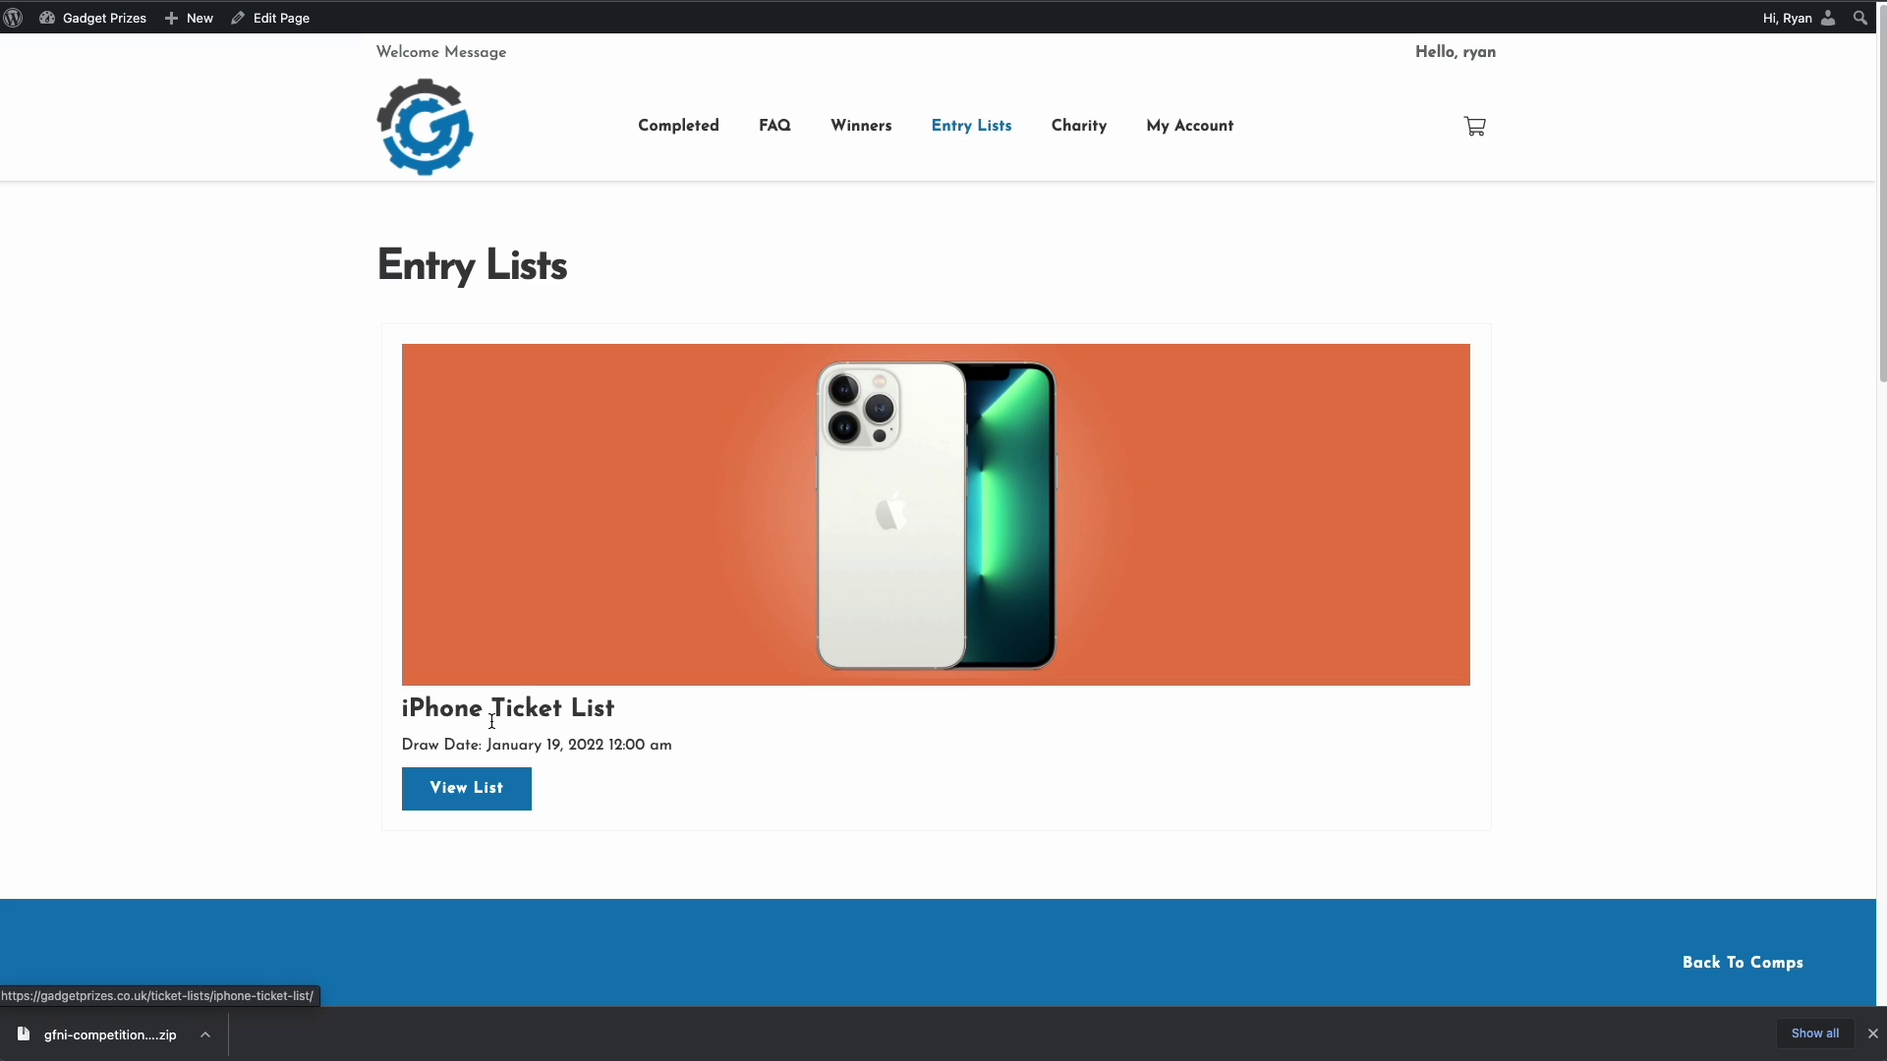
drag(400, 716, 629, 713)
click(619, 722)
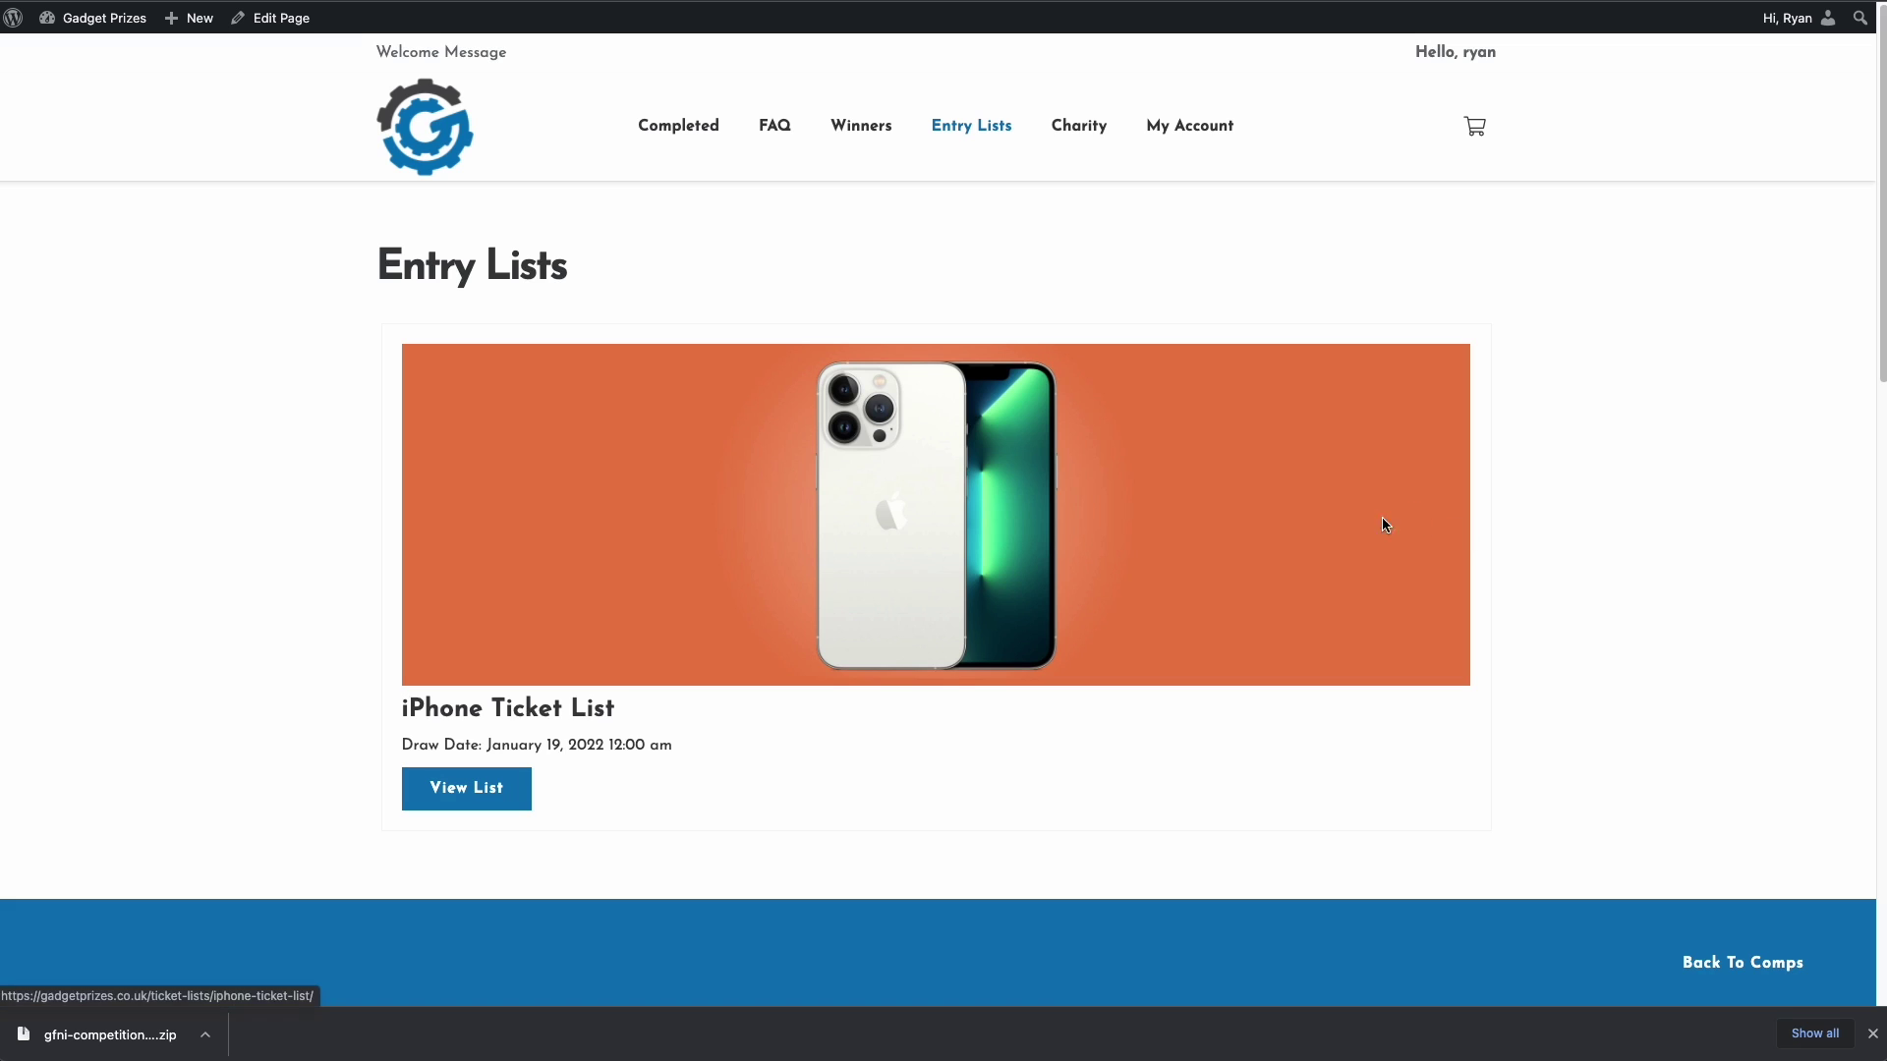
click(481, 786)
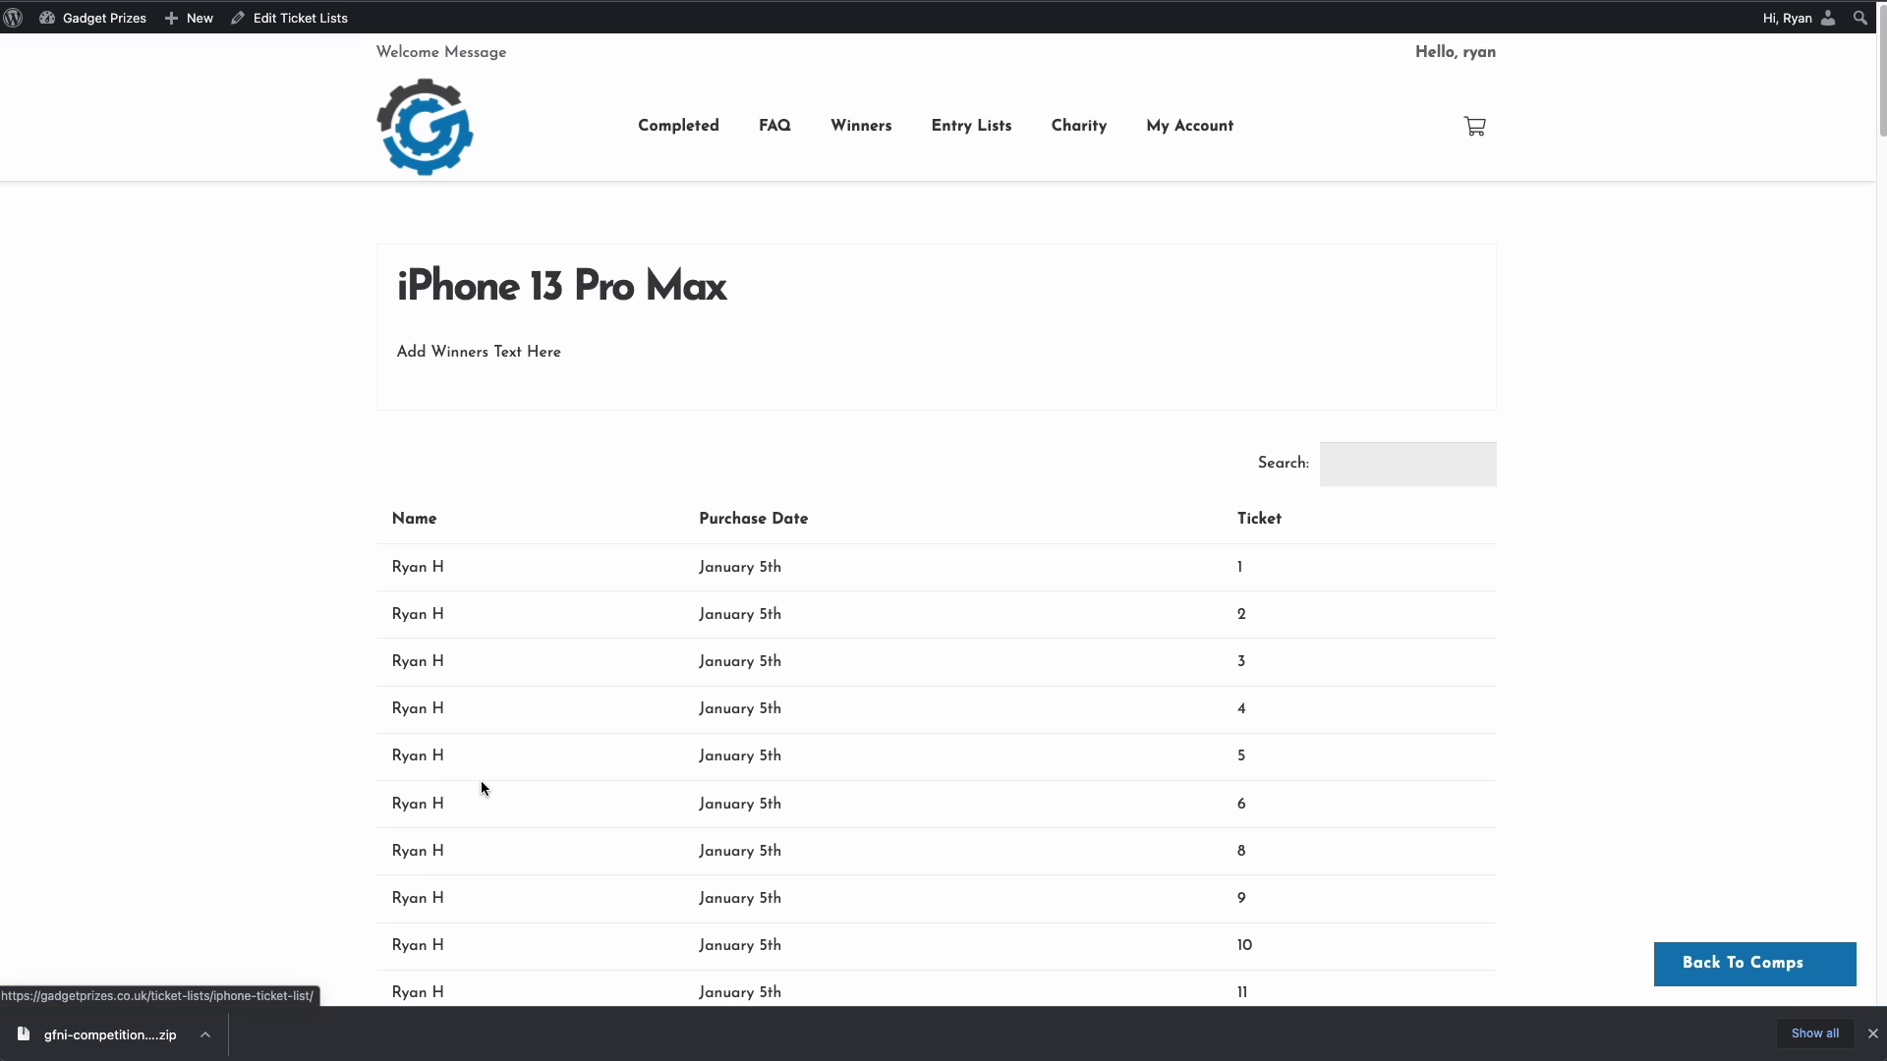
drag(397, 285, 650, 287)
double_click(640, 287)
drag(397, 350, 598, 346)
click(619, 353)
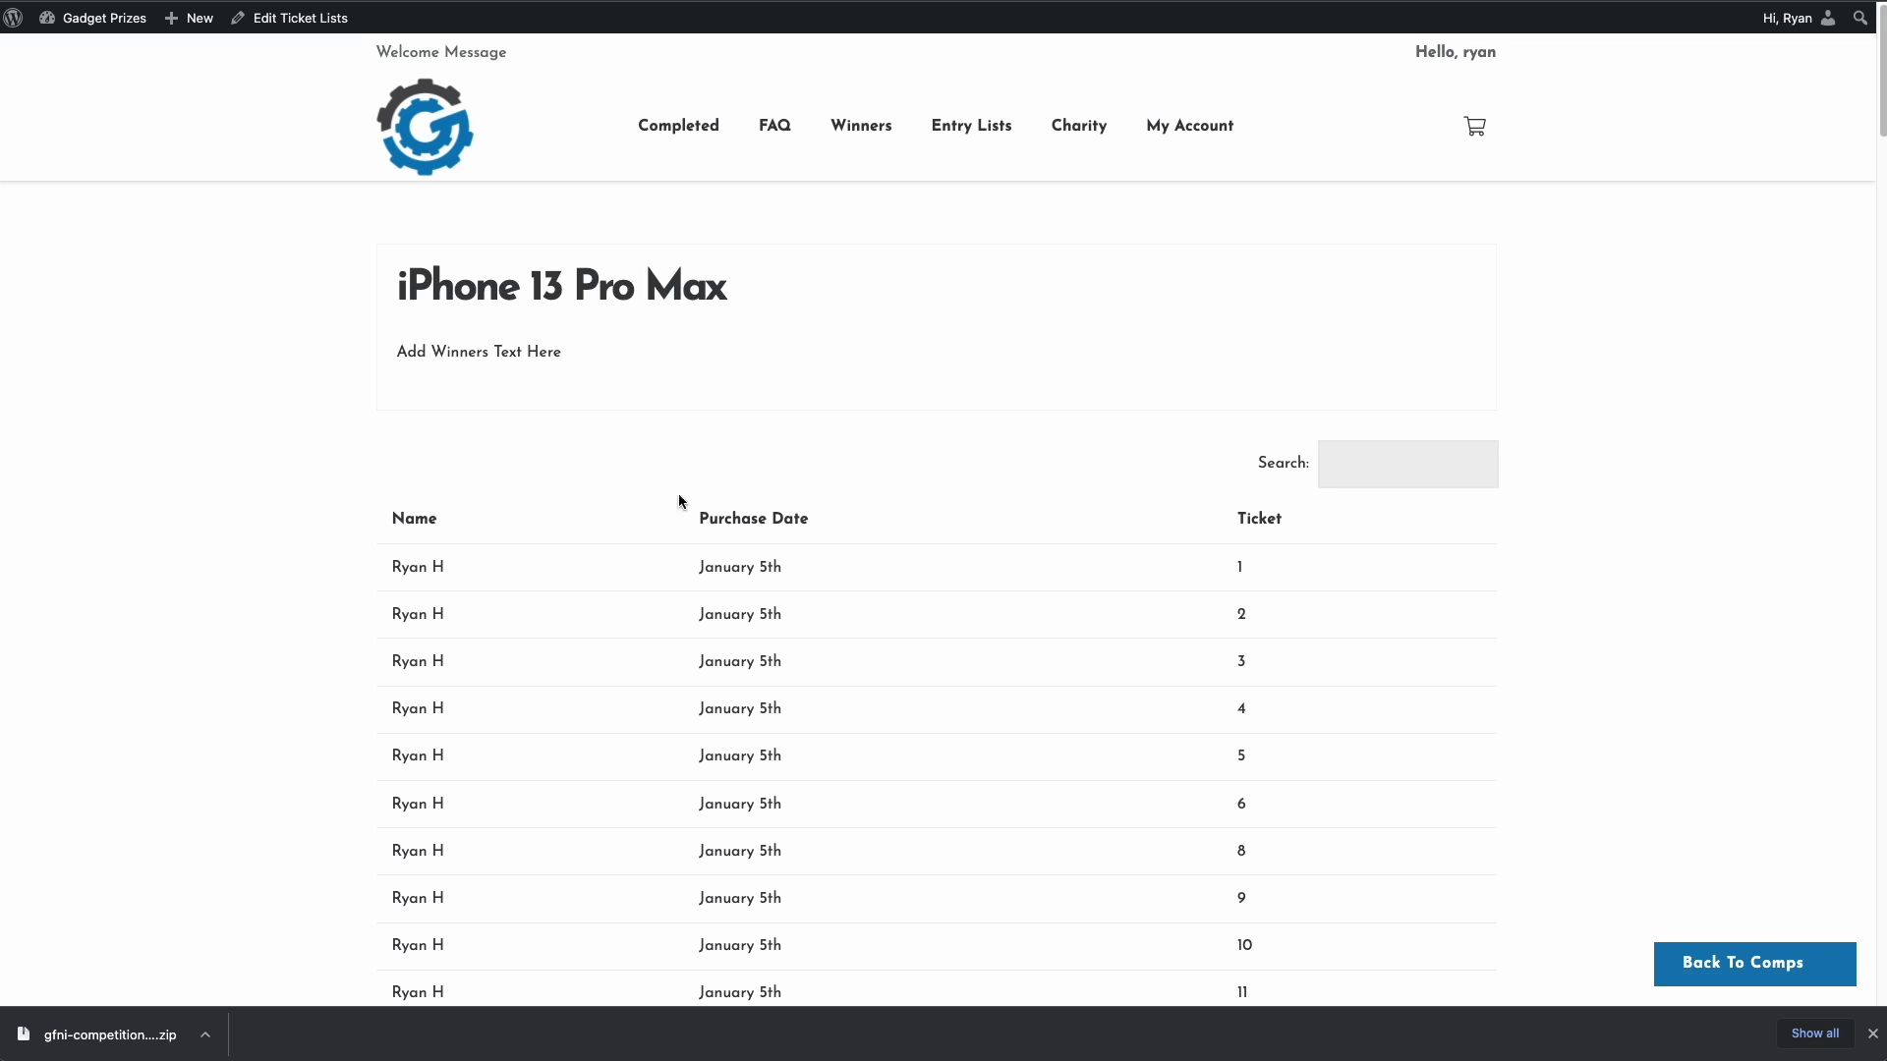
triple_click(404, 585)
click(683, 562)
drag(438, 568, 450, 572)
click(450, 572)
click(450, 570)
scroll(500, 586, down, 20)
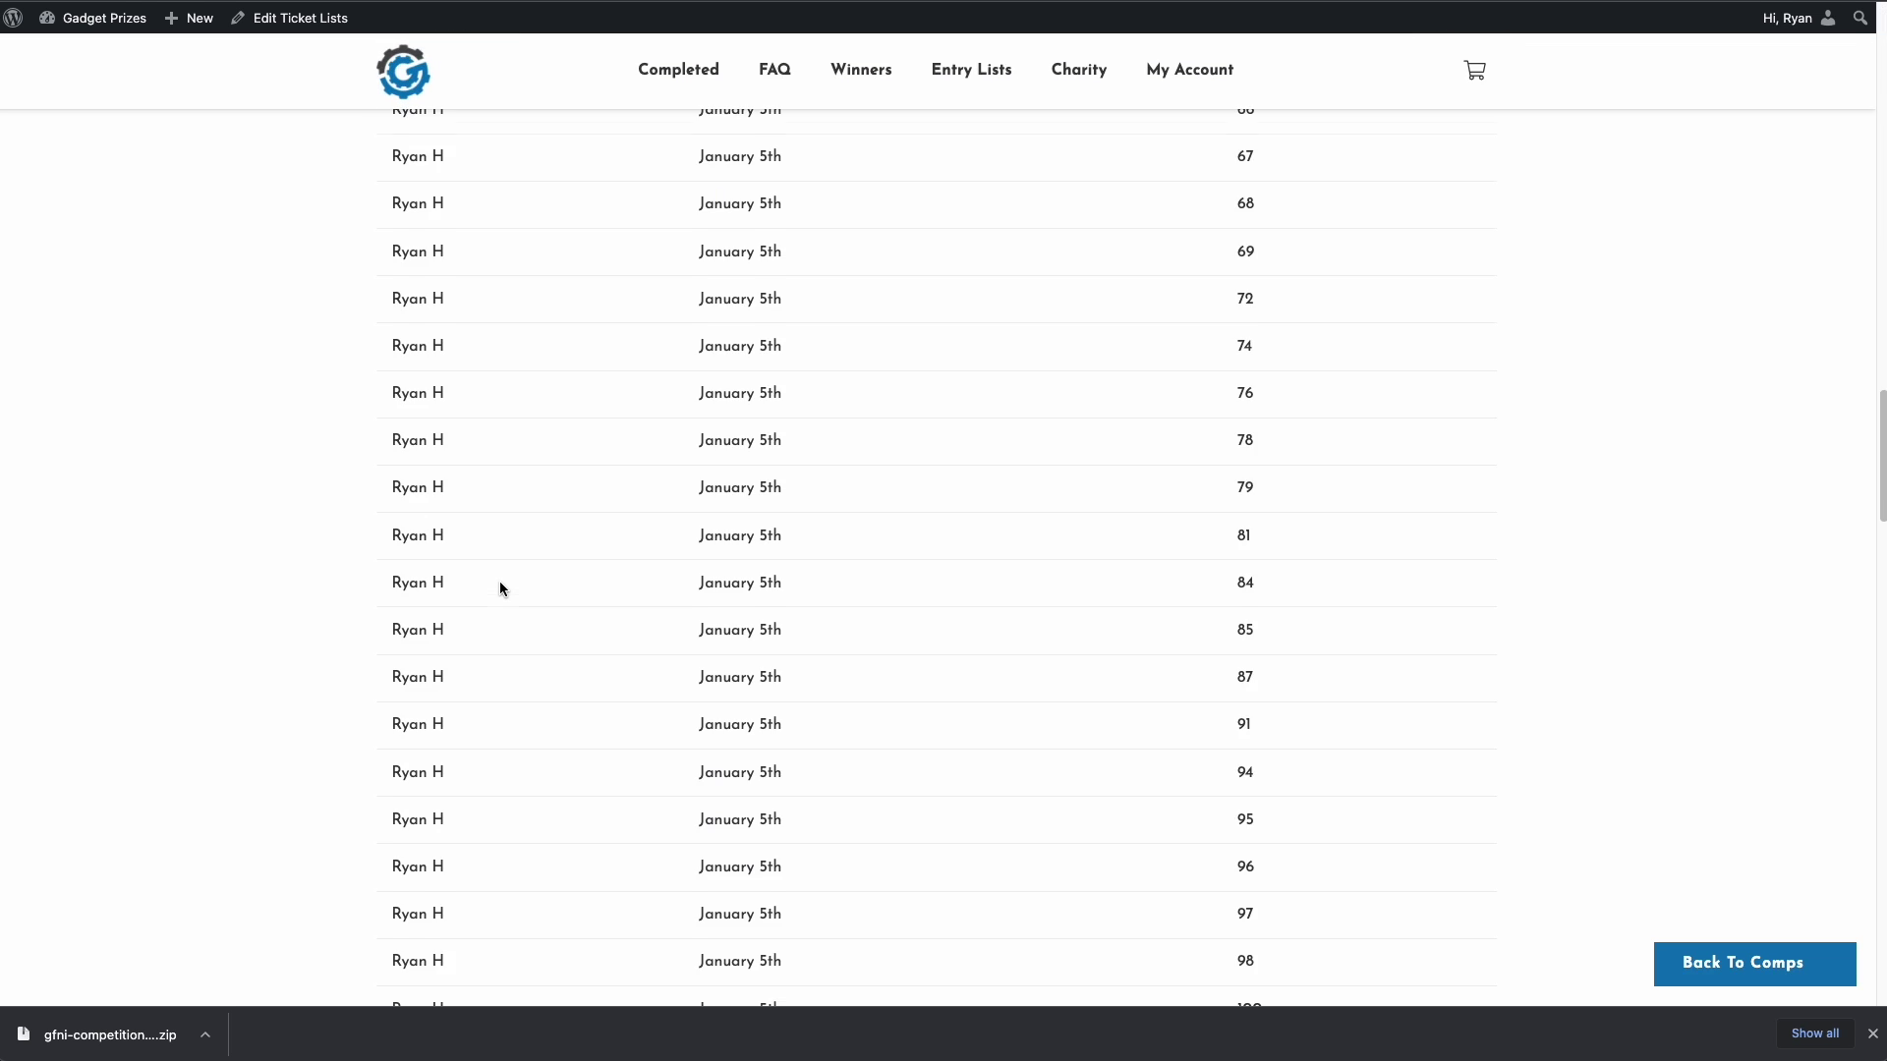
scroll(501, 588, down, 15)
scroll(500, 587, up, 20)
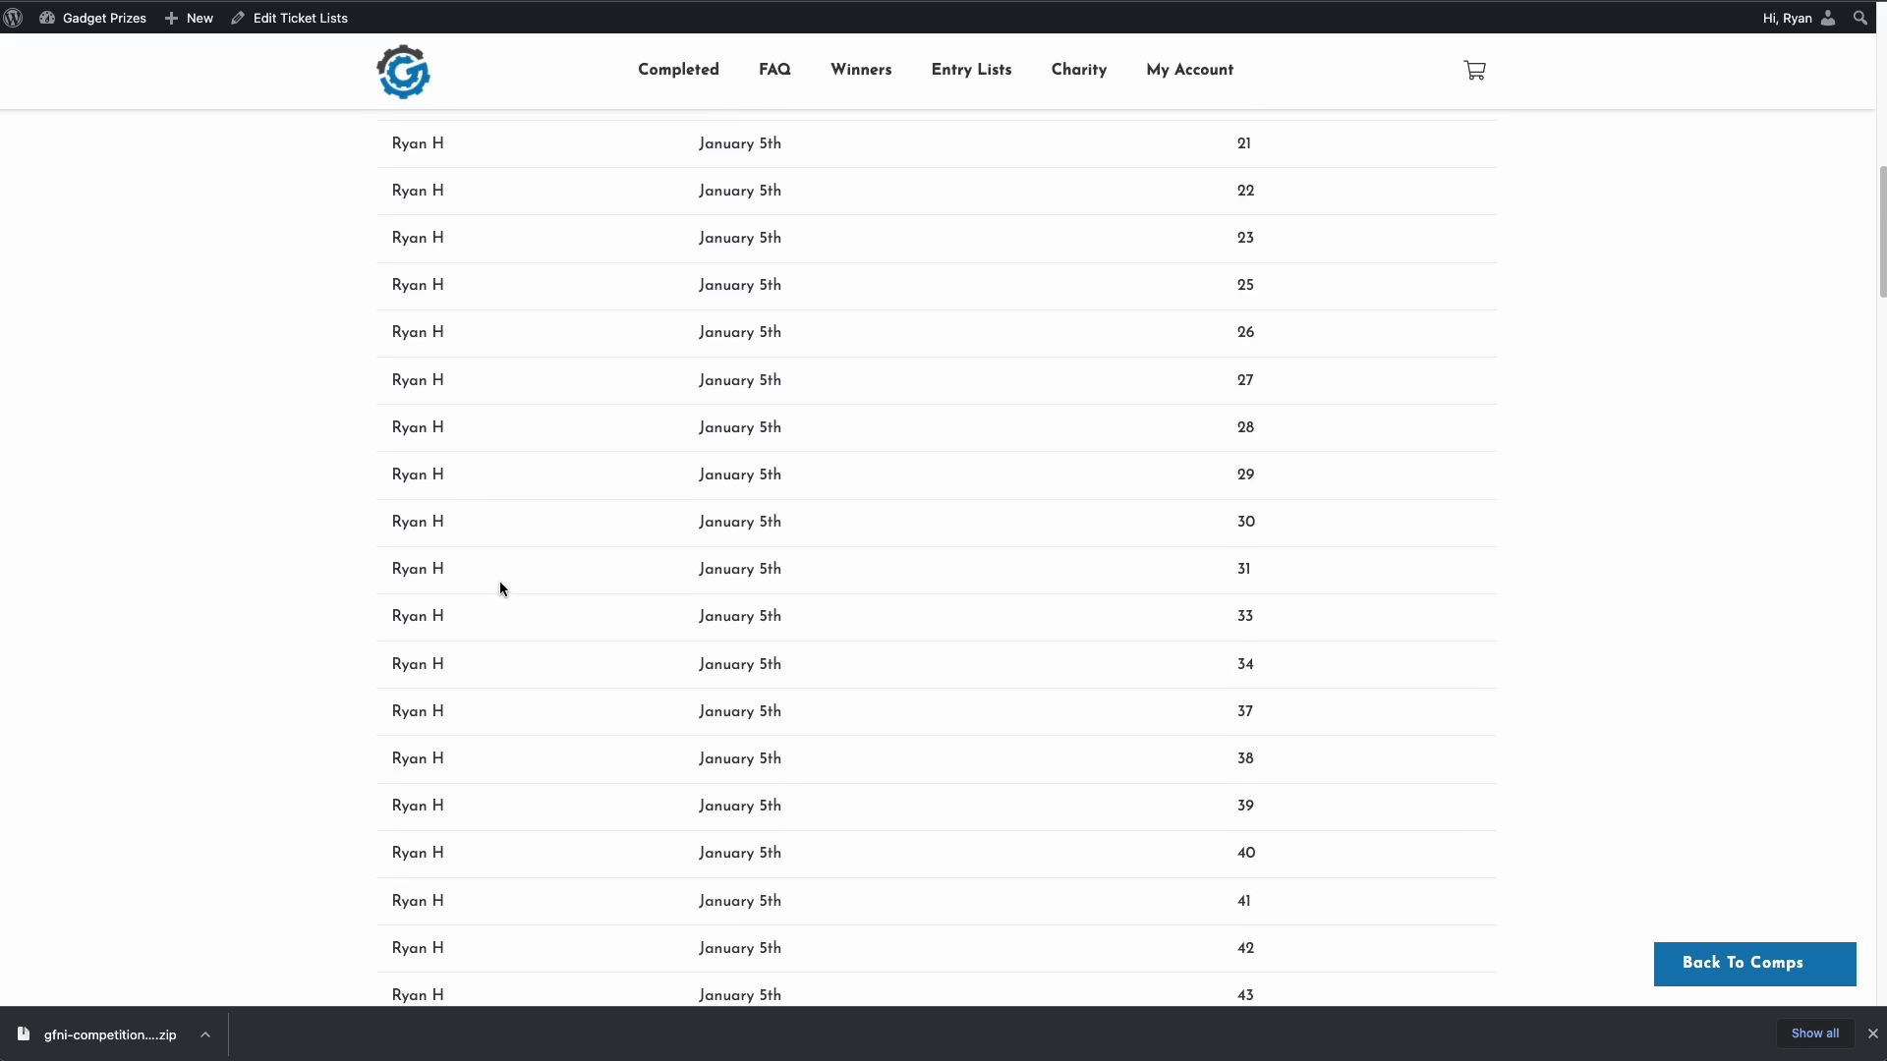
scroll(500, 587, up, 10)
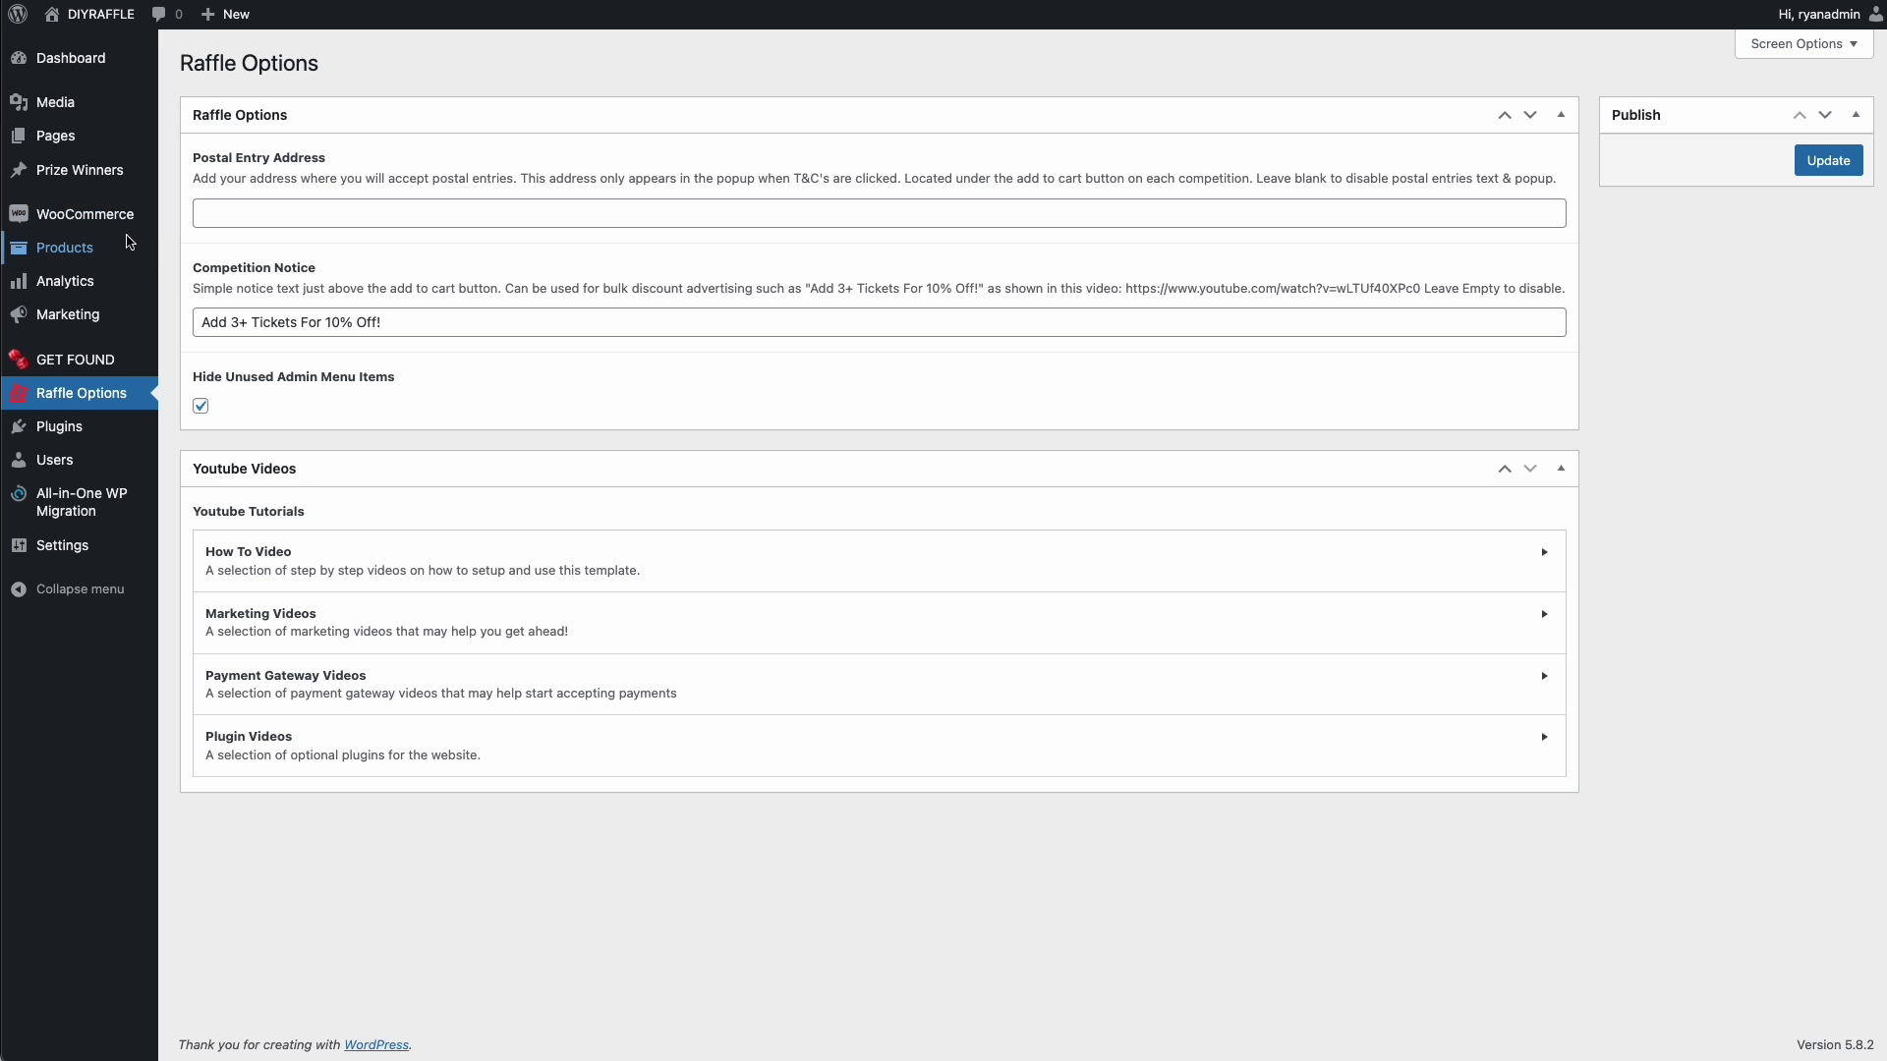
- Edit the iPhone 13 Pro Max product, set Min tickets to 70, and update it
mouse_move(98, 215)
mouse_move(65, 247)
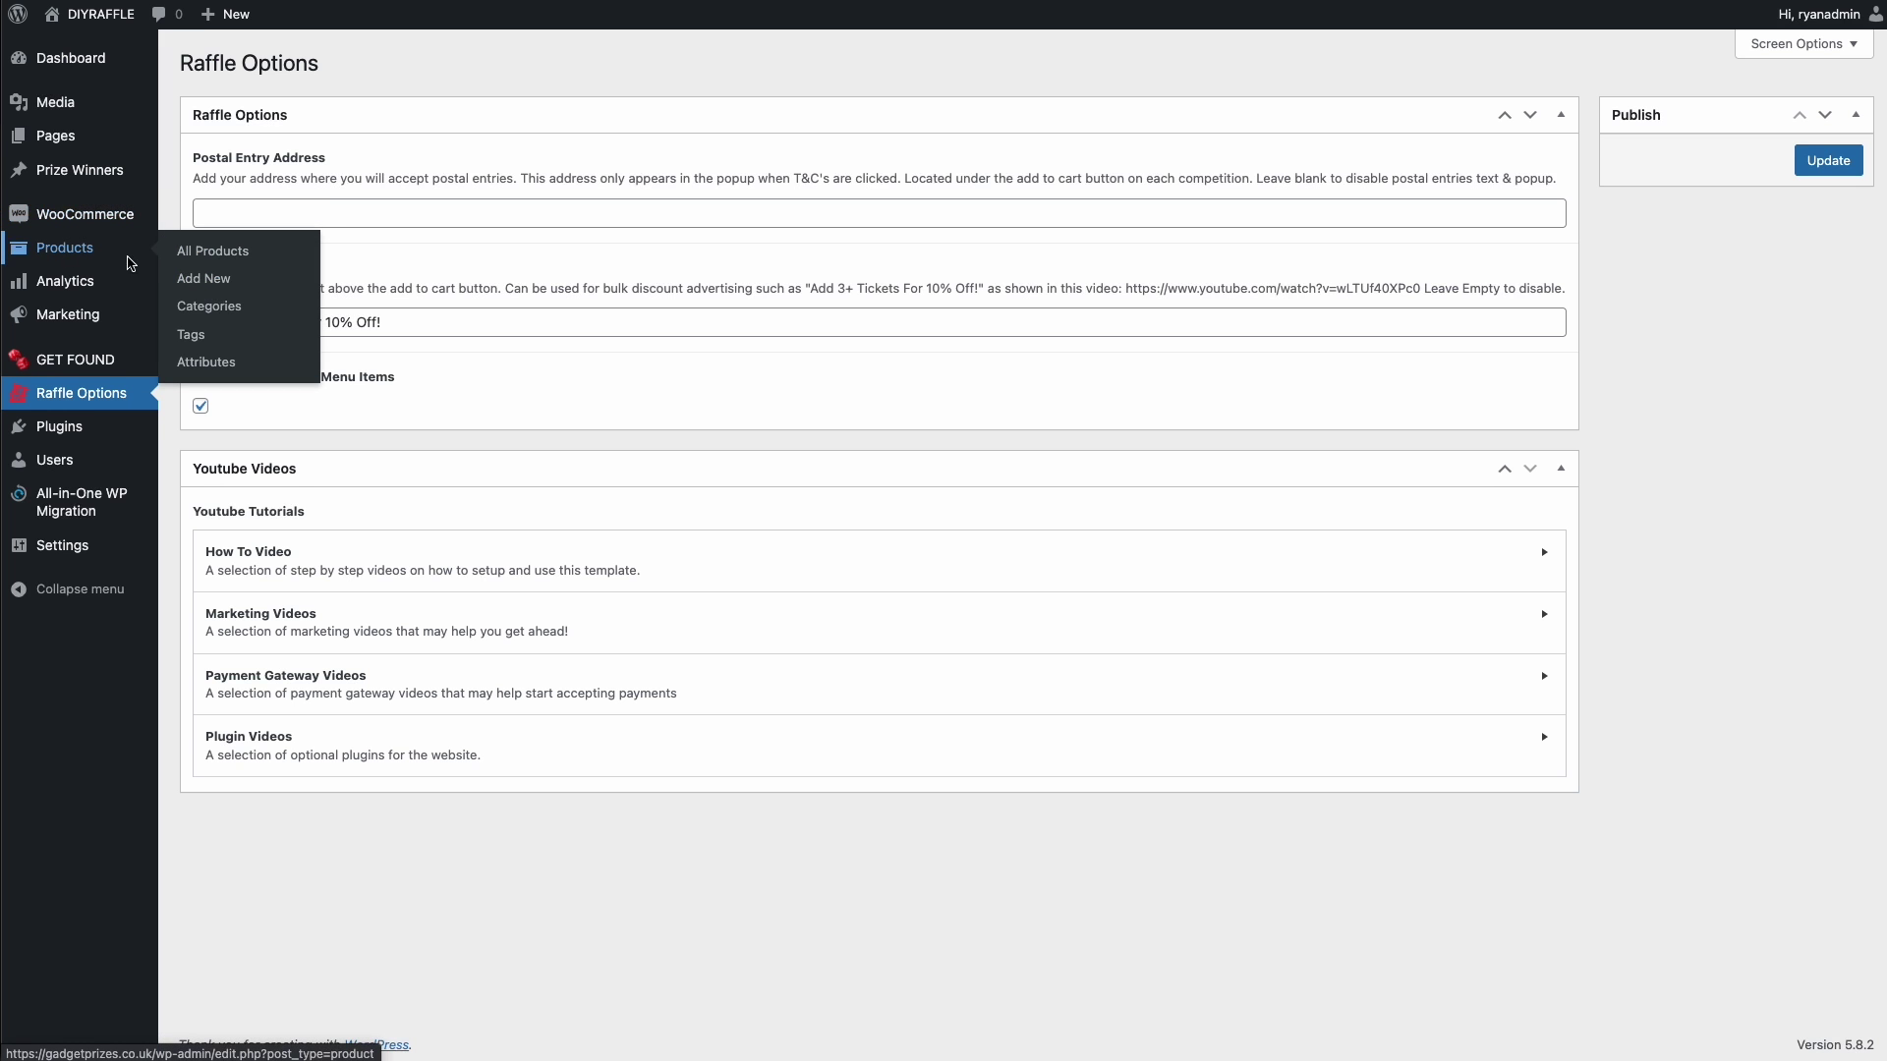
click(187, 262)
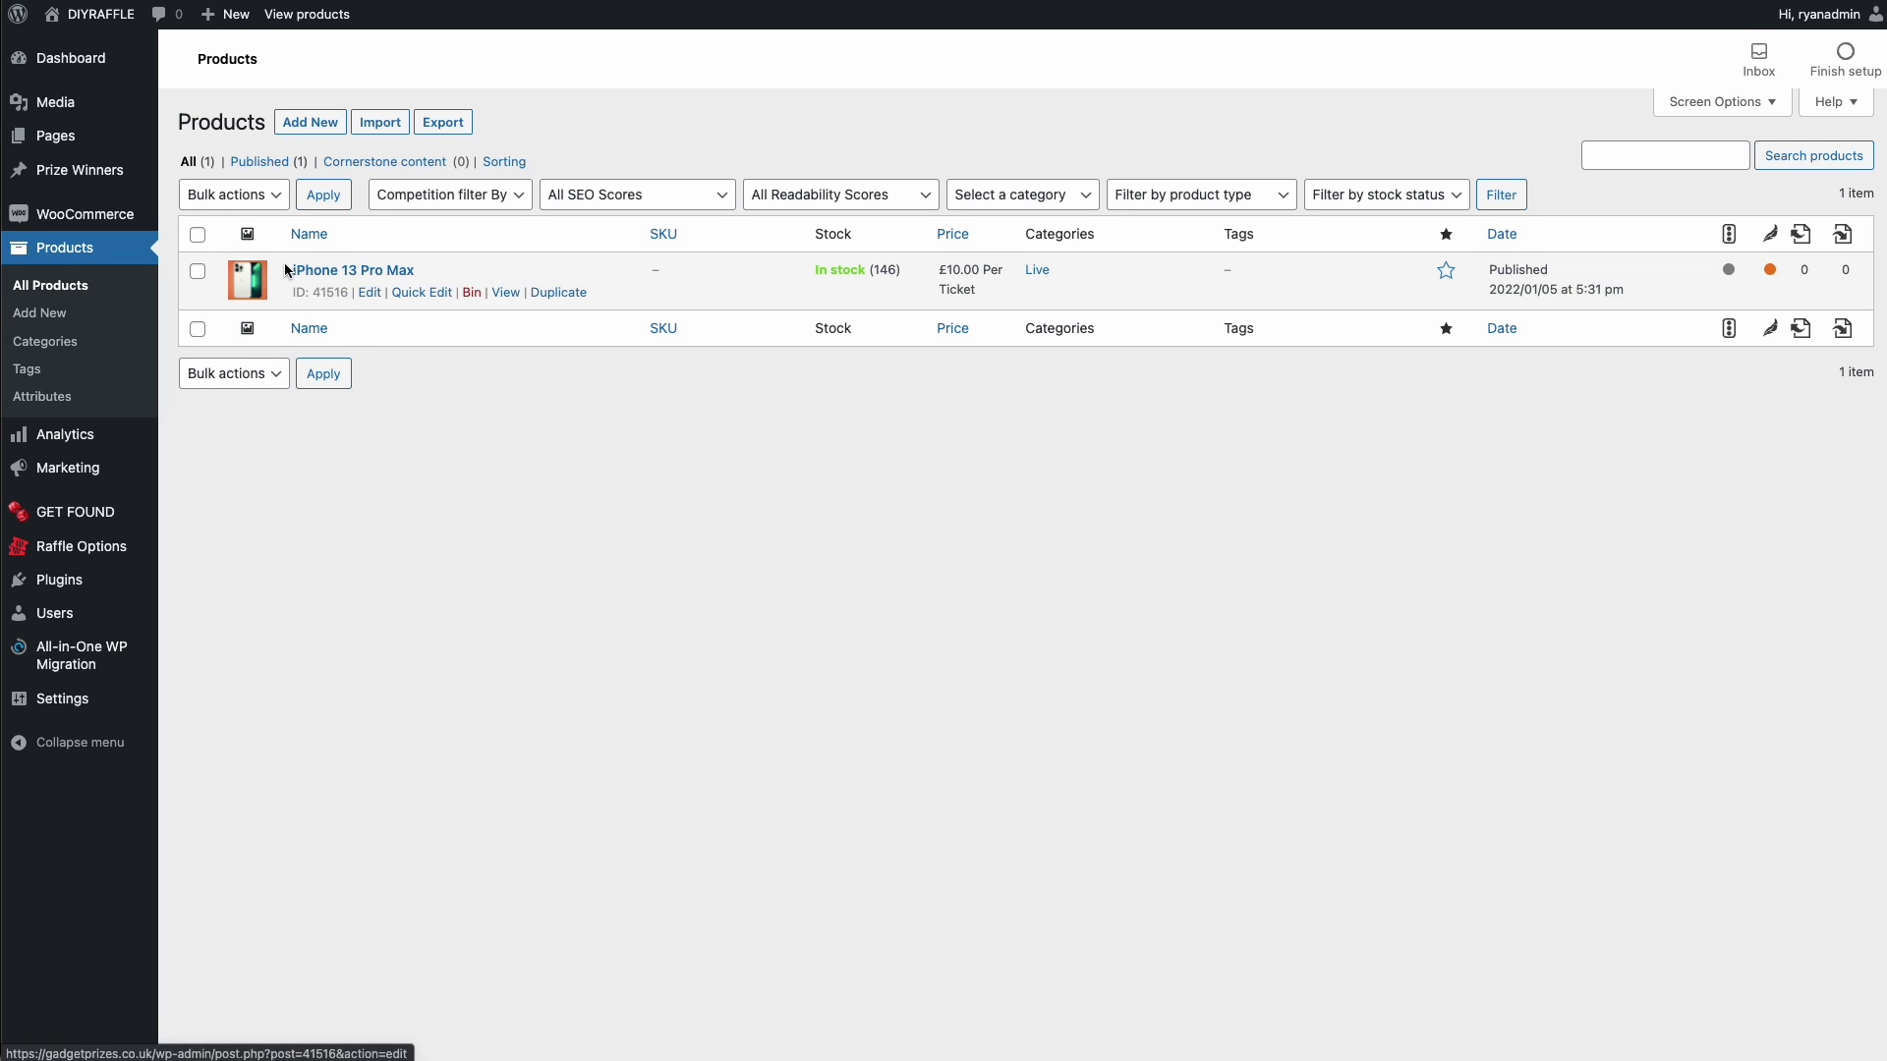
click(368, 291)
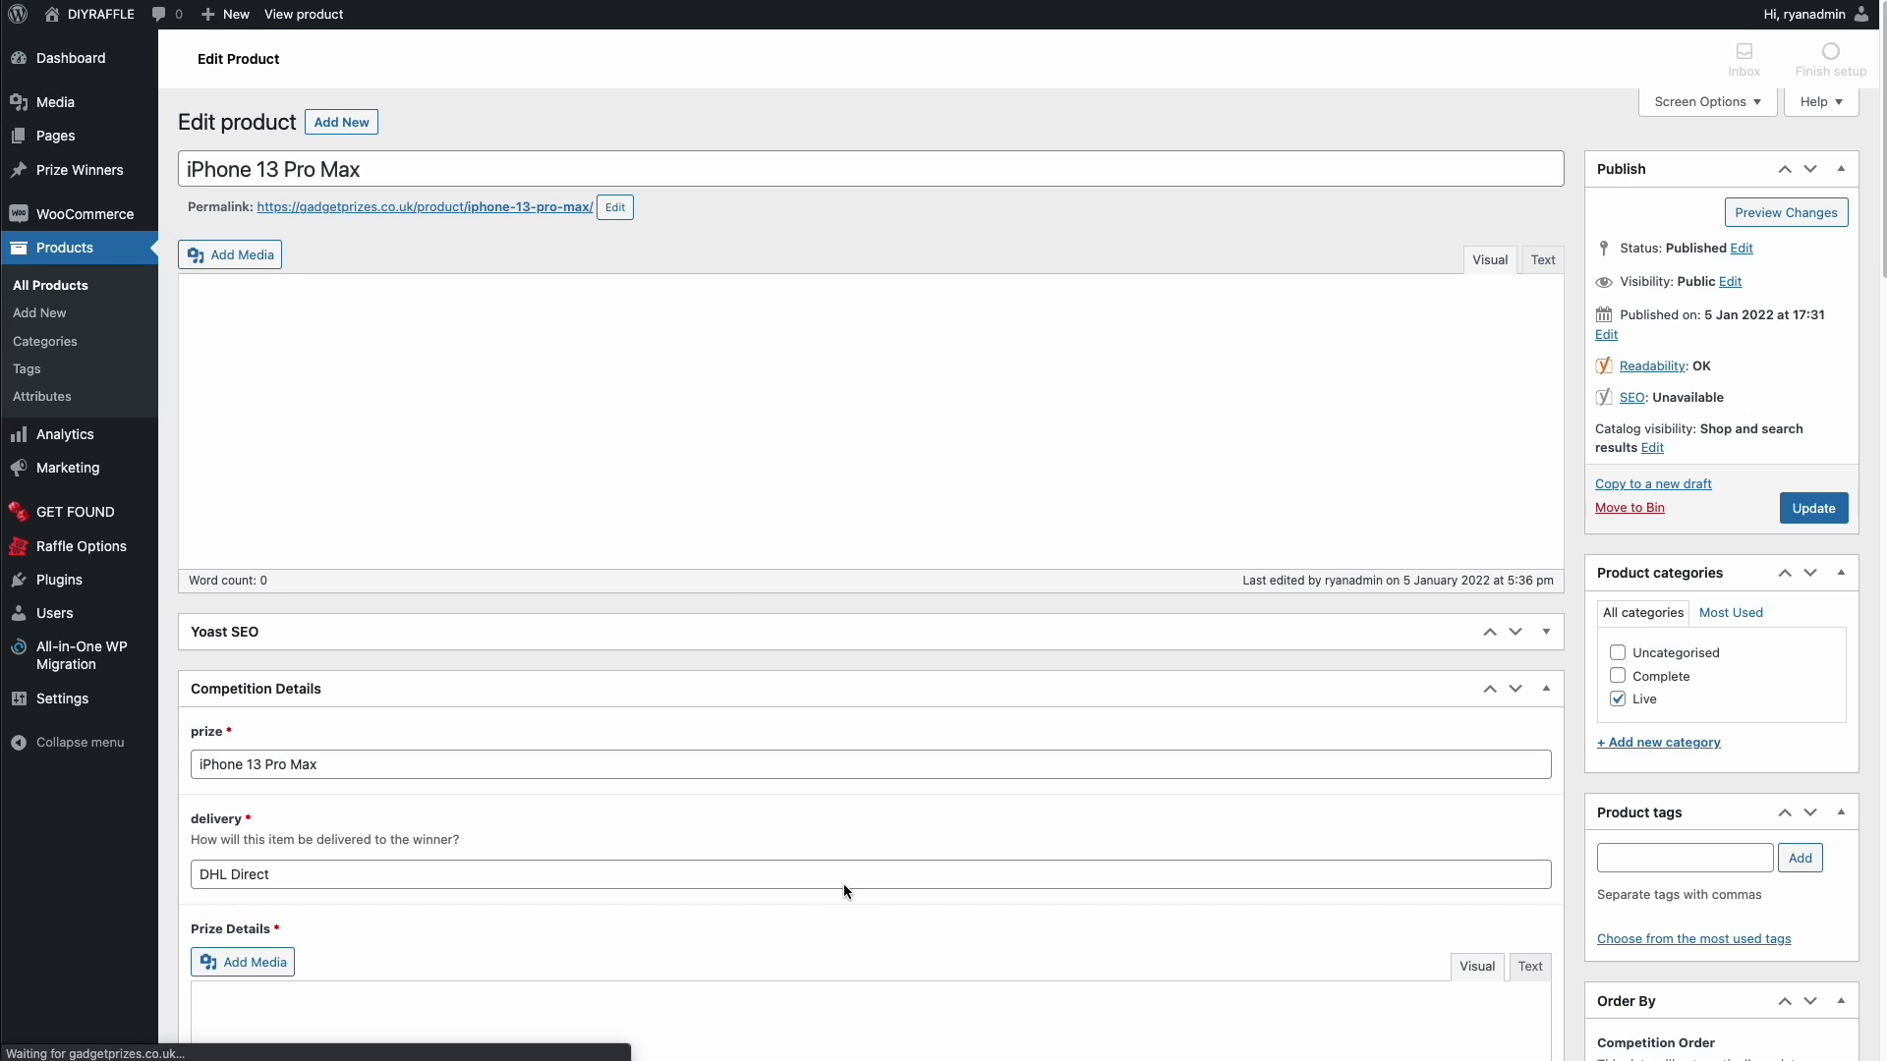
scroll(733, 586, down, 10)
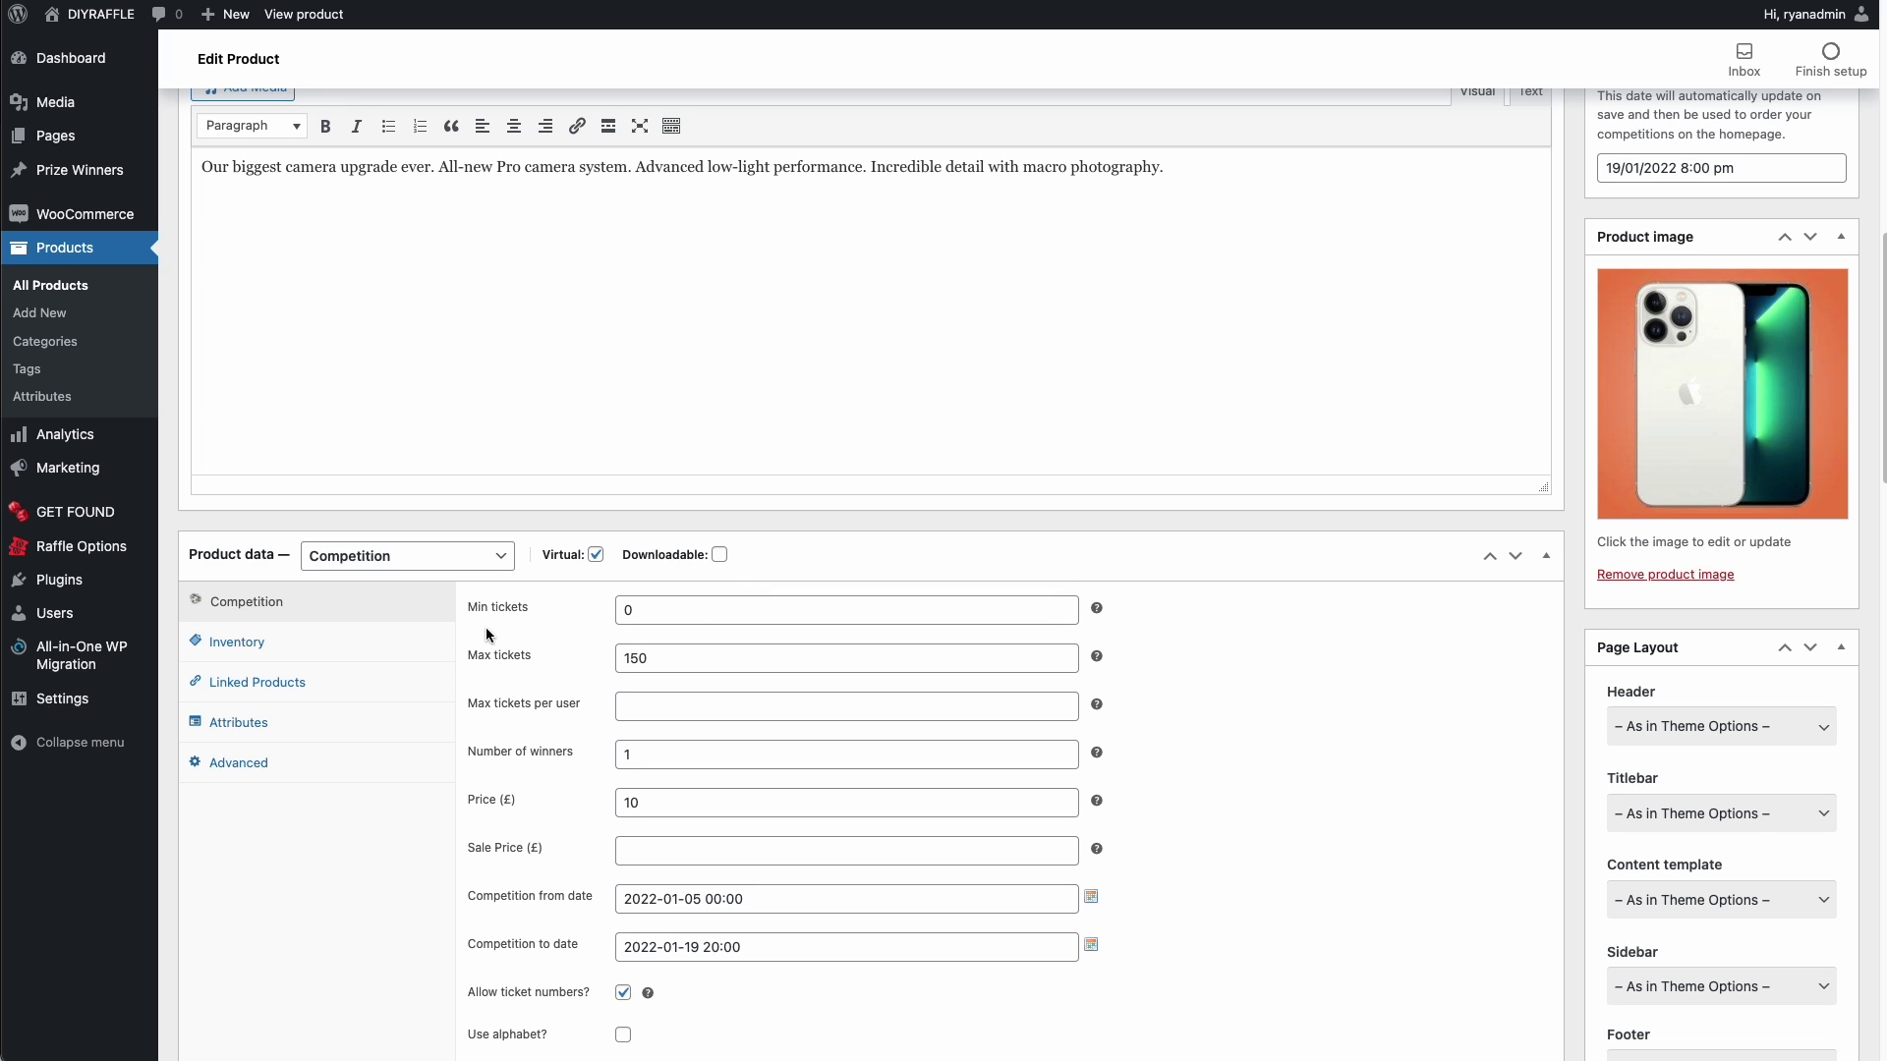
click(644, 621)
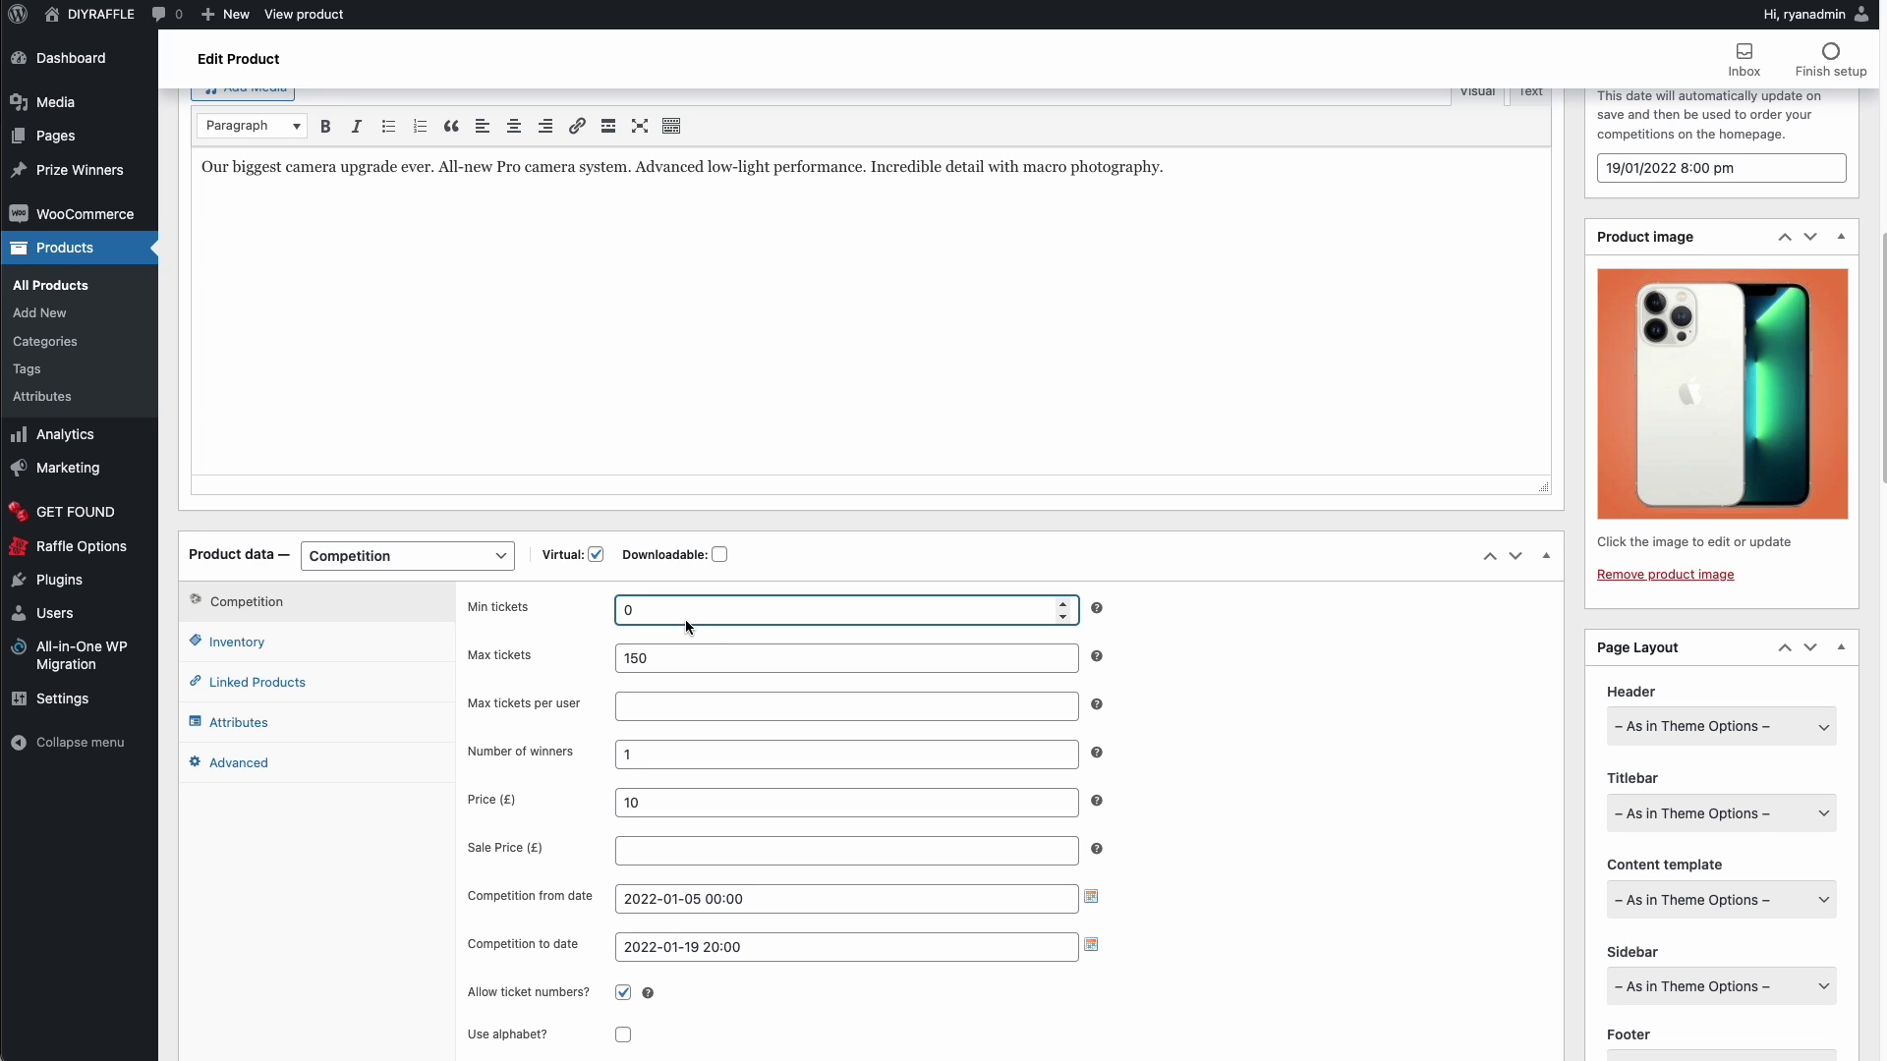
text(7)
click(1352, 630)
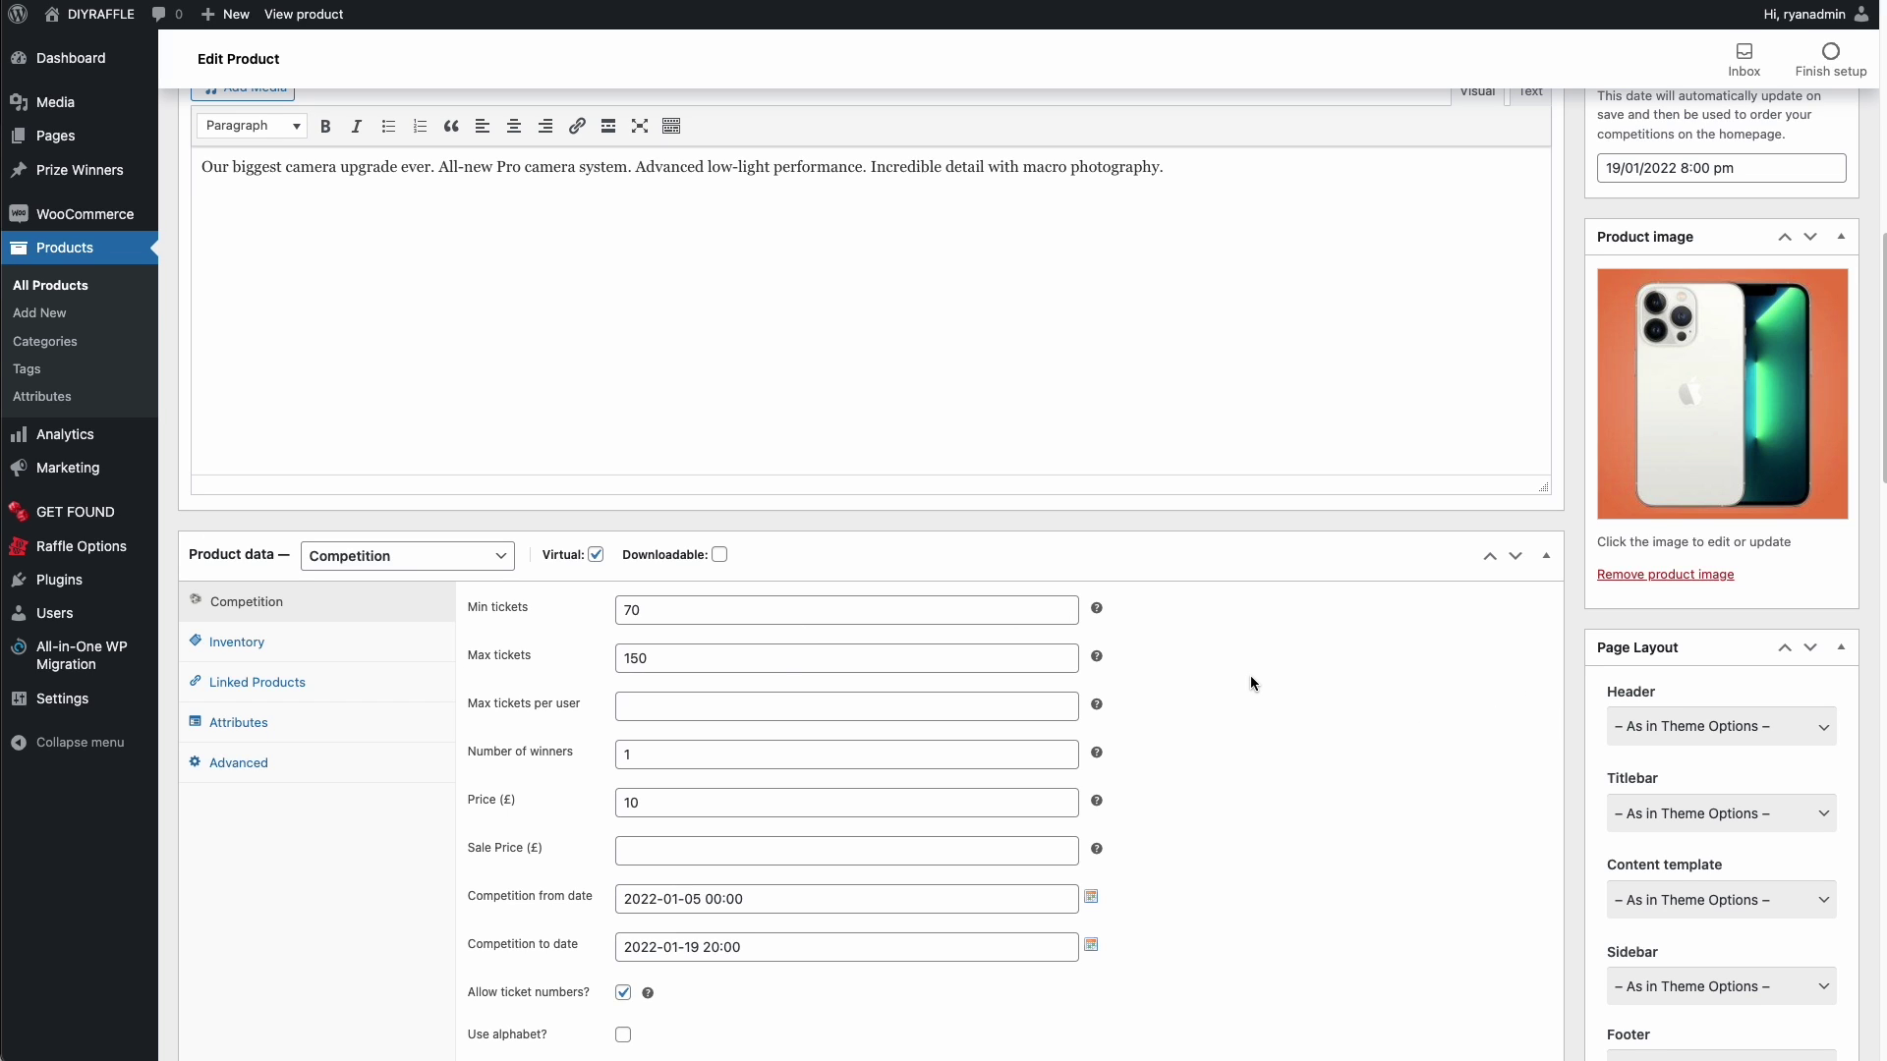
scroll(1246, 663, down, 5)
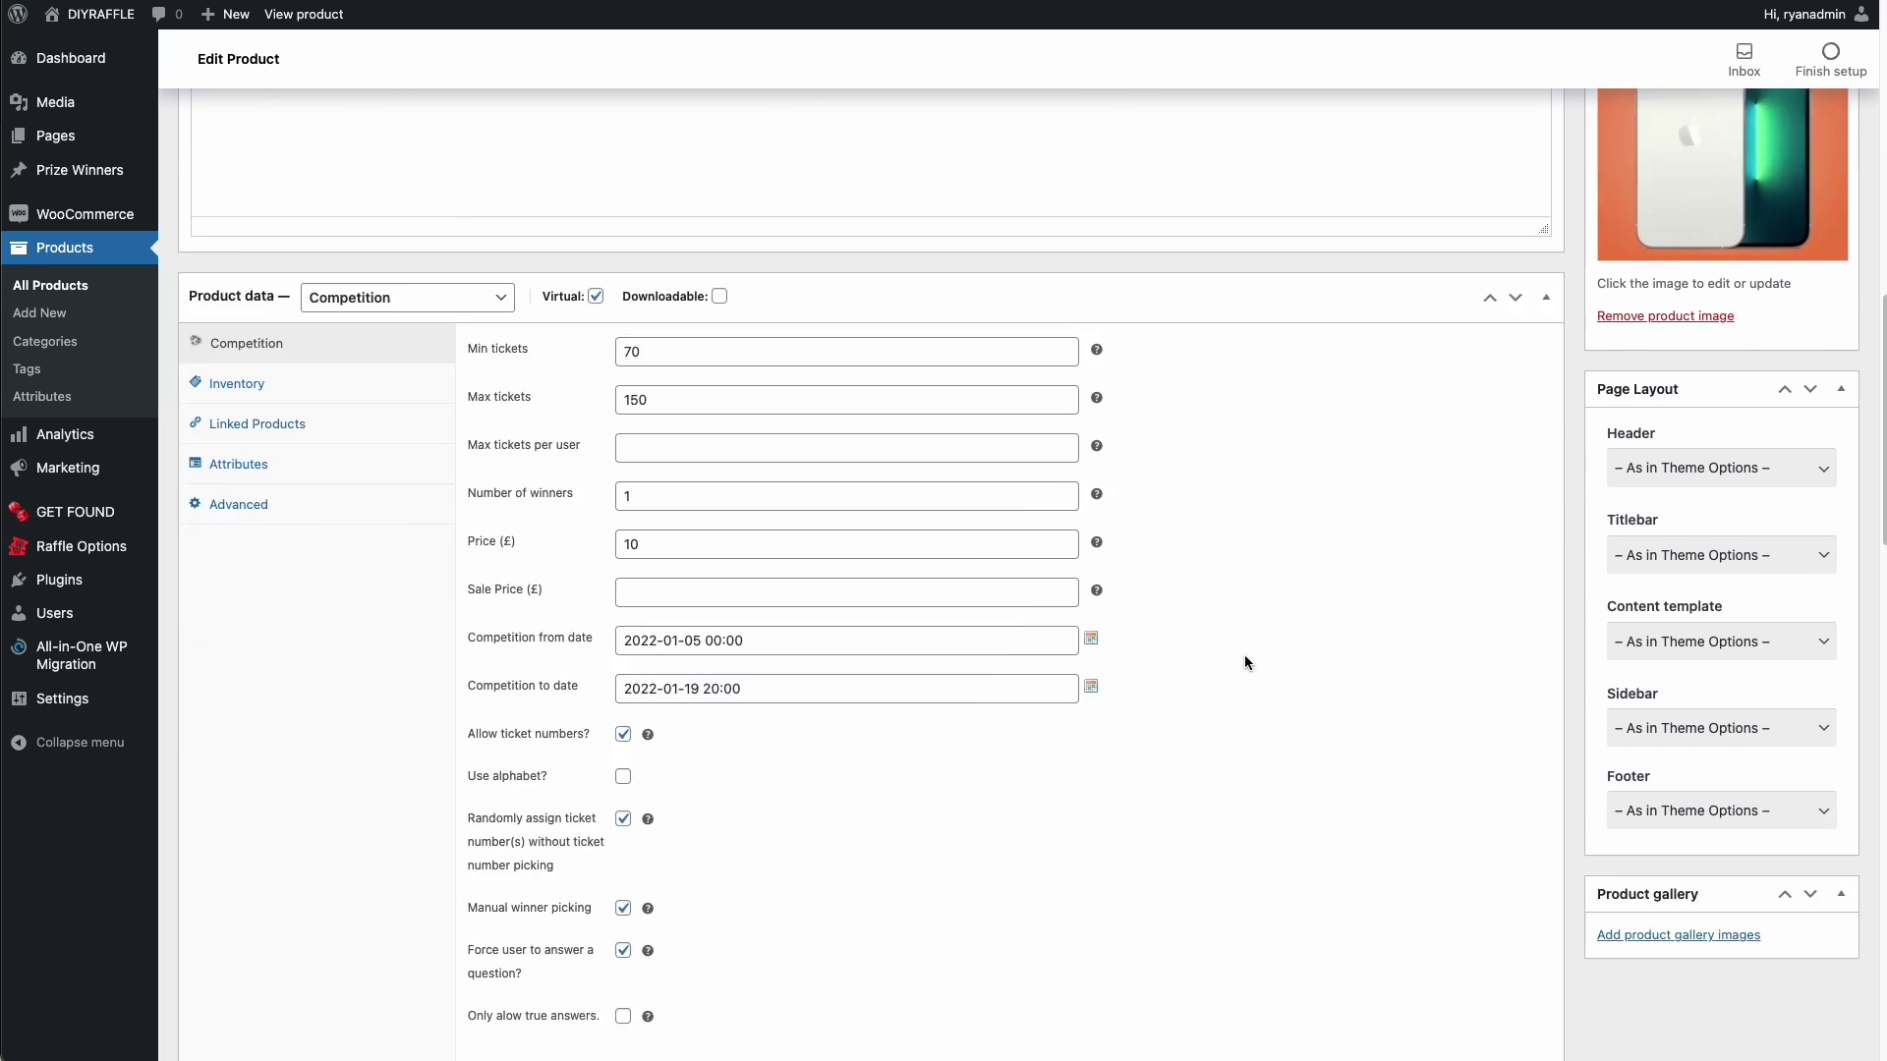
scroll(1249, 647, up, 15)
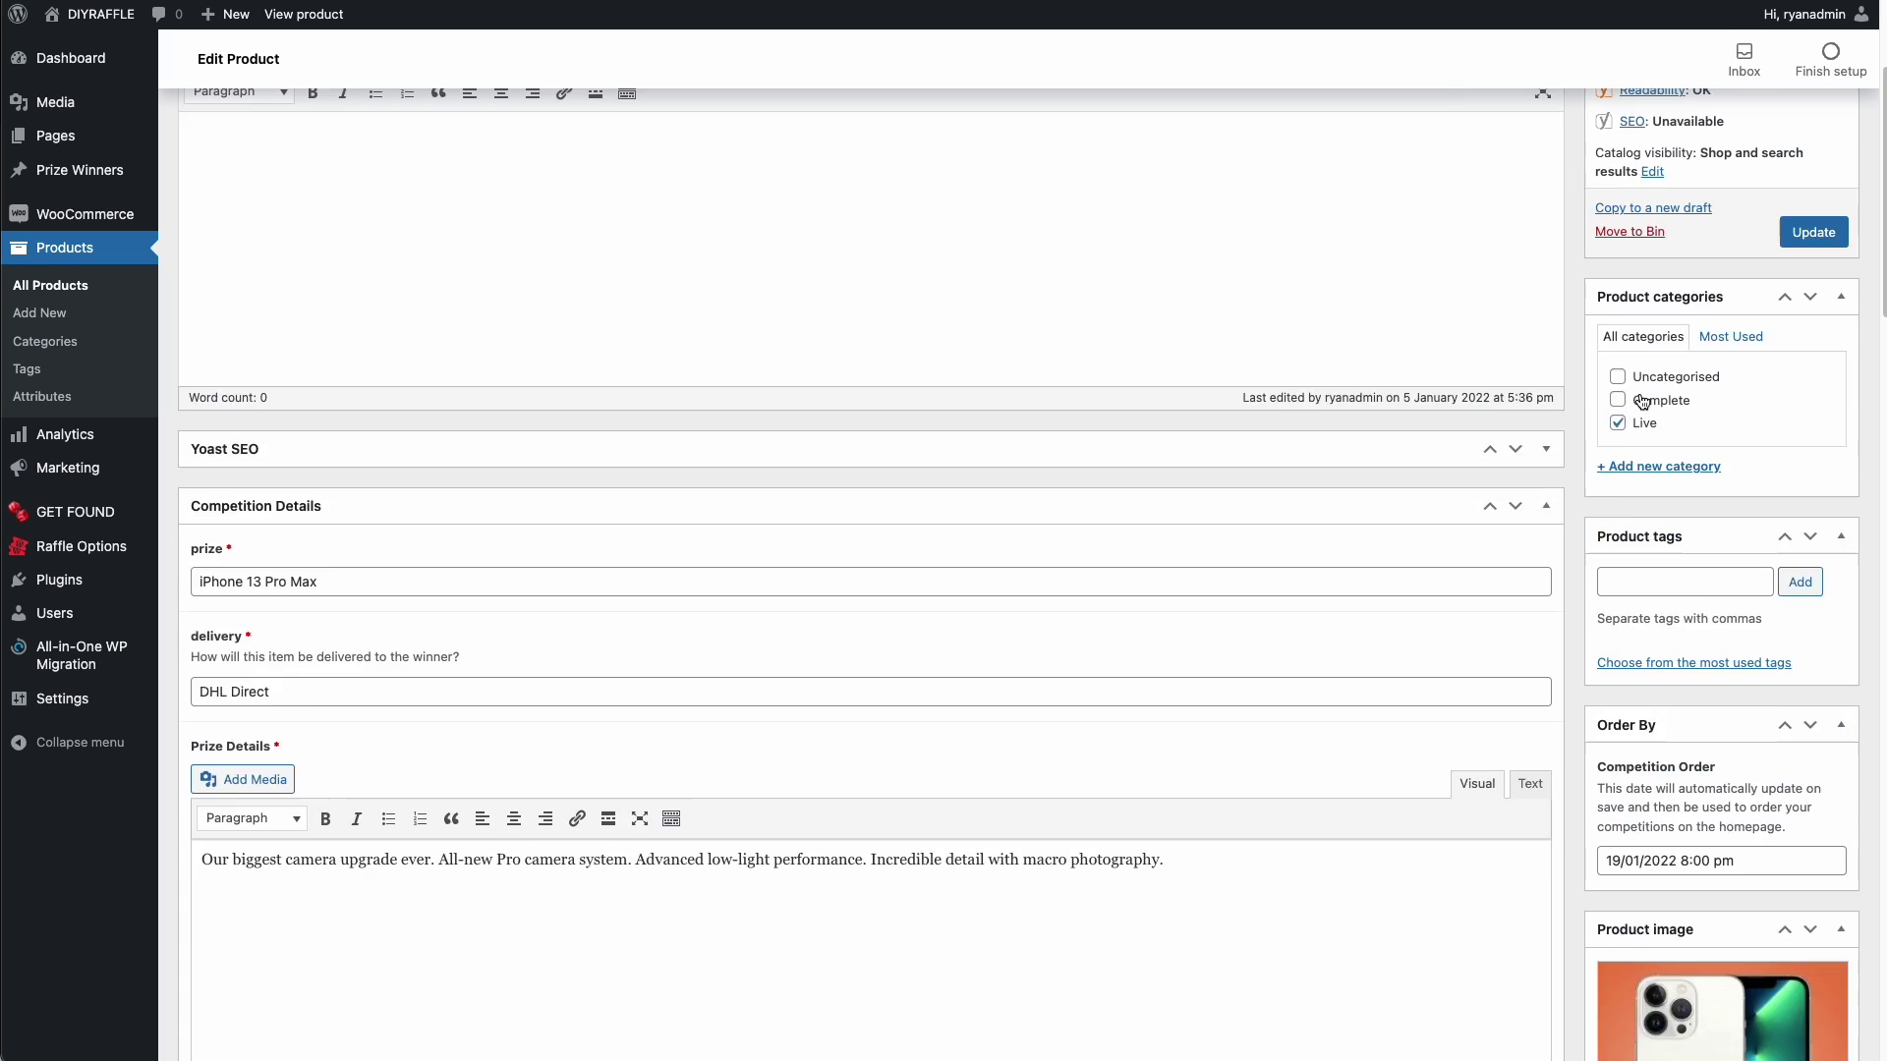
click(1808, 341)
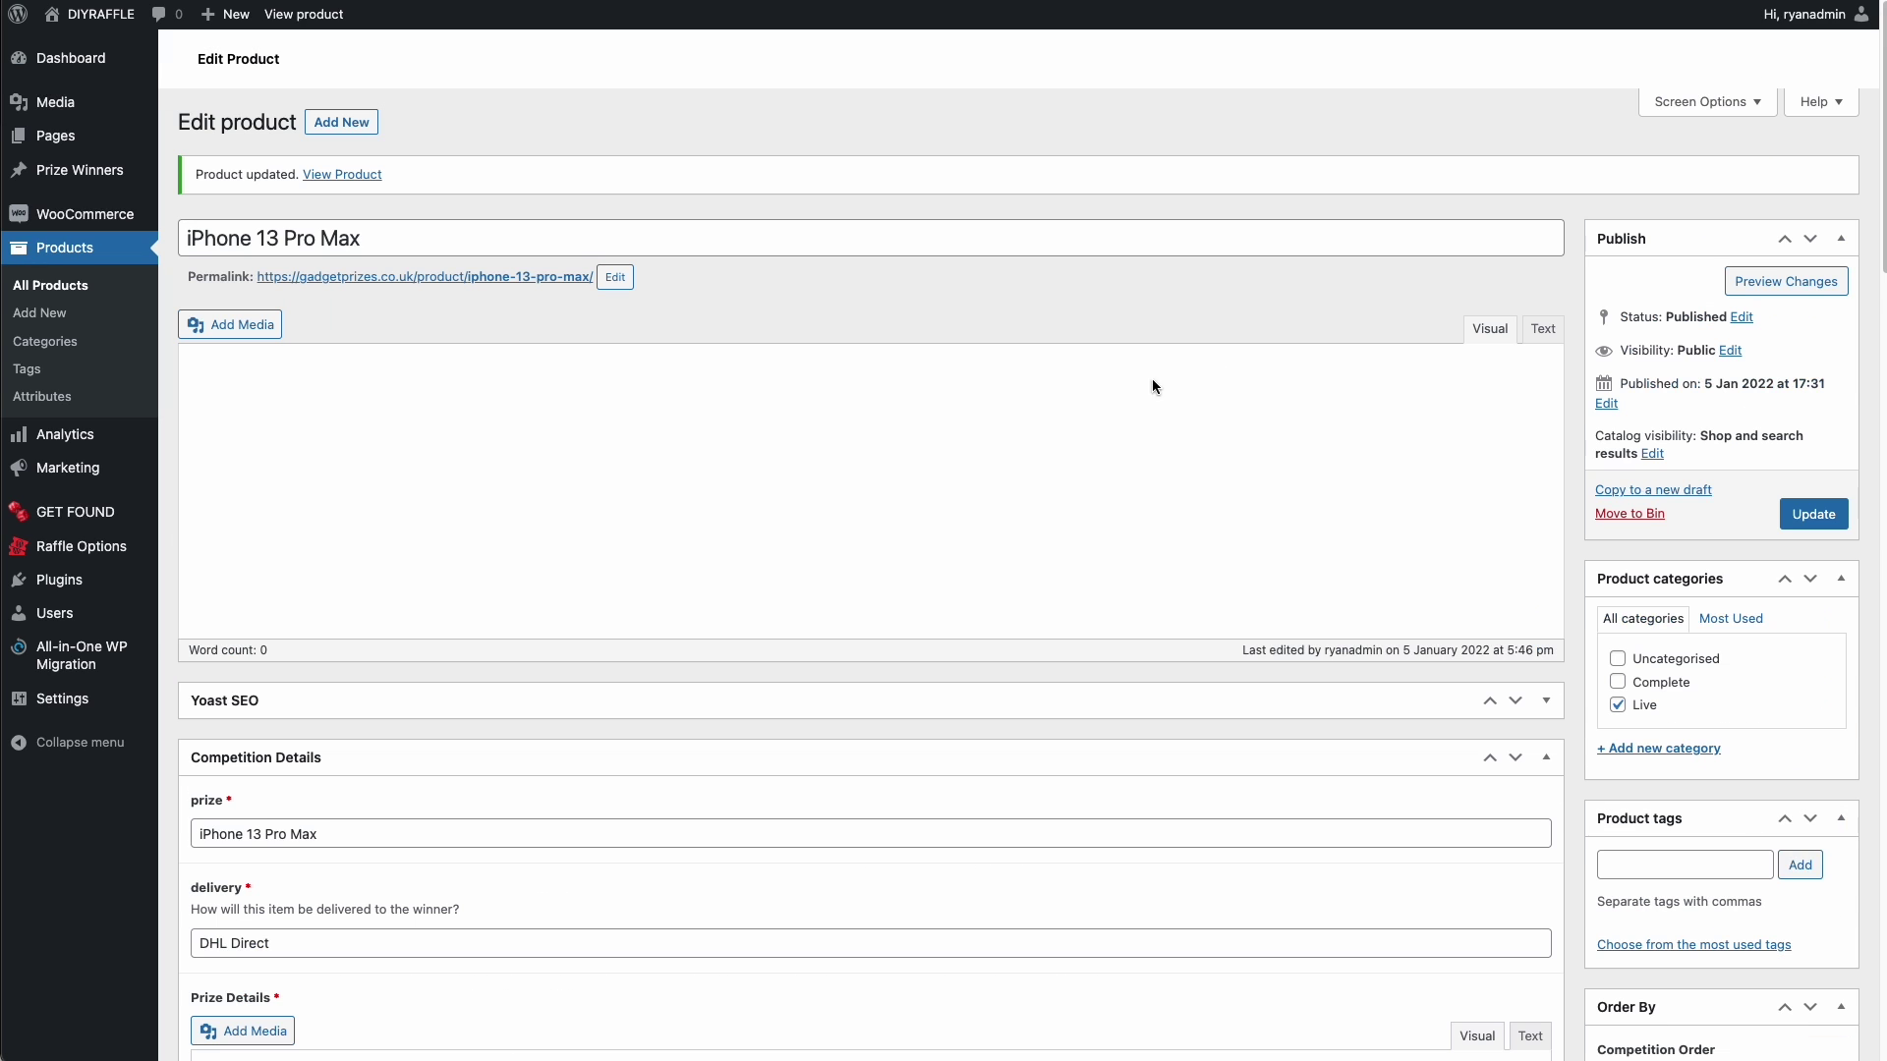
scroll(1130, 506, down, 7)
scroll(1533, 525, down, 6)
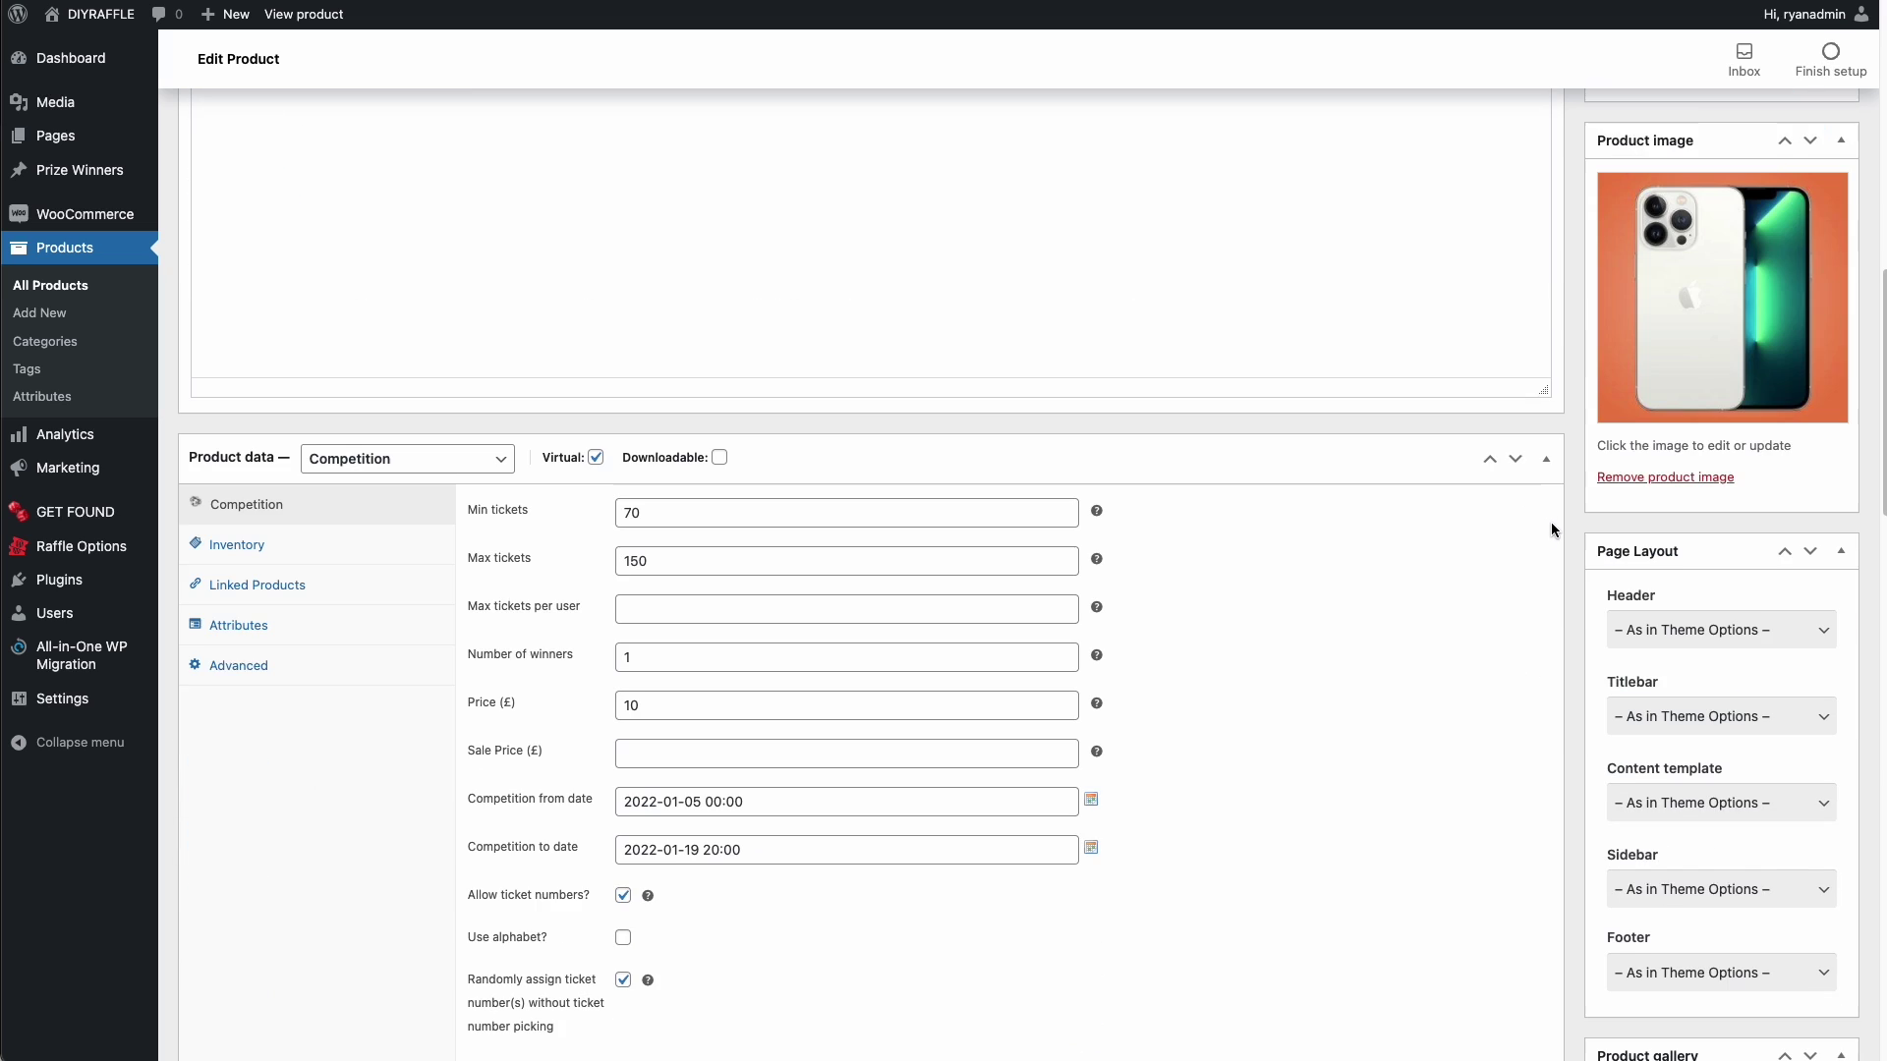
scroll(1558, 525, down, 10)
scroll(1461, 514, up, 9)
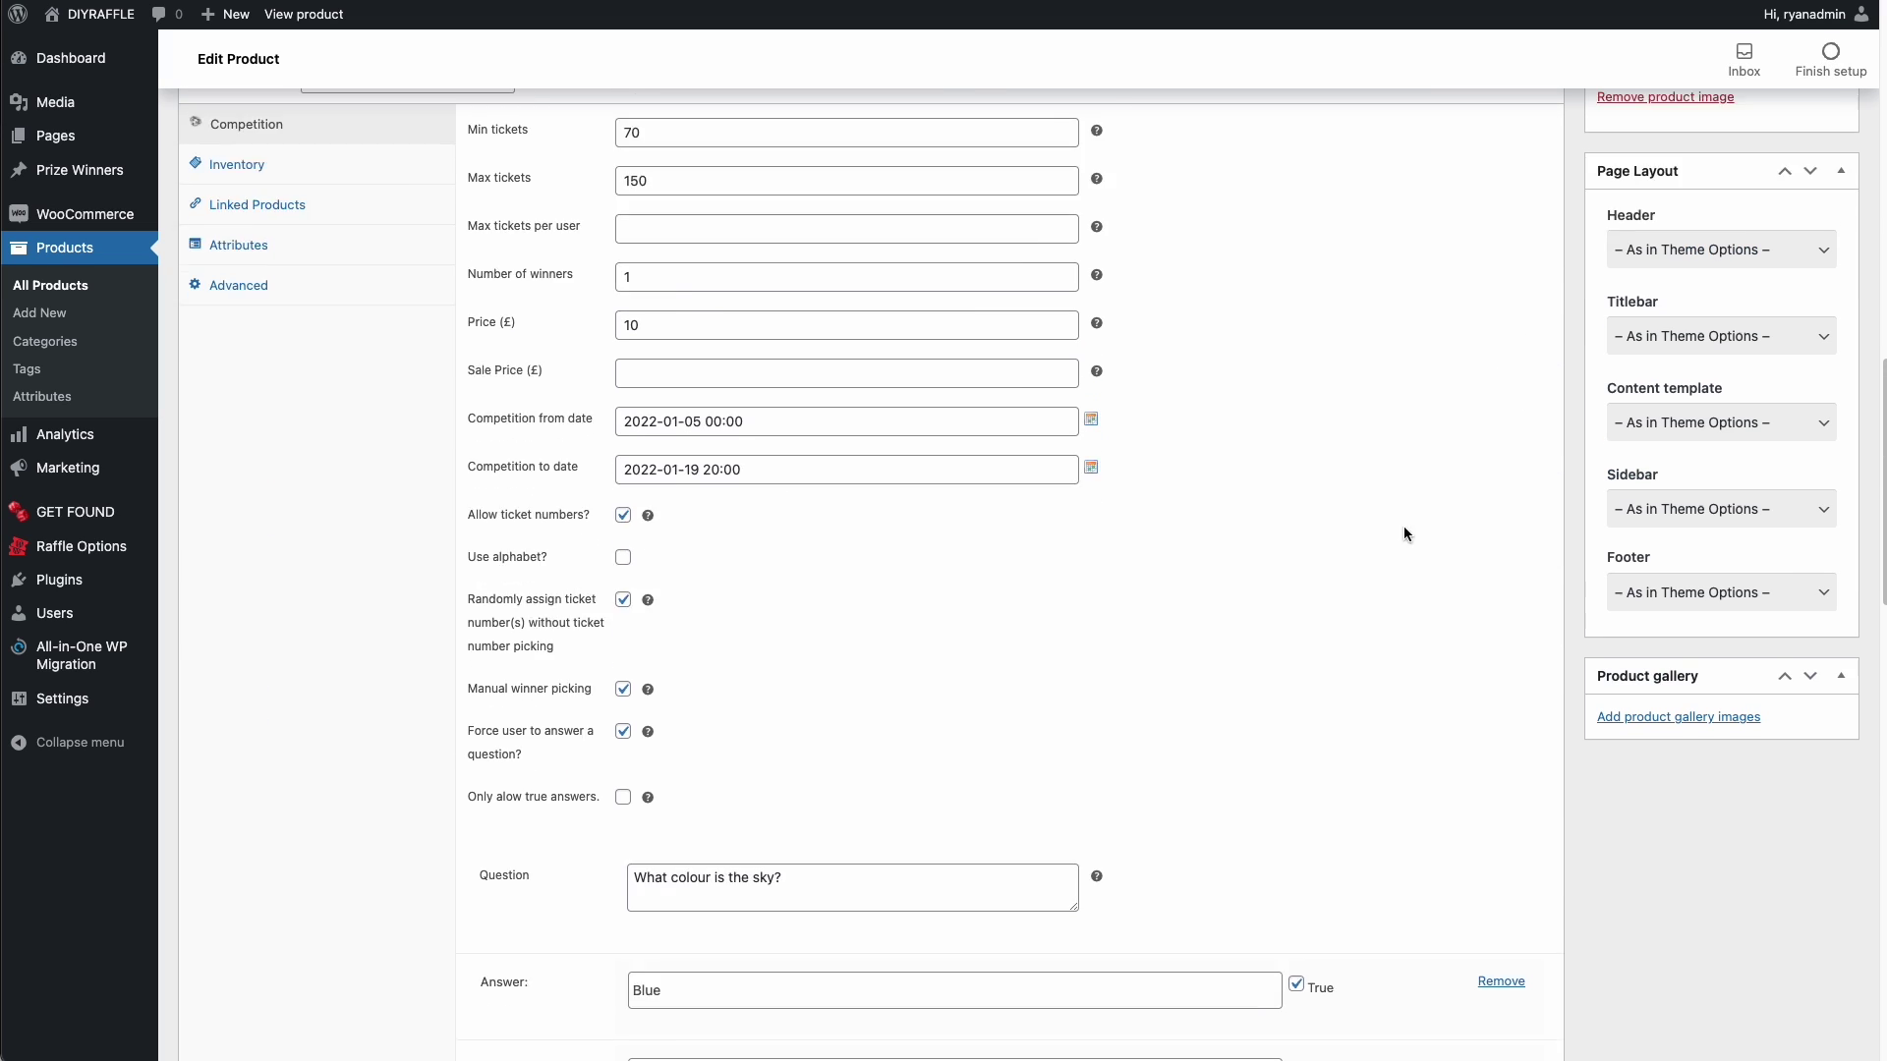
click(939, 693)
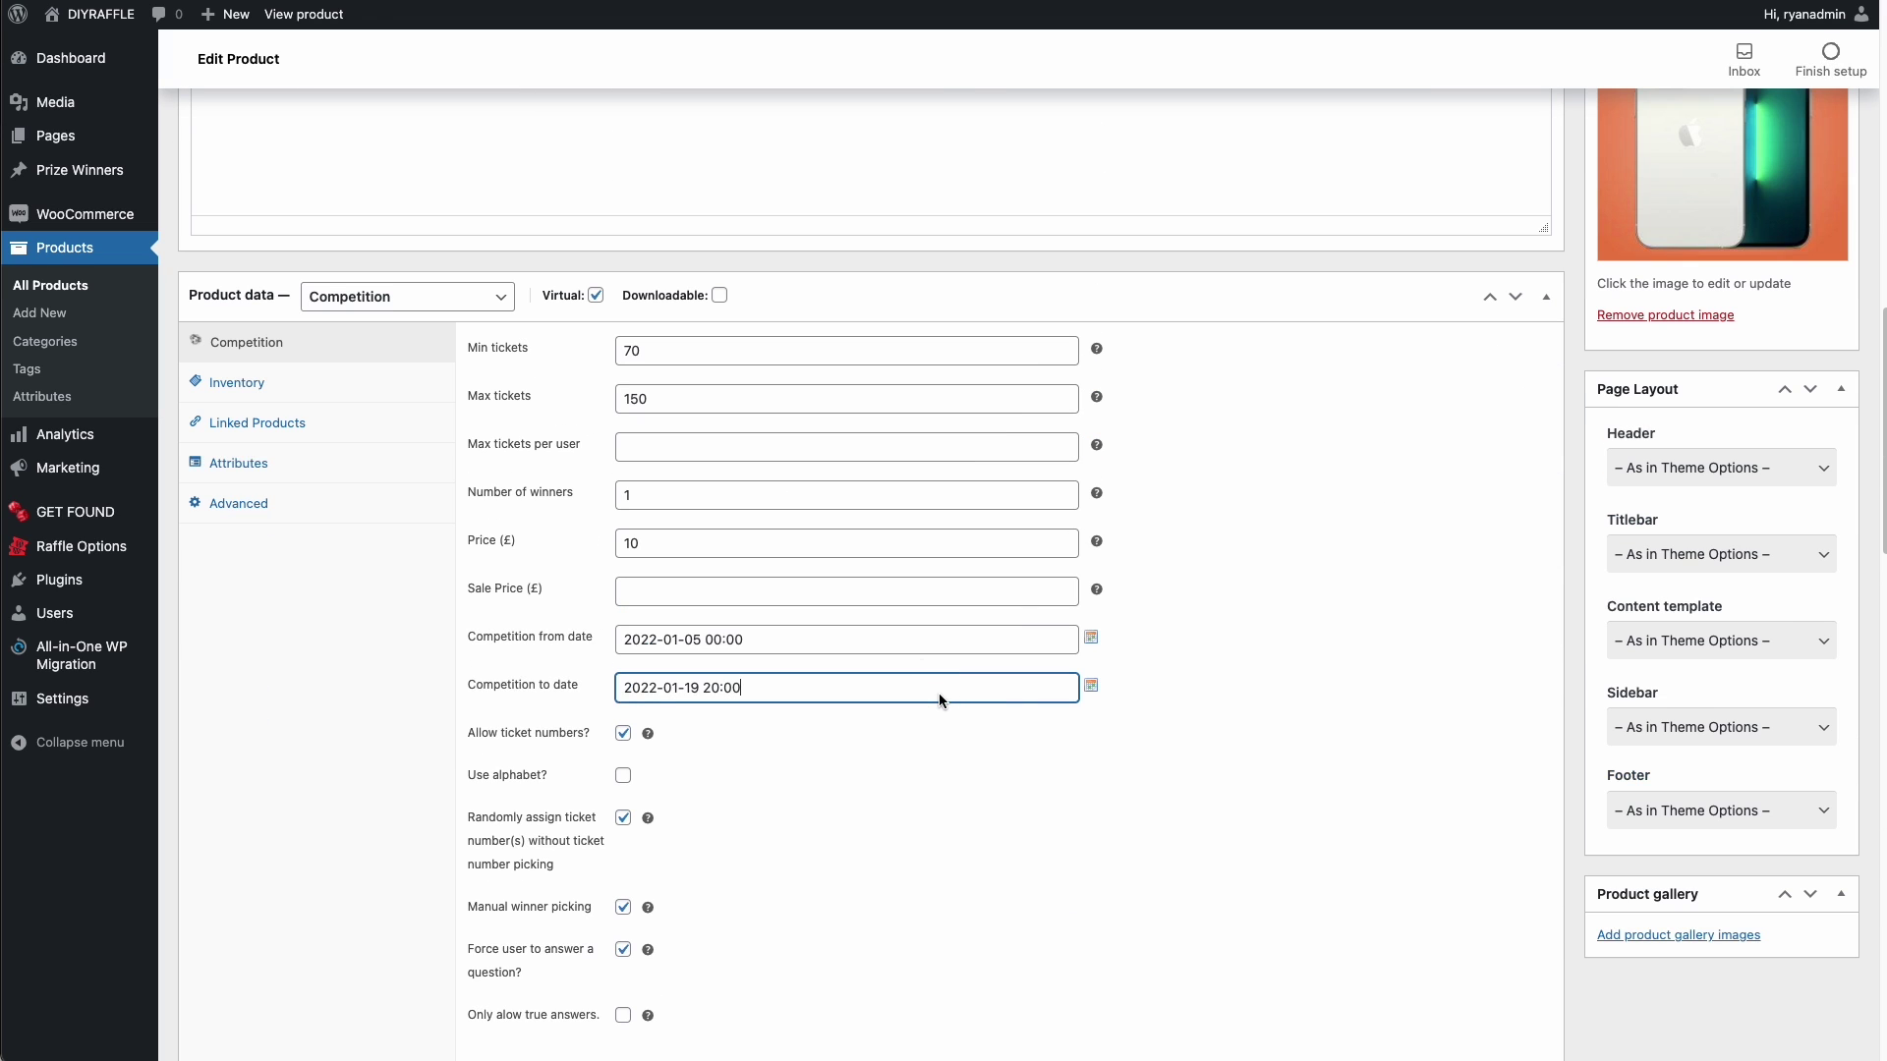
click(1089, 686)
click(704, 419)
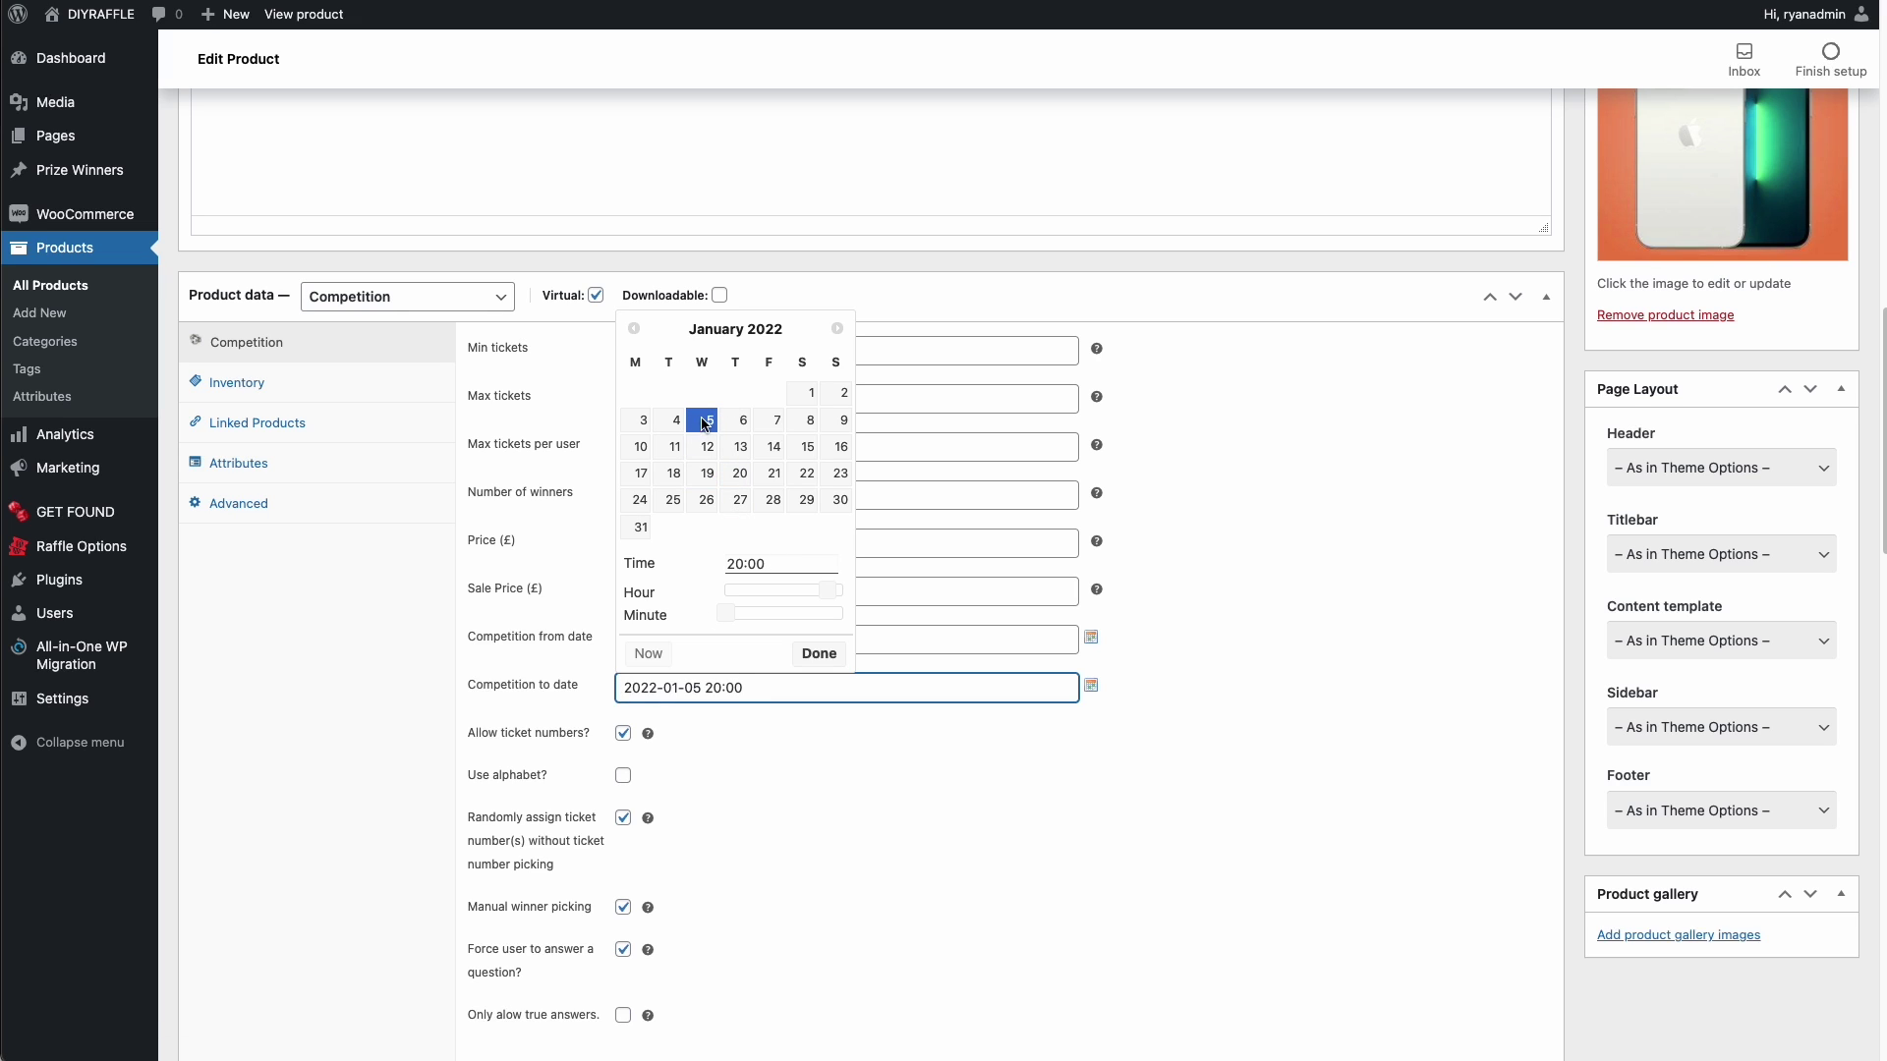
mouse_move(827, 590)
mouse_down()
mouse_move(775, 615)
mouse_move(827, 621)
mouse_up()
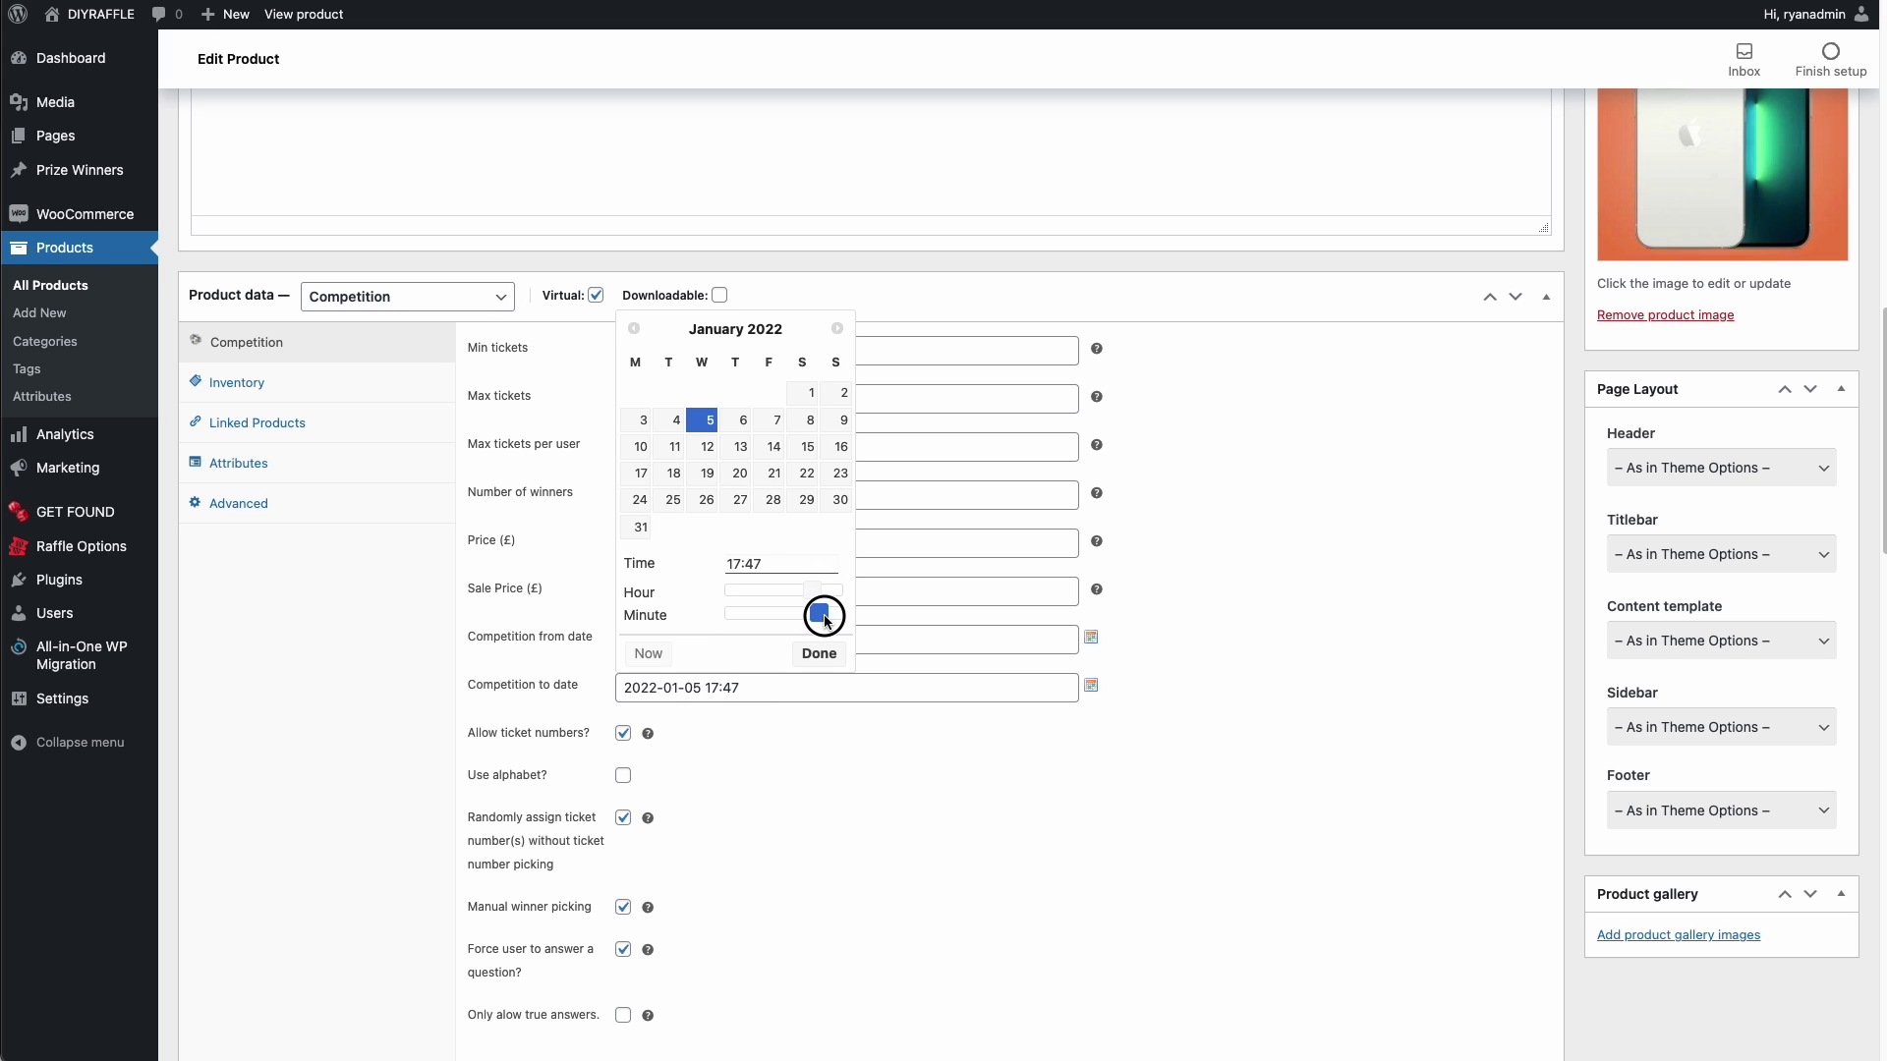
click(823, 655)
scroll(1464, 611, up, 7)
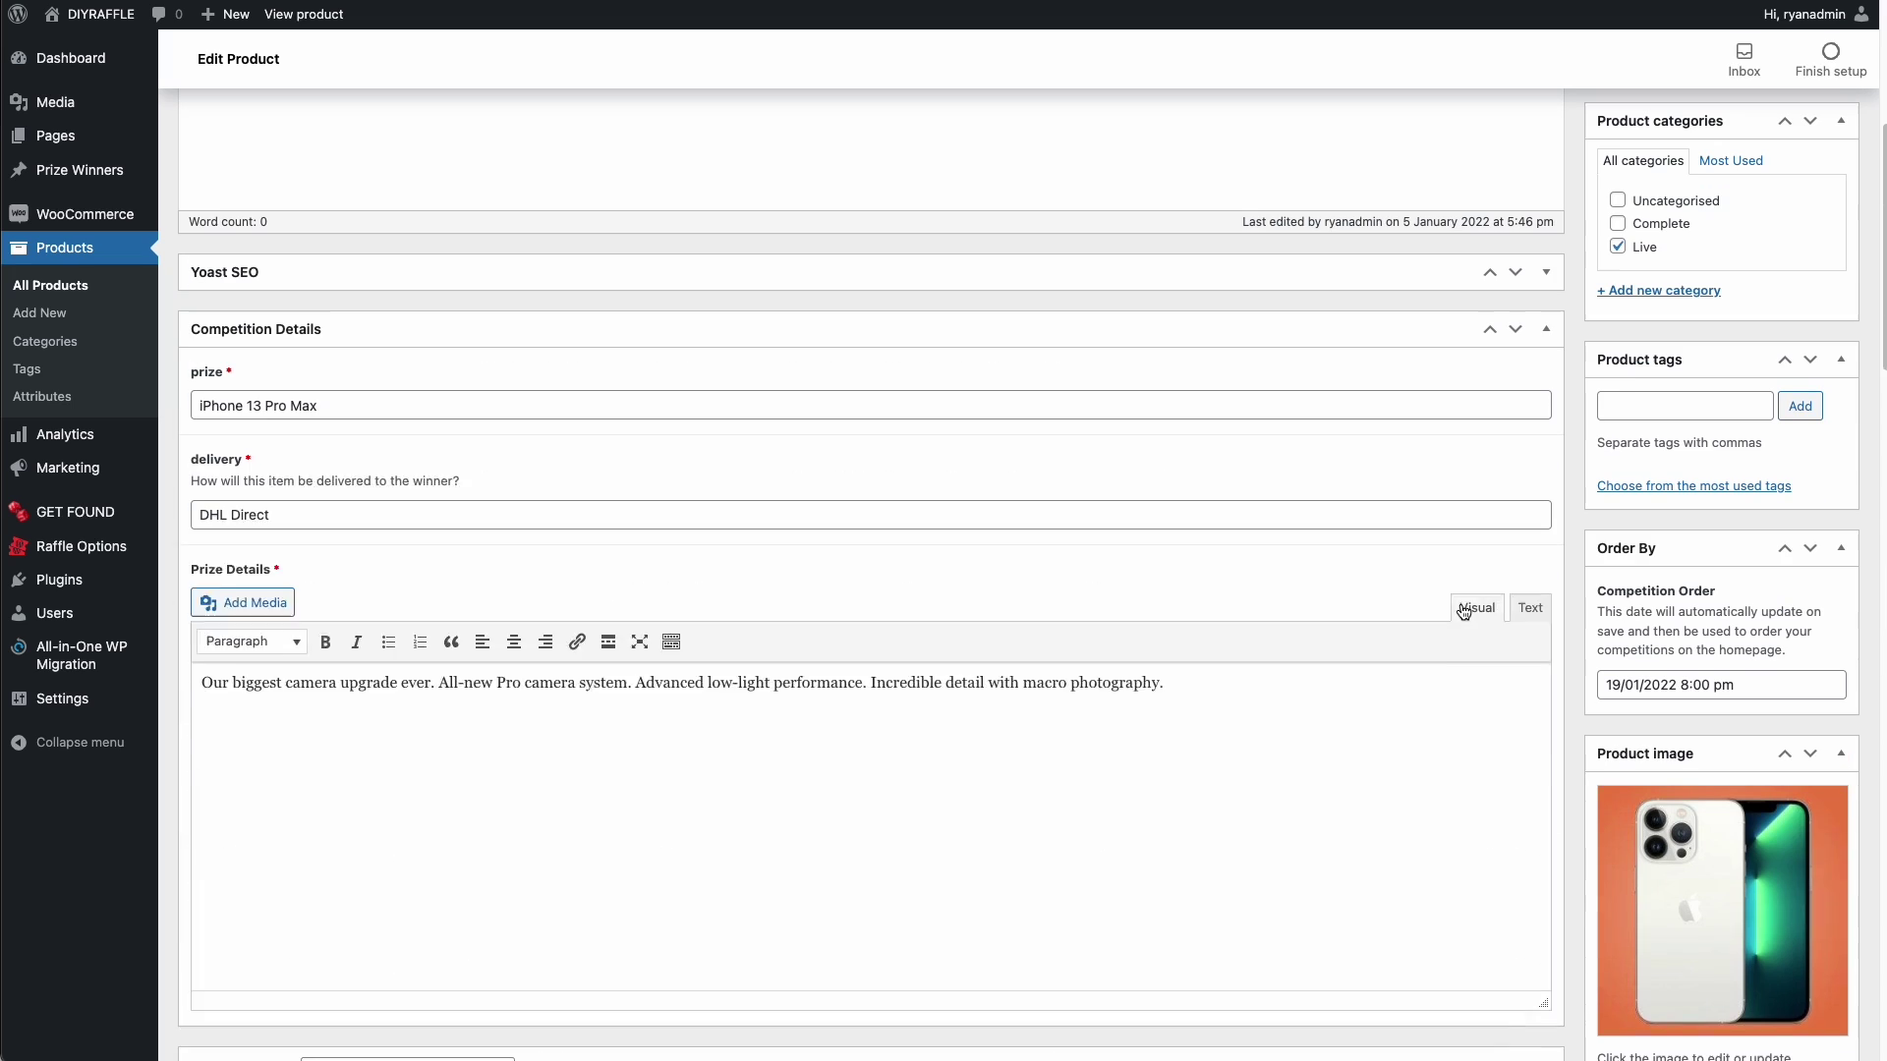
scroll(1464, 612, up, 1)
click(1816, 169)
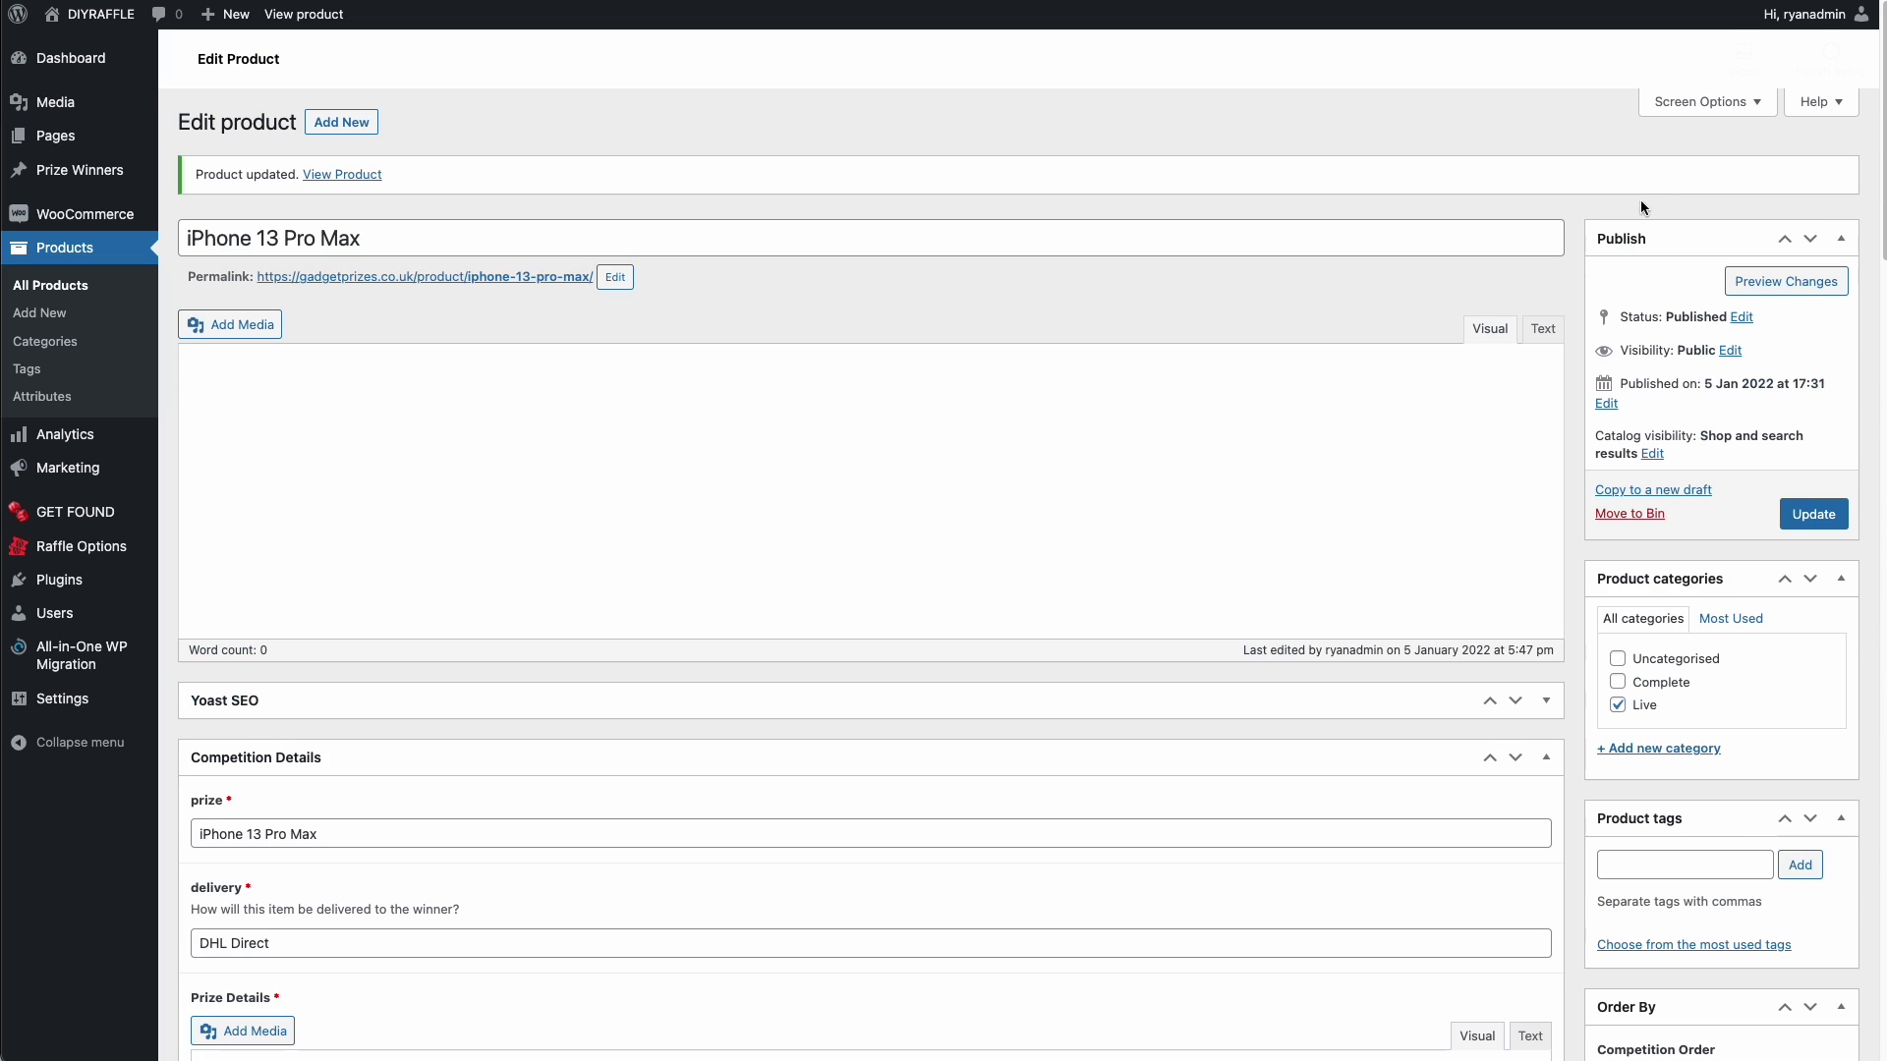
- Check the live iPhone 13 Pro Max page's insufficient-entries failure message, then return to the Dashboard
click(370, 174)
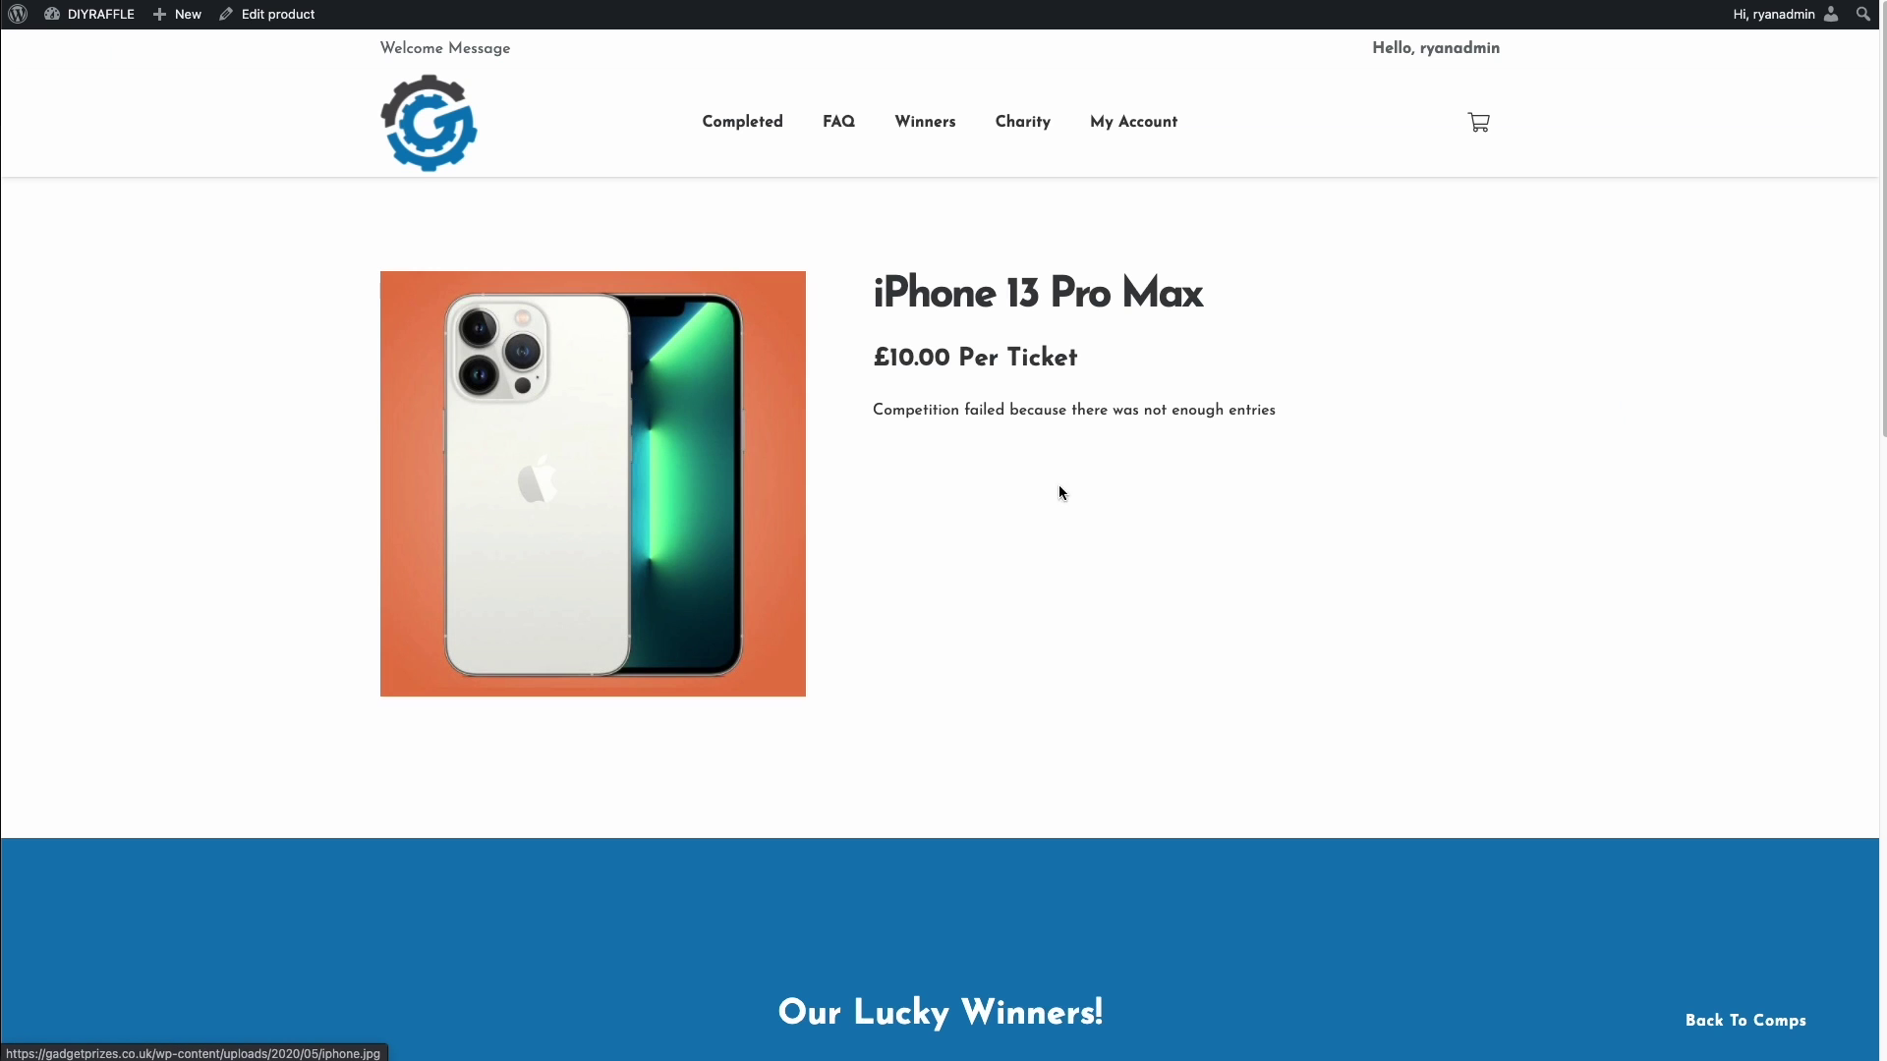
click(905, 422)
drag(875, 280, 1265, 416)
click(1044, 416)
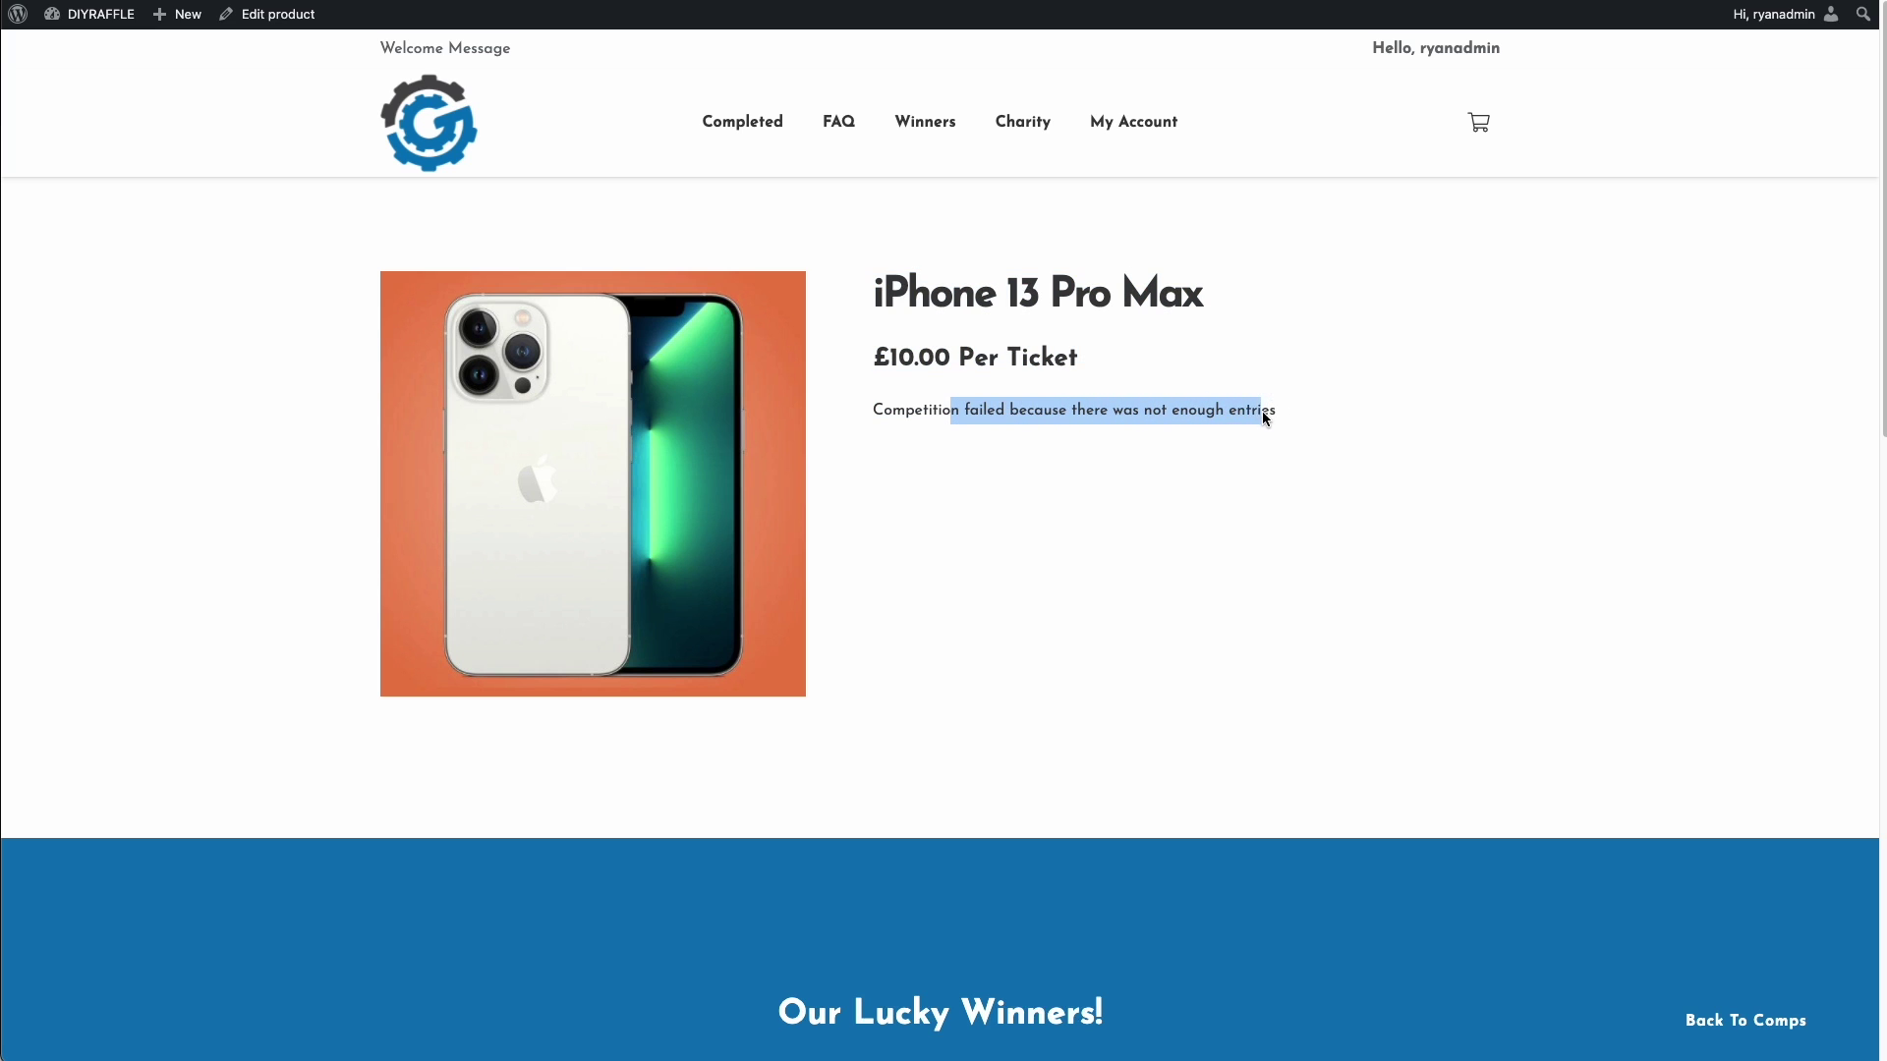
click(1265, 417)
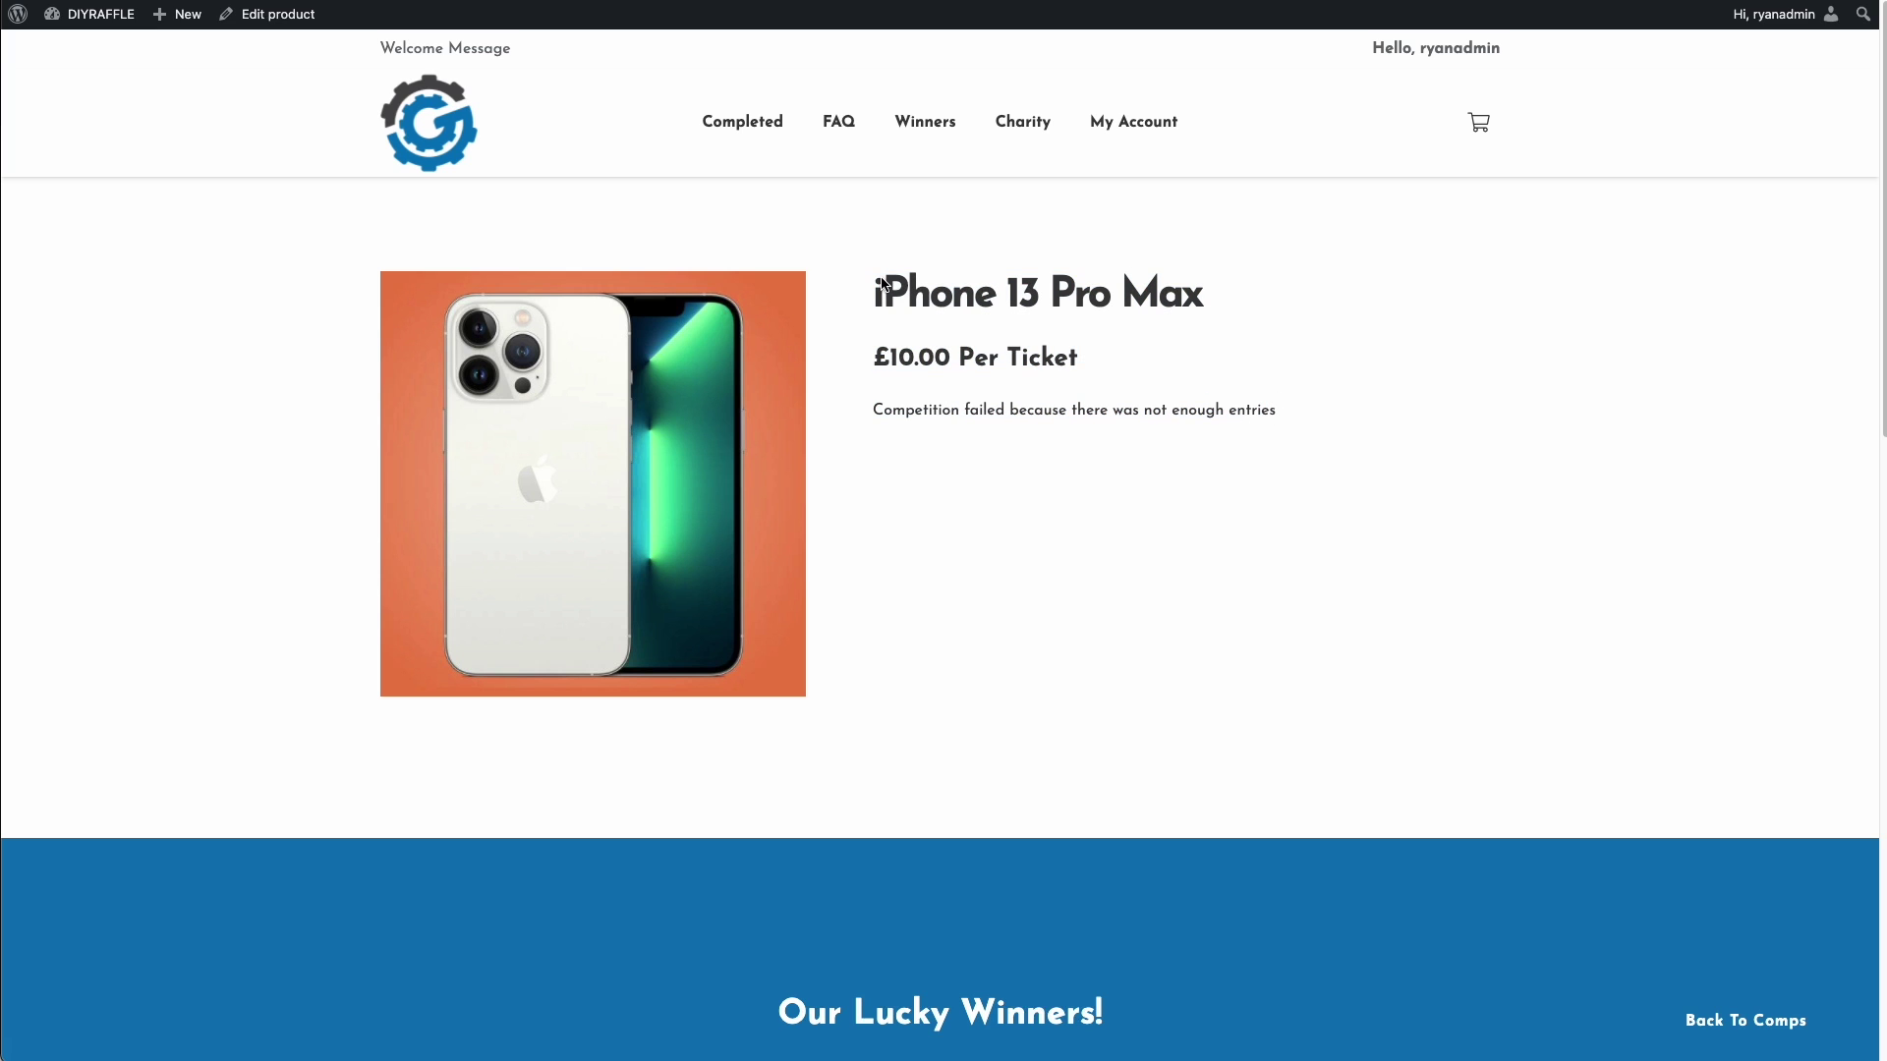
click(98, 49)
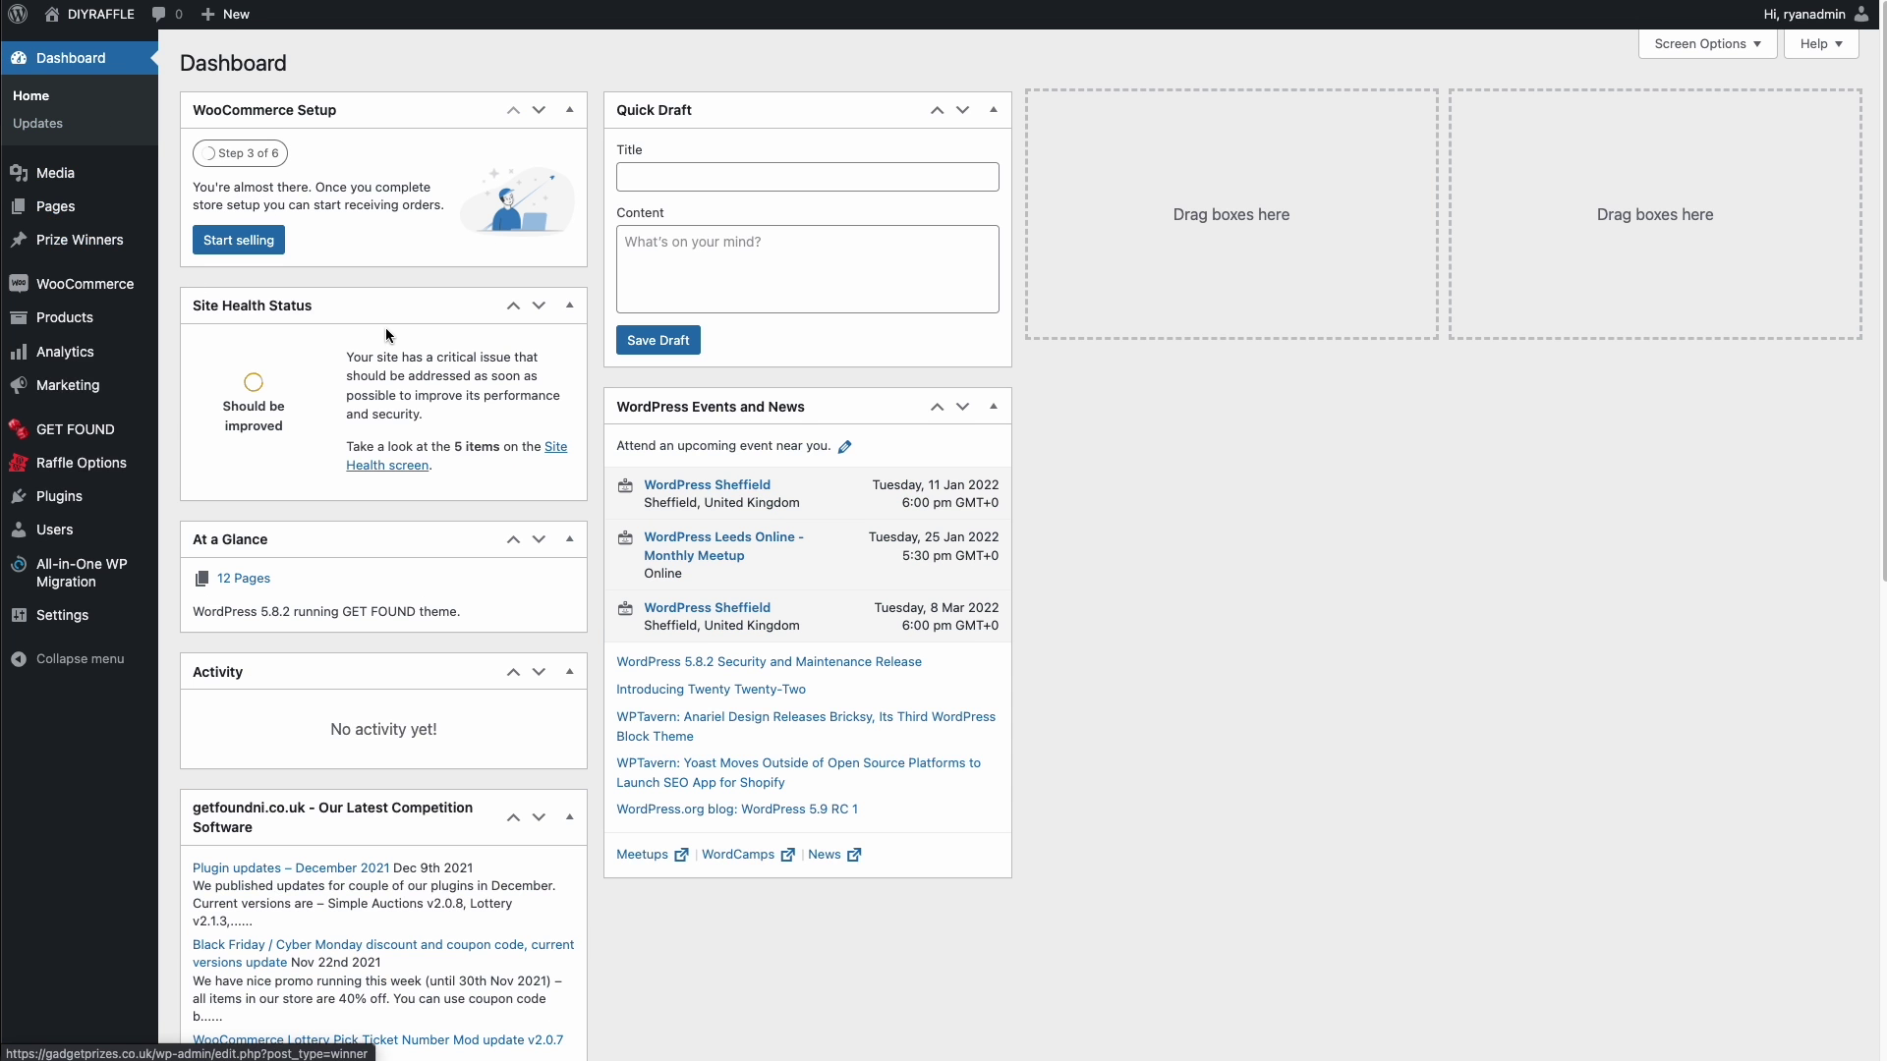
- Edit iPhone 13 Pro Max from All Products and scroll down to its Extend competition and Relist buttons
mouse_move(125, 291)
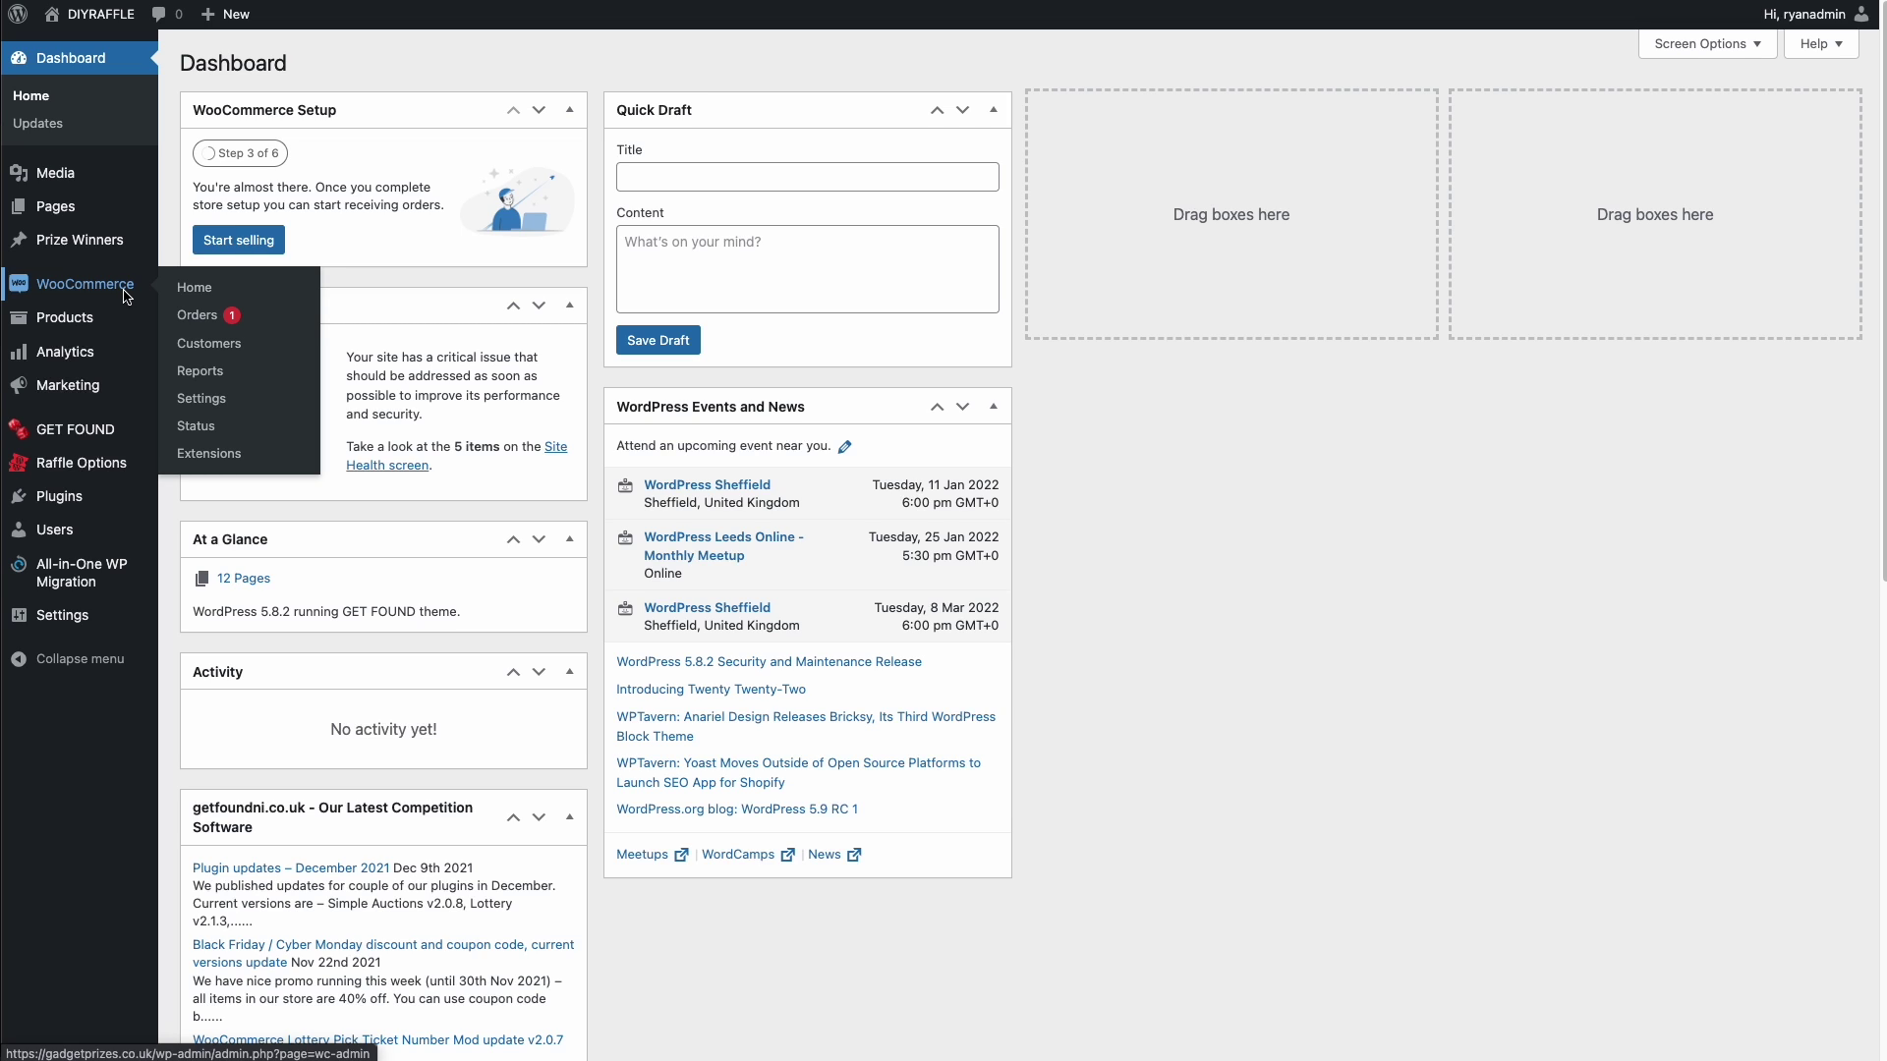
mouse_move(64, 321)
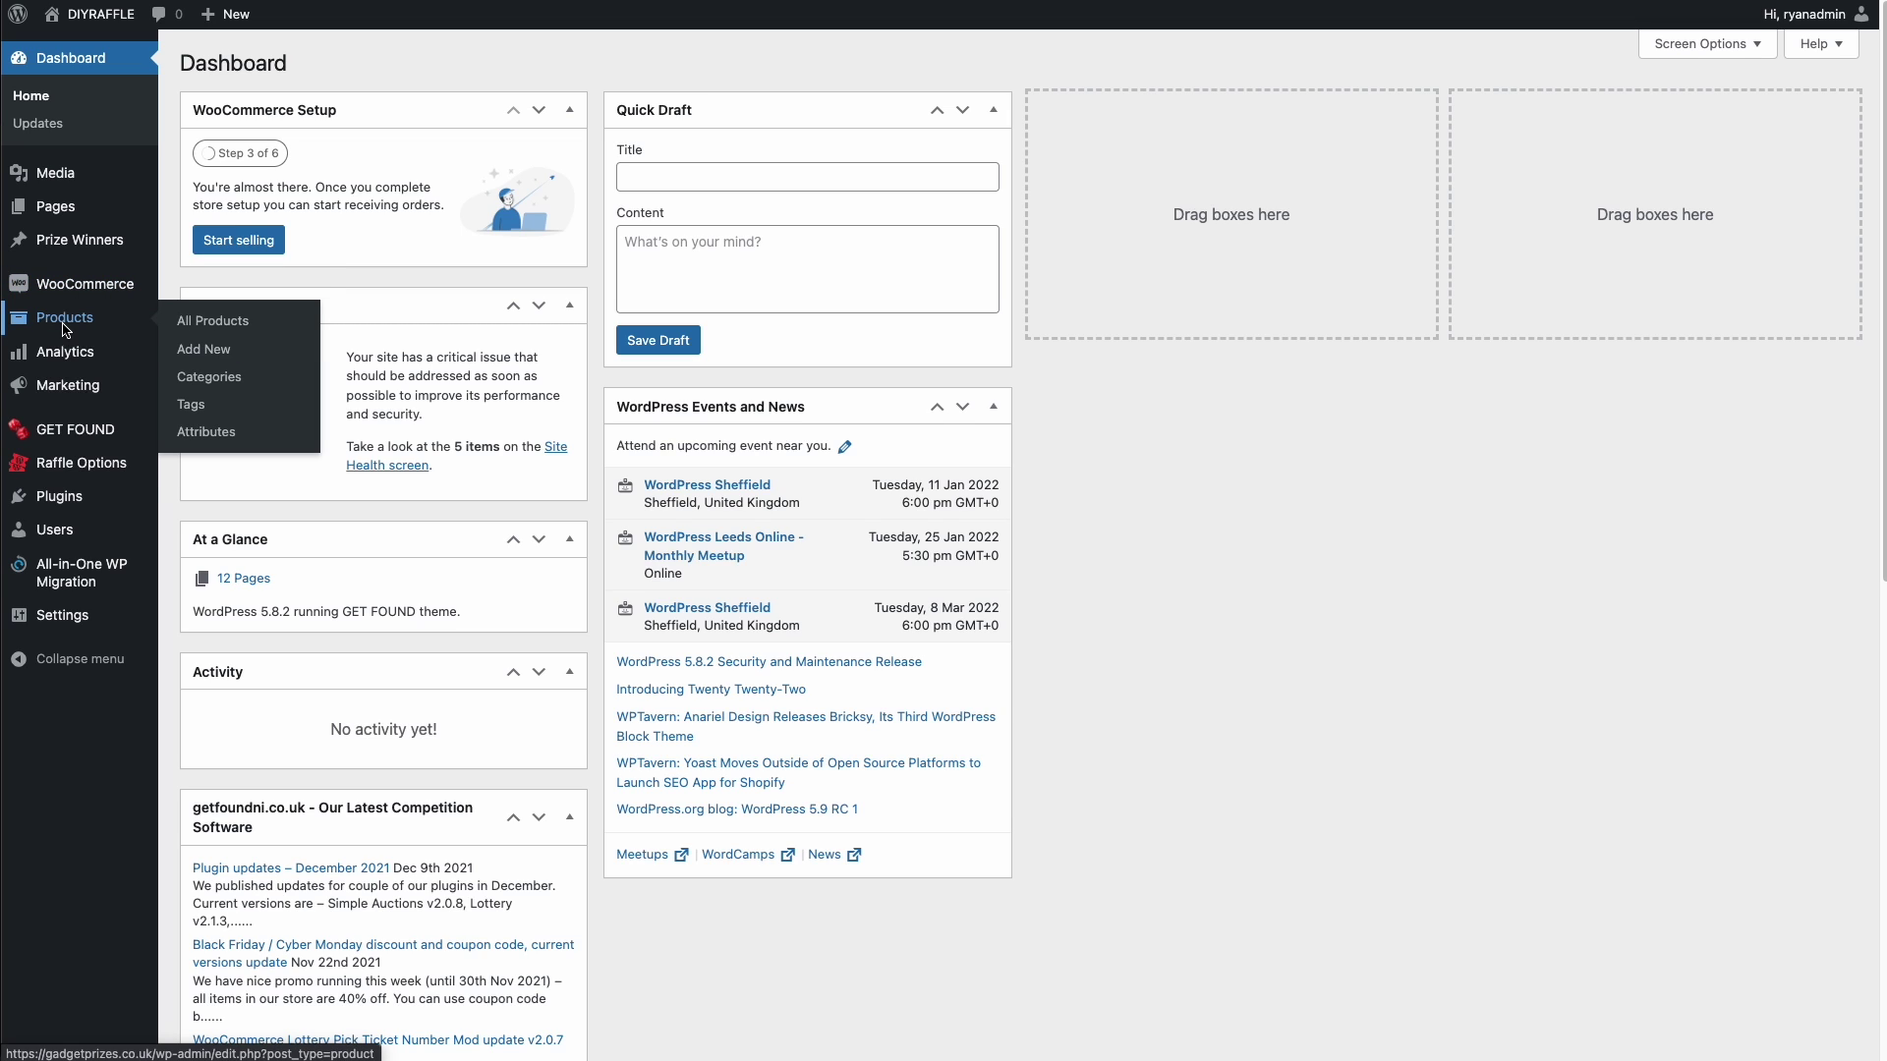
click(265, 330)
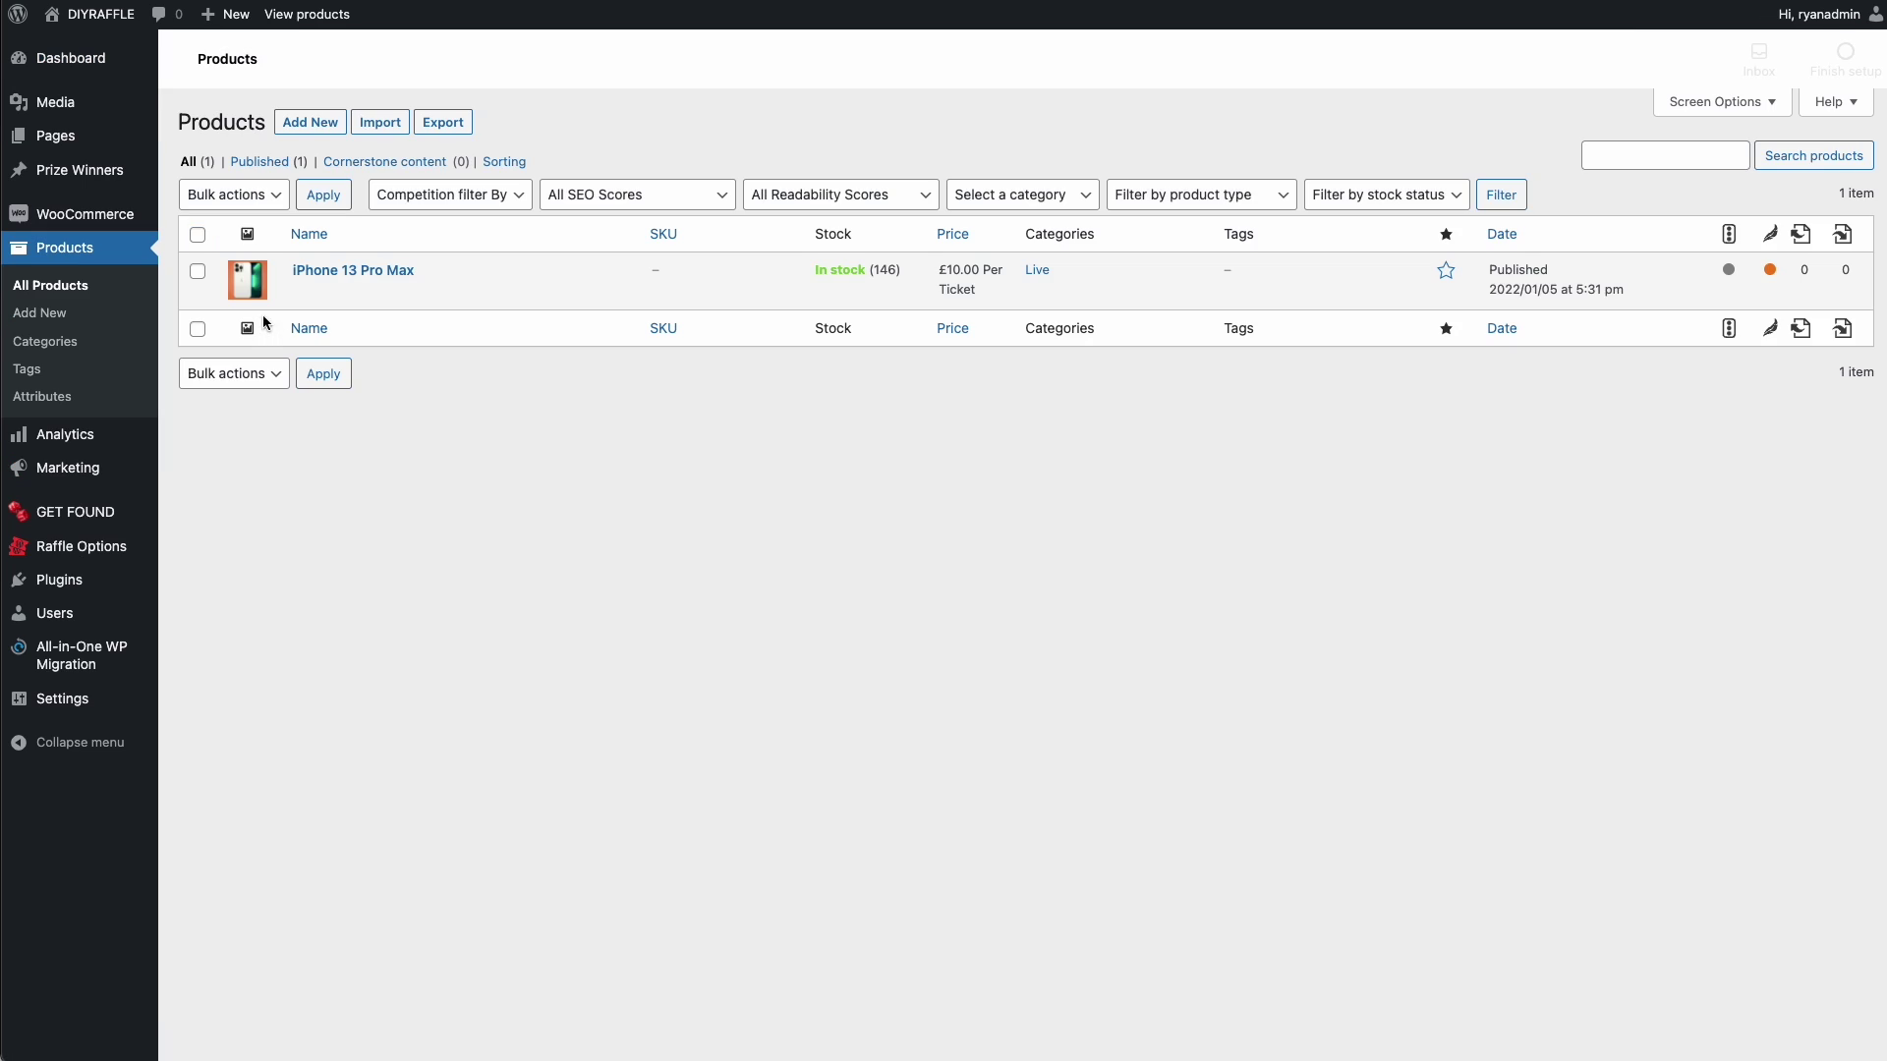
click(368, 293)
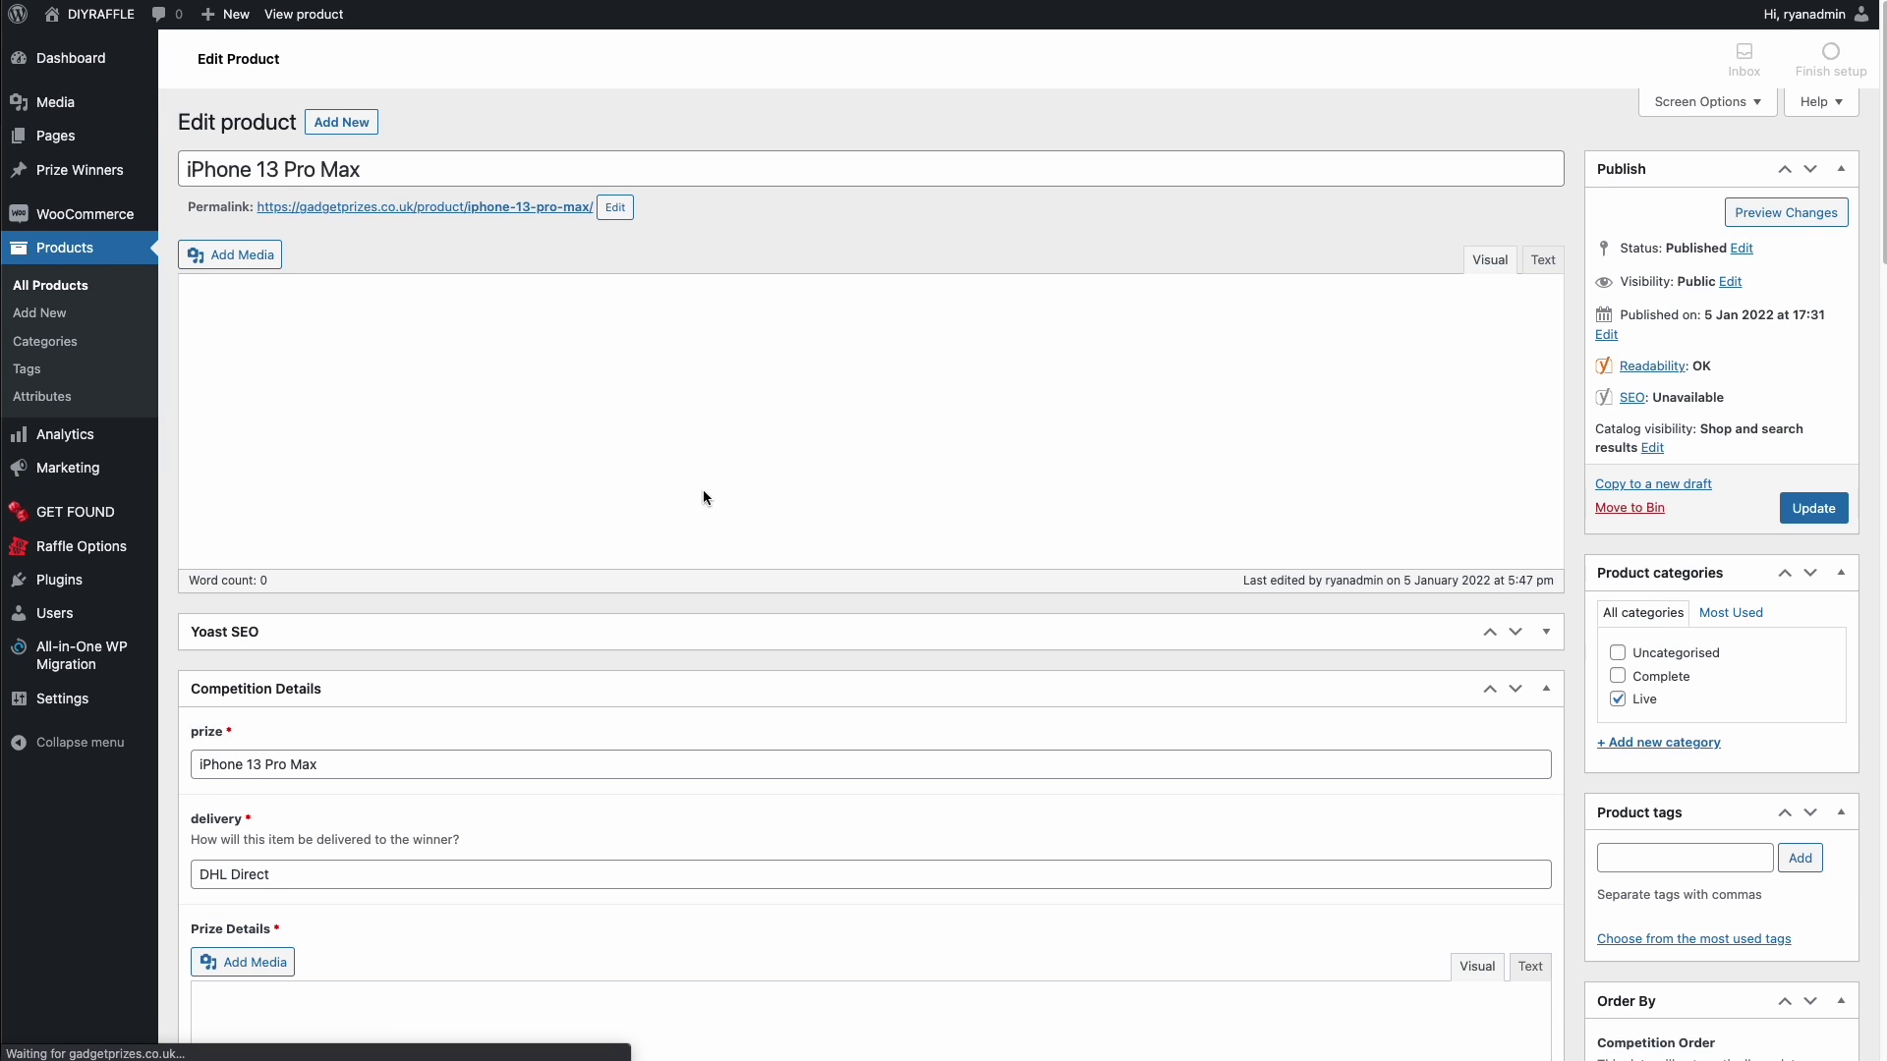
scroll(847, 491, down, 10)
scroll(852, 489, down, 3)
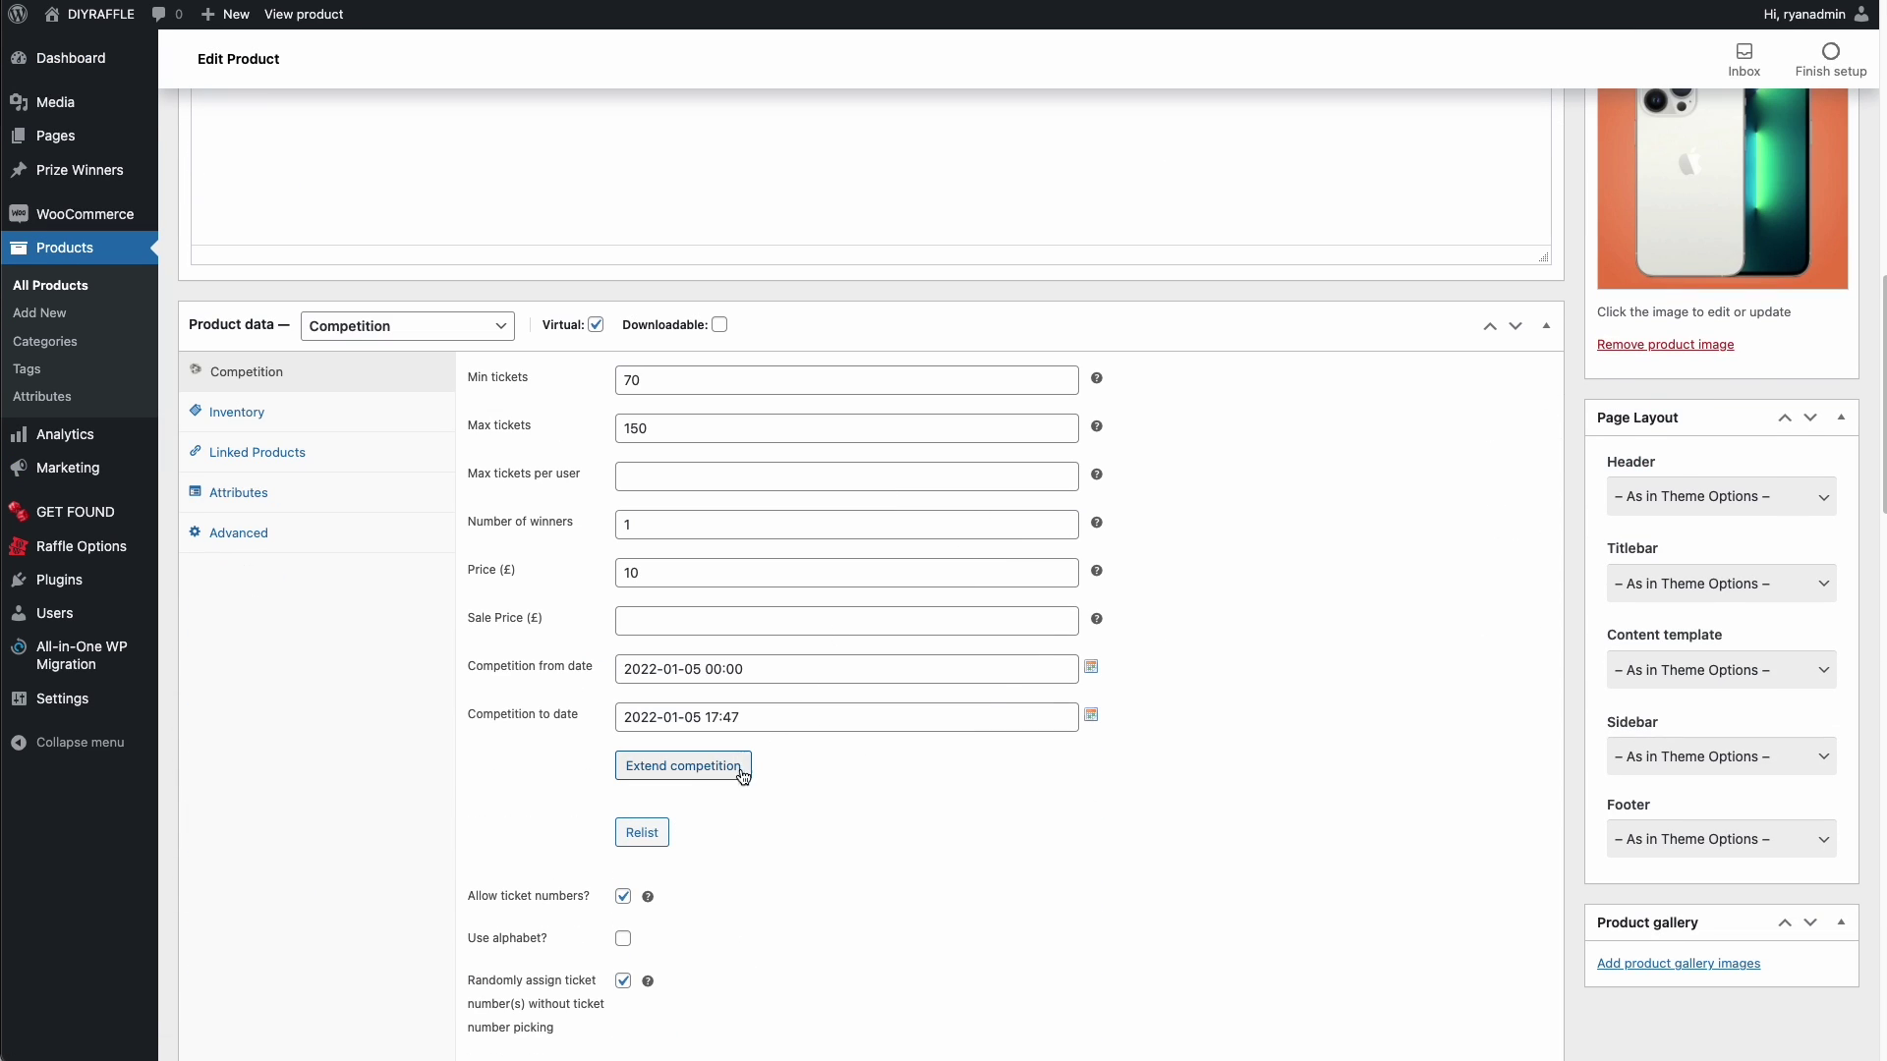
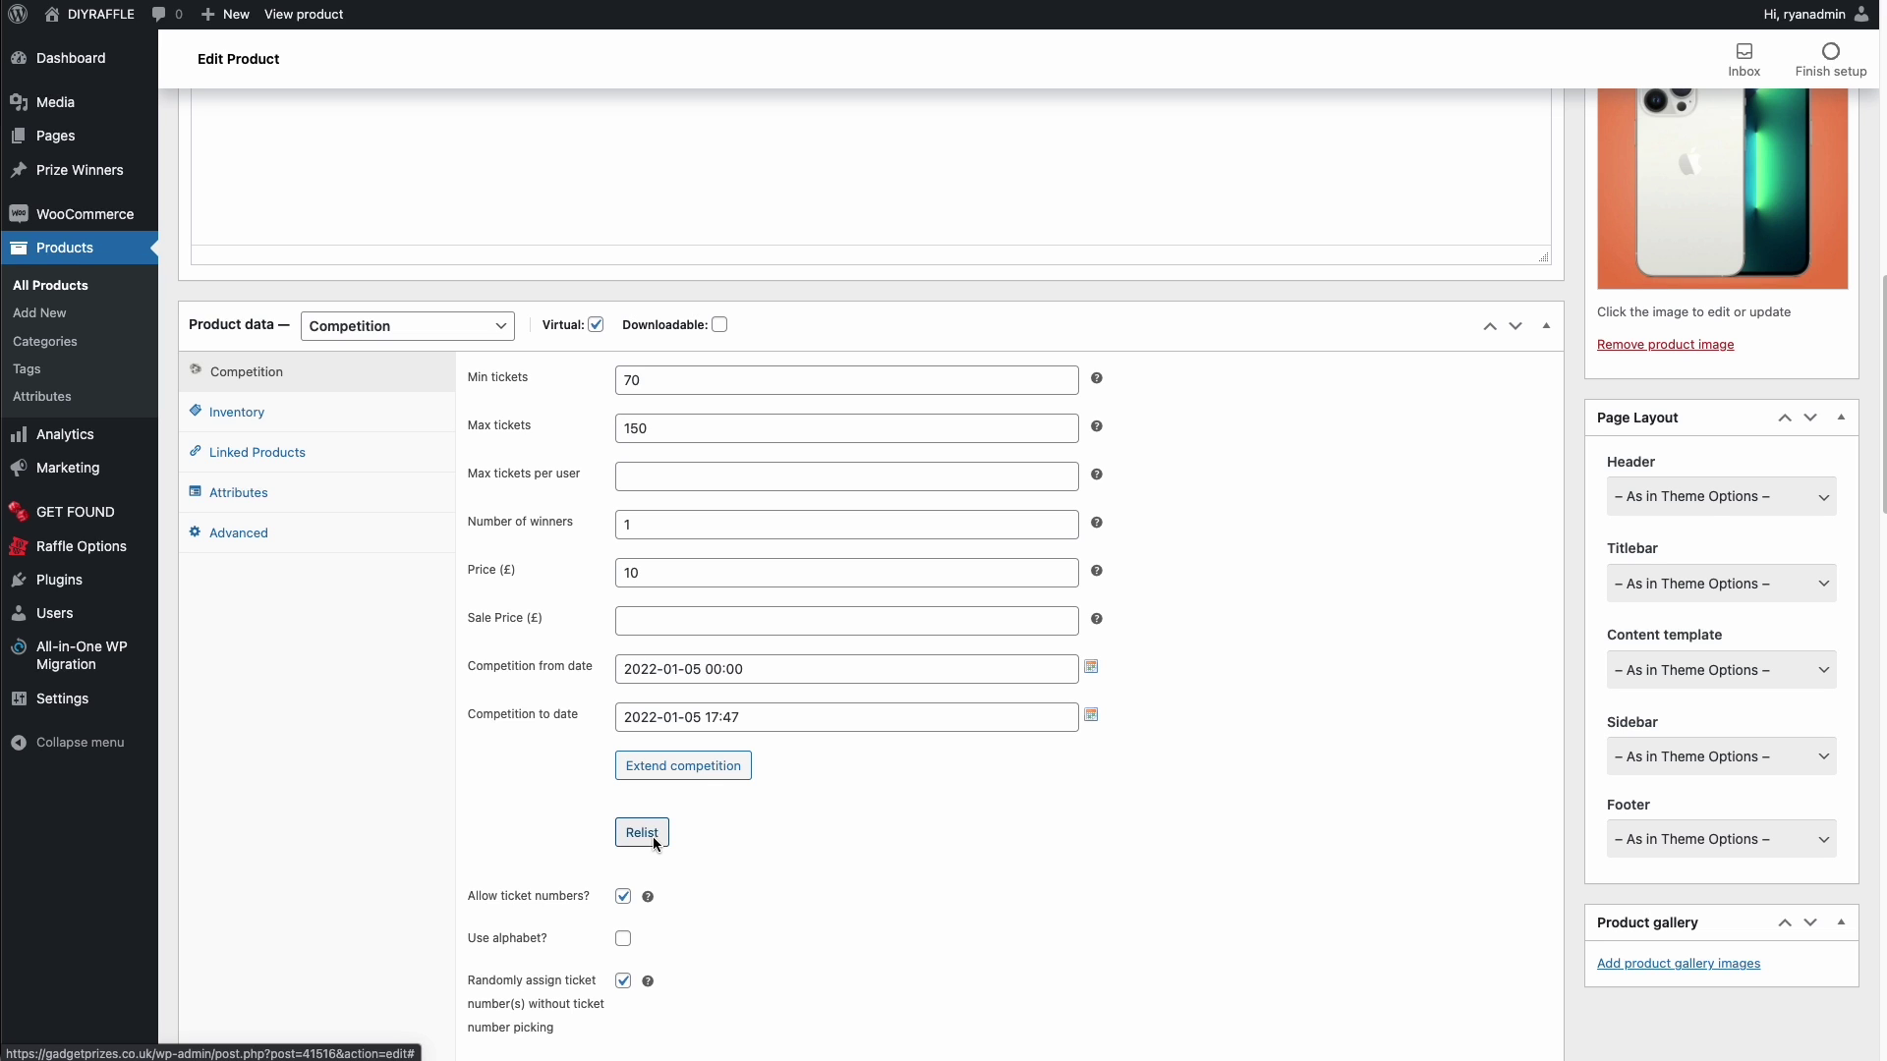
- Collapse the Automatic relist lottery box in the iPhone 13 Pro Max editor to reach Extend competition
scroll(739, 796, down, 4)
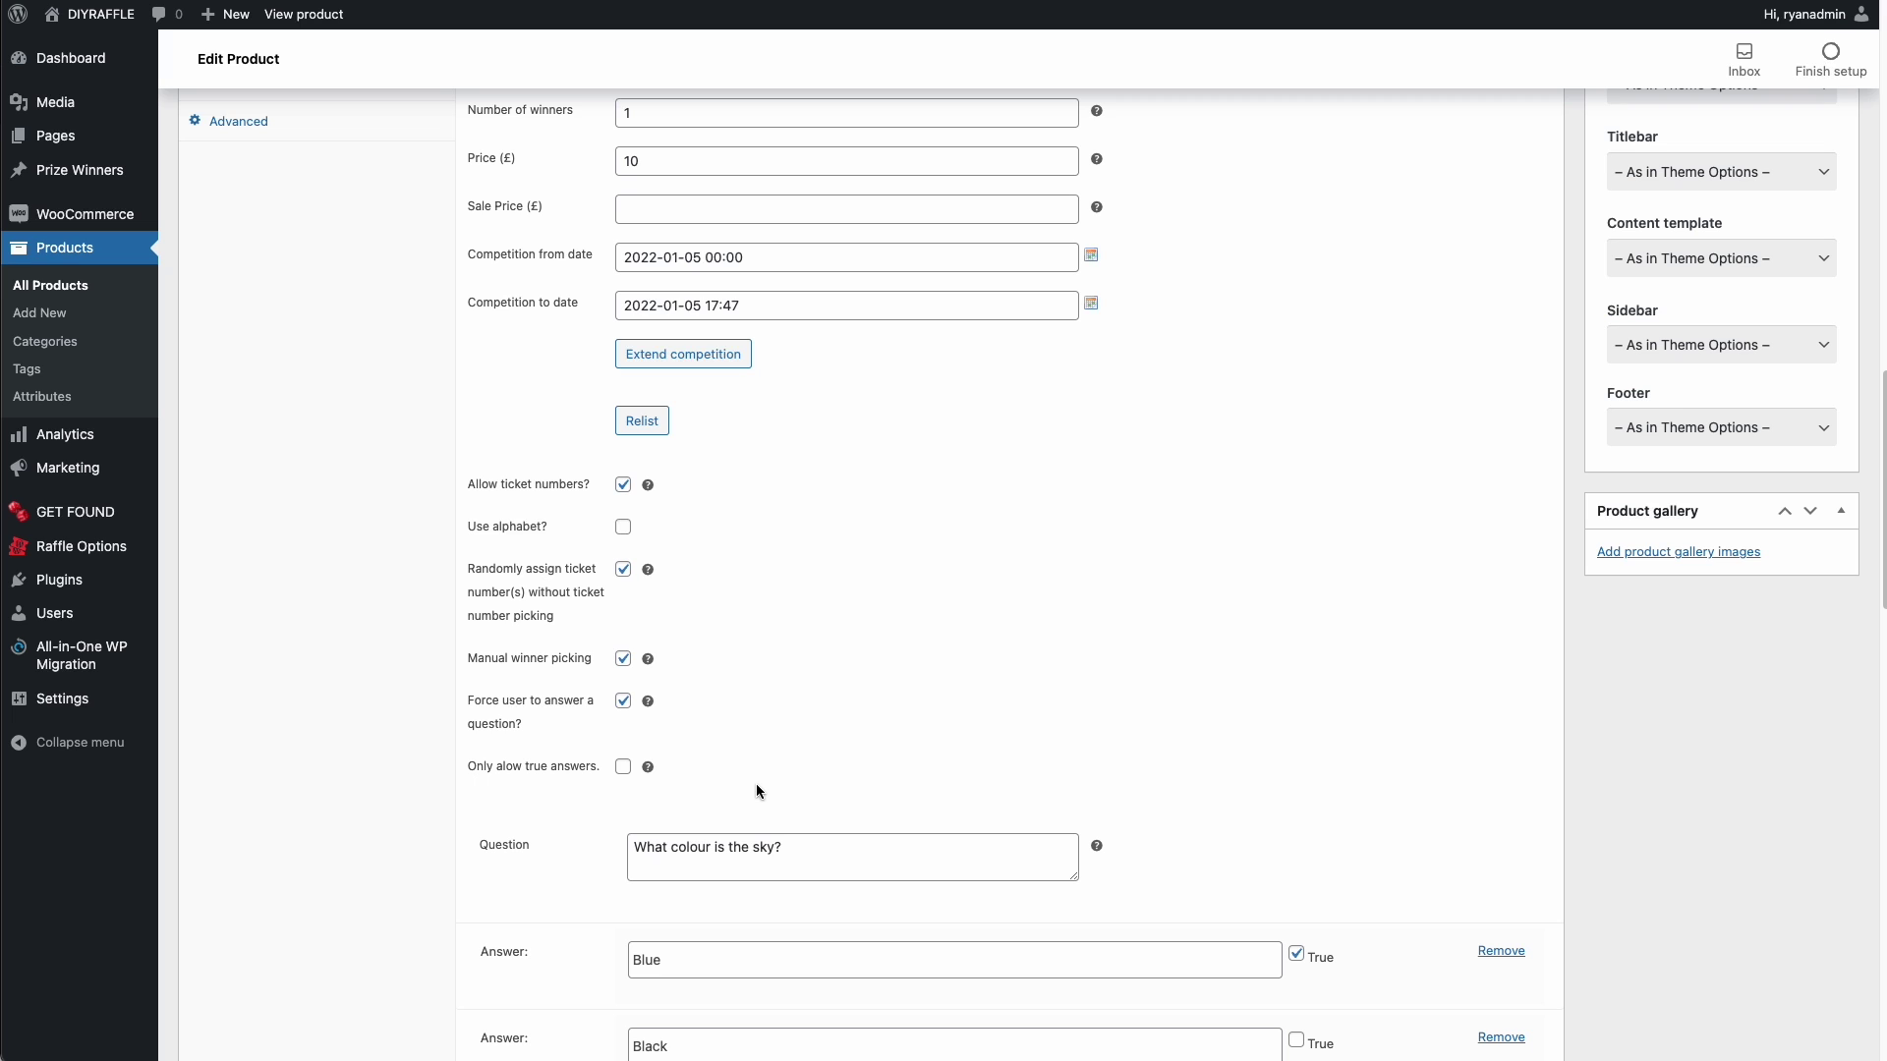
scroll(815, 717, up, 8)
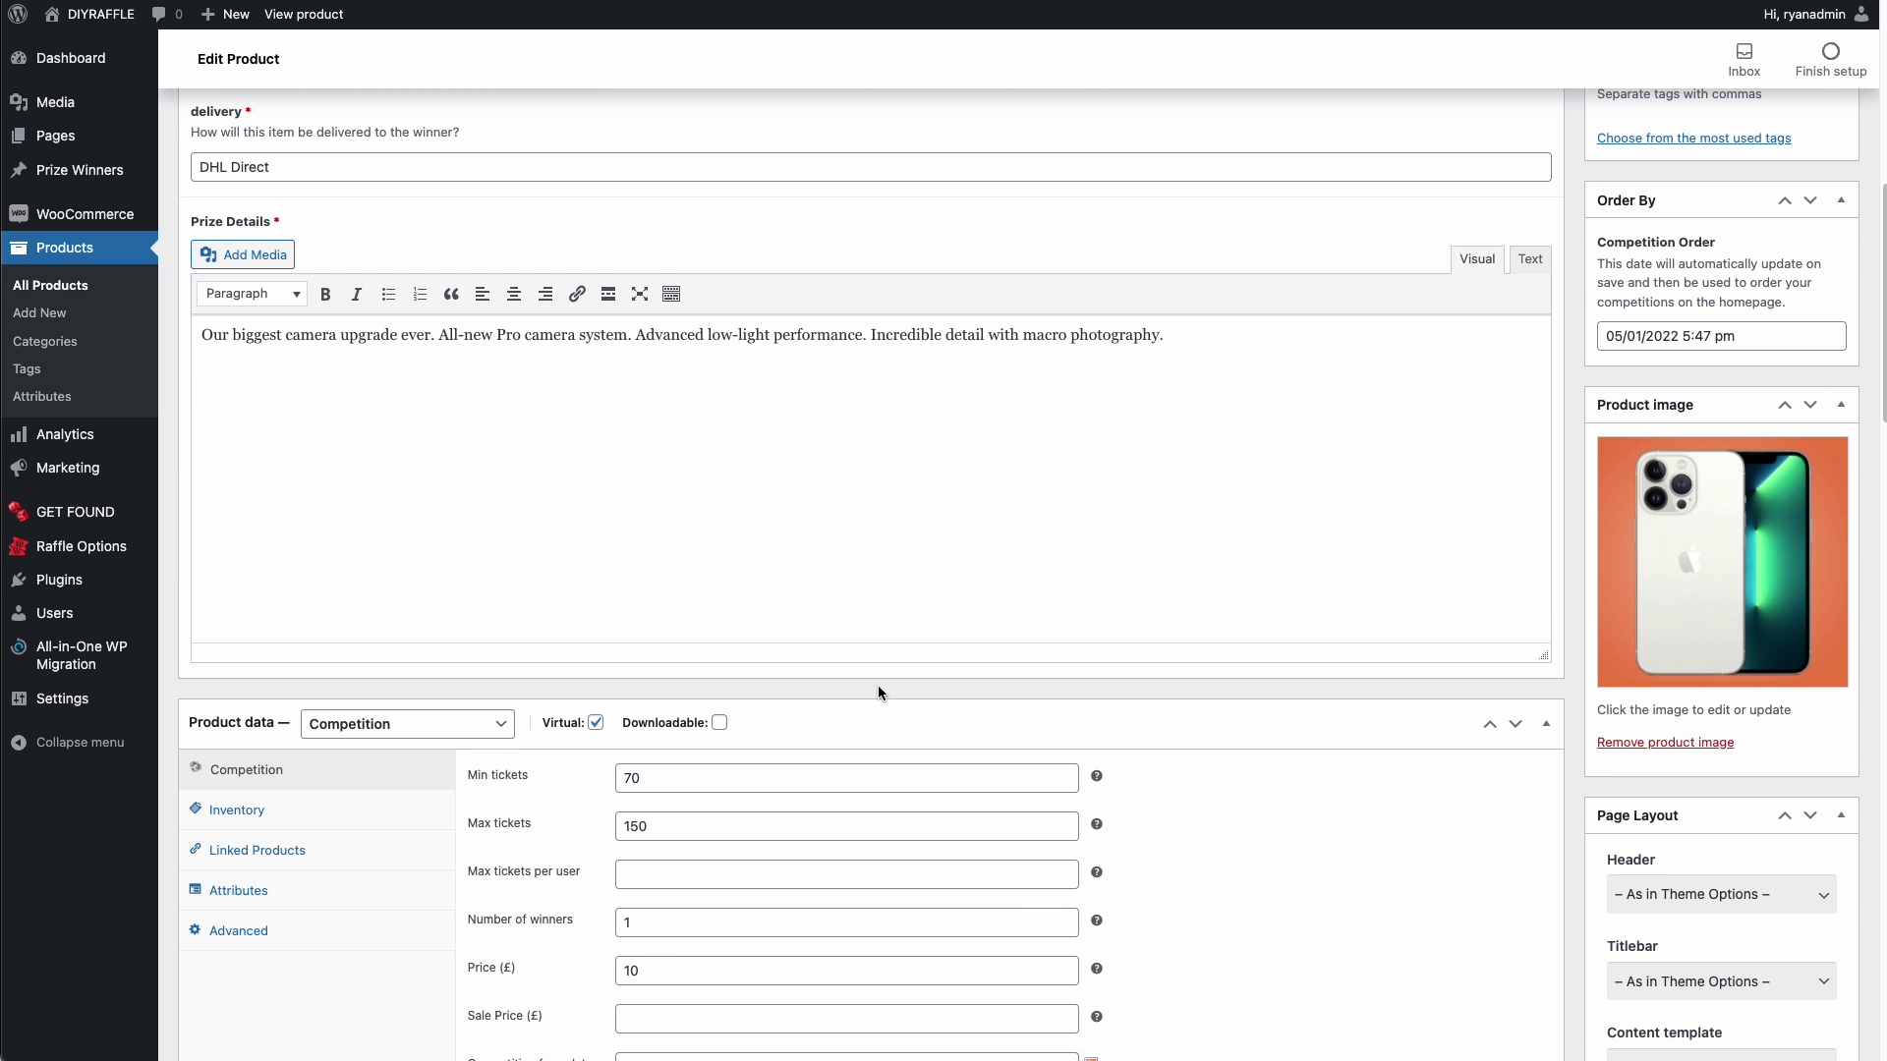
scroll(877, 686, down, 5)
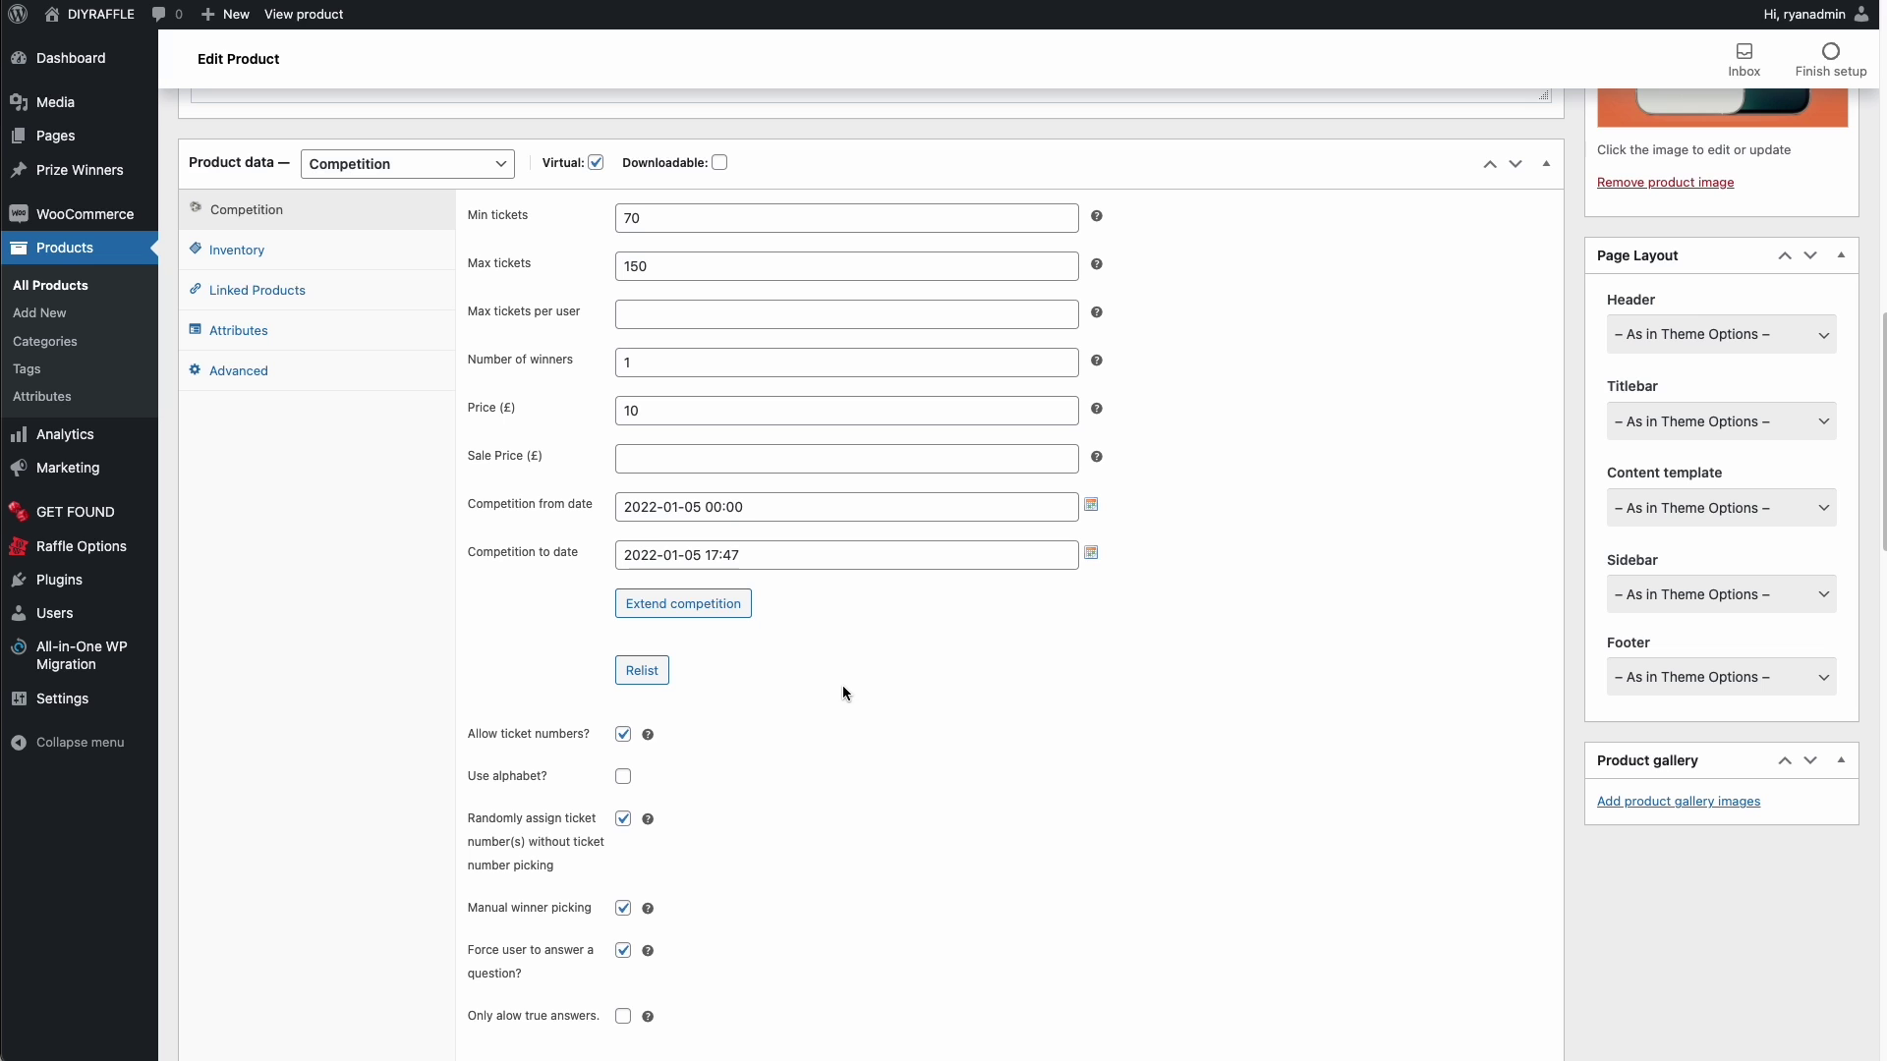
scroll(845, 678, down, 7)
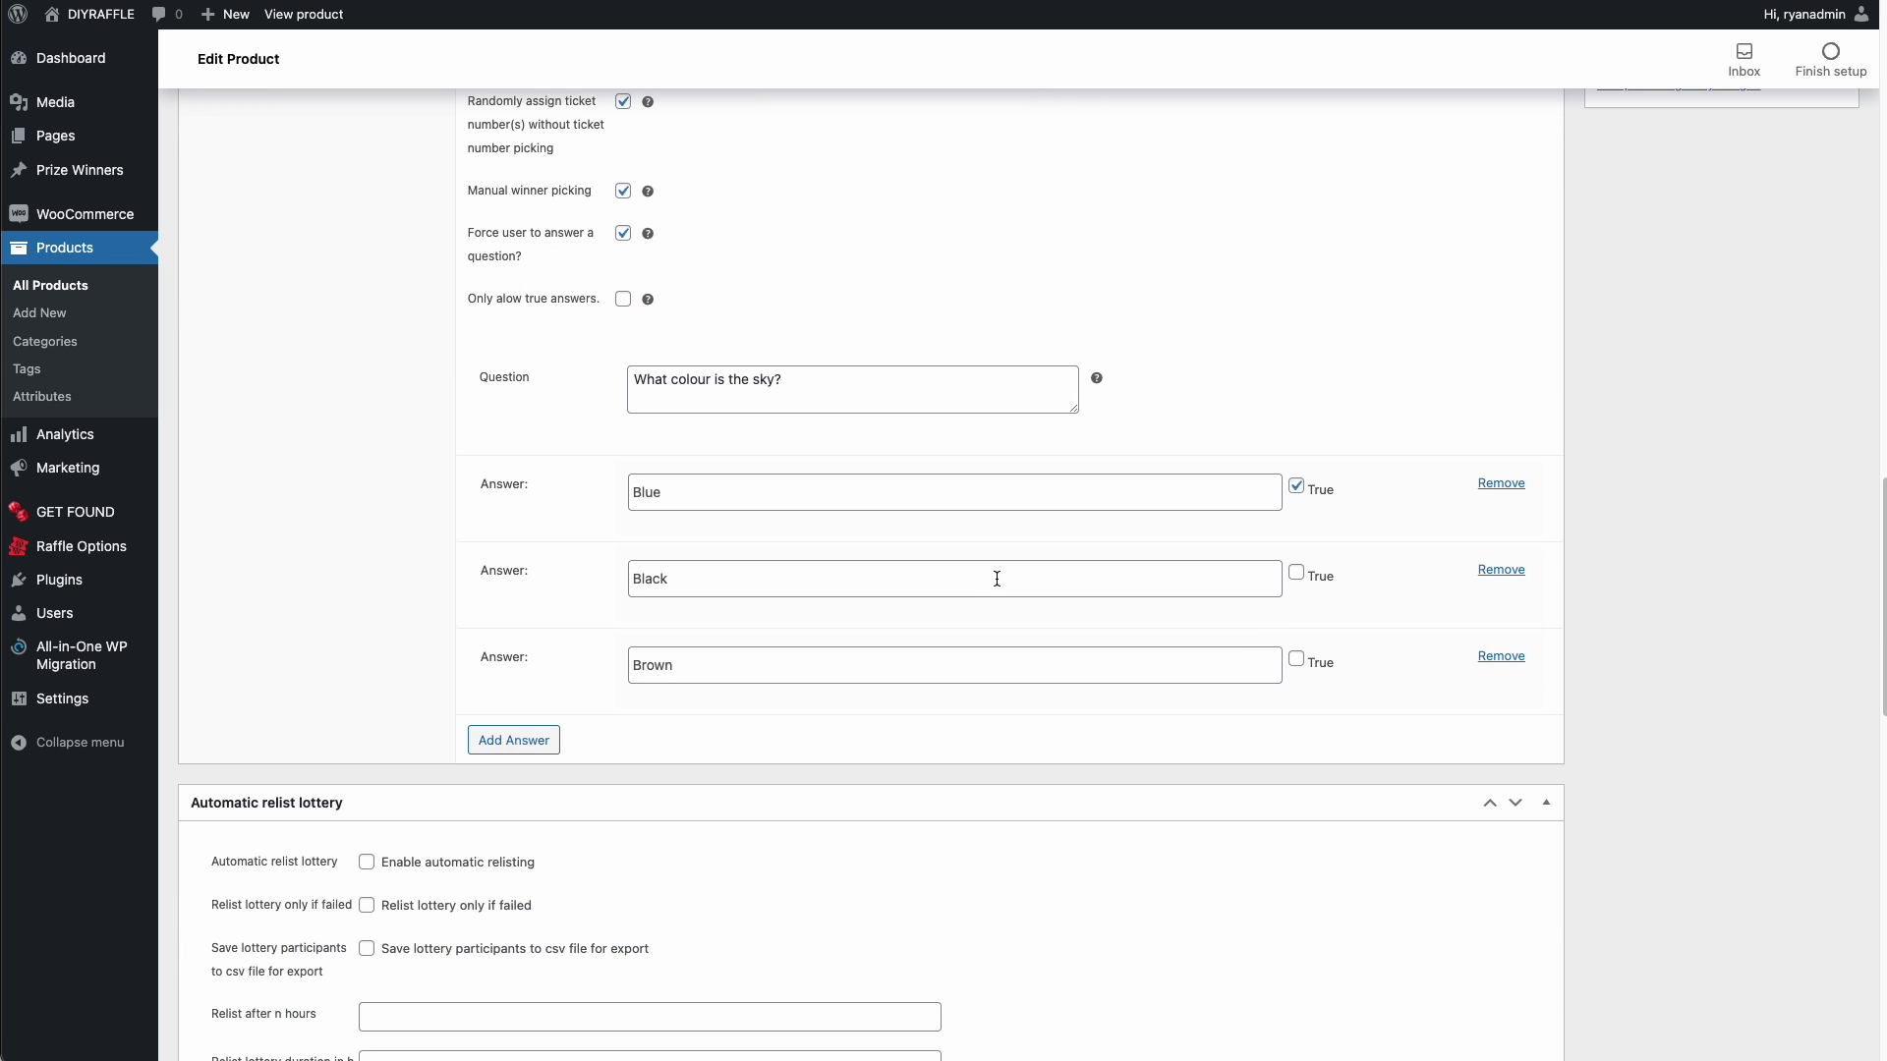
scroll(986, 593, down, 7)
scroll(987, 593, up, 3)
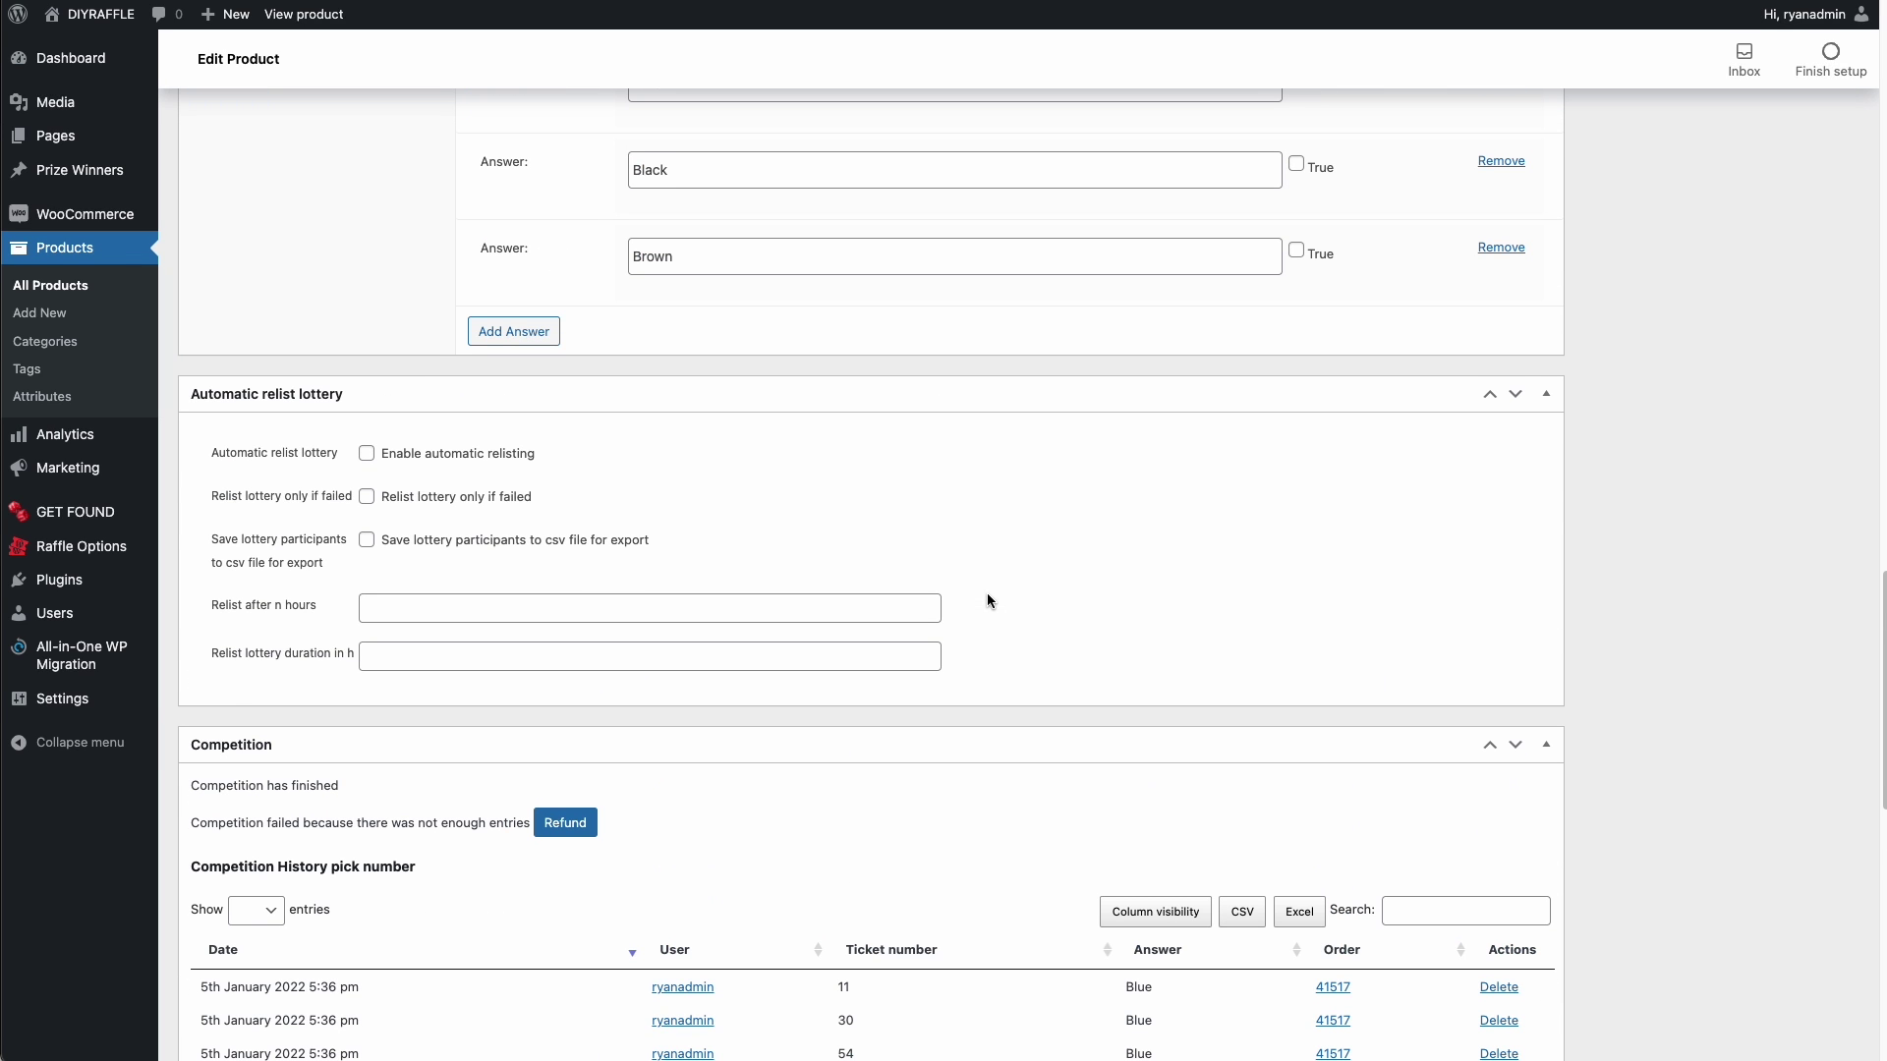
click(1545, 395)
scroll(931, 511, up, 6)
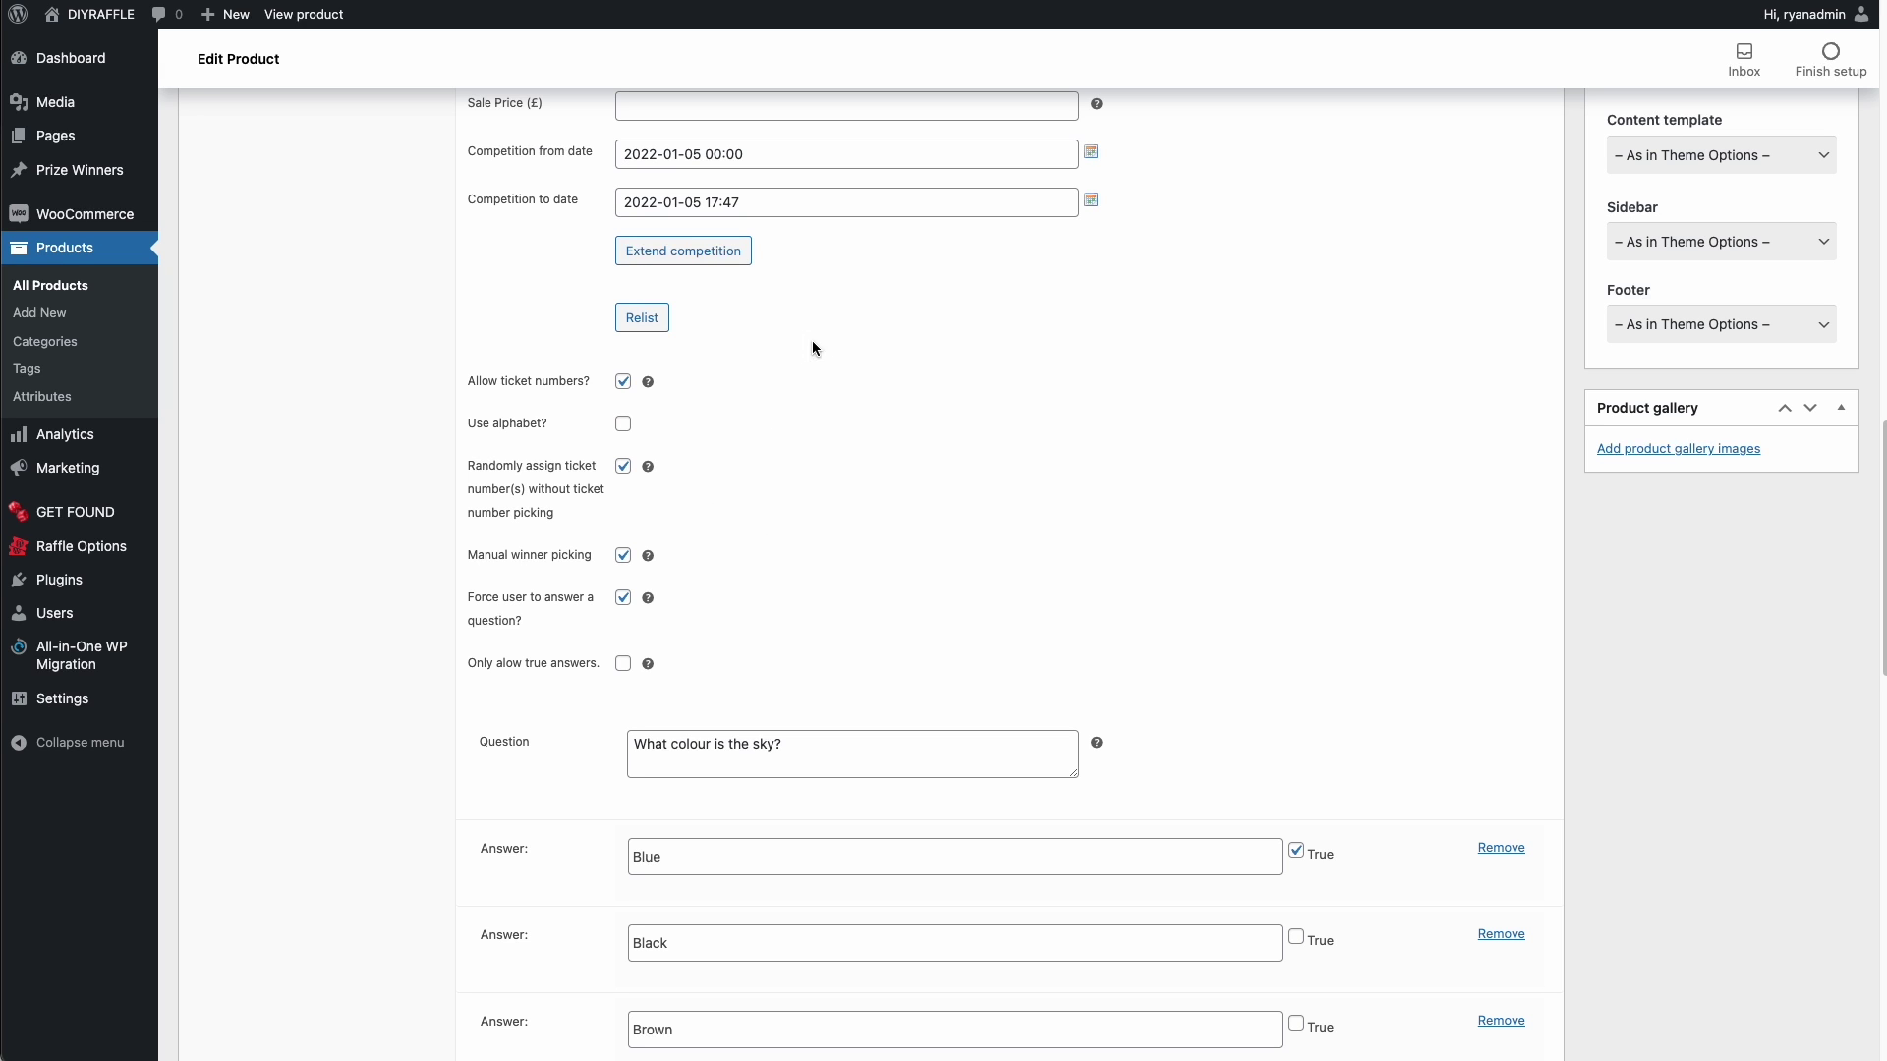
scroll(727, 285, up, 6)
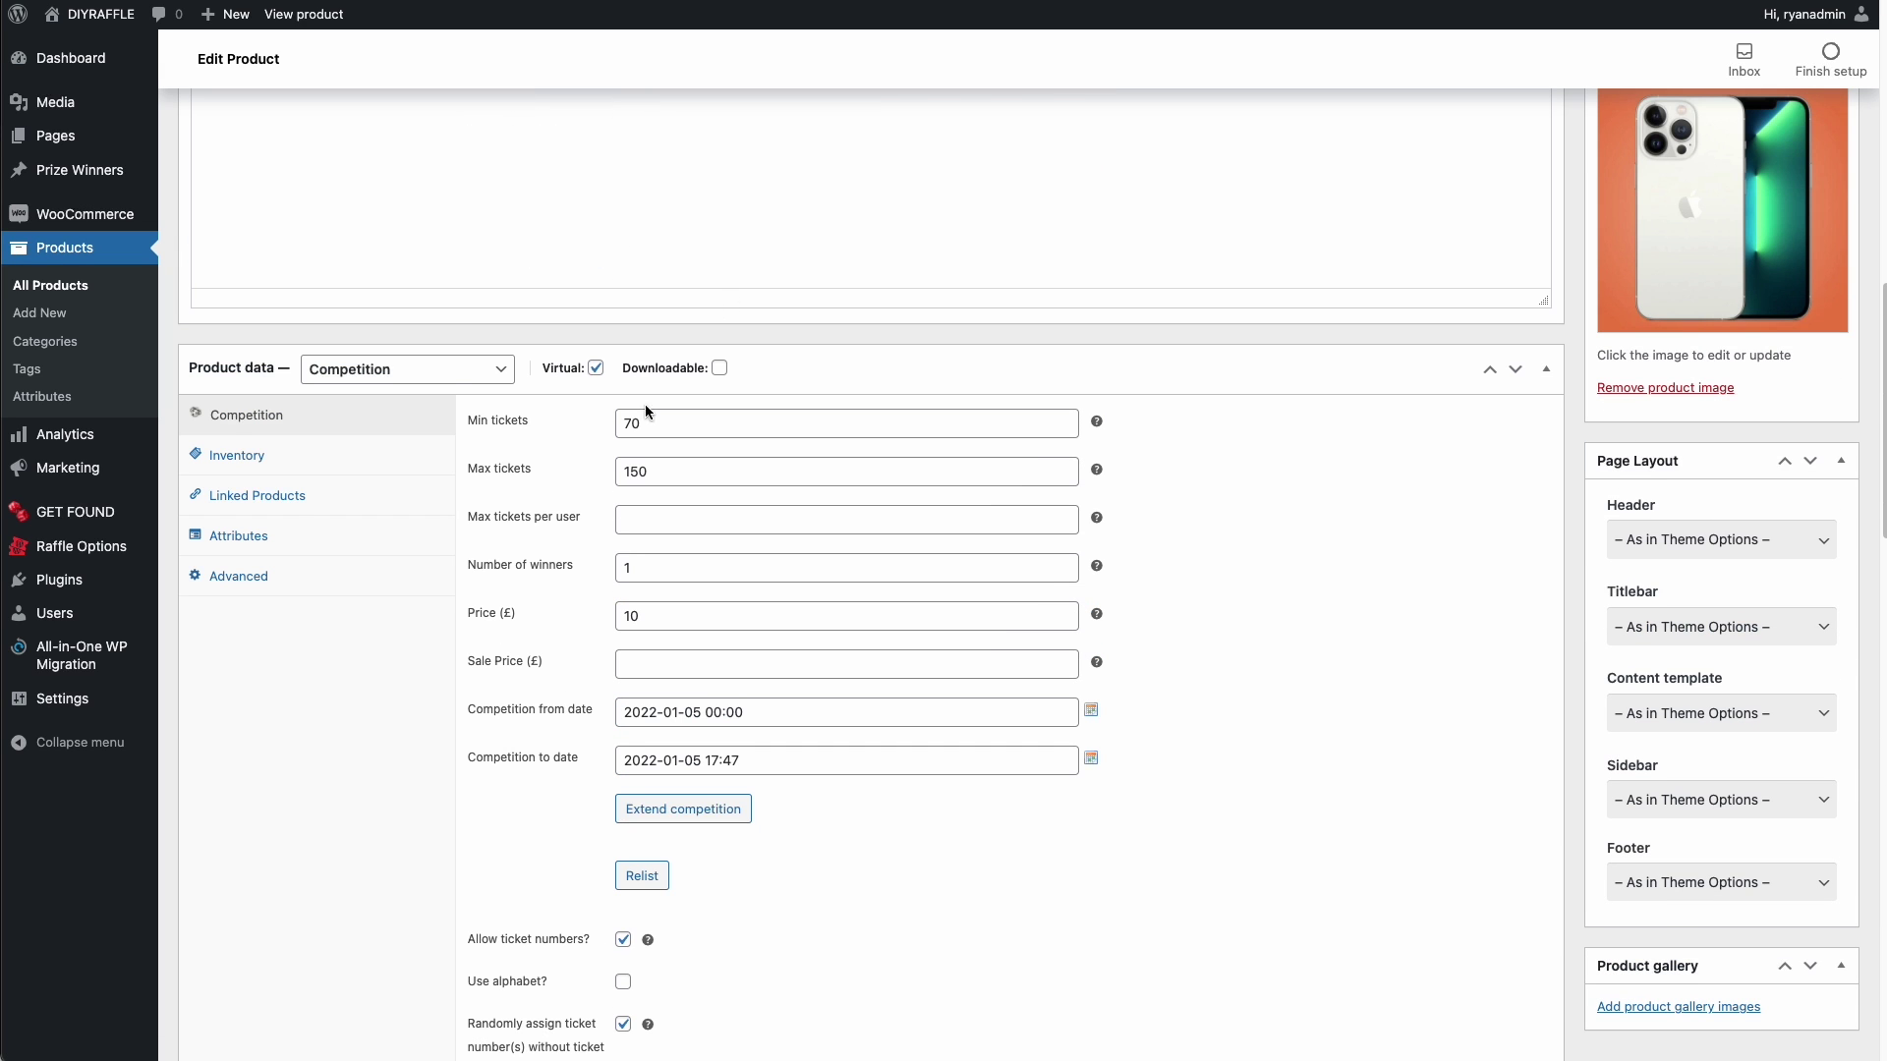
scroll(649, 411, down, 1)
- Set the Extend Date to 8 January 2022 at 20:00
click(711, 773)
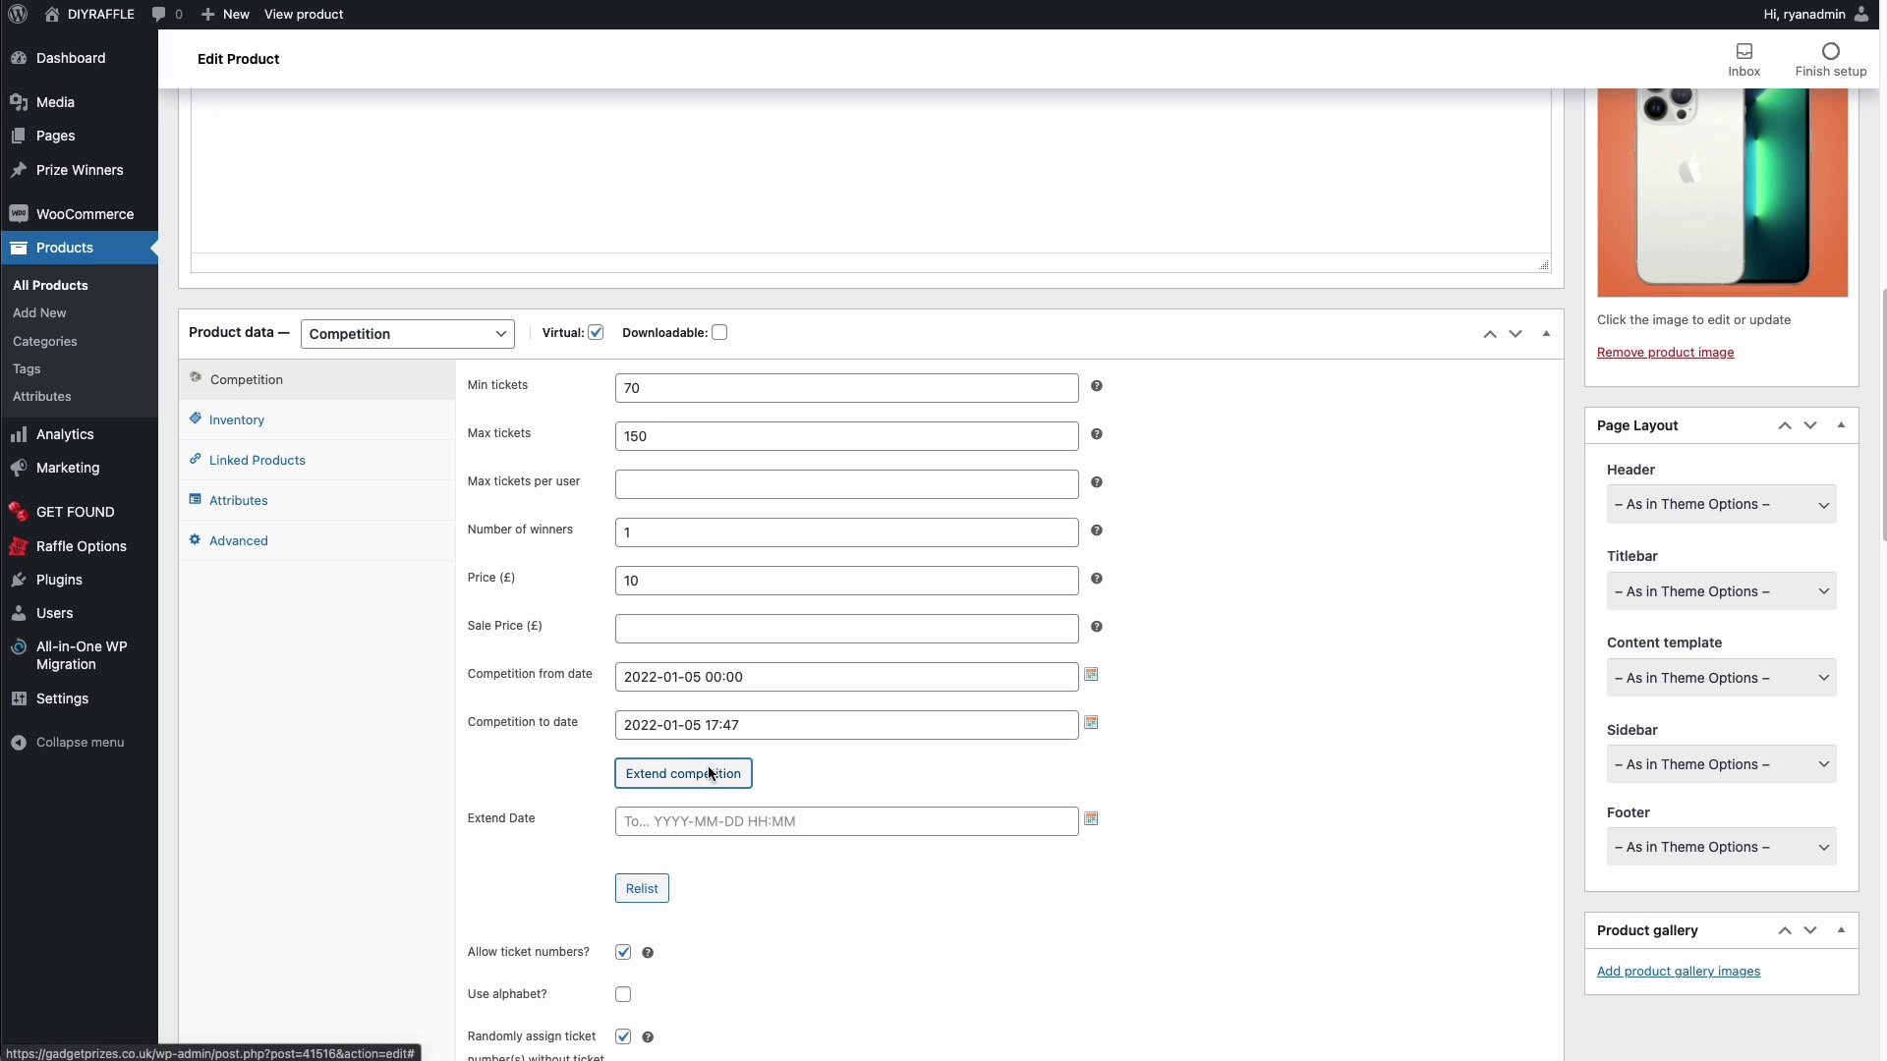
click(784, 822)
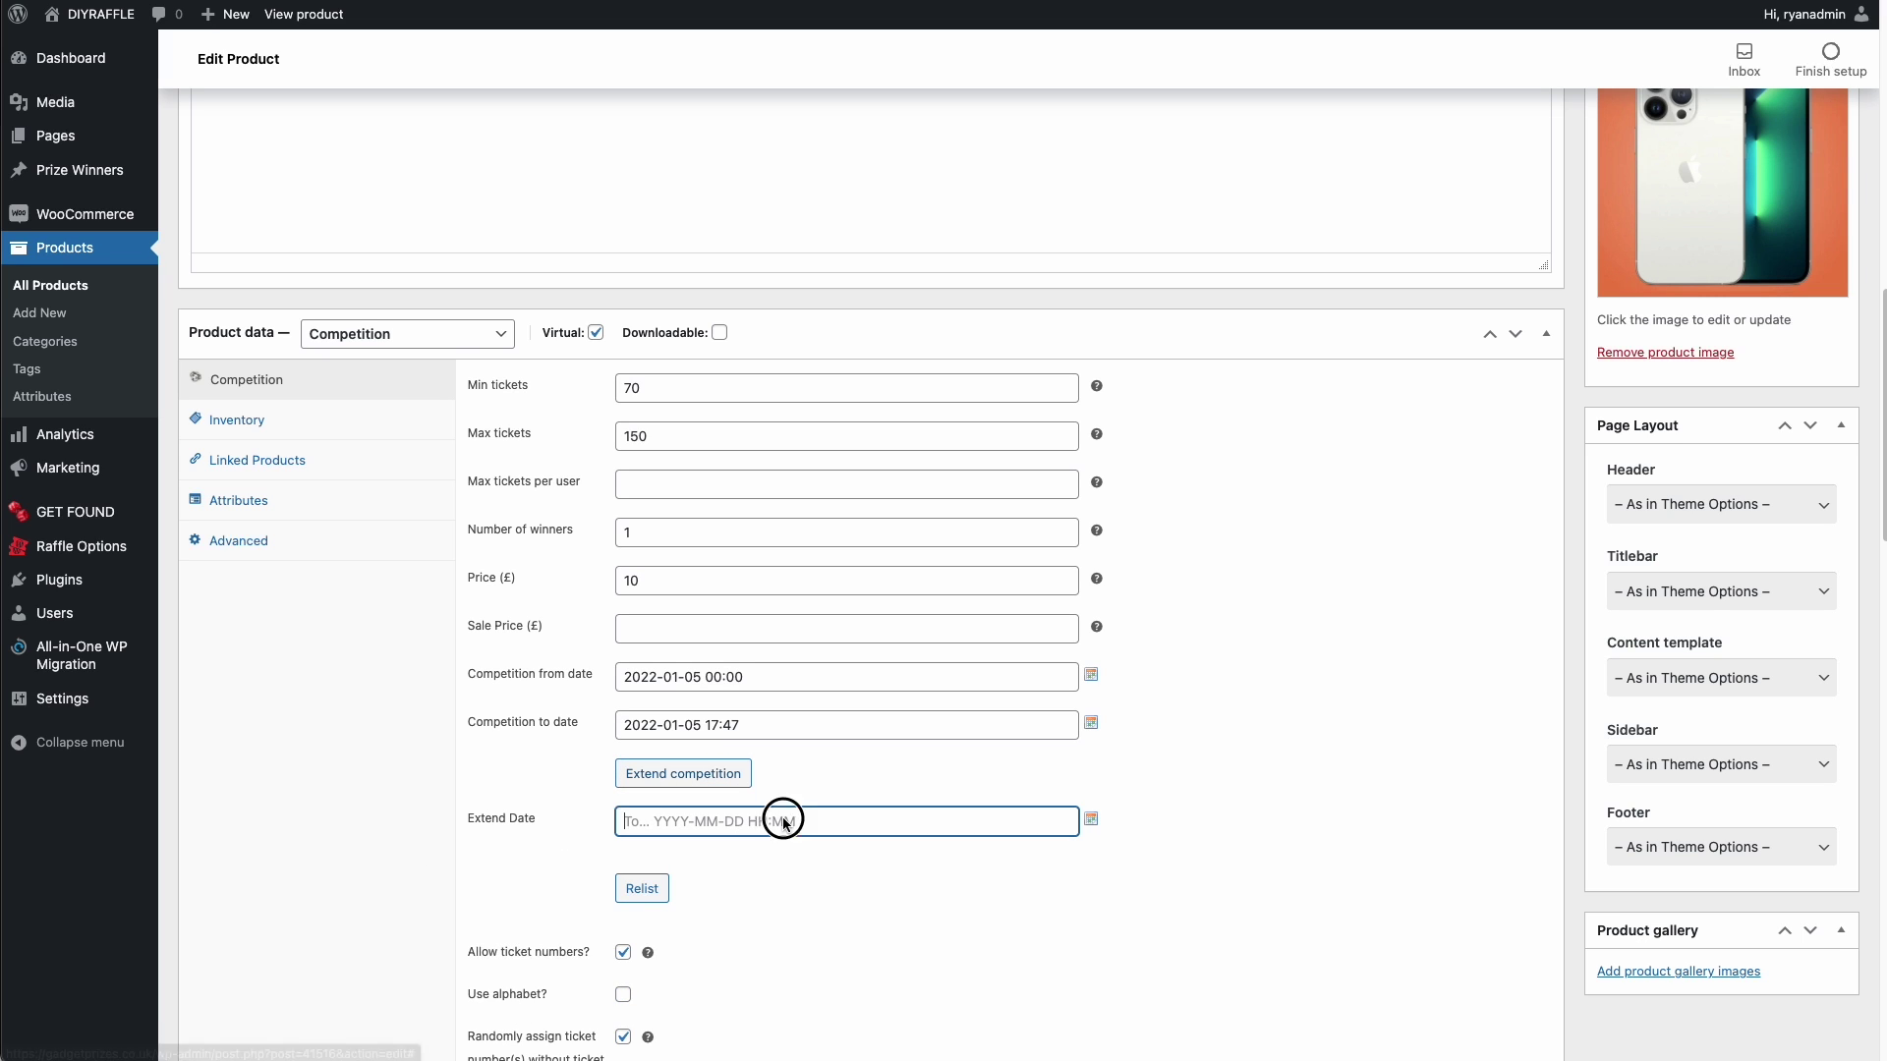
click(1091, 819)
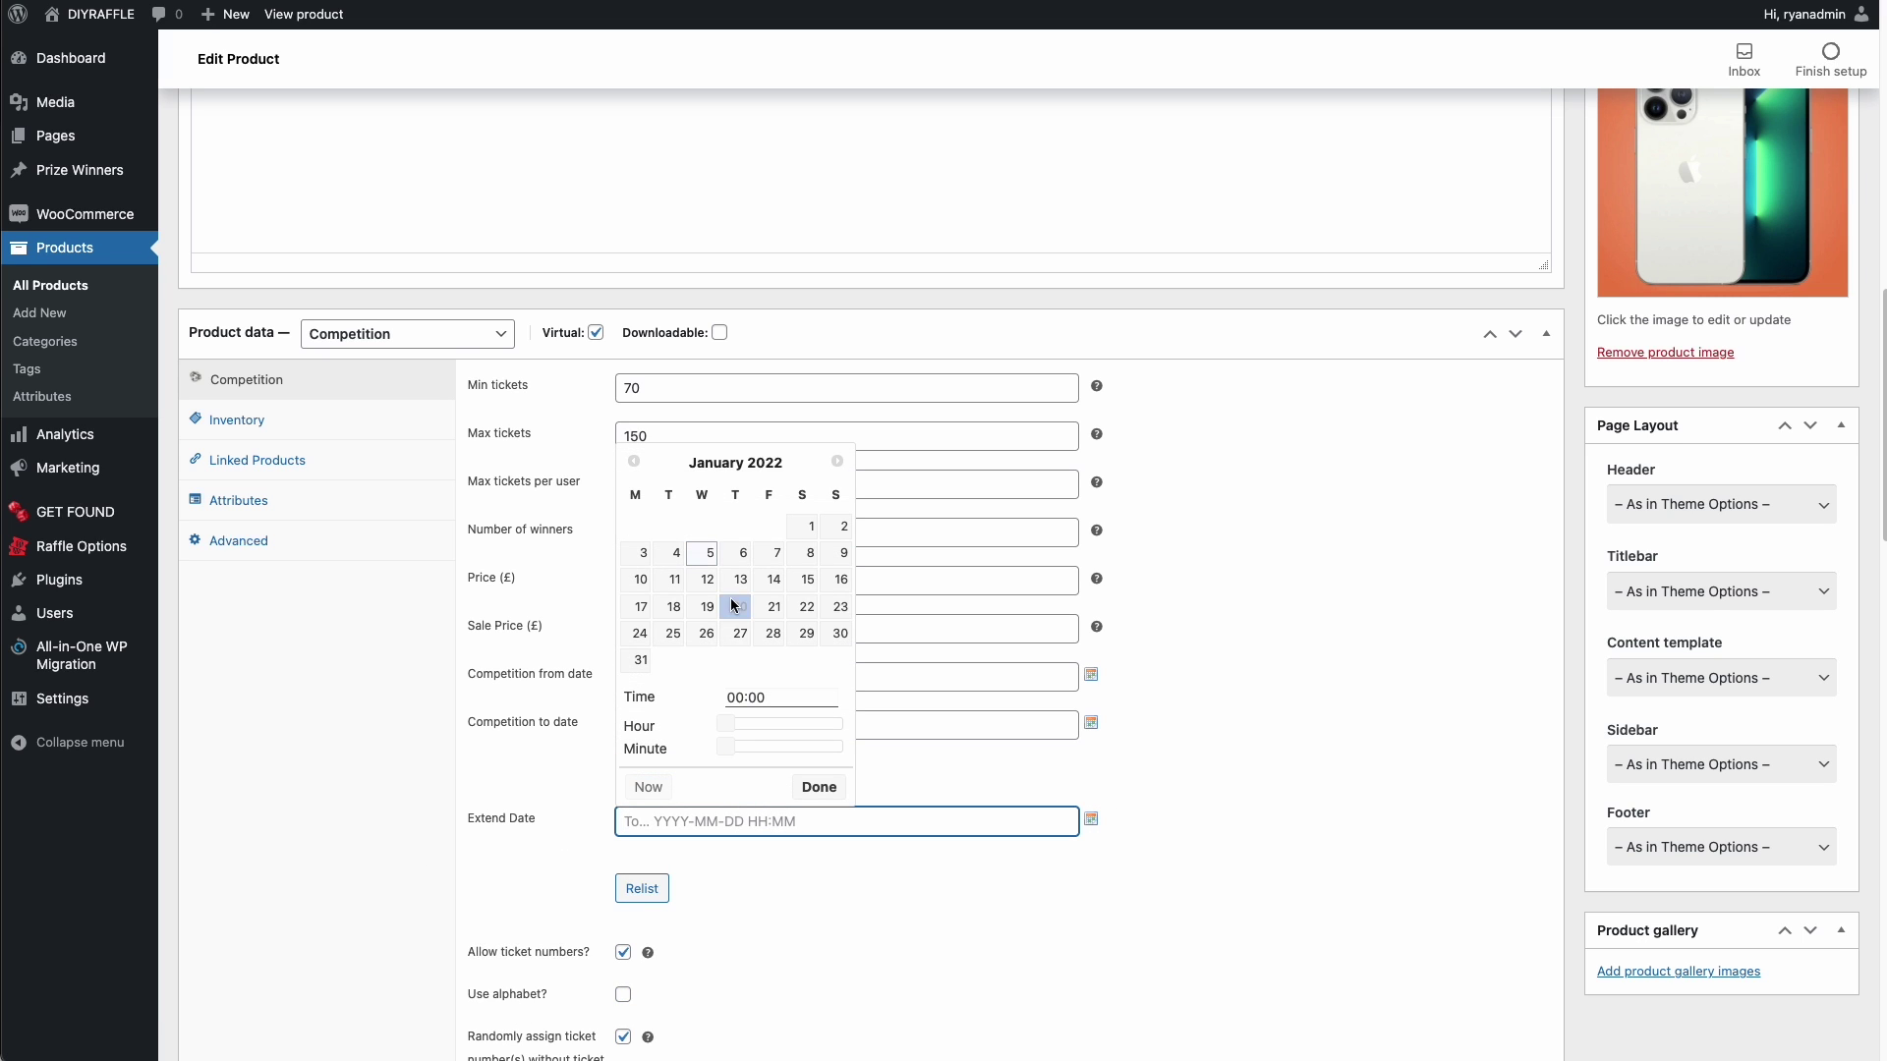
click(812, 556)
drag(725, 723, 828, 726)
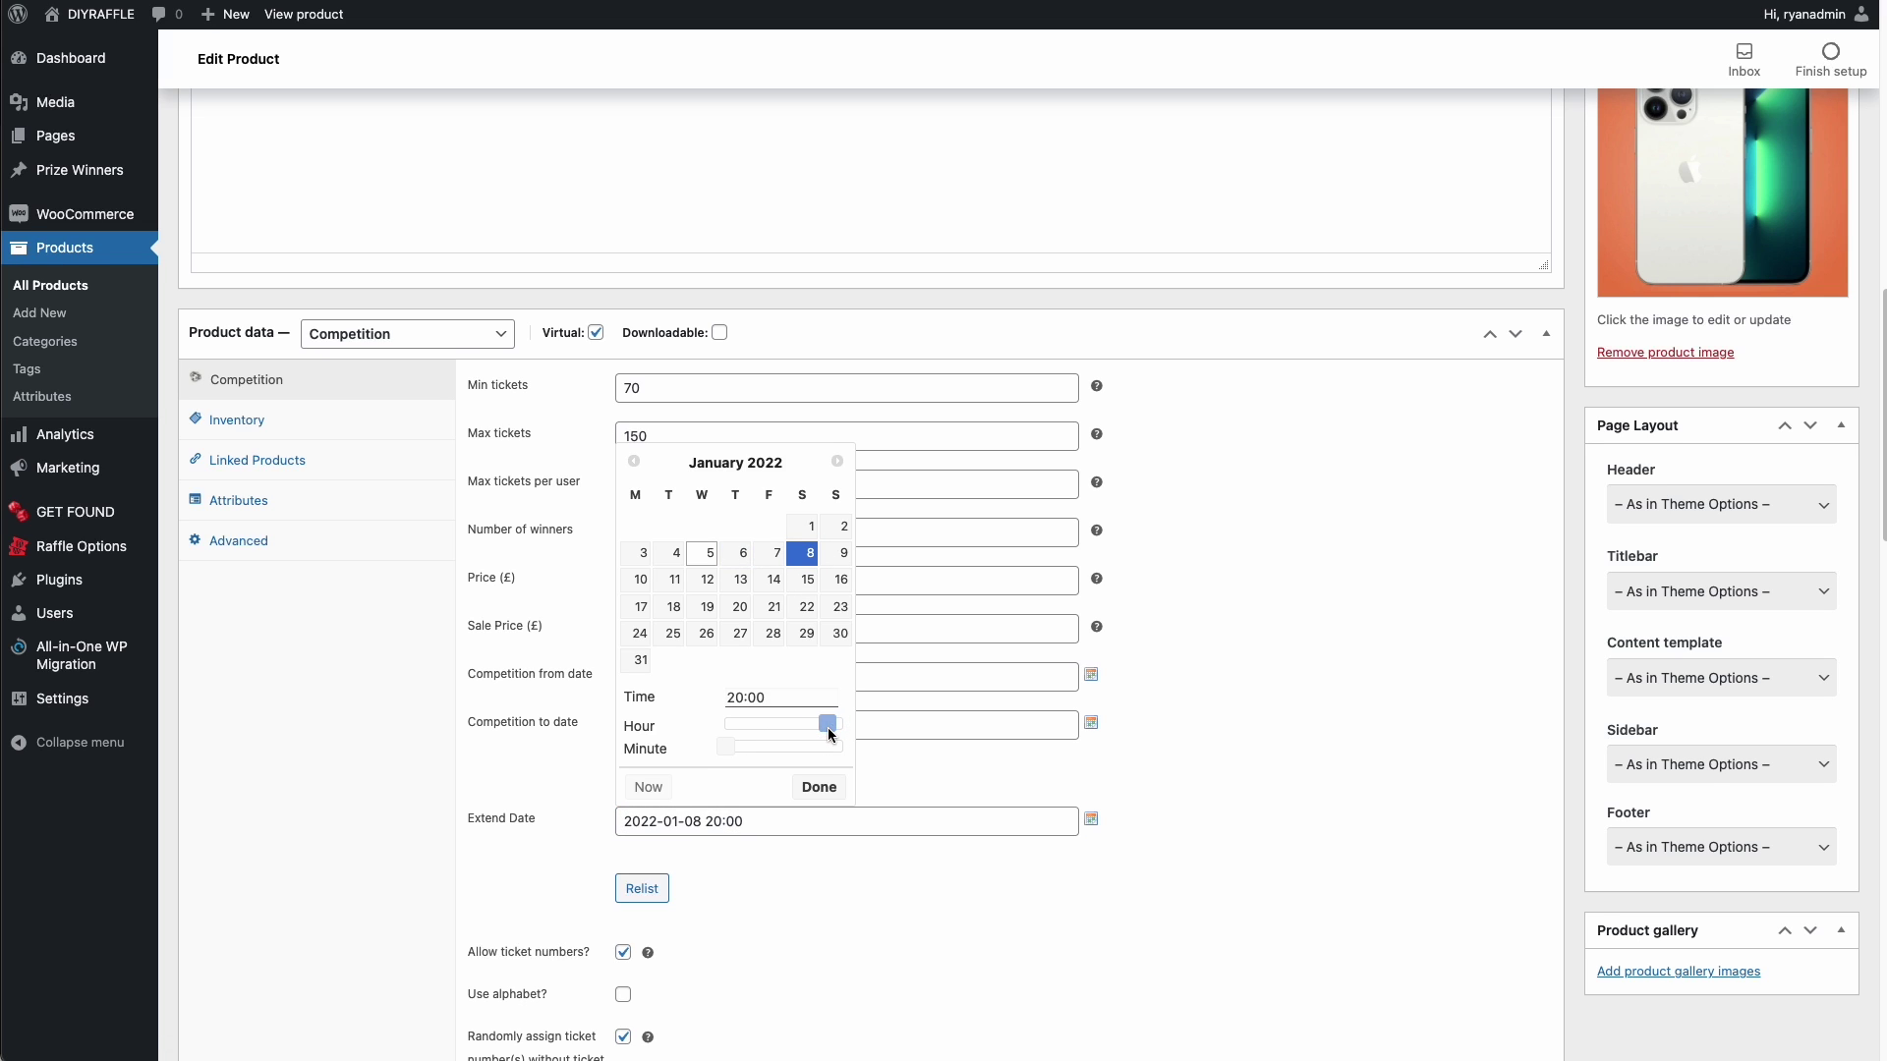
click(828, 788)
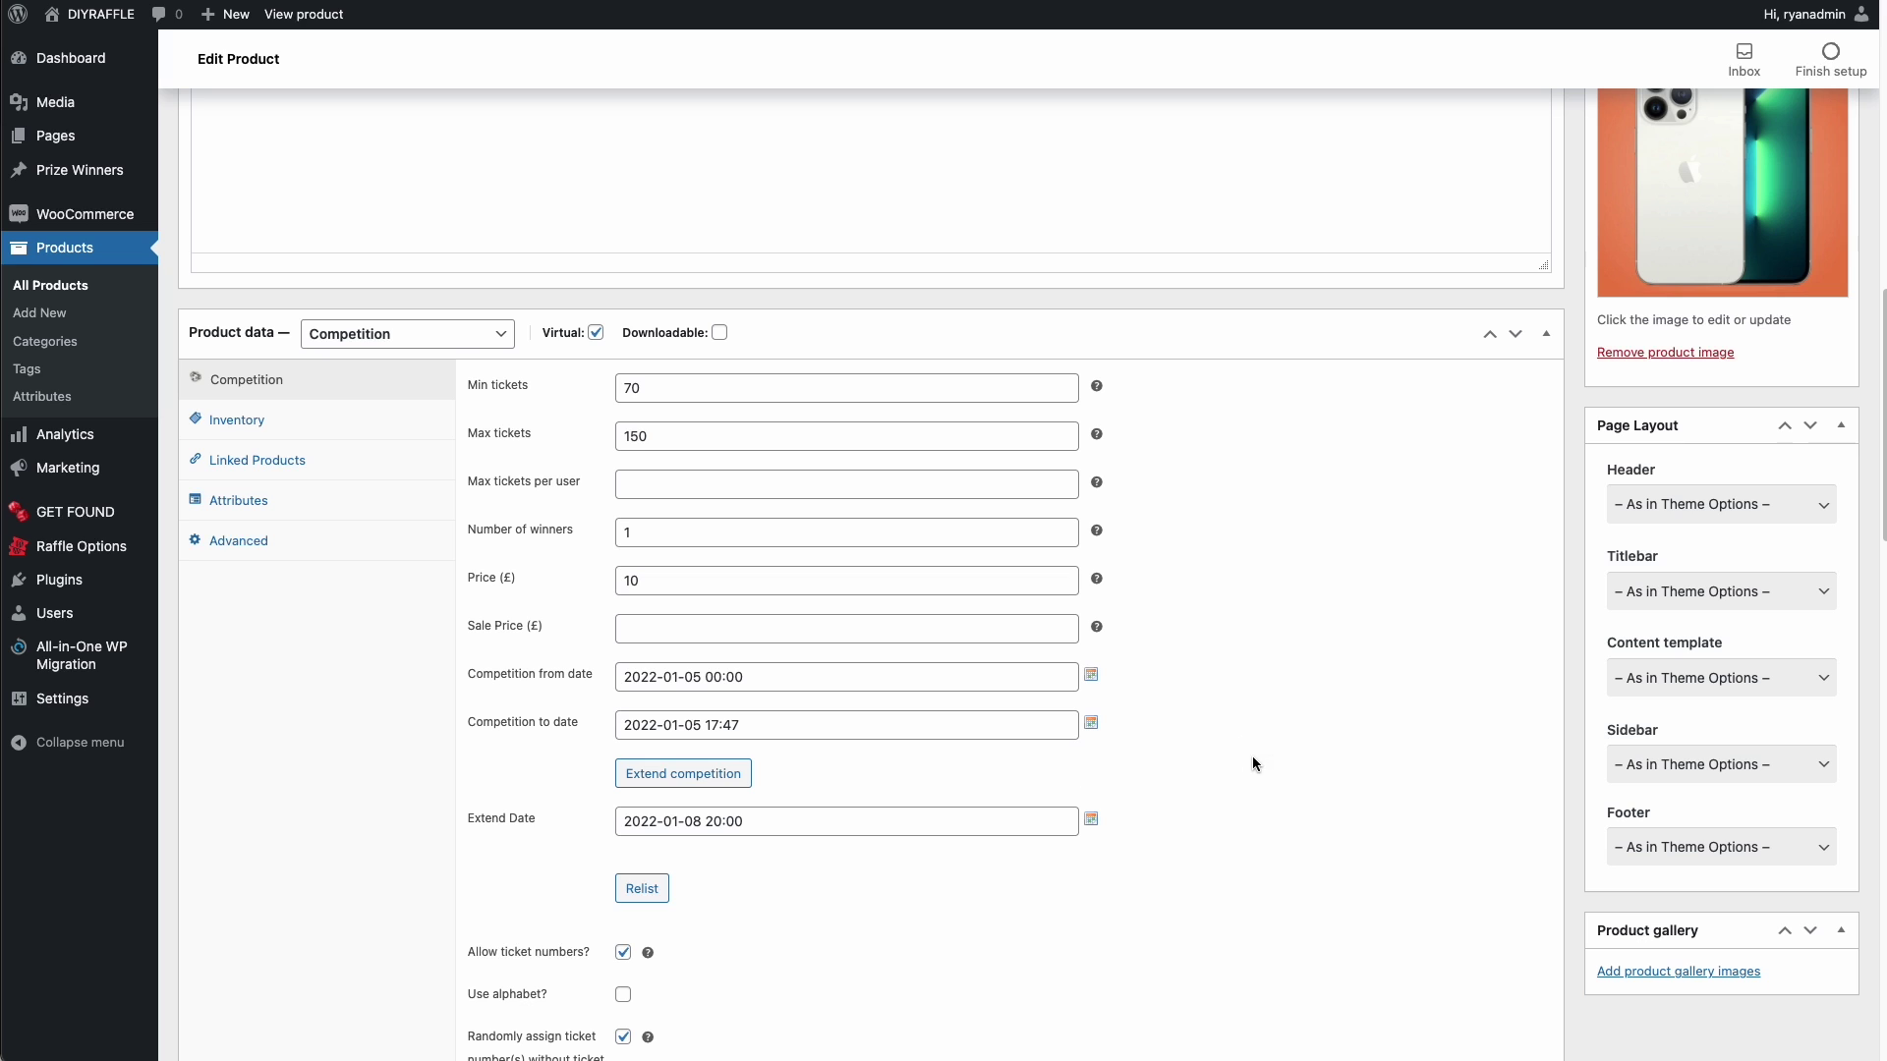
- Update the product to save the extended end date
scroll(1307, 739, up, 7)
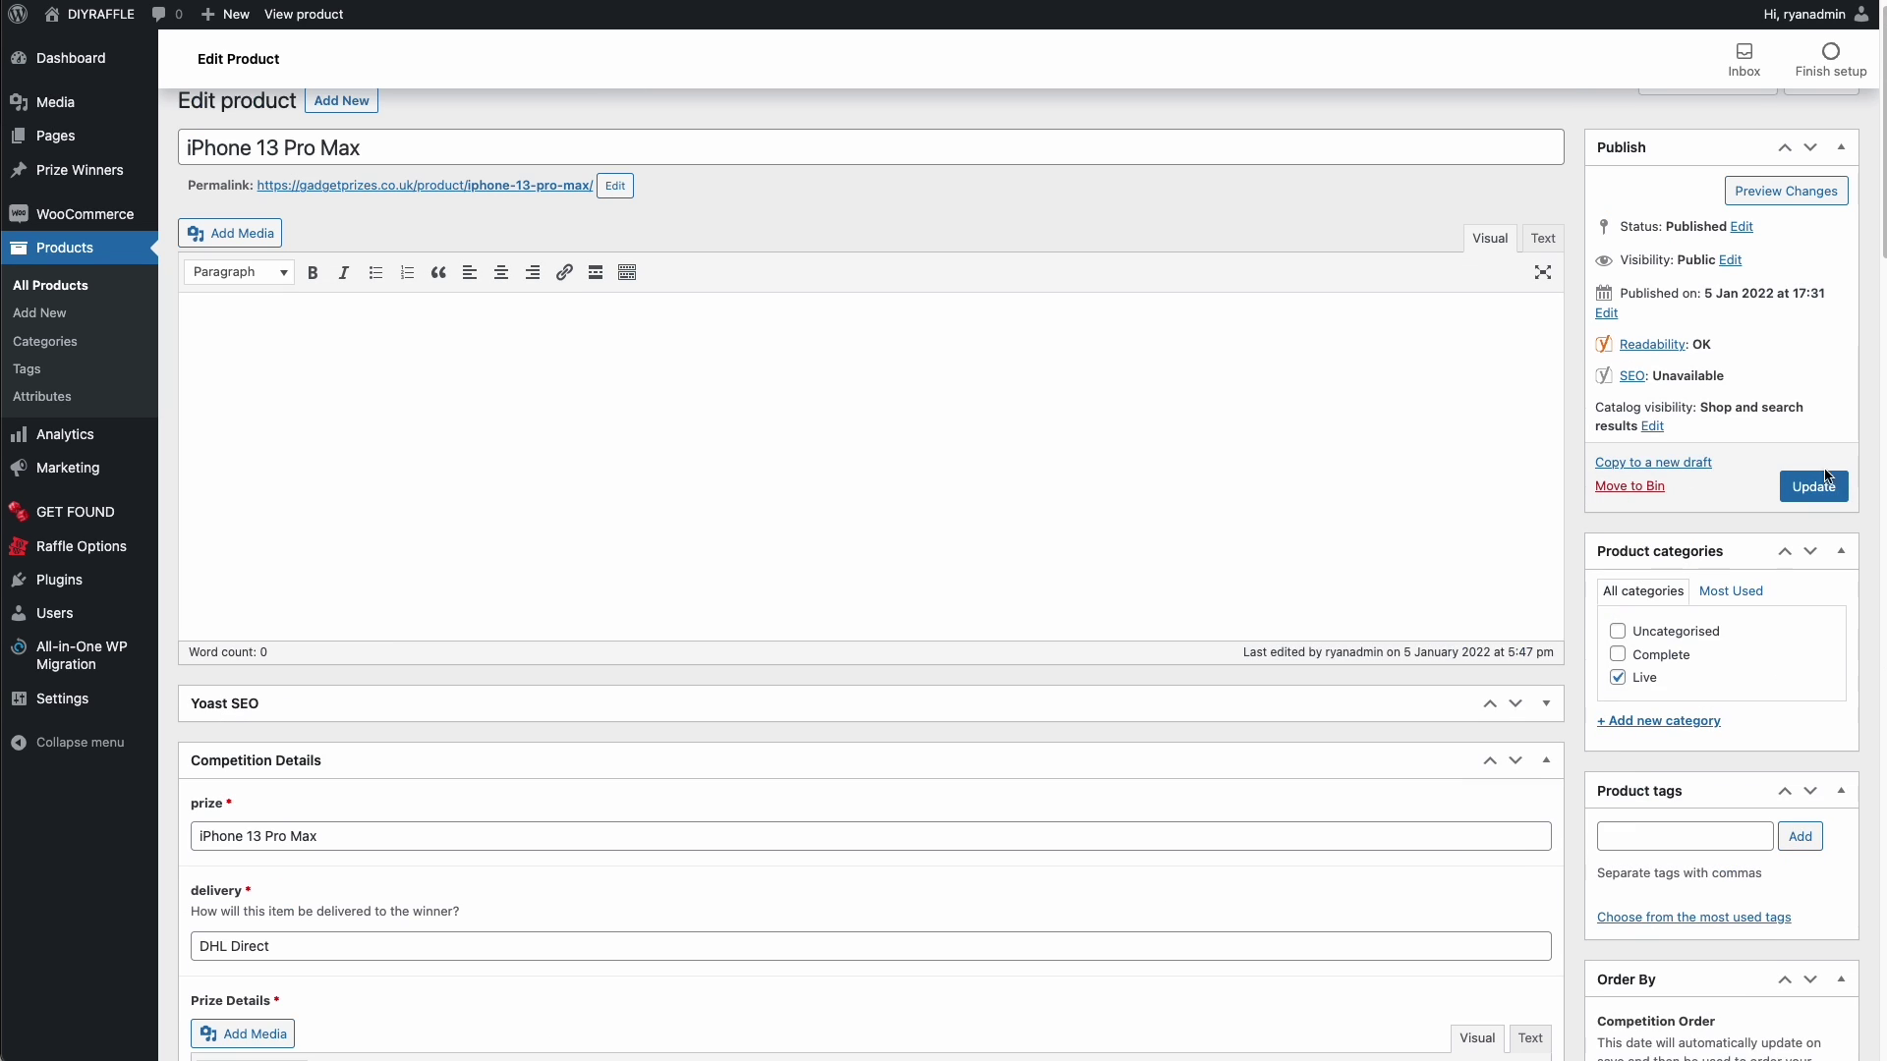
click(1825, 488)
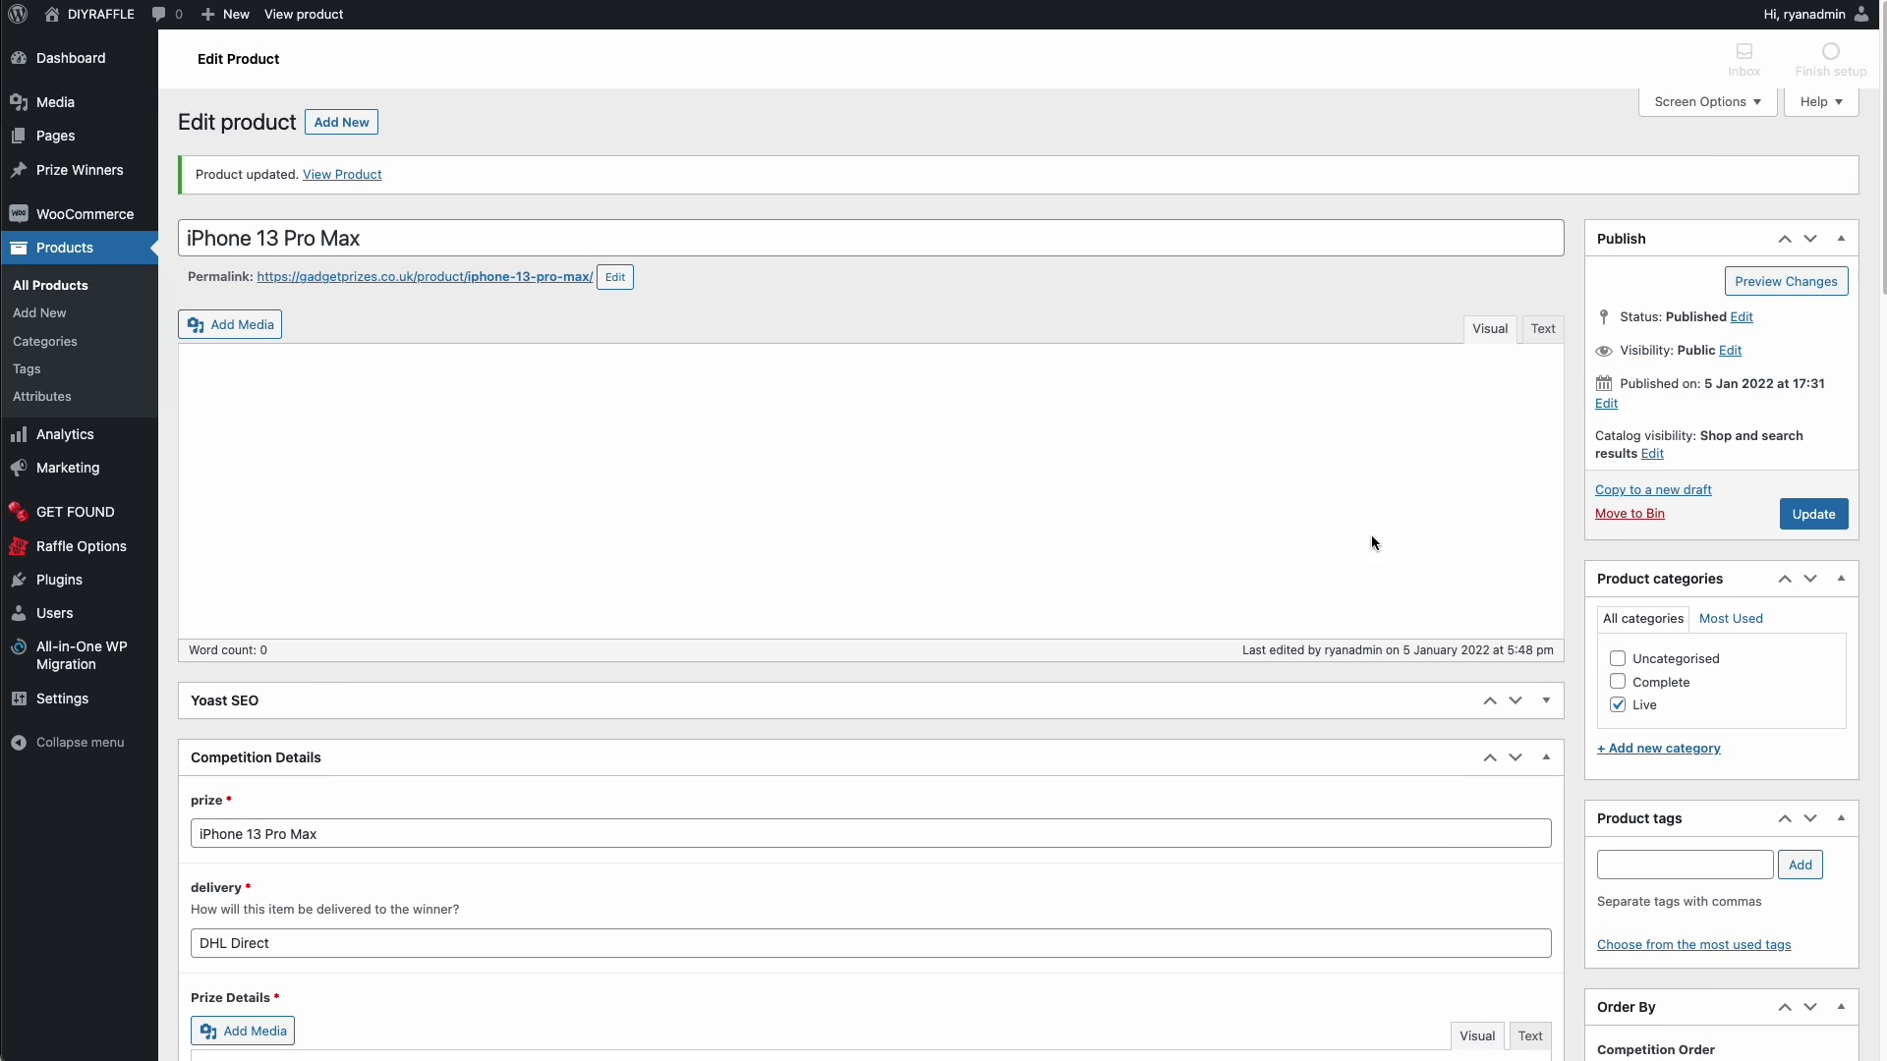
scroll(864, 439, down, 15)
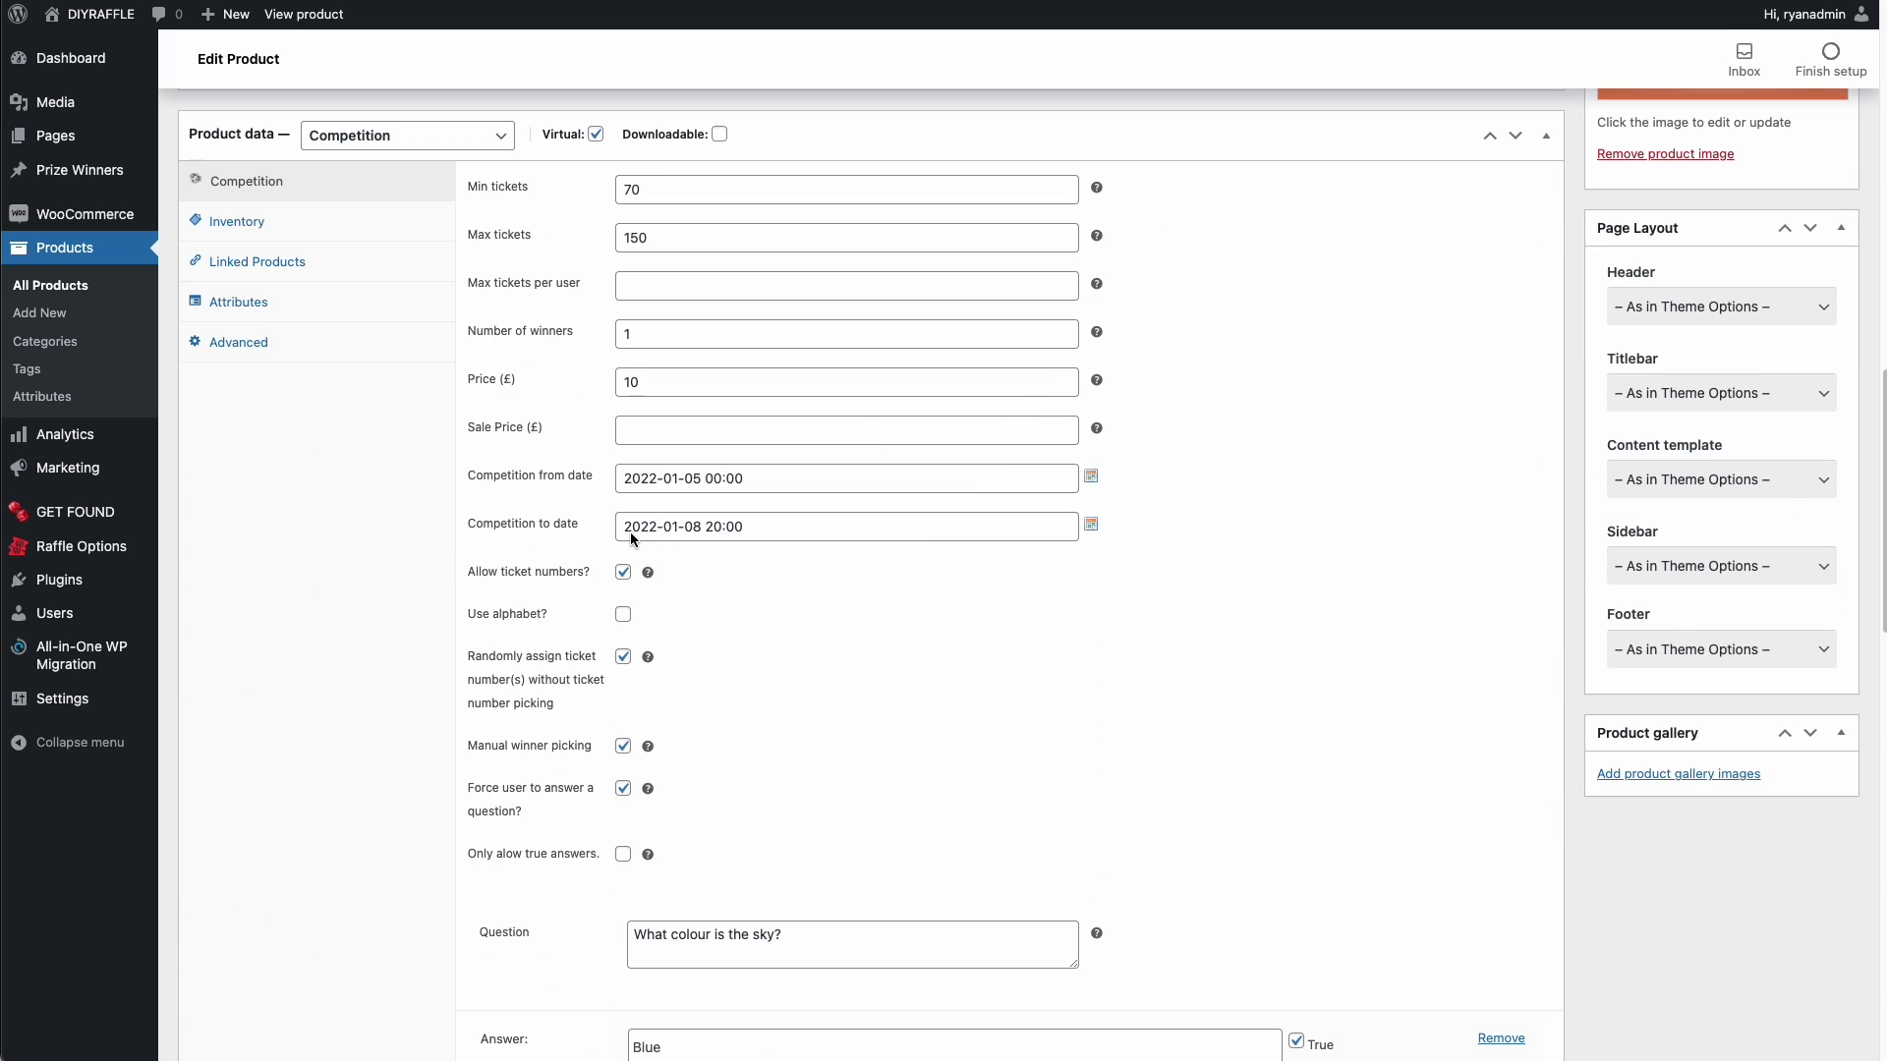
drag(625, 532, 744, 528)
scroll(333, 157, up, 10)
scroll(332, 157, up, 10)
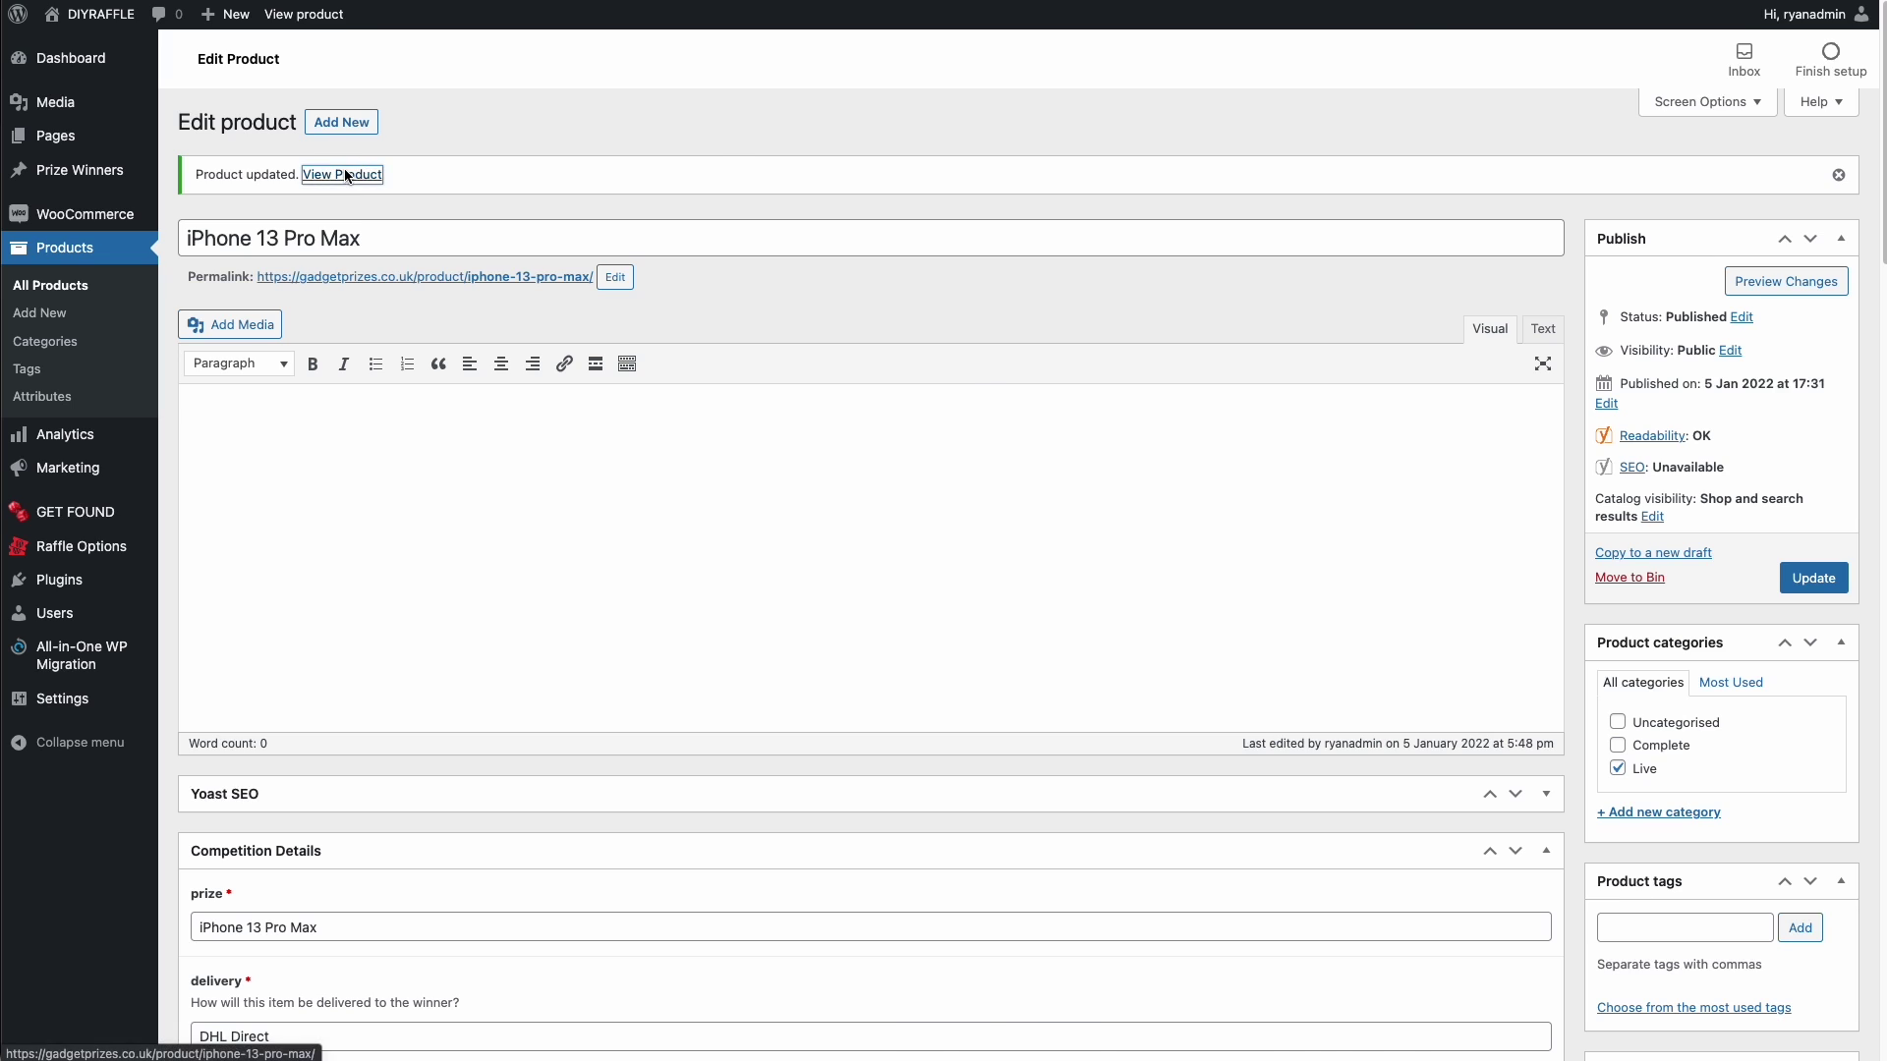
- View the live competition page and highlight its countdown and tickets-sold figure
click(359, 174)
scroll(983, 470, down, 5)
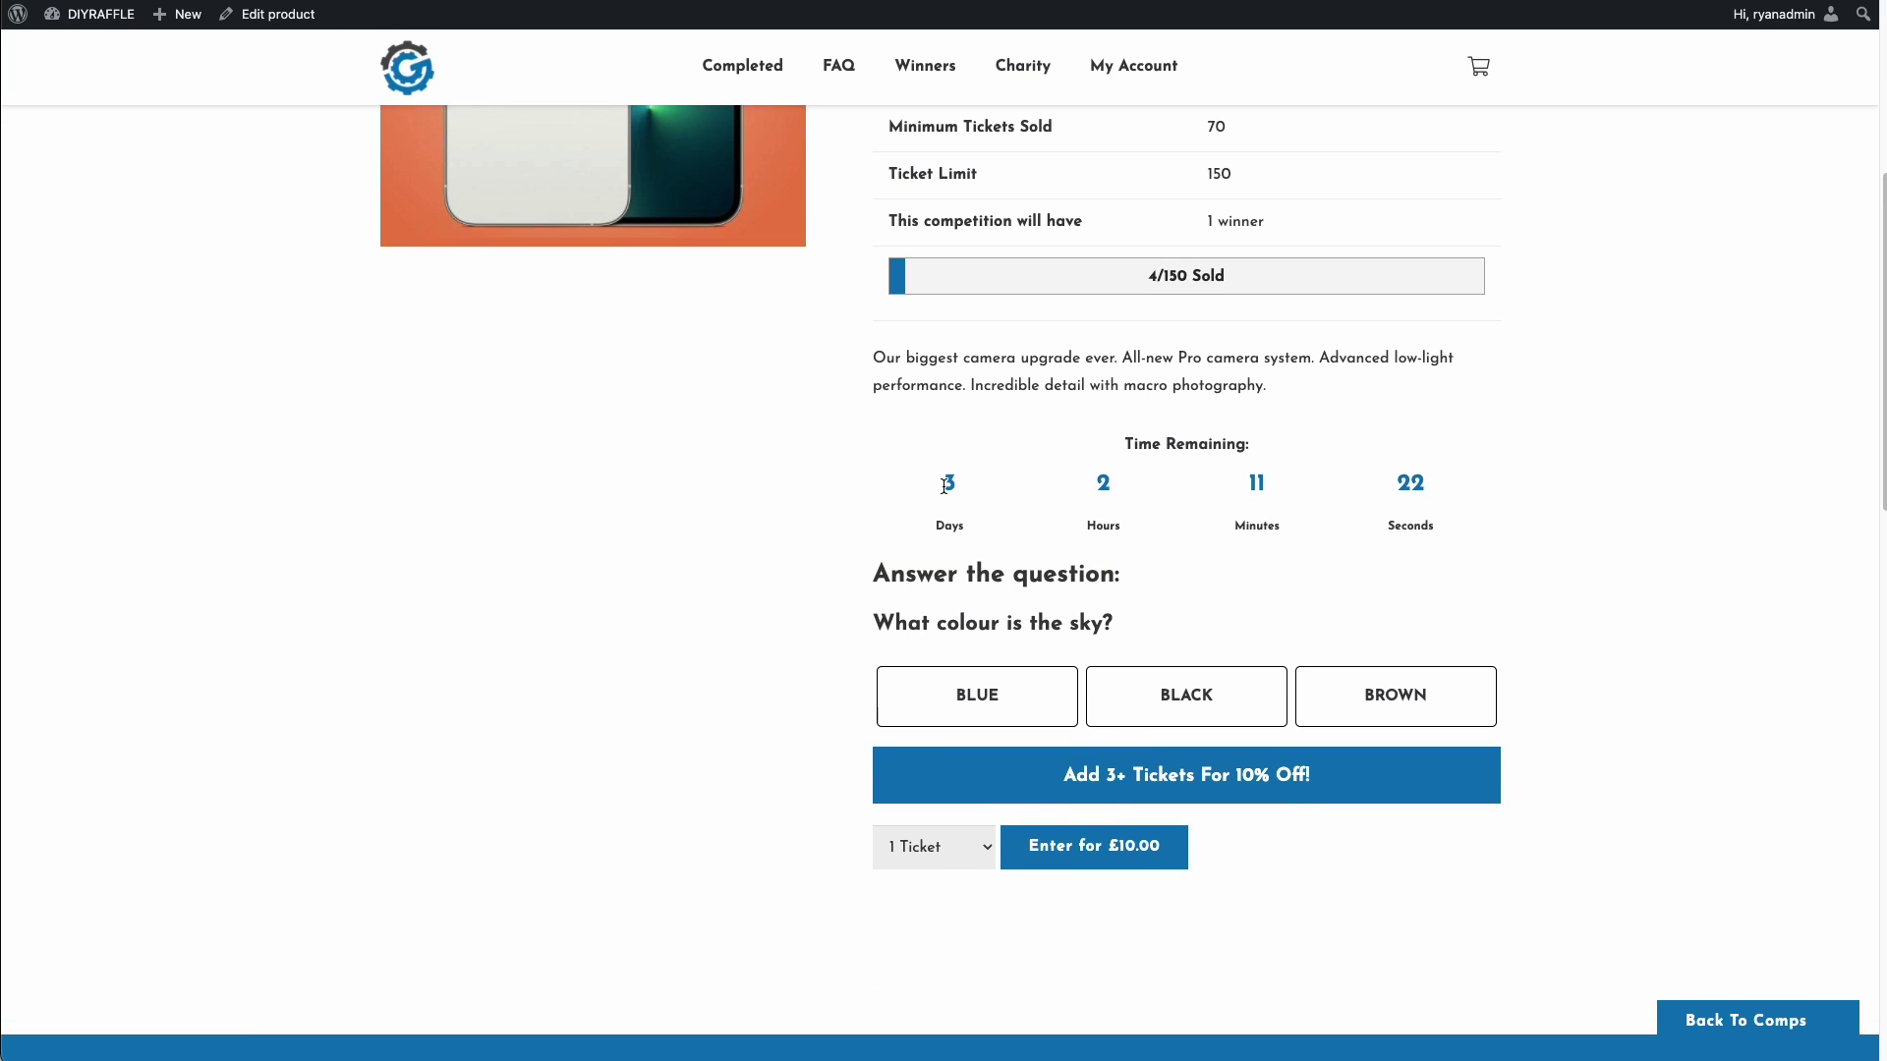
drag(946, 485, 1451, 530)
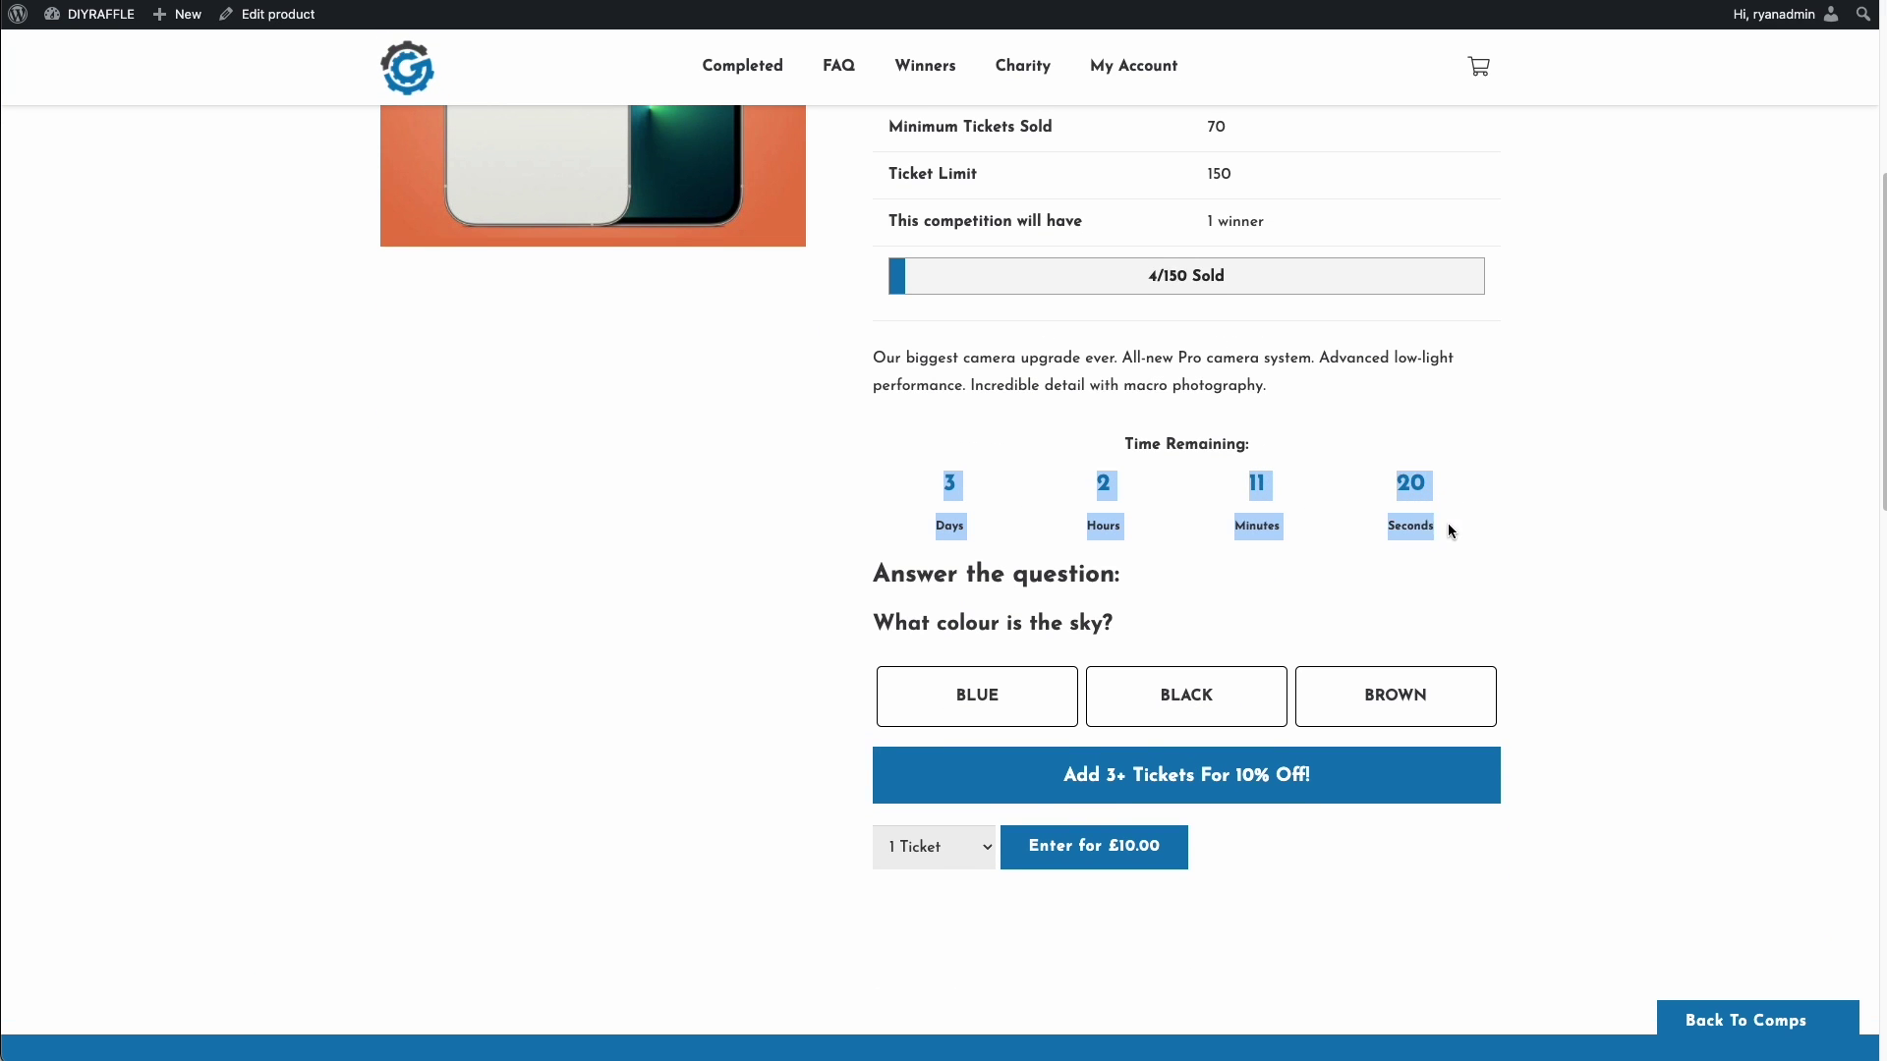
scroll(1444, 529, up, 5)
drag(1152, 744, 1161, 749)
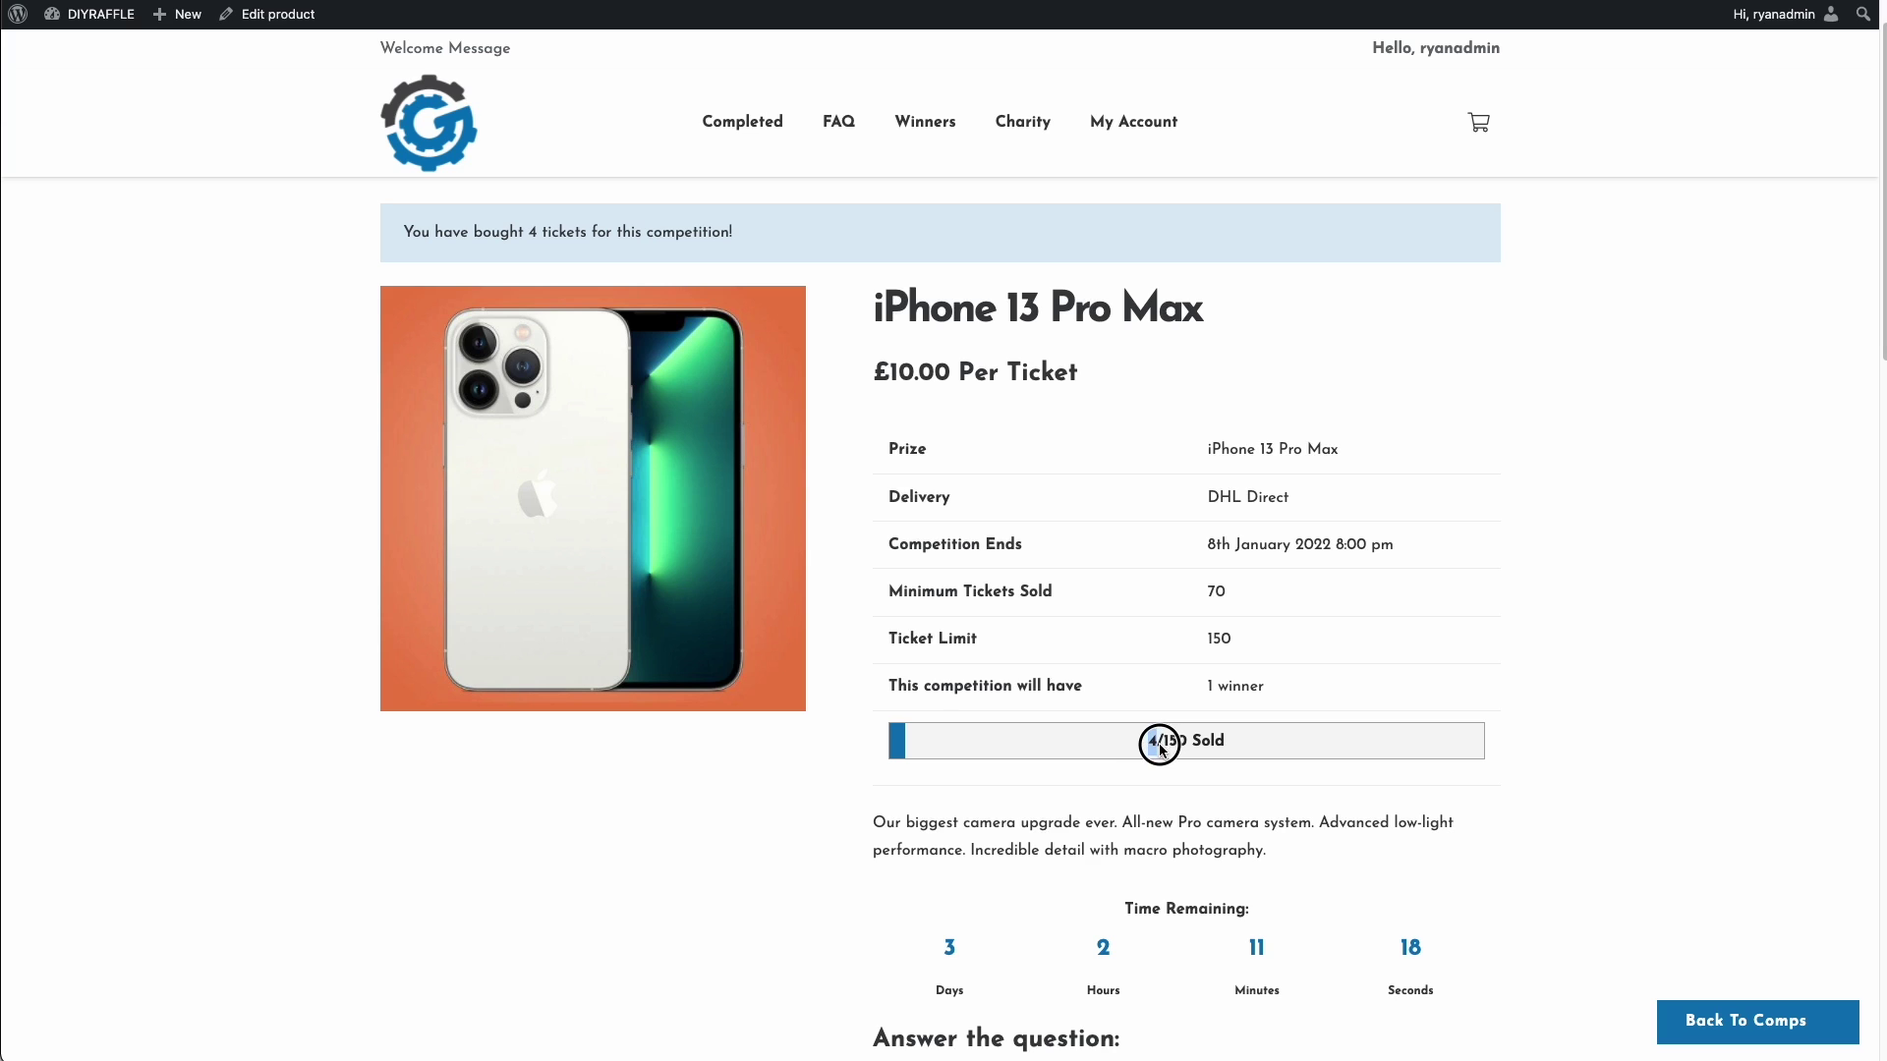
click(1166, 744)
scroll(1194, 738, up, 1)
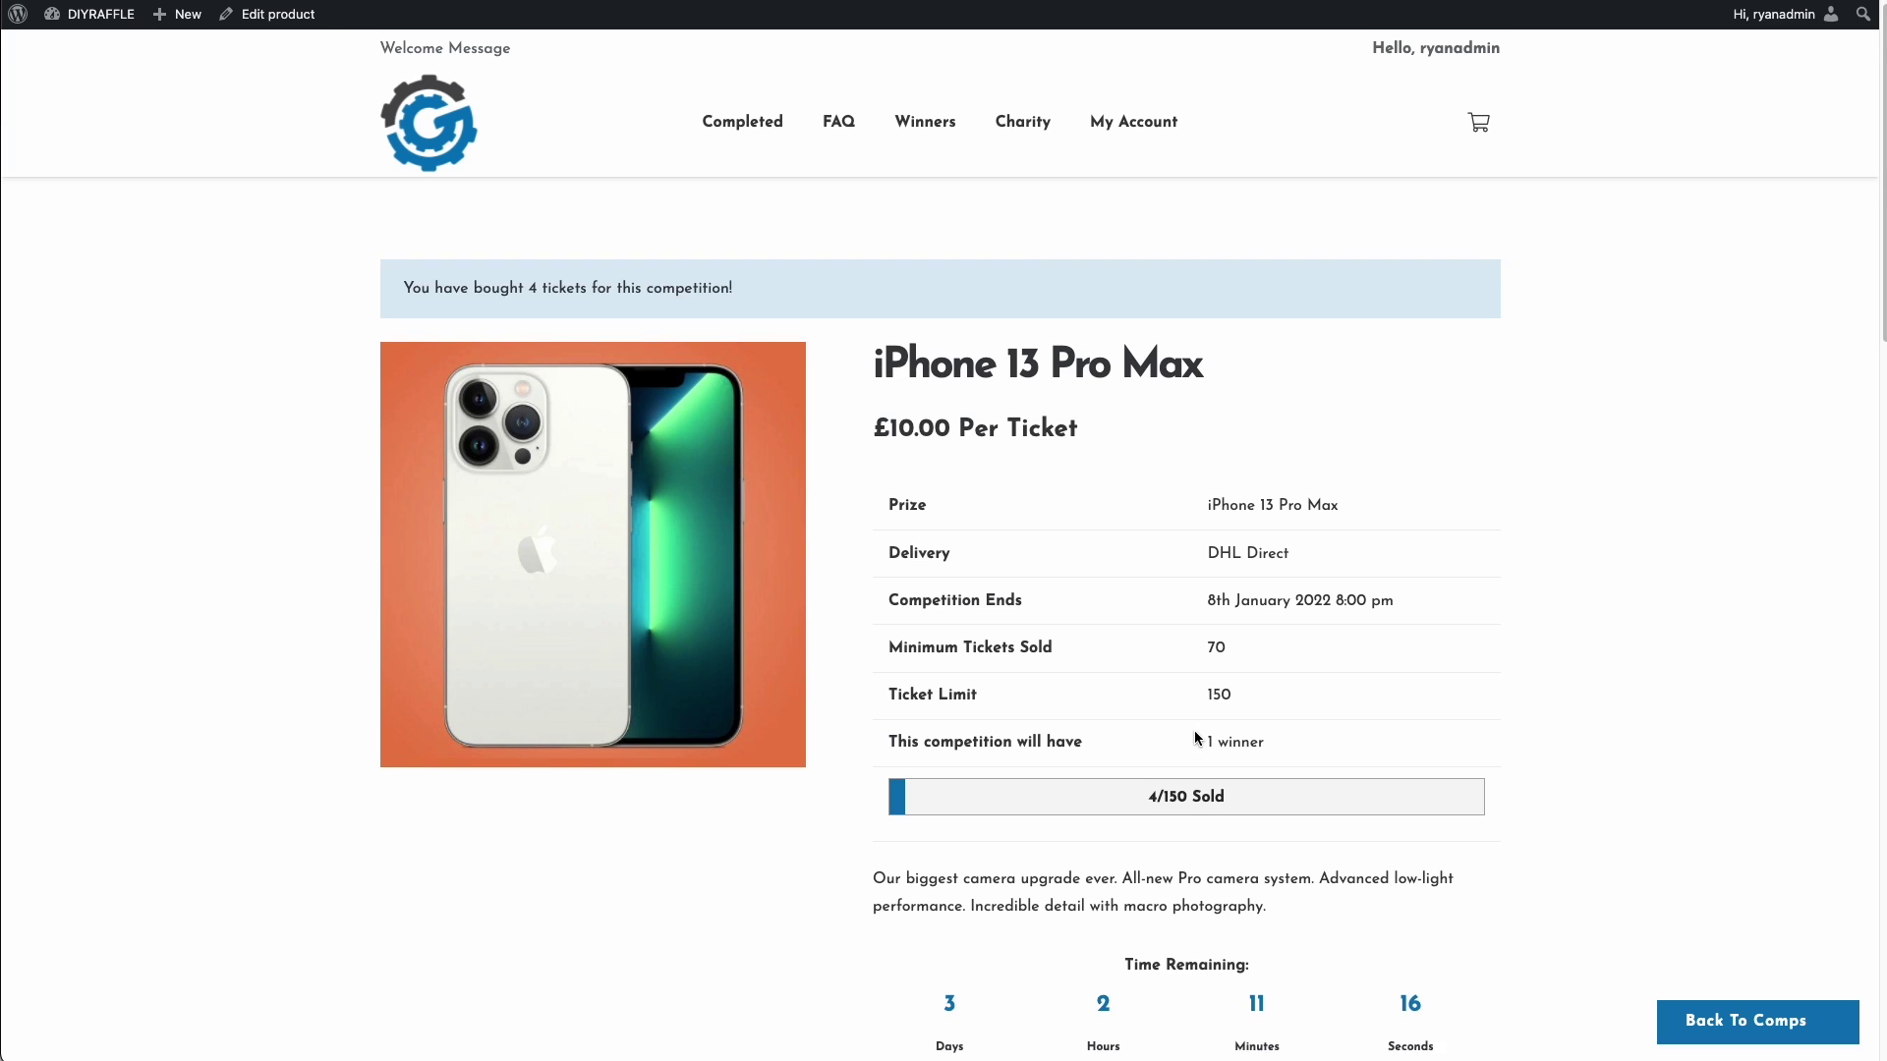
scroll(1195, 732, down, 5)
- Add 100 tickets answered Blue to the basket
click(958, 899)
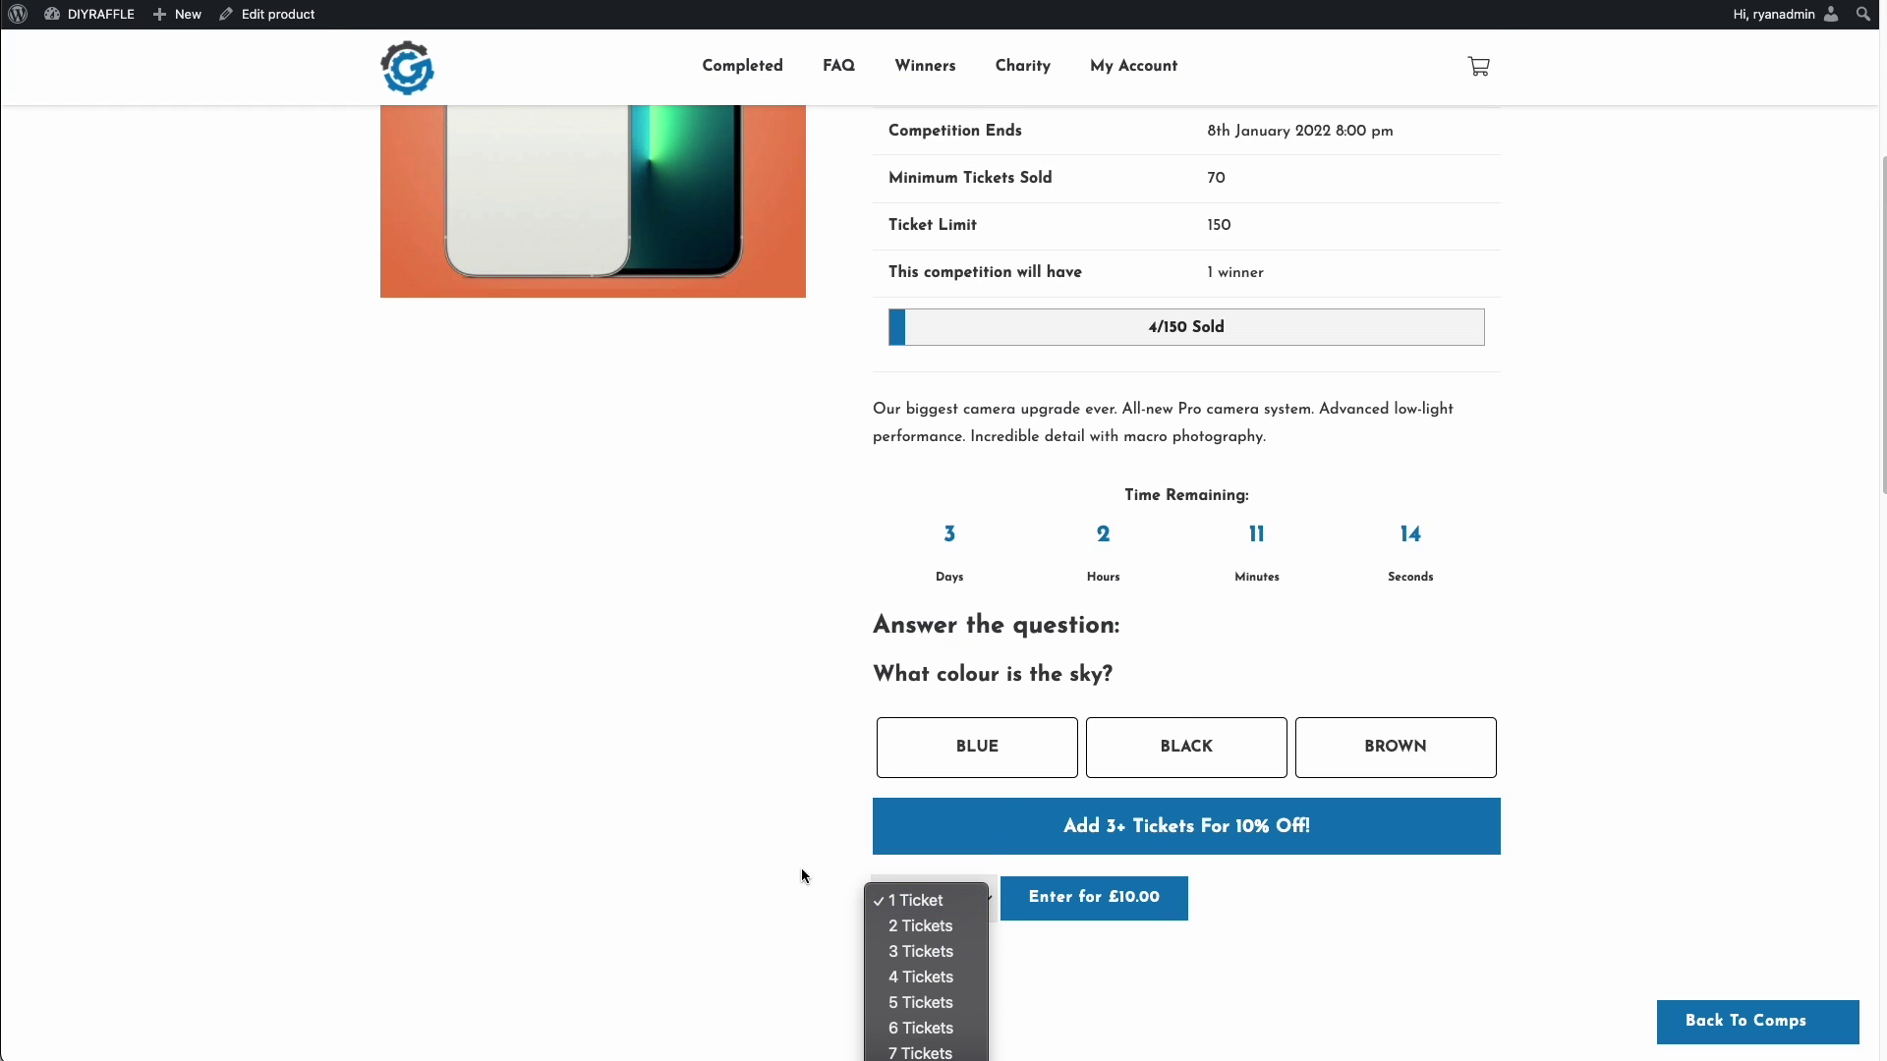
scroll(928, 904, down, 20)
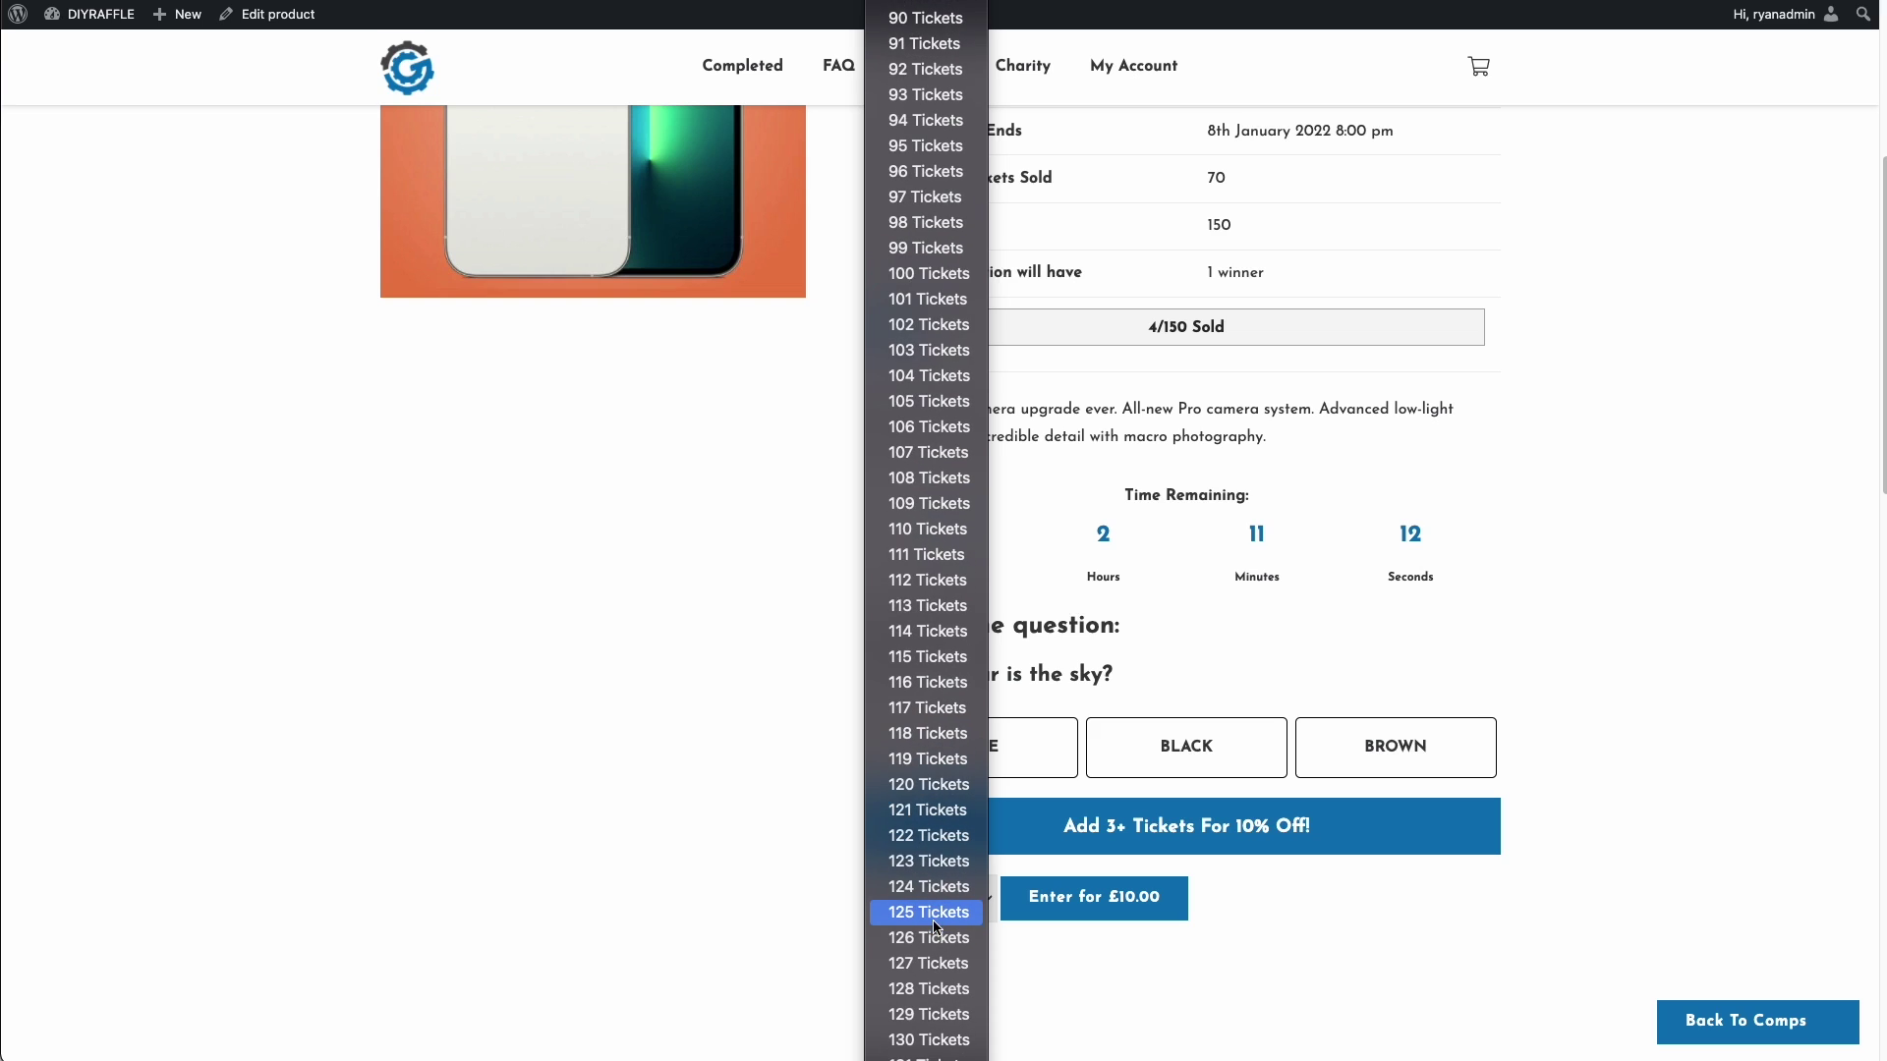
click(929, 317)
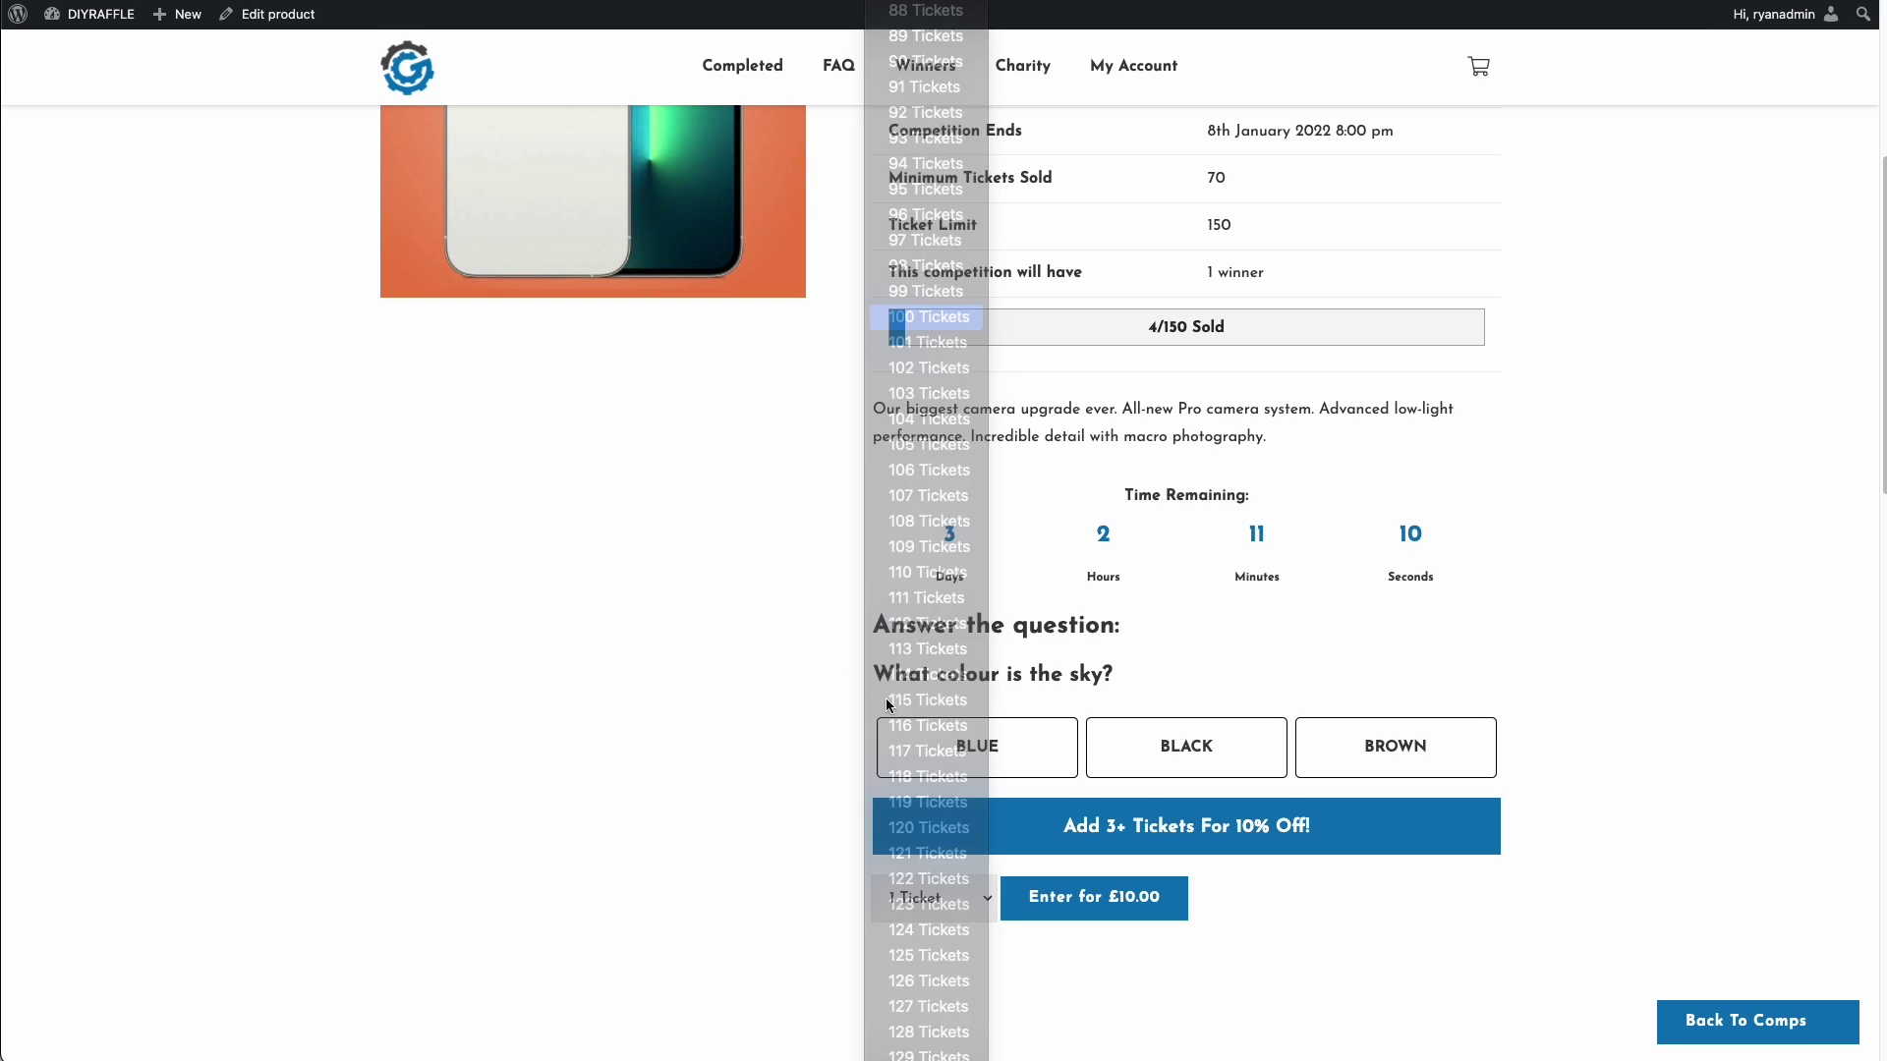
click(1022, 758)
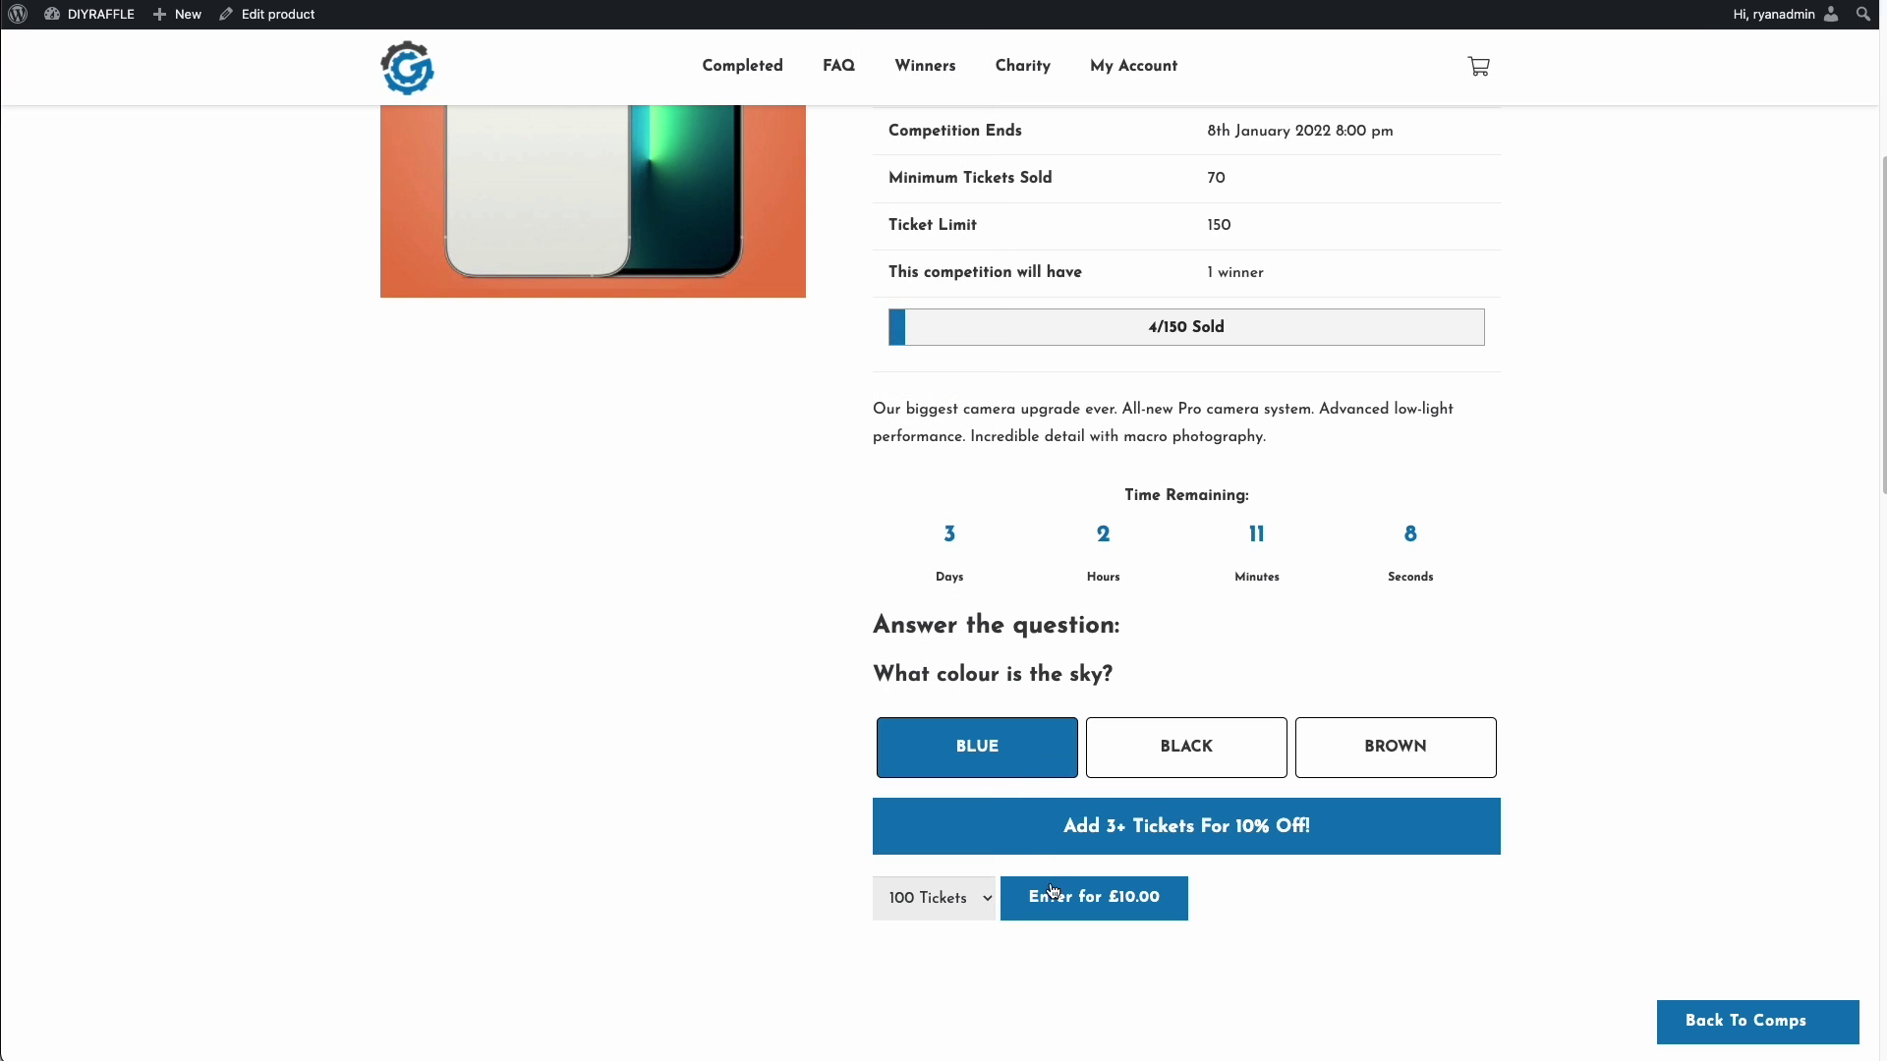
click(1063, 909)
- Go from the basket to checkout and tick the over-18 terms and conditions box
click(873, 301)
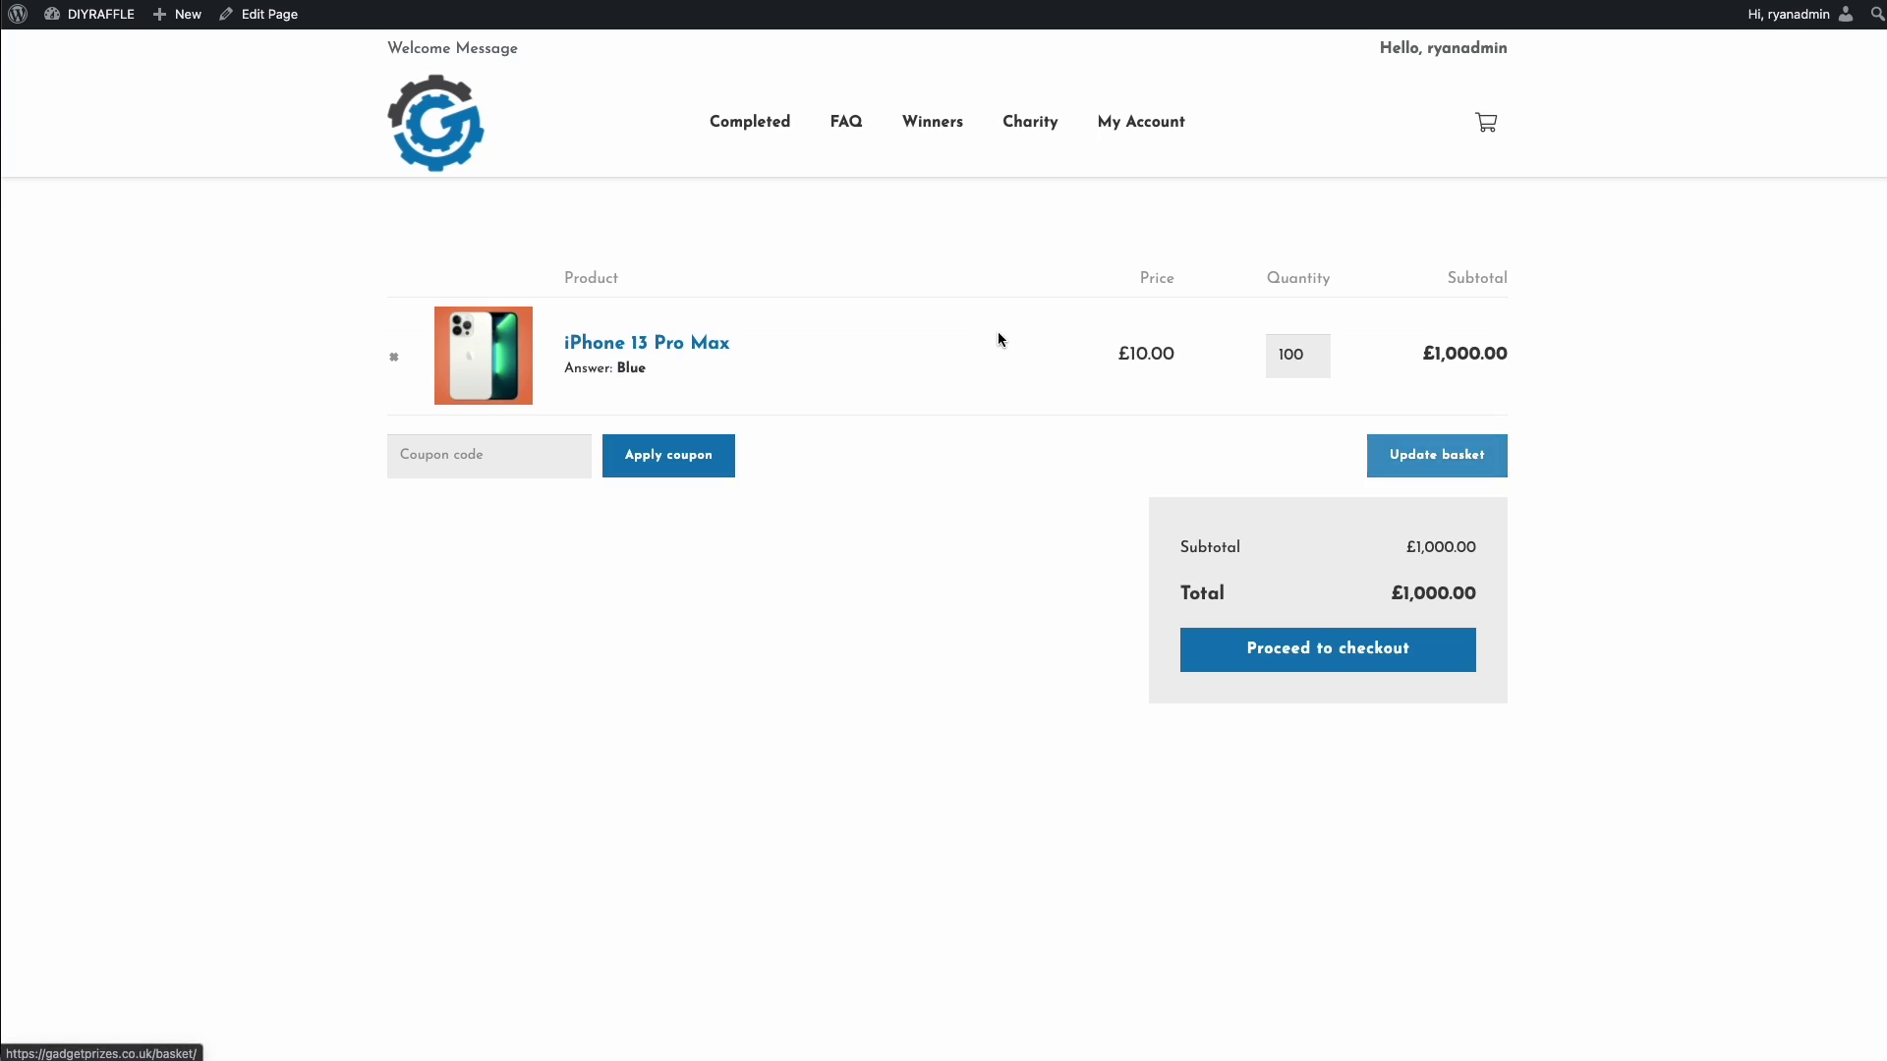
click(1327, 648)
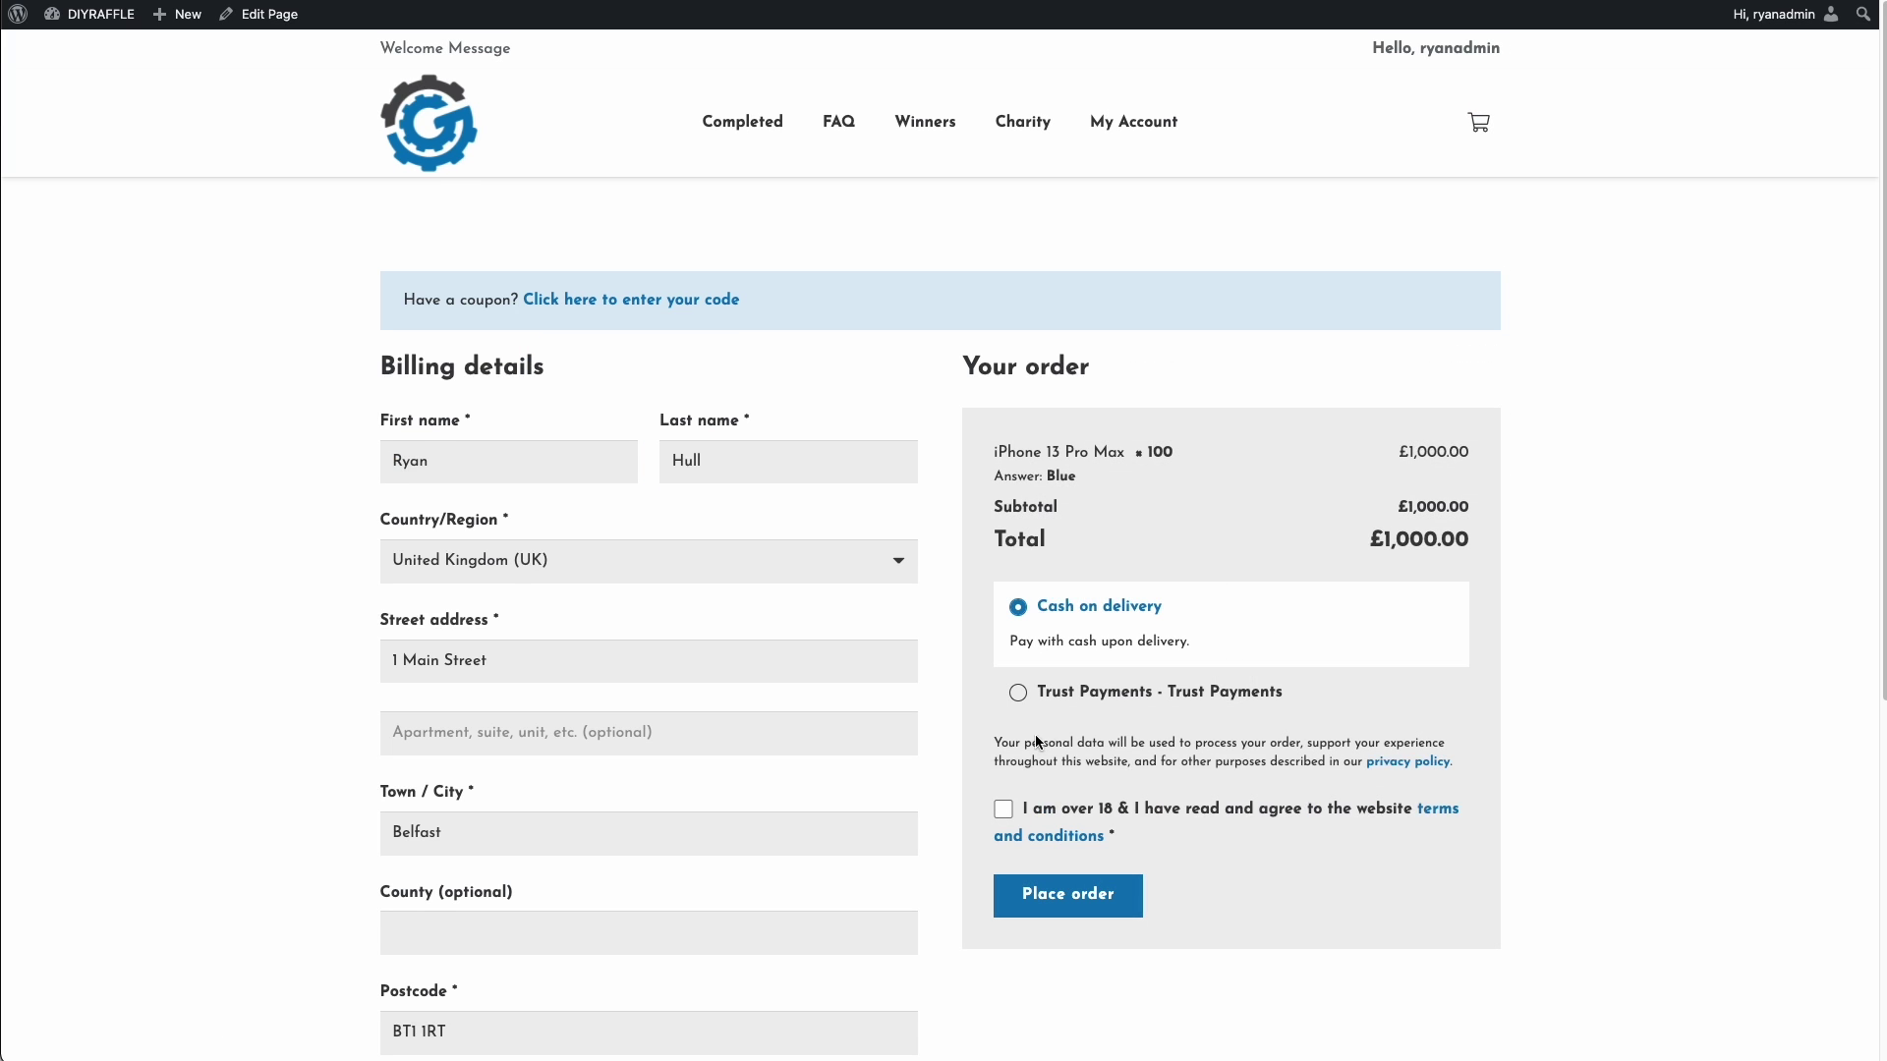
scroll(632, 581, down, 4)
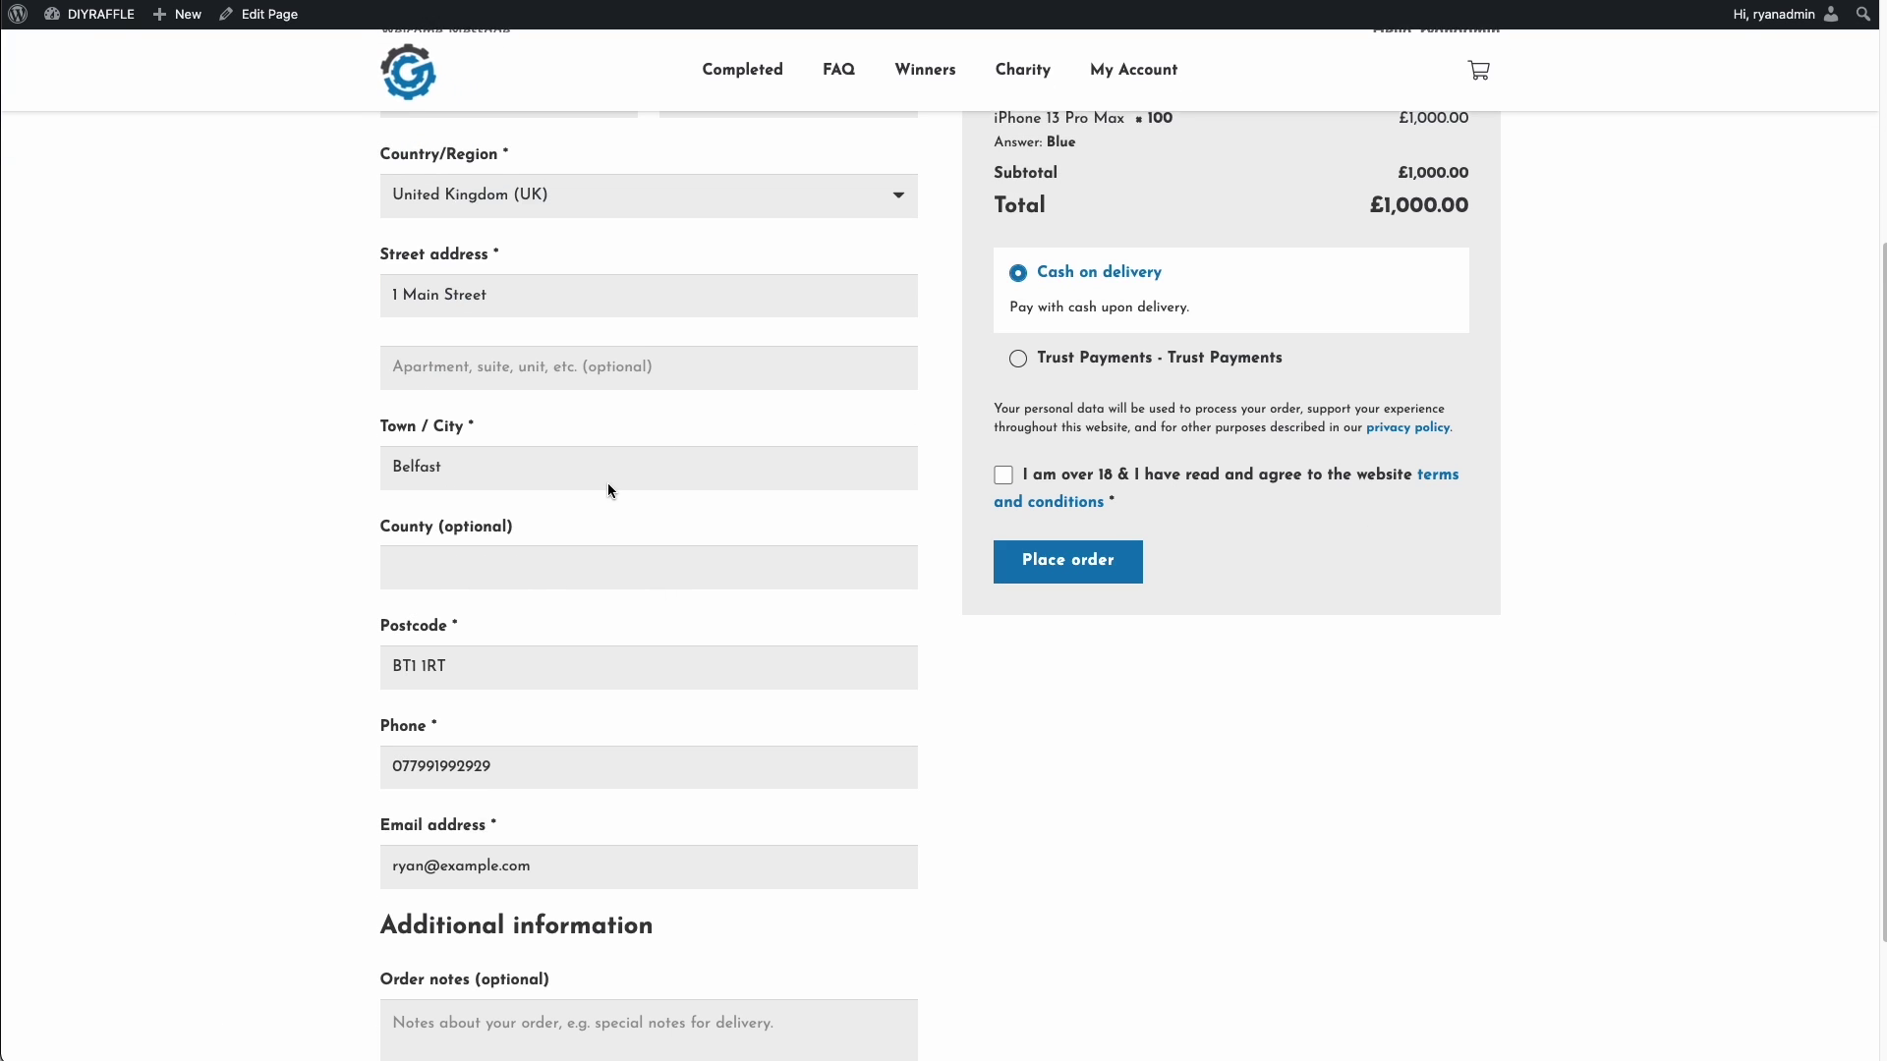
scroll(1191, 499, up, 4)
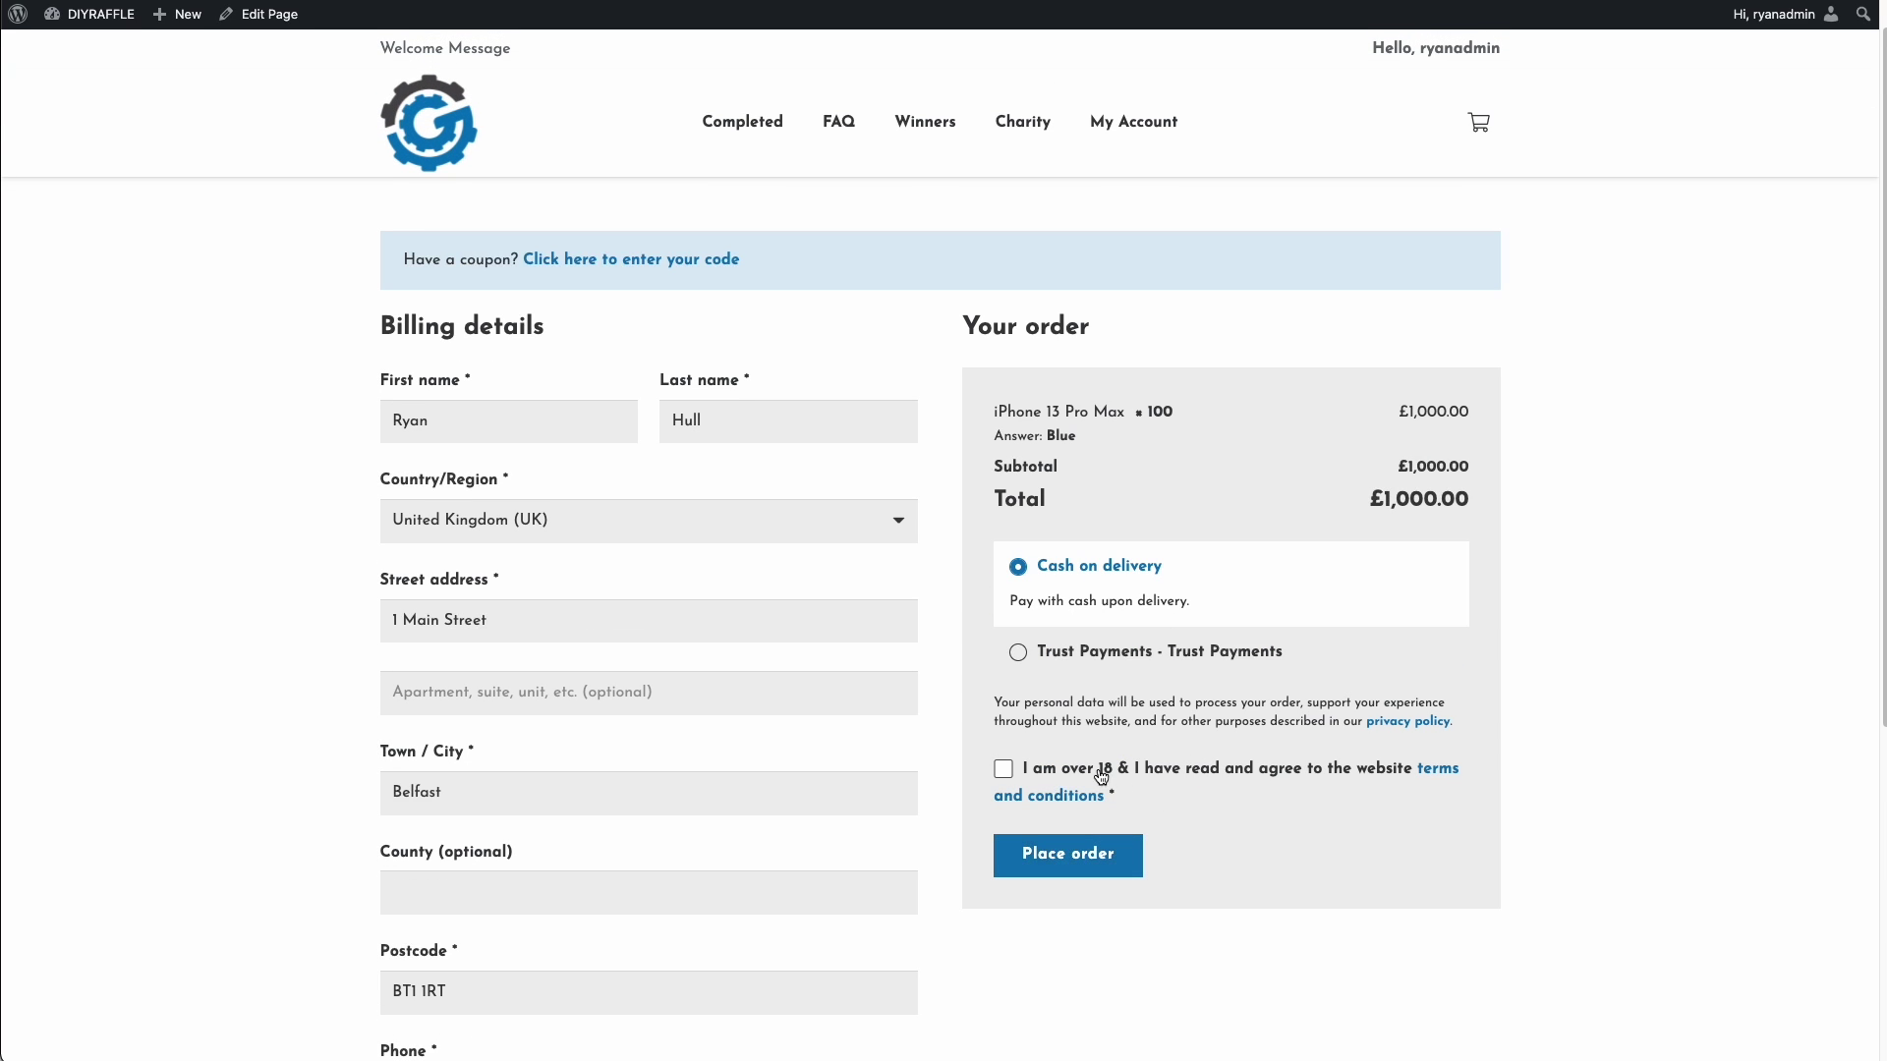
click(1021, 776)
- Place the £1,000.00 order, then open the iPhone 13 Pro Max page showing 104/150 sold
click(1114, 857)
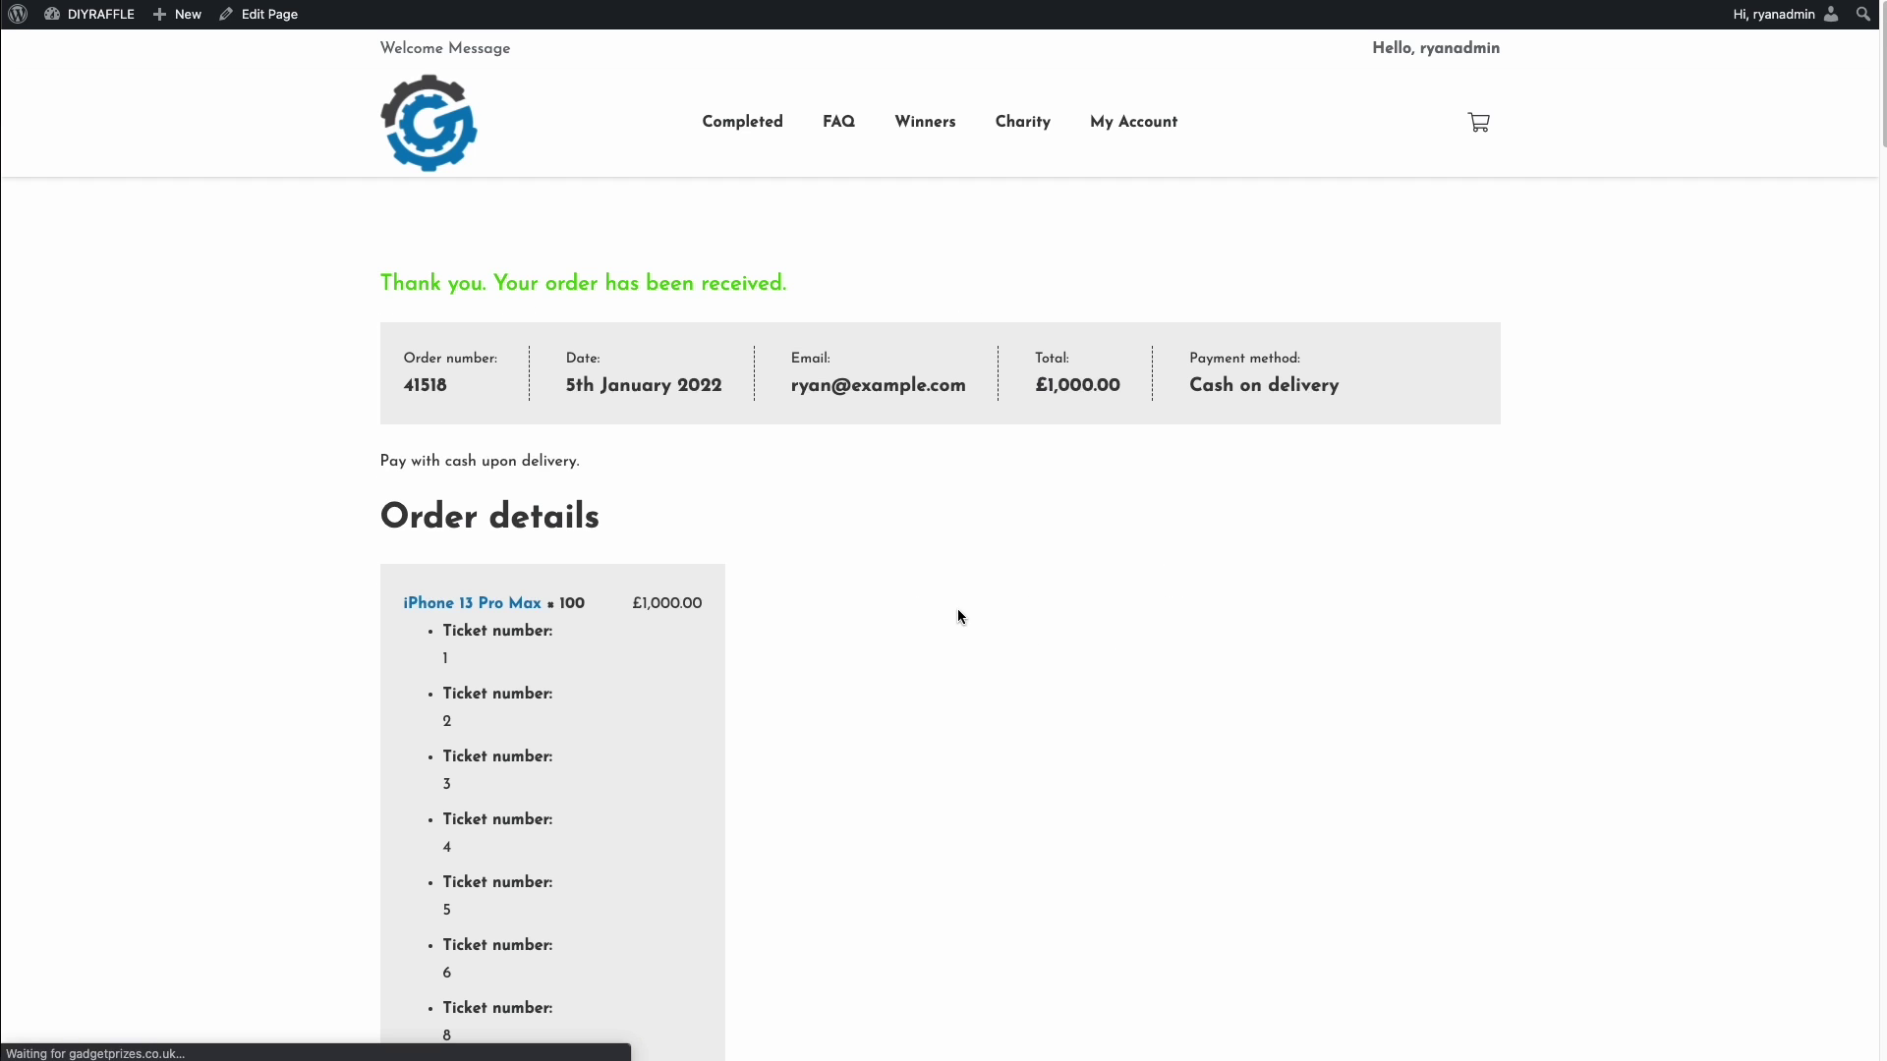
scroll(580, 590, down, 20)
scroll(584, 593, down, 20)
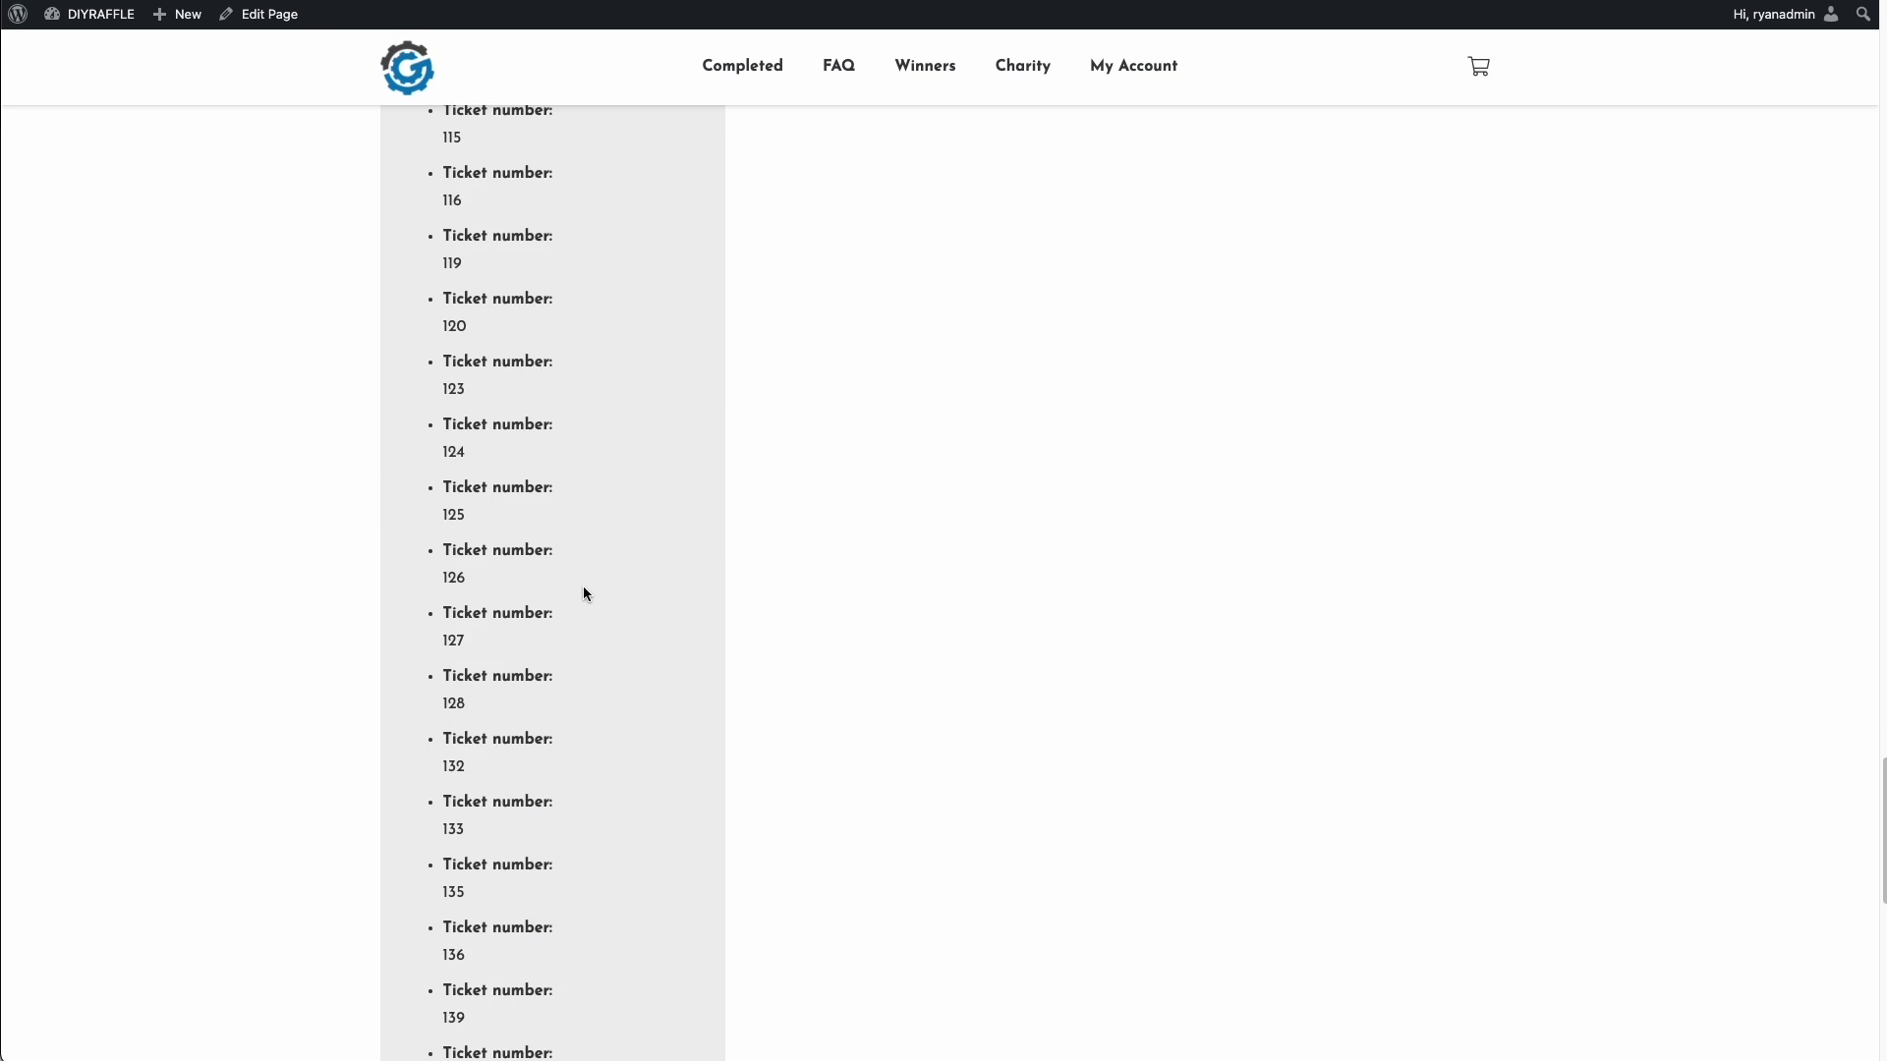
drag(643, 592, 707, 594)
scroll(771, 724, up, 20)
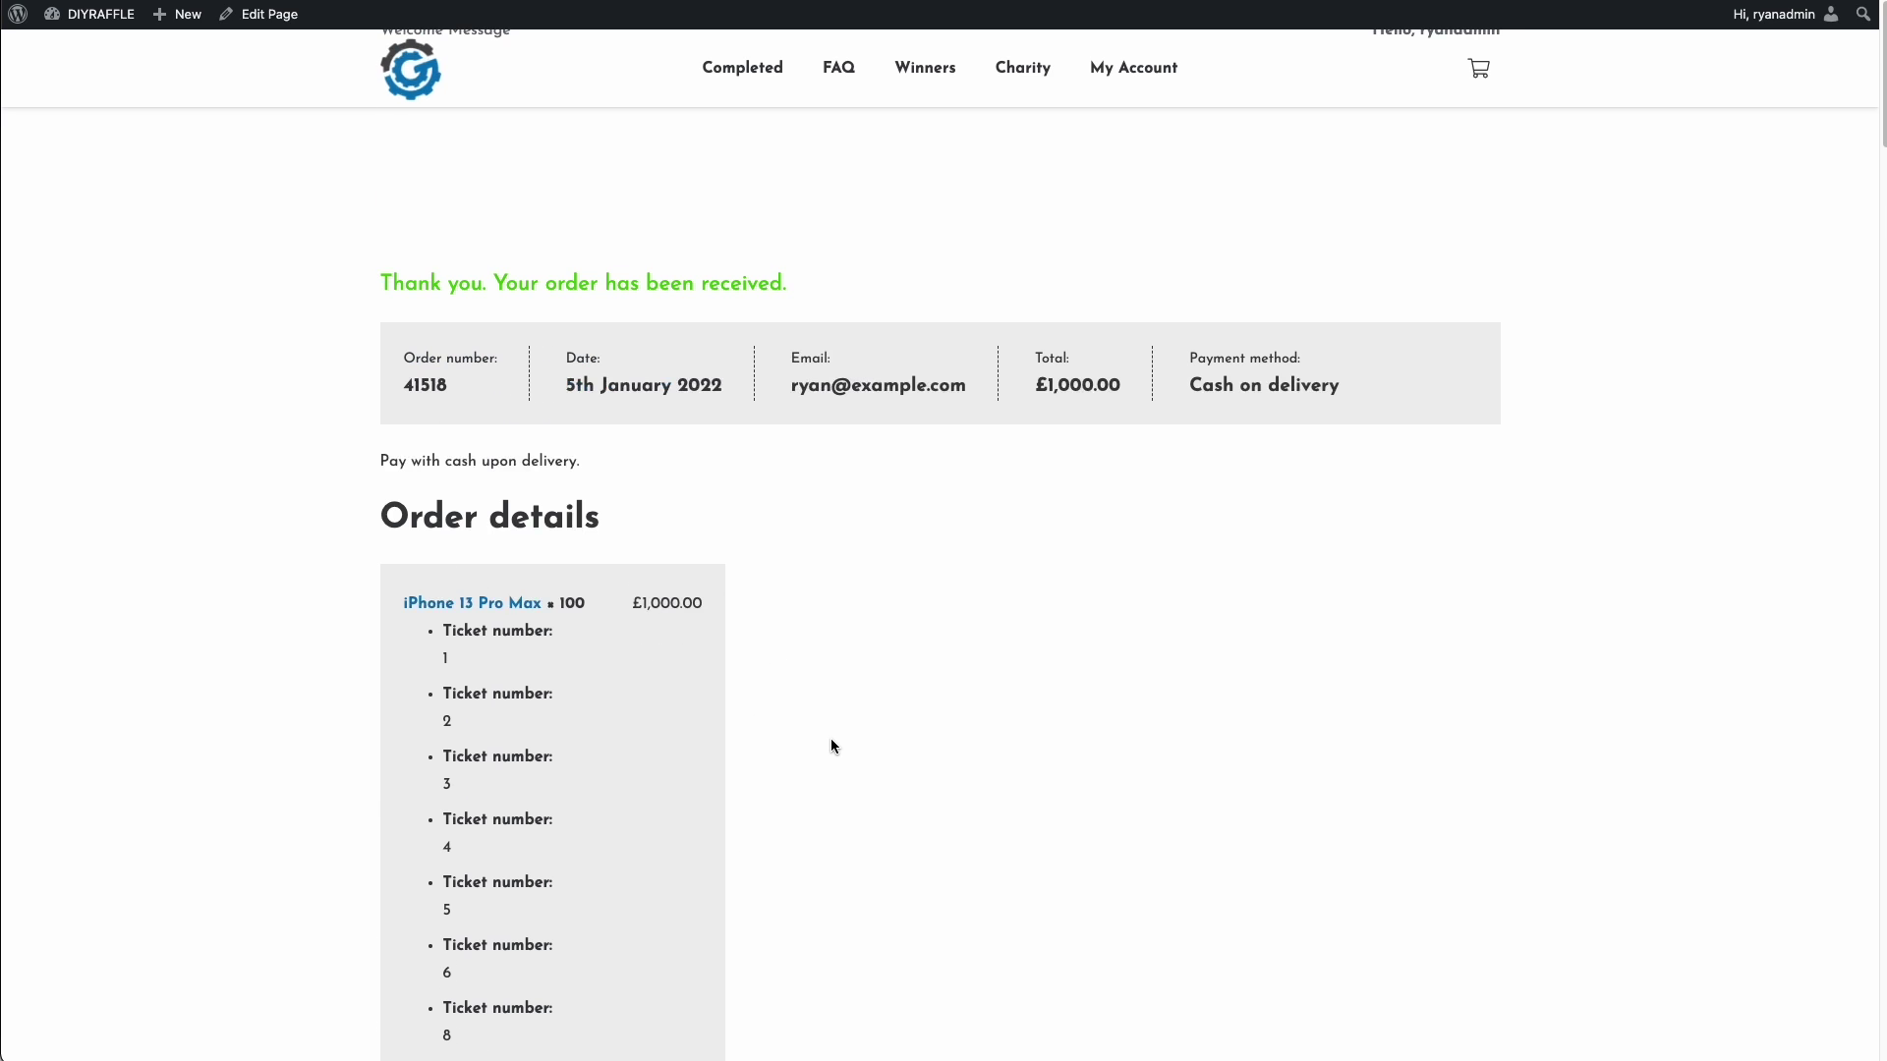
scroll(511, 629, down, 1)
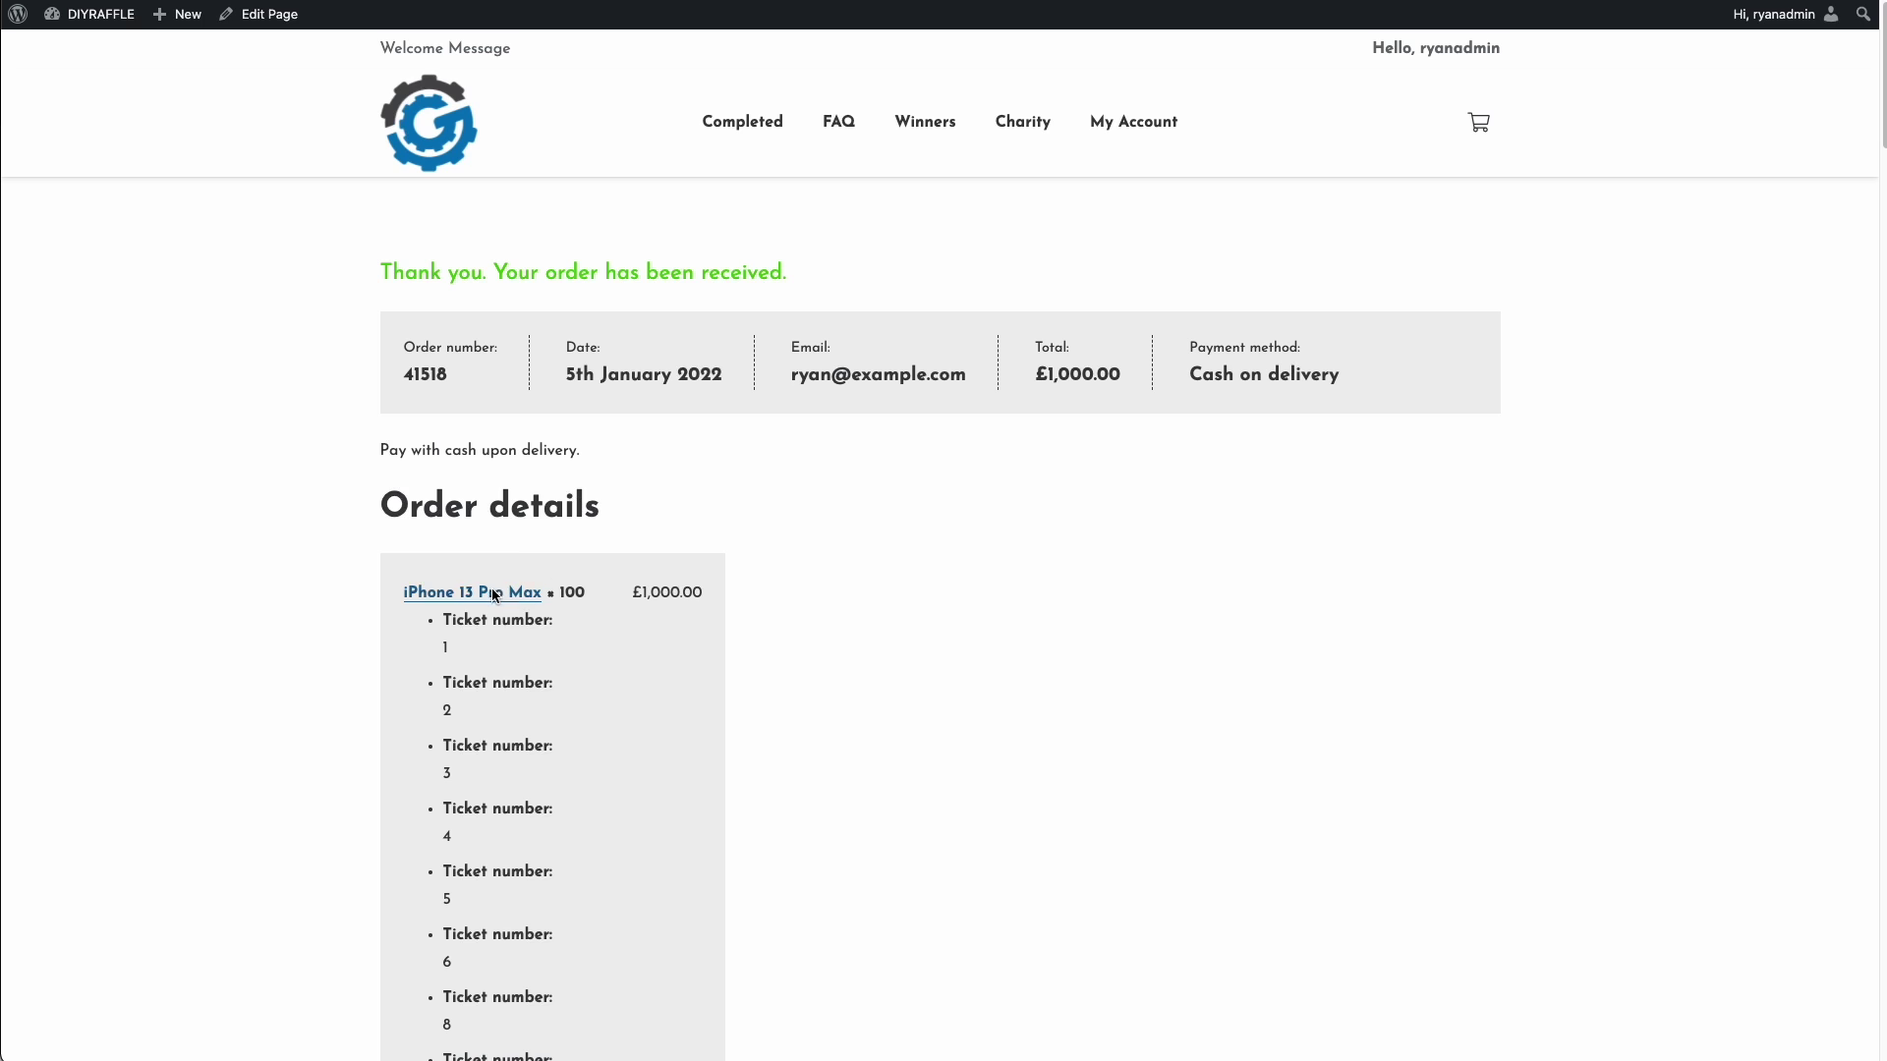
click(493, 595)
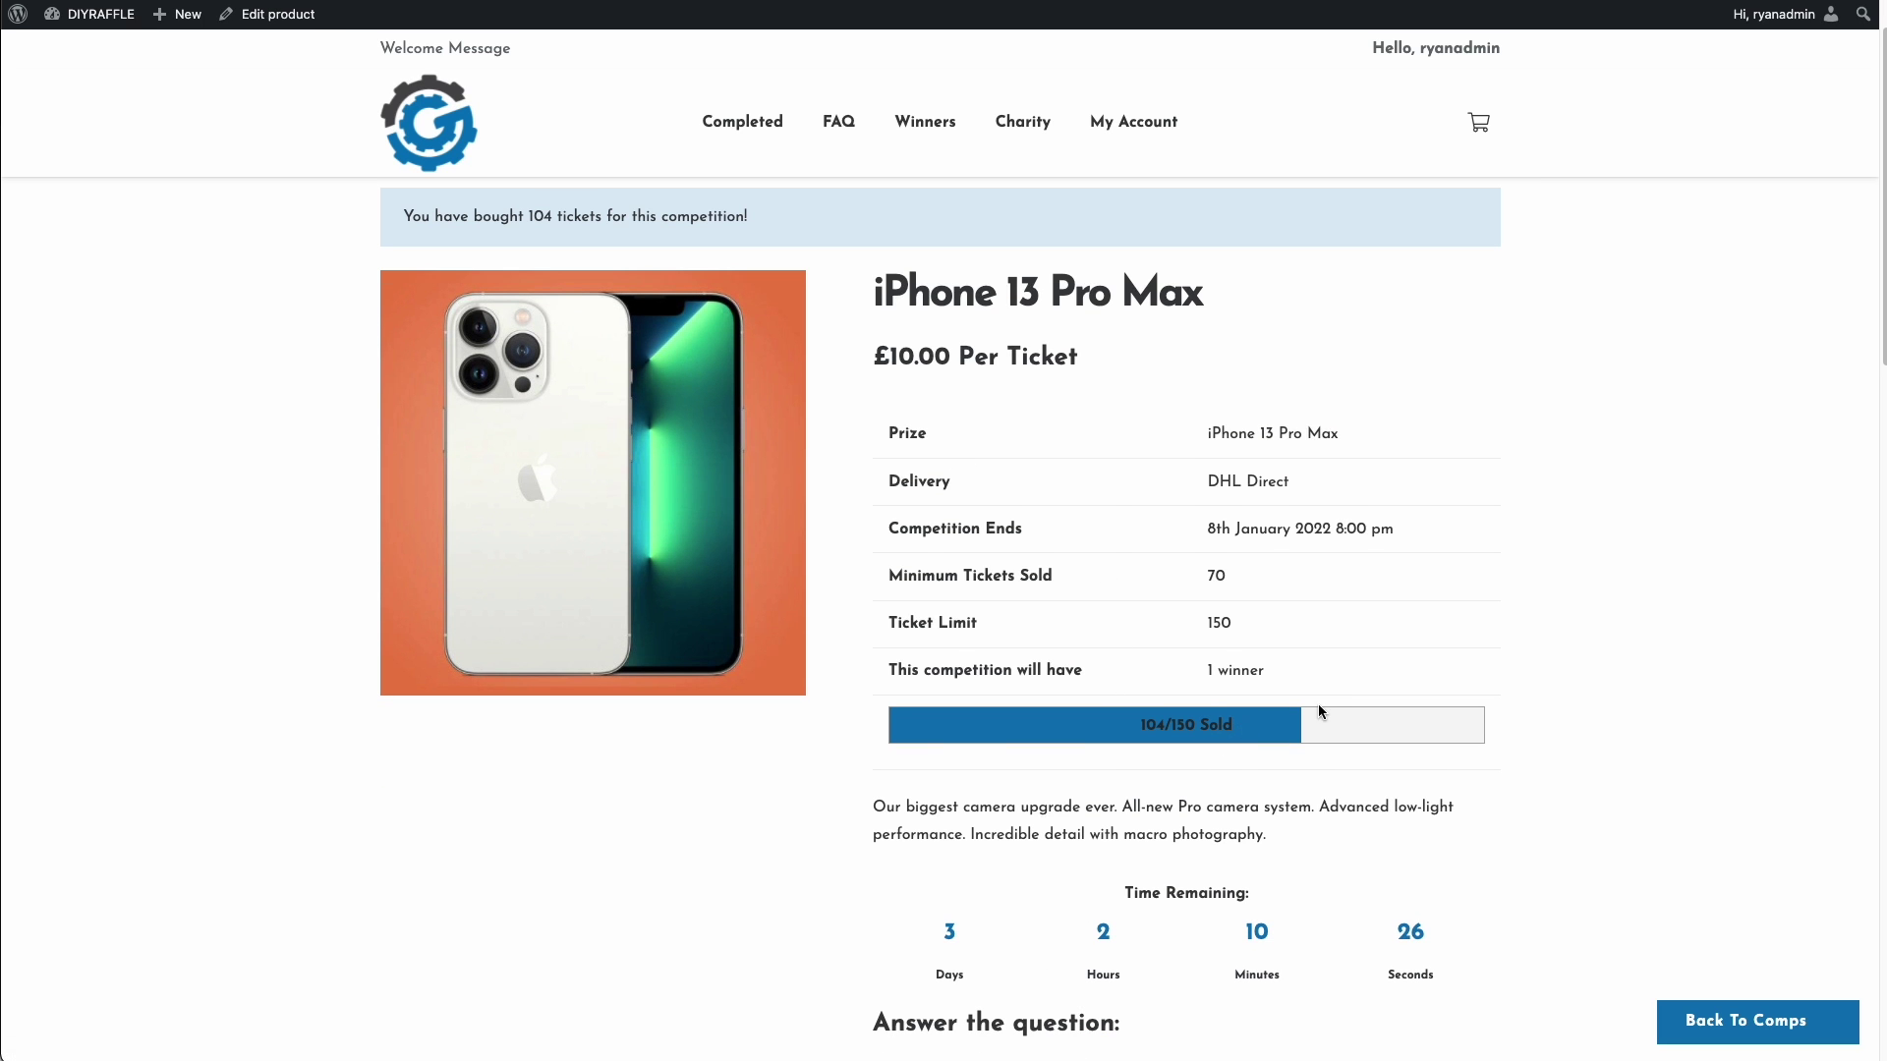
scroll(1327, 705, down, 5)
scroll(1307, 704, up, 5)
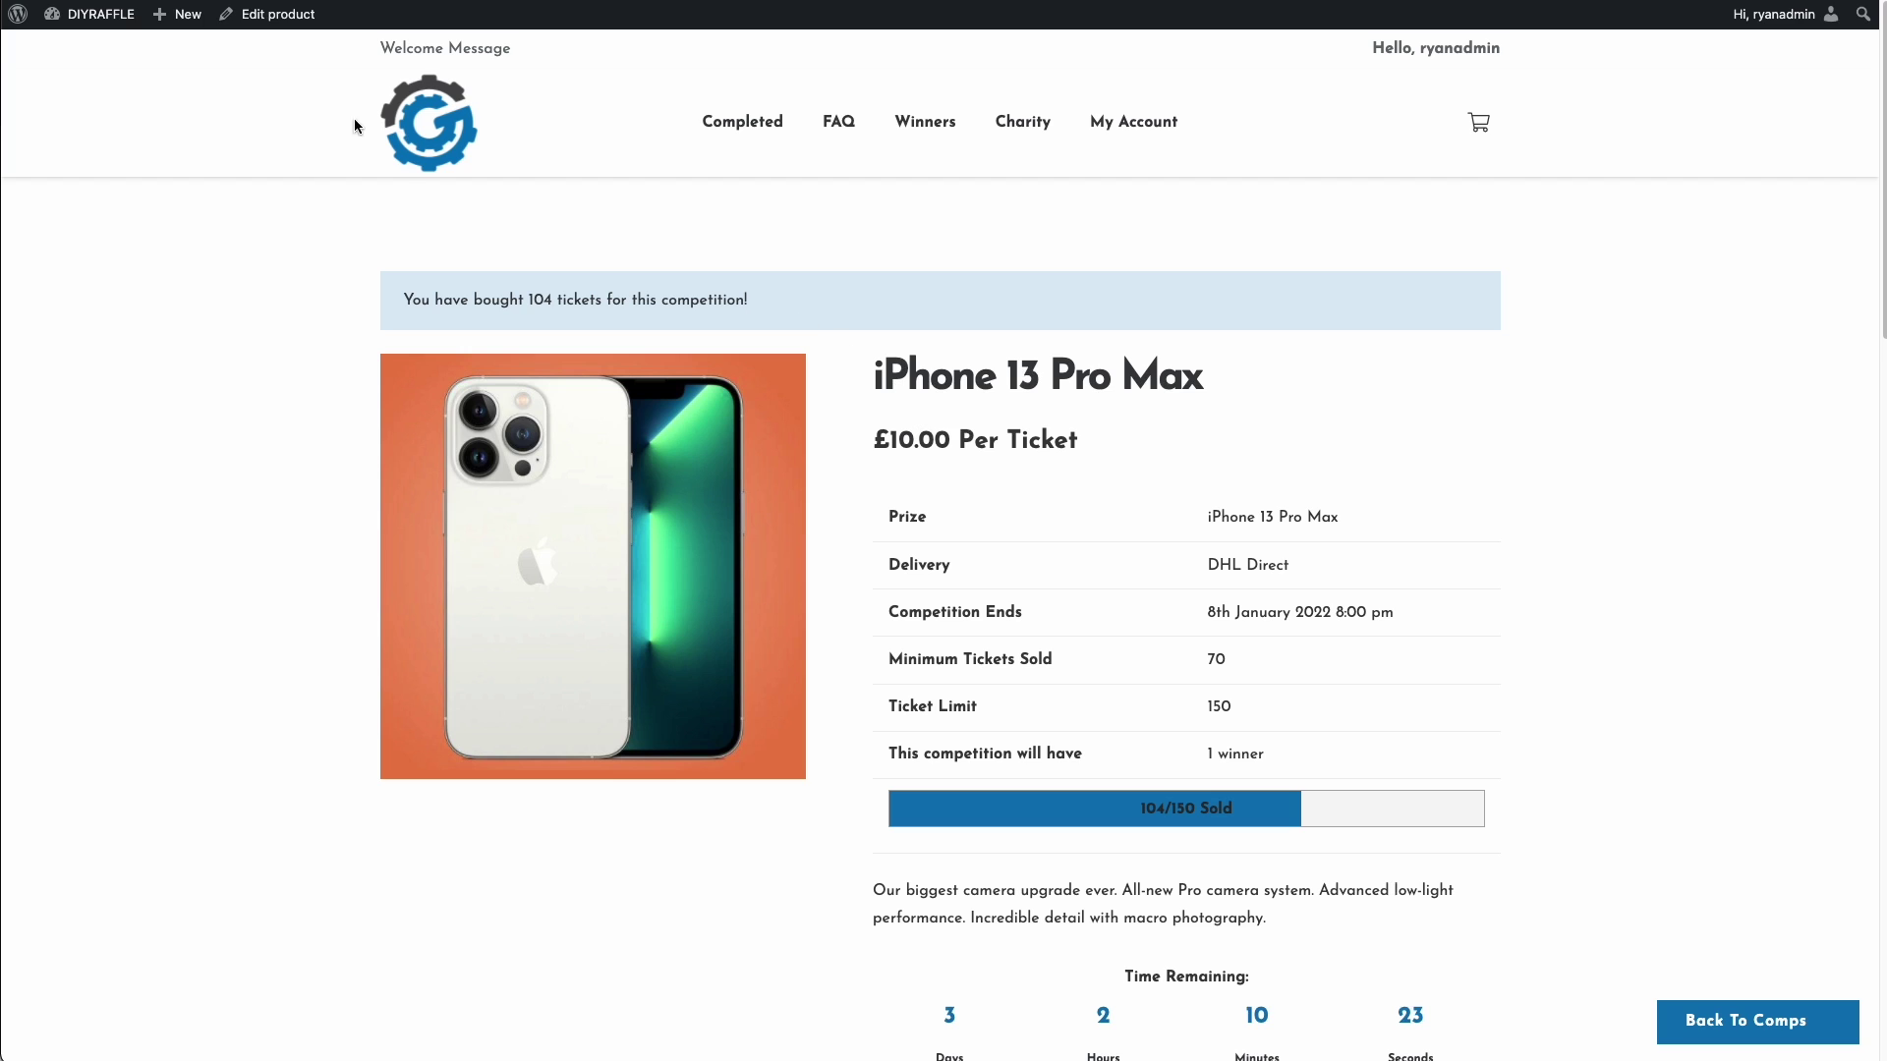
- Open the competition in the product editor and check its Min tickets value of 70
click(275, 18)
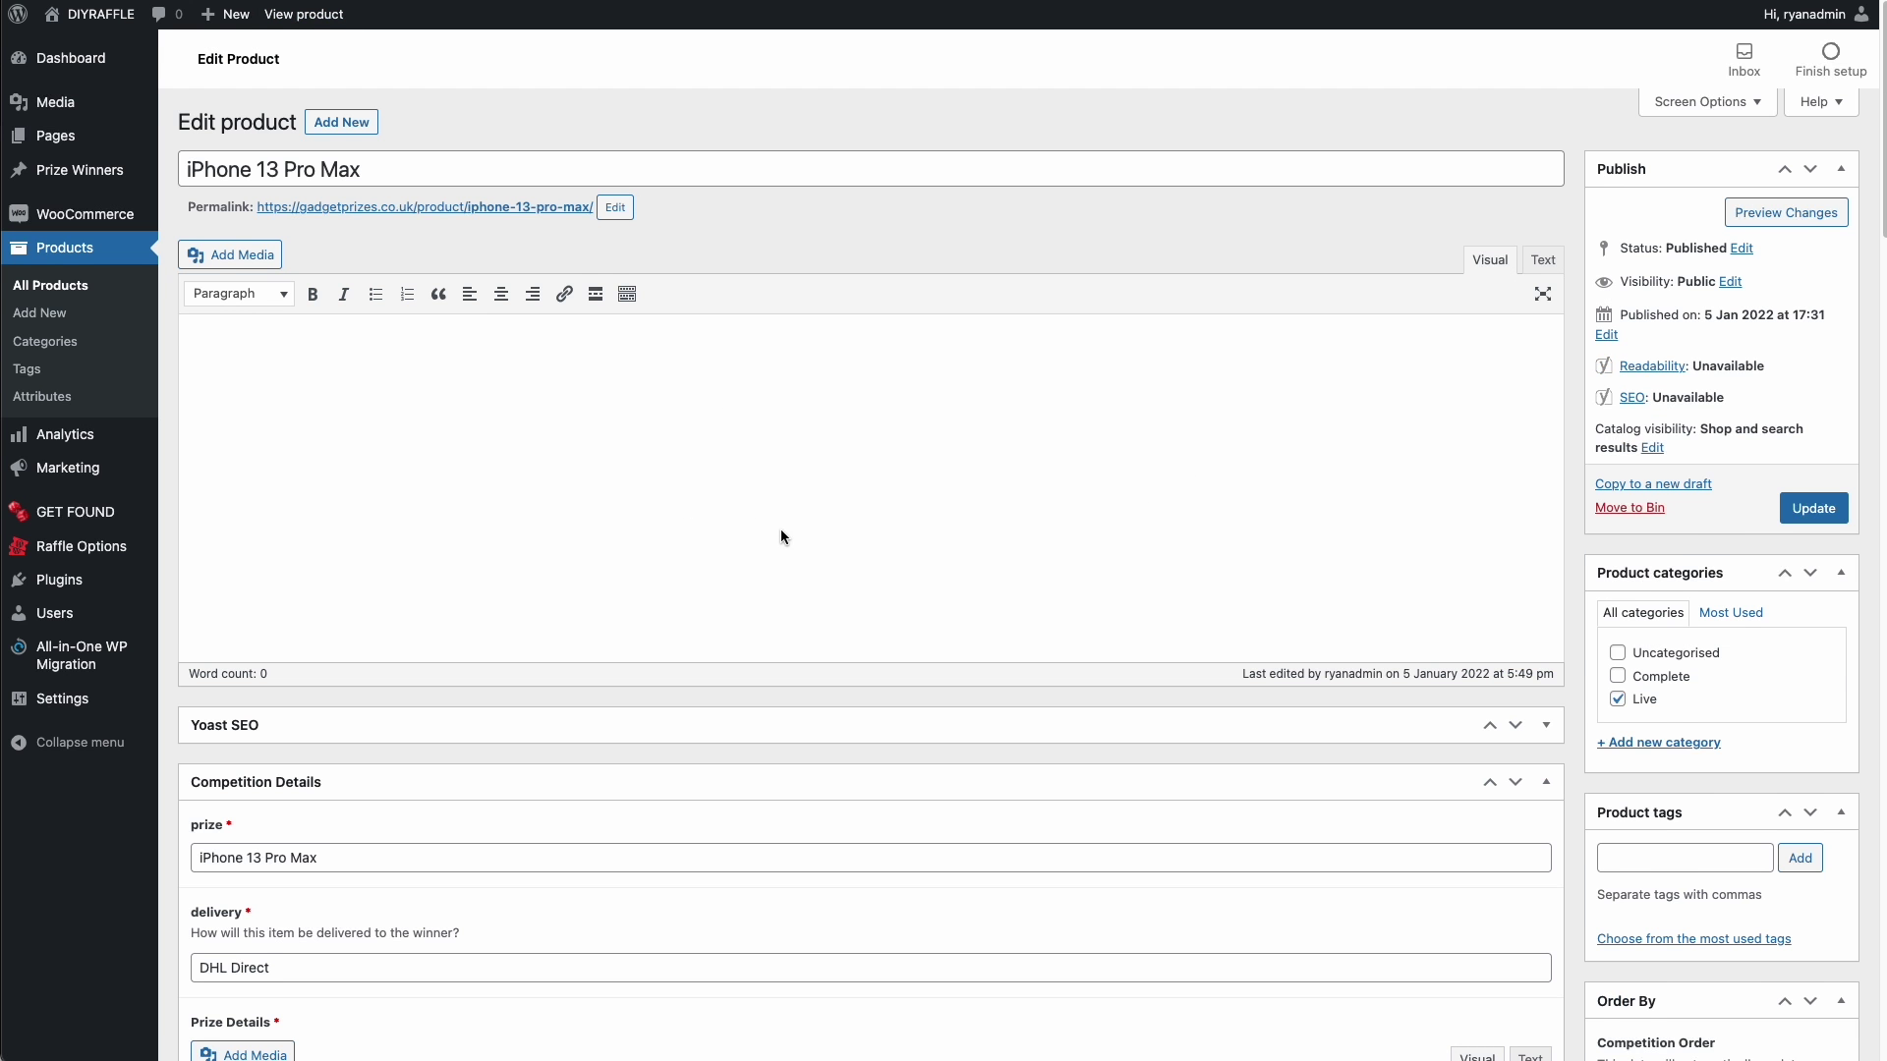
scroll(781, 529, down, 5)
scroll(789, 546, down, 5)
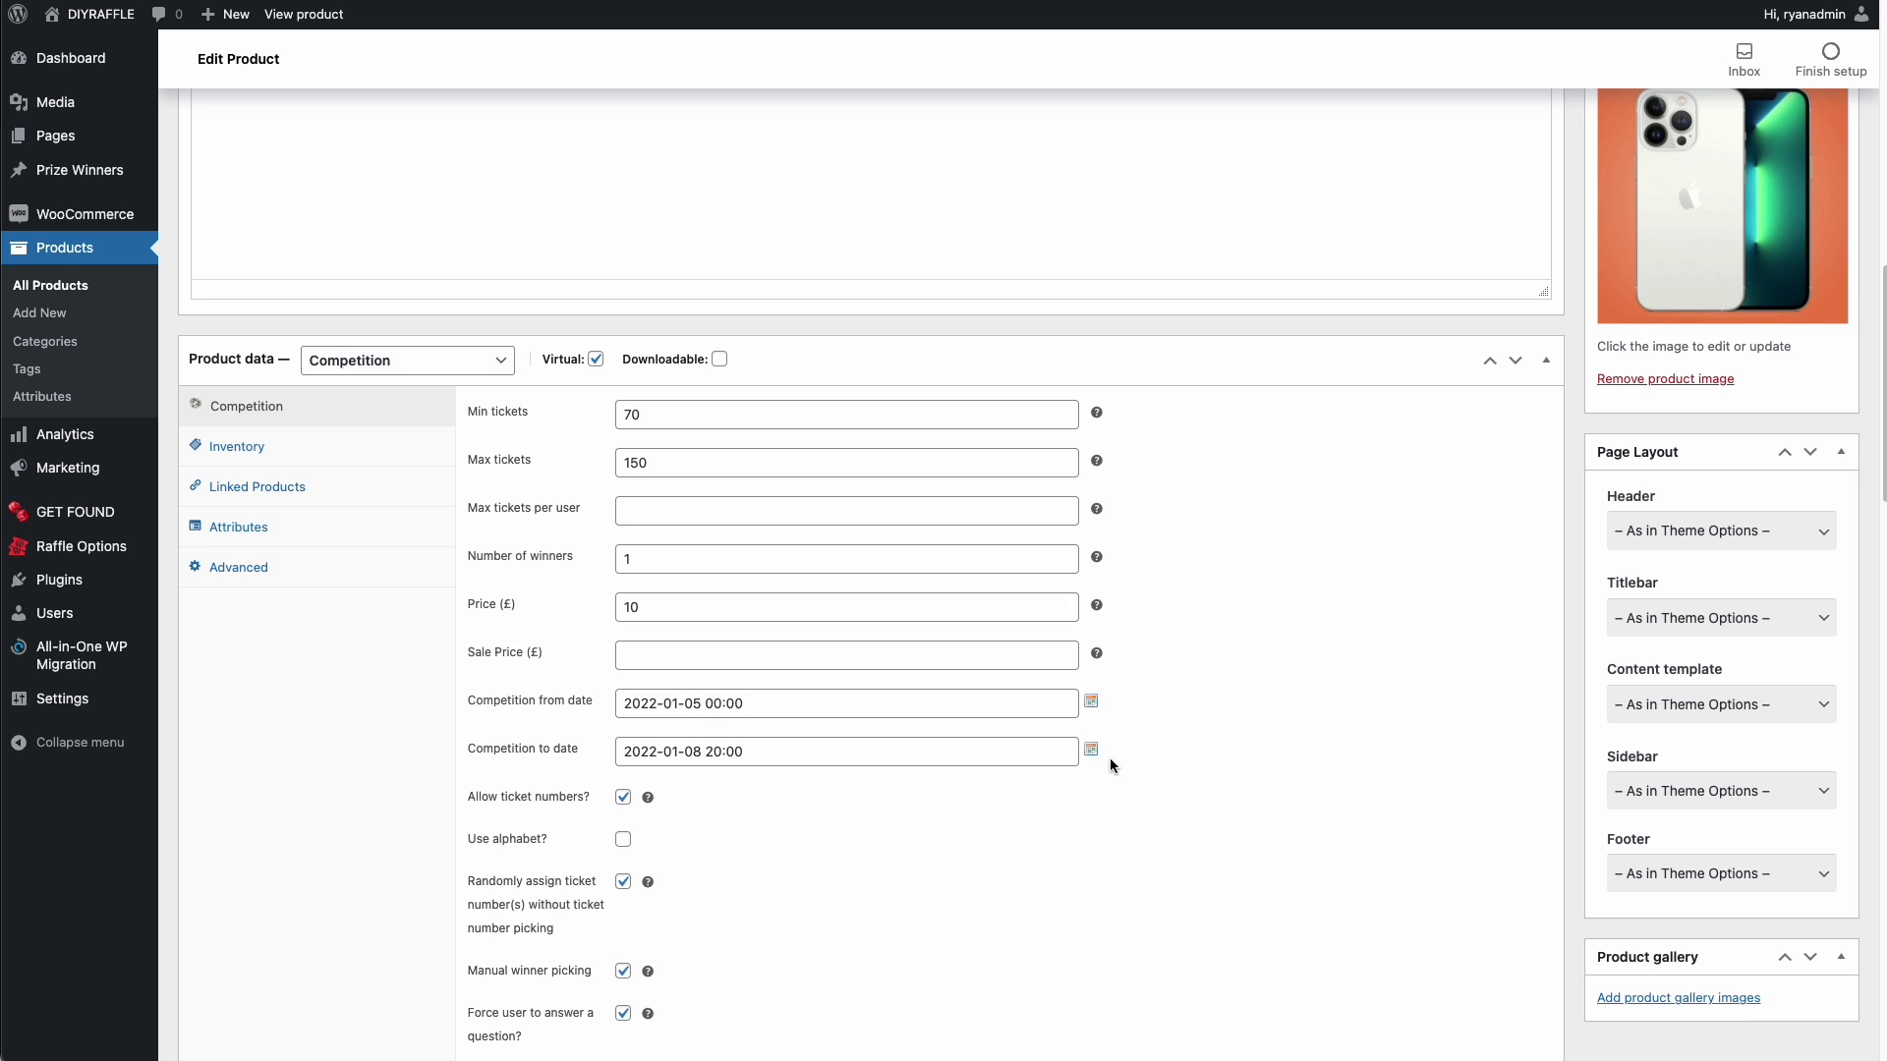
scroll(1146, 710, down, 3)
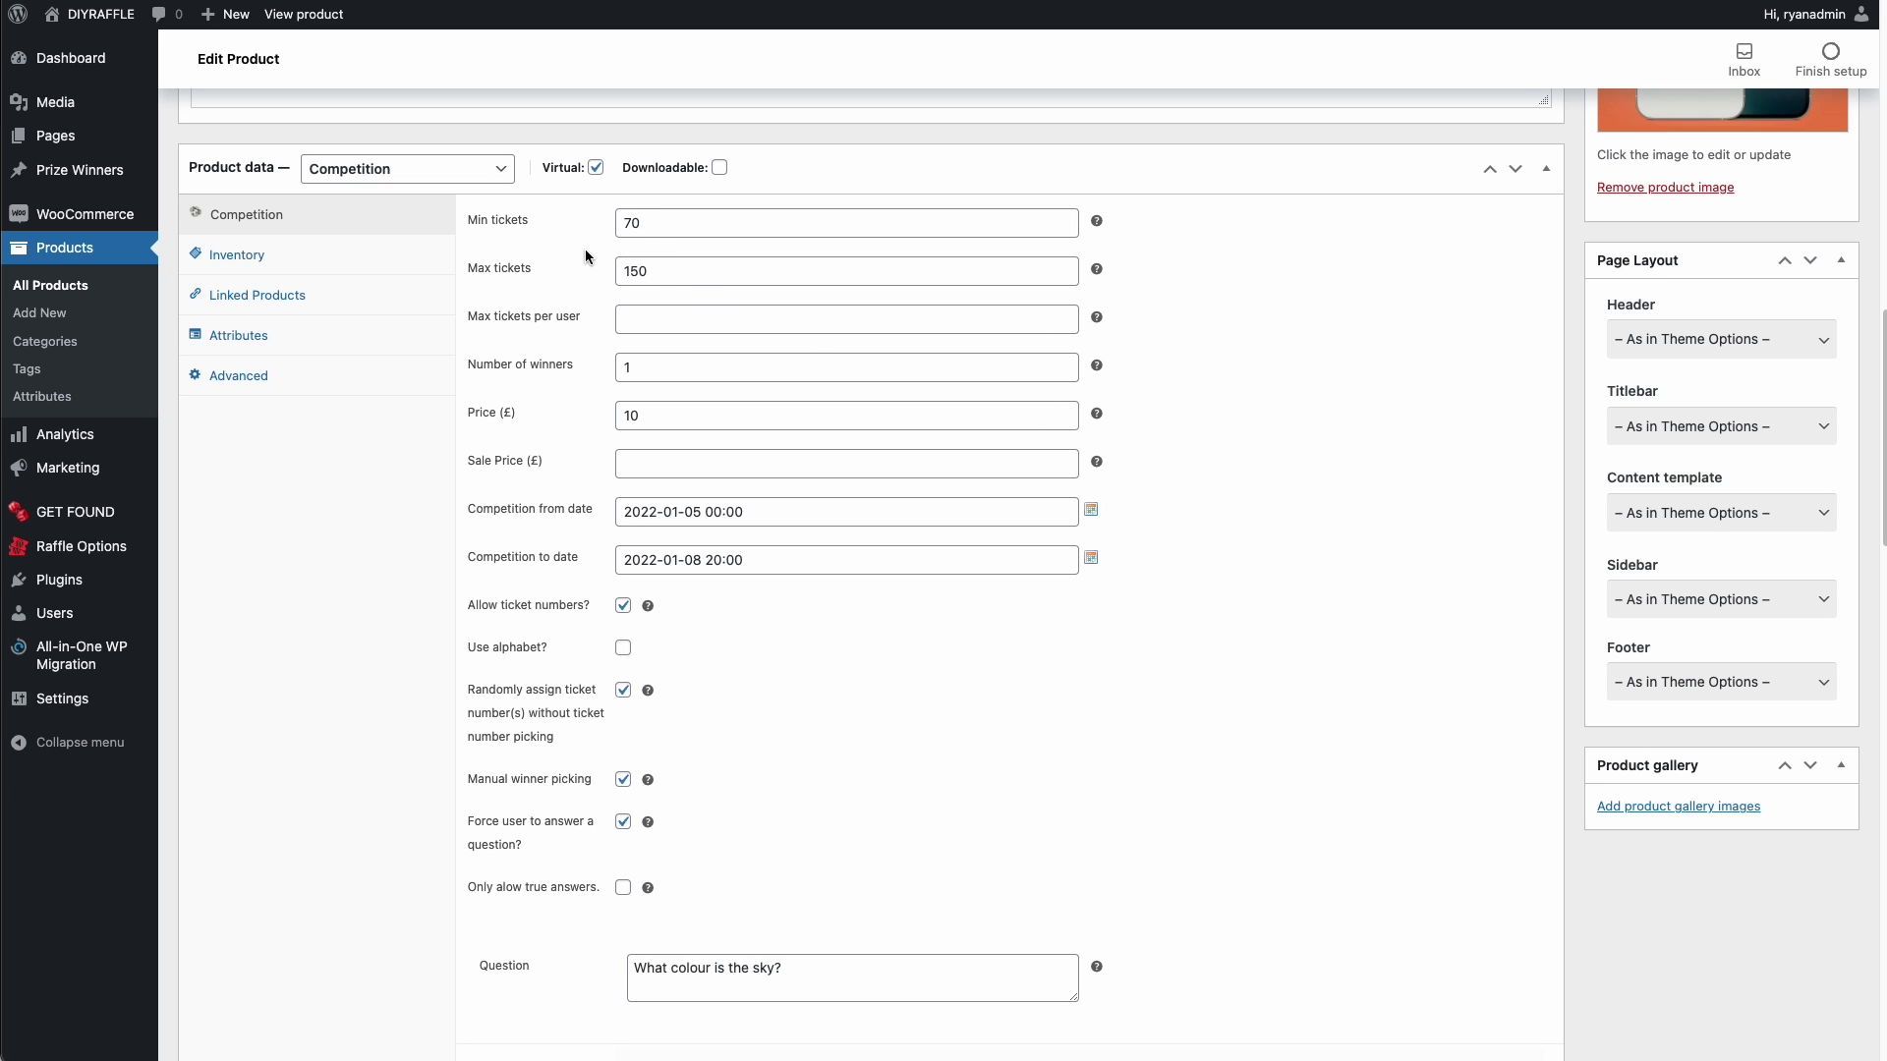
double_click(639, 226)
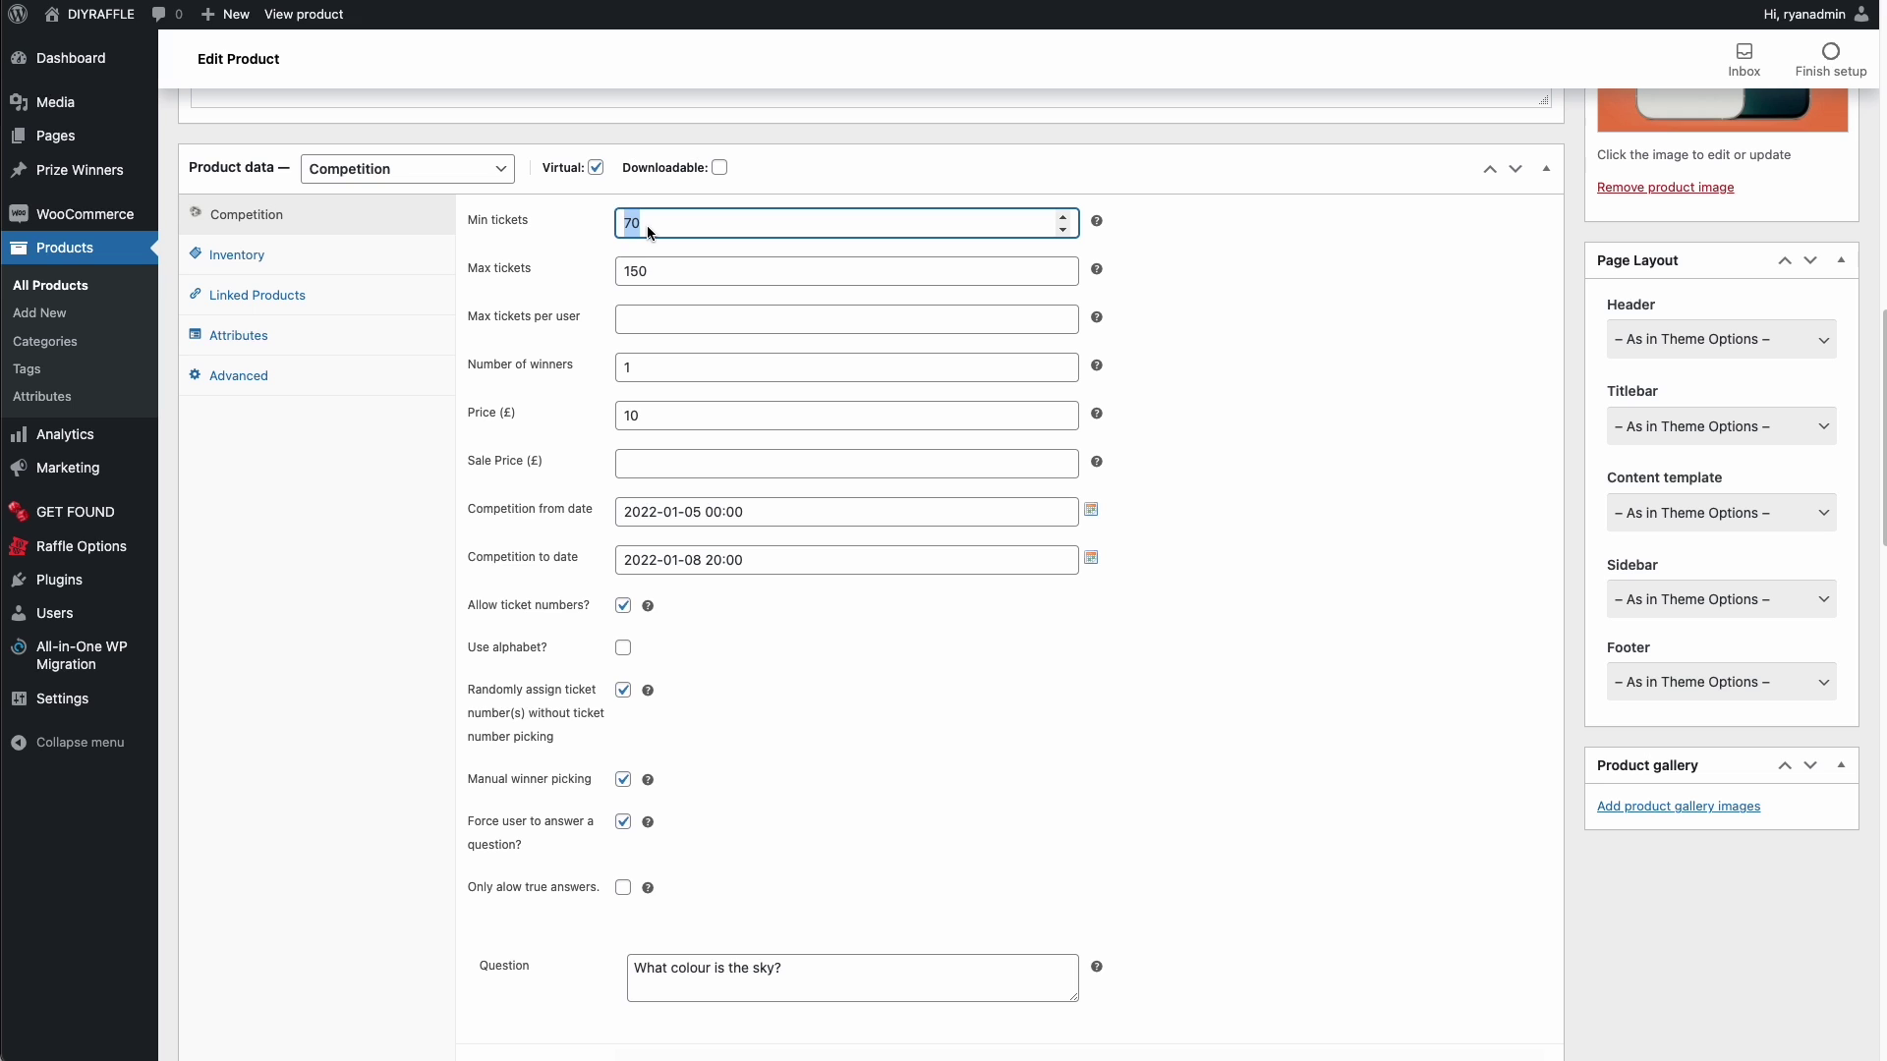
click(1091, 558)
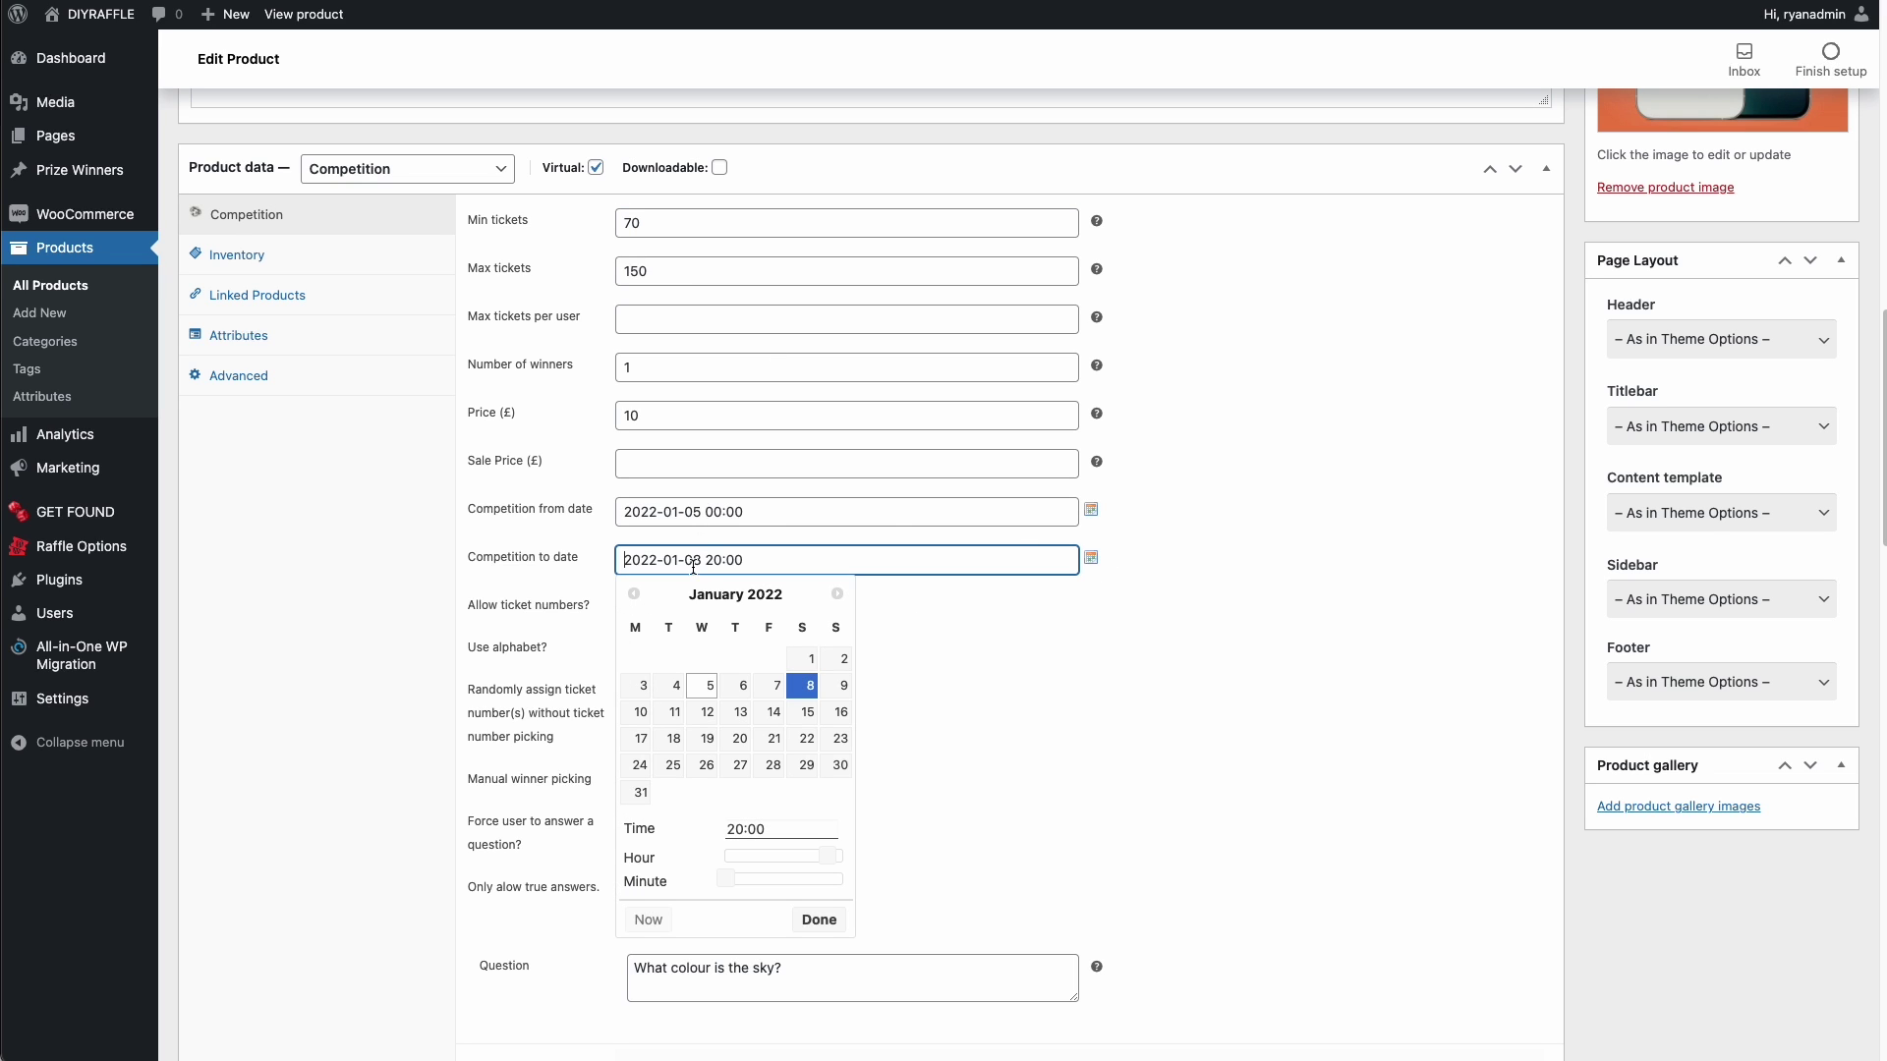
click(705, 685)
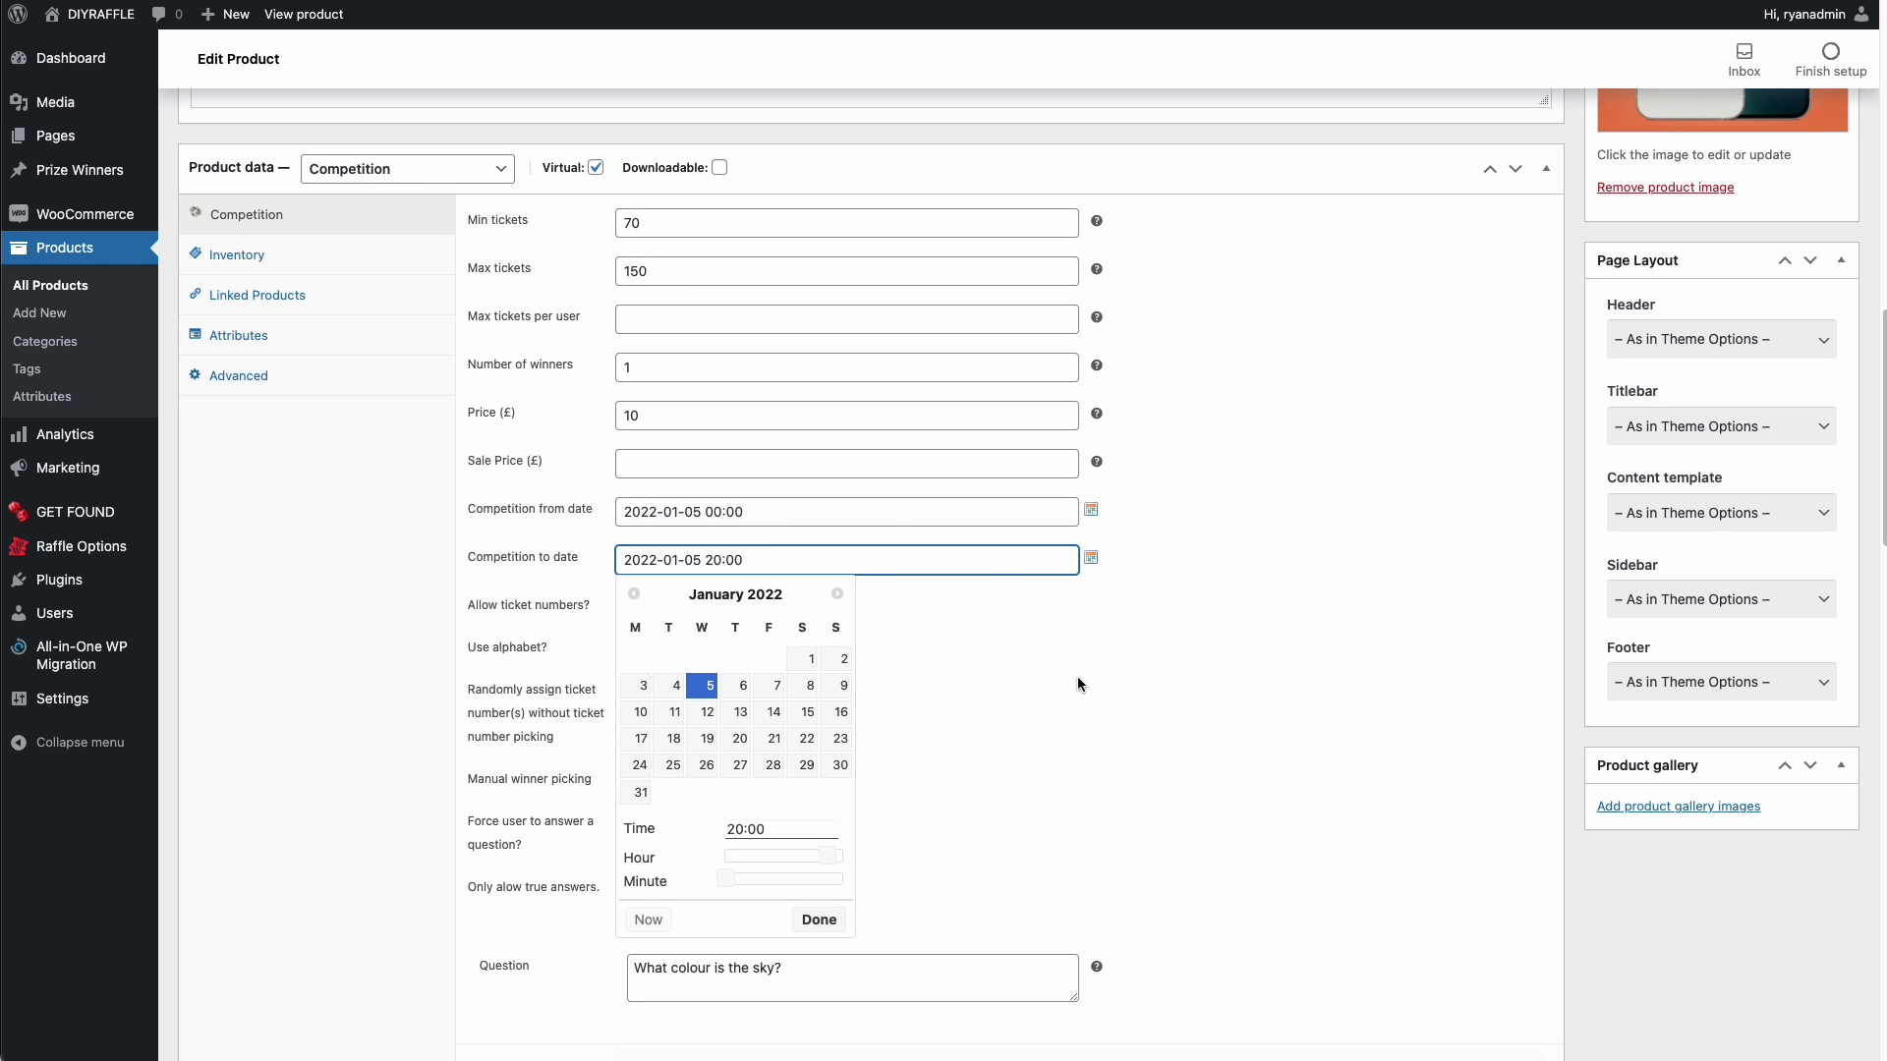
drag(828, 855, 811, 856)
click(821, 918)
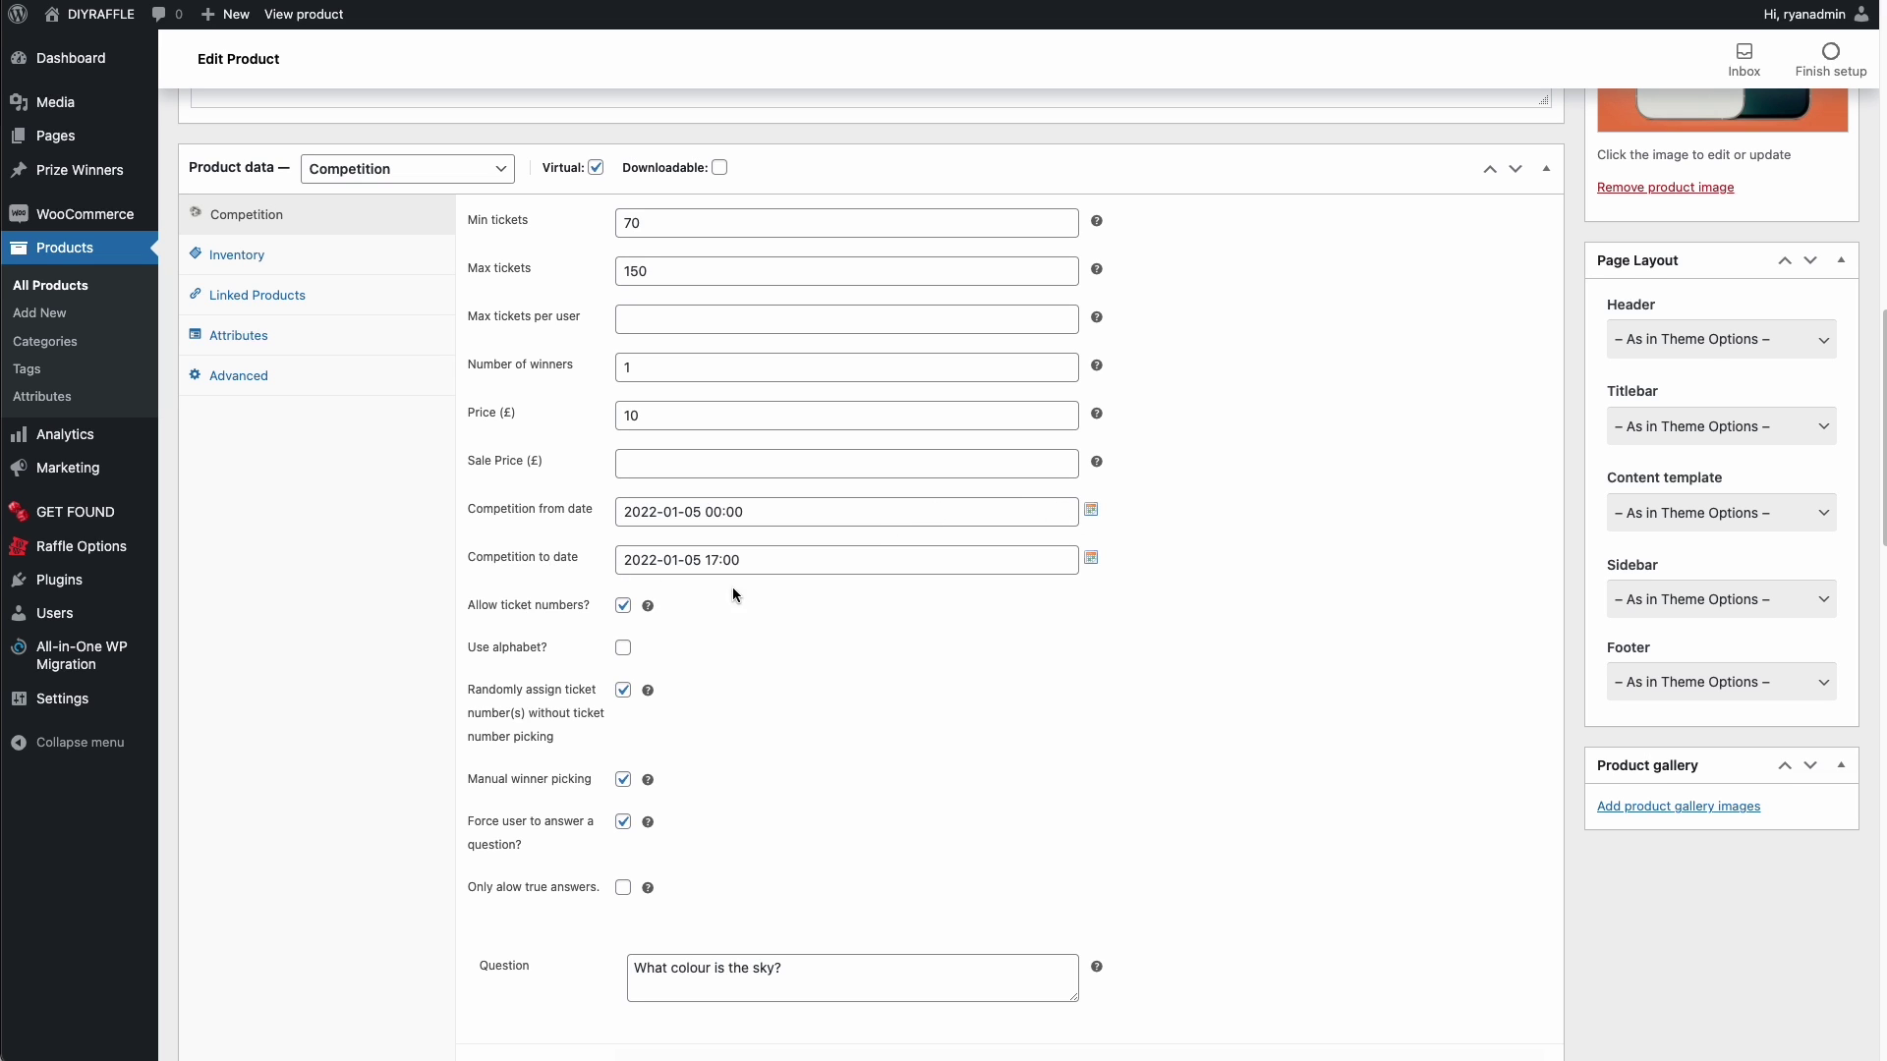
scroll(1503, 543, up, 10)
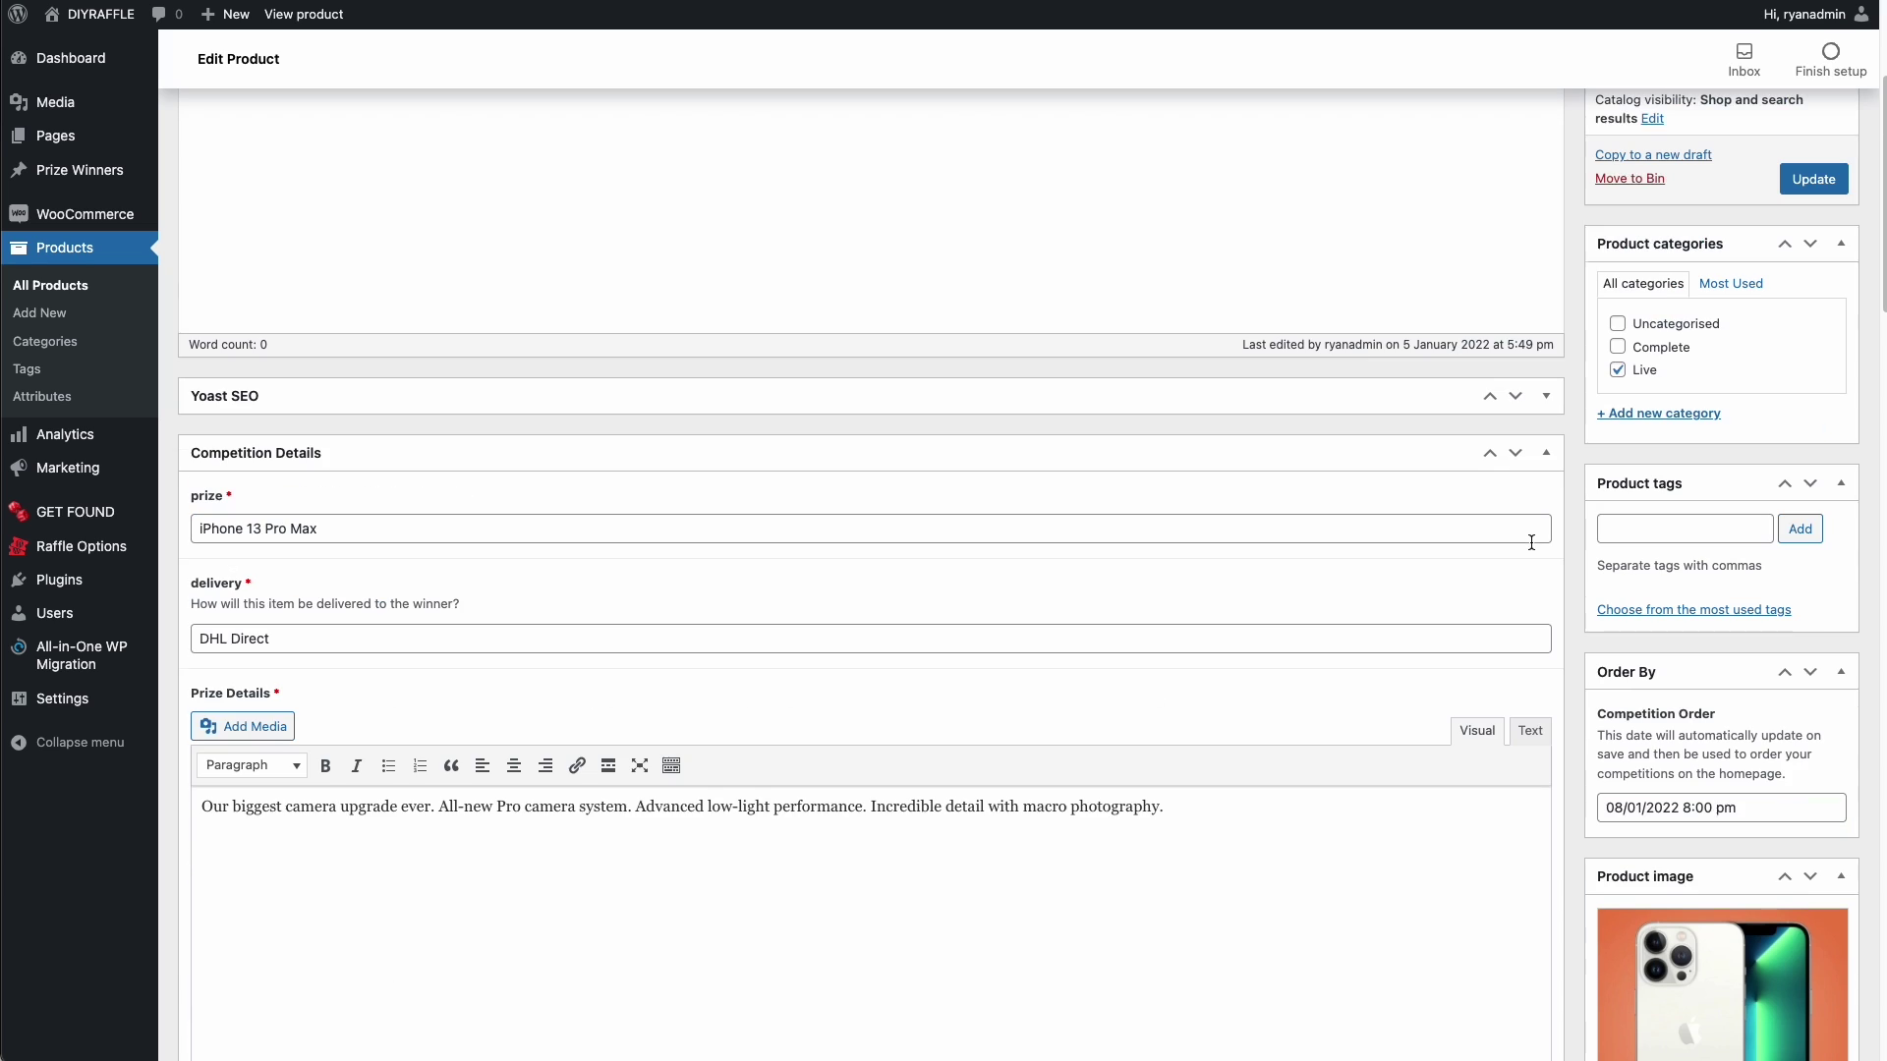
scroll(1524, 393, up, 4)
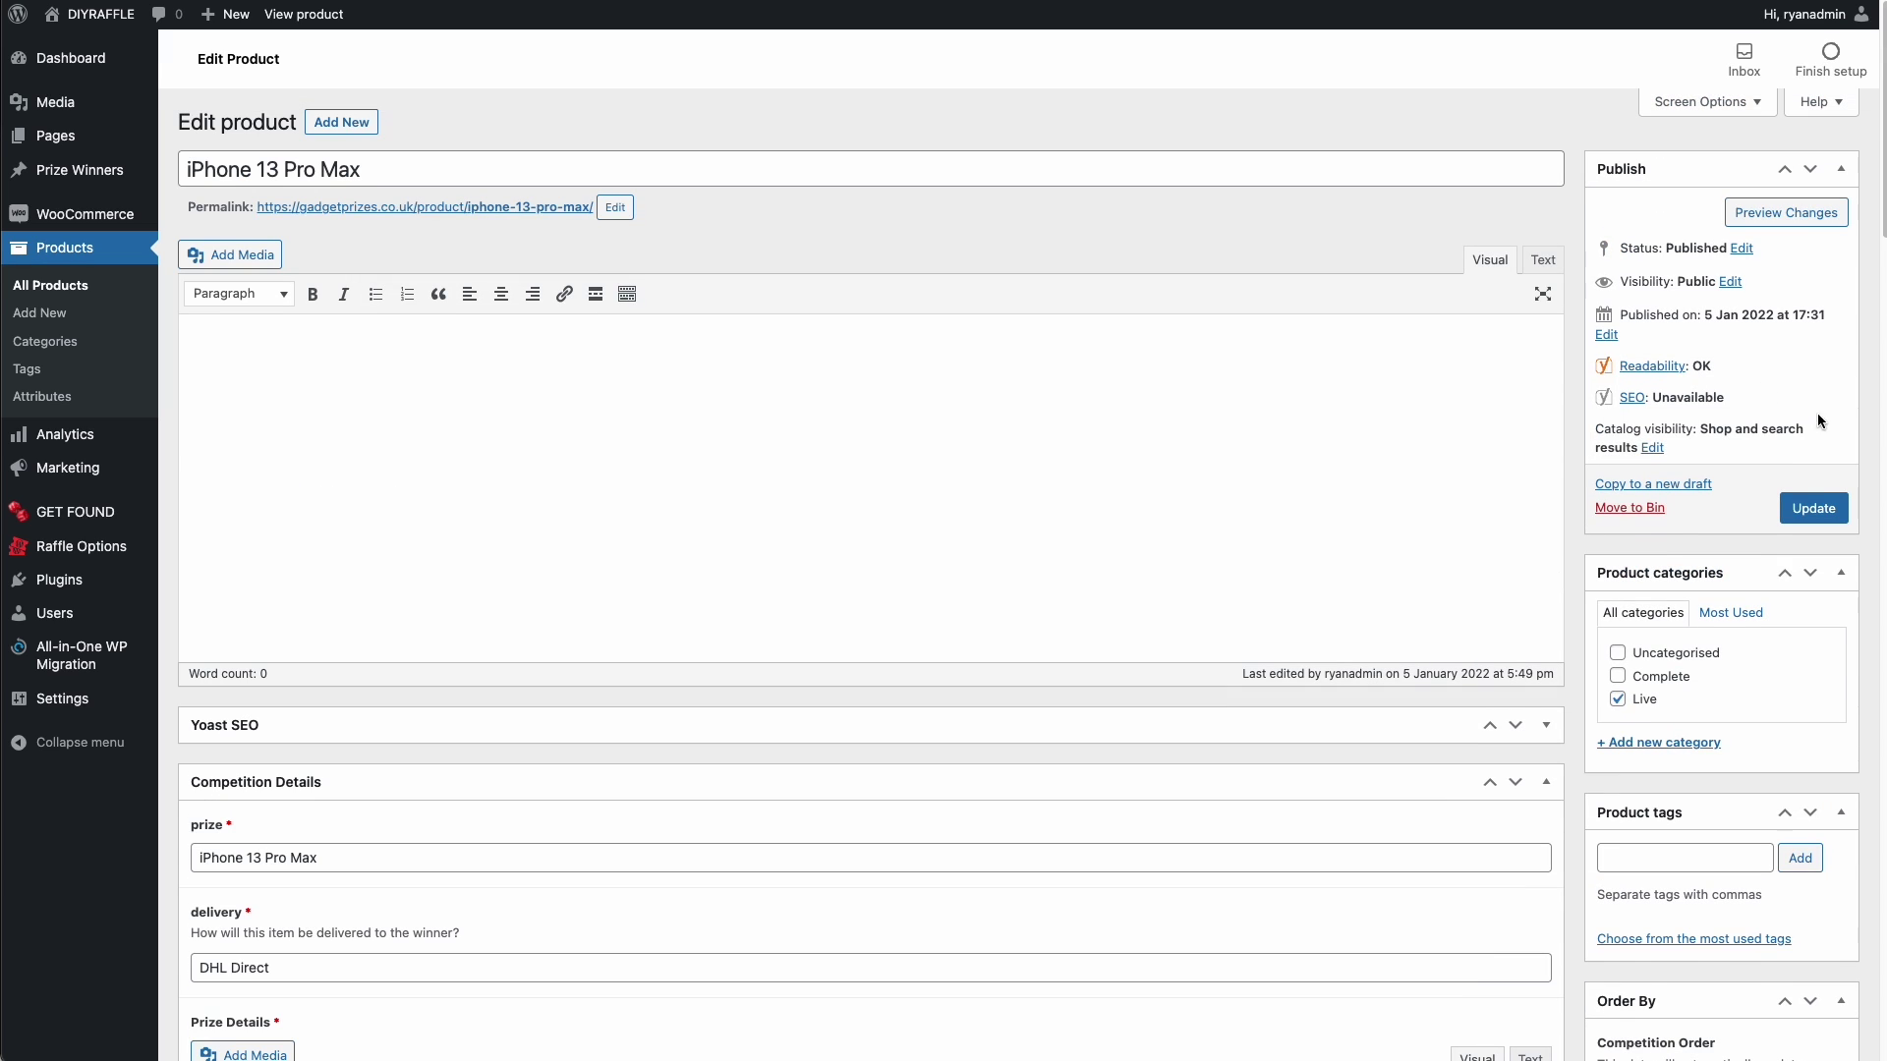
click(1813, 508)
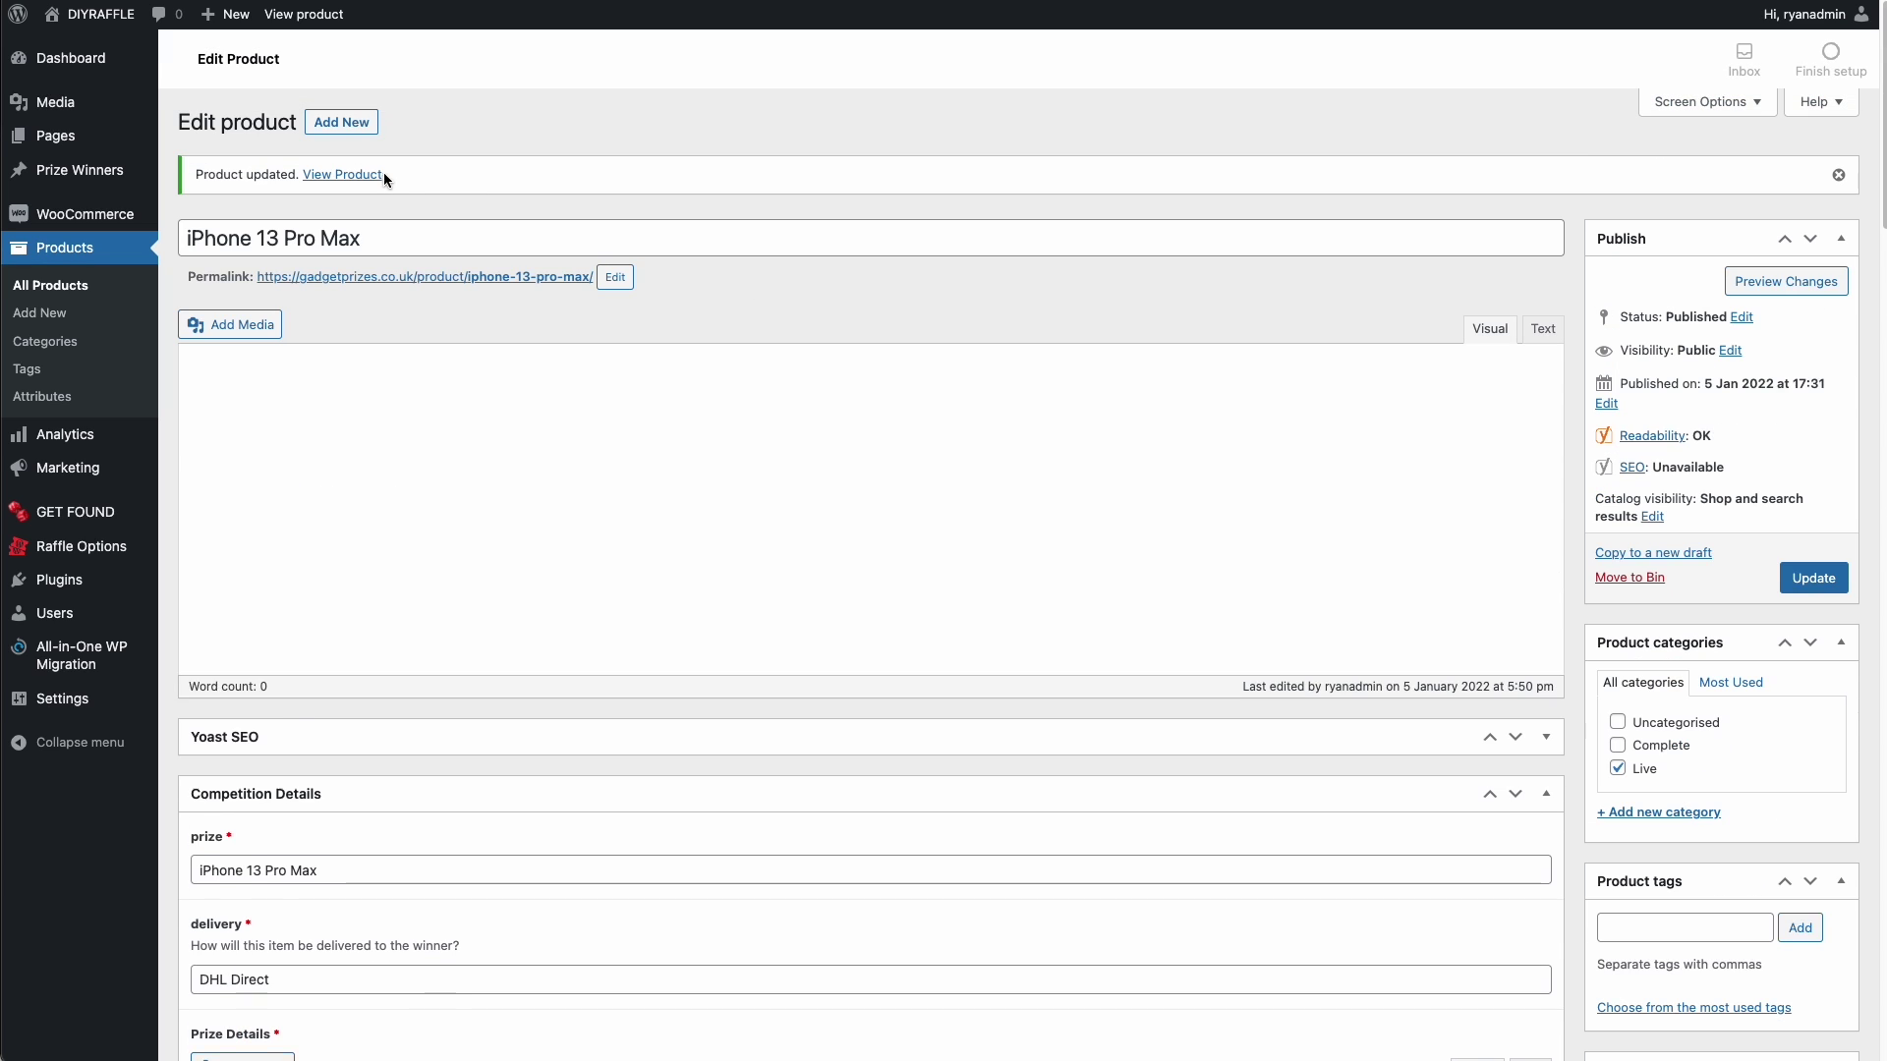
click(372, 180)
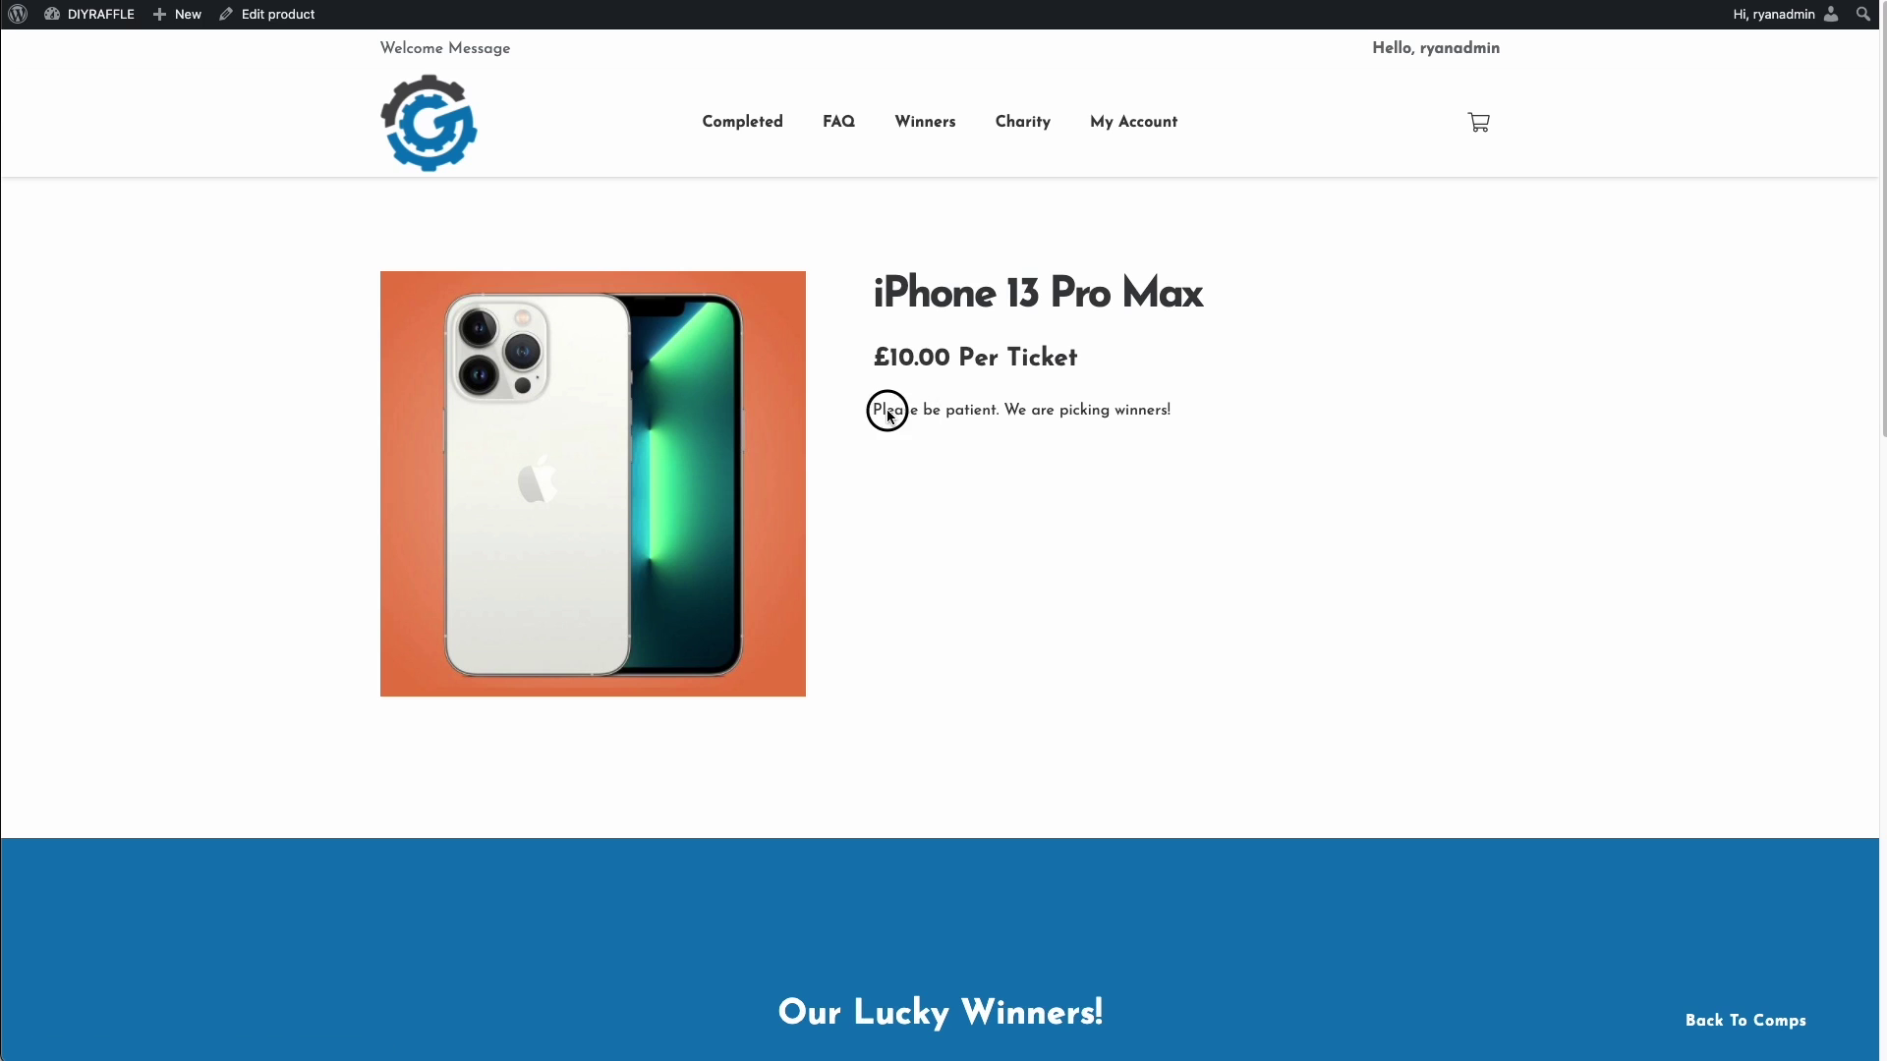
drag(884, 410, 1217, 421)
click(1217, 421)
mouse_move(252, 17)
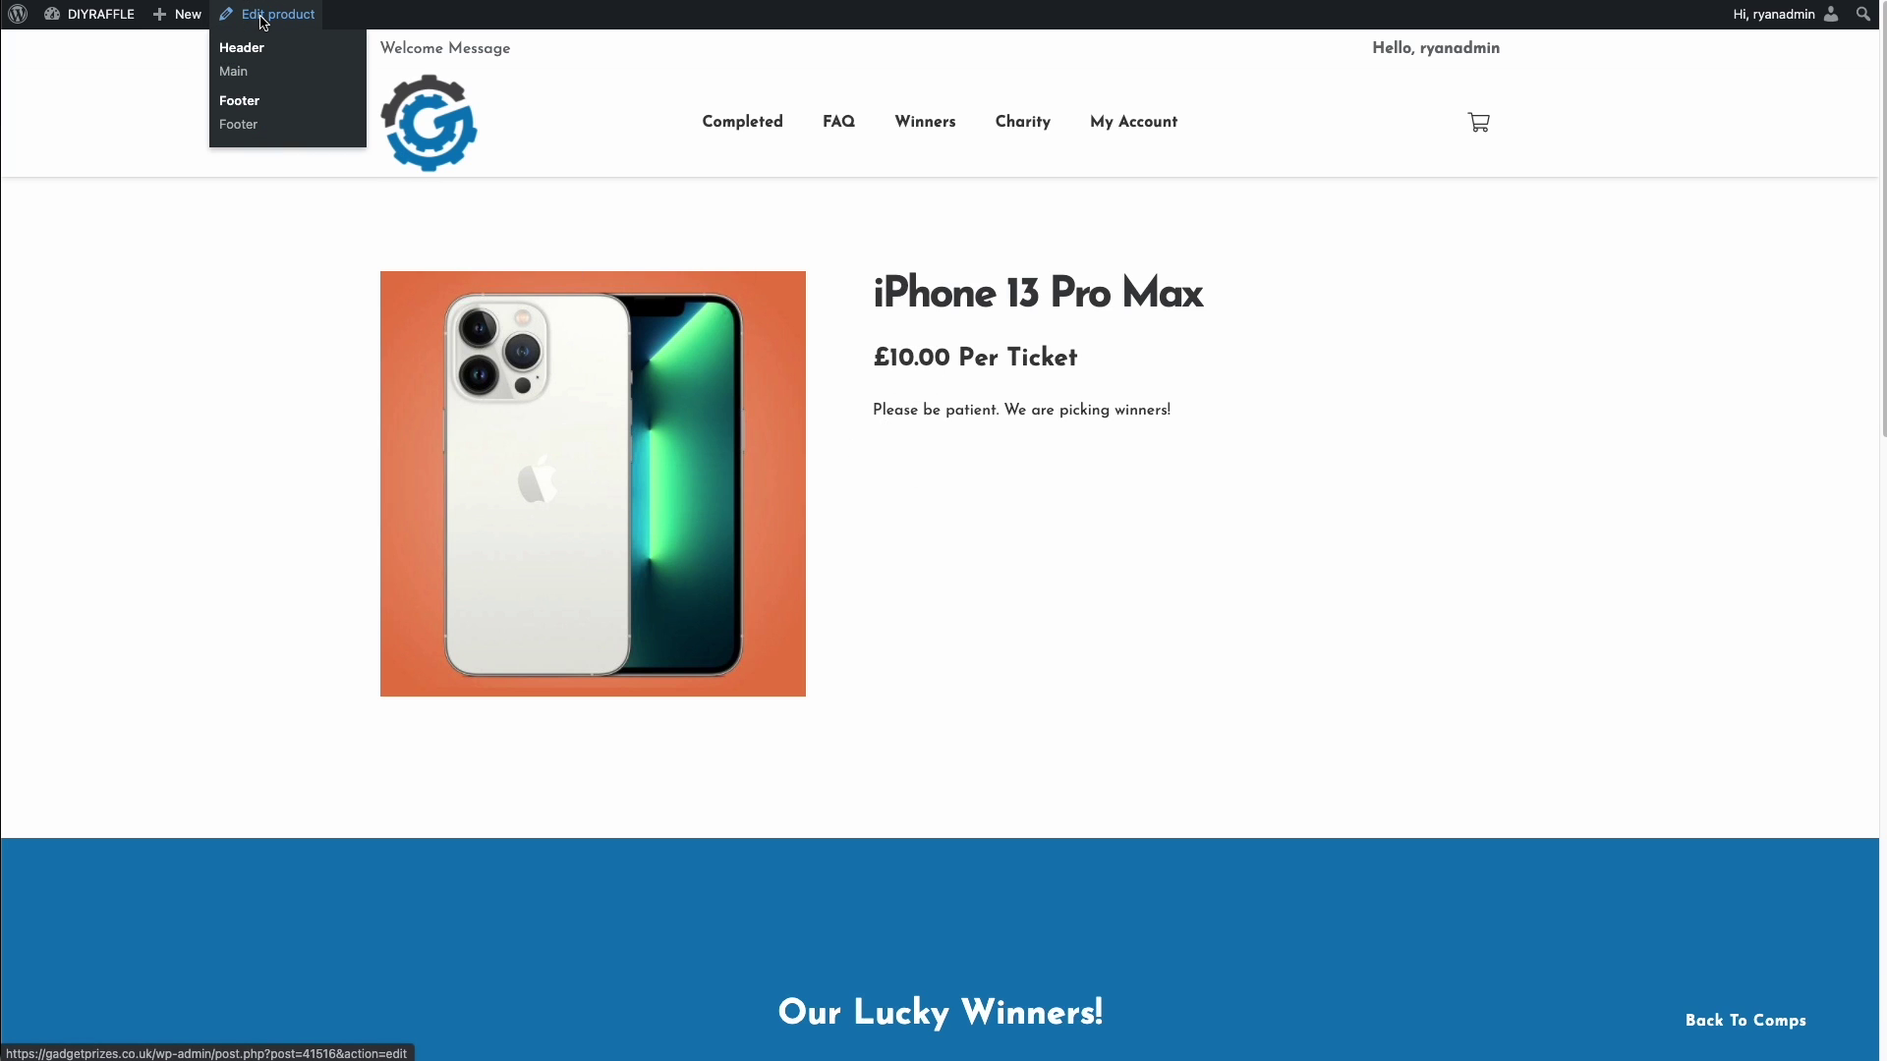
click(263, 17)
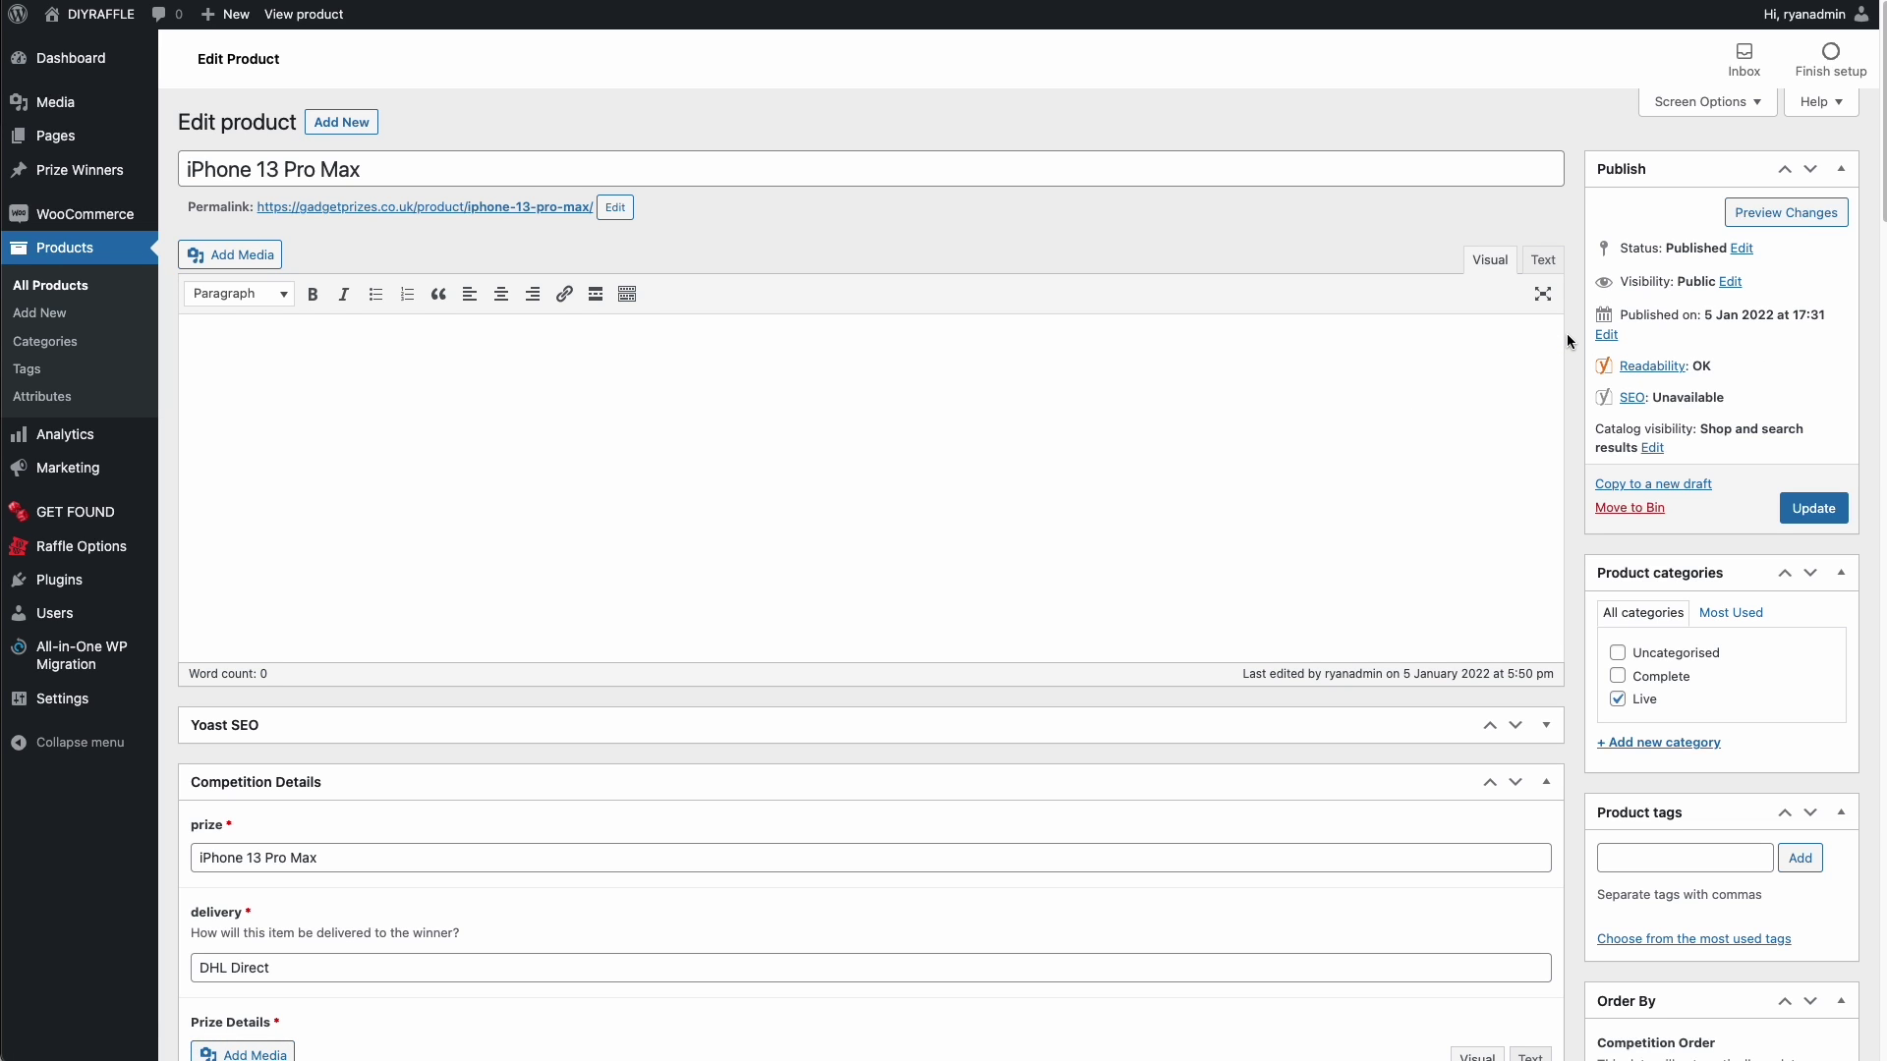
- Page through the 104 Competition History ticket entries and download them as CSV
scroll(1566, 333, down, 12)
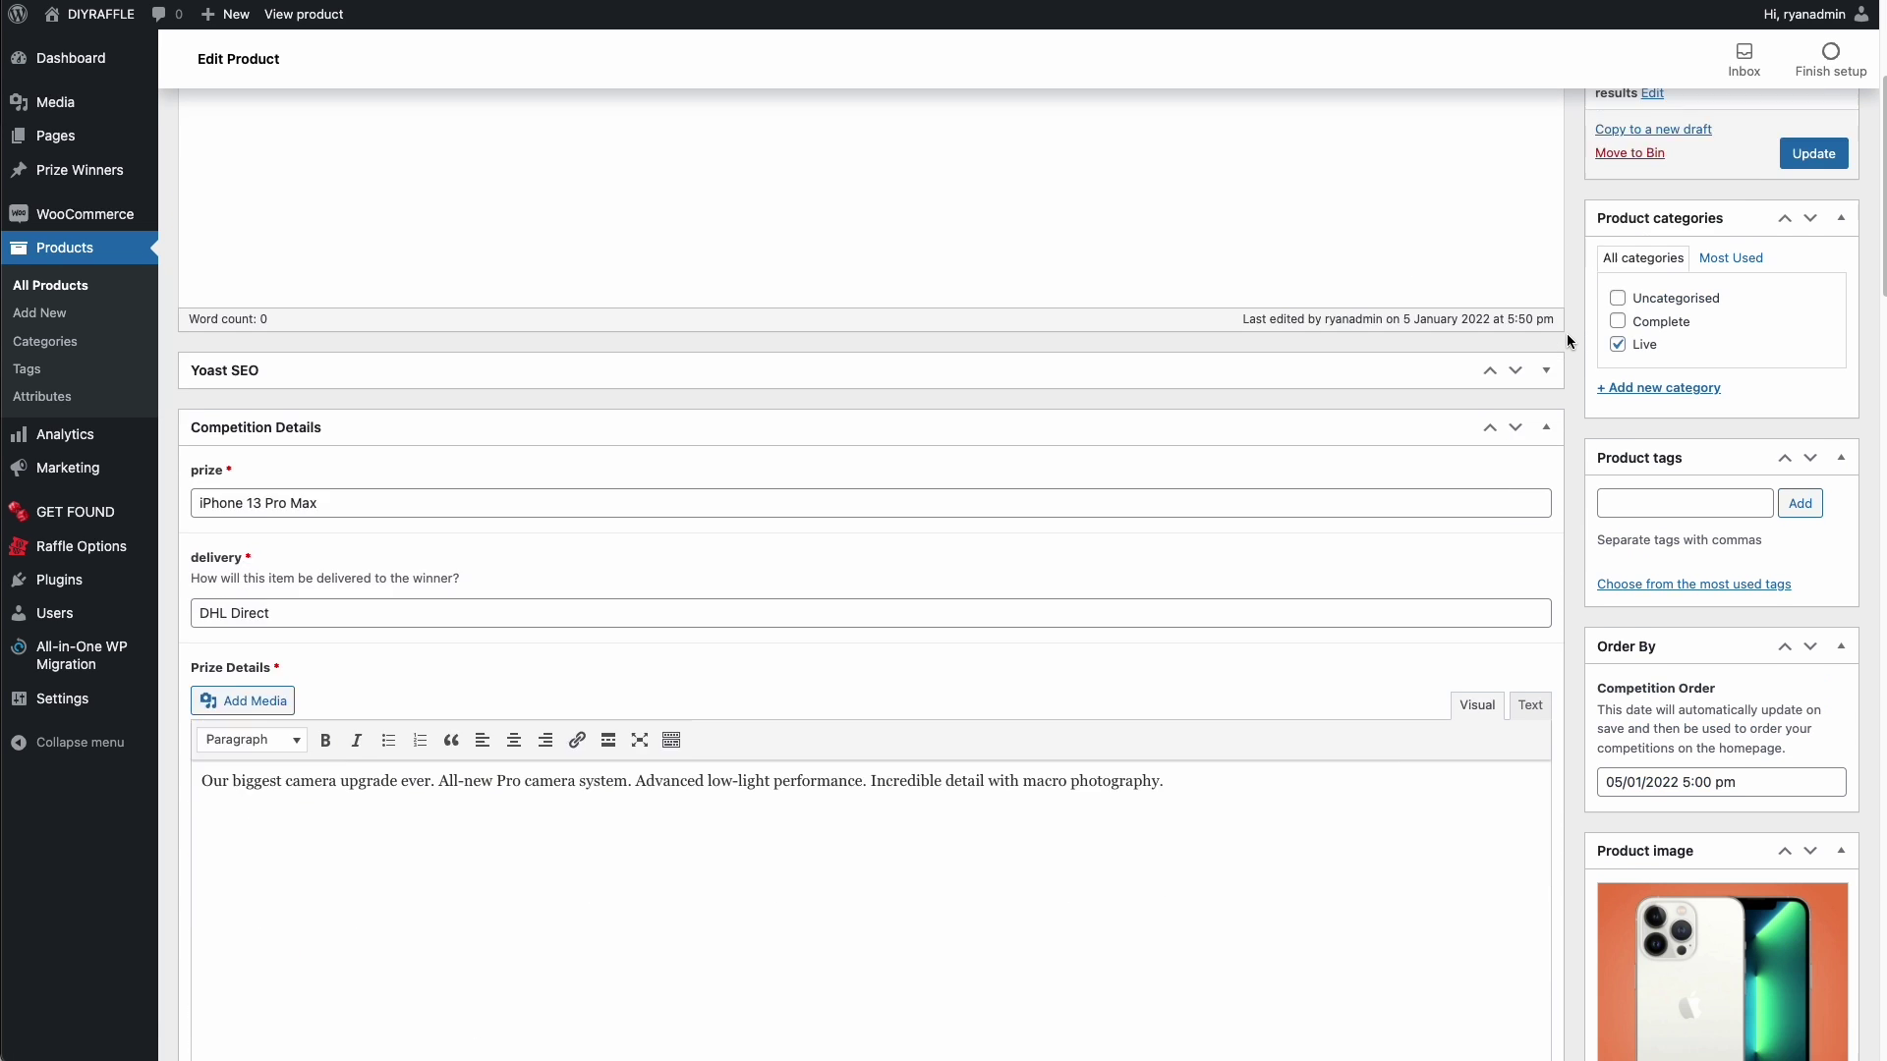
scroll(1567, 341, down, 15)
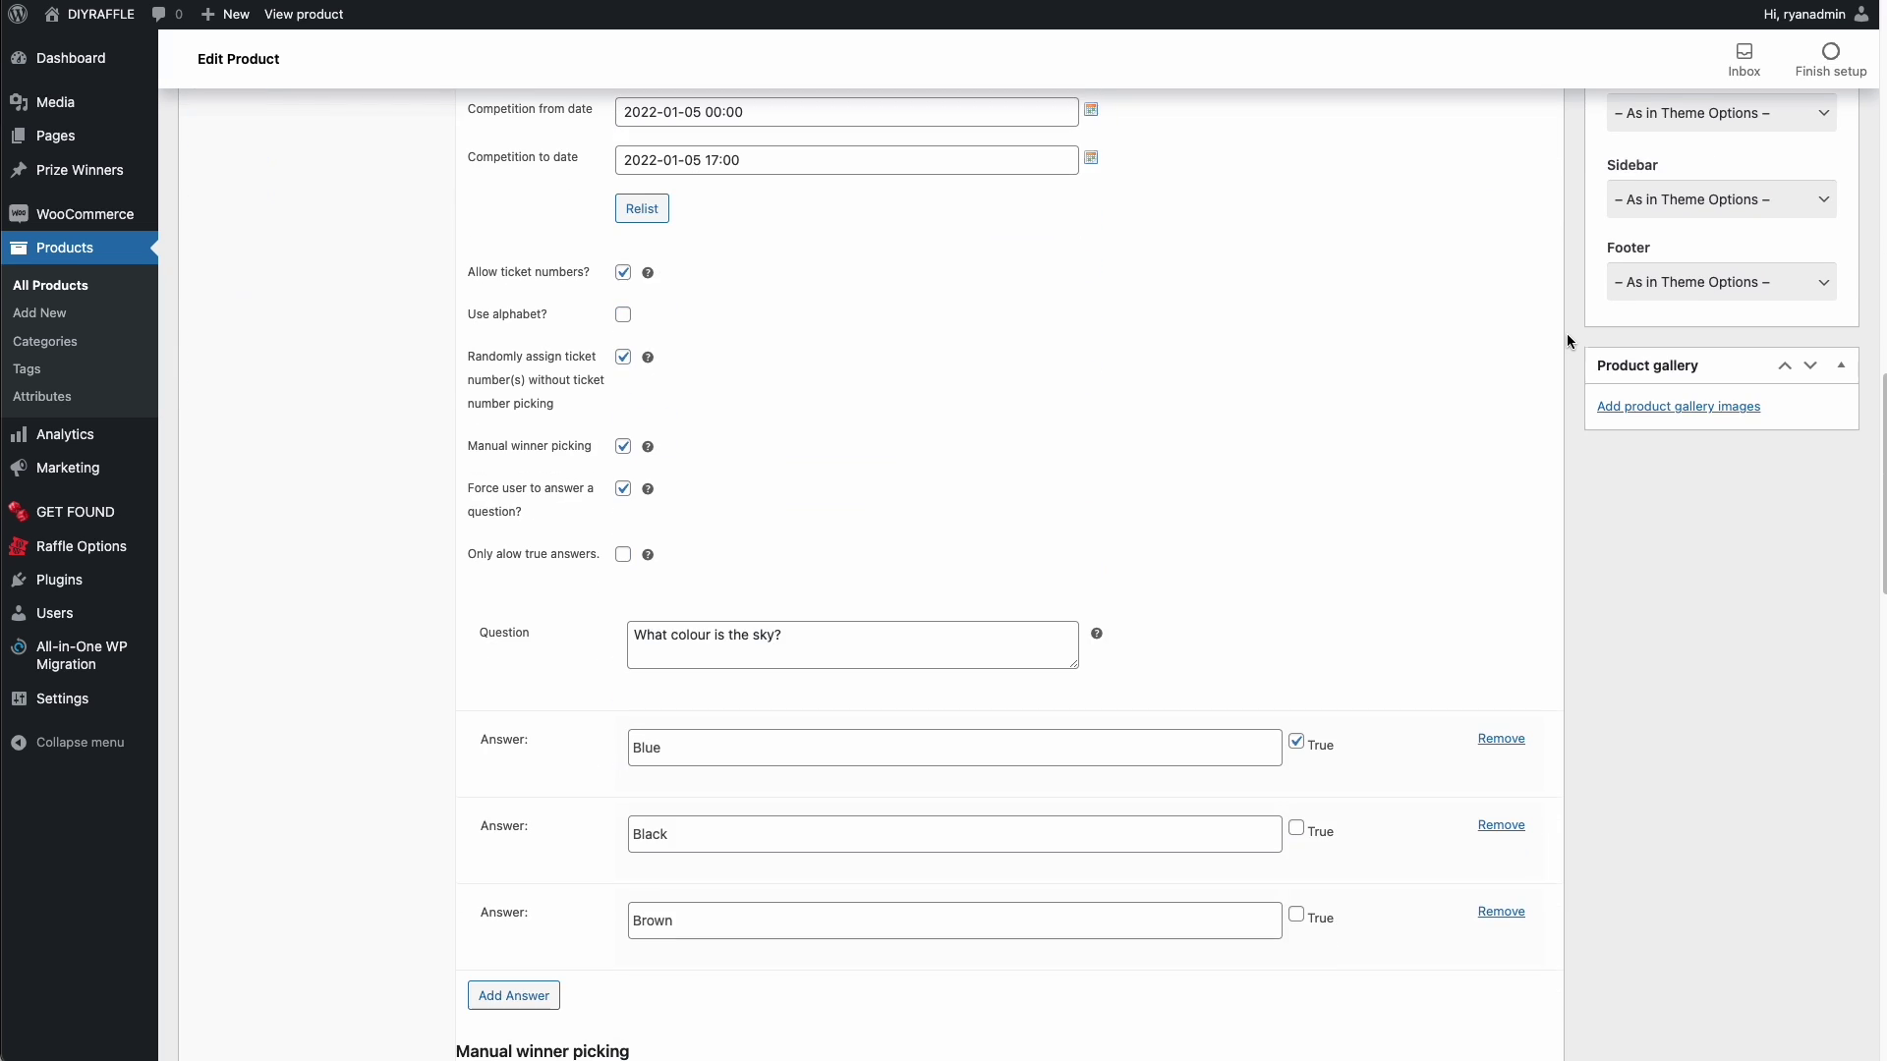
scroll(1567, 341, down, 3)
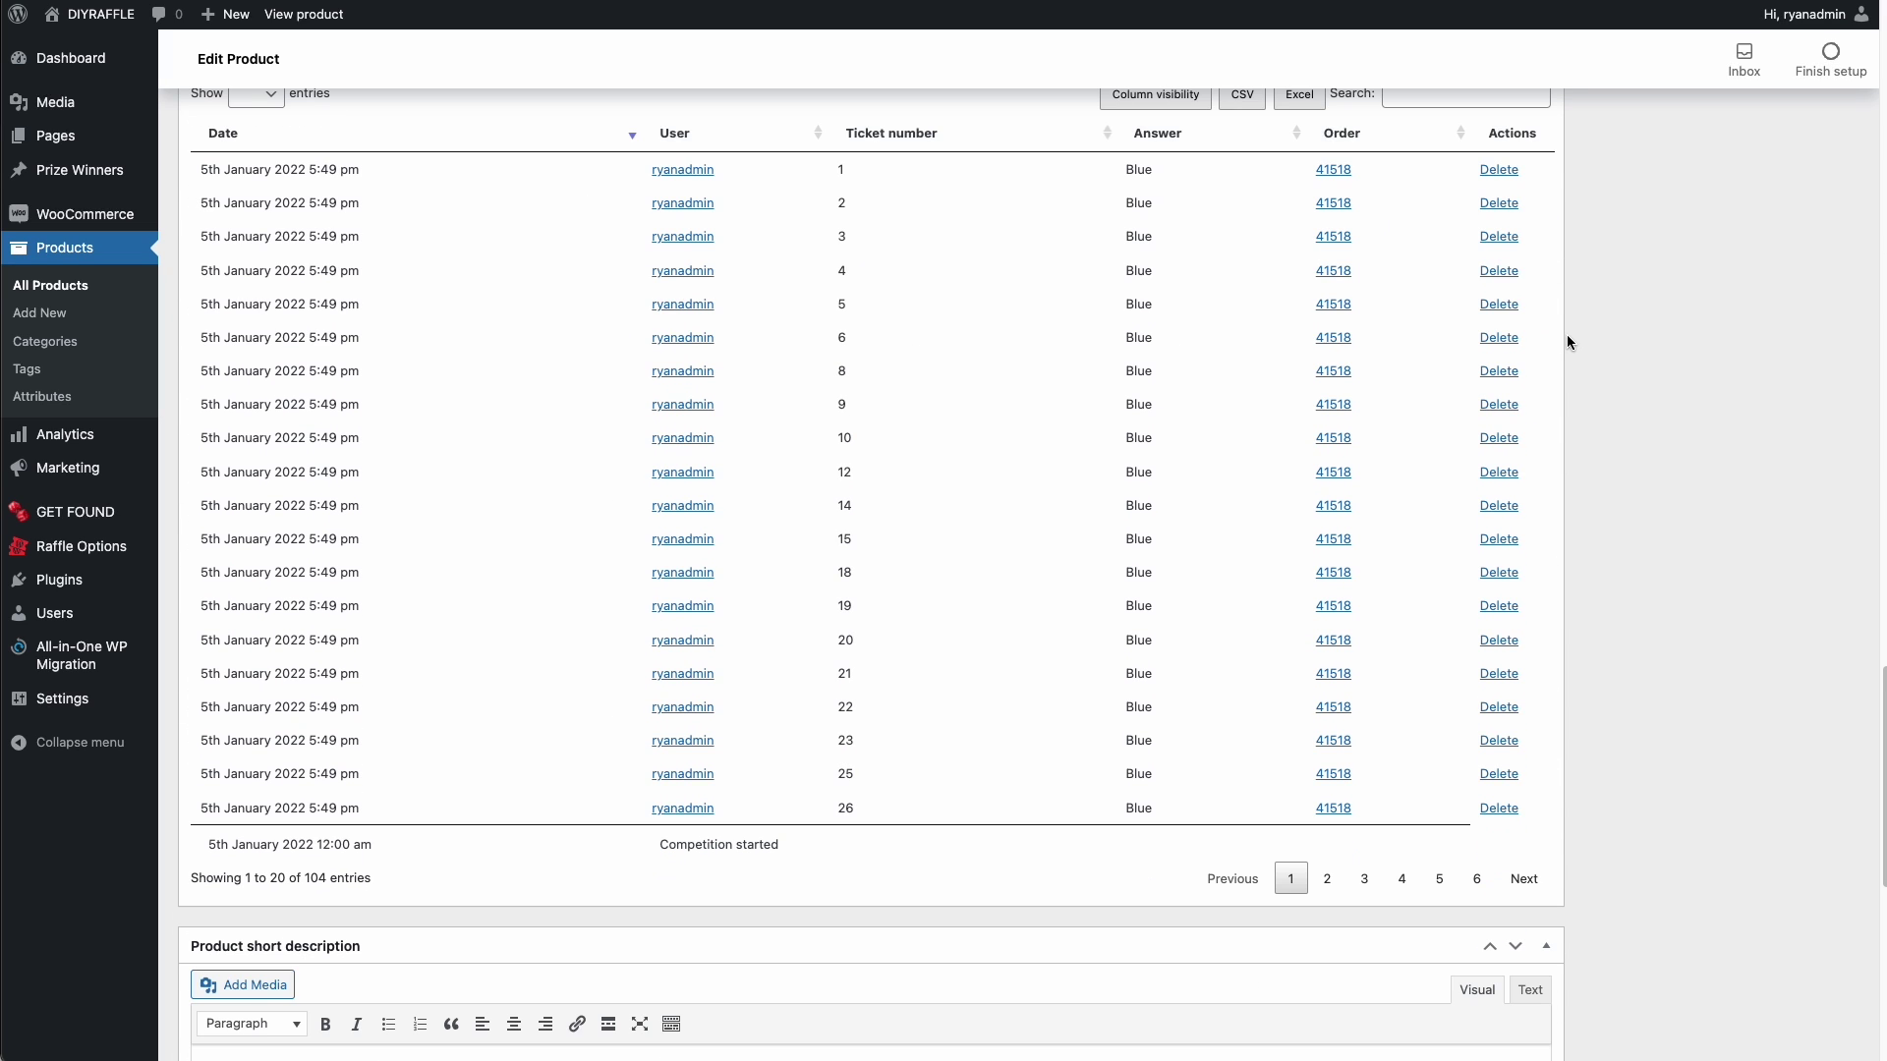
scroll(1282, 273, up, 1)
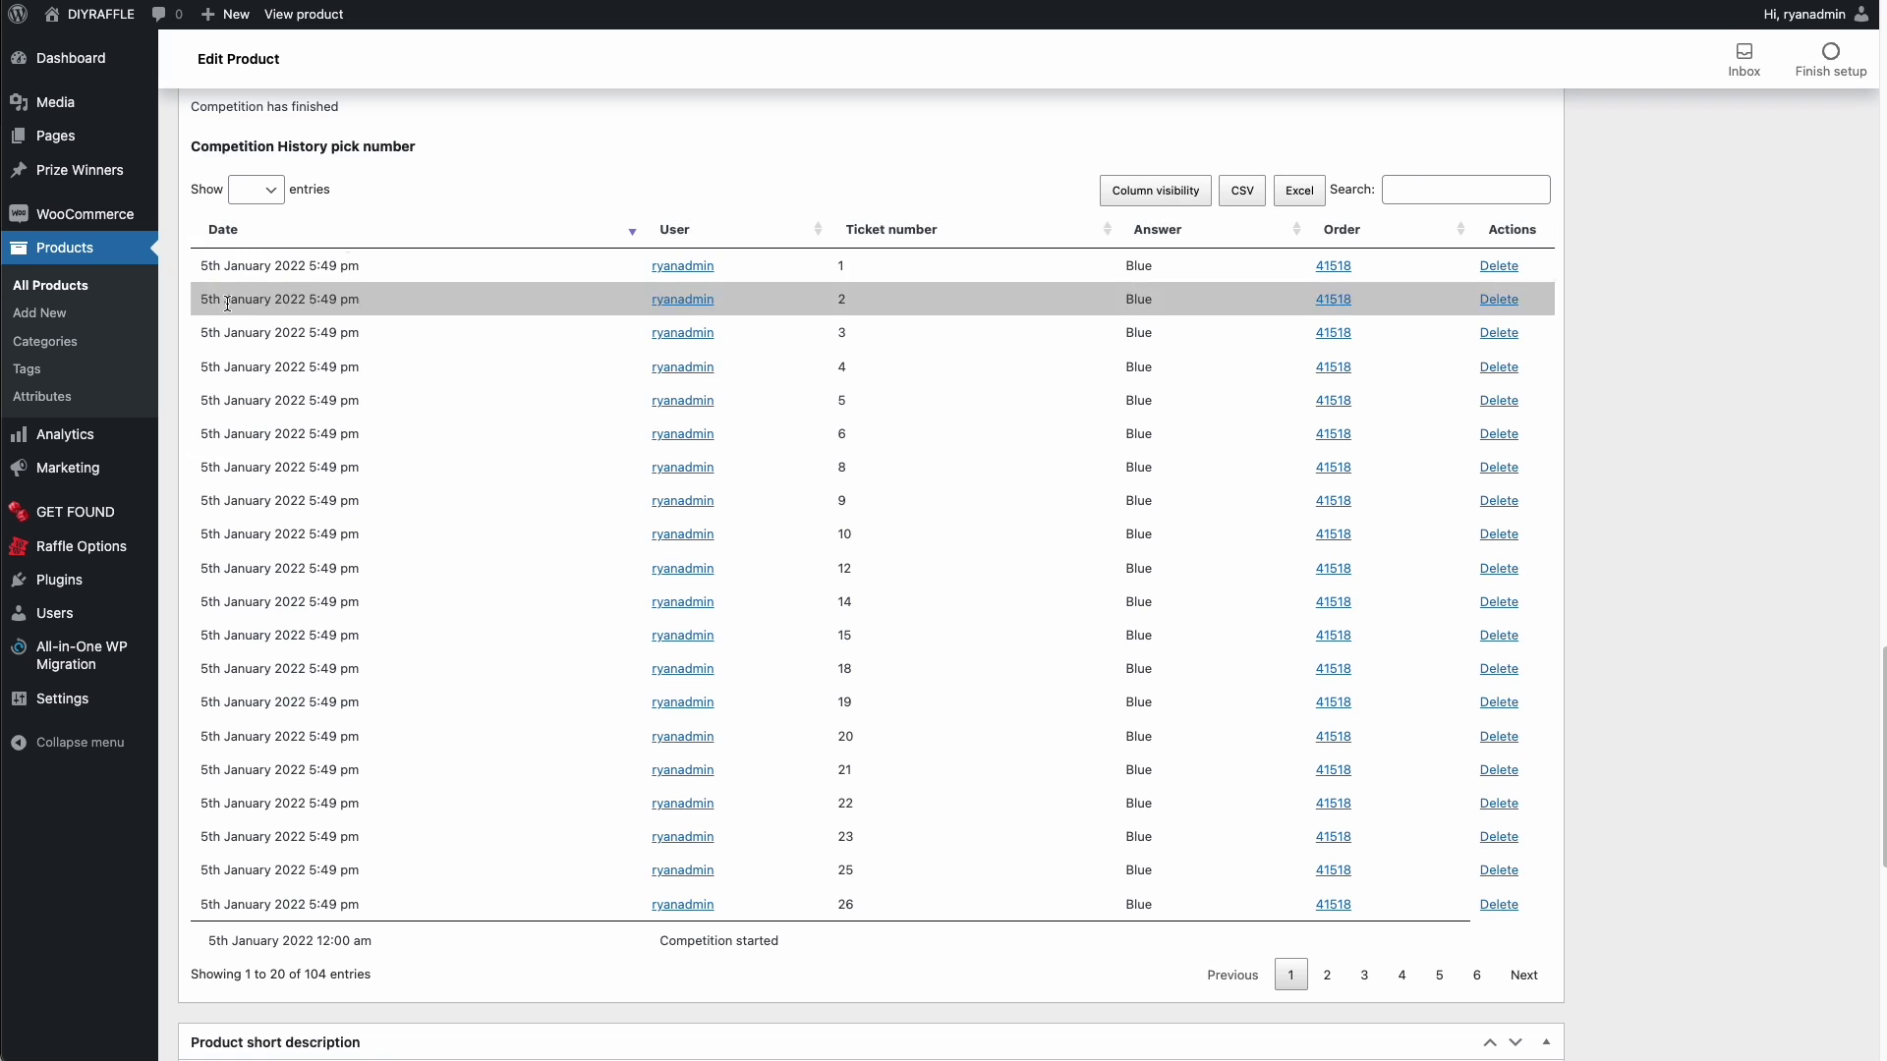
scroll(690, 392, down, 1)
click(1326, 951)
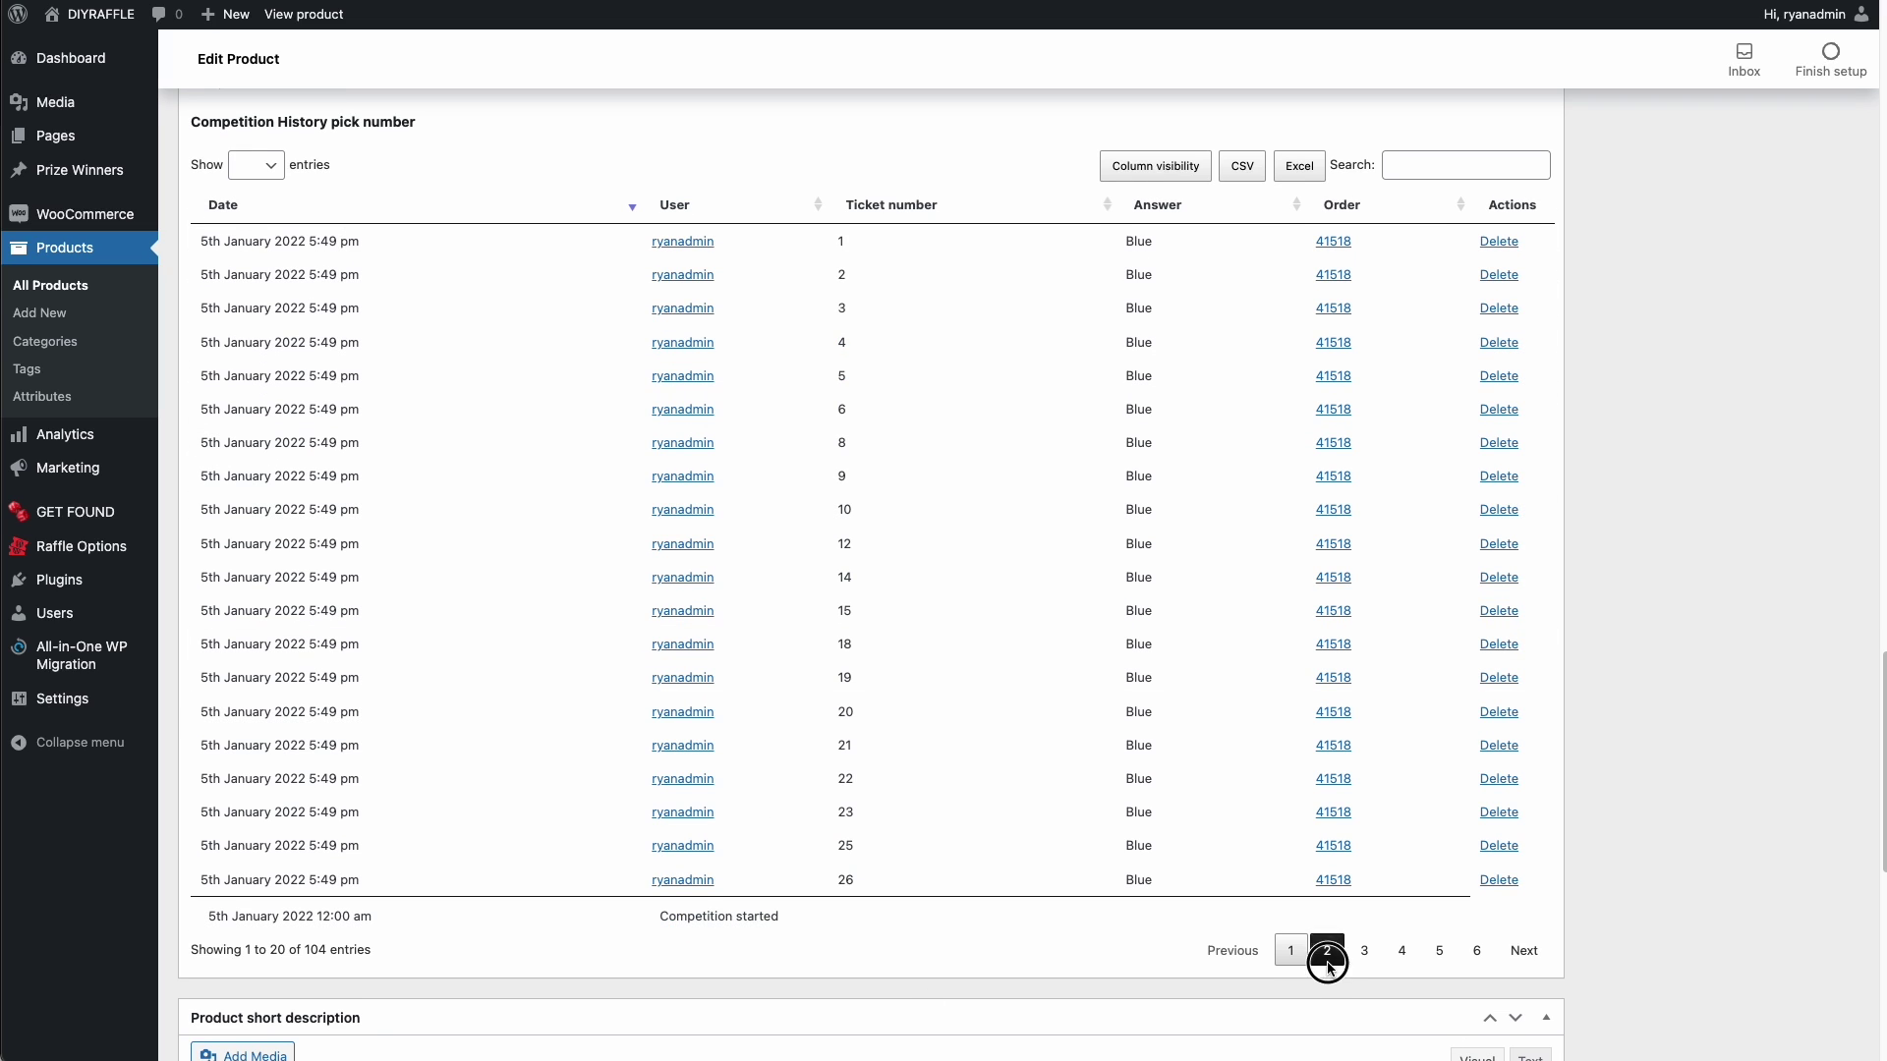
click(1364, 951)
click(1402, 953)
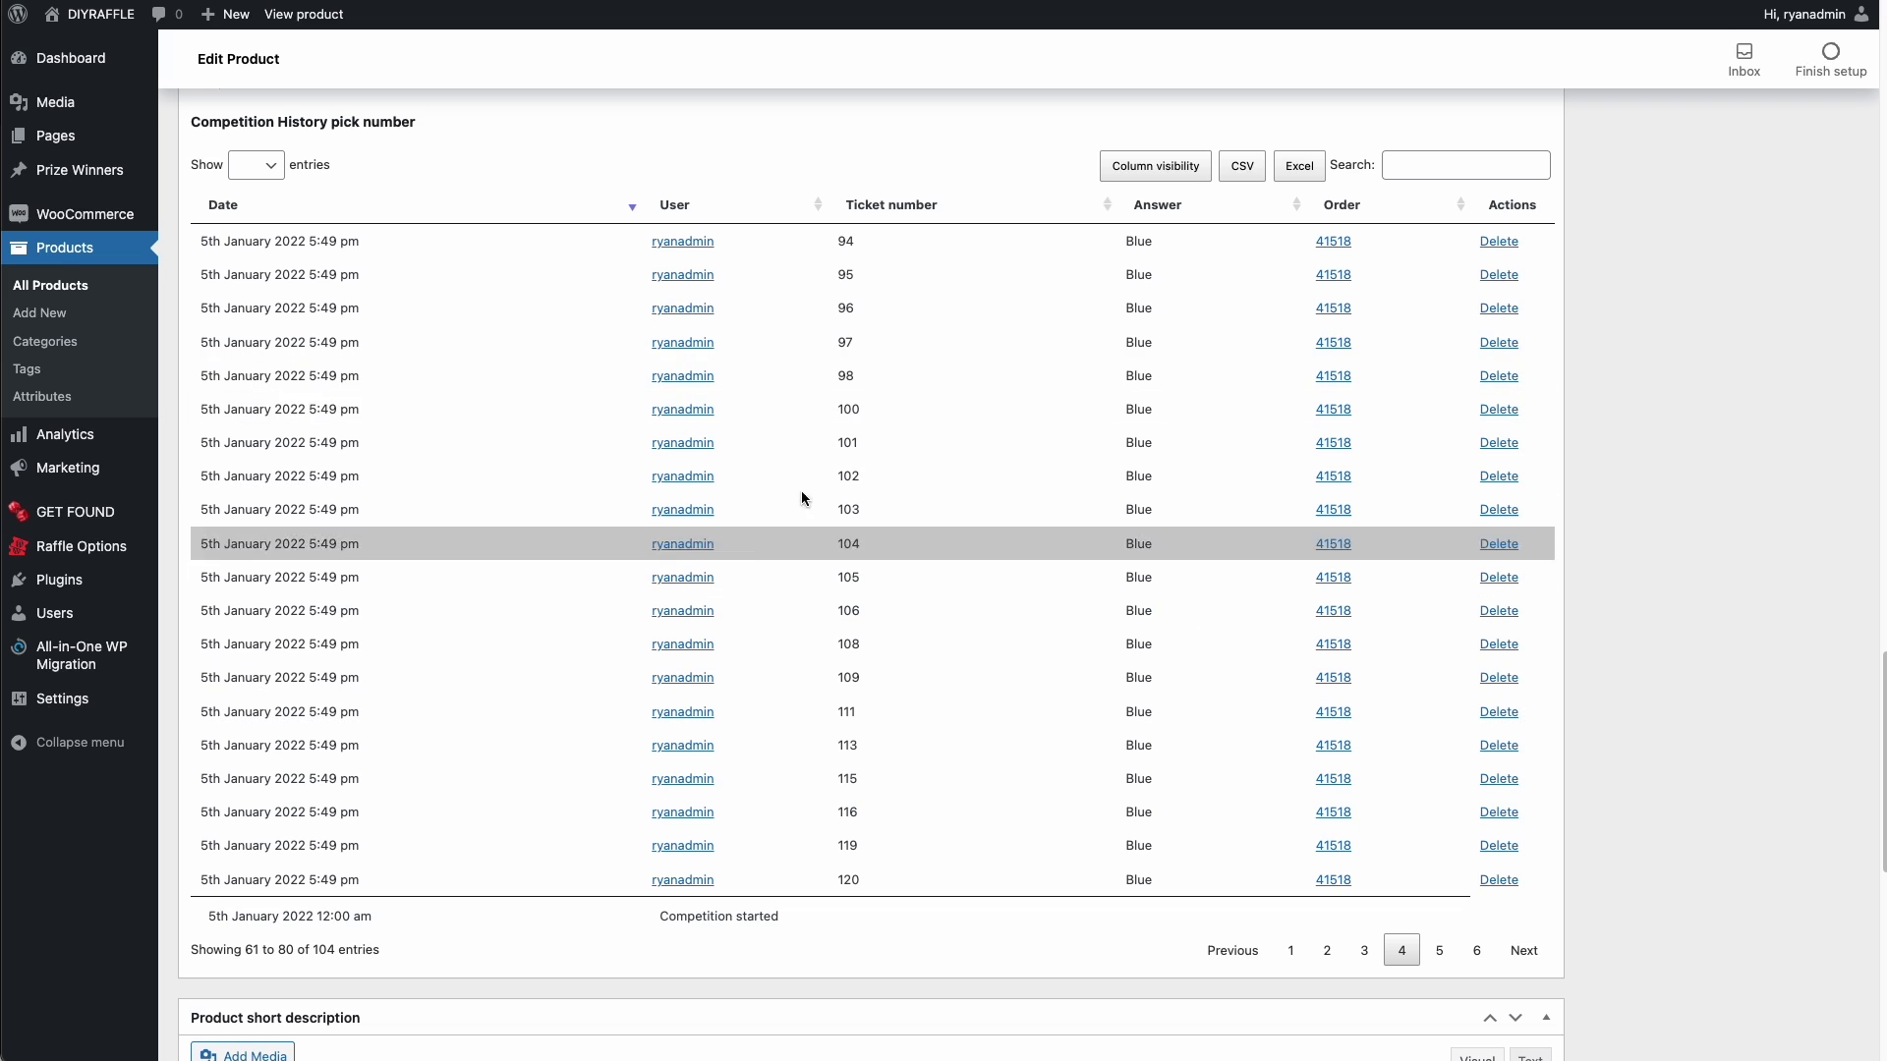
scroll(941, 432, up, 5)
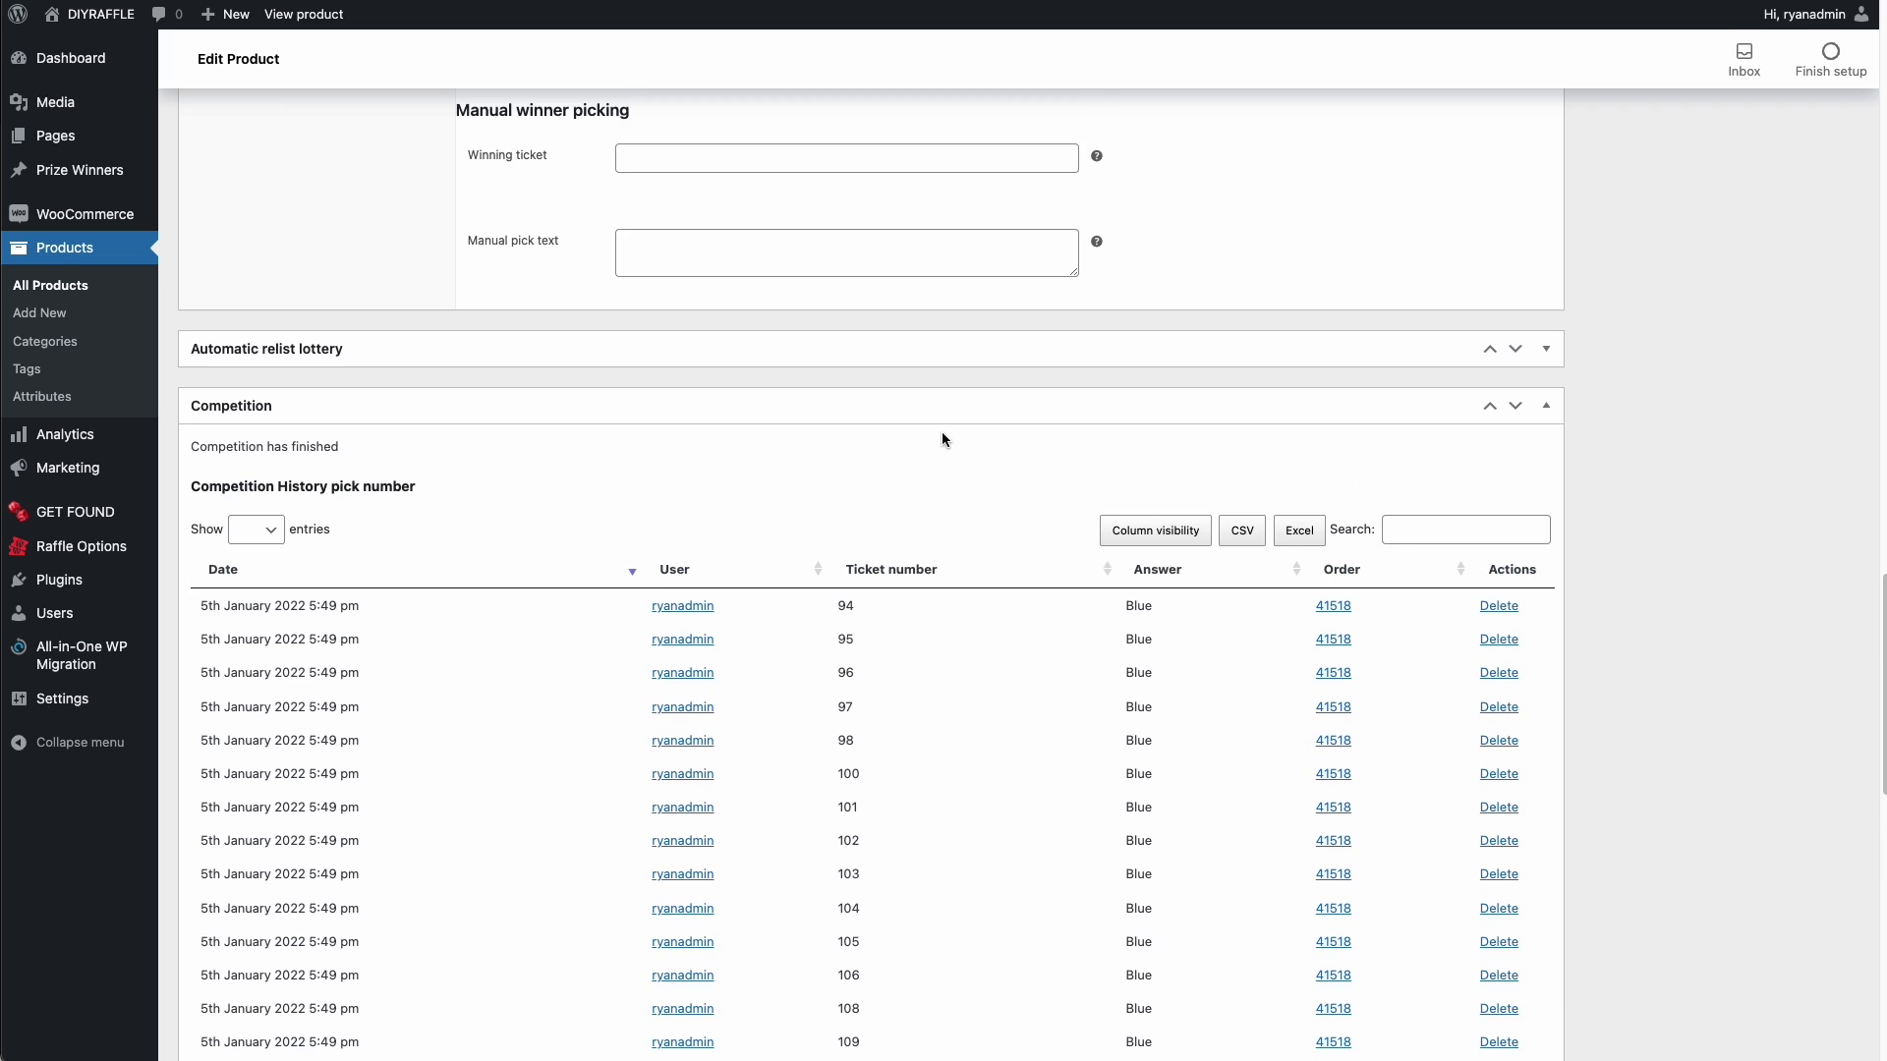
scroll(945, 434, down, 2)
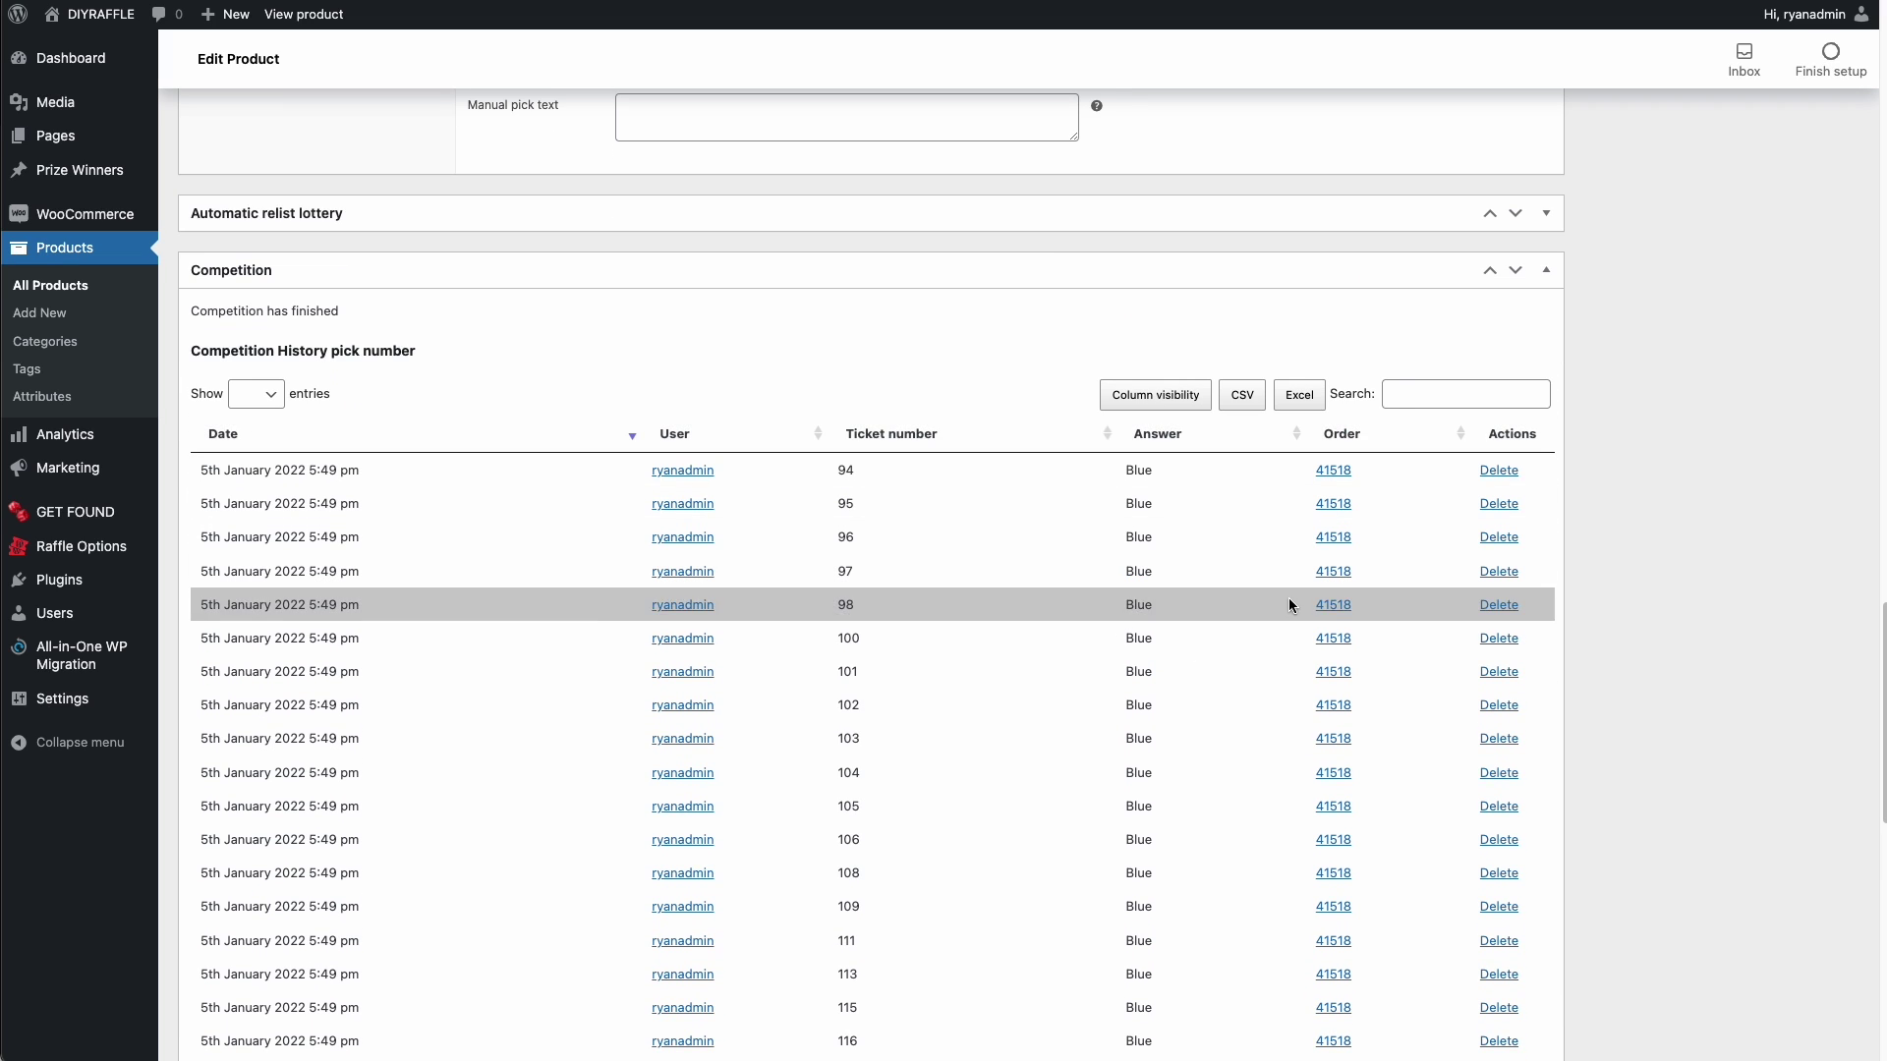
click(1243, 397)
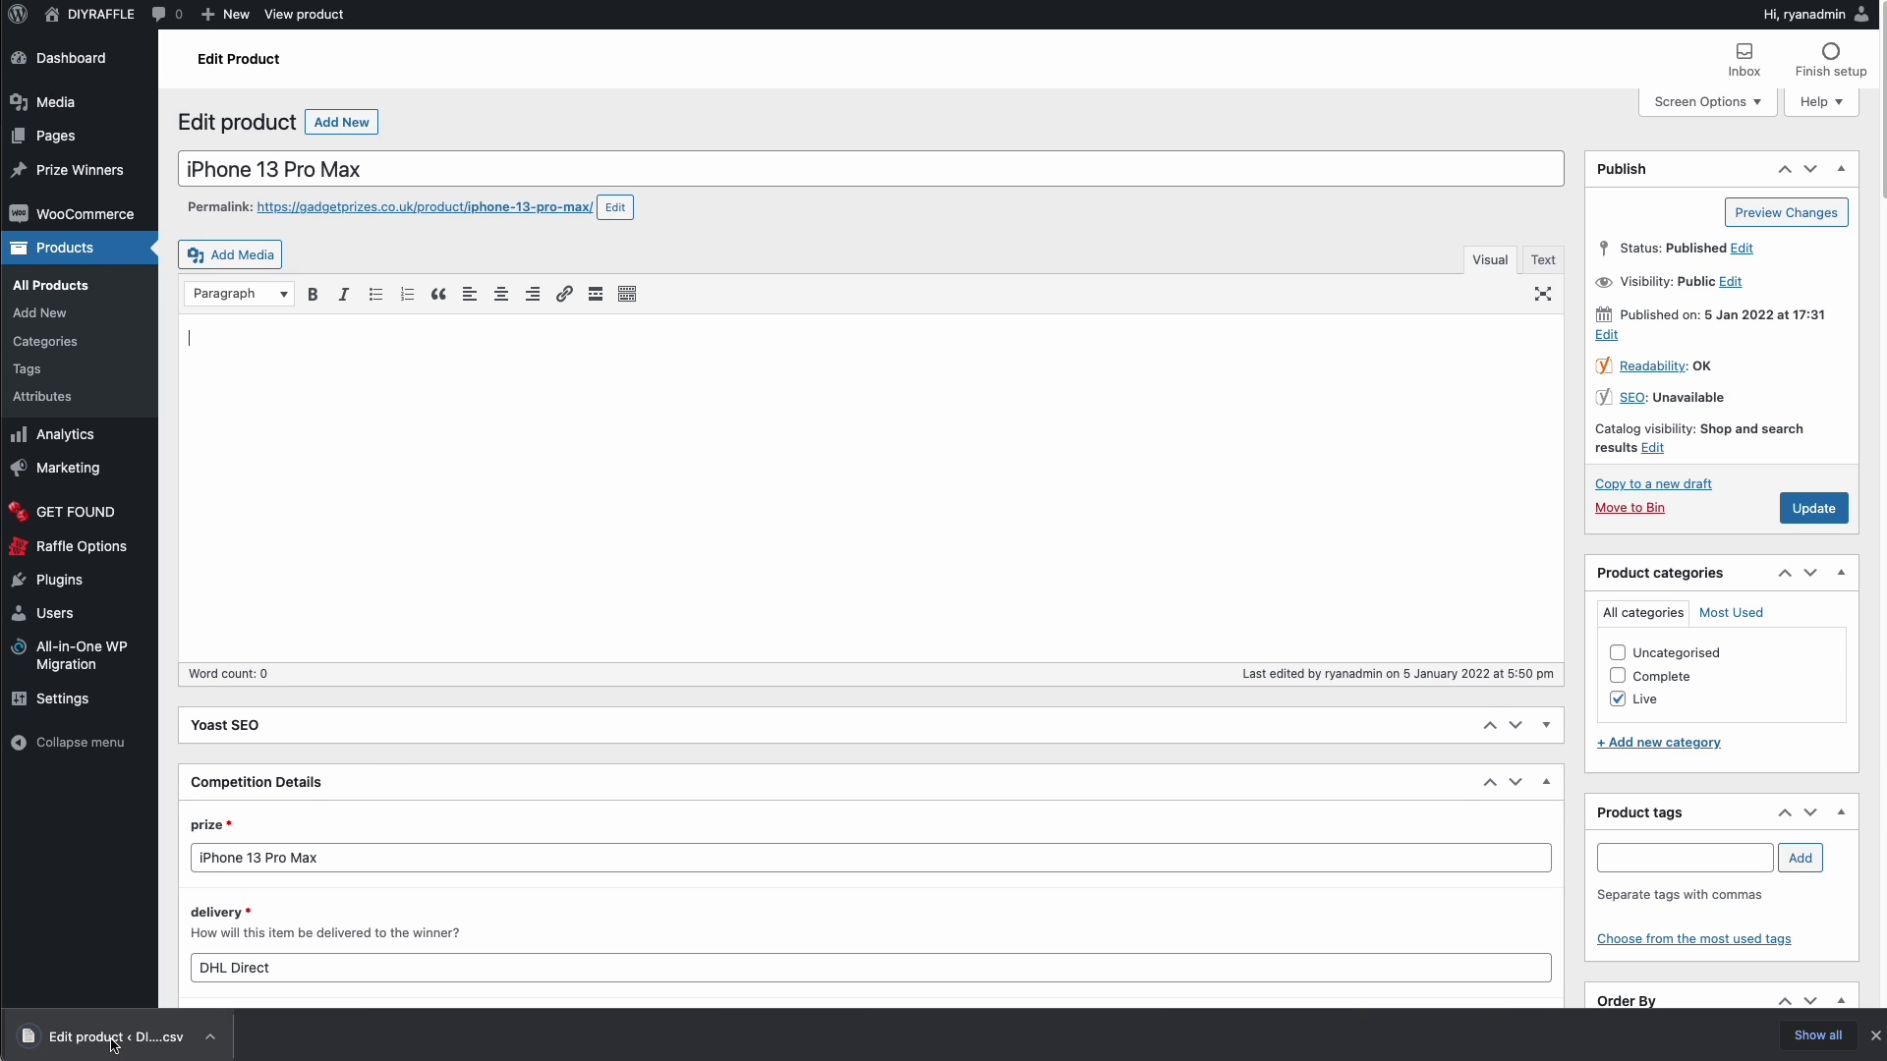
- Open the ticket-history CSV in Numbers and move its window to the right
click(106, 1039)
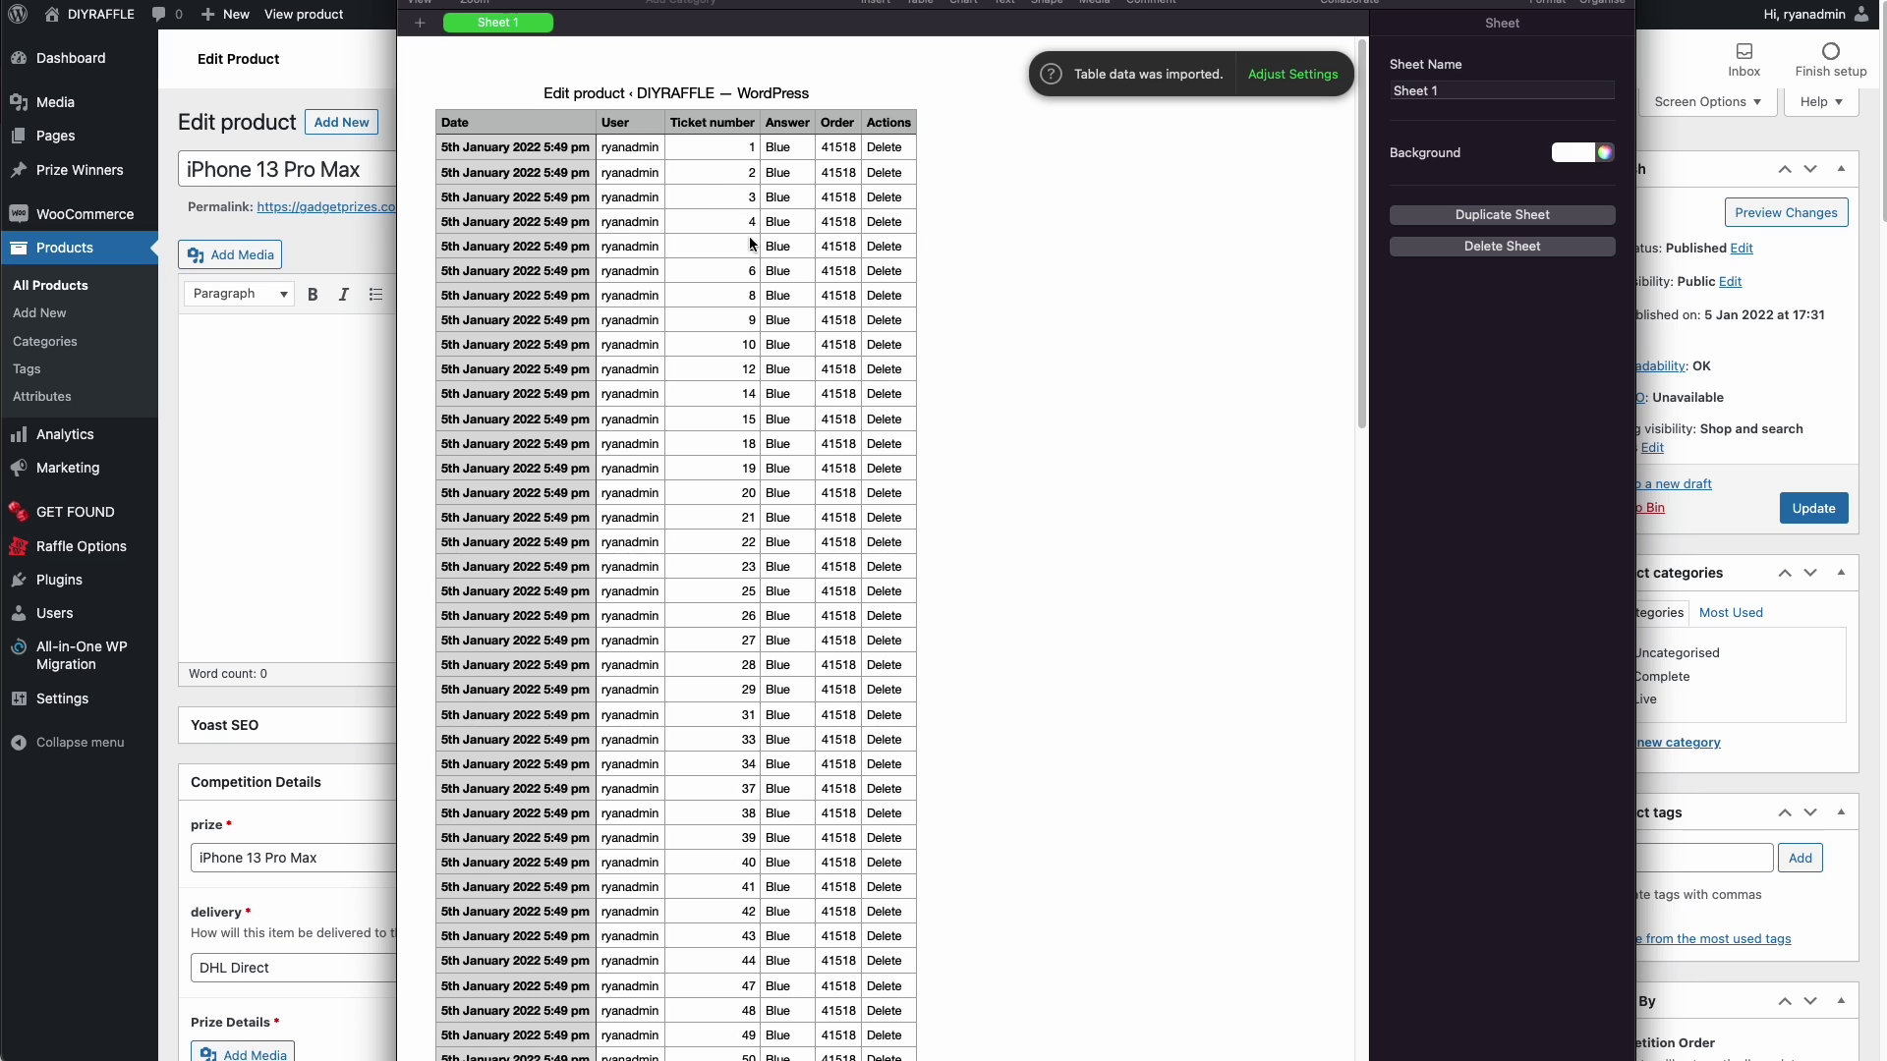
scroll(733, 143, down, 20)
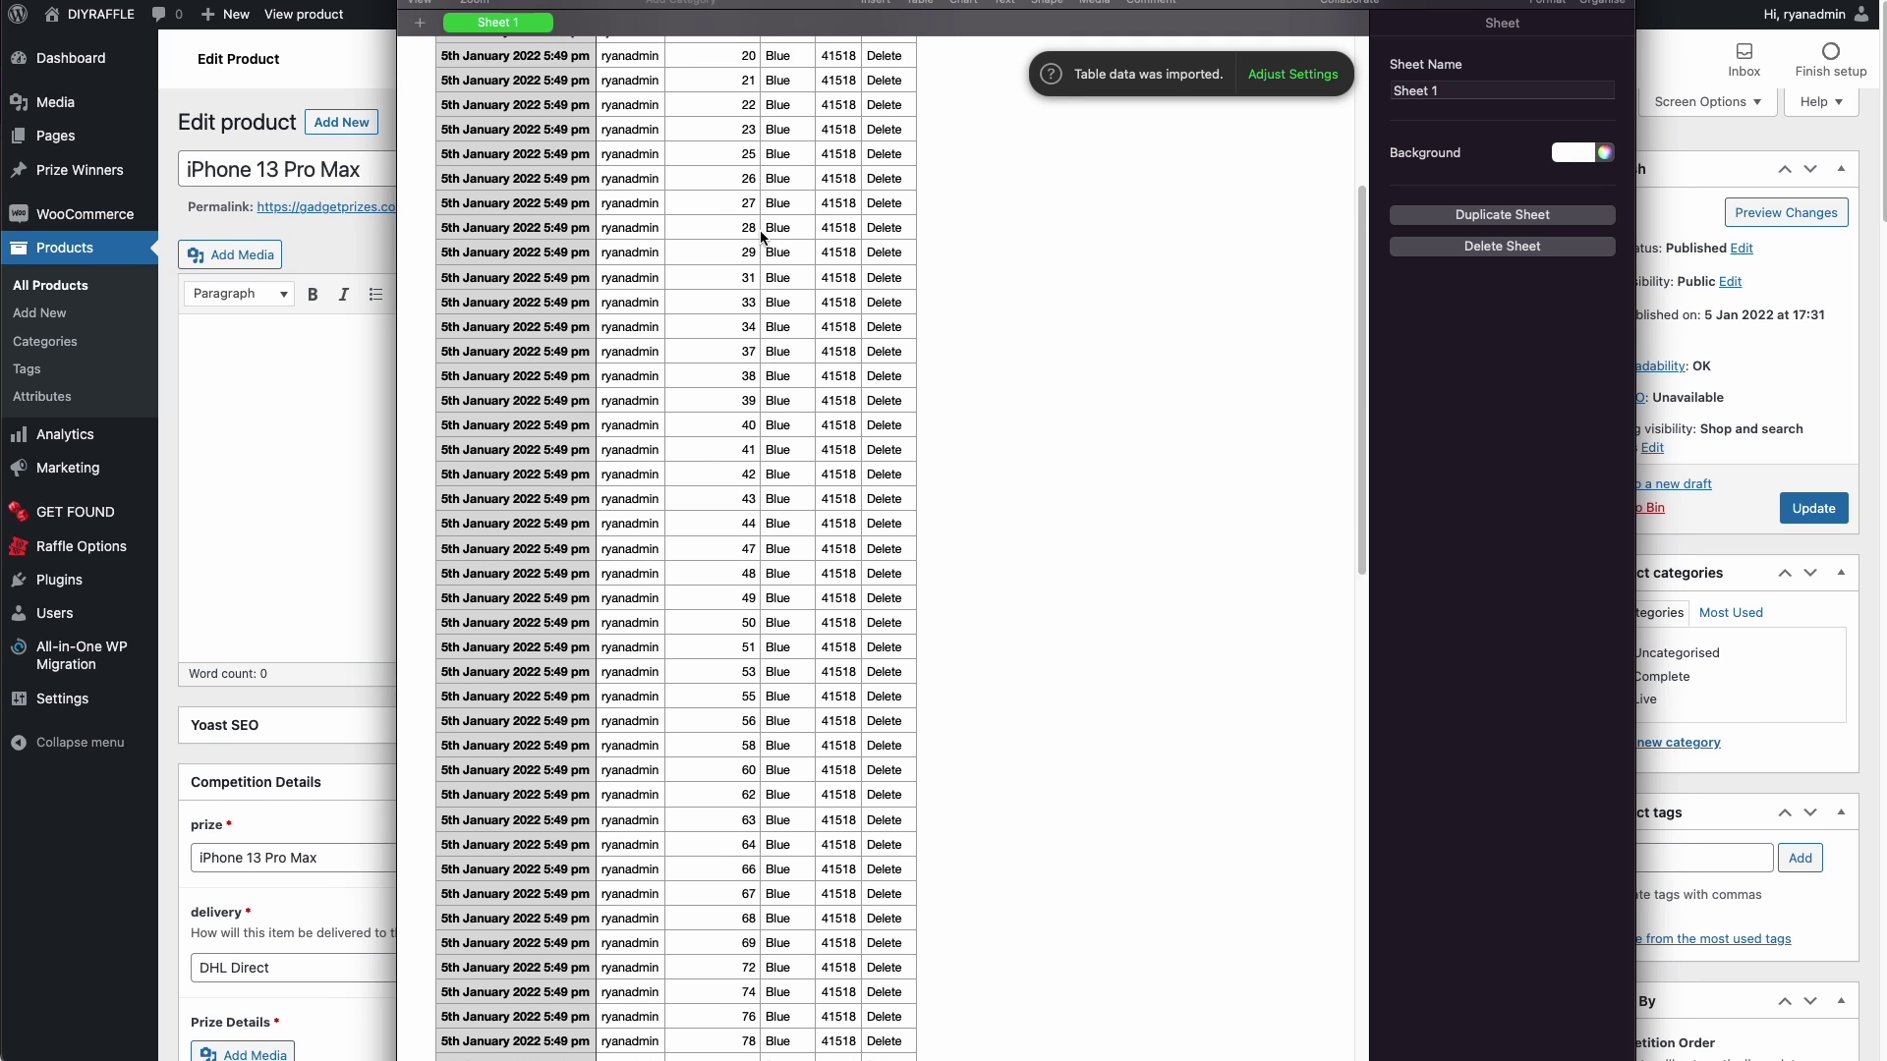
scroll(776, 277, up, 2)
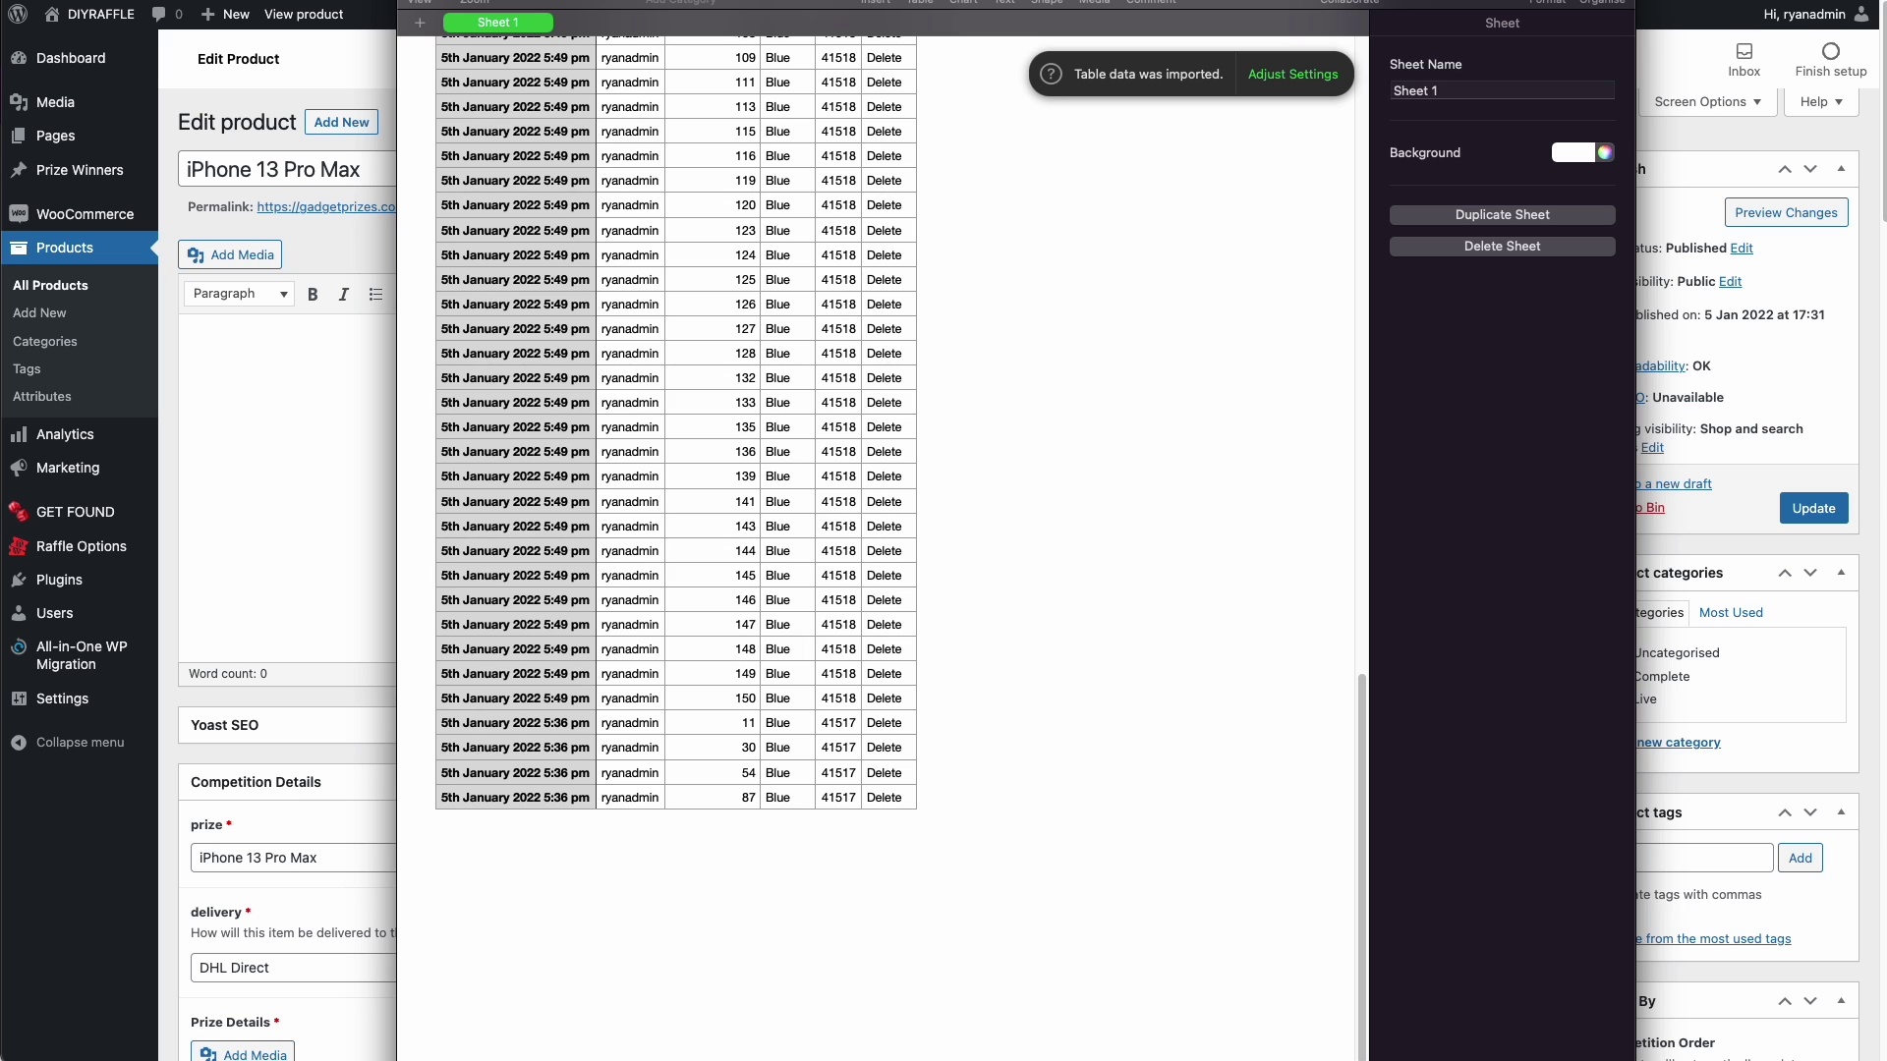
drag(688, 5, 1558, 17)
- Load google.com and search for 'random number generator'
click(189, 337)
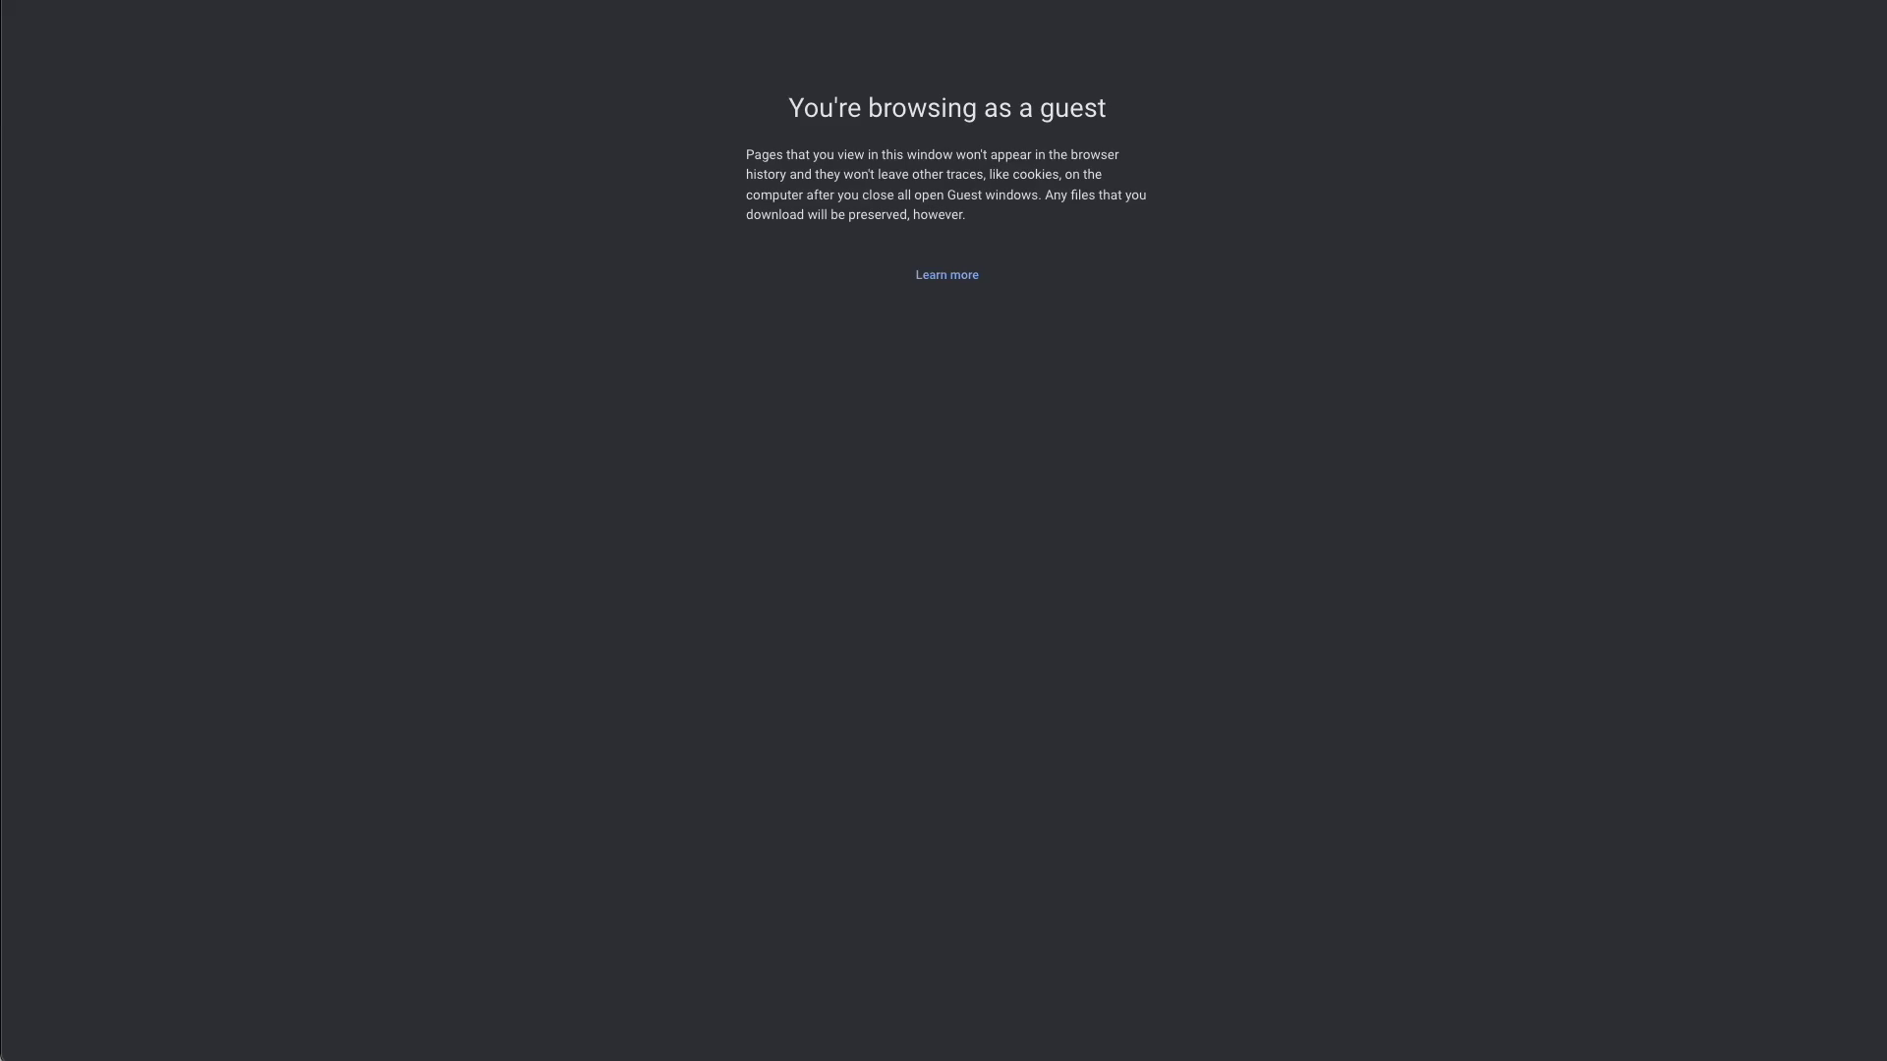
text(google.com)
key(Return)
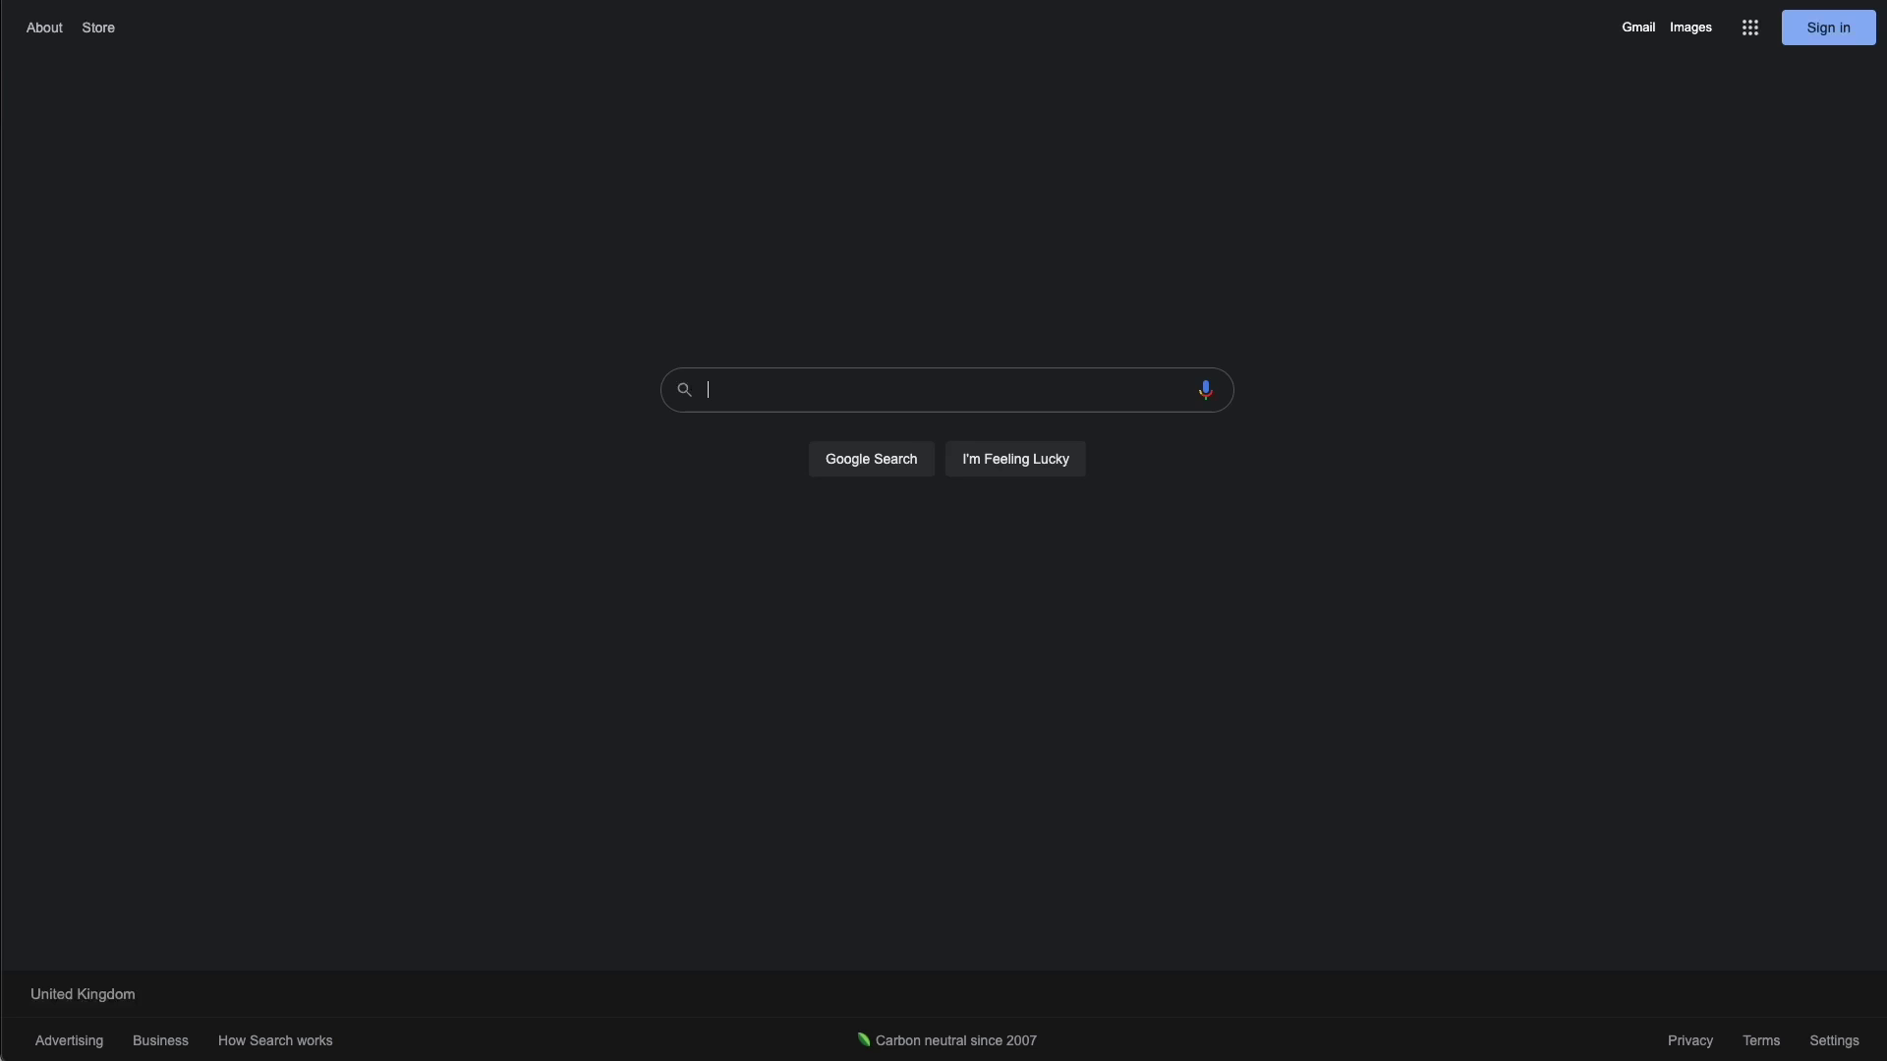
click(887, 393)
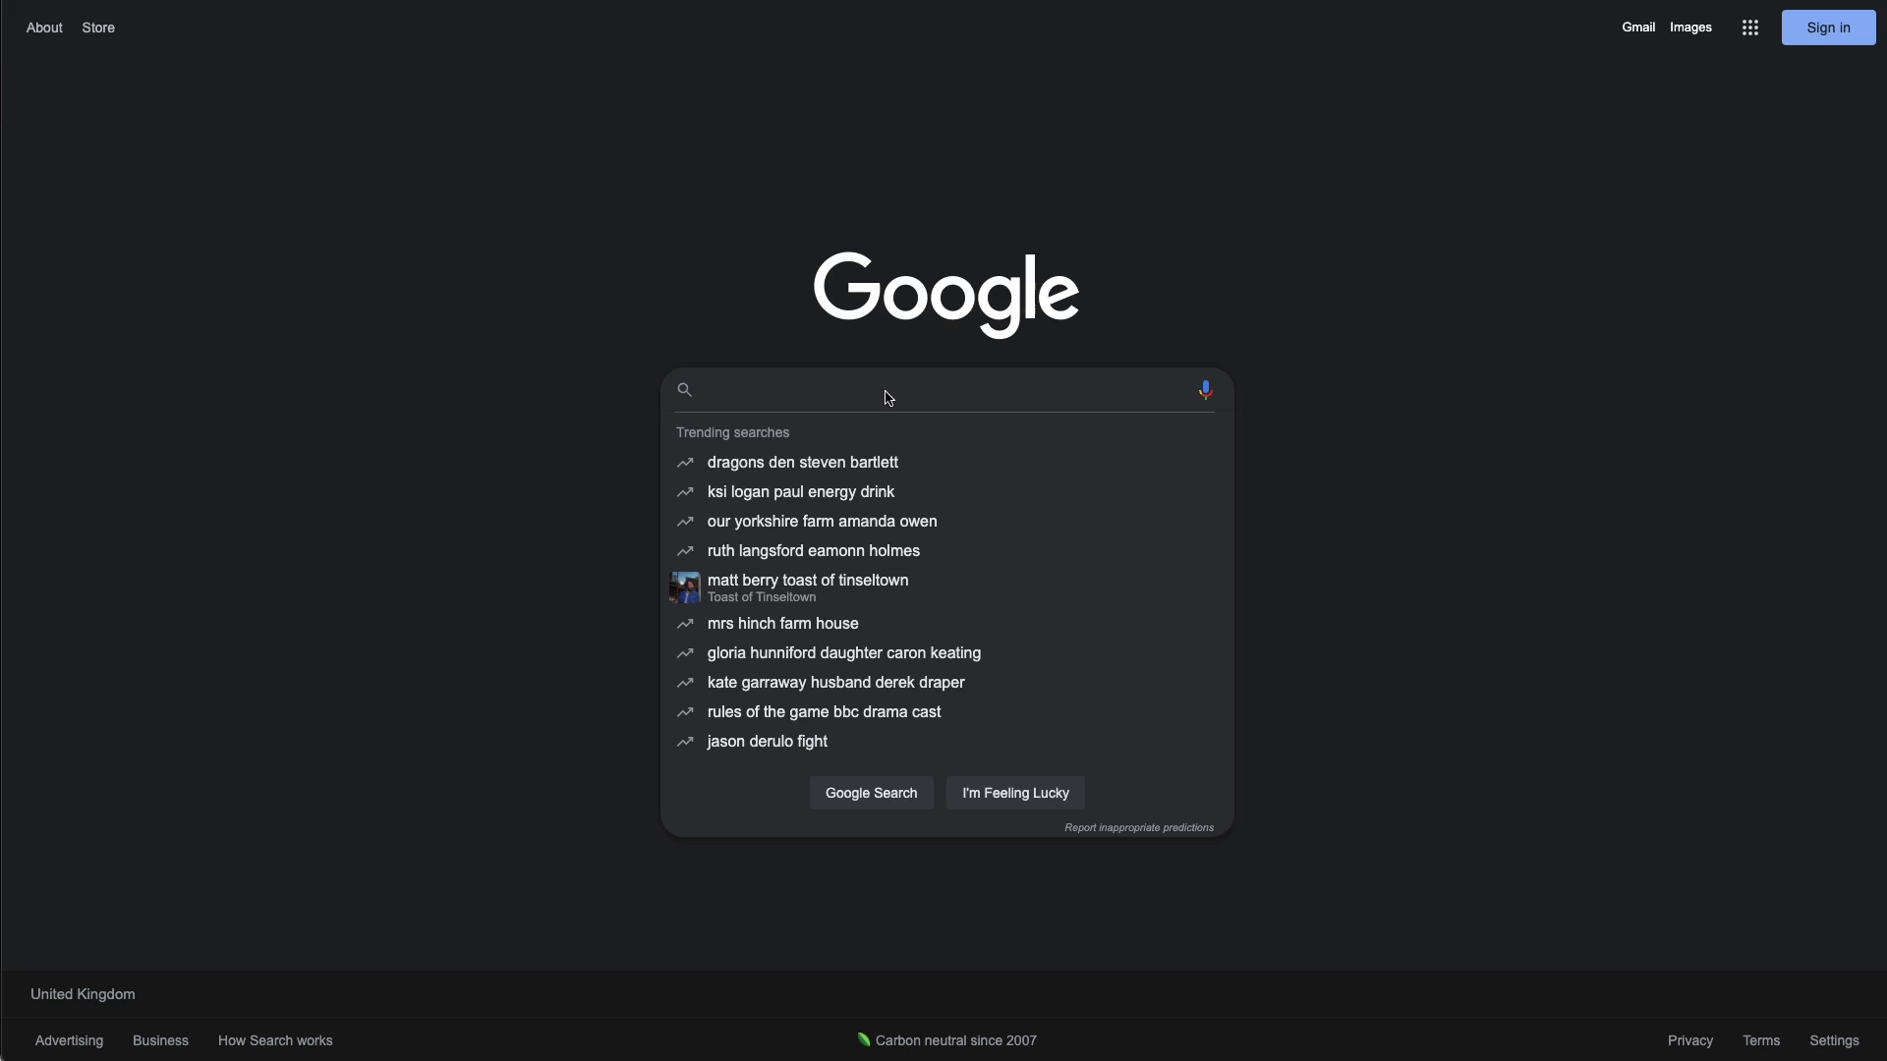
text(radnor)
key(BackSpace)
key(BackSpace)
key(BackSpace)
key(BackSpace)
text(n)
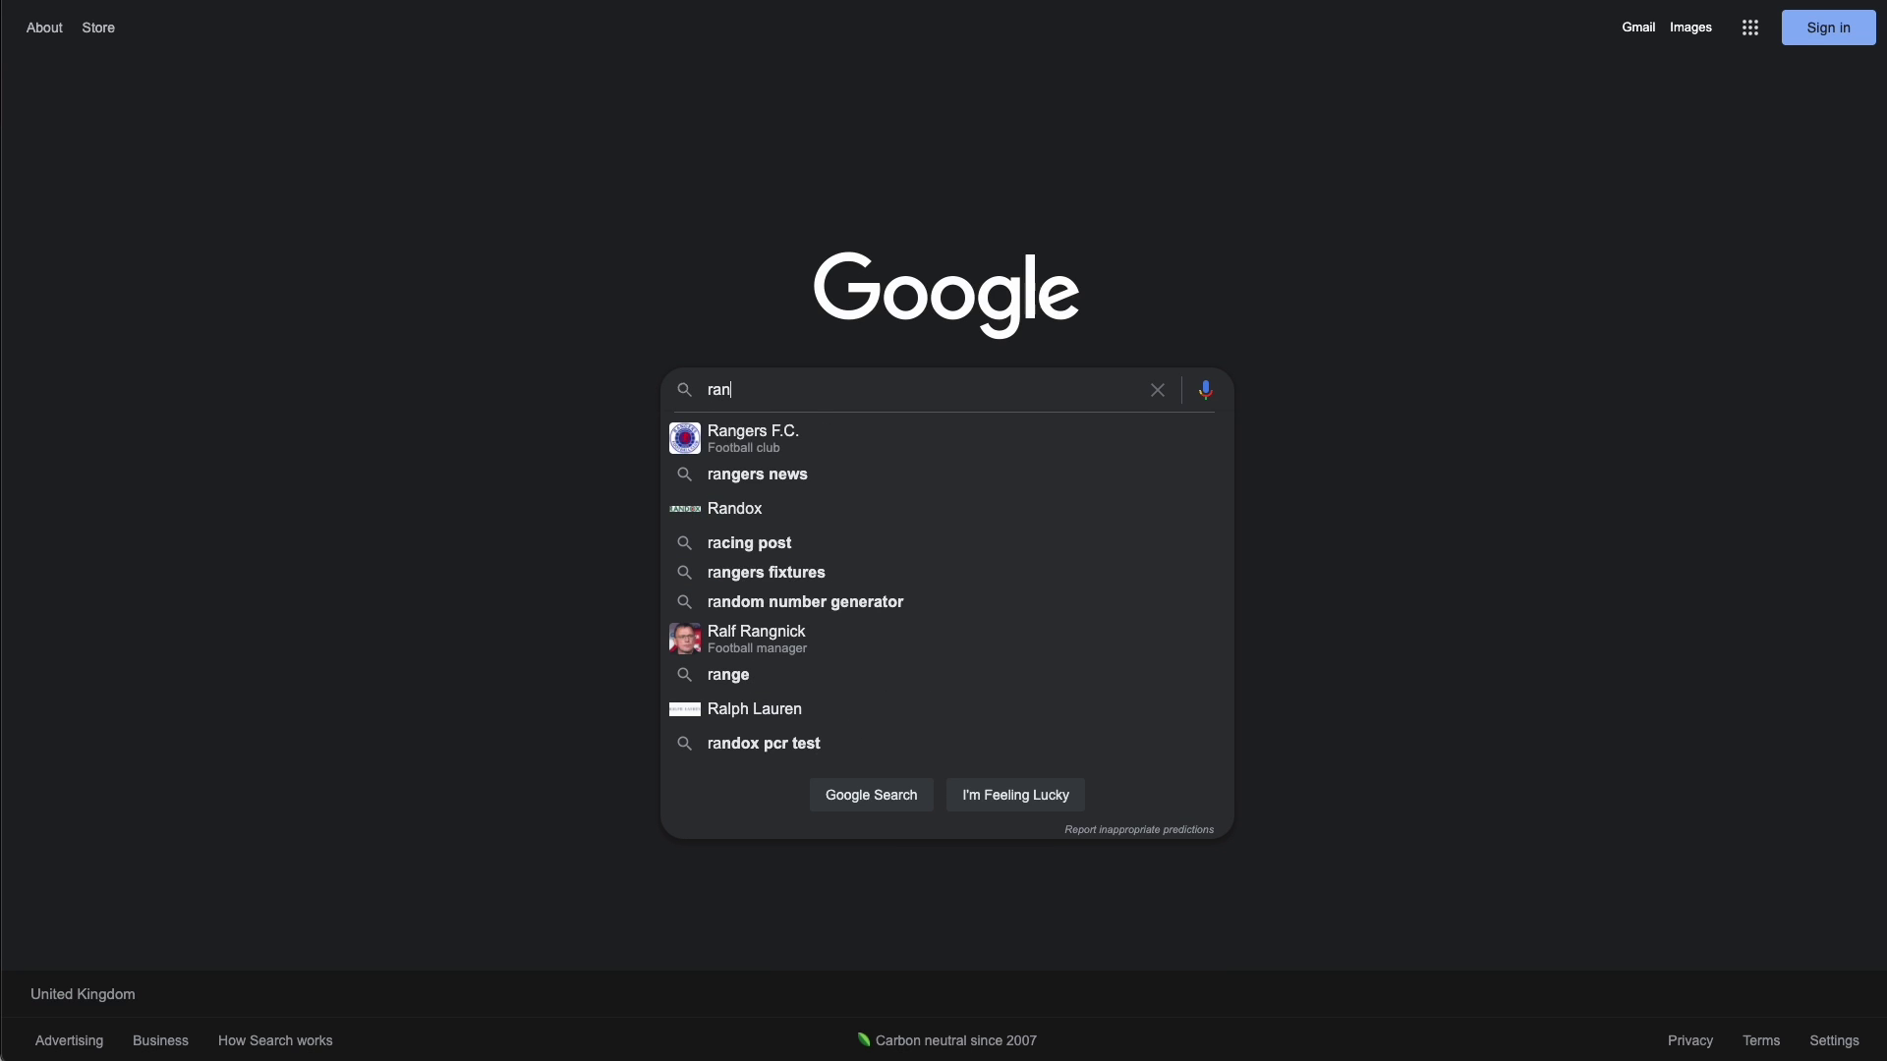
text(dom num)
key(Down)
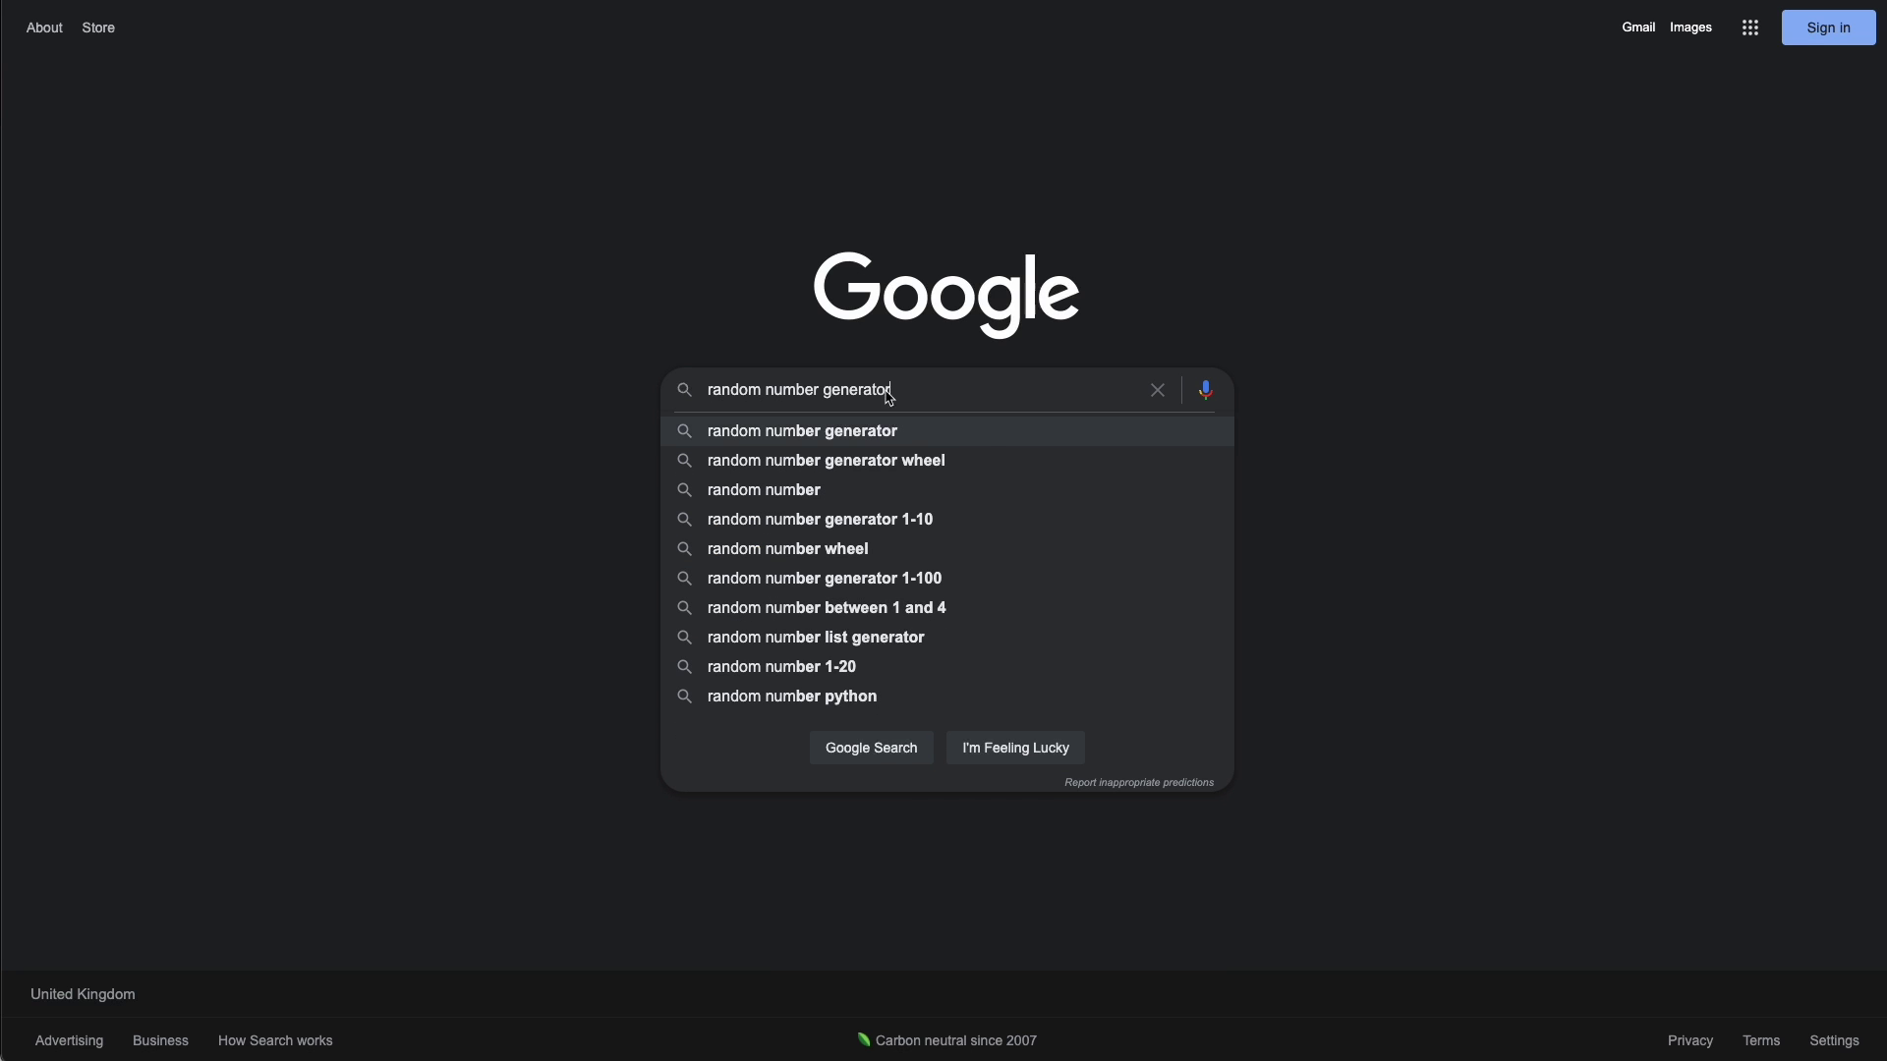
key(Return)
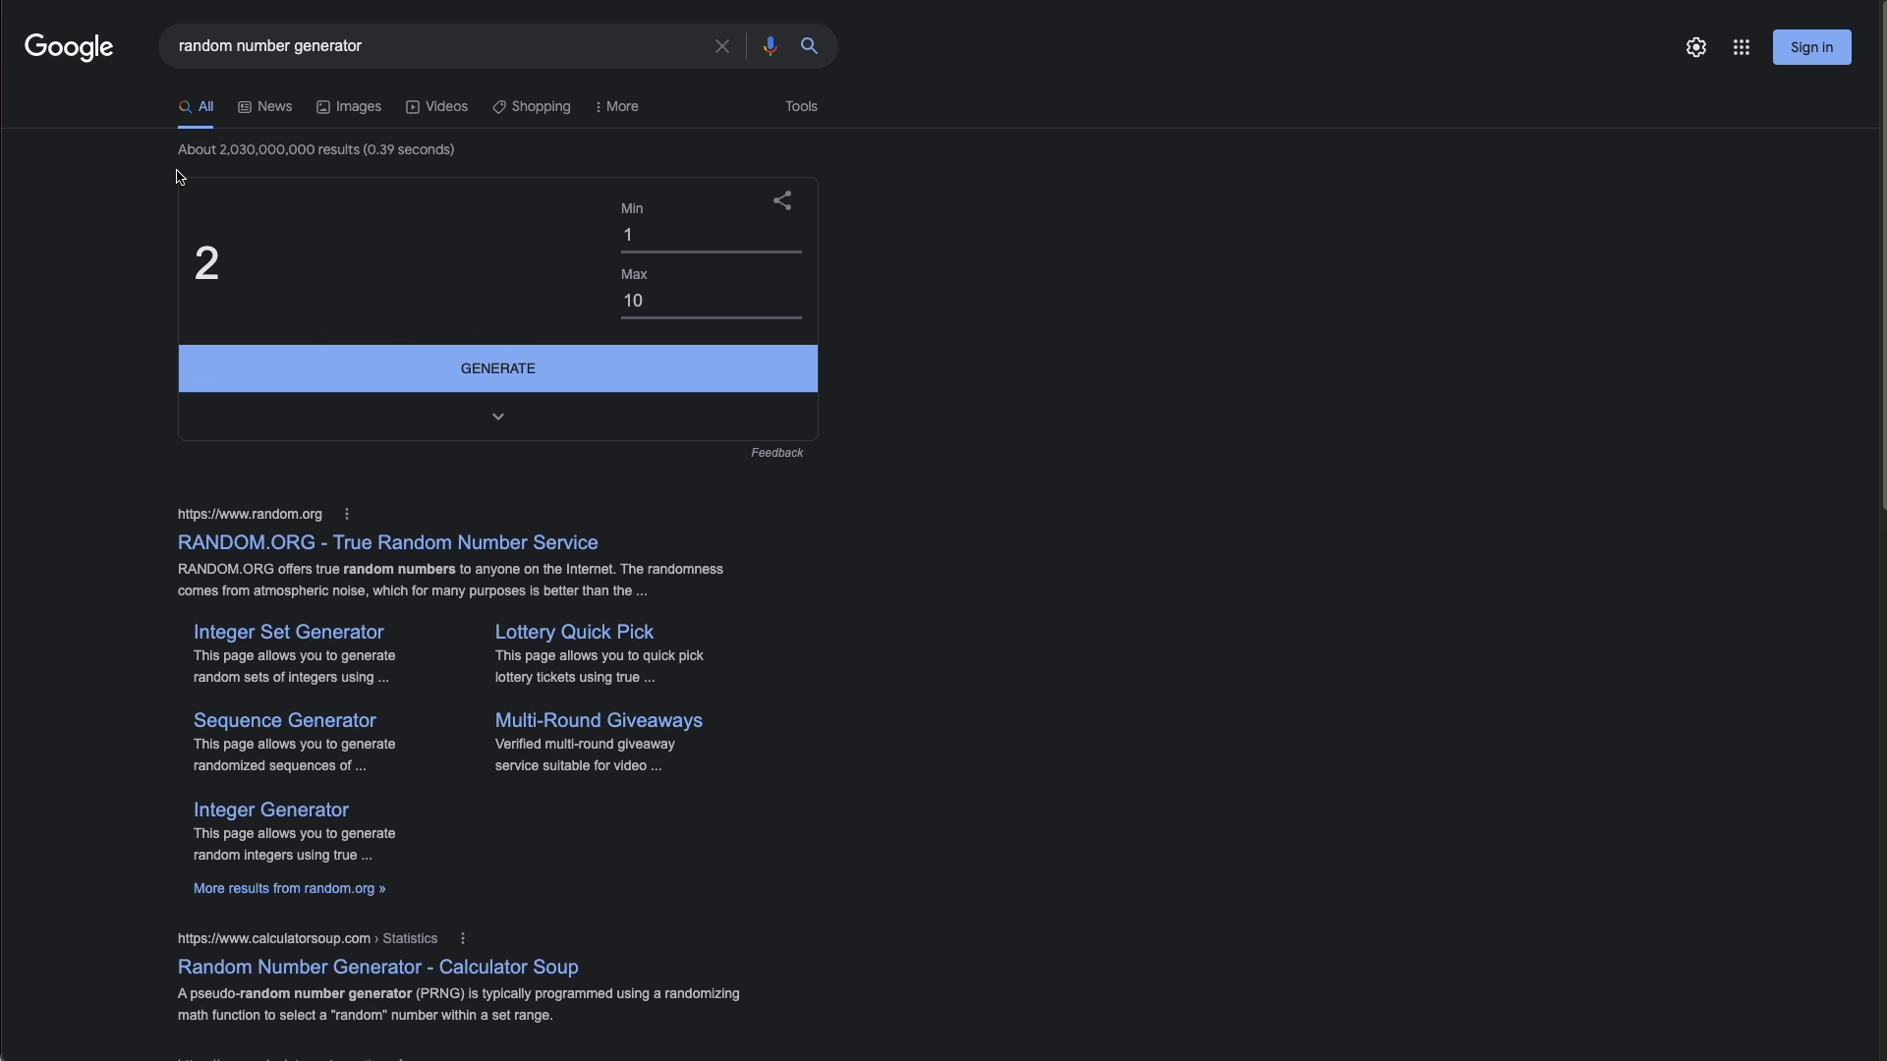
- Change the number generator's Max from 10 to 150, matching the sheet's last ticket 150
click(665, 241)
double_click(649, 243)
drag(657, 316, 629, 316)
text(150)
click(1033, 367)
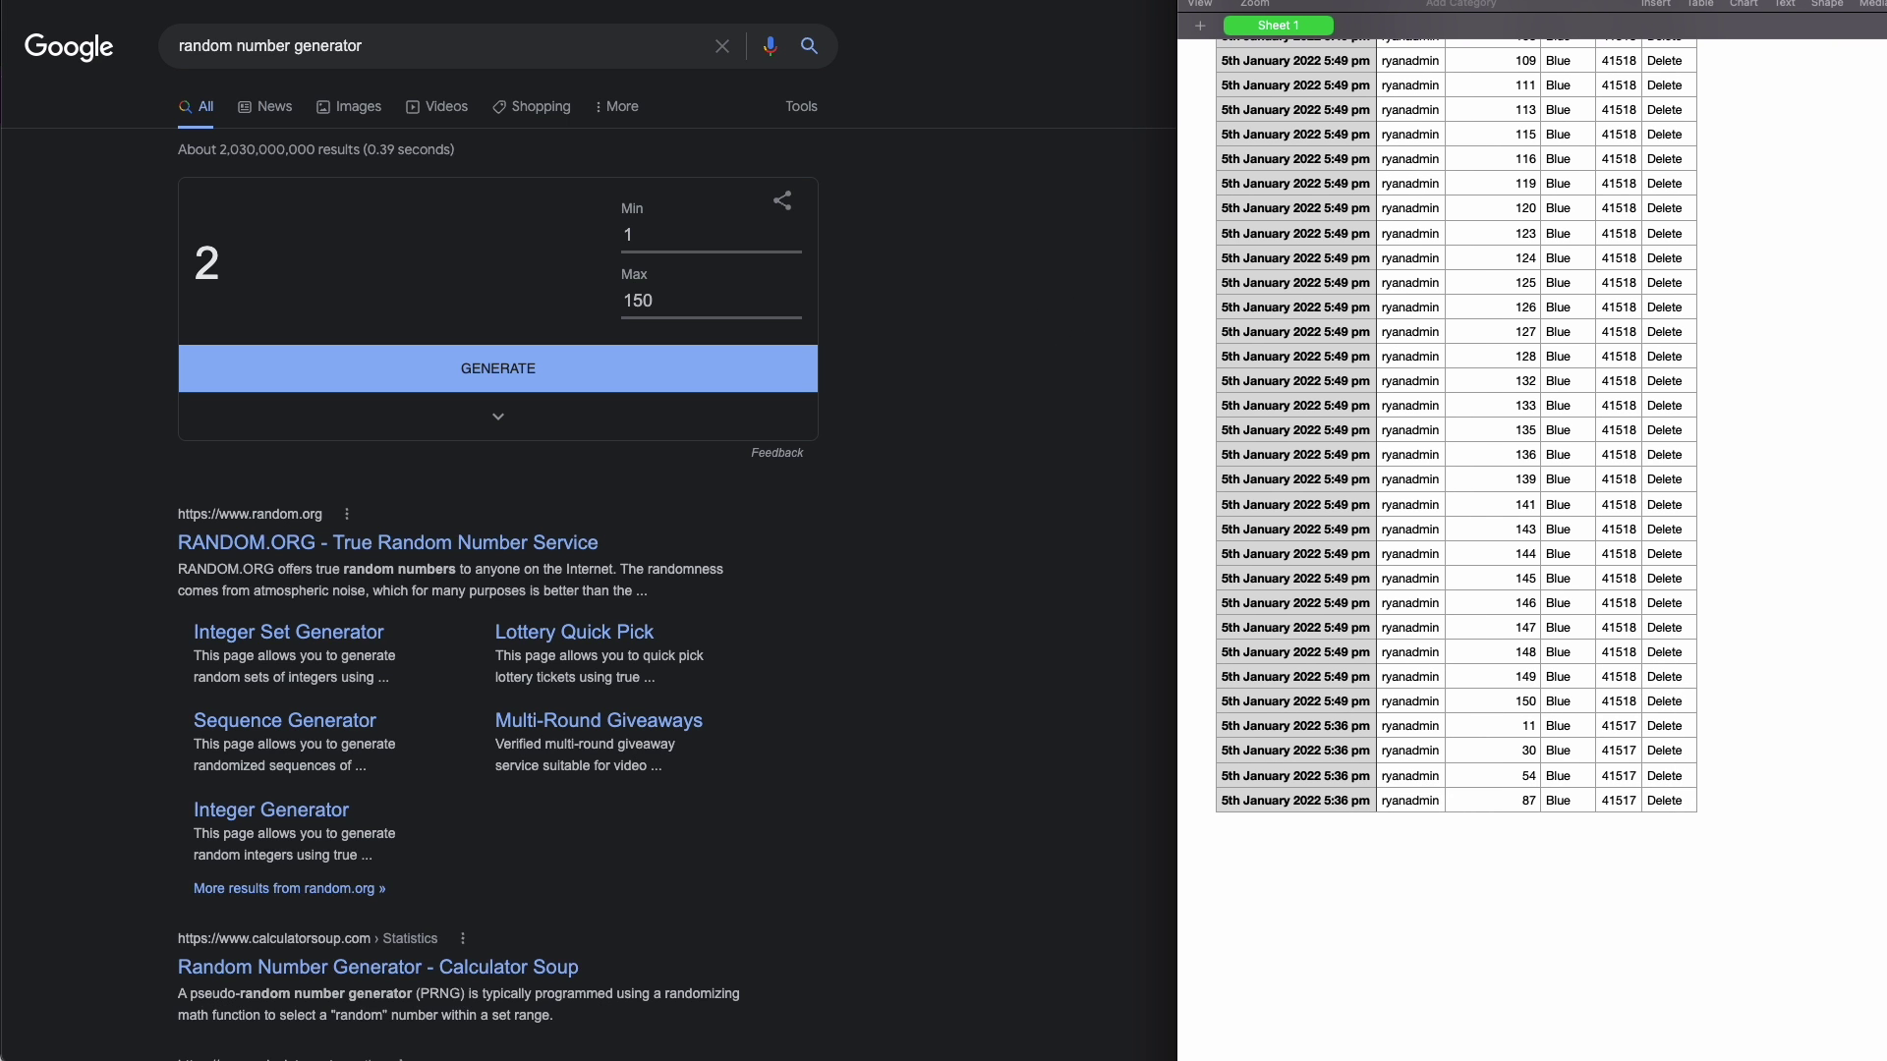
click(1523, 702)
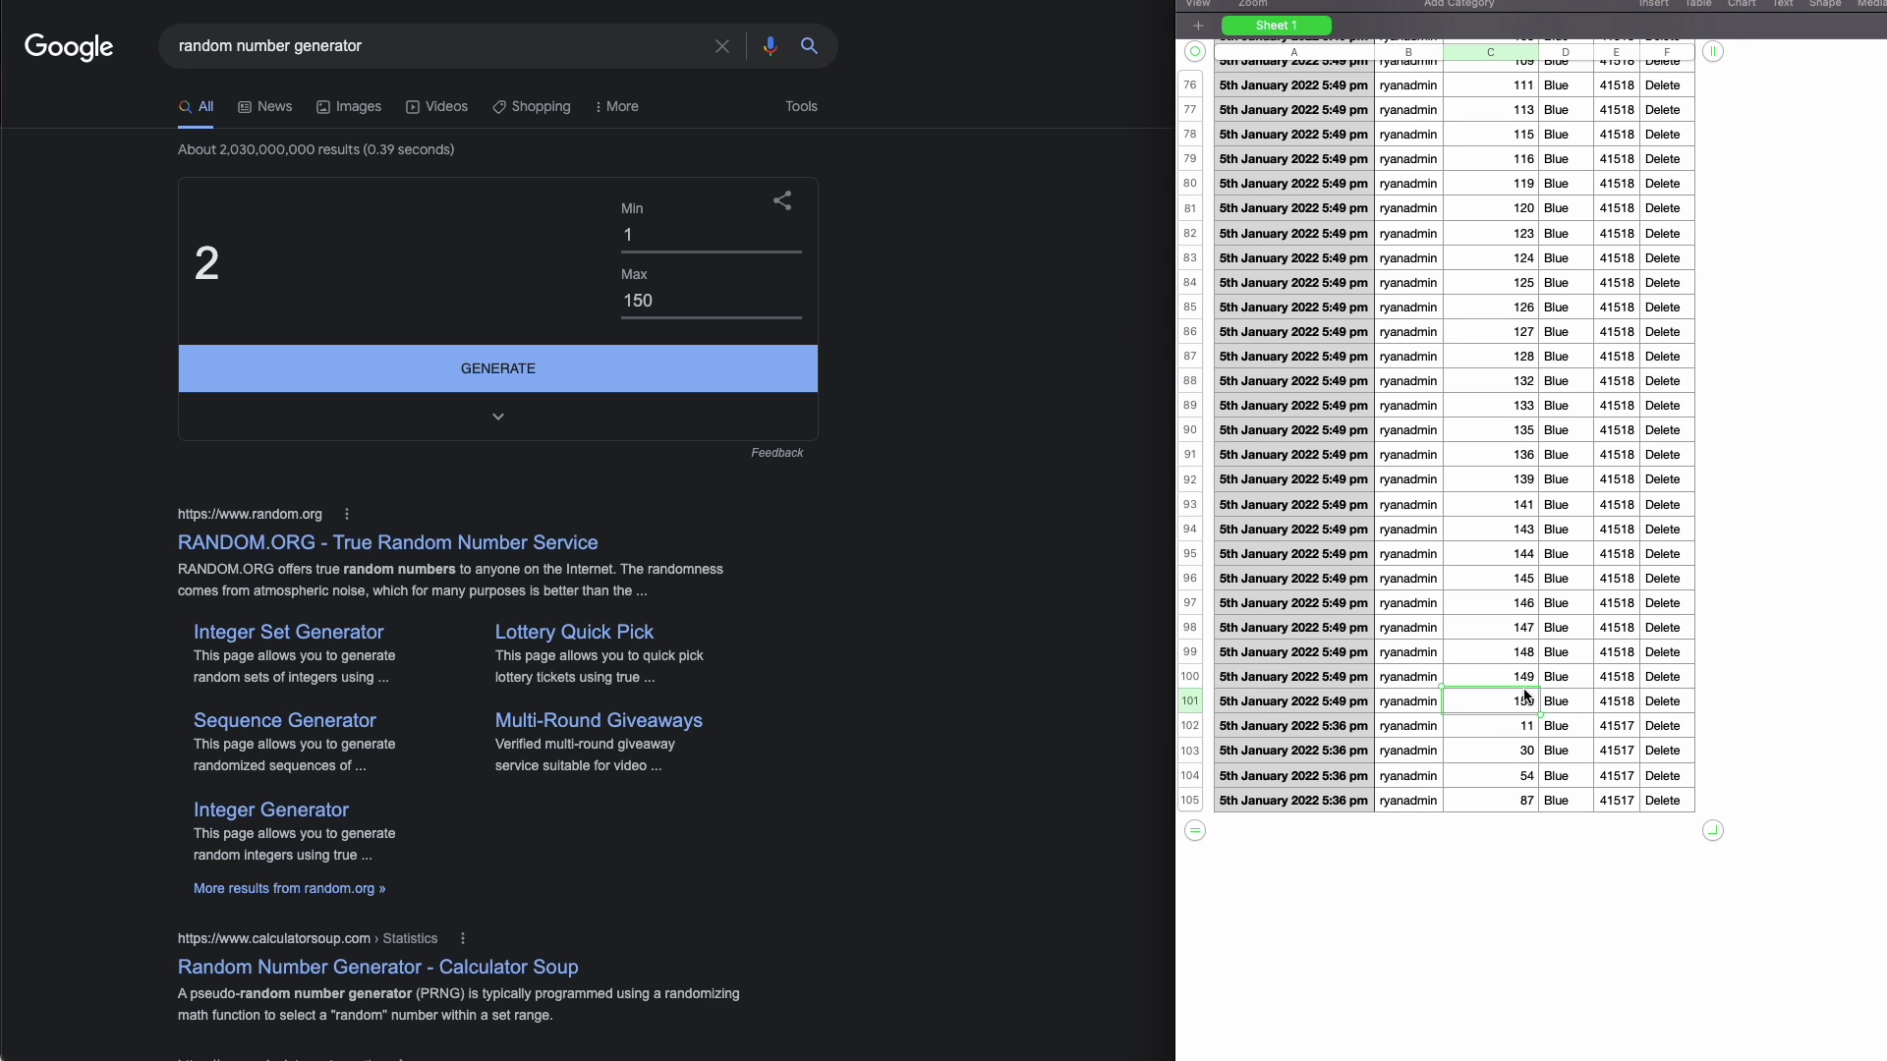
scroll(1526, 706, up, 3)
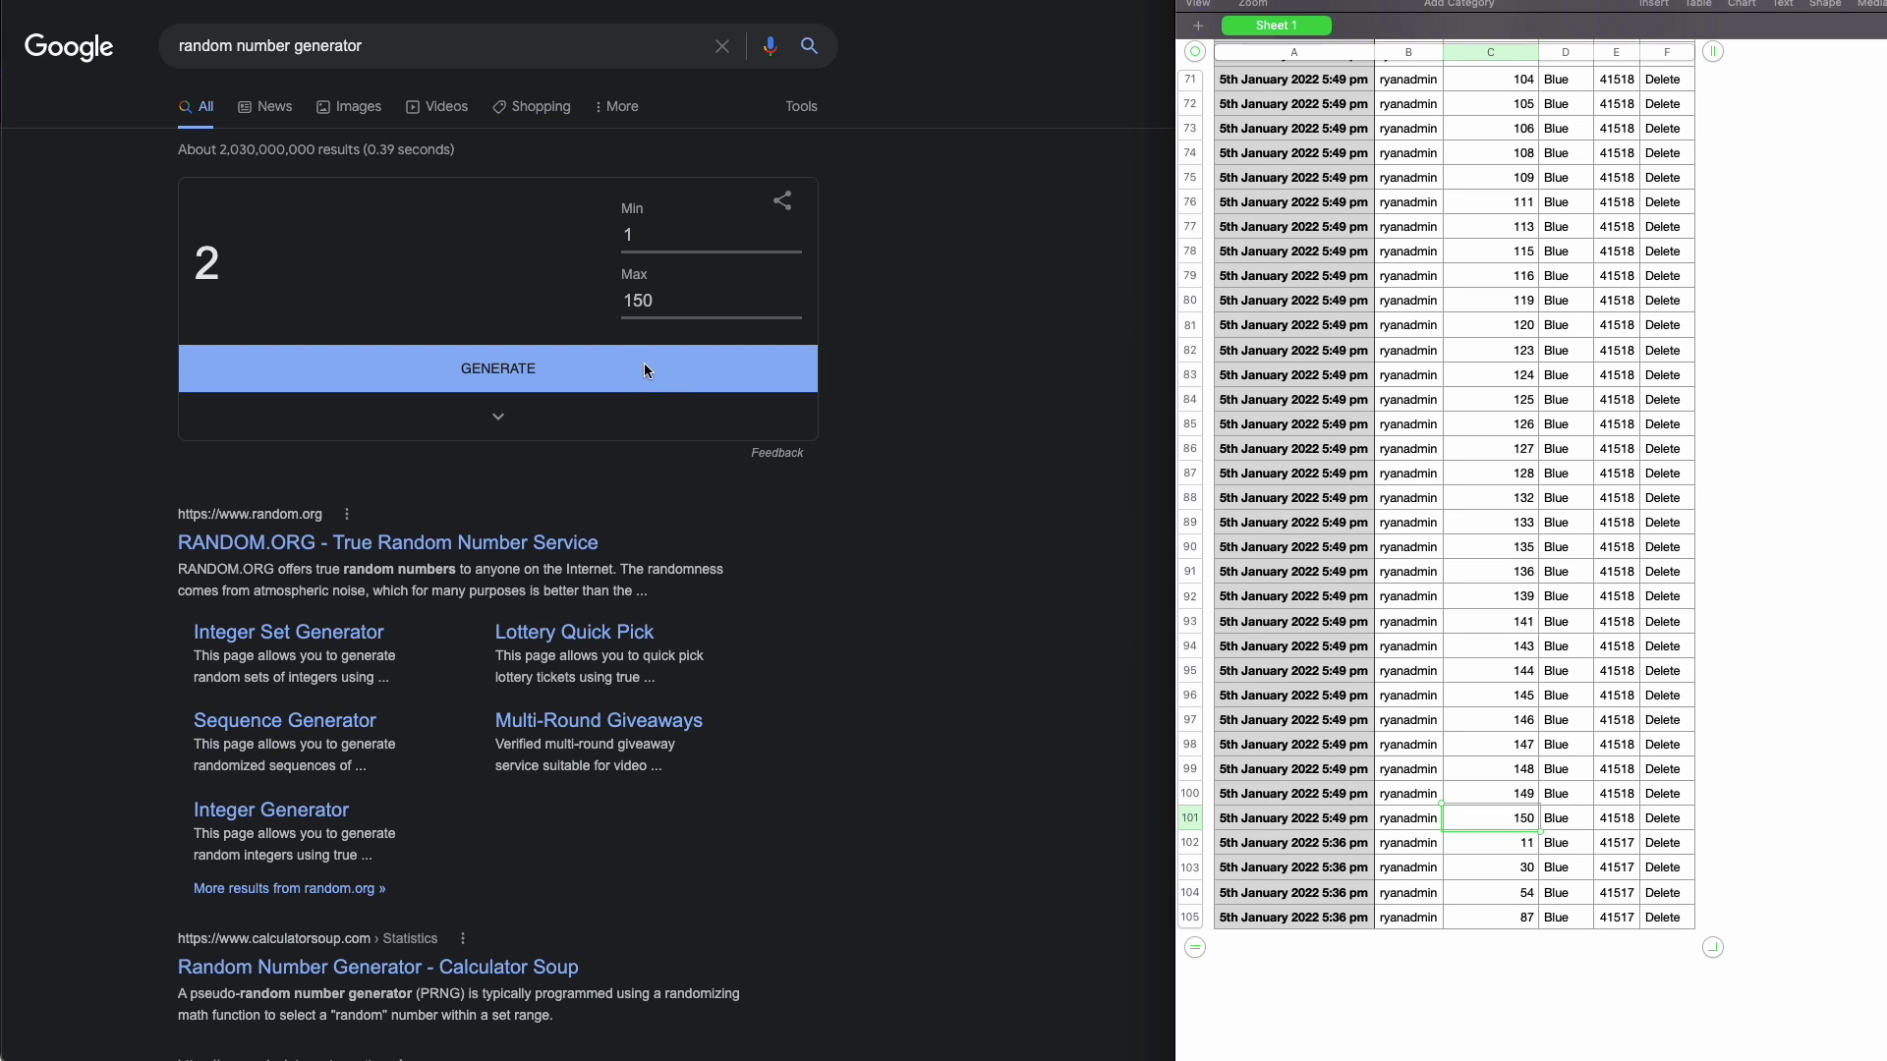
- Draw random numbers between 1 and 150 in Google's number generator until settling on 64
click(546, 364)
double_click(546, 366)
click(545, 368)
click(545, 368)
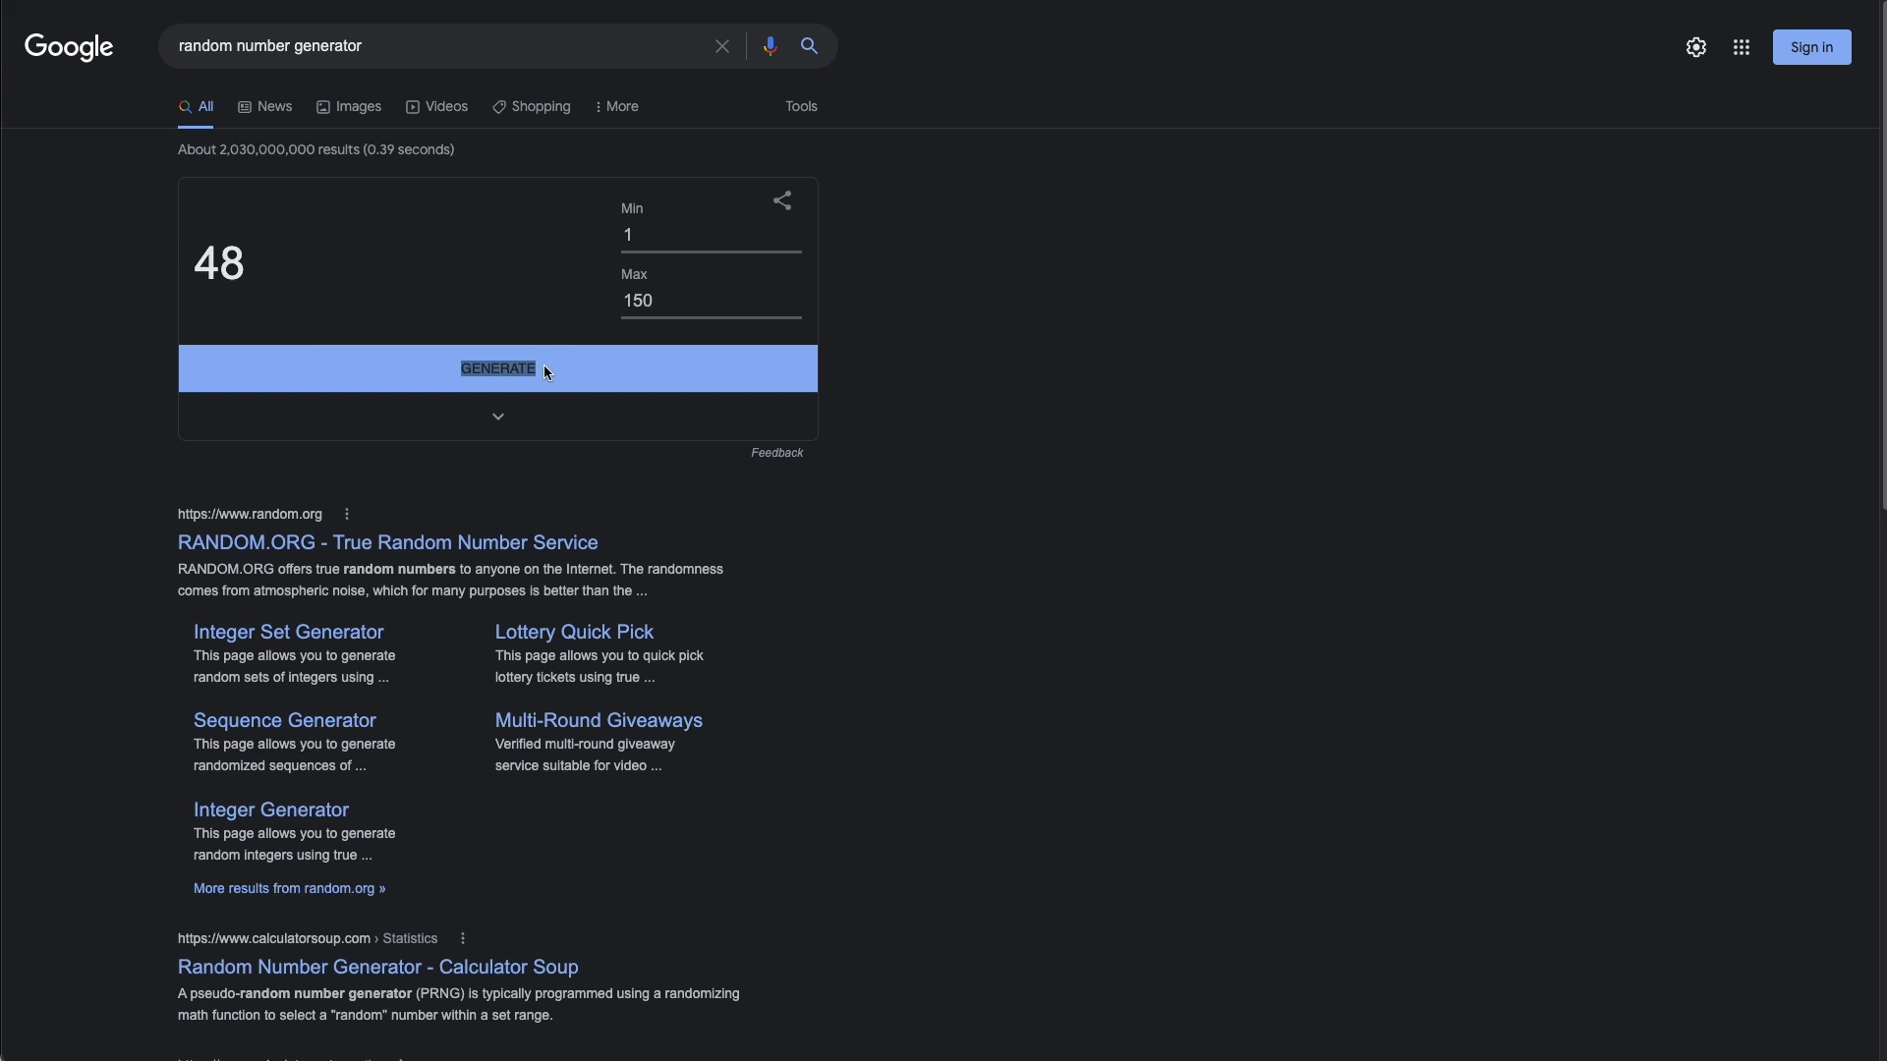
click(545, 368)
click(545, 367)
click(545, 367)
click(545, 368)
click(546, 367)
click(545, 367)
click(1174, 381)
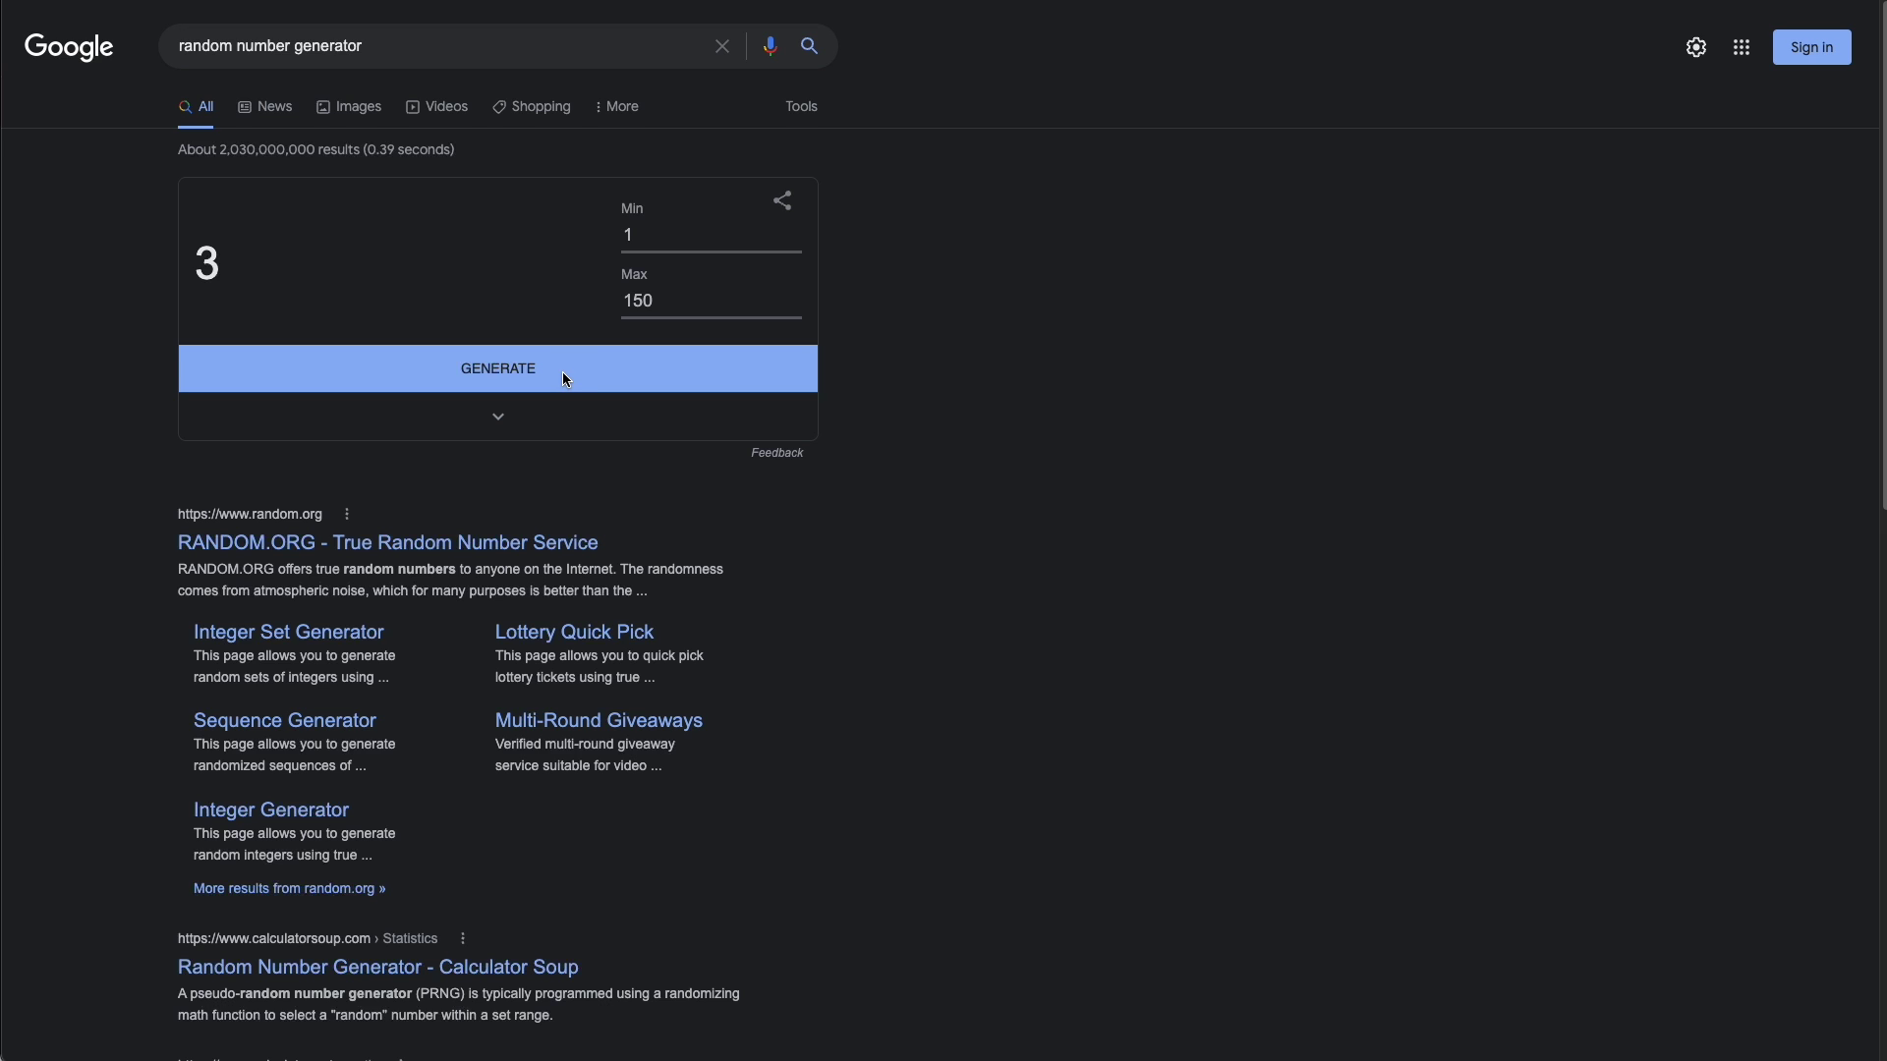
click(565, 378)
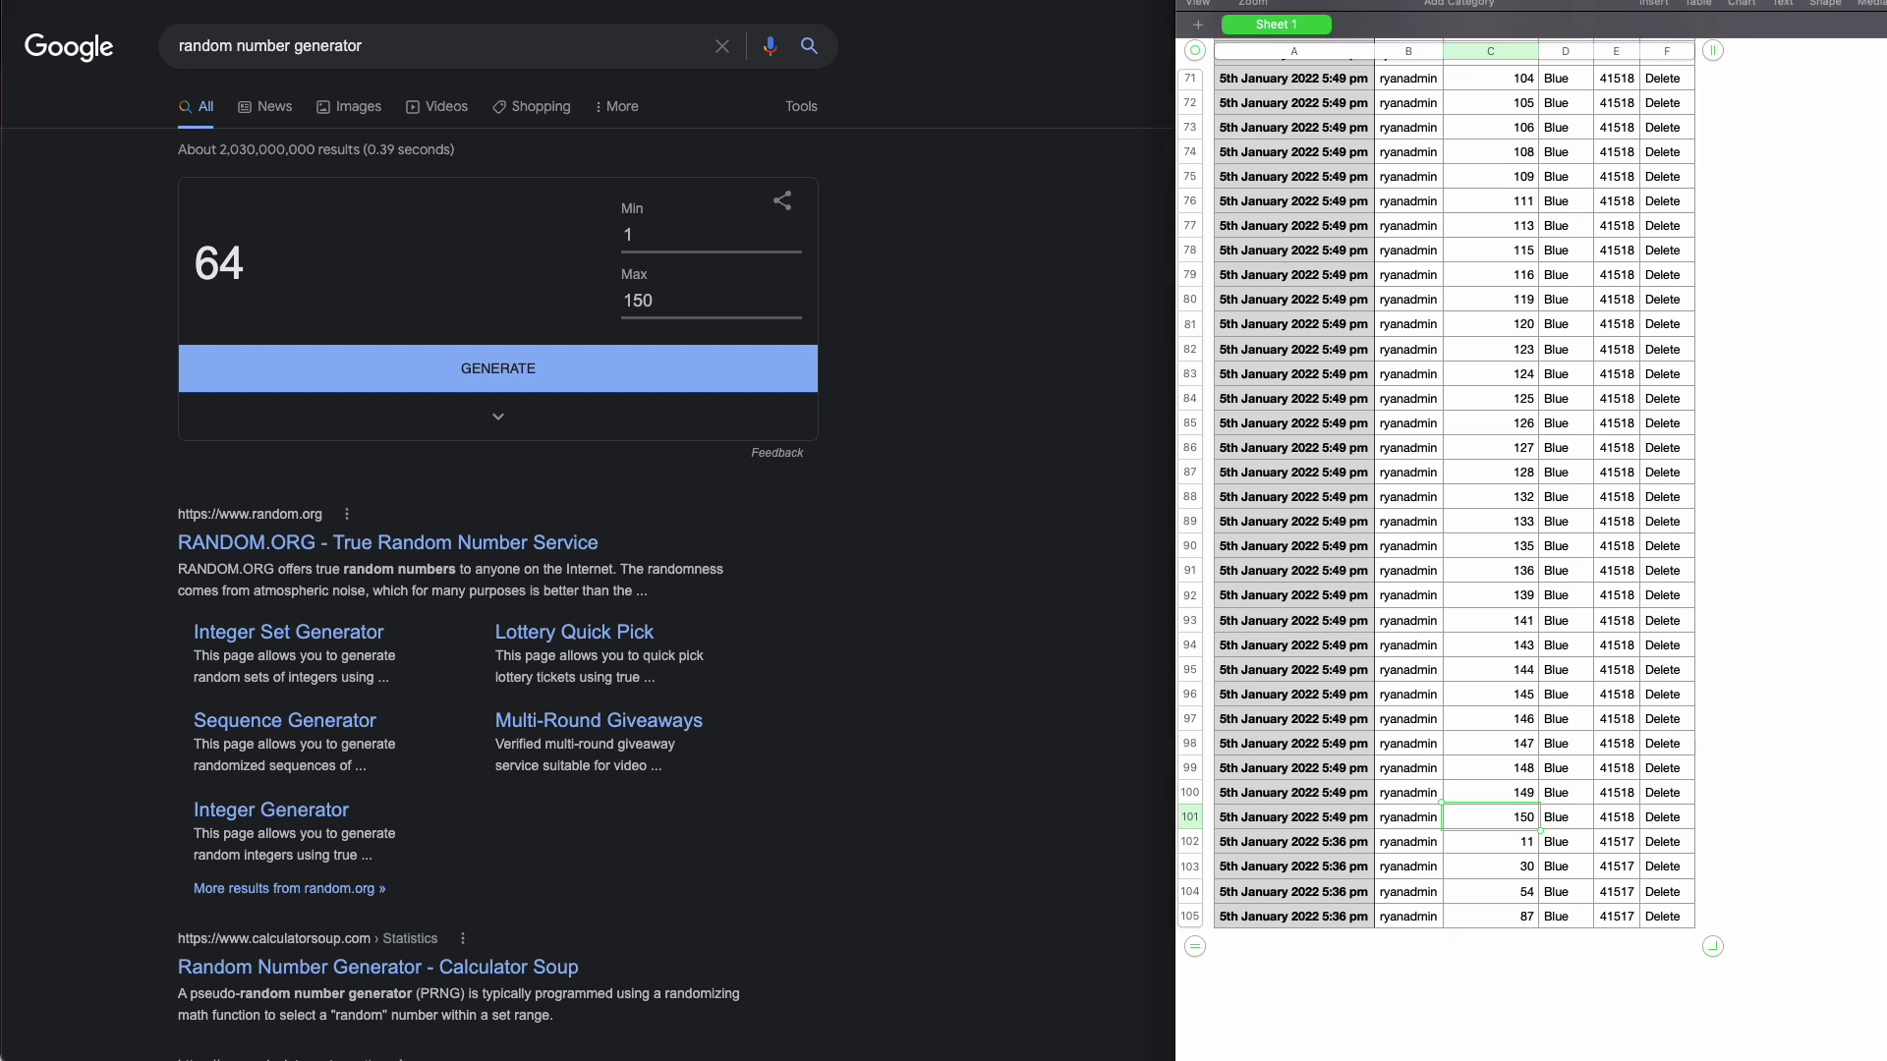
- Find ticket 64 in the Numbers sheet, checking its user and order, and select its row
scroll(1498, 425, down, 2)
scroll(1499, 425, up, 5)
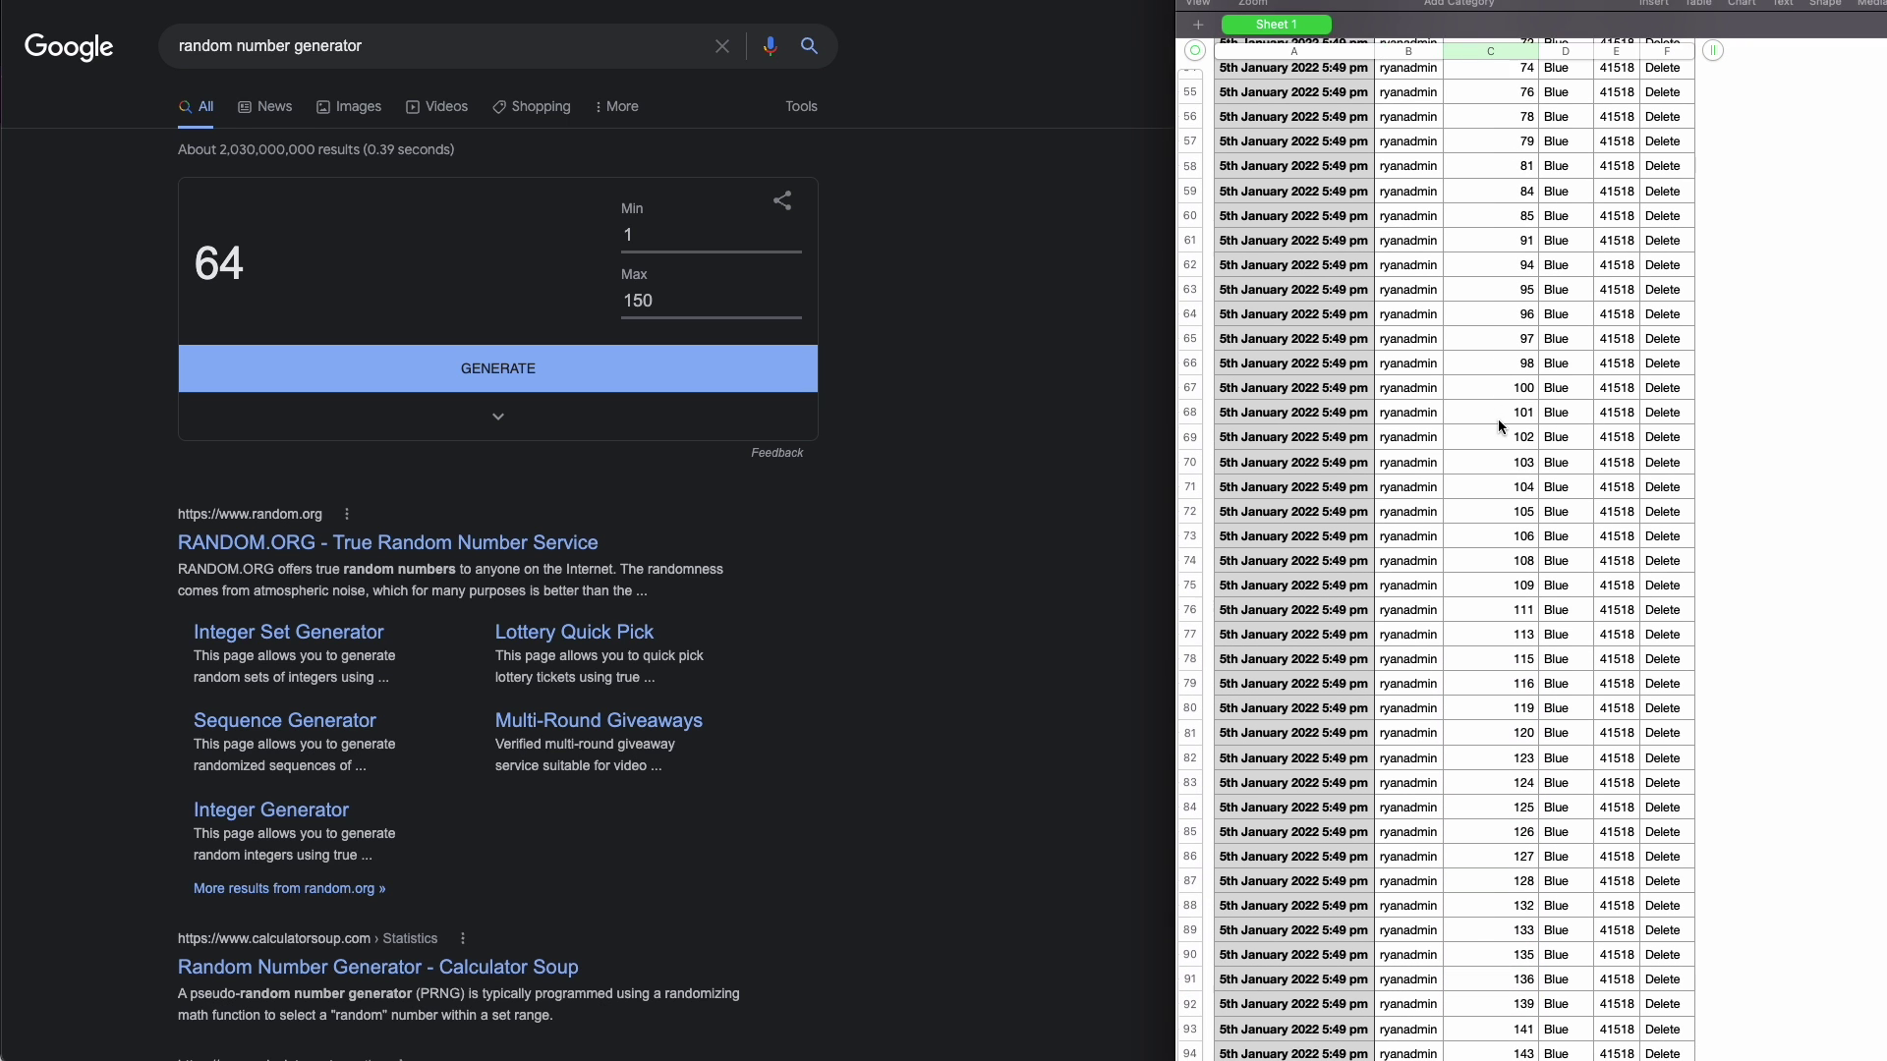
click(1524, 354)
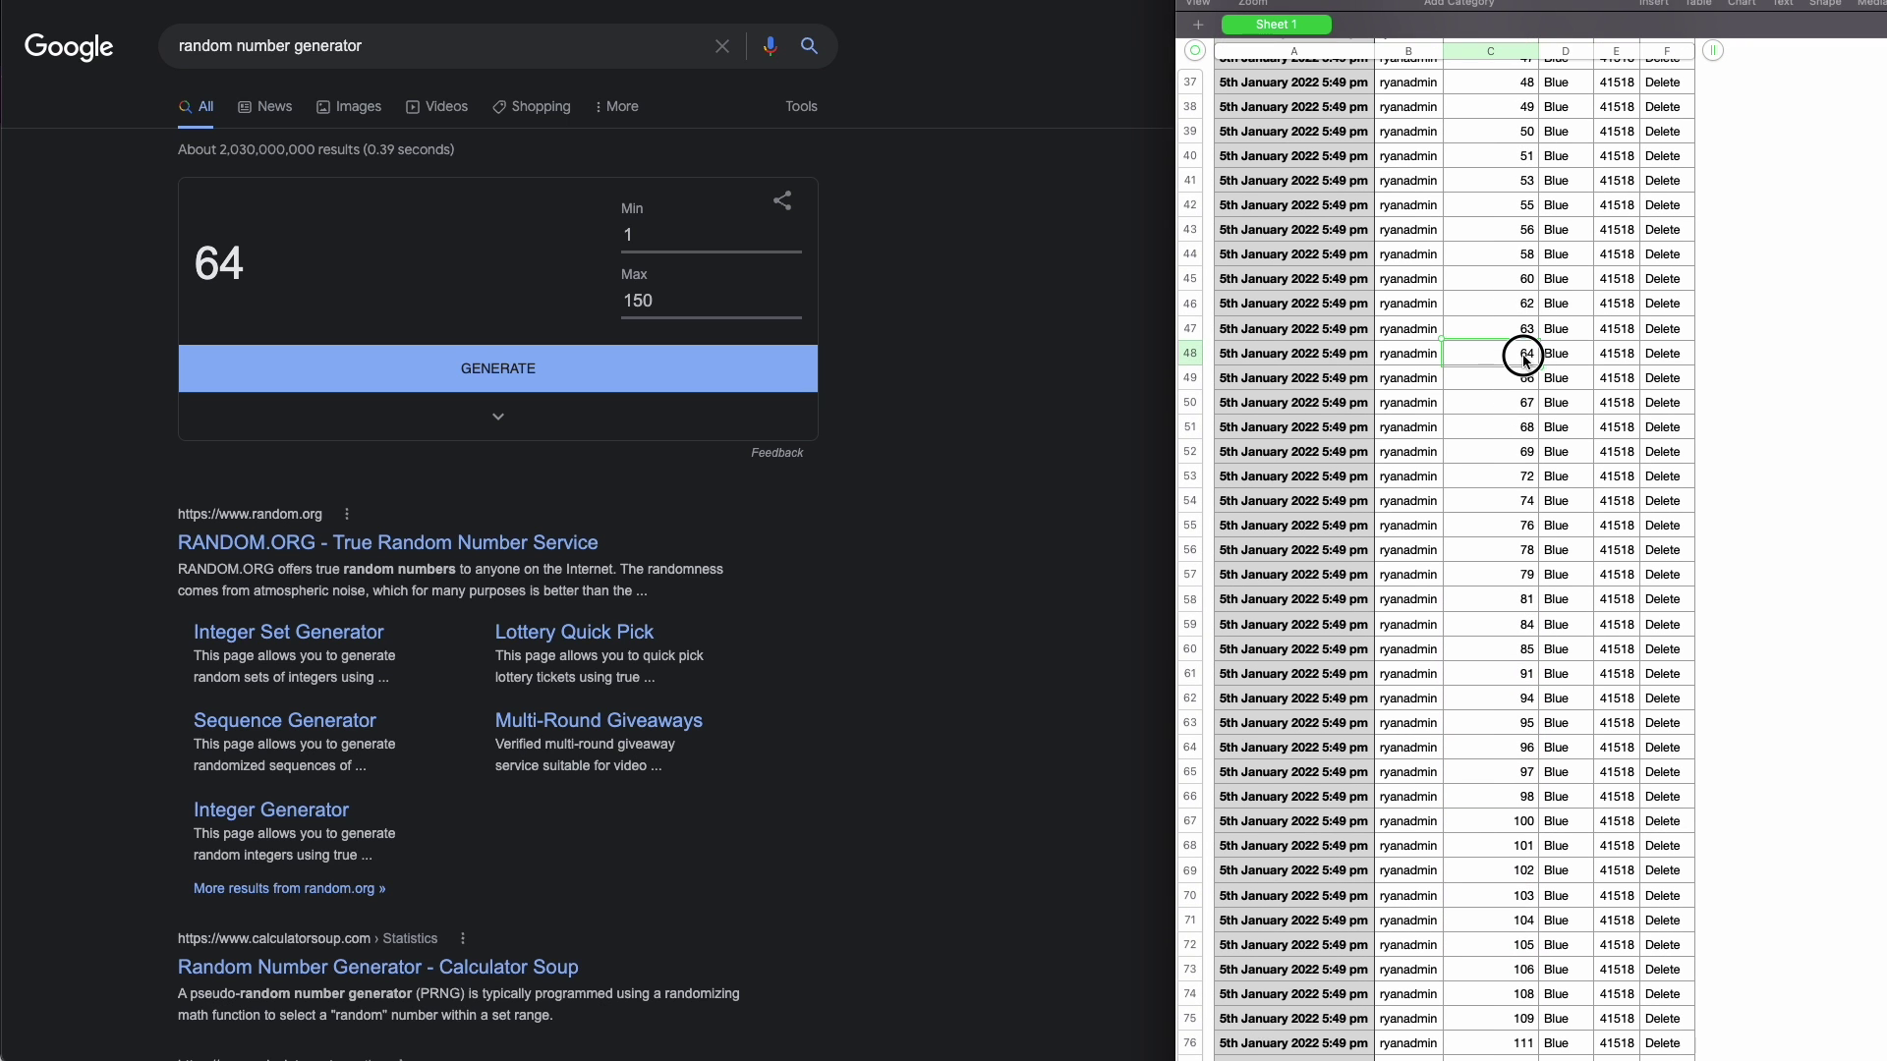
click(1408, 358)
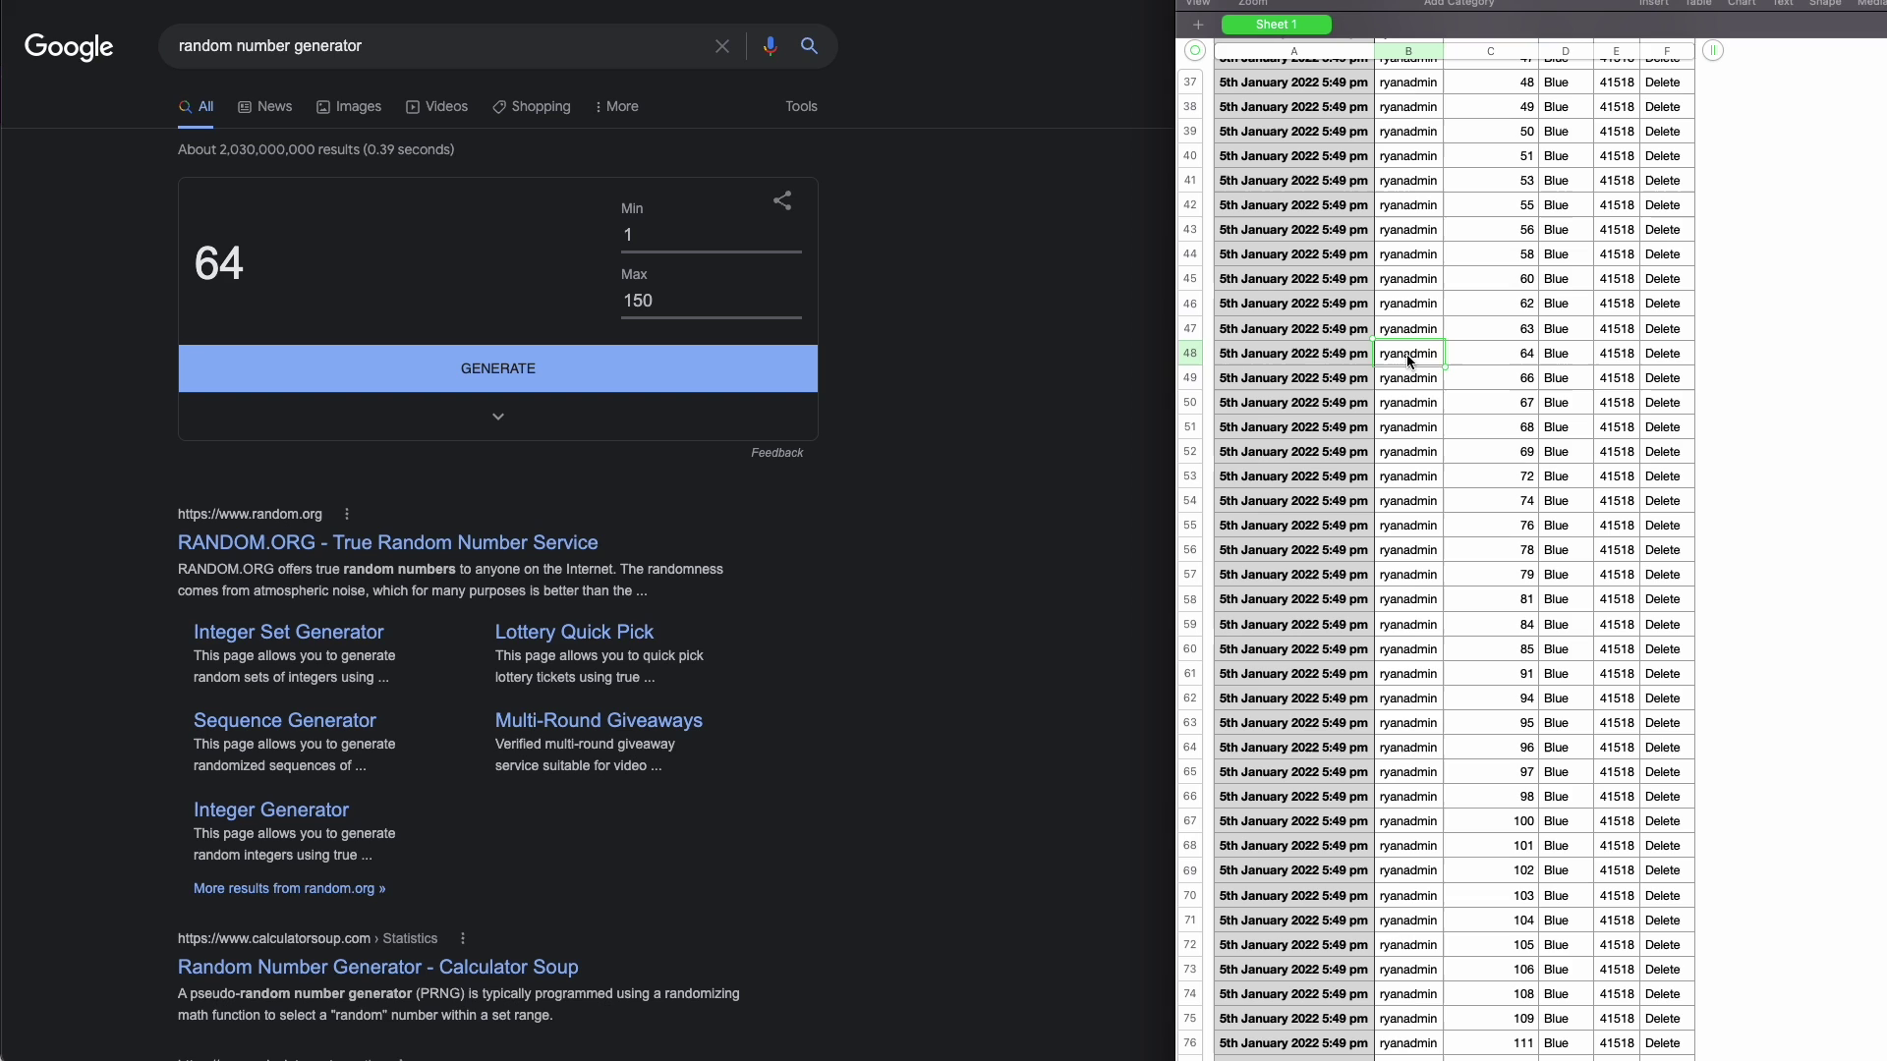
click(1609, 358)
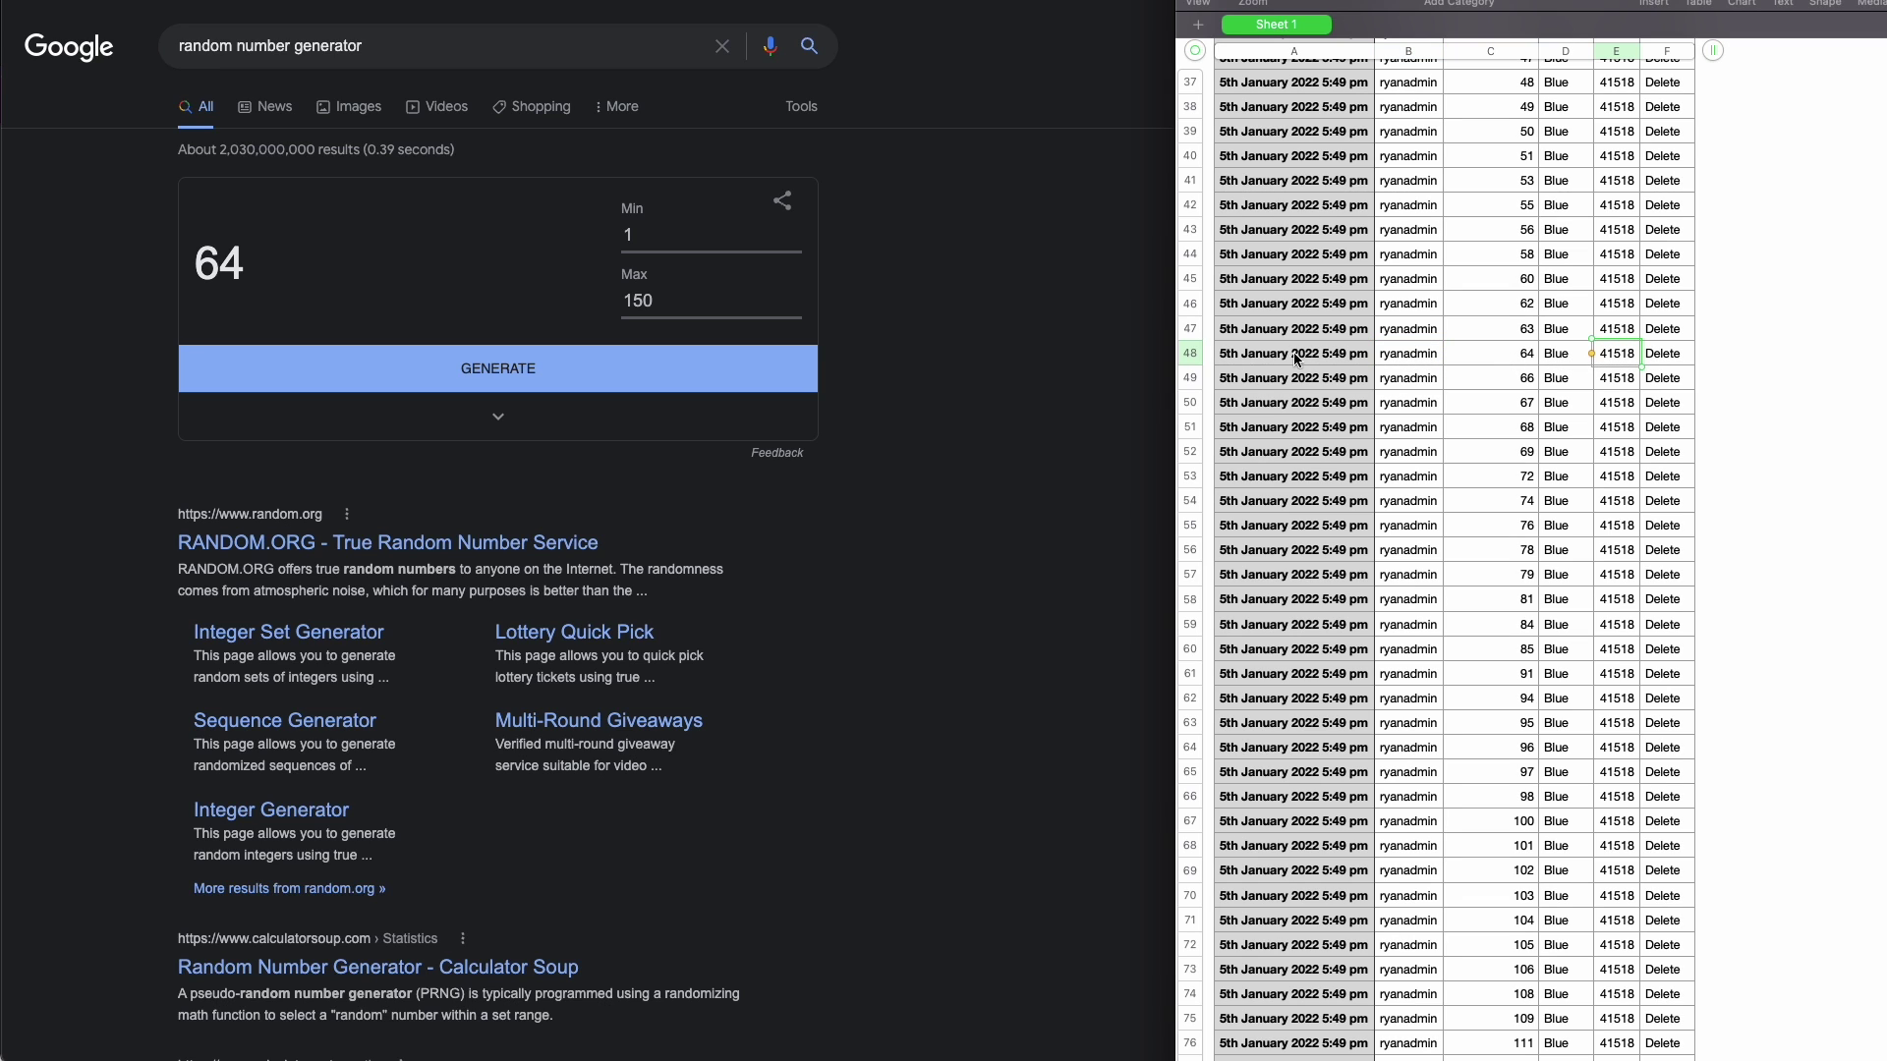
drag(1279, 359, 1653, 365)
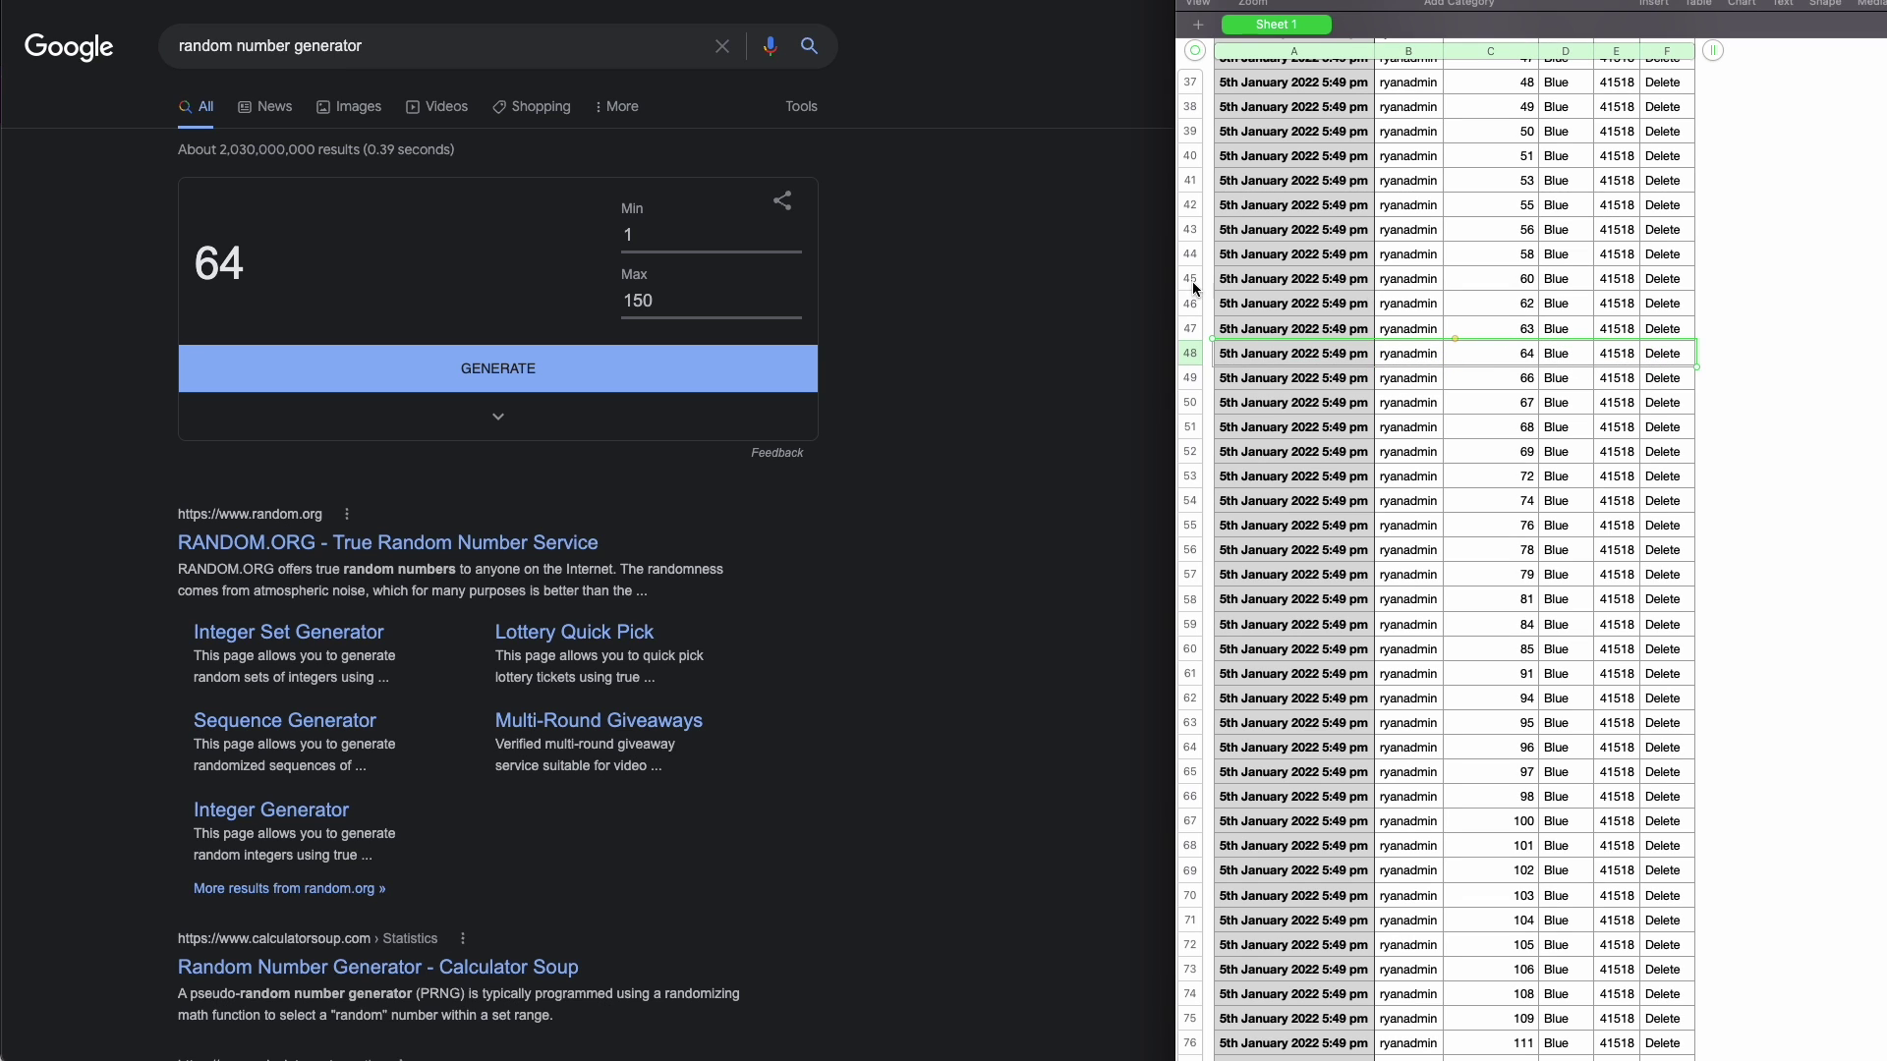
click(979, 123)
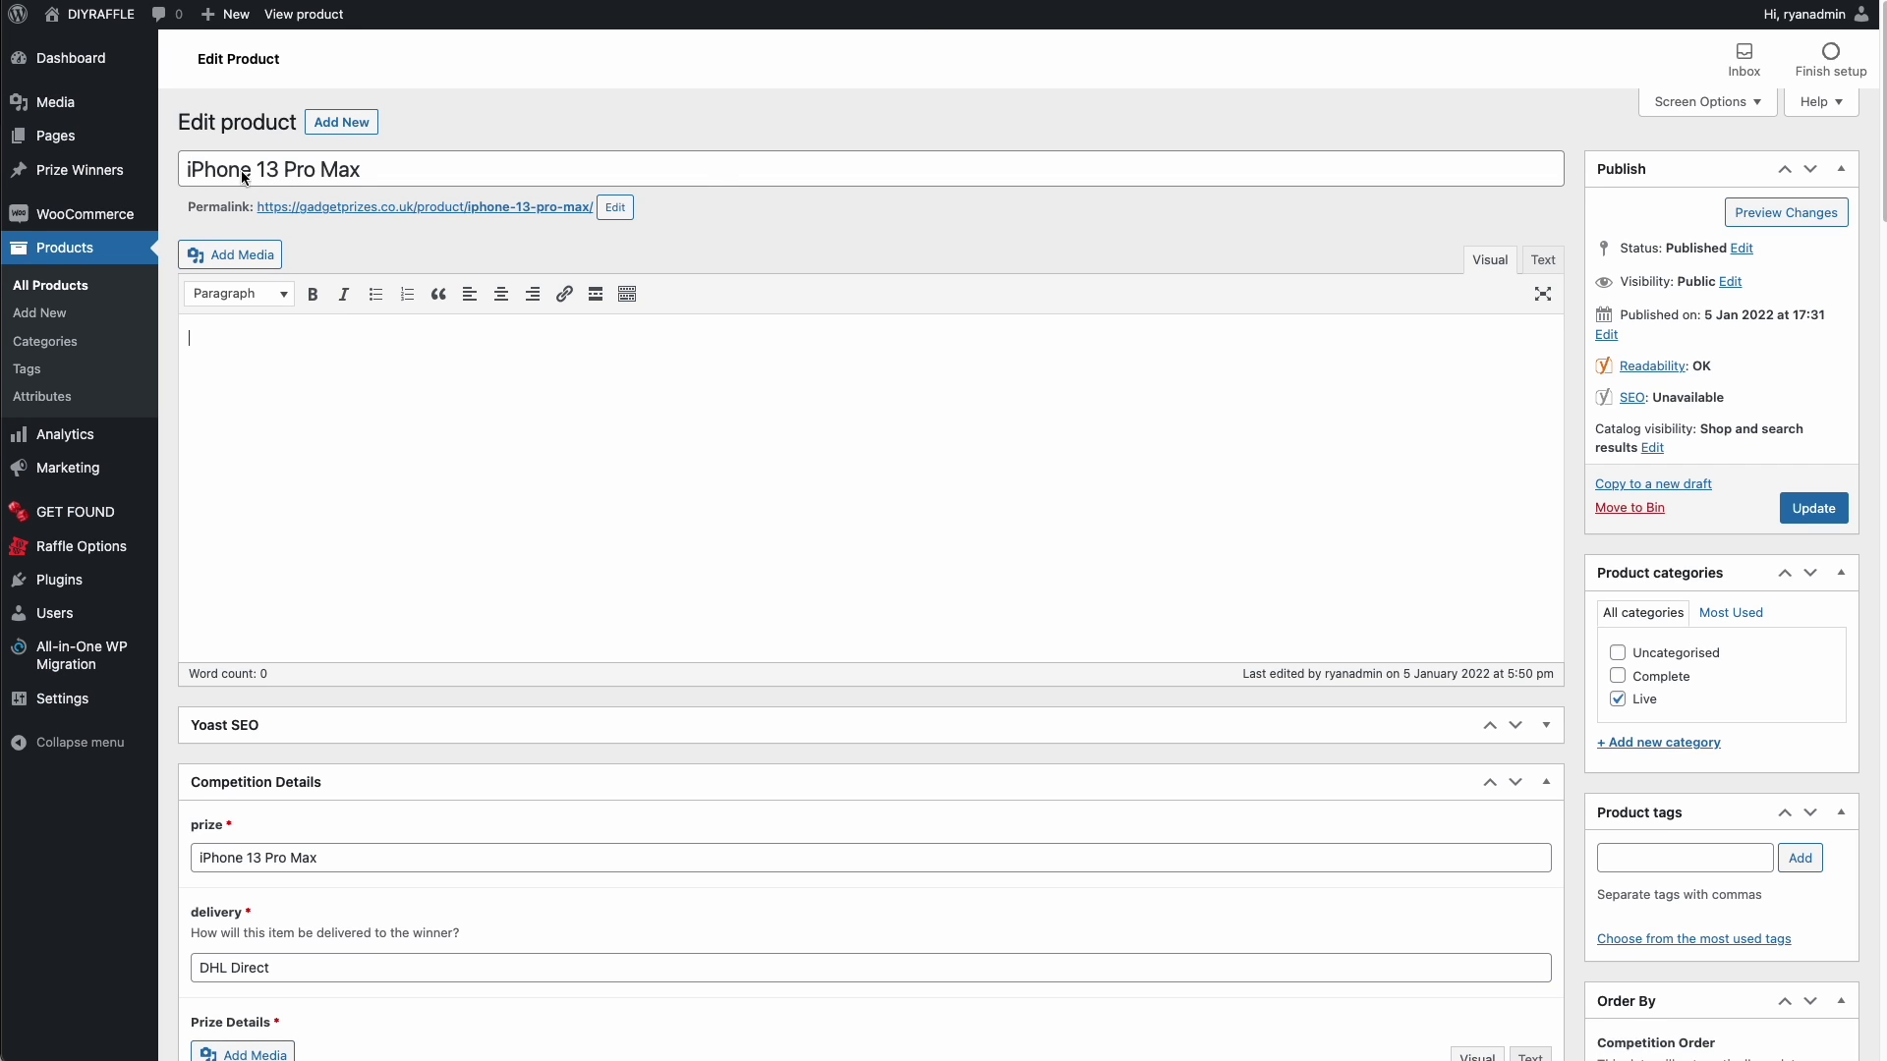
- Search the Competition History entries for ticket 64
click(201, 175)
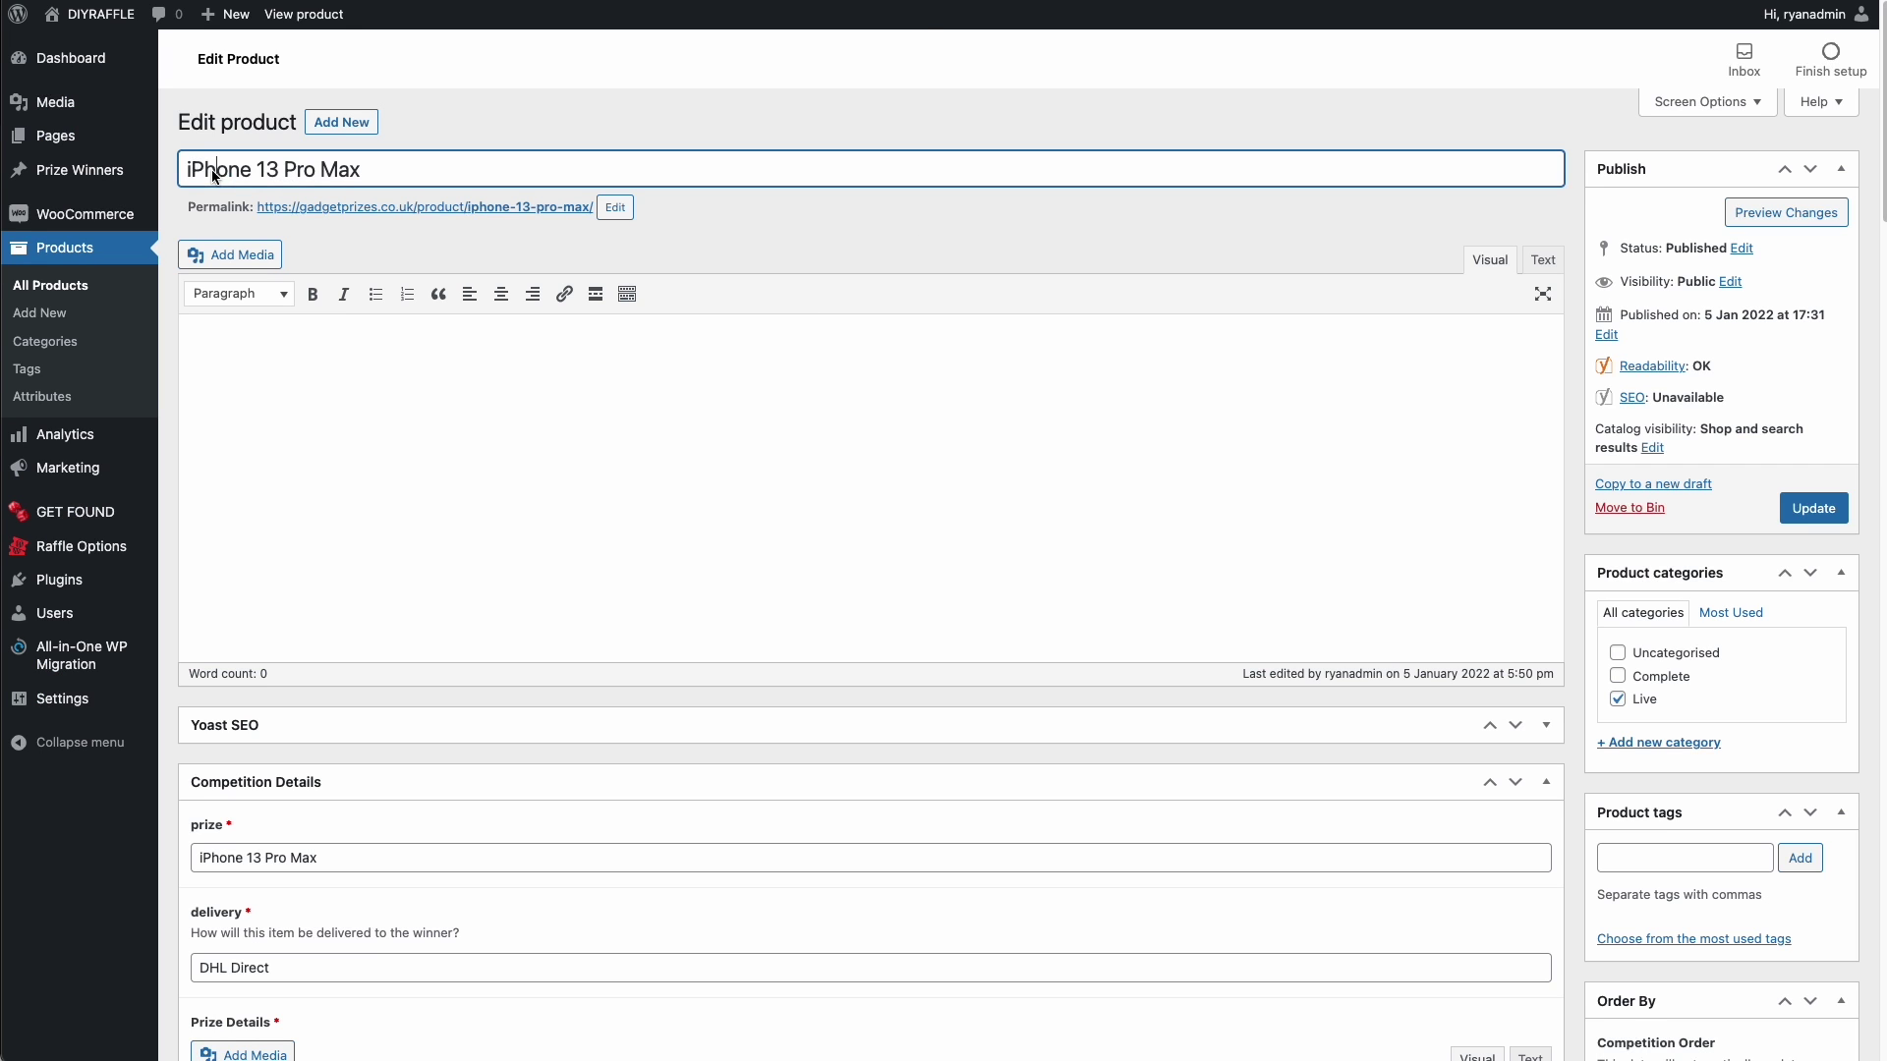
scroll(895, 246, down, 15)
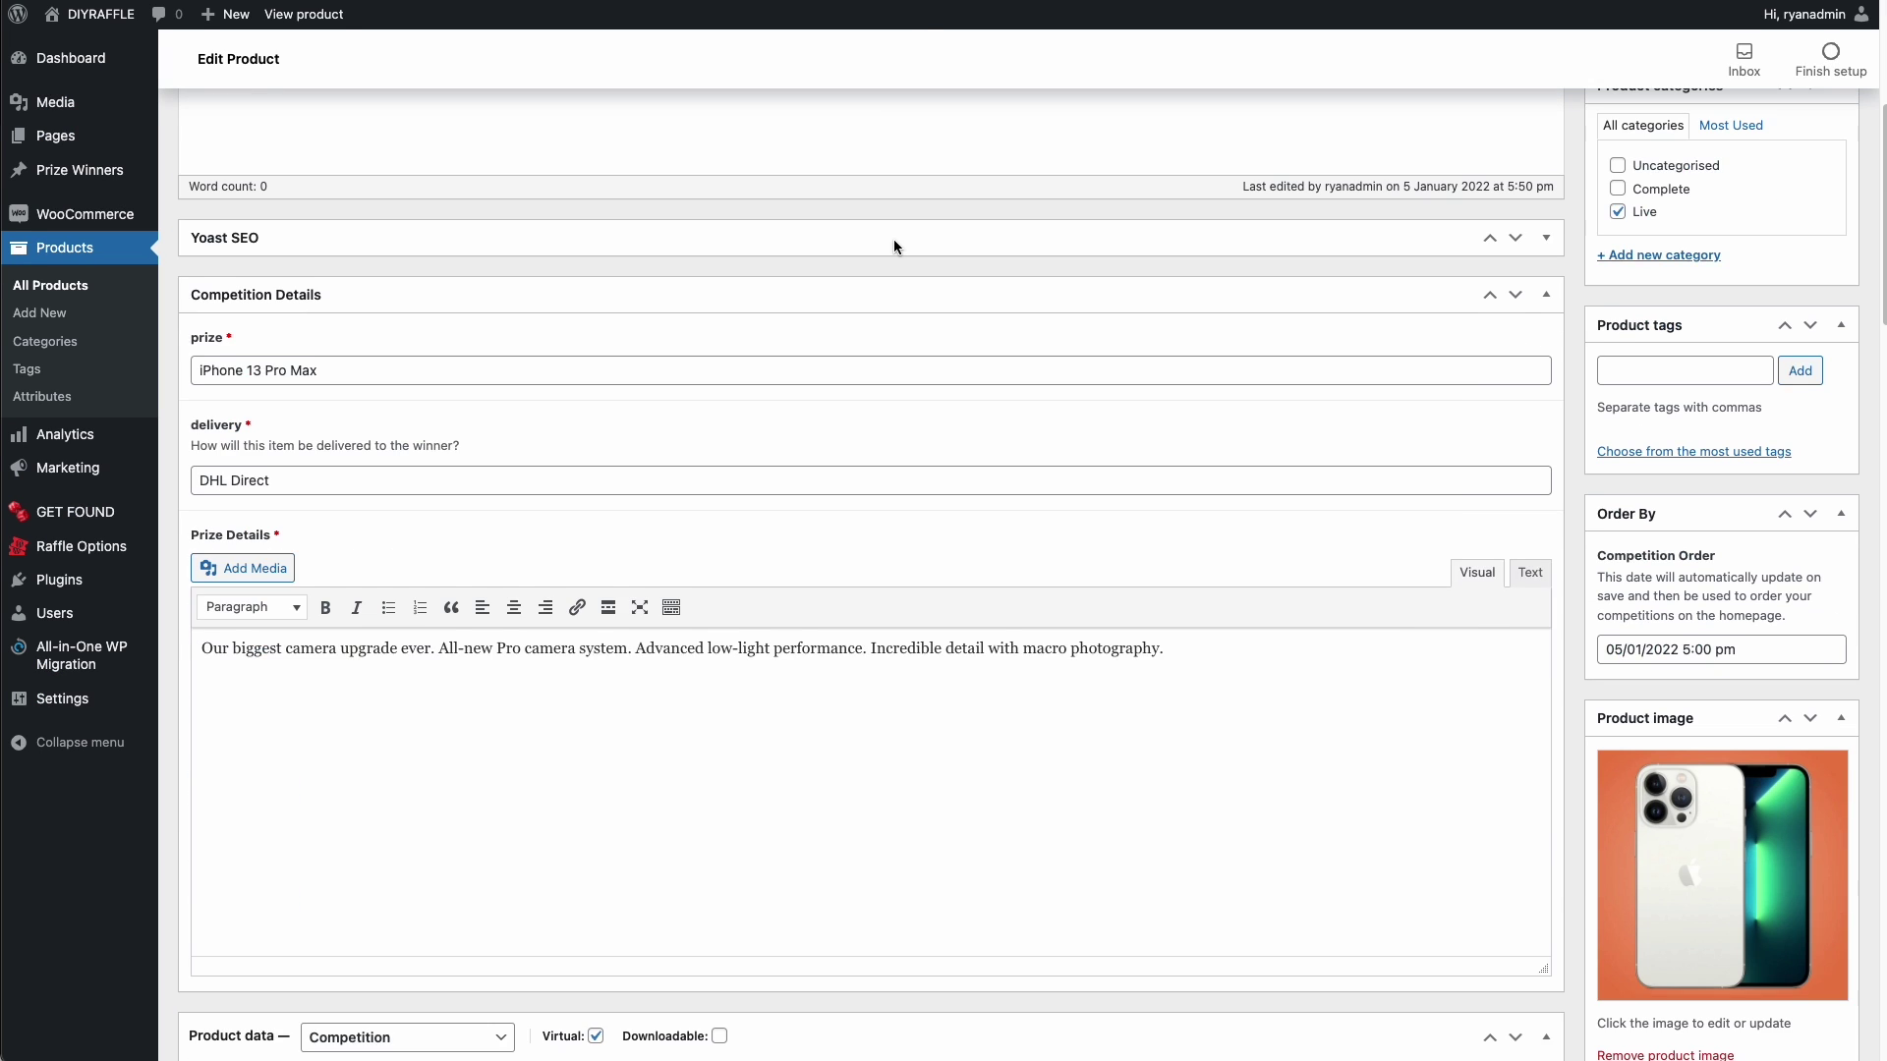
scroll(896, 242, down, 12)
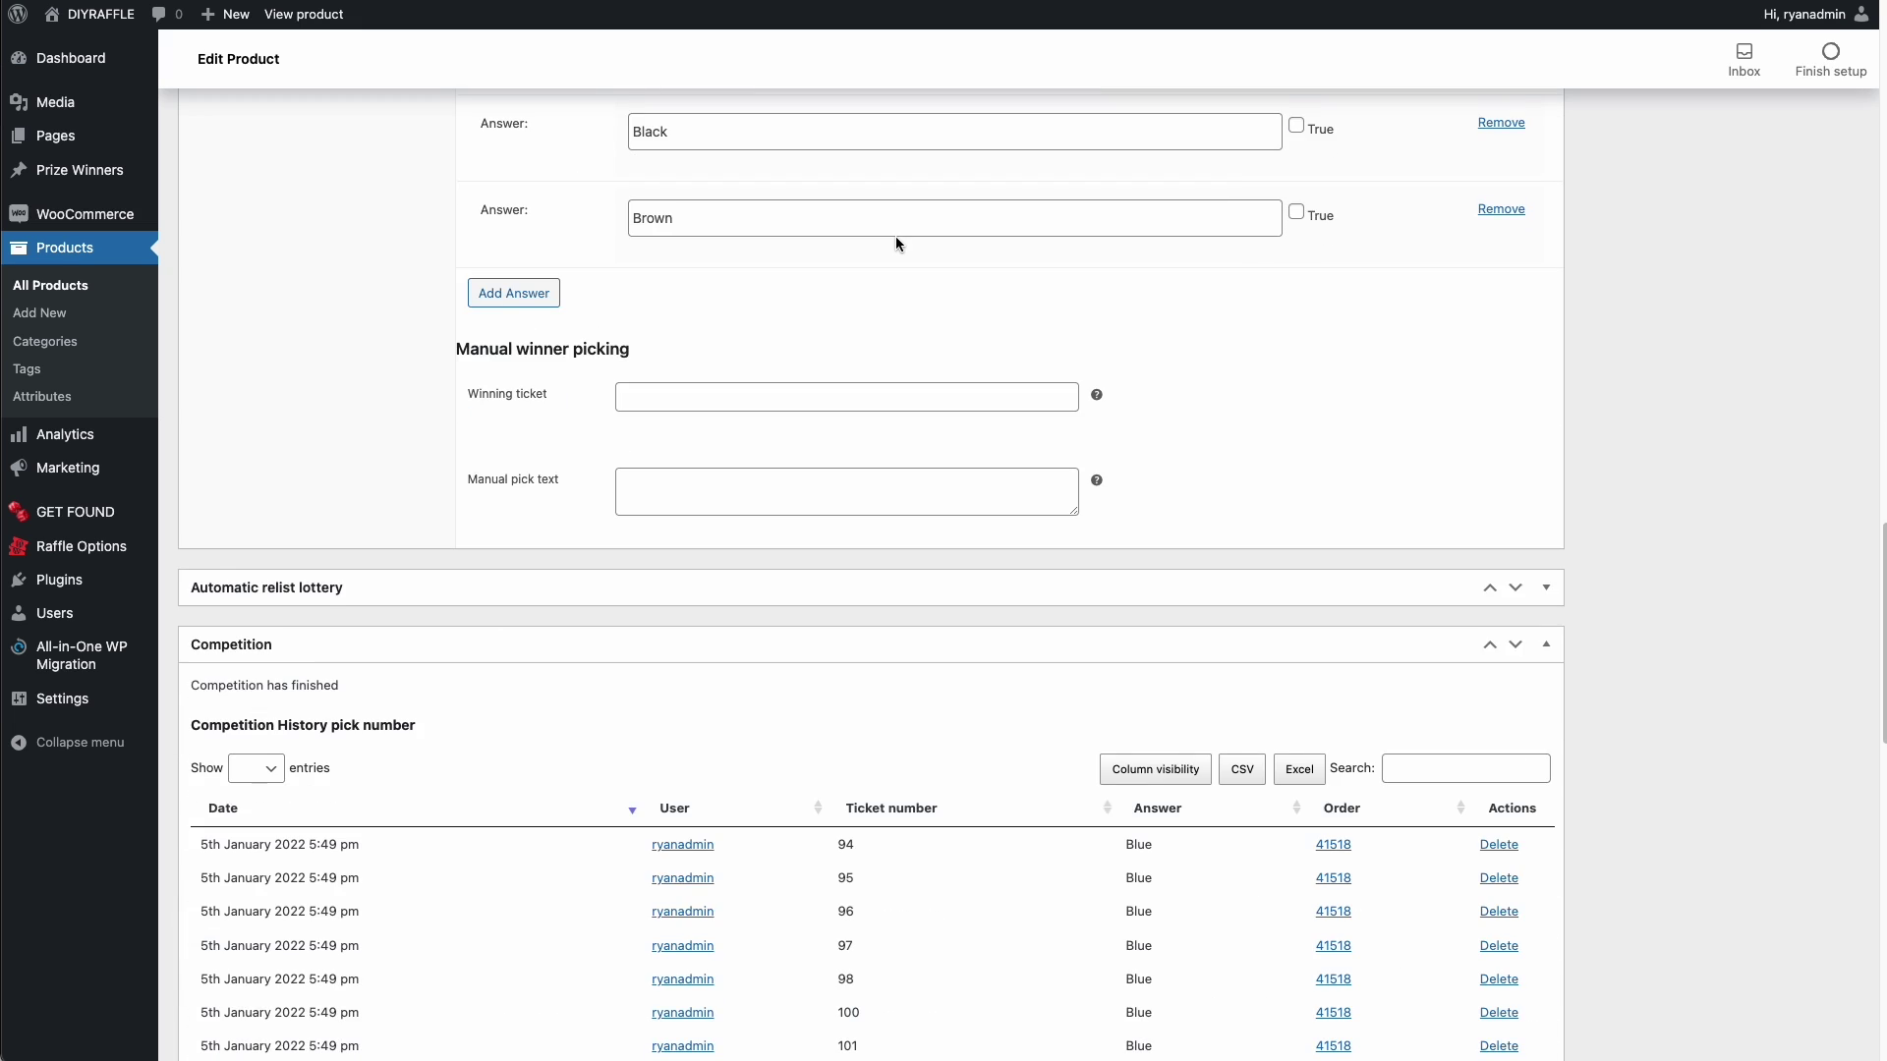
scroll(896, 242, up, 2)
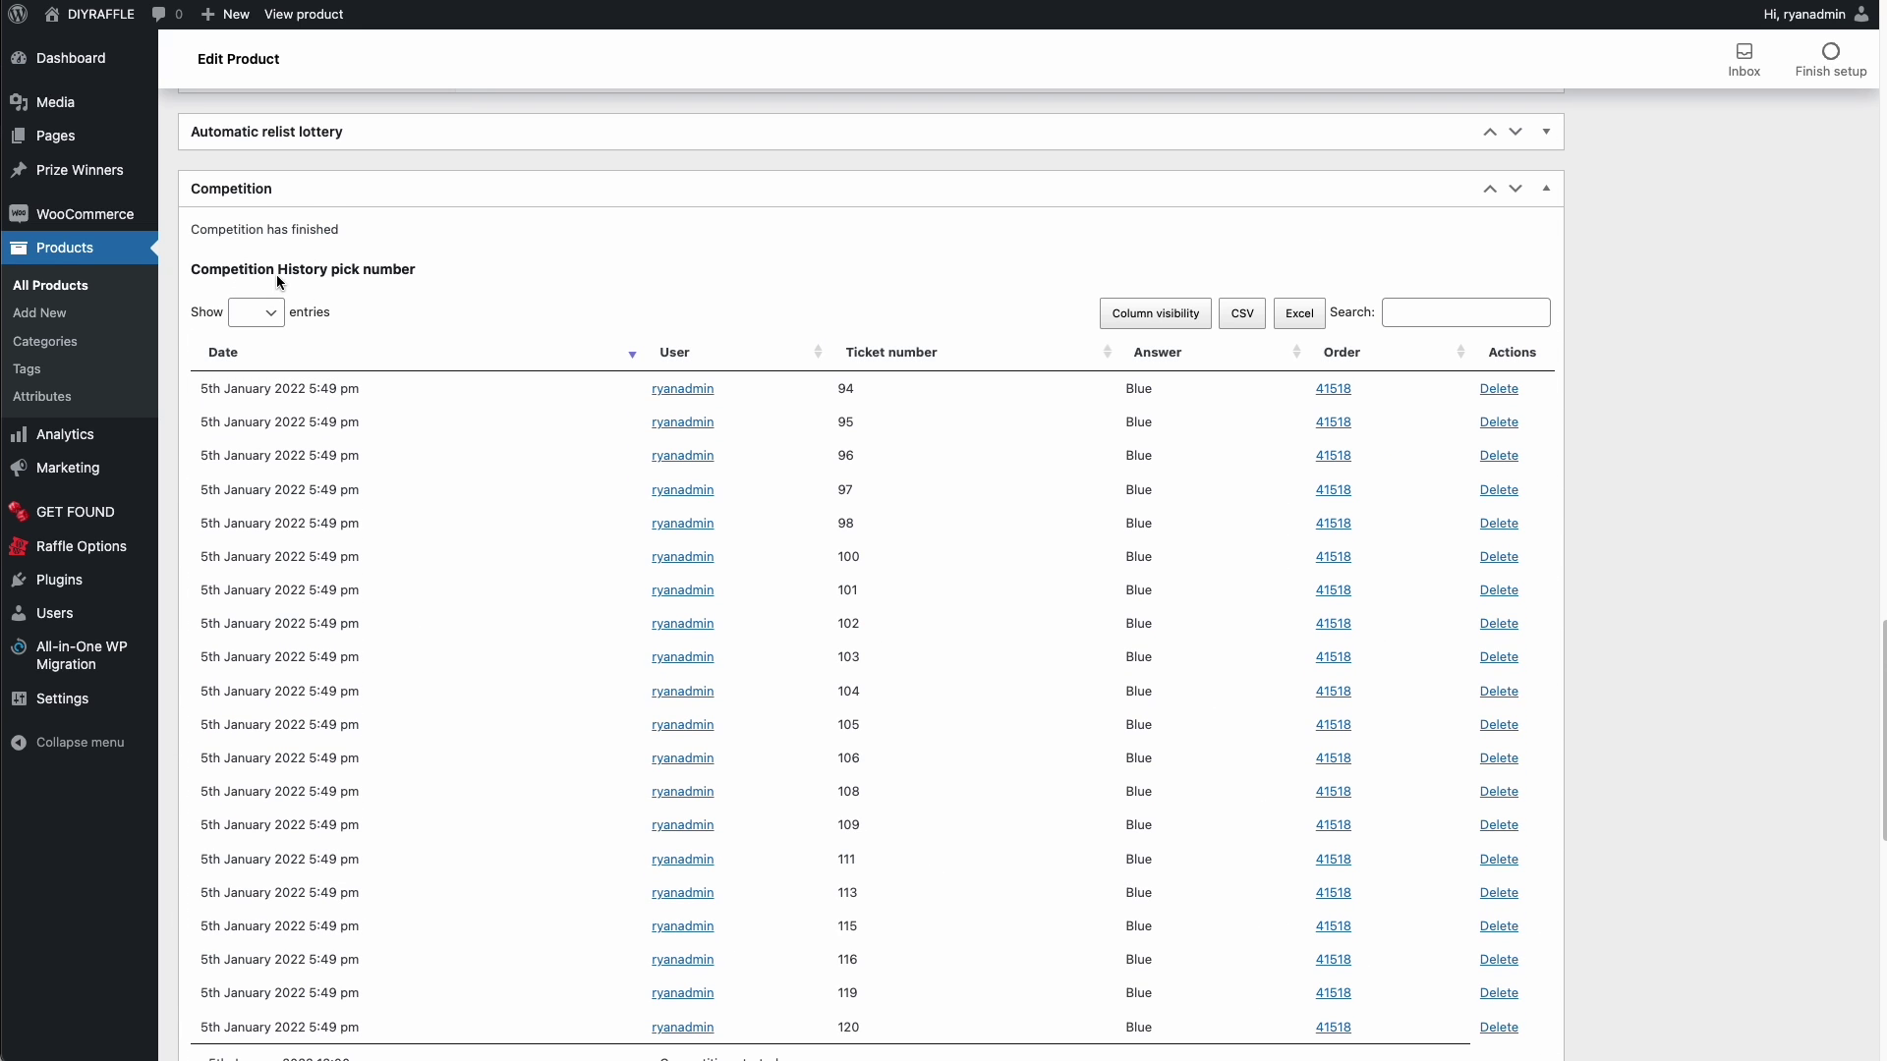
click(1418, 311)
text(64)
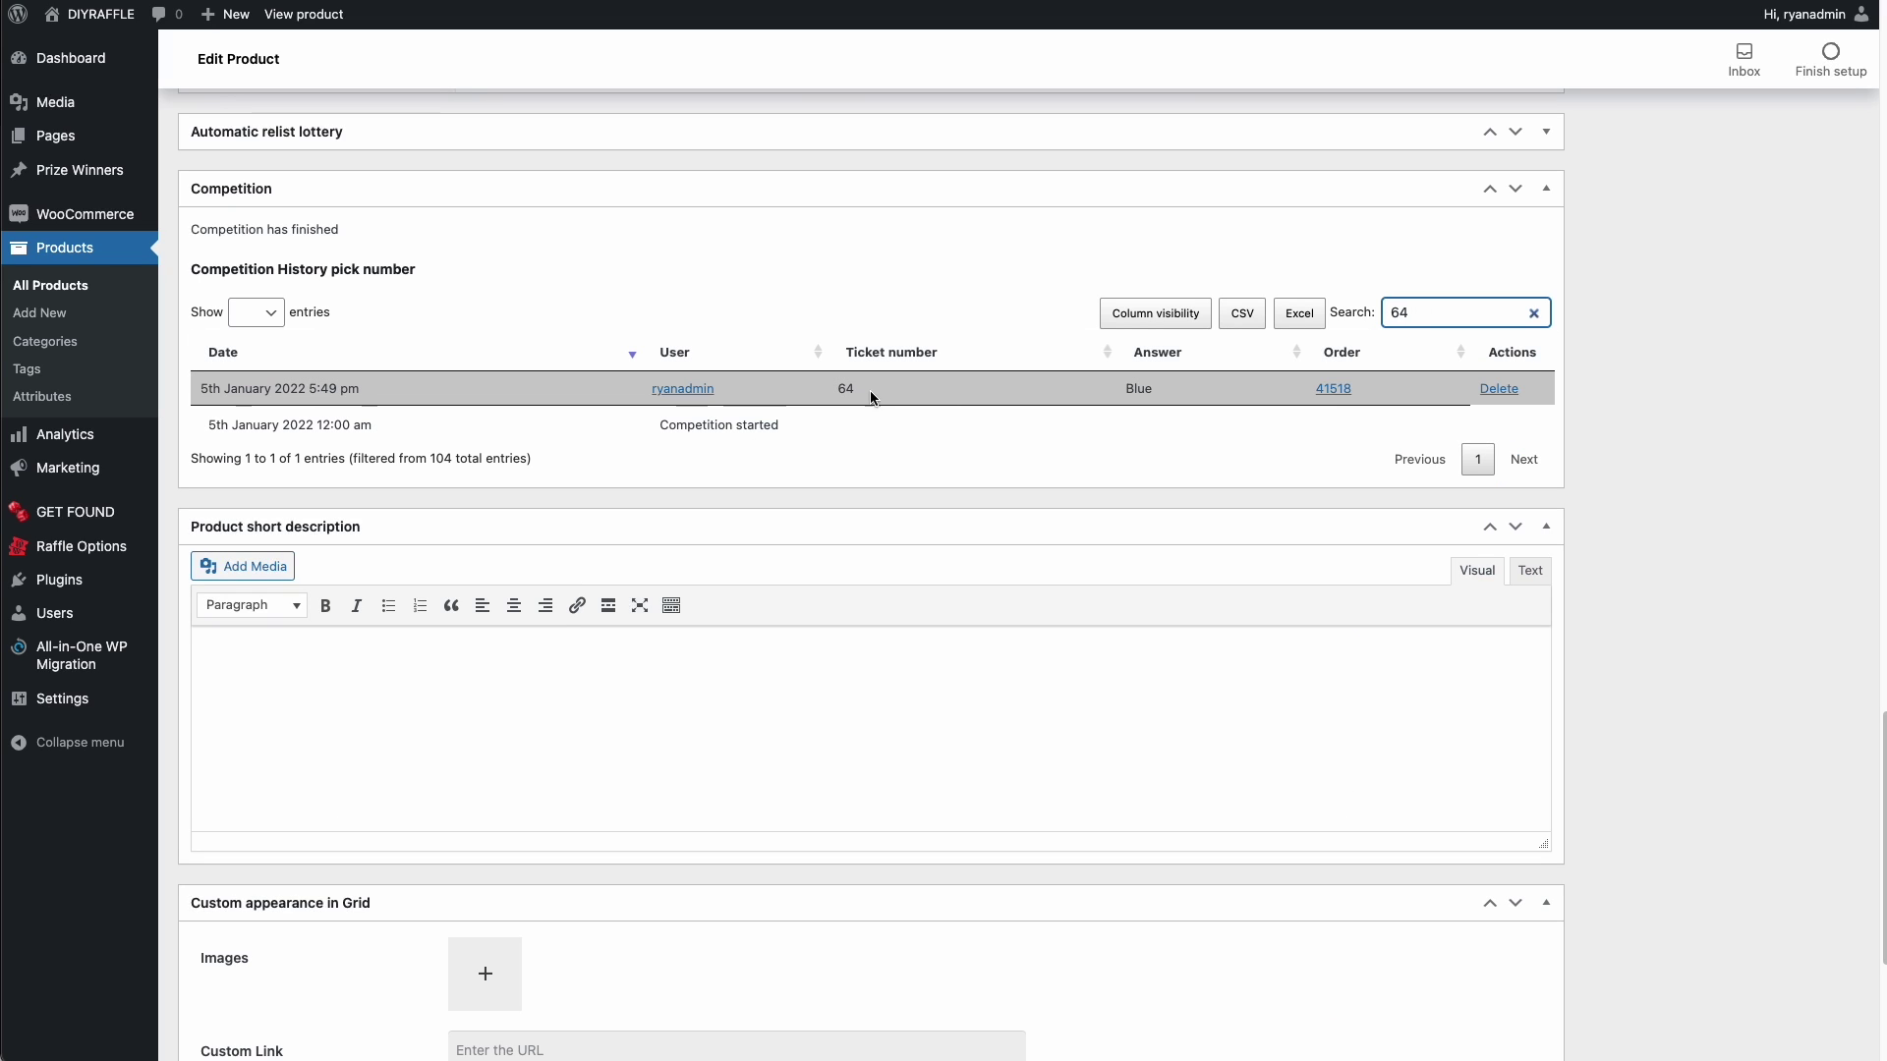
- Turn on the Email, First name, Last name, Address and Phone columns
click(1157, 317)
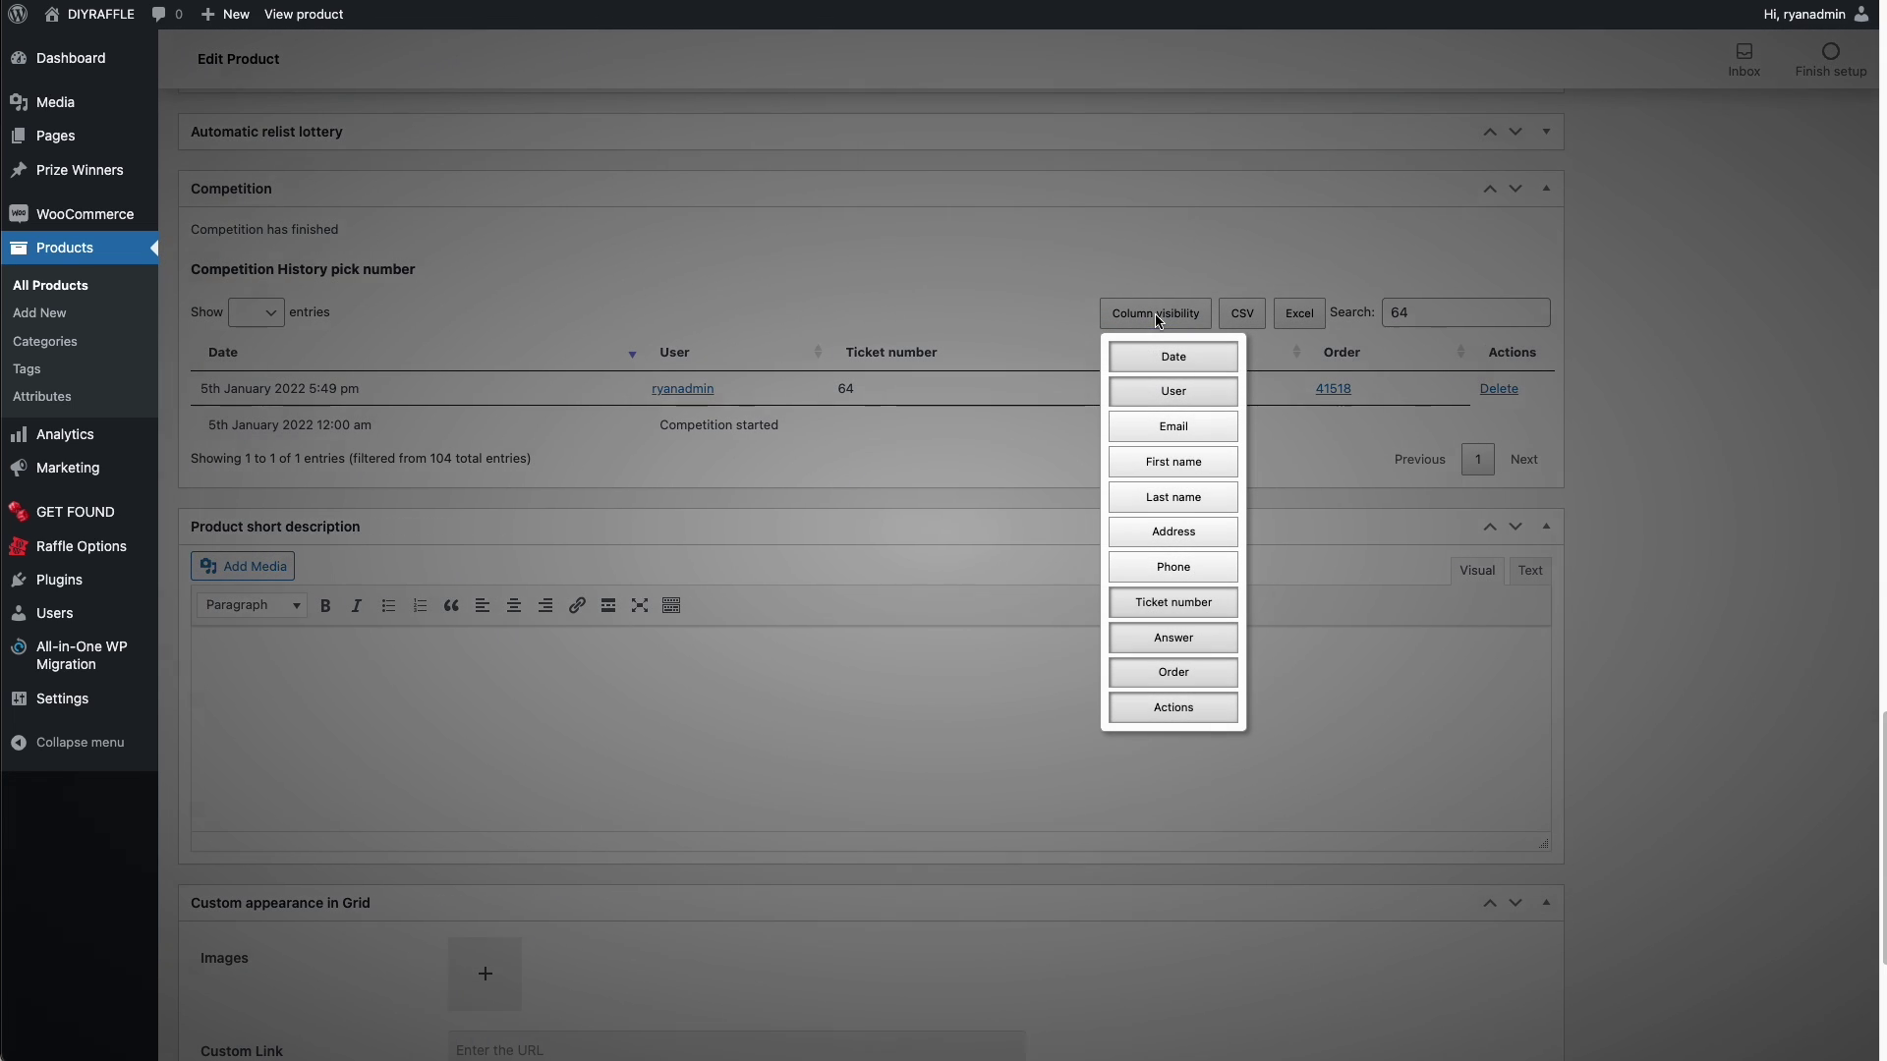
click(1175, 428)
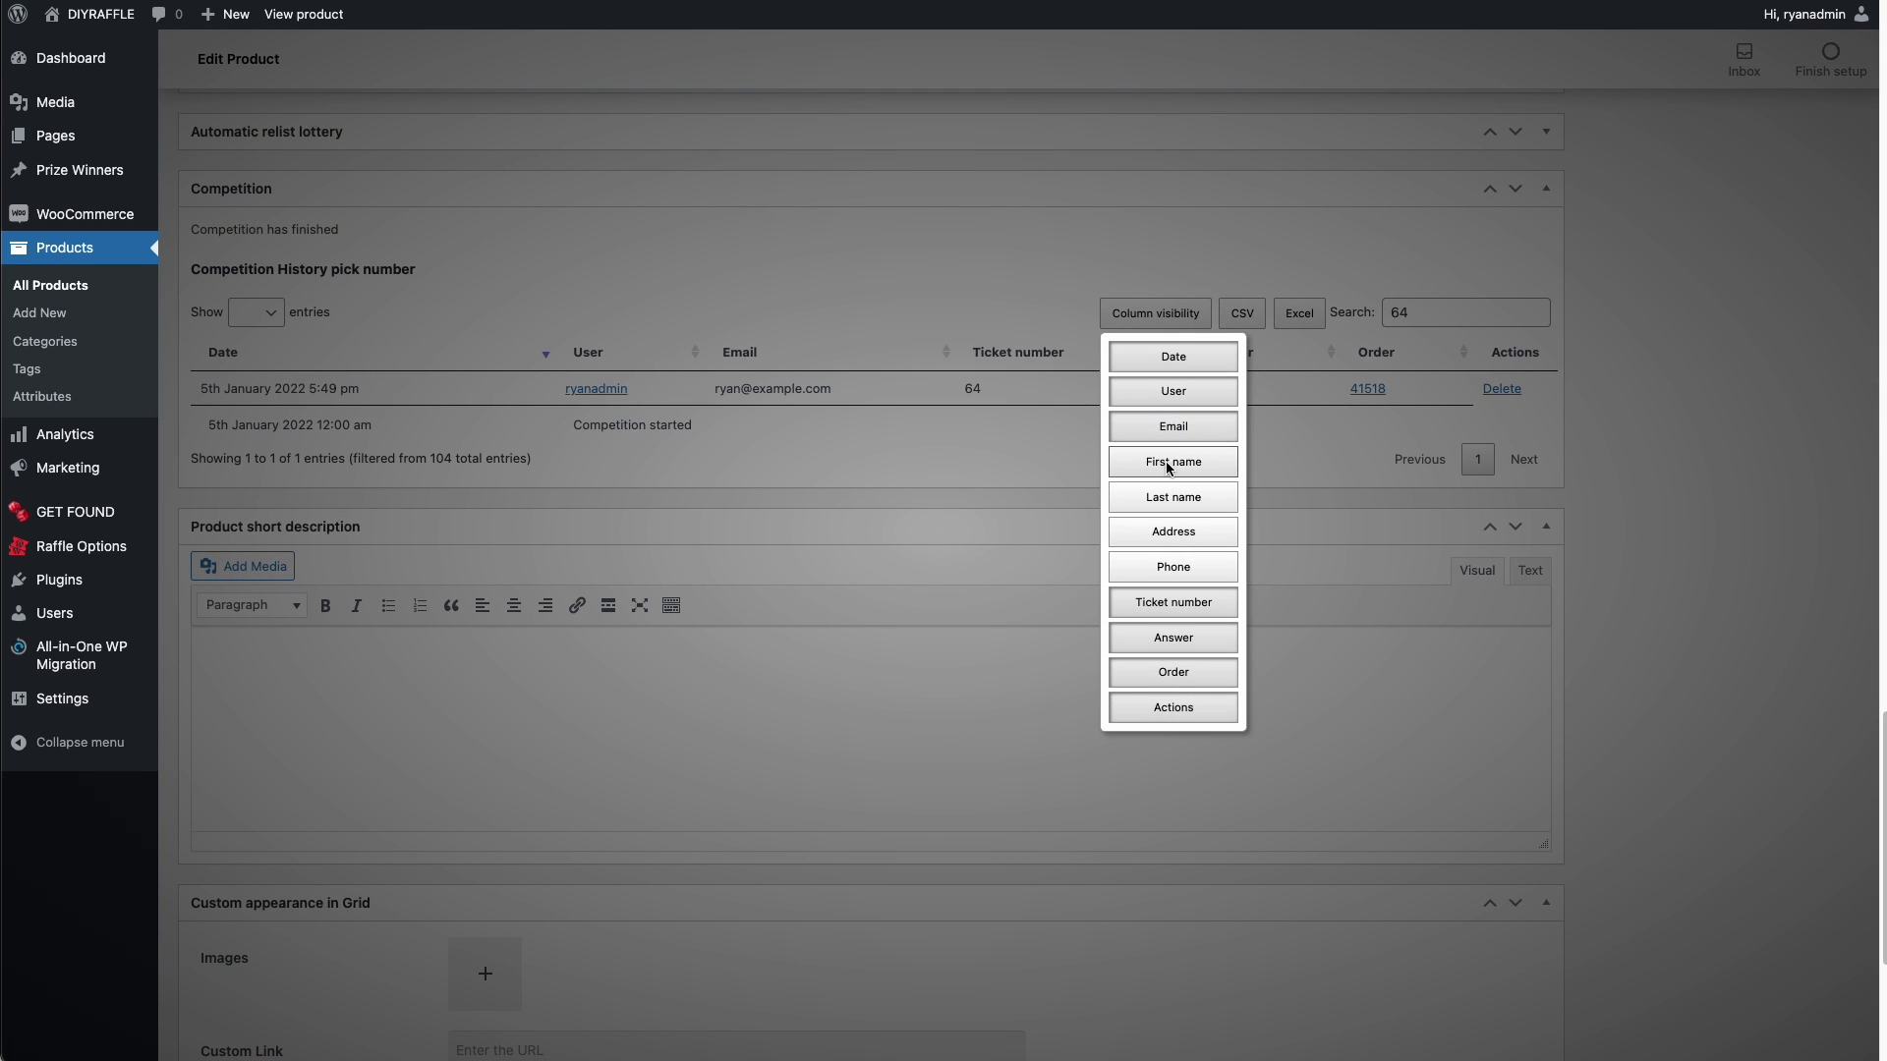
click(1169, 462)
click(1172, 499)
click(1175, 533)
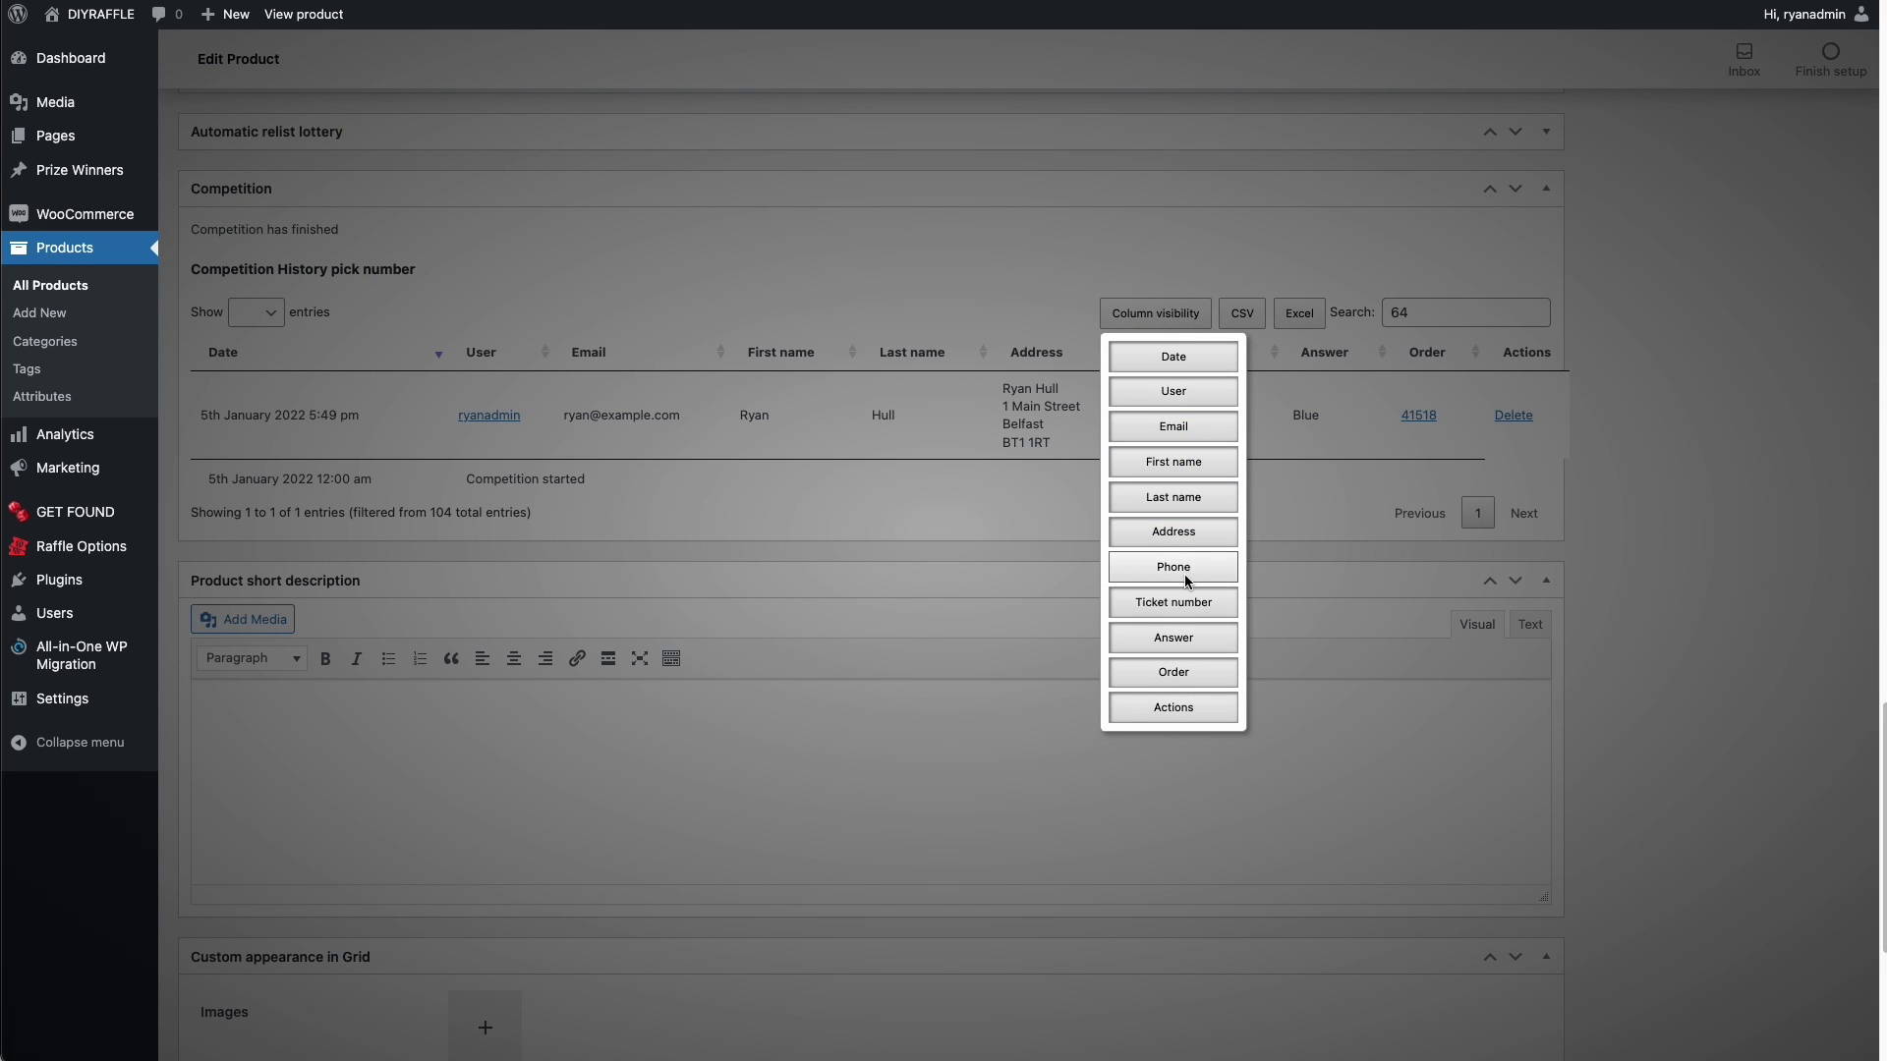
click(1183, 570)
click(929, 511)
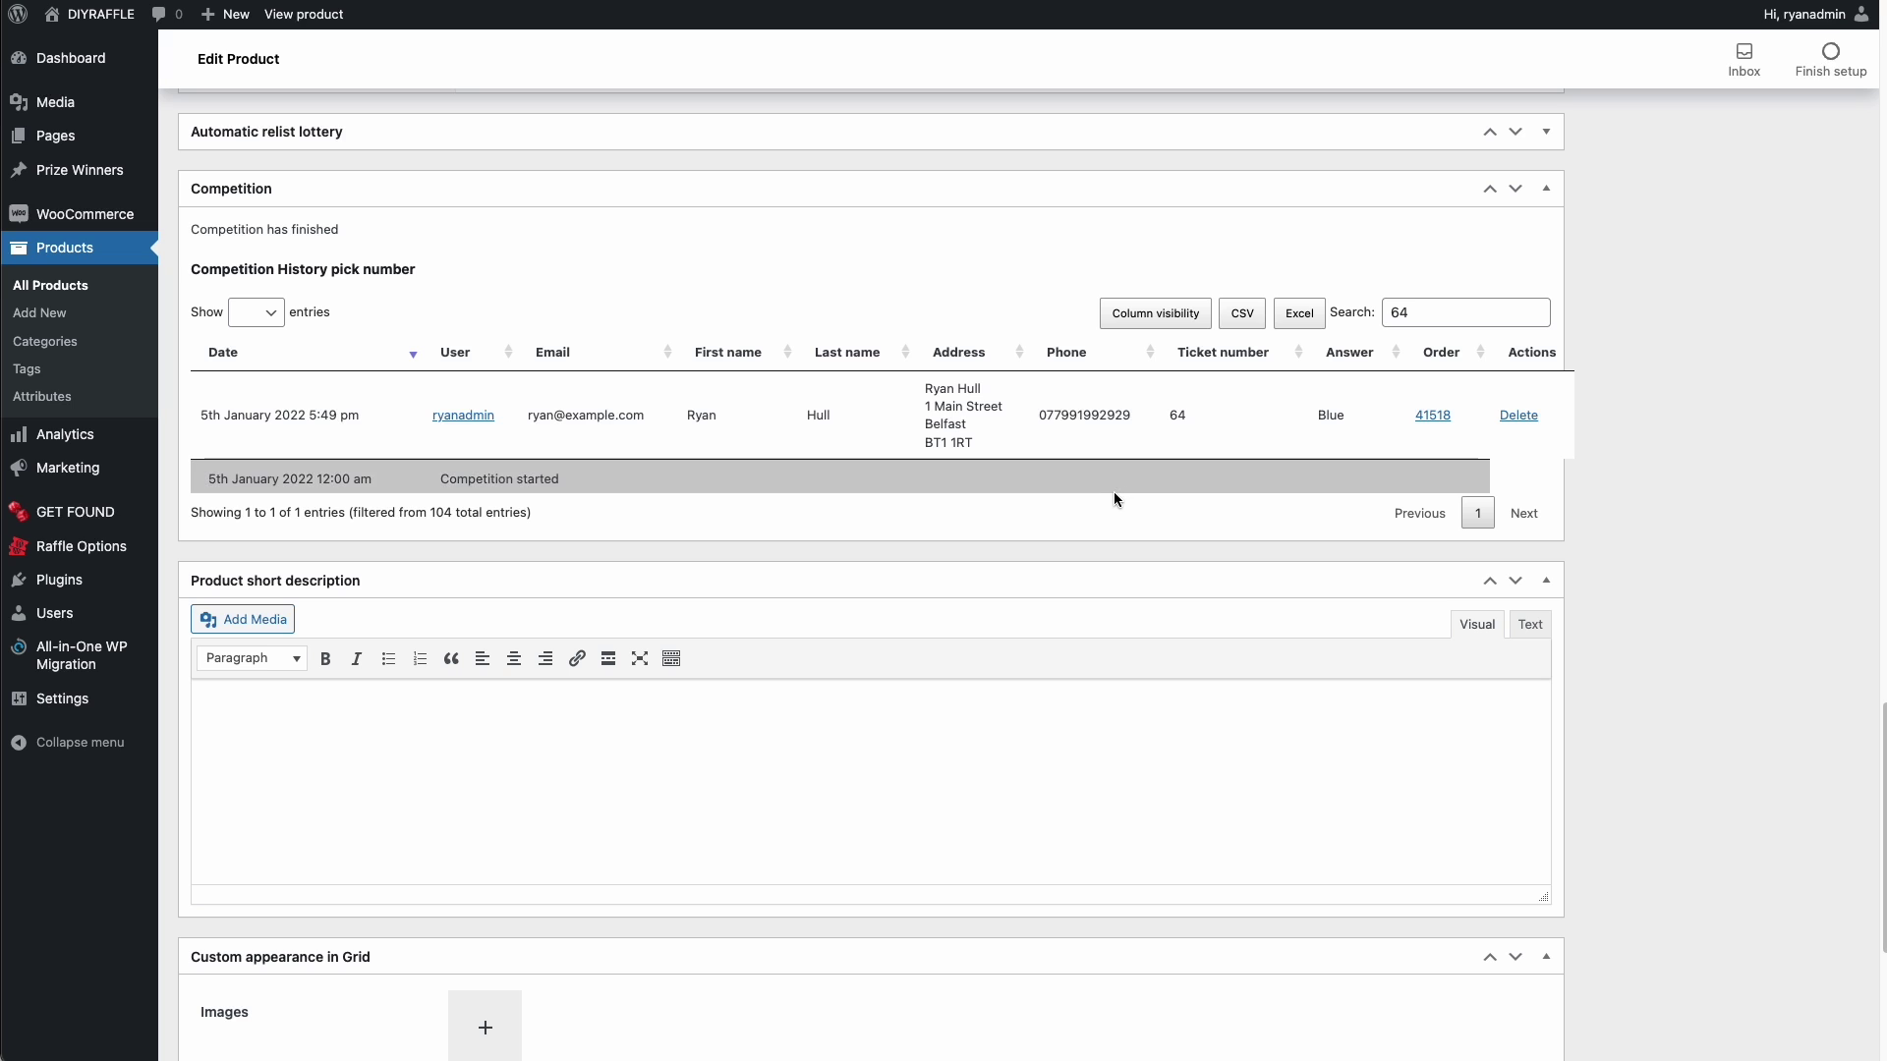
scroll(169, 438, up, 20)
scroll(169, 439, down, 20)
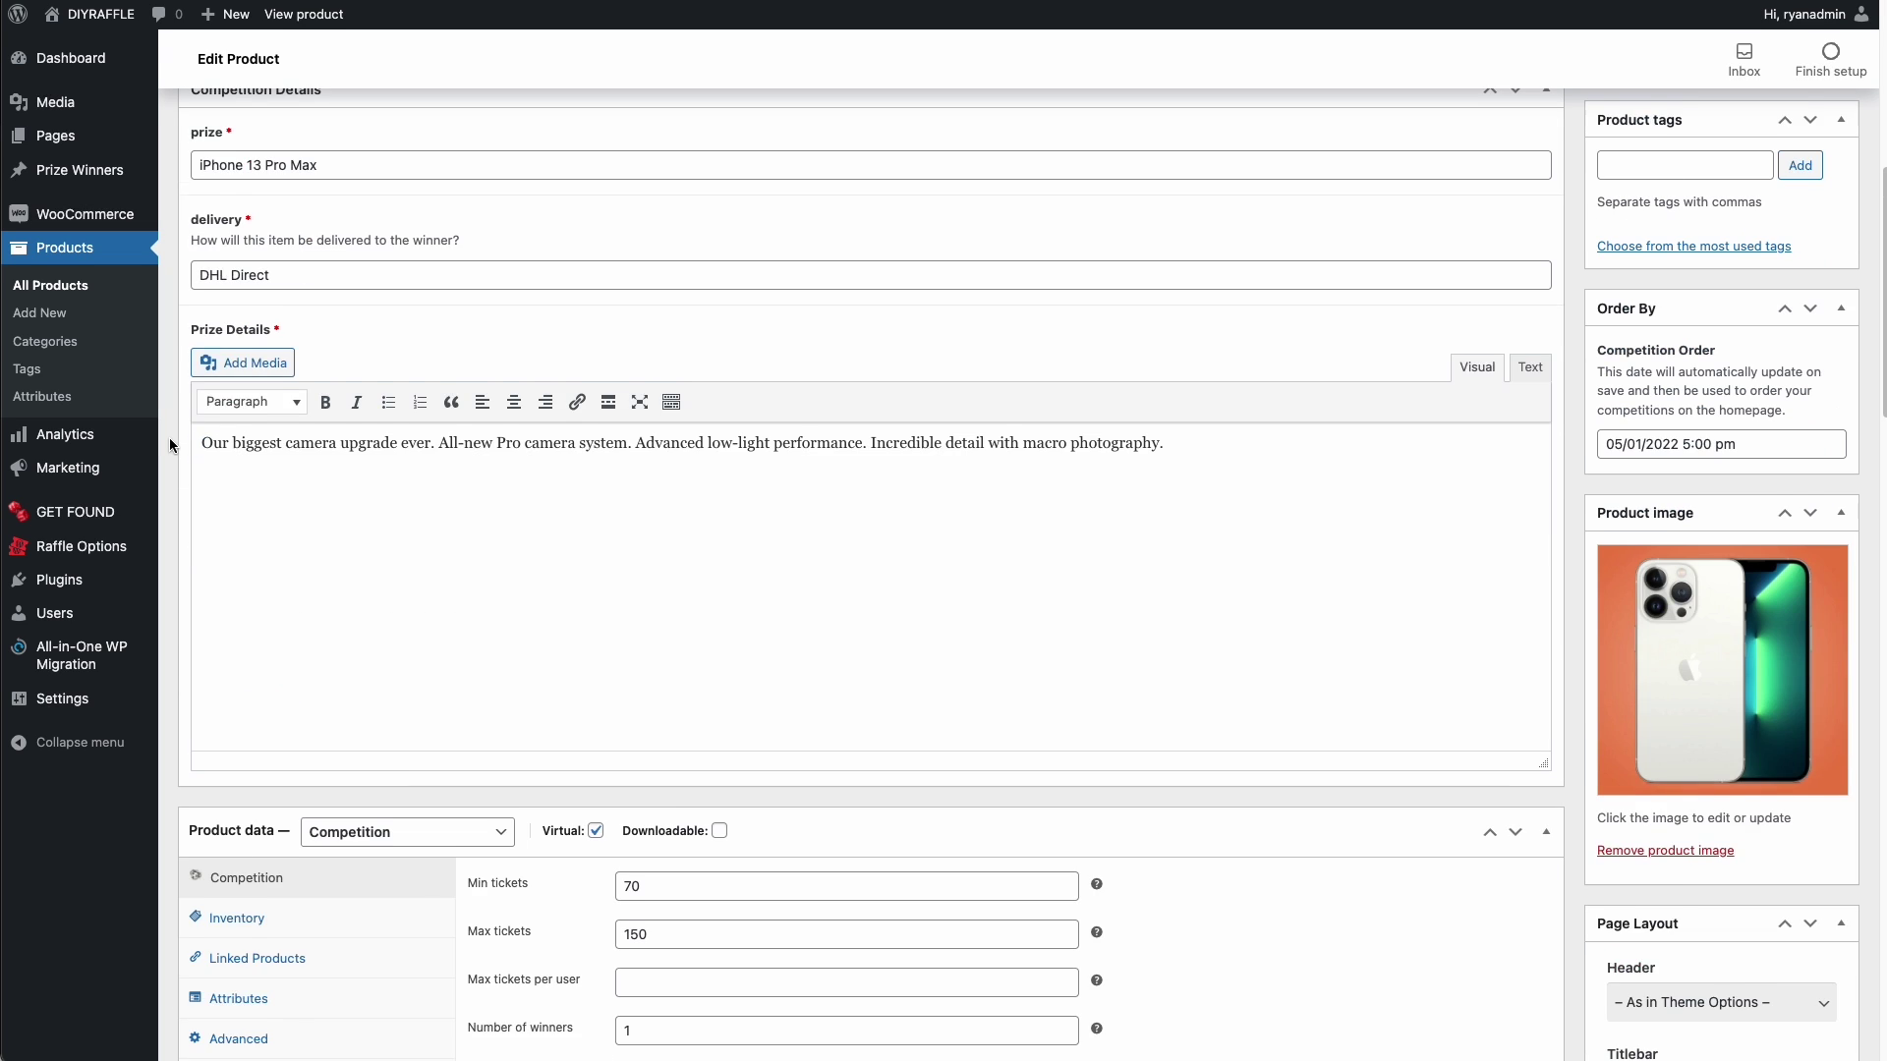
- Enter winning ticket 64 with manual pick text 'Completed', update the product, and view it live
scroll(169, 439, down, 6)
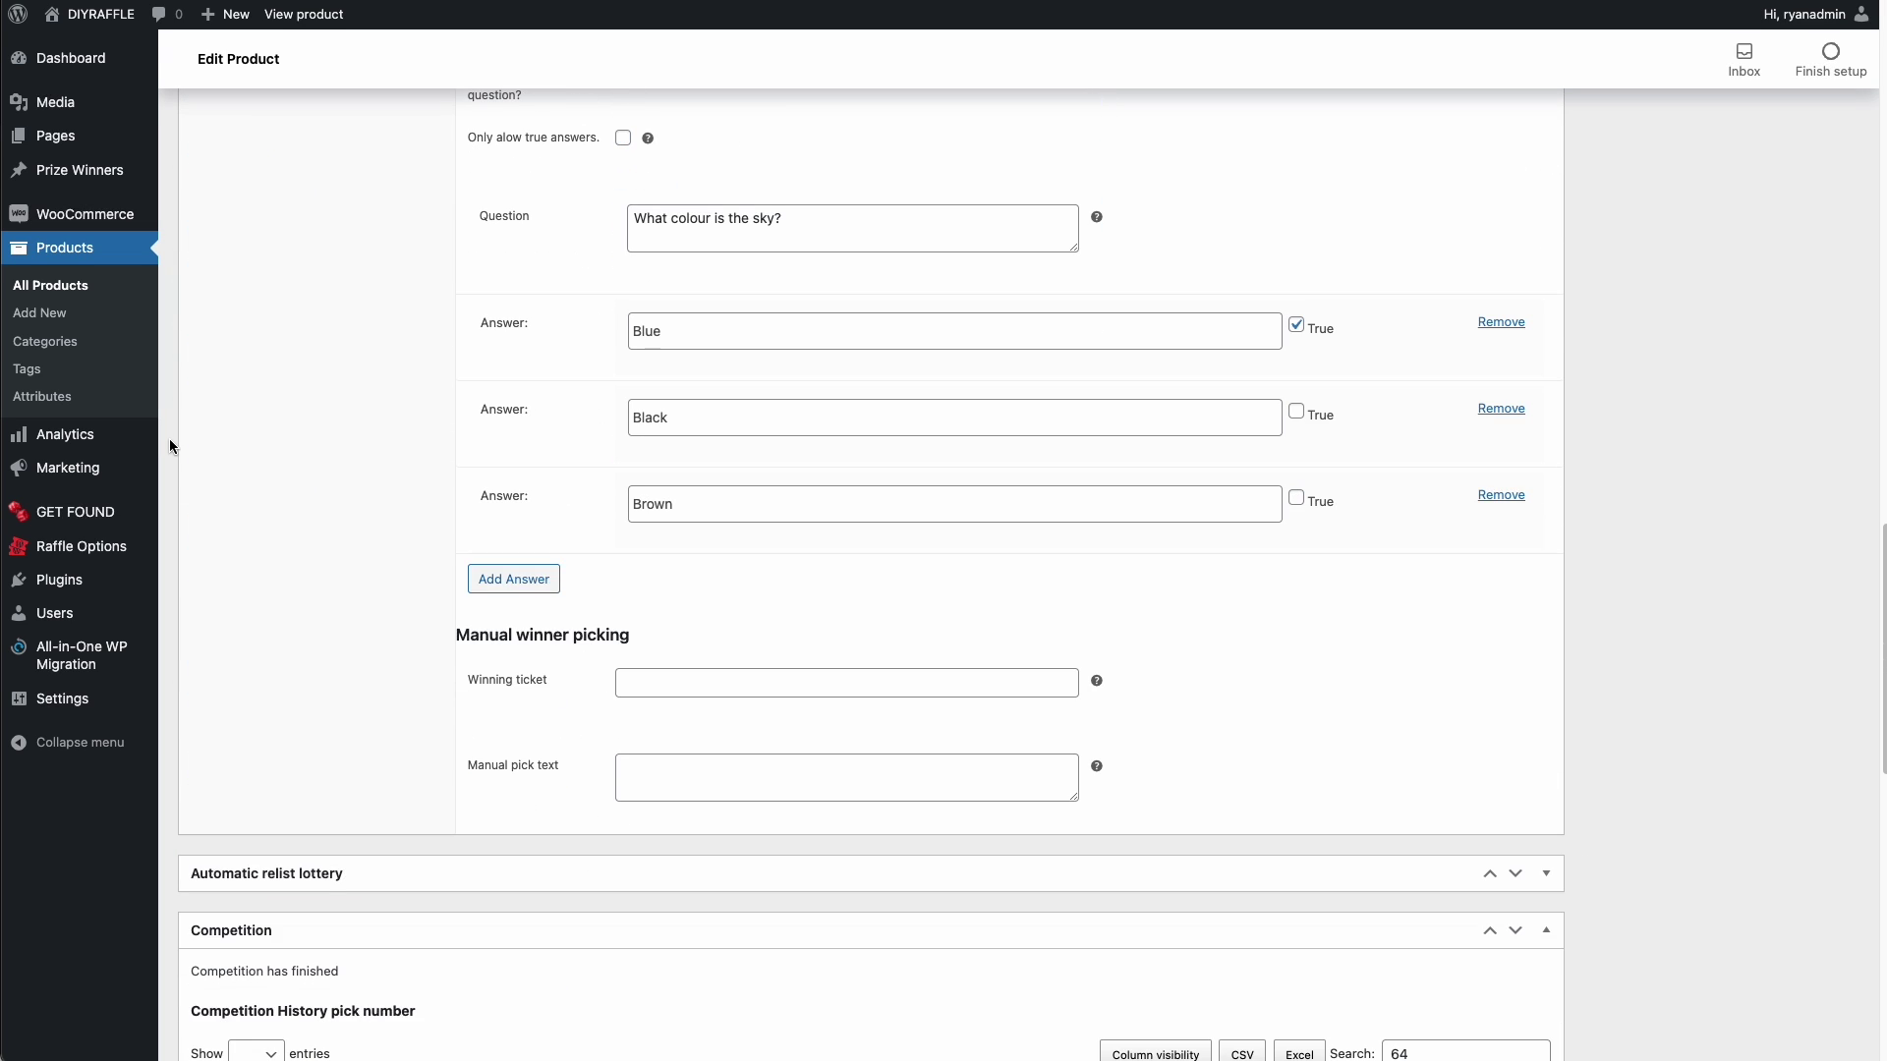
click(653, 688)
text(64)
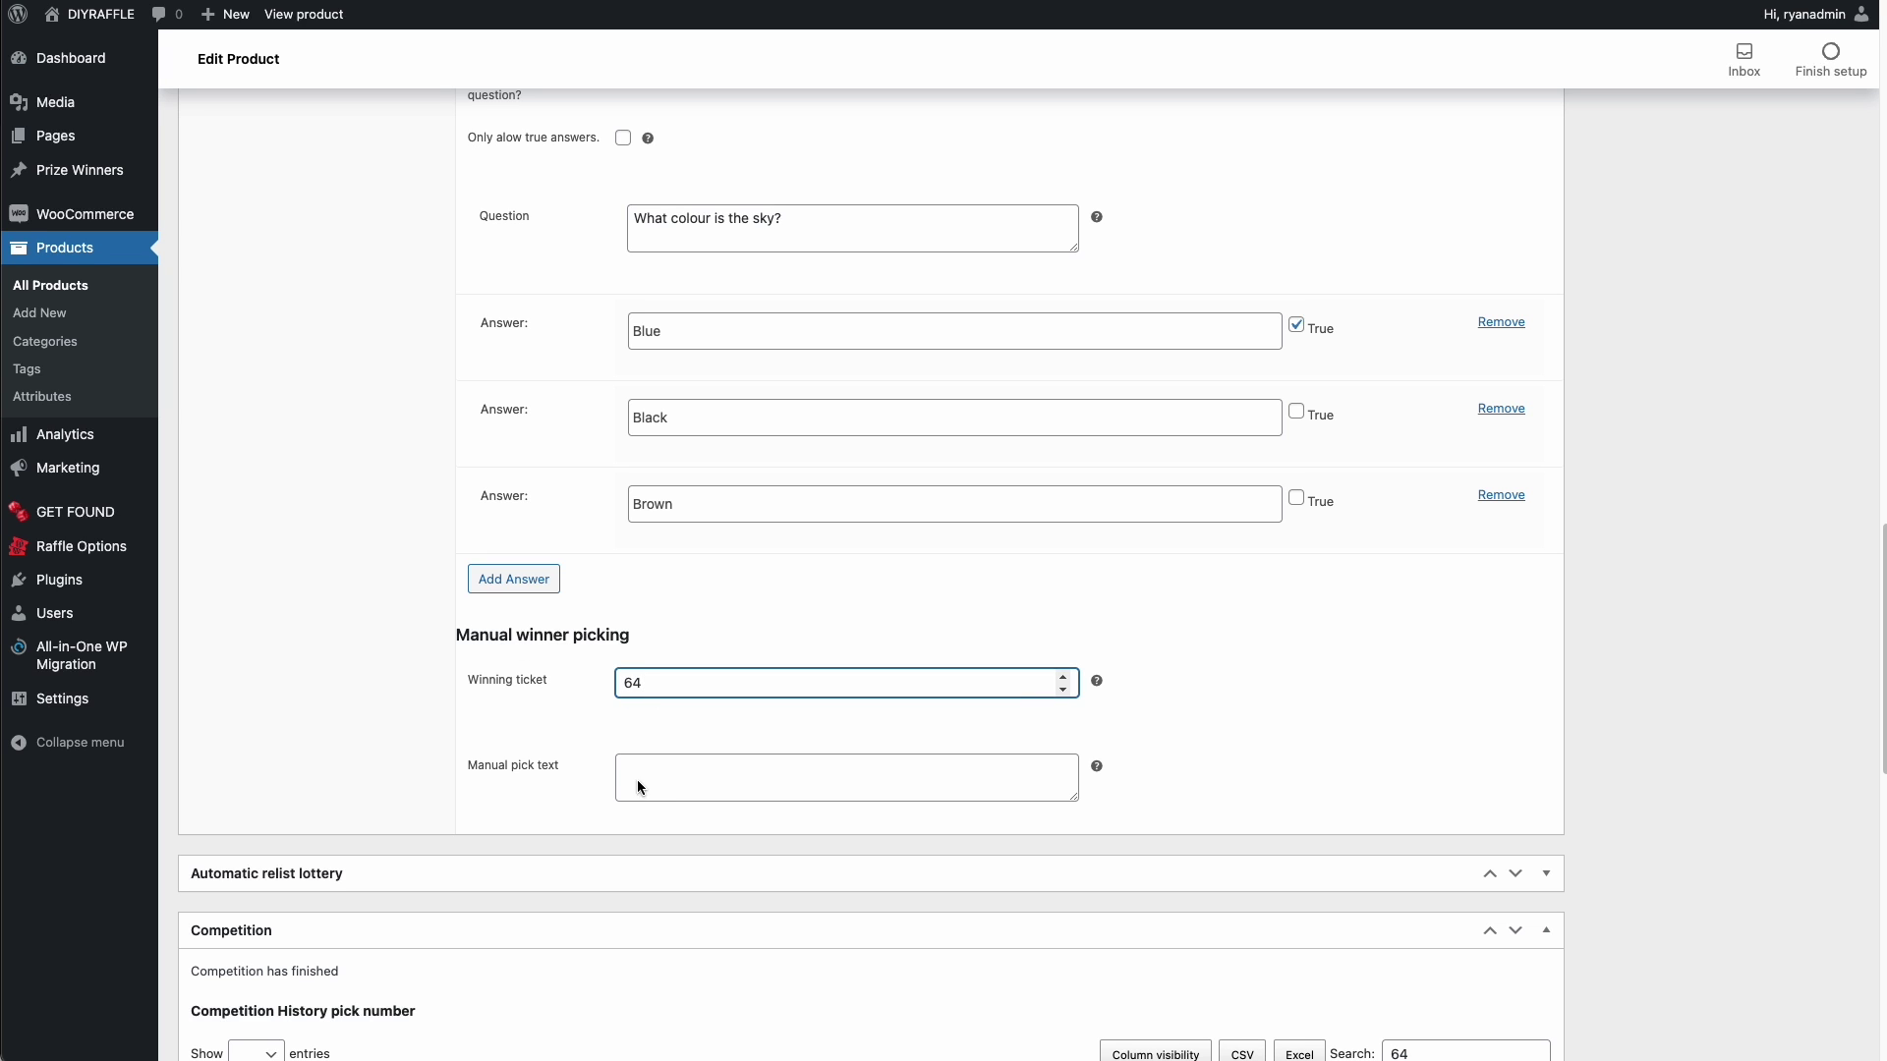
click(646, 784)
text(Completed)
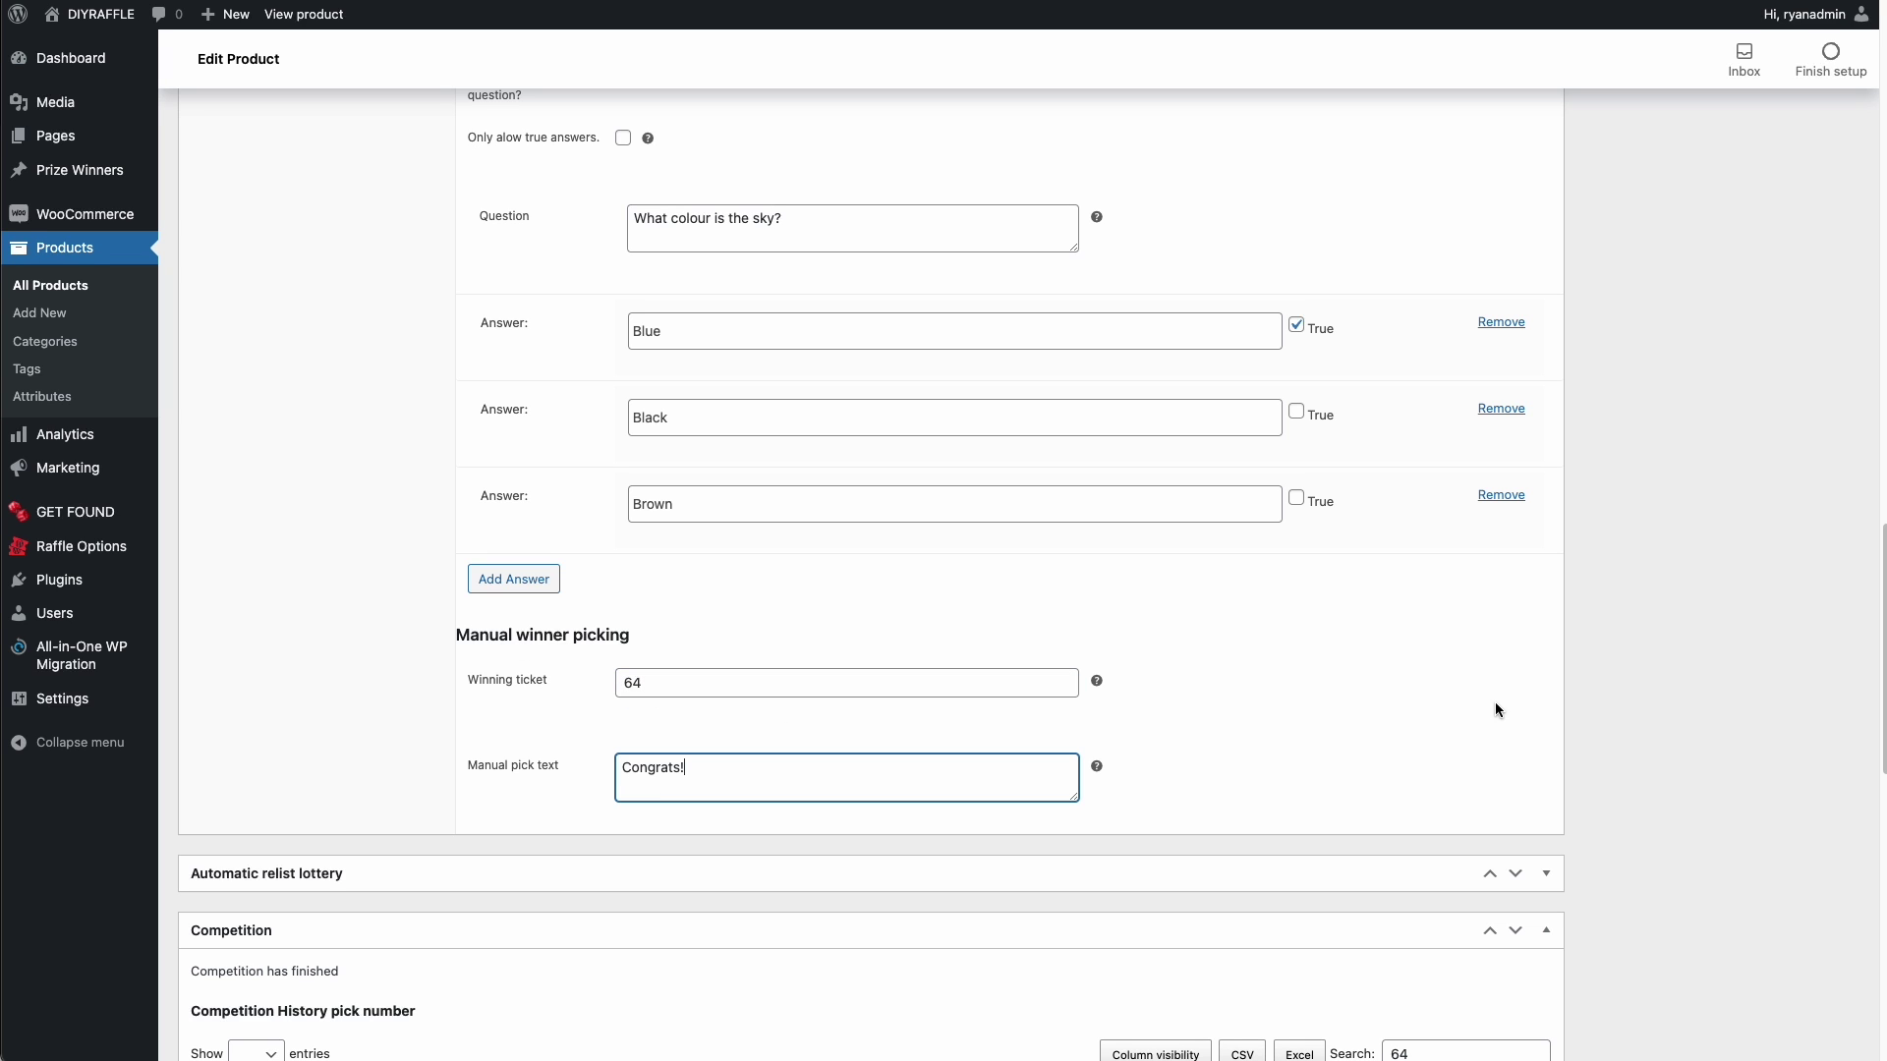
scroll(1650, 717, up, 10)
scroll(1661, 698, up, 10)
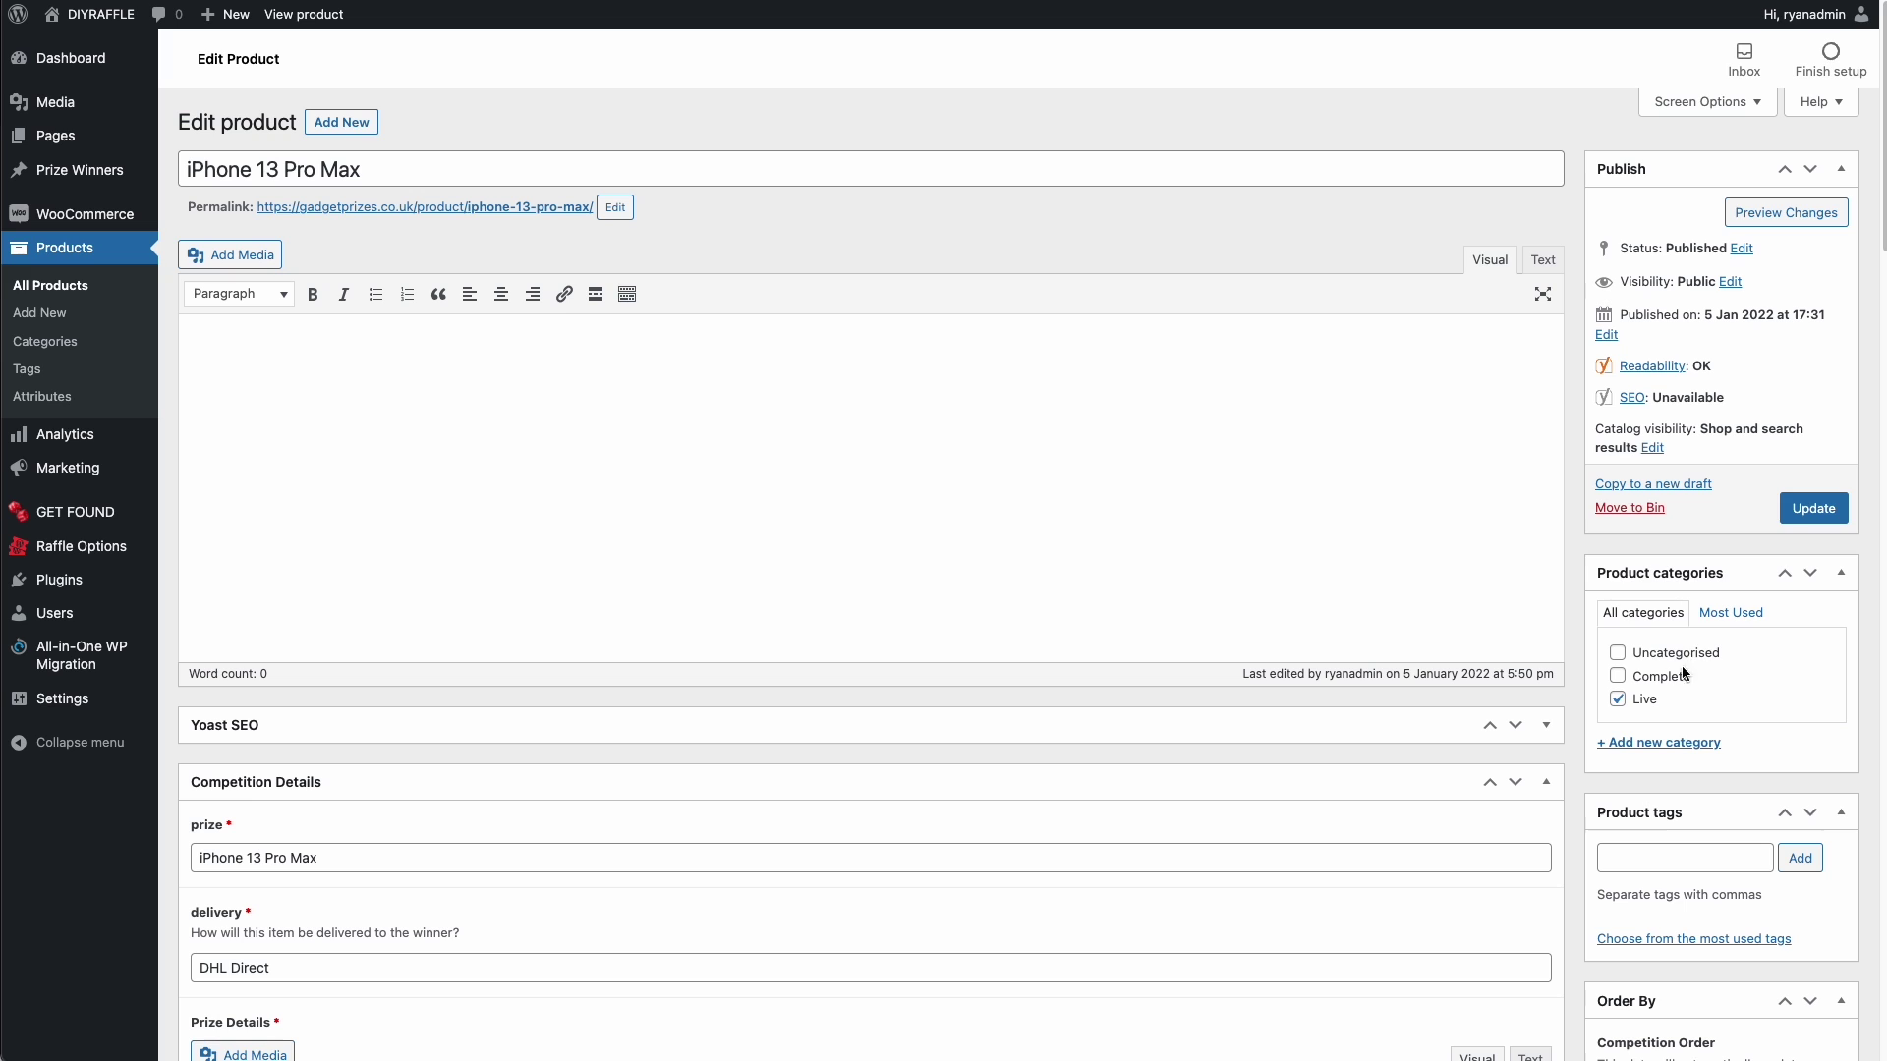
click(1795, 509)
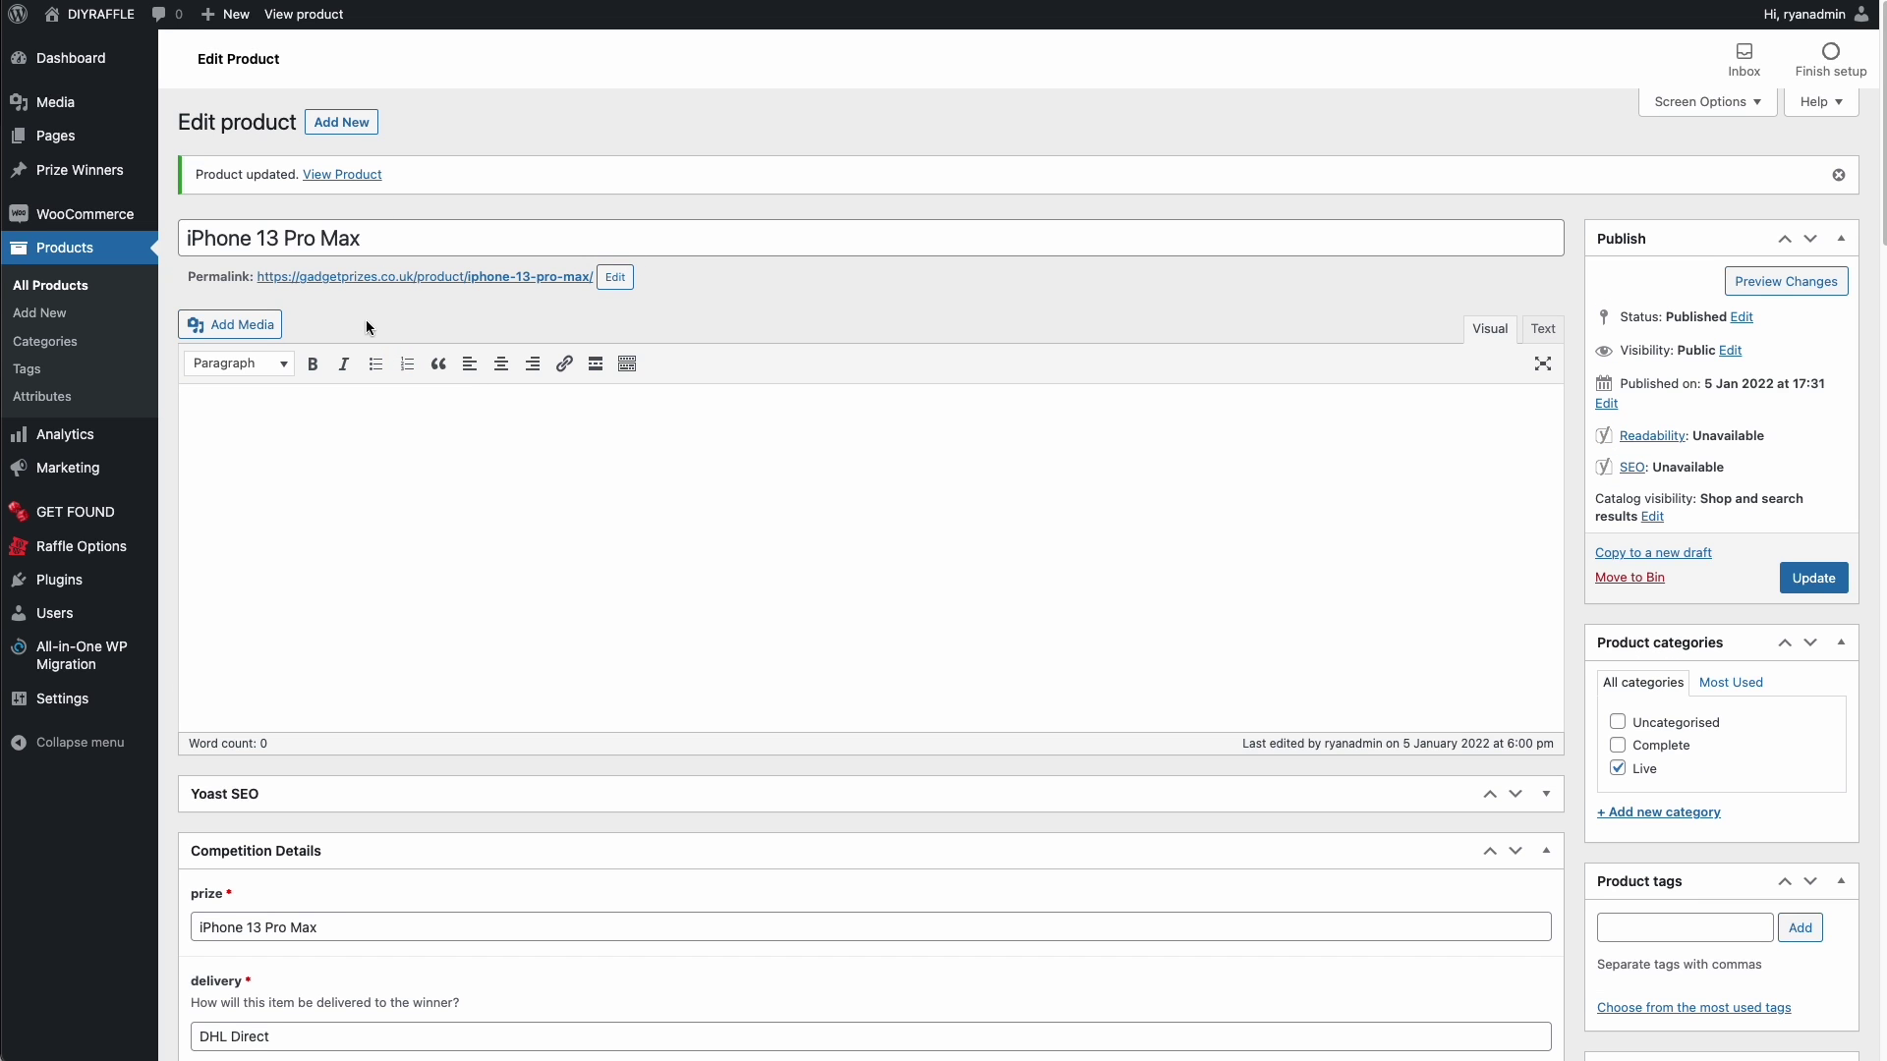
click(355, 175)
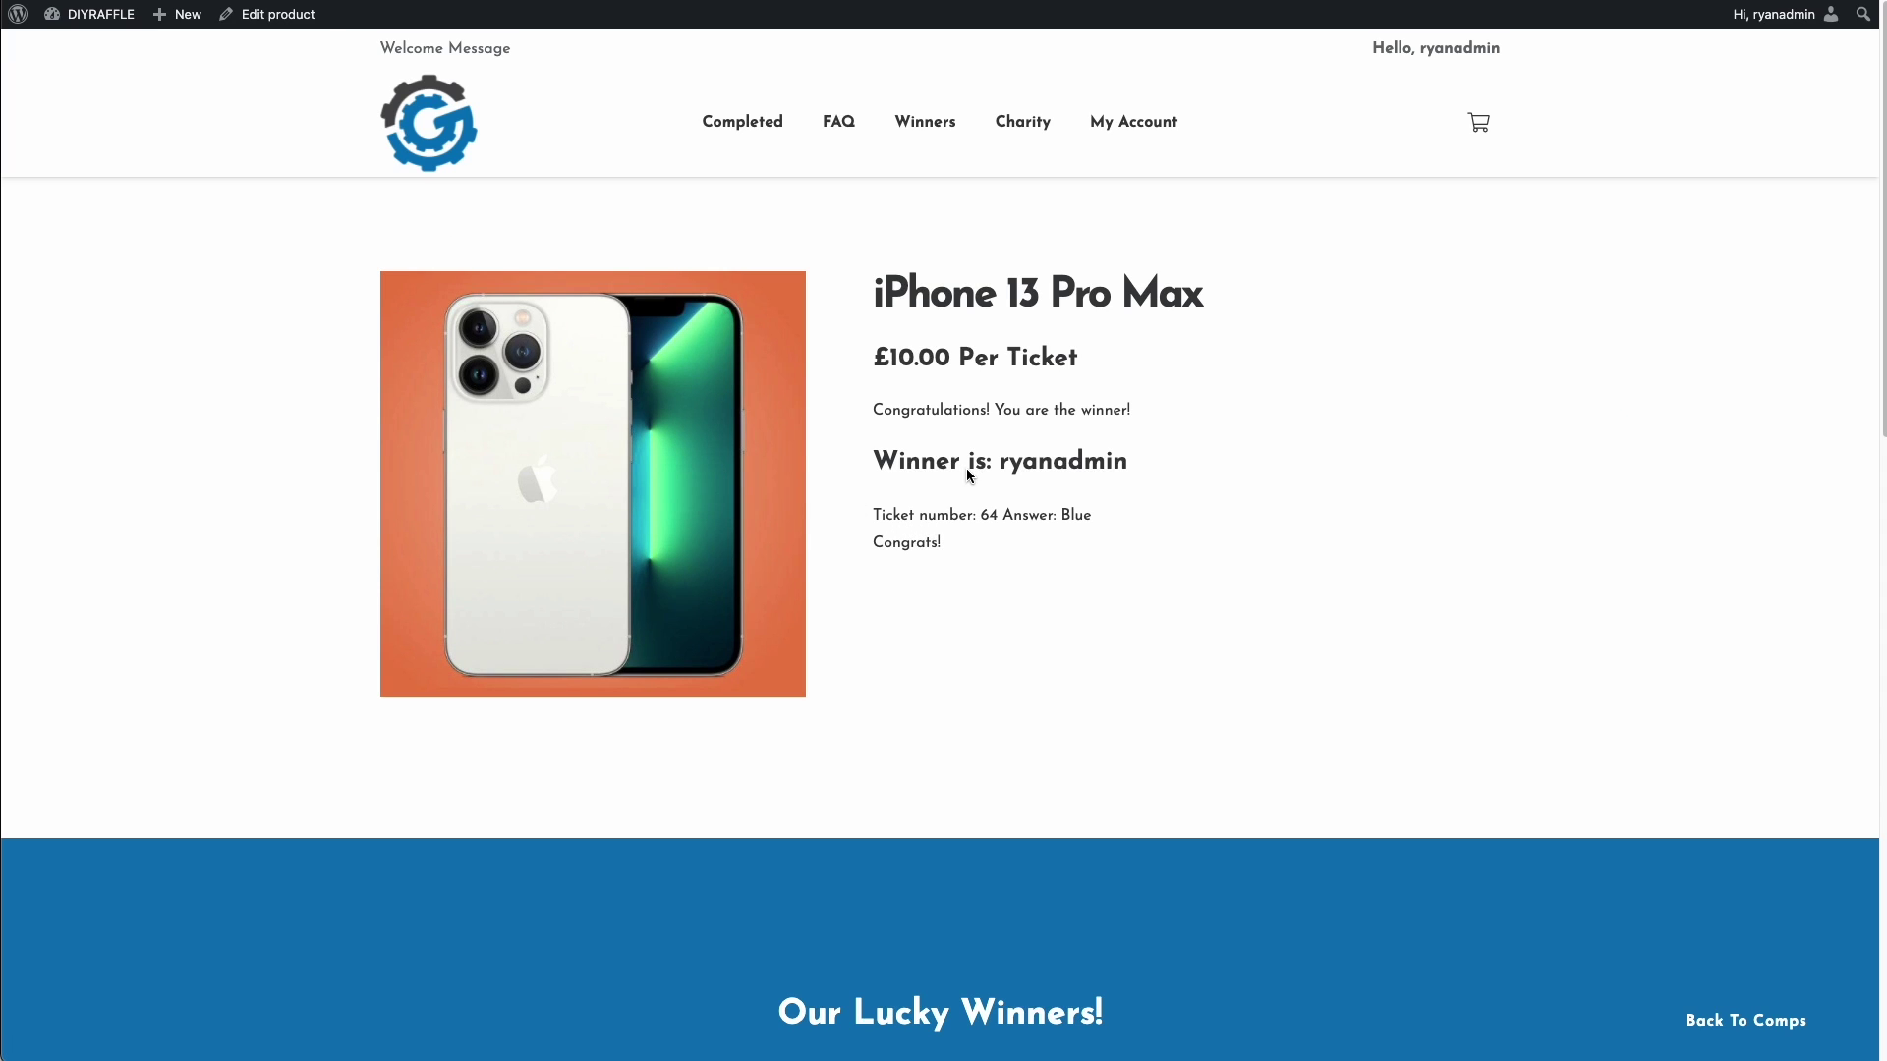
- Point out the winner, ticket 64, answer Blue and Congrats! live, then return to the editor
double_click(1042, 463)
click(970, 542)
drag(892, 531, 1024, 522)
click(1070, 513)
double_click(1078, 522)
click(931, 549)
double_click(930, 549)
click(946, 550)
click(941, 549)
click(927, 2)
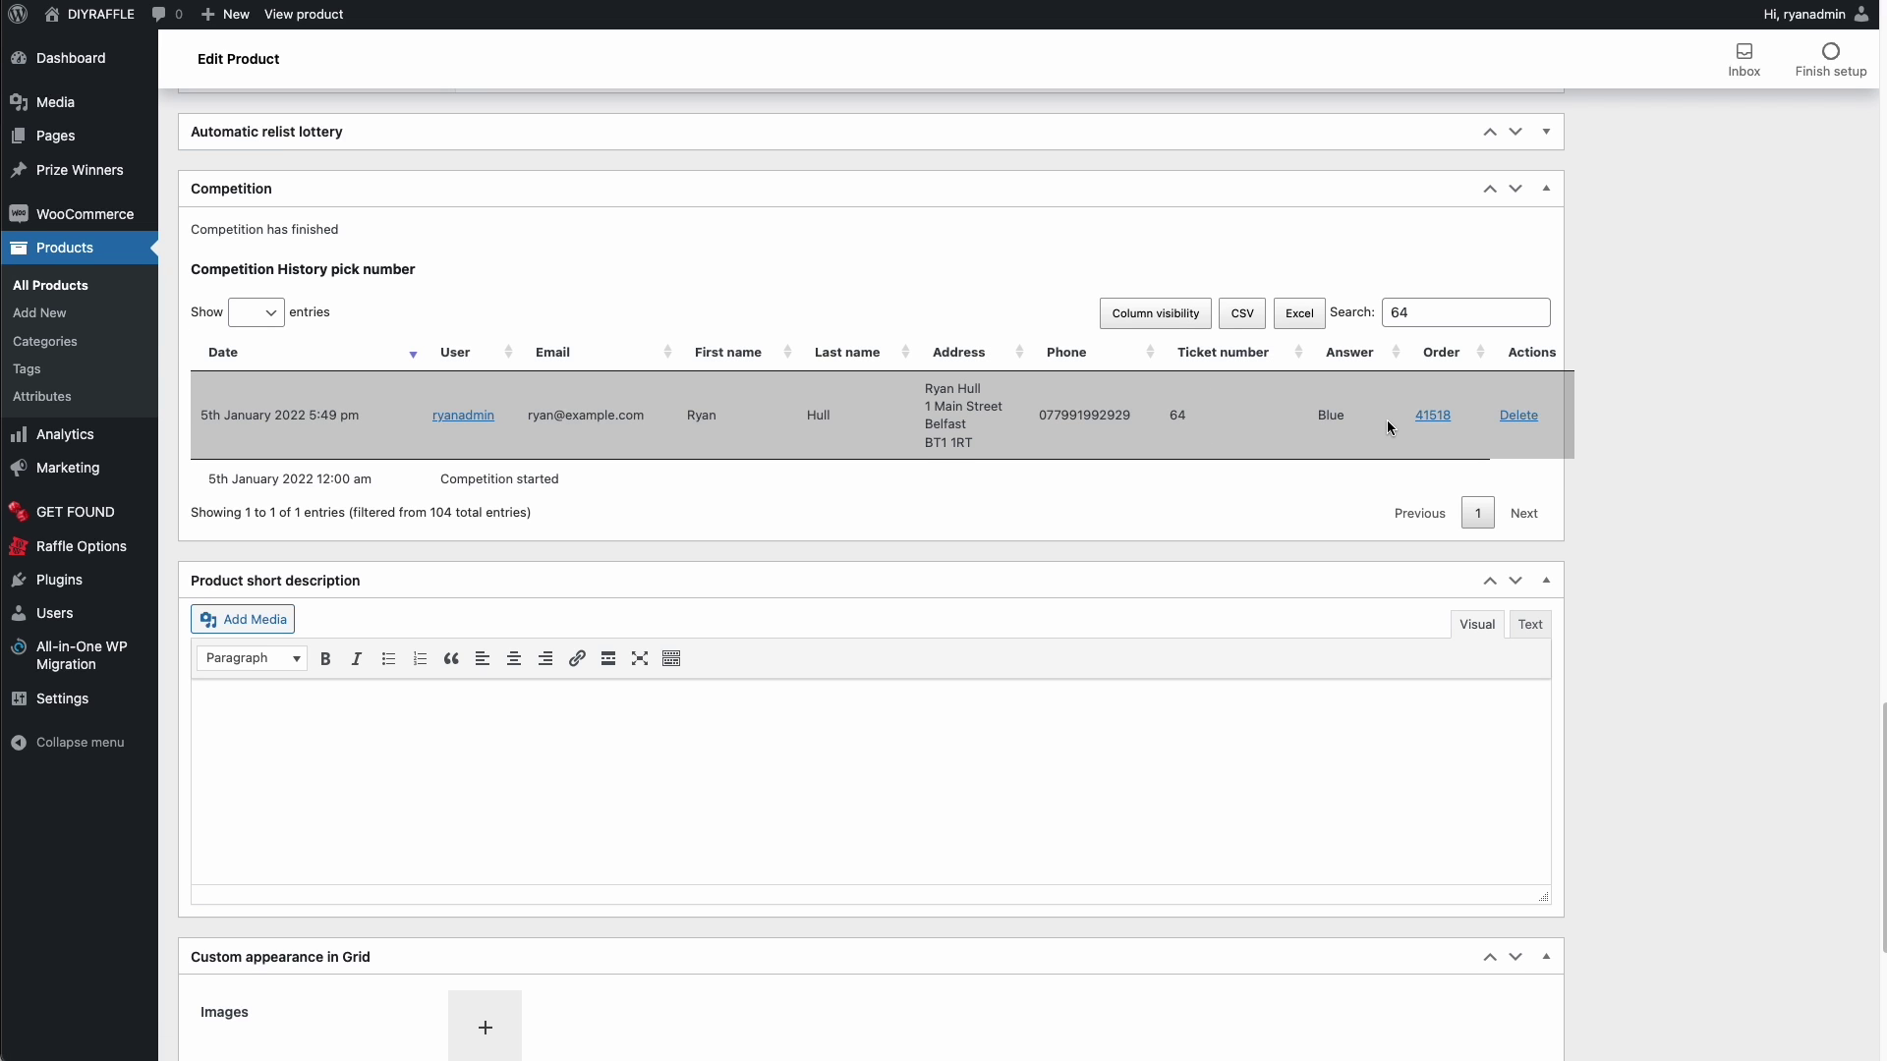
- Review the winning order's billing address and ticket numbers, then go to Raffle Options
click(1434, 418)
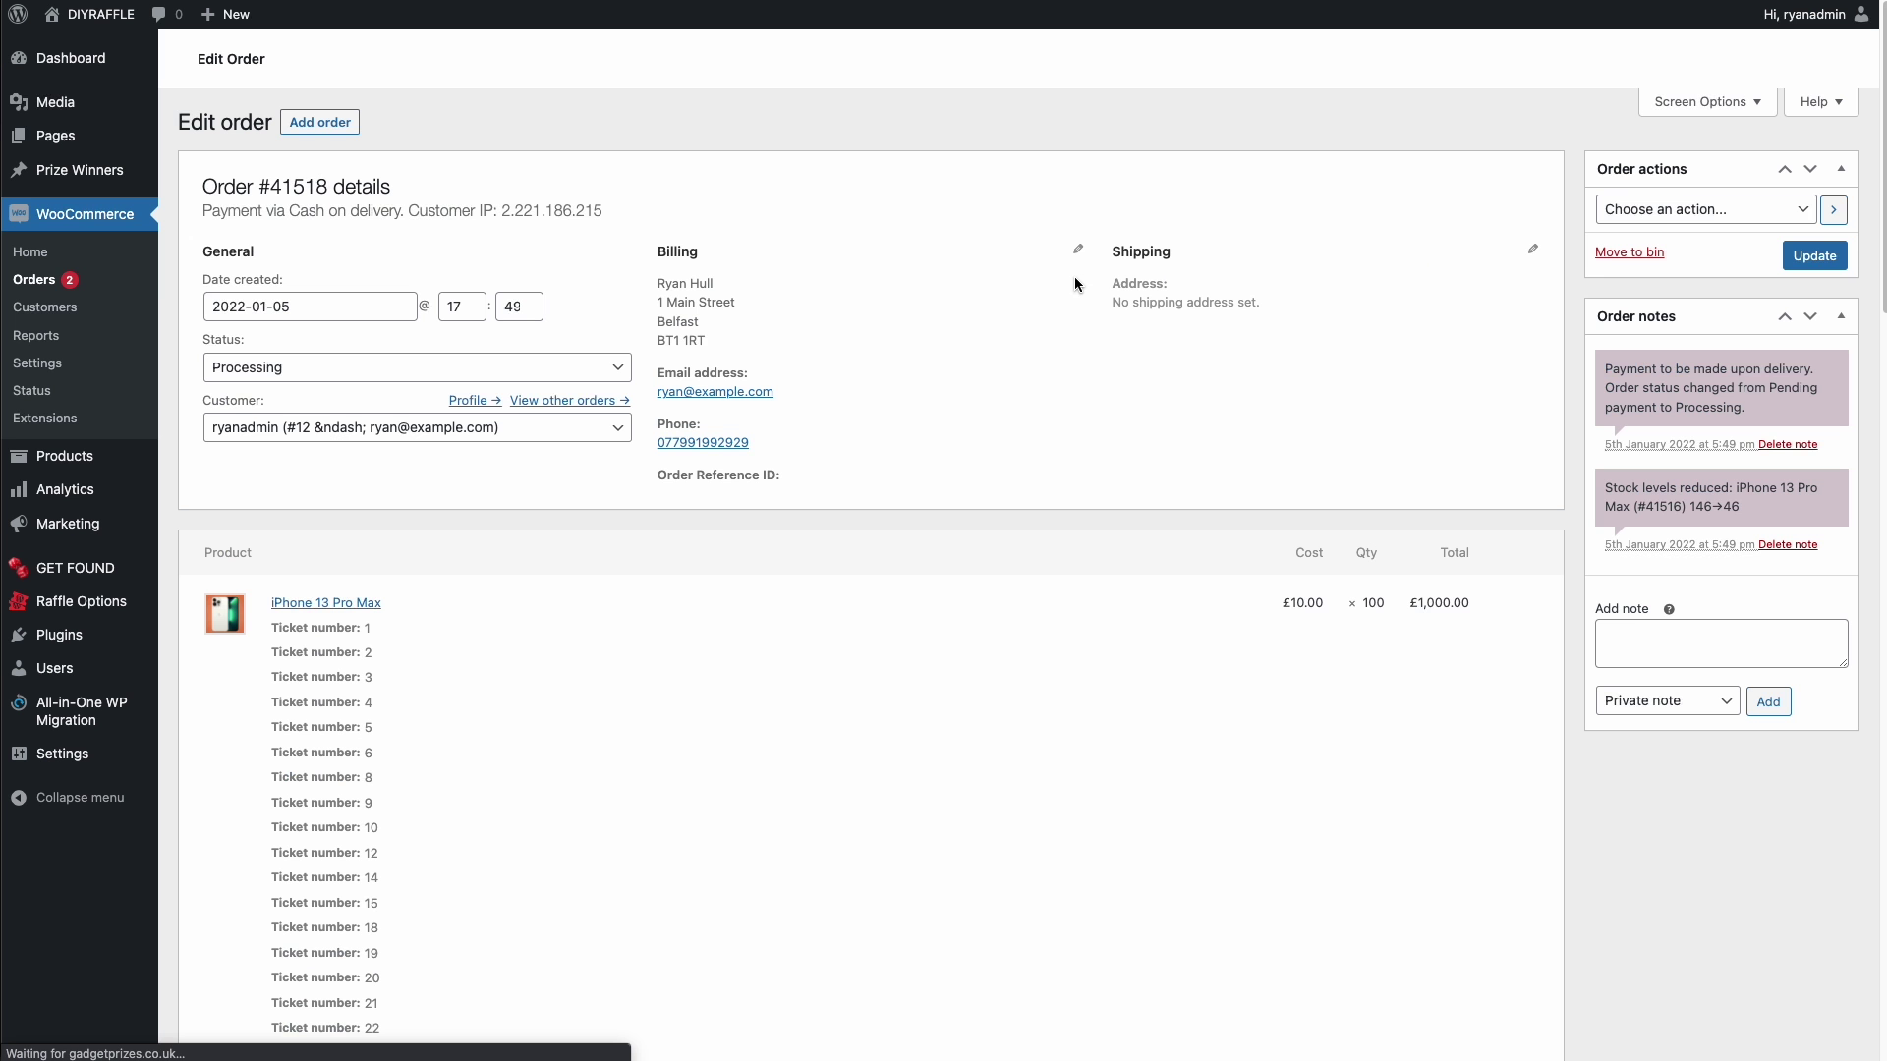
drag(654, 278, 733, 338)
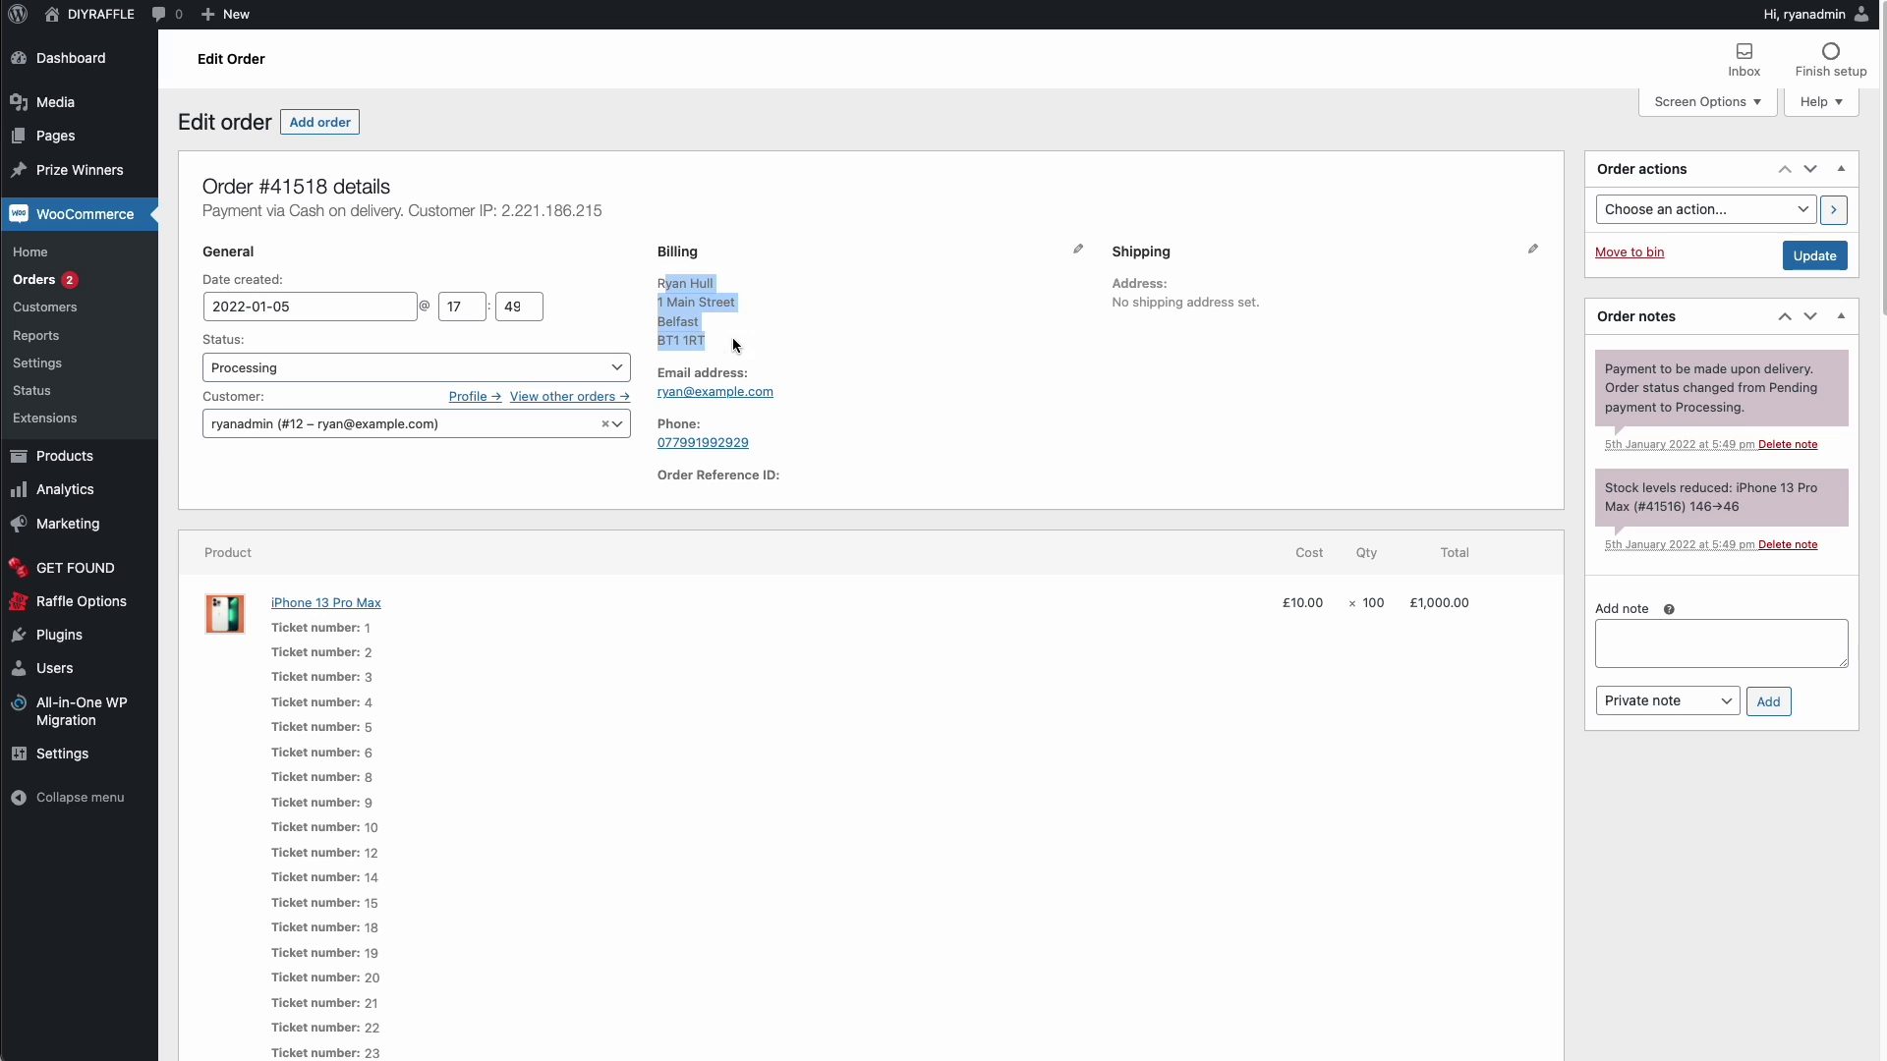
click(733, 338)
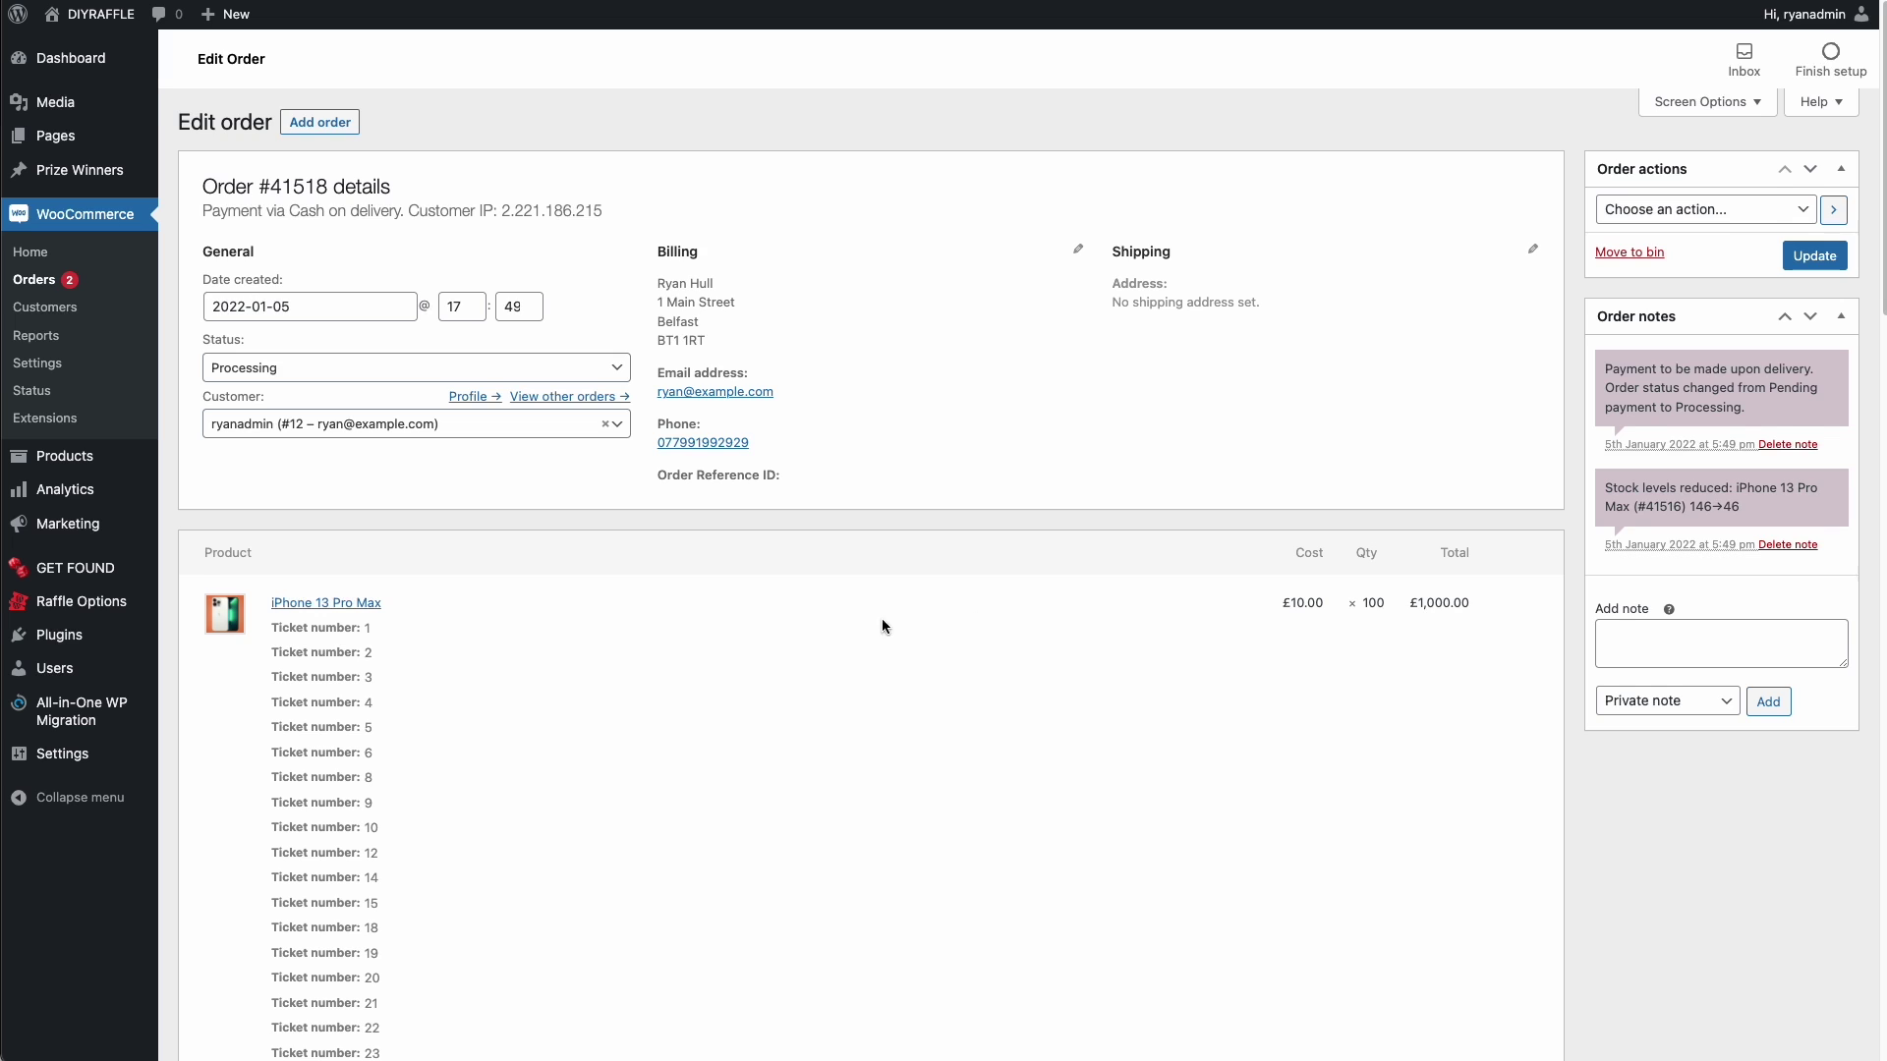
scroll(882, 620, down, 5)
scroll(291, 334, down, 20)
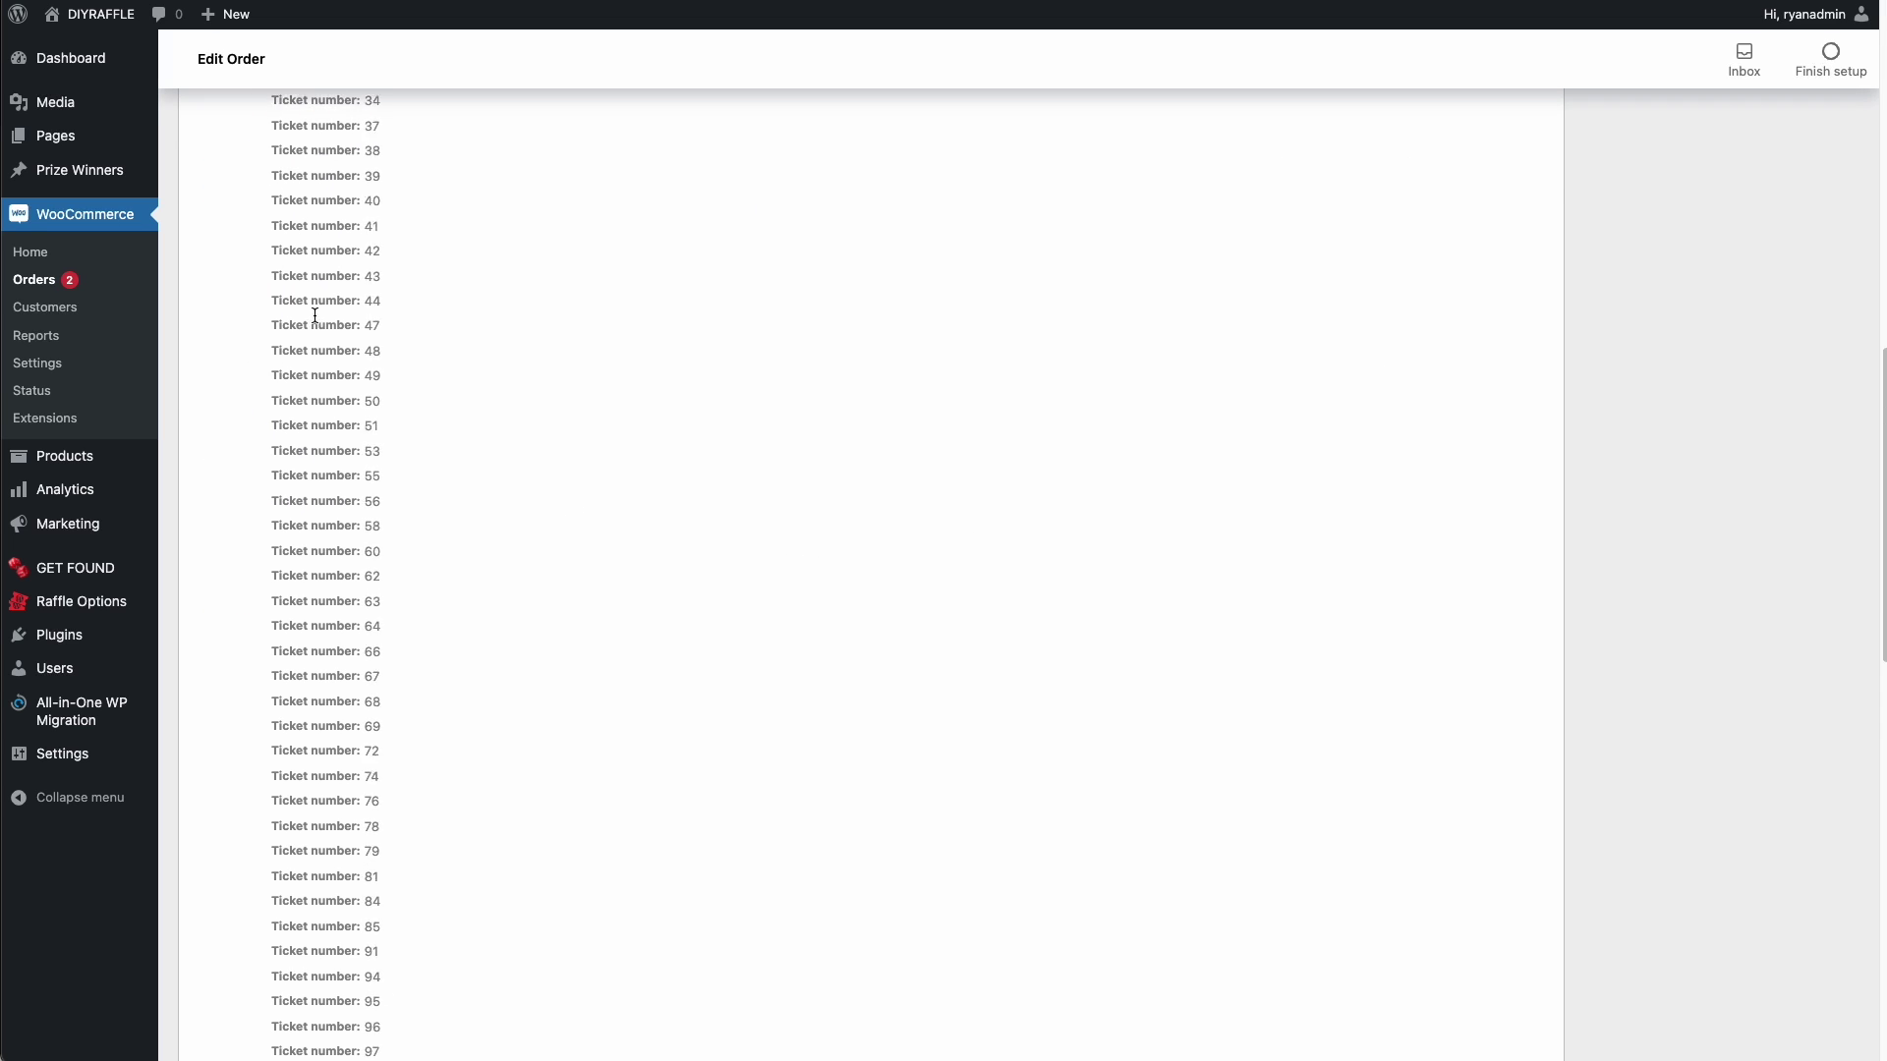
scroll(324, 325, up, 15)
scroll(338, 328, down, 15)
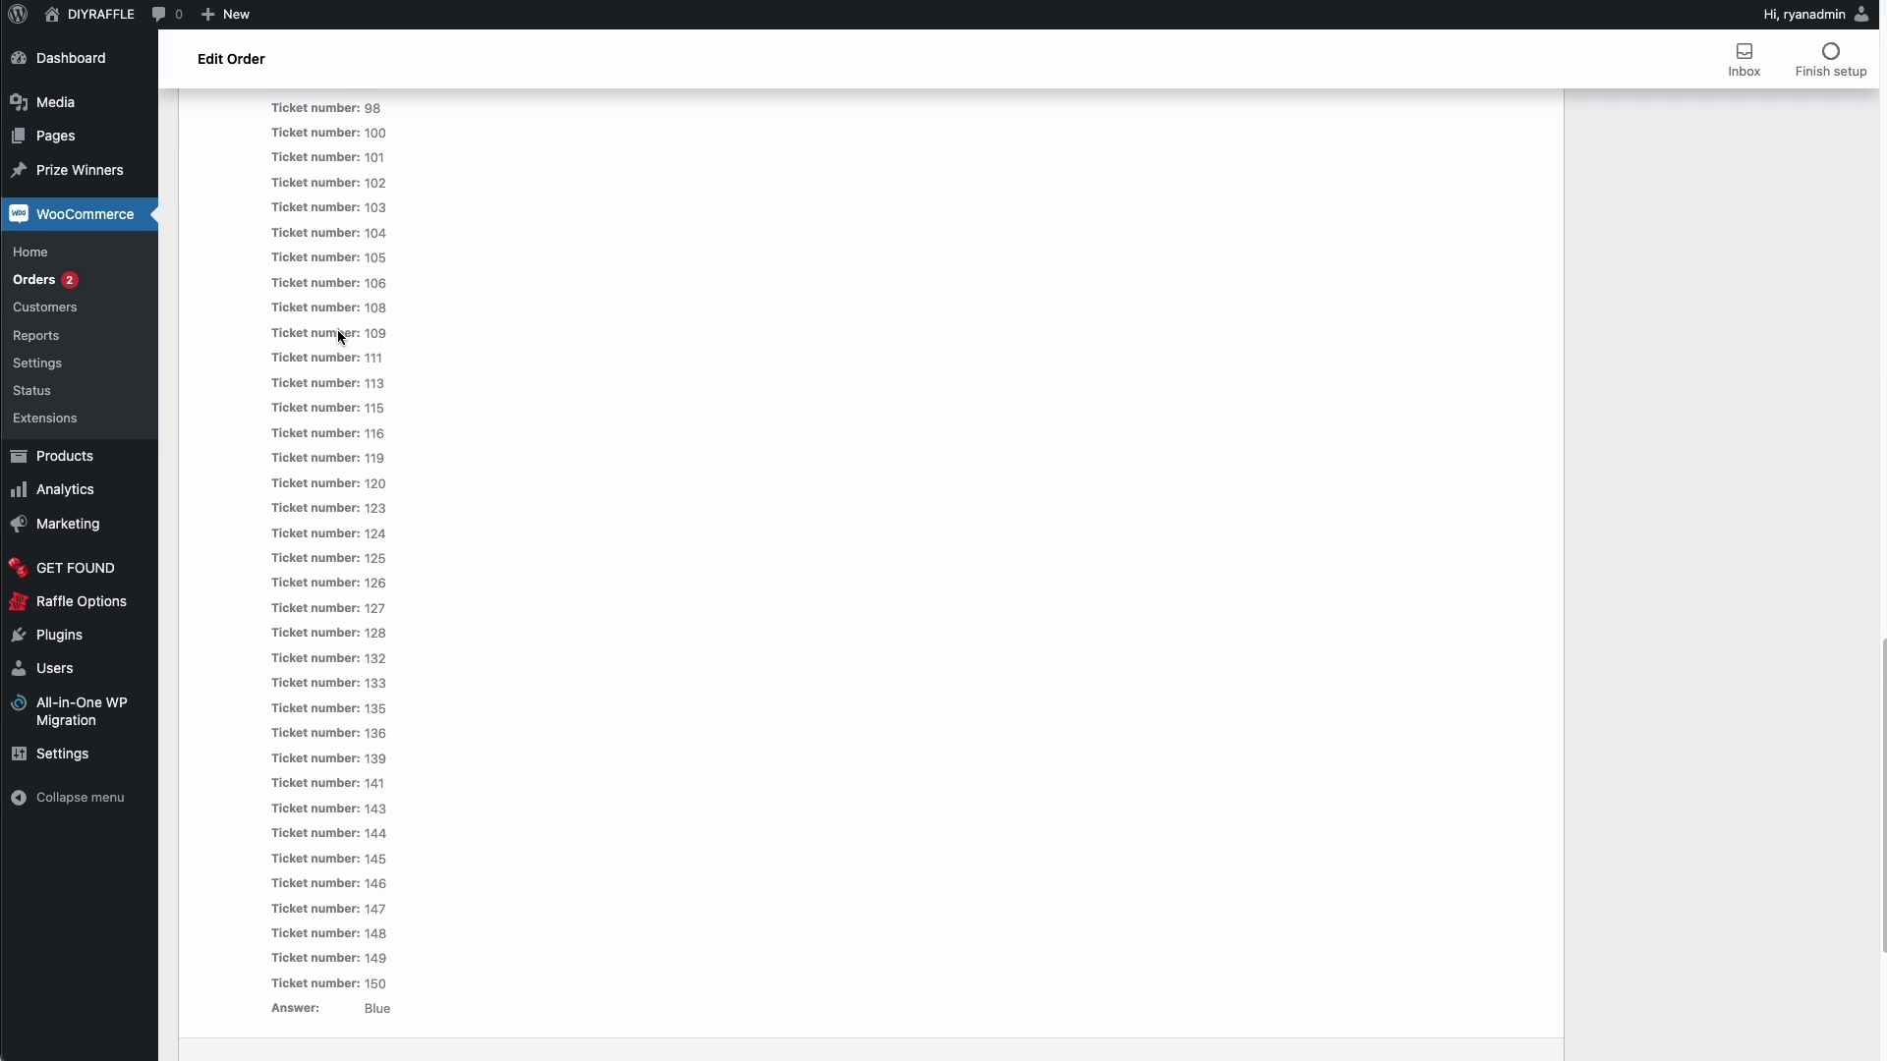
scroll(355, 349, up, 20)
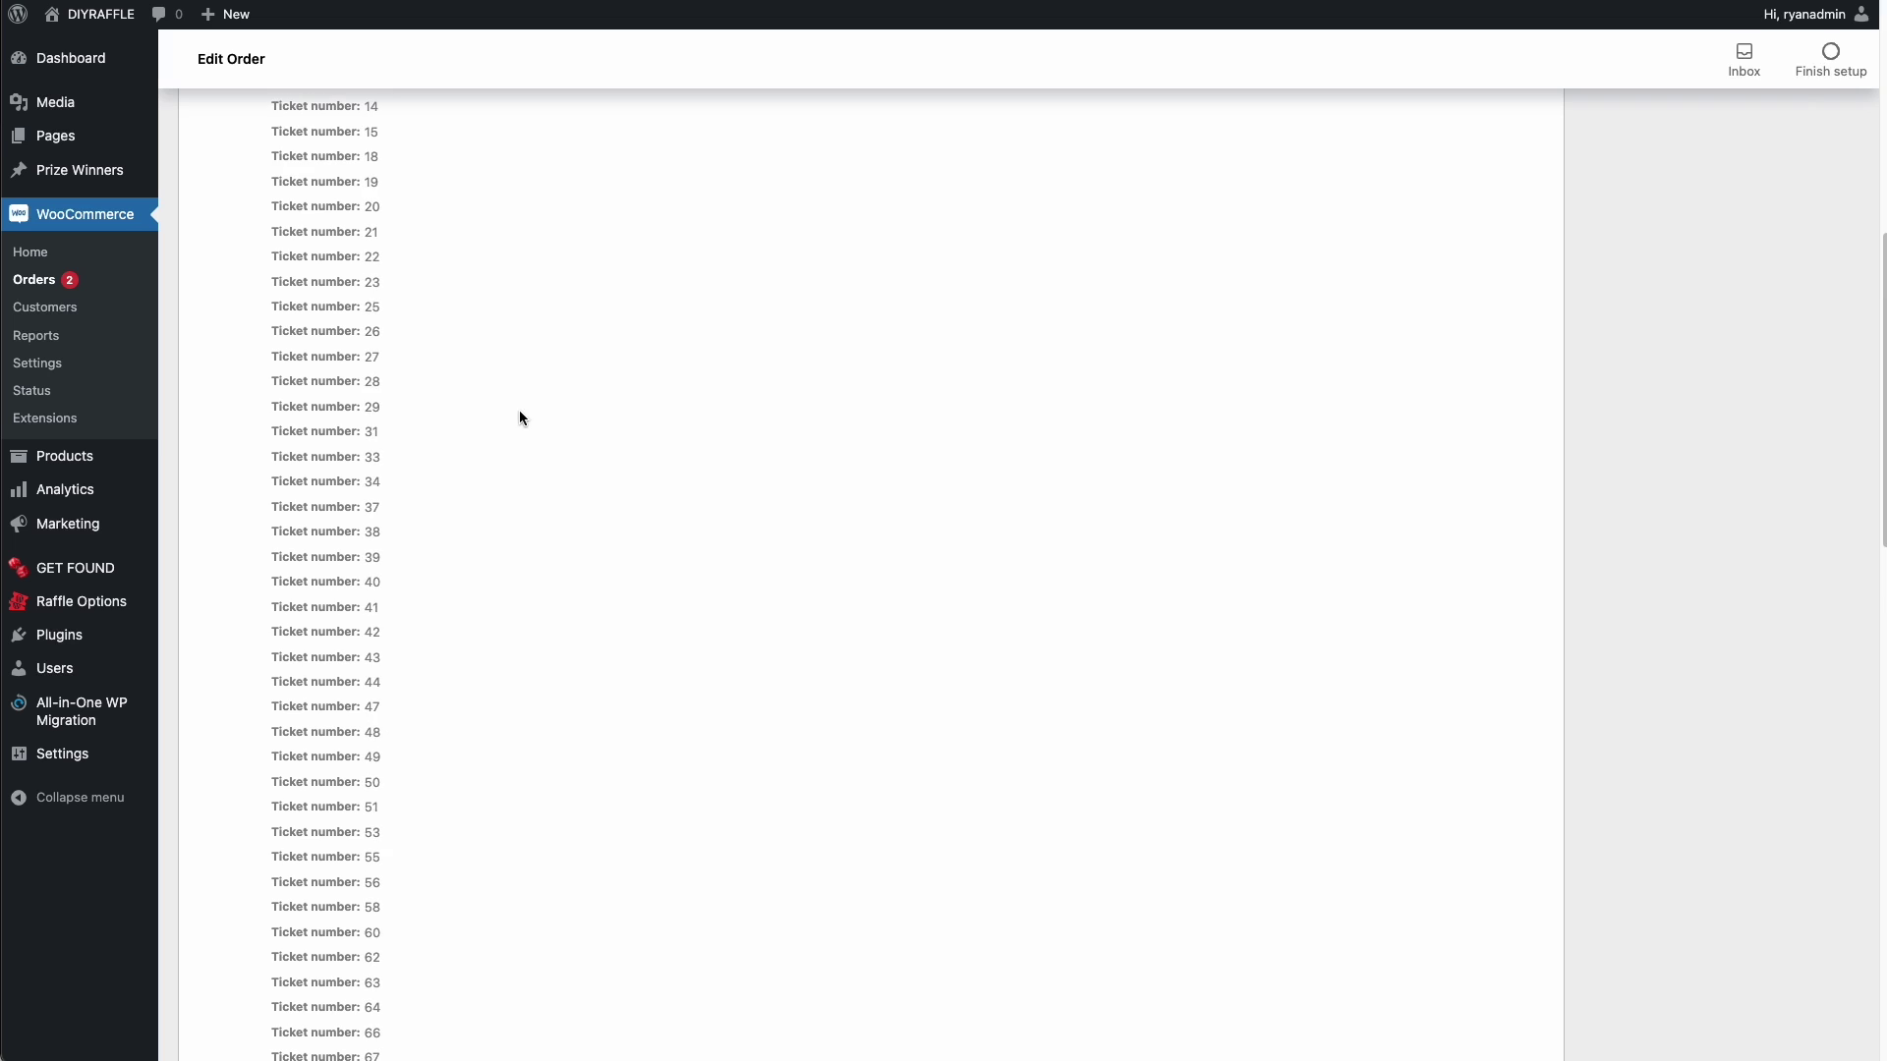
scroll(706, 341, up, 2)
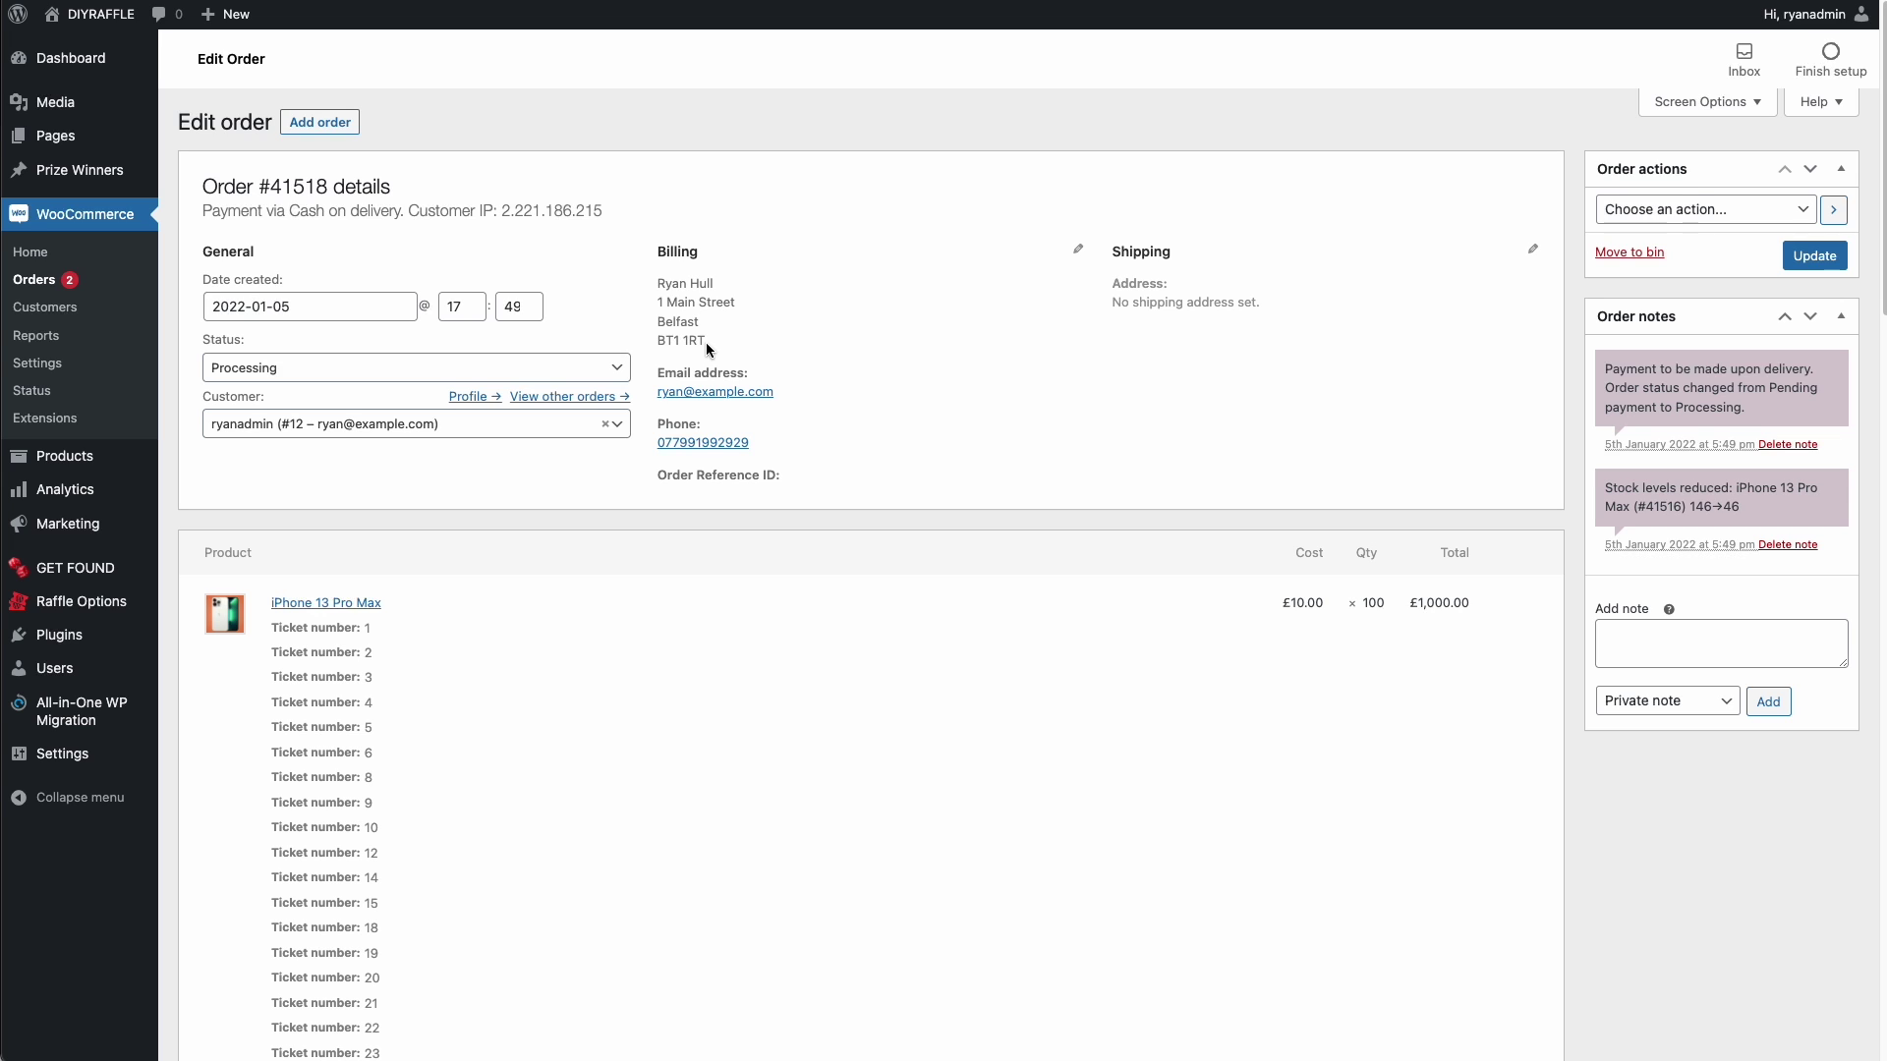
click(64, 601)
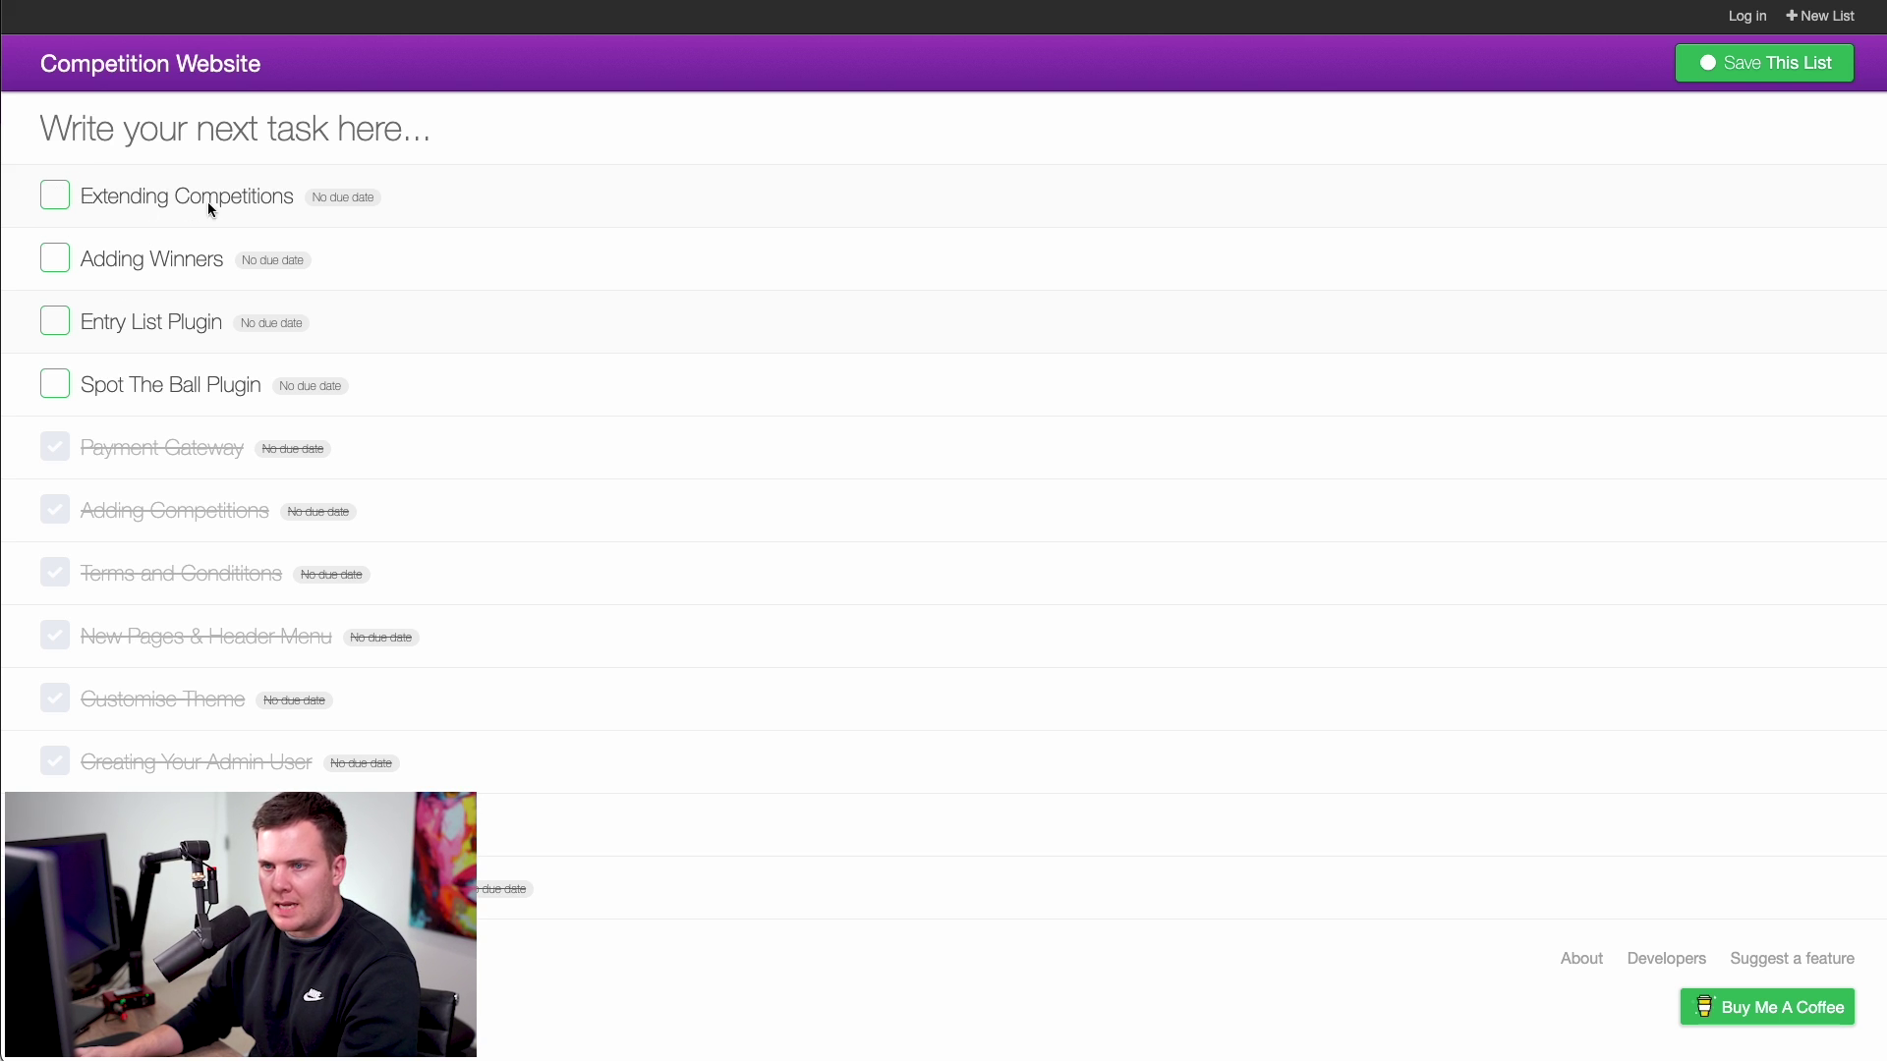
- Tick off Extending Competitions in the Competition Website to-do list
click(63, 197)
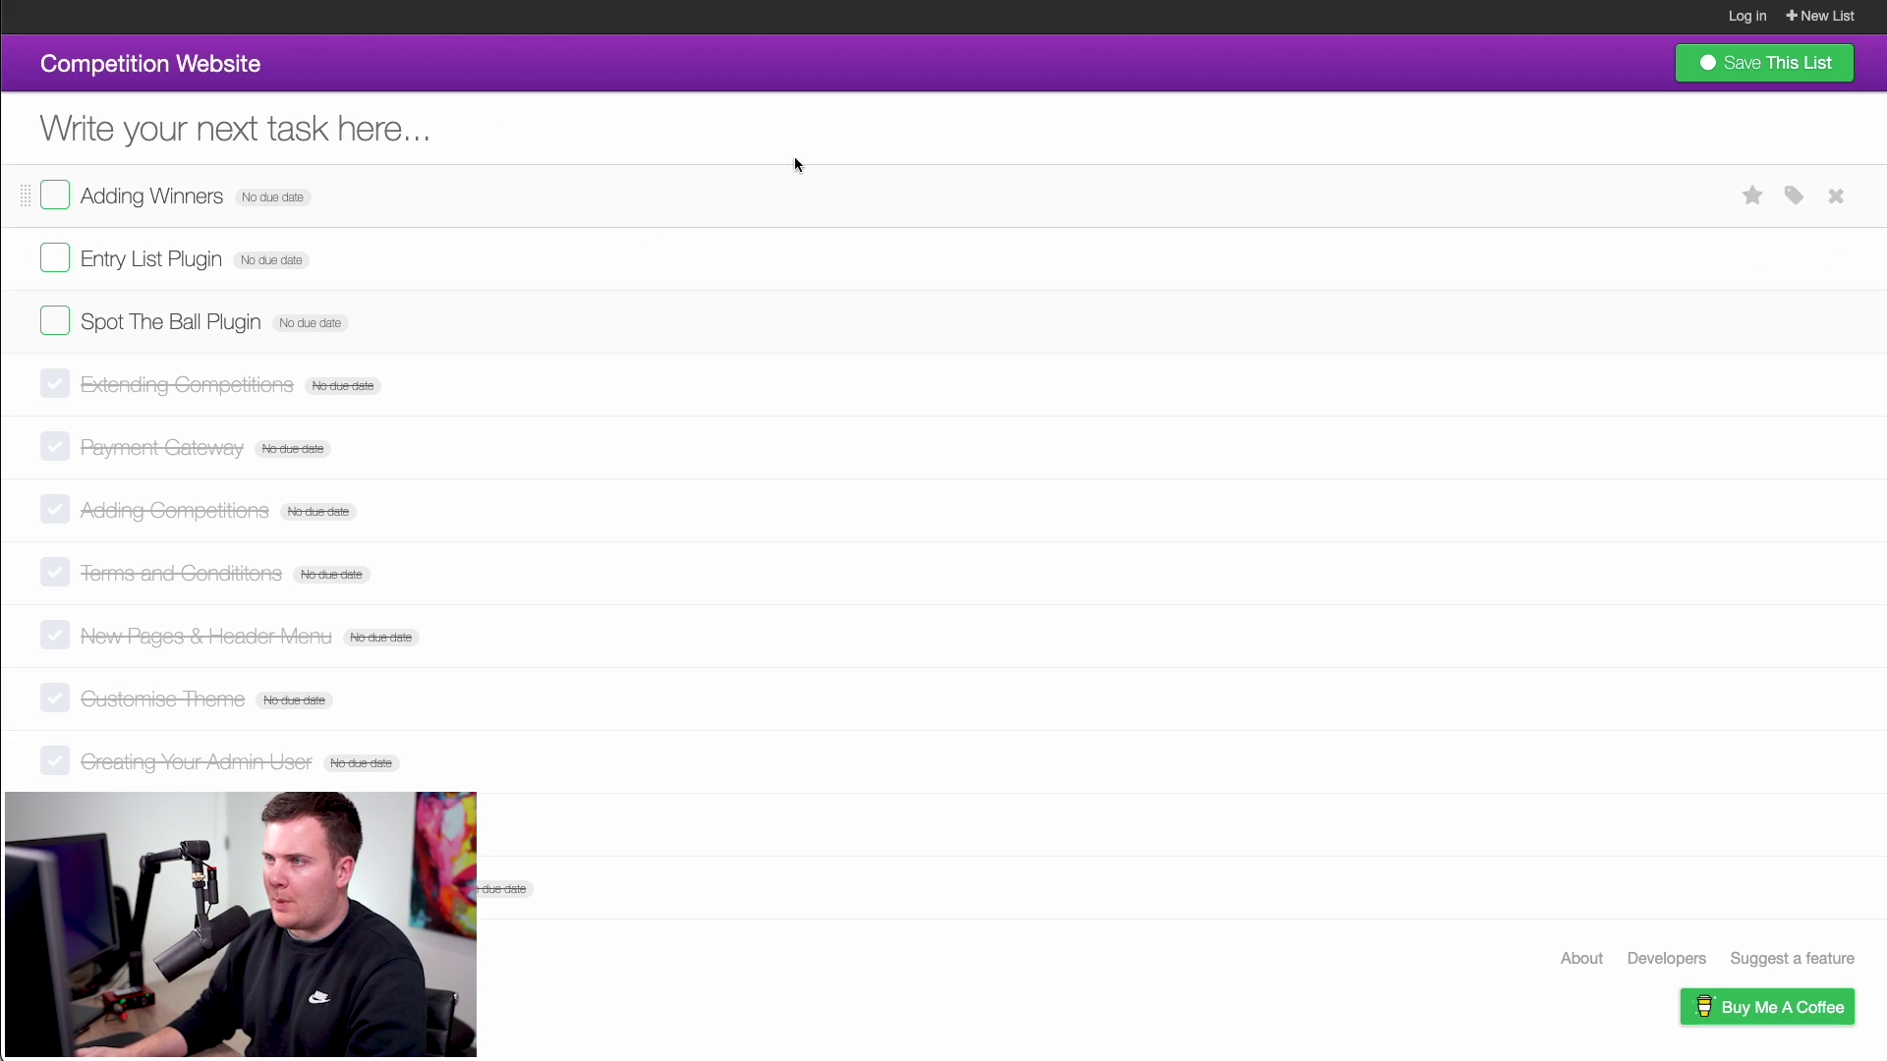
- Start a new Prize Winner post from All Winners and begin typing its title
key(ctrl+Tab)
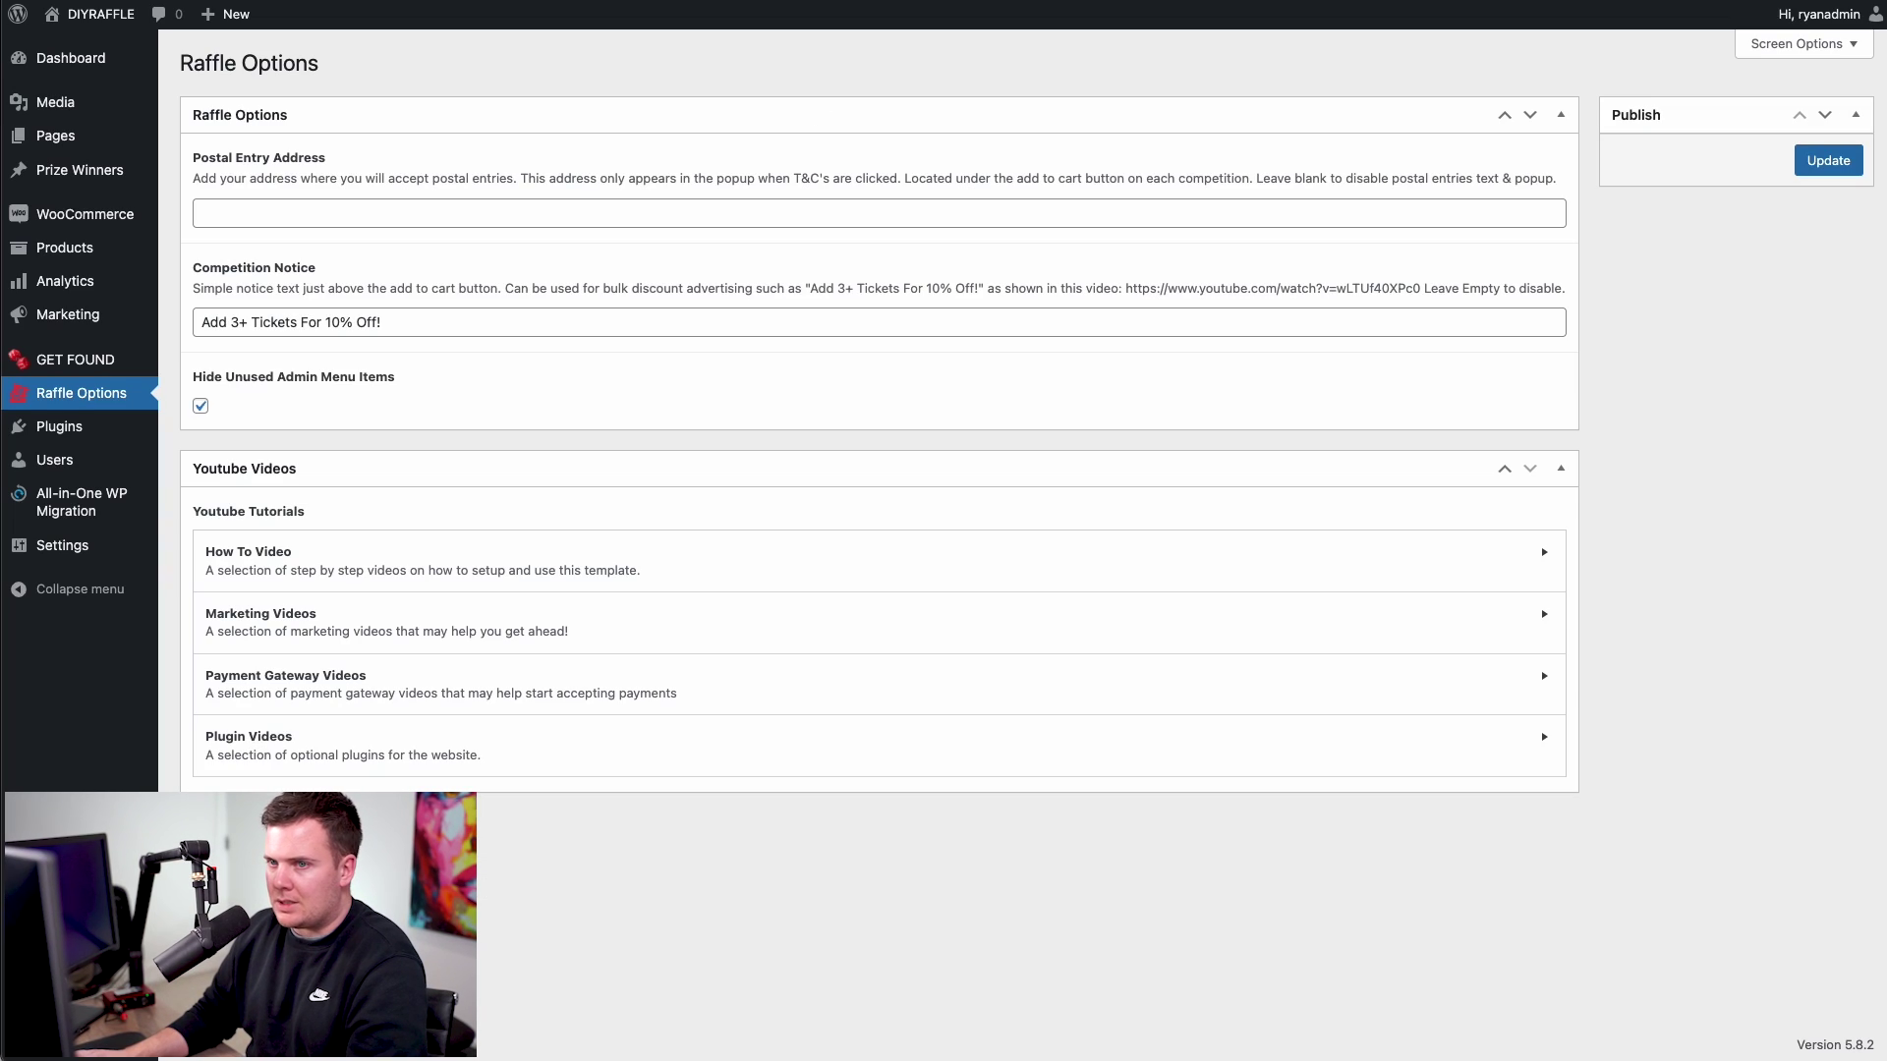
mouse_move(55, 175)
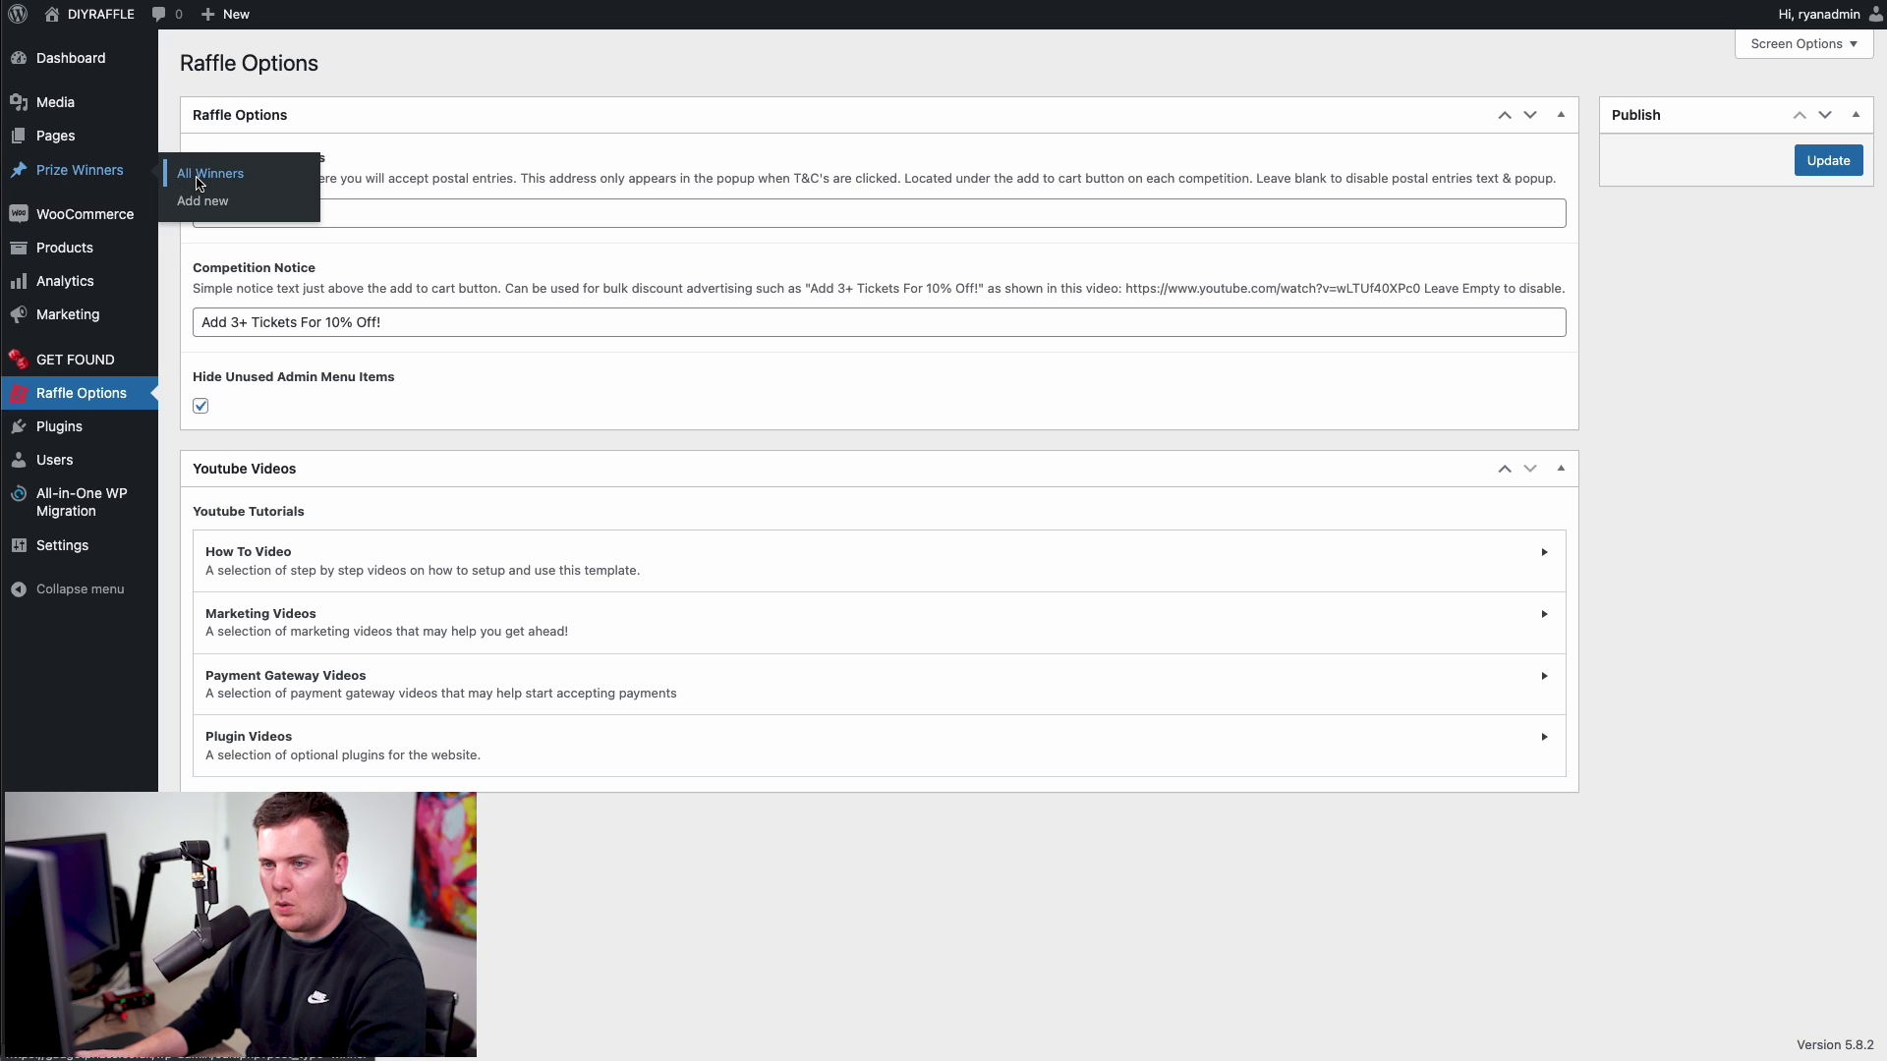
click(199, 184)
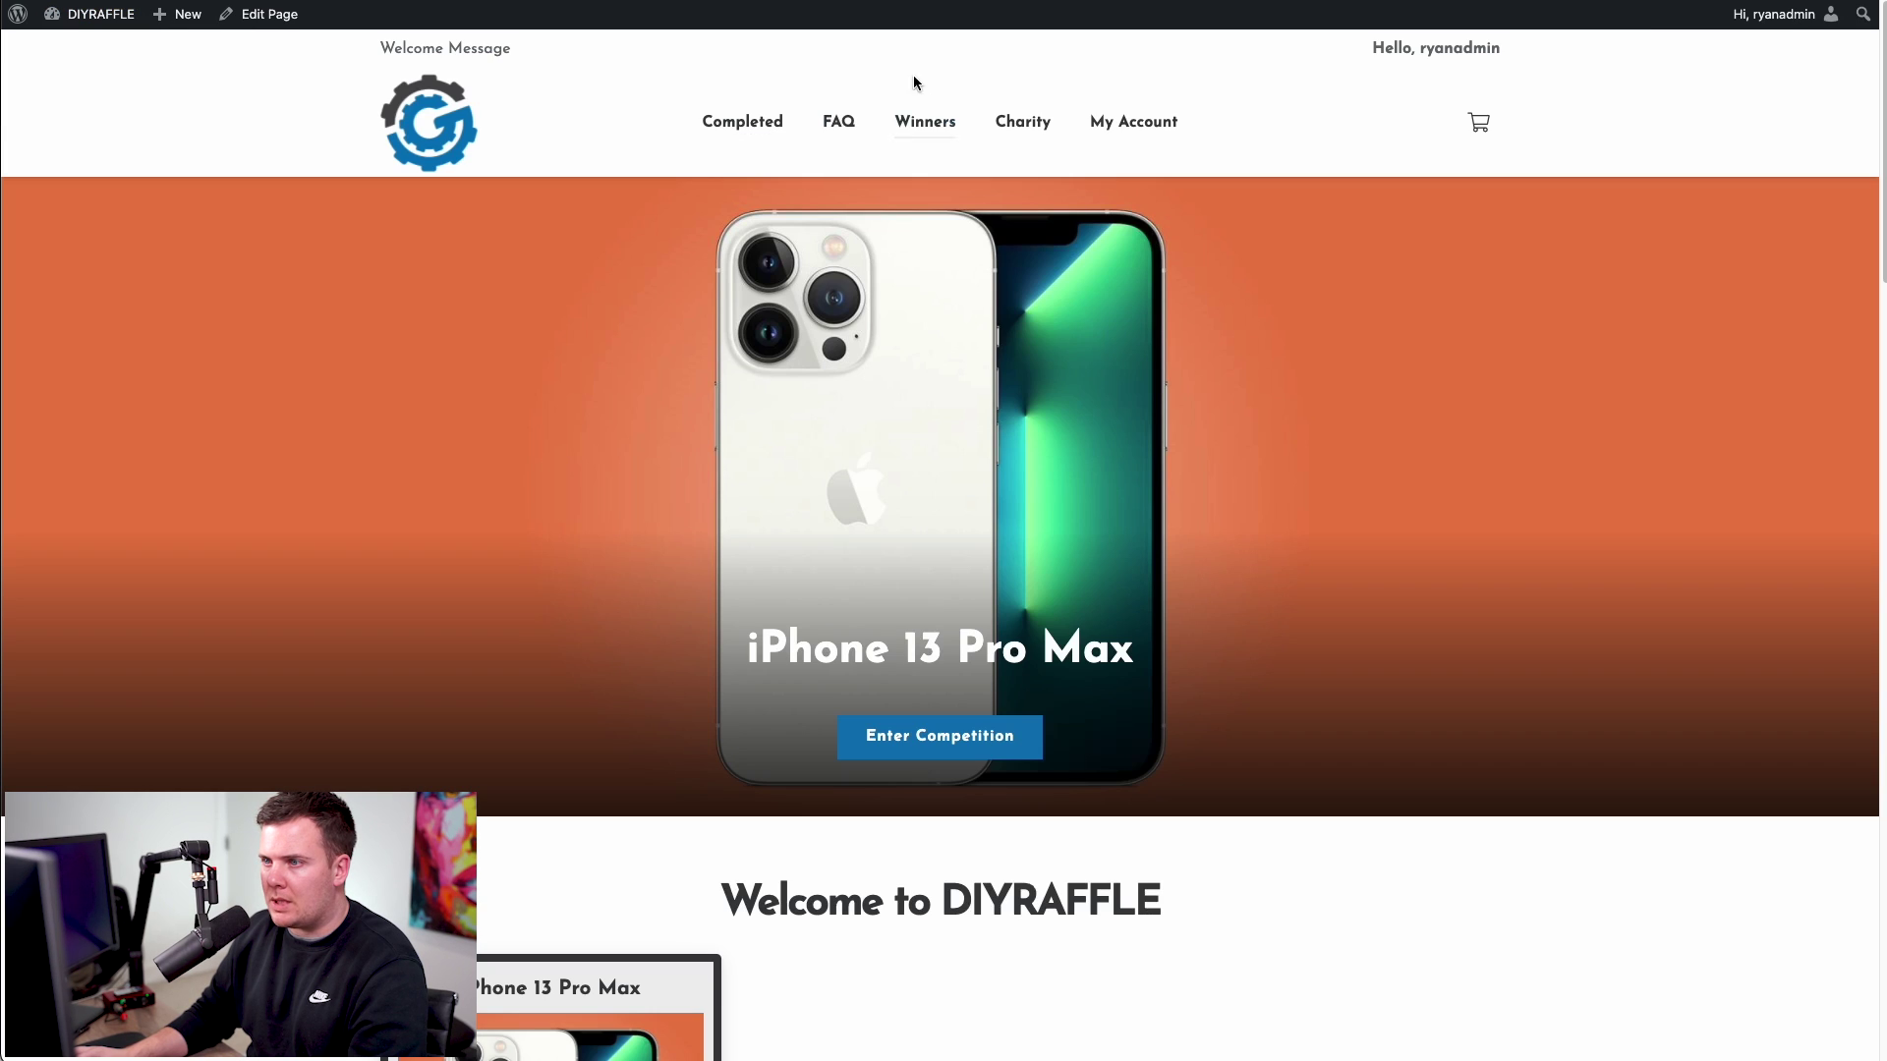
click(922, 122)
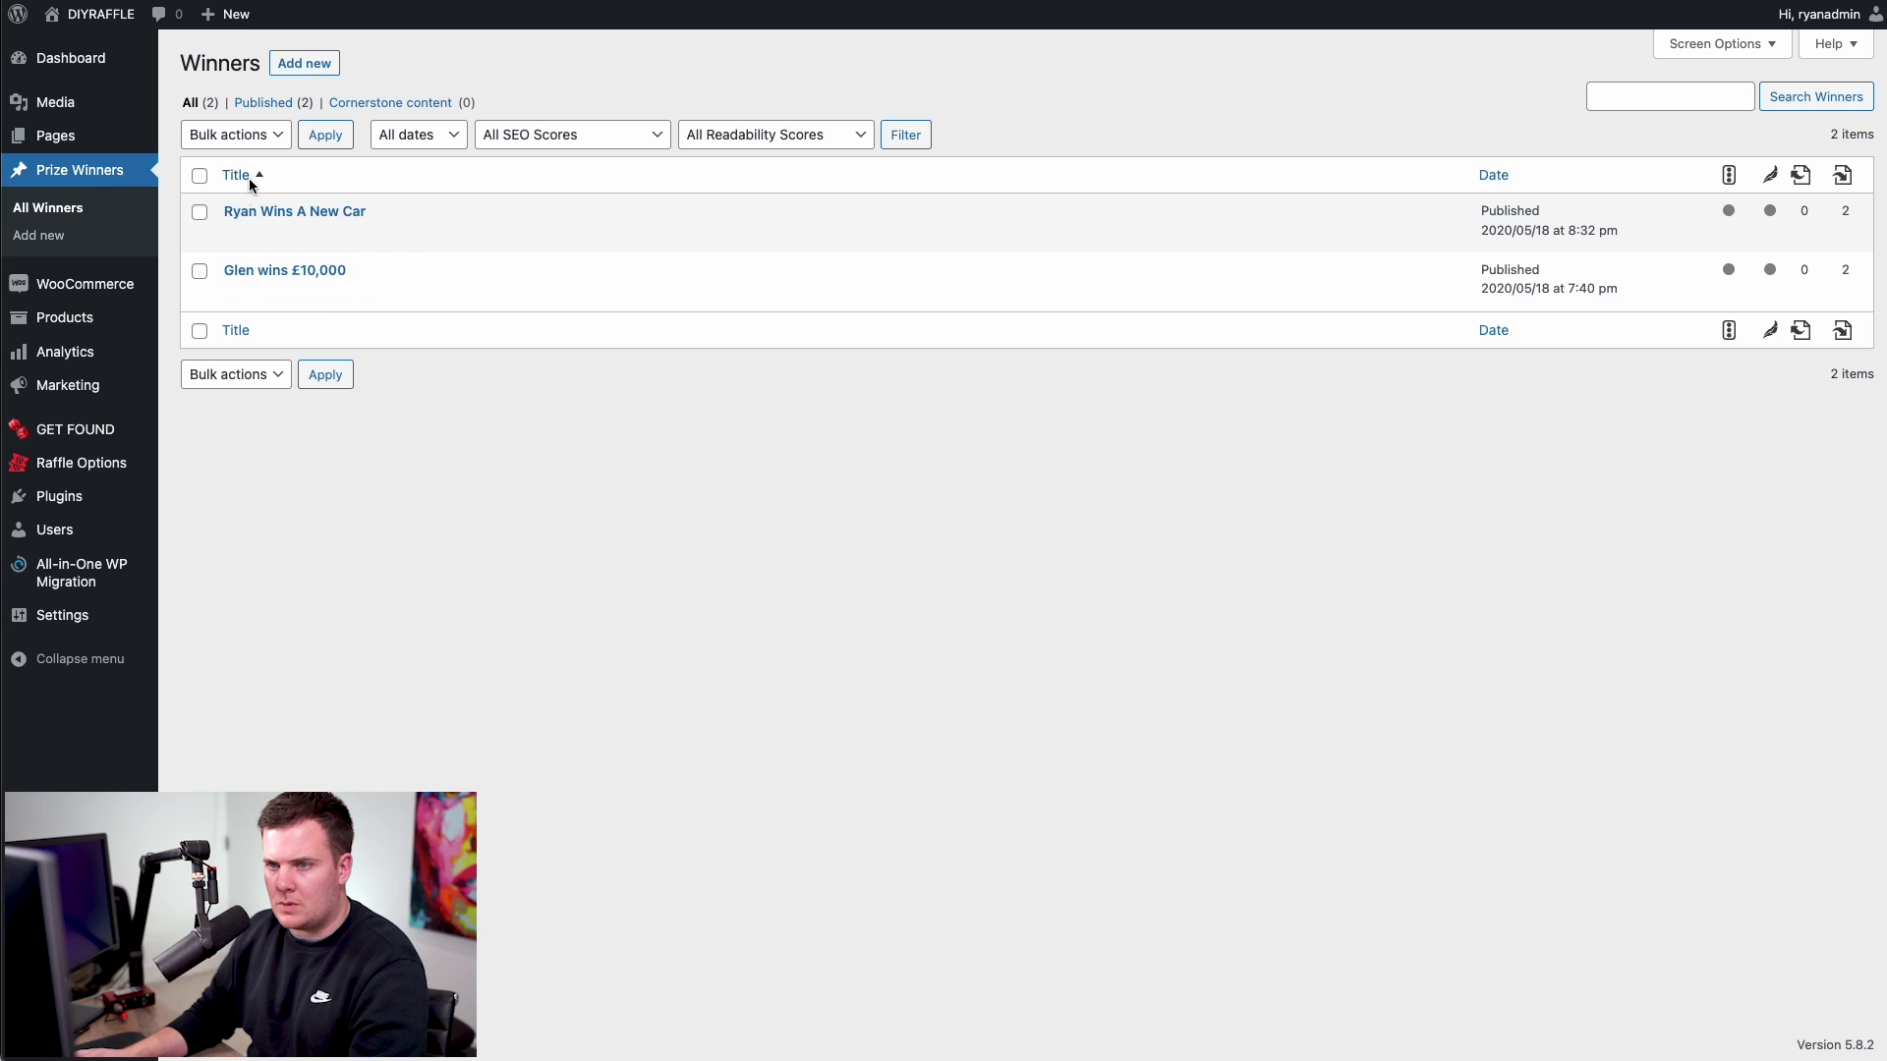
click(313, 64)
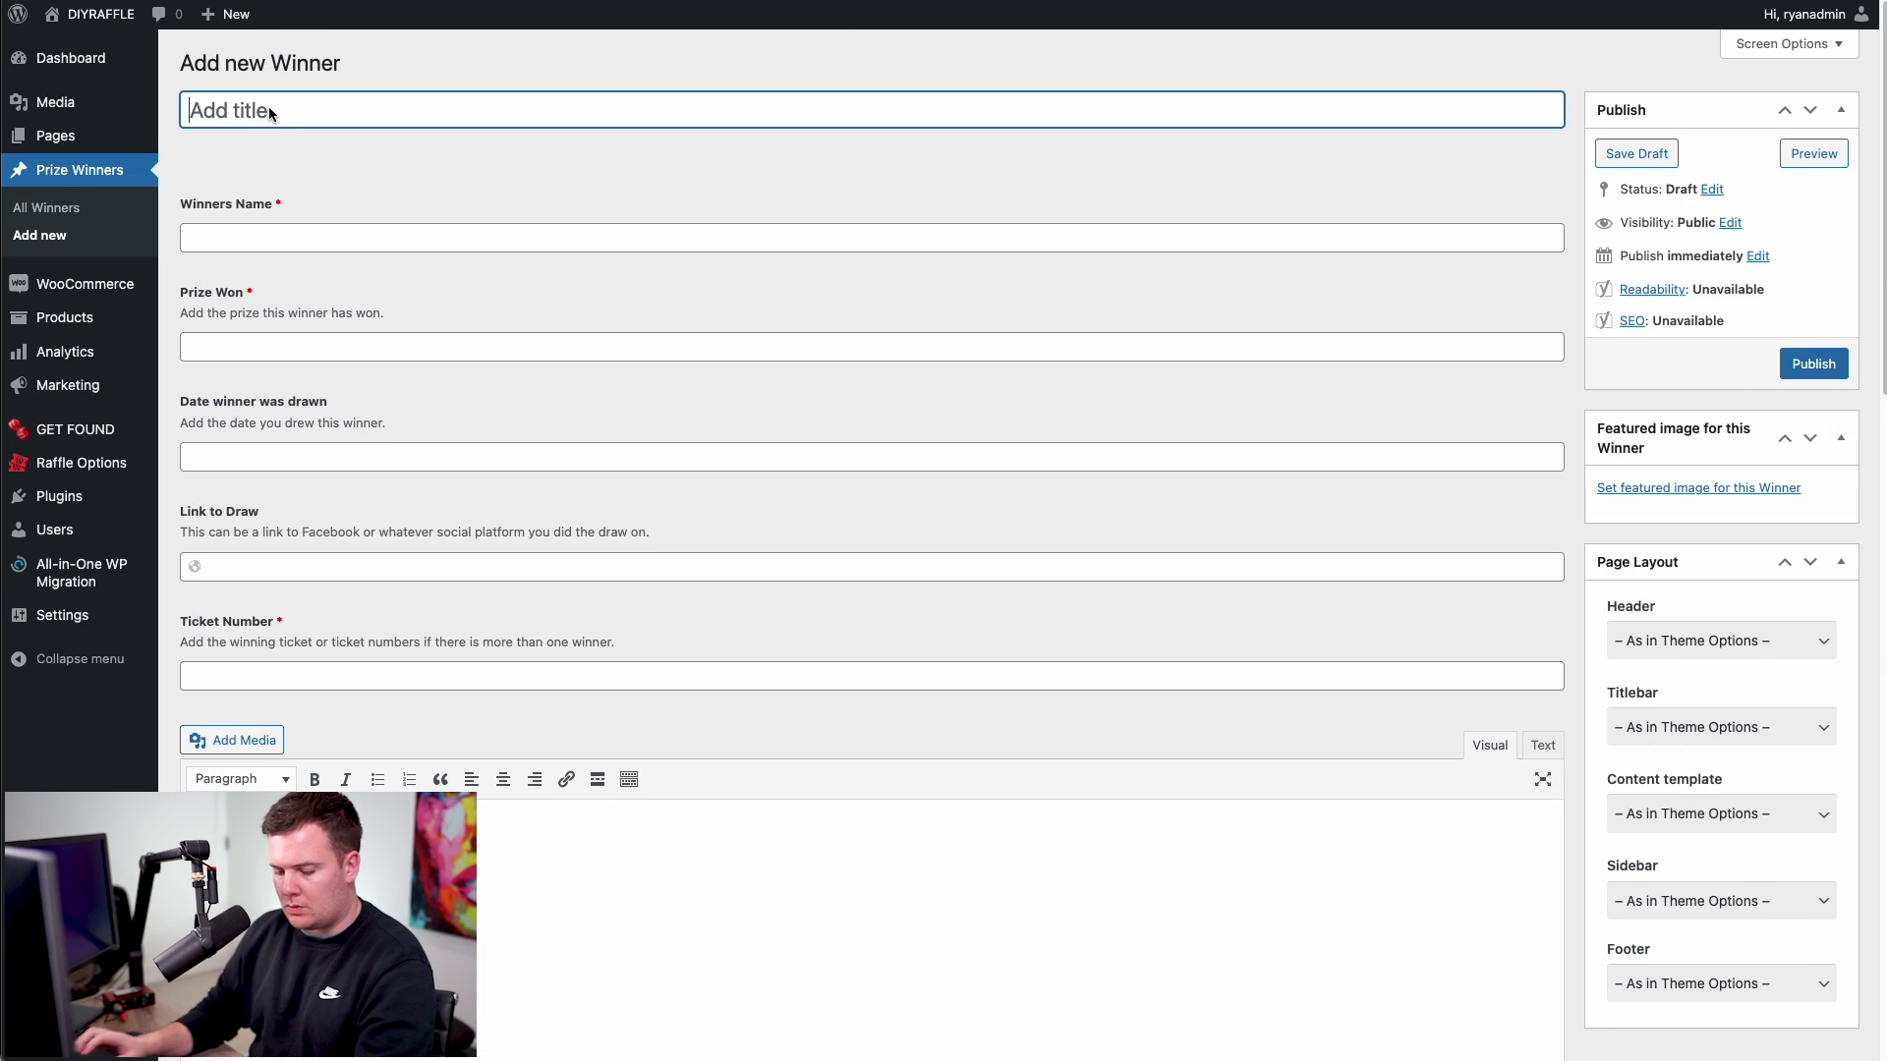
text(Ryan )
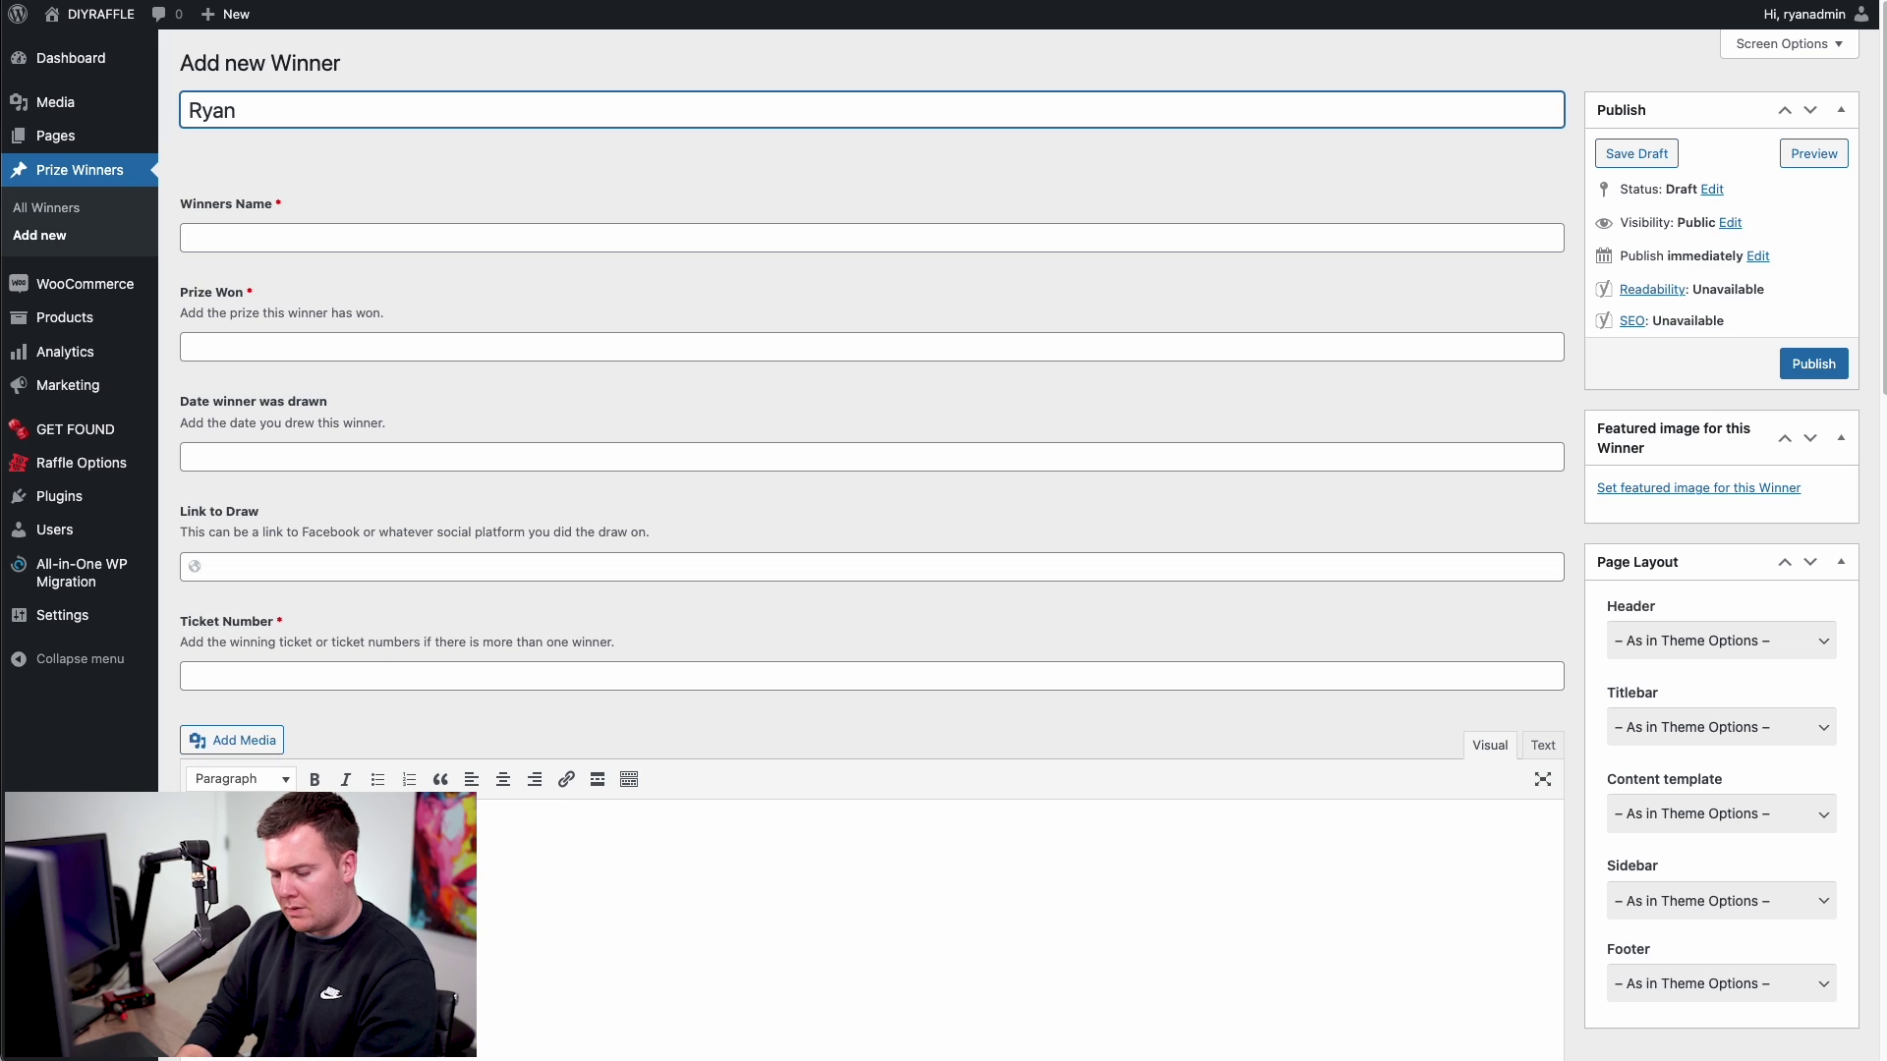
text(win a)
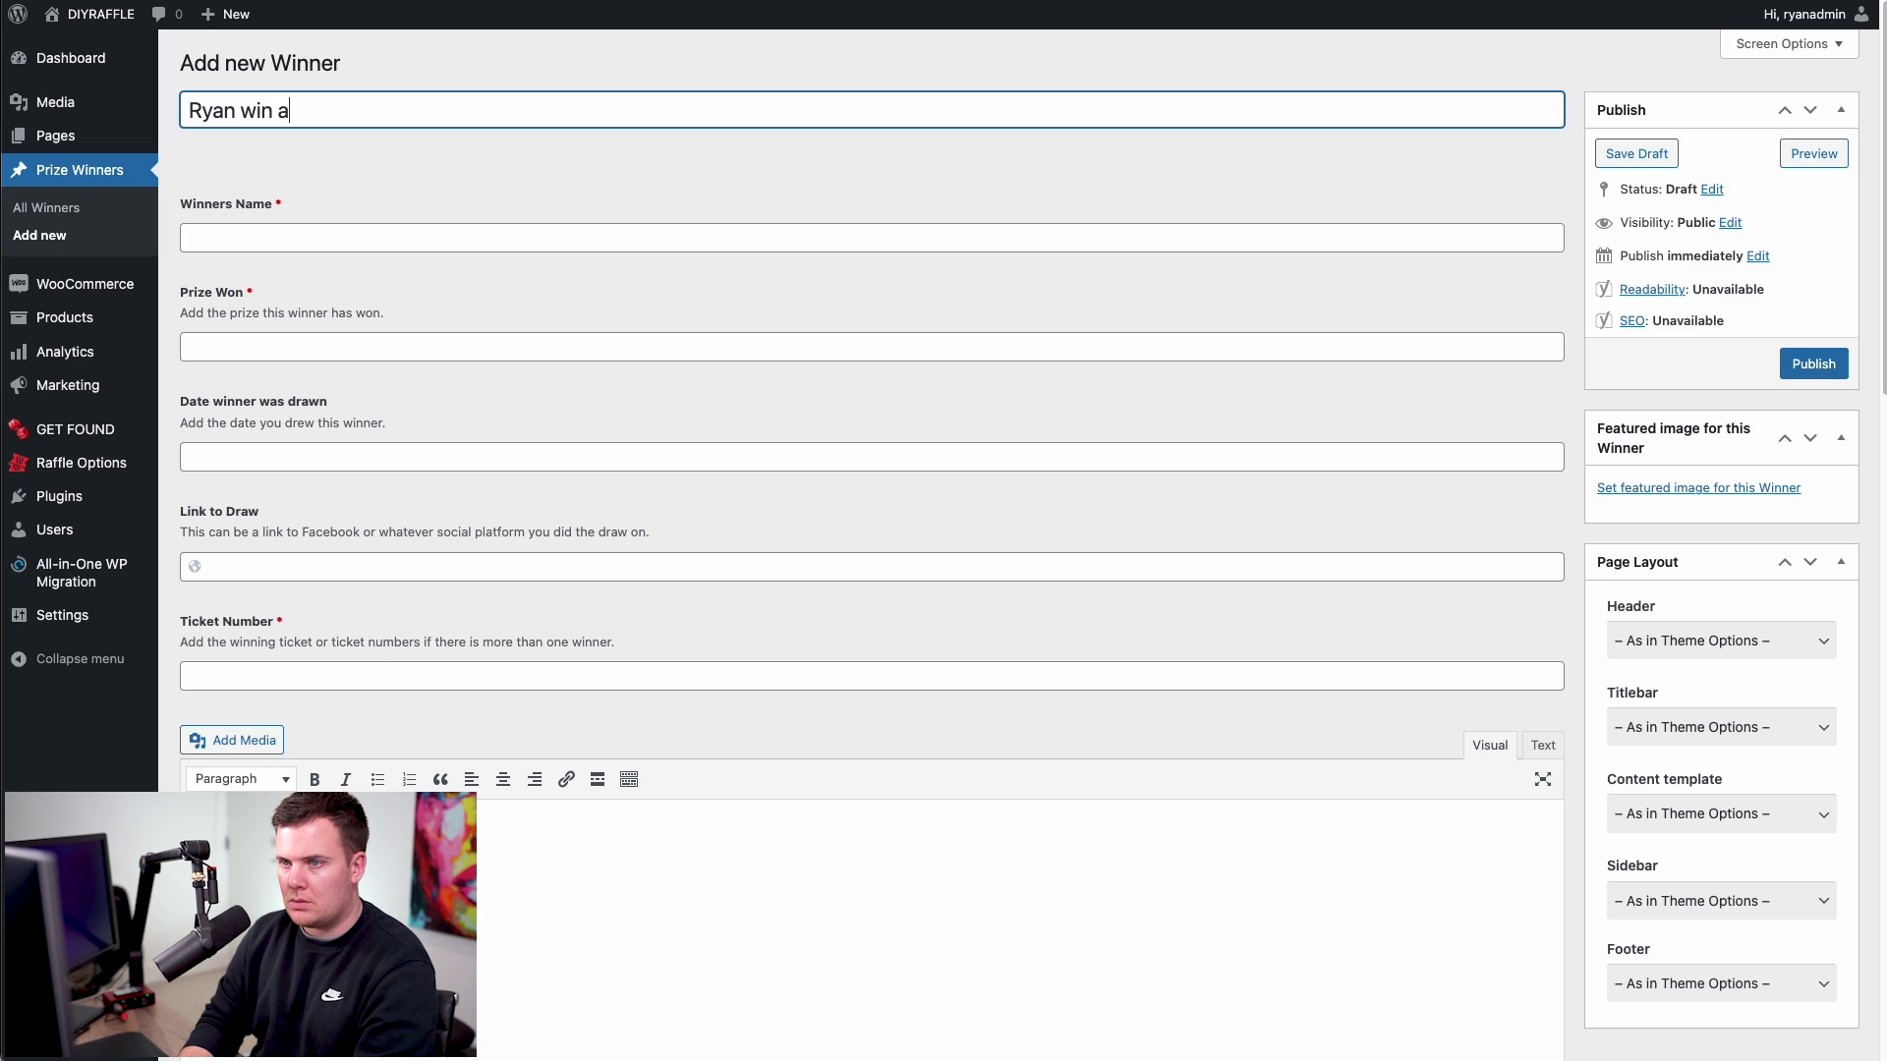
- Finish the 'wins an iPhone!' title, enter the winner's name, and set prize 'iPhone 13!'
key(BackSpace)
key(BackSpace)
text(s an iPhone!)
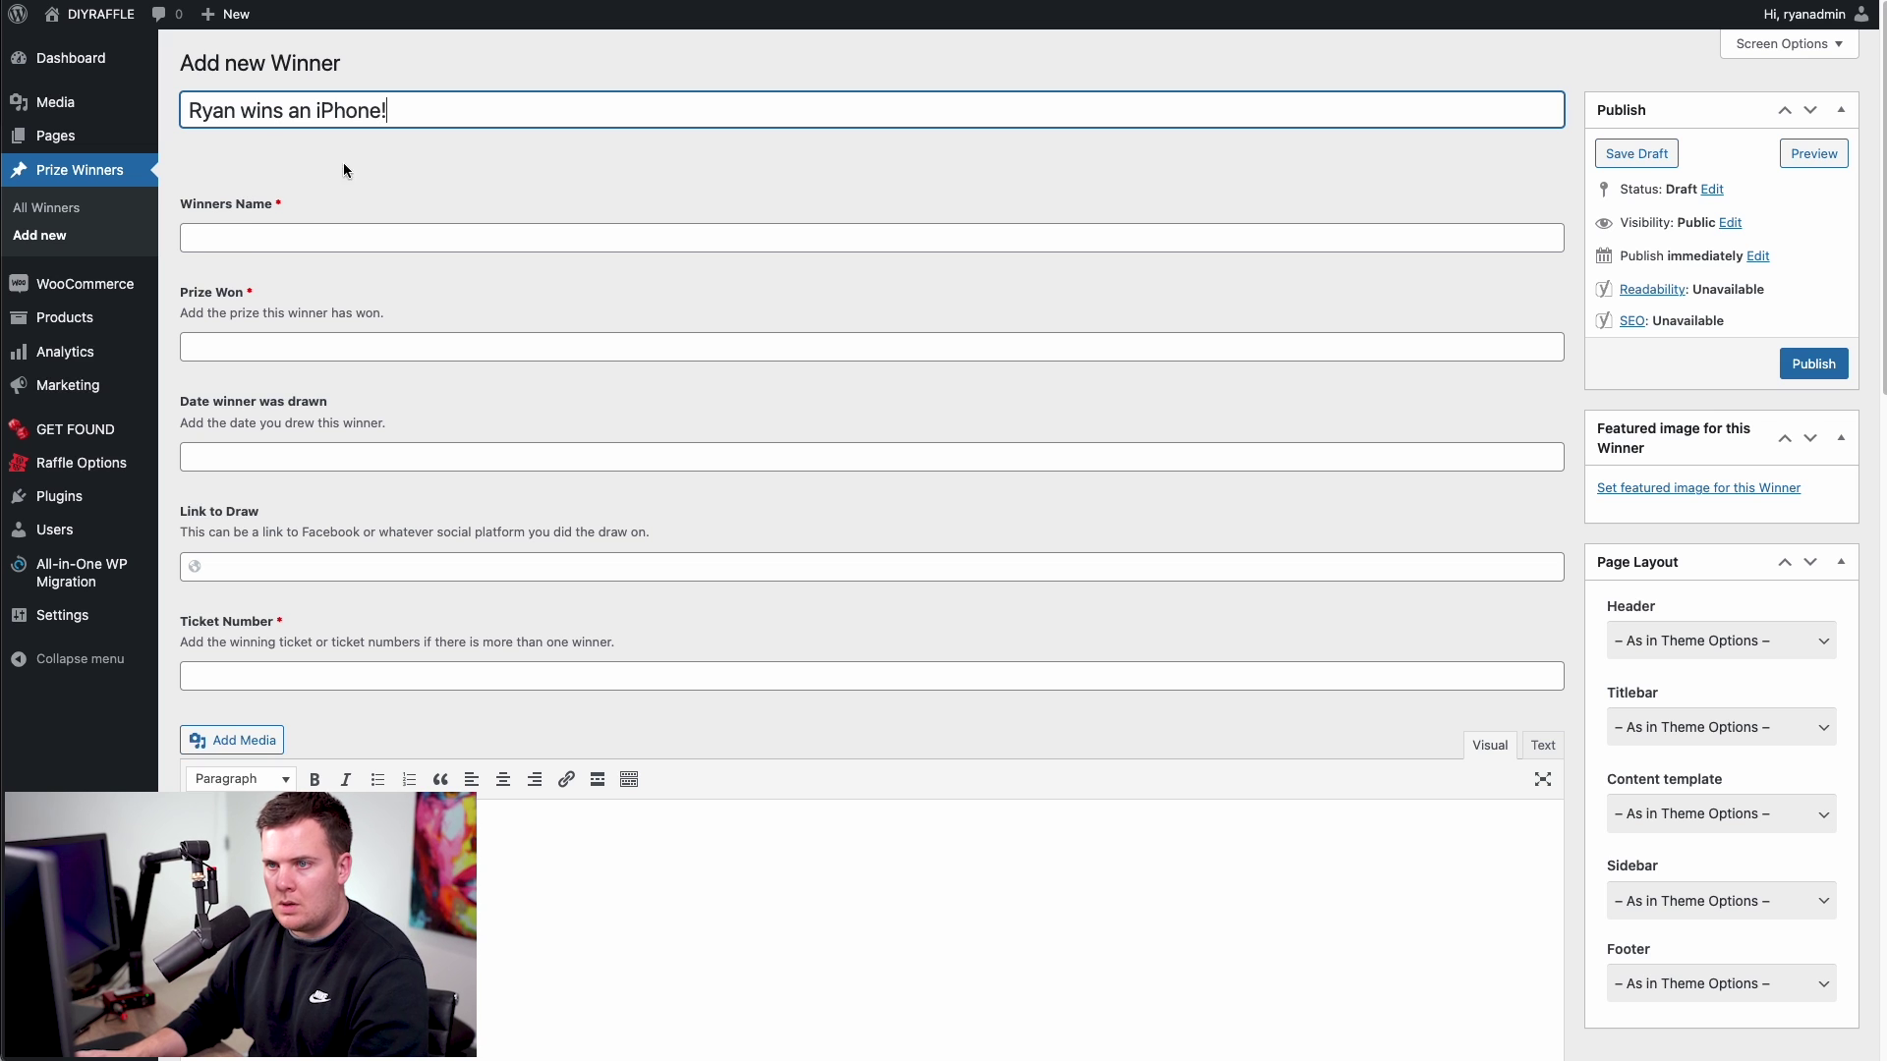
click(304, 234)
text(Ryan)
key(Tab)
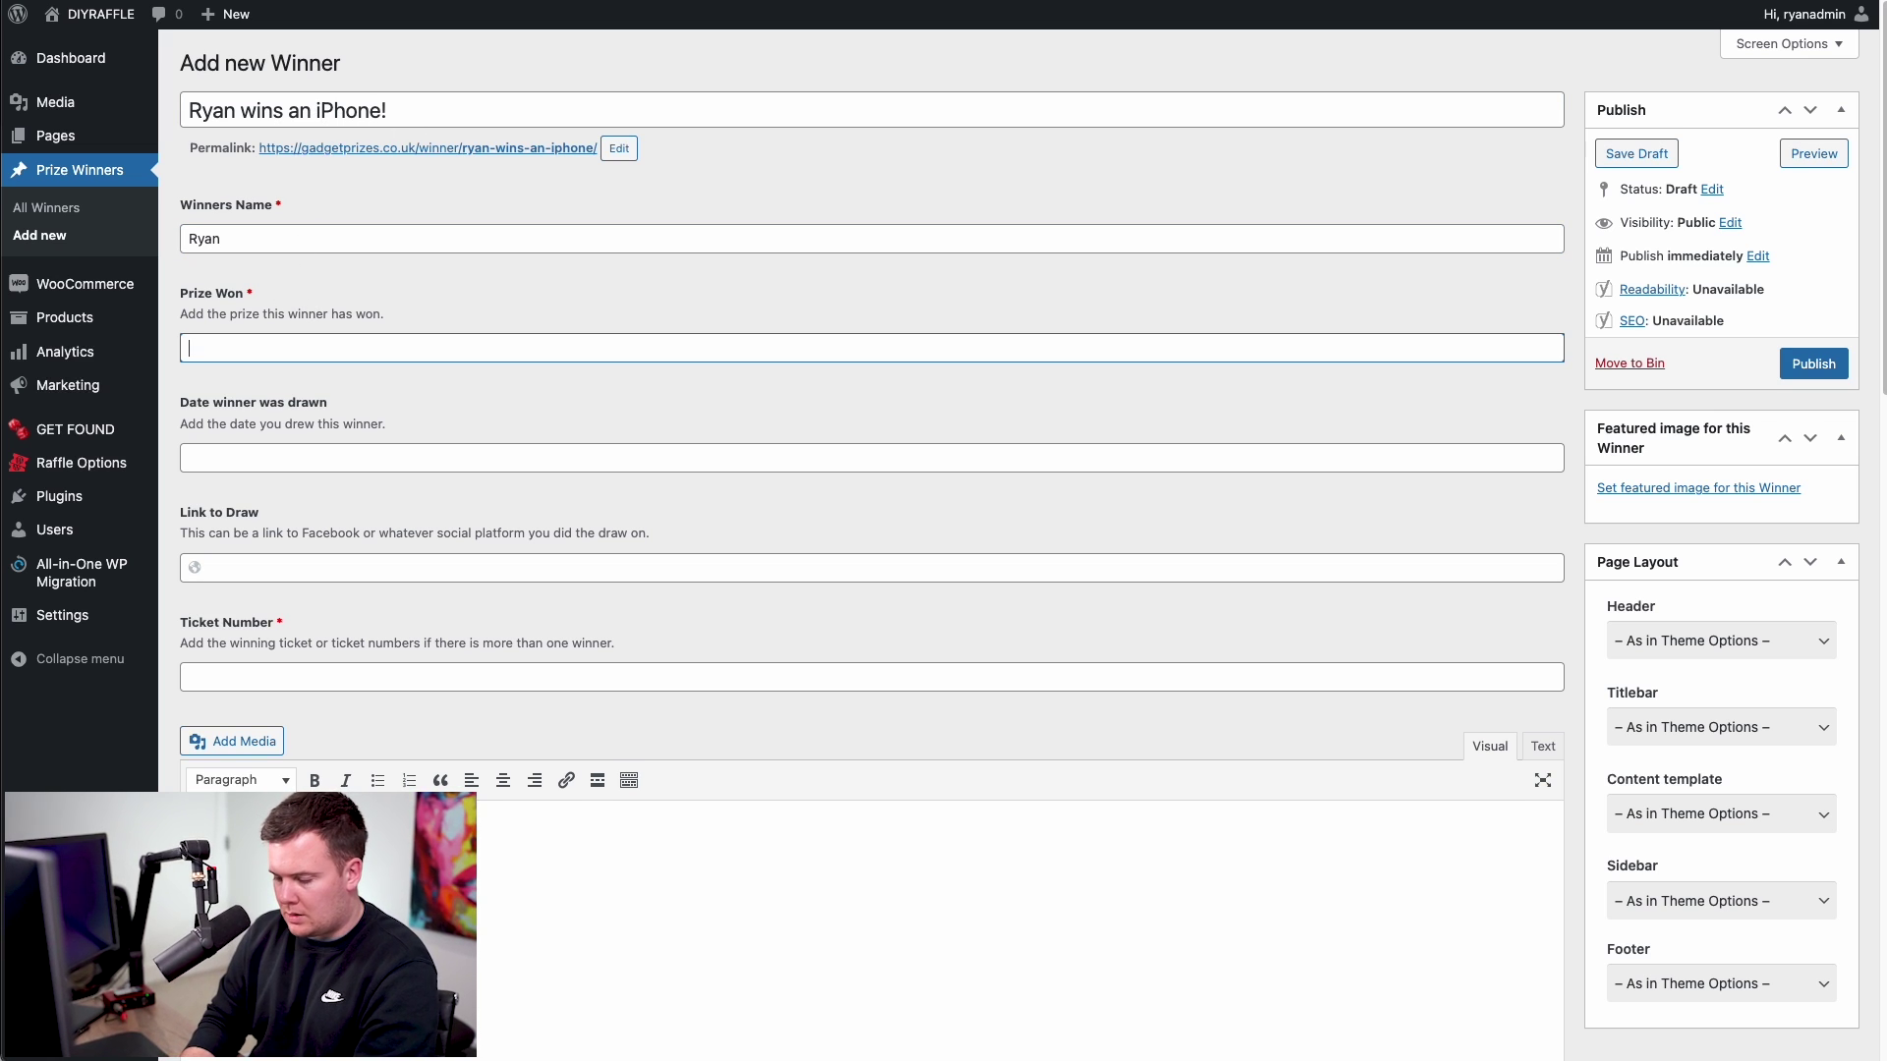
text(iPhone)
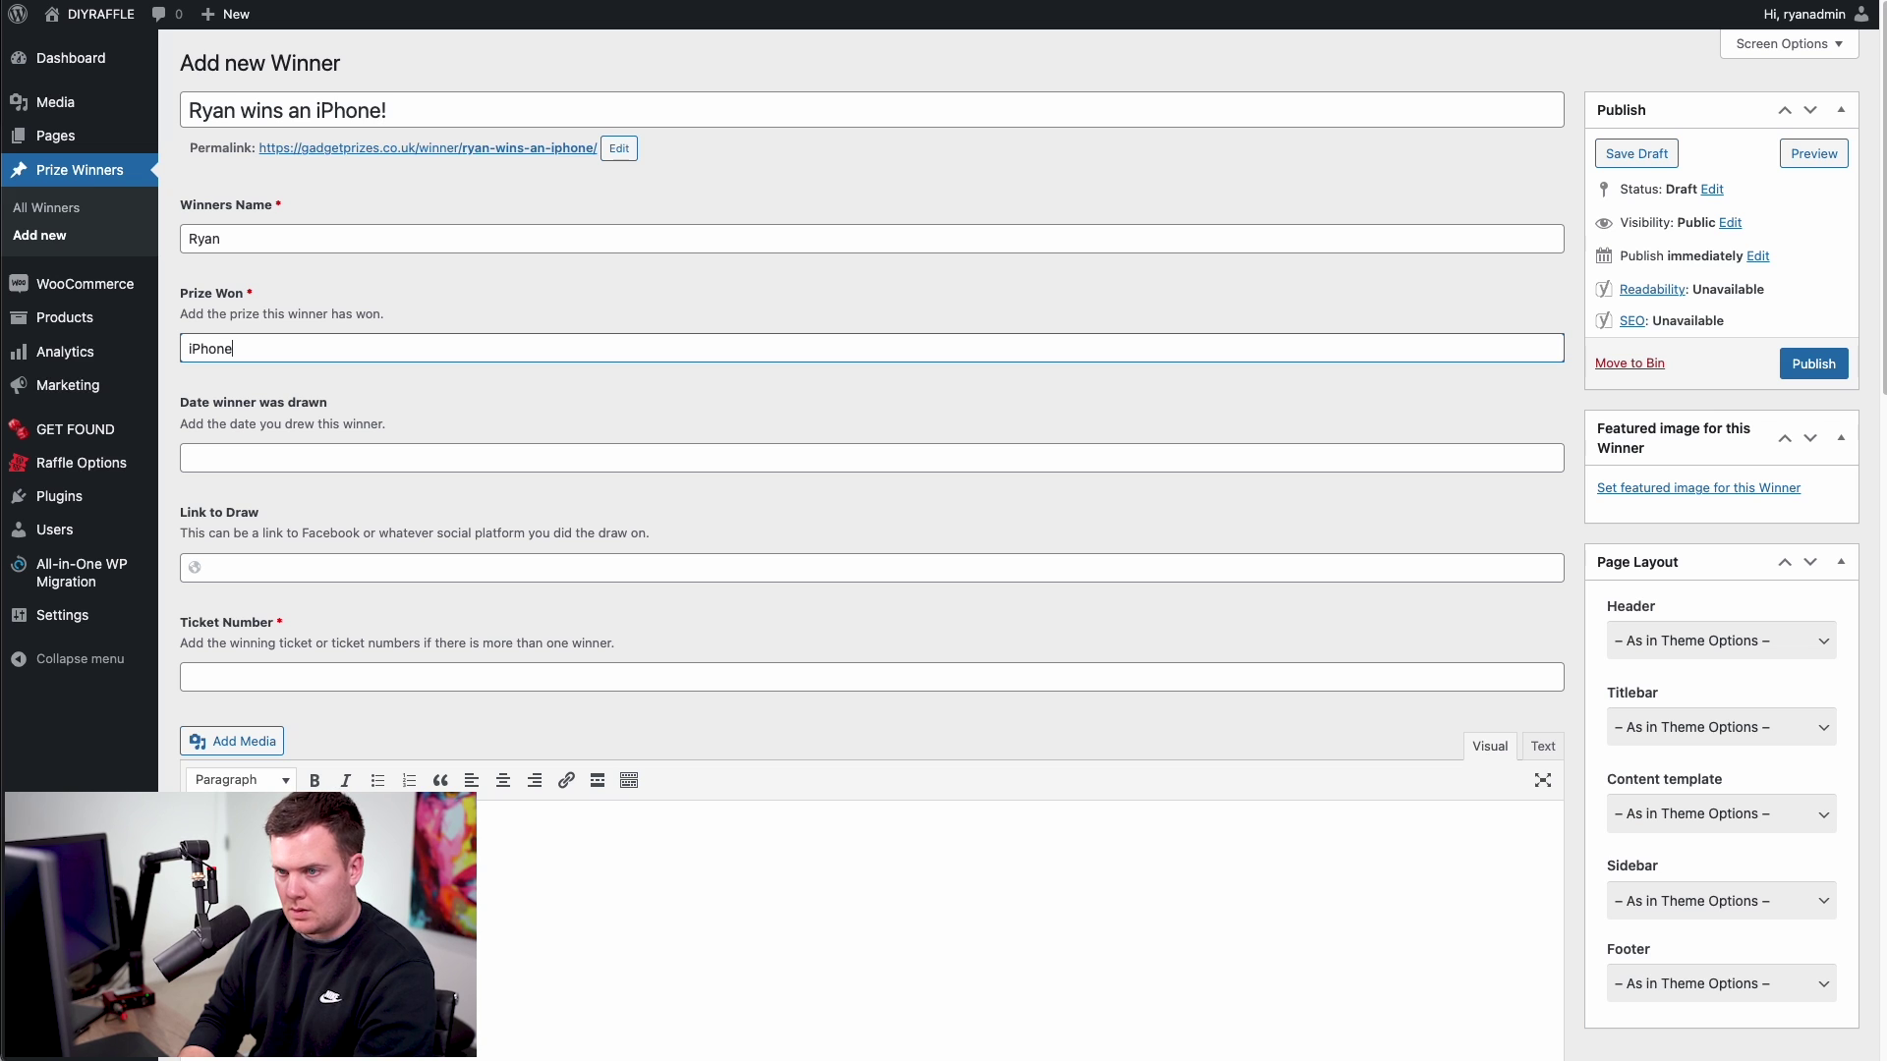
text( 13!)
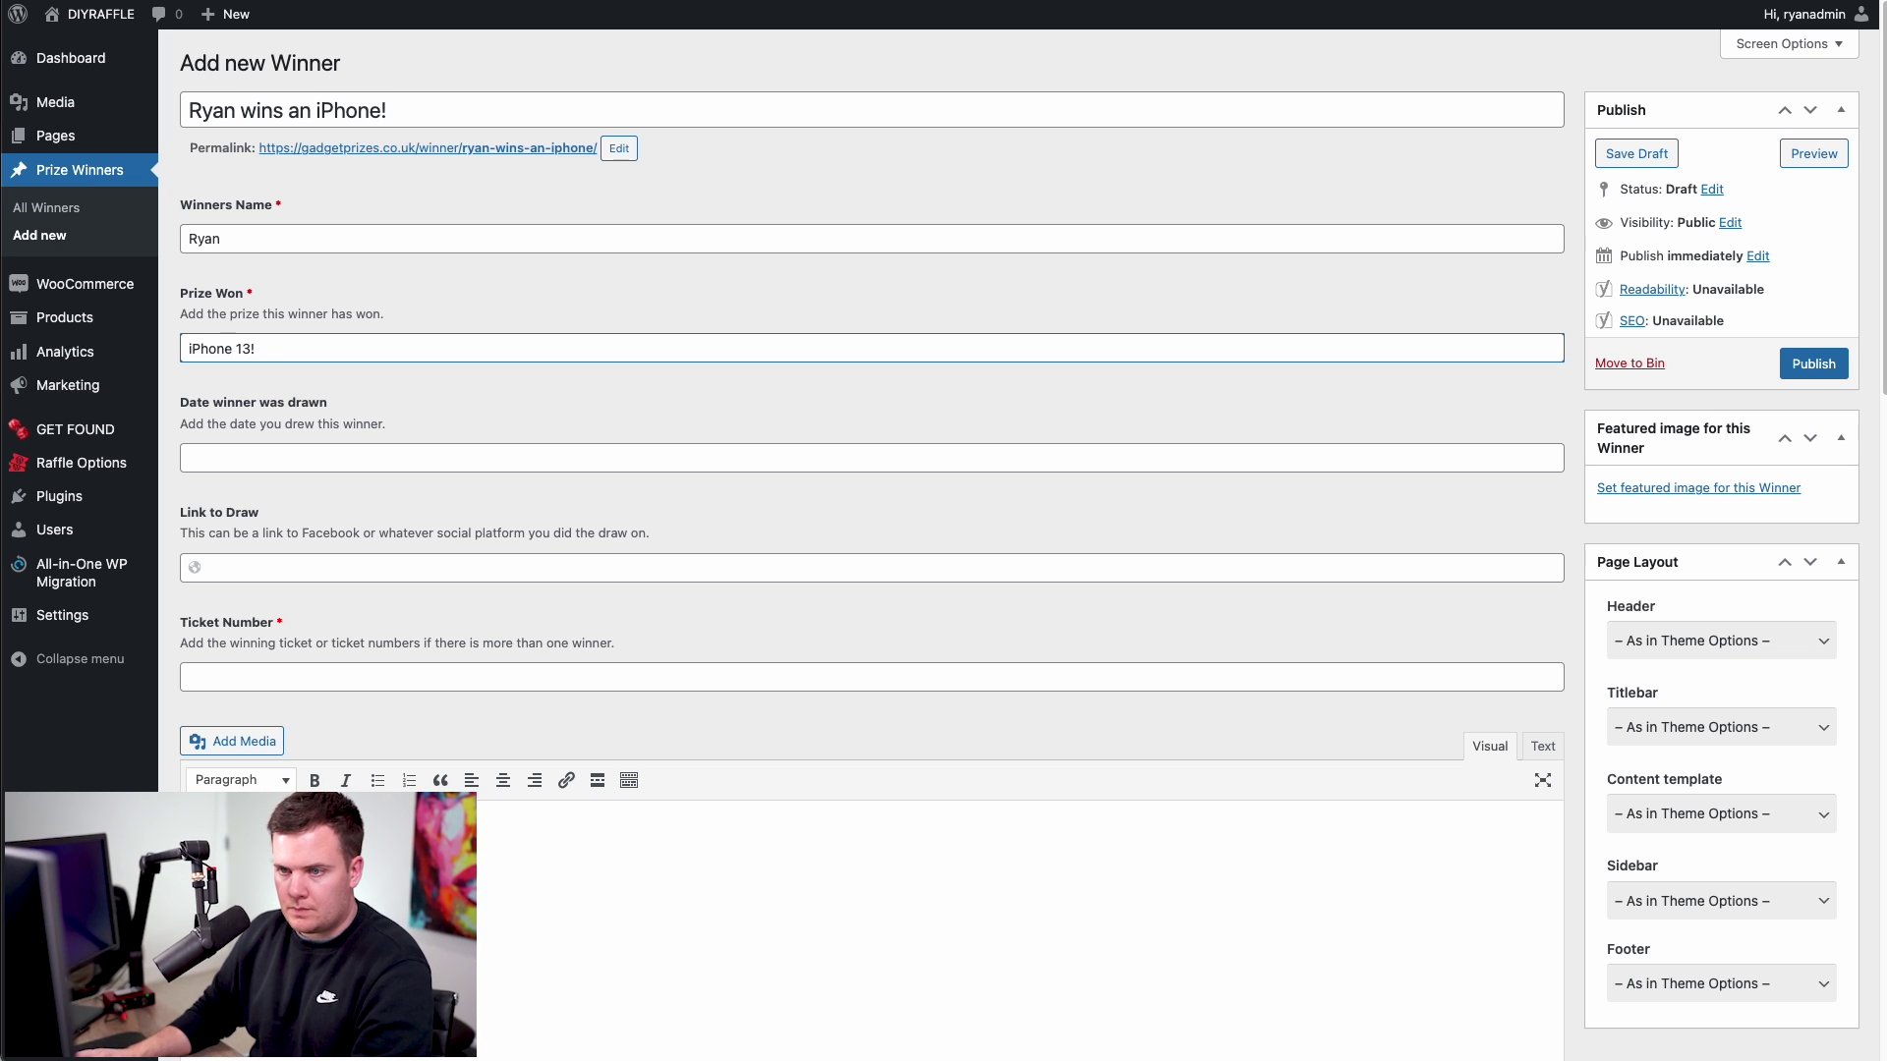
click(304, 462)
click(275, 591)
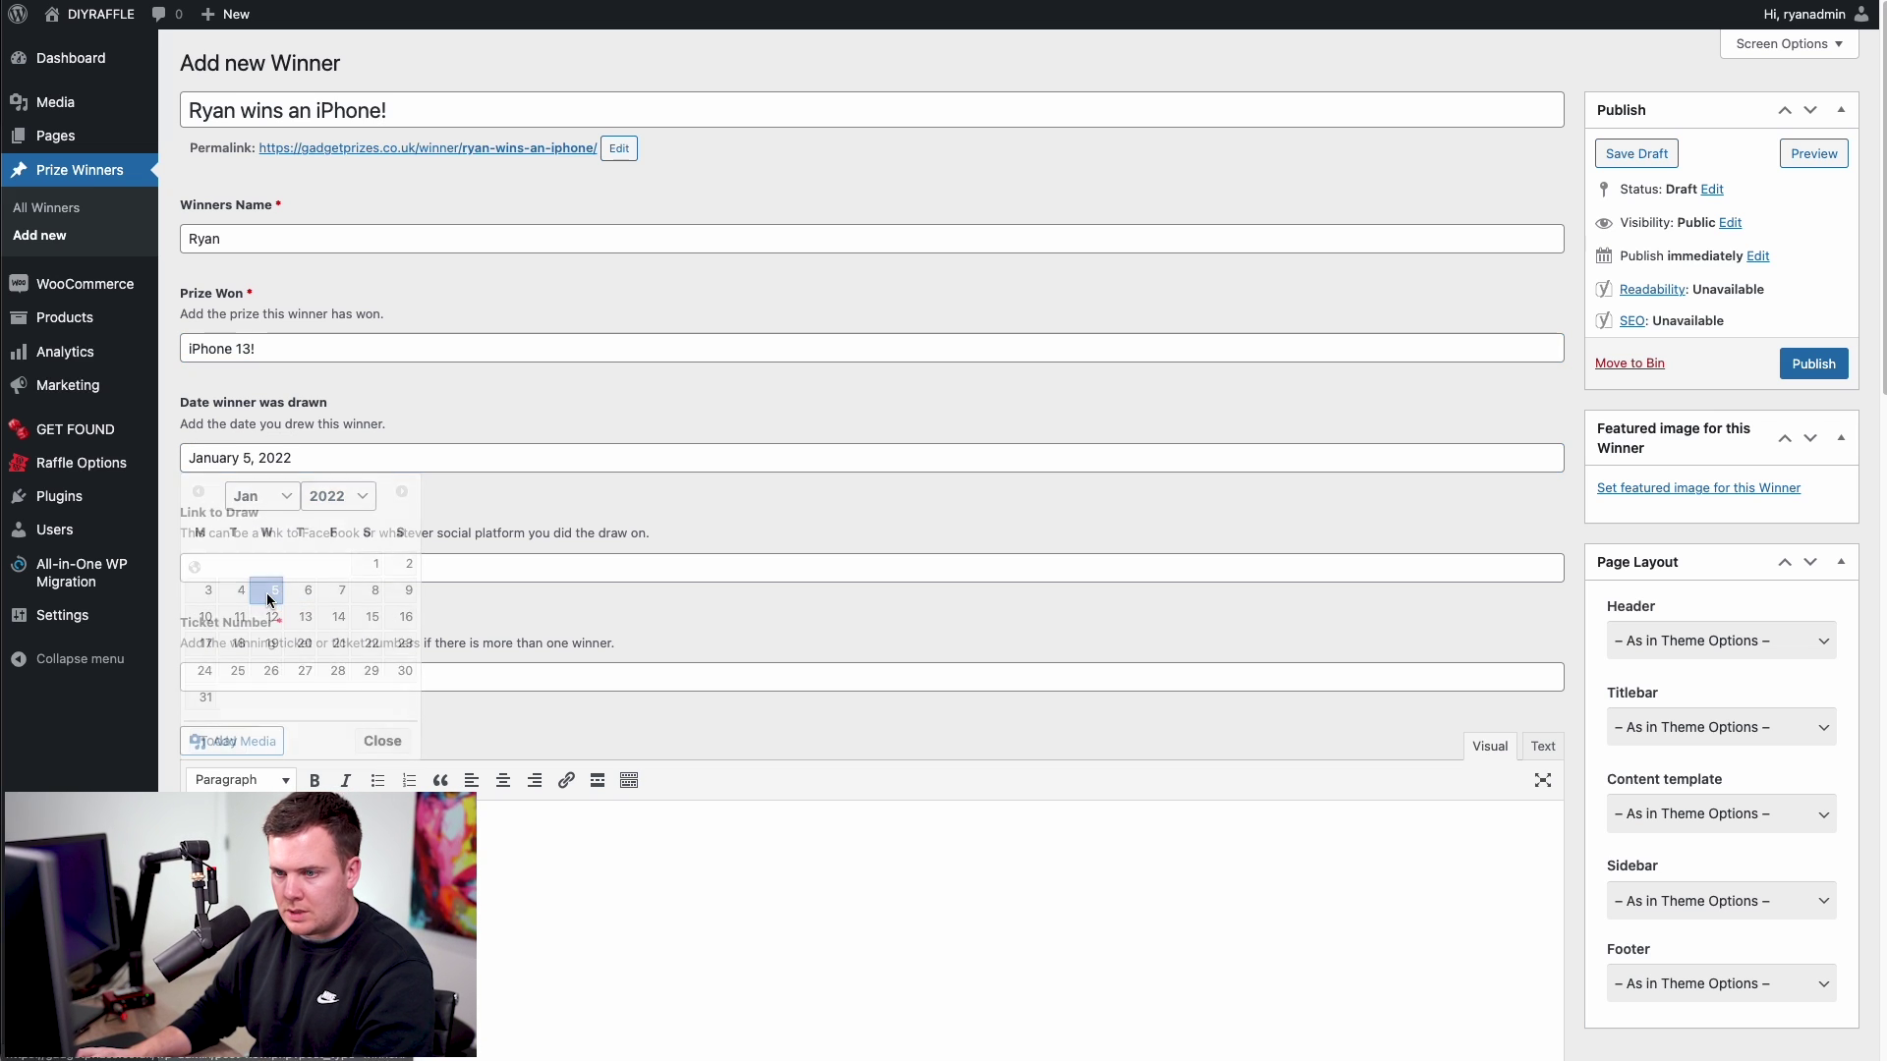
click(234, 568)
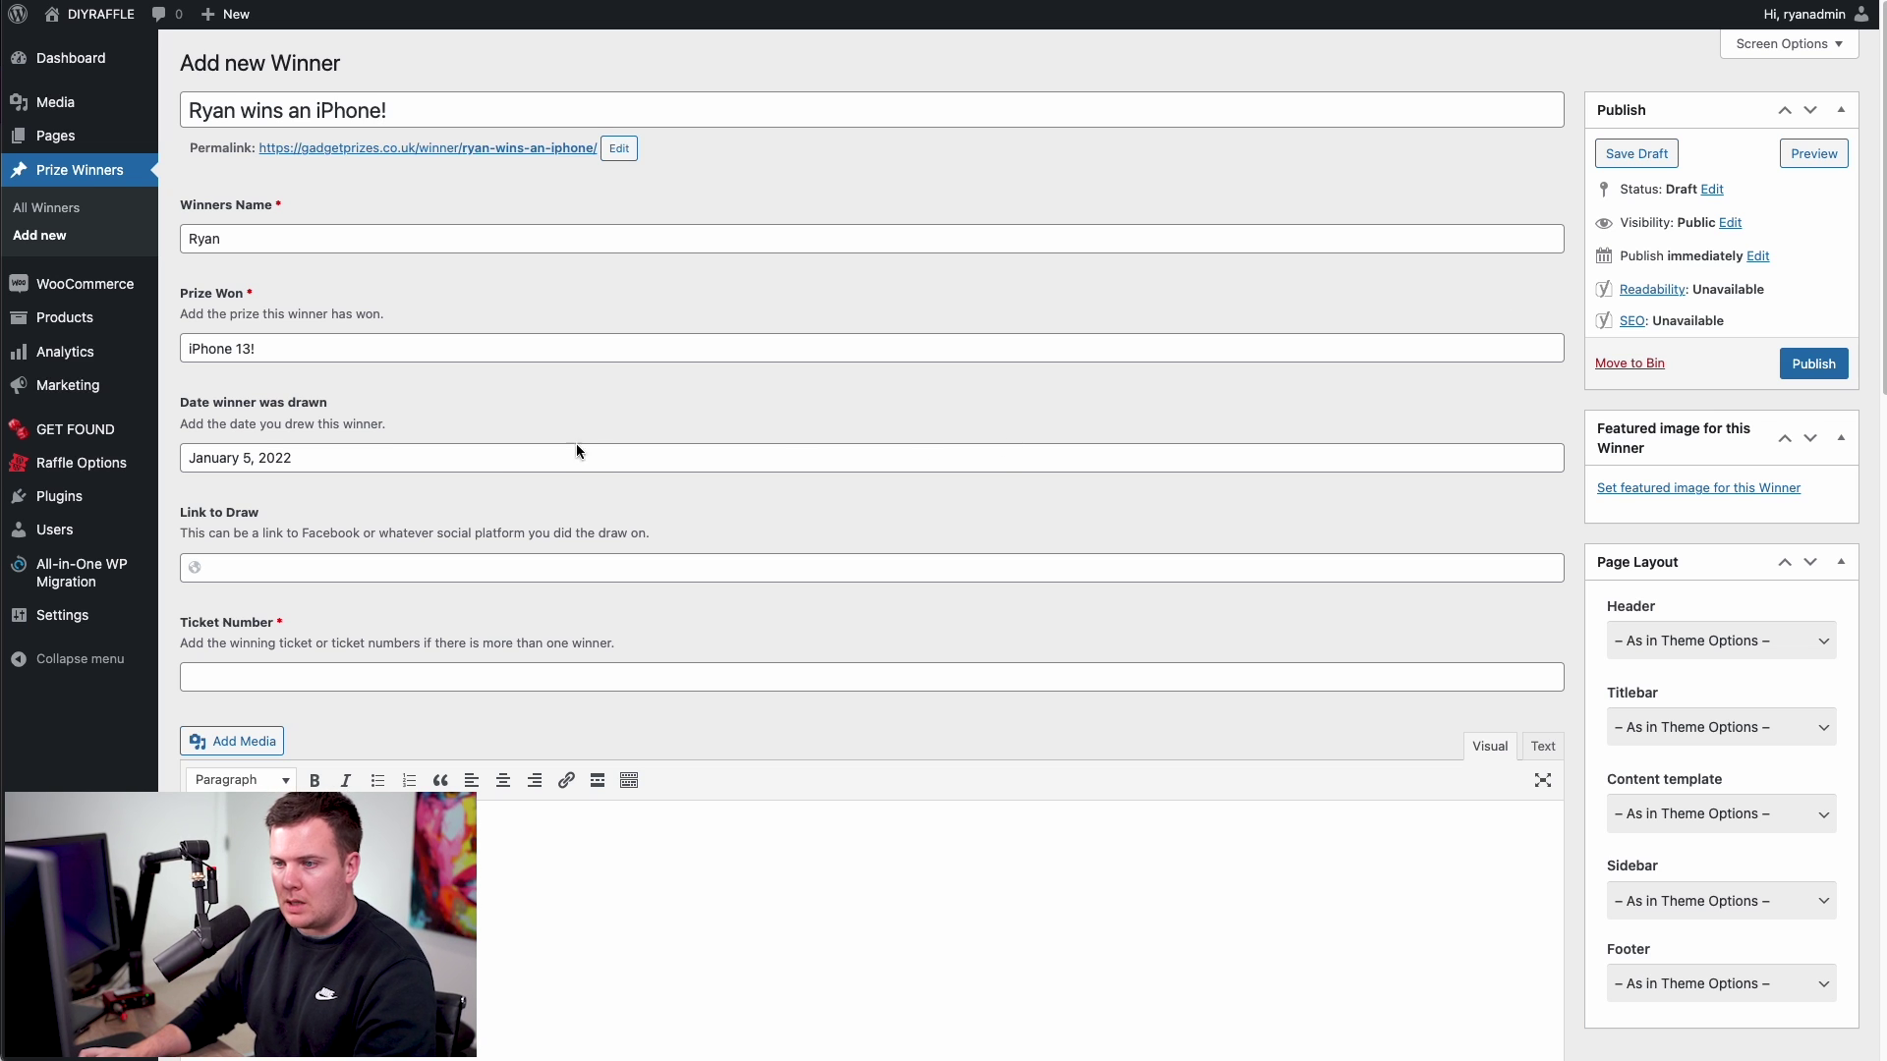
click(373, 567)
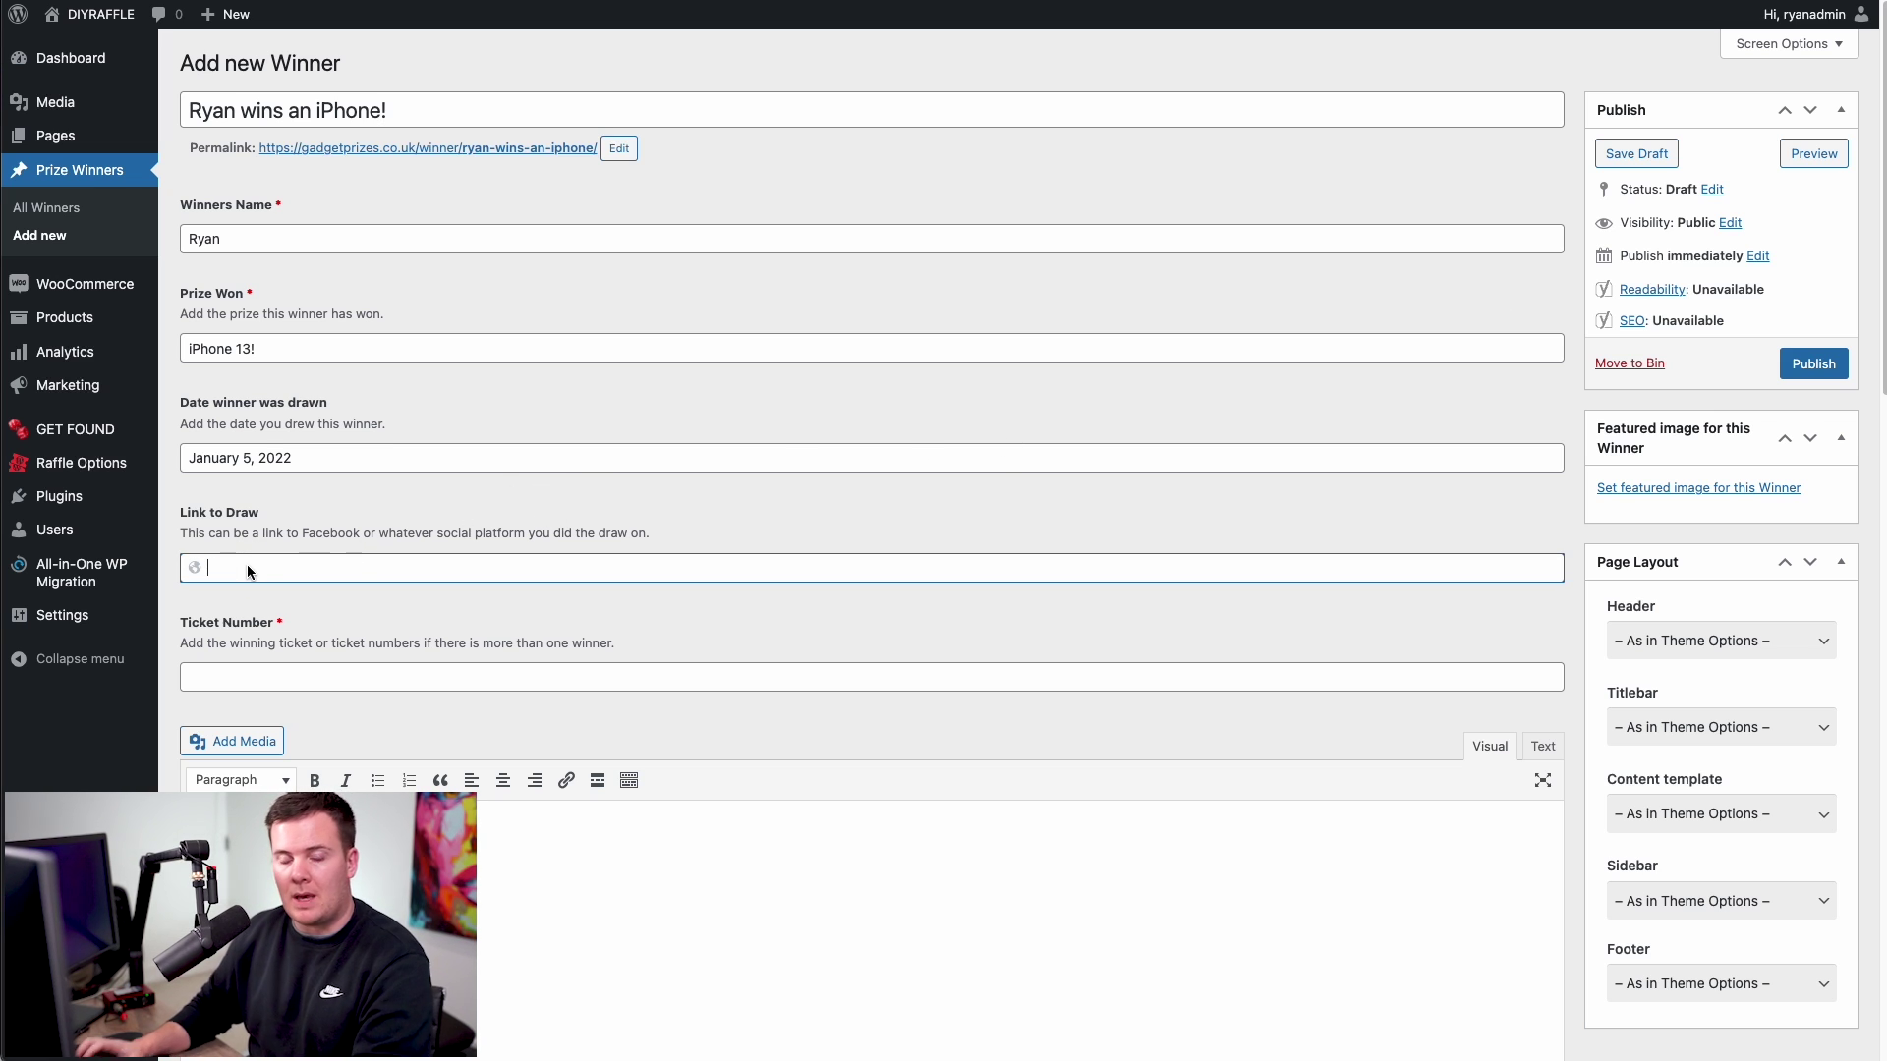
text(https://www.facebook.com/)
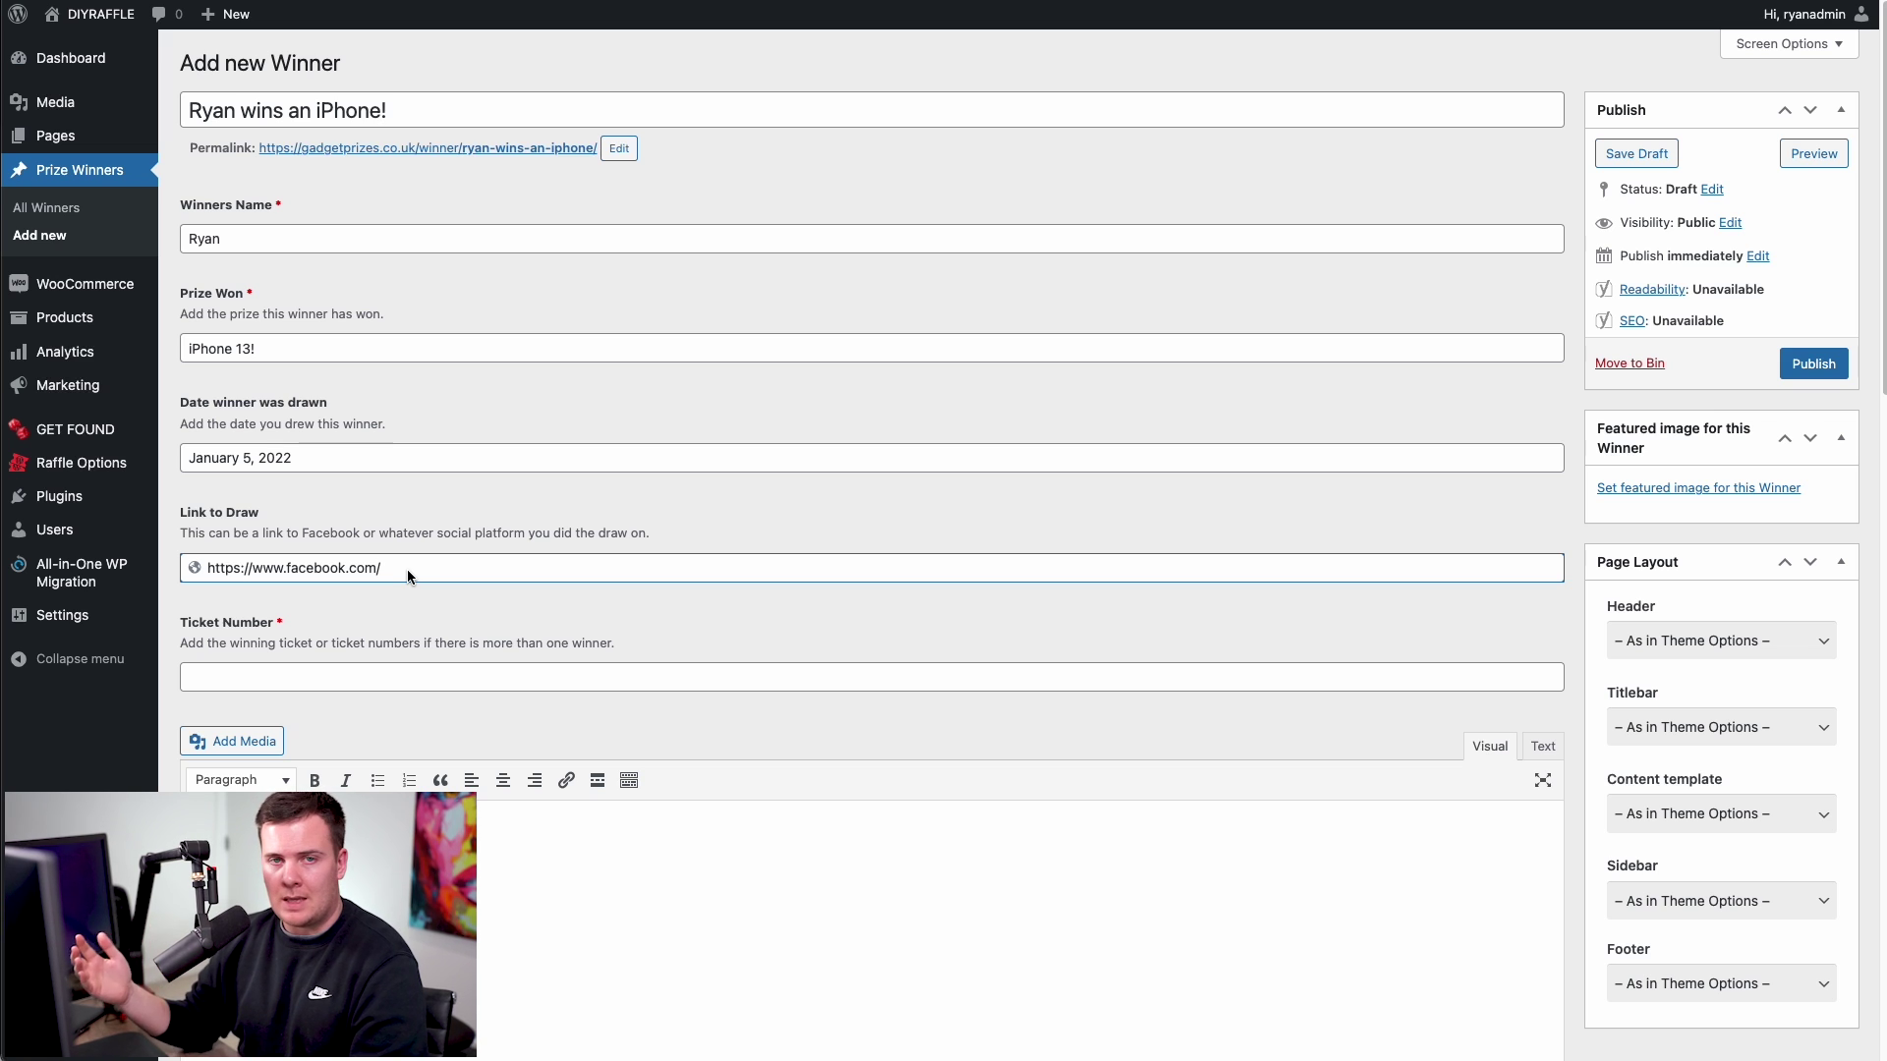
click(271, 677)
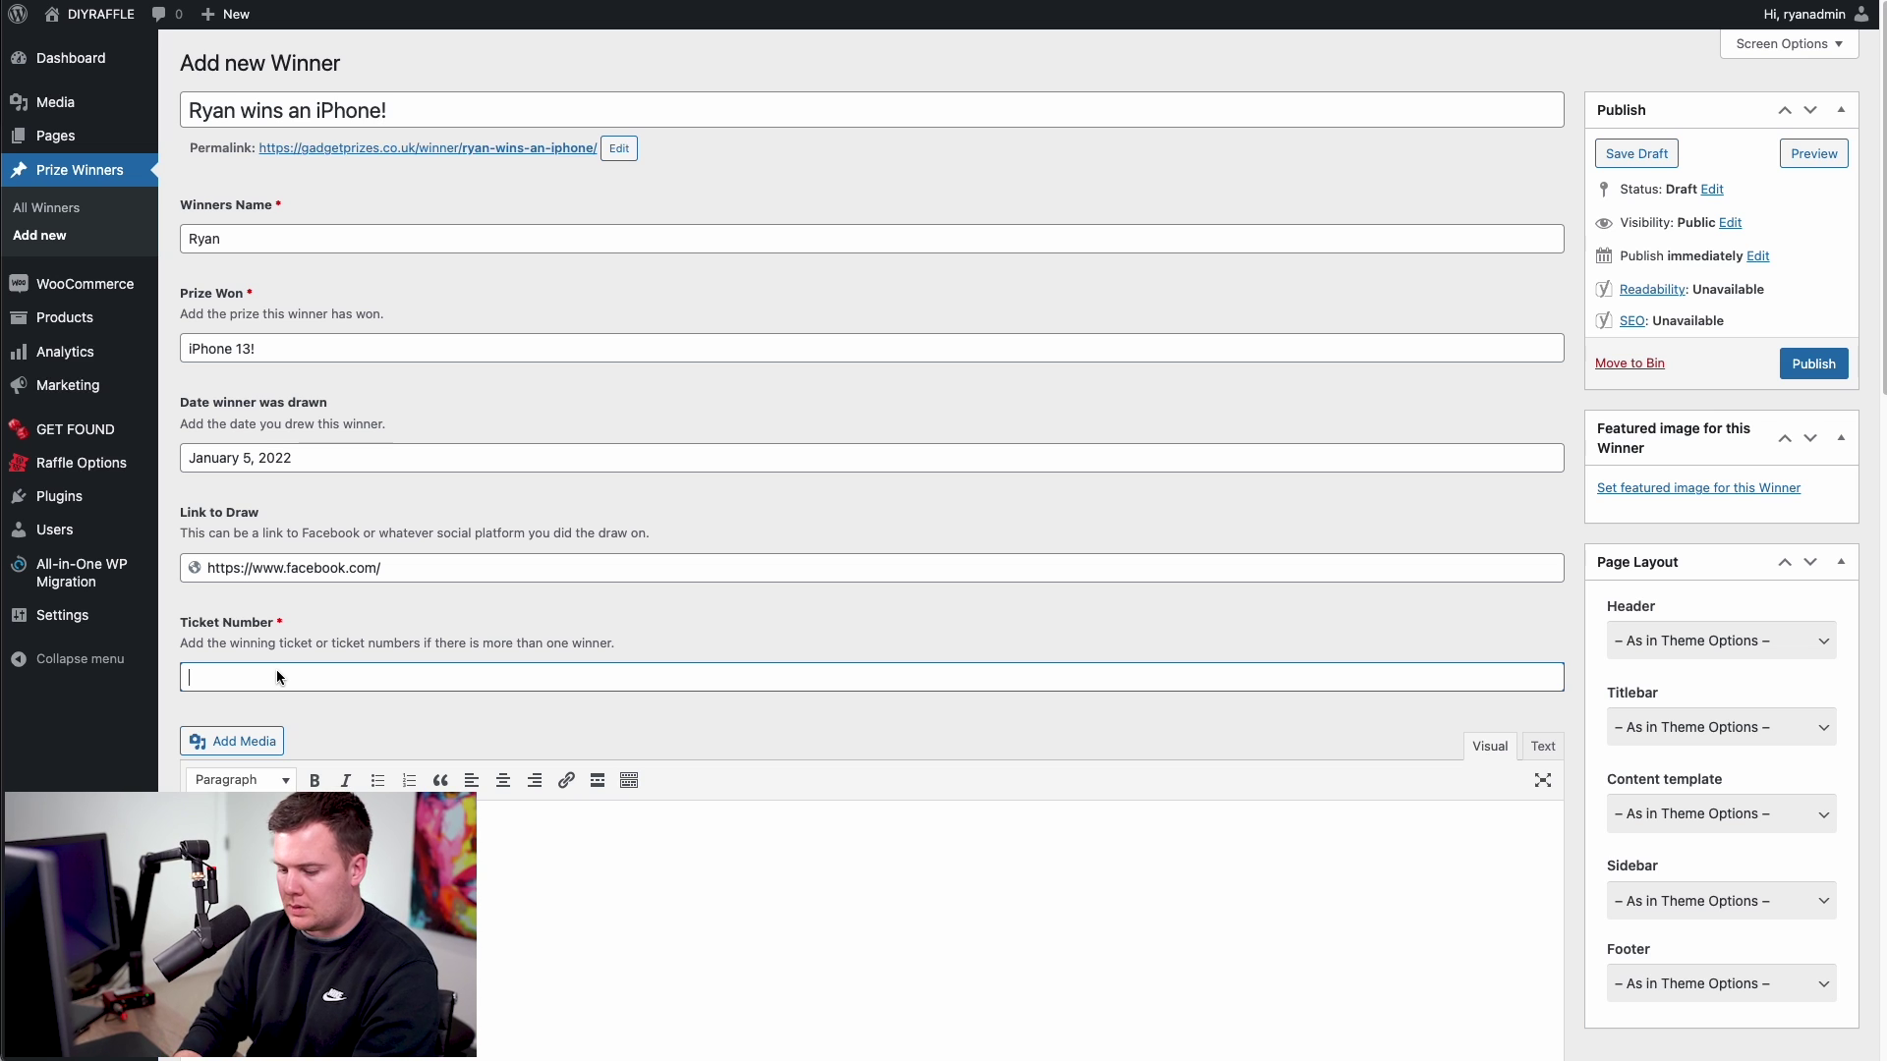
text(64)
key(Tab)
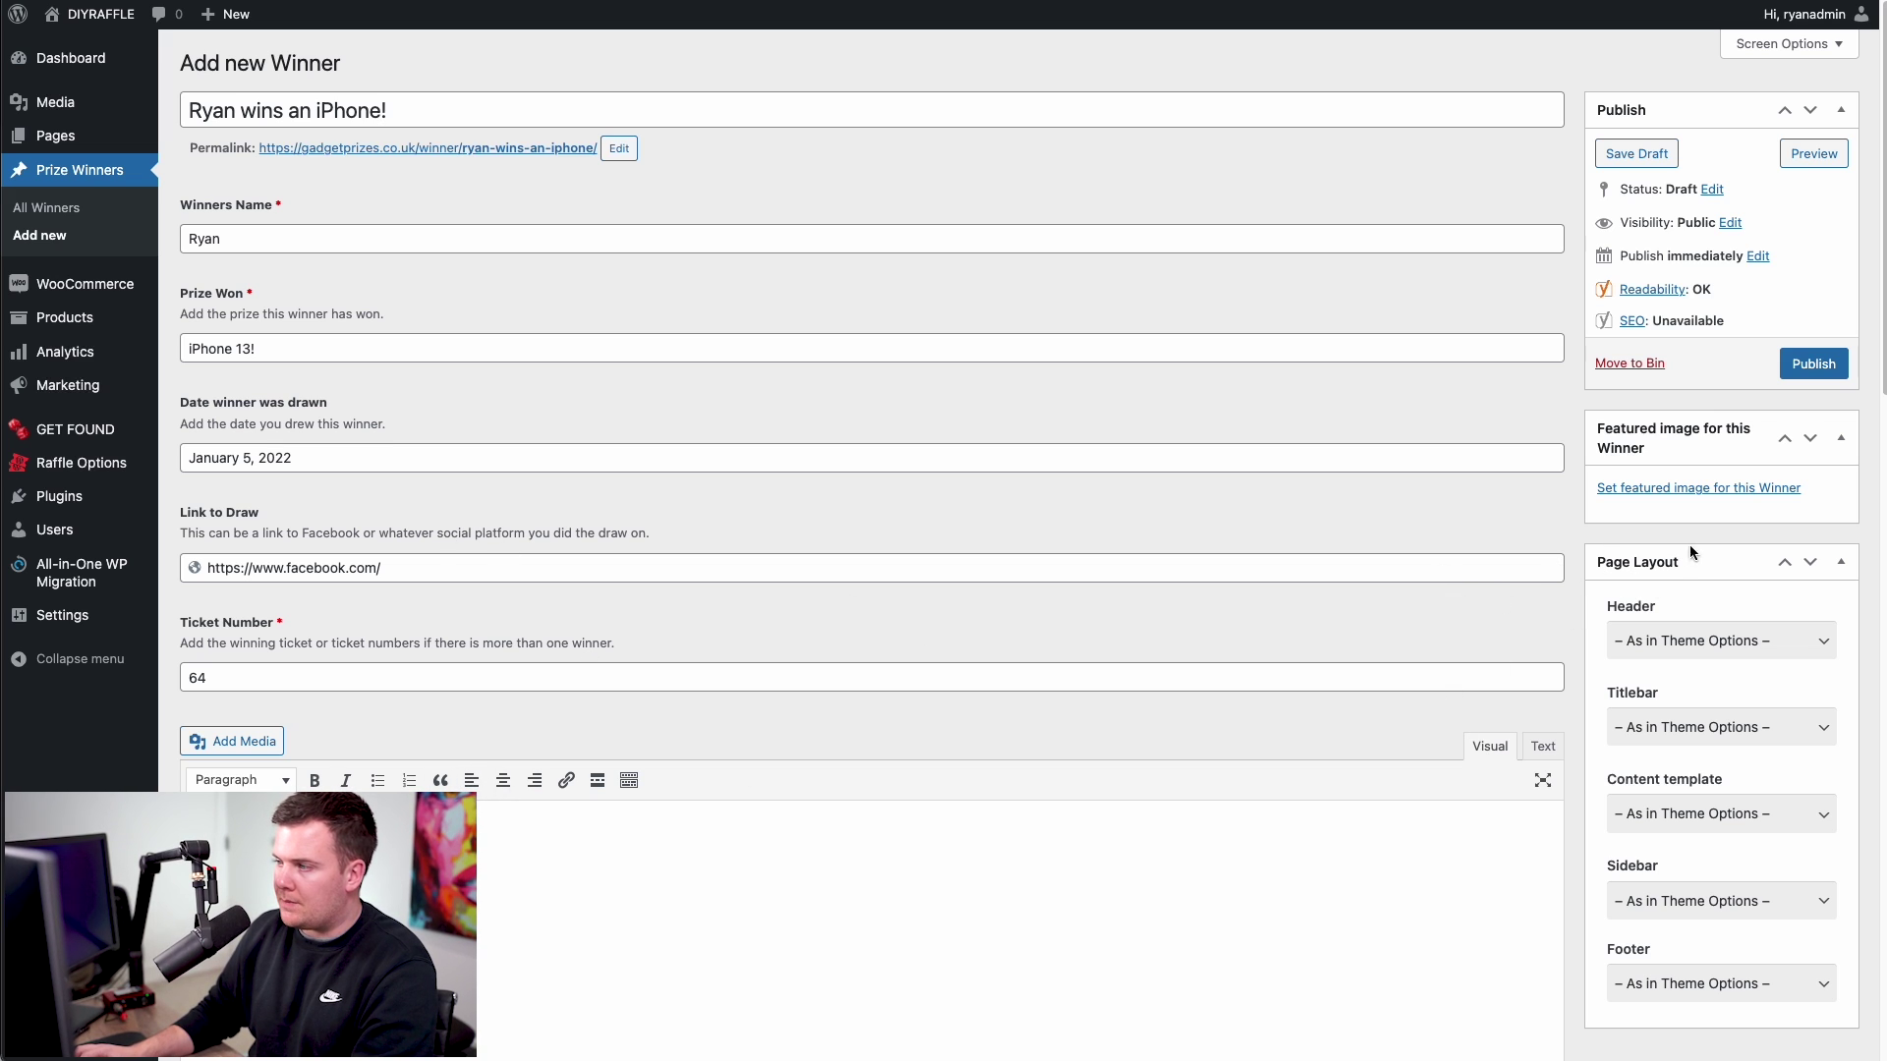
- Set the photo of the man with the car as the winner post's featured image
click(1682, 488)
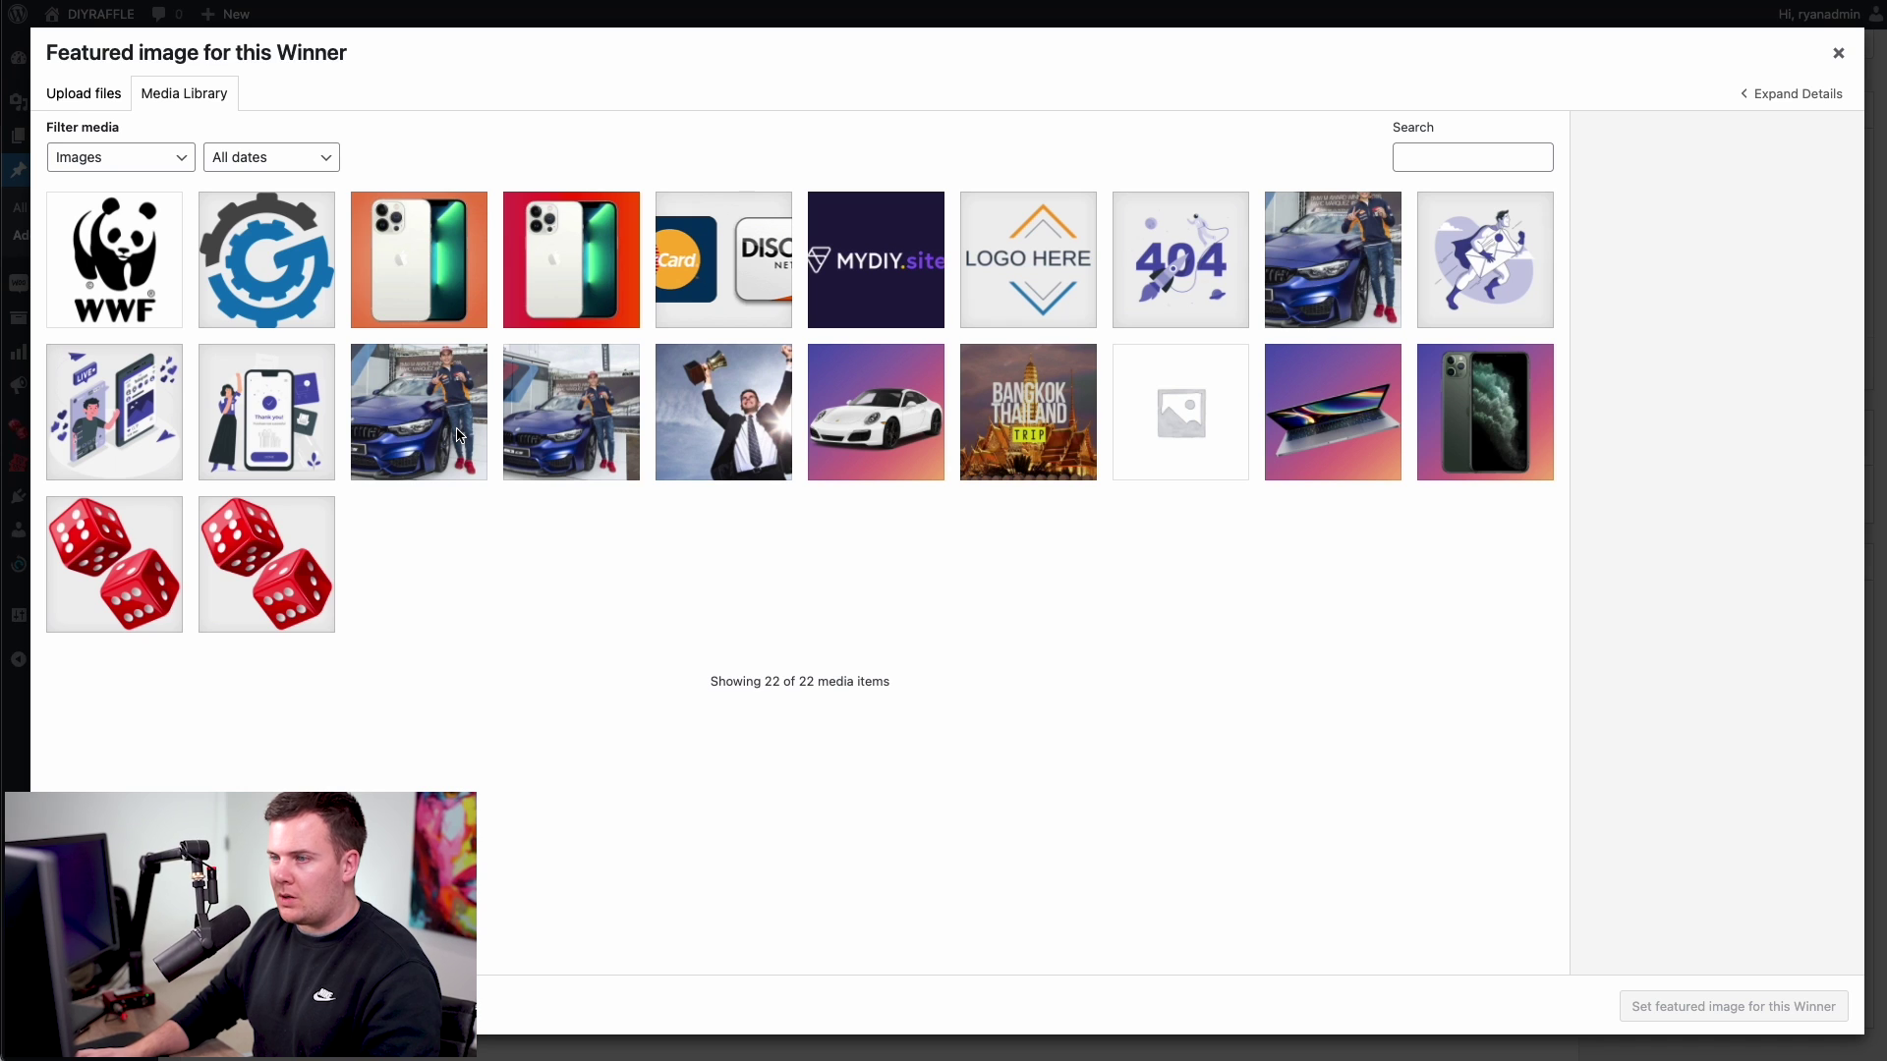
click(454, 433)
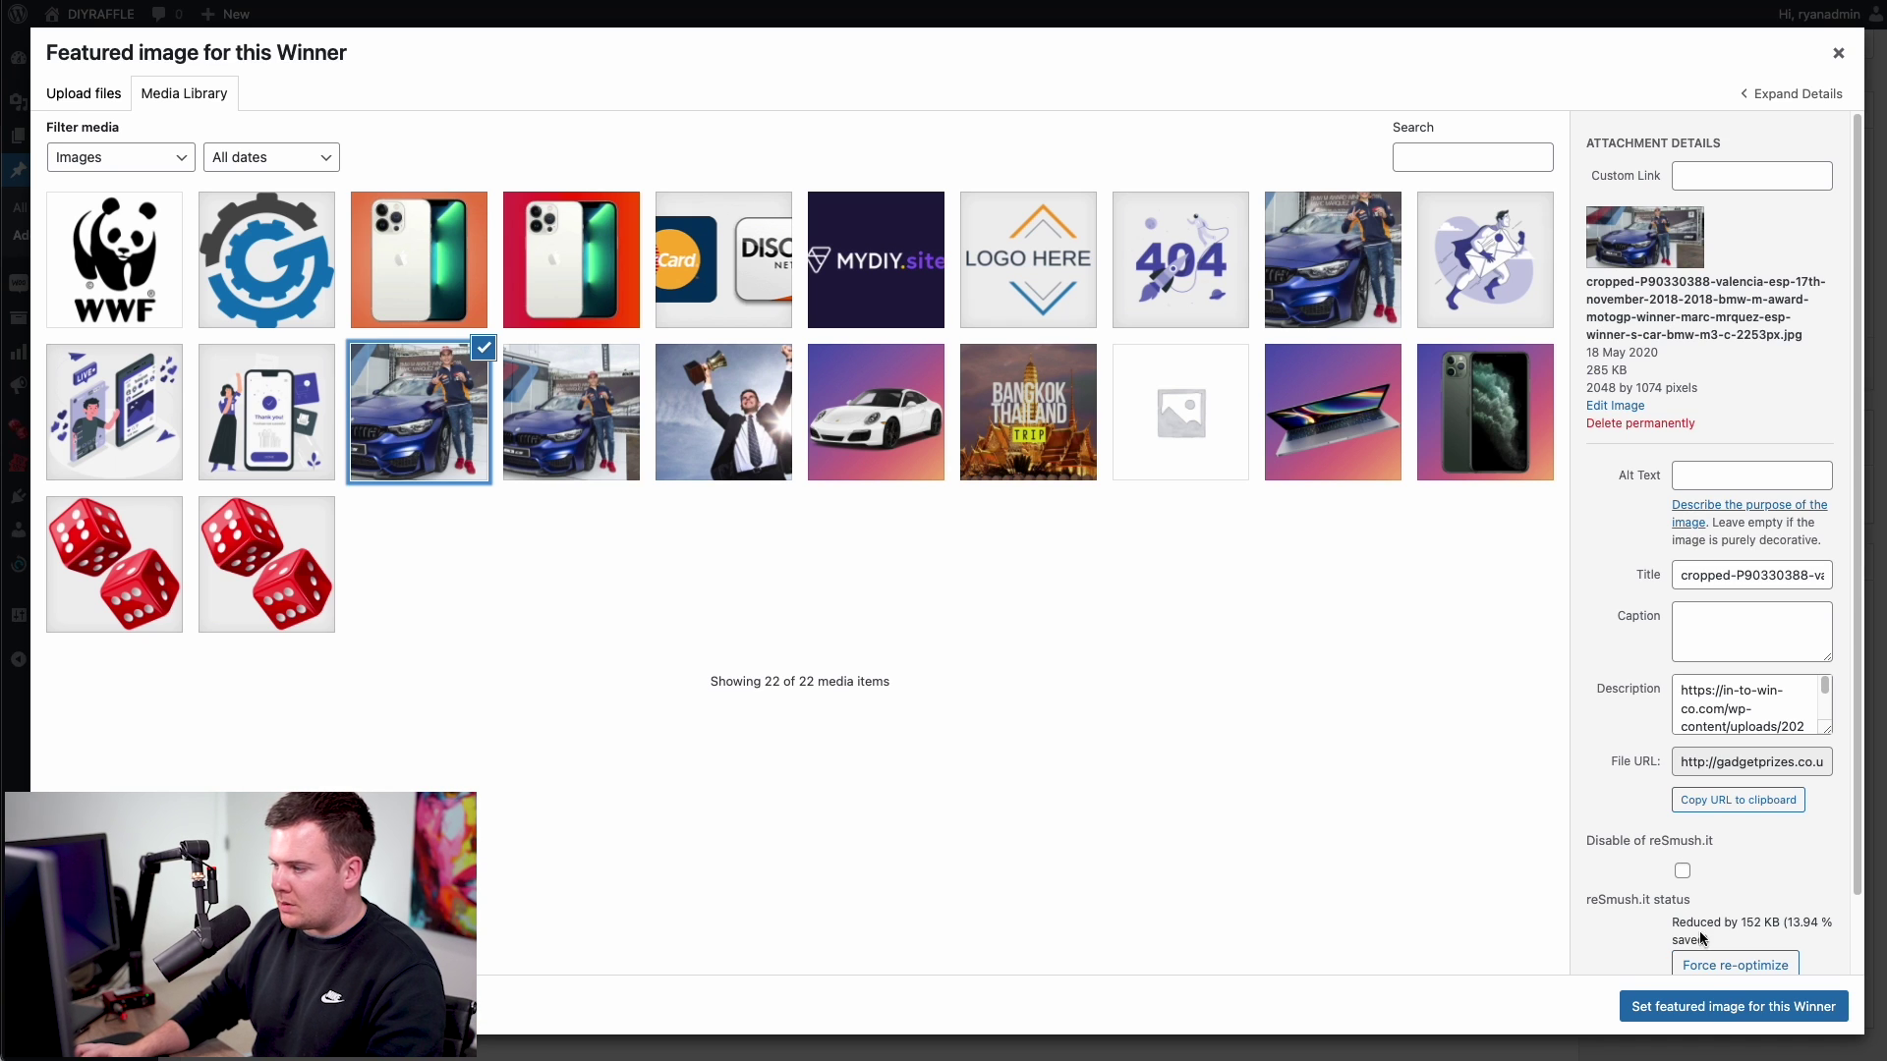
click(1707, 1012)
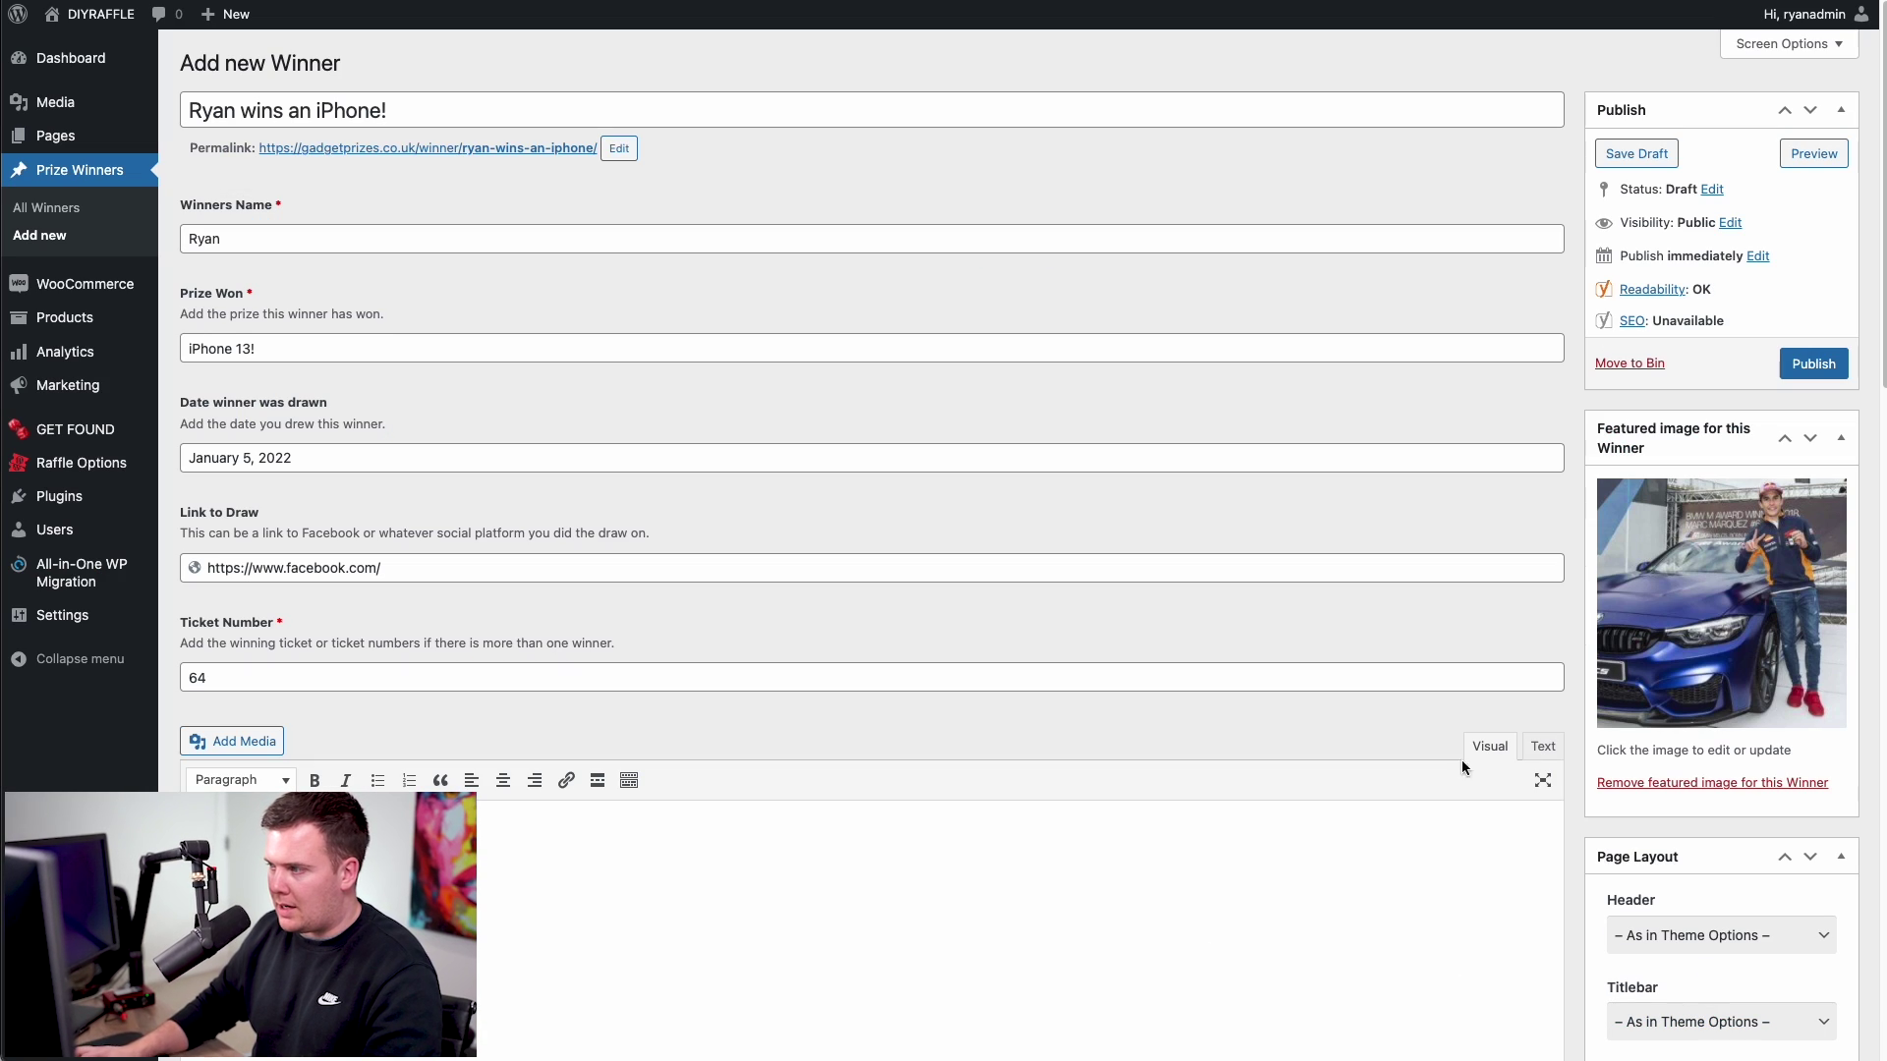
- Publish the winner post and go to the All Winners list
scroll(1584, 605, down, 10)
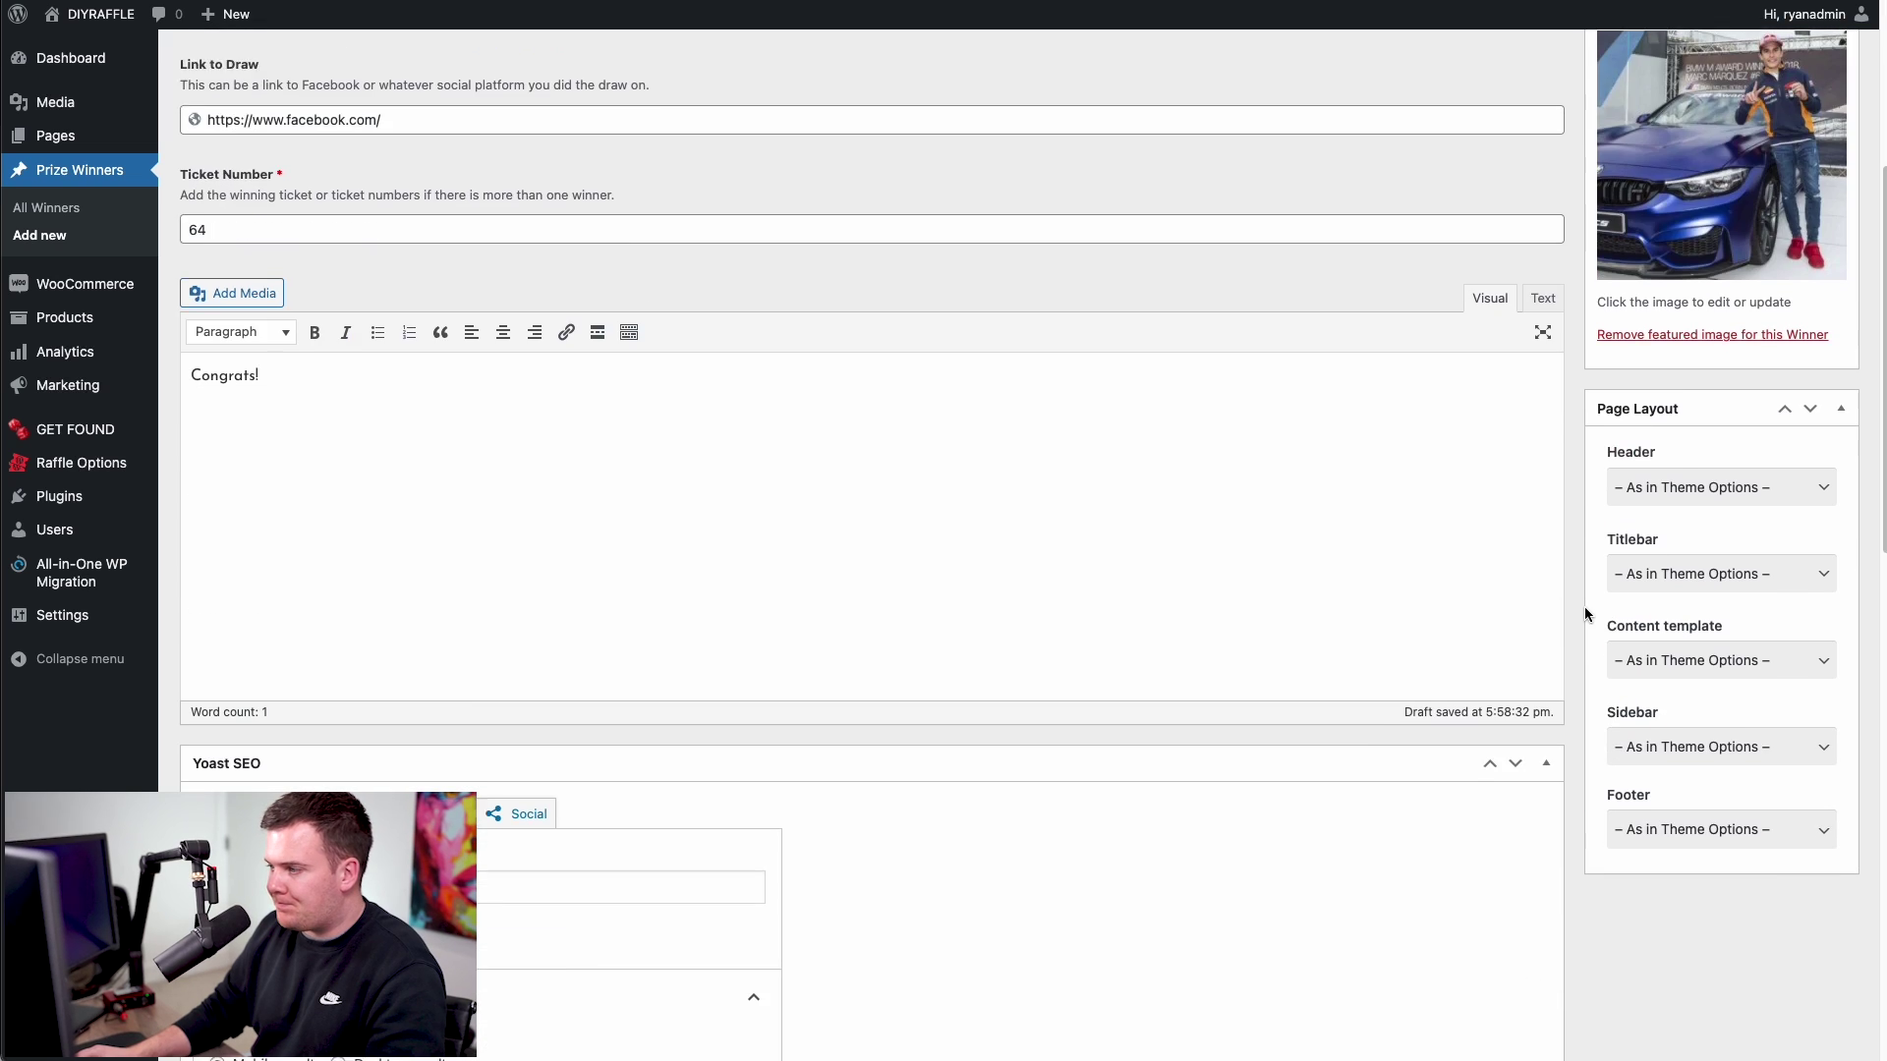
scroll(1584, 605, up, 7)
scroll(1584, 606, up, 4)
scroll(1584, 605, down, 15)
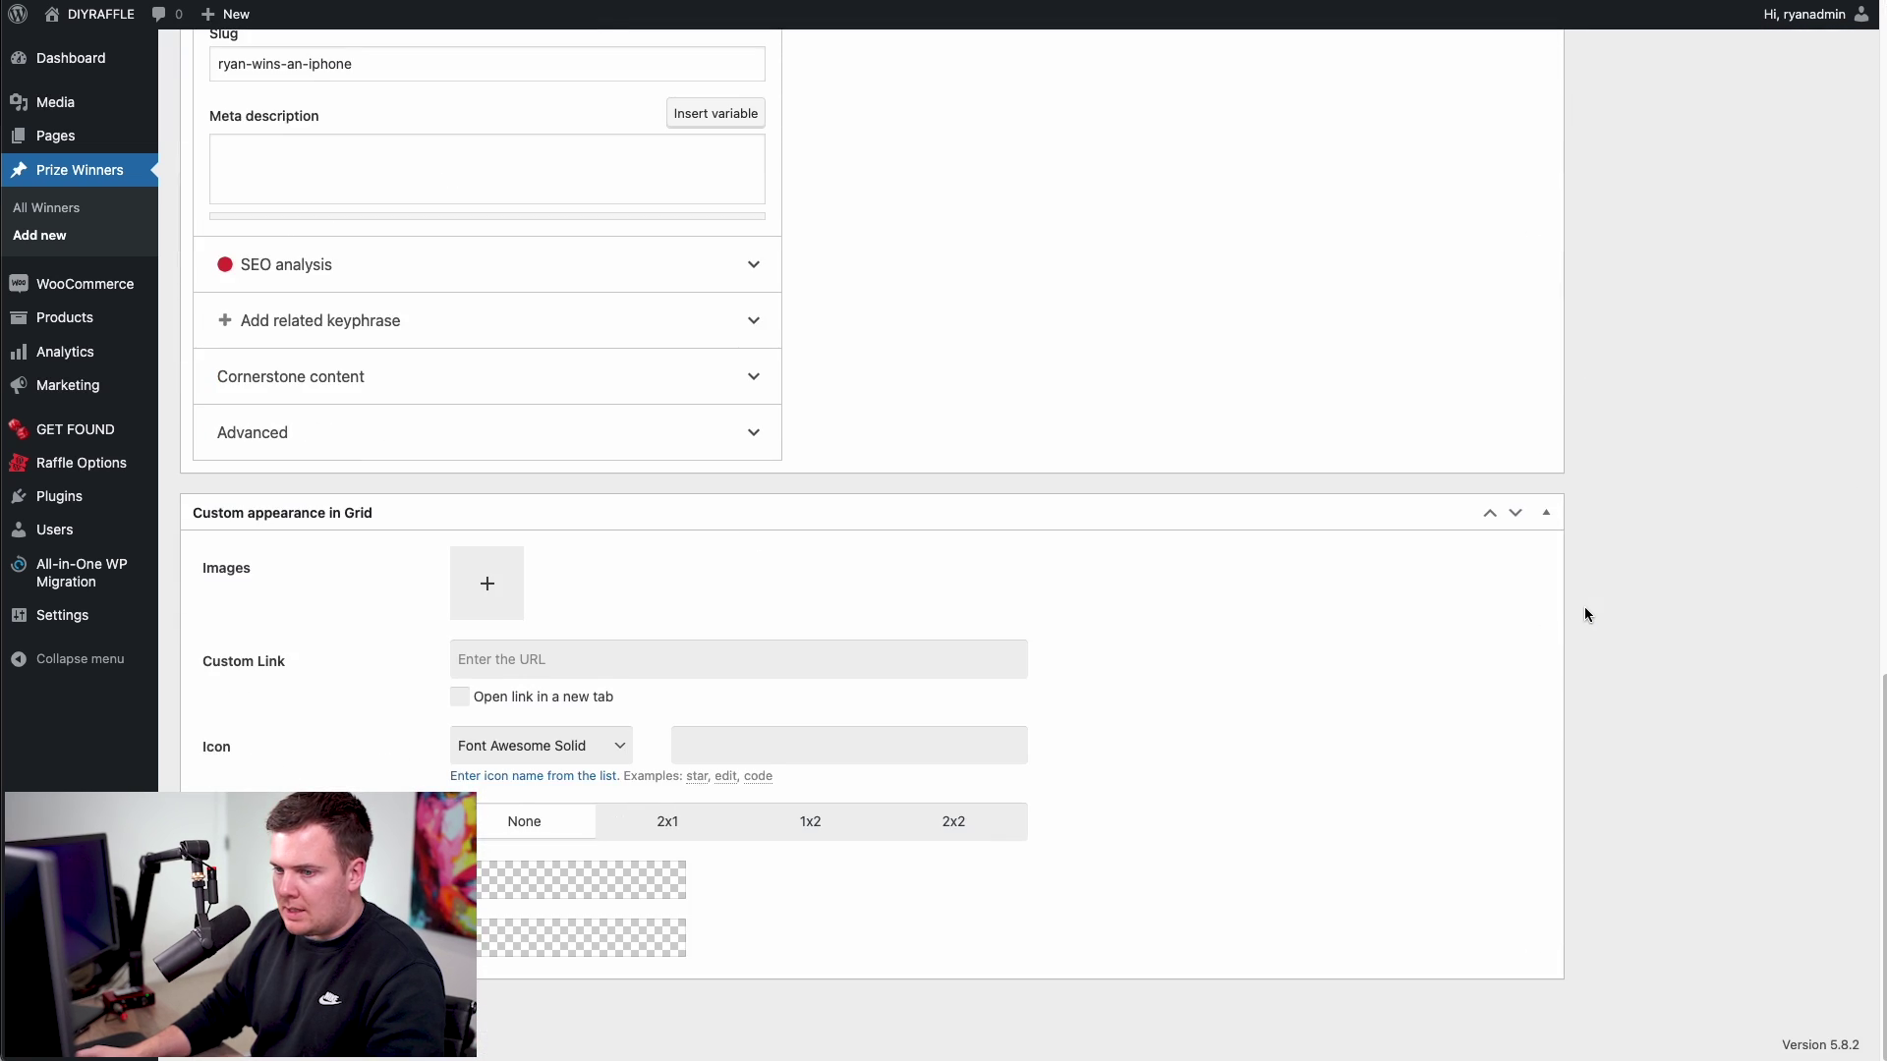
scroll(1584, 605, up, 11)
scroll(1584, 605, up, 4)
click(1806, 481)
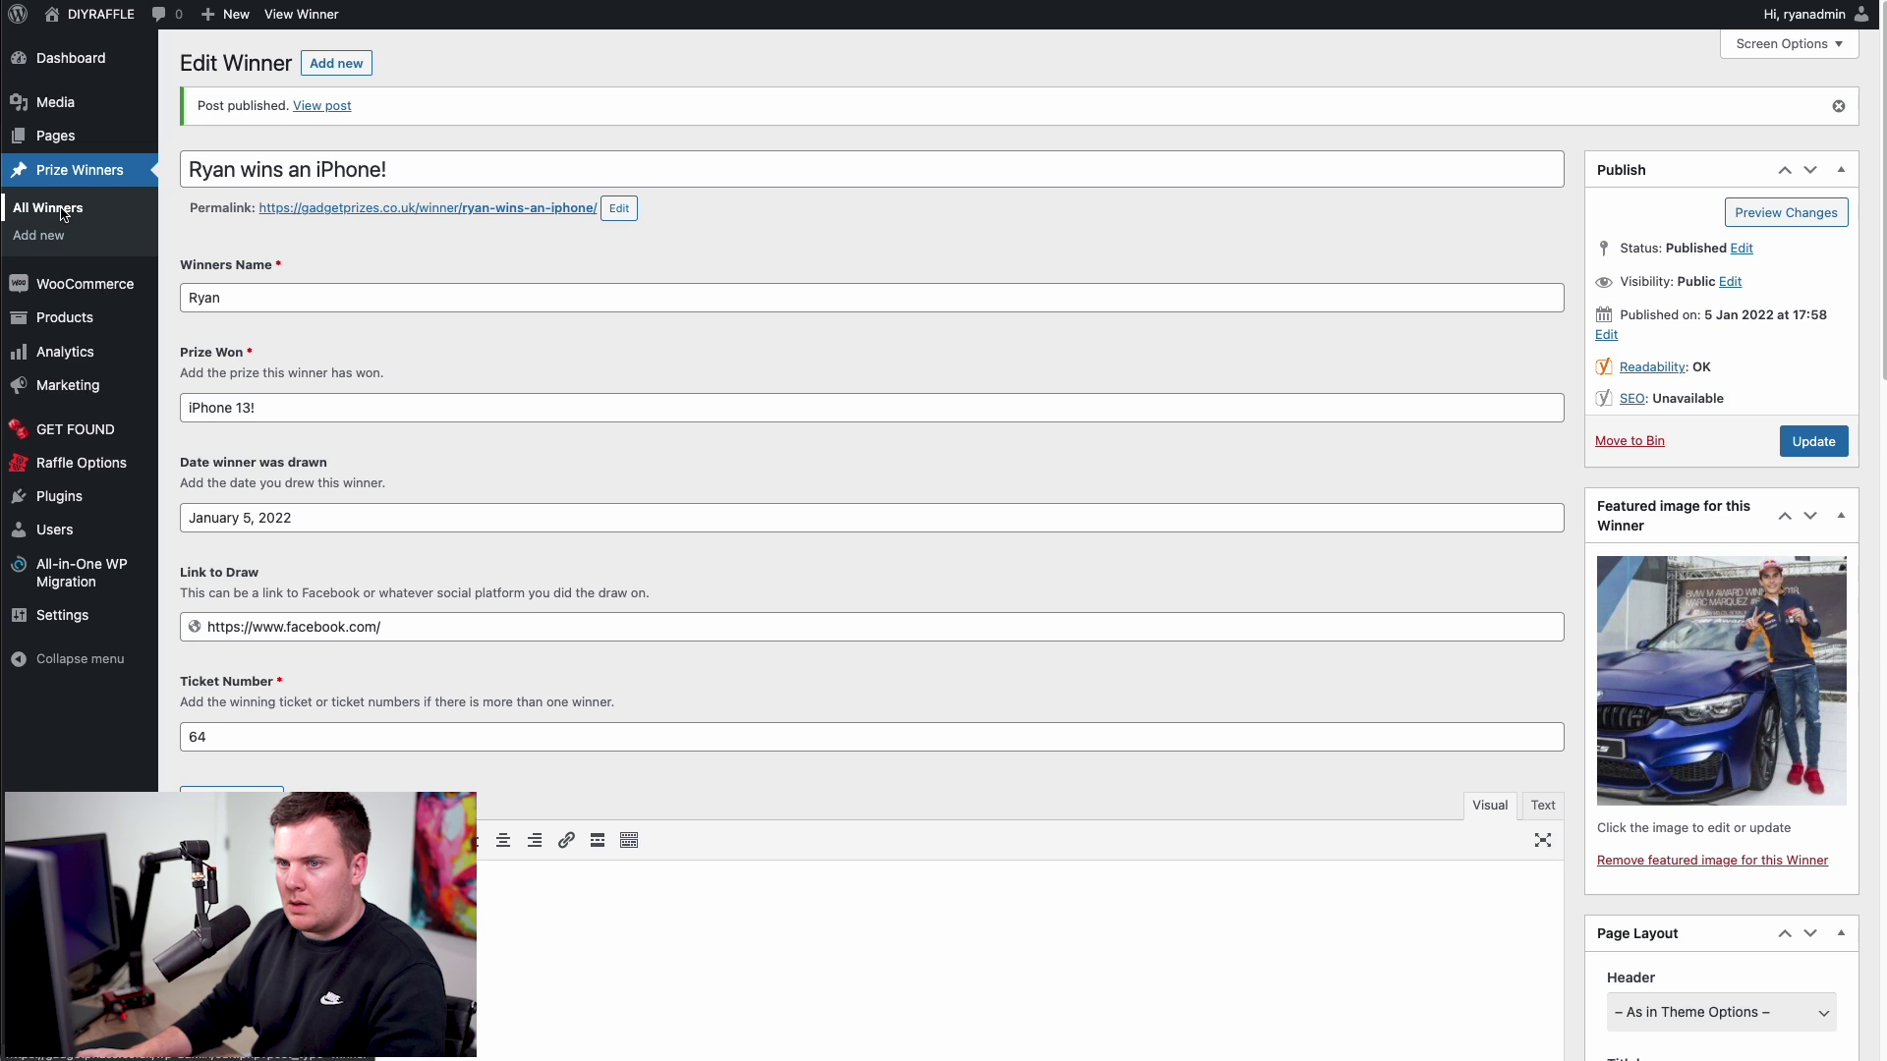
click(50, 208)
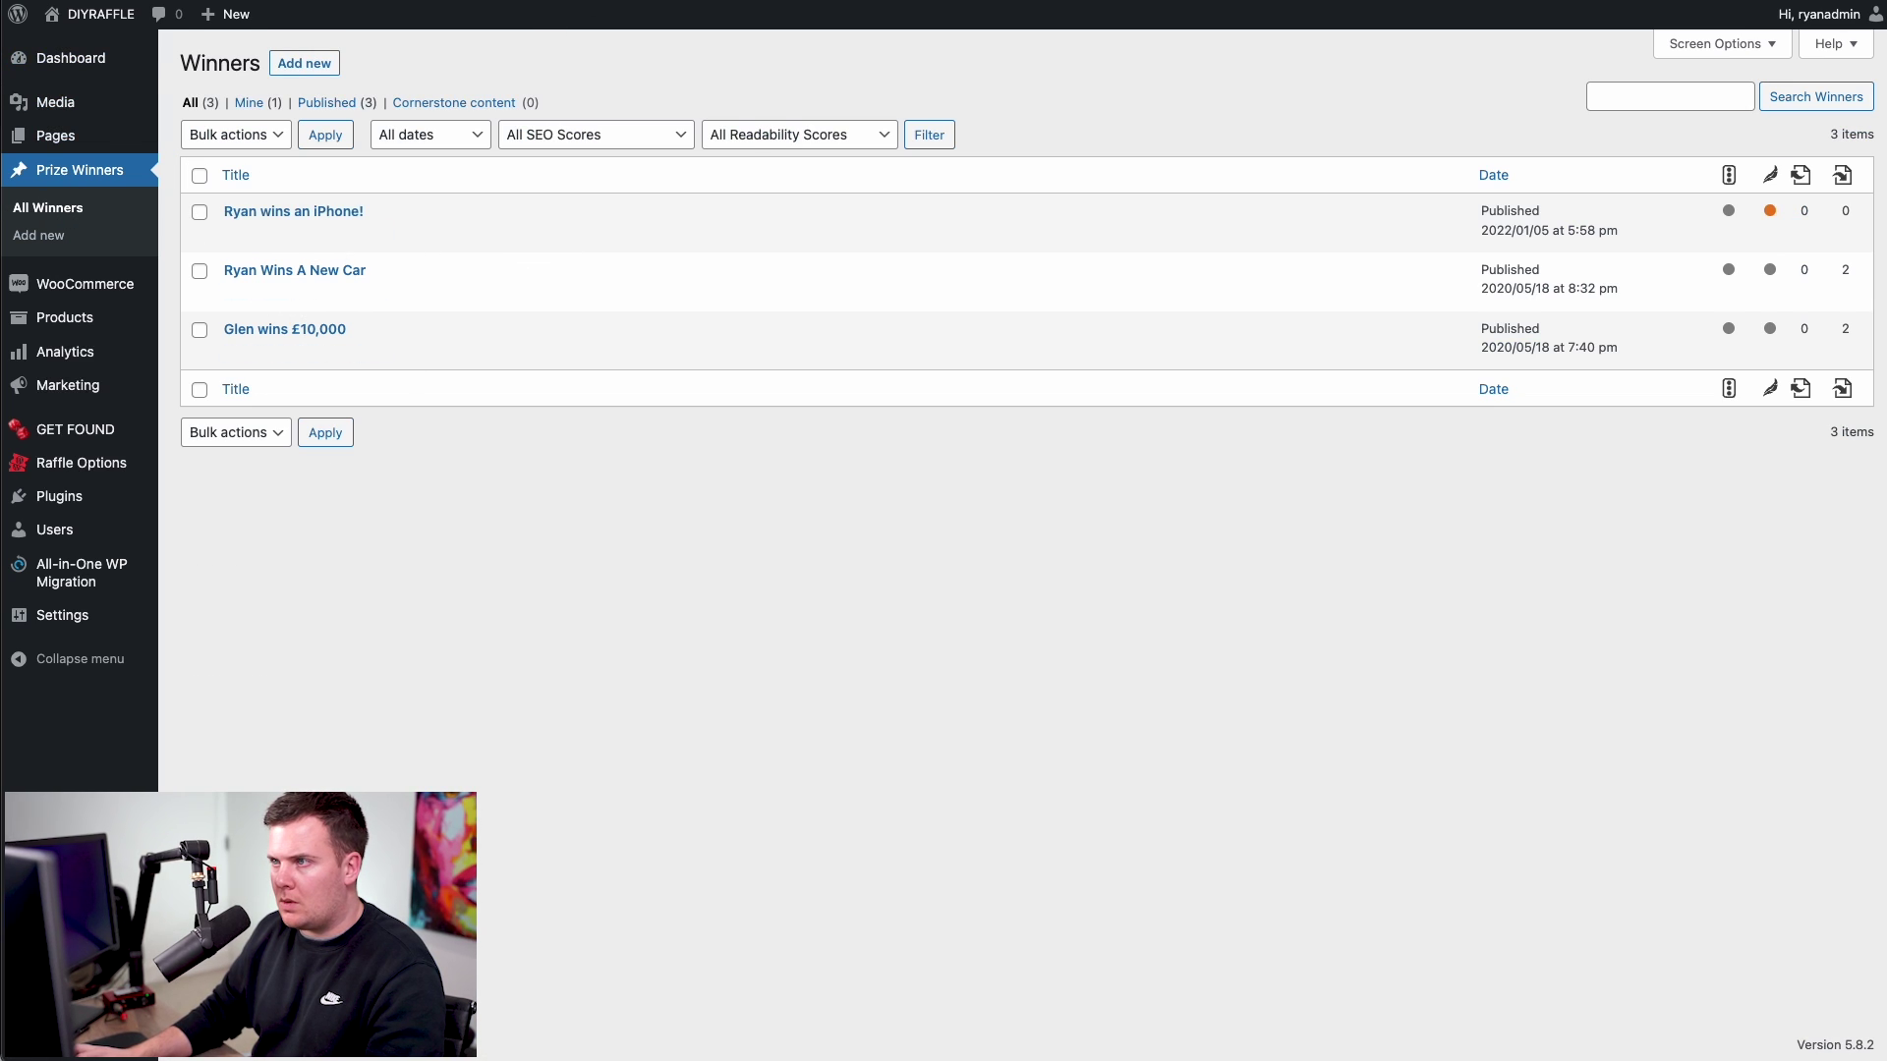
- Reload the live Winners page and check the iPhone card's draw date and prize
key(ctrl+Tab)
key(ctrl+r)
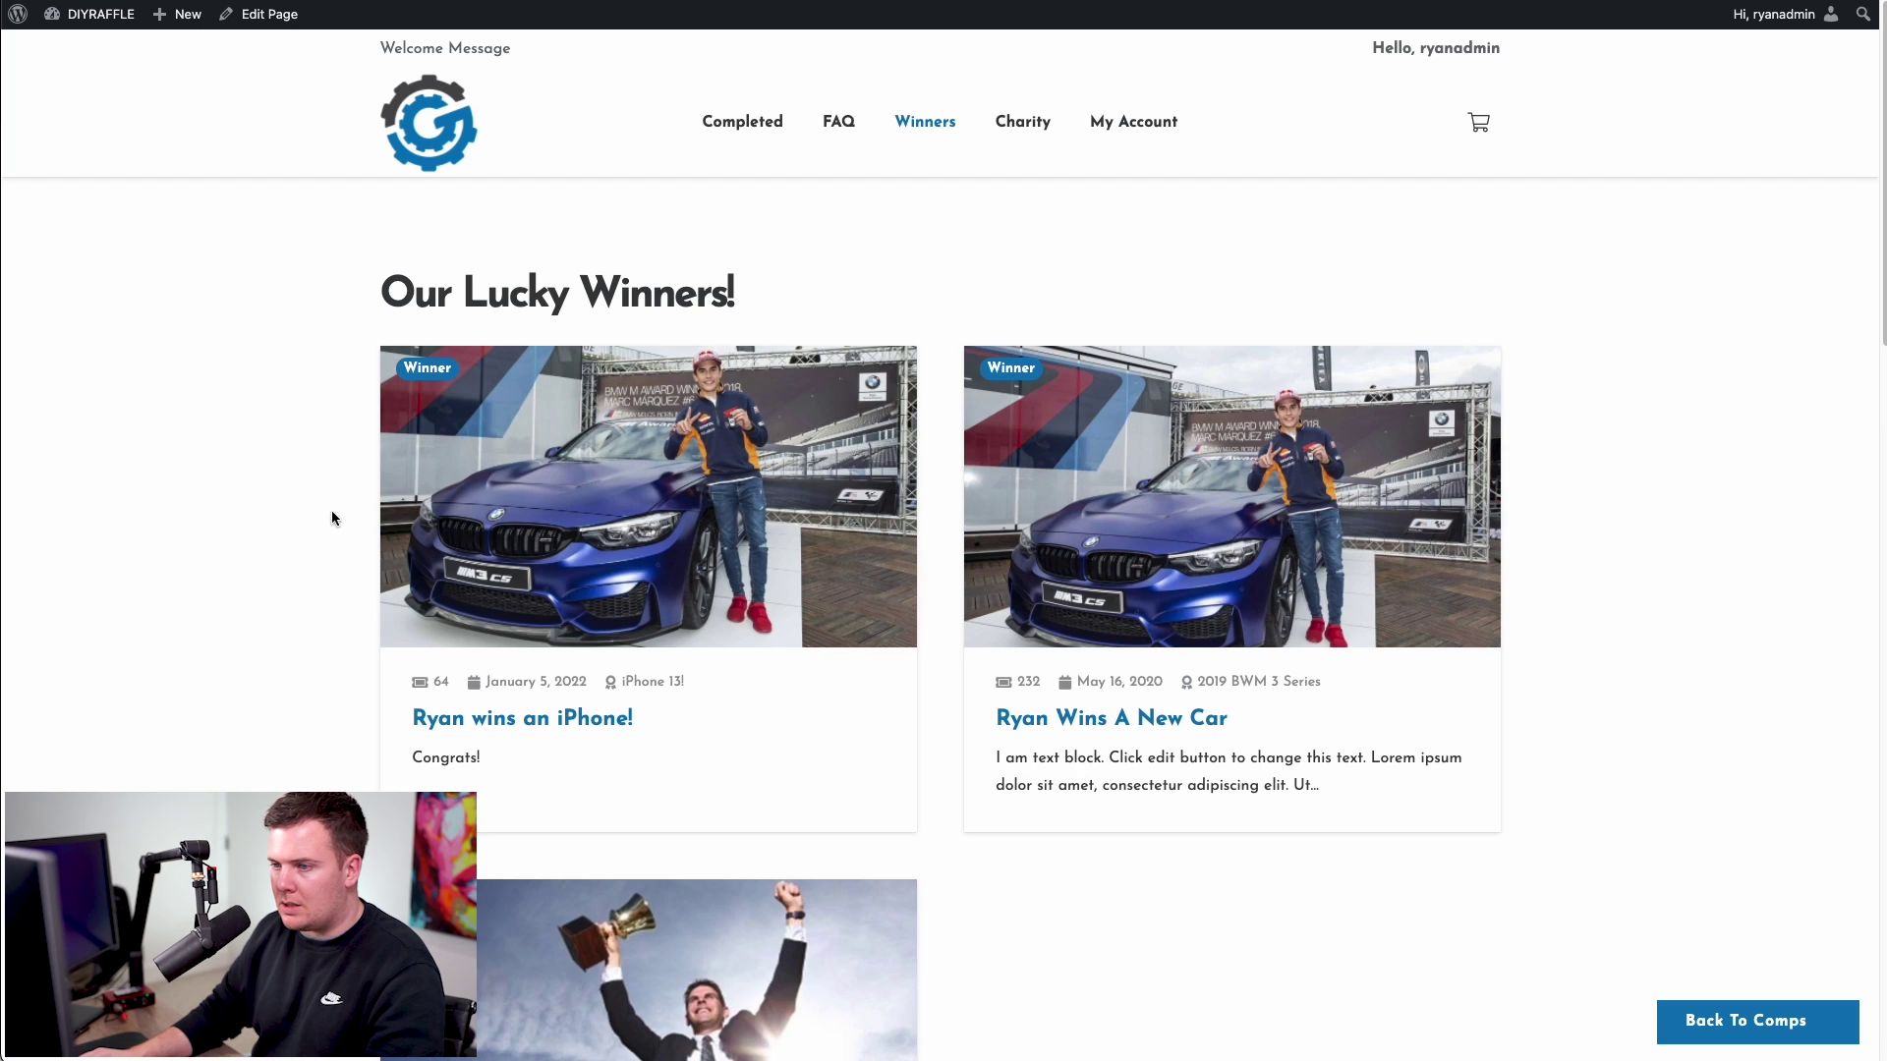
scroll(393, 511, down, 2)
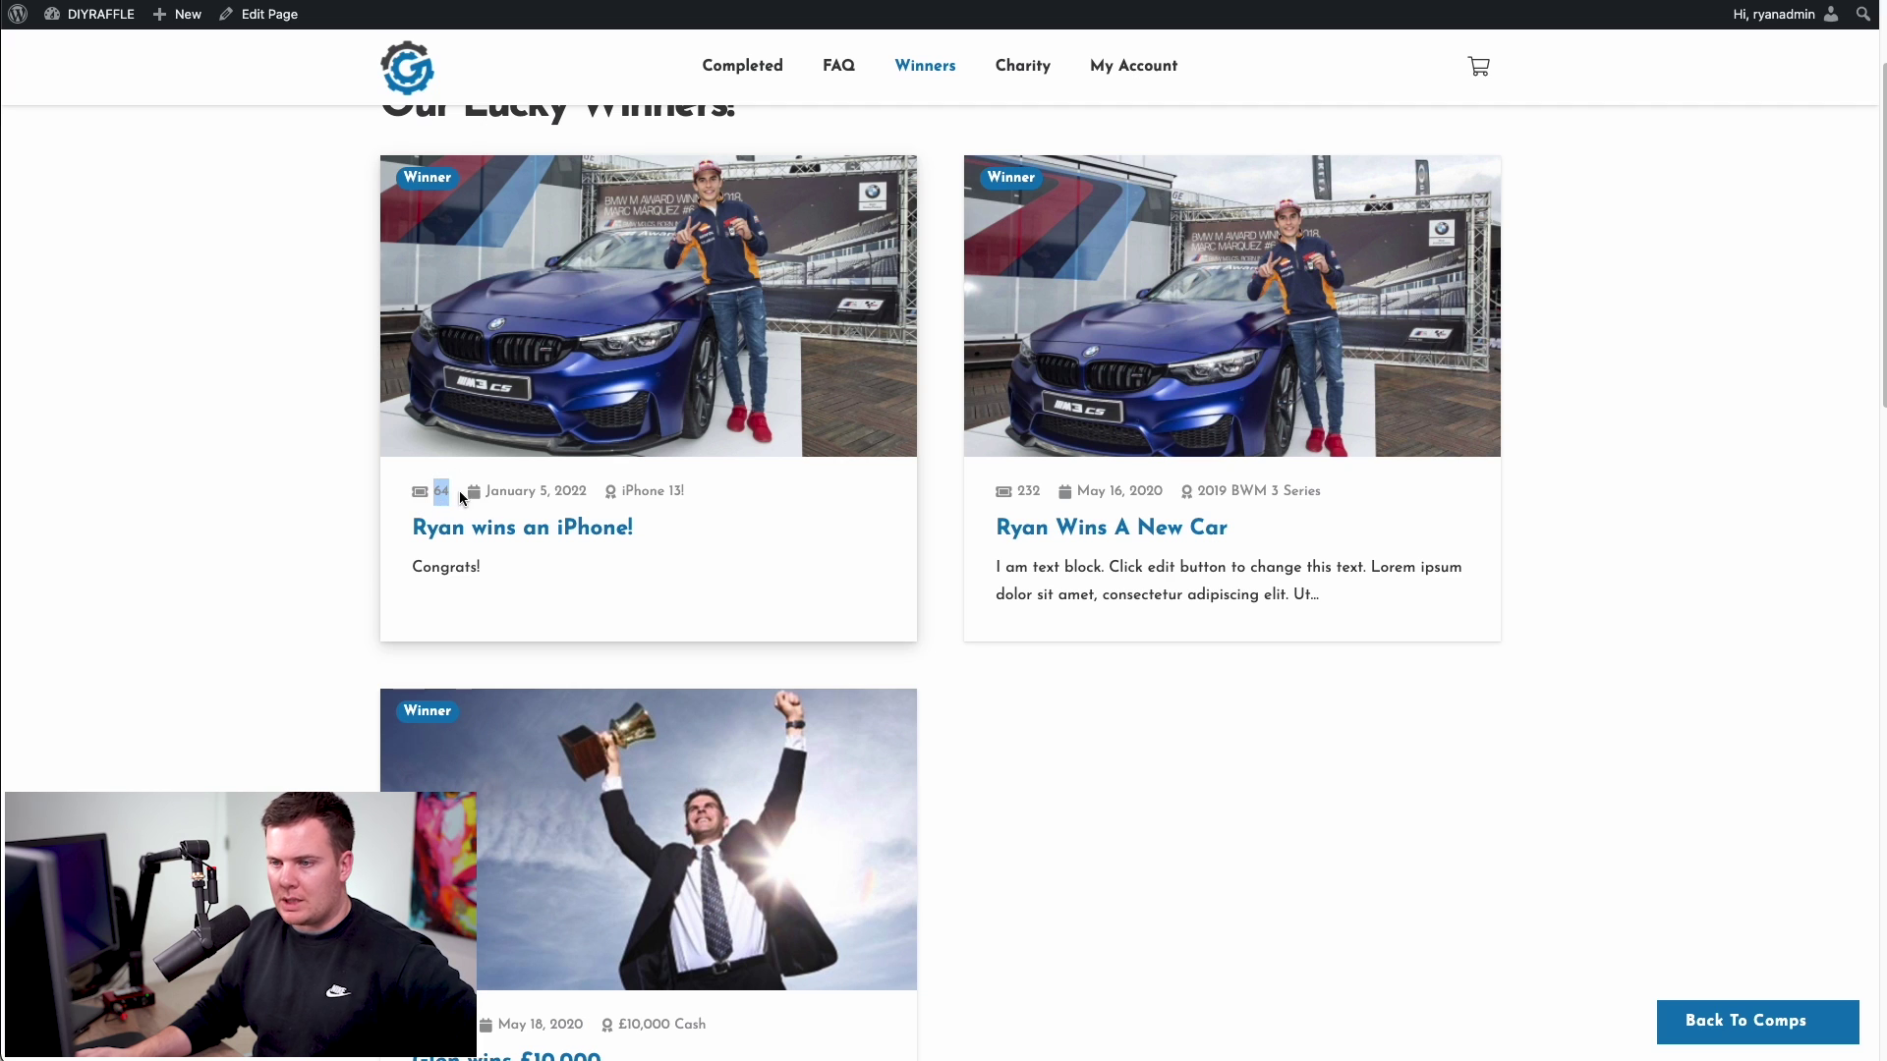
click(505, 487)
drag(550, 497, 570, 493)
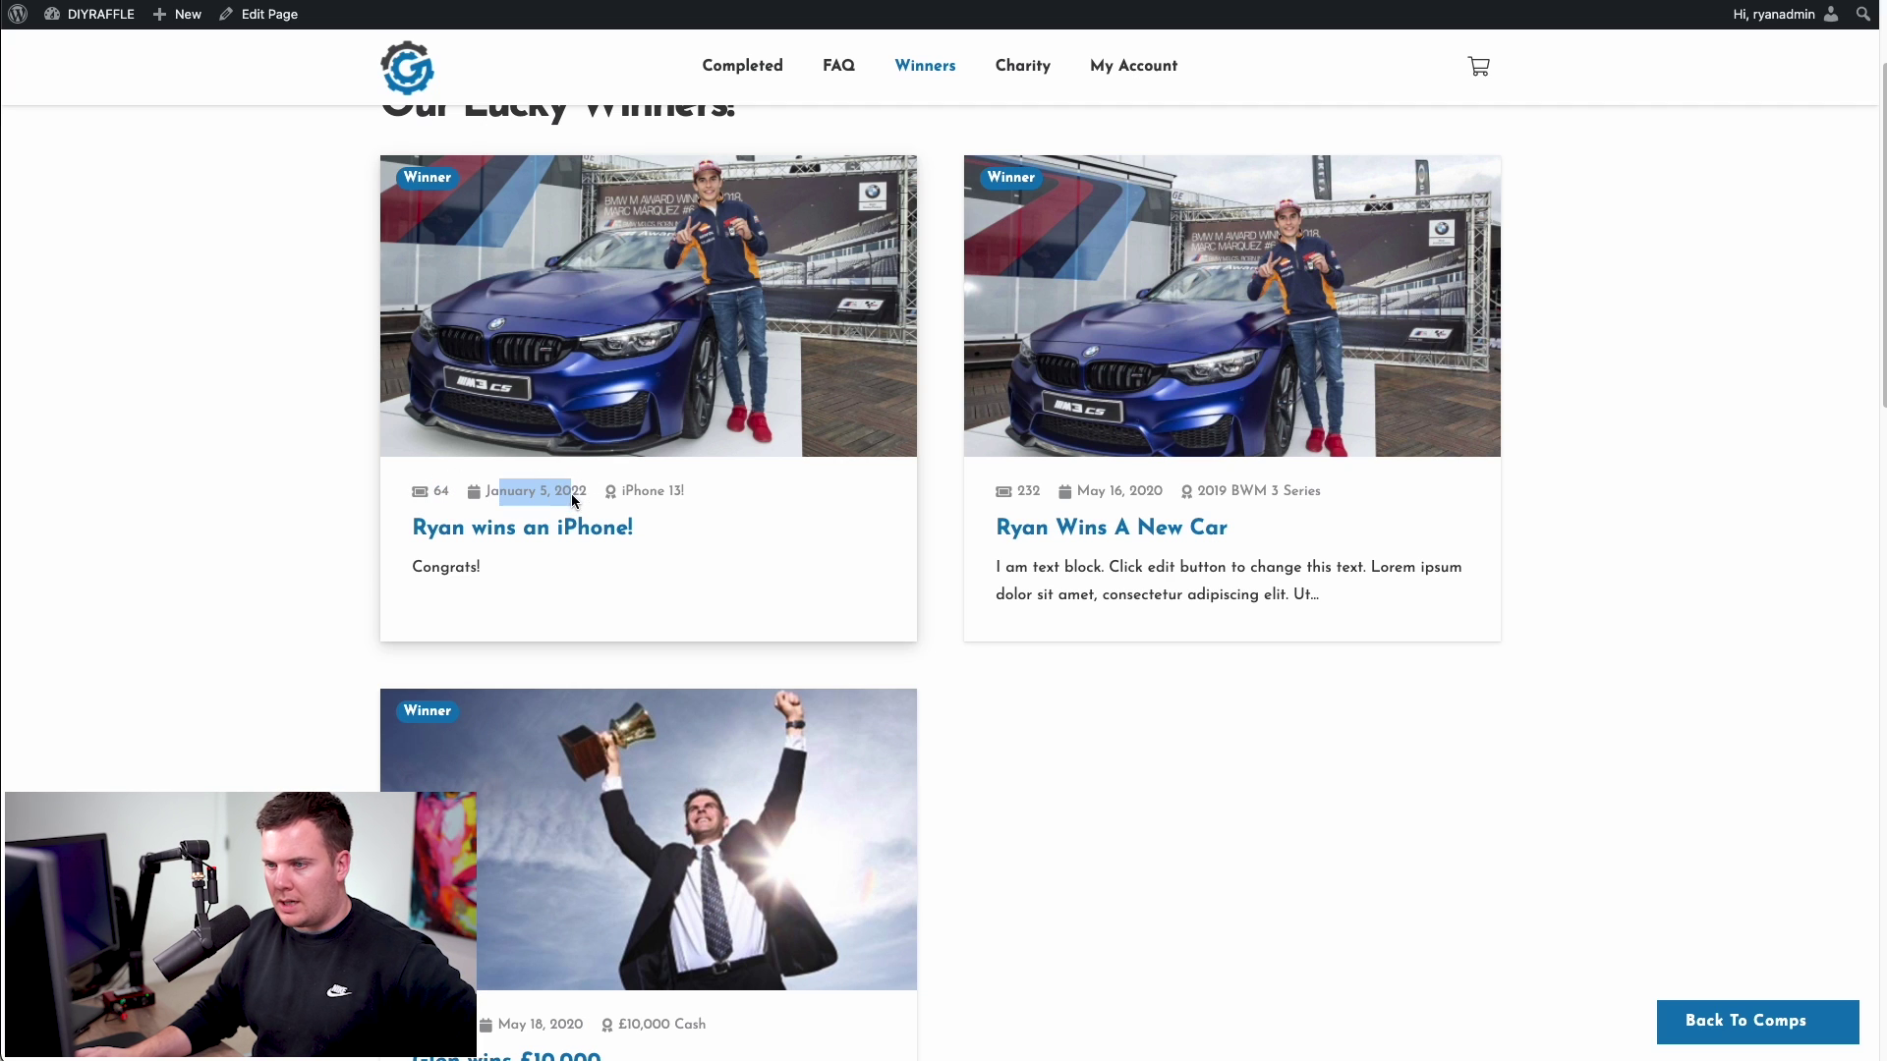
double_click(643, 490)
- Open the iPhone winner's page, check its View Draw line, then return to the home page
click(630, 381)
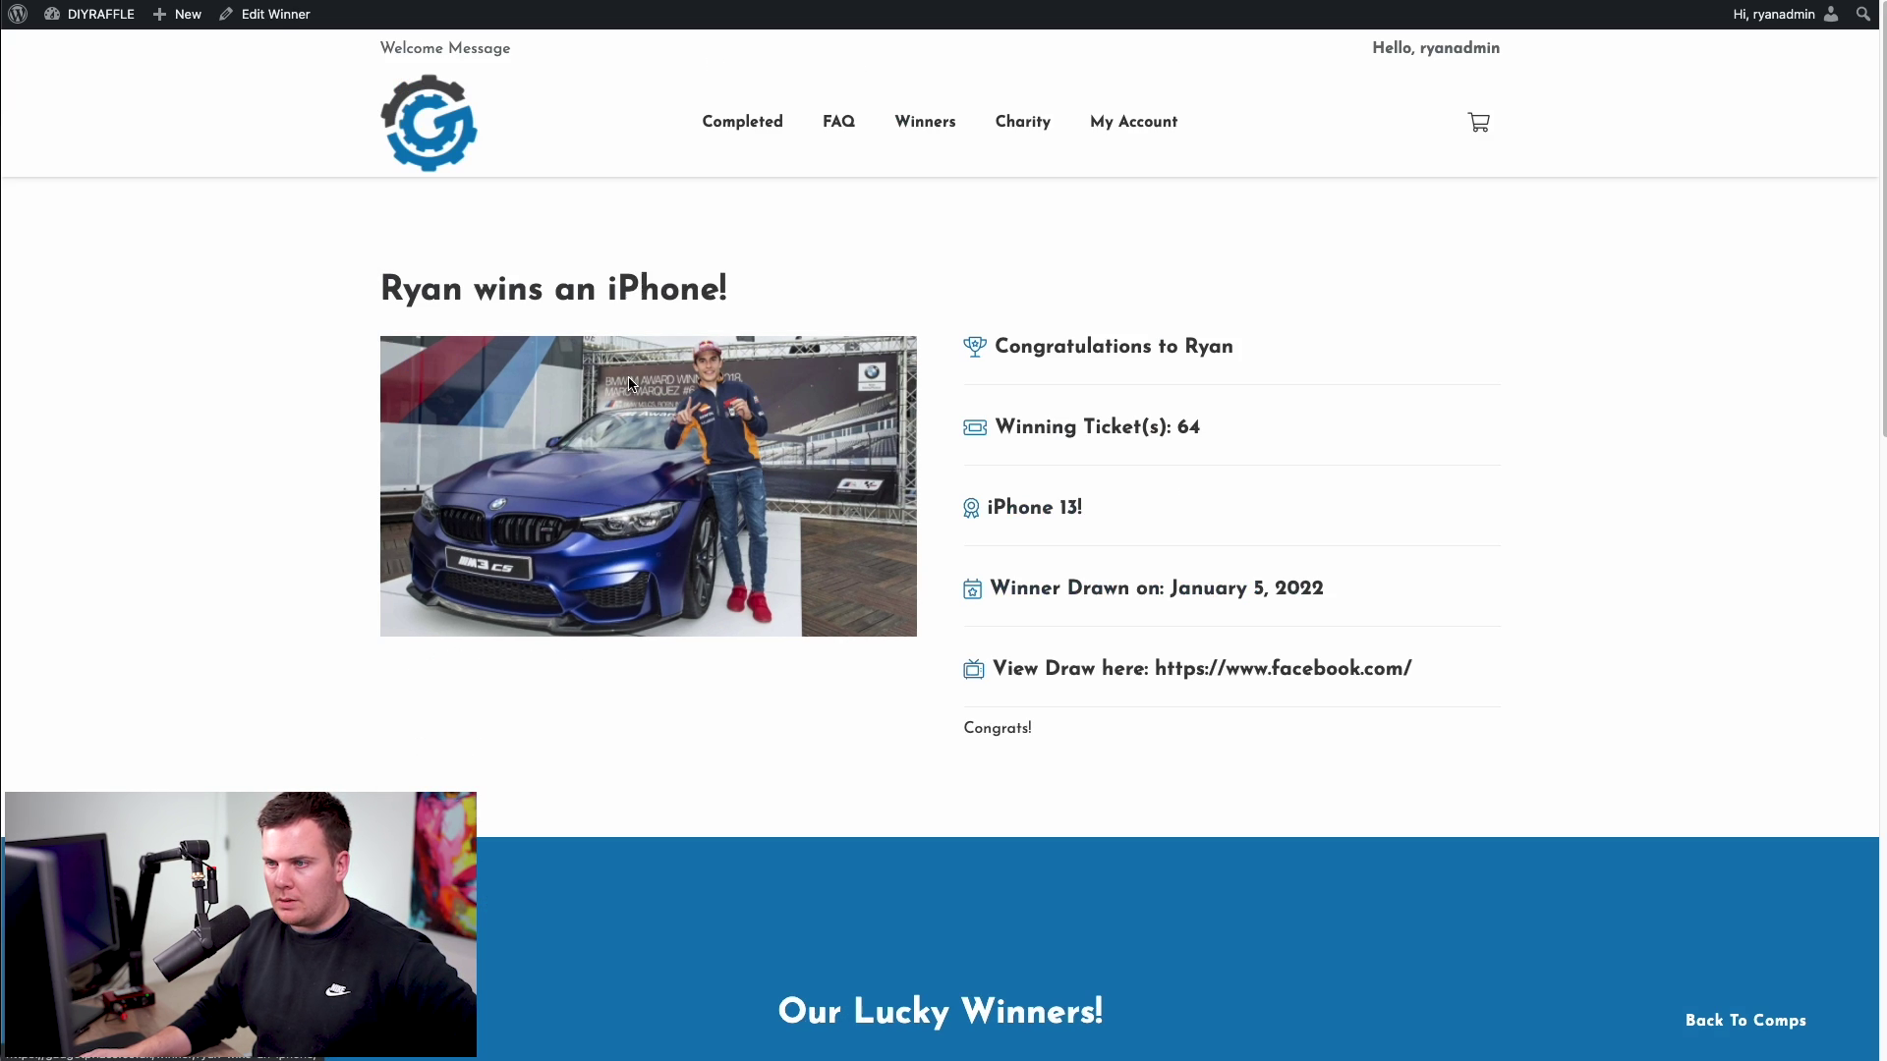
scroll(983, 491, down, 1)
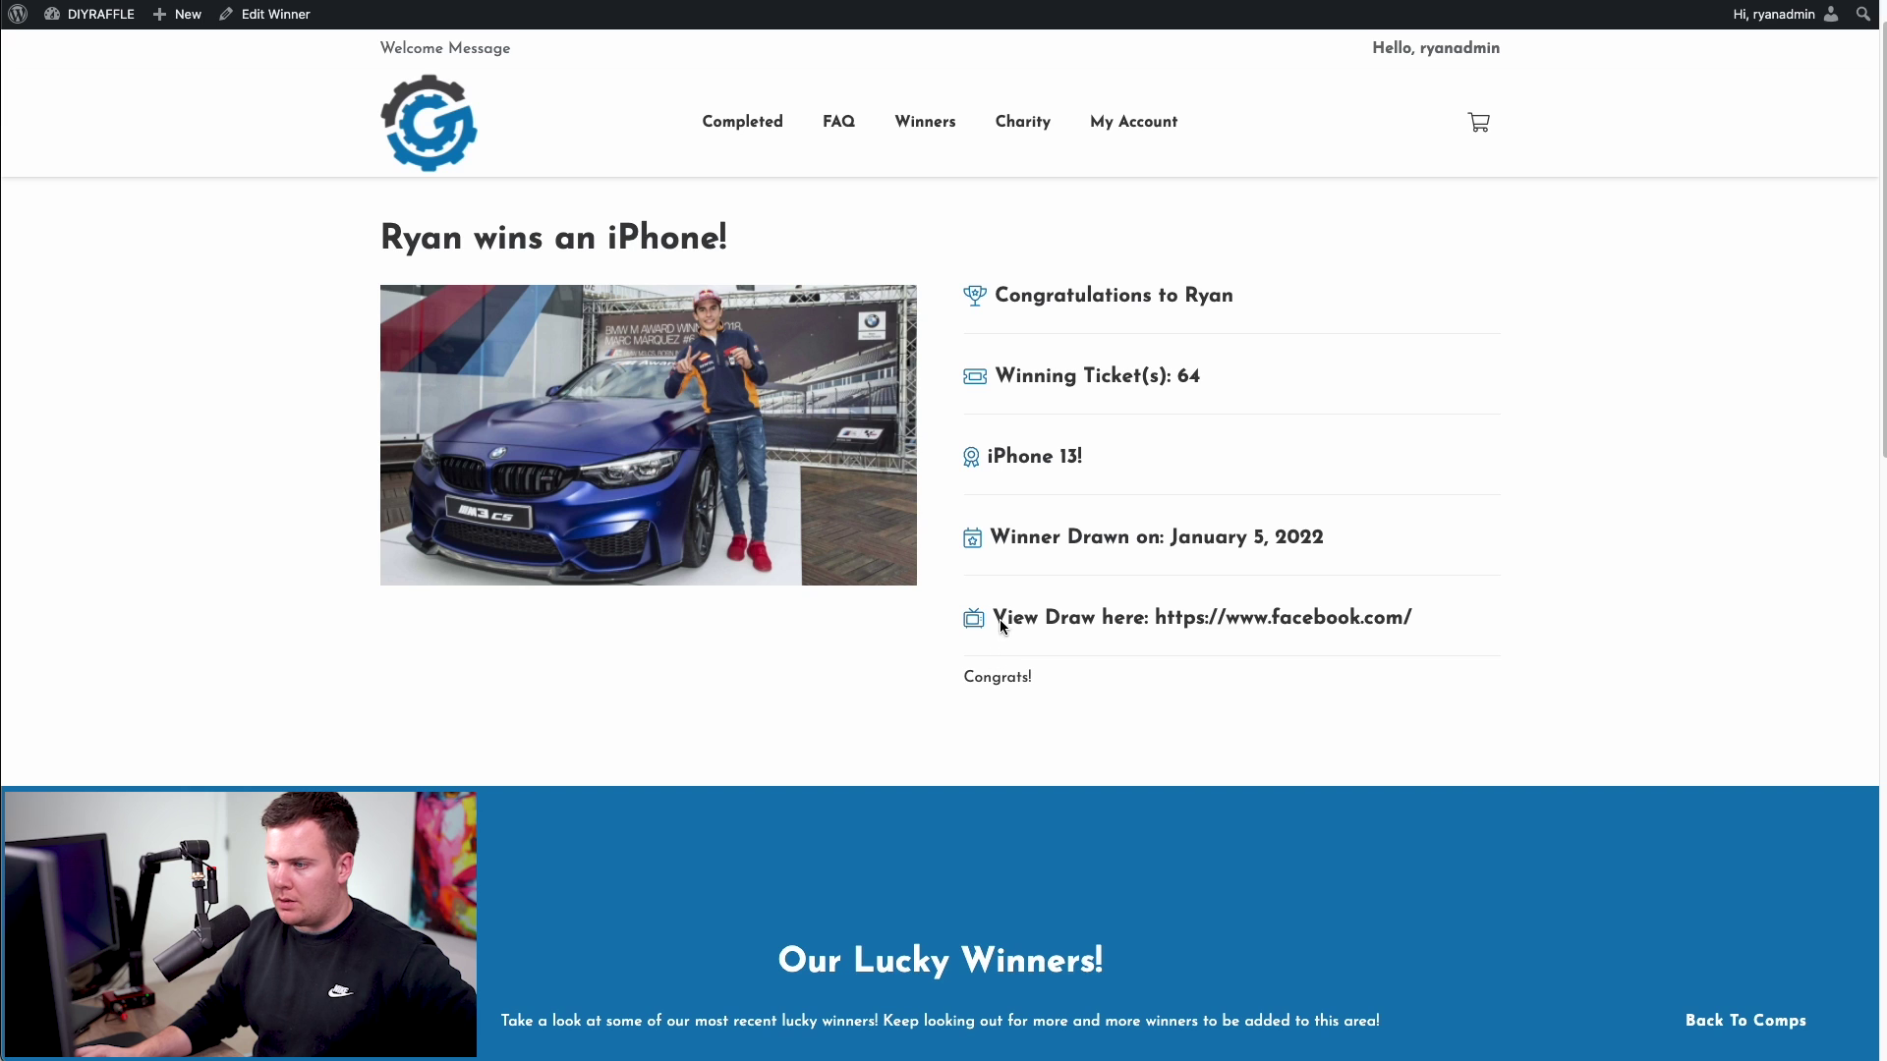
drag(999, 619, 1102, 616)
click(1111, 621)
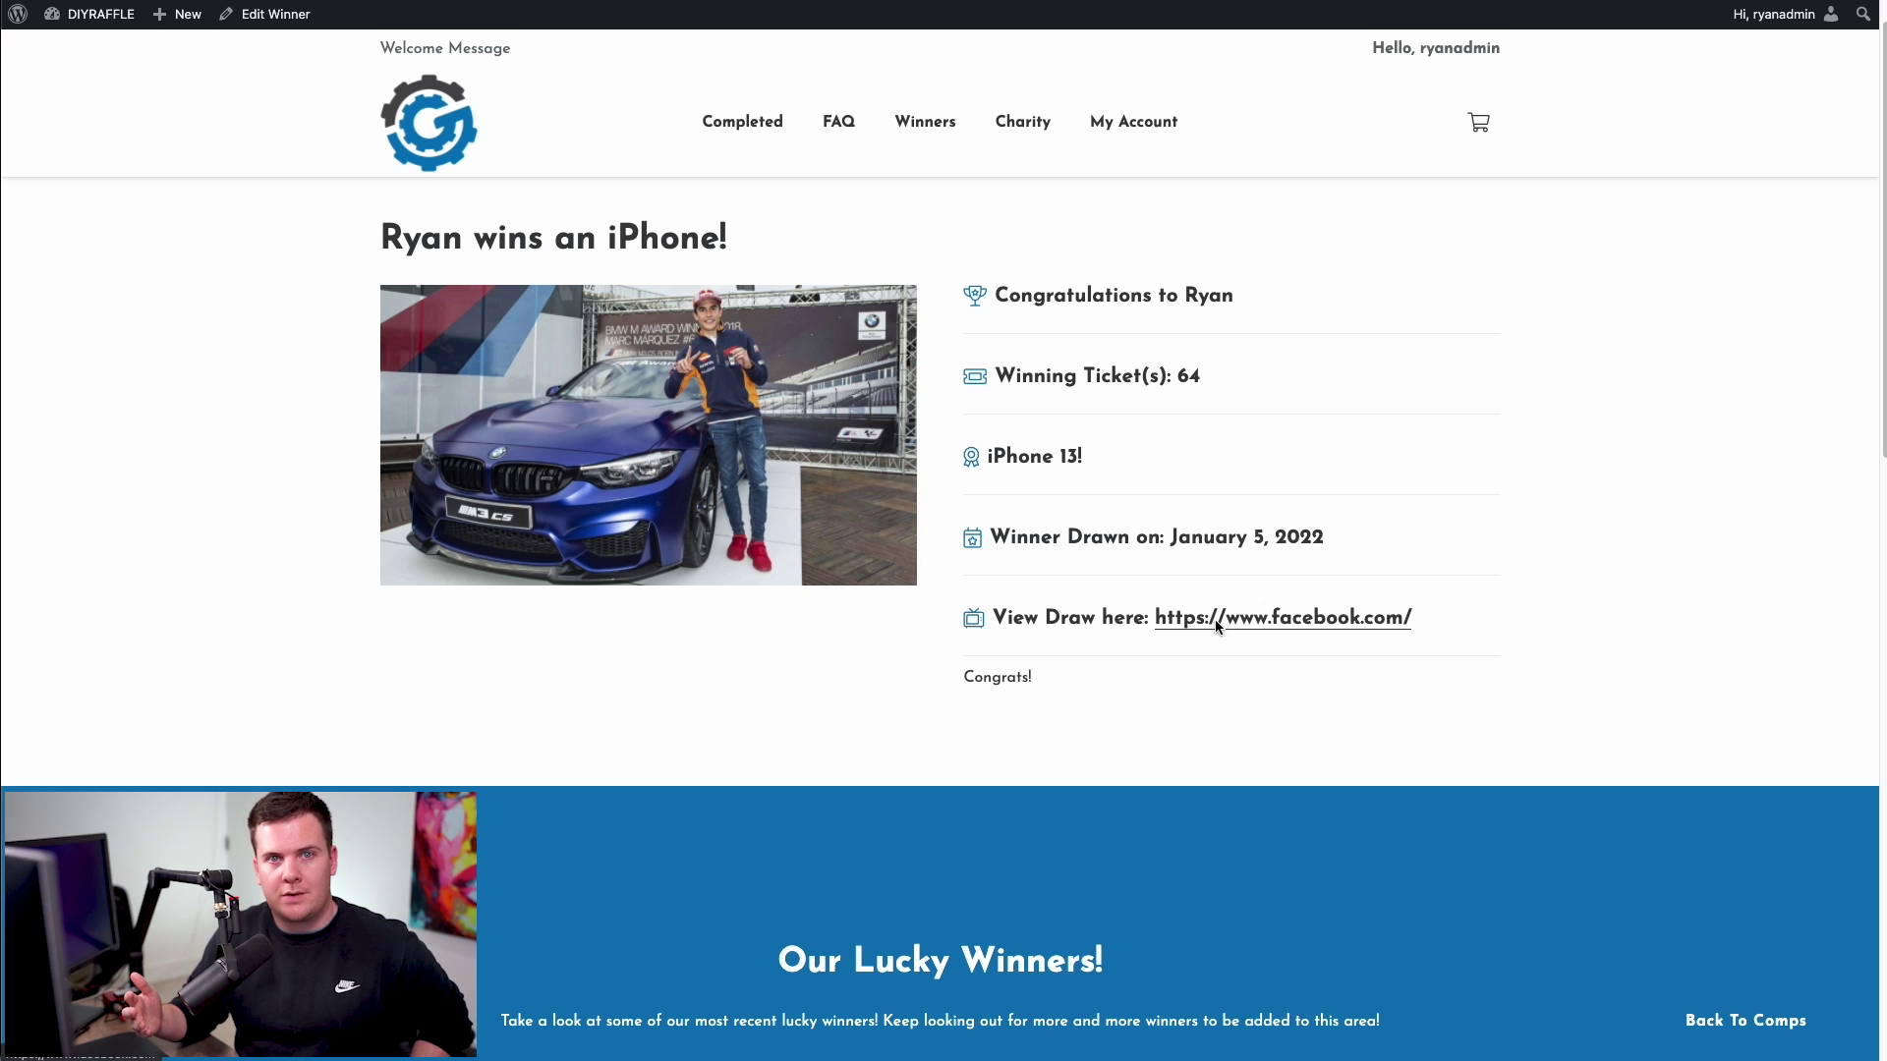
click(435, 139)
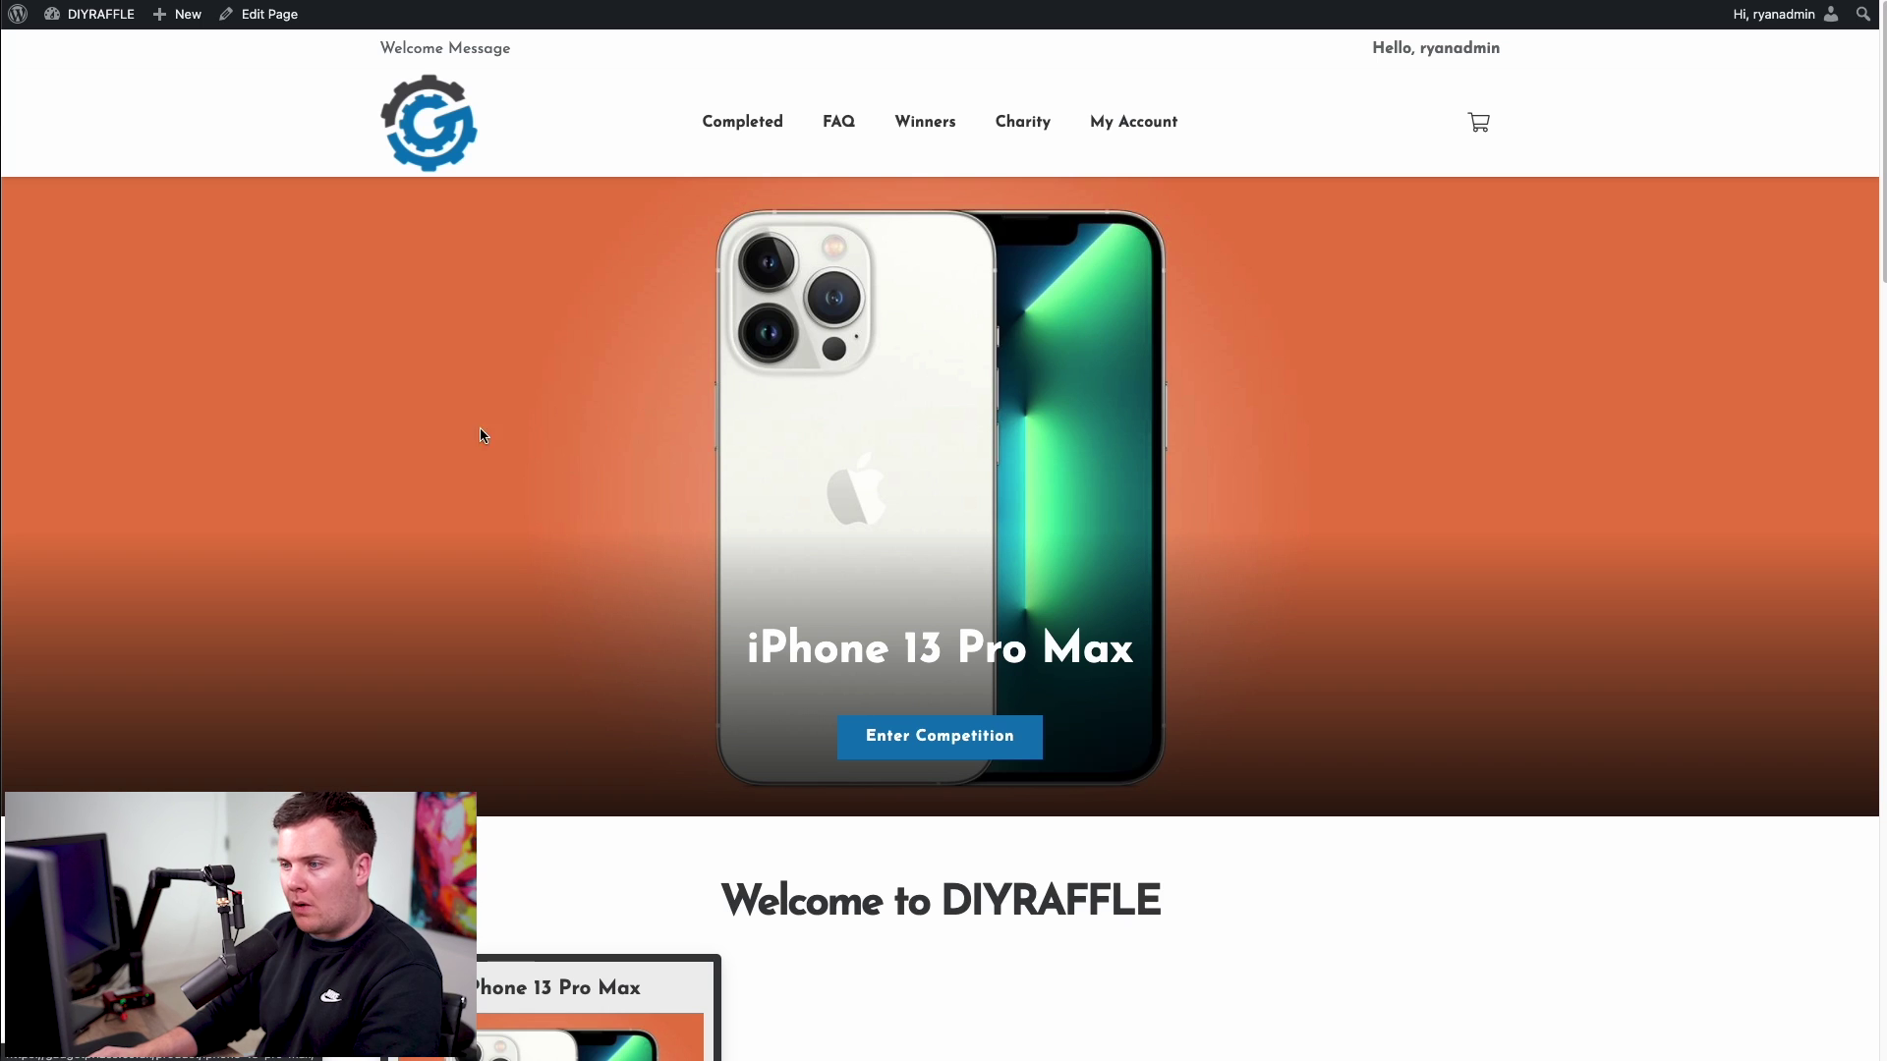
- Open the iPhone 13 Pro Max competition in the product editor
scroll(511, 462, down, 5)
scroll(683, 418, up, 1)
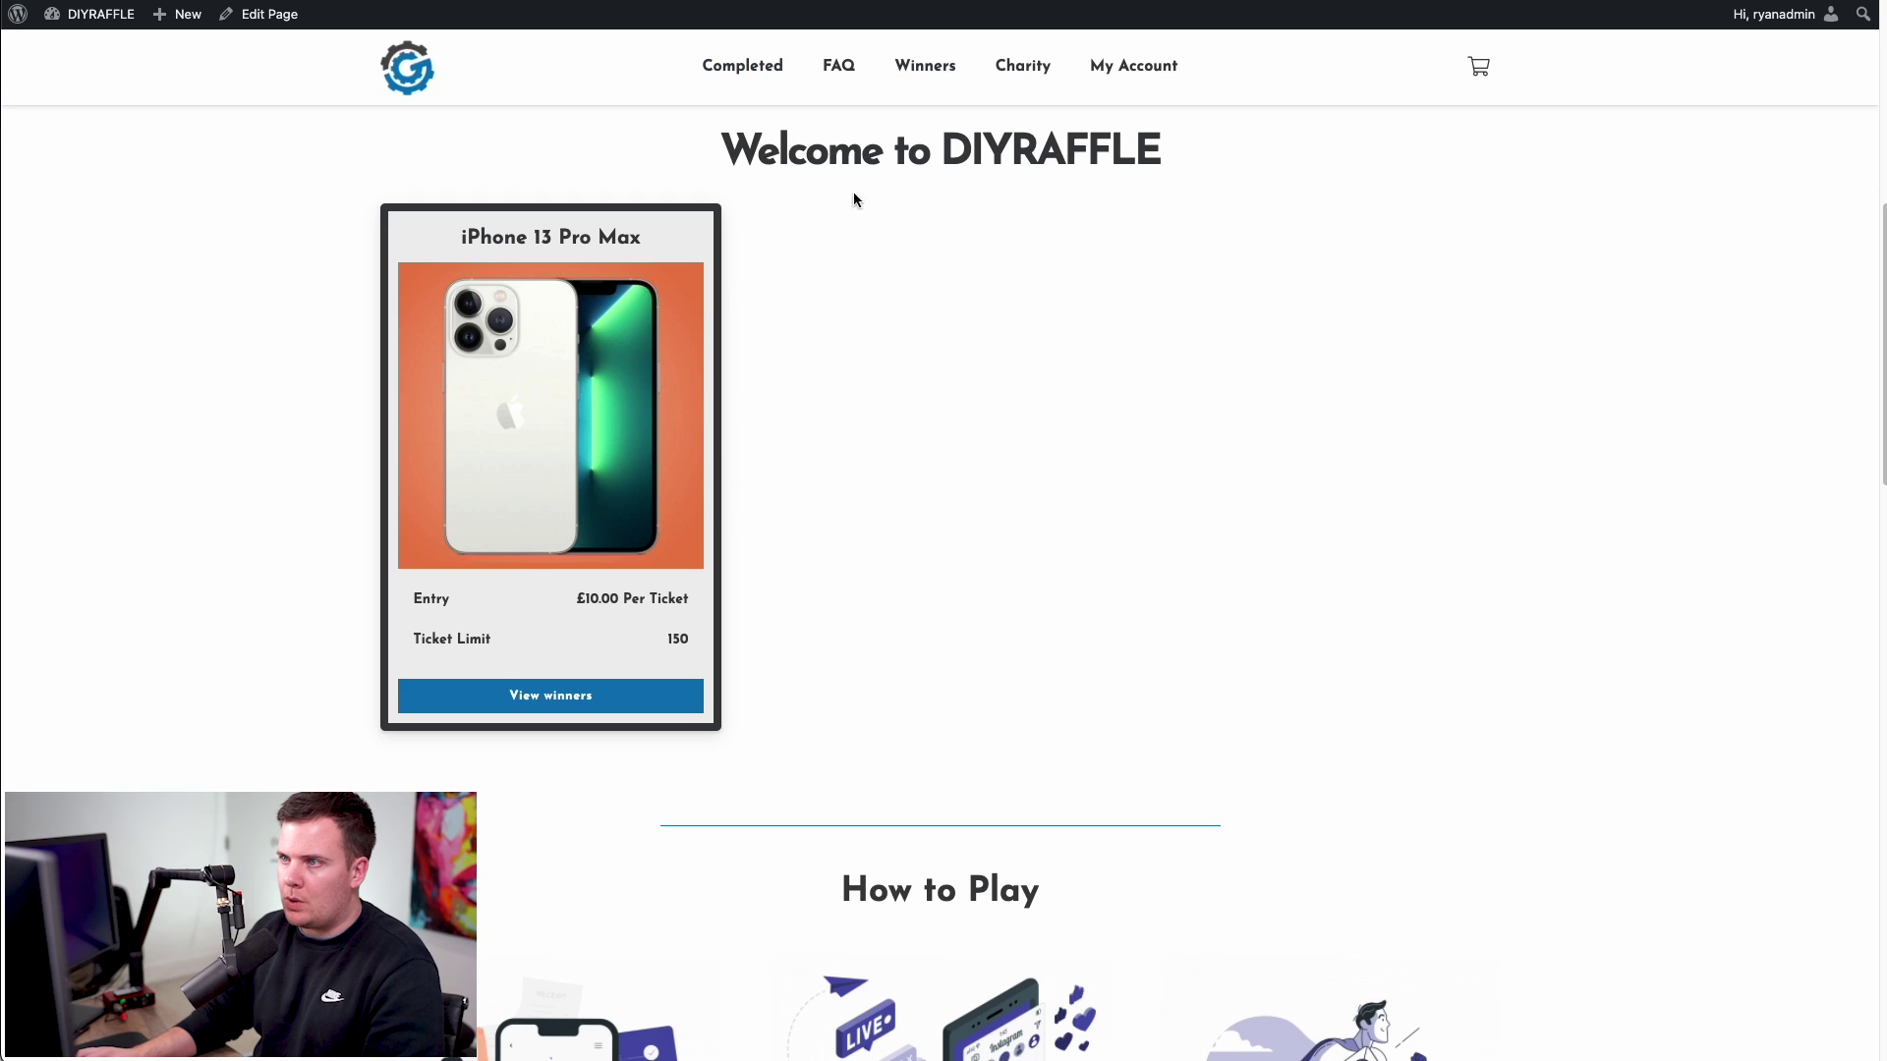
click(583, 421)
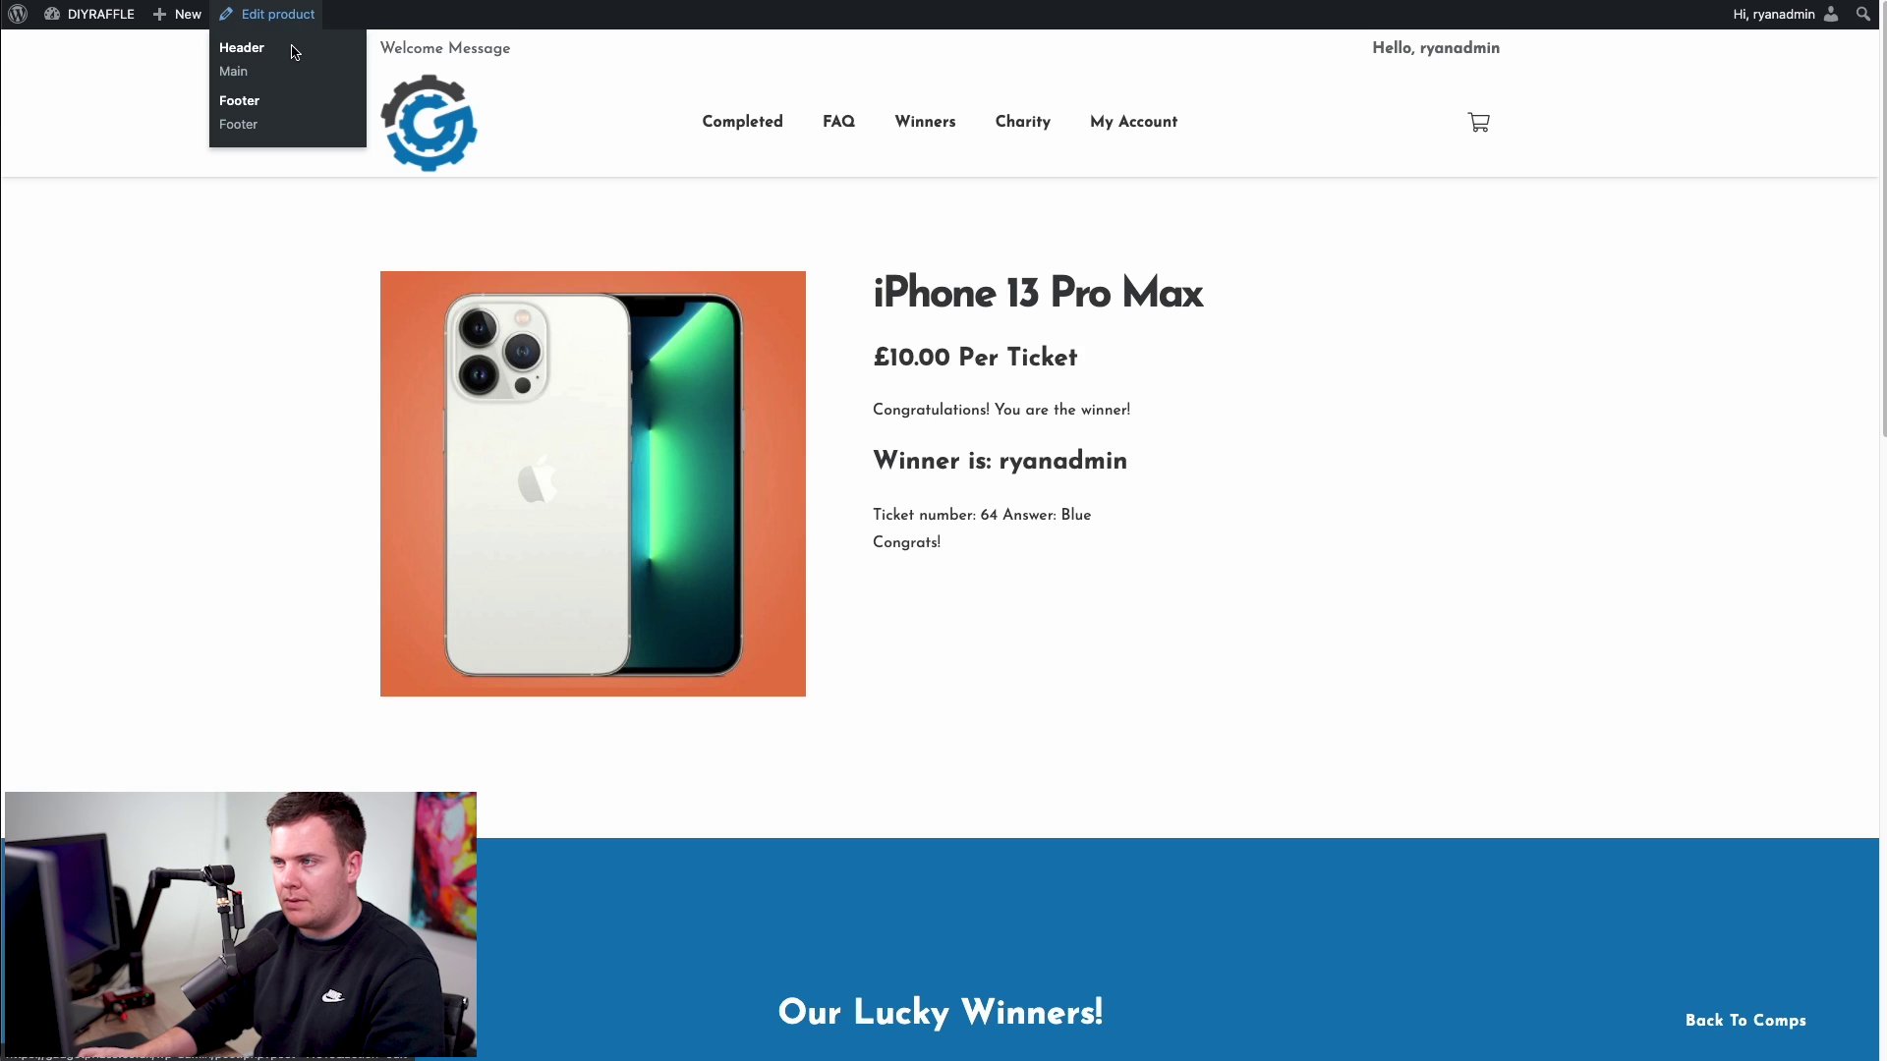
click(267, 14)
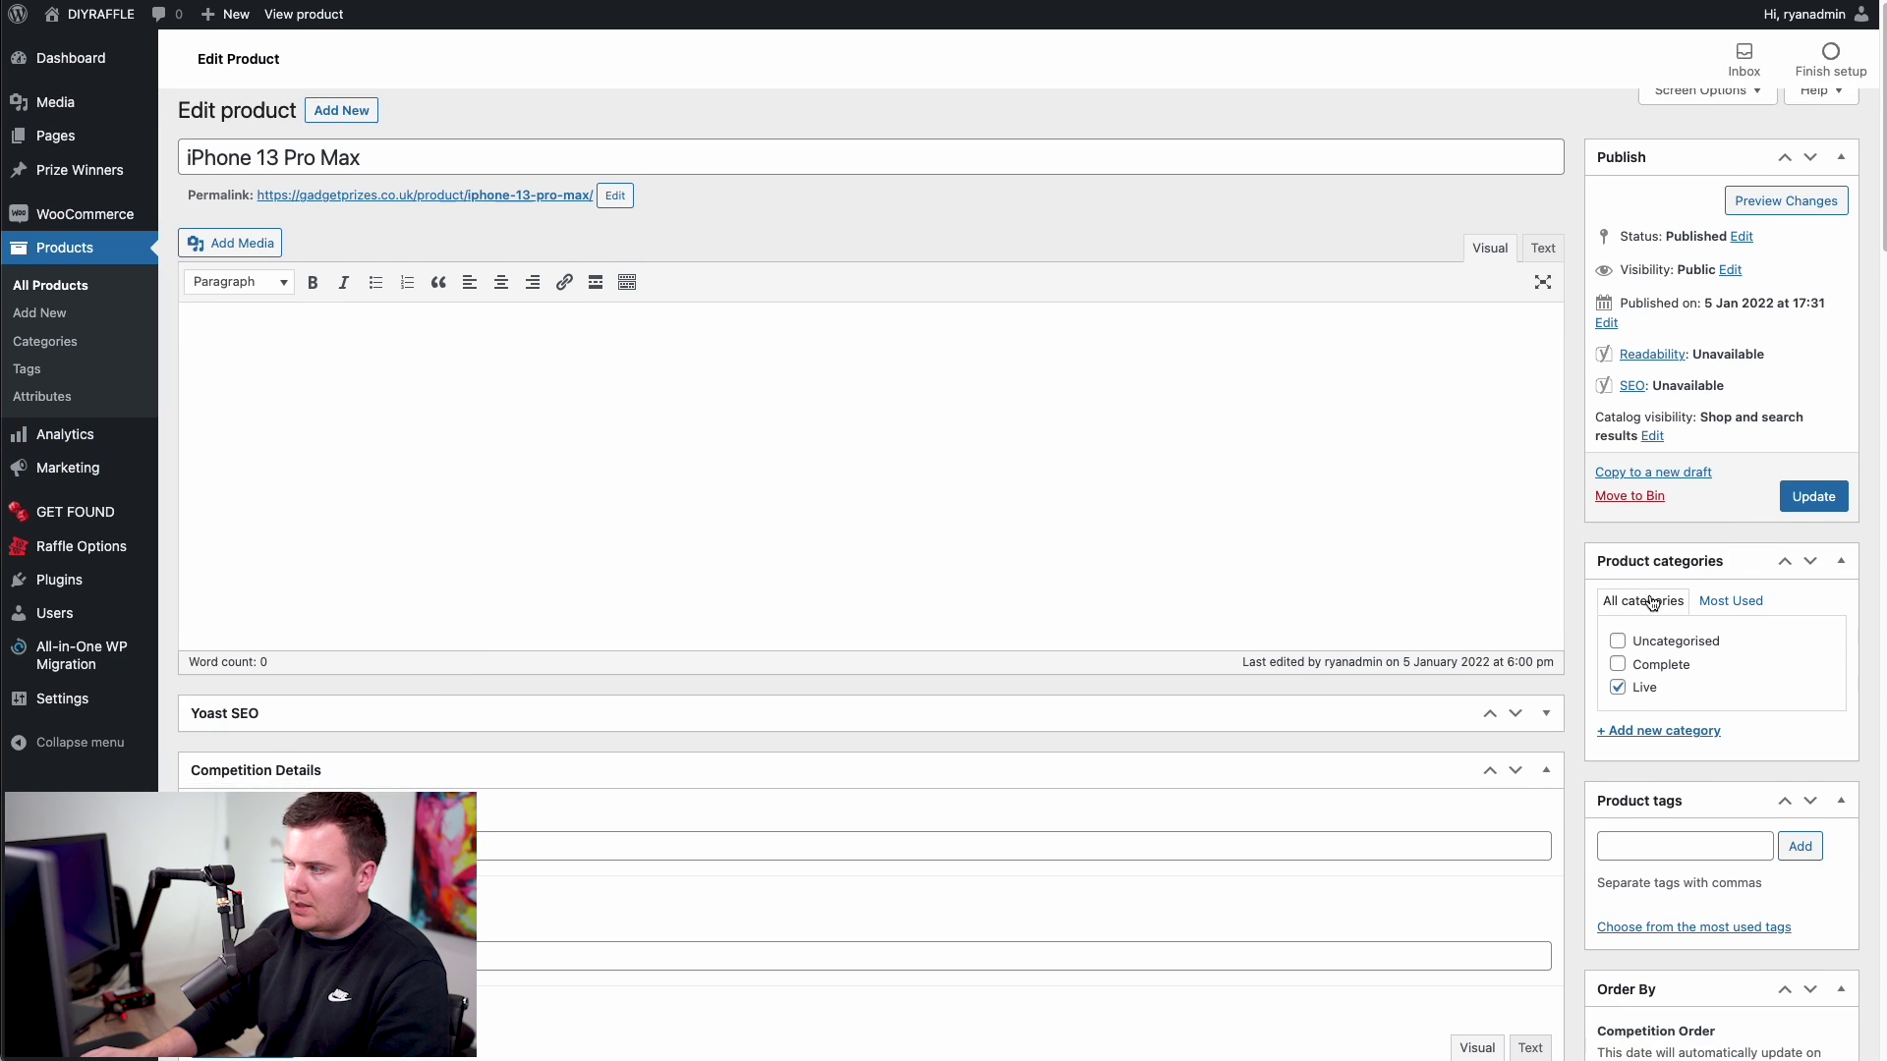
- Recategorise it from Live to Complete, update, and confirm it shows under Completed Competitions
scroll(1651, 603, down, 1)
click(1619, 612)
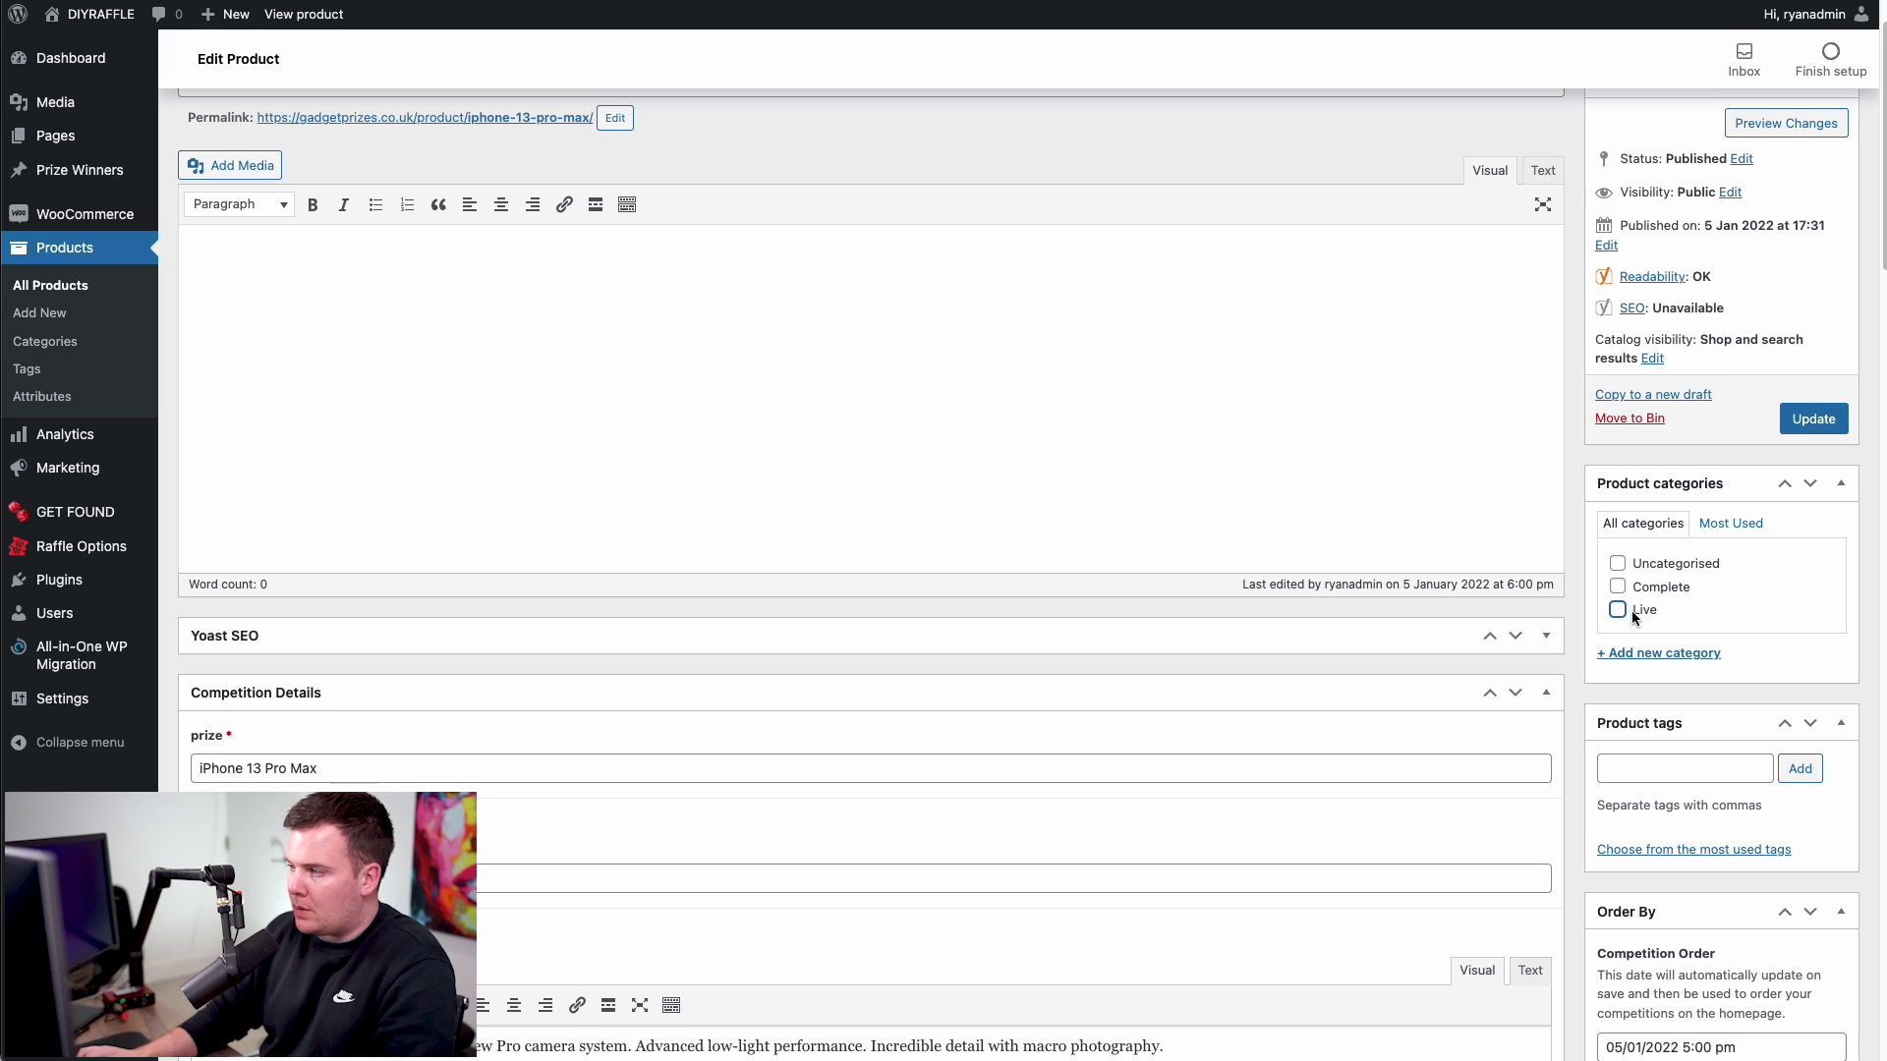
click(1617, 587)
click(1798, 418)
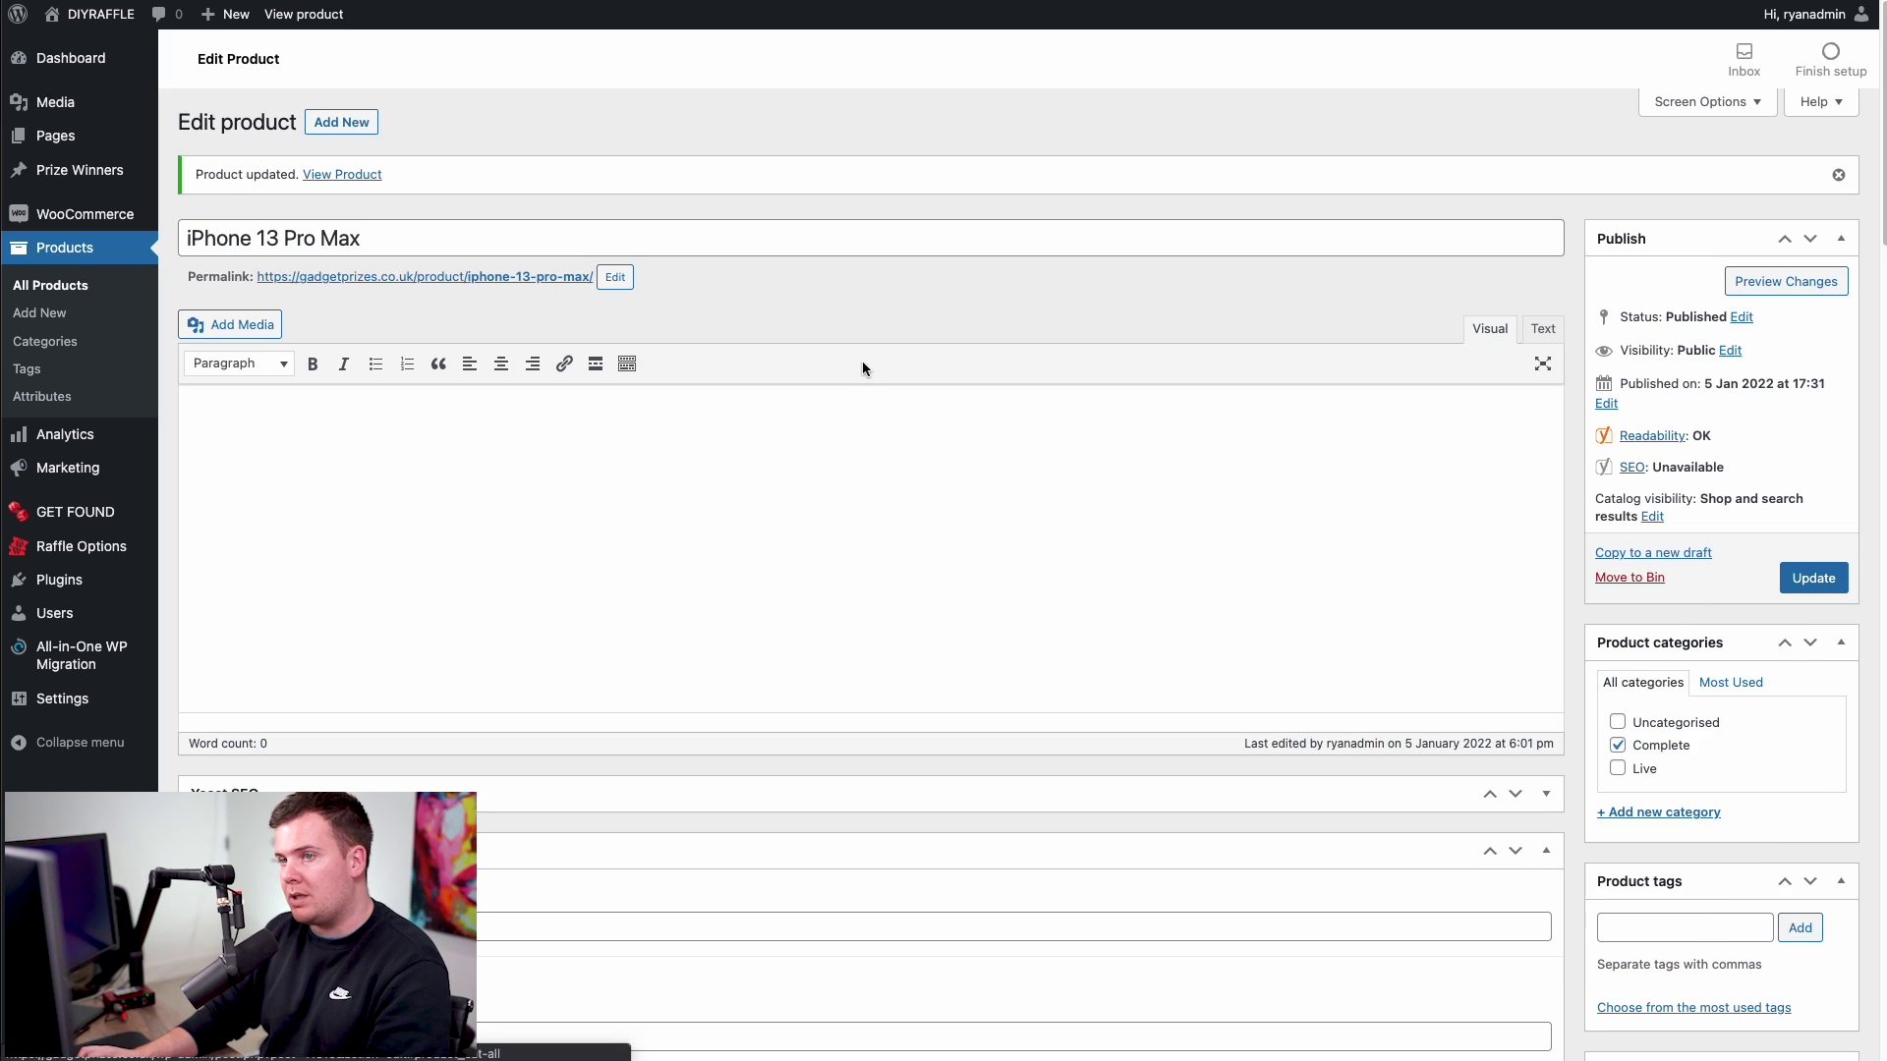
click(350, 173)
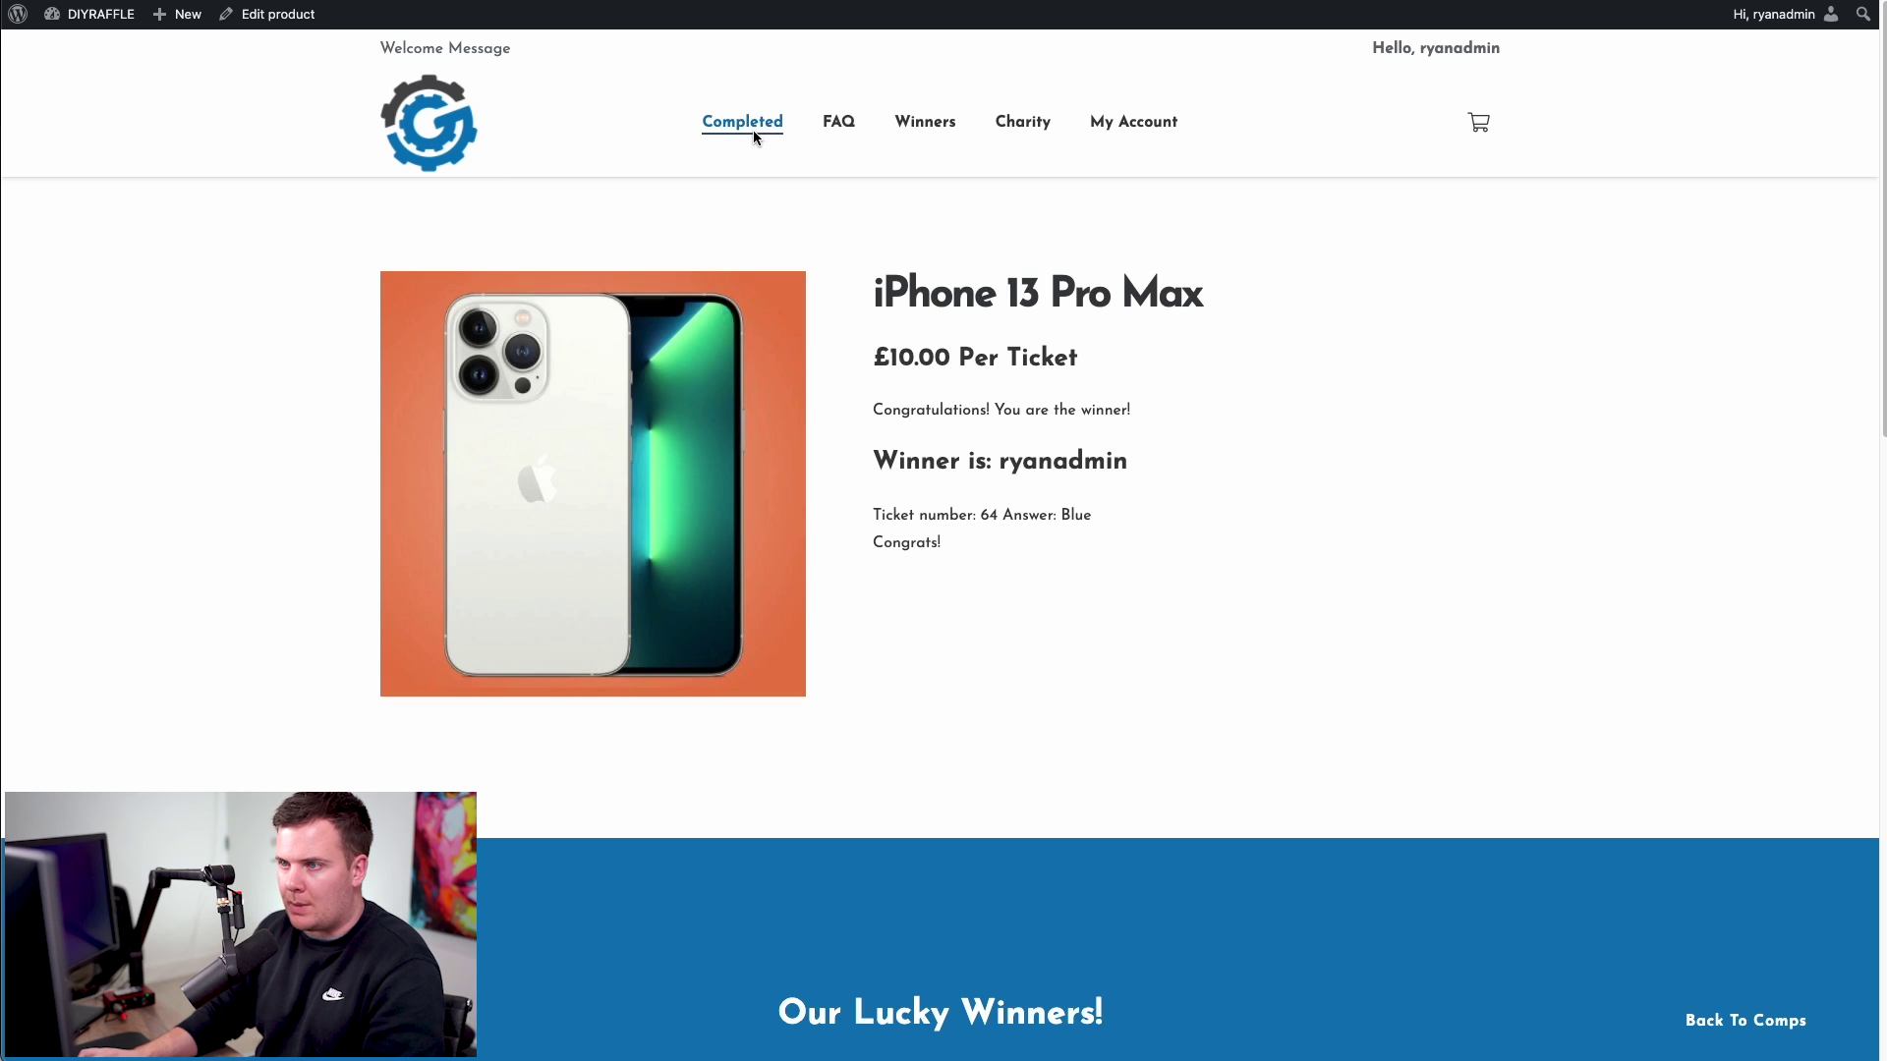
click(752, 129)
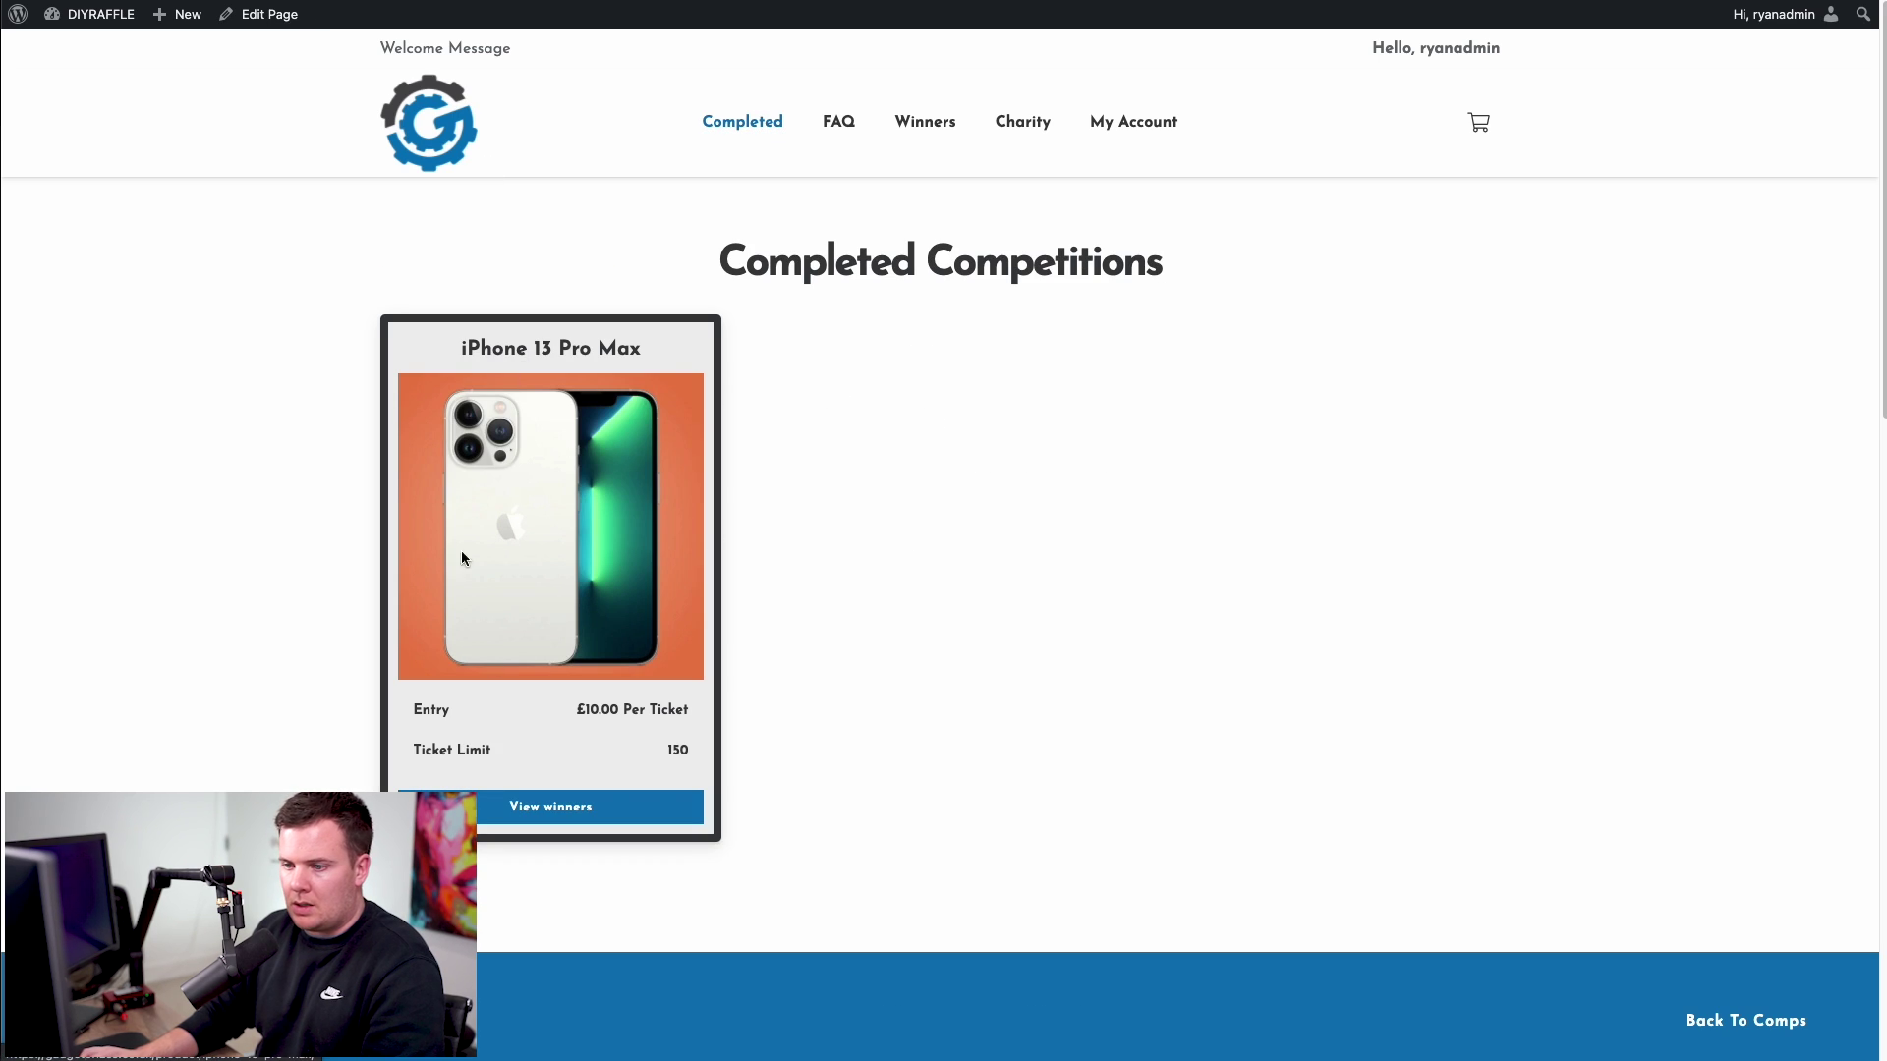
- Open Raffle Options and expand Plugin Videos to show the Spot The Ball and Entry List tutorials
click(413, 104)
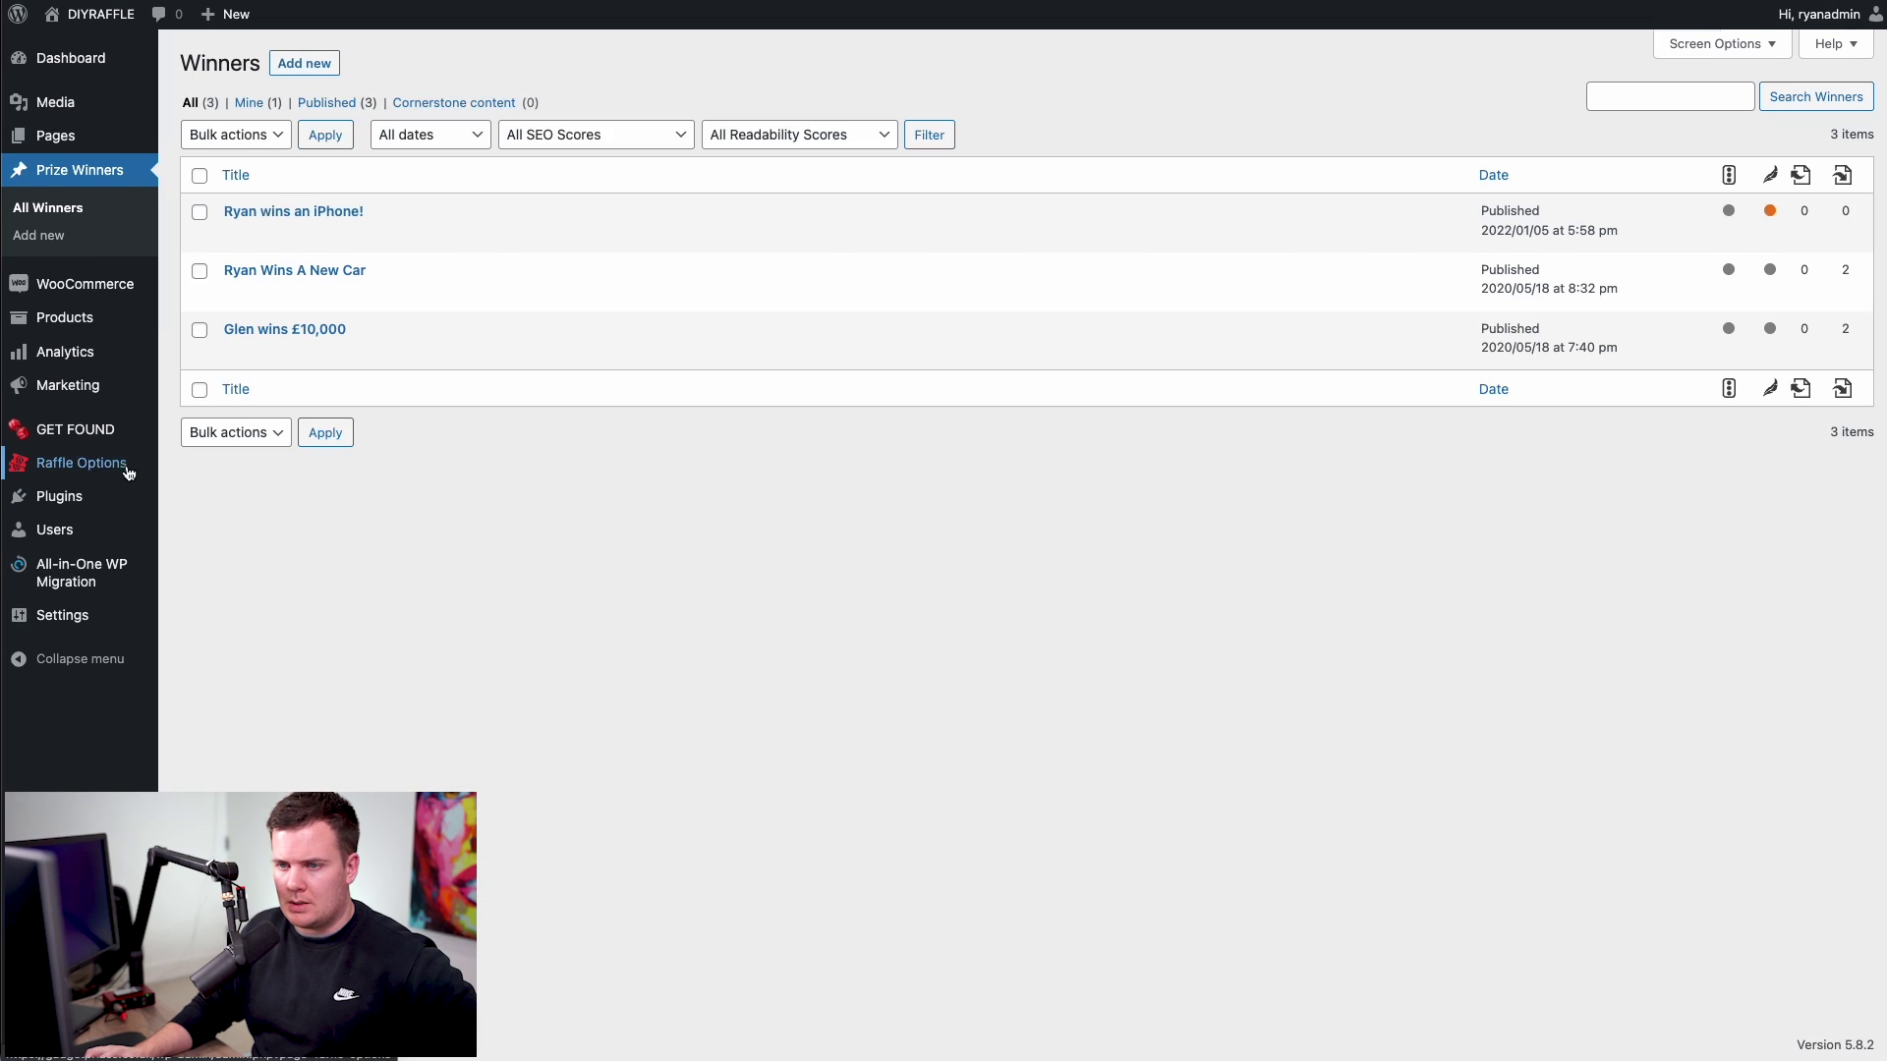
click(124, 464)
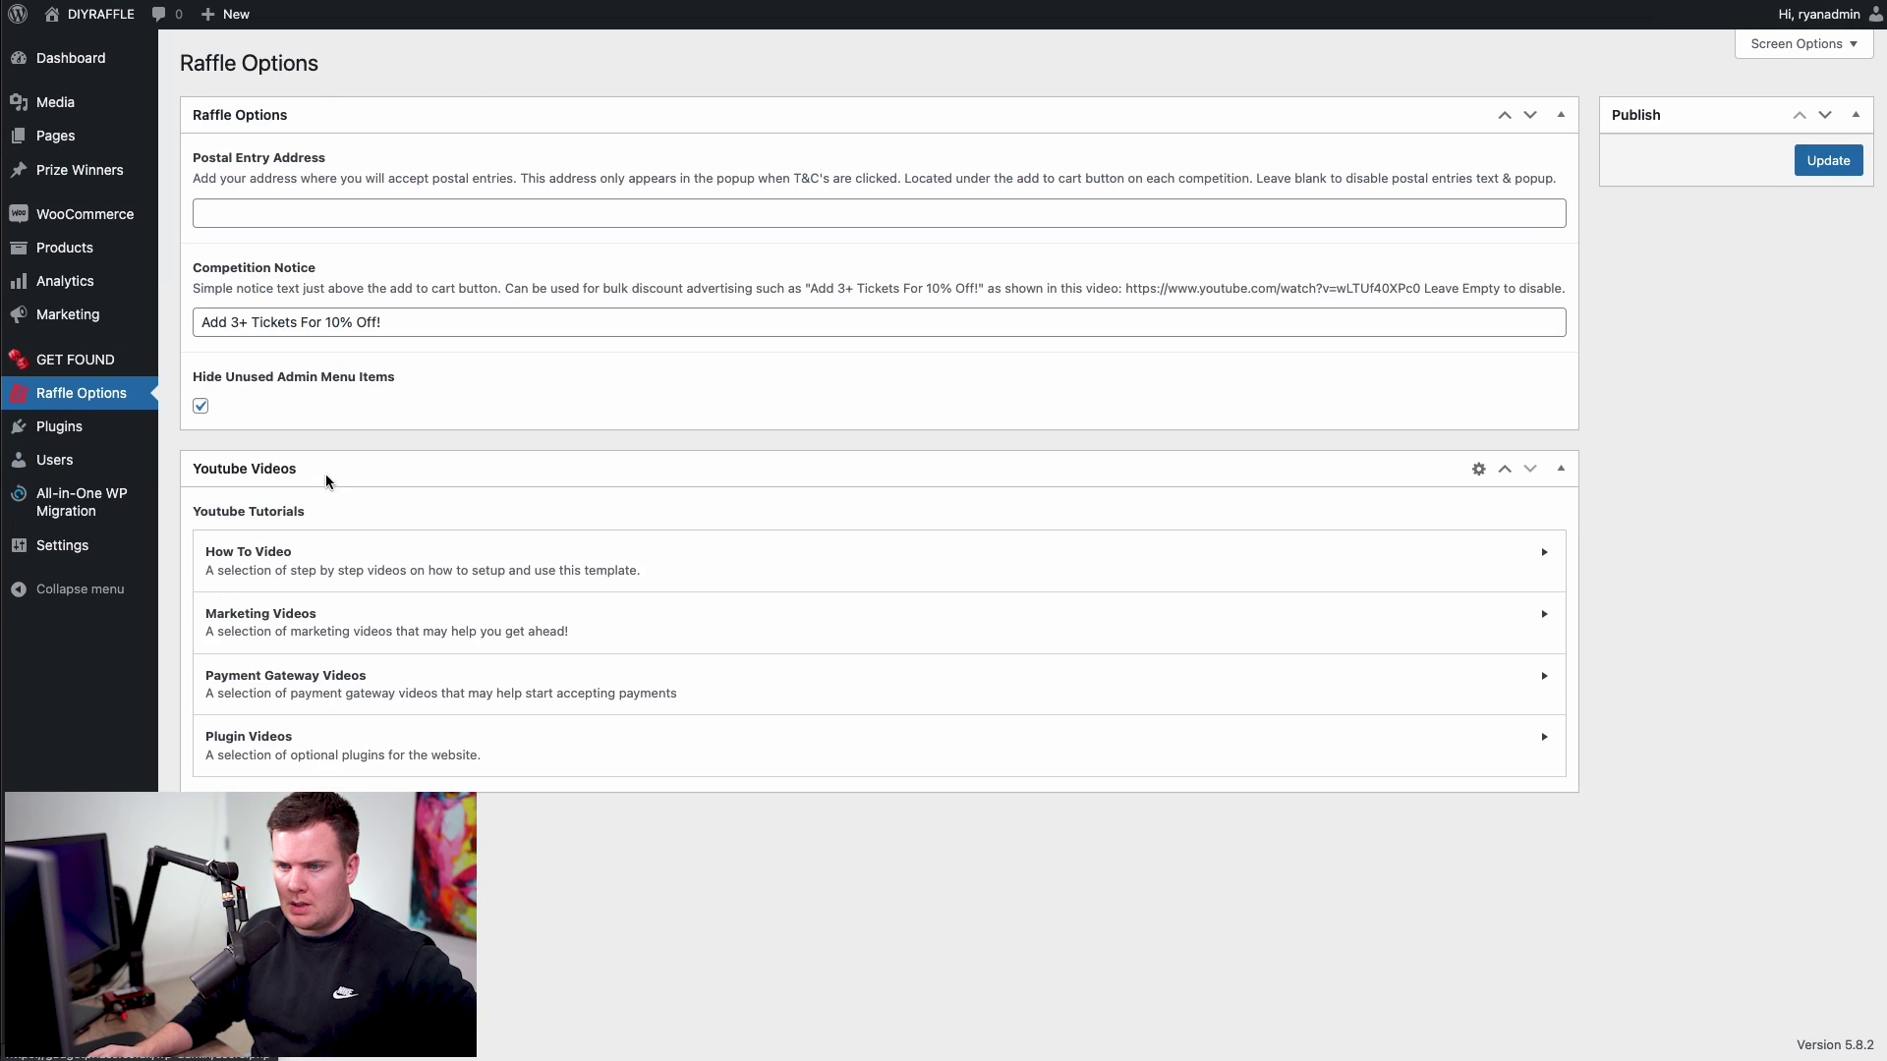
click(253, 739)
scroll(408, 669, down, 5)
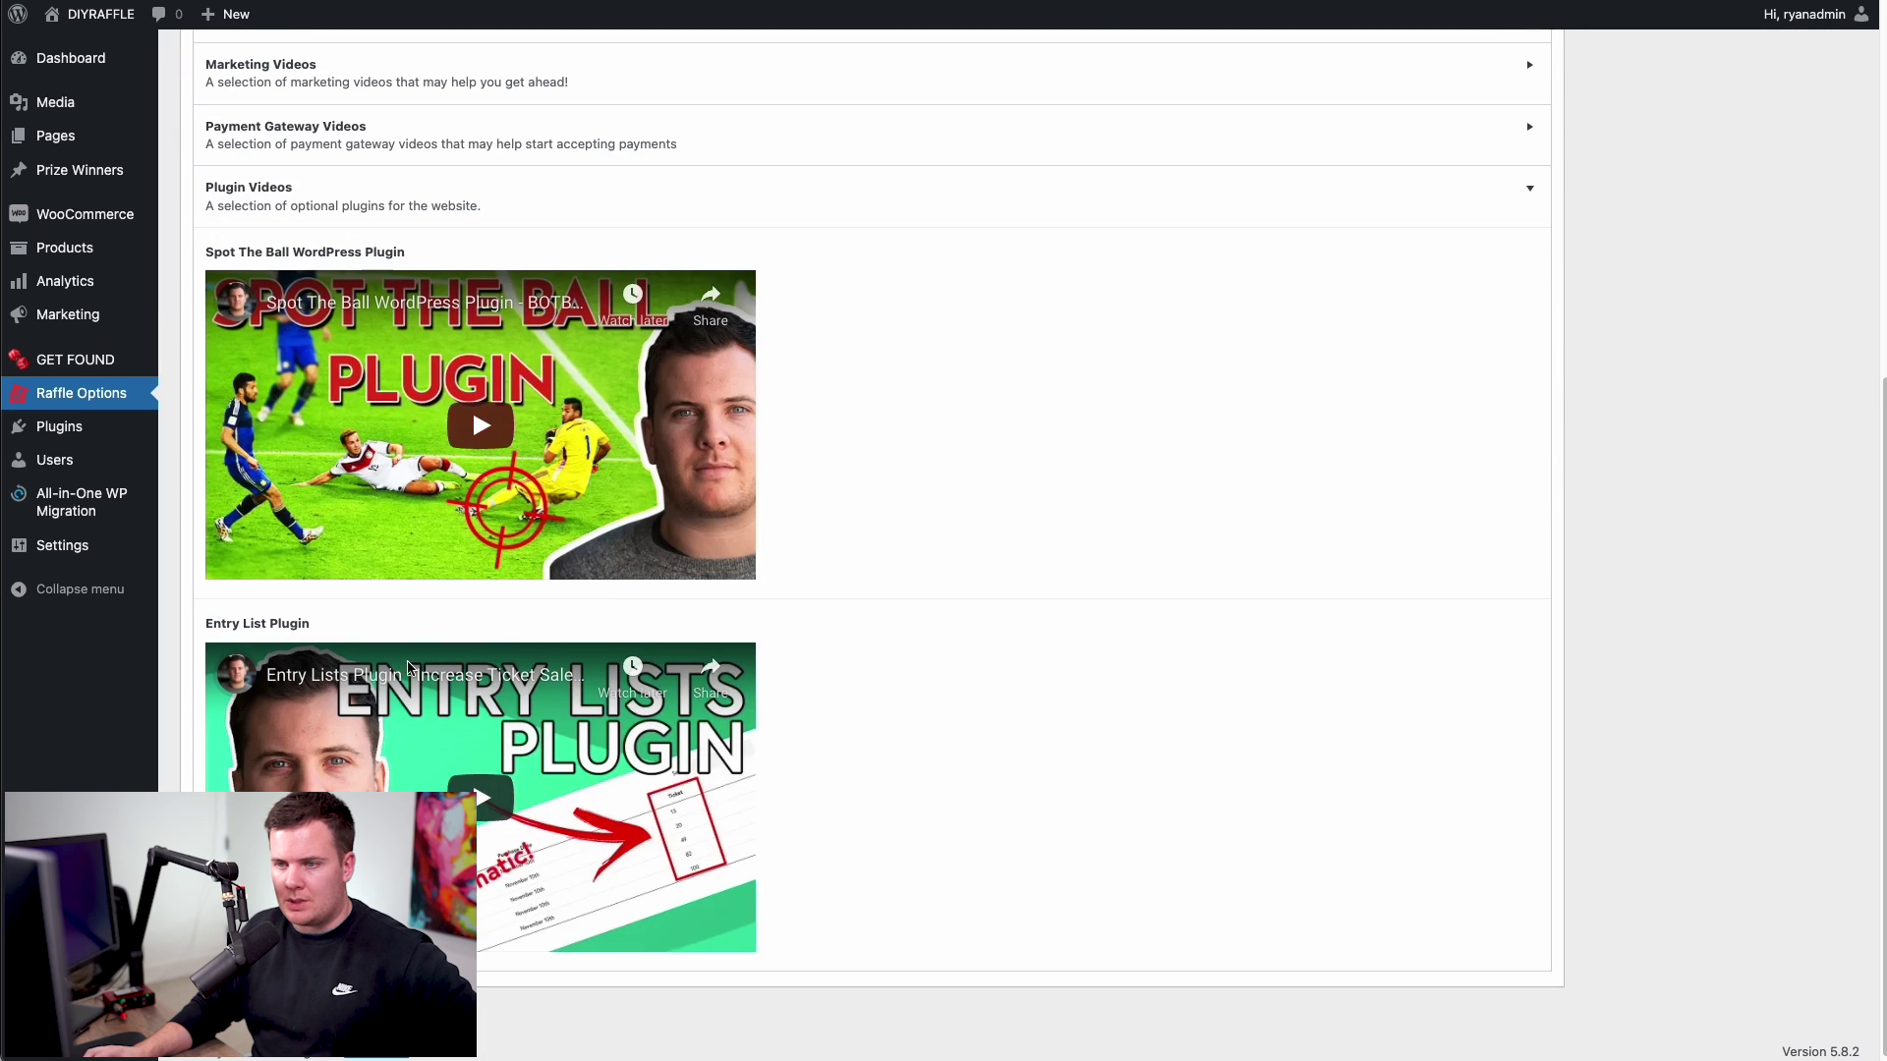